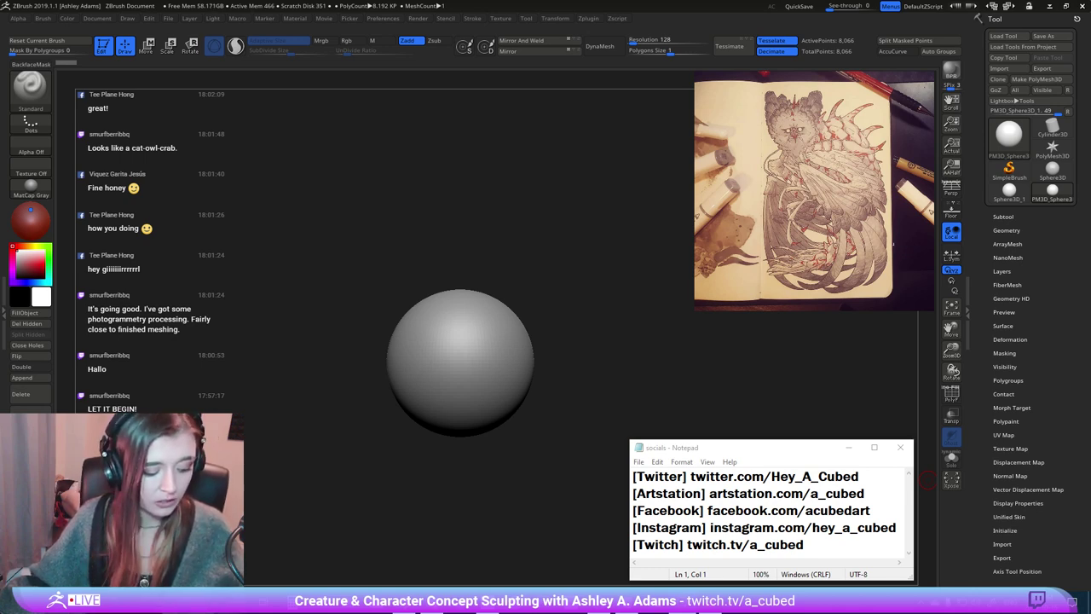
Bring the board of harpy eagle and Epimeria reference photos over the canvas, beside the sketchbook drawing.
{"action": "right_click_drag", "start_coordinate": [410, 96], "coordinate": [286, 92]}
{"action": "left_click_drag", "start_coordinate": [286, 90], "coordinate": [287, 92]}
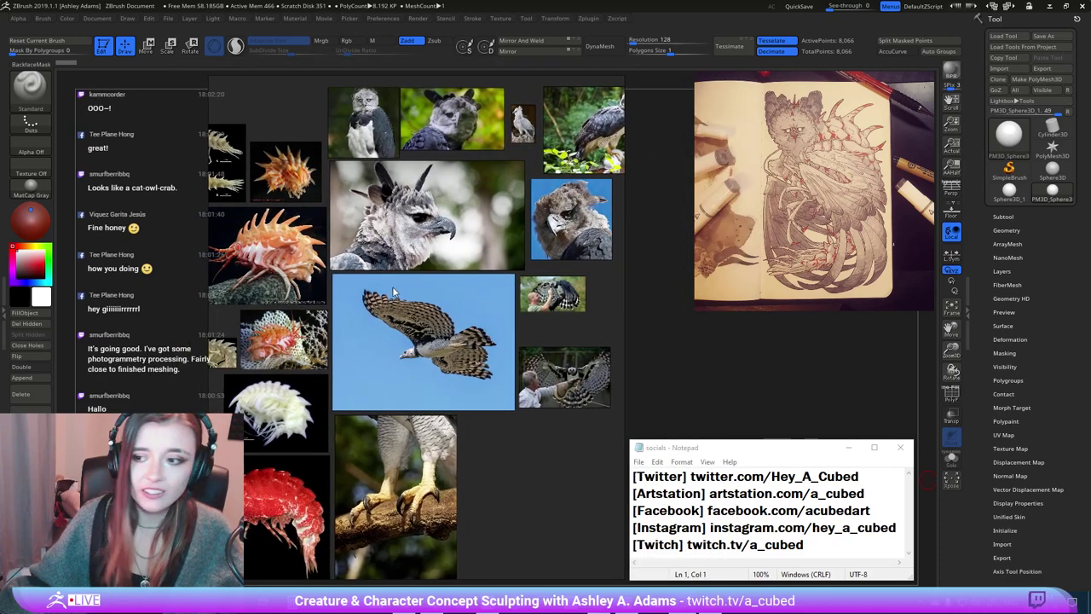
{"action": "mouse_move", "coordinate": [287, 97]}
{"action": "right_mouse_down"}
{"action": "mouse_move", "coordinate": [308, 100]}
{"action": "mouse_move", "coordinate": [299, 90]}
{"action": "right_mouse_up"}
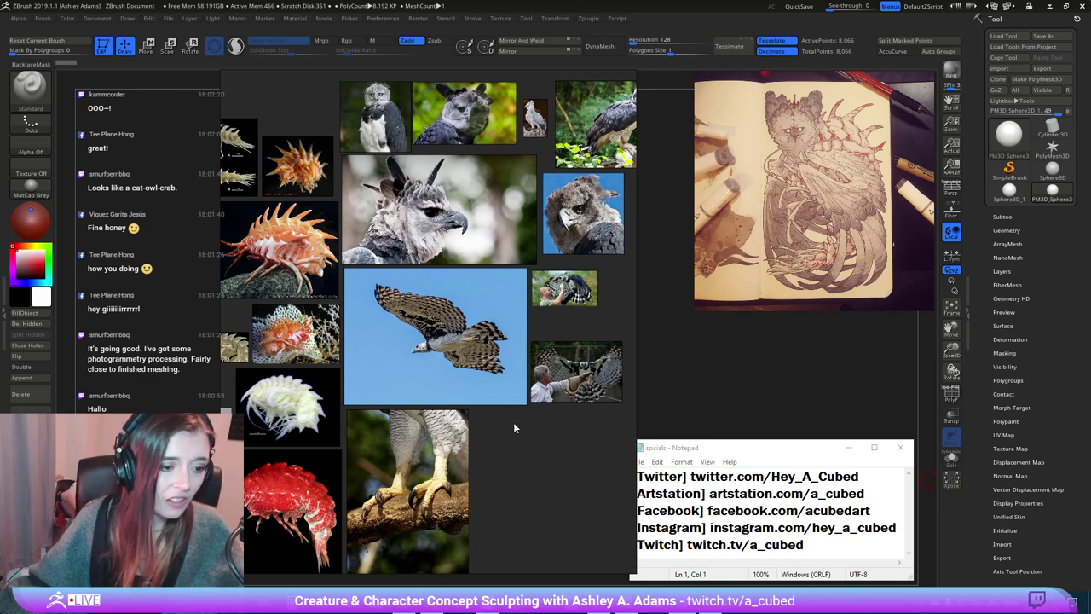
{"action": "middle_click_drag", "start_coordinate": [515, 422], "coordinate": [550, 454]}
{"action": "middle_click_drag", "start_coordinate": [528, 116], "coordinate": [502, 130]}
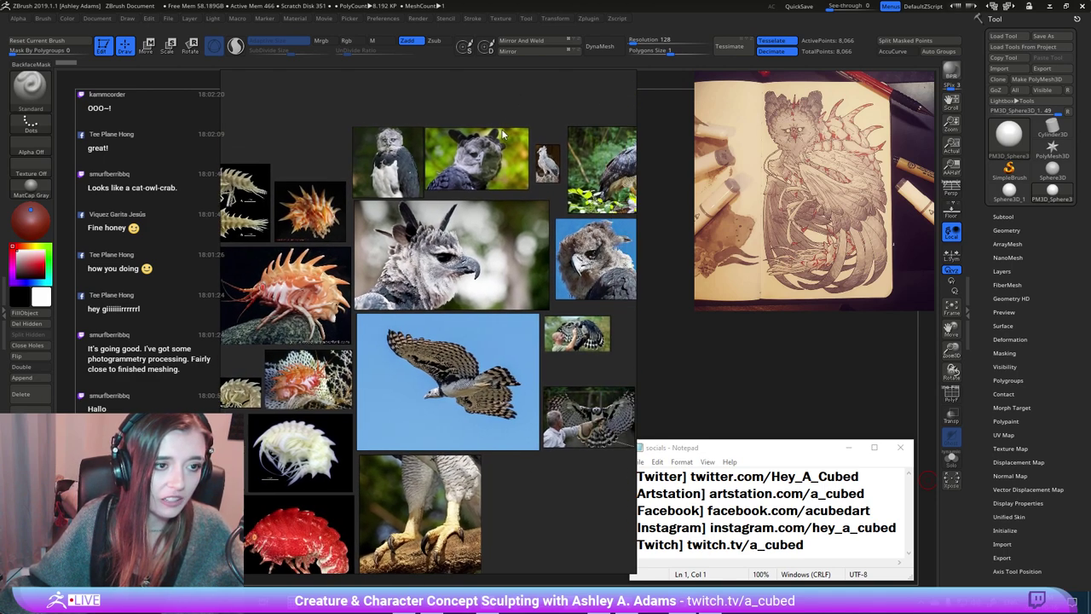
Examine the harpy eagle photos up close, covering the head, crest feathers, chest plumage, wings and talons.
{"action": "scroll", "coordinate": [464, 290], "scroll_direction": "up", "scroll_amount": 5}
{"action": "middle_click_drag", "start_coordinate": [539, 215], "coordinate": [474, 260]}
{"action": "middle_click_drag", "start_coordinate": [484, 501], "coordinate": [444, 390]}
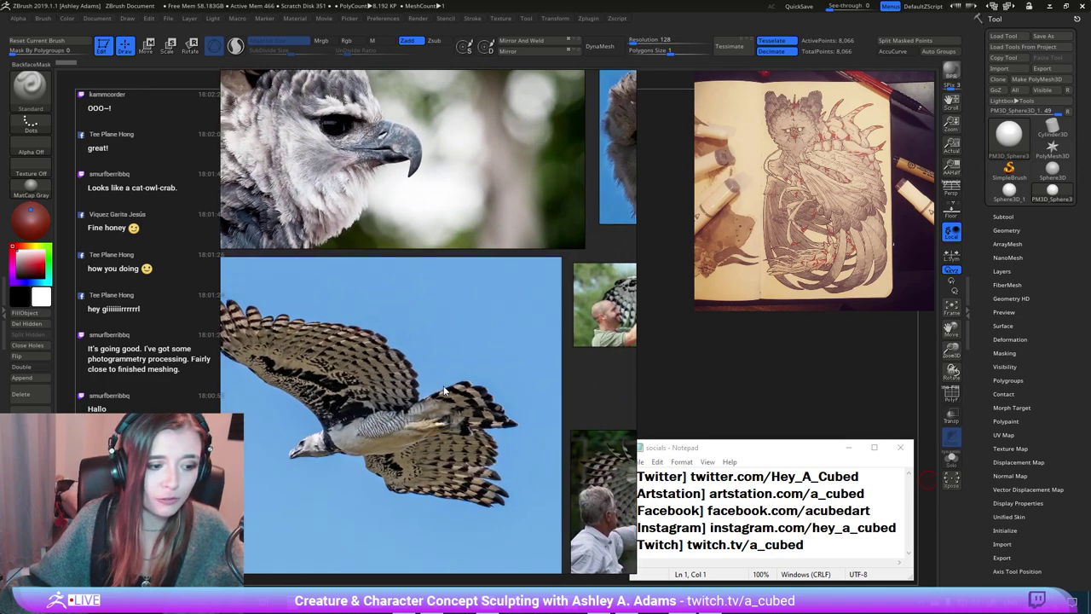
{"action": "middle_click_drag", "start_coordinate": [560, 323], "coordinate": [374, 459]}
{"action": "middle_click_drag", "start_coordinate": [431, 273], "coordinate": [499, 428]}
{"action": "middle_click_drag", "start_coordinate": [335, 294], "coordinate": [632, 364]}
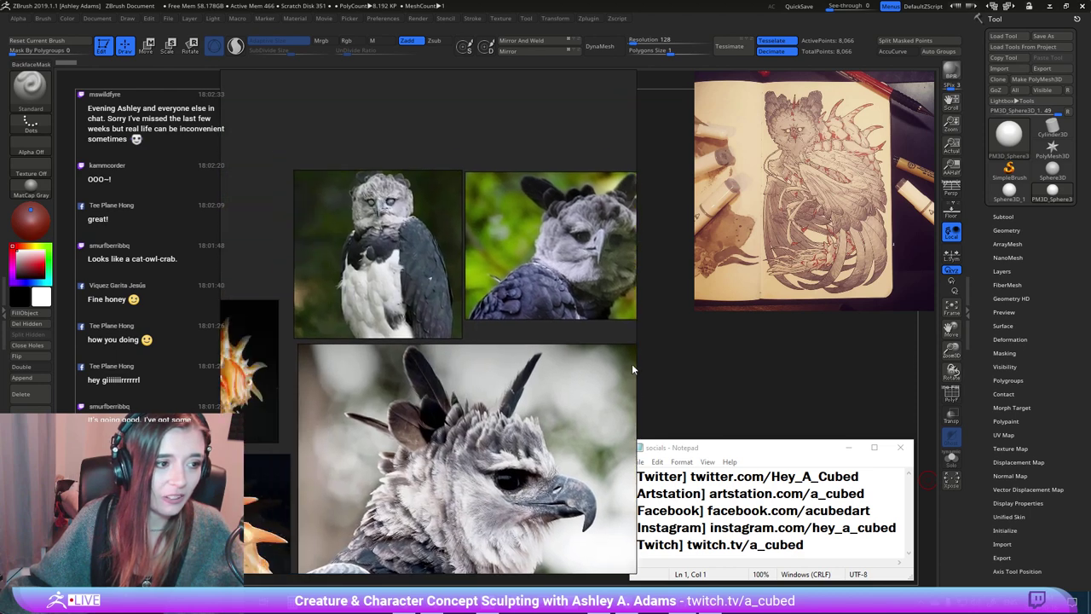
{"action": "scroll", "coordinate": [486, 190], "scroll_direction": "up", "scroll_amount": 5}
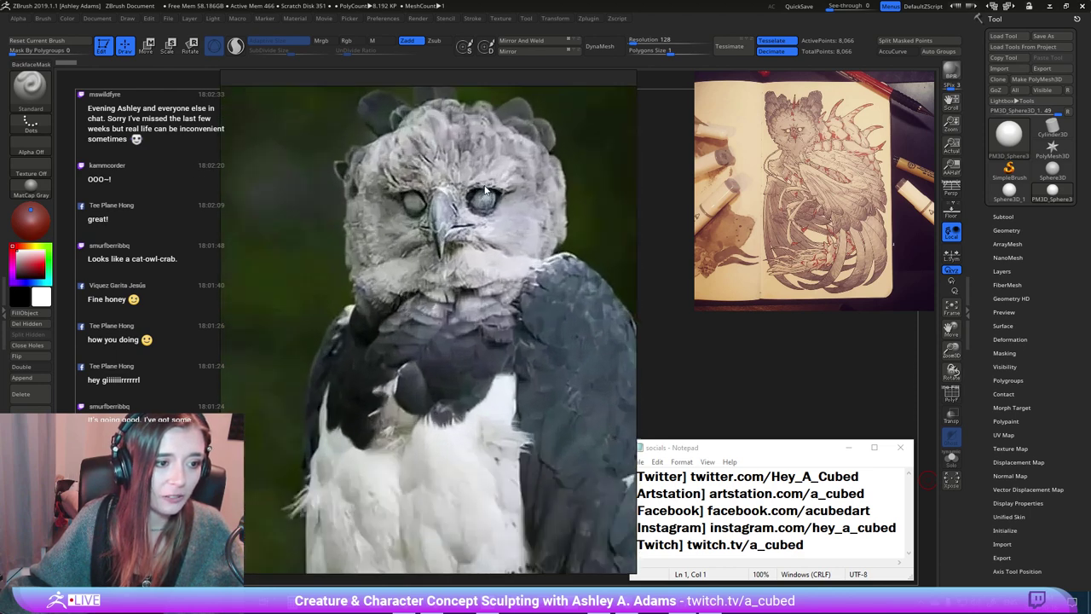
{"action": "scroll", "coordinate": [486, 189], "scroll_direction": "down", "scroll_amount": 2}
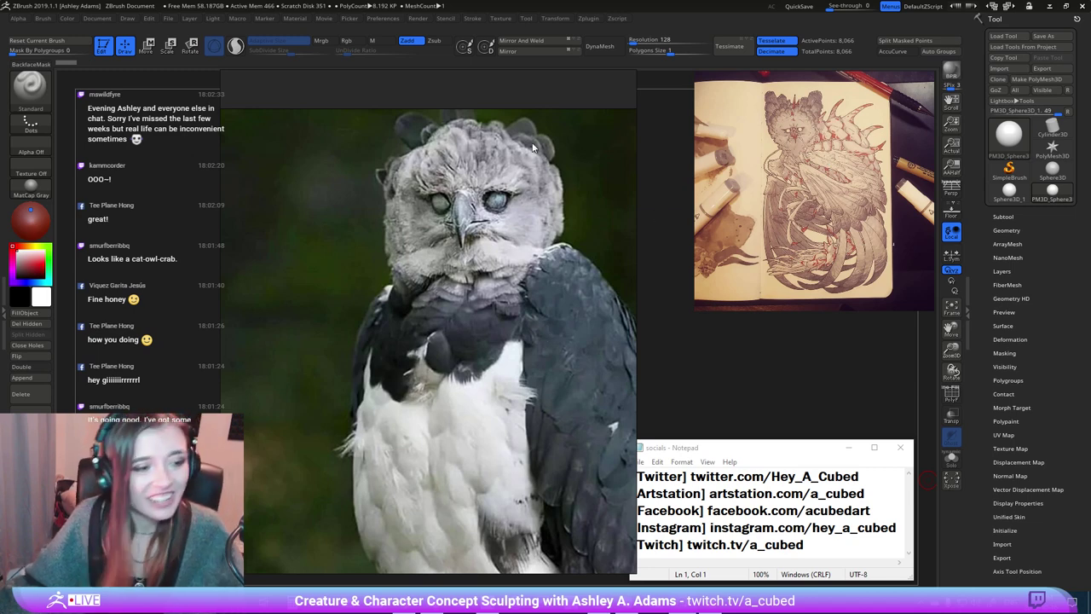
{"action": "scroll", "coordinate": [511, 318], "scroll_direction": "down", "scroll_amount": 4}
{"action": "middle_click_drag", "start_coordinate": [555, 442], "coordinate": [460, 316]}
{"action": "middle_click_drag", "start_coordinate": [547, 466], "coordinate": [520, 310]}
{"action": "scroll", "coordinate": [506, 379], "scroll_direction": "down", "scroll_amount": 3}
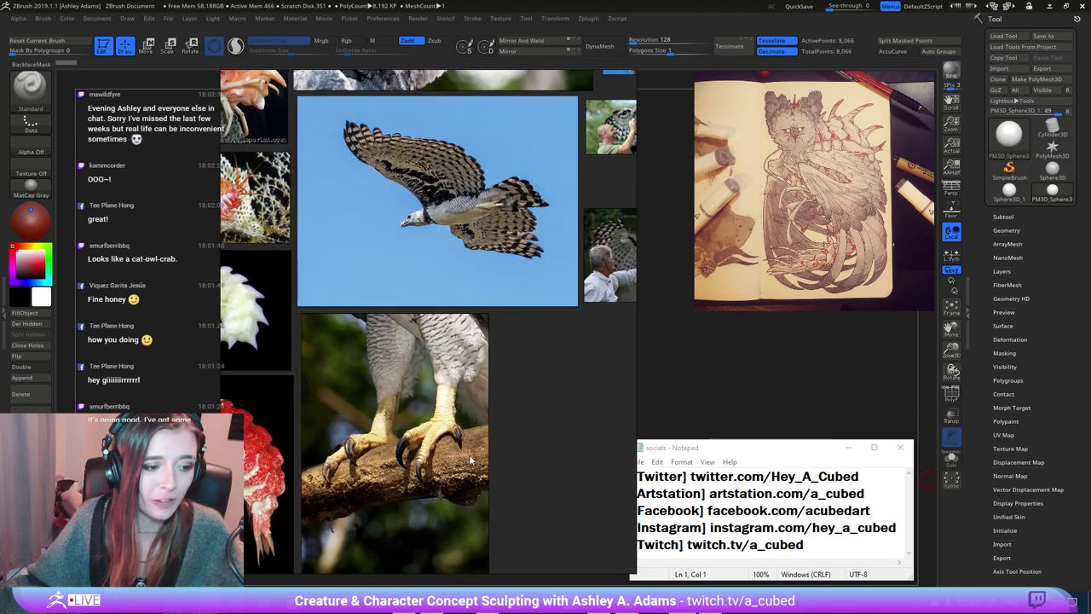
Study the spiny Epimeria crustacean photos for their back spines, shell segments and legs.
{"action": "middle_click_drag", "start_coordinate": [529, 424], "coordinate": [611, 475]}
{"action": "middle_click_drag", "start_coordinate": [288, 369], "coordinate": [513, 412]}
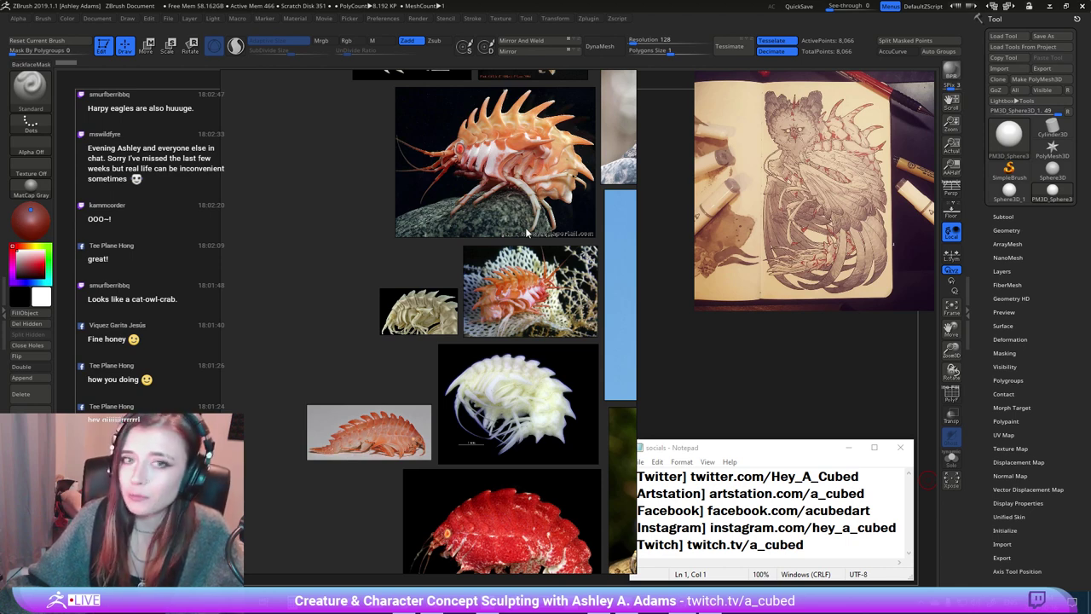
{"action": "scroll", "coordinate": [525, 227], "scroll_direction": "up", "scroll_amount": 2}
{"action": "right_click_drag", "start_coordinate": [471, 231], "coordinate": [467, 418]}
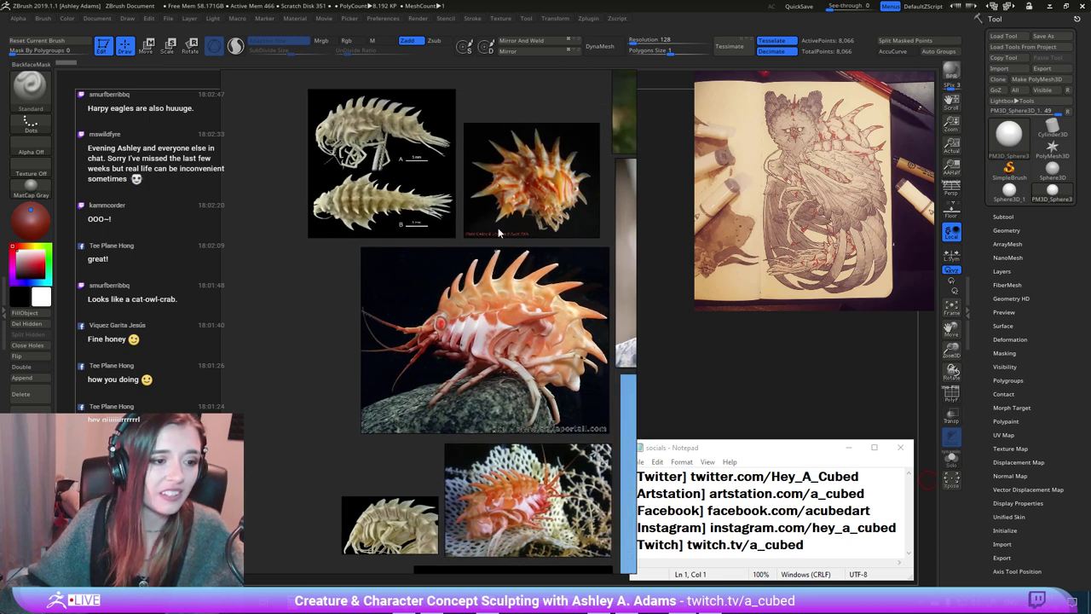
{"action": "scroll", "coordinate": [416, 325], "scroll_direction": "up", "scroll_amount": 3}
{"action": "middle_click_drag", "start_coordinate": [487, 305], "coordinate": [429, 376]}
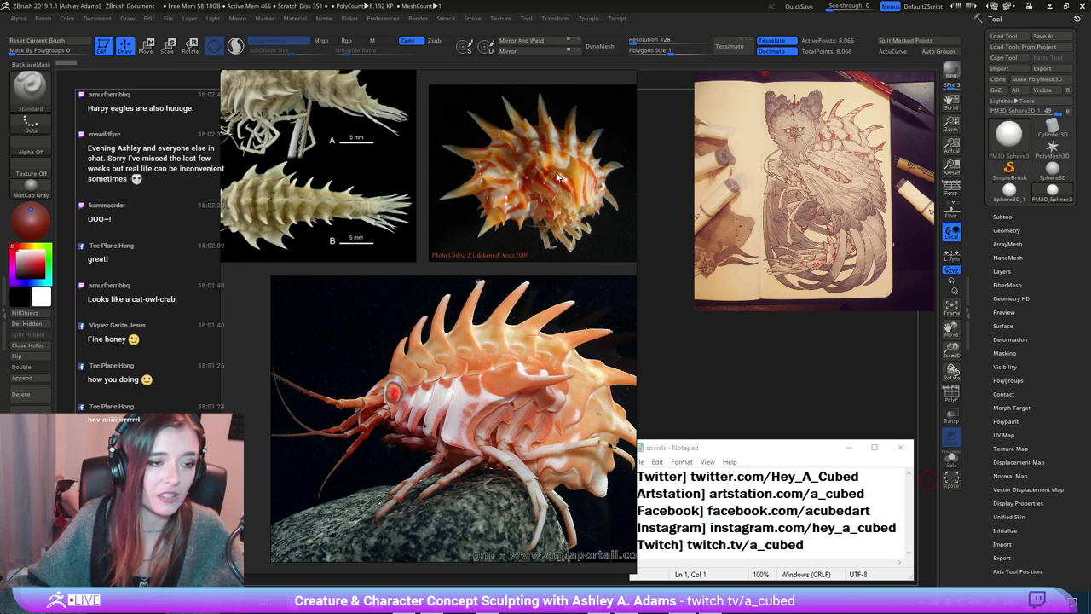
{"action": "middle_click_drag", "start_coordinate": [471, 201], "coordinate": [484, 263]}
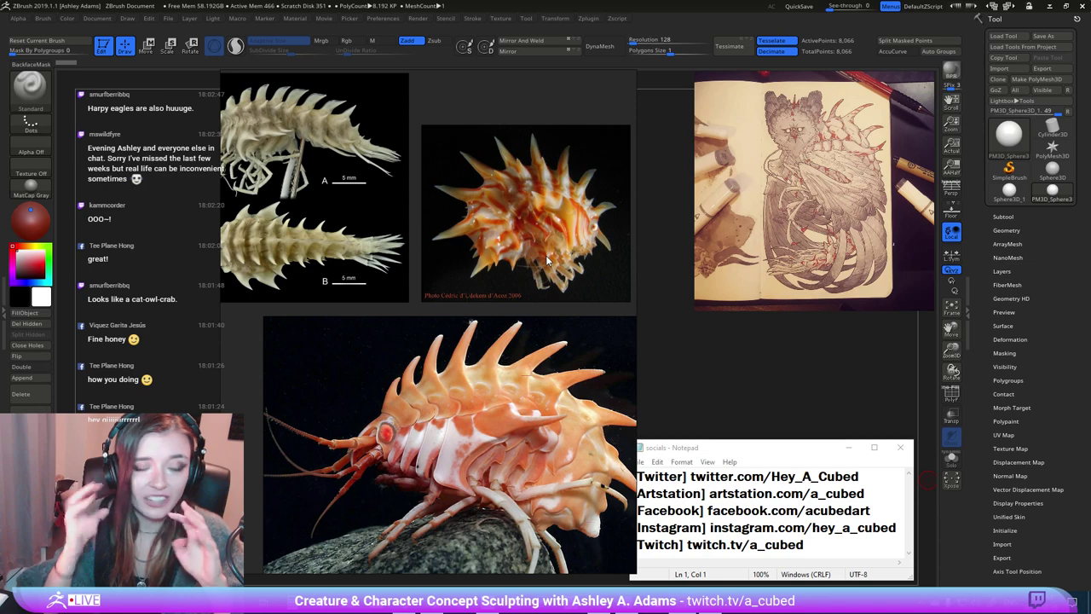
{"action": "scroll", "coordinate": [559, 271], "scroll_direction": "down", "scroll_amount": 10}
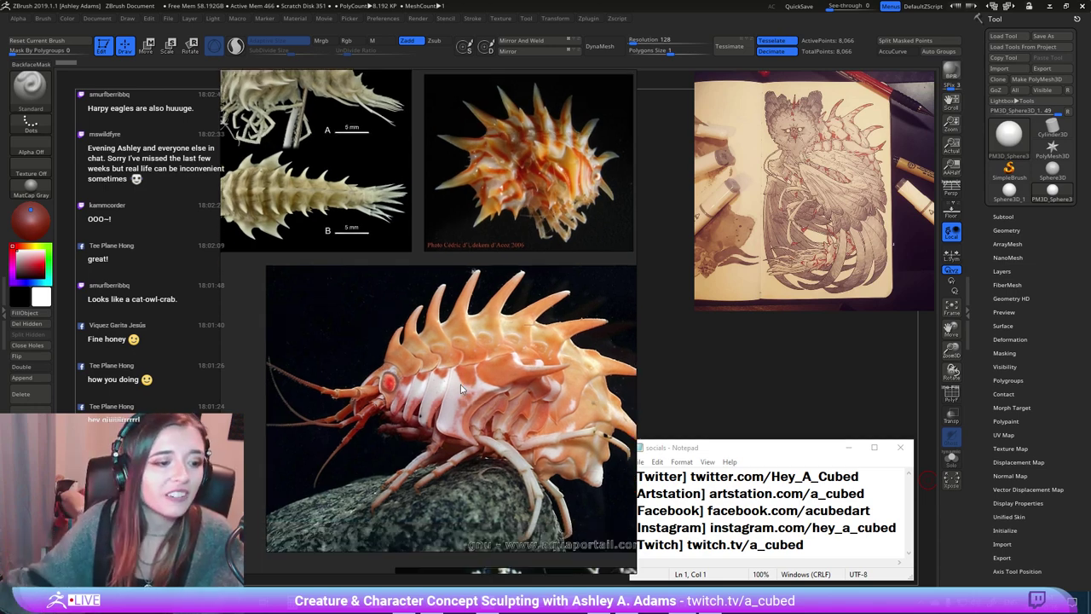
{"action": "middle_click_drag", "start_coordinate": [527, 356], "coordinate": [391, 300]}
{"action": "scroll", "coordinate": [327, 445], "scroll_direction": "up", "scroll_amount": 4}
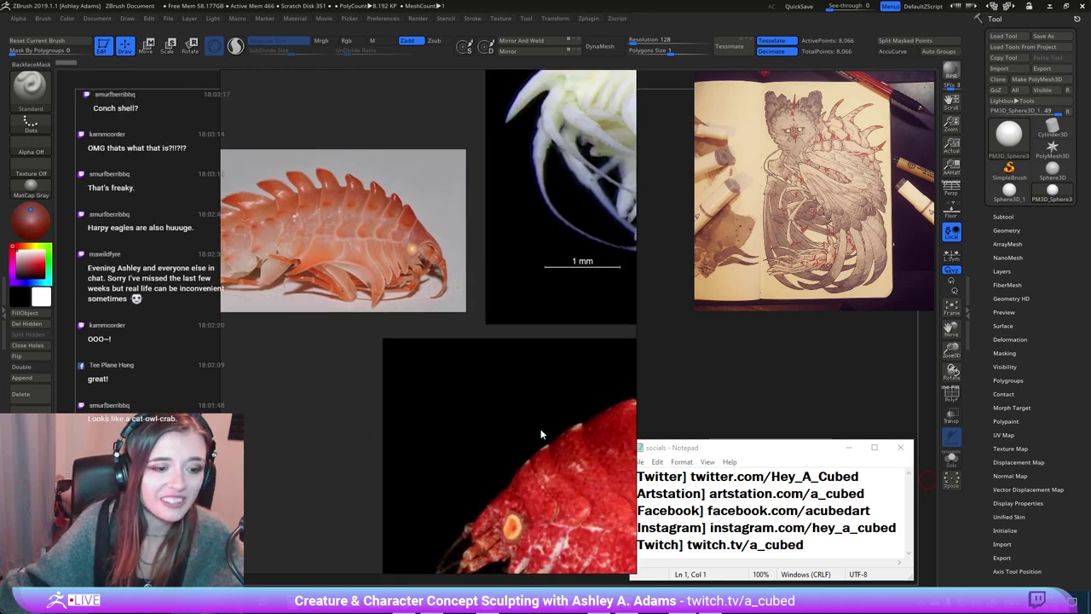
{"action": "scroll", "coordinate": [540, 430], "scroll_direction": "down", "scroll_amount": 2}
{"action": "middle_click_drag", "start_coordinate": [559, 457], "coordinate": [367, 279]}
{"action": "scroll", "coordinate": [485, 372], "scroll_direction": "down", "scroll_amount": 1}
{"action": "middle_click_drag", "start_coordinate": [514, 234], "coordinate": [503, 425]}
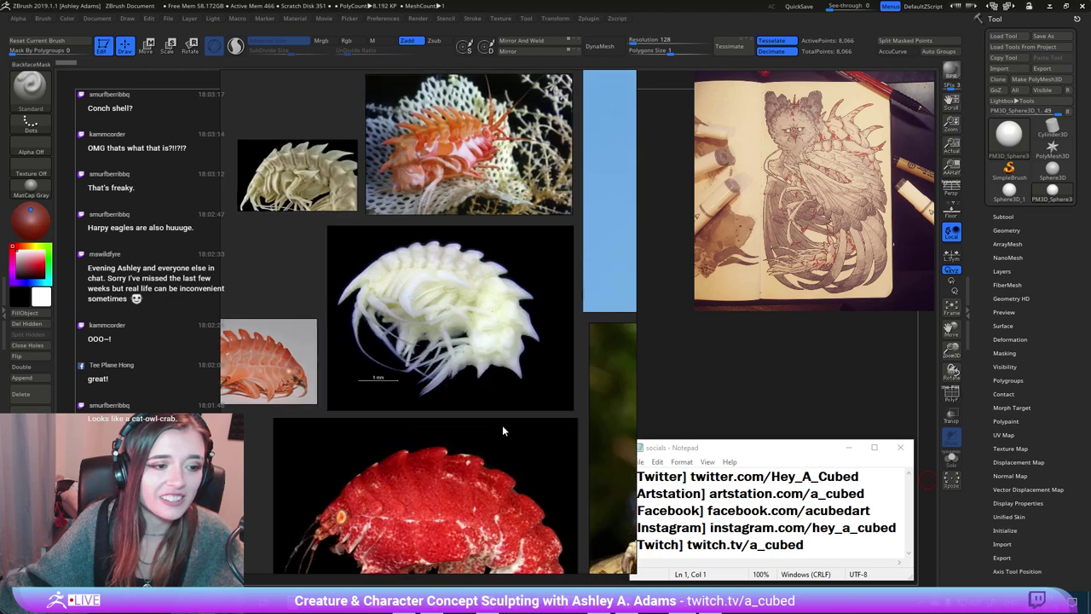
{"action": "middle_click_drag", "start_coordinate": [481, 218], "coordinate": [504, 428]}
Compare the Epimeria photos with the harpy eagle photos across the whole reference board.
{"action": "scroll", "coordinate": [505, 426], "scroll_direction": "down", "scroll_amount": 3}
{"action": "middle_click_drag", "start_coordinate": [560, 450], "coordinate": [377, 322]}
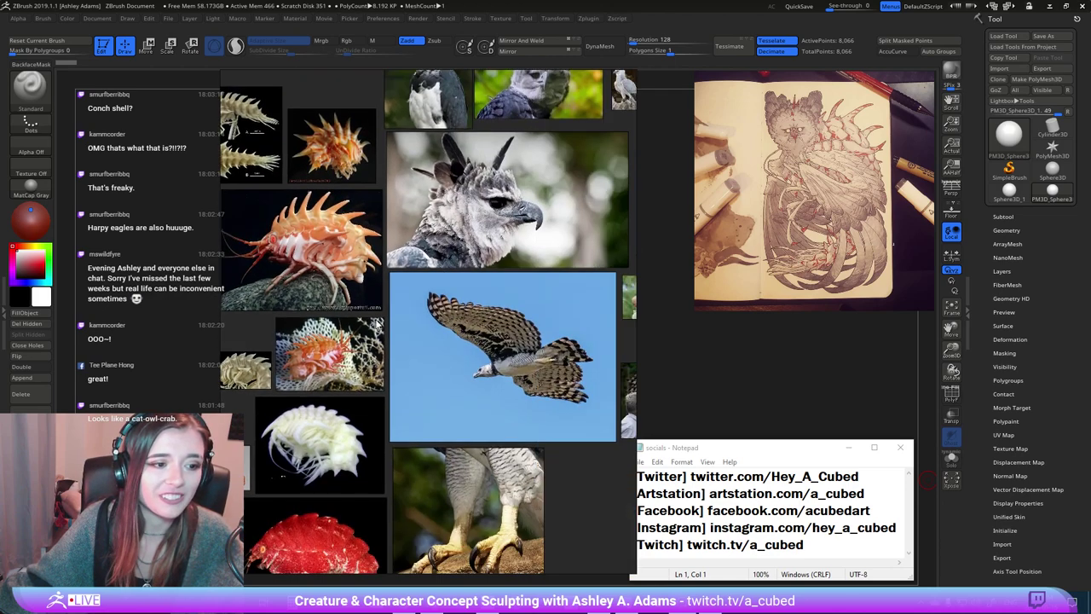
{"action": "middle_click_drag", "start_coordinate": [547, 412], "coordinate": [498, 306]}
{"action": "middle_click_drag", "start_coordinate": [499, 191], "coordinate": [438, 407]}
{"action": "middle_click_drag", "start_coordinate": [307, 381], "coordinate": [441, 367]}
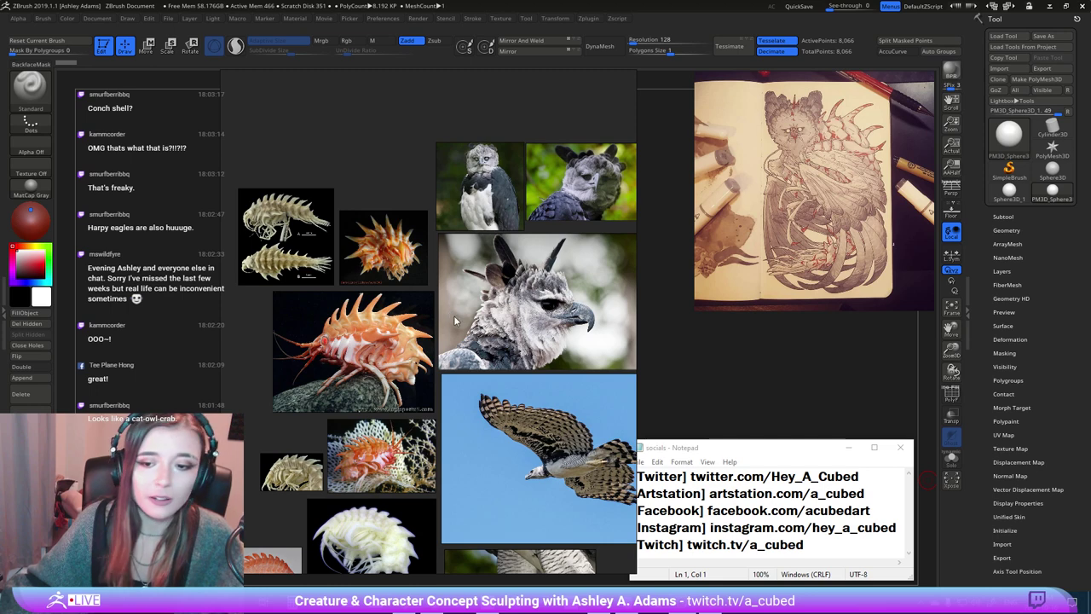
{"action": "middle_click_drag", "start_coordinate": [627, 437], "coordinate": [418, 356]}
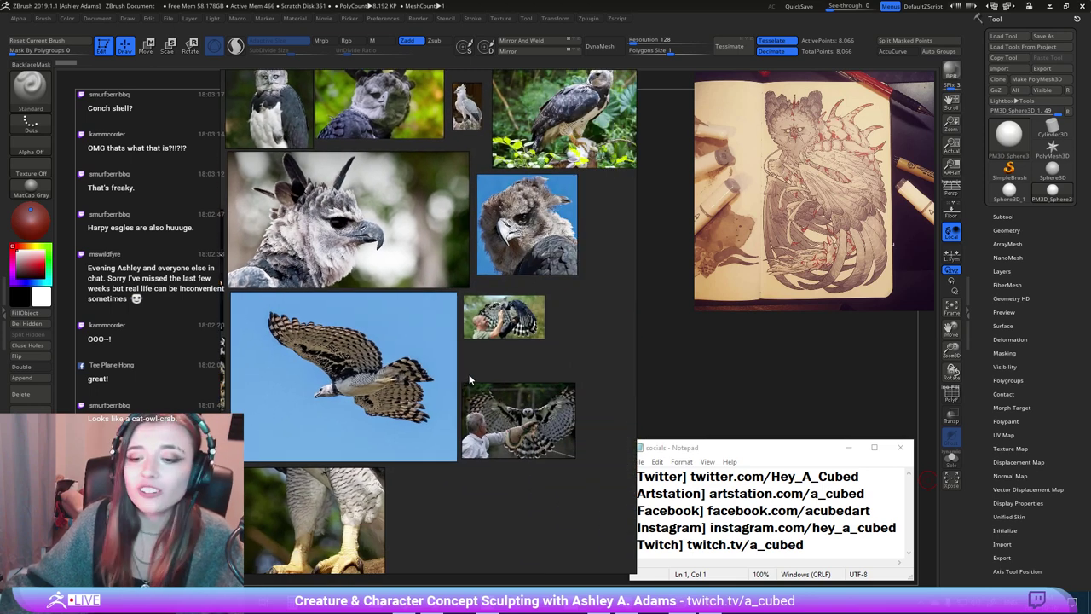
{"action": "scroll", "coordinate": [529, 362], "scroll_direction": "up", "scroll_amount": 3}
{"action": "scroll", "coordinate": [529, 362], "scroll_direction": "left", "scroll_amount": 2}
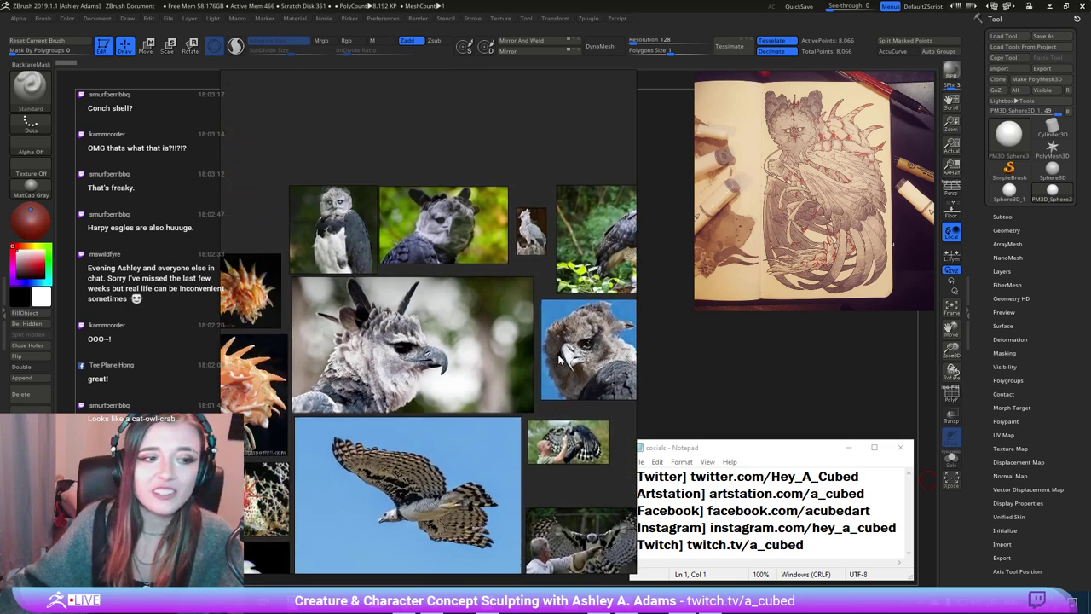
{"action": "middle_click_drag", "start_coordinate": [557, 353], "coordinate": [575, 252]}
{"action": "scroll", "coordinate": [484, 341], "scroll_direction": "down", "scroll_amount": 3}
{"action": "scroll", "coordinate": [461, 381], "scroll_direction": "up", "scroll_amount": 2}
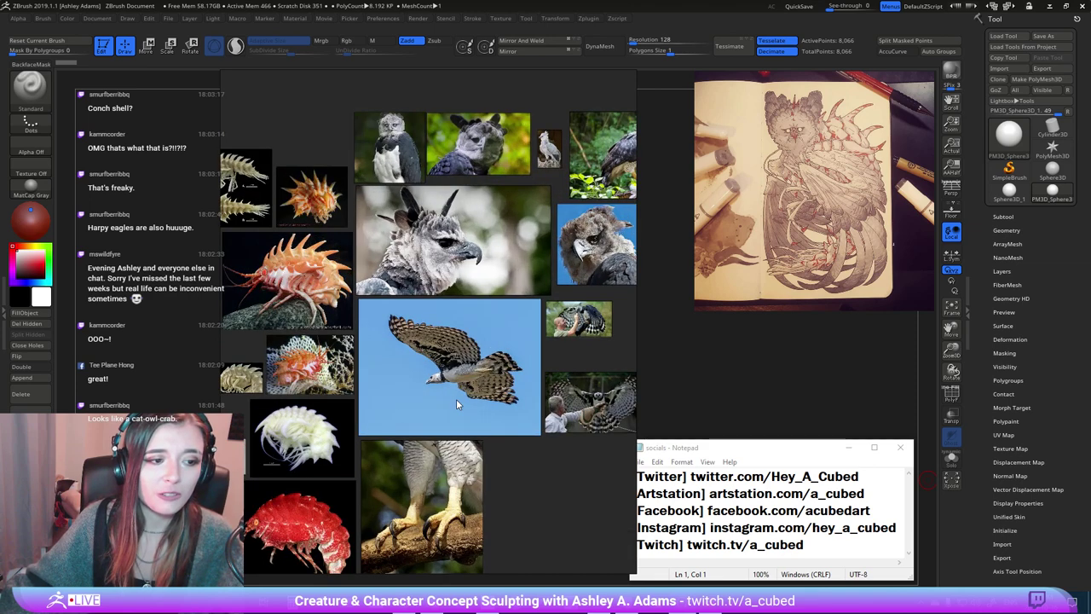
{"action": "middle_click_drag", "start_coordinate": [459, 397], "coordinate": [480, 351]}
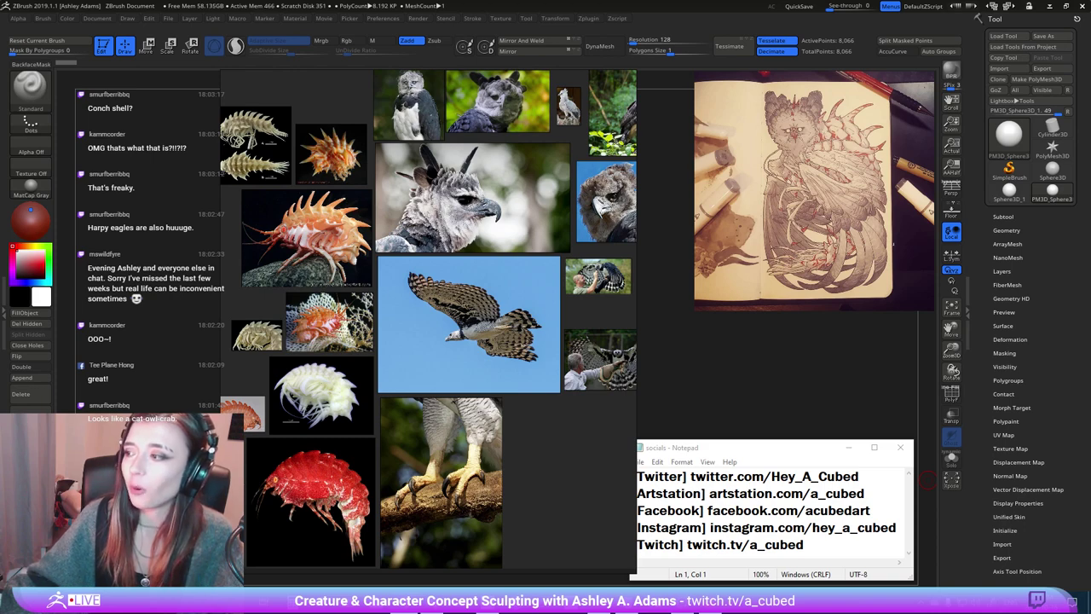
Replace the reference board on the canvas with the Straw Poll results for "Which Drawing Should I Sculpt" and review them.
{"action": "left_click_drag", "start_coordinate": [1090, 77], "coordinate": [420, 53]}
{"action": "right_click_drag", "start_coordinate": [329, 81], "coordinate": [1090, 128]}
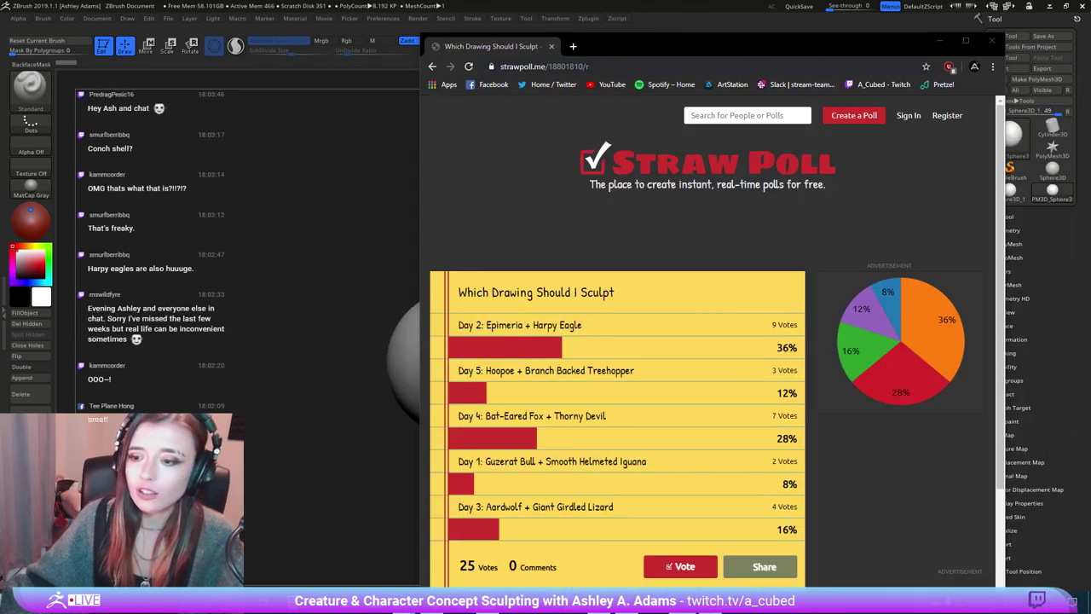
{"action": "left_click_drag", "start_coordinate": [679, 48], "coordinate": [591, 29]}
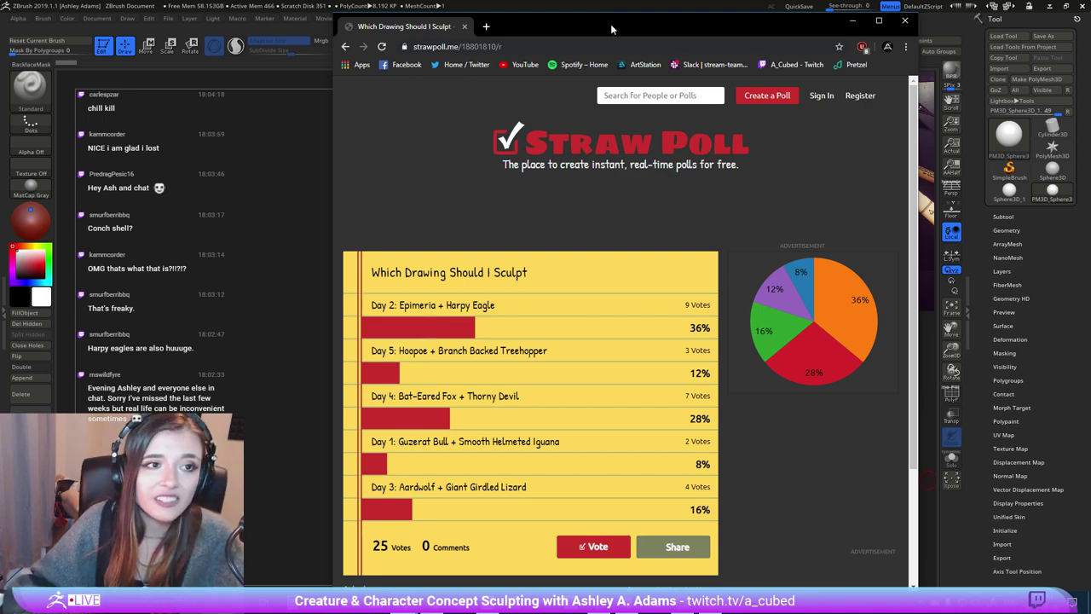
{"action": "left_click_drag", "start_coordinate": [612, 30], "coordinate": [667, 41]}
Clear the poll browser window and the socials Notepad window off the ZBrush canvas.
{"action": "left_click", "coordinate": [961, 33]}
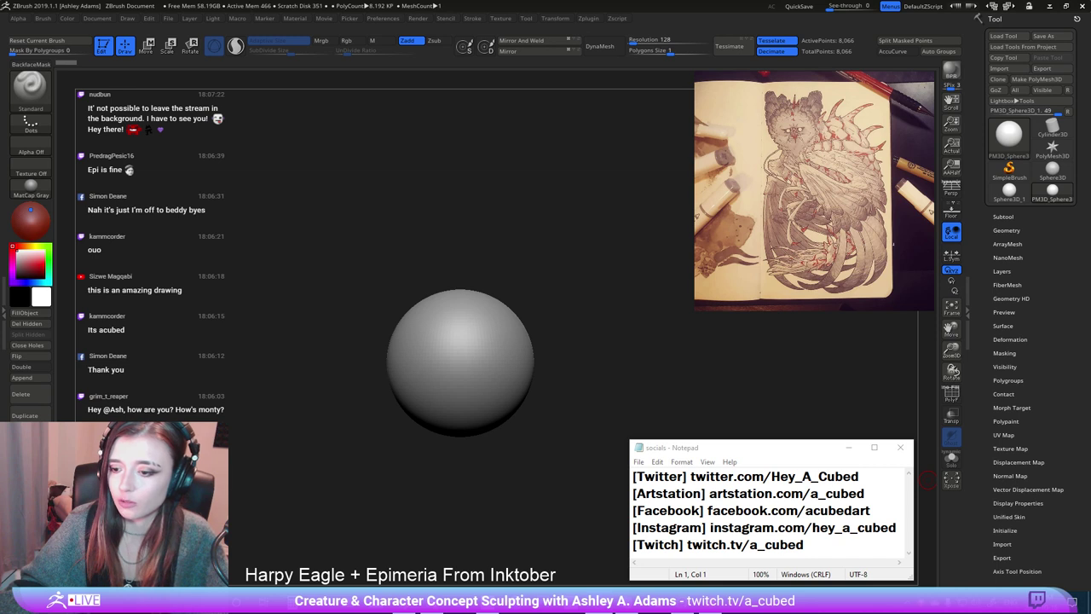
{"action": "left_click", "coordinate": [928, 480]}
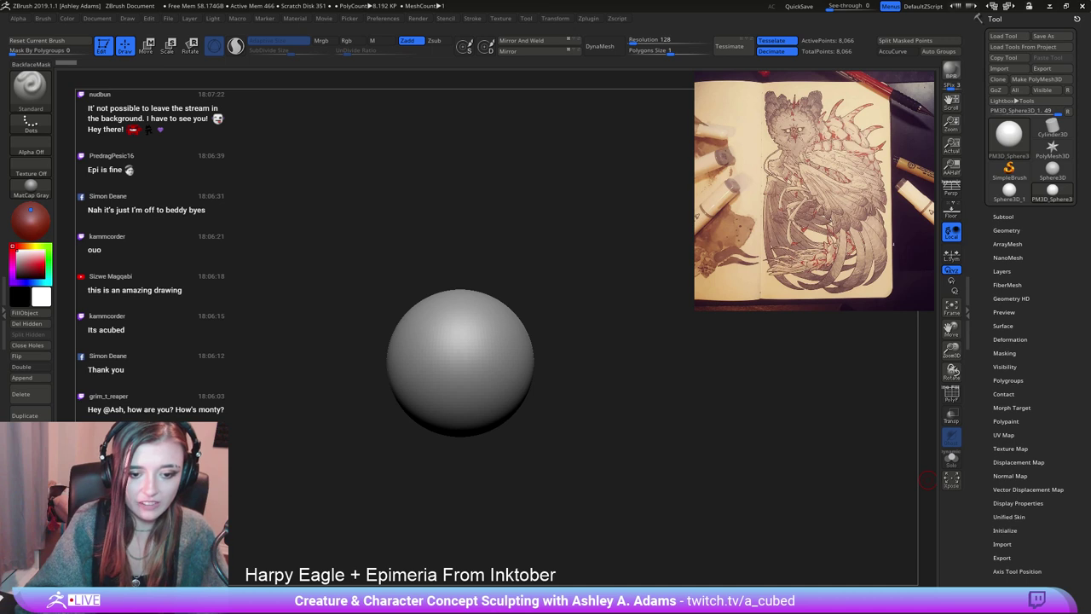
Enlarge the brush draw size and choose the SnakeHook brush for shaping the sphere.
{"action": "mouse_move", "coordinate": [490, 342]}
{"action": "right_mouse_down", "text": "alt"}
{"action": "mouse_move", "coordinate": [462, 338]}
{"action": "mouse_move", "coordinate": [584, 342]}
{"action": "right_mouse_up", "text": "alt"}
{"action": "key", "text": "space"}
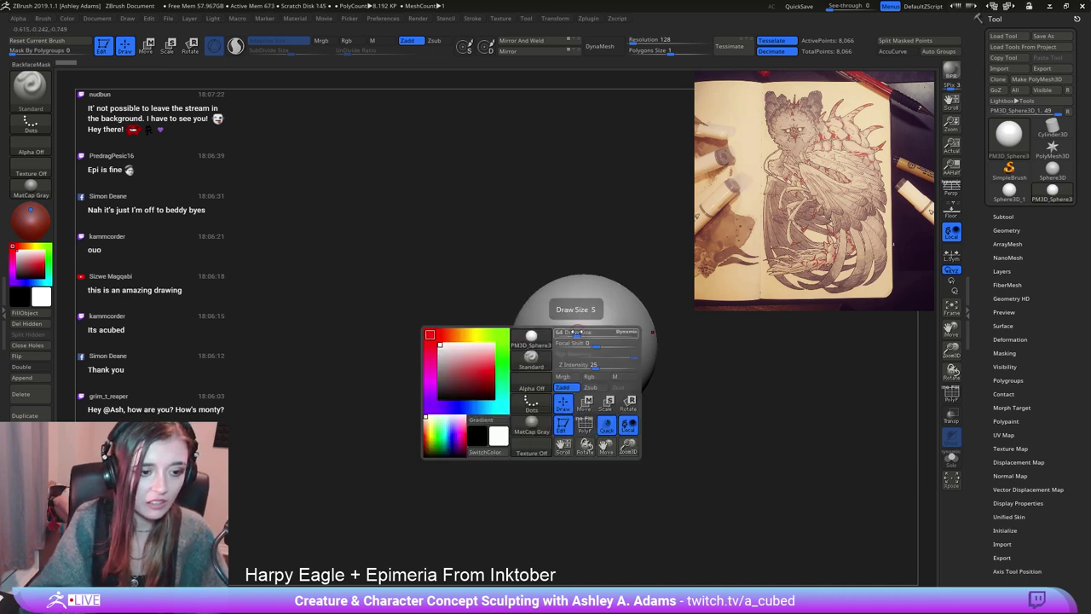
{"action": "left_click_drag", "start_coordinate": [580, 333], "coordinate": [600, 335]}
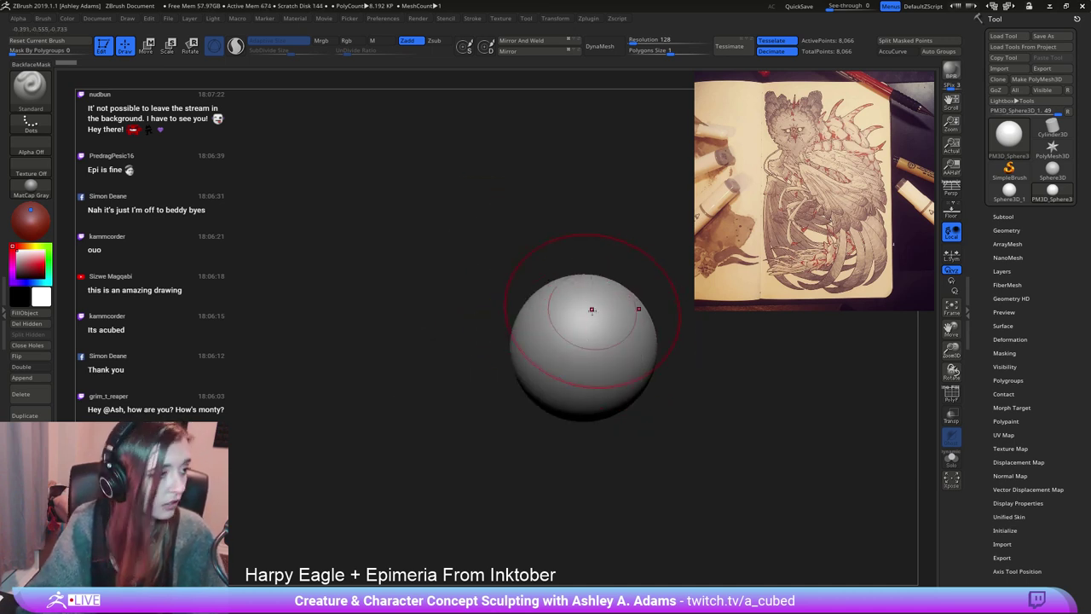
{"action": "key", "text": "b"}
{"action": "key", "text": "s"}
{"action": "key", "text": "h"}
{"action": "right_click_drag", "start_coordinate": [634, 343], "coordinate": [553, 349], "text": "alt"}
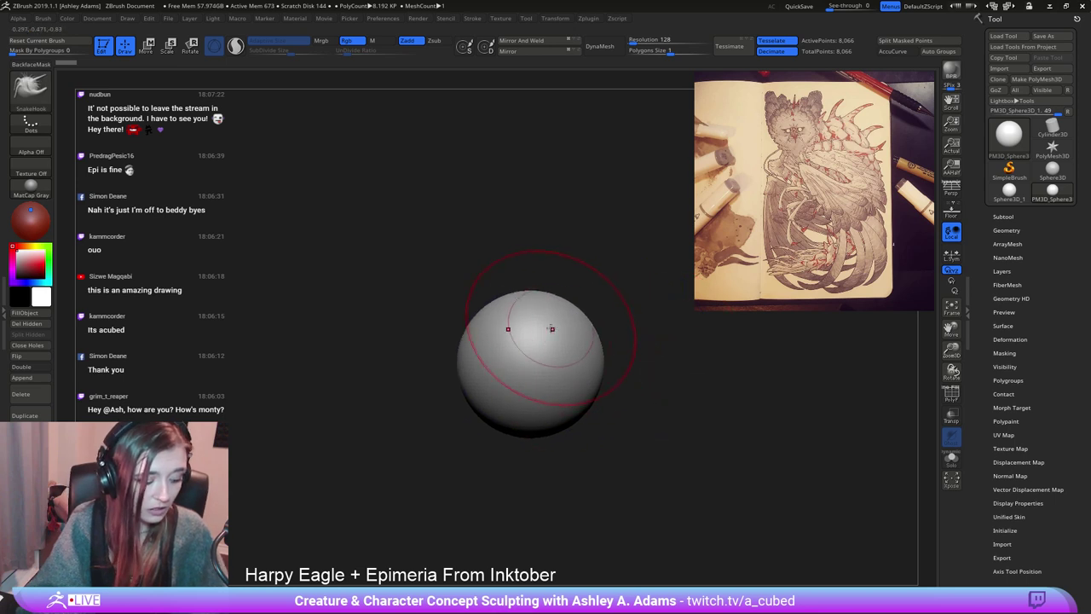
Shift the sphere slightly with the Move tool and return to drawing with the SnakeHook brush.
{"action": "key", "text": "w"}
{"action": "left_click_drag", "start_coordinate": [536, 365], "coordinate": [502, 371]}
{"action": "key", "text": "q"}
{"action": "right_click_drag", "start_coordinate": [619, 369], "coordinate": [590, 409], "text": "ctrl"}
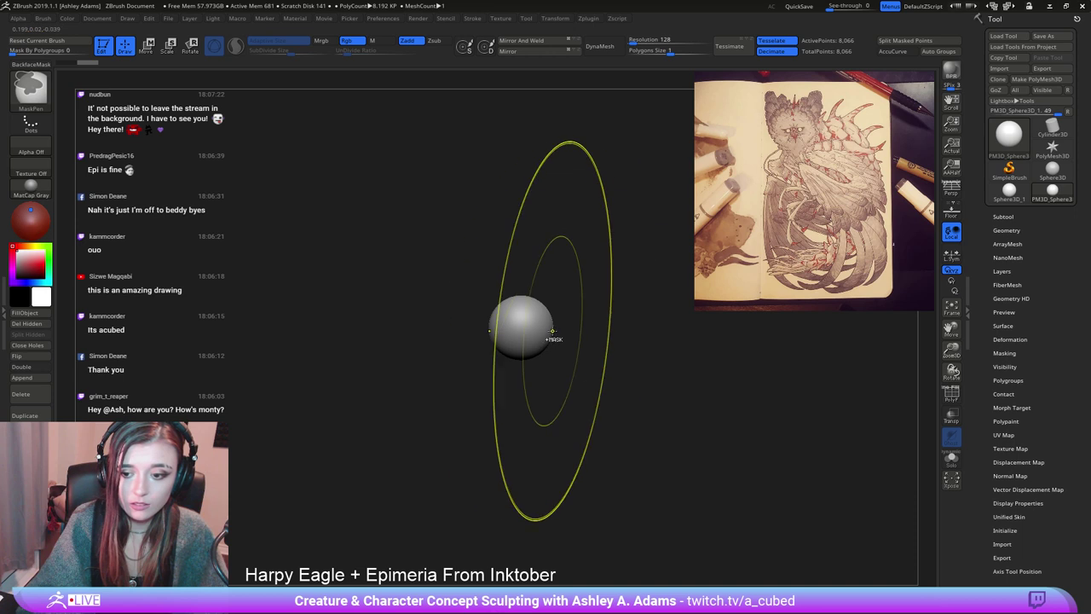
{"action": "right_click_drag", "start_coordinate": [551, 331], "coordinate": [518, 349], "text": "ctrl"}
{"action": "key", "text": "b"}
{"action": "key", "text": "s"}
{"action": "key", "text": "h"}
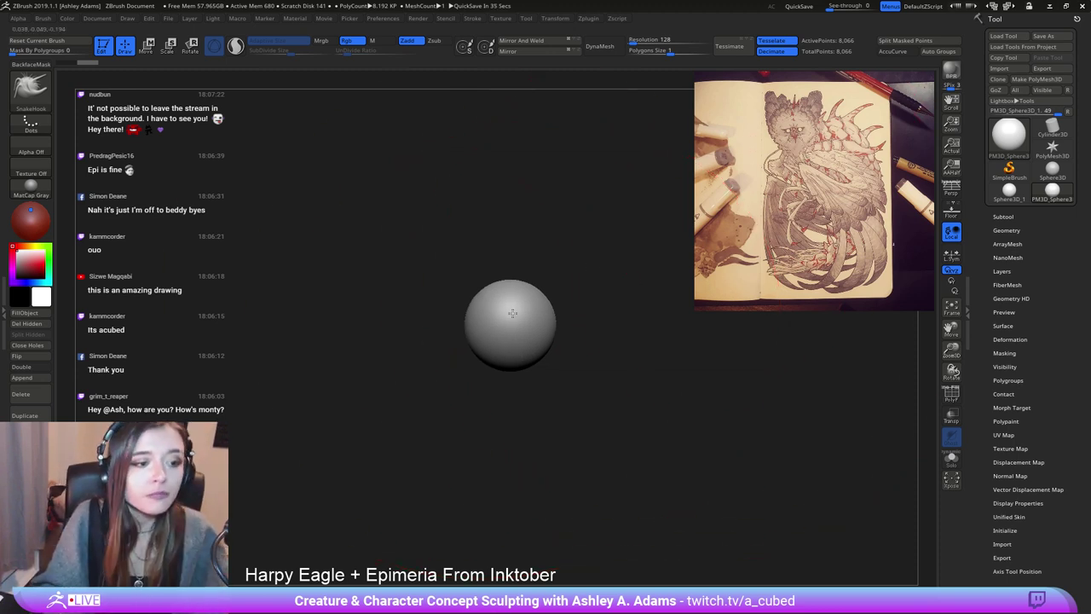
Adjust the SnakeHook draw size to cover most of the sphere and prepare X symmetry for mirrored strokes.
{"action": "key", "text": "space"}
{"action": "left_click_drag", "start_coordinate": [520, 313], "coordinate": [486, 318]}
{"action": "right_click_drag", "start_coordinate": [553, 325], "coordinate": [541, 376], "text": "ctrl"}
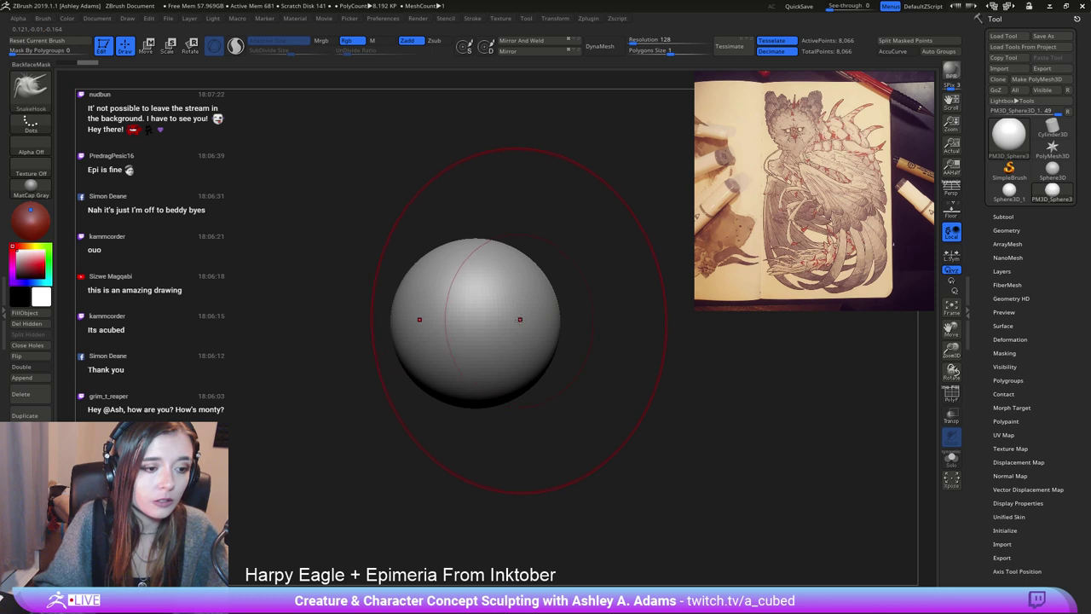
{"action": "key", "text": "space"}
{"action": "left_click_drag", "start_coordinate": [521, 327], "coordinate": [528, 326]}
{"action": "right_click_drag", "start_coordinate": [460, 310], "coordinate": [503, 302], "text": "alt"}
{"action": "key", "text": "x"}
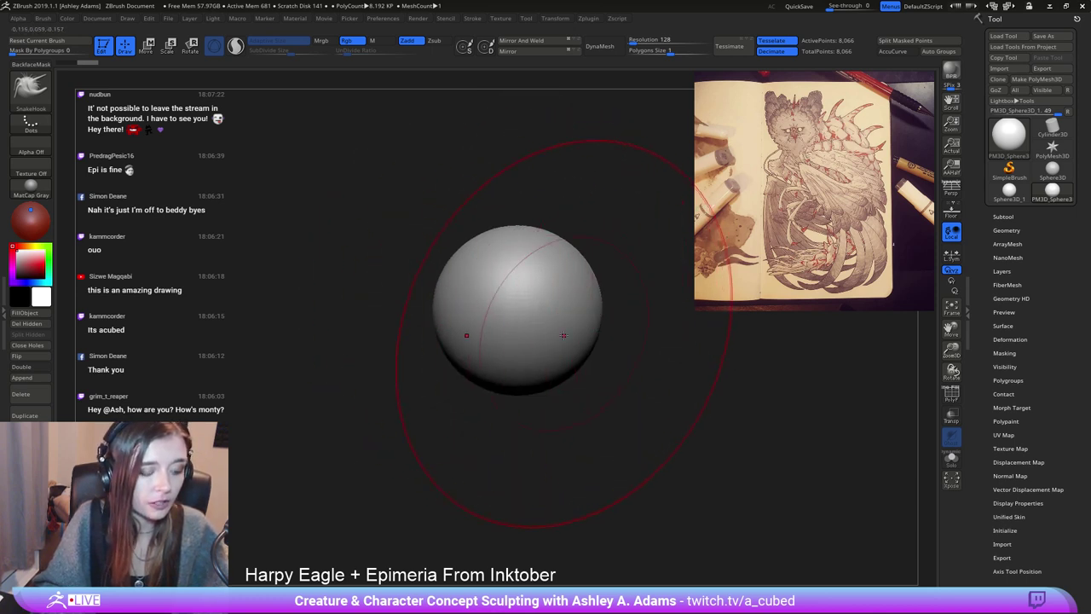
Stretch the sphere sideways, upward and downward into a tall egg shape with large SnakeHook strokes.
{"action": "left_click_drag", "start_coordinate": [560, 334], "coordinate": [587, 327]}
{"action": "left_click_drag", "start_coordinate": [548, 244], "coordinate": [547, 186]}
{"action": "left_click_drag", "start_coordinate": [546, 335], "coordinate": [549, 390]}
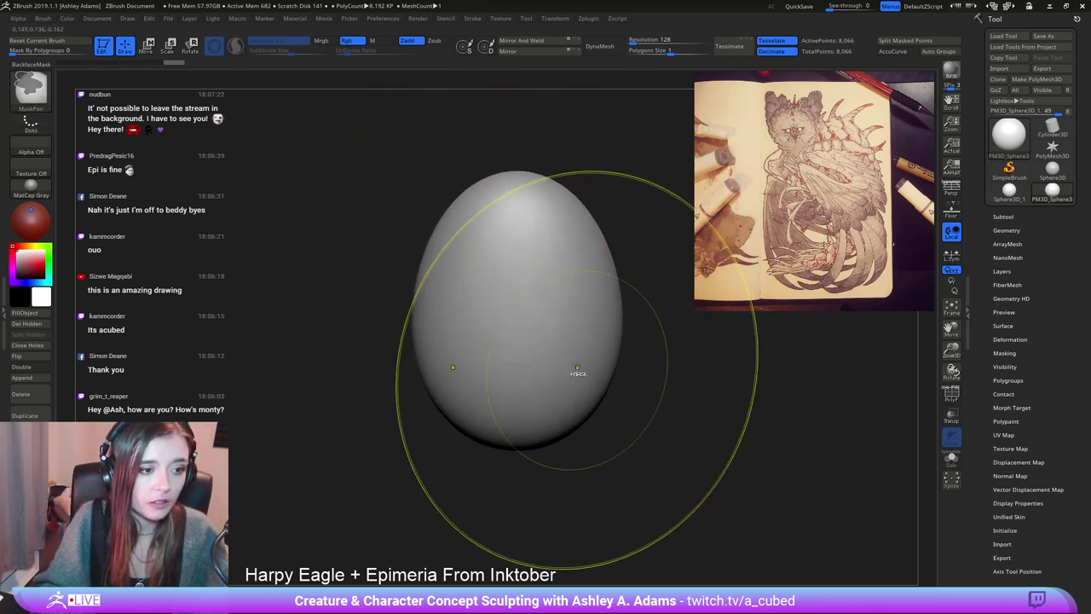
Push and pull the egg shape into a rougher head form with large SnakeHook strokes from several angles.
{"action": "right_click_drag", "start_coordinate": [577, 372], "coordinate": [573, 332], "text": "ctrl"}
{"action": "right_click_drag", "start_coordinate": [537, 334], "coordinate": [585, 334]}
{"action": "mouse_move", "coordinate": [585, 334]}
{"action": "left_mouse_down"}
{"action": "mouse_move", "coordinate": [547, 312]}
{"action": "mouse_move", "coordinate": [532, 326]}
{"action": "left_mouse_up"}
{"action": "left_click_drag", "start_coordinate": [550, 298], "coordinate": [537, 295]}
{"action": "mouse_move", "coordinate": [464, 224]}
{"action": "right_mouse_down"}
{"action": "mouse_move", "coordinate": [503, 219]}
{"action": "mouse_move", "coordinate": [461, 233]}
{"action": "right_mouse_up"}
{"action": "left_click_drag", "start_coordinate": [526, 324], "coordinate": [534, 323]}
{"action": "right_click_drag", "start_coordinate": [496, 350], "coordinate": [537, 351]}
{"action": "left_click_drag", "start_coordinate": [484, 360], "coordinate": [465, 373]}
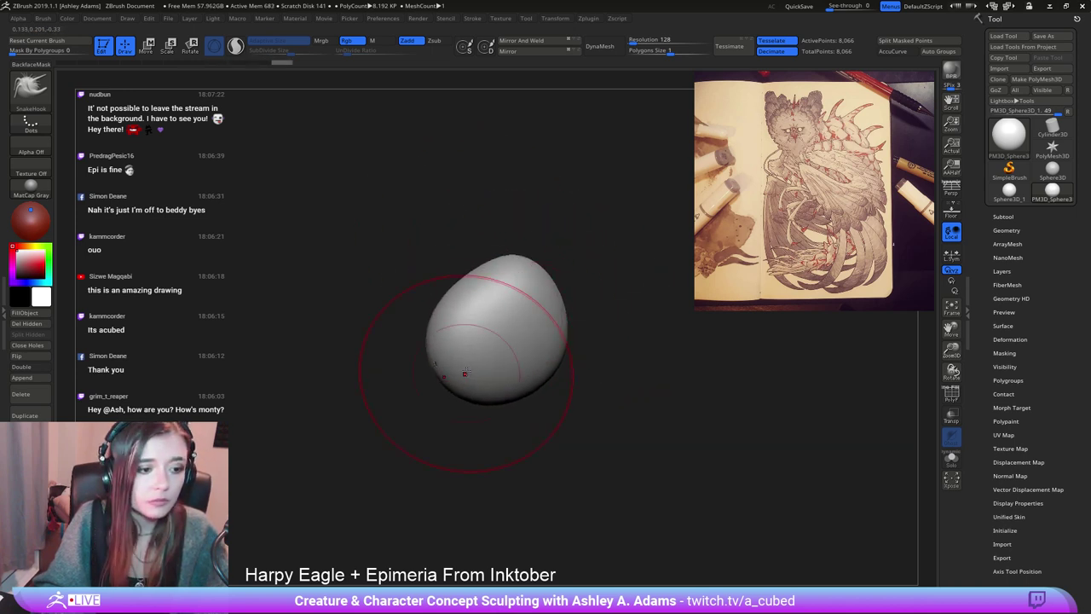
Adjust the head's outline with SnakeHook and smooth the surface into a rounded form.
{"action": "left_click_drag", "start_coordinate": [498, 305], "coordinate": [482, 295]}
{"action": "right_click_drag", "start_coordinate": [483, 295], "coordinate": [499, 324]}
{"action": "mouse_move", "coordinate": [499, 324]}
{"action": "left_mouse_down", "text": "shift"}
{"action": "mouse_move", "coordinate": [487, 433]}
{"action": "mouse_move", "coordinate": [585, 313]}
{"action": "mouse_move", "coordinate": [619, 318]}
{"action": "mouse_move", "coordinate": [602, 344]}
{"action": "mouse_move", "coordinate": [592, 281]}
{"action": "mouse_move", "coordinate": [679, 312]}
{"action": "mouse_move", "coordinate": [597, 337]}
{"action": "mouse_move", "coordinate": [528, 345]}
{"action": "mouse_move", "coordinate": [526, 336]}
{"action": "left_mouse_up", "text": "shift"}
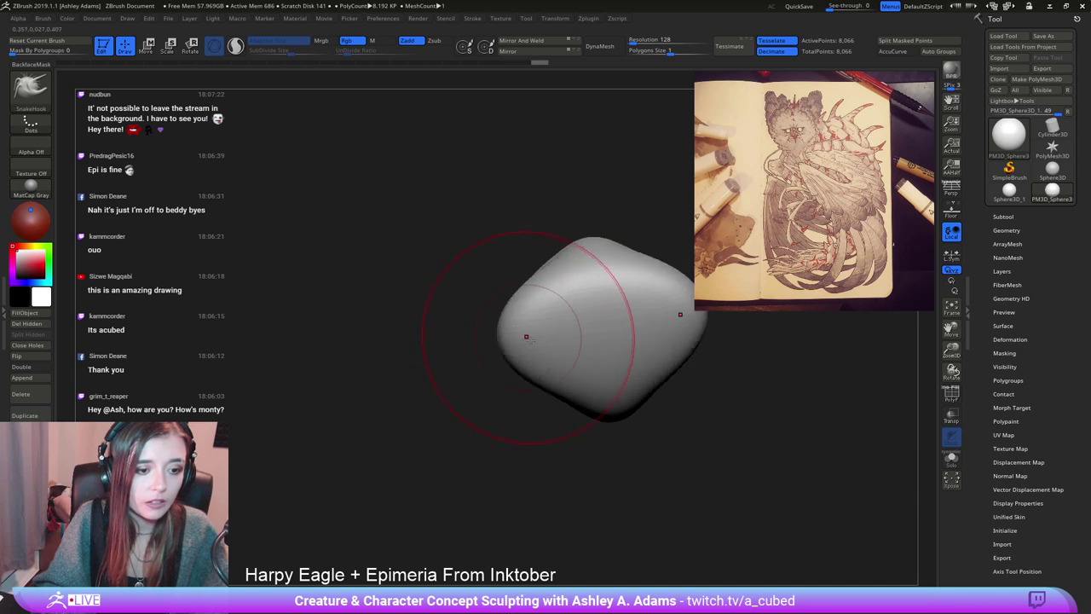
{"action": "mouse_move", "coordinate": [486, 375]}
{"action": "left_mouse_down"}
{"action": "mouse_move", "coordinate": [597, 339]}
{"action": "mouse_move", "coordinate": [503, 354]}
{"action": "mouse_move", "coordinate": [531, 319]}
{"action": "mouse_move", "coordinate": [525, 298]}
{"action": "left_mouse_up"}
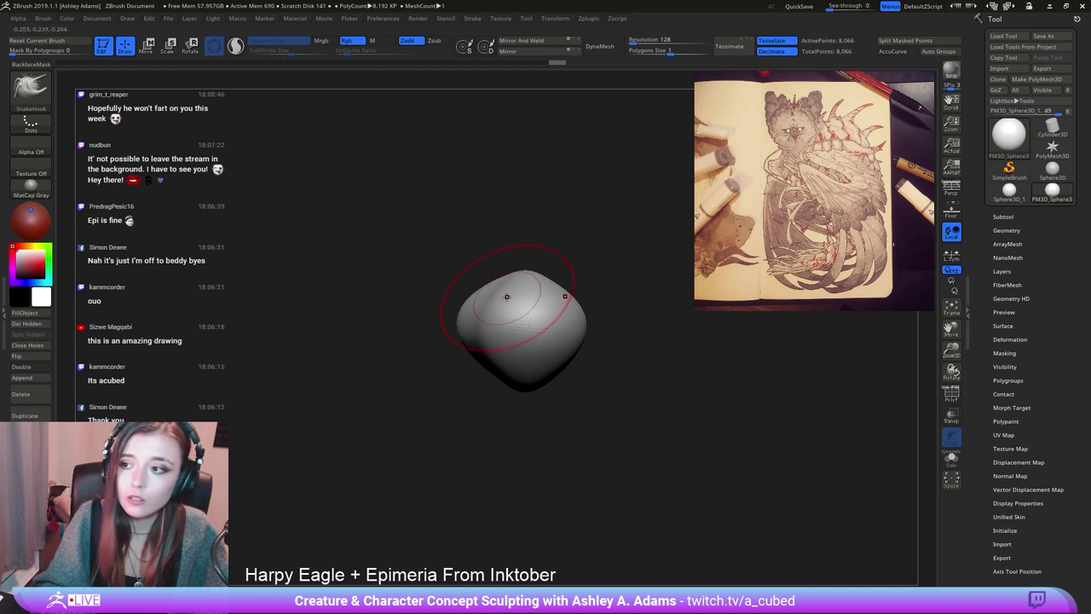
{"action": "key", "text": "shift"}
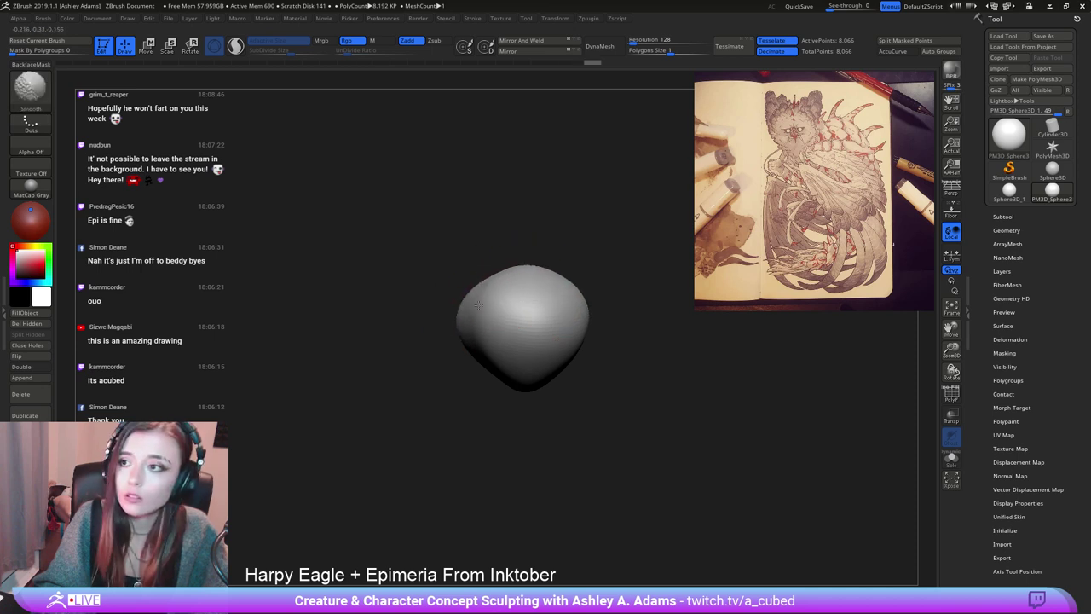
{"action": "mouse_move", "coordinate": [532, 339]}
{"action": "left_mouse_down", "text": "shift"}
{"action": "mouse_move", "coordinate": [511, 354]}
{"action": "mouse_move", "coordinate": [580, 332]}
{"action": "left_mouse_up", "text": "shift"}
Carve two mirrored eye sockets into the front of the head with the ClayBuildup brush, adjusting its draw size.
{"action": "right_click_drag", "start_coordinate": [509, 253], "coordinate": [547, 333], "text": "ctrl"}
{"action": "key", "text": "b"}
{"action": "key", "text": "c"}
{"action": "key", "text": "b"}
{"action": "mouse_move", "coordinate": [574, 343]}
{"action": "left_mouse_down"}
{"action": "mouse_move", "coordinate": [601, 336]}
{"action": "mouse_move", "coordinate": [589, 336]}
{"action": "left_mouse_up"}
{"action": "left_click_drag", "start_coordinate": [417, 238], "coordinate": [503, 260], "text": "shift"}
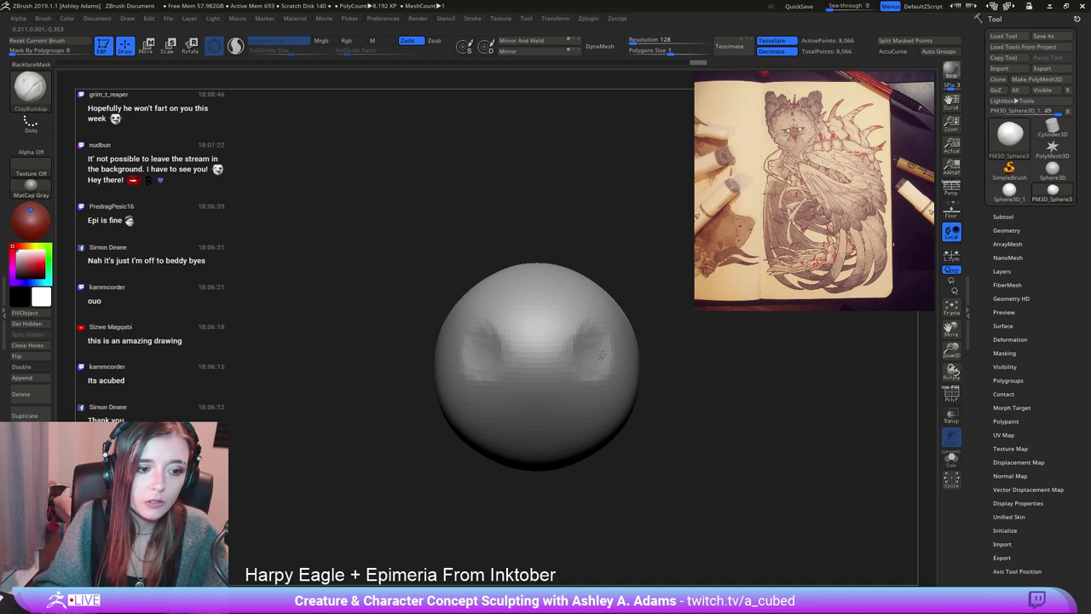
{"action": "key", "text": "space"}
{"action": "key", "text": "space"}
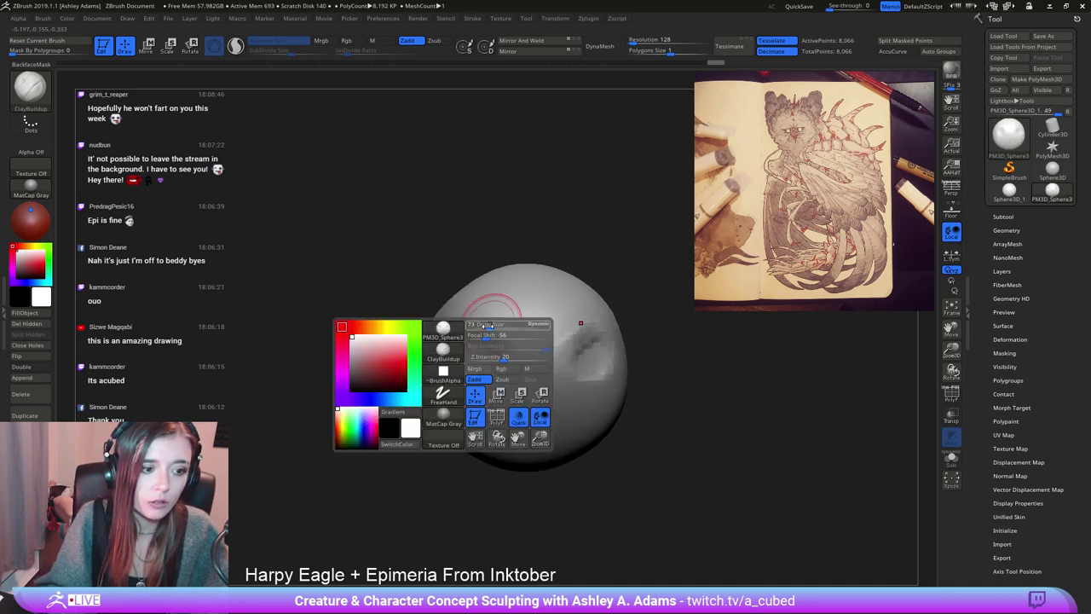
{"action": "right_click_drag", "start_coordinate": [487, 325], "coordinate": [503, 396]}
Choose SnakeHook and mask the head, leaving only a beak-shaped patch between the eyes unmasked.
{"action": "key", "text": "b"}
{"action": "key", "text": "s"}
{"action": "key", "text": "h"}
{"action": "mouse_move", "coordinate": [427, 311]}
{"action": "right_mouse_down"}
{"action": "mouse_move", "coordinate": [527, 378]}
{"action": "mouse_move", "coordinate": [529, 327]}
{"action": "right_mouse_up"}
{"action": "key", "text": "space"}
{"action": "mouse_move", "coordinate": [528, 334]}
{"action": "left_mouse_down"}
{"action": "mouse_move", "coordinate": [508, 335]}
{"action": "mouse_move", "coordinate": [530, 329]}
{"action": "left_mouse_up"}
{"action": "right_click_drag", "start_coordinate": [616, 385], "coordinate": [594, 360]}
{"action": "left_click", "coordinate": [656, 386], "text": "ctrl"}
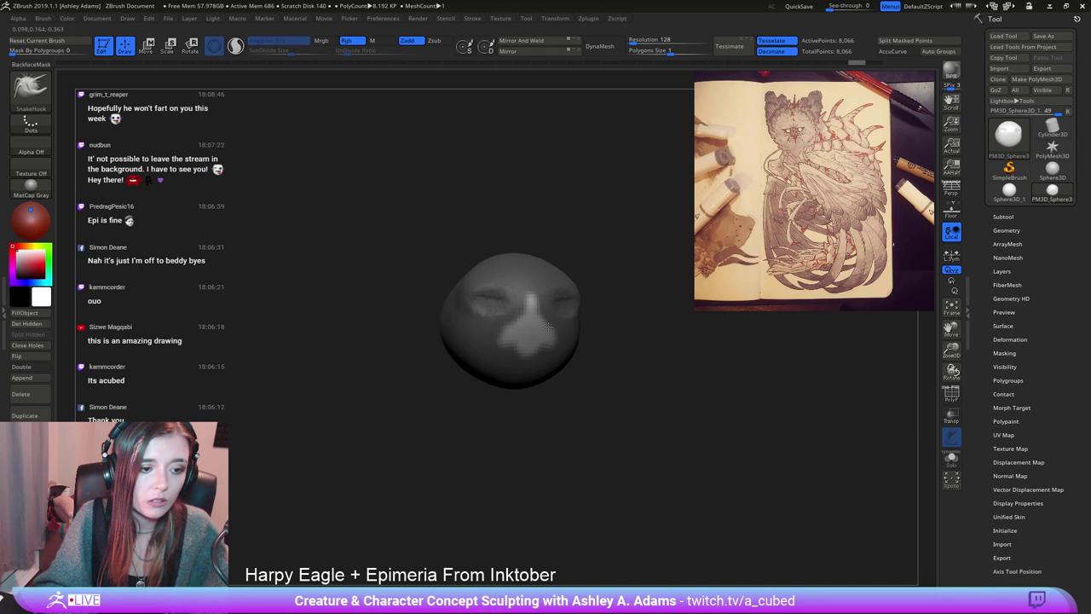
Enlarge the SnakeHook draw size and pull the unmasked patch forward from the face into a beak.
{"action": "key", "text": "space"}
{"action": "left_click_drag", "start_coordinate": [505, 387], "coordinate": [530, 387]}
{"action": "right_click_drag", "start_coordinate": [531, 394], "coordinate": [589, 385]}
{"action": "left_click_drag", "start_coordinate": [533, 331], "coordinate": [572, 349]}
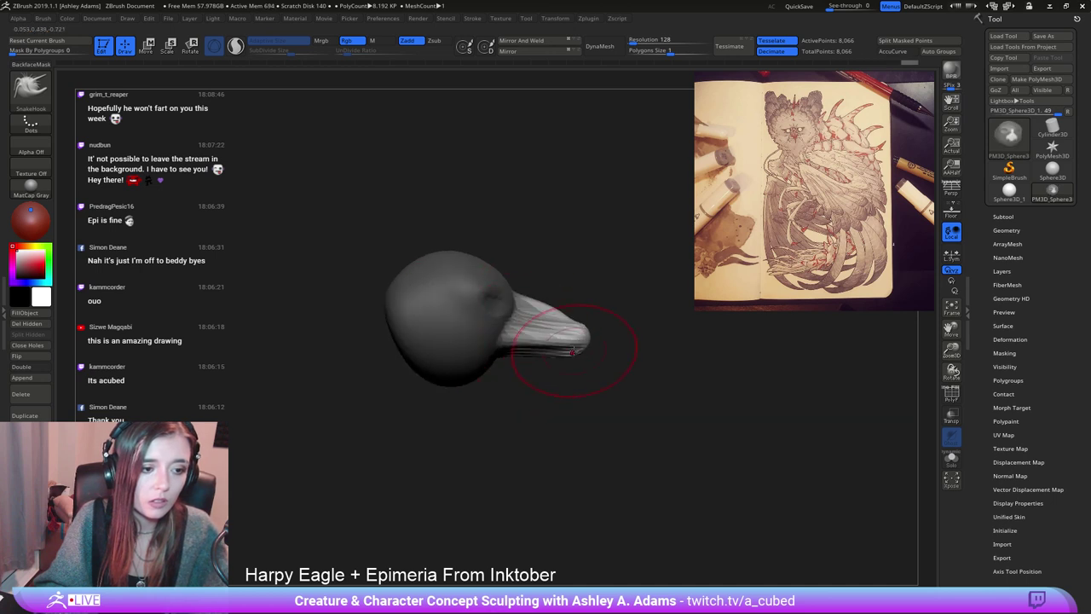
Bend the beak's tip downward into a hooked eagle profile with SnakeHook strokes.
{"action": "mouse_move", "coordinate": [585, 350]}
{"action": "right_mouse_down"}
{"action": "mouse_move", "coordinate": [559, 335]}
{"action": "mouse_move", "coordinate": [485, 333]}
{"action": "right_mouse_up"}
{"action": "mouse_move", "coordinate": [564, 352]}
{"action": "left_mouse_down"}
{"action": "mouse_move", "coordinate": [548, 341]}
{"action": "mouse_move", "coordinate": [572, 305]}
{"action": "mouse_move", "coordinate": [556, 320]}
{"action": "mouse_move", "coordinate": [563, 309]}
{"action": "left_mouse_up"}
{"action": "right_click_drag", "start_coordinate": [499, 305], "coordinate": [577, 300]}
{"action": "left_click_drag", "start_coordinate": [546, 322], "coordinate": [550, 327]}
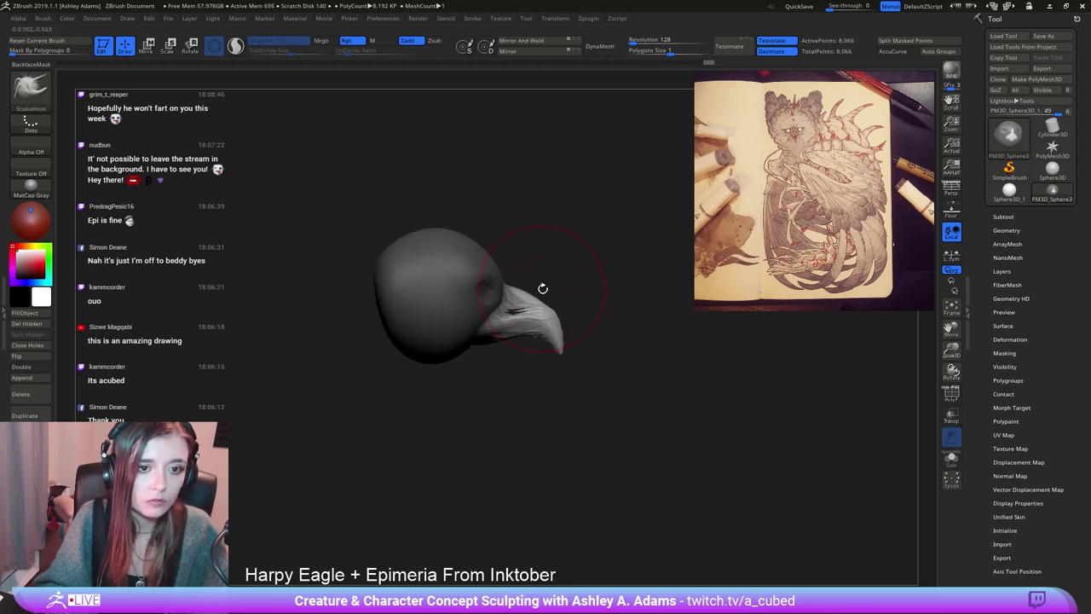
Pull the bridge of the beak up toward the brow and clear the mask from the head.
{"action": "right_click", "coordinate": [488, 272]}
{"action": "right_click_drag", "start_coordinate": [495, 236], "coordinate": [498, 299], "text": "ctrl"}
{"action": "left_click_drag", "start_coordinate": [493, 283], "coordinate": [472, 261]}
{"action": "right_click_drag", "start_coordinate": [537, 341], "coordinate": [489, 368]}
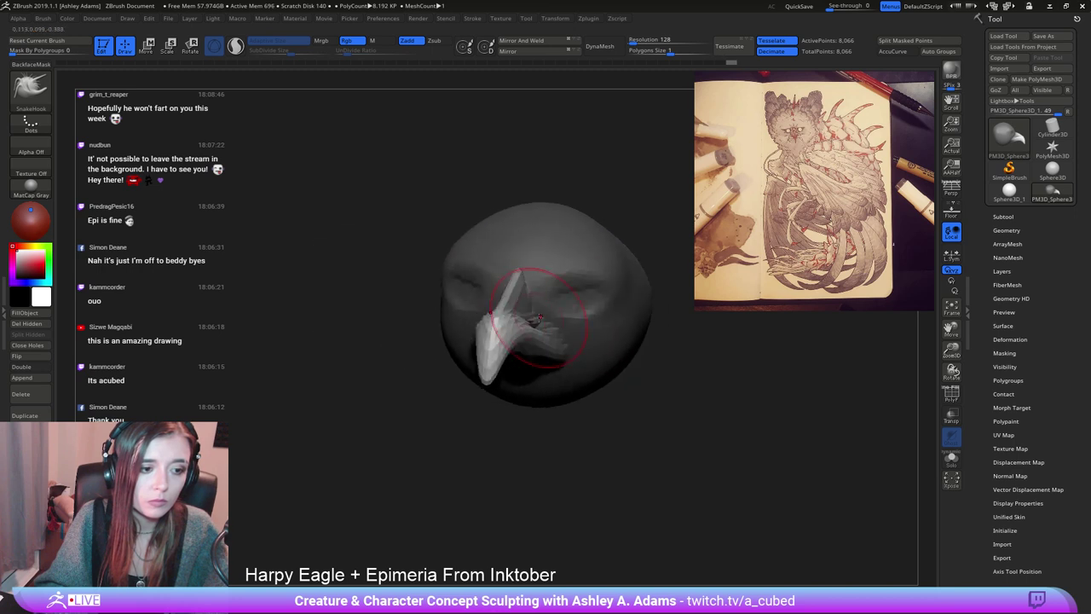
{"action": "right_click", "coordinate": [486, 373]}
{"action": "right_click_drag", "start_coordinate": [621, 394], "coordinate": [576, 399]}
Build up the bridge and sides of the beak using ClayBuildup with BackfaceMask enabled.
{"action": "key", "text": "b"}
{"action": "key", "text": "c"}
{"action": "key", "text": "b"}
{"action": "left_click_drag", "start_coordinate": [554, 311], "coordinate": [548, 291]}
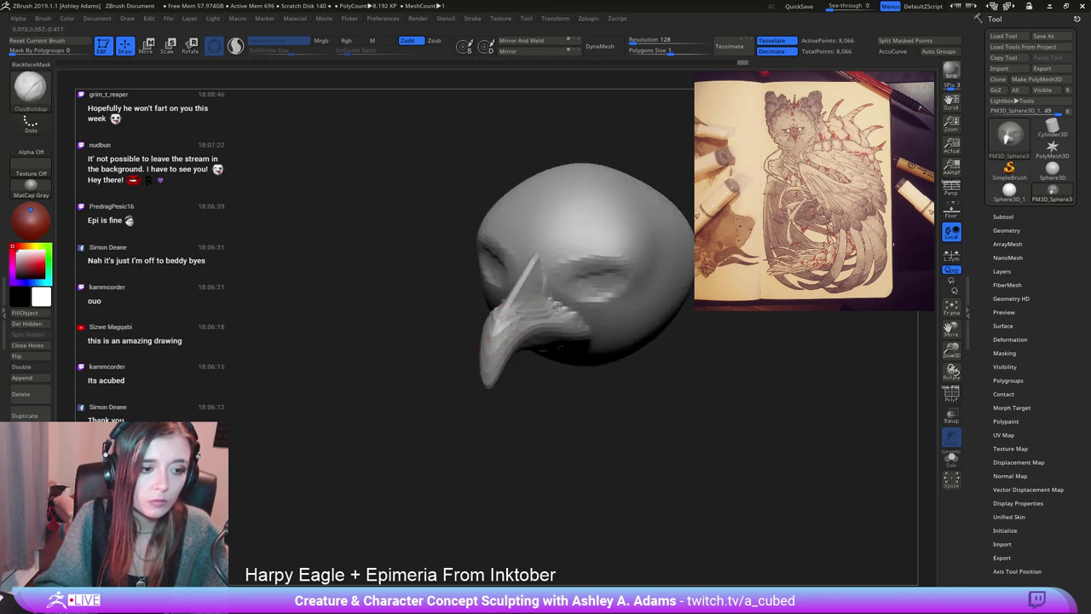
{"action": "left_click", "coordinate": [30, 64]}
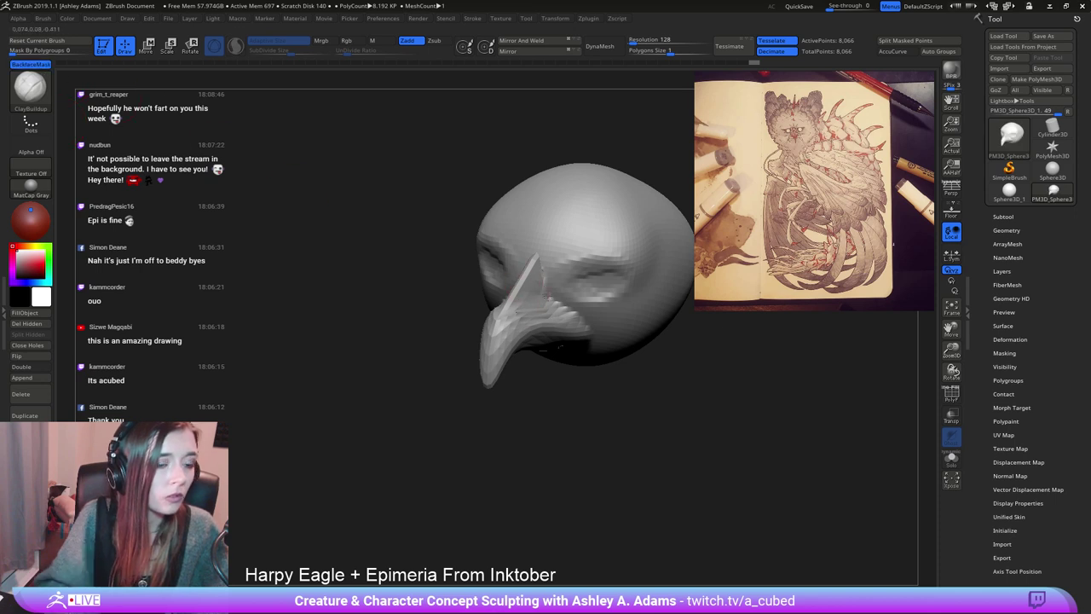
{"action": "left_click_drag", "start_coordinate": [569, 315], "coordinate": [543, 311]}
{"action": "right_click_drag", "start_coordinate": [543, 312], "coordinate": [583, 312]}
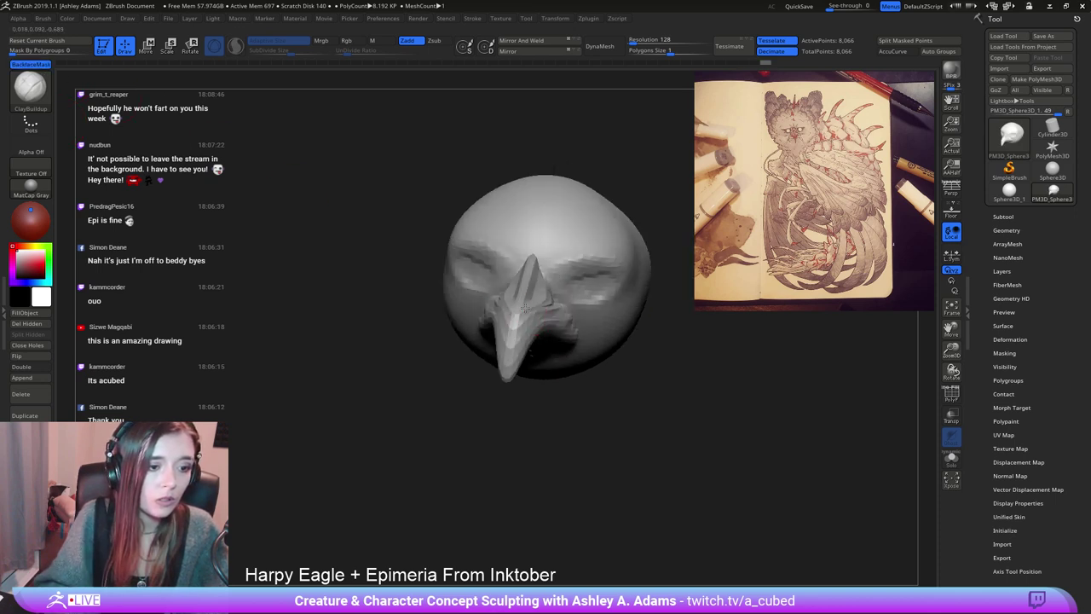
{"action": "left_click_drag", "start_coordinate": [543, 324], "coordinate": [552, 318]}
{"action": "mouse_move", "coordinate": [512, 308]}
{"action": "right_mouse_down"}
{"action": "mouse_move", "coordinate": [541, 300]}
{"action": "mouse_move", "coordinate": [521, 327]}
{"action": "right_mouse_up"}
Switch to SnakeHook, adjust the draw size and fill out the beak's side and lower edge.
{"action": "key", "text": "space"}
{"action": "left_click_drag", "start_coordinate": [503, 325], "coordinate": [516, 324]}
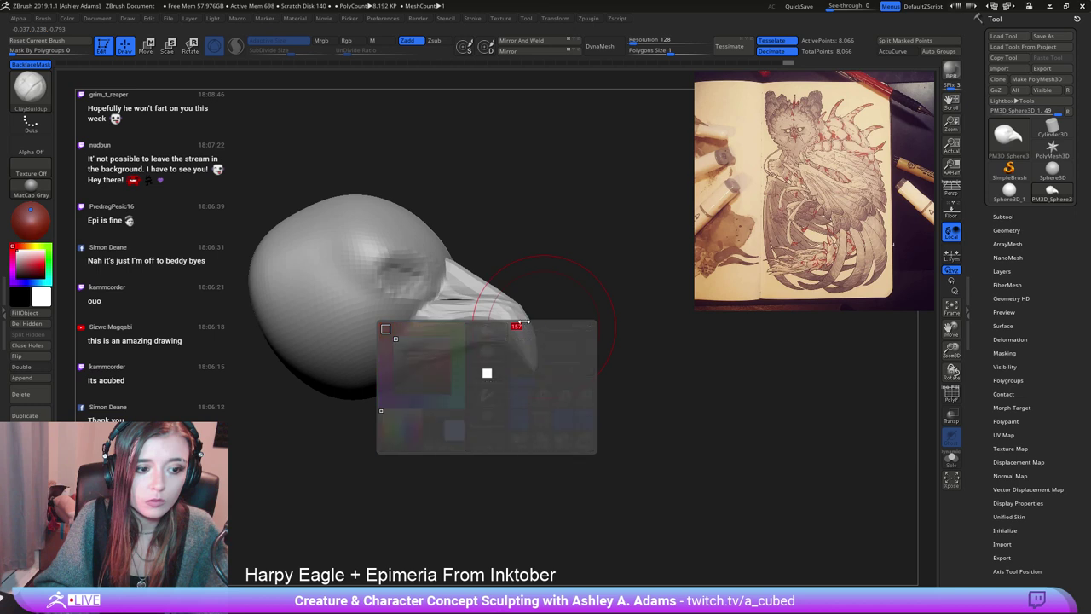
{"action": "right_click_drag", "start_coordinate": [448, 281], "coordinate": [539, 281], "text": "alt"}
{"action": "mouse_move", "coordinate": [618, 266]}
{"action": "right_mouse_down"}
{"action": "mouse_move", "coordinate": [589, 288]}
{"action": "mouse_move", "coordinate": [623, 319]}
{"action": "mouse_move", "coordinate": [612, 358]}
{"action": "right_mouse_up"}
{"action": "key", "text": "b"}
{"action": "key", "text": "s"}
{"action": "key", "text": "h"}
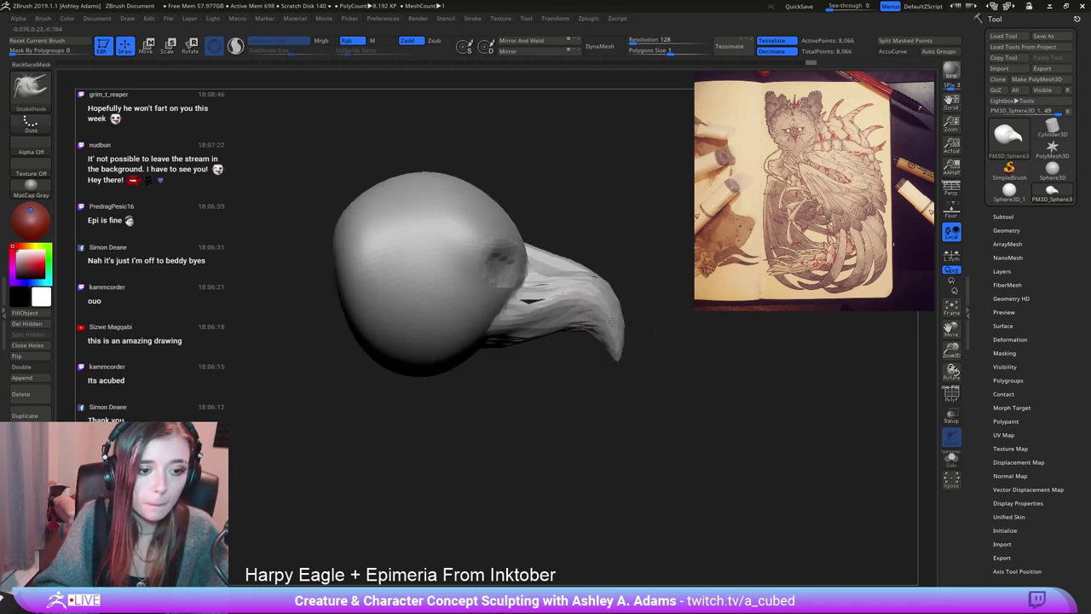
{"action": "key", "text": "space"}
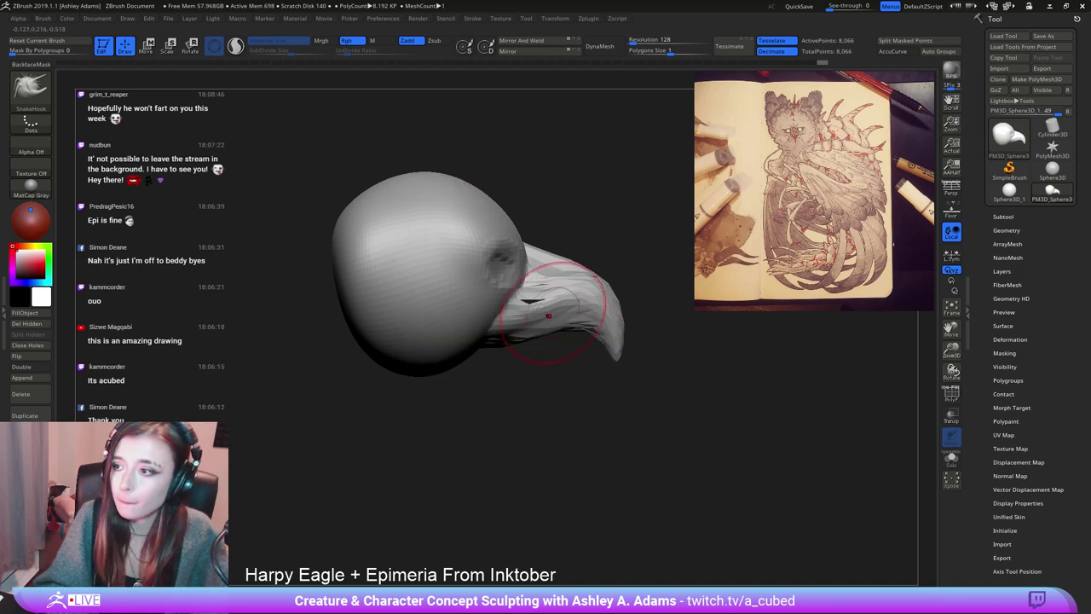
{"action": "mouse_move", "coordinate": [570, 324]}
{"action": "left_mouse_down"}
{"action": "mouse_move", "coordinate": [501, 343]}
{"action": "mouse_move", "coordinate": [449, 333]}
{"action": "left_mouse_up"}
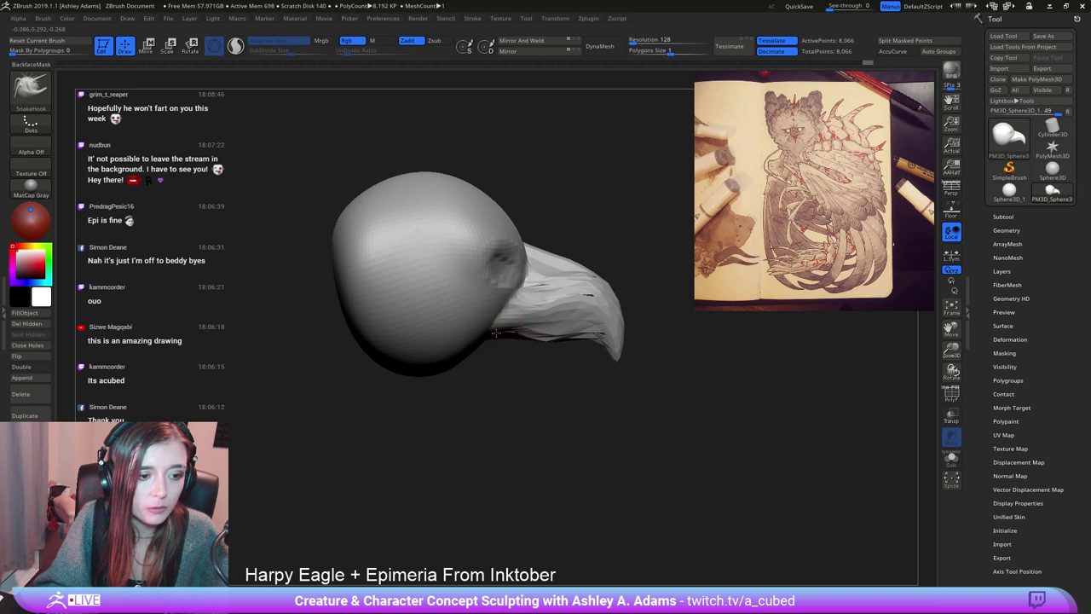
Smooth the sides of the beak and its transition into the face.
{"action": "mouse_move", "coordinate": [536, 336]}
{"action": "left_mouse_down", "text": "shift"}
{"action": "mouse_move", "coordinate": [557, 334]}
{"action": "mouse_move", "coordinate": [580, 308]}
{"action": "left_mouse_up", "text": "shift"}
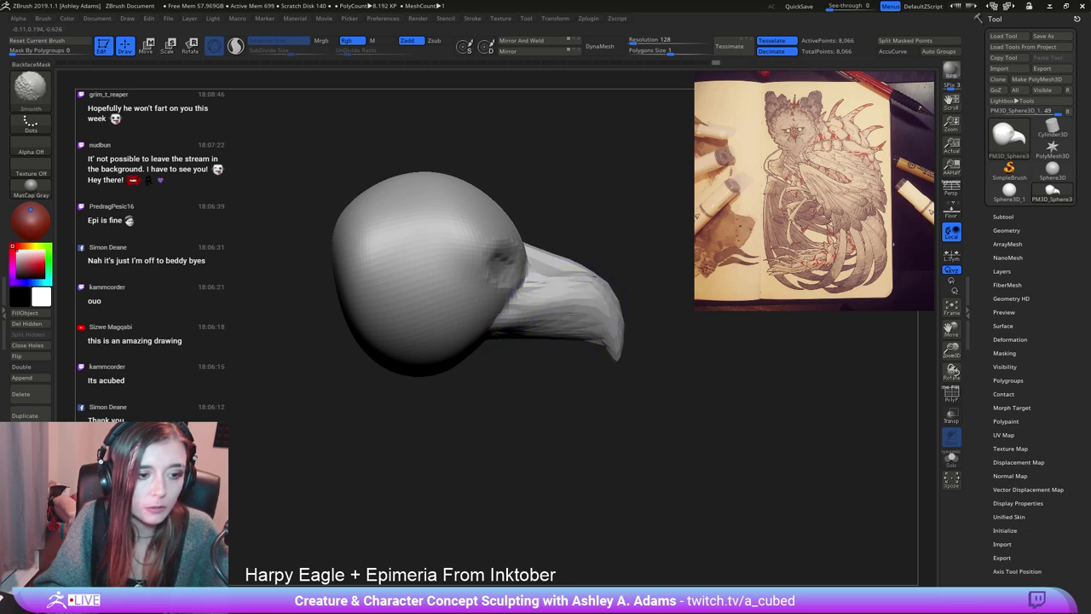
{"action": "right_click_drag", "start_coordinate": [572, 309], "coordinate": [539, 307]}
{"action": "mouse_move", "coordinate": [546, 303]}
{"action": "left_mouse_down", "text": "shift"}
{"action": "mouse_move", "coordinate": [559, 298]}
{"action": "mouse_move", "coordinate": [489, 309]}
{"action": "left_mouse_up", "text": "shift"}
{"action": "right_click_drag", "start_coordinate": [490, 310], "coordinate": [430, 310], "text": "shift"}
Resize SnakeHook, reshape the cheeks beside the beak and smooth the area below the eyes.
{"action": "left_click_drag", "start_coordinate": [597, 317], "coordinate": [602, 316]}
{"action": "right_click_drag", "start_coordinate": [513, 353], "coordinate": [535, 353]}
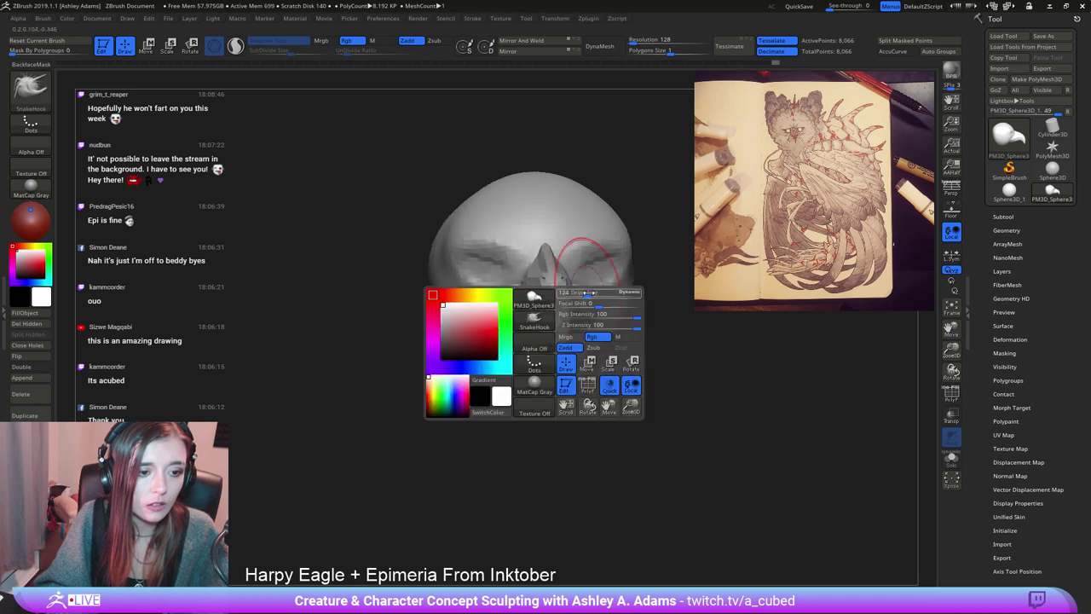
{"action": "left_click_drag", "start_coordinate": [482, 309], "coordinate": [489, 299]}
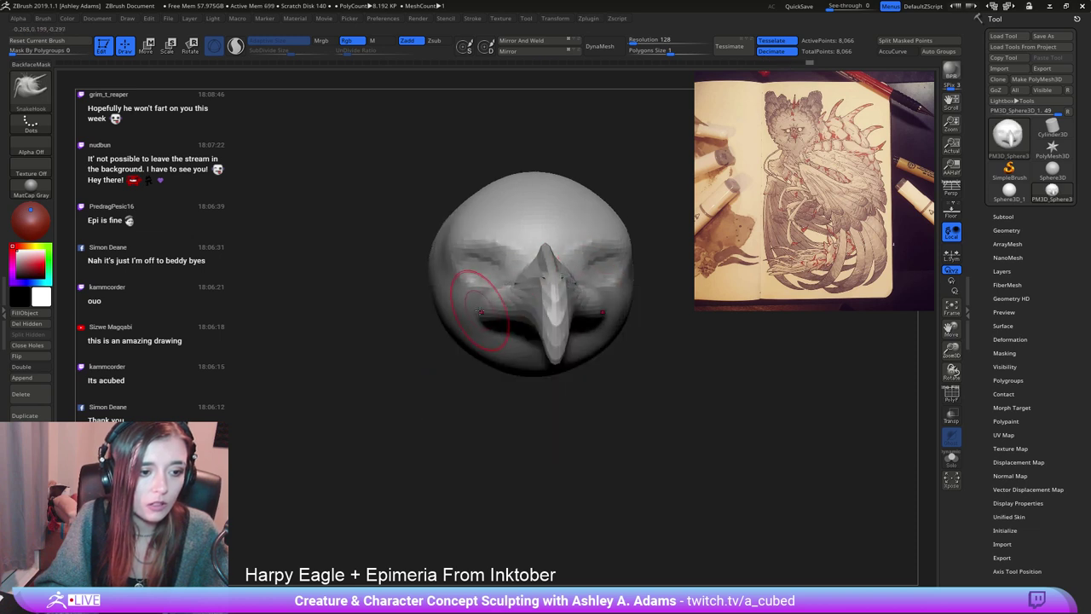
{"action": "right_click_drag", "start_coordinate": [489, 298], "coordinate": [507, 292]}
{"action": "mouse_move", "coordinate": [505, 292]}
{"action": "left_mouse_down", "text": "shift"}
{"action": "mouse_move", "coordinate": [512, 266]}
{"action": "mouse_move", "coordinate": [460, 275]}
{"action": "left_mouse_up", "text": "shift"}
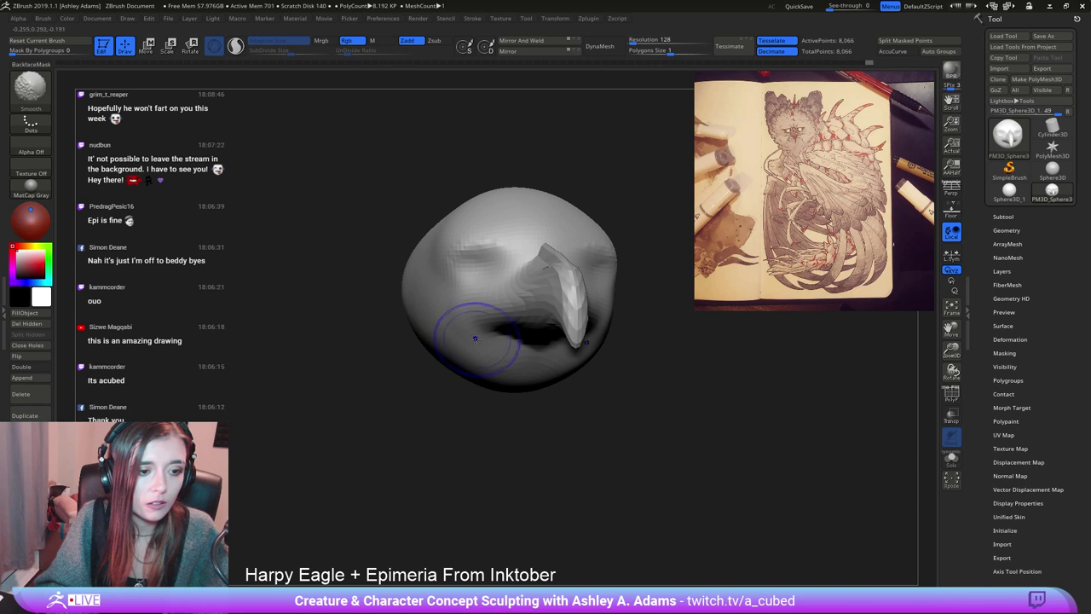
{"action": "right_click_drag", "start_coordinate": [475, 336], "coordinate": [375, 307]}
Carve the mouth line and its corners beneath the beak with DamStandard, and return to SnakeHook.
{"action": "key", "text": "b"}
{"action": "key", "text": "d"}
{"action": "key", "text": "s"}
{"action": "left_click_drag", "start_coordinate": [516, 267], "coordinate": [535, 276]}
{"action": "mouse_move", "coordinate": [594, 275]}
{"action": "right_mouse_down"}
{"action": "mouse_move", "coordinate": [572, 277]}
{"action": "mouse_move", "coordinate": [605, 293]}
{"action": "mouse_move", "coordinate": [602, 227]}
{"action": "right_mouse_up"}
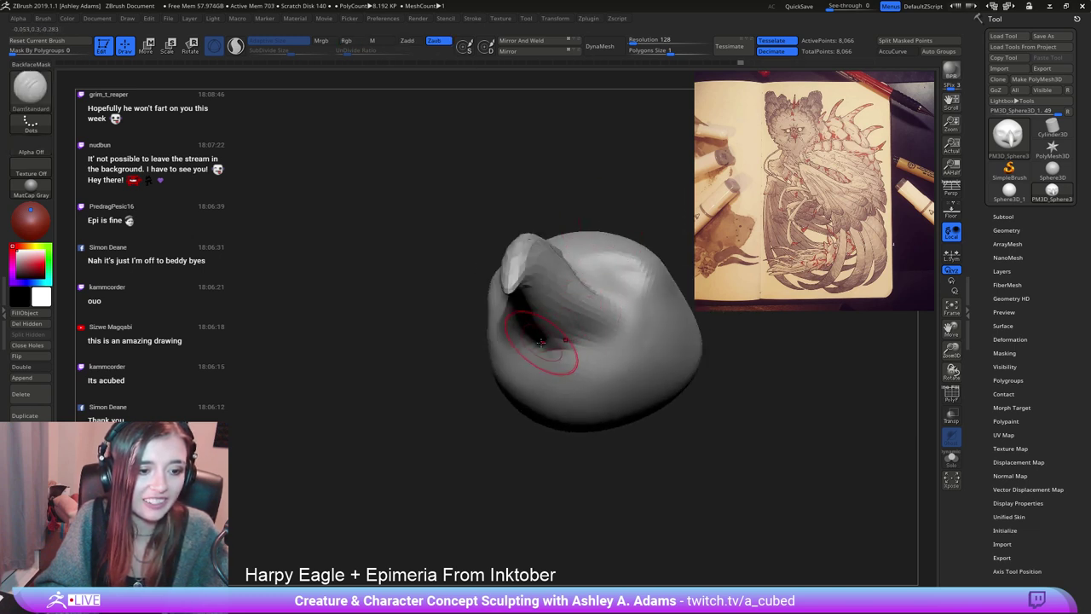
{"action": "mouse_move", "coordinate": [640, 317]}
{"action": "right_mouse_down"}
{"action": "mouse_move", "coordinate": [569, 281]}
{"action": "mouse_move", "coordinate": [555, 315]}
{"action": "mouse_move", "coordinate": [463, 317]}
{"action": "mouse_move", "coordinate": [489, 336]}
{"action": "right_mouse_up"}
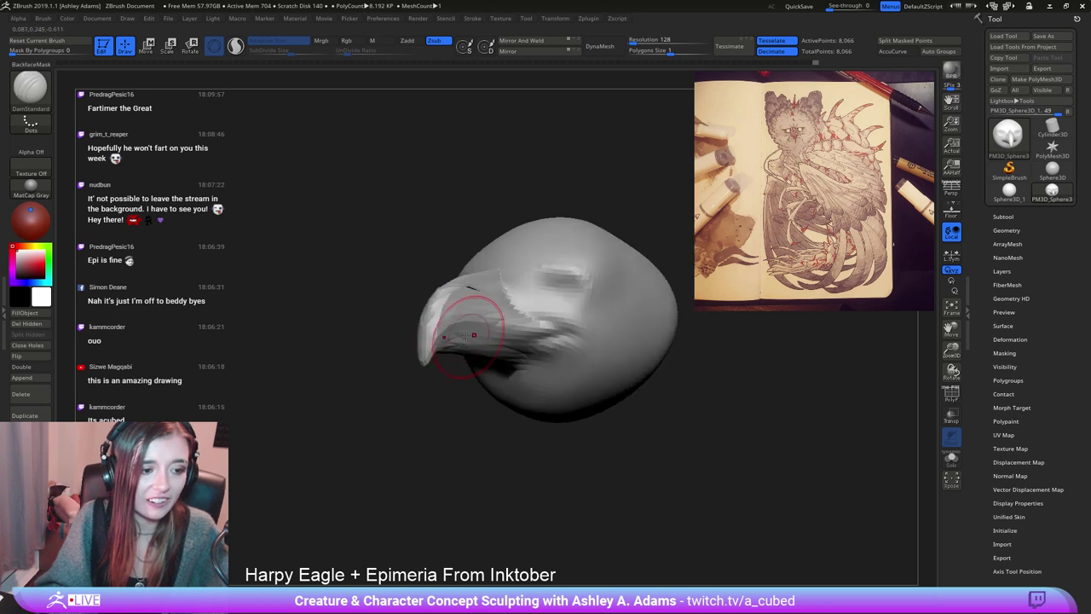
{"action": "left_click_drag", "start_coordinate": [536, 339], "coordinate": [558, 337]}
{"action": "mouse_move", "coordinate": [588, 332]}
{"action": "right_mouse_down"}
{"action": "mouse_move", "coordinate": [565, 327]}
{"action": "mouse_move", "coordinate": [595, 315]}
{"action": "mouse_move", "coordinate": [545, 307]}
{"action": "right_mouse_up"}
{"action": "key", "text": "b"}
{"action": "key", "text": "s"}
{"action": "key", "text": "h"}
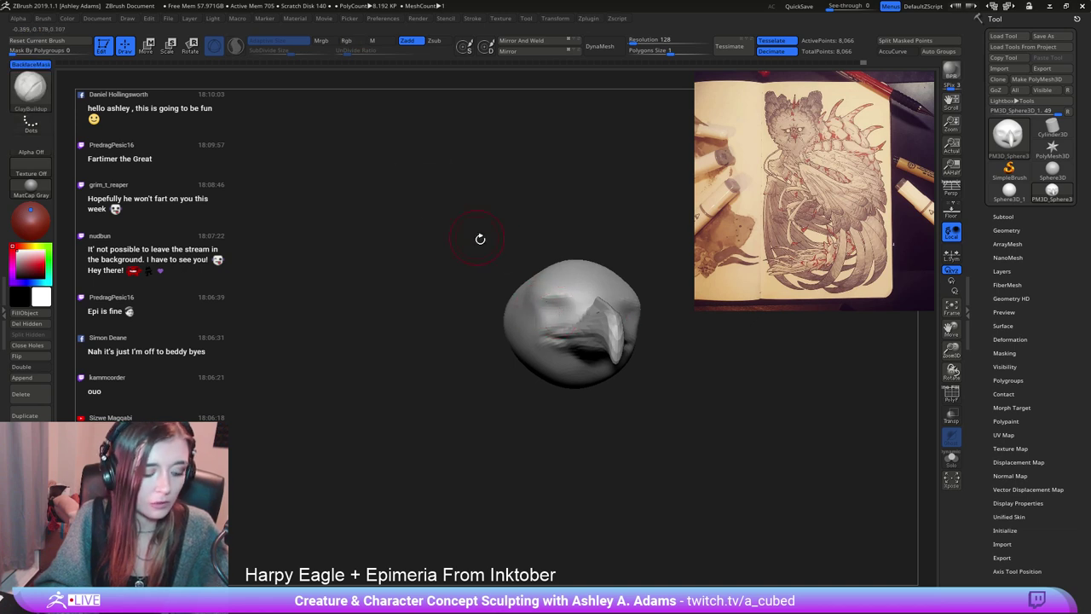
Build up the brow ridges and define the eye sockets above the beak with ClayBuildup.
{"action": "mouse_move", "coordinate": [480, 238]}
{"action": "right_mouse_down", "text": "ctrl"}
{"action": "mouse_move", "coordinate": [546, 313]}
{"action": "mouse_move", "coordinate": [585, 319]}
{"action": "right_mouse_up", "text": "ctrl"}
{"action": "right_click", "coordinate": [500, 365]}
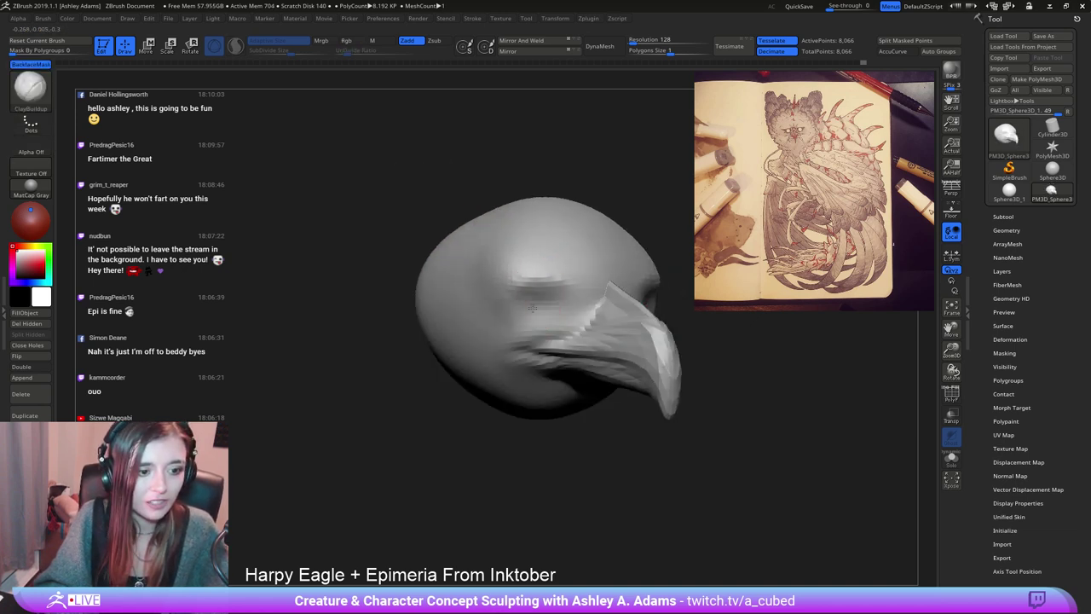
{"action": "right_click_drag", "start_coordinate": [529, 309], "coordinate": [563, 317], "text": "ctrl"}
{"action": "right_click", "coordinate": [533, 337]}
{"action": "mouse_move", "coordinate": [526, 320]}
{"action": "left_mouse_down"}
{"action": "mouse_move", "coordinate": [525, 333]}
{"action": "mouse_move", "coordinate": [490, 325]}
{"action": "left_mouse_up"}
{"action": "right_click_drag", "start_coordinate": [490, 325], "coordinate": [437, 329]}
{"action": "right_click_drag", "start_coordinate": [699, 404], "coordinate": [645, 329], "text": "alt"}
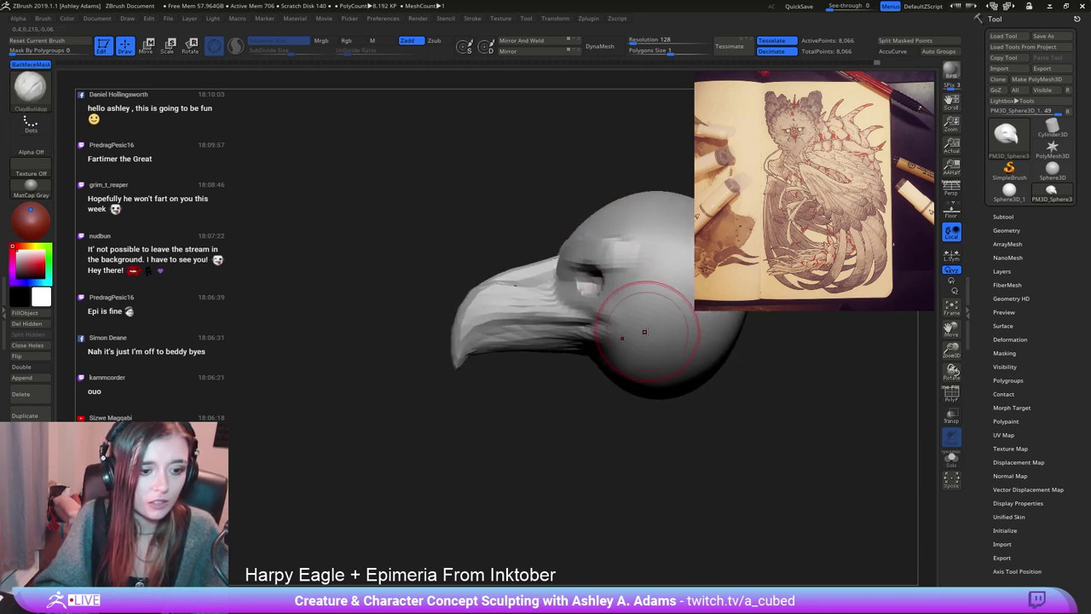
Lengthen the head and reshape its crown and back with large SnakeHook strokes.
{"action": "right_click", "coordinate": [601, 387]}
{"action": "mouse_move", "coordinate": [601, 387]}
{"action": "right_mouse_down", "text": "ctrl"}
{"action": "mouse_move", "coordinate": [548, 316]}
{"action": "mouse_move", "coordinate": [495, 325]}
{"action": "right_mouse_up", "text": "ctrl"}
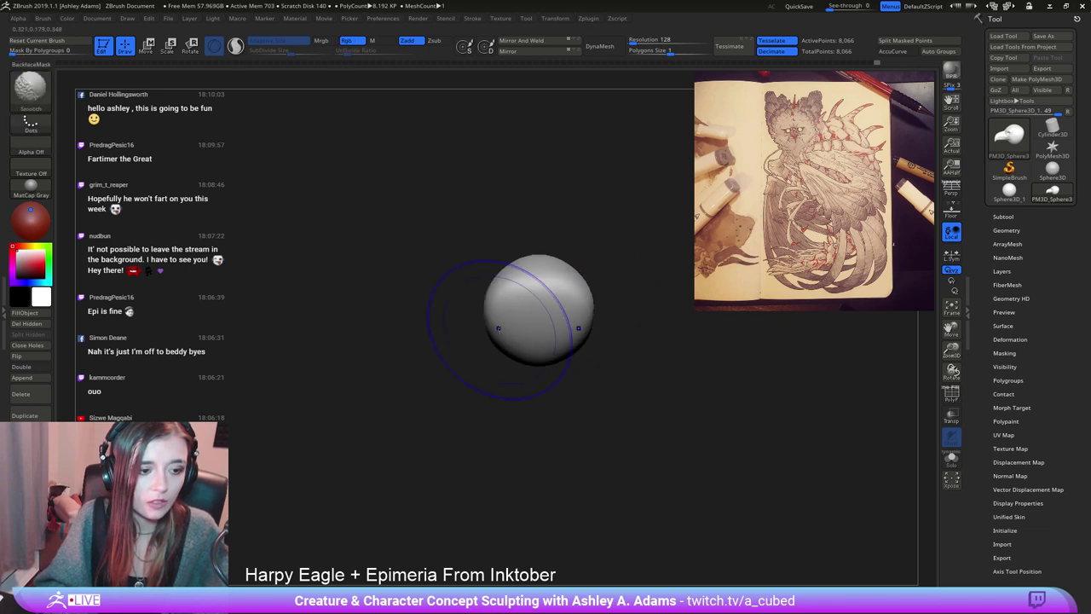
{"action": "key", "text": "b"}
{"action": "key", "text": "s"}
{"action": "key", "text": "h"}
{"action": "mouse_move", "coordinate": [505, 327]}
{"action": "left_mouse_down"}
{"action": "mouse_move", "coordinate": [486, 324]}
{"action": "mouse_move", "coordinate": [522, 351]}
{"action": "mouse_move", "coordinate": [497, 332]}
{"action": "left_mouse_up"}
{"action": "right_click_drag", "start_coordinate": [657, 292], "coordinate": [556, 307]}
{"action": "right_click", "coordinate": [475, 276]}
{"action": "mouse_move", "coordinate": [470, 232]}
{"action": "right_mouse_down", "text": "alt"}
{"action": "mouse_move", "coordinate": [527, 280]}
{"action": "mouse_move", "coordinate": [564, 279]}
{"action": "right_mouse_up", "text": "alt"}
{"action": "right_click", "coordinate": [488, 288]}
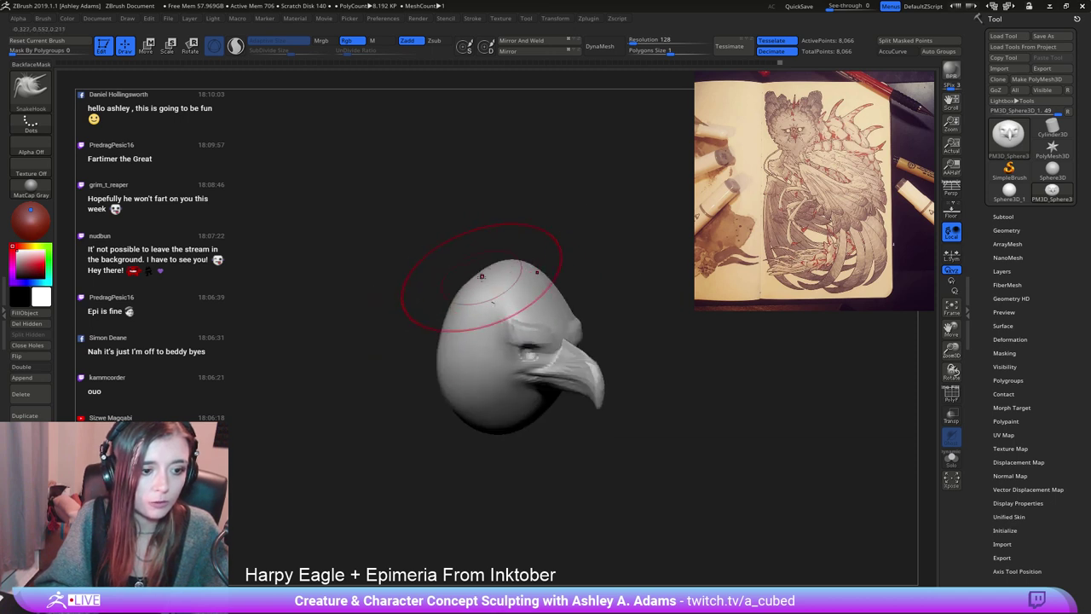
Undo the last two head changes, adjust the SnakeHook draw size and redo one change.
{"action": "key", "text": "ctrl+z"}
{"action": "key", "text": "ctrl+z"}
{"action": "key", "text": "space"}
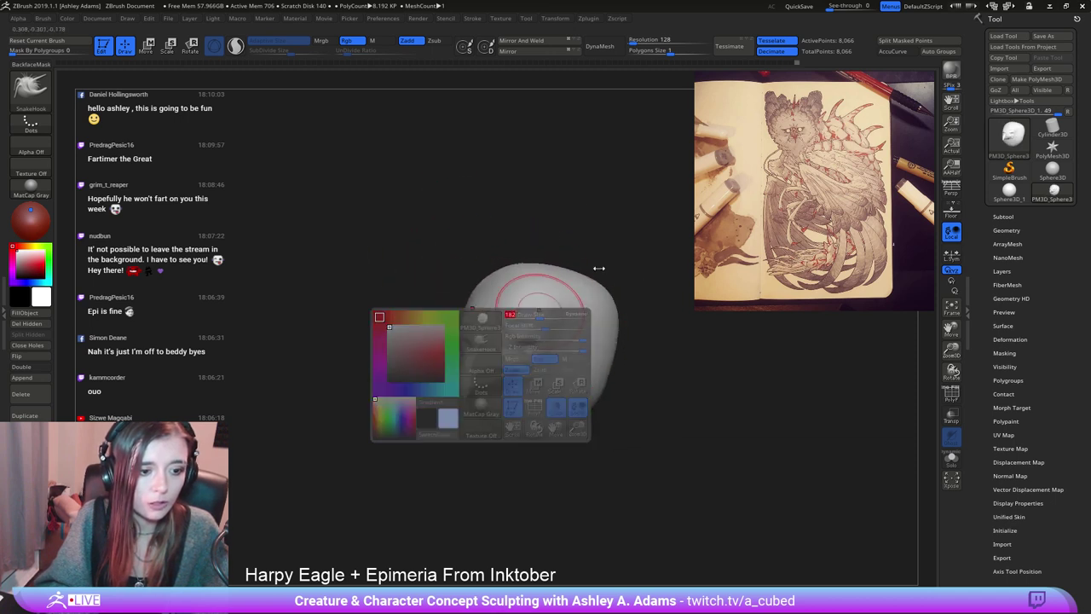
{"action": "key", "text": "ctrl+shift+z"}
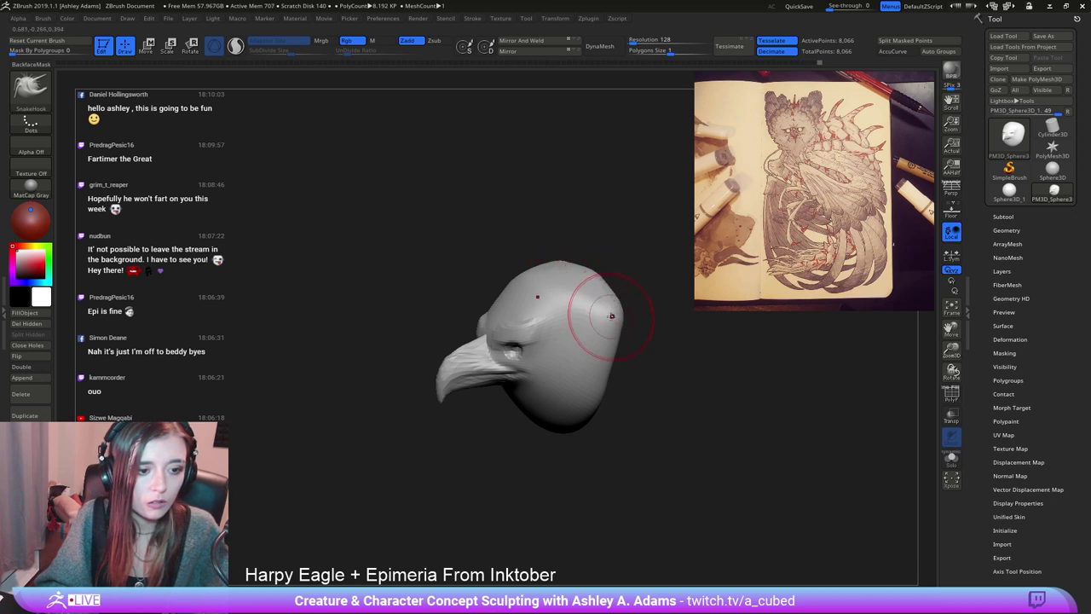
Smooth the back of the head and adjust the crown's shape with a SnakeHook stroke.
{"action": "key", "text": "shift"}
{"action": "left_click_drag", "start_coordinate": [598, 350], "coordinate": [590, 345], "text": "shift"}
{"action": "mouse_move", "coordinate": [525, 309]}
{"action": "right_mouse_down"}
{"action": "mouse_move", "coordinate": [547, 323]}
{"action": "mouse_move", "coordinate": [539, 345]}
{"action": "right_mouse_up"}
{"action": "left_click_drag", "start_coordinate": [535, 317], "coordinate": [529, 302]}
{"action": "right_click_drag", "start_coordinate": [529, 302], "coordinate": [588, 341], "text": "ctrl"}
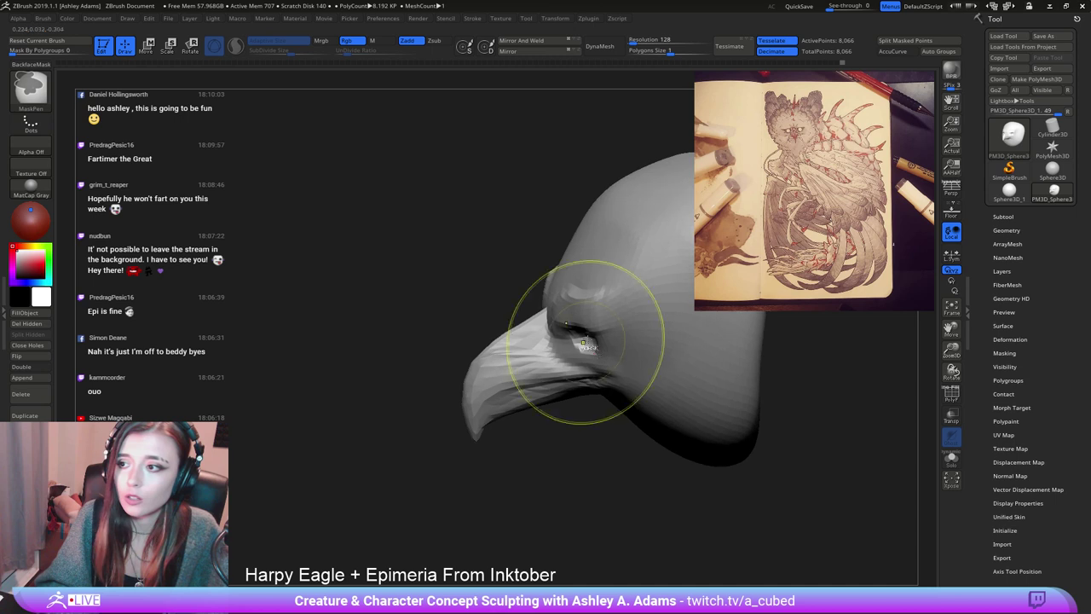
Reduce the SnakeHook draw size and refine the brow and outer corners around the eyes.
{"action": "key", "text": "space"}
{"action": "left_click_drag", "start_coordinate": [606, 345], "coordinate": [592, 345]}
{"action": "right_click_drag", "start_coordinate": [588, 333], "coordinate": [606, 324]}
{"action": "right_click_drag", "start_coordinate": [525, 364], "coordinate": [626, 388]}
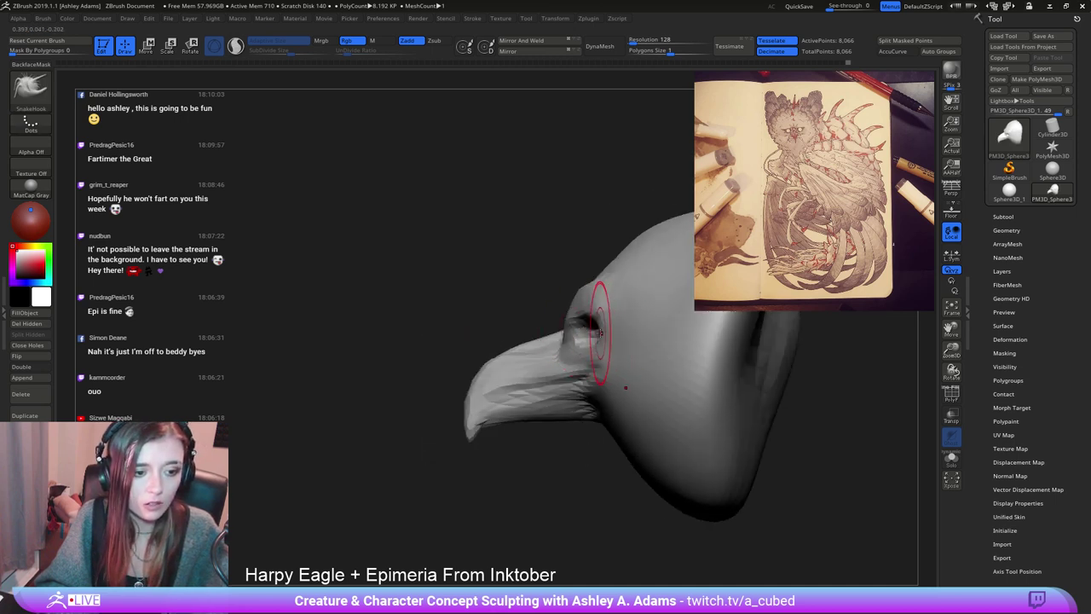
{"action": "mouse_move", "coordinate": [616, 333]}
{"action": "right_mouse_down", "text": "ctrl"}
{"action": "mouse_move", "coordinate": [592, 329]}
{"action": "mouse_move", "coordinate": [614, 333]}
{"action": "right_mouse_up", "text": "ctrl"}
{"action": "key", "text": "space"}
{"action": "left_click_drag", "start_coordinate": [609, 327], "coordinate": [612, 324]}
{"action": "mouse_move", "coordinate": [546, 333]}
{"action": "right_mouse_down"}
{"action": "mouse_move", "coordinate": [609, 339]}
{"action": "mouse_move", "coordinate": [488, 302]}
{"action": "right_mouse_up"}
Append a sphere as a second subtool for the eye and make it the active subtool.
{"action": "left_click", "coordinate": [998, 225]}
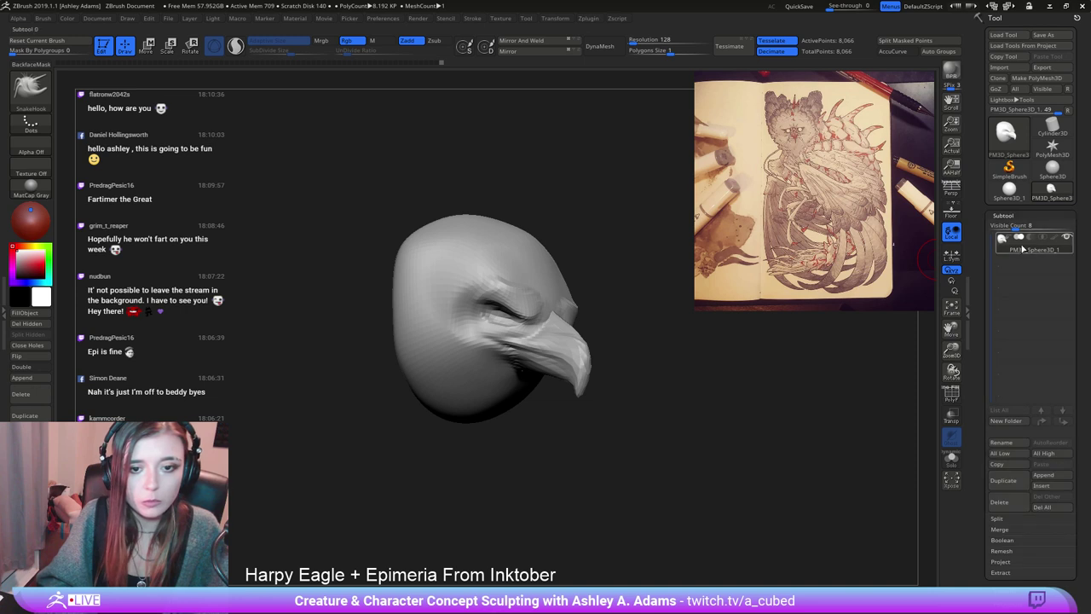
{"action": "left_click", "coordinate": [1048, 478]}
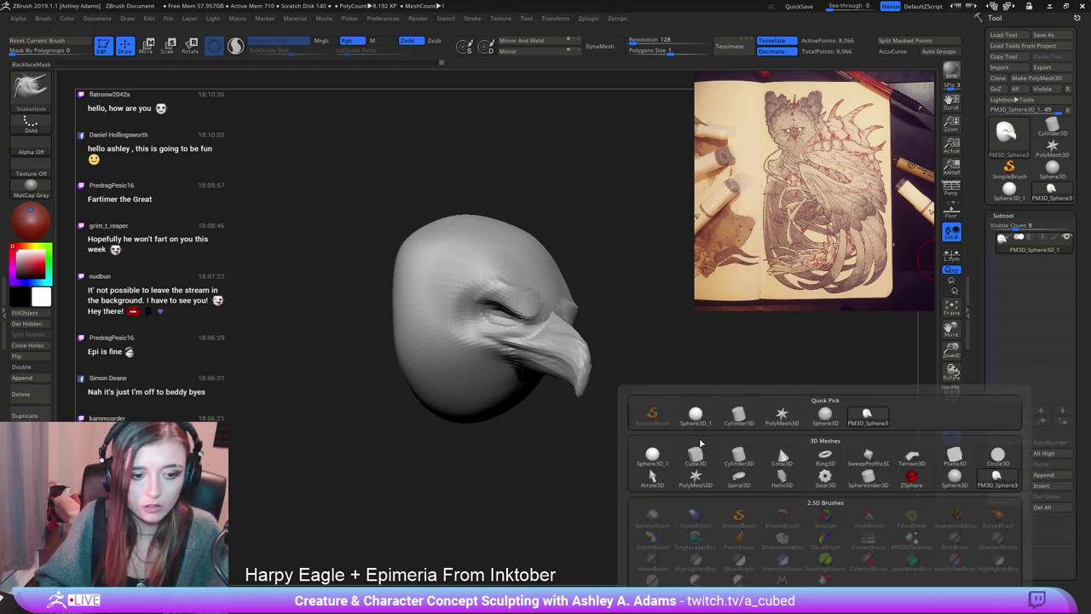
{"action": "left_click", "coordinate": [644, 438]}
{"action": "left_click", "coordinate": [511, 336], "text": "alt"}
Scale the new sphere down uniformly to eyeball size.
{"action": "right_click_drag", "start_coordinate": [550, 385], "coordinate": [504, 333], "text": "ctrl"}
{"action": "mouse_move", "coordinate": [504, 332]}
{"action": "right_mouse_down", "text": "alt"}
{"action": "mouse_move", "coordinate": [591, 340]}
{"action": "mouse_move", "coordinate": [492, 319]}
{"action": "right_mouse_up", "text": "alt"}
{"action": "key", "text": "w"}
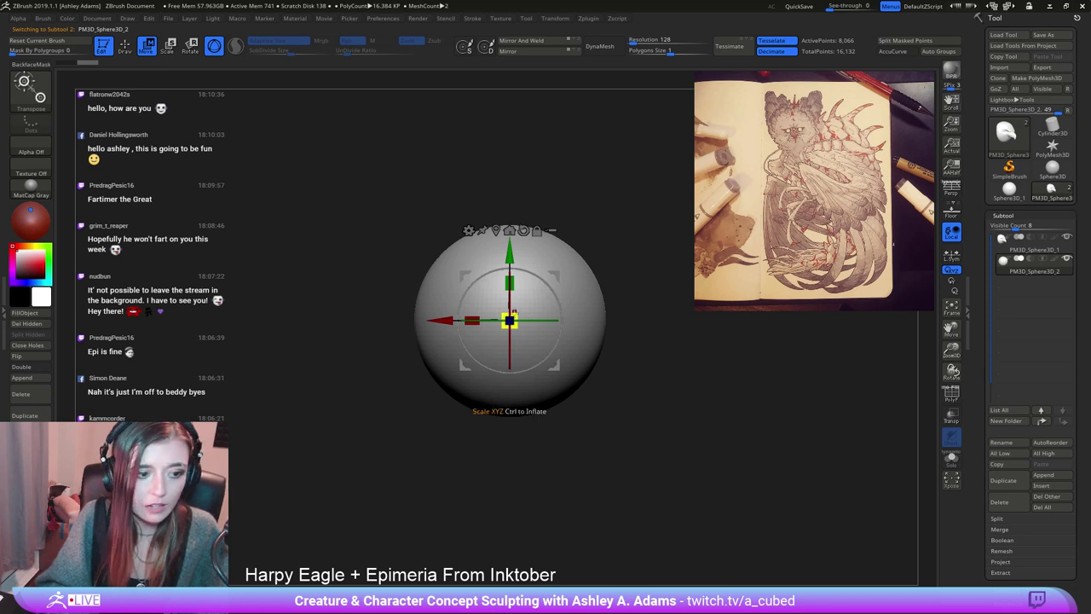
{"action": "left_click_drag", "start_coordinate": [509, 319], "coordinate": [424, 344]}
{"action": "right_click_drag", "start_coordinate": [538, 325], "coordinate": [468, 325], "text": "shift"}
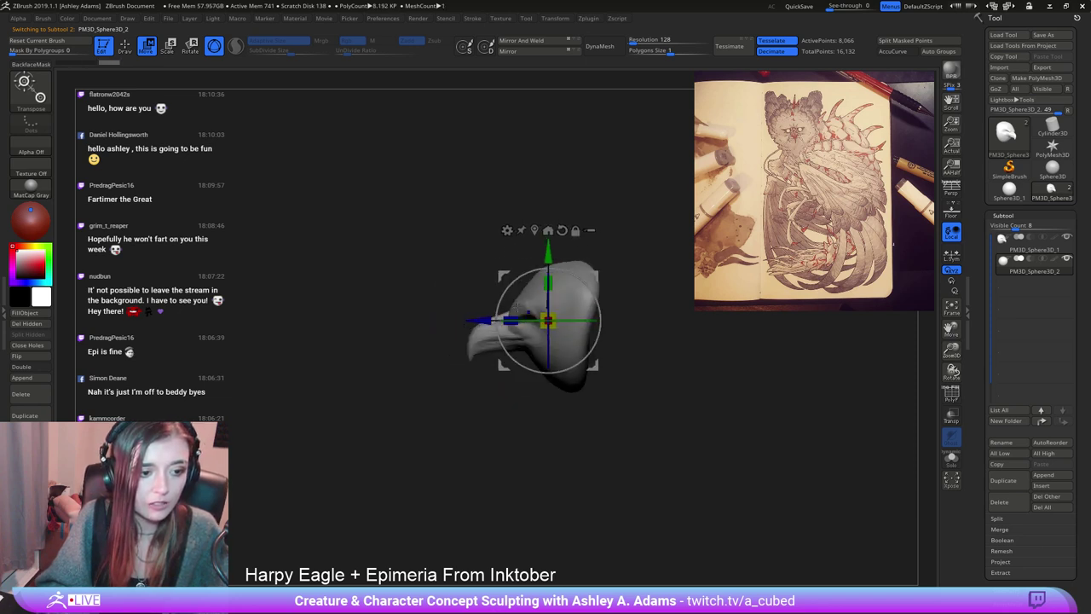
Move the small sphere forward and sideways into one of the head's eye sockets.
{"action": "left_click_drag", "start_coordinate": [479, 319], "coordinate": [454, 319]}
{"action": "right_click_drag", "start_coordinate": [454, 320], "coordinate": [550, 317], "text": "shift"}
{"action": "left_click_drag", "start_coordinate": [474, 320], "coordinate": [440, 321]}
{"action": "right_click_drag", "start_coordinate": [440, 320], "coordinate": [529, 325], "text": "ctrl"}
{"action": "right_click_drag", "start_coordinate": [529, 325], "coordinate": [466, 332]}
{"action": "left_click_drag", "start_coordinate": [466, 331], "coordinate": [520, 332]}
{"action": "right_click_drag", "start_coordinate": [520, 332], "coordinate": [614, 334]}
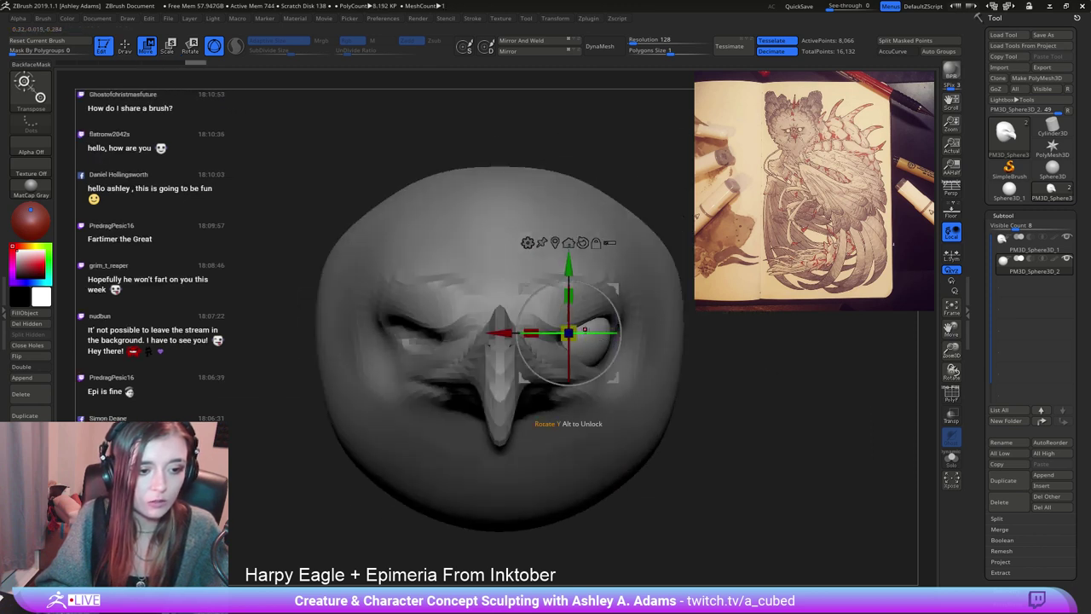
Fine-tune the eyeball's position so it sits snugly beneath the brow in its socket.
{"action": "left_click_drag", "start_coordinate": [570, 333], "coordinate": [552, 332]}
{"action": "right_click_drag", "start_coordinate": [619, 321], "coordinate": [560, 324], "text": "shift"}
{"action": "left_click_drag", "start_coordinate": [597, 375], "coordinate": [594, 373]}
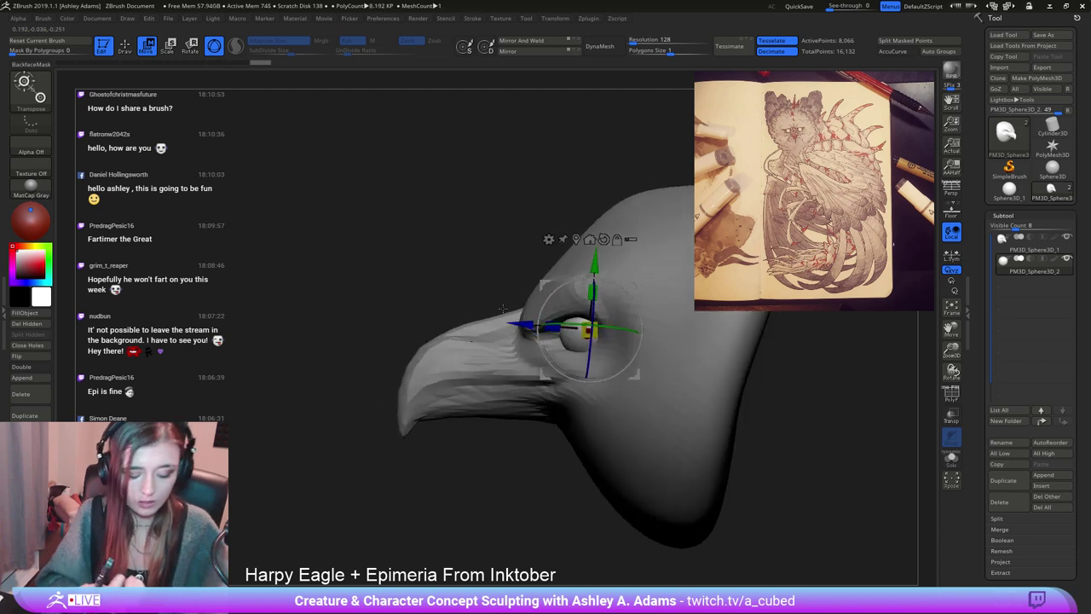
{"action": "right_click_drag", "start_coordinate": [547, 359], "coordinate": [603, 220]}
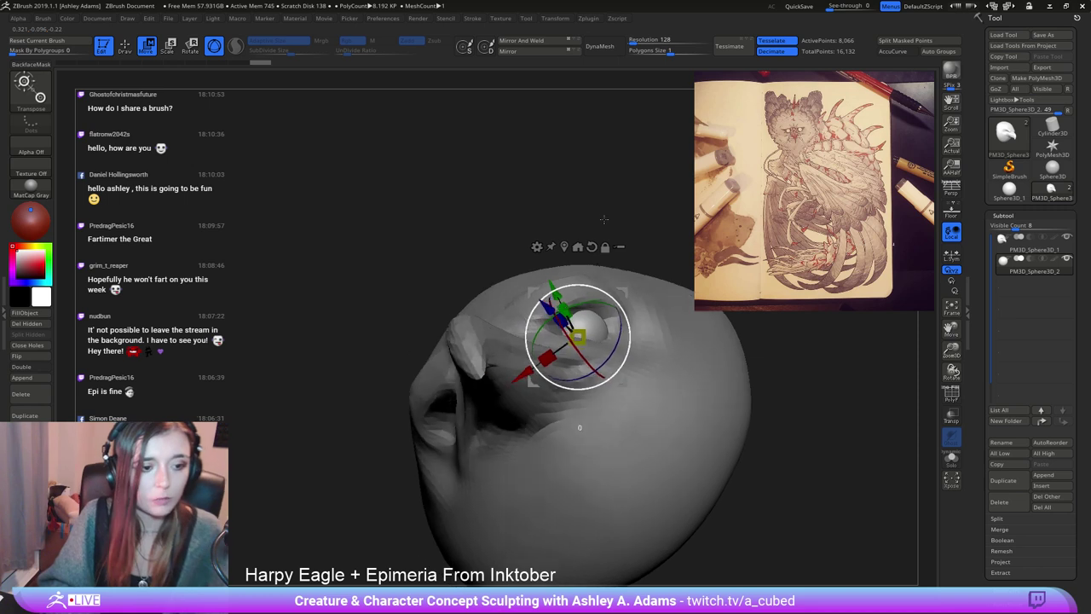
{"action": "left_click_drag", "start_coordinate": [526, 374], "coordinate": [526, 373]}
Mirror and weld the eyeball to the opposite socket and return to sculpting mode.
{"action": "right_click_drag", "start_coordinate": [532, 368], "coordinate": [597, 409]}
{"action": "left_click", "coordinate": [520, 41]}
{"action": "key", "text": "q"}
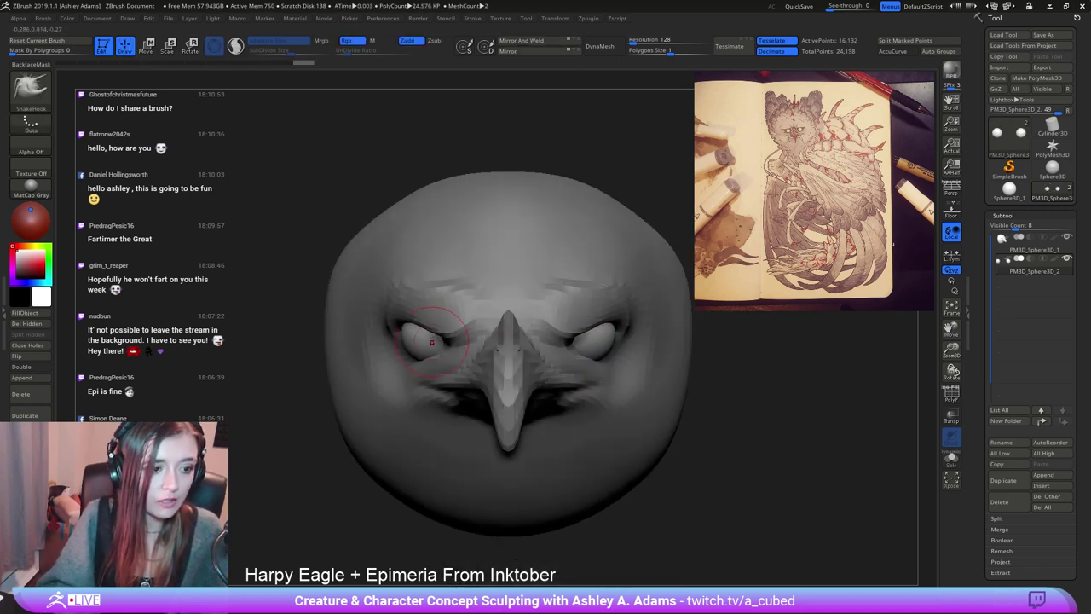
Make the head subtool active and build up the area below and behind the eye with ClayBuildup.
{"action": "right_click_drag", "start_coordinate": [426, 375], "coordinate": [401, 315], "text": "ctrl"}
{"action": "mouse_move", "coordinate": [401, 316]}
{"action": "right_mouse_down"}
{"action": "mouse_move", "coordinate": [468, 298]}
{"action": "mouse_move", "coordinate": [447, 295]}
{"action": "right_mouse_up"}
{"action": "left_click", "coordinate": [443, 328], "text": "alt"}
{"action": "key", "text": "b"}
{"action": "key", "text": "c"}
{"action": "key", "text": "b"}
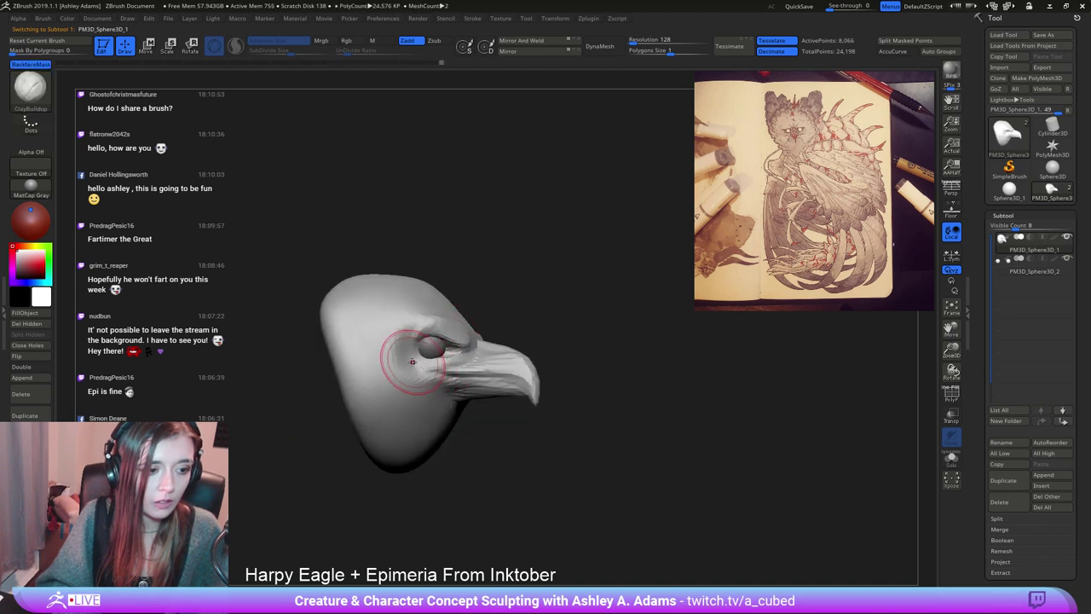
{"action": "left_click_drag", "start_coordinate": [412, 363], "coordinate": [437, 358]}
{"action": "right_click", "coordinate": [417, 366]}
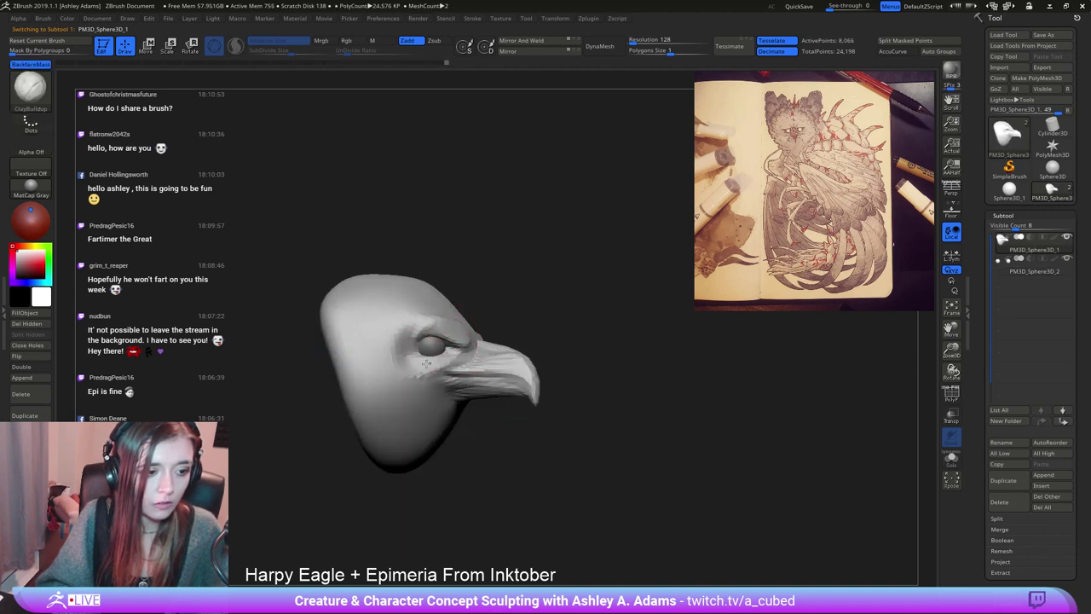
Add ClayBuildup volume to the brow and the lids surrounding the eyeball.
{"action": "mouse_move", "coordinate": [430, 356]}
{"action": "right_mouse_down"}
{"action": "mouse_move", "coordinate": [378, 329]}
{"action": "mouse_move", "coordinate": [433, 315]}
{"action": "mouse_move", "coordinate": [458, 339]}
{"action": "right_mouse_up"}
{"action": "mouse_move", "coordinate": [469, 353]}
{"action": "left_mouse_down"}
{"action": "mouse_move", "coordinate": [487, 338]}
{"action": "mouse_move", "coordinate": [546, 334]}
{"action": "left_mouse_up"}
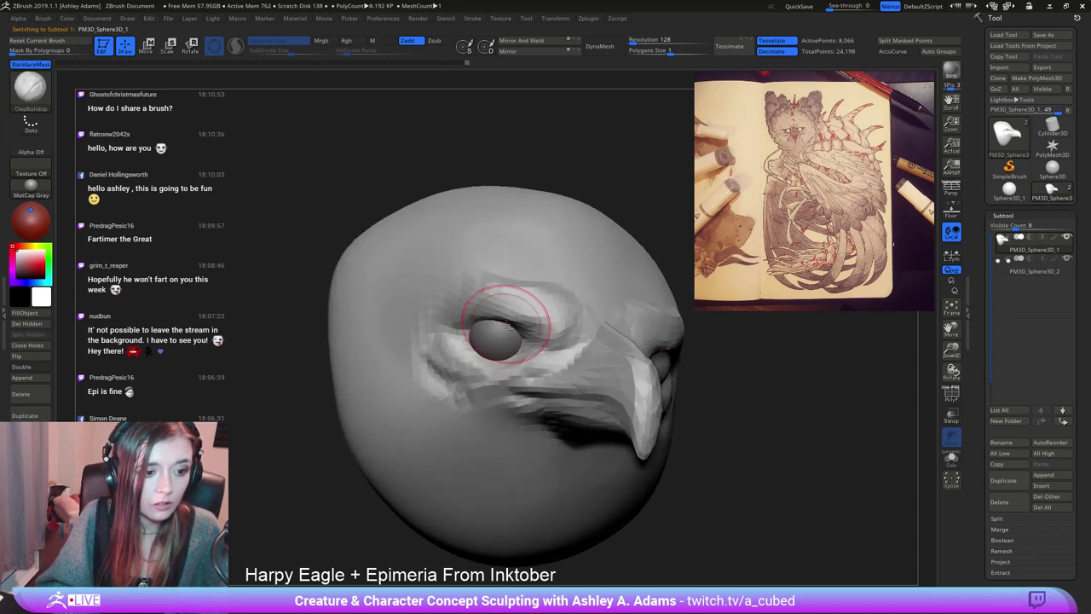
{"action": "right_click_drag", "start_coordinate": [506, 312], "coordinate": [353, 320]}
{"action": "left_click_drag", "start_coordinate": [669, 338], "coordinate": [663, 398]}
{"action": "mouse_move", "coordinate": [661, 362]}
{"action": "right_mouse_down"}
{"action": "mouse_move", "coordinate": [649, 379]}
{"action": "mouse_move", "coordinate": [652, 337]}
{"action": "right_mouse_up"}
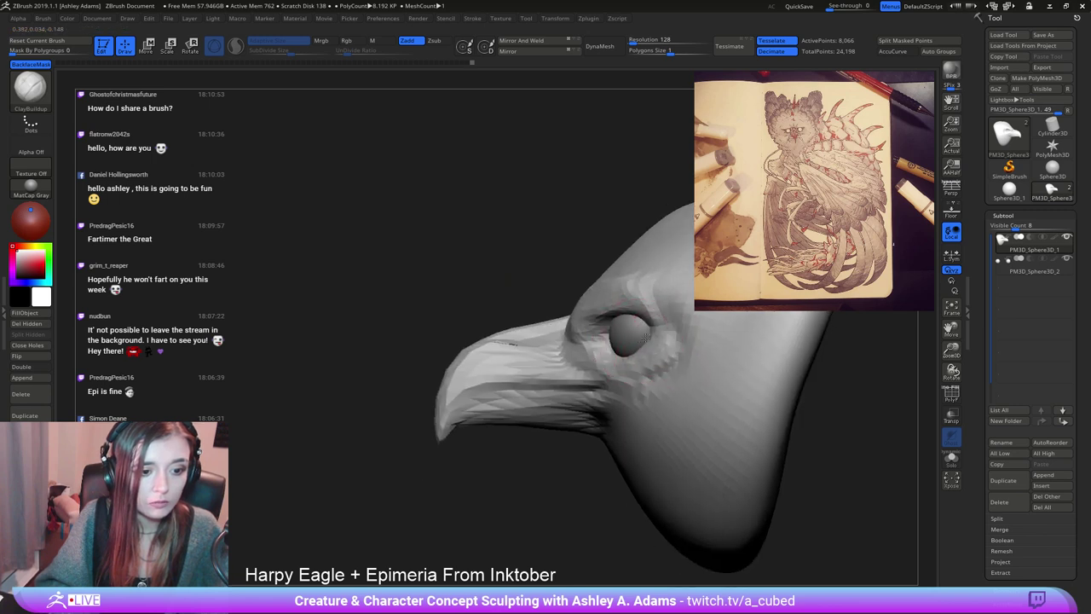
{"action": "right_click_drag", "start_coordinate": [514, 224], "coordinate": [490, 222]}
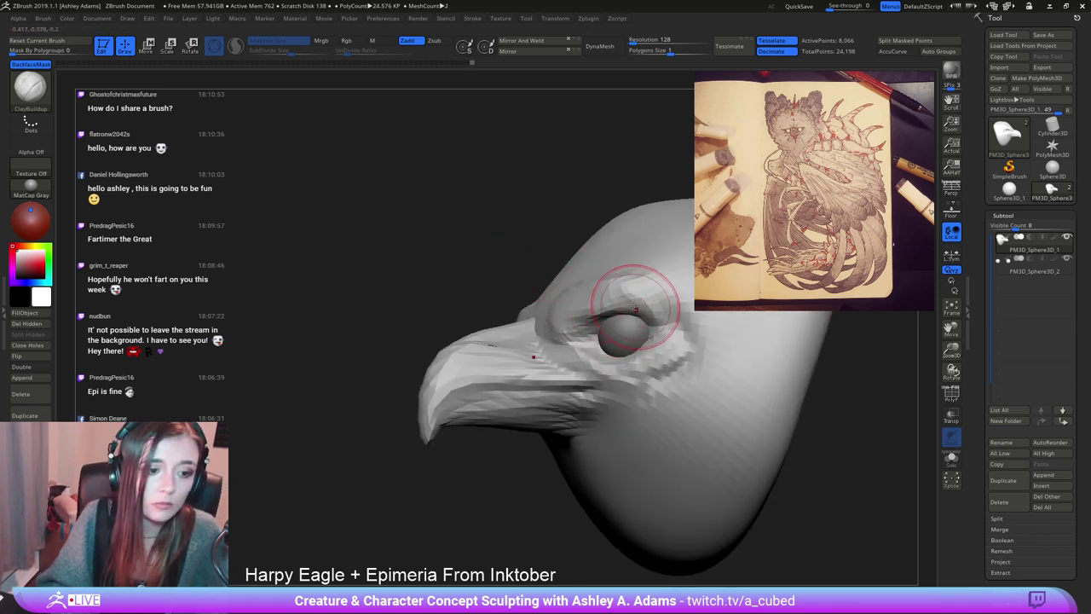
Reshape the brow ridge and lids around the eye with SnakeHook, adjusting the draw size.
{"action": "key", "text": "b"}
{"action": "key", "text": "s"}
{"action": "key", "text": "h"}
{"action": "right_click_drag", "start_coordinate": [597, 290], "coordinate": [602, 282]}
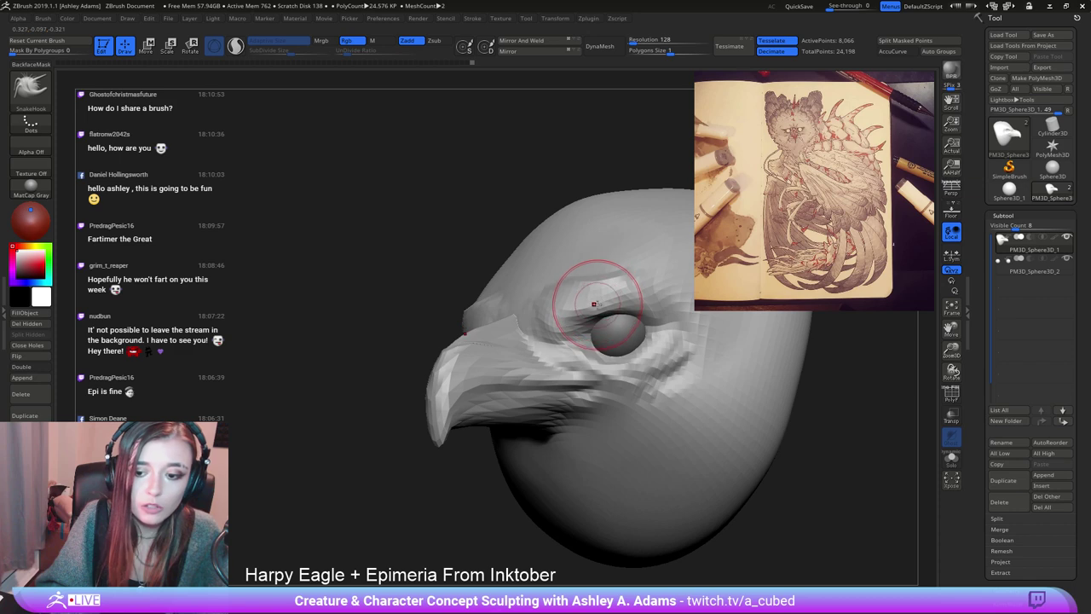
{"action": "left_click_drag", "start_coordinate": [602, 296], "coordinate": [631, 304]}
{"action": "mouse_move", "coordinate": [652, 296]}
{"action": "right_mouse_down"}
{"action": "mouse_move", "coordinate": [617, 310]}
{"action": "mouse_move", "coordinate": [624, 287]}
{"action": "mouse_move", "coordinate": [589, 294]}
{"action": "mouse_move", "coordinate": [560, 340]}
{"action": "mouse_move", "coordinate": [577, 350]}
{"action": "right_mouse_up"}
{"action": "key", "text": "space"}
{"action": "key", "text": "space"}
{"action": "mouse_move", "coordinate": [573, 355]}
{"action": "left_mouse_down"}
{"action": "mouse_move", "coordinate": [555, 355]}
{"action": "mouse_move", "coordinate": [590, 338]}
{"action": "left_mouse_up"}
{"action": "mouse_move", "coordinate": [588, 336]}
{"action": "right_mouse_down", "text": "alt"}
{"action": "mouse_move", "coordinate": [599, 311]}
{"action": "mouse_move", "coordinate": [584, 322]}
{"action": "mouse_move", "coordinate": [609, 319]}
{"action": "right_mouse_up", "text": "alt"}
Refine the lower eye area and the base of the beak with ClayBuildup.
{"action": "key", "text": "b"}
{"action": "key", "text": "c"}
{"action": "key", "text": "b"}
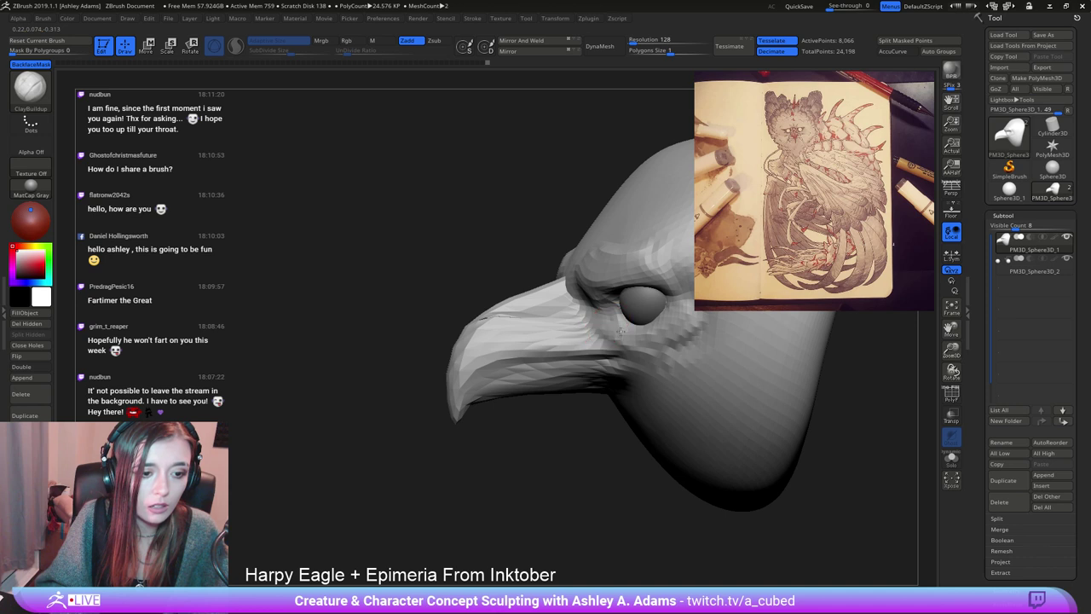
{"action": "right_click_drag", "start_coordinate": [597, 295], "coordinate": [548, 281]}
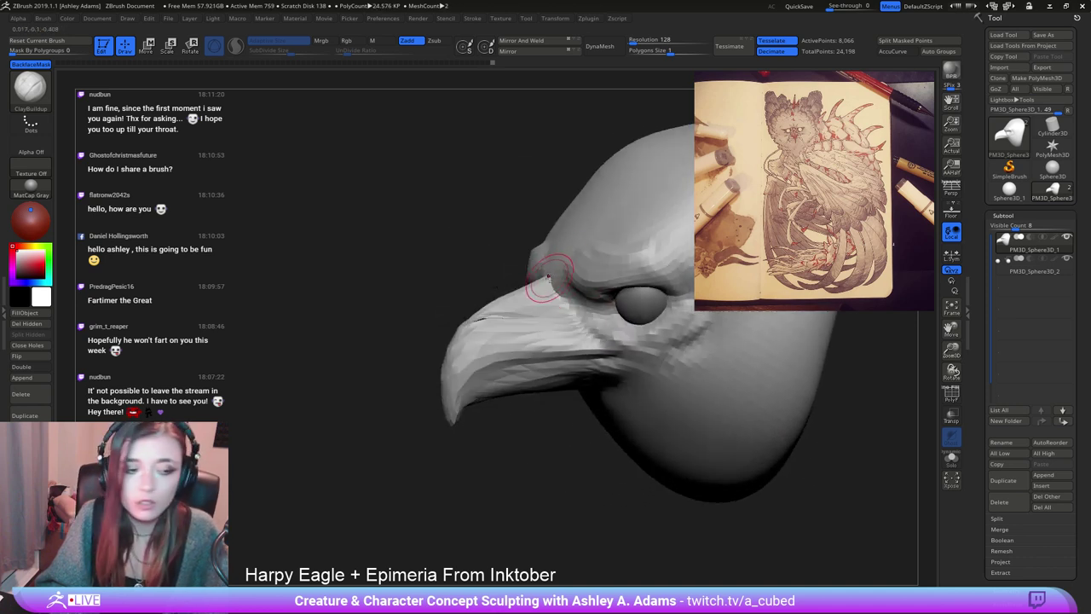
Mask the whole head except a patch on the inner brow above the beak.
{"action": "key", "text": "ctrl"}
{"action": "left_click", "coordinate": [579, 460], "text": "ctrl"}
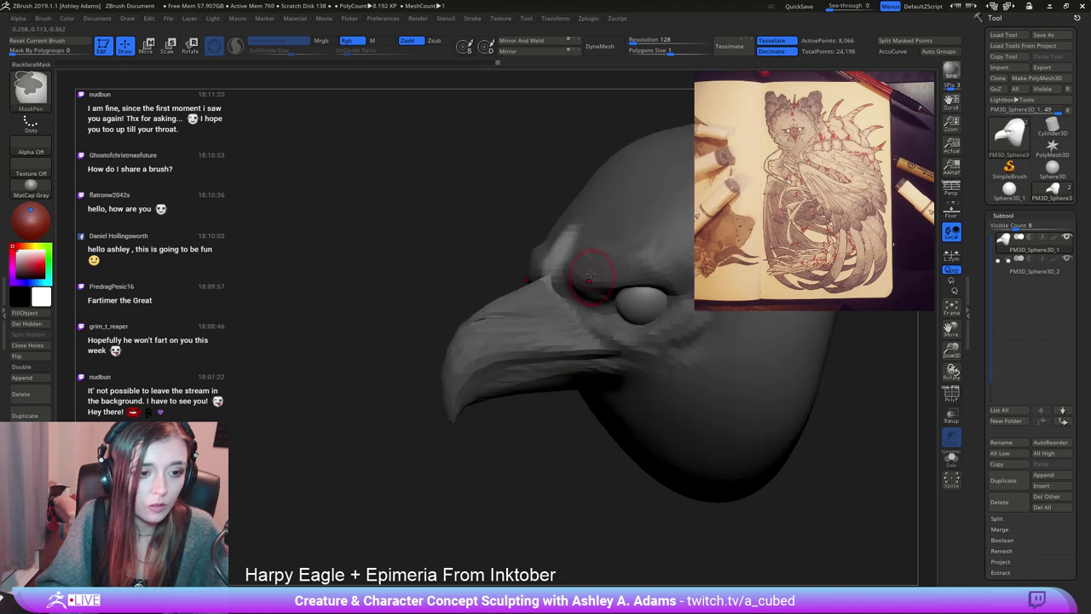
{"action": "key", "text": "space"}
{"action": "left_click_drag", "start_coordinate": [573, 255], "coordinate": [585, 246]}
Pull the unmasked inner brow outward with SnakeHook and clear the mask.
{"action": "key", "text": "b"}
{"action": "key", "text": "s"}
{"action": "key", "text": "h"}
{"action": "right_click_drag", "start_coordinate": [585, 245], "coordinate": [556, 248]}
{"action": "mouse_move", "coordinate": [556, 248]}
{"action": "left_mouse_down"}
{"action": "mouse_move", "coordinate": [526, 213]}
{"action": "mouse_move", "coordinate": [579, 148]}
{"action": "left_mouse_up"}
{"action": "mouse_move", "coordinate": [554, 194]}
{"action": "left_mouse_down"}
{"action": "mouse_move", "coordinate": [566, 181]}
{"action": "mouse_move", "coordinate": [531, 195]}
{"action": "mouse_move", "coordinate": [550, 234]}
{"action": "left_mouse_up"}
{"action": "right_click_drag", "start_coordinate": [589, 341], "coordinate": [580, 304], "text": "ctrl"}
{"action": "right_click_drag", "start_coordinate": [580, 321], "coordinate": [676, 339]}
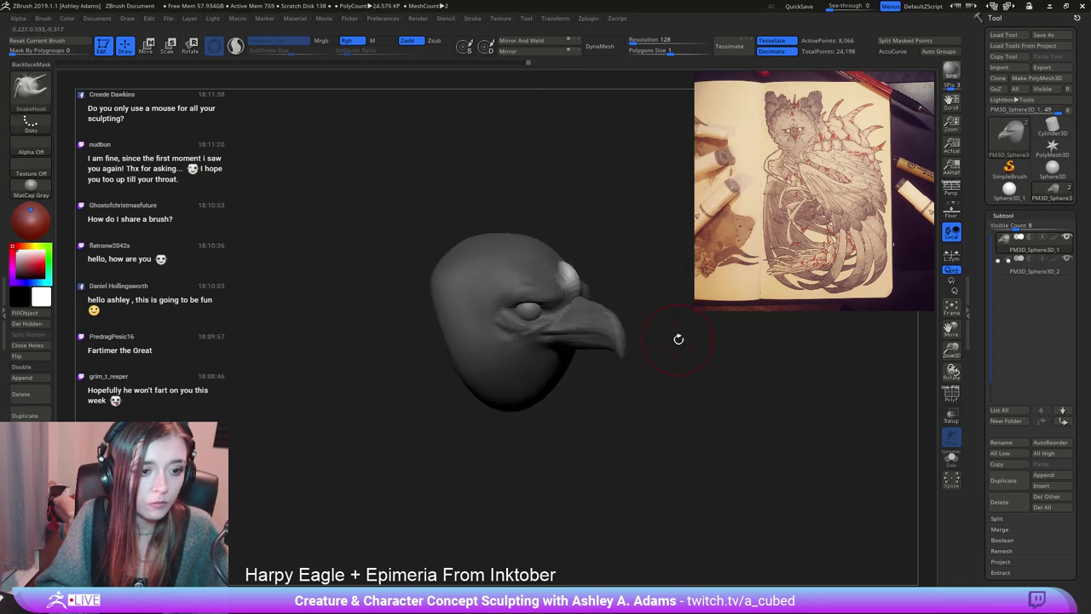
{"action": "left_click_drag", "start_coordinate": [677, 338], "coordinate": [687, 358], "text": "ctrl"}
Draw pointed crest spikes out of the inner brow above the beak and smooth their base.
{"action": "key", "text": "space"}
{"action": "right_click_drag", "start_coordinate": [555, 250], "coordinate": [575, 281]}
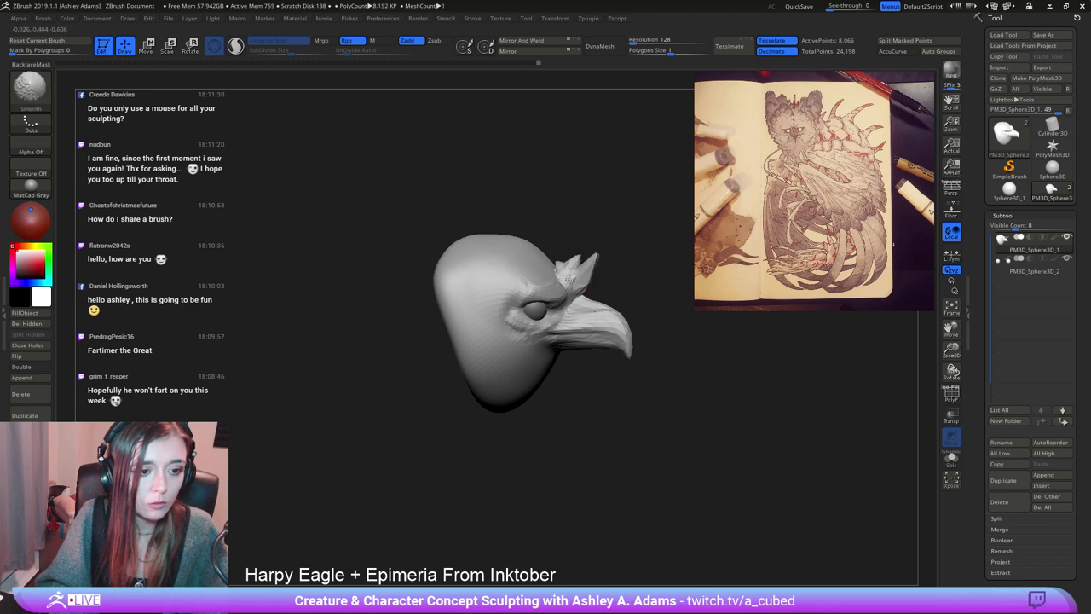
{"action": "mouse_move", "coordinate": [586, 276]}
{"action": "right_mouse_down"}
{"action": "mouse_move", "coordinate": [592, 265]}
{"action": "mouse_move", "coordinate": [613, 283]}
{"action": "mouse_move", "coordinate": [643, 265]}
{"action": "mouse_move", "coordinate": [589, 309]}
{"action": "mouse_move", "coordinate": [541, 316]}
{"action": "right_mouse_up"}
{"action": "right_click", "coordinate": [592, 266]}
{"action": "key", "text": "space"}
{"action": "left_click_drag", "start_coordinate": [540, 313], "coordinate": [554, 312]}
{"action": "mouse_move", "coordinate": [538, 379]}
{"action": "right_mouse_down", "text": "alt"}
{"action": "mouse_move", "coordinate": [553, 305]}
{"action": "mouse_move", "coordinate": [478, 298]}
{"action": "mouse_move", "coordinate": [461, 331]}
{"action": "mouse_move", "coordinate": [518, 294]}
{"action": "right_mouse_up", "text": "alt"}
Adjust the brush size and carve a crease at the eye's inner corner with DamStandard.
{"action": "key", "text": "space"}
{"action": "key", "text": "space"}
{"action": "key", "text": "b"}
{"action": "key", "text": "d"}
{"action": "key", "text": "s"}
{"action": "key", "text": "space"}
{"action": "left_click_drag", "start_coordinate": [519, 282], "coordinate": [492, 280]}
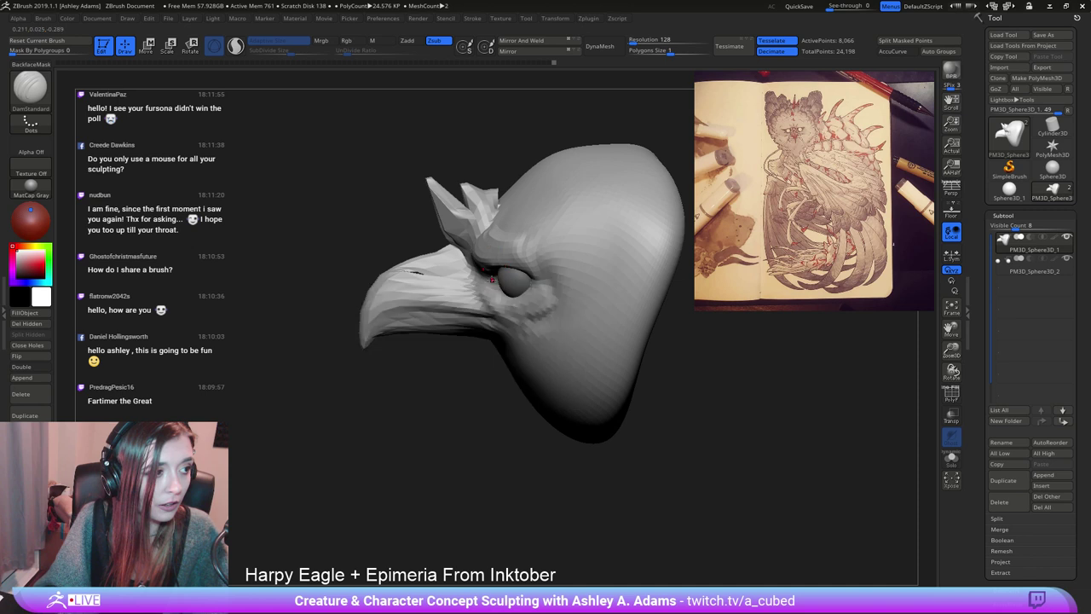
{"action": "right_click_drag", "start_coordinate": [492, 279], "coordinate": [460, 314]}
Carve the mouth line from the side of the beak back beneath the eye with DamStandard.
{"action": "key", "text": "space"}
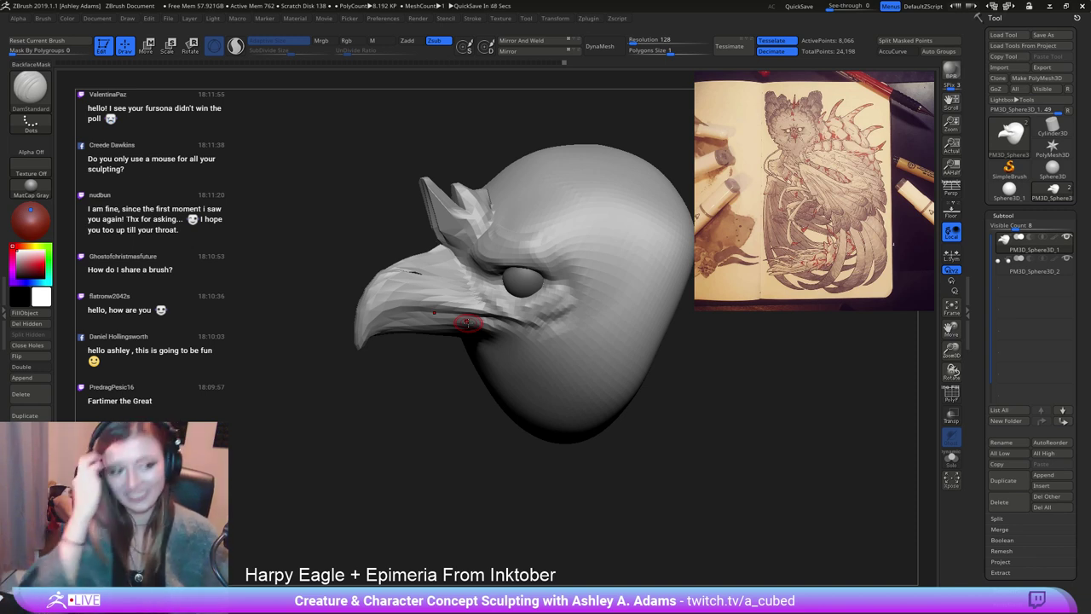
{"action": "left_click_drag", "start_coordinate": [269, 246], "coordinate": [431, 331]}
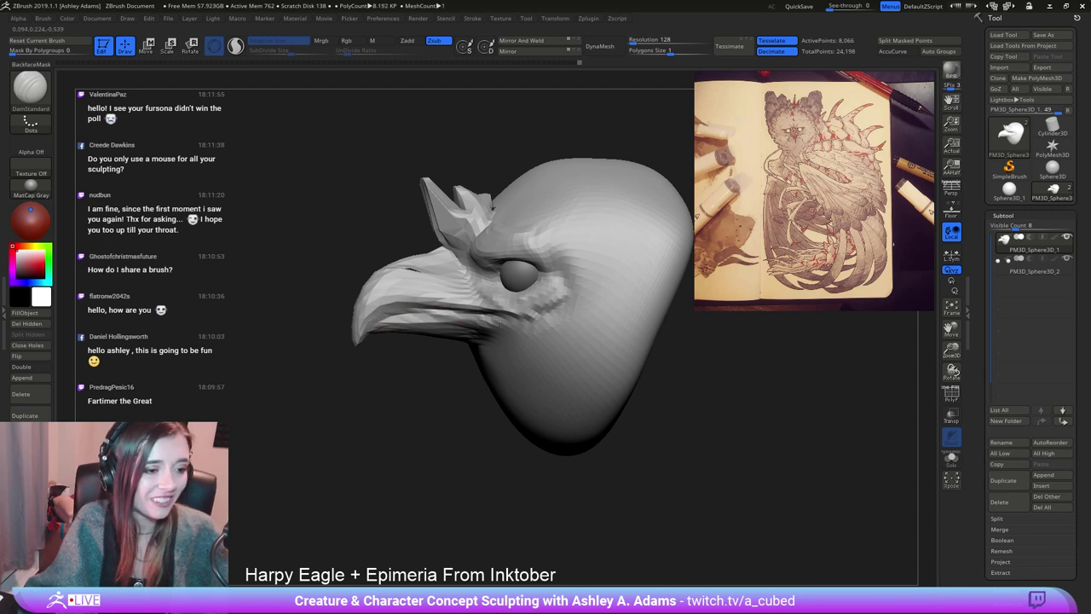
{"action": "left_click_drag", "start_coordinate": [486, 316], "coordinate": [513, 319]}
{"action": "left_click_drag", "start_coordinate": [435, 375], "coordinate": [438, 427]}
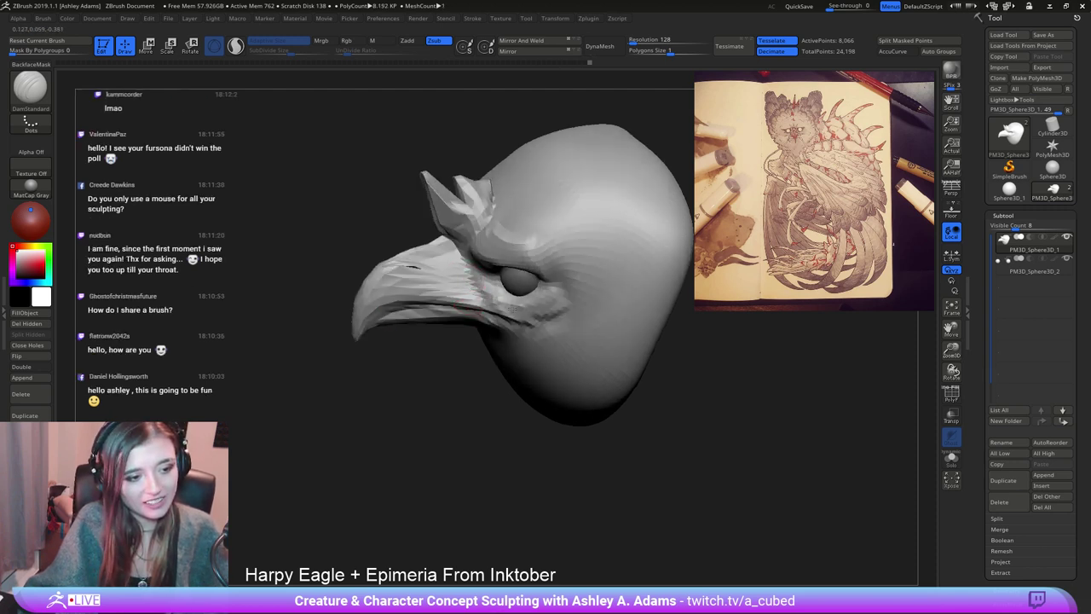
{"action": "left_click_drag", "start_coordinate": [534, 331], "coordinate": [524, 308]}
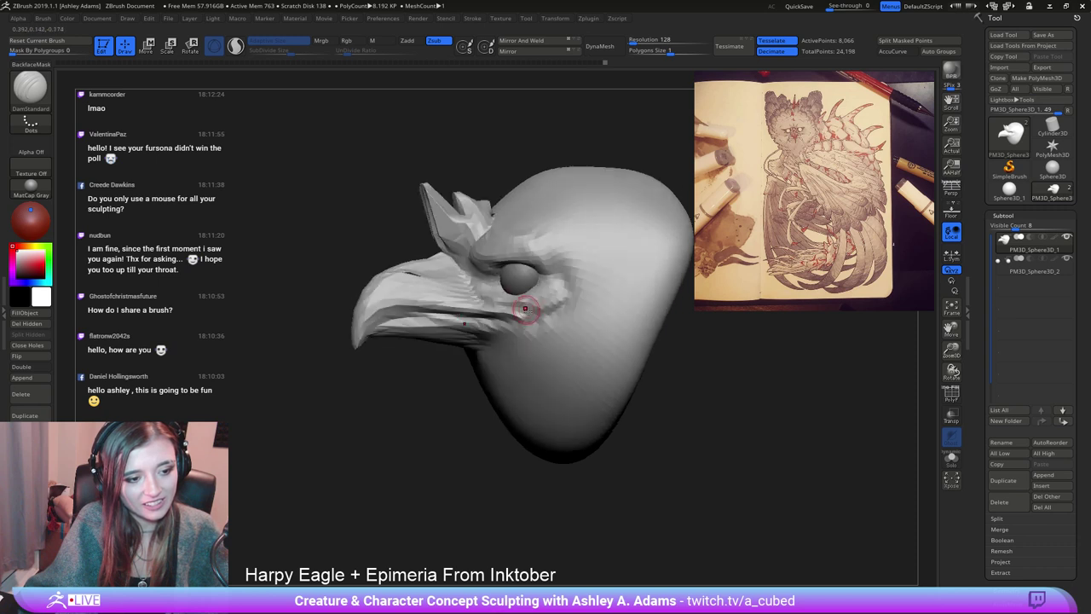
{"action": "mouse_move", "coordinate": [458, 289]}
{"action": "left_mouse_down"}
{"action": "mouse_move", "coordinate": [526, 301]}
{"action": "mouse_move", "coordinate": [529, 312]}
{"action": "left_mouse_up"}
Reshape the corner of the mouth below the eye with SnakeHook, adjusting the draw size.
{"action": "key", "text": "space"}
{"action": "mouse_move", "coordinate": [516, 315]}
{"action": "right_mouse_down"}
{"action": "mouse_move", "coordinate": [539, 322]}
{"action": "mouse_move", "coordinate": [519, 329]}
{"action": "right_mouse_up"}
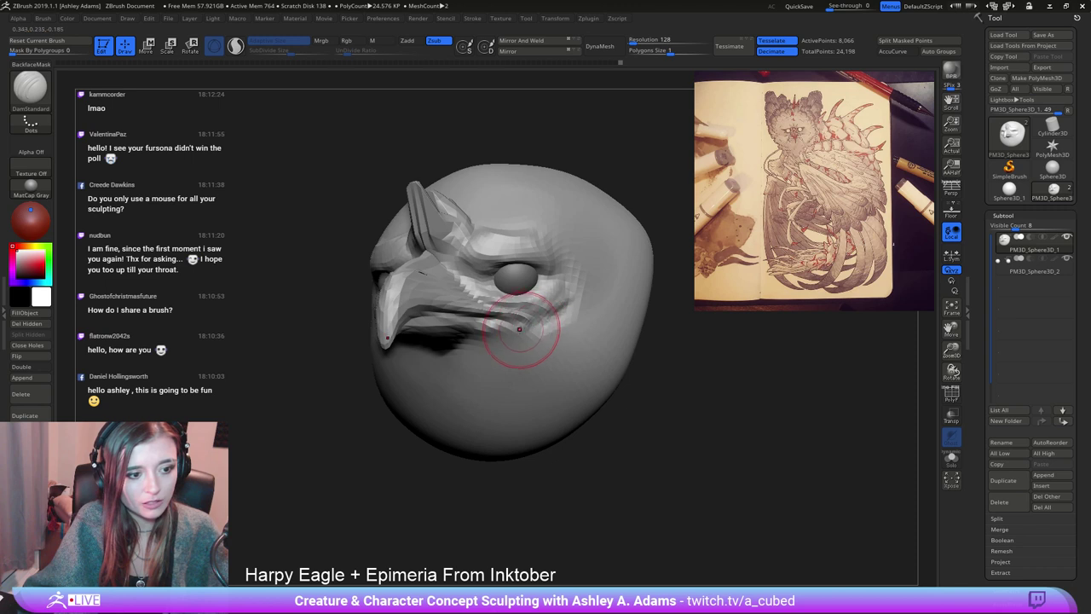
{"action": "key", "text": "b"}
{"action": "key", "text": "s"}
{"action": "key", "text": "h"}
{"action": "key", "text": "space"}
{"action": "left_click_drag", "start_coordinate": [537, 330], "coordinate": [530, 329]}
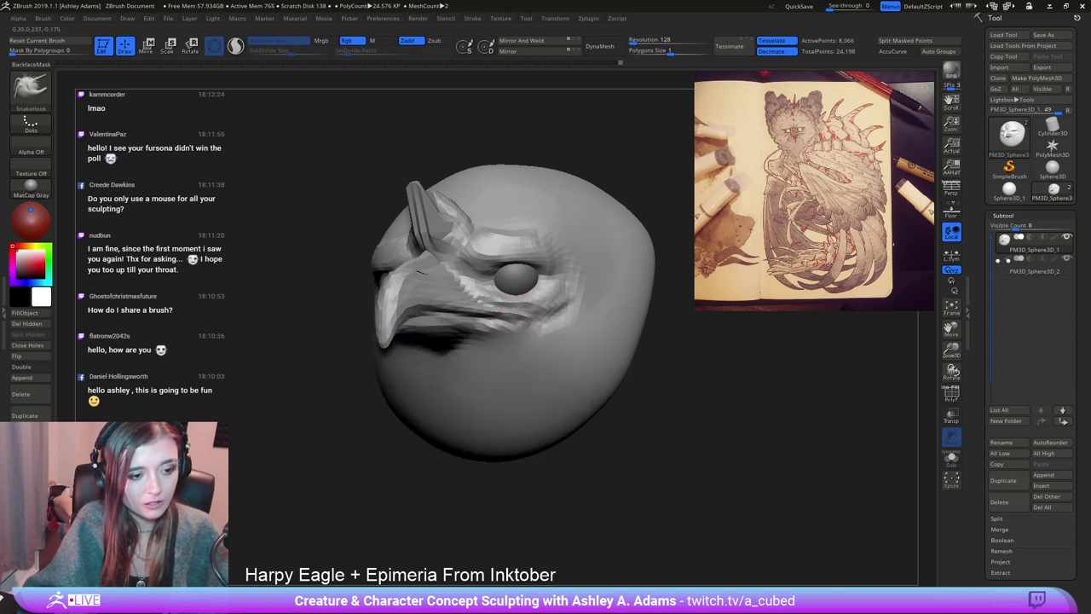
{"action": "mouse_move", "coordinate": [514, 317]}
{"action": "right_mouse_down"}
{"action": "mouse_move", "coordinate": [591, 324]}
{"action": "mouse_move", "coordinate": [576, 323]}
{"action": "right_mouse_up"}
Smooth the brow crest spikes down into soft, rounded lumps above the beak.
{"action": "mouse_move", "coordinate": [361, 314]}
{"action": "left_mouse_down", "text": "shift"}
{"action": "mouse_move", "coordinate": [377, 312]}
{"action": "mouse_move", "coordinate": [415, 358]}
{"action": "left_mouse_up", "text": "shift"}
{"action": "right_click_drag", "start_coordinate": [504, 341], "coordinate": [450, 317]}
{"action": "right_click_drag", "start_coordinate": [451, 317], "coordinate": [425, 329], "text": "ctrl"}
{"action": "right_click", "coordinate": [422, 331]}
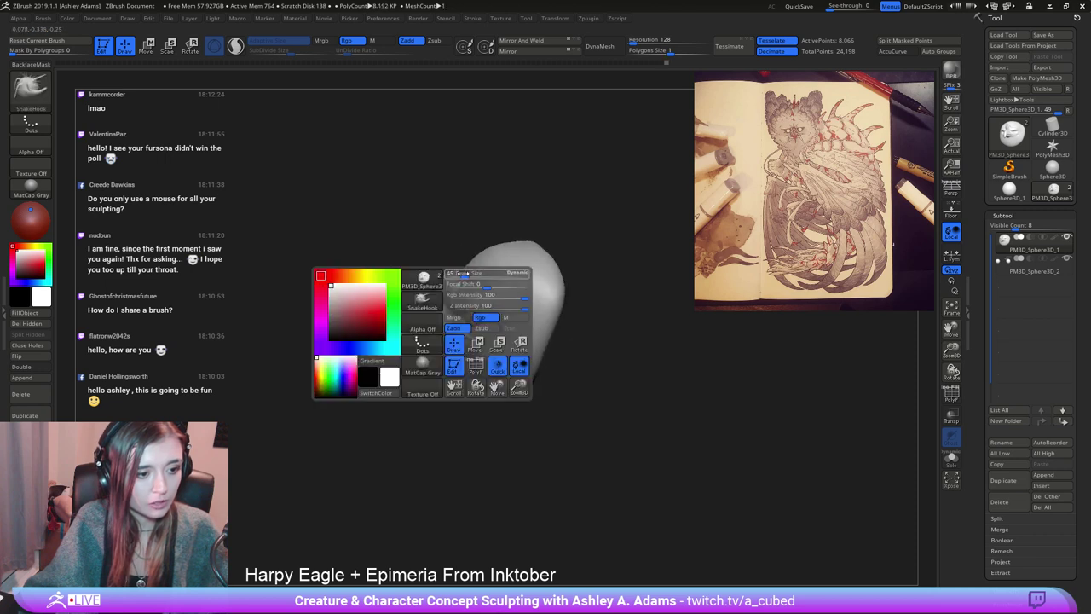
Enlarge the SnakeHook draw size and pull the underside of the head down and back toward the neck.
{"action": "right_click_drag", "start_coordinate": [549, 341], "coordinate": [480, 321], "text": "shift"}
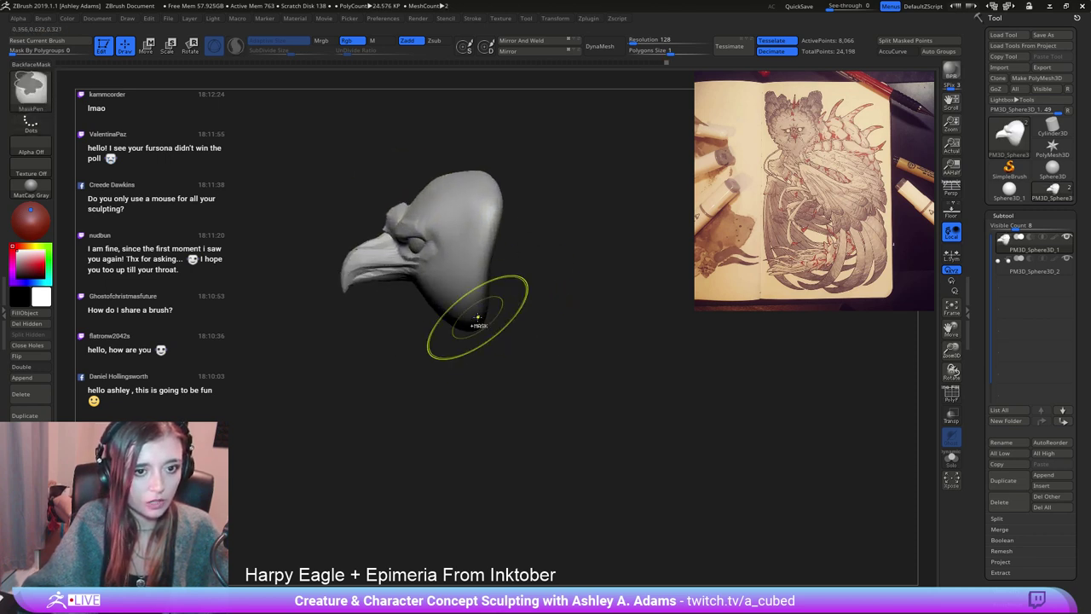
{"action": "right_click", "coordinate": [470, 327]}
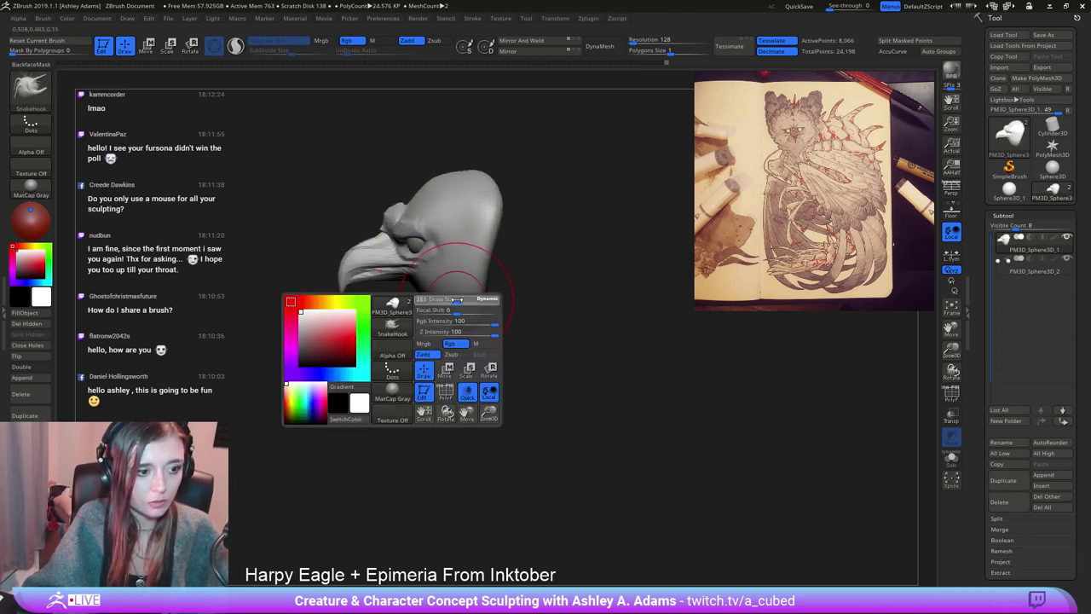
{"action": "right_click_drag", "start_coordinate": [461, 325], "coordinate": [527, 245]}
{"action": "right_click", "coordinate": [497, 277]}
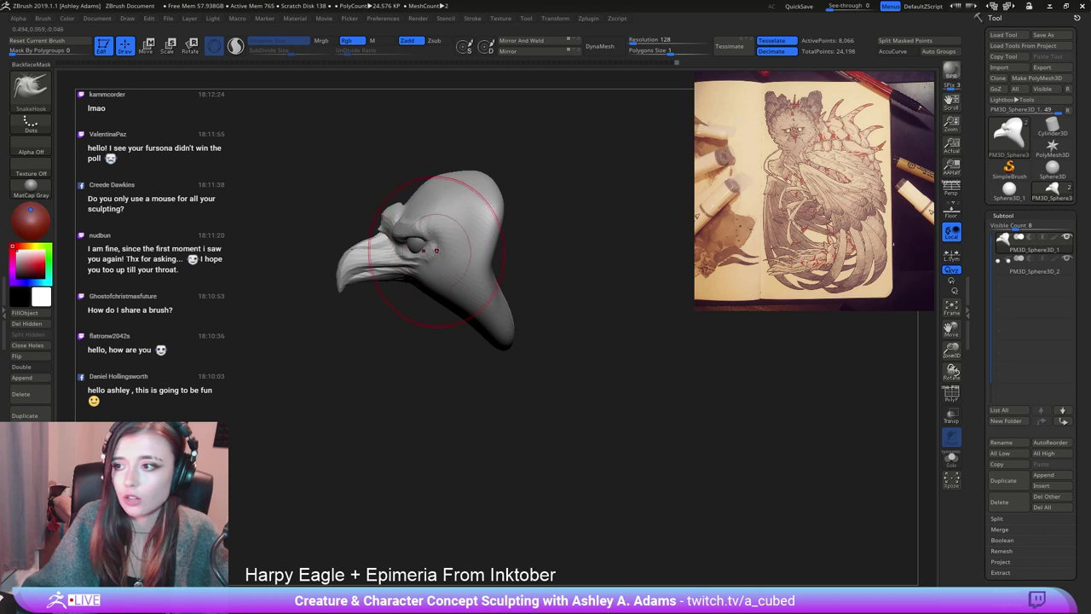
{"action": "right_click", "coordinate": [345, 358]}
{"action": "right_click_drag", "start_coordinate": [436, 251], "coordinate": [431, 387]}
{"action": "right_click", "coordinate": [414, 396]}
Fill out the back of the head with ClayBuildup and smooth the strokes.
{"action": "key", "text": "b"}
{"action": "key", "text": "c"}
{"action": "key", "text": "b"}
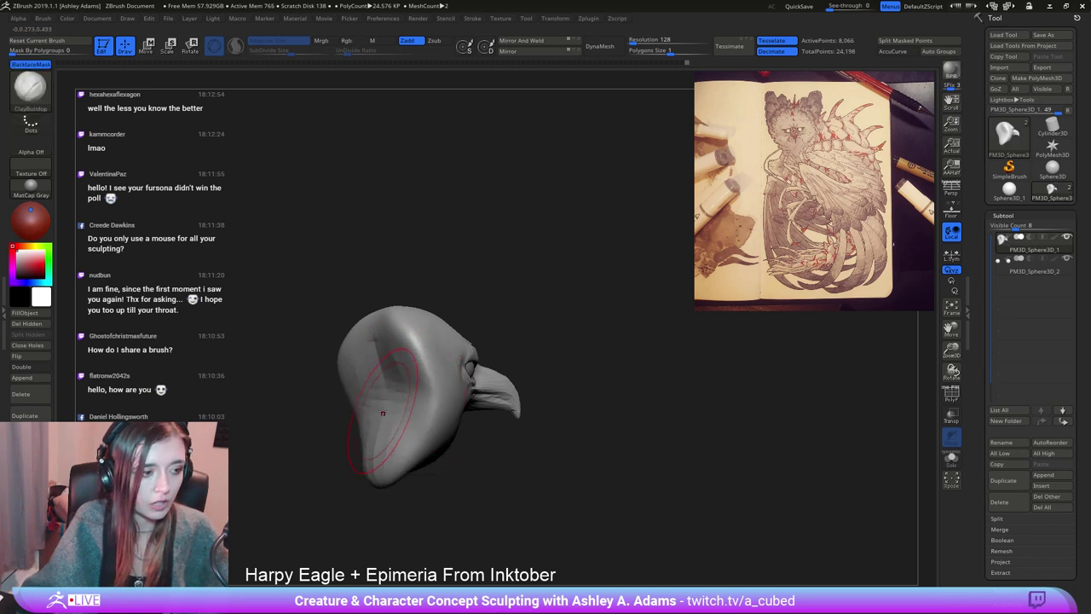
{"action": "mouse_move", "coordinate": [389, 418]}
{"action": "left_mouse_down"}
{"action": "mouse_move", "coordinate": [394, 392]}
{"action": "mouse_move", "coordinate": [405, 451]}
{"action": "mouse_move", "coordinate": [400, 341]}
{"action": "mouse_move", "coordinate": [381, 341]}
{"action": "mouse_move", "coordinate": [350, 388]}
{"action": "mouse_move", "coordinate": [367, 444]}
{"action": "mouse_move", "coordinate": [338, 334]}
{"action": "left_mouse_up"}
{"action": "right_click_drag", "start_coordinate": [384, 341], "coordinate": [341, 350]}
{"action": "mouse_move", "coordinate": [341, 366]}
{"action": "left_mouse_down", "text": "shift"}
{"action": "mouse_move", "coordinate": [321, 339]}
{"action": "mouse_move", "coordinate": [329, 475]}
{"action": "left_mouse_up", "text": "shift"}
{"action": "mouse_move", "coordinate": [351, 407]}
{"action": "right_mouse_down", "text": "alt"}
{"action": "mouse_move", "coordinate": [419, 323]}
{"action": "mouse_move", "coordinate": [383, 327]}
{"action": "right_mouse_up", "text": "alt"}
Pull the back of the head outward with large SnakeHook strokes to round its profile.
{"action": "key", "text": "b"}
{"action": "key", "text": "s"}
{"action": "key", "text": "h"}
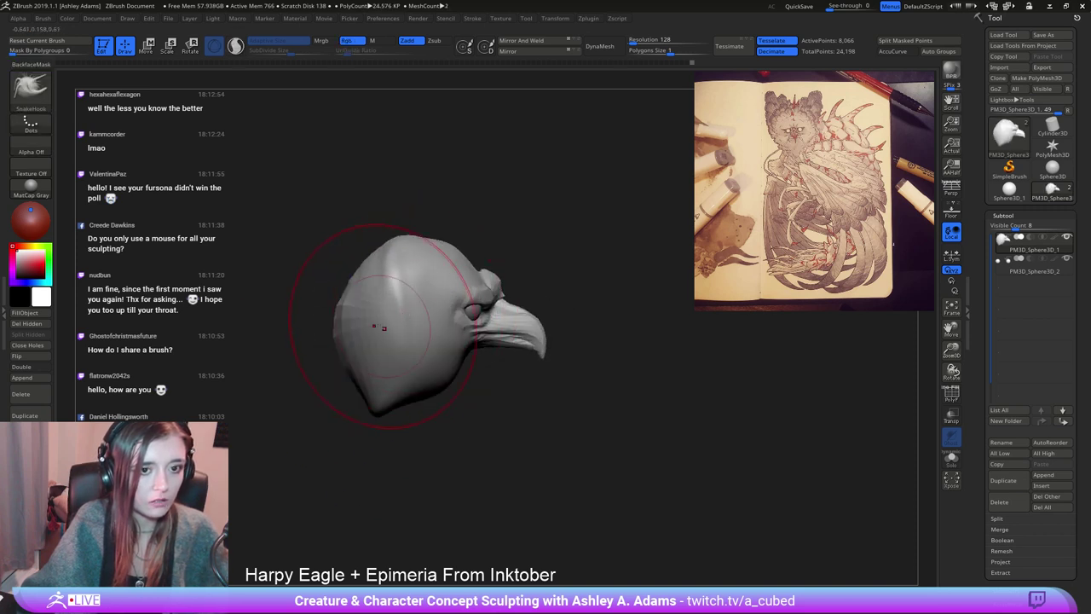
{"action": "left_click_drag", "start_coordinate": [383, 326], "coordinate": [335, 328]}
{"action": "left_click_drag", "start_coordinate": [367, 365], "coordinate": [345, 377]}
{"action": "mouse_move", "coordinate": [346, 378]}
{"action": "right_mouse_down", "text": "ctrl"}
{"action": "mouse_move", "coordinate": [385, 292]}
{"action": "mouse_move", "coordinate": [337, 289]}
{"action": "mouse_move", "coordinate": [334, 321]}
{"action": "right_mouse_up", "text": "ctrl"}
{"action": "right_click_drag", "start_coordinate": [397, 358], "coordinate": [366, 425]}
Reduce the SnakeHook draw size and refine the shape of the forehead and upper face.
{"action": "key", "text": "space"}
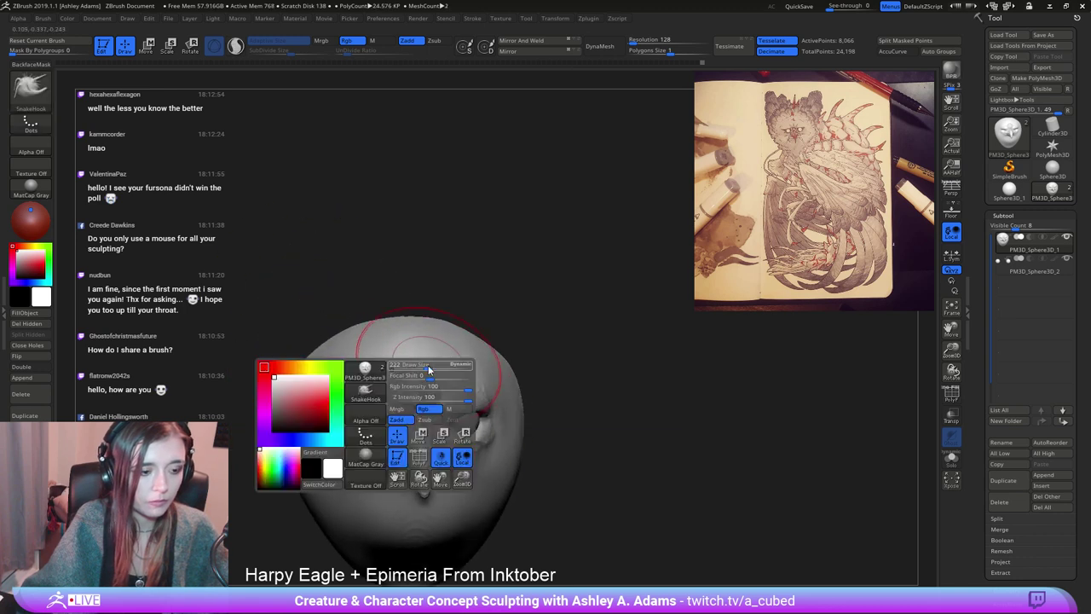
{"action": "left_click_drag", "start_coordinate": [416, 365], "coordinate": [405, 365]}
{"action": "mouse_move", "coordinate": [400, 345]}
{"action": "right_mouse_down"}
{"action": "mouse_move", "coordinate": [459, 345]}
{"action": "mouse_move", "coordinate": [417, 384]}
{"action": "right_mouse_up"}
{"action": "key", "text": "space"}
{"action": "left_click_drag", "start_coordinate": [417, 386], "coordinate": [440, 363]}
{"action": "right_click_drag", "start_coordinate": [293, 335], "coordinate": [313, 268], "text": "alt"}
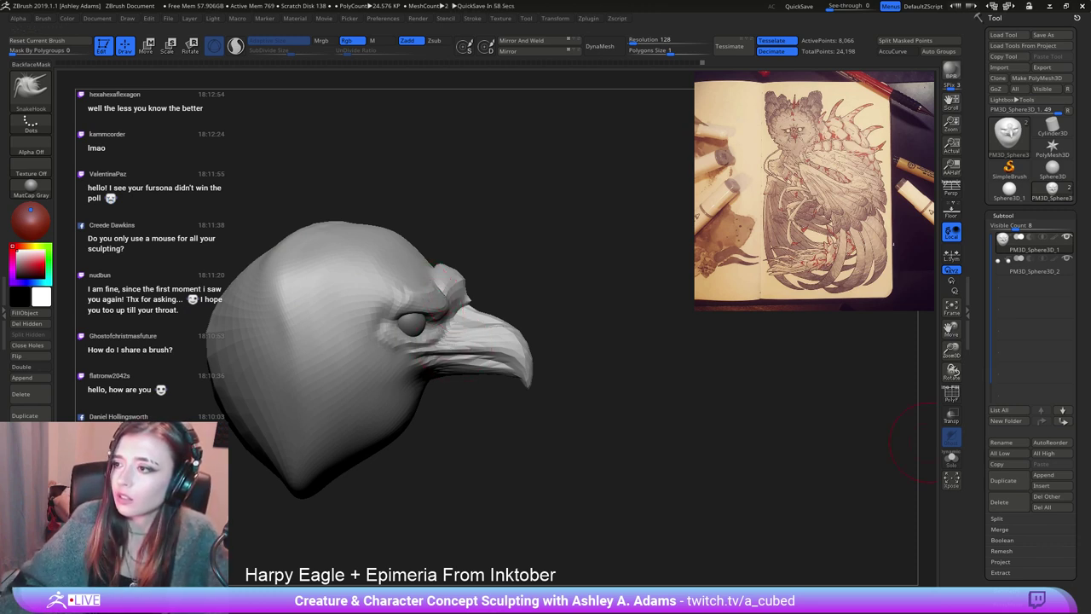
{"action": "right_click_drag", "start_coordinate": [528, 349], "coordinate": [465, 336]}
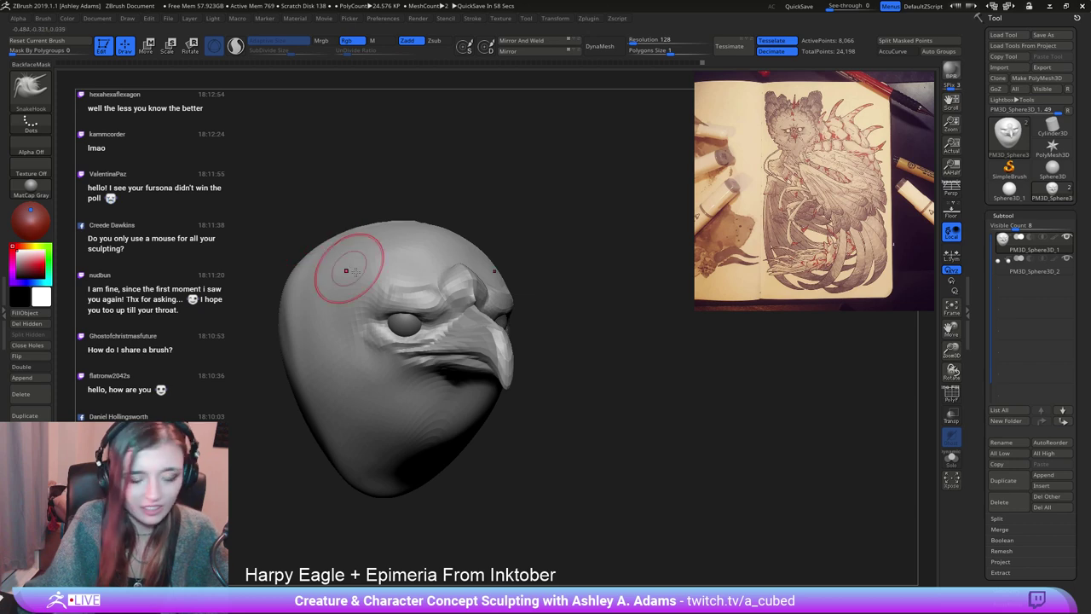
Select the eyeball subtool, move the eyeball slightly back along Z in the socket, and reselect the head.
{"action": "right_click_drag", "start_coordinate": [580, 328], "coordinate": [472, 313]}
{"action": "right_click_drag", "start_coordinate": [471, 313], "coordinate": [509, 260], "text": "alt"}
{"action": "left_click", "coordinate": [468, 334], "text": "alt"}
{"action": "key", "text": "w"}
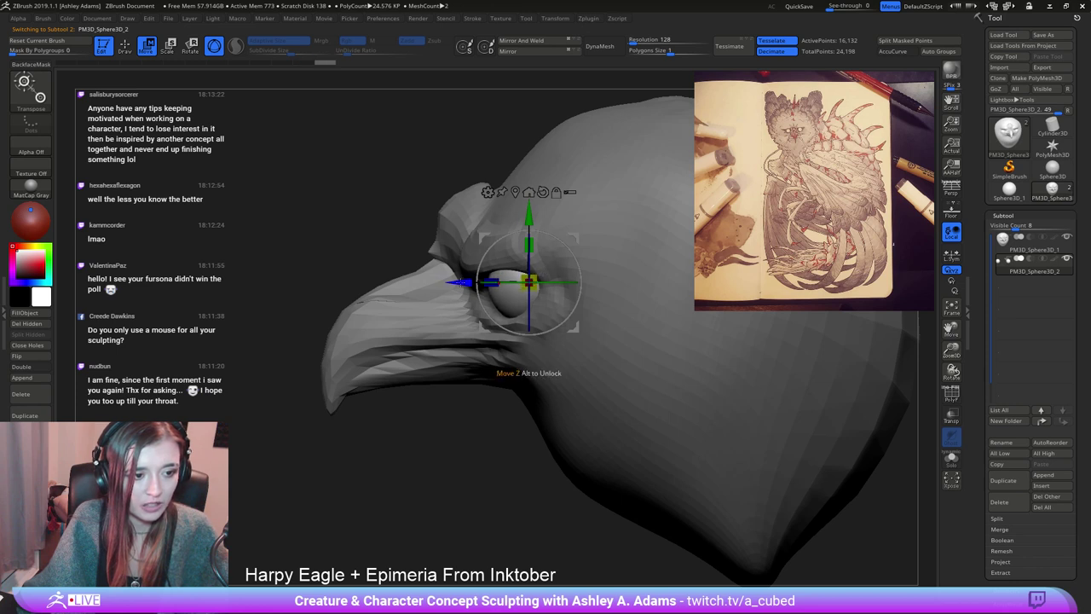
{"action": "mouse_move", "coordinate": [460, 281]}
{"action": "left_mouse_down"}
{"action": "mouse_move", "coordinate": [532, 256]}
{"action": "mouse_move", "coordinate": [494, 253]}
{"action": "left_mouse_up"}
{"action": "key", "text": "q"}
{"action": "left_click", "coordinate": [518, 257], "text": "alt"}
Mirror the repositioned eyeball to the other side of the head and make the head subtool active again.
{"action": "key", "text": "space"}
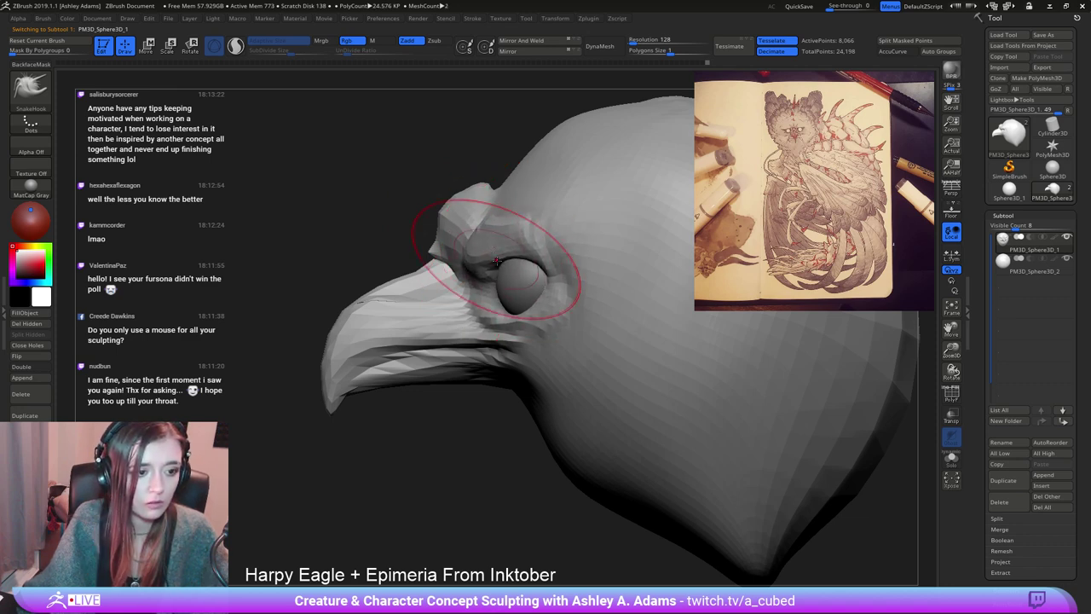
{"action": "right_click_drag", "start_coordinate": [496, 262], "coordinate": [516, 250]}
{"action": "right_click_drag", "start_coordinate": [316, 251], "coordinate": [450, 271], "text": "shift"}
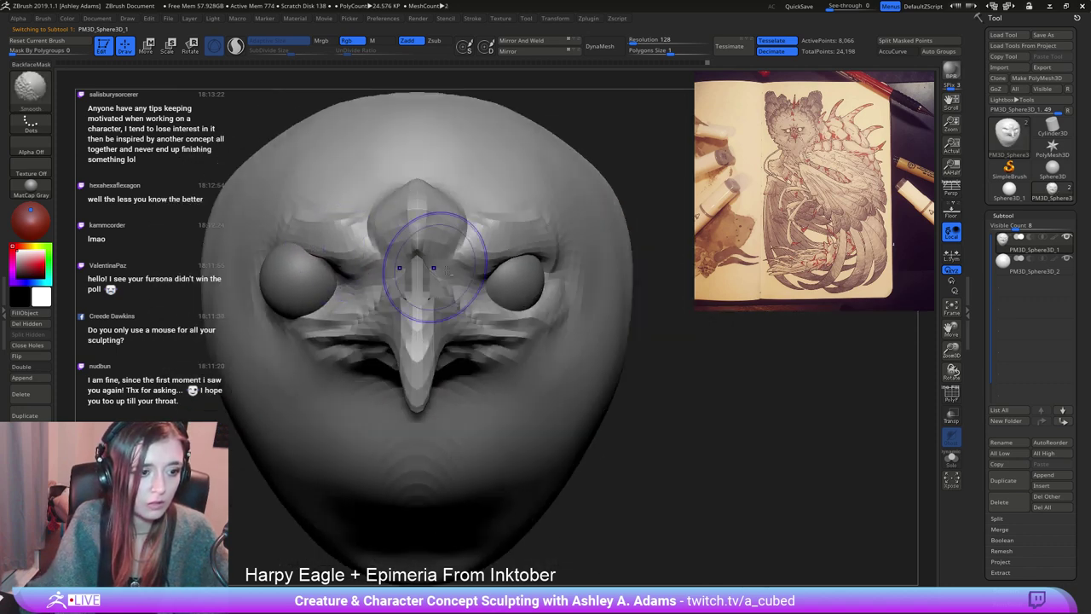
{"action": "left_click", "coordinate": [518, 290], "text": "alt"}
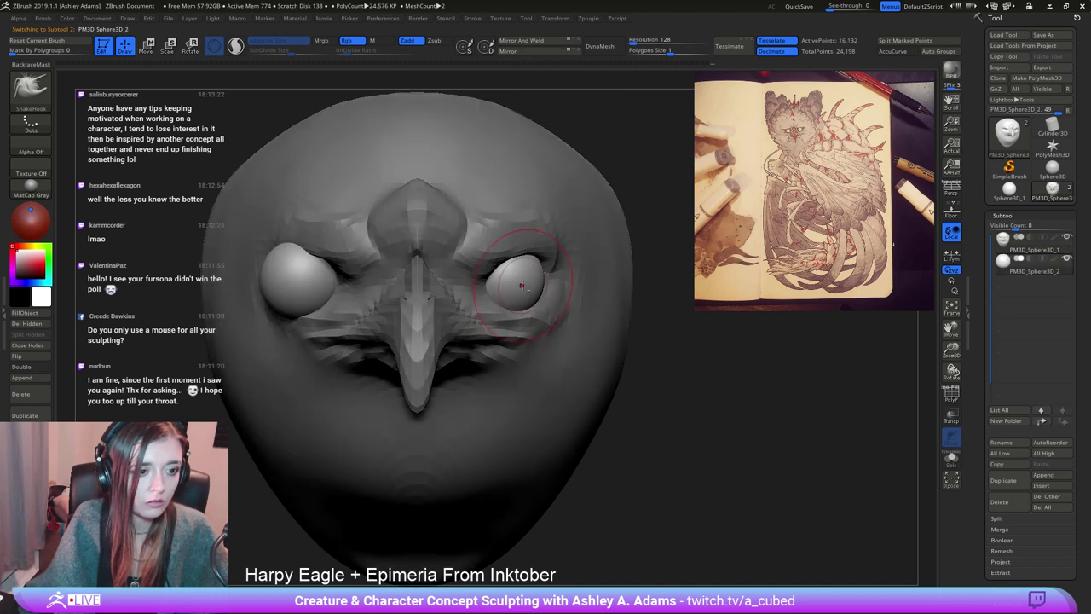
{"action": "left_click", "coordinate": [524, 52]}
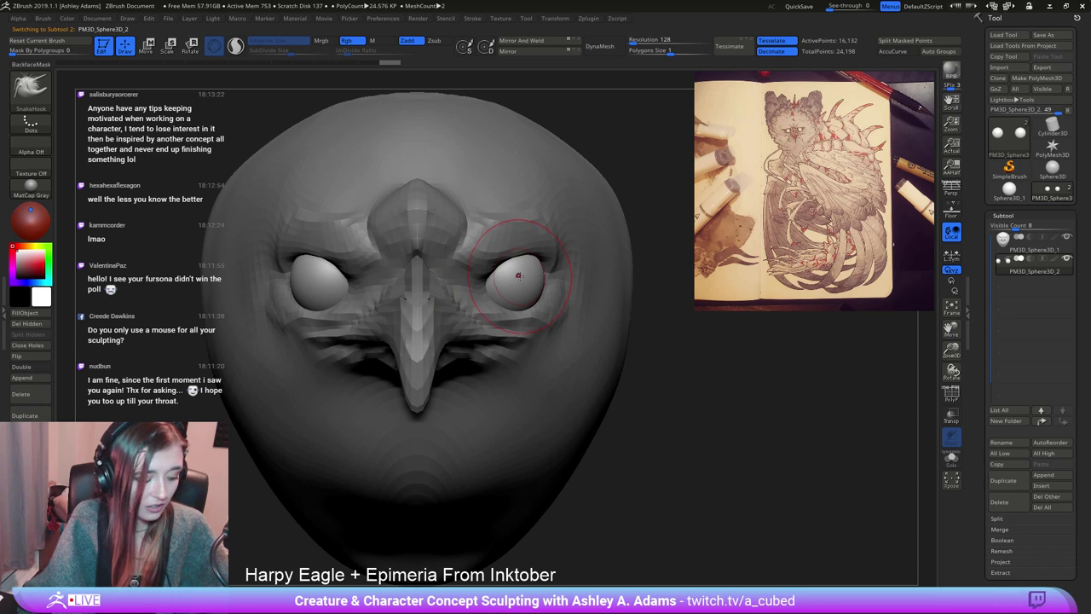
{"action": "left_click", "coordinate": [500, 221], "text": "alt"}
Pull the sides of the head and the cheeks outward with large SnakeHook strokes to widen the face.
{"action": "right_click_drag", "start_coordinate": [457, 309], "coordinate": [465, 309]}
{"action": "left_click_drag", "start_coordinate": [505, 250], "coordinate": [522, 249]}
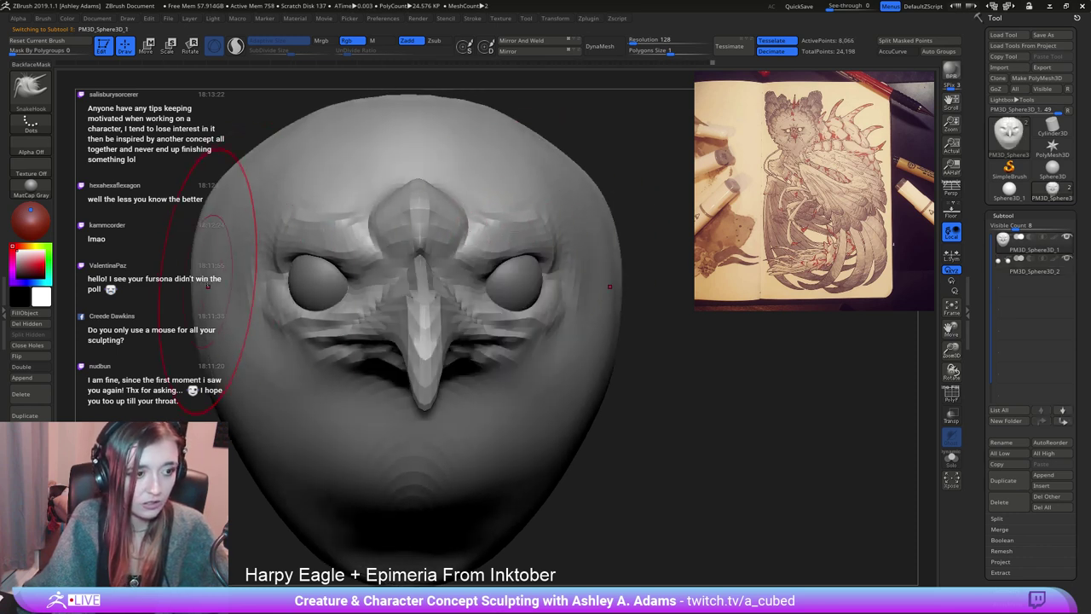
{"action": "left_click_drag", "start_coordinate": [213, 286], "coordinate": [197, 286]}
{"action": "left_click_drag", "start_coordinate": [243, 383], "coordinate": [230, 396]}
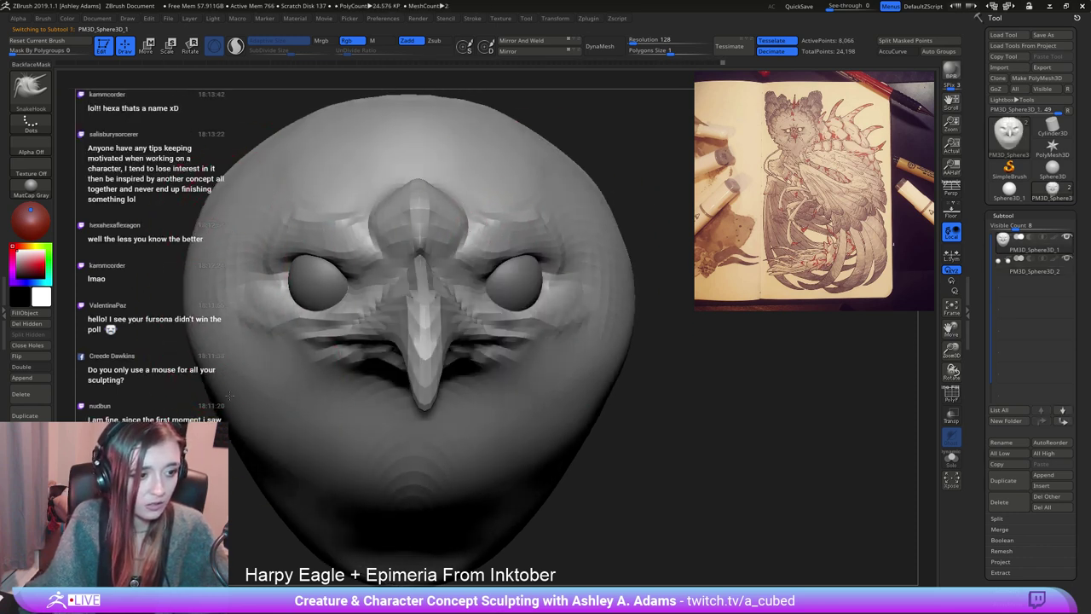
Fill out the cheek and the area below the beak with large ClayBuildup strokes.
{"action": "mouse_move", "coordinate": [333, 370]}
{"action": "right_mouse_down", "text": "alt"}
{"action": "mouse_move", "coordinate": [379, 301]}
{"action": "mouse_move", "coordinate": [443, 303]}
{"action": "right_mouse_up", "text": "alt"}
{"action": "key", "text": "b"}
{"action": "key", "text": "c"}
{"action": "key", "text": "b"}
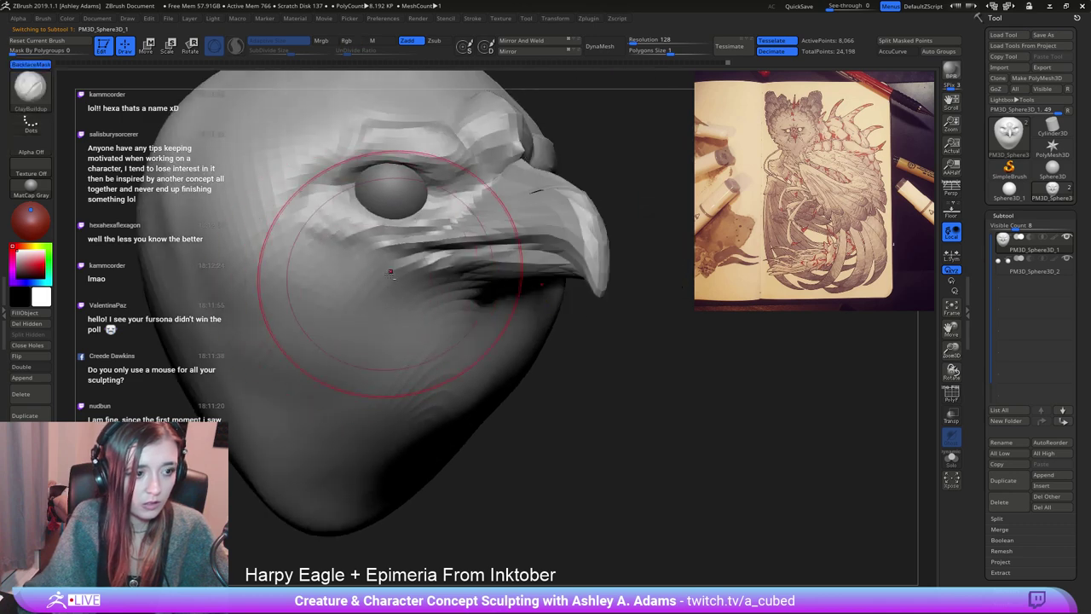
{"action": "left_click_drag", "start_coordinate": [391, 273], "coordinate": [408, 401]}
{"action": "left_click_drag", "start_coordinate": [443, 319], "coordinate": [436, 378]}
Adjust the ClayBuildup draw size and build up the brow area above the eyes.
{"action": "mouse_move", "coordinate": [503, 341]}
{"action": "right_mouse_down"}
{"action": "mouse_move", "coordinate": [352, 317]}
{"action": "mouse_move", "coordinate": [307, 384]}
{"action": "right_mouse_up"}
{"action": "right_click_drag", "start_coordinate": [294, 243], "coordinate": [374, 292]}
{"action": "key", "text": "space"}
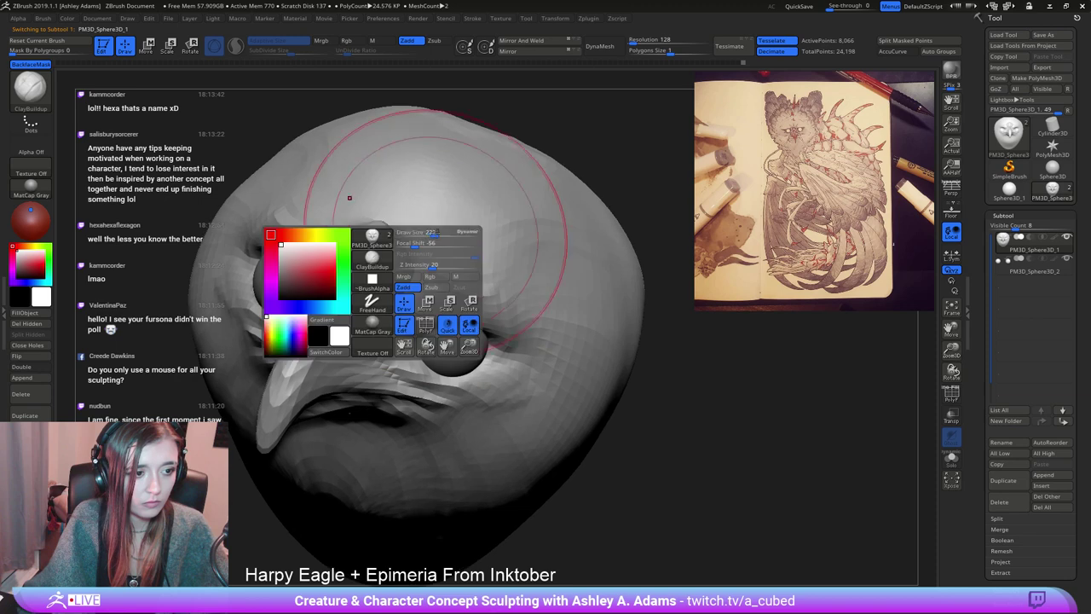
{"action": "right_click_drag", "start_coordinate": [328, 243], "coordinate": [401, 274]}
{"action": "key", "text": "space"}
{"action": "left_click_drag", "start_coordinate": [406, 269], "coordinate": [373, 268]}
{"action": "right_click_drag", "start_coordinate": [588, 290], "coordinate": [468, 302]}
{"action": "key", "text": "space"}
{"action": "left_click_drag", "start_coordinate": [468, 302], "coordinate": [495, 294]}
{"action": "right_click_drag", "start_coordinate": [494, 294], "coordinate": [524, 305]}
Reshape the brow above the eye with a smaller SnakeHook brush and reduce the draw size to 62.
{"action": "key", "text": "b"}
{"action": "key", "text": "s"}
{"action": "key", "text": "h"}
{"action": "key", "text": "space"}
{"action": "left_click_drag", "start_coordinate": [537, 281], "coordinate": [522, 280]}
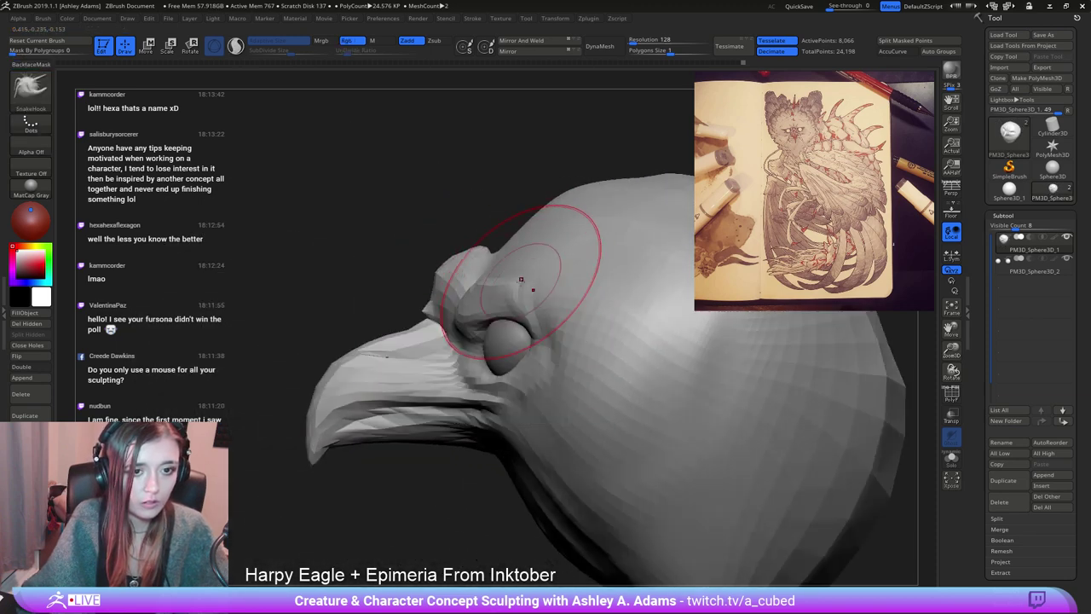
{"action": "right_click_drag", "start_coordinate": [522, 280], "coordinate": [418, 260]}
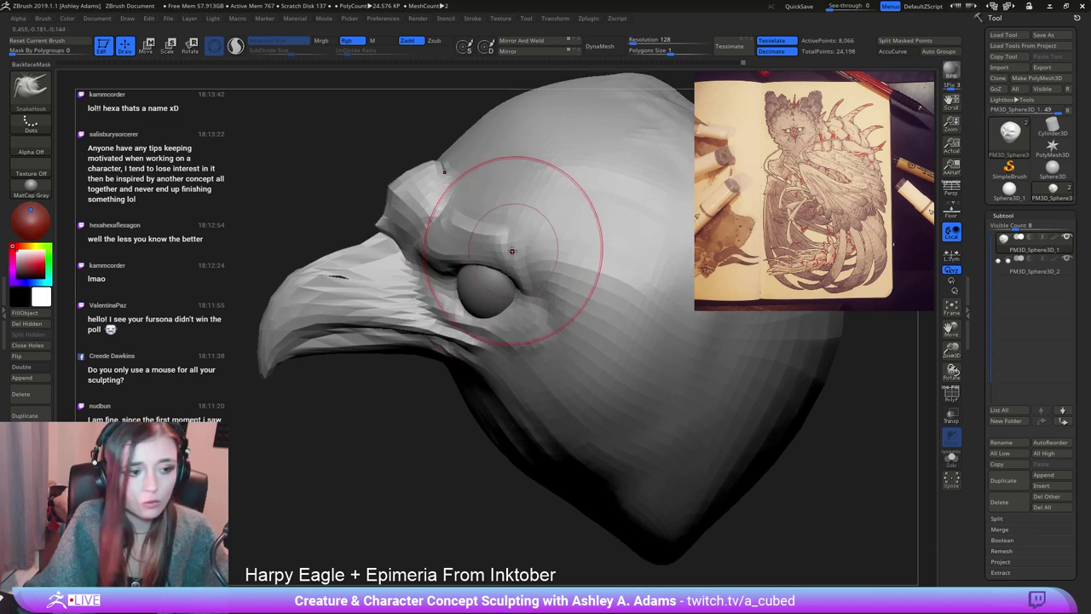
{"action": "mouse_move", "coordinate": [493, 258]}
{"action": "left_mouse_down"}
{"action": "mouse_move", "coordinate": [525, 222]}
{"action": "mouse_move", "coordinate": [520, 312]}
{"action": "mouse_move", "coordinate": [518, 294]}
{"action": "mouse_move", "coordinate": [511, 303]}
{"action": "left_mouse_up"}
{"action": "key", "text": "space"}
{"action": "key", "text": "space"}
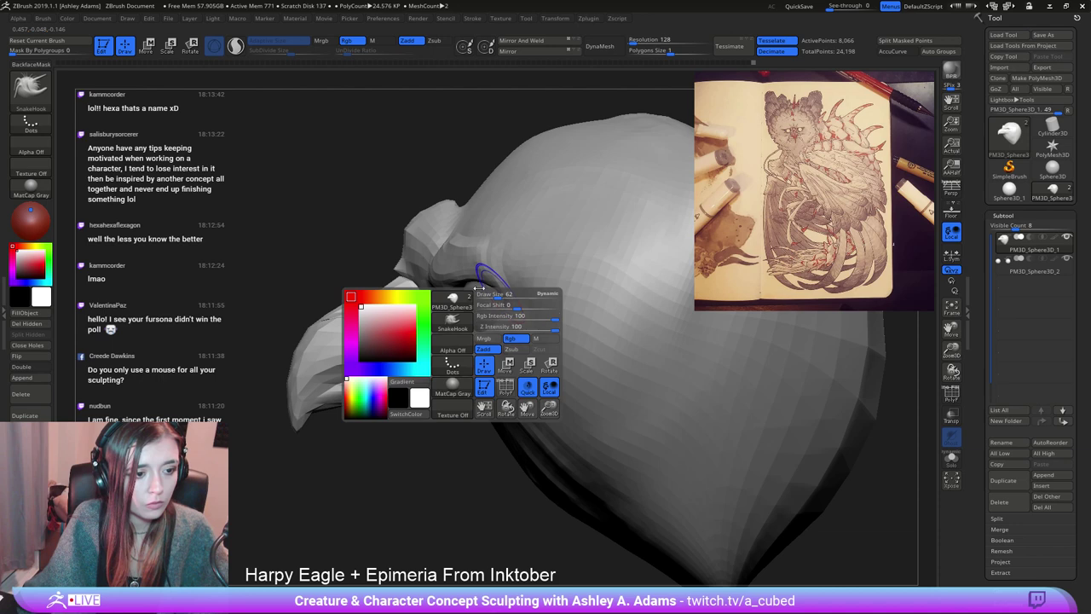
Build up the upper eyelids around the eyeballs with a small ClayBuildup brush.
{"action": "key", "text": "b"}
{"action": "key", "text": "c"}
{"action": "key", "text": "b"}
{"action": "right_click_drag", "start_coordinate": [290, 366], "coordinate": [443, 376]}
{"action": "right_click", "coordinate": [443, 376]}
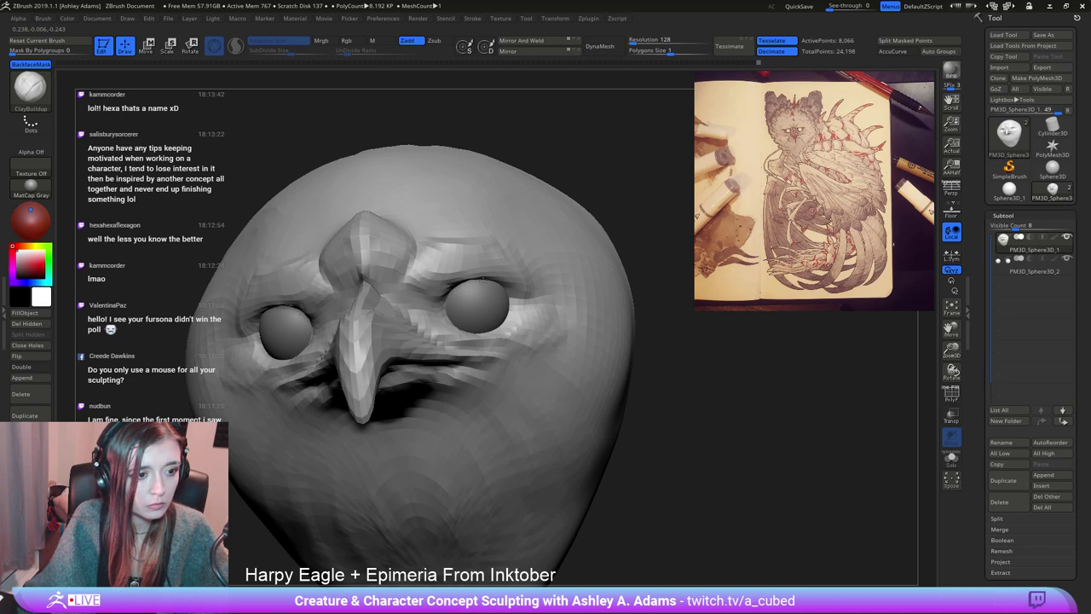
{"action": "right_click_drag", "start_coordinate": [452, 292], "coordinate": [463, 273], "text": "shift"}
{"action": "right_click", "coordinate": [273, 358]}
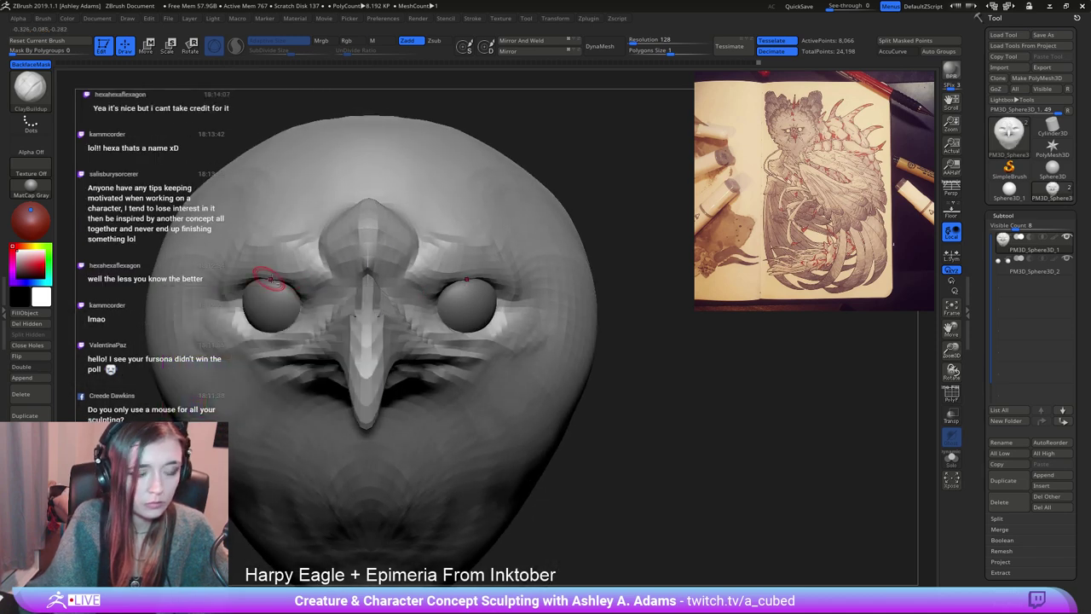
{"action": "right_click_drag", "start_coordinate": [272, 280], "coordinate": [377, 282], "text": "alt"}
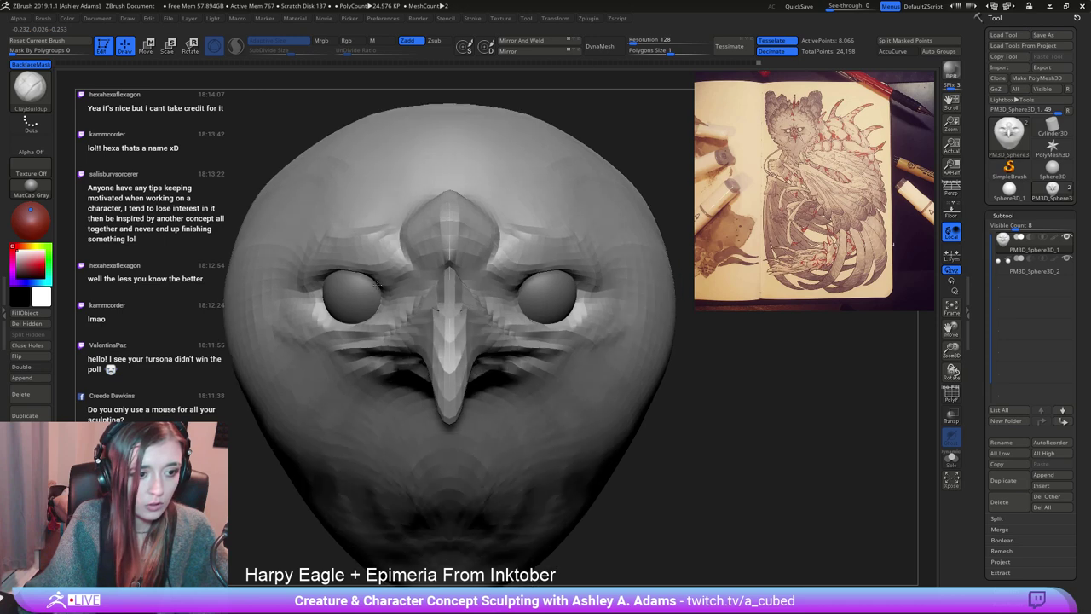
Reselect the head and widen the base of the beak between the eyes with SnakeHook.
{"action": "left_click", "coordinate": [379, 285], "text": "alt"}
{"action": "key", "text": "space"}
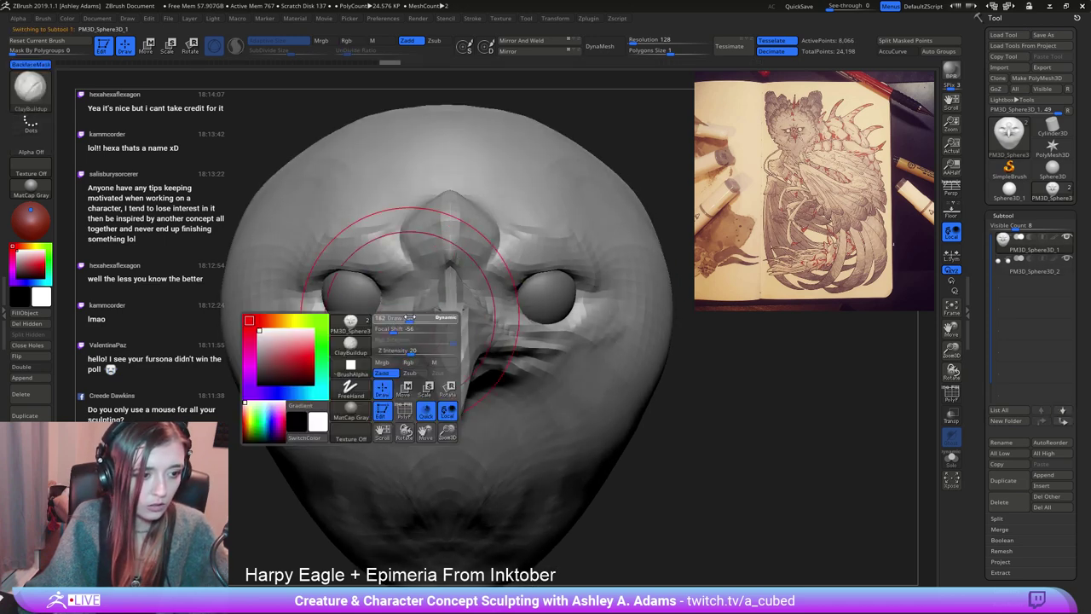
{"action": "key", "text": "b"}
{"action": "key", "text": "s"}
{"action": "key", "text": "h"}
{"action": "mouse_move", "coordinate": [361, 332]}
{"action": "left_mouse_down"}
{"action": "mouse_move", "coordinate": [370, 343]}
{"action": "mouse_move", "coordinate": [426, 322]}
{"action": "left_mouse_up"}
{"action": "right_click_drag", "start_coordinate": [419, 341], "coordinate": [416, 344]}
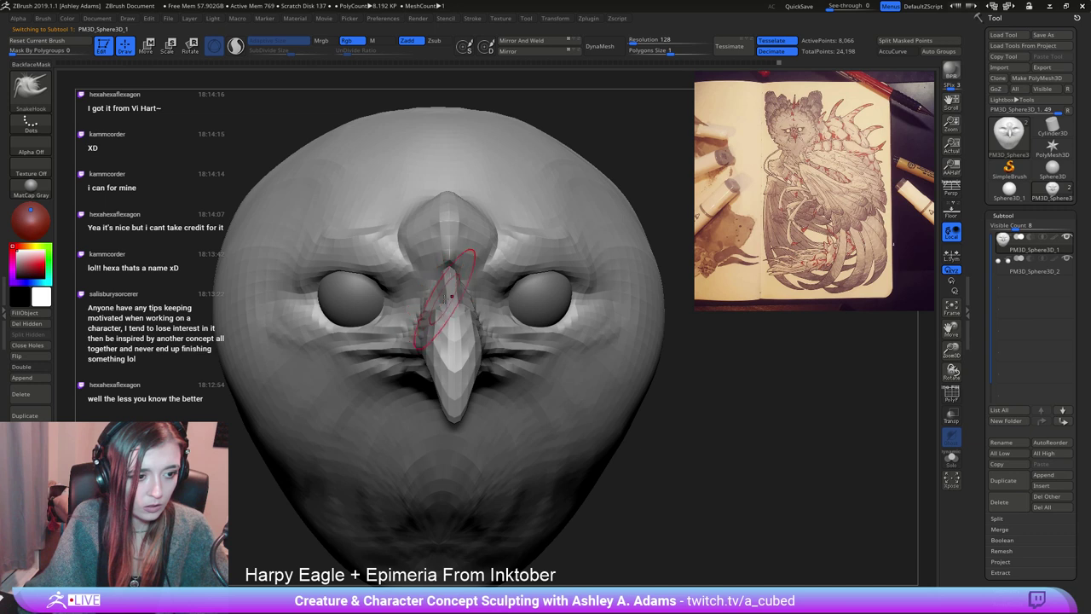
{"action": "right_click_drag", "start_coordinate": [436, 299], "coordinate": [438, 260], "text": "ctrl"}
{"action": "mouse_move", "coordinate": [503, 320]}
{"action": "right_mouse_down"}
{"action": "mouse_move", "coordinate": [419, 314]}
{"action": "mouse_move", "coordinate": [495, 331]}
{"action": "right_mouse_up"}
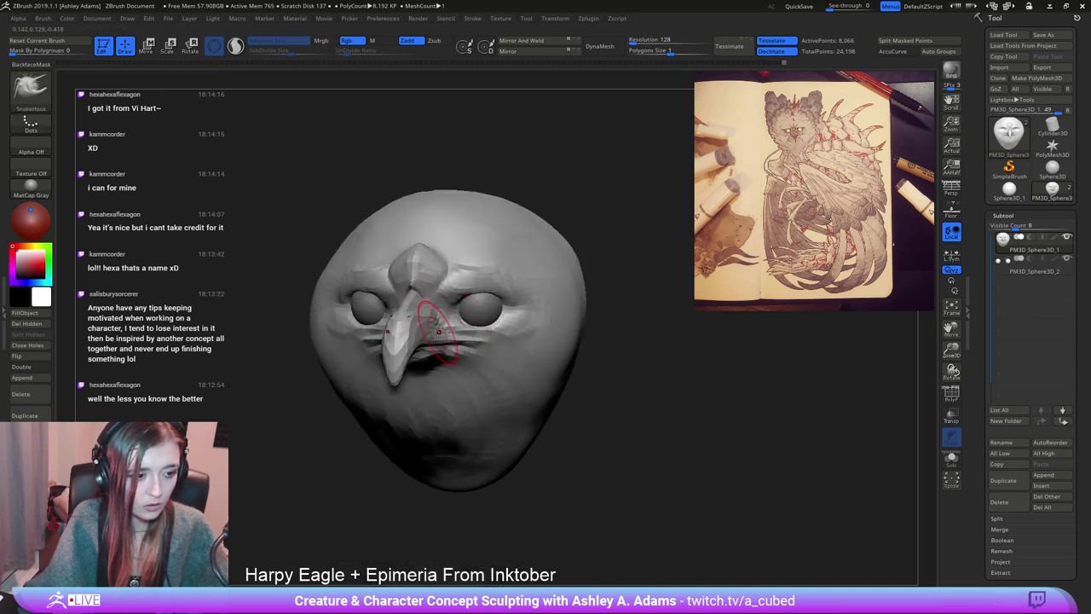
Refine the sides of the beak and its transition into the face with small SnakeHook strokes.
{"action": "mouse_move", "coordinate": [419, 338]}
{"action": "right_mouse_down"}
{"action": "mouse_move", "coordinate": [488, 334]}
{"action": "mouse_move", "coordinate": [437, 329]}
{"action": "mouse_move", "coordinate": [397, 350]}
{"action": "right_mouse_up"}
{"action": "right_click", "coordinate": [380, 363]}
{"action": "right_click_drag", "start_coordinate": [469, 342], "coordinate": [513, 297]}
{"action": "mouse_move", "coordinate": [443, 310]}
{"action": "right_mouse_down"}
{"action": "mouse_move", "coordinate": [520, 317]}
{"action": "mouse_move", "coordinate": [509, 317]}
{"action": "mouse_move", "coordinate": [529, 362]}
{"action": "right_mouse_up"}
{"action": "left_click_drag", "start_coordinate": [547, 329], "coordinate": [547, 358]}
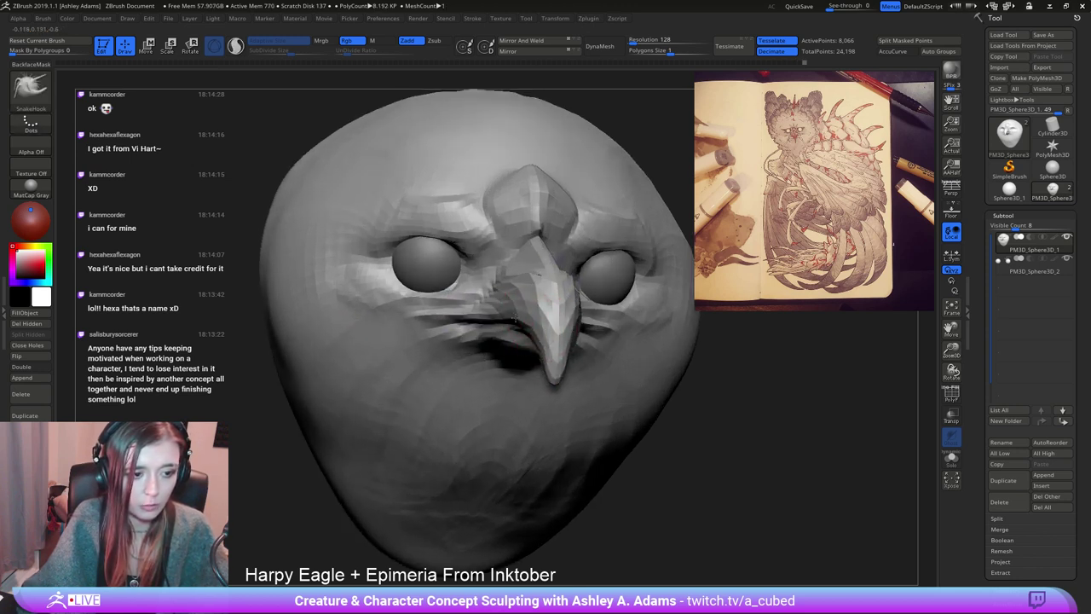
{"action": "right_click_drag", "start_coordinate": [512, 308], "coordinate": [508, 321]}
{"action": "mouse_move", "coordinate": [524, 292]}
{"action": "left_mouse_down"}
{"action": "mouse_move", "coordinate": [515, 290]}
{"action": "mouse_move", "coordinate": [514, 304]}
{"action": "mouse_move", "coordinate": [517, 288]}
{"action": "left_mouse_up"}
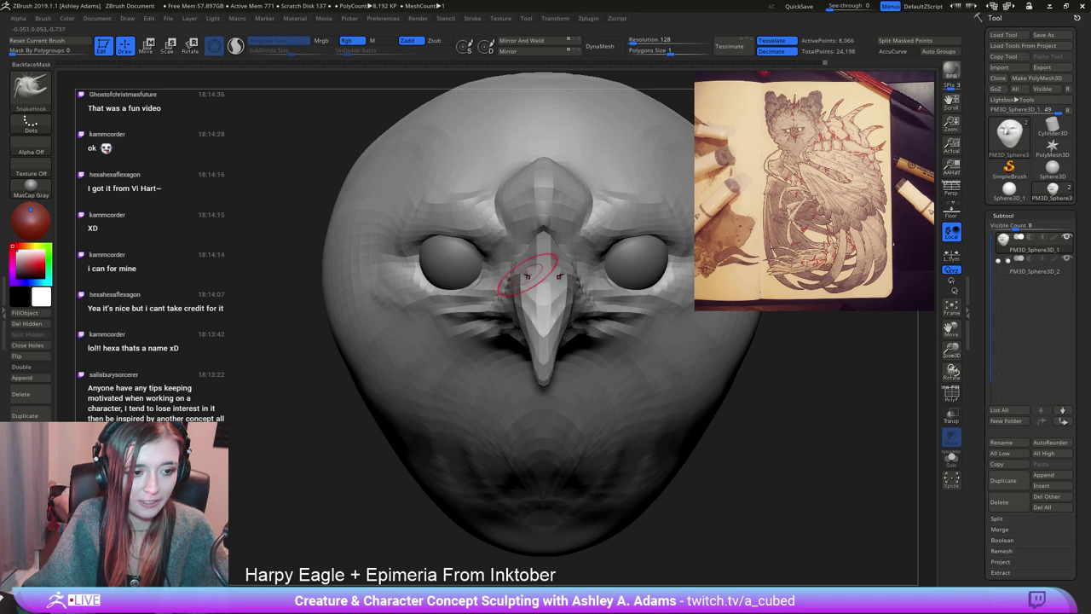
{"action": "mouse_move", "coordinate": [541, 341]}
{"action": "right_mouse_down", "text": "alt"}
{"action": "mouse_move", "coordinate": [506, 293]}
{"action": "mouse_move", "coordinate": [515, 301]}
{"action": "right_mouse_up", "text": "alt"}
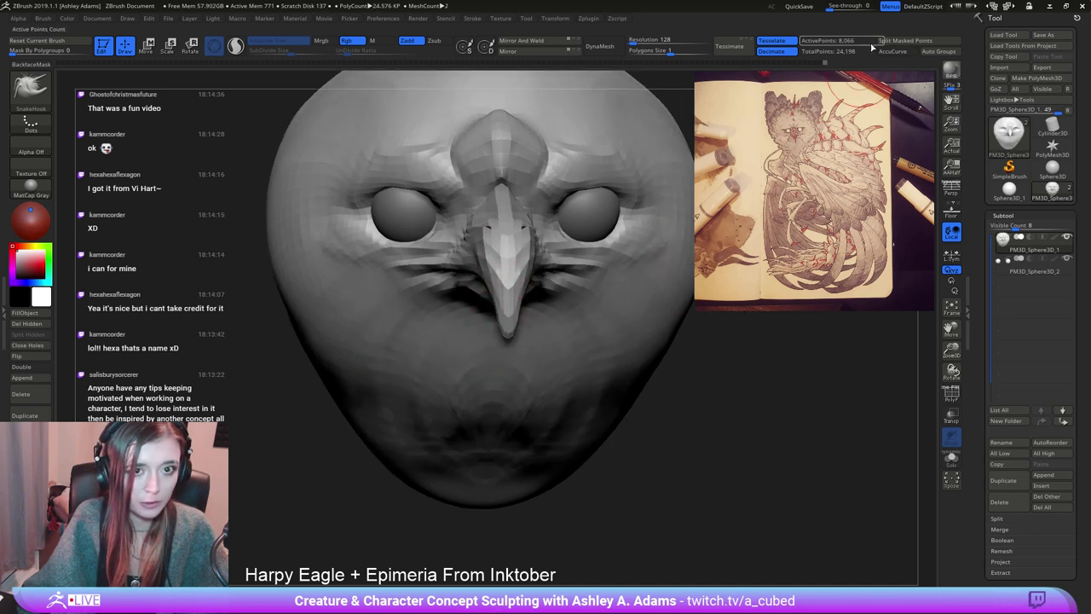
Enable AccuCurve and sharpen the beak's hooked tip and side profile with SnakeHook.
{"action": "left_click", "coordinate": [897, 51]}
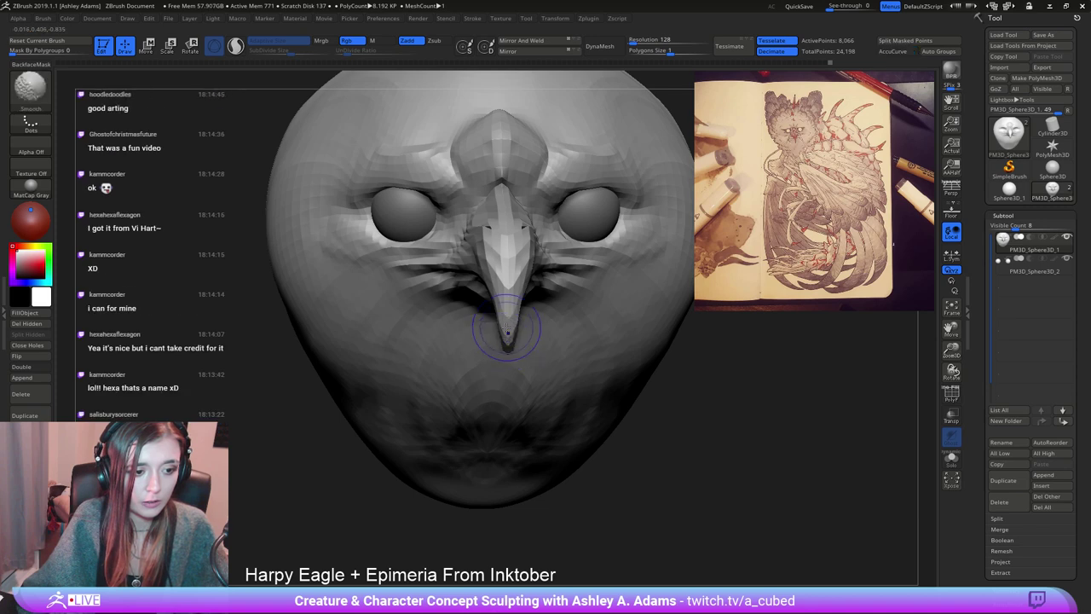
{"action": "right_click_drag", "start_coordinate": [512, 350], "coordinate": [582, 310]}
{"action": "right_click_drag", "start_coordinate": [582, 310], "coordinate": [370, 383], "text": "alt"}
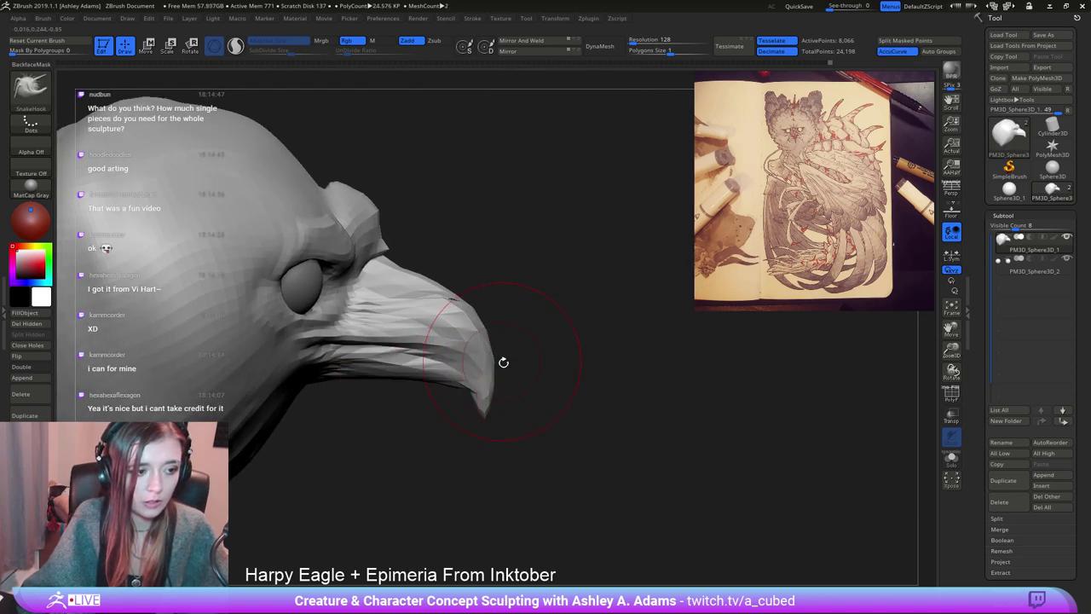
{"action": "left_click_drag", "start_coordinate": [484, 400], "coordinate": [489, 398]}
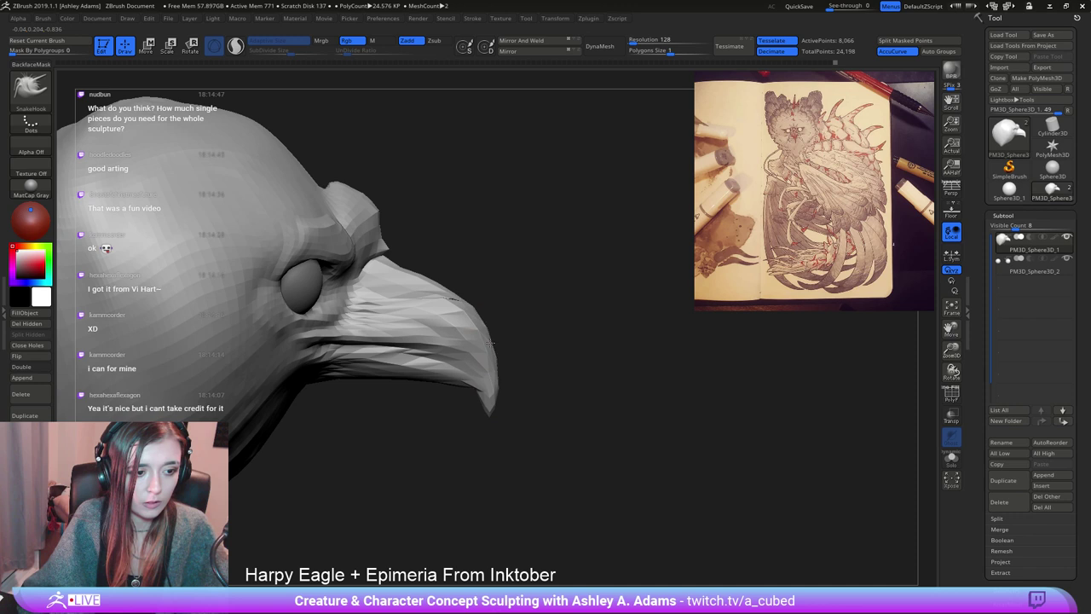
{"action": "mouse_move", "coordinate": [455, 296]}
{"action": "left_mouse_down"}
{"action": "mouse_move", "coordinate": [460, 288]}
{"action": "mouse_move", "coordinate": [488, 314]}
{"action": "mouse_move", "coordinate": [494, 337]}
{"action": "mouse_move", "coordinate": [546, 337]}
{"action": "mouse_move", "coordinate": [563, 288]}
{"action": "mouse_move", "coordinate": [588, 303]}
{"action": "left_mouse_up"}
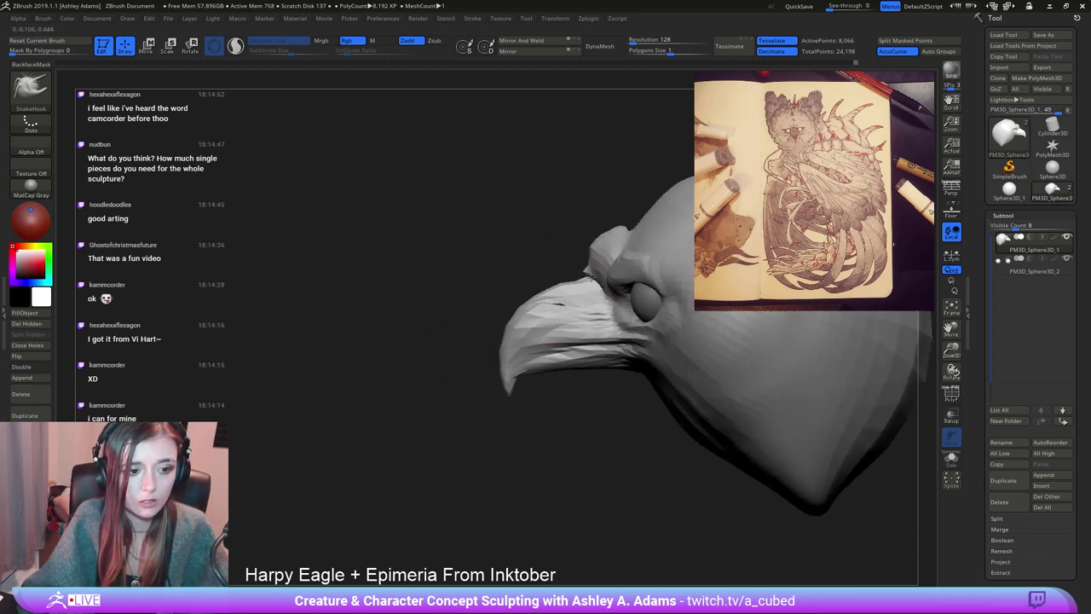
{"action": "right_click_drag", "start_coordinate": [570, 314], "coordinate": [518, 257], "text": "alt"}
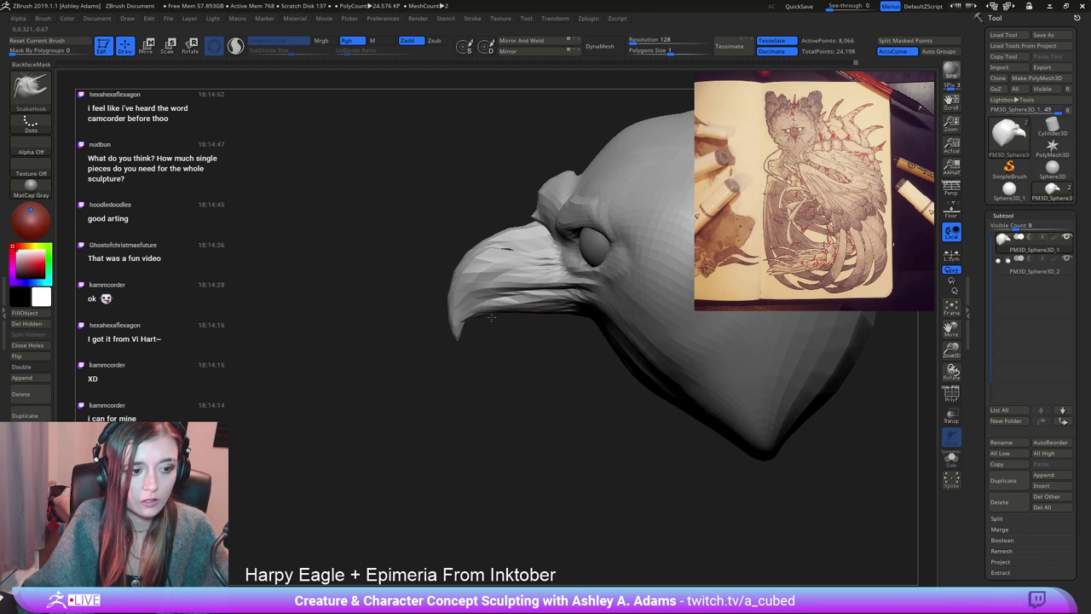
{"action": "mouse_move", "coordinate": [553, 312]}
{"action": "left_mouse_down"}
{"action": "mouse_move", "coordinate": [609, 215]}
{"action": "mouse_move", "coordinate": [528, 315]}
{"action": "mouse_move", "coordinate": [423, 335]}
{"action": "left_mouse_up"}
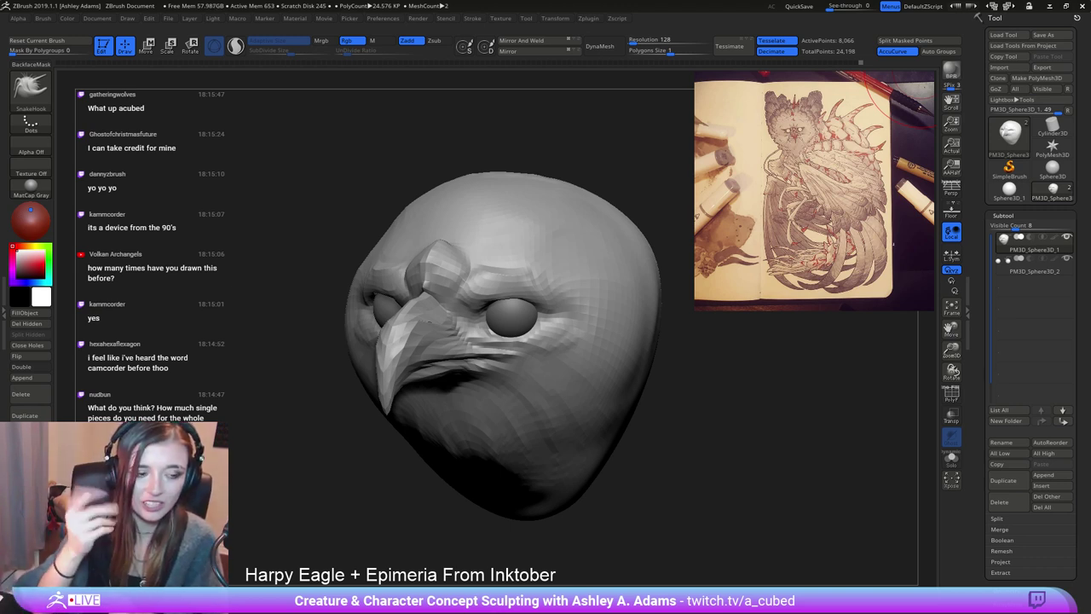
Adjust the SnakeHook draw size and shape the brow ridge over the eye from a high view.
{"action": "right_click_drag", "start_coordinate": [635, 286], "coordinate": [637, 256]}
{"action": "right_click_drag", "start_coordinate": [569, 266], "coordinate": [576, 263]}
{"action": "right_click", "coordinate": [577, 266]}
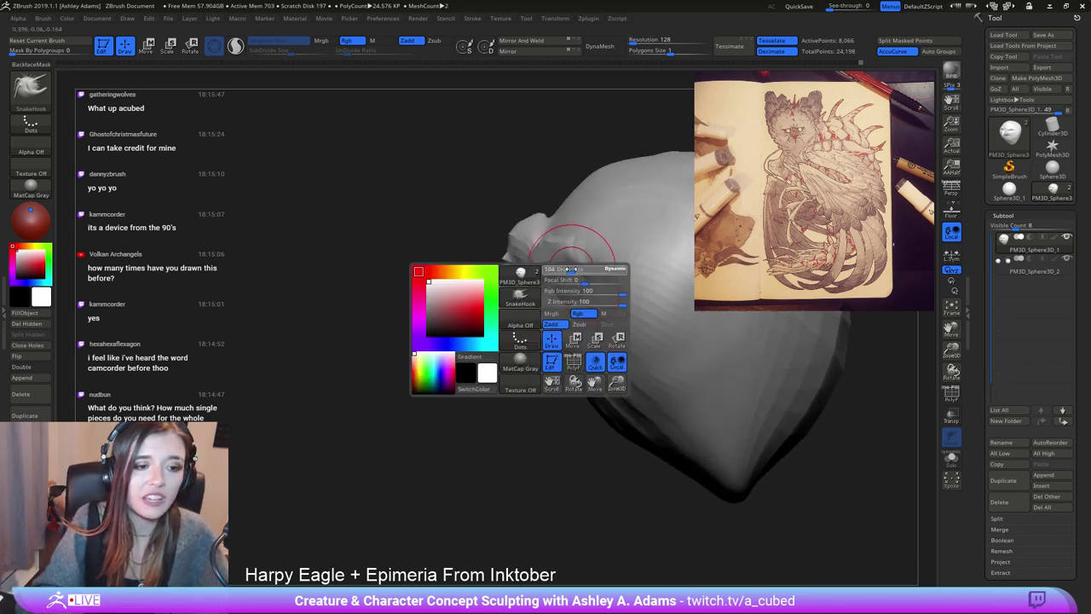
{"action": "right_click_drag", "start_coordinate": [595, 221], "coordinate": [558, 252]}
{"action": "right_click", "coordinate": [578, 271]}
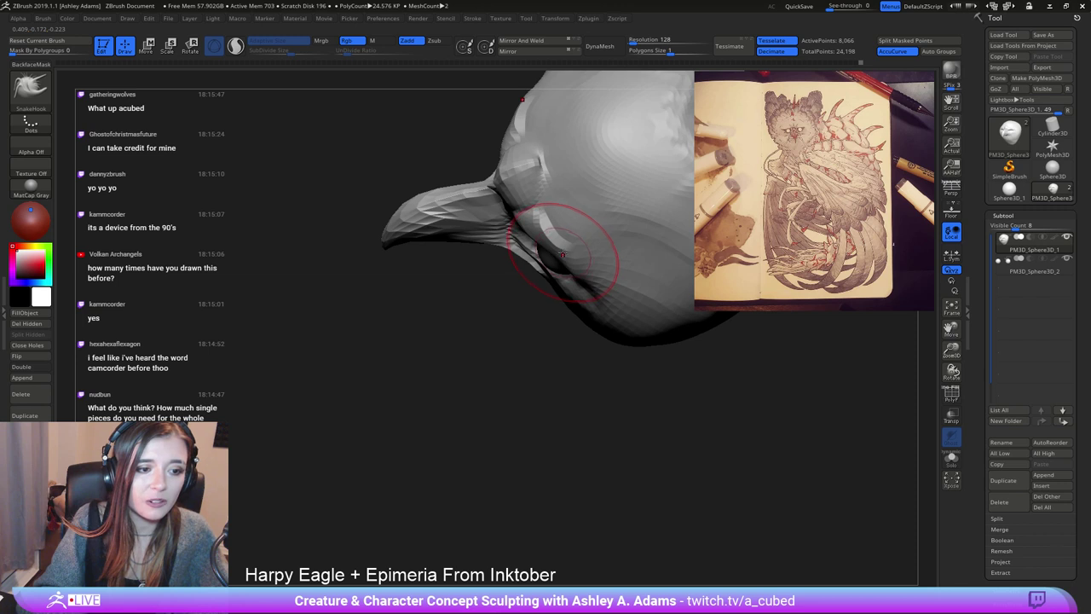
{"action": "left_click_drag", "start_coordinate": [550, 254], "coordinate": [548, 234]}
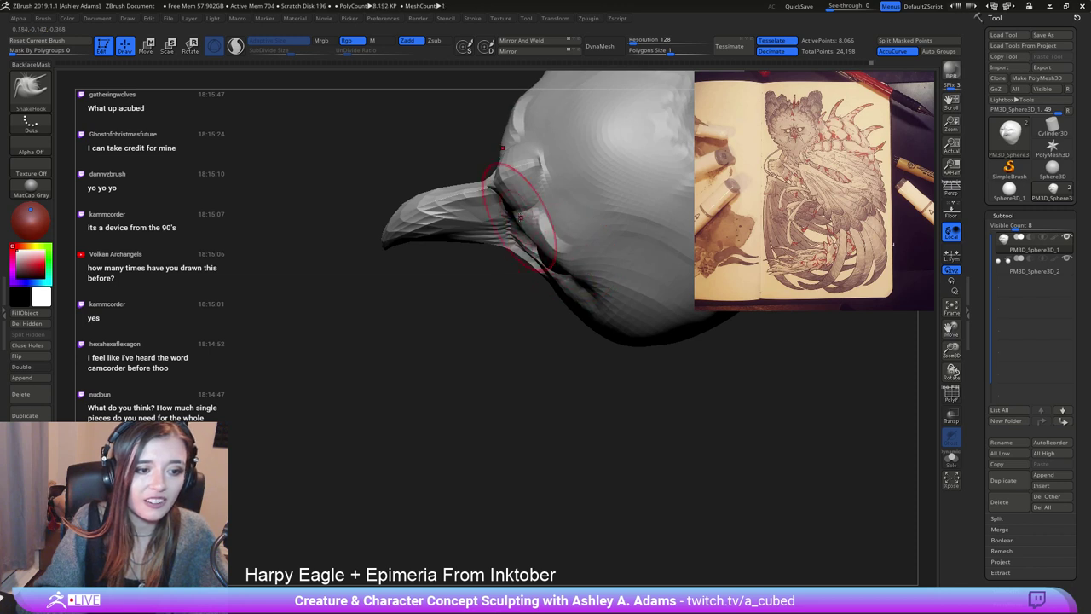
{"action": "mouse_move", "coordinate": [539, 259]}
{"action": "right_mouse_down"}
{"action": "mouse_move", "coordinate": [551, 216]}
{"action": "mouse_move", "coordinate": [543, 190]}
{"action": "right_mouse_up"}
{"action": "right_click", "coordinate": [518, 296]}
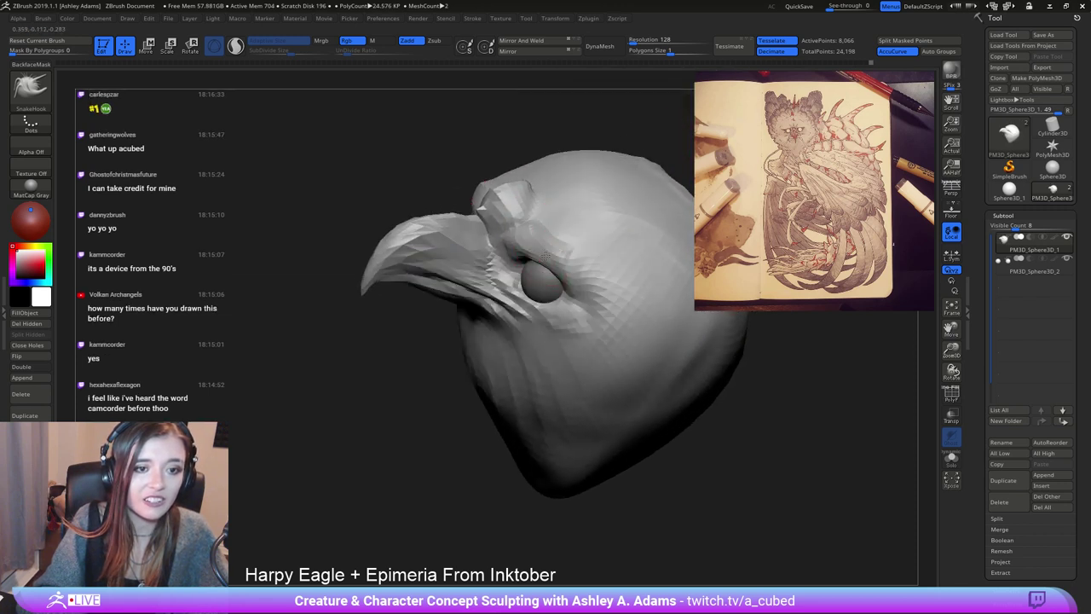
Switch to DamStandard with a small draw size and define the crease of the upper eyelids.
{"action": "key", "text": "b"}
{"action": "key", "text": "d"}
{"action": "key", "text": "s"}
{"action": "mouse_move", "coordinate": [518, 295]}
{"action": "right_mouse_down"}
{"action": "mouse_move", "coordinate": [509, 241]}
{"action": "mouse_move", "coordinate": [475, 285]}
{"action": "right_mouse_up"}
{"action": "right_click", "coordinate": [474, 284]}
{"action": "left_click_drag", "start_coordinate": [475, 284], "coordinate": [467, 285]}
{"action": "right_click_drag", "start_coordinate": [502, 268], "coordinate": [496, 278]}
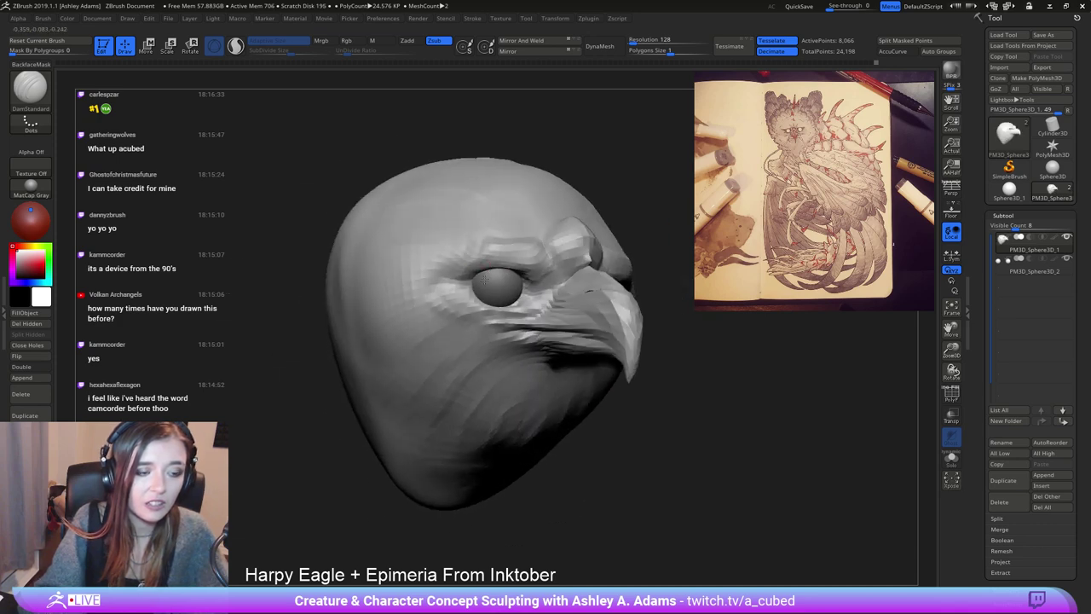
{"action": "right_click_drag", "start_coordinate": [519, 243], "coordinate": [505, 256], "text": "shift"}
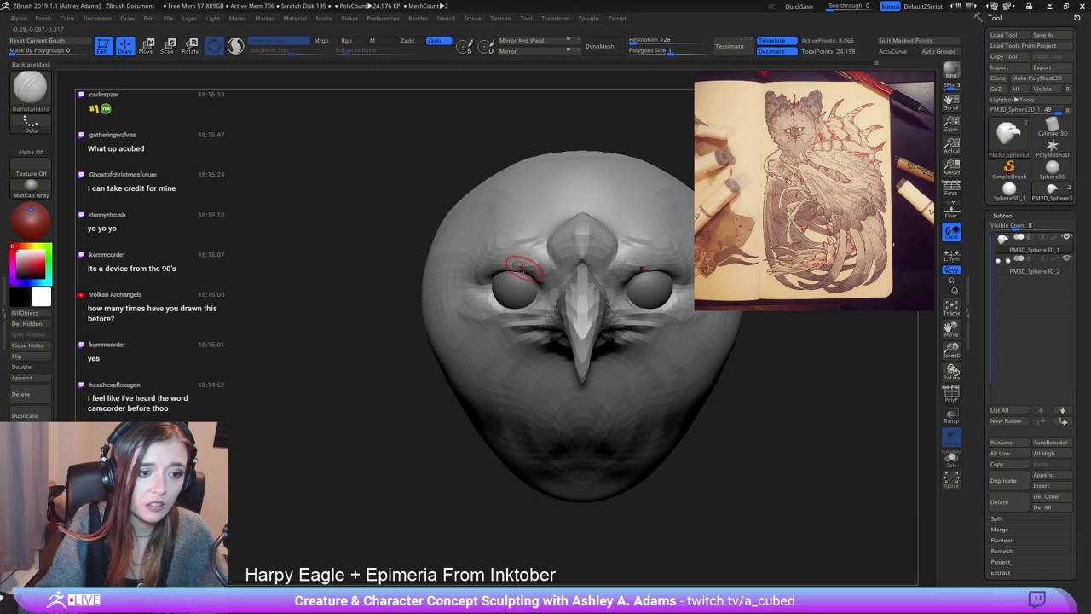
Switch to SnakeHook and refine the inner corners of the eyes, then adjust the brush's draw size.
{"action": "key", "text": "b"}
{"action": "key", "text": "s"}
{"action": "key", "text": "h"}
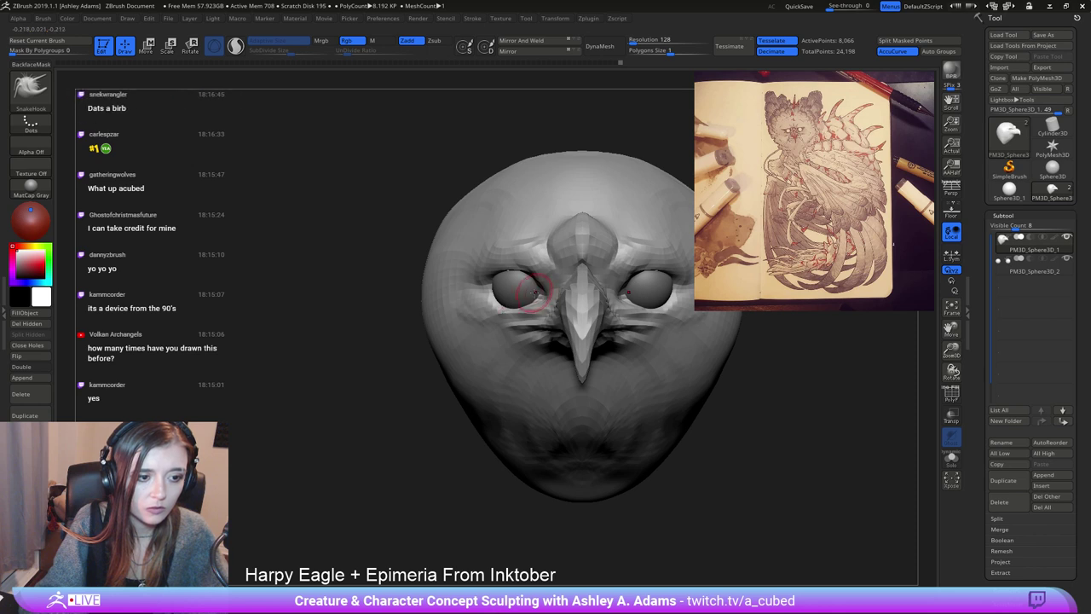
{"action": "right_click", "coordinate": [536, 292]}
{"action": "right_click_drag", "start_coordinate": [529, 275], "coordinate": [370, 239], "text": "ctrl"}
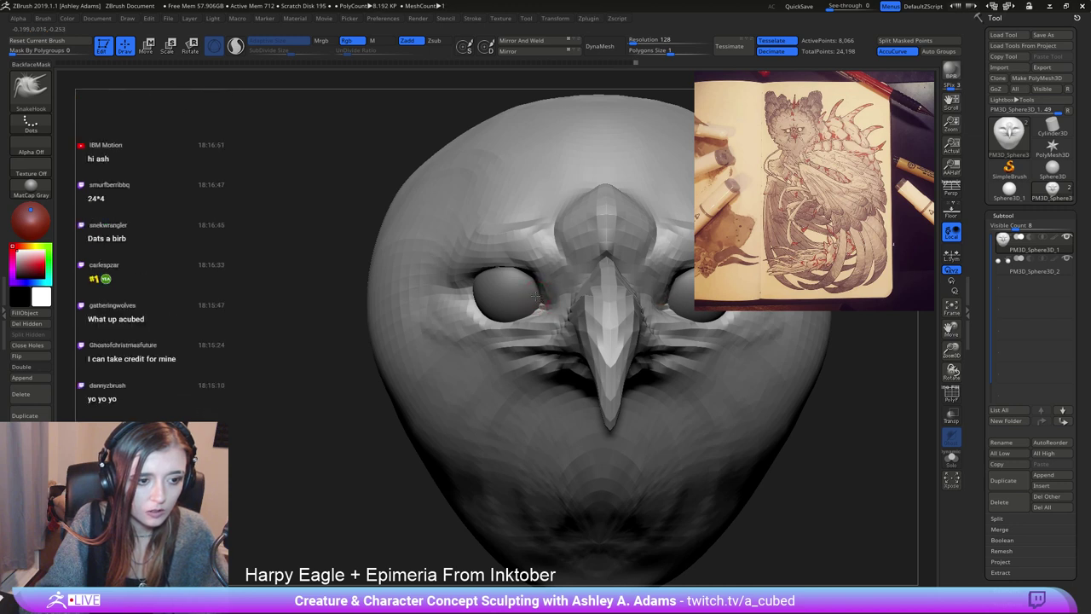
{"action": "mouse_move", "coordinate": [536, 294]}
{"action": "right_mouse_down", "text": "ctrl"}
{"action": "mouse_move", "coordinate": [578, 253]}
{"action": "mouse_move", "coordinate": [626, 272]}
{"action": "right_mouse_up", "text": "ctrl"}
{"action": "right_click_drag", "start_coordinate": [627, 273], "coordinate": [531, 264], "text": "alt"}
{"action": "right_click", "coordinate": [489, 322]}
{"action": "left_click_drag", "start_coordinate": [537, 262], "coordinate": [539, 255]}
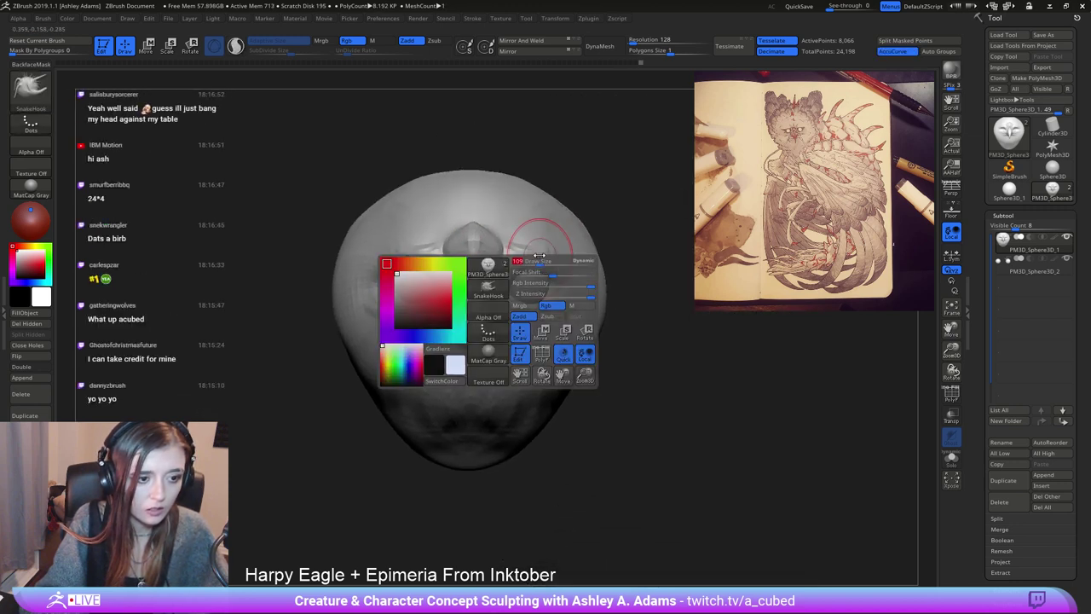
{"action": "mouse_move", "coordinate": [622, 256]}
{"action": "right_mouse_down"}
{"action": "mouse_move", "coordinate": [540, 275]}
{"action": "mouse_move", "coordinate": [572, 274]}
{"action": "mouse_move", "coordinate": [553, 264]}
{"action": "mouse_move", "coordinate": [537, 294]}
{"action": "mouse_move", "coordinate": [608, 299]}
{"action": "right_mouse_up"}
Switch to DamStandard and carve a crease from the outer eye corner back across the side of the head.
{"action": "key", "text": "b"}
{"action": "key", "text": "d"}
{"action": "key", "text": "s"}
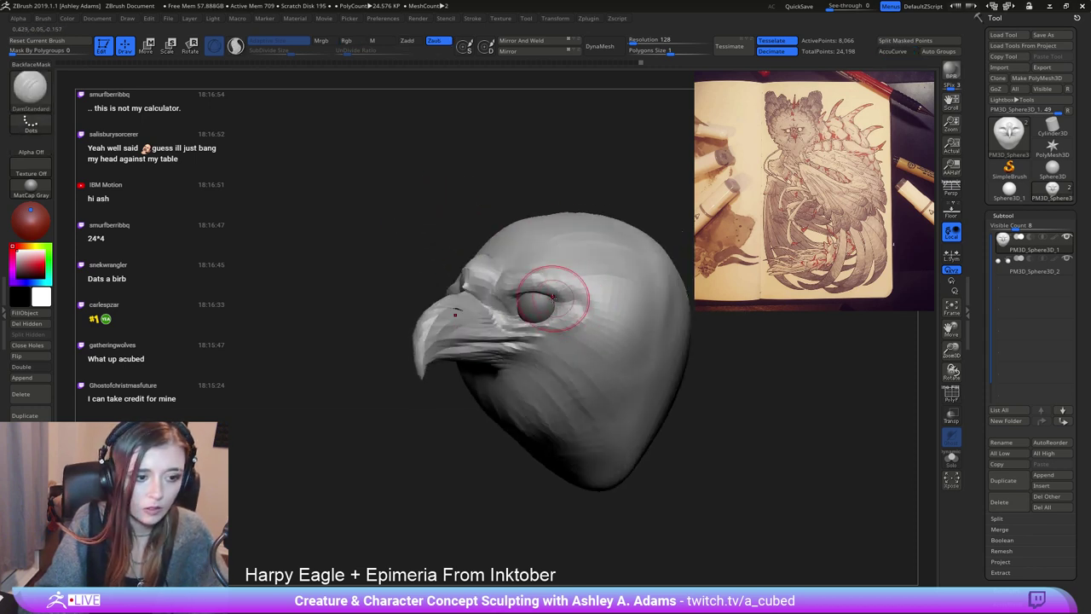
{"action": "left_click_drag", "start_coordinate": [553, 297], "coordinate": [628, 280]}
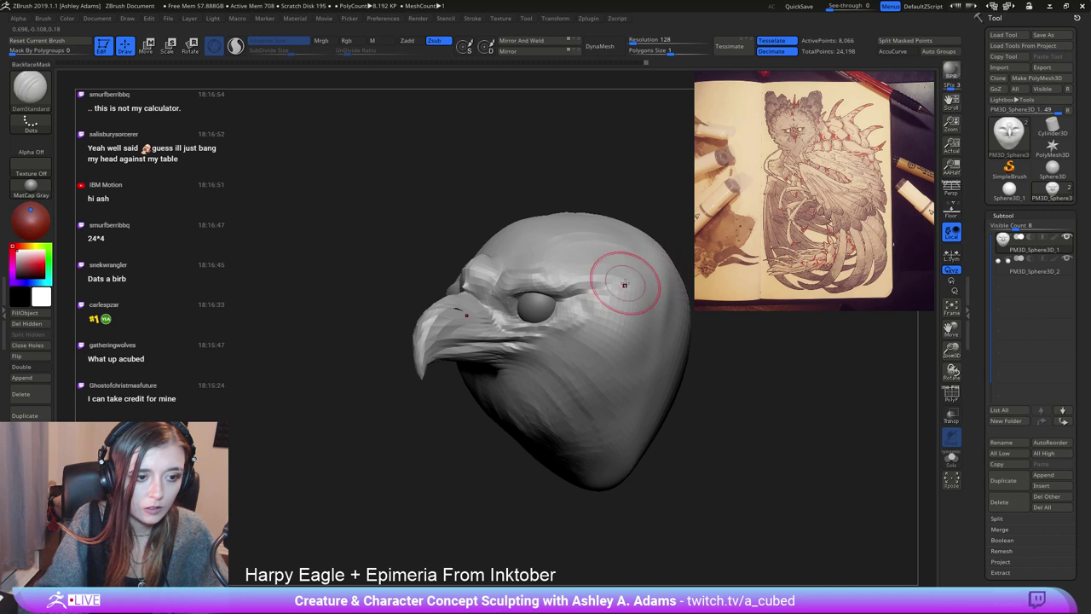
{"action": "mouse_move", "coordinate": [624, 284]}
{"action": "right_mouse_down"}
{"action": "mouse_move", "coordinate": [500, 285]}
{"action": "mouse_move", "coordinate": [500, 316]}
{"action": "mouse_move", "coordinate": [588, 356]}
{"action": "mouse_move", "coordinate": [542, 364]}
{"action": "mouse_move", "coordinate": [565, 365]}
{"action": "mouse_move", "coordinate": [556, 370]}
{"action": "mouse_move", "coordinate": [586, 331]}
{"action": "mouse_move", "coordinate": [563, 328]}
{"action": "mouse_move", "coordinate": [609, 318]}
{"action": "mouse_move", "coordinate": [439, 268]}
{"action": "right_mouse_up"}
Return to SnakeHook with a much larger draw size and reshape the crown of the head in side view.
{"action": "right_click", "coordinate": [527, 361]}
{"action": "key", "text": "b"}
{"action": "key", "text": "c"}
{"action": "key", "text": "b"}
{"action": "key", "text": "b"}
{"action": "key", "text": "s"}
{"action": "key", "text": "h"}
{"action": "right_click", "coordinate": [542, 373]}
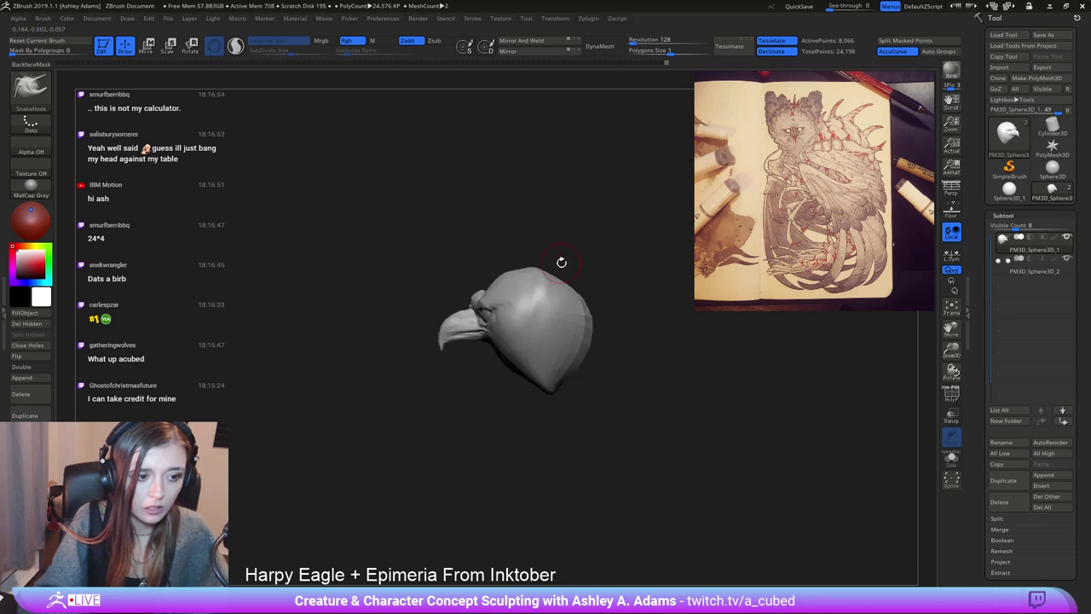
{"action": "right_click", "coordinate": [544, 350]}
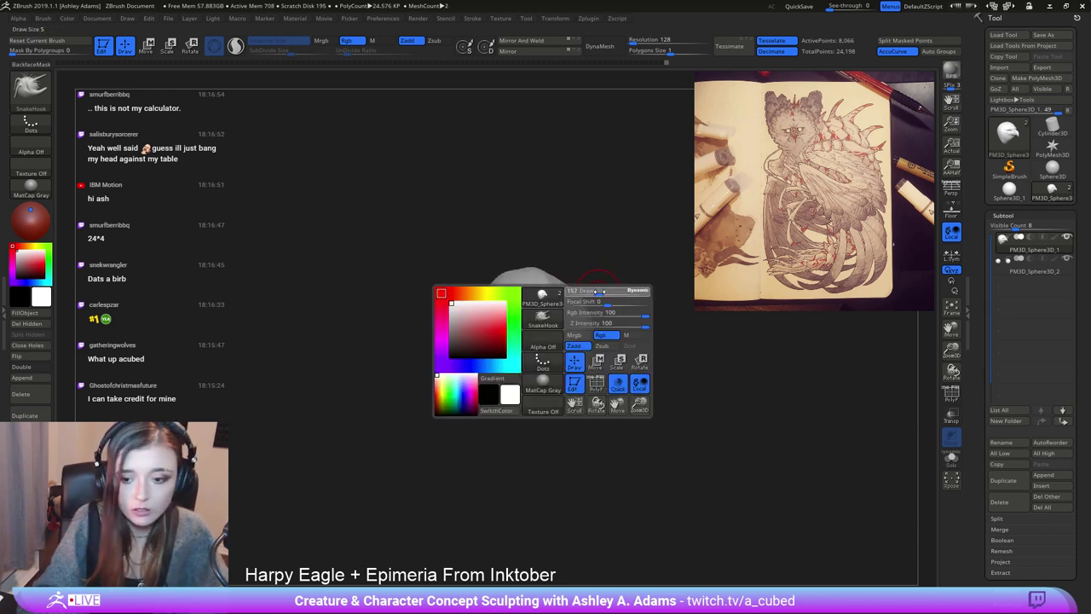
{"action": "right_click_drag", "start_coordinate": [544, 294], "coordinate": [558, 315], "text": "ctrl"}
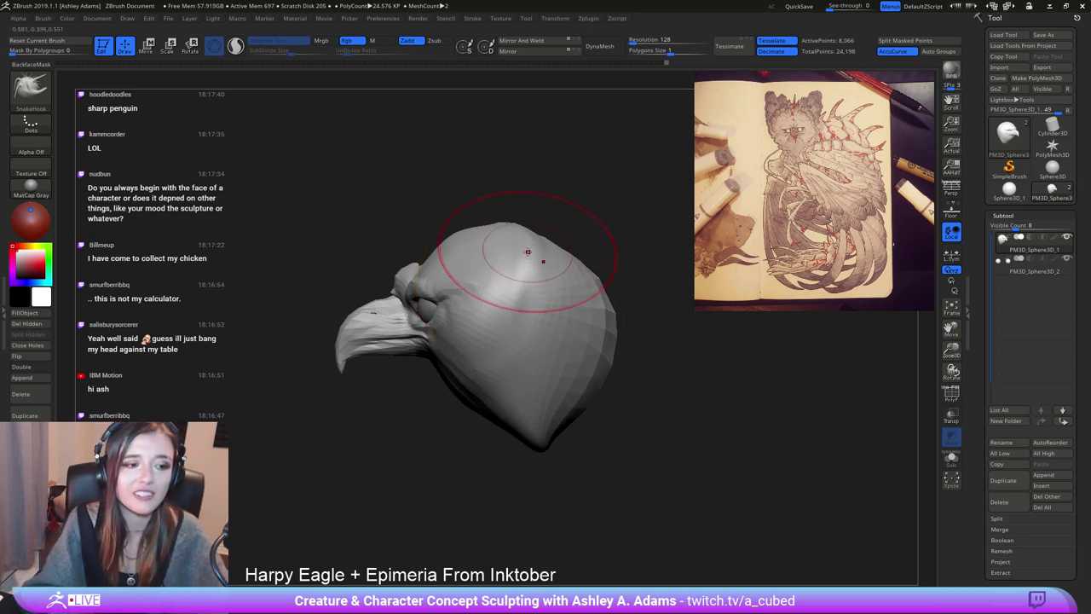
{"action": "key", "text": "space"}
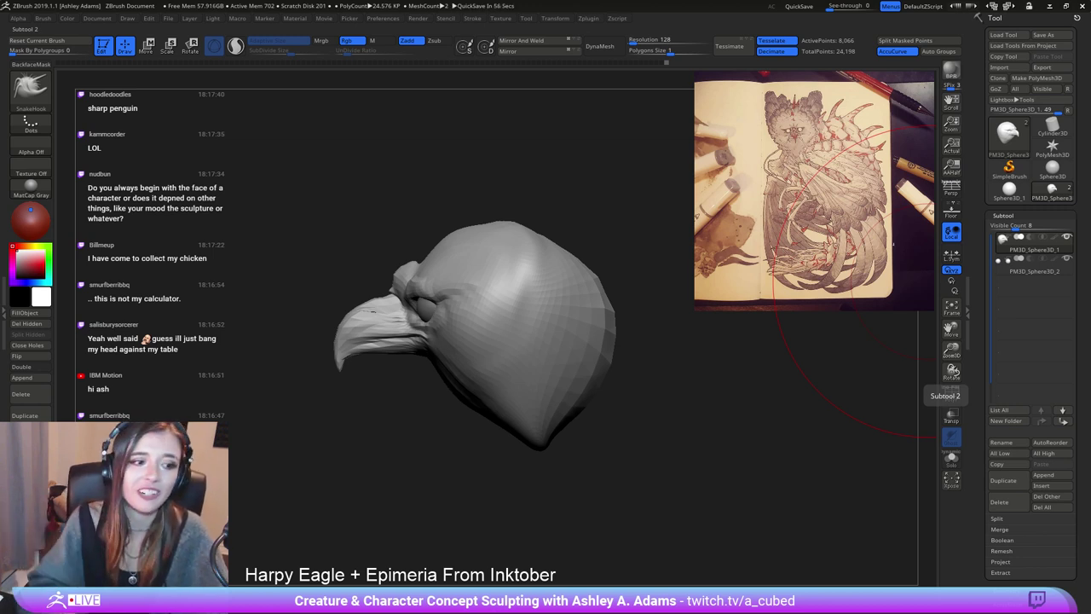
{"action": "right_click_drag", "start_coordinate": [541, 251], "coordinate": [585, 302], "text": "alt"}
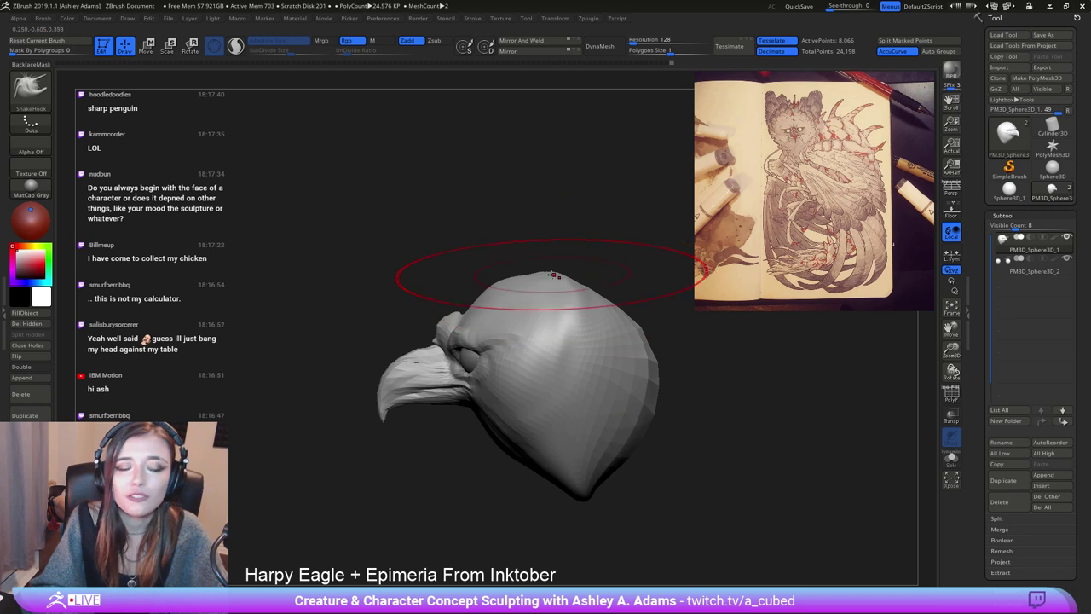
{"action": "left_click_drag", "start_coordinate": [601, 296], "coordinate": [620, 275]}
Adjust the draw size and smooth the faceted back of the head into a rounder contour.
{"action": "right_click_drag", "start_coordinate": [628, 421], "coordinate": [520, 478], "text": "ctrl"}
{"action": "right_click_drag", "start_coordinate": [520, 477], "coordinate": [509, 370], "text": "alt"}
{"action": "key", "text": "space"}
{"action": "mouse_move", "coordinate": [588, 330]}
{"action": "left_mouse_down"}
{"action": "mouse_move", "coordinate": [535, 332]}
{"action": "mouse_move", "coordinate": [546, 339]}
{"action": "left_mouse_up"}
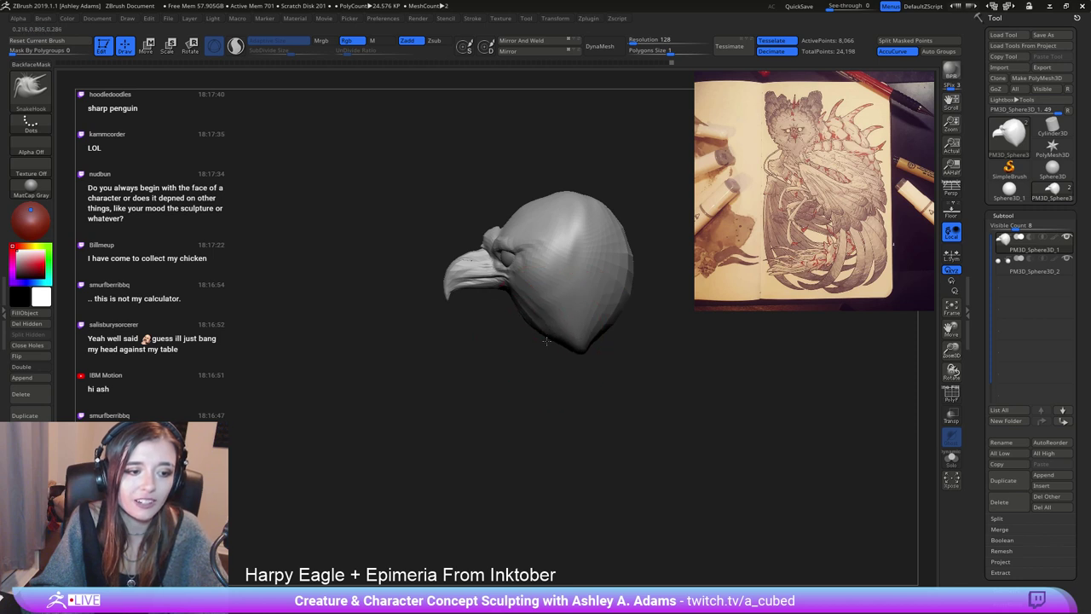
{"action": "right_click_drag", "start_coordinate": [517, 380], "coordinate": [505, 386]}
{"action": "key", "text": "space"}
{"action": "left_click_drag", "start_coordinate": [583, 346], "coordinate": [570, 346]}
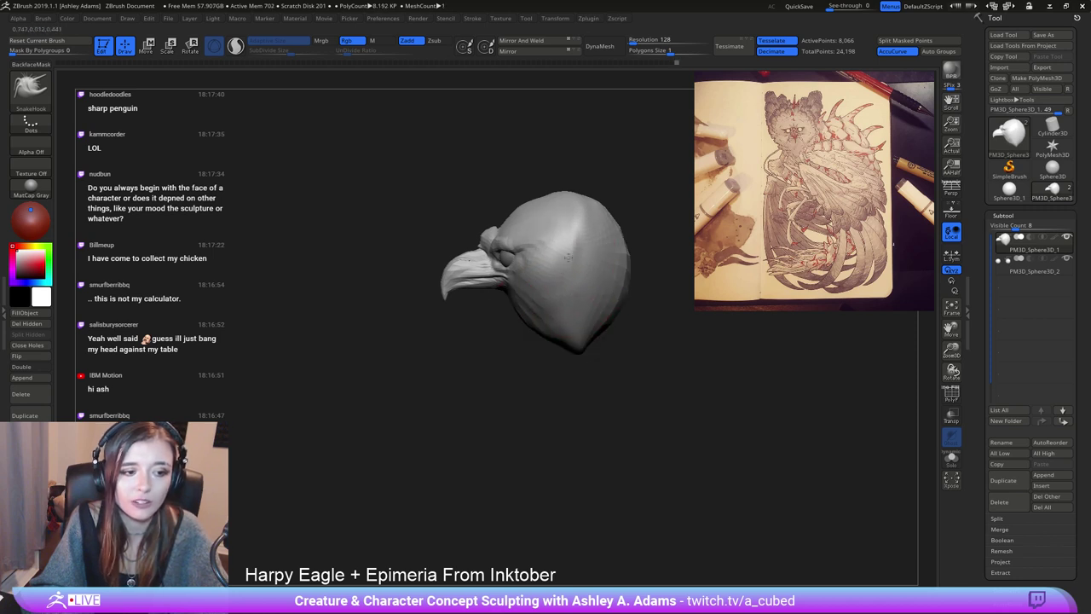
{"action": "right_click_drag", "start_coordinate": [556, 367], "coordinate": [545, 358]}
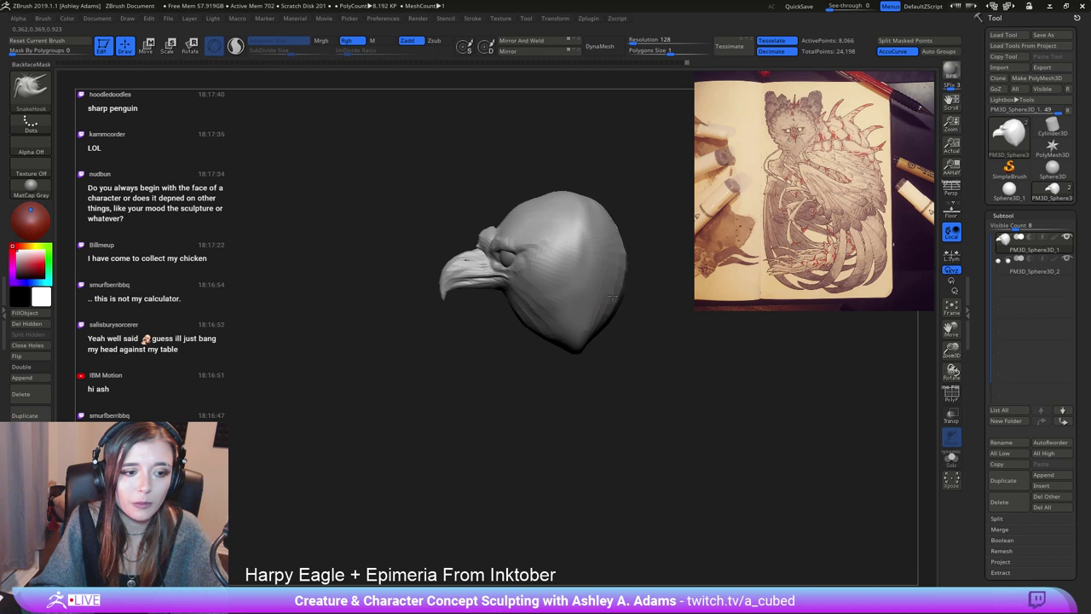
{"action": "key", "text": "space"}
{"action": "left_click_drag", "start_coordinate": [611, 316], "coordinate": [629, 316]}
Pull two broad, symmetrical crest lobes up and outward from the top of the head with SnakeHook.
{"action": "right_click_drag", "start_coordinate": [645, 295], "coordinate": [576, 295], "text": "alt"}
{"action": "mouse_move", "coordinate": [486, 286]}
{"action": "right_mouse_down"}
{"action": "mouse_move", "coordinate": [546, 270]}
{"action": "mouse_move", "coordinate": [463, 182]}
{"action": "right_mouse_up"}
{"action": "right_click_drag", "start_coordinate": [514, 245], "coordinate": [669, 314], "text": "alt"}
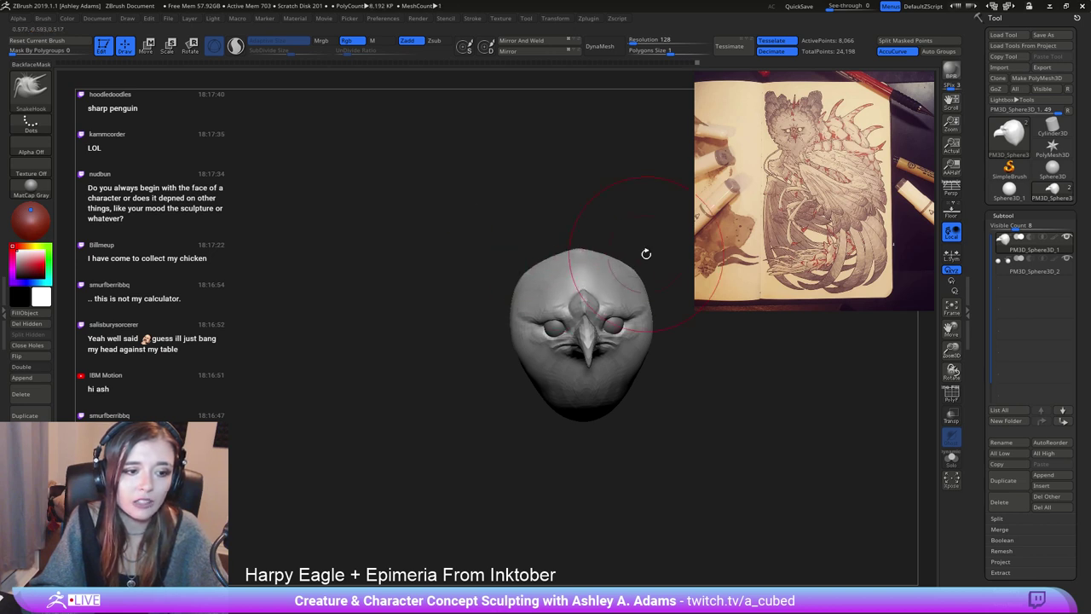
{"action": "right_click_drag", "start_coordinate": [646, 254], "coordinate": [561, 253]}
{"action": "mouse_move", "coordinate": [581, 271]}
{"action": "left_mouse_down"}
{"action": "mouse_move", "coordinate": [609, 256]}
{"action": "mouse_move", "coordinate": [657, 179]}
{"action": "left_mouse_up"}
{"action": "left_click_drag", "start_coordinate": [604, 239], "coordinate": [599, 215]}
{"action": "right_click_drag", "start_coordinate": [599, 215], "coordinate": [610, 216]}
{"action": "left_click_drag", "start_coordinate": [589, 238], "coordinate": [610, 177]}
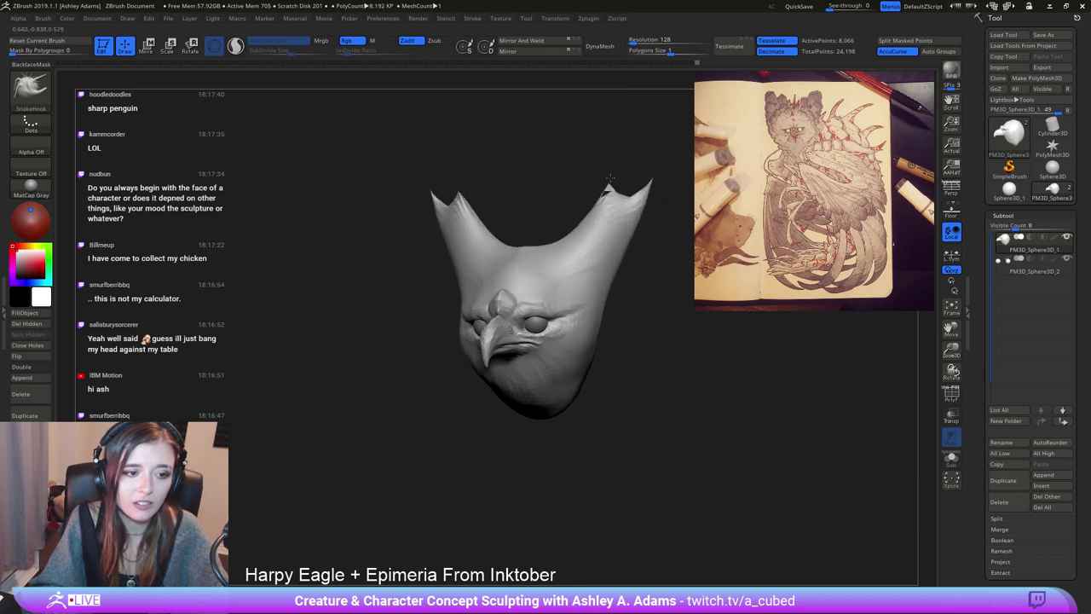
{"action": "mouse_move", "coordinate": [632, 247]}
{"action": "left_mouse_down"}
{"action": "mouse_move", "coordinate": [672, 225]}
{"action": "mouse_move", "coordinate": [621, 193]}
{"action": "mouse_move", "coordinate": [658, 244]}
{"action": "mouse_move", "coordinate": [641, 231]}
{"action": "left_mouse_up"}
{"action": "right_click_drag", "start_coordinate": [517, 227], "coordinate": [567, 231]}
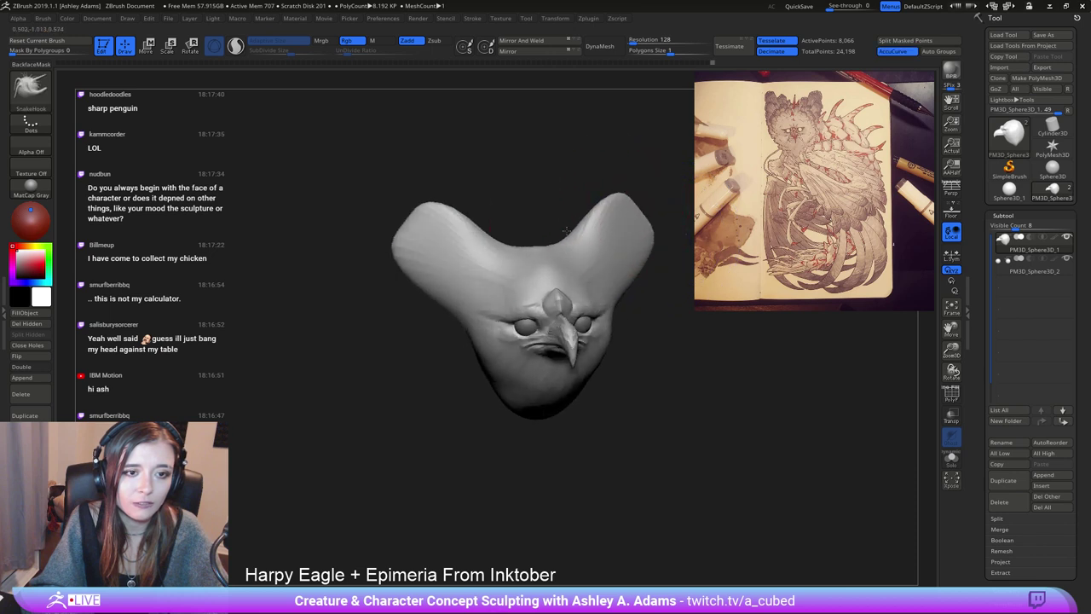
Smooth the upper edges of the crest lobes and raise their inner peaks beside the central notch.
{"action": "mouse_move", "coordinate": [439, 208]}
{"action": "left_mouse_down", "text": "shift"}
{"action": "mouse_move", "coordinate": [411, 220]}
{"action": "mouse_move", "coordinate": [445, 215]}
{"action": "left_mouse_up", "text": "shift"}
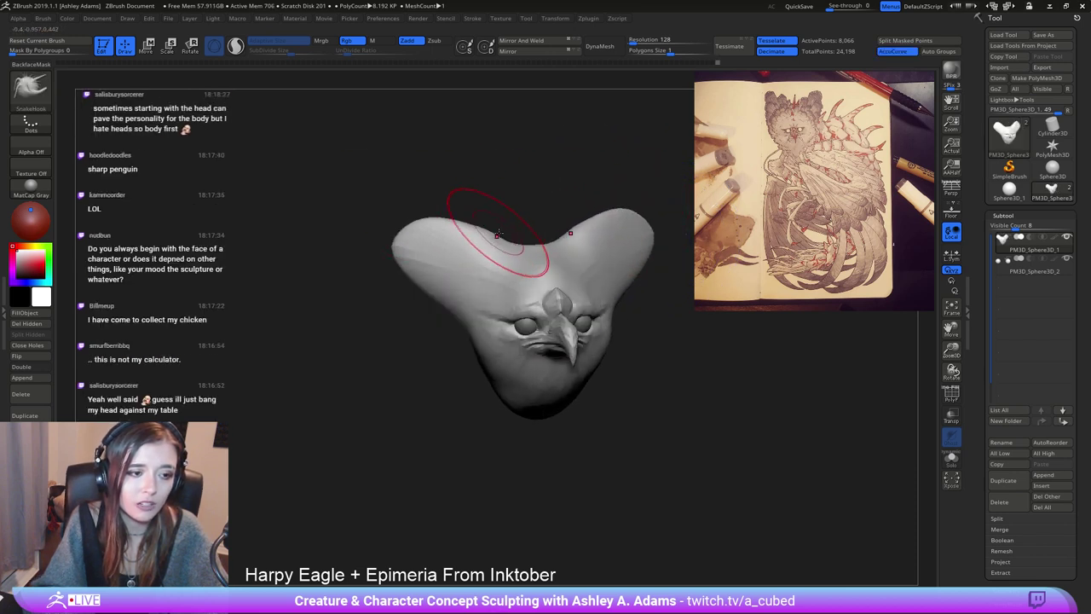
{"action": "right_click", "coordinate": [500, 233]}
{"action": "right_click_drag", "start_coordinate": [494, 213], "coordinate": [505, 235]}
{"action": "left_click_drag", "start_coordinate": [505, 236], "coordinate": [494, 206]}
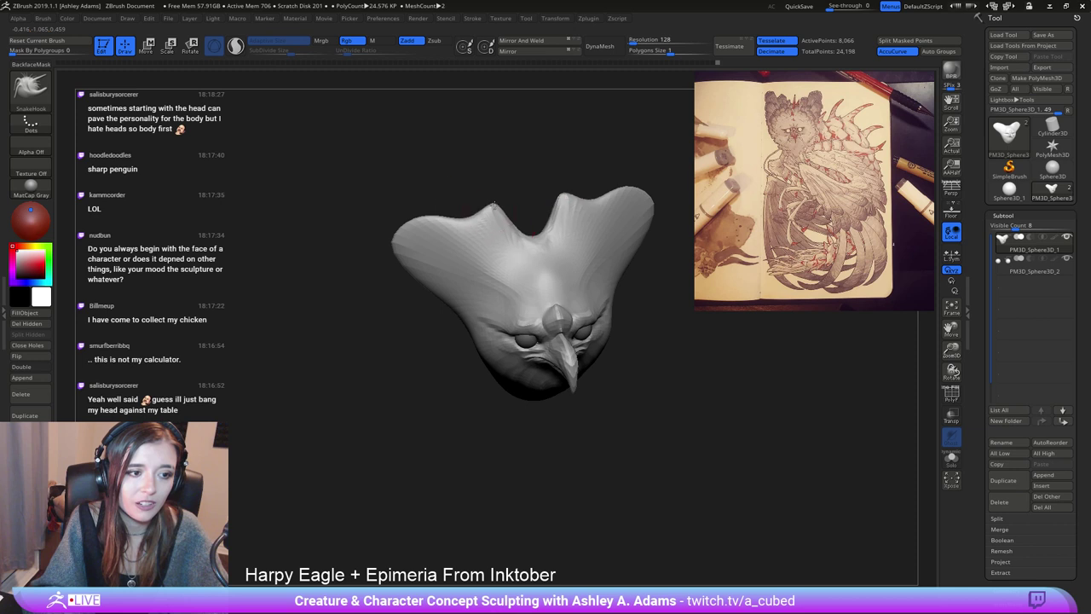
Pull jagged feather flares outward along the sides of the face below the crest.
{"action": "mouse_move", "coordinate": [494, 206]}
{"action": "right_mouse_down", "text": "shift"}
{"action": "mouse_move", "coordinate": [487, 217]}
{"action": "mouse_move", "coordinate": [500, 244]}
{"action": "mouse_move", "coordinate": [457, 257]}
{"action": "right_mouse_up", "text": "shift"}
{"action": "mouse_move", "coordinate": [436, 237]}
{"action": "left_mouse_down"}
{"action": "mouse_move", "coordinate": [412, 243]}
{"action": "mouse_move", "coordinate": [457, 300]}
{"action": "left_mouse_up"}
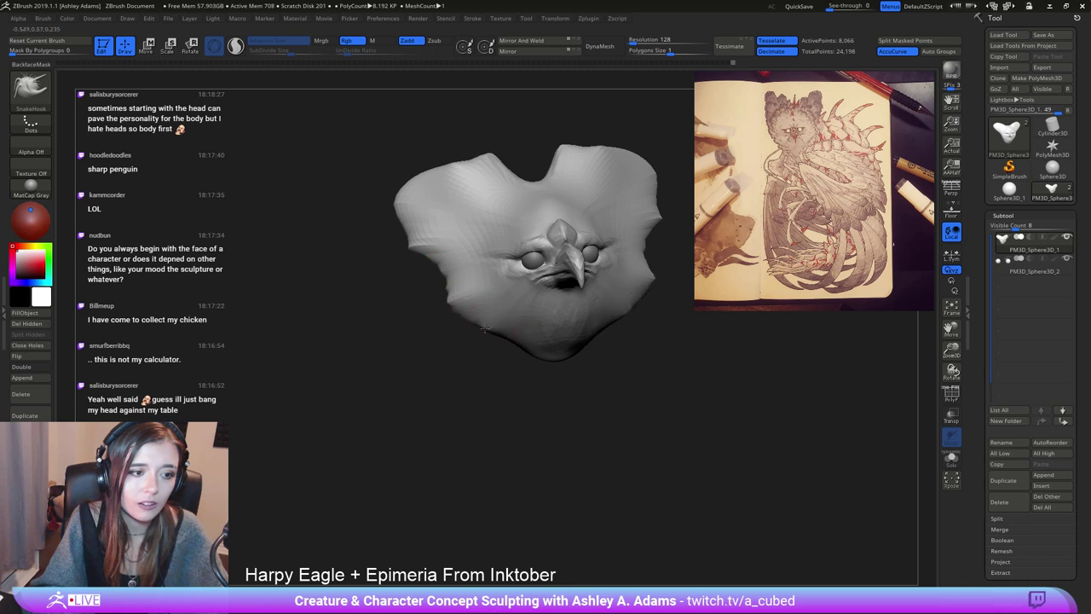
{"action": "right_click_drag", "start_coordinate": [499, 338], "coordinate": [477, 294]}
{"action": "right_click", "coordinate": [473, 290]}
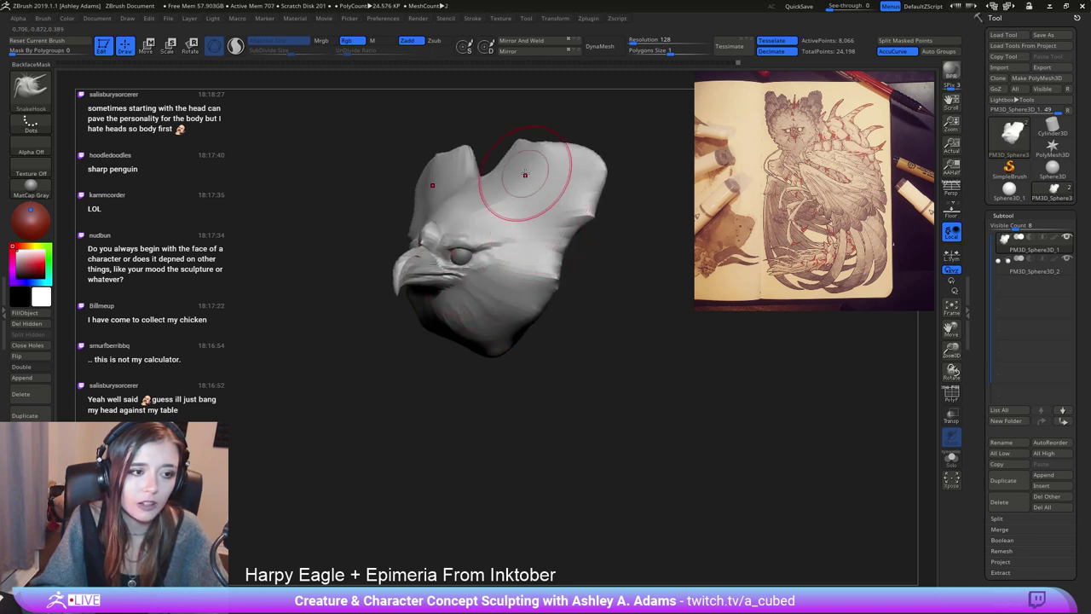
Enlarge the SnakeHook draw size, disable AccuCurve, and sweep the crest lobes backward in side view.
{"action": "mouse_move", "coordinate": [526, 174]}
{"action": "right_mouse_down"}
{"action": "mouse_move", "coordinate": [509, 182]}
{"action": "mouse_move", "coordinate": [546, 232]}
{"action": "mouse_move", "coordinate": [578, 242]}
{"action": "right_mouse_up"}
{"action": "right_click", "coordinate": [501, 280]}
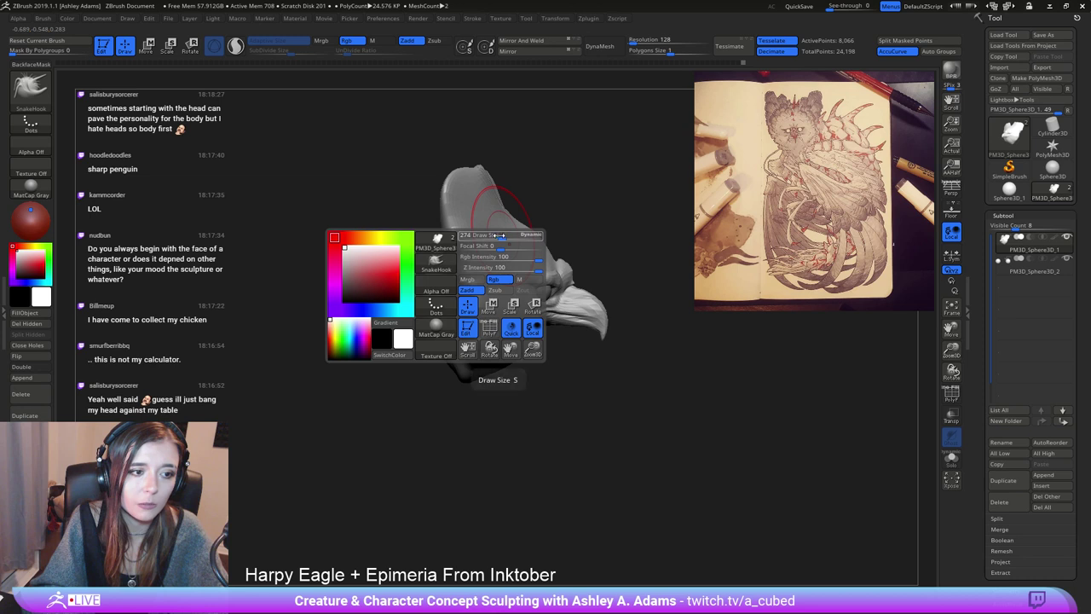
{"action": "right_click", "coordinate": [495, 232]}
{"action": "left_click_drag", "start_coordinate": [471, 228], "coordinate": [488, 228]}
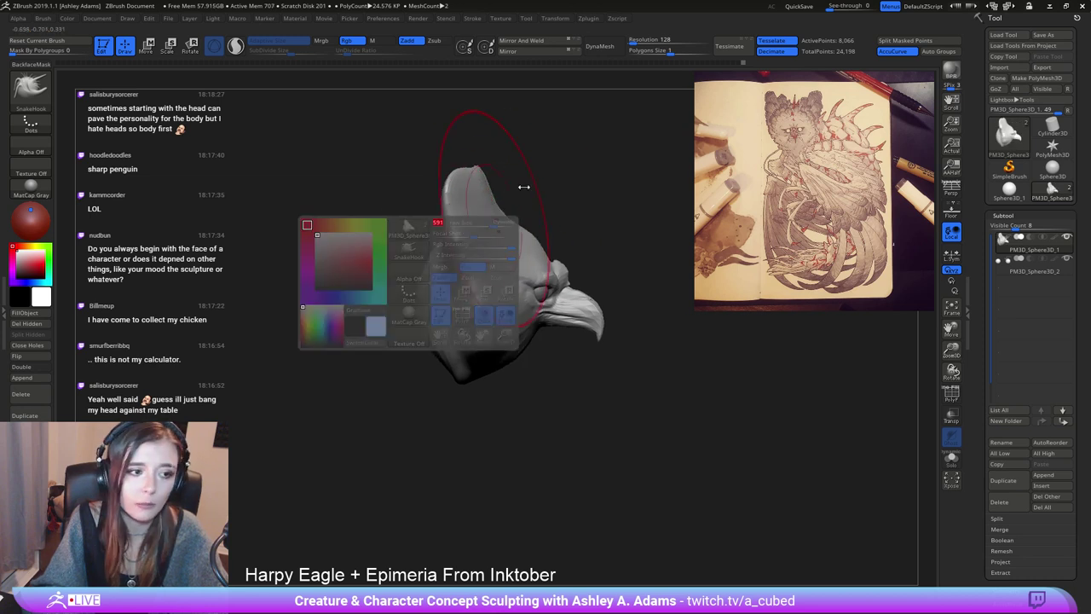
{"action": "left_click", "coordinate": [898, 53]}
{"action": "right_click_drag", "start_coordinate": [458, 234], "coordinate": [465, 213]}
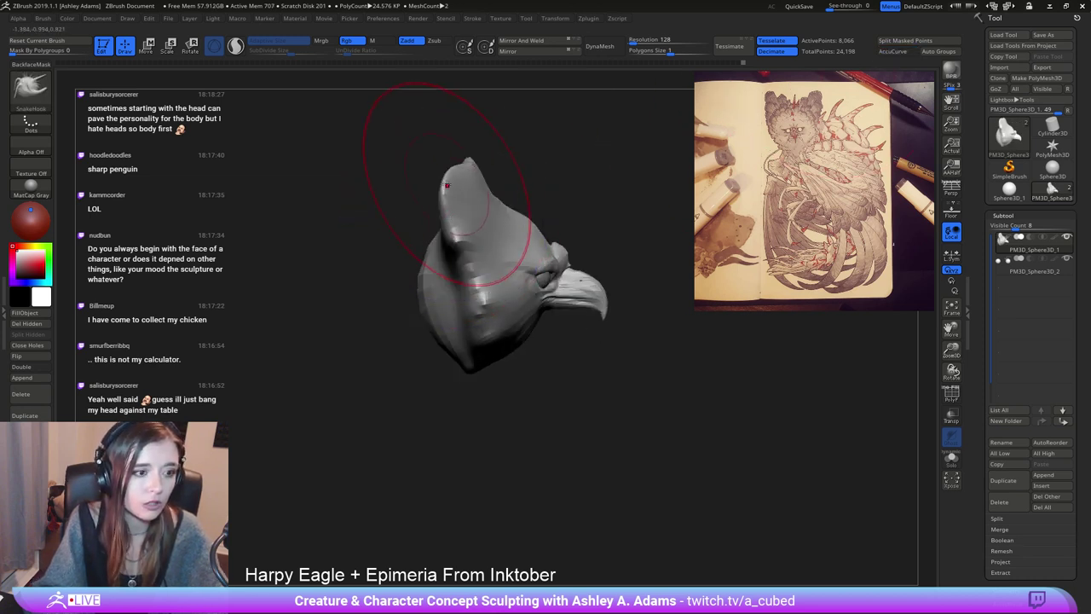
{"action": "mouse_move", "coordinate": [449, 183]}
{"action": "left_mouse_down"}
{"action": "mouse_move", "coordinate": [416, 173]}
{"action": "mouse_move", "coordinate": [444, 163]}
{"action": "left_mouse_up"}
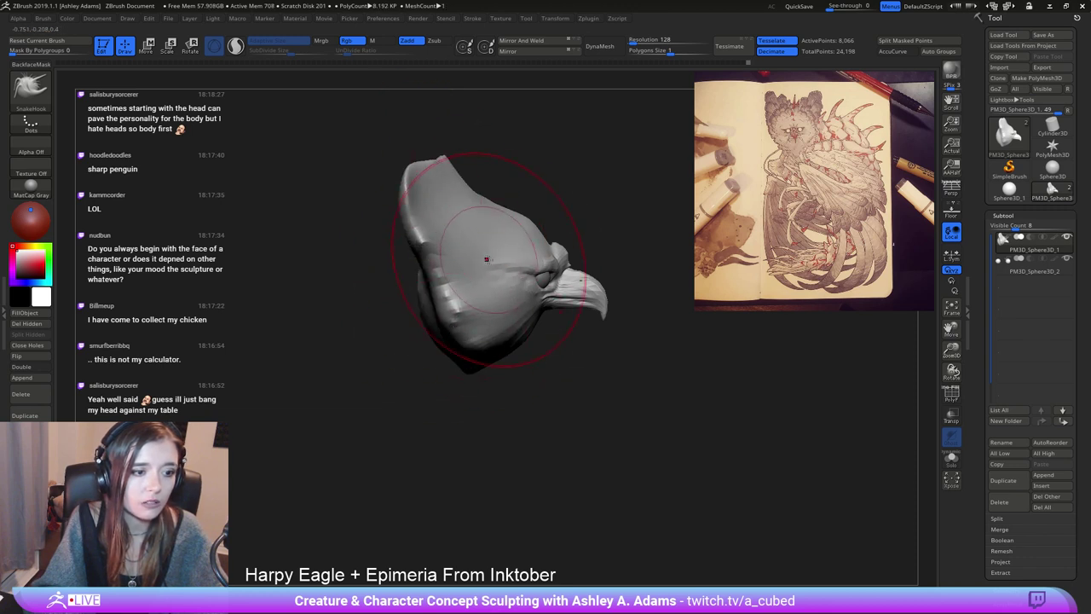
Refine the crest's upper rear profile from the opposite side of the head.
{"action": "key", "text": "space"}
{"action": "mouse_move", "coordinate": [546, 231]}
{"action": "right_mouse_down"}
{"action": "mouse_move", "coordinate": [516, 214]}
{"action": "mouse_move", "coordinate": [640, 254]}
{"action": "mouse_move", "coordinate": [519, 207]}
{"action": "right_mouse_up"}
{"action": "left_click_drag", "start_coordinate": [511, 171], "coordinate": [537, 164]}
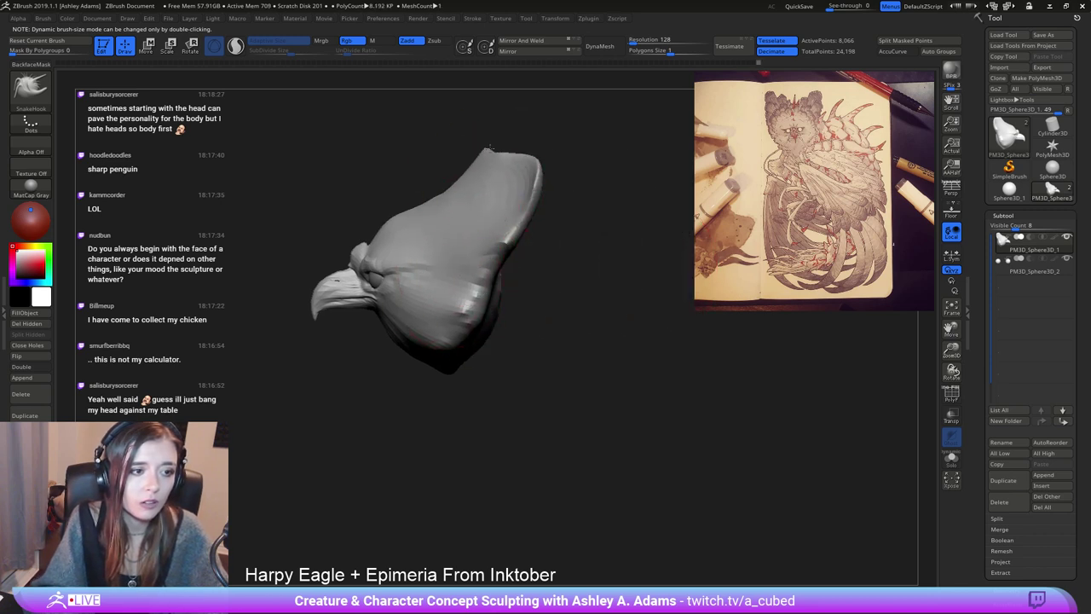
Mask a spot at the center of the forehead, invert the mask, and unmask two more midline spots up to the crest notch.
{"action": "right_click_drag", "start_coordinate": [457, 161], "coordinate": [487, 276]}
{"action": "right_click", "coordinate": [483, 267]}
{"action": "right_click", "coordinate": [541, 247]}
{"action": "right_click", "coordinate": [447, 280]}
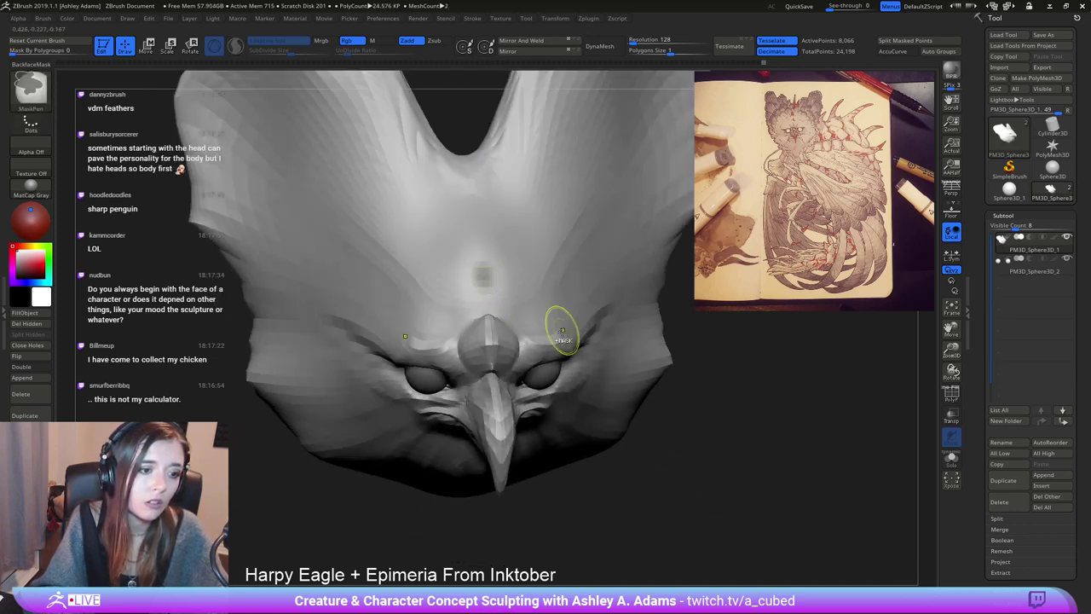
{"action": "left_click", "coordinate": [730, 397], "text": "ctrl"}
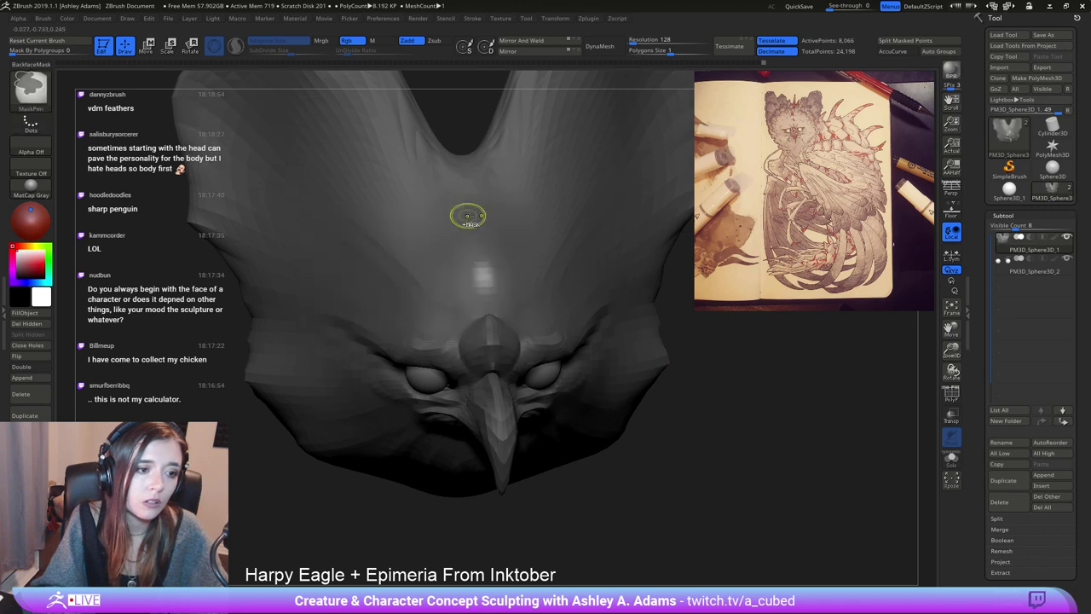
{"action": "left_click_drag", "start_coordinate": [472, 207], "coordinate": [472, 214], "text": "ctrl+alt"}
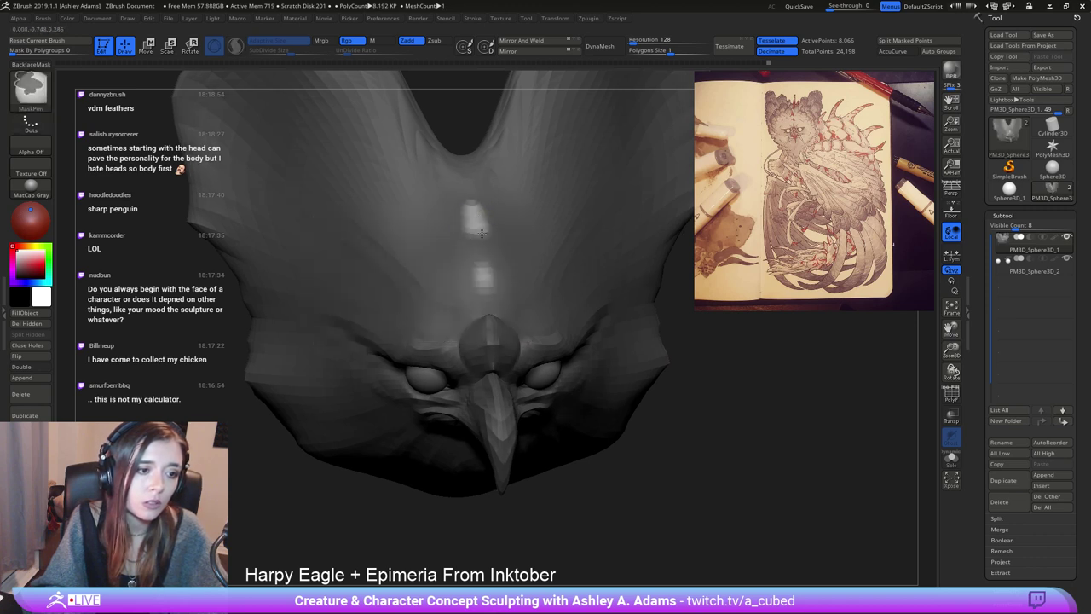
{"action": "left_click_drag", "start_coordinate": [763, 266], "coordinate": [813, 310], "text": "alt"}
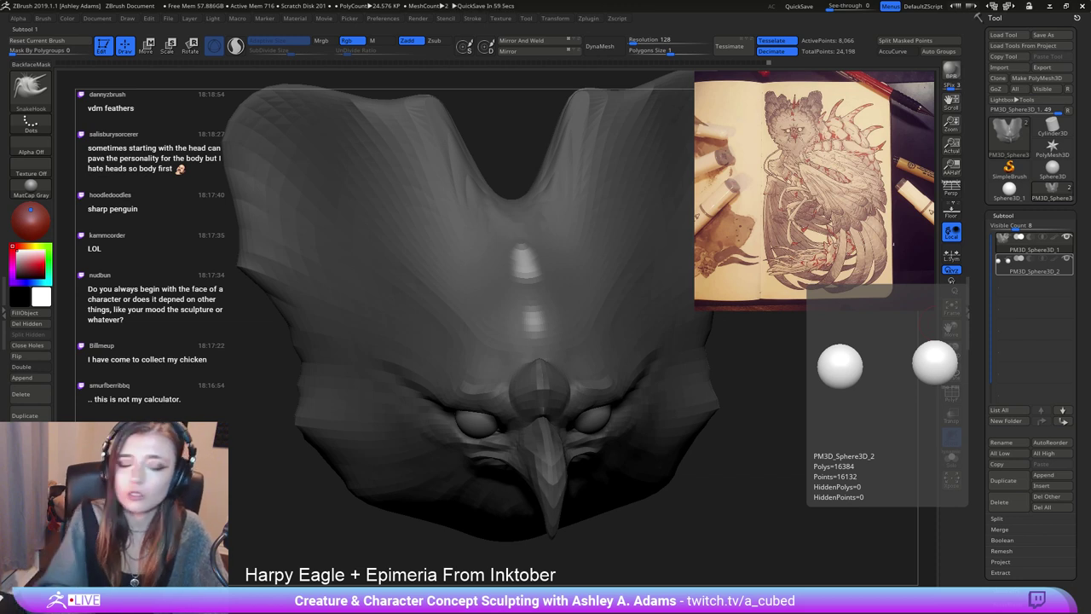
{"action": "right_click_drag", "start_coordinate": [513, 206], "coordinate": [512, 225]}
{"action": "mouse_move", "coordinate": [515, 207]}
{"action": "left_mouse_down", "text": "ctrl+alt"}
{"action": "mouse_move", "coordinate": [511, 189]}
{"action": "mouse_move", "coordinate": [515, 204]}
{"action": "left_mouse_up", "text": "ctrl+alt"}
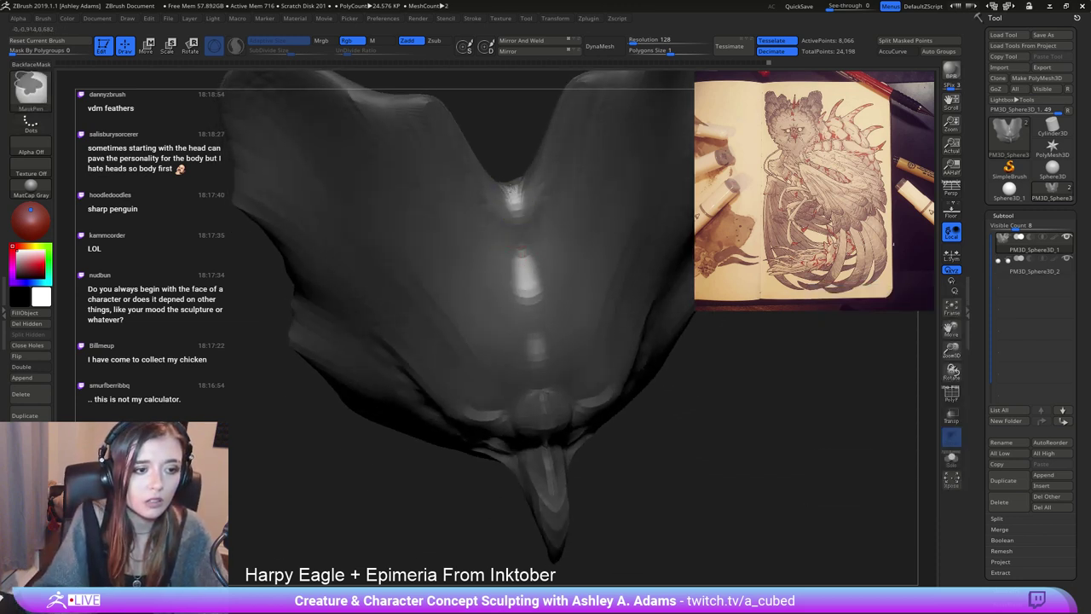
Pull pointed spikes out of the three unmasked midline spots with SnakeHook.
{"action": "mouse_move", "coordinate": [518, 232]}
{"action": "right_mouse_down"}
{"action": "mouse_move", "coordinate": [524, 209]}
{"action": "mouse_move", "coordinate": [557, 242]}
{"action": "right_mouse_up"}
{"action": "right_click", "coordinate": [508, 220]}
{"action": "mouse_move", "coordinate": [602, 315]}
{"action": "left_mouse_down"}
{"action": "mouse_move", "coordinate": [605, 259]}
{"action": "mouse_move", "coordinate": [561, 237]}
{"action": "mouse_move", "coordinate": [549, 259]}
{"action": "left_mouse_up"}
{"action": "right_click", "coordinate": [563, 258]}
{"action": "left_click_drag", "start_coordinate": [560, 242], "coordinate": [553, 197]}
{"action": "mouse_move", "coordinate": [507, 230]}
{"action": "left_mouse_down"}
{"action": "mouse_move", "coordinate": [478, 170]}
{"action": "mouse_move", "coordinate": [503, 206]}
{"action": "mouse_move", "coordinate": [490, 211]}
{"action": "left_mouse_up"}
{"action": "mouse_move", "coordinate": [554, 202]}
{"action": "left_mouse_down", "text": "shift"}
{"action": "mouse_move", "coordinate": [559, 242]}
{"action": "mouse_move", "coordinate": [601, 277]}
{"action": "left_mouse_up", "text": "shift"}
{"action": "left_click_drag", "start_coordinate": [552, 227], "coordinate": [535, 180]}
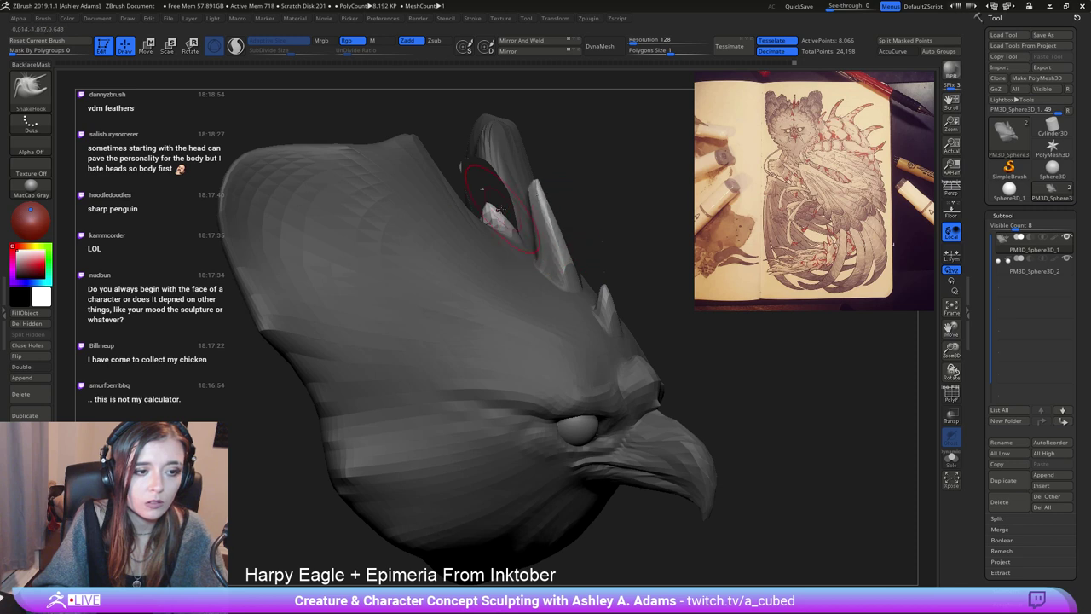
{"action": "mouse_move", "coordinate": [489, 207]}
{"action": "left_mouse_down"}
{"action": "mouse_move", "coordinate": [455, 148]}
{"action": "mouse_move", "coordinate": [490, 204]}
{"action": "mouse_move", "coordinate": [539, 198]}
{"action": "mouse_move", "coordinate": [555, 242]}
{"action": "left_mouse_up"}
Reduce the draw size, then lengthen and smooth the rearmost midline spike between the crest lobes.
{"action": "mouse_move", "coordinate": [638, 279]}
{"action": "right_mouse_down"}
{"action": "mouse_move", "coordinate": [557, 272]}
{"action": "mouse_move", "coordinate": [550, 239]}
{"action": "right_mouse_up"}
{"action": "right_click_drag", "start_coordinate": [550, 239], "coordinate": [499, 290]}
{"action": "right_click", "coordinate": [526, 312]}
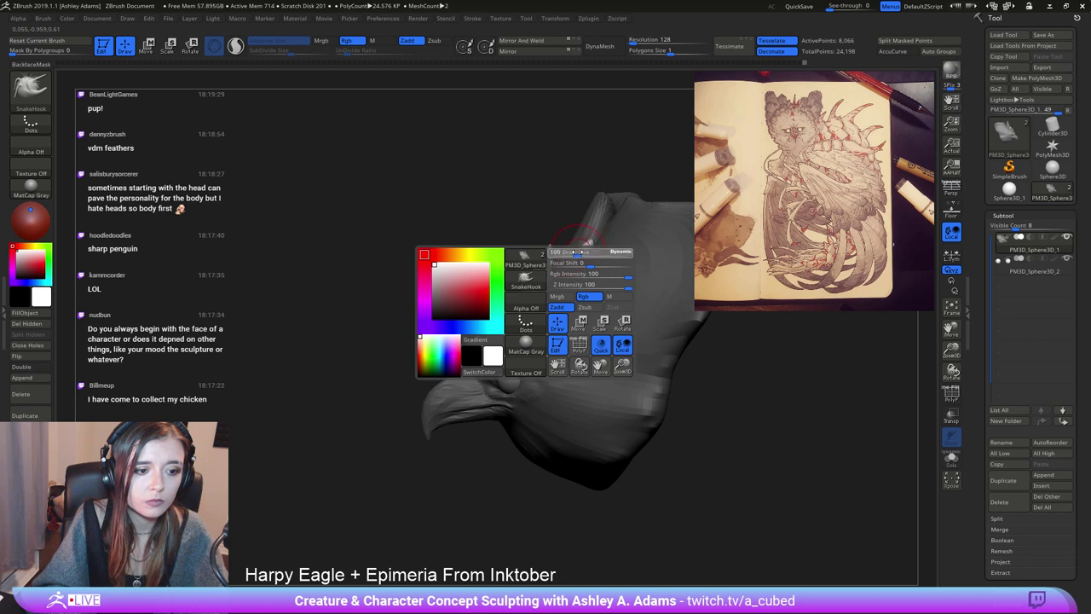
{"action": "key", "text": "shift"}
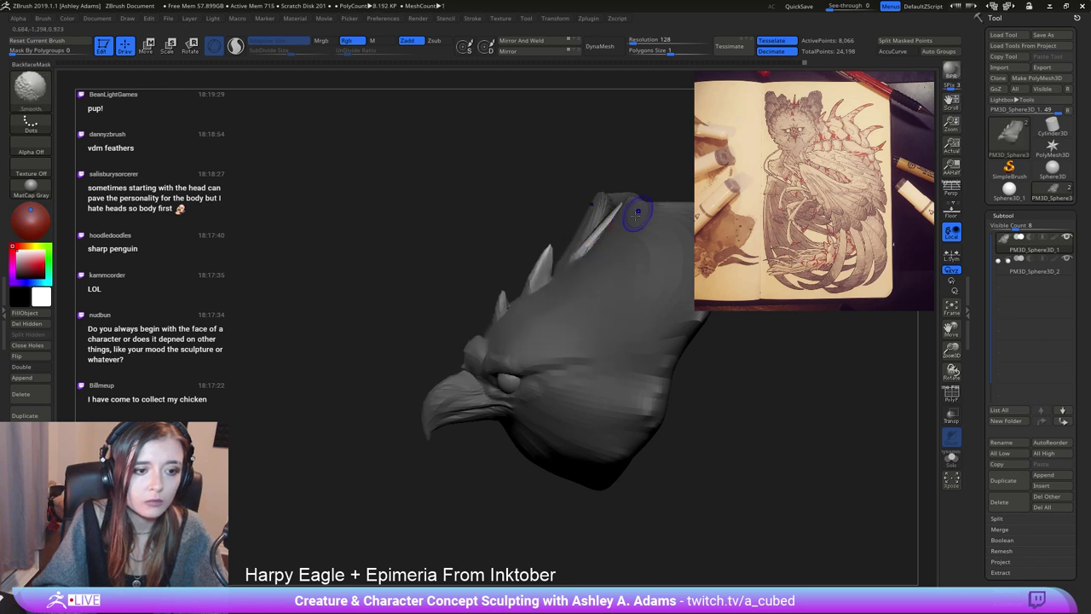
{"action": "right_click_drag", "start_coordinate": [637, 215], "coordinate": [715, 241]}
{"action": "left_click_drag", "start_coordinate": [554, 203], "coordinate": [561, 242], "text": "shift"}
{"action": "right_click_drag", "start_coordinate": [641, 232], "coordinate": [572, 223]}
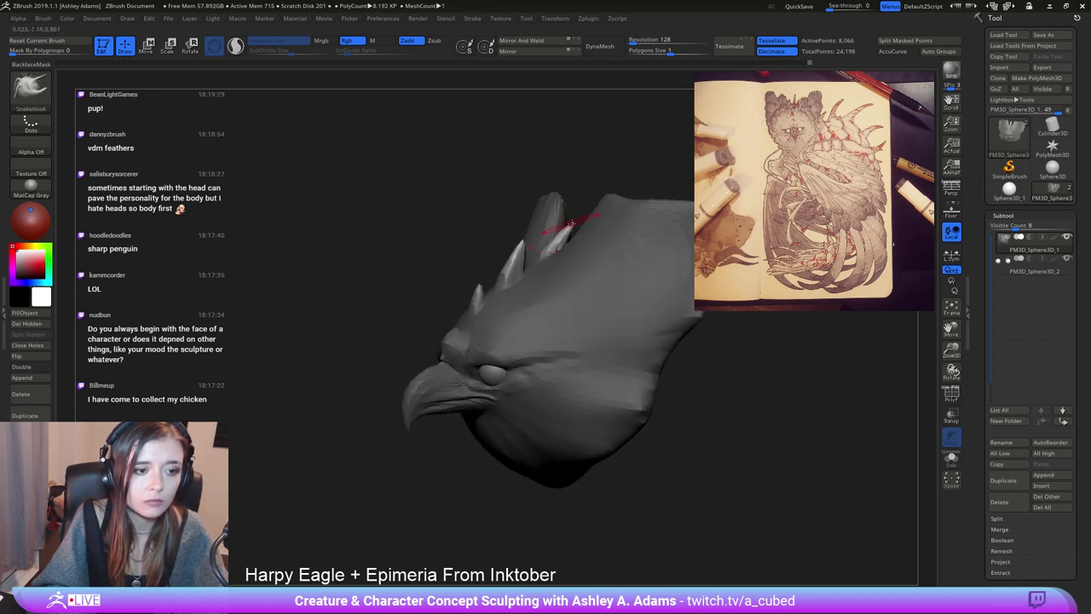
{"action": "key", "text": "shift"}
{"action": "left_click_drag", "start_coordinate": [559, 248], "coordinate": [573, 219], "text": "shift"}
Enlarge the SnakeHook brush and reshape the upper edges of the feather crest lobes.
{"action": "right_click_drag", "start_coordinate": [562, 367], "coordinate": [518, 315], "text": "ctrl"}
{"action": "right_click_drag", "start_coordinate": [519, 316], "coordinate": [582, 312]}
{"action": "mouse_move", "coordinate": [632, 390]}
{"action": "right_mouse_down"}
{"action": "mouse_move", "coordinate": [631, 345]}
{"action": "mouse_move", "coordinate": [567, 352]}
{"action": "right_mouse_up"}
{"action": "right_click_drag", "start_coordinate": [567, 352], "coordinate": [562, 303], "text": "alt"}
{"action": "key", "text": "space"}
{"action": "left_click_drag", "start_coordinate": [556, 309], "coordinate": [566, 309]}
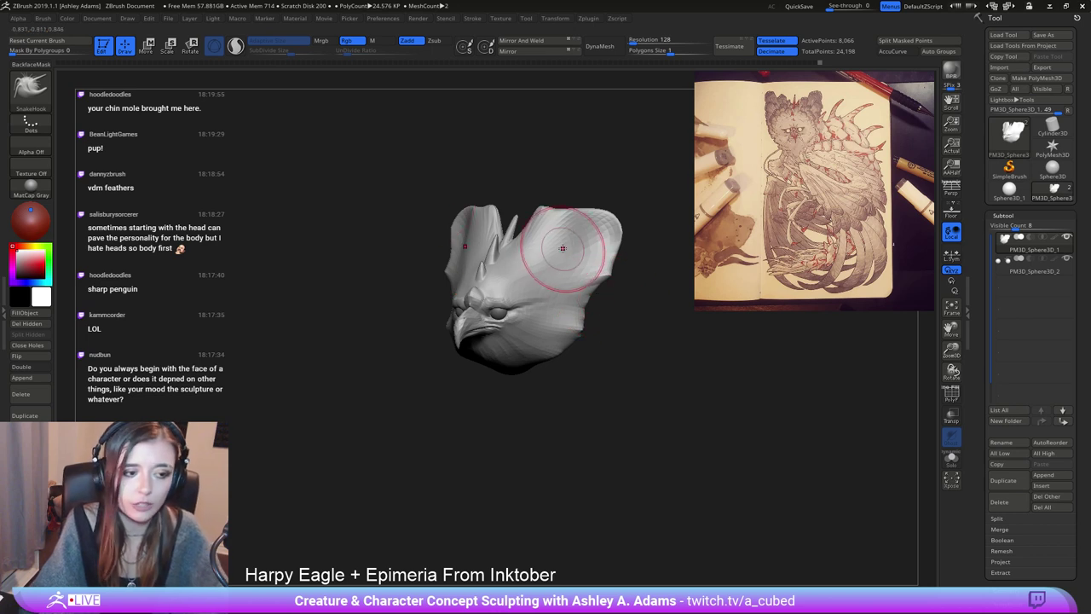
{"action": "left_click_drag", "start_coordinate": [494, 193], "coordinate": [555, 191]}
{"action": "right_click_drag", "start_coordinate": [556, 192], "coordinate": [511, 290]}
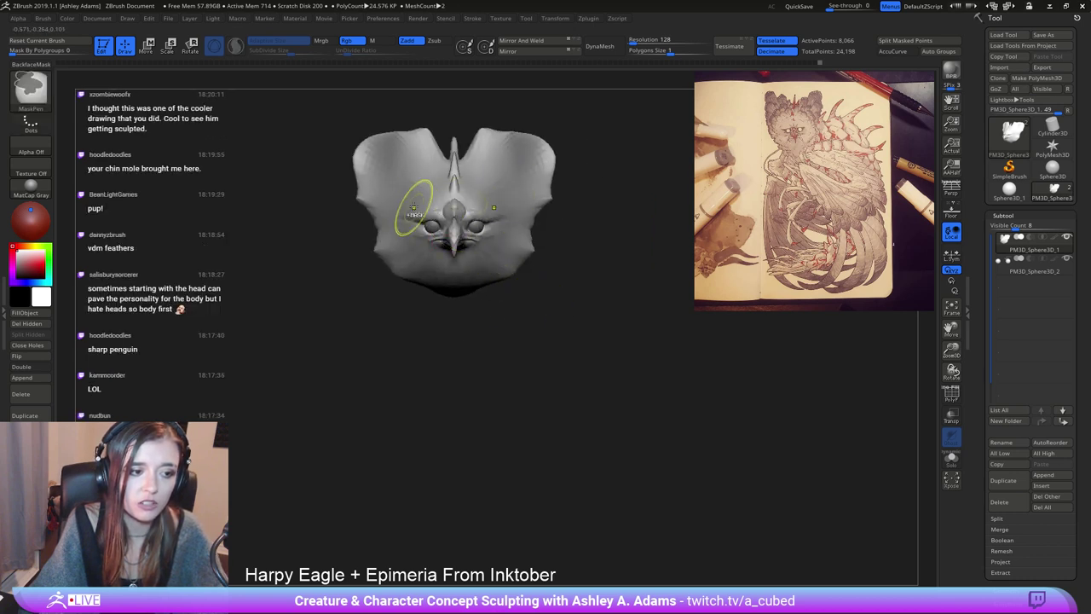
Build up rough feather forms with ClayBuildup over the cheek and behind the eye.
{"action": "mouse_move", "coordinate": [417, 217]}
{"action": "right_mouse_down", "text": "ctrl"}
{"action": "mouse_move", "coordinate": [416, 261]}
{"action": "mouse_move", "coordinate": [443, 228]}
{"action": "mouse_move", "coordinate": [488, 235]}
{"action": "mouse_move", "coordinate": [482, 242]}
{"action": "right_mouse_up", "text": "ctrl"}
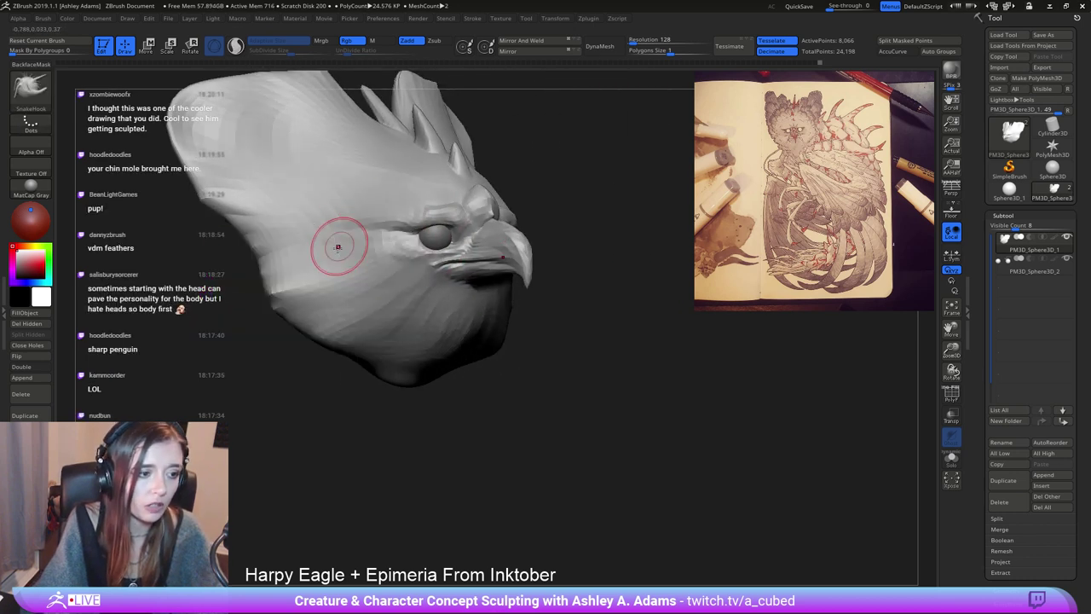
{"action": "key", "text": "b"}
{"action": "key", "text": "c"}
{"action": "key", "text": "b"}
{"action": "mouse_move", "coordinate": [353, 237]}
{"action": "left_mouse_down"}
{"action": "mouse_move", "coordinate": [368, 269]}
{"action": "mouse_move", "coordinate": [430, 280]}
{"action": "mouse_move", "coordinate": [461, 305]}
{"action": "mouse_move", "coordinate": [430, 272]}
{"action": "mouse_move", "coordinate": [411, 267]}
{"action": "mouse_move", "coordinate": [405, 301]}
{"action": "mouse_move", "coordinate": [338, 285]}
{"action": "left_mouse_up"}
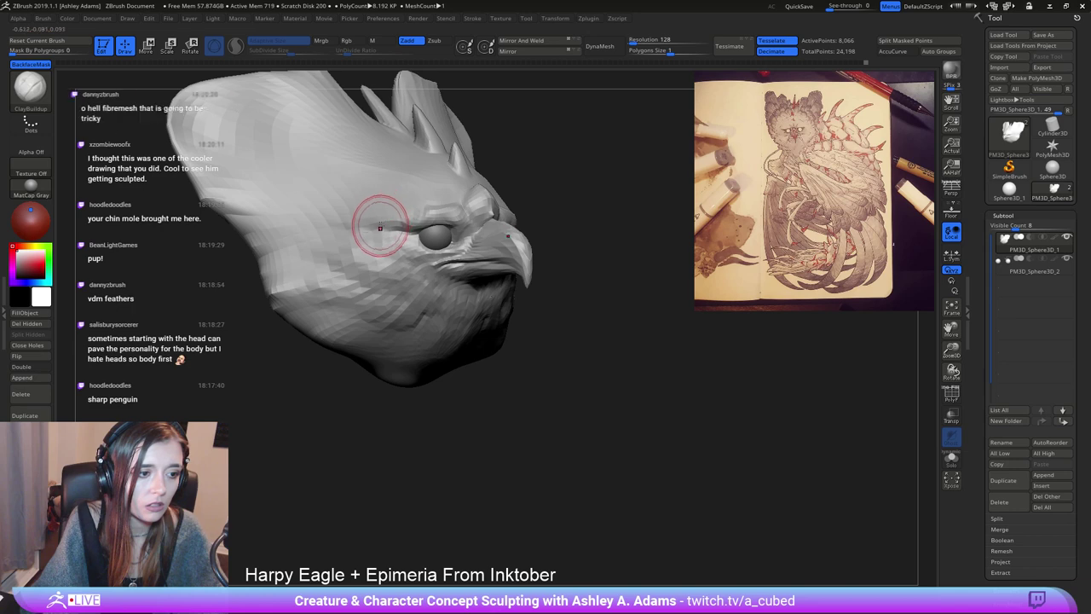
{"action": "mouse_move", "coordinate": [380, 225]}
{"action": "left_mouse_down"}
{"action": "mouse_move", "coordinate": [335, 223]}
{"action": "mouse_move", "coordinate": [353, 212]}
{"action": "left_mouse_up"}
Layer ClayBuildup feather strokes above the brow and across the forehead toward the crest.
{"action": "right_click_drag", "start_coordinate": [367, 211], "coordinate": [285, 185]}
{"action": "right_click_drag", "start_coordinate": [473, 211], "coordinate": [384, 200]}
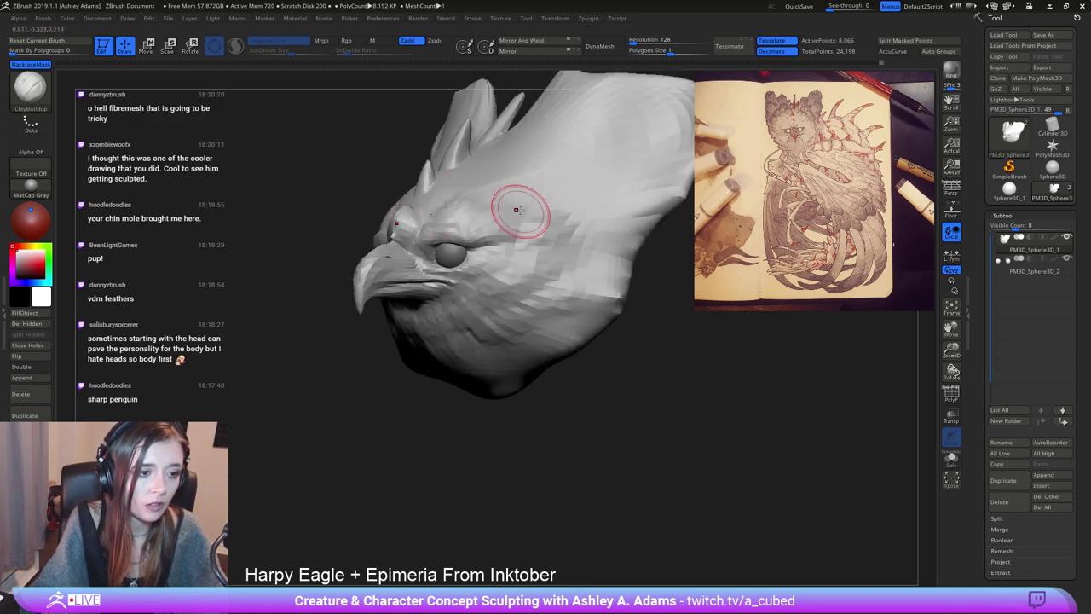
{"action": "right_click_drag", "start_coordinate": [517, 210], "coordinate": [493, 213]}
{"action": "mouse_move", "coordinate": [441, 210]}
{"action": "left_mouse_down"}
{"action": "mouse_move", "coordinate": [440, 182]}
{"action": "mouse_move", "coordinate": [510, 180]}
{"action": "left_mouse_up"}
{"action": "right_click_drag", "start_coordinate": [610, 306], "coordinate": [477, 218], "text": "ctrl"}
{"action": "mouse_move", "coordinate": [460, 215]}
{"action": "right_mouse_down"}
{"action": "mouse_move", "coordinate": [552, 210]}
{"action": "mouse_move", "coordinate": [536, 270]}
{"action": "mouse_move", "coordinate": [552, 247]}
{"action": "right_mouse_up"}
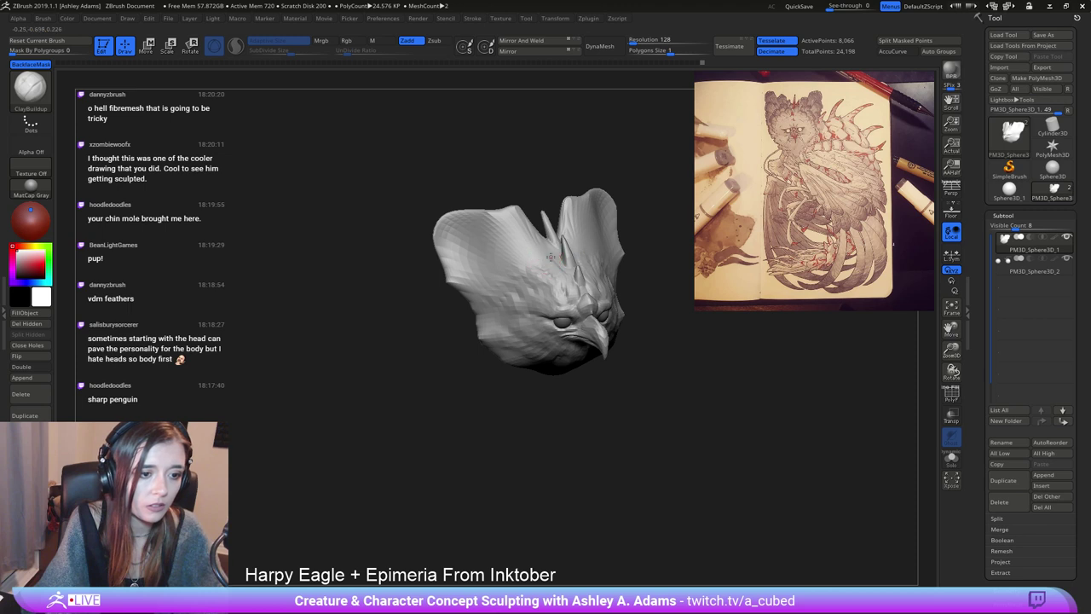
{"action": "left_click_drag", "start_coordinate": [540, 264], "coordinate": [510, 267]}
Build up feather ridges on the outer face of the crest lobe with ClayBuildup.
{"action": "right_click_drag", "start_coordinate": [423, 239], "coordinate": [436, 224]}
{"action": "key", "text": "b"}
{"action": "key", "text": "d"}
{"action": "key", "text": "s"}
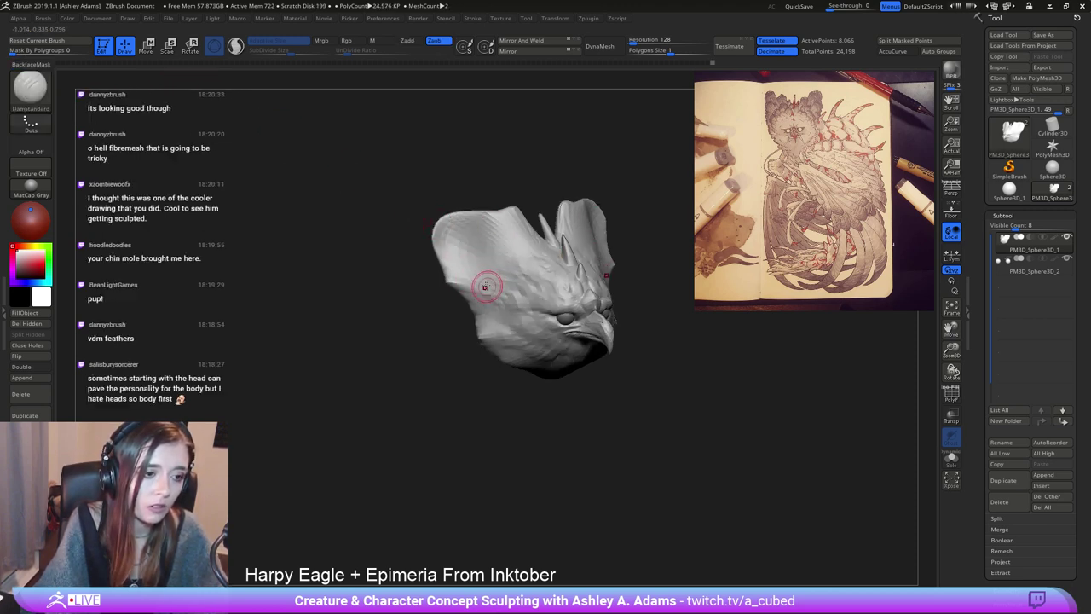
{"action": "key", "text": "b"}
{"action": "key", "text": "c"}
{"action": "key", "text": "b"}
{"action": "left_click_drag", "start_coordinate": [469, 266], "coordinate": [498, 286]}
{"action": "left_click_drag", "start_coordinate": [466, 249], "coordinate": [488, 246]}
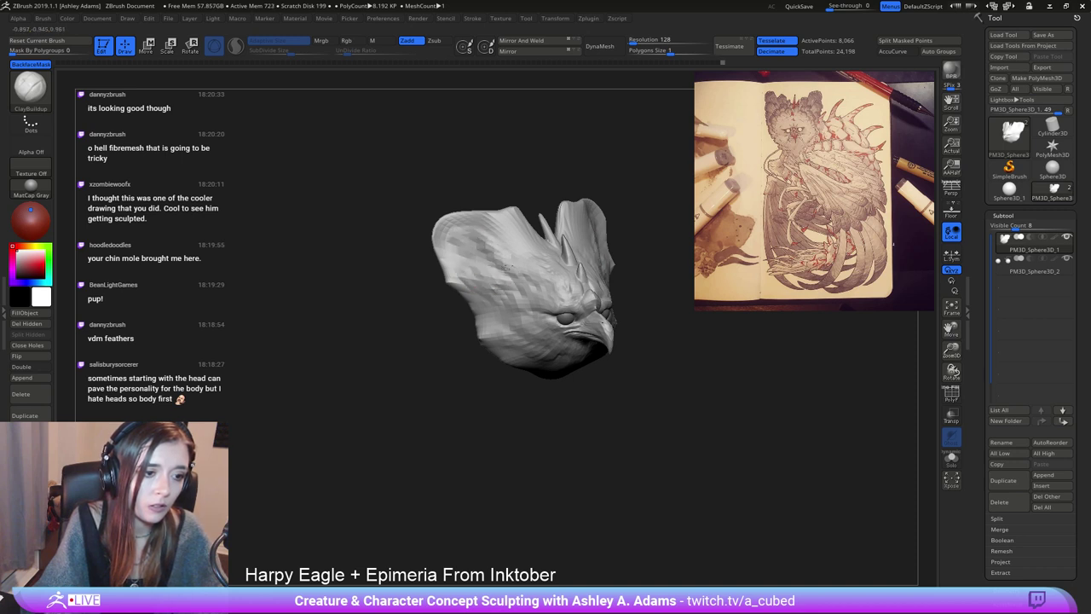
Pull the crest's smooth outer and upper edges into irregular feather tufts with SnakeHook.
{"action": "key", "text": "b"}
{"action": "key", "text": "d"}
{"action": "key", "text": "s"}
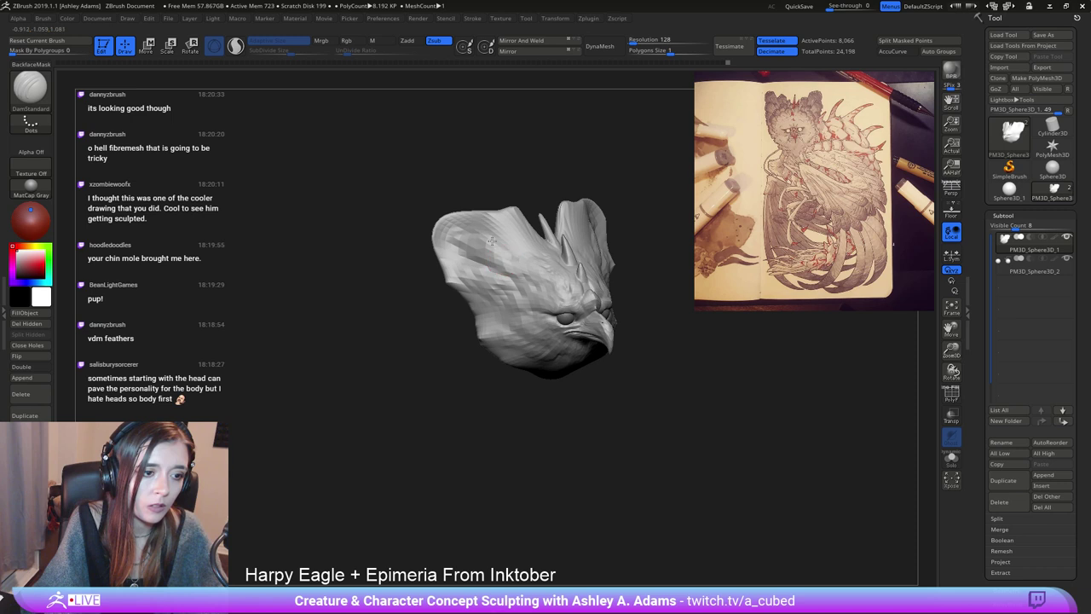
{"action": "key", "text": "b"}
{"action": "key", "text": "s"}
{"action": "key", "text": "h"}
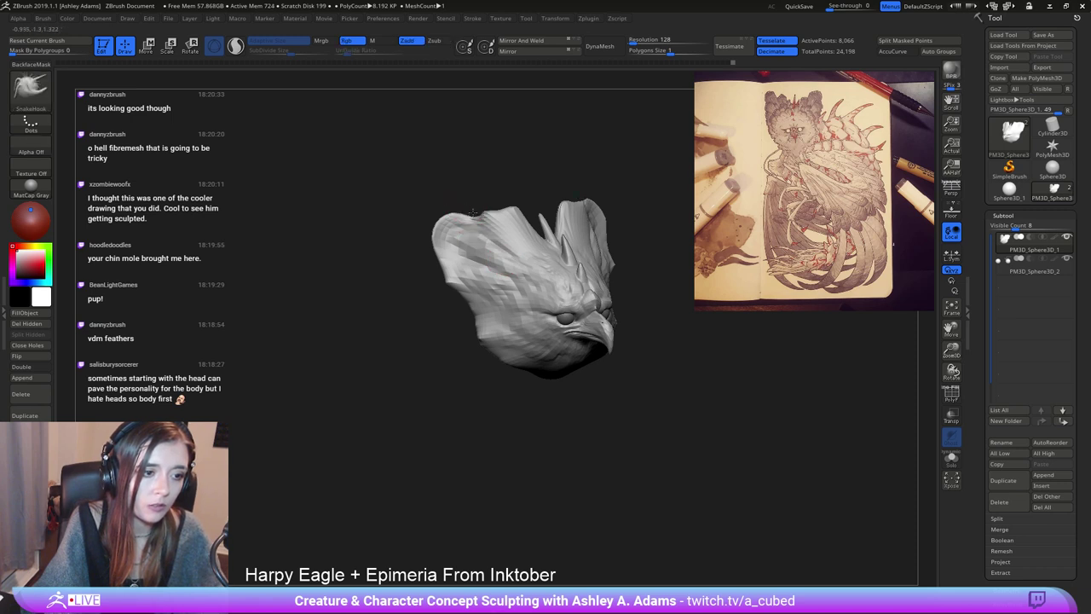
{"action": "left_click_drag", "start_coordinate": [440, 254], "coordinate": [438, 264]}
{"action": "right_click_drag", "start_coordinate": [494, 326], "coordinate": [488, 212], "text": "ctrl"}
{"action": "mouse_move", "coordinate": [588, 264]}
{"action": "right_mouse_down"}
{"action": "mouse_move", "coordinate": [557, 262]}
{"action": "mouse_move", "coordinate": [540, 232]}
{"action": "right_mouse_up"}
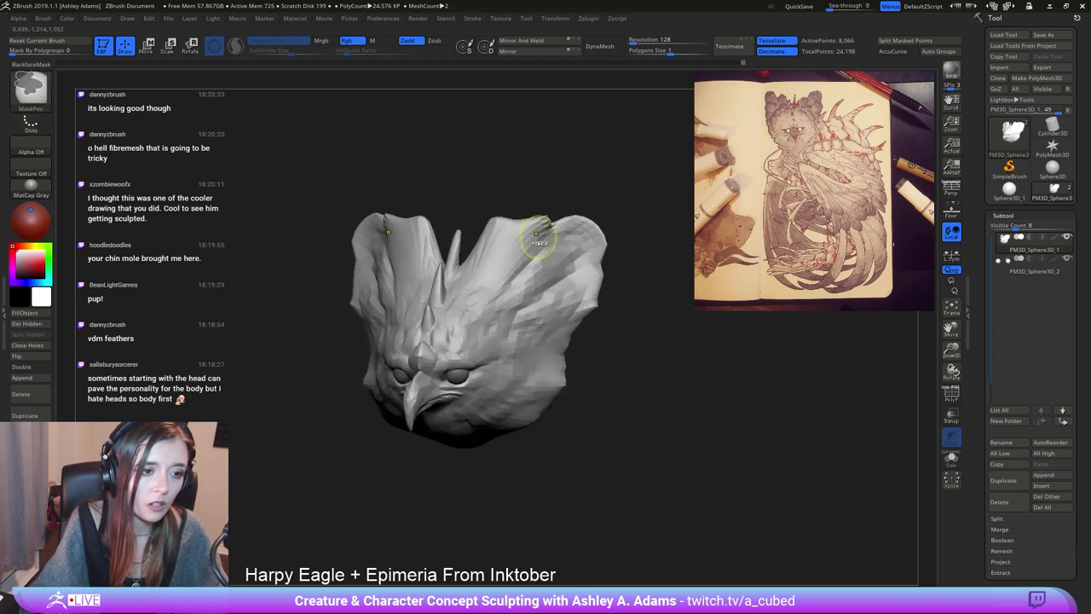
{"action": "left_click_drag", "start_coordinate": [512, 220], "coordinate": [509, 216]}
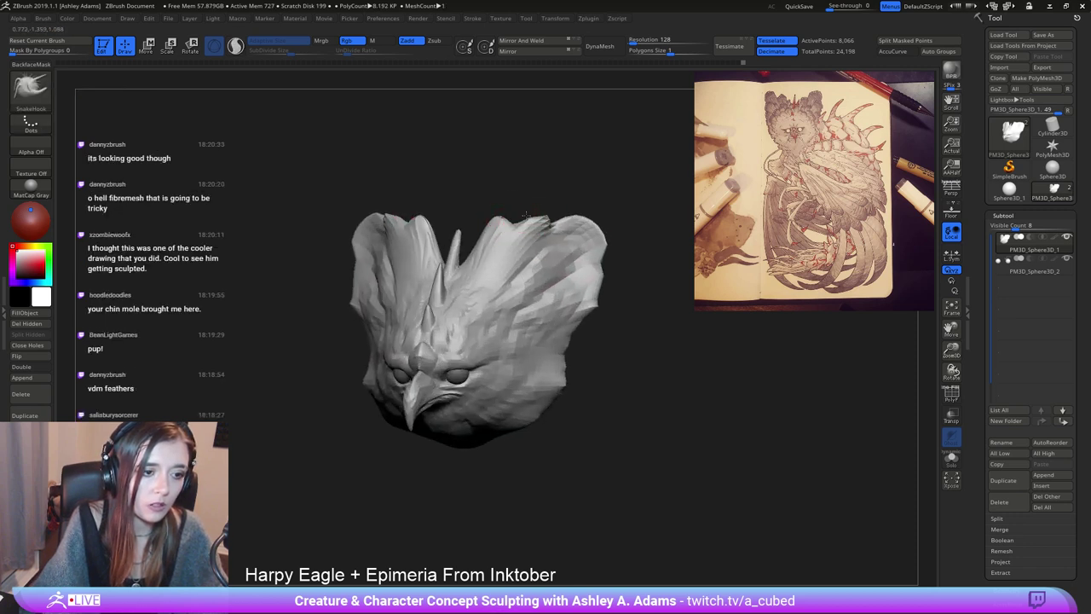
{"action": "right_click_drag", "start_coordinate": [566, 316], "coordinate": [546, 247], "text": "ctrl"}
{"action": "right_click_drag", "start_coordinate": [516, 271], "coordinate": [555, 276]}
{"action": "key", "text": "space"}
{"action": "left_click_drag", "start_coordinate": [554, 296], "coordinate": [536, 296]}
Append a Sphere3D as a new subtool for the creature's body.
{"action": "right_click_drag", "start_coordinate": [539, 286], "coordinate": [429, 225]}
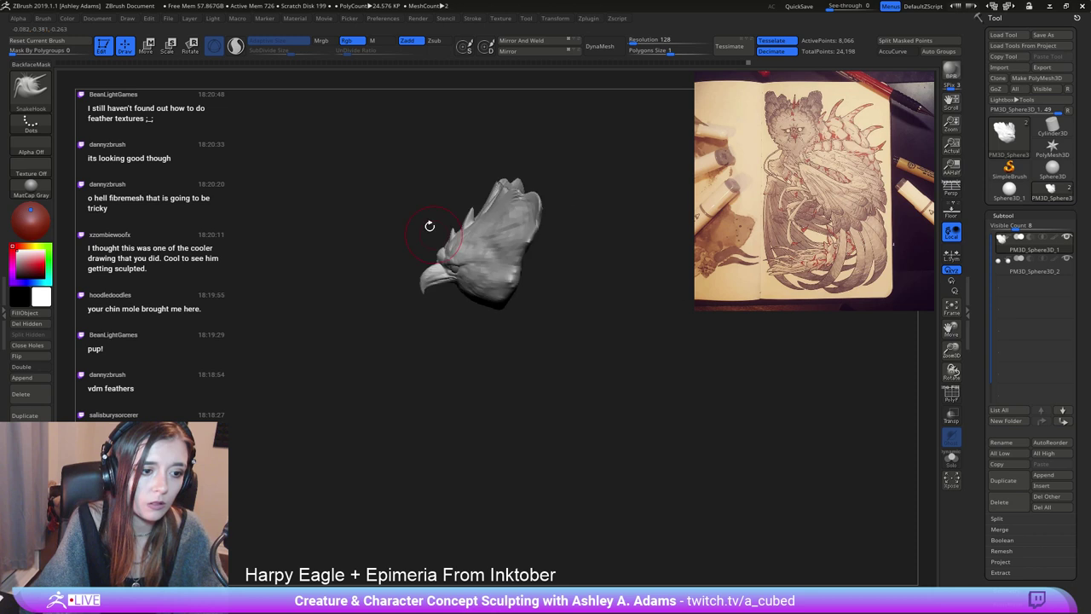
{"action": "right_click_drag", "start_coordinate": [565, 279], "coordinate": [433, 256]}
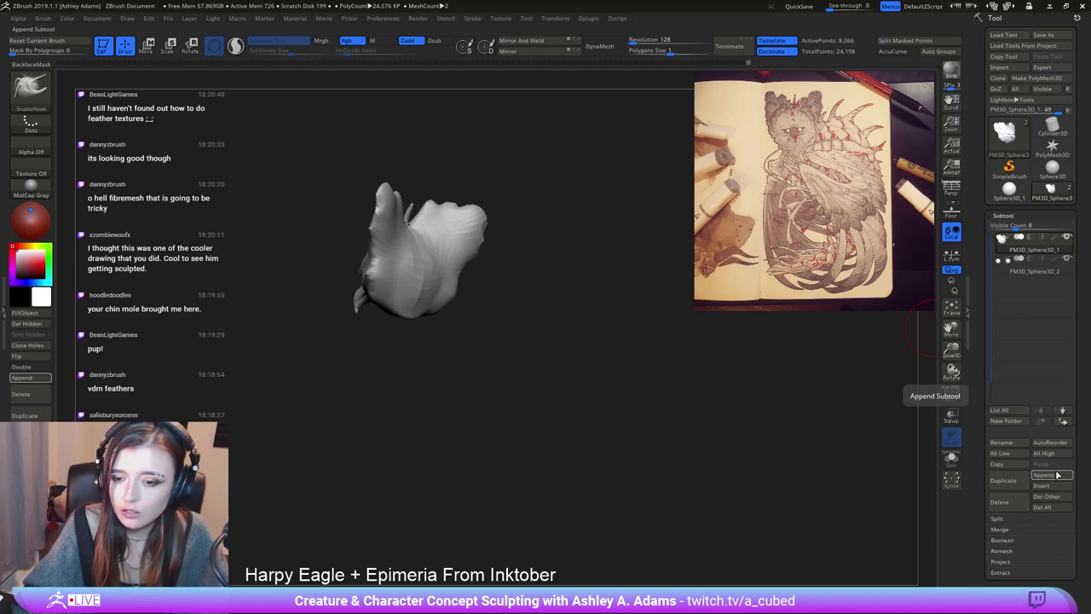
{"action": "left_click", "coordinate": [1057, 475]}
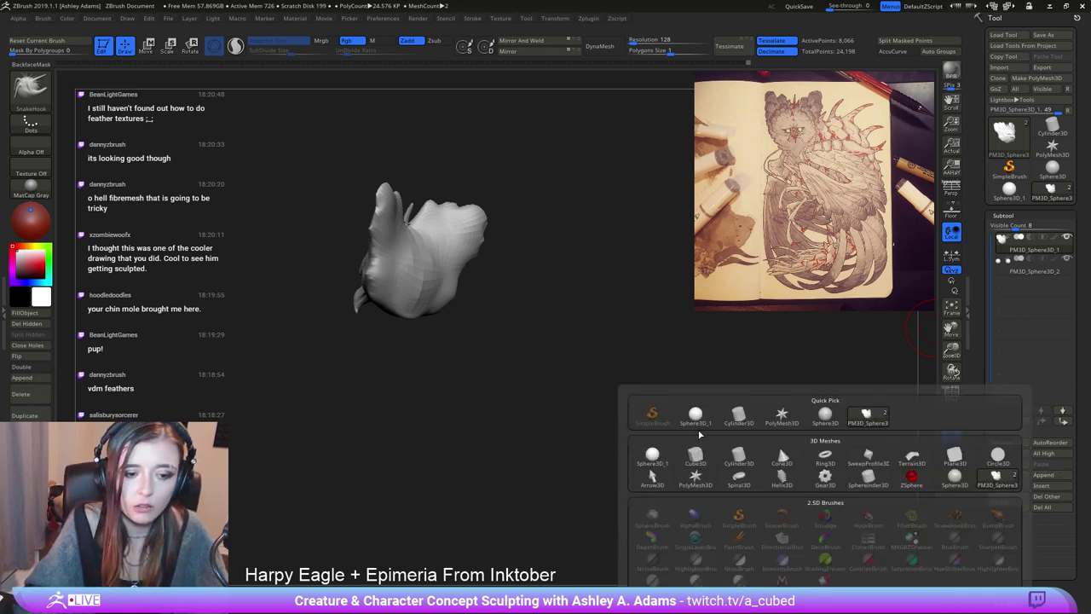
{"action": "left_click", "coordinate": [666, 458]}
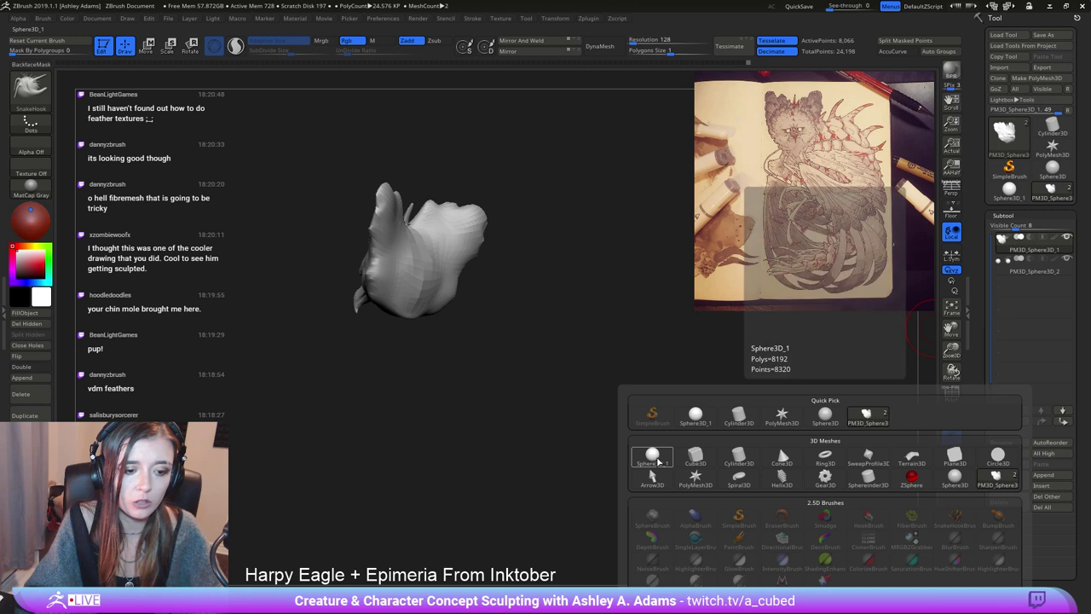
Move the new sphere behind the head and stretch it lengthwise into a long ellipsoid.
{"action": "key", "text": "w"}
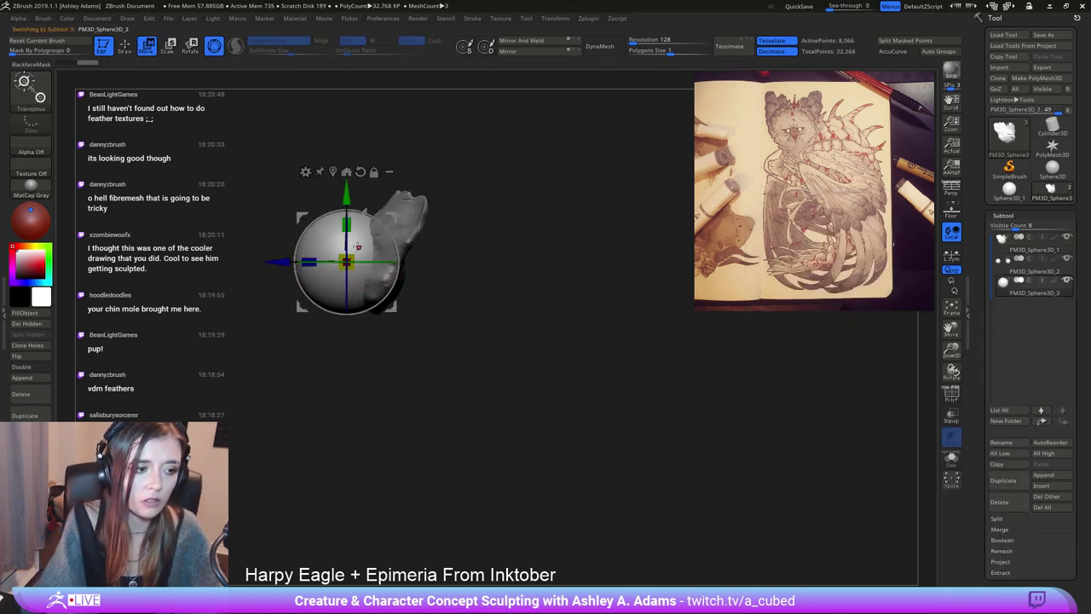
{"action": "left_click_drag", "start_coordinate": [278, 261], "coordinate": [331, 262]}
{"action": "left_click_drag", "start_coordinate": [434, 194], "coordinate": [494, 218]}
{"action": "mouse_move", "coordinate": [365, 285]}
{"action": "left_mouse_down"}
{"action": "mouse_move", "coordinate": [441, 285]}
{"action": "mouse_move", "coordinate": [431, 285]}
{"action": "mouse_move", "coordinate": [458, 259]}
{"action": "left_mouse_up"}
{"action": "key", "text": "q"}
{"action": "key", "text": "space"}
{"action": "right_click_drag", "start_coordinate": [477, 257], "coordinate": [443, 252]}
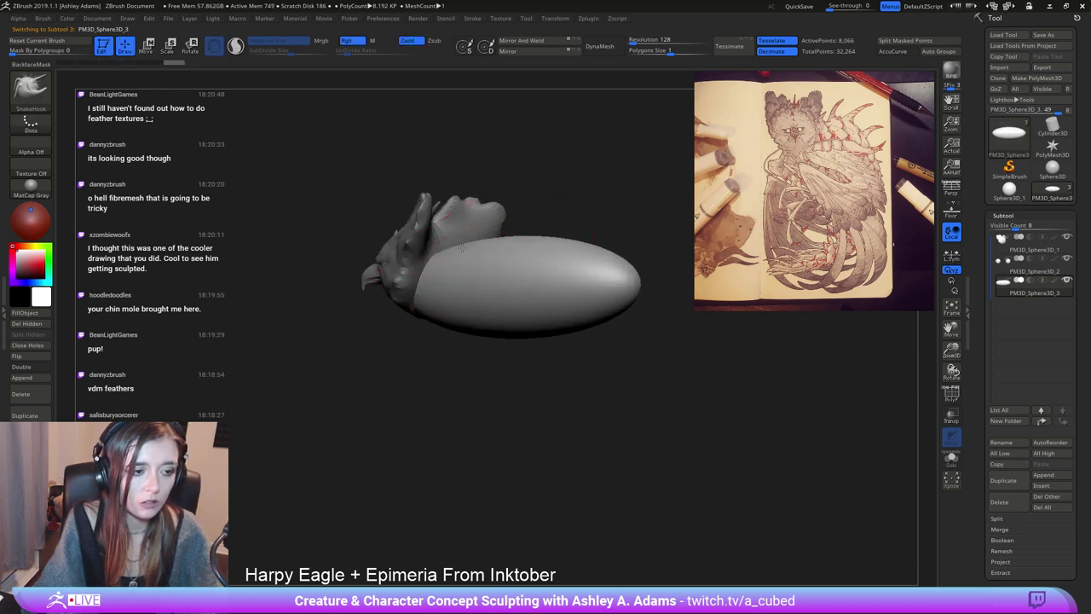
Enlarge the SnakeHook brush and bend the ellipsoid's rear end downward into a curved body.
{"action": "key", "text": "space"}
{"action": "left_click", "coordinate": [559, 257]}
{"action": "right_click_drag", "start_coordinate": [569, 257], "coordinate": [521, 265], "text": "shift"}
{"action": "key", "text": "space"}
{"action": "left_click", "coordinate": [503, 278]}
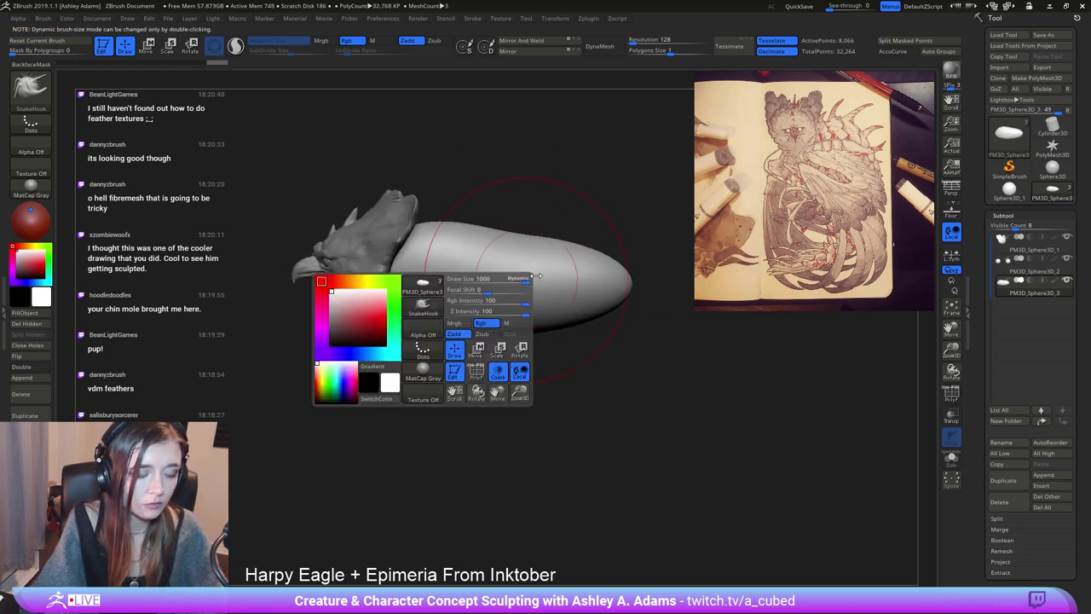
{"action": "key", "text": "space"}
{"action": "left_click", "coordinate": [504, 278]}
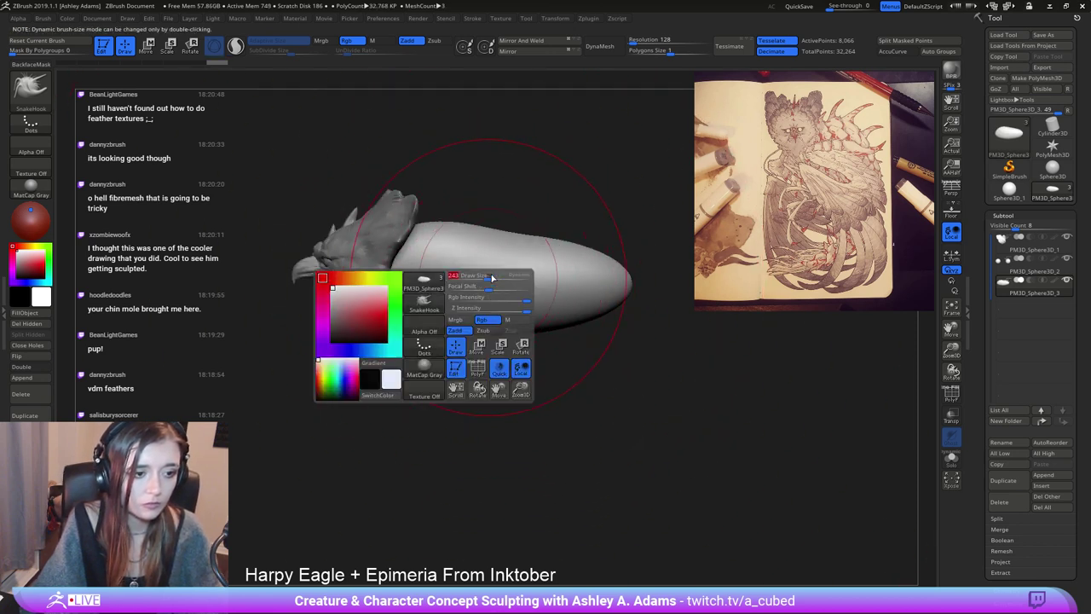
{"action": "mouse_move", "coordinate": [612, 285]}
{"action": "left_mouse_down"}
{"action": "mouse_move", "coordinate": [588, 350]}
{"action": "mouse_move", "coordinate": [495, 437]}
{"action": "left_mouse_up"}
{"action": "mouse_move", "coordinate": [503, 388]}
{"action": "left_mouse_down"}
{"action": "mouse_move", "coordinate": [517, 399]}
{"action": "mouse_move", "coordinate": [551, 375]}
{"action": "left_mouse_up"}
{"action": "left_click_drag", "start_coordinate": [499, 258], "coordinate": [509, 243]}
{"action": "left_click_drag", "start_coordinate": [291, 96], "coordinate": [353, 111], "text": "alt"}
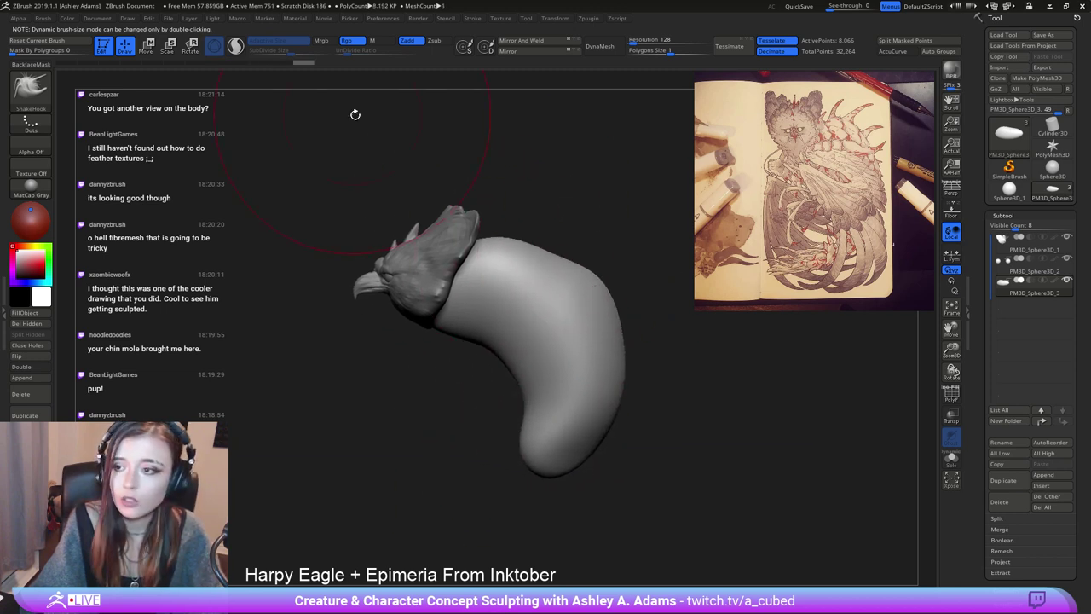
Round out the body's upper back, adjust its inner curve from the opposite side, and smooth it.
{"action": "key", "text": "space"}
{"action": "left_click_drag", "start_coordinate": [579, 259], "coordinate": [595, 249]}
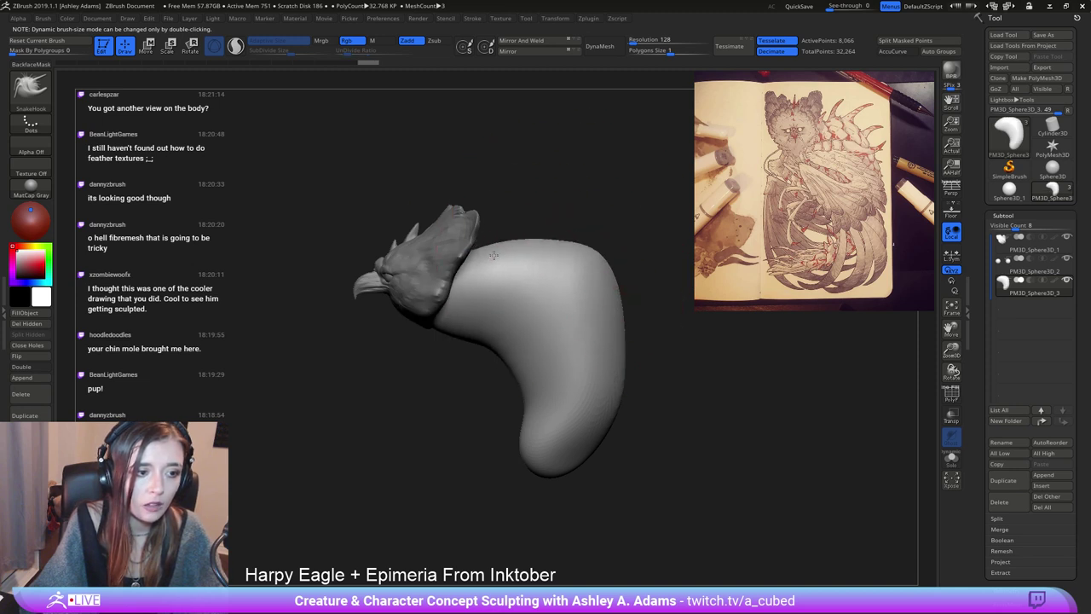
{"action": "right_click_drag", "start_coordinate": [494, 255], "coordinate": [612, 249]}
{"action": "key", "text": "space"}
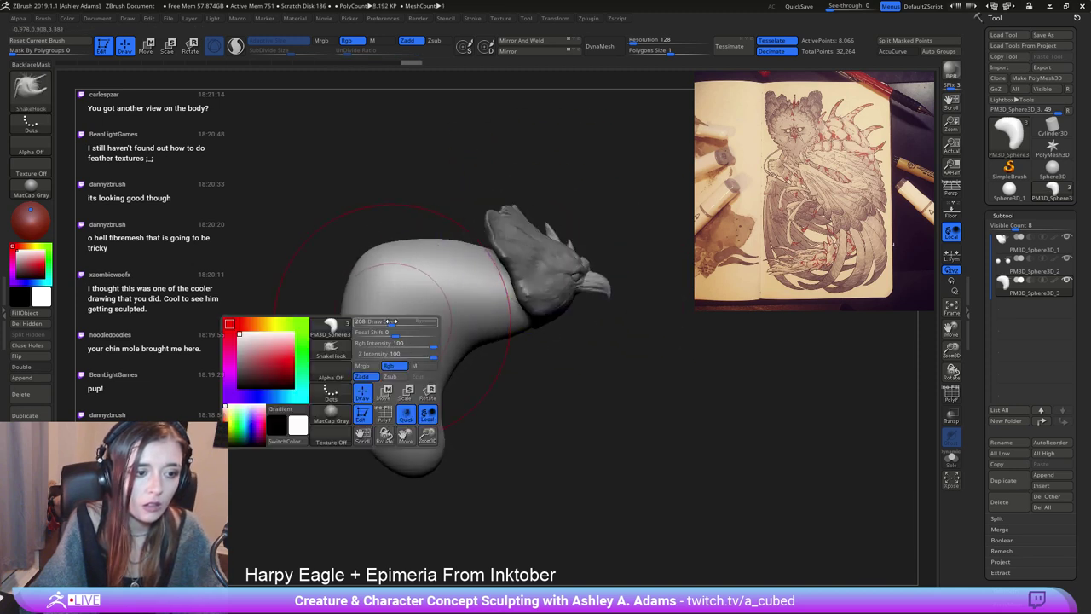
{"action": "left_click_drag", "start_coordinate": [391, 322], "coordinate": [339, 355]}
{"action": "mouse_move", "coordinate": [408, 414]}
{"action": "left_mouse_down"}
{"action": "mouse_move", "coordinate": [447, 433]}
{"action": "mouse_move", "coordinate": [415, 390]}
{"action": "left_mouse_up"}
{"action": "mouse_move", "coordinate": [385, 351]}
{"action": "left_mouse_down", "text": "shift"}
{"action": "mouse_move", "coordinate": [388, 312]}
{"action": "mouse_move", "coordinate": [380, 315]}
{"action": "mouse_move", "coordinate": [404, 295]}
{"action": "mouse_move", "coordinate": [401, 354]}
{"action": "mouse_move", "coordinate": [418, 341]}
{"action": "left_mouse_up", "text": "shift"}
{"action": "mouse_move", "coordinate": [481, 316]}
{"action": "right_mouse_down", "text": "shift"}
{"action": "mouse_move", "coordinate": [421, 317]}
{"action": "mouse_move", "coordinate": [401, 244]}
{"action": "right_mouse_up", "text": "shift"}
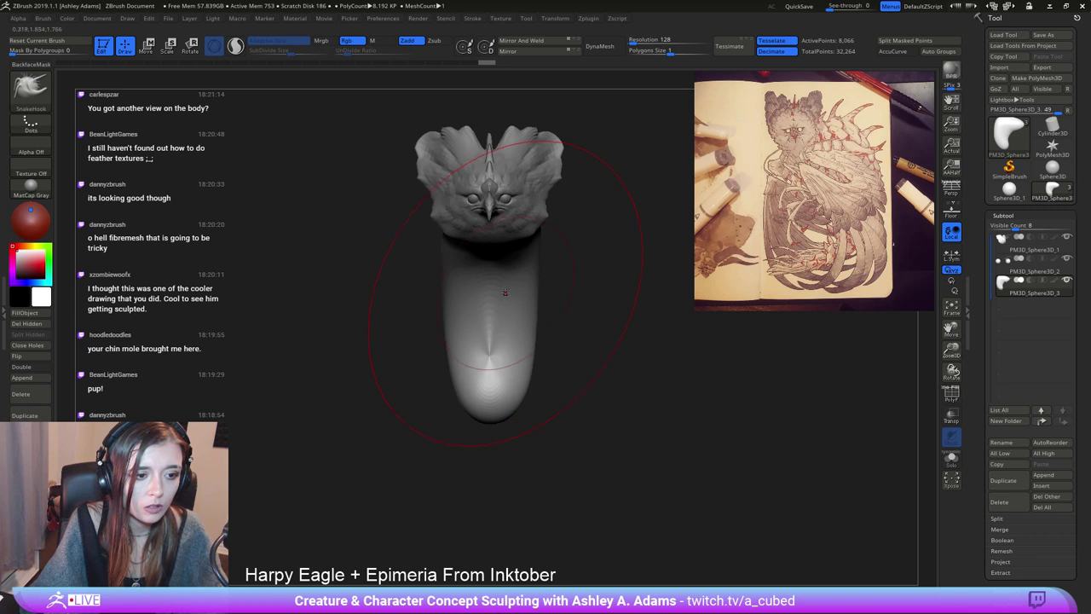
Pull the side of the upper body outward with SnakeHook, then mirror and weld the body.
{"action": "right_click", "coordinate": [506, 293]}
{"action": "right_click_drag", "start_coordinate": [503, 285], "coordinate": [545, 266]}
{"action": "left_click_drag", "start_coordinate": [446, 285], "coordinate": [412, 293]}
{"action": "right_click_drag", "start_coordinate": [554, 273], "coordinate": [510, 253], "text": "shift"}
{"action": "left_click", "coordinate": [560, 43]}
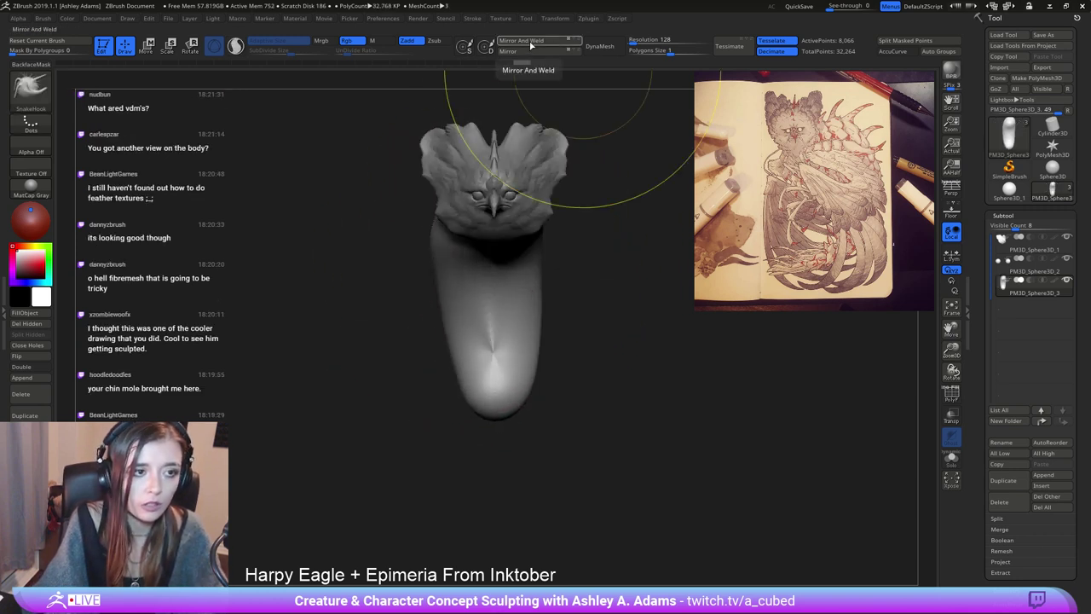
{"action": "left_click", "coordinate": [530, 45]}
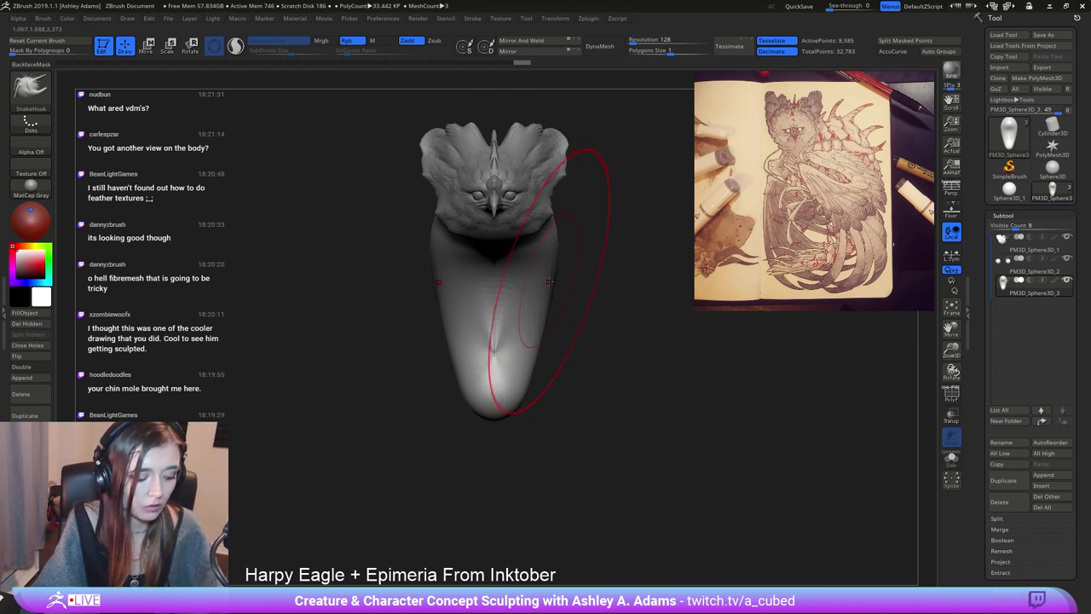
Broaden the body's shoulders symmetrically and extend its lower end downward.
{"action": "left_click_drag", "start_coordinate": [549, 282], "coordinate": [581, 279]}
{"action": "left_click_drag", "start_coordinate": [548, 331], "coordinate": [543, 402]}
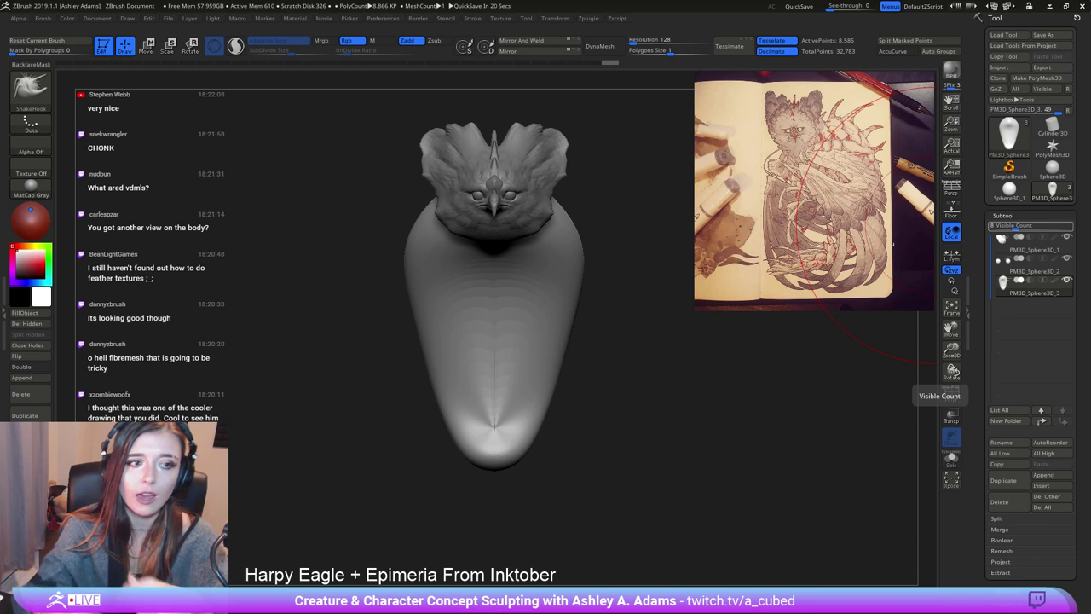
{"action": "right_click_drag", "start_coordinate": [401, 286], "coordinate": [534, 283]}
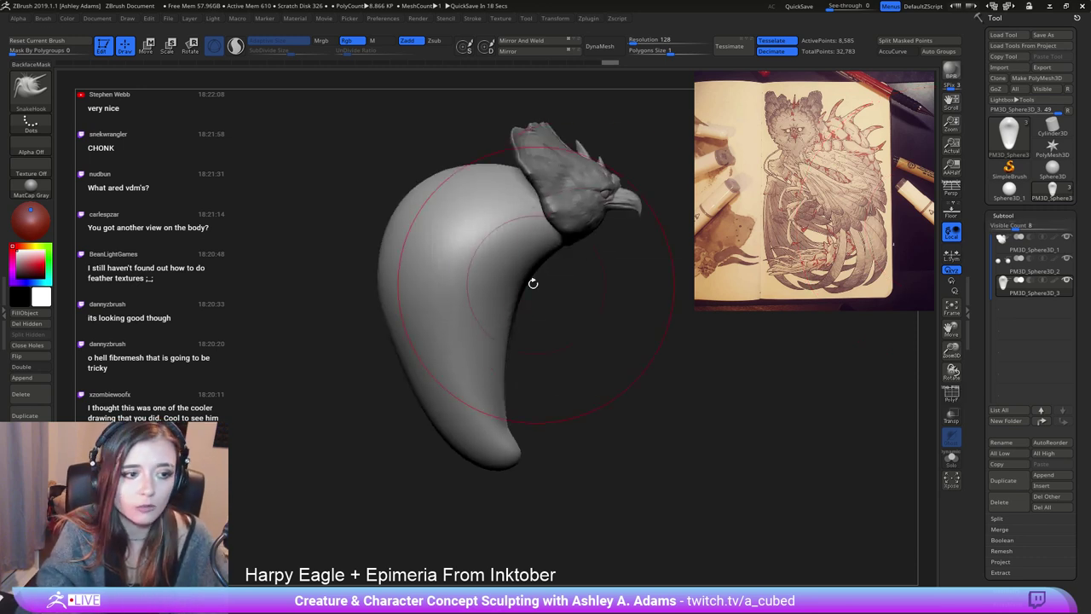
{"action": "right_click", "coordinate": [461, 345]}
{"action": "right_click_drag", "start_coordinate": [462, 346], "coordinate": [503, 337]}
{"action": "mouse_move", "coordinate": [424, 339]}
{"action": "right_mouse_down"}
{"action": "mouse_move", "coordinate": [392, 298]}
{"action": "mouse_move", "coordinate": [546, 277]}
{"action": "right_mouse_up"}
{"action": "right_click", "coordinate": [388, 291]}
Build up long vertical ClayBuildup strokes down the body's back and smooth them.
{"action": "key", "text": "b"}
{"action": "key", "text": "c"}
{"action": "key", "text": "b"}
{"action": "mouse_move", "coordinate": [573, 171]}
{"action": "left_mouse_down"}
{"action": "mouse_move", "coordinate": [545, 324]}
{"action": "mouse_move", "coordinate": [532, 213]}
{"action": "mouse_move", "coordinate": [559, 395]}
{"action": "left_mouse_up"}
{"action": "mouse_move", "coordinate": [557, 394]}
{"action": "right_mouse_down"}
{"action": "mouse_move", "coordinate": [426, 231]}
{"action": "mouse_move", "coordinate": [524, 248]}
{"action": "right_mouse_up"}
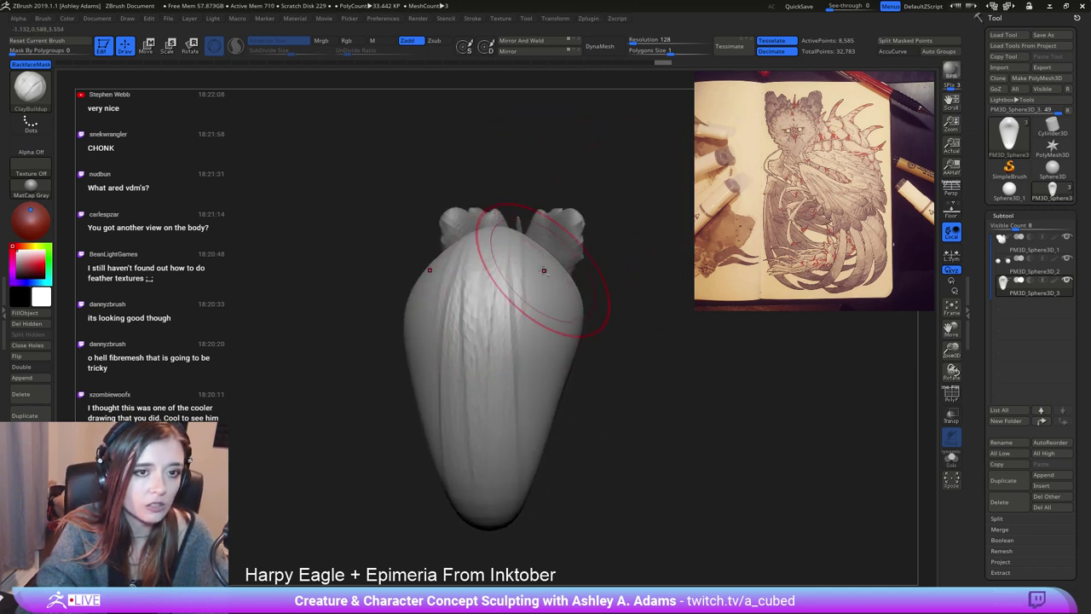
{"action": "left_click_drag", "start_coordinate": [537, 297], "coordinate": [517, 474]}
{"action": "left_click_drag", "start_coordinate": [527, 331], "coordinate": [516, 437]}
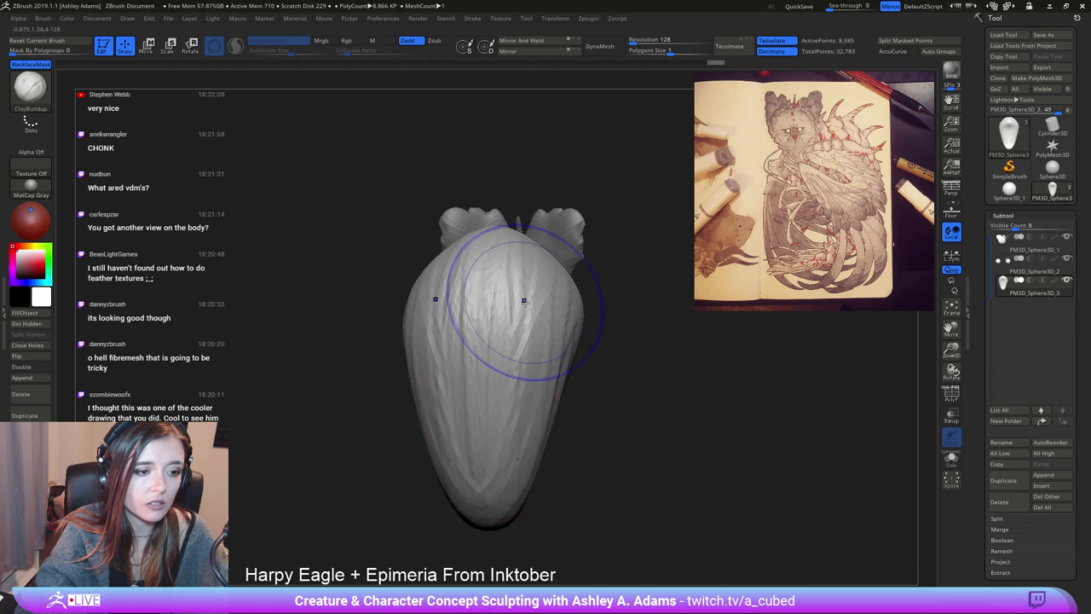
{"action": "mouse_move", "coordinate": [524, 304]}
{"action": "left_mouse_down", "text": "shift"}
{"action": "mouse_move", "coordinate": [522, 427]}
{"action": "mouse_move", "coordinate": [511, 324]}
{"action": "left_mouse_up", "text": "shift"}
Build up the shoulder, side and lower front of the body with ClayBuildup strokes.
{"action": "mouse_move", "coordinate": [473, 314]}
{"action": "right_mouse_down"}
{"action": "mouse_move", "coordinate": [578, 321]}
{"action": "mouse_move", "coordinate": [548, 317]}
{"action": "mouse_move", "coordinate": [554, 354]}
{"action": "mouse_move", "coordinate": [533, 247]}
{"action": "right_mouse_up"}
{"action": "mouse_move", "coordinate": [530, 230]}
{"action": "left_mouse_down"}
{"action": "mouse_move", "coordinate": [562, 317]}
{"action": "mouse_move", "coordinate": [522, 249]}
{"action": "left_mouse_up"}
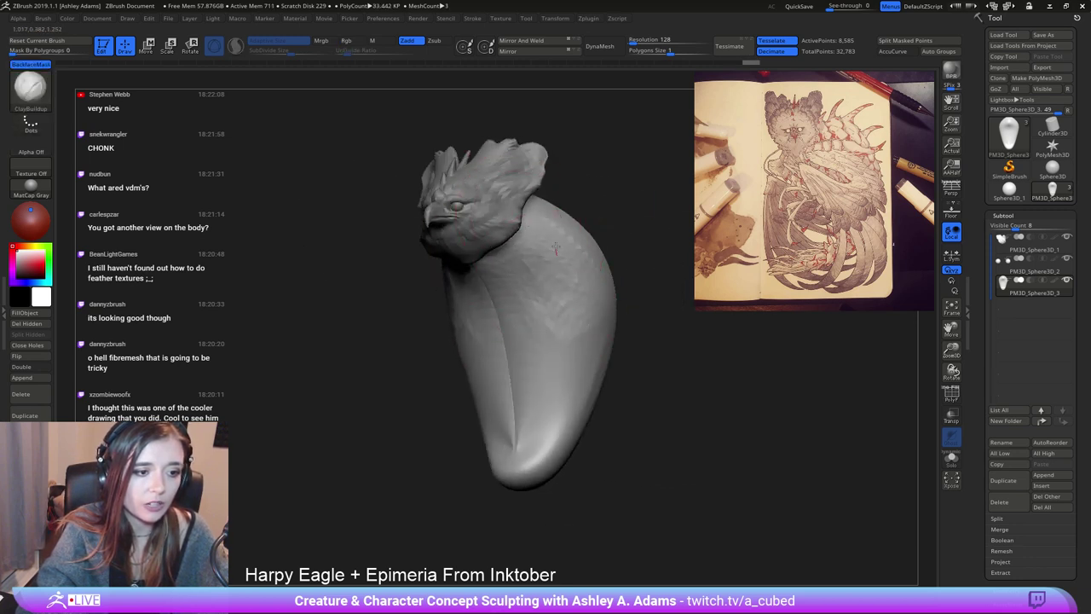
{"action": "mouse_move", "coordinate": [581, 294]}
{"action": "left_mouse_down"}
{"action": "mouse_move", "coordinate": [580, 367]}
{"action": "mouse_move", "coordinate": [545, 439]}
{"action": "left_mouse_up"}
{"action": "left_click_drag", "start_coordinate": [550, 384], "coordinate": [522, 468]}
{"action": "left_click_drag", "start_coordinate": [517, 336], "coordinate": [521, 426]}
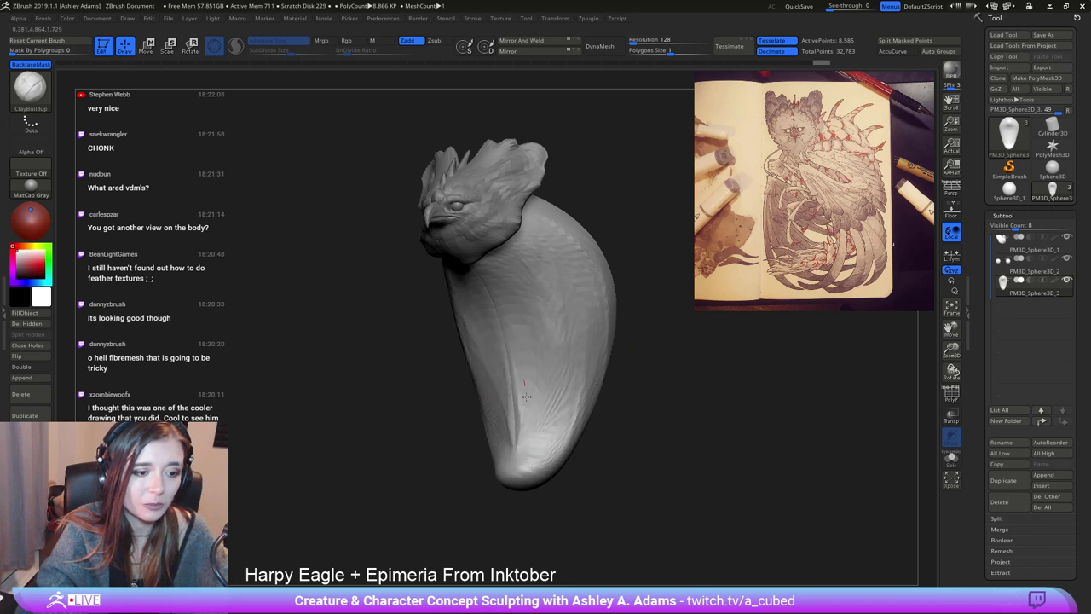
{"action": "mouse_move", "coordinate": [517, 375]}
{"action": "left_mouse_down"}
{"action": "mouse_move", "coordinate": [524, 428]}
{"action": "mouse_move", "coordinate": [546, 256]}
{"action": "mouse_move", "coordinate": [562, 410]}
{"action": "mouse_move", "coordinate": [499, 460]}
{"action": "mouse_move", "coordinate": [559, 295]}
{"action": "left_mouse_up"}
Shape the belly's side plane from neck to lower tip and smooth the flank.
{"action": "left_click_drag", "start_coordinate": [409, 320], "coordinate": [665, 337]}
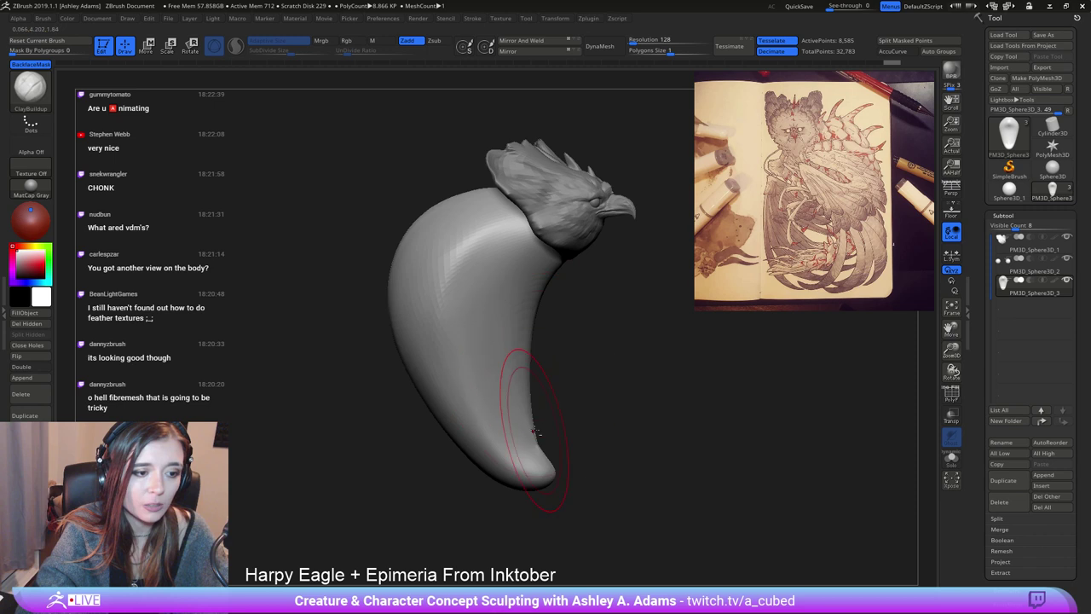
{"action": "mouse_move", "coordinate": [517, 389]}
{"action": "left_mouse_down"}
{"action": "mouse_move", "coordinate": [522, 440]}
{"action": "mouse_move", "coordinate": [501, 356]}
{"action": "mouse_move", "coordinate": [522, 241]}
{"action": "mouse_move", "coordinate": [553, 259]}
{"action": "mouse_move", "coordinate": [516, 327]}
{"action": "left_mouse_up"}
{"action": "mouse_move", "coordinate": [540, 249]}
{"action": "left_mouse_down"}
{"action": "mouse_move", "coordinate": [514, 333]}
{"action": "mouse_move", "coordinate": [510, 273]}
{"action": "mouse_move", "coordinate": [515, 382]}
{"action": "mouse_move", "coordinate": [489, 344]}
{"action": "mouse_move", "coordinate": [474, 271]}
{"action": "mouse_move", "coordinate": [526, 234]}
{"action": "mouse_move", "coordinate": [490, 267]}
{"action": "mouse_move", "coordinate": [488, 433]}
{"action": "left_mouse_up"}
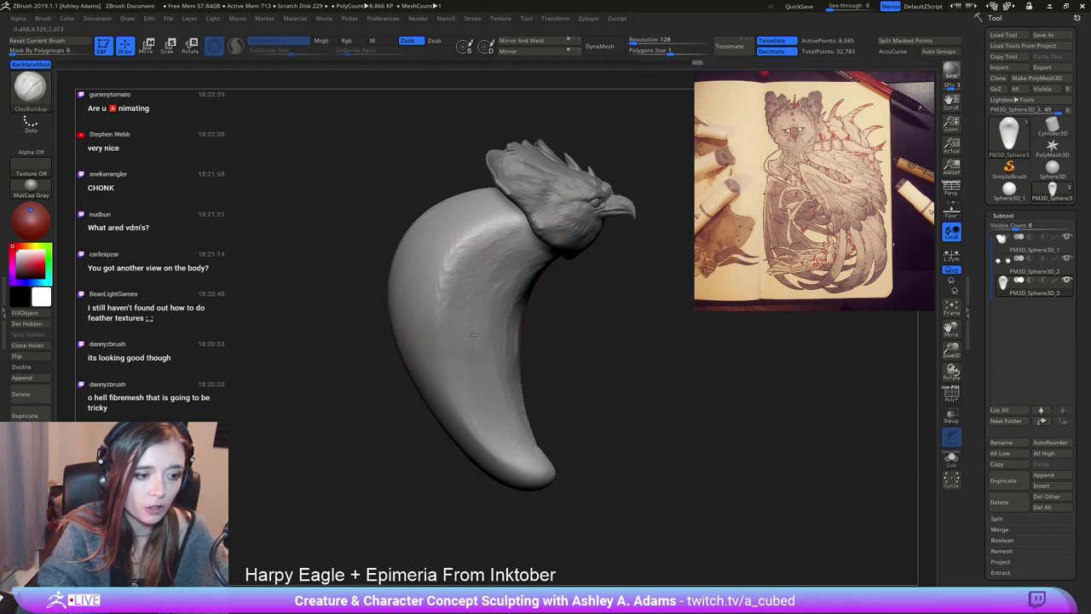
{"action": "mouse_move", "coordinate": [478, 316]}
{"action": "left_mouse_down", "text": "shift"}
{"action": "mouse_move", "coordinate": [519, 261]}
{"action": "mouse_move", "coordinate": [526, 281]}
{"action": "left_mouse_up", "text": "shift"}
Carve long DamStandard grooves down the side of the body from the neck to the lower tip.
{"action": "mouse_move", "coordinate": [560, 371]}
{"action": "left_mouse_down", "text": "alt"}
{"action": "mouse_move", "coordinate": [558, 304]}
{"action": "mouse_move", "coordinate": [691, 296]}
{"action": "left_mouse_up", "text": "alt"}
{"action": "key", "text": "space"}
{"action": "left_click_drag", "start_coordinate": [566, 265], "coordinate": [556, 265]}
{"action": "mouse_move", "coordinate": [555, 245]}
{"action": "right_mouse_down", "text": "ctrl"}
{"action": "mouse_move", "coordinate": [547, 278]}
{"action": "mouse_move", "coordinate": [502, 270]}
{"action": "right_mouse_up", "text": "ctrl"}
{"action": "key", "text": "b"}
{"action": "key", "text": "d"}
{"action": "key", "text": "s"}
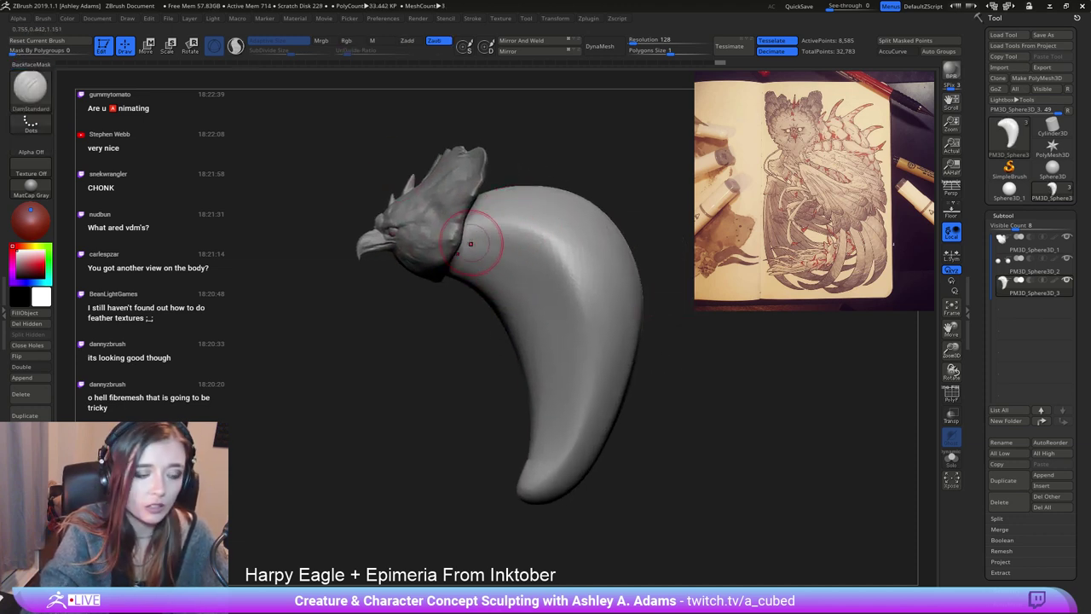
{"action": "key", "text": "space"}
{"action": "left_click_drag", "start_coordinate": [470, 244], "coordinate": [505, 226]}
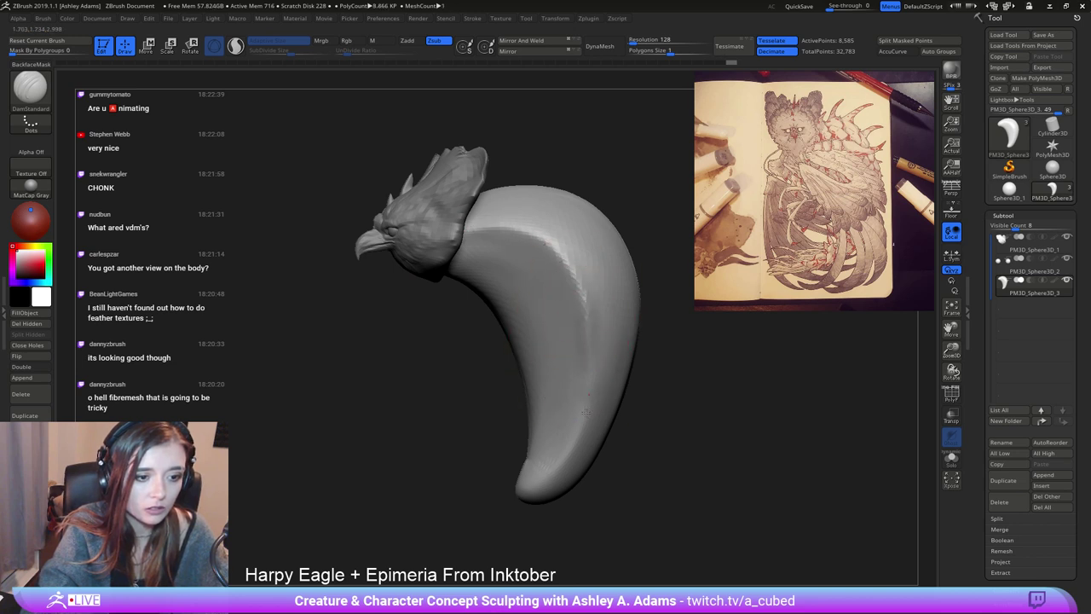
{"action": "mouse_move", "coordinate": [486, 277]}
{"action": "left_mouse_down"}
{"action": "mouse_move", "coordinate": [549, 366]}
{"action": "mouse_move", "coordinate": [520, 460]}
{"action": "mouse_move", "coordinate": [533, 490]}
{"action": "left_mouse_up"}
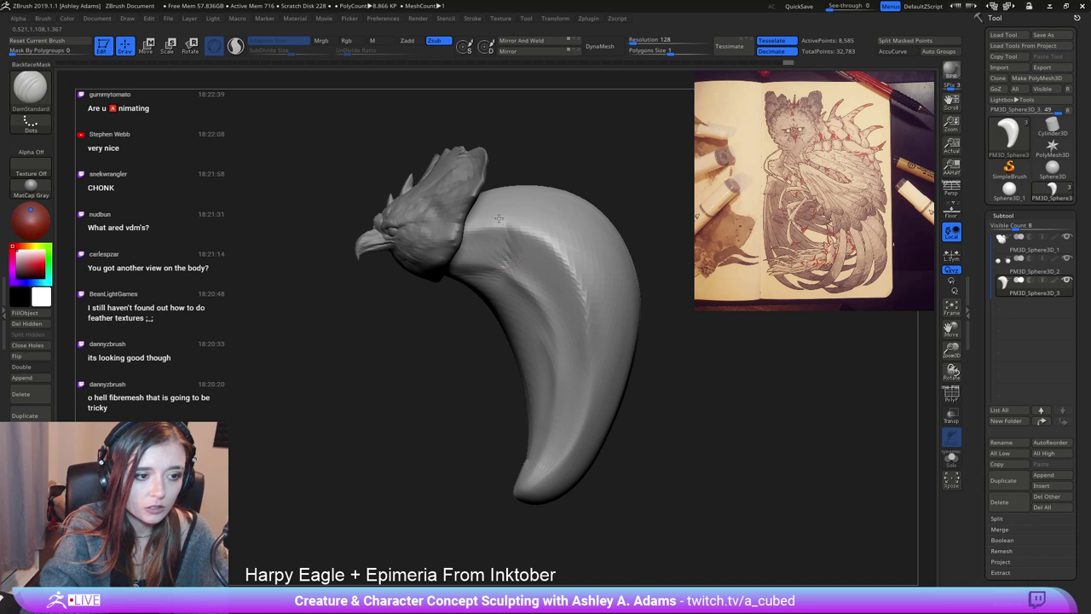
Carve curved DamStandard creases over the shoulder and between the shoulder and the neck.
{"action": "left_click_drag", "start_coordinate": [499, 220], "coordinate": [521, 184]}
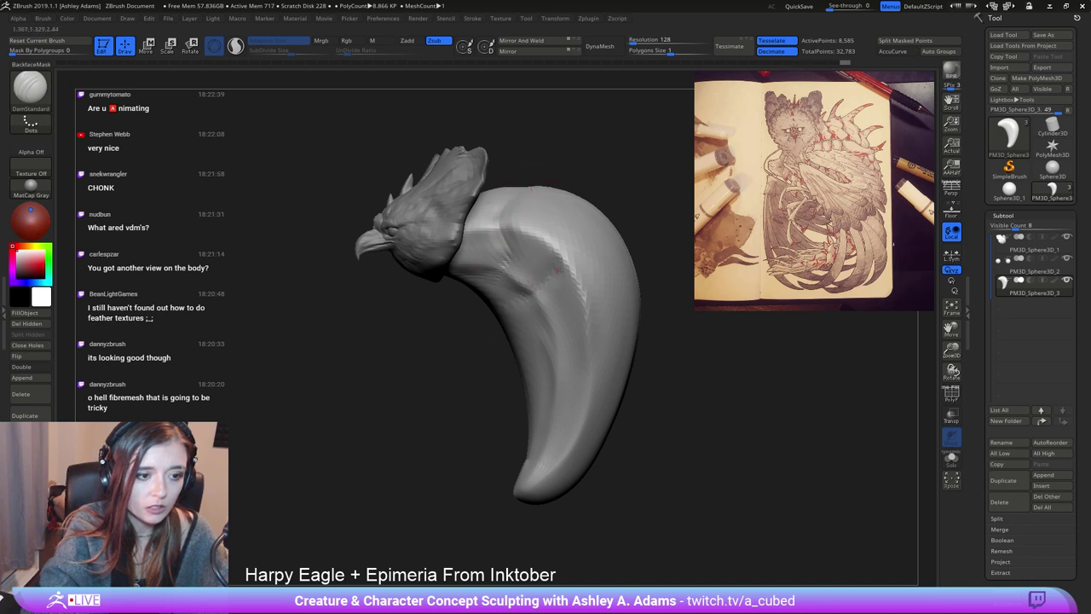
{"action": "mouse_move", "coordinate": [558, 270]}
{"action": "left_mouse_down"}
{"action": "mouse_move", "coordinate": [611, 202]}
{"action": "mouse_move", "coordinate": [617, 219]}
{"action": "mouse_move", "coordinate": [477, 148]}
{"action": "left_mouse_up"}
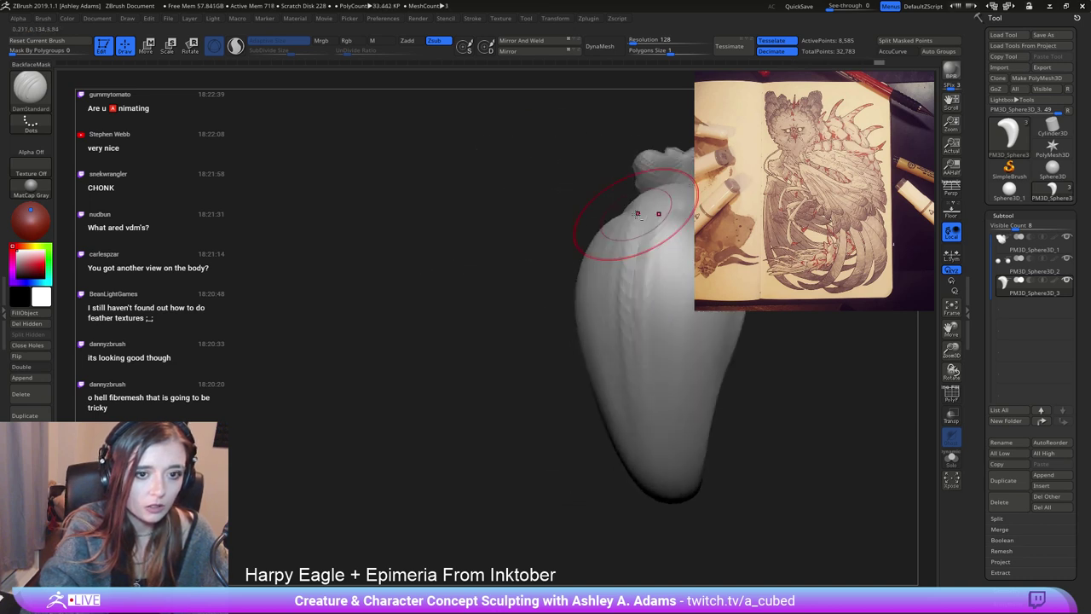
{"action": "mouse_move", "coordinate": [638, 213]}
{"action": "right_mouse_down"}
{"action": "mouse_move", "coordinate": [512, 247]}
{"action": "mouse_move", "coordinate": [446, 216]}
{"action": "right_mouse_up"}
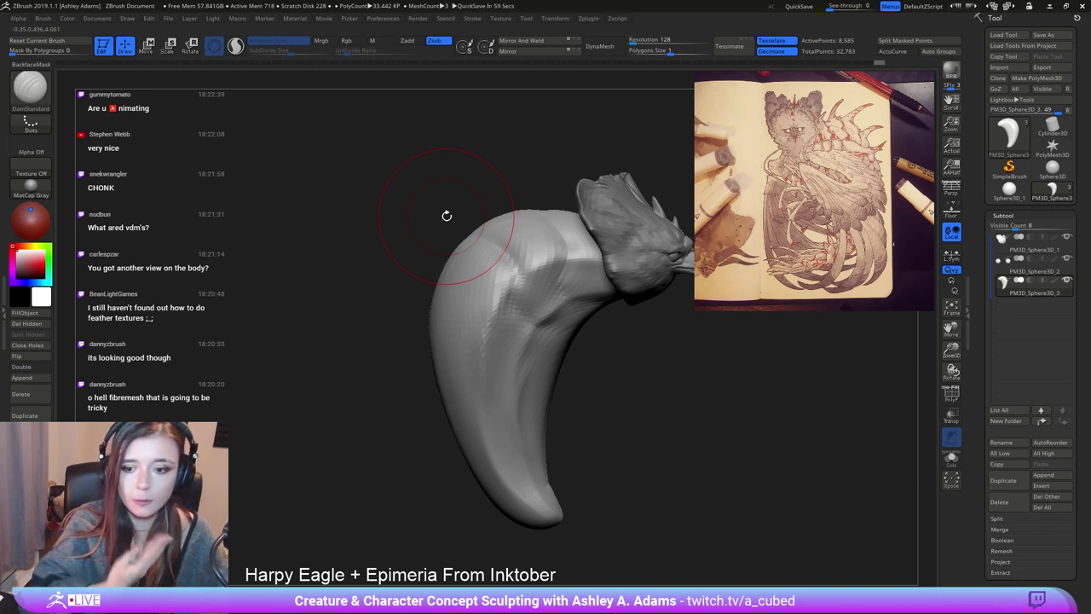
{"action": "right_click_drag", "start_coordinate": [525, 221], "coordinate": [501, 251]}
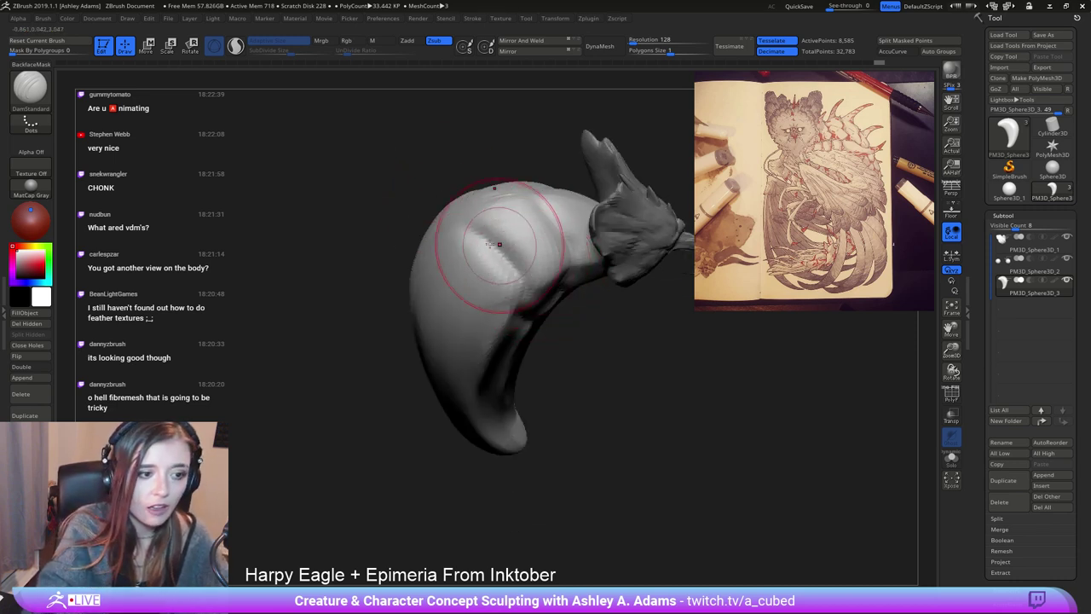
{"action": "left_click_drag", "start_coordinate": [461, 212], "coordinate": [523, 251]}
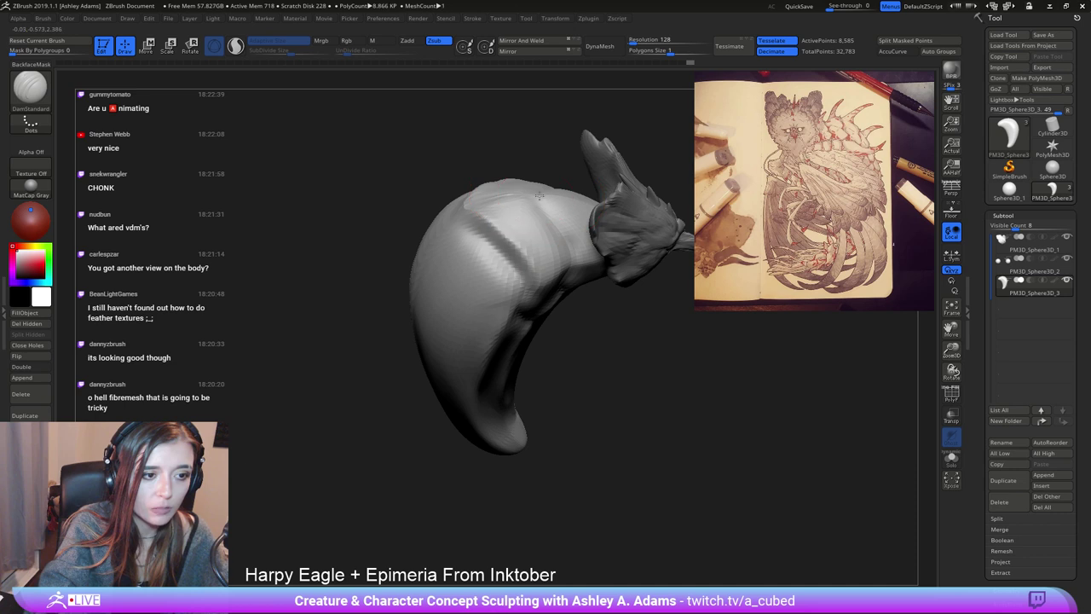
{"action": "left_click_drag", "start_coordinate": [542, 206], "coordinate": [584, 258]}
Examine the head and body together from several angles, at full size and close up from the front.
{"action": "right_click_drag", "start_coordinate": [503, 238], "coordinate": [524, 167]}
{"action": "mouse_move", "coordinate": [571, 290]}
{"action": "right_mouse_down", "text": "ctrl"}
{"action": "mouse_move", "coordinate": [609, 220]}
{"action": "mouse_move", "coordinate": [535, 248]}
{"action": "right_mouse_up", "text": "ctrl"}
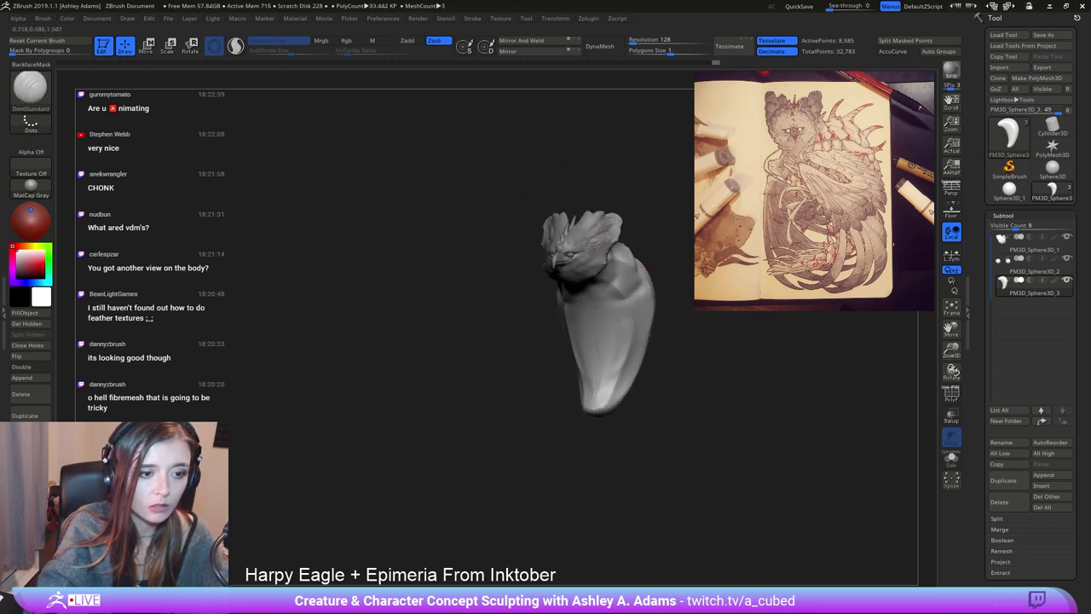
{"action": "right_click_drag", "start_coordinate": [571, 329], "coordinate": [433, 319], "text": "alt"}
{"action": "right_click", "coordinate": [433, 319]}
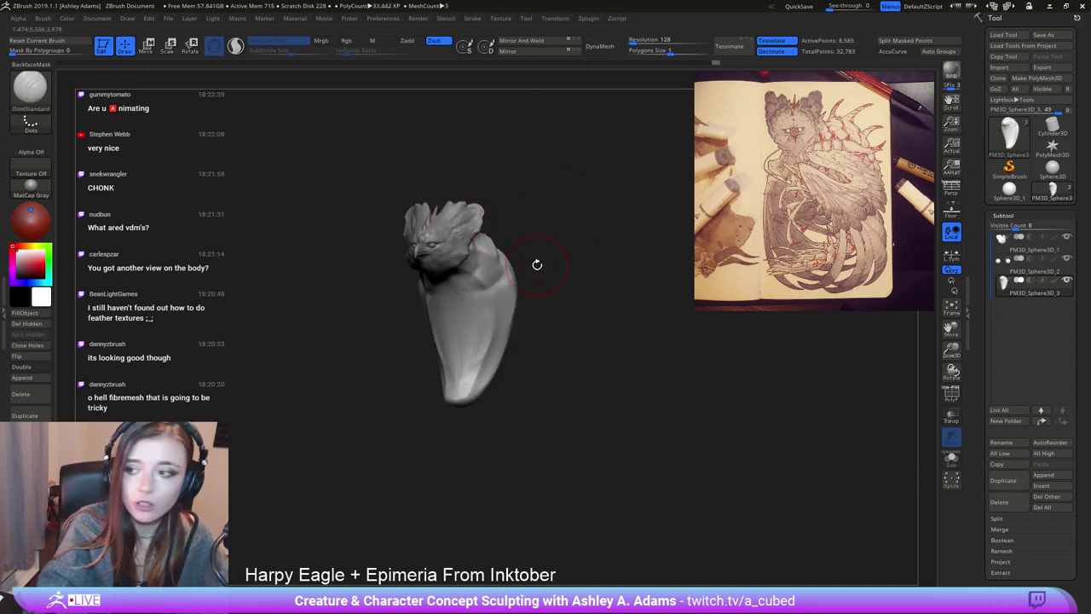
{"action": "right_click_drag", "start_coordinate": [521, 250], "coordinate": [363, 157]}
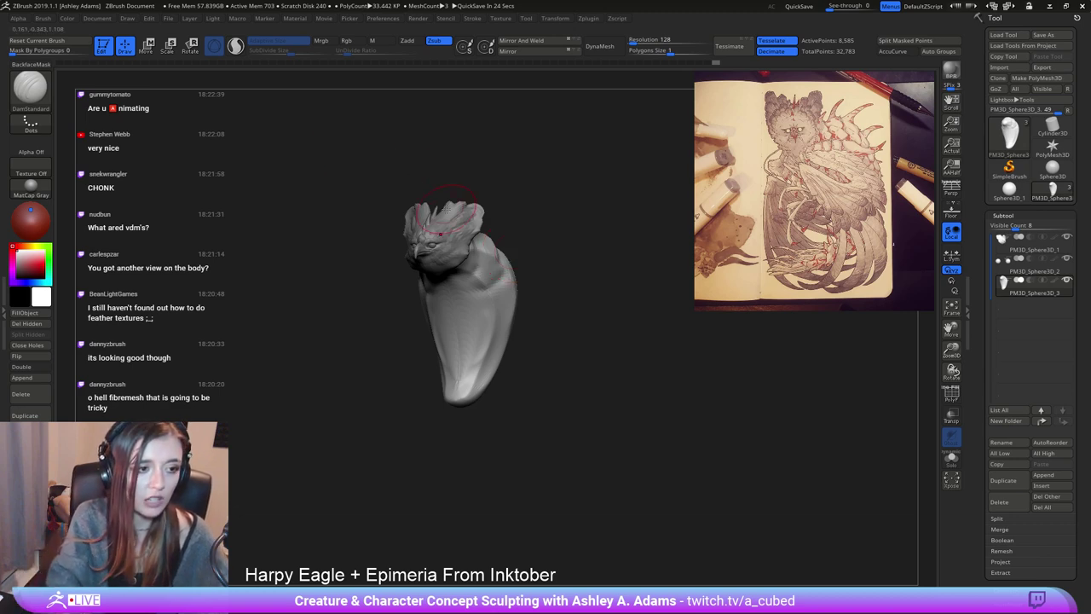
{"action": "right_click_drag", "start_coordinate": [353, 175], "coordinate": [289, 179]}
{"action": "right_click_drag", "start_coordinate": [290, 179], "coordinate": [341, 213], "text": "ctrl"}
{"action": "right_click_drag", "start_coordinate": [282, 154], "coordinate": [380, 145], "text": "alt"}
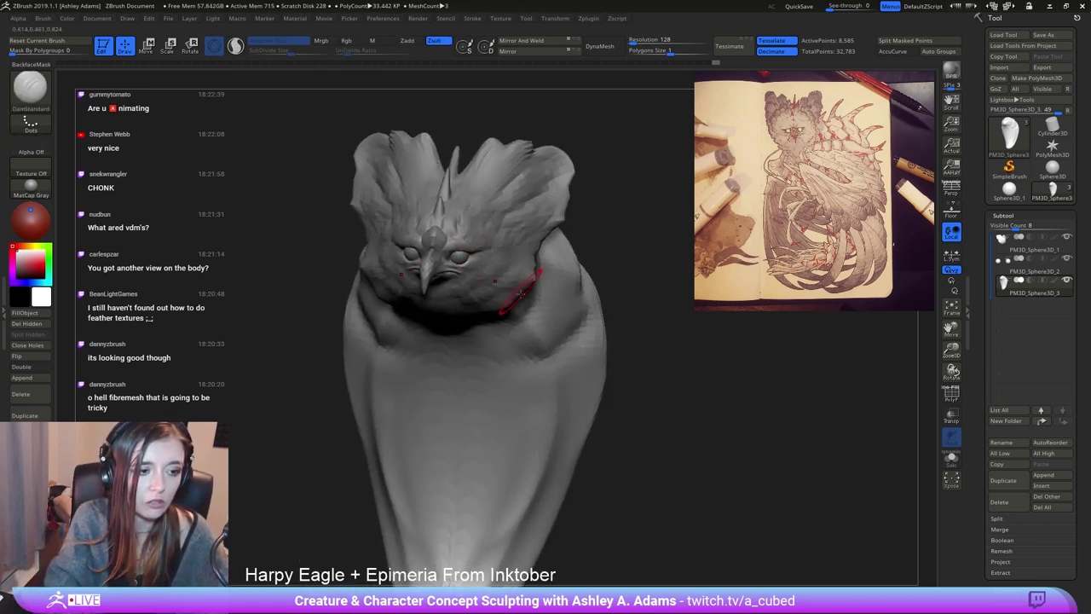
Switch the sculpting brush to ClayTubes and close in on the side of the head.
{"action": "key", "text": "b"}
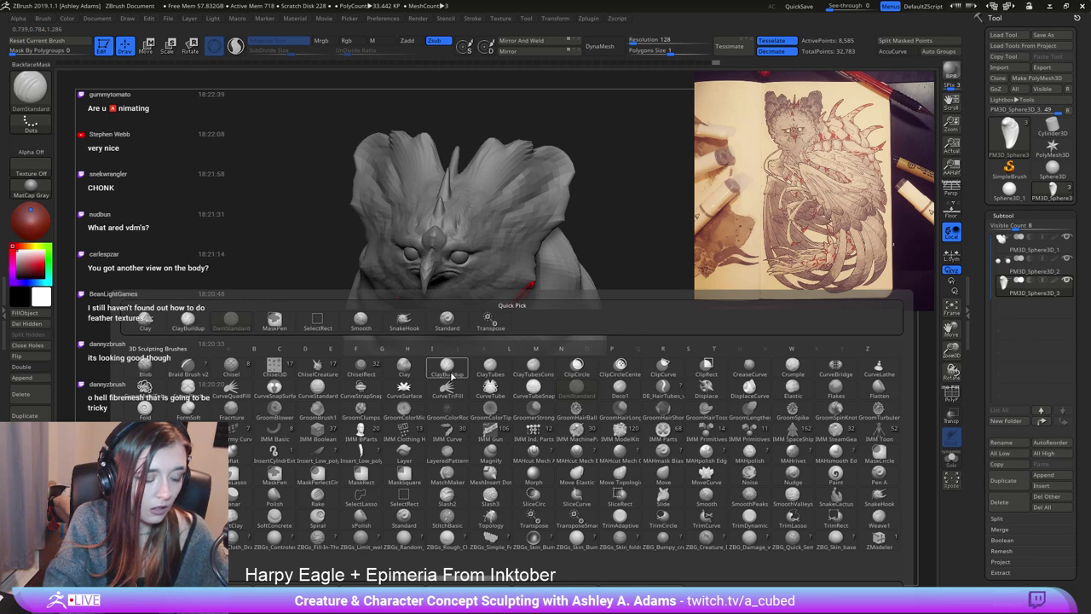
{"action": "key", "text": "c"}
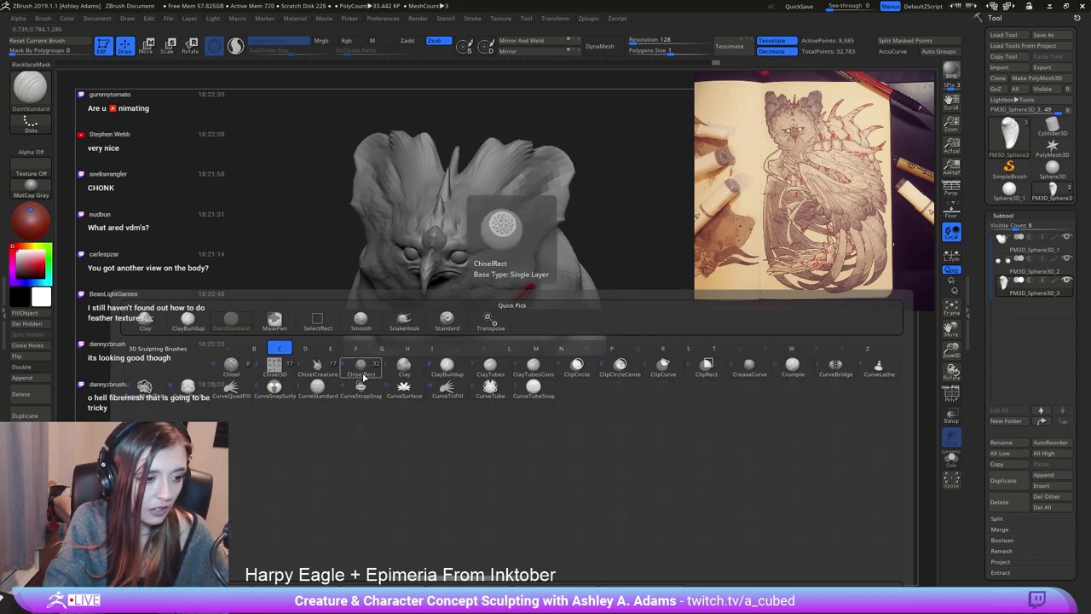
{"action": "left_click", "coordinate": [500, 373]}
{"action": "mouse_move", "coordinate": [478, 189]}
{"action": "right_mouse_down"}
{"action": "mouse_move", "coordinate": [466, 217]}
{"action": "mouse_move", "coordinate": [470, 261]}
{"action": "right_mouse_up"}
{"action": "key", "text": "space"}
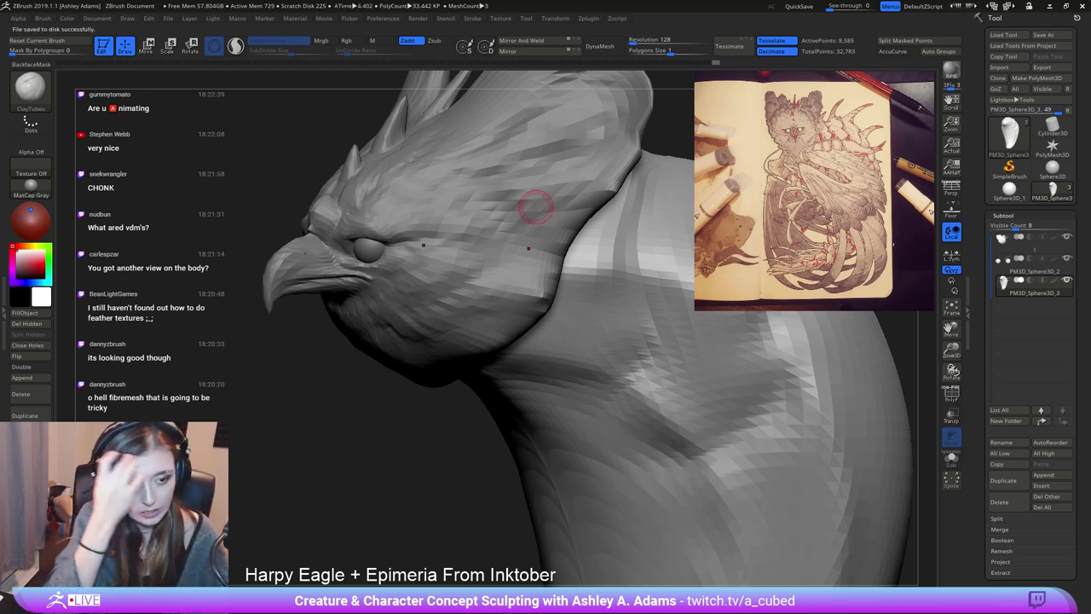
Switch to the Sphere3D_1 tool, convert it to a PolyMesh3D and subdivide it twice.
{"action": "left_click", "coordinate": [1010, 190]}
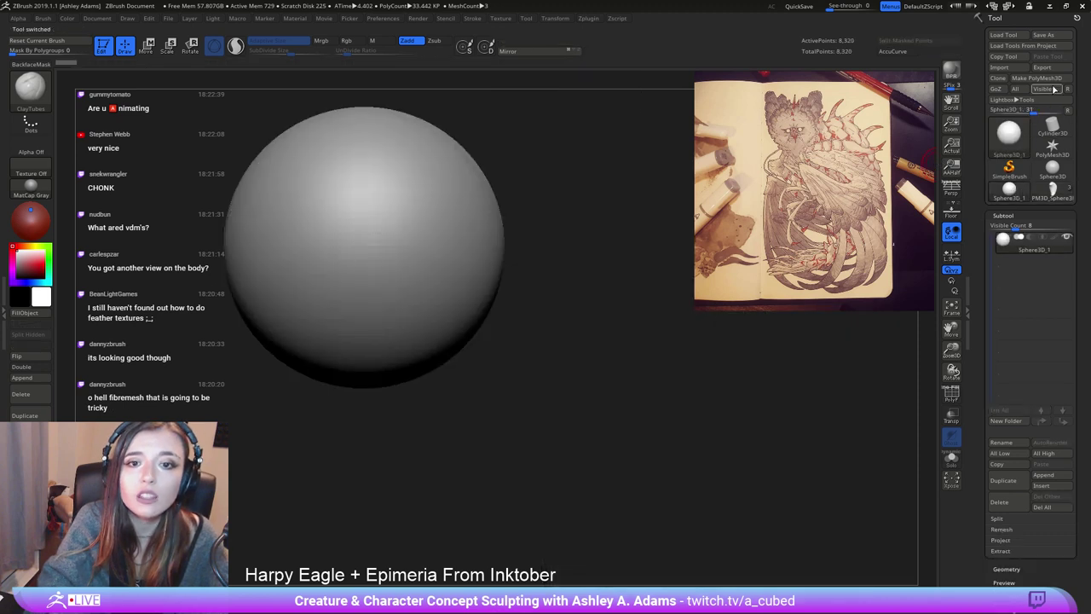
{"action": "left_click", "coordinate": [1038, 78]}
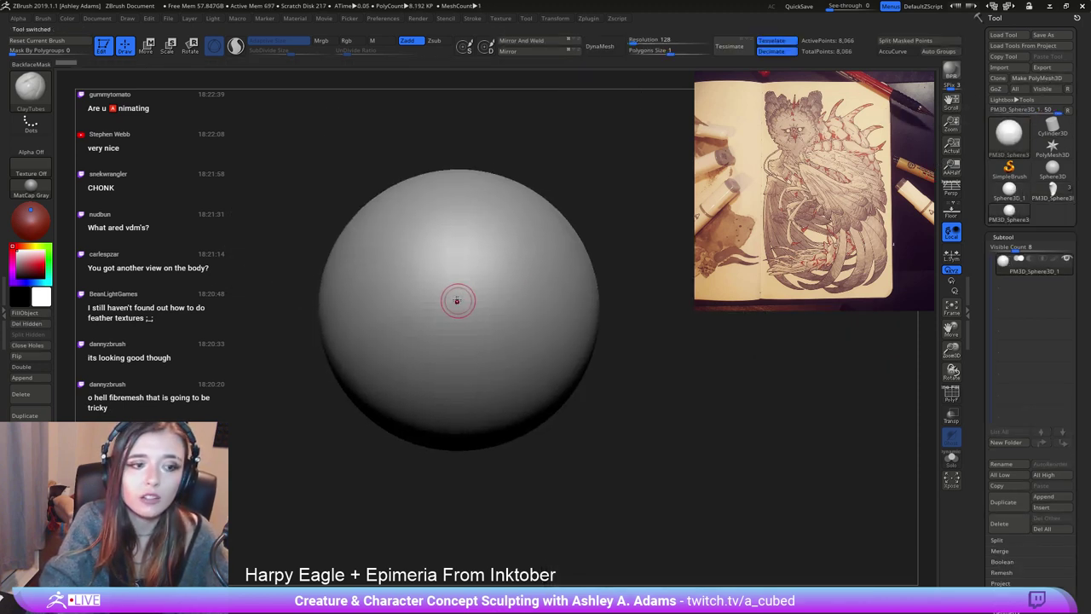
{"action": "key", "text": "ctrl+d"}
{"action": "right_click_drag", "start_coordinate": [408, 302], "coordinate": [492, 297], "text": "alt"}
{"action": "key", "text": "ctrl+d"}
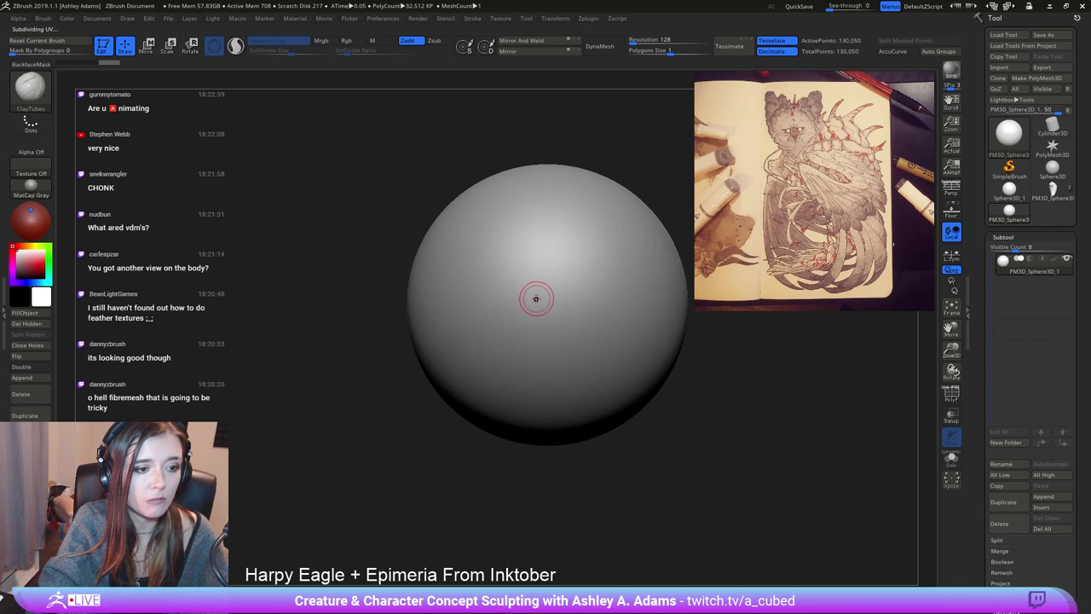
Lay a band of overlapping rounded feather shapes on the front of the sphere with ClayTubes.
{"action": "key", "text": "space"}
{"action": "right_click_drag", "start_coordinate": [566, 285], "coordinate": [483, 293], "text": "alt"}
{"action": "mouse_move", "coordinate": [451, 308]}
{"action": "left_mouse_down"}
{"action": "mouse_move", "coordinate": [443, 284]}
{"action": "mouse_move", "coordinate": [459, 290]}
{"action": "left_mouse_up"}
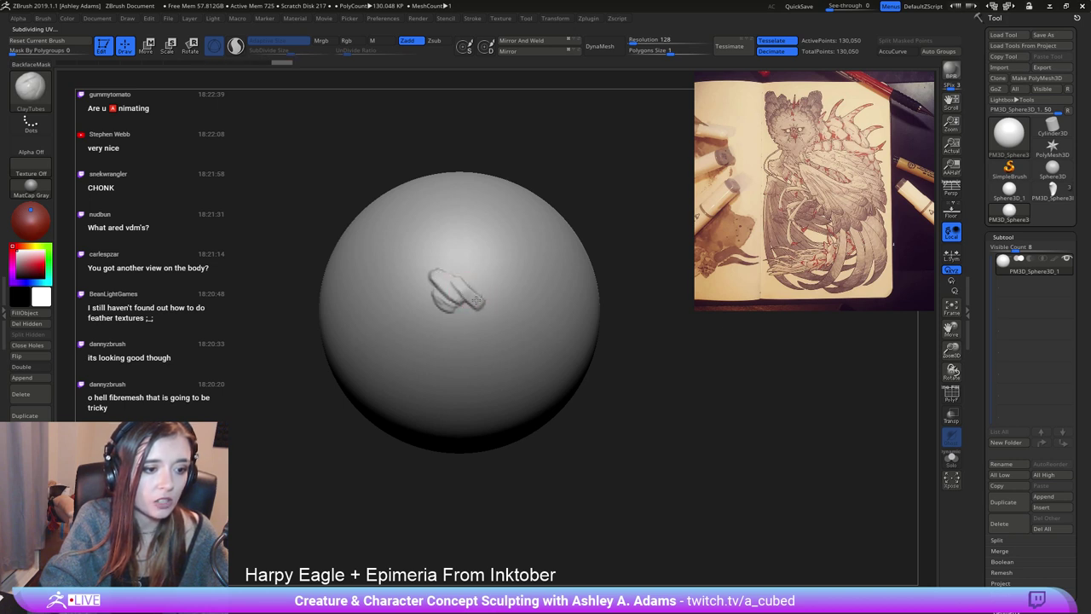
{"action": "left_click_drag", "start_coordinate": [469, 286], "coordinate": [461, 275]}
{"action": "mouse_move", "coordinate": [461, 275]}
{"action": "right_mouse_down"}
{"action": "mouse_move", "coordinate": [512, 298]}
{"action": "mouse_move", "coordinate": [454, 280]}
{"action": "mouse_move", "coordinate": [496, 298]}
{"action": "right_mouse_up"}
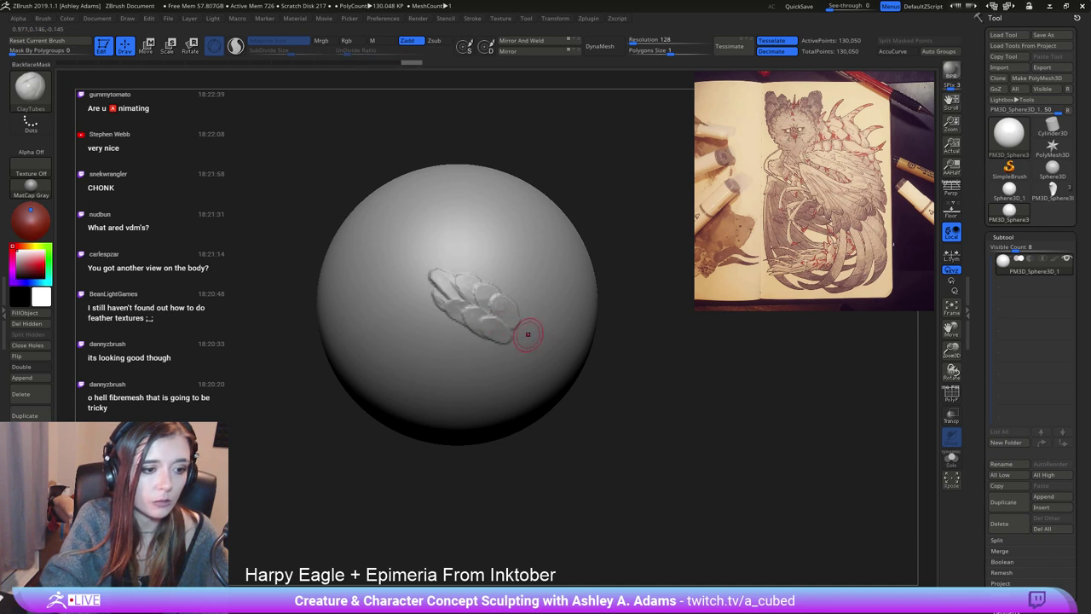
Add a cluster of smaller, tightly overlapping feather strokes above the first feather band on the sphere.
{"action": "right_click_drag", "start_coordinate": [528, 335], "coordinate": [477, 328]}
{"action": "mouse_move", "coordinate": [478, 328]}
{"action": "right_mouse_down", "text": "ctrl"}
{"action": "mouse_move", "coordinate": [509, 287]}
{"action": "mouse_move", "coordinate": [524, 302]}
{"action": "mouse_move", "coordinate": [512, 366]}
{"action": "right_mouse_up", "text": "ctrl"}
{"action": "mouse_move", "coordinate": [403, 306]}
{"action": "right_mouse_down"}
{"action": "mouse_move", "coordinate": [472, 308]}
{"action": "mouse_move", "coordinate": [463, 329]}
{"action": "right_mouse_up"}
{"action": "mouse_move", "coordinate": [519, 356]}
{"action": "right_mouse_down", "text": "ctrl"}
{"action": "mouse_move", "coordinate": [443, 272]}
{"action": "mouse_move", "coordinate": [409, 271]}
{"action": "right_mouse_up", "text": "ctrl"}
{"action": "mouse_move", "coordinate": [477, 277]}
{"action": "left_mouse_down"}
{"action": "mouse_move", "coordinate": [515, 266]}
{"action": "mouse_move", "coordinate": [478, 268]}
{"action": "mouse_move", "coordinate": [490, 255]}
{"action": "mouse_move", "coordinate": [463, 248]}
{"action": "mouse_move", "coordinate": [492, 238]}
{"action": "left_mouse_up"}
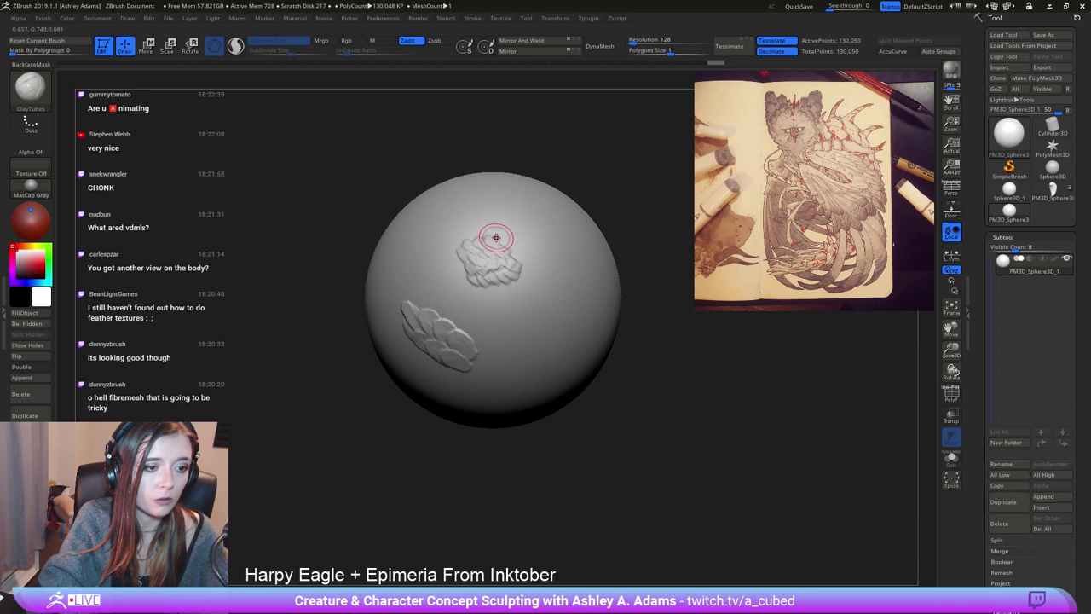
Sculpt a blocky patch of parallel ClayTubes strokes beside the two feather clusters.
{"action": "mouse_move", "coordinate": [492, 239]}
{"action": "right_mouse_down"}
{"action": "mouse_move", "coordinate": [529, 281]}
{"action": "mouse_move", "coordinate": [517, 224]}
{"action": "right_mouse_up"}
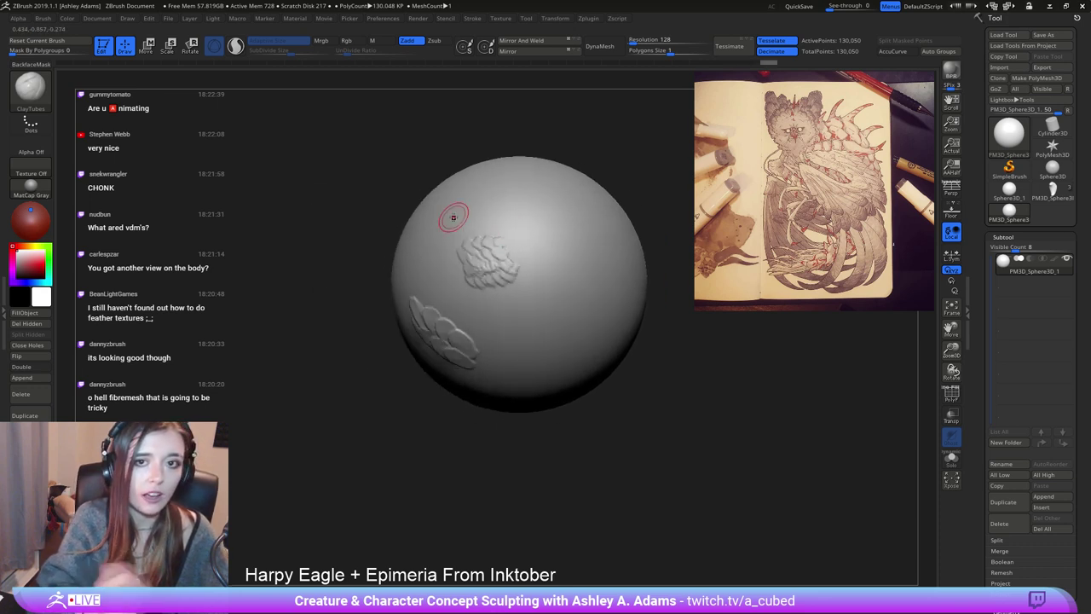
{"action": "right_click_drag", "start_coordinate": [387, 288], "coordinate": [365, 231]}
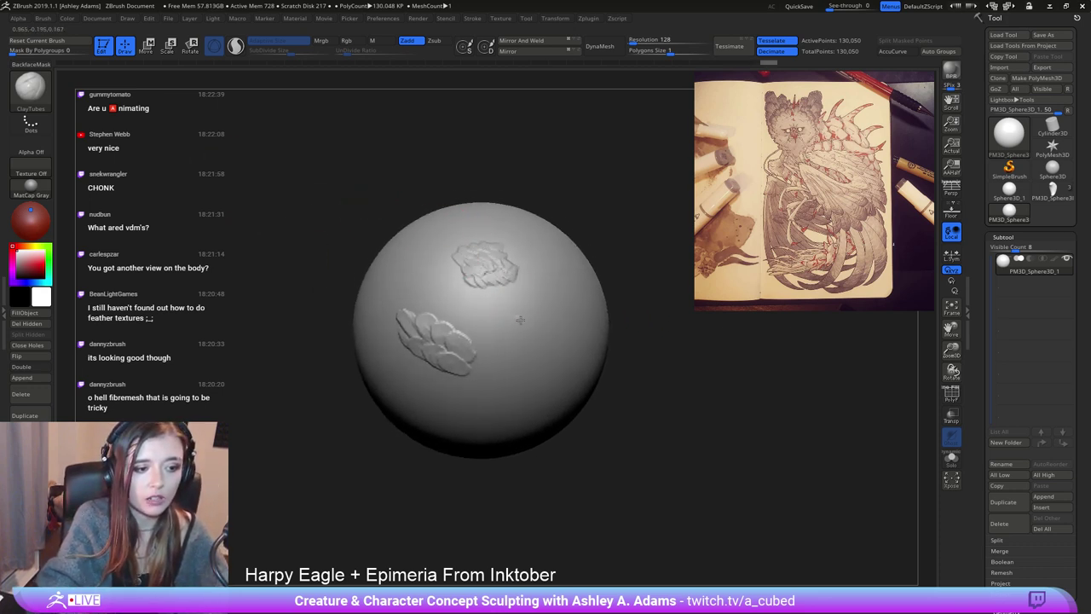
{"action": "mouse_move", "coordinate": [518, 317]}
{"action": "left_mouse_down"}
{"action": "mouse_move", "coordinate": [529, 322]}
{"action": "mouse_move", "coordinate": [519, 330]}
{"action": "left_mouse_up"}
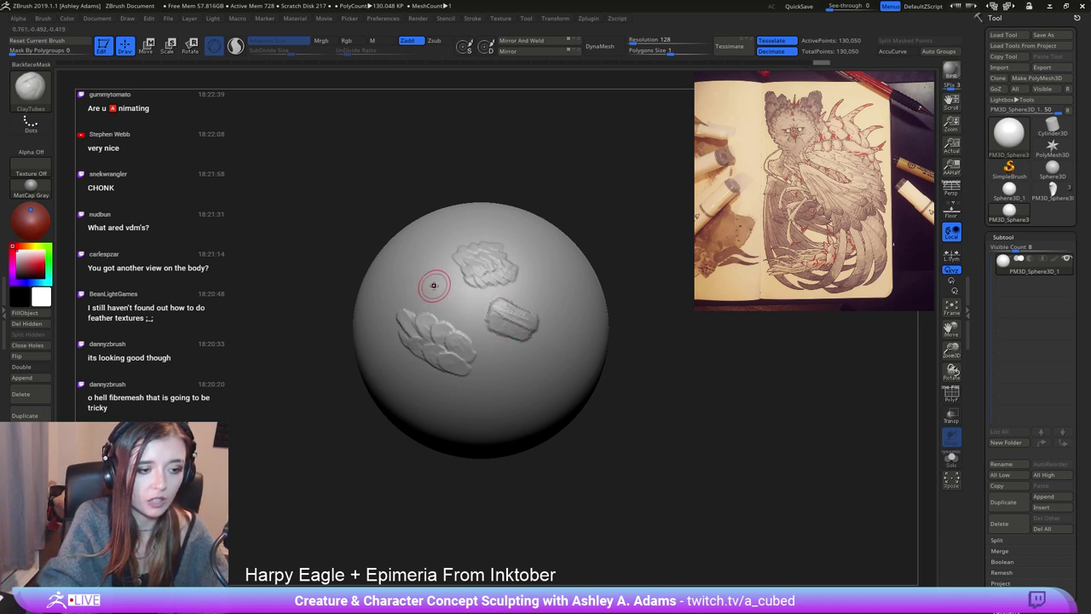
Sculpt two larger oval feather shapes side by side above the first feather band.
{"action": "mouse_move", "coordinate": [435, 288]}
{"action": "left_mouse_down"}
{"action": "mouse_move", "coordinate": [432, 296]}
{"action": "mouse_move", "coordinate": [438, 288]}
{"action": "left_mouse_up"}
{"action": "mouse_move", "coordinate": [438, 278]}
{"action": "right_mouse_down"}
{"action": "mouse_move", "coordinate": [486, 290]}
{"action": "mouse_move", "coordinate": [457, 295]}
{"action": "right_mouse_up"}
{"action": "left_click_drag", "start_coordinate": [413, 283], "coordinate": [391, 273]}
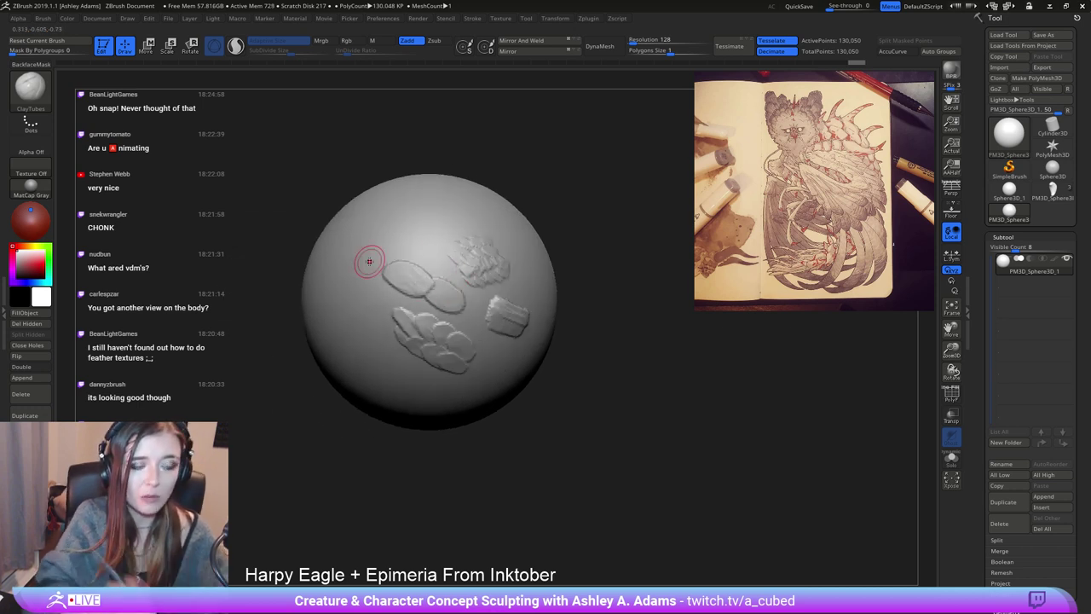
Sculpt a row of overlapping oval feathers on the blank area of the sphere beyond the blocky patch.
{"action": "right_click_drag", "start_coordinate": [418, 276], "coordinate": [370, 261]}
{"action": "right_click_drag", "start_coordinate": [517, 256], "coordinate": [463, 257], "text": "alt"}
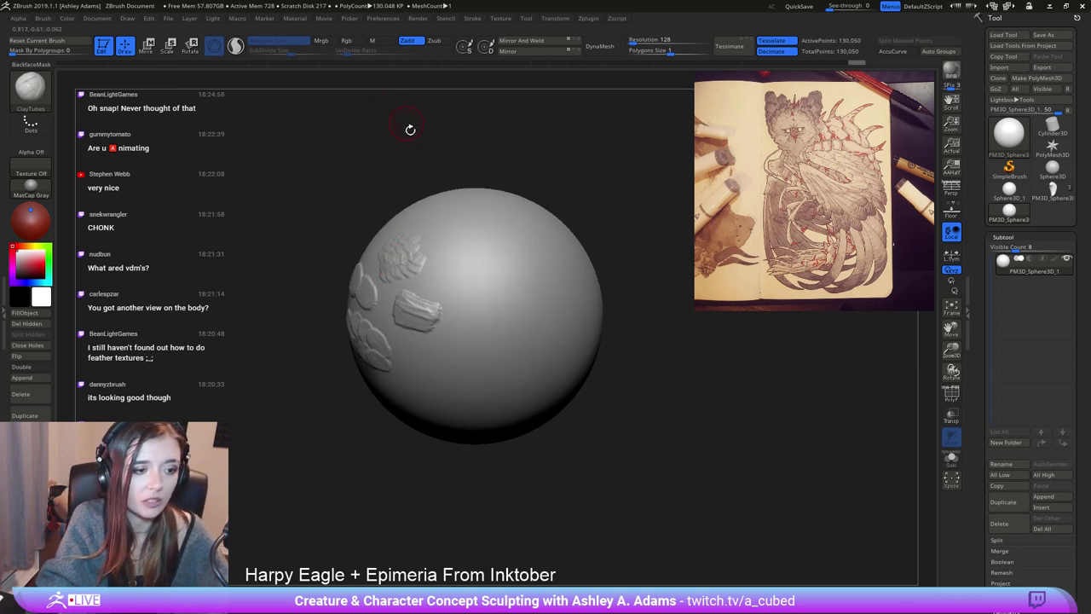
{"action": "mouse_move", "coordinate": [485, 307]}
{"action": "left_mouse_down"}
{"action": "mouse_move", "coordinate": [500, 319]}
{"action": "mouse_move", "coordinate": [494, 309]}
{"action": "left_mouse_up"}
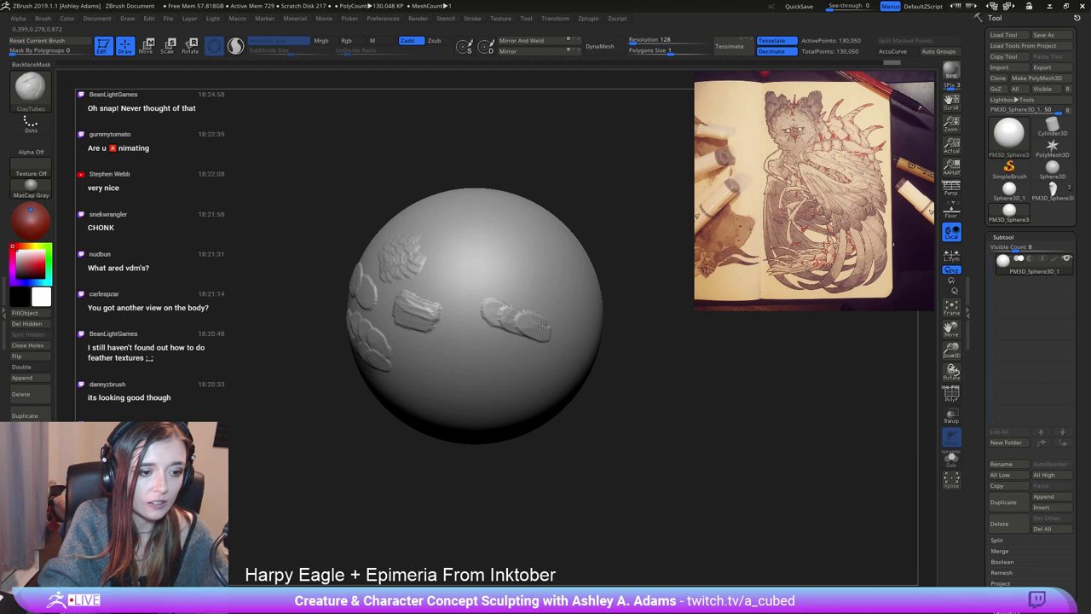
{"action": "right_click_drag", "start_coordinate": [551, 331], "coordinate": [426, 205], "text": "ctrl"}
{"action": "mouse_move", "coordinate": [427, 205]}
{"action": "right_mouse_down"}
{"action": "mouse_move", "coordinate": [316, 192]}
{"action": "mouse_move", "coordinate": [363, 171]}
{"action": "mouse_move", "coordinate": [356, 183]}
{"action": "right_mouse_up"}
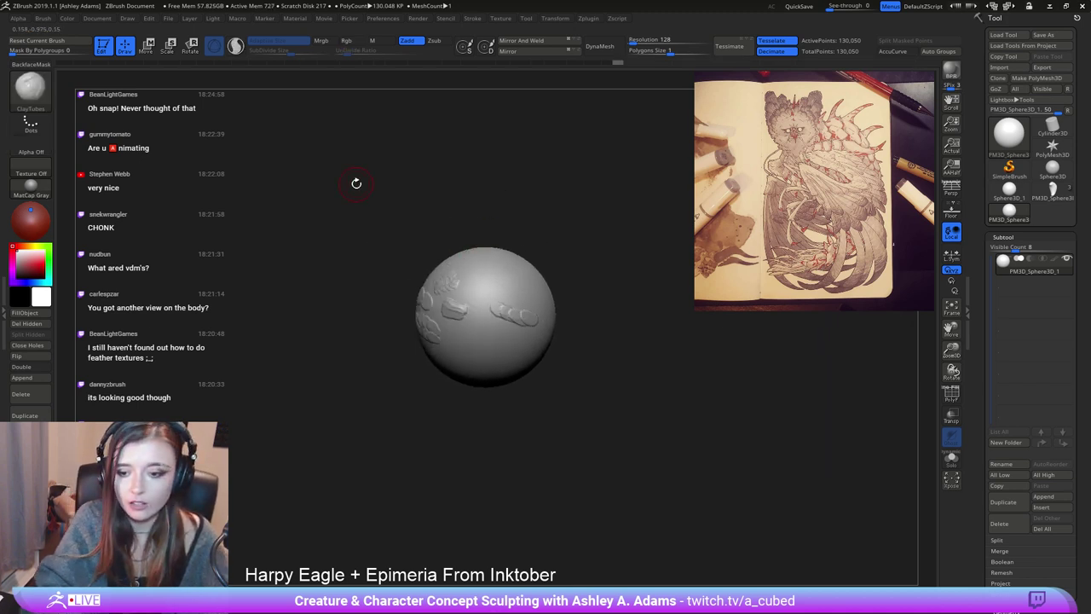
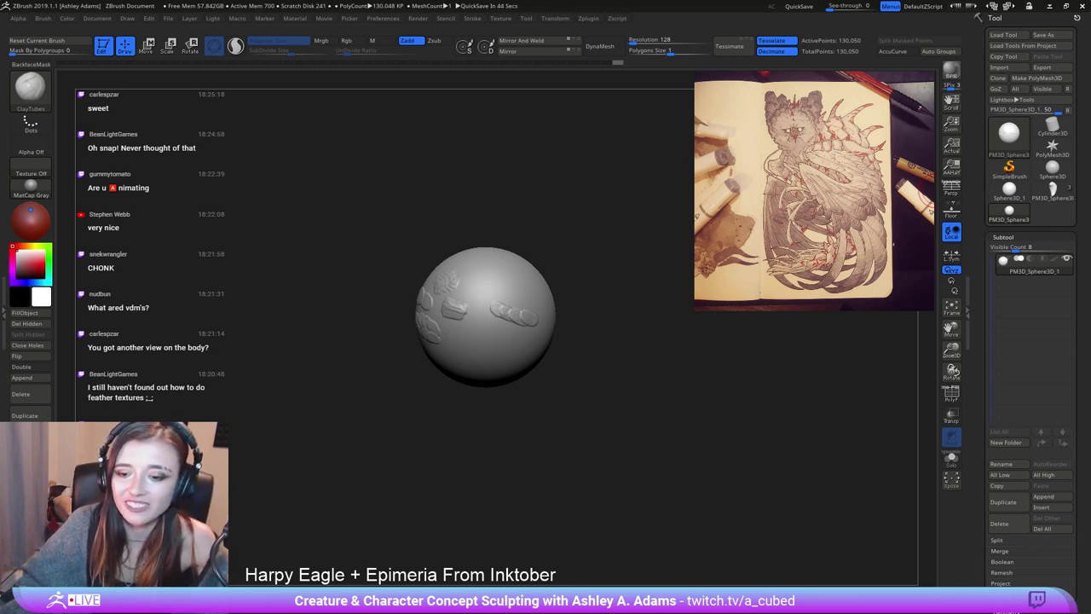
Spray a patch of fine bumps above the oval feather row using the Standard brush, Spray stroke and Alpha 23.
{"action": "right_click_drag", "start_coordinate": [434, 280], "coordinate": [382, 237]}
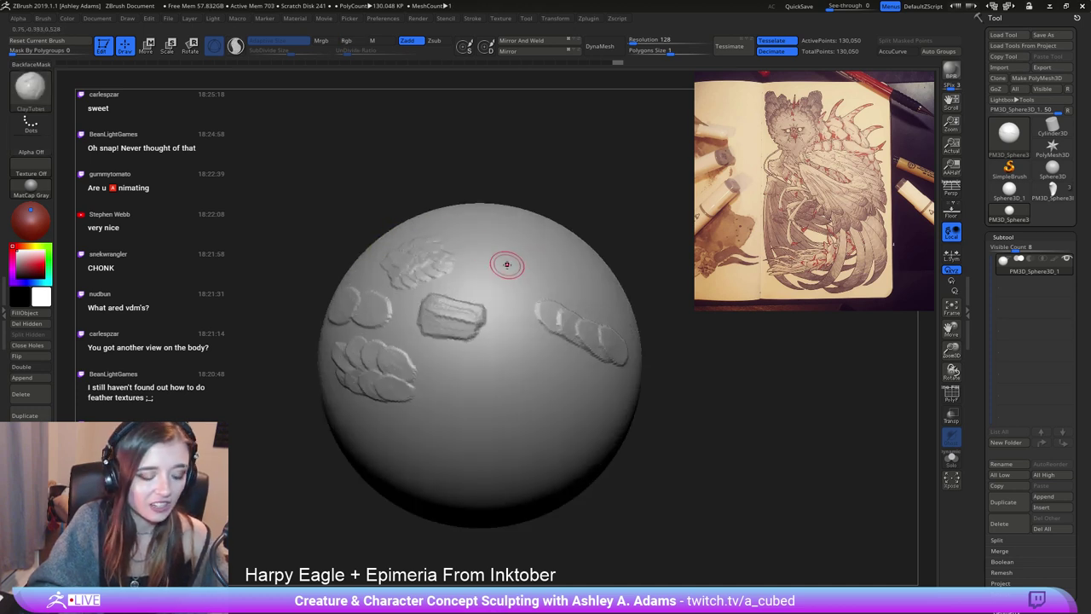
{"action": "right_click_drag", "start_coordinate": [506, 266], "coordinate": [498, 292]}
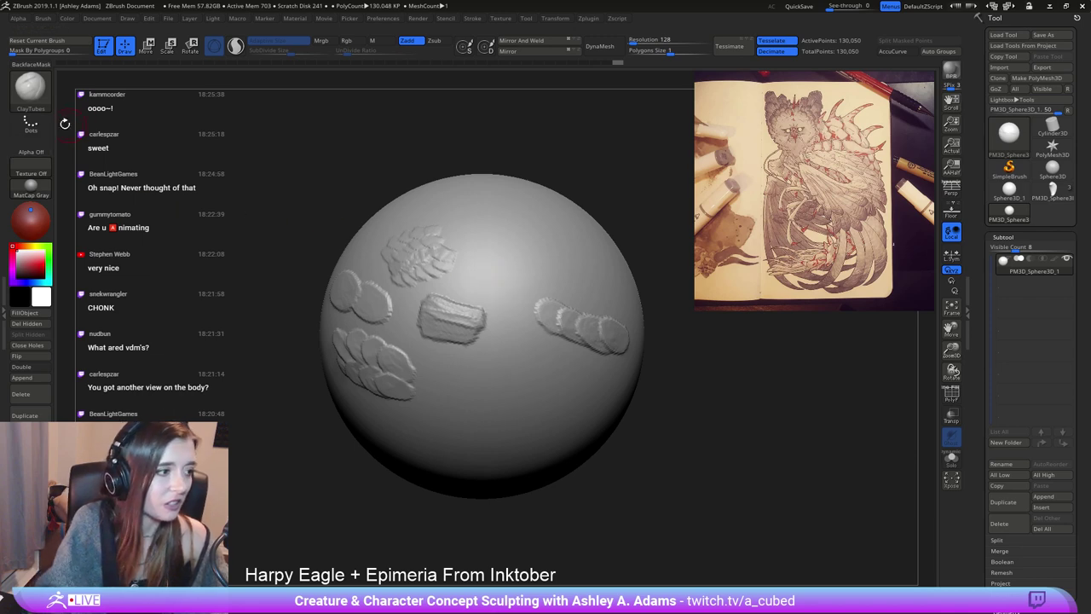
{"action": "left_click", "coordinate": [36, 101]}
{"action": "left_click", "coordinate": [443, 112]}
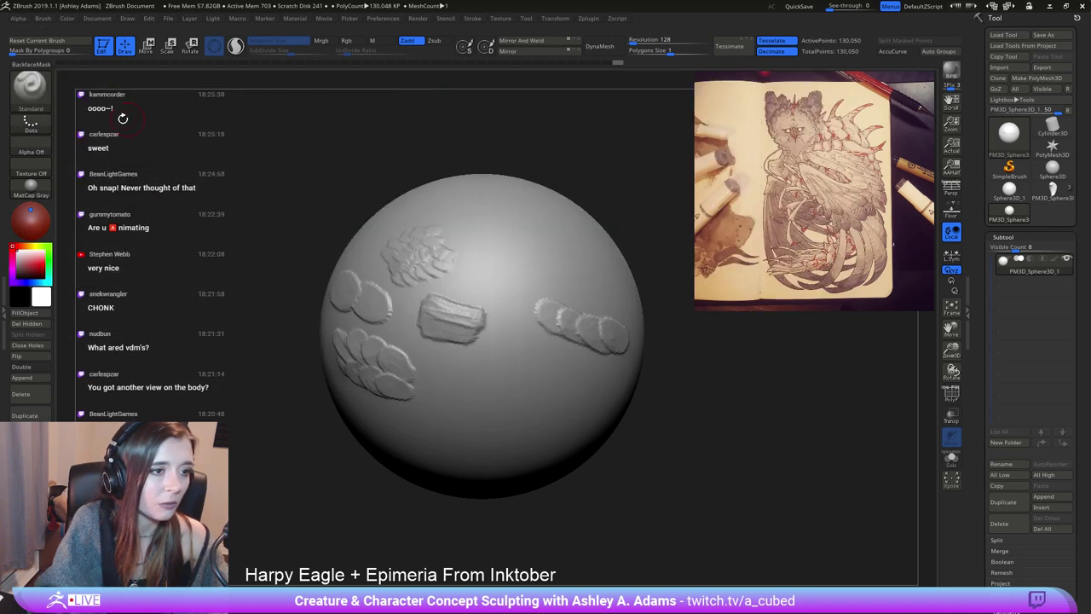
{"action": "left_click", "coordinate": [31, 147]}
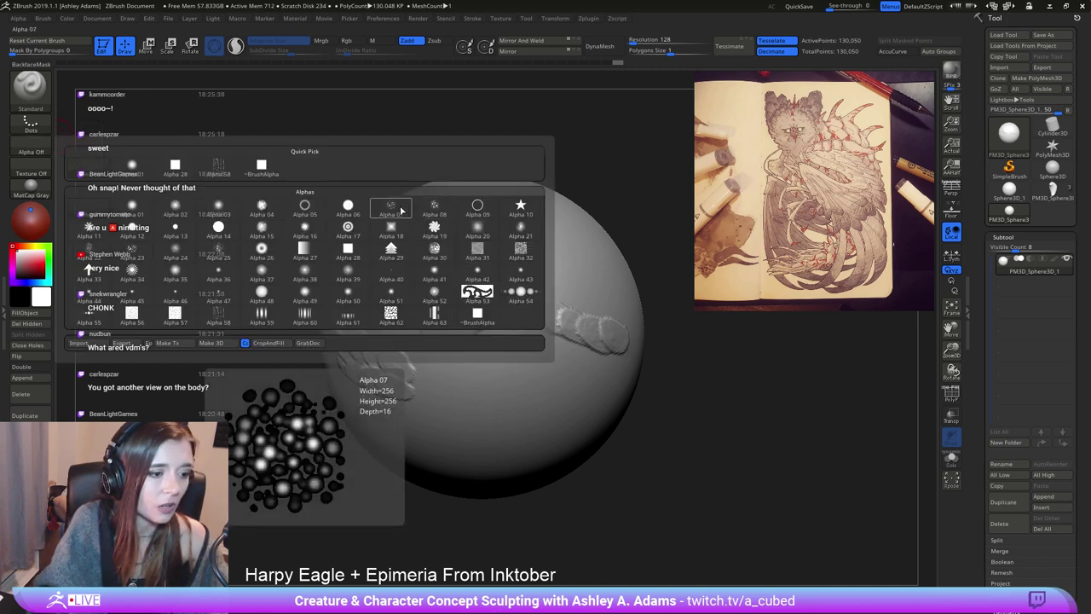
{"action": "left_click", "coordinate": [131, 248]}
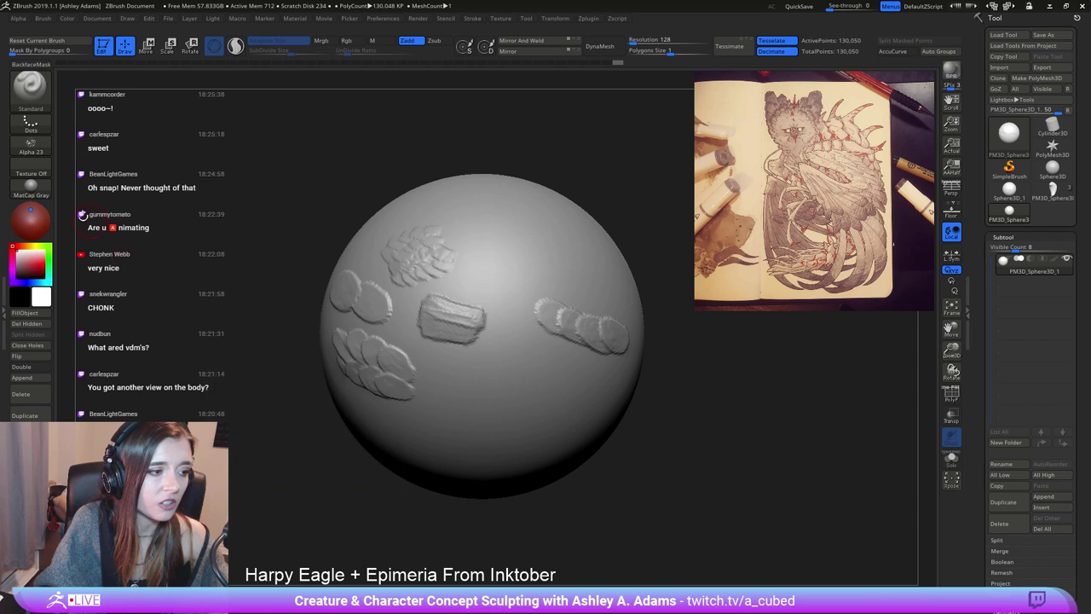
{"action": "left_click_drag", "start_coordinate": [300, 181], "coordinate": [327, 171]}
{"action": "left_click", "coordinate": [37, 127]}
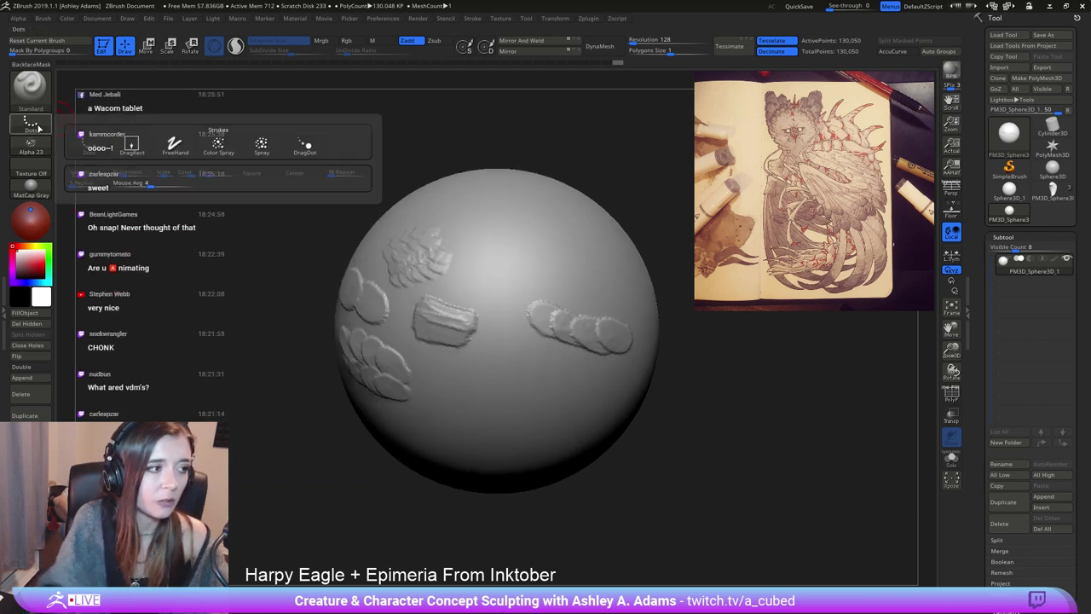
{"action": "left_click", "coordinate": [262, 147]}
{"action": "left_click_drag", "start_coordinate": [553, 268], "coordinate": [505, 233]}
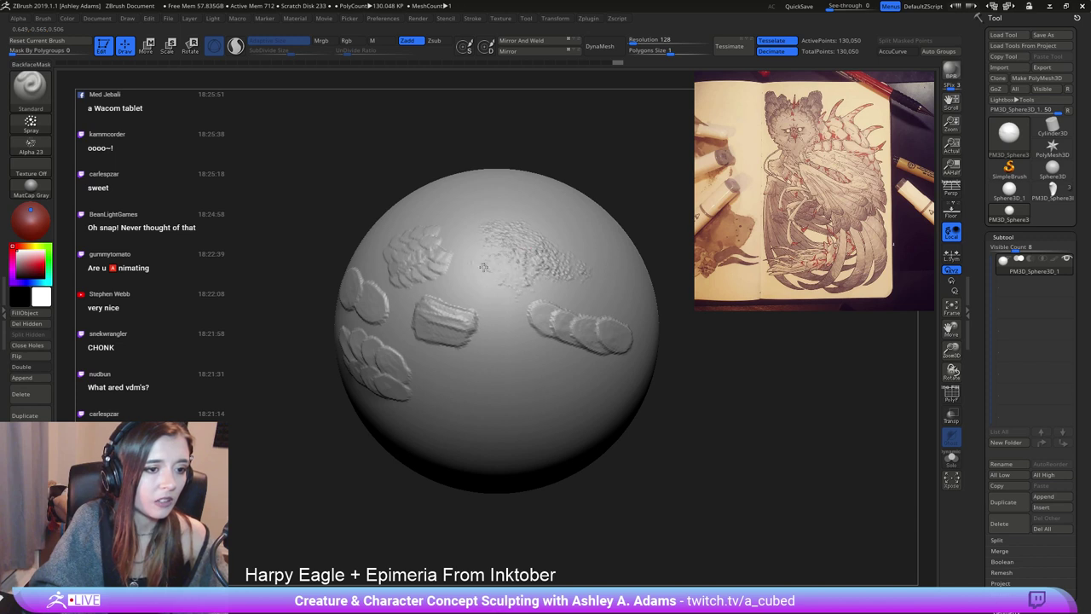
Turn to a blank side of the sphere and change the Standard brush's stroke type to DragRect.
{"action": "left_click_drag", "start_coordinate": [341, 202], "coordinate": [508, 267]}
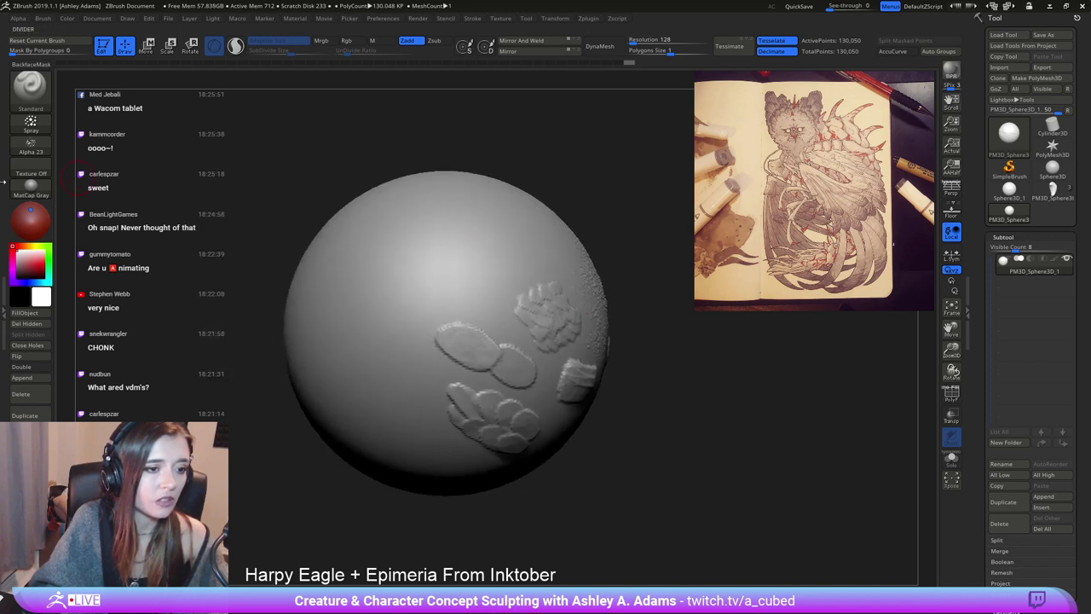
{"action": "left_click", "coordinate": [36, 170]}
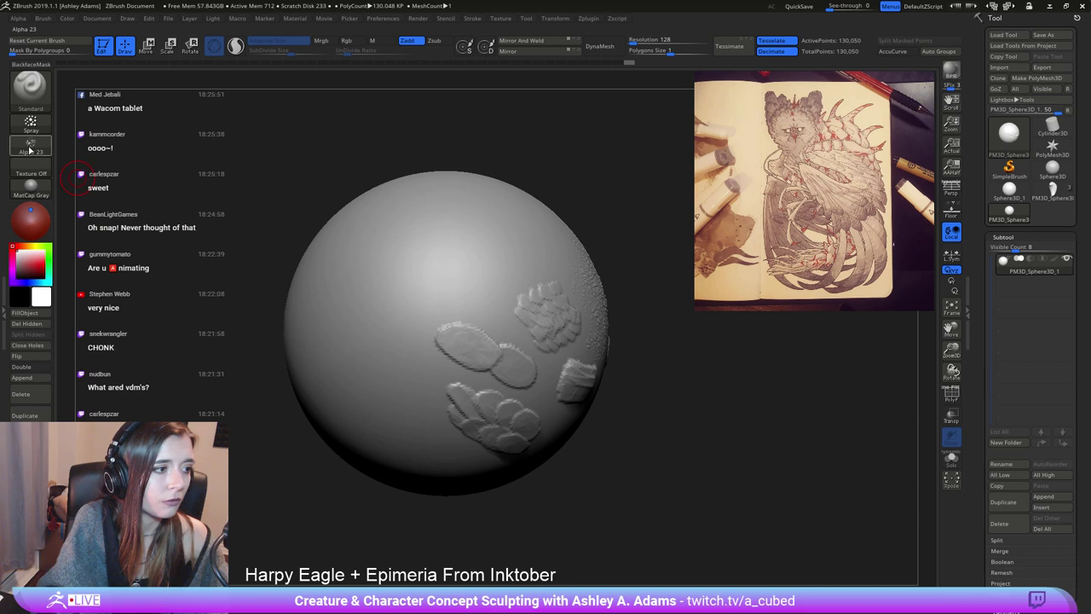
{"action": "left_click", "coordinate": [31, 145]}
{"action": "left_click", "coordinate": [30, 123]}
{"action": "left_click", "coordinate": [129, 147]}
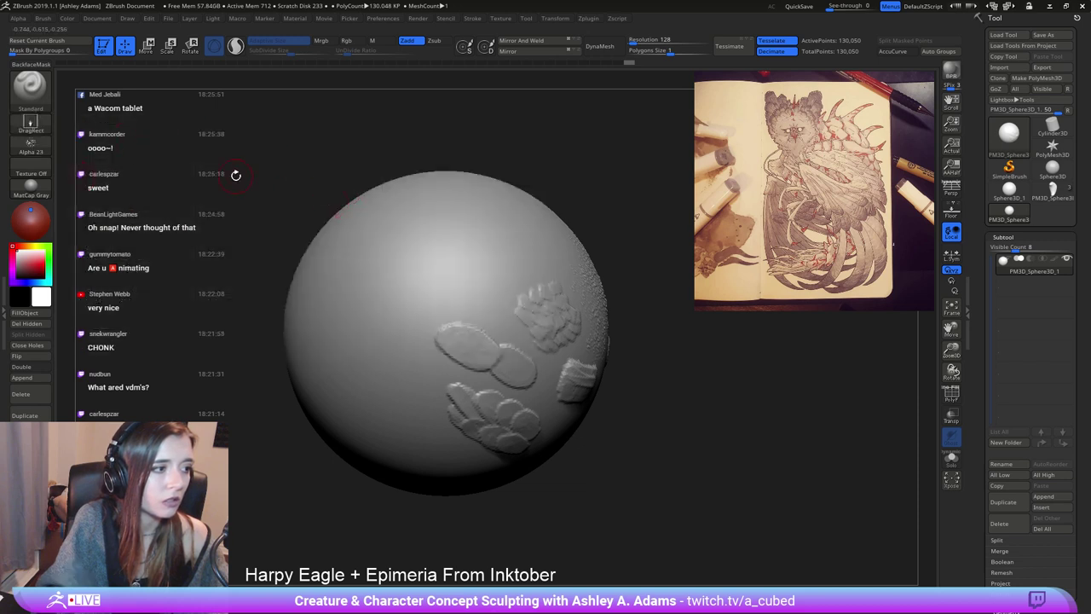
{"action": "left_click", "coordinate": [30, 151]}
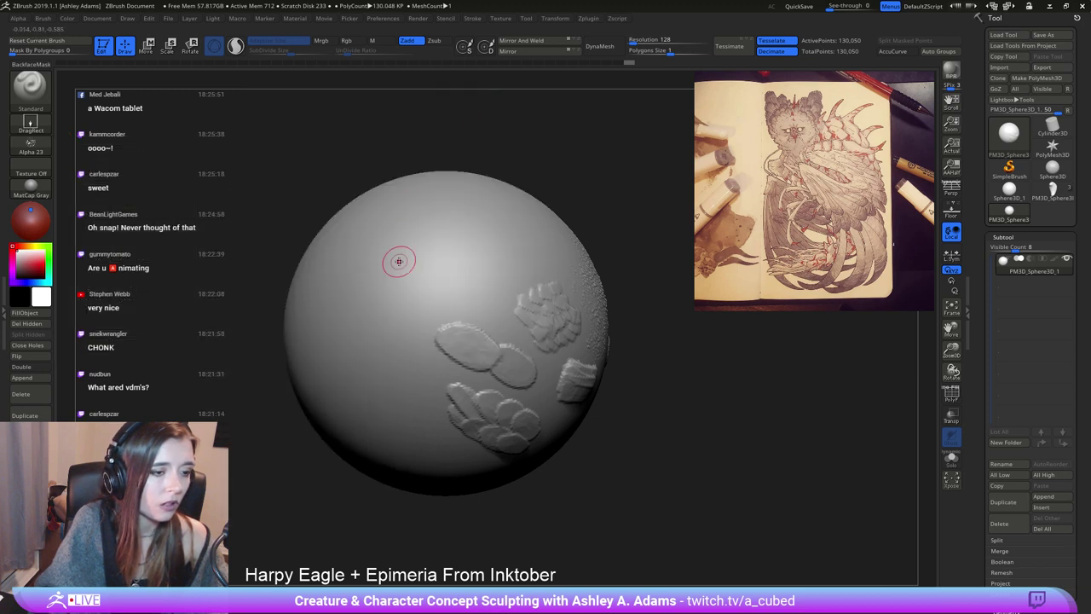
Try stamping Alpha 23 onto the blank area of the sphere, then undo the stamp.
{"action": "left_click_drag", "start_coordinate": [401, 264], "coordinate": [487, 273]}
{"action": "key", "text": "ctrl+z"}
{"action": "key", "text": "ctrl+z"}
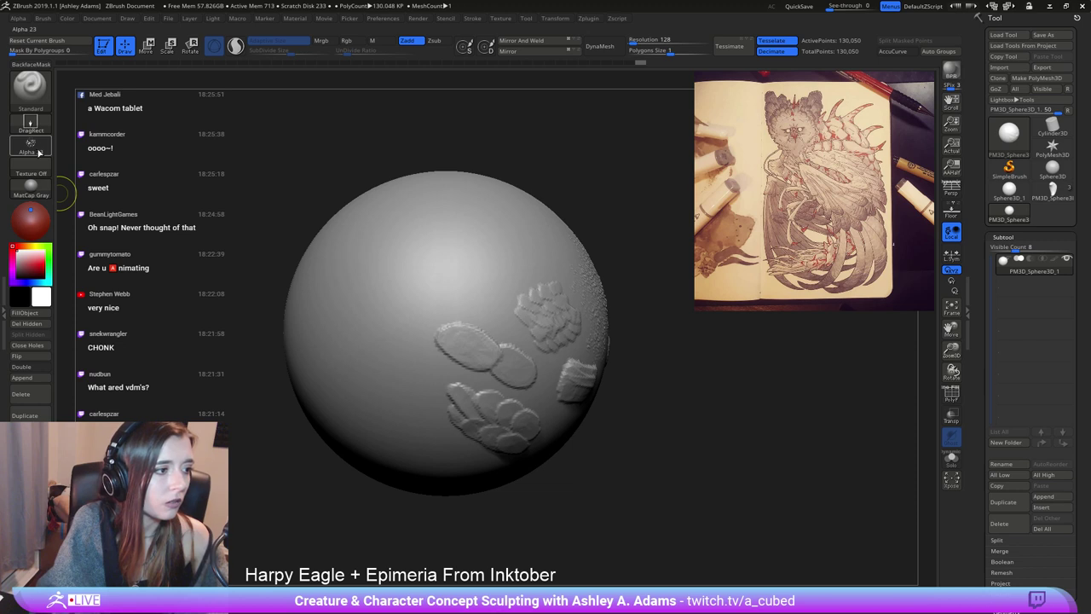
Choose Alpha 25 for the brush and stamp its scale pattern onto the blank area of the sphere.
{"action": "left_click", "coordinate": [49, 153]}
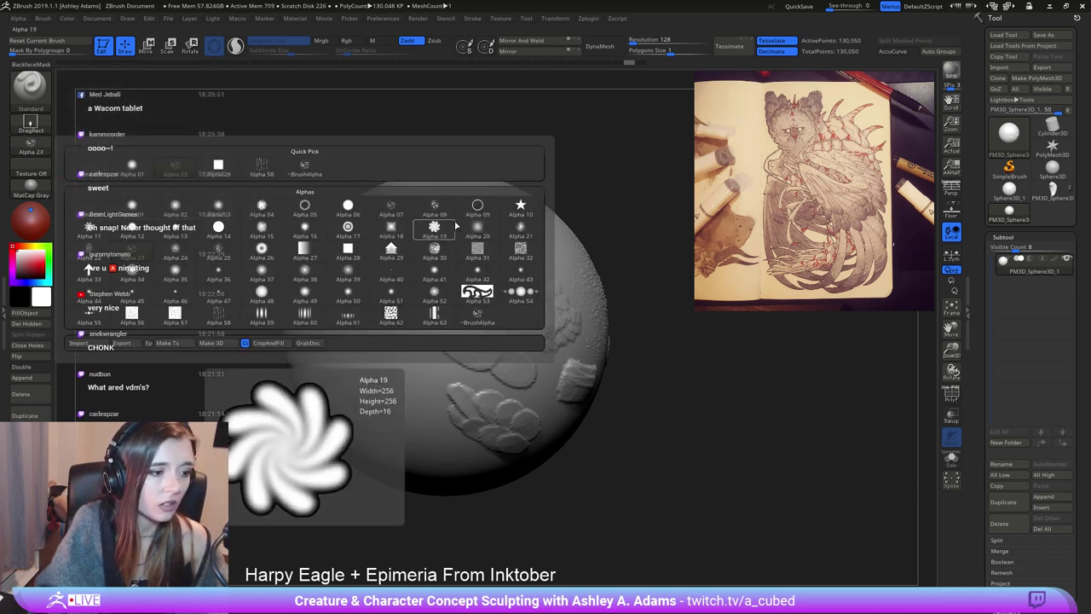
{"action": "left_click", "coordinate": [32, 152]}
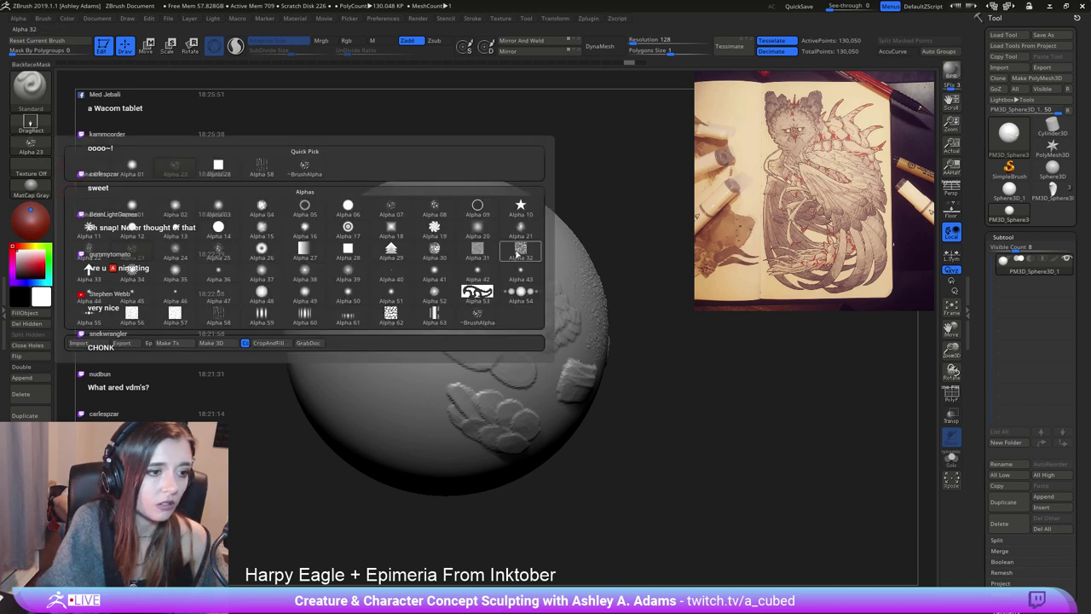
{"action": "mouse_move", "coordinate": [433, 262]}
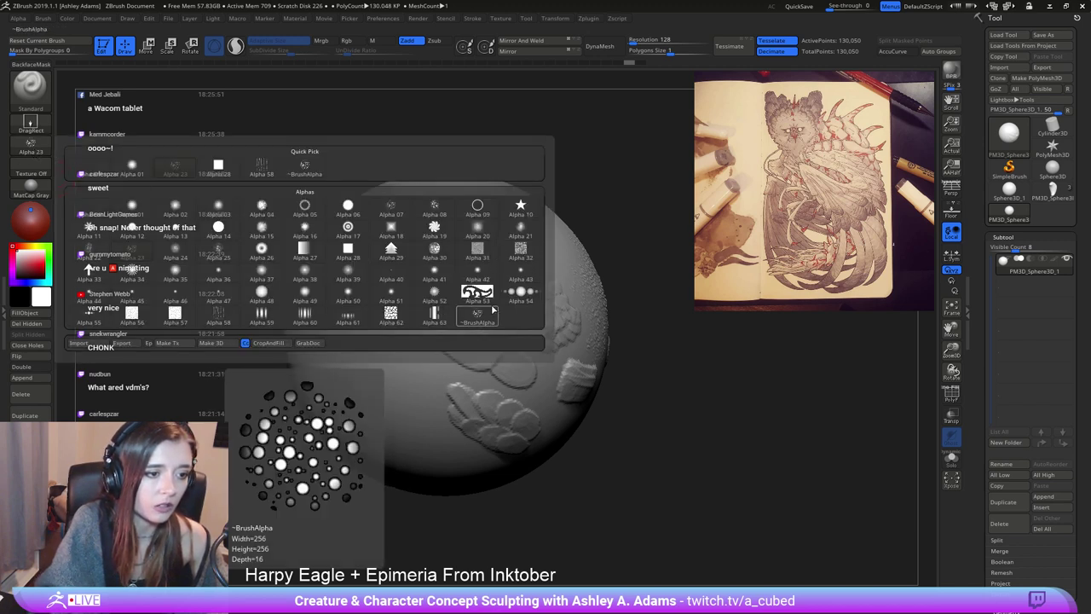
{"action": "mouse_move", "coordinate": [202, 314]}
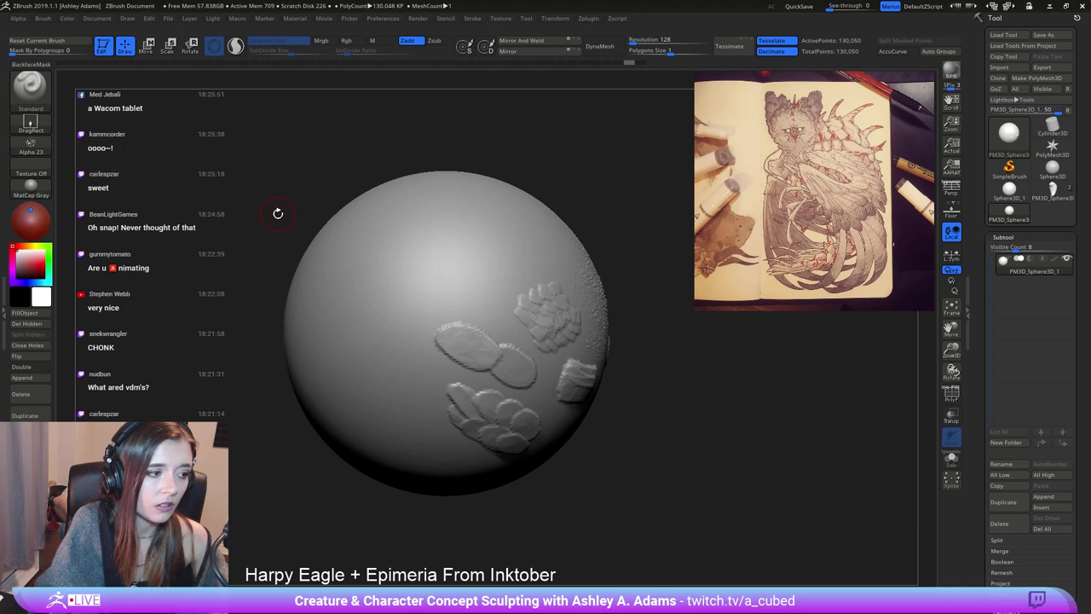
{"action": "left_click", "coordinate": [32, 152]}
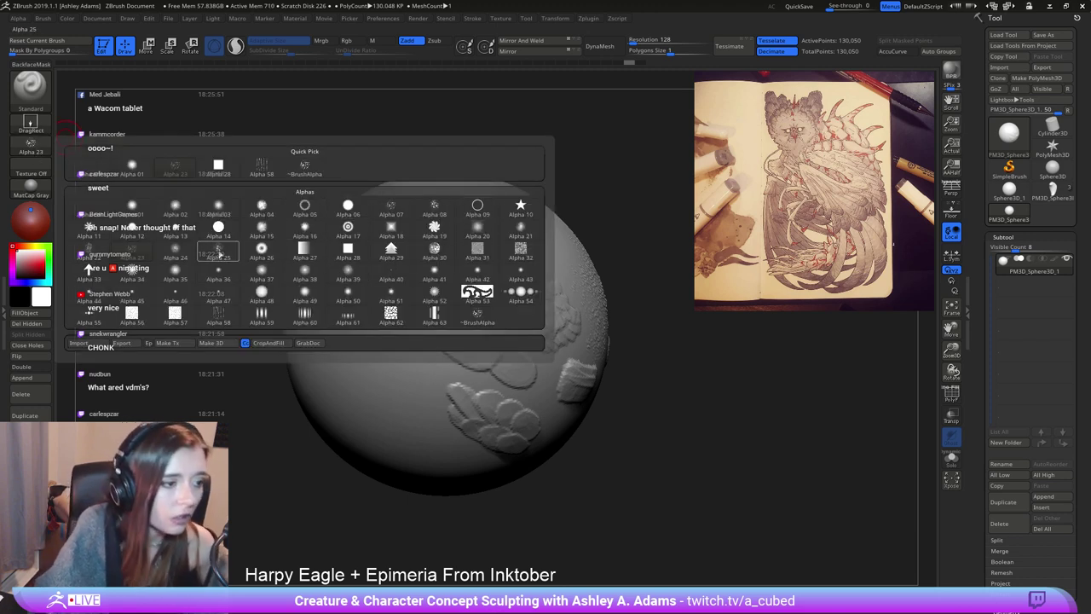
{"action": "left_click", "coordinate": [218, 248]}
{"action": "left_click_drag", "start_coordinate": [407, 252], "coordinate": [497, 239]}
{"action": "left_click_drag", "start_coordinate": [479, 234], "coordinate": [514, 245]}
{"action": "left_click_drag", "start_coordinate": [414, 218], "coordinate": [486, 211]}
Stamp further Alpha 25 scales at varied sizes to widen the scaly patch beside the feather tests.
{"action": "right_click_drag", "start_coordinate": [482, 223], "coordinate": [452, 205], "text": "ctrl"}
{"action": "right_click_drag", "start_coordinate": [452, 205], "coordinate": [431, 257]}
{"action": "left_click_drag", "start_coordinate": [431, 256], "coordinate": [446, 262]}
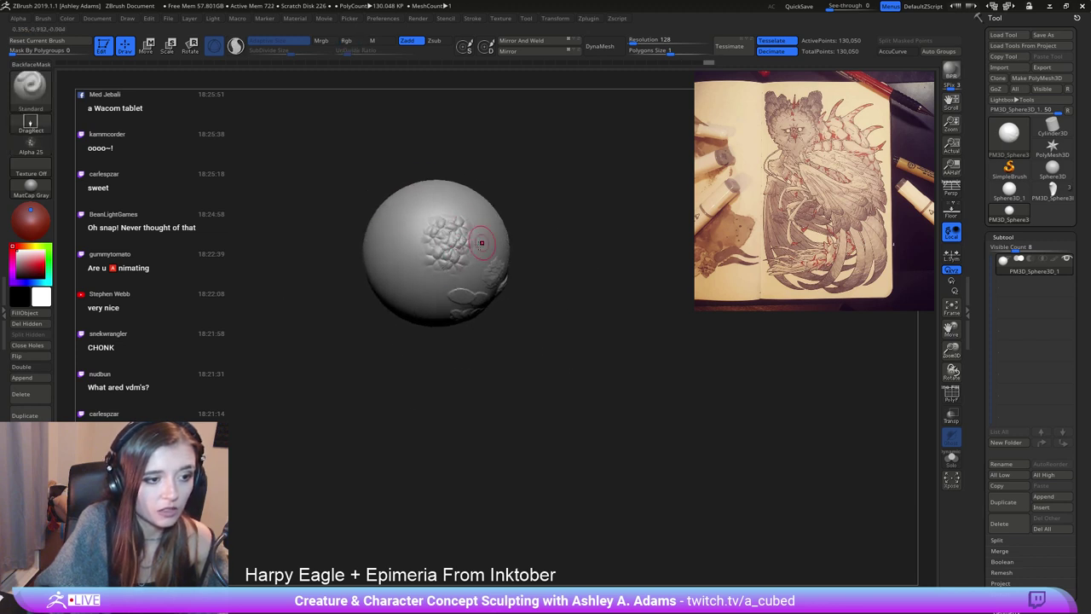
{"action": "right_click_drag", "start_coordinate": [482, 244], "coordinate": [486, 283], "text": "ctrl"}
{"action": "mouse_move", "coordinate": [423, 258]}
{"action": "left_mouse_down"}
{"action": "mouse_move", "coordinate": [438, 261]}
{"action": "mouse_move", "coordinate": [430, 257]}
{"action": "left_mouse_up"}
{"action": "left_click_drag", "start_coordinate": [406, 215], "coordinate": [469, 210]}
{"action": "right_click_drag", "start_coordinate": [506, 227], "coordinate": [453, 234], "text": "ctrl"}
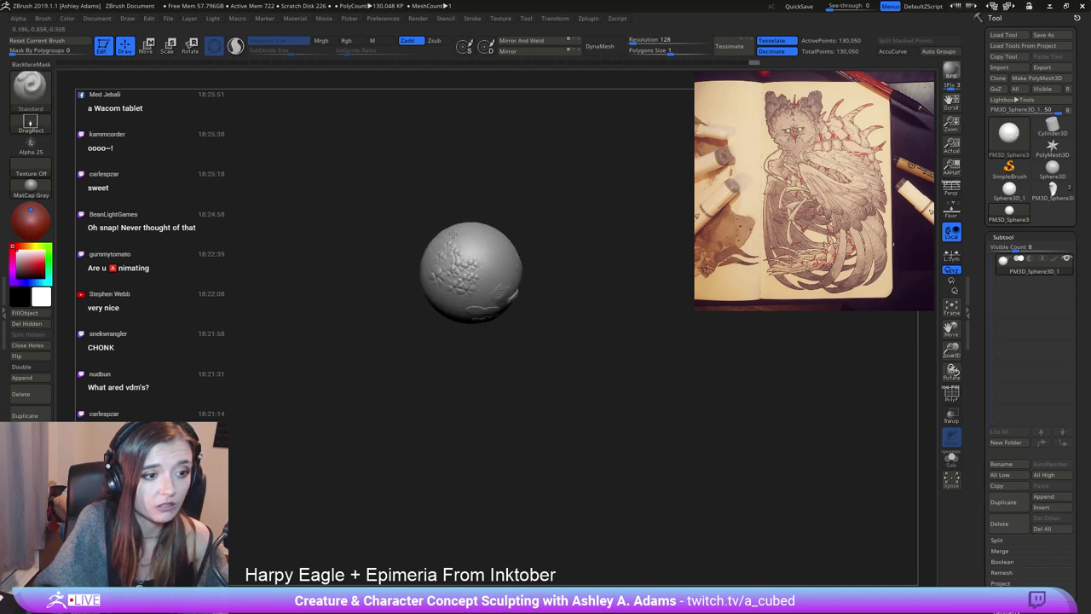
{"action": "left_click_drag", "start_coordinate": [451, 233], "coordinate": [424, 212]}
{"action": "right_click_drag", "start_coordinate": [409, 210], "coordinate": [463, 302]}
Reset the Standard brush to the Dots stroke and turn its alpha off.
{"action": "left_click", "coordinate": [31, 123]}
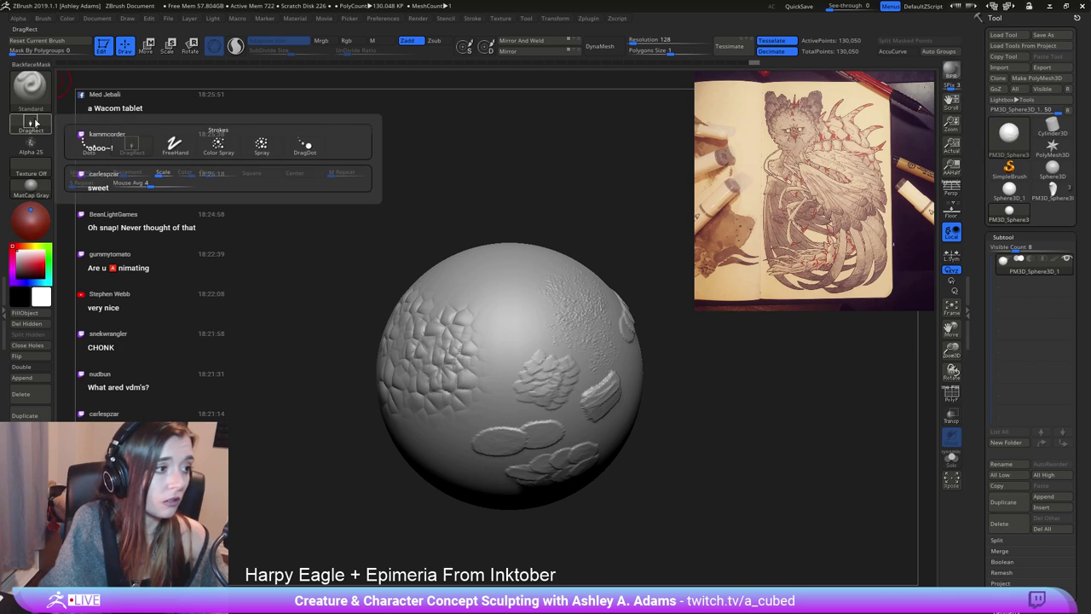
{"action": "left_click", "coordinate": [88, 146]}
{"action": "left_click", "coordinate": [35, 145]}
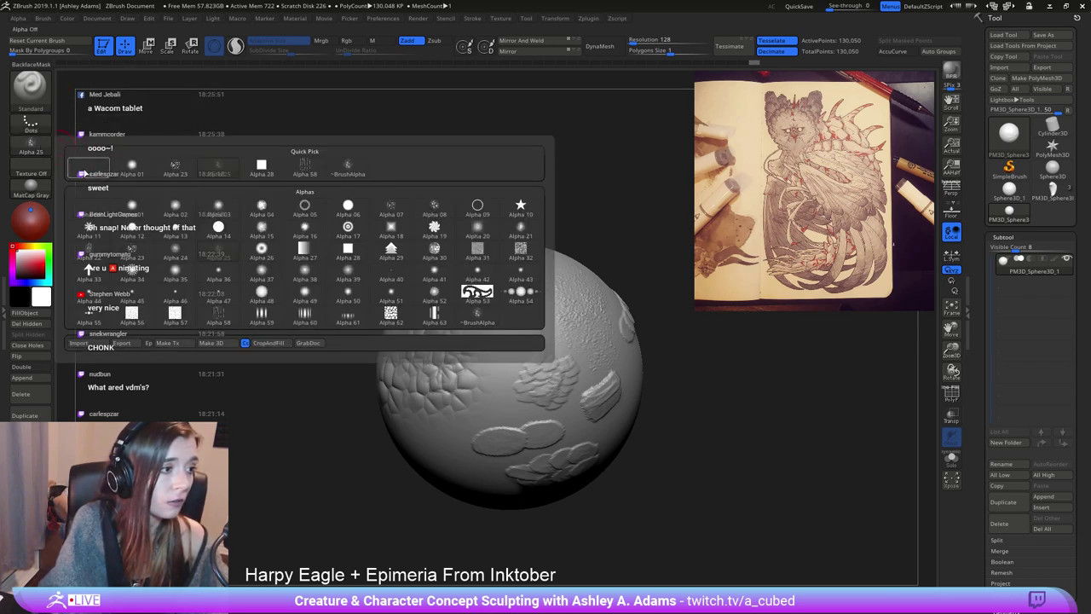
{"action": "left_click", "coordinate": [89, 168]}
Switch back to the eagle model, enlarge the brush and choose the SnakeHook brush.
{"action": "left_click", "coordinate": [1053, 189]}
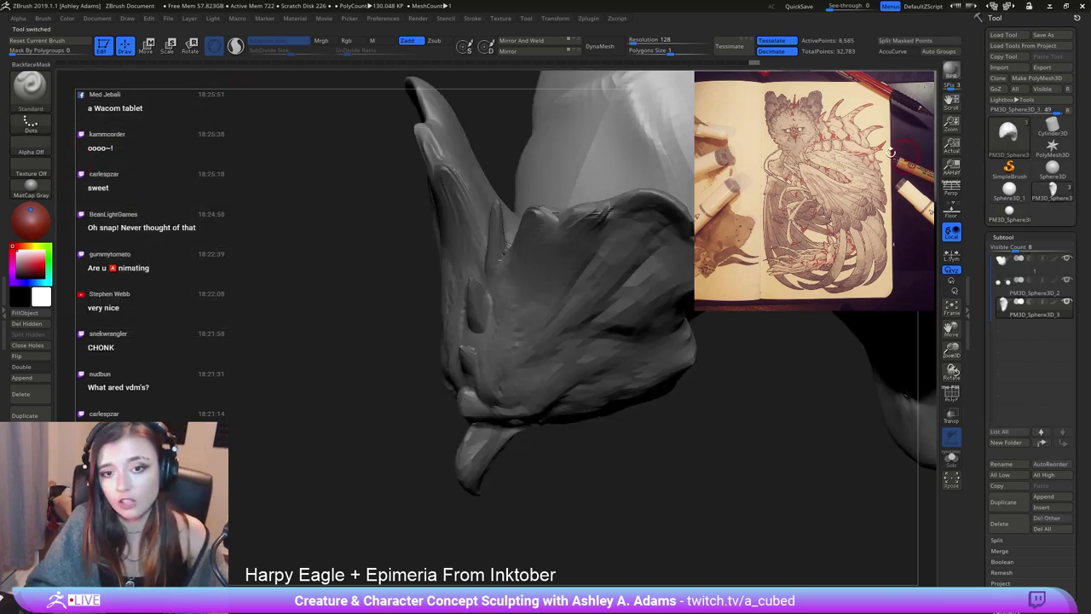
{"action": "right_click_drag", "start_coordinate": [620, 300], "coordinate": [567, 396], "text": "ctrl"}
{"action": "key", "text": "space"}
{"action": "mouse_move", "coordinate": [596, 370]}
{"action": "left_mouse_down"}
{"action": "mouse_move", "coordinate": [619, 370]}
{"action": "mouse_move", "coordinate": [609, 329]}
{"action": "mouse_move", "coordinate": [510, 276]}
{"action": "left_mouse_up"}
{"action": "key", "text": "b"}
{"action": "key", "text": "s"}
{"action": "key", "text": "h"}
{"action": "mouse_move", "coordinate": [657, 365]}
{"action": "right_mouse_down", "text": "alt"}
{"action": "mouse_move", "coordinate": [538, 348]}
{"action": "mouse_move", "coordinate": [508, 329]}
{"action": "mouse_move", "coordinate": [474, 277]}
{"action": "right_mouse_up", "text": "alt"}
{"action": "right_click_drag", "start_coordinate": [568, 256], "coordinate": [541, 300], "text": "alt"}
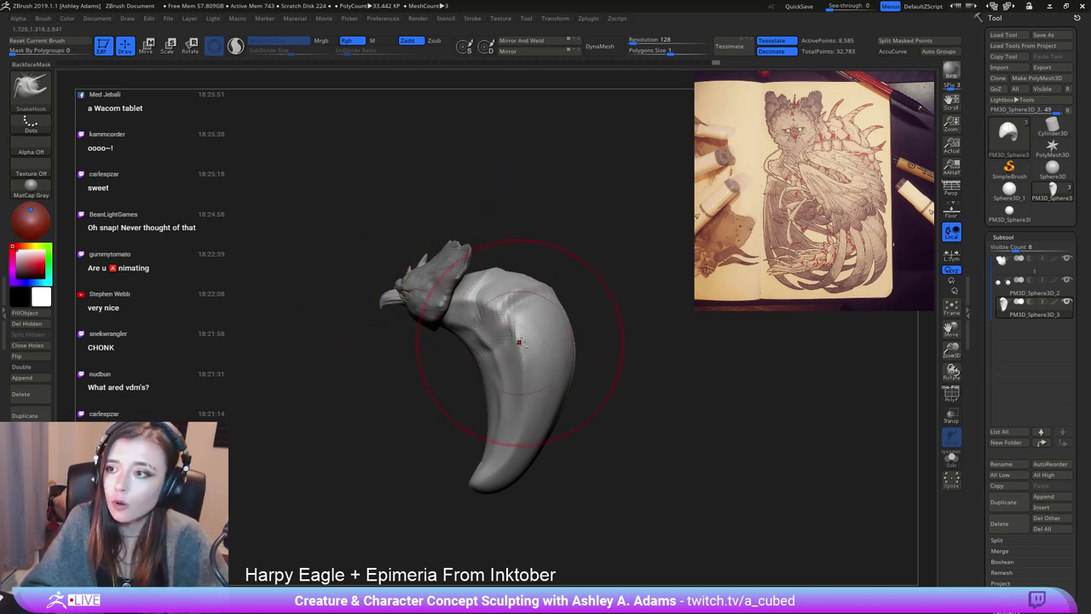
{"action": "right_click_drag", "start_coordinate": [519, 342], "coordinate": [574, 290], "text": "alt"}
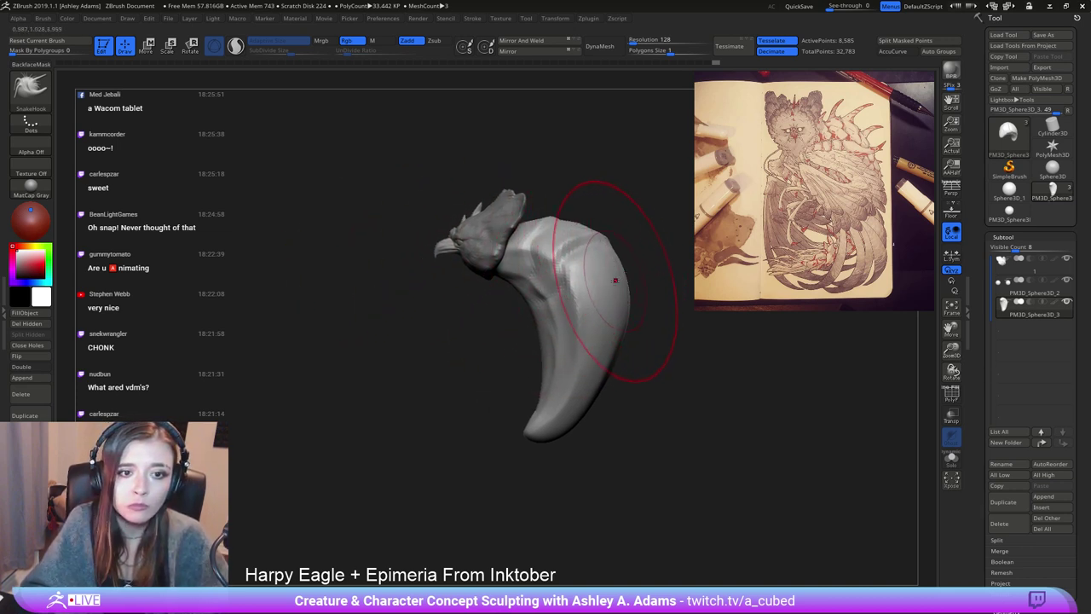
Make the head subtool active and pull strands of its neck down over the chest with SnakeHook.
{"action": "right_click", "coordinate": [443, 322]}
{"action": "left_click", "coordinate": [483, 269], "text": "alt"}
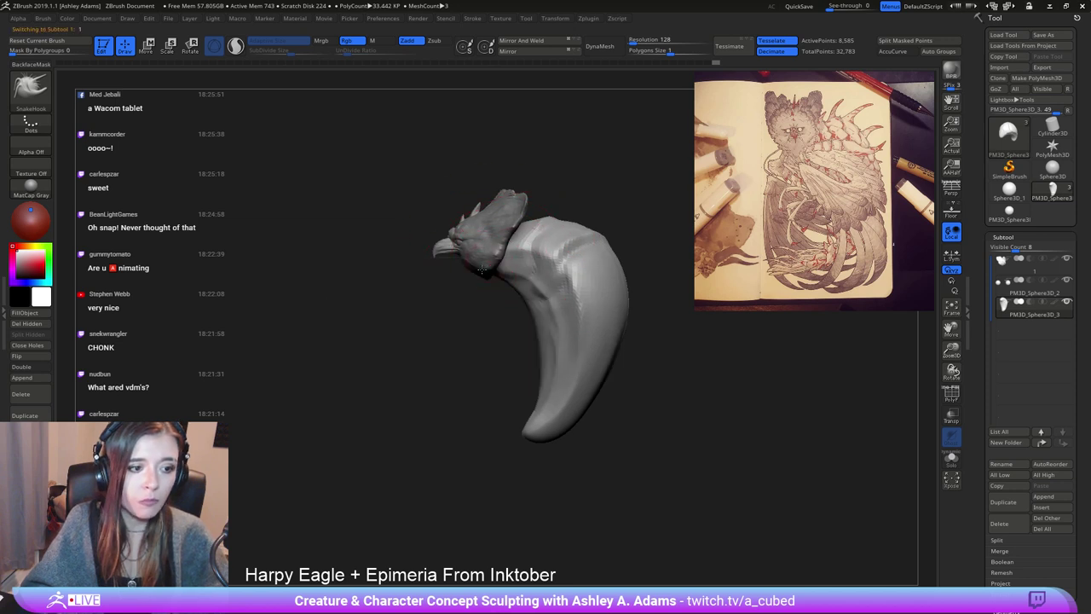
{"action": "mouse_move", "coordinate": [482, 269]}
{"action": "right_mouse_down"}
{"action": "mouse_move", "coordinate": [505, 288]}
{"action": "mouse_move", "coordinate": [532, 240]}
{"action": "right_mouse_up"}
{"action": "mouse_move", "coordinate": [509, 285]}
{"action": "right_mouse_down"}
{"action": "mouse_move", "coordinate": [521, 332]}
{"action": "mouse_move", "coordinate": [464, 268]}
{"action": "mouse_move", "coordinate": [546, 264]}
{"action": "mouse_move", "coordinate": [433, 323]}
{"action": "mouse_move", "coordinate": [411, 373]}
{"action": "mouse_move", "coordinate": [456, 358]}
{"action": "mouse_move", "coordinate": [506, 315]}
{"action": "mouse_move", "coordinate": [475, 317]}
{"action": "right_mouse_up"}
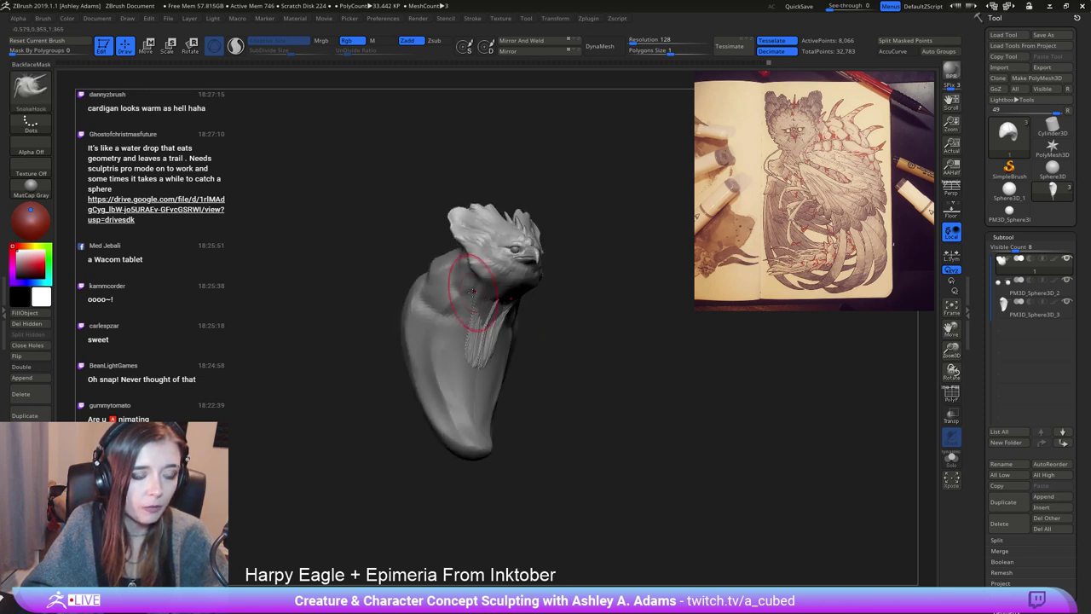
Thicken the pulled neck feathers with the Inflat brush and shape them over the chest with SnakeHook.
{"action": "key", "text": "b"}
{"action": "key", "text": "i"}
{"action": "key", "text": "n"}
{"action": "mouse_move", "coordinate": [486, 329]}
{"action": "right_mouse_down"}
{"action": "mouse_move", "coordinate": [491, 302]}
{"action": "mouse_move", "coordinate": [467, 330]}
{"action": "right_mouse_up"}
{"action": "key", "text": "b"}
{"action": "key", "text": "s"}
{"action": "key", "text": "h"}
{"action": "right_click_drag", "start_coordinate": [512, 358], "coordinate": [425, 360]}
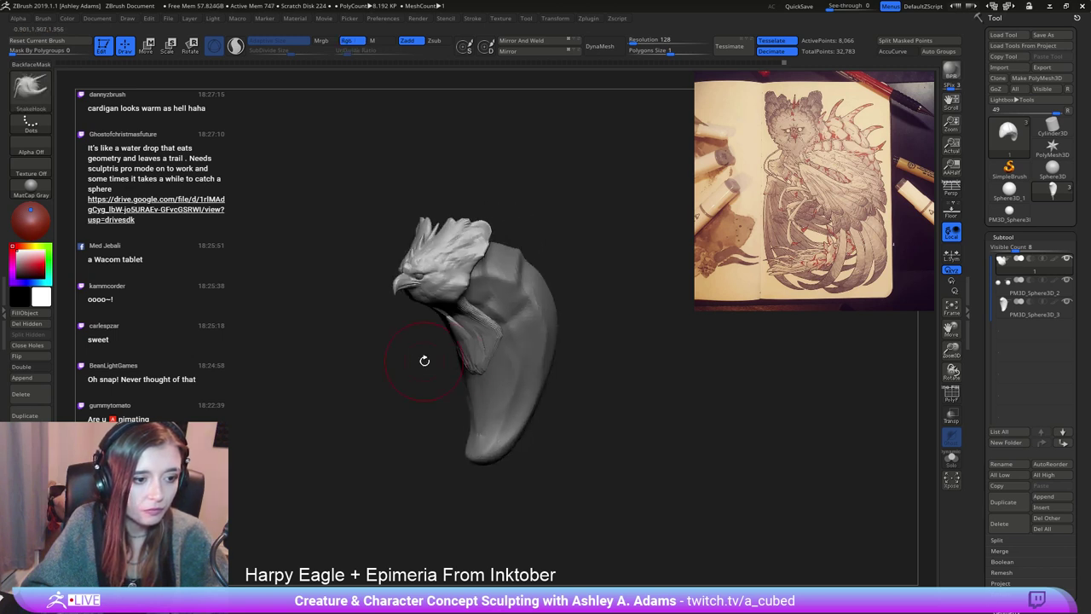
{"action": "right_click_drag", "start_coordinate": [487, 376], "coordinate": [447, 372]}
Make the body subtool active, then pull its lower tip forward into a long curved tail and fill out the back with SnakeHook.
{"action": "left_click", "coordinate": [479, 329], "text": "alt"}
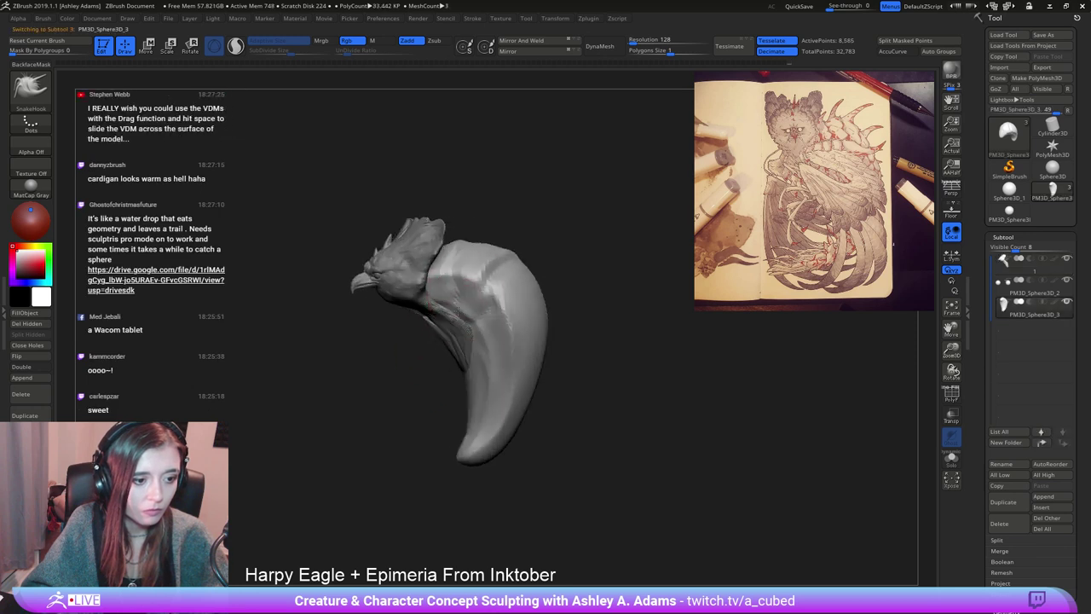
{"action": "mouse_move", "coordinate": [482, 317]}
{"action": "right_mouse_down"}
{"action": "mouse_move", "coordinate": [457, 306]}
{"action": "mouse_move", "coordinate": [478, 330]}
{"action": "mouse_move", "coordinate": [546, 328]}
{"action": "right_mouse_up"}
{"action": "right_click_drag", "start_coordinate": [437, 310], "coordinate": [505, 331], "text": "alt"}
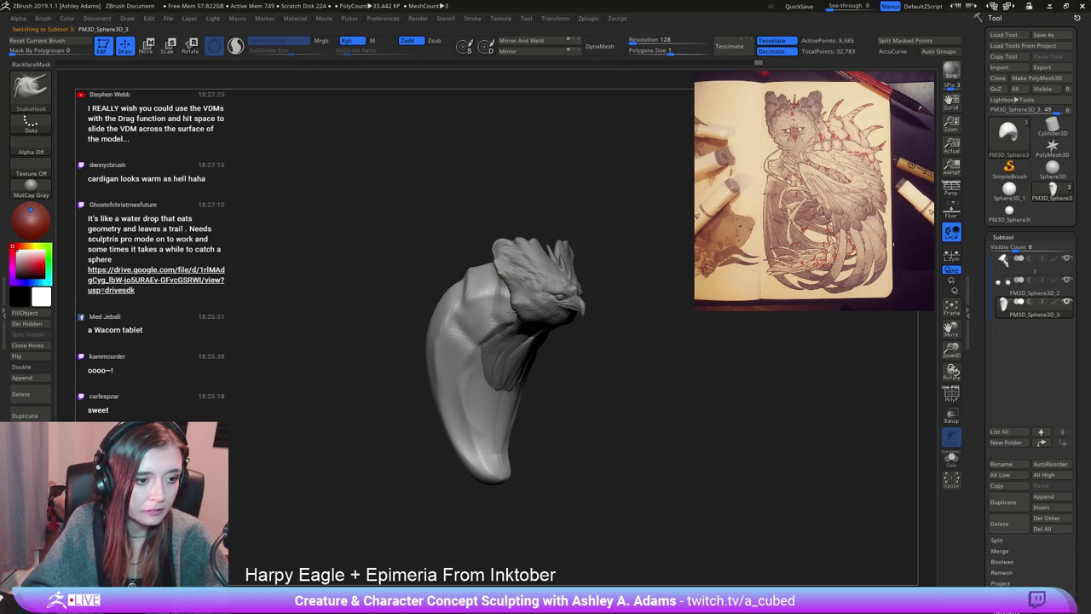
{"action": "right_click_drag", "start_coordinate": [612, 299], "coordinate": [551, 297]}
{"action": "right_click_drag", "start_coordinate": [550, 297], "coordinate": [436, 254], "text": "alt"}
{"action": "right_click", "coordinate": [467, 378]}
{"action": "mouse_move", "coordinate": [569, 341]}
{"action": "right_mouse_down"}
{"action": "mouse_move", "coordinate": [503, 318]}
{"action": "mouse_move", "coordinate": [510, 289]}
{"action": "right_mouse_up"}
{"action": "right_click", "coordinate": [505, 304]}
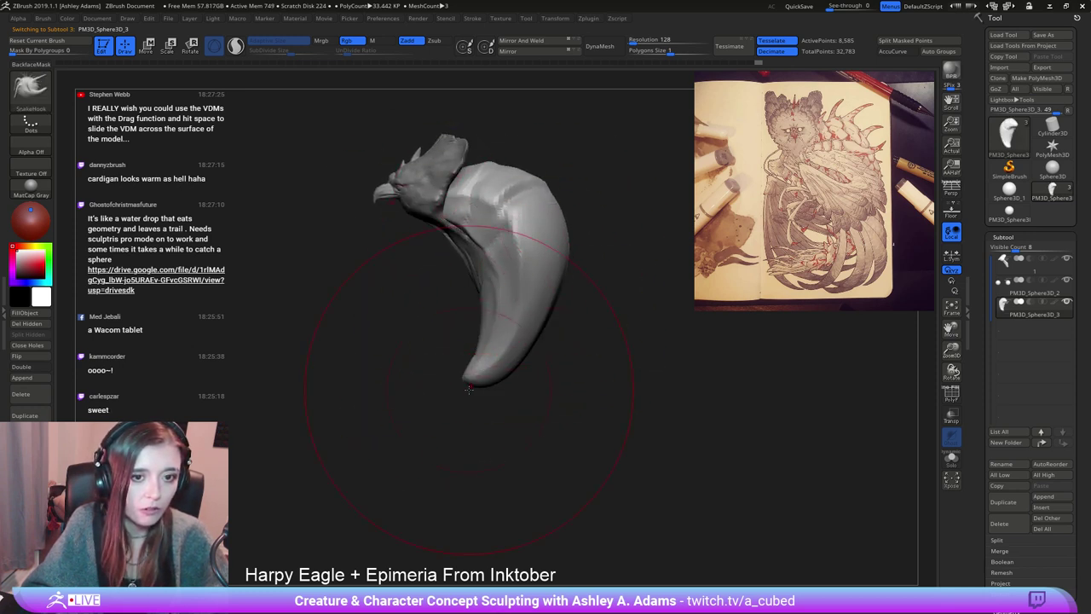
{"action": "left_click_drag", "start_coordinate": [479, 407], "coordinate": [427, 417]}
{"action": "key", "text": "space"}
{"action": "left_click_drag", "start_coordinate": [488, 339], "coordinate": [456, 334]}
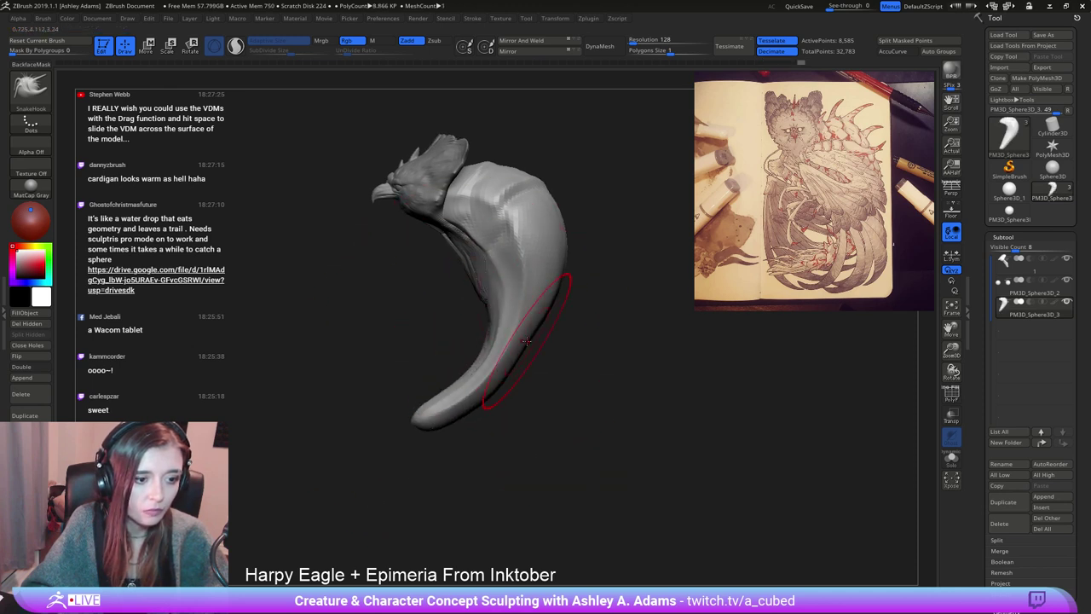
{"action": "right_click_drag", "start_coordinate": [560, 282], "coordinate": [575, 318], "text": "alt"}
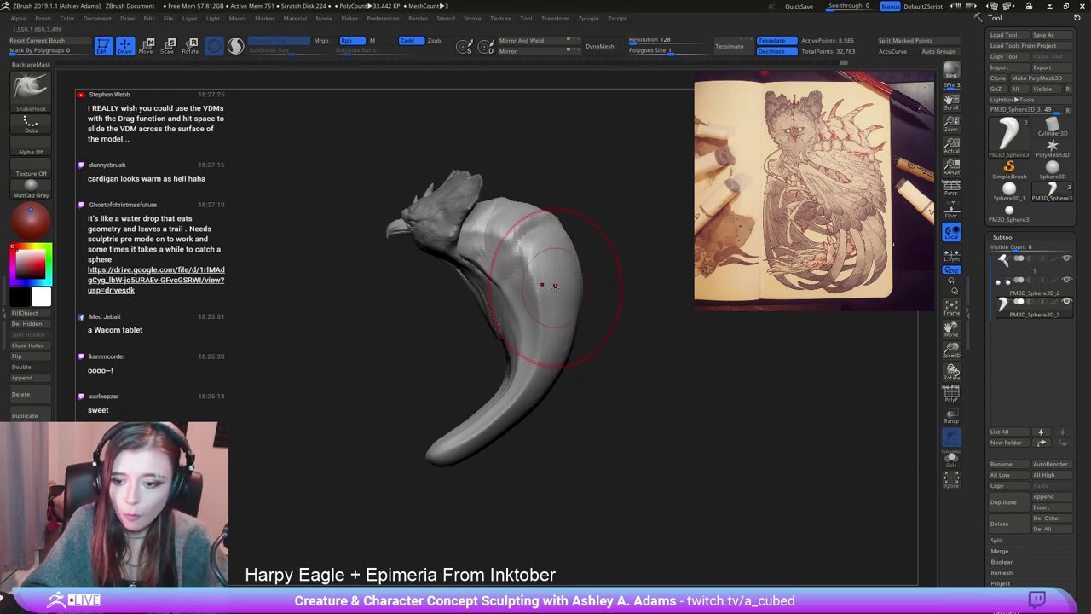
{"action": "mouse_move", "coordinate": [555, 285]}
{"action": "left_mouse_down"}
{"action": "mouse_move", "coordinate": [542, 293]}
{"action": "mouse_move", "coordinate": [540, 316]}
{"action": "mouse_move", "coordinate": [563, 286]}
{"action": "mouse_move", "coordinate": [590, 311]}
{"action": "left_mouse_up"}
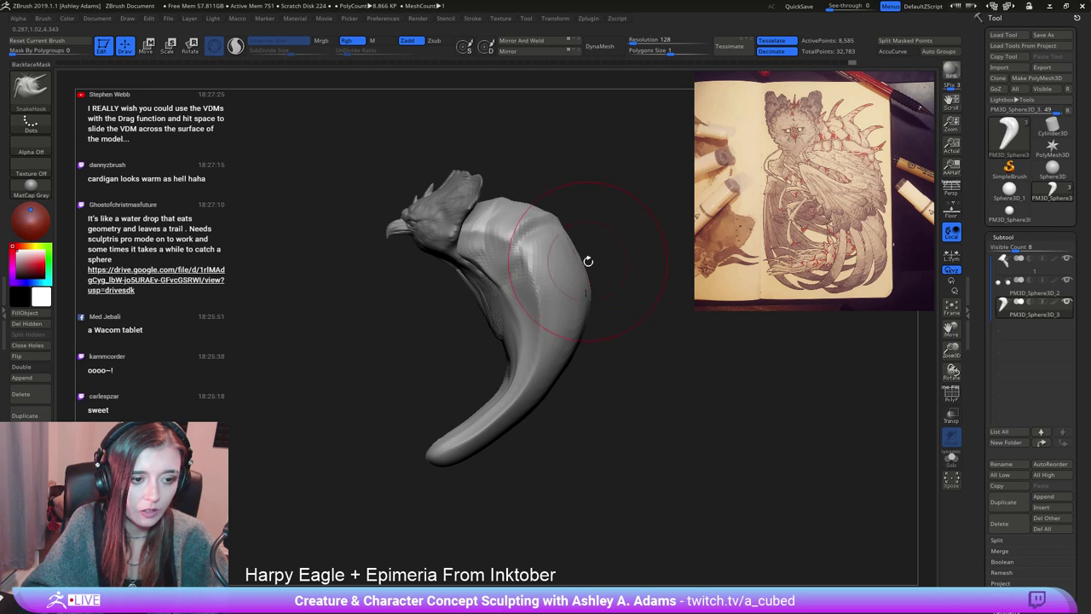
Switch to the test sphere and choose the Nose05 shape of the Chisel3D brush with the DragDot stroke.
{"action": "left_click", "coordinate": [30, 125]}
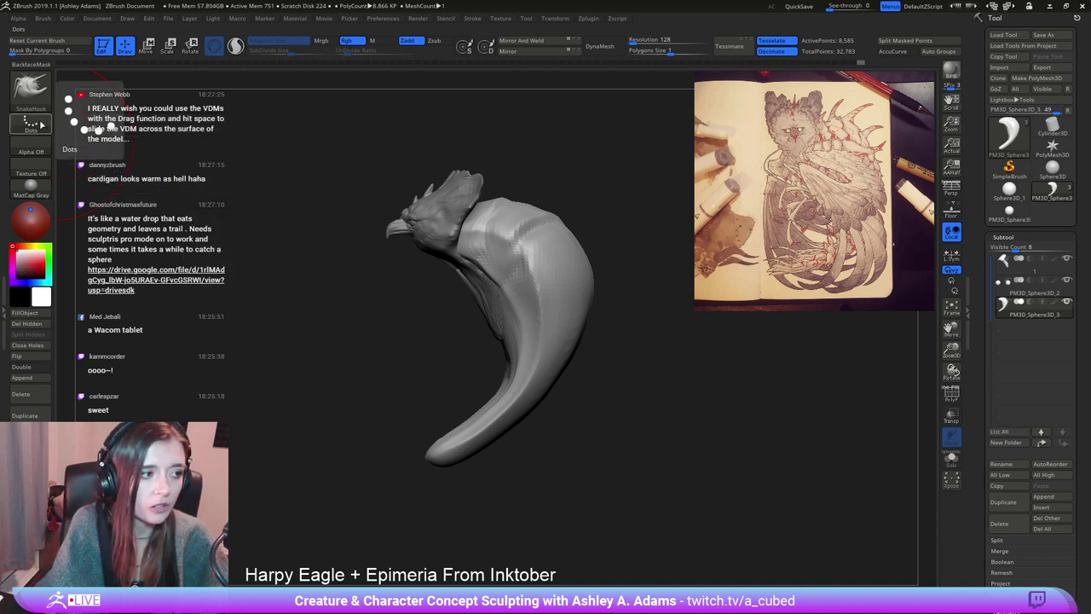
{"action": "left_click", "coordinate": [1013, 213]}
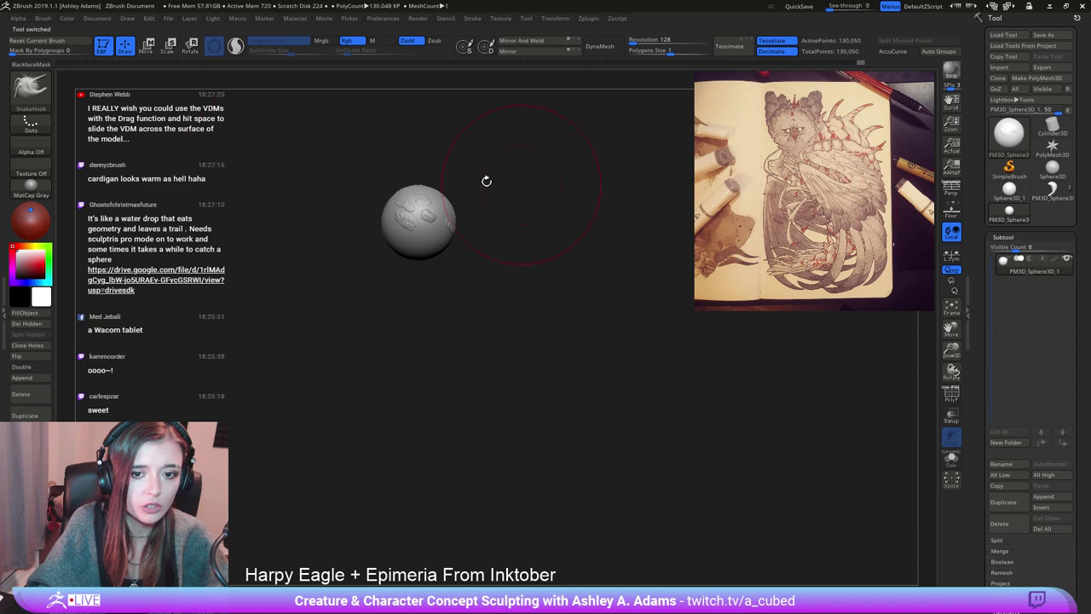
{"action": "right_click_drag", "start_coordinate": [412, 203], "coordinate": [405, 231], "text": "ctrl"}
{"action": "key", "text": "f"}
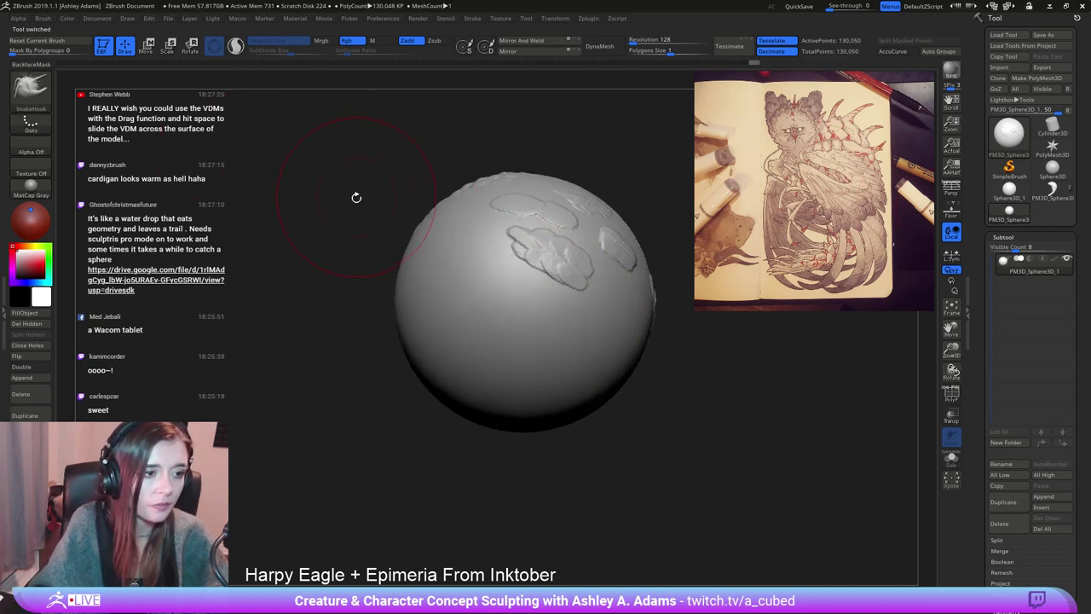
{"action": "left_click", "coordinate": [30, 86]}
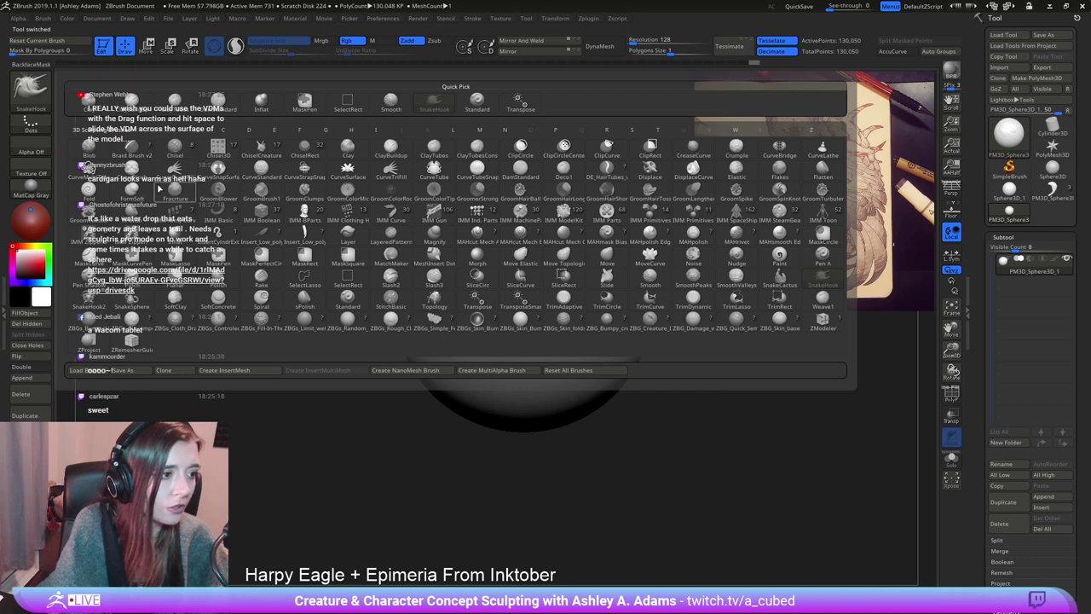
{"action": "left_click", "coordinate": [223, 154]}
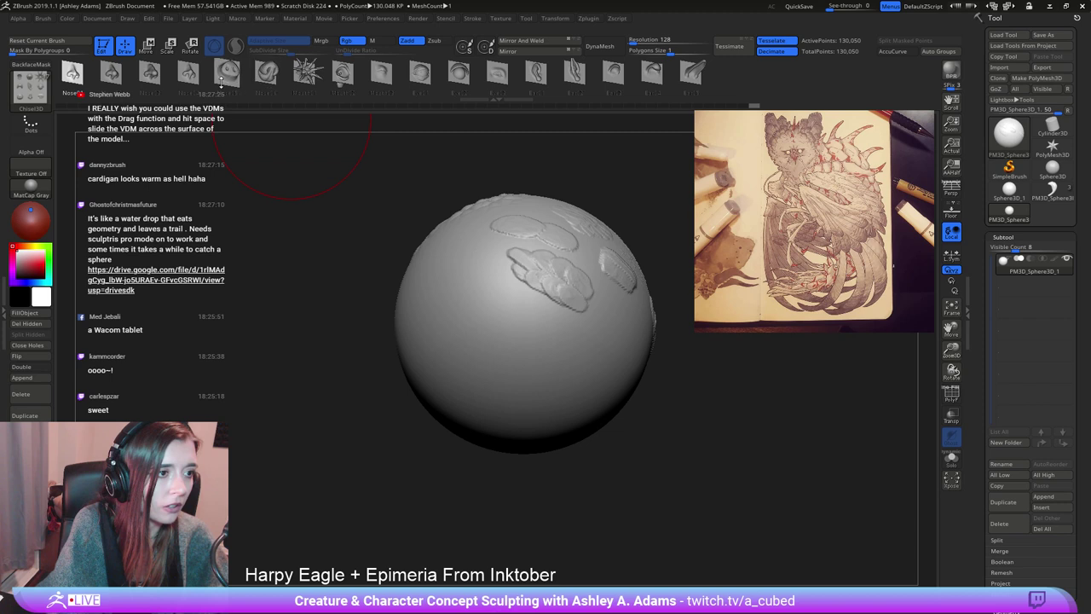
{"action": "left_click", "coordinate": [231, 78]}
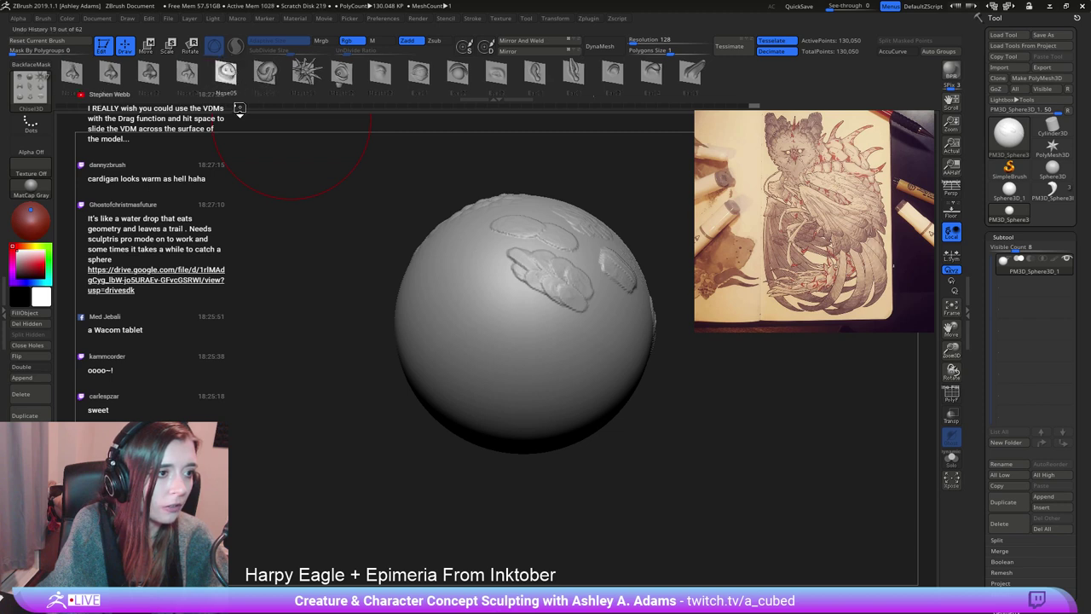
{"action": "left_click", "coordinate": [32, 123]}
{"action": "left_click", "coordinate": [305, 147]}
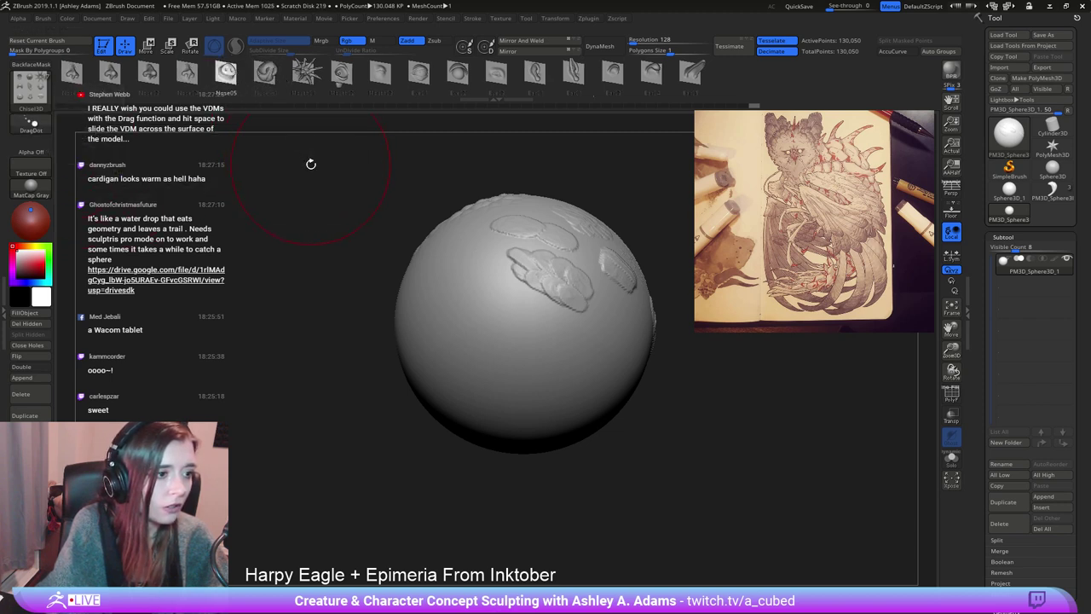
Try placing the snout shape on the front of the sphere, then undo it.
{"action": "mouse_move", "coordinate": [429, 307]}
{"action": "left_mouse_down"}
{"action": "mouse_move", "coordinate": [507, 324]}
{"action": "mouse_move", "coordinate": [528, 350]}
{"action": "mouse_move", "coordinate": [453, 267]}
{"action": "mouse_move", "coordinate": [473, 354]}
{"action": "mouse_move", "coordinate": [418, 311]}
{"action": "mouse_move", "coordinate": [512, 375]}
{"action": "mouse_move", "coordinate": [603, 300]}
{"action": "mouse_move", "coordinate": [455, 182]}
{"action": "mouse_move", "coordinate": [388, 231]}
{"action": "mouse_move", "coordinate": [487, 348]}
{"action": "mouse_move", "coordinate": [524, 367]}
{"action": "left_mouse_up"}
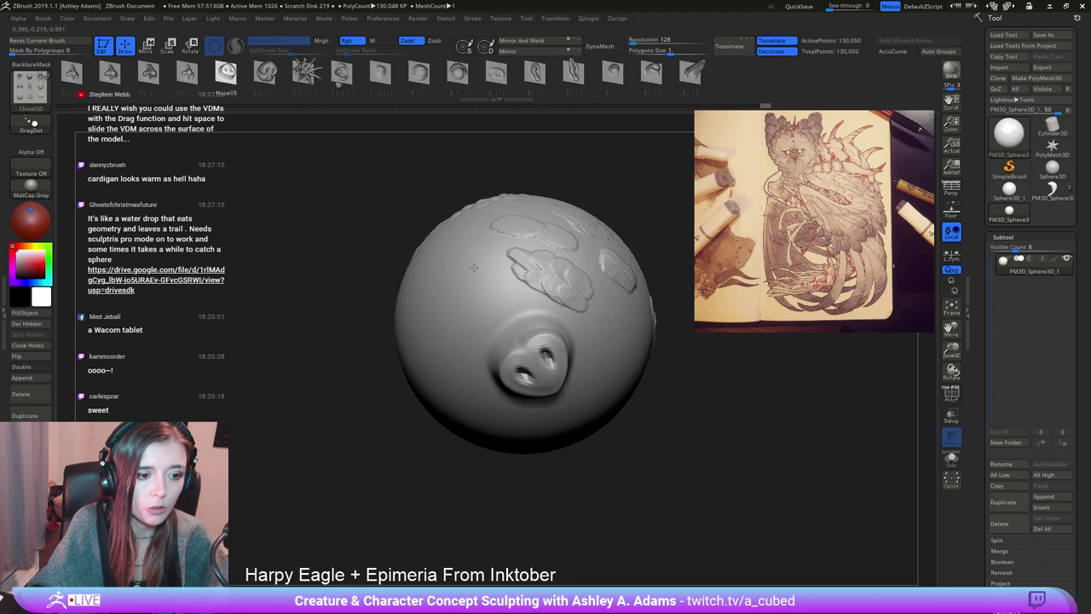
{"action": "left_click_drag", "start_coordinate": [362, 257], "coordinate": [324, 231]}
{"action": "key", "text": "ctrl+z"}
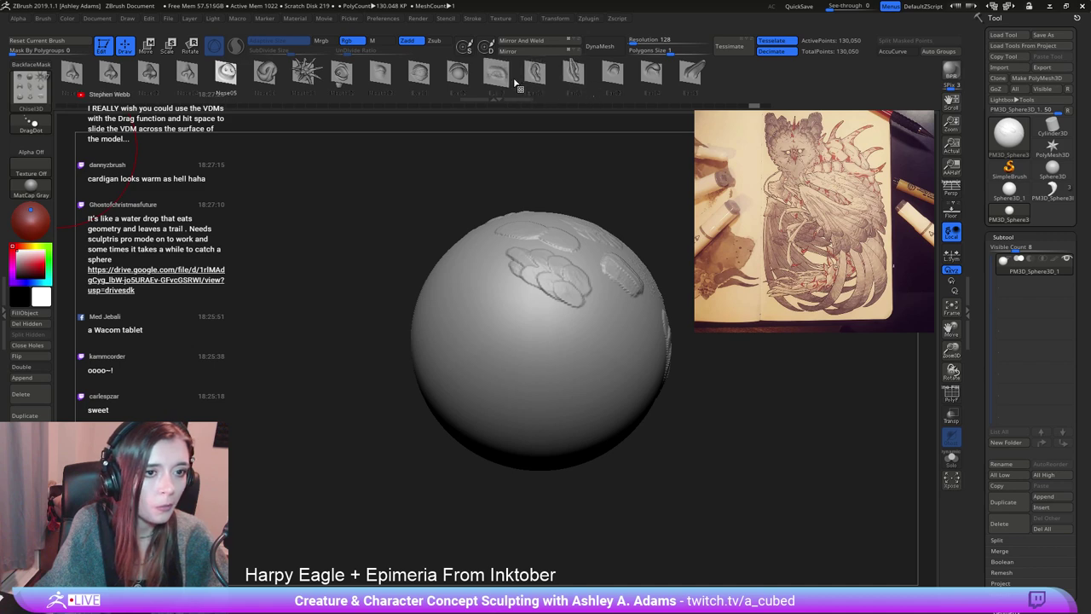
Try the Scale2 shape of the ChiselCreature brush at several spots on the sphere, undoing the placements.
{"action": "left_click", "coordinate": [30, 92]}
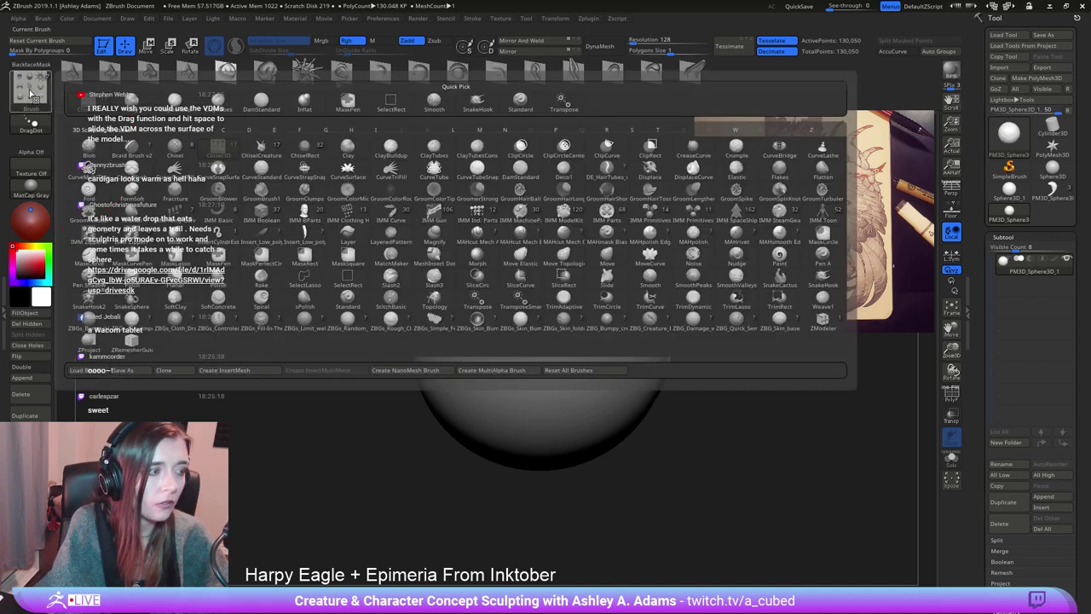
{"action": "left_click", "coordinate": [260, 147]}
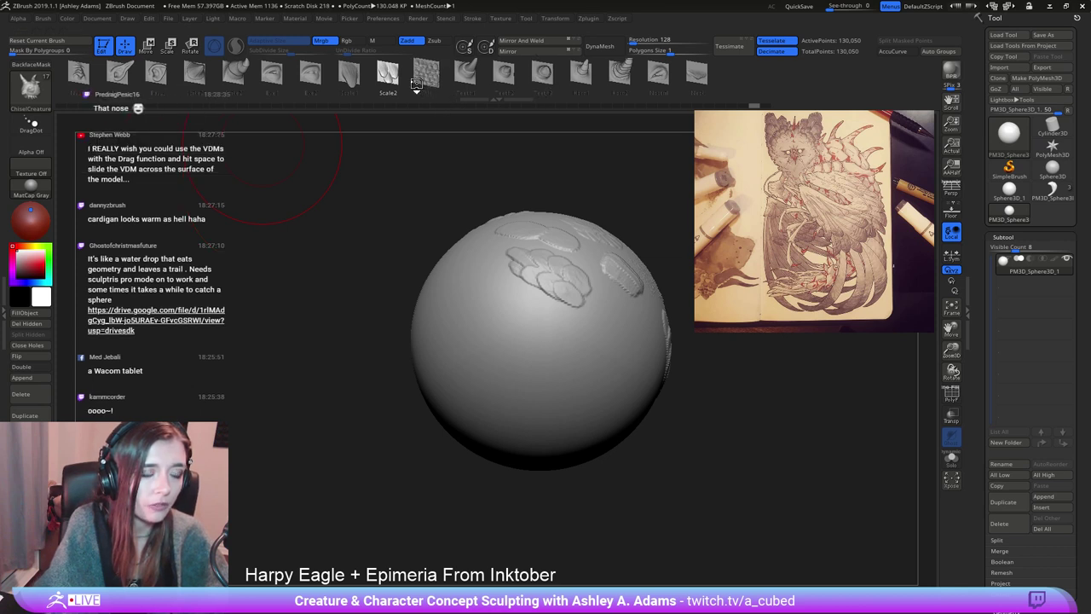
{"action": "left_click_drag", "start_coordinate": [499, 341], "coordinate": [507, 345]}
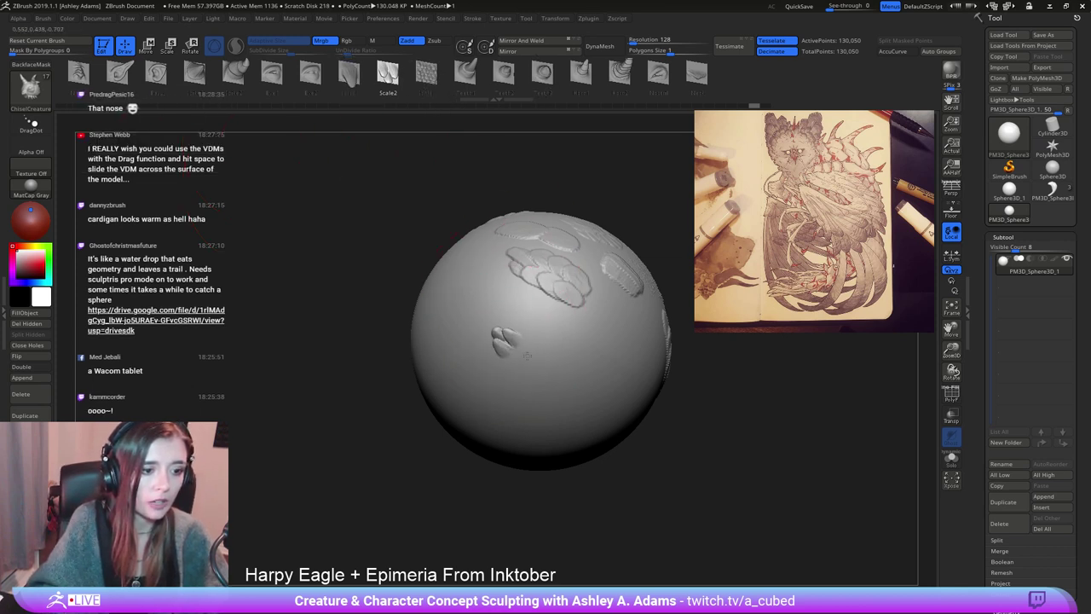
{"action": "key", "text": "ctrl+z"}
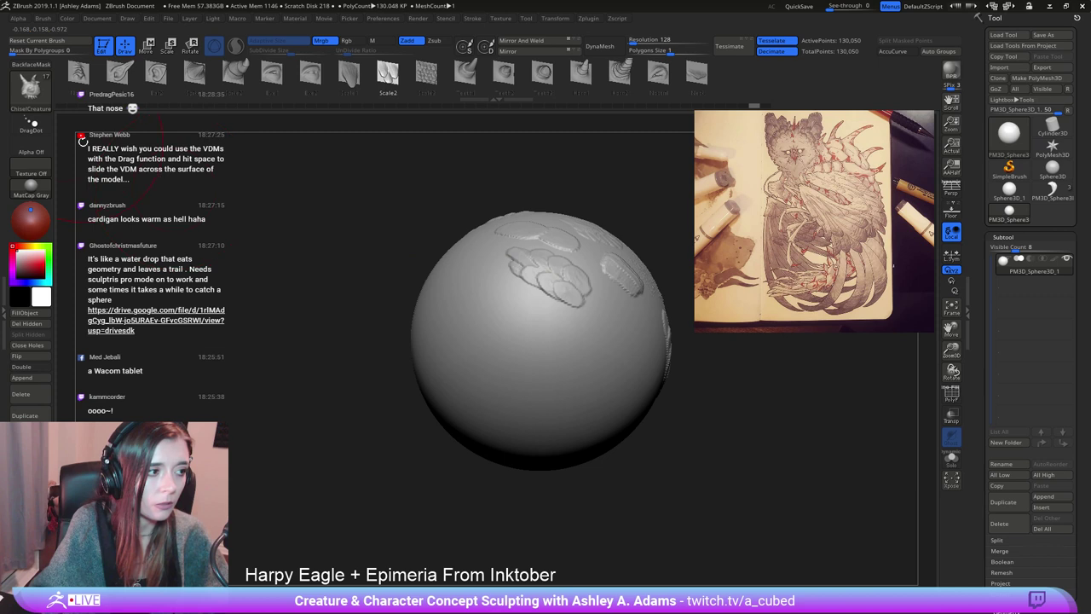
{"action": "mouse_move", "coordinate": [480, 303]}
{"action": "left_mouse_down"}
{"action": "mouse_move", "coordinate": [528, 336]}
{"action": "mouse_move", "coordinate": [629, 367]}
{"action": "mouse_move", "coordinate": [656, 393]}
{"action": "left_mouse_up"}
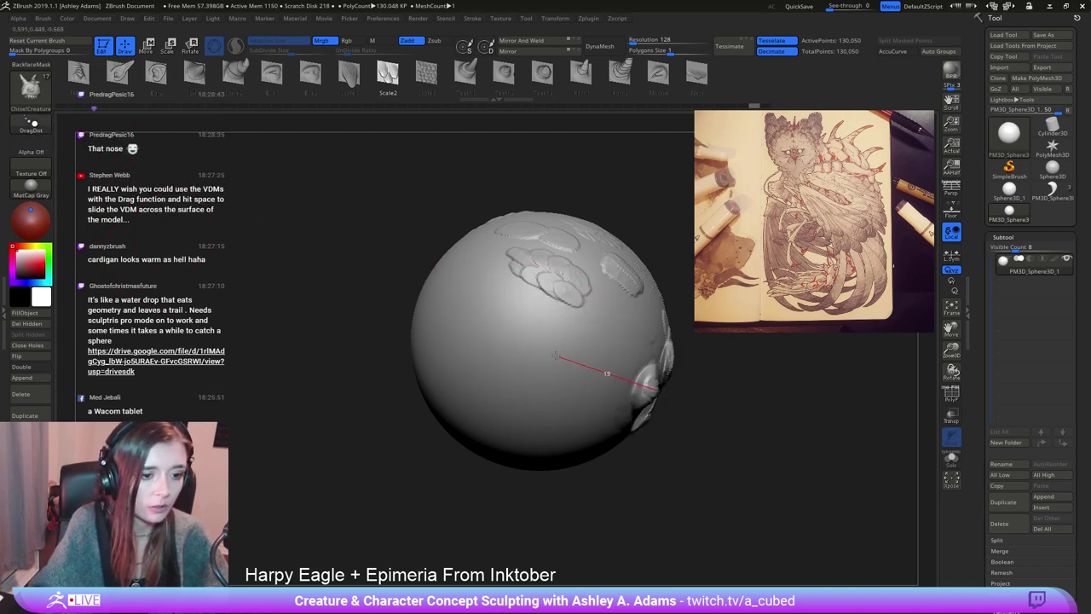
{"action": "left_click_drag", "start_coordinate": [555, 355], "coordinate": [567, 408]}
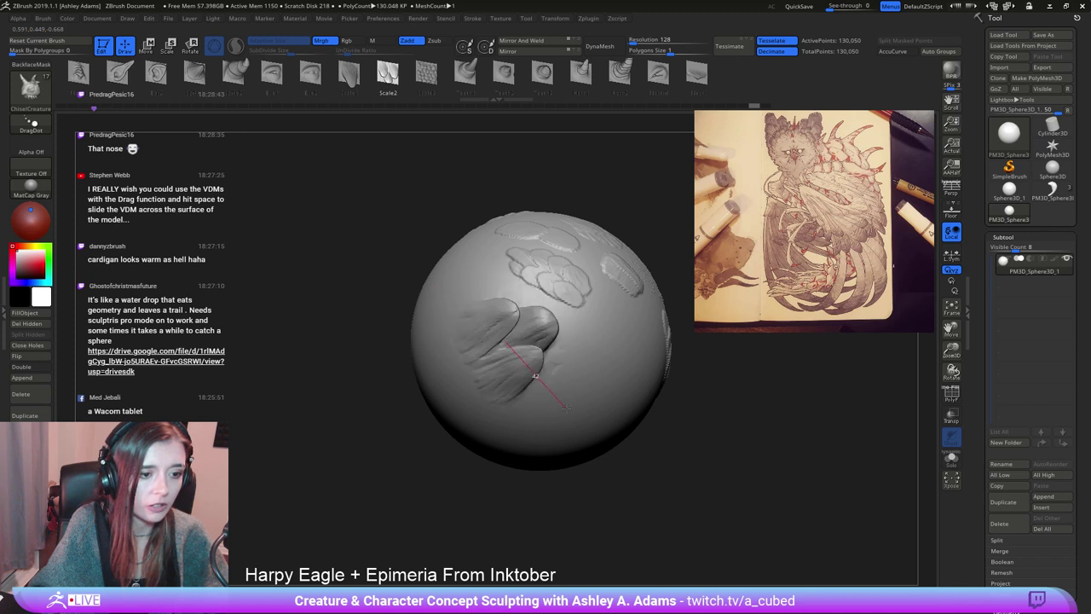
{"action": "left_click_drag", "start_coordinate": [355, 260], "coordinate": [387, 261]}
{"action": "key", "text": "ctrl+z"}
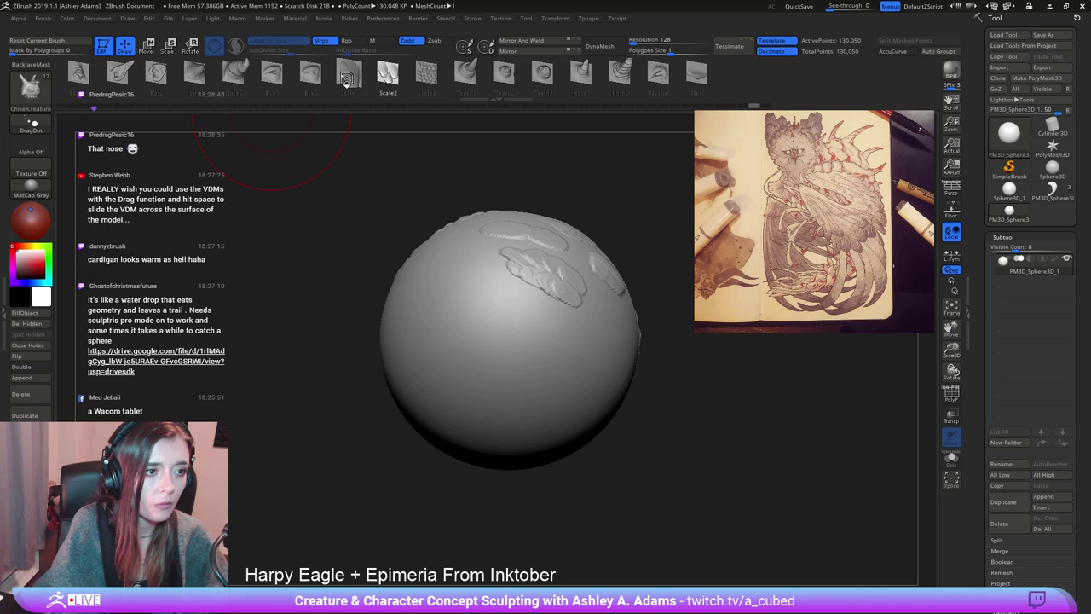
Try placing the spike shape and the ridged nose shape of ChiselCreature on the sphere, undoing each one.
{"action": "left_click_drag", "start_coordinate": [480, 324], "coordinate": [513, 343]}
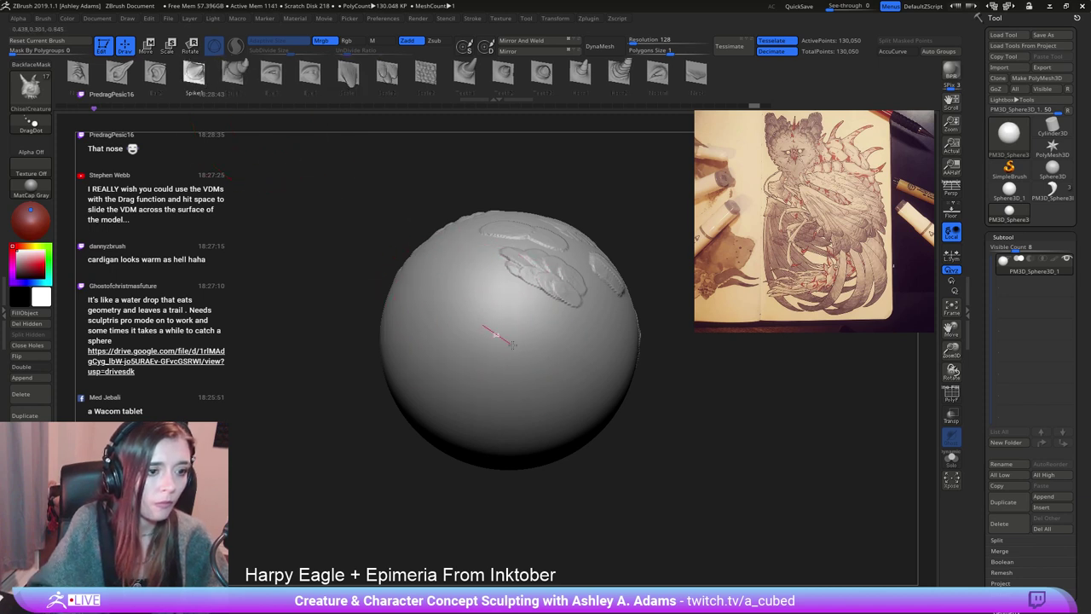
{"action": "mouse_move", "coordinate": [595, 408]}
{"action": "left_mouse_down"}
{"action": "mouse_move", "coordinate": [608, 402]}
{"action": "mouse_move", "coordinate": [546, 324]}
{"action": "mouse_move", "coordinate": [479, 205]}
{"action": "mouse_move", "coordinate": [645, 203]}
{"action": "mouse_move", "coordinate": [539, 343]}
{"action": "mouse_move", "coordinate": [512, 401]}
{"action": "mouse_move", "coordinate": [409, 375]}
{"action": "mouse_move", "coordinate": [511, 256]}
{"action": "mouse_move", "coordinate": [474, 387]}
{"action": "mouse_move", "coordinate": [350, 433]}
{"action": "mouse_move", "coordinate": [524, 136]}
{"action": "mouse_move", "coordinate": [485, 372]}
{"action": "left_mouse_up"}
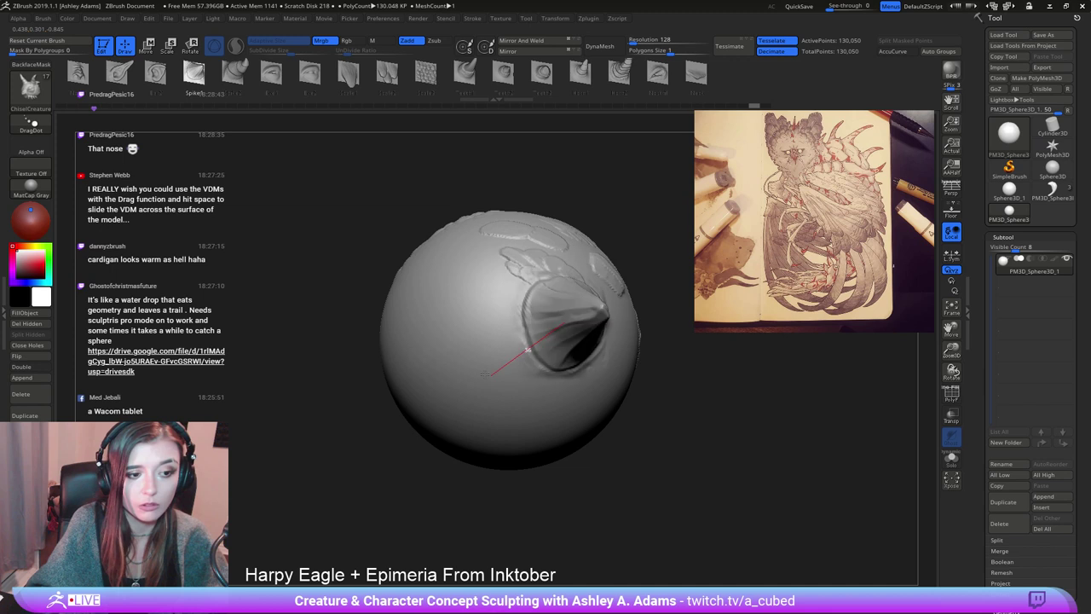
{"action": "key", "text": "ctrl+z"}
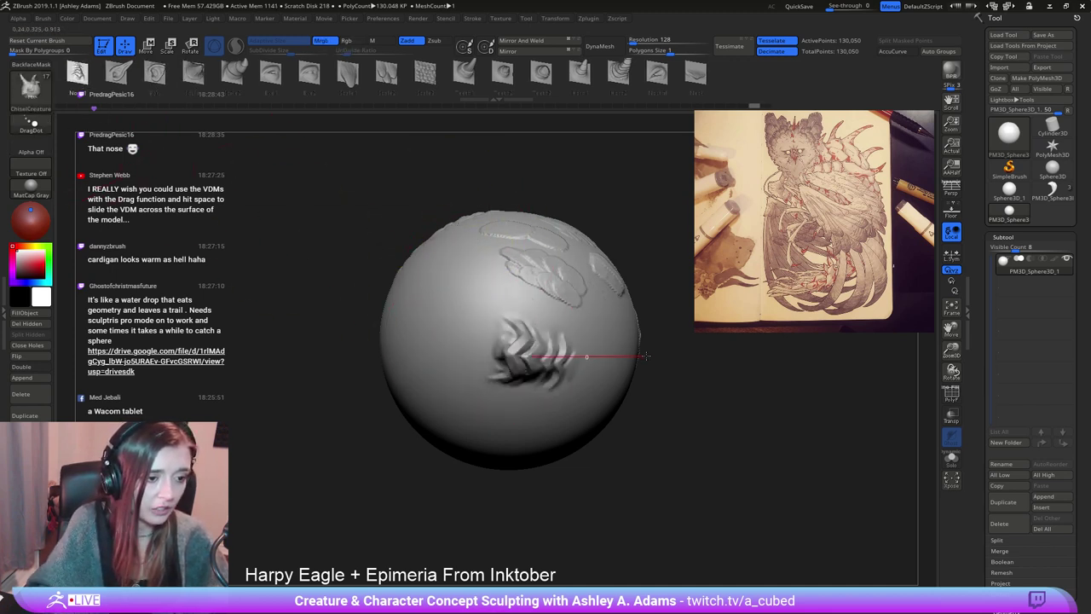
{"action": "mouse_move", "coordinate": [445, 317]}
{"action": "left_mouse_down"}
{"action": "mouse_move", "coordinate": [379, 288]}
{"action": "mouse_move", "coordinate": [610, 342]}
{"action": "mouse_move", "coordinate": [459, 341]}
{"action": "mouse_move", "coordinate": [454, 239]}
{"action": "mouse_move", "coordinate": [504, 302]}
{"action": "mouse_move", "coordinate": [538, 318]}
{"action": "left_mouse_up"}
{"action": "key", "text": "ctrl+z"}
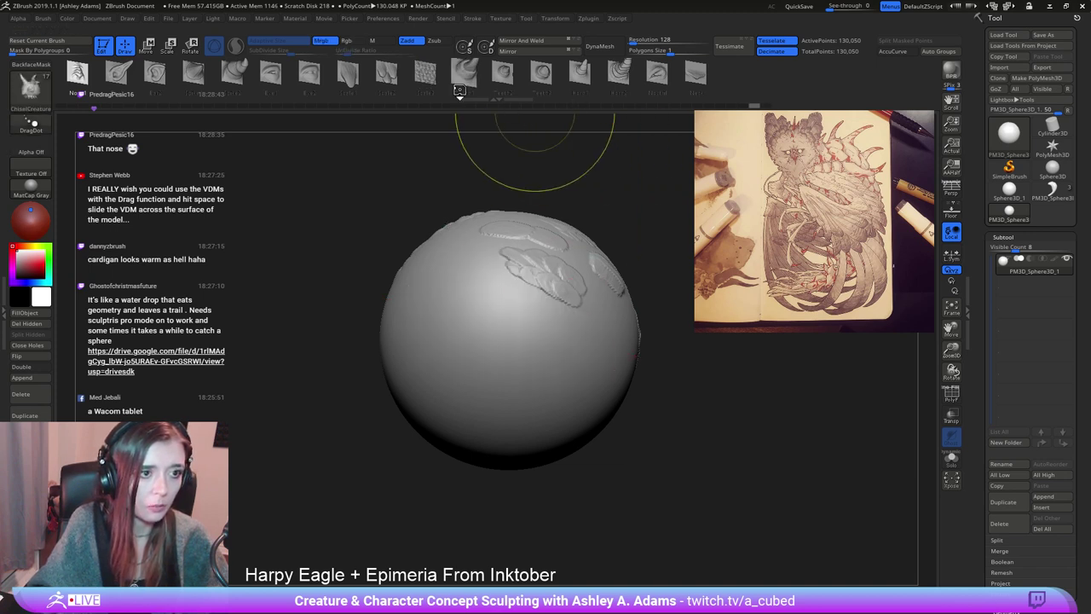
Try the Scale3 shape on the sphere at the large brush size and again at a reduced draw size, undoing both.
{"action": "left_click", "coordinate": [419, 73]}
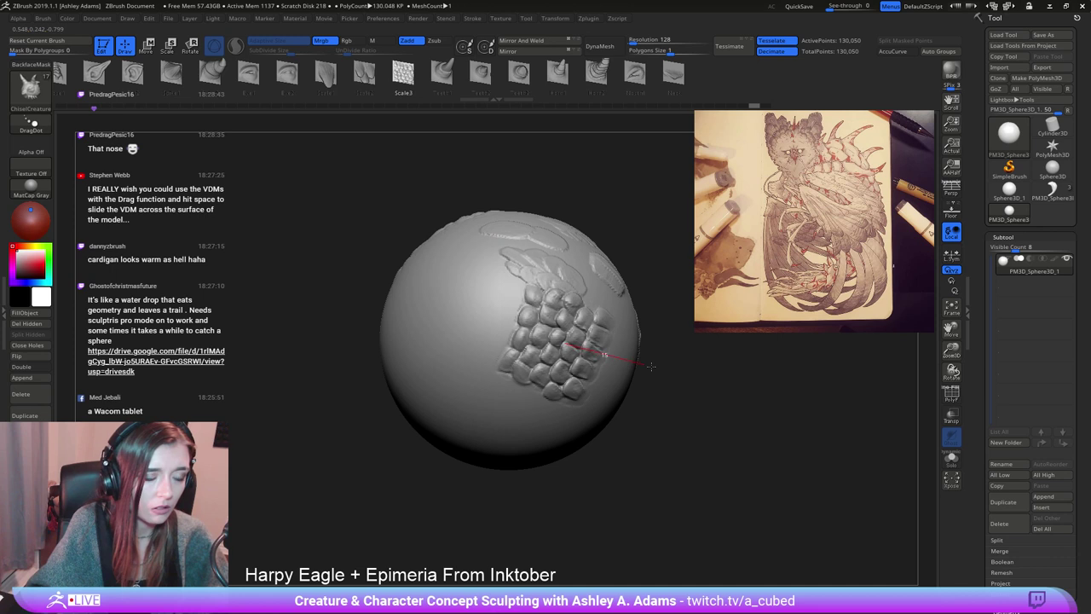
{"action": "left_click_drag", "start_coordinate": [651, 367], "coordinate": [582, 390]}
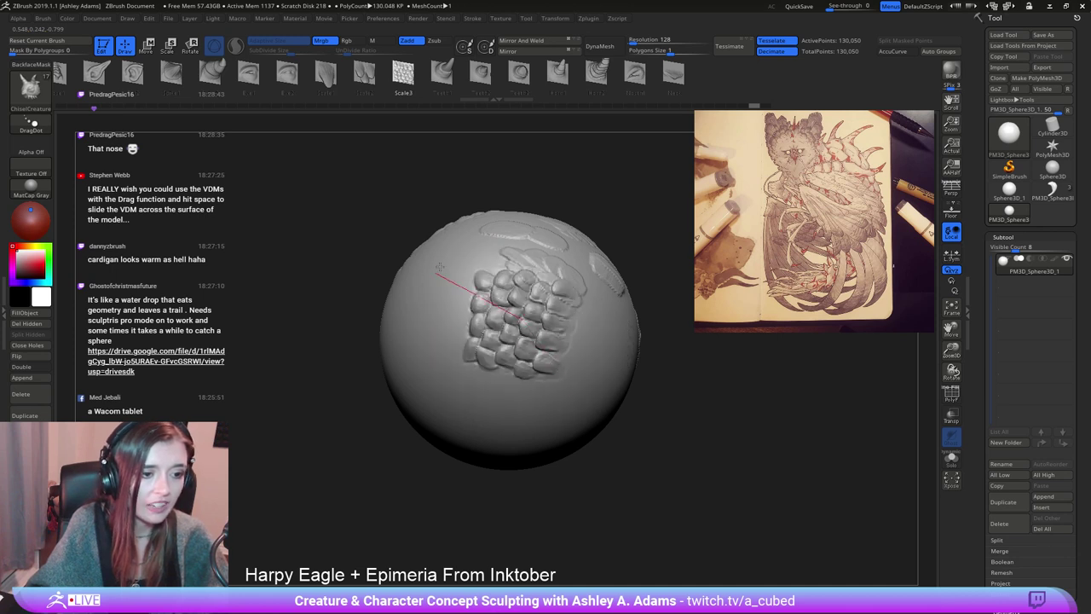
{"action": "key", "text": "ctrl+z"}
{"action": "key", "text": "space"}
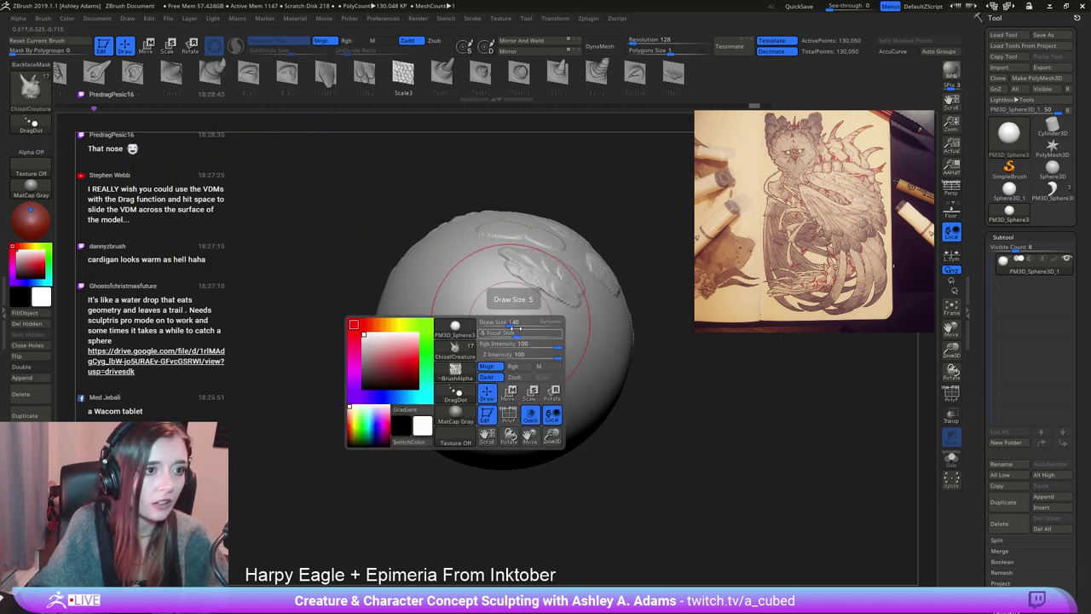
{"action": "left_click_drag", "start_coordinate": [485, 322], "coordinate": [559, 363]}
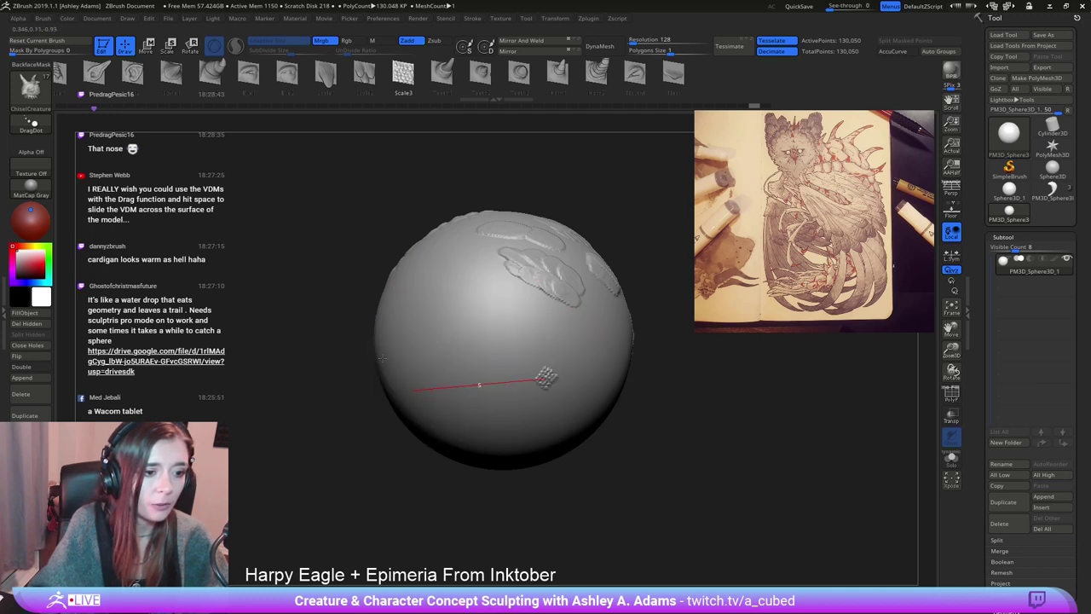
{"action": "mouse_move", "coordinate": [534, 393]}
{"action": "left_mouse_down"}
{"action": "mouse_move", "coordinate": [551, 310]}
{"action": "mouse_move", "coordinate": [503, 358]}
{"action": "left_mouse_up"}
{"action": "key", "text": "ctrl+z"}
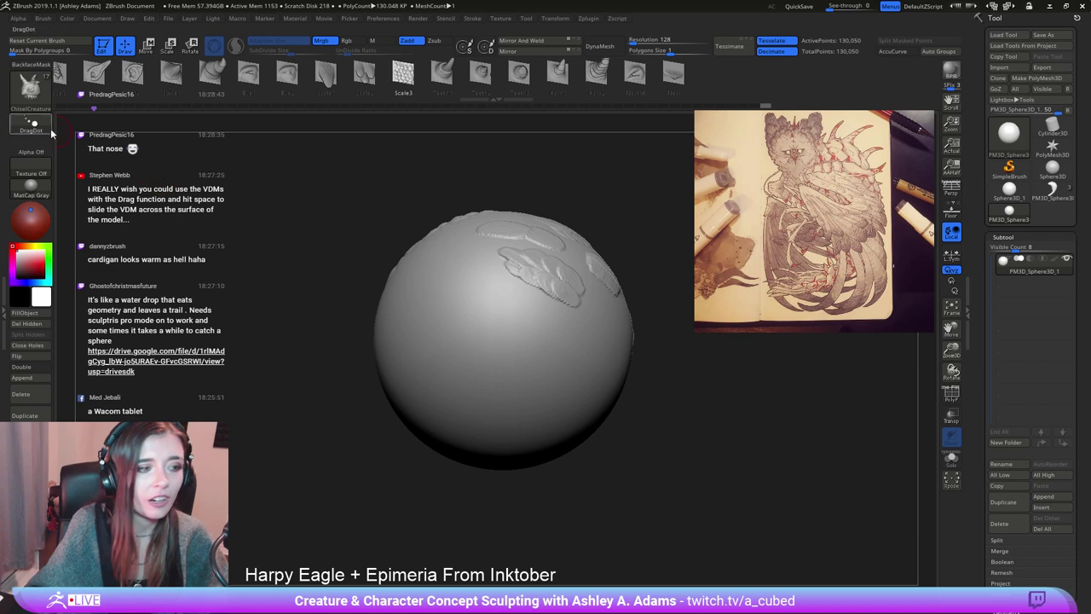
Choose the SnakeHook brush again and switch back to the eagle model.
{"action": "left_click", "coordinate": [38, 92]}
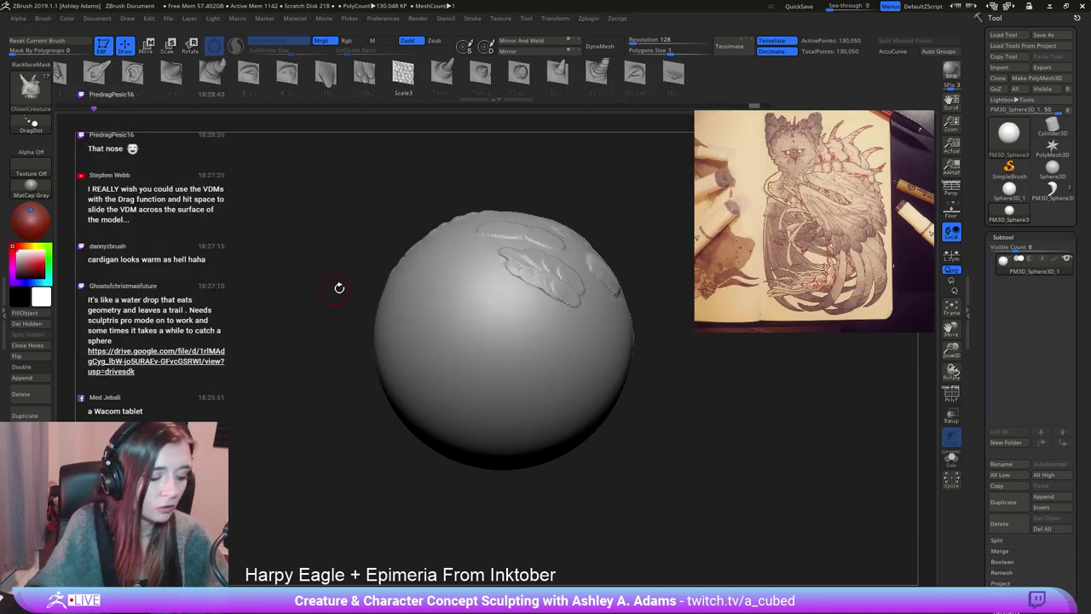
{"action": "key", "text": "b"}
{"action": "key", "text": "s"}
{"action": "key", "text": "h"}
{"action": "left_click", "coordinate": [1052, 192]}
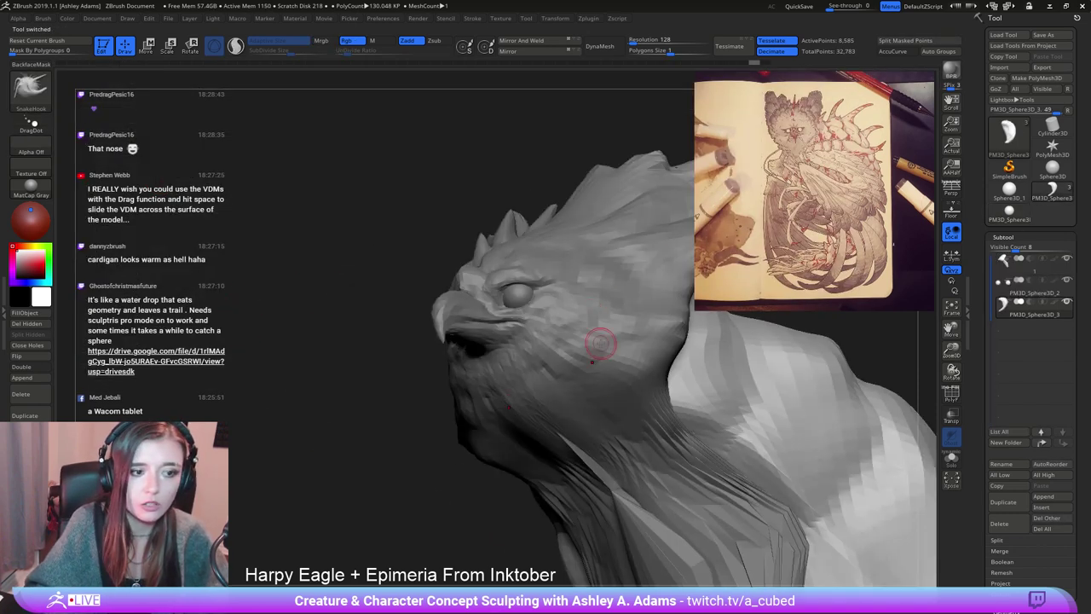
Reshape the body along the inner curve between chest and tail with a large SnakeHook brush.
{"action": "right_click_drag", "start_coordinate": [630, 458], "coordinate": [580, 302], "text": "ctrl"}
{"action": "right_click", "coordinate": [545, 360]}
{"action": "right_click_drag", "start_coordinate": [486, 290], "coordinate": [554, 277]}
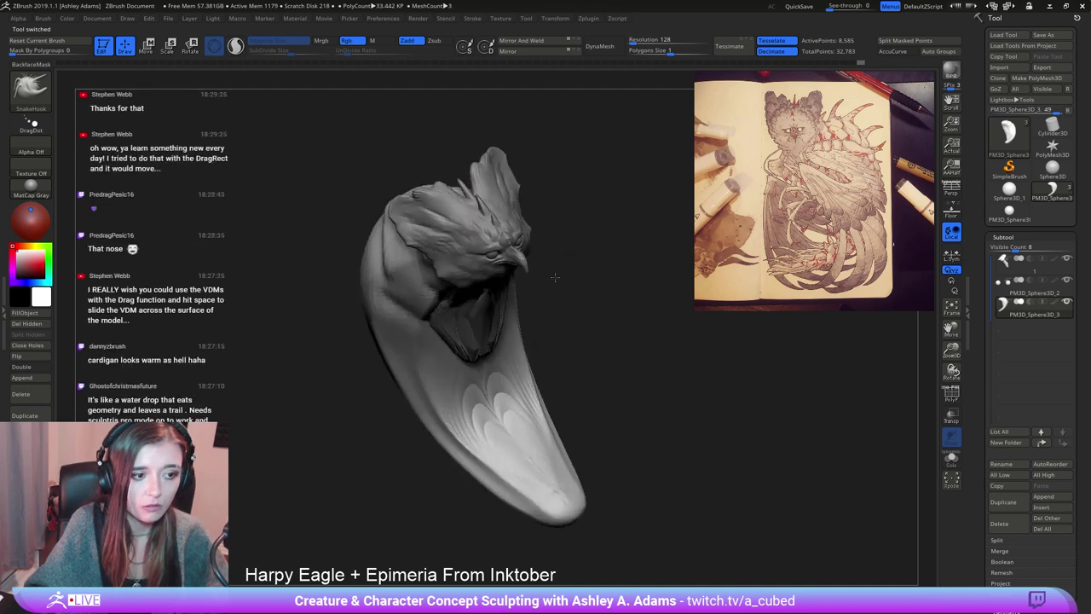
{"action": "mouse_move", "coordinate": [555, 277]}
{"action": "left_mouse_down"}
{"action": "mouse_move", "coordinate": [512, 324]}
{"action": "mouse_move", "coordinate": [512, 273]}
{"action": "mouse_move", "coordinate": [493, 284]}
{"action": "left_mouse_up"}
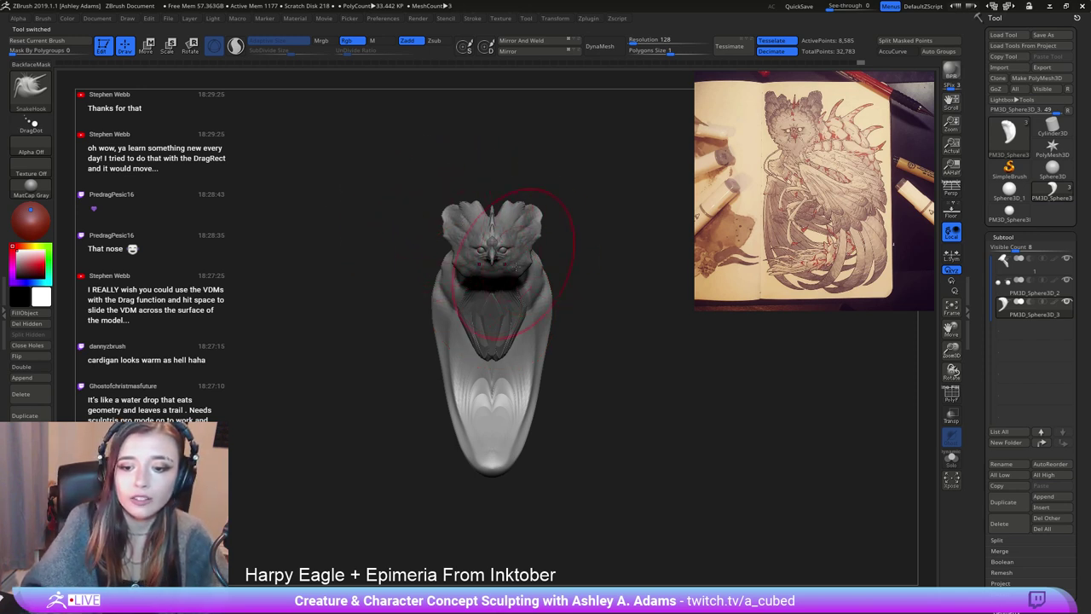
{"action": "right_click_drag", "start_coordinate": [511, 290], "coordinate": [435, 302]}
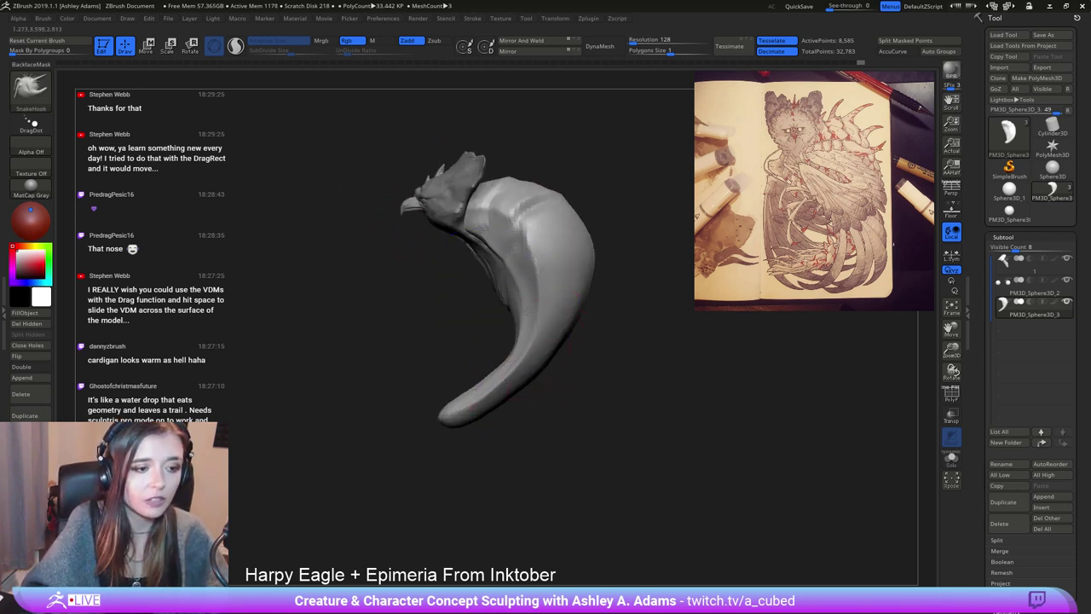
{"action": "left_click_drag", "start_coordinate": [572, 341], "coordinate": [514, 336]}
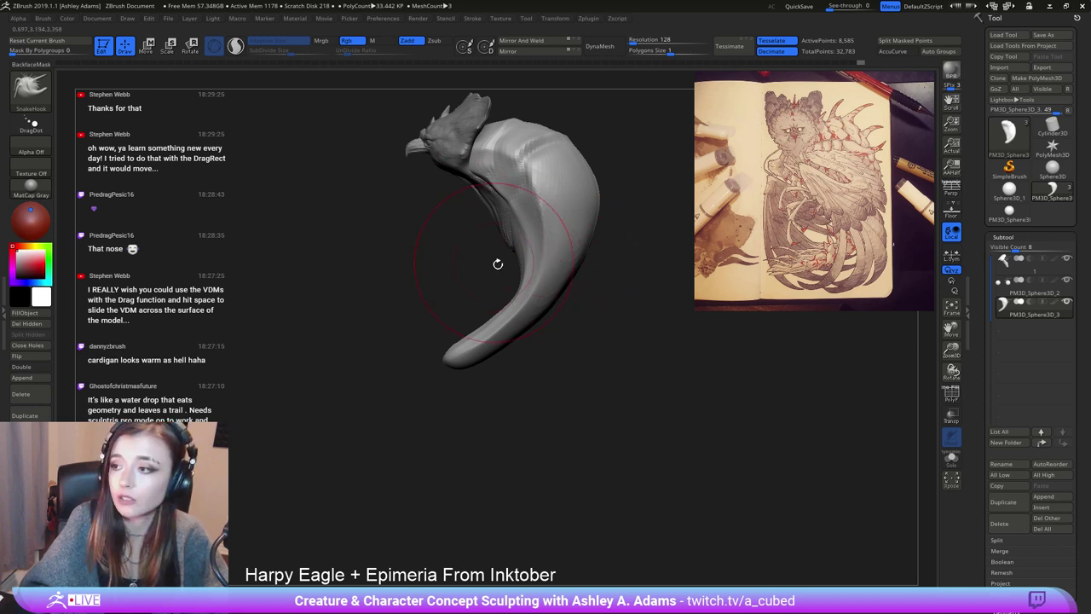
{"action": "left_click_drag", "start_coordinate": [514, 339], "coordinate": [518, 329]}
{"action": "right_click", "coordinate": [545, 292]}
{"action": "right_click_drag", "start_coordinate": [546, 292], "coordinate": [515, 287]}
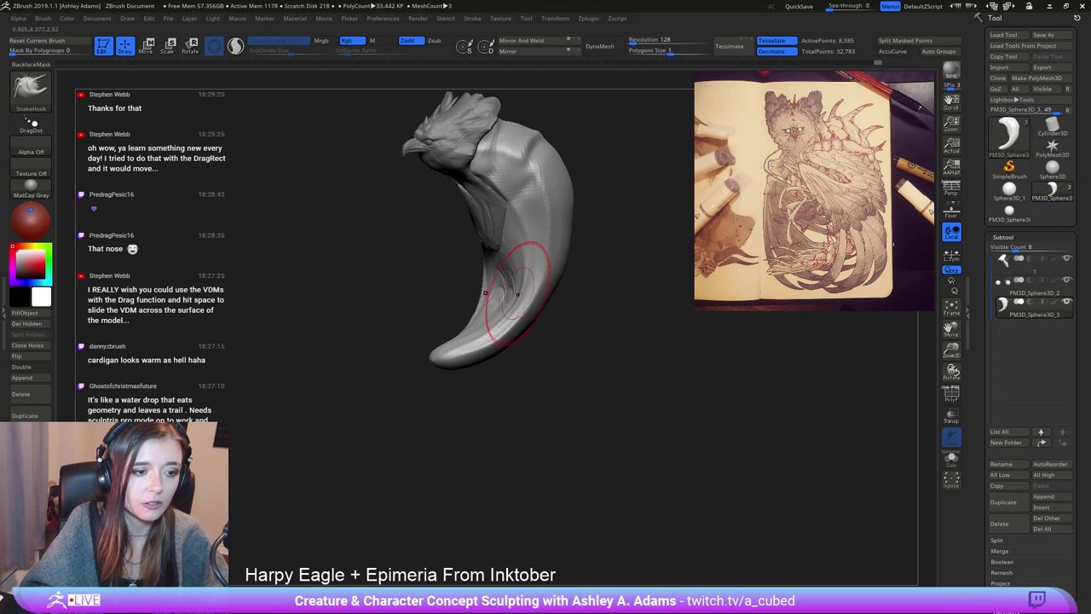
Build up volume on the belly below the neck feathers with the ClayBuildup brush.
{"action": "key", "text": "b"}
{"action": "key", "text": "c"}
{"action": "key", "text": "b"}
{"action": "mouse_move", "coordinate": [501, 269]}
{"action": "left_mouse_down"}
{"action": "mouse_move", "coordinate": [486, 309]}
{"action": "mouse_move", "coordinate": [457, 339]}
{"action": "left_mouse_up"}
{"action": "right_click_drag", "start_coordinate": [488, 263], "coordinate": [564, 265]}
{"action": "left_click_drag", "start_coordinate": [486, 266], "coordinate": [498, 314]}
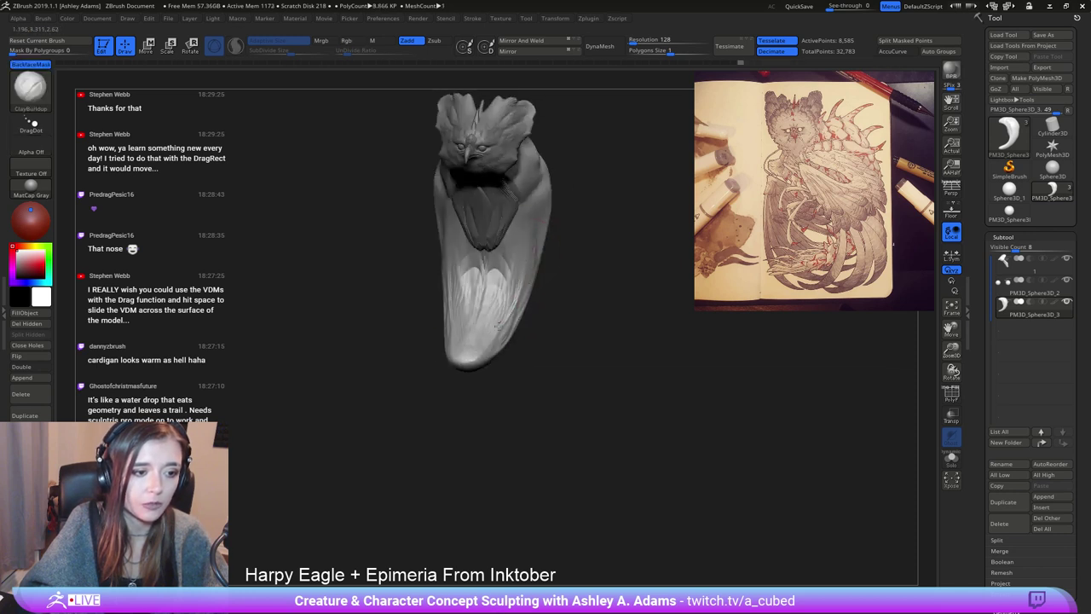
Pull the sides of the body outward with SnakeHook to widen the shoulders and flanks.
{"action": "mouse_move", "coordinate": [505, 296]}
{"action": "right_mouse_down"}
{"action": "mouse_move", "coordinate": [465, 289]}
{"action": "mouse_move", "coordinate": [533, 290]}
{"action": "right_mouse_up"}
{"action": "right_click_drag", "start_coordinate": [464, 290], "coordinate": [403, 263]}
{"action": "key", "text": "b"}
{"action": "key", "text": "s"}
{"action": "key", "text": "h"}
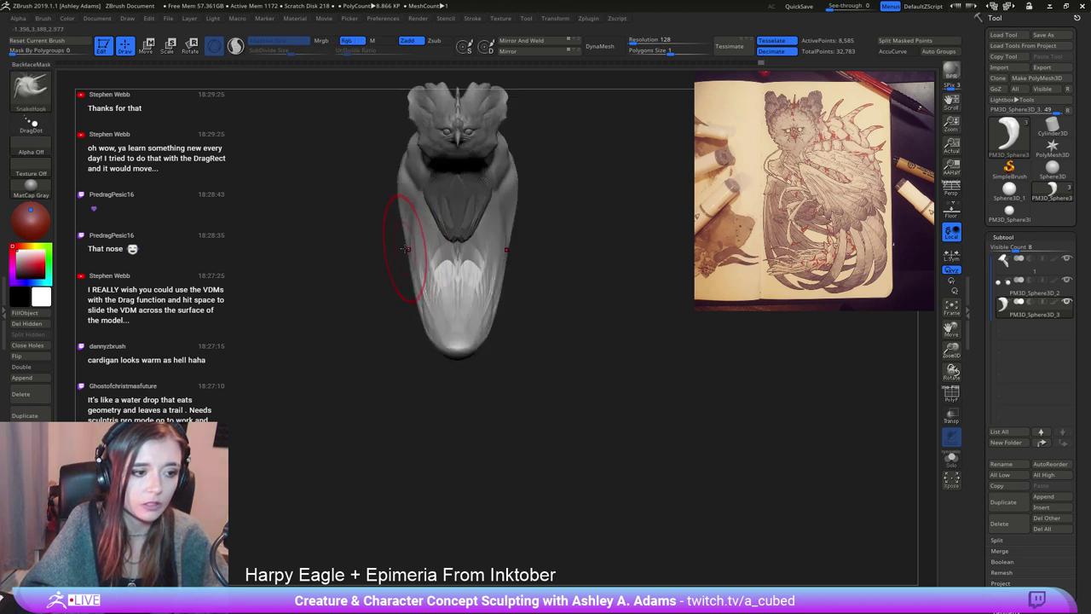
{"action": "left_click_drag", "start_coordinate": [401, 226], "coordinate": [386, 207]}
{"action": "right_click_drag", "start_coordinate": [386, 207], "coordinate": [452, 210]}
{"action": "left_click_drag", "start_coordinate": [504, 250], "coordinate": [511, 247]}
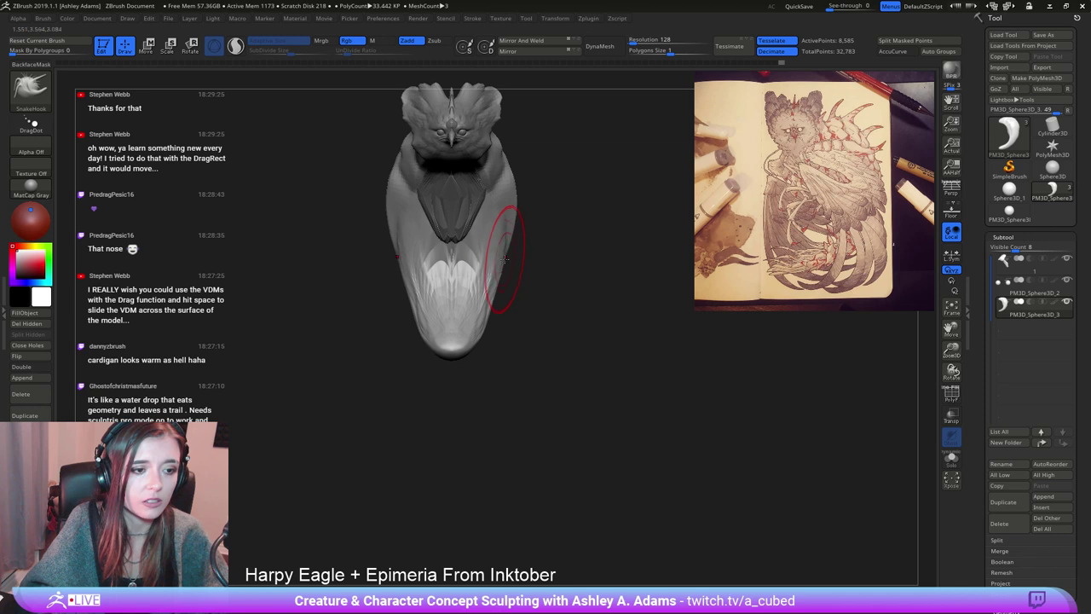
Pull the upper sides of the body inward below the shoulders with the SnakeHook brush.
{"action": "mouse_move", "coordinate": [503, 204]}
{"action": "right_mouse_down", "text": "alt"}
{"action": "mouse_move", "coordinate": [531, 282]}
{"action": "mouse_move", "coordinate": [523, 256]}
{"action": "right_mouse_up", "text": "alt"}
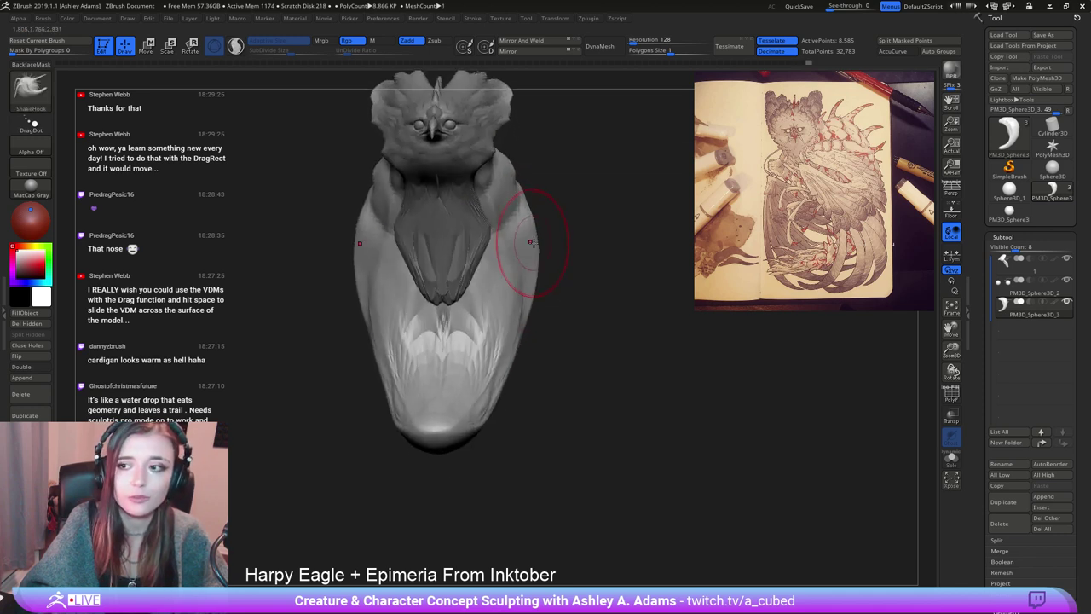
{"action": "left_click_drag", "start_coordinate": [526, 206], "coordinate": [517, 193]}
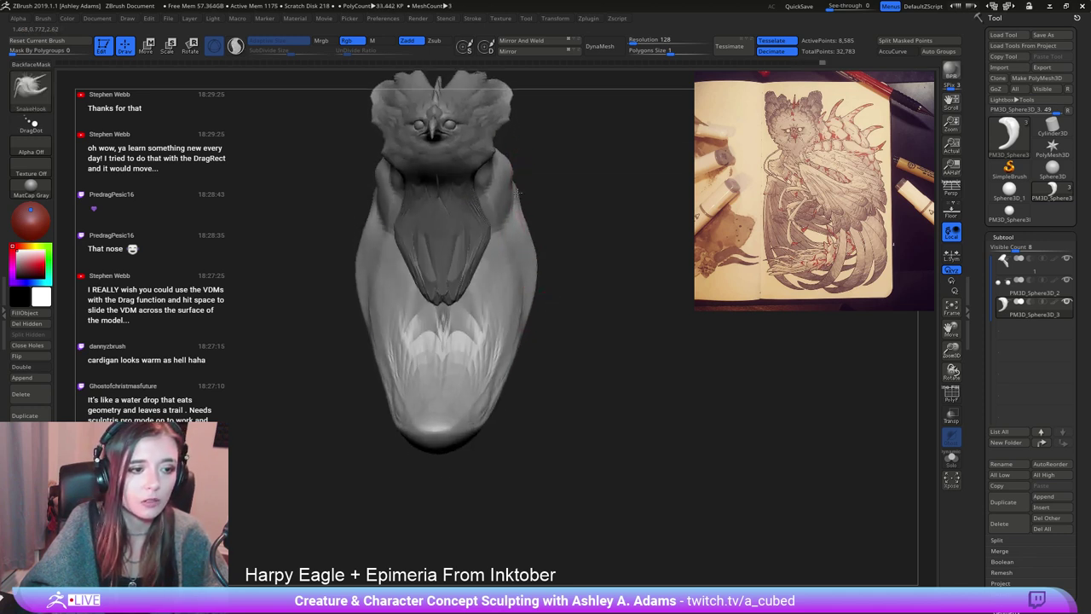
{"action": "right_click_drag", "start_coordinate": [504, 163], "coordinate": [539, 256]}
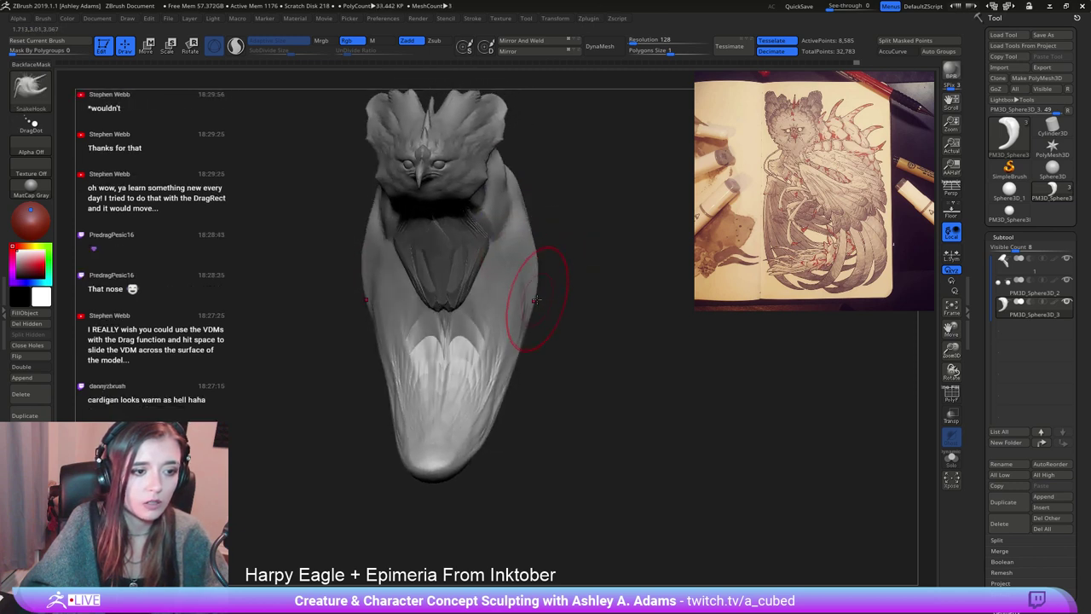
Draw the tail tip out into a longer, thinner curve with SnakeHook in the side view.
{"action": "mouse_move", "coordinate": [519, 361]}
{"action": "right_mouse_down", "text": "ctrl"}
{"action": "mouse_move", "coordinate": [521, 319]}
{"action": "mouse_move", "coordinate": [478, 299]}
{"action": "mouse_move", "coordinate": [519, 257]}
{"action": "mouse_move", "coordinate": [529, 283]}
{"action": "right_mouse_up", "text": "ctrl"}
{"action": "key", "text": "space"}
{"action": "right_click_drag", "start_coordinate": [412, 273], "coordinate": [518, 319], "text": "ctrl"}
{"action": "key", "text": "space"}
{"action": "left_click_drag", "start_coordinate": [467, 408], "coordinate": [445, 407]}
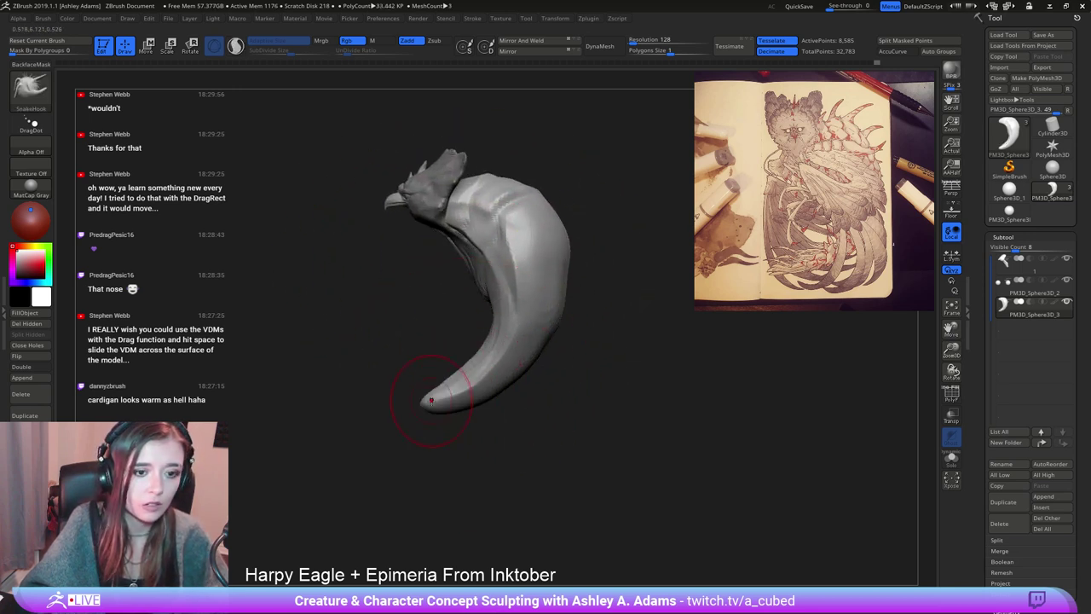
{"action": "right_click_drag", "start_coordinate": [424, 408], "coordinate": [513, 376], "text": "alt"}
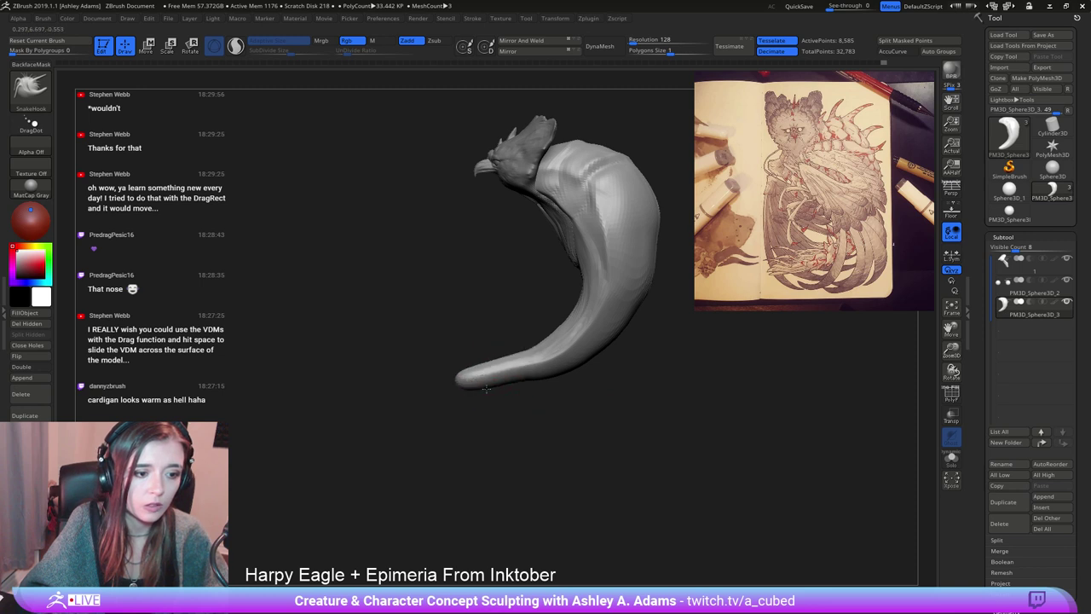
{"action": "left_click_drag", "start_coordinate": [486, 389], "coordinate": [486, 367]}
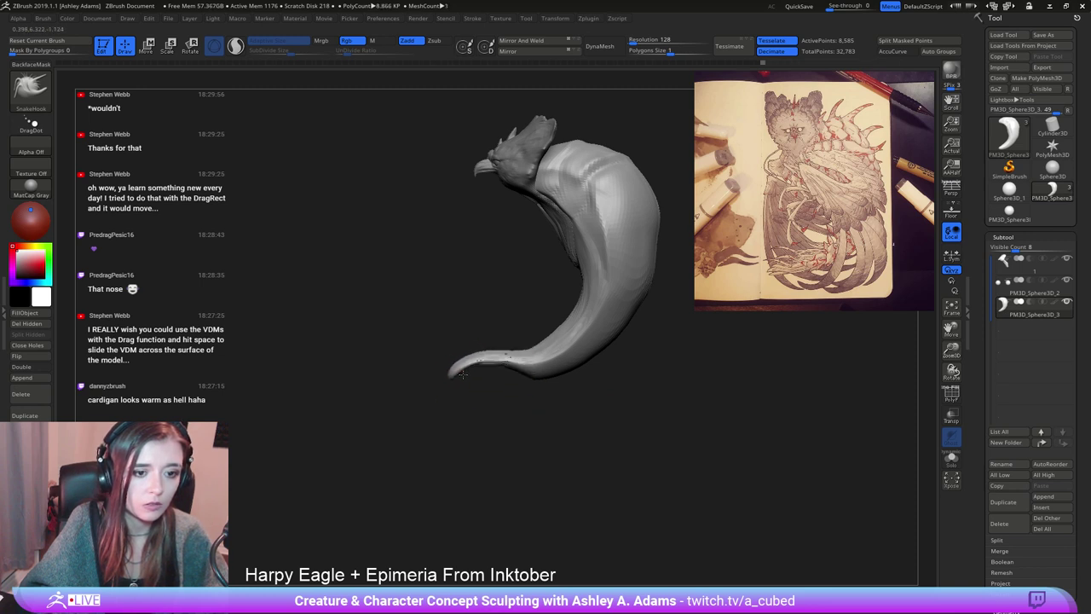
Adjust the outer curve of the back and lower body with a larger SnakeHook brush.
{"action": "key", "text": "space"}
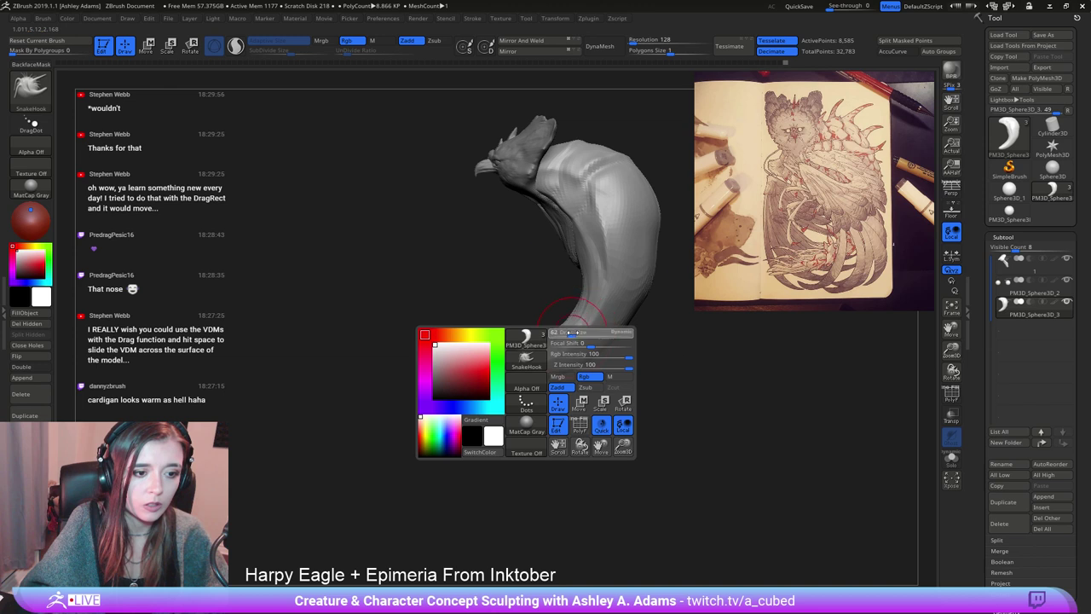
{"action": "left_click_drag", "start_coordinate": [566, 342], "coordinate": [590, 342]}
{"action": "right_click_drag", "start_coordinate": [592, 343], "coordinate": [495, 389], "text": "alt"}
{"action": "left_click_drag", "start_coordinate": [558, 290], "coordinate": [568, 283]}
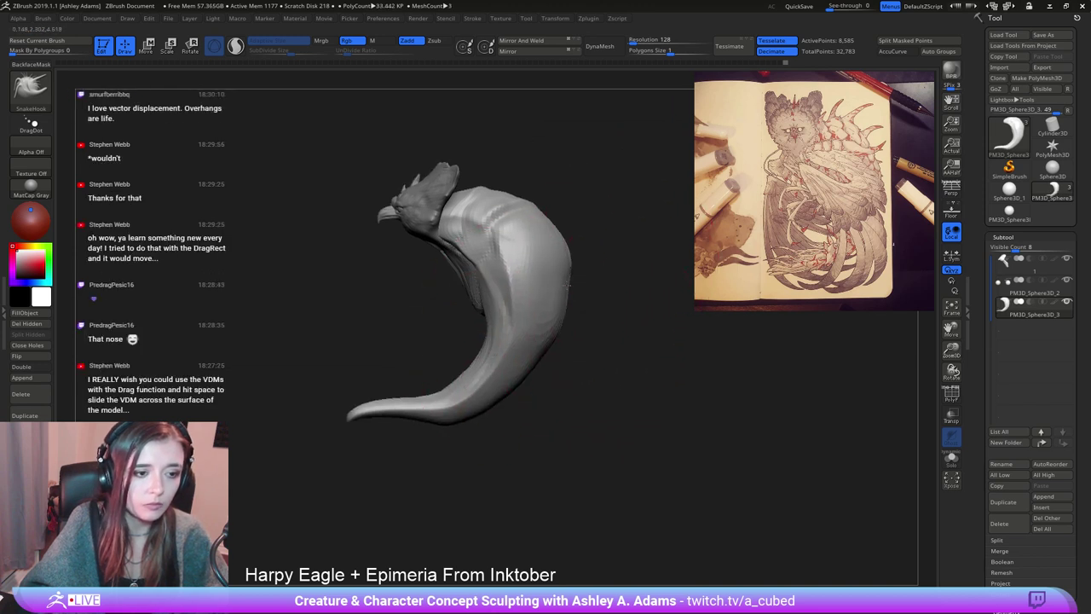
{"action": "left_click_drag", "start_coordinate": [542, 359], "coordinate": [540, 369]}
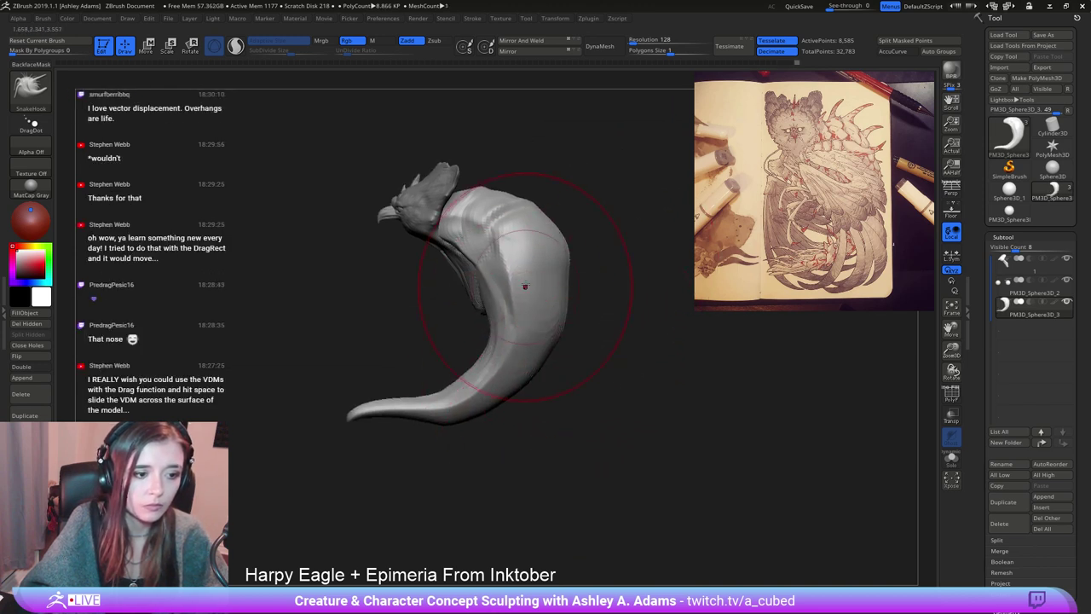
{"action": "key", "text": "space"}
Select the eagle's head and neck subtool and append a sphere as a new subtool.
{"action": "left_click", "coordinate": [481, 318], "text": "alt"}
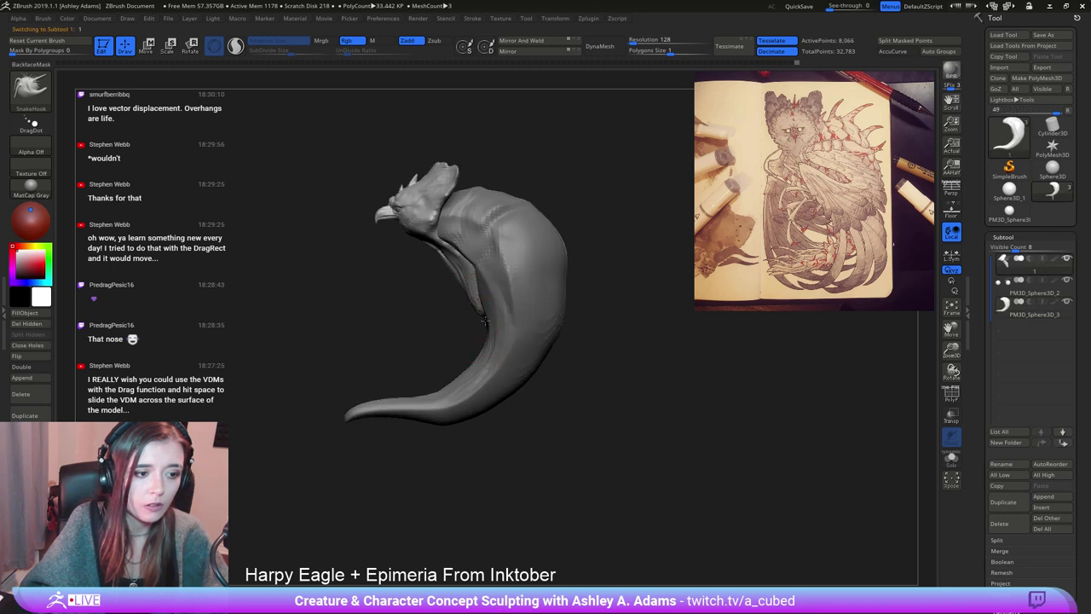
{"action": "key", "text": "space"}
{"action": "left_click", "coordinate": [1044, 495]}
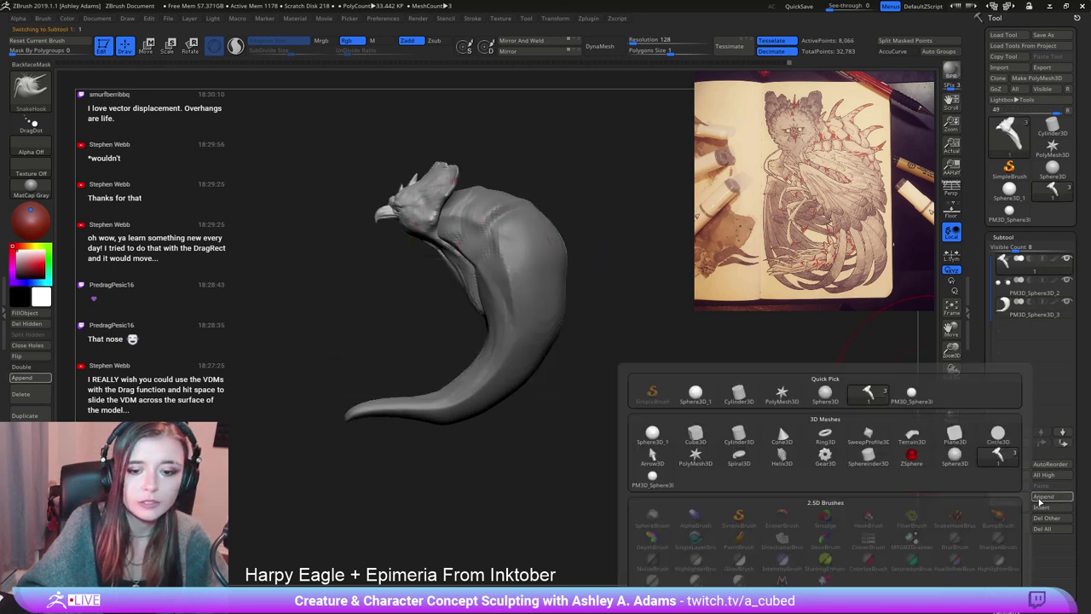
{"action": "left_click", "coordinate": [663, 439]}
Move the new sphere beside the shoulder and stretch it sideways into a long ellipsoid as the wing base.
{"action": "right_click_drag", "start_coordinate": [493, 254], "coordinate": [535, 205]}
{"action": "left_click", "coordinate": [458, 195], "text": "alt"}
{"action": "key", "text": "w"}
{"action": "left_click_drag", "start_coordinate": [494, 156], "coordinate": [582, 186]}
{"action": "right_click_drag", "start_coordinate": [582, 189], "coordinate": [533, 193], "text": "shift"}
{"action": "left_click_drag", "start_coordinate": [603, 192], "coordinate": [667, 203]}
{"action": "right_click_drag", "start_coordinate": [658, 210], "coordinate": [490, 244], "text": "alt"}
{"action": "right_click_drag", "start_coordinate": [489, 244], "coordinate": [537, 242]}
{"action": "left_click_drag", "start_coordinate": [414, 279], "coordinate": [334, 276]}
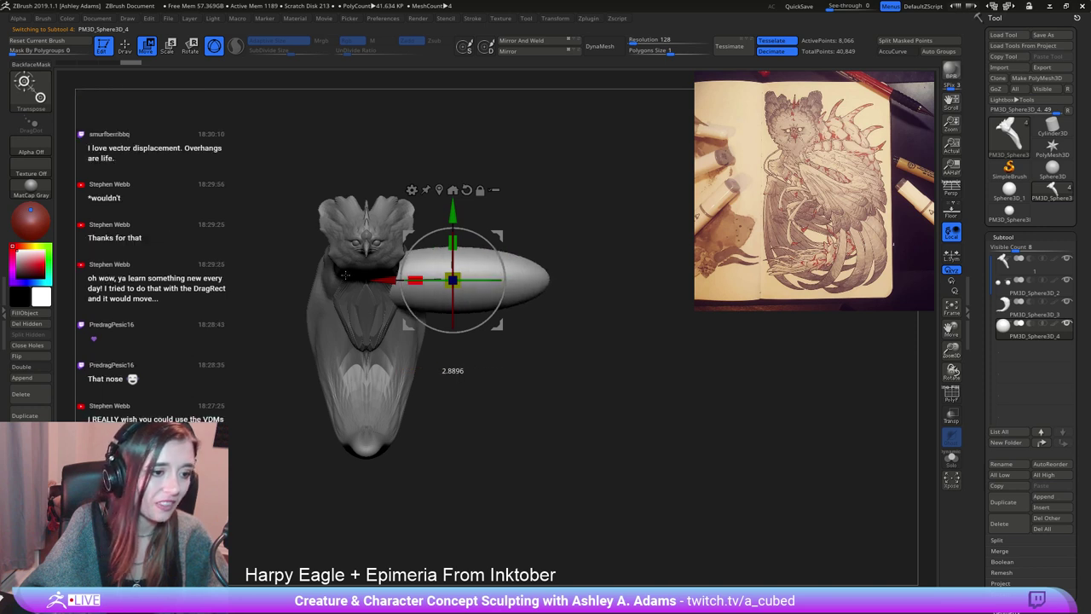
Rotate the wing ellipsoid in the side view to tilt it against the body.
{"action": "left_click_drag", "start_coordinate": [497, 237], "coordinate": [554, 245]}
{"action": "right_click_drag", "start_coordinate": [553, 245], "coordinate": [500, 243], "text": "shift"}
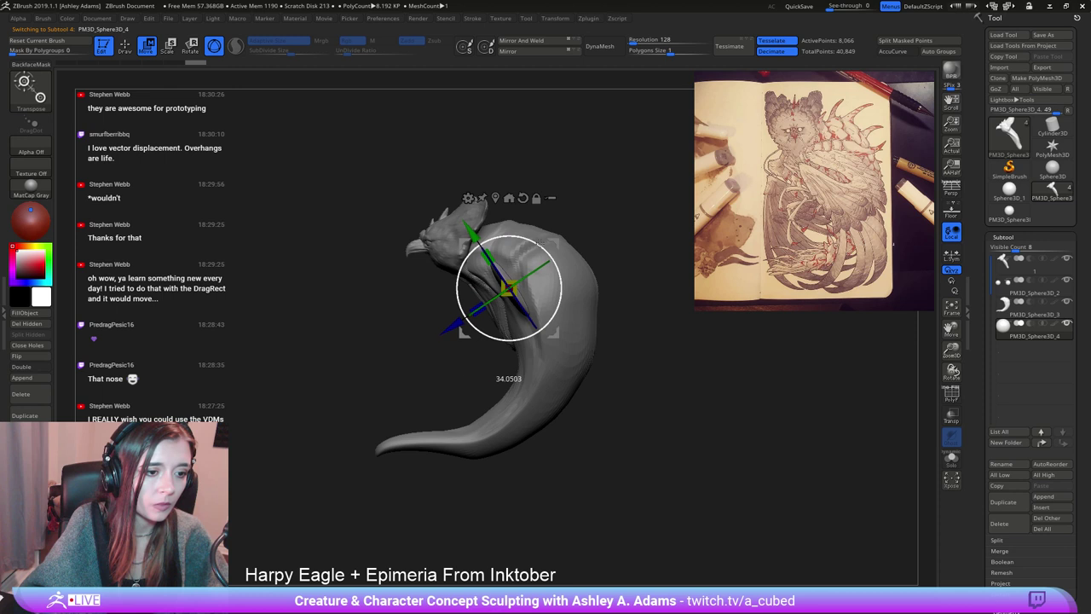
{"action": "left_click_drag", "start_coordinate": [539, 243], "coordinate": [573, 295]}
Extend the ellipsoid outward from the shoulder and bend its outer end downward with a large SnakeHook brush.
{"action": "key", "text": "q"}
{"action": "key", "text": "space"}
{"action": "right_click_drag", "start_coordinate": [573, 290], "coordinate": [575, 219]}
{"action": "left_click_drag", "start_coordinate": [512, 302], "coordinate": [508, 336]}
{"action": "left_click_drag", "start_coordinate": [551, 298], "coordinate": [553, 287]}
{"action": "right_click_drag", "start_coordinate": [552, 287], "coordinate": [559, 285]}
{"action": "key", "text": "space"}
{"action": "left_click_drag", "start_coordinate": [556, 318], "coordinate": [548, 317]}
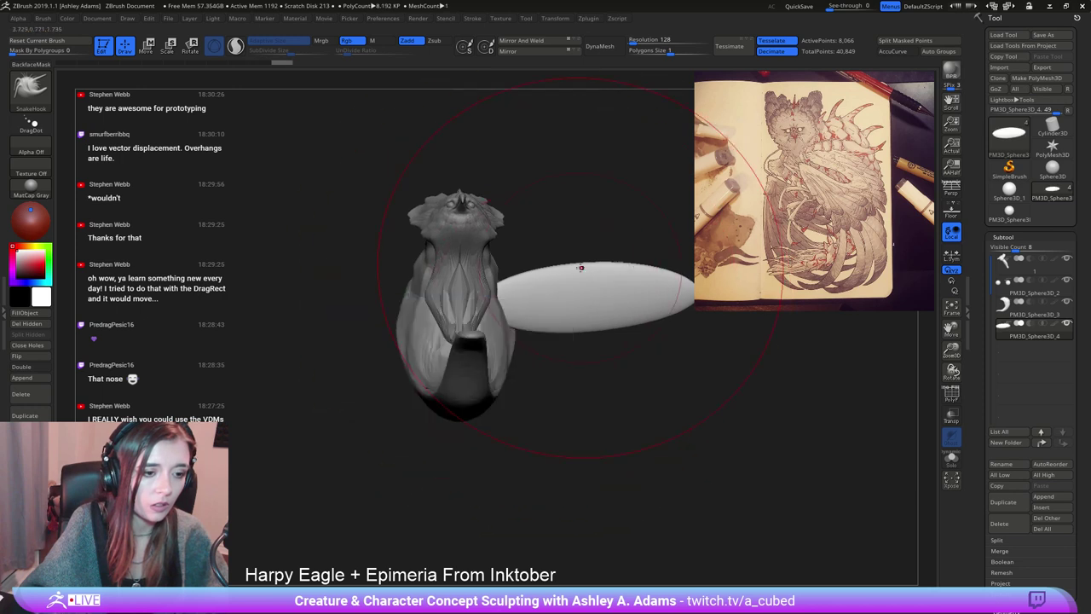
{"action": "left_click_drag", "start_coordinate": [602, 277], "coordinate": [629, 341]}
{"action": "left_click_drag", "start_coordinate": [561, 335], "coordinate": [503, 280]}
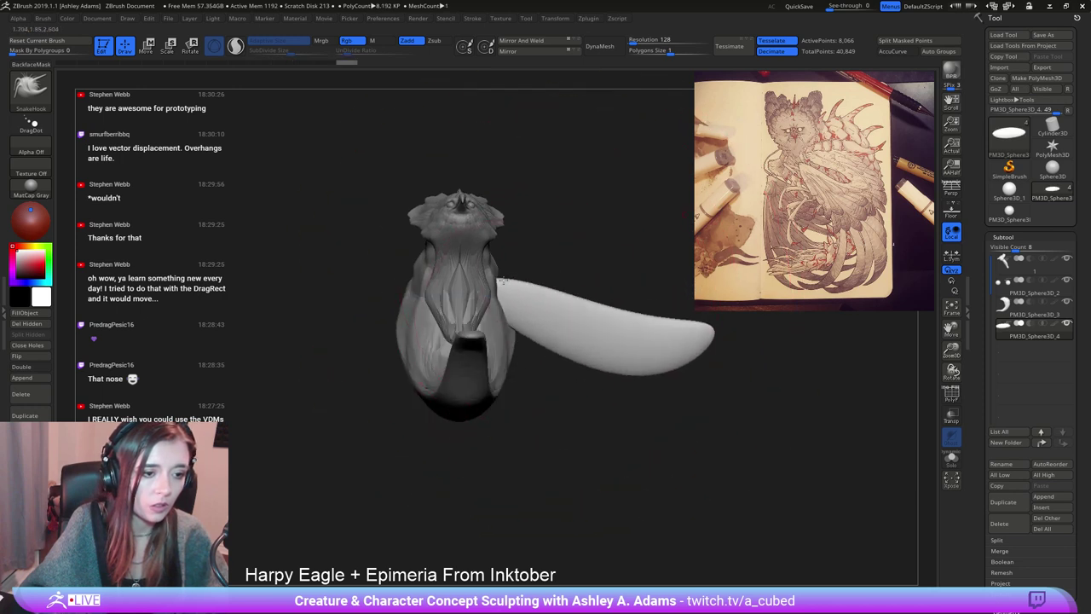
Pull the wing's inner lower edge down and raise its outer part into an arch with SnakeHook.
{"action": "key", "text": "space"}
{"action": "left_click_drag", "start_coordinate": [555, 337], "coordinate": [546, 338]}
{"action": "right_click_drag", "start_coordinate": [554, 332], "coordinate": [561, 332]}
{"action": "left_click_drag", "start_coordinate": [550, 372], "coordinate": [566, 370]}
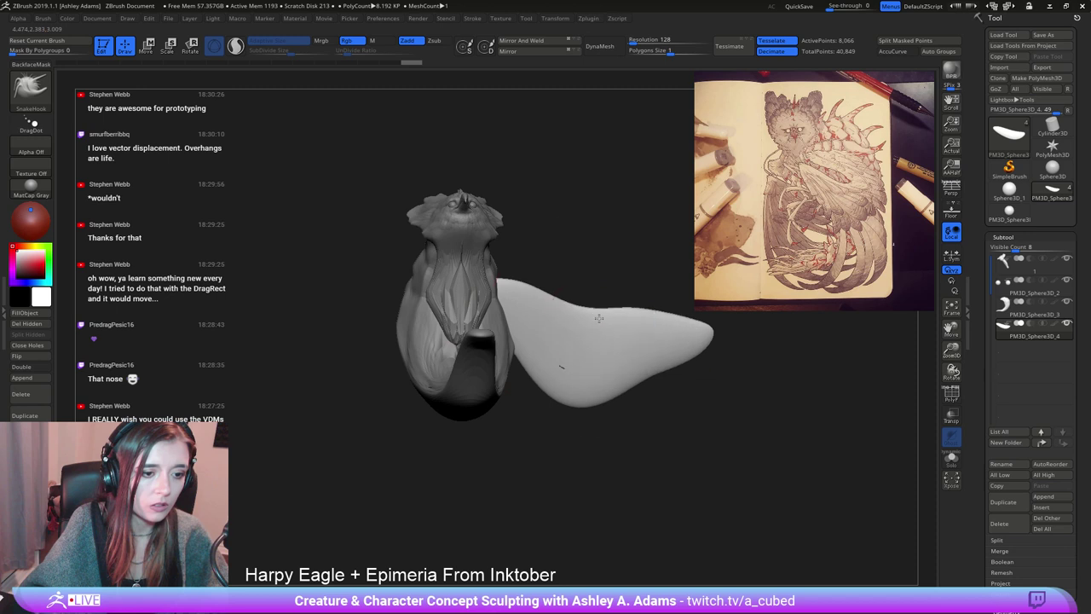
{"action": "left_click_drag", "start_coordinate": [665, 334], "coordinate": [636, 220]}
{"action": "left_click_drag", "start_coordinate": [716, 376], "coordinate": [584, 302]}
Draw the outer end of the wing down into a long hanging tip with SnakeHook.
{"action": "right_click_drag", "start_coordinate": [584, 302], "coordinate": [554, 202], "text": "alt"}
{"action": "right_click_drag", "start_coordinate": [610, 230], "coordinate": [519, 242]}
{"action": "key", "text": "space"}
{"action": "mouse_move", "coordinate": [515, 236]}
{"action": "left_mouse_down"}
{"action": "mouse_move", "coordinate": [452, 293]}
{"action": "mouse_move", "coordinate": [480, 367]}
{"action": "mouse_move", "coordinate": [504, 375]}
{"action": "mouse_move", "coordinate": [492, 388]}
{"action": "mouse_move", "coordinate": [490, 298]}
{"action": "mouse_move", "coordinate": [490, 349]}
{"action": "left_mouse_up"}
{"action": "mouse_move", "coordinate": [498, 286]}
{"action": "left_mouse_down"}
{"action": "mouse_move", "coordinate": [492, 266]}
{"action": "mouse_move", "coordinate": [517, 219]}
{"action": "mouse_move", "coordinate": [575, 259]}
{"action": "left_mouse_up"}
{"action": "key", "text": "space"}
{"action": "left_click_drag", "start_coordinate": [434, 357], "coordinate": [550, 358]}
Refine the wing's arch and inner bend with a smaller SnakeHook brush.
{"action": "key", "text": "space"}
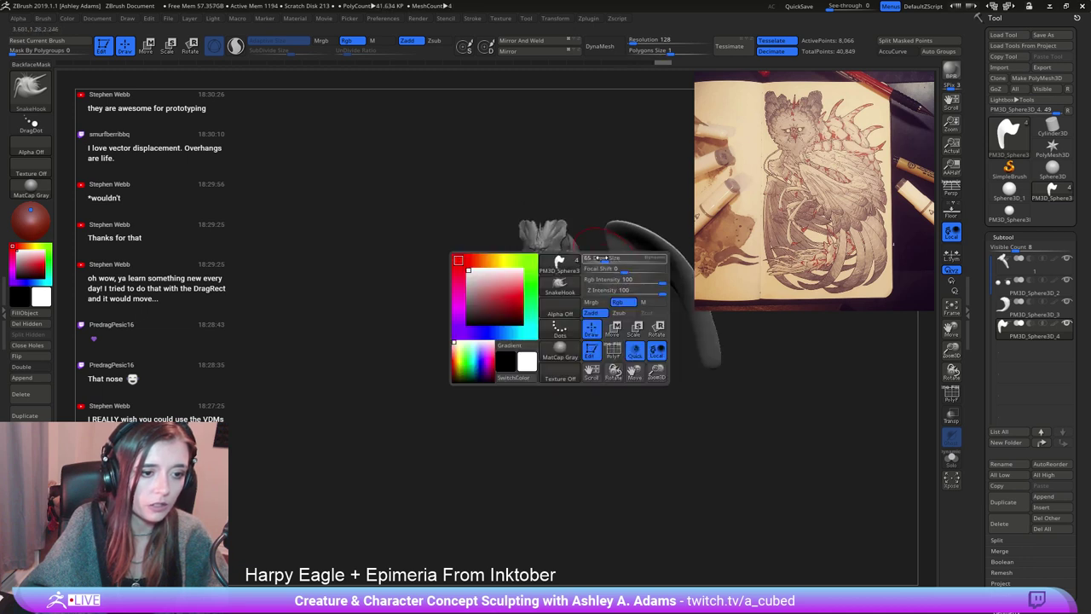
{"action": "left_click_drag", "start_coordinate": [601, 258], "coordinate": [591, 258]}
{"action": "mouse_move", "coordinate": [547, 359]}
{"action": "left_mouse_down", "text": "shift"}
{"action": "mouse_move", "coordinate": [614, 362]}
{"action": "mouse_move", "coordinate": [537, 399]}
{"action": "mouse_move", "coordinate": [552, 380]}
{"action": "mouse_move", "coordinate": [580, 397]}
{"action": "mouse_move", "coordinate": [582, 329]}
{"action": "mouse_move", "coordinate": [551, 272]}
{"action": "mouse_move", "coordinate": [535, 203]}
{"action": "left_mouse_up", "text": "shift"}
{"action": "key", "text": "space"}
{"action": "right_click_drag", "start_coordinate": [534, 204], "coordinate": [562, 194]}
{"action": "right_click_drag", "start_coordinate": [552, 256], "coordinate": [555, 366], "text": "shift"}
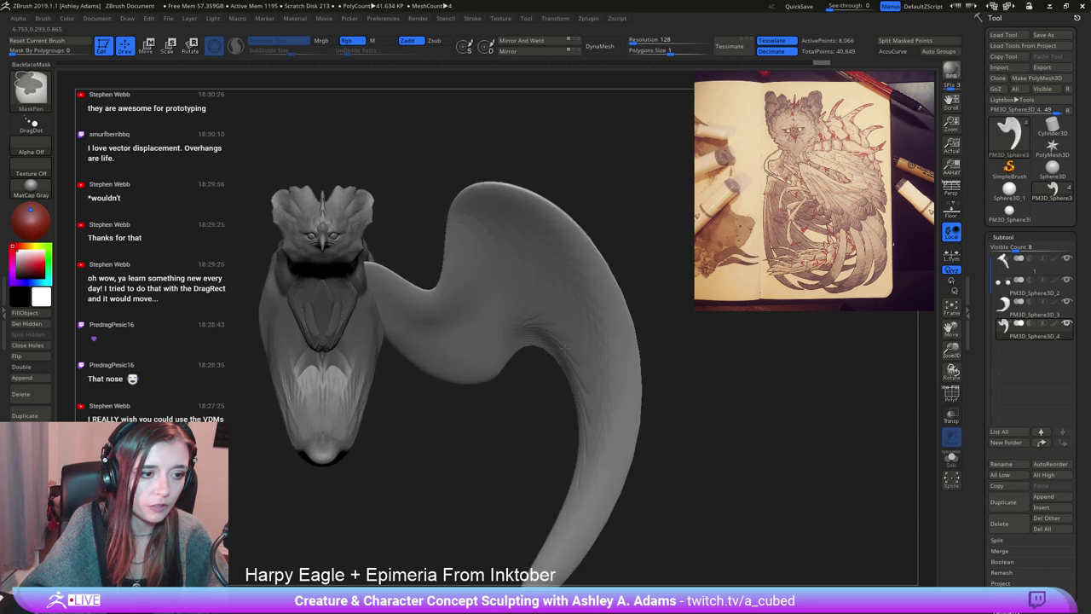
{"action": "mouse_move", "coordinate": [588, 316]}
{"action": "right_mouse_down"}
{"action": "mouse_move", "coordinate": [500, 295]}
{"action": "mouse_move", "coordinate": [599, 277]}
{"action": "right_mouse_up"}
{"action": "key", "text": "space"}
{"action": "left_click_drag", "start_coordinate": [599, 285], "coordinate": [608, 285]}
{"action": "right_click_drag", "start_coordinate": [592, 286], "coordinate": [541, 233], "text": "alt"}
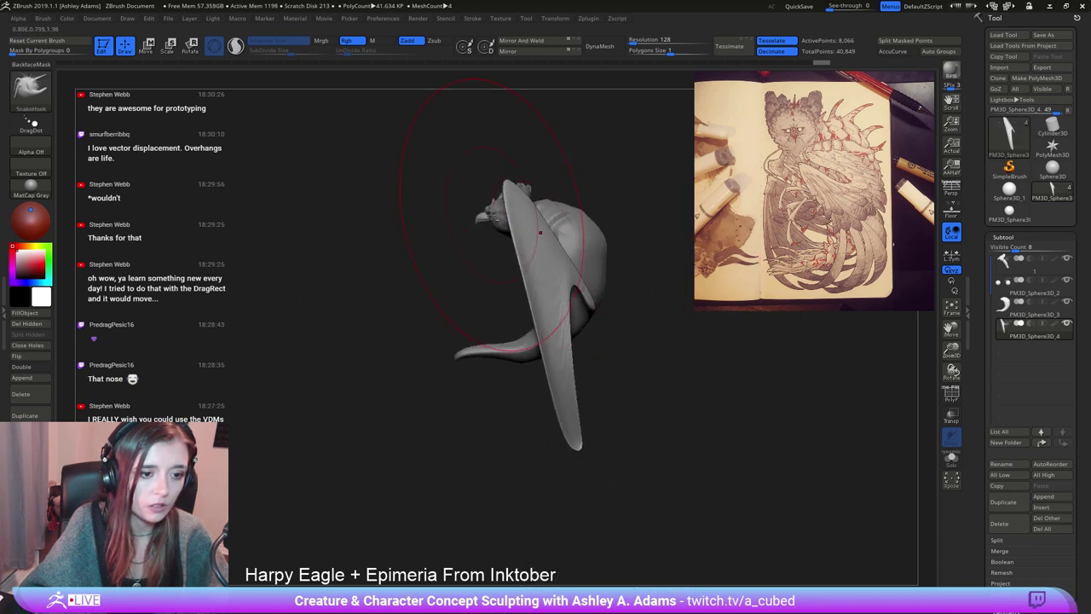
{"action": "right_click_drag", "start_coordinate": [552, 304], "coordinate": [544, 305]}
{"action": "key", "text": "space"}
{"action": "left_click_drag", "start_coordinate": [545, 309], "coordinate": [535, 309]}
{"action": "right_click_drag", "start_coordinate": [546, 307], "coordinate": [480, 290]}
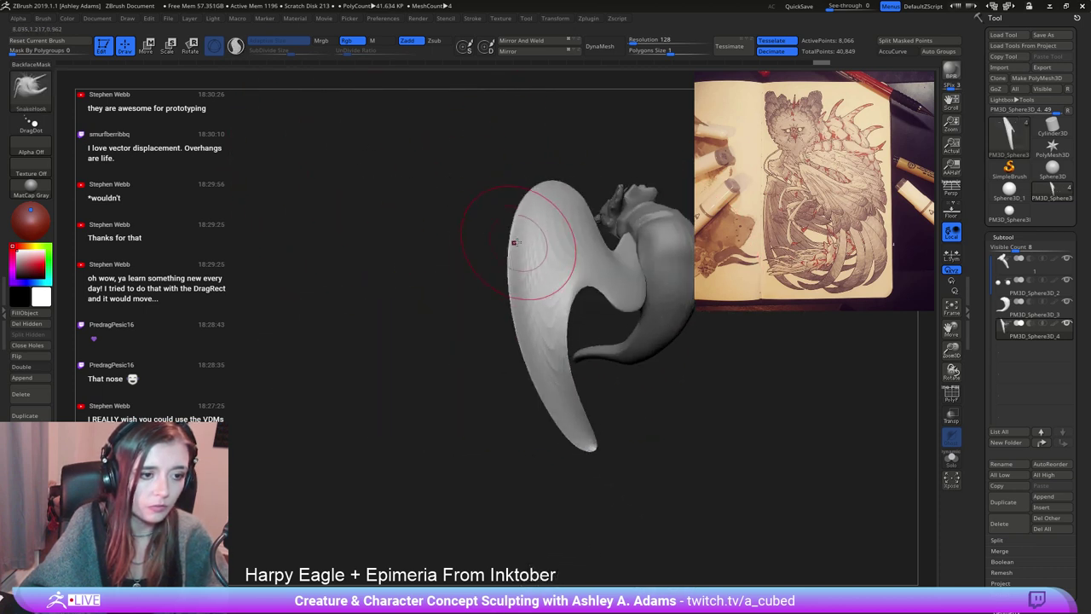
{"action": "mouse_move", "coordinate": [505, 232]}
{"action": "left_mouse_down", "text": "ctrl"}
{"action": "mouse_move", "coordinate": [609, 463]}
{"action": "mouse_move", "coordinate": [544, 420]}
{"action": "mouse_move", "coordinate": [518, 366]}
{"action": "mouse_move", "coordinate": [506, 254]}
{"action": "mouse_move", "coordinate": [550, 177]}
{"action": "left_mouse_up", "text": "ctrl"}
{"action": "key", "text": "ctrl+z"}
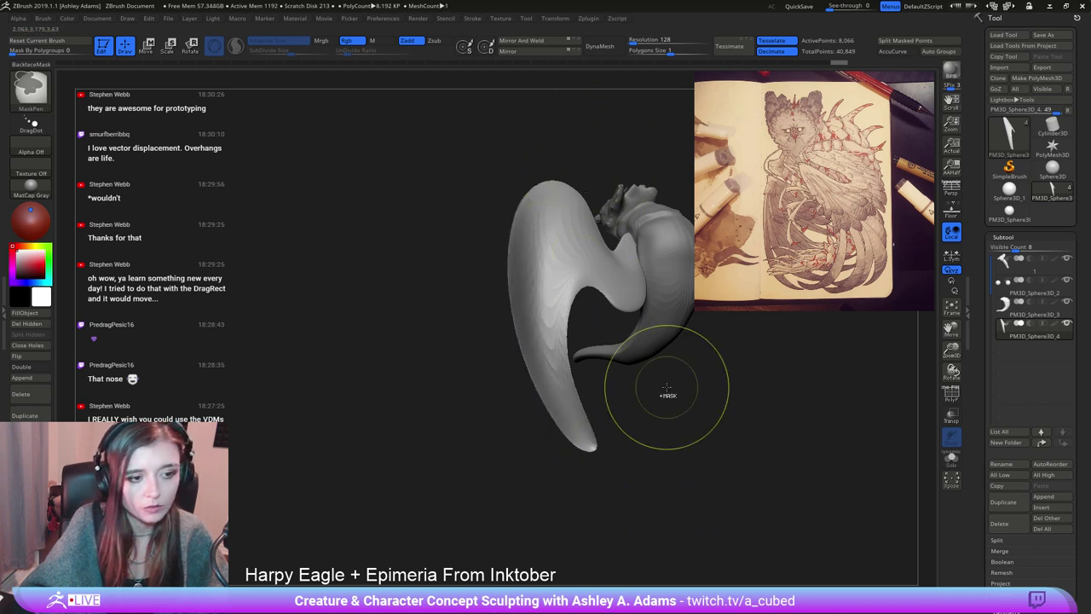
{"action": "left_click", "coordinate": [668, 396], "text": "ctrl"}
Curl the outer blade of the wing with a large SnakeHook brush and smooth its outer edge.
{"action": "right_click_drag", "start_coordinate": [542, 281], "coordinate": [615, 293]}
{"action": "mouse_move", "coordinate": [541, 295]}
{"action": "left_mouse_down"}
{"action": "mouse_move", "coordinate": [521, 291]}
{"action": "mouse_move", "coordinate": [494, 311]}
{"action": "mouse_move", "coordinate": [474, 346]}
{"action": "left_mouse_up"}
{"action": "key", "text": "ctrl+z"}
{"action": "right_click_drag", "start_coordinate": [467, 249], "coordinate": [515, 331]}
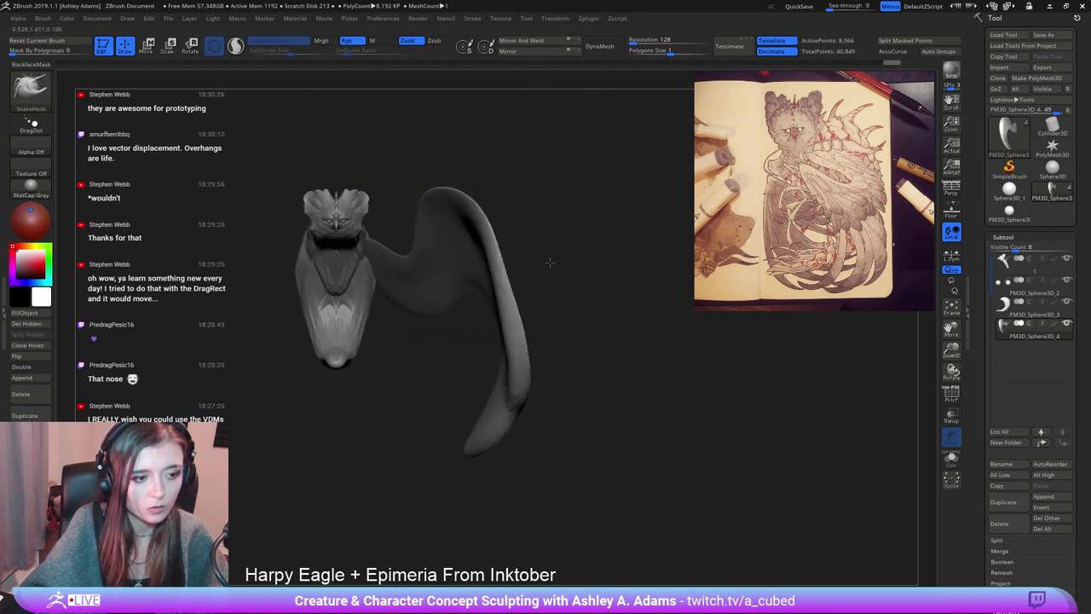
{"action": "left_click_drag", "start_coordinate": [506, 291], "coordinate": [511, 286], "text": "shift"}
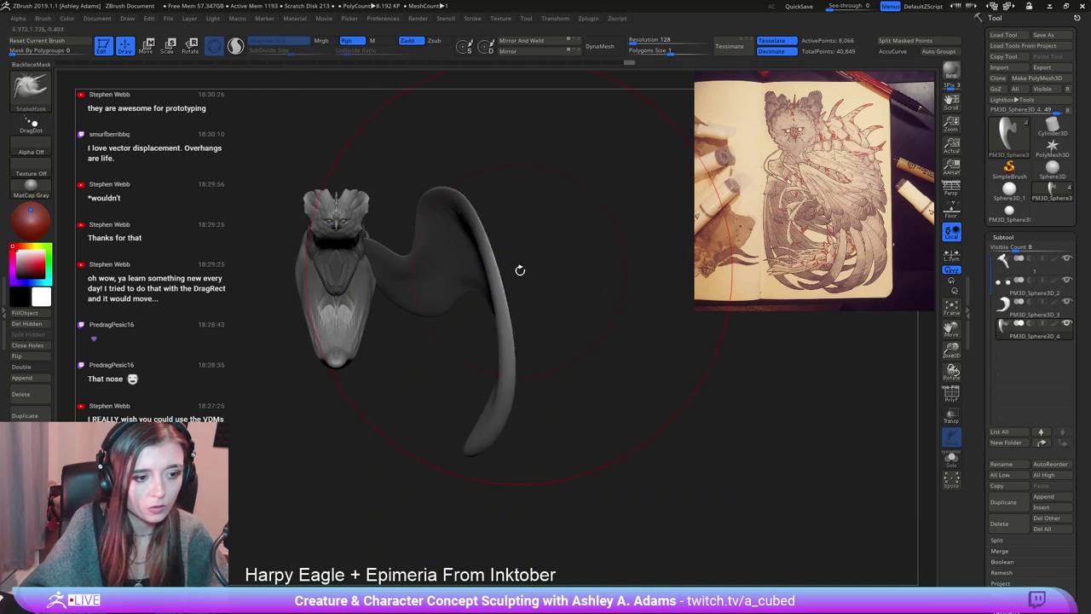
Hollow the outer wing surface from behind with SnakeHook and smooth out the resulting creases.
{"action": "right_click_drag", "start_coordinate": [519, 267], "coordinate": [397, 278]}
{"action": "left_click_drag", "start_coordinate": [425, 383], "coordinate": [440, 396], "text": "ctrl"}
{"action": "right_click_drag", "start_coordinate": [452, 333], "coordinate": [432, 337]}
{"action": "left_click_drag", "start_coordinate": [500, 294], "coordinate": [488, 300]}
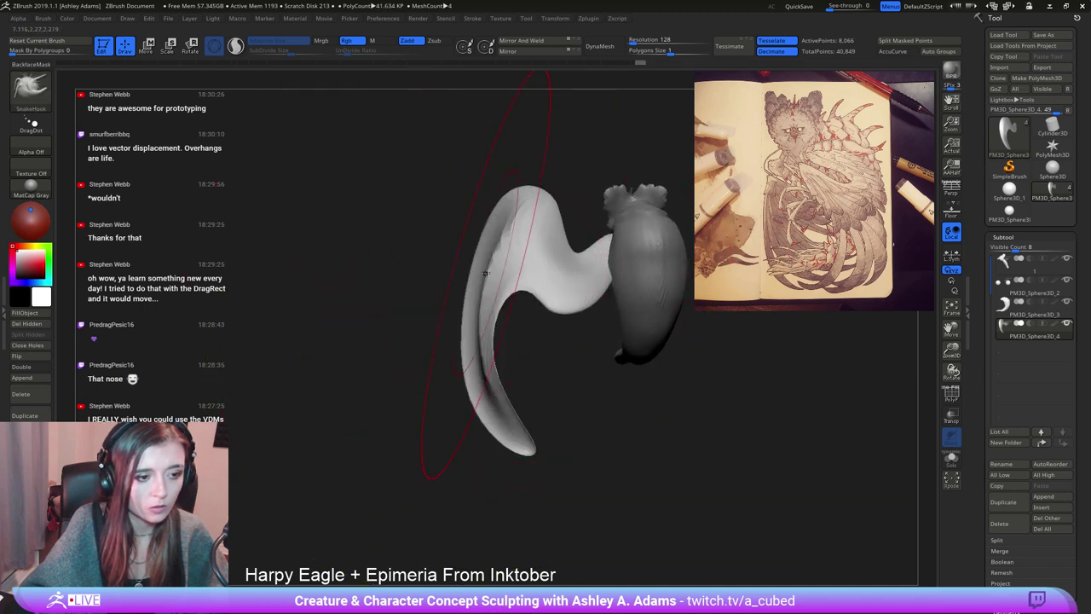
{"action": "mouse_move", "coordinate": [456, 329]}
{"action": "right_mouse_down"}
{"action": "mouse_move", "coordinate": [442, 332]}
{"action": "mouse_move", "coordinate": [464, 299]}
{"action": "right_mouse_up"}
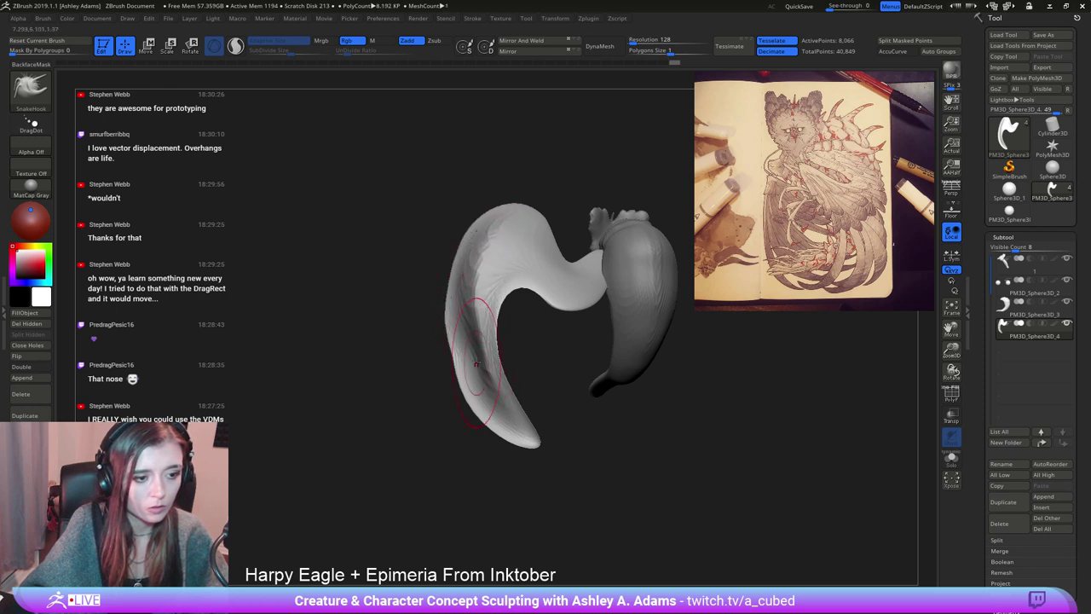
{"action": "left_click_drag", "start_coordinate": [476, 364], "coordinate": [471, 380]}
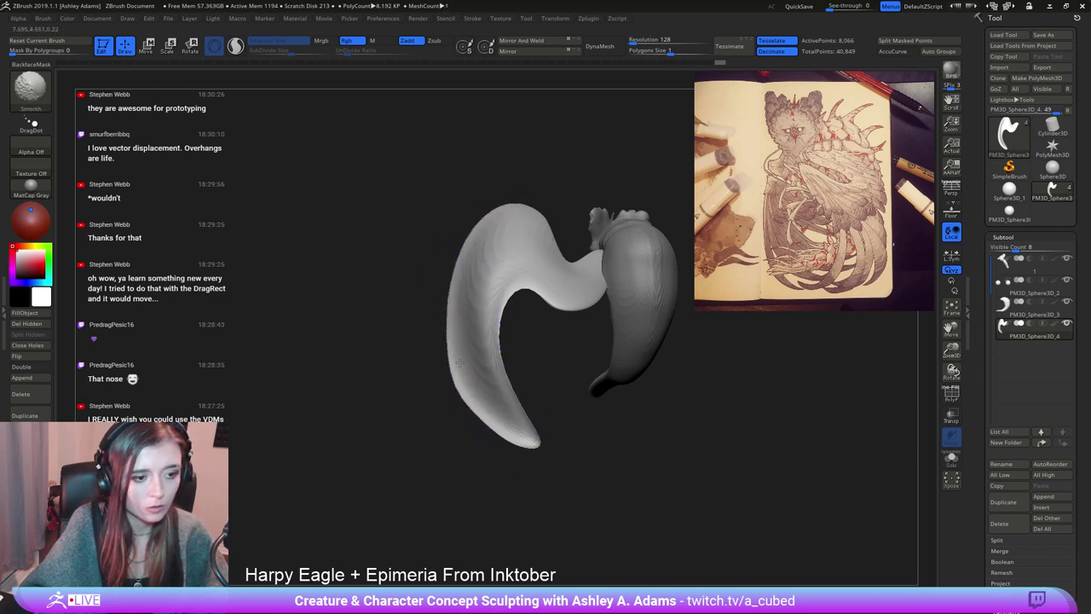
{"action": "mouse_move", "coordinate": [502, 245]}
{"action": "right_mouse_down"}
{"action": "mouse_move", "coordinate": [592, 270]}
{"action": "mouse_move", "coordinate": [523, 297]}
{"action": "right_mouse_up"}
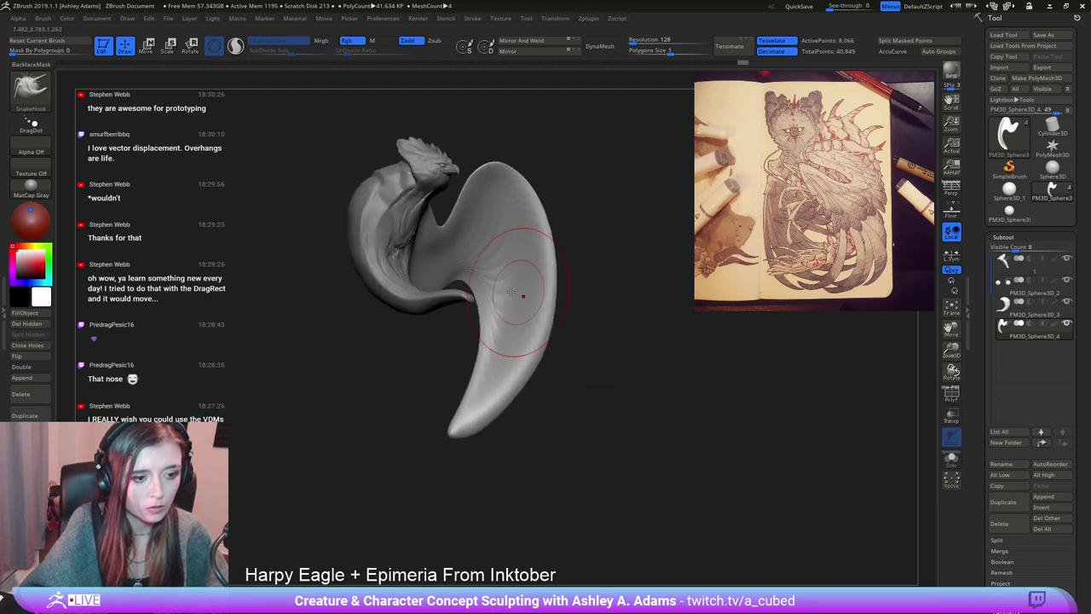
Widen the wing blade along its inner edge with SnakeHook and smooth the area at the bend.
{"action": "mouse_move", "coordinate": [384, 290]}
{"action": "right_mouse_down"}
{"action": "mouse_move", "coordinate": [479, 295]}
{"action": "mouse_move", "coordinate": [484, 255]}
{"action": "right_mouse_up"}
{"action": "right_click_drag", "start_coordinate": [489, 358], "coordinate": [487, 333]}
{"action": "right_click", "coordinate": [452, 371]}
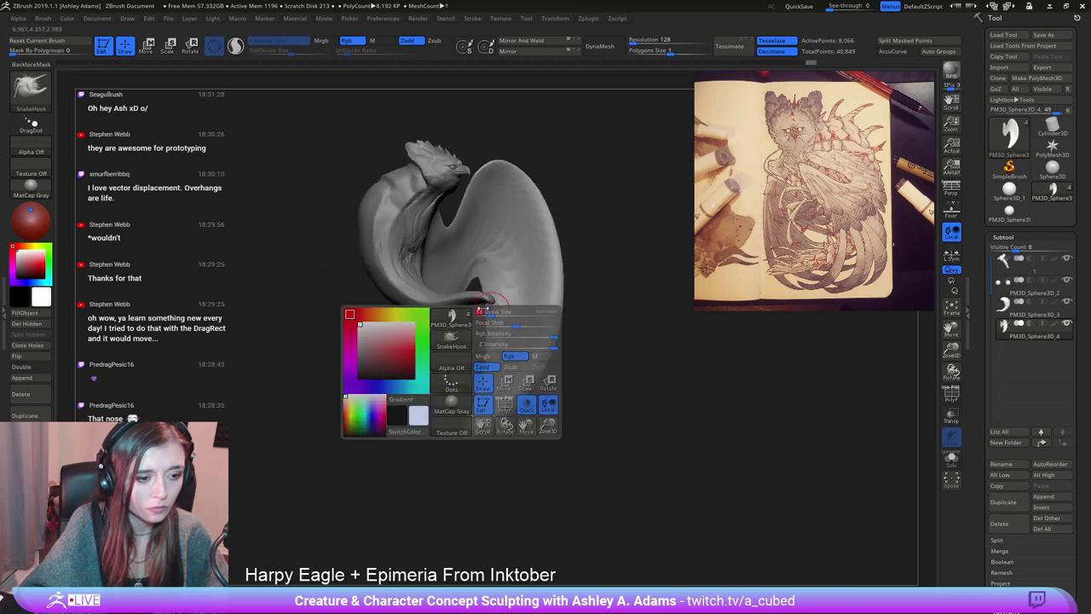
{"action": "left_click_drag", "start_coordinate": [493, 335], "coordinate": [472, 344]}
{"action": "mouse_move", "coordinate": [461, 383]}
{"action": "right_mouse_down"}
{"action": "mouse_move", "coordinate": [461, 403]}
{"action": "mouse_move", "coordinate": [487, 414]}
{"action": "mouse_move", "coordinate": [557, 379]}
{"action": "right_mouse_up"}
{"action": "right_click", "coordinate": [488, 415]}
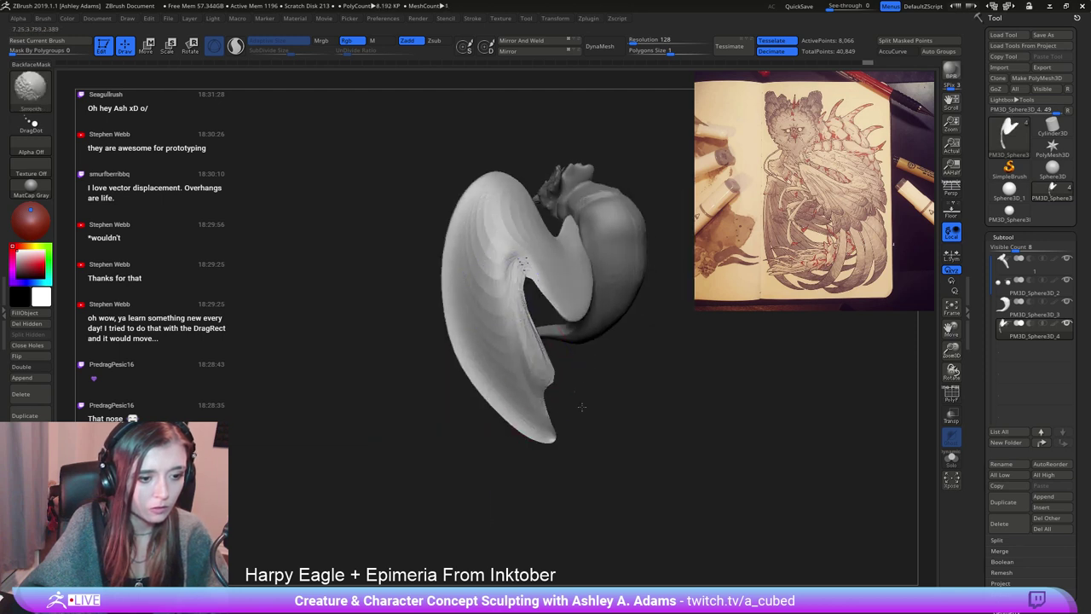
{"action": "mouse_move", "coordinate": [514, 280]}
{"action": "right_mouse_down"}
{"action": "mouse_move", "coordinate": [543, 400]}
{"action": "mouse_move", "coordinate": [500, 324]}
{"action": "mouse_move", "coordinate": [504, 280]}
{"action": "mouse_move", "coordinate": [548, 231]}
{"action": "mouse_move", "coordinate": [596, 219]}
{"action": "mouse_move", "coordinate": [629, 241]}
{"action": "right_mouse_up"}
{"action": "key", "text": "space"}
Pull scalloped feather points out of the inner wing's lower edge near the body with a small SnakeHook brush.
{"action": "right_click_drag", "start_coordinate": [455, 176], "coordinate": [370, 167], "text": "alt"}
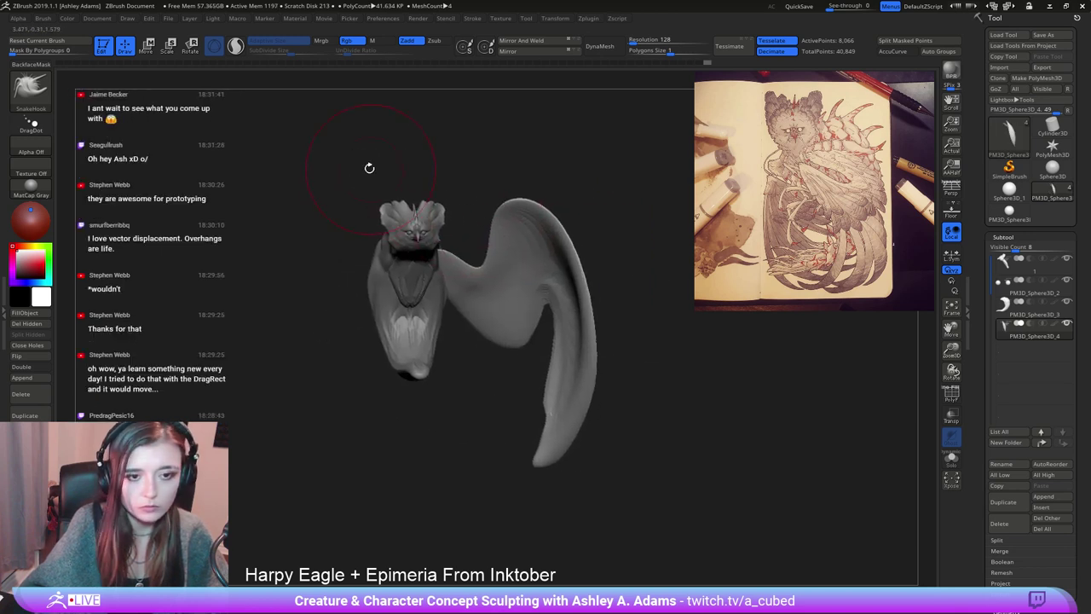
{"action": "mouse_move", "coordinate": [504, 248]}
{"action": "right_mouse_down"}
{"action": "mouse_move", "coordinate": [480, 251]}
{"action": "mouse_move", "coordinate": [502, 278]}
{"action": "mouse_move", "coordinate": [520, 275]}
{"action": "mouse_move", "coordinate": [440, 292]}
{"action": "right_mouse_up"}
{"action": "right_click", "coordinate": [411, 358]}
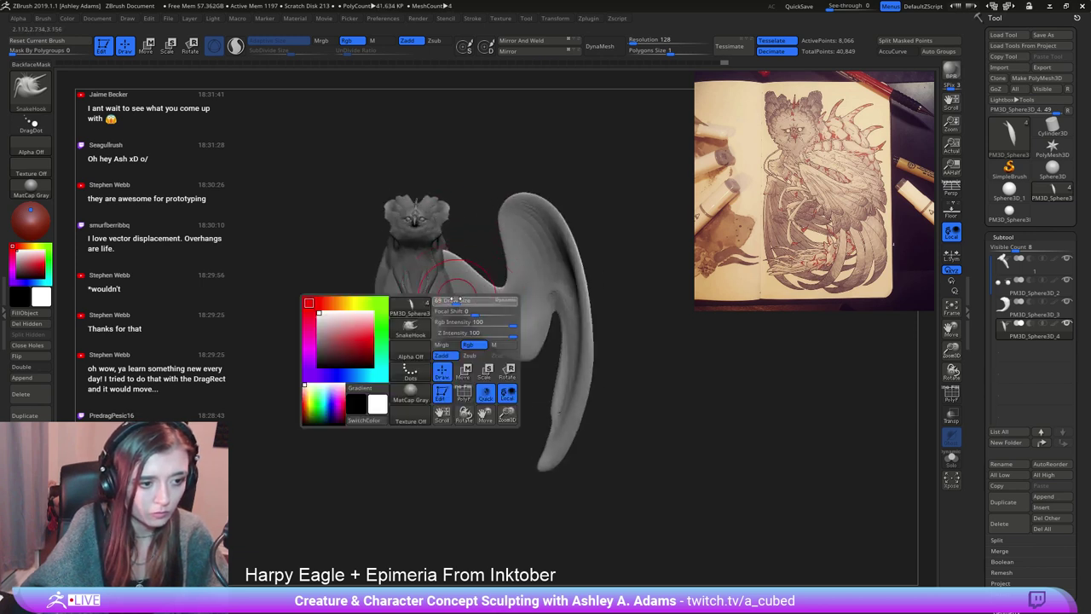
{"action": "mouse_move", "coordinate": [411, 358]}
{"action": "right_mouse_down"}
{"action": "mouse_move", "coordinate": [473, 272]}
{"action": "mouse_move", "coordinate": [457, 308]}
{"action": "mouse_move", "coordinate": [436, 275]}
{"action": "mouse_move", "coordinate": [549, 344]}
{"action": "right_mouse_up"}
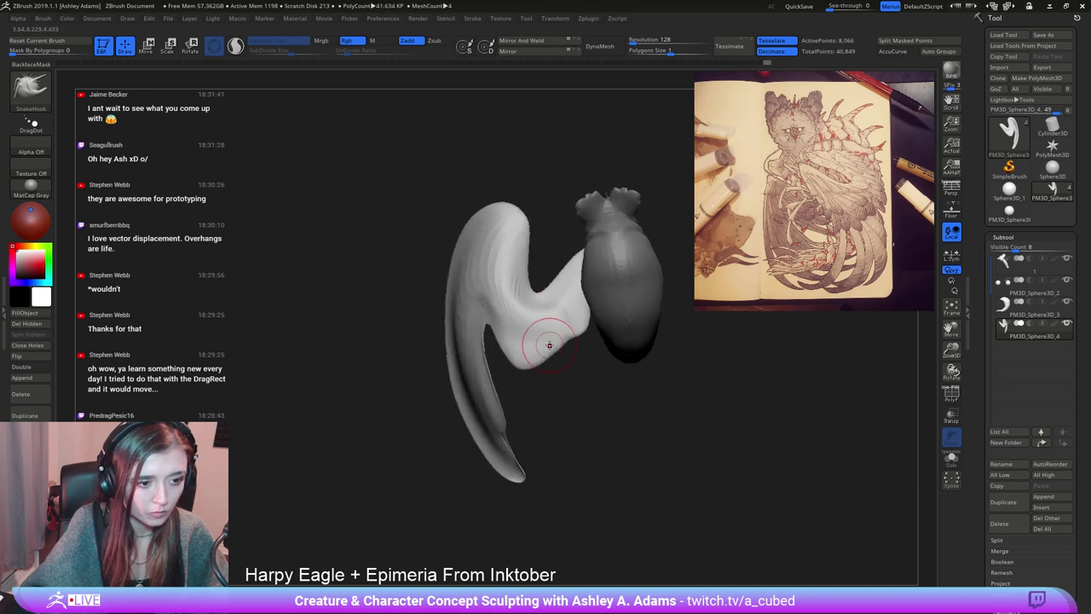
{"action": "key", "text": "space"}
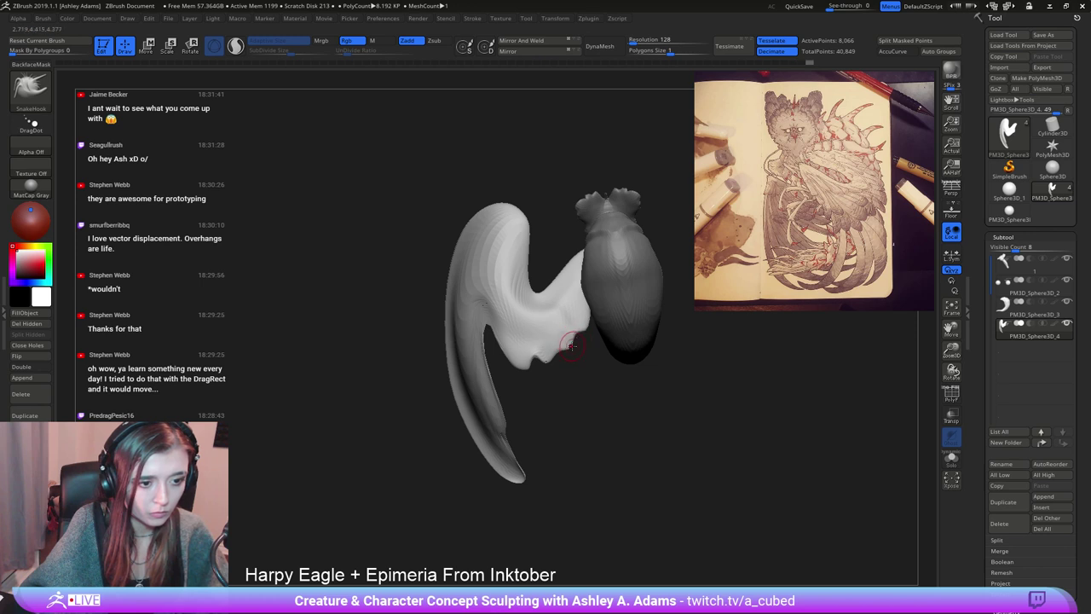
{"action": "key", "text": "space"}
Mirror the wing to the other side of the body with Mirror And Weld and enlarge the brush.
{"action": "left_click_drag", "start_coordinate": [587, 331], "coordinate": [604, 331]}
{"action": "mouse_move", "coordinate": [589, 358]}
{"action": "right_mouse_down", "text": "ctrl"}
{"action": "mouse_move", "coordinate": [550, 312]}
{"action": "mouse_move", "coordinate": [607, 295]}
{"action": "right_mouse_up", "text": "ctrl"}
{"action": "left_click", "coordinate": [524, 41]}
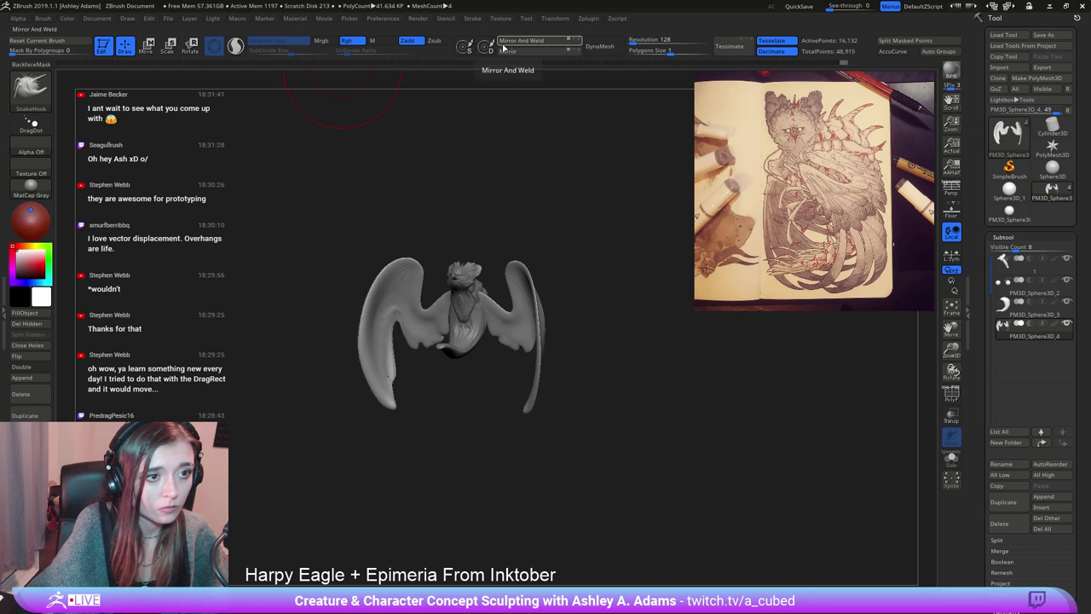
{"action": "right_click_drag", "start_coordinate": [522, 162], "coordinate": [460, 289]}
{"action": "key", "text": "space"}
{"action": "left_click_drag", "start_coordinate": [457, 295], "coordinate": [474, 295]}
{"action": "mouse_move", "coordinate": [474, 298]}
{"action": "right_mouse_down", "text": "ctrl"}
{"action": "mouse_move", "coordinate": [474, 360]}
{"action": "mouse_move", "coordinate": [465, 346]}
{"action": "mouse_move", "coordinate": [489, 285]}
{"action": "mouse_move", "coordinate": [597, 231]}
{"action": "mouse_move", "coordinate": [344, 148]}
{"action": "right_mouse_up", "text": "ctrl"}
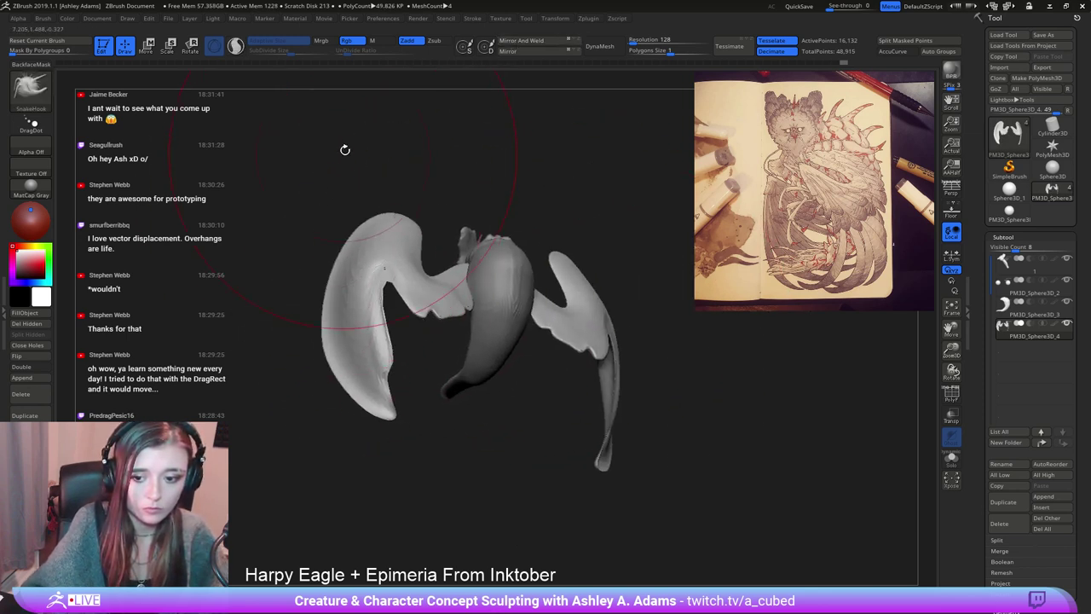
Make the body the active subtool and reduce the SnakeHook brush size while checking the mirrored wings against the body.
{"action": "right_click_drag", "start_coordinate": [503, 277], "coordinate": [577, 294]}
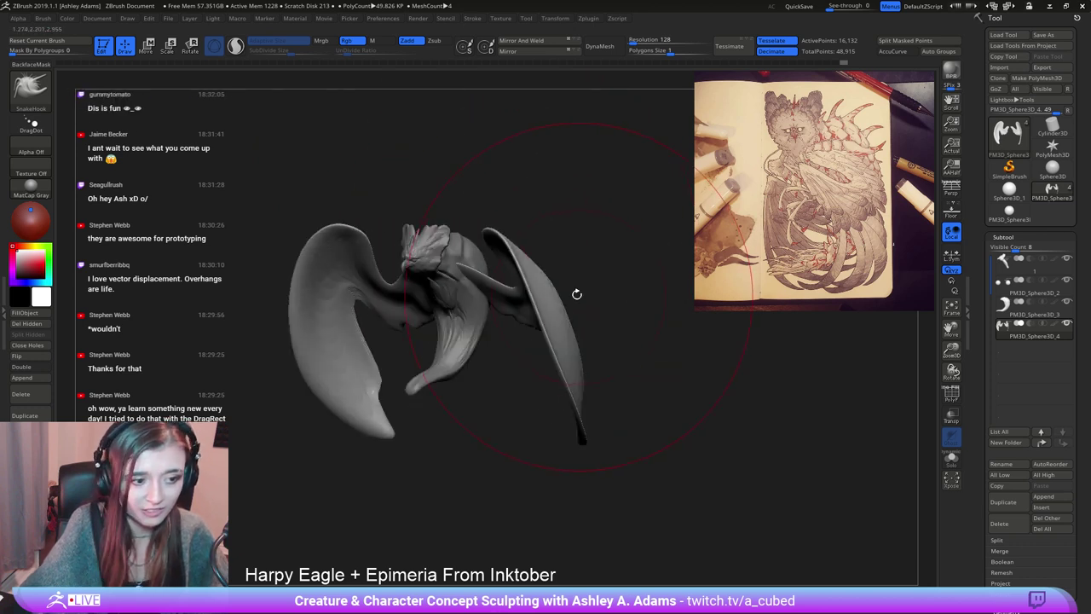
{"action": "right_click_drag", "start_coordinate": [474, 275], "coordinate": [468, 281]}
{"action": "key", "text": "space"}
{"action": "left_click_drag", "start_coordinate": [471, 290], "coordinate": [456, 290]}
{"action": "mouse_move", "coordinate": [460, 291]}
{"action": "right_mouse_down"}
{"action": "mouse_move", "coordinate": [546, 264]}
{"action": "mouse_move", "coordinate": [487, 334]}
{"action": "mouse_move", "coordinate": [440, 358]}
{"action": "right_mouse_up"}
{"action": "left_click", "coordinate": [503, 268], "text": "alt"}
{"action": "right_click", "coordinate": [440, 358]}
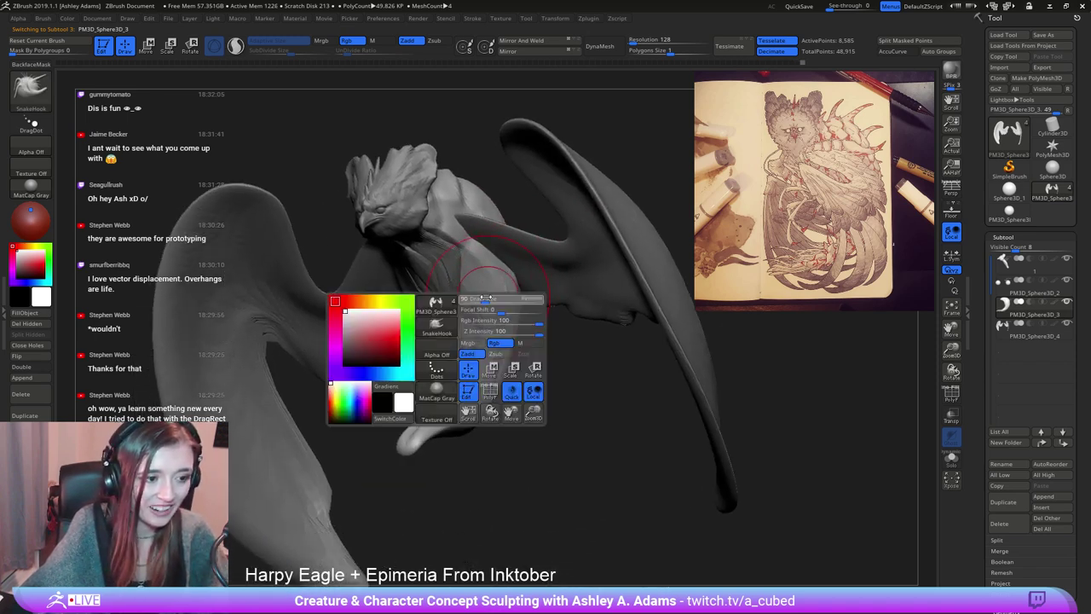
{"action": "mouse_move", "coordinate": [500, 288]}
{"action": "right_mouse_down"}
{"action": "mouse_move", "coordinate": [467, 292]}
{"action": "mouse_move", "coordinate": [463, 359]}
{"action": "mouse_move", "coordinate": [495, 363]}
{"action": "mouse_move", "coordinate": [559, 277]}
{"action": "mouse_move", "coordinate": [638, 256]}
{"action": "right_mouse_up"}
{"action": "right_click", "coordinate": [502, 360]}
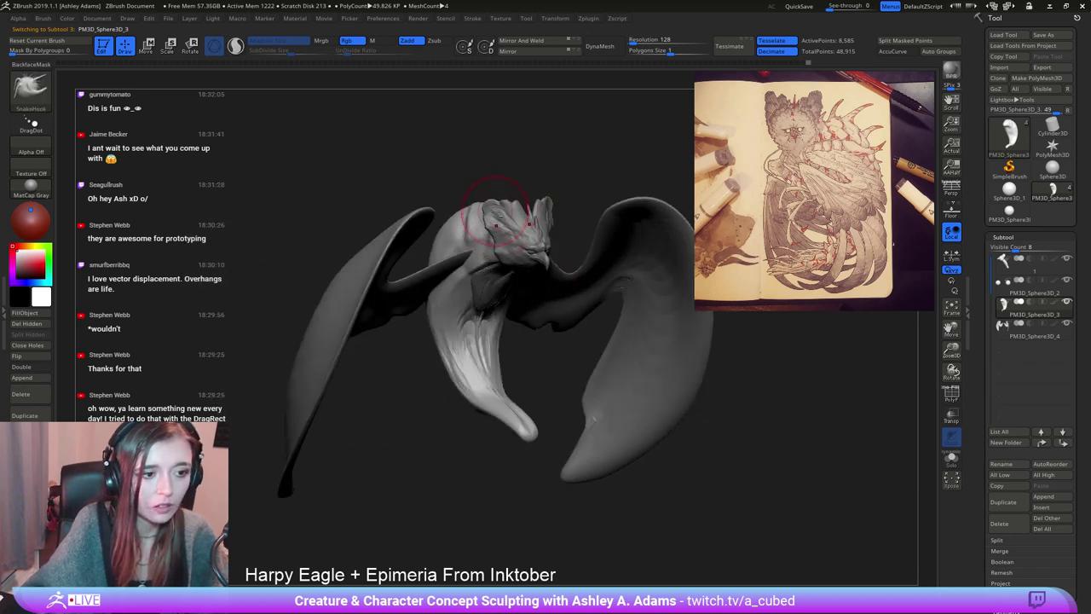
Switch to the head subtool and adjust the SnakeHook brush size to suit the crest feathers.
{"action": "right_click_drag", "start_coordinate": [495, 223], "coordinate": [480, 201], "text": "shift"}
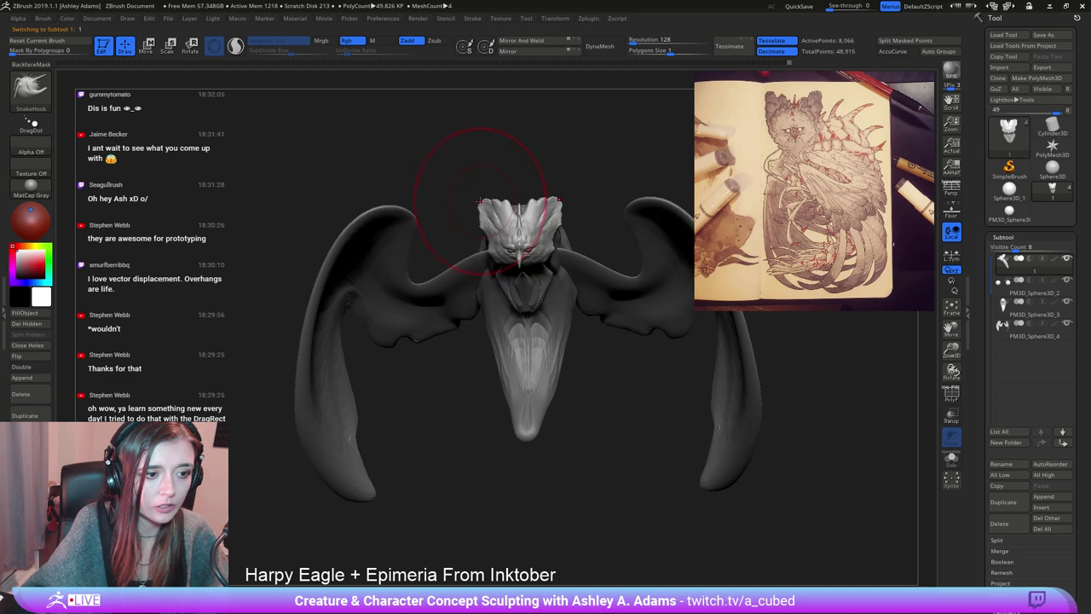
{"action": "right_click_drag", "start_coordinate": [469, 188], "coordinate": [451, 175]}
{"action": "right_click_drag", "start_coordinate": [512, 192], "coordinate": [558, 196]}
{"action": "key", "text": "space"}
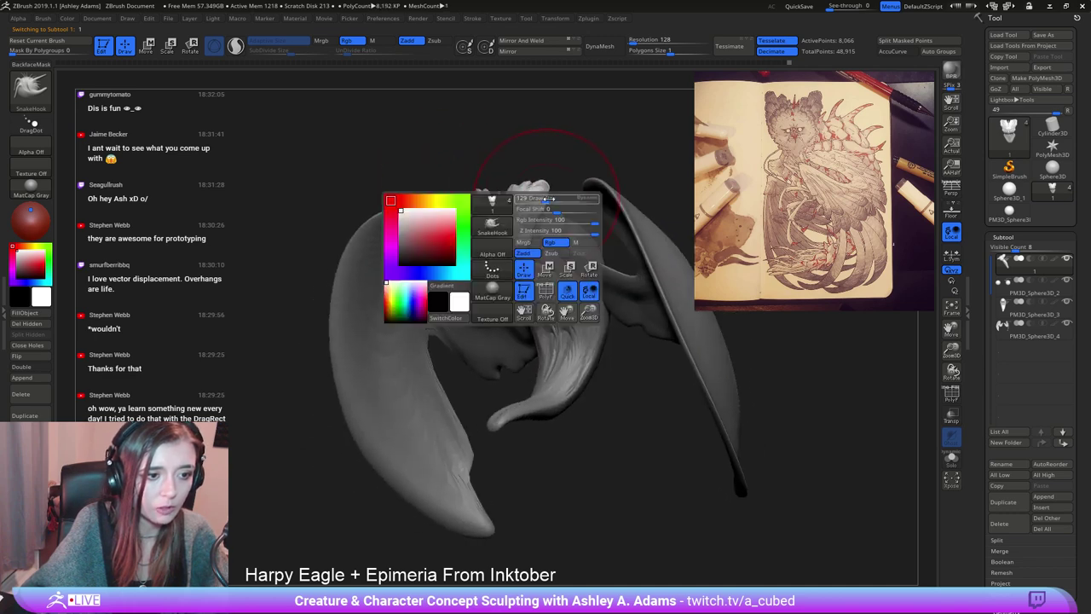
{"action": "left_click_drag", "start_coordinate": [562, 197], "coordinate": [546, 197]}
{"action": "right_click_drag", "start_coordinate": [544, 187], "coordinate": [539, 214]}
{"action": "key", "text": "space"}
{"action": "left_click_drag", "start_coordinate": [540, 219], "coordinate": [533, 219]}
{"action": "mouse_move", "coordinate": [533, 219]}
{"action": "right_mouse_down"}
{"action": "mouse_move", "coordinate": [530, 230]}
{"action": "mouse_move", "coordinate": [545, 232]}
{"action": "right_mouse_up"}
{"action": "key", "text": "space"}
{"action": "left_click_drag", "start_coordinate": [547, 235], "coordinate": [559, 235]}
Pull the throat below the beak forward with a small SnakeHook brush at draw size 36.
{"action": "right_click_drag", "start_coordinate": [434, 248], "coordinate": [471, 272]}
{"action": "key", "text": "space"}
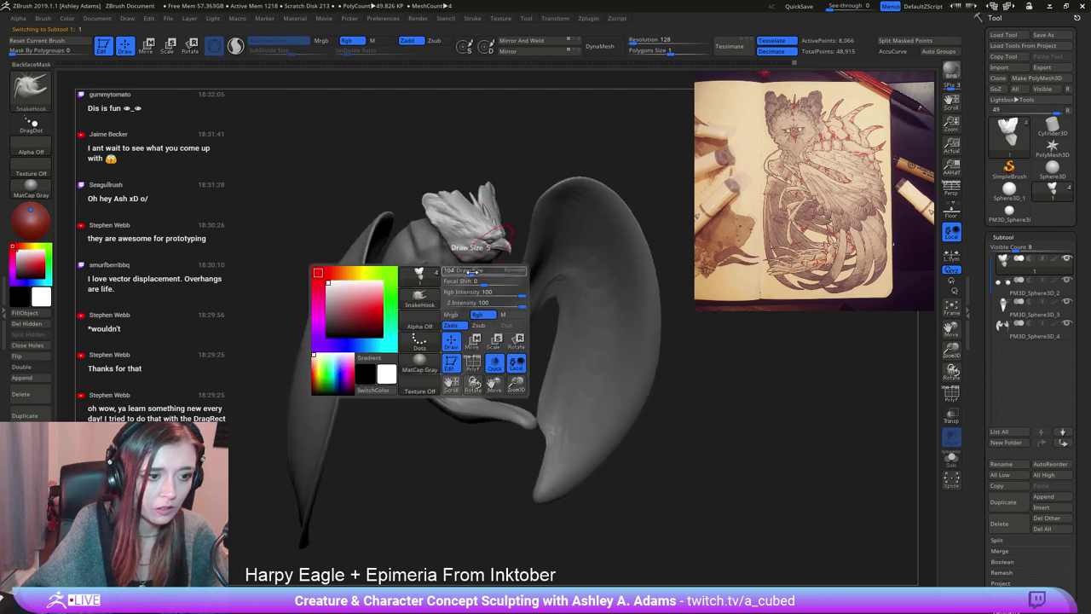
{"action": "left_click_drag", "start_coordinate": [472, 272], "coordinate": [465, 272]}
{"action": "mouse_move", "coordinate": [480, 267]}
{"action": "right_mouse_down"}
{"action": "mouse_move", "coordinate": [495, 248]}
{"action": "mouse_move", "coordinate": [498, 257]}
{"action": "right_mouse_up"}
{"action": "key", "text": "space"}
{"action": "left_click_drag", "start_coordinate": [499, 258], "coordinate": [486, 259]}
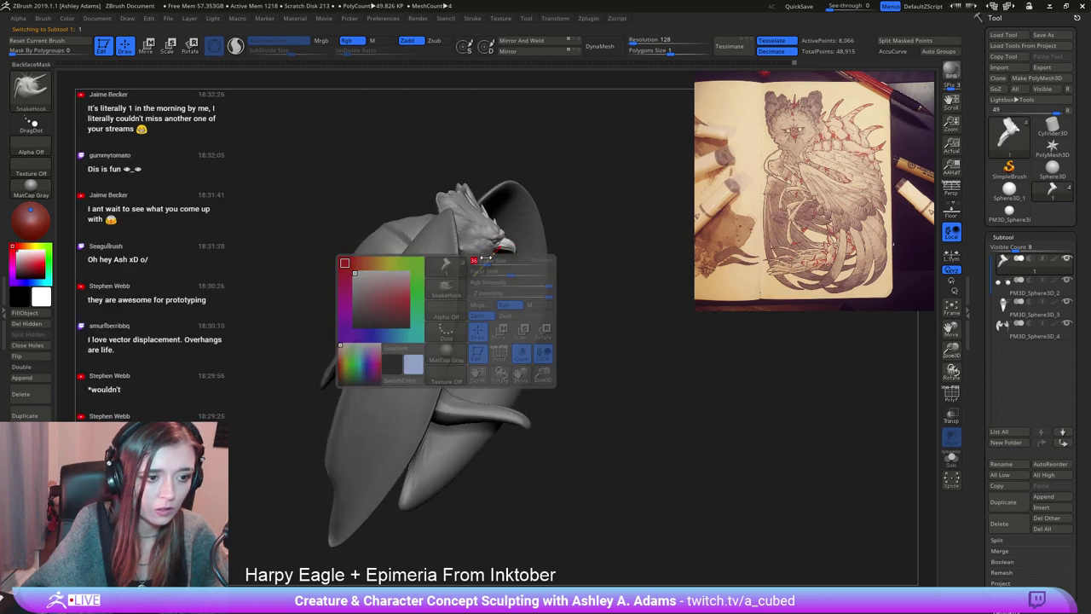
{"action": "right_click_drag", "start_coordinate": [486, 258], "coordinate": [488, 363], "text": "ctrl"}
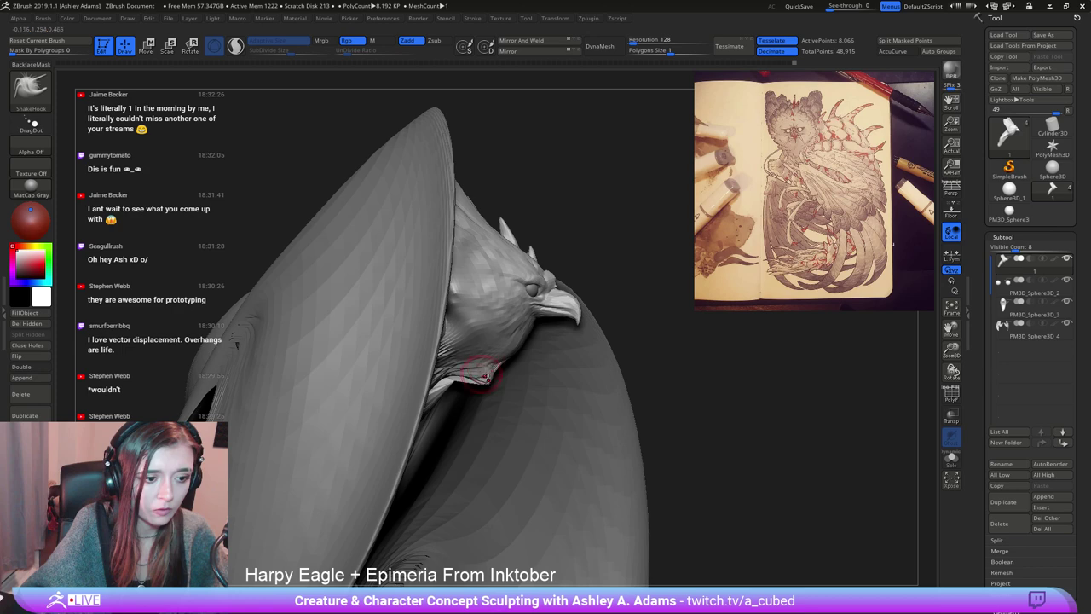
{"action": "left_click_drag", "start_coordinate": [503, 356], "coordinate": [528, 341]}
{"action": "right_click_drag", "start_coordinate": [529, 330], "coordinate": [480, 339]}
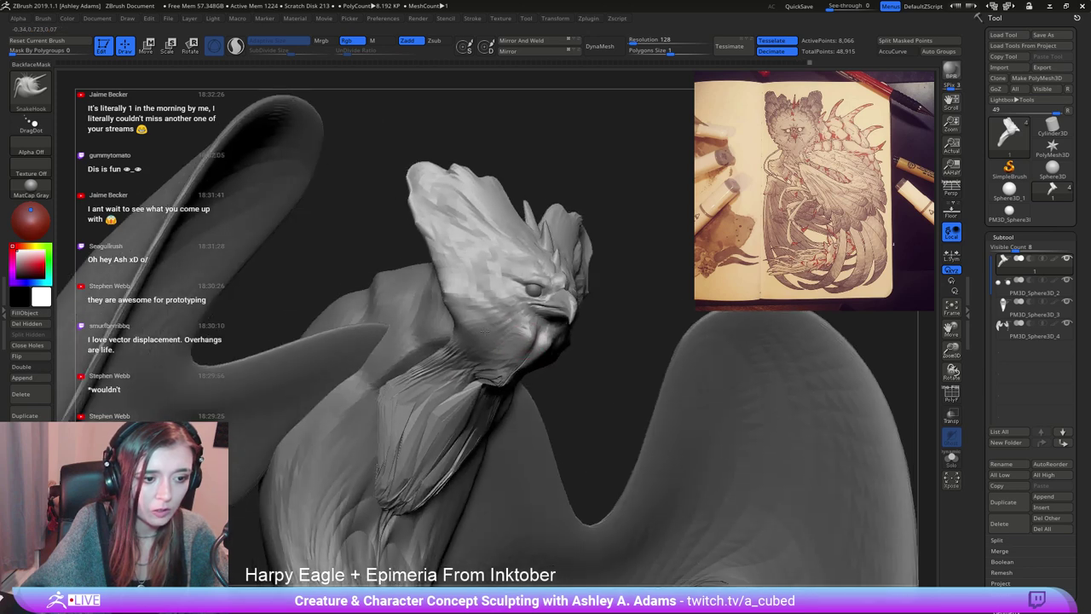
Smooth the pulled-out throat and chin area below the beak from both sides of the head.
{"action": "mouse_move", "coordinate": [539, 338]}
{"action": "left_mouse_down", "text": "shift"}
{"action": "mouse_move", "coordinate": [520, 339]}
{"action": "mouse_move", "coordinate": [500, 367]}
{"action": "left_mouse_up", "text": "shift"}
{"action": "mouse_move", "coordinate": [499, 367]}
{"action": "right_mouse_down"}
{"action": "mouse_move", "coordinate": [452, 357]}
{"action": "mouse_move", "coordinate": [428, 336]}
{"action": "mouse_move", "coordinate": [455, 328]}
{"action": "right_mouse_up"}
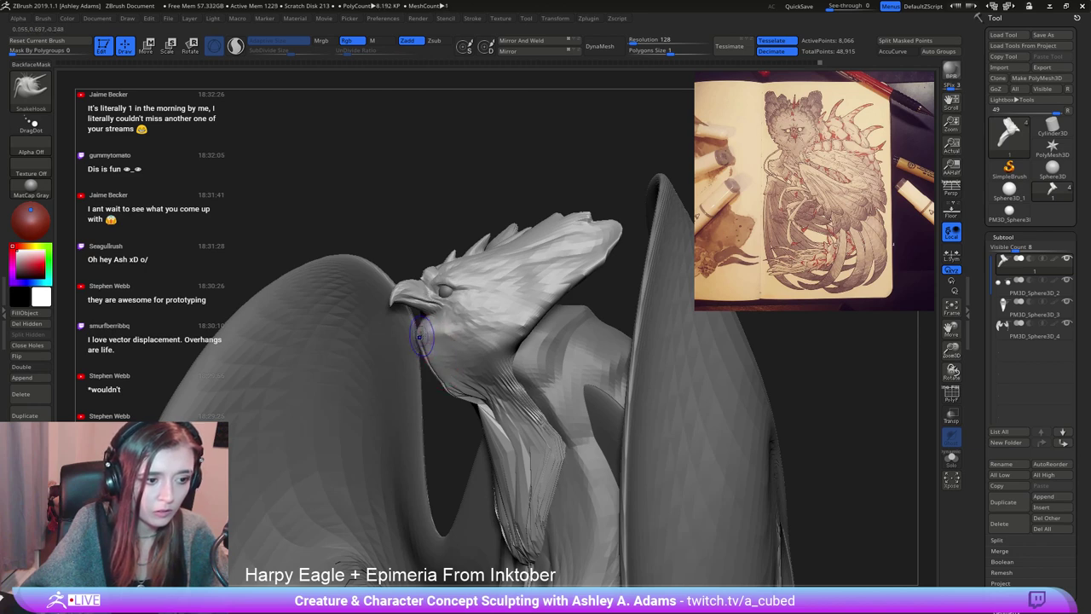
{"action": "key", "text": "shift"}
{"action": "left_click_drag", "start_coordinate": [433, 355], "coordinate": [449, 331], "text": "shift"}
{"action": "right_click_drag", "start_coordinate": [449, 331], "coordinate": [501, 333]}
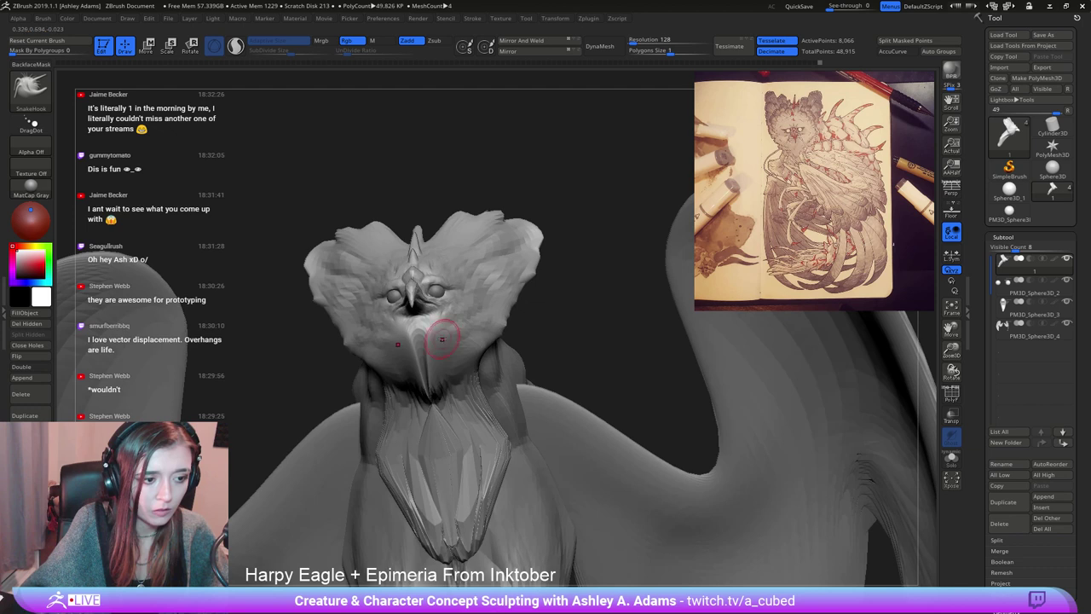
Build up the throat around the central ridge below the beak with the ClayBuildup brush.
{"action": "key", "text": "b"}
{"action": "key", "text": "c"}
{"action": "key", "text": "b"}
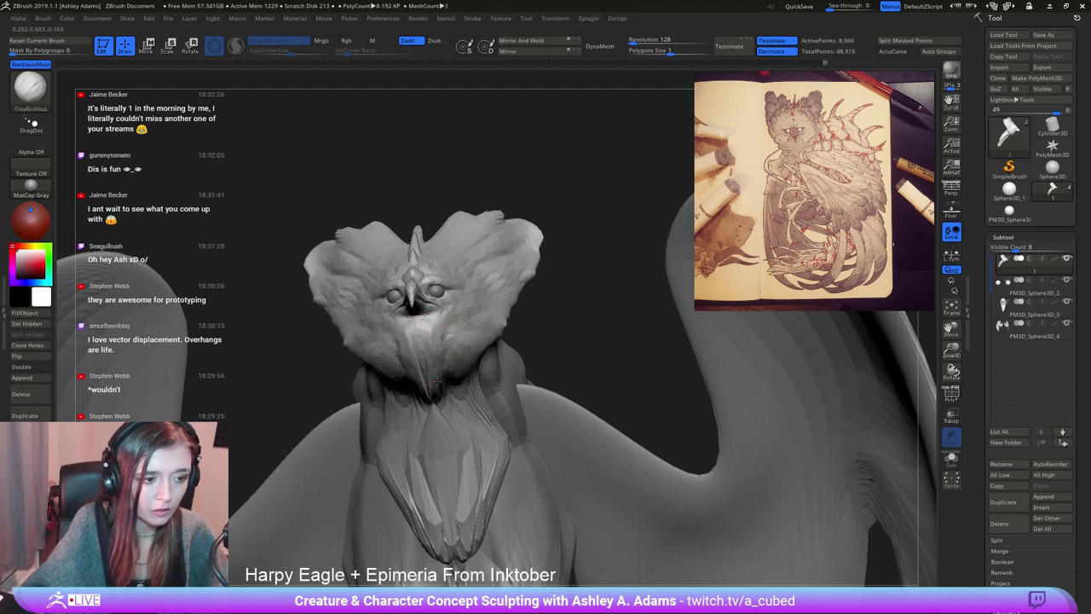
Build up feather forms on the creature's lower cheeks and upper neck with the ClayBuildup brush.
{"action": "right_click_drag", "start_coordinate": [452, 320], "coordinate": [435, 350]}
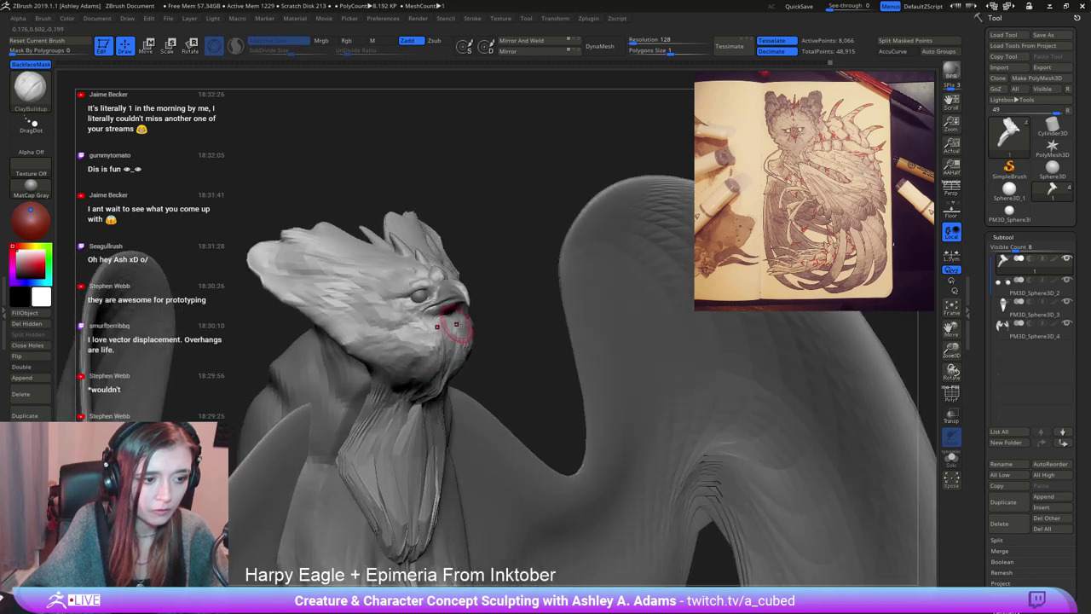
{"action": "right_click_drag", "start_coordinate": [452, 318], "coordinate": [430, 321]}
{"action": "mouse_move", "coordinate": [430, 320]}
{"action": "right_mouse_down", "text": "ctrl"}
{"action": "mouse_move", "coordinate": [433, 294]}
{"action": "mouse_move", "coordinate": [491, 353]}
{"action": "mouse_move", "coordinate": [503, 239]}
{"action": "mouse_move", "coordinate": [487, 312]}
{"action": "right_mouse_up", "text": "ctrl"}
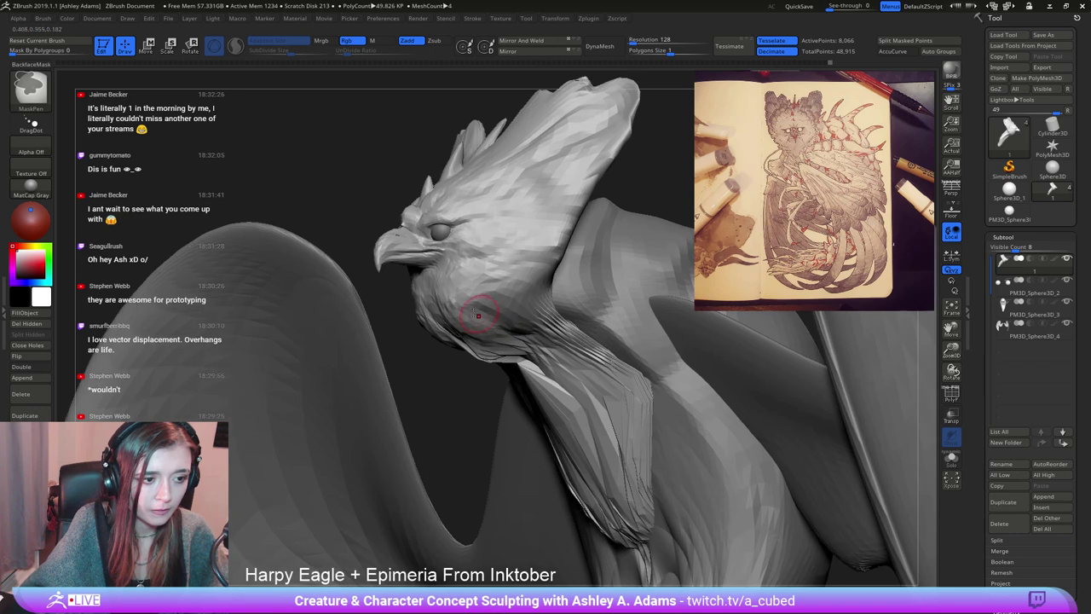
{"action": "mouse_move", "coordinate": [451, 306]}
{"action": "left_mouse_down"}
{"action": "mouse_move", "coordinate": [476, 327]}
{"action": "mouse_move", "coordinate": [497, 299]}
{"action": "left_mouse_up"}
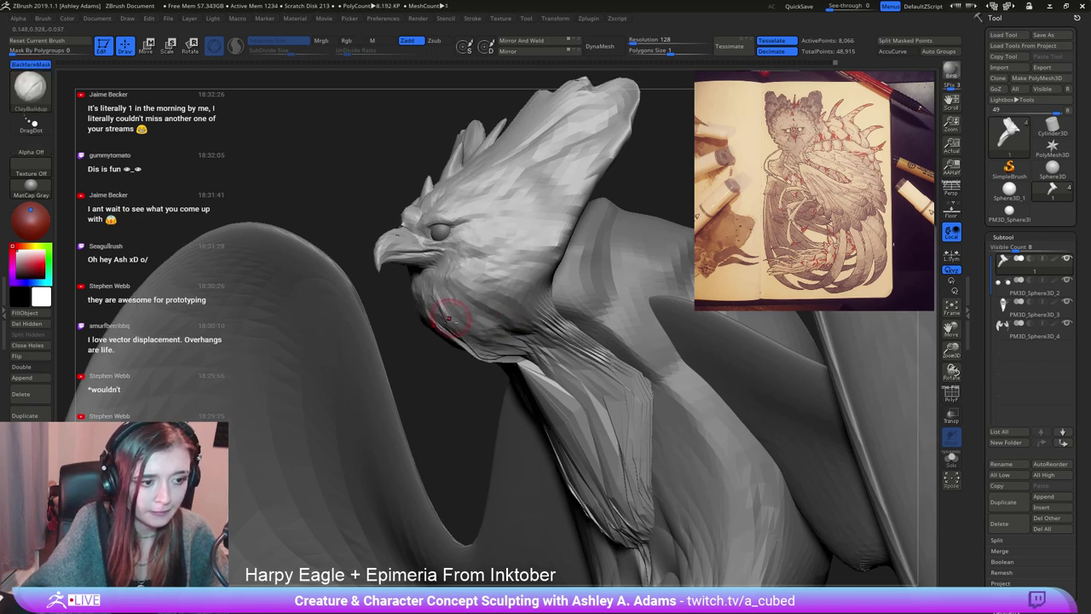
{"action": "right_click_drag", "start_coordinate": [570, 348], "coordinate": [512, 278], "text": "ctrl"}
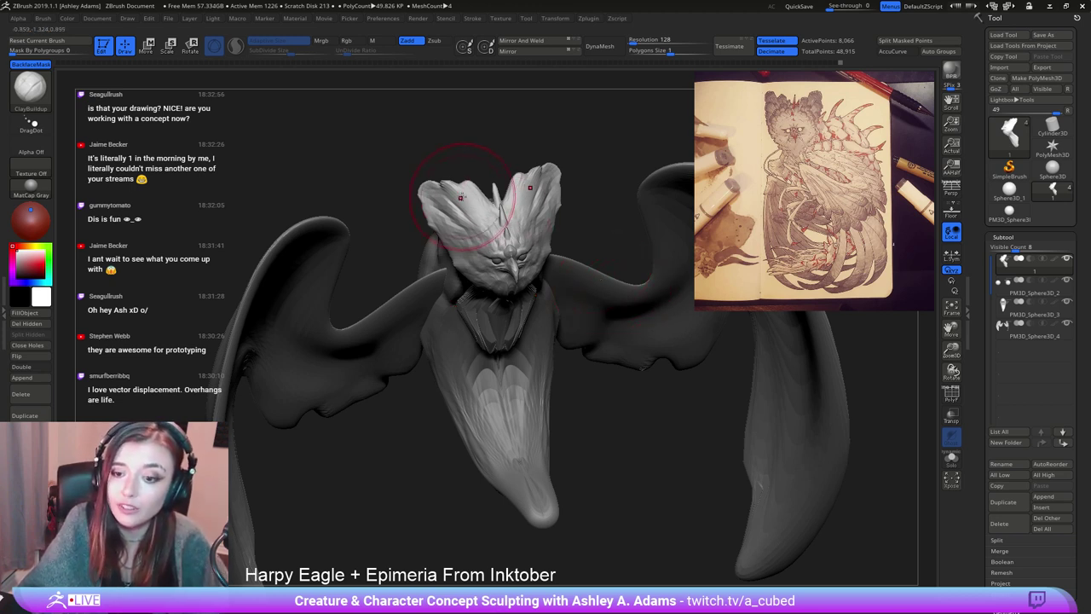
{"action": "right_click_drag", "start_coordinate": [476, 203], "coordinate": [514, 219]}
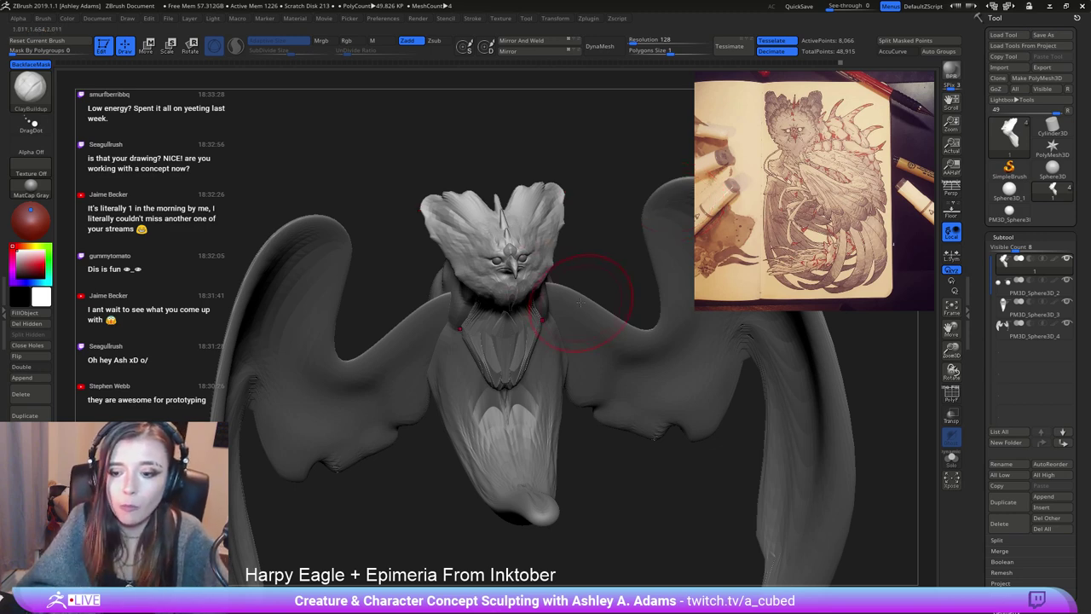
{"action": "mouse_move", "coordinate": [568, 284]}
{"action": "right_mouse_down"}
{"action": "mouse_move", "coordinate": [506, 312]}
{"action": "mouse_move", "coordinate": [498, 331]}
{"action": "right_mouse_up"}
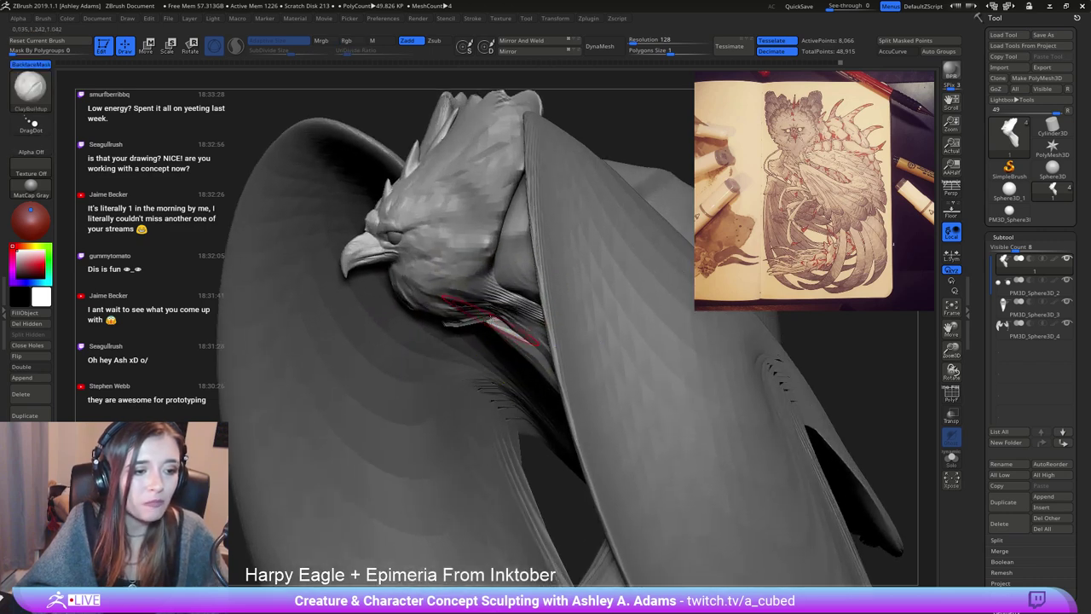
{"action": "left_click_drag", "start_coordinate": [502, 327], "coordinate": [469, 327]}
{"action": "key", "text": "space"}
{"action": "right_click_drag", "start_coordinate": [509, 389], "coordinate": [497, 335], "text": "ctrl"}
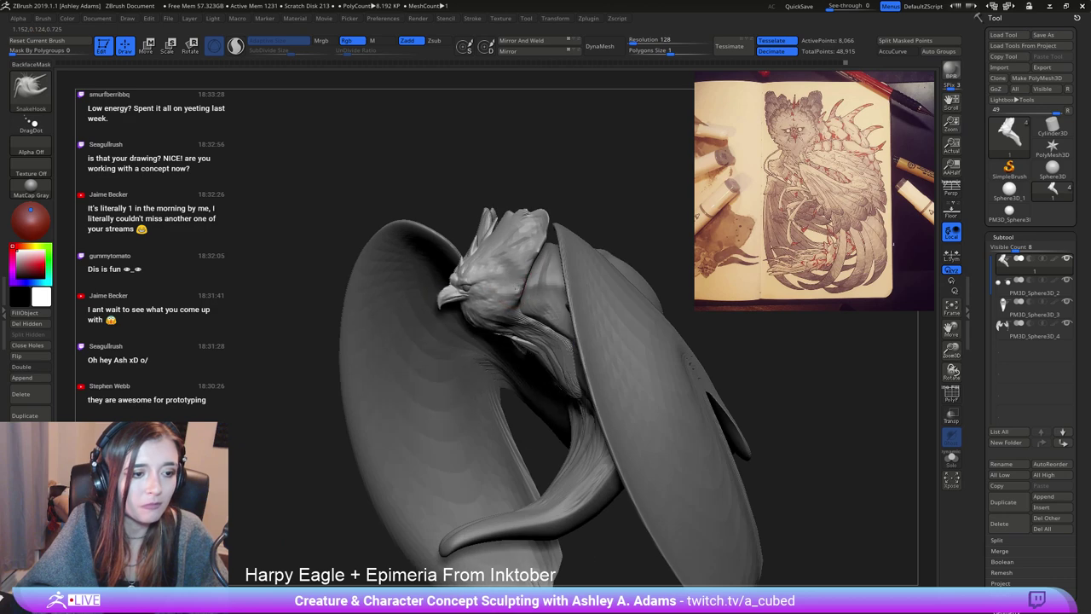
Pull the head's crest feathers upward with a resized SnakeHook brush.
{"action": "mouse_move", "coordinate": [534, 273]}
{"action": "right_mouse_down"}
{"action": "mouse_move", "coordinate": [590, 271]}
{"action": "mouse_move", "coordinate": [588, 260]}
{"action": "right_mouse_up"}
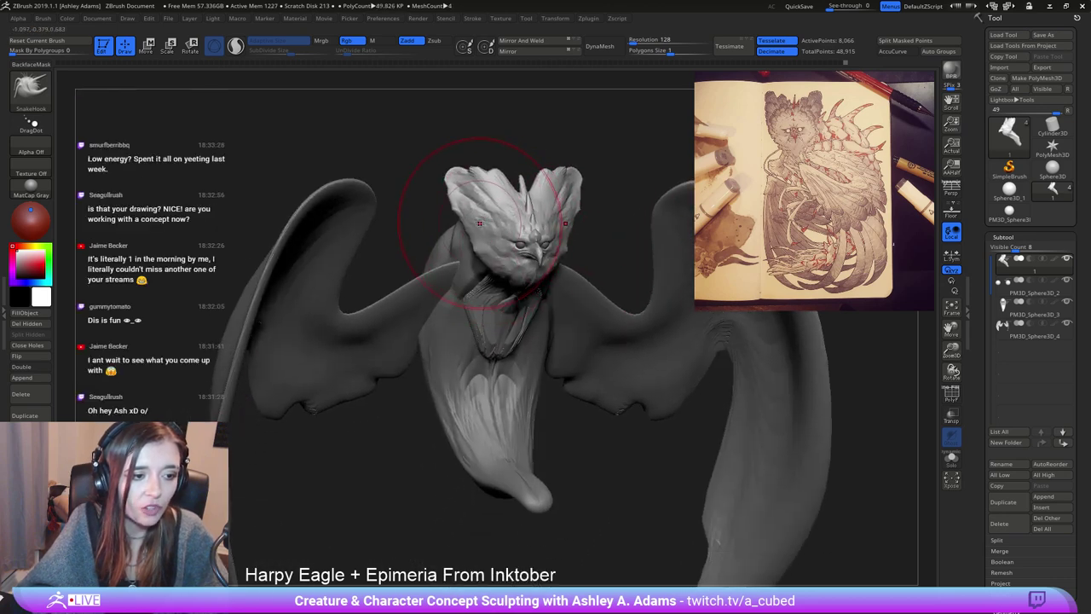
{"action": "right_click_drag", "start_coordinate": [480, 222], "coordinate": [473, 227]}
{"action": "key", "text": "space"}
{"action": "mouse_move", "coordinate": [480, 230]}
{"action": "left_mouse_down"}
{"action": "mouse_move", "coordinate": [467, 232]}
{"action": "mouse_move", "coordinate": [439, 183]}
{"action": "mouse_move", "coordinate": [451, 166]}
{"action": "mouse_move", "coordinate": [469, 181]}
{"action": "left_mouse_up"}
{"action": "right_click_drag", "start_coordinate": [460, 219], "coordinate": [482, 298], "text": "ctrl"}
{"action": "key", "text": "space"}
{"action": "left_click_drag", "start_coordinate": [527, 254], "coordinate": [539, 254]}
Build up rough feather strokes on the back of the head and neck with a resized ClayBuildup brush.
{"action": "mouse_move", "coordinate": [550, 231]}
{"action": "right_mouse_down"}
{"action": "mouse_move", "coordinate": [529, 219]}
{"action": "mouse_move", "coordinate": [464, 256]}
{"action": "right_mouse_up"}
{"action": "key", "text": "b"}
{"action": "key", "text": "c"}
{"action": "key", "text": "b"}
{"action": "key", "text": "space"}
{"action": "left_click_drag", "start_coordinate": [554, 248], "coordinate": [538, 248]}
{"action": "mouse_move", "coordinate": [541, 320]}
{"action": "right_mouse_down", "text": "ctrl"}
{"action": "mouse_move", "coordinate": [545, 253]}
{"action": "mouse_move", "coordinate": [530, 202]}
{"action": "right_mouse_up", "text": "ctrl"}
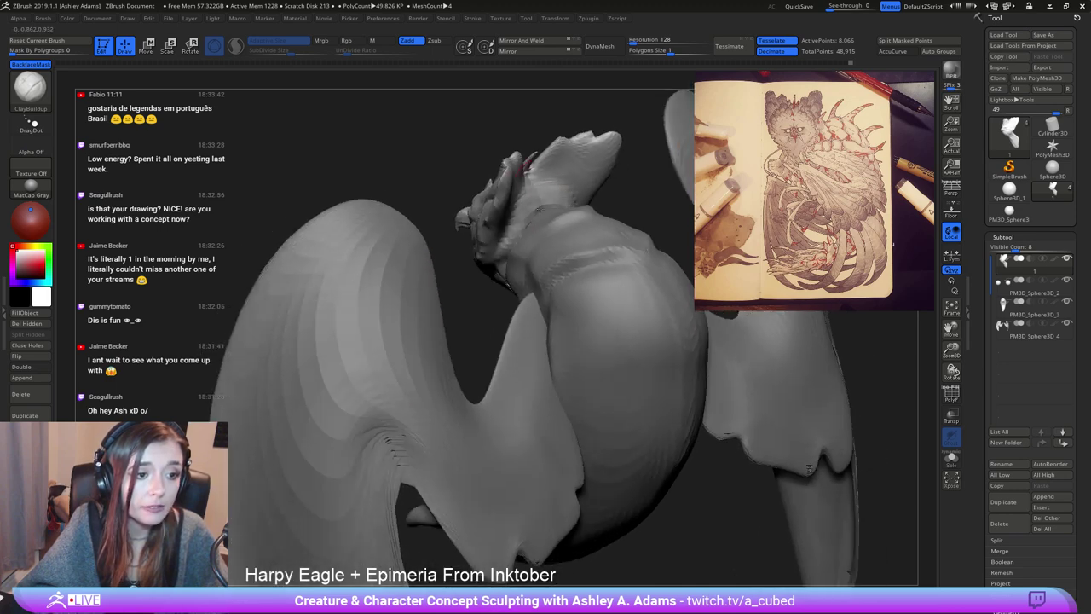
{"action": "mouse_move", "coordinate": [531, 178]}
{"action": "right_mouse_down"}
{"action": "mouse_move", "coordinate": [521, 195]}
{"action": "mouse_move", "coordinate": [557, 214]}
{"action": "right_mouse_up"}
{"action": "right_click_drag", "start_coordinate": [549, 271], "coordinate": [614, 279]}
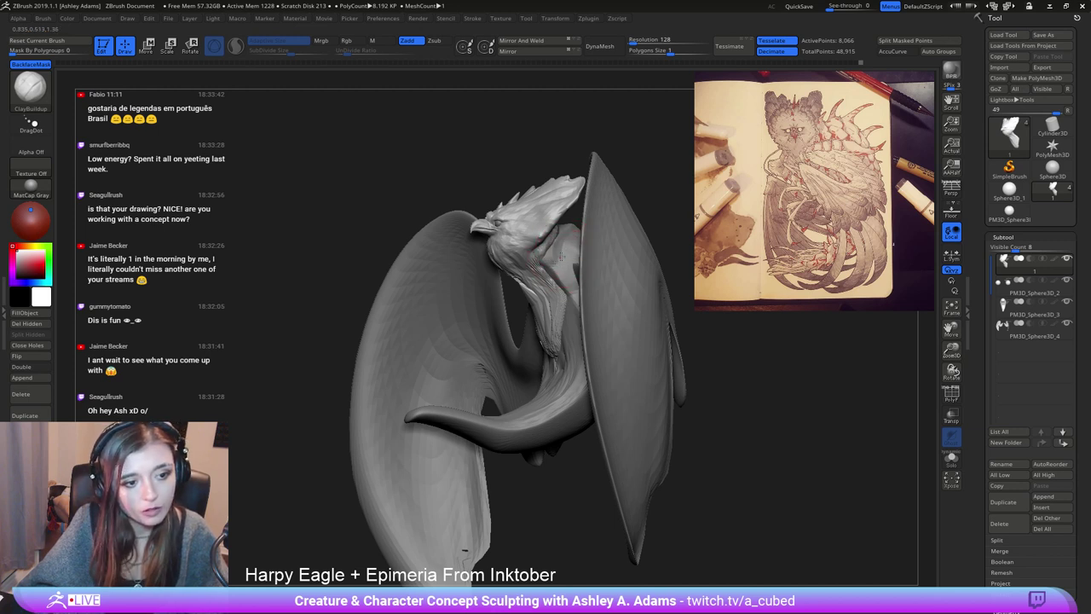
{"action": "right_click_drag", "start_coordinate": [541, 293], "coordinate": [635, 285]}
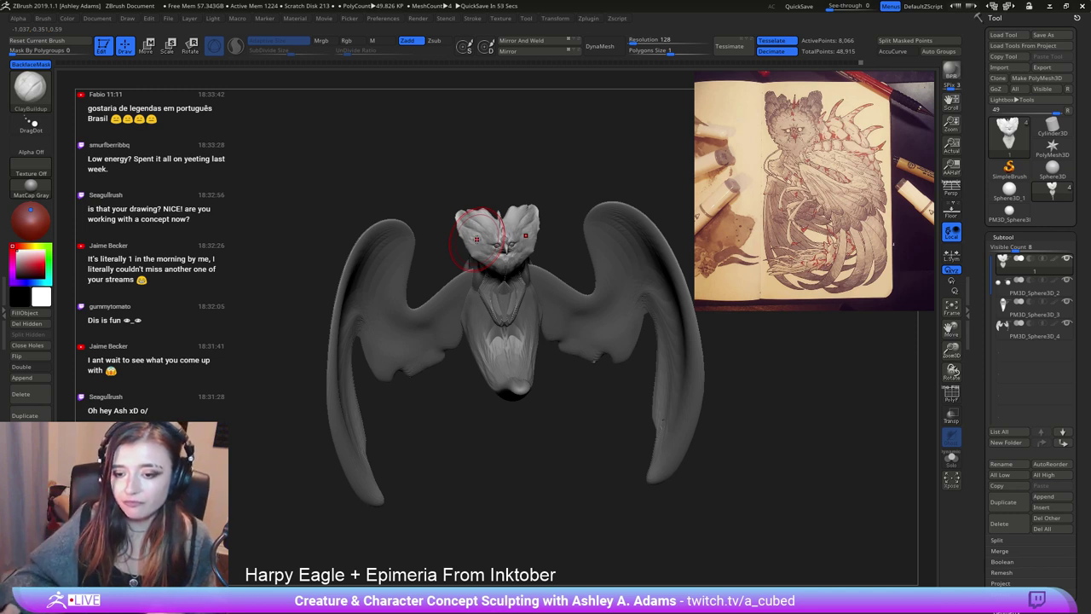
Make the body the active subtool and reshape its side beneath the wing with the SnakeHook brush.
{"action": "mouse_move", "coordinate": [520, 231]}
{"action": "right_mouse_down"}
{"action": "mouse_move", "coordinate": [530, 292]}
{"action": "mouse_move", "coordinate": [498, 309]}
{"action": "right_mouse_up"}
{"action": "right_click_drag", "start_coordinate": [509, 162], "coordinate": [538, 289], "text": "ctrl"}
{"action": "left_click", "coordinate": [444, 245], "text": "alt"}
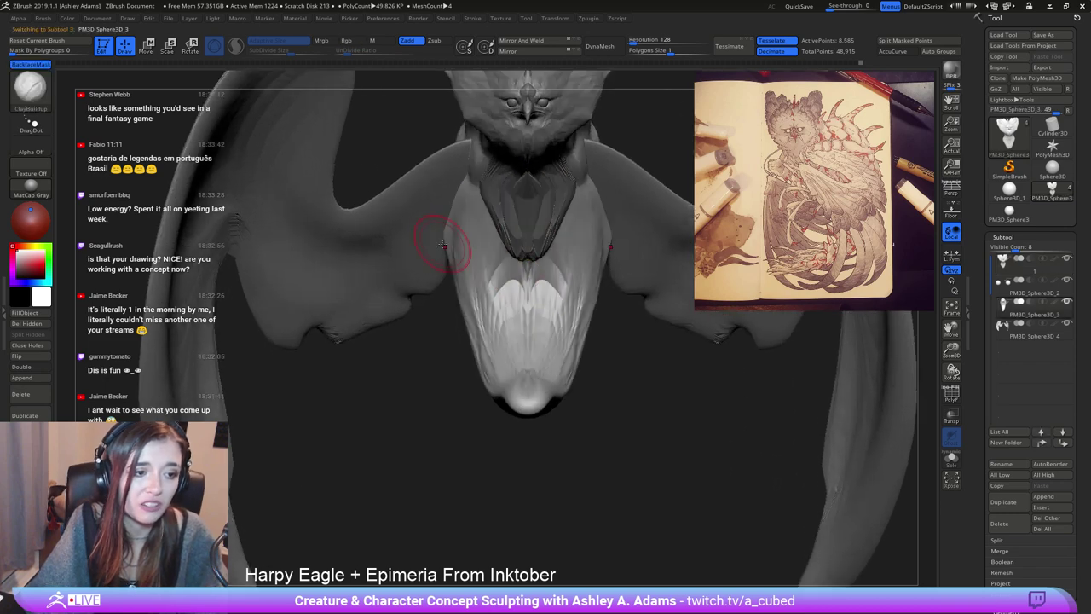
{"action": "right_click", "coordinate": [443, 246]}
{"action": "key", "text": "b"}
{"action": "key", "text": "s"}
{"action": "key", "text": "h"}
{"action": "mouse_move", "coordinate": [444, 233]}
{"action": "right_mouse_down"}
{"action": "mouse_move", "coordinate": [546, 243]}
{"action": "mouse_move", "coordinate": [468, 207]}
{"action": "right_mouse_up"}
Build up feather strokes down the belly of the body with the ClayBuildup brush.
{"action": "key", "text": "b"}
{"action": "key", "text": "c"}
{"action": "key", "text": "b"}
{"action": "left_click_drag", "start_coordinate": [490, 314], "coordinate": [499, 365]}
{"action": "right_click_drag", "start_coordinate": [500, 365], "coordinate": [495, 272], "text": "ctrl"}
{"action": "mouse_move", "coordinate": [495, 272]}
{"action": "right_mouse_down"}
{"action": "mouse_move", "coordinate": [467, 269]}
{"action": "mouse_move", "coordinate": [563, 235]}
{"action": "mouse_move", "coordinate": [588, 213]}
{"action": "right_mouse_up"}
{"action": "right_click", "coordinate": [505, 298]}
{"action": "right_click_drag", "start_coordinate": [588, 213], "coordinate": [584, 255], "text": "alt"}
Make the wings the active subtool and bring their back side into view.
{"action": "left_click", "coordinate": [597, 254], "text": "alt"}
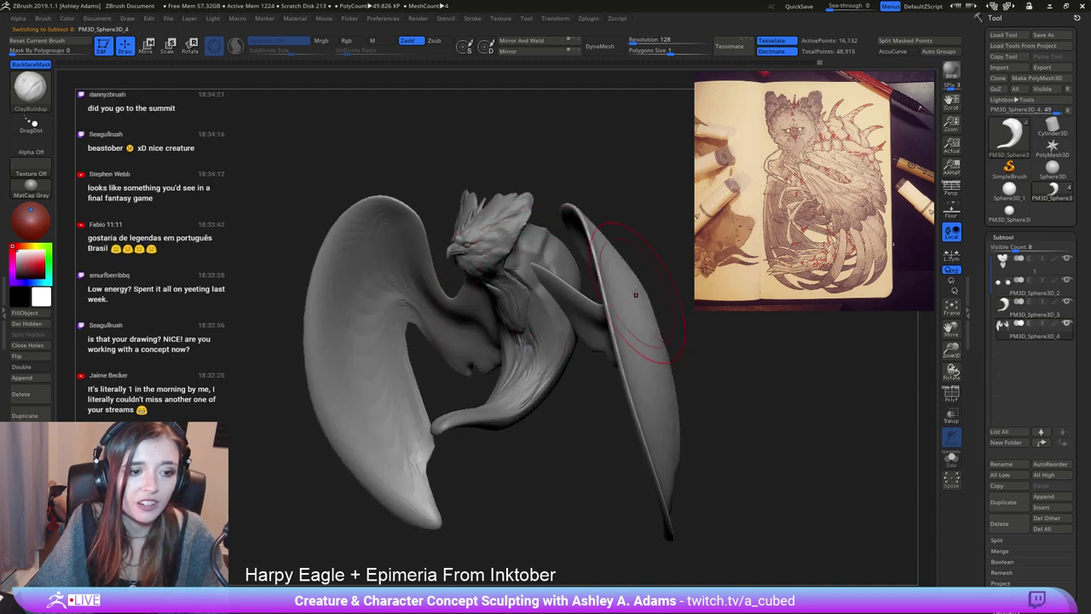
{"action": "right_click_drag", "start_coordinate": [627, 286], "coordinate": [545, 290]}
{"action": "mouse_move", "coordinate": [546, 290]}
{"action": "right_mouse_down", "text": "shift"}
{"action": "mouse_move", "coordinate": [528, 300]}
{"action": "mouse_move", "coordinate": [542, 295]}
{"action": "mouse_move", "coordinate": [555, 312]}
{"action": "right_mouse_up", "text": "shift"}
{"action": "right_click", "coordinate": [544, 321]}
Try to pull the wing root at the shoulder with the SnakeHook brush and undo the pull.
{"action": "key", "text": "b"}
{"action": "key", "text": "s"}
{"action": "key", "text": "h"}
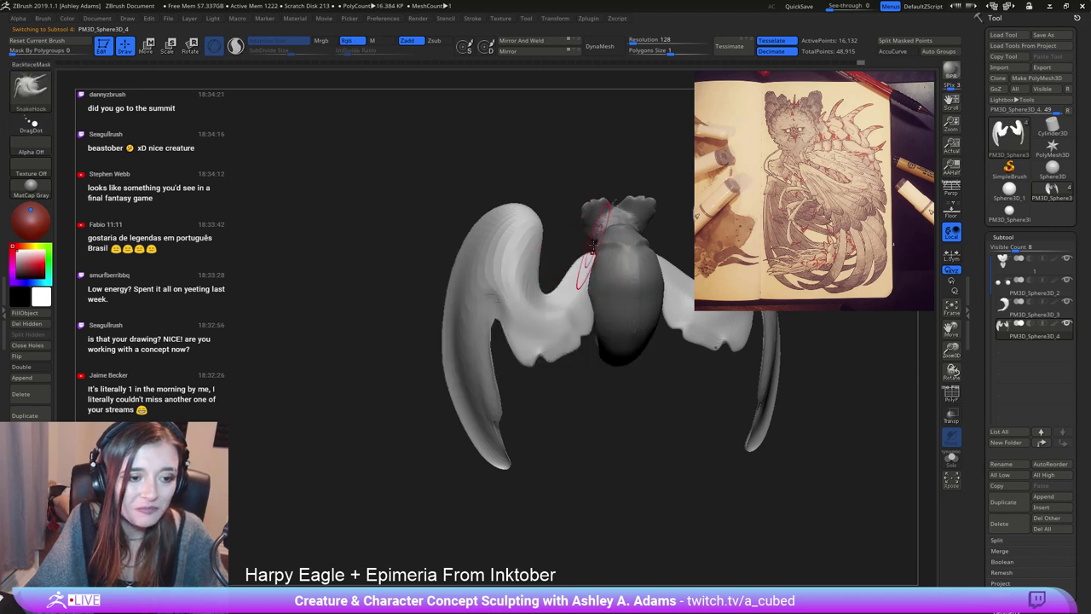
{"action": "key", "text": "ctrl+z"}
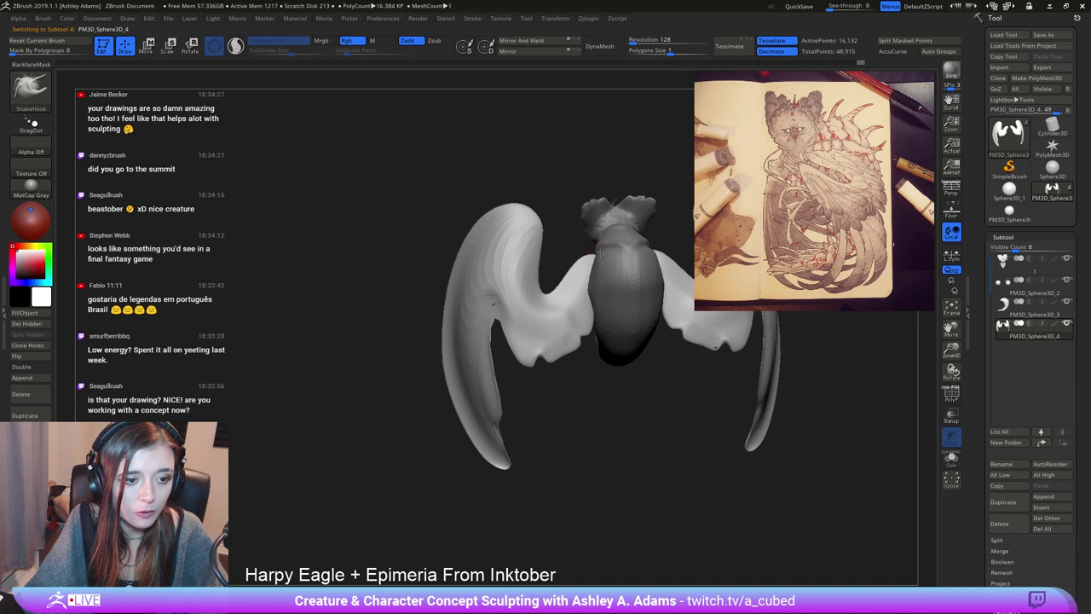
Lay ClayBuildup feather strokes from the wing base up across the inner curve of the raised wing.
{"action": "mouse_move", "coordinate": [601, 253]}
{"action": "right_mouse_down"}
{"action": "mouse_move", "coordinate": [628, 244]}
{"action": "mouse_move", "coordinate": [541, 271]}
{"action": "mouse_move", "coordinate": [553, 288]}
{"action": "right_mouse_up"}
{"action": "key", "text": "b"}
{"action": "key", "text": "c"}
{"action": "key", "text": "b"}
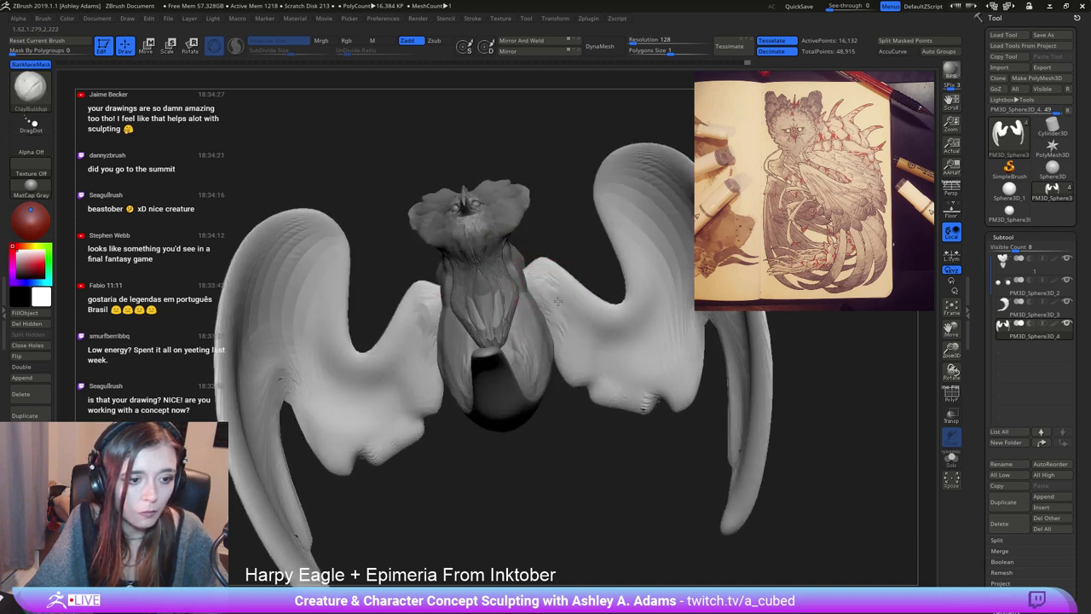
{"action": "mouse_move", "coordinate": [558, 301]}
{"action": "left_mouse_down"}
{"action": "mouse_move", "coordinate": [596, 354]}
{"action": "mouse_move", "coordinate": [626, 334]}
{"action": "mouse_move", "coordinate": [642, 342]}
{"action": "mouse_move", "coordinate": [620, 223]}
{"action": "left_mouse_up"}
{"action": "right_click_drag", "start_coordinate": [621, 223], "coordinate": [535, 195]}
{"action": "mouse_move", "coordinate": [540, 238]}
{"action": "left_mouse_down"}
{"action": "mouse_move", "coordinate": [549, 175]}
{"action": "mouse_move", "coordinate": [588, 184]}
{"action": "mouse_move", "coordinate": [535, 162]}
{"action": "mouse_move", "coordinate": [599, 192]}
{"action": "left_mouse_up"}
{"action": "right_click_drag", "start_coordinate": [659, 224], "coordinate": [461, 191]}
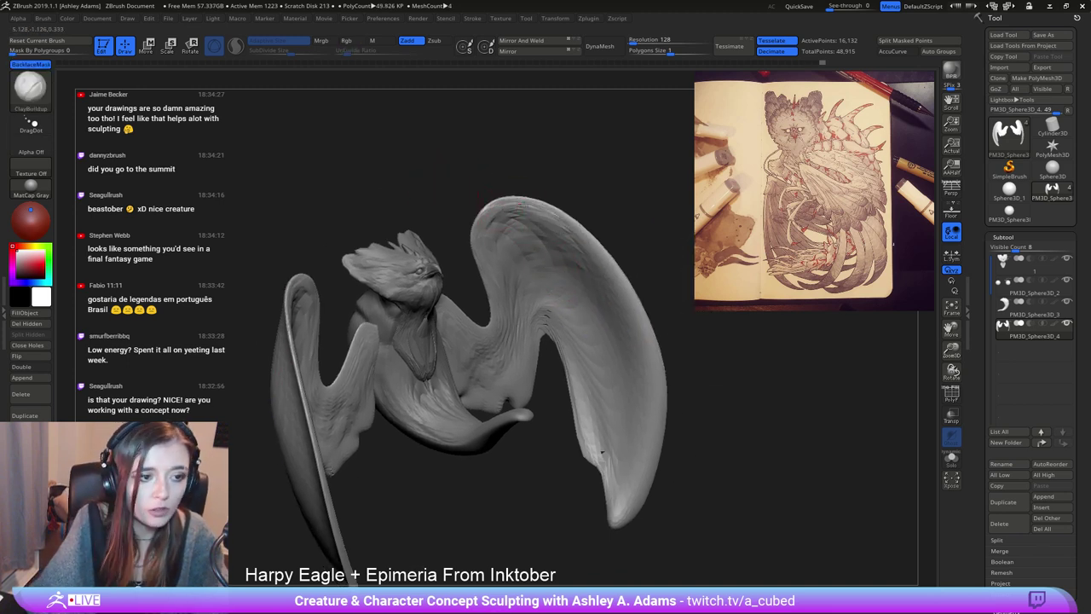
{"action": "mouse_move", "coordinate": [512, 209]}
{"action": "left_mouse_down"}
{"action": "mouse_move", "coordinate": [609, 286]}
{"action": "mouse_move", "coordinate": [505, 256]}
{"action": "left_mouse_up"}
{"action": "mouse_move", "coordinate": [490, 264]}
{"action": "right_mouse_down"}
{"action": "mouse_move", "coordinate": [400, 249]}
{"action": "mouse_move", "coordinate": [388, 230]}
{"action": "right_mouse_up"}
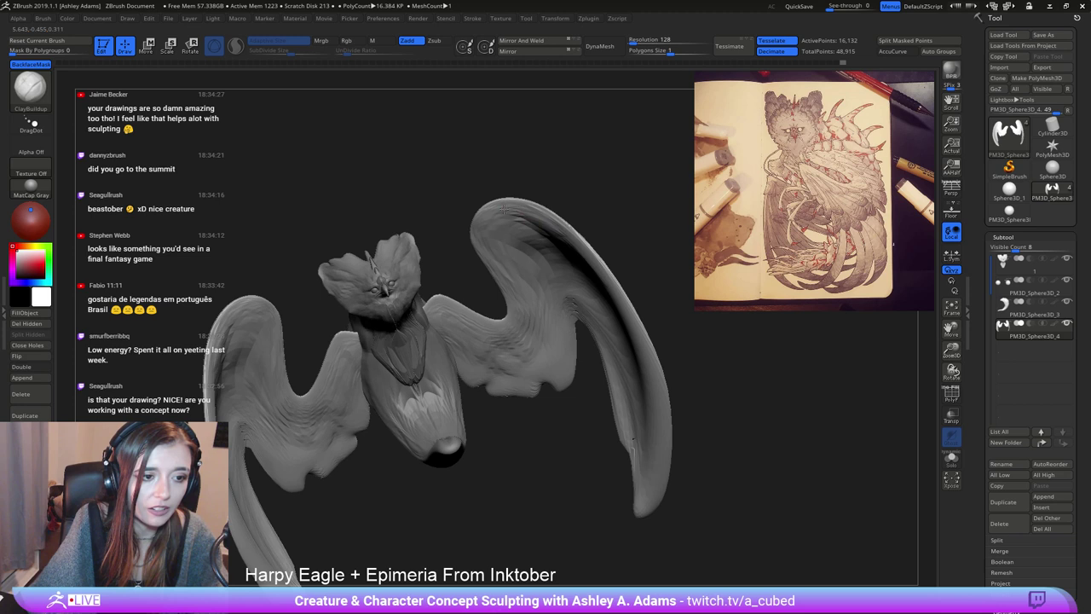
Layer diagonal ClayBuildup feather strokes across the broad inner surface of the outer wing.
{"action": "right_click_drag", "start_coordinate": [612, 300], "coordinate": [565, 260]}
{"action": "left_click_drag", "start_coordinate": [535, 259], "coordinate": [604, 317]}
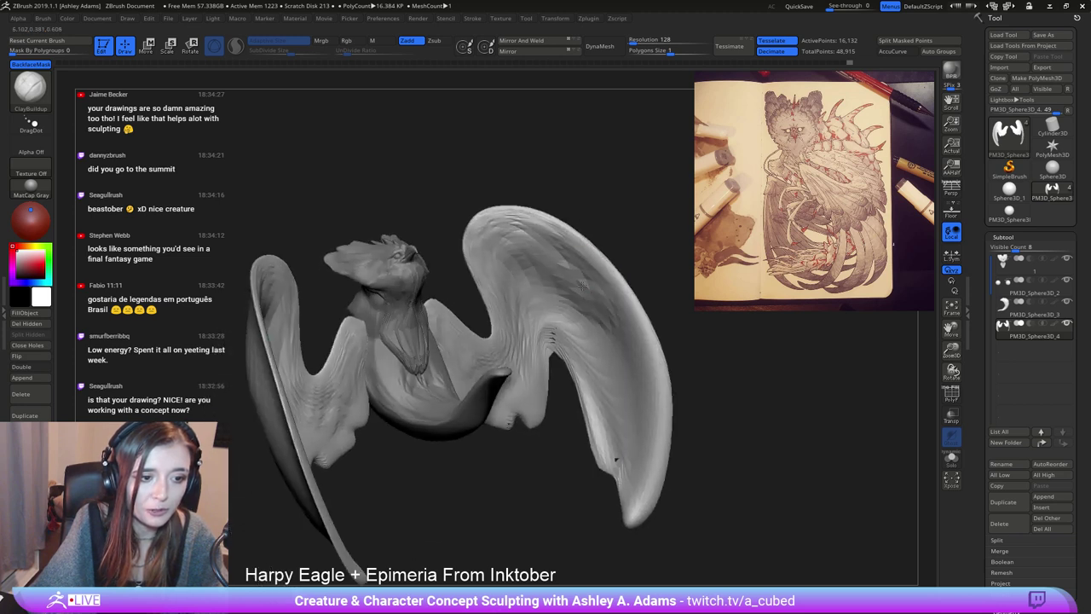
{"action": "left_click_drag", "start_coordinate": [534, 237], "coordinate": [611, 298]}
{"action": "left_click_drag", "start_coordinate": [516, 215], "coordinate": [592, 274]}
{"action": "left_click_drag", "start_coordinate": [528, 238], "coordinate": [602, 324]}
{"action": "mouse_move", "coordinate": [551, 283]}
{"action": "left_mouse_down"}
{"action": "mouse_move", "coordinate": [619, 358]}
{"action": "mouse_move", "coordinate": [597, 345]}
{"action": "left_mouse_up"}
{"action": "left_click_drag", "start_coordinate": [544, 309], "coordinate": [586, 353]}
{"action": "left_click_drag", "start_coordinate": [522, 264], "coordinate": [595, 323]}
{"action": "left_click_drag", "start_coordinate": [557, 282], "coordinate": [600, 331]}
{"action": "left_click_drag", "start_coordinate": [542, 259], "coordinate": [604, 325]}
Continue the ClayBuildup feather strokes down the wing's inner fold toward its ragged lower edge.
{"action": "mouse_move", "coordinate": [604, 326]}
{"action": "right_mouse_down"}
{"action": "mouse_move", "coordinate": [529, 318]}
{"action": "mouse_move", "coordinate": [567, 226]}
{"action": "mouse_move", "coordinate": [554, 243]}
{"action": "mouse_move", "coordinate": [530, 242]}
{"action": "right_mouse_up"}
{"action": "mouse_move", "coordinate": [536, 250]}
{"action": "left_mouse_down"}
{"action": "mouse_move", "coordinate": [552, 308]}
{"action": "mouse_move", "coordinate": [545, 338]}
{"action": "mouse_move", "coordinate": [515, 331]}
{"action": "mouse_move", "coordinate": [504, 360]}
{"action": "left_mouse_up"}
{"action": "right_click_drag", "start_coordinate": [528, 297], "coordinate": [501, 316]}
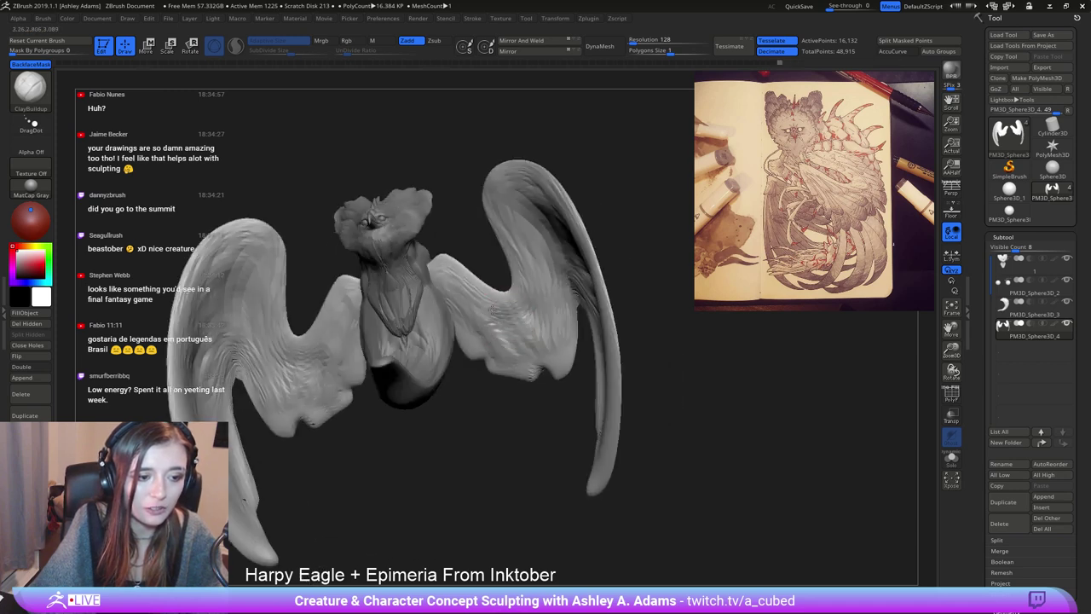
{"action": "left_click_drag", "start_coordinate": [501, 316], "coordinate": [505, 336]}
{"action": "mouse_move", "coordinate": [519, 315]}
{"action": "left_mouse_down"}
{"action": "mouse_move", "coordinate": [531, 330]}
{"action": "mouse_move", "coordinate": [522, 303]}
{"action": "left_mouse_up"}
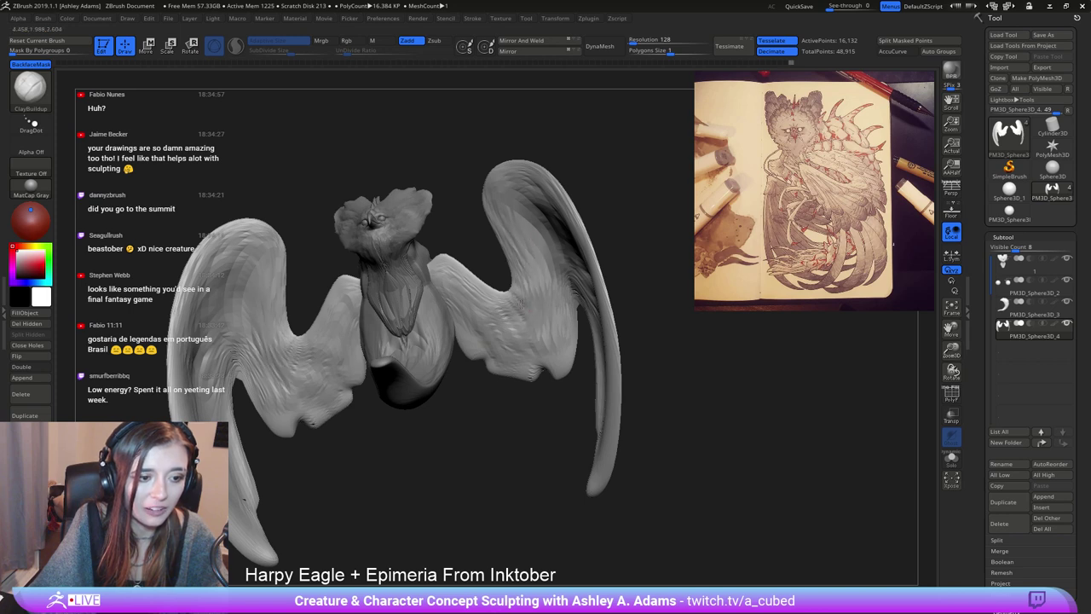
Add short ClayBuildup feather strokes around the wing's shoulder area beside the body.
{"action": "right_click_drag", "start_coordinate": [454, 273], "coordinate": [502, 255]}
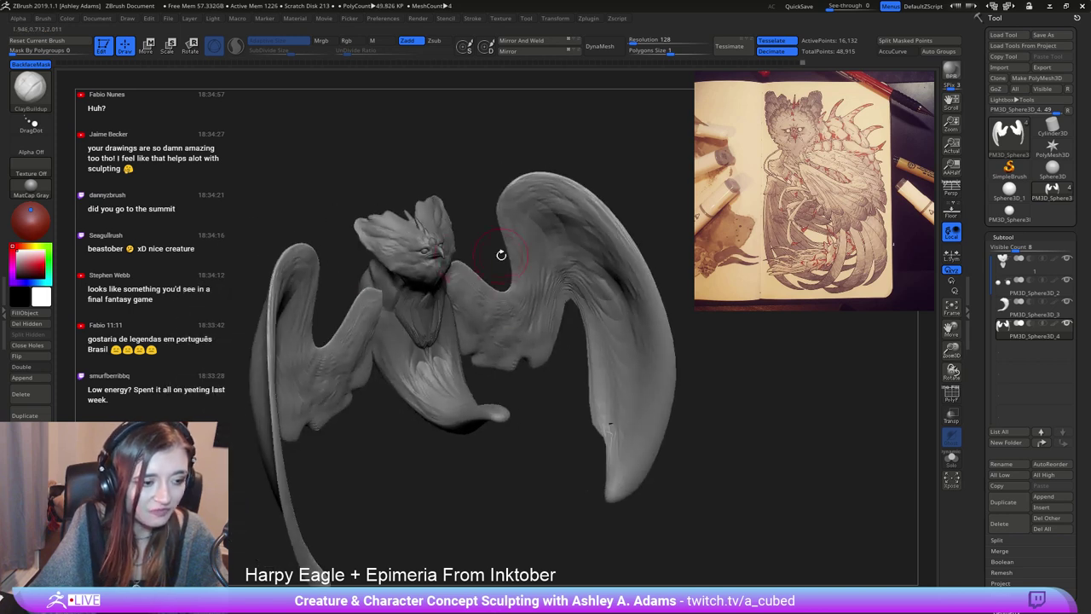
{"action": "right_click_drag", "start_coordinate": [456, 304], "coordinate": [469, 311]}
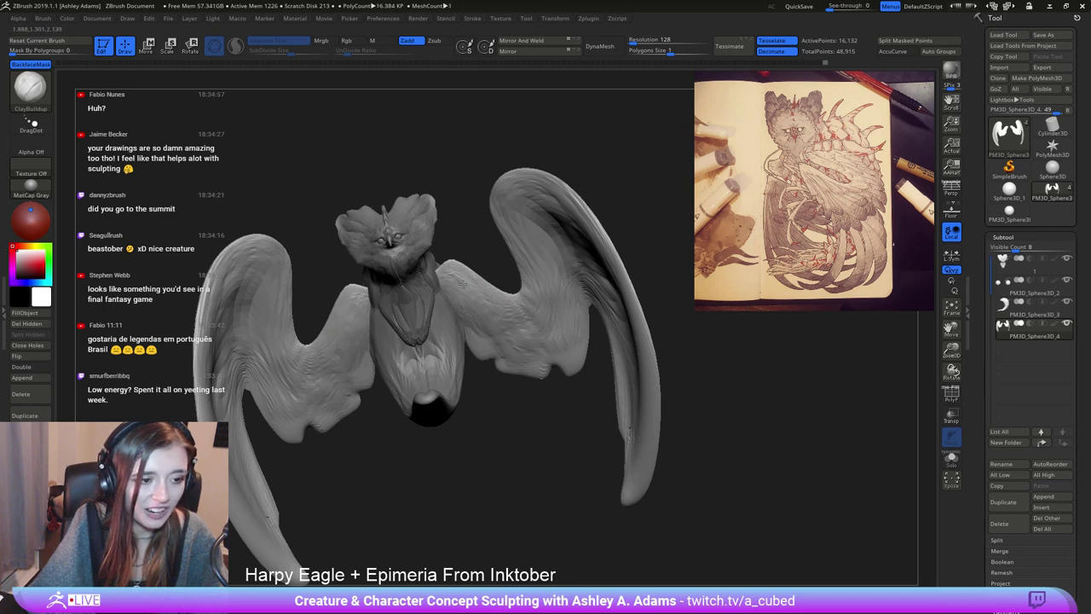
{"action": "right_click_drag", "start_coordinate": [460, 249], "coordinate": [500, 304]}
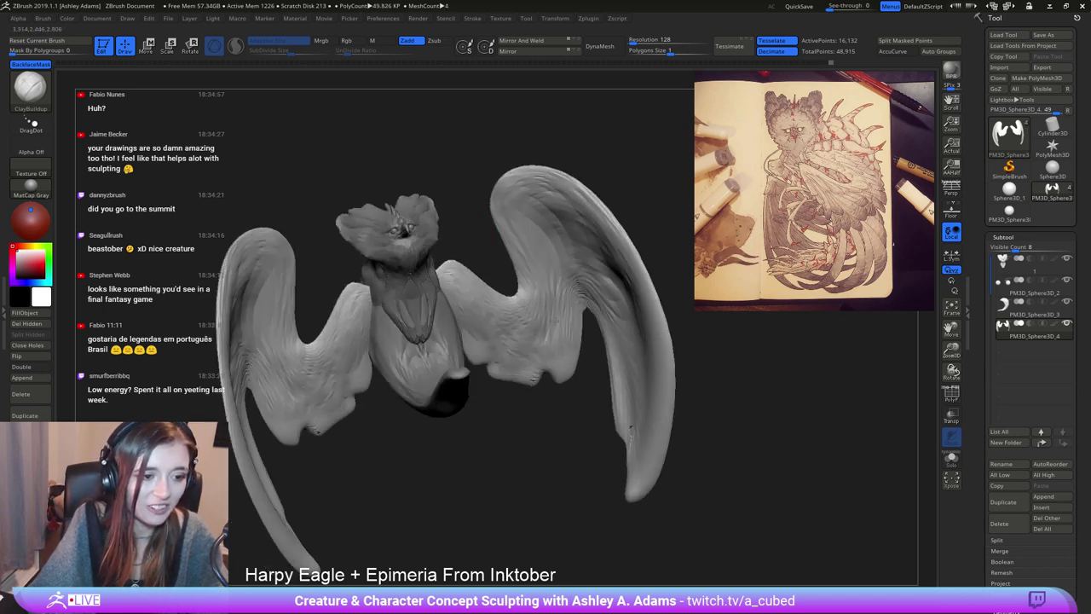
{"action": "right_click_drag", "start_coordinate": [517, 213], "coordinate": [545, 155]}
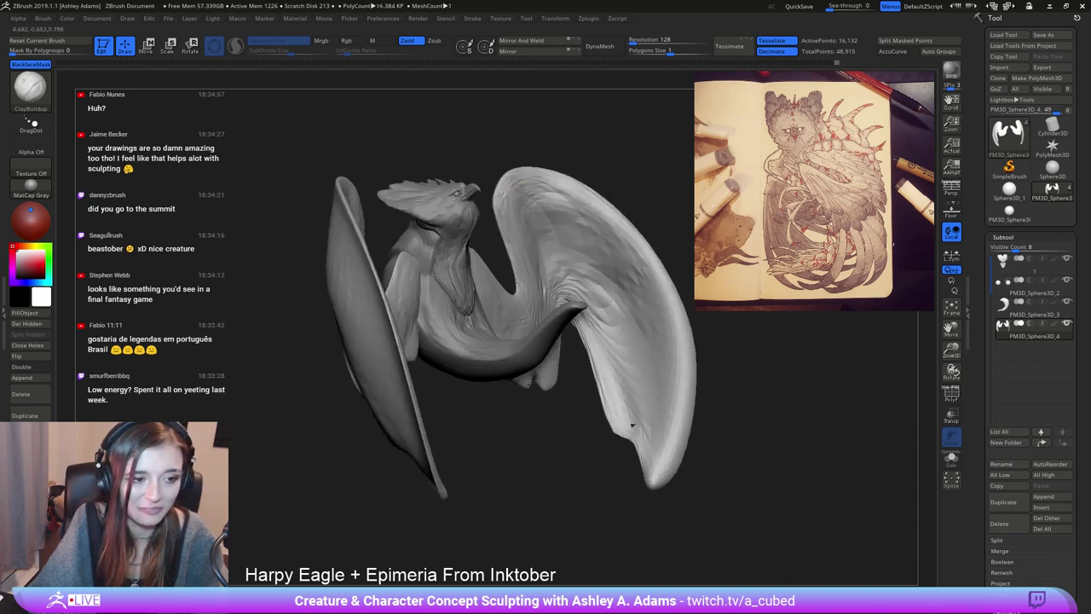
{"action": "mouse_move", "coordinate": [554, 215]}
{"action": "right_mouse_down"}
{"action": "mouse_move", "coordinate": [581, 298]}
{"action": "mouse_move", "coordinate": [589, 231]}
{"action": "right_mouse_up"}
Carve long feather grooves into the lower inner surface of the outer wing with the DamStandard brush.
{"action": "right_click_drag", "start_coordinate": [641, 295], "coordinate": [570, 229], "text": "alt"}
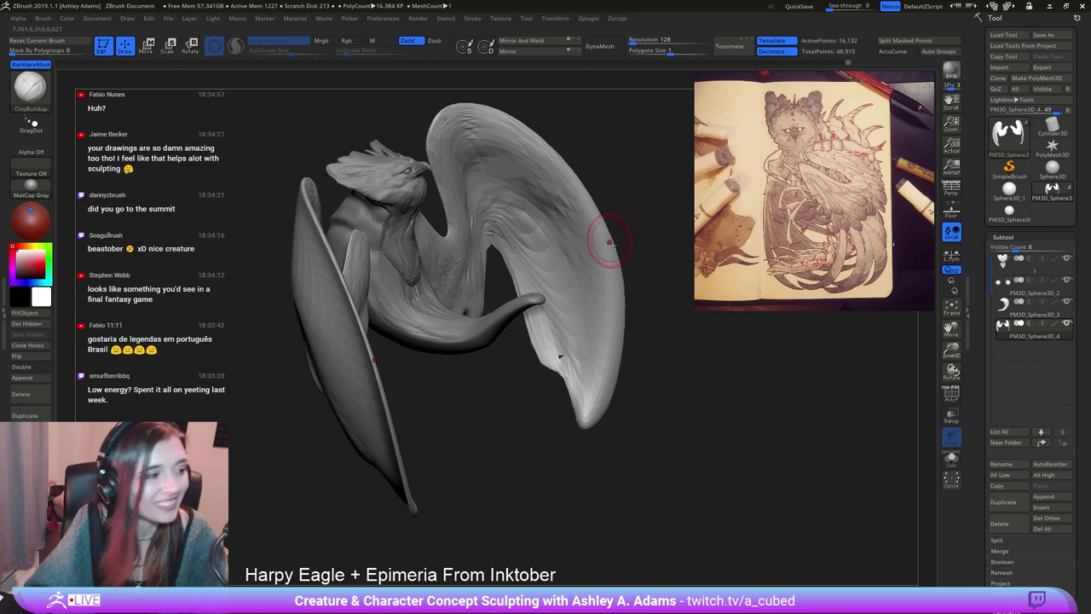
{"action": "key", "text": "b"}
{"action": "key", "text": "d"}
{"action": "key", "text": "s"}
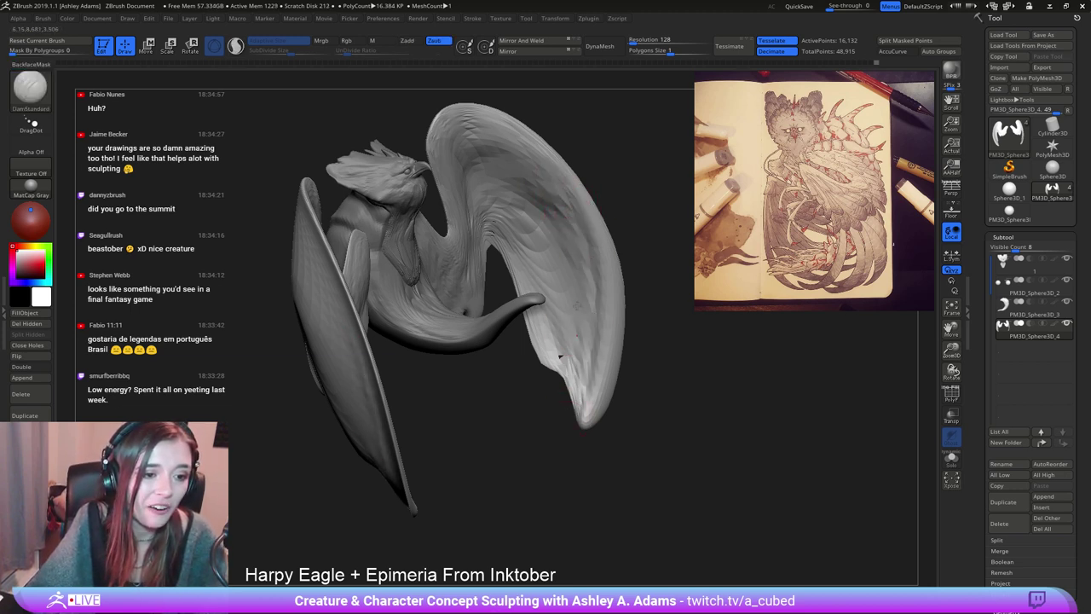
{"action": "mouse_move", "coordinate": [559, 268]}
{"action": "right_mouse_down"}
{"action": "mouse_move", "coordinate": [551, 385]}
{"action": "mouse_move", "coordinate": [558, 312]}
{"action": "mouse_move", "coordinate": [512, 247]}
{"action": "mouse_move", "coordinate": [519, 239]}
{"action": "mouse_move", "coordinate": [546, 368]}
{"action": "right_mouse_up"}
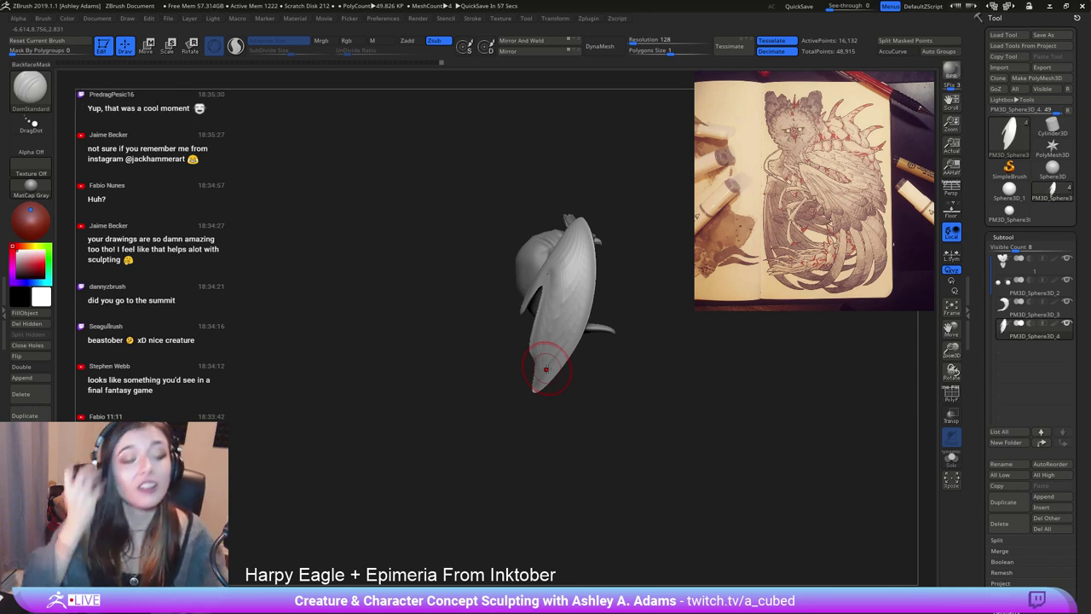
Reshape the raised wing's side profile with a large SnakeHook brush, pulling its rear edge outward.
{"action": "mouse_move", "coordinate": [489, 185]}
{"action": "right_mouse_down"}
{"action": "mouse_move", "coordinate": [534, 210]}
{"action": "mouse_move", "coordinate": [497, 295]}
{"action": "right_mouse_up"}
{"action": "key", "text": "space"}
{"action": "left_click_drag", "start_coordinate": [533, 238], "coordinate": [546, 238]}
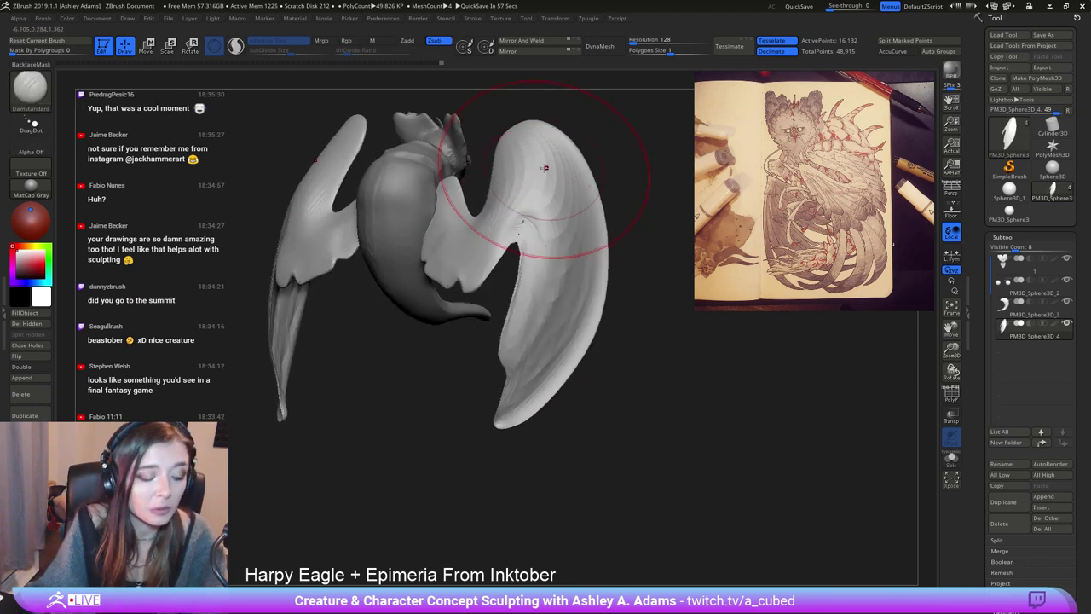
{"action": "key", "text": "b"}
{"action": "key", "text": "s"}
{"action": "key", "text": "h"}
{"action": "mouse_move", "coordinate": [539, 159]}
{"action": "right_mouse_down"}
{"action": "mouse_move", "coordinate": [521, 190]}
{"action": "mouse_move", "coordinate": [517, 247]}
{"action": "right_mouse_up"}
{"action": "key", "text": "space"}
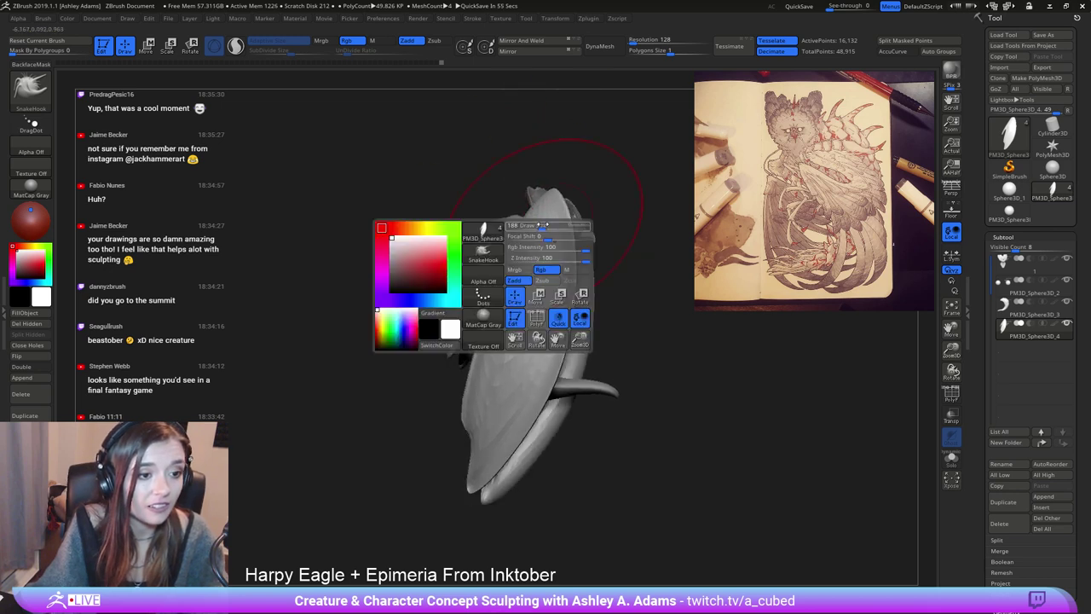
{"action": "left_click_drag", "start_coordinate": [543, 226], "coordinate": [537, 226]}
{"action": "right_click_drag", "start_coordinate": [512, 241], "coordinate": [489, 262]}
{"action": "key", "text": "space"}
{"action": "left_click_drag", "start_coordinate": [510, 243], "coordinate": [520, 243]}
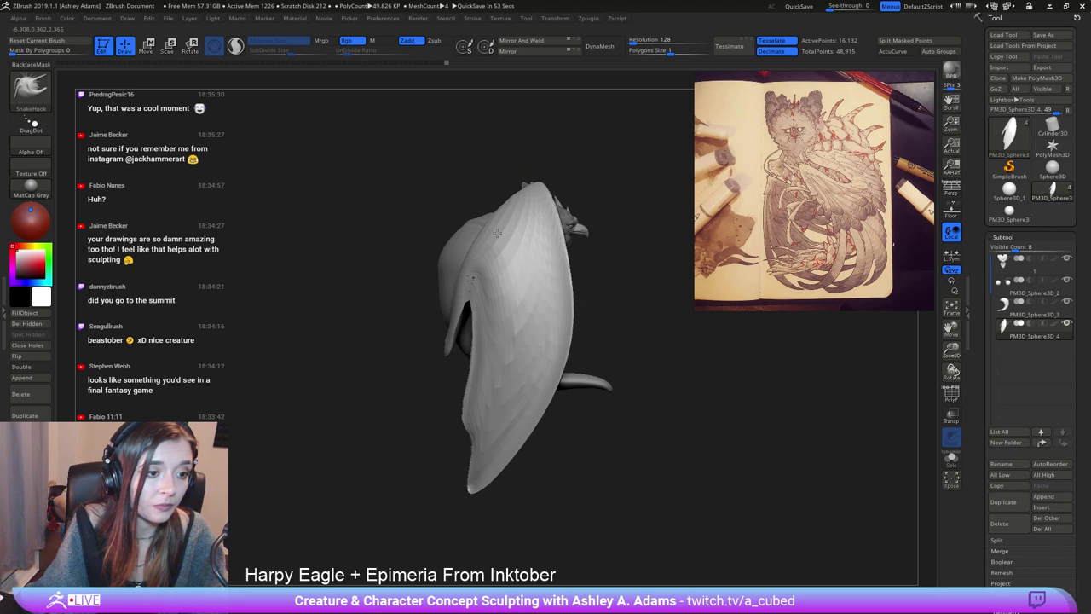
{"action": "left_click_drag", "start_coordinate": [497, 232], "coordinate": [487, 237]}
{"action": "left_click_drag", "start_coordinate": [532, 328], "coordinate": [514, 330]}
{"action": "left_click_drag", "start_coordinate": [460, 292], "coordinate": [447, 295]}
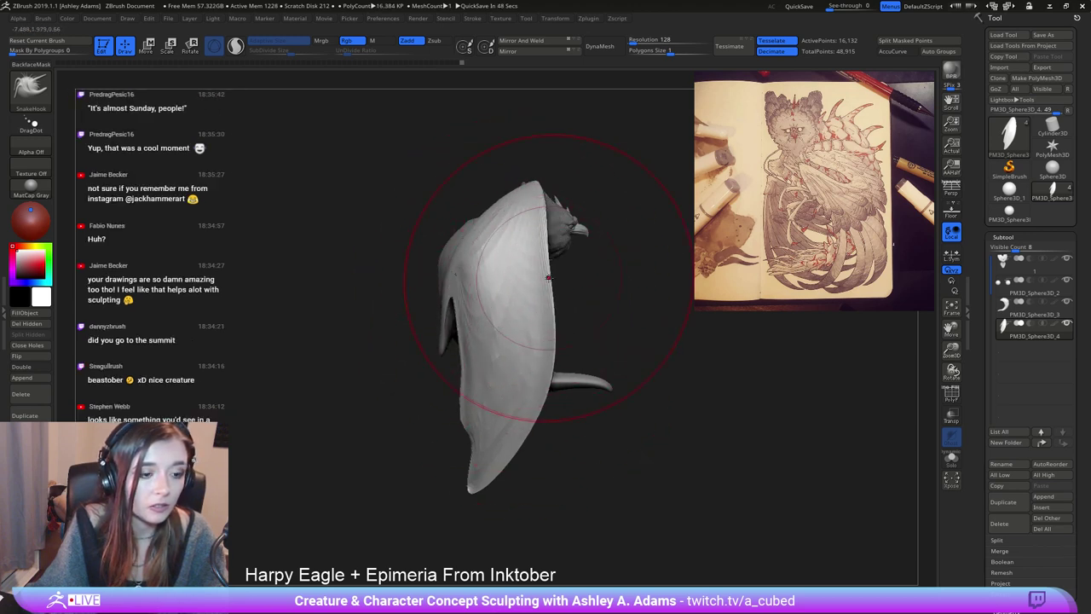
{"action": "left_click_drag", "start_coordinate": [547, 247], "coordinate": [562, 246]}
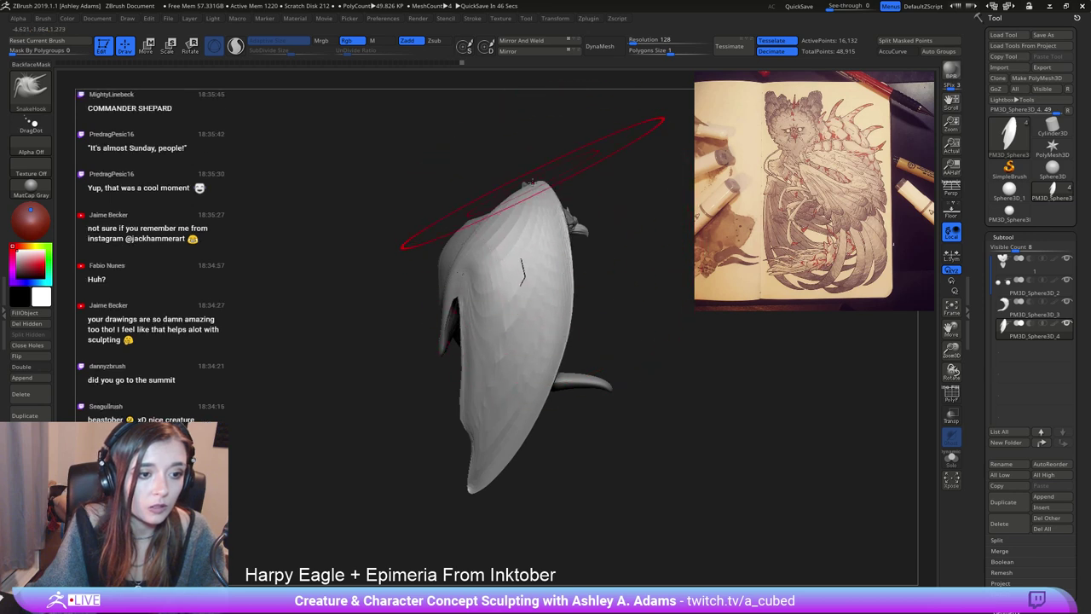
Nudge the lower tip of the wing slightly upward with the SnakeHook brush.
{"action": "mouse_move", "coordinate": [537, 188]}
{"action": "right_mouse_down", "text": "ctrl"}
{"action": "mouse_move", "coordinate": [548, 227]}
{"action": "mouse_move", "coordinate": [470, 227]}
{"action": "mouse_move", "coordinate": [446, 259]}
{"action": "mouse_move", "coordinate": [510, 279]}
{"action": "right_mouse_up", "text": "ctrl"}
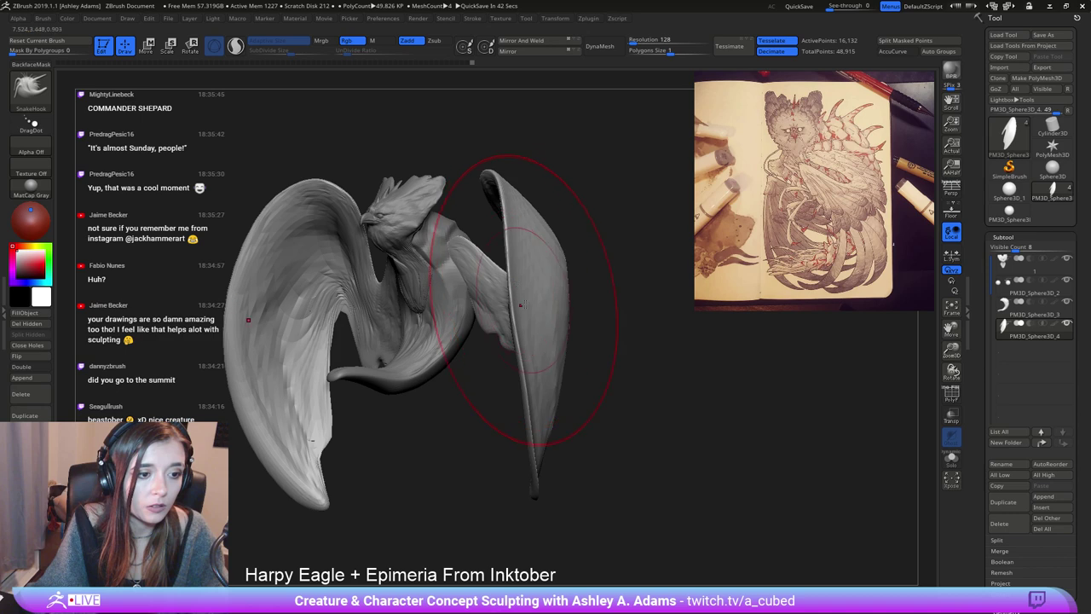
{"action": "left_click_drag", "start_coordinate": [533, 424], "coordinate": [529, 418]}
{"action": "right_click_drag", "start_coordinate": [546, 405], "coordinate": [586, 279], "text": "ctrl"}
Reduce the SnakeHook brush size and make the body the active subtool in a front view.
{"action": "key", "text": "space"}
{"action": "left_click_drag", "start_coordinate": [583, 279], "coordinate": [542, 260]}
{"action": "right_click_drag", "start_coordinate": [542, 259], "coordinate": [503, 191]}
{"action": "mouse_move", "coordinate": [529, 249]}
{"action": "right_mouse_down", "text": "shift"}
{"action": "mouse_move", "coordinate": [529, 263]}
{"action": "mouse_move", "coordinate": [580, 287]}
{"action": "right_mouse_up", "text": "shift"}
{"action": "left_click", "coordinate": [569, 305], "text": "alt"}
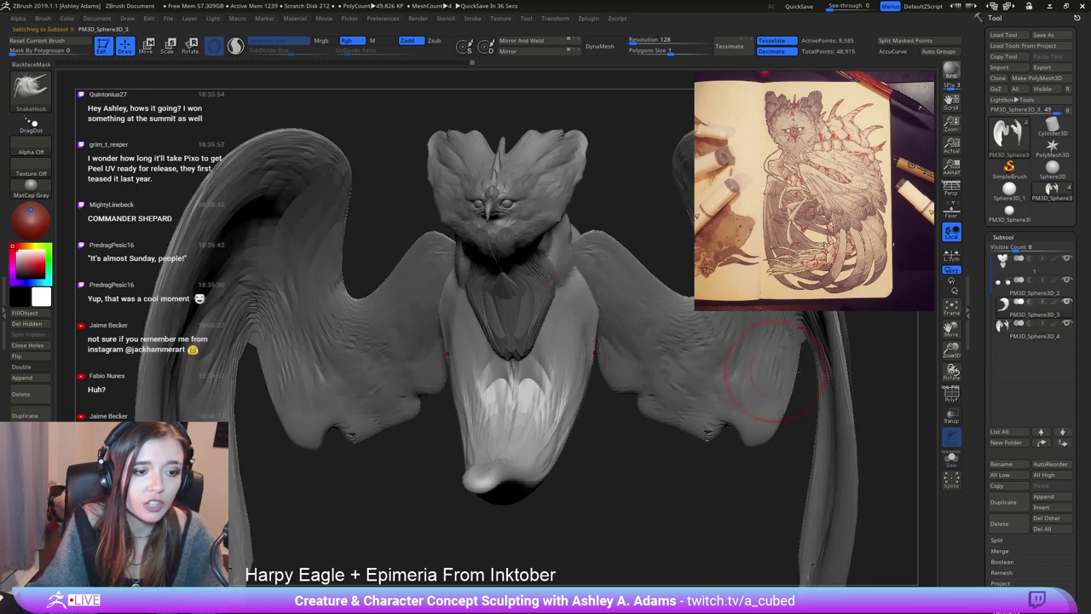
Append a ZSphere as a new subtool and make it the active subtool.
{"action": "left_click", "coordinate": [1041, 506]}
{"action": "left_click", "coordinate": [914, 460]}
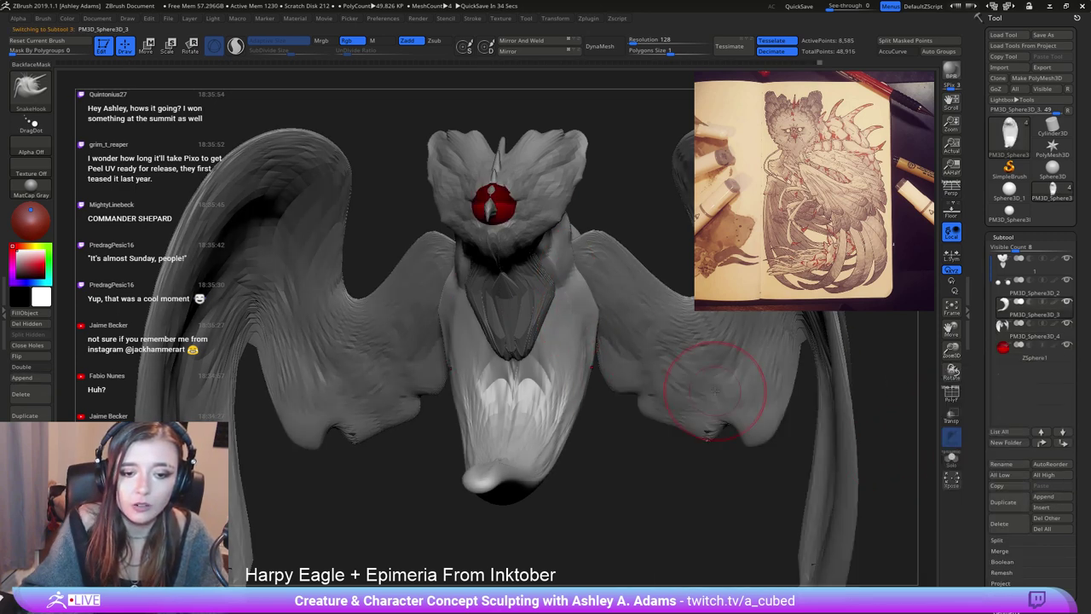
{"action": "left_click", "coordinate": [494, 205], "text": "alt"}
Move the ZSphere out of the head and place it off-centre against one side of the chest.
{"action": "right_click_drag", "start_coordinate": [512, 213], "coordinate": [540, 180], "text": "ctrl"}
{"action": "key", "text": "w"}
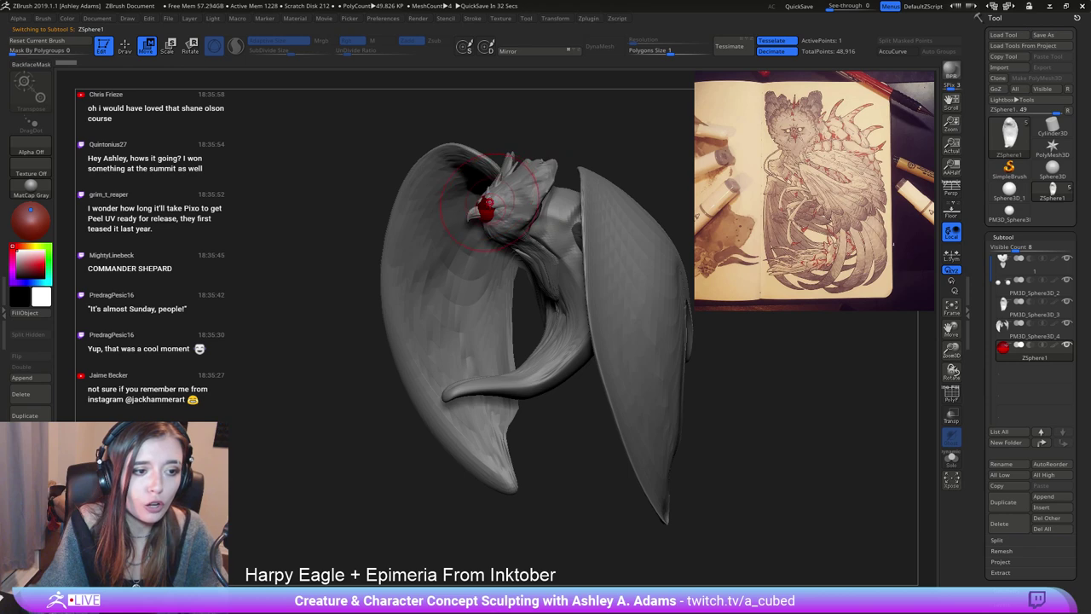
{"action": "left_click_drag", "start_coordinate": [541, 262], "coordinate": [543, 269]}
{"action": "mouse_move", "coordinate": [542, 269]}
{"action": "right_mouse_down"}
{"action": "mouse_move", "coordinate": [588, 247]}
{"action": "mouse_move", "coordinate": [569, 233]}
{"action": "mouse_move", "coordinate": [545, 286]}
{"action": "right_mouse_up"}
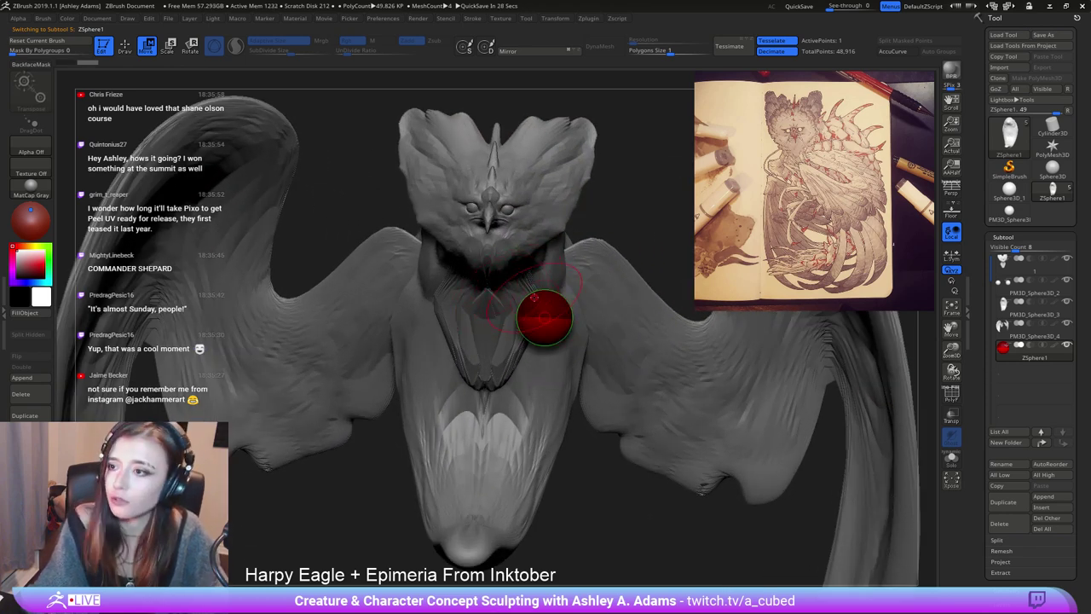
{"action": "right_click_drag", "start_coordinate": [564, 324], "coordinate": [572, 256], "text": "alt"}
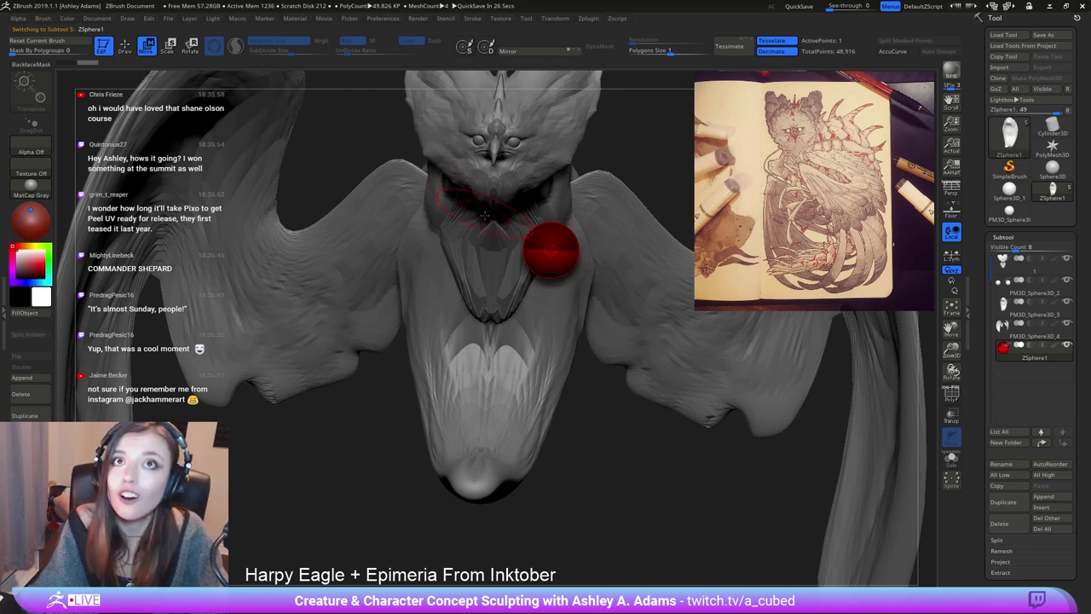
Scale the ZSphere down slightly and isolate it from the other subtools with Solo.
{"action": "key", "text": "e"}
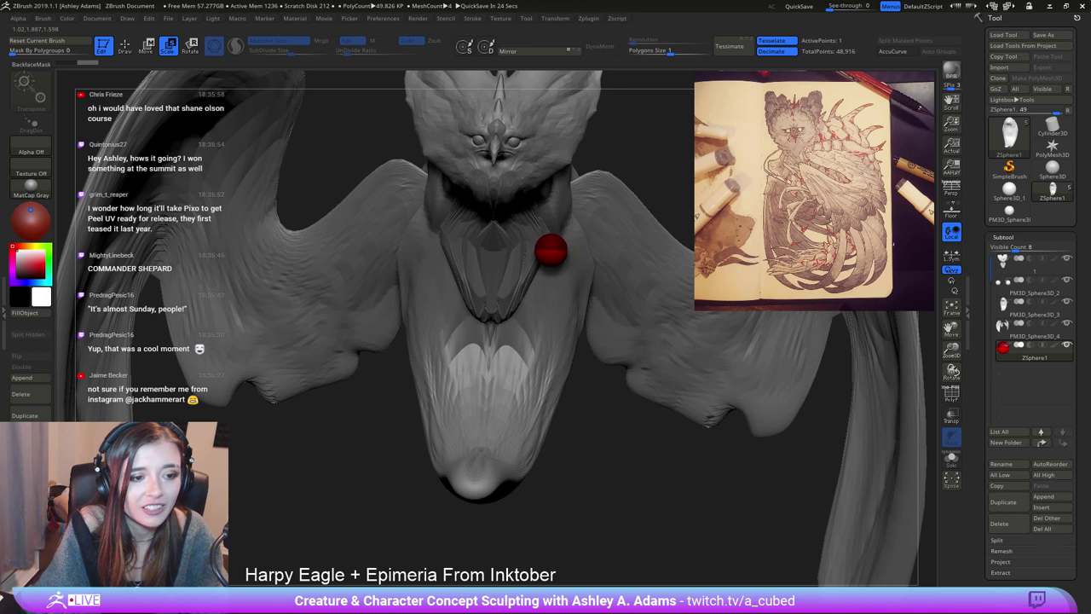
{"action": "mouse_move", "coordinate": [551, 220]}
{"action": "right_mouse_down"}
{"action": "mouse_move", "coordinate": [529, 230]}
{"action": "mouse_move", "coordinate": [546, 251]}
{"action": "right_mouse_up"}
{"action": "key", "text": "w"}
{"action": "left_click", "coordinate": [952, 460]}
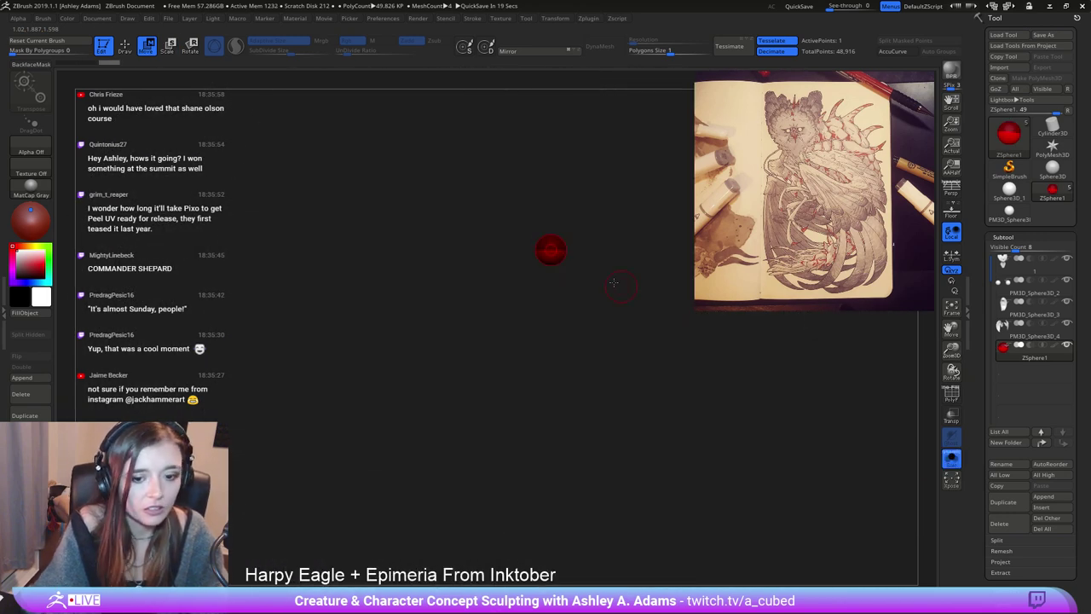
Draw a second ZSphere from the root and pull it diagonally downward into one long, straight limb segment.
{"action": "key", "text": "q"}
{"action": "mouse_move", "coordinate": [539, 250]}
{"action": "left_mouse_down"}
{"action": "mouse_move", "coordinate": [203, 277]}
{"action": "mouse_move", "coordinate": [205, 488]}
{"action": "left_mouse_up"}
{"action": "key", "text": "w"}
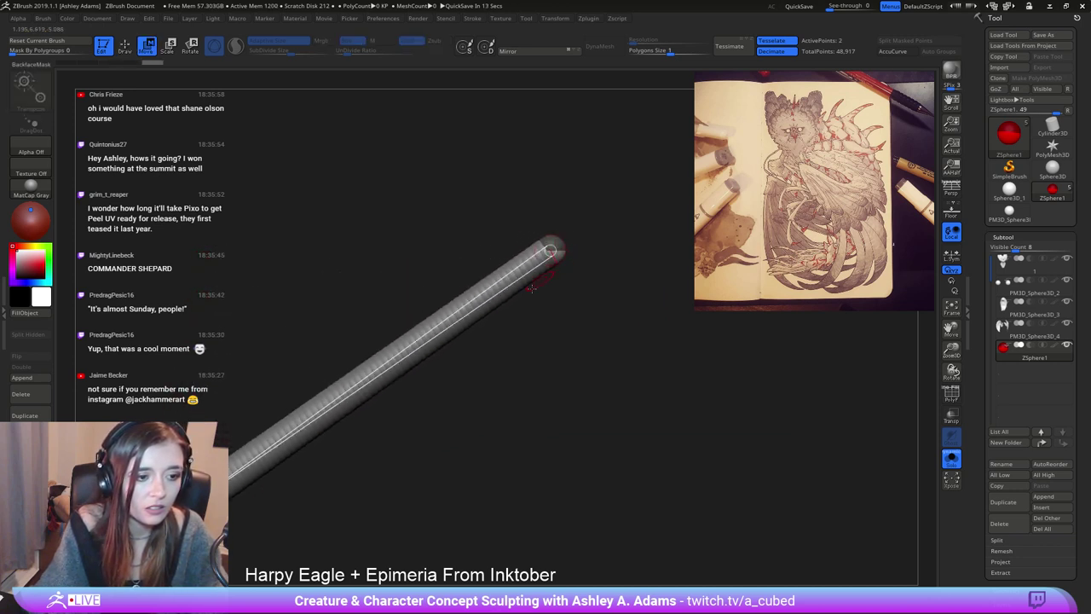
{"action": "right_click_drag", "start_coordinate": [490, 356], "coordinate": [488, 331], "text": "alt"}
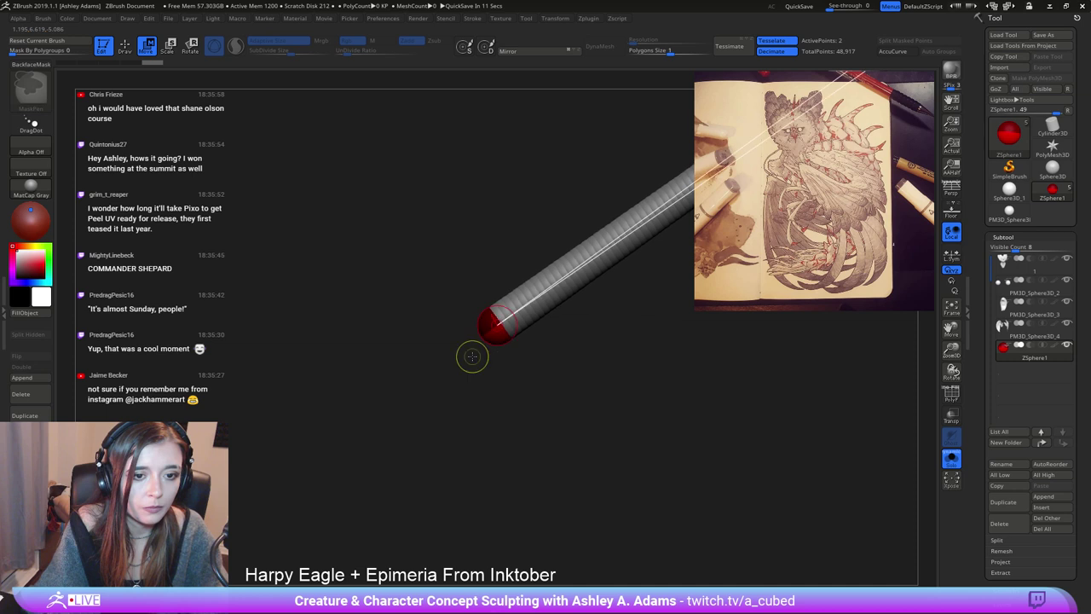
{"action": "mouse_move", "coordinate": [1023, 286]}
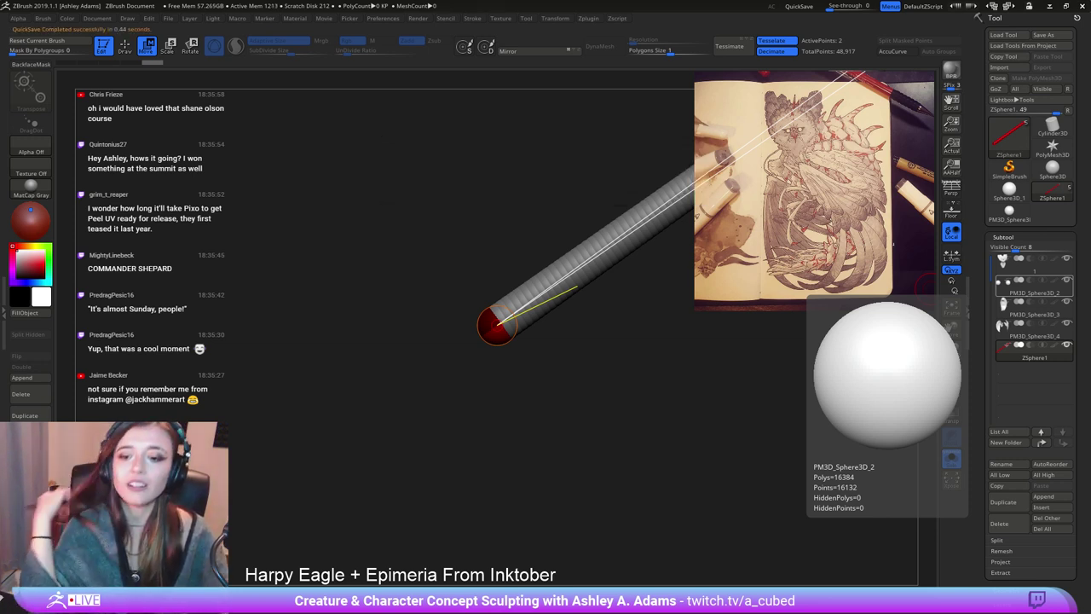
{"action": "right_click_drag", "start_coordinate": [662, 241], "coordinate": [655, 255], "text": "ctrl"}
{"action": "right_click_drag", "start_coordinate": [654, 256], "coordinate": [521, 362], "text": "alt"}
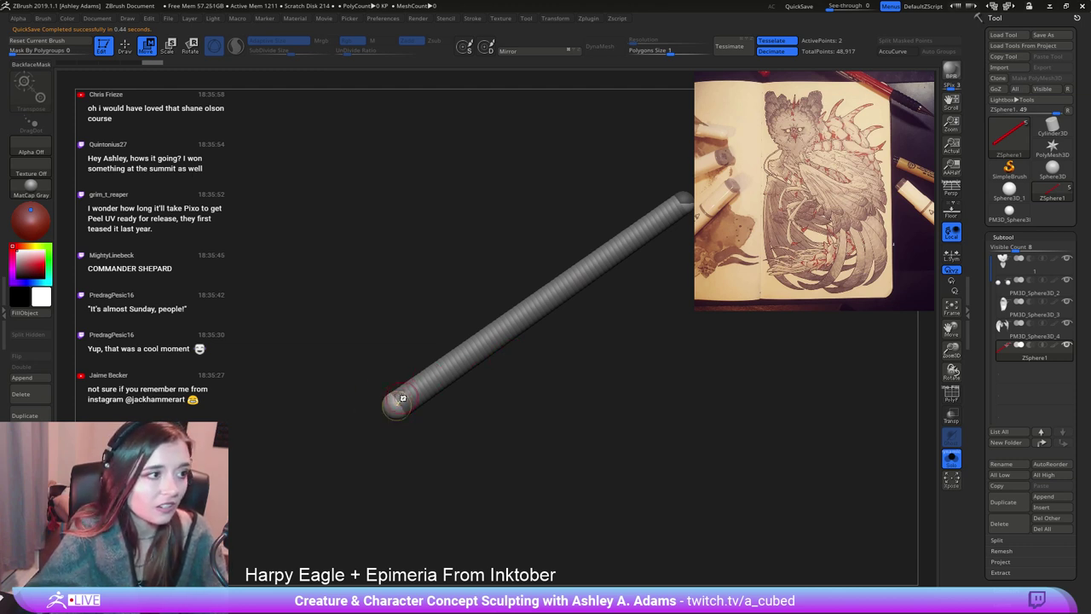
Adjust the position of the limb's free lower end, keeping the chain a single straight segment.
{"action": "key", "text": "q"}
{"action": "left_click_drag", "start_coordinate": [402, 398], "coordinate": [450, 341]}
{"action": "key", "text": "w"}
{"action": "mouse_move", "coordinate": [396, 404]}
{"action": "left_mouse_down"}
{"action": "mouse_move", "coordinate": [390, 389]}
{"action": "mouse_move", "coordinate": [395, 433]}
{"action": "mouse_move", "coordinate": [409, 417]}
{"action": "left_mouse_up"}
{"action": "left_click_drag", "start_coordinate": [460, 366], "coordinate": [491, 313]}
{"action": "key", "text": "q"}
{"action": "left_click_drag", "start_coordinate": [576, 272], "coordinate": [455, 291]}
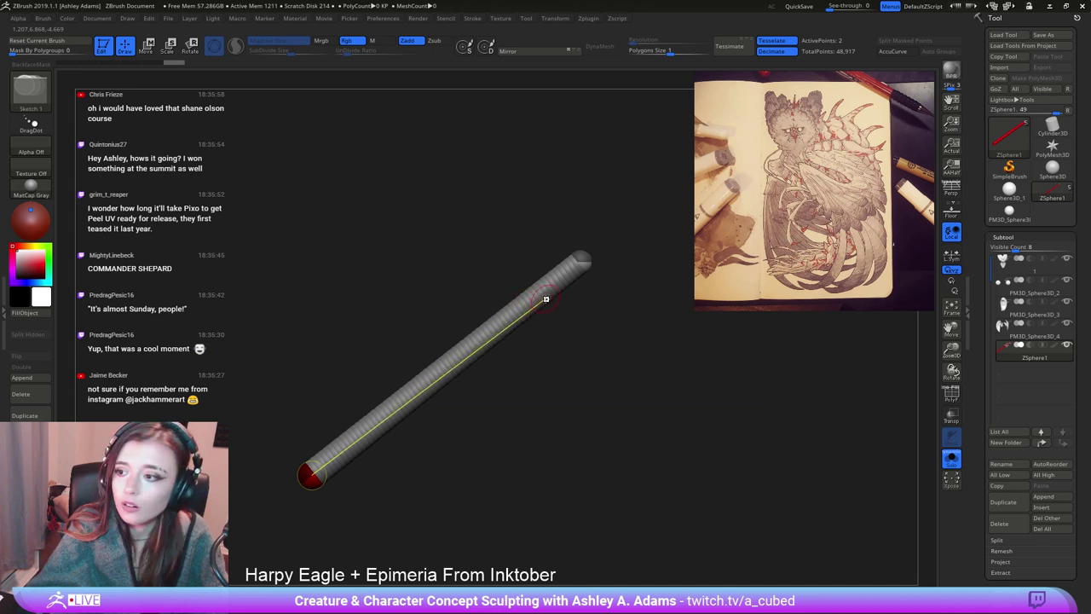
Insert two joint ZSpheres along the straight limb and move the upper one downward to bend the chain.
{"action": "left_click", "coordinate": [525, 306]}
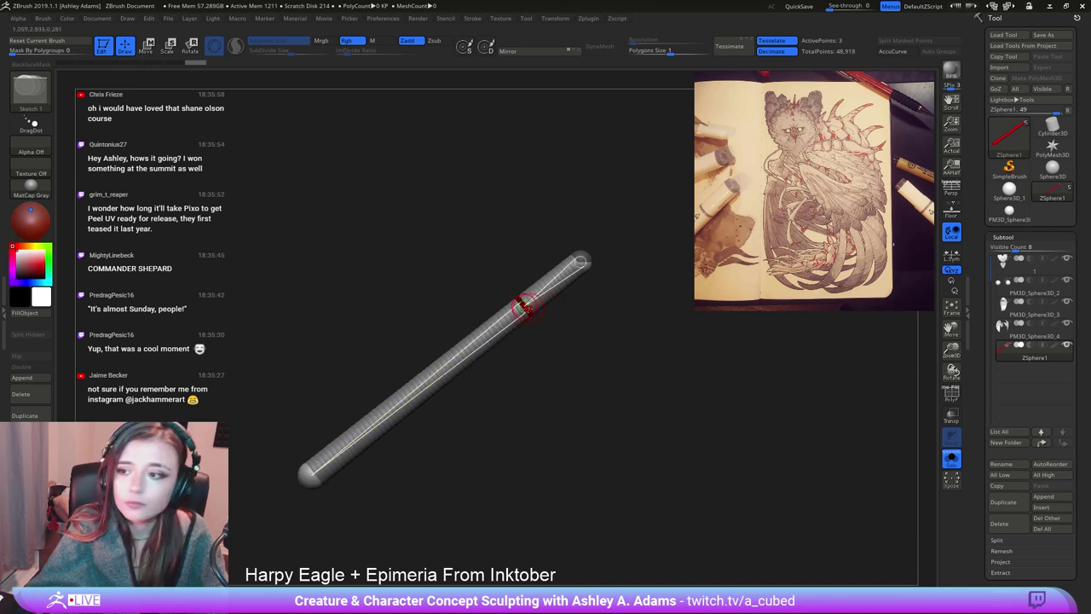
{"action": "left_click", "coordinate": [433, 372]}
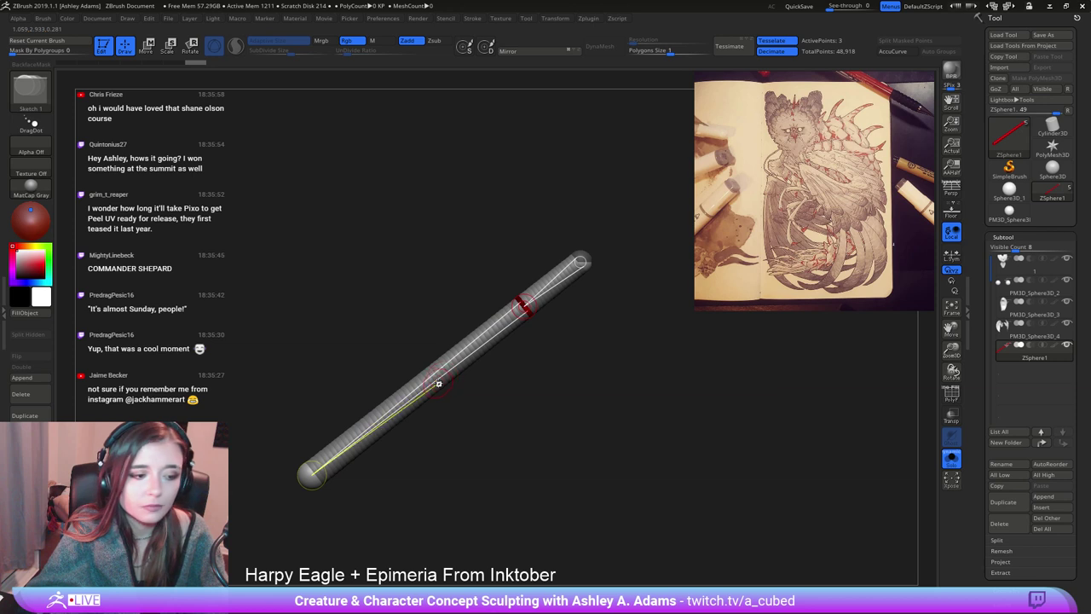
{"action": "key", "text": "w"}
{"action": "left_click_drag", "start_coordinate": [525, 307], "coordinate": [550, 335]}
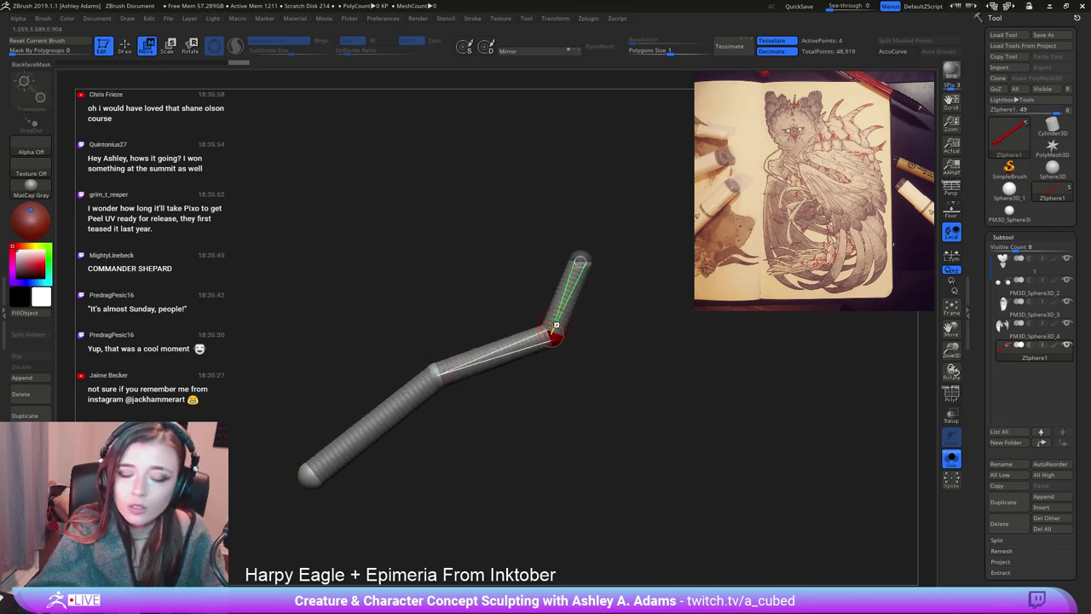
Insert a joint ZSphere just above the sharp upper bend and shift it inward to form a short connecting segment.
{"action": "key", "text": "q"}
{"action": "left_click", "coordinate": [556, 324]}
{"action": "key", "text": "w"}
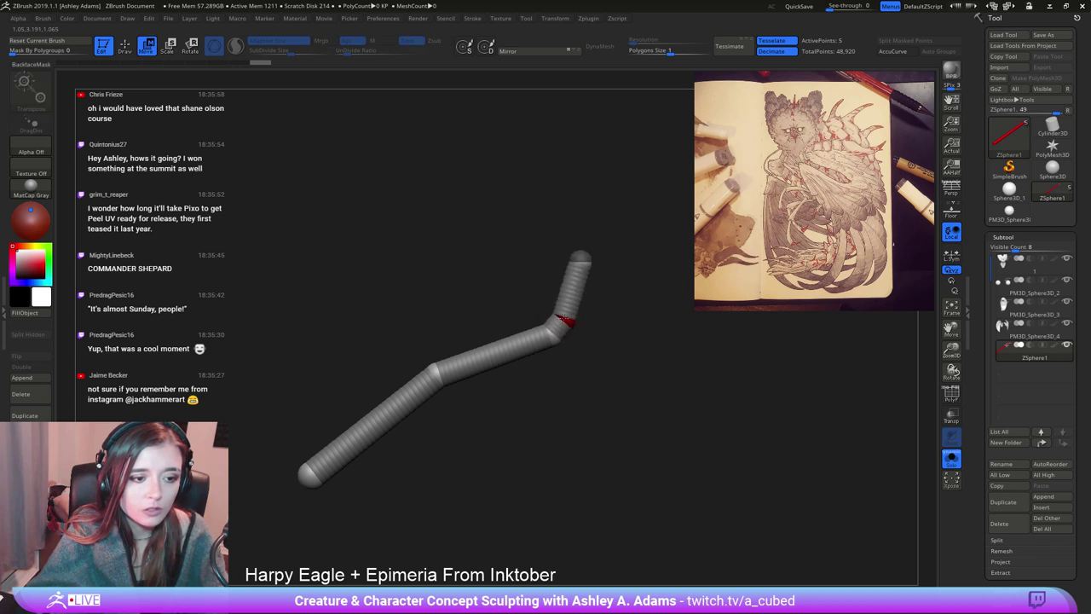
{"action": "left_click_drag", "start_coordinate": [549, 316], "coordinate": [548, 313]}
{"action": "right_click_drag", "start_coordinate": [554, 333], "coordinate": [611, 292], "text": "alt"}
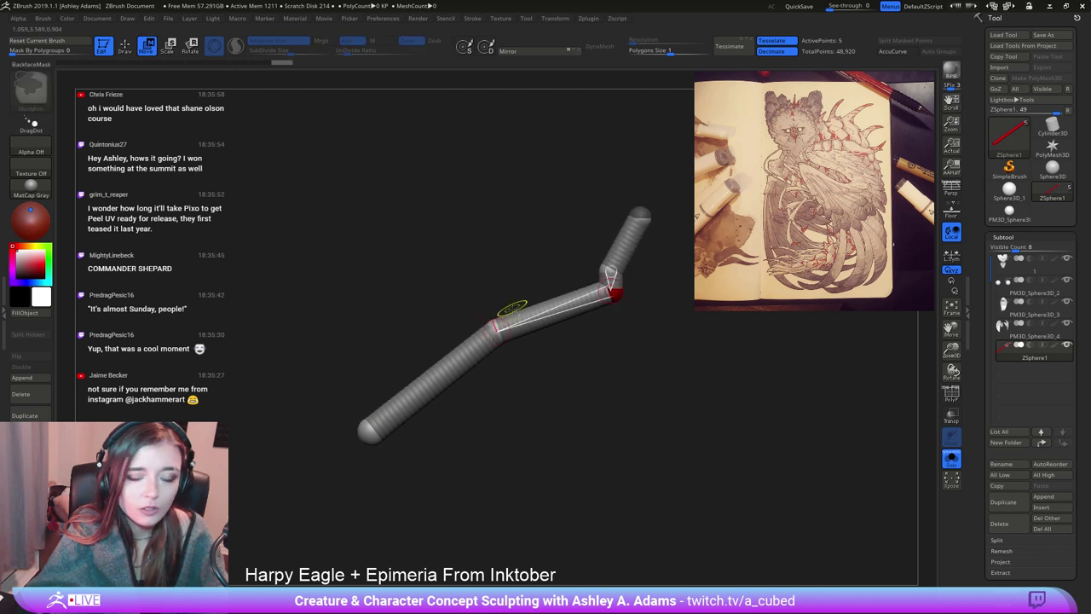
Insert a joint ZSphere halfway along the middle segment and nudge it upward to arch the limb.
{"action": "right_click_drag", "start_coordinate": [512, 307], "coordinate": [490, 346], "text": "ctrl"}
{"action": "key", "text": "q"}
{"action": "left_click", "coordinate": [551, 308]}
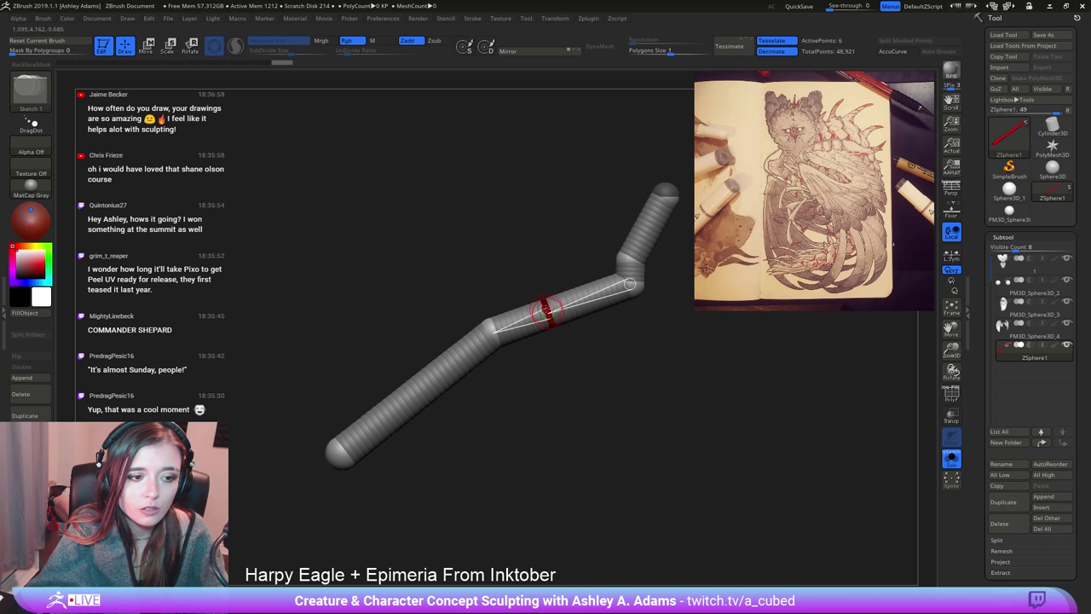
{"action": "key", "text": "w"}
{"action": "left_click_drag", "start_coordinate": [550, 309], "coordinate": [542, 303]}
{"action": "right_click_drag", "start_coordinate": [509, 326], "coordinate": [556, 318]}
{"action": "left_click_drag", "start_coordinate": [556, 317], "coordinate": [495, 341]}
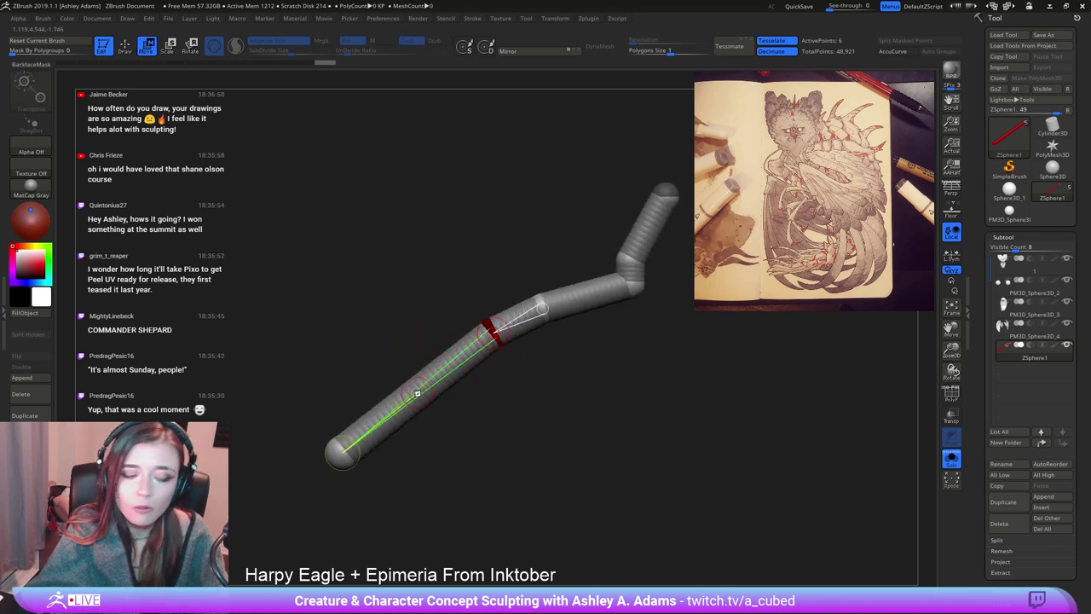
Insert a joint ZSphere midway along the lowest segment and move it slightly downward to curve the limb.
{"action": "key", "text": "q"}
{"action": "left_click", "coordinate": [415, 392]}
{"action": "key", "text": "w"}
{"action": "left_click_drag", "start_coordinate": [415, 392], "coordinate": [424, 399]}
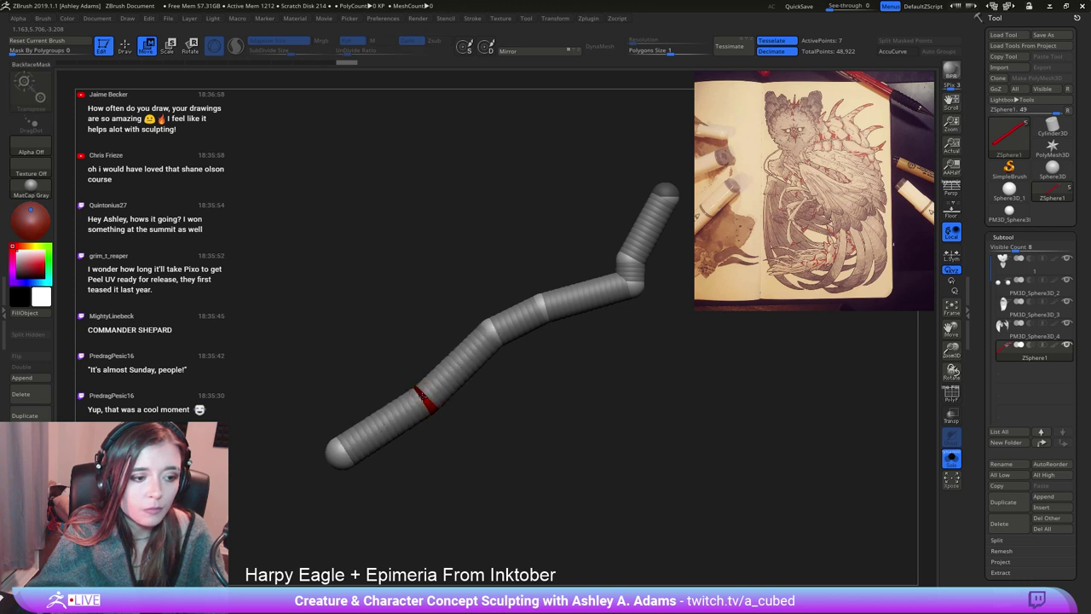
{"action": "left_click_drag", "start_coordinate": [374, 452], "coordinate": [448, 360], "text": "alt"}
Insert a joint near the limb's lower end, shrink the end ZSphere, and move it down into a short tapered tip.
{"action": "key", "text": "q"}
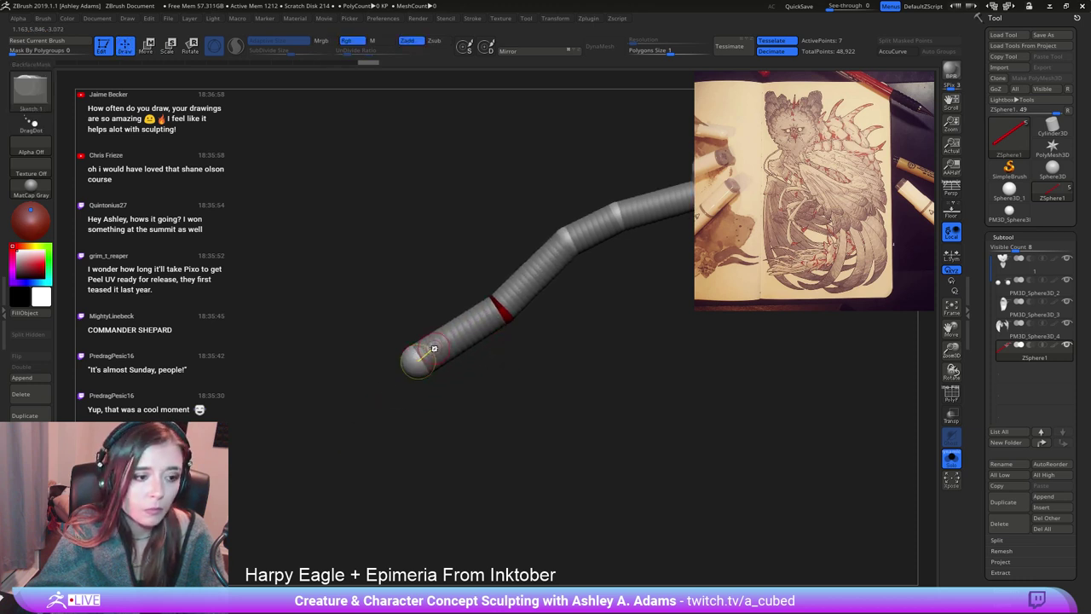
{"action": "left_click", "coordinate": [434, 349]}
{"action": "key", "text": "w"}
{"action": "key", "text": "e"}
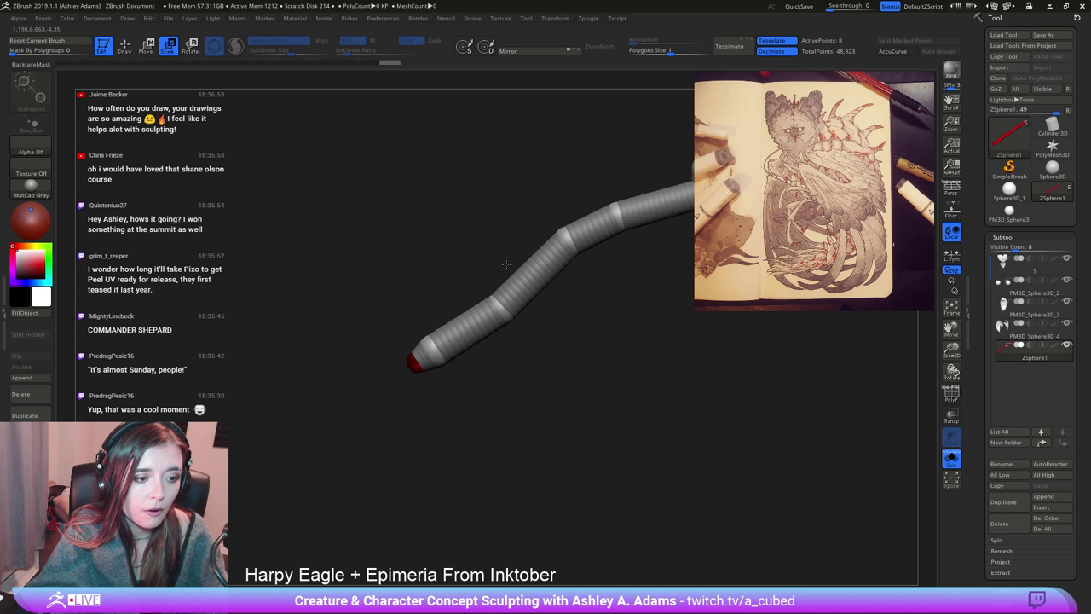
{"action": "key", "text": "w"}
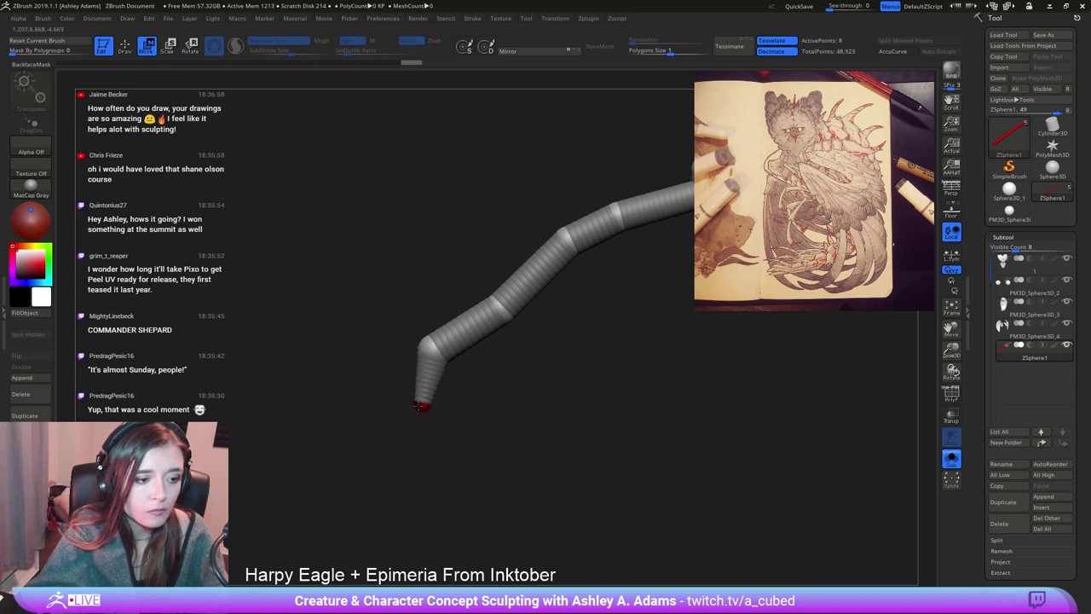
Insert a joint ZSphere in the tapered tip segment and shift the tip to angle it back under the limb.
{"action": "key", "text": "q"}
{"action": "left_click", "coordinate": [420, 405]}
{"action": "key", "text": "w"}
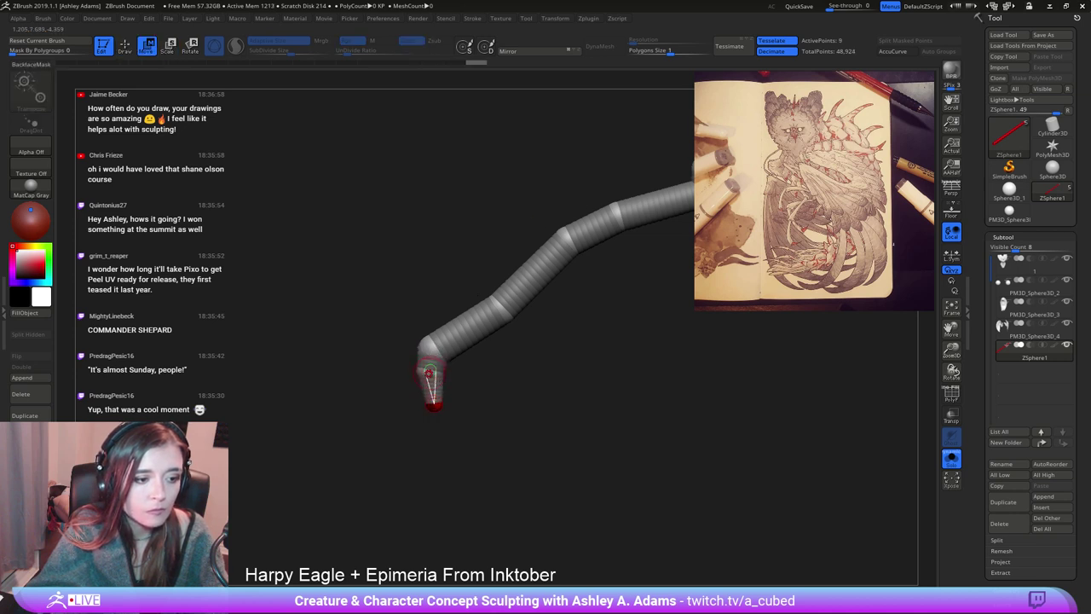
{"action": "left_click_drag", "start_coordinate": [447, 310], "coordinate": [439, 336]}
Insert ZSpheres just below two of the middle bends and scale them down to thin the shafts beneath the joints.
{"action": "key", "text": "q"}
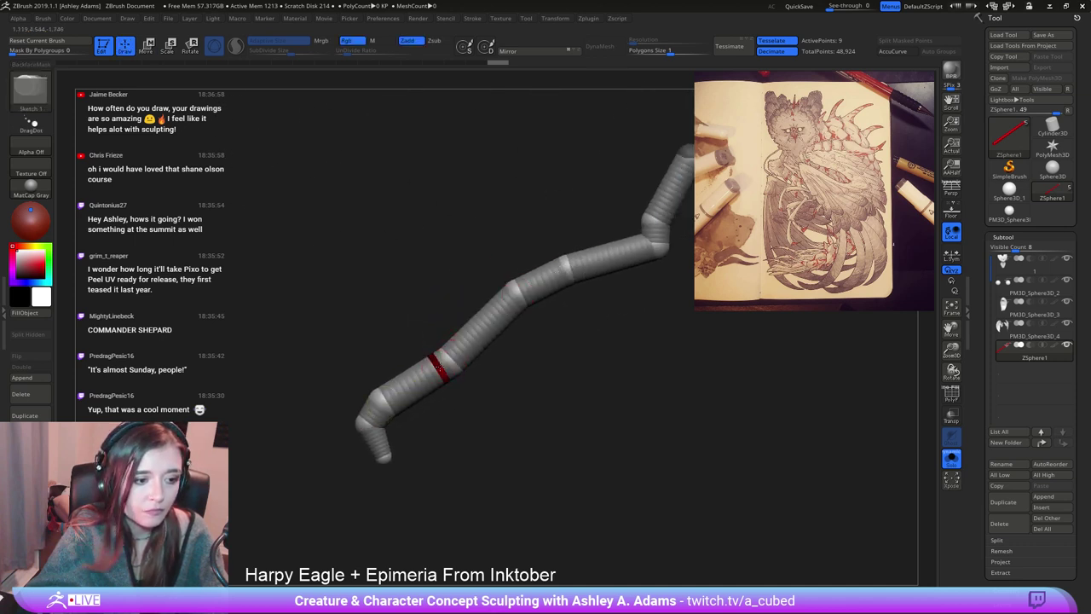
{"action": "key", "text": "e"}
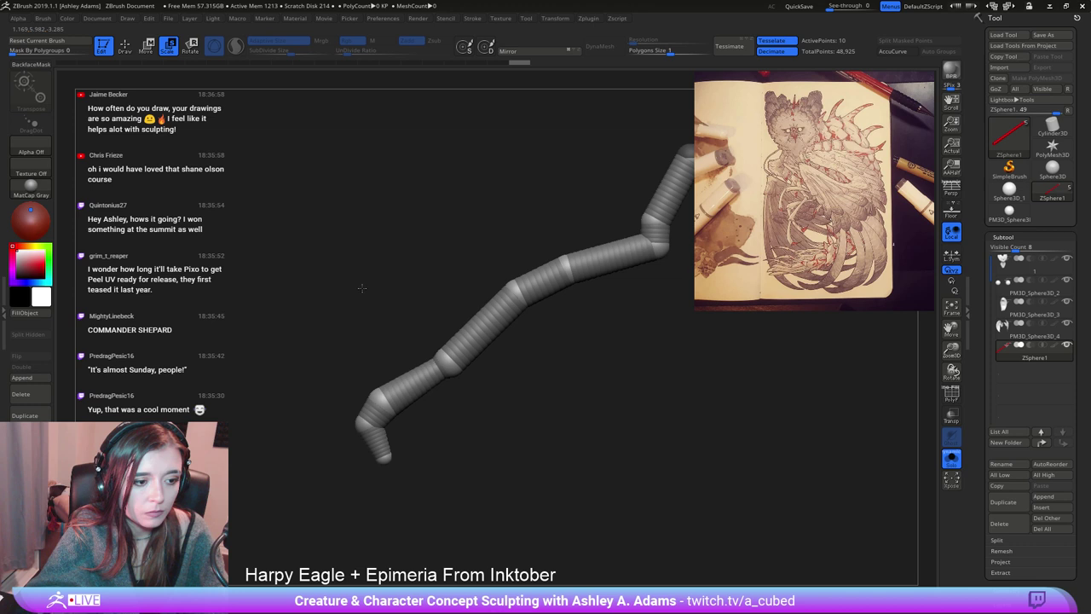
{"action": "key", "text": "q"}
{"action": "left_click", "coordinate": [511, 298]}
{"action": "key", "text": "w"}
{"action": "mouse_move", "coordinate": [511, 299]}
{"action": "left_mouse_down"}
{"action": "mouse_move", "coordinate": [485, 281]}
{"action": "mouse_move", "coordinate": [510, 298]}
{"action": "left_mouse_up"}
{"action": "key", "text": "ctrl+z"}
{"action": "key", "text": "ctrl+z"}
{"action": "key", "text": "e"}
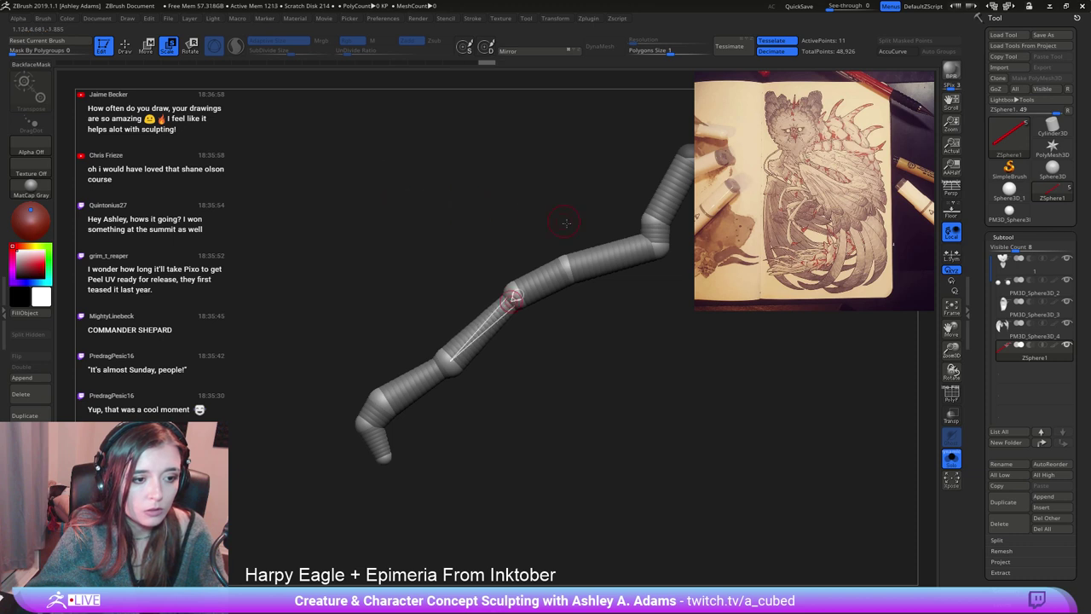
Insert a ZSphere just below the sharp upper bend and scale it down to taper the segment into that joint.
{"action": "left_click_drag", "start_coordinate": [565, 229], "coordinate": [469, 285], "text": "alt"}
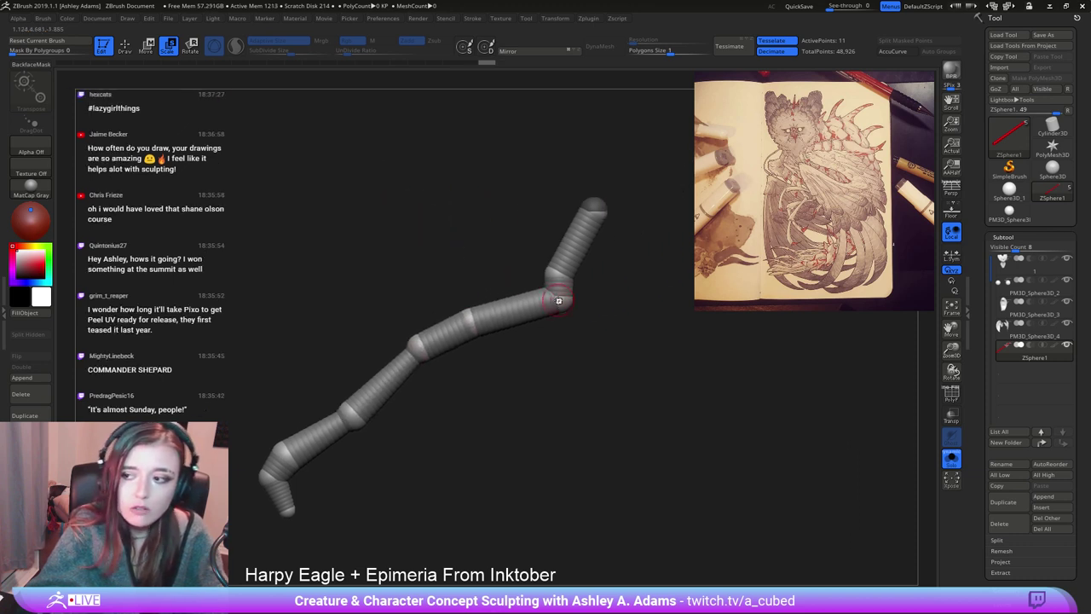
{"action": "key", "text": "q"}
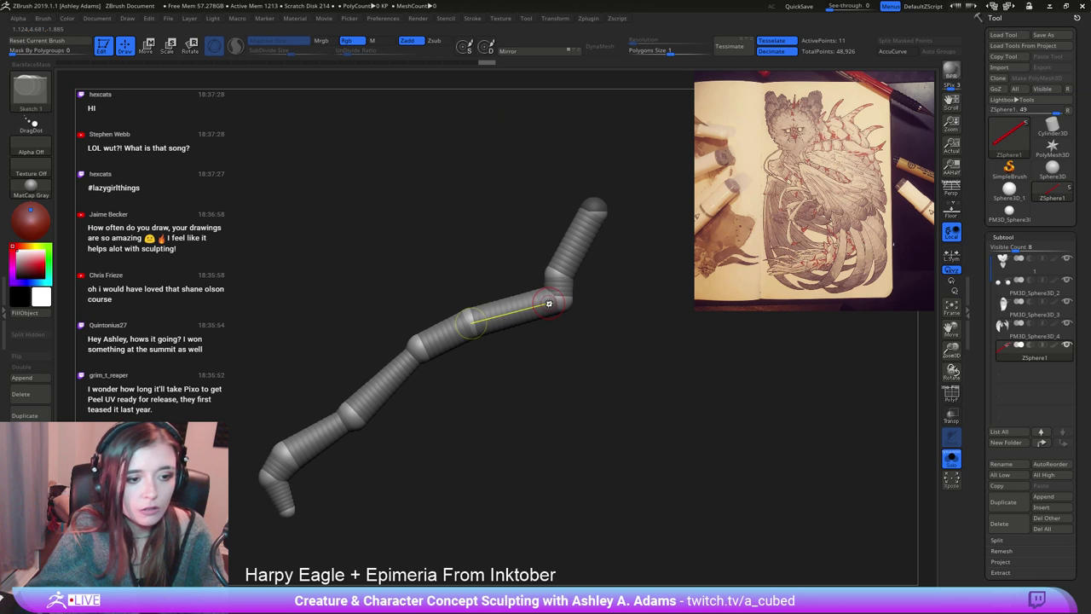
{"action": "left_click", "coordinate": [550, 302]}
{"action": "key", "text": "w"}
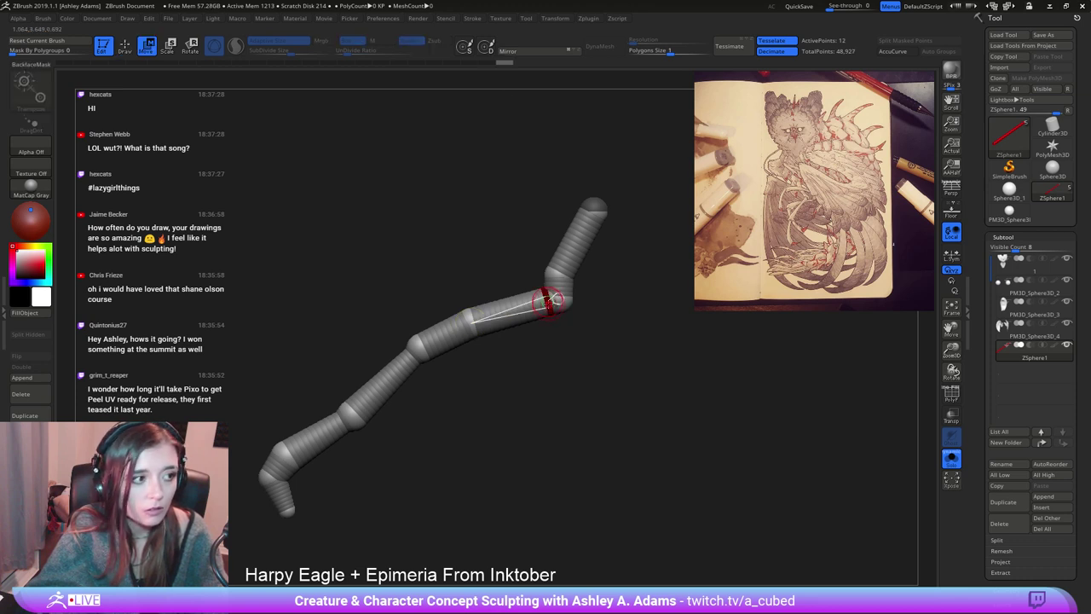
{"action": "key", "text": "e"}
{"action": "left_click_drag", "start_coordinate": [549, 303], "coordinate": [524, 219]}
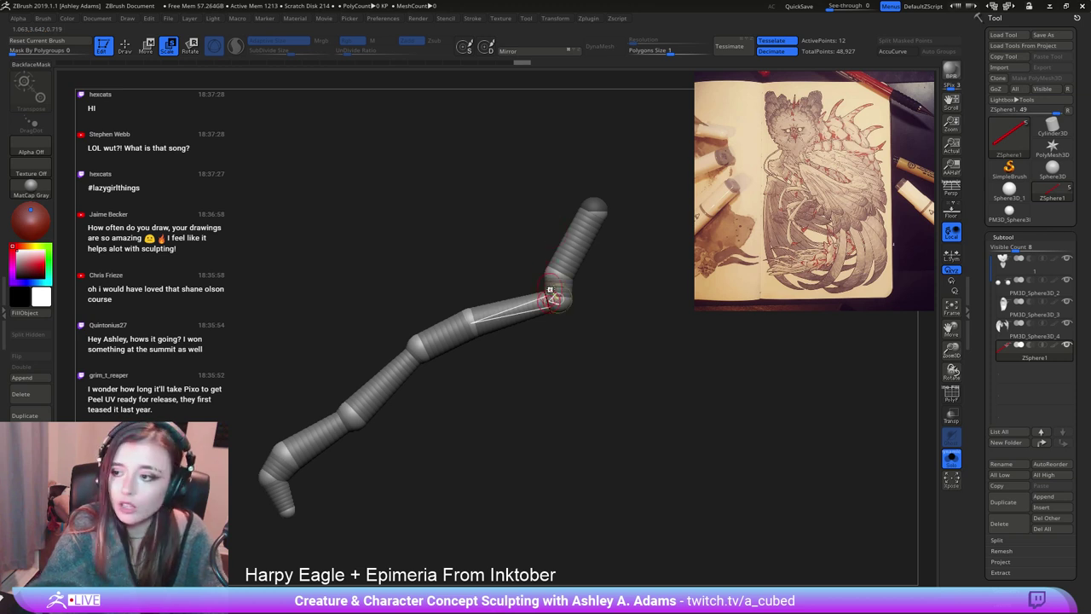
Insert a ZSphere in the short connecting segment above the sharp bend and scale it to define the joint.
{"action": "key", "text": "q"}
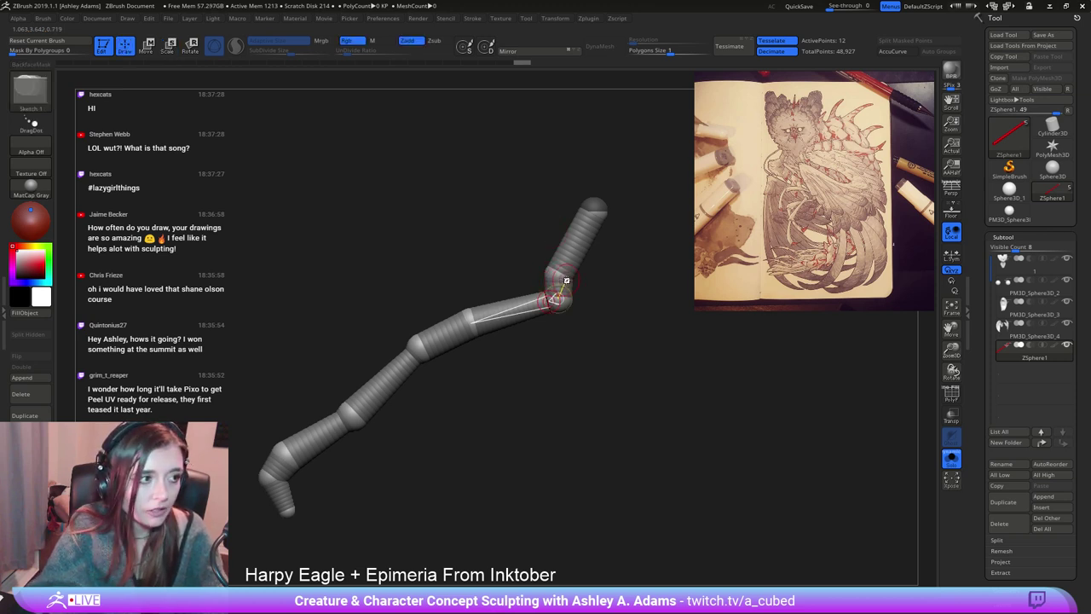
{"action": "left_click", "coordinate": [559, 284]}
{"action": "key", "text": "w"}
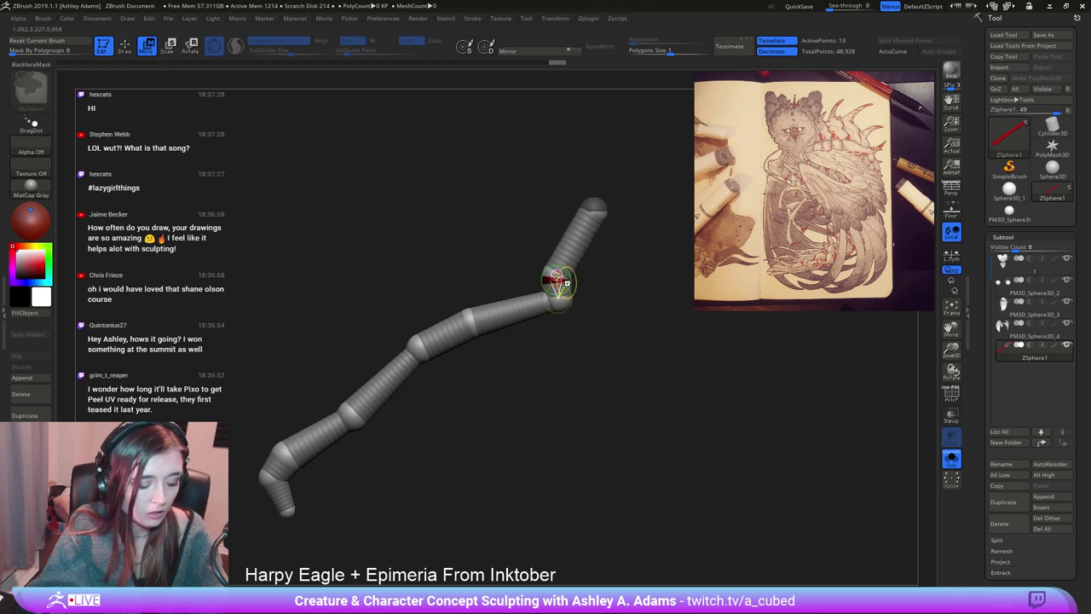
{"action": "key", "text": "e"}
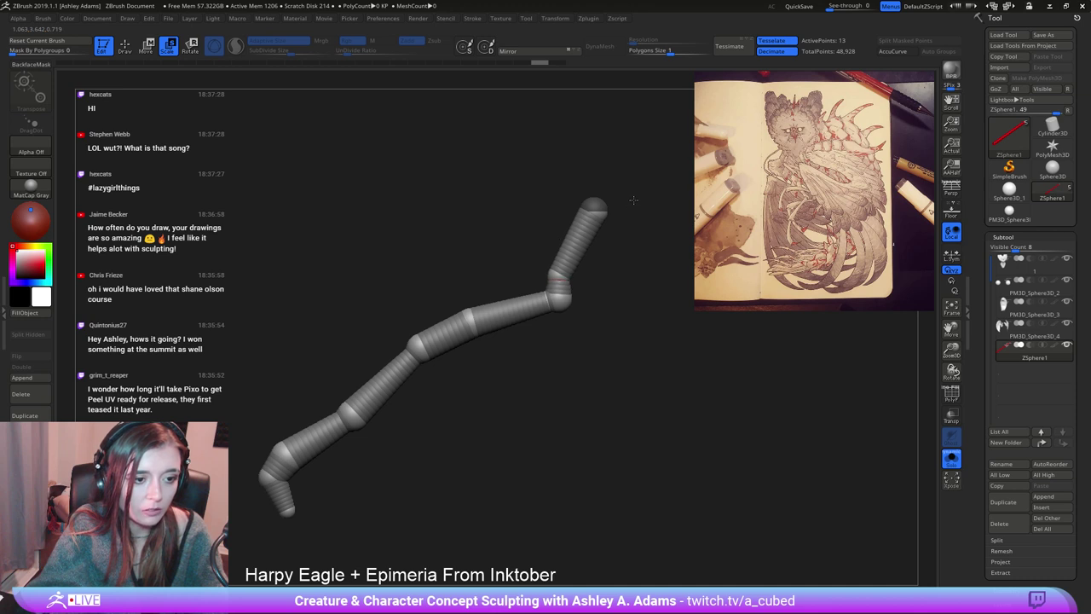
{"action": "left_click_drag", "start_coordinate": [552, 266], "coordinate": [778, 453]}
Insert a ZSphere in the limb's upper end segment, enlarge it and slide it down toward the joint below.
{"action": "left_click_drag", "start_coordinate": [551, 214], "coordinate": [517, 253]}
{"action": "key", "text": "q"}
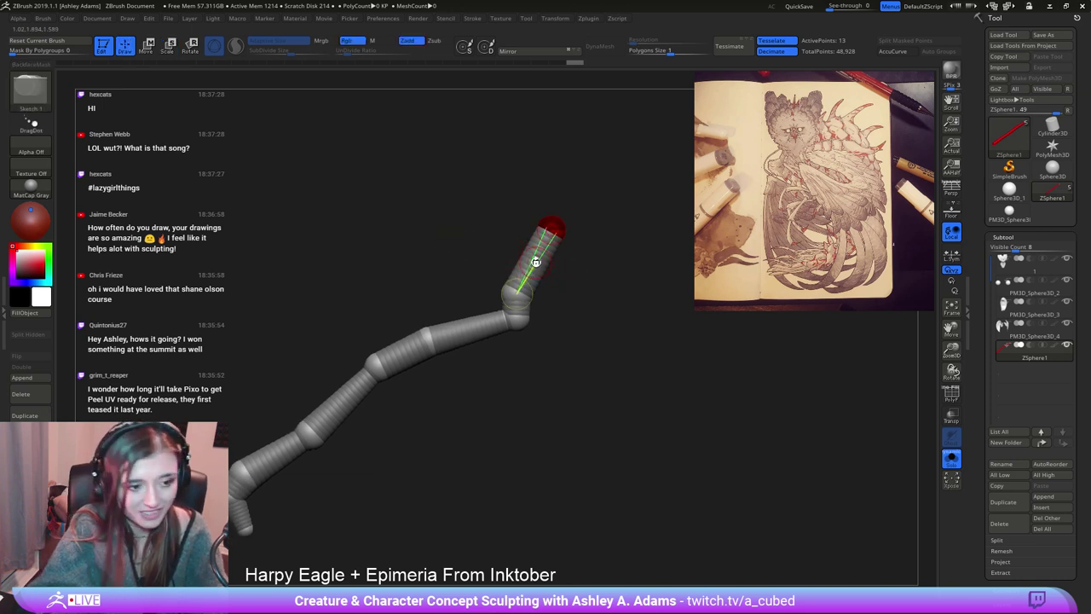
{"action": "key", "text": "w"}
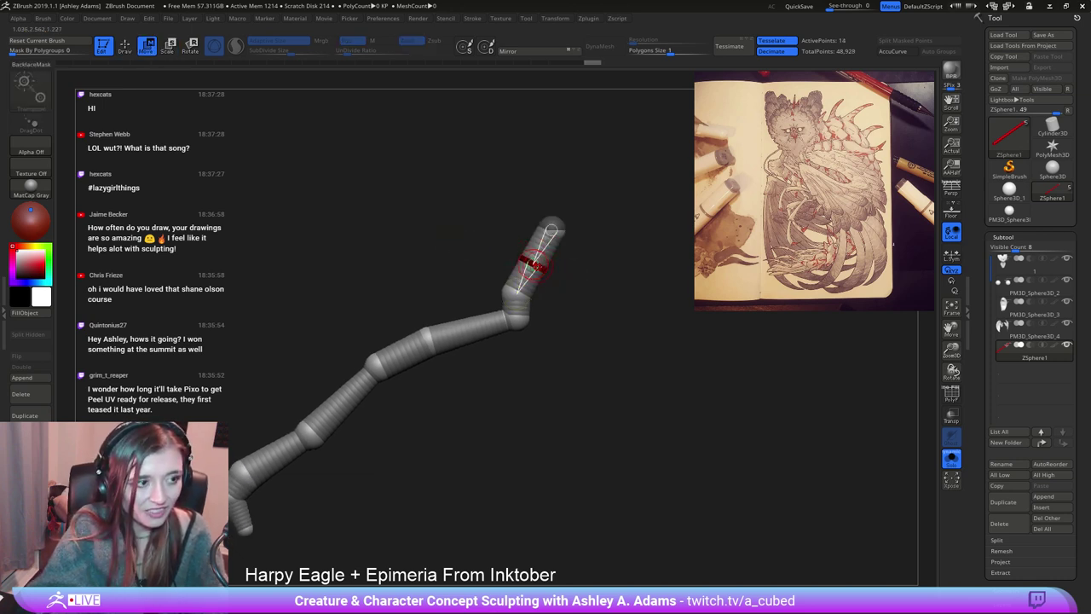
{"action": "key", "text": "e"}
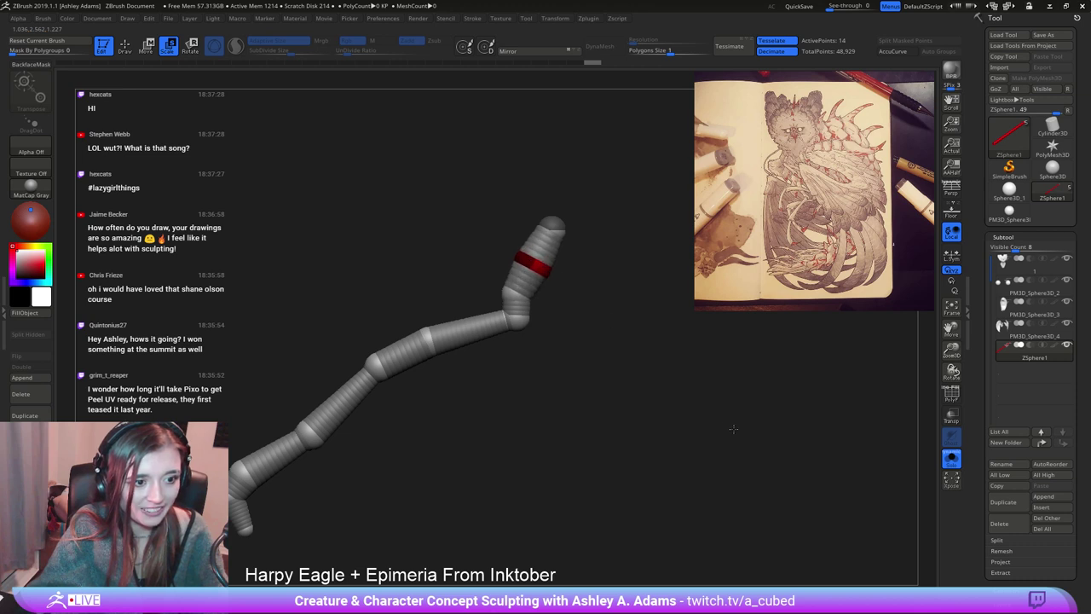
{"action": "key", "text": "w"}
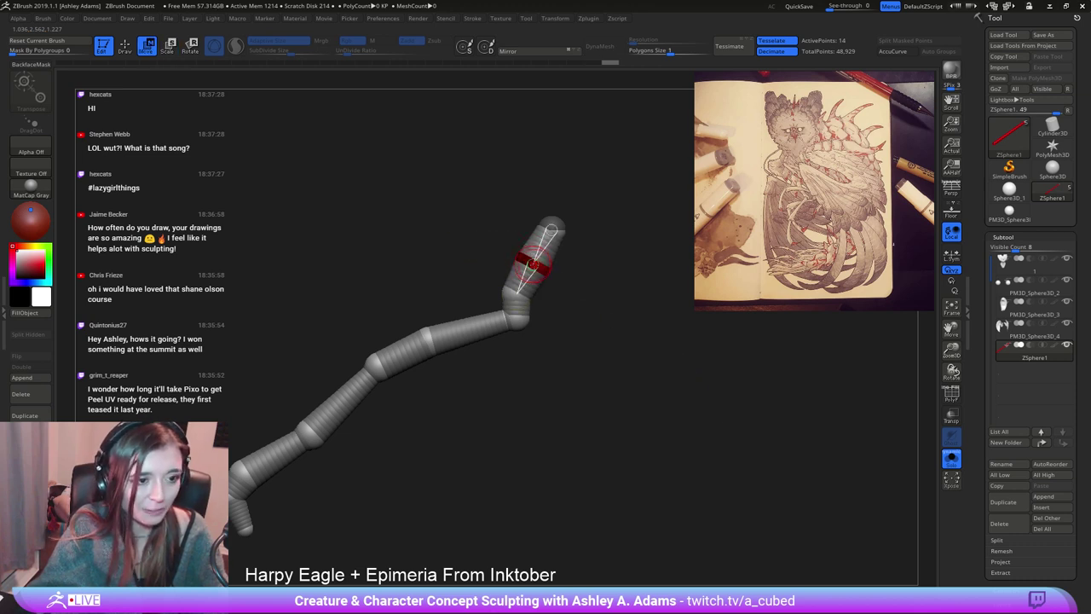
{"action": "left_click_drag", "start_coordinate": [528, 277], "coordinate": [546, 233]}
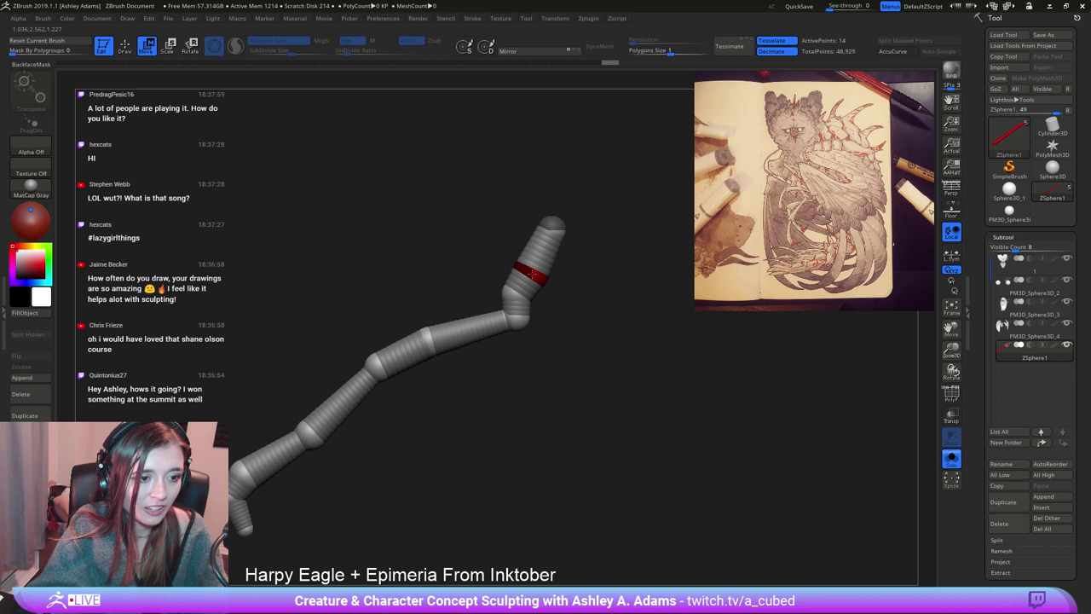
{"action": "mouse_move", "coordinate": [490, 358]}
{"action": "left_mouse_down"}
{"action": "mouse_move", "coordinate": [545, 372]}
{"action": "mouse_move", "coordinate": [551, 343]}
{"action": "mouse_move", "coordinate": [479, 378]}
{"action": "mouse_move", "coordinate": [549, 372]}
{"action": "mouse_move", "coordinate": [530, 393]}
{"action": "mouse_move", "coordinate": [558, 319]}
{"action": "left_mouse_up"}
{"action": "key", "text": "q"}
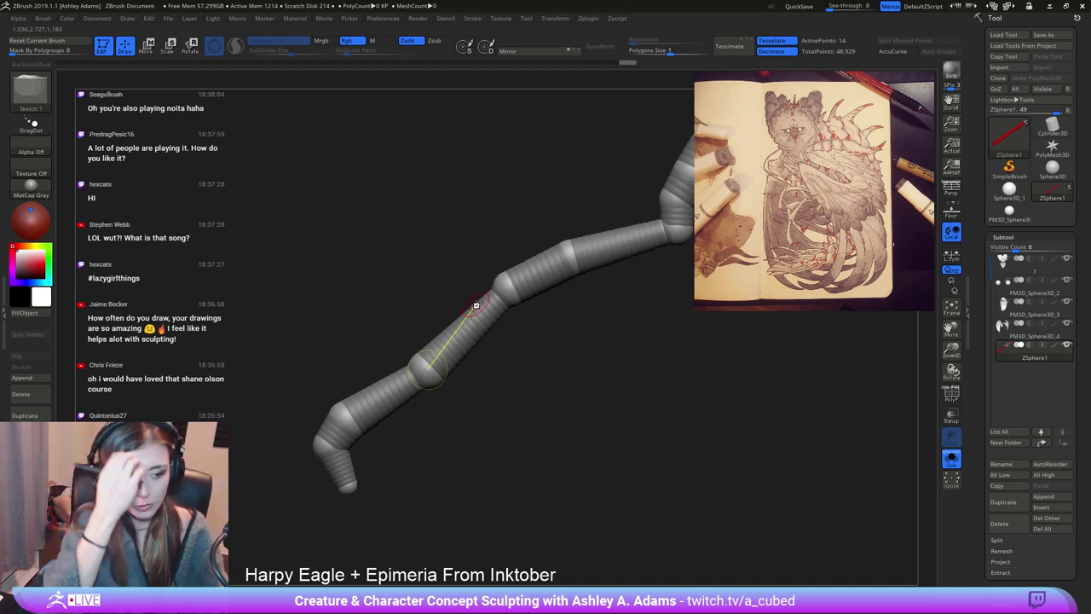
{"action": "left_click_drag", "start_coordinate": [440, 304], "coordinate": [490, 268]}
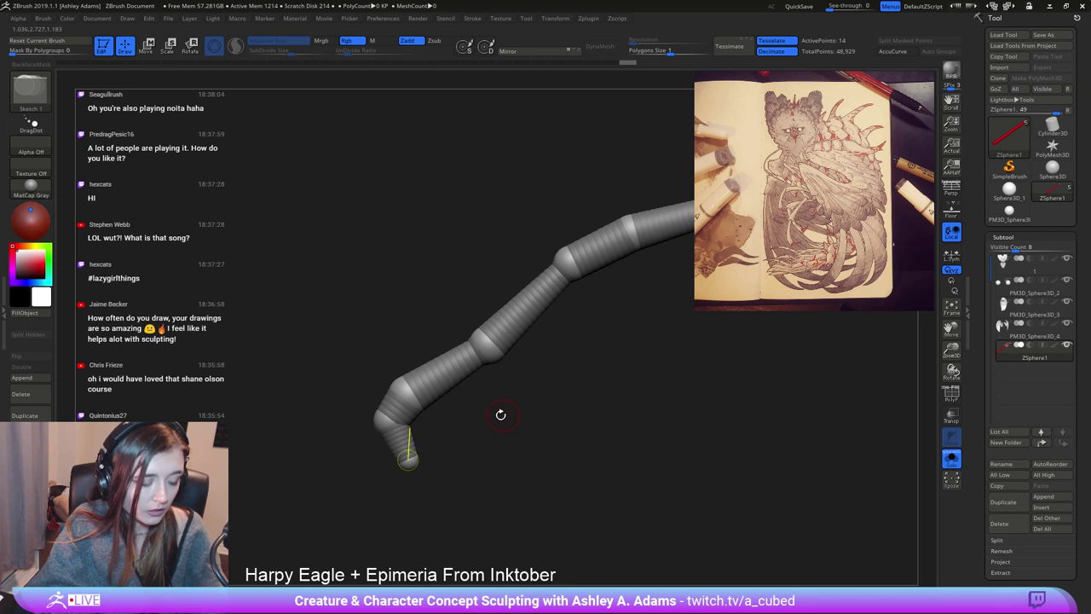
{"action": "left_click_drag", "start_coordinate": [500, 414], "coordinate": [536, 355]}
{"action": "key", "text": "e"}
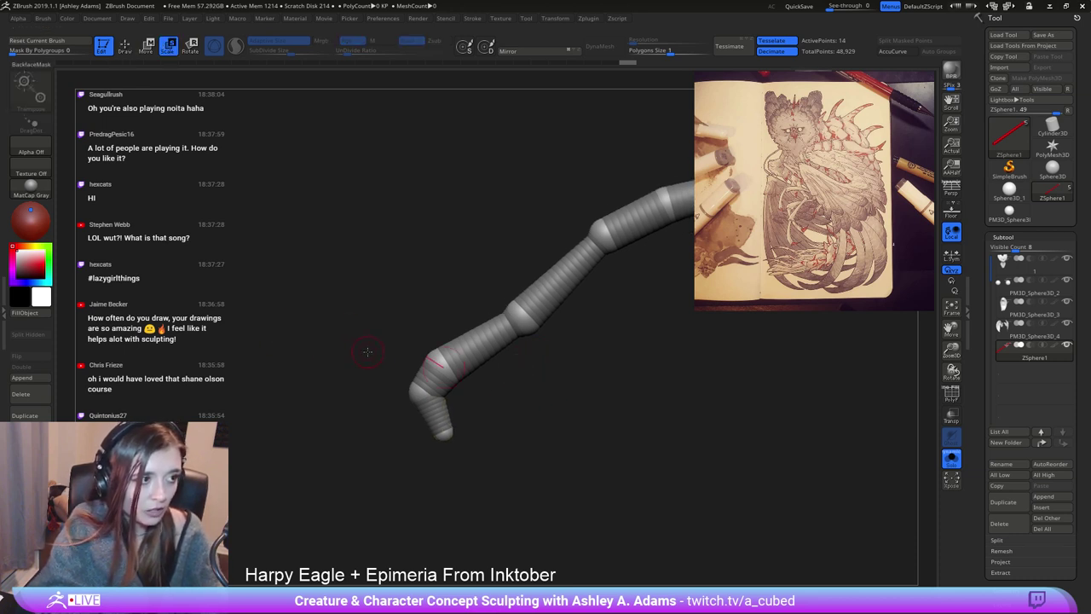
{"action": "left_click_drag", "start_coordinate": [426, 394], "coordinate": [445, 418]}
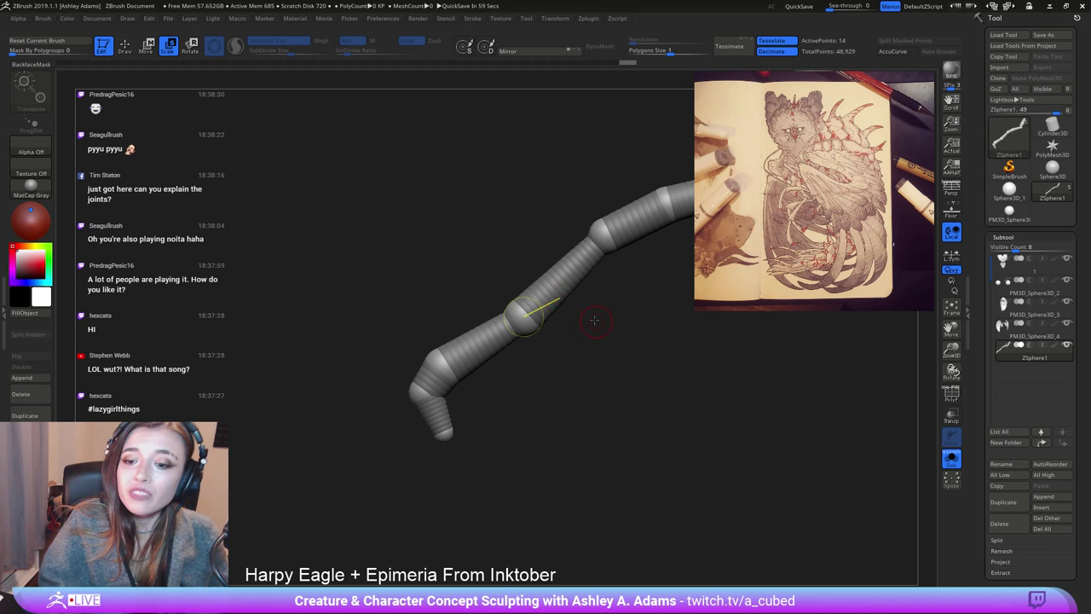
{"action": "mouse_move", "coordinate": [592, 317]}
{"action": "left_mouse_down"}
{"action": "mouse_move", "coordinate": [620, 338]}
{"action": "mouse_move", "coordinate": [580, 316]}
{"action": "left_mouse_up"}
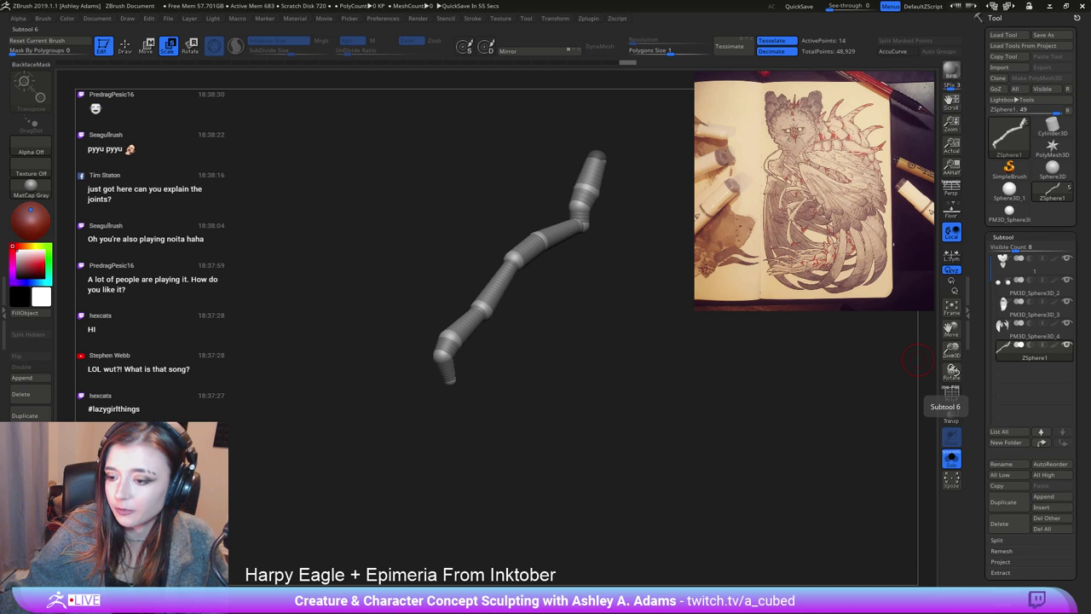
Switch to the reference image board and examine the orange Epimeria on the rock and the striped spiny one.
{"action": "key", "text": "alt+Tab"}
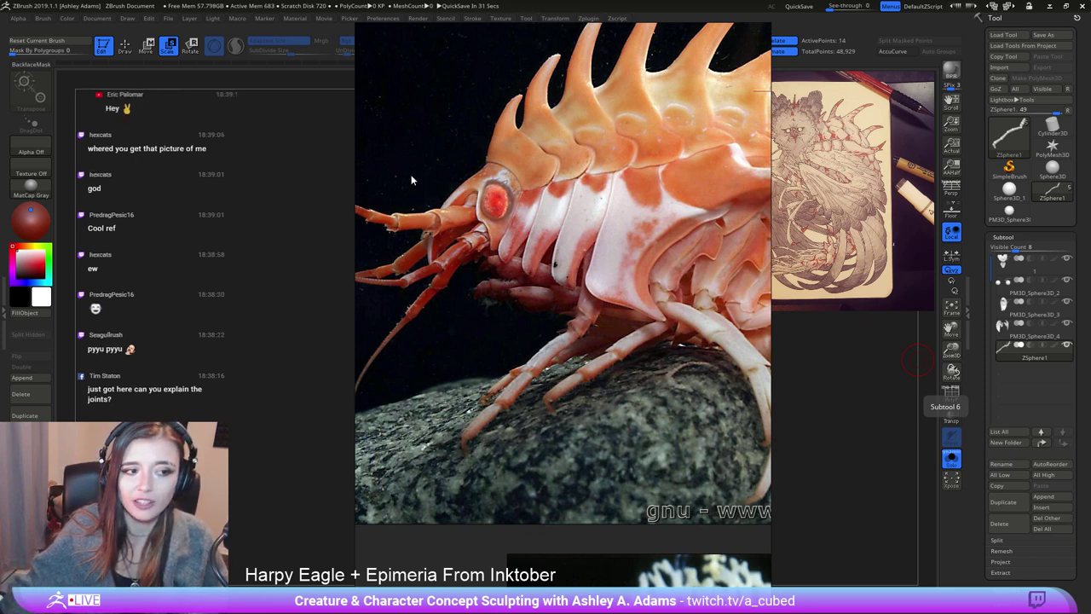
{"action": "middle_click_drag", "start_coordinate": [435, 196], "coordinate": [497, 235]}
{"action": "scroll", "coordinate": [497, 239], "scroll_direction": "down", "scroll_amount": 5}
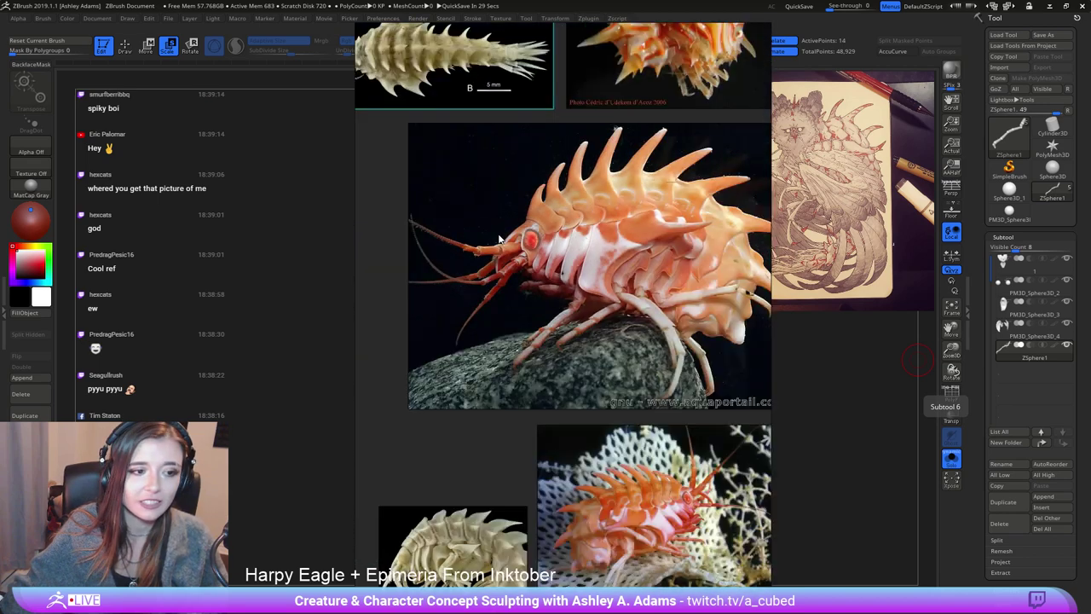
{"action": "left_click_drag", "start_coordinate": [552, 157], "coordinate": [512, 408], "text": "alt"}
{"action": "scroll", "coordinate": [601, 351], "scroll_direction": "up", "scroll_amount": 5}
{"action": "scroll", "coordinate": [600, 352], "scroll_direction": "up", "scroll_amount": 4}
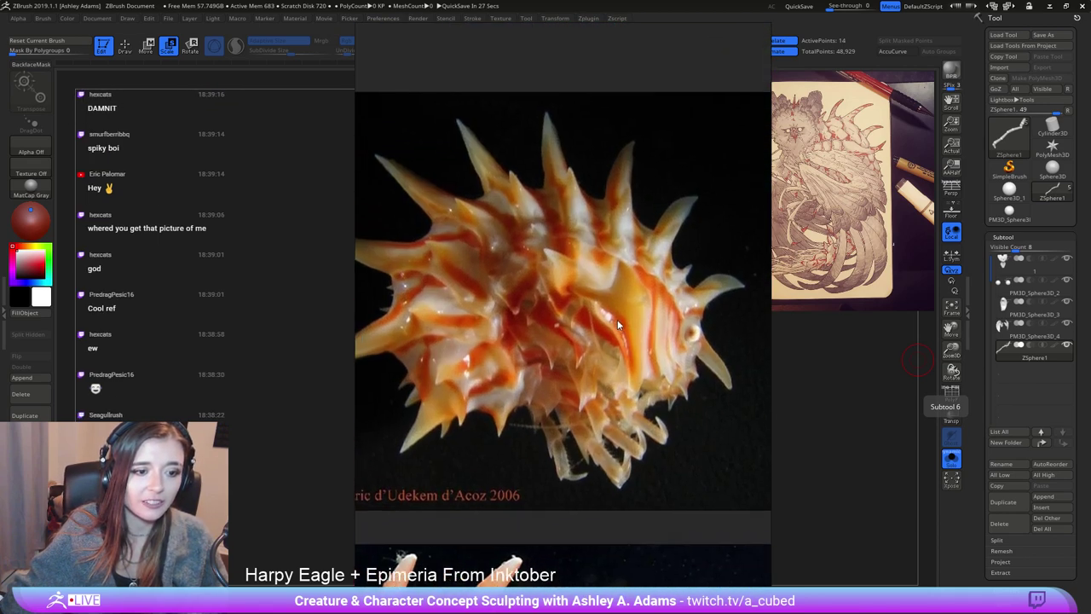
{"action": "middle_click_drag", "start_coordinate": [651, 448], "coordinate": [613, 423]}
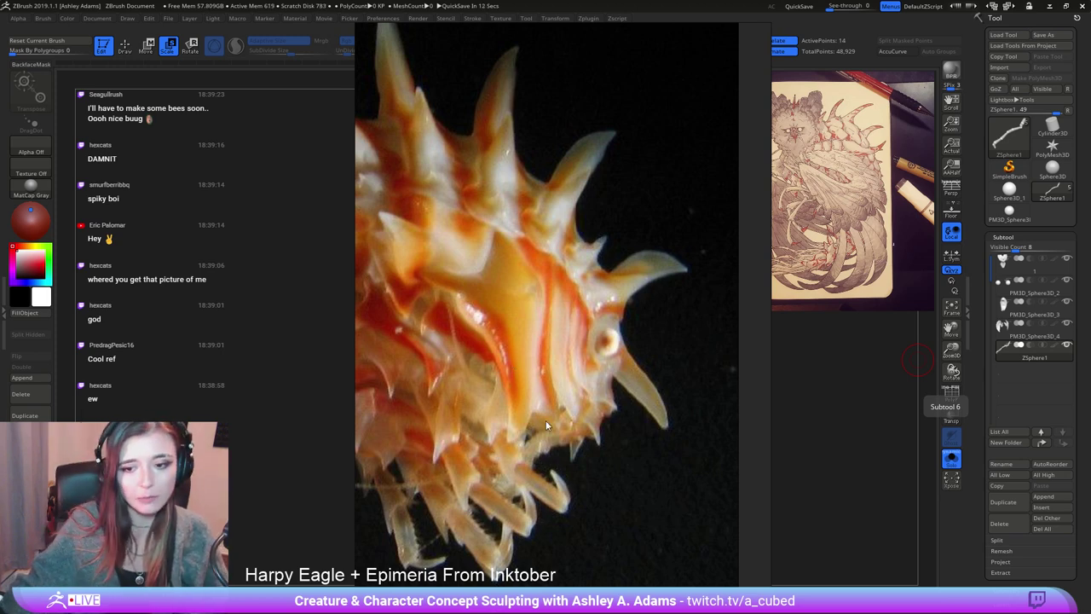
Examine the jointed legs and spines in the side and top views of the preserved Epimeria specimen.
{"action": "scroll", "coordinate": [546, 421], "scroll_direction": "down", "scroll_amount": 5}
{"action": "middle_click_drag", "start_coordinate": [500, 460], "coordinate": [655, 338]}
{"action": "middle_click_drag", "start_coordinate": [517, 348], "coordinate": [735, 469]}
{"action": "middle_click_drag", "start_coordinate": [433, 385], "coordinate": [680, 406]}
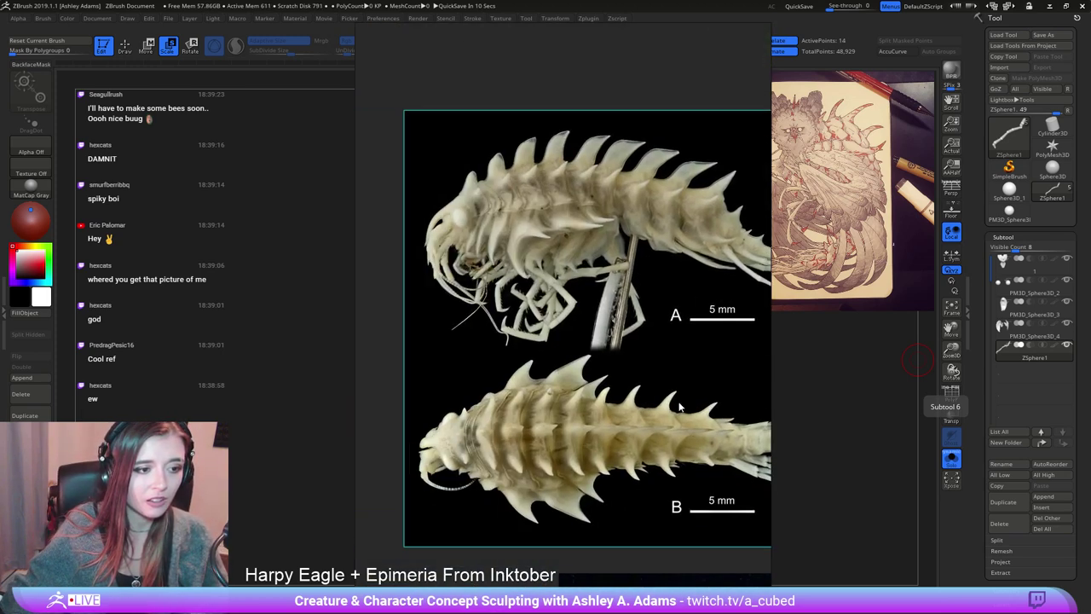
{"action": "middle_click_drag", "start_coordinate": [501, 260], "coordinate": [505, 366]}
{"action": "scroll", "coordinate": [504, 366], "scroll_direction": "up", "scroll_amount": 4}
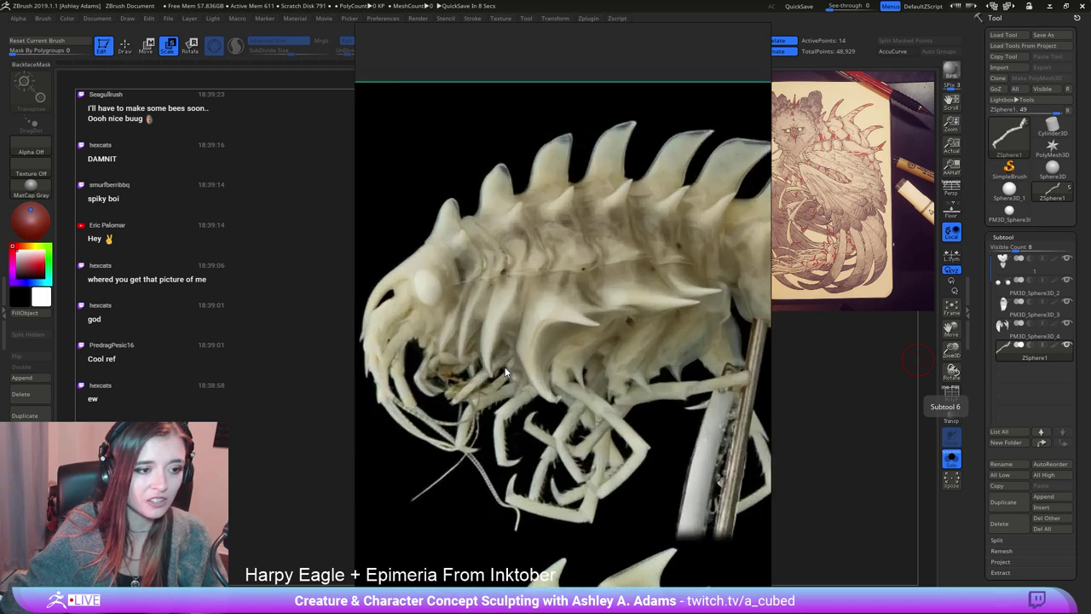
{"action": "middle_click_drag", "start_coordinate": [618, 458], "coordinate": [517, 462]}
{"action": "scroll", "coordinate": [534, 460], "scroll_direction": "down", "scroll_amount": 2}
{"action": "middle_click_drag", "start_coordinate": [602, 442], "coordinate": [688, 423]}
{"action": "left_click_drag", "start_coordinate": [632, 470], "coordinate": [602, 231]}
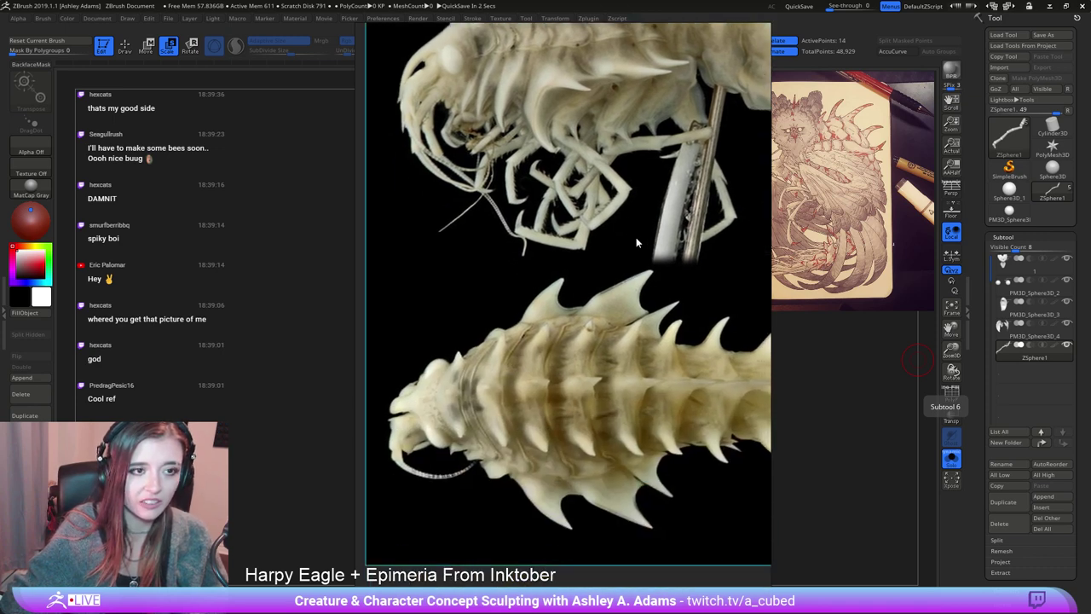
{"action": "mouse_move", "coordinate": [588, 196]}
{"action": "right_mouse_down"}
{"action": "mouse_move", "coordinate": [948, 217]}
{"action": "mouse_move", "coordinate": [558, 221]}
{"action": "right_mouse_up"}
{"action": "scroll", "coordinate": [623, 394], "scroll_direction": "down", "scroll_amount": 3}
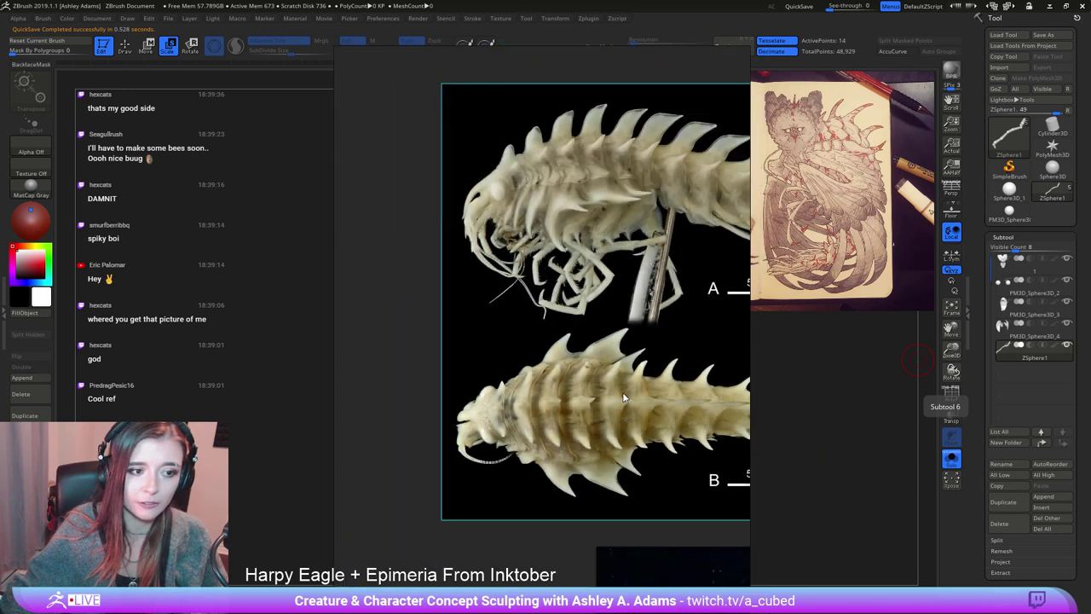
Examine how the legs bend and taper on the orange Epimeria in the rock and coral photos.
{"action": "scroll", "coordinate": [623, 398], "scroll_direction": "down", "scroll_amount": 6}
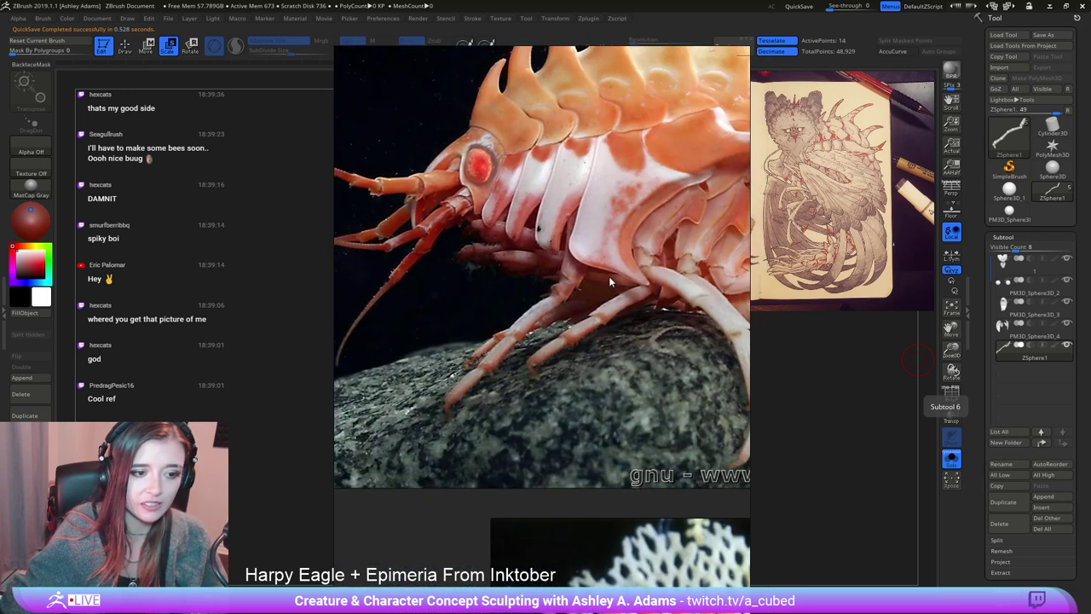
{"action": "middle_click_drag", "start_coordinate": [679, 354], "coordinate": [420, 372]}
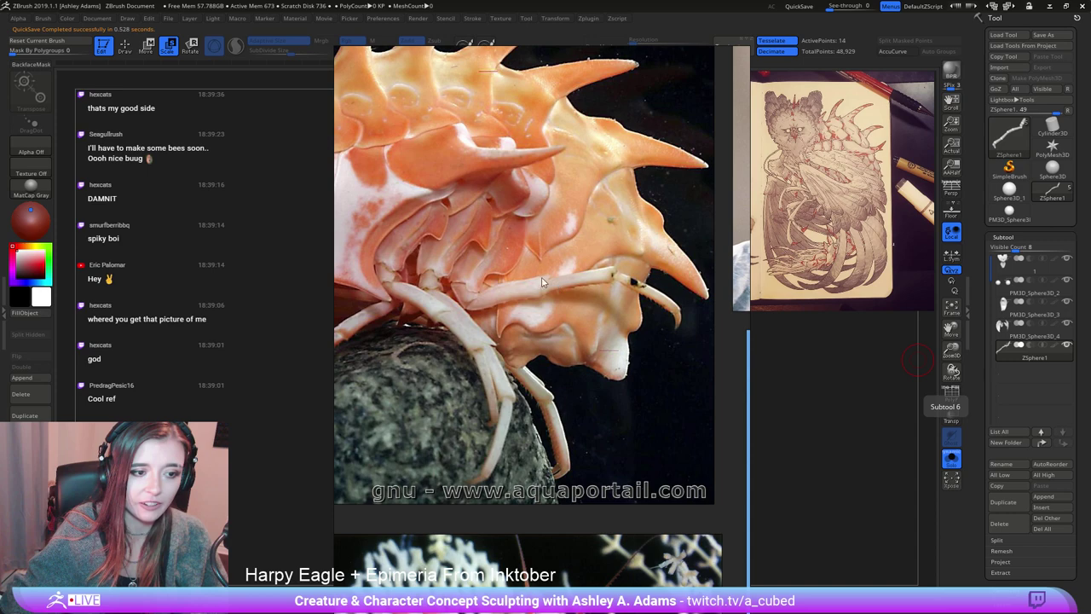
{"action": "scroll", "coordinate": [446, 413], "scroll_direction": "down", "scroll_amount": 5}
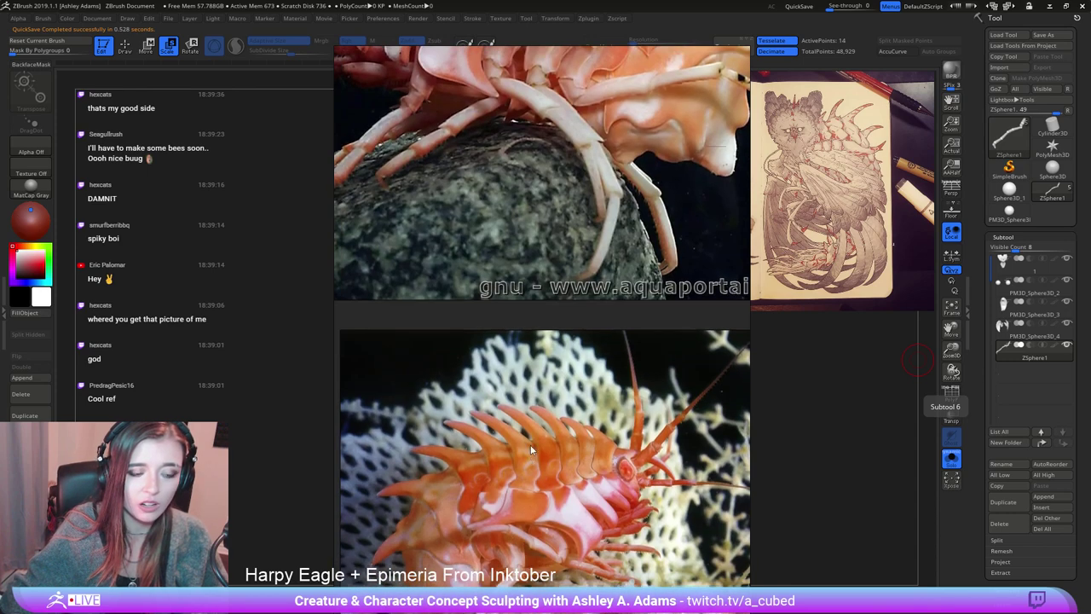
{"action": "scroll", "coordinate": [656, 374], "scroll_direction": "up", "scroll_amount": 3}
{"action": "scroll", "coordinate": [648, 358], "scroll_direction": "up", "scroll_amount": 2}
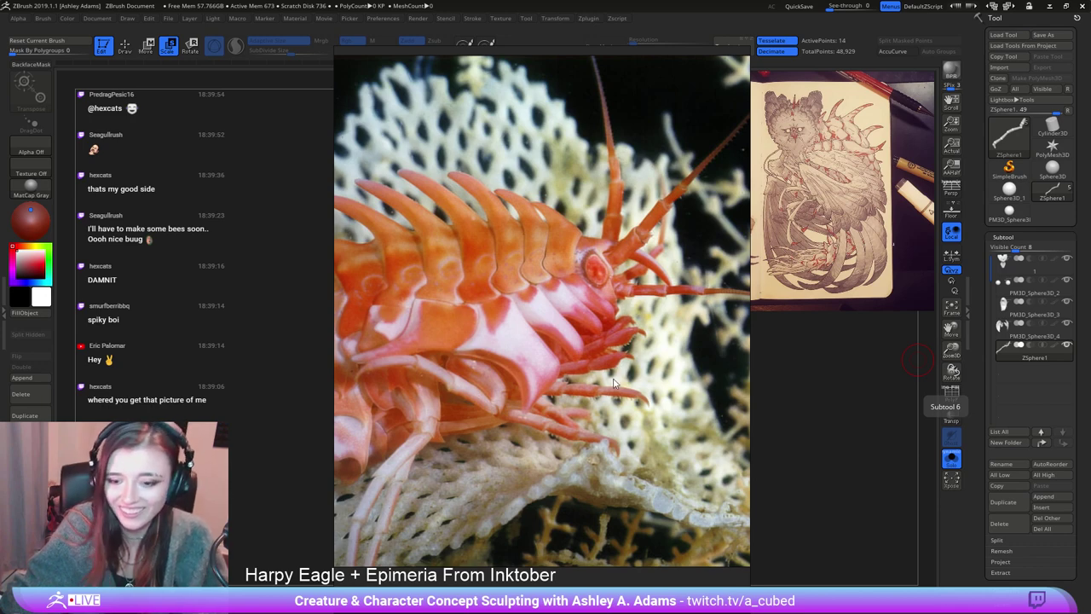
{"action": "scroll", "coordinate": [600, 406], "scroll_direction": "down", "scroll_amount": 5}
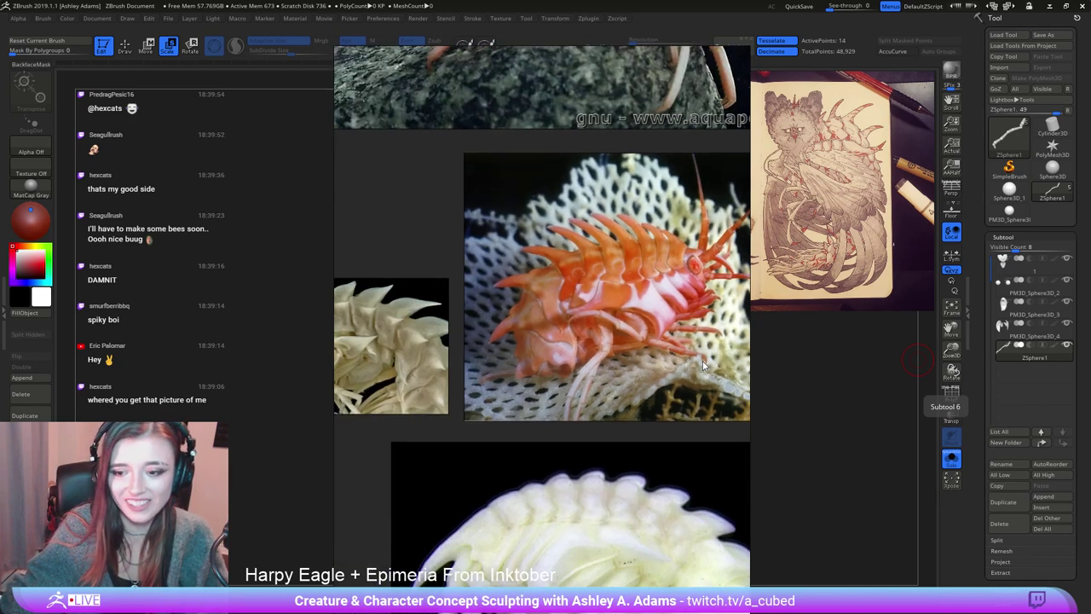
Examine the head and leg segments of the cream-coloured specimen, moving on to the photo on a grey background.
{"action": "scroll", "coordinate": [478, 316], "scroll_direction": "up", "scroll_amount": 5}
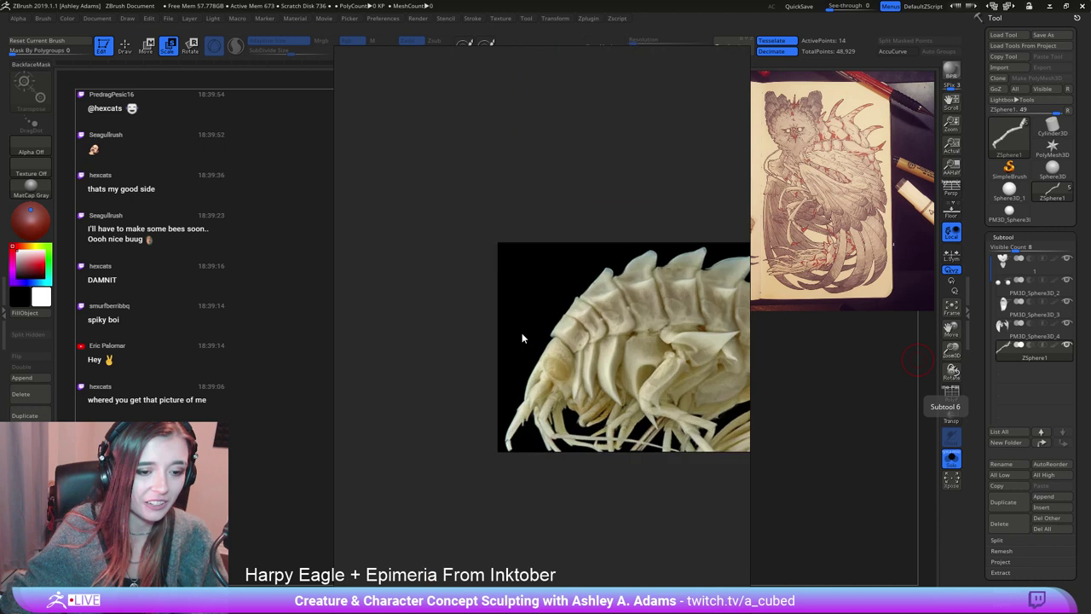
{"action": "scroll", "coordinate": [637, 414], "scroll_direction": "up", "scroll_amount": 1}
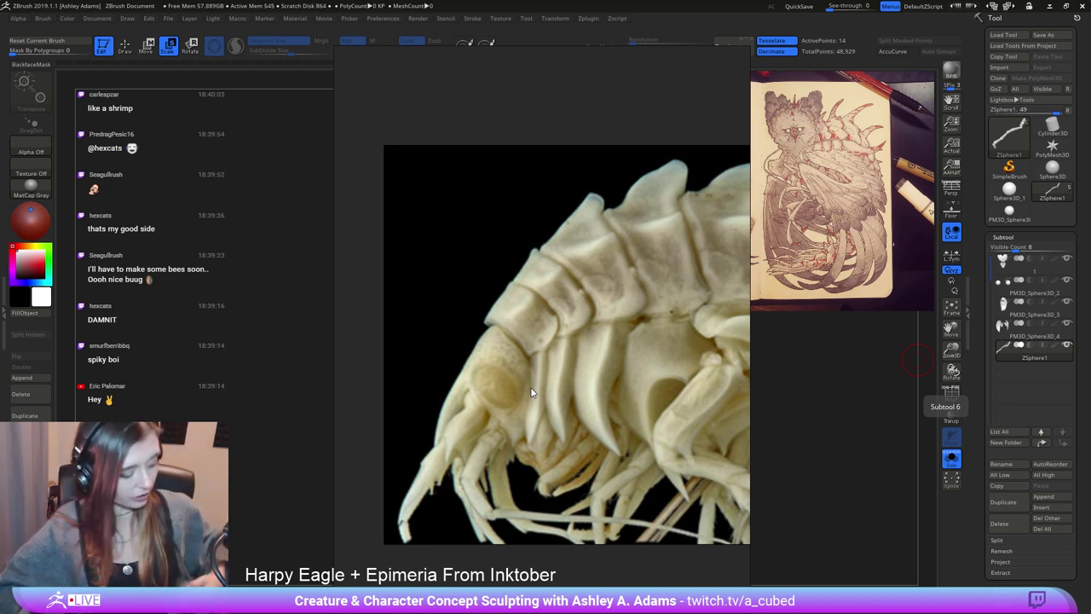
{"action": "scroll", "coordinate": [531, 392], "scroll_direction": "down", "scroll_amount": 5}
{"action": "middle_click_drag", "start_coordinate": [511, 471], "coordinate": [411, 244]}
{"action": "middle_click_drag", "start_coordinate": [554, 492], "coordinate": [428, 402]}
{"action": "middle_click_drag", "start_coordinate": [389, 504], "coordinate": [580, 397]}
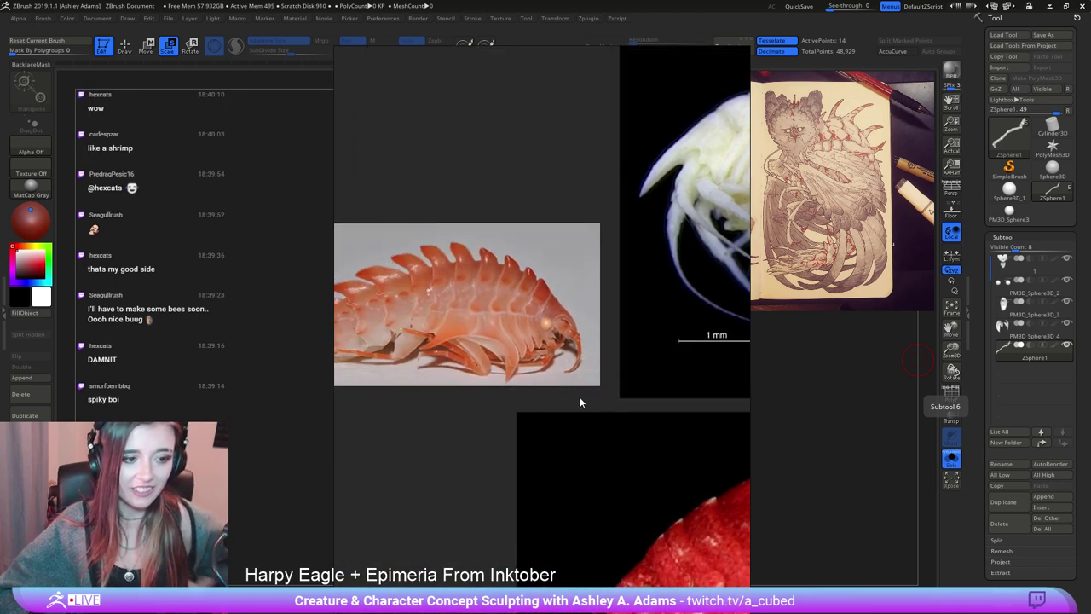
Examine the head, plates and antennae of the pink-orange Epimeria and the speckled red one.
{"action": "scroll", "coordinate": [590, 362], "scroll_direction": "up", "scroll_amount": 5}
{"action": "middle_click_drag", "start_coordinate": [550, 237], "coordinate": [661, 295]}
{"action": "scroll", "coordinate": [660, 301], "scroll_direction": "up", "scroll_amount": 2}
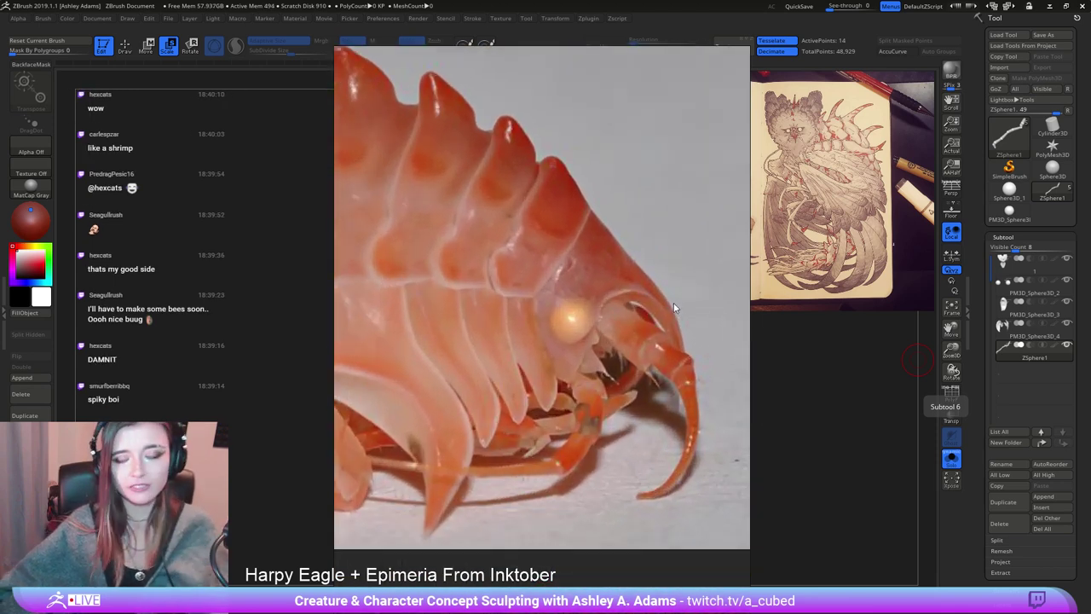
{"action": "scroll", "coordinate": [673, 303], "scroll_direction": "down", "scroll_amount": 5}
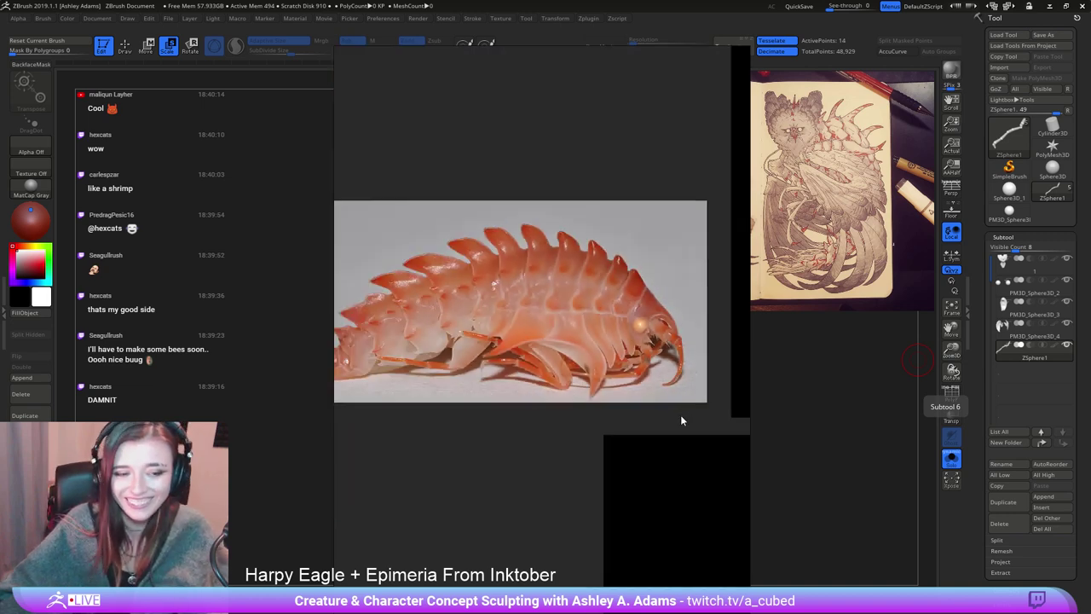
{"action": "middle_click_drag", "start_coordinate": [681, 414], "coordinate": [564, 282]}
{"action": "middle_click_drag", "start_coordinate": [674, 554], "coordinate": [560, 390]}
{"action": "scroll", "coordinate": [563, 359], "scroll_direction": "up", "scroll_amount": 2}
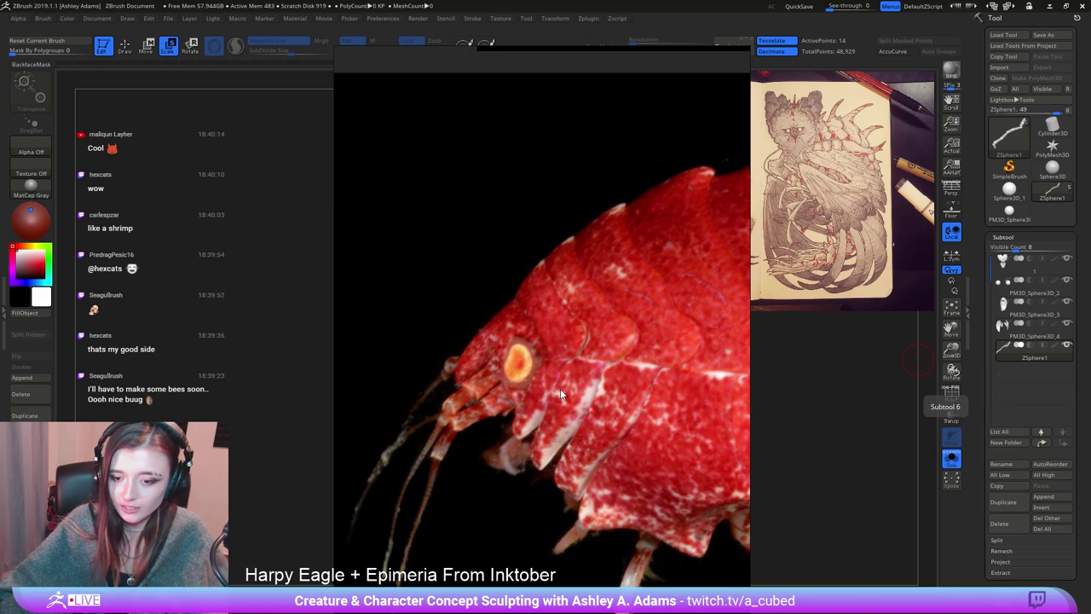
Examine the harpy eagle reference photos, including the one in flight and the front-facing portrait.
{"action": "scroll", "coordinate": [582, 346], "scroll_direction": "down", "scroll_amount": 1}
{"action": "scroll", "coordinate": [582, 346], "scroll_direction": "down", "scroll_amount": 3}
{"action": "middle_click_drag", "start_coordinate": [616, 385], "coordinate": [328, 408]}
{"action": "middle_click_drag", "start_coordinate": [537, 351], "coordinate": [376, 229]}
{"action": "middle_click_drag", "start_coordinate": [607, 256], "coordinate": [542, 515]}
{"action": "middle_click_drag", "start_coordinate": [554, 222], "coordinate": [531, 531]}
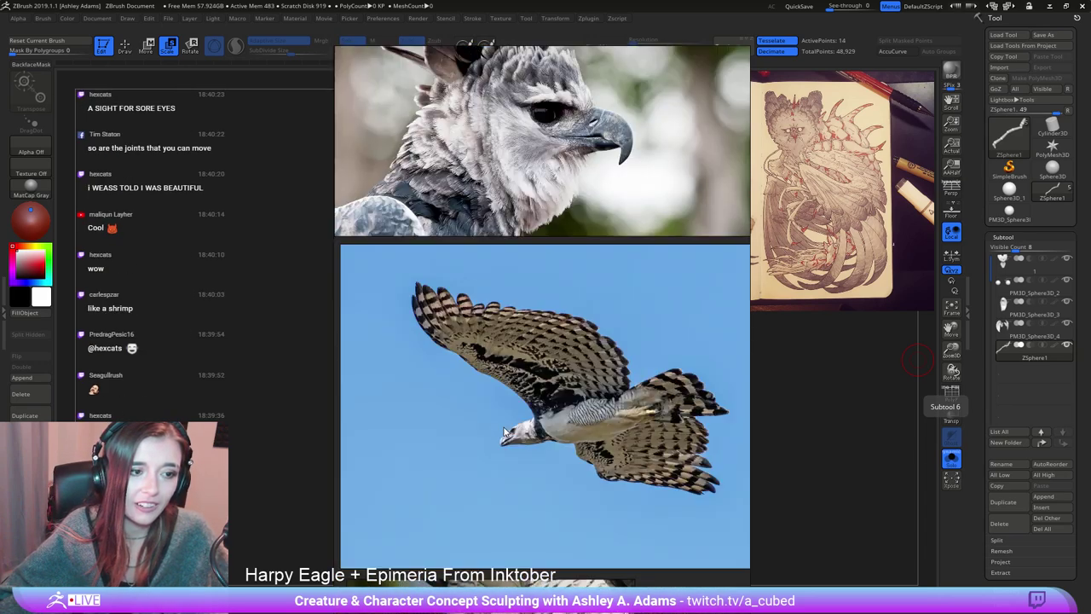
{"action": "middle_click_drag", "start_coordinate": [599, 94], "coordinate": [749, 550]}
{"action": "scroll", "coordinate": [573, 307], "scroll_direction": "up", "scroll_amount": 3}
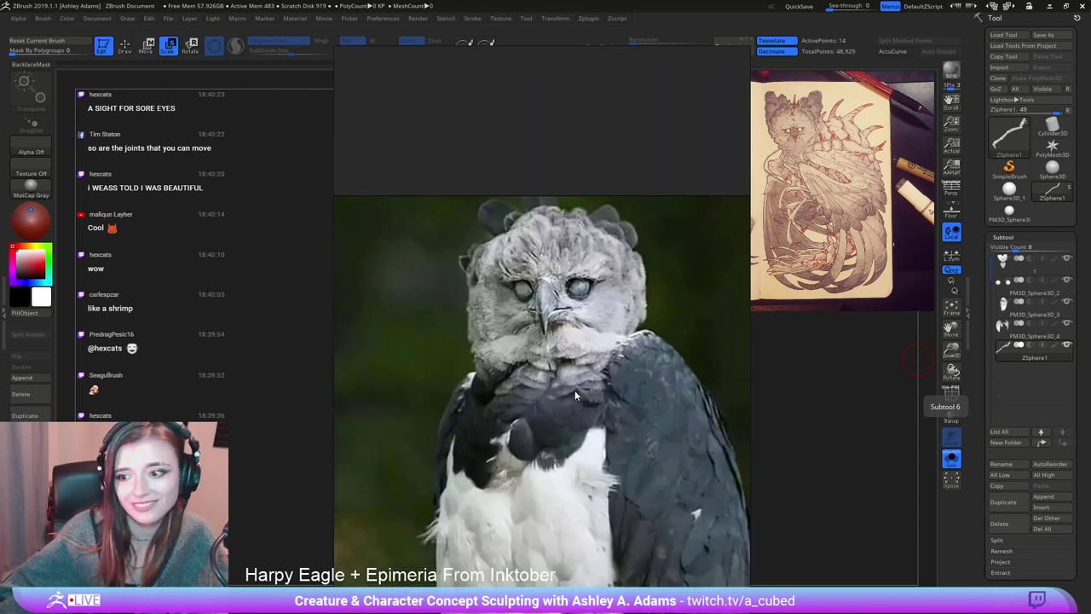
Review the legs of the orange Epimeria on the rock once more and switch back to ZBrush.
{"action": "scroll", "coordinate": [571, 388], "scroll_direction": "down", "scroll_amount": 2}
{"action": "middle_click_drag", "start_coordinate": [422, 495], "coordinate": [545, 348]}
{"action": "scroll", "coordinate": [618, 348], "scroll_direction": "down", "scroll_amount": 2}
{"action": "scroll", "coordinate": [545, 348], "scroll_direction": "up", "scroll_amount": 3}
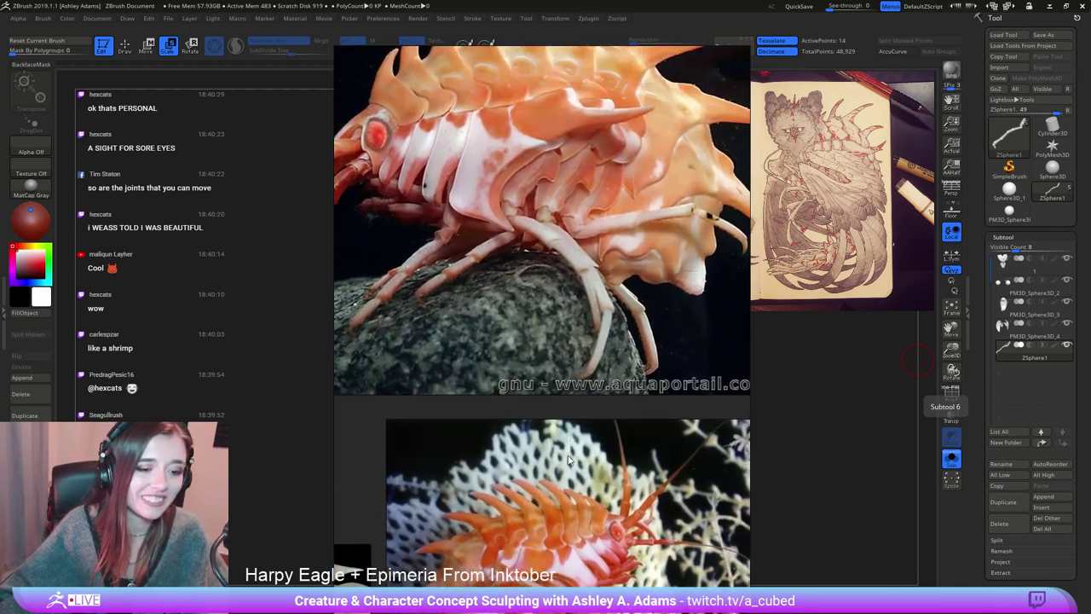
{"action": "middle_click_drag", "start_coordinate": [461, 227], "coordinate": [599, 411]}
{"action": "right_click_drag", "start_coordinate": [538, 158], "coordinate": [1090, 145]}
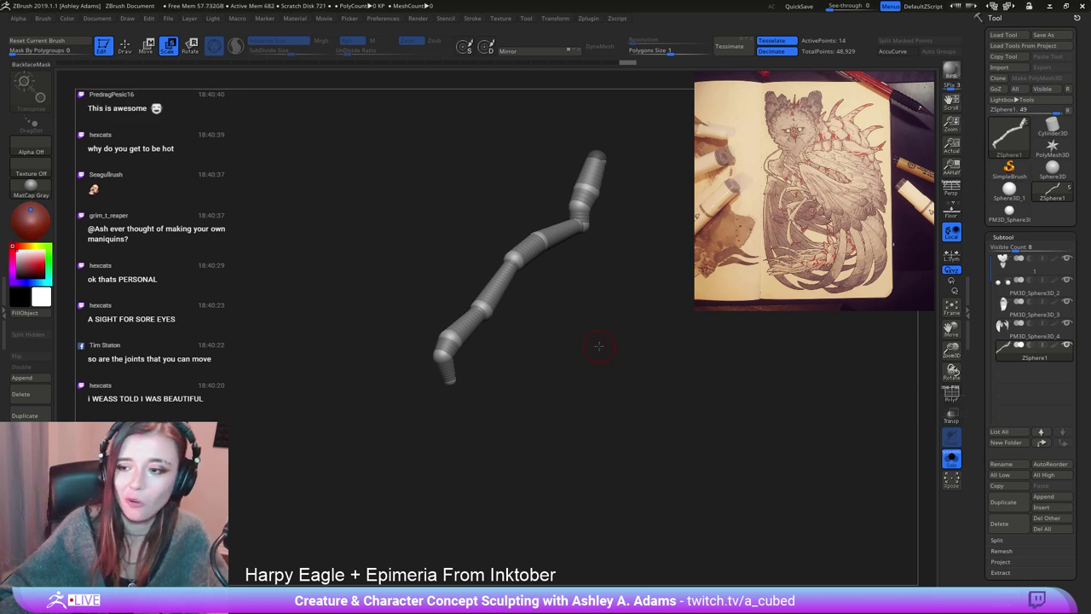
Insert a joint in the last segment of the ZSphere limb and move it outward to curve the tip.
{"action": "left_click_drag", "start_coordinate": [599, 346], "coordinate": [556, 288]}
{"action": "key", "text": "q"}
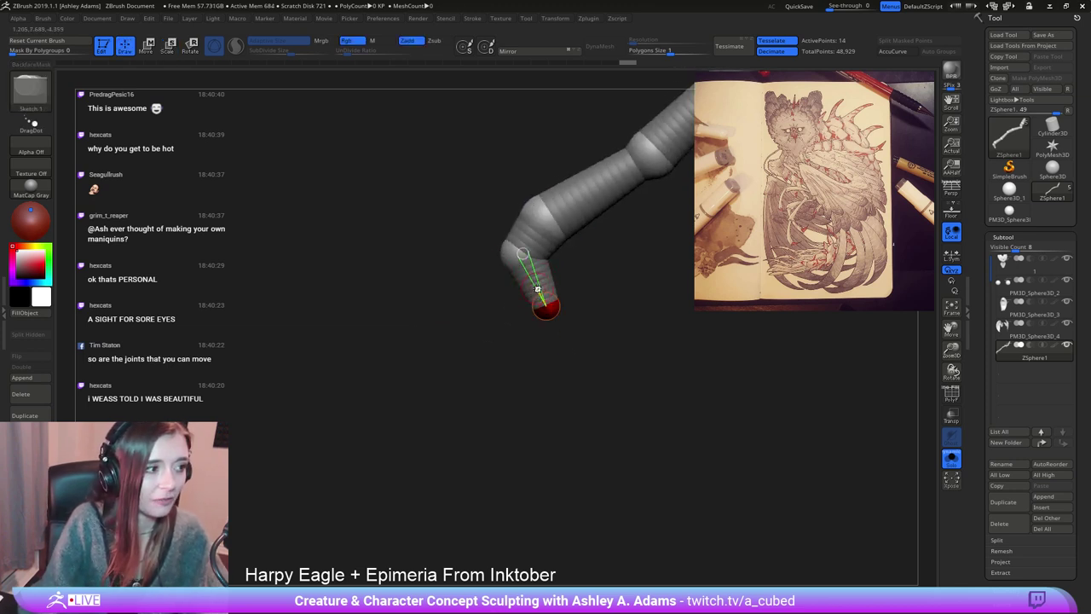
{"action": "left_click", "coordinate": [540, 280]}
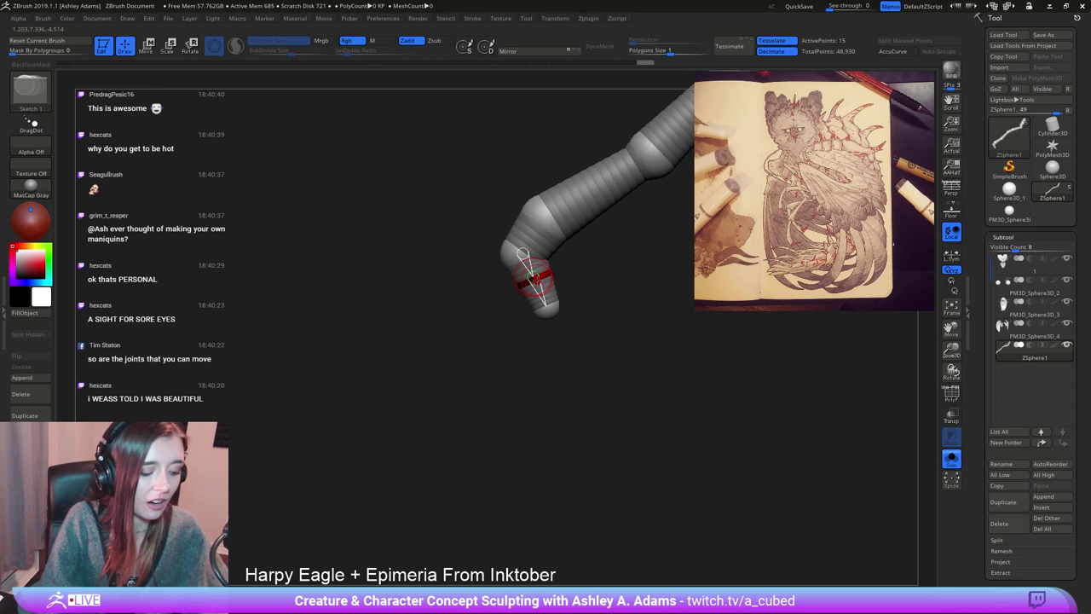
{"action": "key", "text": "w"}
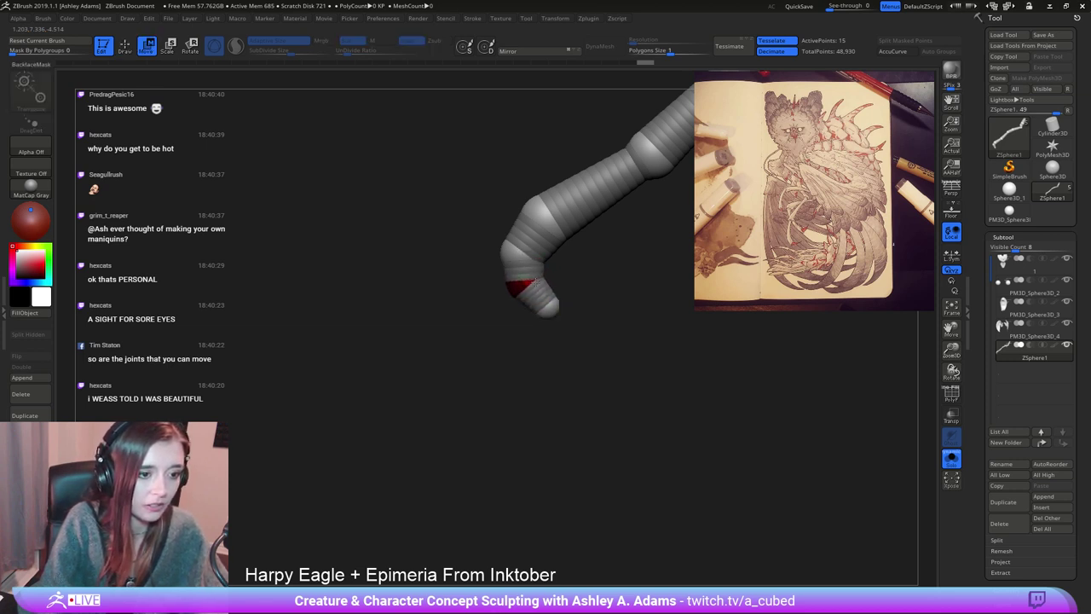
{"action": "right_click_drag", "start_coordinate": [629, 228], "coordinate": [551, 280], "text": "alt"}
{"action": "right_click_drag", "start_coordinate": [568, 365], "coordinate": [572, 358], "text": "ctrl"}
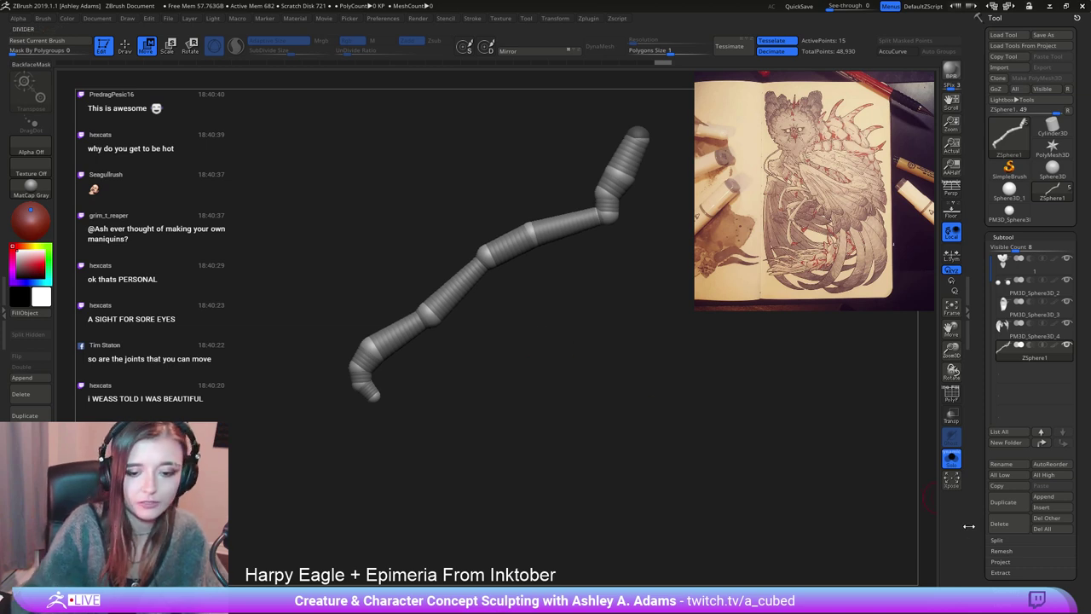
Generate an adaptive skin from the ZSphere limb with density 1 and DynaMesh resolution 0.
{"action": "scroll", "coordinate": [995, 454], "scroll_direction": "down", "scroll_amount": 5}
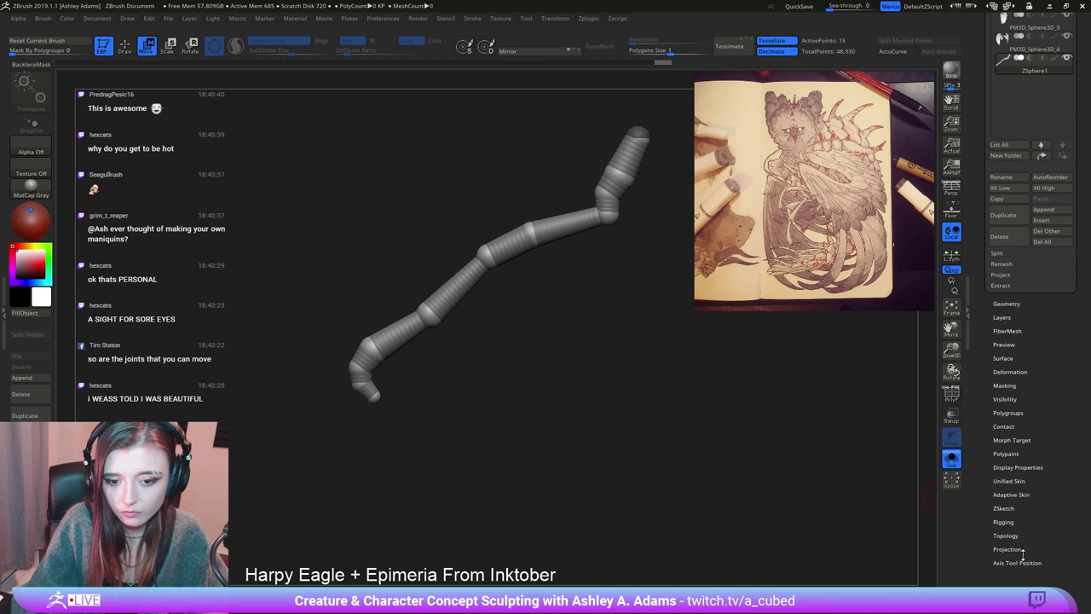
{"action": "left_click", "coordinate": [1015, 495]}
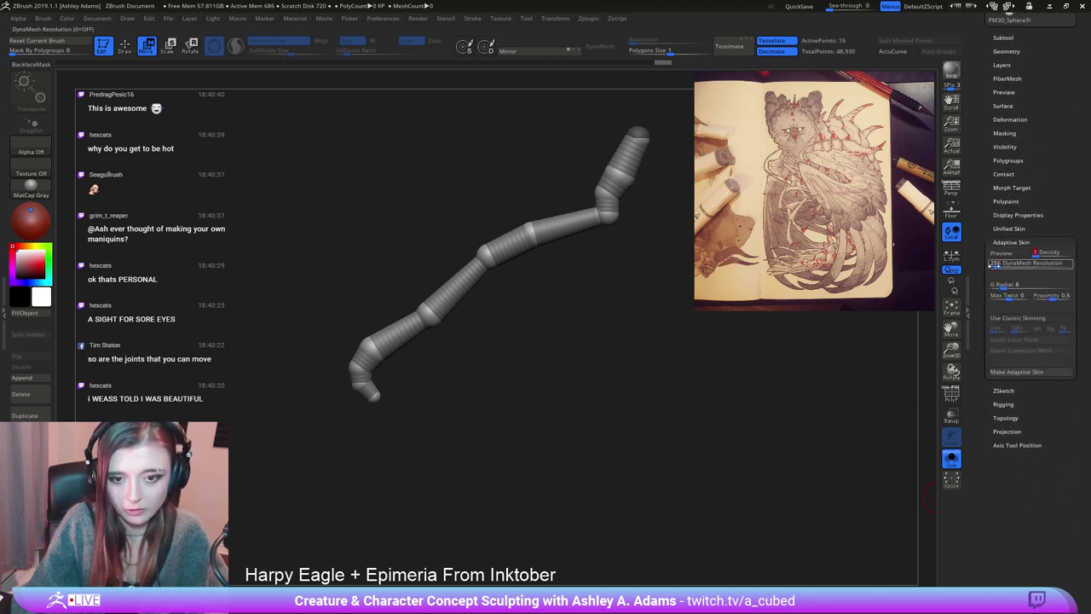
{"action": "left_click_drag", "start_coordinate": [994, 266], "coordinate": [990, 266]}
{"action": "left_click_drag", "start_coordinate": [985, 179], "coordinate": [986, 379]}
{"action": "left_click", "coordinate": [1011, 239]}
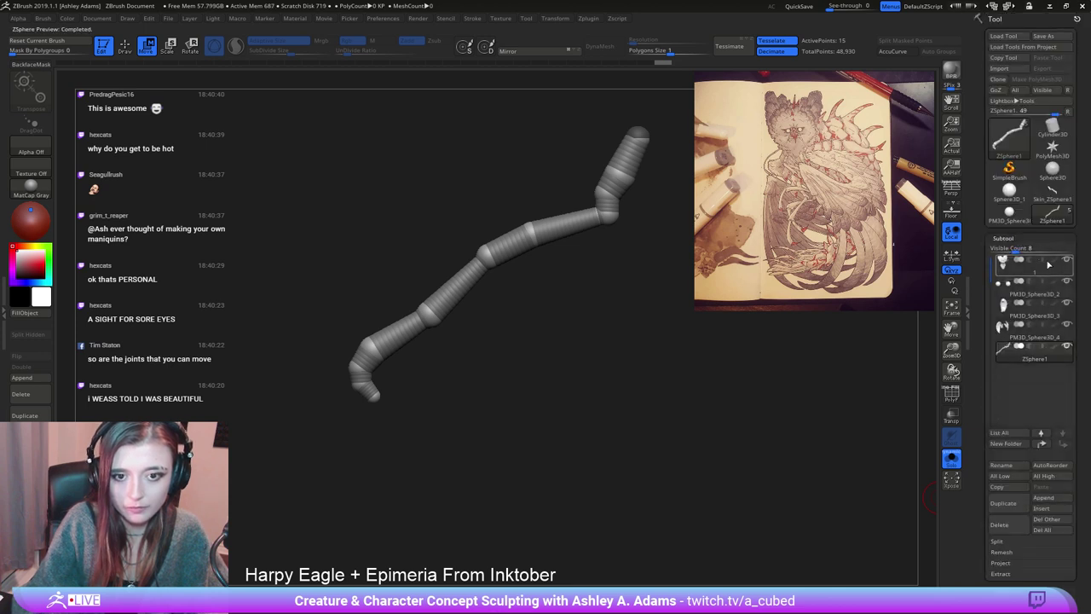
Append the limb's skin mesh as a subtool, hide the original ZSphere limb, and show the whole creature with the new mesh selected.
{"action": "left_click", "coordinate": [1064, 497]}
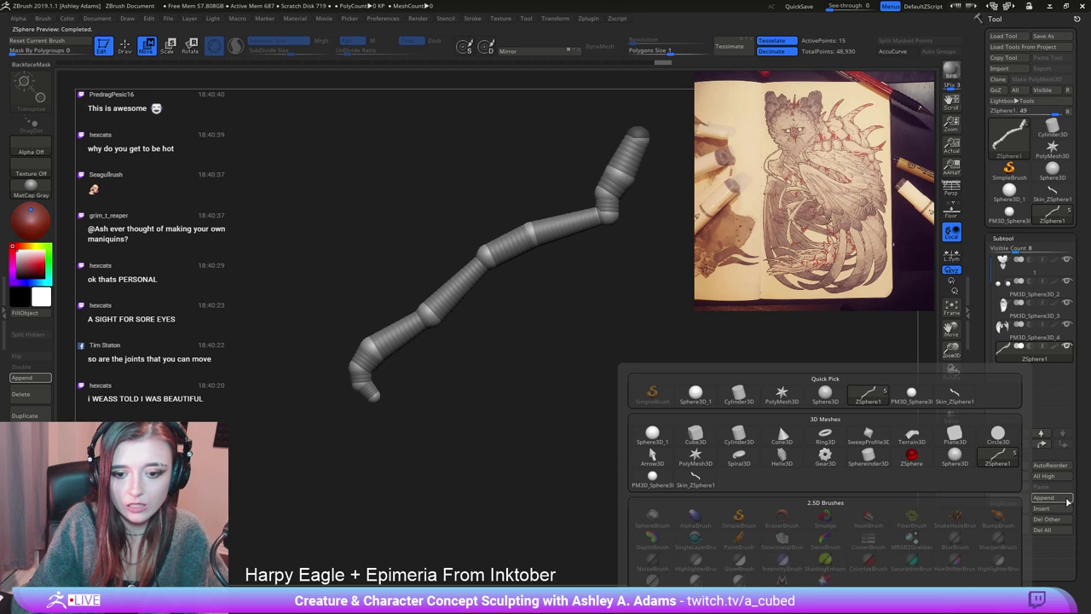
{"action": "left_click", "coordinate": [955, 394]}
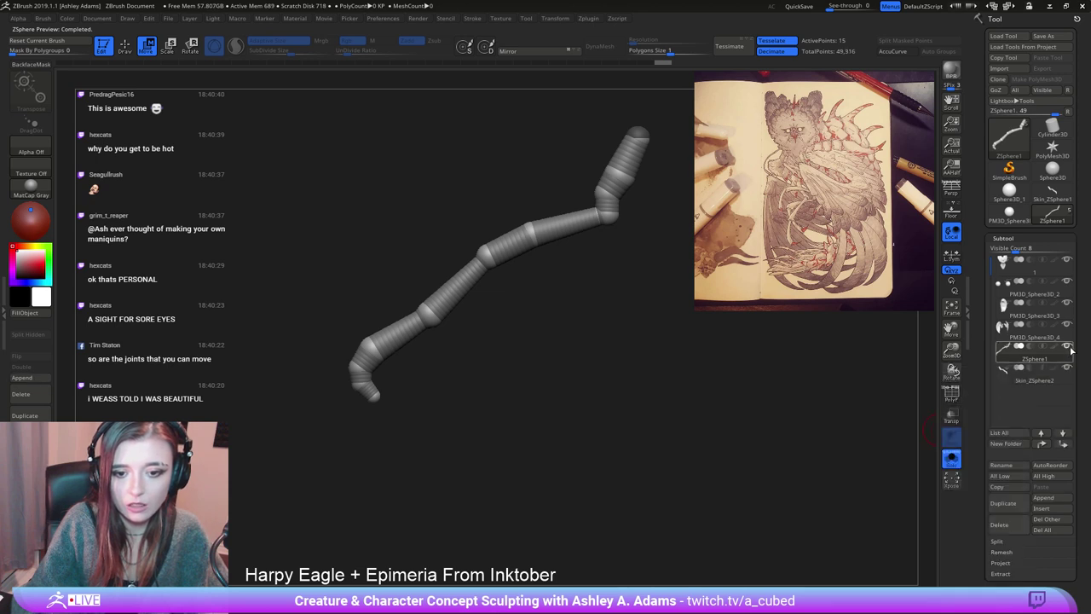
{"action": "left_click", "coordinate": [1023, 384]}
{"action": "left_click", "coordinate": [952, 459]}
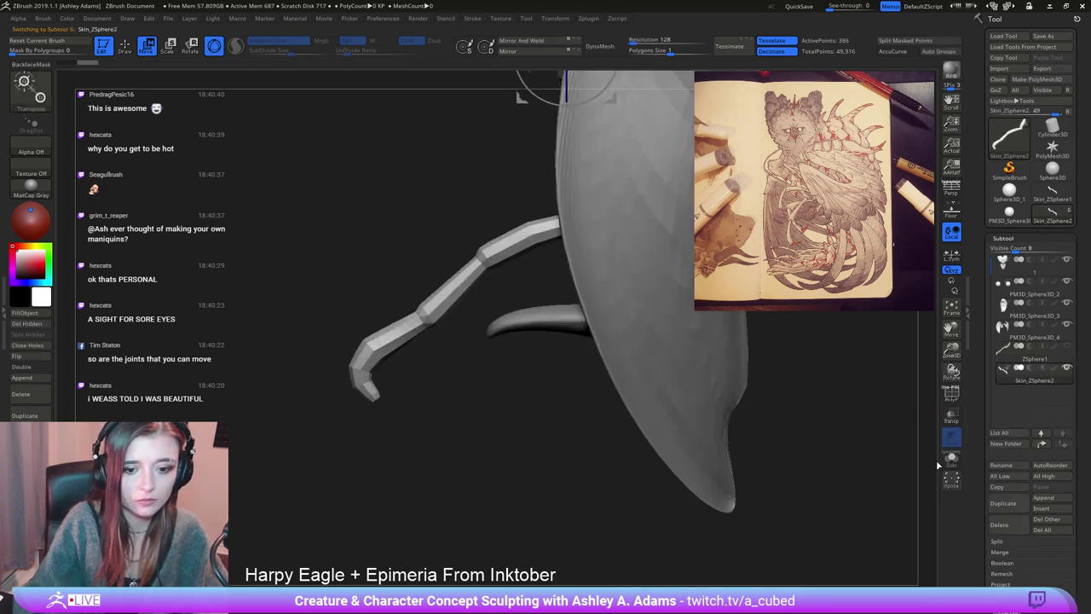
Mirror and weld the skinned limb so the creature has a matching pair of legs.
{"action": "key", "text": "q"}
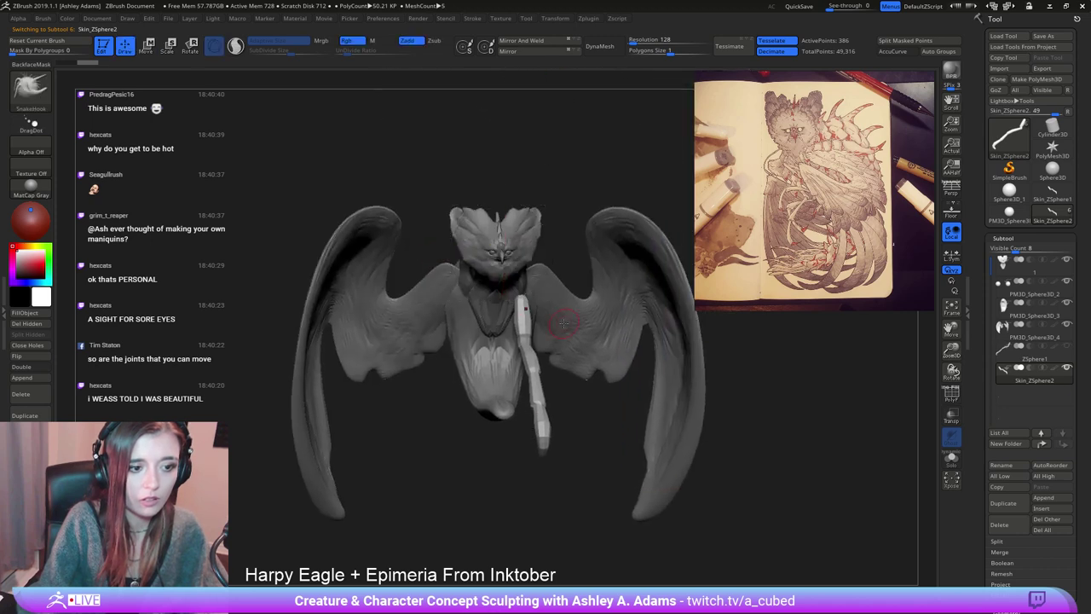
{"action": "left_click", "coordinate": [526, 42]}
{"action": "left_click_drag", "start_coordinate": [541, 189], "coordinate": [400, 321]}
{"action": "right_click_drag", "start_coordinate": [558, 315], "coordinate": [544, 287]}
{"action": "mouse_move", "coordinate": [544, 286]}
{"action": "left_mouse_down"}
{"action": "mouse_move", "coordinate": [588, 281]}
{"action": "mouse_move", "coordinate": [529, 265]}
{"action": "left_mouse_up"}
{"action": "right_click", "coordinate": [497, 284]}
{"action": "right_click_drag", "start_coordinate": [527, 260], "coordinate": [532, 311]}
Pull the elbow joint of the mirrored legs back towards the body with the SnakeHook brush.
{"action": "key", "text": "b"}
{"action": "key", "text": "s"}
{"action": "key", "text": "h"}
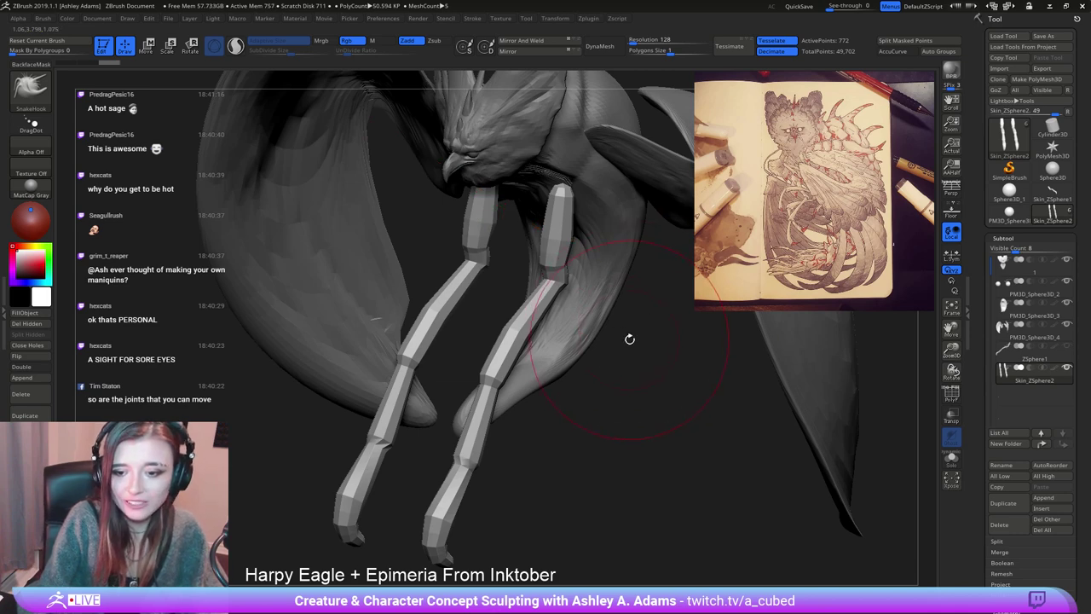
{"action": "left_click_drag", "start_coordinate": [631, 317], "coordinate": [619, 270]}
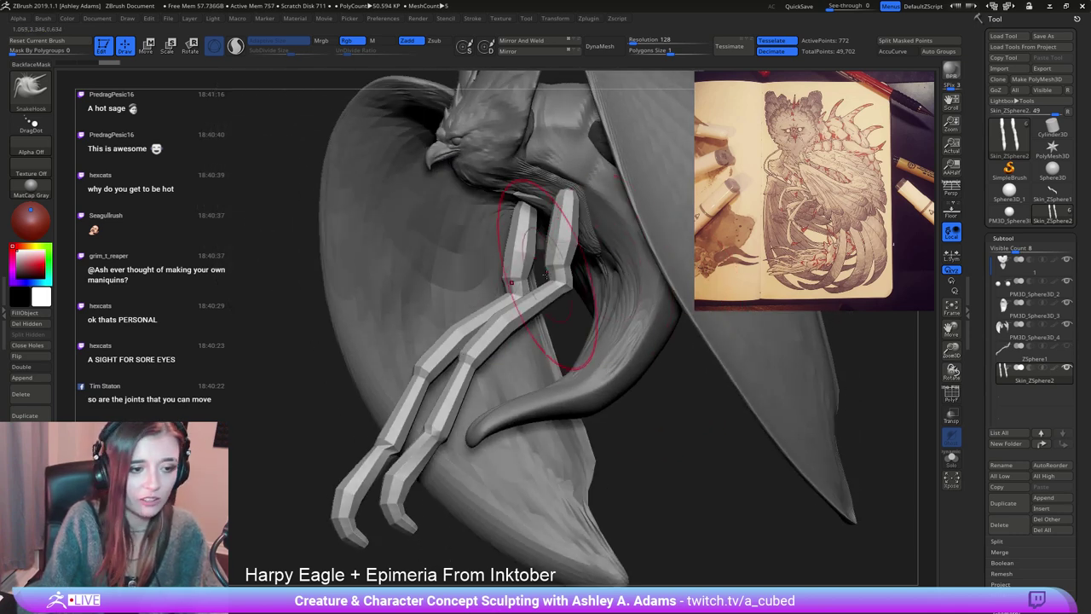
{"action": "right_click_drag", "start_coordinate": [512, 264], "coordinate": [570, 283]}
{"action": "right_click_drag", "start_coordinate": [569, 283], "coordinate": [536, 322], "text": "alt"}
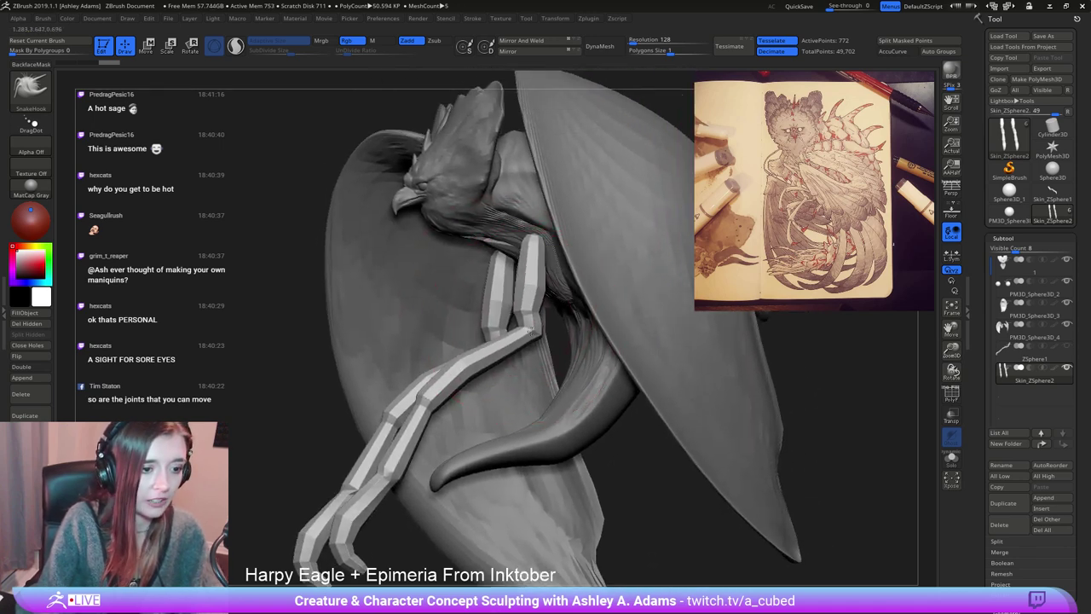
{"action": "left_click_drag", "start_coordinate": [531, 331], "coordinate": [542, 328]}
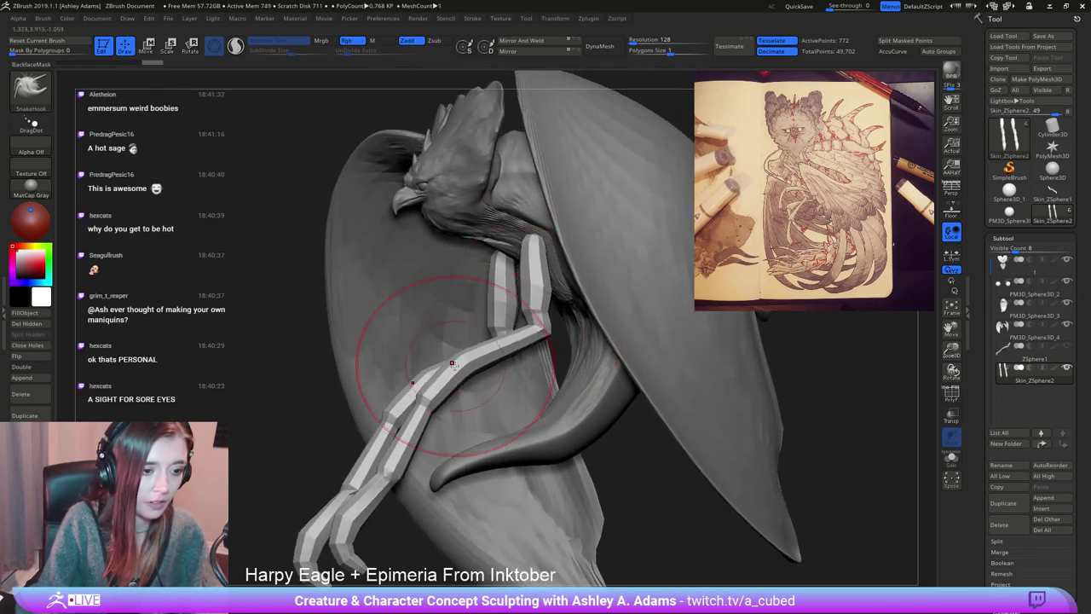
Reshape the lower segments and curved tips of the paired legs with the SnakeHook brush, checking from several angles.
{"action": "right_click_drag", "start_coordinate": [446, 381], "coordinate": [494, 305], "text": "alt"}
{"action": "right_click", "coordinate": [434, 341]}
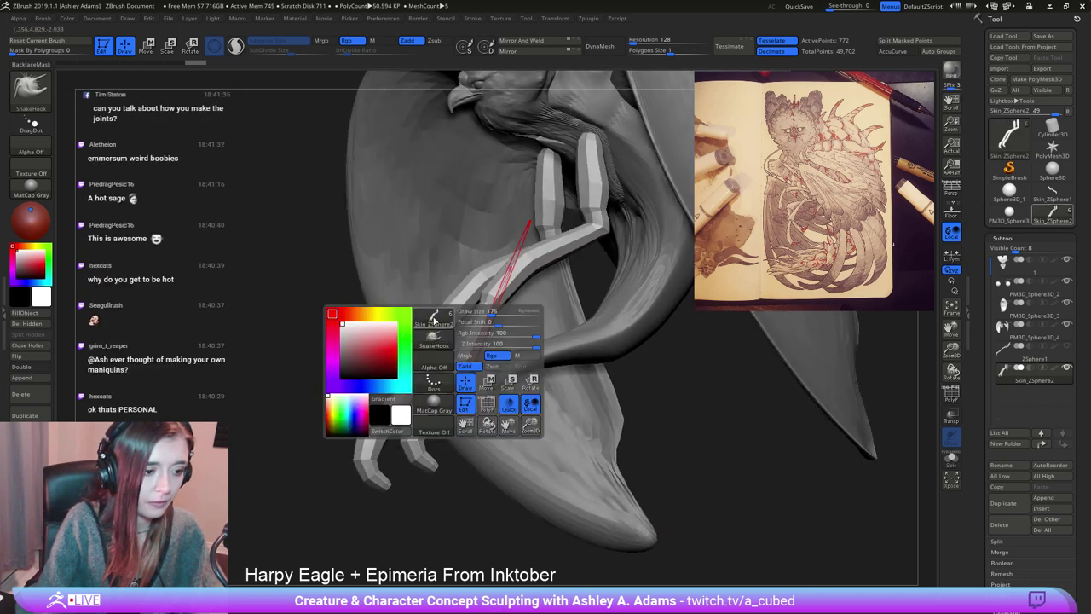
{"action": "right_click_drag", "start_coordinate": [443, 397], "coordinate": [438, 330], "text": "alt"}
{"action": "right_click", "coordinate": [269, 329]}
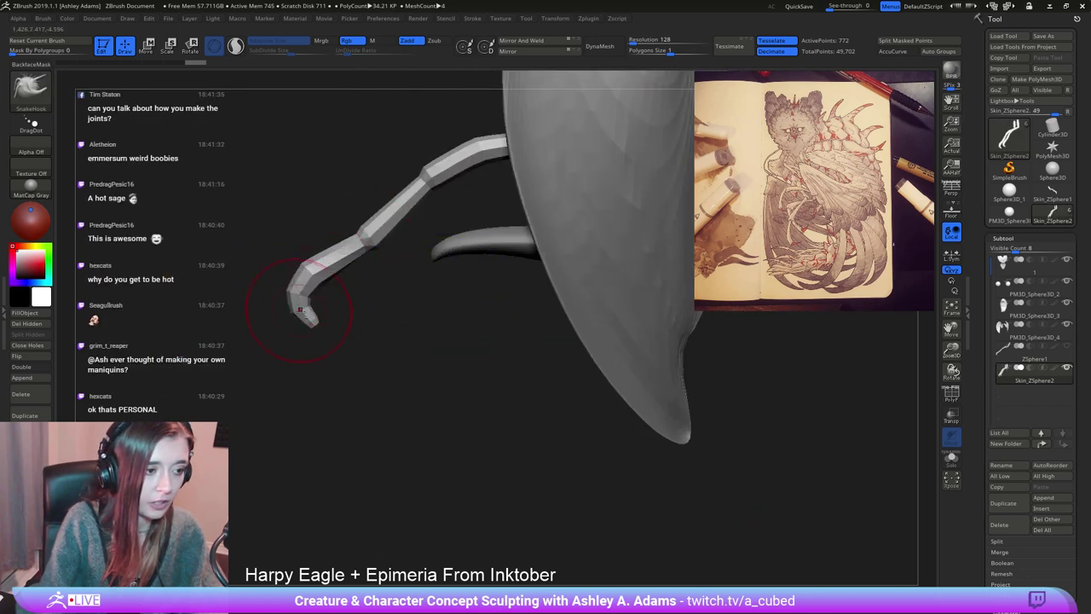
{"action": "left_click_drag", "start_coordinate": [300, 308], "coordinate": [435, 298], "text": "alt"}
{"action": "right_click_drag", "start_coordinate": [459, 257], "coordinate": [494, 268]}
{"action": "right_click_drag", "start_coordinate": [583, 235], "coordinate": [511, 320], "text": "alt"}
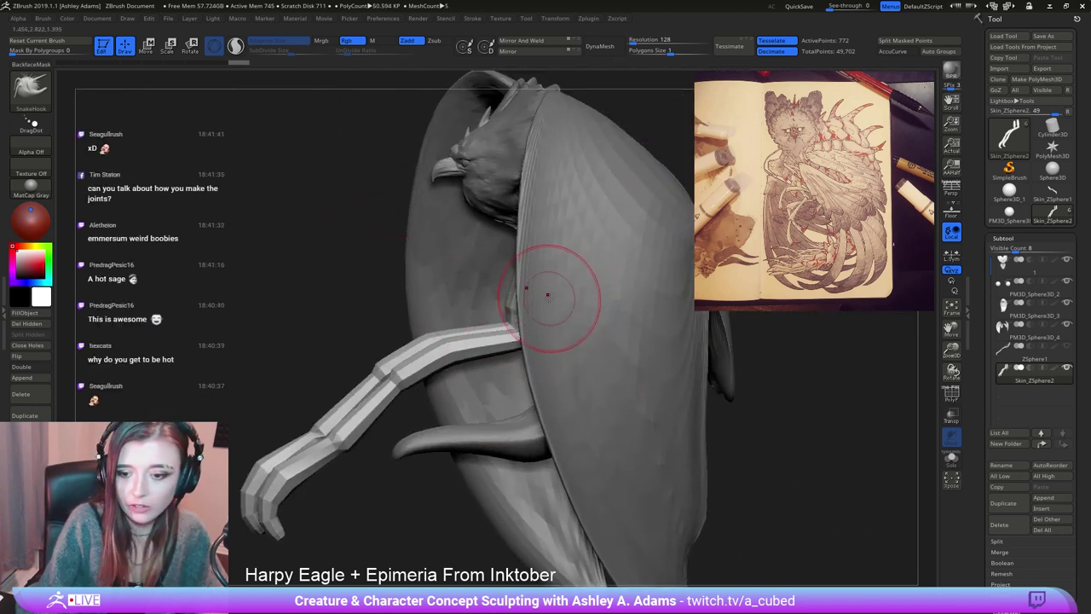
{"action": "mouse_move", "coordinate": [442, 375]}
{"action": "right_mouse_down"}
{"action": "mouse_move", "coordinate": [468, 383]}
{"action": "mouse_move", "coordinate": [530, 313]}
{"action": "mouse_move", "coordinate": [552, 321]}
{"action": "right_mouse_up"}
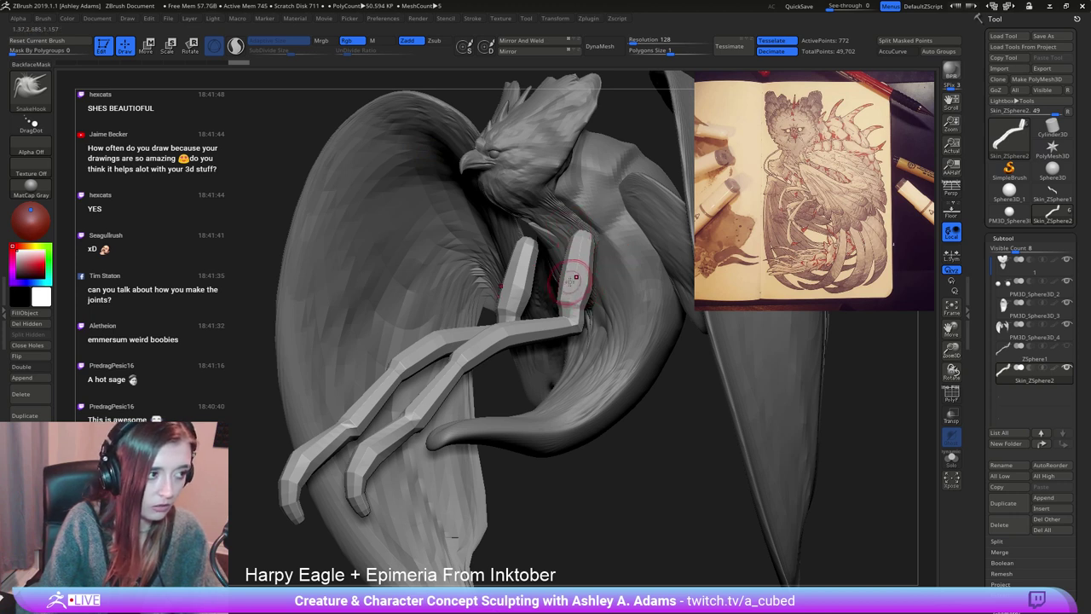
Append a new ZSphere as a subtool, select it, and move it away from the creature's head.
{"action": "left_click", "coordinate": [1044, 497]}
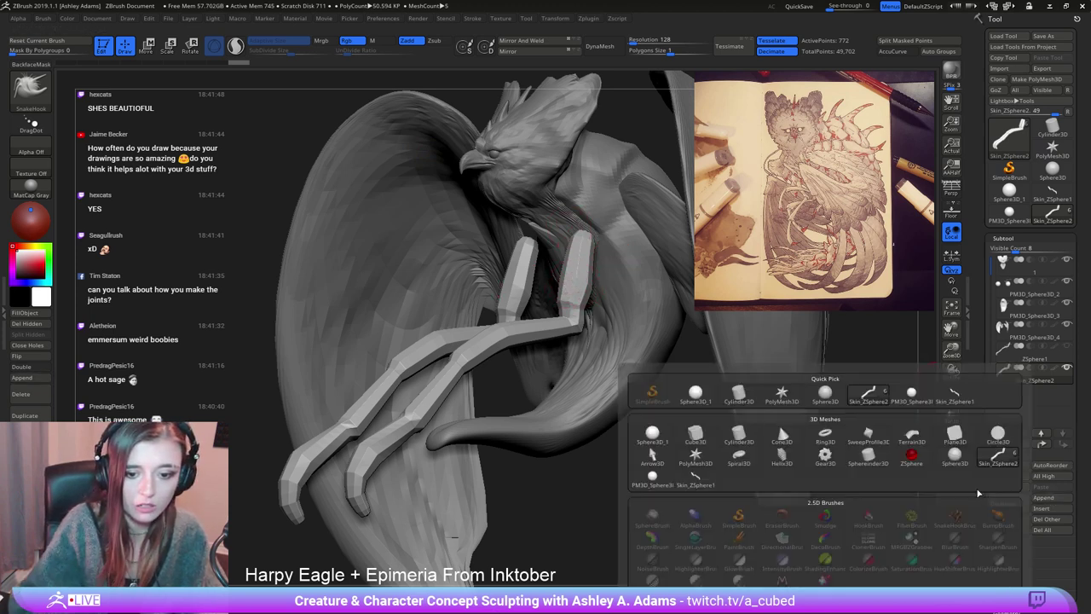
{"action": "left_click", "coordinate": [914, 461]}
{"action": "left_click", "coordinate": [497, 156], "text": "alt"}
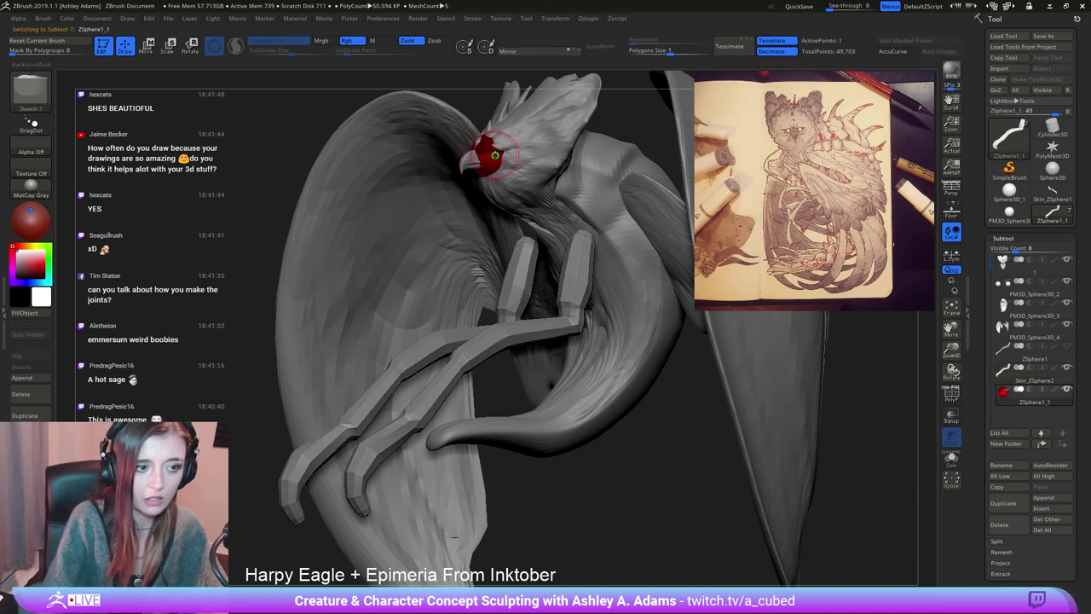
{"action": "right_click_drag", "start_coordinate": [497, 156], "coordinate": [545, 158]}
{"action": "key", "text": "w"}
{"action": "mouse_move", "coordinate": [497, 156]}
{"action": "left_mouse_down"}
{"action": "mouse_move", "coordinate": [456, 253]}
{"action": "mouse_move", "coordinate": [641, 470]}
{"action": "mouse_move", "coordinate": [651, 404]}
{"action": "mouse_move", "coordinate": [689, 420]}
{"action": "mouse_move", "coordinate": [638, 291]}
{"action": "mouse_move", "coordinate": [630, 115]}
{"action": "mouse_move", "coordinate": [660, 145]}
{"action": "left_mouse_up"}
Extend the new ZSphere into a single straight segment below the creature.
{"action": "key", "text": "q"}
{"action": "key", "text": "w"}
{"action": "right_click_drag", "start_coordinate": [662, 147], "coordinate": [546, 308], "text": "ctrl"}
{"action": "left_click_drag", "start_coordinate": [546, 300], "coordinate": [585, 564]}
{"action": "key", "text": "q"}
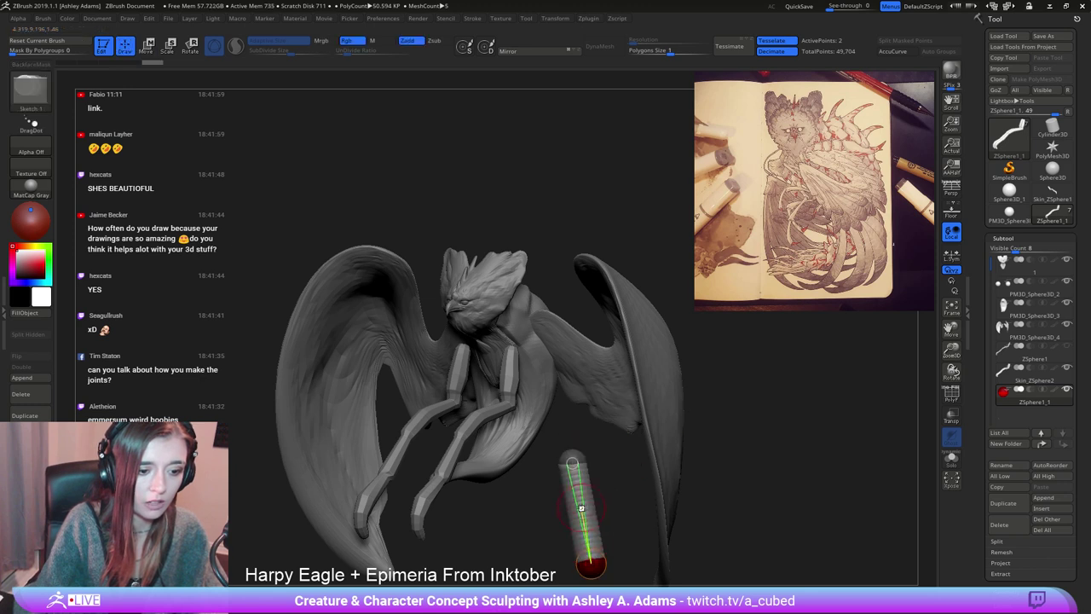
Insert a joint midway along the new ZSphere segment and move it sideways to form a bend.
{"action": "left_click", "coordinate": [584, 510]}
{"action": "key", "text": "w"}
{"action": "mouse_move", "coordinate": [587, 510]}
{"action": "left_mouse_down"}
{"action": "mouse_move", "coordinate": [644, 503]}
{"action": "mouse_move", "coordinate": [501, 524]}
{"action": "mouse_move", "coordinate": [534, 519]}
{"action": "left_mouse_up"}
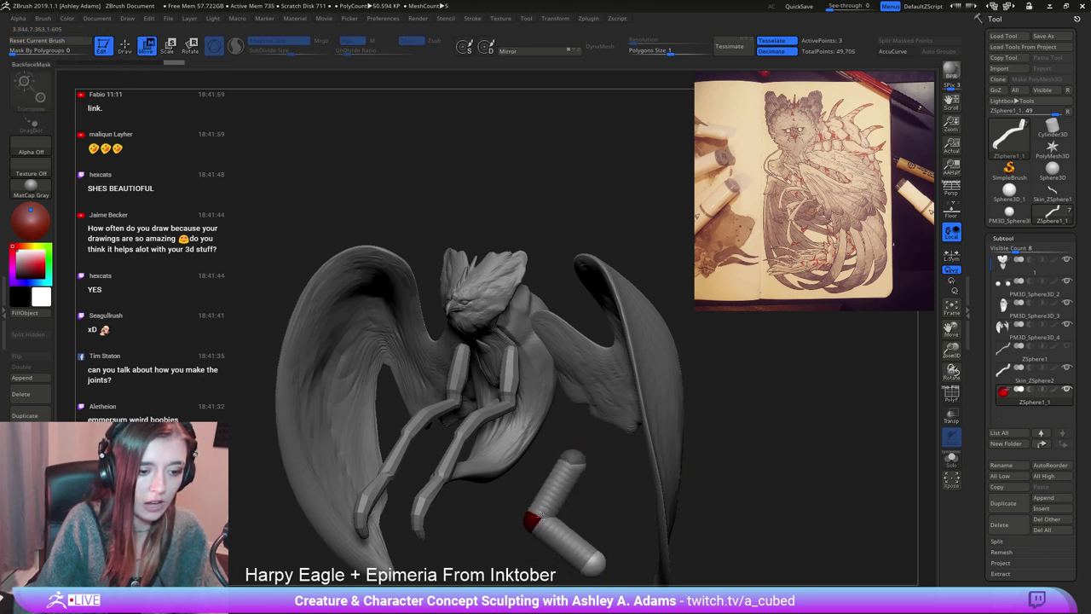
{"action": "right_click_drag", "start_coordinate": [619, 494], "coordinate": [591, 331], "text": "alt"}
{"action": "left_click", "coordinate": [550, 382]}
Insert another joint in the lower ZSphere segment and move both middle joints to form a C-shaped limb.
{"action": "key", "text": "q"}
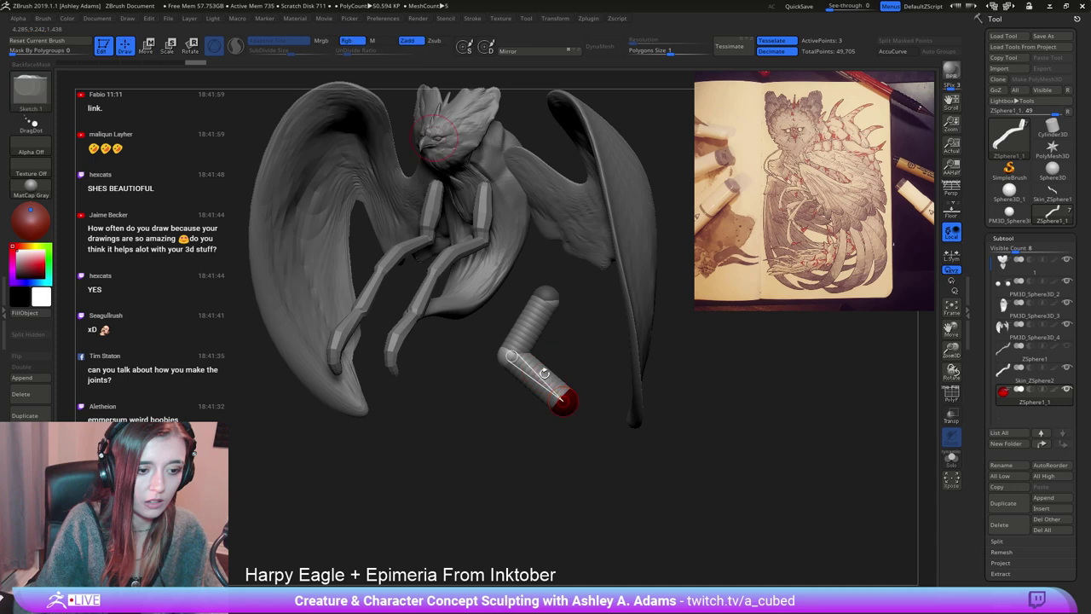
{"action": "left_click", "coordinate": [539, 376]}
{"action": "key", "text": "w"}
{"action": "mouse_move", "coordinate": [542, 372]}
{"action": "left_mouse_down"}
{"action": "mouse_move", "coordinate": [505, 461]}
{"action": "mouse_move", "coordinate": [490, 410]}
{"action": "left_mouse_up"}
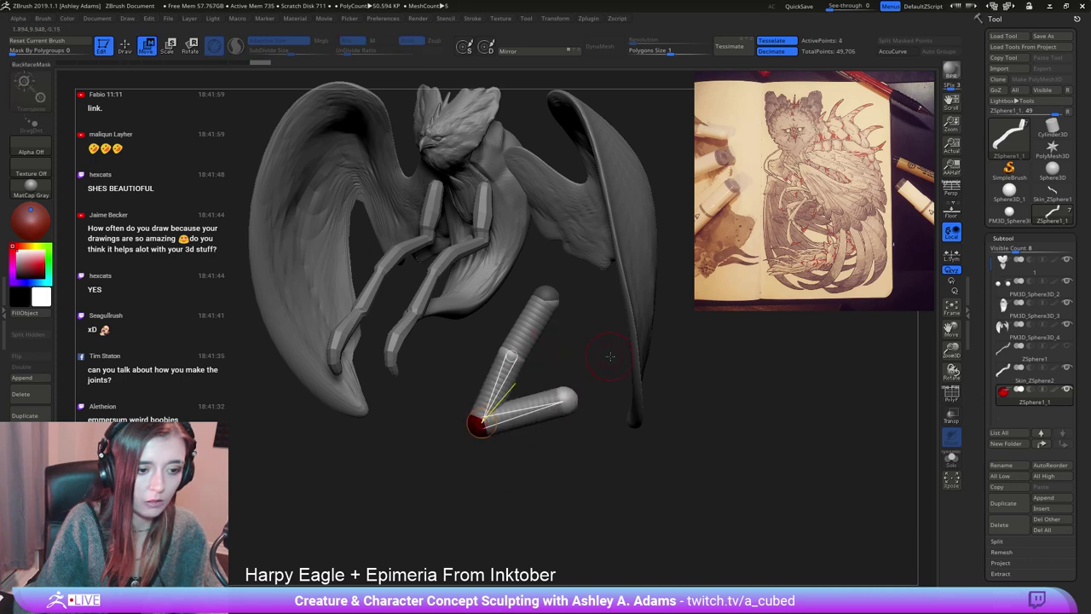
{"action": "key", "text": "q"}
{"action": "key", "text": "w"}
{"action": "left_click_drag", "start_coordinate": [512, 351], "coordinate": [482, 340]}
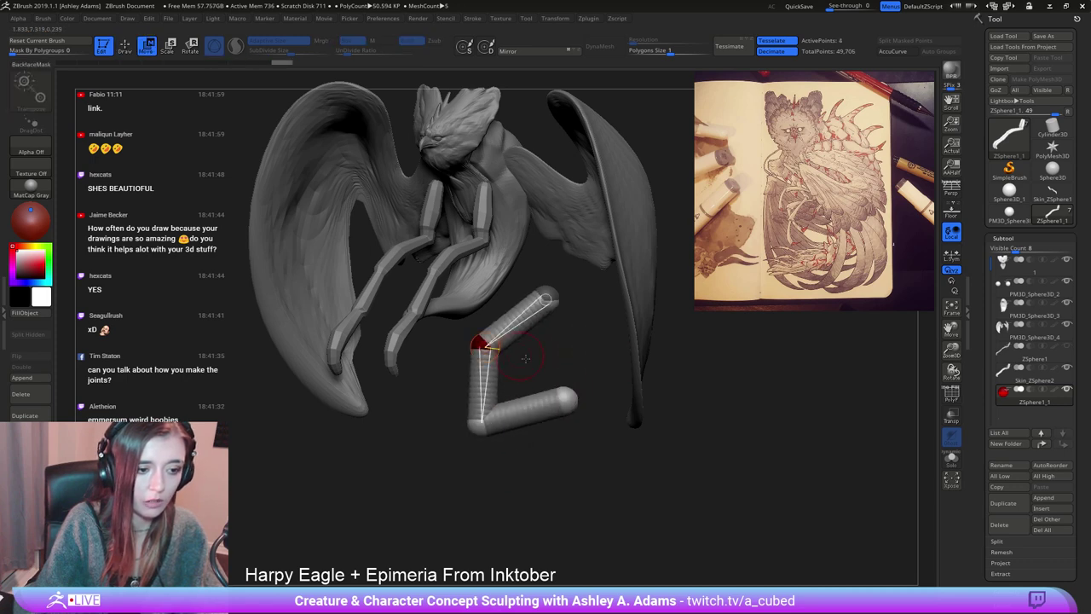
{"action": "key", "text": "q"}
{"action": "mouse_move", "coordinate": [536, 379]}
{"action": "left_mouse_down"}
{"action": "mouse_move", "coordinate": [581, 373]}
{"action": "mouse_move", "coordinate": [563, 420]}
{"action": "left_mouse_up"}
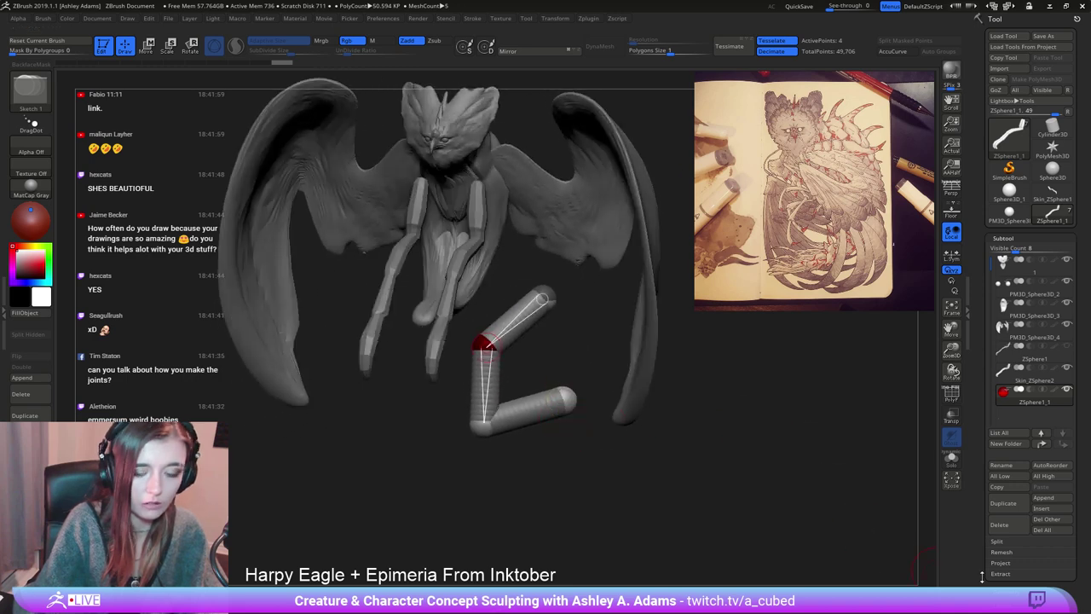
Set the C-shaped ZSphere limb's adaptive skin to density 1 and DynaMesh resolution 0, and make the adaptive skin.
{"action": "scroll", "coordinate": [983, 577], "scroll_direction": "down", "scroll_amount": 5}
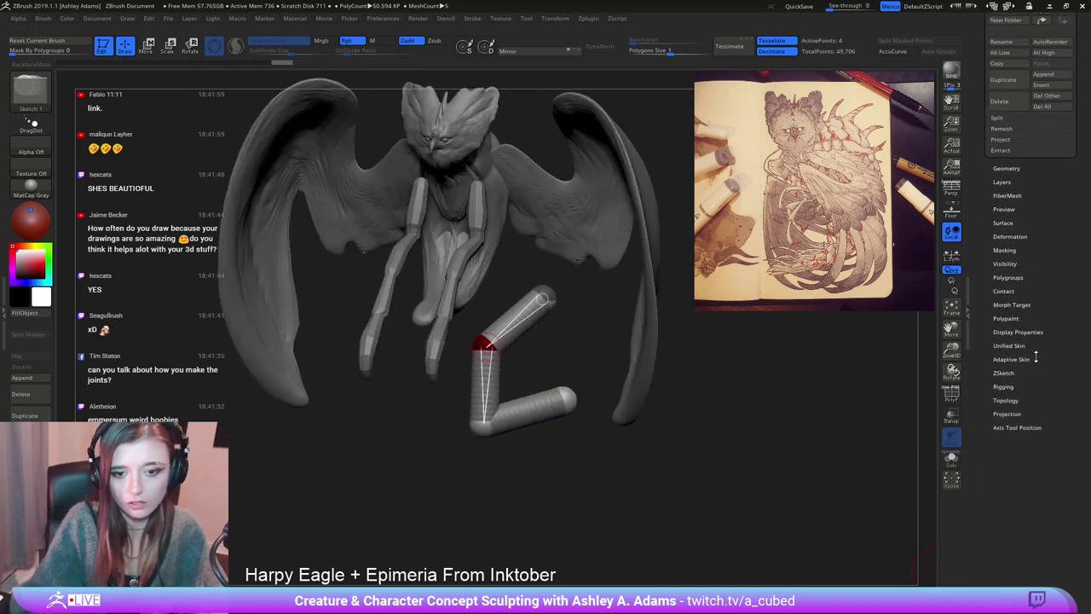
{"action": "left_click", "coordinate": [1033, 359]}
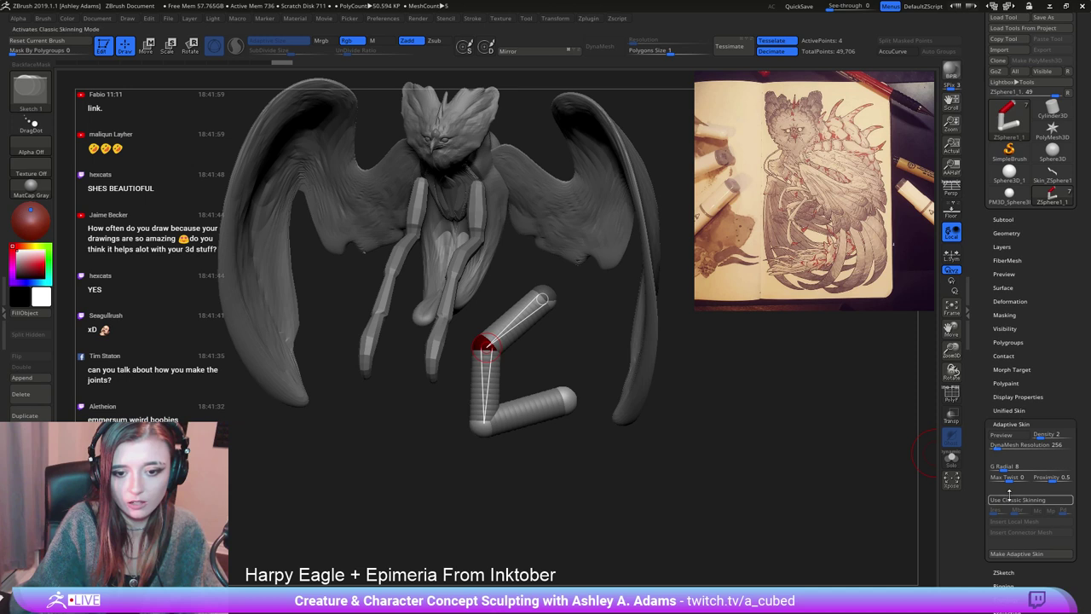
{"action": "left_click", "coordinate": [1007, 438]}
{"action": "left_click", "coordinate": [1008, 438]}
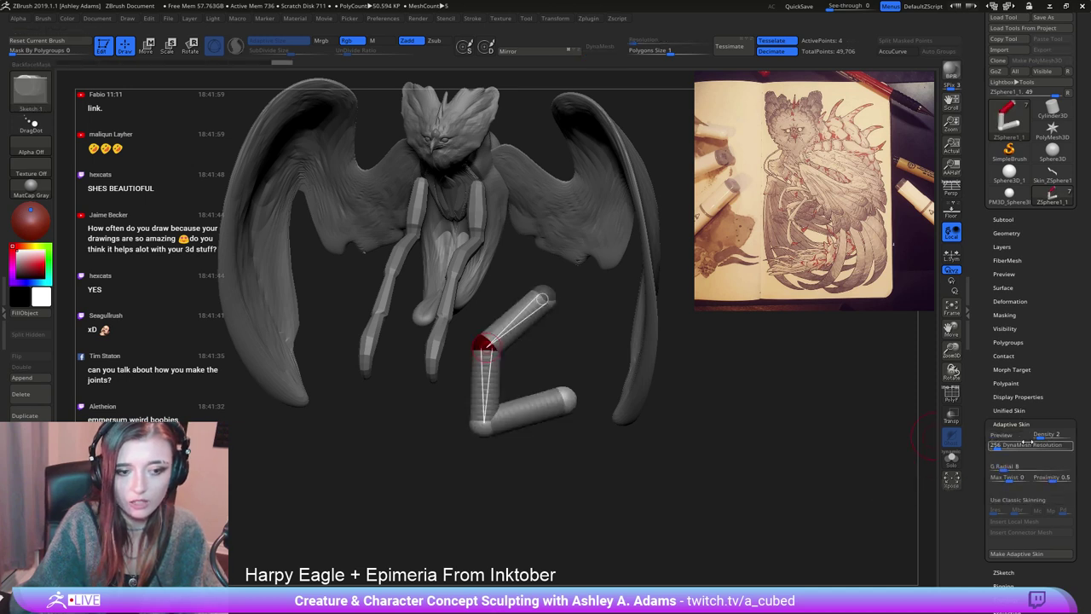
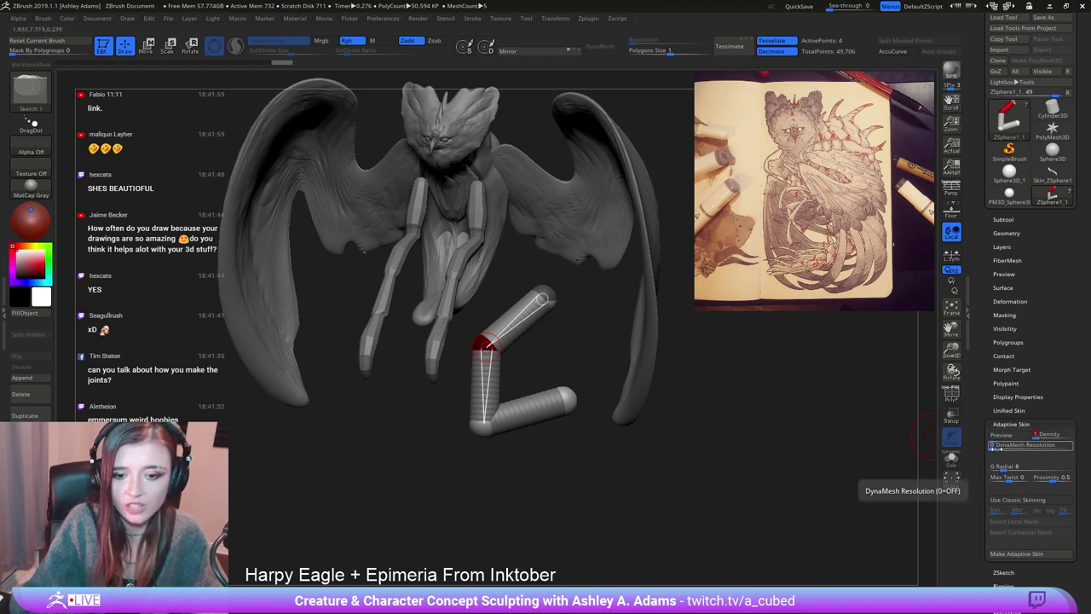
{"action": "left_click", "coordinate": [1000, 448]}
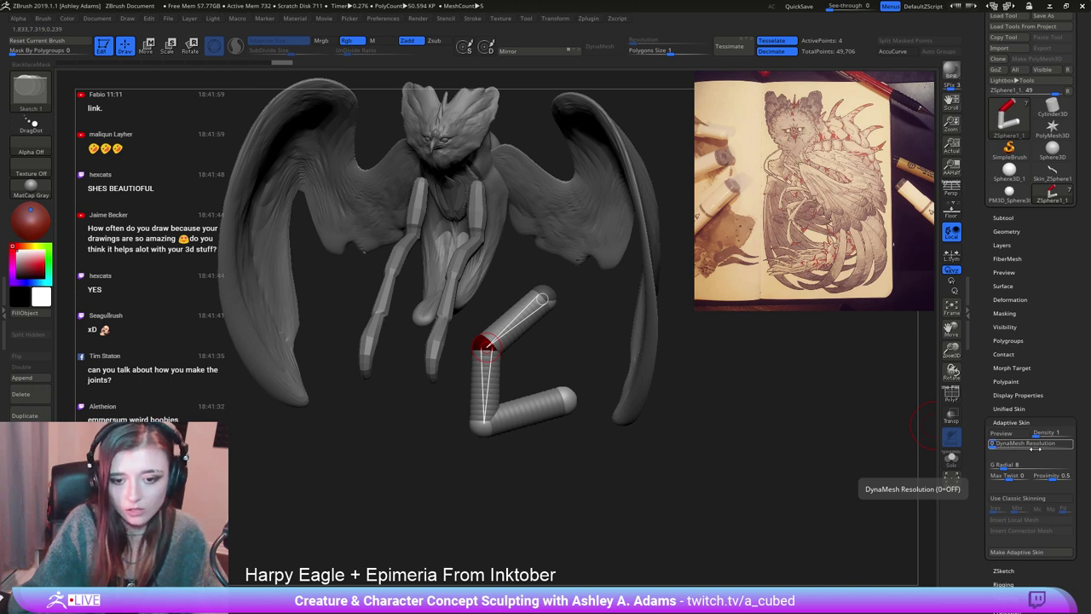
{"action": "left_click", "coordinate": [1026, 552]}
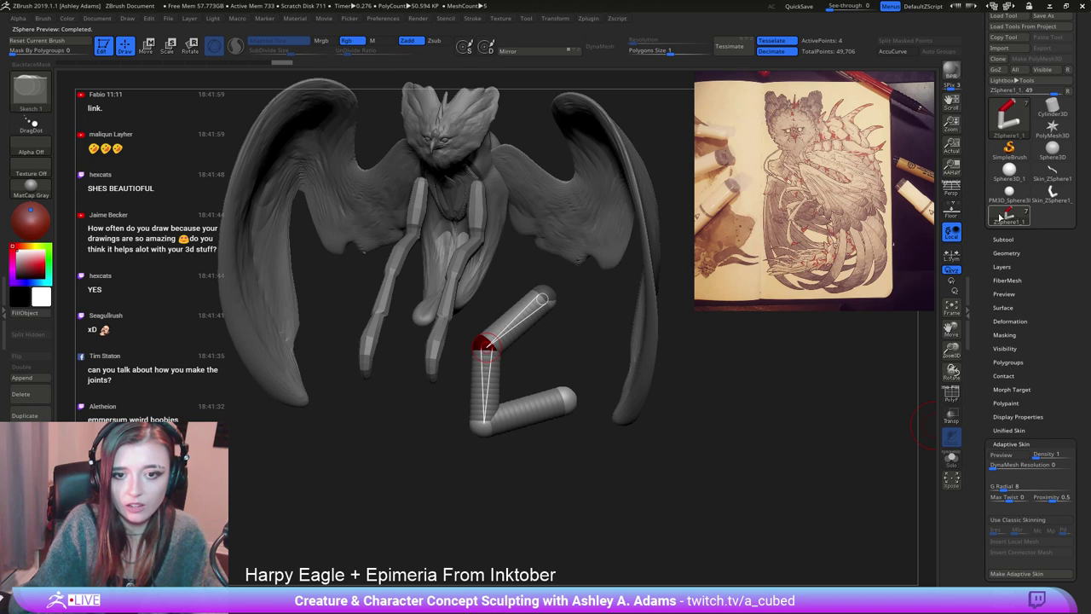
Insert the C-shaped limb's adaptive skin mesh as a subtool below its ZSphere and select it.
{"action": "left_click", "coordinate": [1053, 193]}
{"action": "left_click", "coordinate": [1009, 213]}
{"action": "left_click", "coordinate": [1004, 239]}
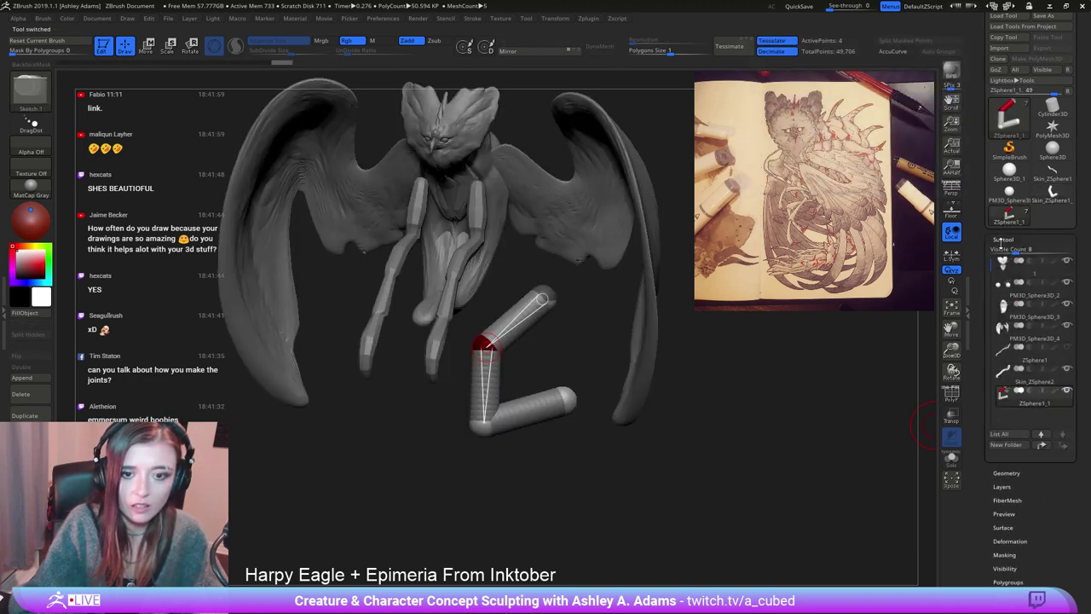
{"action": "left_click", "coordinate": [1050, 502]}
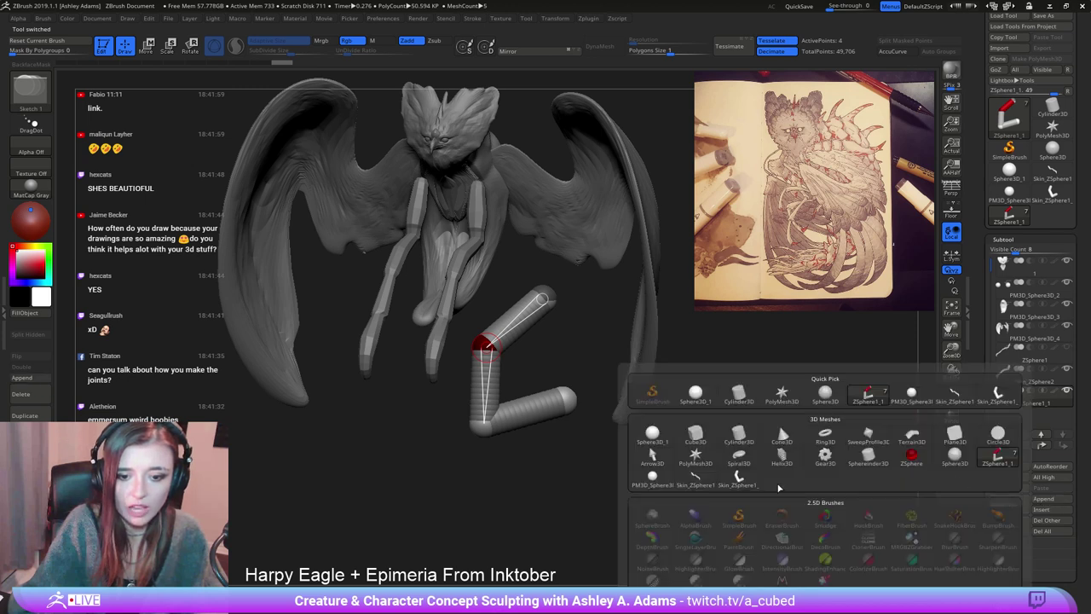
{"action": "left_click", "coordinate": [740, 479]}
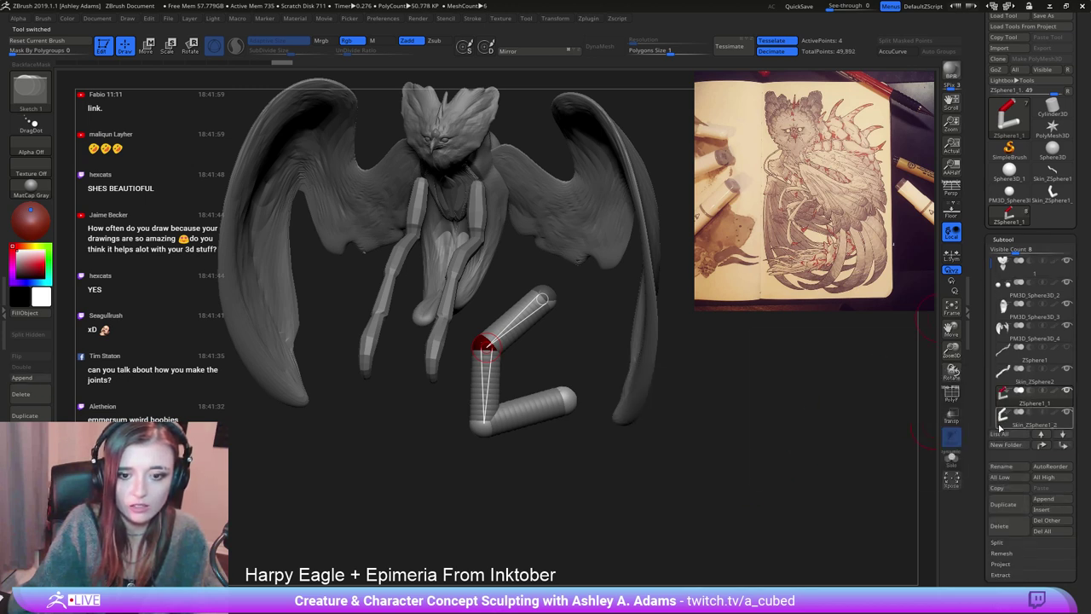
{"action": "left_click", "coordinate": [1005, 413]}
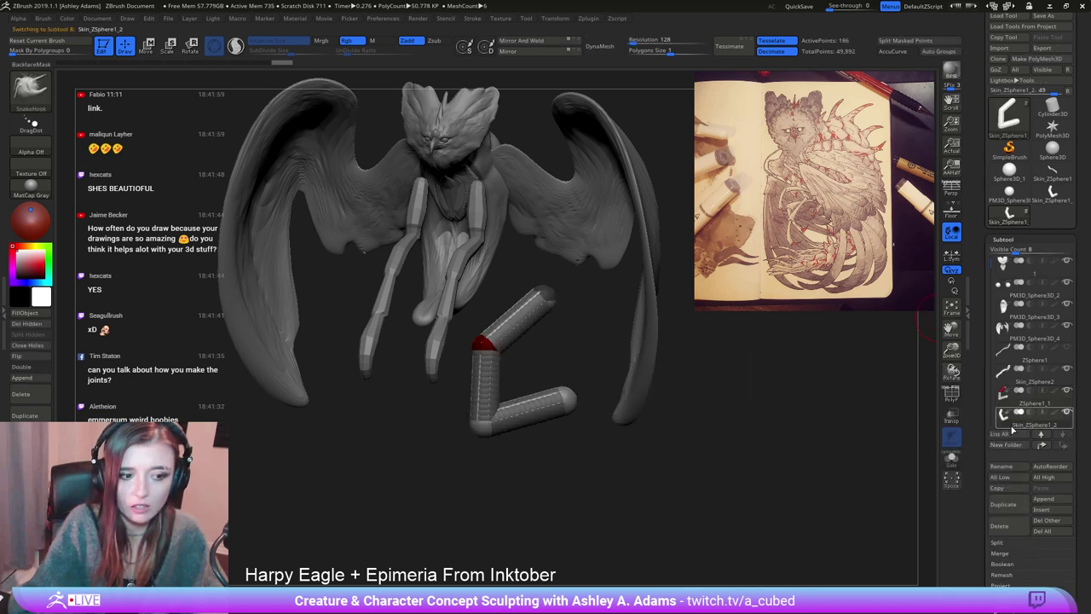
Delete the C-shaped ZSphere subtool and its skin mesh from the creature.
{"action": "left_click", "coordinate": [1001, 526]}
{"action": "key", "text": "Return"}
{"action": "left_click_drag", "start_coordinate": [704, 388], "coordinate": [665, 390]}
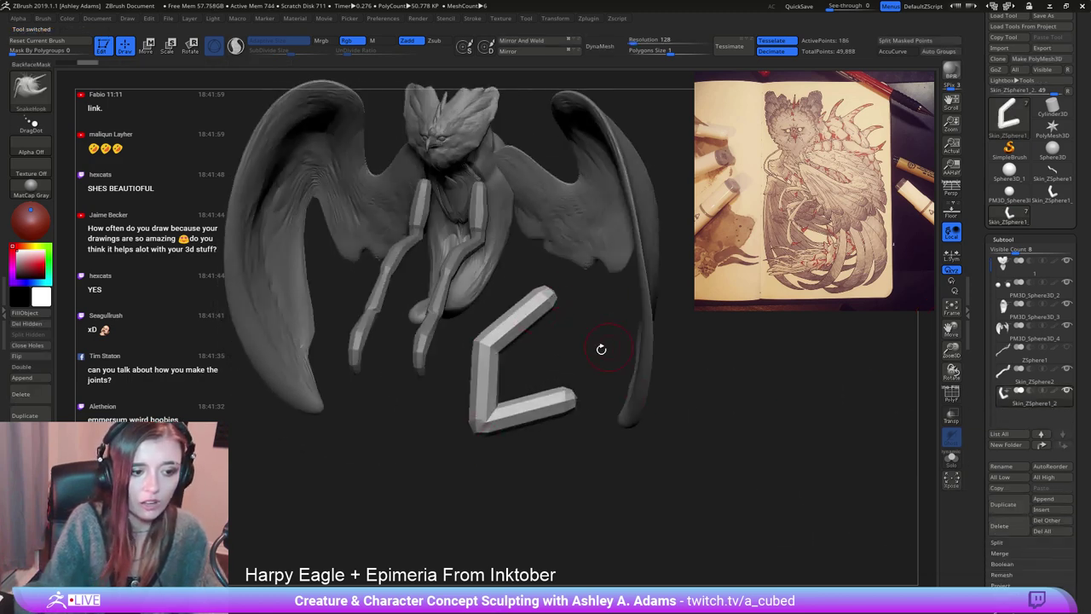
{"action": "left_click", "coordinate": [993, 530]}
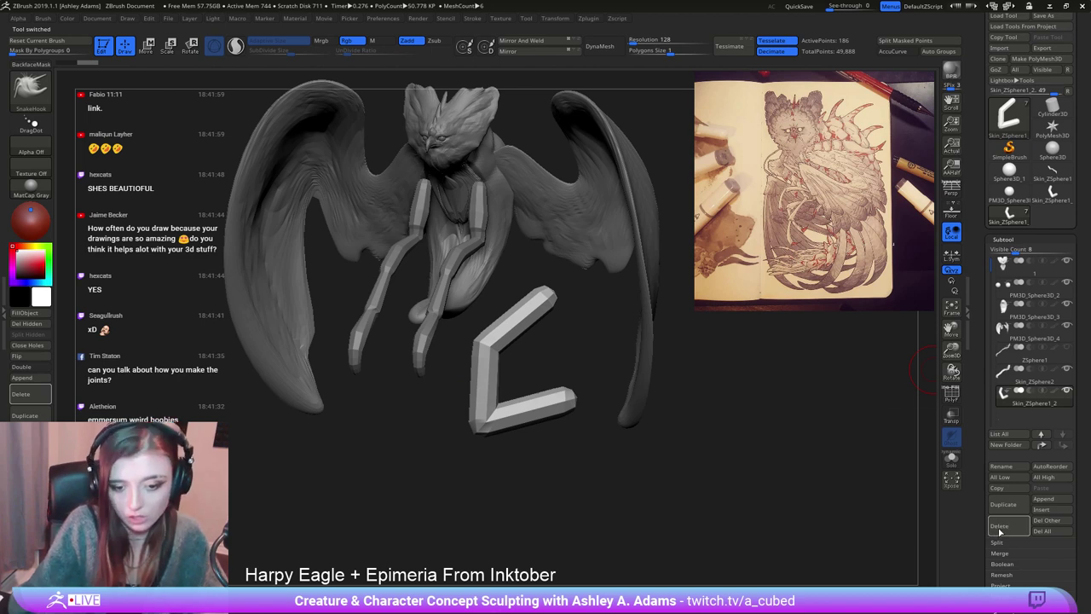
{"action": "key", "text": "Return"}
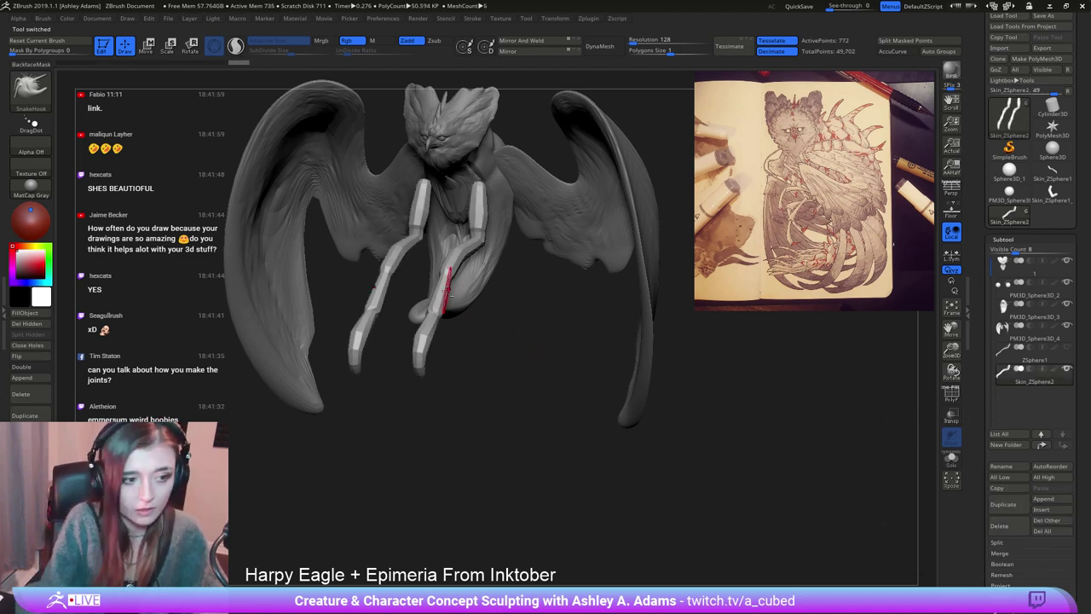
Examine the leg mesh's topology and polygroups from the side with polyframe display, and hide the polyframe.
{"action": "left_click_drag", "start_coordinate": [554, 329], "coordinate": [730, 402]}
{"action": "left_click", "coordinate": [951, 394]}
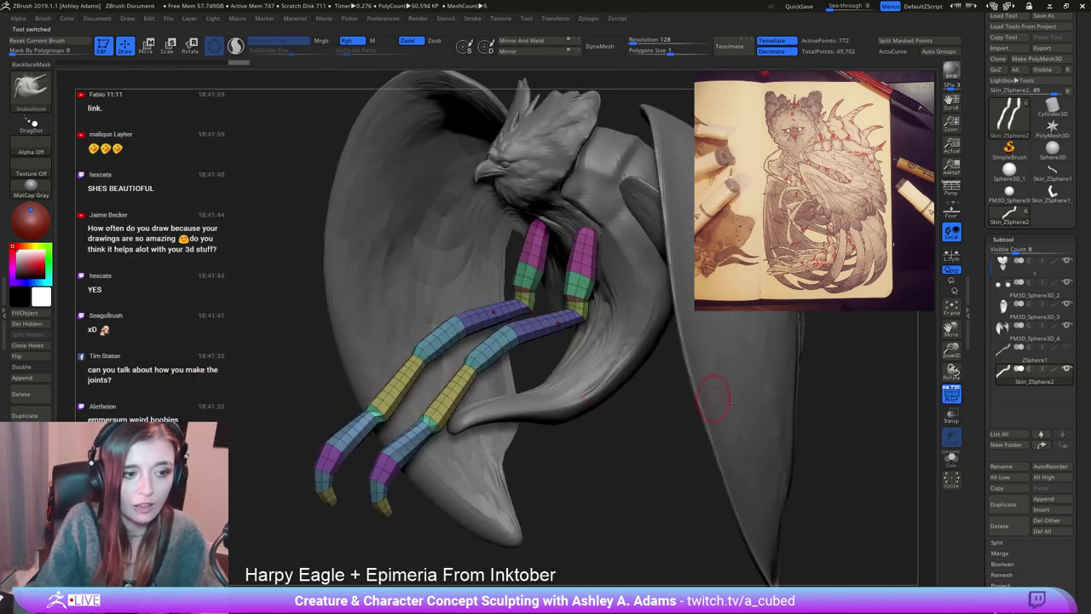
{"action": "left_click", "coordinate": [948, 395]}
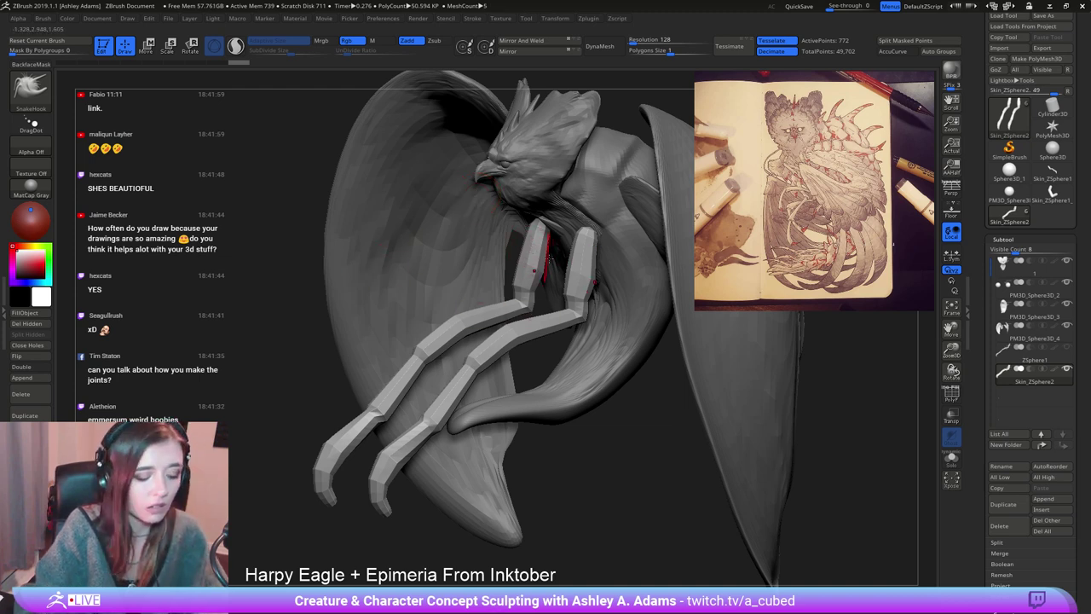
Reshape the upper leg segments beneath the chest with the Snake Hook brush, working from side and front views.
{"action": "right_click_drag", "start_coordinate": [512, 242], "coordinate": [467, 238]}
{"action": "right_click", "coordinate": [529, 290]}
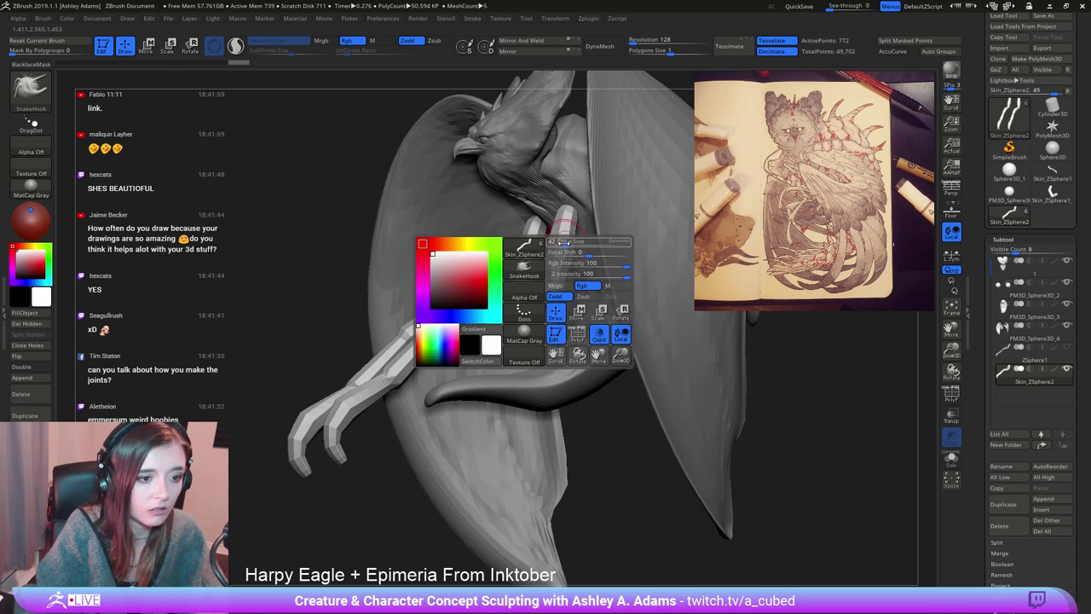
{"action": "mouse_move", "coordinate": [587, 261]}
{"action": "right_mouse_down", "text": "alt"}
{"action": "mouse_move", "coordinate": [612, 297]}
{"action": "mouse_move", "coordinate": [573, 271]}
{"action": "right_mouse_up", "text": "alt"}
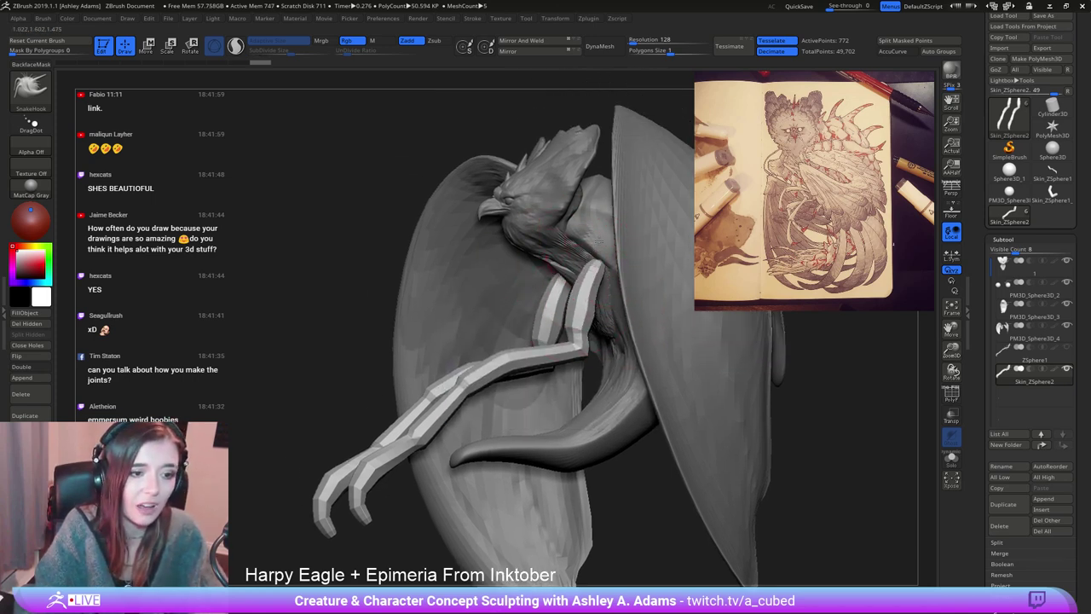
{"action": "right_click_drag", "start_coordinate": [597, 213], "coordinate": [599, 256], "text": "shift"}
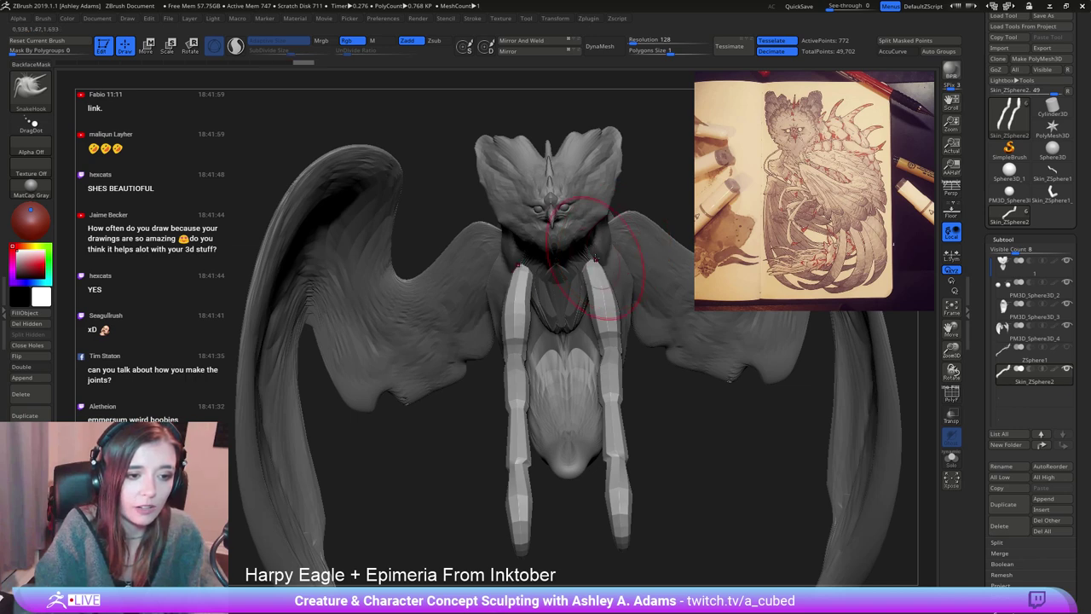
{"action": "right_click", "coordinate": [559, 359]}
{"action": "right_click", "coordinate": [574, 313]}
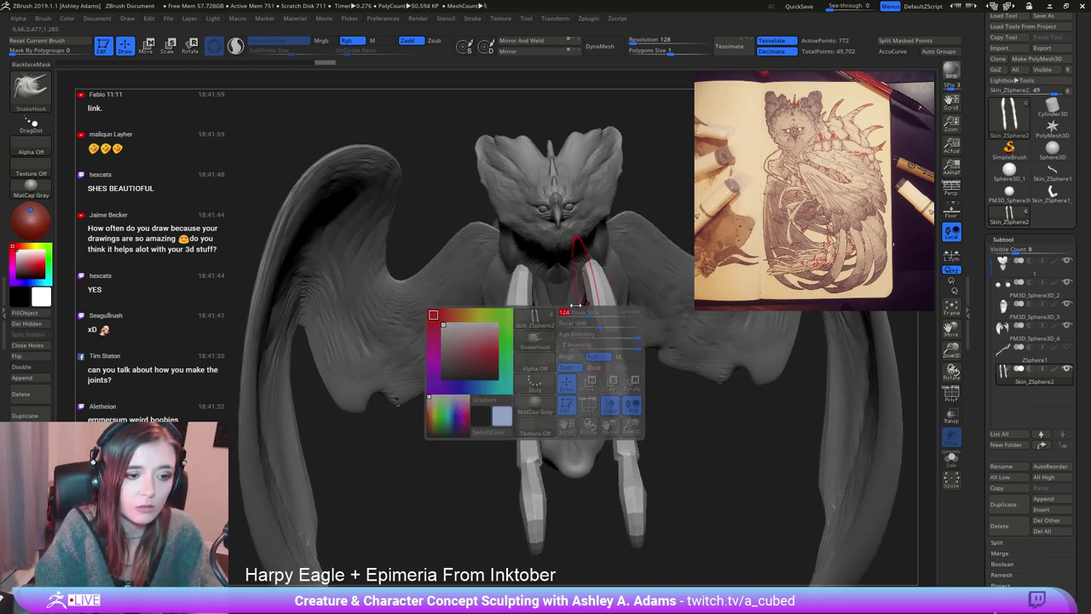
Enlarge the Snake Hook brush and bow the lower leg segments outward around their middle joints.
{"action": "left_click_drag", "start_coordinate": [575, 309], "coordinate": [589, 305]}
{"action": "right_click_drag", "start_coordinate": [558, 398], "coordinate": [531, 333]}
{"action": "right_click", "coordinate": [521, 336]}
{"action": "left_click_drag", "start_coordinate": [522, 336], "coordinate": [537, 327]}
{"action": "right_click_drag", "start_coordinate": [537, 327], "coordinate": [536, 335]}
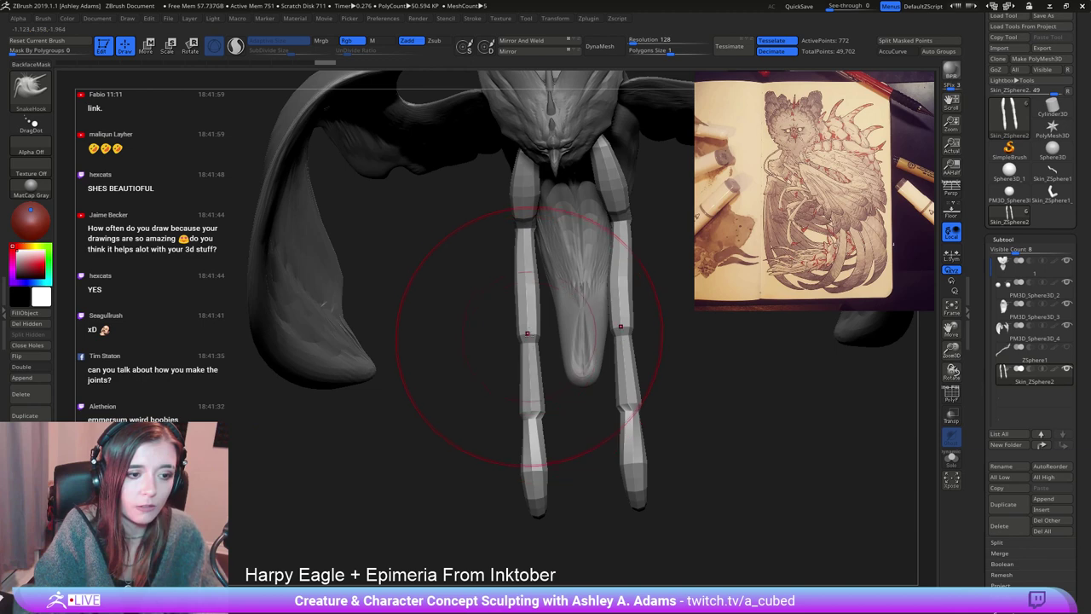
{"action": "mouse_move", "coordinate": [534, 382]}
{"action": "left_mouse_down"}
{"action": "mouse_move", "coordinate": [517, 377]}
{"action": "mouse_move", "coordinate": [516, 387]}
{"action": "left_mouse_up"}
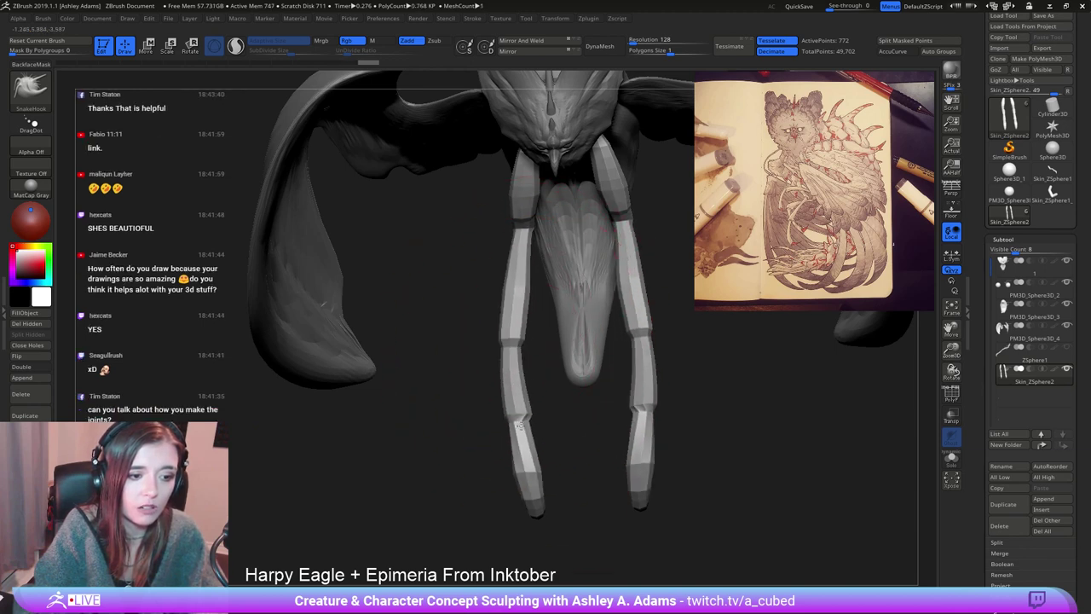
Thicken the end of the middle leg segment and broaden the knuckle above the foot using Snake Hook.
{"action": "right_click_drag", "start_coordinate": [456, 280], "coordinate": [496, 290]}
{"action": "key", "text": "space"}
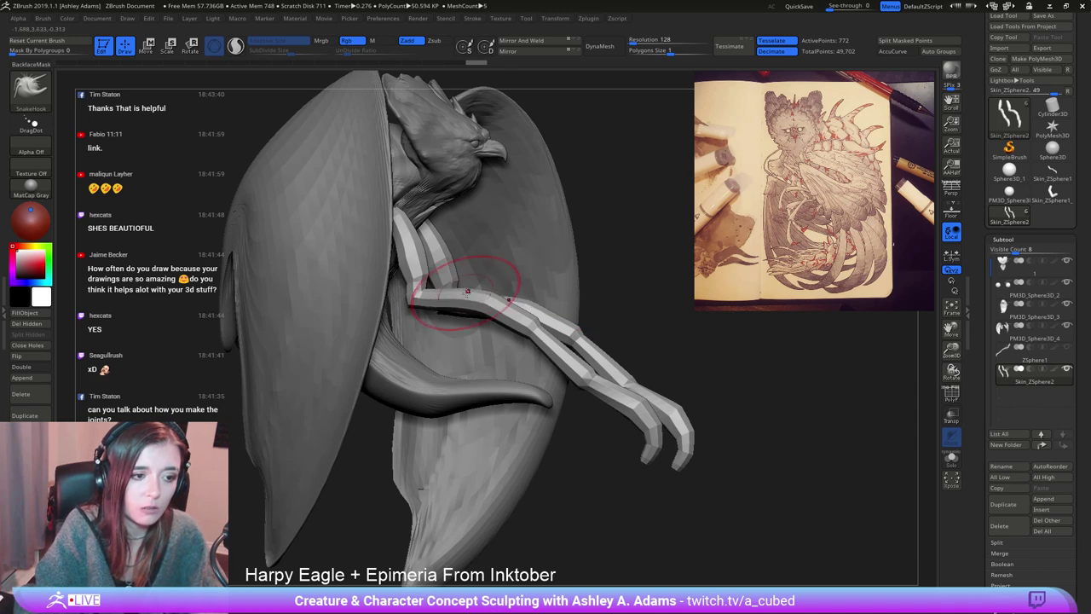
{"action": "right_click_drag", "start_coordinate": [511, 305], "coordinate": [460, 292]}
{"action": "right_click", "coordinate": [507, 298]}
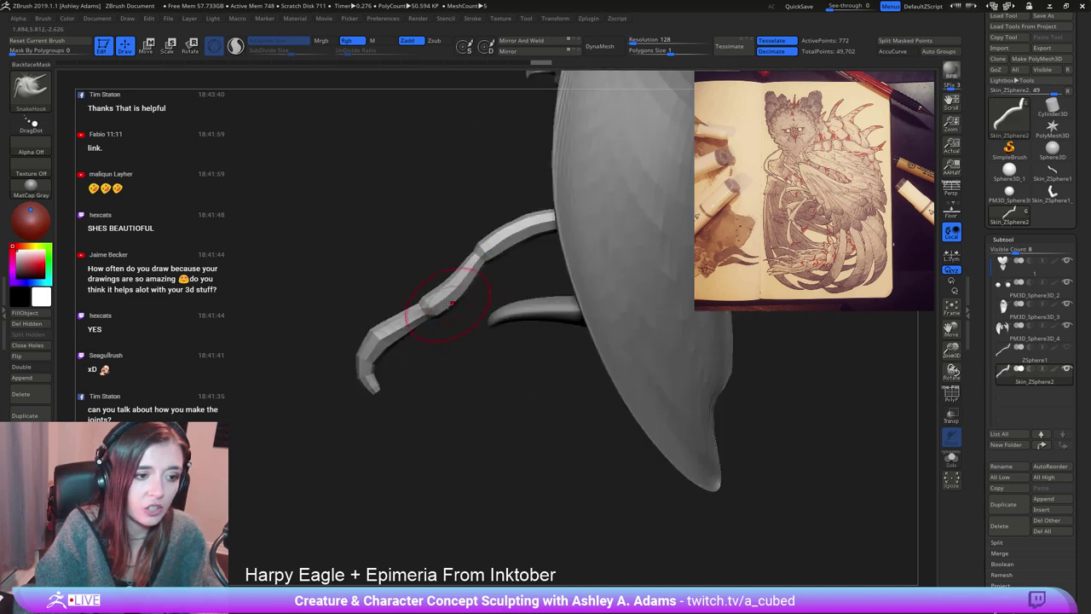
{"action": "right_click_drag", "start_coordinate": [386, 323], "coordinate": [373, 330]}
{"action": "right_click", "coordinate": [380, 330]}
{"action": "right_click", "coordinate": [380, 321]}
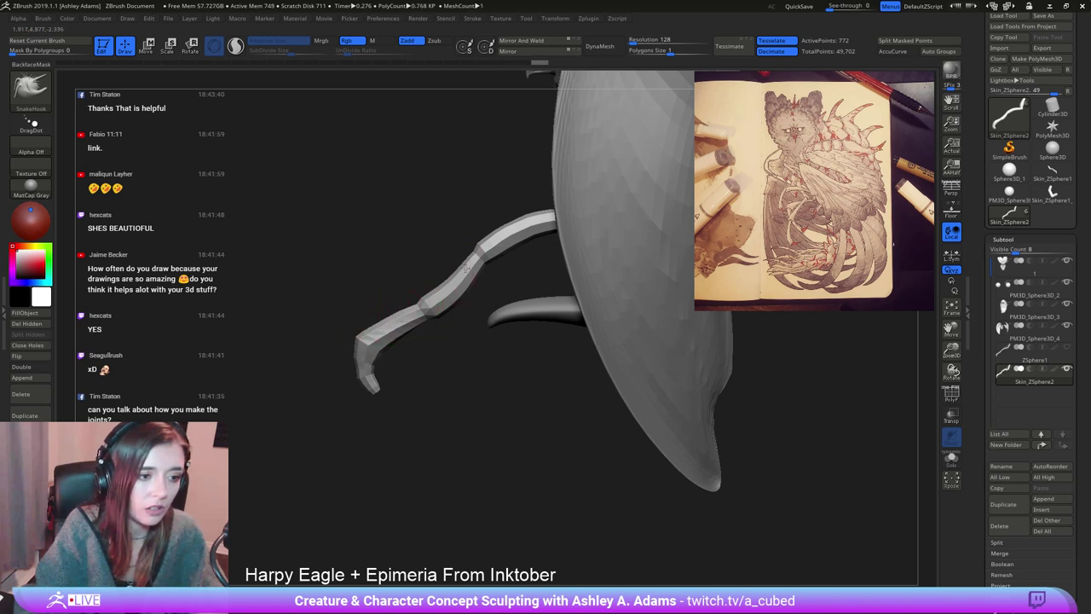
Pull out the upper edge of the joint between the long leg segment and the one beyond it with Snake Hook.
{"action": "right_click", "coordinate": [413, 339]}
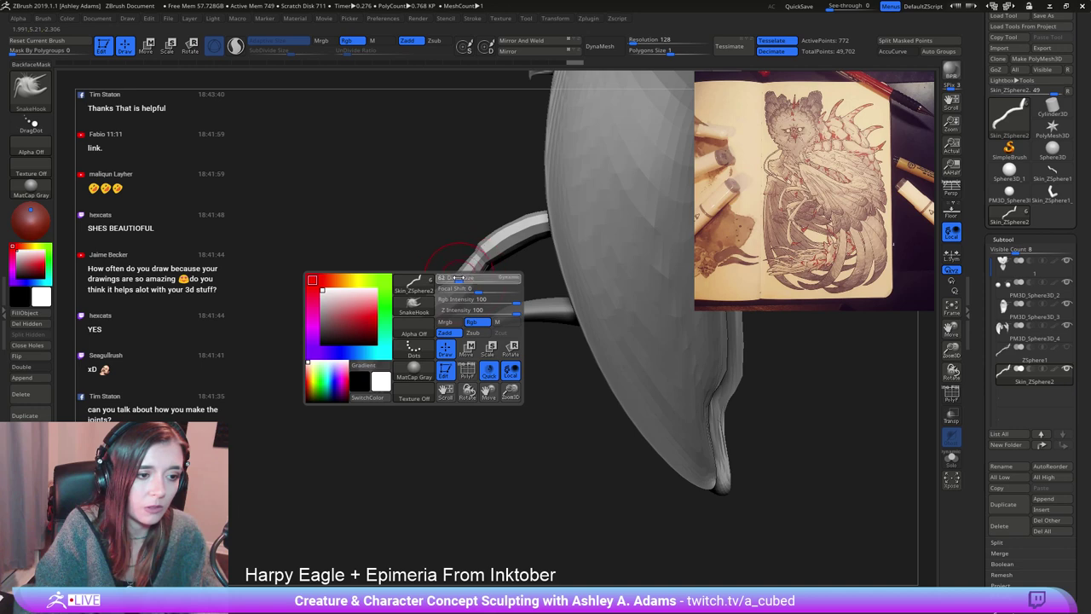
{"action": "right_click_drag", "start_coordinate": [413, 358], "coordinate": [443, 354]}
{"action": "right_click_drag", "start_coordinate": [492, 228], "coordinate": [572, 312], "text": "ctrl"}
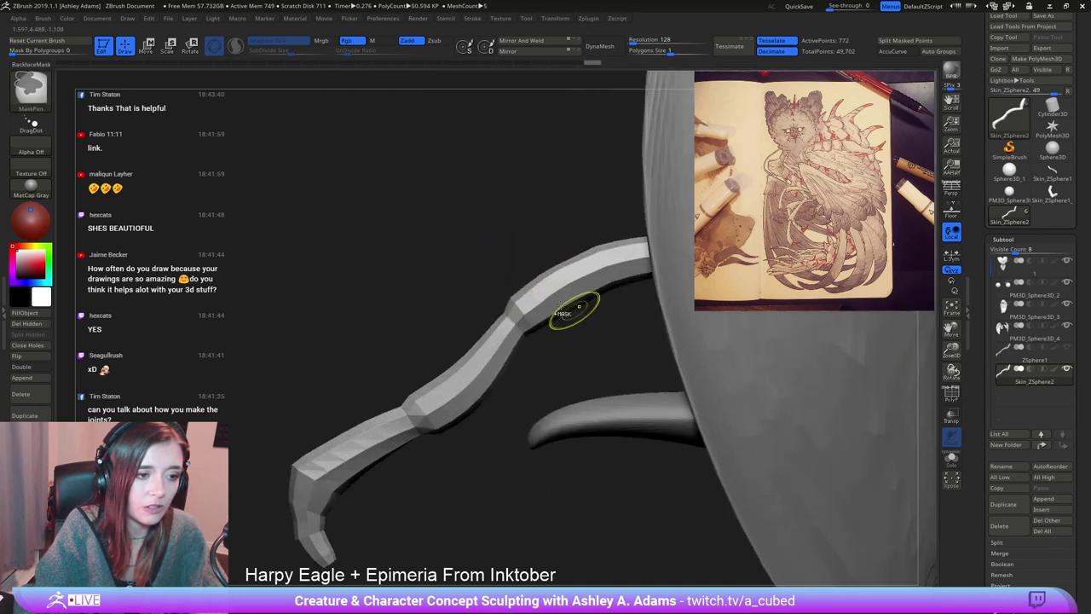
{"action": "right_click", "coordinate": [487, 350]}
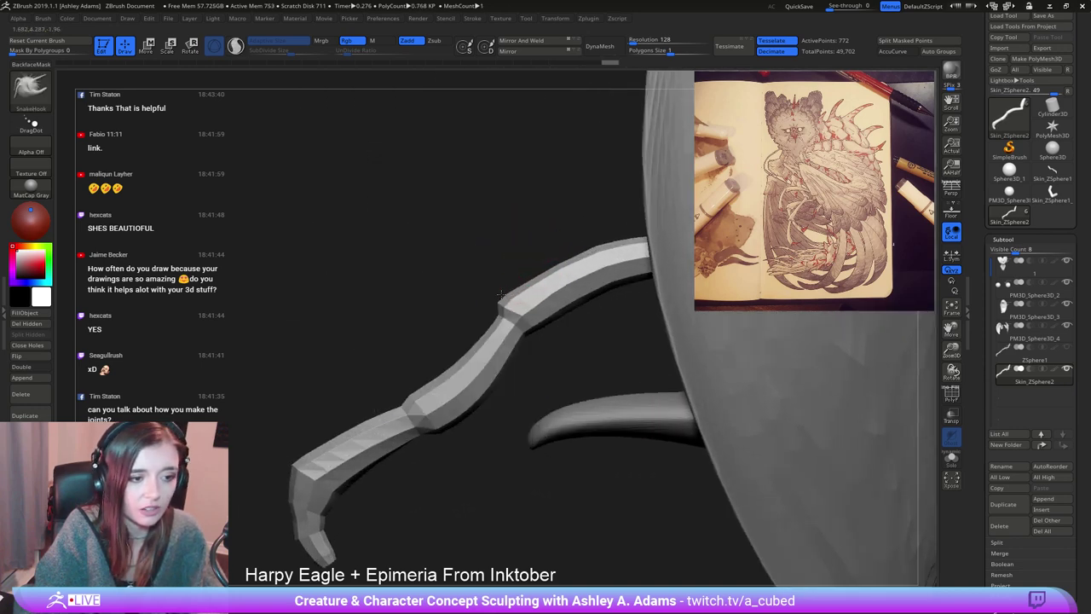
{"action": "right_click_drag", "start_coordinate": [535, 285], "coordinate": [657, 290]}
{"action": "right_click_drag", "start_coordinate": [514, 312], "coordinate": [505, 243]}
{"action": "right_click", "coordinate": [508, 287]}
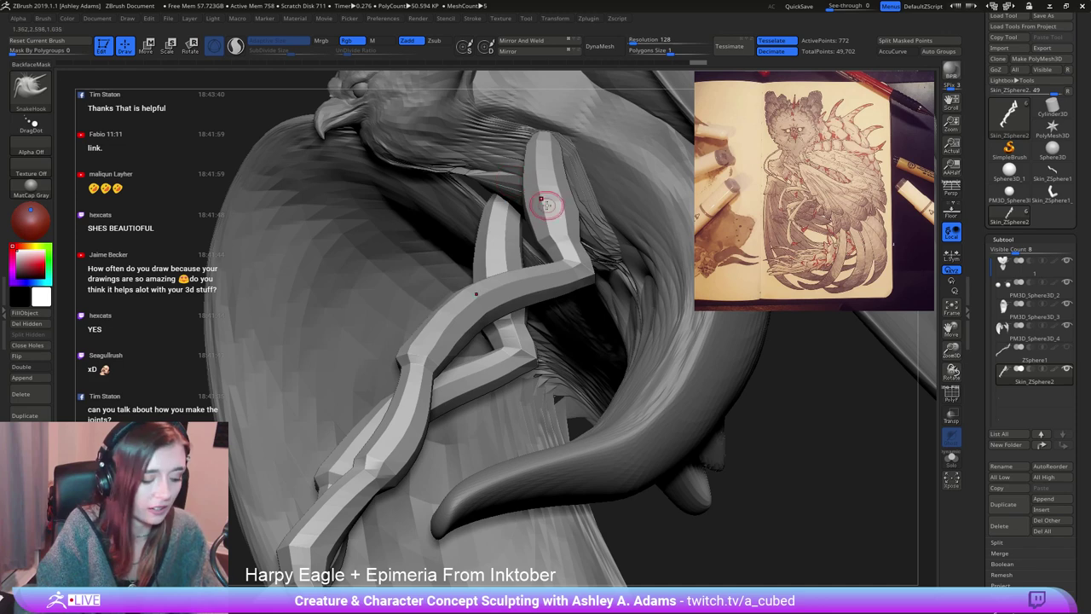
Isolate the leg mesh in Solo mode and smooth the top of the long segment below the upper bend.
{"action": "right_click_drag", "start_coordinate": [542, 192], "coordinate": [465, 218]}
{"action": "left_click", "coordinate": [952, 459]}
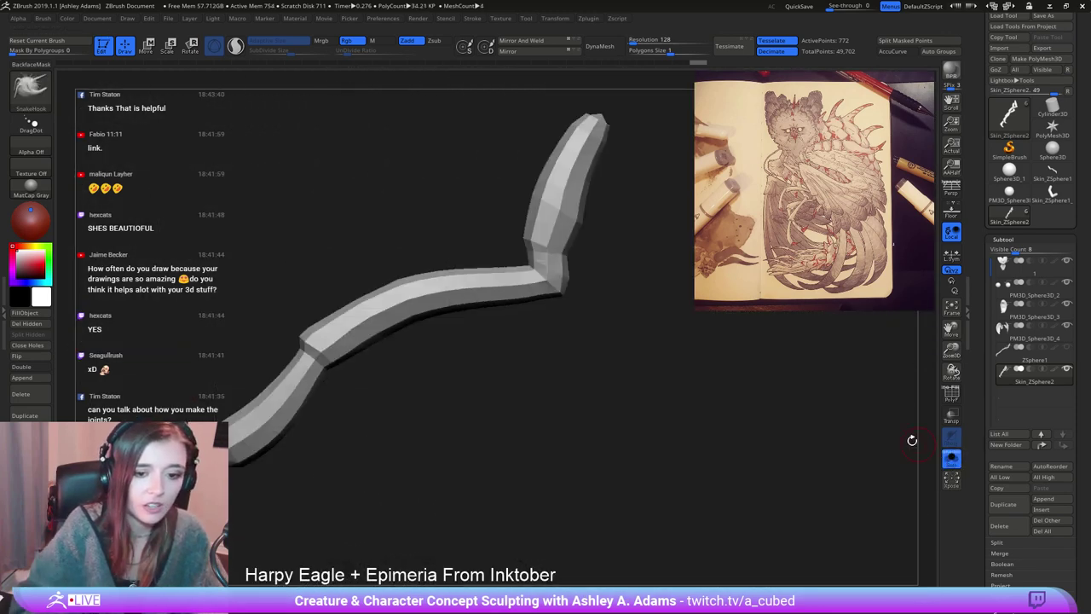
{"action": "right_click_drag", "start_coordinate": [378, 271], "coordinate": [463, 271], "text": "alt"}
{"action": "right_click", "coordinate": [463, 276]}
{"action": "right_click_drag", "start_coordinate": [616, 294], "coordinate": [520, 323], "text": "alt"}
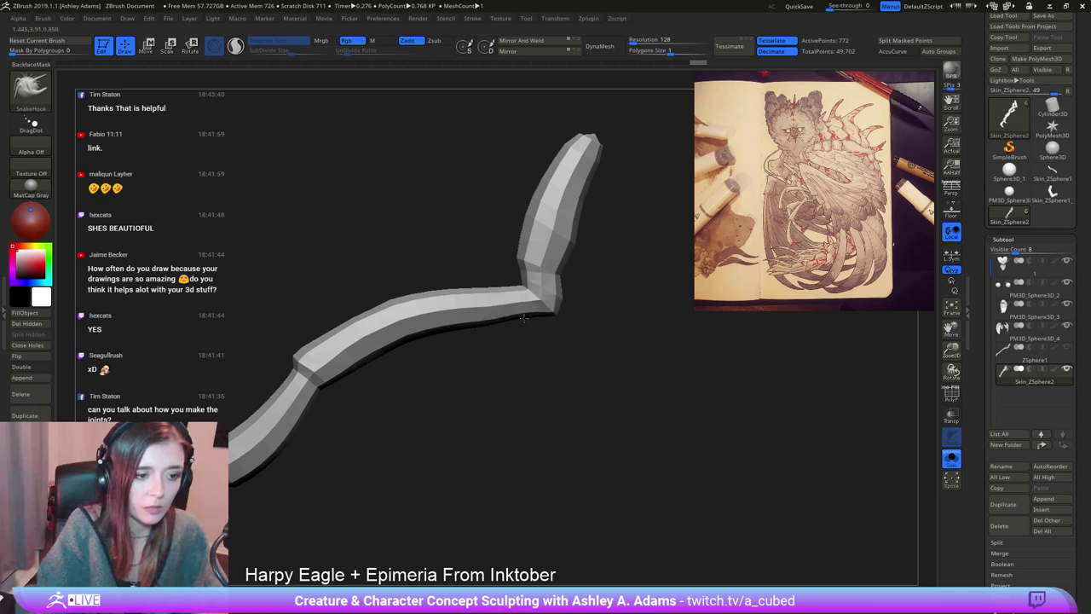
{"action": "right_click_drag", "start_coordinate": [483, 330], "coordinate": [480, 328]}
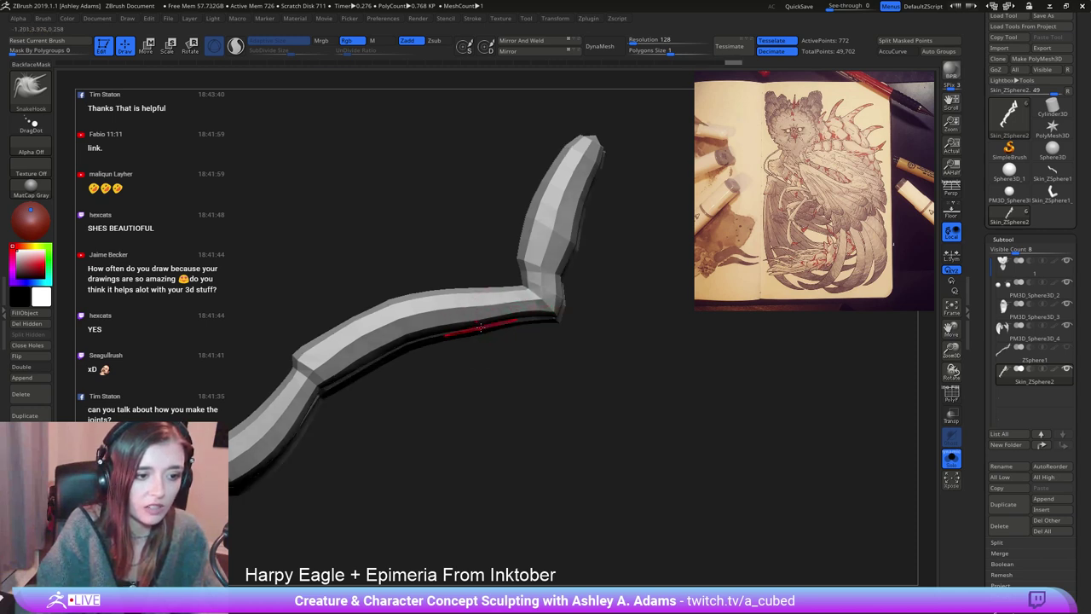
{"action": "key", "text": "shift"}
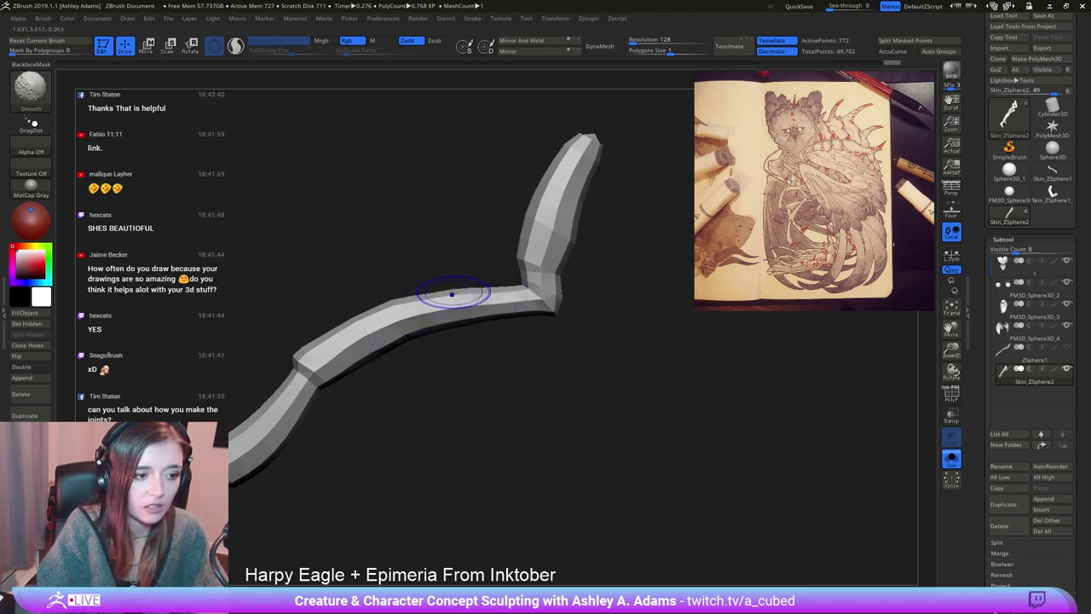
{"action": "left_click_drag", "start_coordinate": [492, 292], "coordinate": [395, 307], "text": "shift"}
{"action": "mouse_move", "coordinate": [395, 307]}
{"action": "right_mouse_down", "text": "ctrl"}
{"action": "mouse_move", "coordinate": [487, 288]}
{"action": "mouse_move", "coordinate": [394, 334]}
{"action": "mouse_move", "coordinate": [339, 343]}
{"action": "mouse_move", "coordinate": [392, 350]}
{"action": "mouse_move", "coordinate": [398, 366]}
{"action": "mouse_move", "coordinate": [415, 306]}
{"action": "right_mouse_up", "text": "ctrl"}
Pull the rims of the two lower leg joints into overlapping, shell-like edges with Snake Hook.
{"action": "left_click_drag", "start_coordinate": [432, 396], "coordinate": [447, 376]}
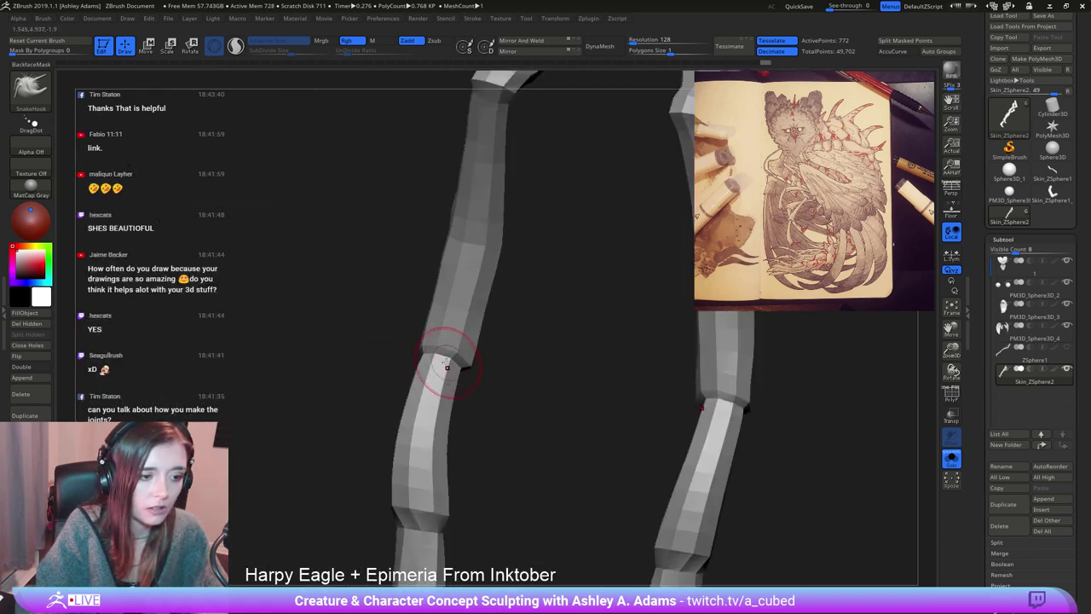
{"action": "mouse_move", "coordinate": [443, 365]}
{"action": "right_mouse_down"}
{"action": "mouse_move", "coordinate": [383, 378]}
{"action": "mouse_move", "coordinate": [418, 393]}
{"action": "mouse_move", "coordinate": [421, 300]}
{"action": "mouse_move", "coordinate": [453, 360]}
{"action": "right_mouse_up"}
{"action": "left_click_drag", "start_coordinate": [453, 361], "coordinate": [450, 347]}
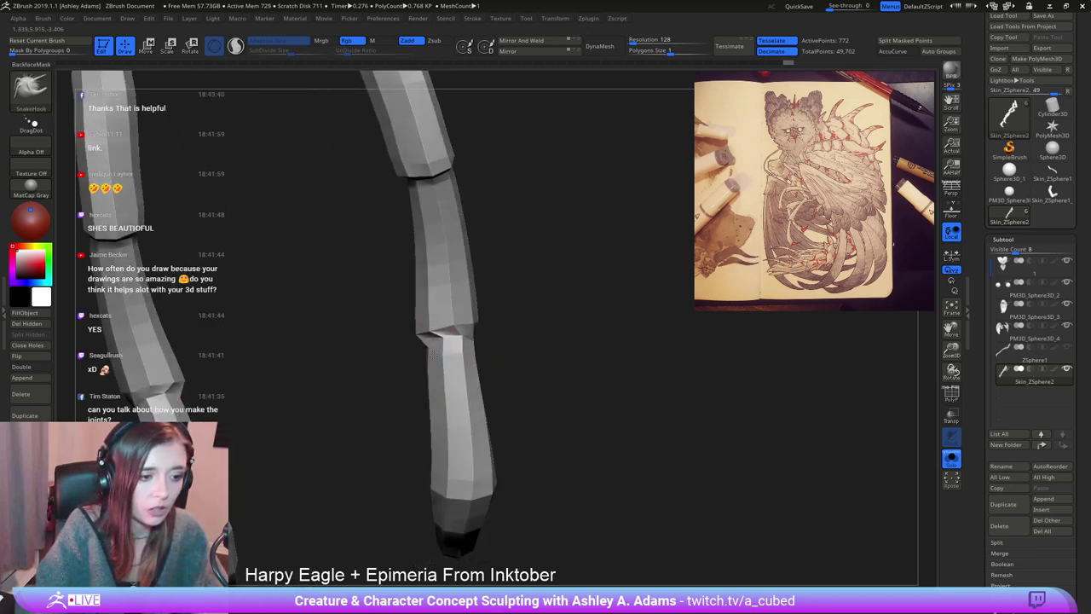
{"action": "right_click_drag", "start_coordinate": [434, 354], "coordinate": [418, 315]}
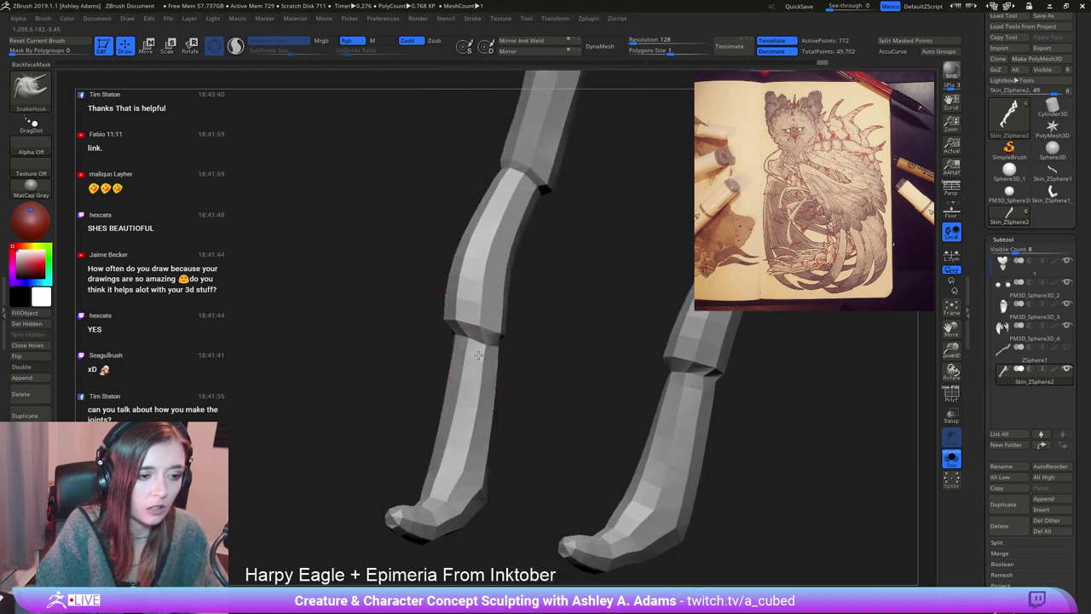
{"action": "right_click_drag", "start_coordinate": [479, 347], "coordinate": [461, 319]}
{"action": "mouse_move", "coordinate": [472, 291]}
{"action": "left_mouse_down"}
{"action": "mouse_move", "coordinate": [471, 279]}
{"action": "mouse_move", "coordinate": [477, 315]}
{"action": "mouse_move", "coordinate": [465, 294]}
{"action": "mouse_move", "coordinate": [471, 256]}
{"action": "left_mouse_up"}
{"action": "mouse_move", "coordinate": [471, 298]}
{"action": "right_mouse_down", "text": "ctrl"}
{"action": "mouse_move", "coordinate": [468, 224]}
{"action": "mouse_move", "coordinate": [497, 314]}
{"action": "right_mouse_up", "text": "ctrl"}
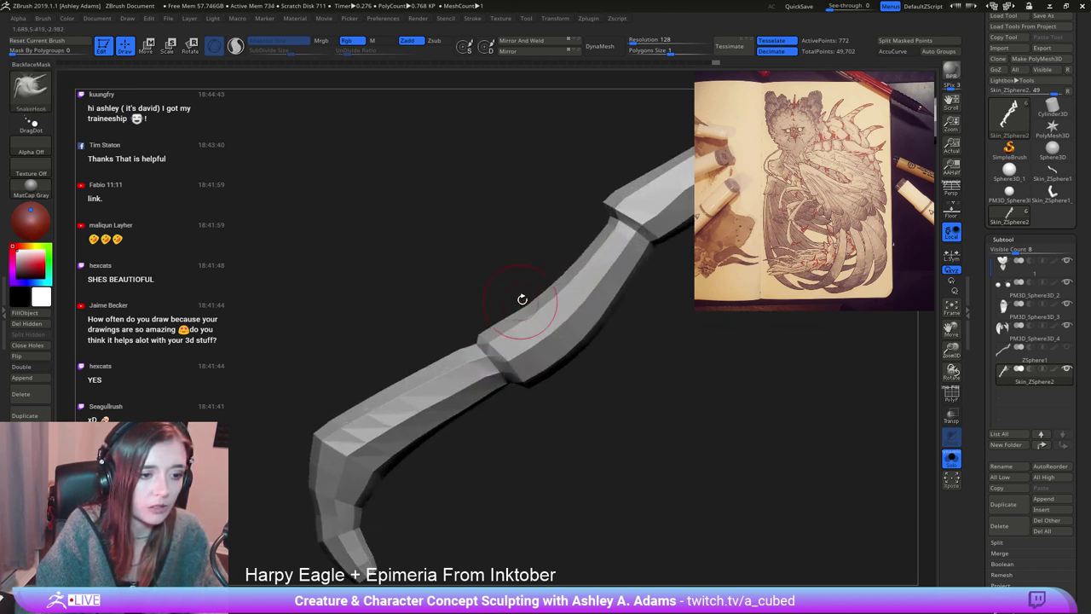
Adjust the Snake Hook draw size and sharpen the protruding lips of the lower leg joints.
{"action": "right_click_drag", "start_coordinate": [596, 251], "coordinate": [496, 309], "text": "alt"}
{"action": "key", "text": "space"}
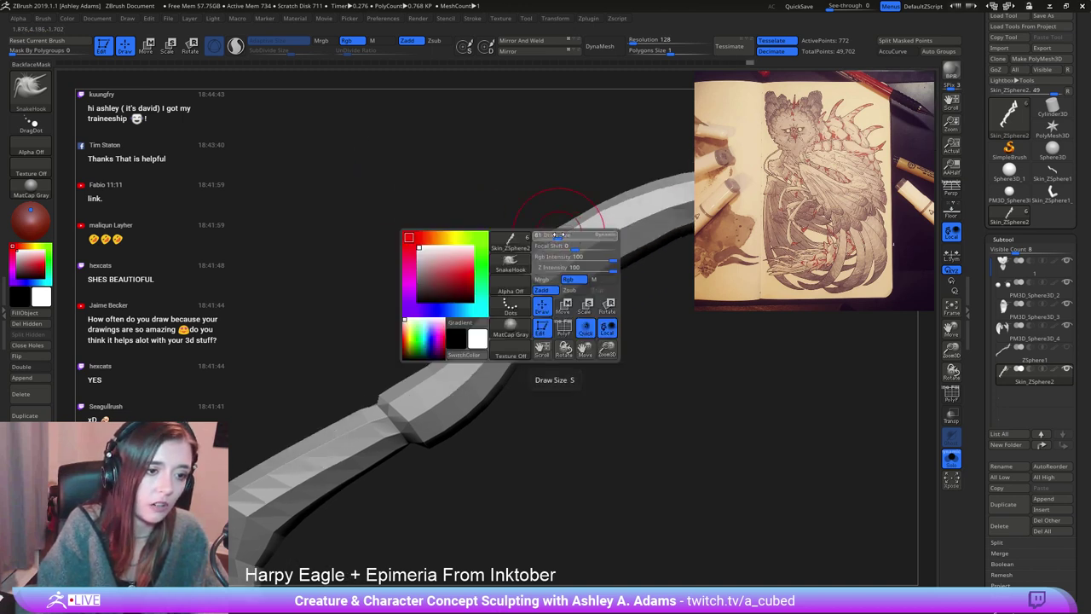
{"action": "mouse_move", "coordinate": [558, 236]}
{"action": "left_mouse_down"}
{"action": "mouse_move", "coordinate": [565, 221]}
{"action": "mouse_move", "coordinate": [615, 203]}
{"action": "left_mouse_up"}
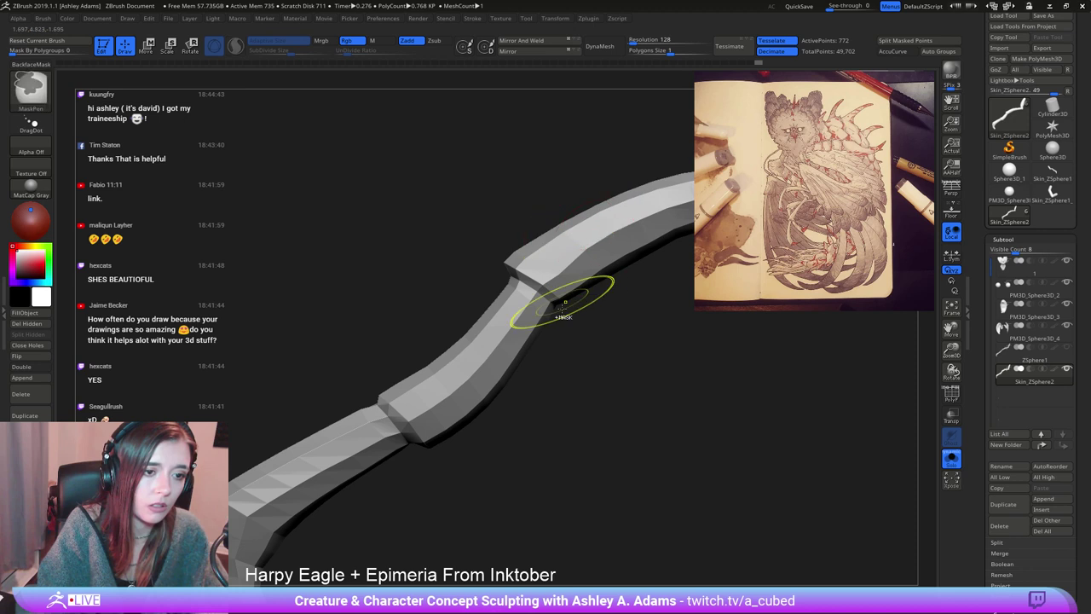
{"action": "right_click_drag", "start_coordinate": [555, 300], "coordinate": [505, 299], "text": "ctrl"}
{"action": "right_click_drag", "start_coordinate": [460, 332], "coordinate": [537, 273], "text": "alt"}
{"action": "right_click_drag", "start_coordinate": [537, 273], "coordinate": [525, 290], "text": "ctrl"}
Smooth the top of the last leg segment so it narrows where it meets the joint above.
{"action": "key", "text": "space"}
{"action": "key", "text": "shift"}
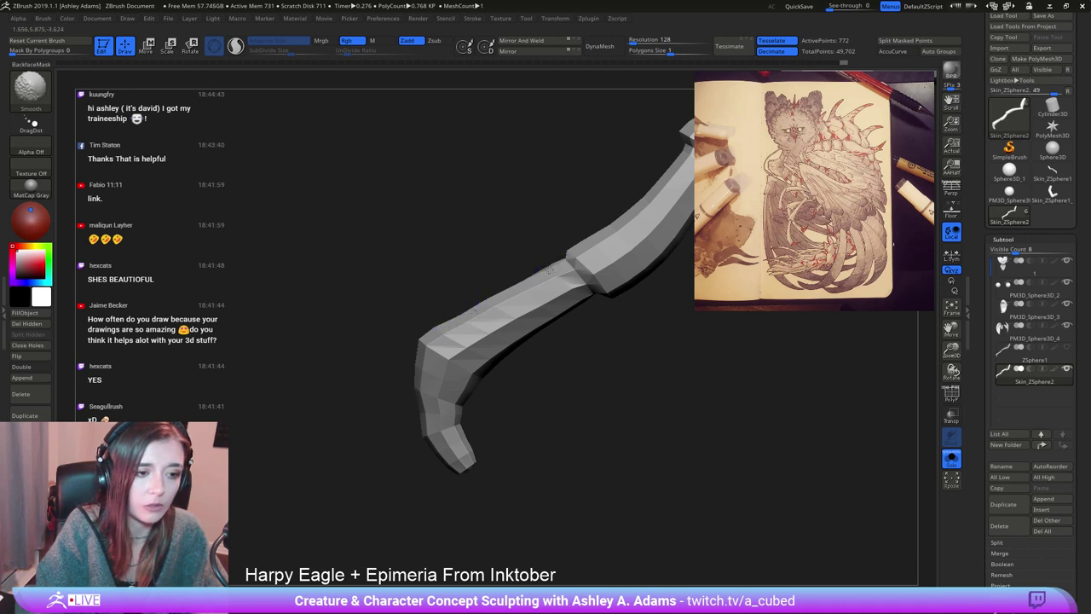
{"action": "left_click_drag", "start_coordinate": [549, 269], "coordinate": [553, 280], "text": "shift"}
{"action": "right_click_drag", "start_coordinate": [540, 275], "coordinate": [556, 264]}
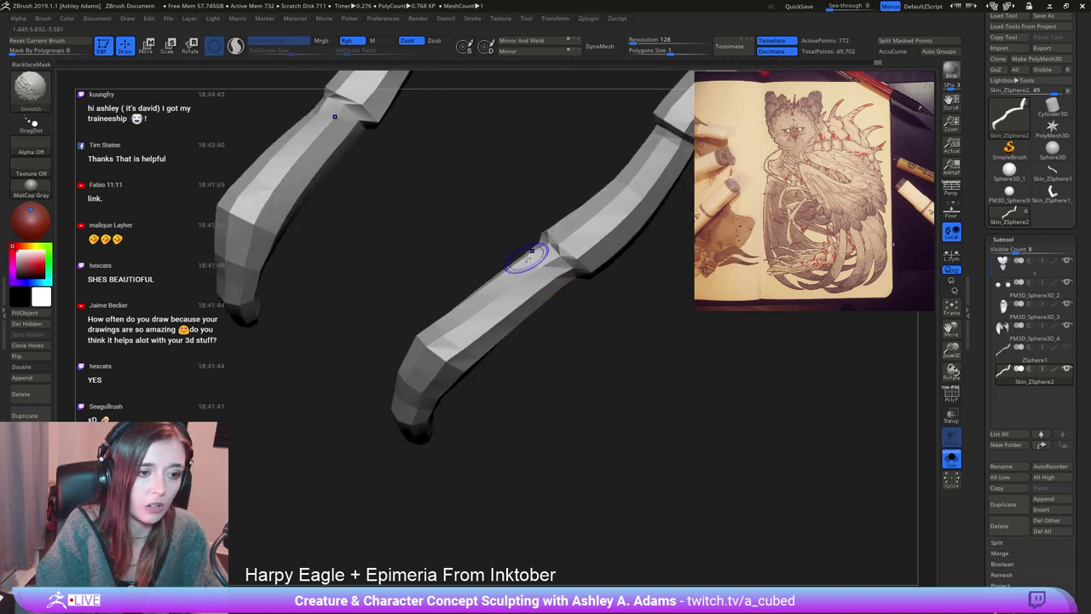
{"action": "right_click_drag", "start_coordinate": [475, 293], "coordinate": [490, 271]}
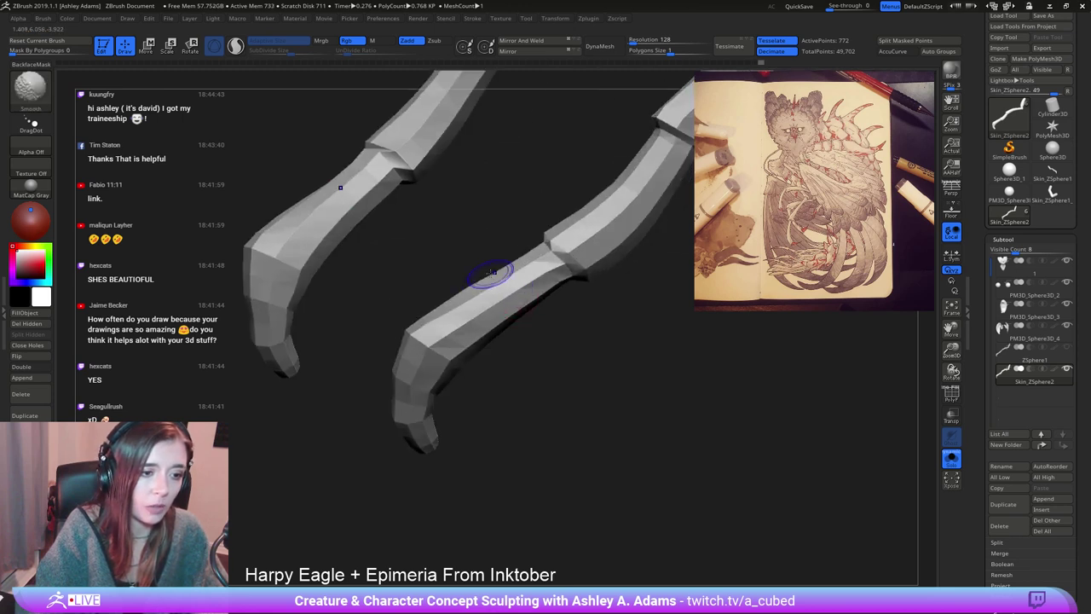
Adjust the Snake Hook draw size and refine the curvature of the lower leg segments.
{"action": "right_click_drag", "start_coordinate": [526, 344], "coordinate": [486, 271]}
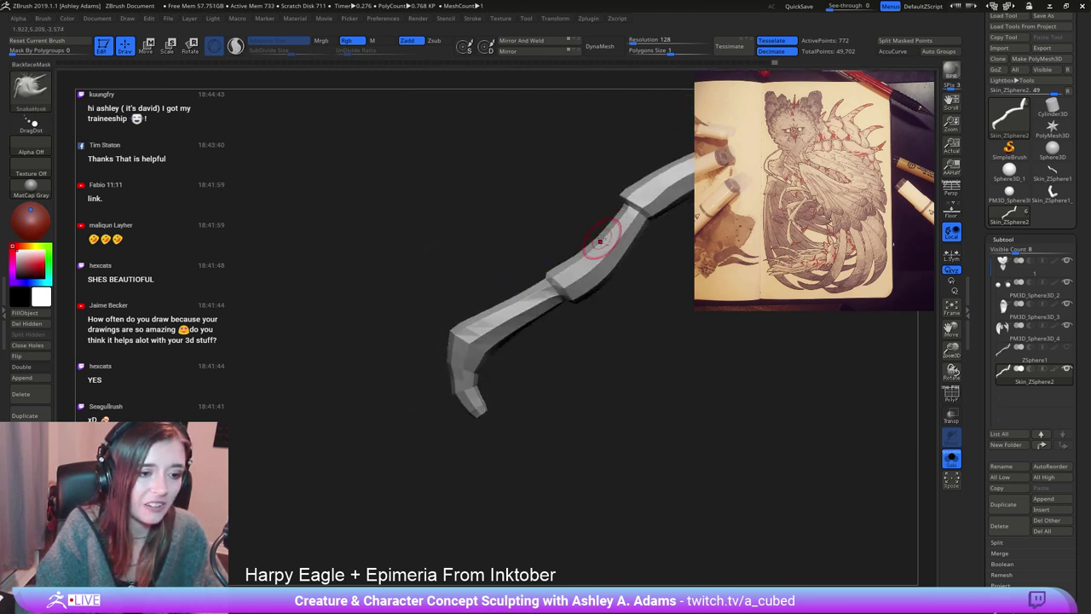
{"action": "mouse_move", "coordinate": [602, 239]}
{"action": "right_mouse_down", "text": "ctrl"}
{"action": "mouse_move", "coordinate": [505, 312]}
{"action": "mouse_move", "coordinate": [495, 358]}
{"action": "right_mouse_up", "text": "ctrl"}
{"action": "key", "text": "space"}
{"action": "left_click_drag", "start_coordinate": [549, 300], "coordinate": [495, 241]}
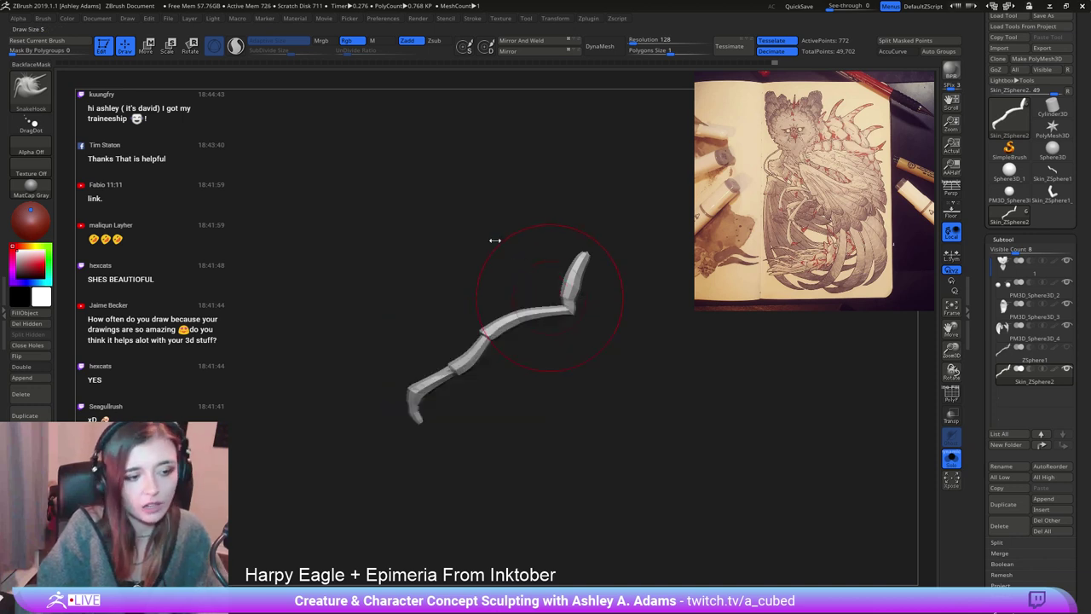
{"action": "right_click_drag", "start_coordinate": [470, 329], "coordinate": [509, 278], "text": "alt"}
{"action": "right_click_drag", "start_coordinate": [509, 278], "coordinate": [438, 341], "text": "ctrl"}
{"action": "key", "text": "space"}
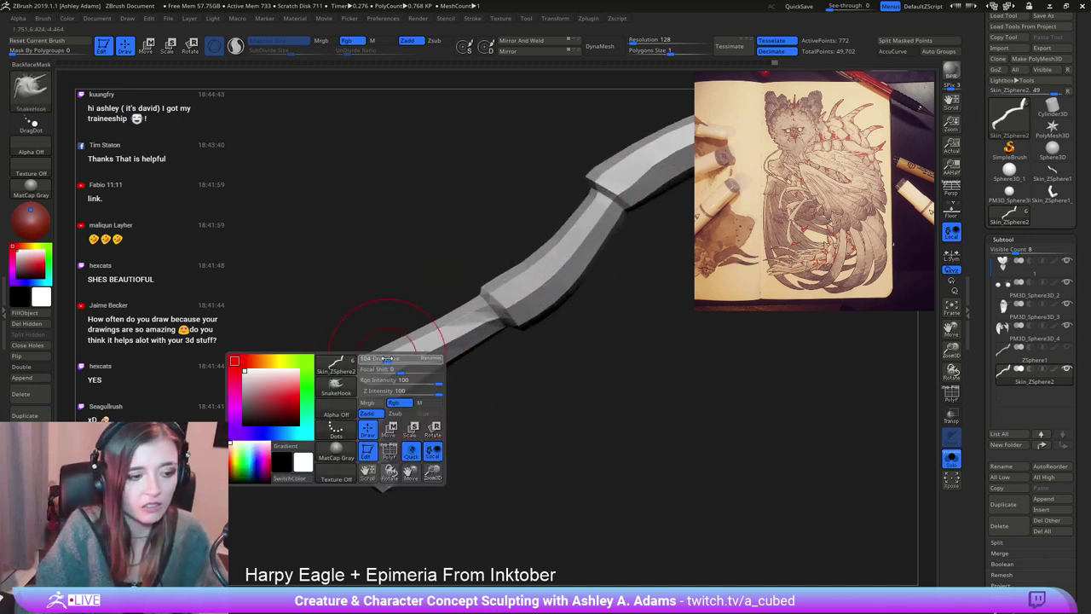
{"action": "left_click_drag", "start_coordinate": [416, 373], "coordinate": [387, 367]}
{"action": "mouse_move", "coordinate": [386, 366]}
{"action": "right_mouse_down", "text": "alt"}
{"action": "mouse_move", "coordinate": [418, 348]}
{"action": "mouse_move", "coordinate": [402, 266]}
{"action": "right_mouse_up", "text": "alt"}
Carve a crease around the joint above the leg's curved tip with the DamStandard brush.
{"action": "key", "text": "b"}
{"action": "key", "text": "d"}
{"action": "key", "text": "s"}
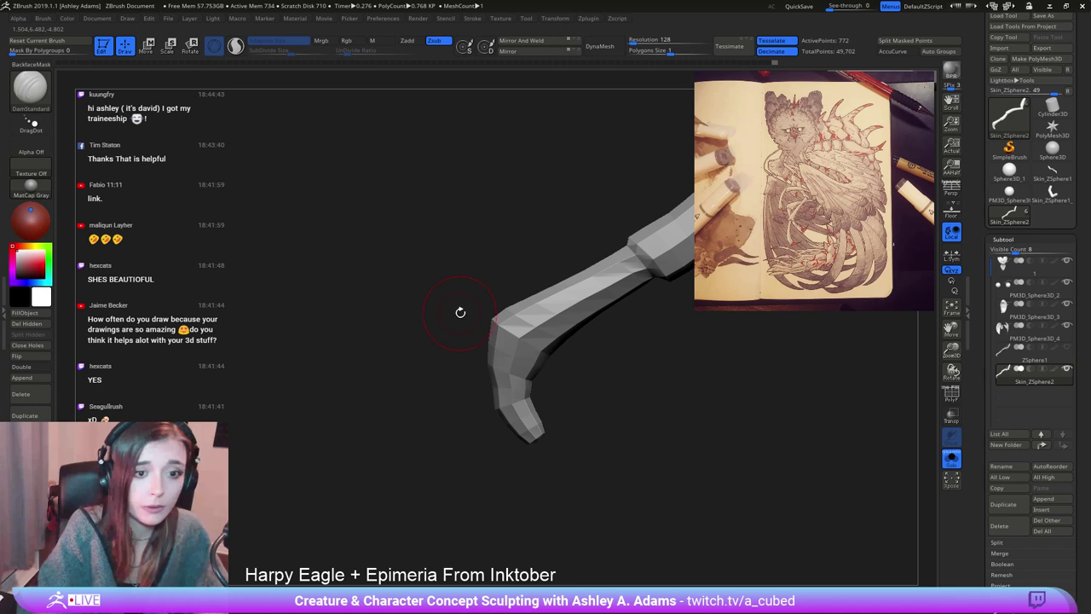
{"action": "right_click_drag", "start_coordinate": [482, 343], "coordinate": [511, 348]}
{"action": "left_click_drag", "start_coordinate": [501, 339], "coordinate": [509, 369]}
{"action": "mouse_move", "coordinate": [507, 346]}
{"action": "right_mouse_down"}
{"action": "mouse_move", "coordinate": [546, 352]}
{"action": "mouse_move", "coordinate": [511, 345]}
{"action": "mouse_move", "coordinate": [520, 341]}
{"action": "right_mouse_up"}
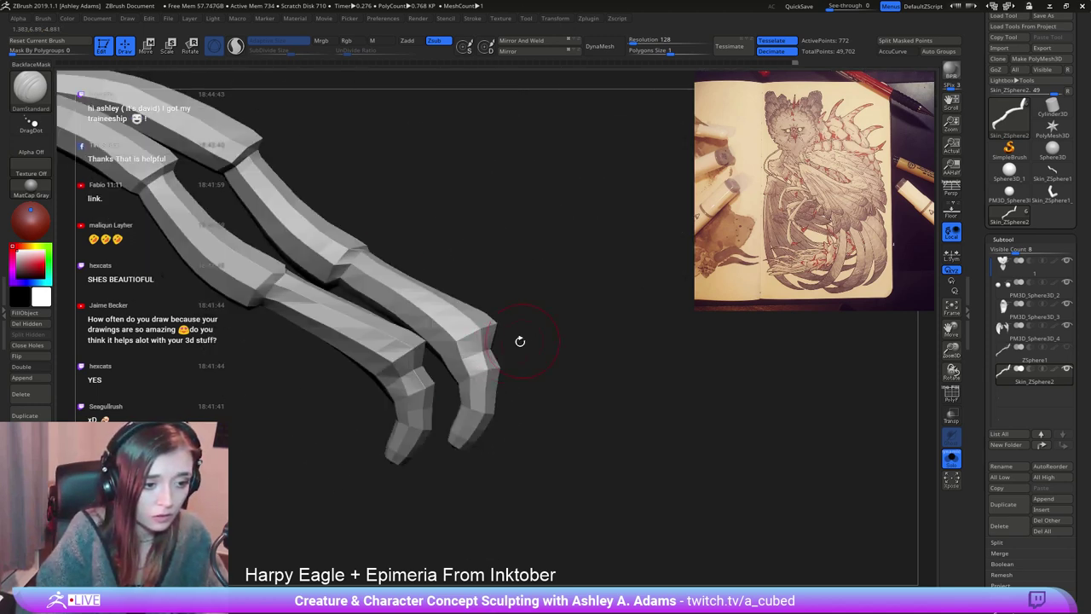
{"action": "right_click_drag", "start_coordinate": [445, 369], "coordinate": [477, 365]}
{"action": "left_click_drag", "start_coordinate": [486, 356], "coordinate": [488, 349]}
{"action": "right_click_drag", "start_coordinate": [487, 350], "coordinate": [380, 416]}
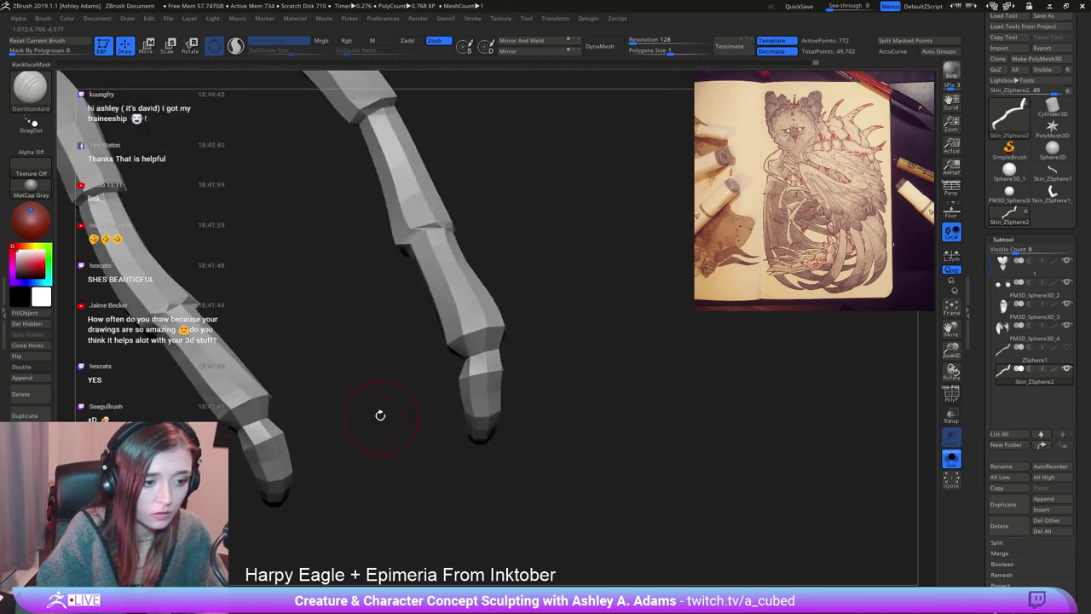
Refine the sides of the tip segment below the crease with Snake Hook.
{"action": "mouse_move", "coordinate": [478, 317]}
{"action": "right_mouse_down"}
{"action": "mouse_move", "coordinate": [463, 307]}
{"action": "mouse_move", "coordinate": [466, 319]}
{"action": "right_mouse_up"}
{"action": "key", "text": "b"}
{"action": "key", "text": "s"}
{"action": "key", "text": "h"}
{"action": "left_click_drag", "start_coordinate": [457, 375], "coordinate": [463, 372]}
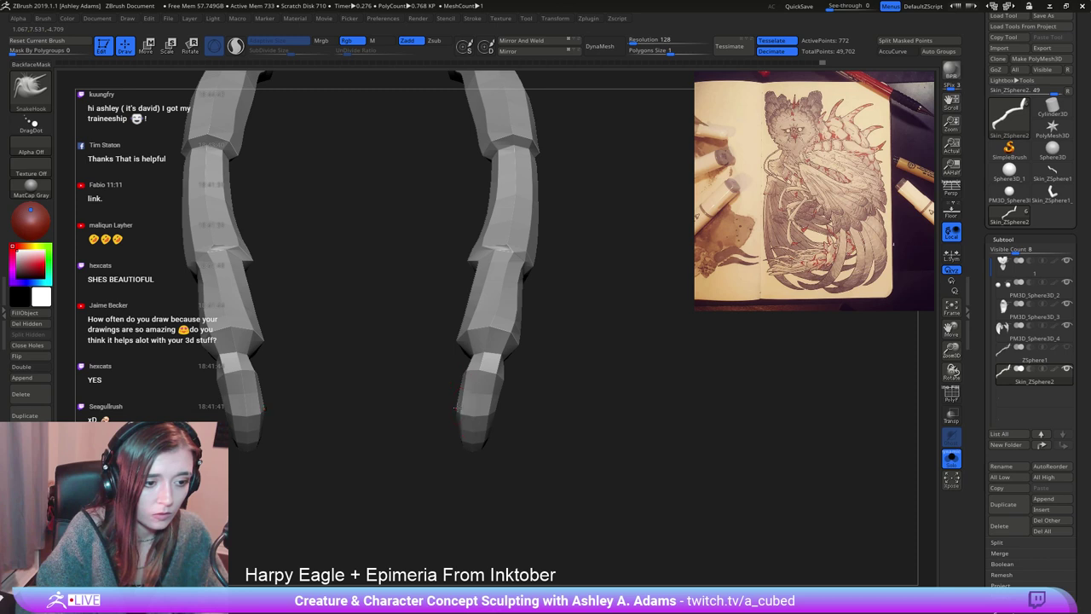
{"action": "right_click_drag", "start_coordinate": [462, 418], "coordinate": [494, 366]}
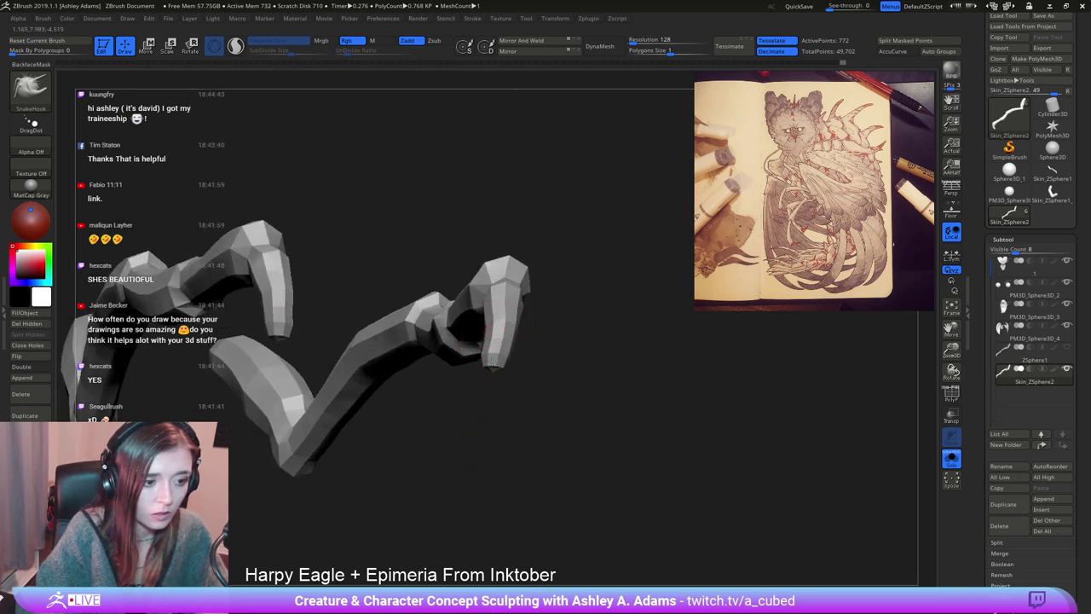
Enable AccuCurve for Snake Hook and pull the leg's blunt tip into a sharp, curved claw.
{"action": "left_click", "coordinate": [892, 52]}
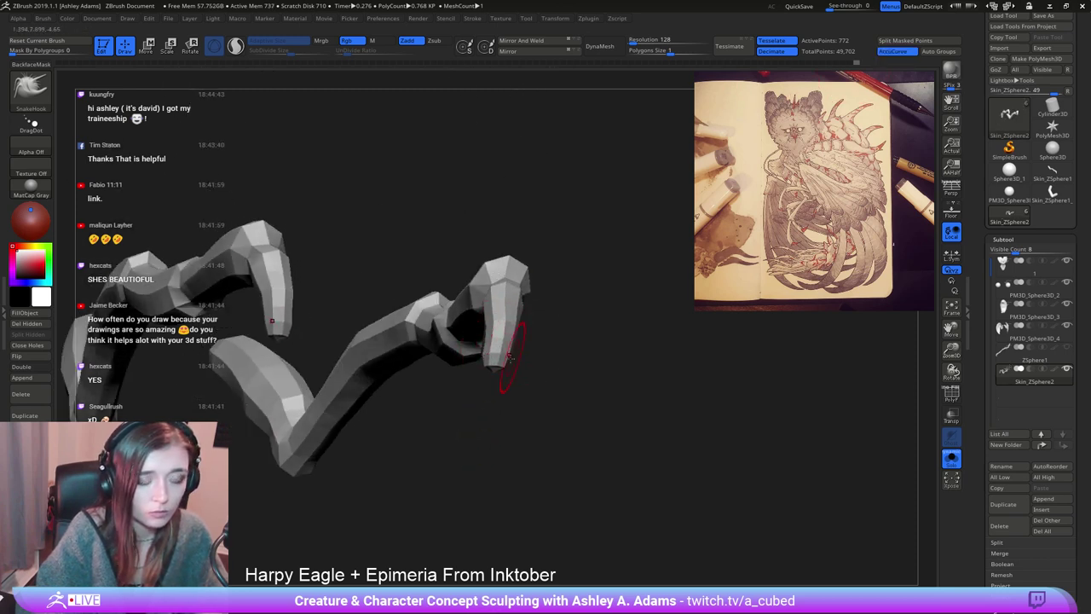
{"action": "key", "text": "b"}
{"action": "key", "text": "d"}
{"action": "key", "text": "s"}
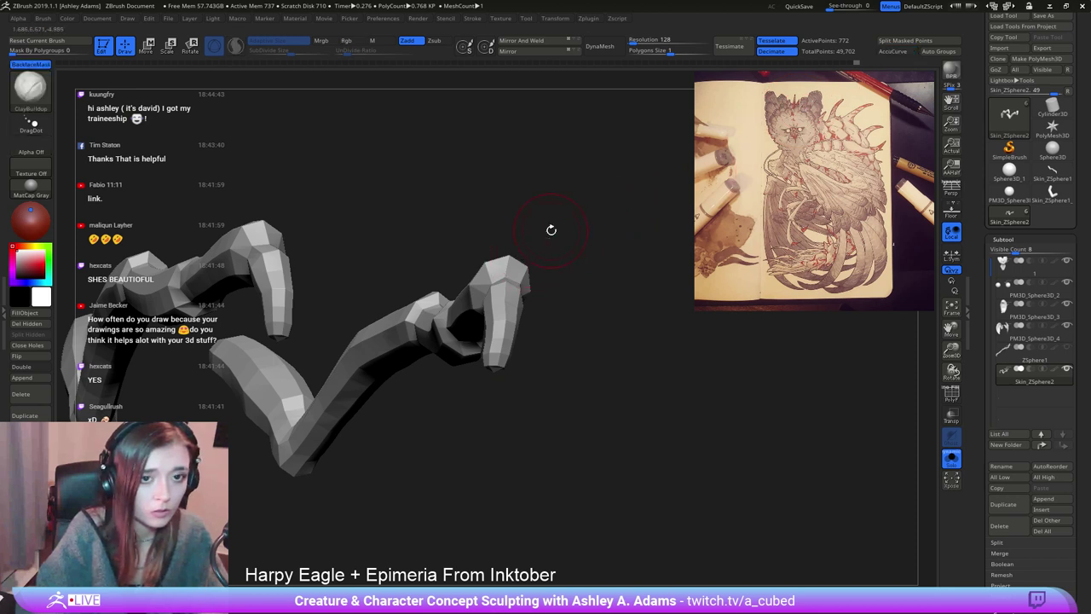
{"action": "key", "text": "b"}
{"action": "key", "text": "s"}
{"action": "key", "text": "h"}
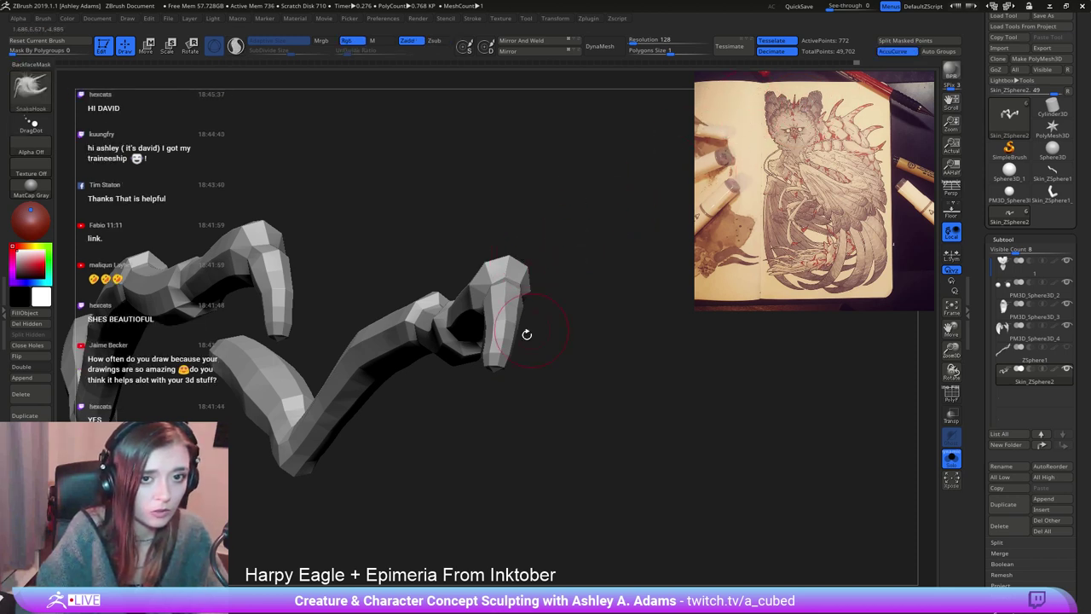
{"action": "mouse_move", "coordinate": [492, 370]}
{"action": "left_mouse_down"}
{"action": "mouse_move", "coordinate": [487, 394]}
{"action": "mouse_move", "coordinate": [460, 397]}
{"action": "mouse_move", "coordinate": [426, 307]}
{"action": "left_mouse_up"}
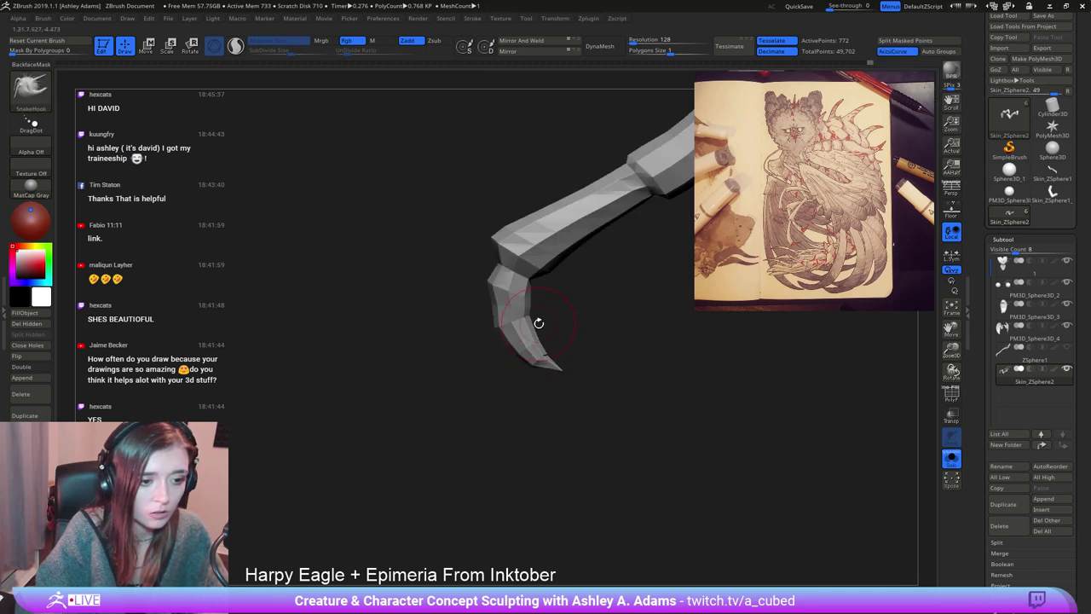
{"action": "left_click_drag", "start_coordinate": [538, 324], "coordinate": [431, 294]}
Pull the rim of the joint above the claw outward into a pointed lip with Snake Hook.
{"action": "left_click_drag", "start_coordinate": [498, 236], "coordinate": [489, 242]}
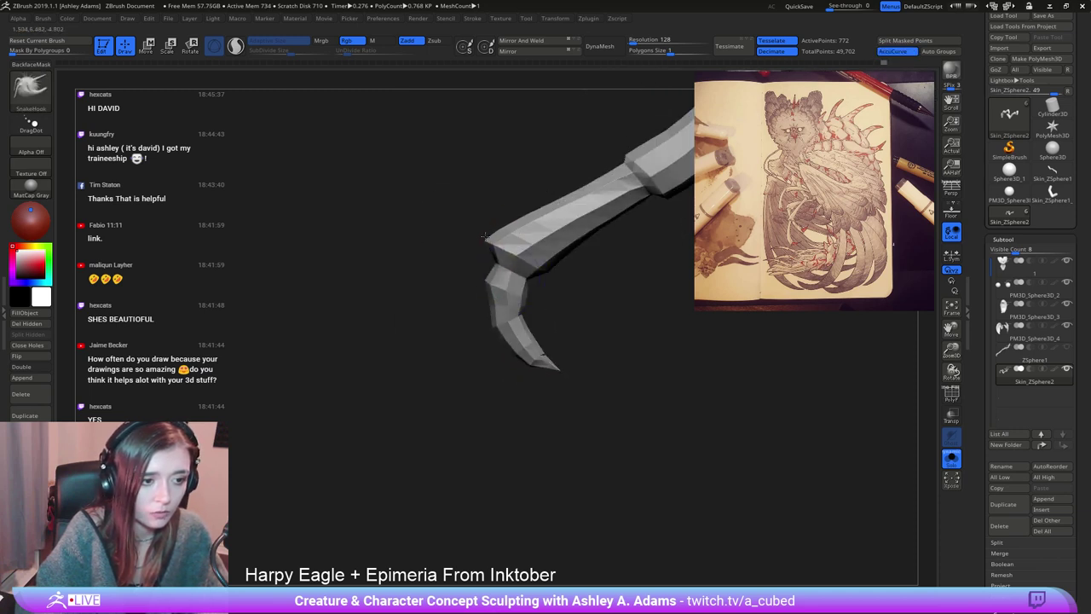
{"action": "left_click_drag", "start_coordinate": [460, 294], "coordinate": [430, 345], "text": "shift"}
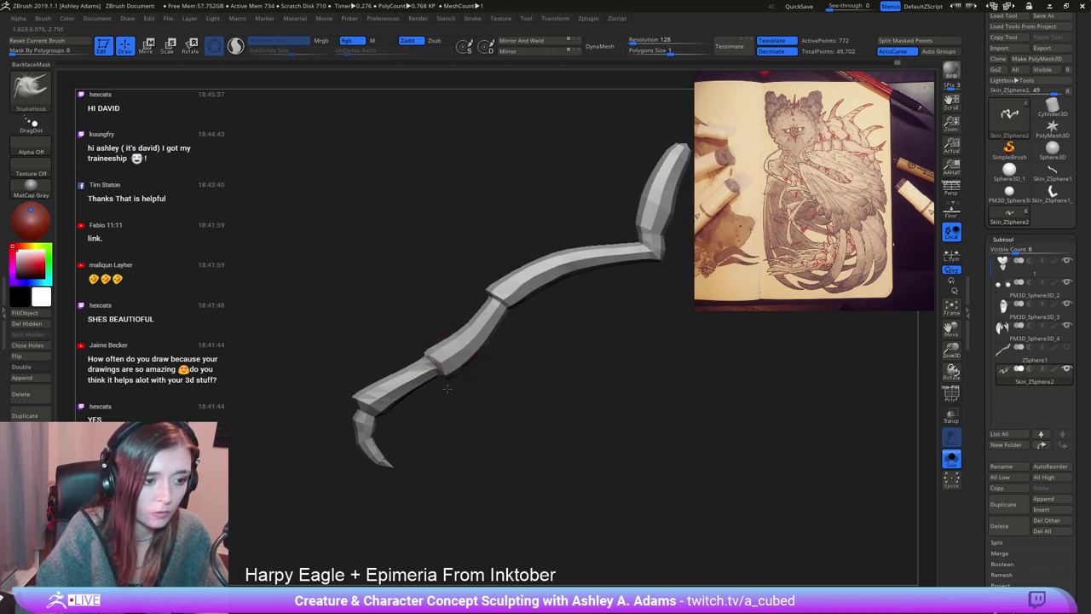
{"action": "key", "text": "space"}
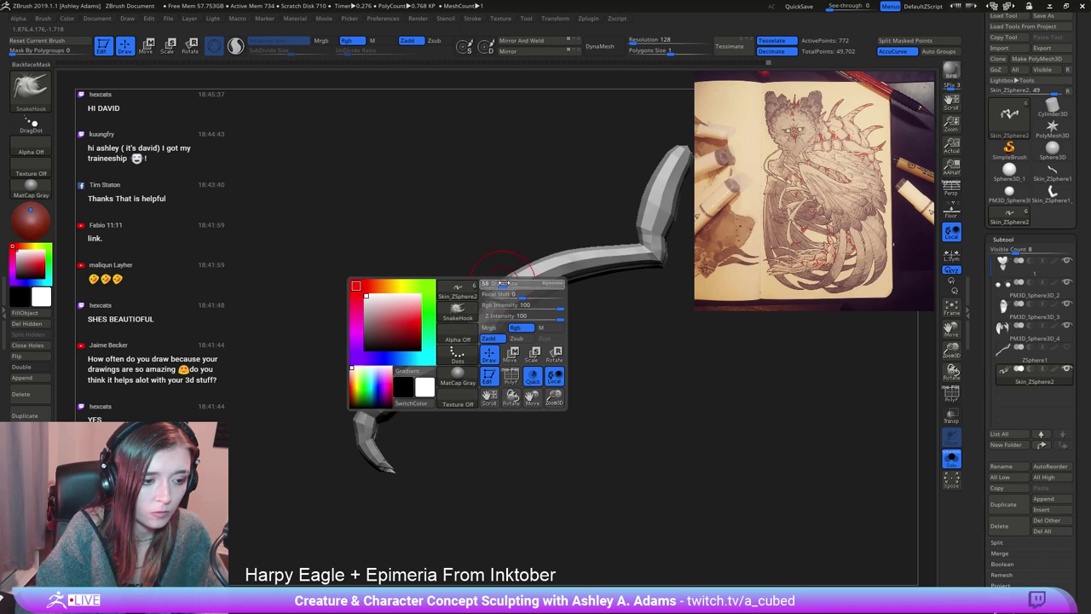
{"action": "left_click", "coordinate": [515, 295]}
{"action": "left_click_drag", "start_coordinate": [554, 250], "coordinate": [454, 310], "text": "alt"}
Carve a groove all around the joint between the uppermost leg segment and the upper bend with DamStandard.
{"action": "key", "text": "b"}
{"action": "key", "text": "d"}
{"action": "key", "text": "s"}
{"action": "key", "text": "space"}
{"action": "left_click", "coordinate": [565, 285]}
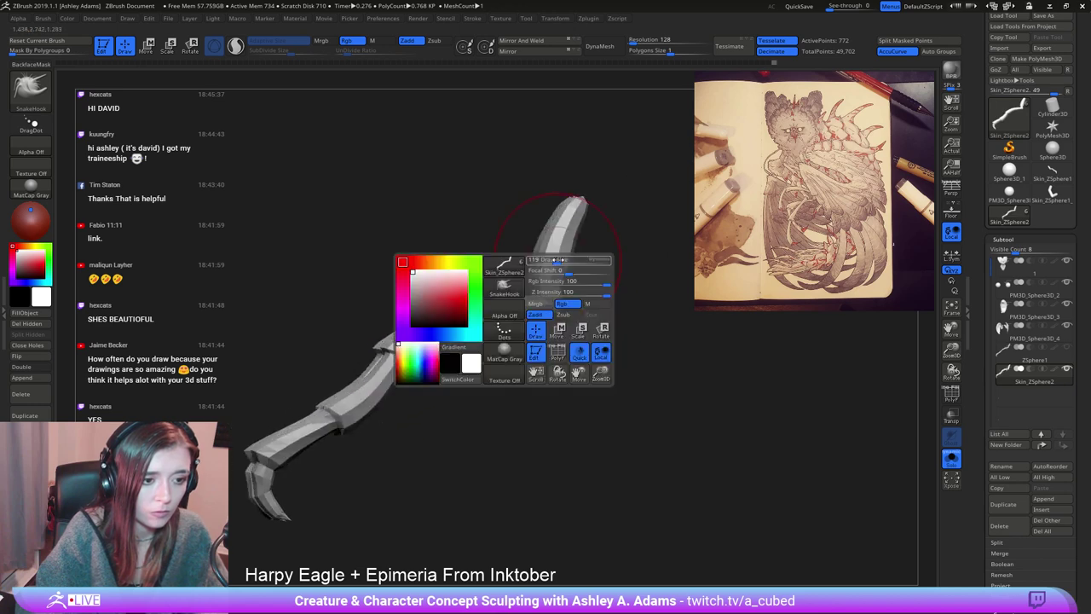
{"action": "right_click_drag", "start_coordinate": [554, 286], "coordinate": [542, 342], "text": "ctrl"}
{"action": "left_click_drag", "start_coordinate": [542, 342], "coordinate": [570, 350]}
{"action": "right_click_drag", "start_coordinate": [570, 350], "coordinate": [592, 350]}
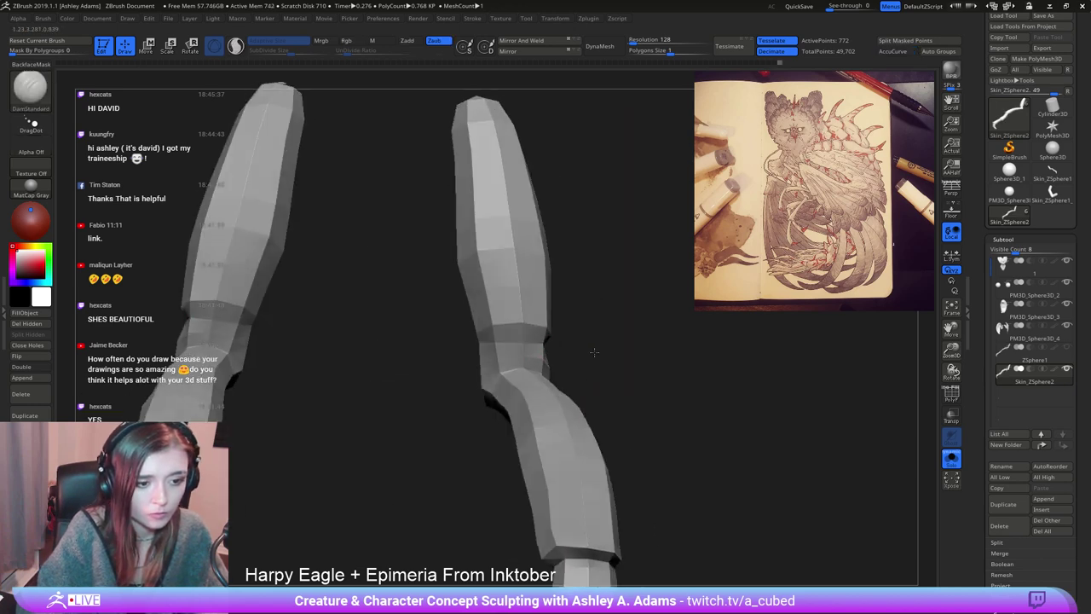
{"action": "left_click_drag", "start_coordinate": [535, 347], "coordinate": [463, 348]}
{"action": "mouse_move", "coordinate": [463, 349]}
{"action": "right_mouse_down"}
{"action": "mouse_move", "coordinate": [534, 344]}
{"action": "mouse_move", "coordinate": [448, 360]}
{"action": "mouse_move", "coordinate": [462, 356]}
{"action": "right_mouse_up"}
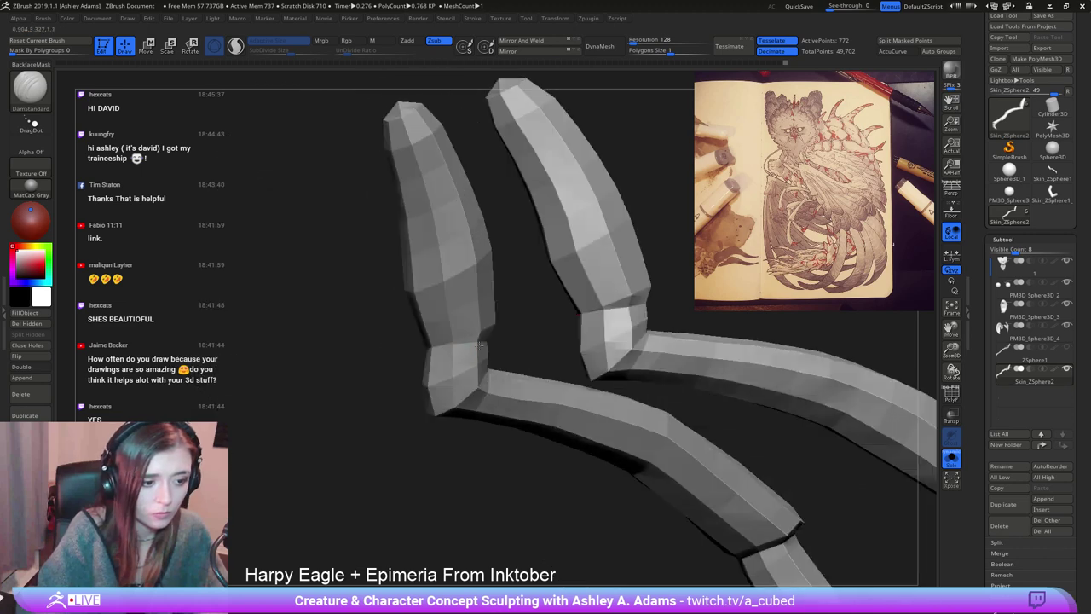
{"action": "mouse_move", "coordinate": [482, 344]}
{"action": "left_mouse_down"}
{"action": "mouse_move", "coordinate": [422, 359]}
{"action": "mouse_move", "coordinate": [457, 349]}
{"action": "left_mouse_up"}
{"action": "right_click_drag", "start_coordinate": [457, 351], "coordinate": [451, 358]}
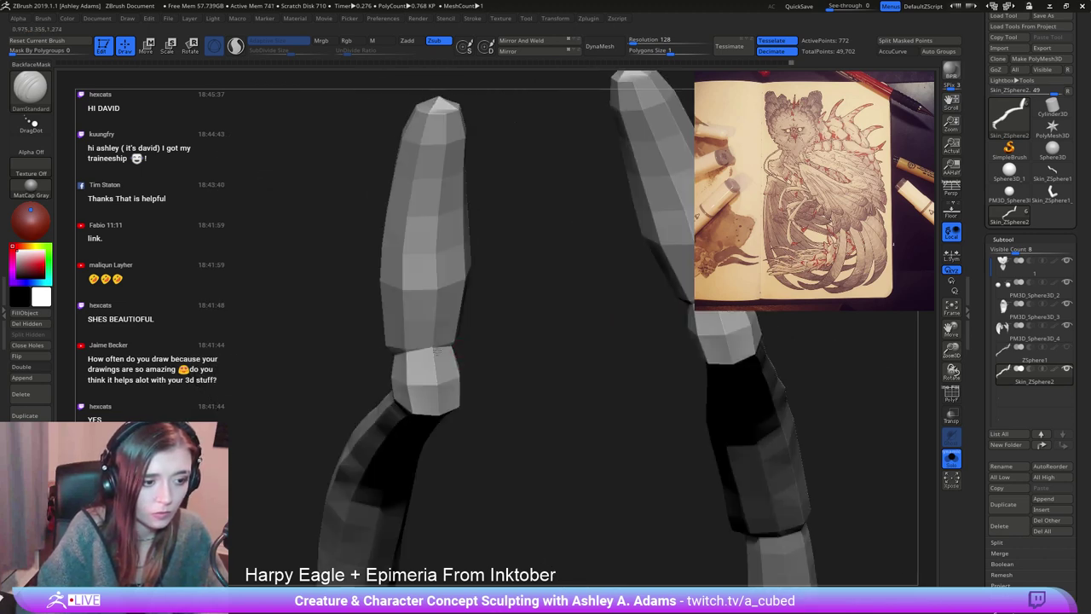
{"action": "left_click_drag", "start_coordinate": [437, 351], "coordinate": [408, 354]}
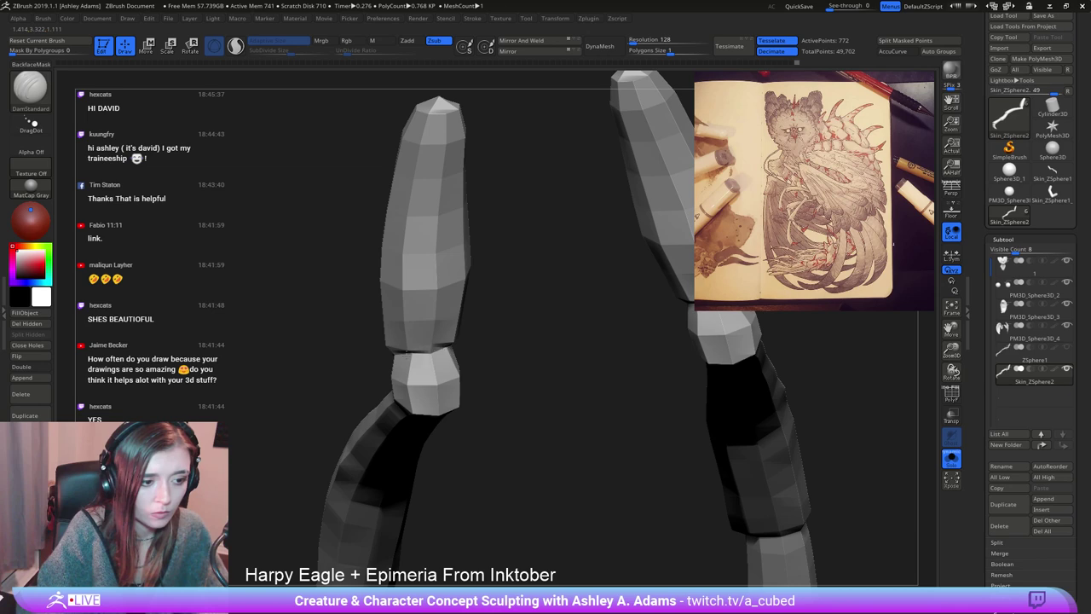
Reshape the lower end of the uppermost leg segment with Snake Hook so it flares over the groove.
{"action": "right_click_drag", "start_coordinate": [430, 356], "coordinate": [446, 338]}
{"action": "right_click", "coordinate": [447, 337]}
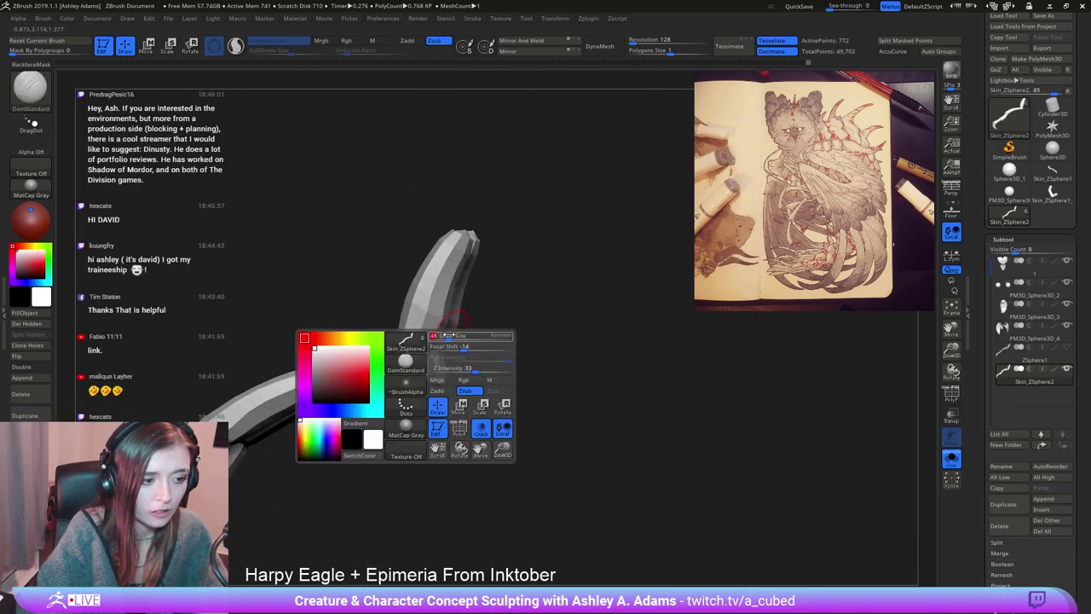
{"action": "key", "text": "b"}
{"action": "key", "text": "s"}
{"action": "key", "text": "h"}
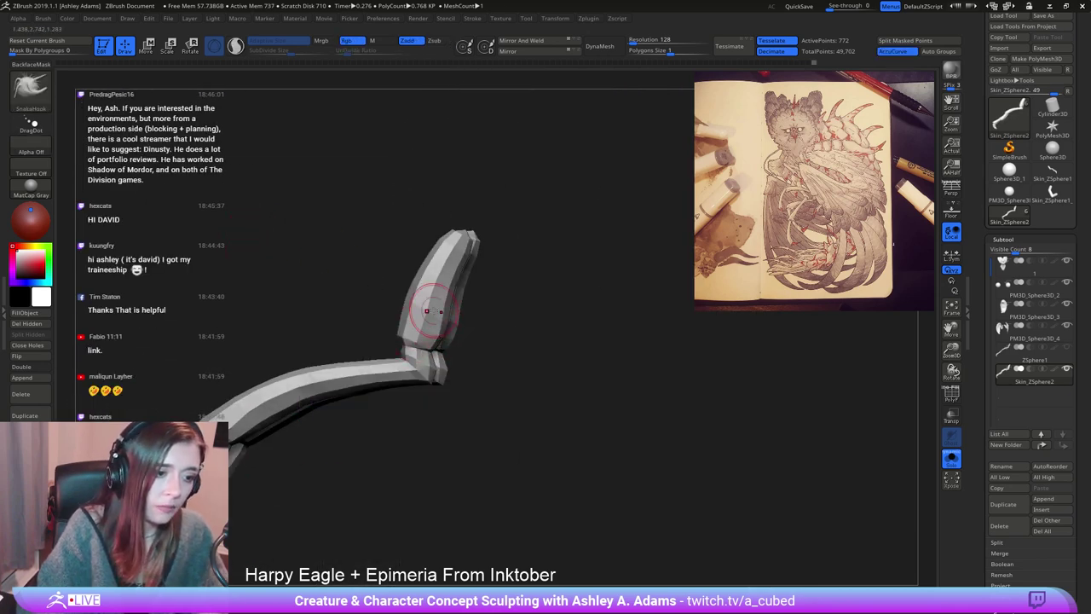
{"action": "right_click_drag", "start_coordinate": [434, 311], "coordinate": [503, 285]}
{"action": "left_click_drag", "start_coordinate": [503, 285], "coordinate": [512, 282]}
{"action": "mouse_move", "coordinate": [511, 281]}
{"action": "right_mouse_down"}
{"action": "mouse_move", "coordinate": [519, 295]}
{"action": "mouse_move", "coordinate": [462, 212]}
{"action": "mouse_move", "coordinate": [555, 270]}
{"action": "right_mouse_up"}
{"action": "right_click", "coordinate": [516, 293]}
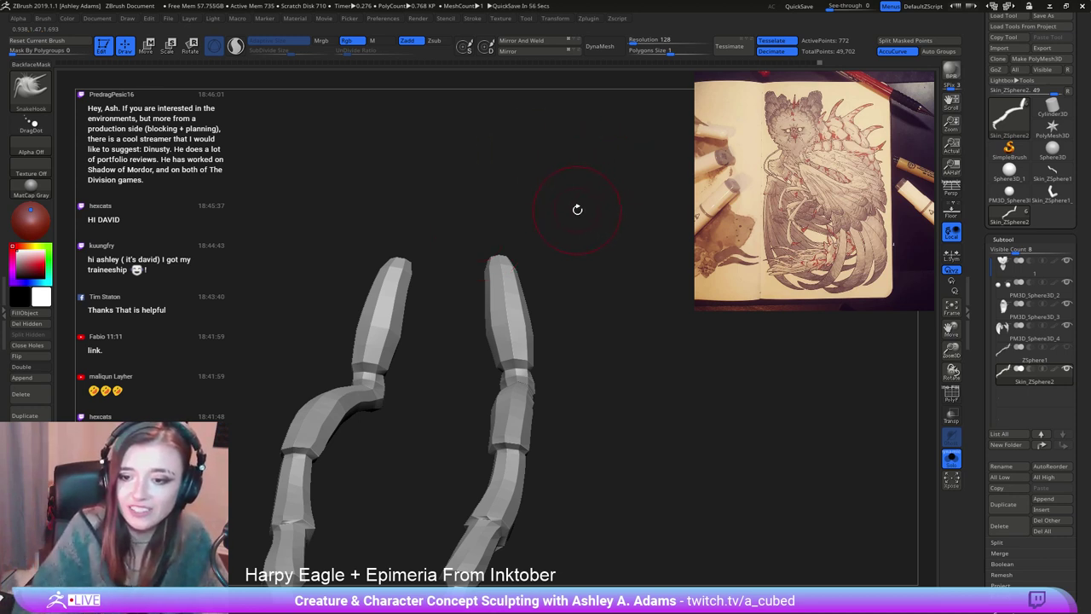
Refine the curve and taper of the uppermost leg segment from the front, back and side with Snake Hook.
{"action": "right_click_drag", "start_coordinate": [501, 316], "coordinate": [487, 336]}
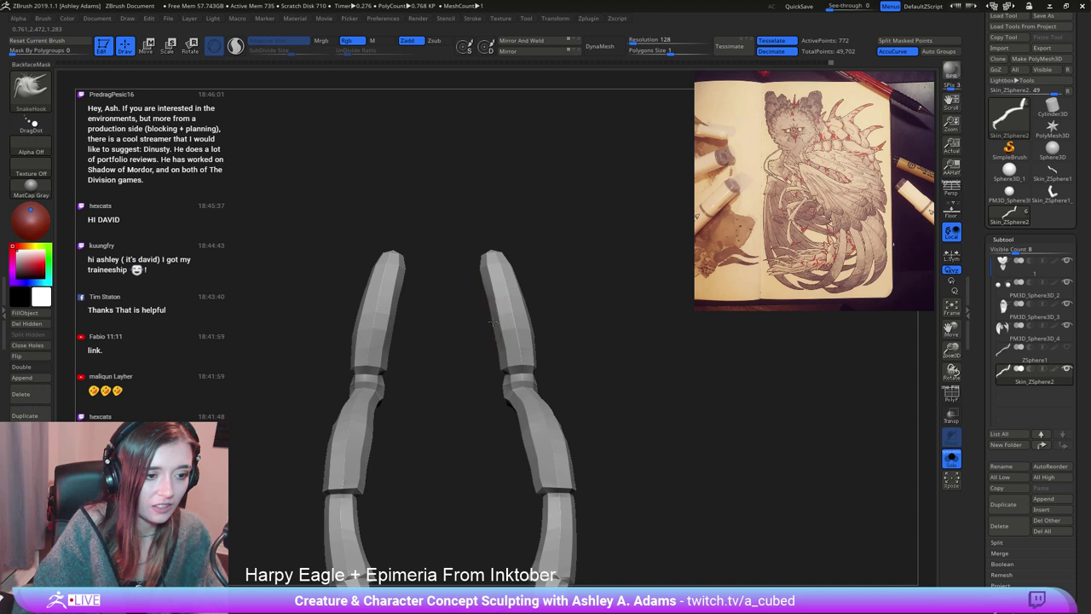
{"action": "right_click_drag", "start_coordinate": [489, 298], "coordinate": [477, 319]}
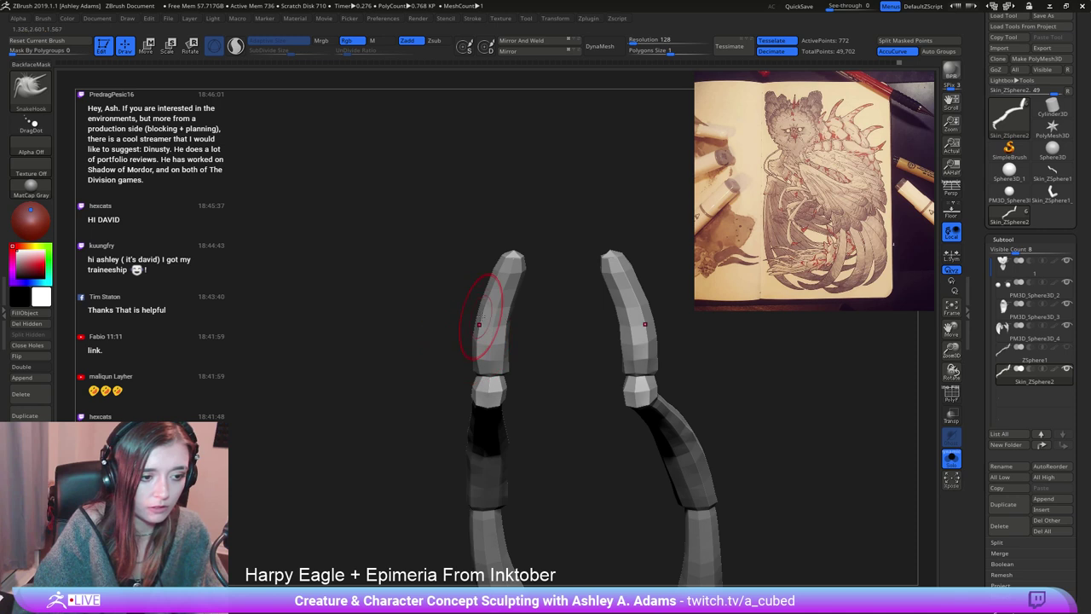
{"action": "left_click_drag", "start_coordinate": [448, 334], "coordinate": [619, 355]}
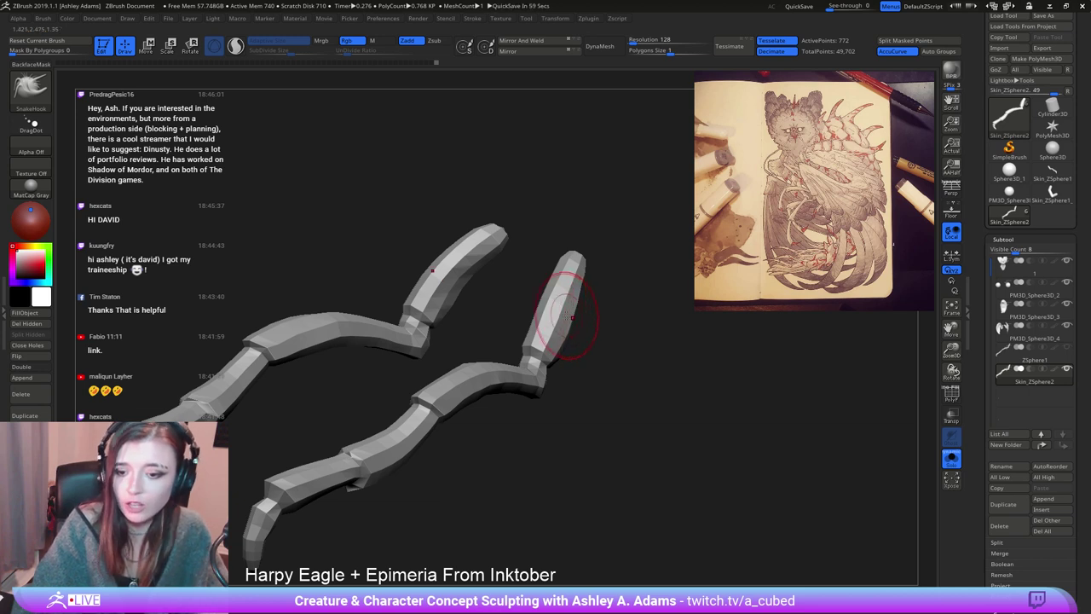
{"action": "left_click_drag", "start_coordinate": [593, 288], "coordinate": [541, 280]}
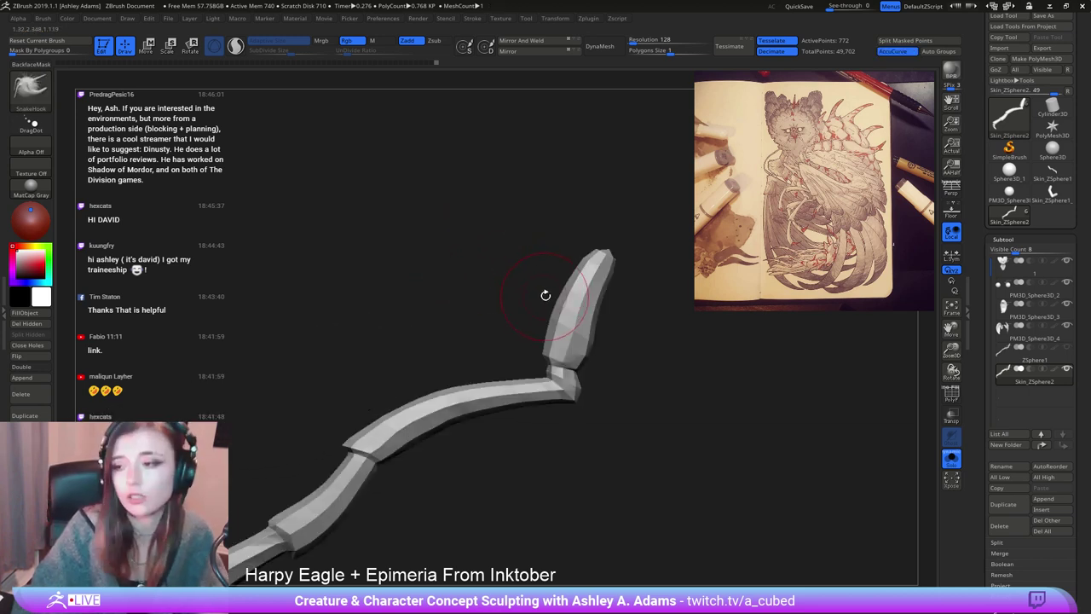
{"action": "left_click_drag", "start_coordinate": [528, 291], "coordinate": [518, 322]}
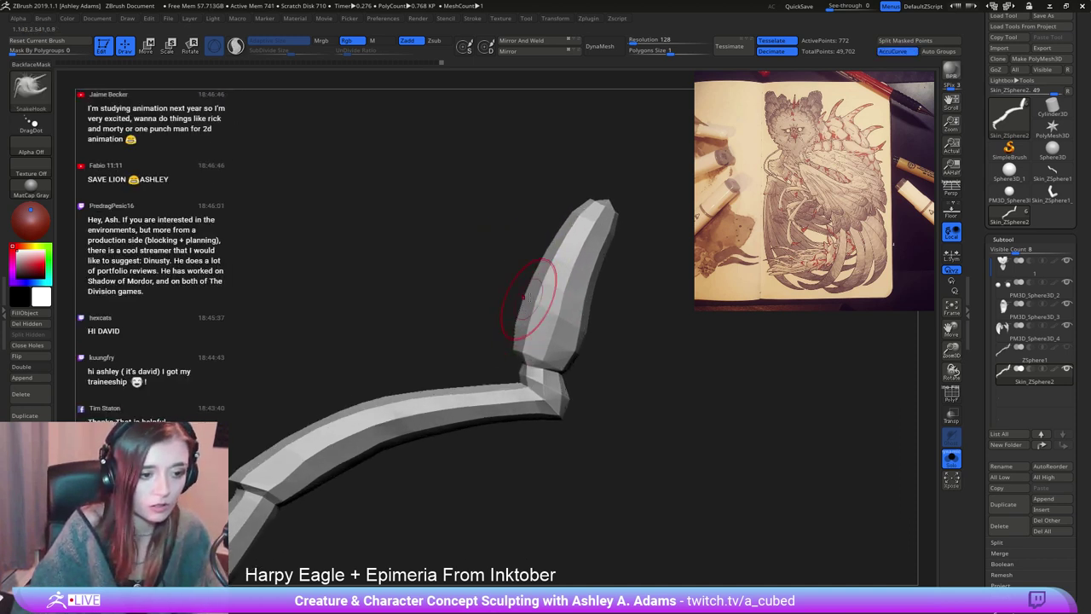
{"action": "left_click_drag", "start_coordinate": [597, 302], "coordinate": [487, 281]}
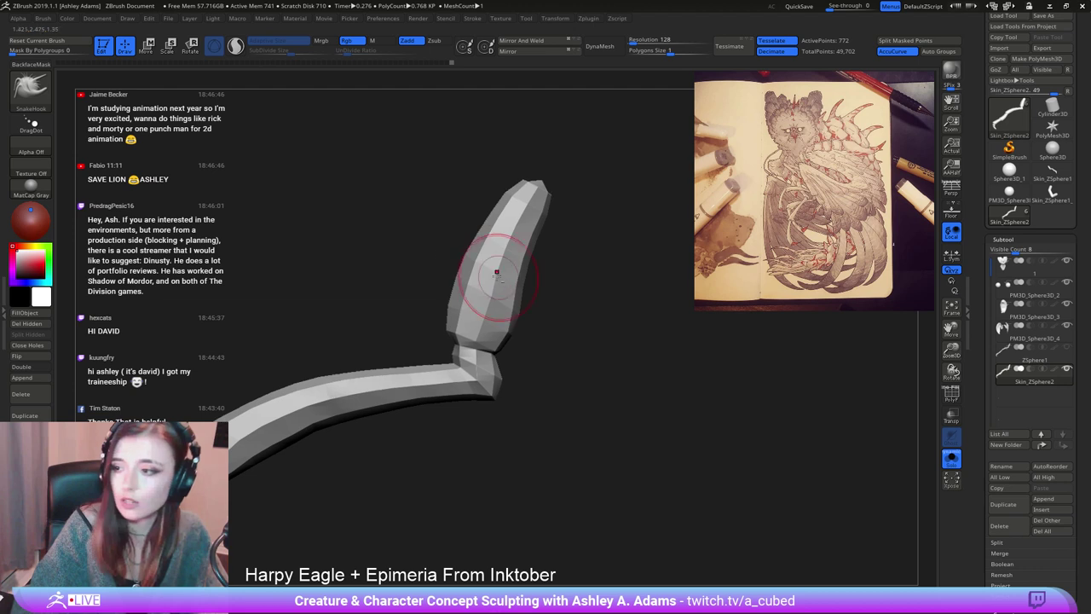
Resize the Snake Hook brush and reshape the outer corner of the upper bend below the groove.
{"action": "mouse_move", "coordinate": [520, 354]}
{"action": "right_mouse_down", "text": "ctrl"}
{"action": "mouse_move", "coordinate": [516, 317]}
{"action": "mouse_move", "coordinate": [504, 366]}
{"action": "right_mouse_up", "text": "ctrl"}
{"action": "key", "text": "space"}
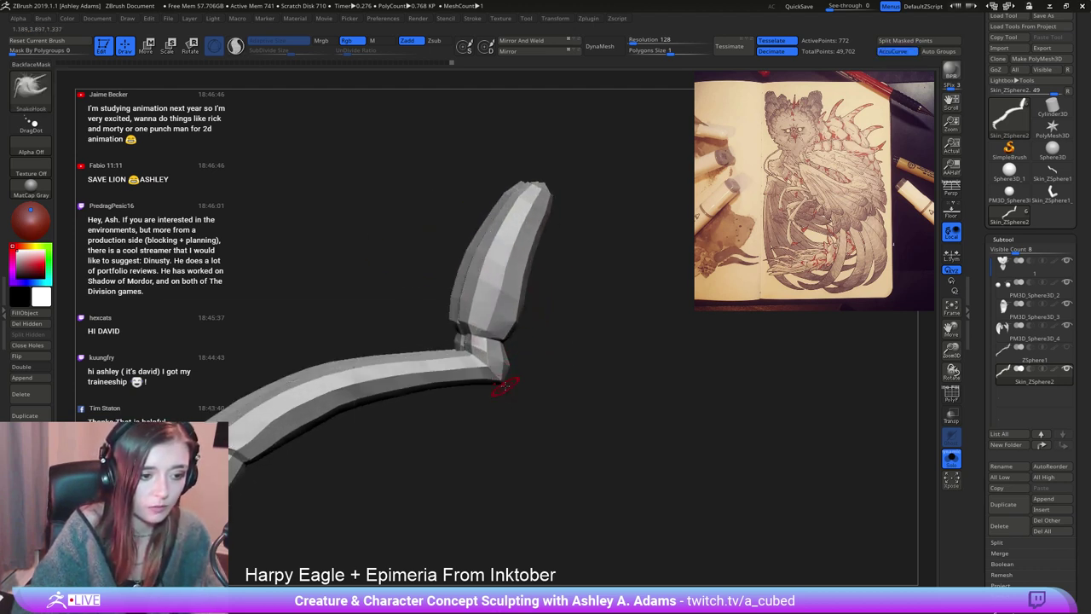
{"action": "left_click_drag", "start_coordinate": [498, 391], "coordinate": [513, 365]}
{"action": "mouse_move", "coordinate": [529, 378]}
{"action": "right_mouse_down"}
{"action": "mouse_move", "coordinate": [477, 375]}
{"action": "mouse_move", "coordinate": [495, 353]}
{"action": "mouse_move", "coordinate": [587, 427]}
{"action": "mouse_move", "coordinate": [536, 336]}
{"action": "mouse_move", "coordinate": [585, 361]}
{"action": "mouse_move", "coordinate": [570, 346]}
{"action": "right_mouse_up"}
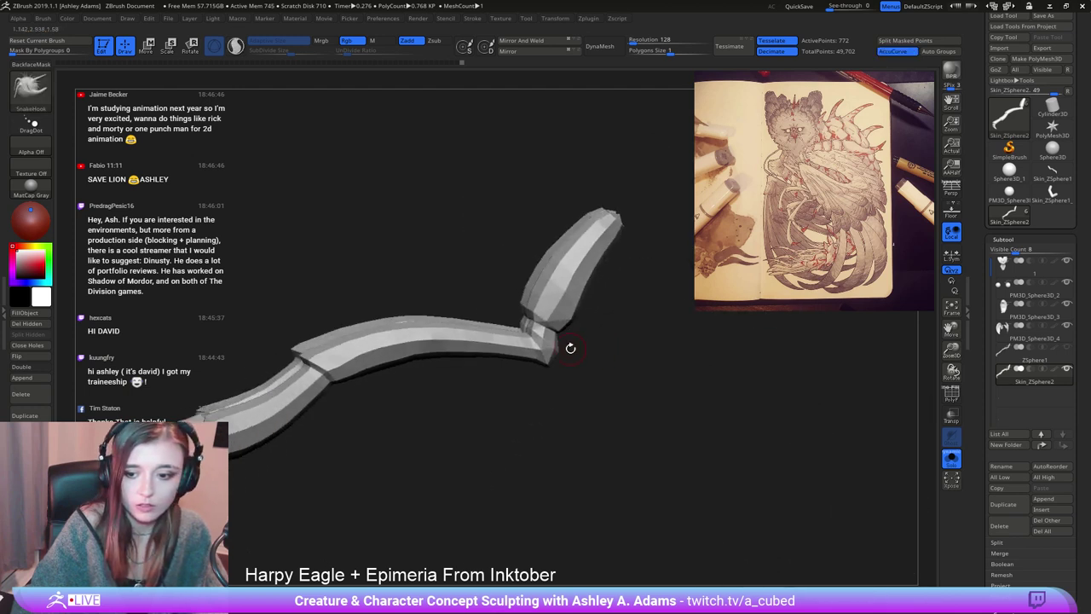
{"action": "key", "text": "space"}
{"action": "left_click_drag", "start_coordinate": [588, 344], "coordinate": [469, 192]}
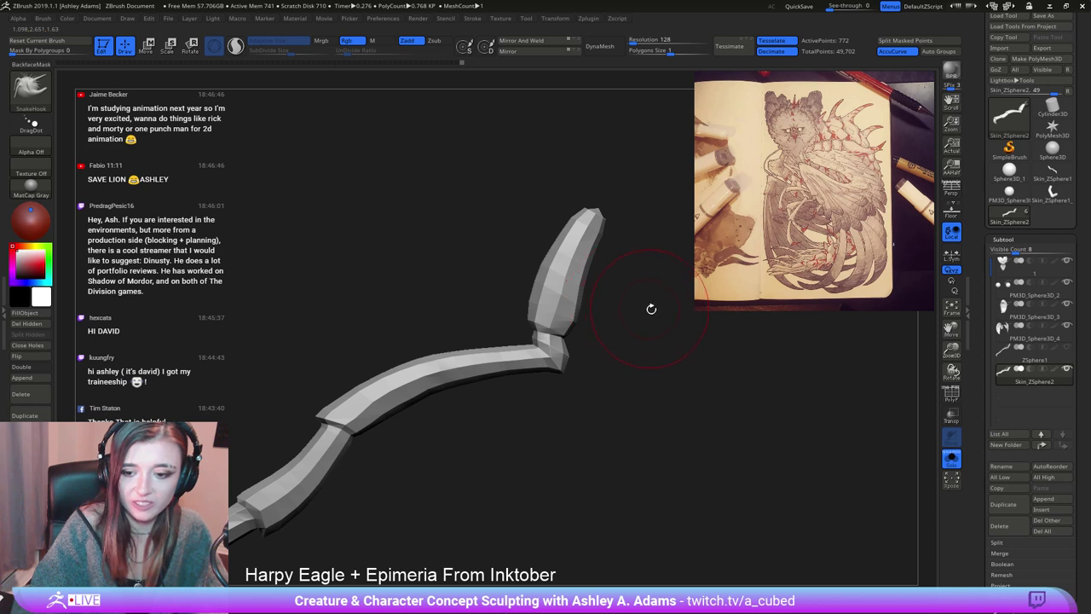
Exit Solo mode to show the whole creature and move the transform gizmo's pivot to the upper ends of the legs.
{"action": "left_click", "coordinate": [950, 459]}
{"action": "right_click_drag", "start_coordinate": [504, 432], "coordinate": [530, 341], "text": "ctrl"}
{"action": "right_click_drag", "start_coordinate": [486, 302], "coordinate": [586, 290]}
{"action": "key", "text": "w"}
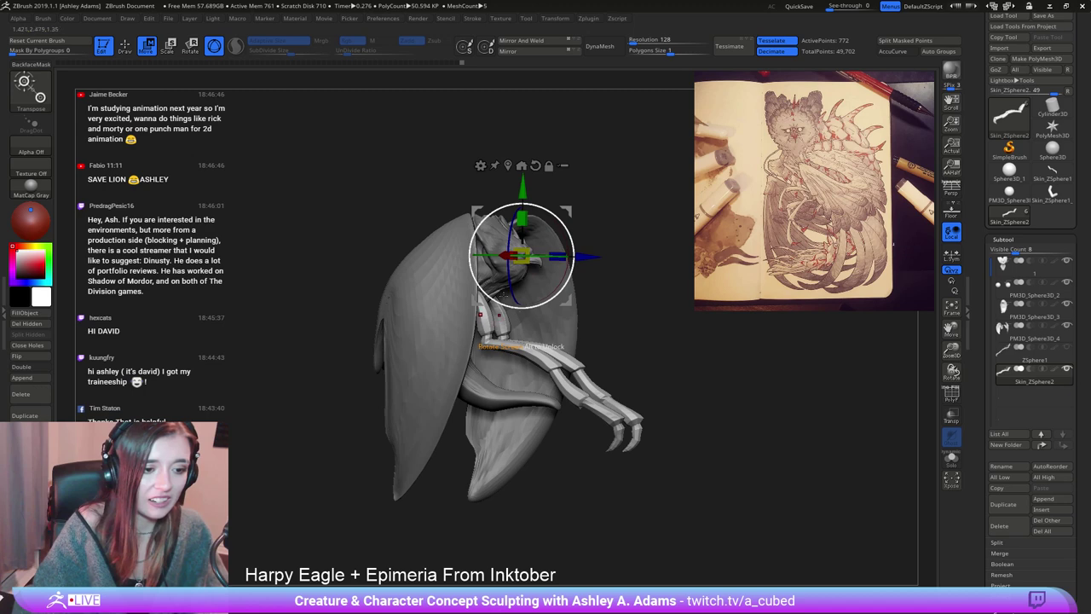
{"action": "right_click_drag", "start_coordinate": [636, 175], "coordinate": [516, 189]}
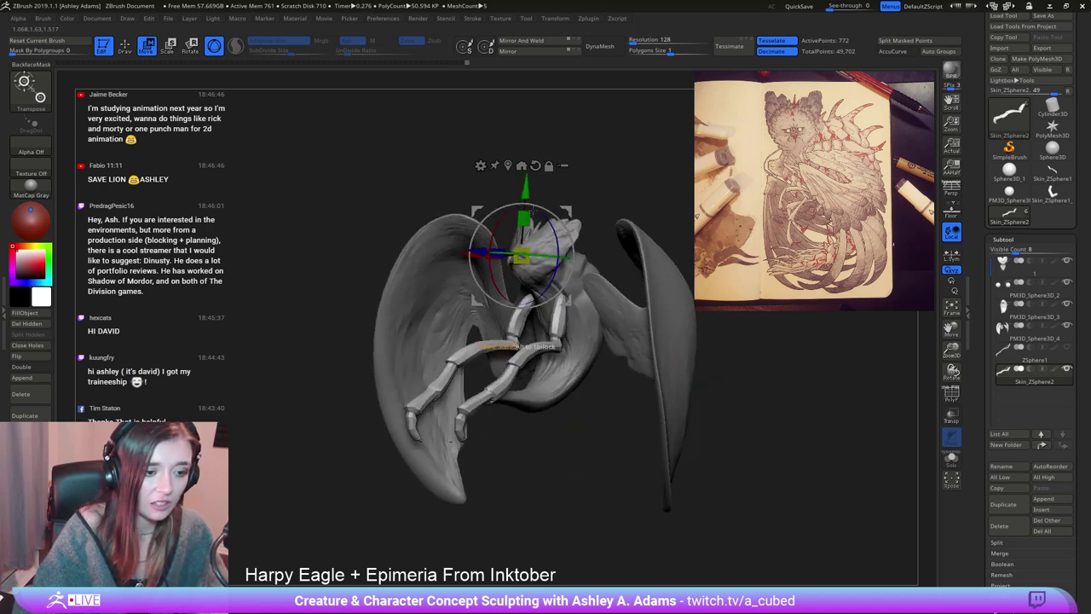
{"action": "left_click_drag", "start_coordinate": [567, 205], "coordinate": [610, 248], "text": "alt"}
{"action": "right_click_drag", "start_coordinate": [610, 248], "coordinate": [559, 406]}
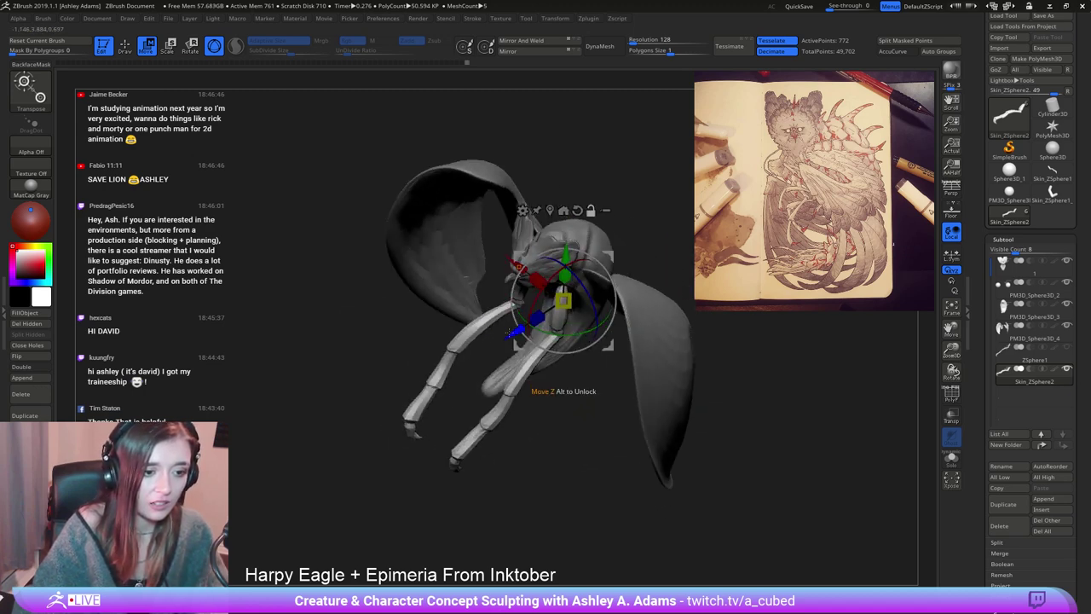
Reselect the legs subtool and place the transform gizmo's pivot at the legs' upper ends.
{"action": "mouse_move", "coordinate": [514, 330]}
{"action": "left_mouse_down", "text": "alt"}
{"action": "mouse_move", "coordinate": [534, 320]}
{"action": "mouse_move", "coordinate": [526, 326]}
{"action": "left_mouse_up", "text": "alt"}
{"action": "left_click", "coordinate": [522, 255], "text": "alt"}
{"action": "left_click", "coordinate": [522, 258], "text": "alt"}
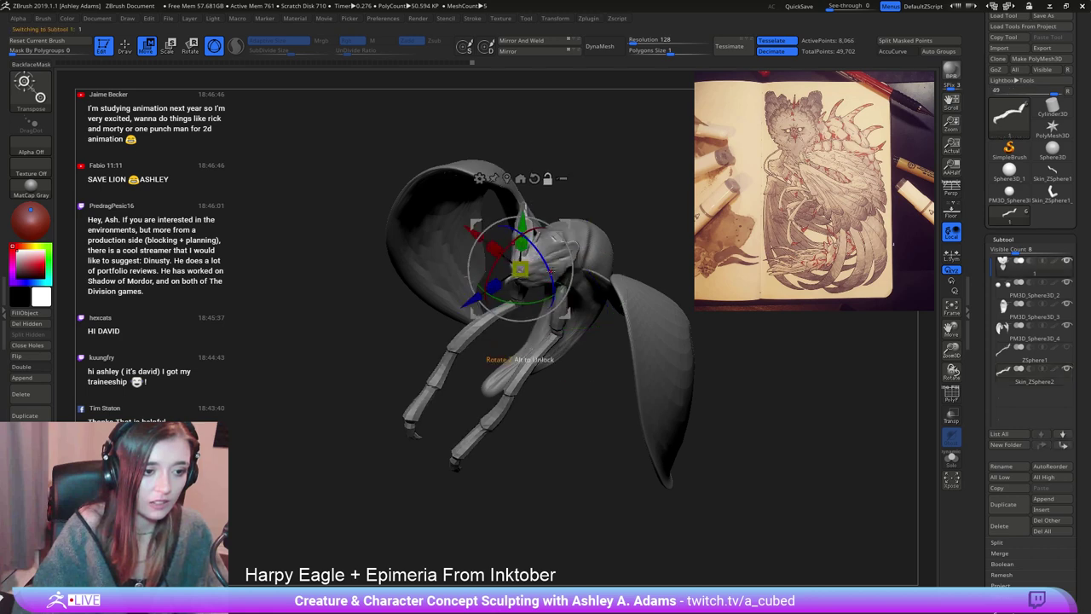
{"action": "left_click", "coordinate": [559, 334], "text": "alt"}
{"action": "right_click_drag", "start_coordinate": [558, 334], "coordinate": [559, 213]}
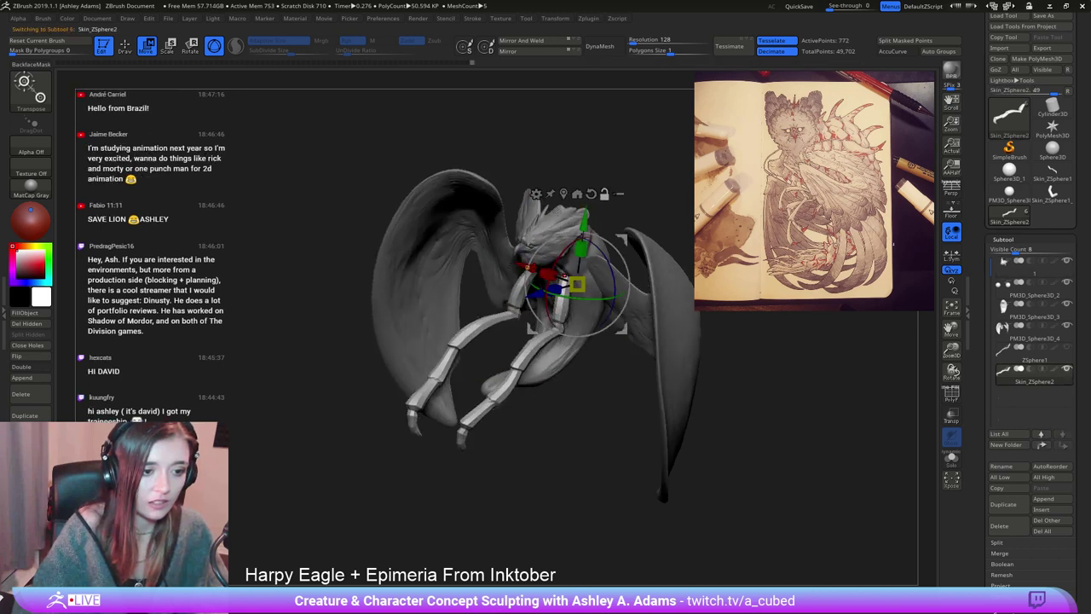
{"action": "left_click_drag", "start_coordinate": [585, 222], "coordinate": [585, 219], "text": "alt"}
{"action": "right_click_drag", "start_coordinate": [607, 242], "coordinate": [541, 283], "text": "ctrl"}
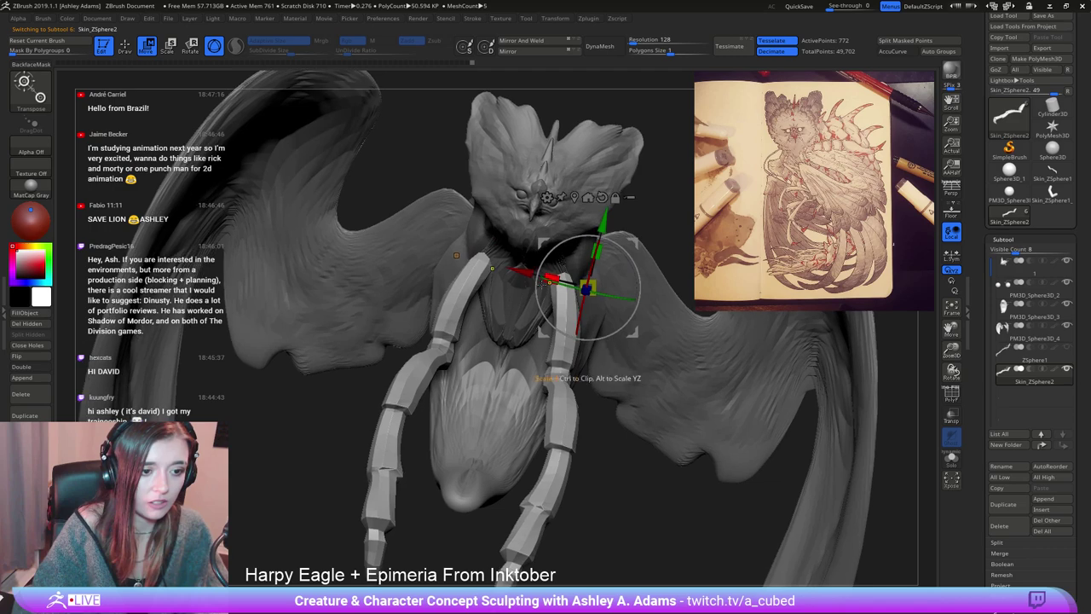
Scale the leg pair down uniformly to suit the size of the creature's chest.
{"action": "right_click_drag", "start_coordinate": [626, 266], "coordinate": [558, 261]}
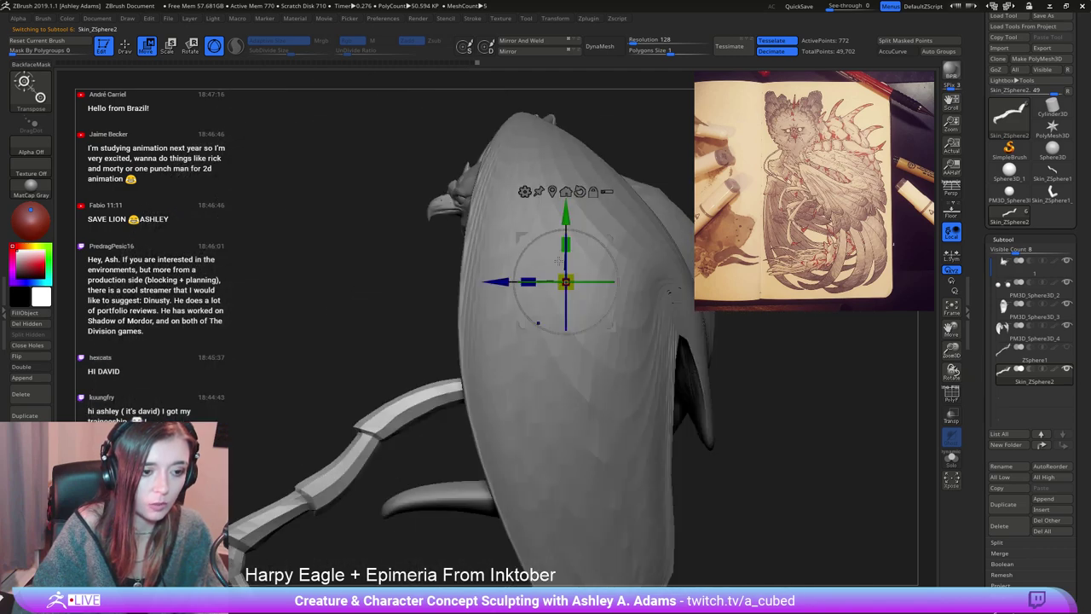
{"action": "left_click_drag", "start_coordinate": [576, 276], "coordinate": [542, 281]}
{"action": "right_click_drag", "start_coordinate": [543, 282], "coordinate": [484, 269]}
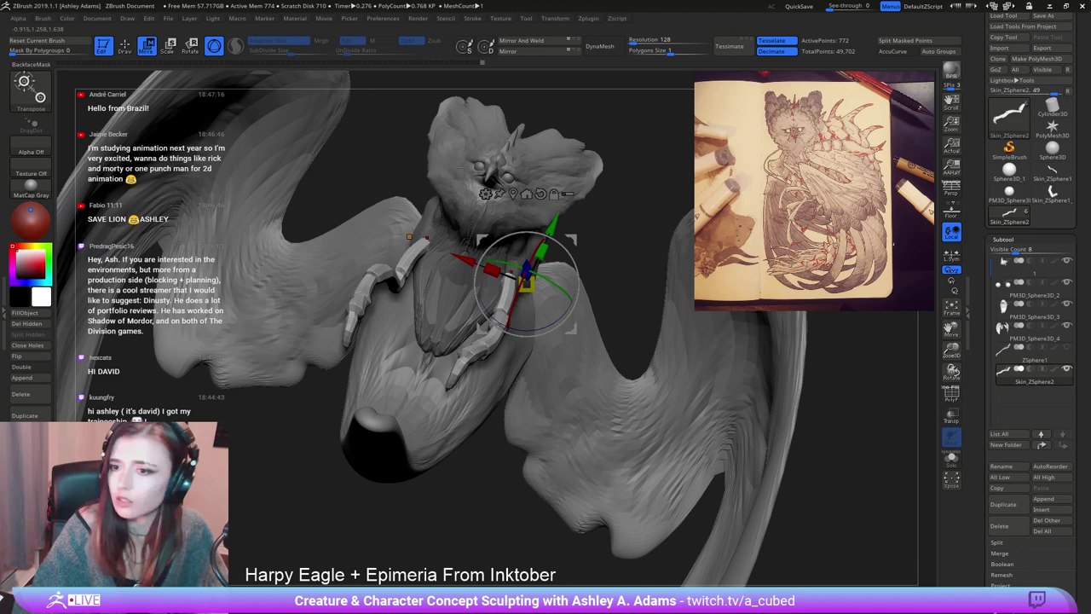
{"action": "left_click_drag", "start_coordinate": [625, 244], "coordinate": [572, 243], "text": "shift"}
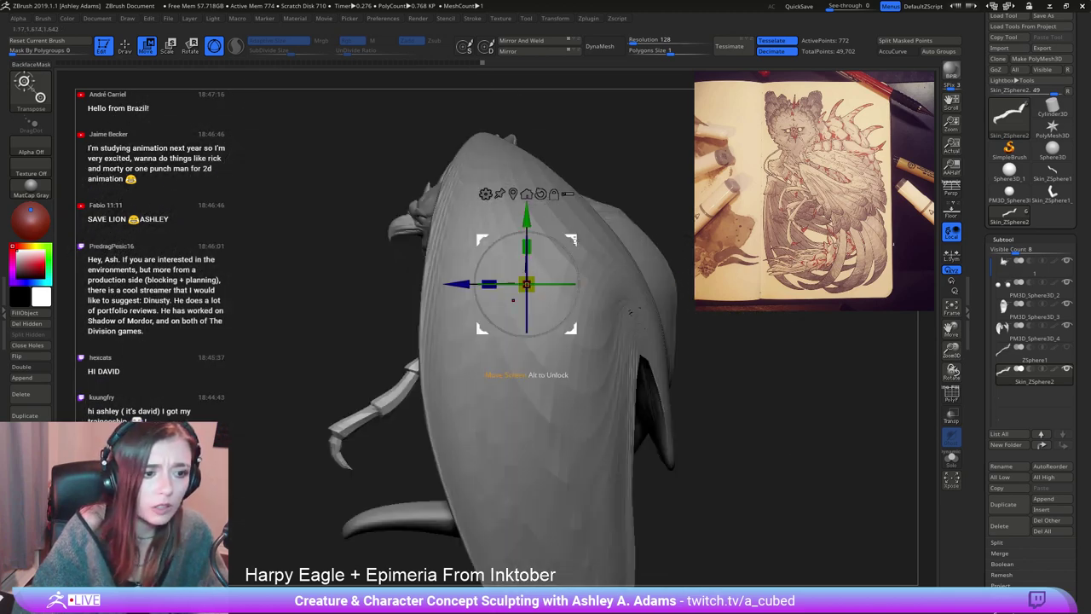
{"action": "left_click_drag", "start_coordinate": [631, 312], "coordinate": [550, 273]}
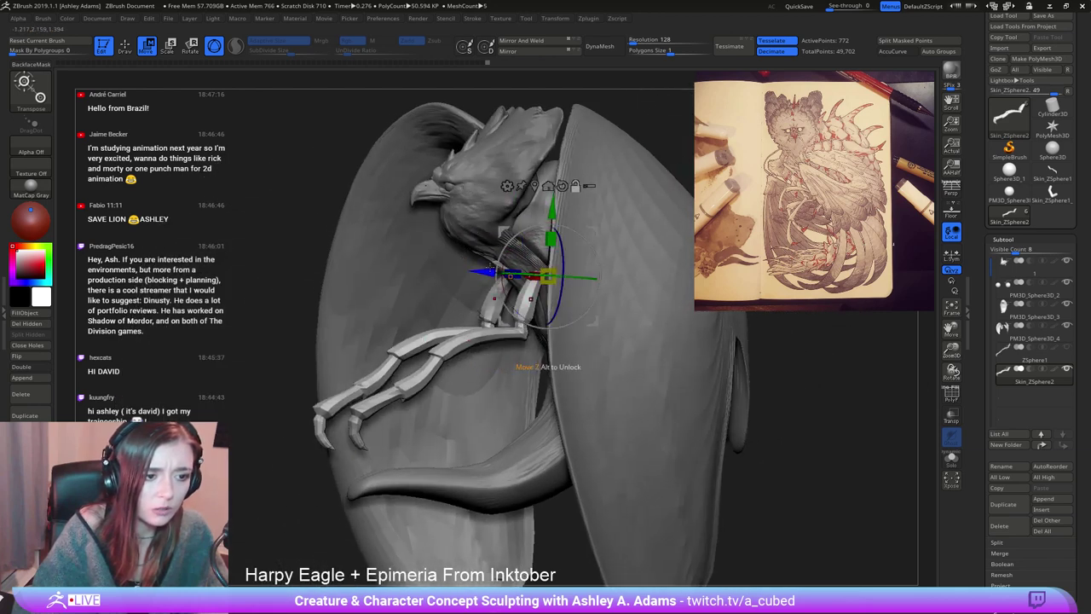
Adjust the leg pair's depth against the body and rotate it about 20° so the claws lift forward.
{"action": "left_click_drag", "start_coordinate": [489, 272], "coordinate": [498, 273]}
{"action": "right_click_drag", "start_coordinate": [498, 273], "coordinate": [568, 271]}
{"action": "left_click_drag", "start_coordinate": [567, 269], "coordinate": [589, 324]}
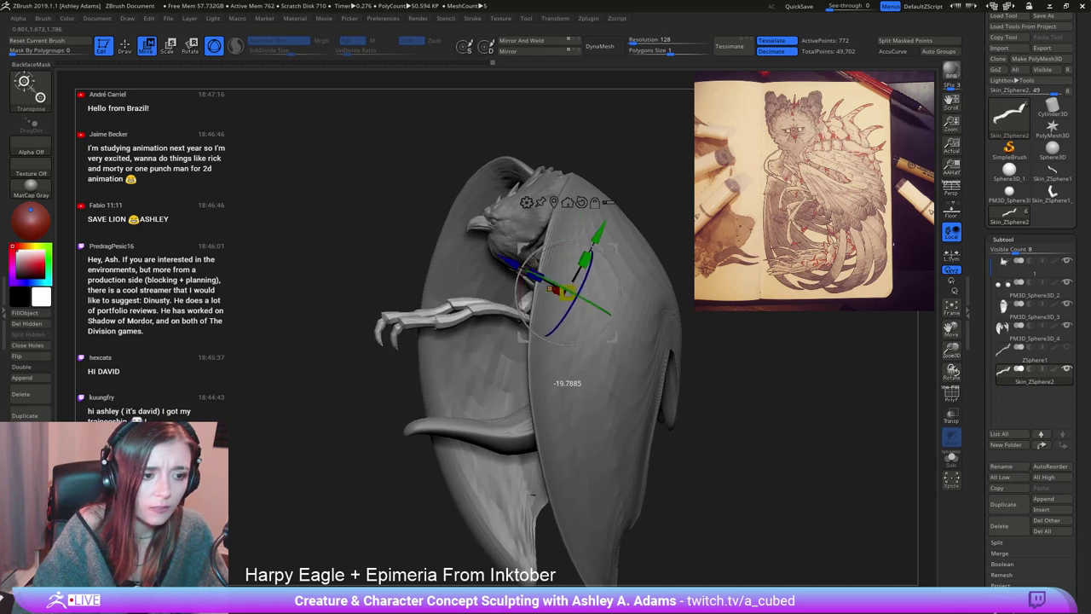
{"action": "left_click_drag", "start_coordinate": [552, 242], "coordinate": [545, 247]}
{"action": "right_click_drag", "start_coordinate": [545, 247], "coordinate": [652, 287]}
{"action": "left_click_drag", "start_coordinate": [650, 288], "coordinate": [555, 254]}
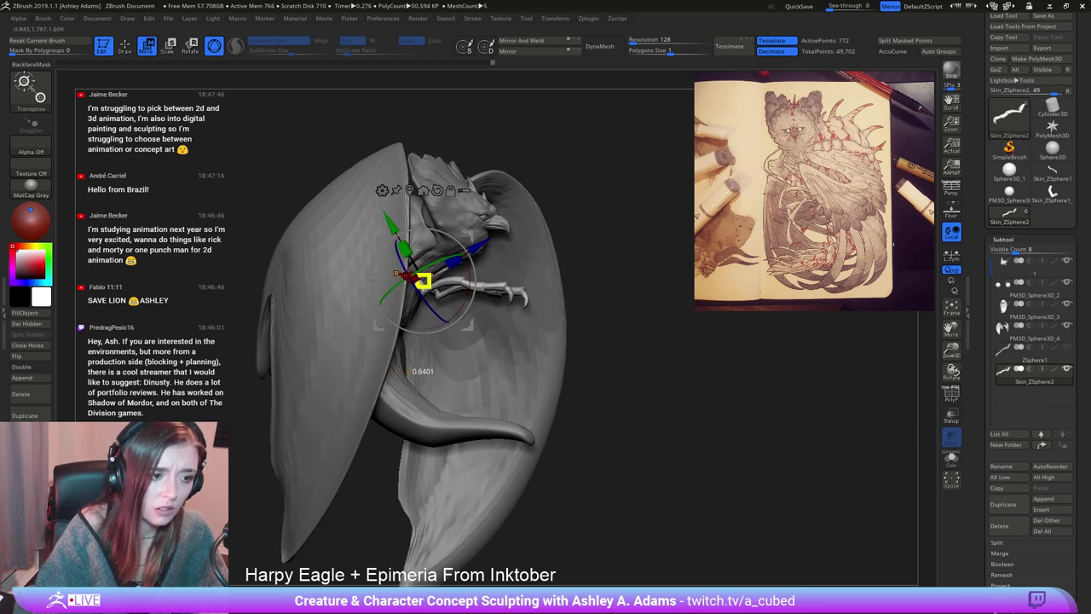
Scale the leg pair down further and shift it sideways to fit the flanks of the chest.
{"action": "left_click_drag", "start_coordinate": [416, 277], "coordinate": [415, 277]}
{"action": "right_click_drag", "start_coordinate": [416, 278], "coordinate": [363, 332]}
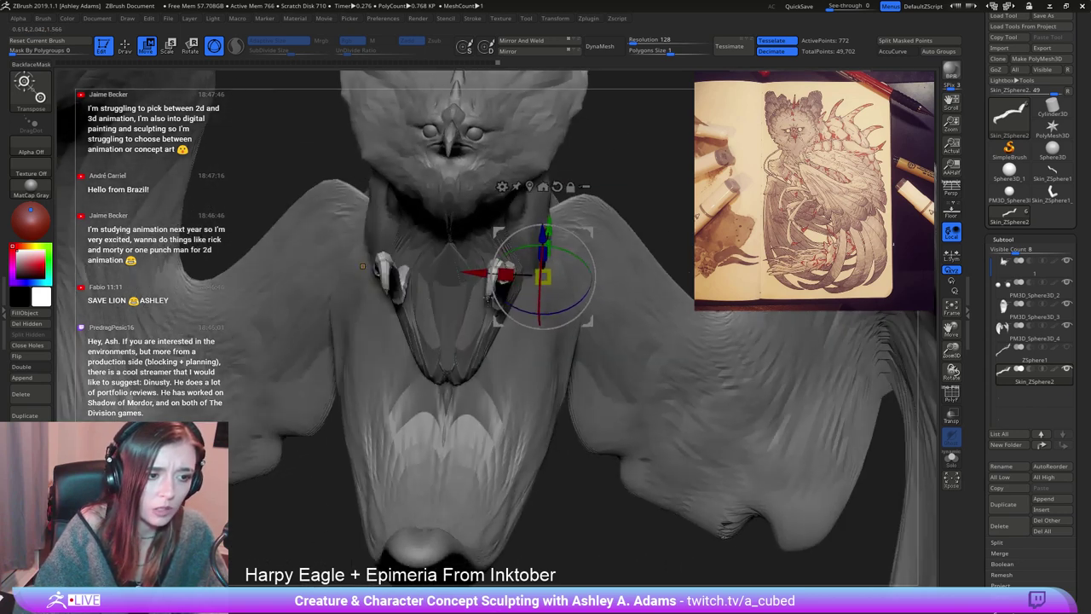
{"action": "left_click_drag", "start_coordinate": [480, 273], "coordinate": [567, 281]}
{"action": "right_click_drag", "start_coordinate": [500, 285], "coordinate": [558, 288]}
{"action": "left_click_drag", "start_coordinate": [474, 273], "coordinate": [485, 272]}
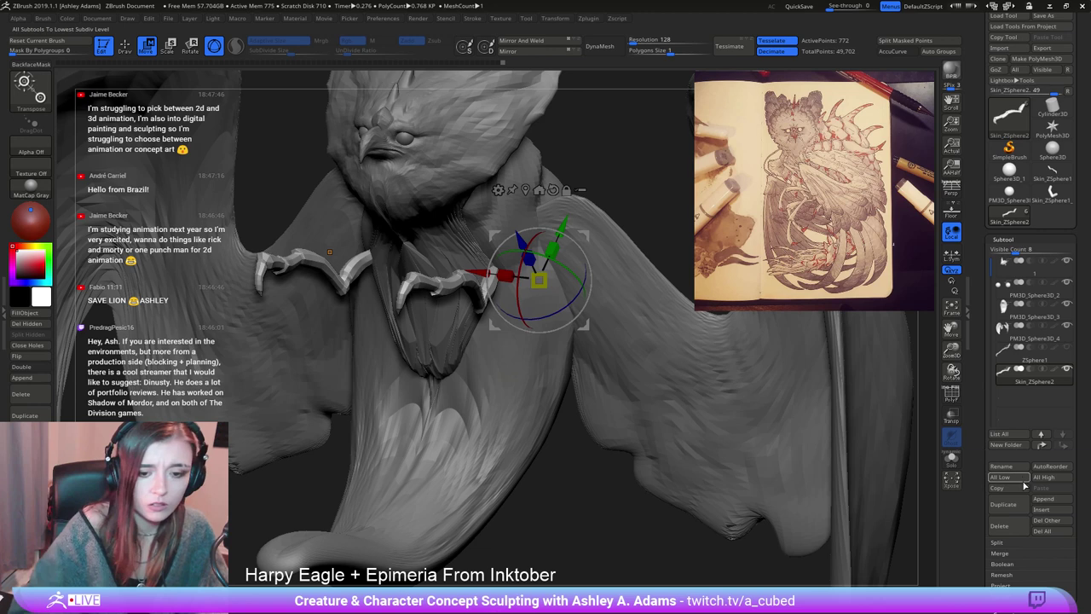
Turn on perspective, then duplicate the leg pair and place the copy tilted slightly lower beneath the original.
{"action": "left_click", "coordinate": [952, 189]}
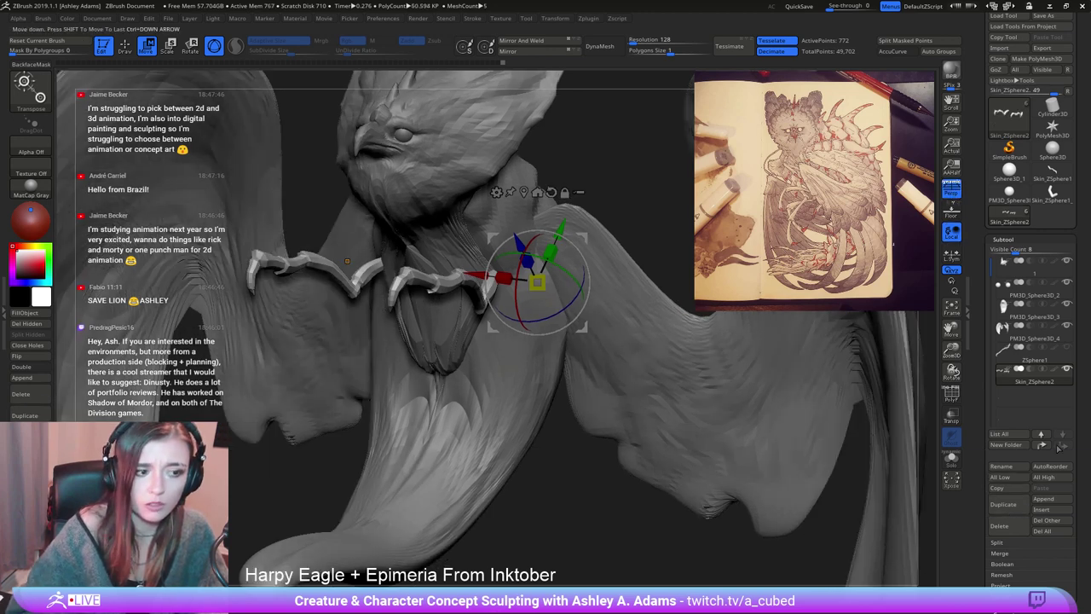
{"action": "left_click", "coordinate": [1003, 504]}
{"action": "right_click_drag", "start_coordinate": [582, 290], "coordinate": [522, 286]}
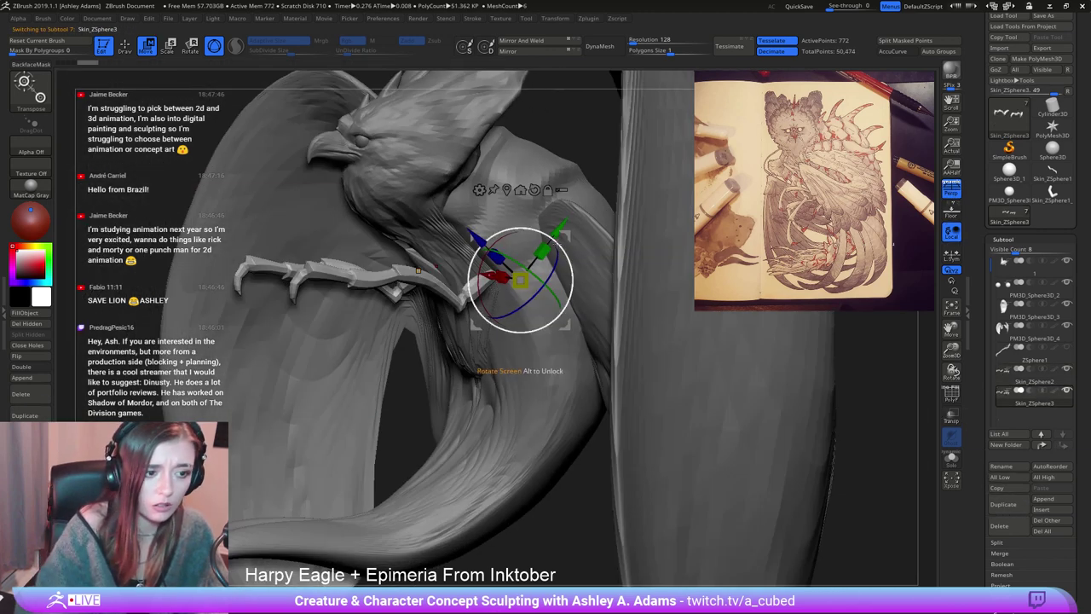
{"action": "left_click_drag", "start_coordinate": [567, 235], "coordinate": [584, 269]}
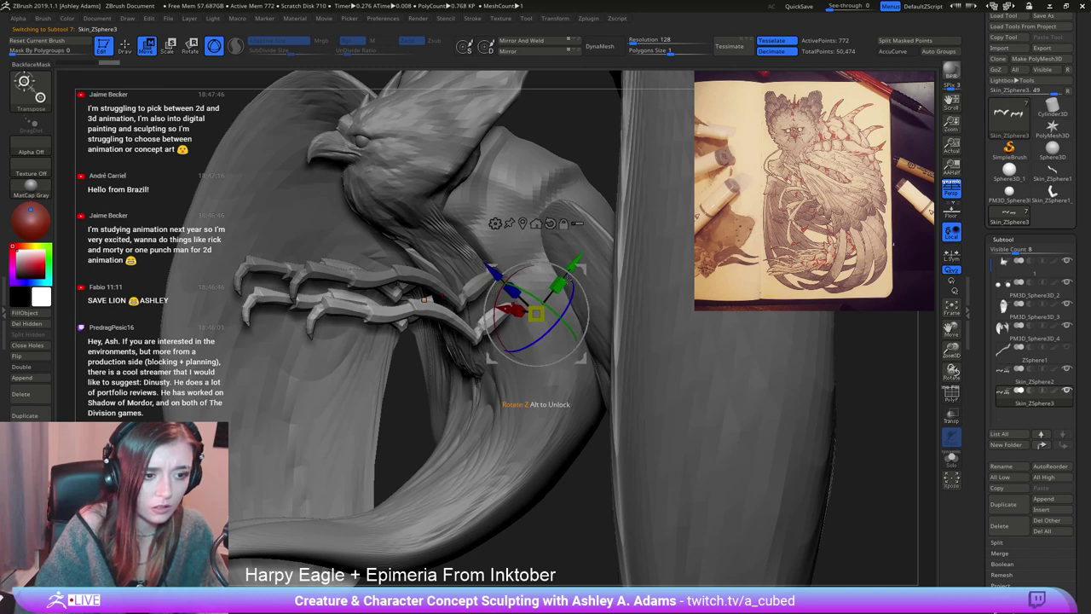
{"action": "left_click_drag", "start_coordinate": [512, 276], "coordinate": [544, 307]}
{"action": "left_click_drag", "start_coordinate": [588, 265], "coordinate": [587, 255]}
Duplicate the second leg pair and move the copy below it along the sides of the body.
{"action": "left_click", "coordinate": [1003, 505]}
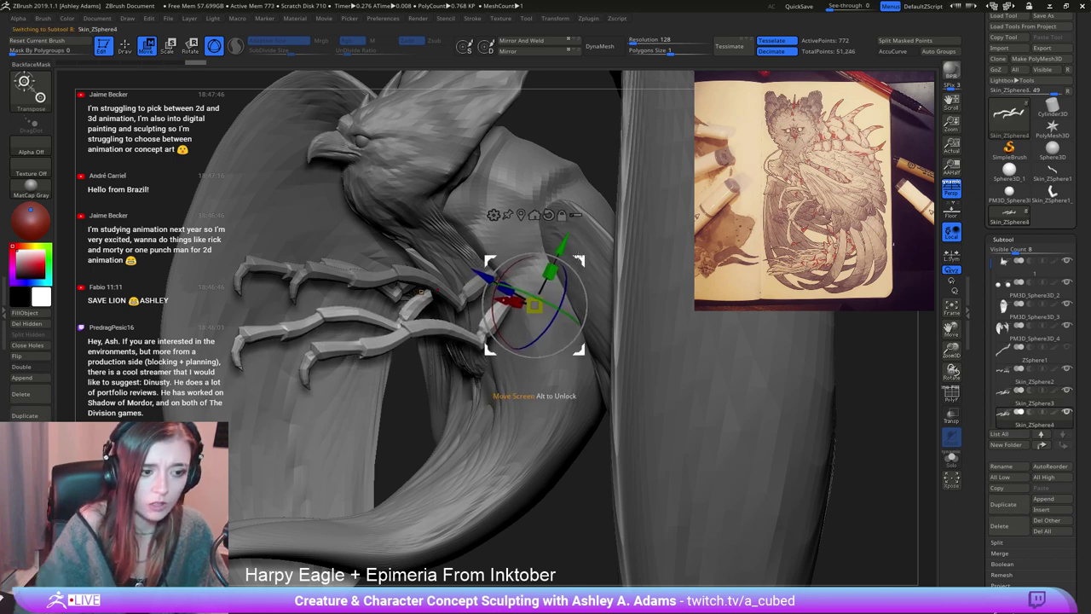
{"action": "left_click_drag", "start_coordinate": [534, 304], "coordinate": [563, 323]}
{"action": "right_click_drag", "start_coordinate": [563, 323], "coordinate": [475, 295]}
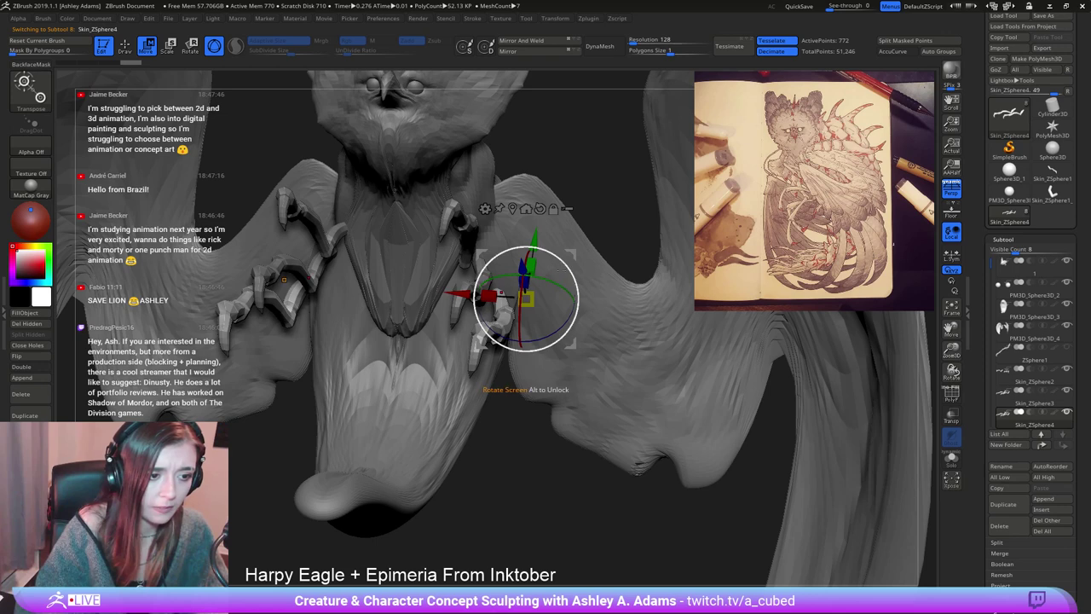
{"action": "left_click_drag", "start_coordinate": [572, 255], "coordinate": [549, 266]}
{"action": "mouse_move", "coordinate": [549, 267]}
{"action": "right_mouse_down"}
{"action": "mouse_move", "coordinate": [585, 267]}
{"action": "mouse_move", "coordinate": [566, 269]}
{"action": "right_mouse_up"}
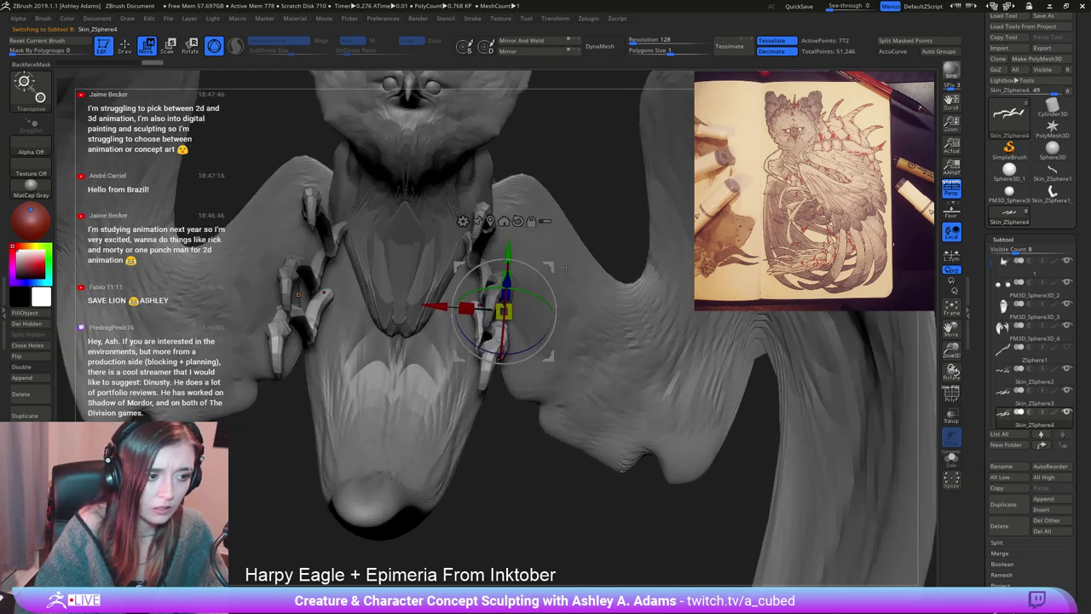
{"action": "left_click_drag", "start_coordinate": [550, 268], "coordinate": [547, 269]}
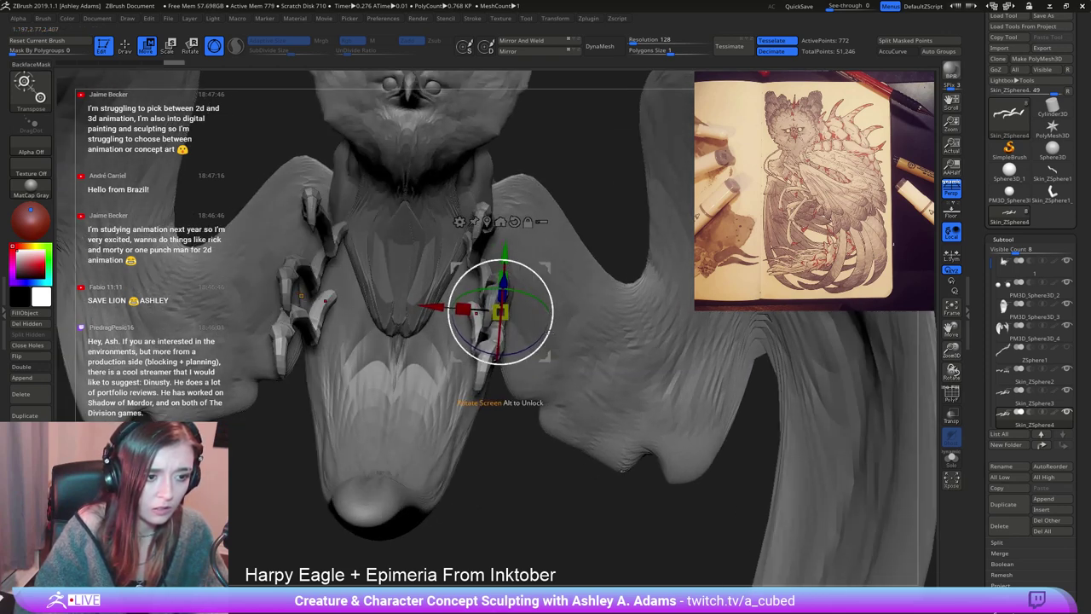
Lower the third leg pair and rotate it in the front view to follow the narrowing body.
{"action": "left_click_drag", "start_coordinate": [553, 312], "coordinate": [548, 333]}
{"action": "left_click_drag", "start_coordinate": [557, 266], "coordinate": [542, 281]}
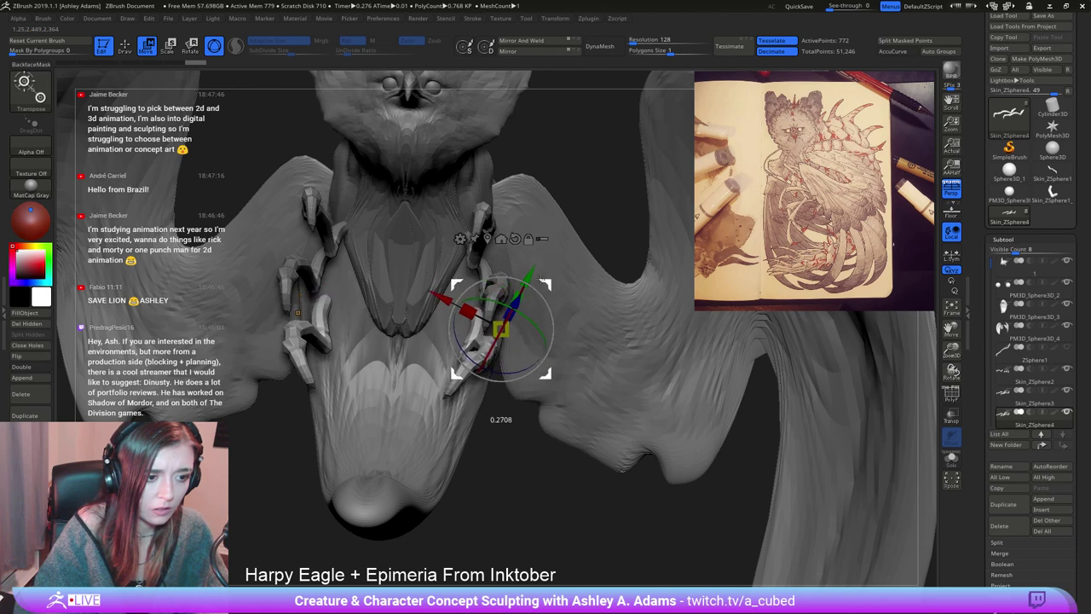
{"action": "left_click_drag", "start_coordinate": [546, 218], "coordinate": [540, 277]}
{"action": "mouse_move", "coordinate": [588, 281]}
{"action": "right_mouse_down"}
{"action": "mouse_move", "coordinate": [587, 263]}
{"action": "mouse_move", "coordinate": [444, 258]}
{"action": "mouse_move", "coordinate": [575, 275]}
{"action": "mouse_move", "coordinate": [520, 276]}
{"action": "mouse_move", "coordinate": [563, 288]}
{"action": "mouse_move", "coordinate": [477, 280]}
{"action": "mouse_move", "coordinate": [511, 277]}
{"action": "right_mouse_up"}
Rotate the third leg pair further so its claws rise toward the second pair and angle in over the belly.
{"action": "key", "text": "q"}
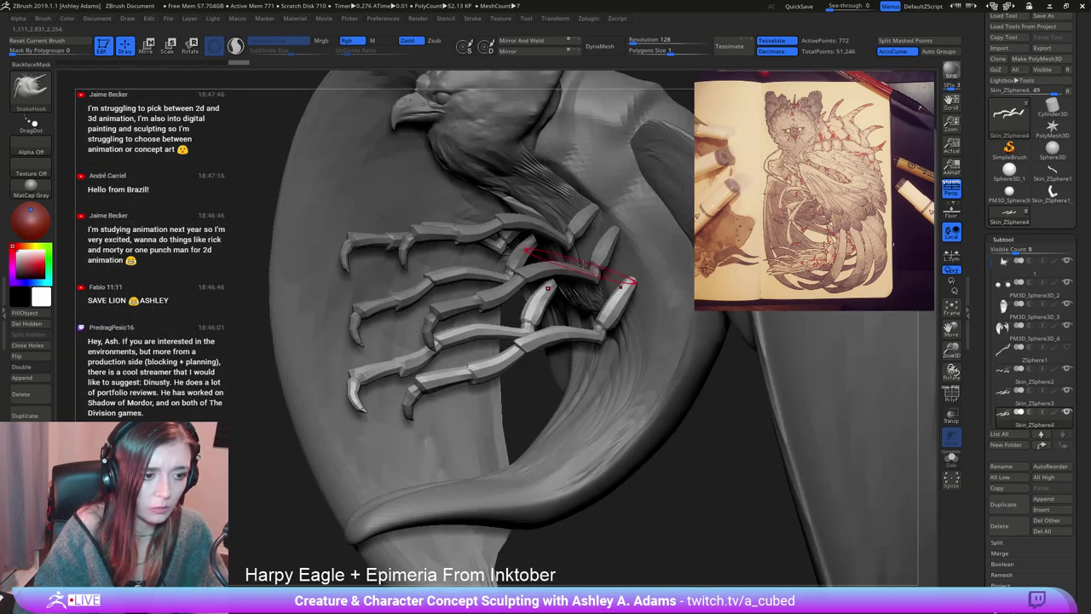
{"action": "key", "text": "w"}
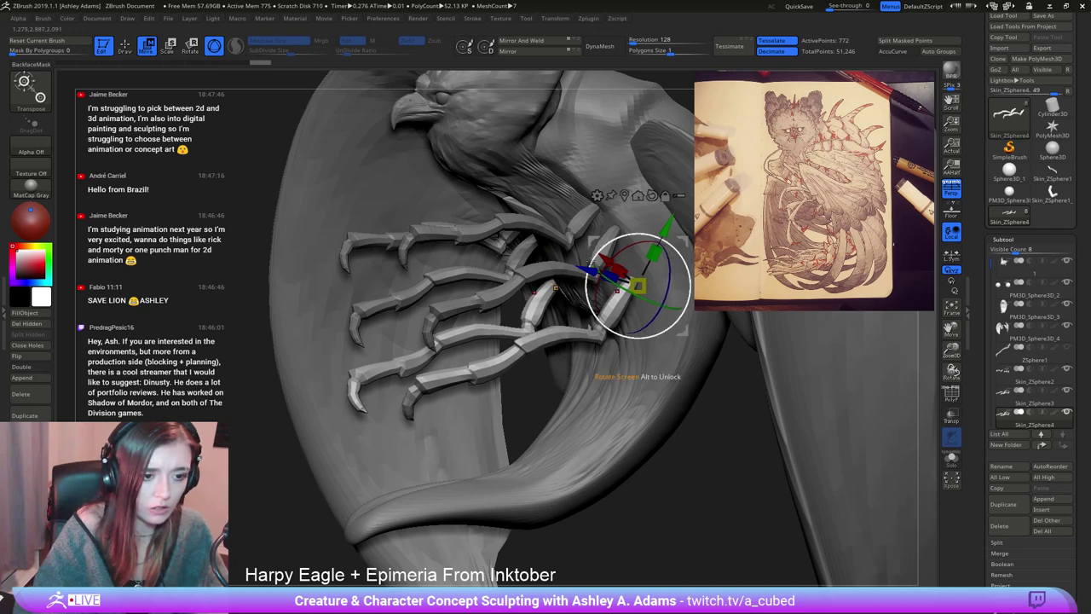
{"action": "right_click_drag", "start_coordinate": [622, 252], "coordinate": [667, 272]}
{"action": "left_click_drag", "start_coordinate": [631, 330], "coordinate": [640, 290]}
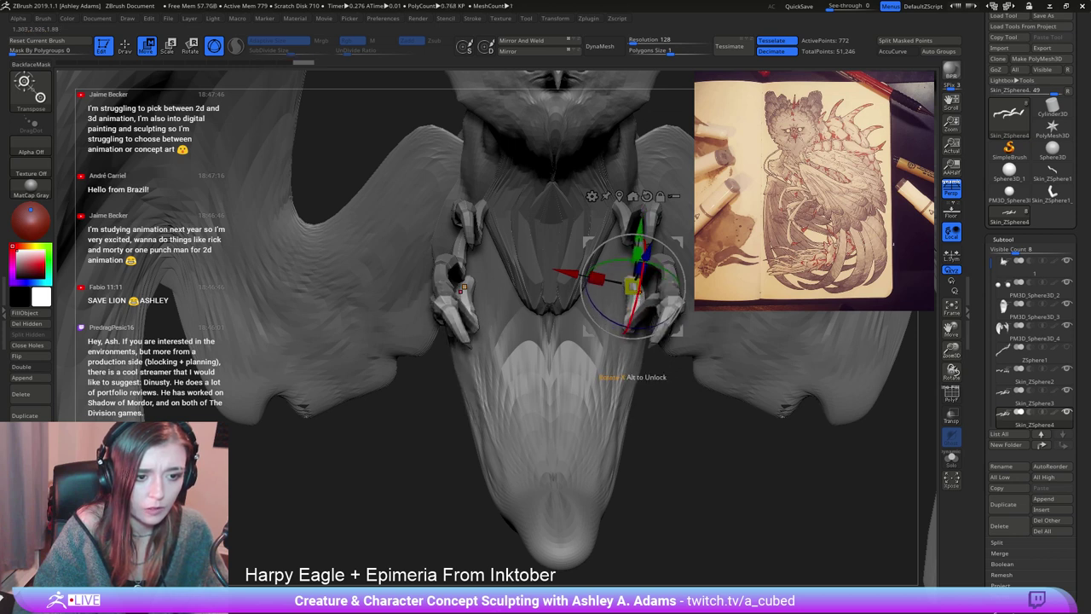
{"action": "left_click_drag", "start_coordinate": [631, 329], "coordinate": [629, 328]}
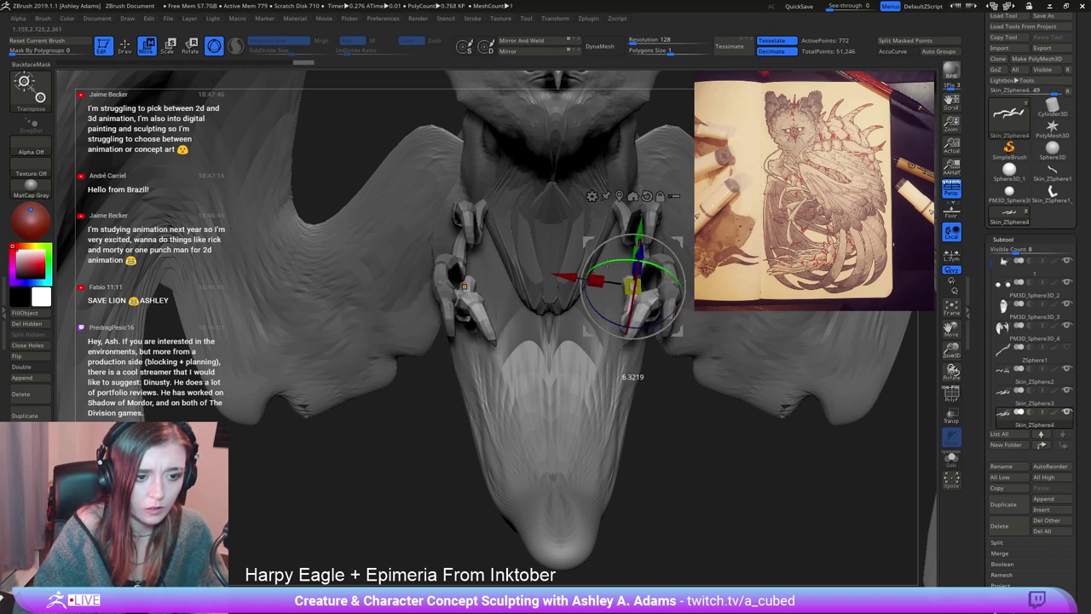
{"action": "left_click_drag", "start_coordinate": [608, 262], "coordinate": [606, 262]}
{"action": "left_click_drag", "start_coordinate": [751, 439], "coordinate": [588, 365]}
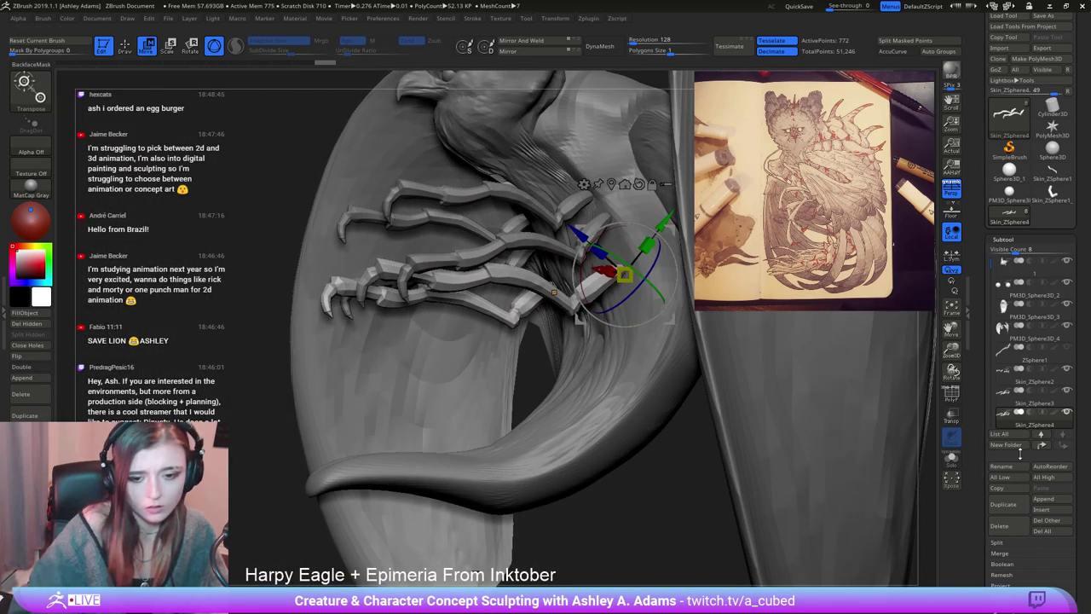
Duplicate the third leg pair and place the copy below it, adjusting its sideways position and angle from the front.
{"action": "left_click", "coordinate": [1003, 504]}
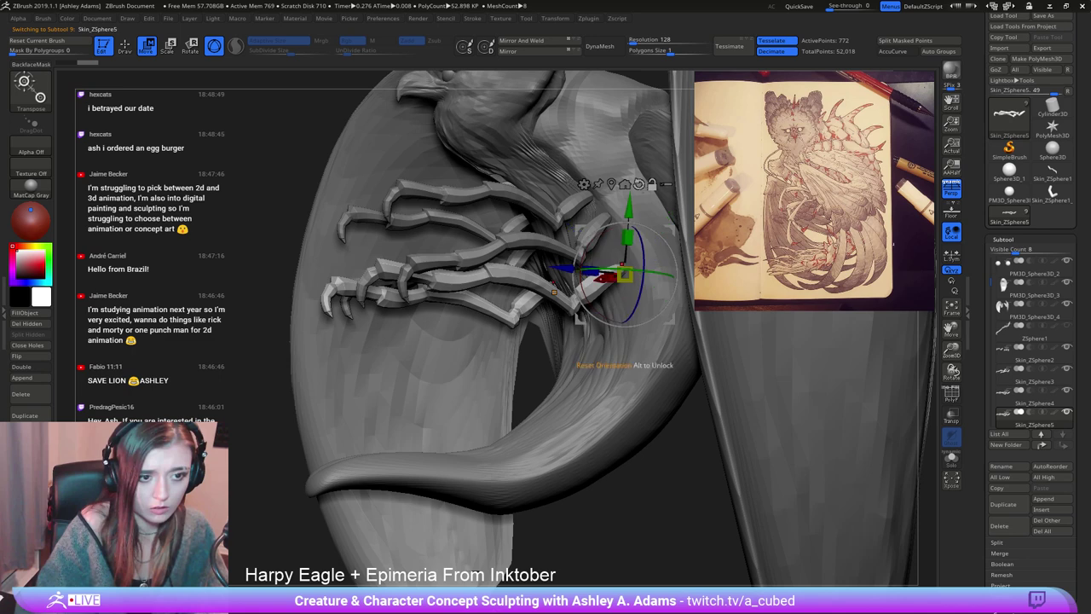
{"action": "left_click_drag", "start_coordinate": [582, 230], "coordinate": [593, 278]}
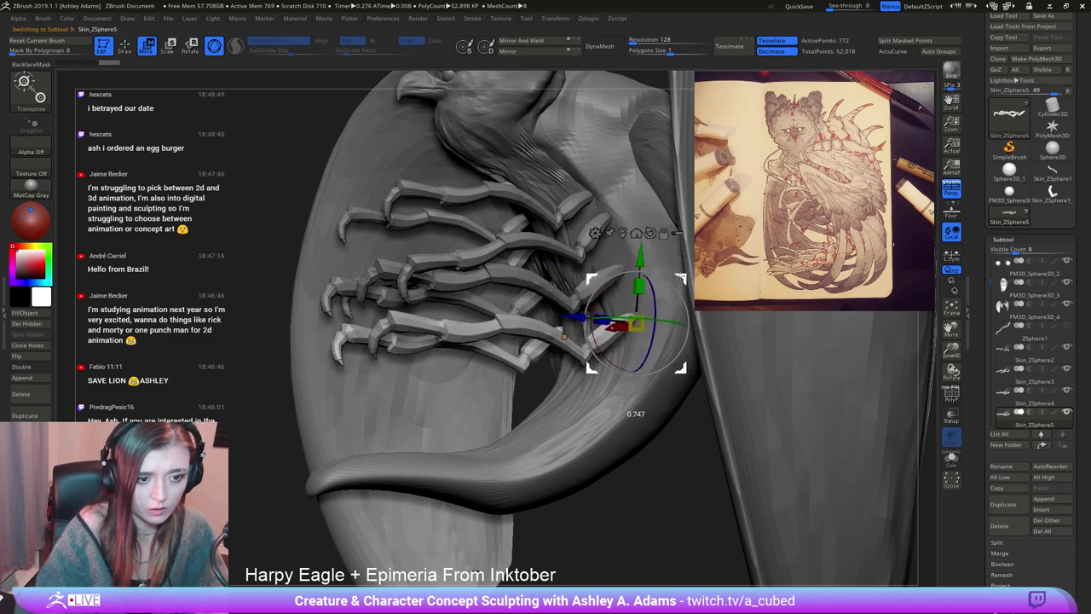
{"action": "right_click_drag", "start_coordinate": [594, 279], "coordinate": [711, 281]}
{"action": "left_click_drag", "start_coordinate": [417, 308], "coordinate": [409, 309]}
{"action": "right_click_drag", "start_coordinate": [588, 312], "coordinate": [694, 305]}
{"action": "left_click_drag", "start_coordinate": [665, 306], "coordinate": [671, 305]}
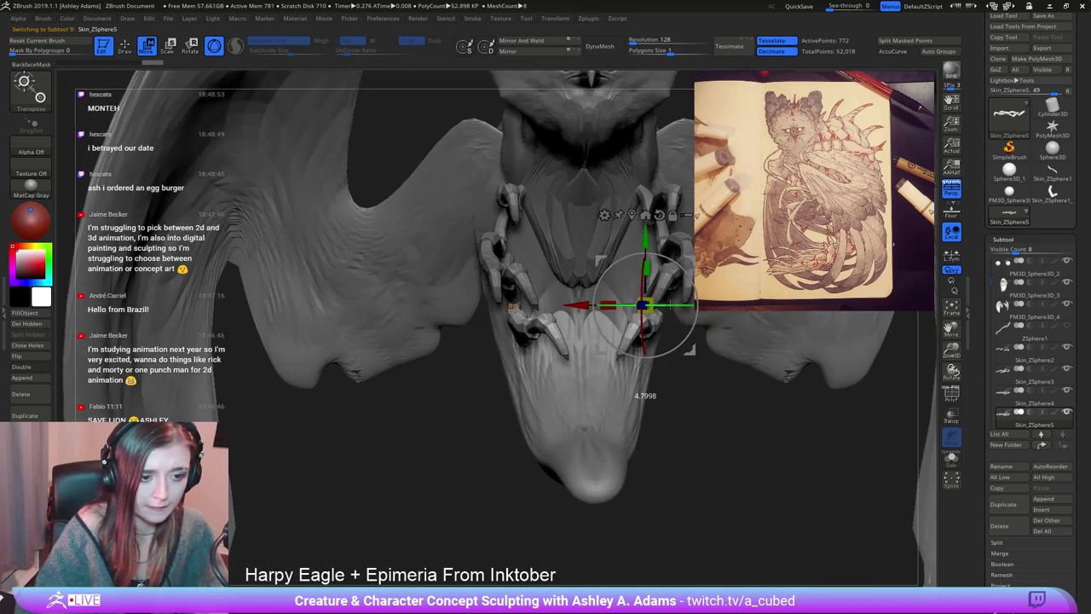
Rotate the fourth leg pair upward from the side so its claws sit close to the third pair.
{"action": "right_click_drag", "start_coordinate": [674, 305], "coordinate": [559, 299]}
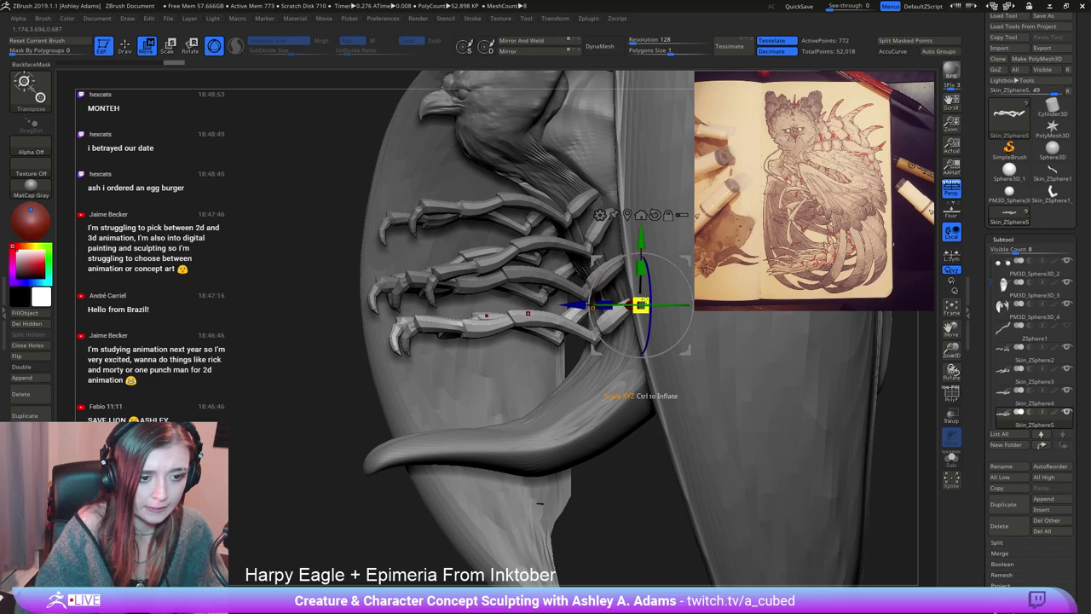
{"action": "left_click_drag", "start_coordinate": [644, 301], "coordinate": [610, 268]}
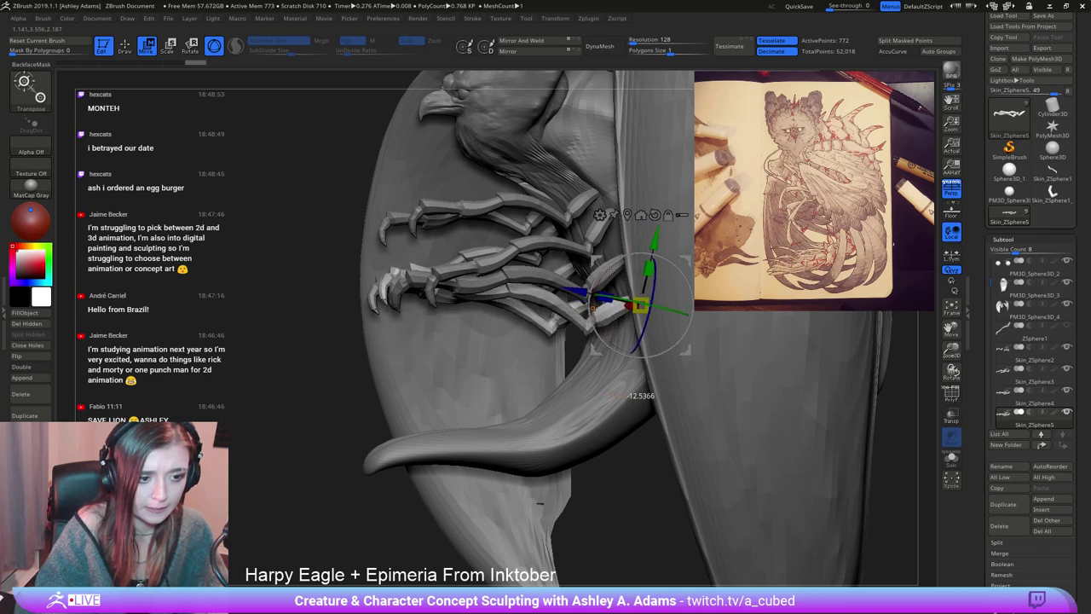
{"action": "left_click_drag", "start_coordinate": [646, 328], "coordinate": [611, 276]}
{"action": "right_click_drag", "start_coordinate": [600, 237], "coordinate": [497, 273], "text": "alt"}
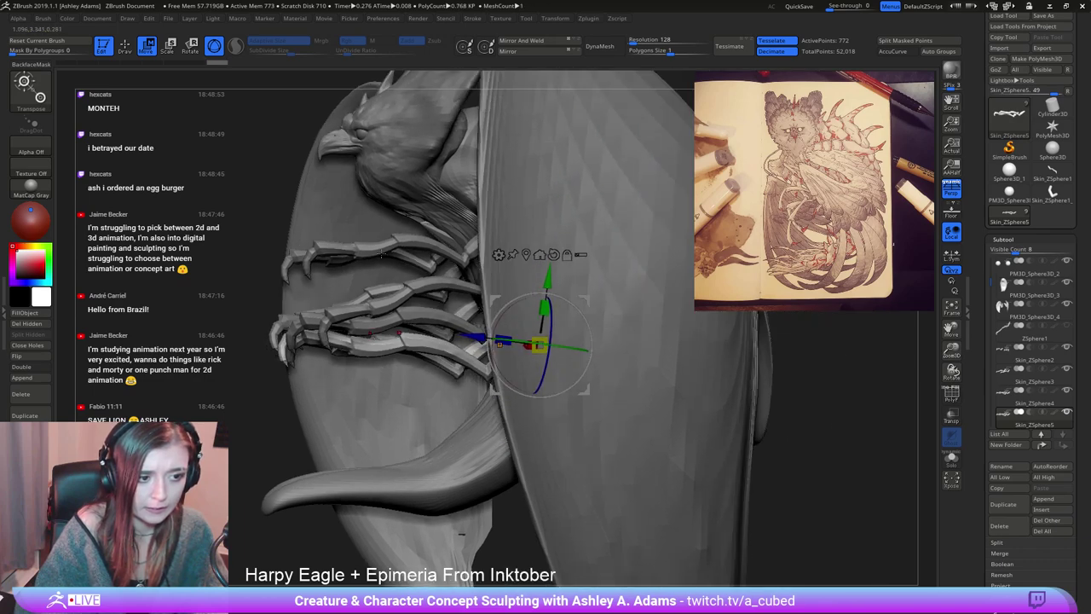
{"action": "right_click_drag", "start_coordinate": [281, 271], "coordinate": [497, 271]}
Select the uppermost leg pair and rotate and shift it to fan evenly above the other pairs.
{"action": "left_click", "coordinate": [558, 255], "text": "alt"}
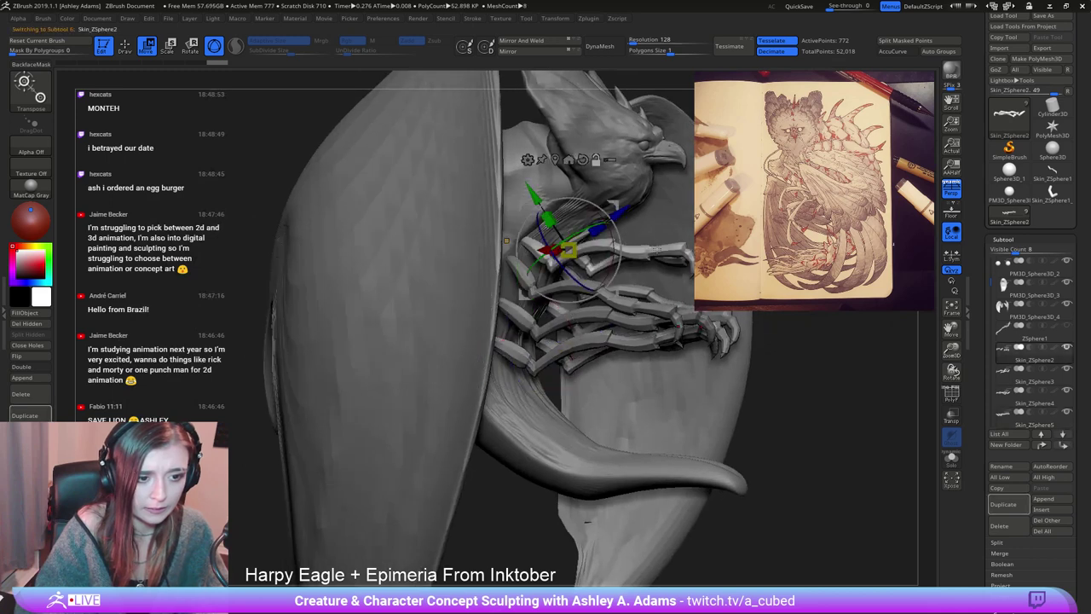
{"action": "key", "text": "q"}
{"action": "key", "text": "w"}
{"action": "right_click_drag", "start_coordinate": [725, 218], "coordinate": [544, 251]}
{"action": "mouse_move", "coordinate": [541, 253]}
{"action": "left_mouse_down"}
{"action": "mouse_move", "coordinate": [543, 271]}
{"action": "mouse_move", "coordinate": [557, 267]}
{"action": "left_mouse_up"}
{"action": "left_click_drag", "start_coordinate": [484, 304], "coordinate": [488, 309]}
{"action": "left_click_drag", "start_coordinate": [511, 274], "coordinate": [509, 274]}
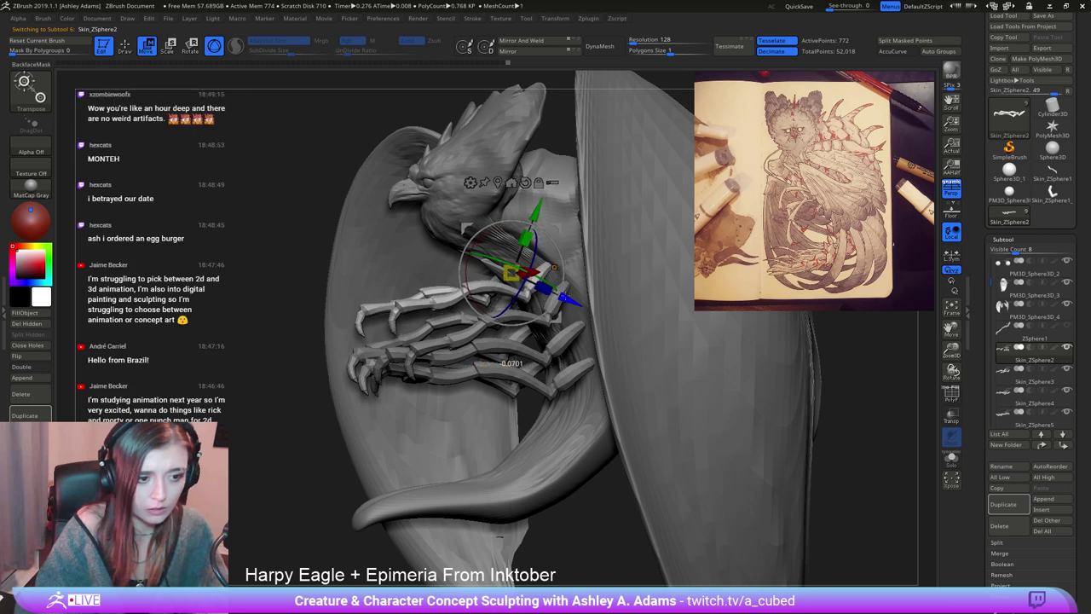
Select the lowest leg pair and duplicate it to create a fifth pair.
{"action": "key", "text": "q"}
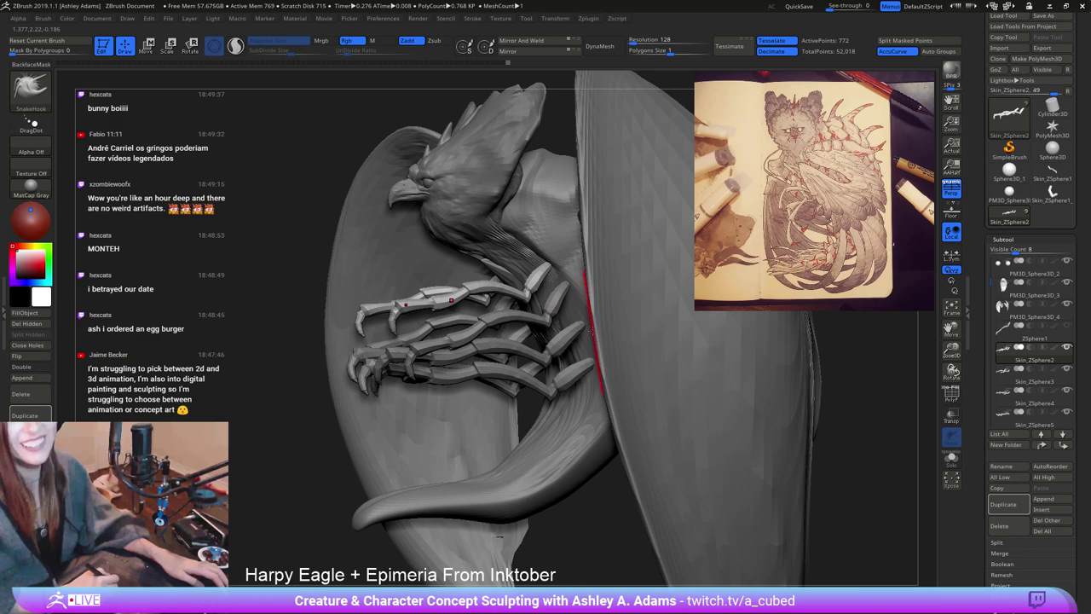
{"action": "mouse_move", "coordinate": [588, 351]}
{"action": "right_mouse_down"}
{"action": "mouse_move", "coordinate": [678, 350]}
{"action": "mouse_move", "coordinate": [594, 348]}
{"action": "right_mouse_up"}
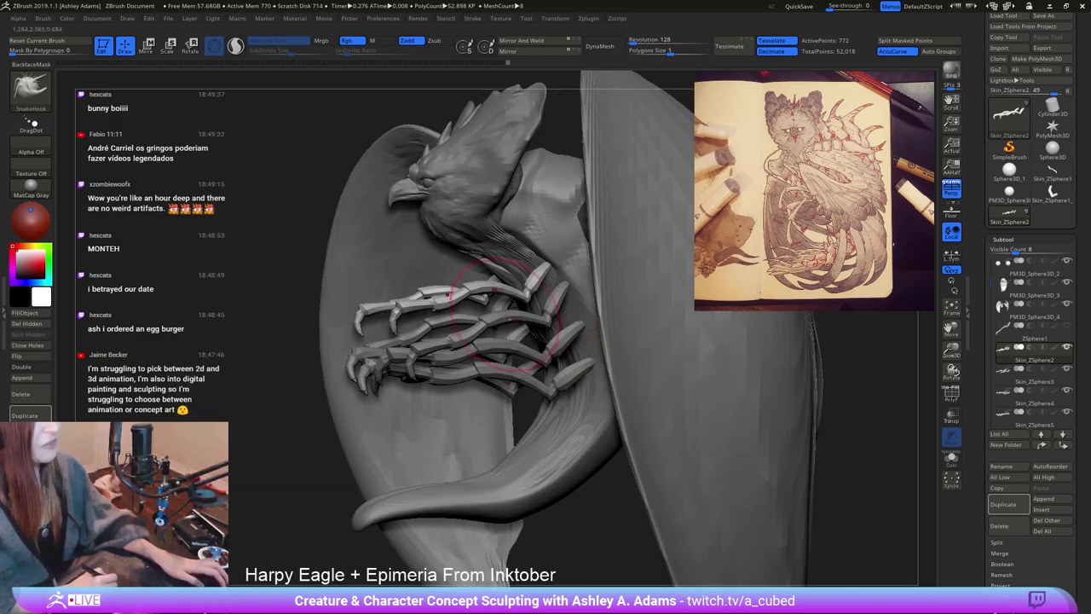
{"action": "left_click", "coordinate": [550, 319], "text": "alt"}
{"action": "mouse_move", "coordinate": [554, 317]}
{"action": "right_mouse_down"}
{"action": "mouse_move", "coordinate": [601, 317]}
{"action": "mouse_move", "coordinate": [556, 318]}
{"action": "right_mouse_up"}
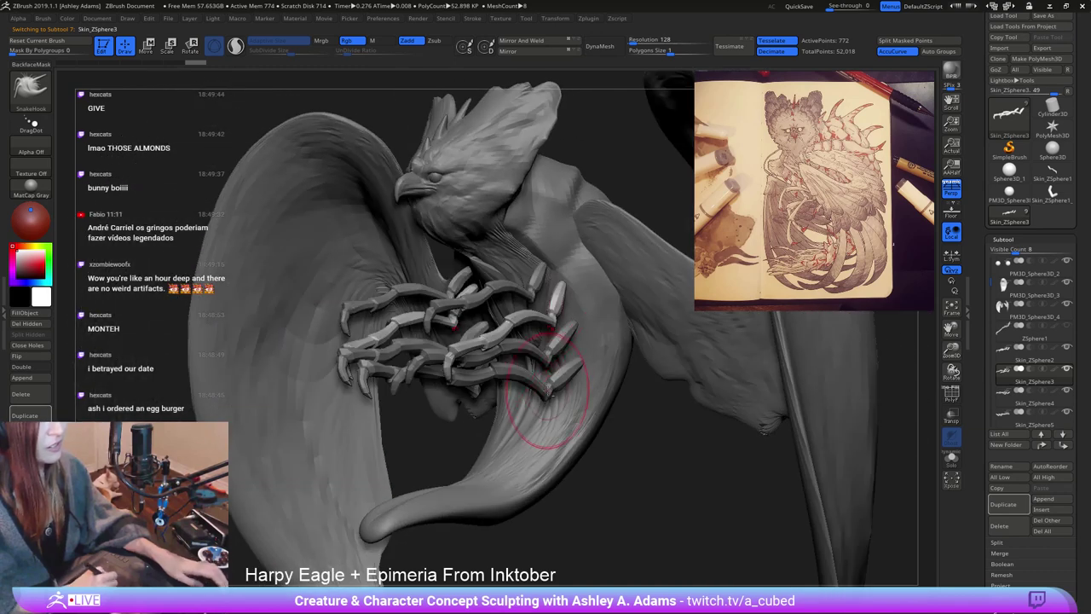
{"action": "left_click", "coordinate": [560, 374], "text": "alt"}
{"action": "left_click", "coordinate": [1000, 507]}
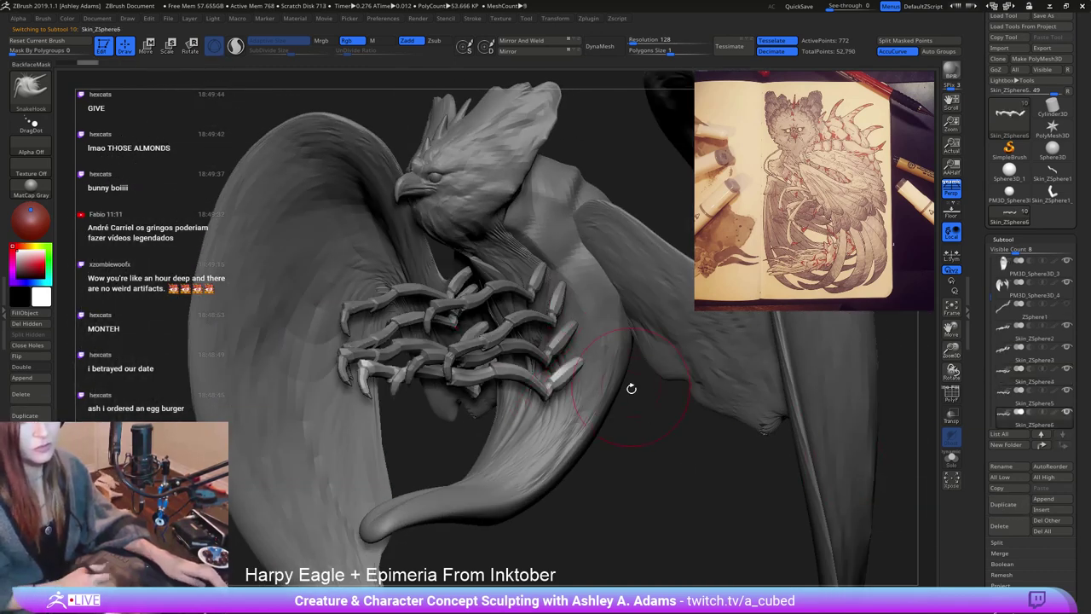
Move the fifth leg pair down below the others and adjust its sideways position and angle from the front.
{"action": "right_click_drag", "start_coordinate": [631, 385], "coordinate": [691, 390]}
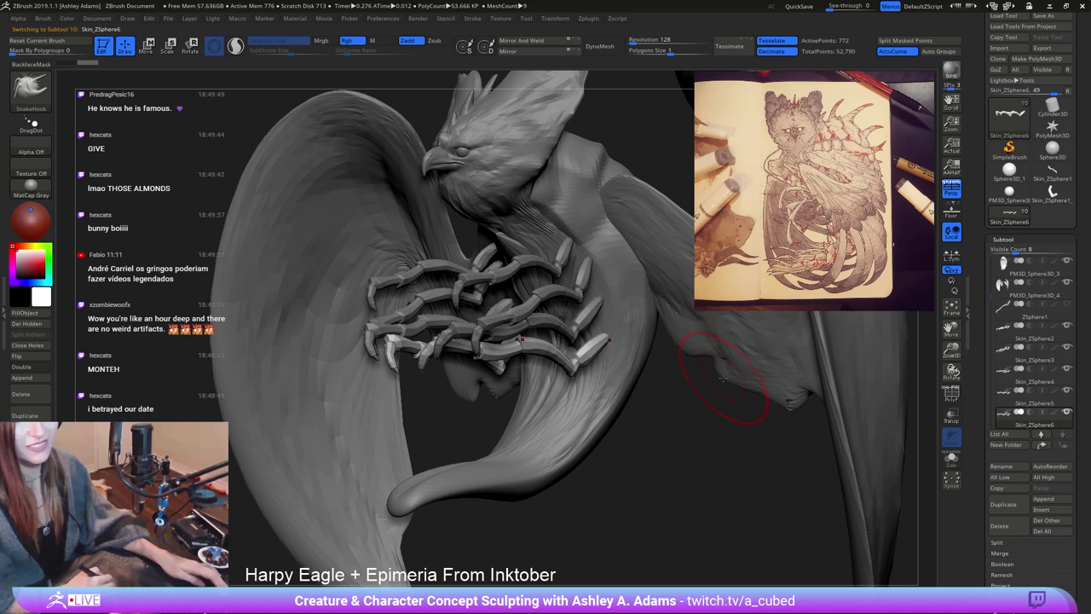
{"action": "key", "text": "w"}
{"action": "left_click_drag", "start_coordinate": [621, 271], "coordinate": [620, 298]}
{"action": "right_click_drag", "start_coordinate": [620, 303], "coordinate": [576, 359]}
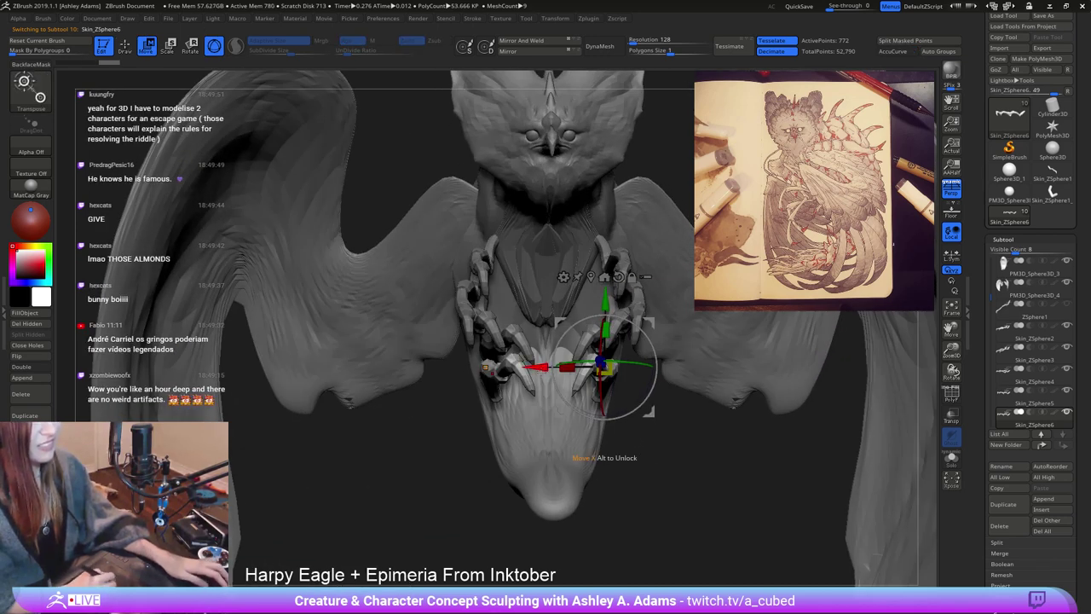
{"action": "left_click_drag", "start_coordinate": [567, 368], "coordinate": [555, 368]}
{"action": "left_click_drag", "start_coordinate": [627, 364], "coordinate": [620, 365]}
{"action": "right_click_drag", "start_coordinate": [554, 373], "coordinate": [575, 368]}
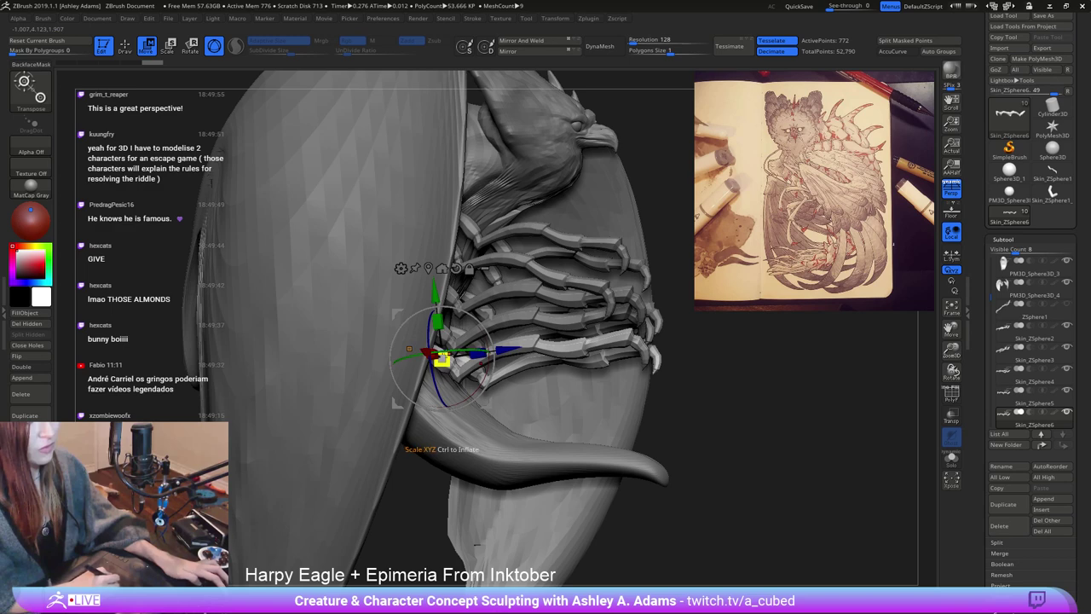
Rescale the fifth leg pair uniformly from the side and lower it along the body.
{"action": "left_click_drag", "start_coordinate": [445, 358], "coordinate": [491, 358]}
{"action": "right_click_drag", "start_coordinate": [546, 374], "coordinate": [477, 375]}
{"action": "left_click_drag", "start_coordinate": [437, 322], "coordinate": [438, 337]}
{"action": "right_click_drag", "start_coordinate": [630, 240], "coordinate": [444, 252]}
{"action": "key", "text": "q"}
{"action": "right_click_drag", "start_coordinate": [567, 433], "coordinate": [524, 345], "text": "ctrl"}
{"action": "right_click_drag", "start_coordinate": [457, 309], "coordinate": [451, 296]}
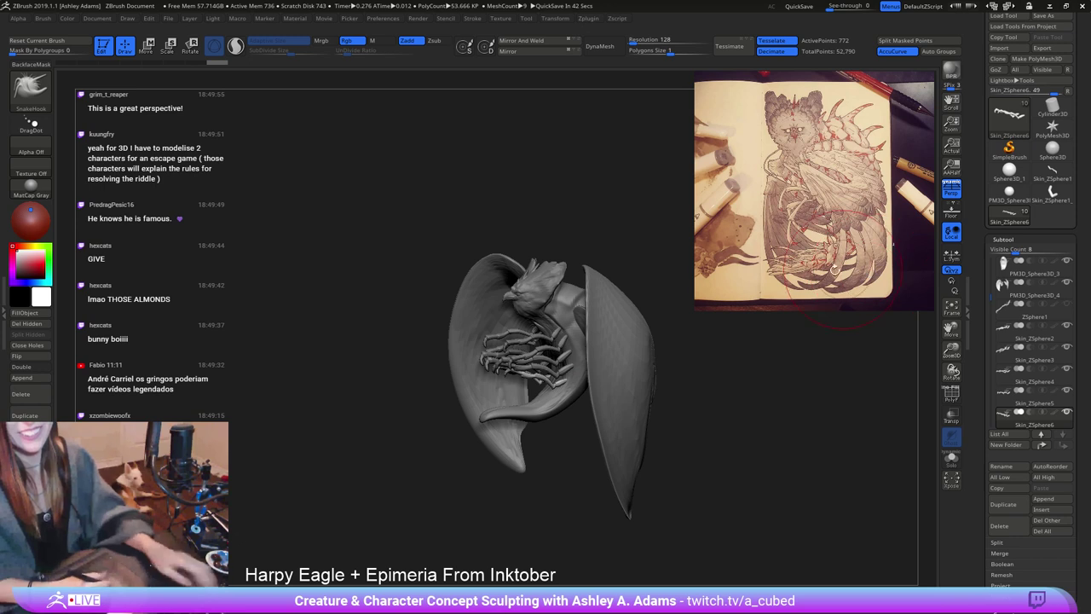
{"action": "mouse_move", "coordinate": [646, 359]}
{"action": "right_mouse_down"}
{"action": "mouse_move", "coordinate": [628, 348]}
{"action": "mouse_move", "coordinate": [633, 382]}
{"action": "right_mouse_up"}
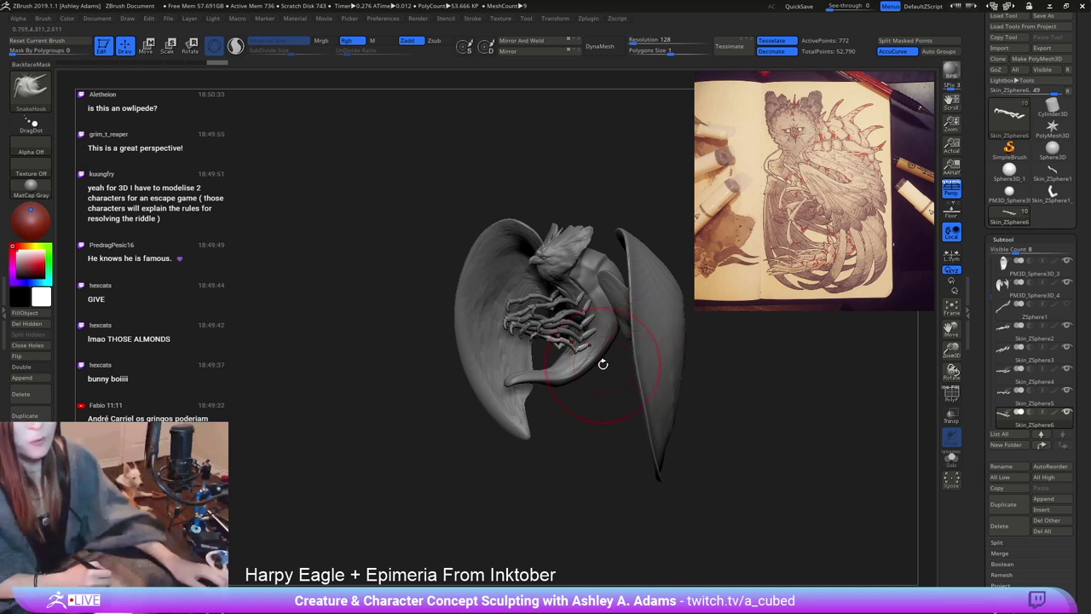
{"action": "right_click_drag", "start_coordinate": [612, 355], "coordinate": [612, 358]}
{"action": "right_click_drag", "start_coordinate": [604, 340], "coordinate": [608, 390], "text": "ctrl"}
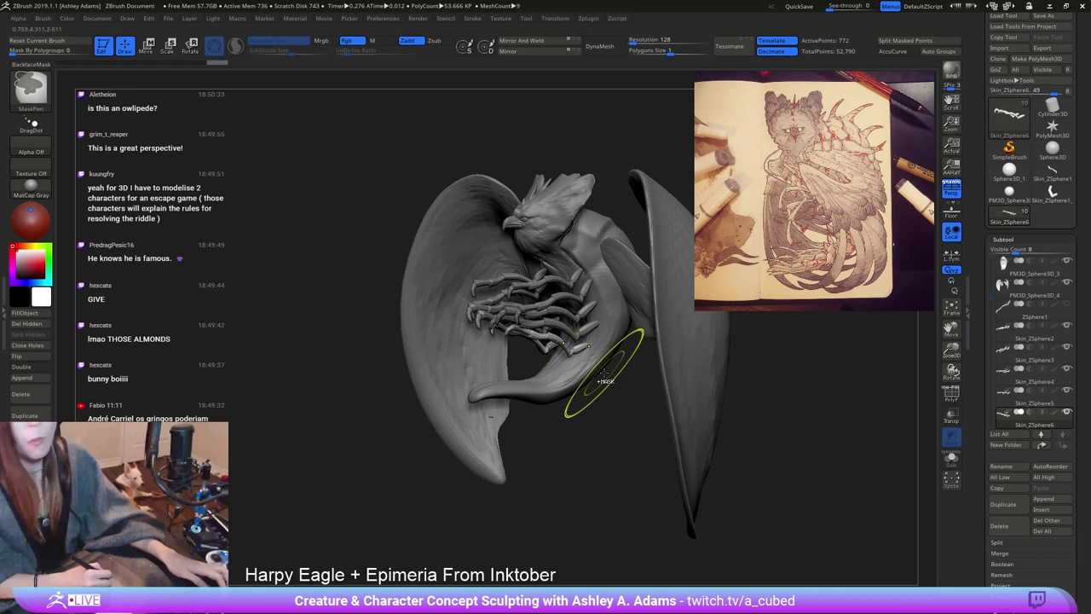
Select the body and reshape its curled tail tip with the SnakeHook brush.
{"action": "key", "text": "b"}
{"action": "key", "text": "s"}
{"action": "key", "text": "h"}
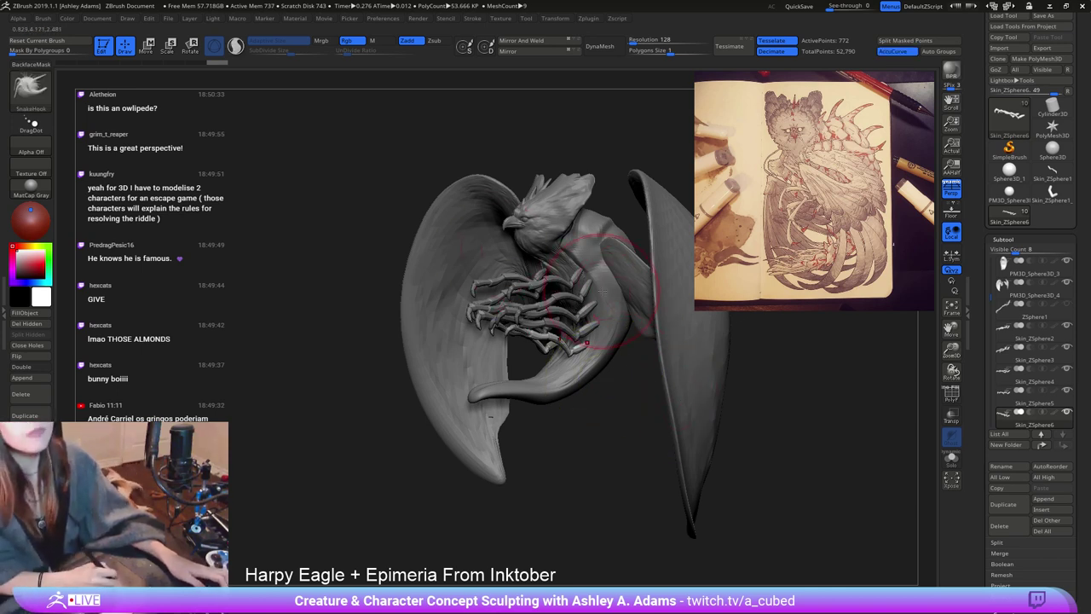
{"action": "right_click_drag", "start_coordinate": [558, 288], "coordinate": [619, 295]}
{"action": "left_click", "coordinate": [581, 384], "text": "alt"}
{"action": "right_click_drag", "start_coordinate": [585, 388], "coordinate": [530, 383]}
{"action": "right_click_drag", "start_coordinate": [546, 341], "coordinate": [612, 354], "text": "ctrl"}
{"action": "key", "text": "space"}
{"action": "key", "text": "space"}
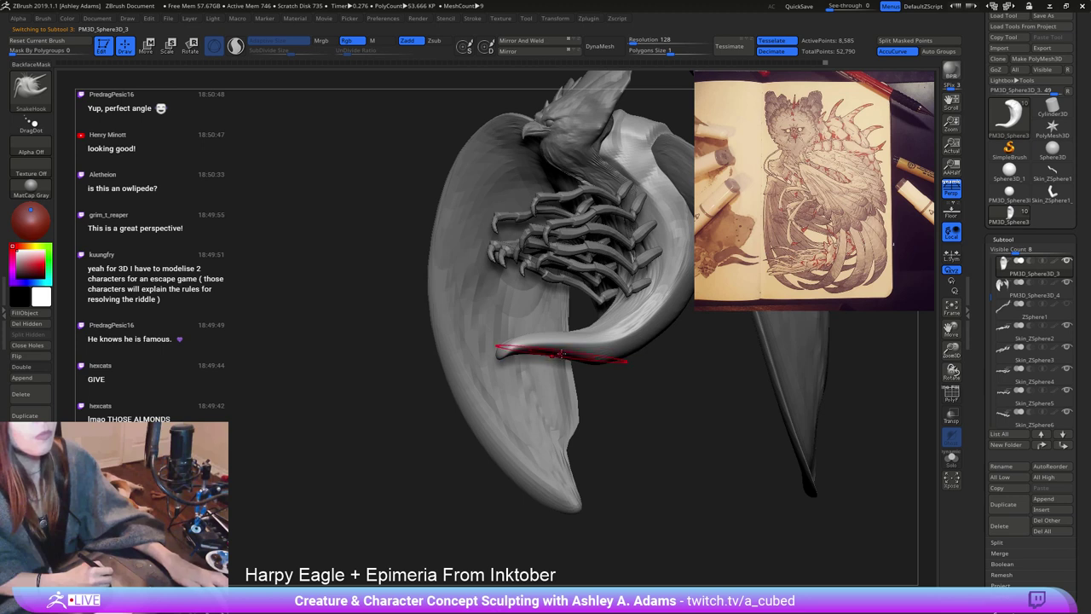
{"action": "mouse_move", "coordinate": [517, 343]}
{"action": "left_mouse_down"}
{"action": "mouse_move", "coordinate": [507, 352]}
{"action": "mouse_move", "coordinate": [535, 350]}
{"action": "left_mouse_up"}
{"action": "right_click_drag", "start_coordinate": [640, 317], "coordinate": [588, 343], "text": "alt"}
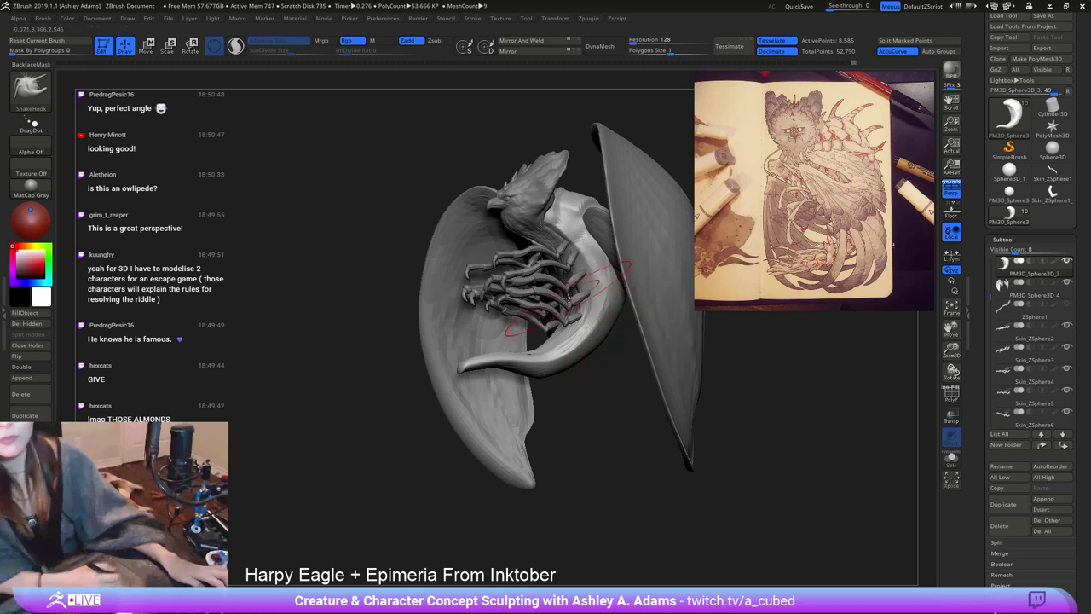
Carve creases with the DamStandard brush along the body's side around the leg bases and into the inner tail curve.
{"action": "left_click_drag", "start_coordinate": [426, 335], "coordinate": [431, 334]}
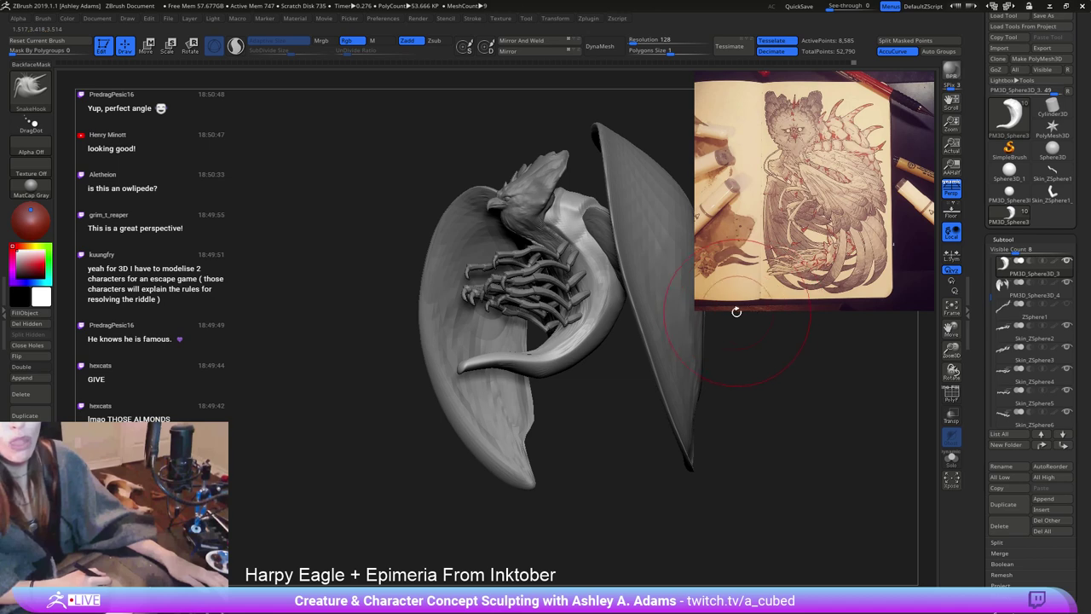
{"action": "mouse_move", "coordinate": [629, 372]}
{"action": "left_mouse_down"}
{"action": "mouse_move", "coordinate": [720, 372]}
{"action": "mouse_move", "coordinate": [618, 366]}
{"action": "left_mouse_up"}
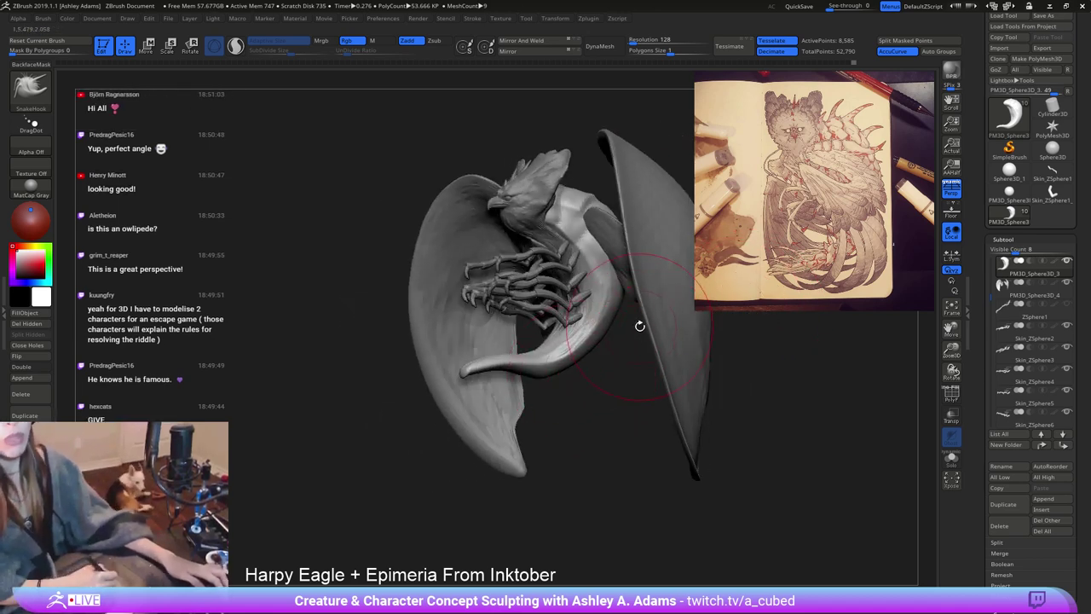
{"action": "right_click_drag", "start_coordinate": [602, 307], "coordinate": [608, 310]}
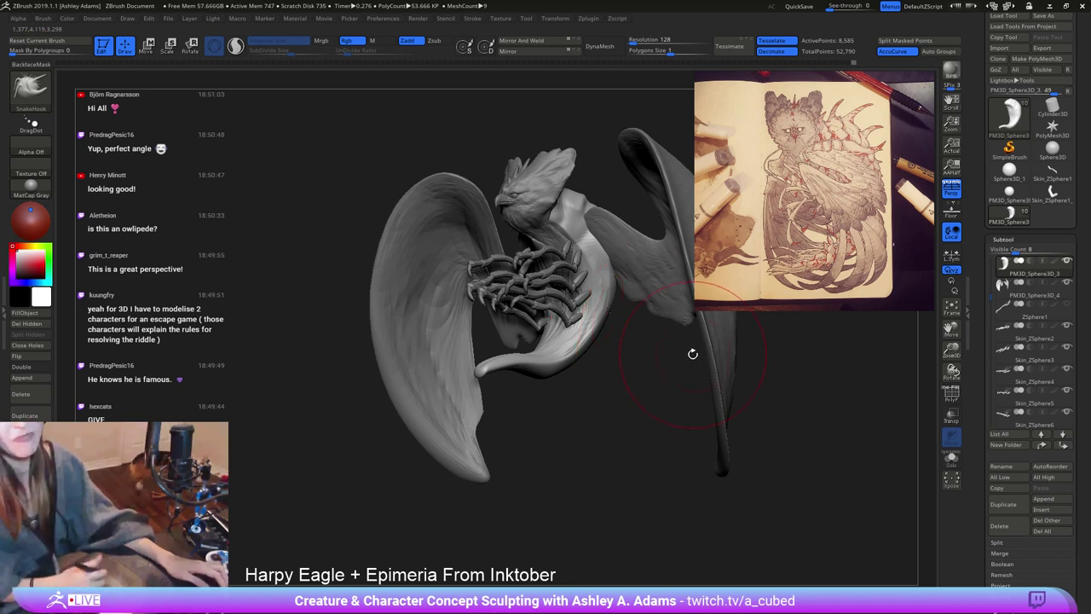
{"action": "left_click_drag", "start_coordinate": [670, 336], "coordinate": [689, 338]}
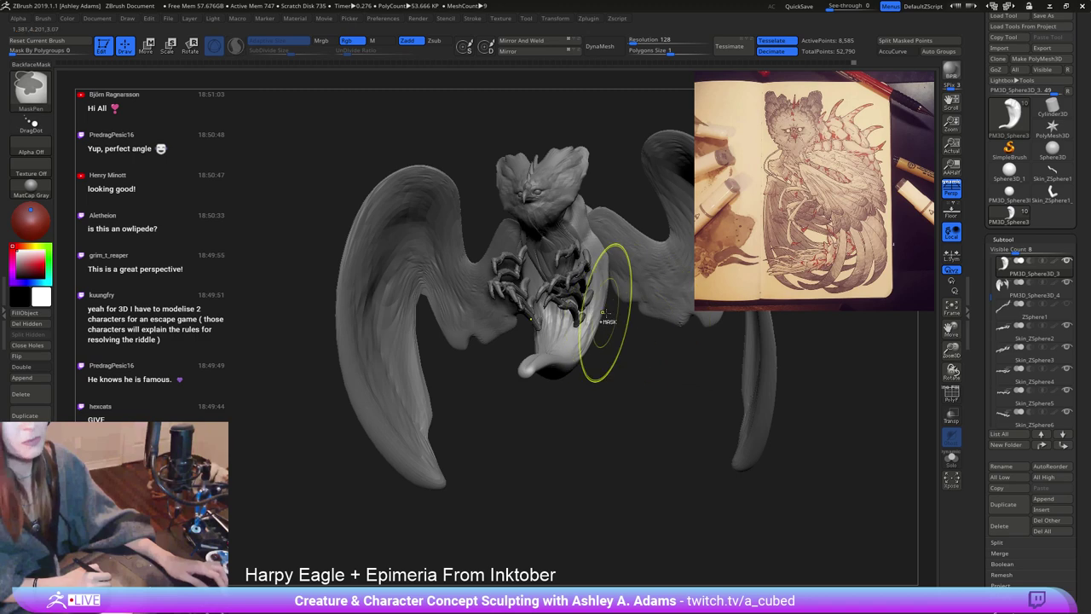
{"action": "mouse_move", "coordinate": [606, 312]}
{"action": "right_mouse_down", "text": "ctrl"}
{"action": "mouse_move", "coordinate": [541, 331]}
{"action": "mouse_move", "coordinate": [516, 309]}
{"action": "mouse_move", "coordinate": [526, 282]}
{"action": "mouse_move", "coordinate": [554, 337]}
{"action": "right_mouse_up", "text": "ctrl"}
{"action": "right_click", "coordinate": [517, 309]}
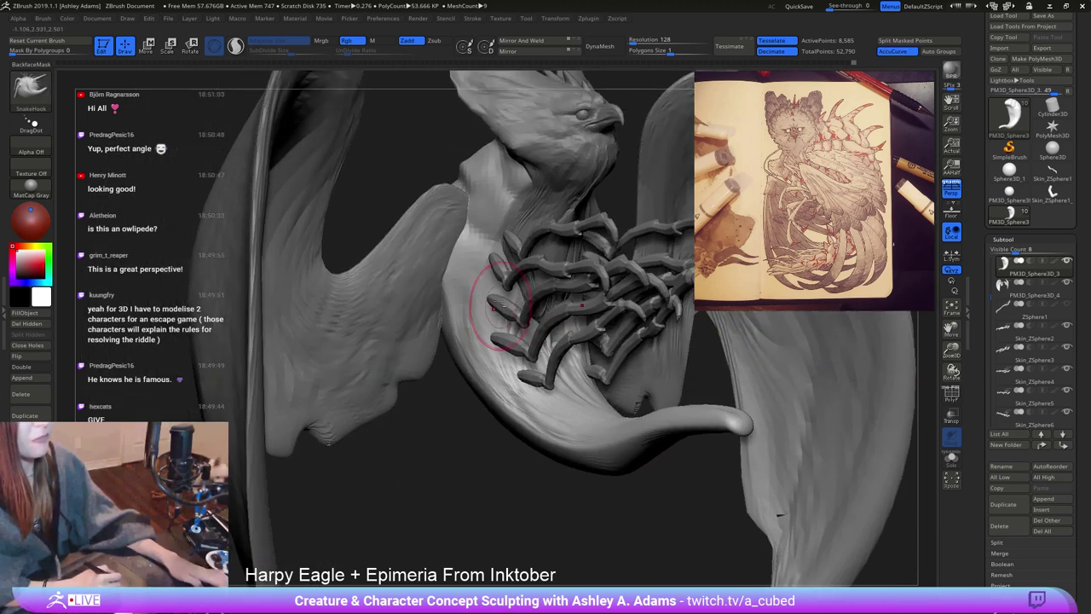
{"action": "key", "text": "b"}
{"action": "key", "text": "d"}
{"action": "key", "text": "s"}
{"action": "mouse_move", "coordinate": [499, 312]}
{"action": "left_mouse_down"}
{"action": "mouse_move", "coordinate": [530, 385]}
{"action": "mouse_move", "coordinate": [573, 416]}
{"action": "left_mouse_up"}
{"action": "right_click_drag", "start_coordinate": [588, 384], "coordinate": [544, 393]}
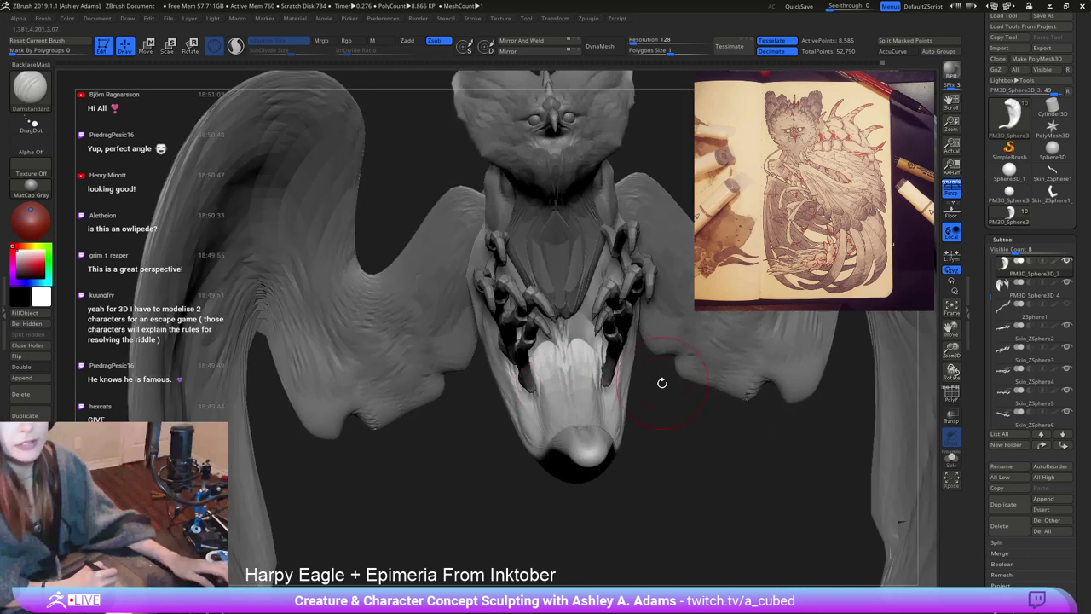
{"action": "mouse_move", "coordinate": [660, 383]}
{"action": "left_mouse_down"}
{"action": "mouse_move", "coordinate": [557, 452]}
{"action": "mouse_move", "coordinate": [521, 460]}
{"action": "mouse_move", "coordinate": [566, 438]}
{"action": "left_mouse_up"}
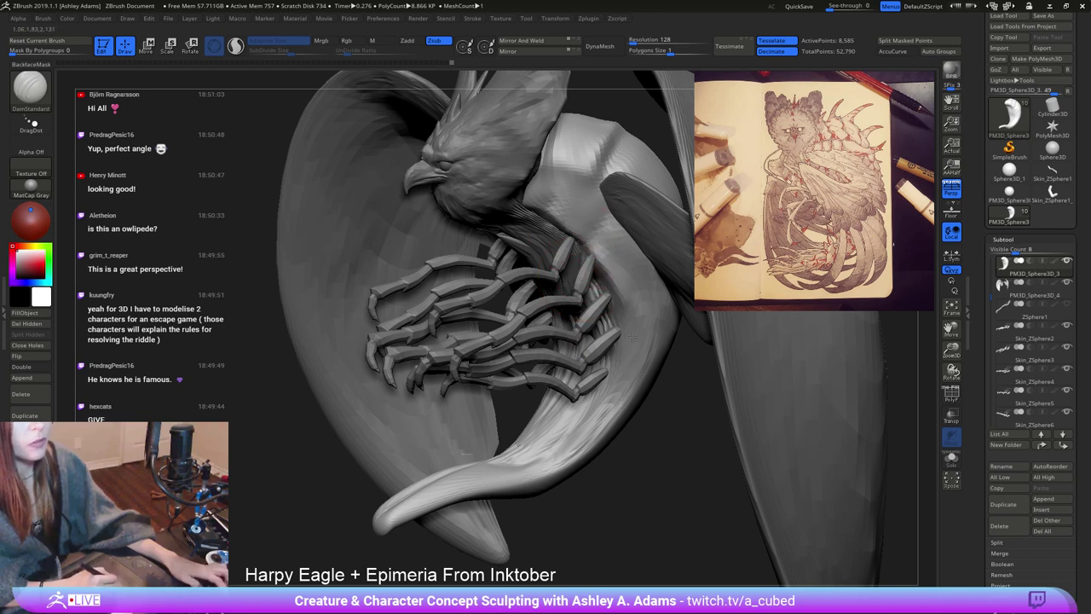
{"action": "left_click_drag", "start_coordinate": [546, 458], "coordinate": [580, 430]}
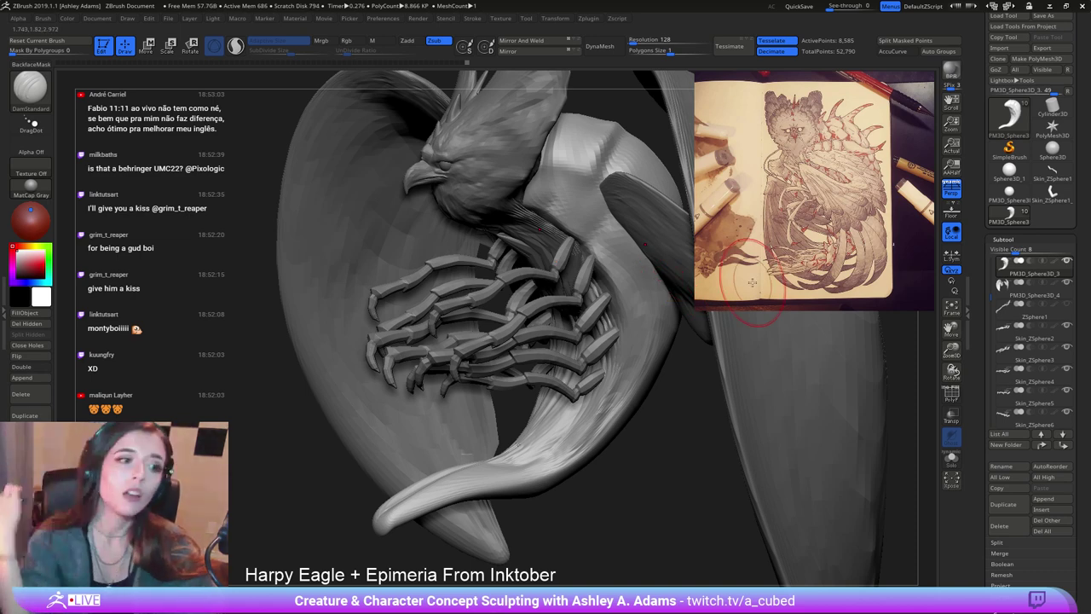
Pull the body's sides around the leg bases into shape with the SnakeHook brush.
{"action": "mouse_move", "coordinate": [559, 227]}
{"action": "right_mouse_down"}
{"action": "mouse_move", "coordinate": [514, 224]}
{"action": "mouse_move", "coordinate": [632, 240]}
{"action": "right_mouse_up"}
{"action": "key", "text": "b"}
{"action": "key", "text": "s"}
{"action": "key", "text": "h"}
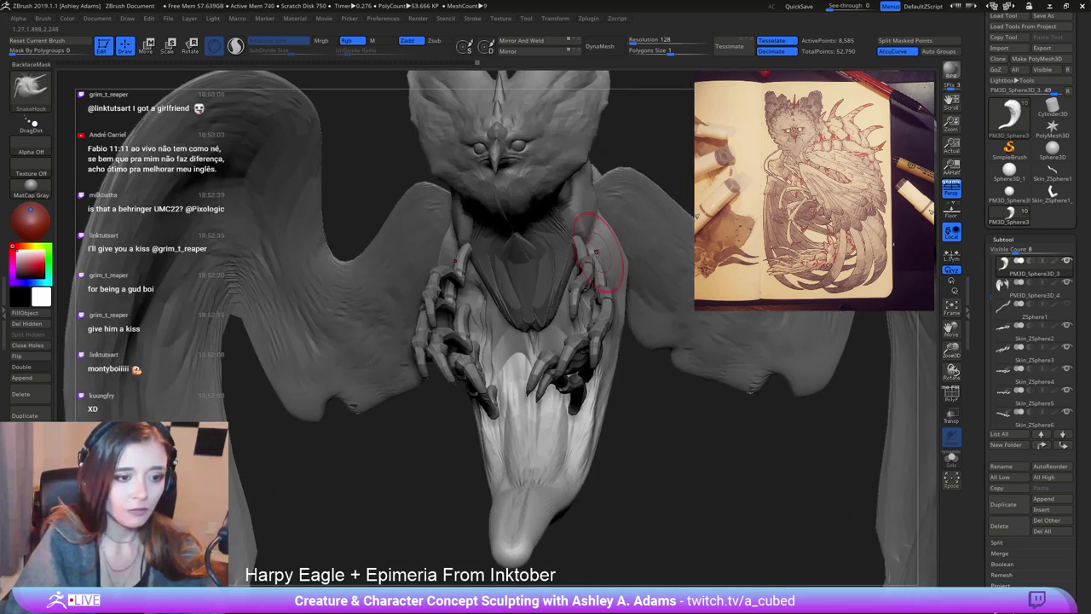
{"action": "mouse_move", "coordinate": [618, 284]}
{"action": "right_mouse_down"}
{"action": "mouse_move", "coordinate": [569, 290]}
{"action": "mouse_move", "coordinate": [628, 317]}
{"action": "mouse_move", "coordinate": [596, 345]}
{"action": "right_mouse_up"}
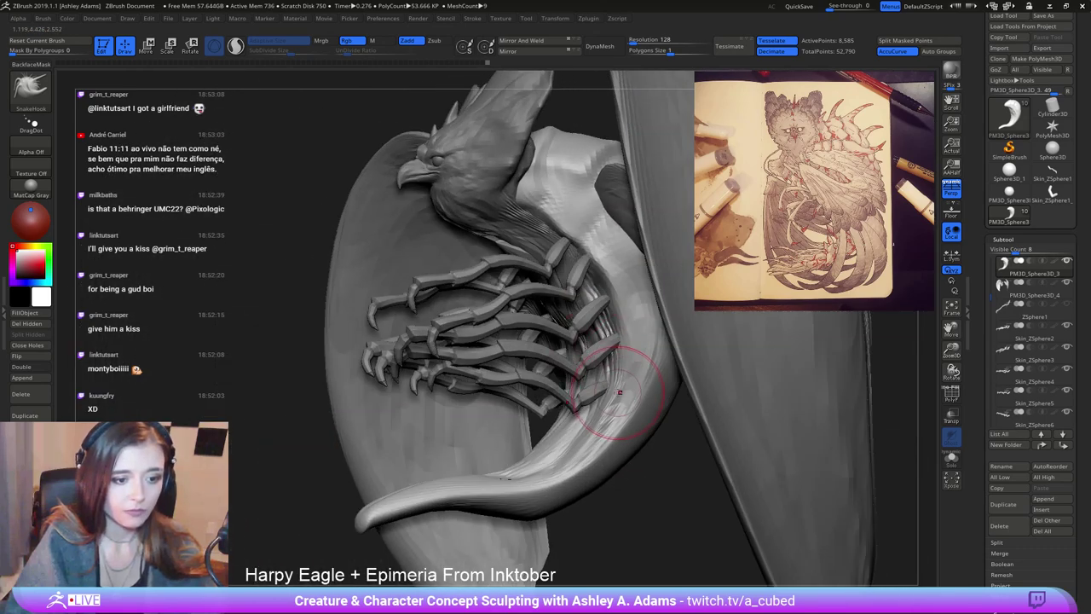
{"action": "mouse_move", "coordinate": [628, 419]}
{"action": "right_mouse_down"}
{"action": "mouse_move", "coordinate": [603, 334]}
{"action": "mouse_move", "coordinate": [539, 323]}
{"action": "right_mouse_up"}
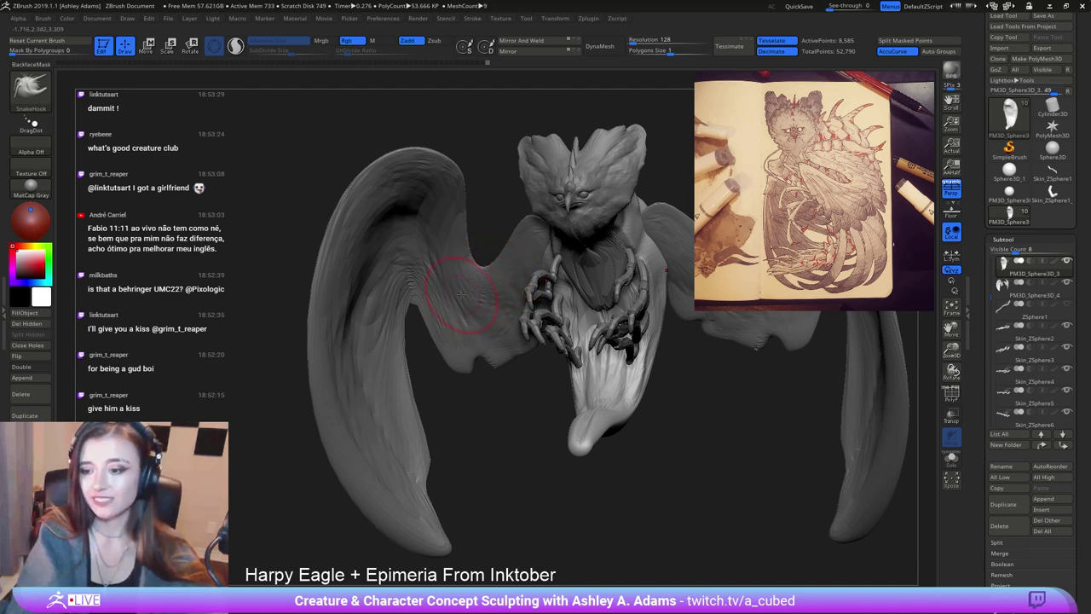
{"action": "left_click_drag", "start_coordinate": [533, 417], "coordinate": [629, 443]}
{"action": "left_click_drag", "start_coordinate": [834, 290], "coordinate": [854, 275]}
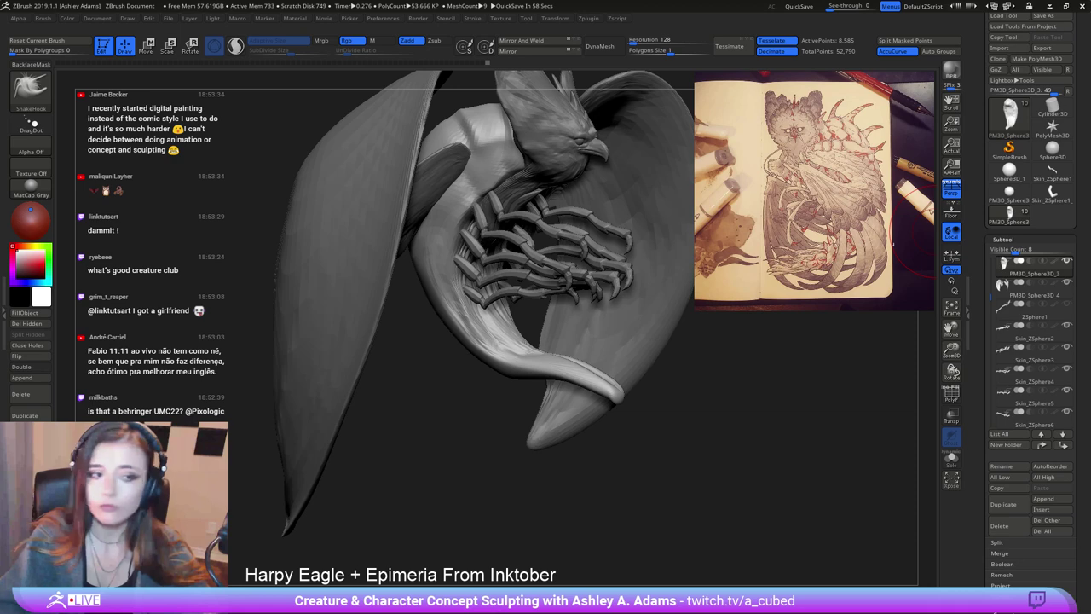
{"action": "mouse_move", "coordinate": [767, 298]}
{"action": "right_mouse_down"}
{"action": "mouse_move", "coordinate": [636, 285]}
{"action": "mouse_move", "coordinate": [413, 314]}
{"action": "mouse_move", "coordinate": [479, 315]}
{"action": "right_mouse_up"}
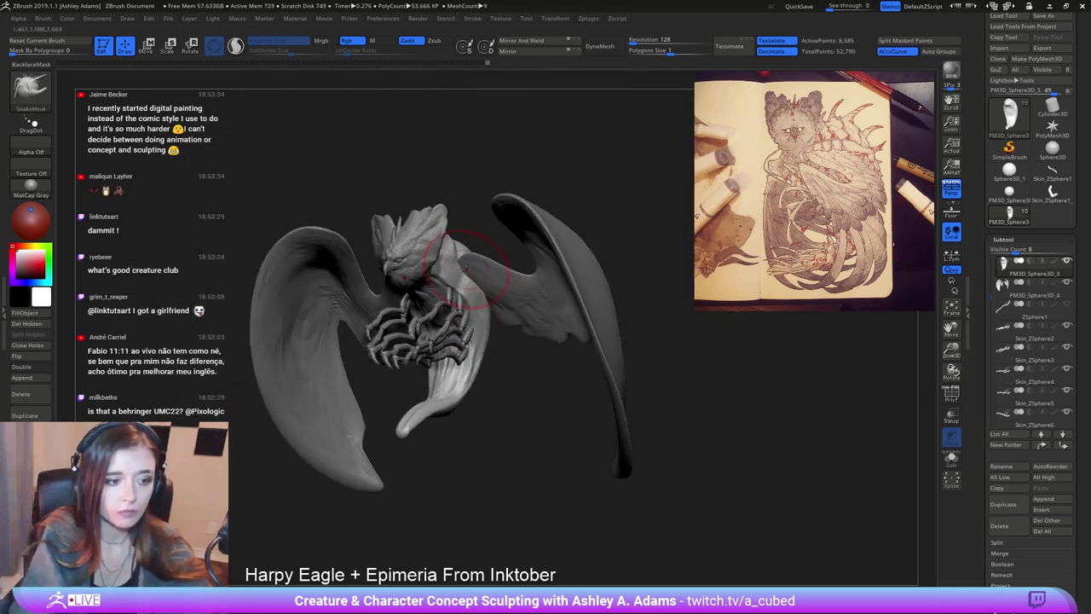
{"action": "right_click_drag", "start_coordinate": [580, 254], "coordinate": [460, 241]}
Try to mask an area of the body's upper back just behind the head.
{"action": "key", "text": "space"}
{"action": "left_click_drag", "start_coordinate": [482, 241], "coordinate": [452, 218]}
{"action": "right_click_drag", "start_coordinate": [452, 213], "coordinate": [483, 226], "text": "ctrl"}
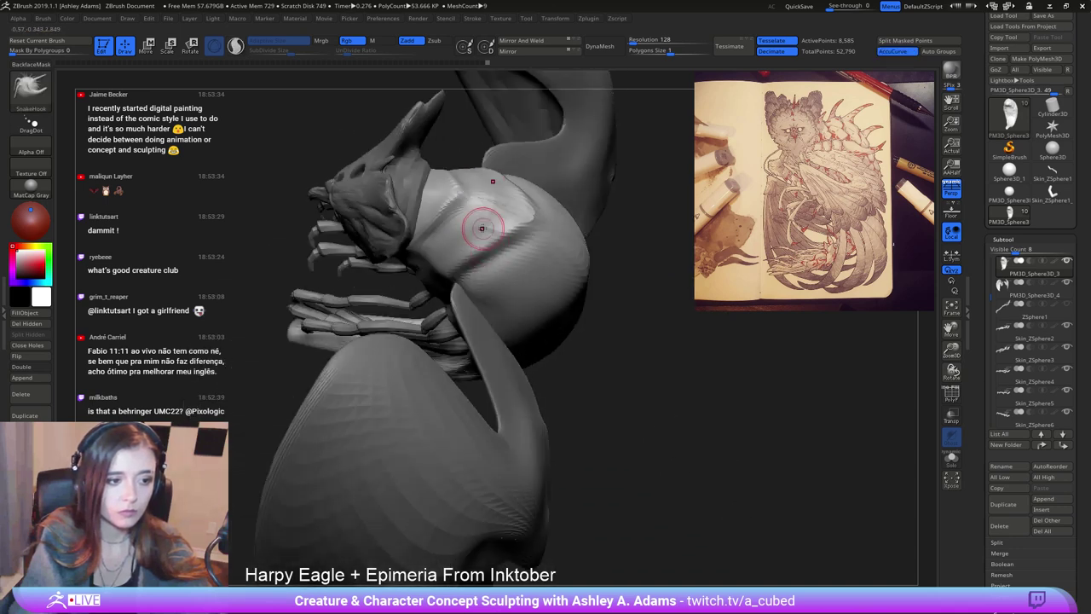
{"action": "left_click_drag", "start_coordinate": [437, 182], "coordinate": [504, 200], "text": "ctrl"}
{"action": "key", "text": "ctrl+z"}
{"action": "right_click_drag", "start_coordinate": [417, 172], "coordinate": [441, 189]}
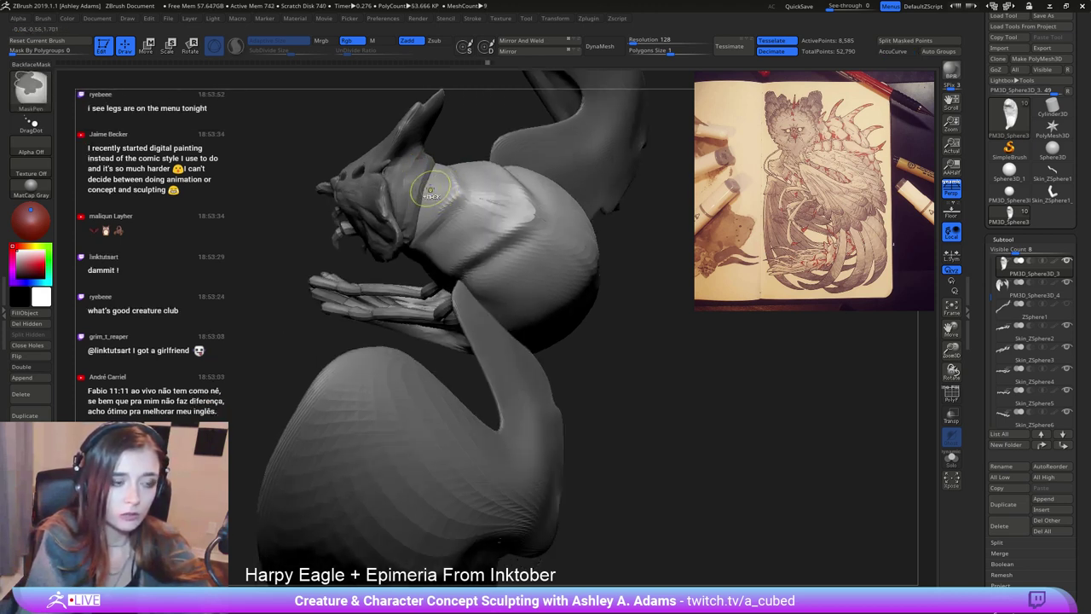
{"action": "right_click_drag", "start_coordinate": [555, 273], "coordinate": [550, 159]}
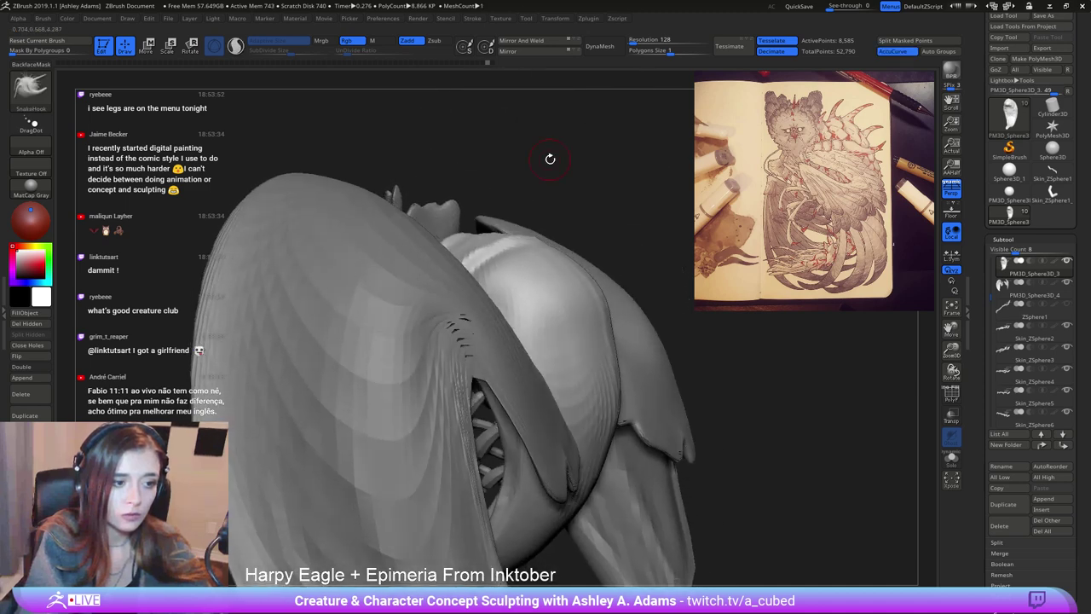
Isolate the body and thicken it from the tail curve up the lower back with the Inflat brush.
{"action": "left_click", "coordinate": [953, 458]}
{"action": "mouse_move", "coordinate": [749, 387]}
{"action": "right_mouse_down"}
{"action": "mouse_move", "coordinate": [682, 375]}
{"action": "mouse_move", "coordinate": [665, 290]}
{"action": "right_mouse_up"}
{"action": "key", "text": "space"}
{"action": "left_click_drag", "start_coordinate": [606, 341], "coordinate": [619, 341]}
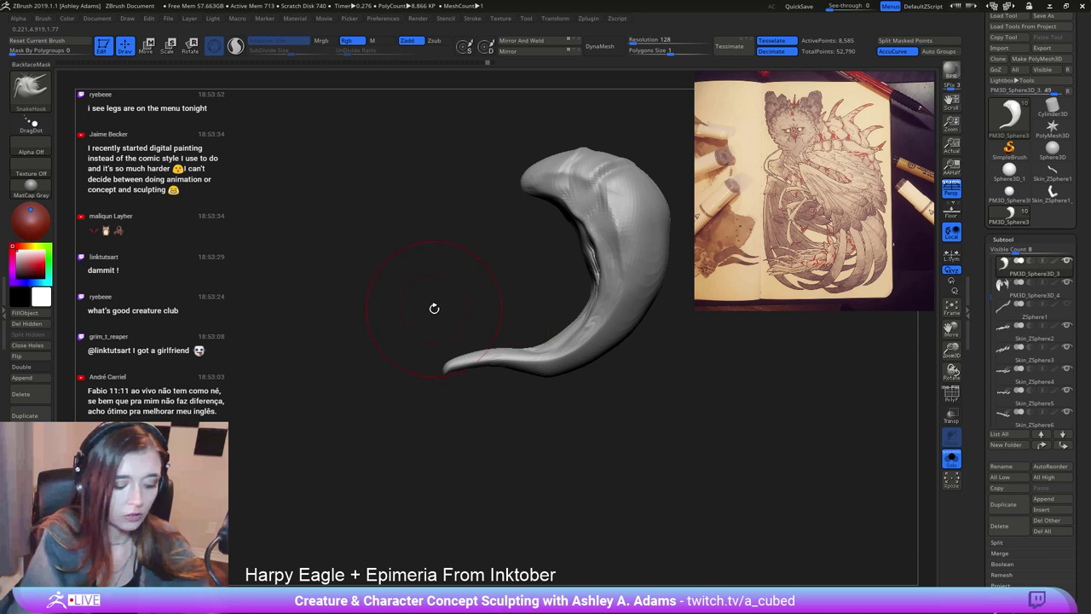
{"action": "key", "text": "b"}
{"action": "key", "text": "i"}
{"action": "key", "text": "n"}
{"action": "mouse_move", "coordinate": [513, 364]}
{"action": "left_mouse_down"}
{"action": "mouse_move", "coordinate": [589, 342]}
{"action": "mouse_move", "coordinate": [641, 294]}
{"action": "left_mouse_up"}
{"action": "left_click_drag", "start_coordinate": [555, 287], "coordinate": [477, 288], "text": "alt"}
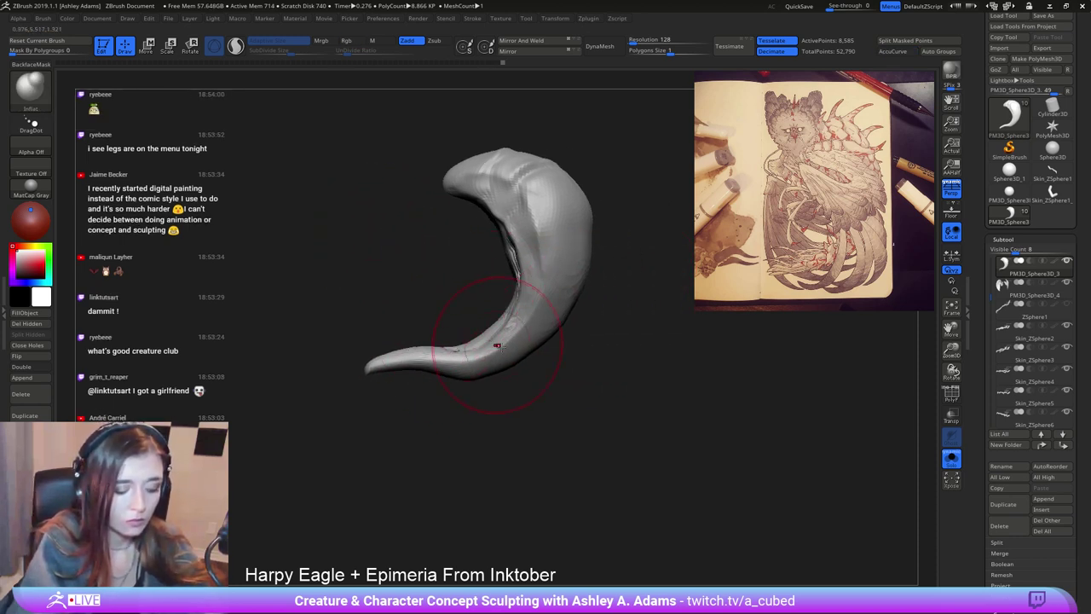
Pull the isolated body's back and shoulder outline outward with the SnakeHook brush.
{"action": "key", "text": "b"}
{"action": "key", "text": "s"}
{"action": "key", "text": "h"}
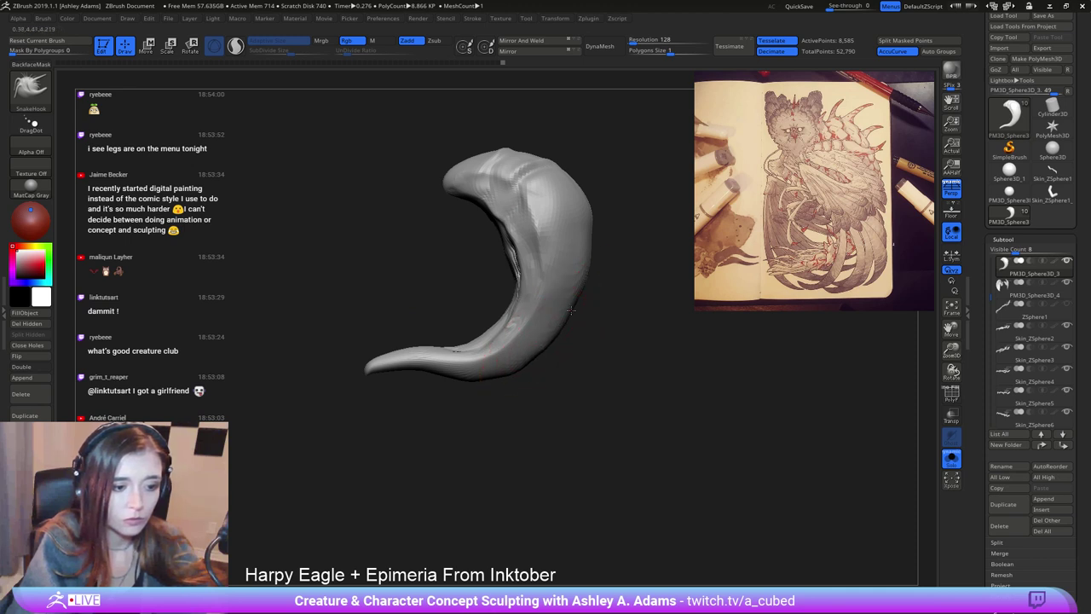
{"action": "mouse_move", "coordinate": [571, 310]}
{"action": "left_mouse_down"}
{"action": "mouse_move", "coordinate": [580, 315]}
{"action": "mouse_move", "coordinate": [598, 282]}
{"action": "mouse_move", "coordinate": [509, 242]}
{"action": "mouse_move", "coordinate": [418, 242]}
{"action": "left_mouse_up"}
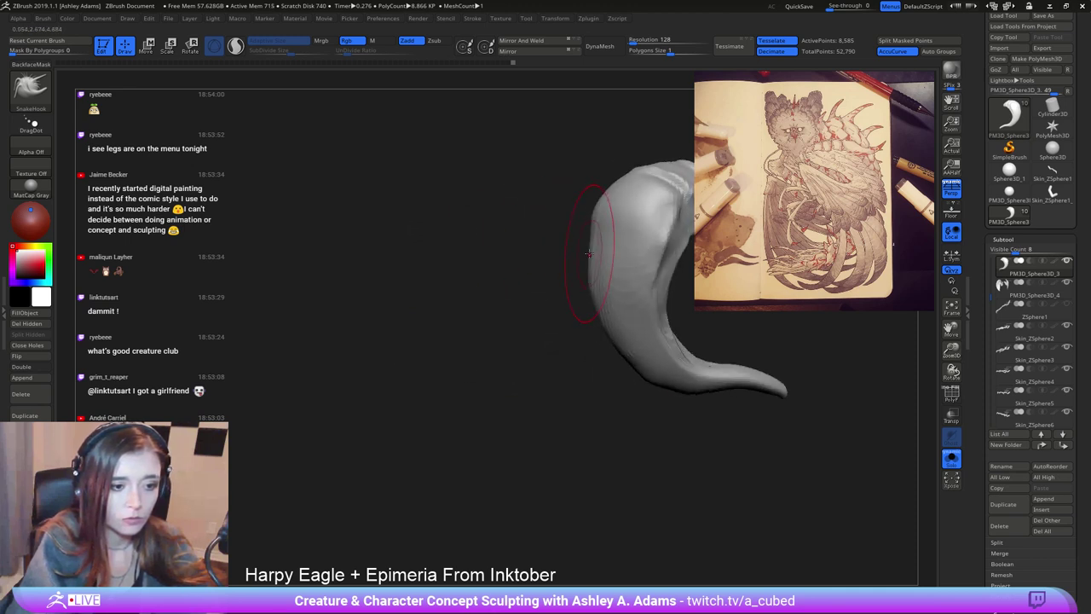
{"action": "mouse_move", "coordinate": [597, 236]}
{"action": "left_mouse_down"}
{"action": "mouse_move", "coordinate": [589, 209]}
{"action": "mouse_move", "coordinate": [604, 177]}
{"action": "left_mouse_up"}
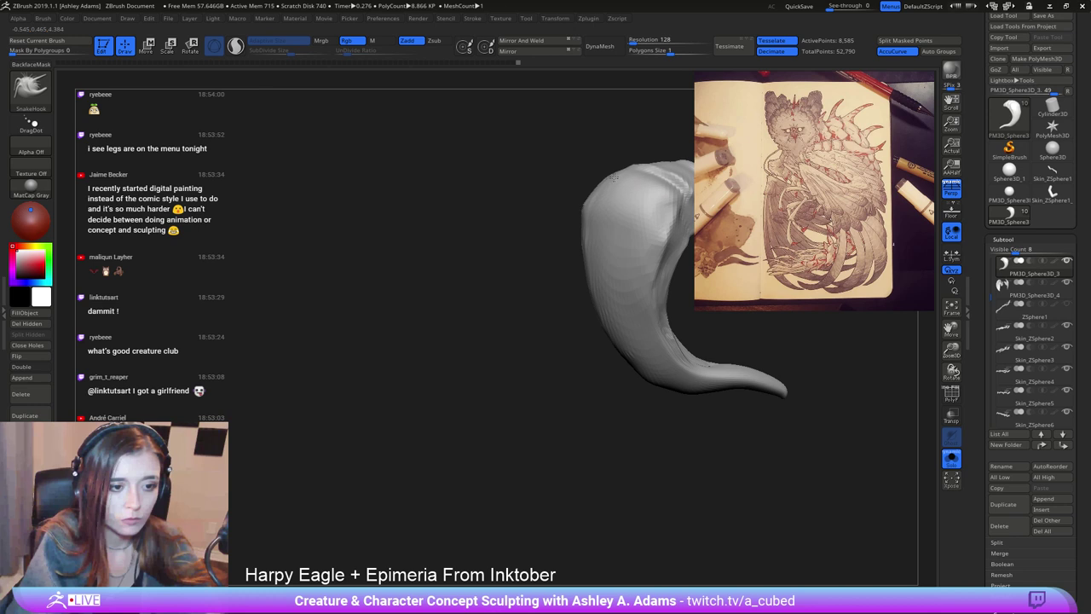
{"action": "left_click_drag", "start_coordinate": [546, 272], "coordinate": [504, 278]}
{"action": "mouse_move", "coordinate": [503, 278]}
{"action": "left_mouse_down", "text": "alt"}
{"action": "mouse_move", "coordinate": [448, 281]}
{"action": "mouse_move", "coordinate": [396, 305]}
{"action": "left_mouse_up", "text": "alt"}
{"action": "left_click_drag", "start_coordinate": [549, 213], "coordinate": [543, 200]}
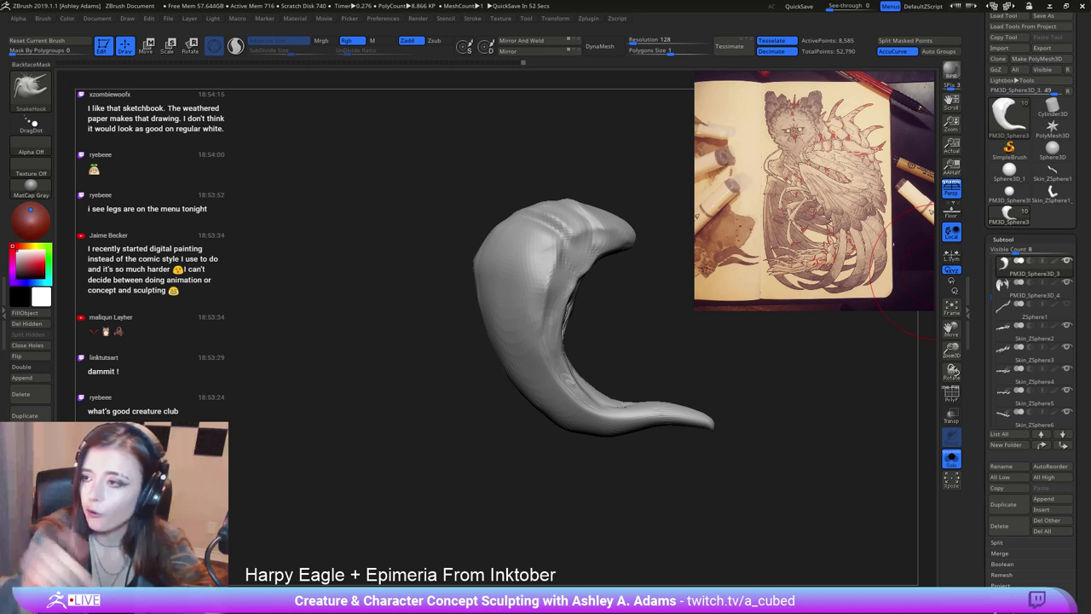
Pull the tail end of the isolated body into shape with the SnakeHook brush.
{"action": "mouse_move", "coordinate": [544, 254]}
{"action": "right_mouse_down"}
{"action": "mouse_move", "coordinate": [519, 253]}
{"action": "mouse_move", "coordinate": [553, 267]}
{"action": "mouse_move", "coordinate": [486, 231]}
{"action": "mouse_move", "coordinate": [519, 451]}
{"action": "mouse_move", "coordinate": [536, 468]}
{"action": "mouse_move", "coordinate": [534, 441]}
{"action": "right_mouse_up"}
{"action": "right_click", "coordinate": [519, 253]}
{"action": "right_click", "coordinate": [534, 442]}
{"action": "left_click_drag", "start_coordinate": [576, 447], "coordinate": [590, 447]}
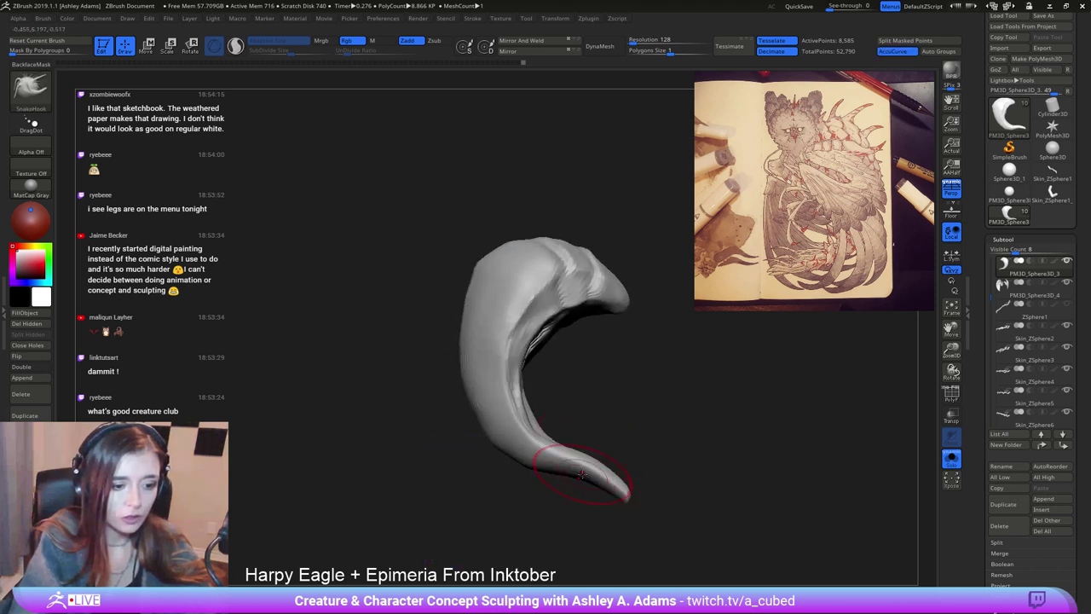
{"action": "mouse_move", "coordinate": [582, 458]}
{"action": "right_mouse_down"}
{"action": "mouse_move", "coordinate": [621, 426]}
{"action": "mouse_move", "coordinate": [577, 305]}
{"action": "right_mouse_up"}
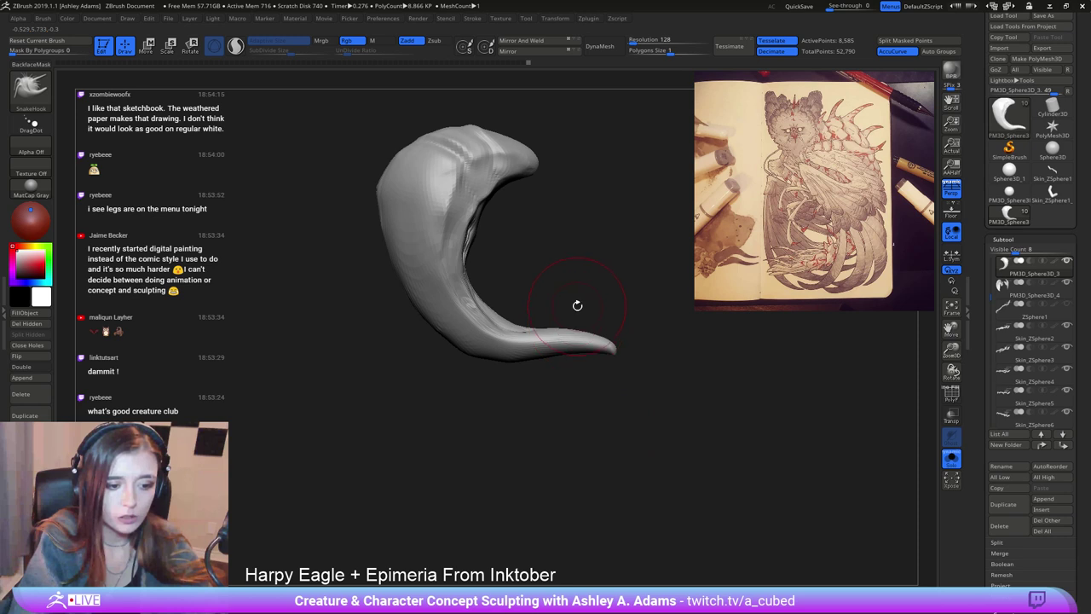
{"action": "key", "text": "space"}
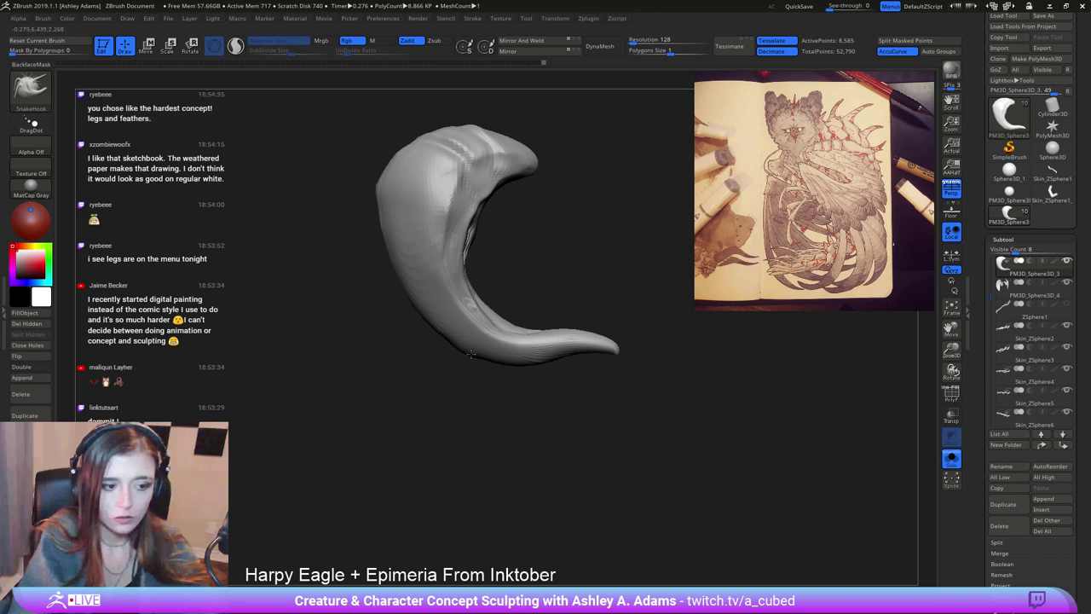
Try to pull the body's upper back into shape with the SnakeHook brush.
{"action": "right_click", "coordinate": [488, 332]}
{"action": "mouse_move", "coordinate": [478, 317]}
{"action": "right_mouse_down"}
{"action": "mouse_move", "coordinate": [509, 314]}
{"action": "mouse_move", "coordinate": [471, 187]}
{"action": "mouse_move", "coordinate": [458, 201]}
{"action": "right_mouse_up"}
{"action": "left_click_drag", "start_coordinate": [473, 195], "coordinate": [478, 168]}
{"action": "key", "text": "ctrl+z"}
Resize the brush and mask an area running from the body's upper back down along its side.
{"action": "mouse_move", "coordinate": [478, 168]}
{"action": "right_mouse_down"}
{"action": "mouse_move", "coordinate": [480, 205]}
{"action": "mouse_move", "coordinate": [468, 199]}
{"action": "mouse_move", "coordinate": [461, 155]}
{"action": "right_mouse_up"}
{"action": "key", "text": "space"}
{"action": "key", "text": "space"}
{"action": "left_click_drag", "start_coordinate": [459, 155], "coordinate": [465, 155]}
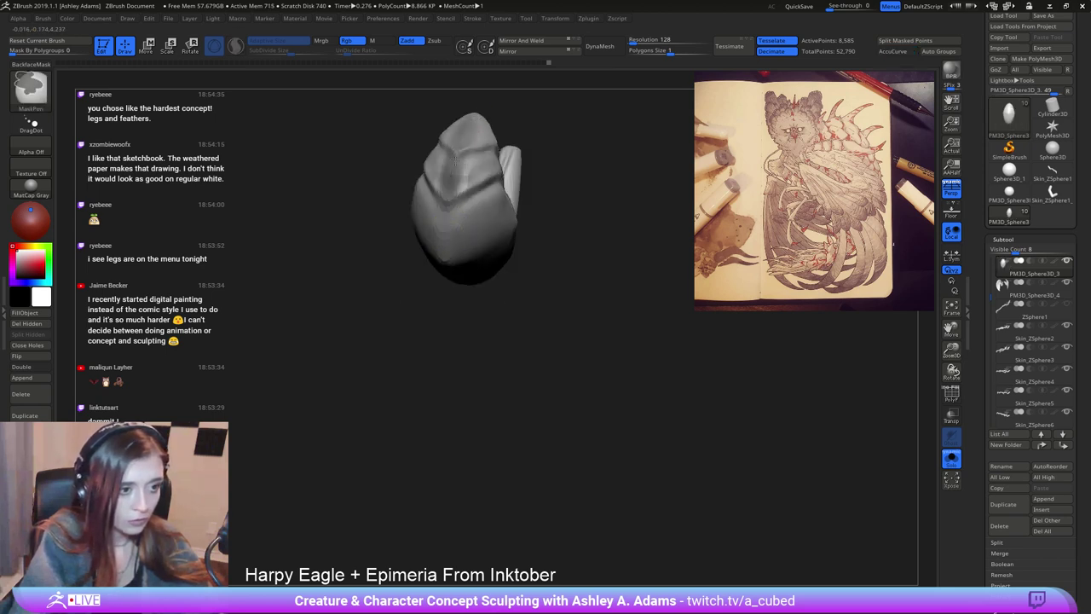
{"action": "right_click_drag", "start_coordinate": [449, 223], "coordinate": [444, 307]}
{"action": "mouse_move", "coordinate": [445, 294]}
{"action": "left_mouse_down", "text": "ctrl"}
{"action": "mouse_move", "coordinate": [459, 193]}
{"action": "mouse_move", "coordinate": [462, 295]}
{"action": "mouse_move", "coordinate": [452, 308]}
{"action": "left_mouse_up", "text": "ctrl"}
{"action": "mouse_move", "coordinate": [443, 304]}
{"action": "right_mouse_down"}
{"action": "mouse_move", "coordinate": [457, 266]}
{"action": "mouse_move", "coordinate": [474, 272]}
{"action": "right_mouse_up"}
{"action": "left_click_drag", "start_coordinate": [489, 386], "coordinate": [508, 397], "text": "ctrl"}
{"action": "left_click_drag", "start_coordinate": [489, 350], "coordinate": [457, 195], "text": "ctrl"}
Soften the mask and pull the unmasked parts of the back and sides into shape with the SnakeHook brush.
{"action": "mouse_move", "coordinate": [458, 196]}
{"action": "right_mouse_down"}
{"action": "mouse_move", "coordinate": [468, 248]}
{"action": "mouse_move", "coordinate": [495, 295]}
{"action": "right_mouse_up"}
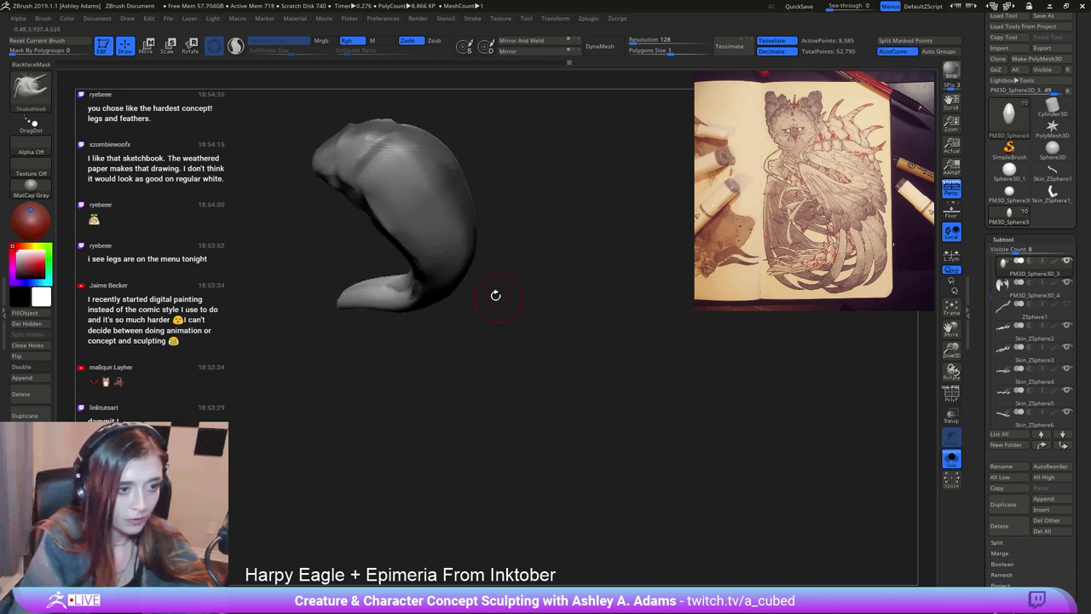
{"action": "left_click", "coordinate": [380, 152], "text": "ctrl"}
{"action": "left_click", "coordinate": [386, 161], "text": "ctrl"}
{"action": "mouse_move", "coordinate": [426, 192]}
{"action": "right_mouse_down"}
{"action": "mouse_move", "coordinate": [499, 246]}
{"action": "mouse_move", "coordinate": [512, 266]}
{"action": "mouse_move", "coordinate": [489, 279]}
{"action": "mouse_move", "coordinate": [555, 236]}
{"action": "mouse_move", "coordinate": [468, 239]}
{"action": "mouse_move", "coordinate": [492, 195]}
{"action": "mouse_move", "coordinate": [498, 215]}
{"action": "mouse_move", "coordinate": [531, 187]}
{"action": "right_mouse_up"}
{"action": "key", "text": "space"}
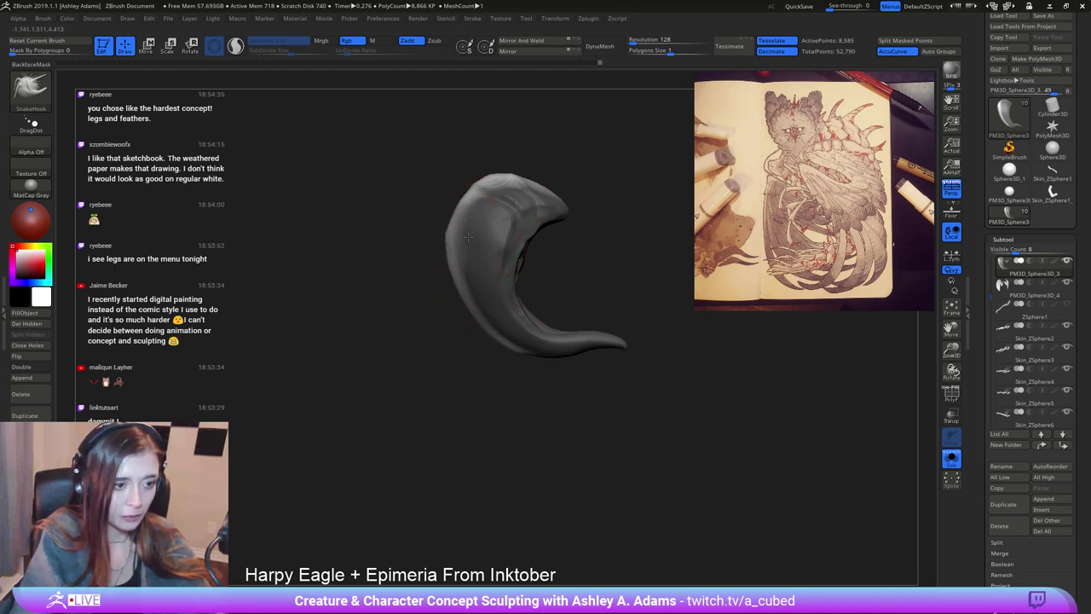
{"action": "mouse_move", "coordinate": [605, 268]}
{"action": "right_mouse_down"}
{"action": "mouse_move", "coordinate": [460, 222]}
{"action": "mouse_move", "coordinate": [436, 230]}
{"action": "right_mouse_up"}
{"action": "key", "text": "space"}
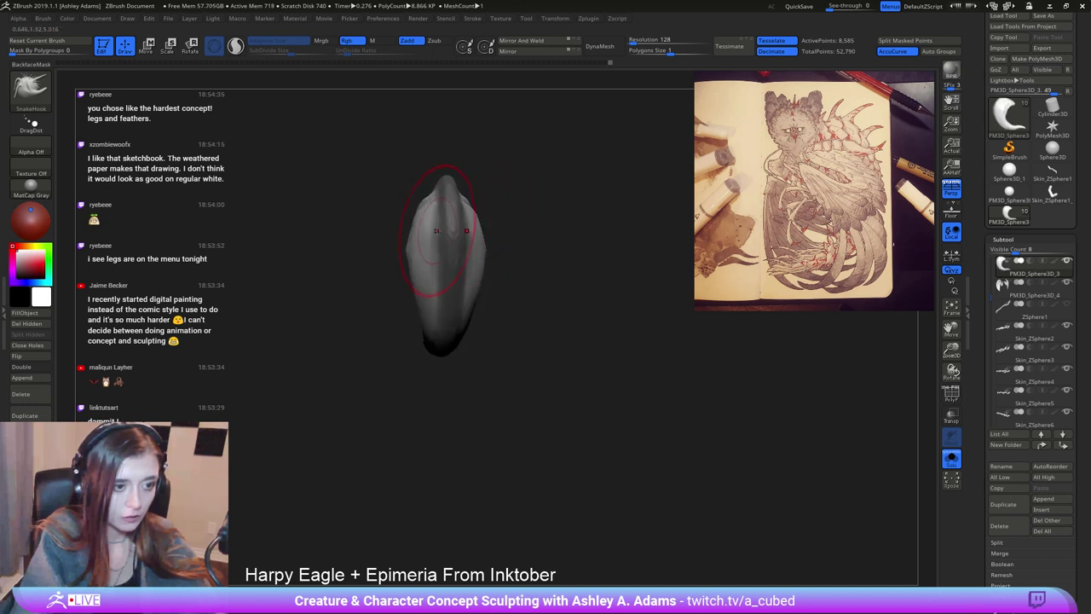
{"action": "mouse_move", "coordinate": [433, 271]}
{"action": "right_mouse_down"}
{"action": "mouse_move", "coordinate": [474, 237]}
{"action": "mouse_move", "coordinate": [419, 214]}
{"action": "right_mouse_up"}
{"action": "key", "text": "space"}
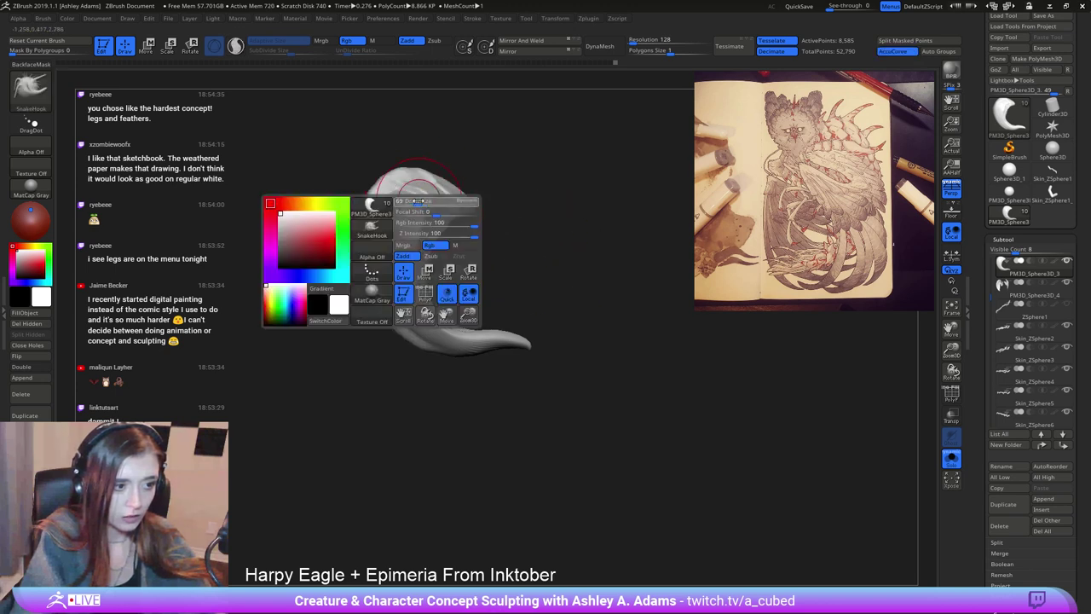
Mask the body's flank from below the shoulder down toward the tail.
{"action": "right_click_drag", "start_coordinate": [300, 163], "coordinate": [486, 205], "text": "alt"}
{"action": "mouse_move", "coordinate": [533, 181]}
{"action": "left_mouse_down", "text": "ctrl"}
{"action": "mouse_move", "coordinate": [507, 201]}
{"action": "mouse_move", "coordinate": [495, 266]}
{"action": "mouse_move", "coordinate": [528, 328]}
{"action": "left_mouse_up", "text": "ctrl"}
{"action": "right_click_drag", "start_coordinate": [516, 247], "coordinate": [571, 341]}
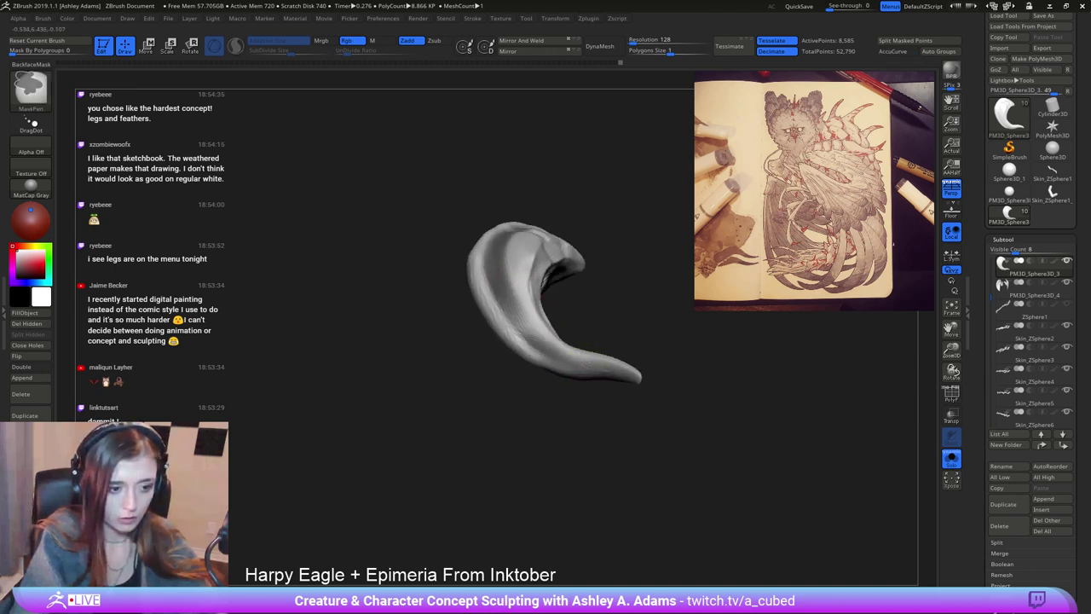
{"action": "left_click_drag", "start_coordinate": [527, 338], "coordinate": [499, 298], "text": "ctrl"}
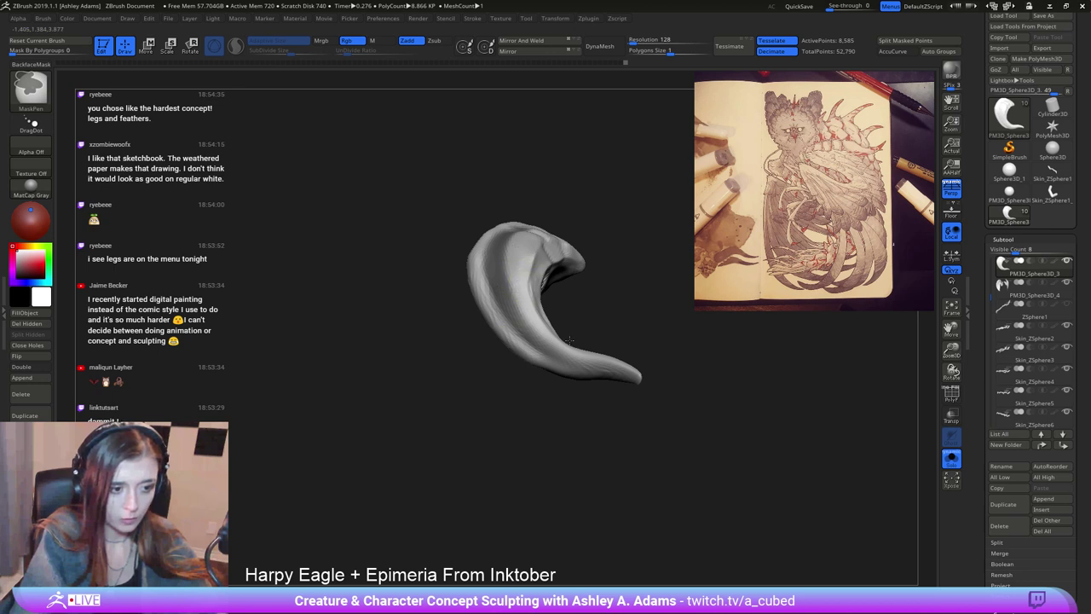
{"action": "right_click_drag", "start_coordinate": [585, 351], "coordinate": [539, 220]}
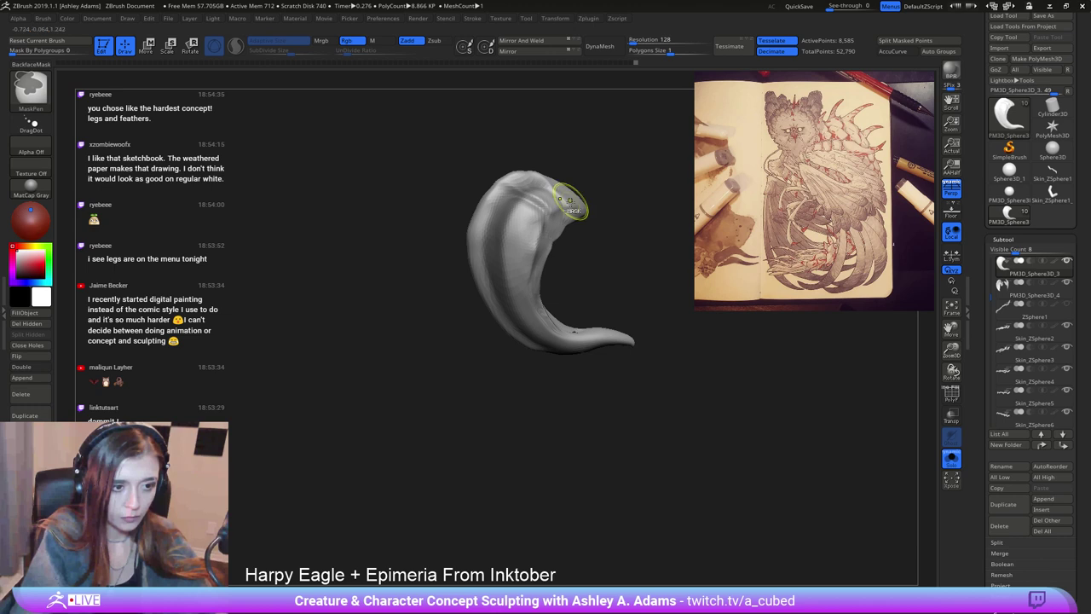
Pull the body's back and side ridges outward around the masked area with the SnakeHook brush.
{"action": "mouse_move", "coordinate": [569, 201]}
{"action": "right_mouse_down"}
{"action": "mouse_move", "coordinate": [539, 177]}
{"action": "mouse_move", "coordinate": [562, 199]}
{"action": "mouse_move", "coordinate": [540, 201]}
{"action": "right_mouse_up"}
{"action": "right_click_drag", "start_coordinate": [628, 237], "coordinate": [543, 205]}
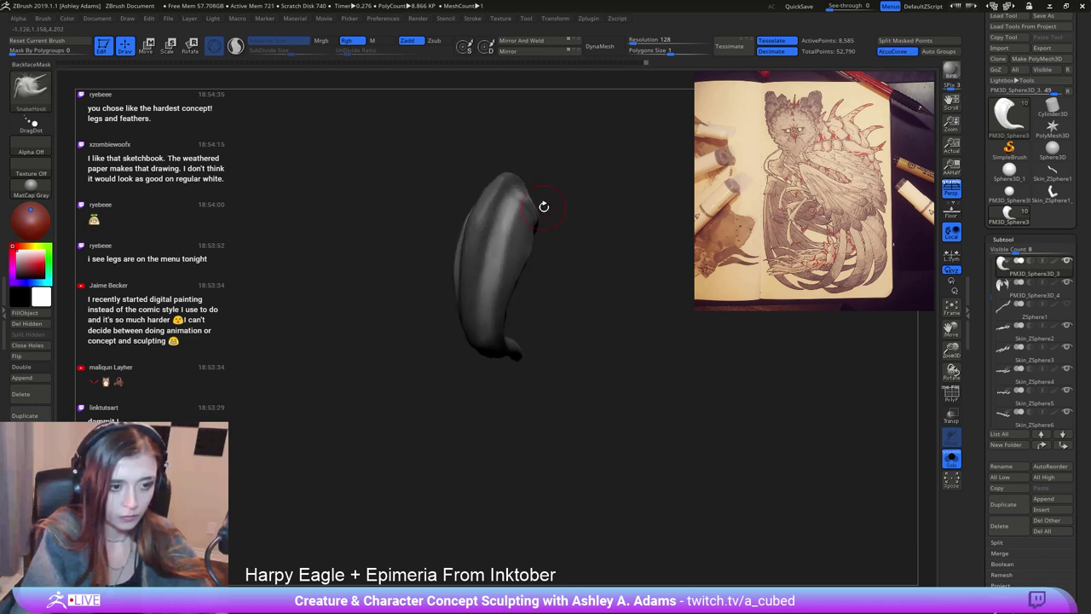
{"action": "right_click", "coordinate": [501, 279]}
{"action": "right_click_drag", "start_coordinate": [506, 264], "coordinate": [523, 226]}
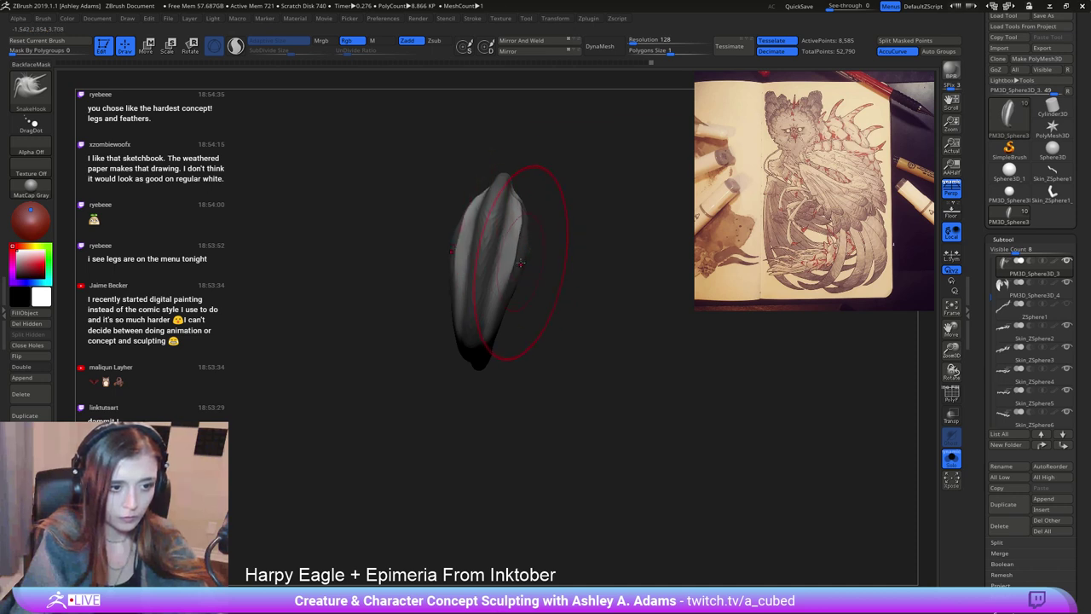
{"action": "mouse_move", "coordinate": [499, 319]}
{"action": "right_mouse_down"}
{"action": "mouse_move", "coordinate": [473, 240]}
{"action": "mouse_move", "coordinate": [486, 210]}
{"action": "mouse_move", "coordinate": [522, 194]}
{"action": "mouse_move", "coordinate": [511, 195]}
{"action": "mouse_move", "coordinate": [571, 146]}
{"action": "mouse_move", "coordinate": [463, 188]}
{"action": "mouse_move", "coordinate": [493, 191]}
{"action": "mouse_move", "coordinate": [476, 224]}
{"action": "mouse_move", "coordinate": [489, 258]}
{"action": "mouse_move", "coordinate": [492, 245]}
{"action": "right_mouse_up"}
Carve a crease along the ridge between back and flank with the DamStandard brush and smooth the surface.
{"action": "key", "text": "b"}
{"action": "key", "text": "d"}
{"action": "key", "text": "s"}
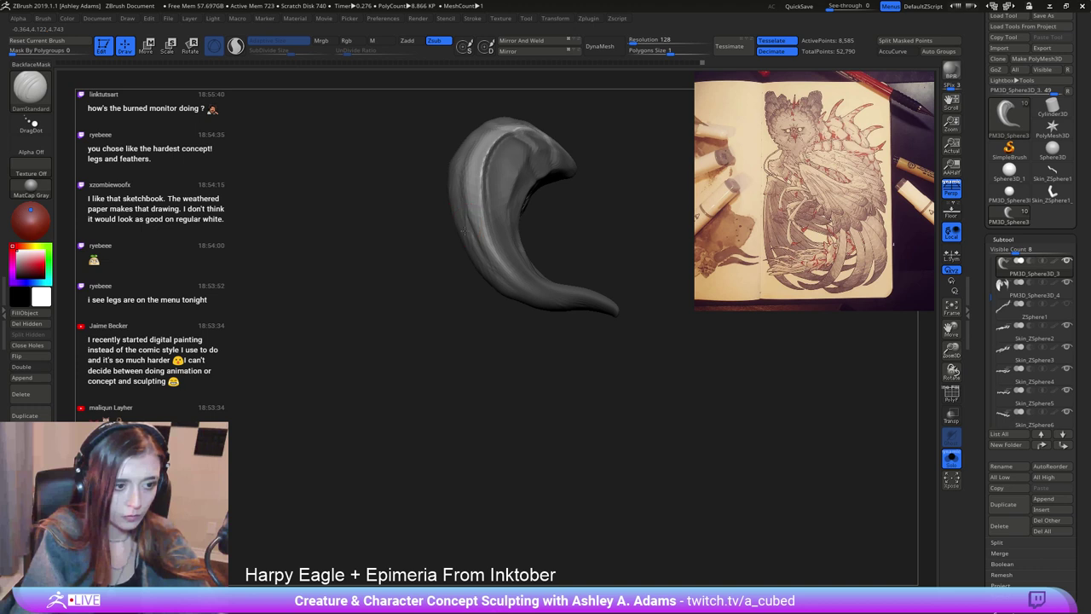
{"action": "right_click_drag", "start_coordinate": [537, 294], "coordinate": [484, 251]}
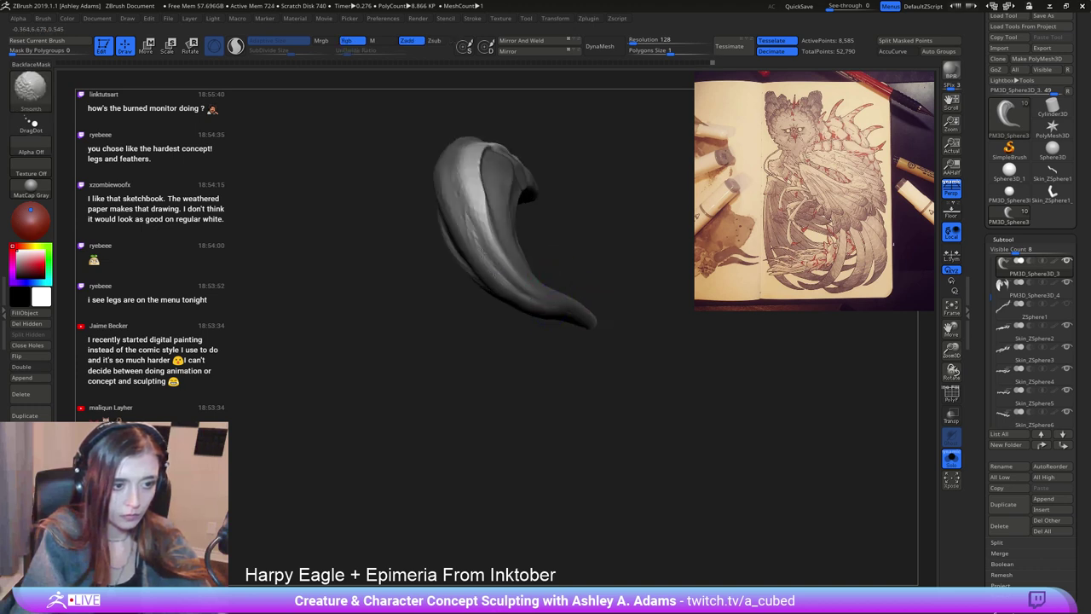
{"action": "mouse_move", "coordinate": [459, 199]}
{"action": "right_mouse_down"}
{"action": "mouse_move", "coordinate": [443, 159]}
{"action": "mouse_move", "coordinate": [448, 172]}
{"action": "mouse_move", "coordinate": [431, 193]}
{"action": "right_mouse_up"}
{"action": "key", "text": "space"}
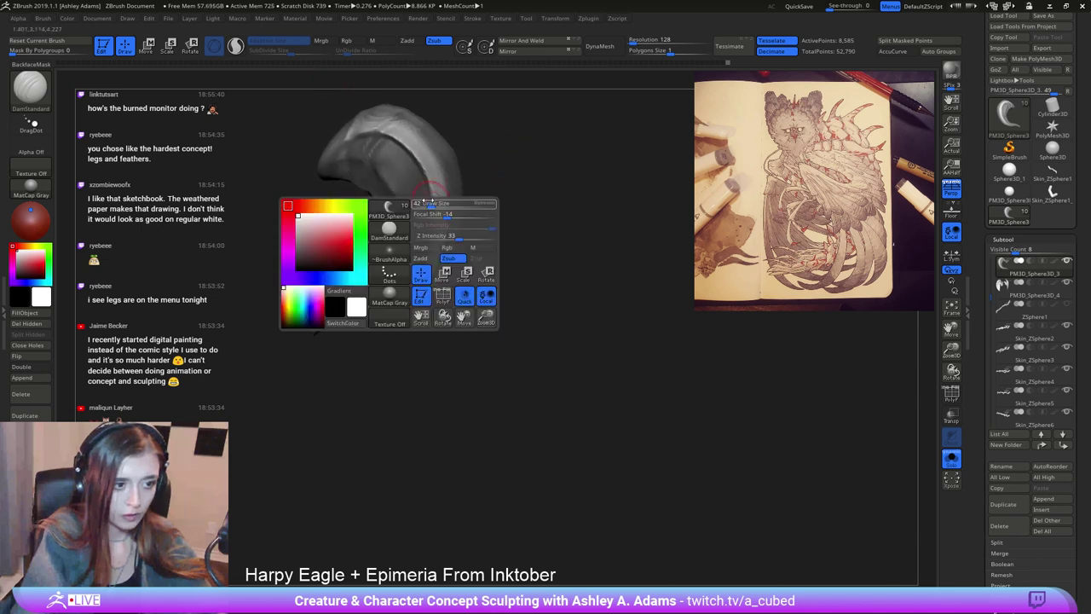
{"action": "mouse_move", "coordinate": [446, 232]}
{"action": "right_mouse_down"}
{"action": "mouse_move", "coordinate": [449, 184]}
{"action": "mouse_move", "coordinate": [500, 232]}
{"action": "right_mouse_up"}
{"action": "key", "text": "space"}
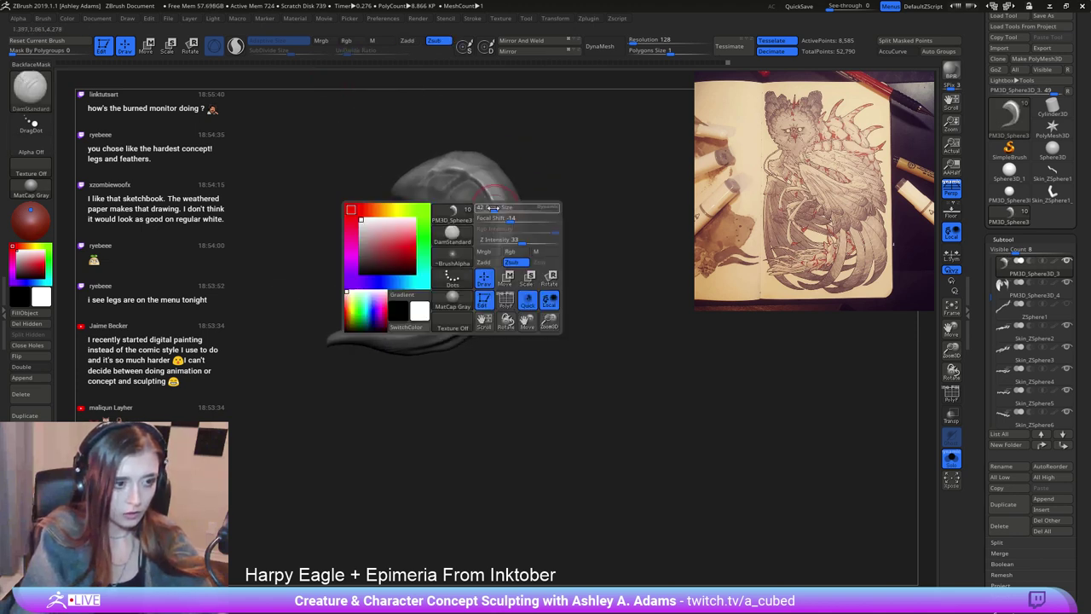
{"action": "left_click_drag", "start_coordinate": [494, 206], "coordinate": [563, 201]}
Adjust the DamStandard draw size and refine the creases from the shoulder along the body's other side.
{"action": "right_click_drag", "start_coordinate": [447, 198], "coordinate": [431, 230]}
{"action": "key", "text": "space"}
{"action": "left_click_drag", "start_coordinate": [466, 208], "coordinate": [479, 191]}
{"action": "key", "text": "space"}
{"action": "mouse_move", "coordinate": [436, 175]}
{"action": "right_mouse_down", "text": "alt"}
{"action": "mouse_move", "coordinate": [479, 177]}
{"action": "mouse_move", "coordinate": [466, 188]}
{"action": "right_mouse_up", "text": "alt"}
{"action": "key", "text": "space"}
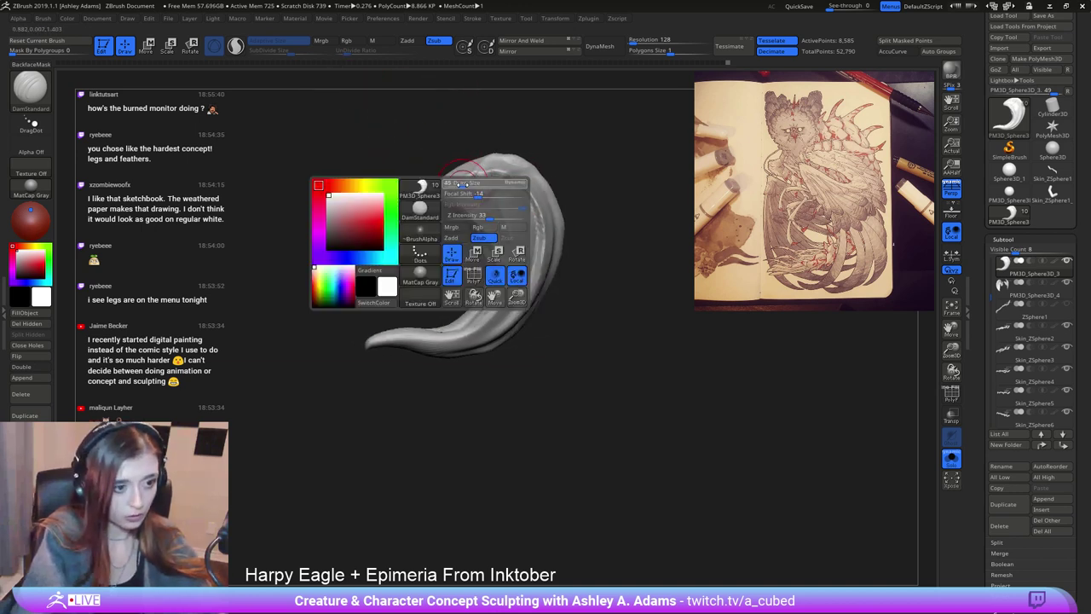
{"action": "left_click_drag", "start_coordinate": [466, 190], "coordinate": [451, 189]}
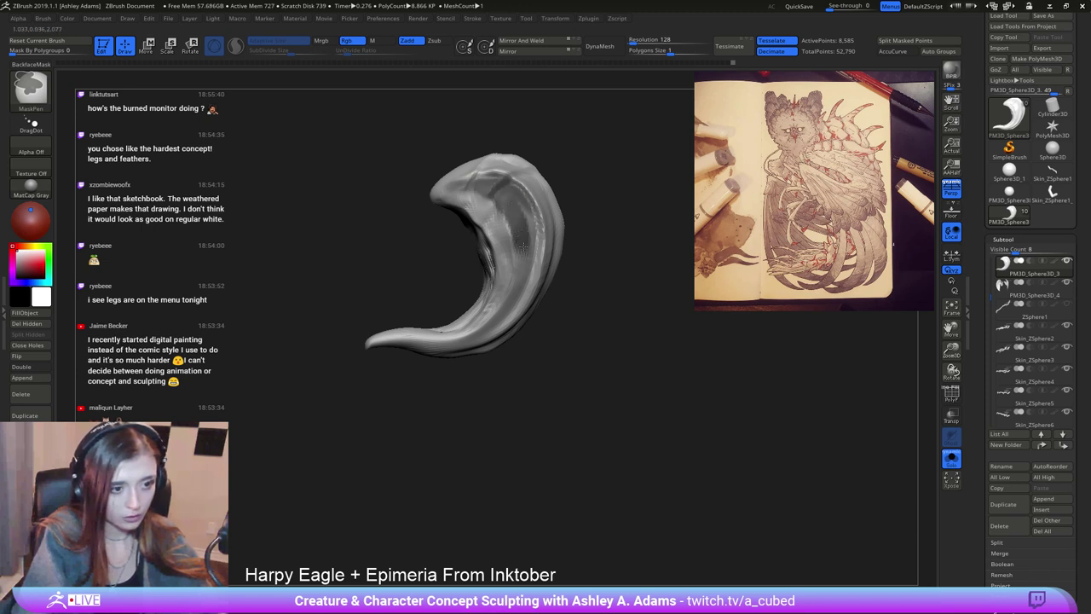
Mask the body's inner flank between the back ridge and the belly, and invert the mask.
{"action": "left_click_drag", "start_coordinate": [523, 247], "coordinate": [513, 294], "text": "ctrl"}
{"action": "right_click_drag", "start_coordinate": [465, 232], "coordinate": [415, 221]}
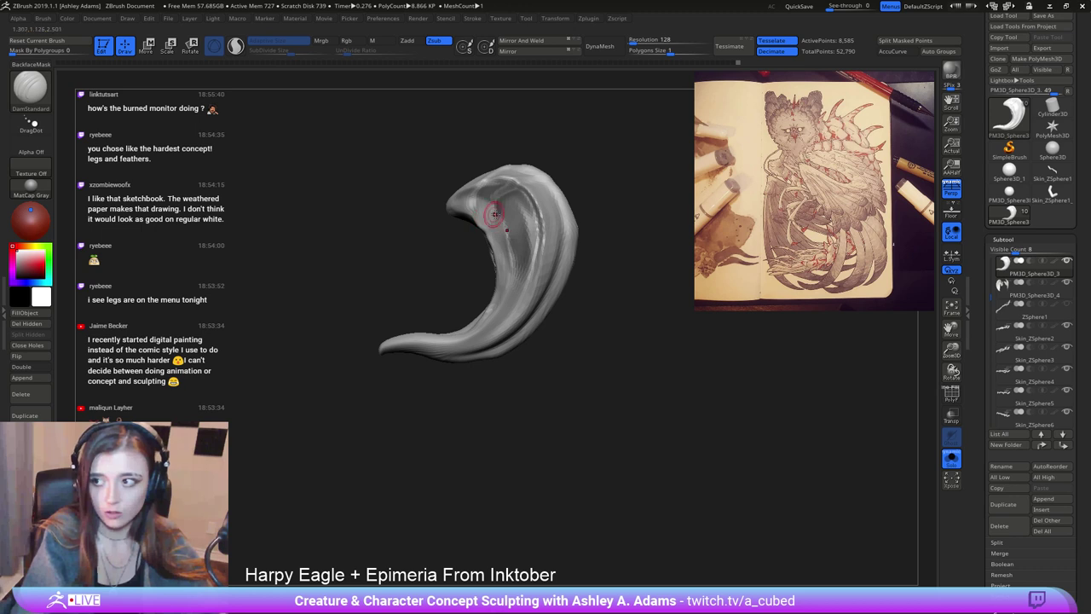
{"action": "key", "text": "ctrl"}
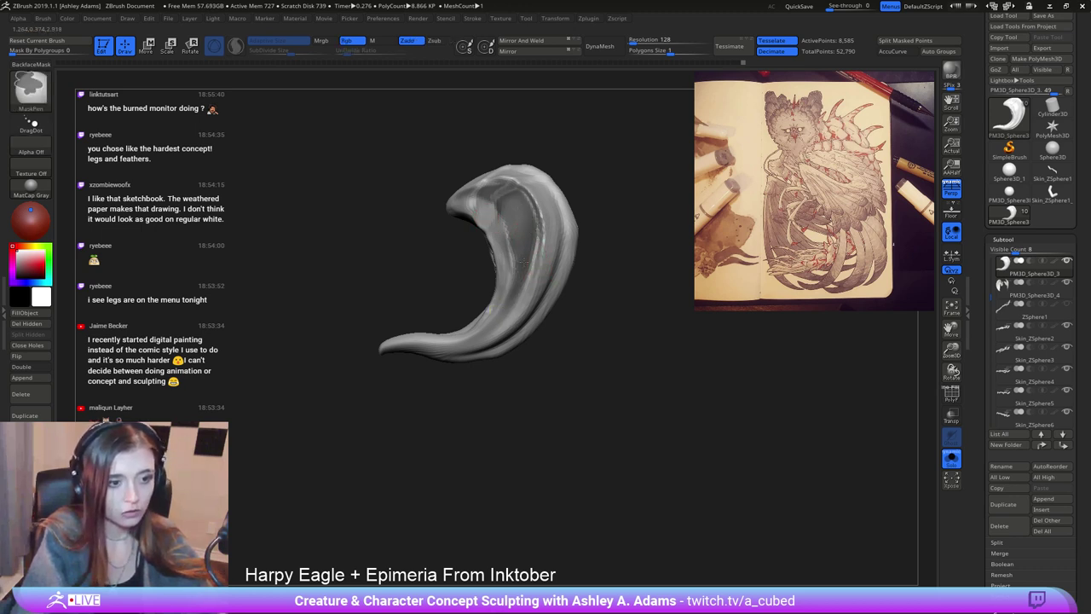
{"action": "left_click", "coordinate": [608, 316], "text": "ctrl"}
Pull the unmasked inner flank outward with the SnakeHook brush.
{"action": "right_click", "coordinate": [484, 285]}
{"action": "right_click_drag", "start_coordinate": [553, 183], "coordinate": [515, 207]}
{"action": "key", "text": "b"}
{"action": "key", "text": "s"}
{"action": "key", "text": "h"}
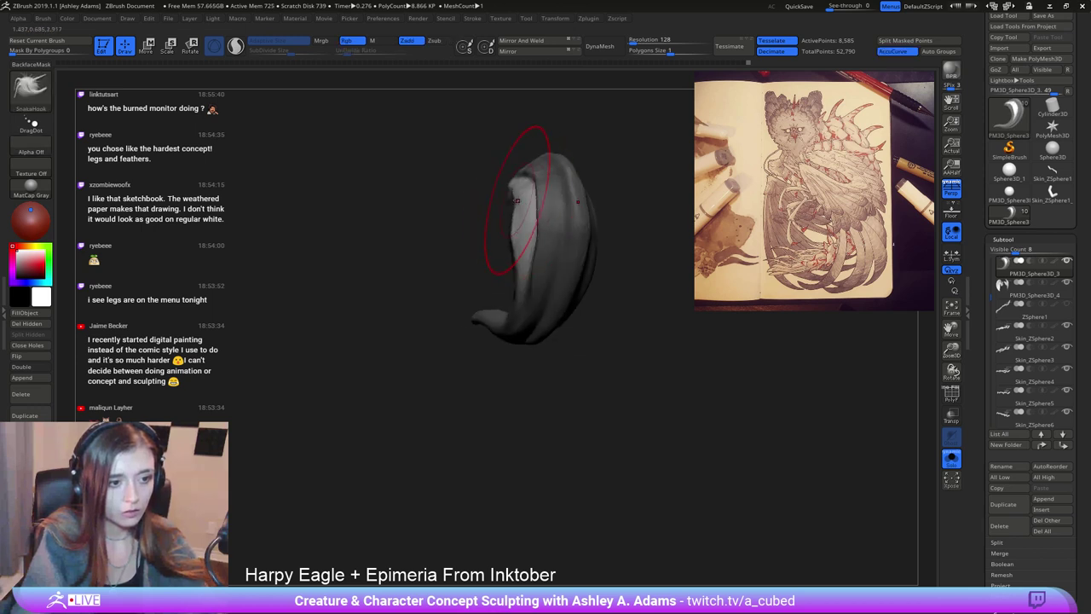
{"action": "right_click", "coordinate": [467, 261]}
{"action": "right_click_drag", "start_coordinate": [467, 261], "coordinate": [425, 252]}
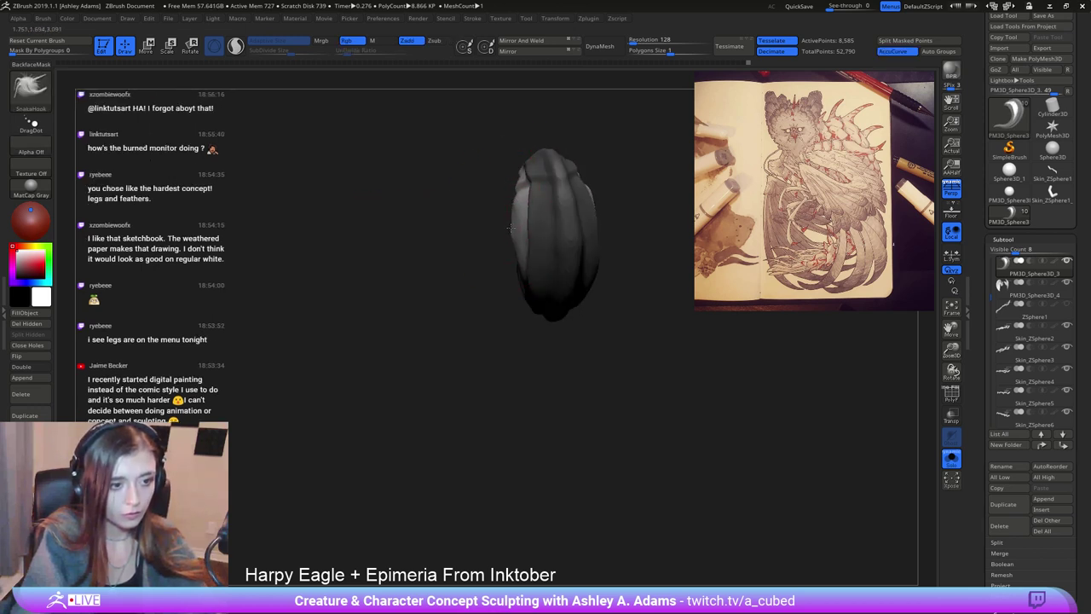
{"action": "mouse_move", "coordinate": [515, 247]}
{"action": "right_mouse_down"}
{"action": "mouse_move", "coordinate": [515, 314]}
{"action": "mouse_move", "coordinate": [529, 242]}
{"action": "mouse_move", "coordinate": [512, 367]}
{"action": "right_mouse_up"}
Change the SnakeHook draw size and reshape the edges below the head and shoulder.
{"action": "mouse_move", "coordinate": [472, 214]}
{"action": "right_mouse_down"}
{"action": "mouse_move", "coordinate": [544, 195]}
{"action": "mouse_move", "coordinate": [514, 277]}
{"action": "mouse_move", "coordinate": [505, 230]}
{"action": "mouse_move", "coordinate": [609, 214]}
{"action": "mouse_move", "coordinate": [353, 151]}
{"action": "right_mouse_up"}
{"action": "key", "text": "space"}
{"action": "left_click_drag", "start_coordinate": [482, 208], "coordinate": [468, 209]}
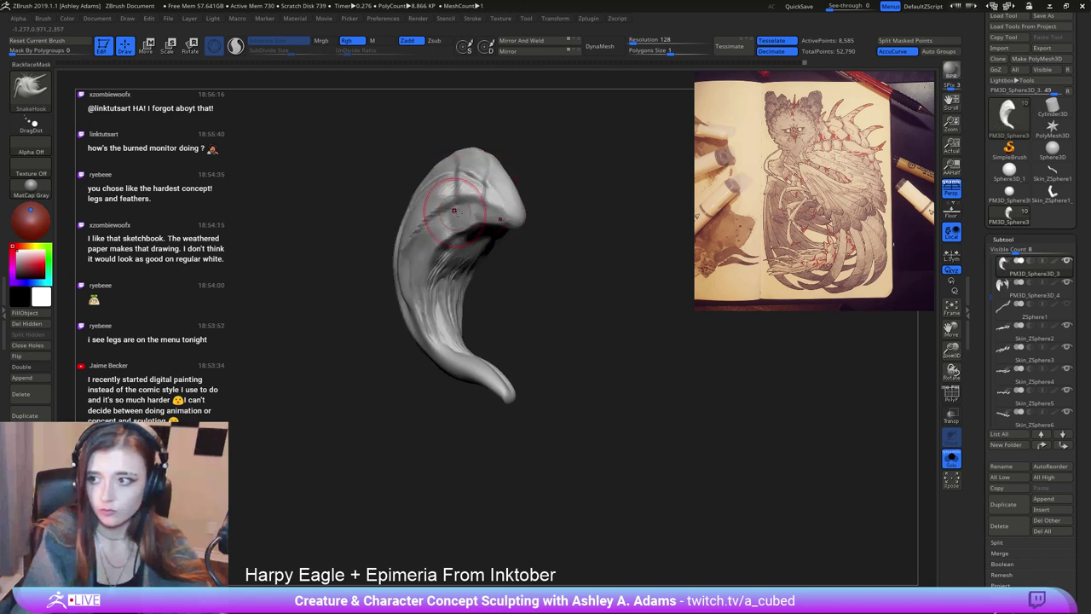
{"action": "mouse_move", "coordinate": [468, 210]}
{"action": "right_mouse_down"}
{"action": "mouse_move", "coordinate": [545, 213]}
{"action": "mouse_move", "coordinate": [474, 211]}
{"action": "right_mouse_up"}
{"action": "right_click_drag", "start_coordinate": [407, 243], "coordinate": [435, 268]}
Build up volume along the body's inner belly with the ClayBuildup brush.
{"action": "key", "text": "b"}
{"action": "key", "text": "c"}
{"action": "key", "text": "b"}
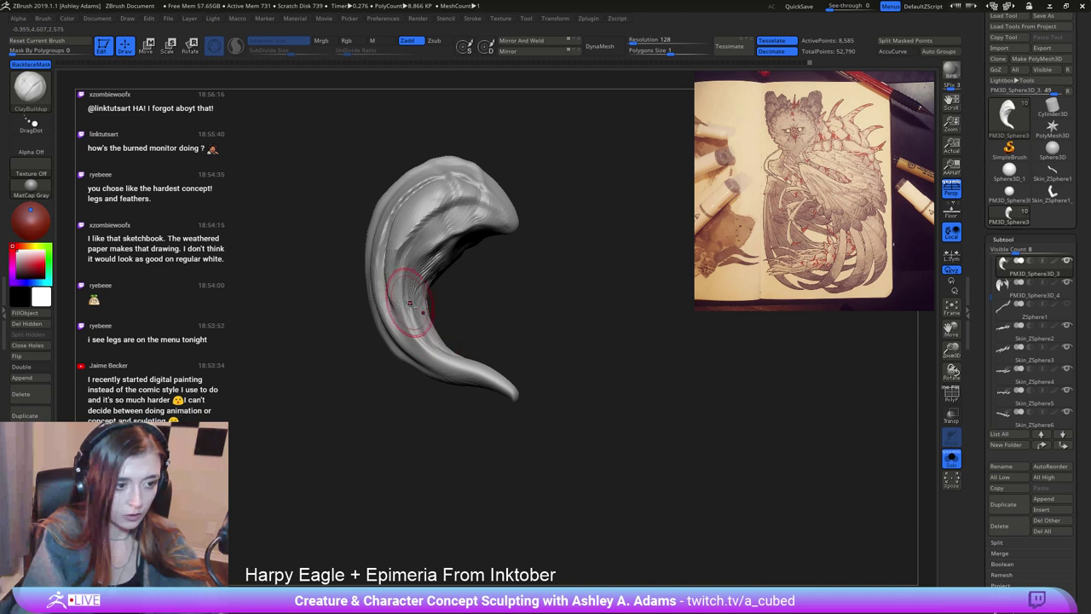
{"action": "right_click_drag", "start_coordinate": [409, 303], "coordinate": [378, 316]}
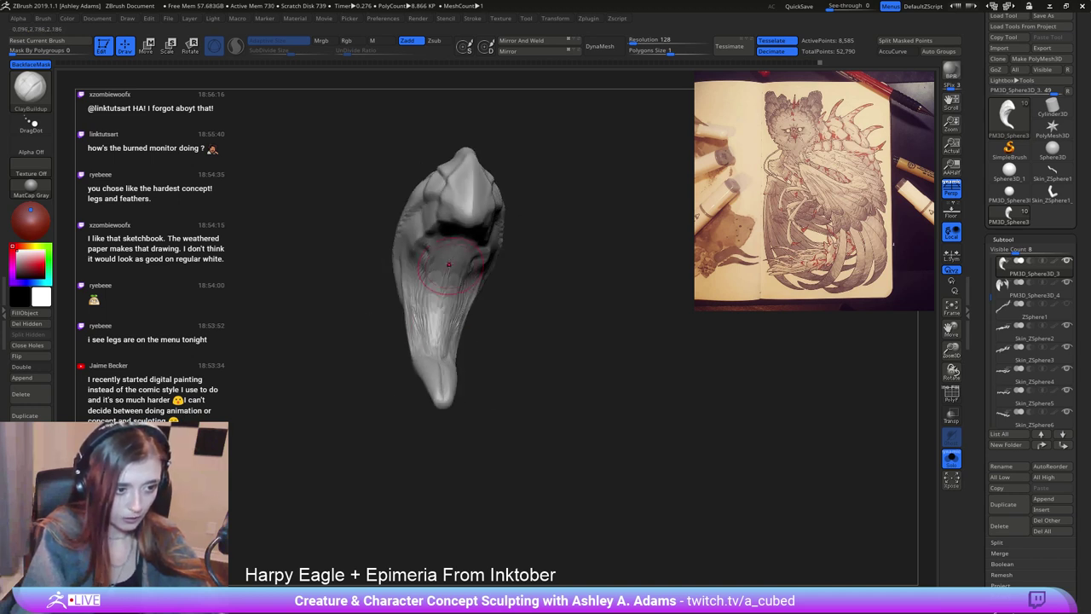
{"action": "right_click_drag", "start_coordinate": [435, 294], "coordinate": [450, 208]}
Carve creases beneath the head and along the body's inner flank with the DamStandard brush.
{"action": "key", "text": "b"}
{"action": "key", "text": "d"}
{"action": "key", "text": "s"}
{"action": "left_click_drag", "start_coordinate": [448, 219], "coordinate": [459, 242]}
{"action": "right_click_drag", "start_coordinate": [460, 242], "coordinate": [480, 235]}
{"action": "right_click_drag", "start_coordinate": [450, 275], "coordinate": [474, 247]}
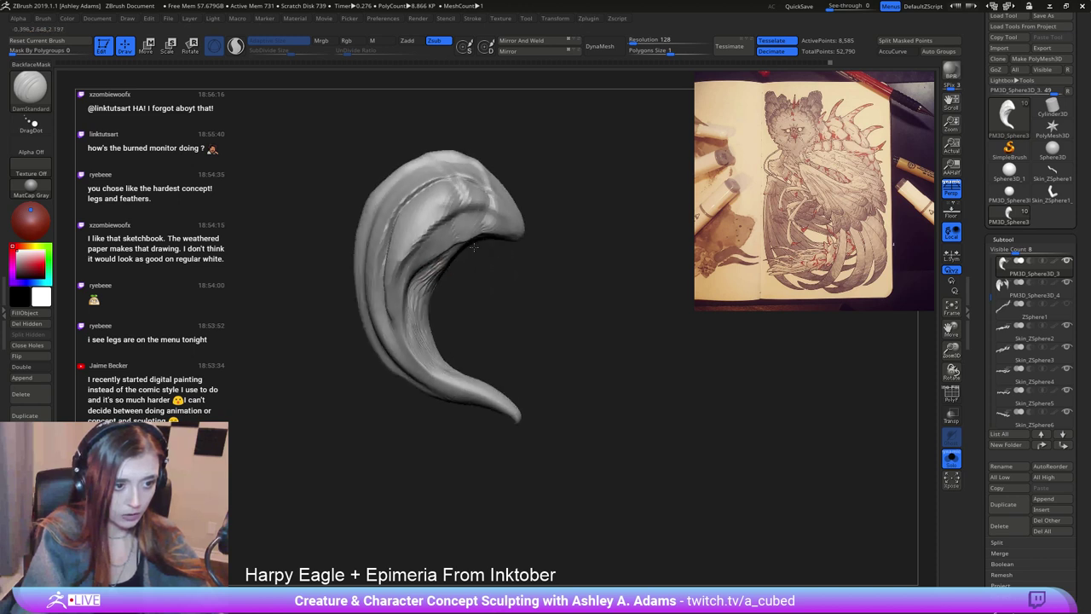
{"action": "right_click_drag", "start_coordinate": [465, 379], "coordinate": [481, 299], "text": "alt"}
{"action": "left_click_drag", "start_coordinate": [435, 204], "coordinate": [441, 238]}
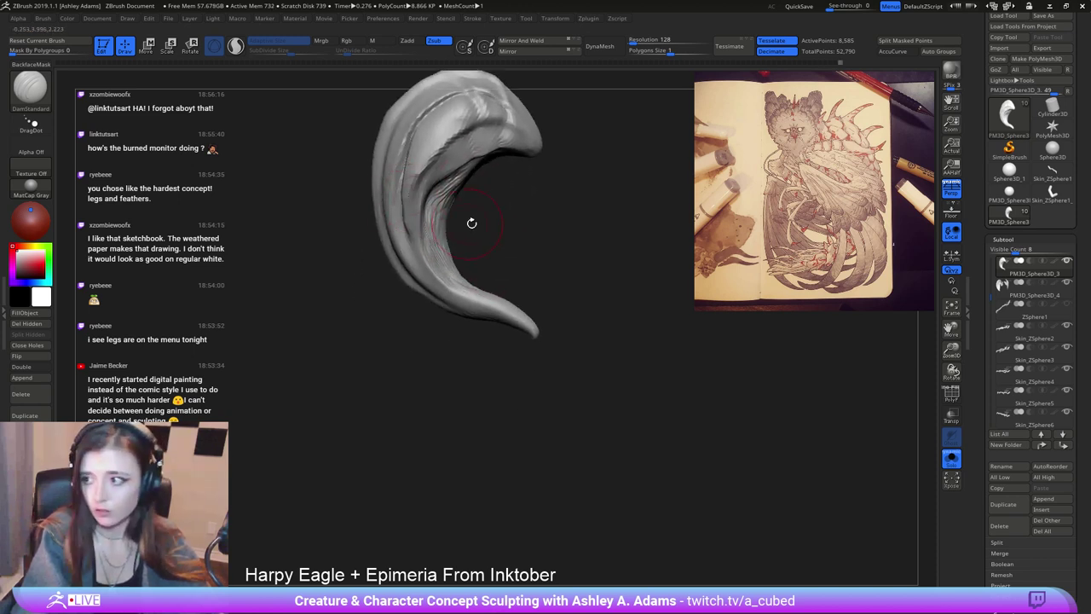
Mask the body so that only the tail end is left unmasked.
{"action": "mouse_move", "coordinate": [470, 221]}
{"action": "right_mouse_down"}
{"action": "mouse_move", "coordinate": [474, 263]}
{"action": "mouse_move", "coordinate": [448, 259]}
{"action": "right_mouse_up"}
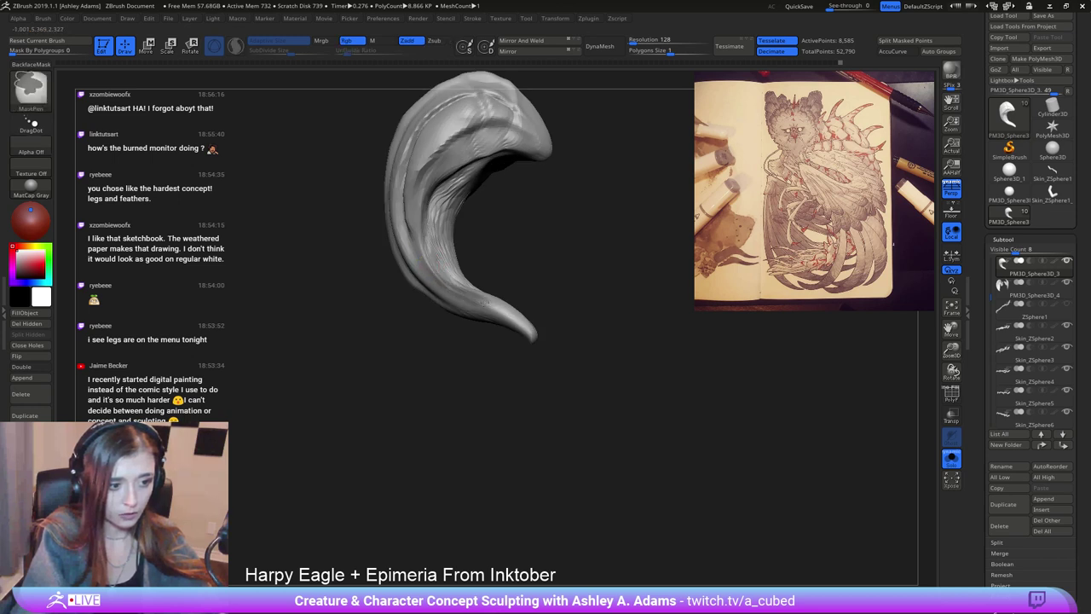
{"action": "left_click", "coordinate": [578, 365], "text": "ctrl"}
{"action": "right_click", "coordinate": [447, 327]}
{"action": "right_click_drag", "start_coordinate": [448, 327], "coordinate": [487, 295]}
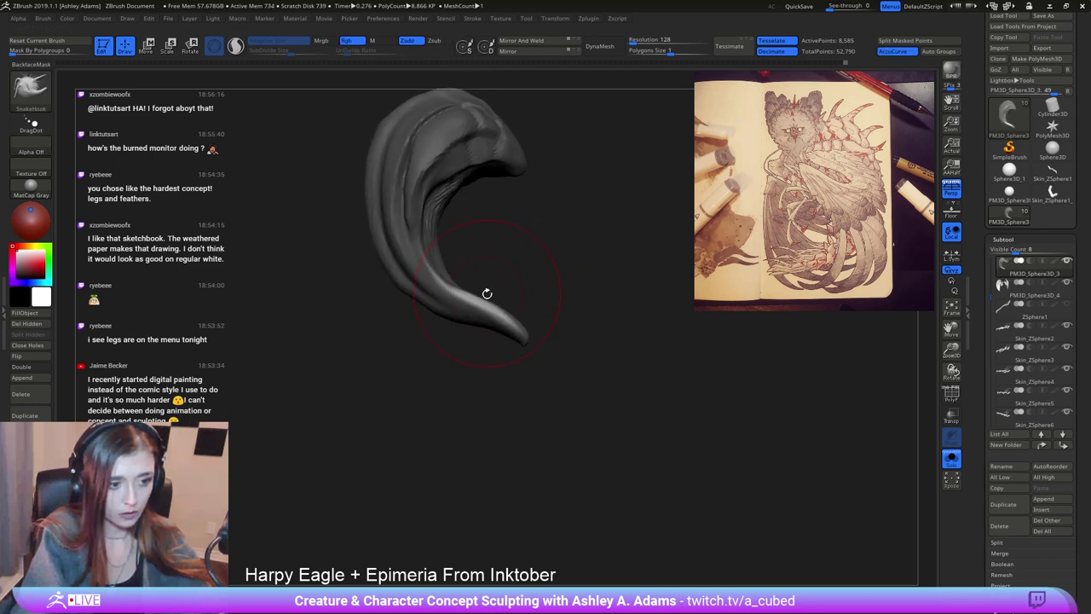
Pull the unmasked tail outward into a wide, flared fan with the SnakeHook brush and smooth it.
{"action": "mouse_move", "coordinate": [500, 317]}
{"action": "left_mouse_down"}
{"action": "mouse_move", "coordinate": [503, 296]}
{"action": "mouse_move", "coordinate": [475, 271]}
{"action": "mouse_move", "coordinate": [550, 302]}
{"action": "left_mouse_up"}
{"action": "key", "text": "space"}
{"action": "left_click_drag", "start_coordinate": [546, 358], "coordinate": [392, 354]}
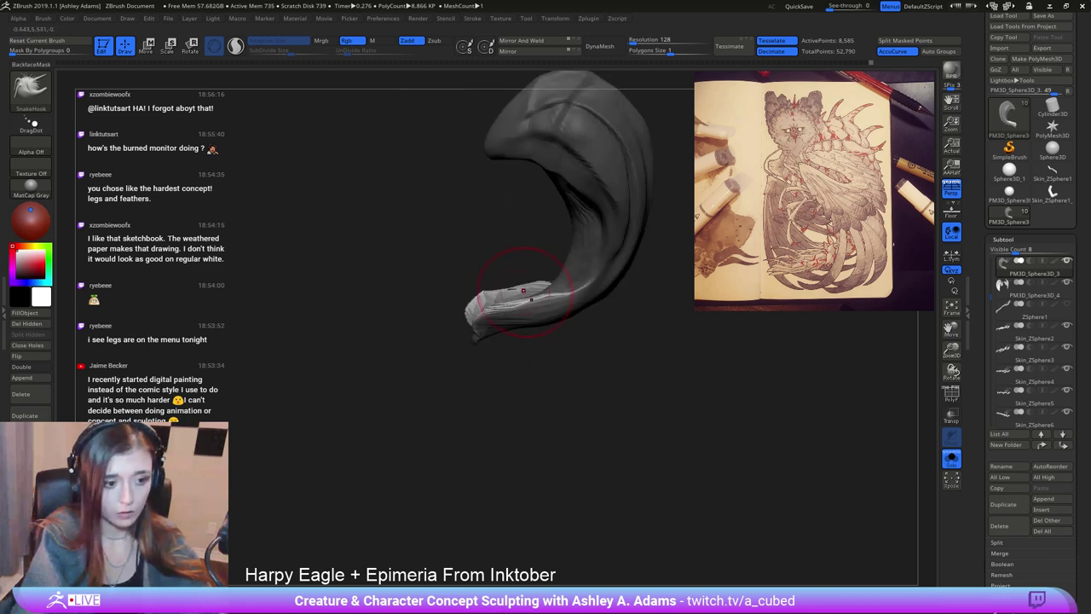
{"action": "left_click_drag", "start_coordinate": [522, 345], "coordinate": [491, 341]}
{"action": "mouse_move", "coordinate": [515, 300]}
{"action": "left_mouse_down", "text": "shift"}
{"action": "mouse_move", "coordinate": [467, 314]}
{"action": "mouse_move", "coordinate": [477, 332]}
{"action": "mouse_move", "coordinate": [511, 330]}
{"action": "mouse_move", "coordinate": [482, 318]}
{"action": "mouse_move", "coordinate": [521, 288]}
{"action": "mouse_move", "coordinate": [540, 301]}
{"action": "left_mouse_up", "text": "shift"}
{"action": "key", "text": "space"}
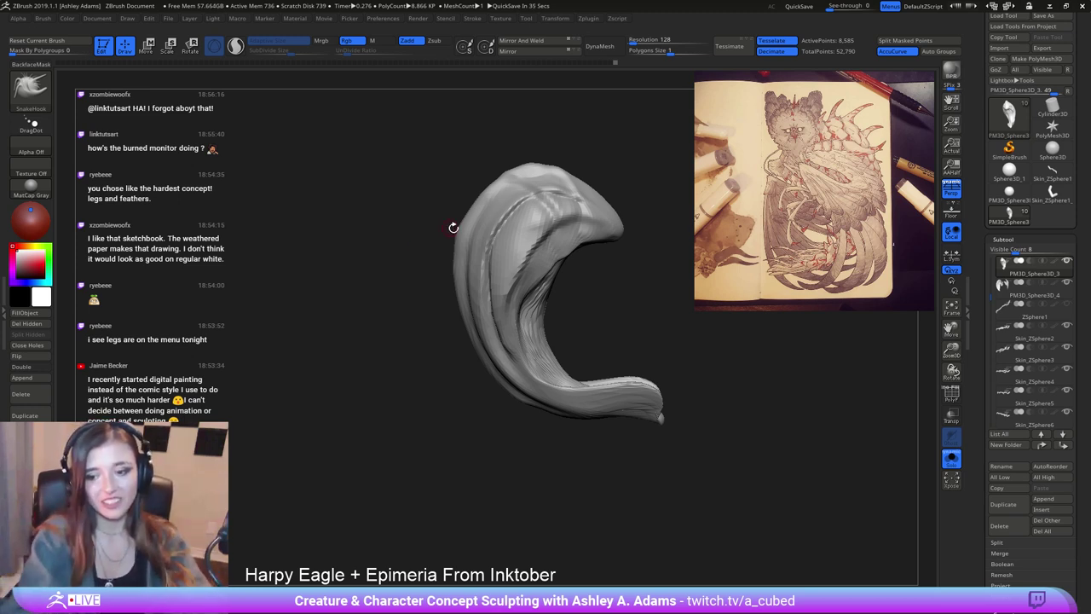
Carve segment lines across the body's upper back and shoulder behind the head with the DamStandard brush.
{"action": "mouse_move", "coordinate": [453, 227]}
{"action": "left_mouse_down"}
{"action": "mouse_move", "coordinate": [573, 287]}
{"action": "mouse_move", "coordinate": [569, 234]}
{"action": "mouse_move", "coordinate": [545, 235]}
{"action": "mouse_move", "coordinate": [554, 211]}
{"action": "left_mouse_up"}
{"action": "right_click_drag", "start_coordinate": [512, 300], "coordinate": [563, 312]}
{"action": "right_click", "coordinate": [505, 313]}
{"action": "mouse_move", "coordinate": [506, 281]}
{"action": "right_mouse_down"}
{"action": "mouse_move", "coordinate": [517, 232]}
{"action": "mouse_move", "coordinate": [511, 256]}
{"action": "mouse_move", "coordinate": [558, 319]}
{"action": "right_mouse_up"}
{"action": "key", "text": "b"}
{"action": "key", "text": "d"}
{"action": "key", "text": "s"}
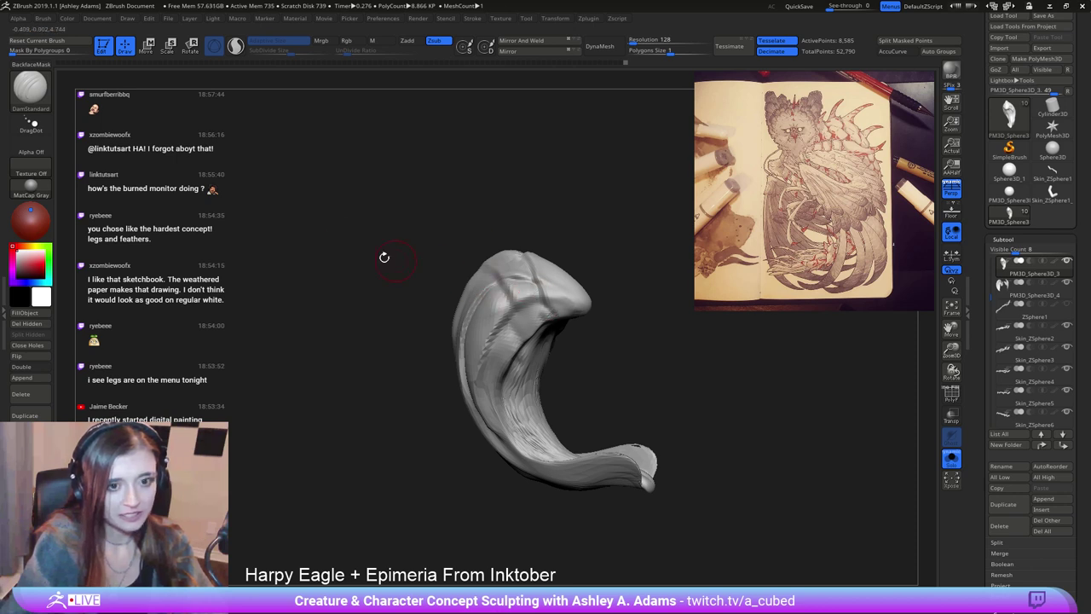
{"action": "left_click_drag", "start_coordinate": [505, 280], "coordinate": [548, 328]}
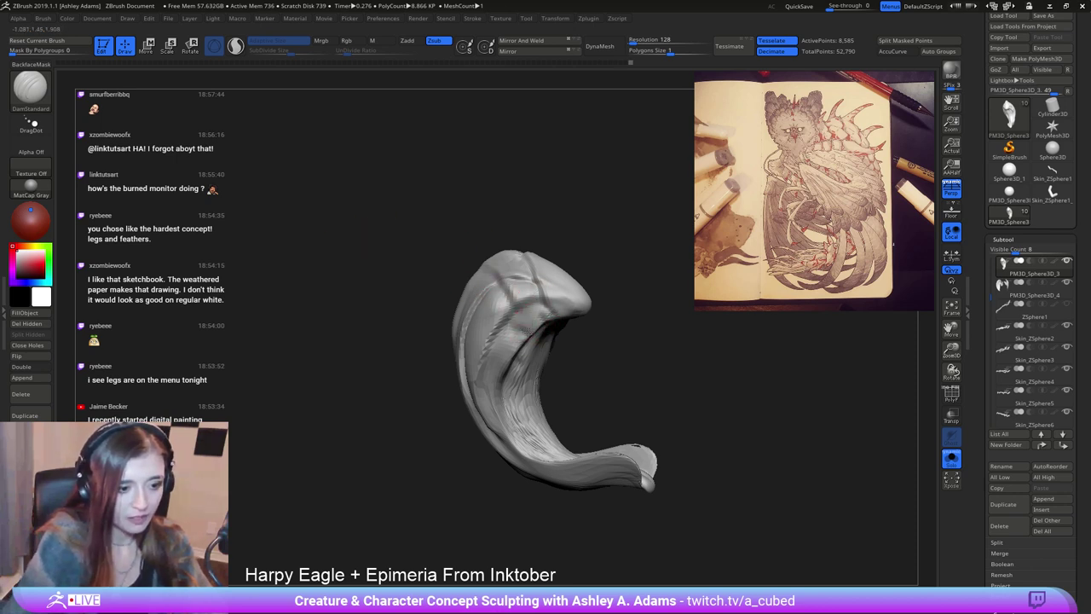
{"action": "mouse_move", "coordinate": [497, 280]}
{"action": "right_mouse_down"}
{"action": "mouse_move", "coordinate": [456, 262]}
{"action": "mouse_move", "coordinate": [445, 279]}
{"action": "mouse_move", "coordinate": [465, 267]}
{"action": "mouse_move", "coordinate": [510, 271]}
{"action": "mouse_move", "coordinate": [499, 275]}
{"action": "mouse_move", "coordinate": [539, 299]}
{"action": "mouse_move", "coordinate": [595, 285]}
{"action": "right_mouse_up"}
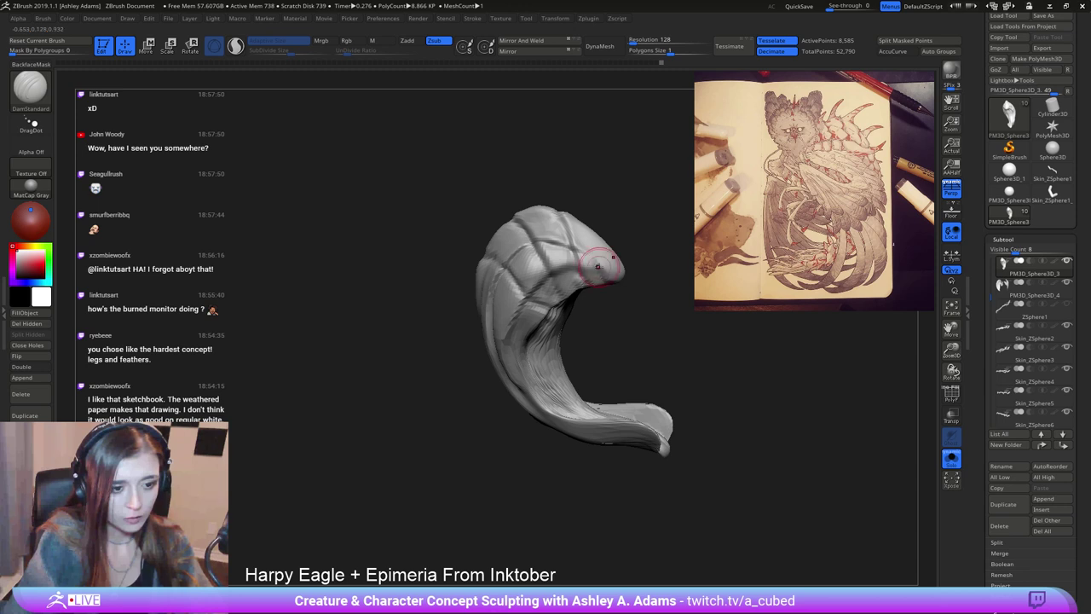
Carve further segment creases around the tip of the curled body's upper end with the DamStandard brush.
{"action": "left_click_drag", "start_coordinate": [594, 264], "coordinate": [602, 233]}
{"action": "right_click_drag", "start_coordinate": [602, 232], "coordinate": [499, 251]}
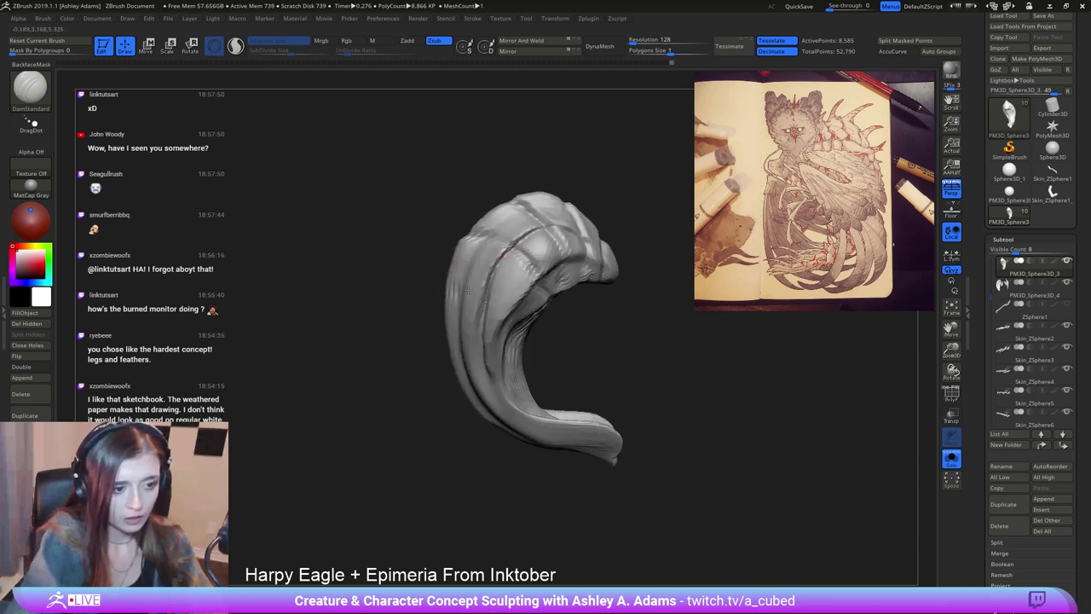
{"action": "mouse_move", "coordinate": [482, 294]}
{"action": "right_mouse_down"}
{"action": "mouse_move", "coordinate": [514, 321]}
{"action": "mouse_move", "coordinate": [593, 329]}
{"action": "mouse_move", "coordinate": [434, 334]}
{"action": "mouse_move", "coordinate": [741, 335]}
{"action": "right_mouse_up"}
{"action": "right_click", "coordinate": [446, 344]}
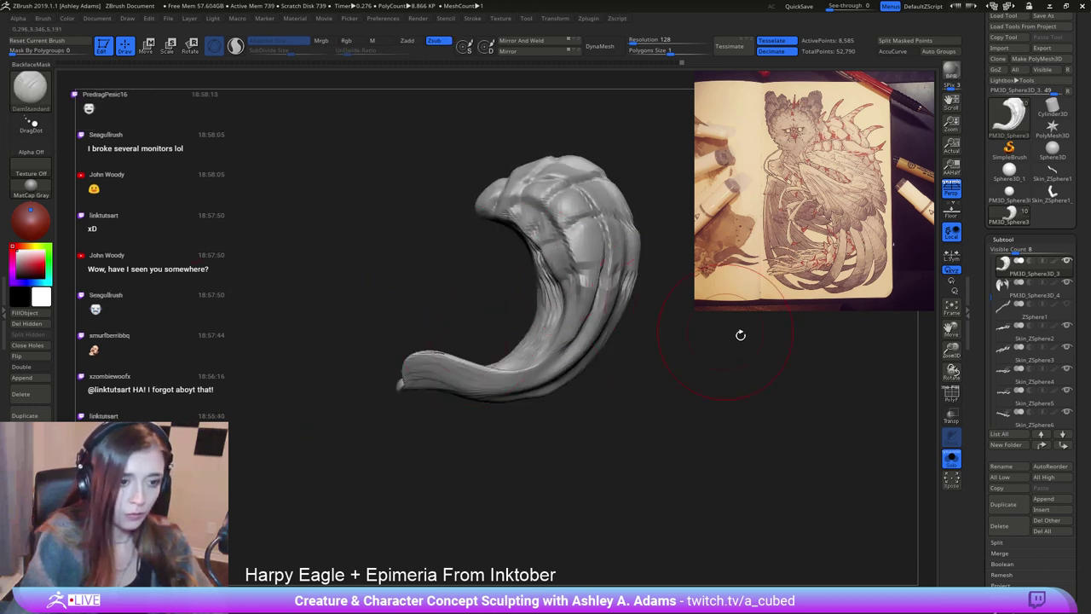
Check the body among all parts, switch to the SnakeHook brush, then reselect the curled body and isolate it.
{"action": "left_click", "coordinate": [954, 461]}
{"action": "mouse_move", "coordinate": [517, 250]}
{"action": "right_mouse_down"}
{"action": "mouse_move", "coordinate": [582, 253]}
{"action": "mouse_move", "coordinate": [554, 308]}
{"action": "mouse_move", "coordinate": [600, 326]}
{"action": "mouse_move", "coordinate": [529, 290]}
{"action": "right_mouse_up"}
{"action": "left_click", "coordinate": [554, 309], "text": "alt"}
{"action": "right_click", "coordinate": [554, 310]}
{"action": "key", "text": "b"}
{"action": "key", "text": "s"}
{"action": "key", "text": "h"}
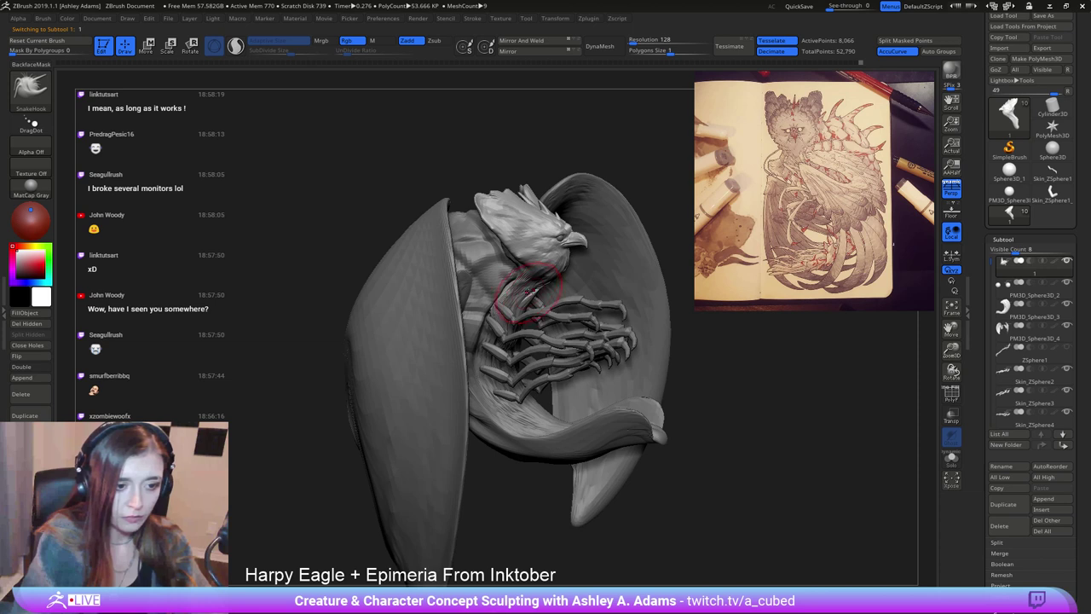
{"action": "left_click", "coordinate": [516, 293], "text": "alt"}
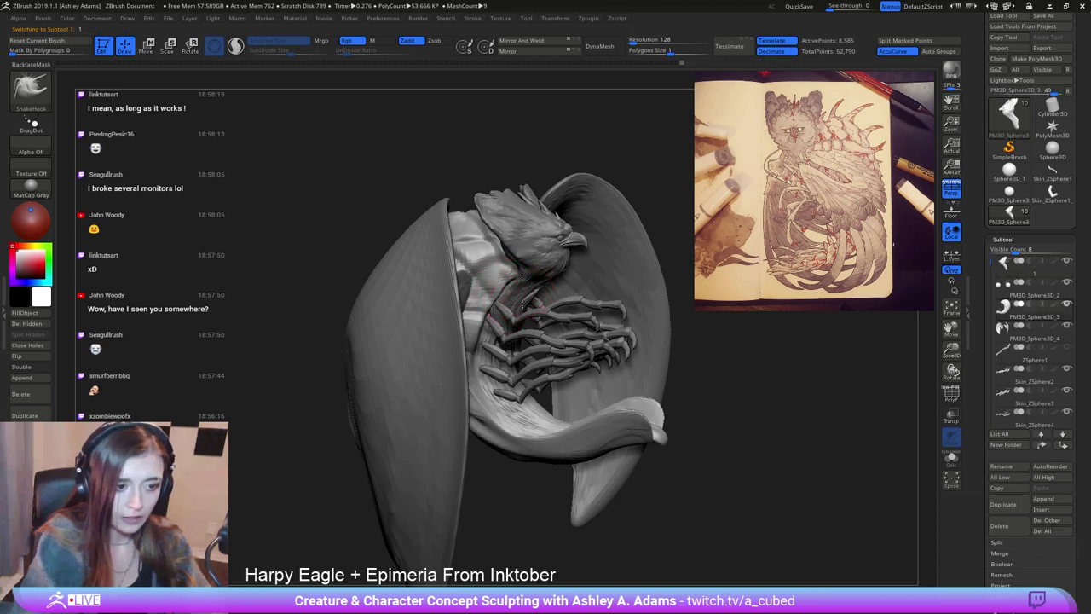
{"action": "left_click", "coordinate": [522, 306], "text": "alt"}
{"action": "left_click", "coordinate": [491, 361], "text": "alt"}
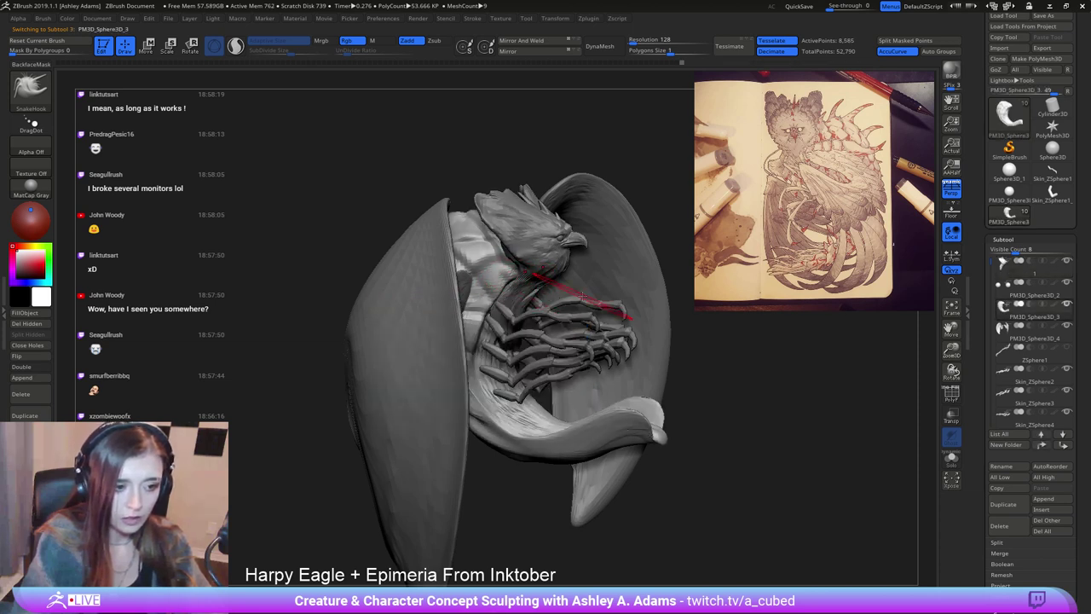
{"action": "left_click", "coordinate": [952, 461]}
{"action": "key", "text": "space"}
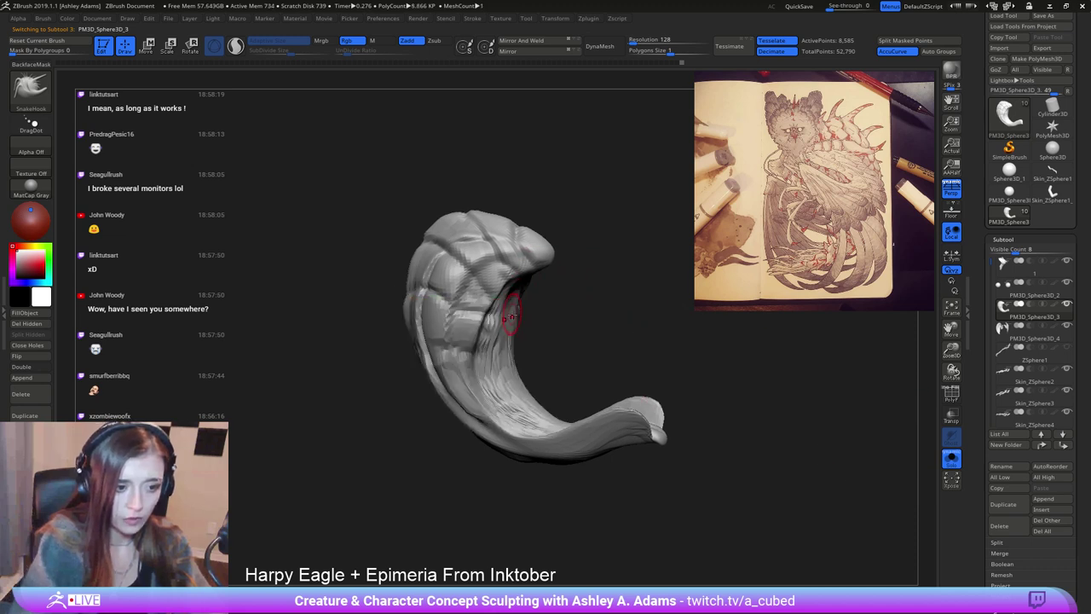
Fill the grooves on the body's inner surface with the ClayBuildup brush and smooth the area below the upper tip.
{"action": "key", "text": "space"}
{"action": "key", "text": "b"}
{"action": "key", "text": "c"}
{"action": "key", "text": "b"}
{"action": "right_click_drag", "start_coordinate": [501, 295], "coordinate": [517, 281]}
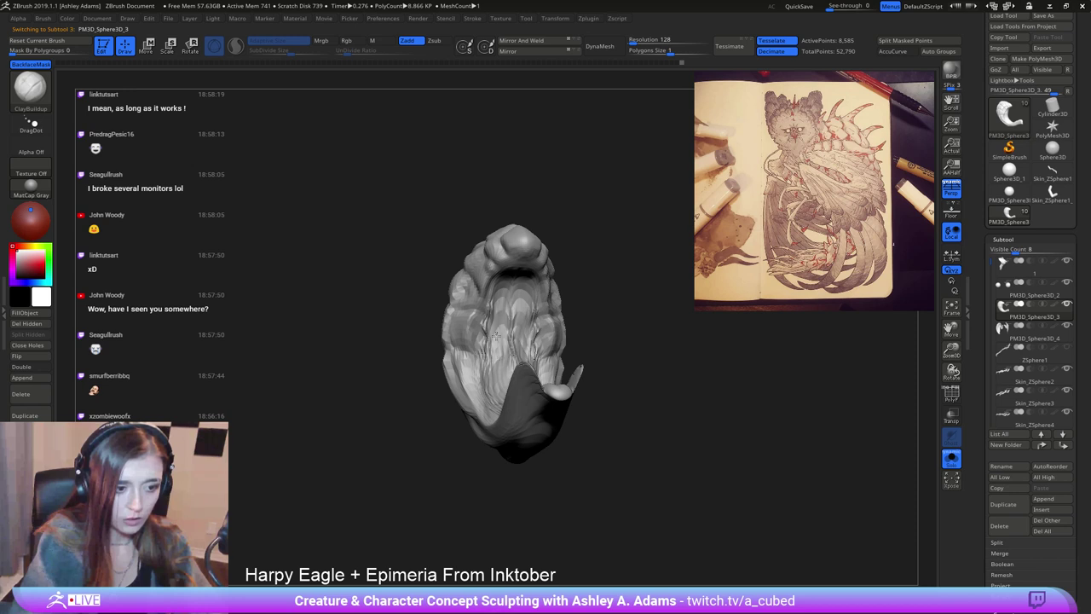
{"action": "right_click_drag", "start_coordinate": [495, 335], "coordinate": [507, 341]}
{"action": "key", "text": "shift"}
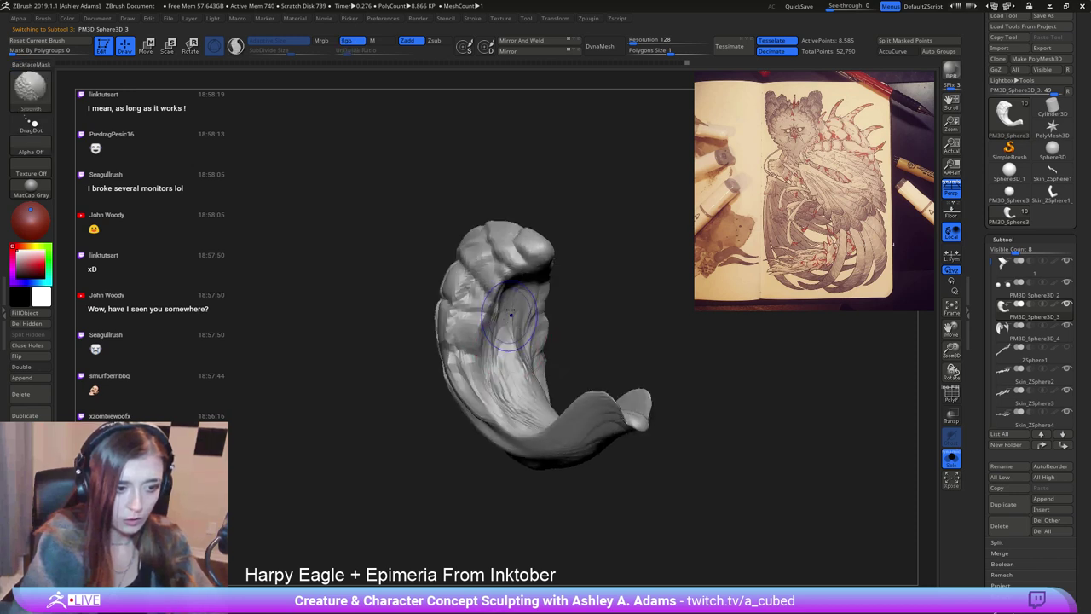
{"action": "right_click_drag", "start_coordinate": [516, 385], "coordinate": [529, 394]}
Mask the body's hollow inner surface and invert the mask so that only this surface is left unmasked.
{"action": "key", "text": "ctrl"}
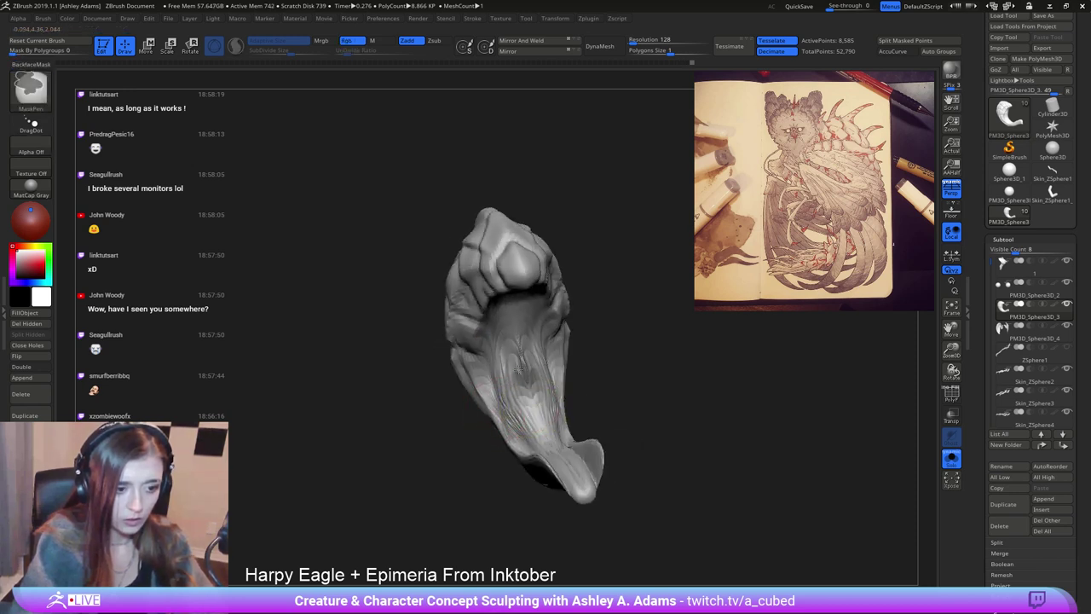
{"action": "right_click_drag", "start_coordinate": [507, 324], "coordinate": [513, 295]}
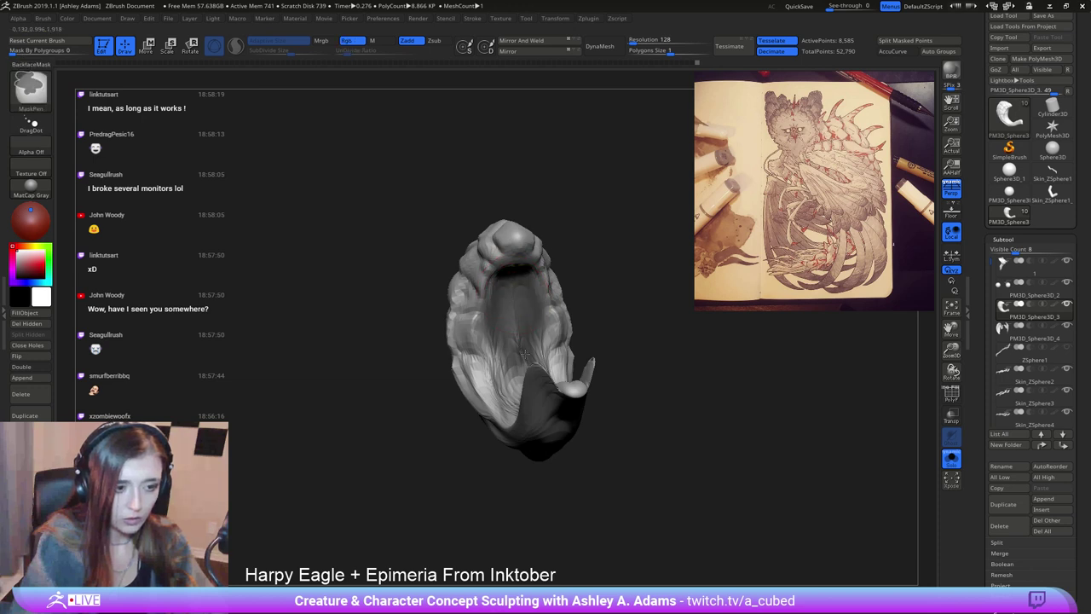
{"action": "mouse_move", "coordinate": [524, 350]}
{"action": "right_mouse_down"}
{"action": "mouse_move", "coordinate": [505, 346]}
{"action": "mouse_move", "coordinate": [513, 325]}
{"action": "right_mouse_up"}
{"action": "left_click", "coordinate": [597, 326], "text": "ctrl"}
{"action": "right_click", "coordinate": [486, 362]}
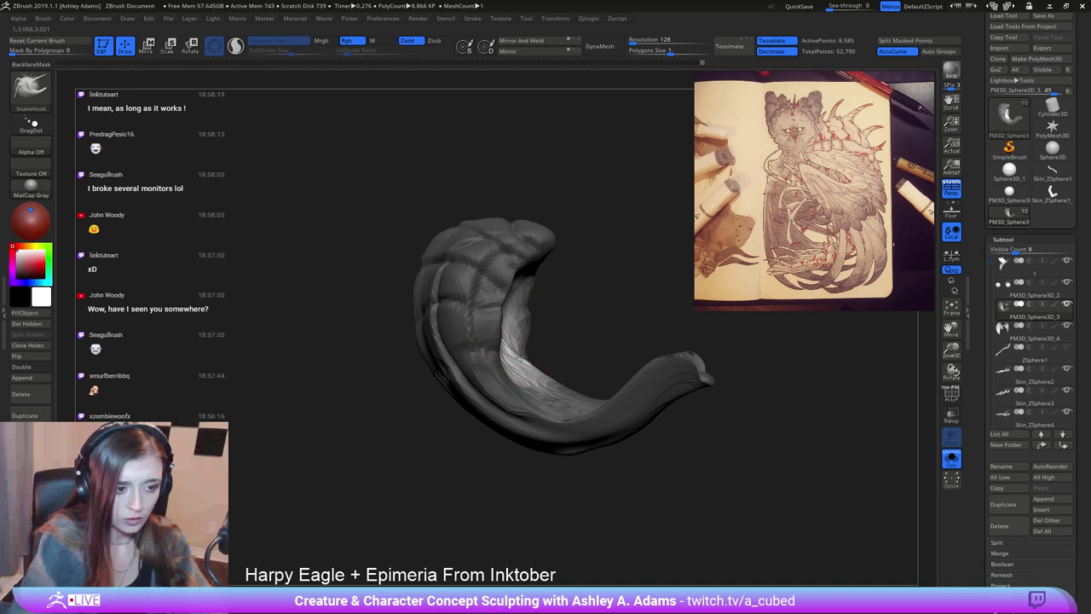
Pull the unmasked inner surface outward with the SnakeHook brush, smooth it, and clear the mask before showing all parts.
{"action": "mouse_move", "coordinate": [515, 376]}
{"action": "right_mouse_down"}
{"action": "mouse_move", "coordinate": [524, 341]}
{"action": "mouse_move", "coordinate": [550, 330]}
{"action": "mouse_move", "coordinate": [450, 329]}
{"action": "mouse_move", "coordinate": [523, 344]}
{"action": "right_mouse_up"}
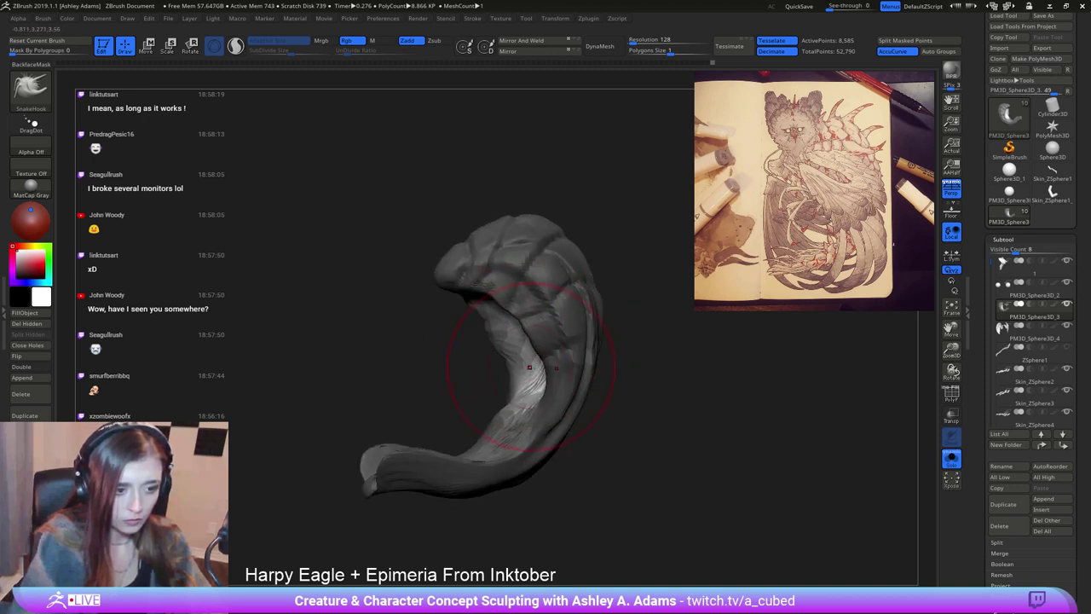
{"action": "right_click_drag", "start_coordinate": [528, 396], "coordinate": [543, 329]}
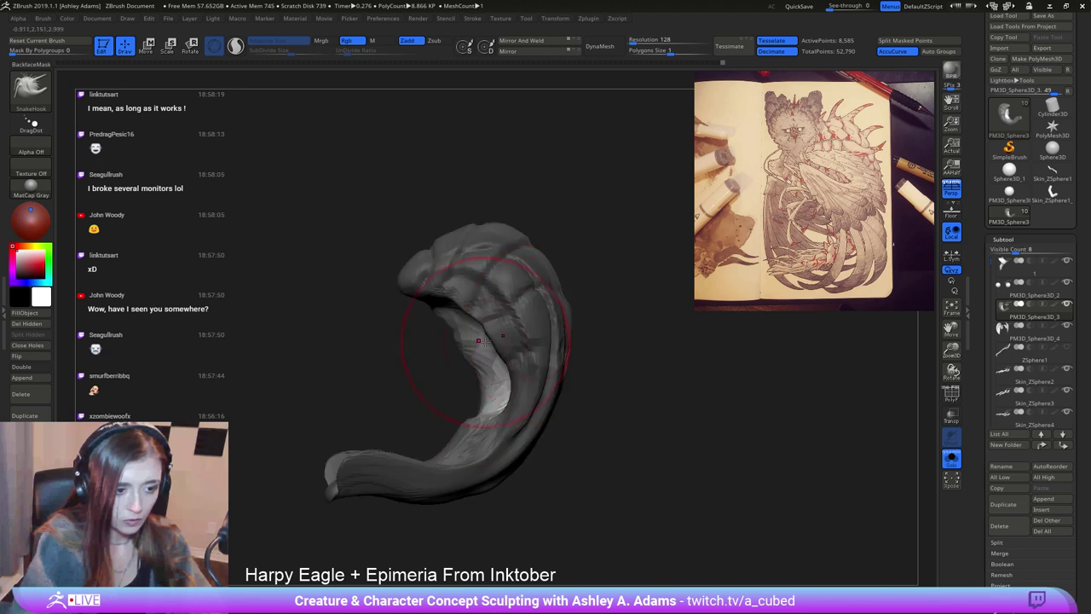
{"action": "left_click_drag", "start_coordinate": [485, 342], "coordinate": [492, 427], "text": "shift"}
{"action": "left_click_drag", "start_coordinate": [643, 449], "coordinate": [658, 463], "text": "ctrl"}
{"action": "right_click_drag", "start_coordinate": [511, 363], "coordinate": [610, 350]}
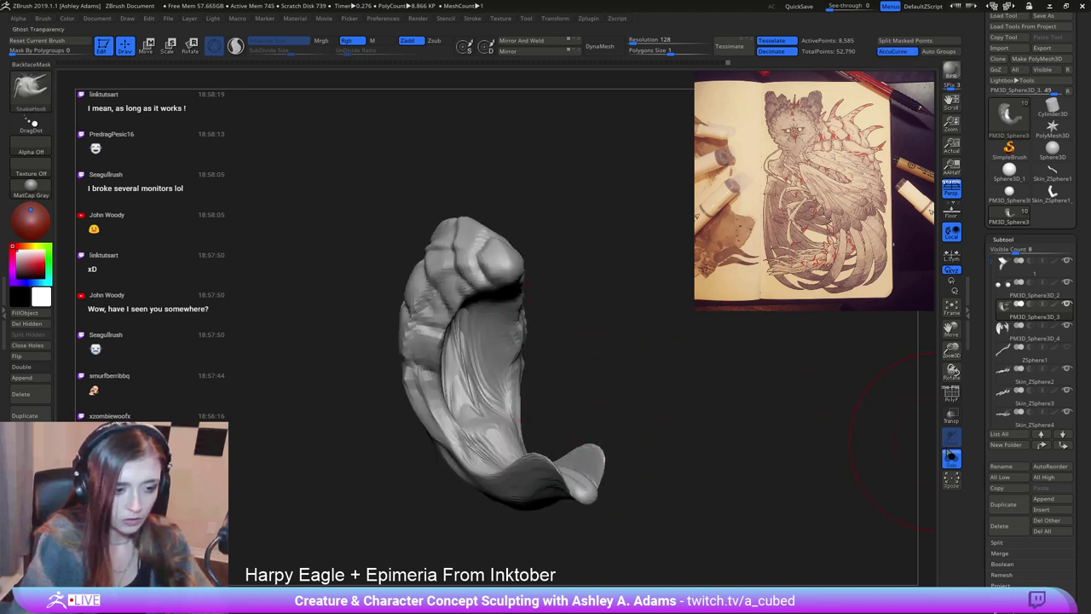
{"action": "mouse_move", "coordinate": [894, 441]}
{"action": "right_mouse_down"}
{"action": "mouse_move", "coordinate": [500, 316]}
{"action": "mouse_move", "coordinate": [872, 444]}
{"action": "right_mouse_up"}
{"action": "left_click", "coordinate": [950, 458]}
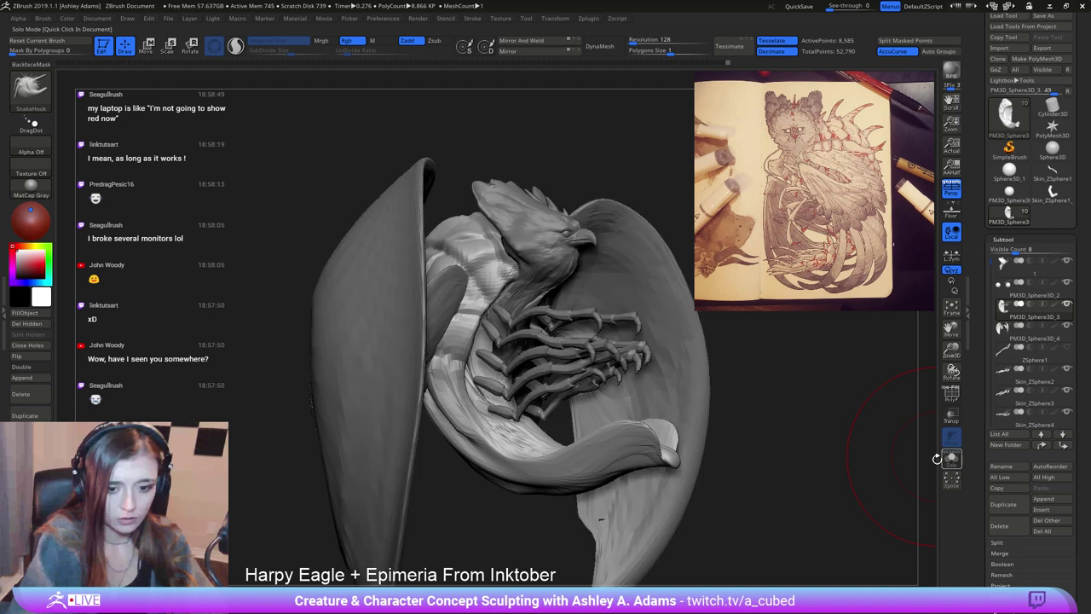
Select the head and pull its neck into place between the body and the limbs with the SnakeHook brush.
{"action": "right_click_drag", "start_coordinate": [580, 341], "coordinate": [525, 284]}
{"action": "left_click", "coordinate": [526, 274], "text": "alt"}
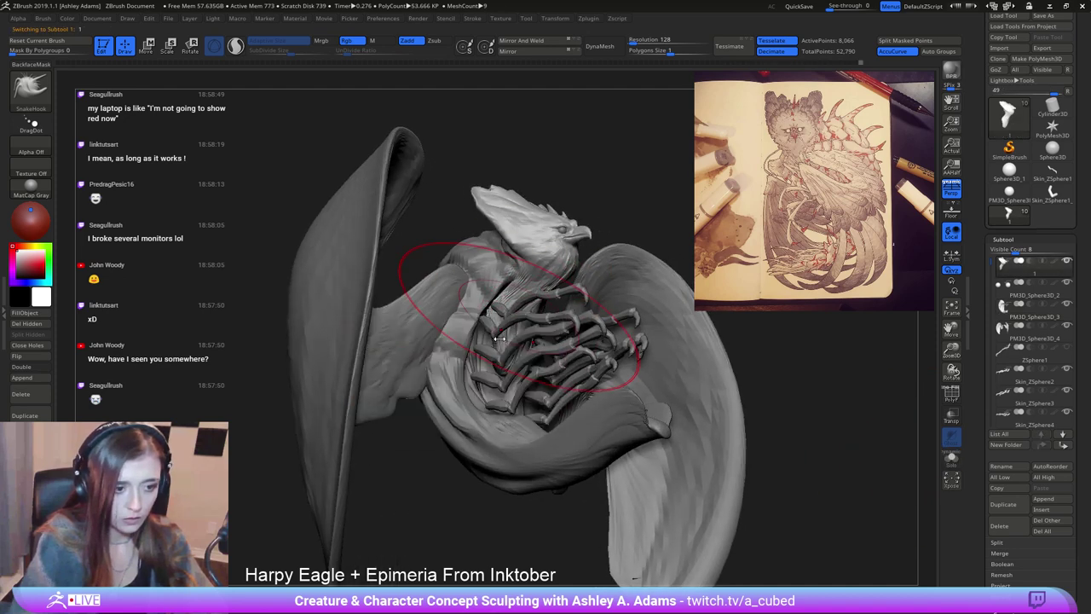
{"action": "right_click_drag", "start_coordinate": [499, 338], "coordinate": [452, 341]}
{"action": "right_click", "coordinate": [470, 388]}
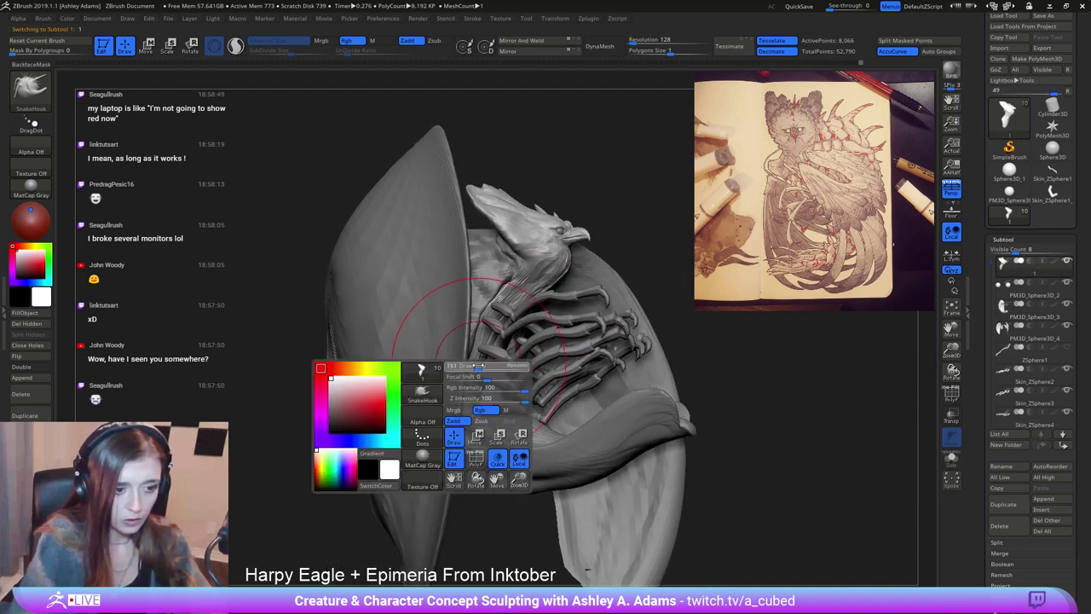
{"action": "right_click_drag", "start_coordinate": [563, 348], "coordinate": [488, 343]}
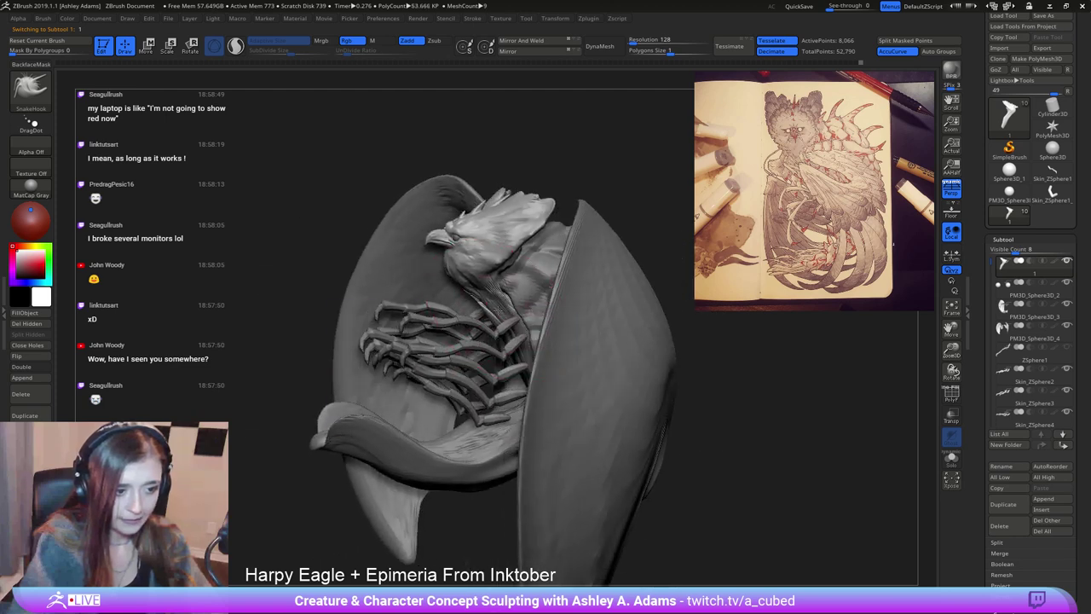
{"action": "right_click", "coordinate": [475, 367]}
{"action": "mouse_move", "coordinate": [490, 299]}
{"action": "right_mouse_down"}
{"action": "mouse_move", "coordinate": [515, 280]}
{"action": "mouse_move", "coordinate": [546, 295]}
{"action": "right_mouse_up"}
{"action": "right_click", "coordinate": [474, 343]}
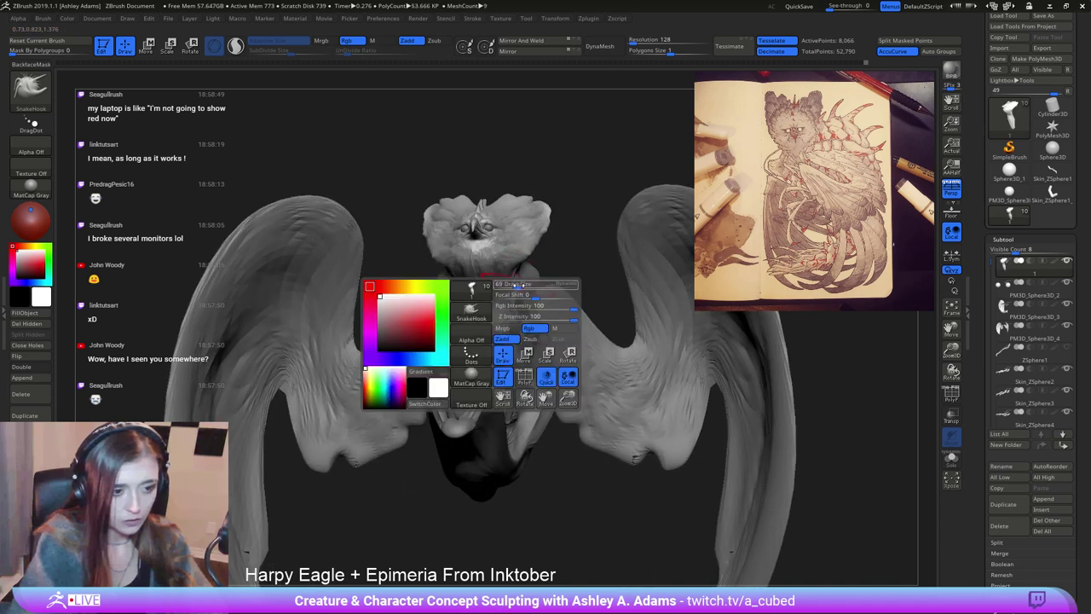
{"action": "mouse_move", "coordinate": [474, 341]}
{"action": "right_mouse_down"}
{"action": "mouse_move", "coordinate": [482, 320]}
{"action": "mouse_move", "coordinate": [442, 303]}
{"action": "mouse_move", "coordinate": [467, 341]}
{"action": "right_mouse_up"}
{"action": "right_click", "coordinate": [456, 368]}
Thicken the neck beneath the head with the Inflate brush.
{"action": "key", "text": "b"}
{"action": "key", "text": "i"}
{"action": "key", "text": "n"}
{"action": "mouse_move", "coordinate": [447, 298]}
{"action": "right_mouse_down"}
{"action": "mouse_move", "coordinate": [573, 324]}
{"action": "mouse_move", "coordinate": [515, 333]}
{"action": "mouse_move", "coordinate": [471, 368]}
{"action": "mouse_move", "coordinate": [467, 388]}
{"action": "right_mouse_up"}
{"action": "right_click", "coordinate": [467, 392]}
{"action": "mouse_move", "coordinate": [545, 358]}
{"action": "right_mouse_down"}
{"action": "mouse_move", "coordinate": [478, 349]}
{"action": "mouse_move", "coordinate": [461, 367]}
{"action": "mouse_move", "coordinate": [418, 375]}
{"action": "right_mouse_up"}
Pull the inflated neck into shape against the chest with the SnakeHook brush and smooth it.
{"action": "key", "text": "b"}
{"action": "key", "text": "s"}
{"action": "key", "text": "h"}
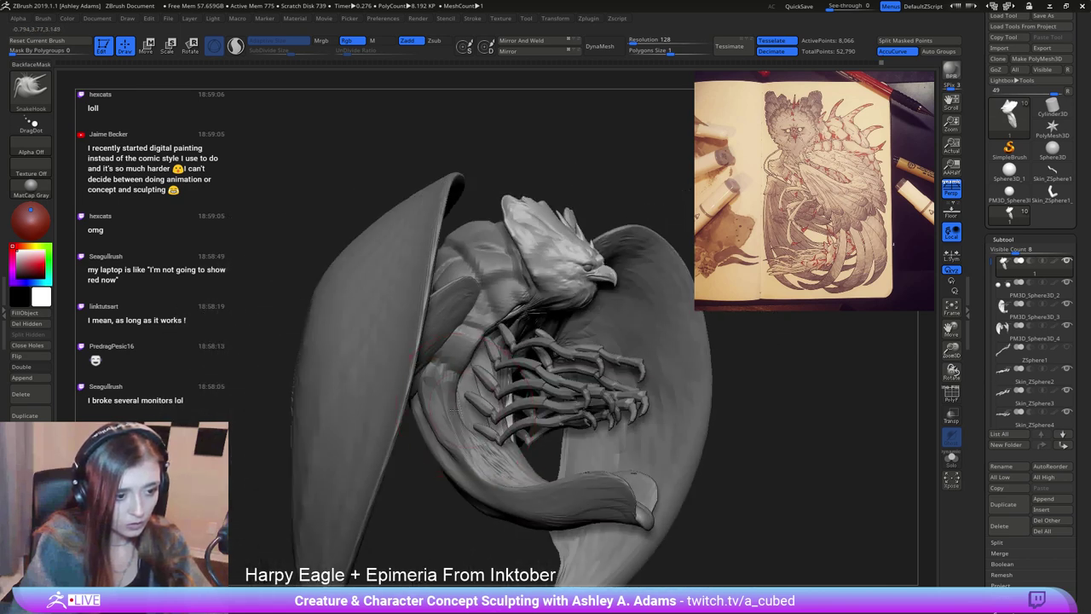
{"action": "key", "text": "shift"}
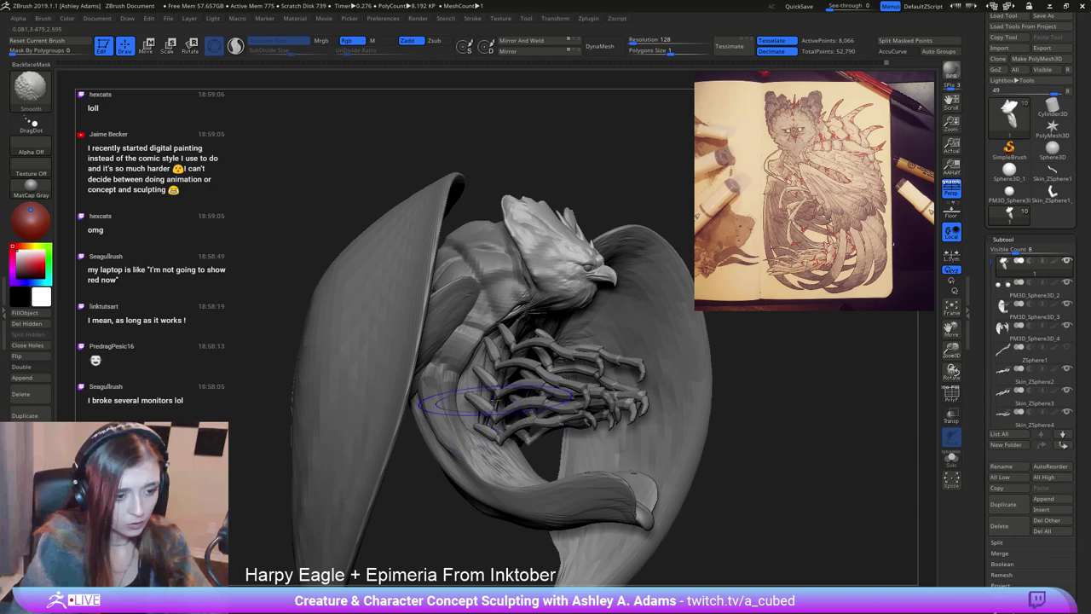
{"action": "mouse_move", "coordinate": [495, 401]}
{"action": "right_mouse_down"}
{"action": "mouse_move", "coordinate": [442, 397]}
{"action": "mouse_move", "coordinate": [469, 366]}
{"action": "mouse_move", "coordinate": [537, 360]}
{"action": "right_mouse_up"}
{"action": "key", "text": "space"}
{"action": "left_click_drag", "start_coordinate": [546, 334], "coordinate": [535, 334]}
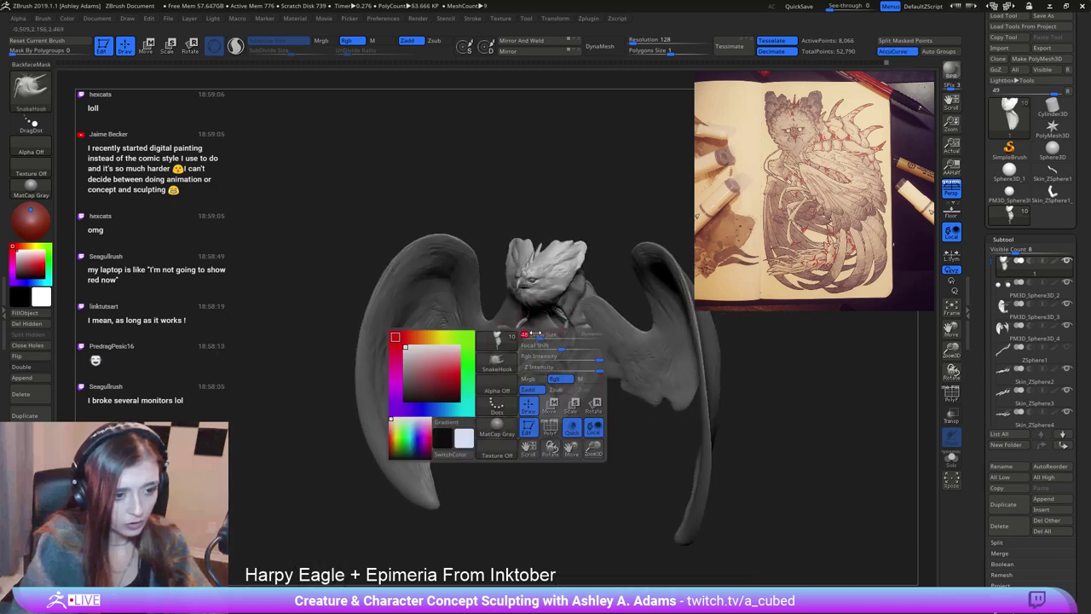
{"action": "mouse_move", "coordinate": [536, 333]}
{"action": "right_mouse_down"}
{"action": "mouse_move", "coordinate": [562, 319]}
{"action": "mouse_move", "coordinate": [482, 360]}
{"action": "mouse_move", "coordinate": [546, 340]}
{"action": "mouse_move", "coordinate": [597, 341]}
{"action": "right_mouse_up"}
Select the uppermost limb pair and add all the other limb pairs to the transform selection.
{"action": "left_click", "coordinate": [560, 356], "text": "alt"}
{"action": "left_click", "coordinate": [1066, 348]}
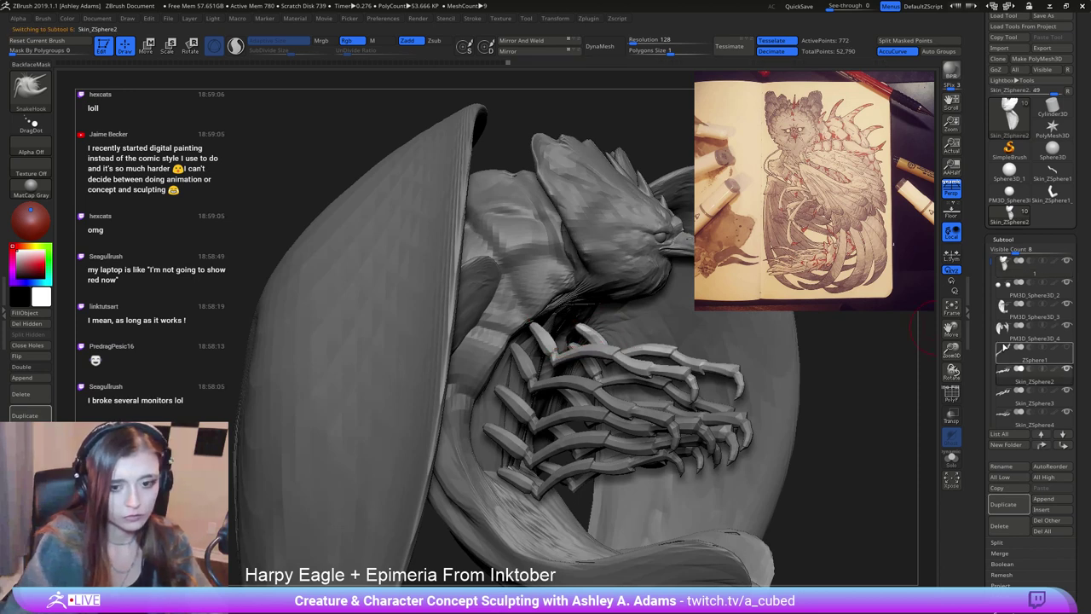
{"action": "key", "text": "w"}
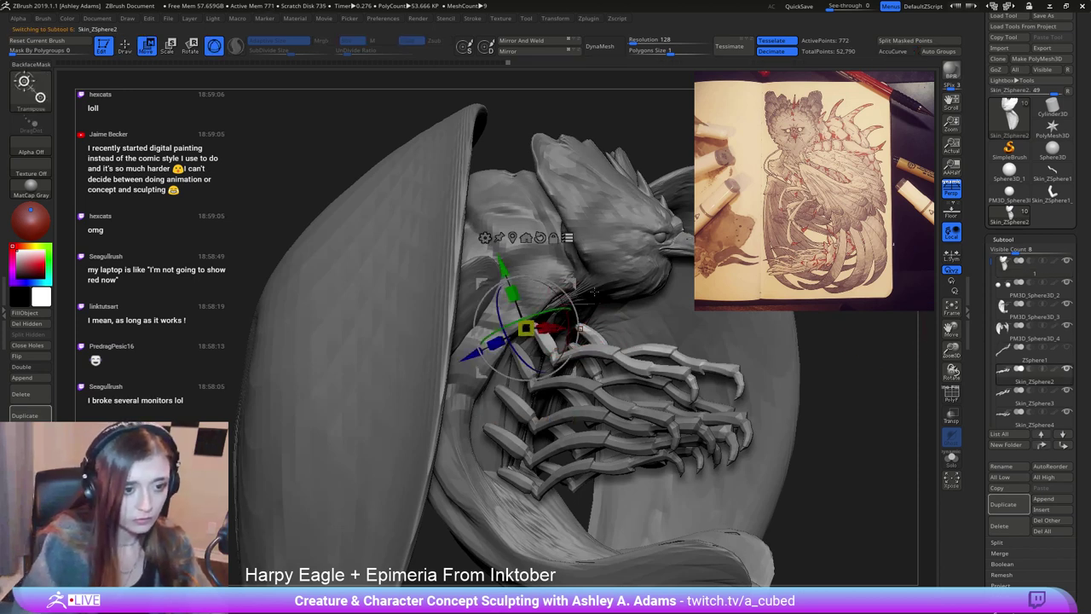
{"action": "left_click", "coordinate": [597, 390], "text": "ctrl+shift"}
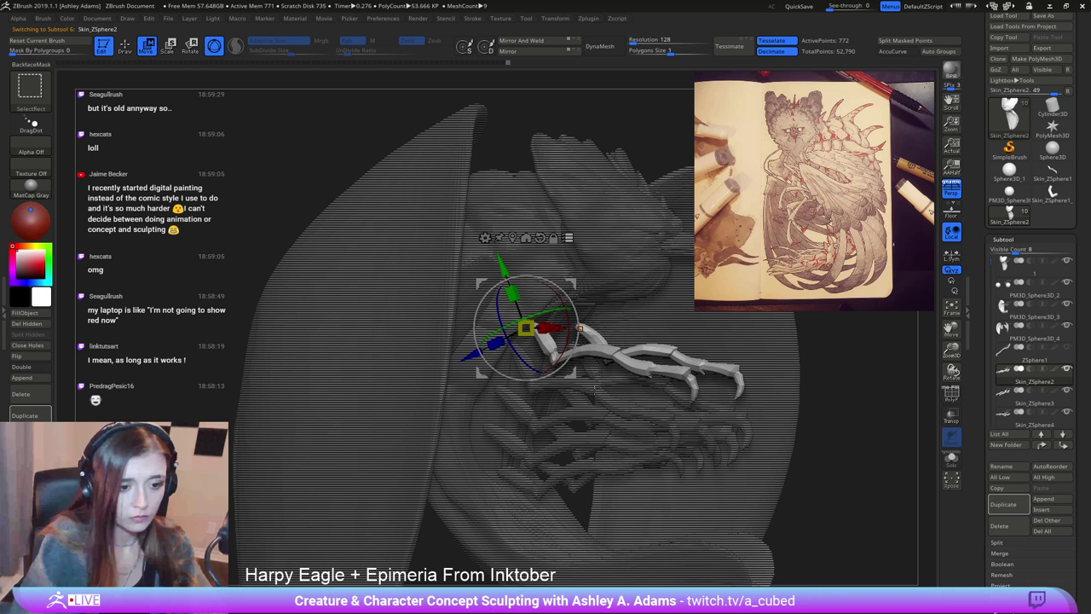
{"action": "left_click", "coordinate": [596, 387], "text": "ctrl+shift"}
{"action": "left_click", "coordinate": [592, 416], "text": "ctrl+shift"}
{"action": "left_click", "coordinate": [590, 440], "text": "ctrl+shift"}
{"action": "left_click", "coordinate": [588, 468], "text": "ctrl+shift"}
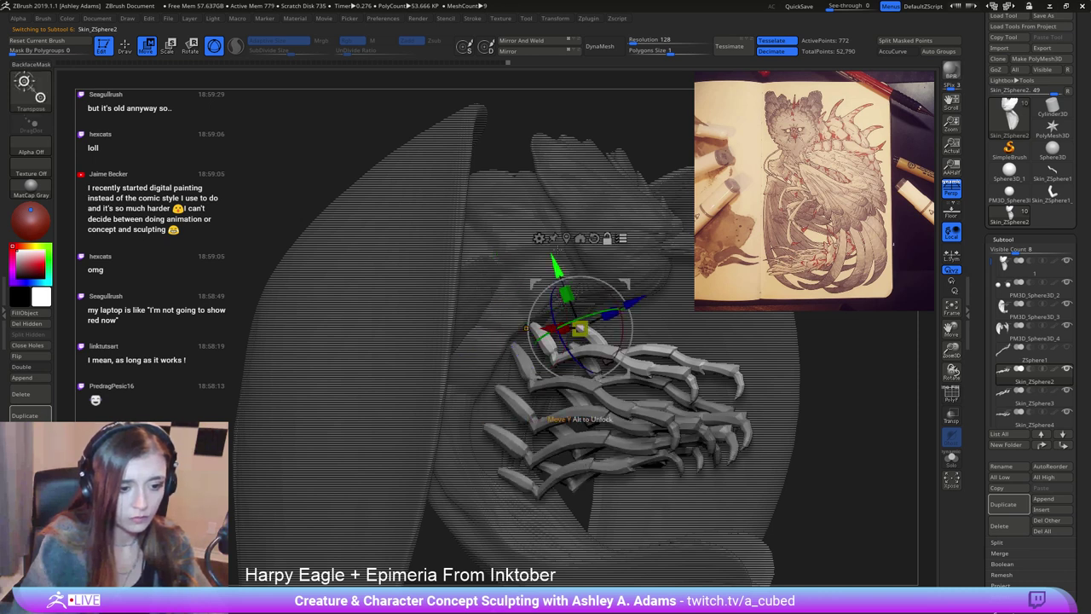
Move all the selected limb pairs inward toward the body's midline, then end the multiple selection and return to sculpting.
{"action": "left_click", "coordinate": [594, 238], "text": "alt"}
{"action": "left_click_drag", "start_coordinate": [636, 330], "coordinate": [610, 330]}
{"action": "right_click_drag", "start_coordinate": [595, 329], "coordinate": [545, 328], "text": "shift"}
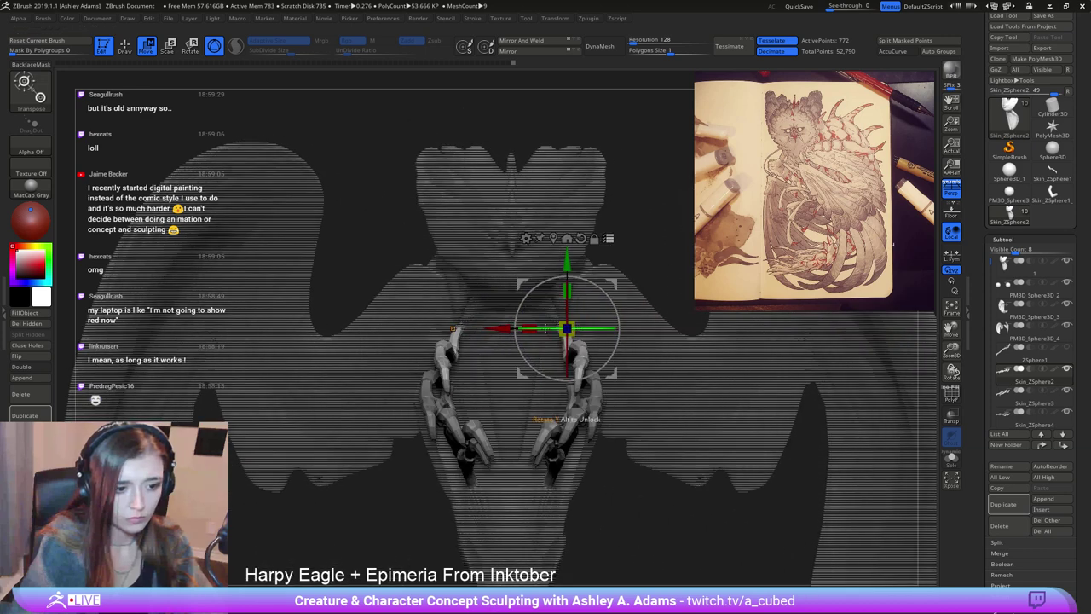
{"action": "left_click_drag", "start_coordinate": [512, 331], "coordinate": [500, 332]}
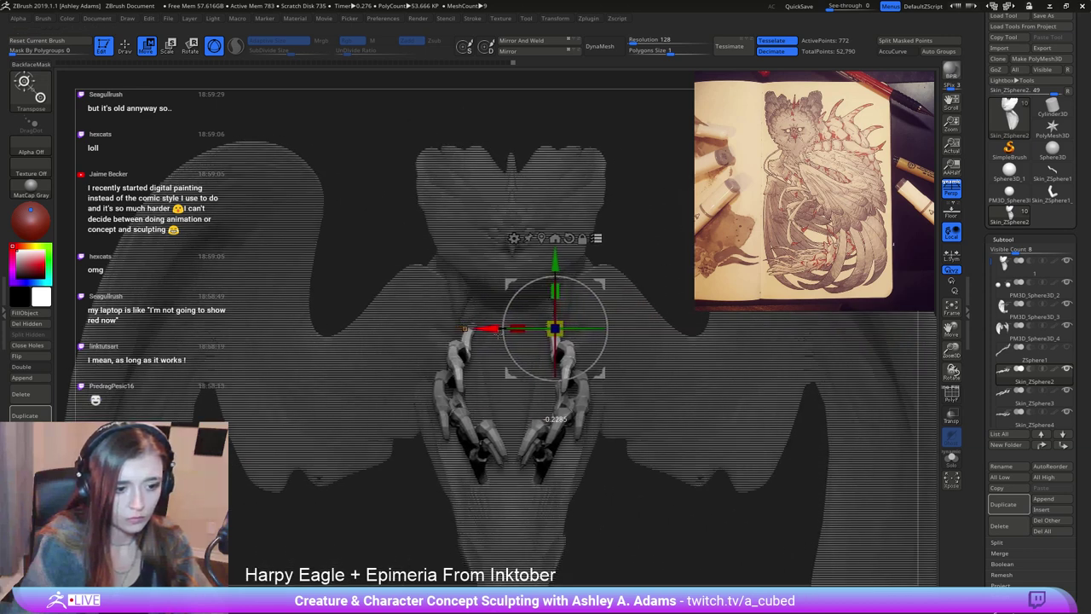
{"action": "left_click", "coordinate": [598, 239]}
{"action": "key", "text": "q"}
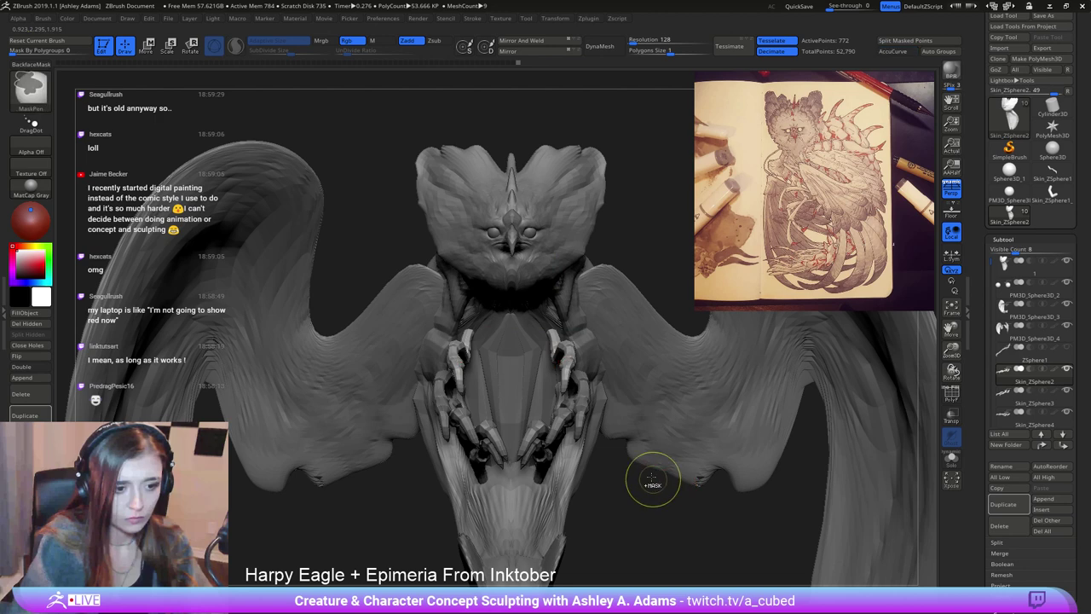
{"action": "right_click_drag", "start_coordinate": [653, 480], "coordinate": [607, 312], "text": "ctrl"}
{"action": "right_click_drag", "start_coordinate": [607, 312], "coordinate": [579, 308]}
{"action": "left_click_drag", "start_coordinate": [579, 308], "coordinate": [546, 325]}
{"action": "right_click_drag", "start_coordinate": [548, 326], "coordinate": [548, 266]}
{"action": "right_click_drag", "start_coordinate": [549, 266], "coordinate": [559, 298], "text": "ctrl"}
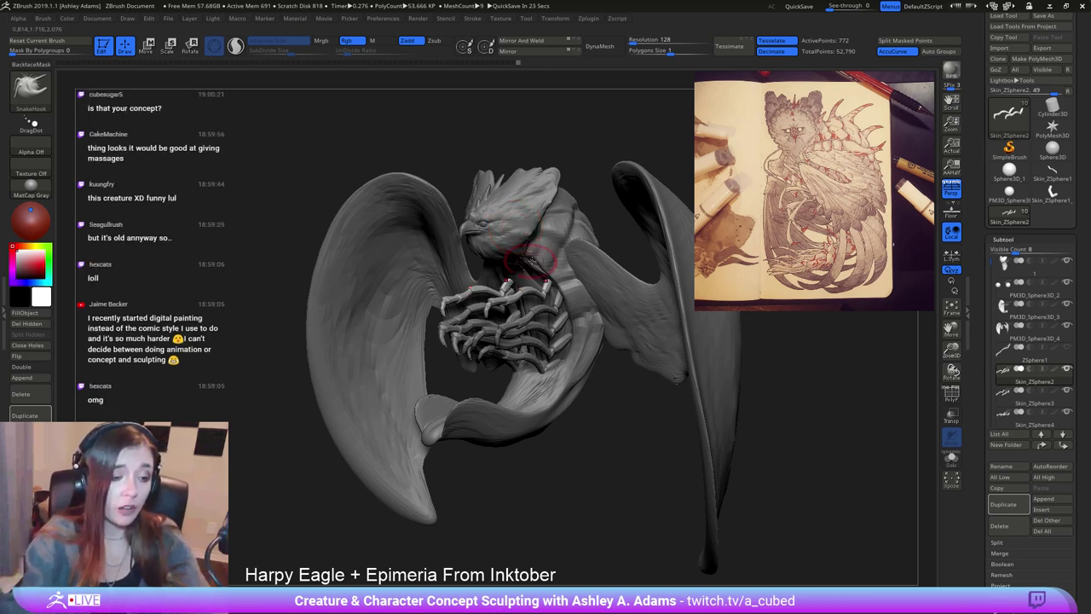
Select the head and refine the neck and the feathers behind the jaw with the SnakeHook brush.
{"action": "mouse_move", "coordinate": [551, 244]}
{"action": "right_mouse_down"}
{"action": "mouse_move", "coordinate": [750, 240]}
{"action": "mouse_move", "coordinate": [535, 226]}
{"action": "mouse_move", "coordinate": [550, 286]}
{"action": "mouse_move", "coordinate": [563, 265]}
{"action": "mouse_move", "coordinate": [494, 308]}
{"action": "mouse_move", "coordinate": [545, 275]}
{"action": "mouse_move", "coordinate": [550, 350]}
{"action": "mouse_move", "coordinate": [597, 307]}
{"action": "mouse_move", "coordinate": [563, 324]}
{"action": "right_mouse_up"}
{"action": "left_click", "coordinate": [544, 288], "text": "alt"}
{"action": "key", "text": "space"}
{"action": "left_click_drag", "start_coordinate": [558, 309], "coordinate": [552, 307]}
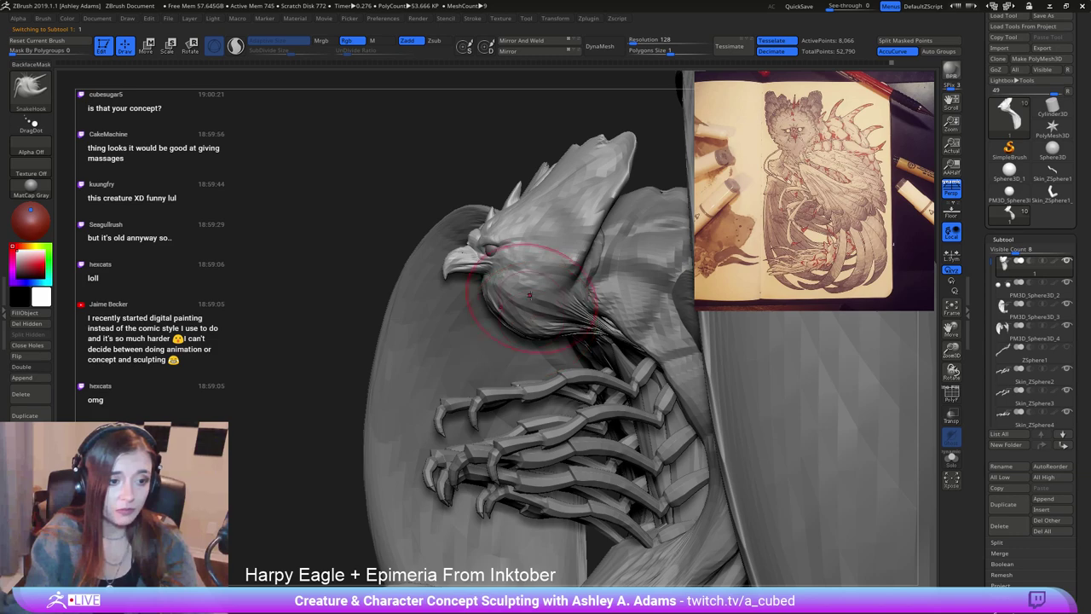
{"action": "right_click_drag", "start_coordinate": [529, 295], "coordinate": [439, 307], "text": "shift"}
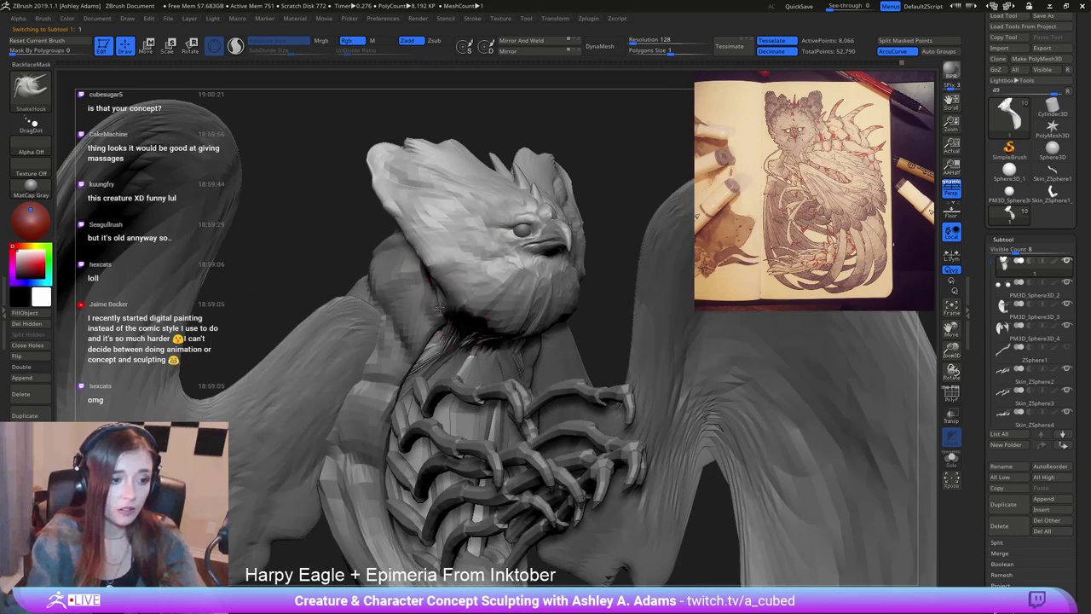
{"action": "right_click_drag", "start_coordinate": [426, 251], "coordinate": [444, 375]}
{"action": "mouse_move", "coordinate": [463, 275]}
{"action": "right_mouse_down"}
{"action": "mouse_move", "coordinate": [487, 402]}
{"action": "mouse_move", "coordinate": [489, 305]}
{"action": "mouse_move", "coordinate": [523, 244]}
{"action": "right_mouse_up"}
{"action": "key", "text": "space"}
{"action": "left_click_drag", "start_coordinate": [550, 252], "coordinate": [564, 252]}
{"action": "mouse_move", "coordinate": [564, 251]}
{"action": "right_mouse_down"}
{"action": "mouse_move", "coordinate": [503, 285]}
{"action": "mouse_move", "coordinate": [435, 282]}
{"action": "right_mouse_up"}
{"action": "mouse_move", "coordinate": [606, 205]}
{"action": "right_mouse_down"}
{"action": "mouse_move", "coordinate": [500, 316]}
{"action": "mouse_move", "coordinate": [504, 300]}
{"action": "right_mouse_up"}
Select the curled body and try to raise a masked-off patch on its upper back, clearing the mask at the end.
{"action": "key", "text": "space"}
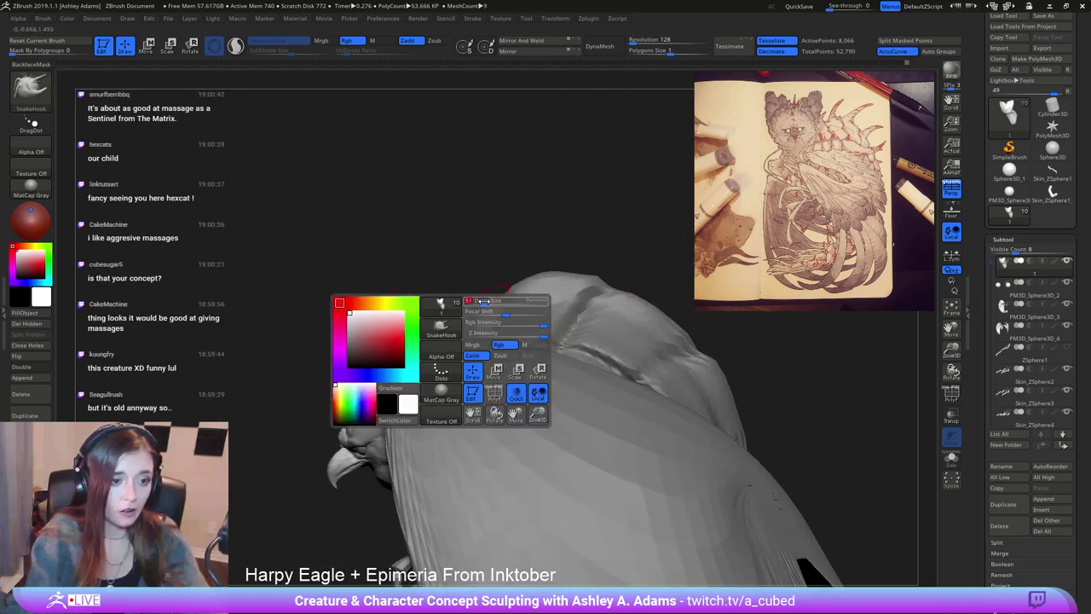
{"action": "left_click_drag", "start_coordinate": [504, 300], "coordinate": [479, 302]}
{"action": "right_click_drag", "start_coordinate": [479, 301], "coordinate": [484, 341]}
{"action": "key", "text": "space"}
{"action": "left_click_drag", "start_coordinate": [484, 341], "coordinate": [475, 342]}
{"action": "right_click_drag", "start_coordinate": [464, 348], "coordinate": [469, 333]}
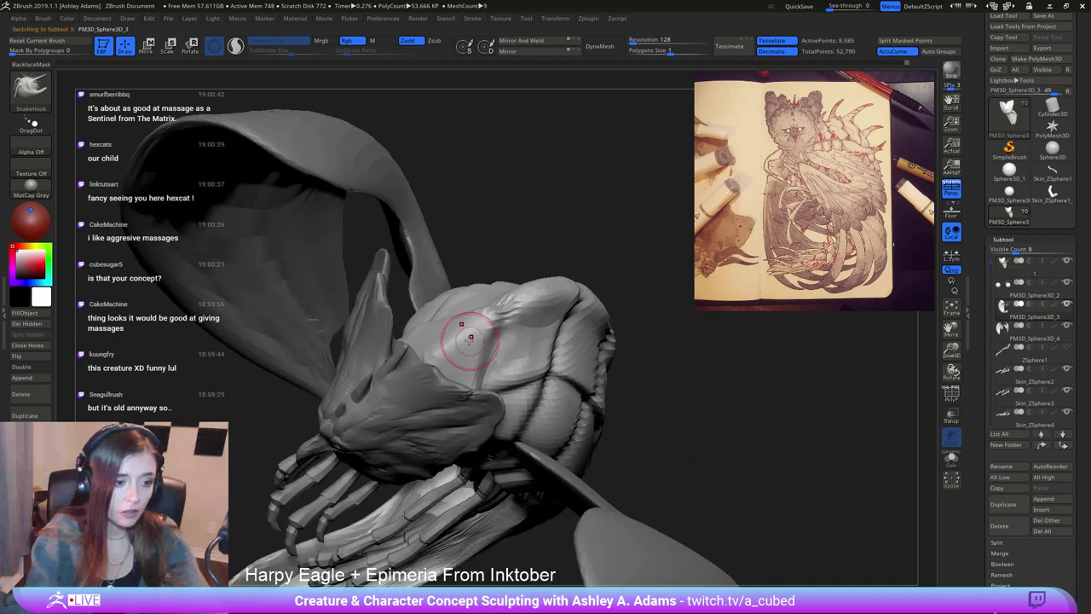
{"action": "left_click", "coordinate": [468, 334], "text": "alt"}
{"action": "key", "text": "space"}
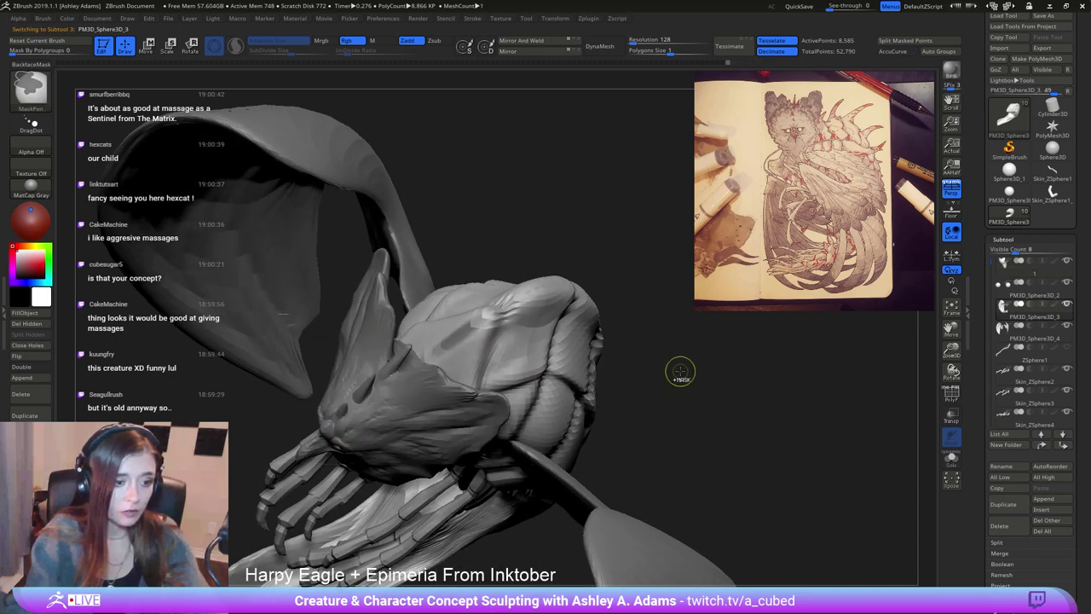
{"action": "left_click", "coordinate": [680, 371], "text": "ctrl"}
{"action": "mouse_move", "coordinate": [500, 319]}
{"action": "right_mouse_down"}
{"action": "mouse_move", "coordinate": [513, 345]}
{"action": "mouse_move", "coordinate": [471, 339]}
{"action": "mouse_move", "coordinate": [520, 290]}
{"action": "right_mouse_up"}
{"action": "left_click_drag", "start_coordinate": [559, 224], "coordinate": [572, 236], "text": "ctrl"}
Mask a small oval patch on the front of the body's dorsal ridge and invert the mask to leave it editable.
{"action": "right_click_drag", "start_coordinate": [572, 236], "coordinate": [567, 361]}
{"action": "key", "text": "space"}
{"action": "left_click_drag", "start_coordinate": [583, 365], "coordinate": [563, 365]}
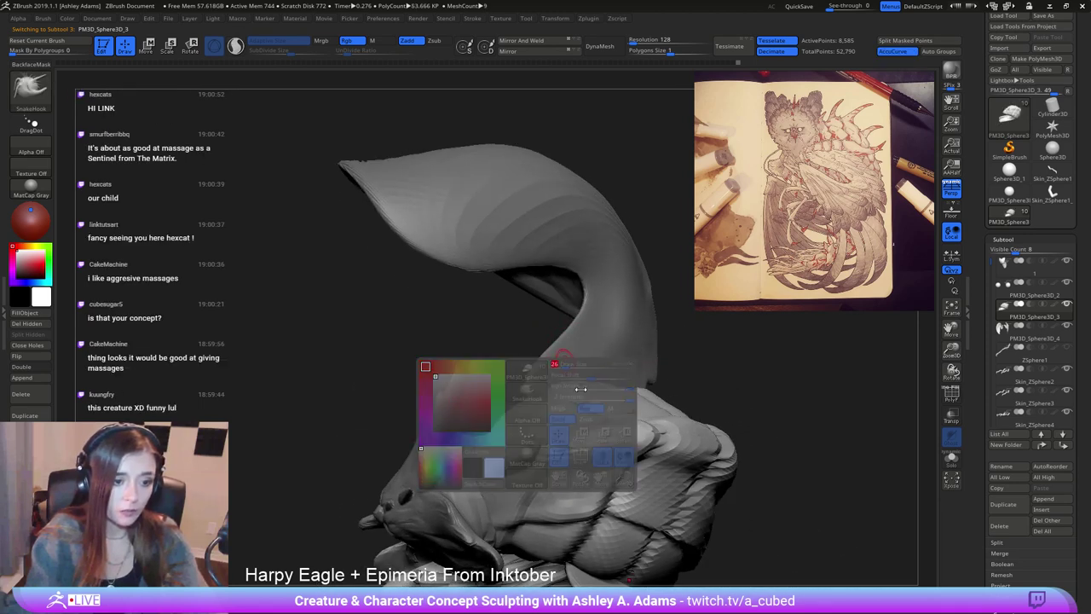
{"action": "right_click_drag", "start_coordinate": [569, 384], "coordinate": [503, 318]}
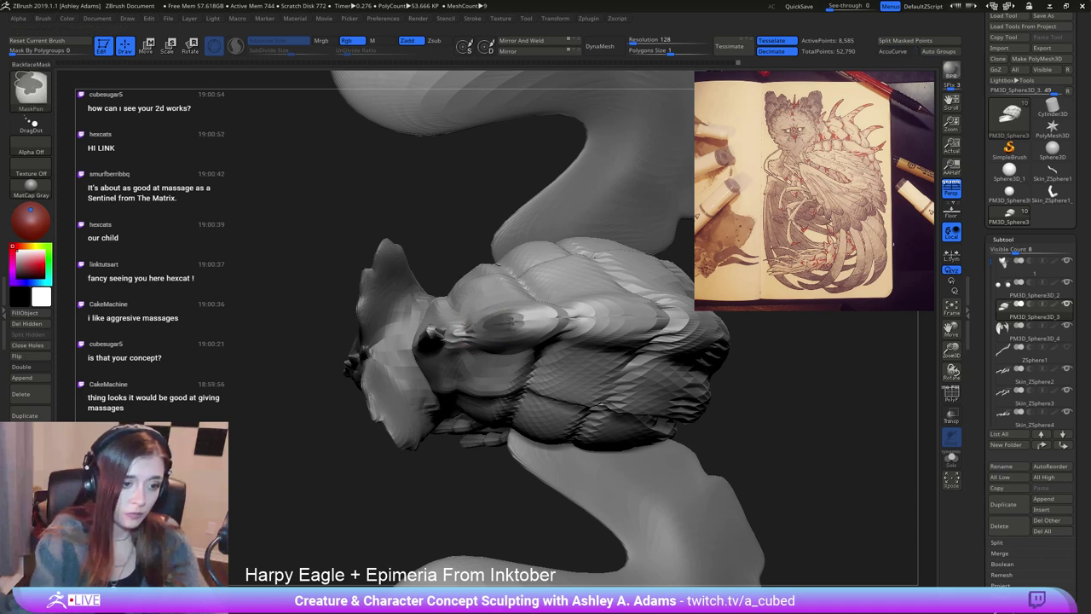
{"action": "left_click", "coordinate": [825, 432], "text": "ctrl"}
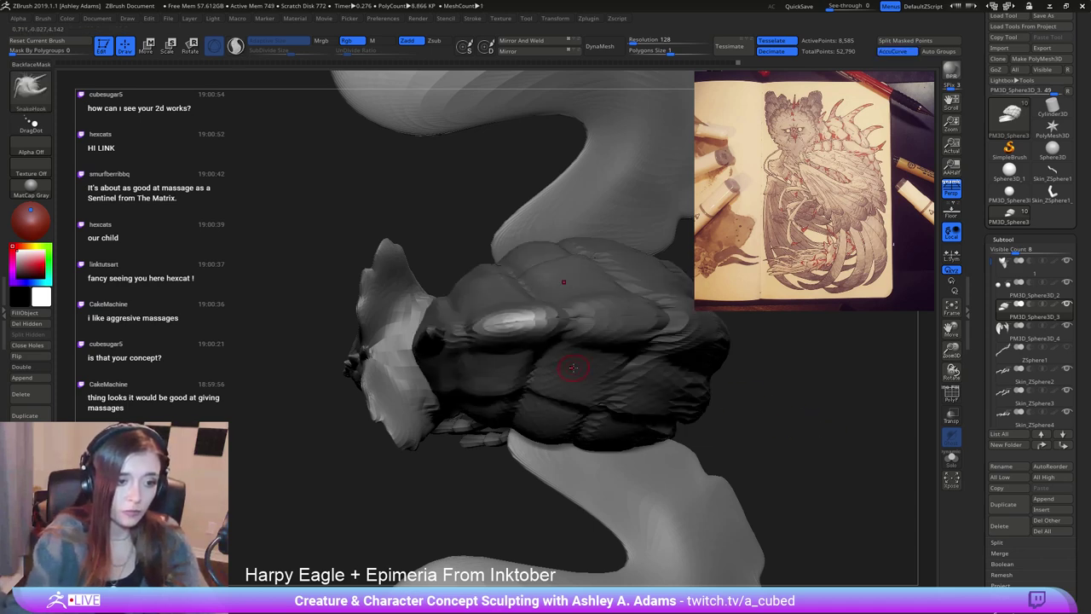
Pull the unmasked dorsal patch up into a raised bump behind the head with the SnakeHook brush.
{"action": "right_click_drag", "start_coordinate": [572, 370], "coordinate": [514, 307]}
{"action": "key", "text": "space"}
{"action": "left_click_drag", "start_coordinate": [521, 305], "coordinate": [542, 304]}
{"action": "right_click_drag", "start_coordinate": [546, 294], "coordinate": [522, 314]}
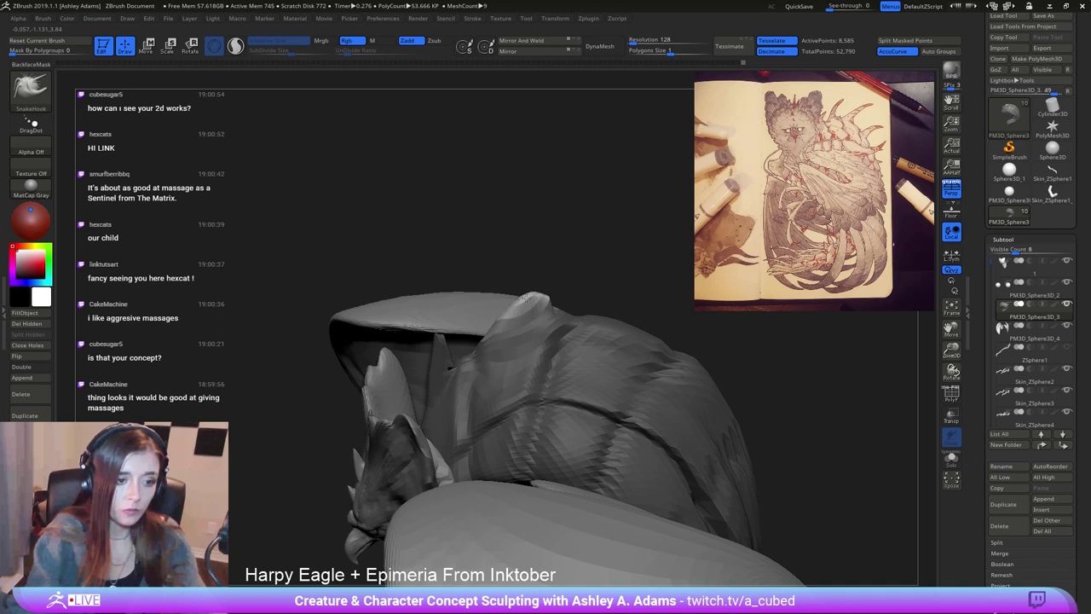
Try to pull a pointed spine up from the top of the segmented back with the SnakeHook brush.
{"action": "key", "text": "shift"}
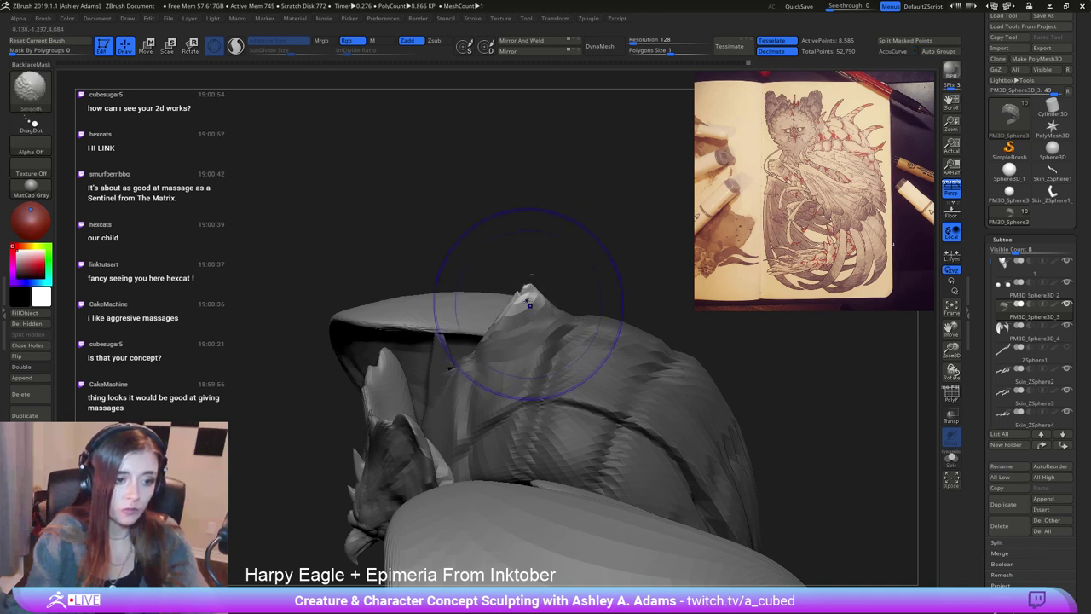
{"action": "mouse_move", "coordinate": [528, 300]}
{"action": "left_mouse_down"}
{"action": "mouse_move", "coordinate": [547, 256]}
{"action": "mouse_move", "coordinate": [535, 284]}
{"action": "left_mouse_up"}
{"action": "mouse_move", "coordinate": [503, 289]}
{"action": "right_mouse_down"}
{"action": "mouse_move", "coordinate": [569, 294]}
{"action": "mouse_move", "coordinate": [655, 263]}
{"action": "mouse_move", "coordinate": [618, 264]}
{"action": "right_mouse_up"}
{"action": "key", "text": "ctrl"}
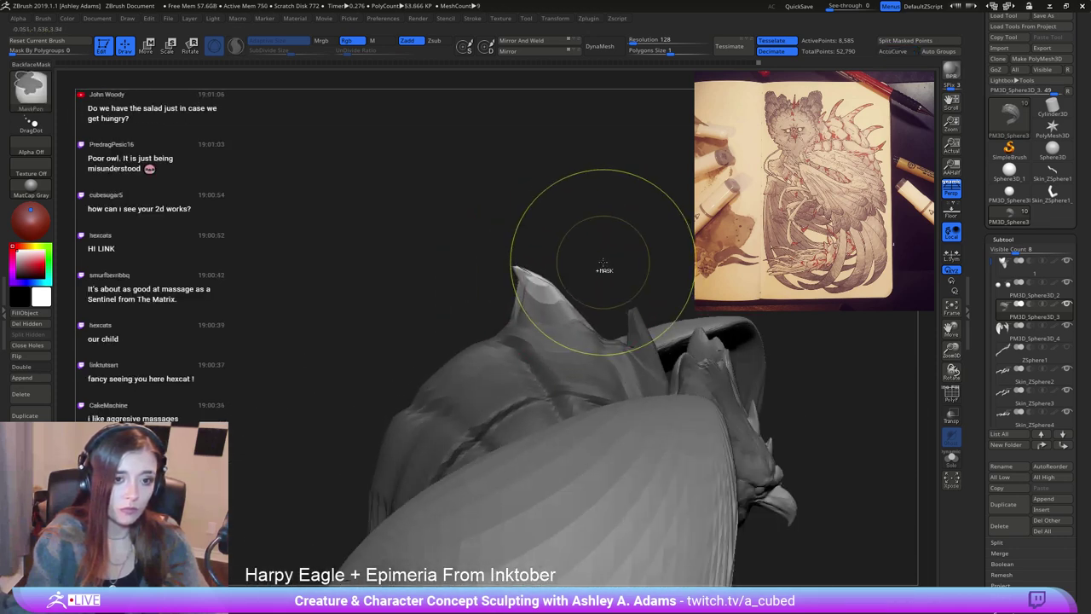
{"action": "key", "text": "ctrl+z"}
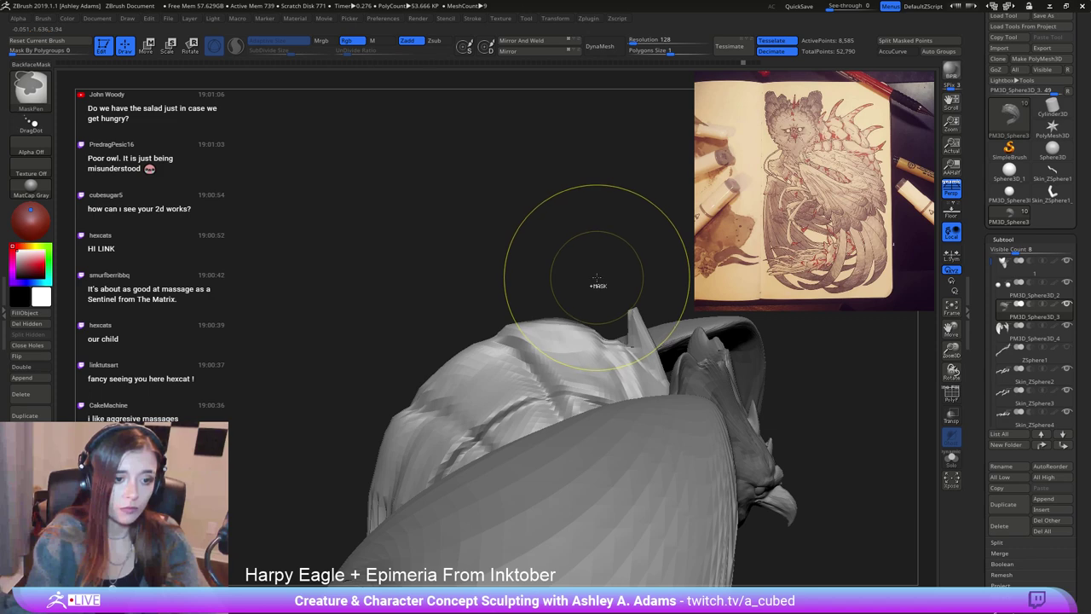
Mask a small spot on the middle of the segmented back and invert the mask.
{"action": "right_click_drag", "start_coordinate": [597, 277], "coordinate": [626, 346]}
{"action": "right_click", "coordinate": [486, 366]}
{"action": "right_click_drag", "start_coordinate": [486, 367], "coordinate": [526, 312]}
{"action": "key", "text": "ctrl+z"}
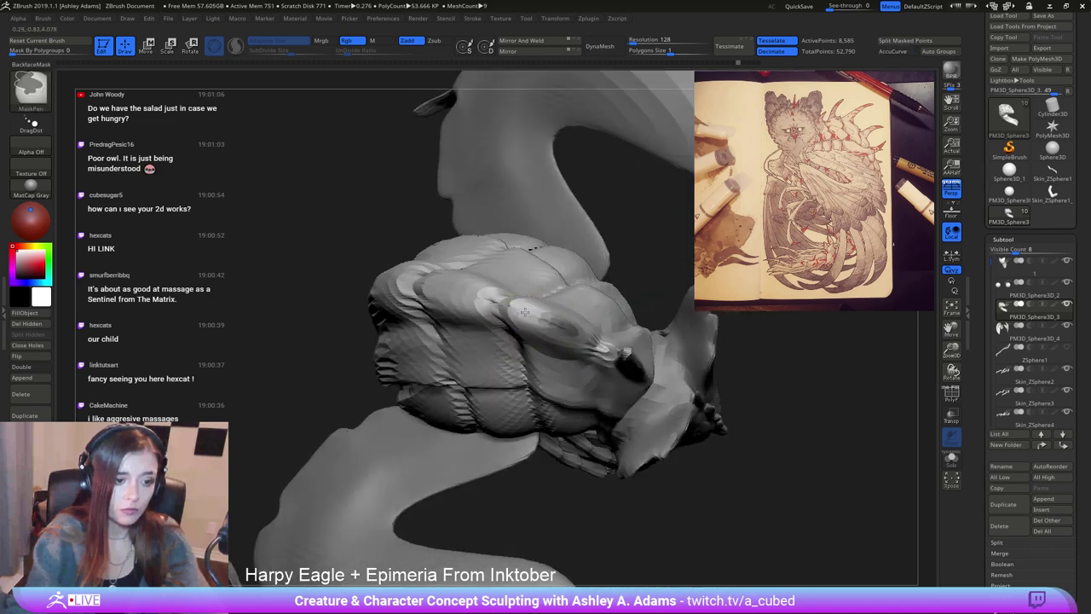
{"action": "left_click_drag", "start_coordinate": [528, 314], "coordinate": [583, 338], "text": "ctrl"}
{"action": "left_click", "coordinate": [398, 216], "text": "ctrl"}
{"action": "right_click_drag", "start_coordinate": [428, 254], "coordinate": [556, 300]}
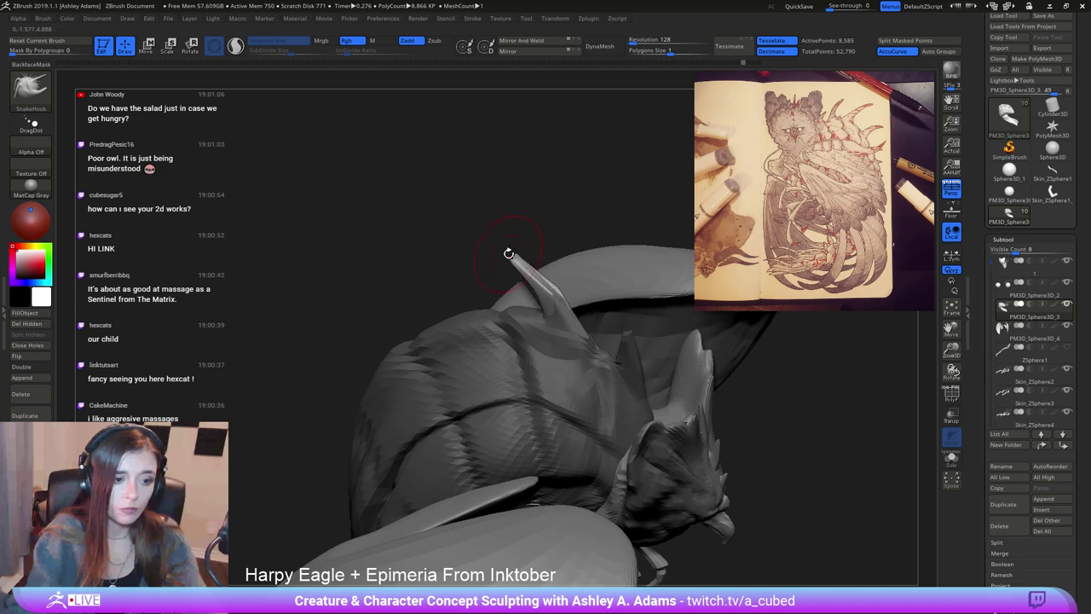
Try to draw a long spine out of the unmasked spot on the back with the SnakeHook and Smooth brushes.
{"action": "left_click_drag", "start_coordinate": [528, 278], "coordinate": [550, 319], "text": "shift"}
{"action": "mouse_move", "coordinate": [550, 319]}
{"action": "right_mouse_down"}
{"action": "mouse_move", "coordinate": [548, 280]}
{"action": "mouse_move", "coordinate": [538, 278]}
{"action": "right_mouse_up"}
{"action": "right_click", "coordinate": [527, 279]}
{"action": "mouse_move", "coordinate": [527, 278]}
{"action": "left_mouse_down"}
{"action": "mouse_move", "coordinate": [537, 287]}
{"action": "mouse_move", "coordinate": [482, 287]}
{"action": "mouse_move", "coordinate": [506, 259]}
{"action": "left_mouse_up"}
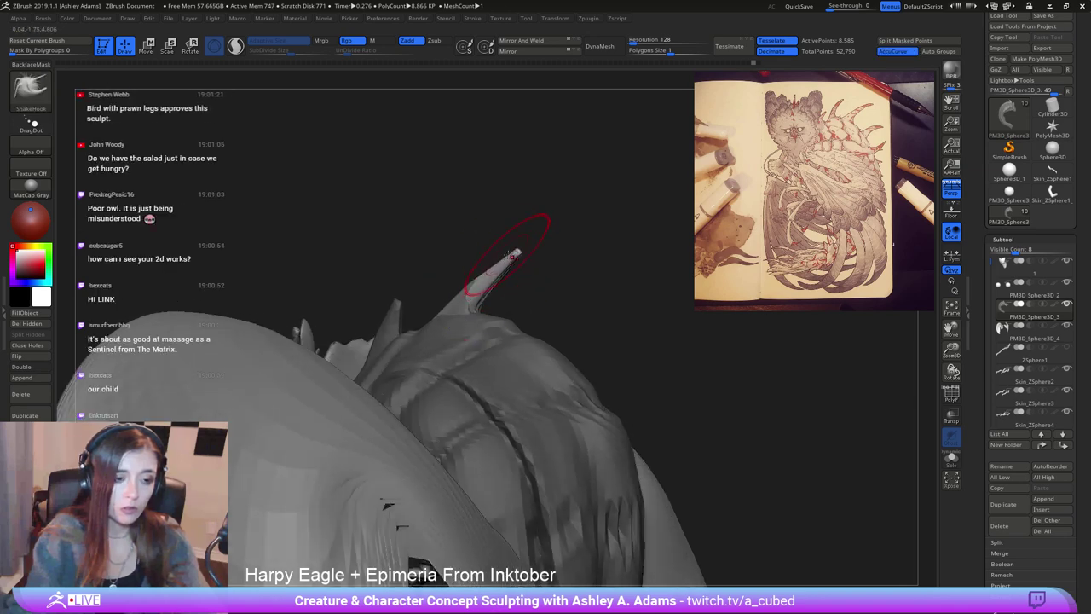
{"action": "right_click_drag", "start_coordinate": [500, 254], "coordinate": [494, 276]}
{"action": "mouse_move", "coordinate": [495, 275]}
{"action": "left_mouse_down"}
{"action": "mouse_move", "coordinate": [483, 272]}
{"action": "mouse_move", "coordinate": [507, 262]}
{"action": "mouse_move", "coordinate": [450, 284]}
{"action": "left_mouse_up"}
{"action": "right_click_drag", "start_coordinate": [552, 347], "coordinate": [494, 219]}
Undo the spine pulls and the masking on the segmented back.
{"action": "key", "text": "ctrl+z"}
{"action": "left_click_drag", "start_coordinate": [543, 322], "coordinate": [620, 279], "text": "ctrl"}
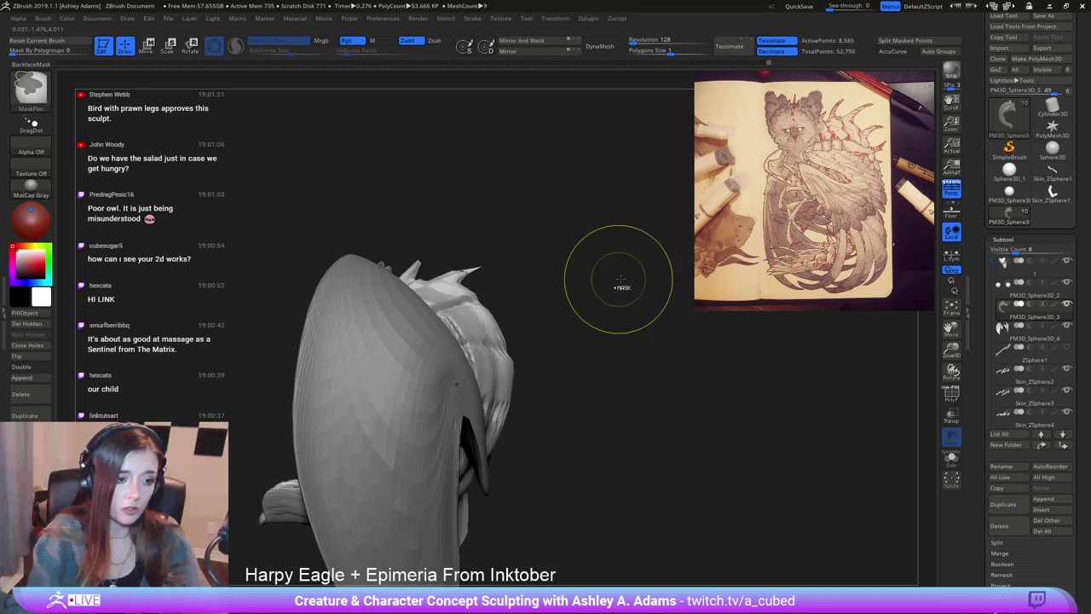
{"action": "key", "text": "ctrl+z"}
{"action": "key", "text": "ctrl+z"}
{"action": "key", "text": "ctrl+z"}
{"action": "key", "text": "ctrl+z"}
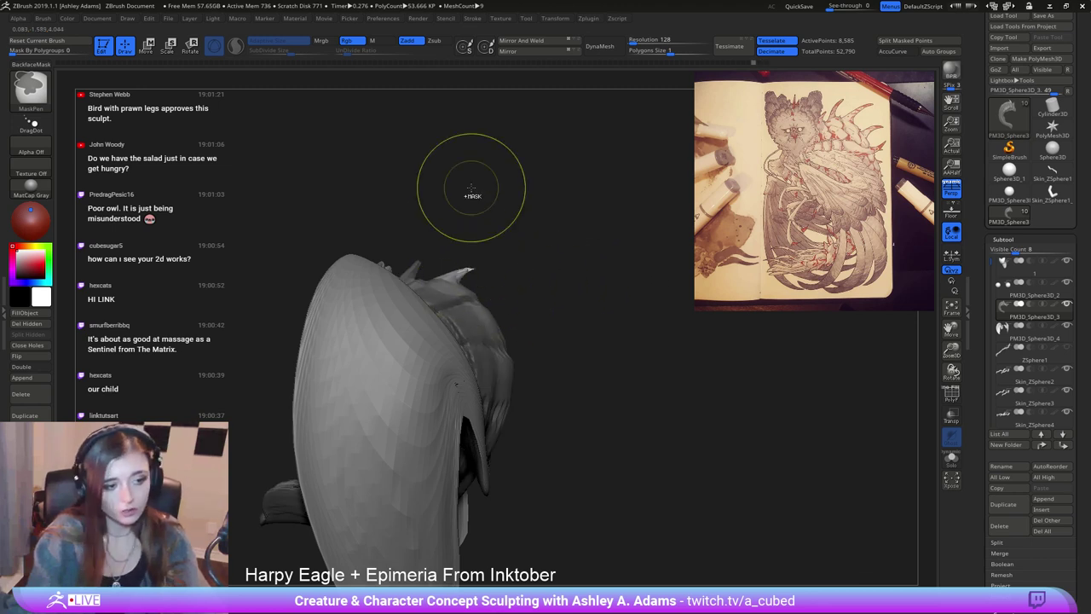
{"action": "key", "text": "ctrl+z"}
{"action": "key", "text": "ctrl+z"}
{"action": "key", "text": "ctrl+z"}
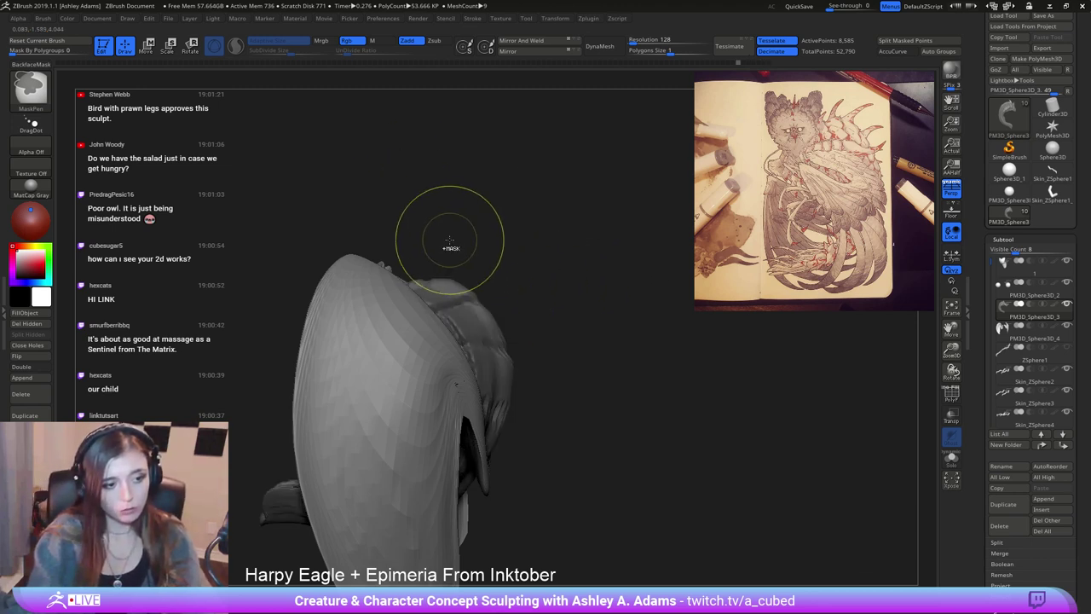
{"action": "key", "text": "ctrl+z"}
Examine the whole creature from the front and both sides, checking how the head, body, legs and wings fit together.
{"action": "mouse_move", "coordinate": [506, 258]}
{"action": "left_mouse_down"}
{"action": "mouse_move", "coordinate": [592, 309]}
{"action": "mouse_move", "coordinate": [605, 184]}
{"action": "left_mouse_up"}
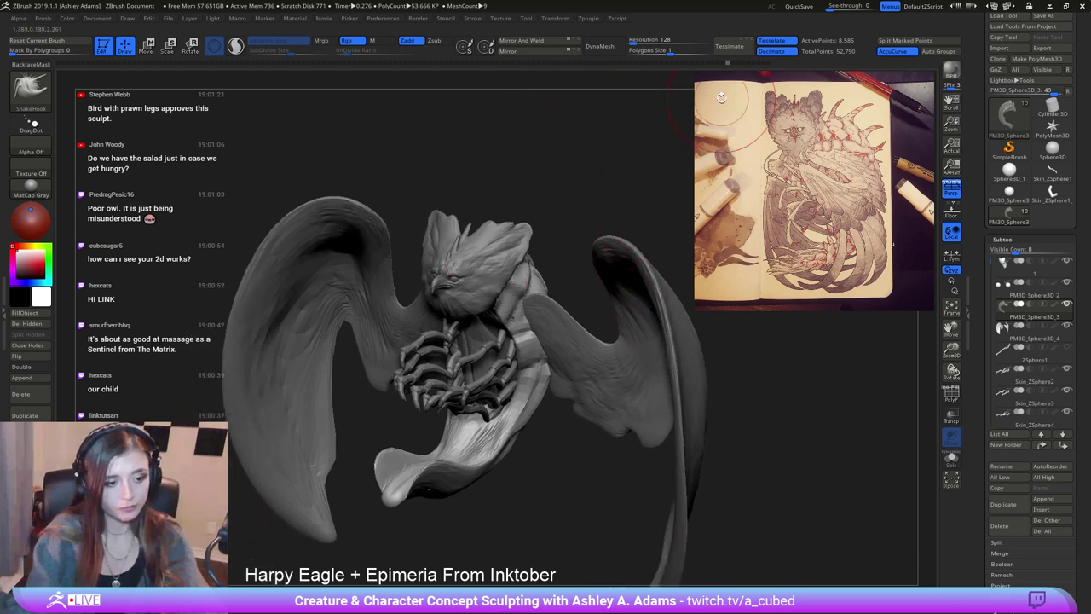
{"action": "scroll", "coordinate": [1014, 38], "scroll_direction": "up", "scroll_amount": 2}
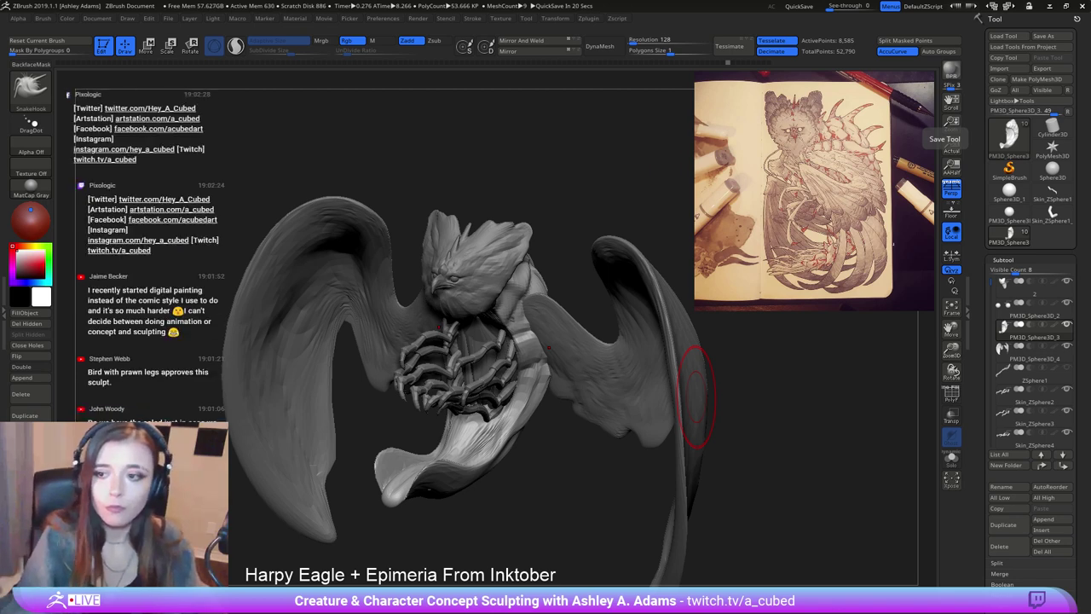
{"action": "mouse_move", "coordinate": [551, 332]}
{"action": "right_mouse_down"}
{"action": "mouse_move", "coordinate": [477, 332]}
{"action": "mouse_move", "coordinate": [514, 333]}
{"action": "right_mouse_up"}
{"action": "left_click_drag", "start_coordinate": [418, 336], "coordinate": [516, 318]}
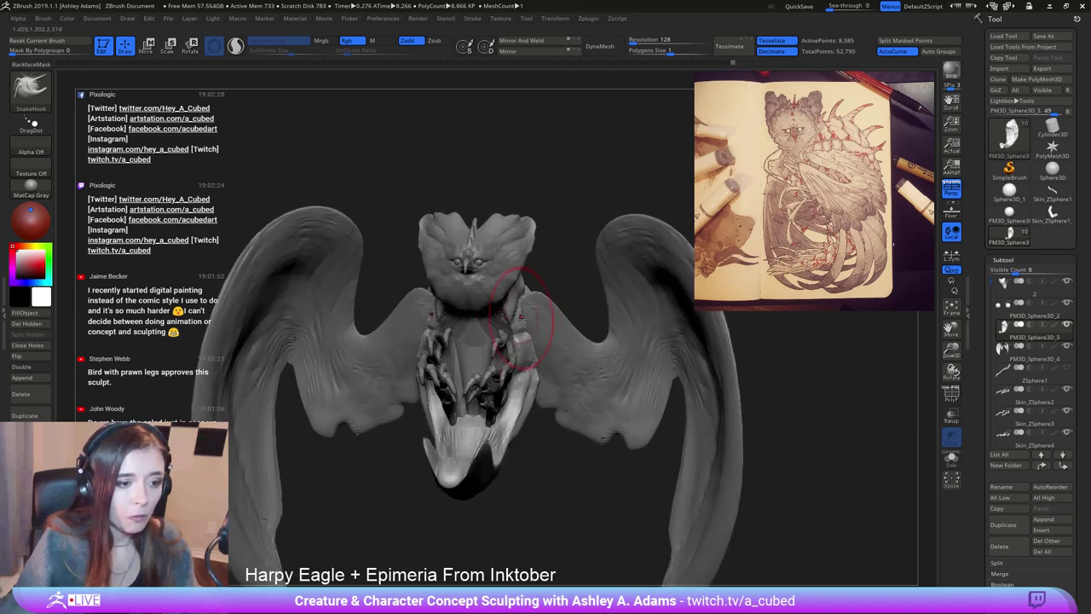
{"action": "right_click_drag", "start_coordinate": [567, 372], "coordinate": [545, 298], "text": "ctrl"}
{"action": "mouse_move", "coordinate": [523, 346]}
{"action": "right_mouse_down"}
{"action": "mouse_move", "coordinate": [597, 342]}
{"action": "mouse_move", "coordinate": [562, 350]}
{"action": "mouse_move", "coordinate": [517, 316]}
{"action": "right_mouse_up"}
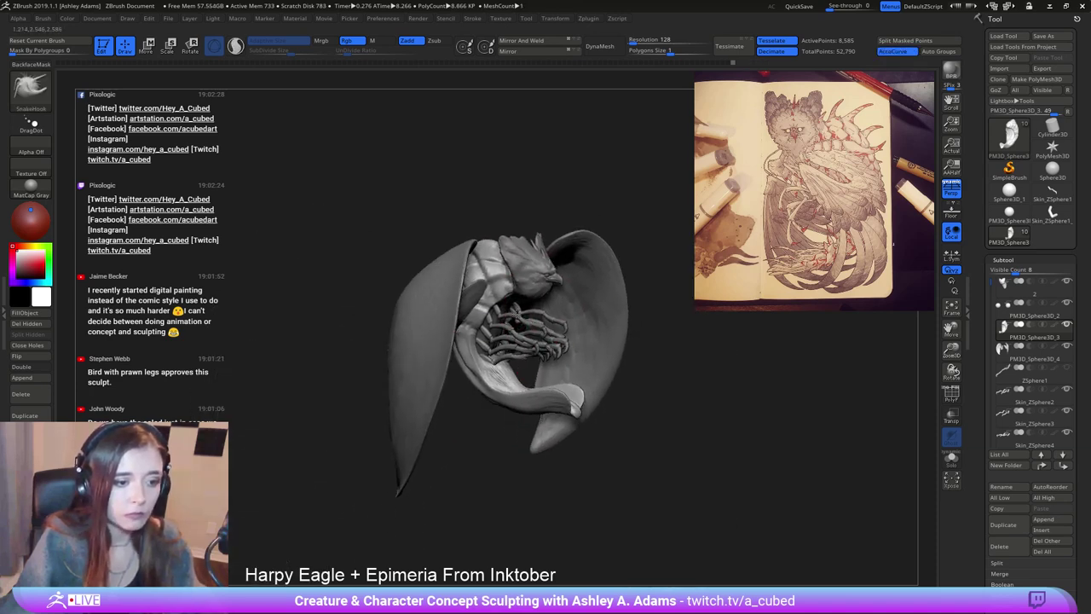
{"action": "mouse_move", "coordinate": [517, 317]}
{"action": "left_mouse_down"}
{"action": "mouse_move", "coordinate": [460, 311]}
{"action": "mouse_move", "coordinate": [509, 315]}
{"action": "mouse_move", "coordinate": [449, 269]}
{"action": "left_mouse_up"}
{"action": "left_click", "coordinate": [449, 270], "text": "alt"}
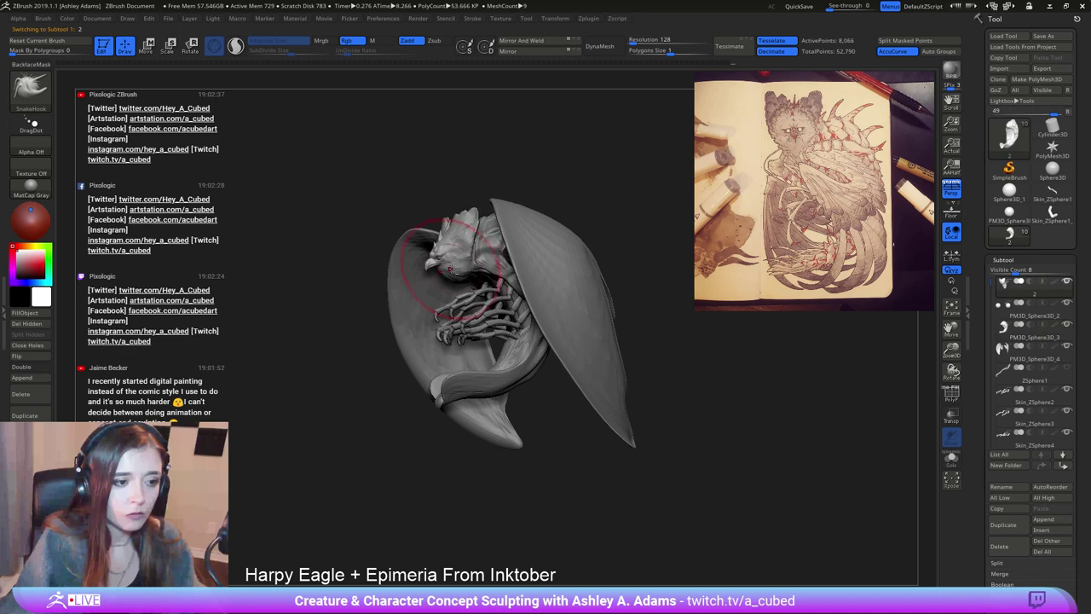
{"action": "left_click_drag", "start_coordinate": [432, 222], "coordinate": [465, 316], "text": "alt"}
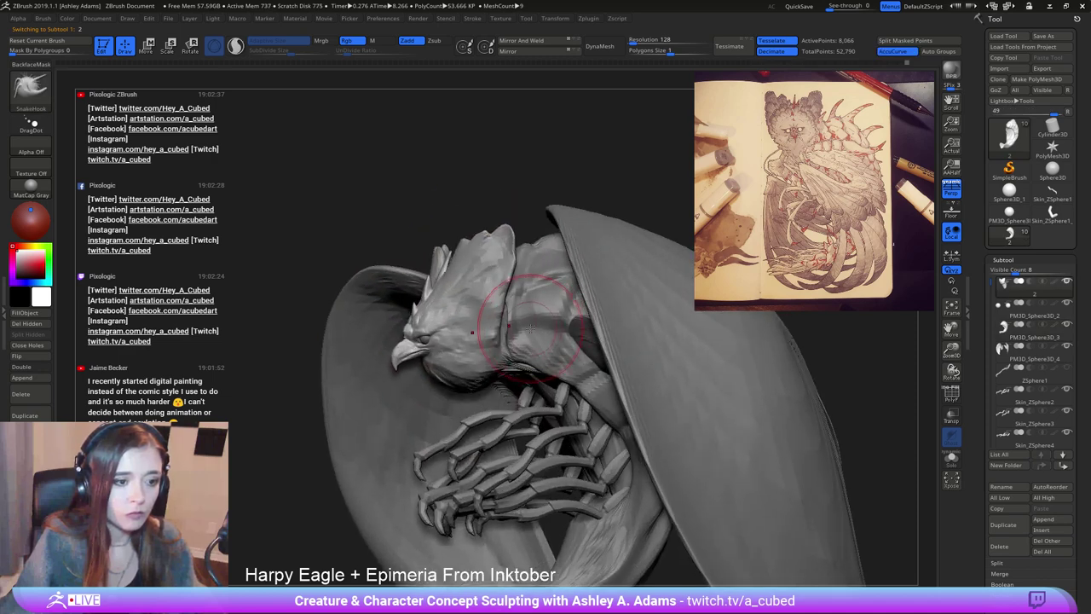
Select the wings subtool and rotate both wings slightly with the transform gizmo, returning to Draw mode.
{"action": "key", "text": "w"}
{"action": "mouse_move", "coordinate": [530, 228]}
{"action": "left_mouse_down"}
{"action": "mouse_move", "coordinate": [478, 232]}
{"action": "mouse_move", "coordinate": [531, 218]}
{"action": "left_mouse_up"}
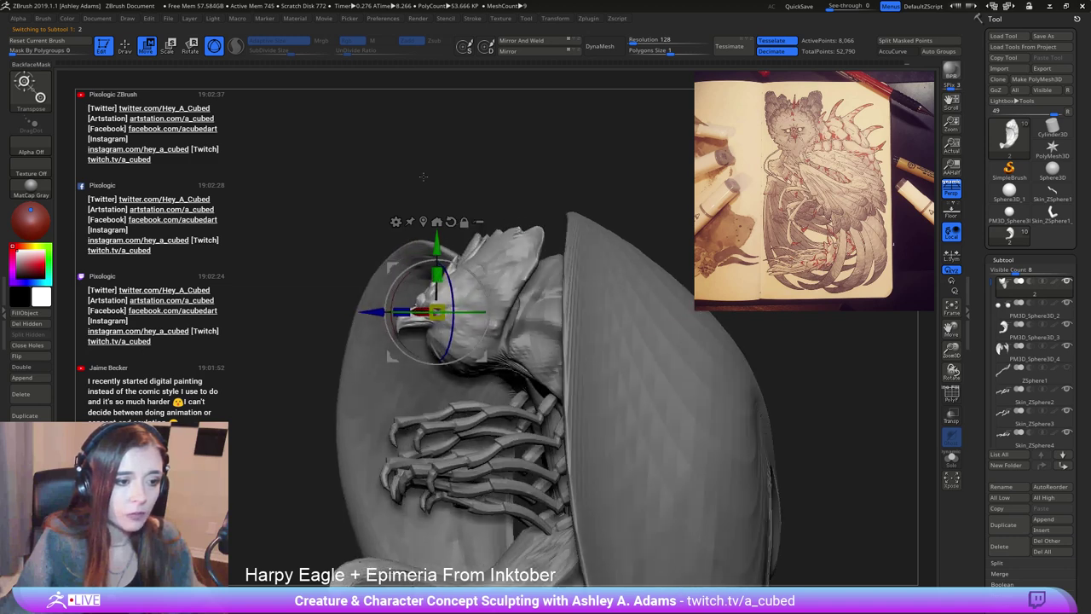
{"action": "left_click_drag", "start_coordinate": [424, 177], "coordinate": [435, 137], "text": "alt"}
{"action": "left_click_drag", "start_coordinate": [435, 213], "coordinate": [486, 196], "text": "alt"}
{"action": "left_click", "coordinate": [581, 275], "text": "alt"}
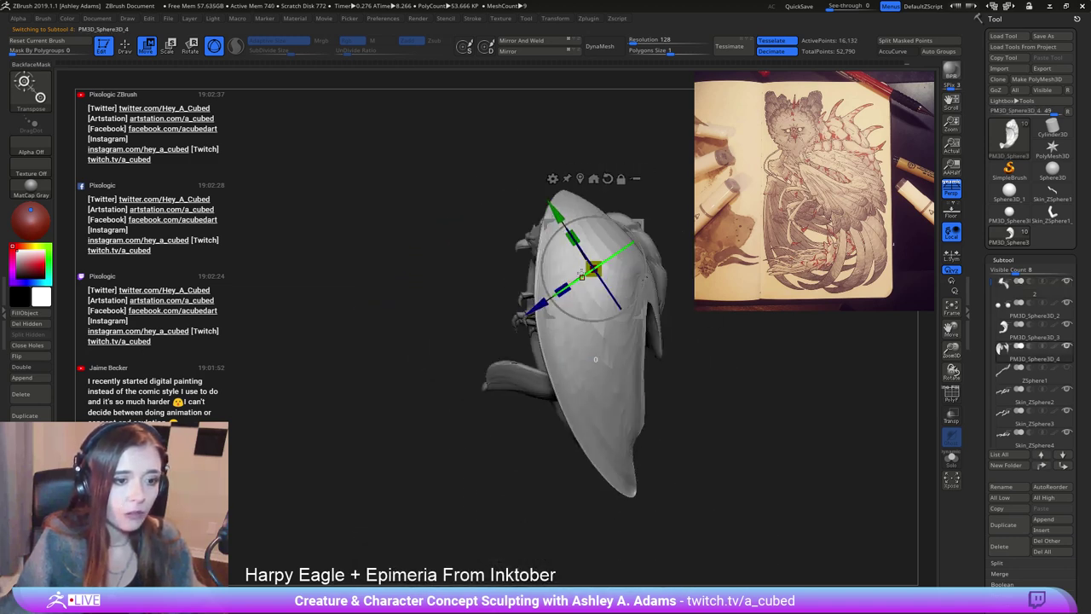
{"action": "left_click_drag", "start_coordinate": [649, 229], "coordinate": [504, 267]}
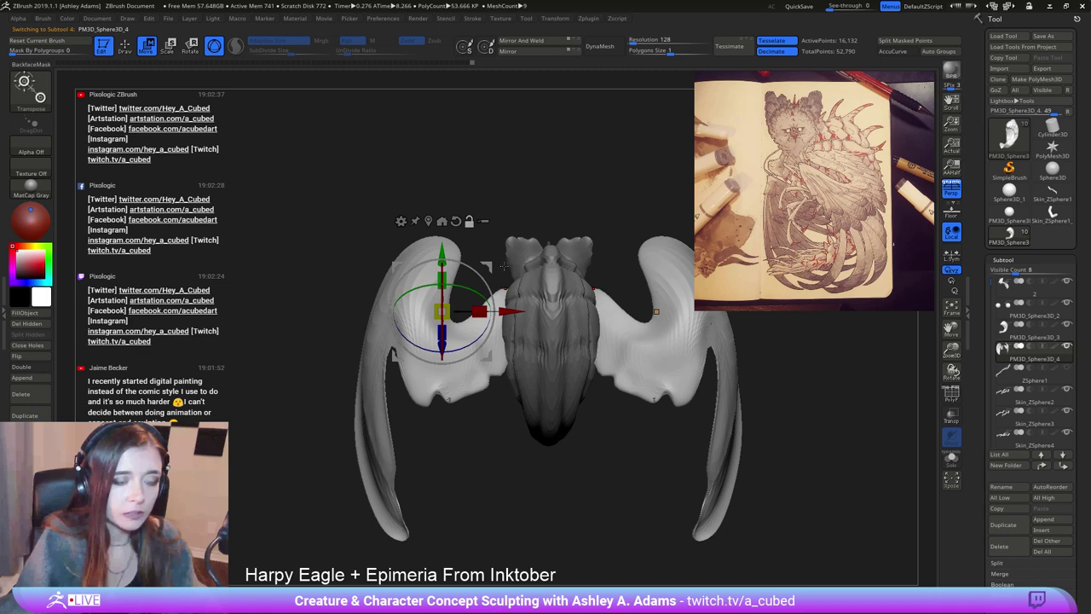
{"action": "right_click_drag", "start_coordinate": [532, 262], "coordinate": [600, 284]}
{"action": "left_click_drag", "start_coordinate": [601, 283], "coordinate": [589, 266]}
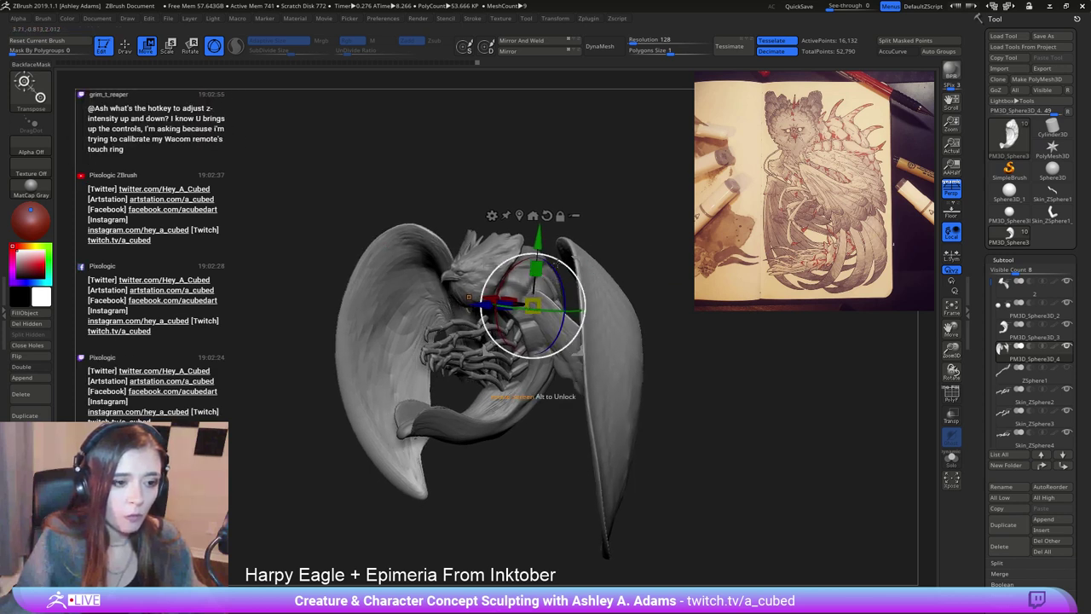
{"action": "left_click_drag", "start_coordinate": [505, 277], "coordinate": [504, 283]}
{"action": "key", "text": "q"}
Enlarge the SnakeHook brush to a Draw Size of 442.
{"action": "mouse_move", "coordinate": [616, 275]}
{"action": "left_mouse_down"}
{"action": "mouse_move", "coordinate": [592, 285]}
{"action": "mouse_move", "coordinate": [615, 293]}
{"action": "left_mouse_up"}
{"action": "key", "text": "space"}
{"action": "right_click_drag", "start_coordinate": [616, 293], "coordinate": [656, 318]}
{"action": "mouse_move", "coordinate": [656, 317]}
{"action": "left_mouse_down"}
{"action": "mouse_move", "coordinate": [622, 317]}
{"action": "mouse_move", "coordinate": [505, 273]}
{"action": "left_mouse_up"}
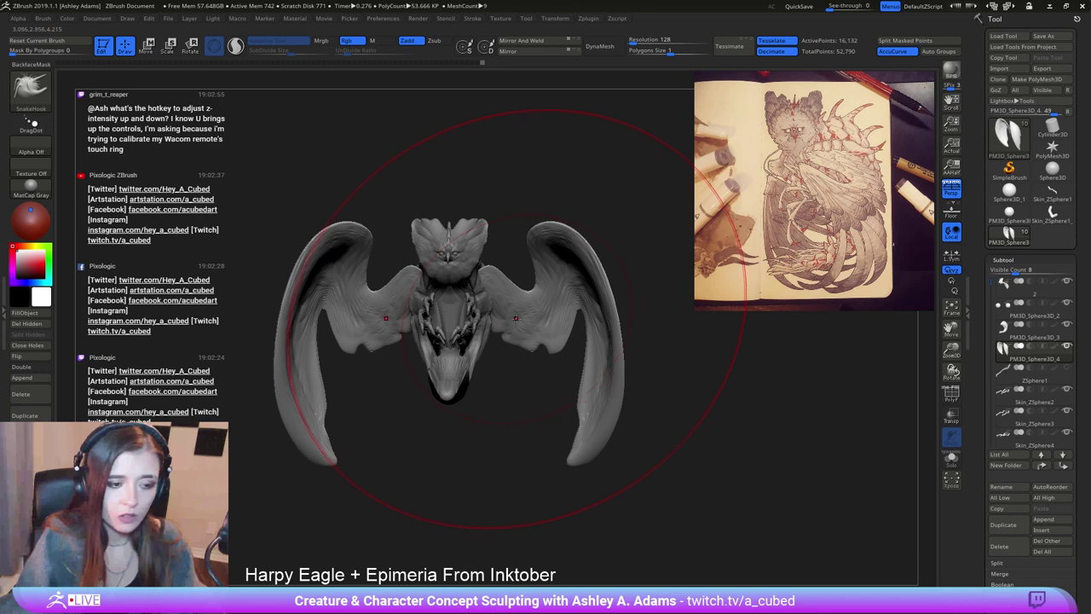
Lower the brush's Z Intensity with its pop-up slider and set it back to 100.
{"action": "right_click", "coordinate": [447, 369]}
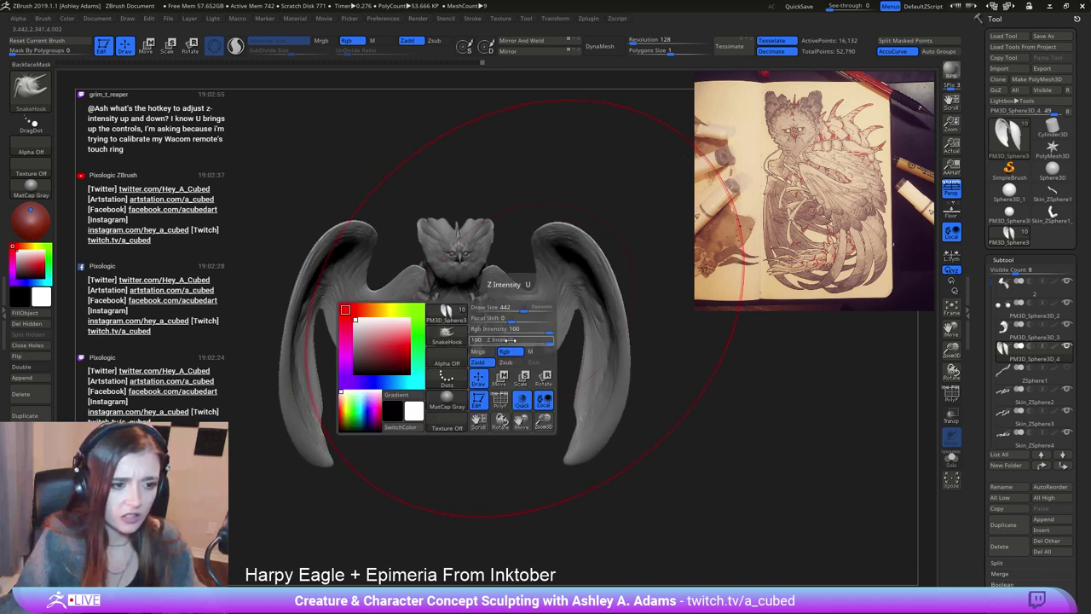
{"action": "key", "text": "u"}
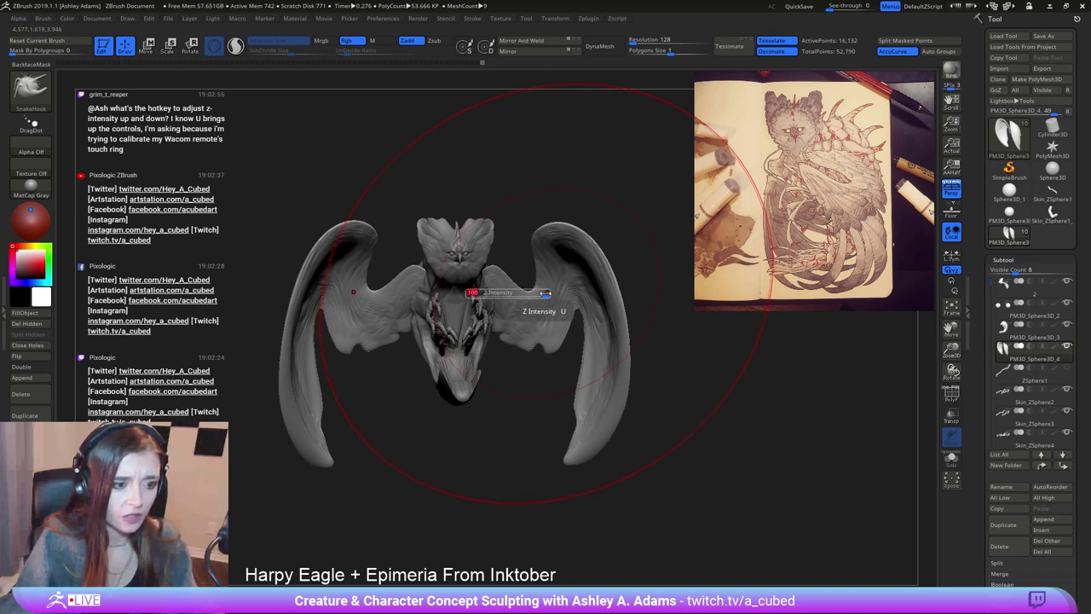
{"action": "left_click_drag", "start_coordinate": [544, 295], "coordinate": [494, 297]}
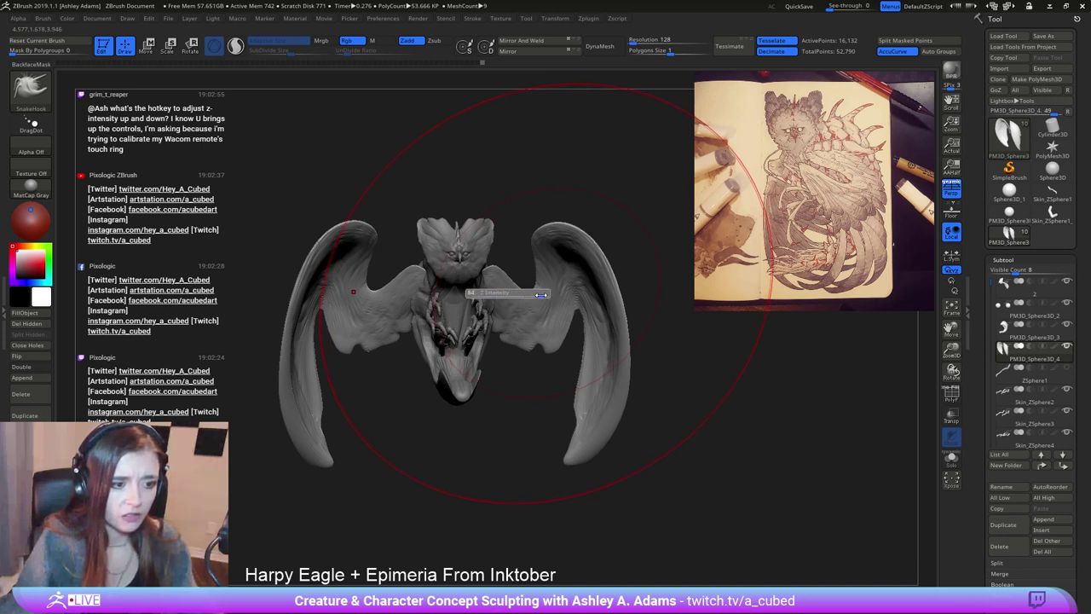
{"action": "key", "text": "u"}
{"action": "left_click_drag", "start_coordinate": [552, 297], "coordinate": [579, 304]}
Adjust the brush's Draw Size and mask the inner parts of both wings next to the body.
{"action": "right_click_drag", "start_coordinate": [590, 294], "coordinate": [550, 260]}
{"action": "right_click_drag", "start_coordinate": [550, 260], "coordinate": [567, 287], "text": "ctrl"}
{"action": "key", "text": "space"}
{"action": "left_click_drag", "start_coordinate": [566, 287], "coordinate": [550, 288]}
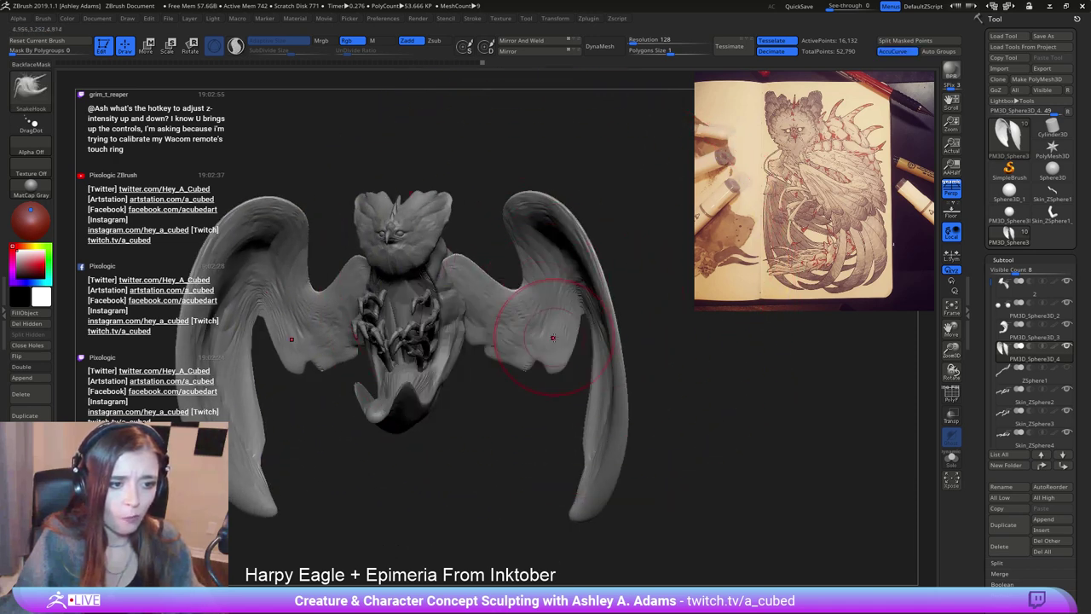
{"action": "right_click_drag", "start_coordinate": [458, 191], "coordinate": [475, 200]}
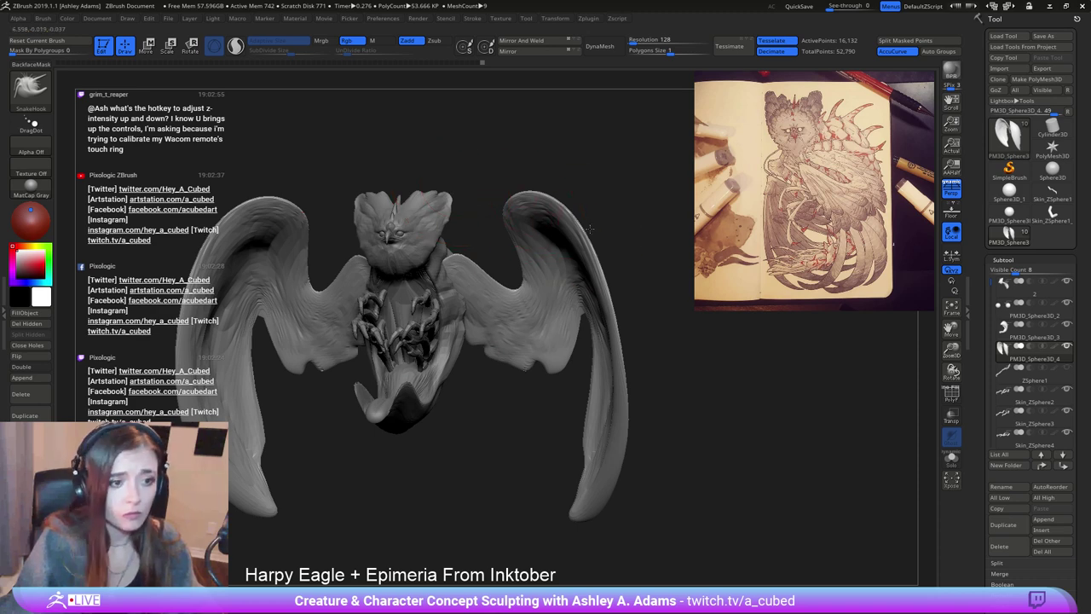
{"action": "key", "text": "space"}
{"action": "left_click_drag", "start_coordinate": [589, 227], "coordinate": [599, 225]}
{"action": "right_click_drag", "start_coordinate": [599, 225], "coordinate": [637, 429], "text": "ctrl"}
{"action": "key", "text": "space"}
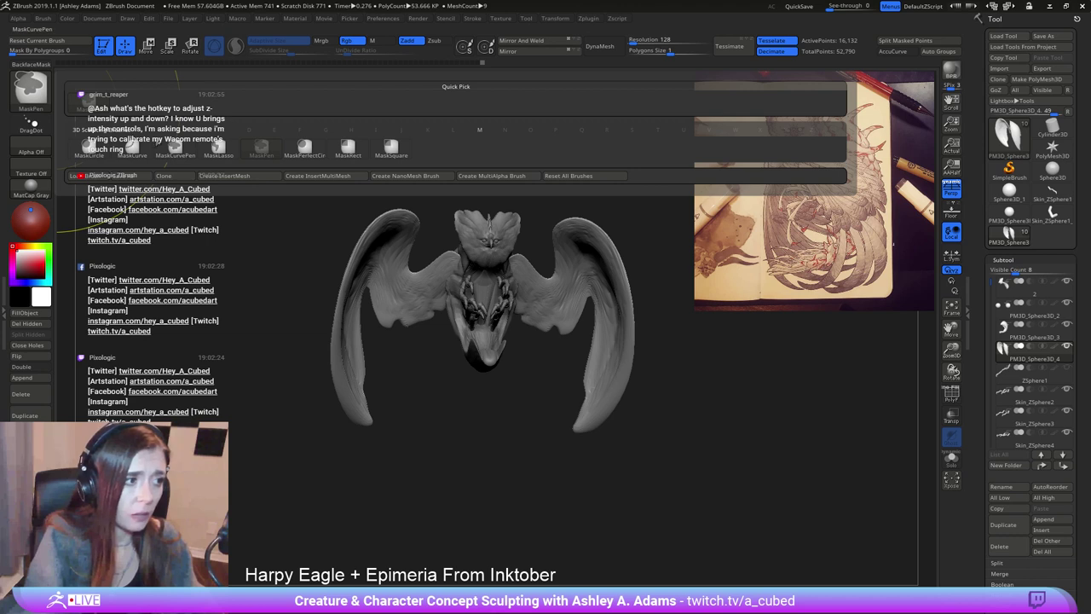
{"action": "mouse_move", "coordinate": [561, 500]}
{"action": "left_mouse_down", "text": "ctrl"}
{"action": "mouse_move", "coordinate": [687, 482]}
{"action": "mouse_move", "coordinate": [631, 194]}
{"action": "mouse_move", "coordinate": [542, 232]}
{"action": "mouse_move", "coordinate": [585, 311]}
{"action": "left_mouse_up", "text": "ctrl"}
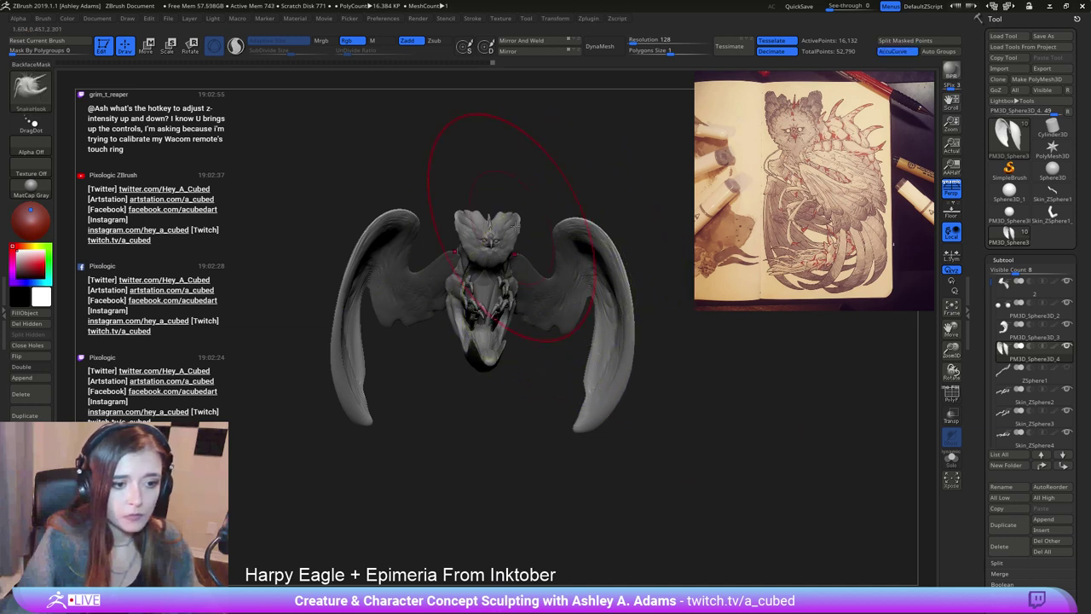
Rotate the unmasked outer wings inward with the gizmo so they fold around the front of the body.
{"action": "key", "text": "w"}
{"action": "mouse_move", "coordinate": [479, 162]}
{"action": "left_mouse_down"}
{"action": "mouse_move", "coordinate": [618, 242]}
{"action": "mouse_move", "coordinate": [605, 231]}
{"action": "left_mouse_up"}
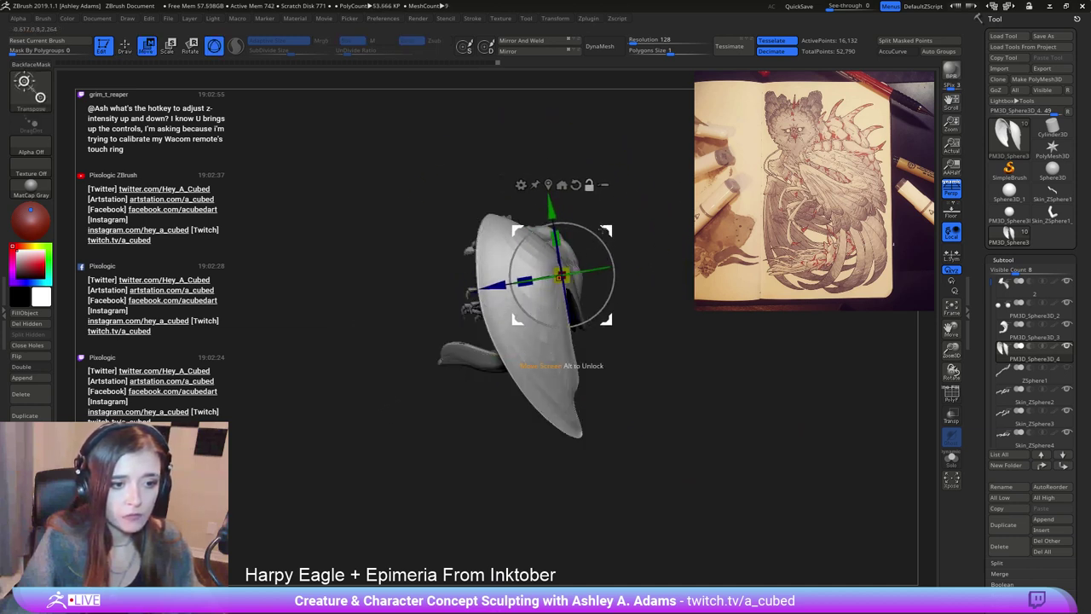
{"action": "left_click_drag", "start_coordinate": [590, 184], "coordinate": [680, 279]}
{"action": "left_click_drag", "start_coordinate": [634, 248], "coordinate": [635, 252]}
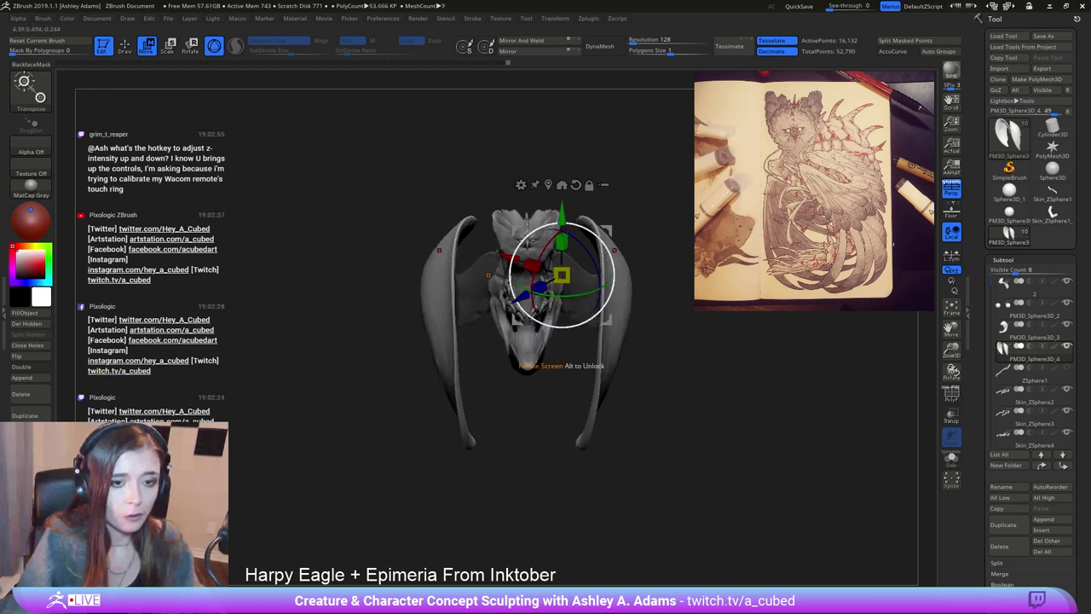
{"action": "left_click_drag", "start_coordinate": [607, 250], "coordinate": [613, 263]}
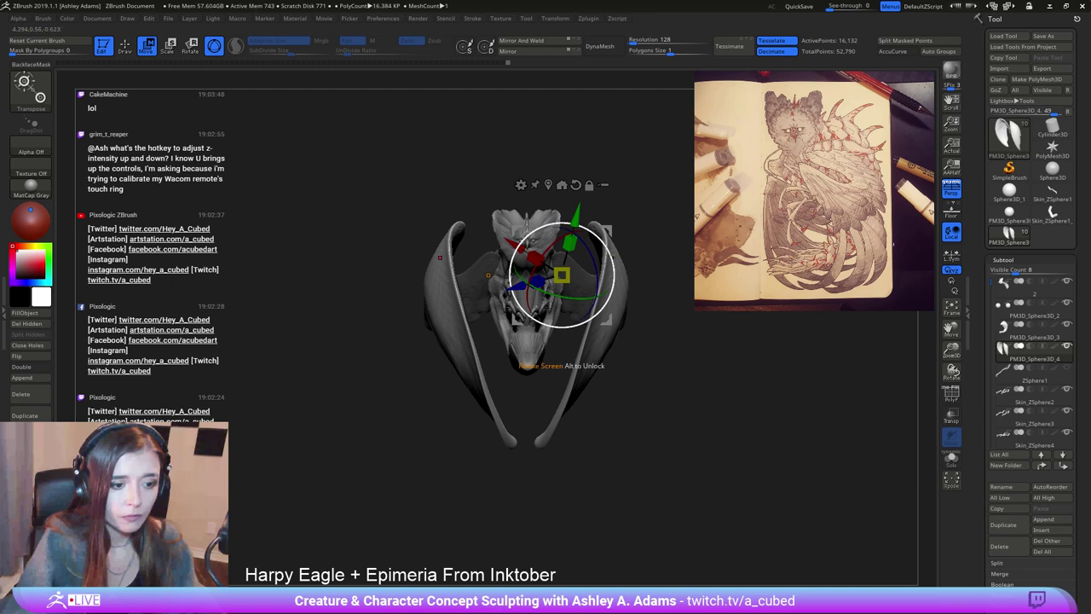
Clear the wing mask in Draw mode and turn off AccuCurve for the SnakeHook brush.
{"action": "key", "text": "q"}
{"action": "left_click_drag", "start_coordinate": [574, 195], "coordinate": [659, 317]}
{"action": "left_click_drag", "start_coordinate": [656, 383], "coordinate": [721, 367]}
{"action": "left_click_drag", "start_coordinate": [458, 239], "coordinate": [520, 256]}
{"action": "key", "text": "space"}
{"action": "left_click", "coordinate": [509, 354]}
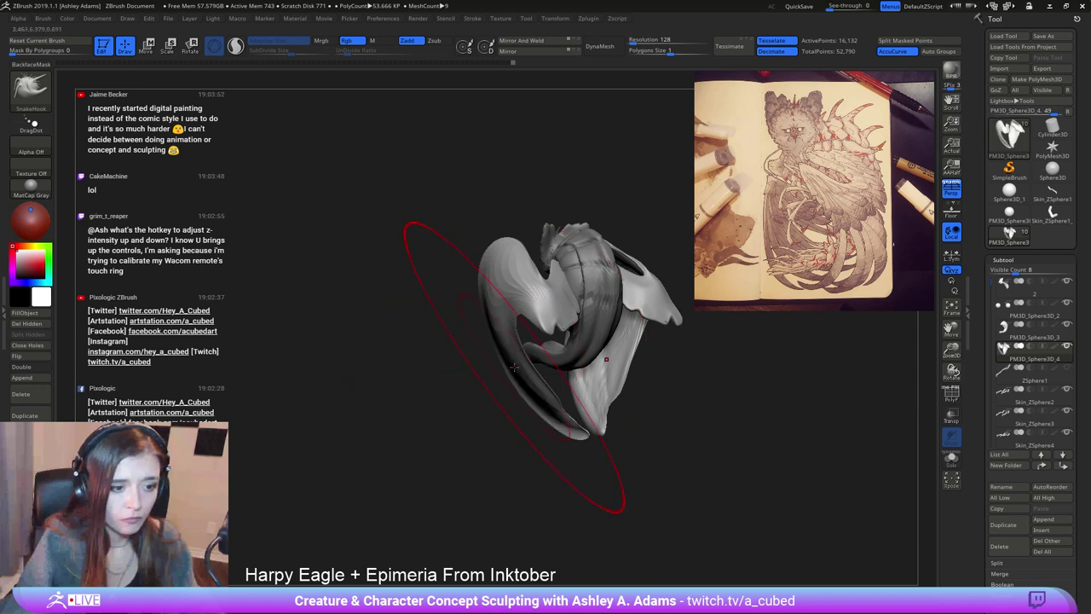
{"action": "left_click", "coordinate": [898, 52]}
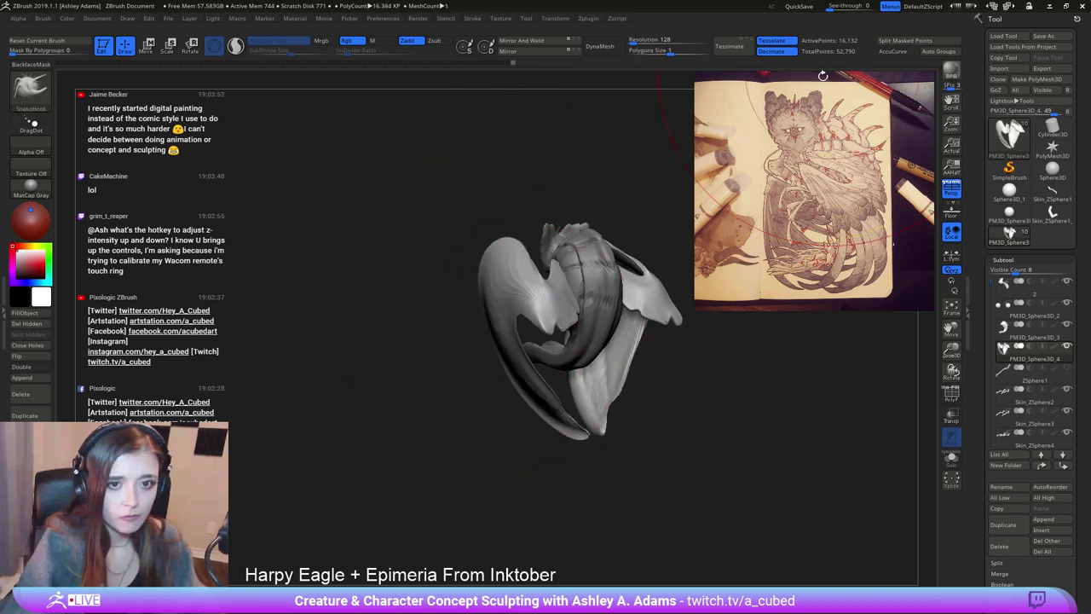
Adjust the SnakeHook brush's Draw Size and reshape the inner parts of the folded wings beside the body.
{"action": "left_click_drag", "start_coordinate": [531, 336], "coordinate": [564, 325]}
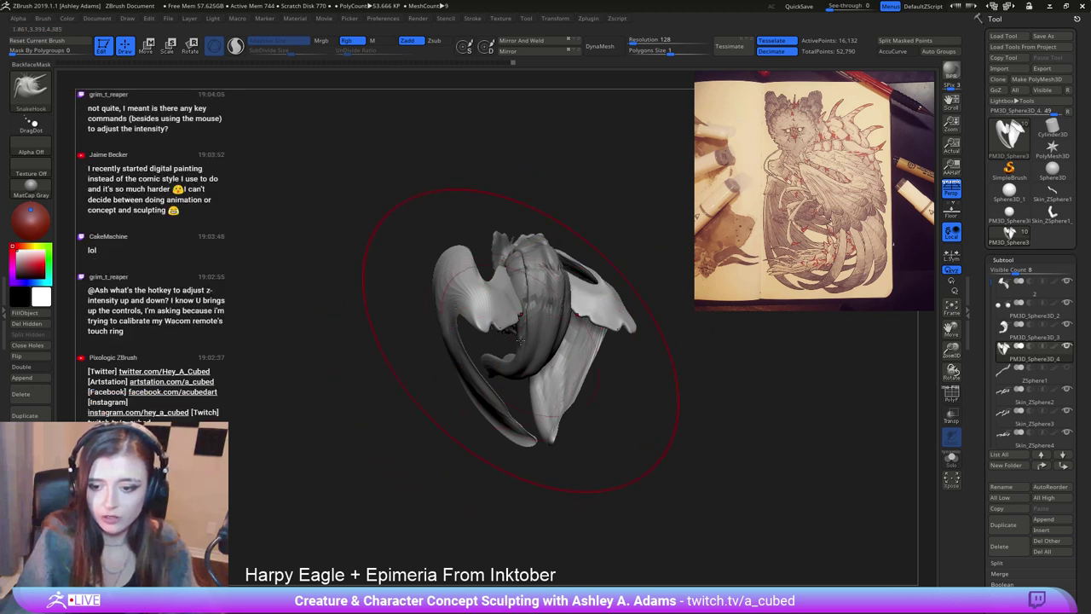
{"action": "left_click_drag", "start_coordinate": [472, 363], "coordinate": [487, 353]}
{"action": "key", "text": "space"}
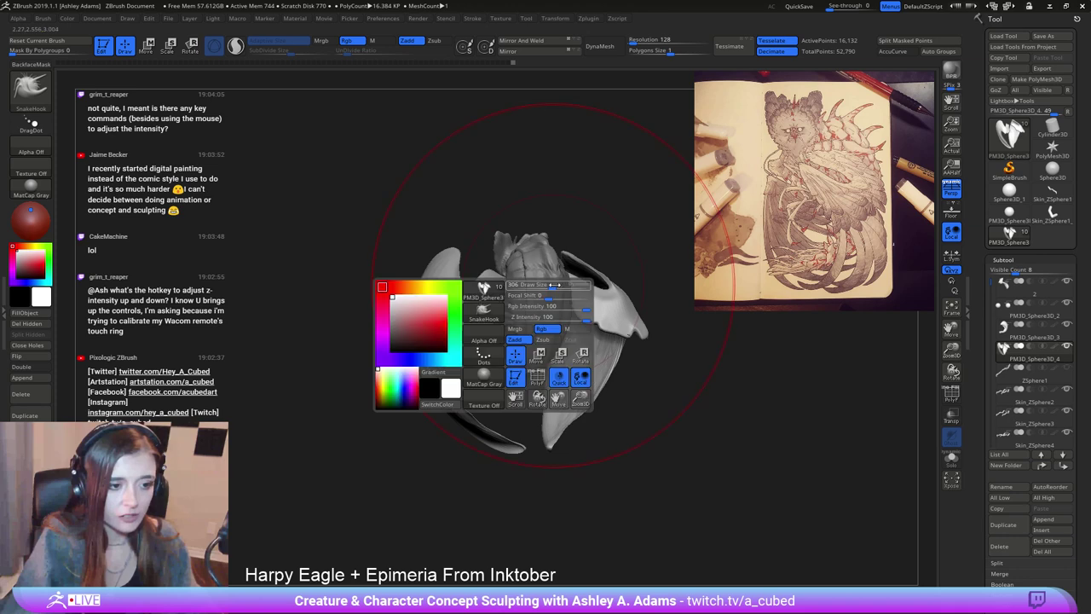
{"action": "left_click_drag", "start_coordinate": [559, 294], "coordinate": [534, 294]}
{"action": "mouse_move", "coordinate": [489, 350]}
{"action": "left_mouse_down"}
{"action": "mouse_move", "coordinate": [516, 290]}
{"action": "mouse_move", "coordinate": [602, 275]}
{"action": "left_mouse_up"}
{"action": "left_click_drag", "start_coordinate": [456, 400], "coordinate": [422, 375]}
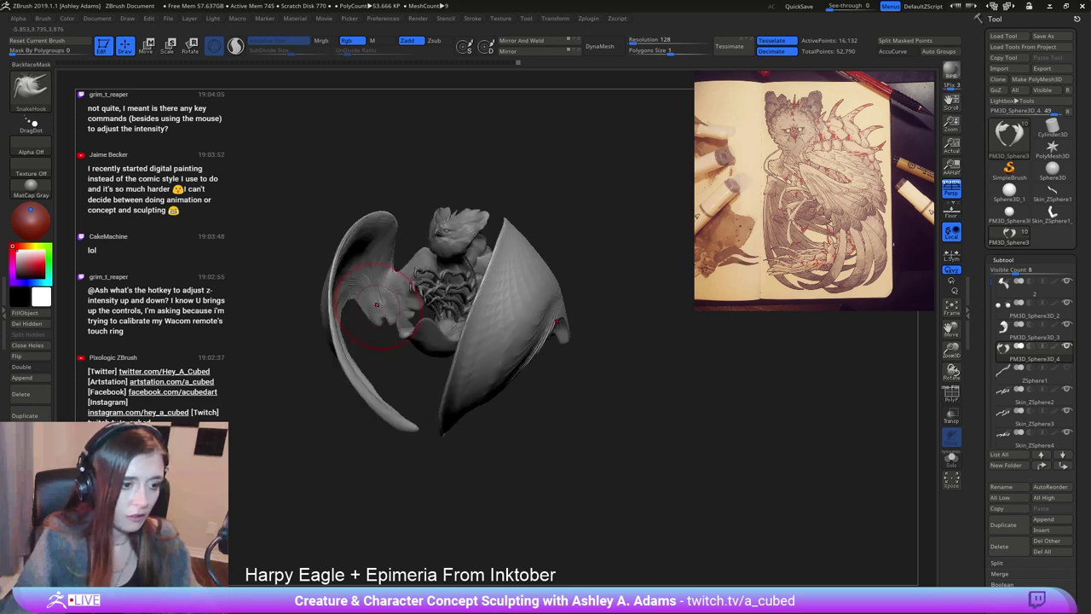
Pull the upper wing edges and shoulder areas into a rounder curve around the body with SnakeHook.
{"action": "left_click_drag", "start_coordinate": [373, 317], "coordinate": [434, 311]}
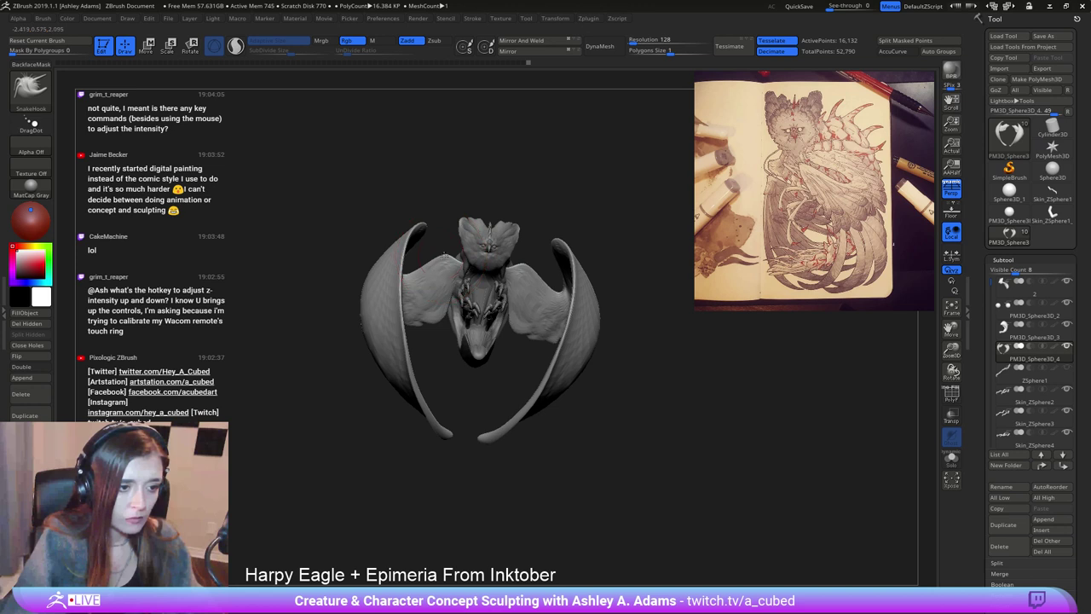
{"action": "left_click_drag", "start_coordinate": [424, 267], "coordinate": [394, 271]}
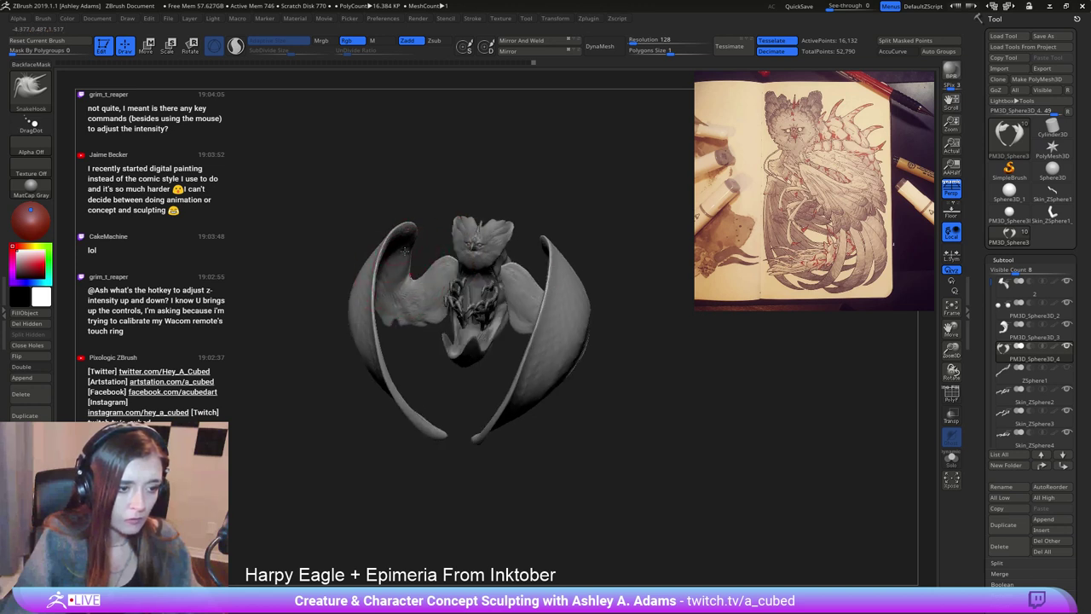
{"action": "right_click_drag", "start_coordinate": [411, 265], "coordinate": [421, 292]}
{"action": "right_click", "coordinate": [371, 349]}
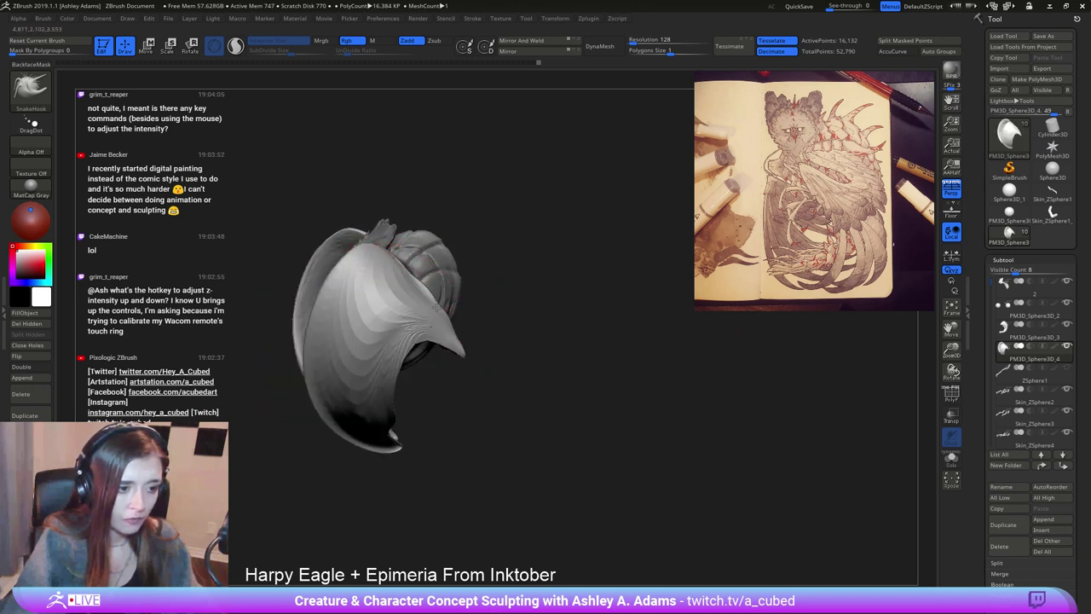
{"action": "mouse_move", "coordinate": [456, 355]}
{"action": "right_mouse_down"}
{"action": "mouse_move", "coordinate": [430, 295]}
{"action": "mouse_move", "coordinate": [466, 295]}
{"action": "right_mouse_up"}
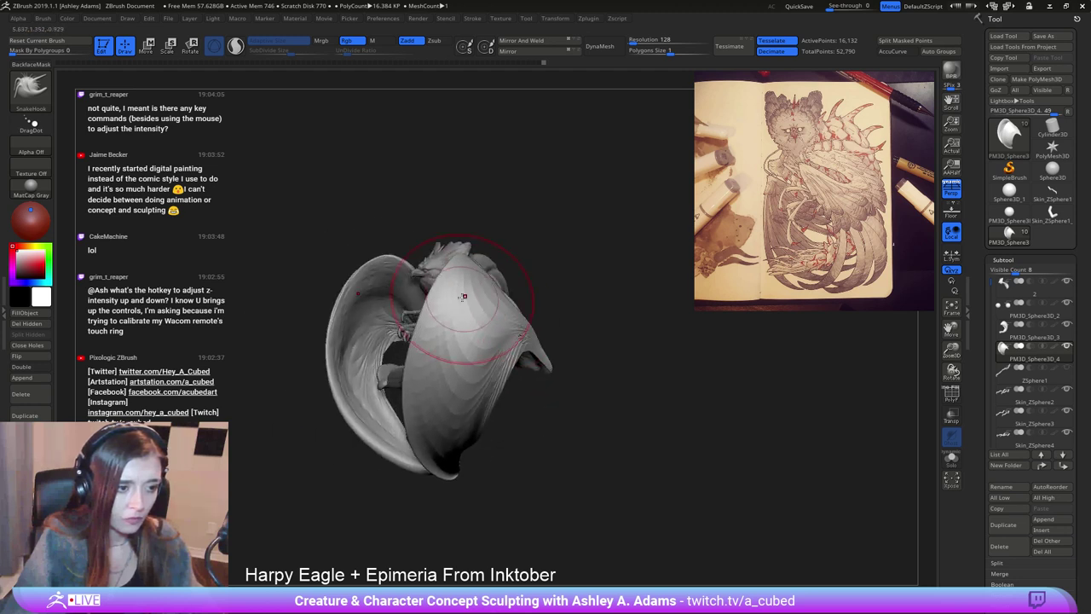
{"action": "right_click", "coordinate": [463, 292]}
{"action": "left_click_drag", "start_coordinate": [480, 281], "coordinate": [466, 253]}
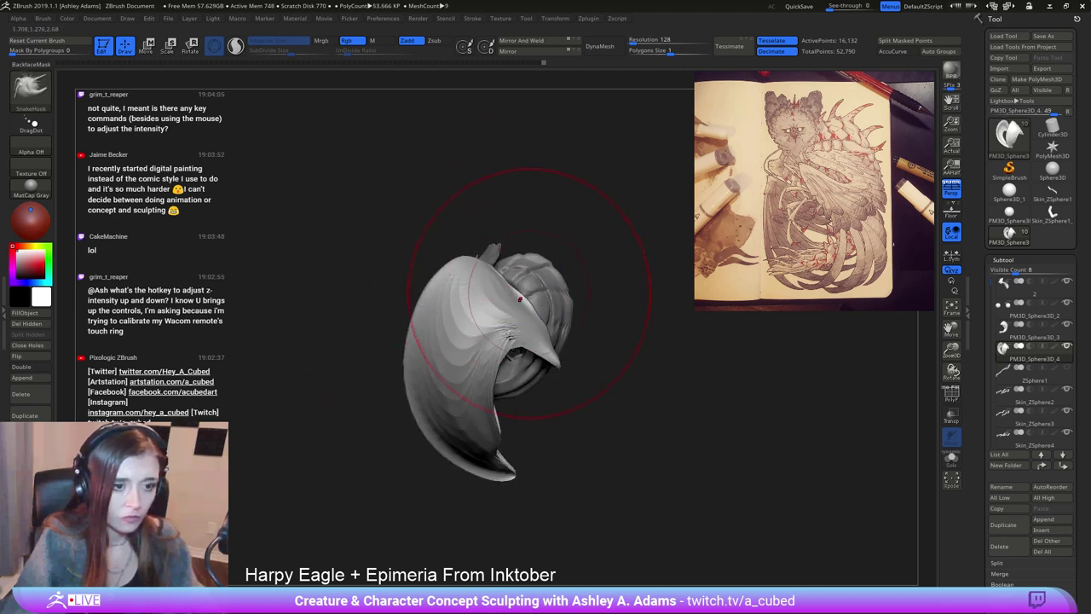
Adjust the Smooth brush's size and smooth the stretched surface on the back of the wing.
{"action": "mouse_move", "coordinate": [510, 324]}
{"action": "right_mouse_down"}
{"action": "mouse_move", "coordinate": [437, 312]}
{"action": "mouse_move", "coordinate": [480, 312]}
{"action": "right_mouse_up"}
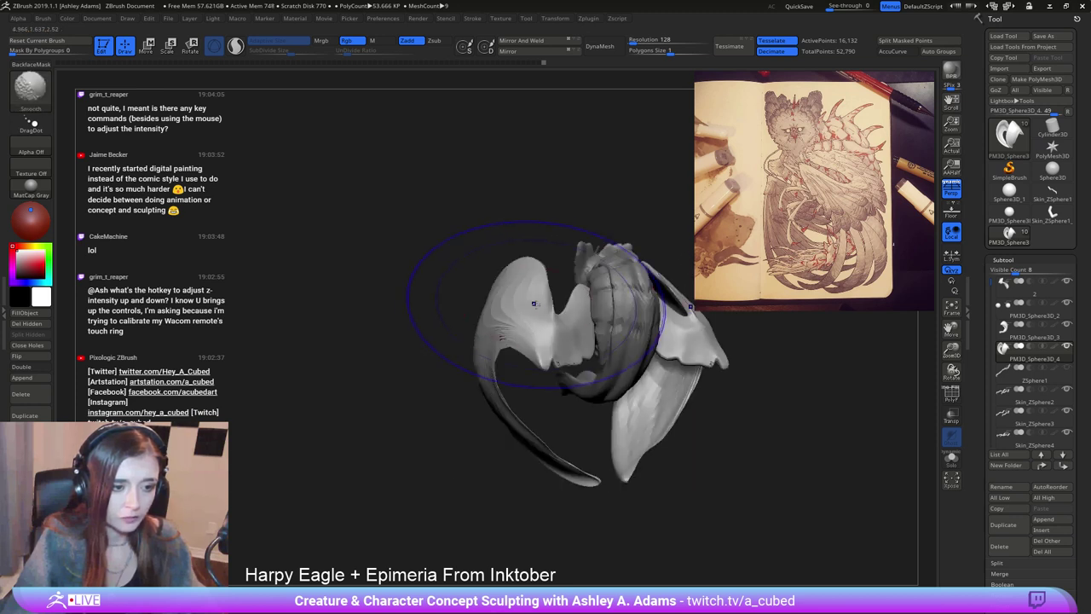
{"action": "key", "text": "space"}
{"action": "left_click_drag", "start_coordinate": [535, 304], "coordinate": [524, 304]}
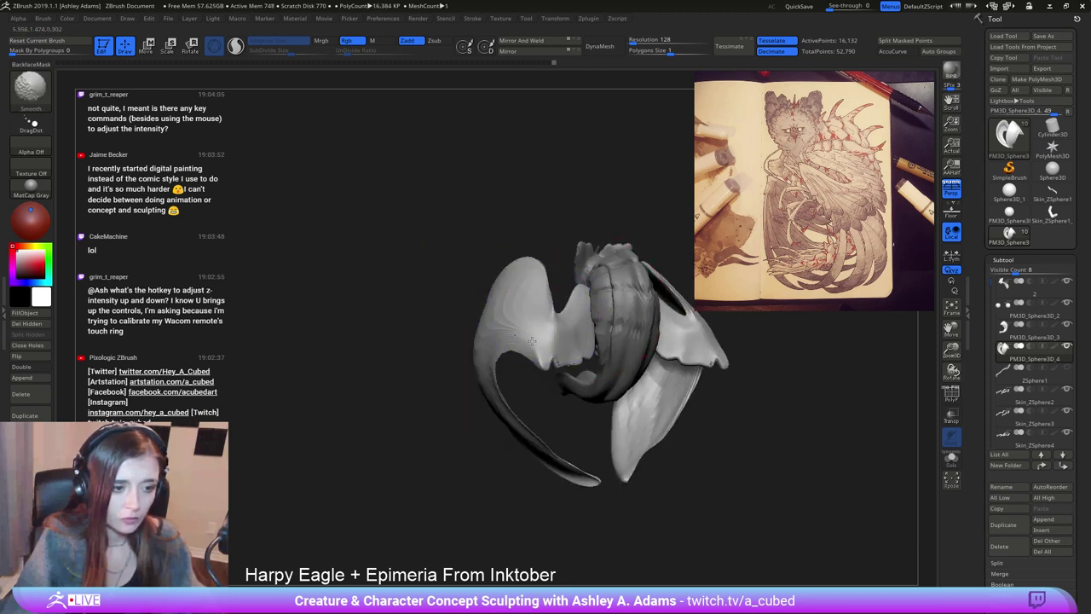
{"action": "left_click_drag", "start_coordinate": [505, 343], "coordinate": [465, 320]}
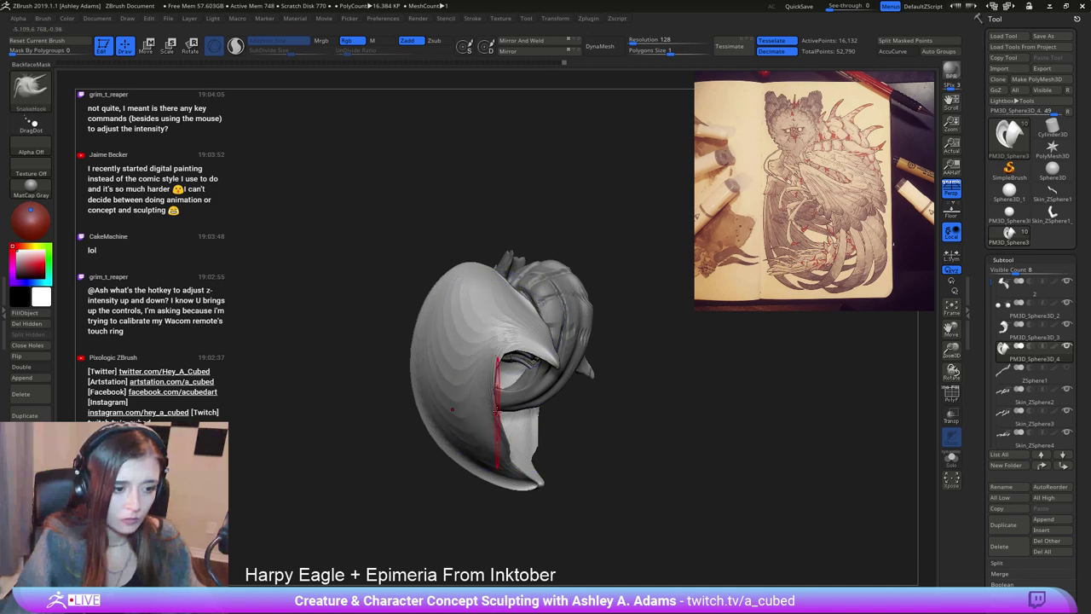
Increase the brush's Draw Size slightly for close-up work on the front of the creature.
{"action": "right_click_drag", "start_coordinate": [496, 411], "coordinate": [531, 364]}
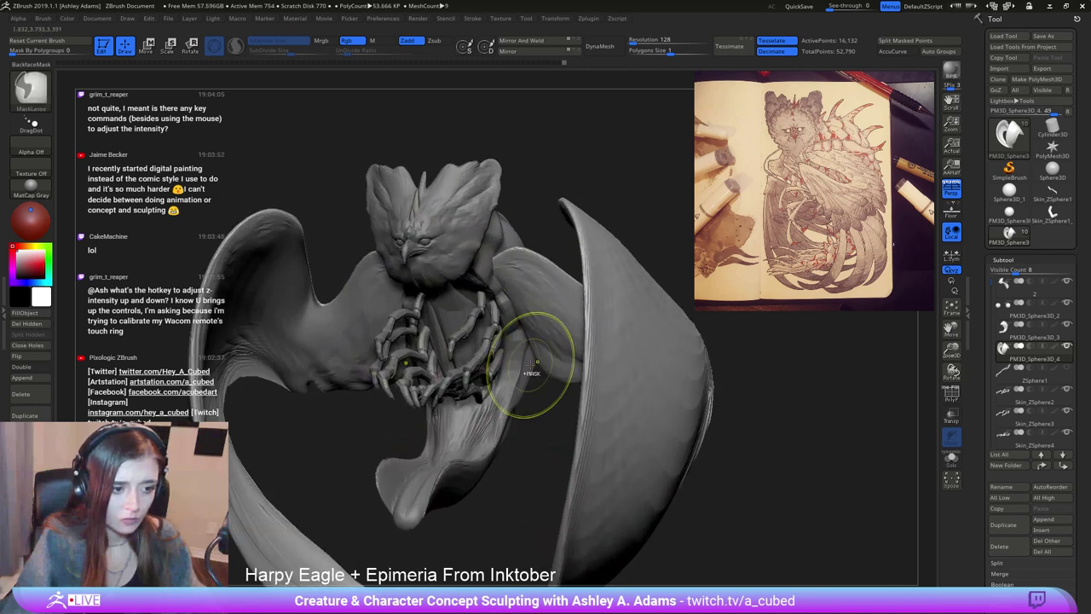
{"action": "key", "text": "space"}
{"action": "left_click_drag", "start_coordinate": [484, 300], "coordinate": [492, 300]}
{"action": "right_click_drag", "start_coordinate": [532, 368], "coordinate": [540, 327], "text": "alt"}
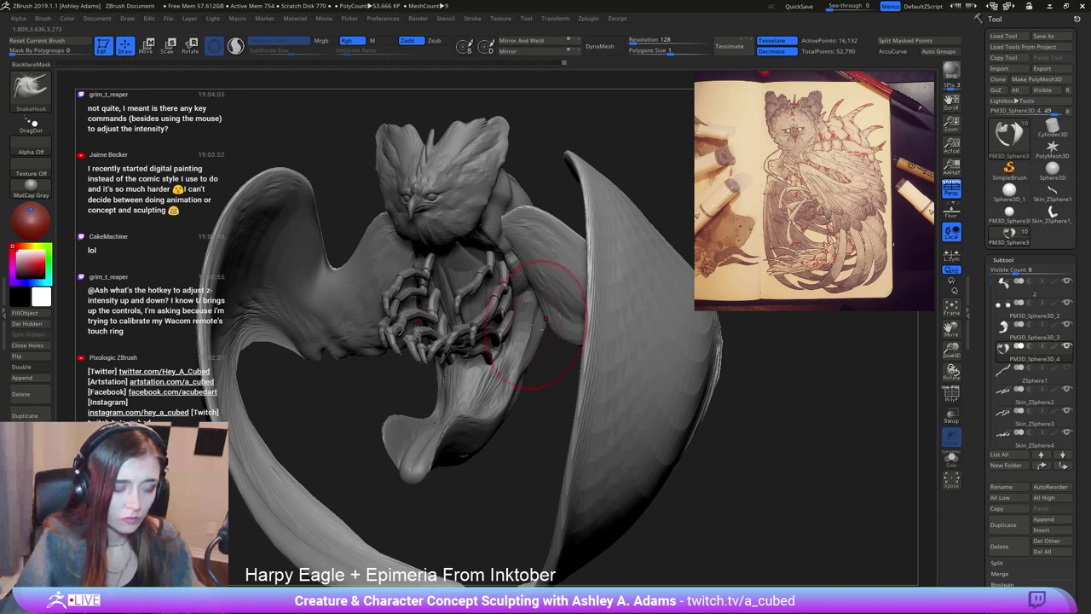
Select the head subtool, move it forward from the body with the gizmo, and return to Draw mode.
{"action": "mouse_move", "coordinate": [484, 205]}
{"action": "right_mouse_down"}
{"action": "mouse_move", "coordinate": [467, 209]}
{"action": "mouse_move", "coordinate": [439, 162]}
{"action": "mouse_move", "coordinate": [483, 213]}
{"action": "right_mouse_up"}
{"action": "left_click", "coordinate": [448, 158], "text": "alt"}
{"action": "key", "text": "w"}
{"action": "left_click", "coordinate": [476, 198]}
{"action": "right_click_drag", "start_coordinate": [563, 175], "coordinate": [516, 166]}
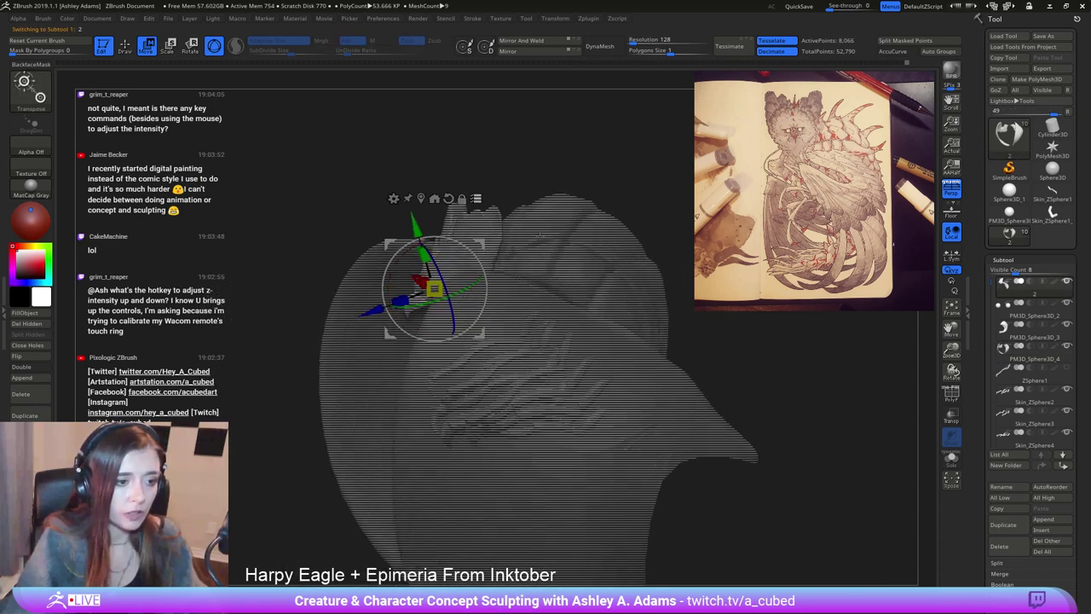
{"action": "left_click_drag", "start_coordinate": [547, 145], "coordinate": [508, 174], "text": "ctrl+shift"}
{"action": "left_click", "coordinate": [493, 236], "text": "ctrl+shift"}
{"action": "right_click_drag", "start_coordinate": [478, 256], "coordinate": [402, 331]}
{"action": "left_click_drag", "start_coordinate": [419, 355], "coordinate": [451, 315]}
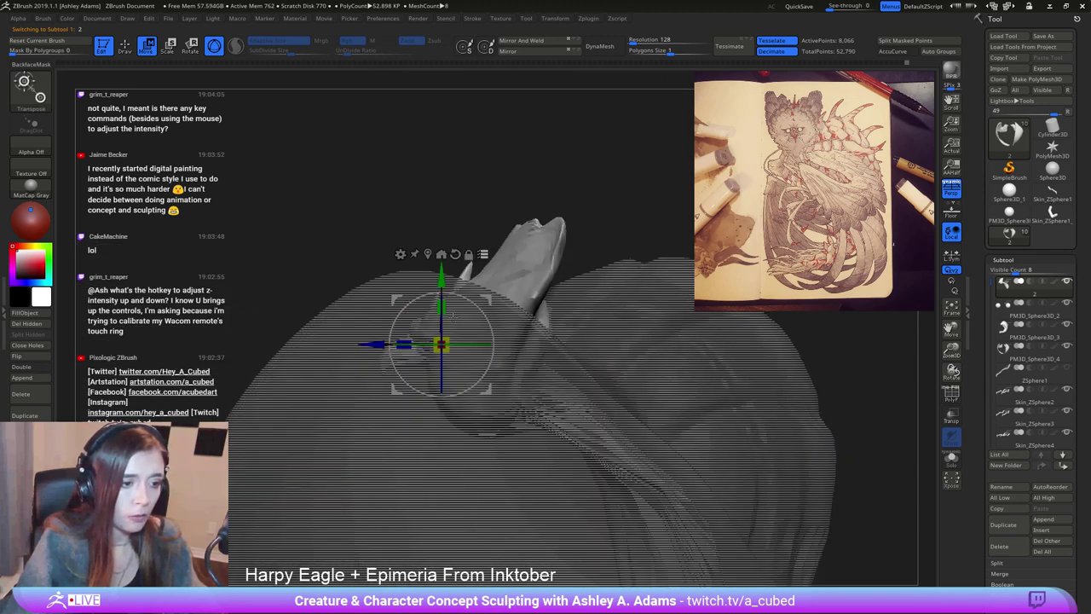
{"action": "left_click_drag", "start_coordinate": [378, 345], "coordinate": [330, 350]}
{"action": "mouse_move", "coordinate": [360, 364]}
{"action": "right_mouse_down", "text": "ctrl"}
{"action": "mouse_move", "coordinate": [558, 323]}
{"action": "mouse_move", "coordinate": [592, 304]}
{"action": "mouse_move", "coordinate": [550, 216]}
{"action": "mouse_move", "coordinate": [477, 311]}
{"action": "mouse_move", "coordinate": [517, 316]}
{"action": "mouse_move", "coordinate": [542, 339]}
{"action": "mouse_move", "coordinate": [435, 376]}
{"action": "mouse_move", "coordinate": [545, 367]}
{"action": "mouse_move", "coordinate": [337, 513]}
{"action": "right_mouse_up", "text": "ctrl"}
{"action": "key", "text": "q"}
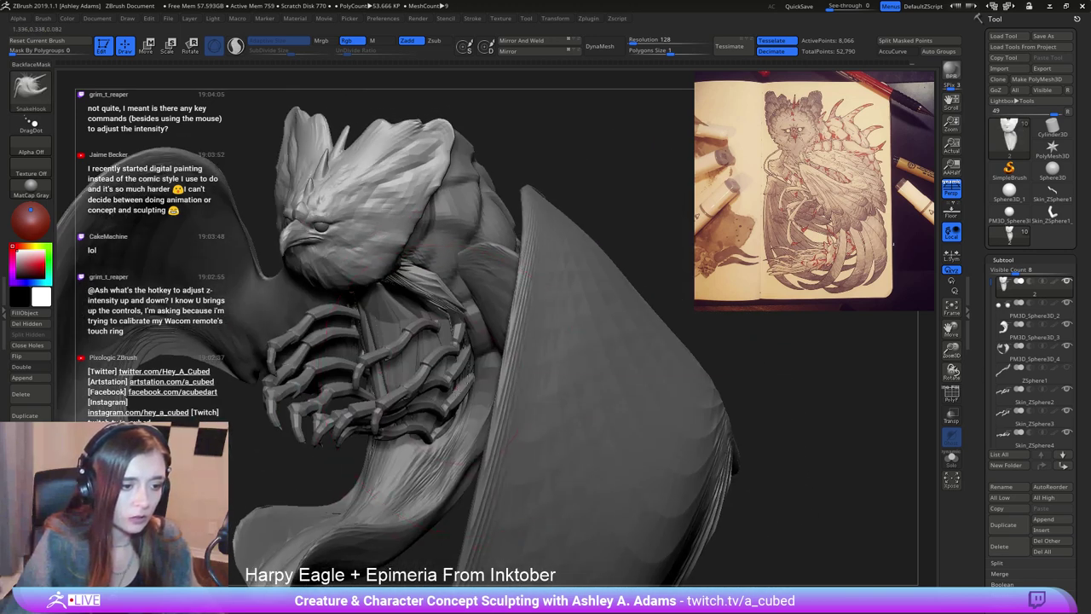
Smooth the feathered neck below the head and pull its edge toward the chest with SnakeHook.
{"action": "left_click_drag", "start_coordinate": [431, 335], "coordinate": [473, 367], "text": "shift"}
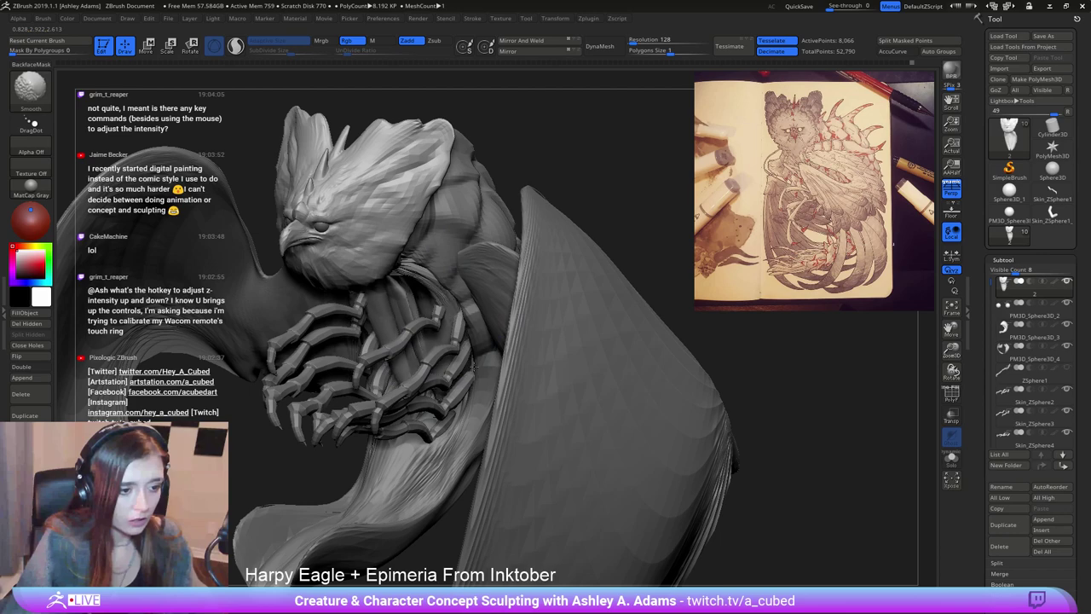
{"action": "right_click_drag", "start_coordinate": [546, 328], "coordinate": [432, 292]}
{"action": "right_click", "coordinate": [357, 299]}
{"action": "right_click_drag", "start_coordinate": [357, 298], "coordinate": [433, 309]}
{"action": "mouse_move", "coordinate": [432, 309]}
{"action": "left_mouse_down"}
{"action": "mouse_move", "coordinate": [436, 233]}
{"action": "mouse_move", "coordinate": [384, 177]}
{"action": "mouse_move", "coordinate": [381, 203]}
{"action": "left_mouse_up"}
{"action": "left_click_drag", "start_coordinate": [767, 409], "coordinate": [716, 376]}
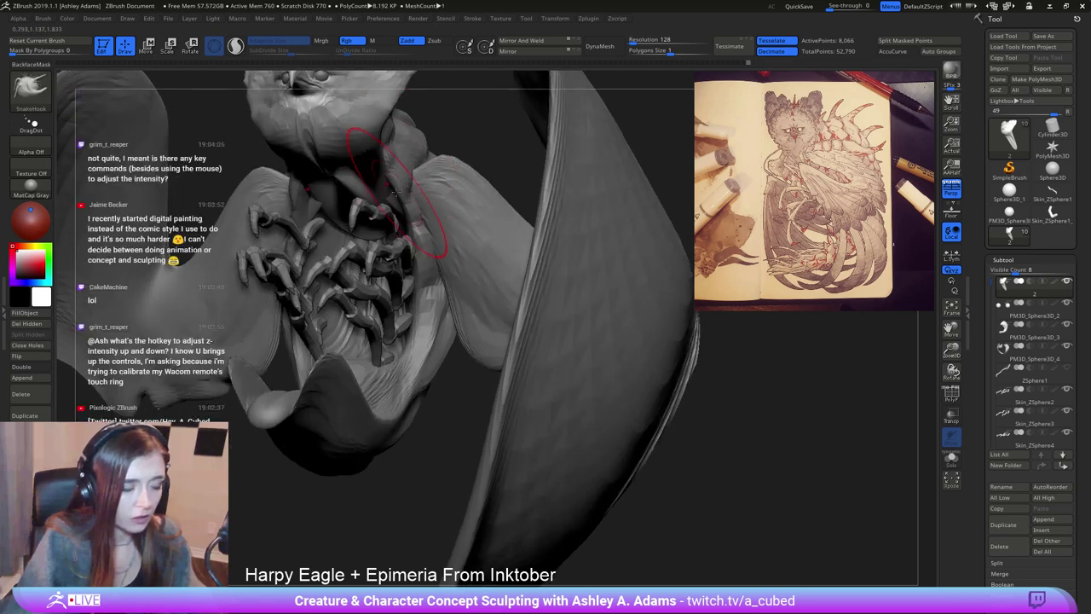
{"action": "left_click_drag", "start_coordinate": [401, 205], "coordinate": [411, 198]}
Append a sphere subtool, stretch it into a tall ellipsoid, and place it inside the torso between the legs.
{"action": "left_click_drag", "start_coordinate": [734, 401], "coordinate": [851, 361]}
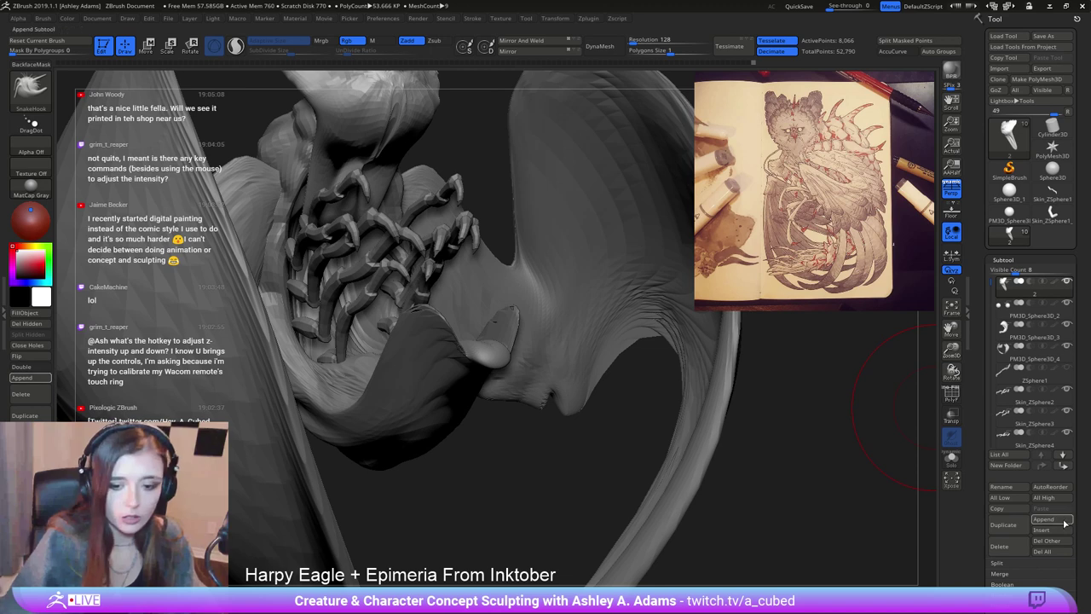
{"action": "left_click", "coordinate": [1053, 519]}
{"action": "left_click", "coordinate": [652, 435]}
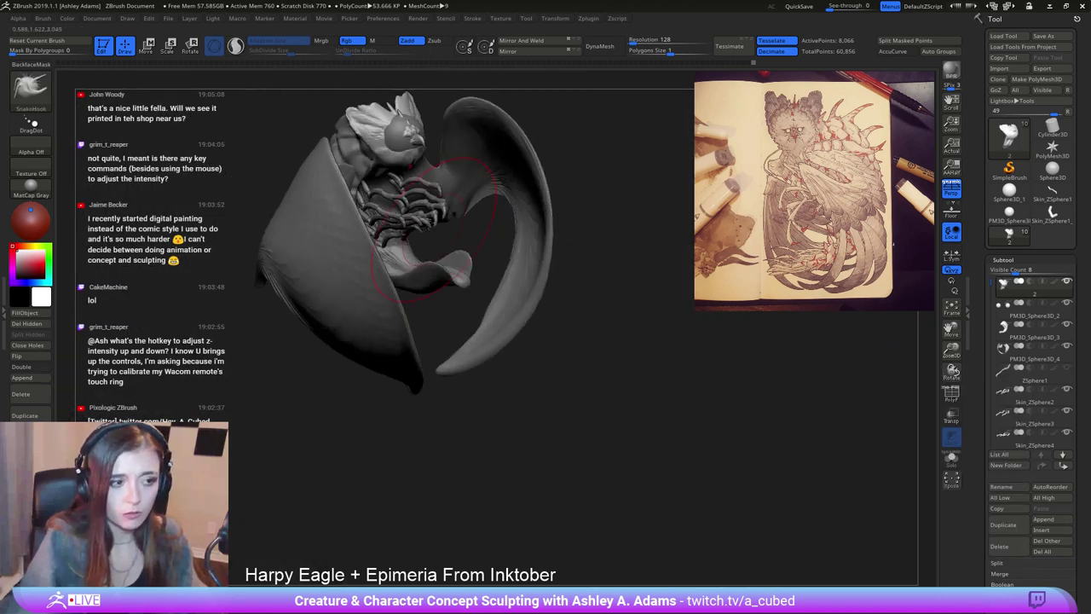
{"action": "left_click_drag", "start_coordinate": [399, 136], "coordinate": [401, 202]}
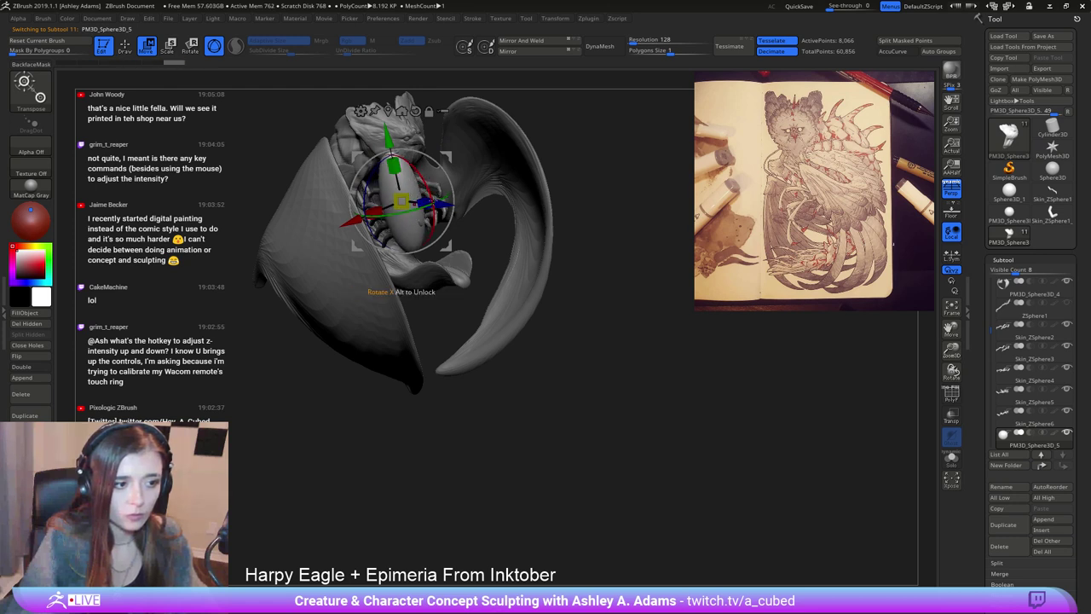
{"action": "left_click_drag", "start_coordinate": [442, 203], "coordinate": [415, 203]}
Shift the ellipsoid sideways toward the body's centre and apply Mirror And Weld to it.
{"action": "right_click_drag", "start_coordinate": [414, 204], "coordinate": [331, 214]}
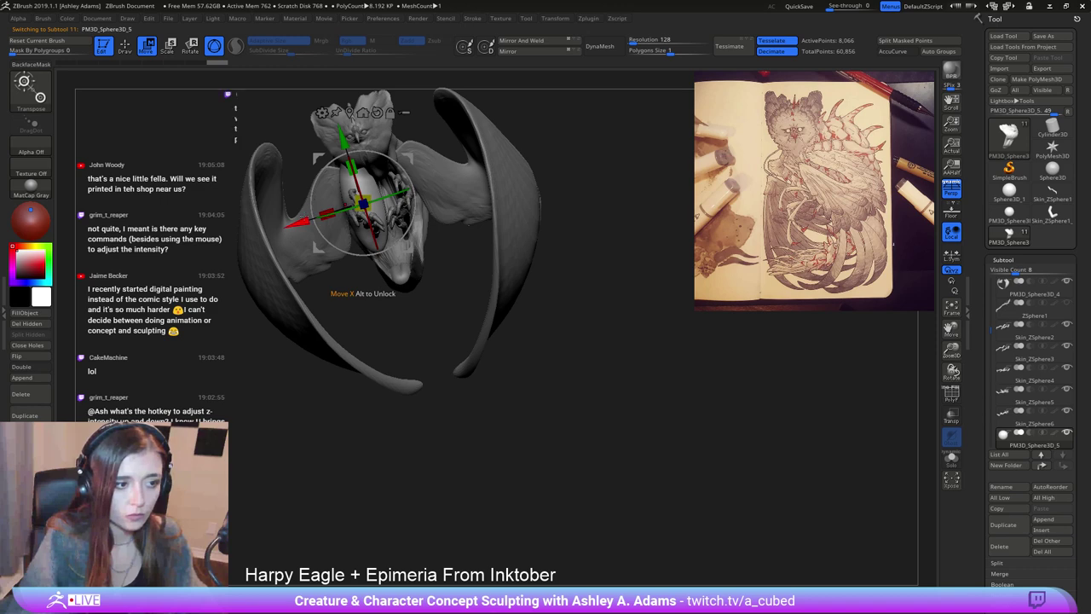
{"action": "left_click_drag", "start_coordinate": [302, 223], "coordinate": [321, 218]}
{"action": "left_click", "coordinate": [523, 40]}
{"action": "right_click_drag", "start_coordinate": [443, 255], "coordinate": [410, 230], "text": "shift"}
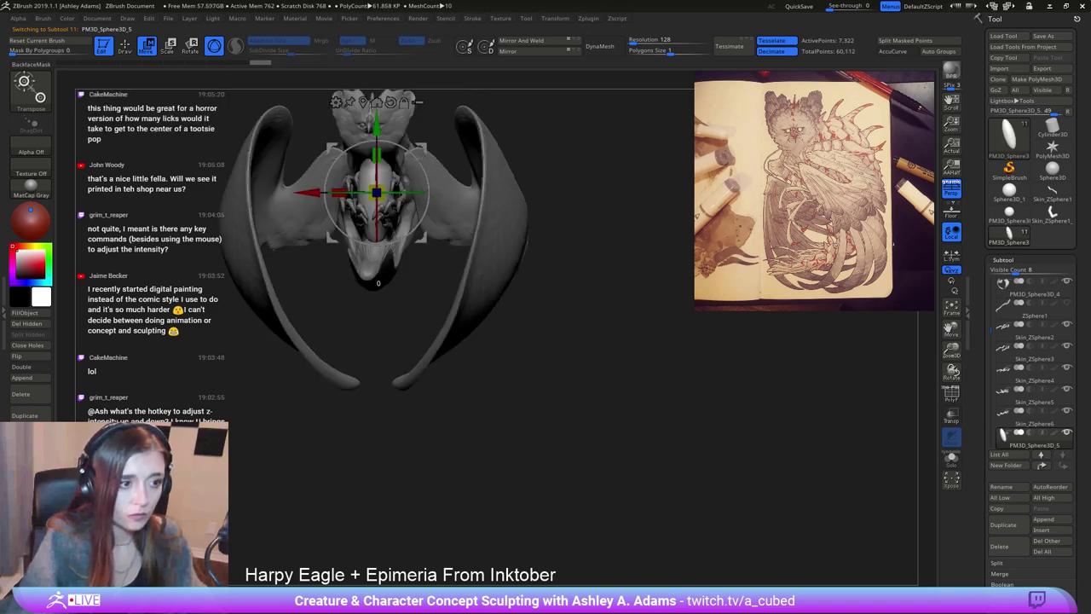
{"action": "right_click_drag", "start_coordinate": [409, 171], "coordinate": [383, 211], "text": "ctrl"}
Return to Draw mode, hide the wings, and select the ellipsoid inside the torso.
{"action": "key", "text": "q"}
{"action": "right_click_drag", "start_coordinate": [452, 213], "coordinate": [386, 225]}
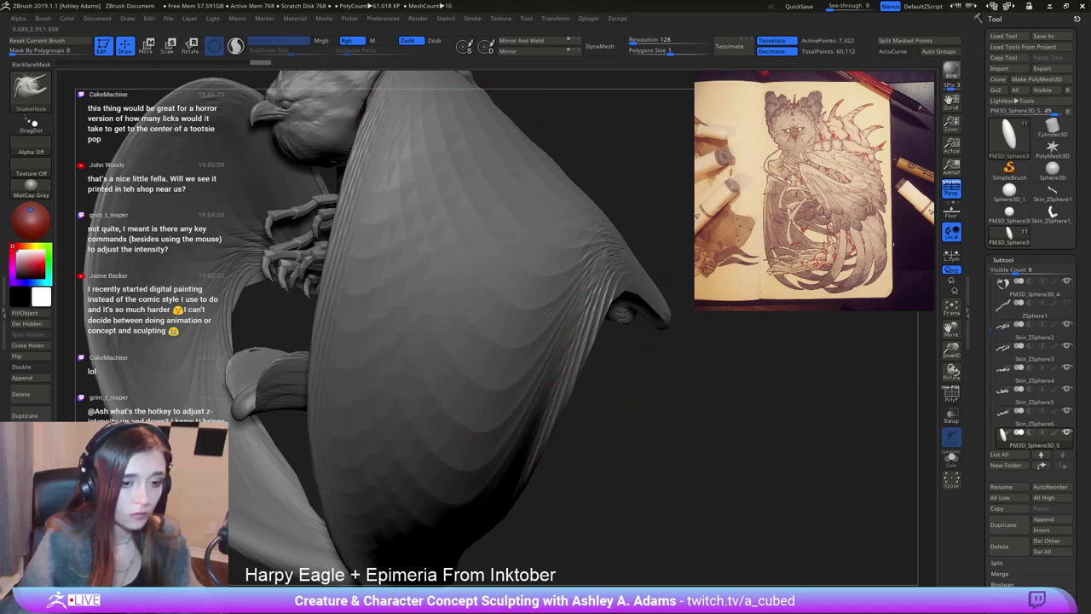
{"action": "left_click", "coordinate": [515, 238], "text": "alt"}
{"action": "left_click", "coordinate": [330, 261], "text": "alt"}
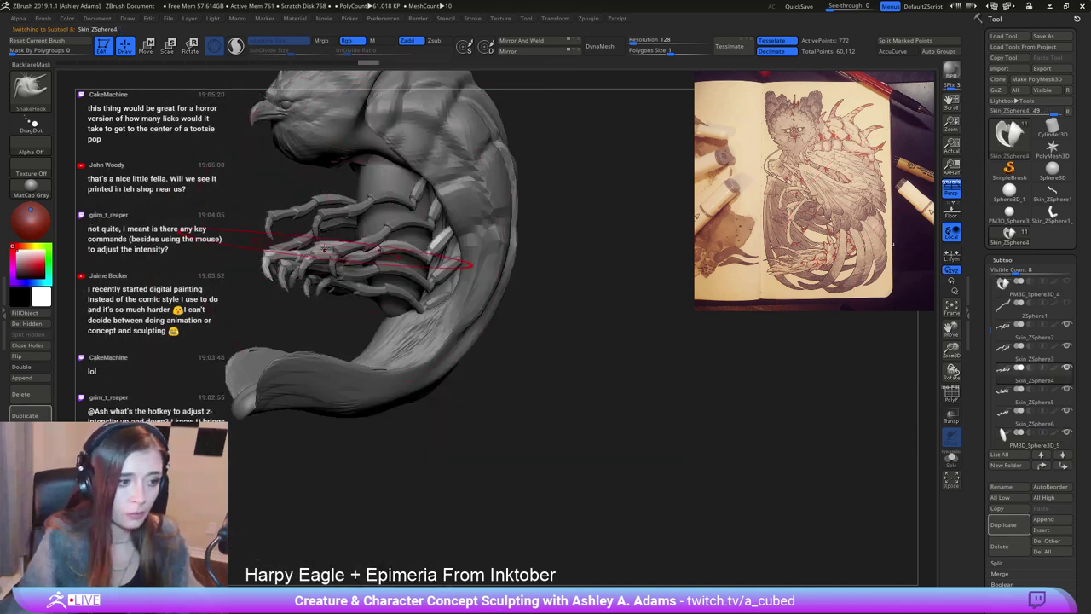
{"action": "right_click_drag", "start_coordinate": [409, 205], "coordinate": [442, 308], "text": "alt"}
{"action": "left_click", "coordinate": [488, 293], "text": "alt"}
Adjust SnakeHook's Draw Size and bend the ellipsoid into a curved belly filling the space between neck and legs.
{"action": "key", "text": "space"}
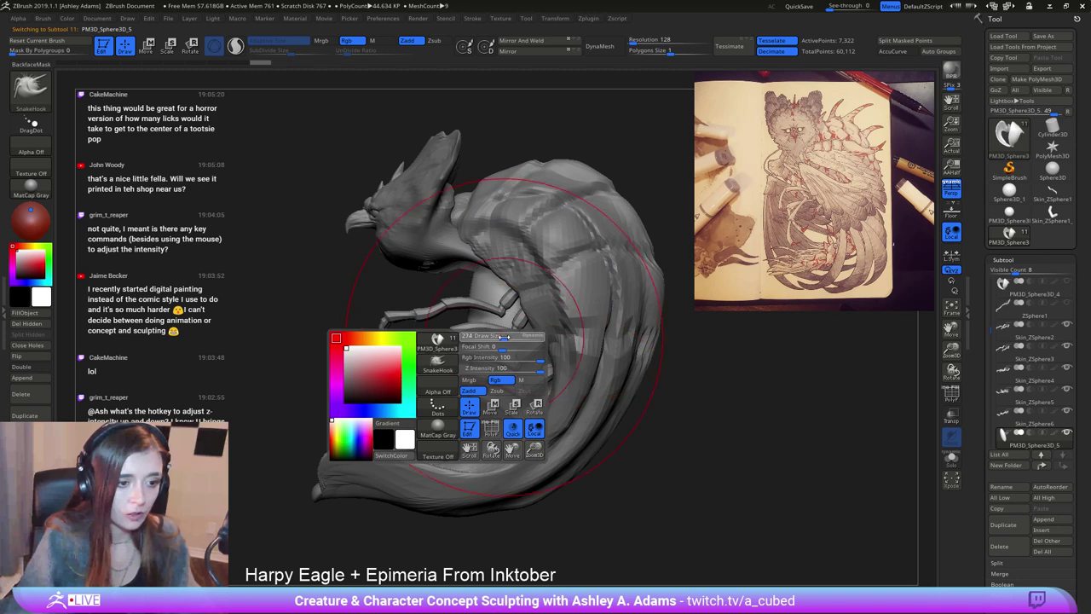
{"action": "key", "text": "space"}
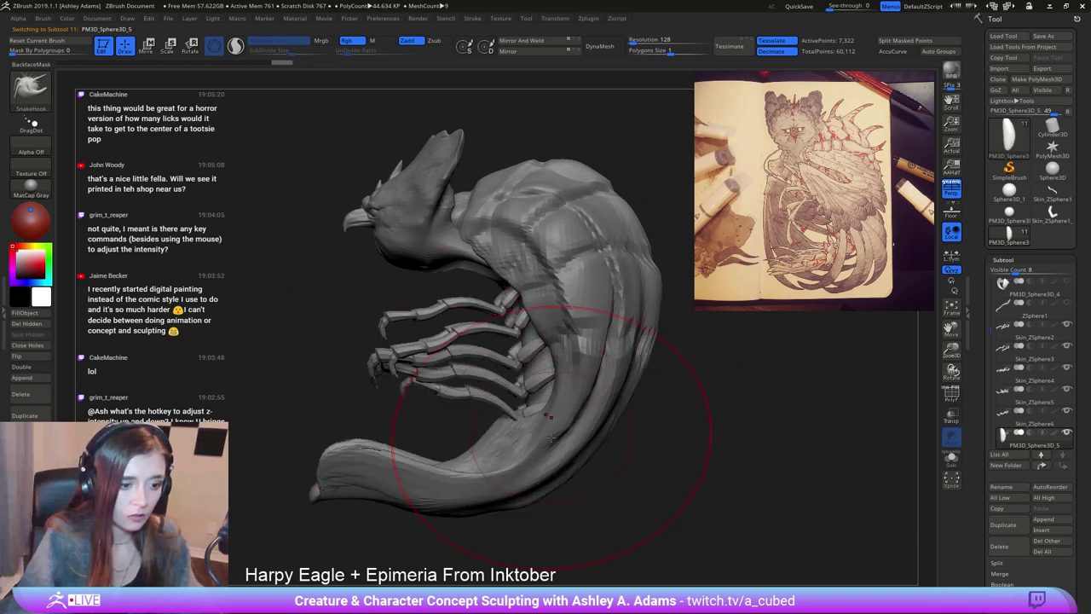
{"action": "left_click_drag", "start_coordinate": [522, 401], "coordinate": [522, 384]}
{"action": "right_click_drag", "start_coordinate": [522, 383], "coordinate": [682, 358]}
{"action": "mouse_move", "coordinate": [566, 283]}
{"action": "left_mouse_down"}
{"action": "mouse_move", "coordinate": [575, 237]}
{"action": "mouse_move", "coordinate": [605, 247]}
{"action": "left_mouse_up"}
{"action": "right_click_drag", "start_coordinate": [602, 253], "coordinate": [512, 300]}
{"action": "key", "text": "space"}
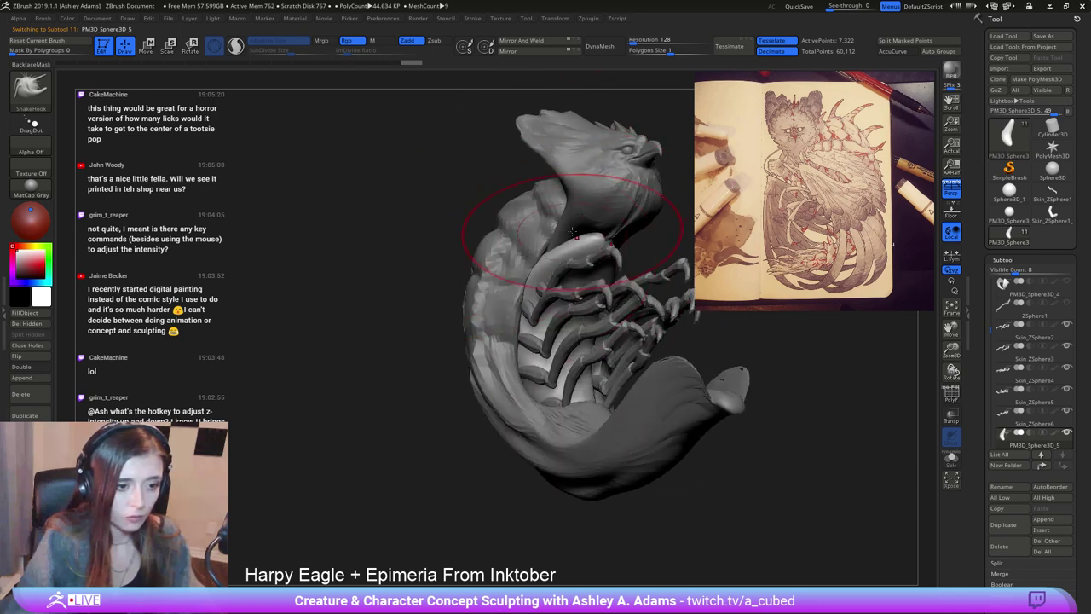
{"action": "right_click_drag", "start_coordinate": [560, 256], "coordinate": [554, 341]}
{"action": "key", "text": "space"}
{"action": "right_click_drag", "start_coordinate": [547, 413], "coordinate": [585, 418]}
{"action": "right_click_drag", "start_coordinate": [592, 287], "coordinate": [494, 287]}
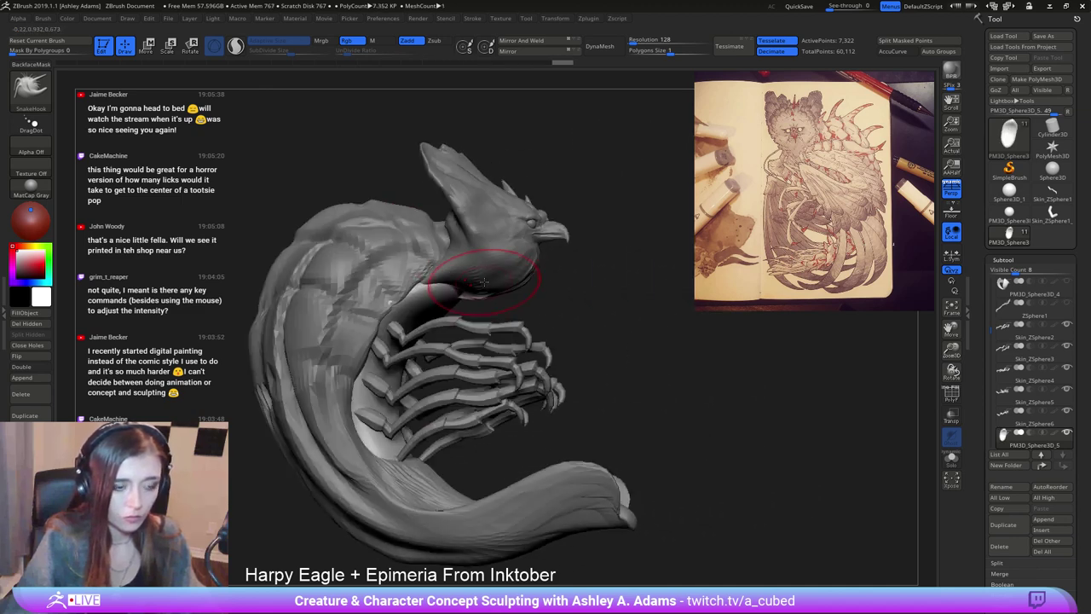
Select the head subtool, reduce the brush's Draw Size, and reshape the lower neck edge where it meets the body.
{"action": "left_click", "coordinate": [460, 303], "text": "alt"}
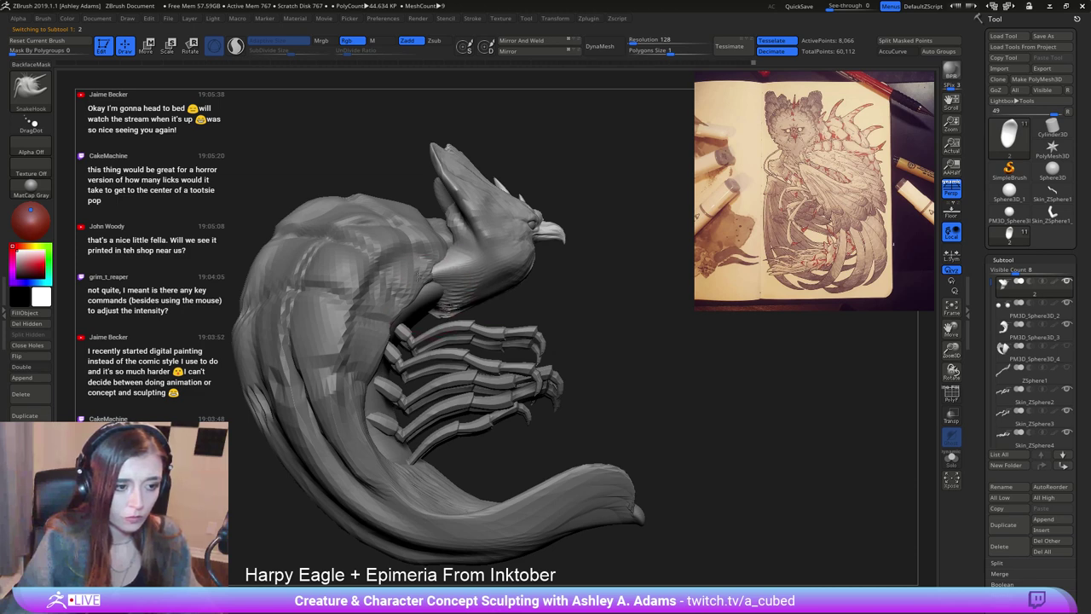
{"action": "mouse_move", "coordinate": [430, 270]}
{"action": "right_mouse_down"}
{"action": "mouse_move", "coordinate": [433, 258]}
{"action": "mouse_move", "coordinate": [456, 262]}
{"action": "right_mouse_up"}
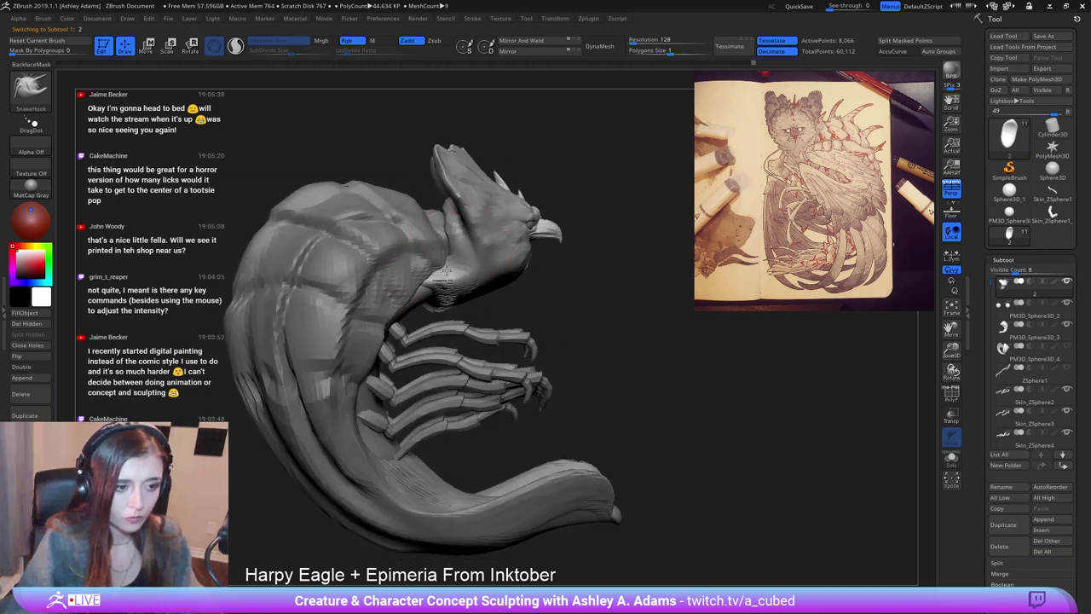
{"action": "key", "text": "space"}
{"action": "left_click_drag", "start_coordinate": [459, 254], "coordinate": [451, 255]}
{"action": "left_click_drag", "start_coordinate": [462, 254], "coordinate": [450, 256]}
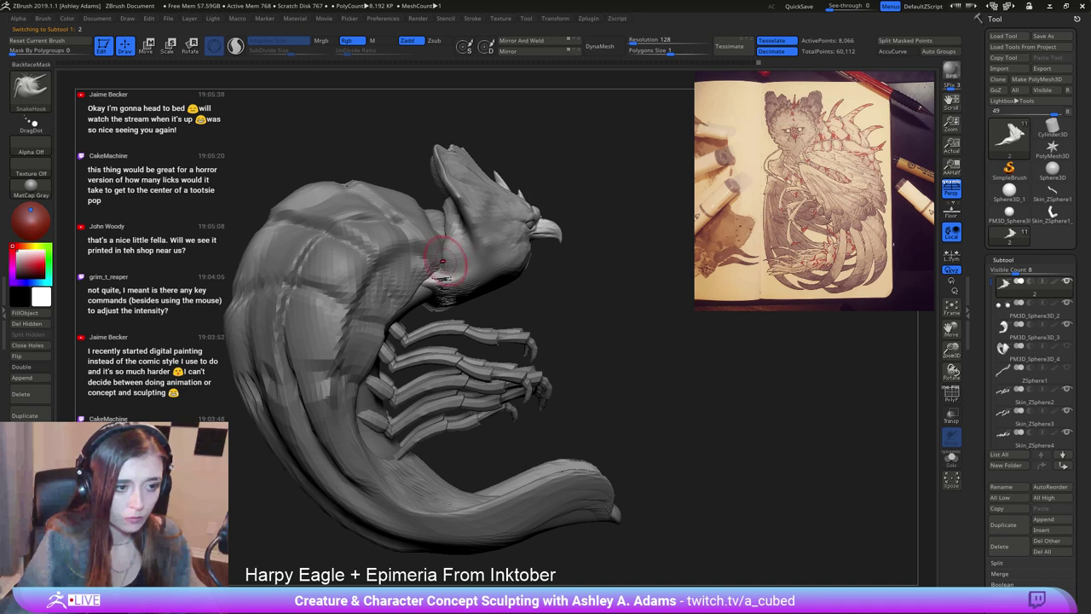
{"action": "right_click_drag", "start_coordinate": [443, 261], "coordinate": [538, 294]}
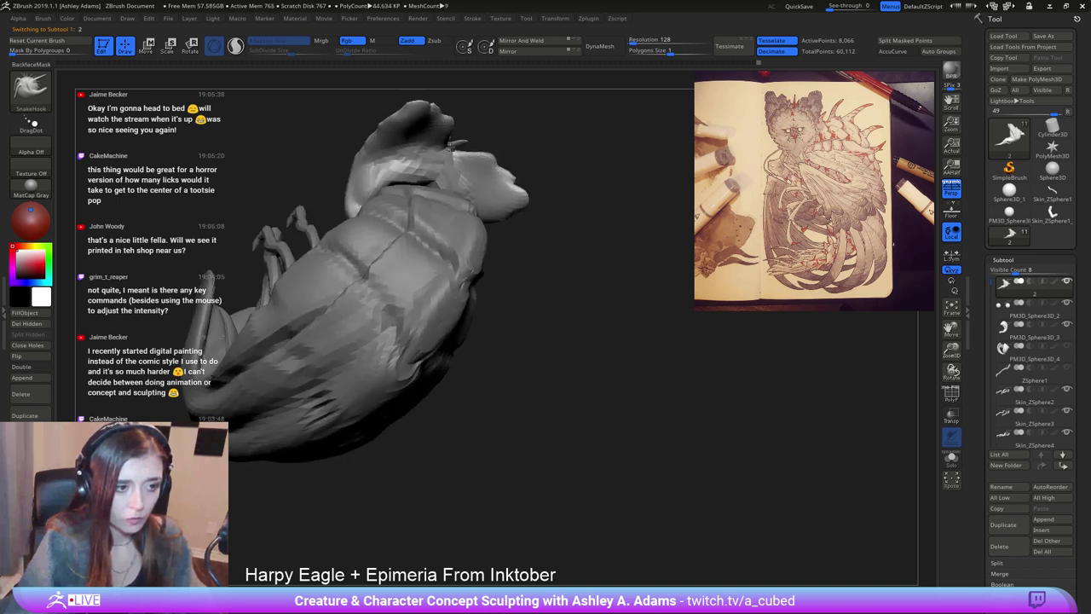
Adjust SnakeHook's Draw Size and reshape the head subtool around the feather tufts and the neck edge.
{"action": "mouse_move", "coordinate": [401, 256]}
{"action": "right_mouse_down"}
{"action": "mouse_move", "coordinate": [395, 182]}
{"action": "mouse_move", "coordinate": [411, 204]}
{"action": "mouse_move", "coordinate": [407, 160]}
{"action": "mouse_move", "coordinate": [368, 121]}
{"action": "right_mouse_up"}
{"action": "right_click_drag", "start_coordinate": [462, 269], "coordinate": [479, 266]}
{"action": "key", "text": "space"}
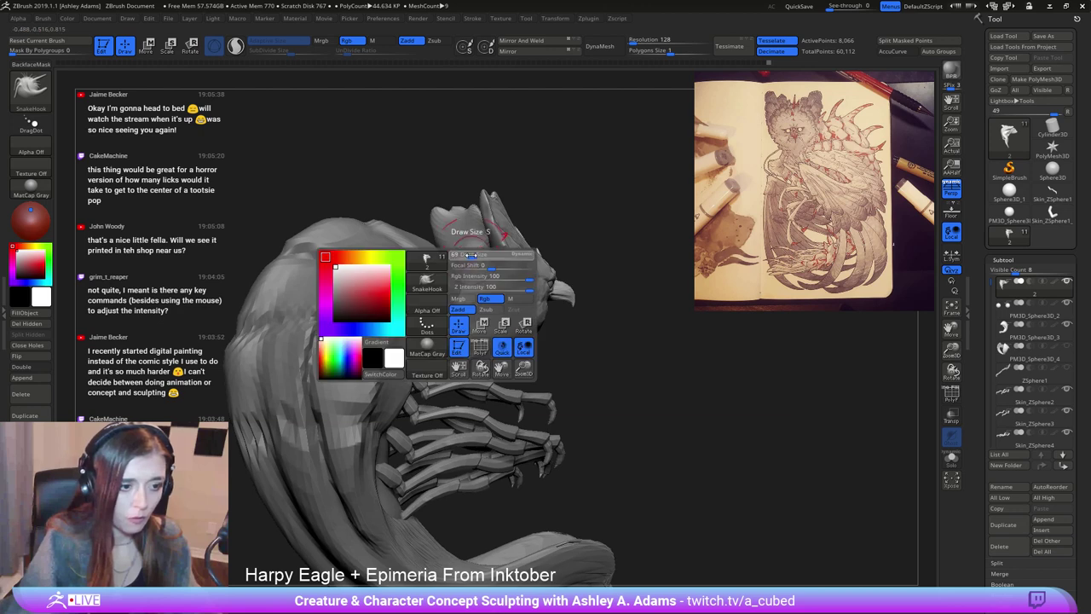
{"action": "left_click_drag", "start_coordinate": [479, 258], "coordinate": [494, 258]}
{"action": "mouse_move", "coordinate": [469, 245]}
{"action": "right_mouse_down"}
{"action": "mouse_move", "coordinate": [450, 218]}
{"action": "mouse_move", "coordinate": [467, 262]}
{"action": "right_mouse_up"}
{"action": "key", "text": "shift"}
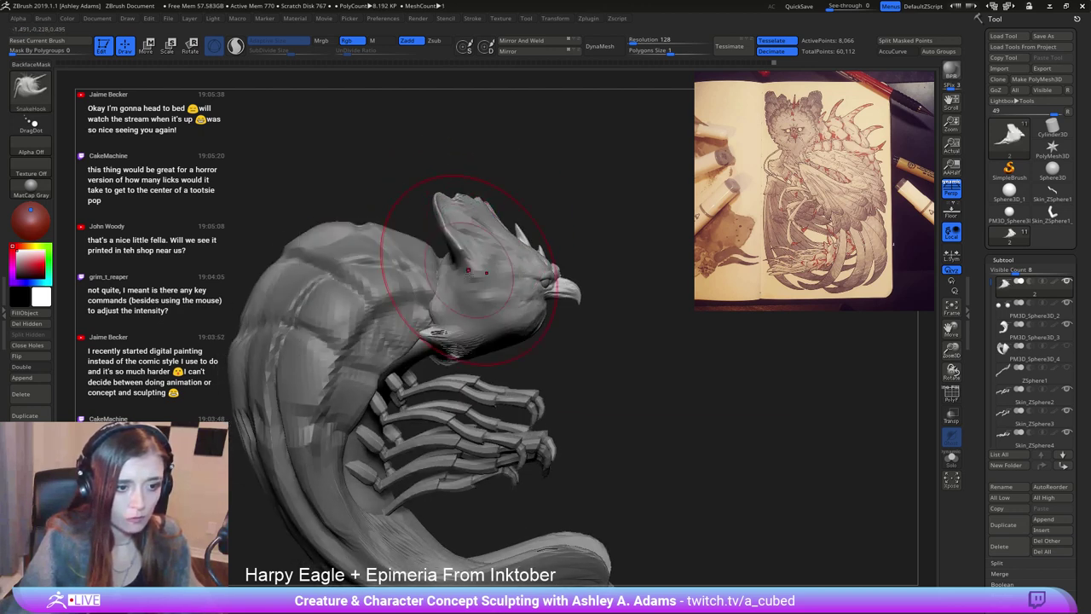
Select the segmented body, enlarge the brush, and pull the upper back outward while nudging the lower back curve inward.
{"action": "left_click", "coordinate": [346, 285], "text": "alt"}
{"action": "key", "text": "space"}
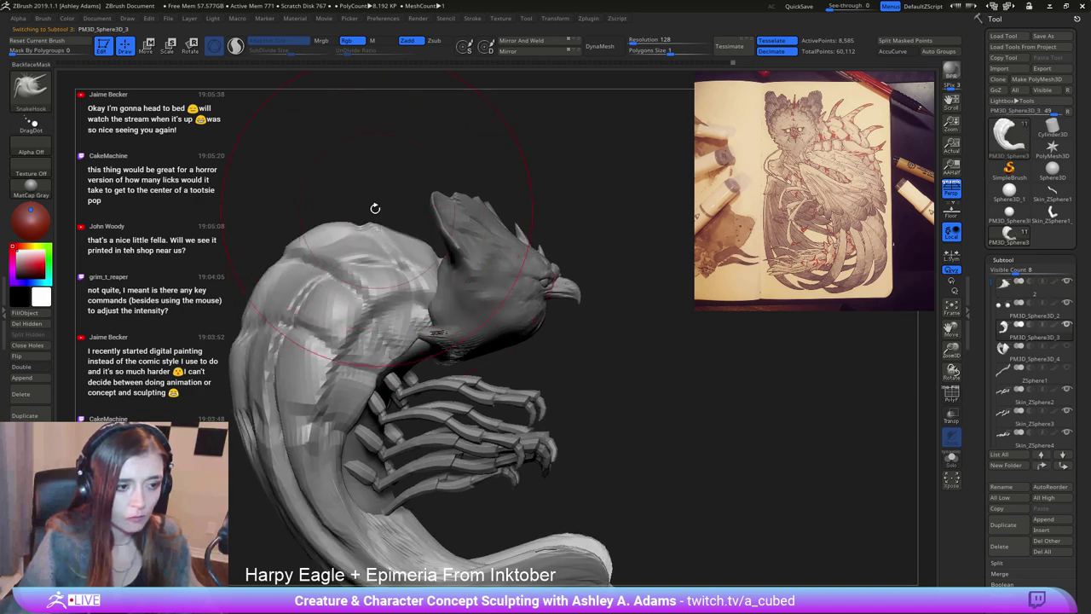
{"action": "mouse_move", "coordinate": [373, 210]}
{"action": "right_mouse_down"}
{"action": "mouse_move", "coordinate": [363, 200]}
{"action": "mouse_move", "coordinate": [388, 207]}
{"action": "mouse_move", "coordinate": [332, 235]}
{"action": "right_mouse_up"}
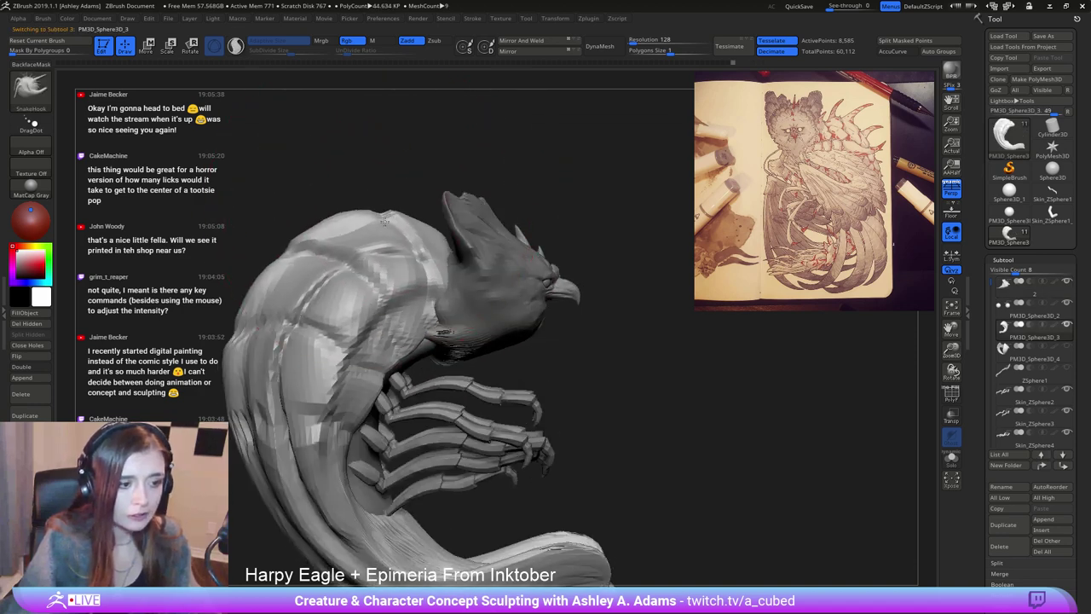
{"action": "left_click_drag", "start_coordinate": [279, 262], "coordinate": [258, 252]}
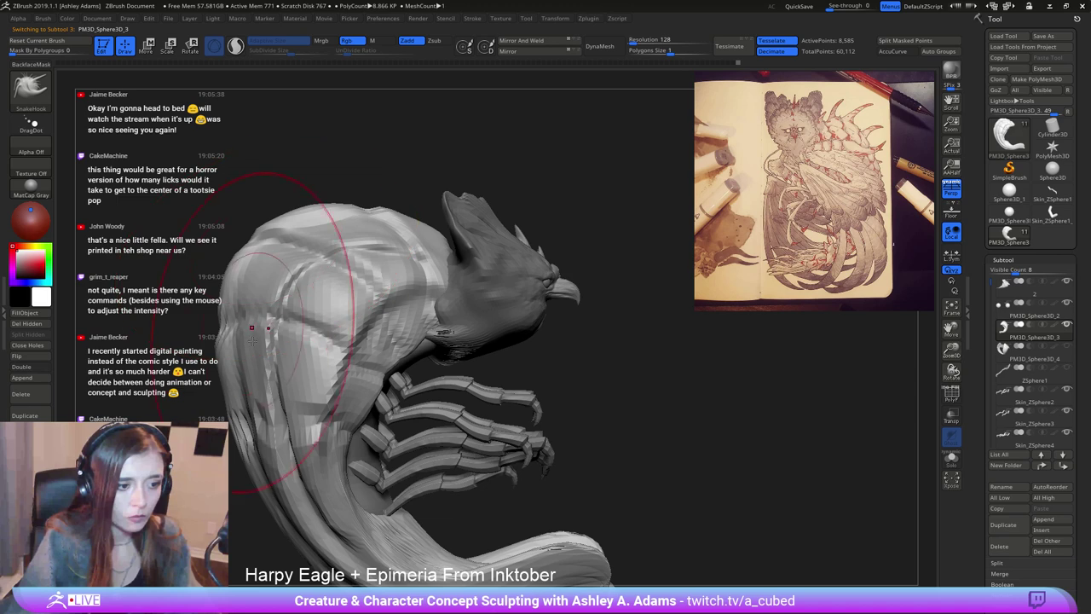
{"action": "left_click_drag", "start_coordinate": [247, 399], "coordinate": [228, 414]}
{"action": "mouse_move", "coordinate": [333, 435]}
{"action": "right_mouse_down", "text": "ctrl"}
{"action": "mouse_move", "coordinate": [383, 370]}
{"action": "mouse_move", "coordinate": [431, 267]}
{"action": "right_mouse_up", "text": "ctrl"}
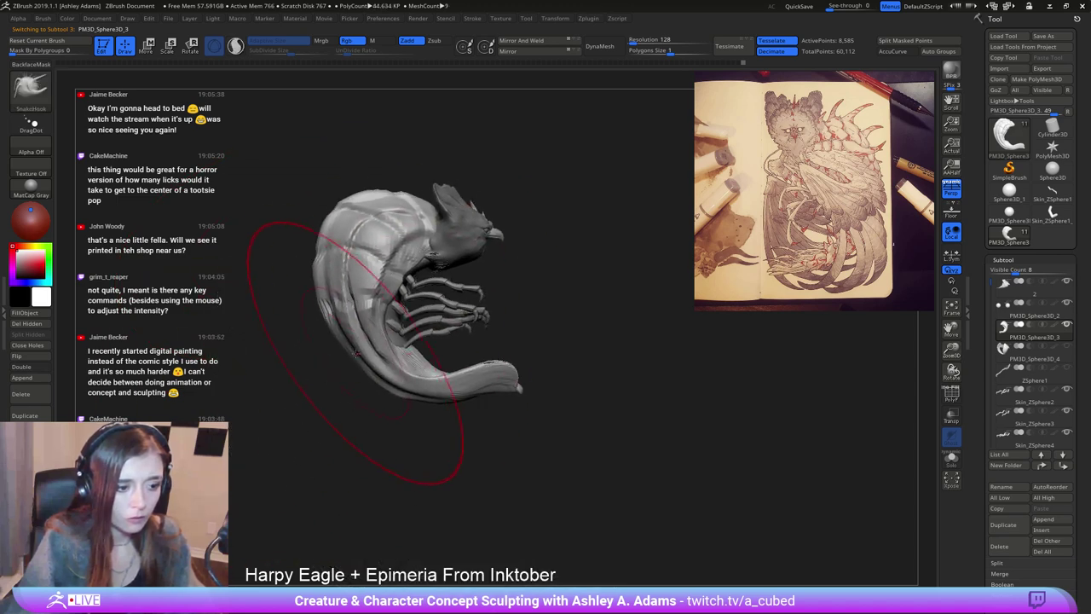
{"action": "left_click_drag", "start_coordinate": [356, 352], "coordinate": [389, 338]}
Select a leg subtool in Move mode, enable Transpose All Selected Subtools, and include all the leg pairs in the selection.
{"action": "mouse_move", "coordinate": [403, 334]}
{"action": "right_mouse_down"}
{"action": "mouse_move", "coordinate": [460, 290]}
{"action": "mouse_move", "coordinate": [587, 242]}
{"action": "right_mouse_up"}
{"action": "left_click", "coordinate": [480, 288], "text": "alt"}
{"action": "mouse_move", "coordinate": [483, 285]}
{"action": "right_mouse_down"}
{"action": "mouse_move", "coordinate": [508, 266]}
{"action": "mouse_move", "coordinate": [555, 322]}
{"action": "right_mouse_up"}
{"action": "key", "text": "w"}
{"action": "left_click", "coordinate": [555, 186]}
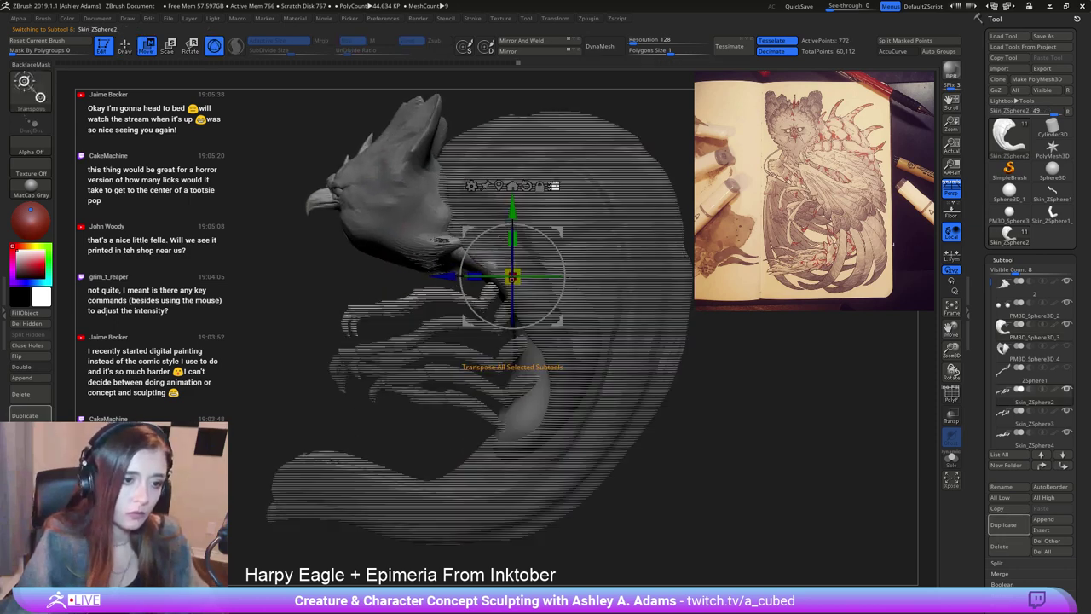
{"action": "left_click", "coordinate": [415, 297], "text": "ctrl+shift"}
{"action": "left_click", "coordinate": [404, 341], "text": "ctrl+shift"}
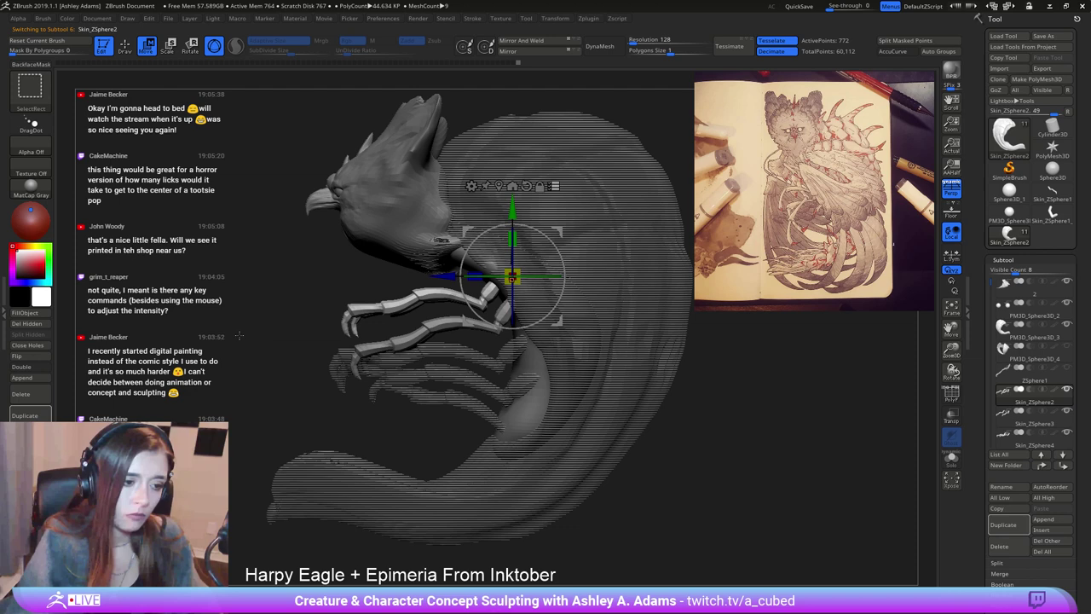
{"action": "left_click", "coordinate": [317, 358], "text": "ctrl+shift"}
{"action": "left_click", "coordinate": [409, 299], "text": "ctrl+shift"}
{"action": "left_click", "coordinate": [398, 342], "text": "ctrl+shift"}
{"action": "left_click_drag", "start_coordinate": [338, 419], "coordinate": [389, 294], "text": "ctrl+shift"}
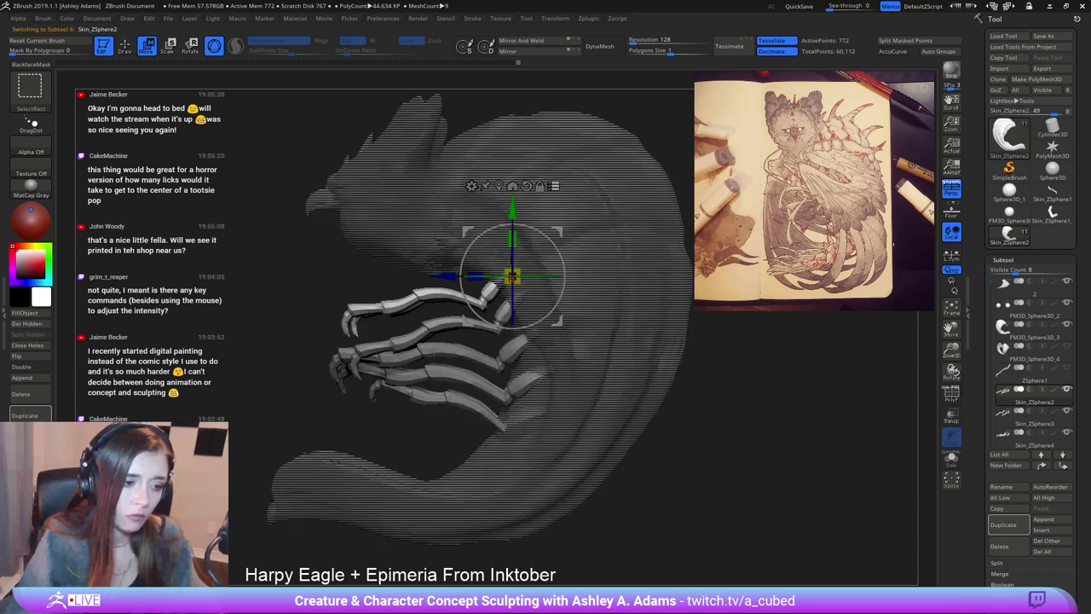
Scale the selected legs up to about 1.16 times, adjust their sideways placement slightly, and return to Draw mode.
{"action": "left_click_drag", "start_coordinate": [511, 275], "coordinate": [531, 263]}
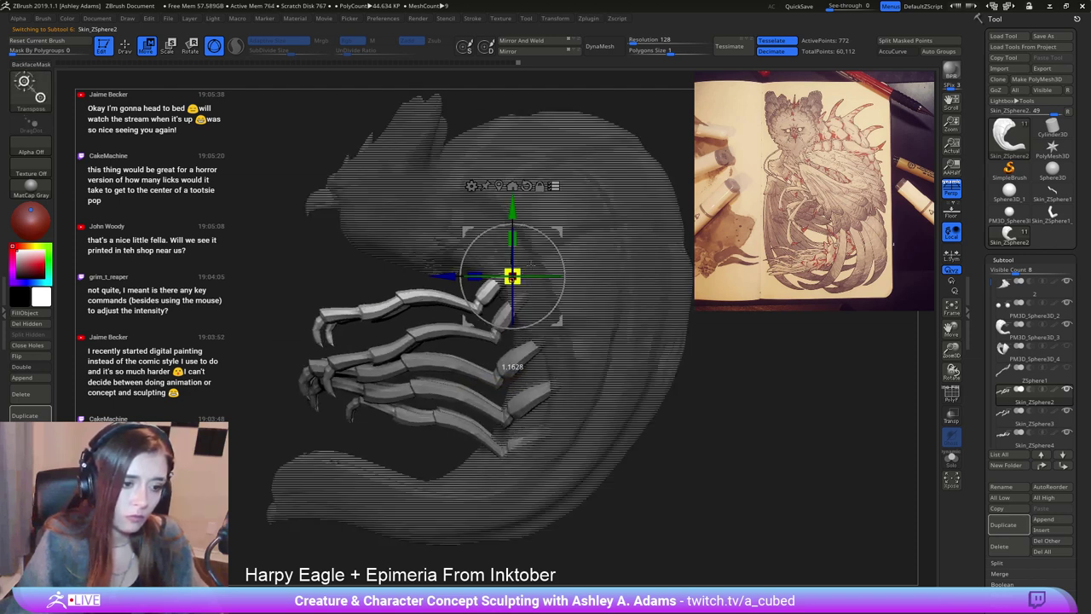
{"action": "right_click_drag", "start_coordinate": [530, 264], "coordinate": [587, 257]}
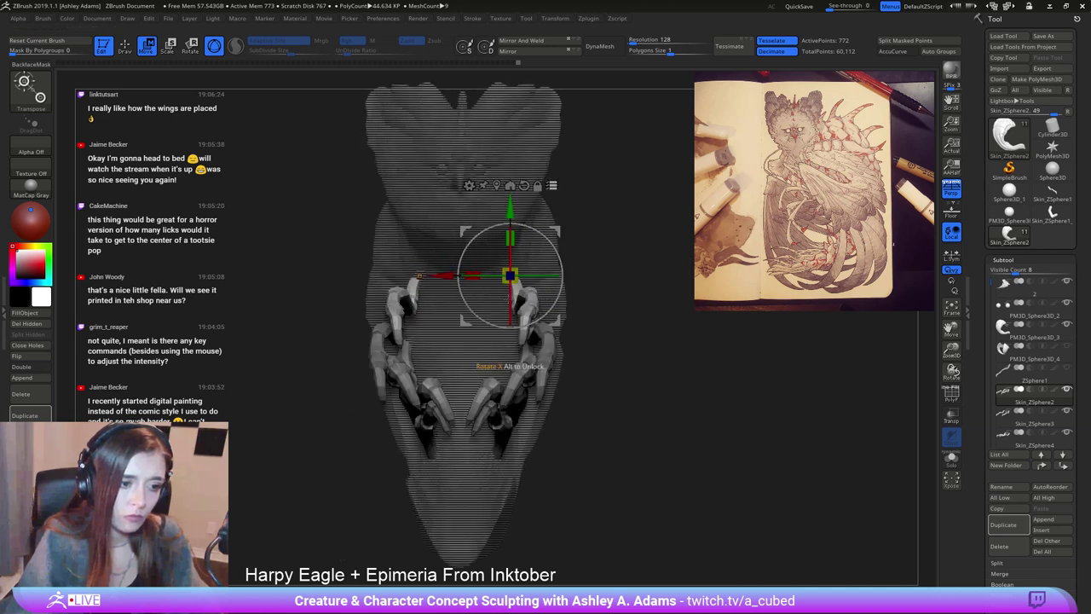
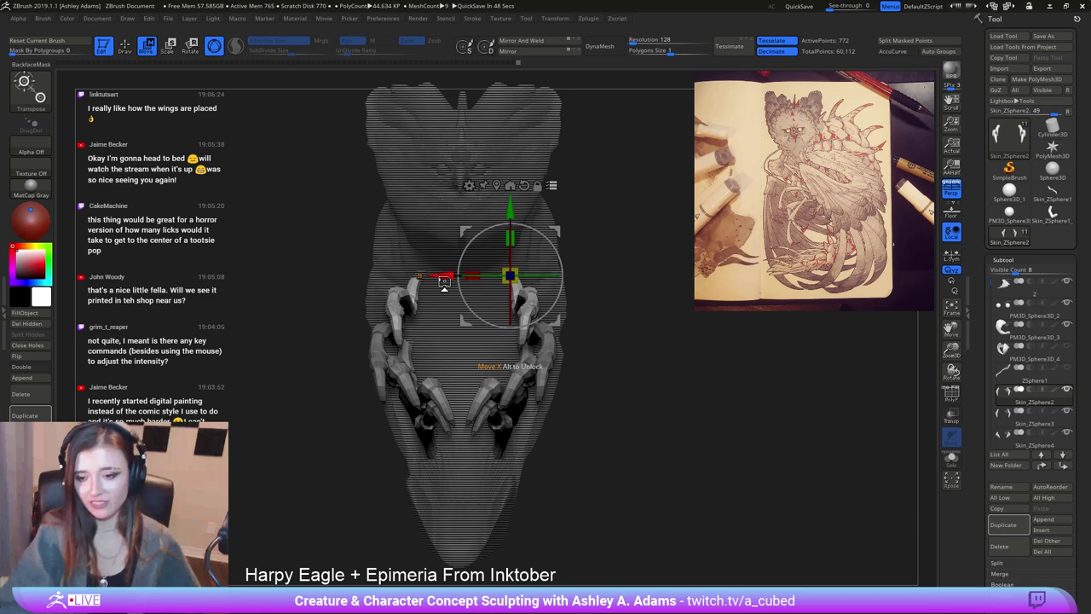
{"action": "left_click", "coordinate": [441, 262]}
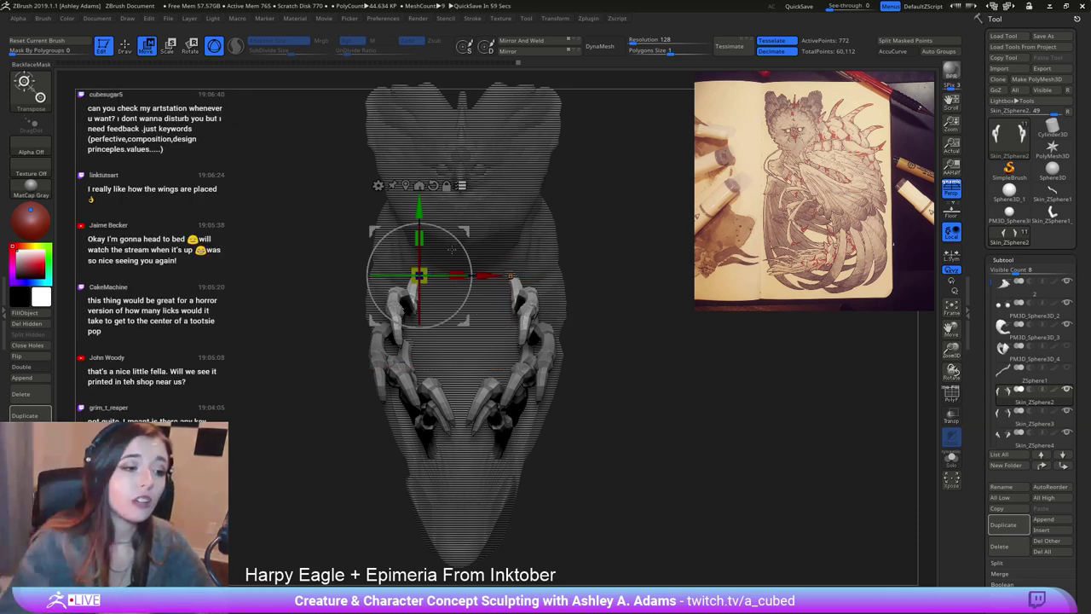
{"action": "right_click_drag", "start_coordinate": [452, 250], "coordinate": [499, 254]}
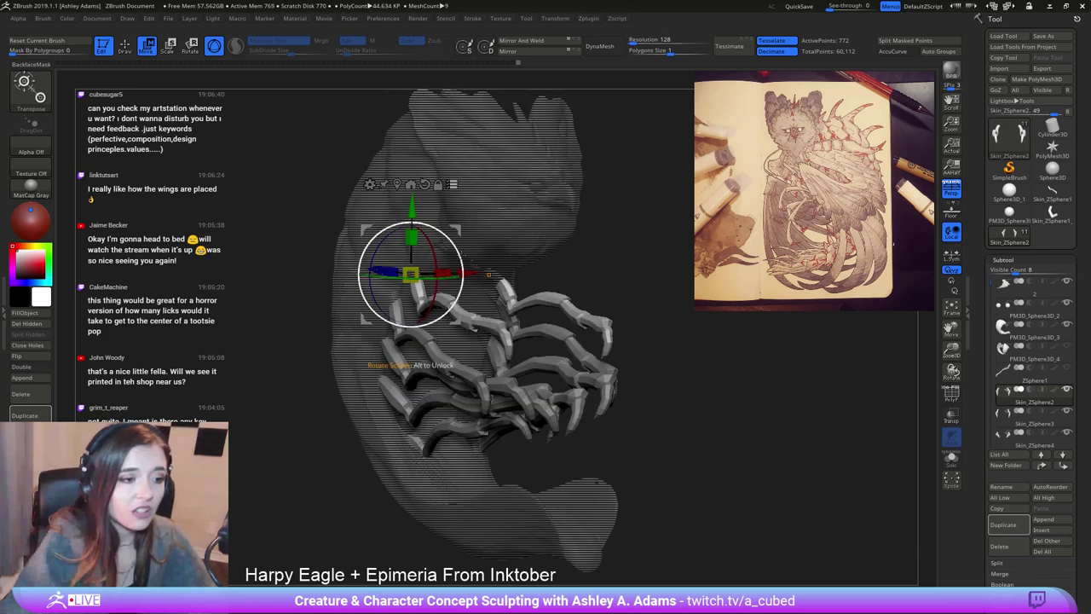
{"action": "left_click_drag", "start_coordinate": [488, 273], "coordinate": [475, 274]}
{"action": "key", "text": "q"}
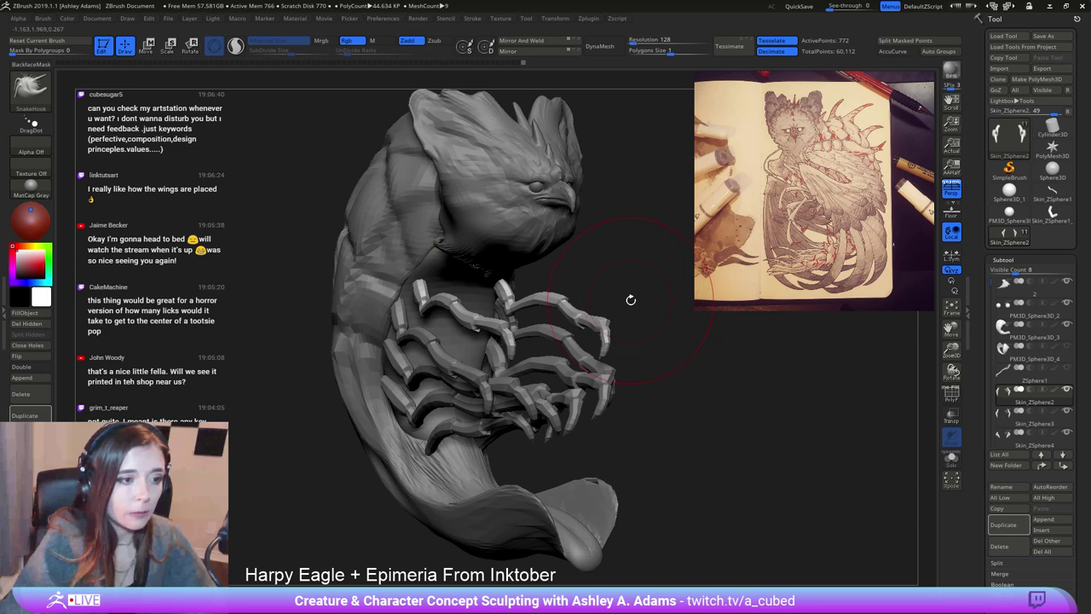
Select the body subtool, reduce SnakeHook's Draw Size, and reshape its inner edge along the leg bases and neck.
{"action": "mouse_move", "coordinate": [628, 299]}
{"action": "right_mouse_down"}
{"action": "mouse_move", "coordinate": [477, 282]}
{"action": "mouse_move", "coordinate": [437, 225]}
{"action": "mouse_move", "coordinate": [478, 292]}
{"action": "mouse_move", "coordinate": [507, 293]}
{"action": "mouse_move", "coordinate": [400, 350]}
{"action": "mouse_move", "coordinate": [425, 391]}
{"action": "right_mouse_up"}
{"action": "key", "text": "space"}
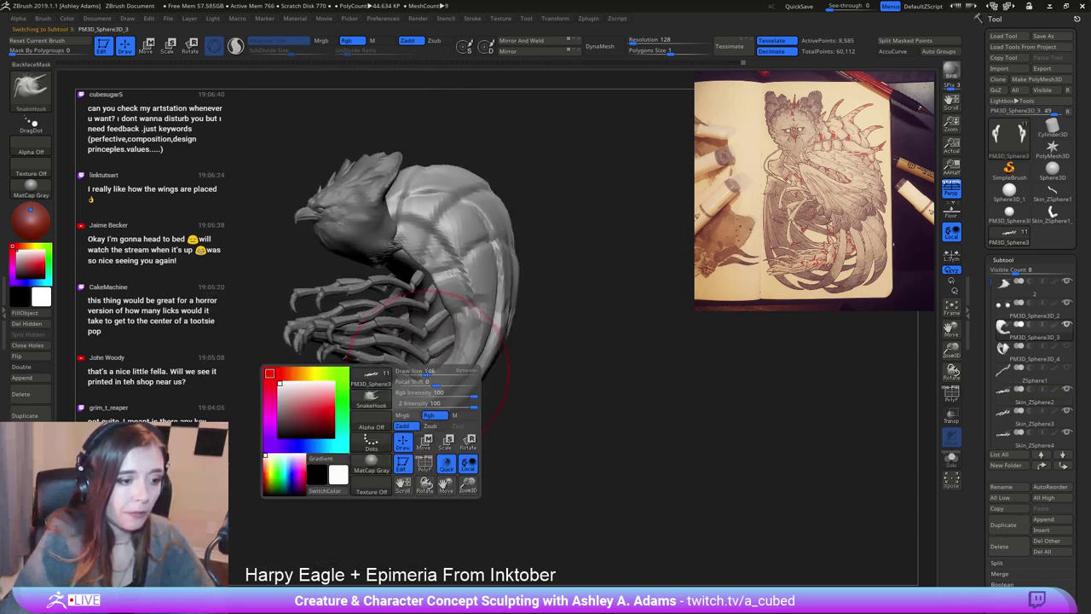
{"action": "left_click", "coordinate": [403, 382], "text": "alt"}
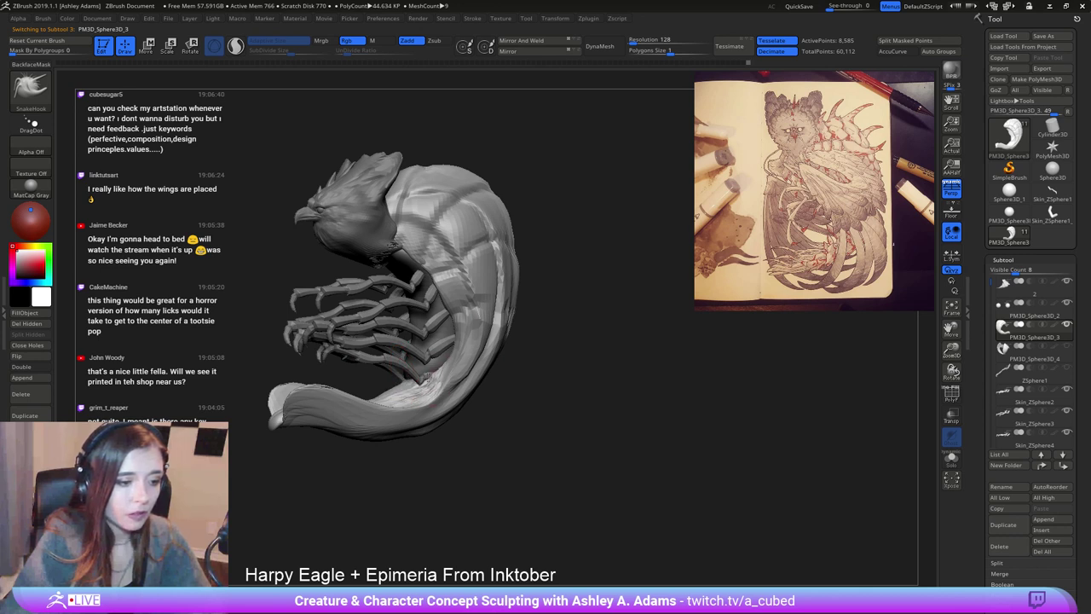
{"action": "right_click_drag", "start_coordinate": [439, 369], "coordinate": [416, 348]}
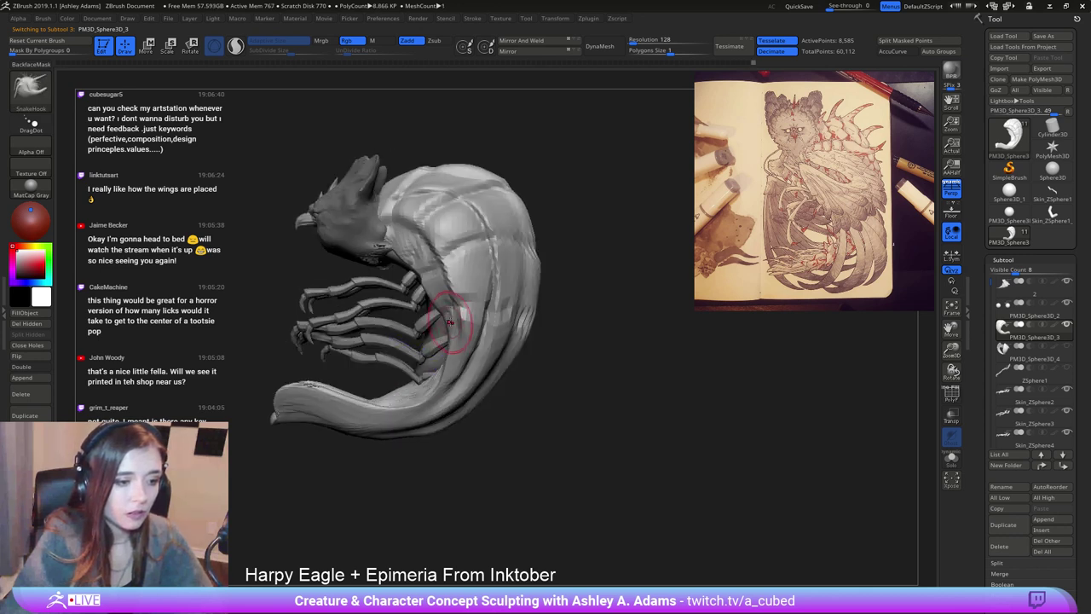
{"action": "mouse_move", "coordinate": [412, 272]}
{"action": "left_mouse_down"}
{"action": "mouse_move", "coordinate": [465, 266]}
{"action": "mouse_move", "coordinate": [359, 260]}
{"action": "left_mouse_up"}
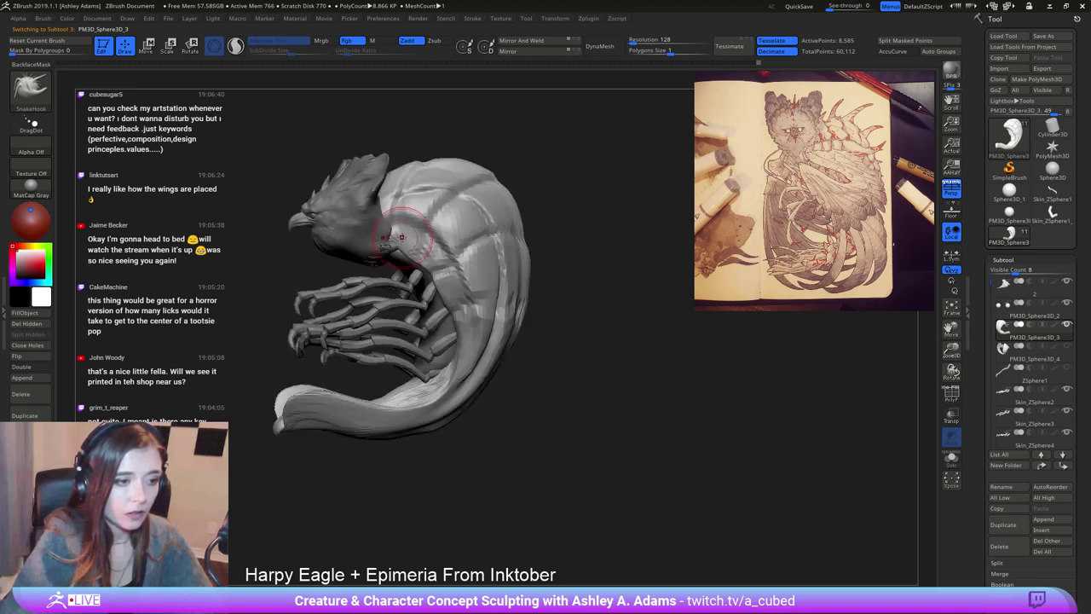
Switch to DamStandard and examine the creature's overall form from the side, front and back.
{"action": "key", "text": "b"}
{"action": "key", "text": "d"}
{"action": "key", "text": "s"}
{"action": "mouse_move", "coordinate": [384, 249]}
{"action": "right_mouse_down"}
{"action": "mouse_move", "coordinate": [433, 247]}
{"action": "mouse_move", "coordinate": [428, 213]}
{"action": "mouse_move", "coordinate": [421, 235]}
{"action": "right_mouse_up"}
{"action": "left_click_drag", "start_coordinate": [421, 233], "coordinate": [605, 243]}
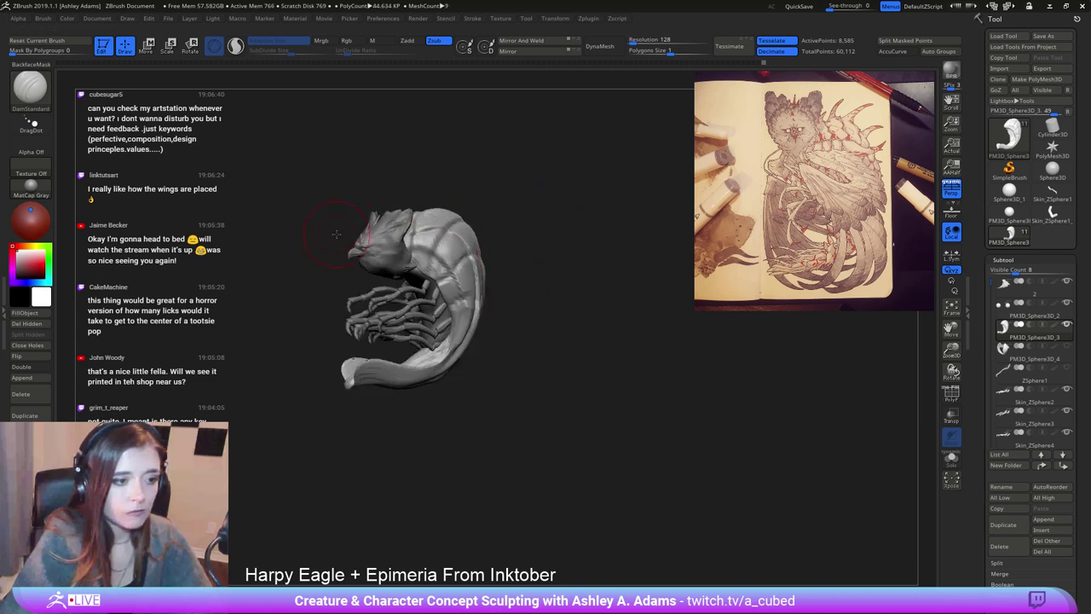
{"action": "right_click_drag", "start_coordinate": [289, 146], "coordinate": [341, 153]}
{"action": "mouse_move", "coordinate": [429, 188]}
{"action": "right_mouse_down", "text": "ctrl"}
{"action": "mouse_move", "coordinate": [430, 264]}
{"action": "mouse_move", "coordinate": [418, 286]}
{"action": "right_mouse_up", "text": "ctrl"}
{"action": "mouse_move", "coordinate": [431, 157]}
{"action": "right_mouse_down"}
{"action": "mouse_move", "coordinate": [426, 243]}
{"action": "mouse_move", "coordinate": [439, 81]}
{"action": "right_mouse_up"}
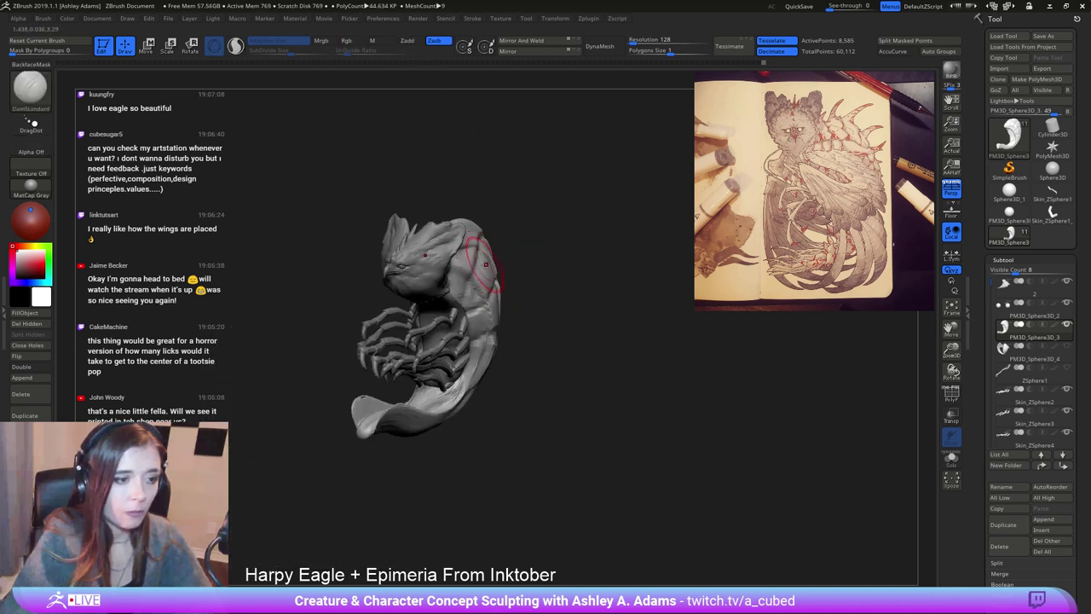
{"action": "mouse_move", "coordinate": [480, 250]}
{"action": "right_mouse_down"}
{"action": "mouse_move", "coordinate": [388, 262]}
{"action": "mouse_move", "coordinate": [362, 159]}
{"action": "right_mouse_up"}
{"action": "right_click", "coordinate": [410, 314]}
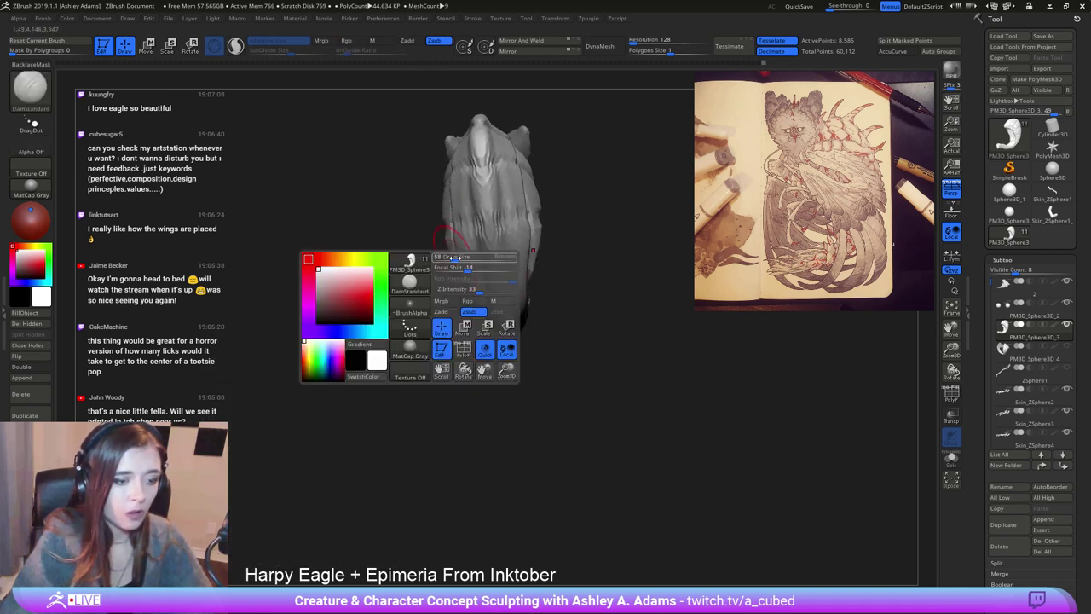
Switch back to SnakeHook and reshape the sides of the body with a larger brush.
{"action": "key", "text": "b"}
{"action": "key", "text": "s"}
{"action": "key", "text": "h"}
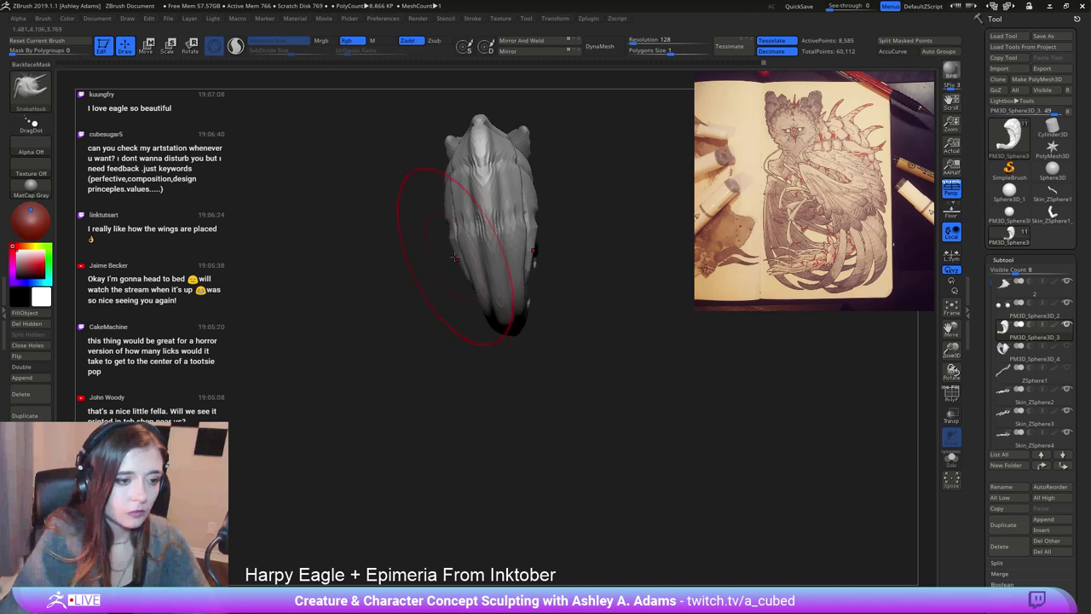
{"action": "mouse_move", "coordinate": [455, 257]}
{"action": "right_mouse_down"}
{"action": "mouse_move", "coordinate": [503, 317]}
{"action": "mouse_move", "coordinate": [474, 328]}
{"action": "mouse_move", "coordinate": [503, 307]}
{"action": "mouse_move", "coordinate": [483, 315]}
{"action": "right_mouse_up"}
{"action": "right_click", "coordinate": [427, 315]}
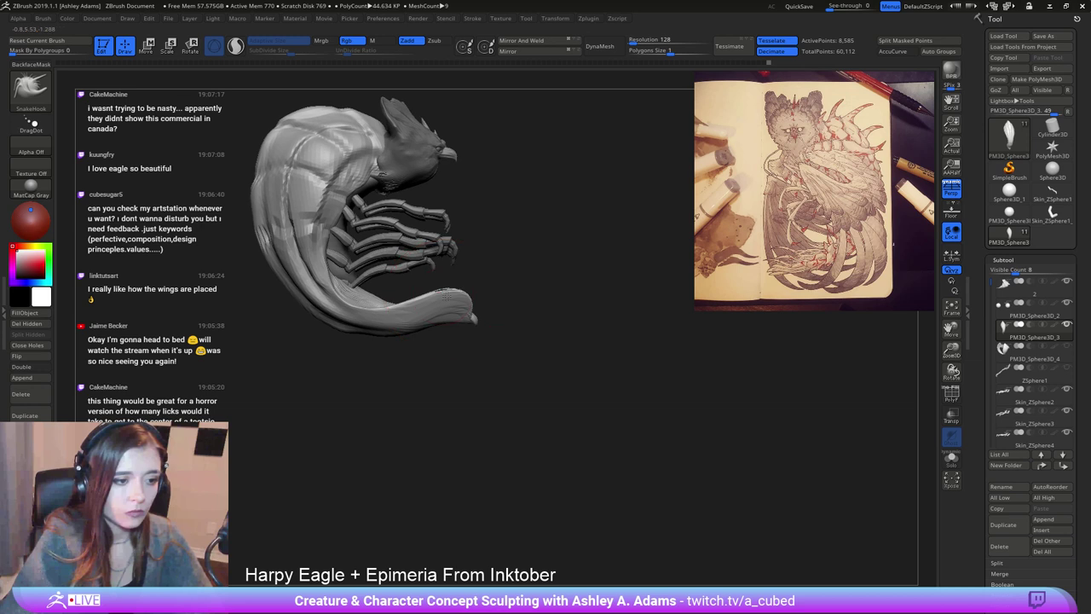
Select the inner belly piece, adjust the brush size, and pull it toward the leg bases.
{"action": "key", "text": "space"}
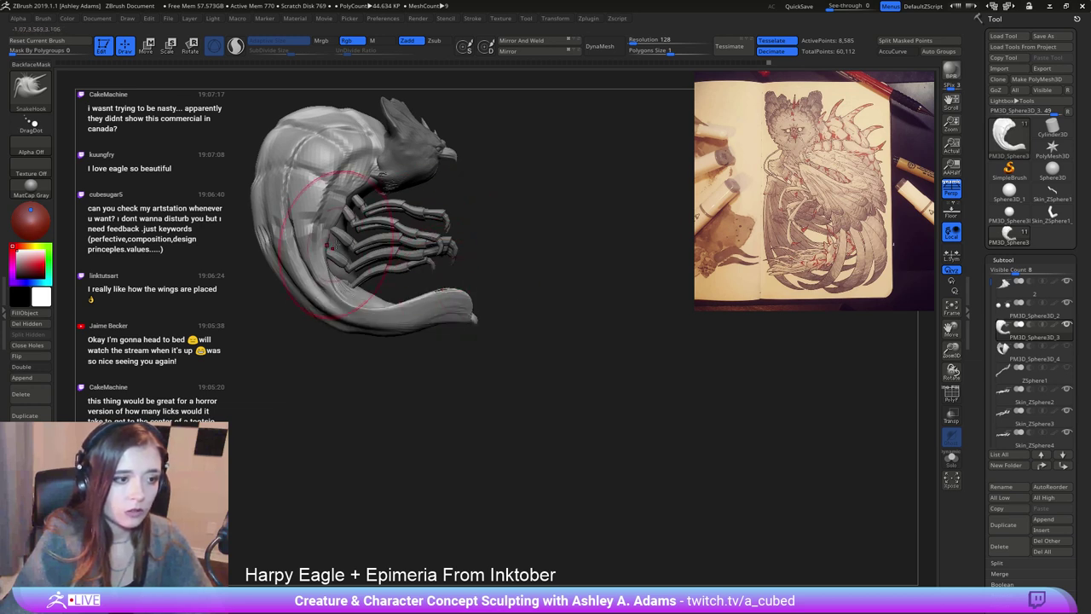
{"action": "left_click", "coordinate": [345, 252], "text": "alt"}
{"action": "key", "text": "space"}
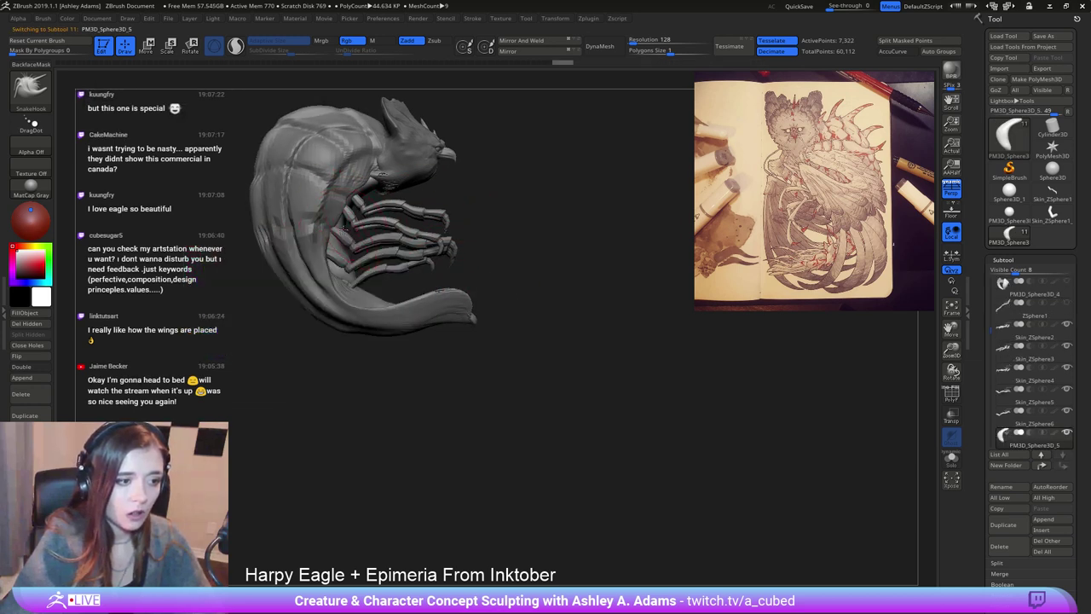
{"action": "left_click_drag", "start_coordinate": [335, 257], "coordinate": [348, 269]}
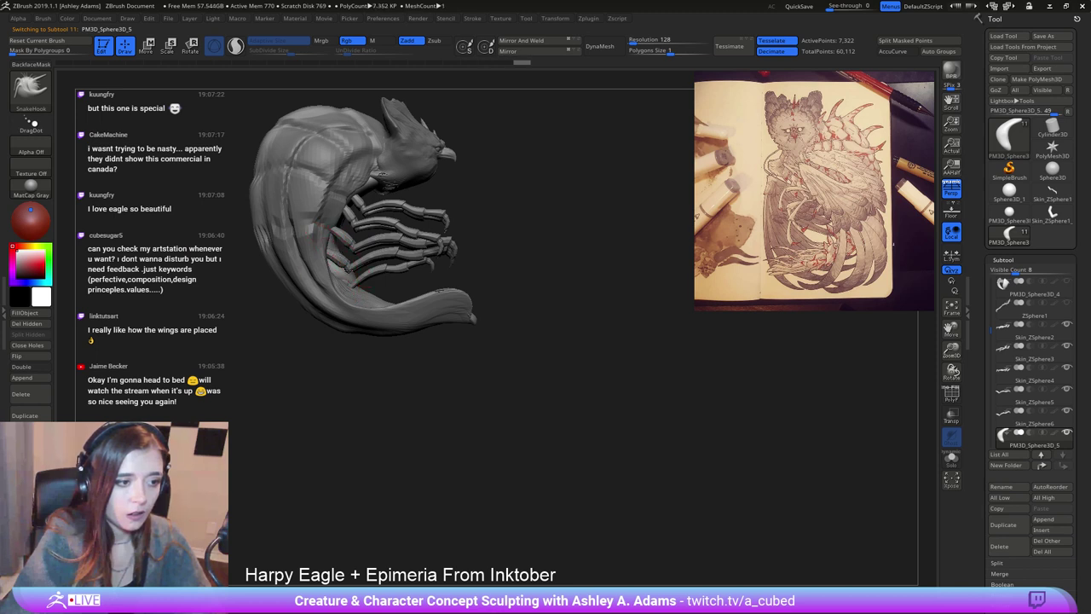
Select the head subtool and examine the creature's silhouette from both sides and the front.
{"action": "left_click", "coordinate": [383, 190], "text": "alt"}
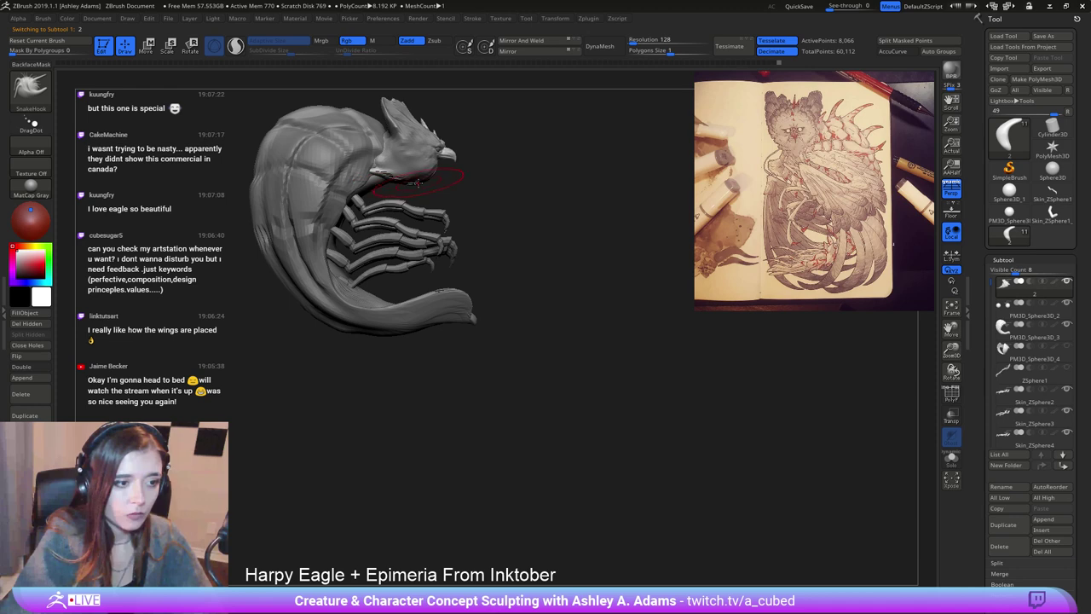
{"action": "right_click_drag", "start_coordinate": [470, 168], "coordinate": [356, 165]}
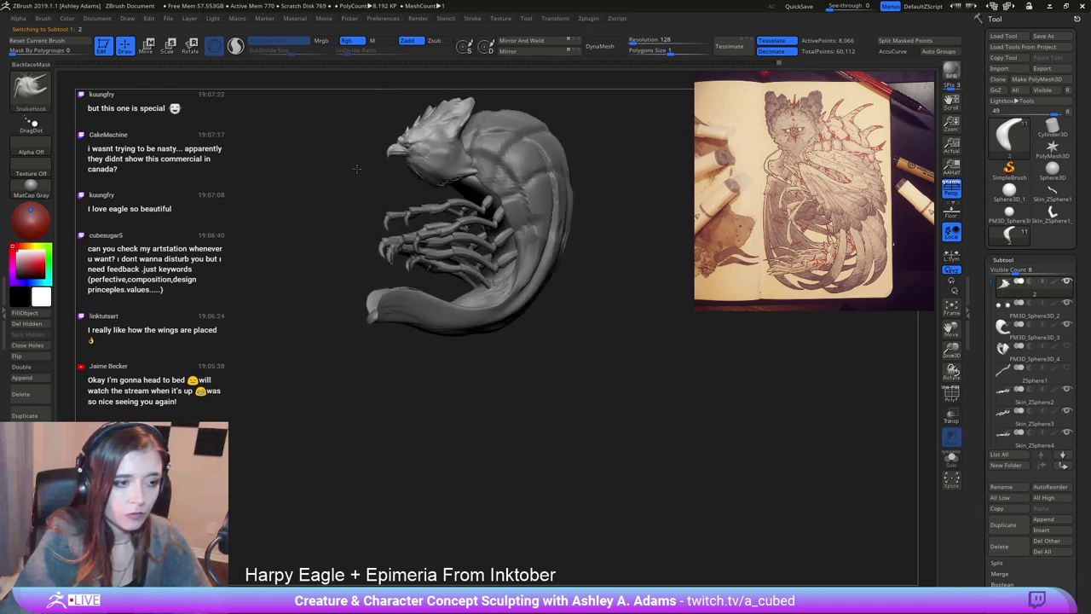
{"action": "right_click", "coordinate": [450, 170]}
{"action": "mouse_move", "coordinate": [435, 145]}
{"action": "right_mouse_down"}
{"action": "mouse_move", "coordinate": [487, 173]}
{"action": "mouse_move", "coordinate": [565, 180]}
{"action": "mouse_move", "coordinate": [551, 212]}
{"action": "mouse_move", "coordinate": [492, 253]}
{"action": "mouse_move", "coordinate": [386, 281]}
{"action": "mouse_move", "coordinate": [469, 260]}
{"action": "right_mouse_up"}
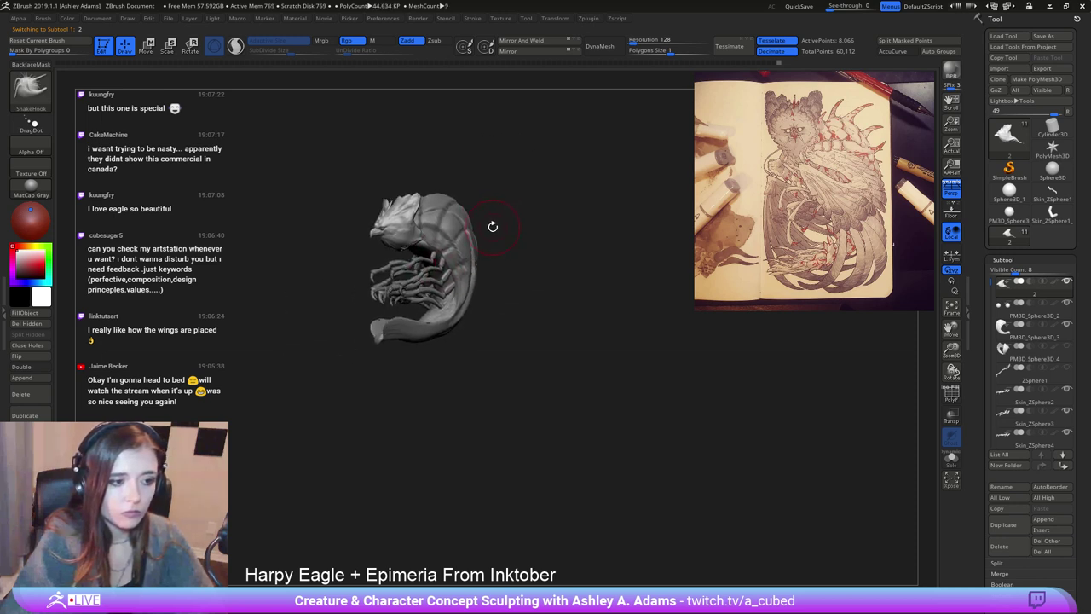
{"action": "left_click_drag", "start_coordinate": [496, 228], "coordinate": [473, 226]}
{"action": "mouse_move", "coordinate": [472, 226]}
{"action": "right_mouse_down"}
{"action": "mouse_move", "coordinate": [410, 258]}
{"action": "mouse_move", "coordinate": [418, 247]}
{"action": "mouse_move", "coordinate": [390, 251]}
{"action": "right_mouse_up"}
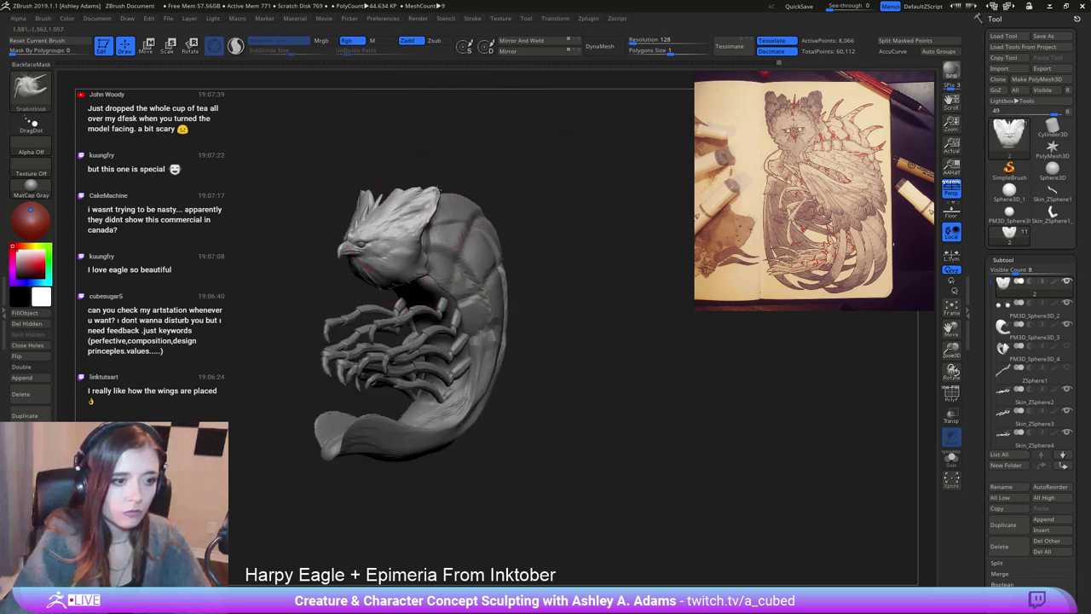
Undo the last head edit, adjust SnakeHook's Draw Size, and pull the feather tufts on the head outward.
{"action": "key", "text": "ctrl+z"}
{"action": "key", "text": "space"}
{"action": "mouse_move", "coordinate": [446, 193]}
{"action": "left_mouse_down"}
{"action": "mouse_move", "coordinate": [436, 194]}
{"action": "mouse_move", "coordinate": [456, 178]}
{"action": "left_mouse_up"}
{"action": "right_click_drag", "start_coordinate": [311, 243], "coordinate": [384, 254]}
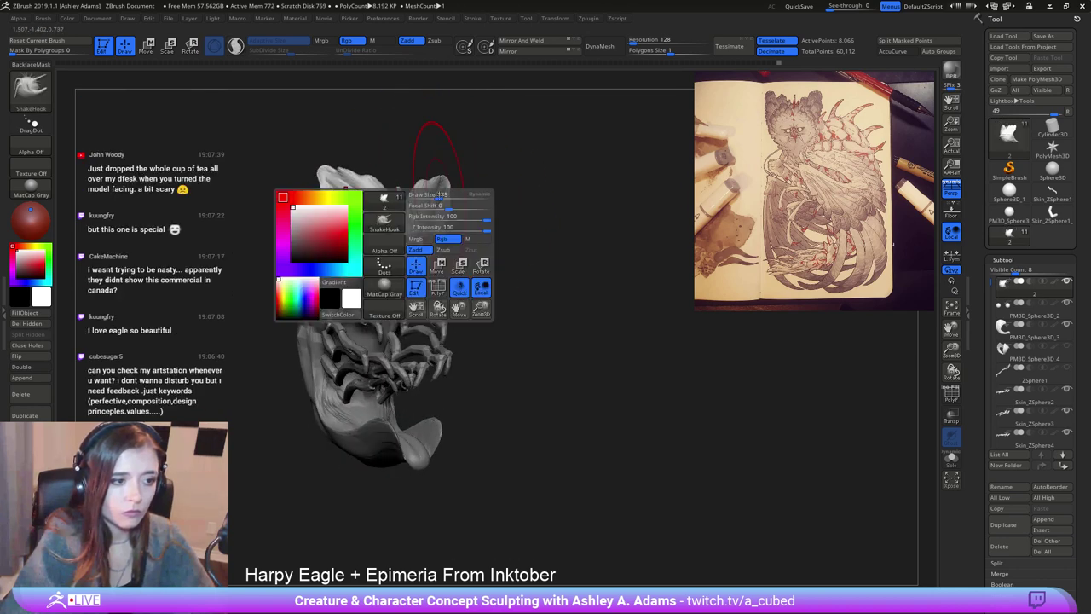
{"action": "right_click_drag", "start_coordinate": [304, 289], "coordinate": [269, 264]}
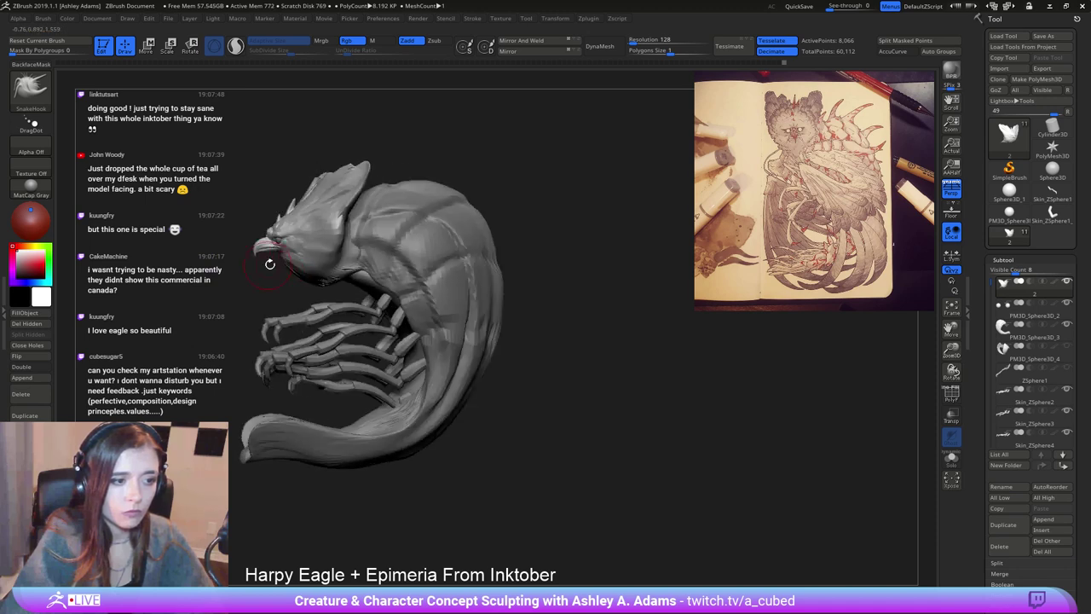
{"action": "mouse_move", "coordinate": [401, 229]}
{"action": "right_mouse_down"}
{"action": "mouse_move", "coordinate": [326, 227]}
{"action": "mouse_move", "coordinate": [370, 222]}
{"action": "mouse_move", "coordinate": [384, 255]}
{"action": "right_mouse_up"}
{"action": "key", "text": "b"}
{"action": "key", "text": "c"}
{"action": "key", "text": "b"}
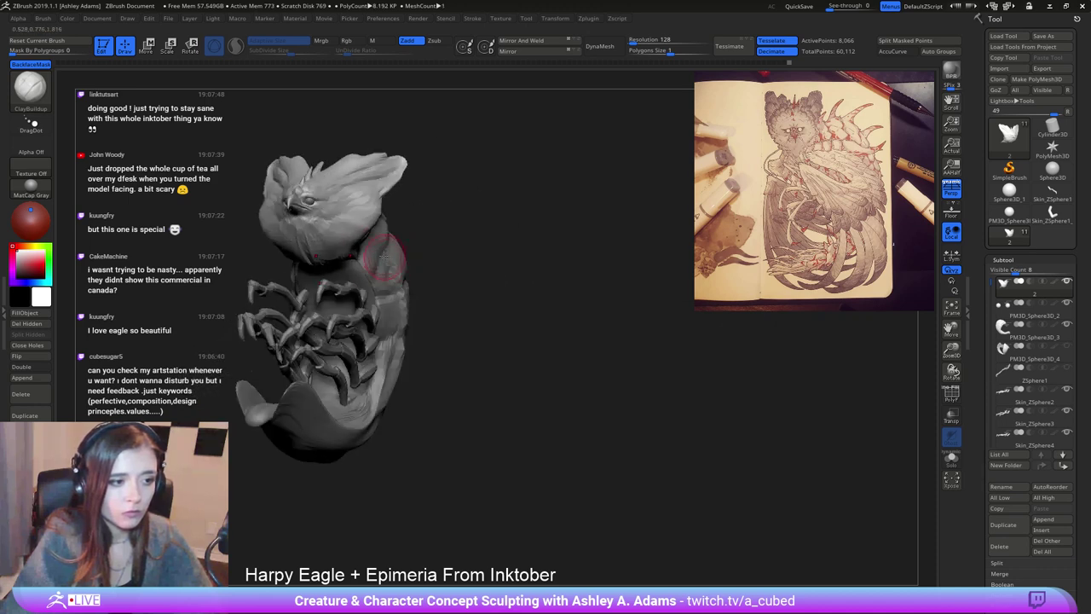
{"action": "key", "text": "b"}
{"action": "key", "text": "s"}
{"action": "key", "text": "h"}
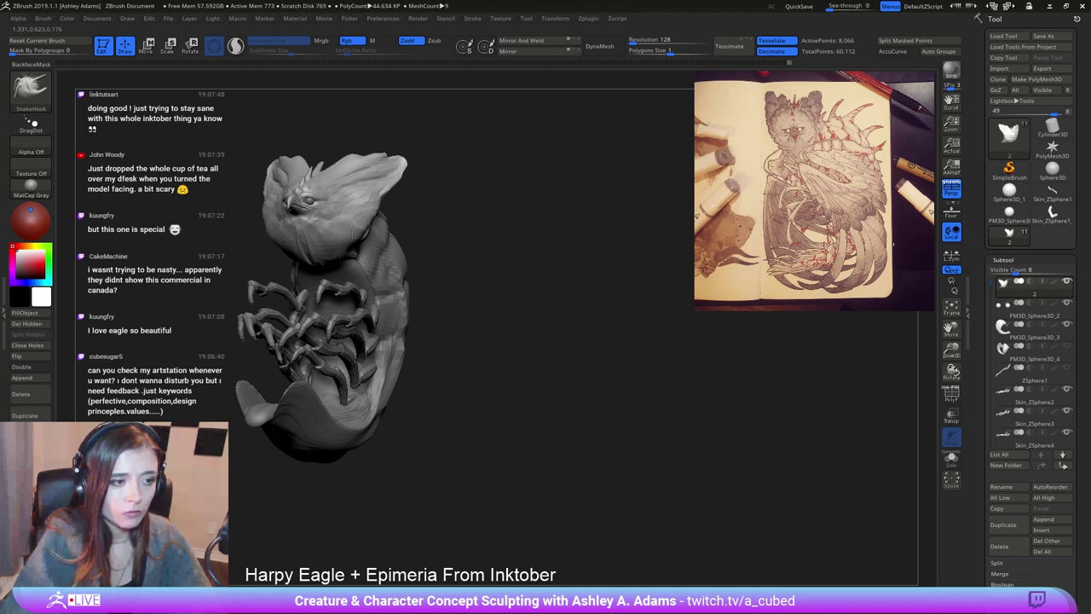
Switch to the Inflat brush and adjust its Draw Size over the feather tufts on the head.
{"action": "right_click_drag", "start_coordinate": [360, 231], "coordinate": [367, 192]}
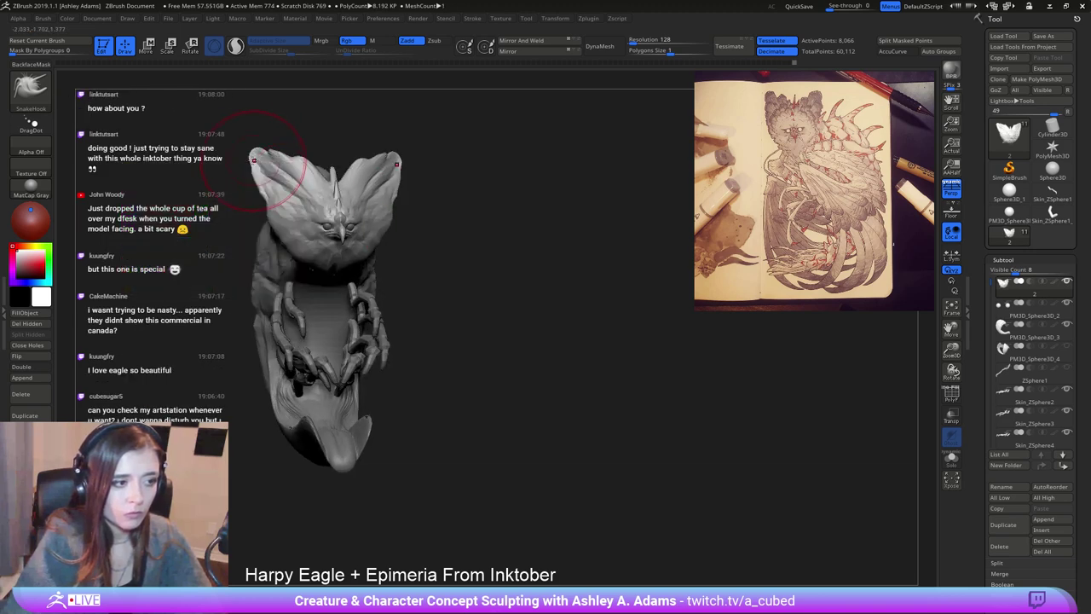
{"action": "right_click_drag", "start_coordinate": [255, 164], "coordinate": [269, 175]}
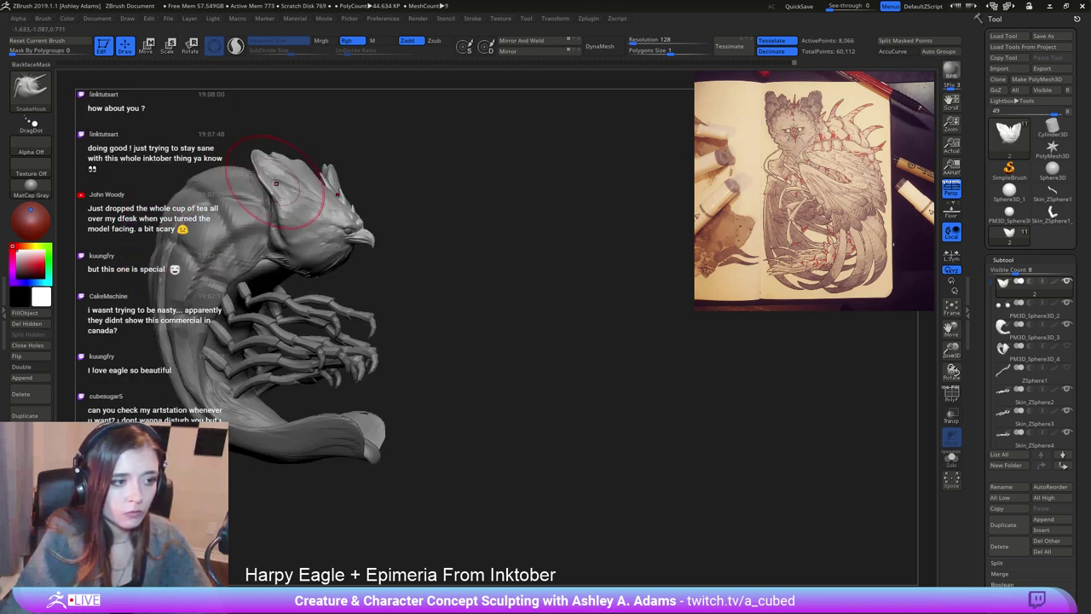
{"action": "key", "text": "b"}
{"action": "key", "text": "i"}
{"action": "key", "text": "n"}
{"action": "key", "text": "space"}
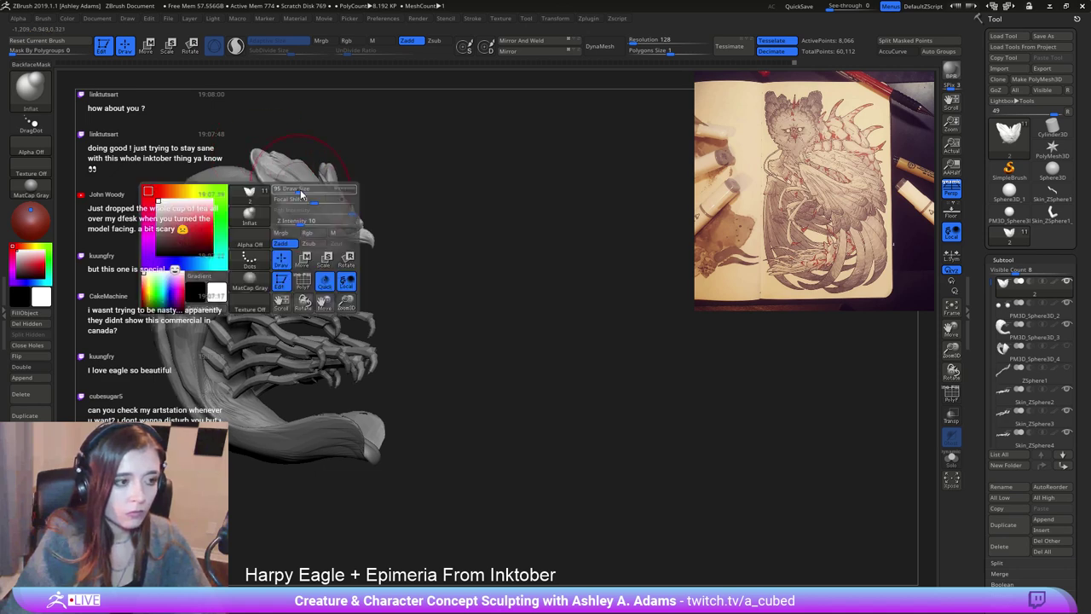
{"action": "right_click_drag", "start_coordinate": [301, 196], "coordinate": [328, 196]}
Switch back to SnakeHook and pull the rear edge of the head's feather tufts into shape.
{"action": "key", "text": "b"}
{"action": "key", "text": "s"}
{"action": "key", "text": "h"}
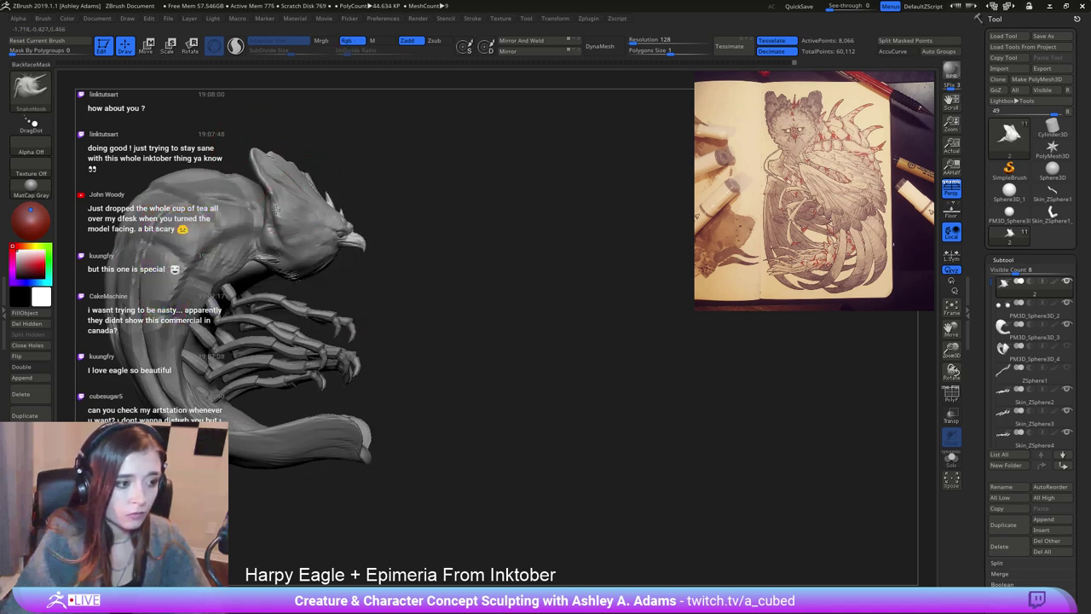
{"action": "left_click_drag", "start_coordinate": [271, 196], "coordinate": [263, 190]}
{"action": "mouse_move", "coordinate": [319, 212]}
{"action": "right_mouse_down", "text": "ctrl"}
{"action": "mouse_move", "coordinate": [335, 231]}
{"action": "mouse_move", "coordinate": [318, 230]}
{"action": "mouse_move", "coordinate": [426, 211]}
{"action": "right_mouse_up", "text": "ctrl"}
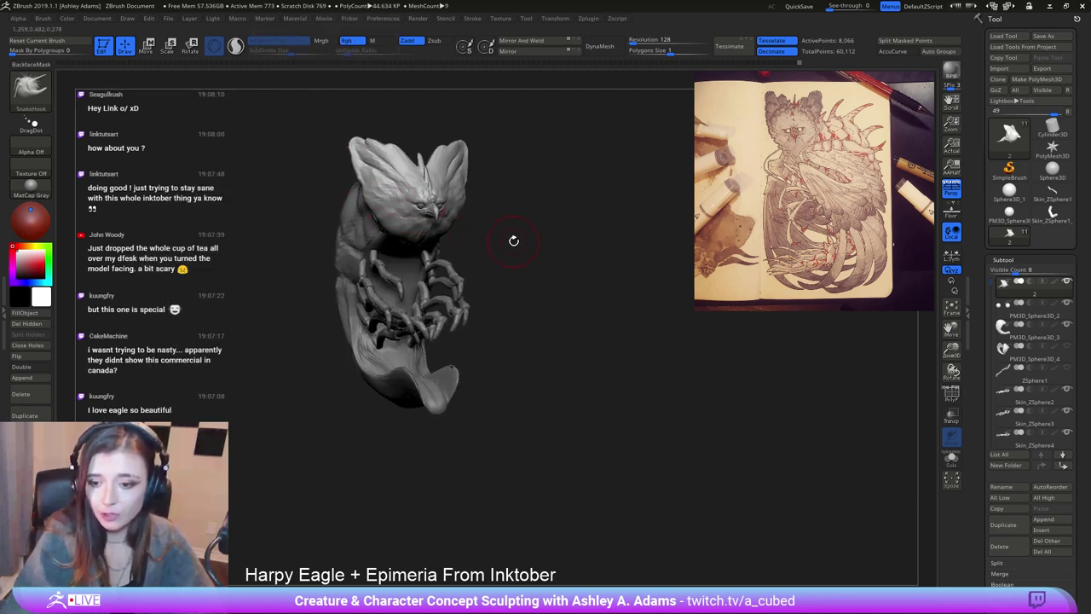
{"action": "right_click_drag", "start_coordinate": [514, 241], "coordinate": [418, 225]}
Adjust SnakeHook's Draw Size and reshape the tips of the head tufts.
{"action": "right_click_drag", "start_coordinate": [463, 146], "coordinate": [488, 217], "text": "ctrl"}
{"action": "key", "text": "space"}
{"action": "left_click_drag", "start_coordinate": [485, 168], "coordinate": [490, 167]}
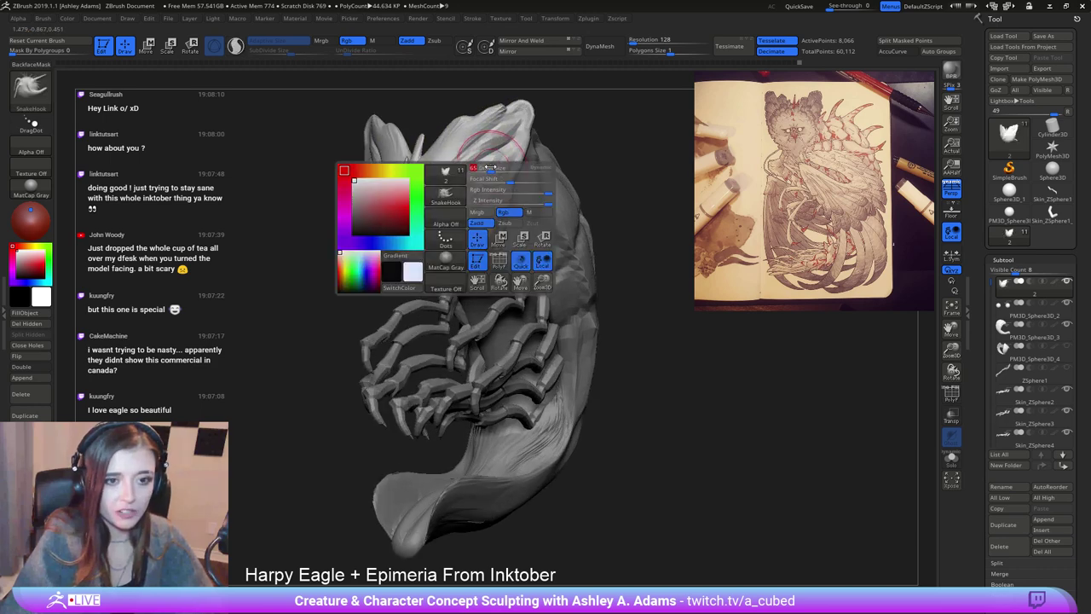
{"action": "right_click_drag", "start_coordinate": [491, 168], "coordinate": [491, 111]}
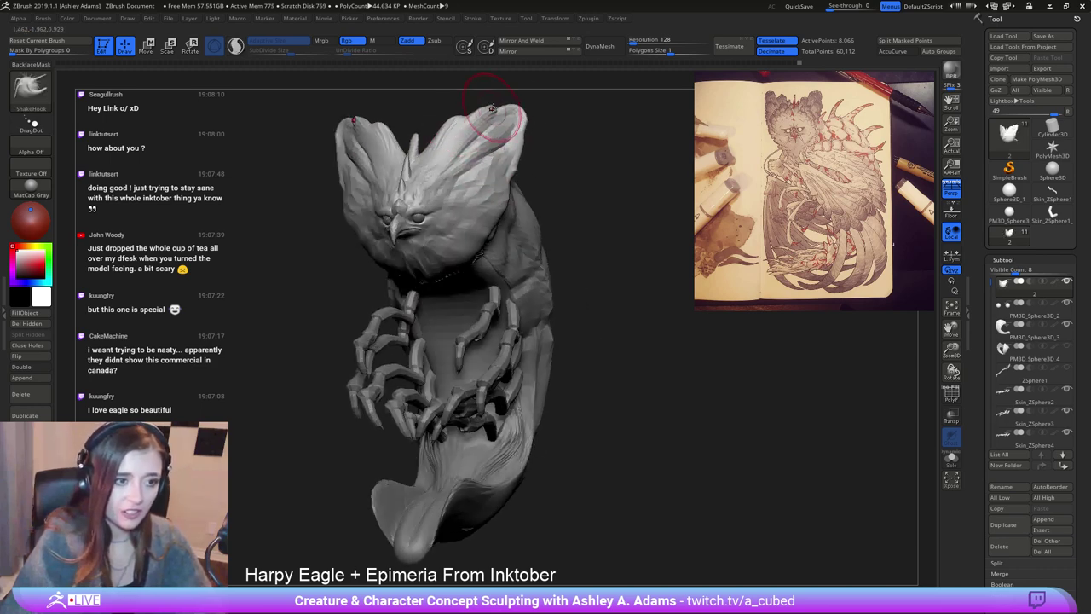
{"action": "right_click_drag", "start_coordinate": [512, 162], "coordinate": [522, 153], "text": "shift"}
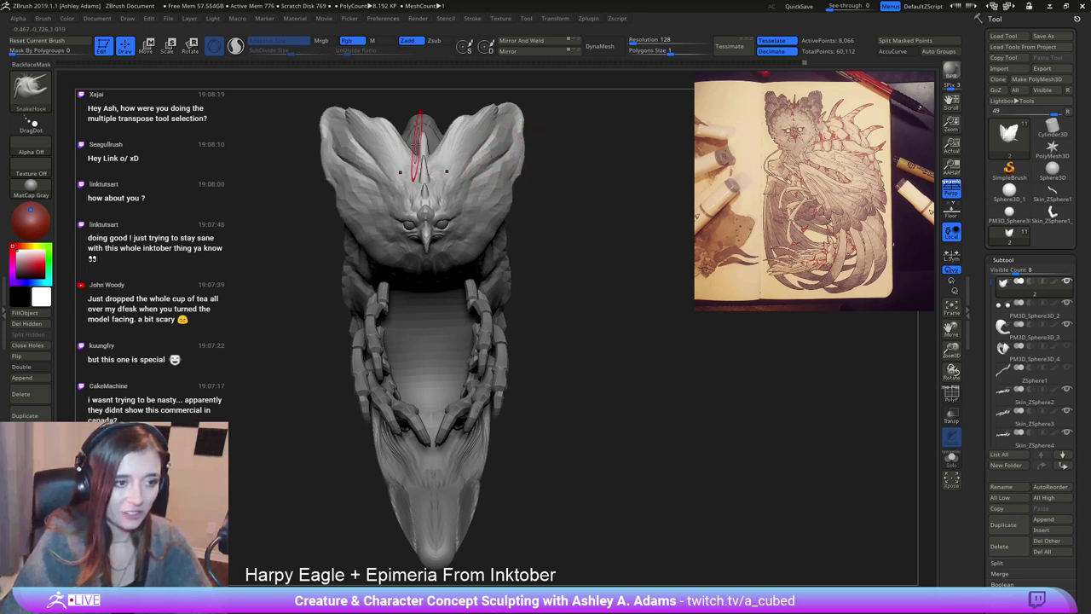
Adjust the brush size and smooth the head surface between the tufts and the brow.
{"action": "mouse_move", "coordinate": [415, 134]}
{"action": "right_mouse_down"}
{"action": "mouse_move", "coordinate": [366, 143]}
{"action": "mouse_move", "coordinate": [342, 119]}
{"action": "right_mouse_up"}
{"action": "key", "text": "space"}
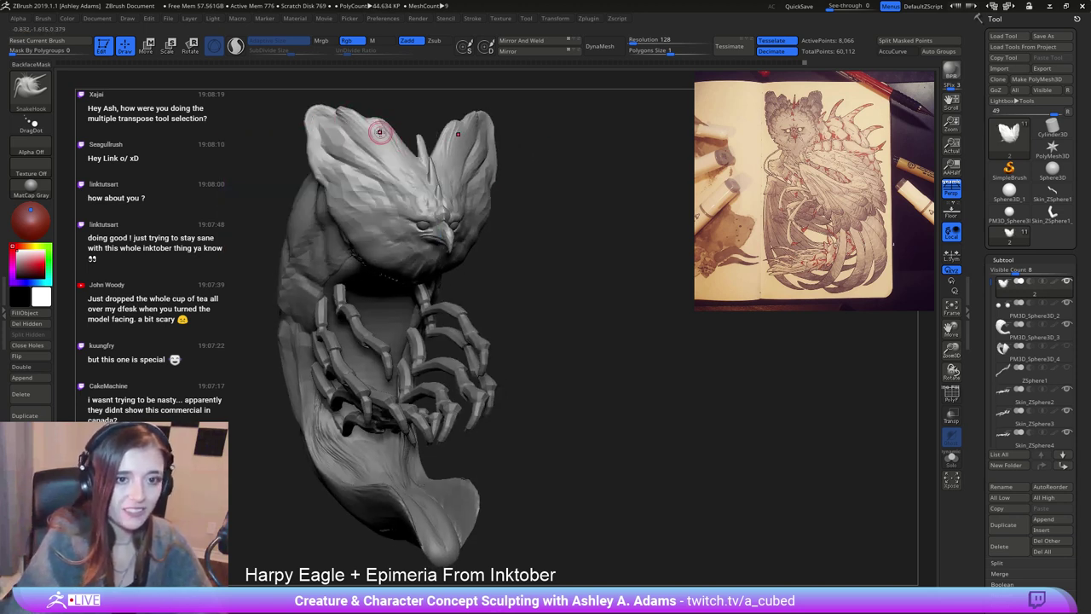
{"action": "left_click_drag", "start_coordinate": [381, 129], "coordinate": [421, 175], "text": "shift"}
{"action": "key", "text": "ctrl"}
{"action": "right_click_drag", "start_coordinate": [410, 220], "coordinate": [398, 170], "text": "ctrl"}
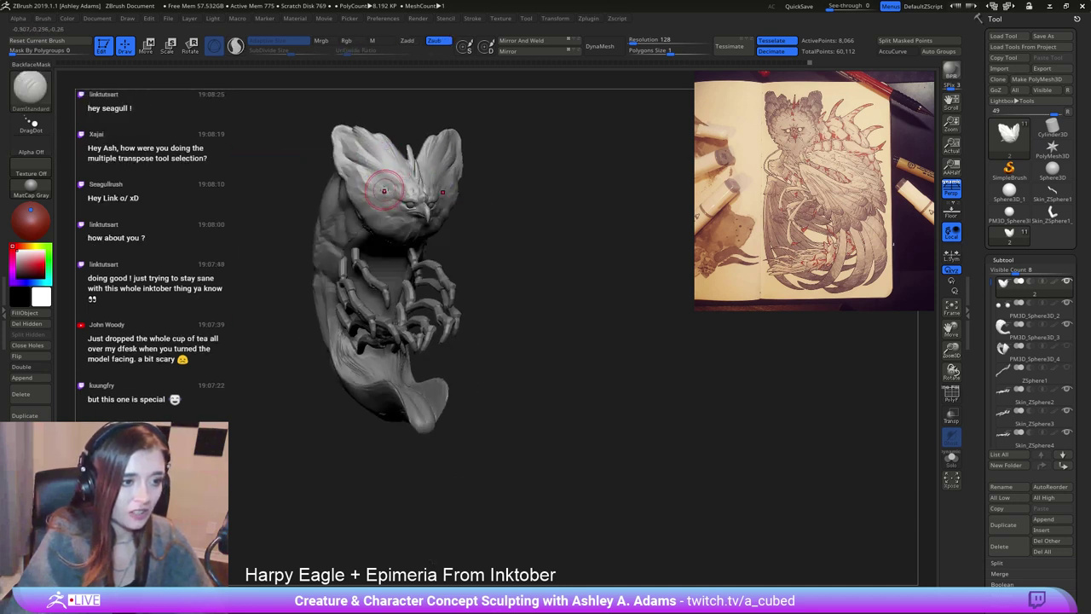
Switch to ClayBuildup, choose MaskPen as the masking brush, and reduce the Draw Size.
{"action": "key", "text": "b"}
{"action": "key", "text": "c"}
{"action": "key", "text": "b"}
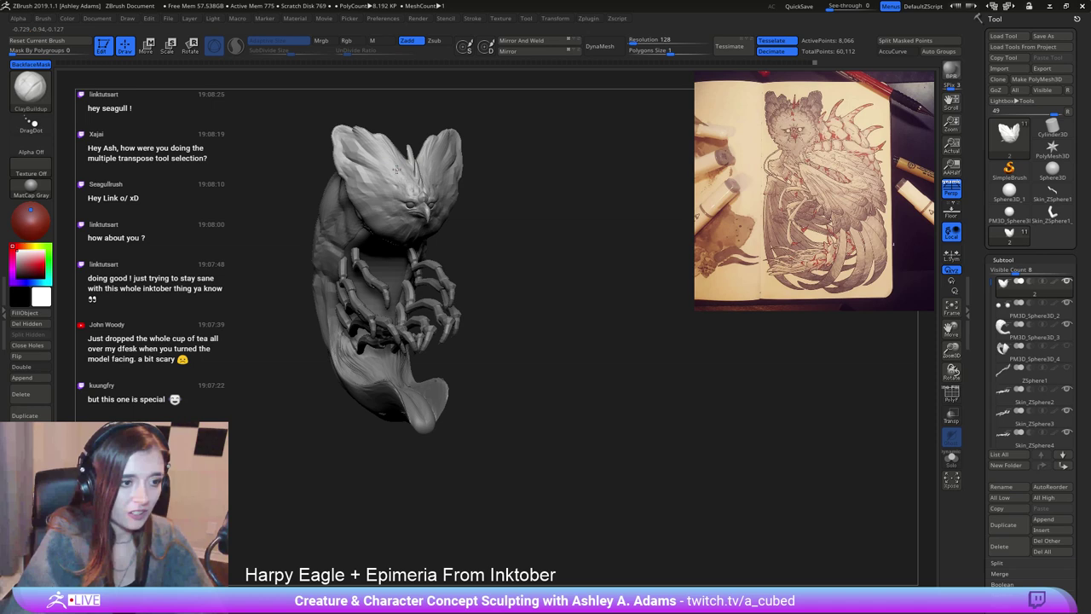
{"action": "right_click_drag", "start_coordinate": [396, 169], "coordinate": [455, 175]}
{"action": "key", "text": "space"}
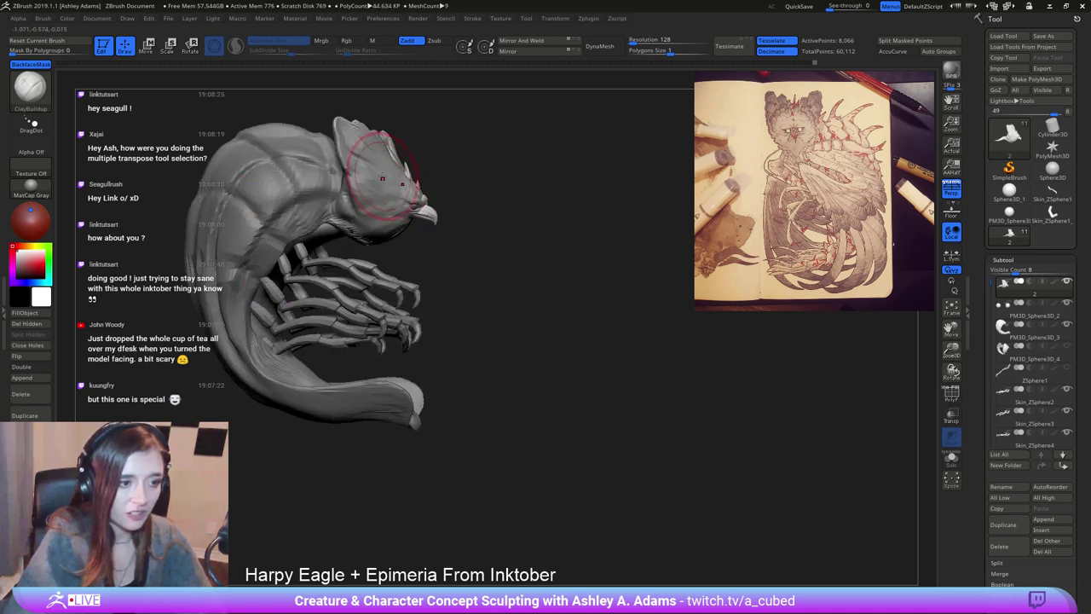
{"action": "right_click", "coordinate": [387, 173]}
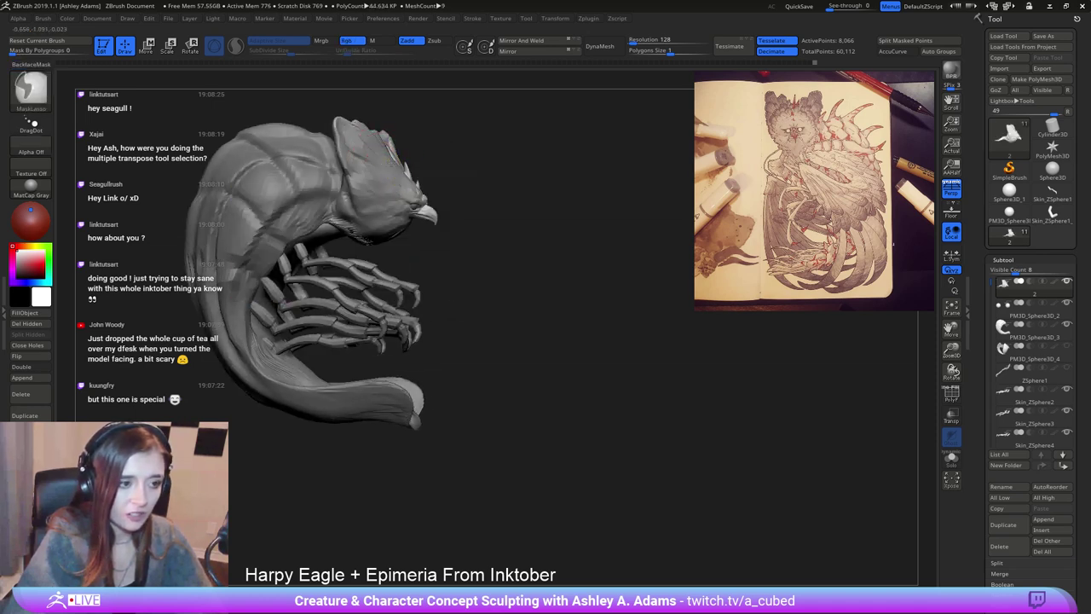
{"action": "key", "text": "b"}
{"action": "key", "text": "c"}
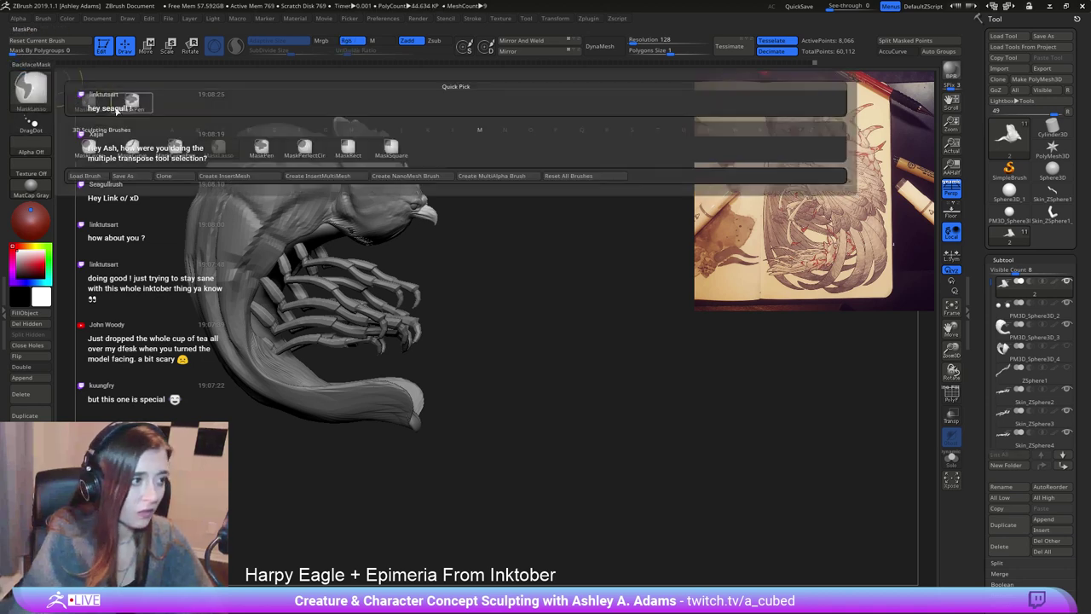
{"action": "key", "text": "b"}
{"action": "key", "text": "space"}
{"action": "left_click_drag", "start_coordinate": [304, 180], "coordinate": [293, 180]}
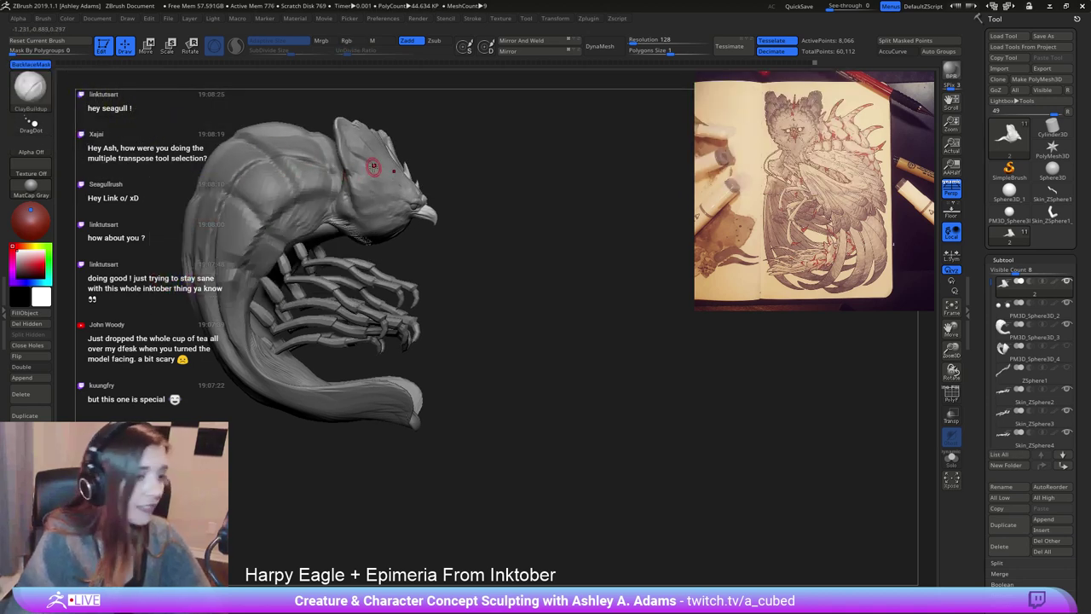
Mask all of the head except the feathers beside the brow, pull those out with SnakeHook, and clear the mask.
{"action": "right_click_drag", "start_coordinate": [422, 169], "coordinate": [394, 173]}
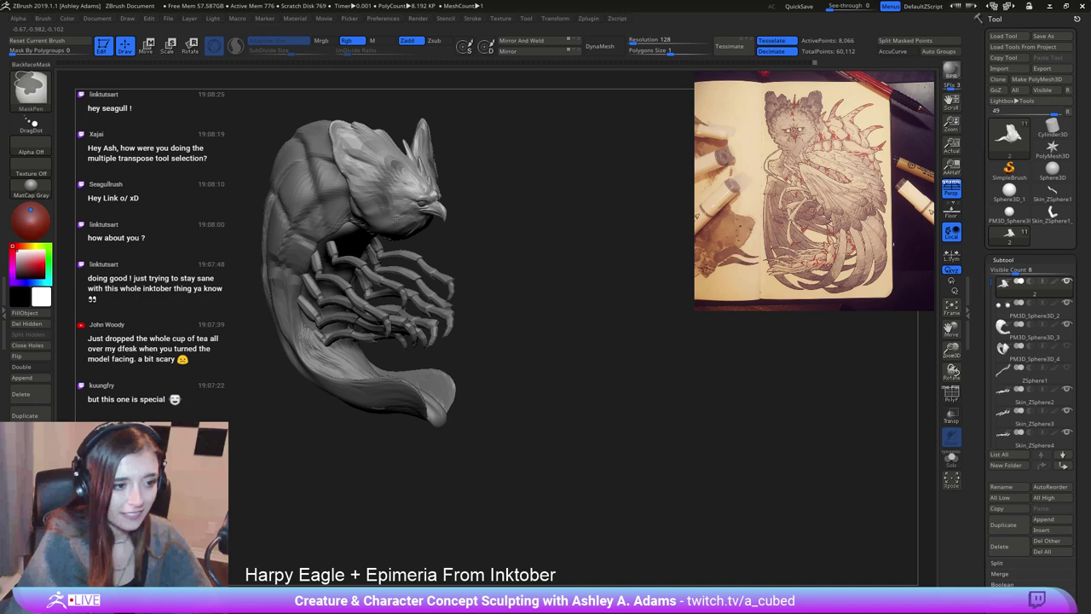
{"action": "right_click_drag", "start_coordinate": [537, 218], "coordinate": [409, 204]}
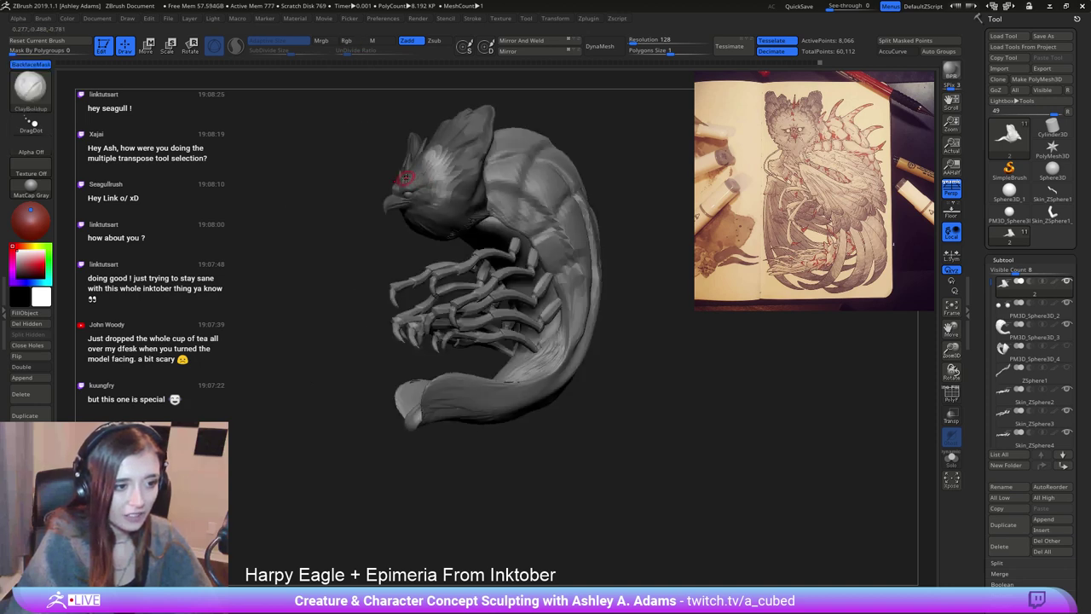
{"action": "key", "text": "space"}
{"action": "left_click_drag", "start_coordinate": [411, 180], "coordinate": [434, 181]}
{"action": "key", "text": "b"}
{"action": "key", "text": "s"}
{"action": "key", "text": "h"}
{"action": "mouse_move", "coordinate": [409, 177]}
{"action": "right_mouse_down"}
{"action": "mouse_move", "coordinate": [449, 162]}
{"action": "mouse_move", "coordinate": [445, 178]}
{"action": "mouse_move", "coordinate": [439, 152]}
{"action": "mouse_move", "coordinate": [453, 145]}
{"action": "right_mouse_up"}
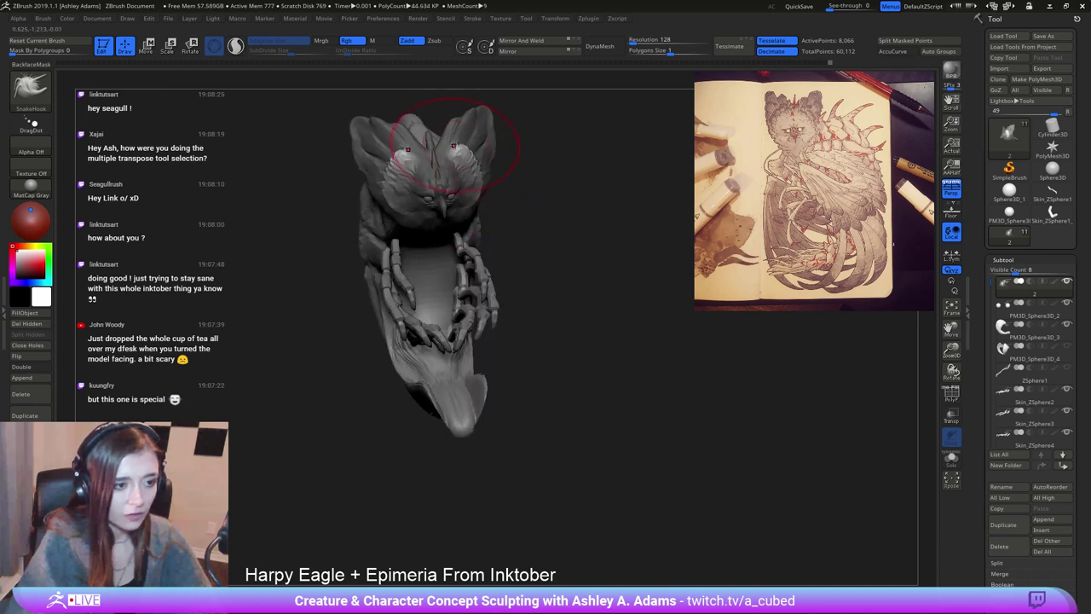
{"action": "left_click_drag", "start_coordinate": [573, 214], "coordinate": [569, 199], "text": "ctrl"}
Mask a second feather row on the head, invert the mask, pull the row outward with SnakeHook, and clear the mask.
{"action": "right_click", "coordinate": [359, 237]}
{"action": "mouse_move", "coordinate": [384, 282]}
{"action": "right_mouse_down"}
{"action": "mouse_move", "coordinate": [359, 237]}
{"action": "mouse_move", "coordinate": [433, 224]}
{"action": "mouse_move", "coordinate": [415, 218]}
{"action": "mouse_move", "coordinate": [456, 223]}
{"action": "right_mouse_up"}
{"action": "right_click", "coordinate": [380, 268]}
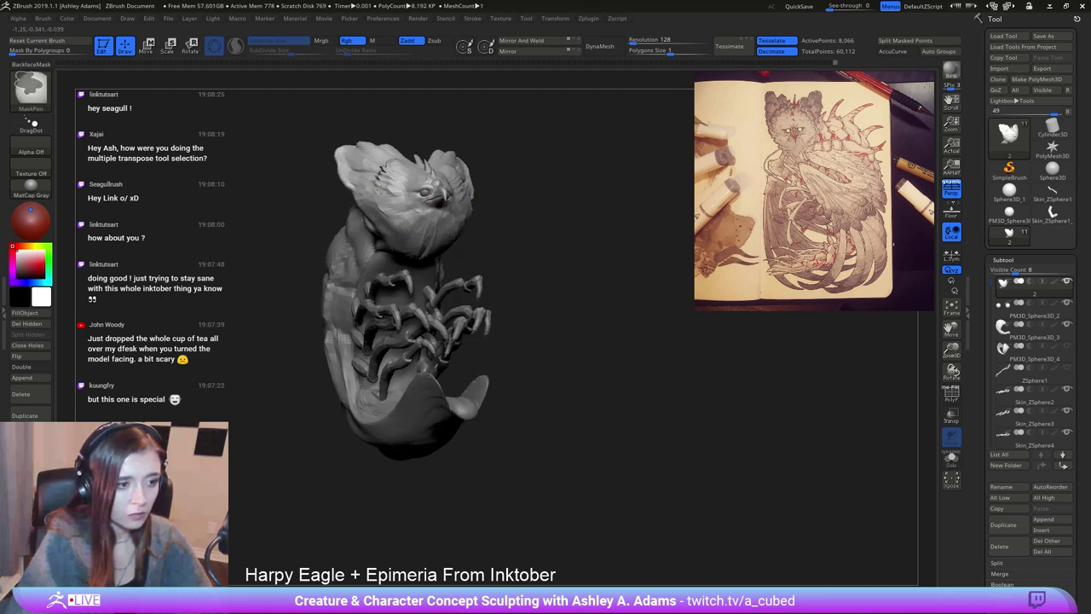
{"action": "left_click", "coordinate": [515, 258], "text": "ctrl"}
{"action": "right_click", "coordinate": [374, 279]}
{"action": "mouse_move", "coordinate": [423, 218]}
{"action": "right_mouse_down"}
{"action": "mouse_move", "coordinate": [289, 230]}
{"action": "mouse_move", "coordinate": [413, 232]}
{"action": "mouse_move", "coordinate": [371, 207]}
{"action": "right_mouse_up"}
{"action": "right_click", "coordinate": [399, 226]}
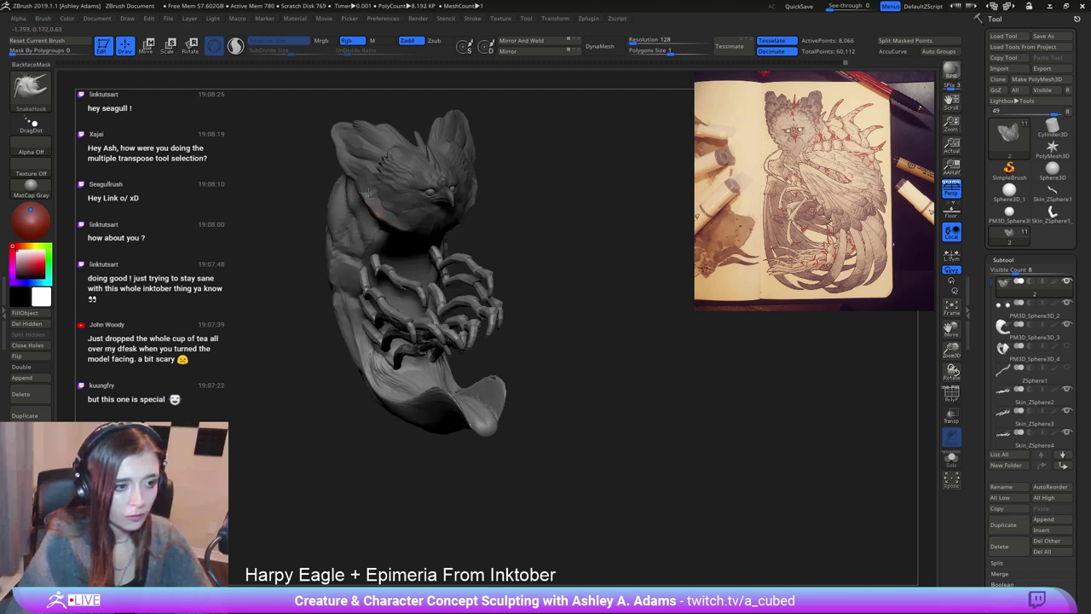
{"action": "right_click_drag", "start_coordinate": [369, 193], "coordinate": [419, 207]}
{"action": "left_click_drag", "start_coordinate": [561, 187], "coordinate": [583, 209], "text": "ctrl"}
Adjust the Draw Size, paint a mask along the lower cheek of the head, and invert it.
{"action": "right_click_drag", "start_coordinate": [526, 160], "coordinate": [463, 175]}
{"action": "right_click", "coordinate": [463, 176]}
{"action": "left_click_drag", "start_coordinate": [465, 174], "coordinate": [444, 173]}
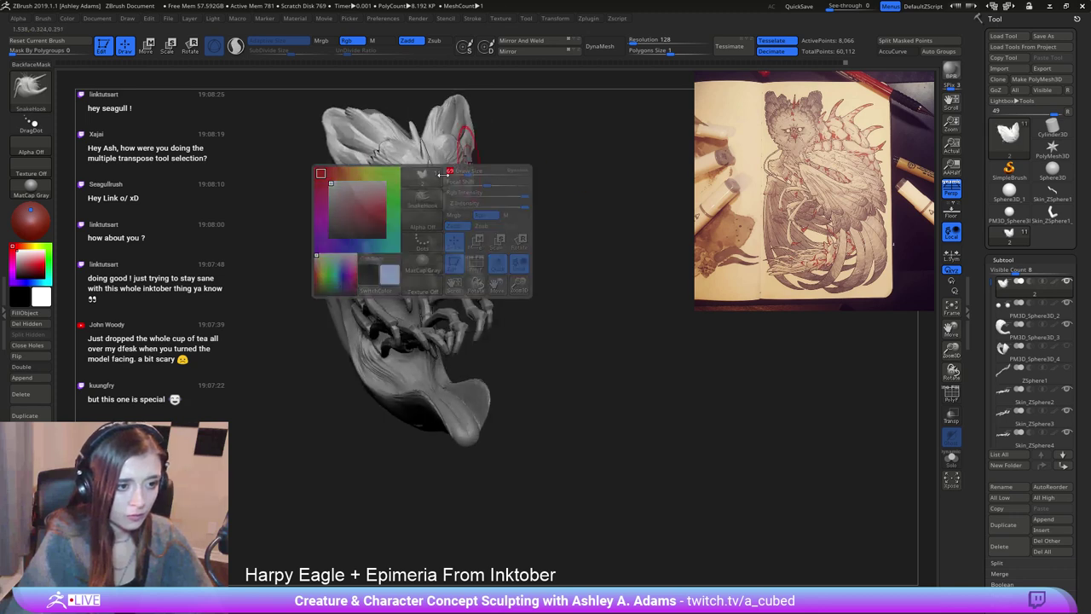
{"action": "right_click_drag", "start_coordinate": [442, 171], "coordinate": [329, 100]}
{"action": "right_click", "coordinate": [404, 234]}
{"action": "left_click_drag", "start_coordinate": [404, 235], "coordinate": [389, 233]}
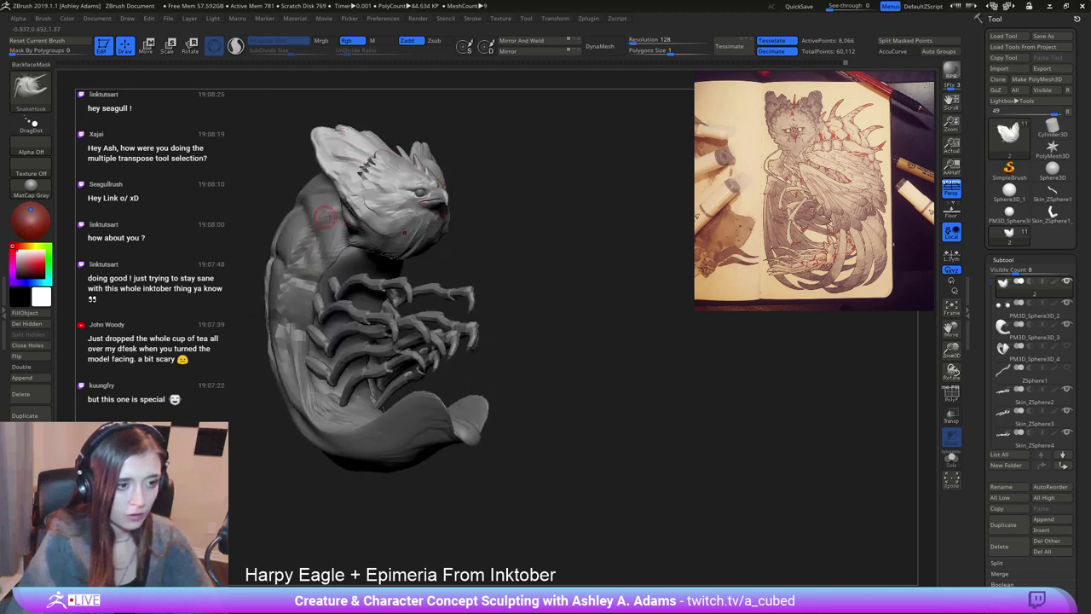
{"action": "mouse_move", "coordinate": [325, 217]}
{"action": "right_mouse_down"}
{"action": "mouse_move", "coordinate": [365, 208]}
{"action": "mouse_move", "coordinate": [354, 226]}
{"action": "right_mouse_up"}
{"action": "left_click", "coordinate": [500, 203], "text": "ctrl"}
Pull the unmasked feathers along the head's lower edge outward with SnakeHook on both sides.
{"action": "right_click", "coordinate": [347, 274]}
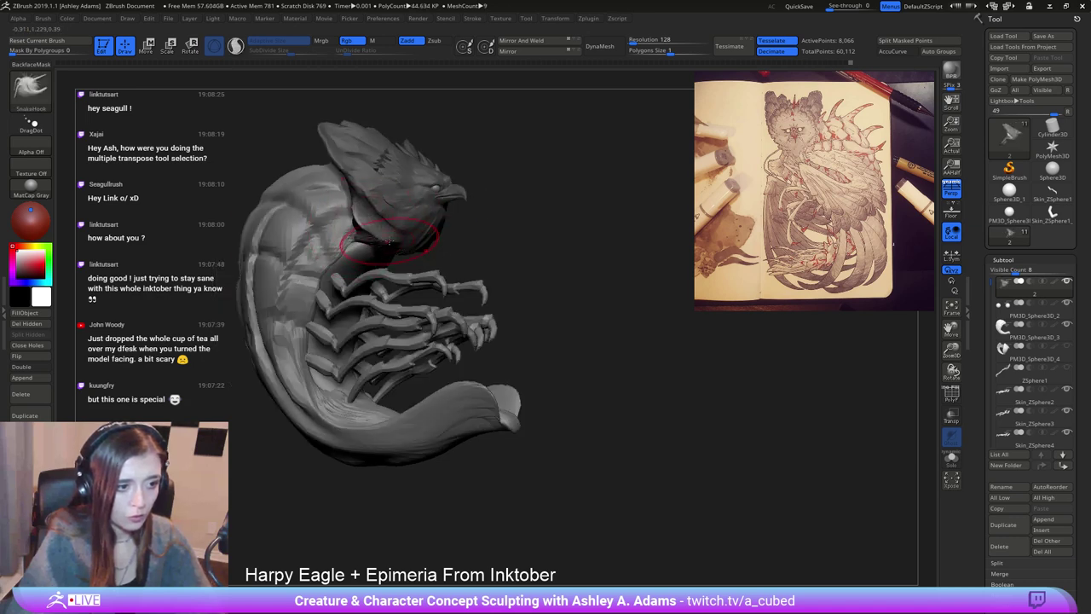
{"action": "mouse_move", "coordinate": [350, 190]}
{"action": "right_mouse_down"}
{"action": "mouse_move", "coordinate": [380, 199]}
{"action": "mouse_move", "coordinate": [341, 216]}
{"action": "mouse_move", "coordinate": [350, 230]}
{"action": "mouse_move", "coordinate": [272, 222]}
{"action": "right_mouse_up"}
{"action": "right_click", "coordinate": [352, 224]}
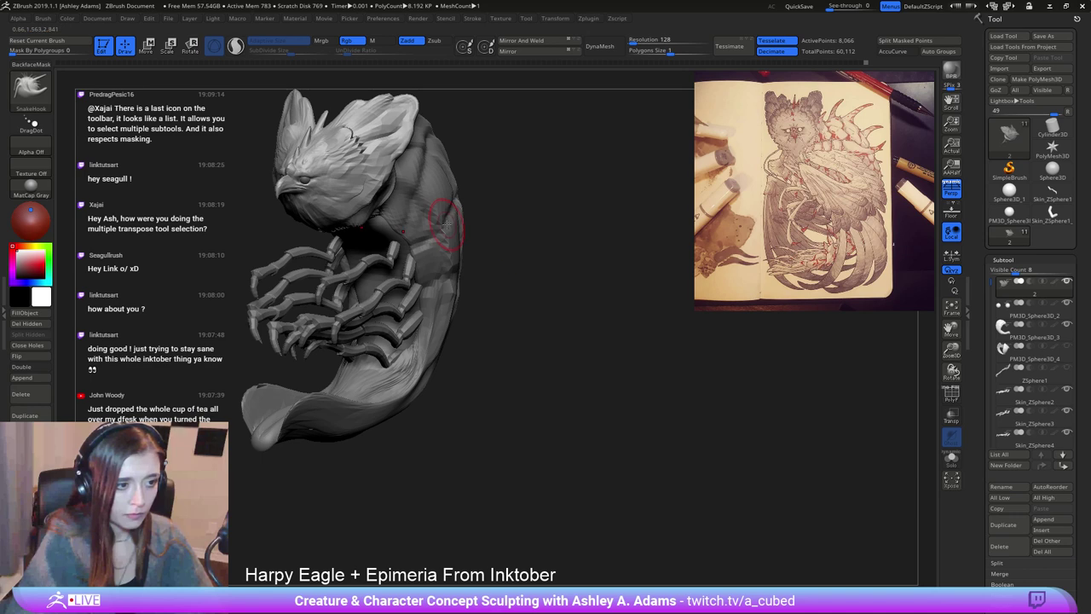
{"action": "mouse_move", "coordinate": [446, 224]}
{"action": "right_mouse_down"}
{"action": "mouse_move", "coordinate": [368, 174]}
{"action": "mouse_move", "coordinate": [343, 193]}
{"action": "mouse_move", "coordinate": [385, 180]}
{"action": "right_mouse_up"}
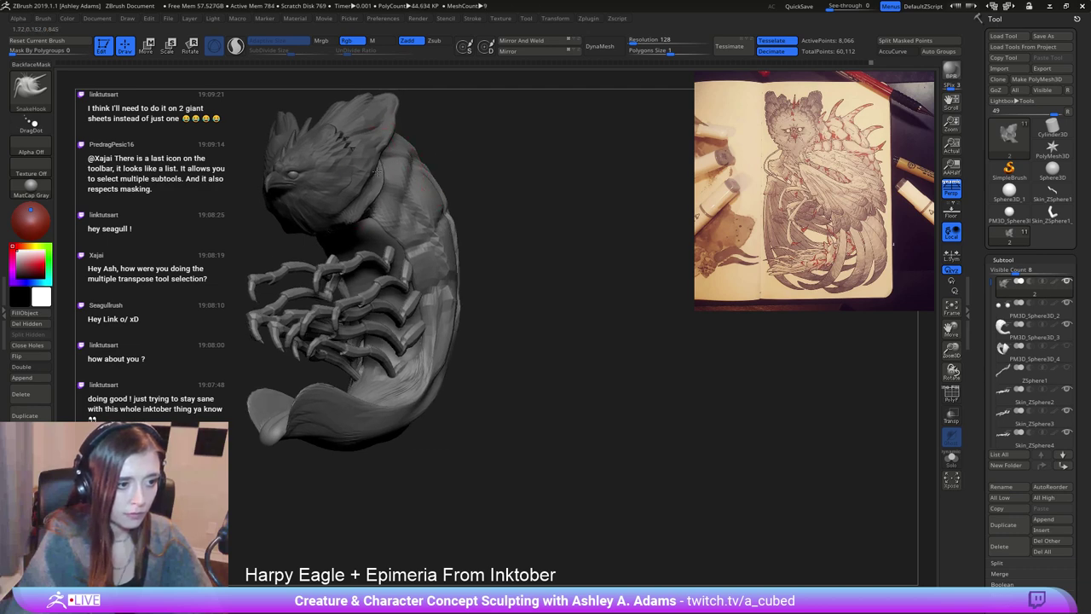
Mask the back of the head, invert the mask, and pull the feathers there over the neck.
{"action": "mouse_move", "coordinate": [500, 227]}
{"action": "right_mouse_down"}
{"action": "mouse_move", "coordinate": [356, 181]}
{"action": "mouse_move", "coordinate": [355, 148]}
{"action": "right_mouse_up"}
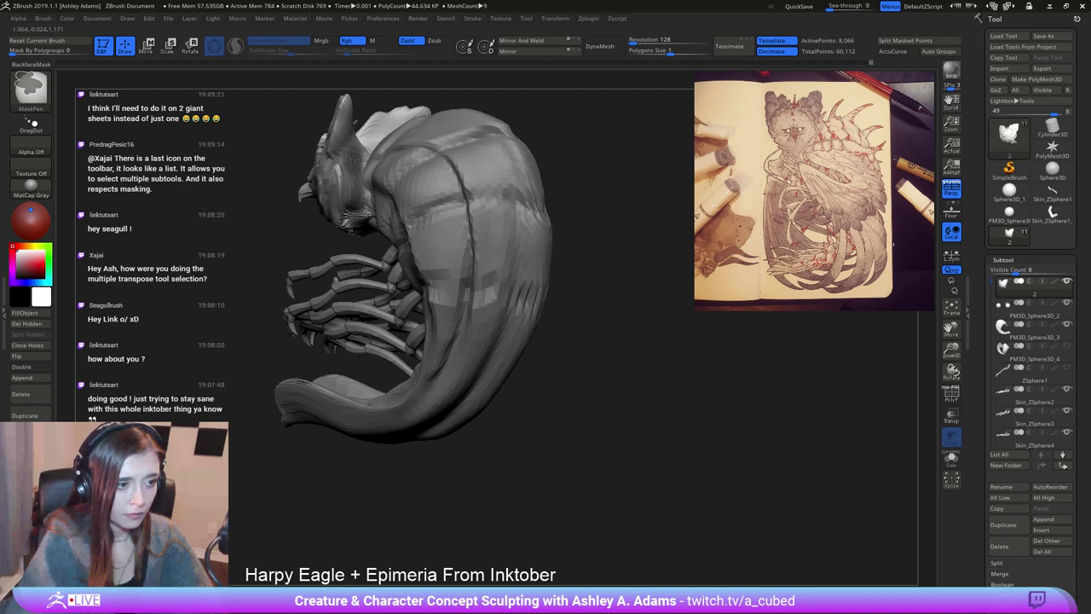
{"action": "left_click", "coordinate": [601, 319], "text": "ctrl"}
{"action": "mouse_move", "coordinate": [358, 179]}
{"action": "right_mouse_down"}
{"action": "mouse_move", "coordinate": [406, 168]}
{"action": "mouse_move", "coordinate": [416, 154]}
{"action": "mouse_move", "coordinate": [304, 179]}
{"action": "mouse_move", "coordinate": [361, 186]}
{"action": "right_mouse_up"}
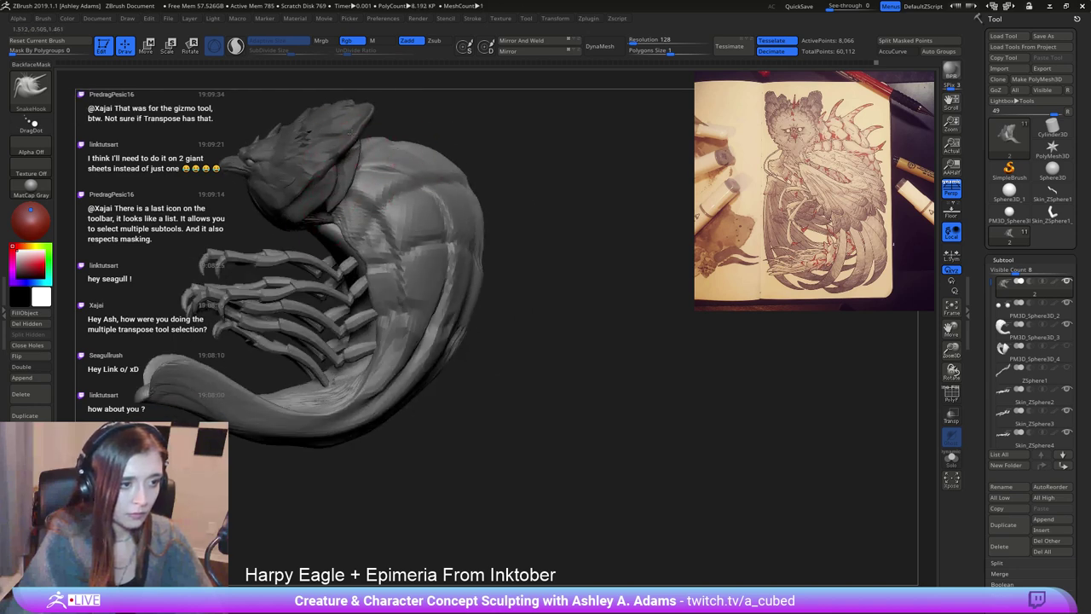
{"action": "mouse_move", "coordinate": [324, 213]}
{"action": "right_mouse_down"}
{"action": "mouse_move", "coordinate": [364, 233]}
{"action": "mouse_move", "coordinate": [348, 203]}
{"action": "mouse_move", "coordinate": [376, 197]}
{"action": "mouse_move", "coordinate": [490, 216]}
{"action": "right_mouse_up"}
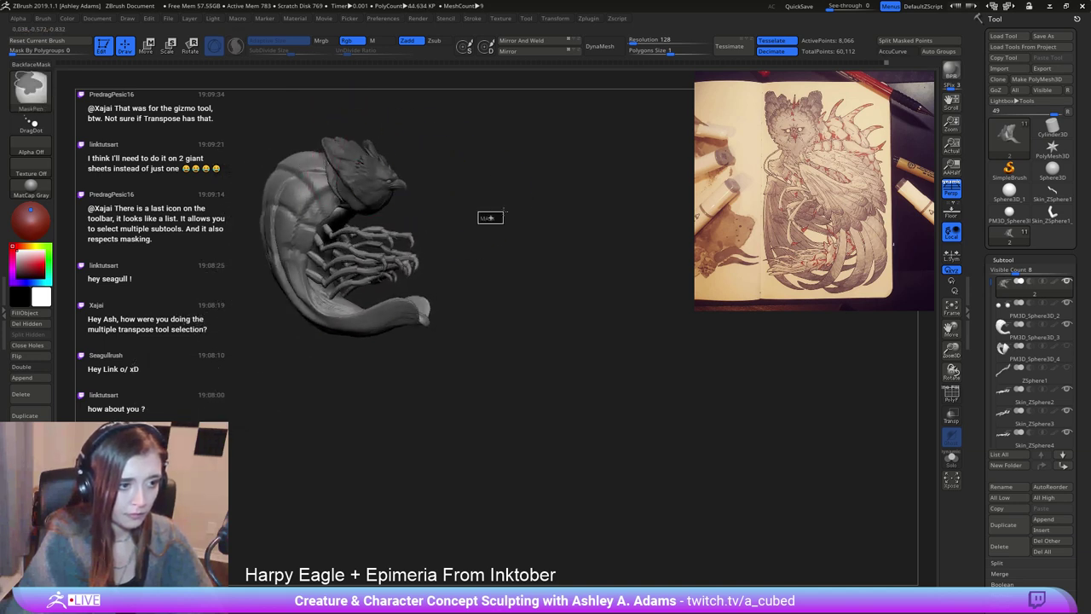
Reduce SnakeHook's Draw Size and reshape the face around the eye and beak.
{"action": "key", "text": "space"}
{"action": "left_click_drag", "start_coordinate": [361, 179], "coordinate": [343, 179]}
{"action": "left_click_drag", "start_coordinate": [247, 102], "coordinate": [150, 117]}
{"action": "right_click_drag", "start_coordinate": [407, 151], "coordinate": [359, 245], "text": "ctrl"}
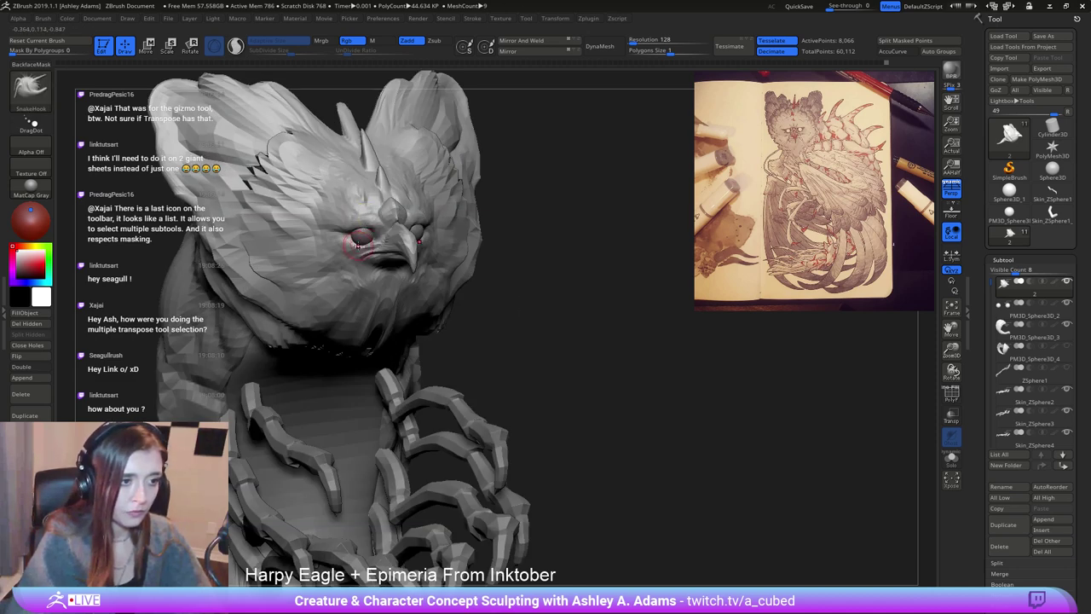
{"action": "right_click", "coordinate": [323, 268]}
{"action": "right_click_drag", "start_coordinate": [294, 128], "coordinate": [362, 214], "text": "ctrl"}
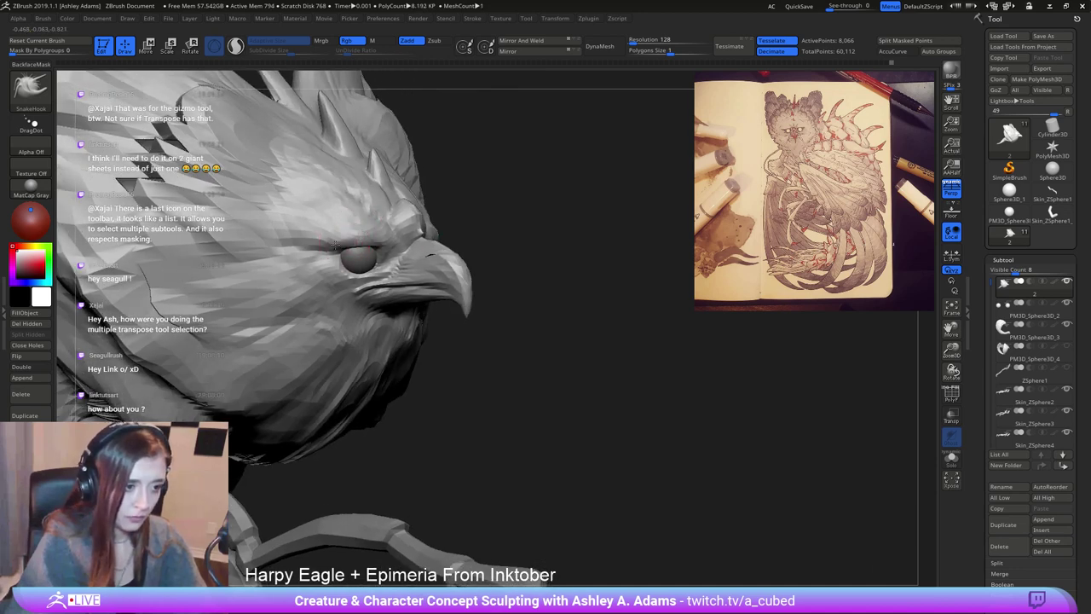
{"action": "right_click_drag", "start_coordinate": [338, 251], "coordinate": [353, 245]}
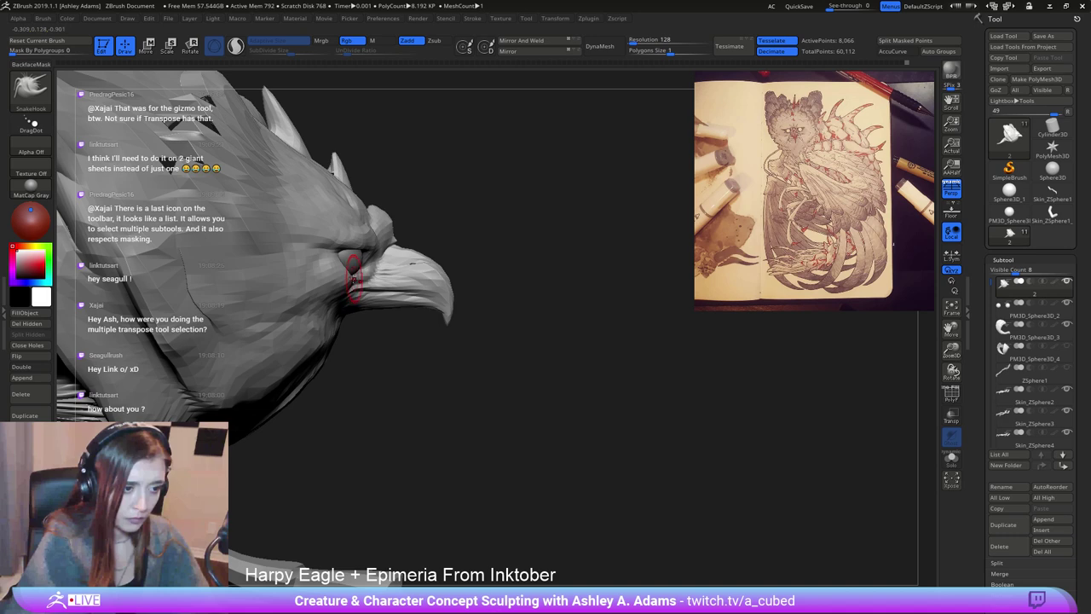
Switch to ClayBuildup and sculpt the brow and lids around the eyes.
{"action": "key", "text": "b"}
{"action": "key", "text": "c"}
{"action": "key", "text": "b"}
{"action": "right_click_drag", "start_coordinate": [354, 278], "coordinate": [353, 266]}
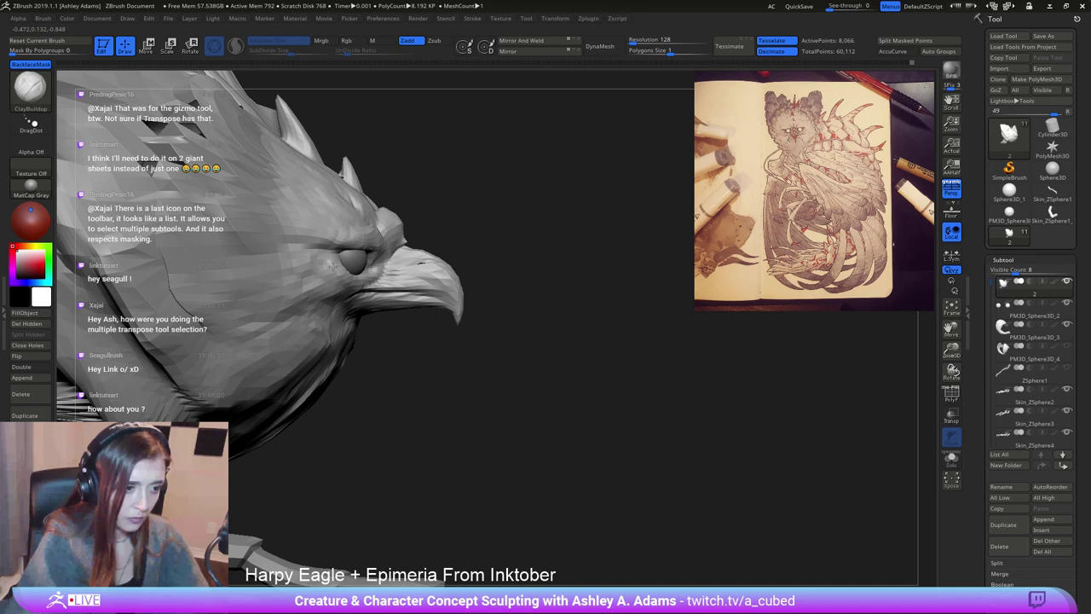
{"action": "mouse_move", "coordinate": [315, 257]}
{"action": "right_mouse_down"}
{"action": "mouse_move", "coordinate": [419, 244]}
{"action": "mouse_move", "coordinate": [438, 349]}
{"action": "right_mouse_up"}
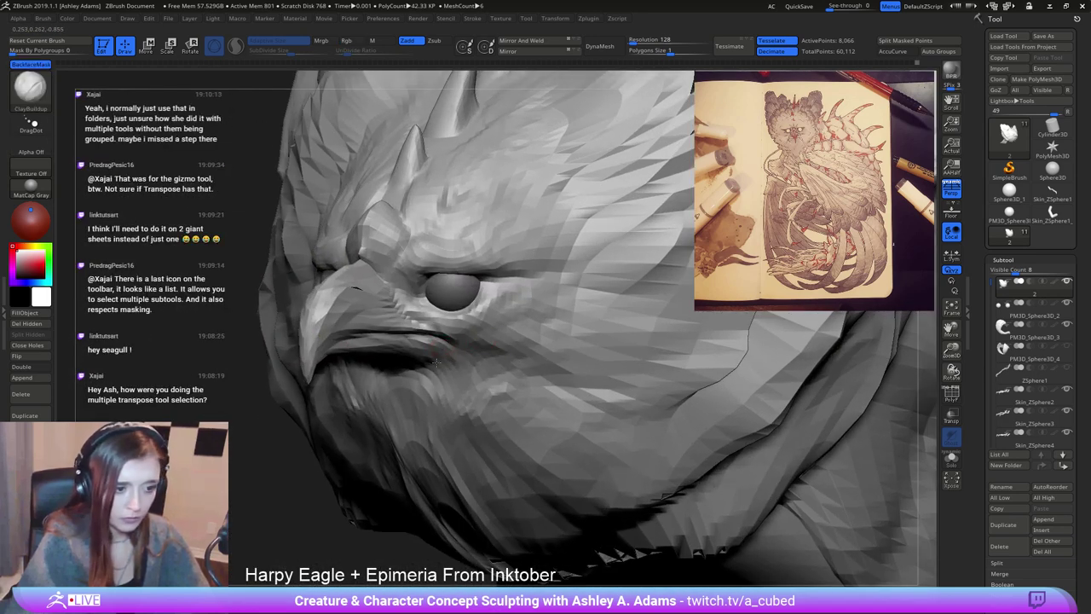
{"action": "mouse_move", "coordinate": [409, 264]}
{"action": "right_mouse_down"}
{"action": "mouse_move", "coordinate": [390, 259]}
{"action": "mouse_move", "coordinate": [376, 208]}
{"action": "mouse_move", "coordinate": [433, 213]}
{"action": "mouse_move", "coordinate": [395, 226]}
{"action": "mouse_move", "coordinate": [456, 218]}
{"action": "right_mouse_up"}
{"action": "right_click_drag", "start_coordinate": [312, 202], "coordinate": [287, 205]}
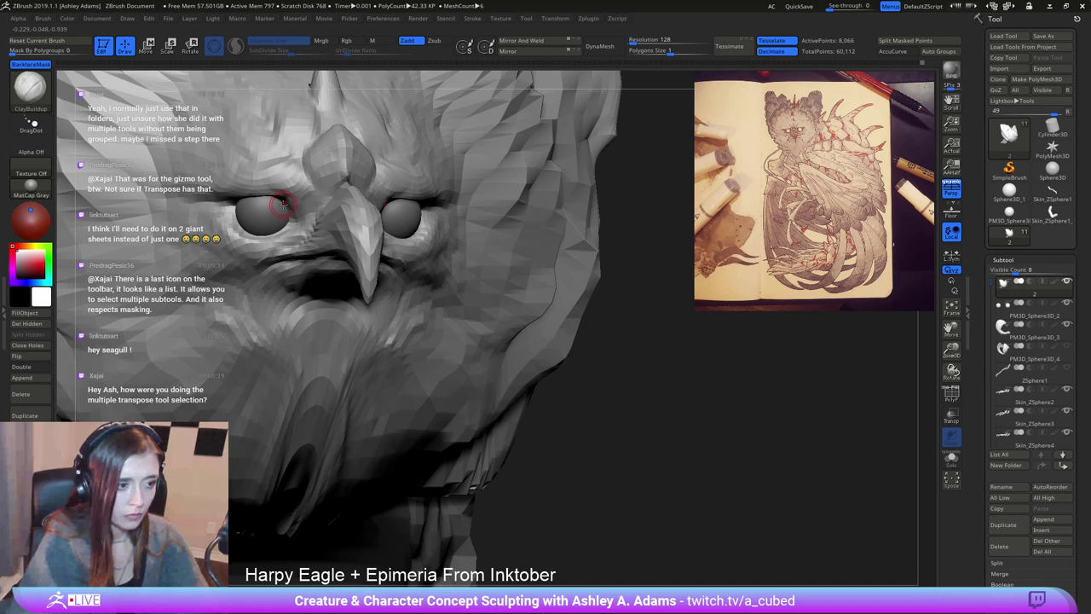
Switch to the SnakeHook brush and make the eyeballs' subtool active.
{"action": "key", "text": "b"}
{"action": "key", "text": "s"}
{"action": "key", "text": "h"}
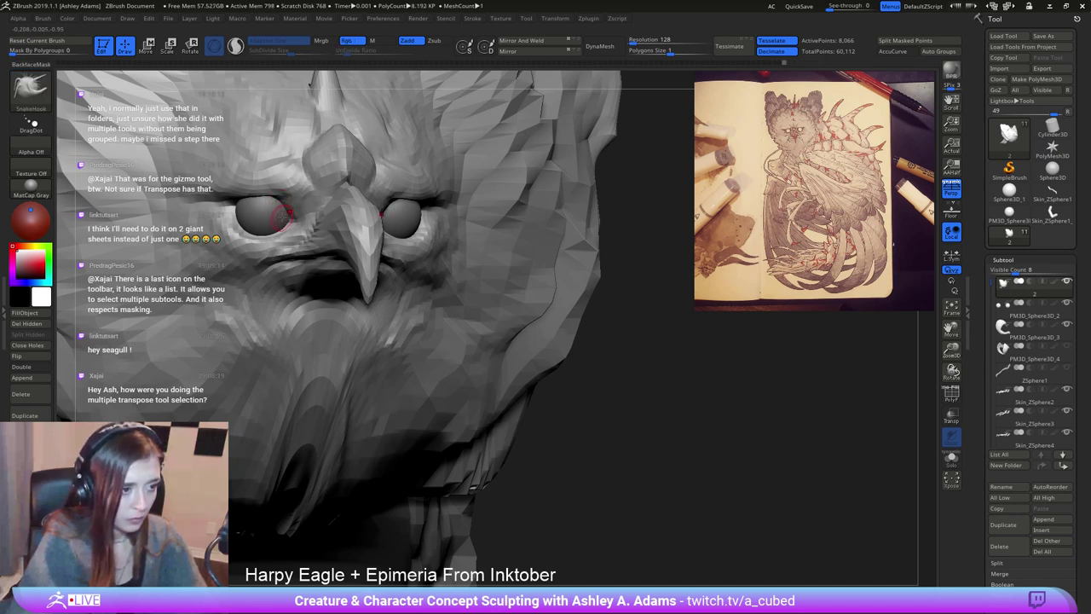
{"action": "mouse_move", "coordinate": [314, 228]}
{"action": "right_mouse_down", "text": "ctrl"}
{"action": "mouse_move", "coordinate": [317, 201]}
{"action": "mouse_move", "coordinate": [286, 219]}
{"action": "mouse_move", "coordinate": [401, 234]}
{"action": "right_mouse_up", "text": "ctrl"}
{"action": "right_click", "coordinate": [350, 230]}
{"action": "mouse_move", "coordinate": [401, 235]}
{"action": "right_mouse_down", "text": "ctrl"}
{"action": "mouse_move", "coordinate": [382, 266]}
{"action": "mouse_move", "coordinate": [399, 232]}
{"action": "mouse_move", "coordinate": [340, 213]}
{"action": "right_mouse_up", "text": "ctrl"}
{"action": "right_click", "coordinate": [379, 271]}
{"action": "left_click", "coordinate": [402, 279], "text": "alt"}
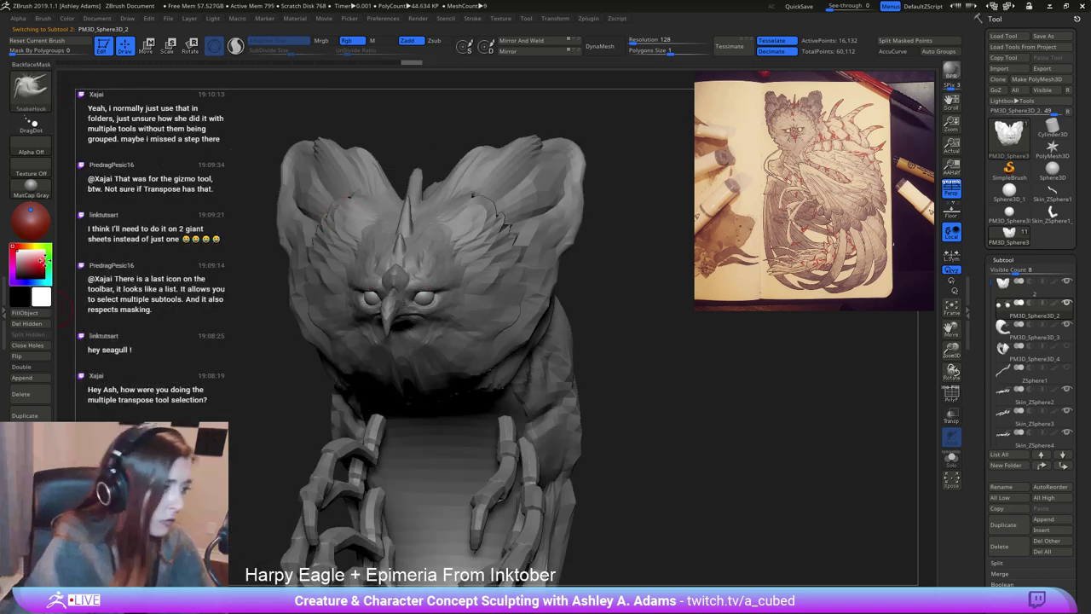
Preview the RGB Levels material on the creature, and settle on the ToyPlastic material.
{"action": "left_click", "coordinate": [48, 192]}
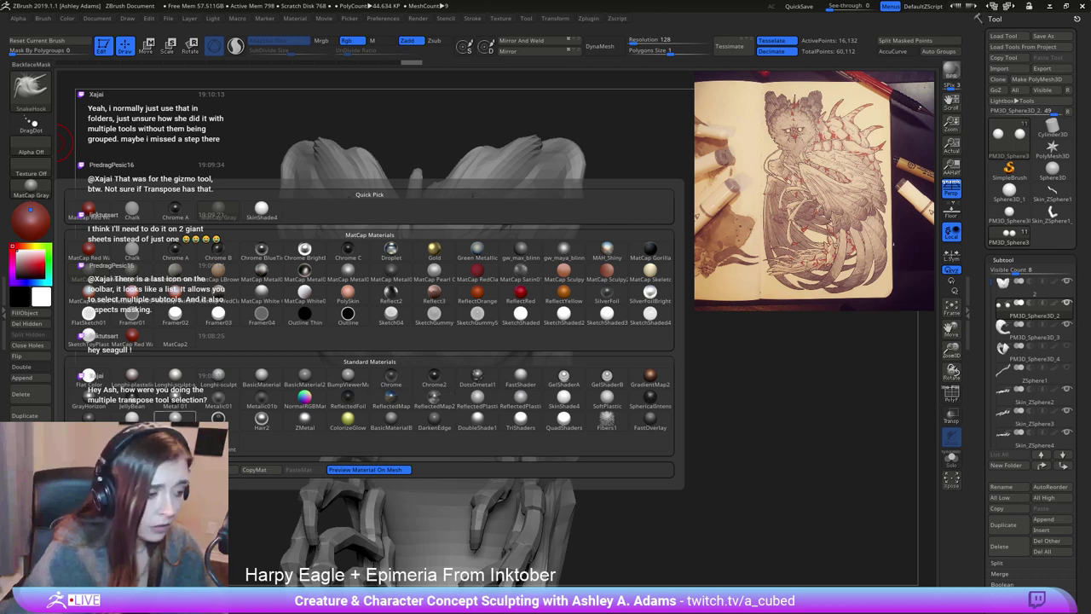
{"action": "mouse_move", "coordinate": [135, 418]}
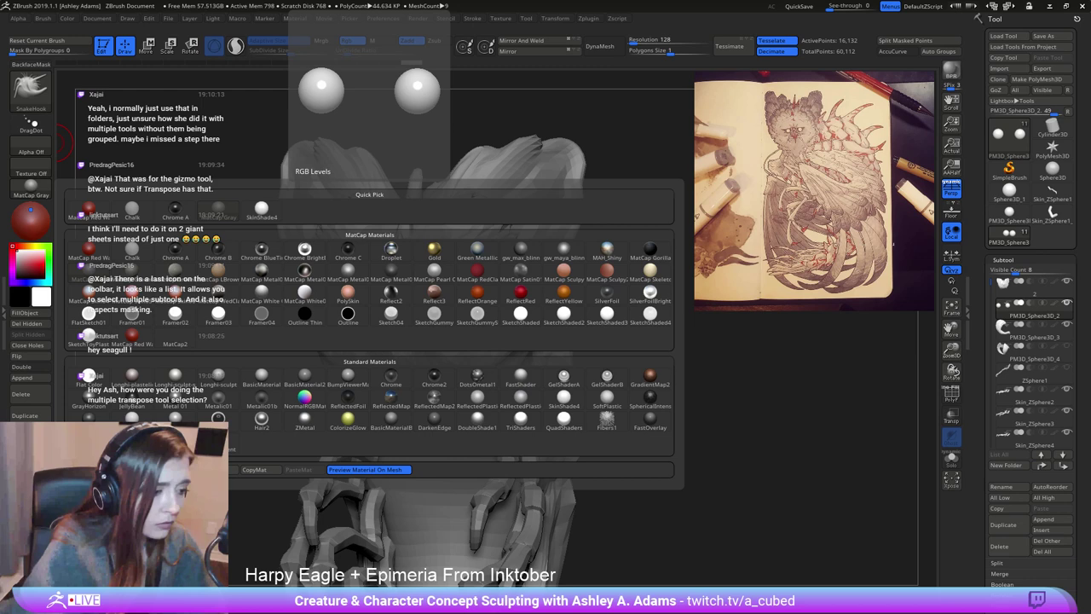
{"action": "left_click", "coordinate": [132, 441]}
{"action": "left_click_drag", "start_coordinate": [281, 274], "coordinate": [327, 264]}
{"action": "left_click", "coordinate": [28, 190]}
{"action": "left_click", "coordinate": [31, 187]}
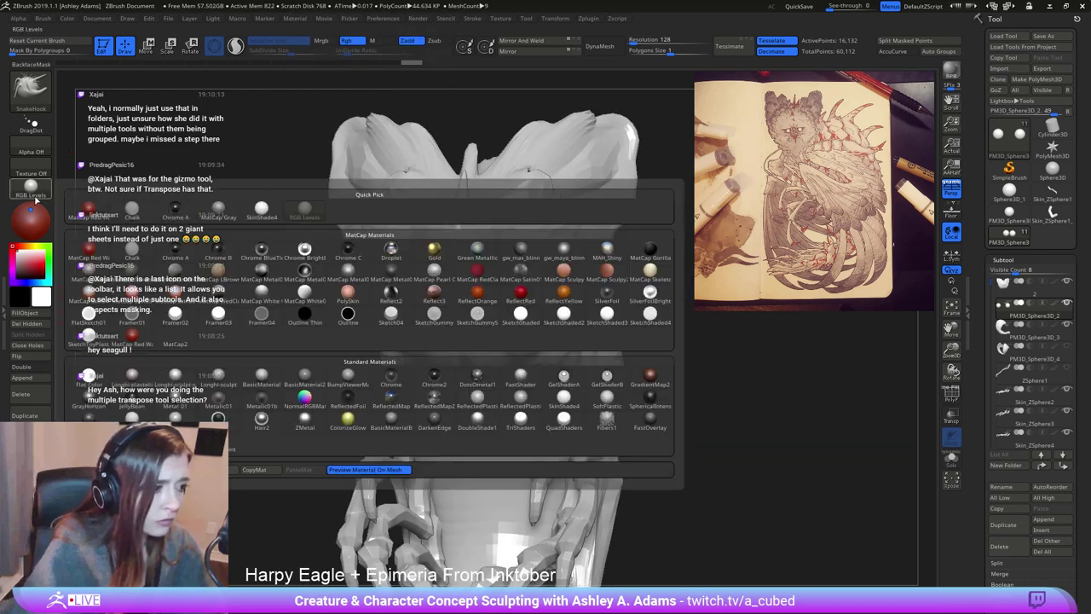
{"action": "left_click", "coordinate": [89, 210]}
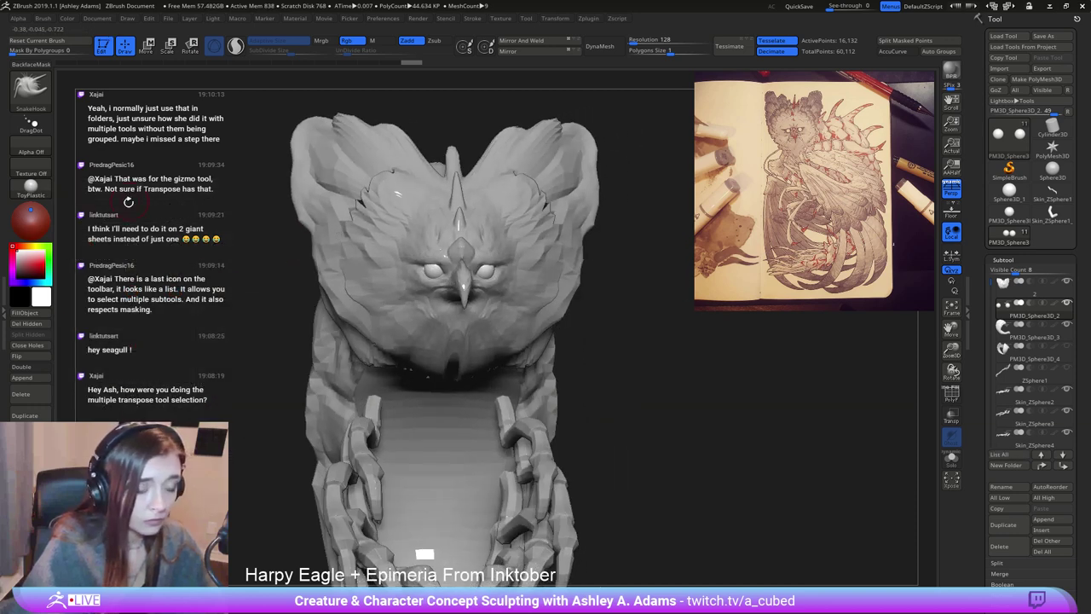
Choose a dark reddish-brown as the current colour for the eyes.
{"action": "left_click", "coordinate": [32, 280]}
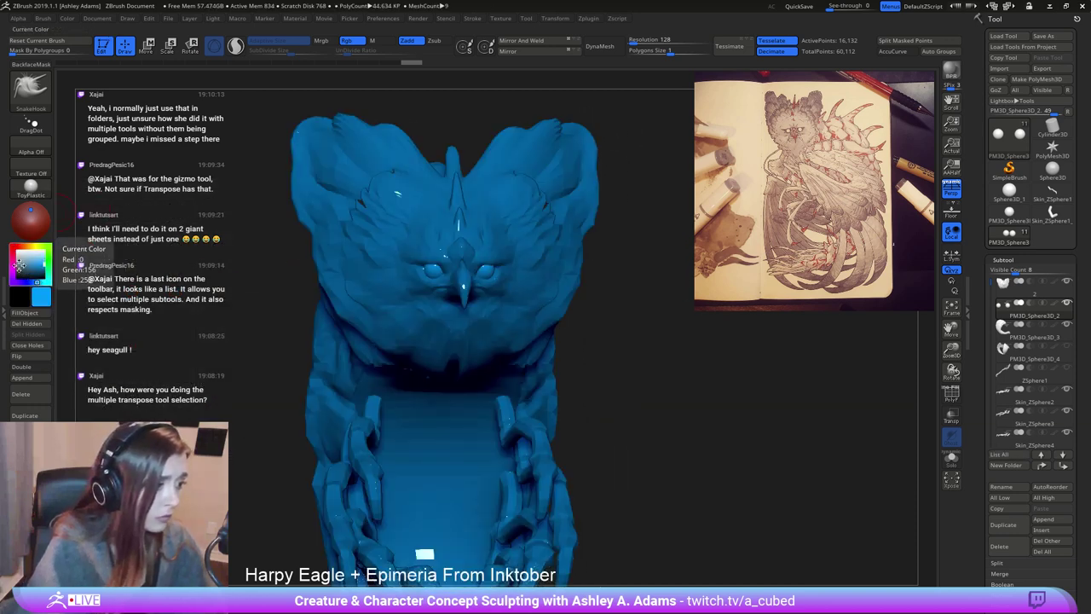
{"action": "left_click", "coordinate": [19, 268]}
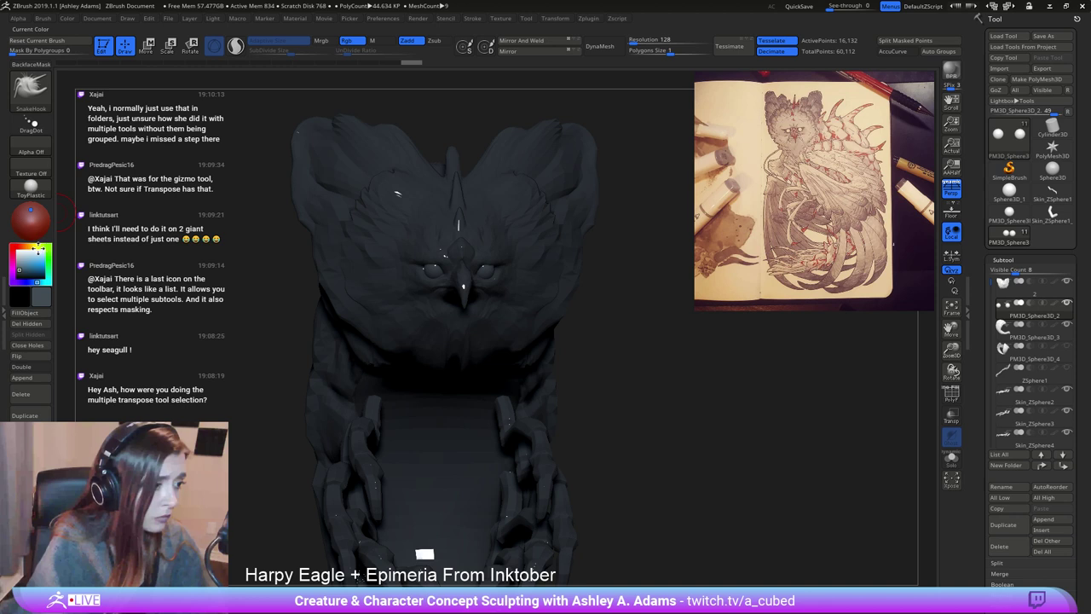
{"action": "left_click", "coordinate": [20, 247]}
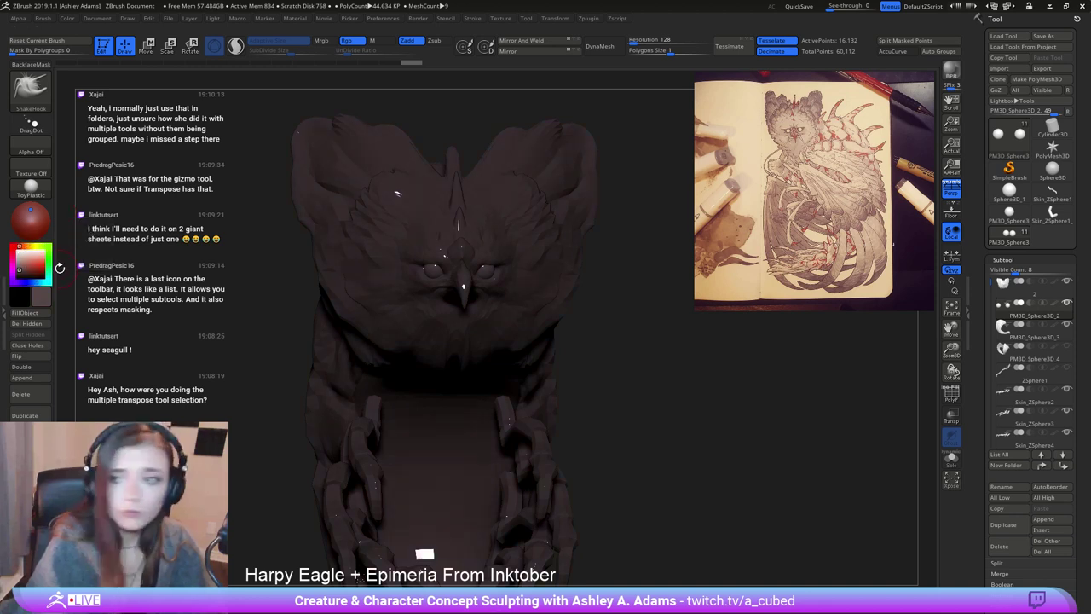
Bring up the Move gizmo on the eyes subtool and enable transposing multiple selected subtools.
{"action": "mouse_move", "coordinate": [1052, 170]}
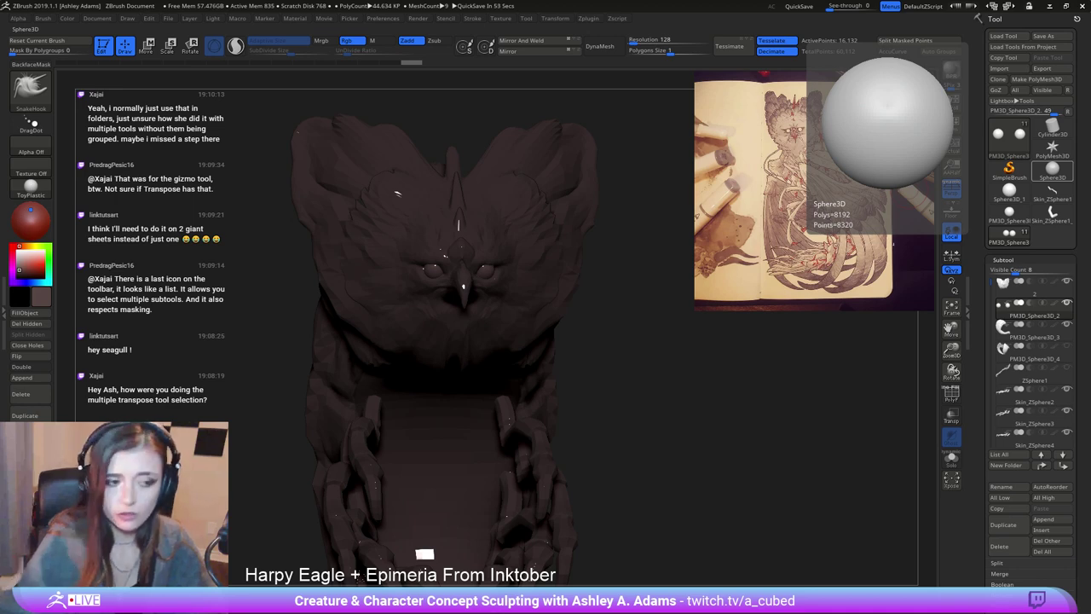
{"action": "left_click_drag", "start_coordinate": [652, 281], "coordinate": [580, 273]}
{"action": "key", "text": "w"}
{"action": "right_click_drag", "start_coordinate": [531, 178], "coordinate": [592, 177]}
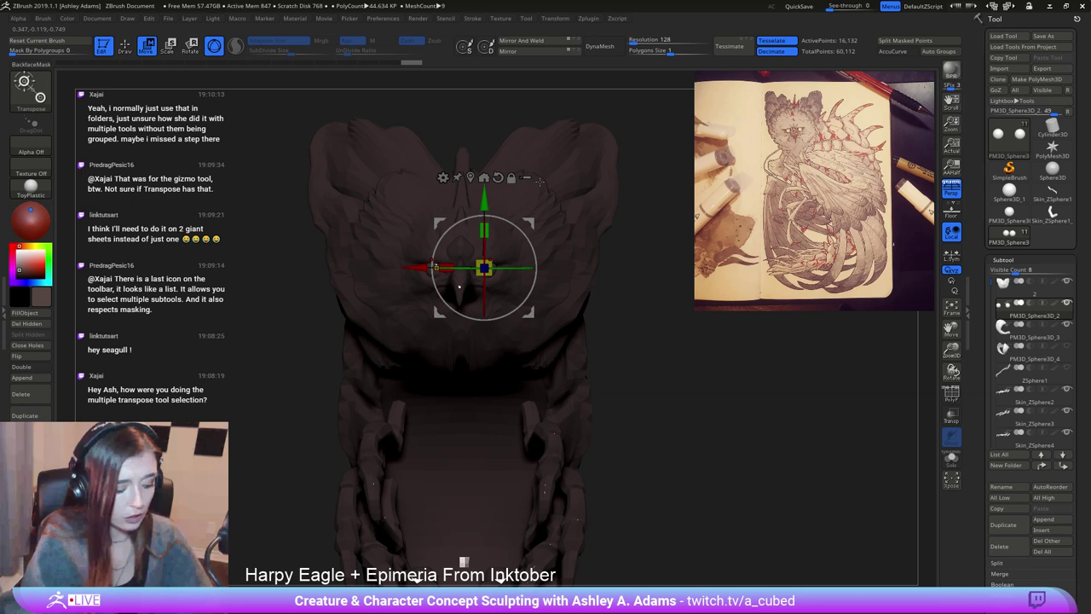
{"action": "left_click", "coordinate": [531, 176]}
{"action": "left_click", "coordinate": [575, 85]}
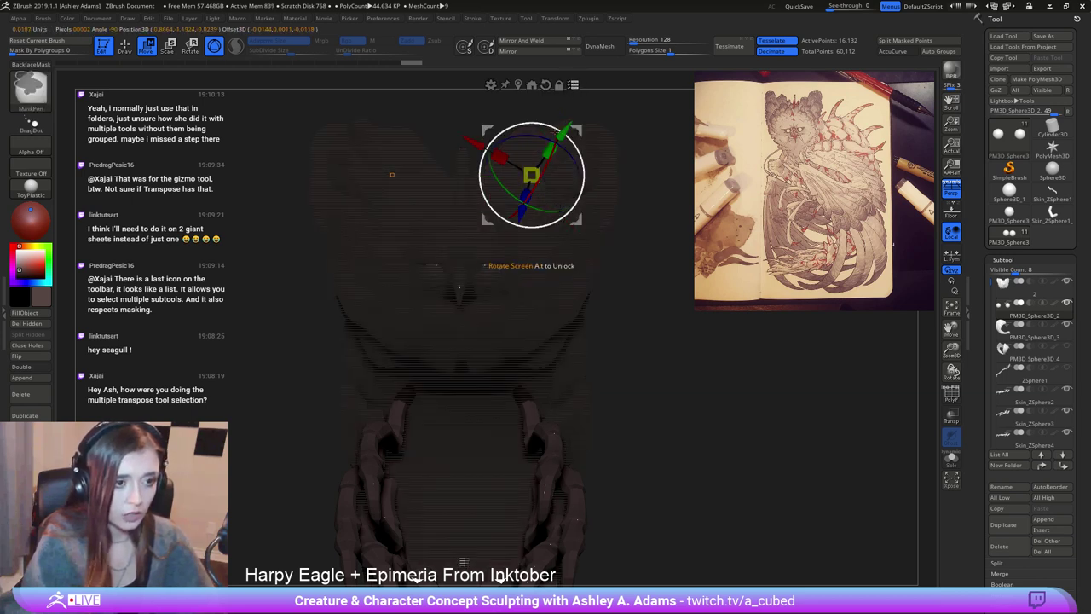
Try different multi-subtool selections of the body, head and eyes, turn multi-selection off and return to Draw mode.
{"action": "left_click", "coordinate": [502, 354], "text": "ctrl+shift"}
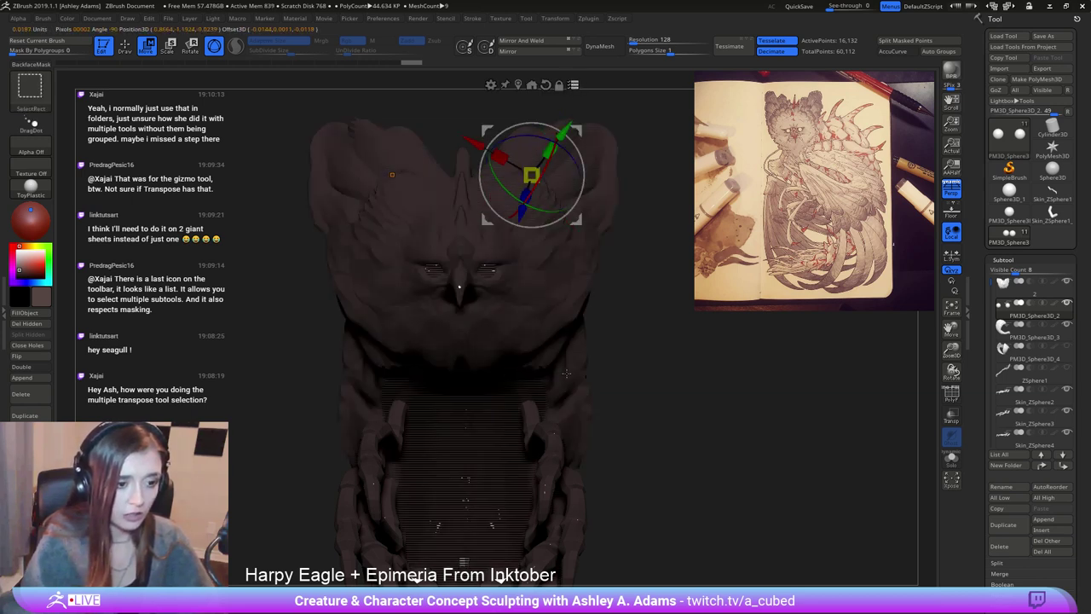
{"action": "left_click_drag", "start_coordinate": [623, 367], "coordinate": [722, 327], "text": "ctrl+shift"}
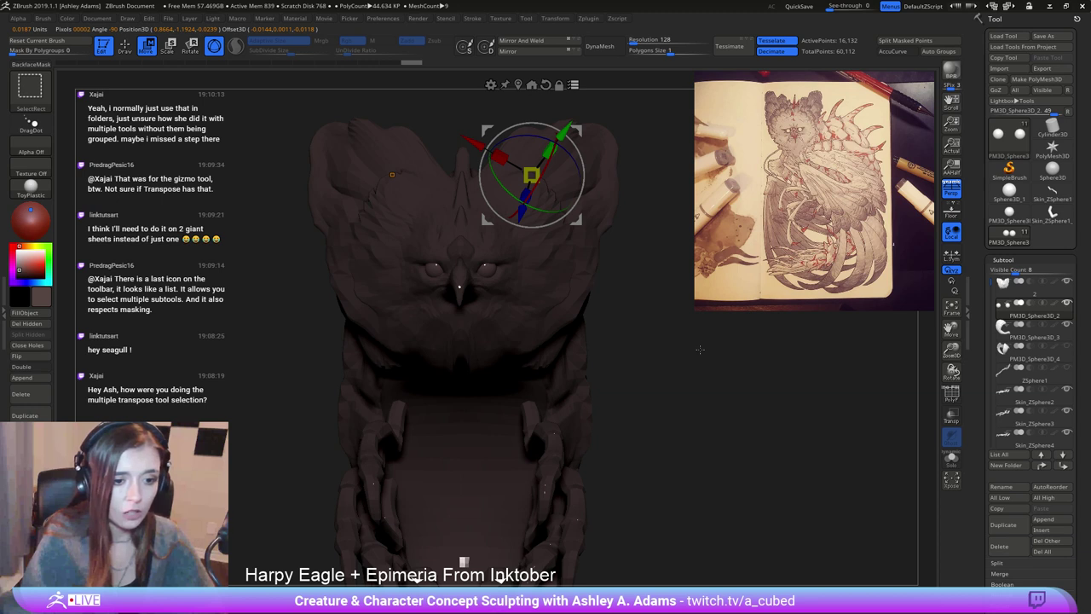
{"action": "left_click_drag", "start_coordinate": [698, 349], "coordinate": [704, 349], "text": "ctrl+shift"}
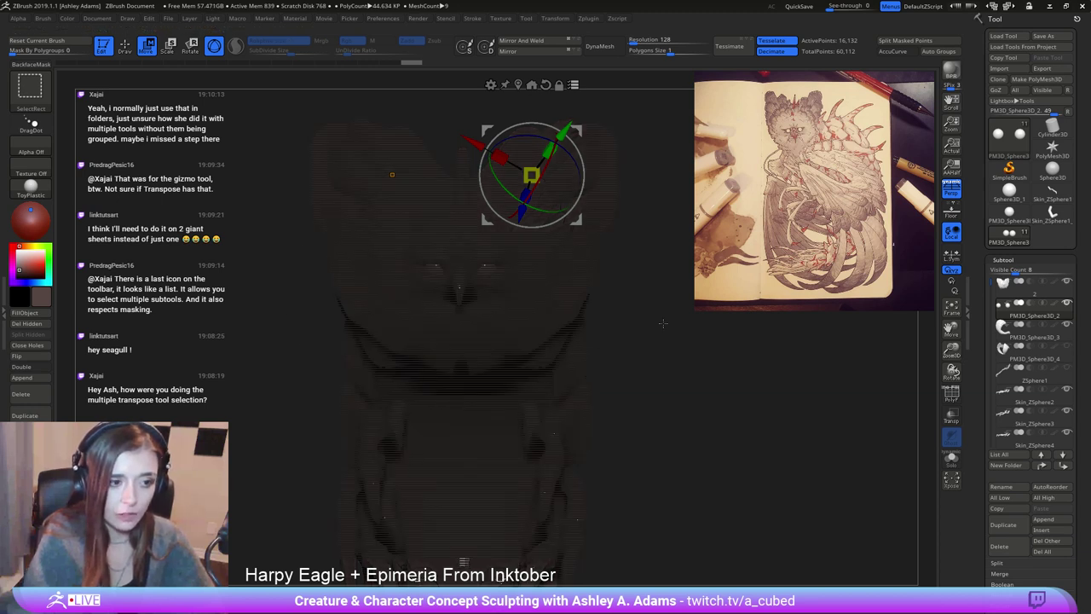
{"action": "mouse_move", "coordinate": [675, 357]}
{"action": "left_mouse_down", "text": "ctrl+shift"}
{"action": "mouse_move", "coordinate": [502, 482]}
{"action": "mouse_move", "coordinate": [498, 519]}
{"action": "left_mouse_up", "text": "ctrl+shift"}
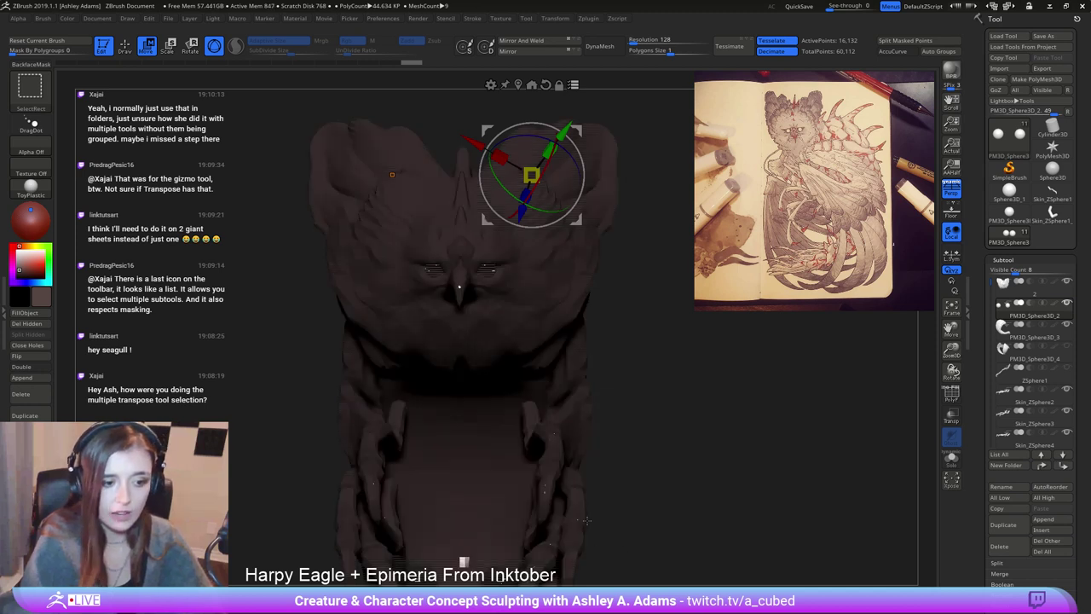
{"action": "left_click", "coordinate": [634, 336], "text": "ctrl+shift"}
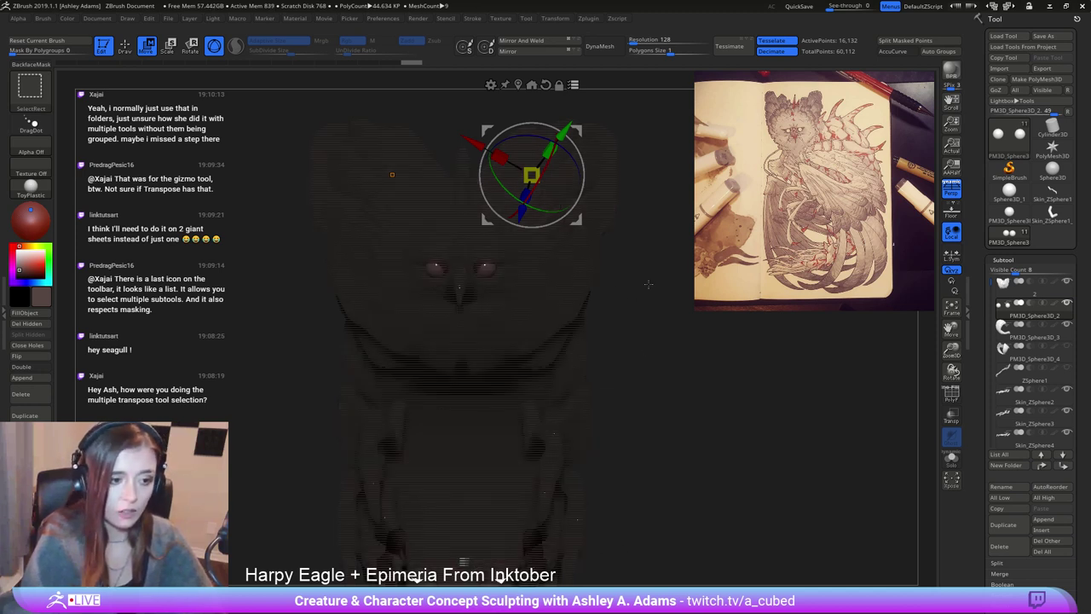
{"action": "left_click_drag", "start_coordinate": [642, 264], "coordinate": [625, 320], "text": "ctrl+shift"}
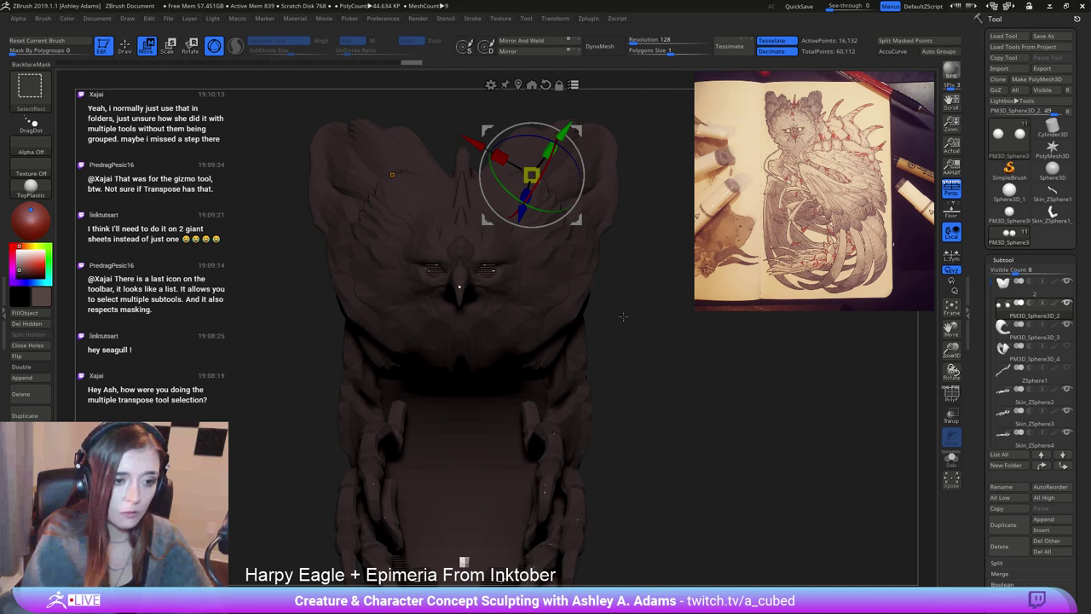
{"action": "left_click", "coordinate": [529, 286], "text": "ctrl+shift"}
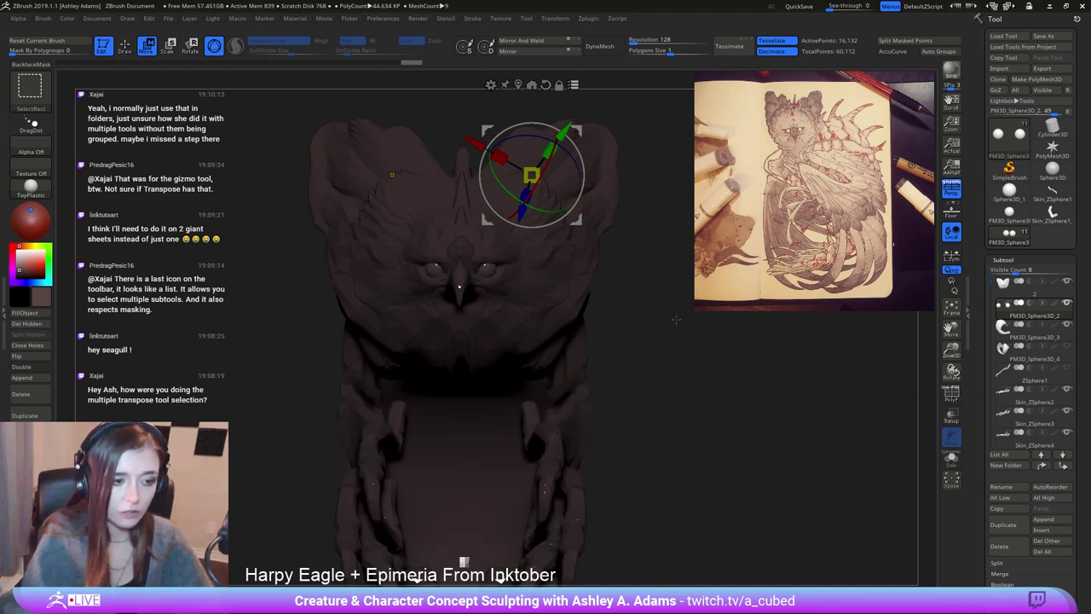
{"action": "left_click", "coordinate": [575, 85]}
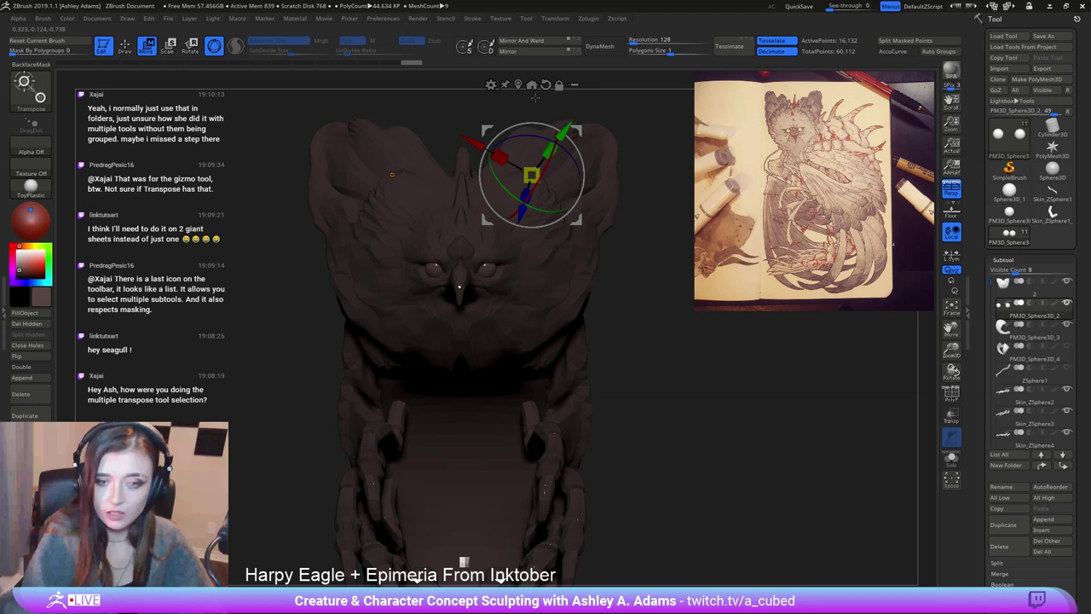
{"action": "key", "text": "q"}
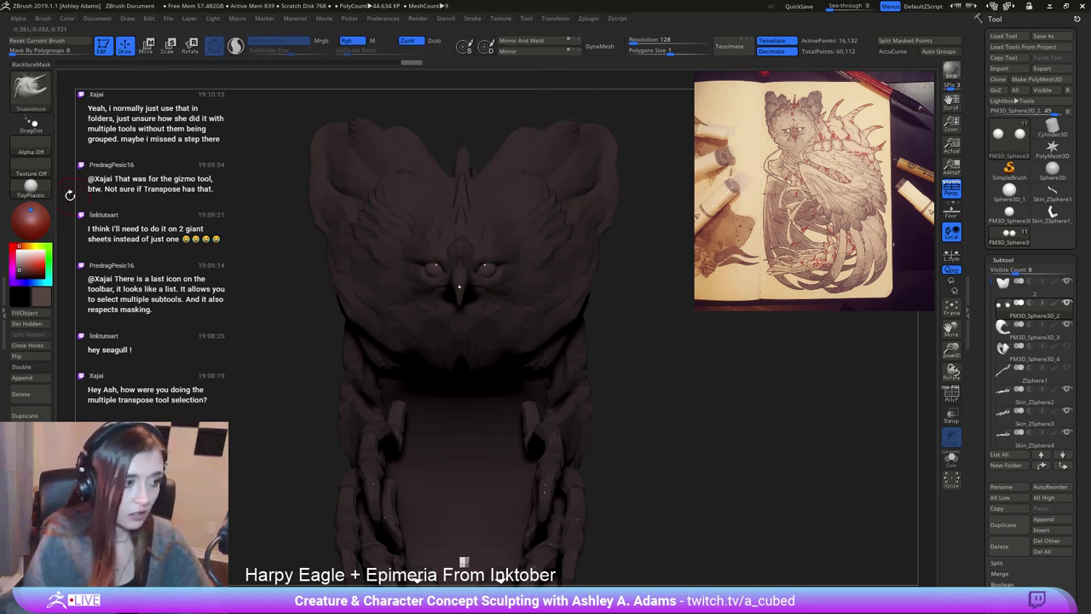
Darken the colour to near-black and fill the eyes with it and ToyPlastic, using the Standard brush with Mrgb on.
{"action": "left_click_drag", "start_coordinate": [70, 194], "coordinate": [205, 209]}
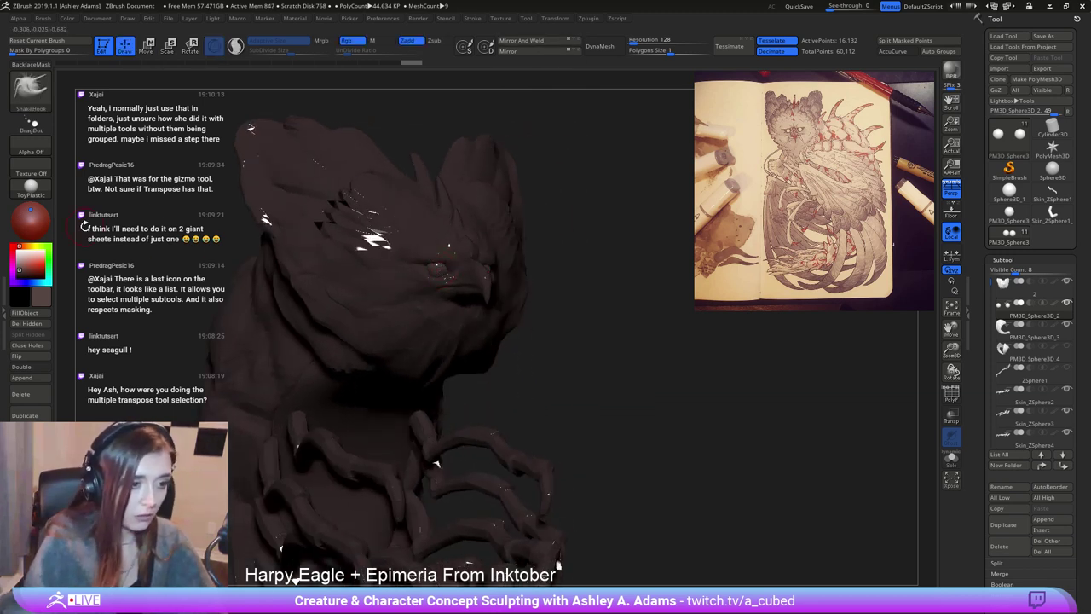
{"action": "left_click", "coordinate": [17, 271]}
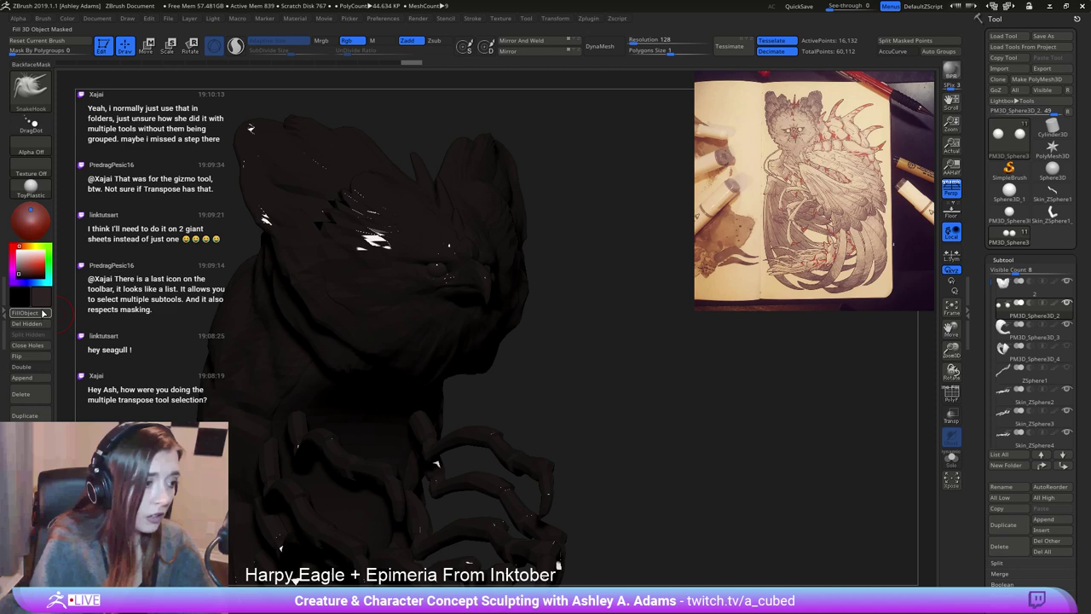
{"action": "left_click", "coordinate": [29, 85]}
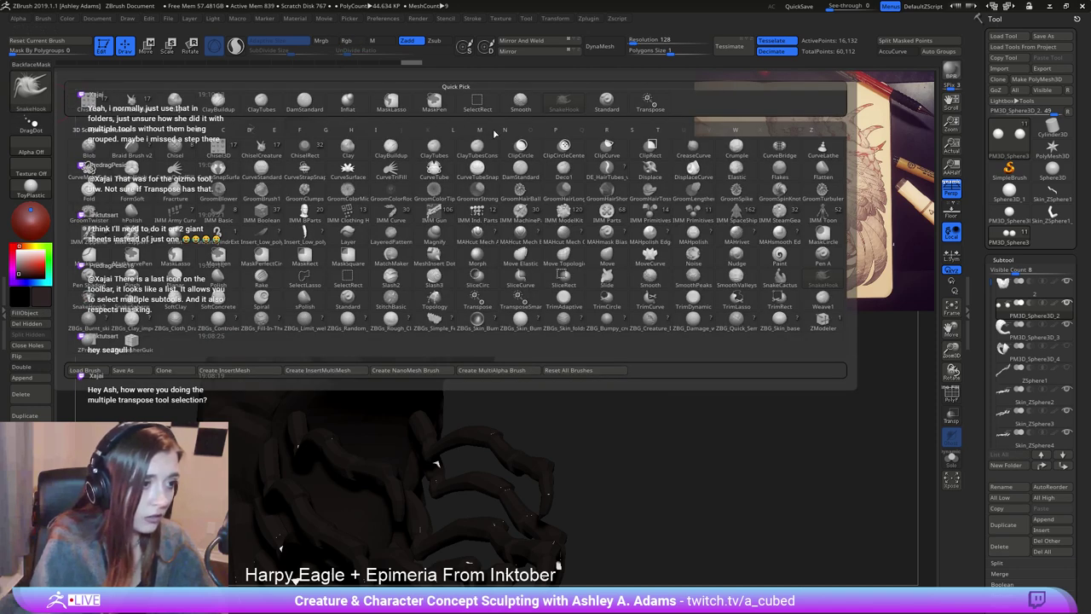
{"action": "left_click", "coordinate": [609, 106]}
{"action": "left_click", "coordinate": [346, 40]}
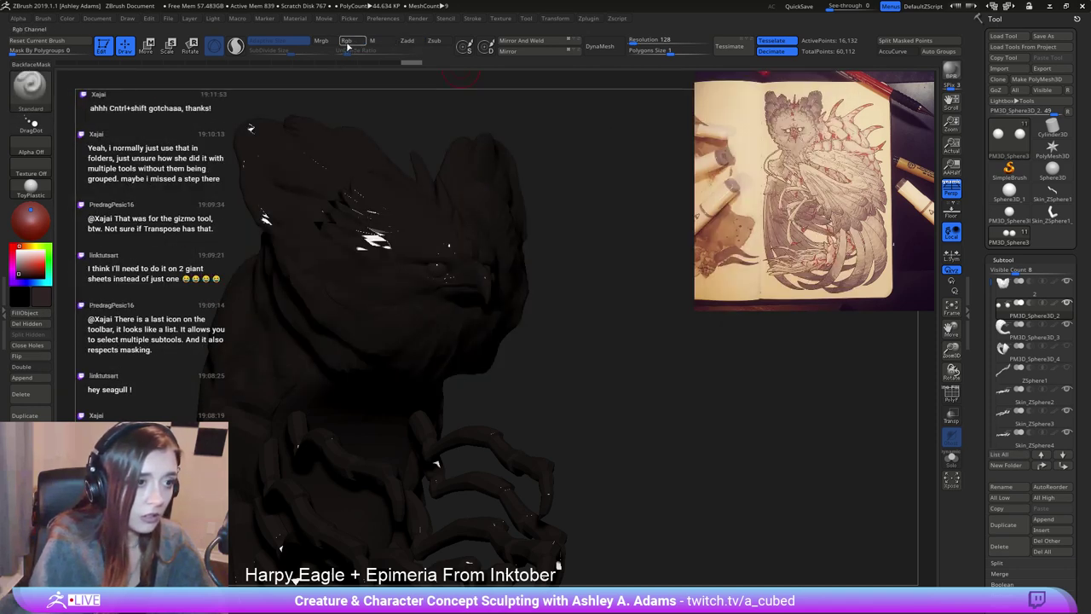
{"action": "left_click", "coordinate": [329, 41]}
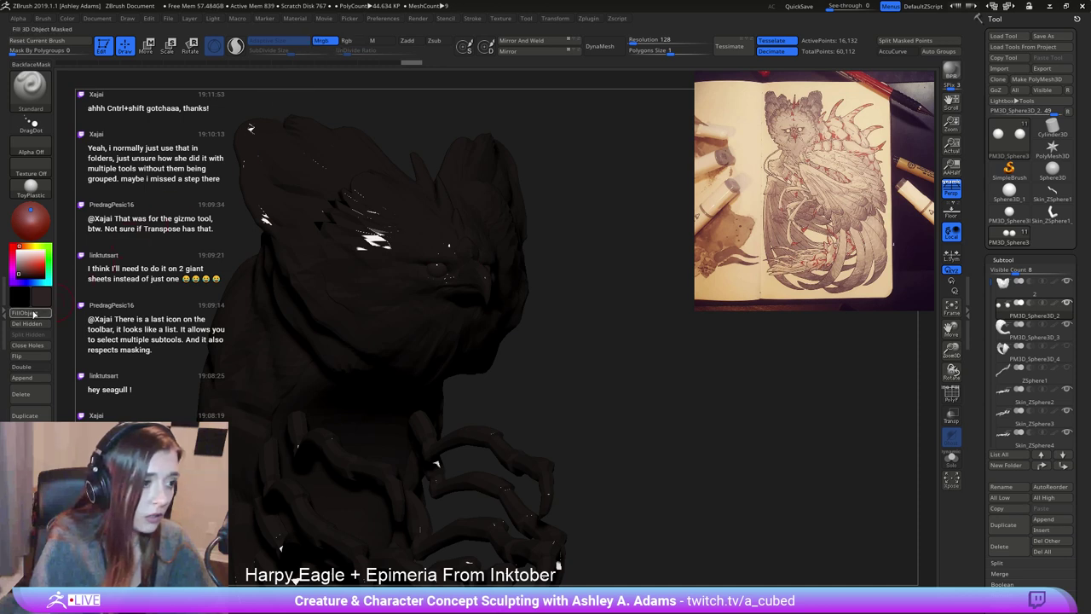
{"action": "left_click", "coordinate": [31, 313]}
Limit the brush to Rgb and restore the MatCap Gray material and white colour for the rest of the model.
{"action": "left_click", "coordinate": [346, 40]}
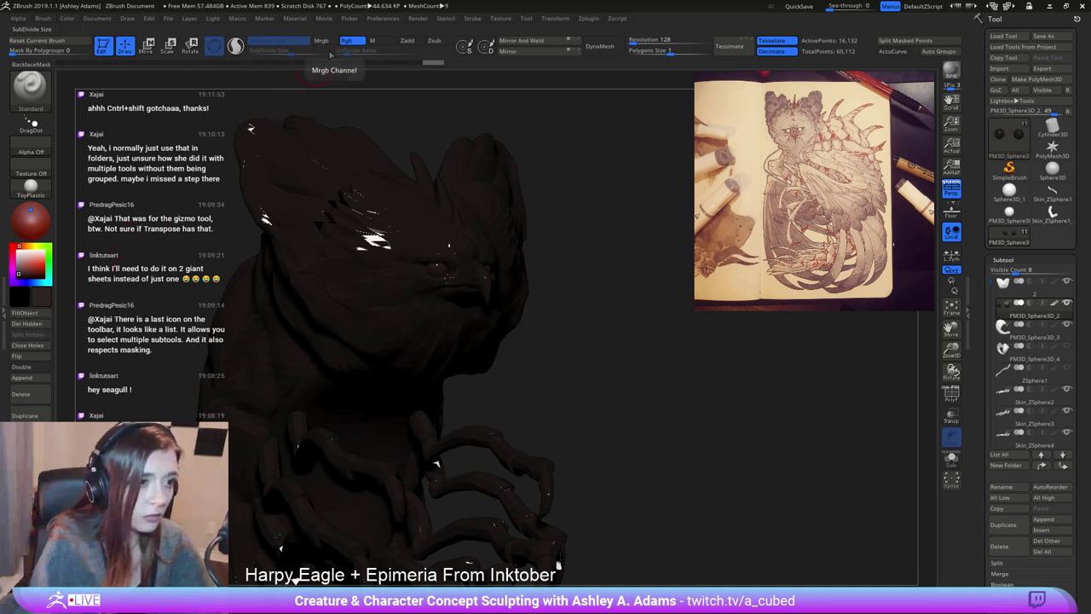
{"action": "left_click", "coordinate": [31, 186]}
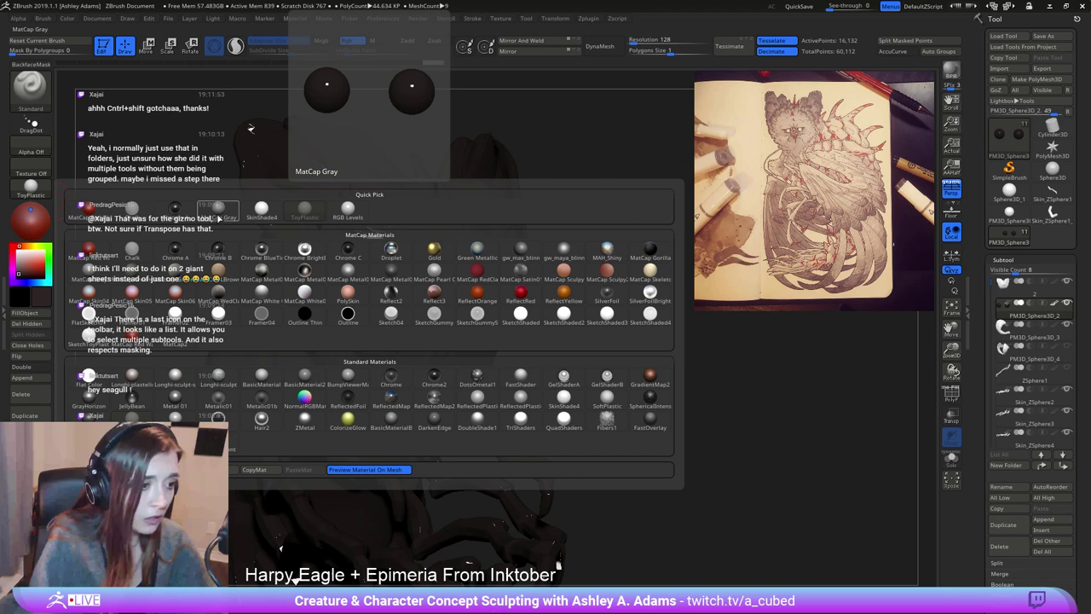
{"action": "left_click", "coordinate": [220, 213]}
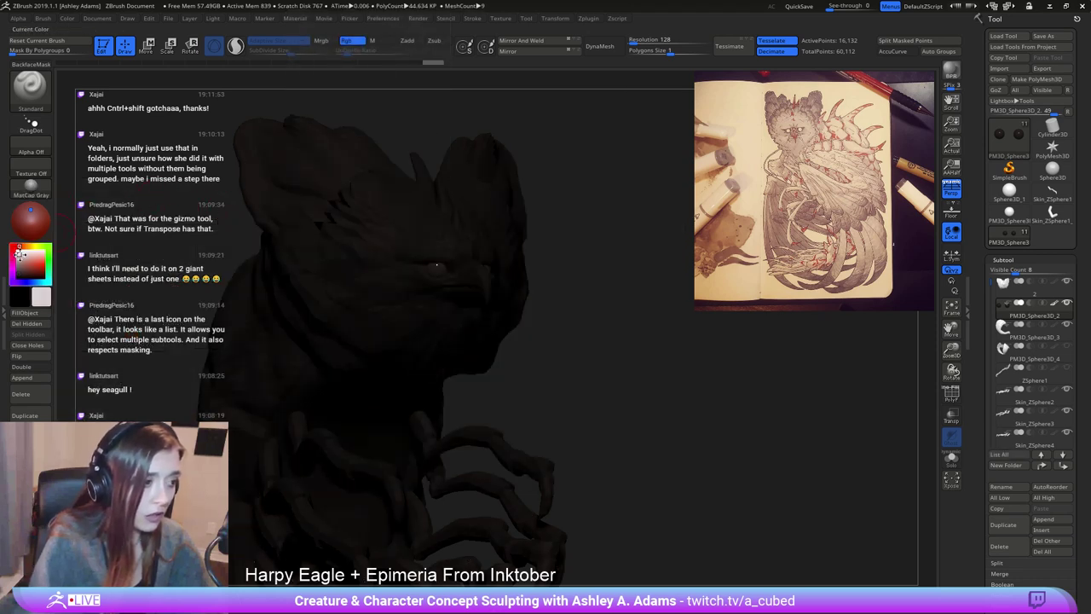
{"action": "right_click_drag", "start_coordinate": [445, 230], "coordinate": [435, 231], "text": "shift"}
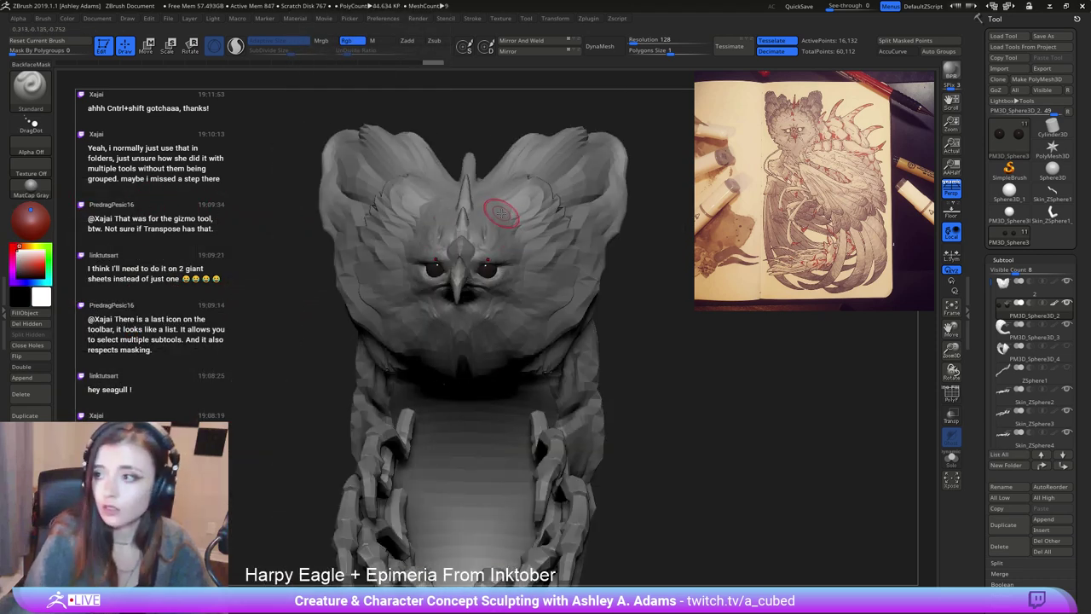
Lighten the eyeballs to a pale grey with the Standard brush in Rgb, checking the face from several angles.
{"action": "right_click_drag", "start_coordinate": [499, 215], "coordinate": [492, 279], "text": "ctrl"}
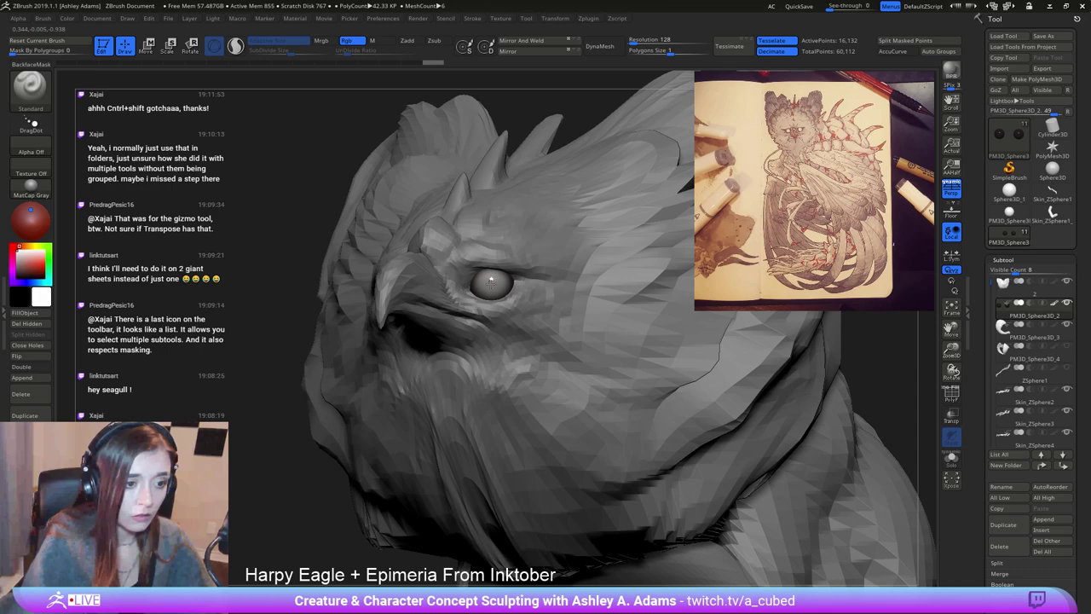
{"action": "right_click_drag", "start_coordinate": [493, 280], "coordinate": [559, 275]}
{"action": "mouse_move", "coordinate": [421, 270]}
{"action": "right_mouse_down"}
{"action": "mouse_move", "coordinate": [410, 276]}
{"action": "mouse_move", "coordinate": [426, 299]}
{"action": "right_mouse_up"}
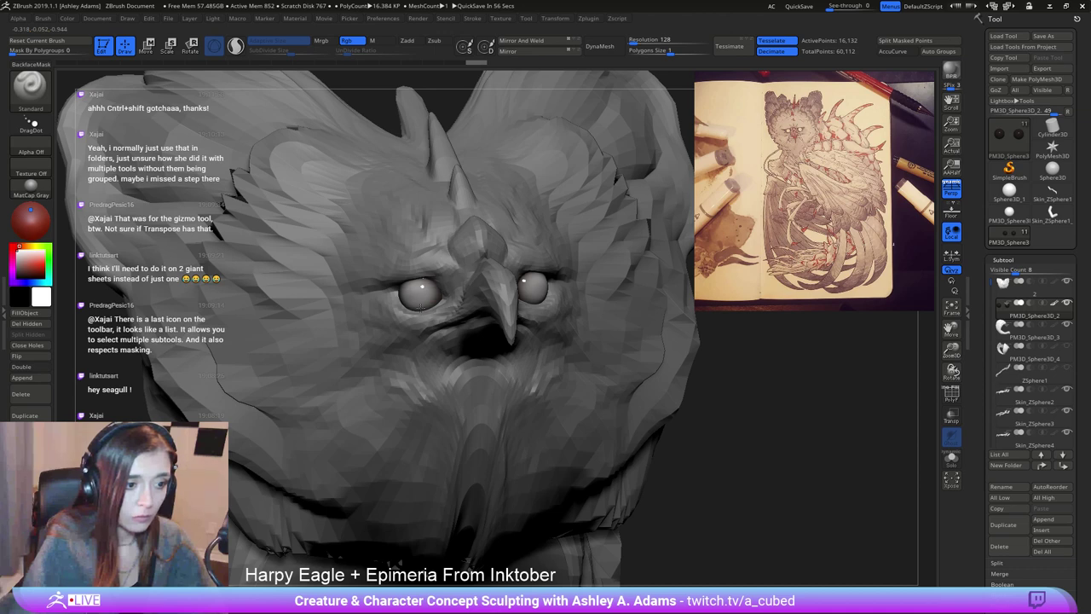
{"action": "mouse_move", "coordinate": [421, 307]}
{"action": "right_mouse_down"}
{"action": "mouse_move", "coordinate": [540, 273]}
{"action": "mouse_move", "coordinate": [529, 220]}
{"action": "mouse_move", "coordinate": [498, 264]}
{"action": "right_mouse_up"}
{"action": "mouse_move", "coordinate": [532, 317]}
{"action": "right_mouse_down", "text": "alt"}
{"action": "mouse_move", "coordinate": [570, 253]}
{"action": "mouse_move", "coordinate": [564, 201]}
{"action": "mouse_move", "coordinate": [523, 195]}
{"action": "right_mouse_up", "text": "alt"}
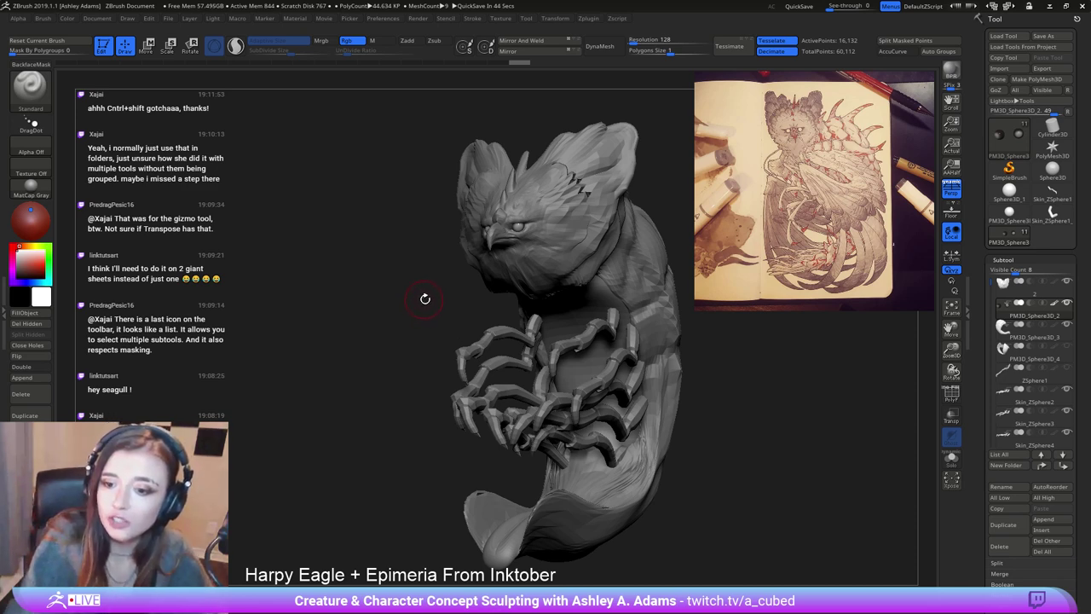
{"action": "left_click_drag", "start_coordinate": [401, 230], "coordinate": [432, 346], "text": "alt"}
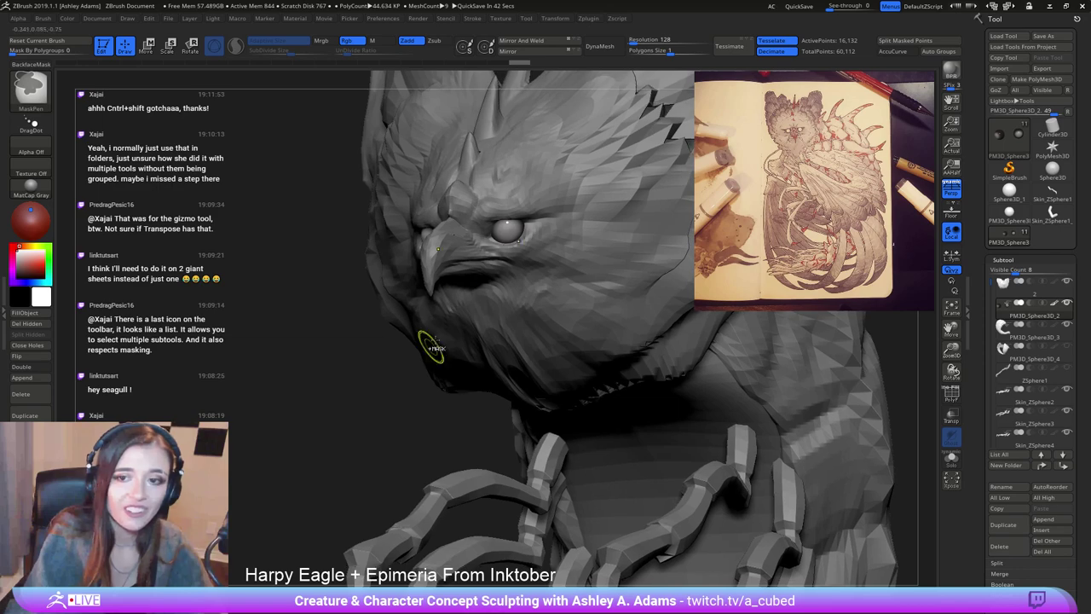
{"action": "mouse_move", "coordinate": [431, 208]}
{"action": "right_mouse_down"}
{"action": "mouse_move", "coordinate": [503, 213]}
{"action": "mouse_move", "coordinate": [448, 213]}
{"action": "right_mouse_up"}
{"action": "right_click_drag", "start_coordinate": [512, 188], "coordinate": [545, 255], "text": "ctrl"}
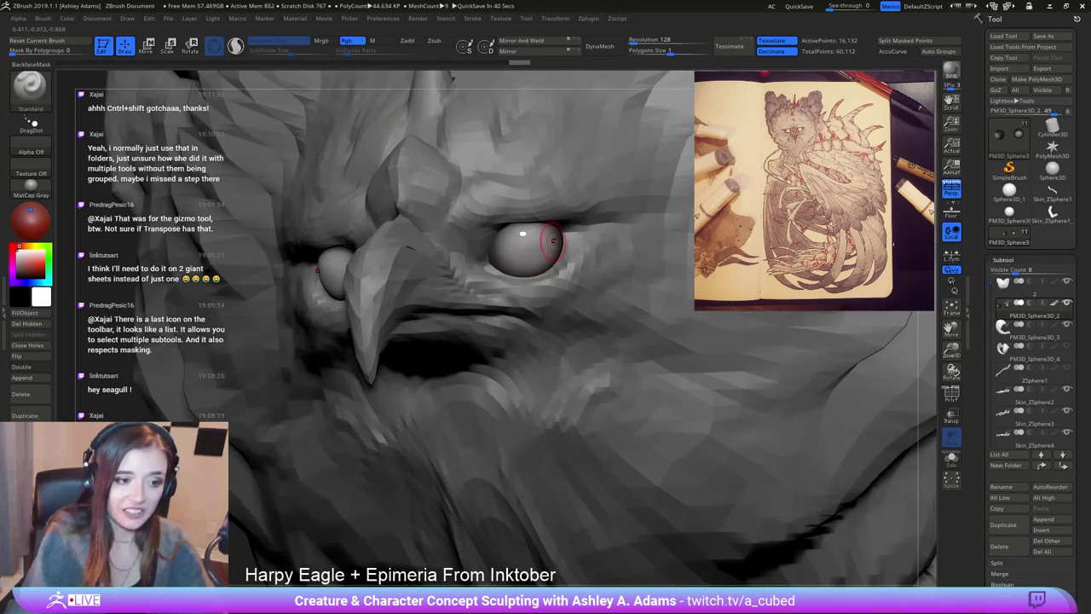
Sample the grey of the eyeballs as the active colour and set it back to white, checking the face from several angles.
{"action": "right_click_drag", "start_coordinate": [525, 218], "coordinate": [652, 226]}
{"action": "right_click_drag", "start_coordinate": [370, 216], "coordinate": [440, 208], "text": "alt"}
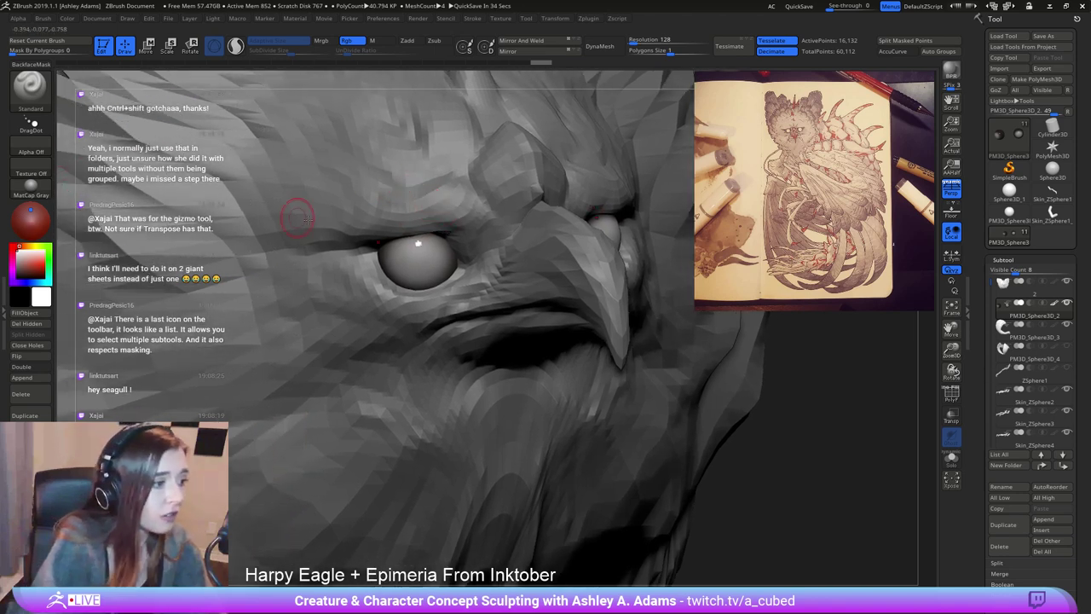
{"action": "key", "text": "c"}
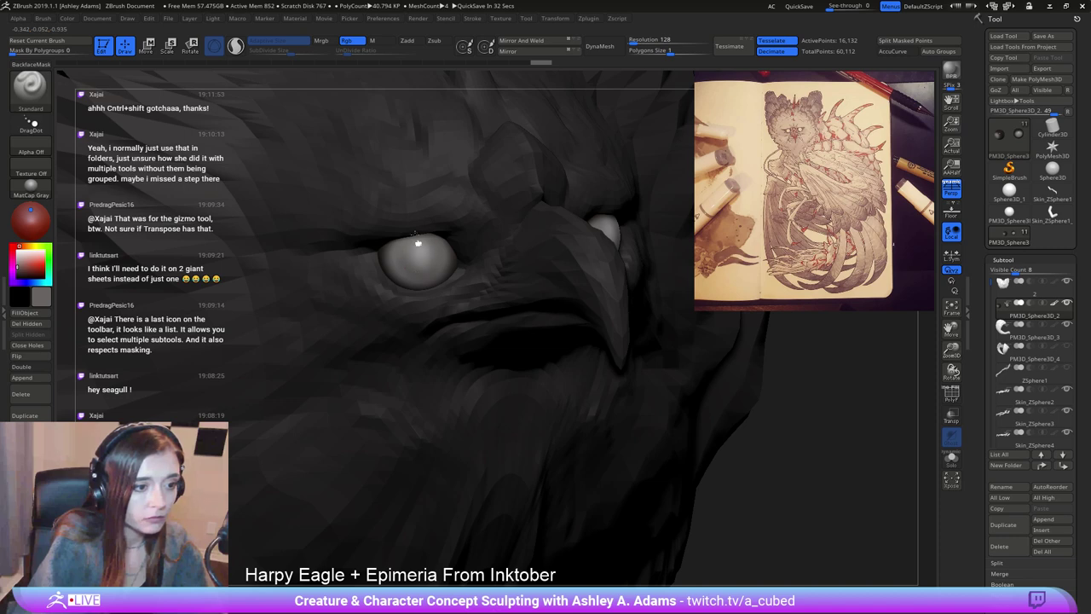
{"action": "right_click_drag", "start_coordinate": [440, 331], "coordinate": [390, 184], "text": "ctrl"}
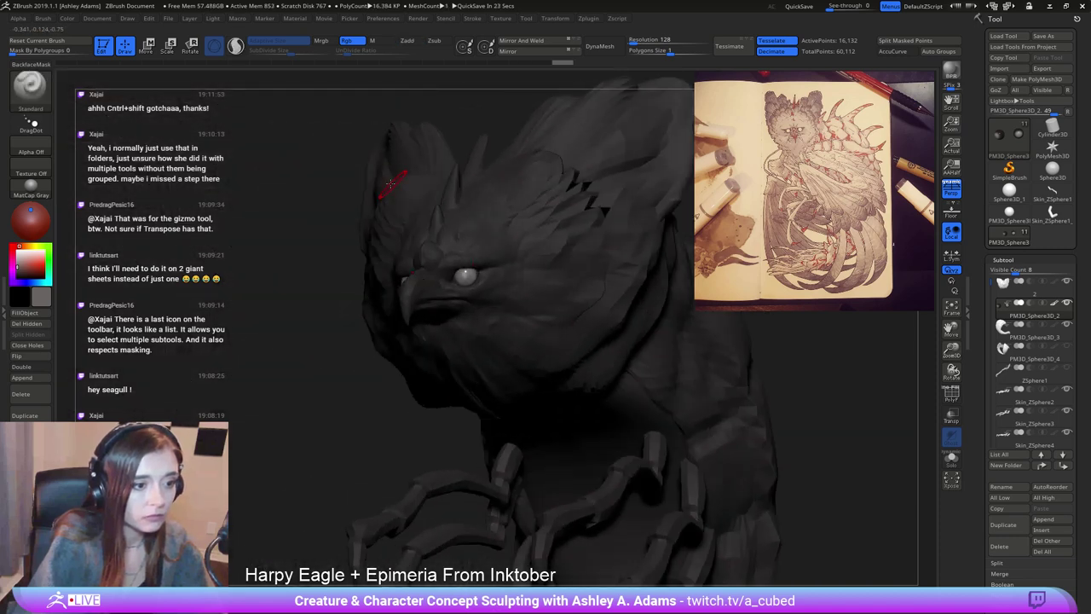
{"action": "left_click_drag", "start_coordinate": [26, 262], "coordinate": [13, 246]}
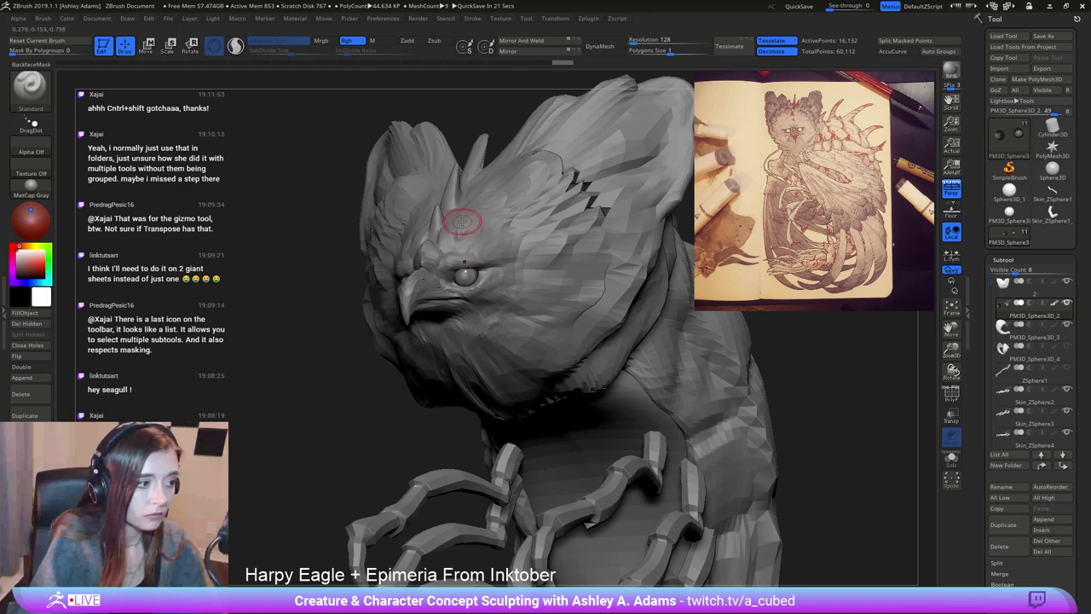
{"action": "right_click_drag", "start_coordinate": [462, 222], "coordinate": [488, 308]}
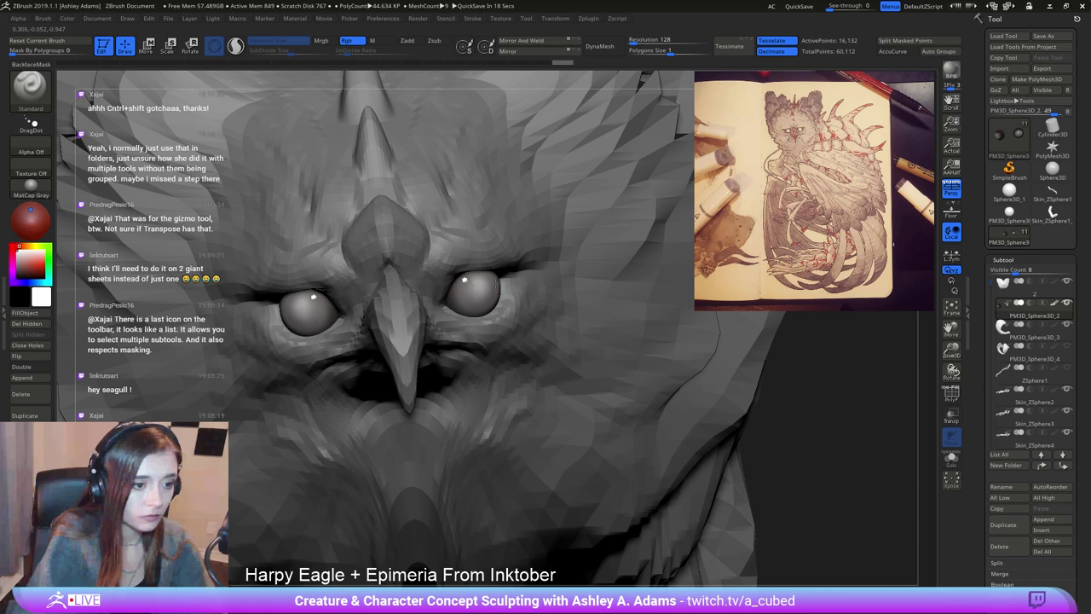
Centre the gizmo on the unmasked eyes and return to Draw mode.
{"action": "mouse_move", "coordinate": [500, 296]}
{"action": "right_mouse_down", "text": "ctrl"}
{"action": "mouse_move", "coordinate": [503, 212]}
{"action": "mouse_move", "coordinate": [461, 223]}
{"action": "mouse_move", "coordinate": [459, 242]}
{"action": "mouse_move", "coordinate": [469, 219]}
{"action": "mouse_move", "coordinate": [528, 168]}
{"action": "mouse_move", "coordinate": [479, 159]}
{"action": "mouse_move", "coordinate": [556, 302]}
{"action": "mouse_move", "coordinate": [491, 503]}
{"action": "right_mouse_up", "text": "ctrl"}
{"action": "key", "text": "w"}
{"action": "left_click", "coordinate": [532, 156], "text": "alt"}
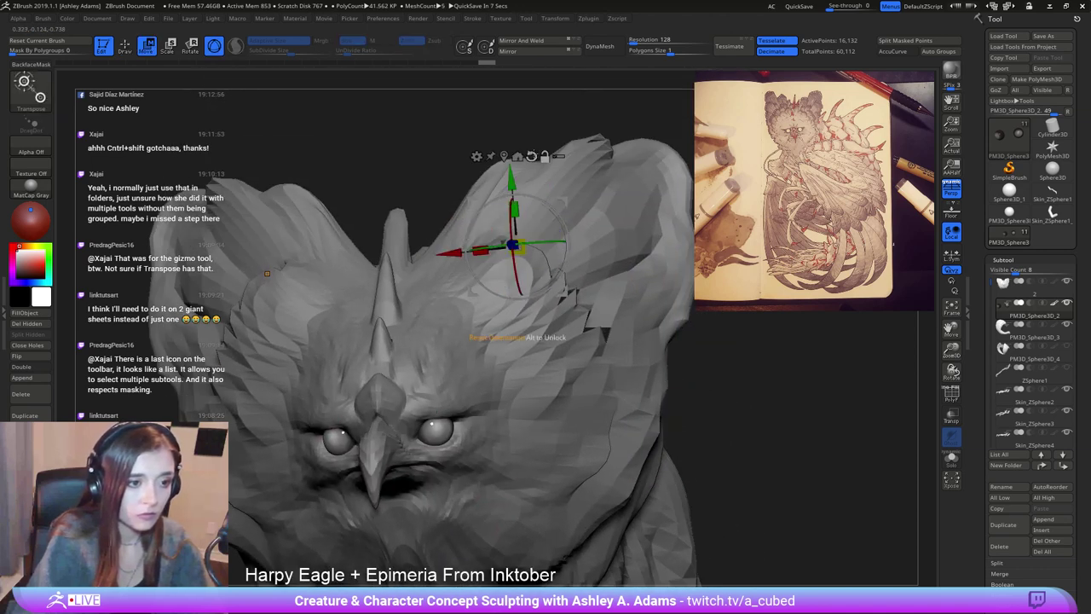
{"action": "left_click", "coordinate": [503, 156]}
{"action": "right_click_drag", "start_coordinate": [471, 426], "coordinate": [496, 250], "text": "alt"}
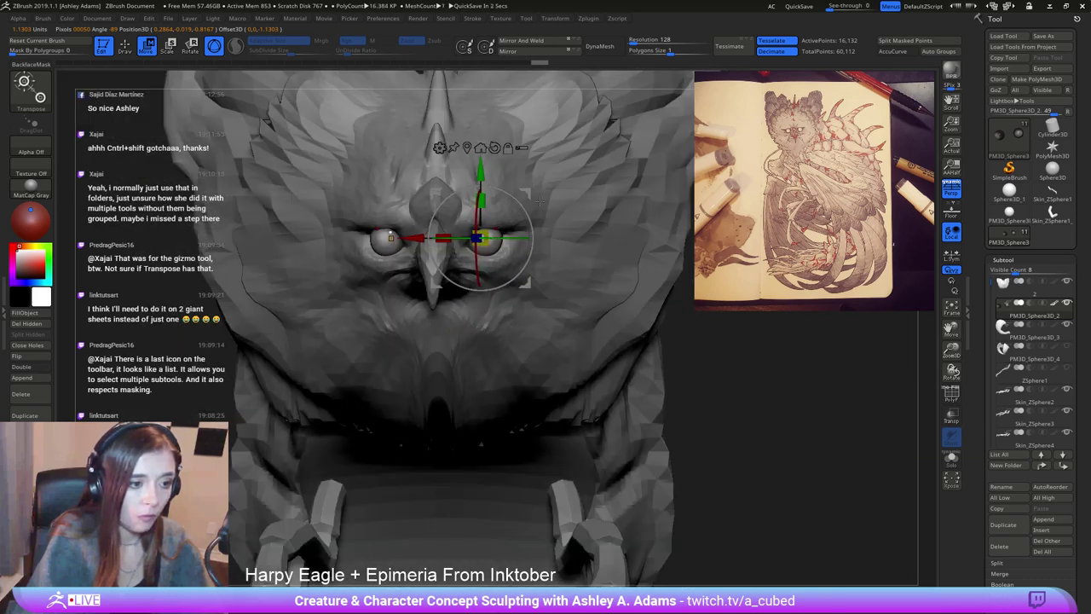
{"action": "key", "text": "q"}
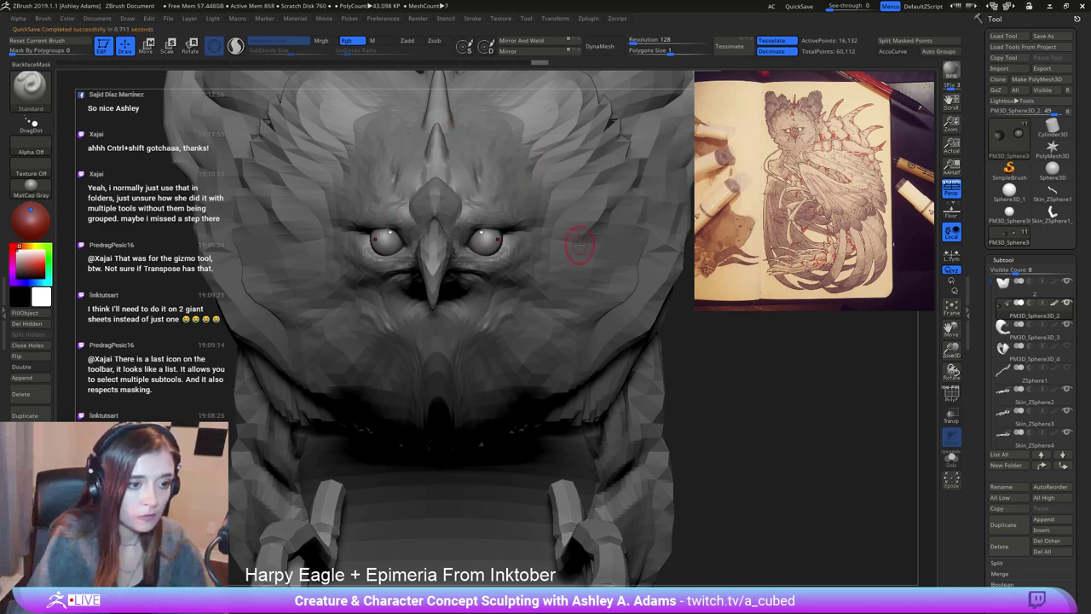
Adjust the Standard brush settings and touch up the eyeball's paint in close-up, checking the eyes from the side and front.
{"action": "right_click_drag", "start_coordinate": [579, 246], "coordinate": [369, 196]}
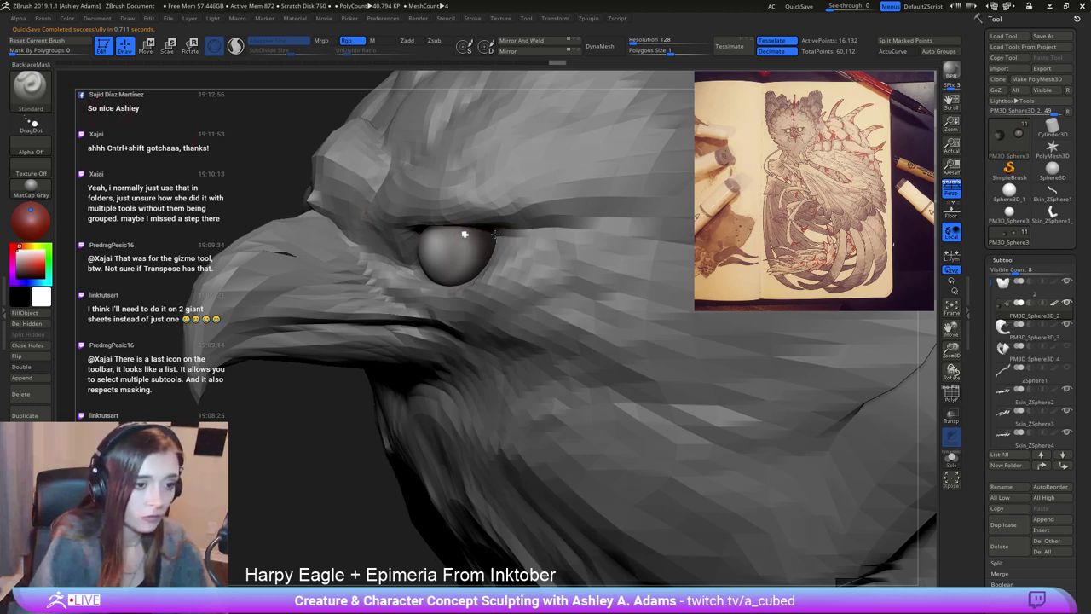
{"action": "key", "text": "space"}
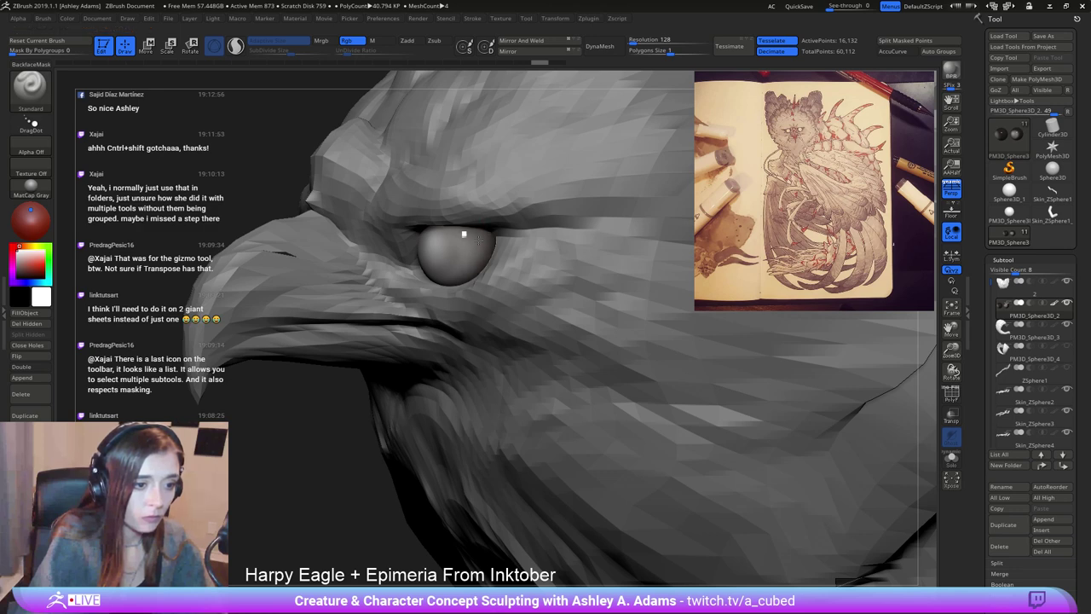
{"action": "left_click", "coordinate": [476, 247]}
{"action": "left_click", "coordinate": [470, 238]}
{"action": "right_click_drag", "start_coordinate": [471, 238], "coordinate": [457, 192], "text": "ctrl"}
{"action": "mouse_move", "coordinate": [405, 301]}
{"action": "right_mouse_down"}
{"action": "mouse_move", "coordinate": [469, 207]}
{"action": "mouse_move", "coordinate": [510, 200]}
{"action": "mouse_move", "coordinate": [450, 213]}
{"action": "right_mouse_up"}
{"action": "right_click_drag", "start_coordinate": [314, 188], "coordinate": [312, 158], "text": "ctrl"}
{"action": "right_click_drag", "start_coordinate": [466, 233], "coordinate": [467, 224], "text": "ctrl"}
{"action": "mouse_move", "coordinate": [466, 223]}
{"action": "right_mouse_down", "text": "alt"}
{"action": "mouse_move", "coordinate": [495, 202]}
{"action": "mouse_move", "coordinate": [466, 320]}
{"action": "mouse_move", "coordinate": [441, 179]}
{"action": "mouse_move", "coordinate": [361, 97]}
{"action": "right_mouse_up", "text": "alt"}
Select the head subtool and build up the brow and forehead between the eyes with the ClayBuildup brush.
{"action": "left_click", "coordinate": [495, 202], "text": "alt"}
{"action": "key", "text": "b"}
{"action": "key", "text": "c"}
{"action": "key", "text": "b"}
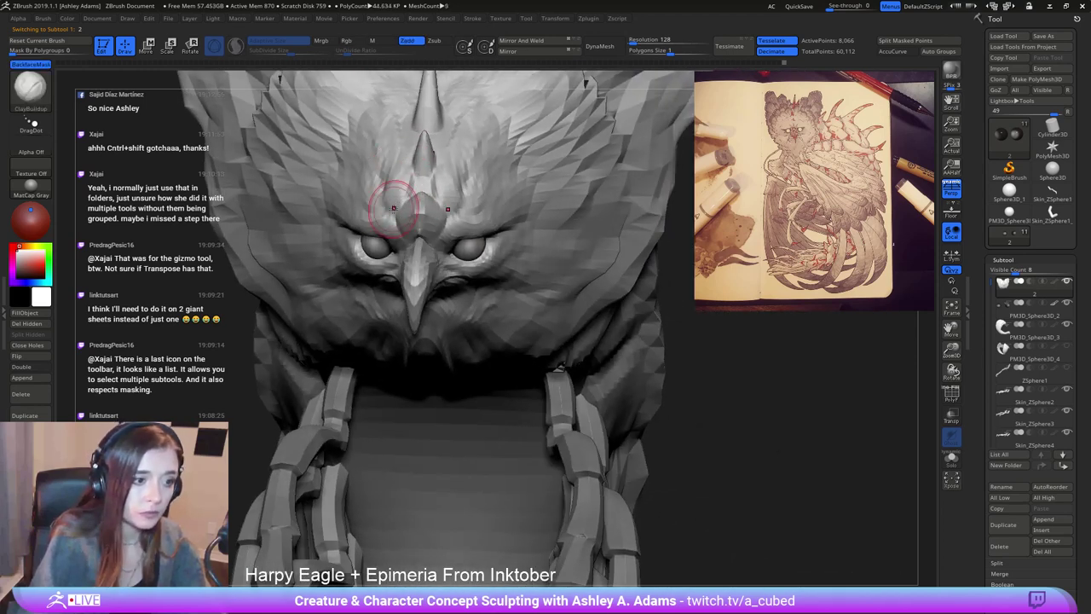
{"action": "mouse_move", "coordinate": [347, 197]}
{"action": "left_mouse_down"}
{"action": "mouse_move", "coordinate": [380, 193]}
{"action": "mouse_move", "coordinate": [388, 177]}
{"action": "left_mouse_up"}
{"action": "right_click_drag", "start_coordinate": [453, 196], "coordinate": [449, 182]}
{"action": "left_click_drag", "start_coordinate": [445, 189], "coordinate": [449, 199]}
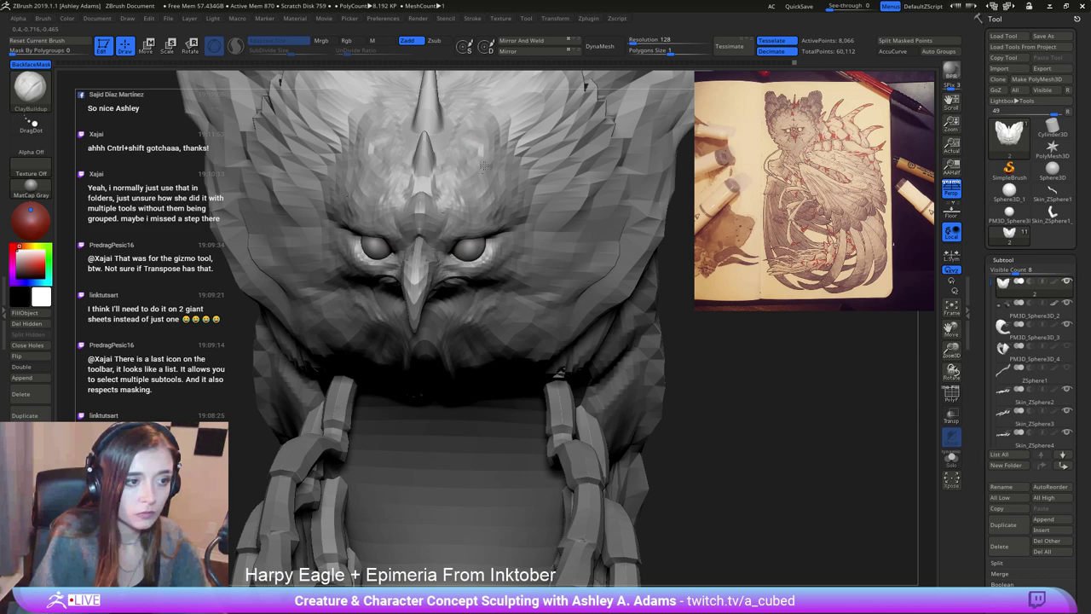
Carve feather creases around the chin and mouth line below the beak with the DamStandard brush.
{"action": "right_click_drag", "start_coordinate": [514, 124], "coordinate": [365, 158]}
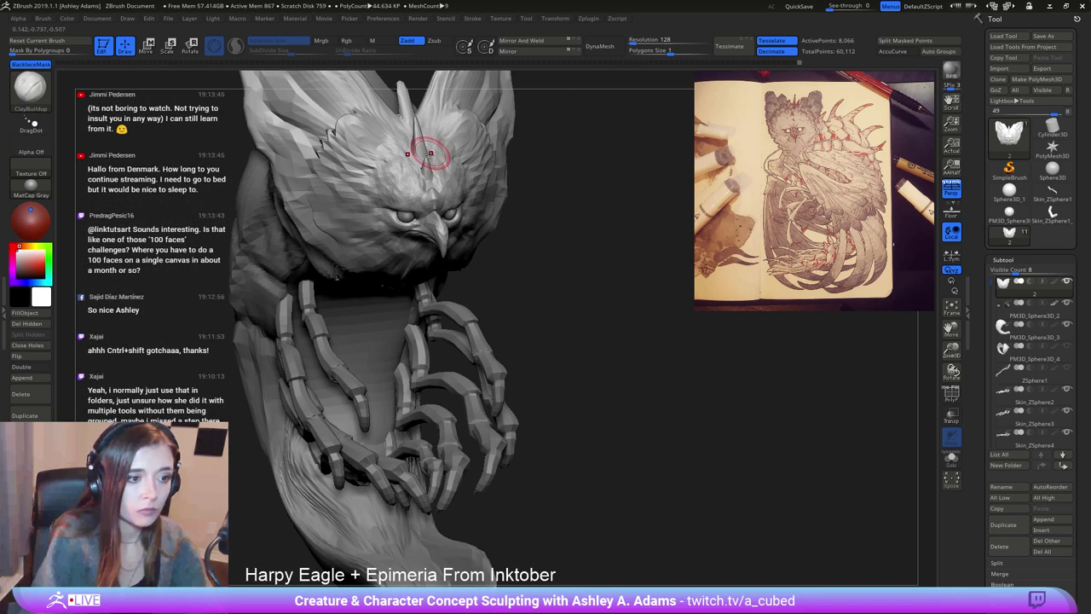
{"action": "right_click_drag", "start_coordinate": [431, 153], "coordinate": [460, 176]}
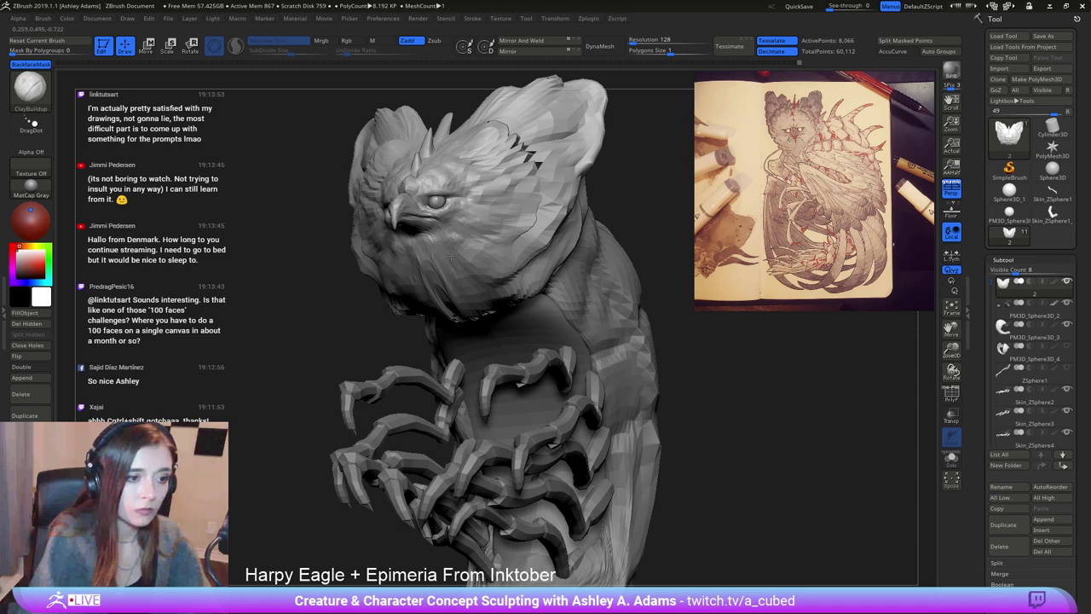
{"action": "right_click_drag", "start_coordinate": [428, 242], "coordinate": [419, 231]}
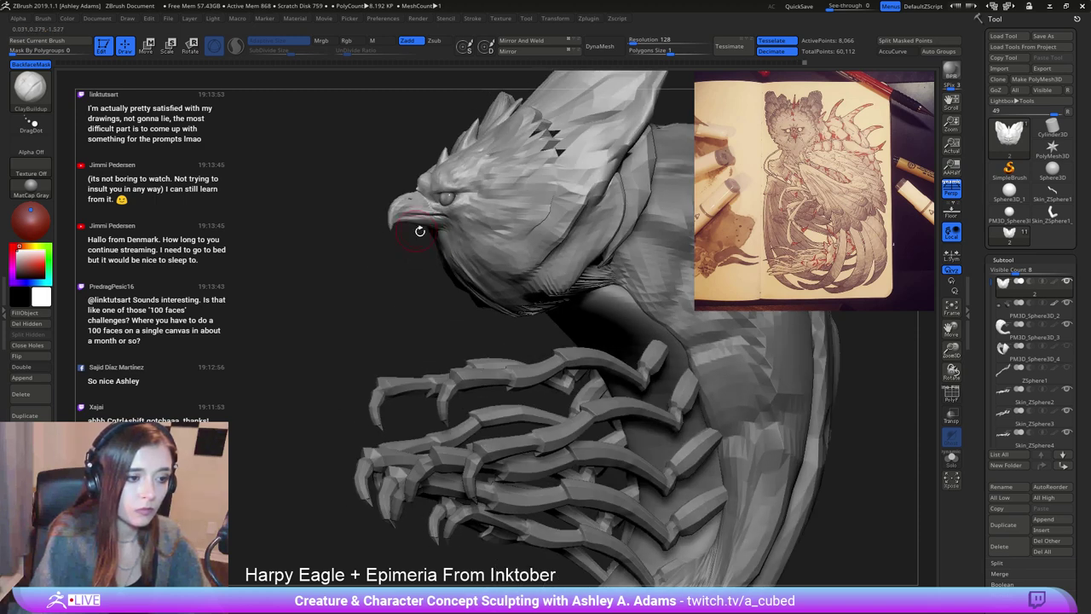
{"action": "mouse_move", "coordinate": [415, 224]}
{"action": "right_mouse_down"}
{"action": "mouse_move", "coordinate": [436, 220]}
{"action": "mouse_move", "coordinate": [409, 247]}
{"action": "mouse_move", "coordinate": [455, 212]}
{"action": "right_mouse_up"}
{"action": "key", "text": "b"}
{"action": "key", "text": "d"}
{"action": "key", "text": "s"}
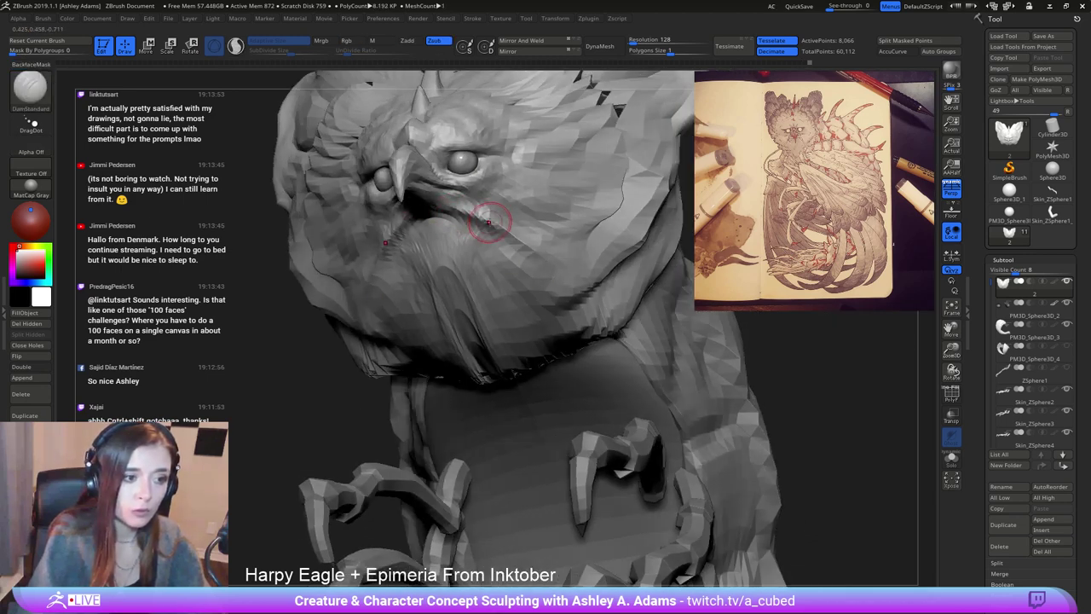
{"action": "right_click_drag", "start_coordinate": [407, 220], "coordinate": [418, 230]}
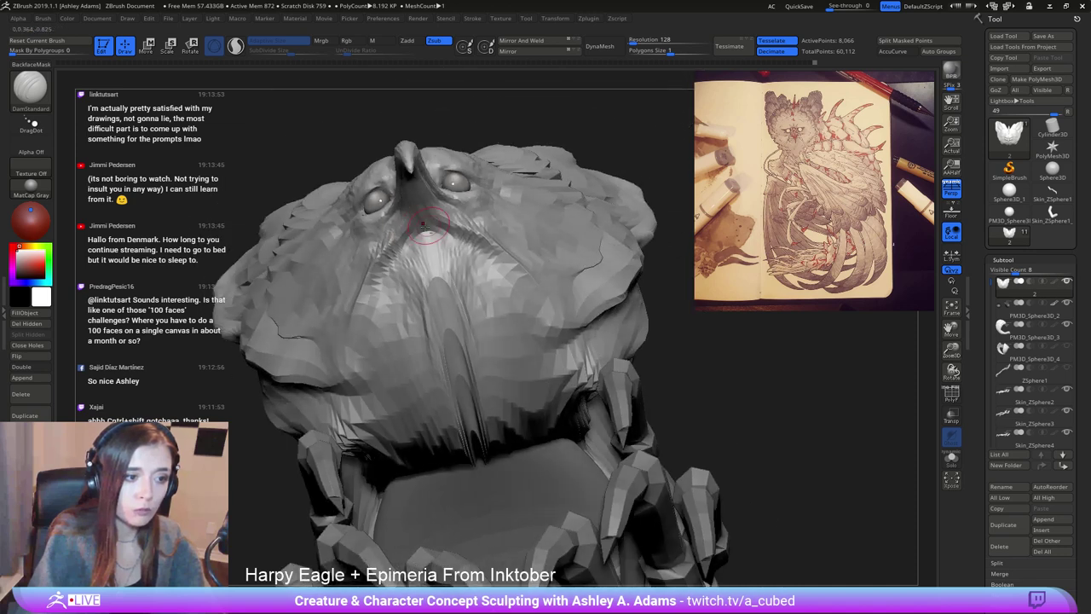
{"action": "left_click_drag", "start_coordinate": [418, 215], "coordinate": [554, 297]}
{"action": "left_click_drag", "start_coordinate": [441, 237], "coordinate": [477, 257]}
Build up the feathers along the chin and lower cheek with ClayBuildup strokes fanning away from the mouth.
{"action": "right_click_drag", "start_coordinate": [520, 213], "coordinate": [479, 232]}
{"action": "key", "text": "b"}
{"action": "key", "text": "c"}
{"action": "key", "text": "b"}
{"action": "left_click_drag", "start_coordinate": [482, 231], "coordinate": [547, 271]}
{"action": "mouse_move", "coordinate": [487, 251]}
{"action": "left_mouse_down"}
{"action": "mouse_move", "coordinate": [537, 287]}
{"action": "mouse_move", "coordinate": [549, 289]}
{"action": "mouse_move", "coordinate": [551, 265]}
{"action": "mouse_move", "coordinate": [578, 260]}
{"action": "left_mouse_up"}
{"action": "left_click_drag", "start_coordinate": [495, 274], "coordinate": [528, 305]}
{"action": "mouse_move", "coordinate": [520, 299]}
{"action": "right_mouse_down", "text": "ctrl"}
{"action": "mouse_move", "coordinate": [477, 256]}
{"action": "mouse_move", "coordinate": [545, 286]}
{"action": "mouse_move", "coordinate": [520, 277]}
{"action": "right_mouse_up", "text": "ctrl"}
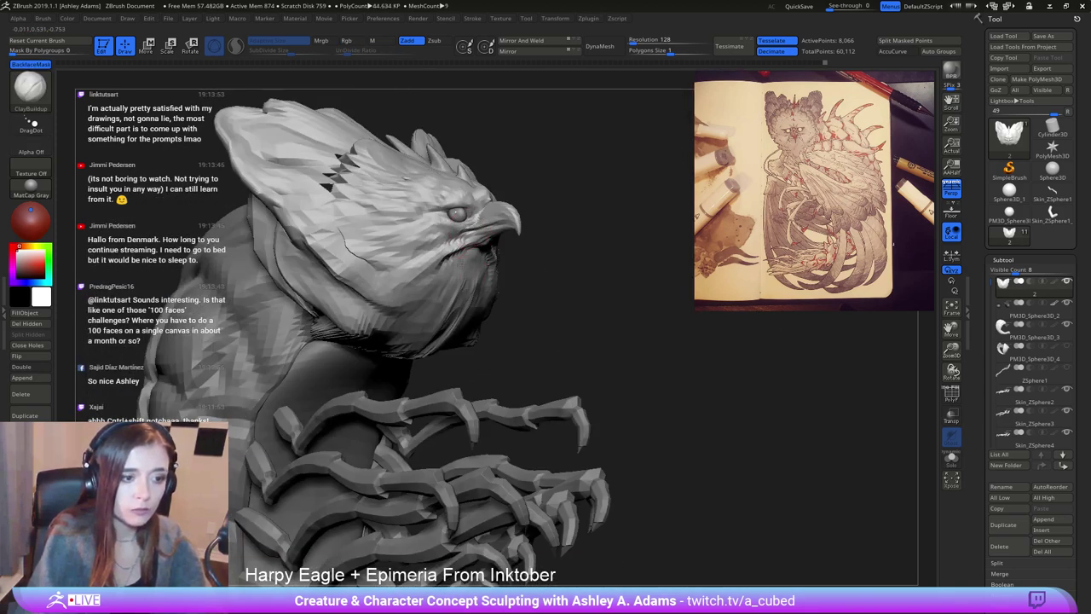
Mask a patch of the chin under the beak and invert the mask so only that patch can be sculpted.
{"action": "right_click_drag", "start_coordinate": [406, 226], "coordinate": [313, 208], "text": "ctrl"}
{"action": "mouse_move", "coordinate": [446, 297]}
{"action": "right_mouse_down"}
{"action": "mouse_move", "coordinate": [468, 277]}
{"action": "mouse_move", "coordinate": [465, 307]}
{"action": "mouse_move", "coordinate": [438, 317]}
{"action": "right_mouse_up"}
{"action": "key", "text": "space"}
{"action": "mouse_move", "coordinate": [439, 294]}
{"action": "left_mouse_down", "text": "ctrl"}
{"action": "mouse_move", "coordinate": [439, 322]}
{"action": "mouse_move", "coordinate": [495, 322]}
{"action": "left_mouse_up", "text": "ctrl"}
{"action": "left_click", "coordinate": [612, 367], "text": "ctrl"}
{"action": "key", "text": "space"}
Pull the unmasked chin patch forward into a beard-like feather tuft with the SnakeHook brush, undoing the last downward pull.
{"action": "right_click_drag", "start_coordinate": [478, 324], "coordinate": [512, 323]}
{"action": "key", "text": "b"}
{"action": "key", "text": "s"}
{"action": "key", "text": "h"}
{"action": "left_click_drag", "start_coordinate": [451, 317], "coordinate": [479, 322]}
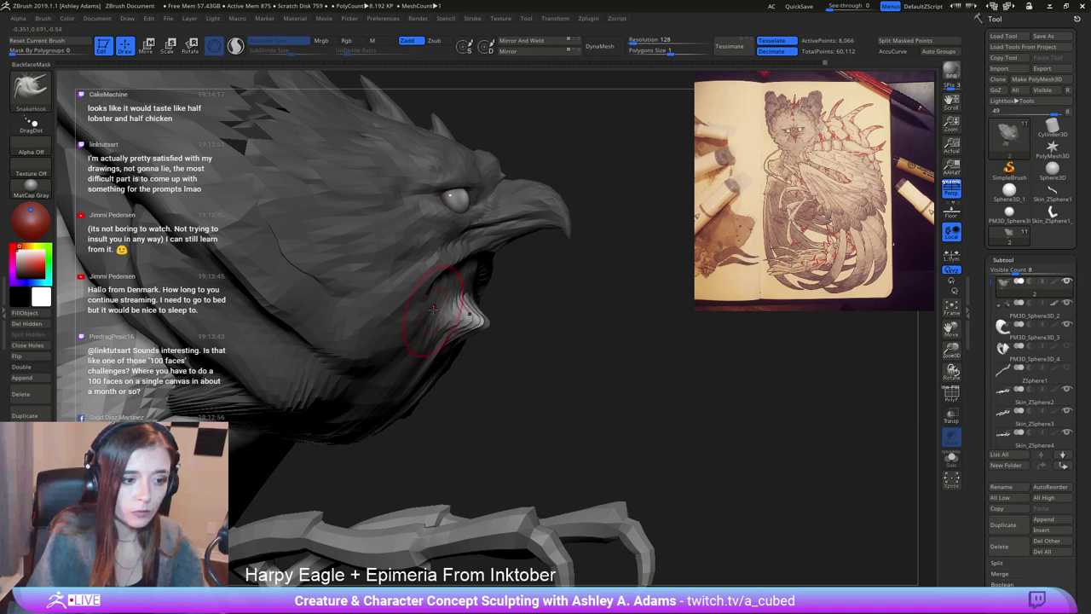
{"action": "right_click_drag", "start_coordinate": [433, 309], "coordinate": [339, 309]}
{"action": "left_click_drag", "start_coordinate": [522, 314], "coordinate": [547, 308]}
{"action": "right_click_drag", "start_coordinate": [547, 312], "coordinate": [462, 333]}
{"action": "mouse_move", "coordinate": [533, 320]}
{"action": "left_mouse_down"}
{"action": "mouse_move", "coordinate": [546, 353]}
{"action": "mouse_move", "coordinate": [532, 352]}
{"action": "left_mouse_up"}
{"action": "key", "text": "ctrl+z"}
{"action": "right_click_drag", "start_coordinate": [503, 335], "coordinate": [555, 321]}
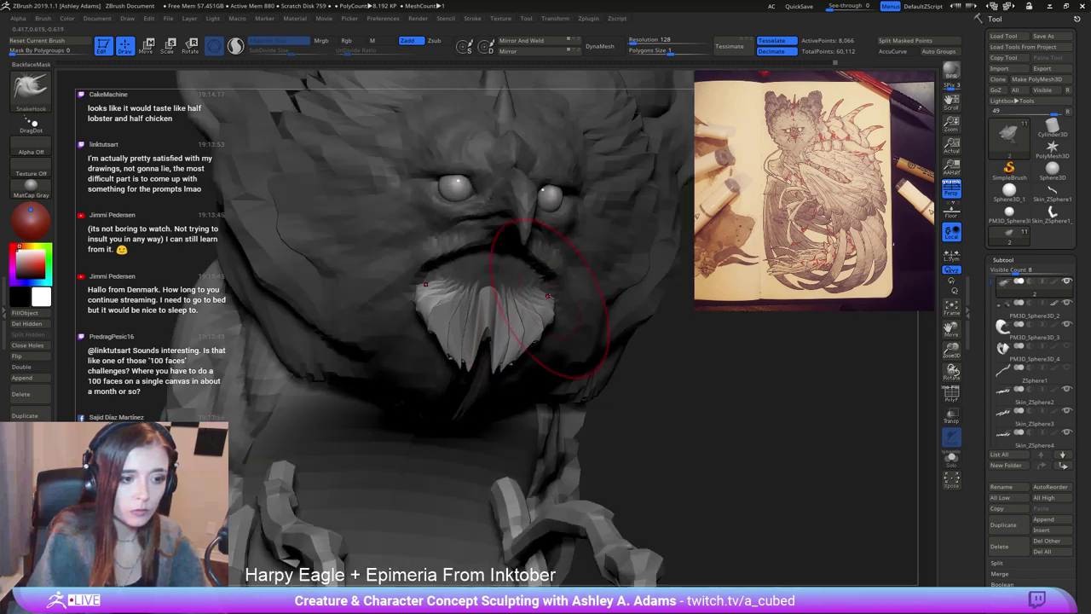
Smooth the sides and surface of the chin feather tuft.
{"action": "mouse_move", "coordinate": [462, 345]}
{"action": "right_mouse_down"}
{"action": "mouse_move", "coordinate": [568, 348]}
{"action": "mouse_move", "coordinate": [509, 348]}
{"action": "mouse_move", "coordinate": [445, 396]}
{"action": "right_mouse_up"}
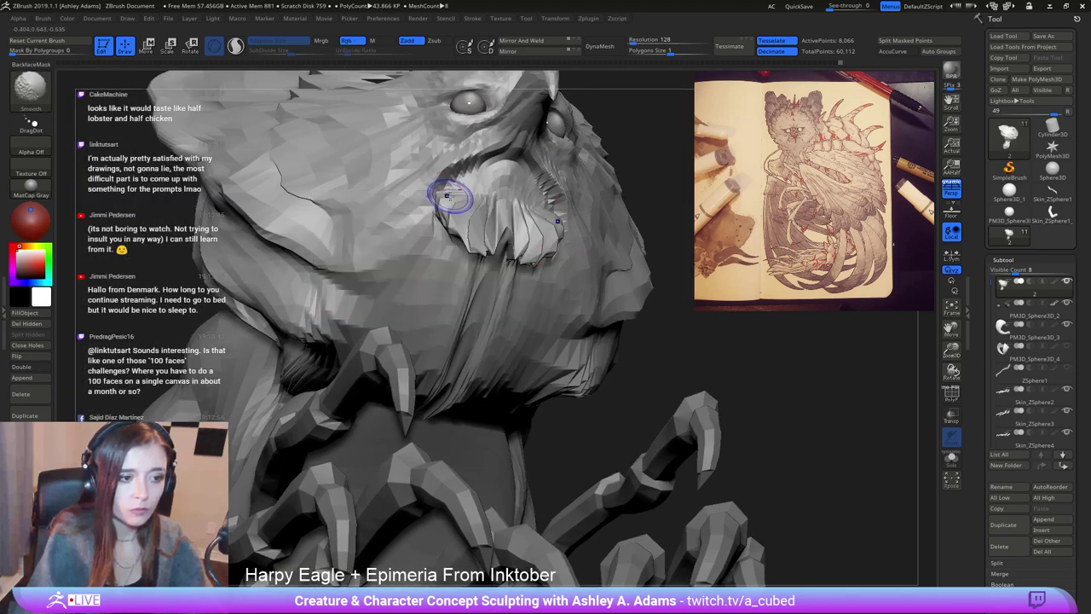
{"action": "mouse_move", "coordinate": [449, 196]}
{"action": "left_mouse_down", "text": "shift"}
{"action": "mouse_move", "coordinate": [486, 206]}
{"action": "mouse_move", "coordinate": [493, 196]}
{"action": "left_mouse_up", "text": "shift"}
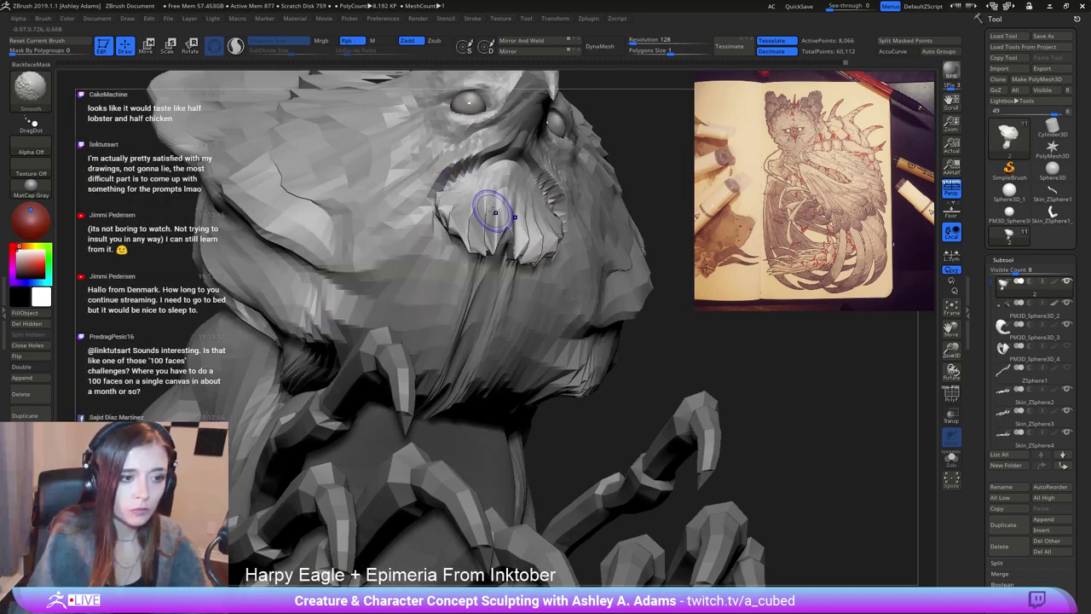
{"action": "right_click_drag", "start_coordinate": [494, 211], "coordinate": [504, 189]}
{"action": "mouse_move", "coordinate": [515, 230]}
{"action": "right_mouse_down"}
{"action": "mouse_move", "coordinate": [456, 220]}
{"action": "mouse_move", "coordinate": [467, 228]}
{"action": "right_mouse_up"}
{"action": "left_click_drag", "start_coordinate": [463, 231], "coordinate": [468, 227], "text": "shift"}
Isolate the area under the chin tuft with an inverted mask and pull it out into a second feather layer with SnakeHook.
{"action": "right_click_drag", "start_coordinate": [478, 232], "coordinate": [467, 252]}
{"action": "key", "text": "ctrl"}
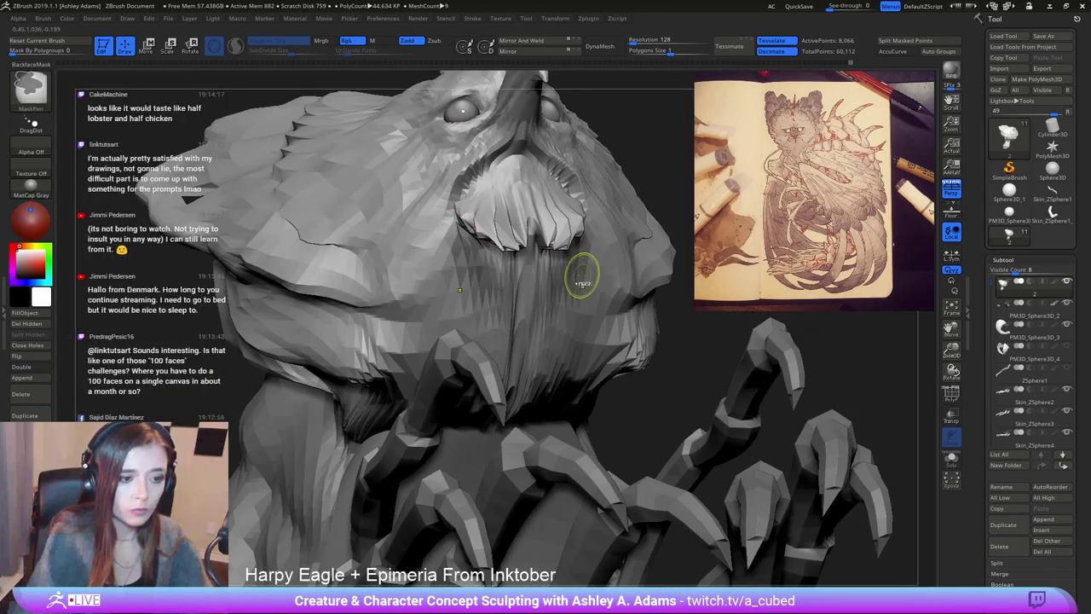
{"action": "left_click", "coordinate": [729, 340], "text": "ctrl"}
{"action": "right_click_drag", "start_coordinate": [501, 311], "coordinate": [514, 327]}
{"action": "right_click_drag", "start_coordinate": [461, 294], "coordinate": [497, 287]}
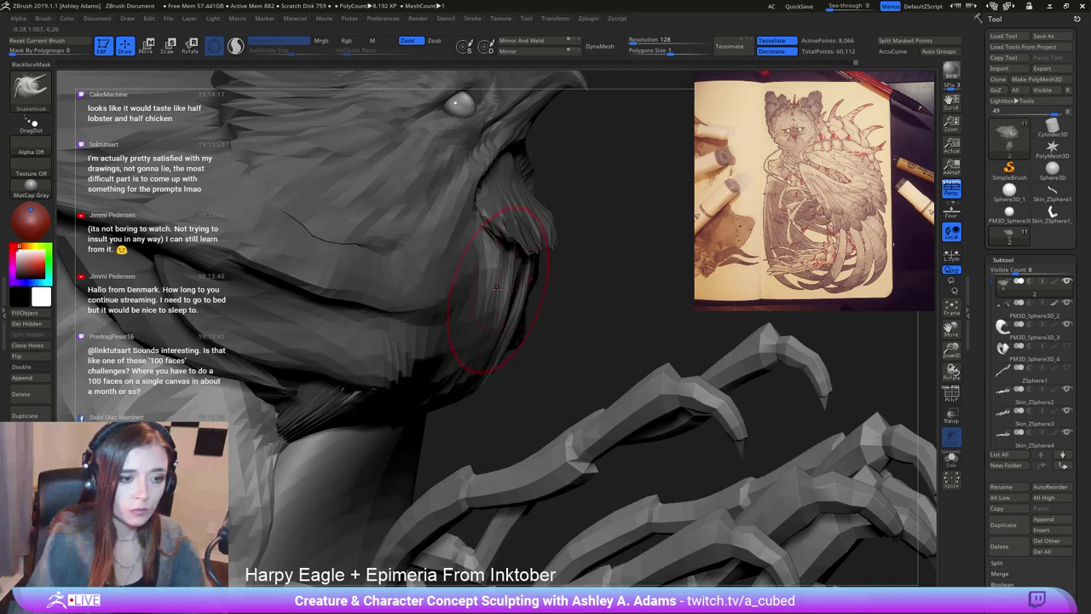
{"action": "right_click_drag", "start_coordinate": [506, 330], "coordinate": [465, 320]}
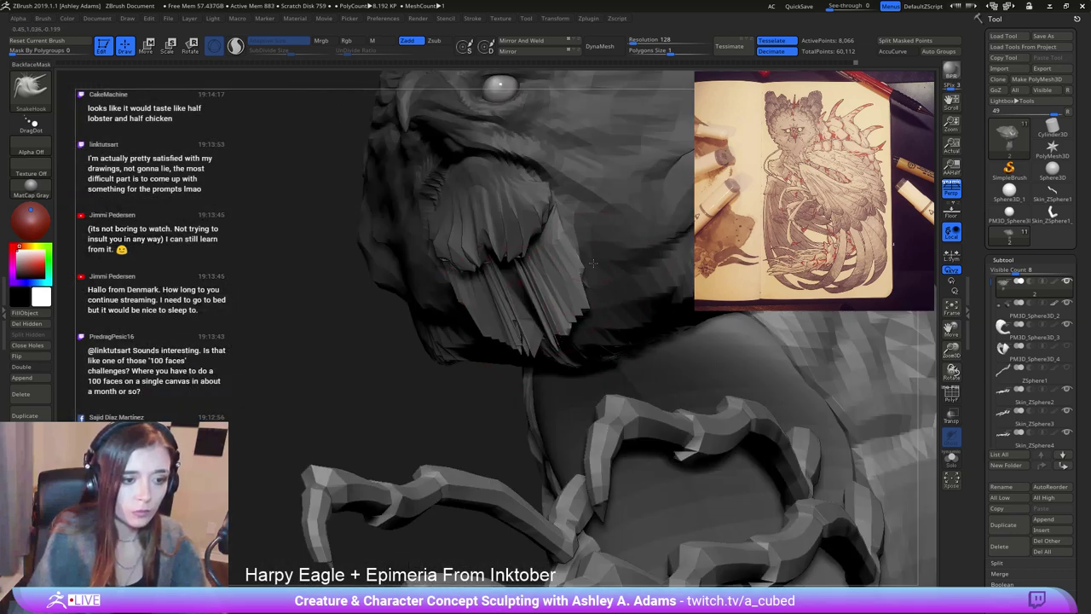
{"action": "right_click_drag", "start_coordinate": [588, 256], "coordinate": [558, 251]}
{"action": "left_click_drag", "start_coordinate": [569, 242], "coordinate": [583, 251]}
Mask the upper chin tuft, draw out the feathers beside and beneath it with SnakeHook, and clear the mask.
{"action": "right_click_drag", "start_coordinate": [569, 261], "coordinate": [588, 230], "text": "ctrl"}
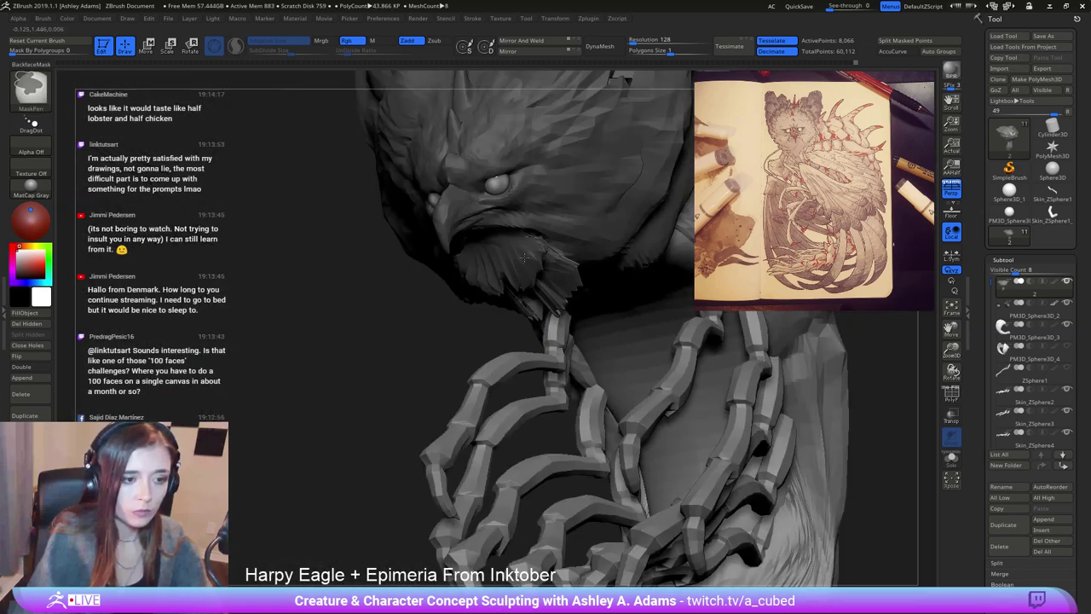
{"action": "mouse_move", "coordinate": [626, 268]}
{"action": "right_mouse_down"}
{"action": "mouse_move", "coordinate": [577, 276]}
{"action": "mouse_move", "coordinate": [512, 256]}
{"action": "mouse_move", "coordinate": [533, 262]}
{"action": "mouse_move", "coordinate": [495, 257]}
{"action": "mouse_move", "coordinate": [454, 286]}
{"action": "right_mouse_up"}
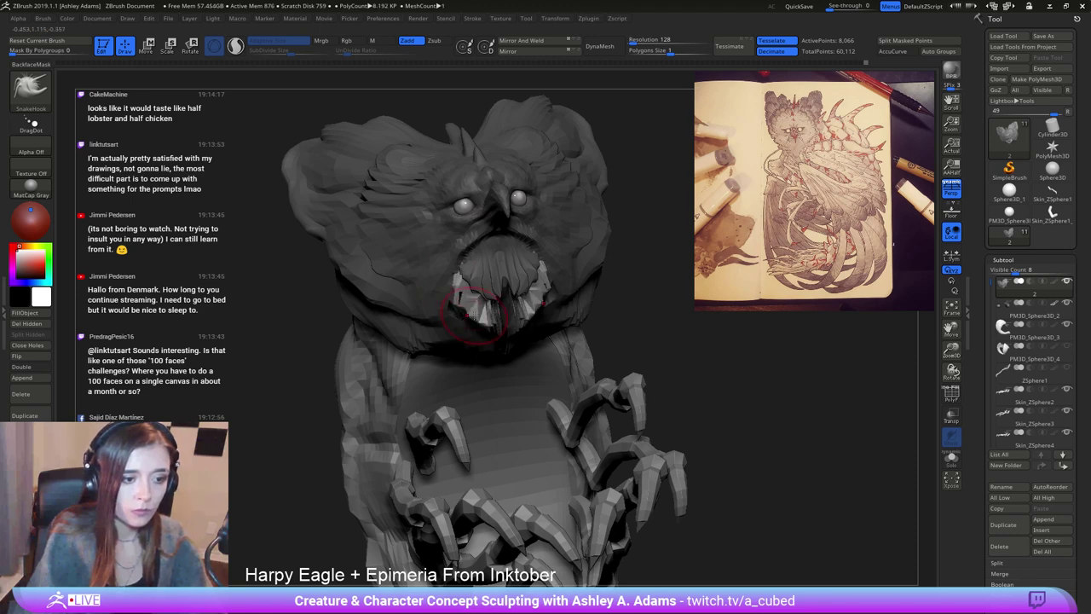
{"action": "right_click_drag", "start_coordinate": [469, 307], "coordinate": [565, 312]}
{"action": "mouse_move", "coordinate": [348, 366]}
{"action": "right_mouse_down"}
{"action": "mouse_move", "coordinate": [504, 219]}
{"action": "mouse_move", "coordinate": [575, 323]}
{"action": "right_mouse_up"}
{"action": "right_click", "coordinate": [574, 323]}
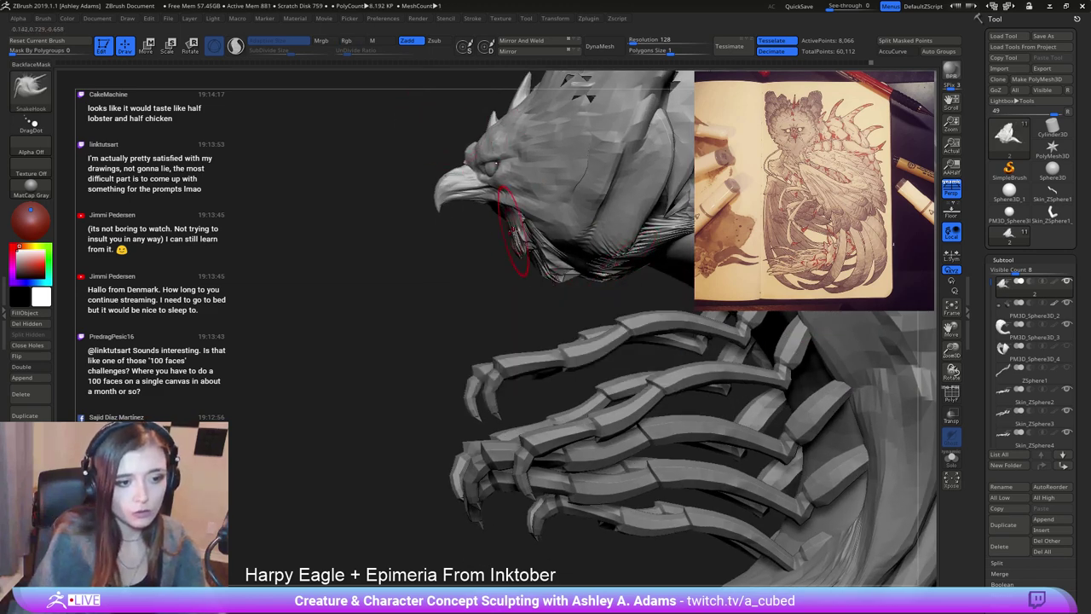
{"action": "right_click", "coordinate": [464, 290]}
{"action": "right_click_drag", "start_coordinate": [464, 290], "coordinate": [470, 346], "text": "ctrl"}
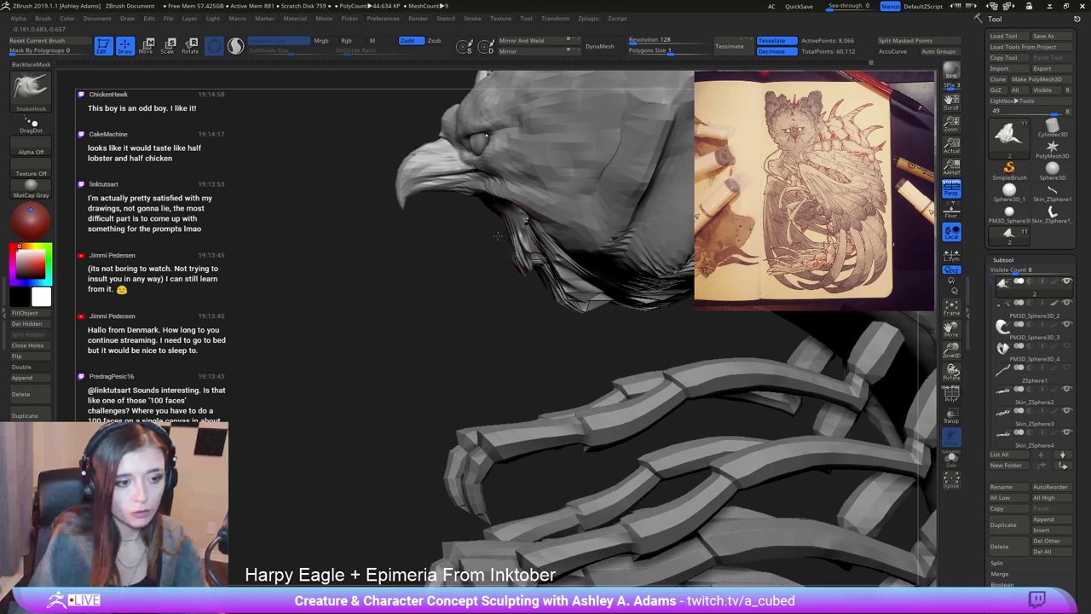
Build up the cheek beside the corner of the mouth and chin tuft with the ClayBuildup brush.
{"action": "mouse_move", "coordinate": [498, 237]}
{"action": "right_mouse_down"}
{"action": "mouse_move", "coordinate": [519, 190]}
{"action": "mouse_move", "coordinate": [510, 245]}
{"action": "mouse_move", "coordinate": [434, 210]}
{"action": "right_mouse_up"}
{"action": "right_click", "coordinate": [525, 220]}
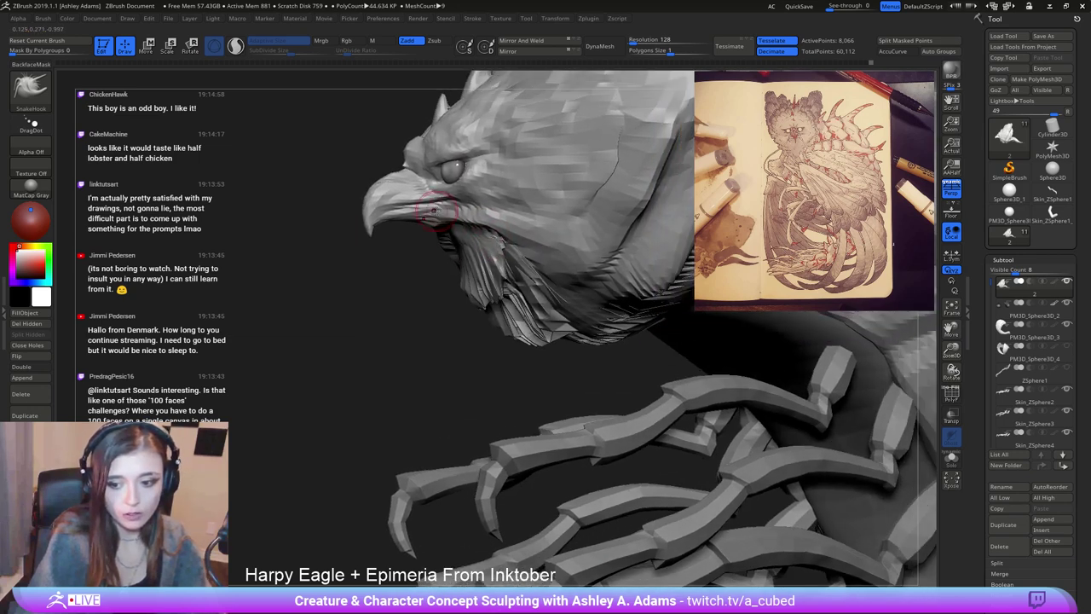
{"action": "right_click", "coordinate": [474, 252]}
{"action": "mouse_move", "coordinate": [473, 251]}
{"action": "right_mouse_down"}
{"action": "mouse_move", "coordinate": [472, 268]}
{"action": "mouse_move", "coordinate": [420, 247]}
{"action": "mouse_move", "coordinate": [431, 249]}
{"action": "right_mouse_up"}
{"action": "right_click", "coordinate": [397, 264]}
{"action": "key", "text": "b"}
{"action": "key", "text": "c"}
{"action": "key", "text": "b"}
{"action": "left_click_drag", "start_coordinate": [390, 262], "coordinate": [401, 234]}
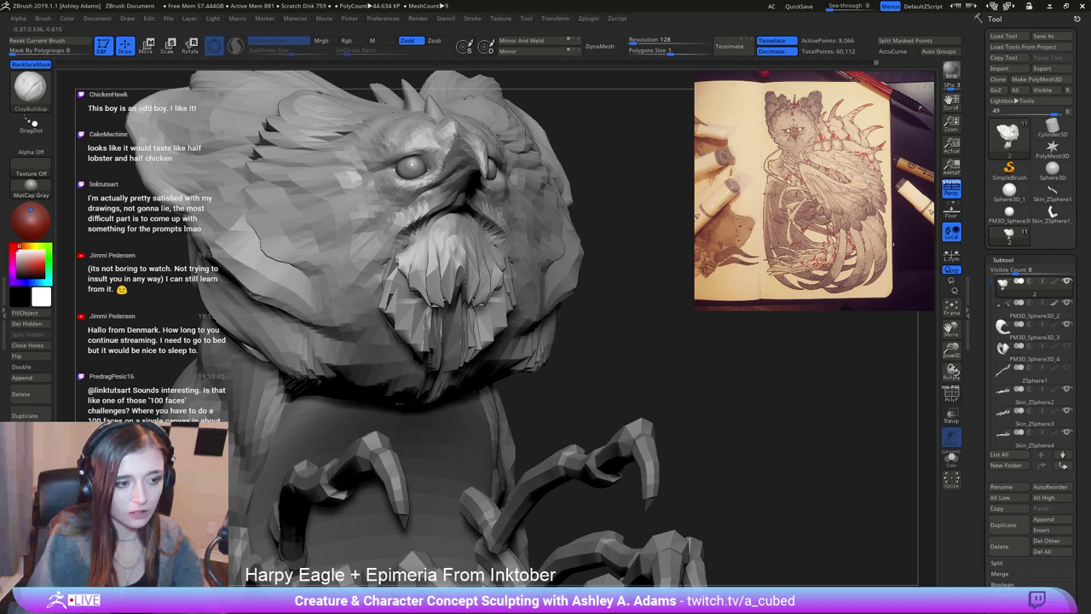
Carve feather creases into the cheek beside the chin tuft with the DamStandard brush.
{"action": "right_click_drag", "start_coordinate": [350, 250], "coordinate": [366, 244]}
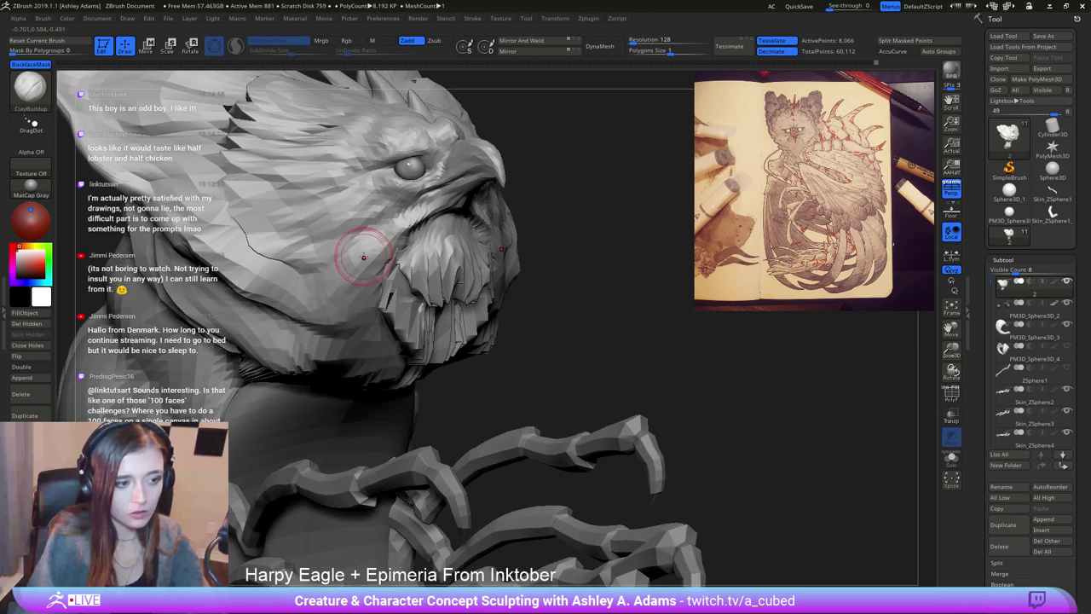
{"action": "key", "text": "b"}
{"action": "key", "text": "d"}
{"action": "key", "text": "s"}
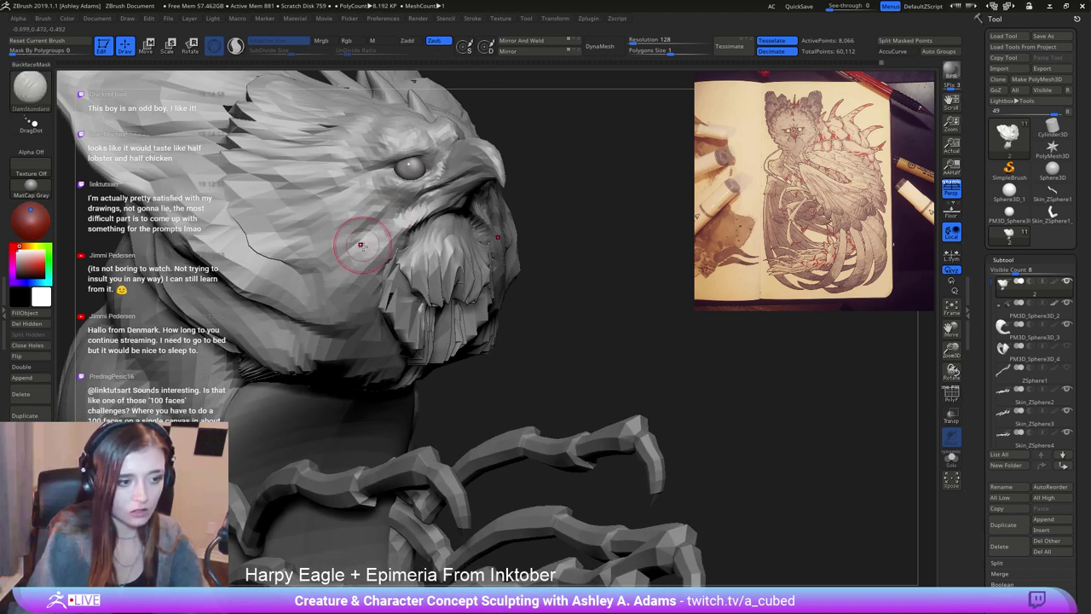
{"action": "left_click_drag", "start_coordinate": [354, 249], "coordinate": [414, 229]}
{"action": "right_click_drag", "start_coordinate": [415, 228], "coordinate": [430, 227]}
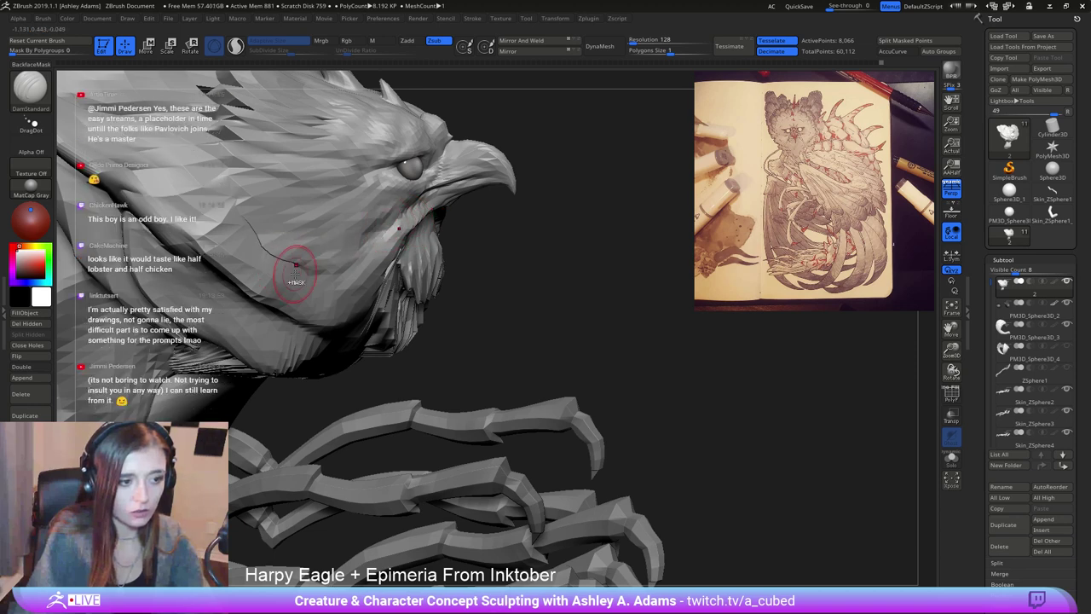
{"action": "right_click_drag", "start_coordinate": [297, 263], "coordinate": [477, 249]}
{"action": "key", "text": "space"}
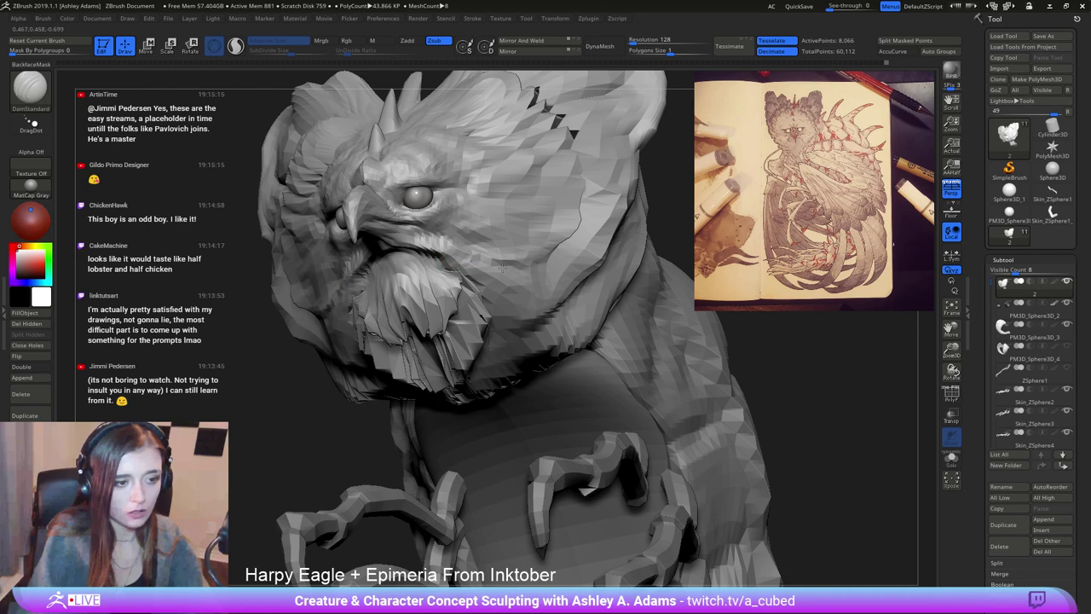
{"action": "right_click_drag", "start_coordinate": [550, 249], "coordinate": [450, 251]}
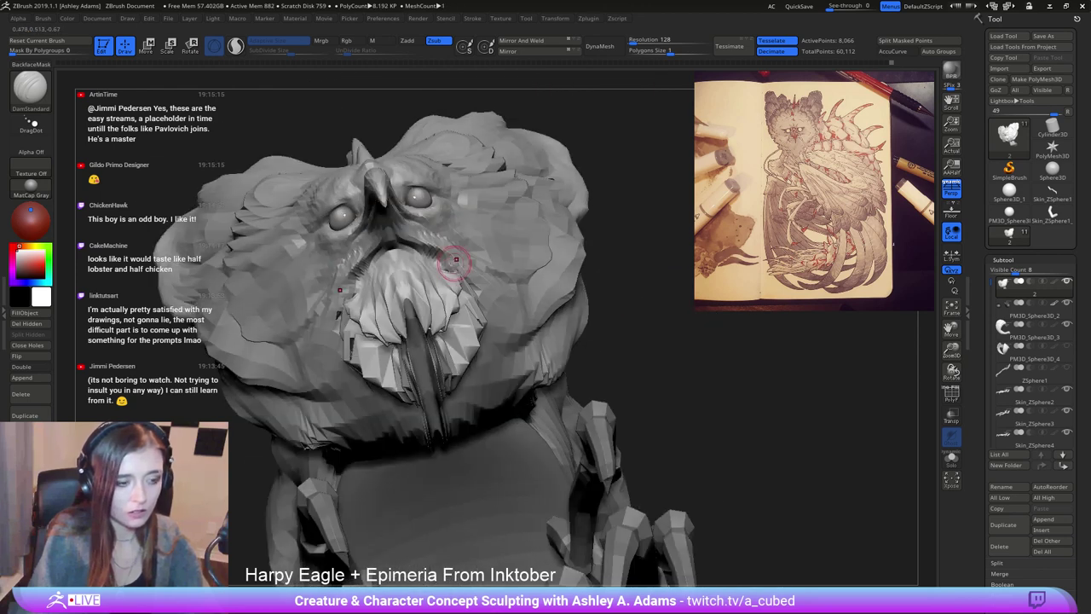
{"action": "key", "text": "shift"}
Pull the cheek feathers beside the chin tuft outward with the SnakeHook brush.
{"action": "mouse_move", "coordinate": [543, 305]}
{"action": "right_mouse_down", "text": "ctrl"}
{"action": "mouse_move", "coordinate": [512, 294]}
{"action": "mouse_move", "coordinate": [463, 320]}
{"action": "mouse_move", "coordinate": [494, 294]}
{"action": "right_mouse_up", "text": "ctrl"}
{"action": "key", "text": "space"}
{"action": "key", "text": "b"}
{"action": "key", "text": "s"}
{"action": "key", "text": "h"}
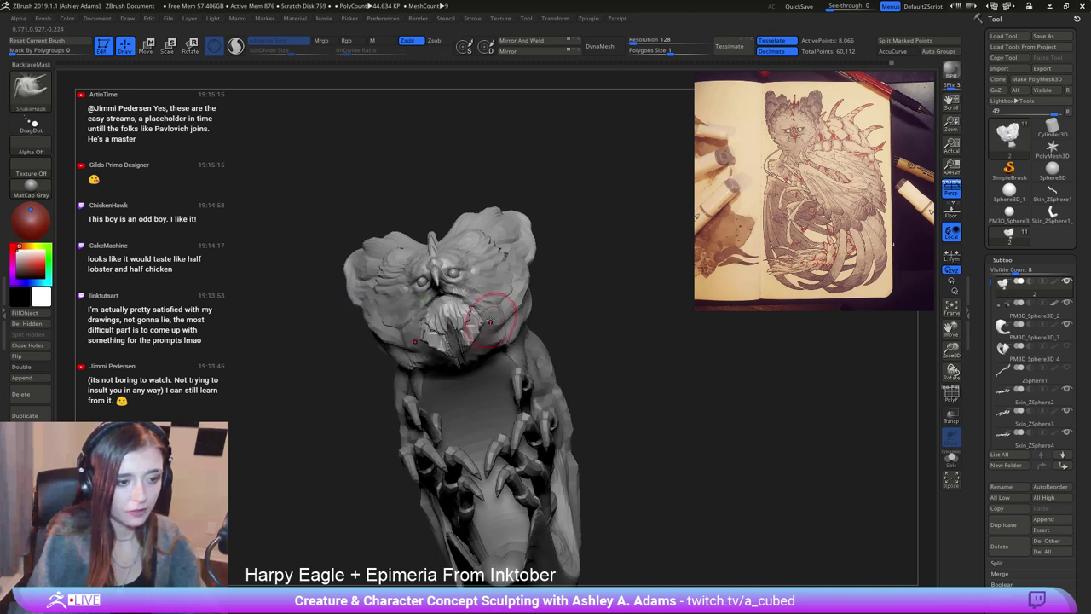
{"action": "left_click_drag", "start_coordinate": [474, 318], "coordinate": [488, 326]}
Build up volume on the outer cheek with the ClayBuildup brush.
{"action": "key", "text": "b"}
{"action": "key", "text": "c"}
{"action": "key", "text": "b"}
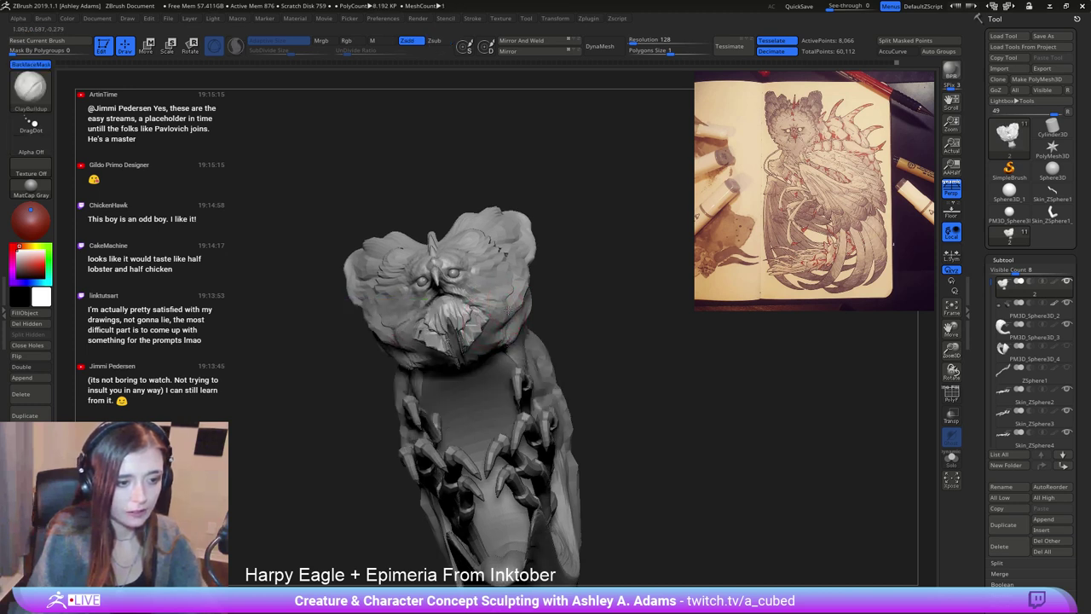
{"action": "mouse_move", "coordinate": [508, 297]}
{"action": "left_mouse_down"}
{"action": "mouse_move", "coordinate": [513, 318]}
{"action": "mouse_move", "coordinate": [500, 307]}
{"action": "left_mouse_up"}
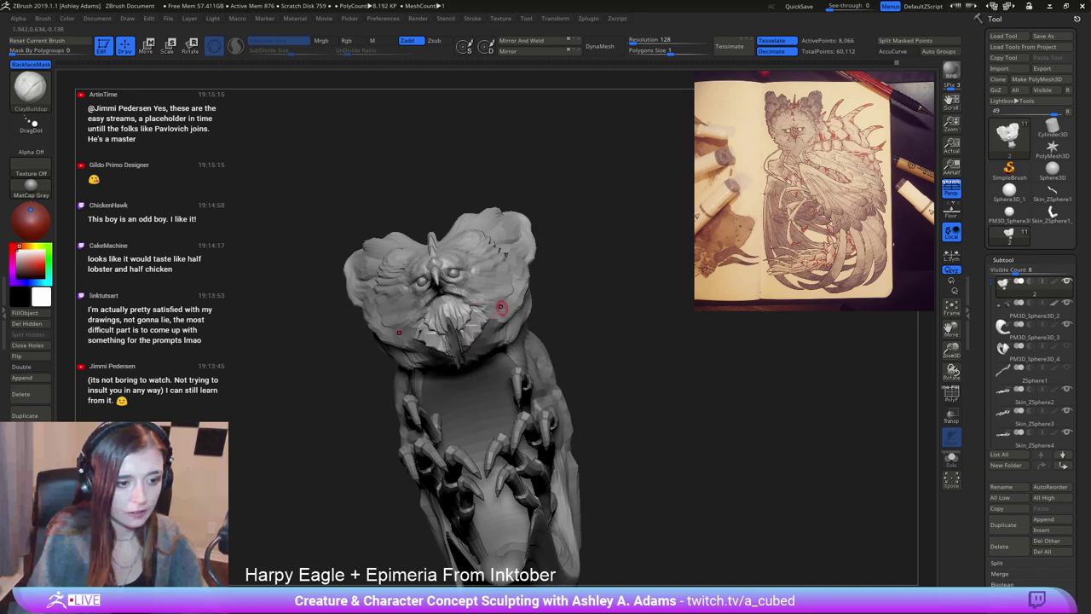
Cut grooves along the outer cheek and the side of the head with the DamStandard brush.
{"action": "key", "text": "b"}
{"action": "key", "text": "d"}
{"action": "key", "text": "s"}
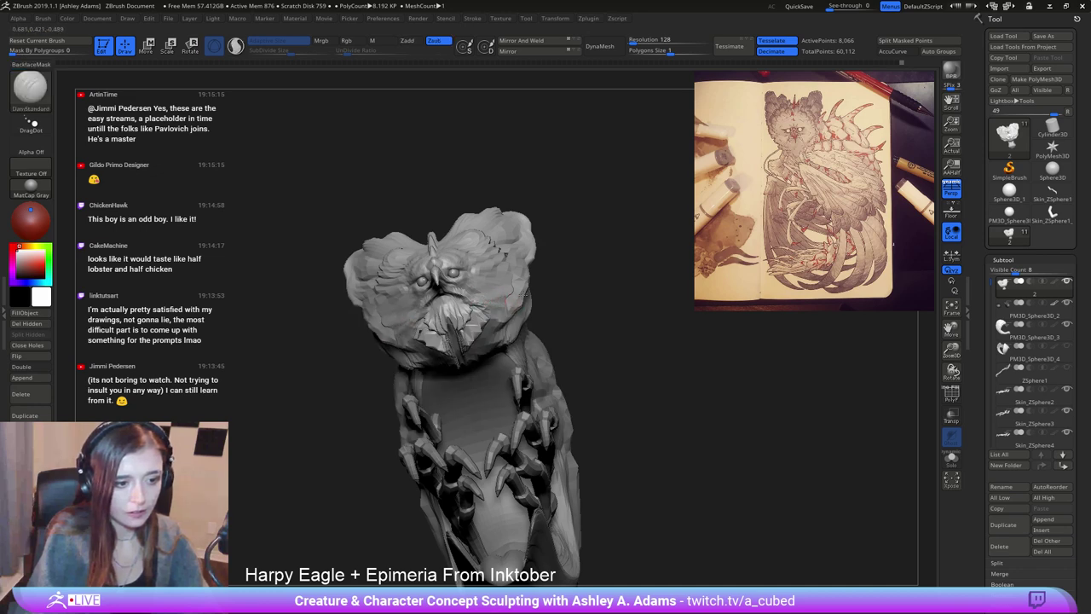
{"action": "mouse_move", "coordinate": [515, 295]}
{"action": "left_mouse_down"}
{"action": "mouse_move", "coordinate": [478, 307]}
{"action": "mouse_move", "coordinate": [509, 299]}
{"action": "mouse_move", "coordinate": [507, 286]}
{"action": "mouse_move", "coordinate": [408, 284]}
{"action": "left_mouse_up"}
{"action": "left_click_drag", "start_coordinate": [514, 196], "coordinate": [461, 201]}
{"action": "mouse_move", "coordinate": [506, 271]}
{"action": "left_mouse_down", "text": "alt"}
{"action": "mouse_move", "coordinate": [501, 237]}
{"action": "mouse_move", "coordinate": [522, 290]}
{"action": "left_mouse_up", "text": "alt"}
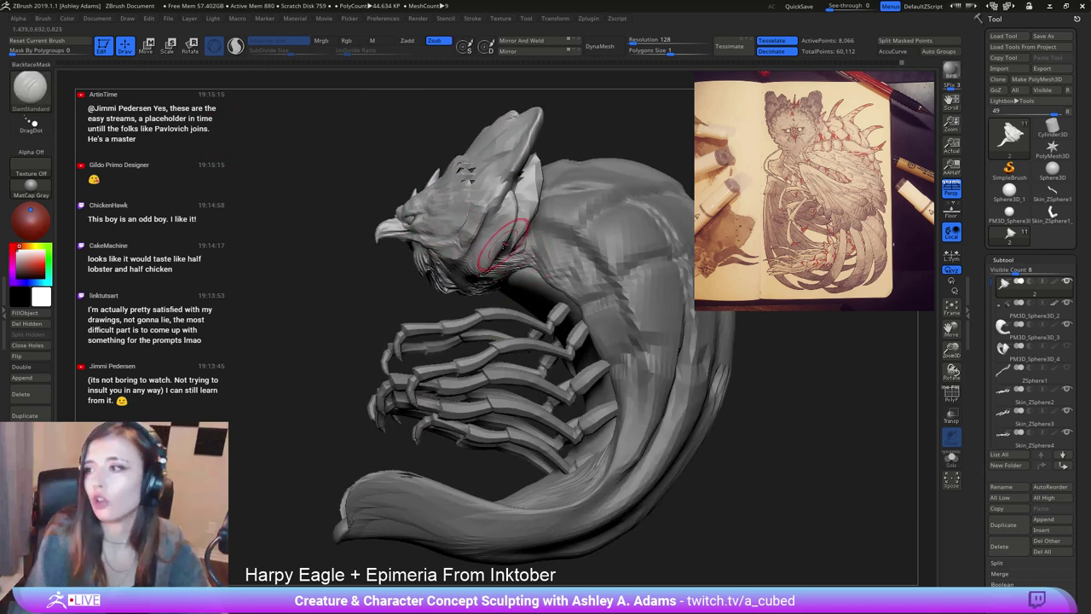
Adjust the feathers at the side of the neck beneath the head with the SnakeHook brush.
{"action": "right_click_drag", "start_coordinate": [505, 241], "coordinate": [552, 228]}
{"action": "key", "text": "b"}
{"action": "key", "text": "s"}
{"action": "key", "text": "h"}
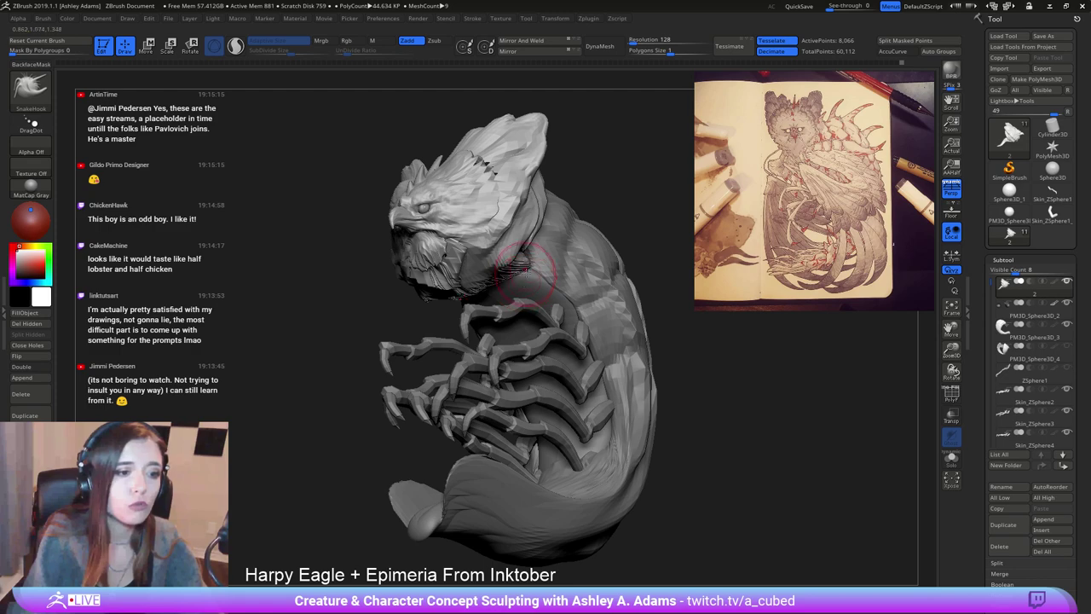
{"action": "mouse_move", "coordinate": [556, 308]}
{"action": "right_mouse_down"}
{"action": "mouse_move", "coordinate": [562, 255]}
{"action": "mouse_move", "coordinate": [517, 304]}
{"action": "mouse_move", "coordinate": [522, 322]}
{"action": "right_mouse_up"}
{"action": "left_click_drag", "start_coordinate": [580, 268], "coordinate": [560, 278]}
{"action": "right_click_drag", "start_coordinate": [585, 295], "coordinate": [597, 230], "text": "ctrl"}
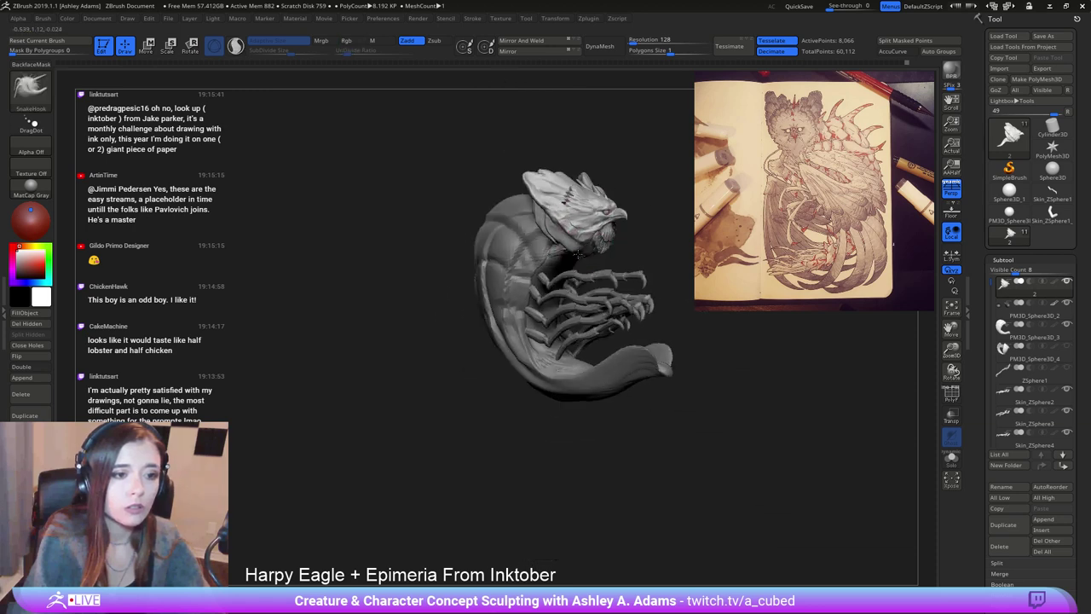
Reshape the area between the inner eye corner and the base of the beak with SnakeHook.
{"action": "right_click_drag", "start_coordinate": [665, 221], "coordinate": [618, 213]}
{"action": "mouse_move", "coordinate": [656, 179]}
{"action": "right_mouse_down", "text": "alt"}
{"action": "mouse_move", "coordinate": [537, 232]}
{"action": "mouse_move", "coordinate": [559, 243]}
{"action": "right_mouse_up", "text": "alt"}
{"action": "right_click_drag", "start_coordinate": [456, 245], "coordinate": [392, 277], "text": "ctrl"}
{"action": "mouse_move", "coordinate": [468, 267]}
{"action": "right_mouse_down", "text": "alt"}
{"action": "mouse_move", "coordinate": [500, 224]}
{"action": "mouse_move", "coordinate": [495, 248]}
{"action": "mouse_move", "coordinate": [515, 249]}
{"action": "right_mouse_up", "text": "alt"}
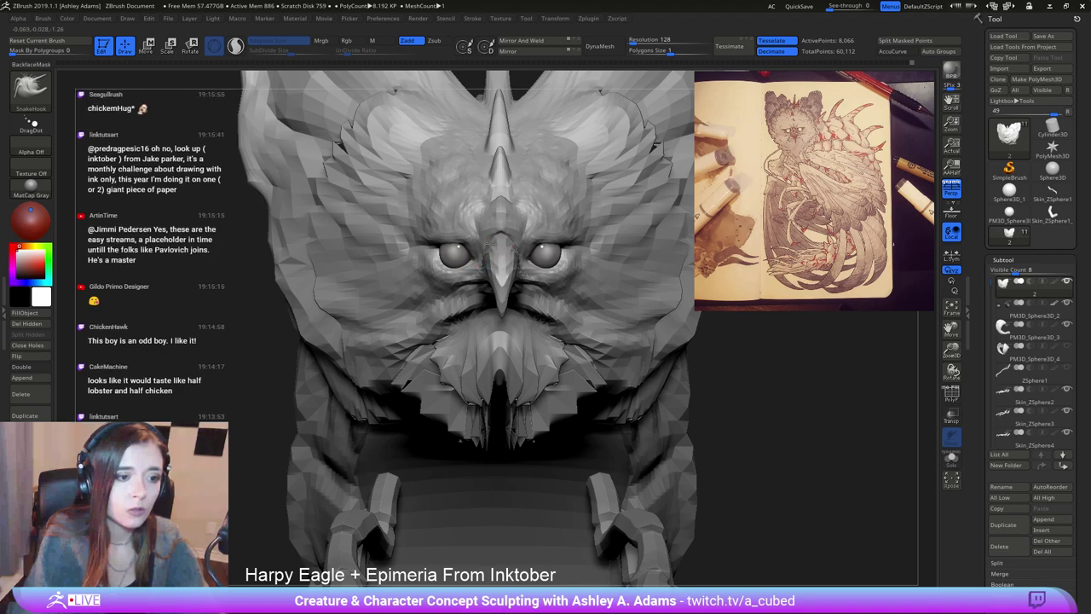
{"action": "mouse_move", "coordinate": [488, 245]}
{"action": "right_mouse_down"}
{"action": "mouse_move", "coordinate": [541, 248]}
{"action": "mouse_move", "coordinate": [383, 223]}
{"action": "mouse_move", "coordinate": [324, 182]}
{"action": "right_mouse_up"}
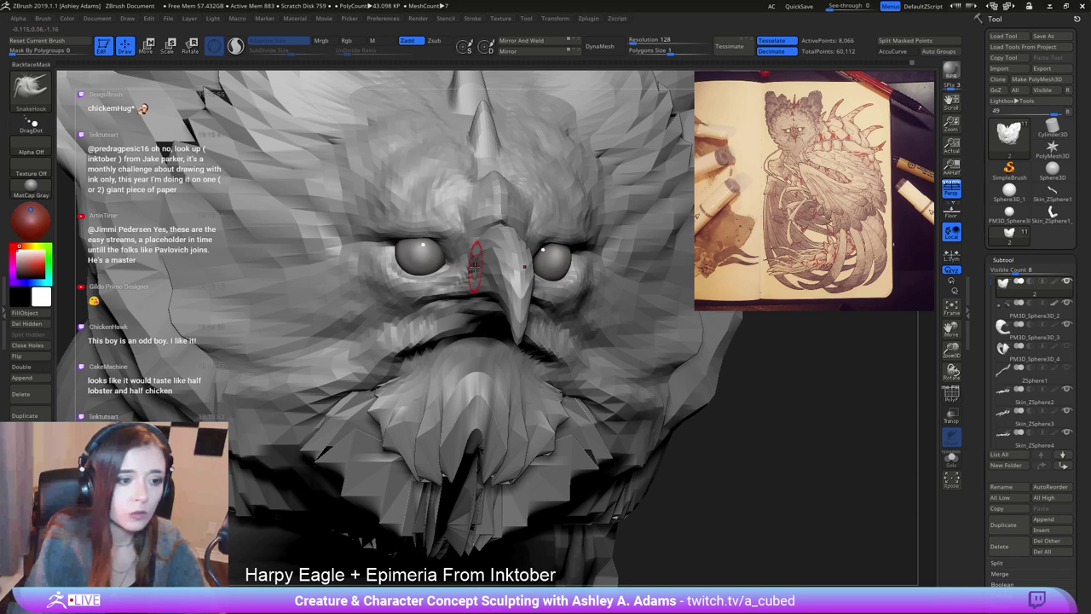
{"action": "left_click_drag", "start_coordinate": [475, 261], "coordinate": [486, 256]}
{"action": "right_click_drag", "start_coordinate": [471, 253], "coordinate": [543, 270]}
{"action": "right_click_drag", "start_coordinate": [442, 225], "coordinate": [481, 200], "text": "alt"}
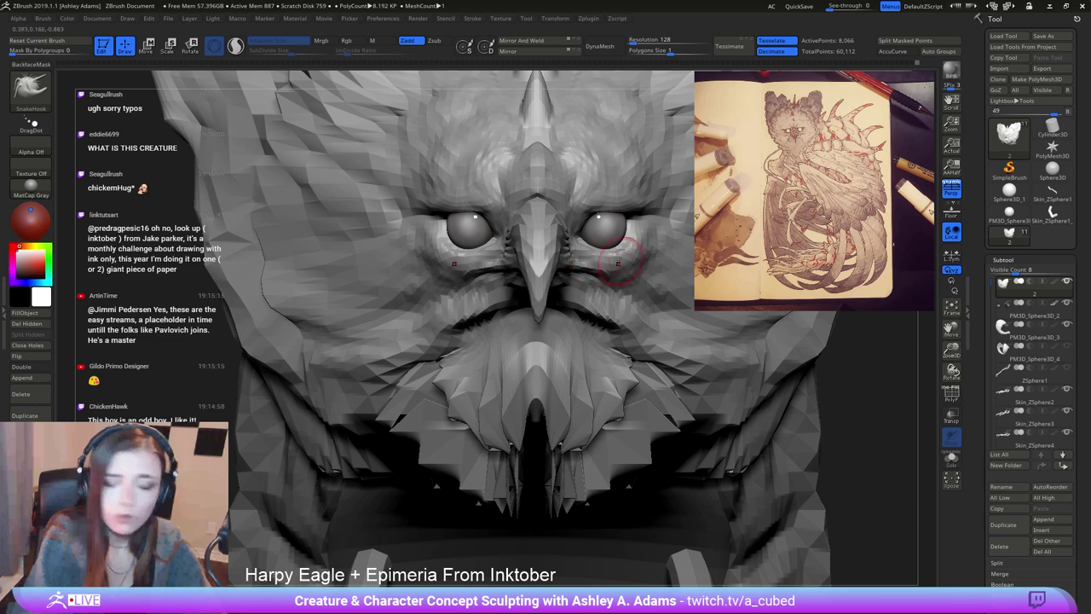
{"action": "right_click_drag", "start_coordinate": [604, 250], "coordinate": [570, 260]}
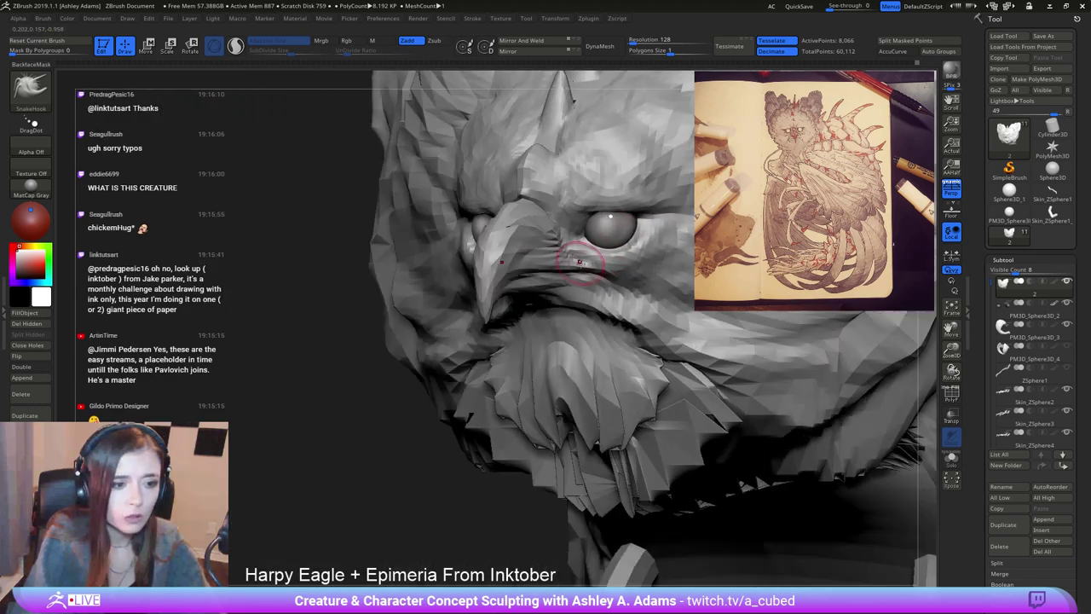
Refine the area below the eye with ClayBuildup and carve the mouth line behind the beak with DamStandard.
{"action": "key", "text": "b"}
{"action": "key", "text": "c"}
{"action": "key", "text": "b"}
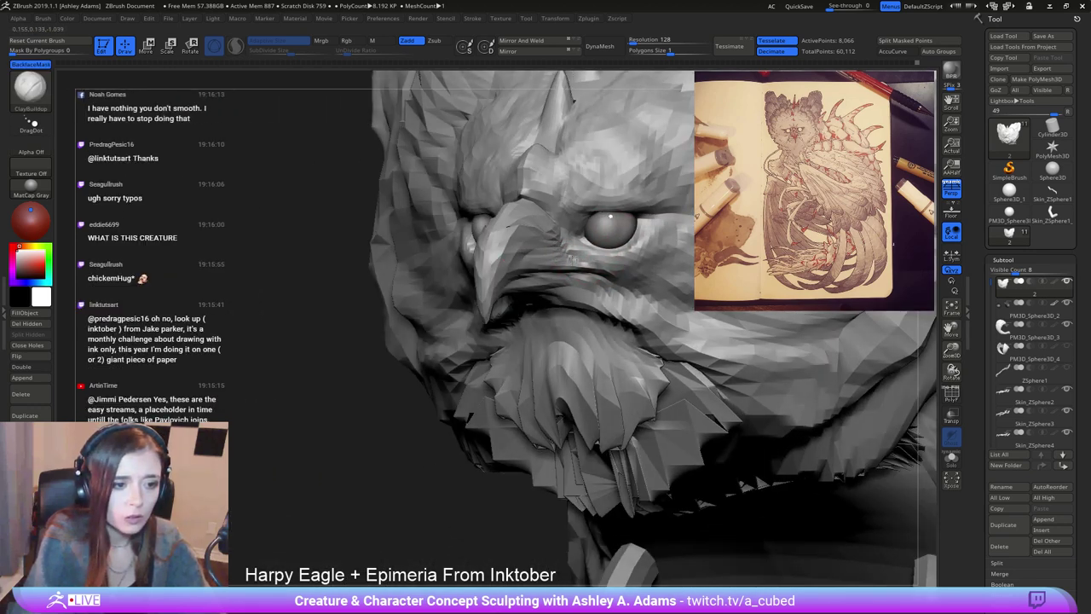
{"action": "key", "text": "b"}
{"action": "key", "text": "d"}
{"action": "key", "text": "s"}
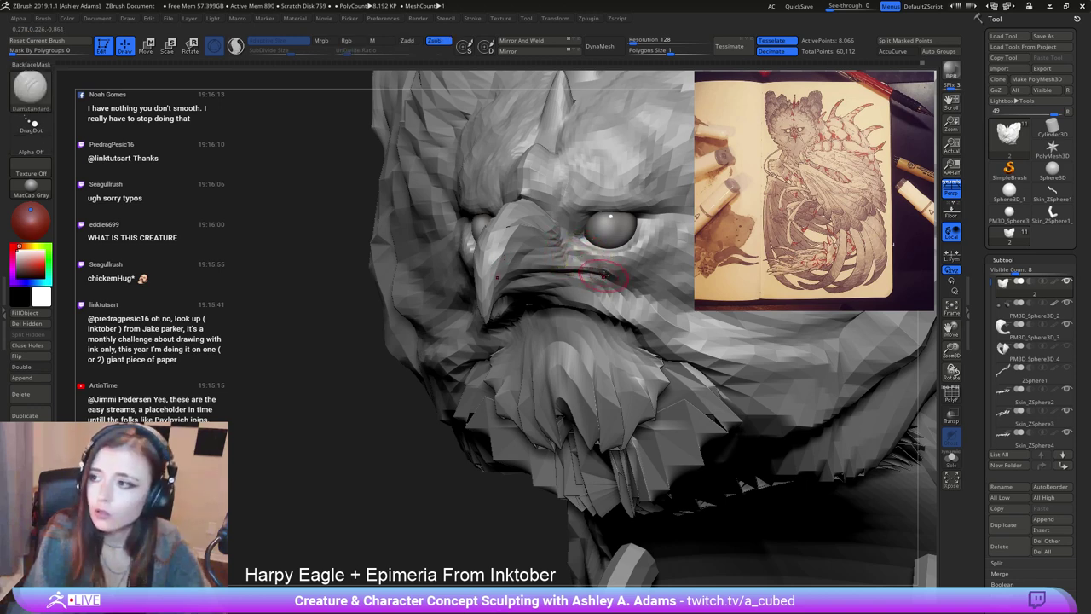
{"action": "right_click", "coordinate": [595, 267]}
{"action": "mouse_move", "coordinate": [595, 267]}
{"action": "right_mouse_down"}
{"action": "mouse_move", "coordinate": [564, 268]}
{"action": "mouse_move", "coordinate": [600, 270]}
{"action": "right_mouse_up"}
{"action": "right_click", "coordinate": [595, 268]}
{"action": "key", "text": "space"}
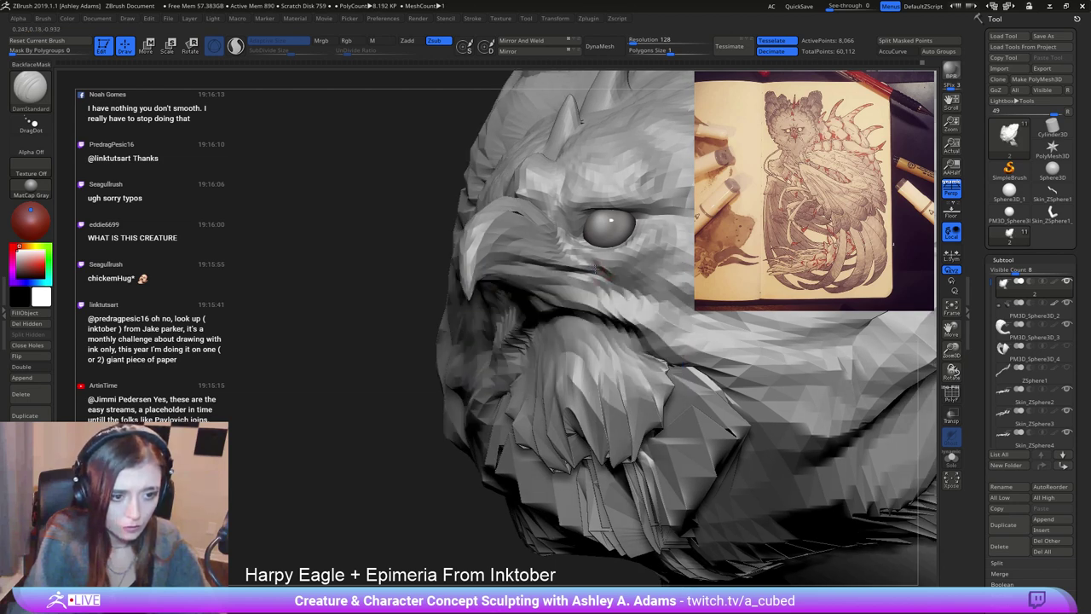
{"action": "mouse_move", "coordinate": [588, 290]}
{"action": "right_mouse_down"}
{"action": "mouse_move", "coordinate": [635, 292]}
{"action": "mouse_move", "coordinate": [545, 235]}
{"action": "mouse_move", "coordinate": [571, 255]}
{"action": "mouse_move", "coordinate": [602, 241]}
{"action": "mouse_move", "coordinate": [584, 329]}
{"action": "right_mouse_up"}
{"action": "right_click_drag", "start_coordinate": [551, 266], "coordinate": [560, 280]}
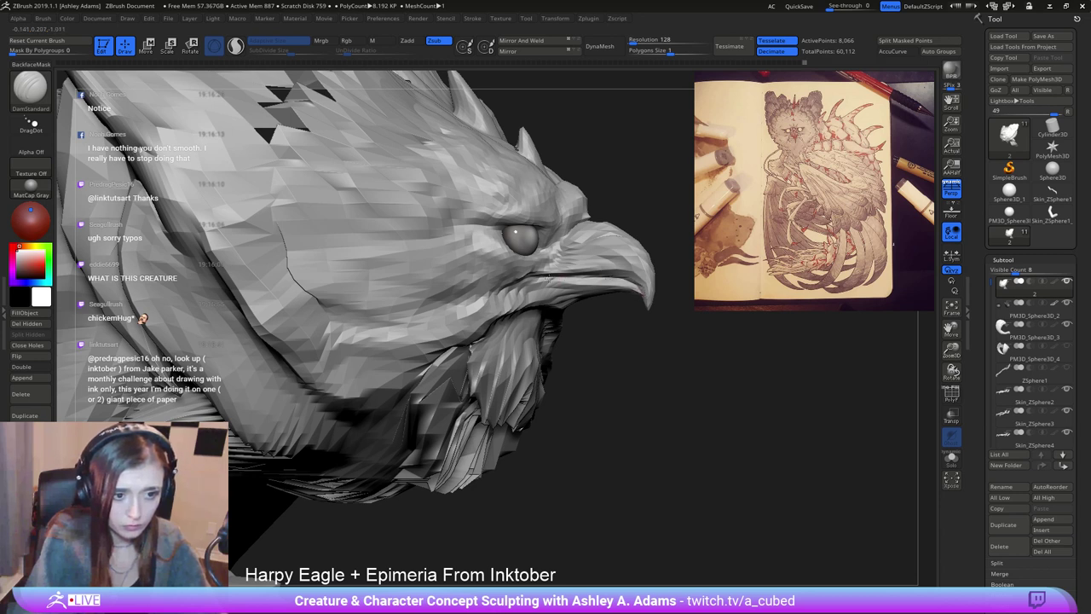
Reshape the underside of the beak and draw its hooked tip downward with the SnakeHook brush.
{"action": "key", "text": "b"}
{"action": "key", "text": "s"}
{"action": "key", "text": "h"}
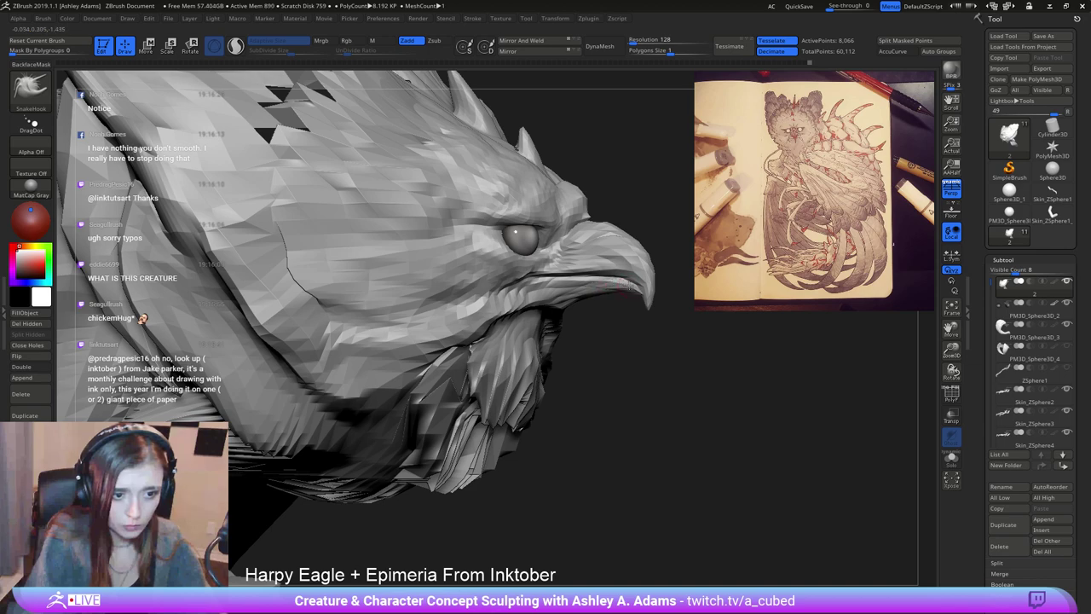
{"action": "mouse_move", "coordinate": [581, 292]}
{"action": "right_mouse_down"}
{"action": "mouse_move", "coordinate": [566, 236]}
{"action": "mouse_move", "coordinate": [560, 273]}
{"action": "mouse_move", "coordinate": [520, 290]}
{"action": "right_mouse_up"}
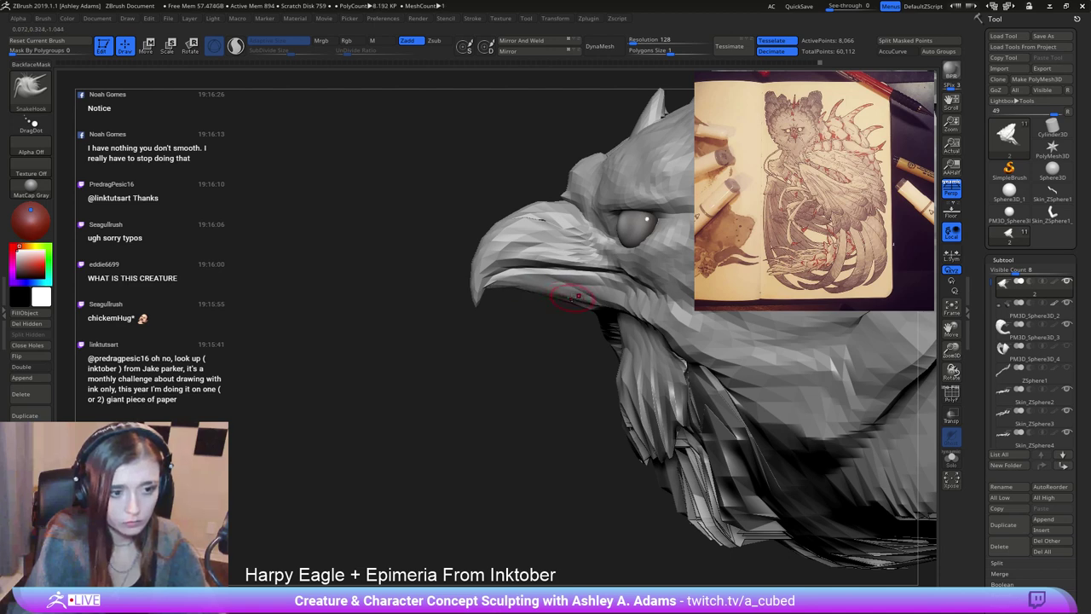
{"action": "right_click_drag", "start_coordinate": [577, 298], "coordinate": [593, 301]}
{"action": "left_click_drag", "start_coordinate": [600, 294], "coordinate": [549, 295]}
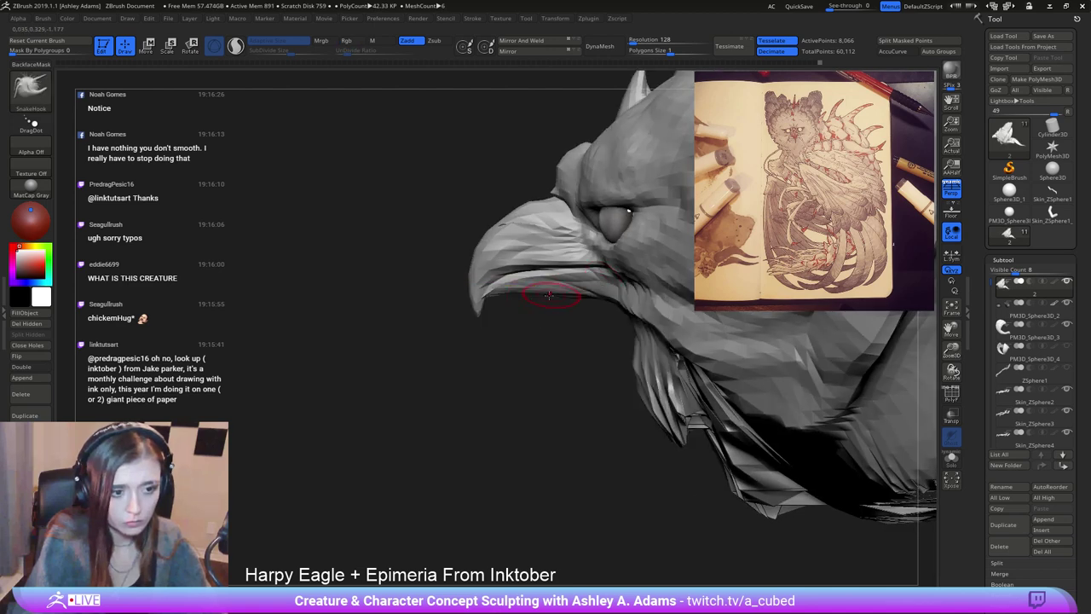
{"action": "left_click_drag", "start_coordinate": [482, 312], "coordinate": [477, 314]}
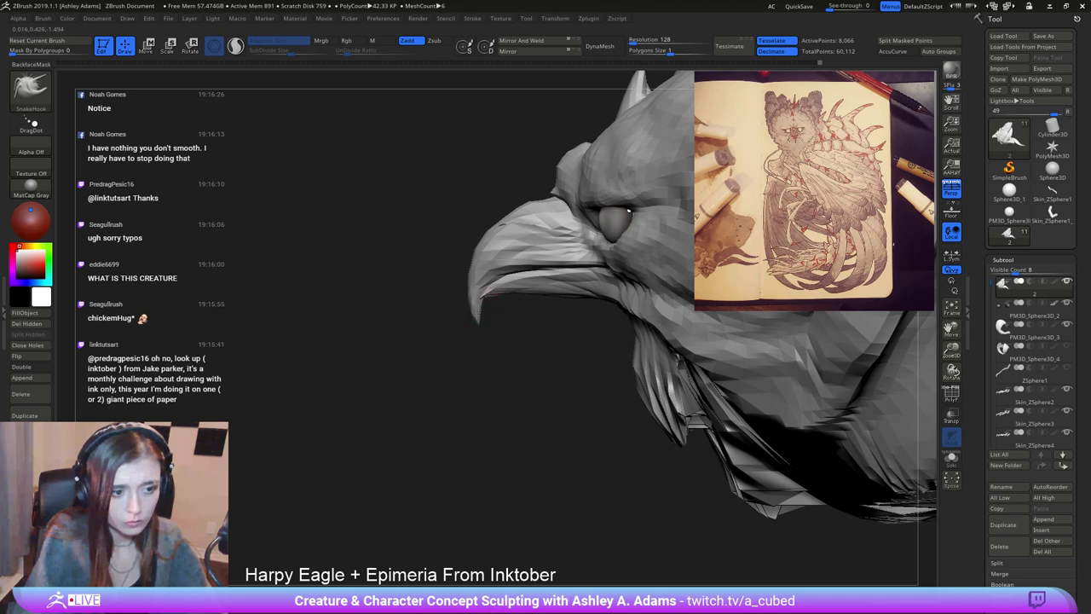
{"action": "right_click", "coordinate": [548, 286]}
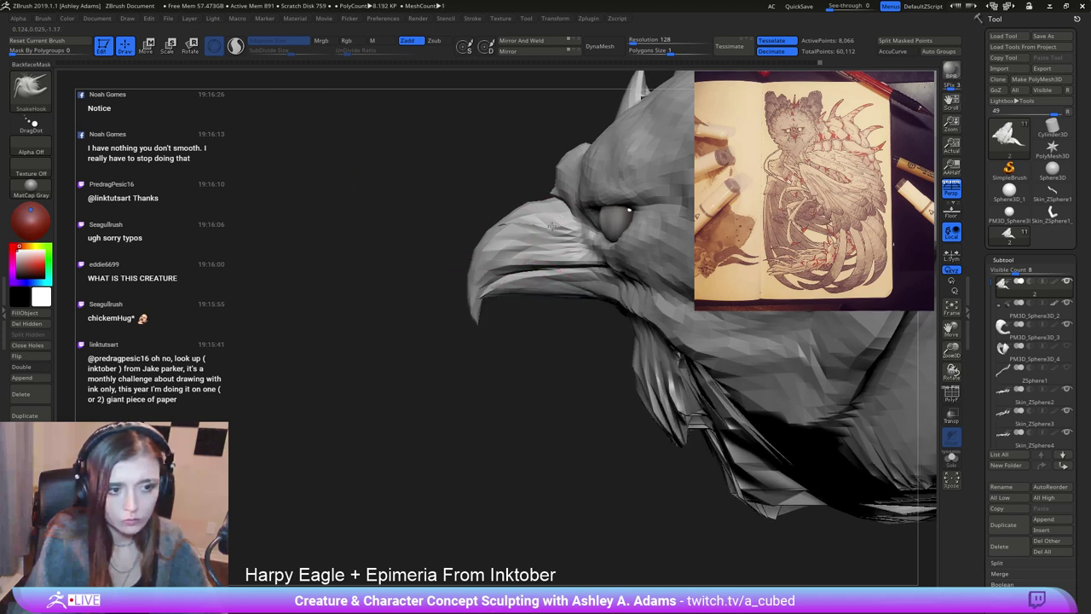
Adjust the beak's upper surface and mouth line in profile with the SnakeHook brush.
{"action": "right_click", "coordinate": [558, 228]}
{"action": "left_click_drag", "start_coordinate": [551, 227], "coordinate": [559, 226]}
{"action": "right_click", "coordinate": [452, 324]}
{"action": "left_click_drag", "start_coordinate": [505, 264], "coordinate": [515, 263]}
{"action": "mouse_move", "coordinate": [1020, 331]}
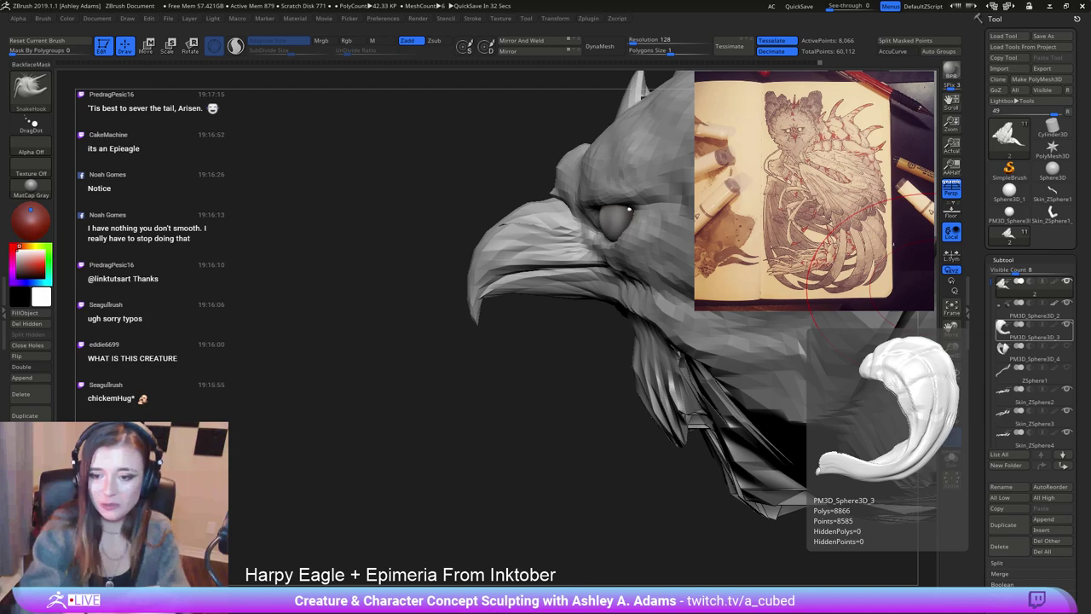
{"action": "left_click_drag", "start_coordinate": [452, 232], "coordinate": [552, 237]}
{"action": "mouse_move", "coordinate": [552, 237]}
{"action": "right_mouse_down"}
{"action": "mouse_move", "coordinate": [458, 250]}
{"action": "mouse_move", "coordinate": [494, 278]}
{"action": "mouse_move", "coordinate": [548, 278]}
{"action": "mouse_move", "coordinate": [460, 281]}
{"action": "mouse_move", "coordinate": [479, 247]}
{"action": "mouse_move", "coordinate": [477, 217]}
{"action": "mouse_move", "coordinate": [450, 295]}
{"action": "mouse_move", "coordinate": [451, 306]}
{"action": "mouse_move", "coordinate": [490, 307]}
{"action": "right_mouse_up"}
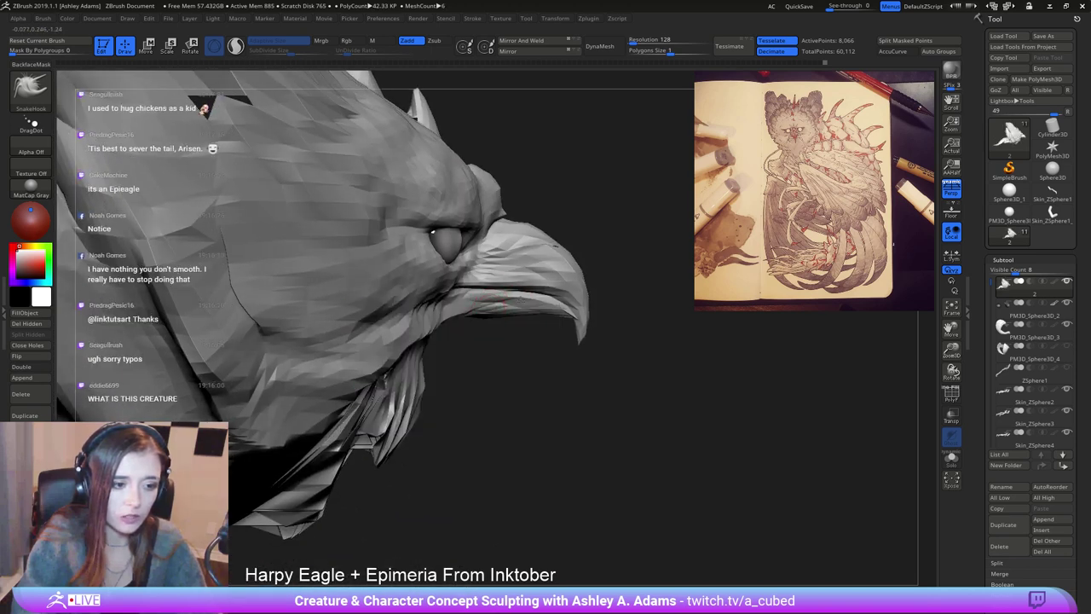
Lengthen the beak by pulling its hooked front forward with an enlarged SnakeHook brush.
{"action": "key", "text": "space"}
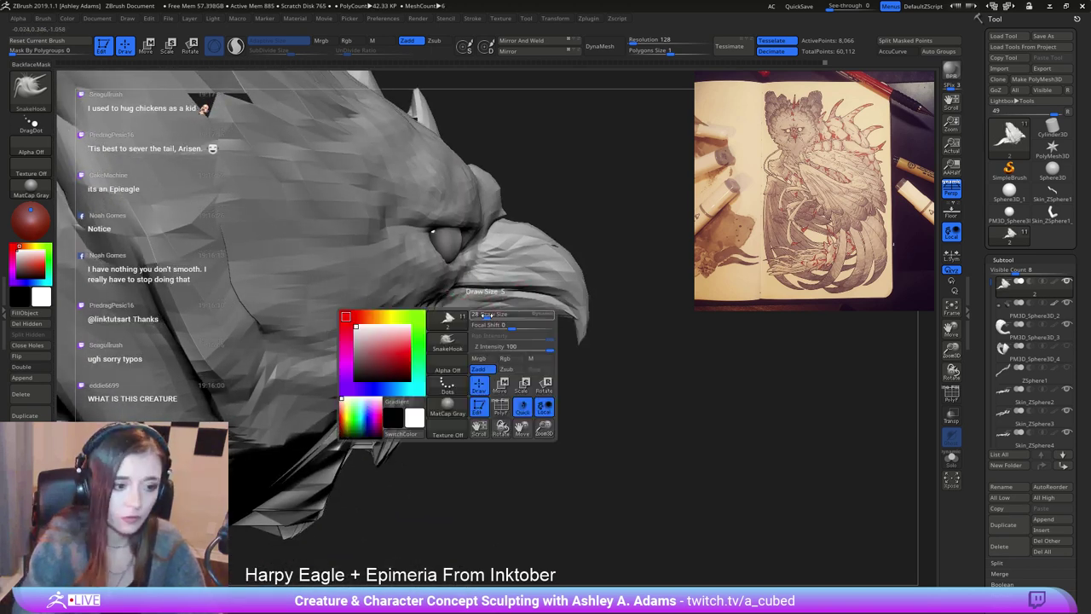
{"action": "left_click", "coordinate": [484, 321]}
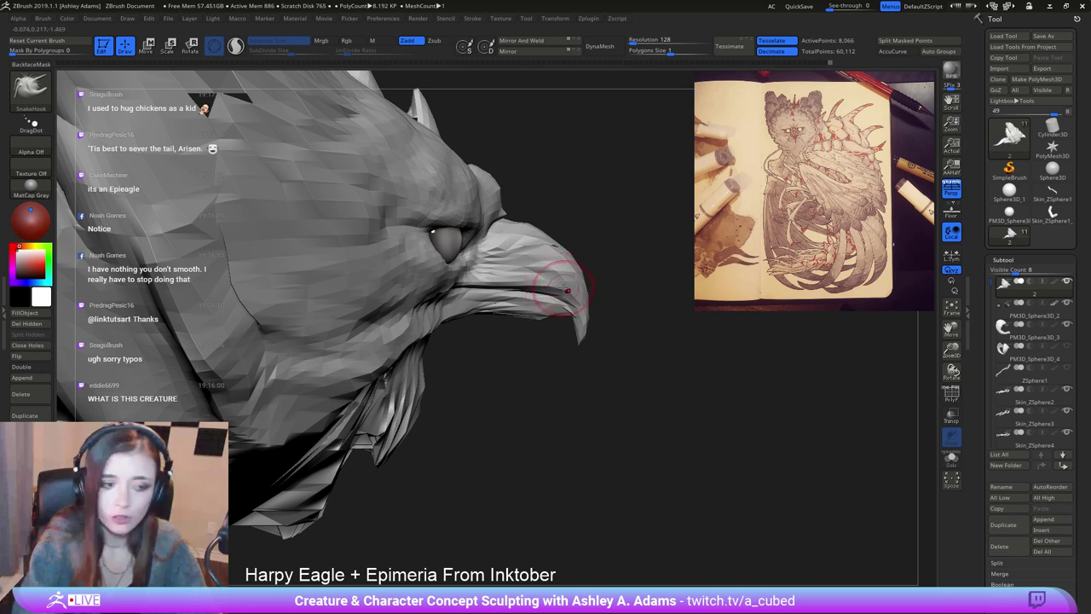
{"action": "right_click", "coordinate": [567, 291]}
{"action": "right_click", "coordinate": [553, 276]}
{"action": "left_click_drag", "start_coordinate": [574, 275], "coordinate": [578, 275]}
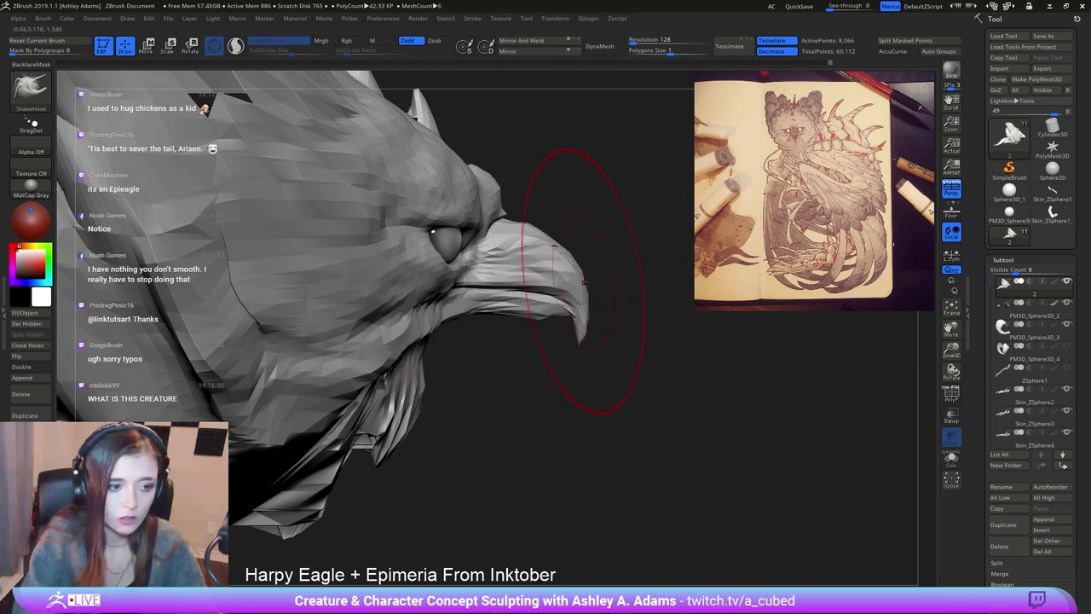
{"action": "right_click", "coordinate": [587, 347]}
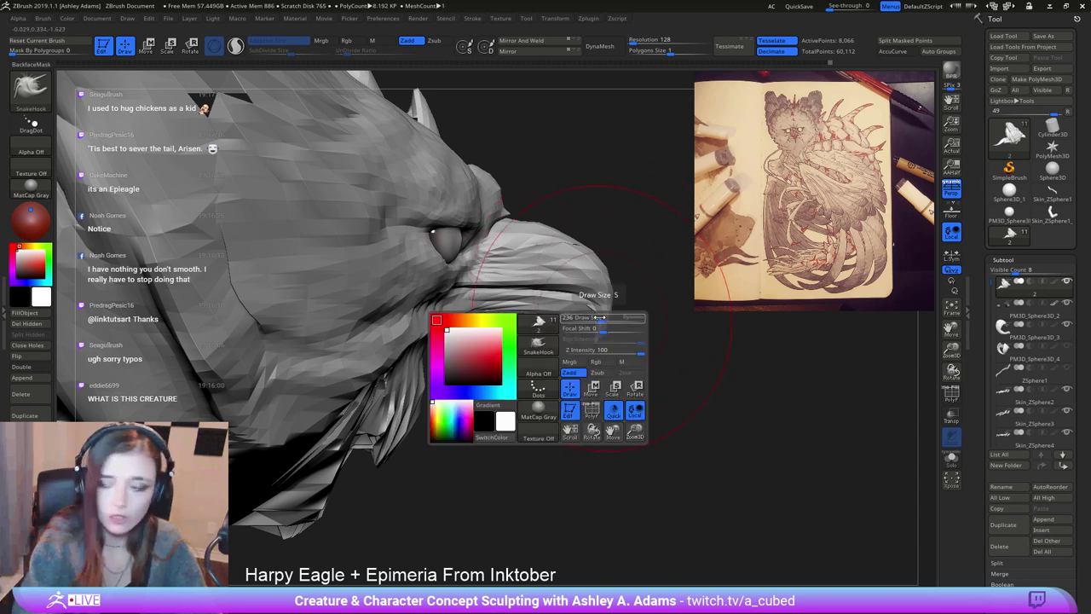
{"action": "left_click_drag", "start_coordinate": [604, 342], "coordinate": [598, 342]}
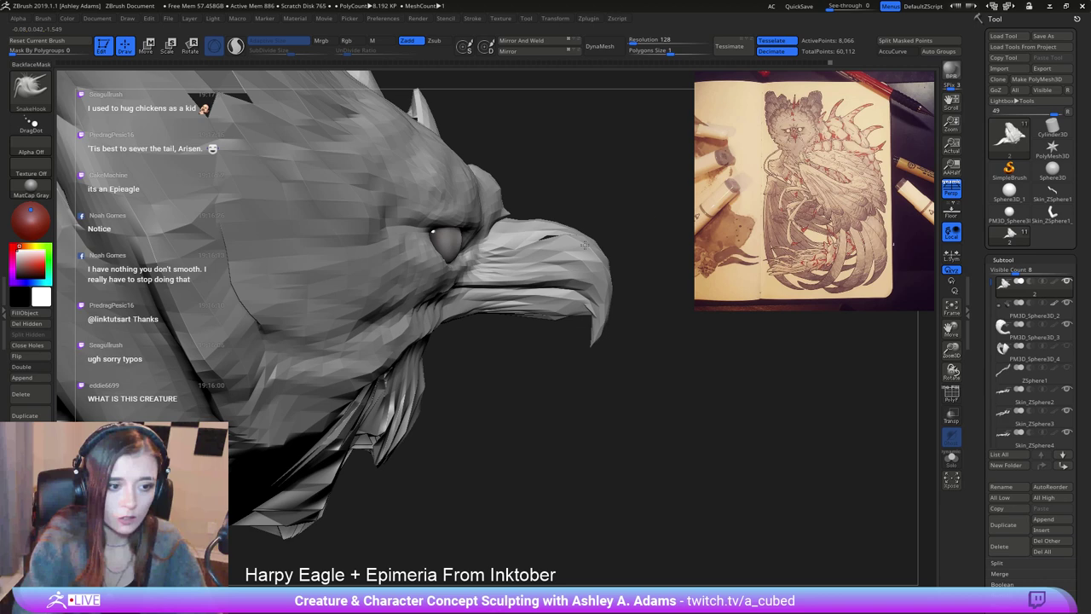
Isolate the side of the beak behind the tip with an inverted mask and smooth and refine its cutting edge.
{"action": "right_click", "coordinate": [548, 258]}
{"action": "mouse_move", "coordinate": [592, 295]}
{"action": "right_mouse_down"}
{"action": "mouse_move", "coordinate": [578, 280]}
{"action": "mouse_move", "coordinate": [584, 299]}
{"action": "mouse_move", "coordinate": [550, 291]}
{"action": "mouse_move", "coordinate": [545, 275]}
{"action": "right_mouse_up"}
{"action": "left_click", "coordinate": [641, 318], "text": "ctrl"}
{"action": "right_click", "coordinate": [563, 341]}
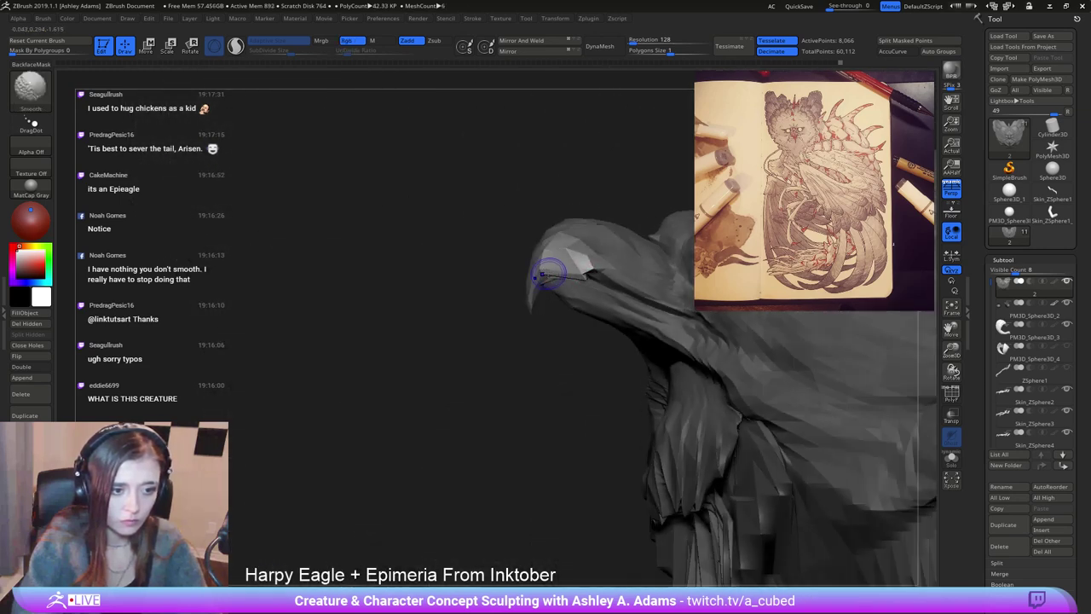
{"action": "left_click_drag", "start_coordinate": [555, 274], "coordinate": [573, 266], "text": "shift"}
{"action": "mouse_move", "coordinate": [562, 270]}
{"action": "right_mouse_down"}
{"action": "mouse_move", "coordinate": [554, 278]}
{"action": "mouse_move", "coordinate": [570, 255]}
{"action": "mouse_move", "coordinate": [590, 275]}
{"action": "mouse_move", "coordinate": [610, 247]}
{"action": "mouse_move", "coordinate": [660, 273]}
{"action": "mouse_move", "coordinate": [591, 307]}
{"action": "right_mouse_up"}
{"action": "right_click", "coordinate": [550, 281]}
{"action": "key", "text": "shift"}
{"action": "right_click_drag", "start_coordinate": [683, 337], "coordinate": [652, 324]}
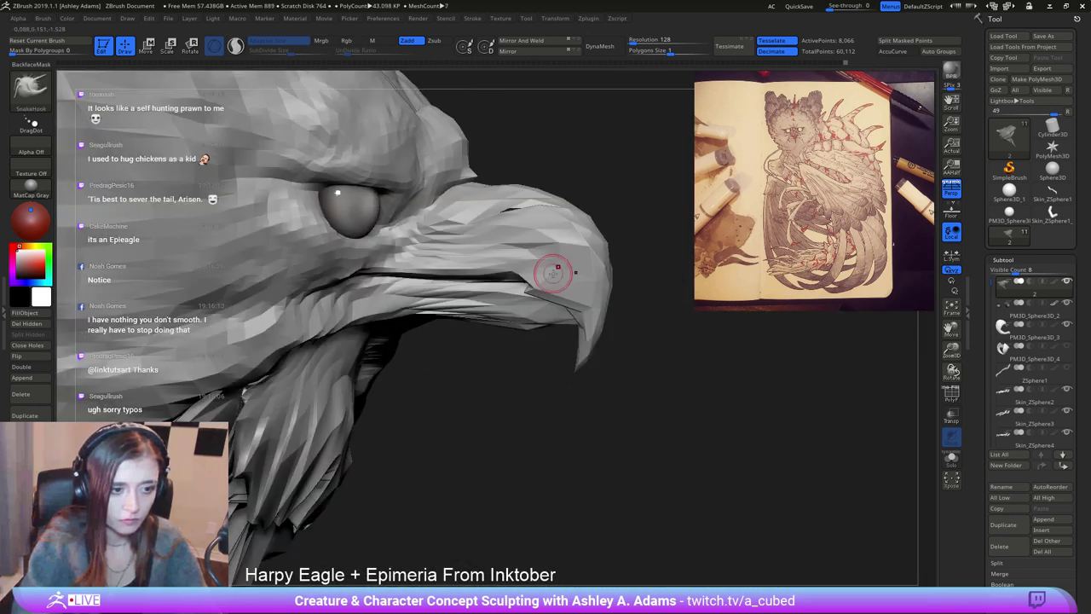
{"action": "right_click_drag", "start_coordinate": [554, 273], "coordinate": [578, 282]}
{"action": "key", "text": "shift"}
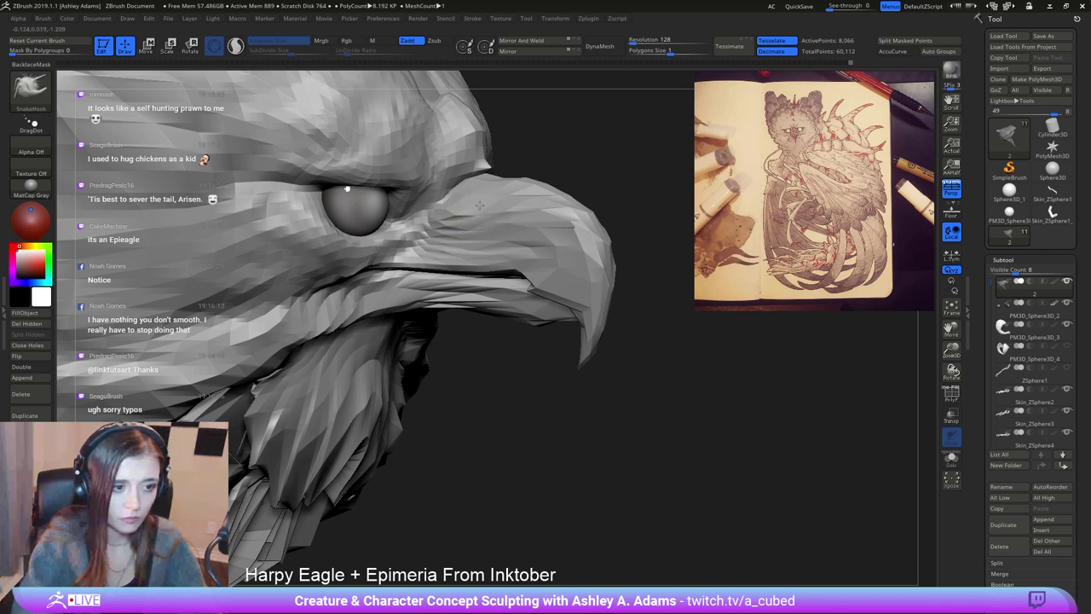
Refine the mouth line and side of the beak behind the hooked tip with a resized SnakeHook brush.
{"action": "mouse_move", "coordinate": [526, 278]}
{"action": "right_mouse_down", "text": "alt"}
{"action": "mouse_move", "coordinate": [528, 215]}
{"action": "mouse_move", "coordinate": [530, 231]}
{"action": "right_mouse_up", "text": "alt"}
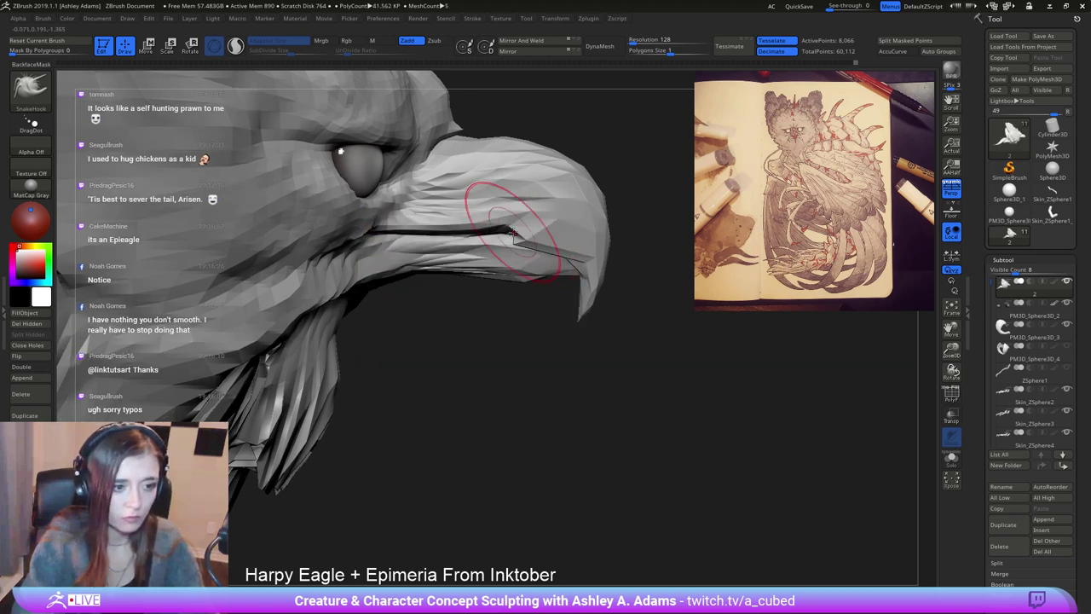
{"action": "key", "text": "space"}
{"action": "left_click_drag", "start_coordinate": [501, 226], "coordinate": [495, 226]}
{"action": "right_click_drag", "start_coordinate": [496, 226], "coordinate": [482, 223]}
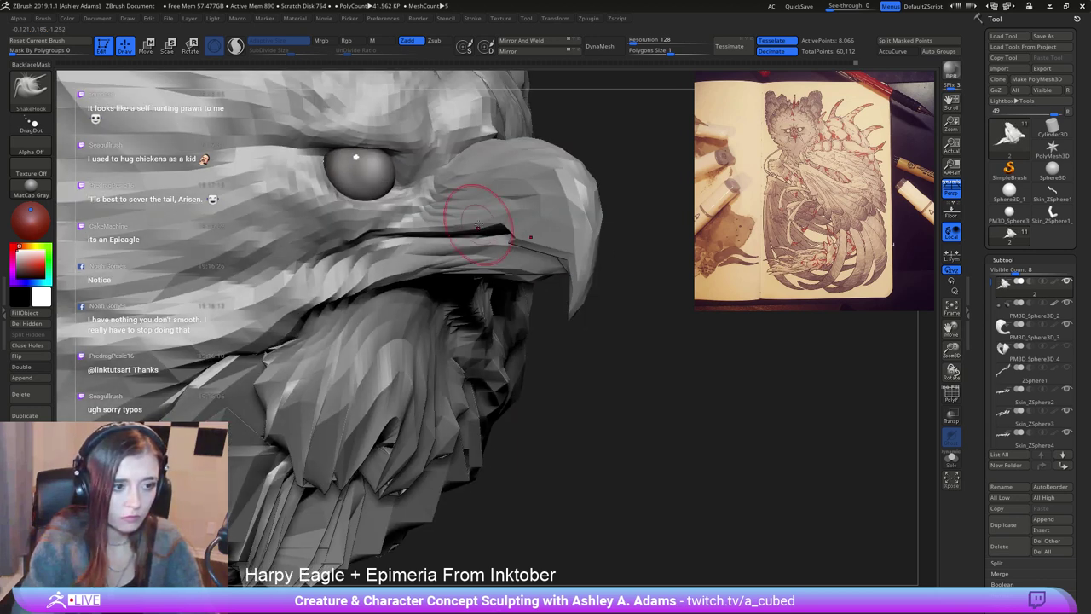
{"action": "key", "text": "space"}
{"action": "left_click_drag", "start_coordinate": [478, 222], "coordinate": [468, 222]}
{"action": "right_click_drag", "start_coordinate": [463, 218], "coordinate": [487, 226]}
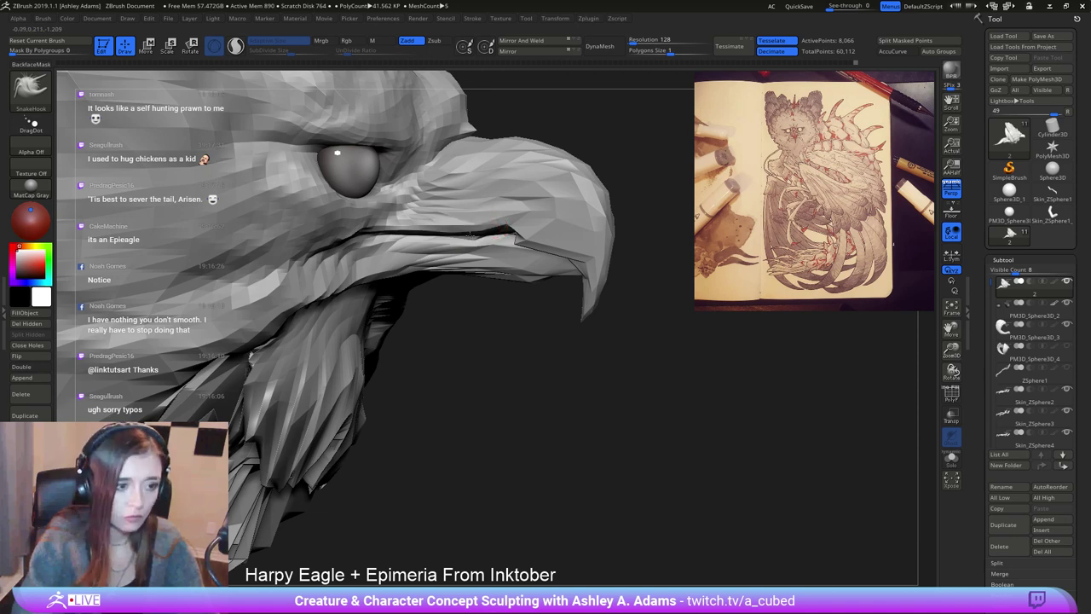
Pull the beak's hooked tip further downward and adjust its front edge with the SnakeHook brush.
{"action": "right_click_drag", "start_coordinate": [561, 244], "coordinate": [601, 281]}
{"action": "left_click_drag", "start_coordinate": [601, 281], "coordinate": [580, 334]}
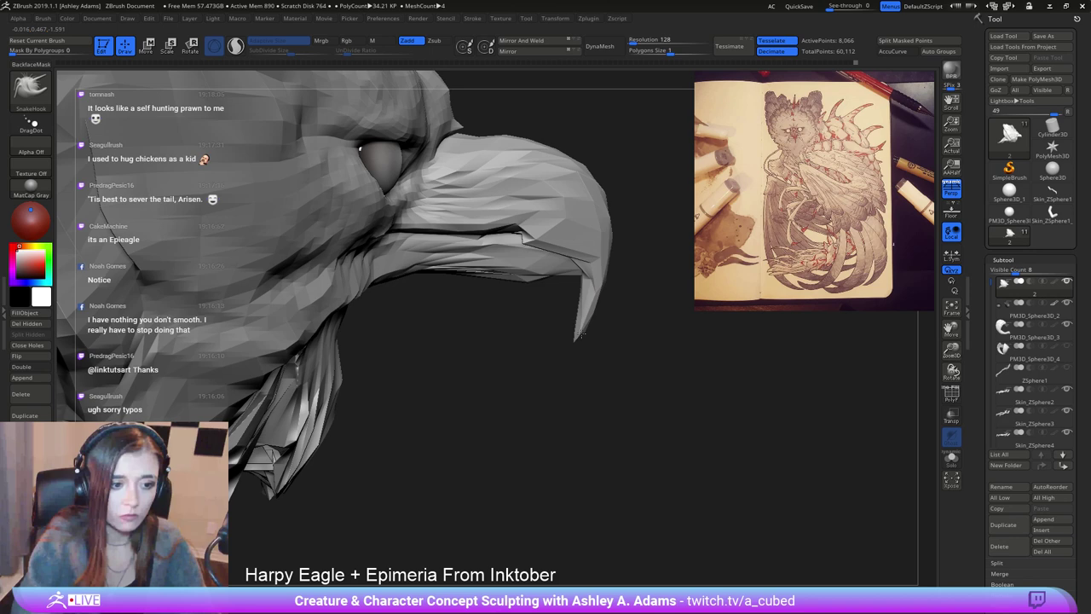
{"action": "right_click_drag", "start_coordinate": [609, 267], "coordinate": [625, 283]}
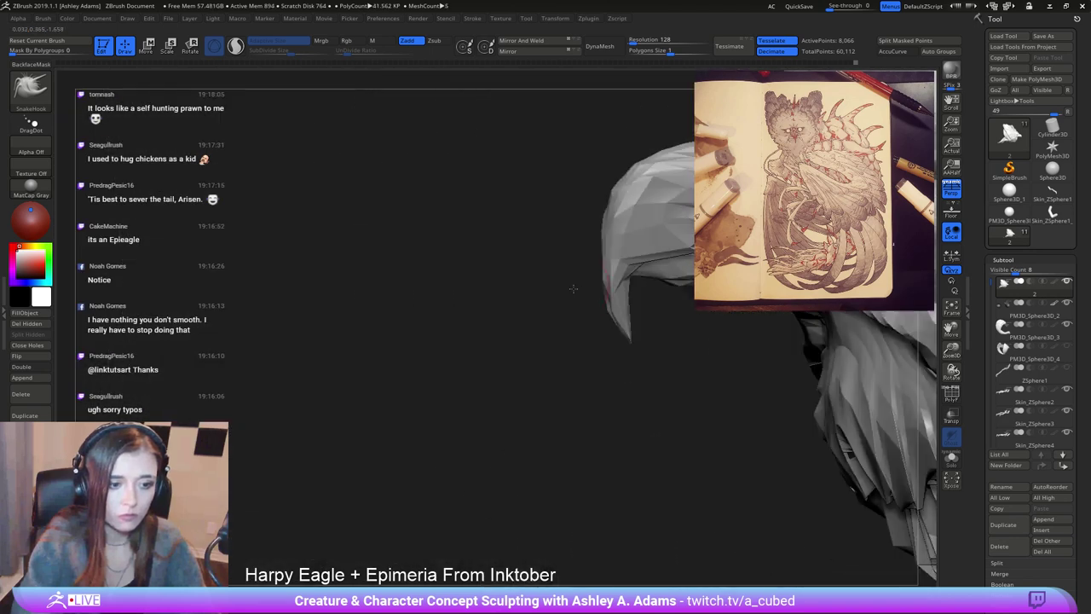
{"action": "key", "text": "space"}
{"action": "left_click_drag", "start_coordinate": [622, 282], "coordinate": [623, 330]}
Build up the hooked beak tip with ClayBuildup, and smooth and reshape its point with the Smooth and SnakeHook brushes.
{"action": "key", "text": "b"}
{"action": "key", "text": "c"}
{"action": "key", "text": "b"}
{"action": "right_click_drag", "start_coordinate": [623, 329], "coordinate": [641, 290]}
{"action": "key", "text": "space"}
{"action": "key", "text": "b"}
{"action": "key", "text": "s"}
{"action": "key", "text": "h"}
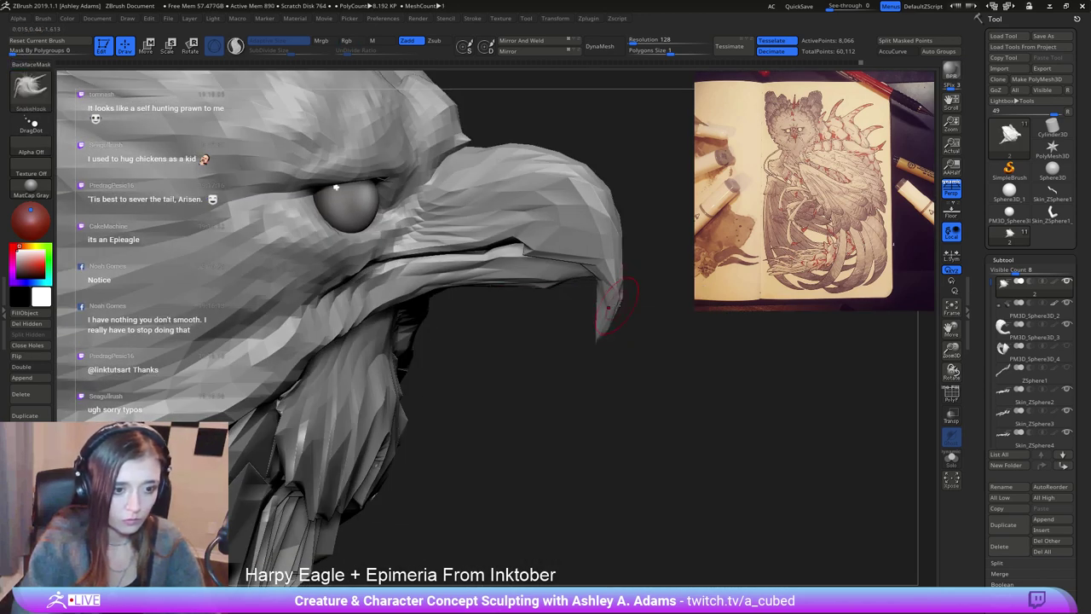
{"action": "key", "text": "shift"}
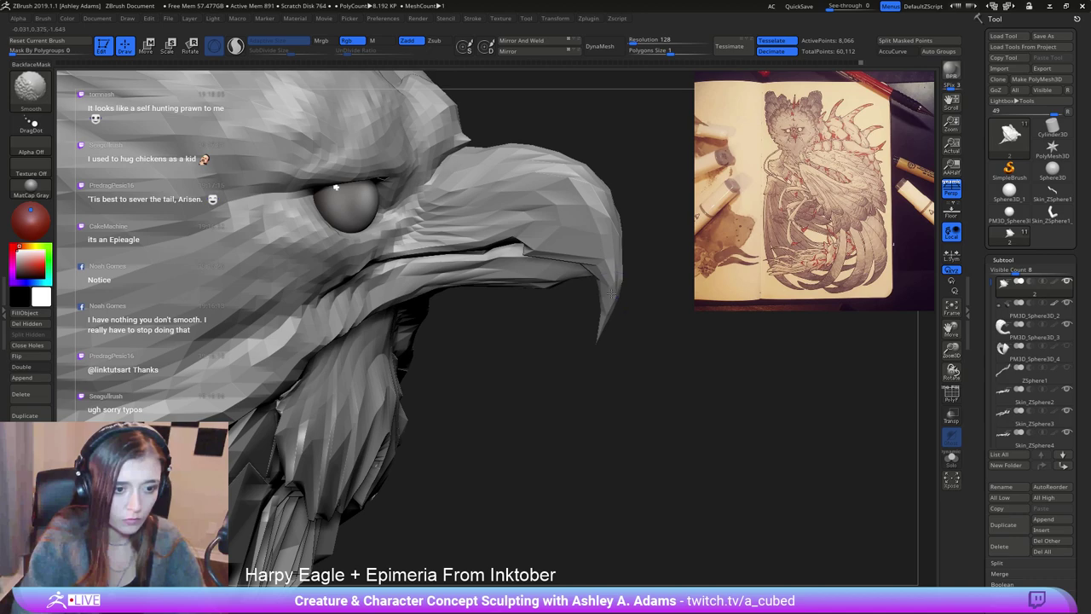
{"action": "right_click_drag", "start_coordinate": [611, 295], "coordinate": [627, 286]}
{"action": "left_click_drag", "start_coordinate": [621, 301], "coordinate": [614, 312]}
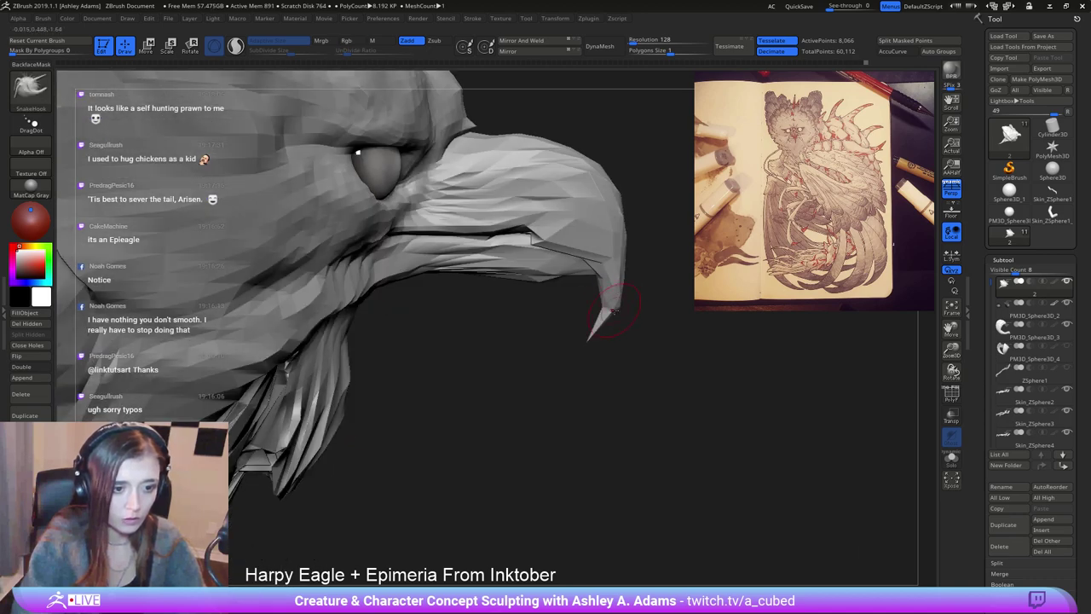
Adjust the beak's lower cutting edge and hooked tip in profile with a resized SnakeHook brush.
{"action": "right_click_drag", "start_coordinate": [596, 332], "coordinate": [560, 244]}
{"action": "key", "text": "space"}
{"action": "left_click_drag", "start_coordinate": [560, 259], "coordinate": [548, 264]}
{"action": "mouse_move", "coordinate": [558, 282]}
{"action": "right_mouse_down"}
{"action": "mouse_move", "coordinate": [640, 257]}
{"action": "mouse_move", "coordinate": [584, 256]}
{"action": "mouse_move", "coordinate": [541, 318]}
{"action": "right_mouse_up"}
{"action": "key", "text": "space"}
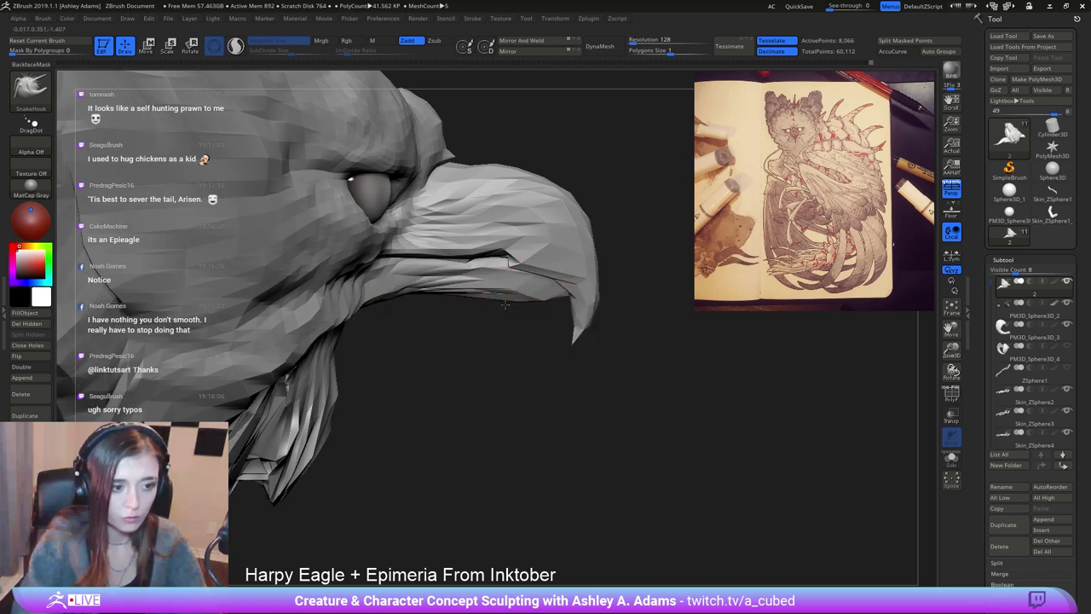
Reshape the beak's top ridge and the base where it meets the brow with the SnakeHook brush.
{"action": "right_click_drag", "start_coordinate": [544, 221], "coordinate": [552, 203]}
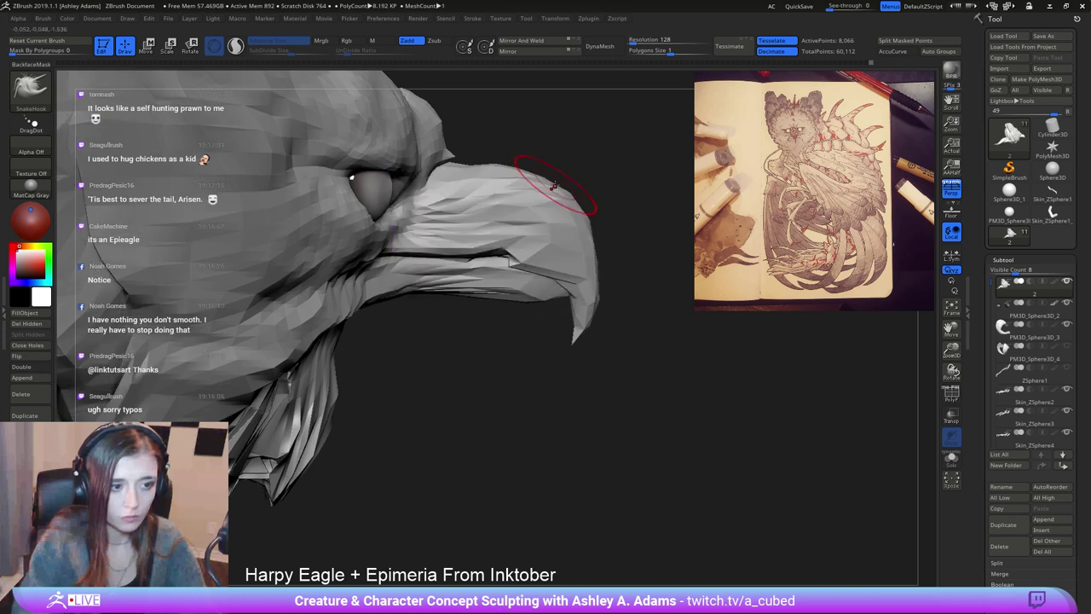
{"action": "right_click_drag", "start_coordinate": [518, 154], "coordinate": [543, 193]}
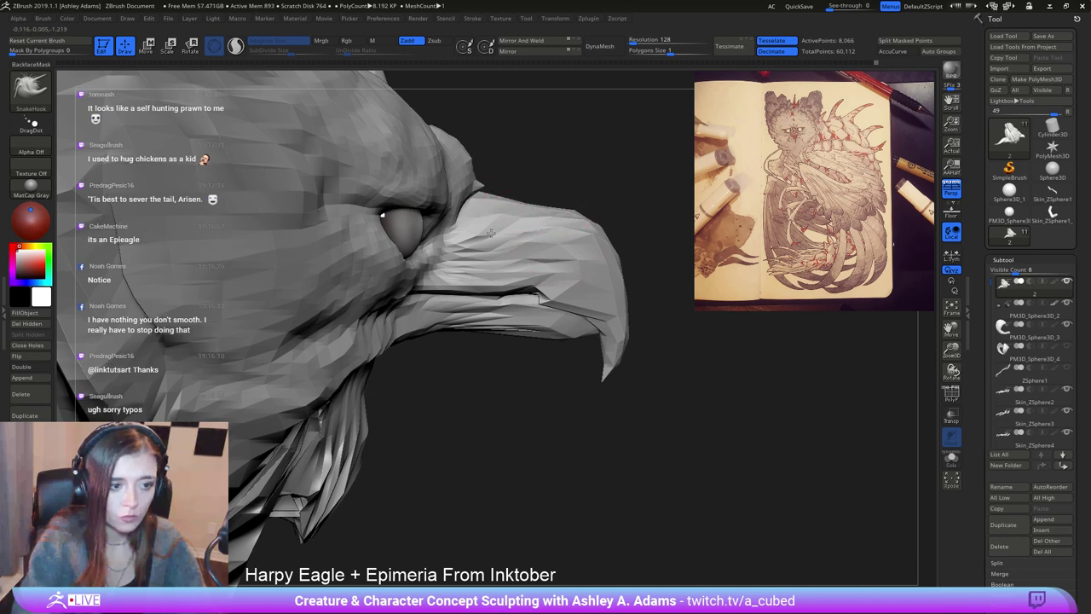
{"action": "right_click", "coordinate": [442, 294]}
{"action": "right_click_drag", "start_coordinate": [460, 238], "coordinate": [510, 217], "text": "alt"}
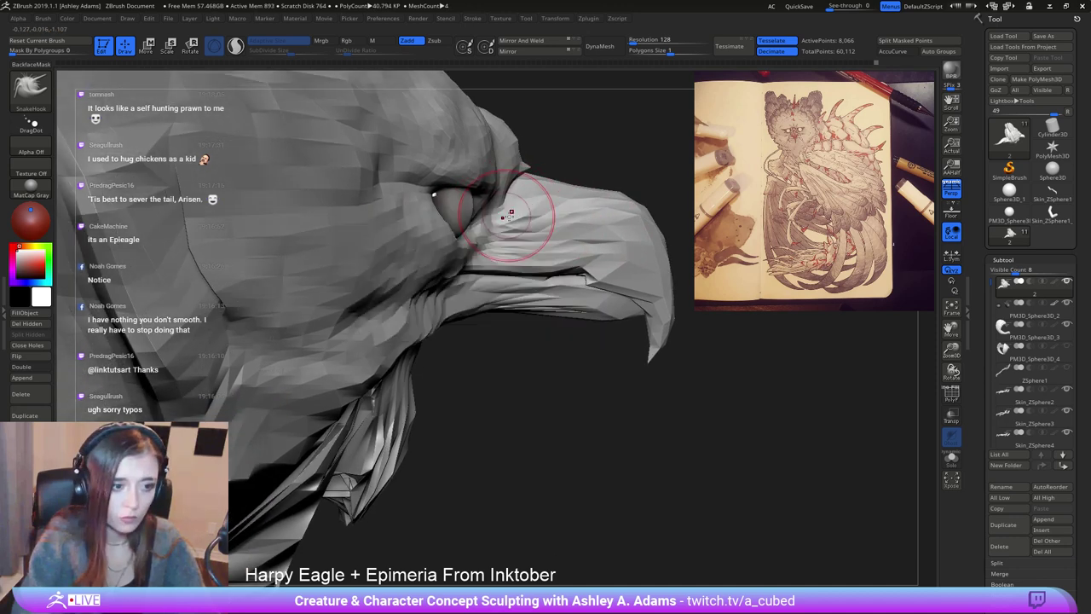
{"action": "right_click", "coordinate": [533, 216]}
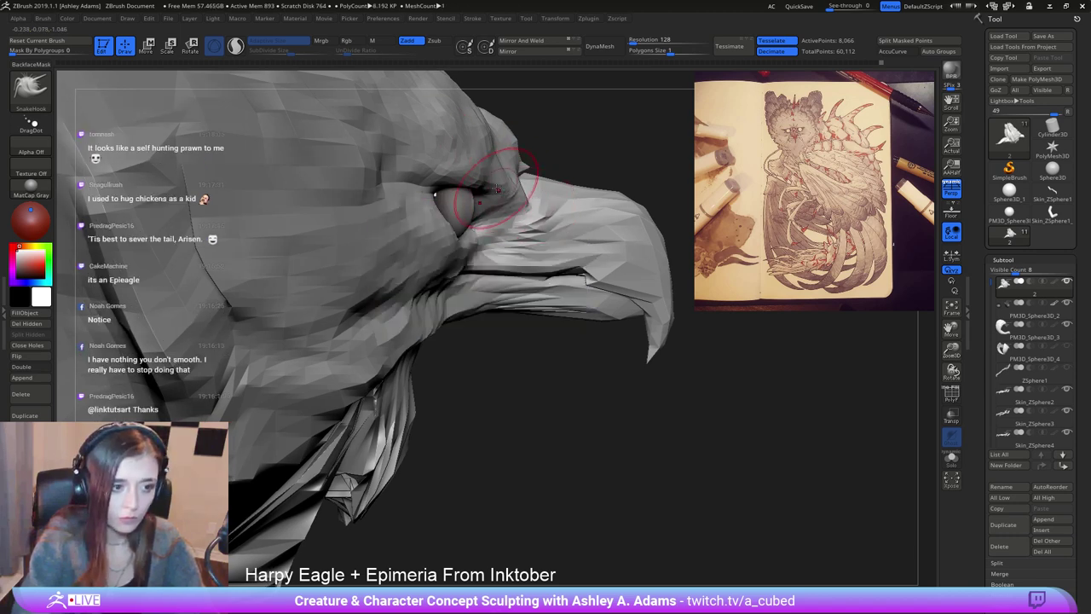
{"action": "right_click", "coordinate": [511, 211]}
{"action": "mouse_move", "coordinate": [509, 213]}
{"action": "right_mouse_down"}
{"action": "mouse_move", "coordinate": [535, 177]}
{"action": "mouse_move", "coordinate": [522, 200]}
{"action": "mouse_move", "coordinate": [502, 200]}
{"action": "right_mouse_up"}
Build up the transition between brow and beak base with ClayBuildup and refine it with SnakeHook.
{"action": "key", "text": "b"}
{"action": "key", "text": "c"}
{"action": "key", "text": "b"}
{"action": "key", "text": "b"}
{"action": "key", "text": "s"}
{"action": "key", "text": "h"}
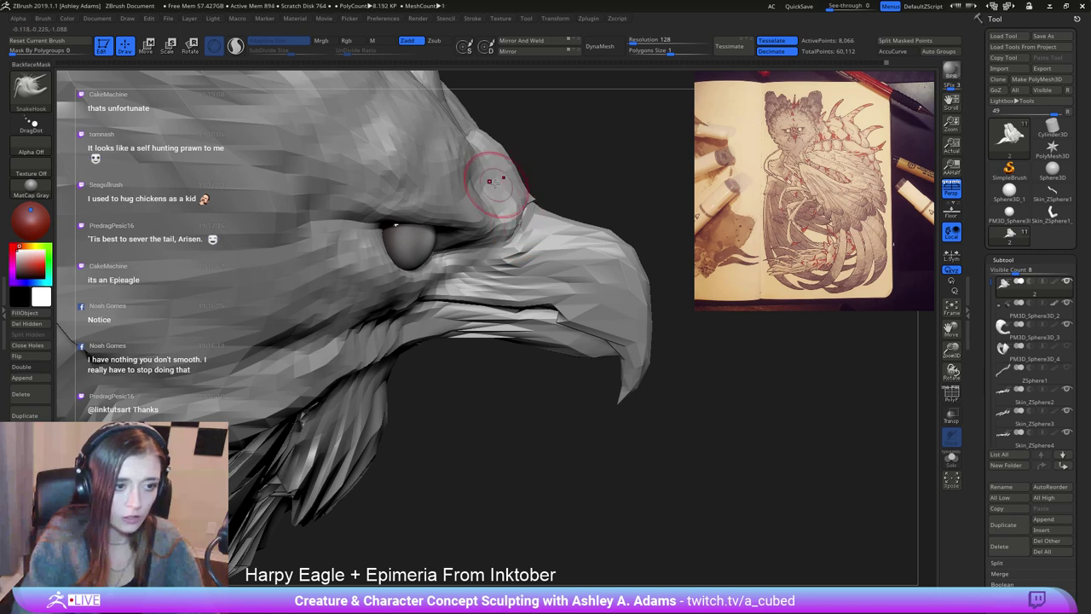
Add volume to the brow and forehead above the eye with a resized ClayBuildup brush.
{"action": "key", "text": "space"}
{"action": "key", "text": "b"}
{"action": "key", "text": "c"}
{"action": "key", "text": "b"}
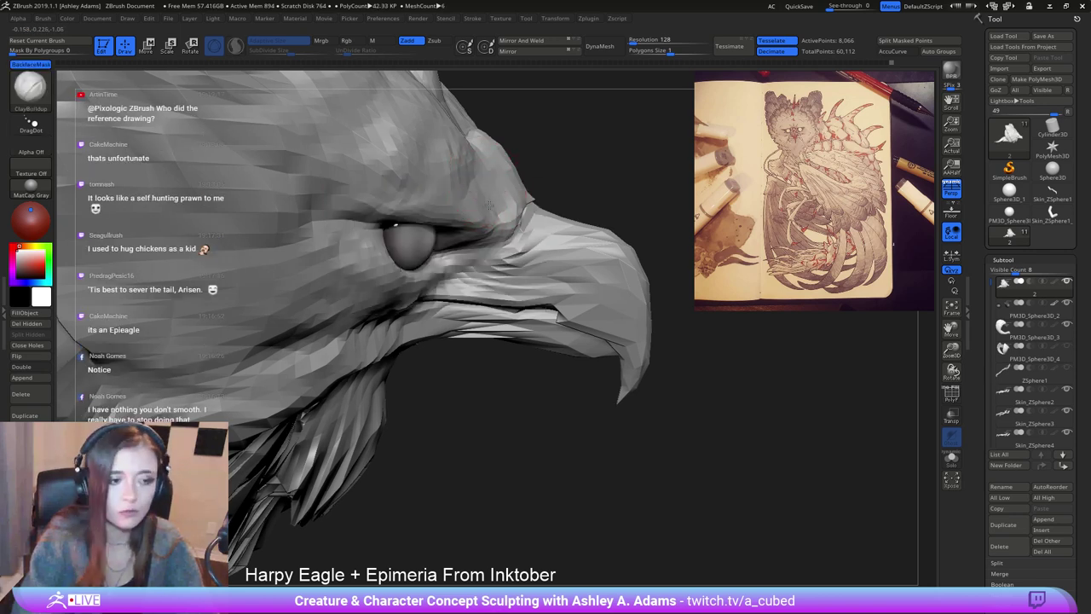
{"action": "mouse_move", "coordinate": [504, 241]}
{"action": "right_mouse_down"}
{"action": "mouse_move", "coordinate": [492, 154]}
{"action": "mouse_move", "coordinate": [455, 179]}
{"action": "right_mouse_up"}
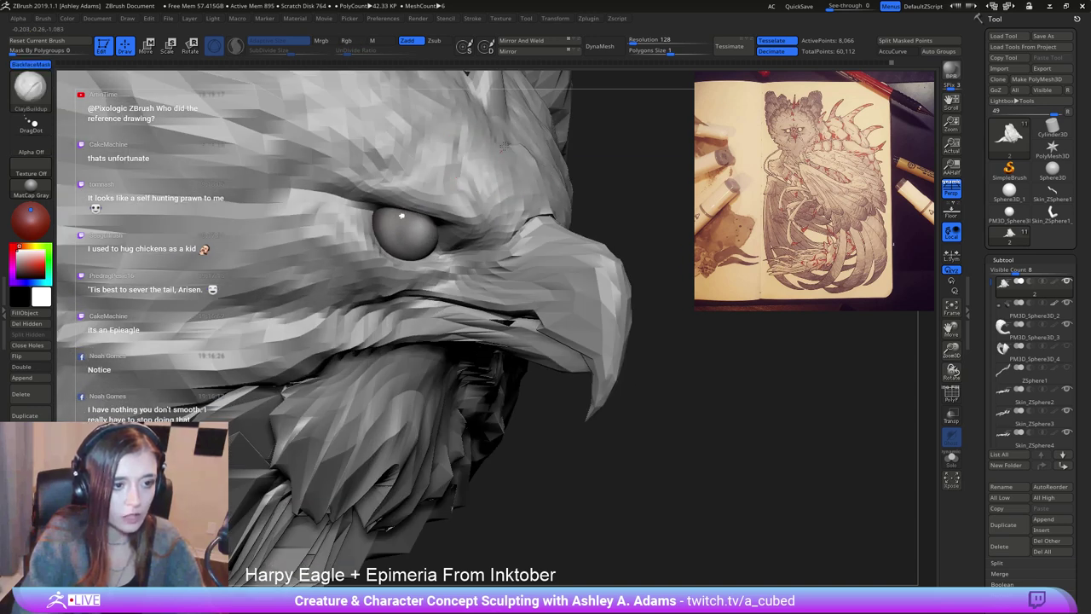
{"action": "right_click_drag", "start_coordinate": [504, 145], "coordinate": [515, 174]}
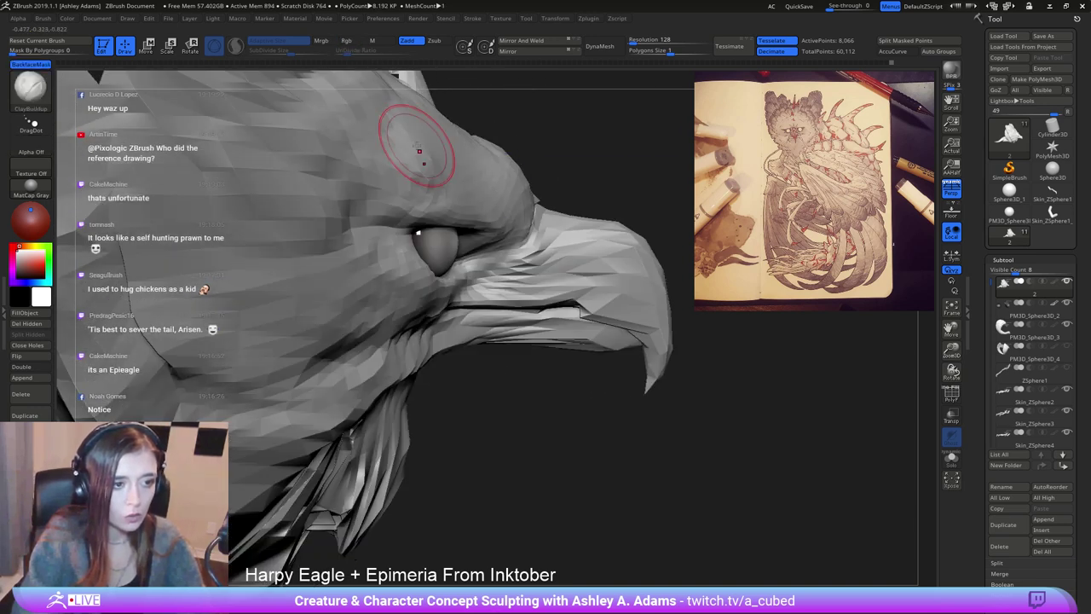
{"action": "mouse_move", "coordinate": [414, 145]}
{"action": "right_mouse_down"}
{"action": "mouse_move", "coordinate": [451, 195]}
{"action": "mouse_move", "coordinate": [475, 189]}
{"action": "mouse_move", "coordinate": [469, 165]}
{"action": "right_mouse_up"}
Undo the last brow stroke and adjust the forehead and crown contour with the SnakeHook brush.
{"action": "key", "text": "b"}
{"action": "key", "text": "s"}
{"action": "key", "text": "h"}
{"action": "key", "text": "ctrl+z"}
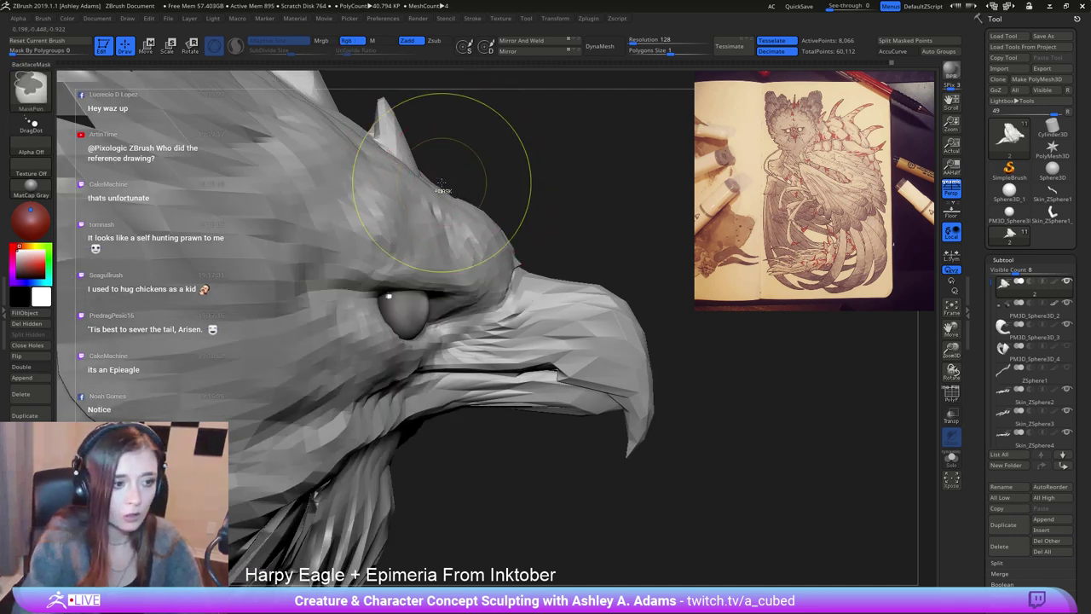
{"action": "left_click_drag", "start_coordinate": [429, 178], "coordinate": [454, 167]}
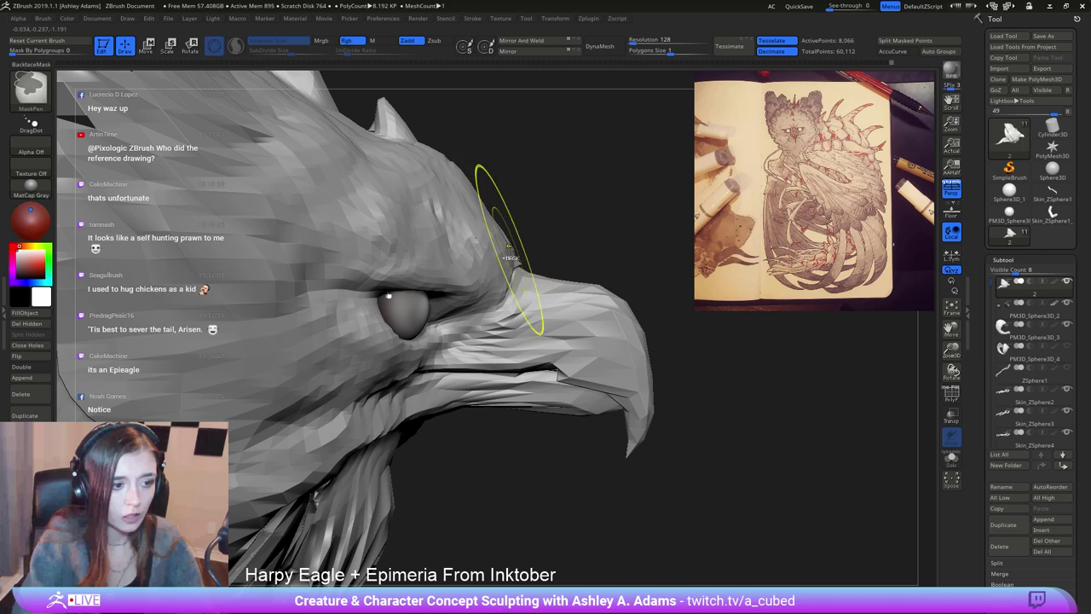
{"action": "right_click_drag", "start_coordinate": [509, 251], "coordinate": [502, 225], "text": "ctrl"}
{"action": "right_click_drag", "start_coordinate": [501, 225], "coordinate": [461, 256]}
{"action": "right_click", "coordinate": [431, 288]}
{"action": "left_click_drag", "start_coordinate": [445, 204], "coordinate": [450, 191]}
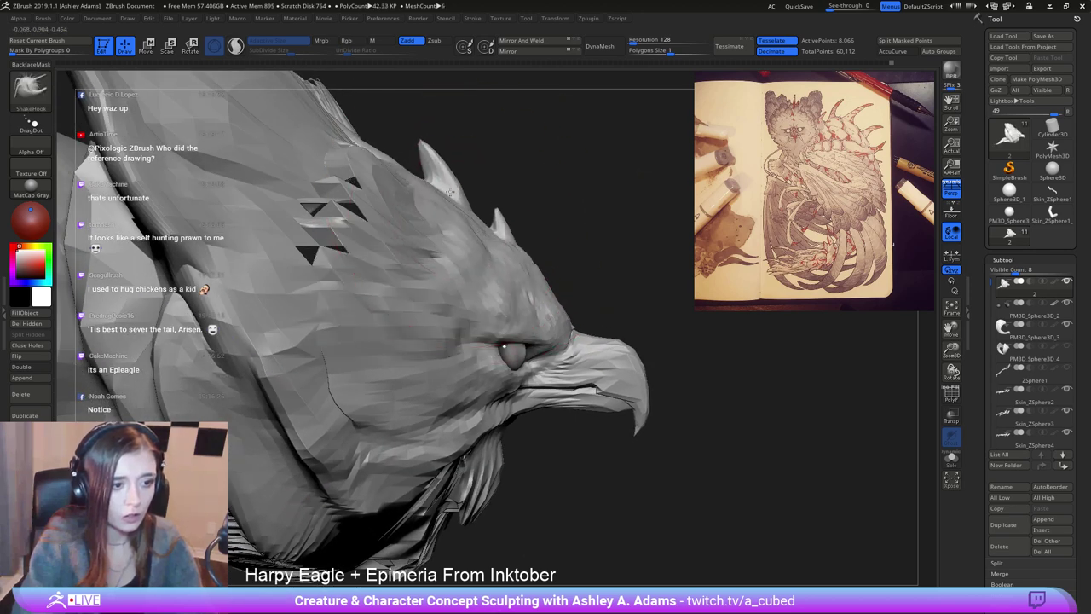
Refine the side of the beak base with SnakeHook and build up the area around the eye with ClayBuildup.
{"action": "right_click_drag", "start_coordinate": [545, 271], "coordinate": [418, 334], "text": "alt"}
{"action": "right_click", "coordinate": [419, 334]}
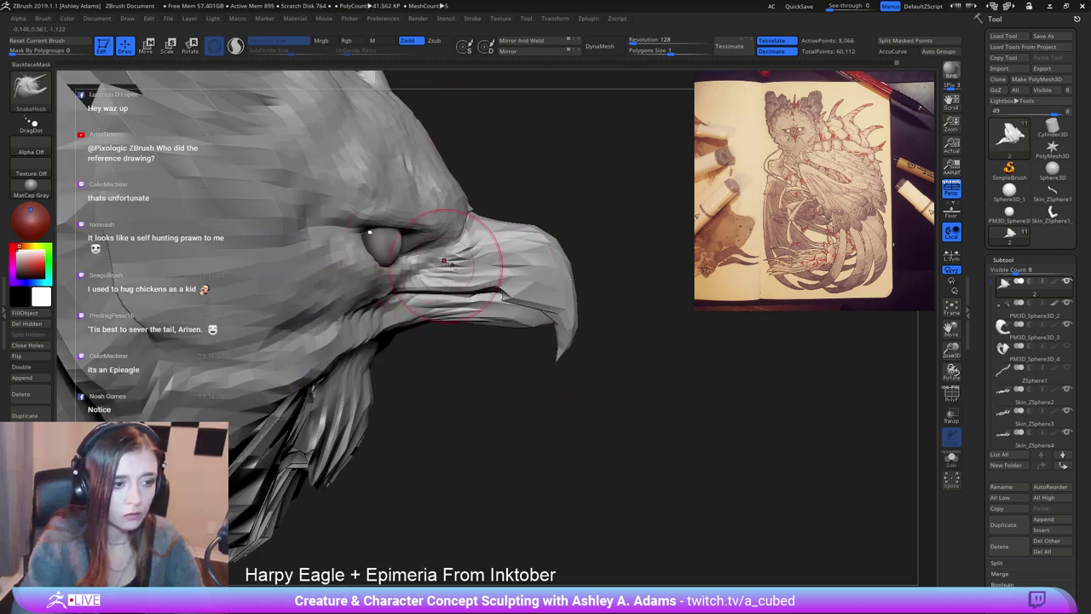
{"action": "mouse_move", "coordinate": [448, 264]}
{"action": "right_mouse_down", "text": "alt"}
{"action": "mouse_move", "coordinate": [508, 272]}
{"action": "mouse_move", "coordinate": [450, 274]}
{"action": "right_mouse_up", "text": "alt"}
{"action": "right_click", "coordinate": [450, 275]}
{"action": "right_click_drag", "start_coordinate": [431, 191], "coordinate": [395, 174]}
{"action": "key", "text": "b"}
{"action": "key", "text": "c"}
{"action": "key", "text": "b"}
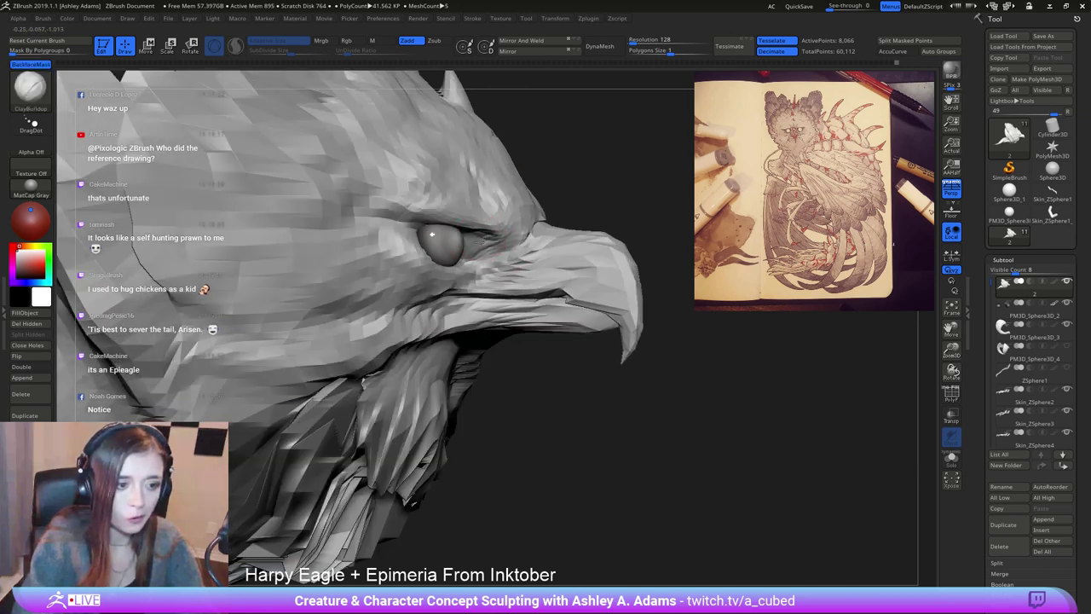
{"action": "key", "text": "b"}
{"action": "key", "text": "s"}
{"action": "key", "text": "h"}
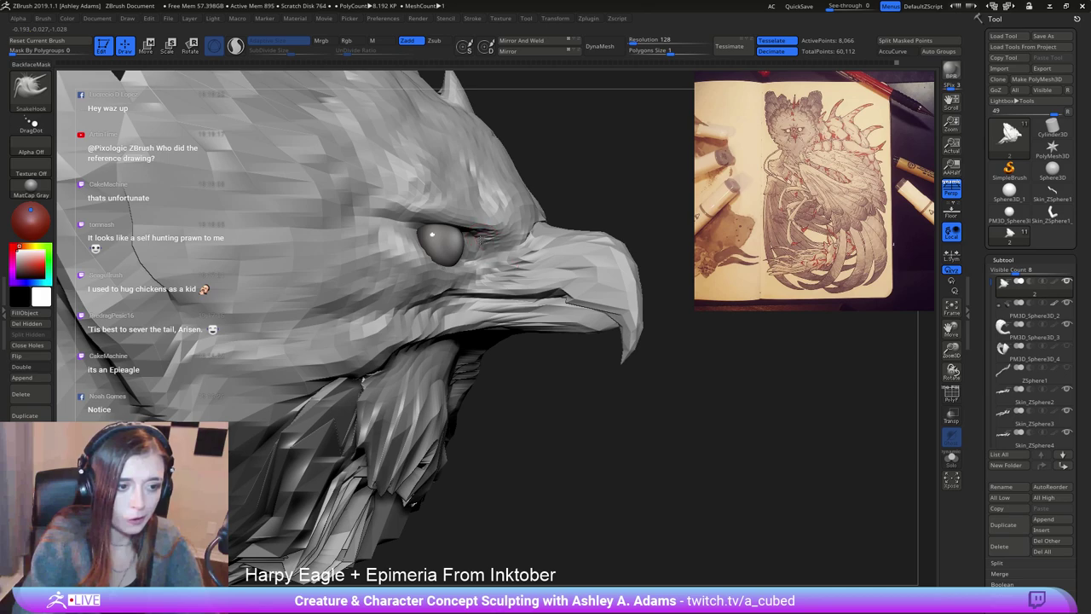
Reshape and smooth the beak base in front of the eye using the SnakeHook and Smooth brushes.
{"action": "right_click_drag", "start_coordinate": [432, 233], "coordinate": [566, 273]}
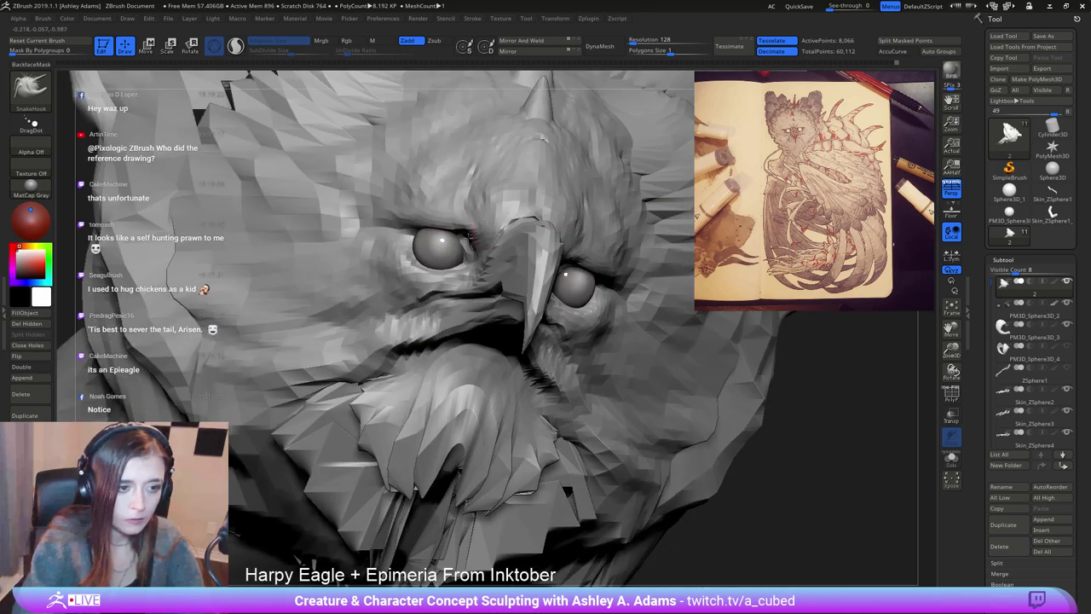
{"action": "right_click_drag", "start_coordinate": [479, 247], "coordinate": [523, 236]}
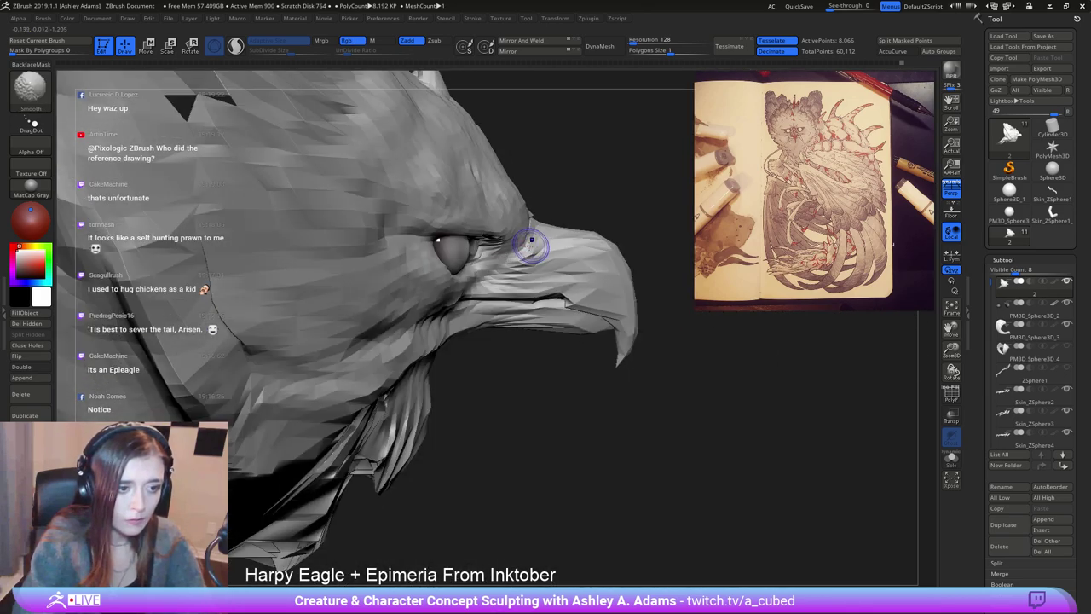
{"action": "key", "text": "space"}
{"action": "right_click_drag", "start_coordinate": [424, 230], "coordinate": [397, 226], "text": "alt"}
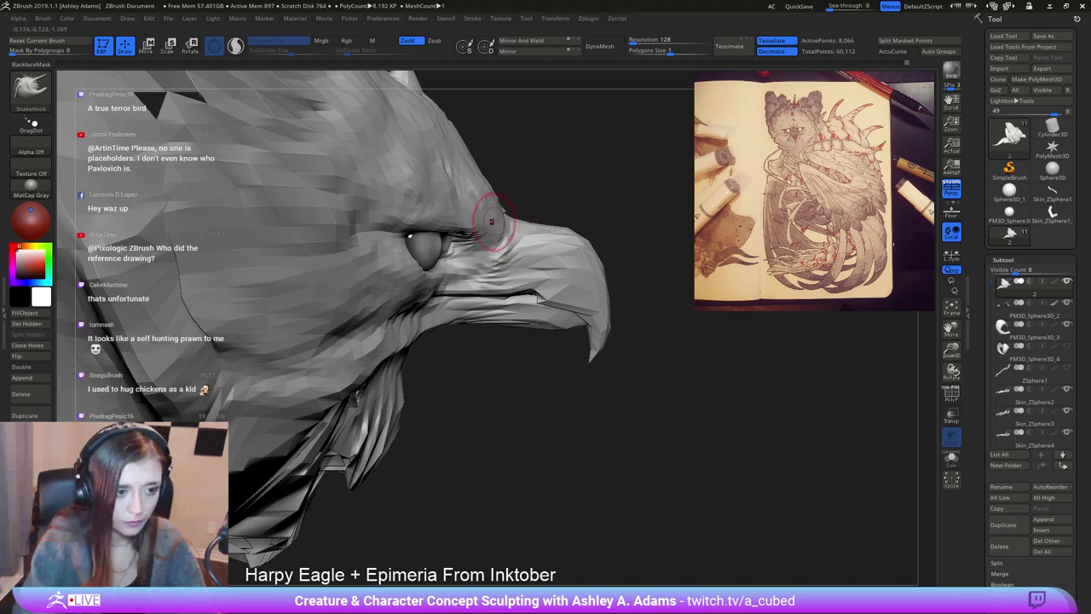
Adjust the brow ridge and forehead profile above the beak with an enlarged SnakeHook brush.
{"action": "right_click_drag", "start_coordinate": [499, 187], "coordinate": [417, 277]}
{"action": "right_click", "coordinate": [416, 280]}
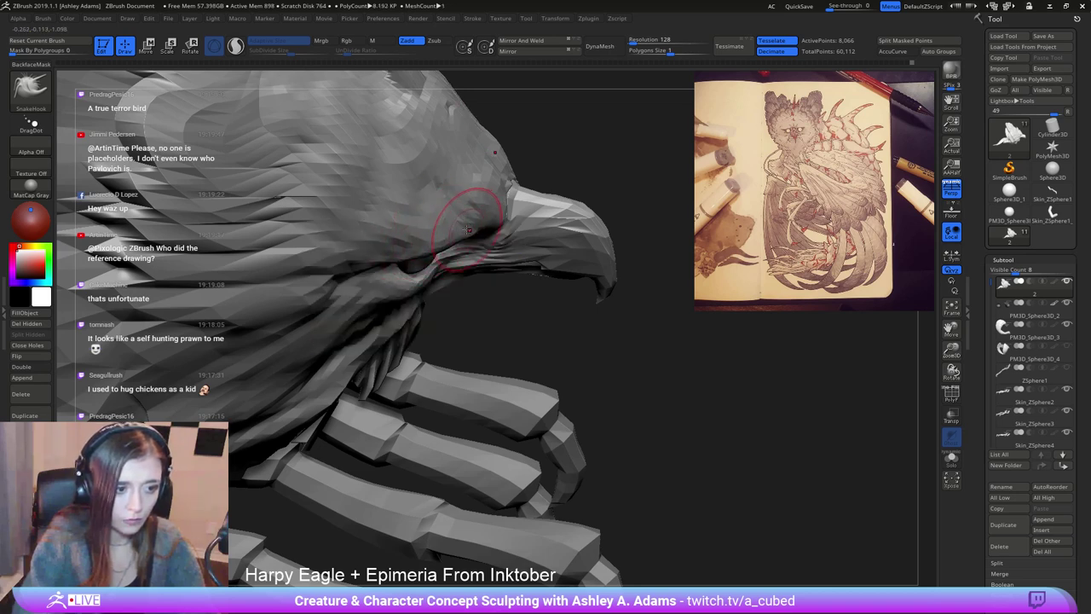
{"action": "right_click_drag", "start_coordinate": [440, 211], "coordinate": [463, 167]}
{"action": "right_click", "coordinate": [430, 181]}
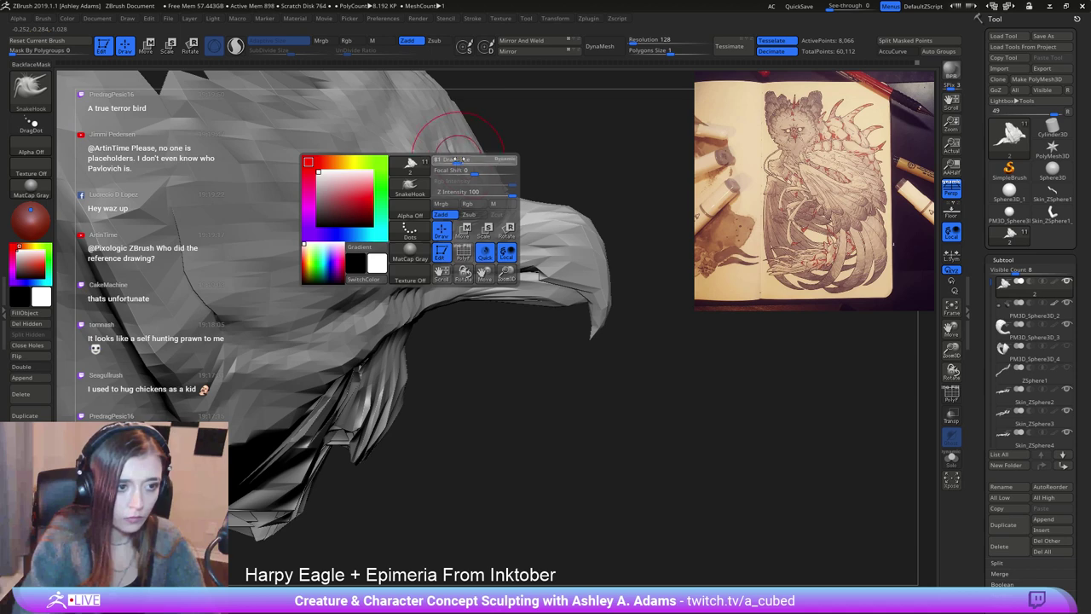
{"action": "right_click_drag", "start_coordinate": [405, 93], "coordinate": [398, 166], "text": "alt"}
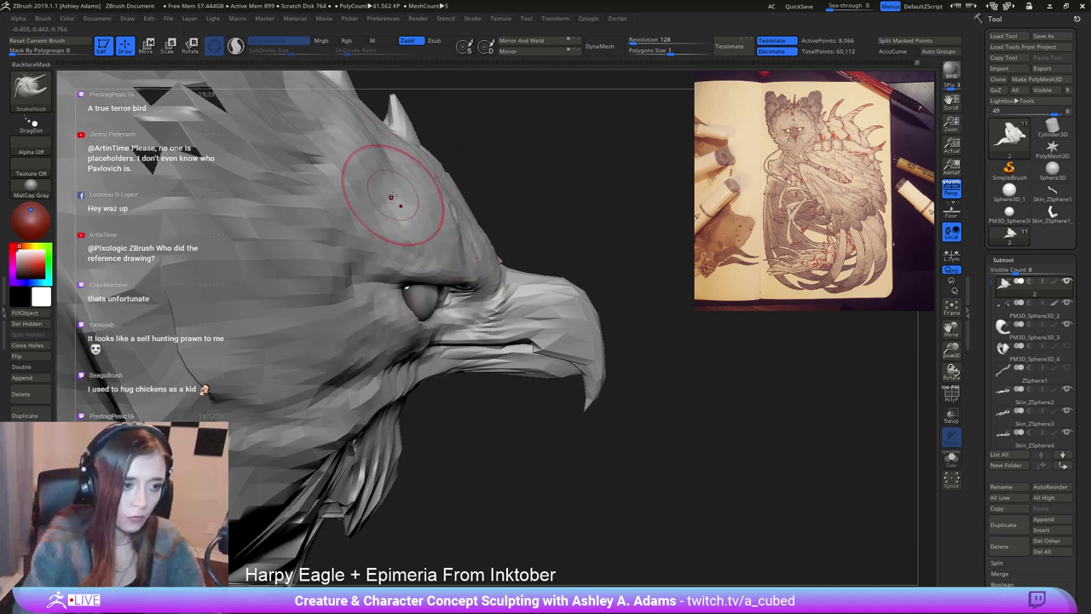
{"action": "right_click_drag", "start_coordinate": [474, 232], "coordinate": [365, 189], "text": "ctrl"}
{"action": "right_click", "coordinate": [473, 227]}
{"action": "right_click", "coordinate": [460, 253]}
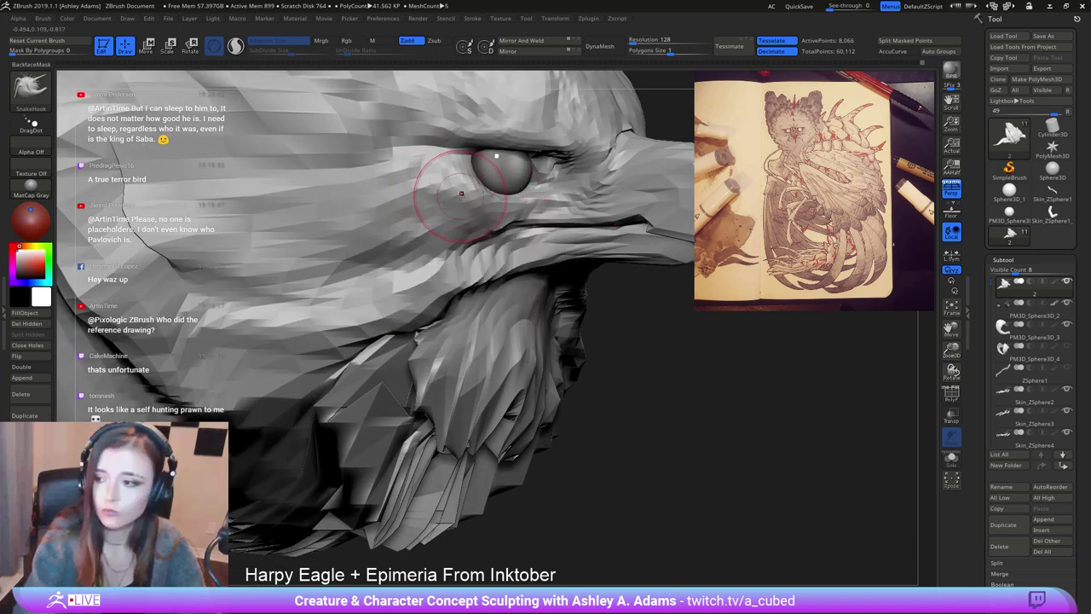
Mask the cheek area behind and below the eye and invert the mask to isolate it.
{"action": "key", "text": "ctrl"}
{"action": "mouse_move", "coordinate": [477, 243]}
{"action": "left_mouse_down", "text": "ctrl"}
{"action": "mouse_move", "coordinate": [352, 183]}
{"action": "mouse_move", "coordinate": [324, 249]}
{"action": "mouse_move", "coordinate": [461, 260]}
{"action": "left_mouse_up", "text": "ctrl"}
{"action": "left_click", "coordinate": [657, 371], "text": "ctrl"}
{"action": "mouse_move", "coordinate": [520, 318]}
{"action": "right_mouse_down", "text": "ctrl"}
{"action": "mouse_move", "coordinate": [499, 247]}
{"action": "mouse_move", "coordinate": [508, 243]}
{"action": "mouse_move", "coordinate": [468, 248]}
{"action": "right_mouse_up", "text": "ctrl"}
Pull the unmasked cheek feathers outward and backward from the eye with the SnakeHook brush.
{"action": "mouse_move", "coordinate": [468, 248]}
{"action": "left_mouse_down"}
{"action": "mouse_move", "coordinate": [439, 253]}
{"action": "mouse_move", "coordinate": [435, 270]}
{"action": "left_mouse_up"}
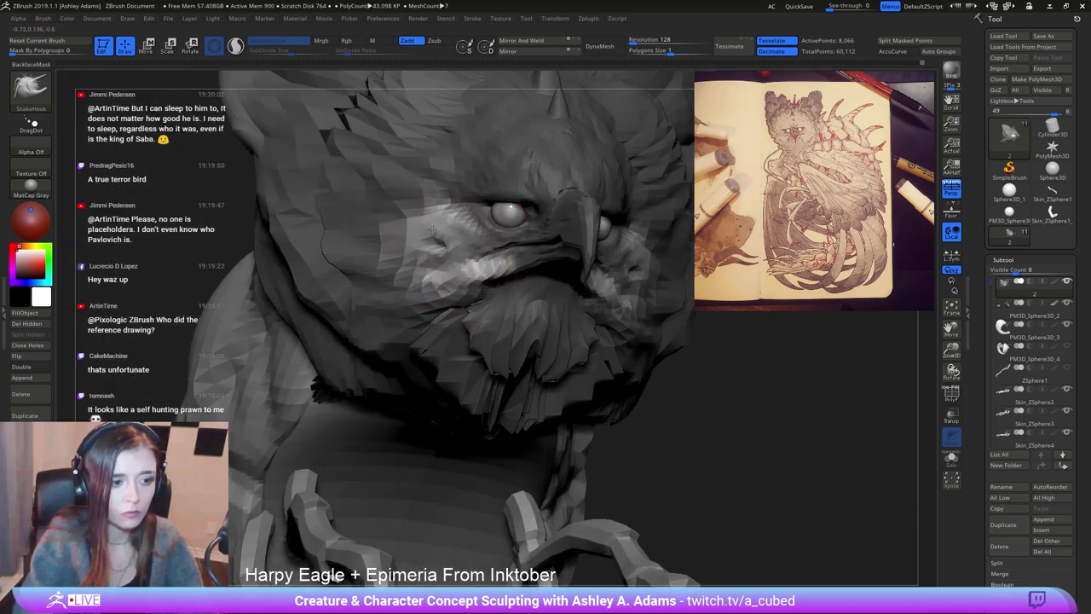
{"action": "mouse_move", "coordinate": [456, 229]}
{"action": "left_mouse_down"}
{"action": "mouse_move", "coordinate": [428, 220]}
{"action": "mouse_move", "coordinate": [419, 231]}
{"action": "left_mouse_up"}
{"action": "mouse_move", "coordinate": [418, 230]}
{"action": "right_mouse_down"}
{"action": "mouse_move", "coordinate": [471, 228]}
{"action": "mouse_move", "coordinate": [396, 245]}
{"action": "right_mouse_up"}
{"action": "mouse_move", "coordinate": [473, 252]}
{"action": "left_mouse_down"}
{"action": "mouse_move", "coordinate": [452, 253]}
{"action": "mouse_move", "coordinate": [447, 230]}
{"action": "mouse_move", "coordinate": [458, 176]}
{"action": "left_mouse_up"}
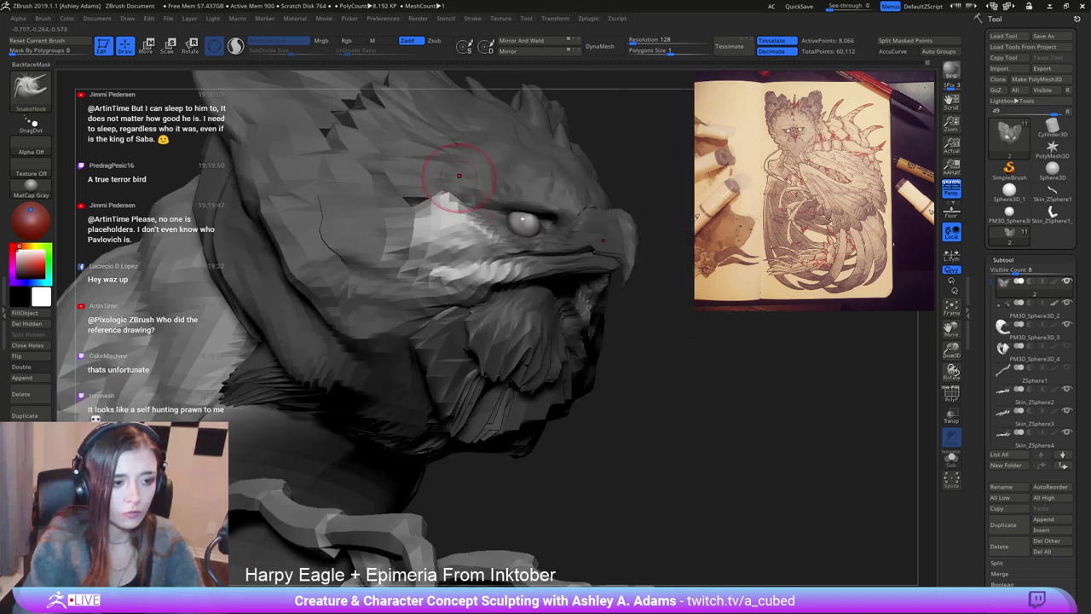
{"action": "left_click_drag", "start_coordinate": [426, 238], "coordinate": [397, 223]}
{"action": "right_click_drag", "start_coordinate": [397, 224], "coordinate": [341, 226]}
Draw the lower edge of the isolated cheek feathers down and back over the jaw with SnakeHook.
{"action": "left_click_drag", "start_coordinate": [590, 272], "coordinate": [573, 294]}
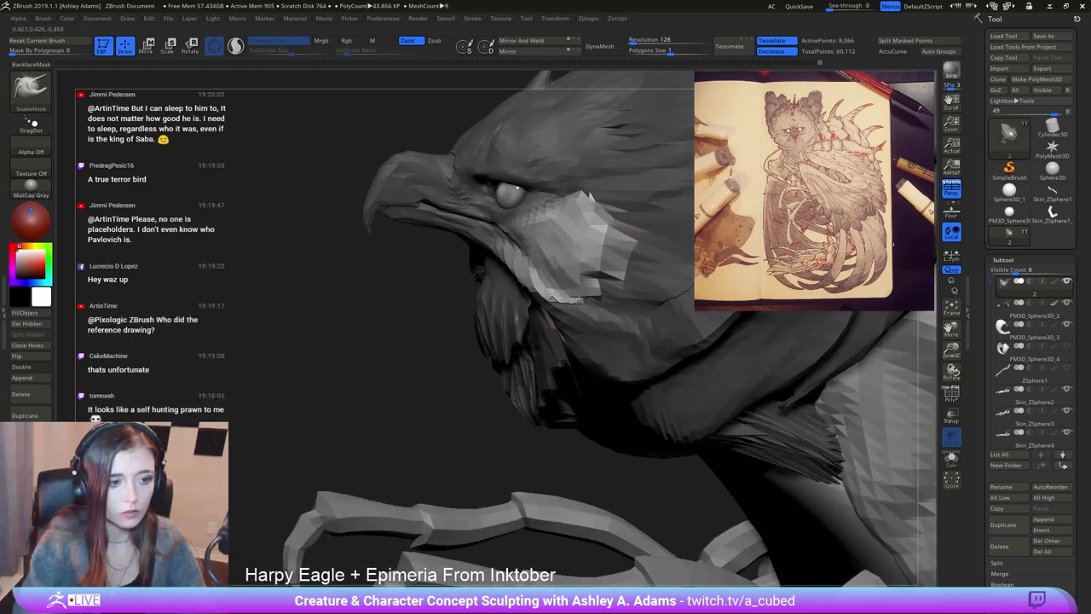
{"action": "right_click_drag", "start_coordinate": [555, 256], "coordinate": [607, 239]}
{"action": "left_click_drag", "start_coordinate": [560, 302], "coordinate": [554, 295]}
{"action": "right_click_drag", "start_coordinate": [555, 295], "coordinate": [478, 273]}
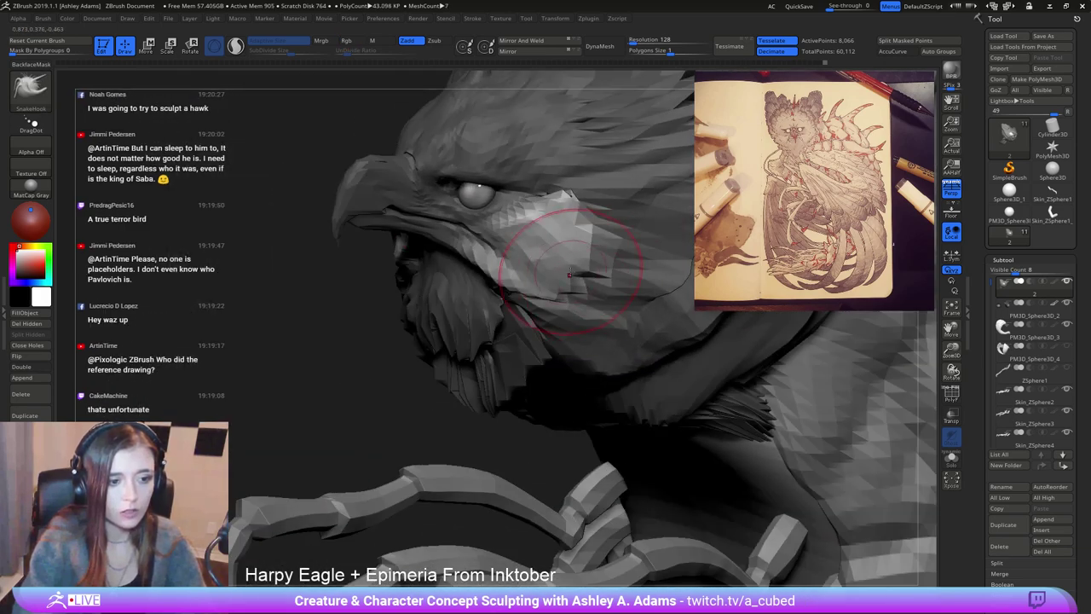
Extend the rear and upper edges of the isolated cheek feathers into layered points with the SnakeHook brush.
{"action": "left_click_drag", "start_coordinate": [566, 258], "coordinate": [577, 257]}
{"action": "right_click_drag", "start_coordinate": [576, 258], "coordinate": [631, 247]}
{"action": "left_click_drag", "start_coordinate": [582, 238], "coordinate": [590, 235]}
{"action": "right_click_drag", "start_coordinate": [590, 234], "coordinate": [563, 209]}
{"action": "right_click", "coordinate": [537, 266]}
{"action": "left_click_drag", "start_coordinate": [567, 198], "coordinate": [587, 186]}
{"action": "right_click_drag", "start_coordinate": [570, 223], "coordinate": [682, 328], "text": "ctrl"}
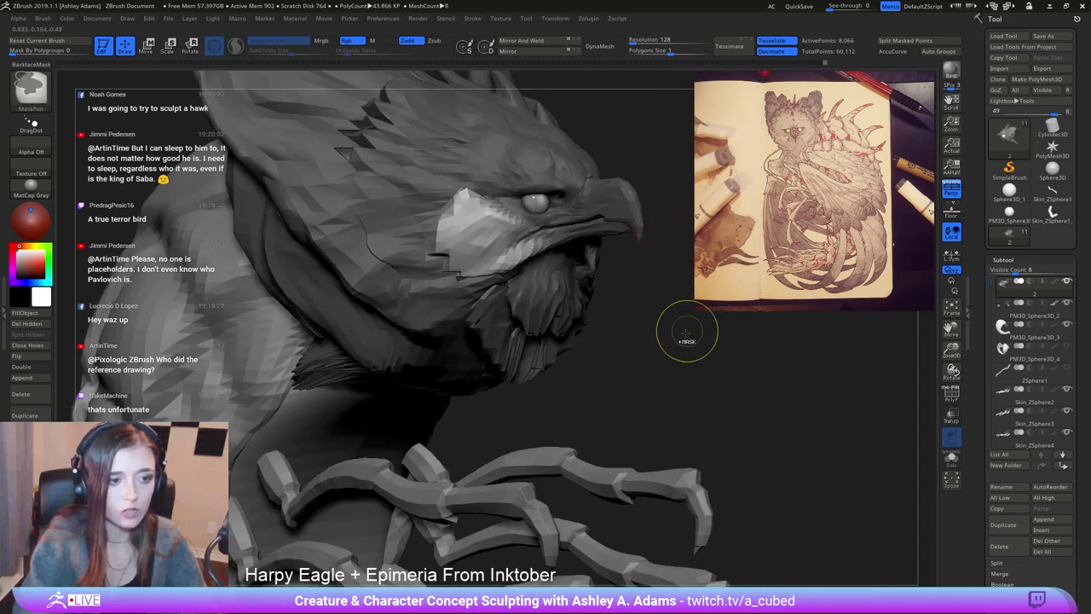
Clear the mask and pull the cheek feathers behind the eye up and back with the SnakeHook brush.
{"action": "left_click_drag", "start_coordinate": [688, 339], "coordinate": [701, 355], "text": "ctrl"}
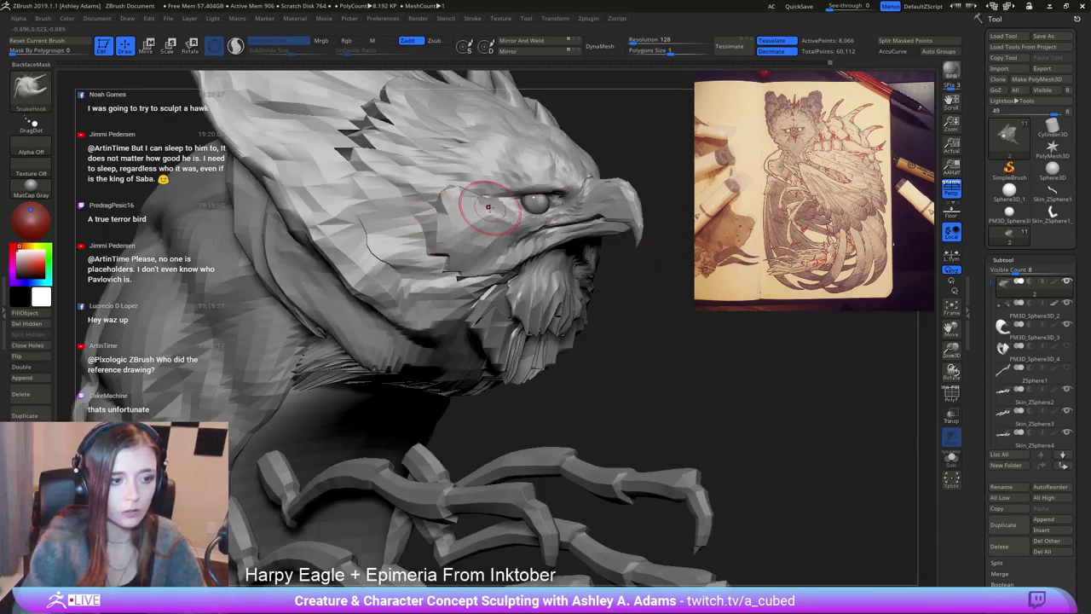
{"action": "mouse_move", "coordinate": [488, 207]}
{"action": "right_mouse_down"}
{"action": "mouse_move", "coordinate": [267, 73]}
{"action": "mouse_move", "coordinate": [111, 102]}
{"action": "right_mouse_up"}
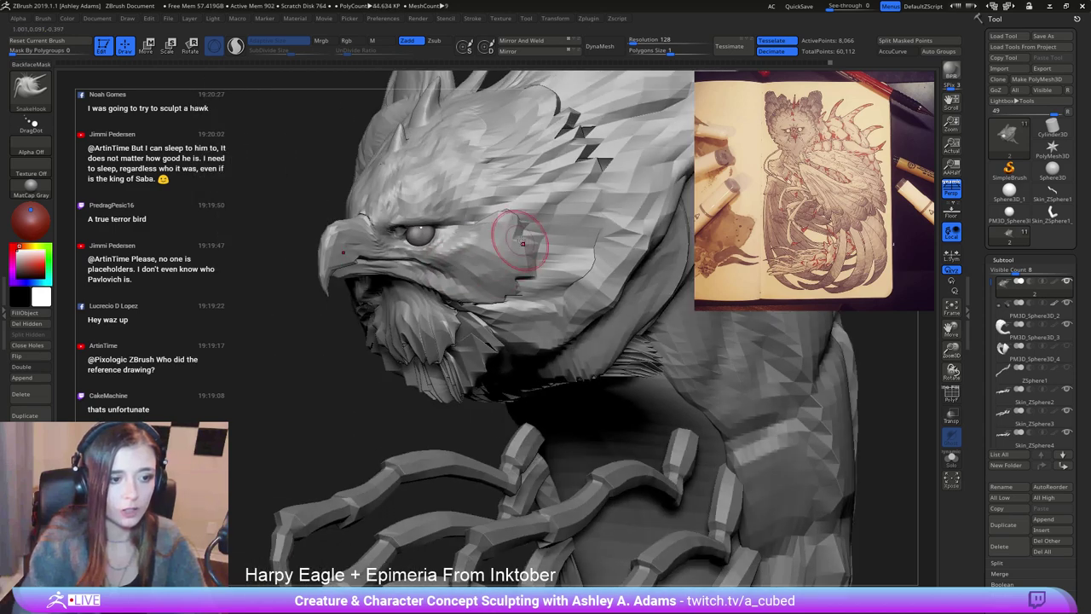
{"action": "left_click_drag", "start_coordinate": [523, 244], "coordinate": [539, 225]}
{"action": "mouse_move", "coordinate": [546, 220]}
{"action": "right_mouse_down"}
{"action": "mouse_move", "coordinate": [539, 256]}
{"action": "mouse_move", "coordinate": [523, 202]}
{"action": "mouse_move", "coordinate": [502, 209]}
{"action": "mouse_move", "coordinate": [519, 207]}
{"action": "right_mouse_up"}
{"action": "mouse_move", "coordinate": [530, 200]}
{"action": "right_mouse_down"}
{"action": "mouse_move", "coordinate": [482, 222]}
{"action": "mouse_move", "coordinate": [433, 224]}
{"action": "mouse_move", "coordinate": [408, 242]}
{"action": "right_mouse_up"}
{"action": "key", "text": "space"}
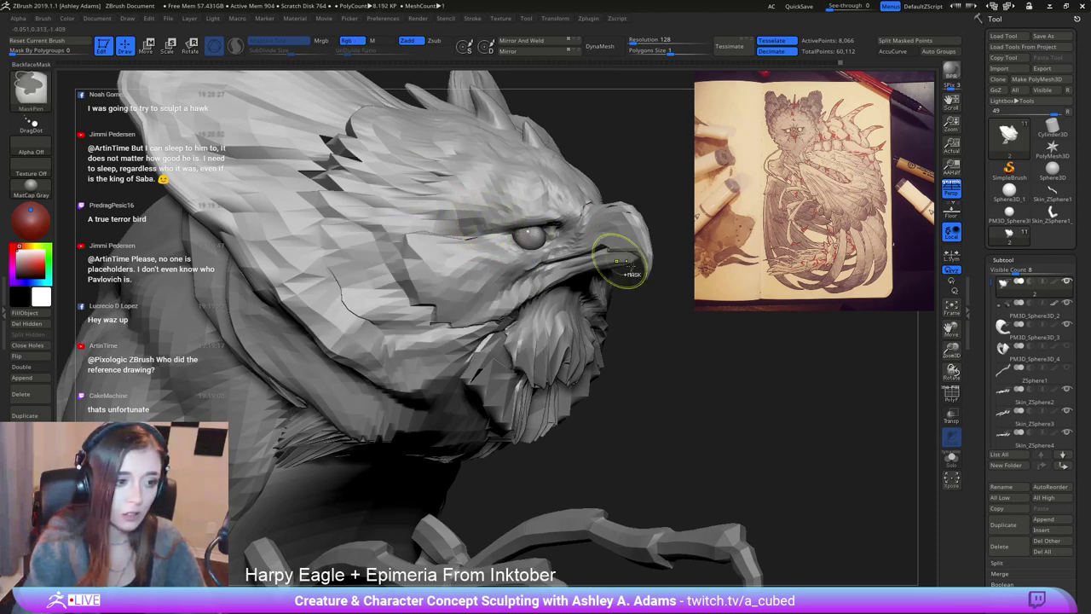
Isolate a small patch at the brow's outer end with an inverted mask, reshape it with SnakeHook, and clear the mask.
{"action": "mouse_move", "coordinate": [629, 256]}
{"action": "right_mouse_down"}
{"action": "mouse_move", "coordinate": [463, 214]}
{"action": "mouse_move", "coordinate": [508, 231]}
{"action": "right_mouse_up"}
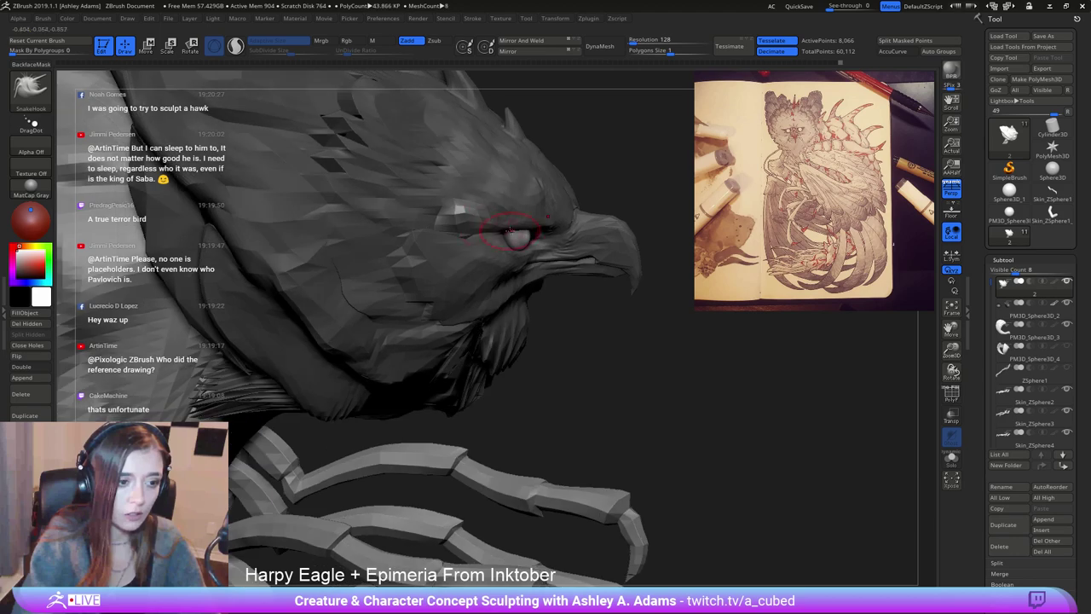
{"action": "mouse_move", "coordinate": [445, 210]}
{"action": "right_mouse_down"}
{"action": "mouse_move", "coordinate": [433, 209]}
{"action": "mouse_move", "coordinate": [501, 247]}
{"action": "mouse_move", "coordinate": [494, 256]}
{"action": "mouse_move", "coordinate": [444, 175]}
{"action": "right_mouse_up"}
{"action": "left_click_drag", "start_coordinate": [703, 339], "coordinate": [711, 332], "text": "ctrl"}
Shape the inner rim of the upper eyelid with the ClayBuildup and DamStandard brushes.
{"action": "mouse_move", "coordinate": [490, 205]}
{"action": "right_mouse_down"}
{"action": "mouse_move", "coordinate": [456, 223]}
{"action": "mouse_move", "coordinate": [413, 200]}
{"action": "right_mouse_up"}
{"action": "right_click_drag", "start_coordinate": [631, 191], "coordinate": [624, 196]}
{"action": "key", "text": "space"}
{"action": "left_click_drag", "start_coordinate": [614, 213], "coordinate": [643, 203]}
{"action": "right_click_drag", "start_coordinate": [631, 204], "coordinate": [597, 201], "text": "ctrl"}
{"action": "key", "text": "b"}
{"action": "key", "text": "c"}
{"action": "key", "text": "b"}
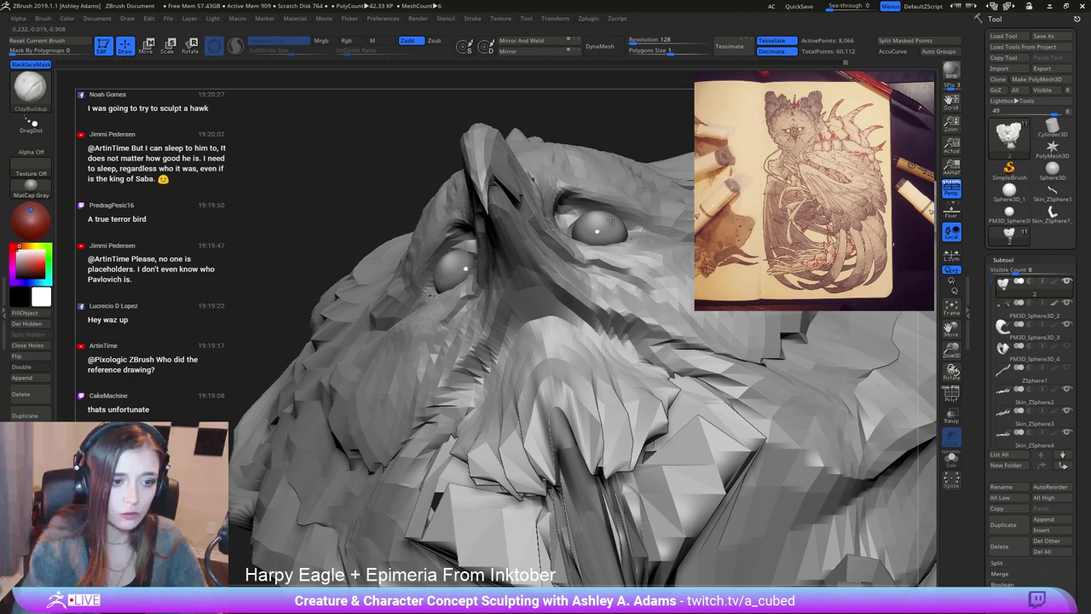
{"action": "key", "text": "b"}
{"action": "key", "text": "d"}
{"action": "key", "text": "s"}
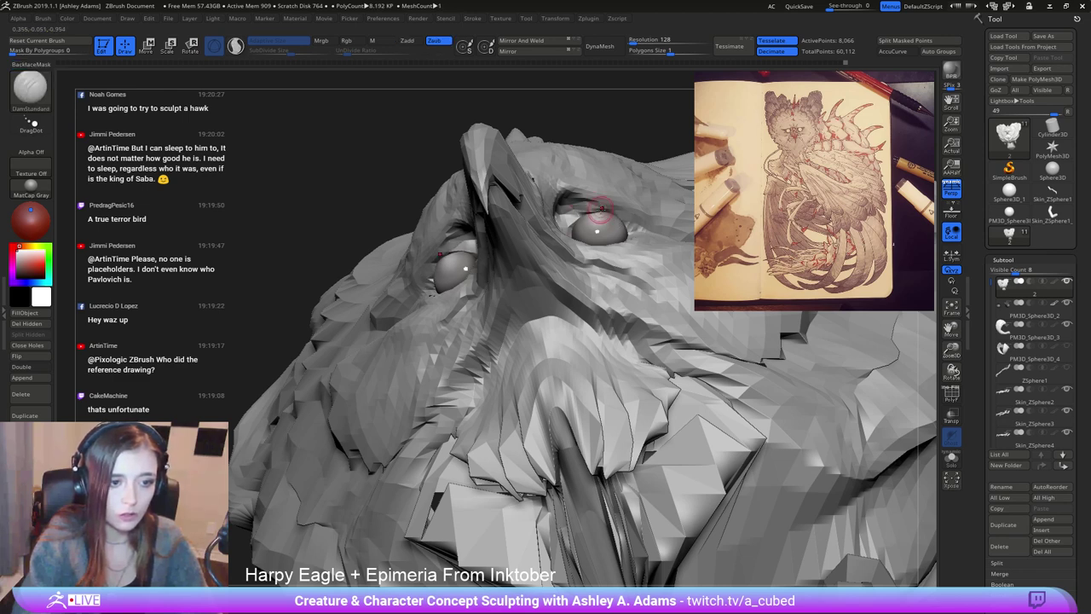
{"action": "right_click_drag", "start_coordinate": [630, 221], "coordinate": [610, 223]}
Mask the whole head, switch to the SnakeHook brush, and invert the mask to free the head again.
{"action": "key", "text": "ctrl"}
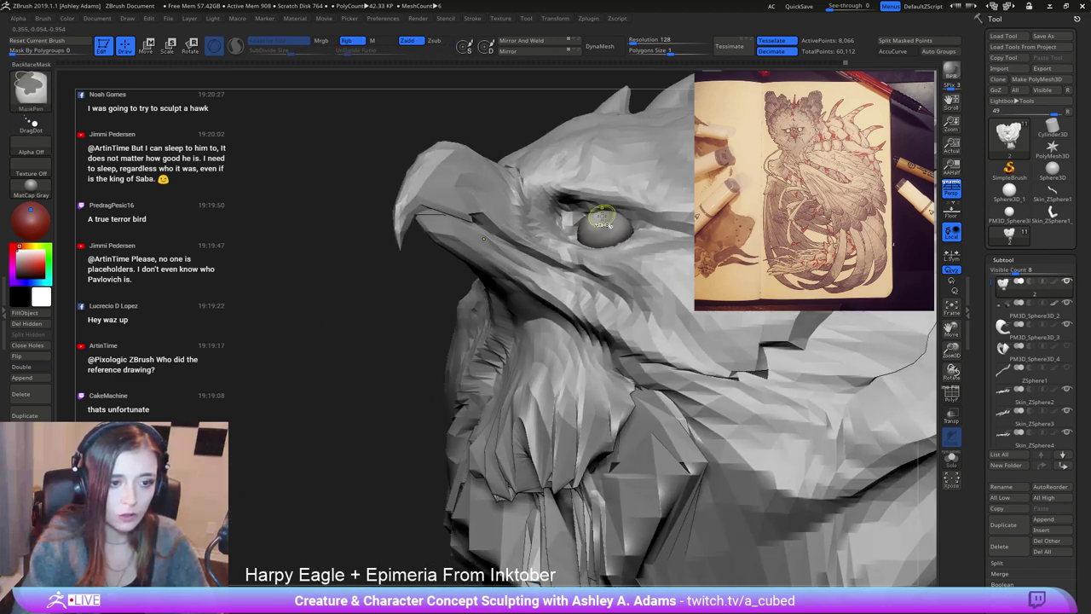
{"action": "left_click", "coordinate": [458, 134], "text": "ctrl"}
{"action": "right_click_drag", "start_coordinate": [563, 278], "coordinate": [612, 244]}
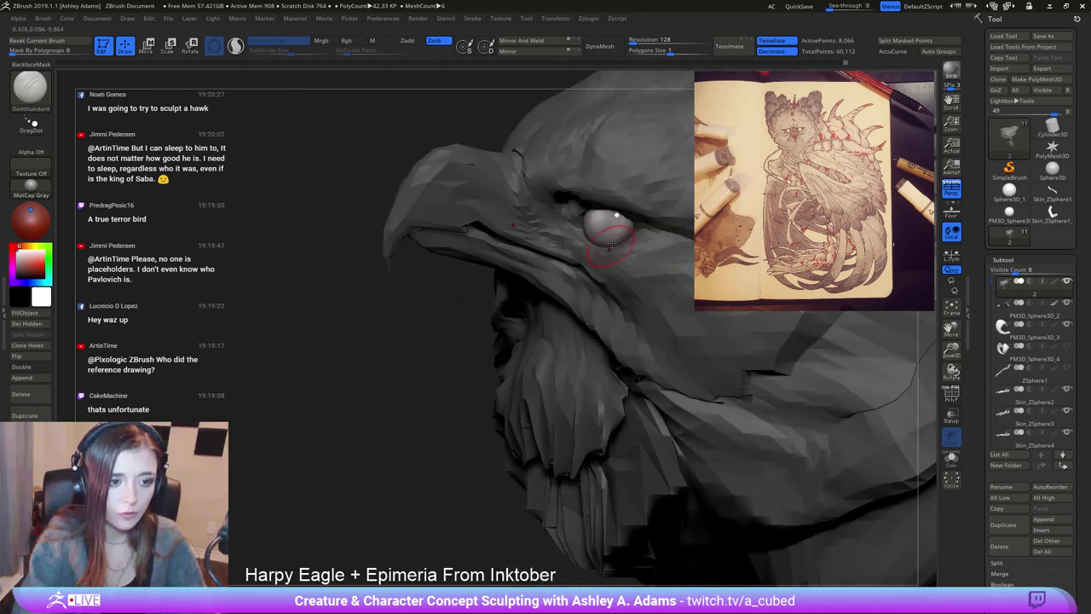
{"action": "key", "text": "b"}
{"action": "key", "text": "s"}
{"action": "key", "text": "h"}
{"action": "left_click", "coordinate": [373, 75], "text": "ctrl"}
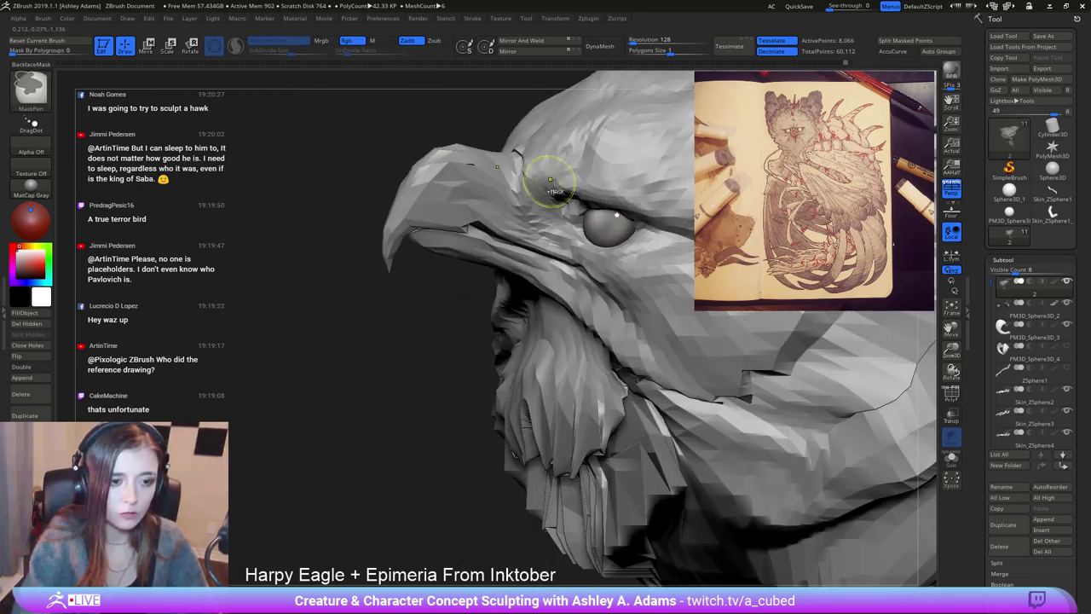
Turn on transparency for the inactive subtools and reshape the eyelid rim around the eyeball with SnakeHook.
{"action": "right_click_drag", "start_coordinate": [712, 357], "coordinate": [630, 389], "text": "alt"}
{"action": "left_click", "coordinate": [952, 416]}
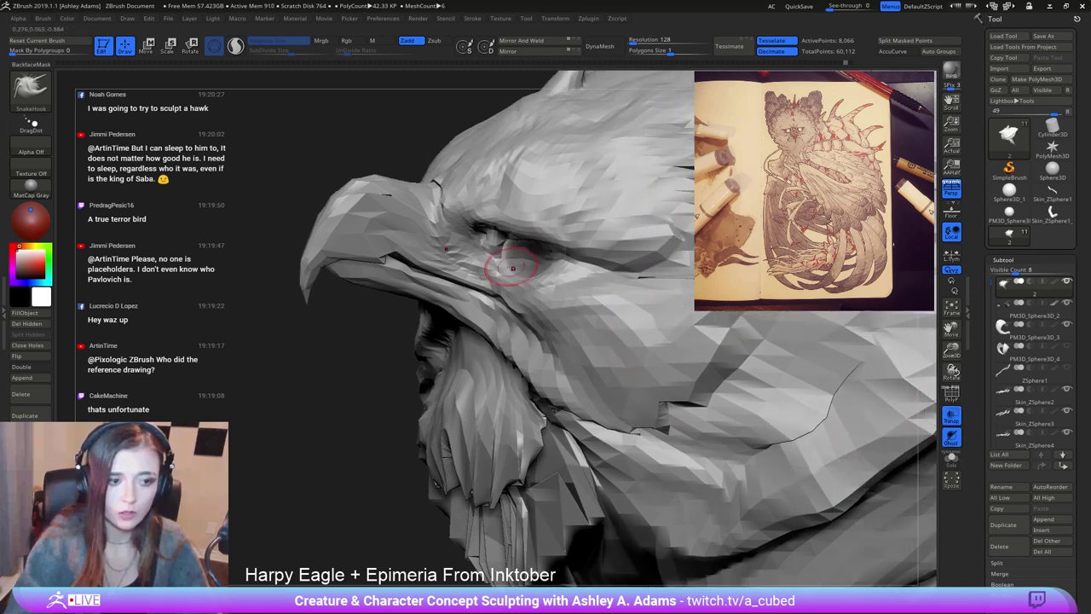
{"action": "right_click_drag", "start_coordinate": [514, 254], "coordinate": [375, 146], "text": "ctrl"}
{"action": "left_click_drag", "start_coordinate": [376, 144], "coordinate": [395, 115], "text": "ctrl"}
{"action": "mouse_move", "coordinate": [550, 287]}
{"action": "right_mouse_down"}
{"action": "mouse_move", "coordinate": [578, 246]}
{"action": "mouse_move", "coordinate": [539, 248]}
{"action": "mouse_move", "coordinate": [559, 237]}
{"action": "right_mouse_up"}
Build up the eye socket rim with ClayBuildup and sharpen the eyelid crease with DamStandard.
{"action": "key", "text": "b"}
{"action": "key", "text": "c"}
{"action": "key", "text": "b"}
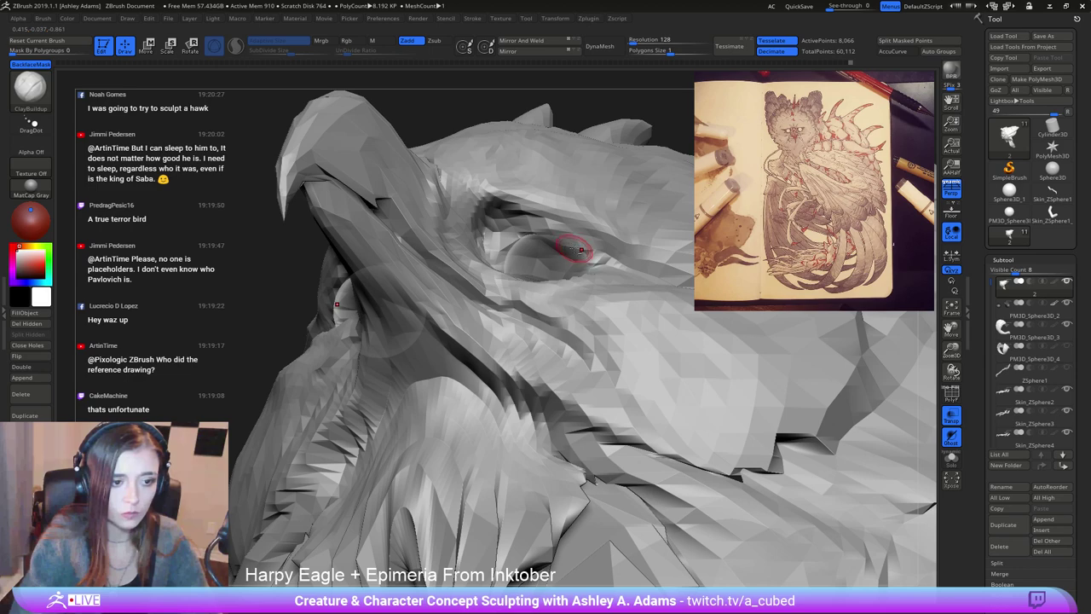
{"action": "key", "text": "b"}
{"action": "key", "text": "d"}
{"action": "key", "text": "s"}
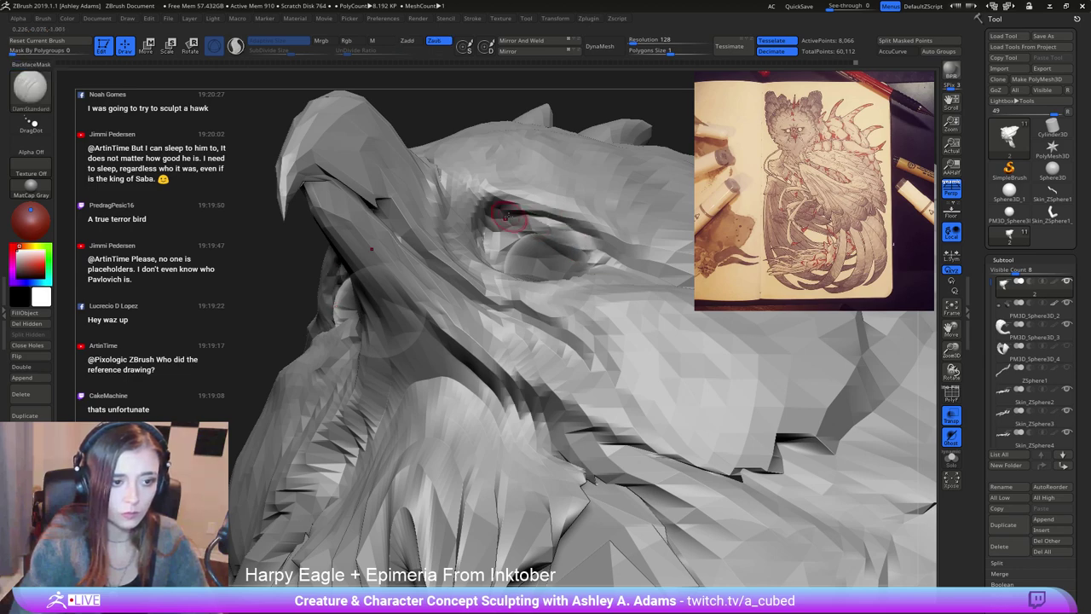
{"action": "right_click_drag", "start_coordinate": [505, 218], "coordinate": [575, 269]}
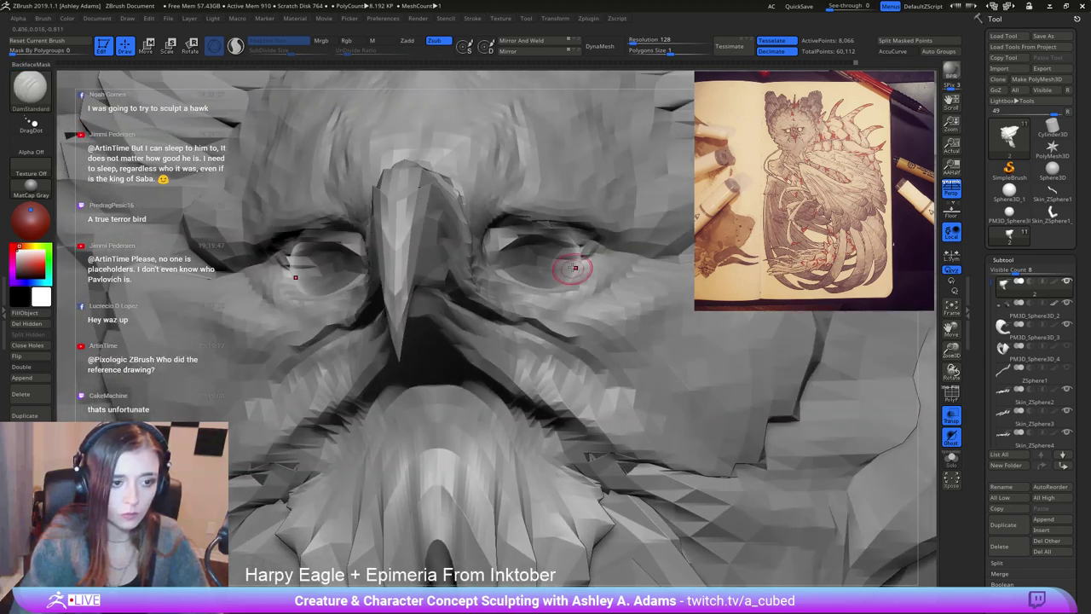
Turn off transparency and smooth the eyelid rim where it meets the eyeball.
{"action": "left_click", "coordinate": [953, 420]}
{"action": "right_click_drag", "start_coordinate": [878, 388], "coordinate": [657, 358]}
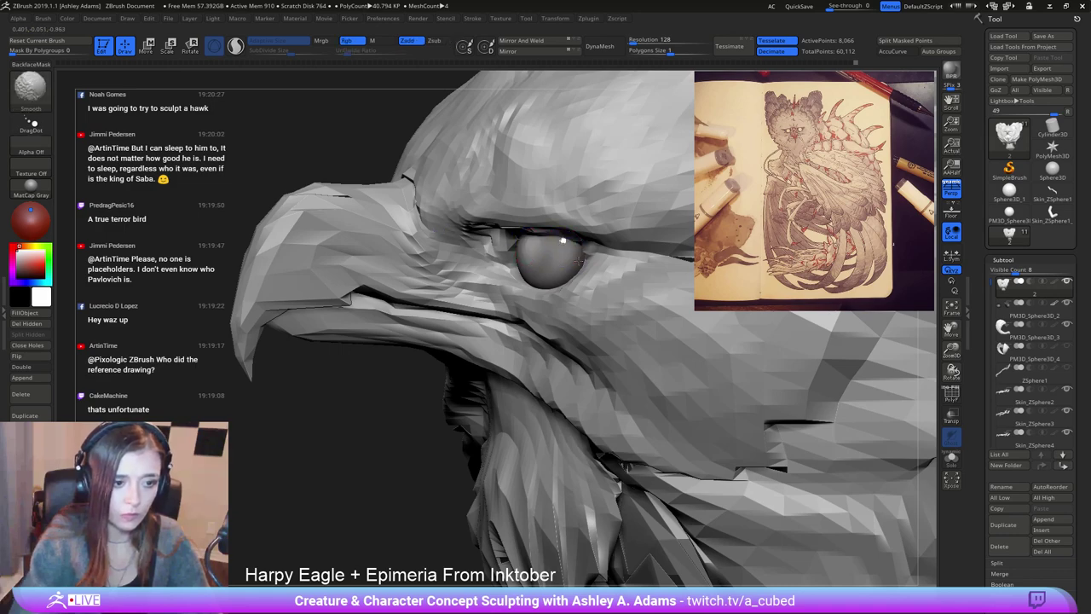
{"action": "mouse_move", "coordinate": [563, 241]}
{"action": "right_mouse_down"}
{"action": "mouse_move", "coordinate": [414, 220]}
{"action": "mouse_move", "coordinate": [452, 243]}
{"action": "mouse_move", "coordinate": [398, 236]}
{"action": "mouse_move", "coordinate": [380, 191]}
{"action": "right_mouse_up"}
{"action": "mouse_move", "coordinate": [379, 192]}
{"action": "right_mouse_down"}
{"action": "mouse_move", "coordinate": [358, 213]}
{"action": "mouse_move", "coordinate": [503, 234]}
{"action": "mouse_move", "coordinate": [498, 251]}
{"action": "right_mouse_up"}
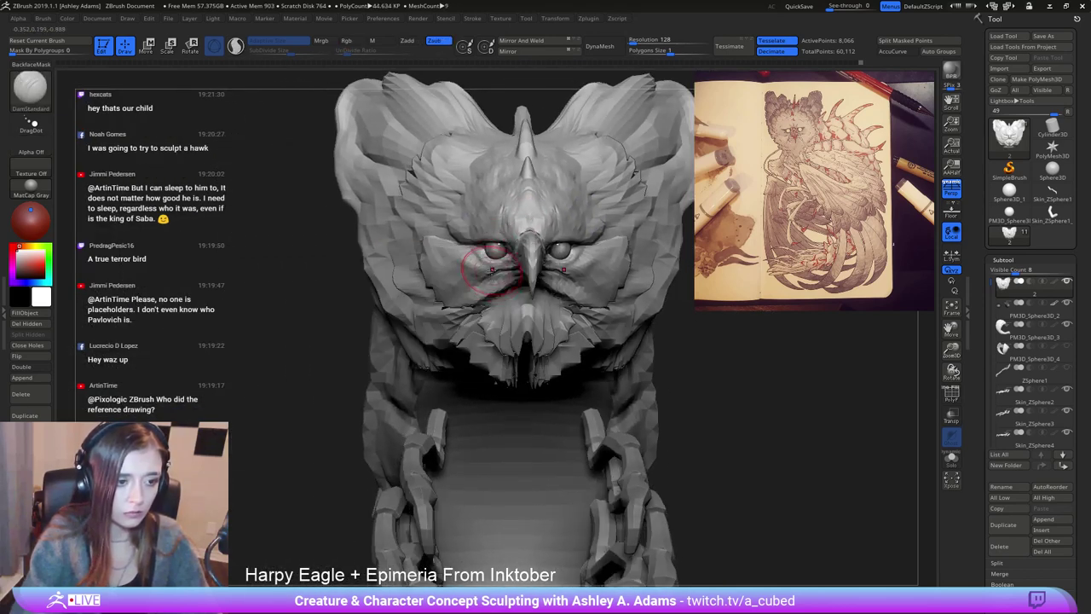
Pull the lower eyelids up over the eyeballs with the SnakeHook brush.
{"action": "key", "text": "b"}
{"action": "key", "text": "s"}
{"action": "key", "text": "h"}
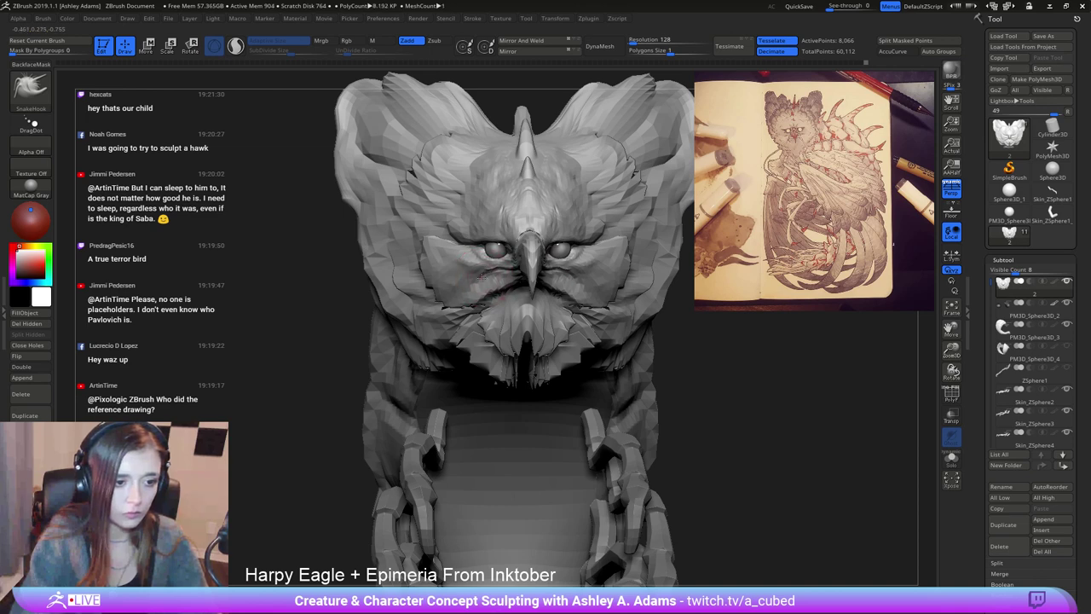
{"action": "mouse_move", "coordinate": [552, 300]}
{"action": "right_mouse_down", "text": "alt"}
{"action": "mouse_move", "coordinate": [556, 261]}
{"action": "mouse_move", "coordinate": [544, 296]}
{"action": "mouse_move", "coordinate": [580, 286]}
{"action": "right_mouse_up", "text": "alt"}
Build up the skin folds beneath the eye and beside the beak with the ClayBuildup brush.
{"action": "key", "text": "b"}
{"action": "key", "text": "c"}
{"action": "key", "text": "b"}
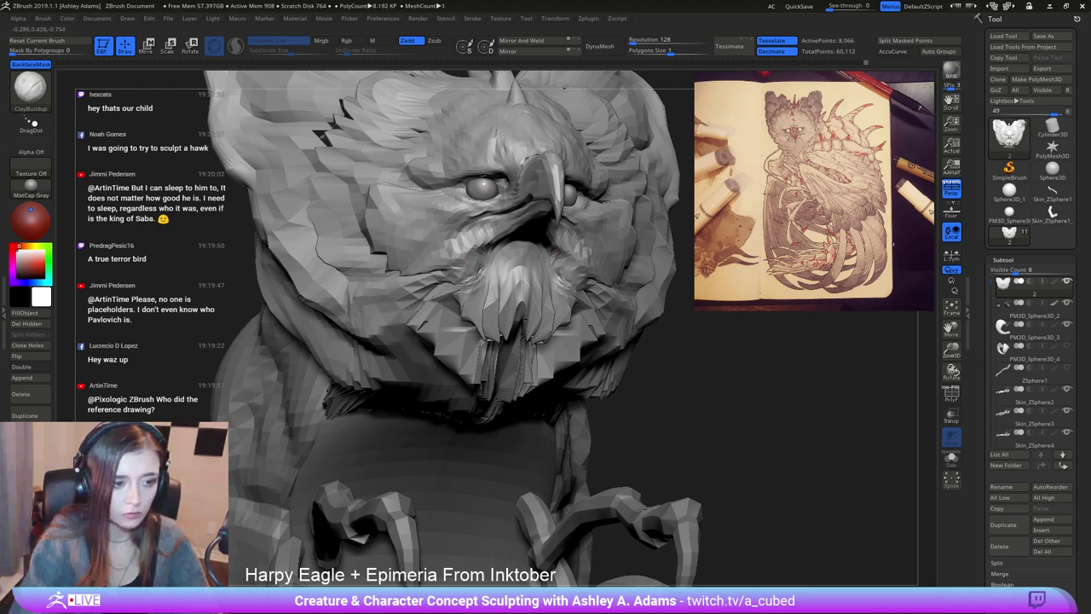
{"action": "mouse_move", "coordinate": [488, 290]}
{"action": "right_mouse_down"}
{"action": "mouse_move", "coordinate": [567, 244]}
{"action": "mouse_move", "coordinate": [552, 267]}
{"action": "mouse_move", "coordinate": [604, 259]}
{"action": "right_mouse_up"}
{"action": "mouse_move", "coordinate": [525, 251]}
{"action": "right_mouse_down"}
{"action": "mouse_move", "coordinate": [546, 247]}
{"action": "mouse_move", "coordinate": [526, 260]}
{"action": "mouse_move", "coordinate": [500, 244]}
{"action": "right_mouse_up"}
Refine the outer corner and lower rim of the eyelid with the SnakeHook brush.
{"action": "key", "text": "b"}
{"action": "key", "text": "s"}
{"action": "key", "text": "h"}
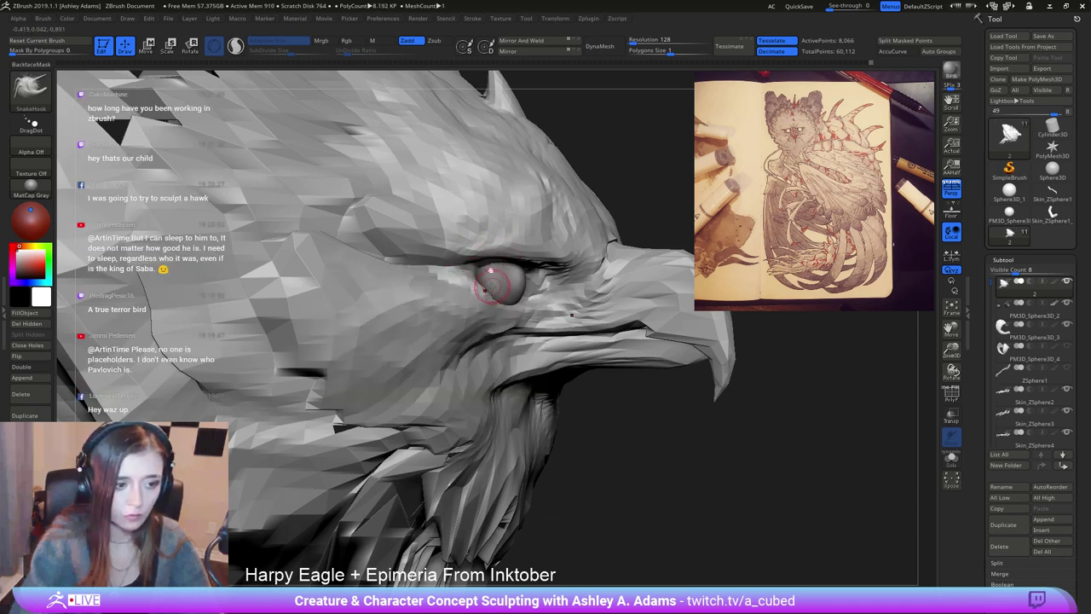
{"action": "right_click_drag", "start_coordinate": [493, 306], "coordinate": [430, 285]}
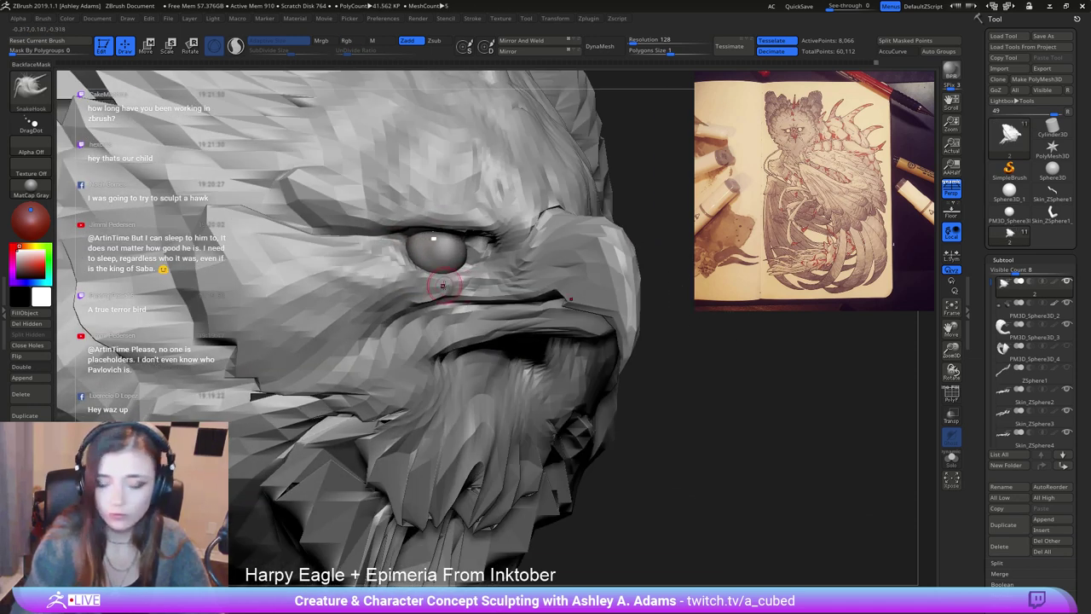
Carve the crease under the eye with DamStandard and add small raised feathers on the cheek with ClayBuildup.
{"action": "key", "text": "b"}
{"action": "key", "text": "d"}
{"action": "key", "text": "s"}
{"action": "key", "text": "b"}
{"action": "key", "text": "c"}
{"action": "key", "text": "b"}
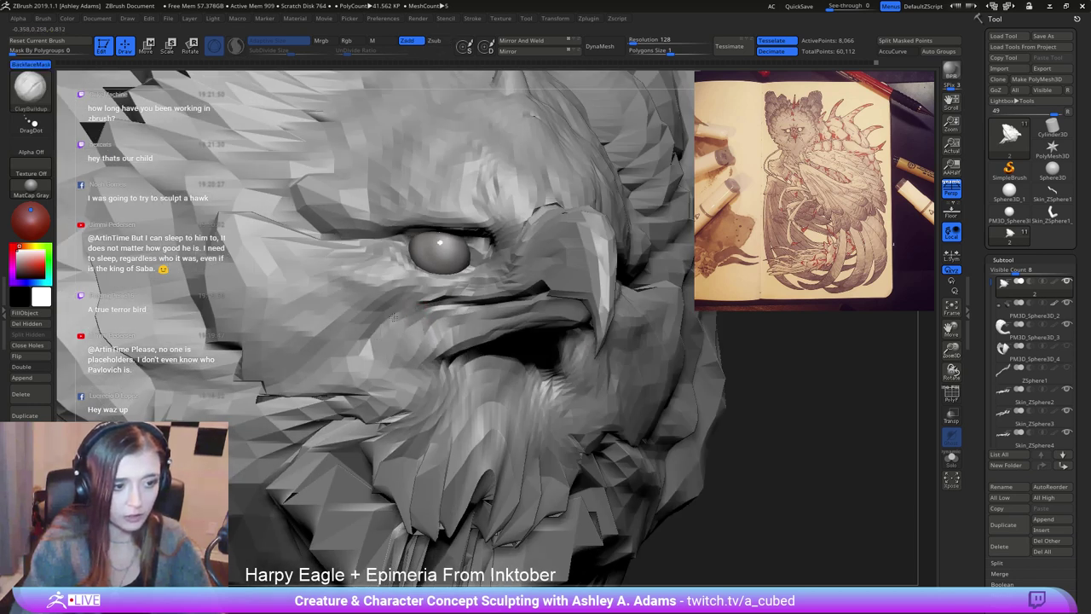
{"action": "right_click_drag", "start_coordinate": [333, 333], "coordinate": [370, 247]}
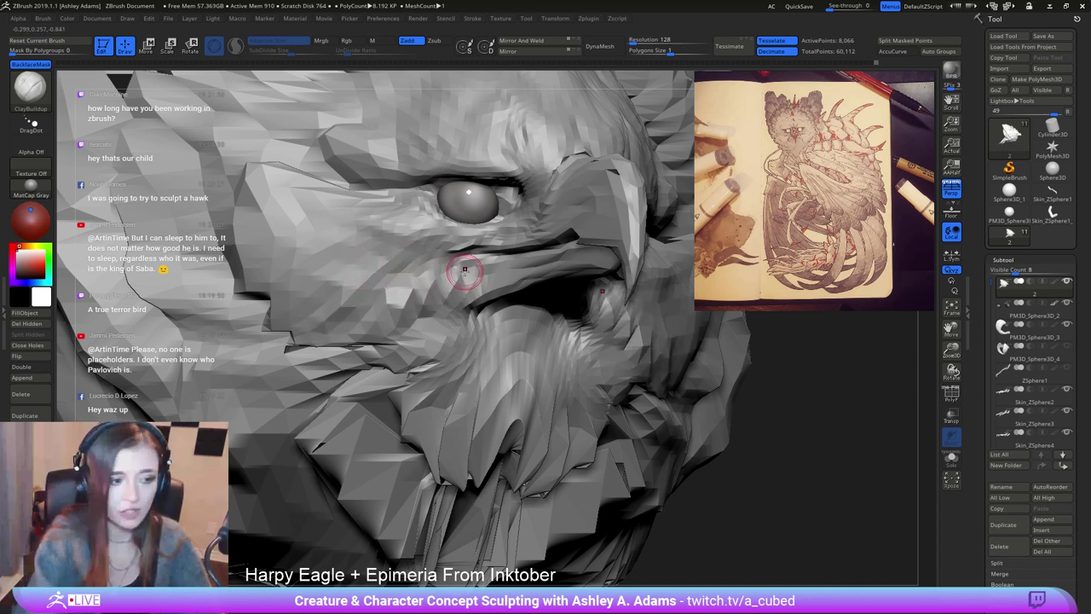
Carve fine feather lines below and behind the eye with the DamStandard brush.
{"action": "key", "text": "b"}
{"action": "key", "text": "d"}
{"action": "key", "text": "s"}
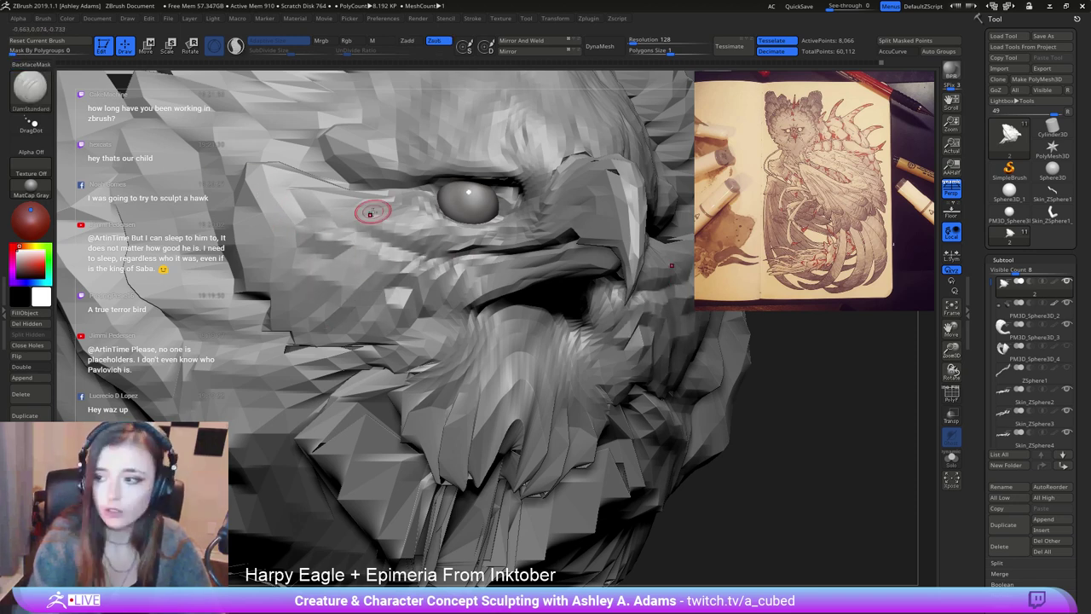
{"action": "right_click_drag", "start_coordinate": [397, 230], "coordinate": [439, 225]}
{"action": "mouse_move", "coordinate": [444, 234]}
{"action": "left_mouse_down"}
{"action": "mouse_move", "coordinate": [370, 227]}
{"action": "mouse_move", "coordinate": [416, 225]}
{"action": "mouse_move", "coordinate": [382, 186]}
{"action": "left_mouse_up"}
{"action": "right_click_drag", "start_coordinate": [382, 186], "coordinate": [359, 174]}
{"action": "mouse_move", "coordinate": [415, 220]}
{"action": "right_mouse_down"}
{"action": "mouse_move", "coordinate": [507, 272]}
{"action": "mouse_move", "coordinate": [451, 264]}
{"action": "mouse_move", "coordinate": [471, 249]}
{"action": "mouse_move", "coordinate": [488, 268]}
{"action": "right_mouse_up"}
Tighten the small feather ridges below the eye with the Pinch brush.
{"action": "key", "text": "b"}
{"action": "key", "text": "p"}
{"action": "key", "text": "i"}
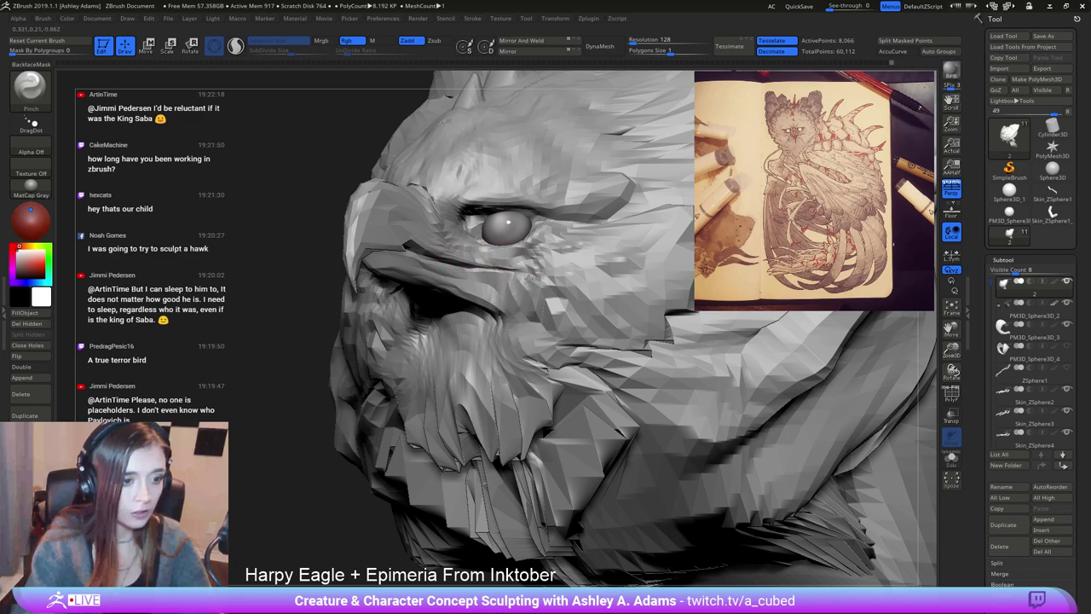
{"action": "mouse_move", "coordinate": [529, 278]}
{"action": "right_mouse_down"}
{"action": "mouse_move", "coordinate": [548, 273]}
{"action": "mouse_move", "coordinate": [516, 272]}
{"action": "right_mouse_up"}
Pull the small feathers under the eye into shape with the SnakeHook brush.
{"action": "key", "text": "b"}
{"action": "key", "text": "s"}
{"action": "key", "text": "h"}
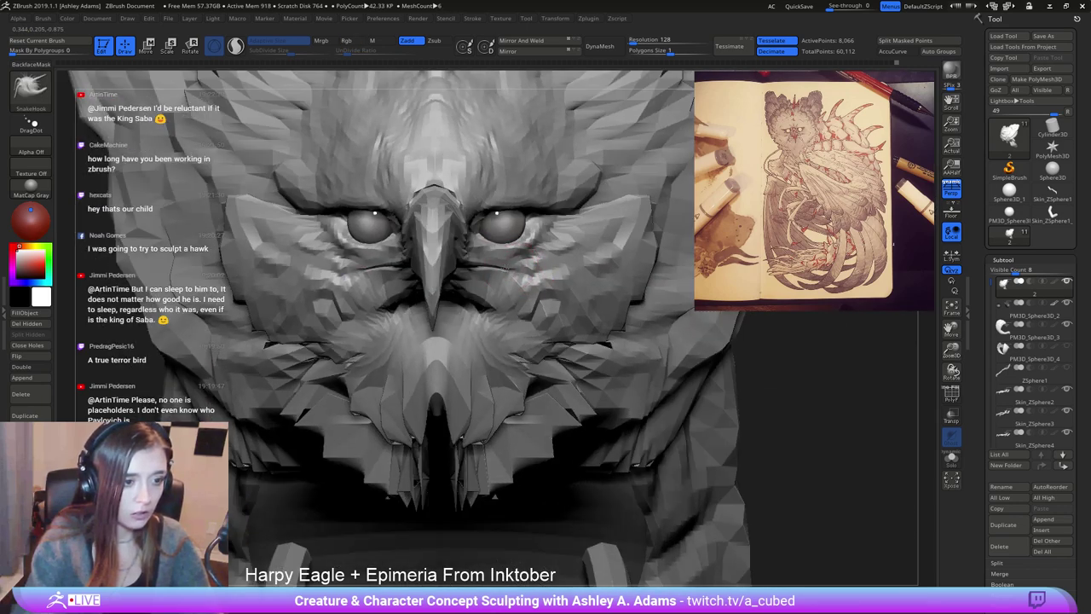
{"action": "left_click_drag", "start_coordinate": [515, 269], "coordinate": [495, 264]}
{"action": "right_click_drag", "start_coordinate": [487, 267], "coordinate": [225, 113]}
Deepen the creases between the under-eye feathers and the beak corner with the DamStandard brush.
{"action": "key", "text": "b"}
{"action": "key", "text": "d"}
{"action": "key", "text": "s"}
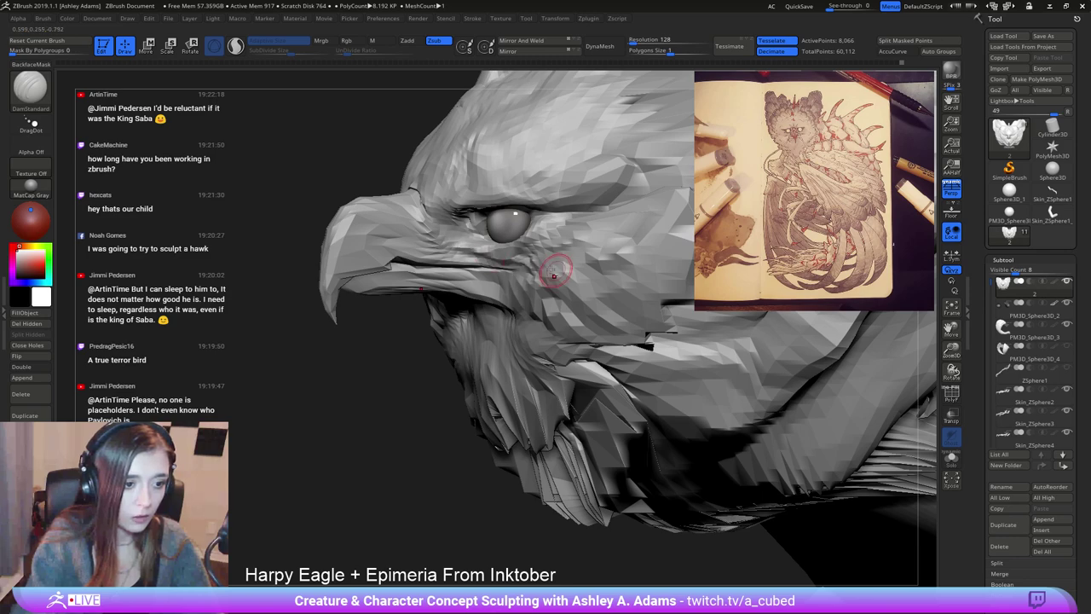
{"action": "right_click_drag", "start_coordinate": [502, 254], "coordinate": [725, 256]}
{"action": "mouse_move", "coordinate": [725, 256]}
{"action": "right_mouse_down", "text": "ctrl"}
{"action": "mouse_move", "coordinate": [724, 188]}
{"action": "mouse_move", "coordinate": [810, 214]}
{"action": "mouse_move", "coordinate": [806, 226]}
{"action": "mouse_move", "coordinate": [503, 259]}
{"action": "mouse_move", "coordinate": [577, 255]}
{"action": "right_mouse_up", "text": "ctrl"}
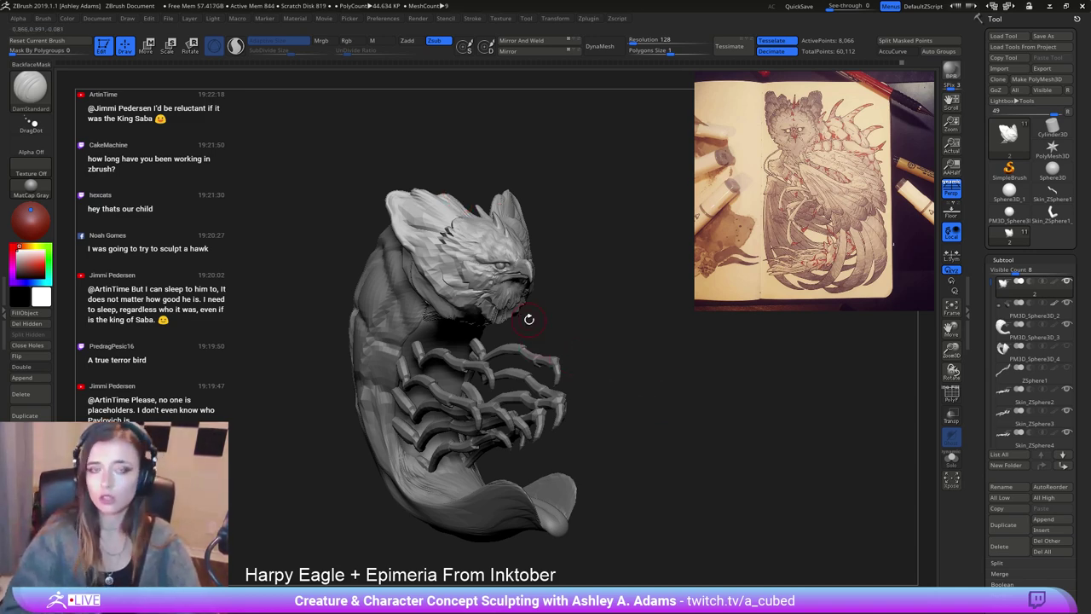
Review the whole creature from the front and side, and save the tool as 3.
{"action": "mouse_move", "coordinate": [529, 320]}
{"action": "right_mouse_down"}
{"action": "mouse_move", "coordinate": [513, 332]}
{"action": "mouse_move", "coordinate": [456, 329]}
{"action": "mouse_move", "coordinate": [446, 397]}
{"action": "mouse_move", "coordinate": [537, 331]}
{"action": "mouse_move", "coordinate": [517, 253]}
{"action": "mouse_move", "coordinate": [495, 266]}
{"action": "mouse_move", "coordinate": [524, 228]}
{"action": "right_mouse_up"}
{"action": "right_click", "coordinate": [524, 228]}
{"action": "right_click_drag", "start_coordinate": [555, 384], "coordinate": [559, 324], "text": "ctrl"}
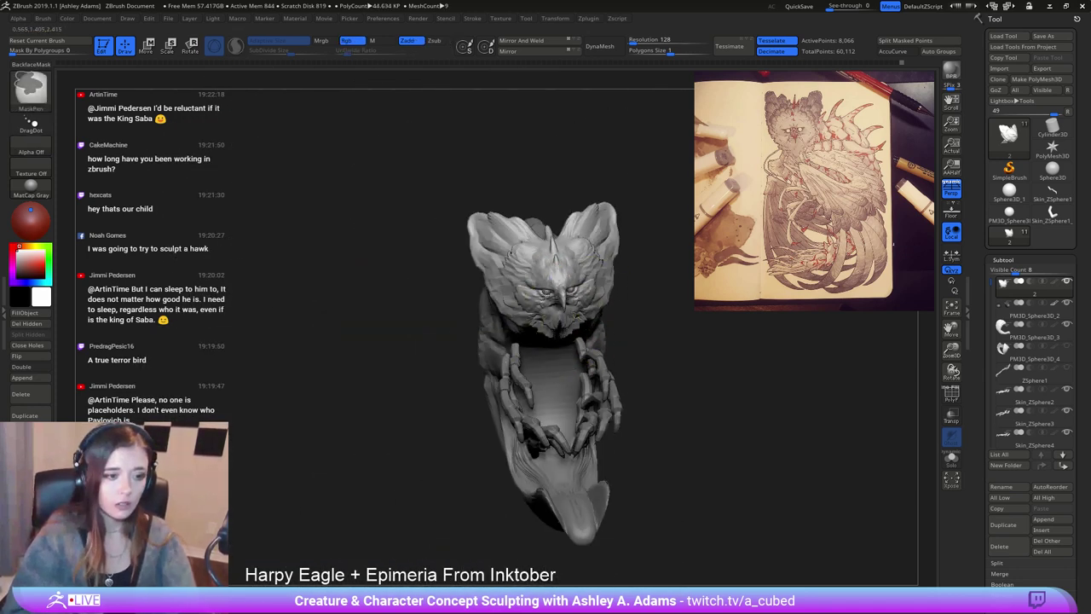
{"action": "right_click_drag", "start_coordinate": [639, 286], "coordinate": [469, 209]}
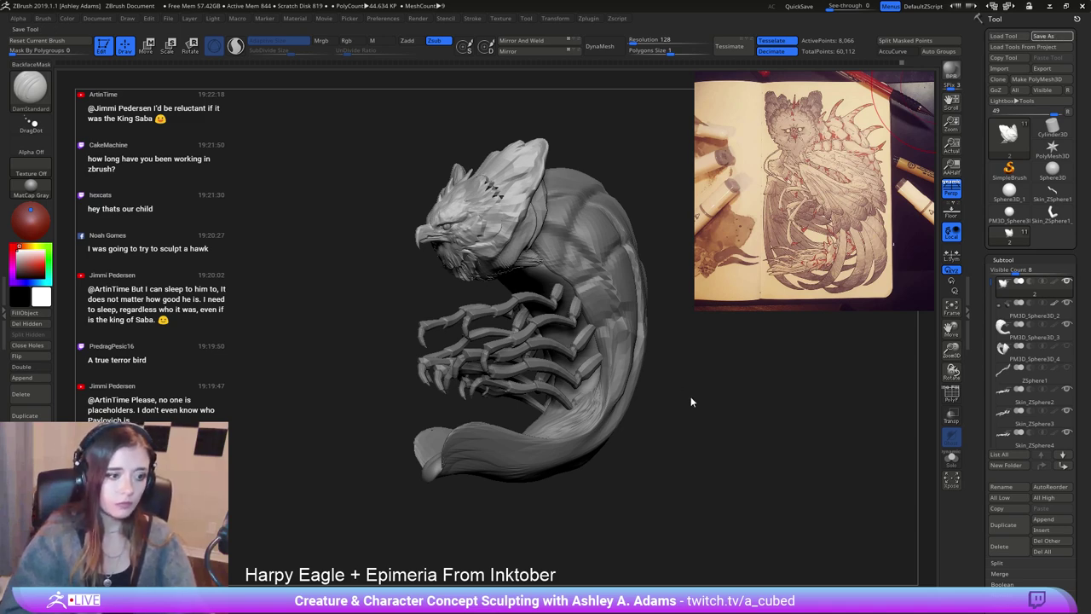
Inspect the whole creature from several sides, selecting the curled body subtool and returning to the head subtool.
{"action": "right_click_drag", "start_coordinate": [505, 270], "coordinate": [477, 351]}
{"action": "left_click", "coordinate": [517, 379], "text": "alt"}
{"action": "right_click", "coordinate": [483, 434]}
{"action": "right_click_drag", "start_coordinate": [639, 341], "coordinate": [590, 378], "text": "alt"}
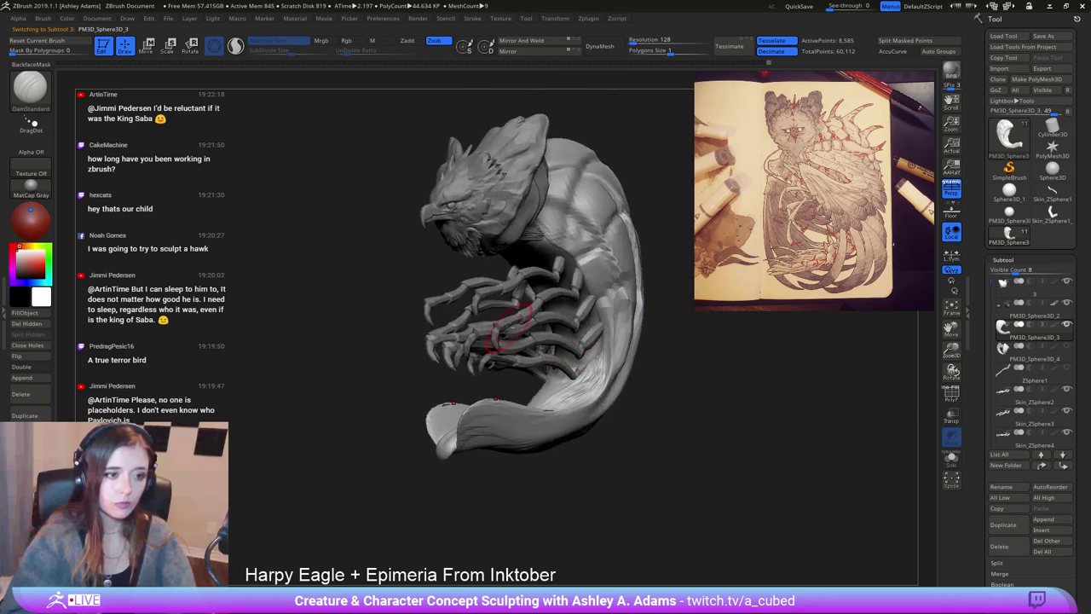
{"action": "right_click_drag", "start_coordinate": [796, 370], "coordinate": [589, 367]}
{"action": "right_click_drag", "start_coordinate": [524, 192], "coordinate": [556, 266], "text": "ctrl"}
{"action": "left_click", "coordinate": [604, 206], "text": "alt"}
{"action": "right_click", "coordinate": [597, 253]}
{"action": "mouse_move", "coordinate": [552, 349]}
{"action": "right_mouse_down", "text": "ctrl"}
{"action": "mouse_move", "coordinate": [541, 301]}
{"action": "mouse_move", "coordinate": [464, 305]}
{"action": "right_mouse_up", "text": "ctrl"}
{"action": "mouse_move", "coordinate": [541, 328]}
{"action": "right_mouse_down", "text": "alt"}
{"action": "mouse_move", "coordinate": [451, 216]}
{"action": "mouse_move", "coordinate": [411, 228]}
{"action": "right_mouse_up", "text": "alt"}
{"action": "key", "text": "b"}
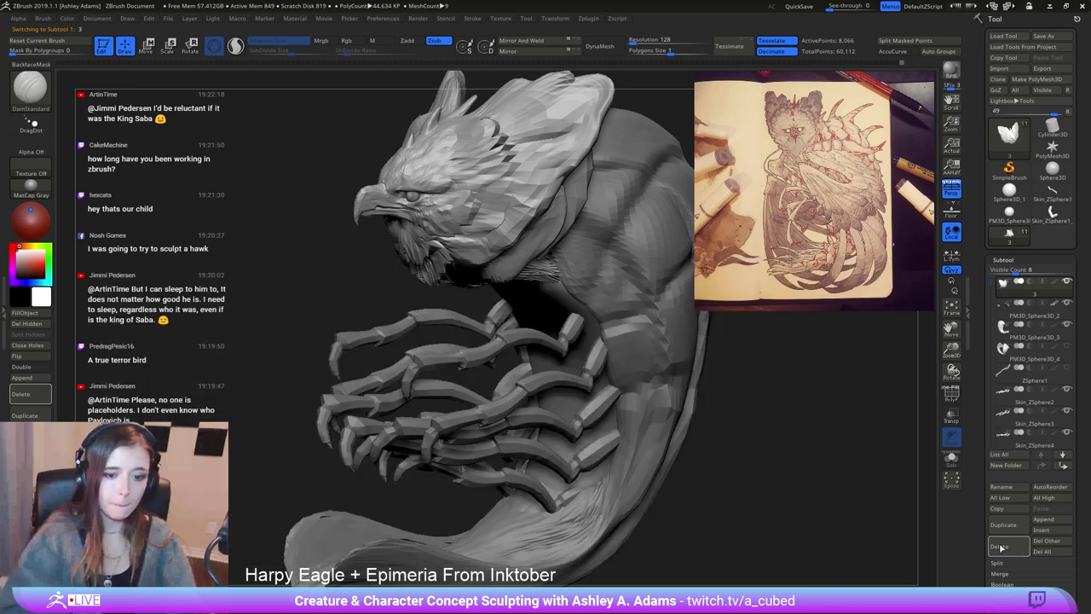
{"action": "right_click_drag", "start_coordinate": [403, 194], "coordinate": [573, 196]}
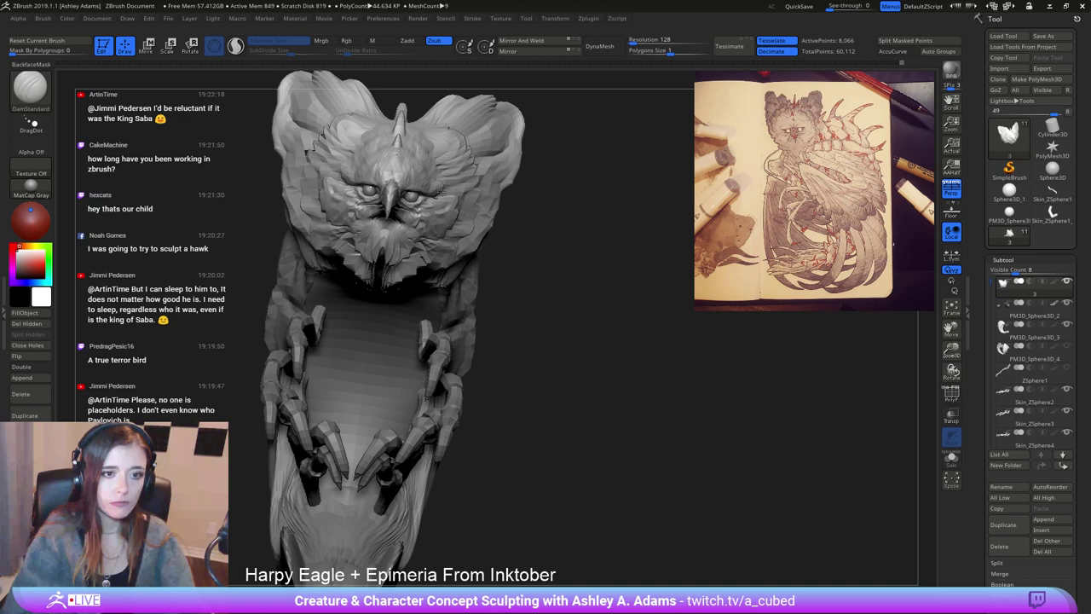
{"action": "right_click_drag", "start_coordinate": [440, 194], "coordinate": [401, 128]}
{"action": "right_click_drag", "start_coordinate": [401, 205], "coordinate": [517, 309]}
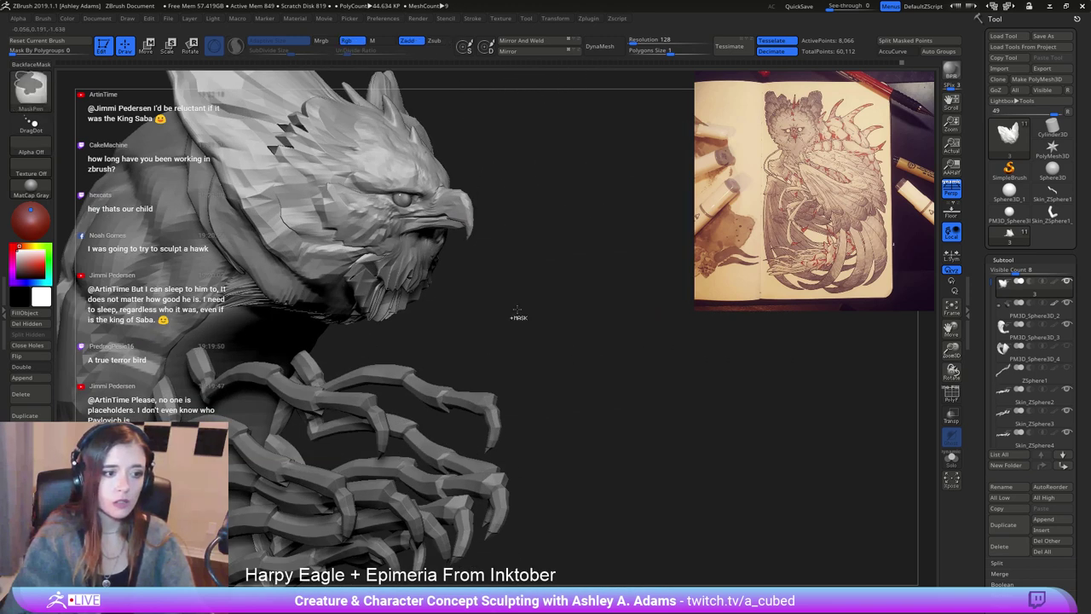
Draw a long mirrored antenna tube sweeping outward and down from beside the beak with the CurveTube brush.
{"action": "key", "text": "b"}
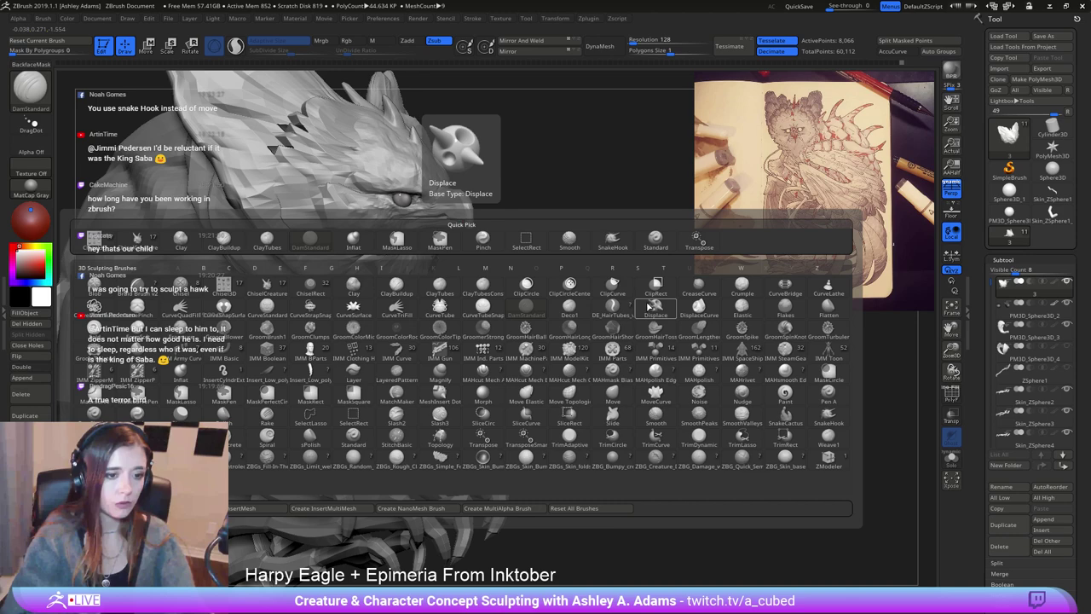
{"action": "left_click", "coordinate": [440, 315]}
{"action": "mouse_move", "coordinate": [463, 363]}
{"action": "left_mouse_down", "text": "alt"}
{"action": "mouse_move", "coordinate": [489, 288]}
{"action": "mouse_move", "coordinate": [575, 247]}
{"action": "left_mouse_up", "text": "alt"}
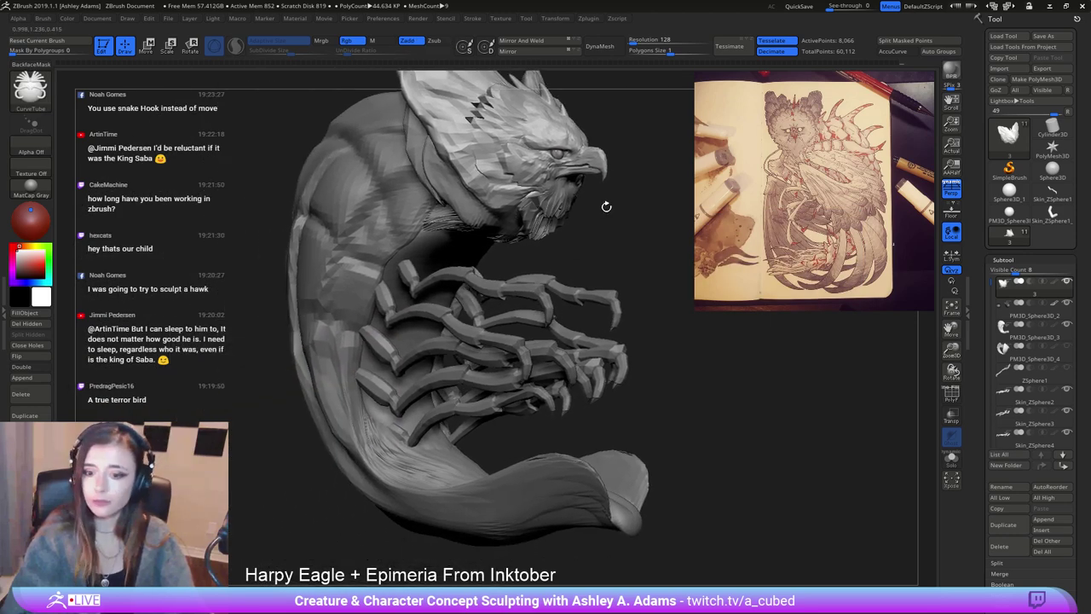
{"action": "mouse_move", "coordinate": [606, 206]}
{"action": "left_mouse_down"}
{"action": "mouse_move", "coordinate": [409, 214]}
{"action": "mouse_move", "coordinate": [512, 183]}
{"action": "mouse_move", "coordinate": [479, 202]}
{"action": "mouse_move", "coordinate": [716, 372]}
{"action": "mouse_move", "coordinate": [823, 527]}
{"action": "left_mouse_up"}
{"action": "key", "text": "space"}
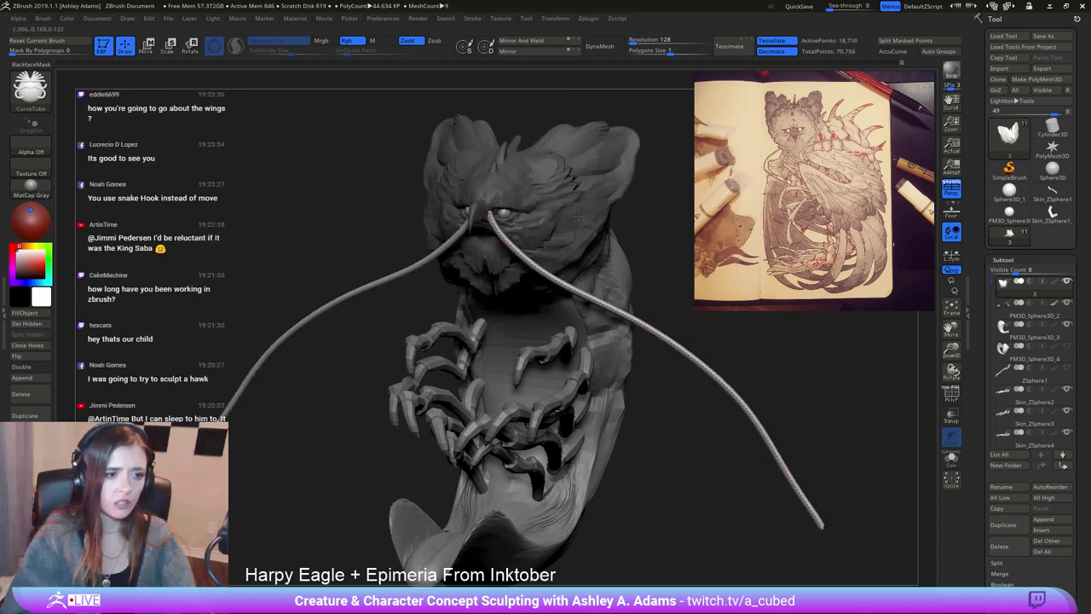
Finish the mirrored antenna tubes and split them off from the head into their own subtool.
{"action": "left_click", "coordinate": [578, 217]}
{"action": "key", "text": "space"}
{"action": "left_click_drag", "start_coordinate": [503, 107], "coordinate": [351, 115]}
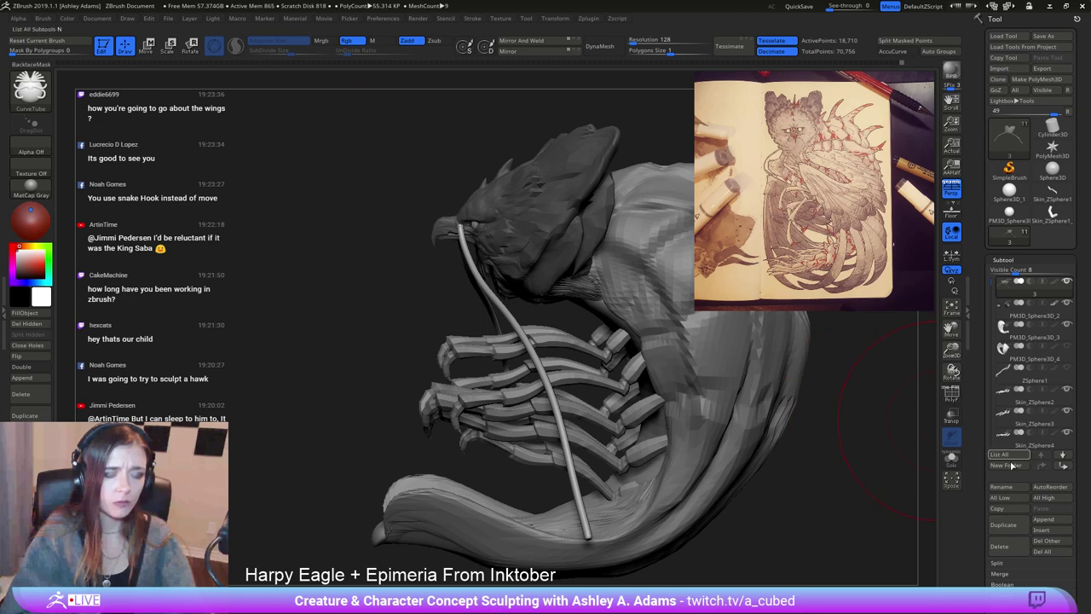
{"action": "mouse_move", "coordinate": [852, 463]}
{"action": "left_mouse_down"}
{"action": "mouse_move", "coordinate": [687, 378]}
{"action": "mouse_move", "coordinate": [520, 375]}
{"action": "left_mouse_up"}
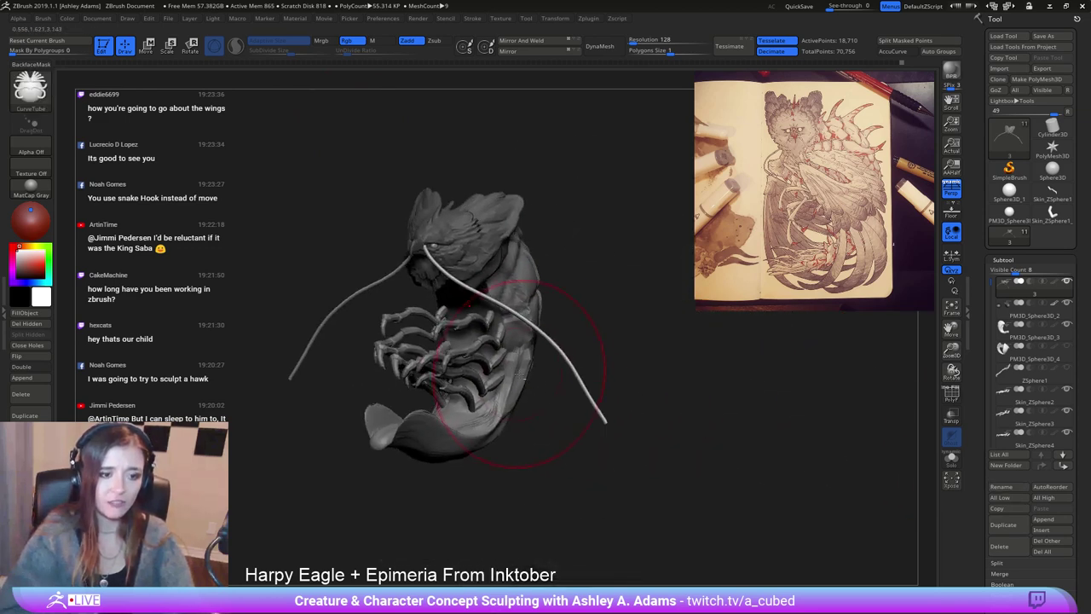
{"action": "left_click", "coordinate": [1001, 563]}
{"action": "left_click_drag", "start_coordinate": [1076, 588], "coordinate": [1076, 545]}
{"action": "left_click", "coordinate": [1011, 576]}
Smooth the separated antennae along their length from the beak to the tips.
{"action": "mouse_move", "coordinate": [724, 477]}
{"action": "right_mouse_down", "text": "ctrl"}
{"action": "mouse_move", "coordinate": [487, 324]}
{"action": "mouse_move", "coordinate": [522, 313]}
{"action": "mouse_move", "coordinate": [562, 255]}
{"action": "right_mouse_up", "text": "ctrl"}
{"action": "mouse_move", "coordinate": [513, 185]}
{"action": "left_mouse_down", "text": "shift"}
{"action": "mouse_move", "coordinate": [653, 303]}
{"action": "mouse_move", "coordinate": [786, 385]}
{"action": "mouse_move", "coordinate": [862, 458]}
{"action": "left_mouse_up", "text": "shift"}
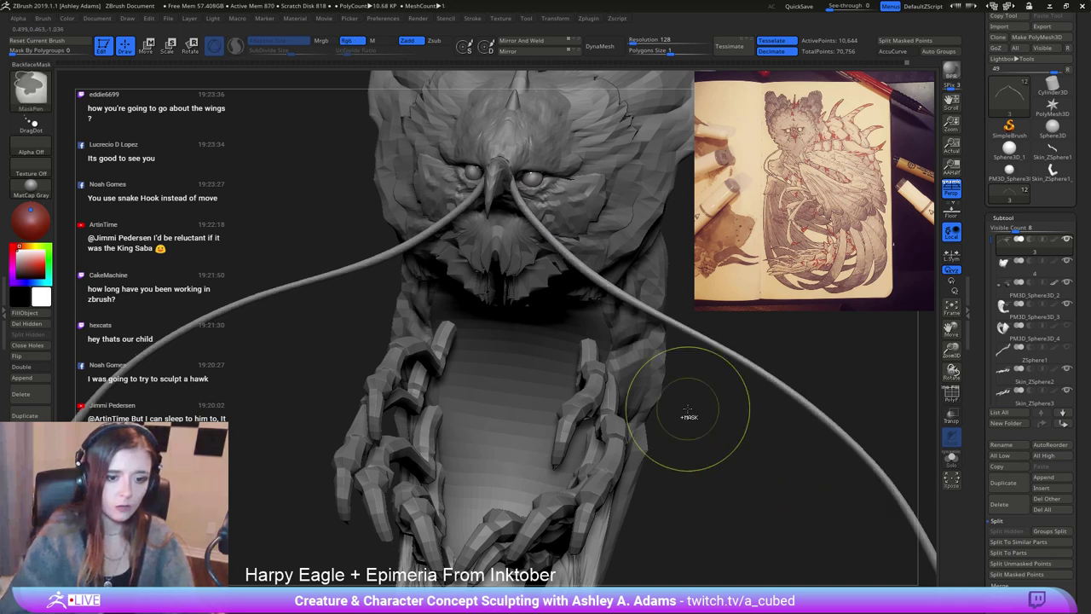
{"action": "right_click_drag", "start_coordinate": [687, 409], "coordinate": [569, 246], "text": "ctrl"}
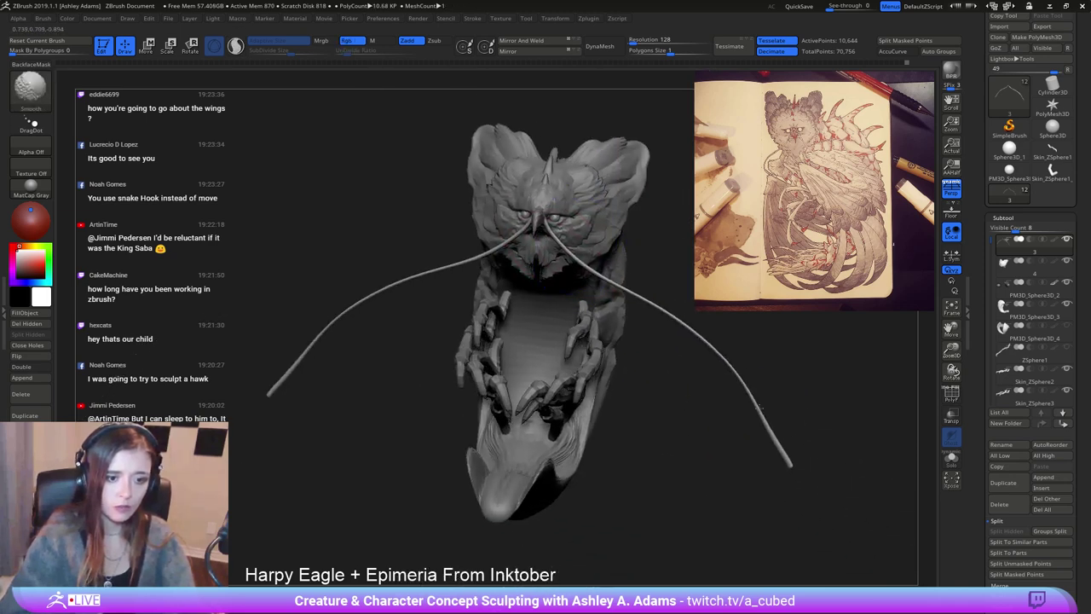
Pull the antenna roots in against the beak with the SnakeHook brush at draw size 54, and smooth the upper stretch.
{"action": "mouse_move", "coordinate": [771, 455]}
{"action": "right_mouse_down"}
{"action": "mouse_move", "coordinate": [575, 290]}
{"action": "mouse_move", "coordinate": [565, 401]}
{"action": "right_mouse_up"}
{"action": "right_click", "coordinate": [560, 266]}
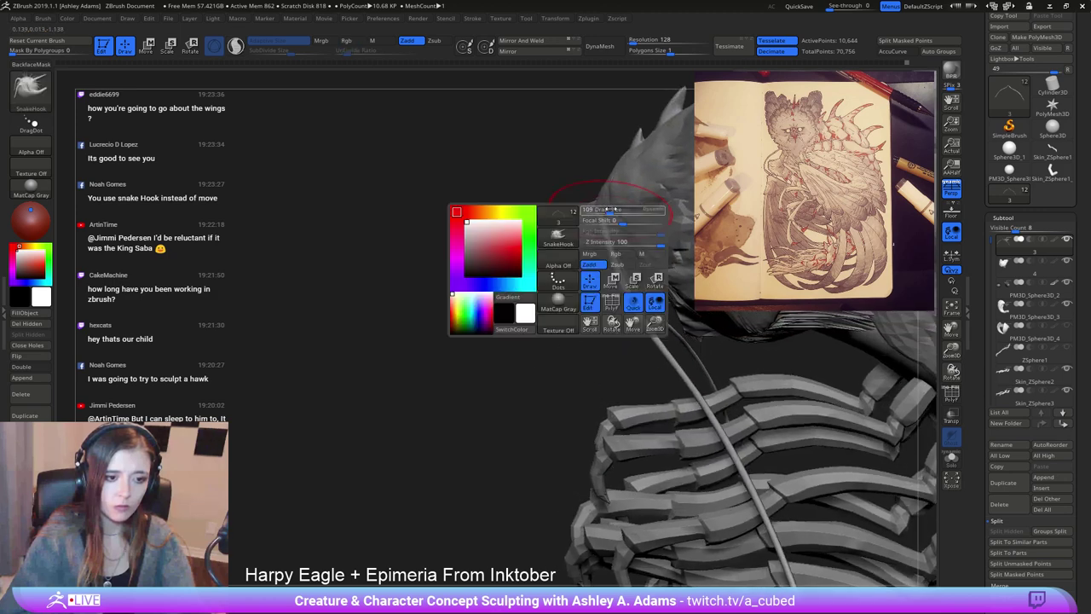
{"action": "mouse_move", "coordinate": [560, 266]}
{"action": "right_mouse_down"}
{"action": "mouse_move", "coordinate": [614, 197]}
{"action": "mouse_move", "coordinate": [651, 208]}
{"action": "right_mouse_up"}
{"action": "right_click_drag", "start_coordinate": [651, 208], "coordinate": [625, 219], "text": "ctrl"}
{"action": "right_click", "coordinate": [578, 281]}
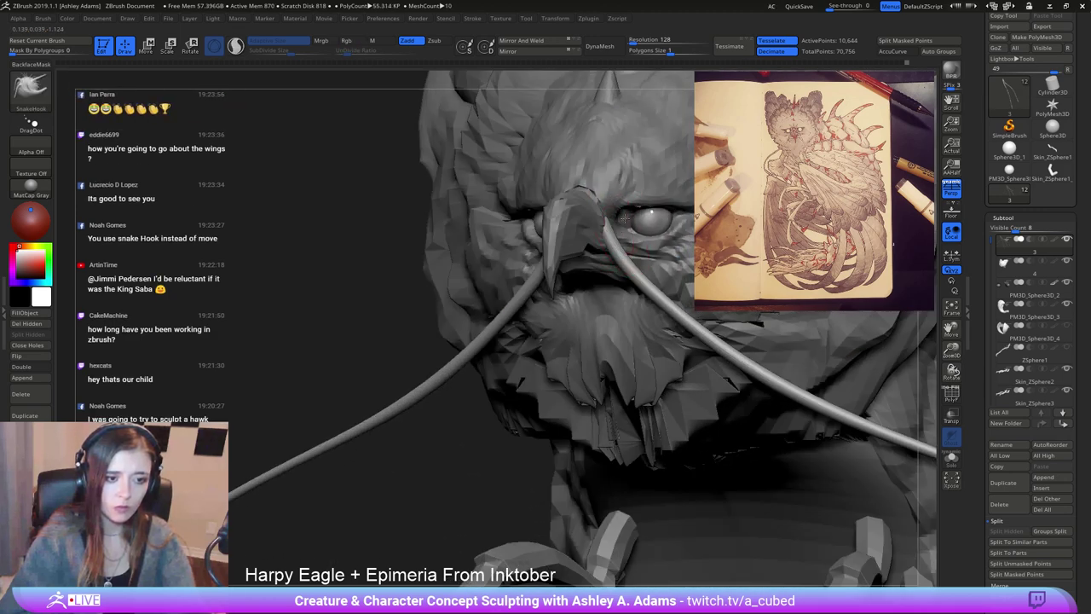
{"action": "mouse_move", "coordinate": [638, 272]}
{"action": "right_mouse_down"}
{"action": "mouse_move", "coordinate": [588, 311]}
{"action": "mouse_move", "coordinate": [511, 290]}
{"action": "mouse_move", "coordinate": [598, 126]}
{"action": "mouse_move", "coordinate": [607, 195]}
{"action": "mouse_move", "coordinate": [497, 122]}
{"action": "mouse_move", "coordinate": [499, 291]}
{"action": "right_mouse_up"}
{"action": "right_click", "coordinate": [570, 277]}
{"action": "right_click", "coordinate": [499, 291]}
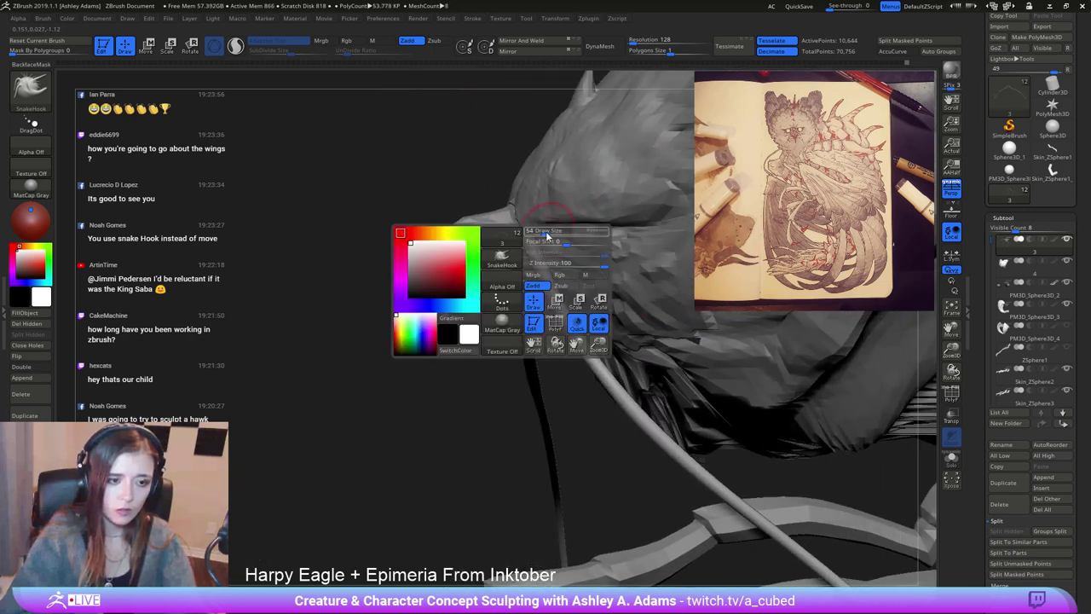
{"action": "left_click_drag", "start_coordinate": [509, 228], "coordinate": [595, 222]}
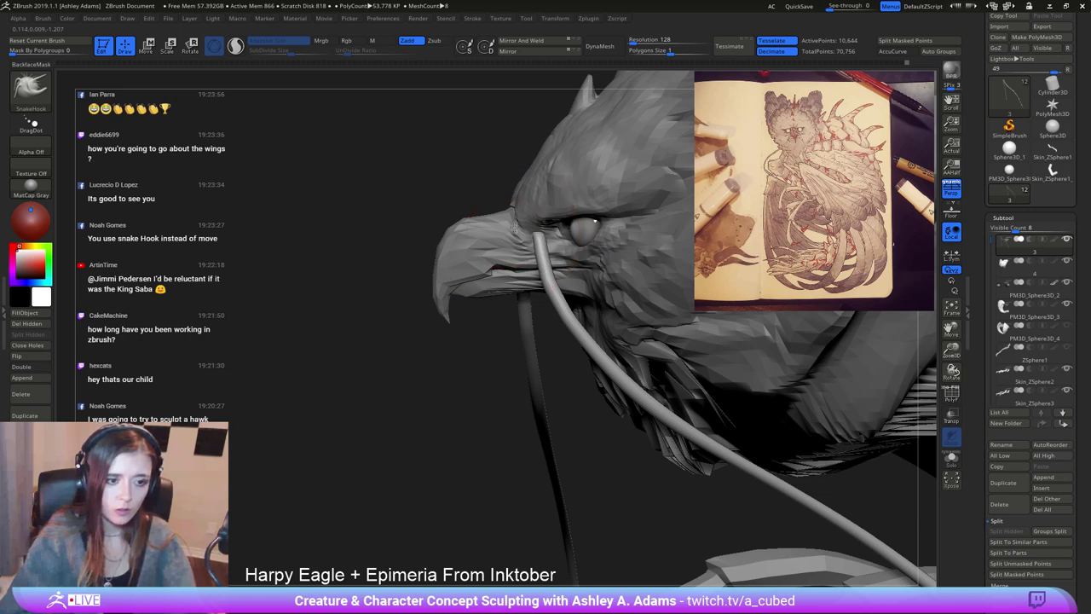
{"action": "key", "text": "shift"}
{"action": "left_click_drag", "start_coordinate": [588, 339], "coordinate": [682, 426], "text": "shift"}
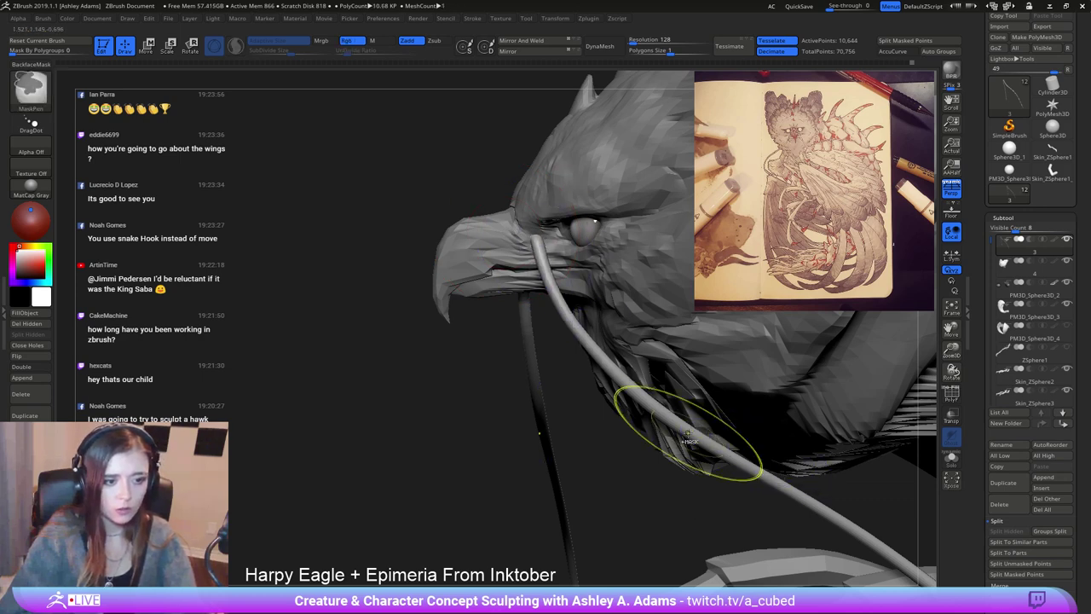
Try to bend the mirrored antennae down and outward into wavy S-curves with a larger SnakeHook brush.
{"action": "right_click_drag", "start_coordinate": [687, 434], "coordinate": [657, 358], "text": "ctrl"}
{"action": "right_click_drag", "start_coordinate": [657, 358], "coordinate": [768, 366]}
{"action": "right_click_drag", "start_coordinate": [534, 410], "coordinate": [479, 269], "text": "alt"}
{"action": "key", "text": "space"}
{"action": "left_click_drag", "start_coordinate": [530, 208], "coordinate": [546, 208]}
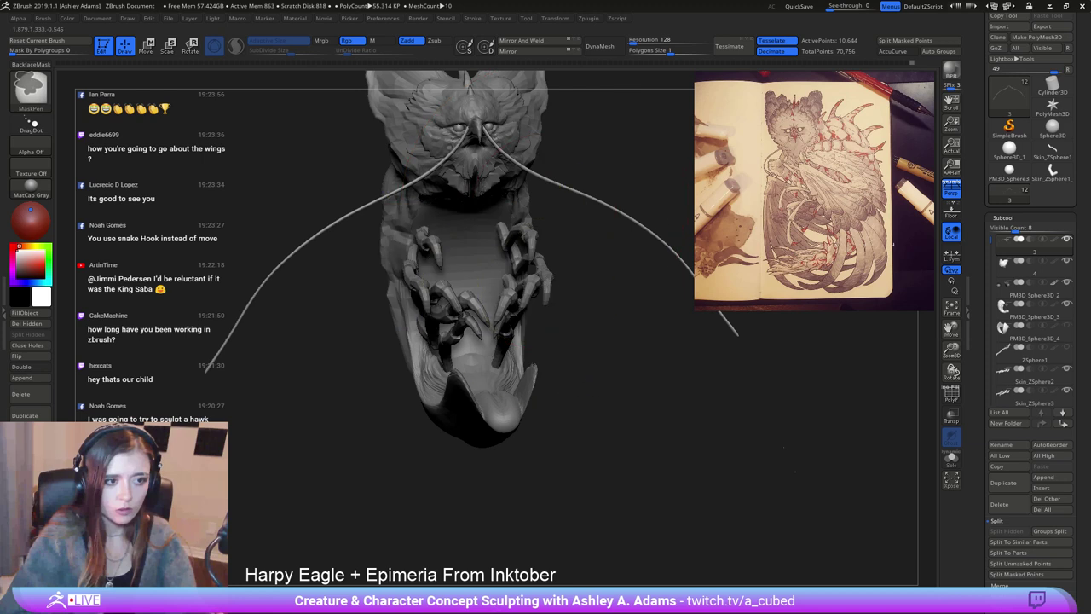
{"action": "mouse_move", "coordinate": [589, 273]}
{"action": "right_mouse_down", "text": "ctrl"}
{"action": "mouse_move", "coordinate": [583, 181]}
{"action": "mouse_move", "coordinate": [569, 254]}
{"action": "right_mouse_up", "text": "ctrl"}
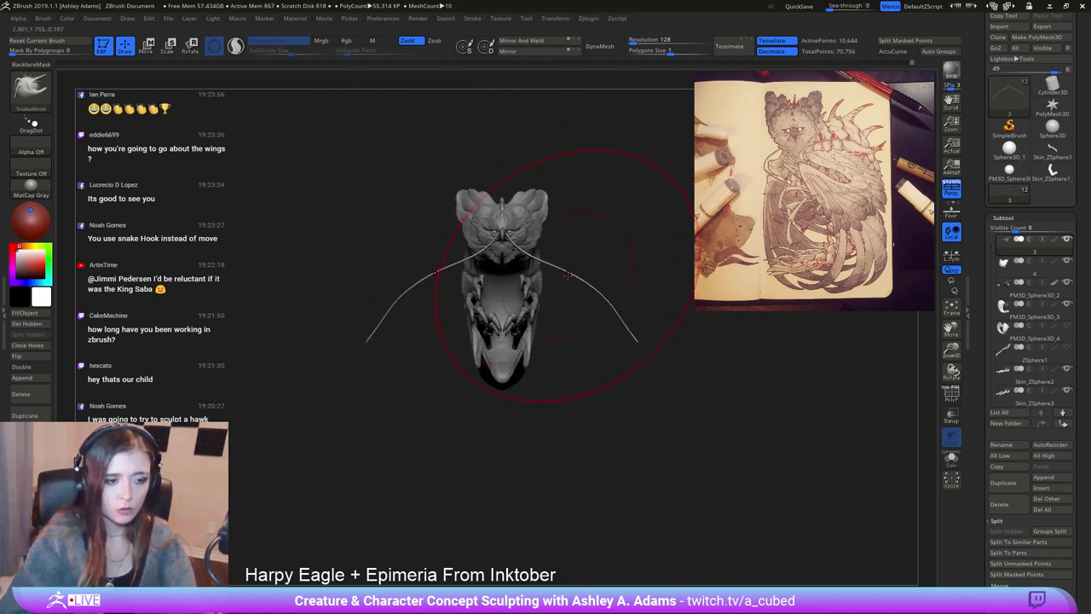
{"action": "key", "text": "space"}
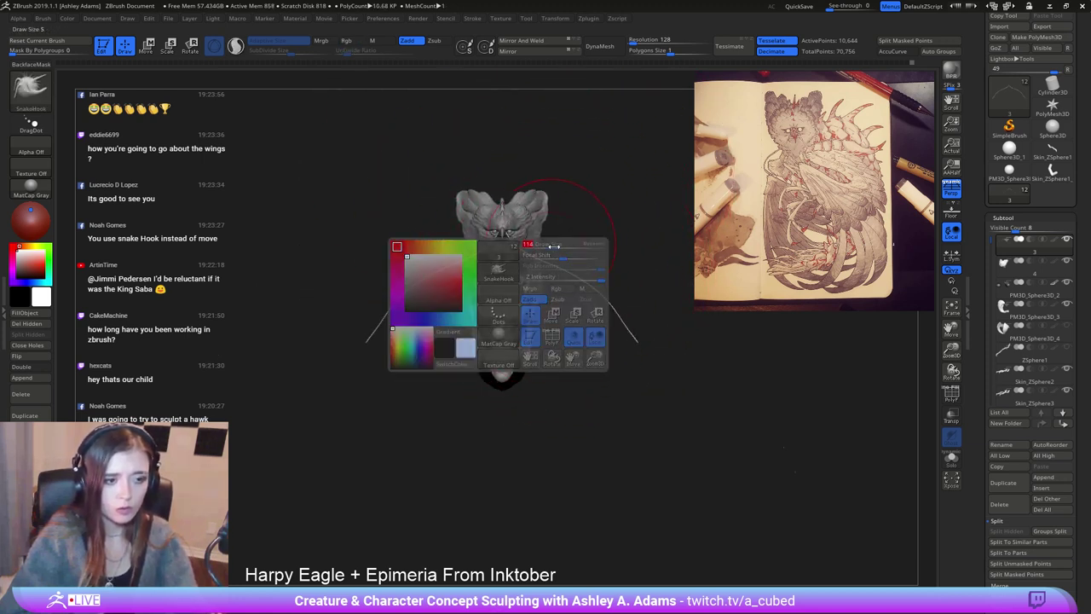
{"action": "mouse_move", "coordinate": [589, 277]}
{"action": "left_mouse_down"}
{"action": "mouse_move", "coordinate": [569, 301]}
{"action": "mouse_move", "coordinate": [555, 286]}
{"action": "mouse_move", "coordinate": [596, 321]}
{"action": "mouse_move", "coordinate": [594, 358]}
{"action": "mouse_move", "coordinate": [598, 297]}
{"action": "left_mouse_up"}
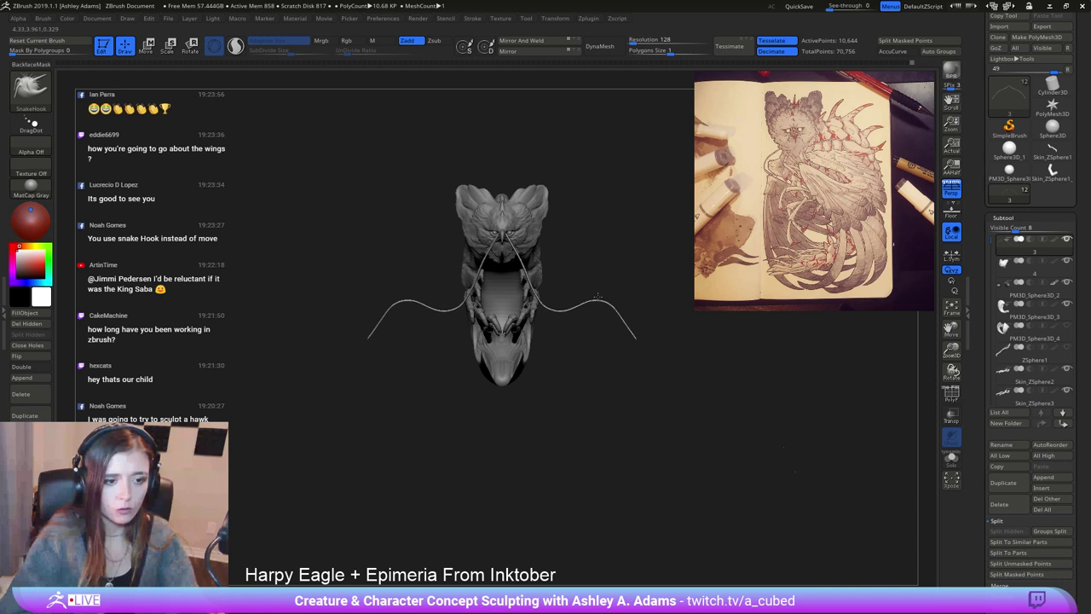
{"action": "mouse_move", "coordinate": [565, 291]}
{"action": "right_mouse_down"}
{"action": "mouse_move", "coordinate": [545, 316]}
{"action": "mouse_move", "coordinate": [582, 298]}
{"action": "mouse_move", "coordinate": [580, 278]}
{"action": "right_mouse_up"}
{"action": "right_click", "coordinate": [533, 341]}
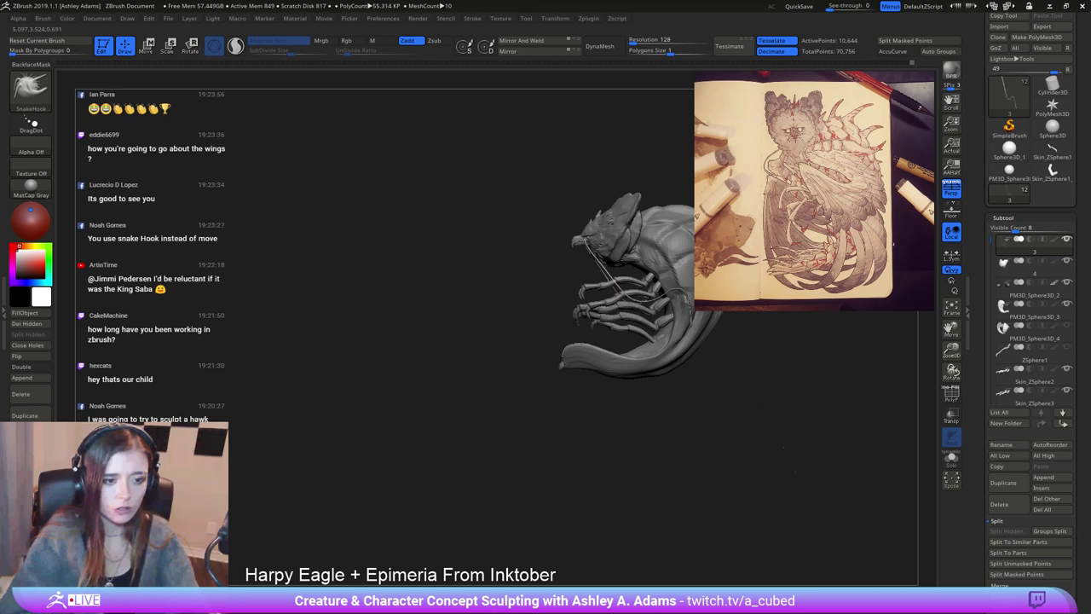
{"action": "left_click_drag", "start_coordinate": [511, 252], "coordinate": [648, 251], "text": "shift"}
{"action": "left_click_drag", "start_coordinate": [512, 281], "coordinate": [643, 281], "text": "shift"}
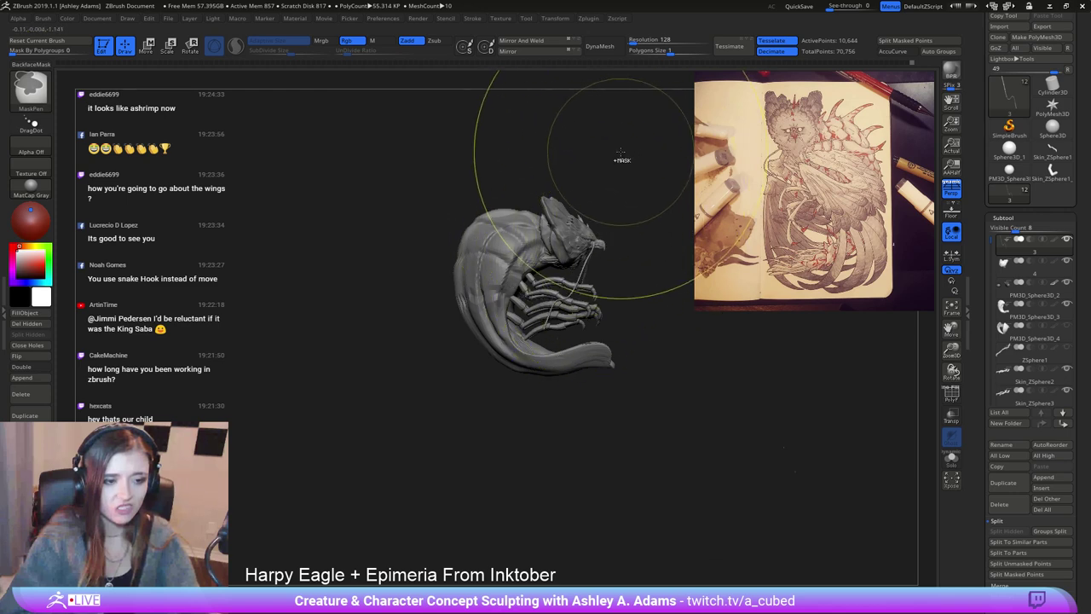
{"action": "left_click_drag", "start_coordinate": [672, 251], "coordinate": [561, 256]}
Refine where the antennae emerge beside the beak, checking and smoothing their roots from both sides.
{"action": "right_click_drag", "start_coordinate": [629, 239], "coordinate": [565, 341], "text": "ctrl"}
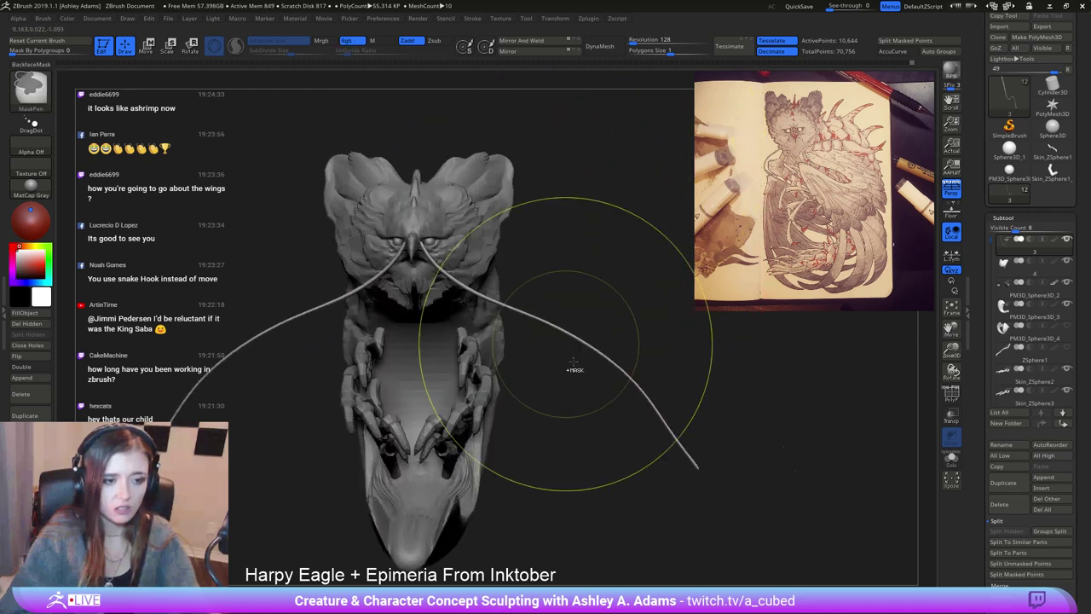
{"action": "right_click", "coordinate": [475, 312]}
{"action": "mouse_move", "coordinate": [588, 294]}
{"action": "right_mouse_down"}
{"action": "mouse_move", "coordinate": [583, 272]}
{"action": "mouse_move", "coordinate": [467, 253]}
{"action": "mouse_move", "coordinate": [408, 308]}
{"action": "mouse_move", "coordinate": [477, 255]}
{"action": "right_mouse_up"}
{"action": "right_click", "coordinate": [445, 255]}
{"action": "right_click", "coordinate": [481, 247]}
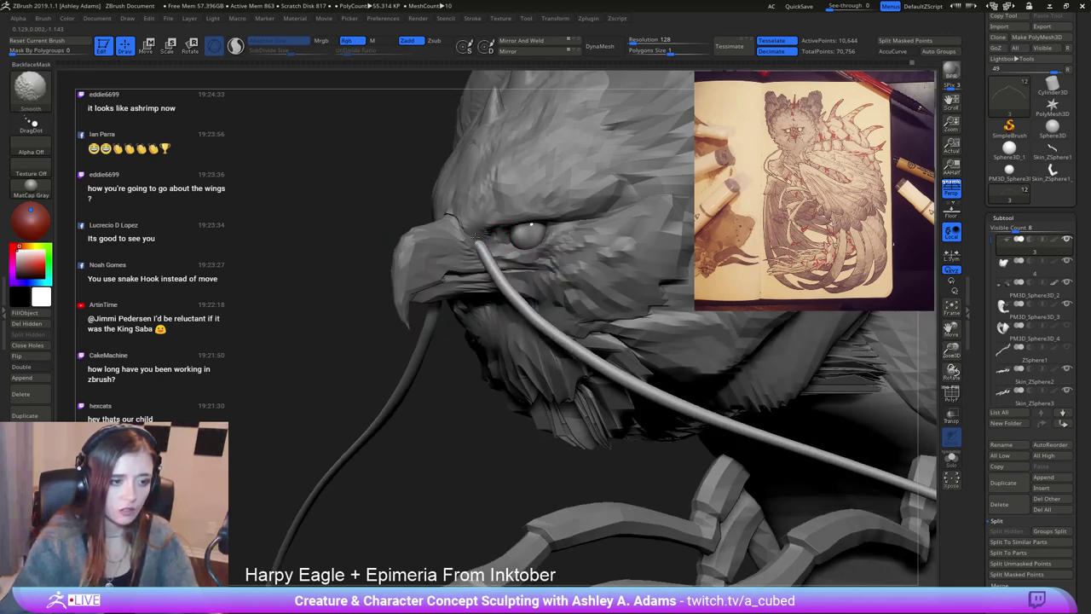
{"action": "mouse_move", "coordinate": [637, 395]}
{"action": "right_mouse_down", "text": "ctrl"}
{"action": "mouse_move", "coordinate": [599, 268]}
{"action": "mouse_move", "coordinate": [602, 289]}
{"action": "mouse_move", "coordinate": [609, 286]}
{"action": "right_mouse_up", "text": "ctrl"}
{"action": "right_click", "coordinate": [602, 290]}
{"action": "right_click_drag", "start_coordinate": [562, 341], "coordinate": [537, 298], "text": "ctrl"}
{"action": "right_click_drag", "start_coordinate": [538, 298], "coordinate": [590, 304]}
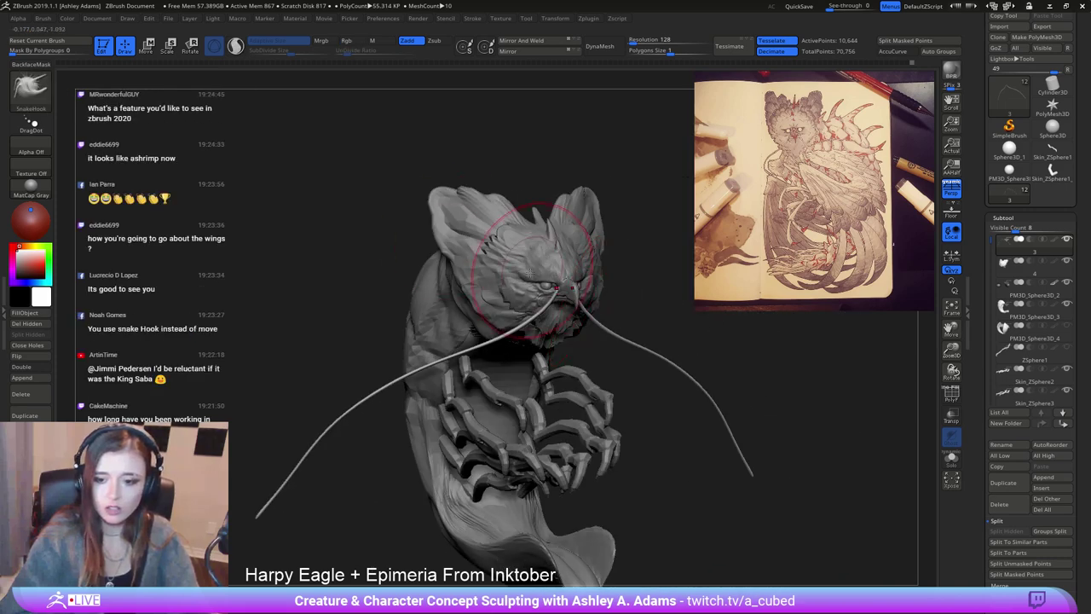
Reshape the antennae in side view with the SnakeHook brush so they curve down past the legs.
{"action": "right_click_drag", "start_coordinate": [496, 238], "coordinate": [560, 281]}
{"action": "left_click_drag", "start_coordinate": [560, 282], "coordinate": [384, 176], "text": "shift"}
{"action": "left_click_drag", "start_coordinate": [475, 217], "coordinate": [576, 235]}
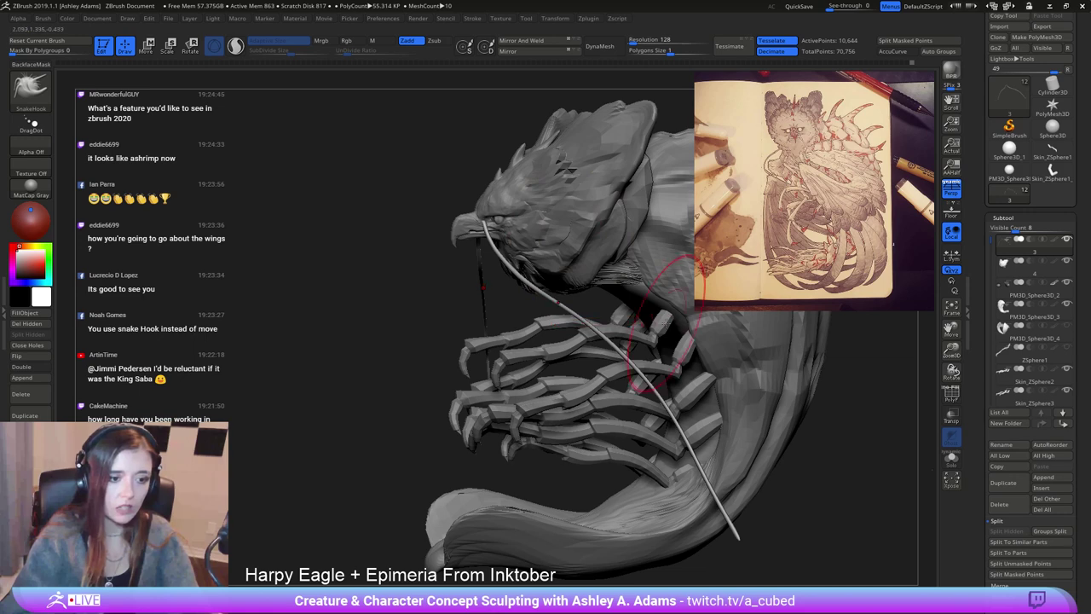
{"action": "mouse_move", "coordinate": [661, 324]}
{"action": "left_mouse_down"}
{"action": "mouse_move", "coordinate": [478, 282]}
{"action": "mouse_move", "coordinate": [529, 233]}
{"action": "left_mouse_up"}
Select the curled body subtool and review the creature from several angles with the PM3D_Sphere3D_4 wings temporarily shown.
{"action": "left_click", "coordinate": [475, 279], "text": "alt"}
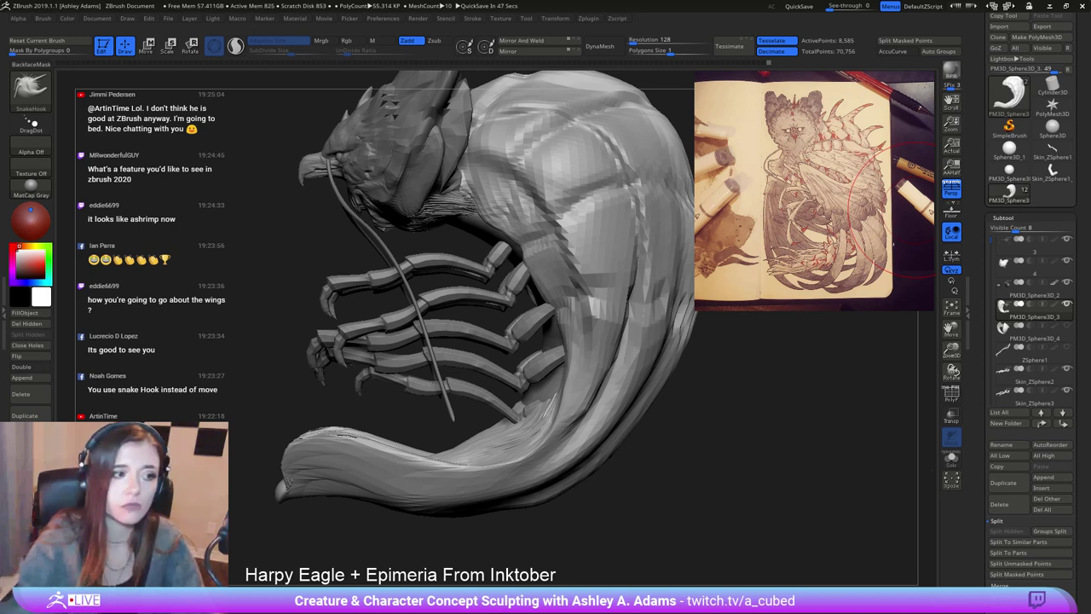
{"action": "right_click_drag", "start_coordinate": [916, 211], "coordinate": [539, 348]}
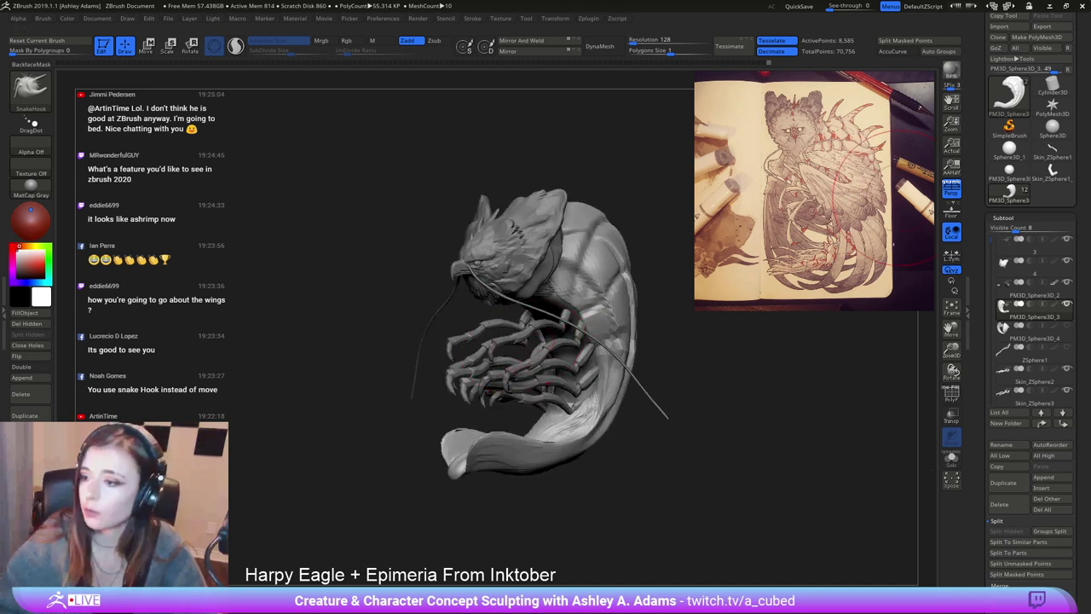
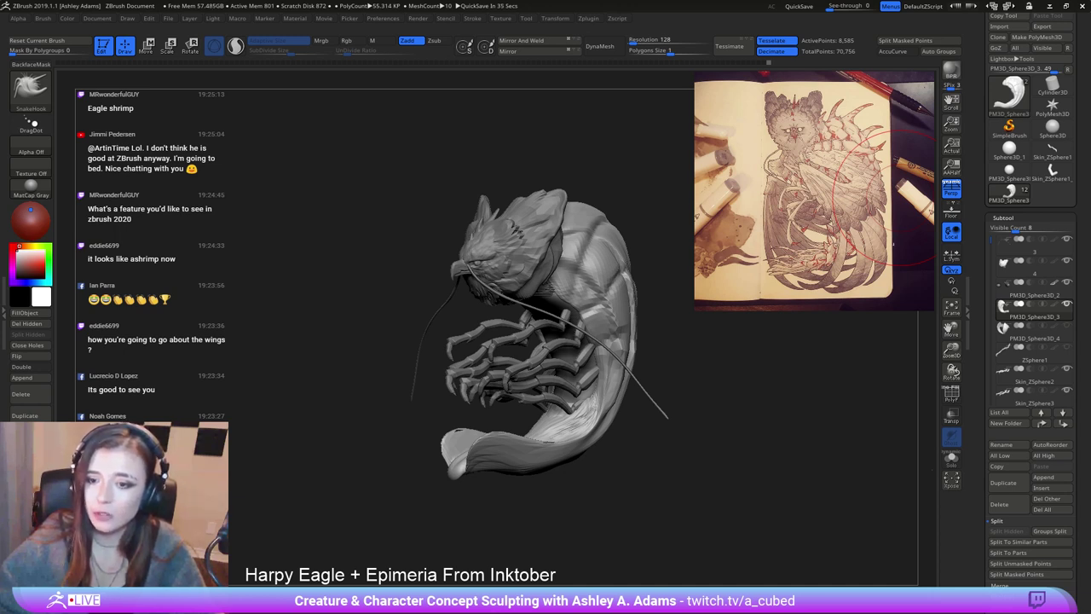
{"action": "left_click_drag", "start_coordinate": [1078, 337], "coordinate": [1078, 380]}
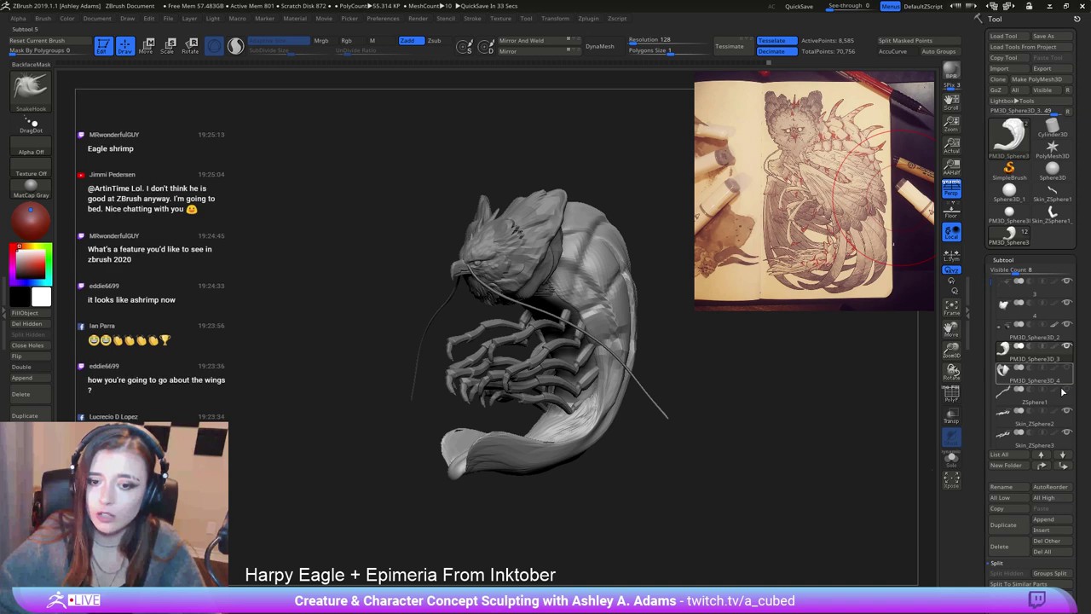
{"action": "left_click", "coordinate": [1066, 368]}
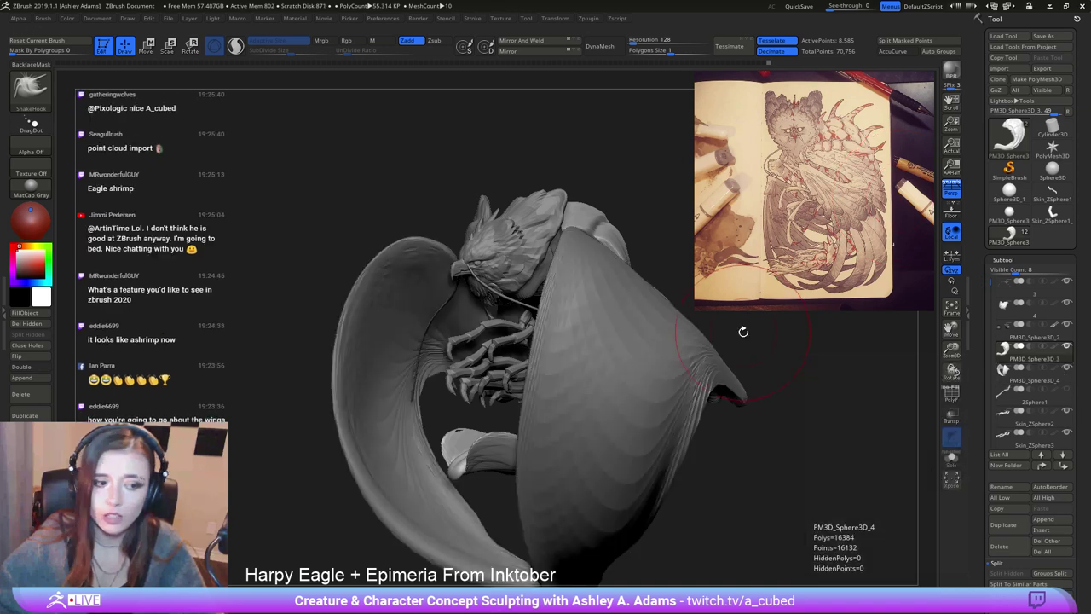
{"action": "right_click_drag", "start_coordinate": [597, 375], "coordinate": [682, 341]}
{"action": "right_click_drag", "start_coordinate": [682, 341], "coordinate": [607, 356]}
{"action": "left_click_drag", "start_coordinate": [607, 356], "coordinate": [570, 362]}
{"action": "right_click_drag", "start_coordinate": [544, 355], "coordinate": [635, 347]}
{"action": "right_click", "coordinate": [607, 354]}
{"action": "mouse_move", "coordinate": [634, 347]}
{"action": "left_mouse_down"}
{"action": "mouse_move", "coordinate": [622, 350]}
{"action": "mouse_move", "coordinate": [635, 367]}
{"action": "mouse_move", "coordinate": [631, 388]}
{"action": "mouse_move", "coordinate": [558, 347]}
{"action": "mouse_move", "coordinate": [546, 354]}
{"action": "mouse_move", "coordinate": [570, 364]}
{"action": "left_mouse_up"}
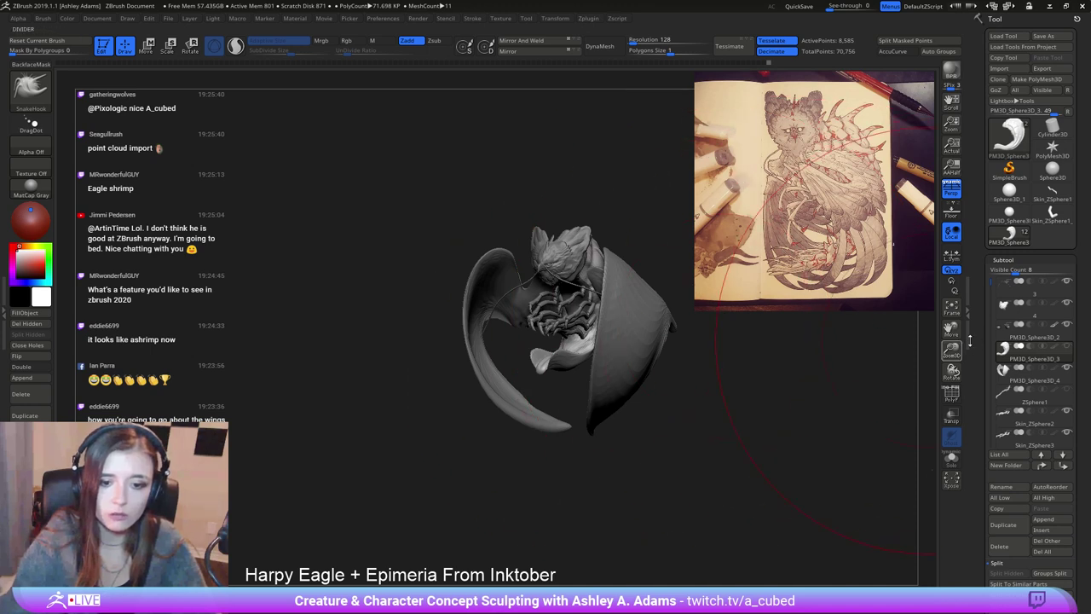
{"action": "left_click", "coordinate": [1070, 369]}
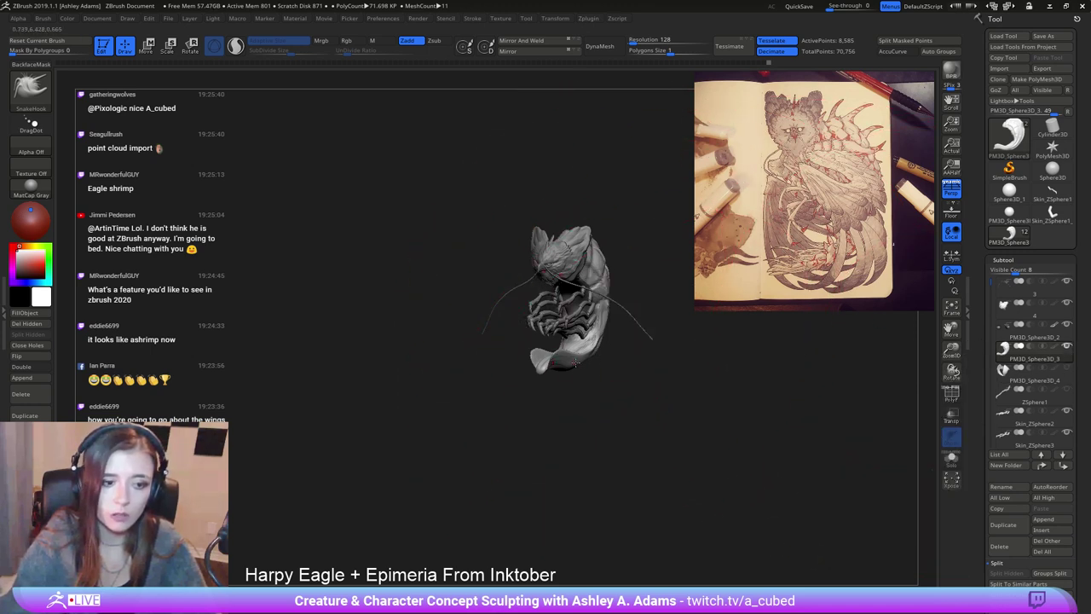
Lower and lengthen the tail's curve on the body subtool with the SnakeHook brush, working from both sides.
{"action": "left_click_drag", "start_coordinate": [652, 333], "coordinate": [578, 372]}
{"action": "key", "text": "space"}
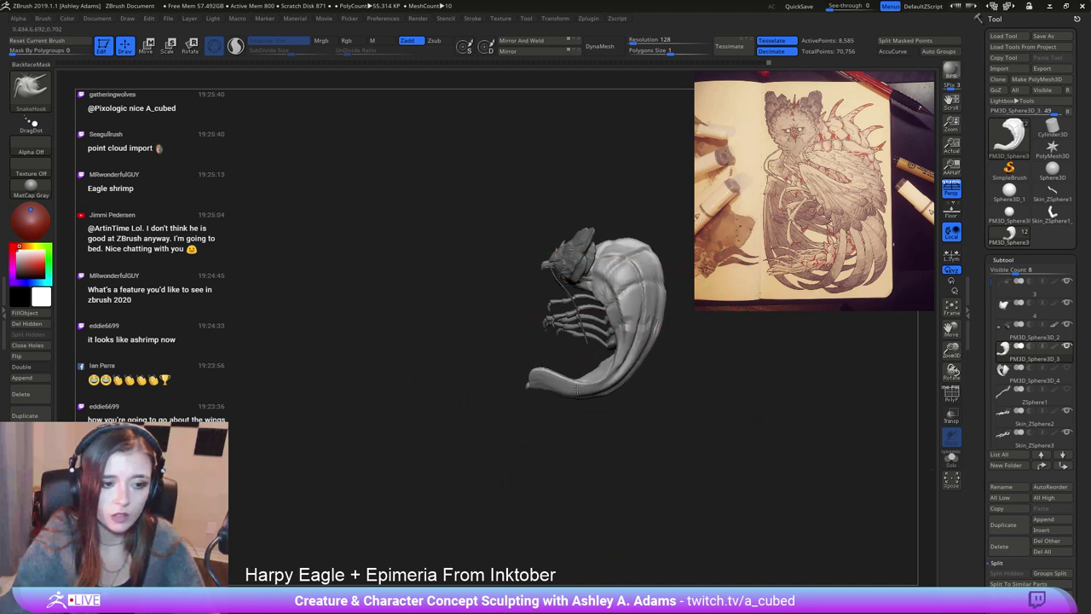
{"action": "mouse_move", "coordinate": [579, 389]}
{"action": "left_mouse_down"}
{"action": "mouse_move", "coordinate": [588, 362]}
{"action": "mouse_move", "coordinate": [621, 342]}
{"action": "left_mouse_up"}
{"action": "key", "text": "space"}
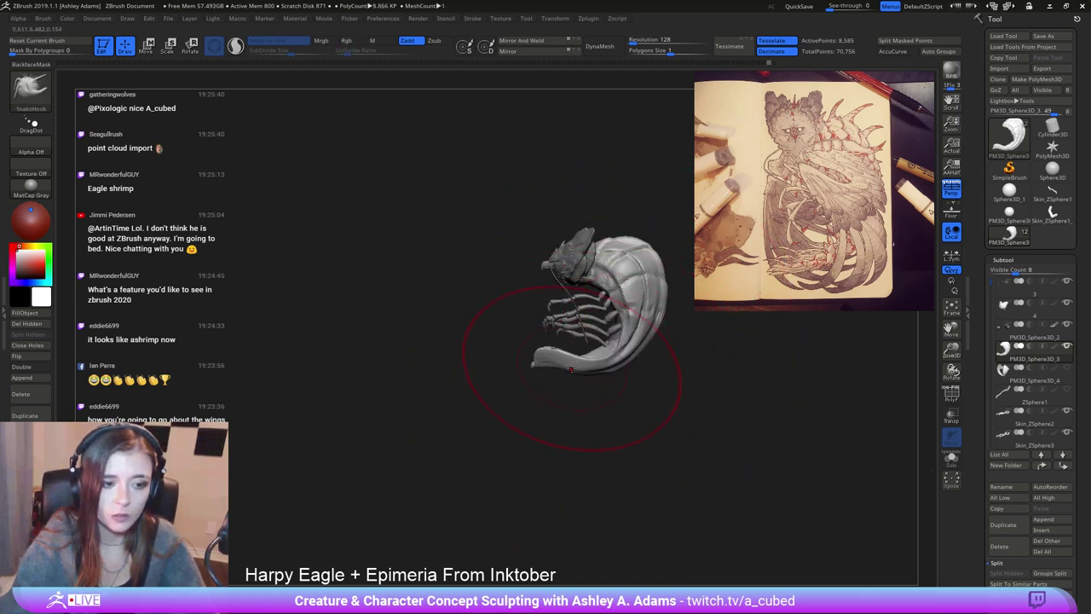
{"action": "left_click_drag", "start_coordinate": [544, 376], "coordinate": [546, 388]}
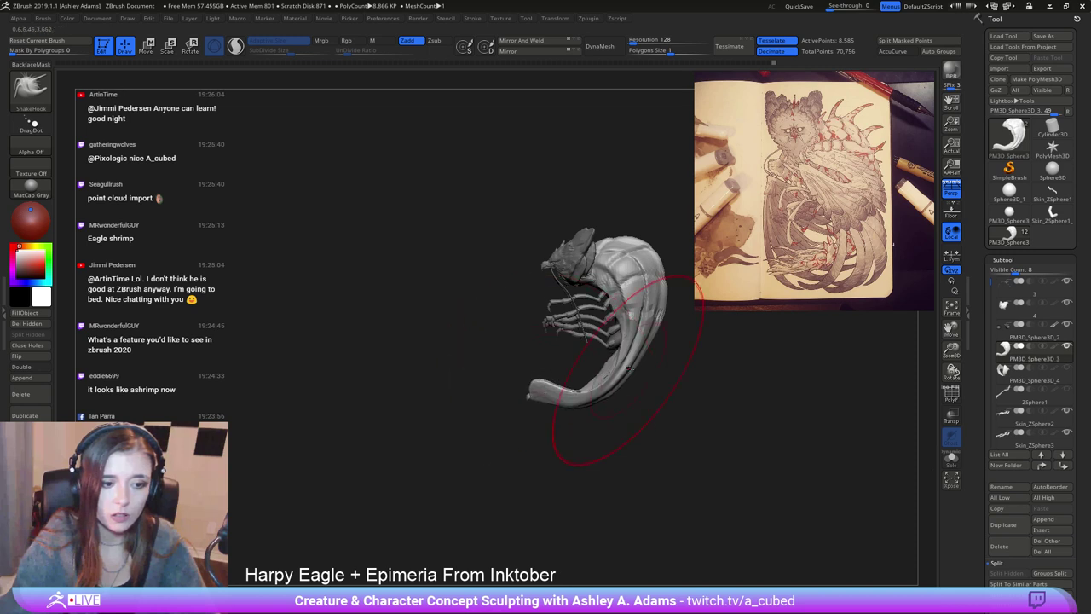
{"action": "key", "text": "space"}
{"action": "mouse_move", "coordinate": [644, 367]}
{"action": "left_mouse_down"}
{"action": "mouse_move", "coordinate": [633, 370]}
{"action": "mouse_move", "coordinate": [700, 346]}
{"action": "mouse_move", "coordinate": [735, 356]}
{"action": "mouse_move", "coordinate": [648, 373]}
{"action": "mouse_move", "coordinate": [566, 370]}
{"action": "left_mouse_up"}
{"action": "key", "text": "space"}
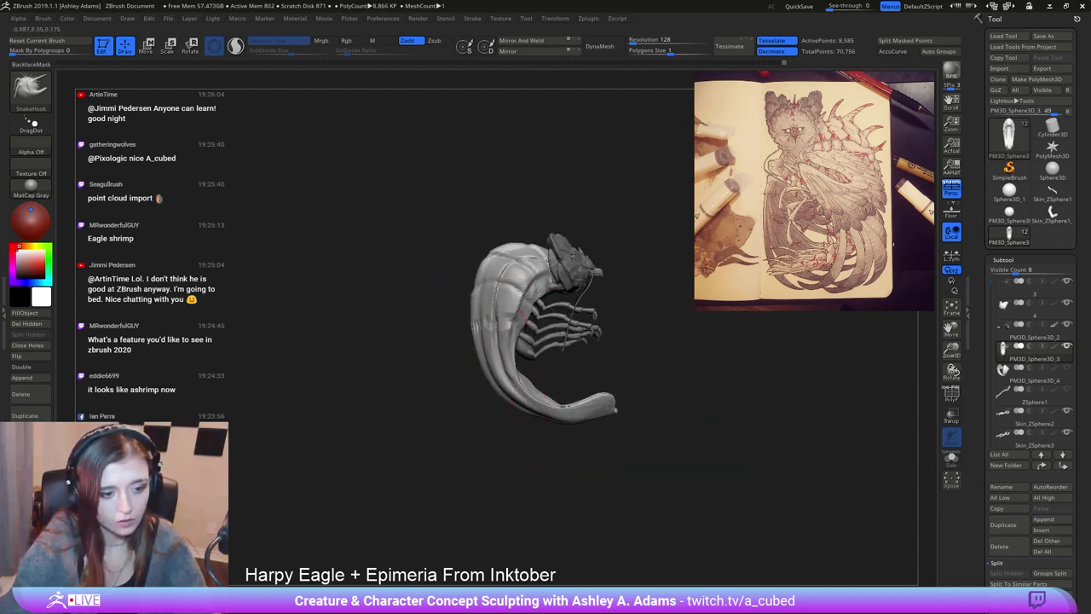
{"action": "left_click_drag", "start_coordinate": [550, 389], "coordinate": [540, 372]}
Select the inner belly subtool PM3D_Sphere3D_5 and pull it with the SnakeHook brush to follow the lengthened tail.
{"action": "left_click", "coordinate": [546, 358], "text": "alt"}
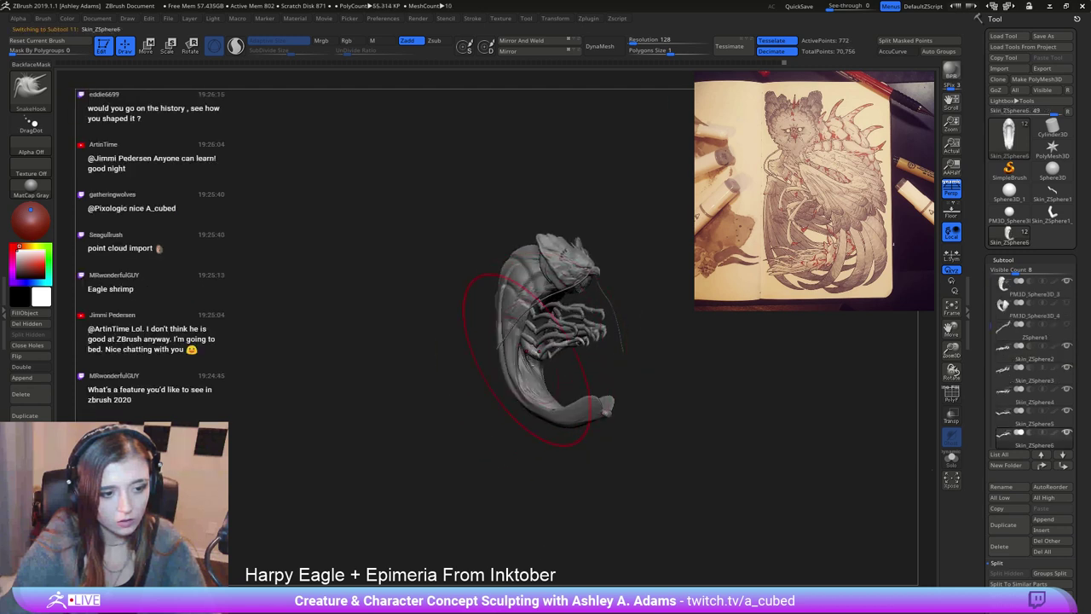
{"action": "key", "text": "space"}
{"action": "left_click", "coordinate": [546, 363]}
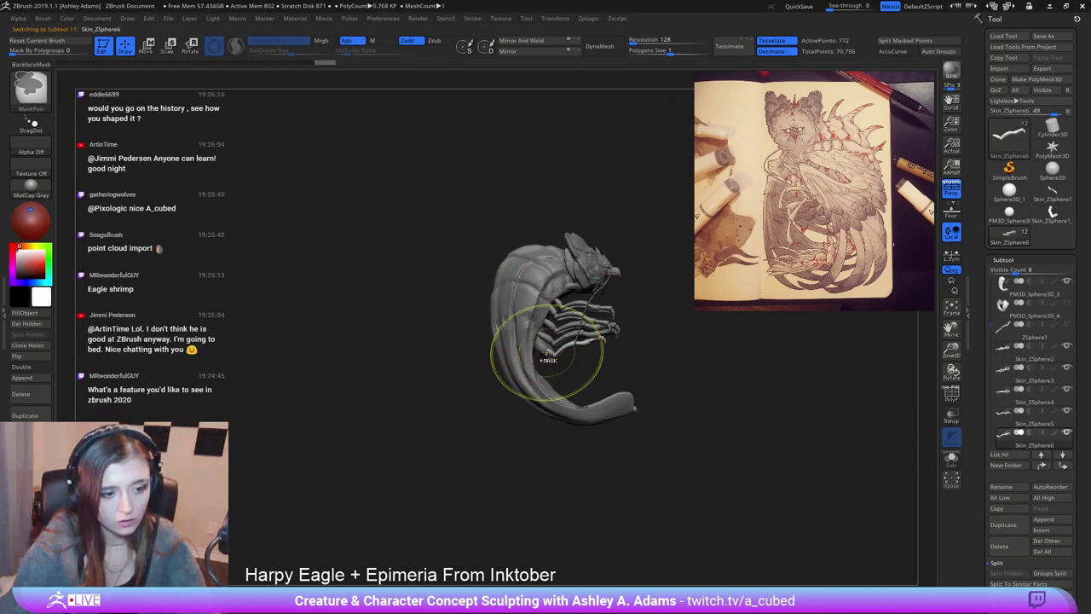
{"action": "left_click", "coordinate": [541, 348], "text": "alt"}
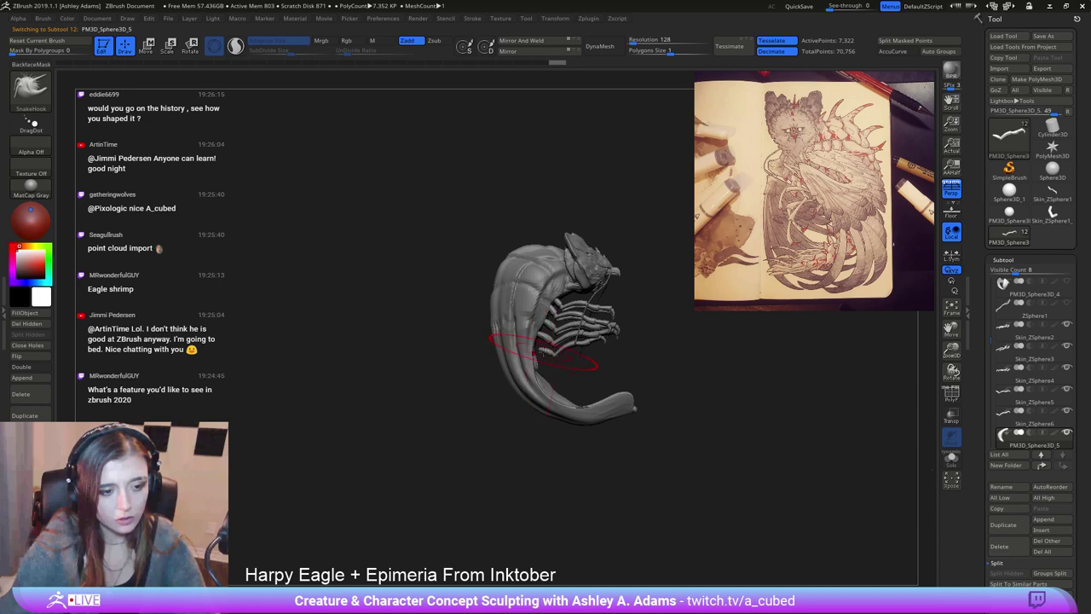
{"action": "mouse_move", "coordinate": [534, 353]}
{"action": "right_mouse_down"}
{"action": "mouse_move", "coordinate": [468, 350]}
{"action": "mouse_move", "coordinate": [554, 370]}
{"action": "mouse_move", "coordinate": [534, 376]}
{"action": "right_mouse_up"}
{"action": "key", "text": "space"}
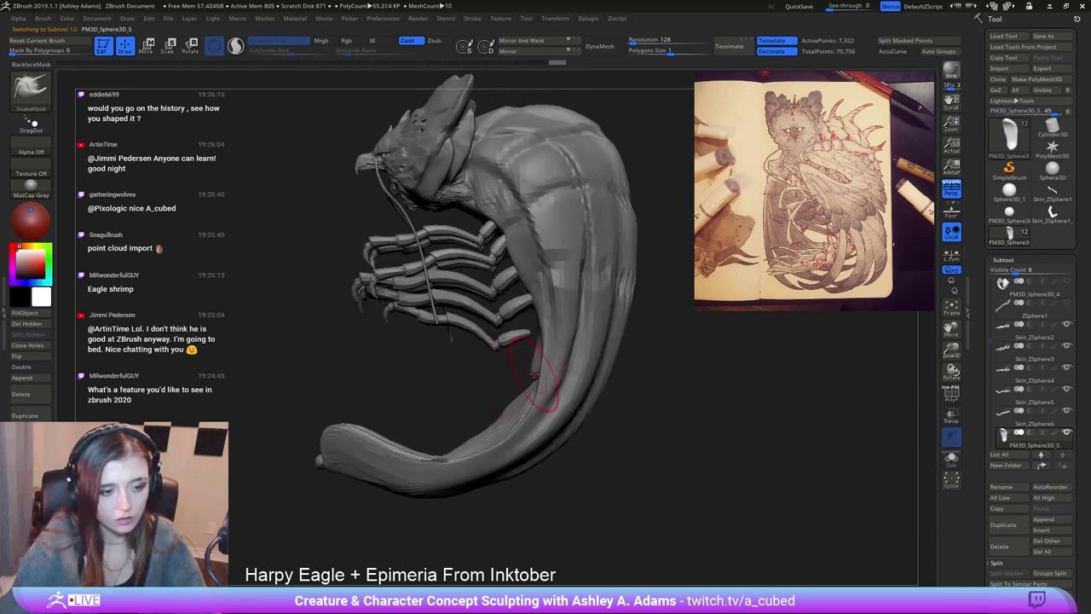
{"action": "mouse_move", "coordinate": [535, 375]}
{"action": "left_mouse_down"}
{"action": "mouse_move", "coordinate": [570, 263]}
{"action": "mouse_move", "coordinate": [554, 358]}
{"action": "left_mouse_up"}
{"action": "mouse_move", "coordinate": [573, 372]}
{"action": "right_mouse_down"}
{"action": "mouse_move", "coordinate": [558, 418]}
{"action": "mouse_move", "coordinate": [509, 389]}
{"action": "mouse_move", "coordinate": [555, 286]}
{"action": "mouse_move", "coordinate": [583, 348]}
{"action": "mouse_move", "coordinate": [570, 291]}
{"action": "right_mouse_up"}
{"action": "right_click", "coordinate": [509, 390]}
{"action": "key", "text": "space"}
{"action": "right_click", "coordinate": [571, 291]}
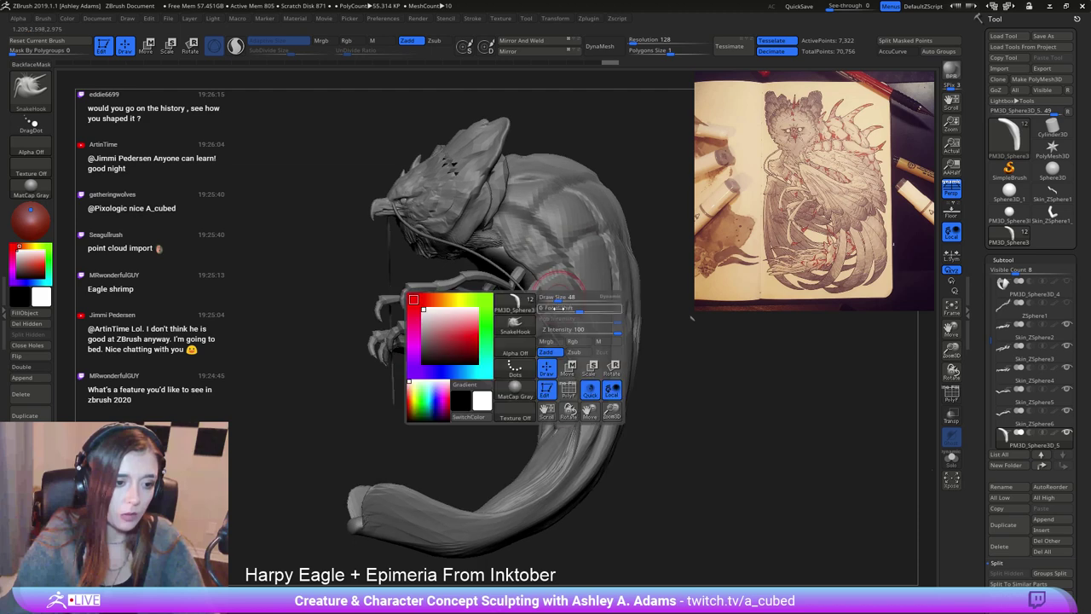
Select the body subtool PM3D_Sphere3D_3 and reshape the inner bend and underside of the tail with the SnakeHook brush.
{"action": "left_click", "coordinate": [541, 527], "text": "alt"}
{"action": "right_click_drag", "start_coordinate": [546, 527], "coordinate": [596, 513], "text": "ctrl"}
{"action": "mouse_move", "coordinate": [641, 445]}
{"action": "right_mouse_down", "text": "alt"}
{"action": "mouse_move", "coordinate": [691, 316]}
{"action": "mouse_move", "coordinate": [674, 383]}
{"action": "right_mouse_up", "text": "alt"}
{"action": "right_click", "coordinate": [554, 386]}
{"action": "mouse_move", "coordinate": [560, 389]}
{"action": "right_mouse_down"}
{"action": "mouse_move", "coordinate": [539, 385]}
{"action": "mouse_move", "coordinate": [514, 407]}
{"action": "right_mouse_up"}
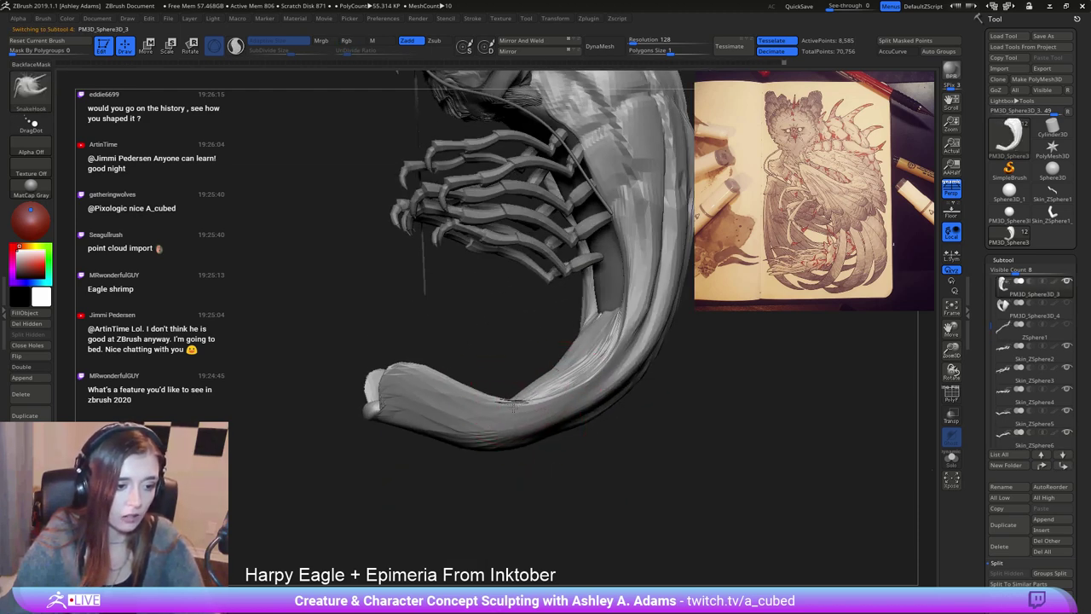
{"action": "left_click_drag", "start_coordinate": [549, 389], "coordinate": [543, 409]}
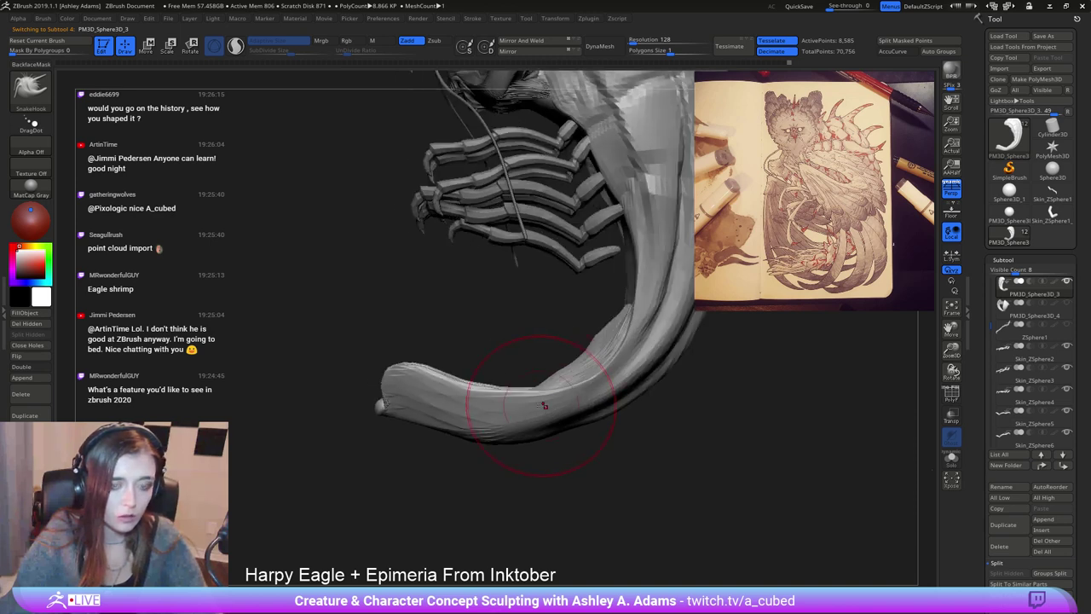
{"action": "mouse_move", "coordinate": [475, 451]}
{"action": "left_mouse_down"}
{"action": "mouse_move", "coordinate": [577, 368]}
{"action": "mouse_move", "coordinate": [552, 373]}
{"action": "mouse_move", "coordinate": [504, 427]}
{"action": "mouse_move", "coordinate": [708, 377]}
{"action": "left_mouse_up"}
{"action": "key", "text": "space"}
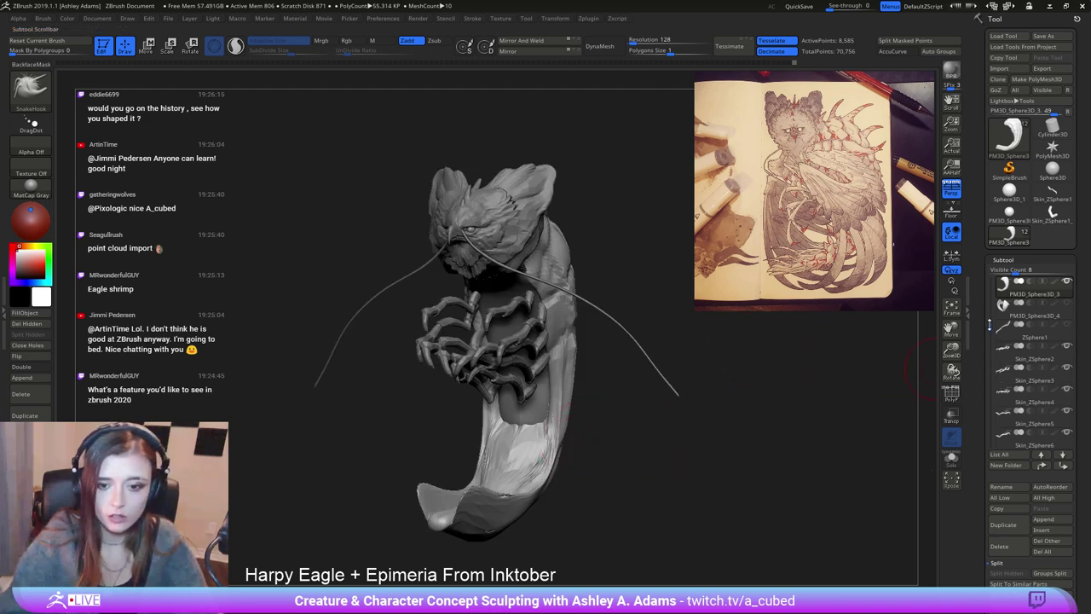
Show and select the wing subtool PM3D_Sphere3D_4 and set the SnakeHook draw size to 140 for reshaping the wings.
{"action": "left_click", "coordinate": [1068, 304]}
{"action": "mouse_move", "coordinate": [677, 370]}
{"action": "right_mouse_down"}
{"action": "mouse_move", "coordinate": [759, 373]}
{"action": "mouse_move", "coordinate": [719, 408]}
{"action": "mouse_move", "coordinate": [591, 340]}
{"action": "mouse_move", "coordinate": [516, 317]}
{"action": "mouse_move", "coordinate": [571, 307]}
{"action": "mouse_move", "coordinate": [491, 298]}
{"action": "mouse_move", "coordinate": [481, 322]}
{"action": "right_mouse_up"}
{"action": "right_click", "coordinate": [546, 323]}
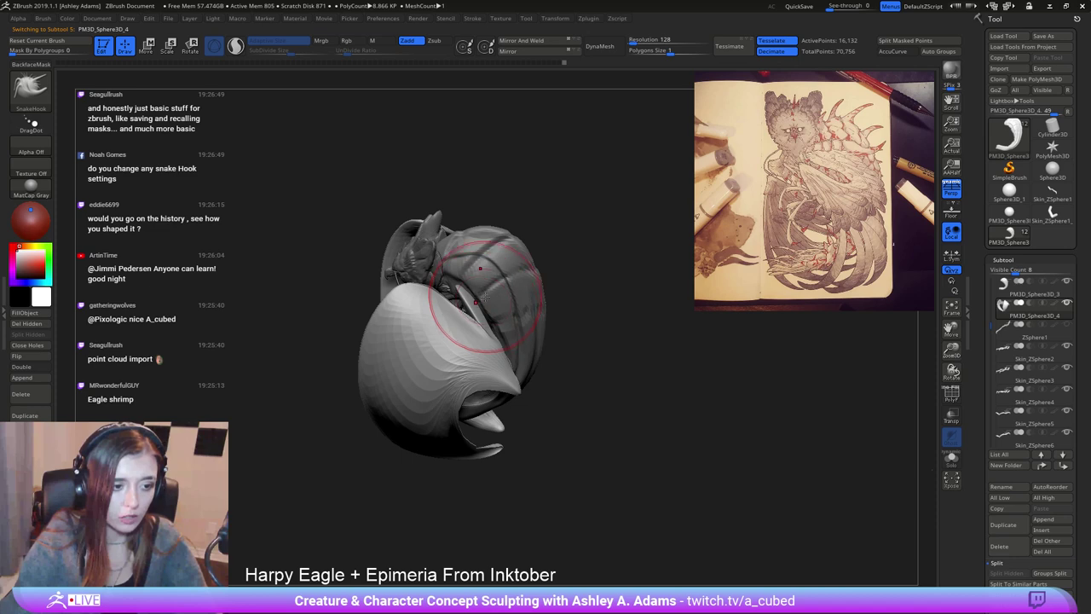
{"action": "left_click", "coordinate": [452, 318], "text": "alt"}
{"action": "left_click_drag", "start_coordinate": [484, 278], "coordinate": [535, 302]}
{"action": "right_click_drag", "start_coordinate": [534, 301], "coordinate": [607, 296], "text": "alt"}
{"action": "right_click", "coordinate": [559, 304]}
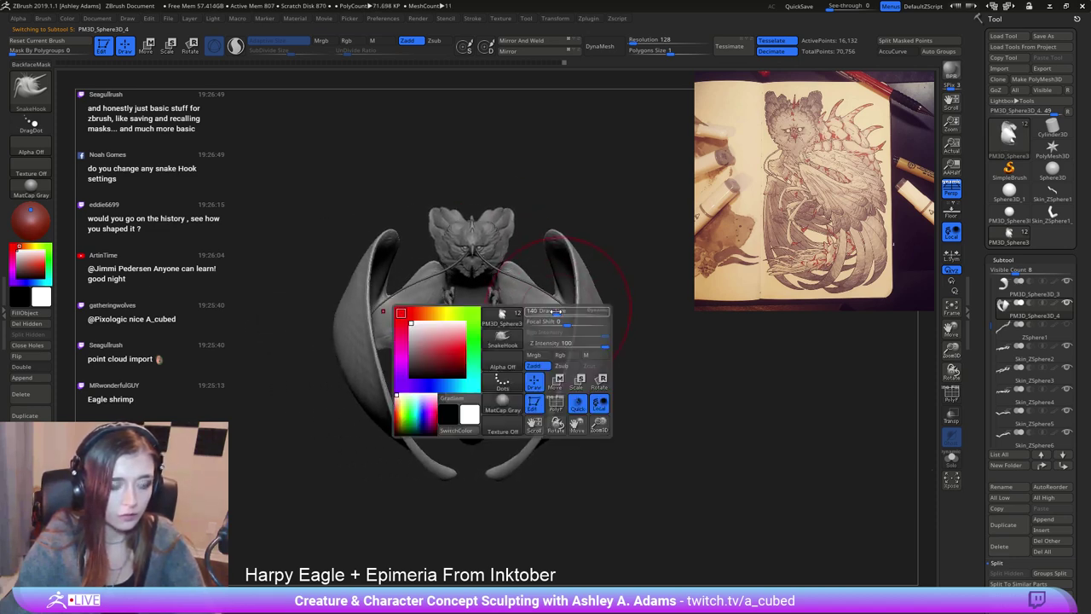
Adjust the wing near its inner edge with SnakeHook and make the body subtool PM3D_Sphere3D_3 active.
{"action": "right_click_drag", "start_coordinate": [539, 248], "coordinate": [435, 395], "text": "ctrl"}
{"action": "right_click_drag", "start_coordinate": [435, 395], "coordinate": [518, 365], "text": "alt"}
{"action": "left_click_drag", "start_coordinate": [529, 368], "coordinate": [556, 383]}
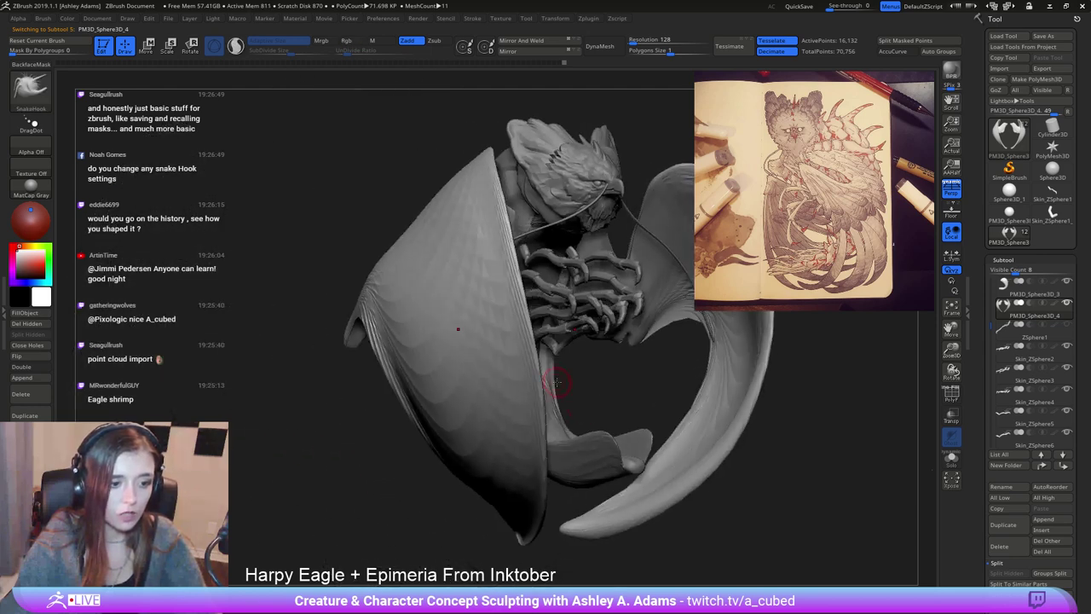
{"action": "left_click", "coordinate": [615, 473], "text": "alt"}
{"action": "right_click_drag", "start_coordinate": [621, 467], "coordinate": [505, 377], "text": "ctrl"}
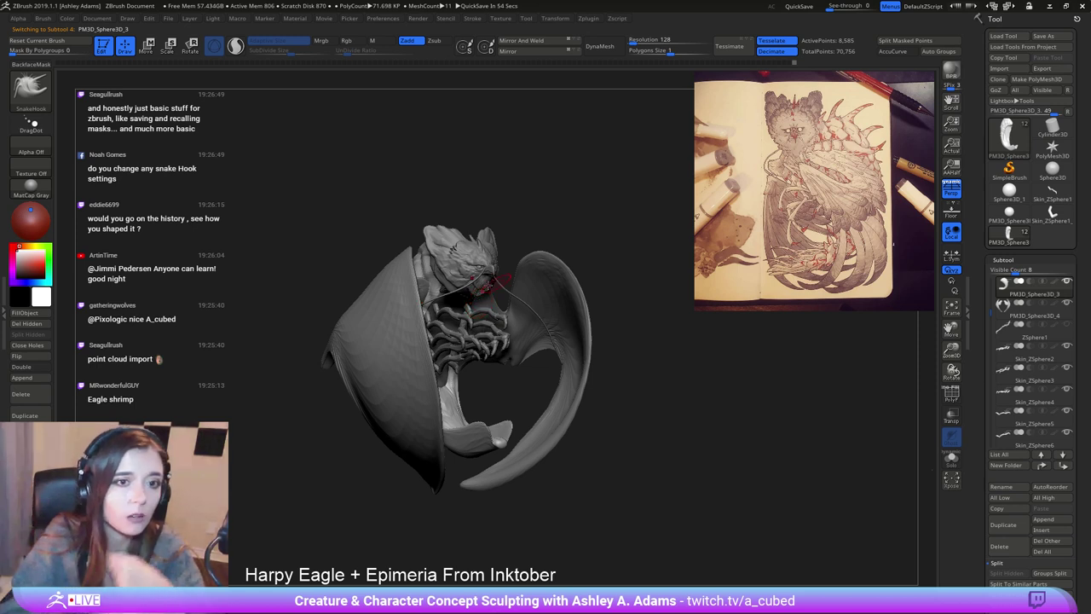
{"action": "left_click_drag", "start_coordinate": [661, 341], "coordinate": [569, 346]}
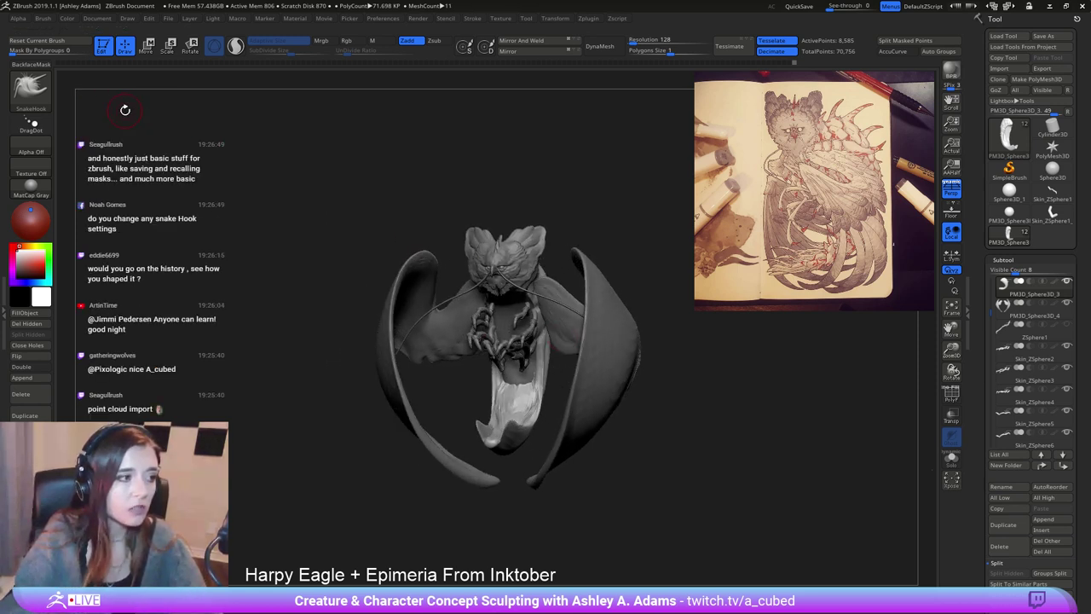
Set the SnakeHook brush's stroke to Dots and turn on AccuCurve mode.
{"action": "left_click", "coordinate": [31, 124]}
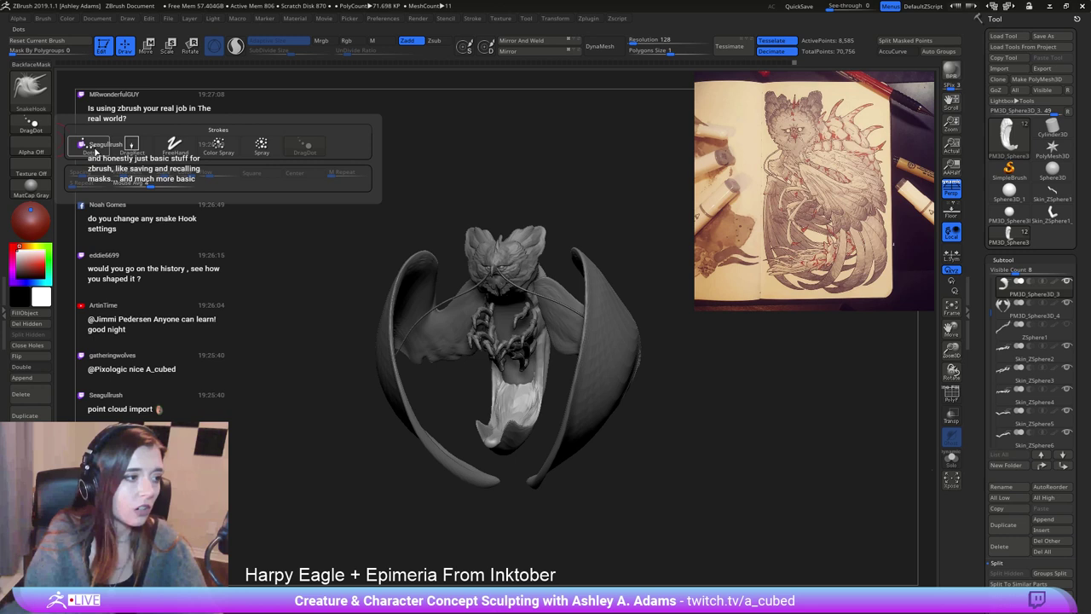
{"action": "left_click", "coordinate": [73, 134]}
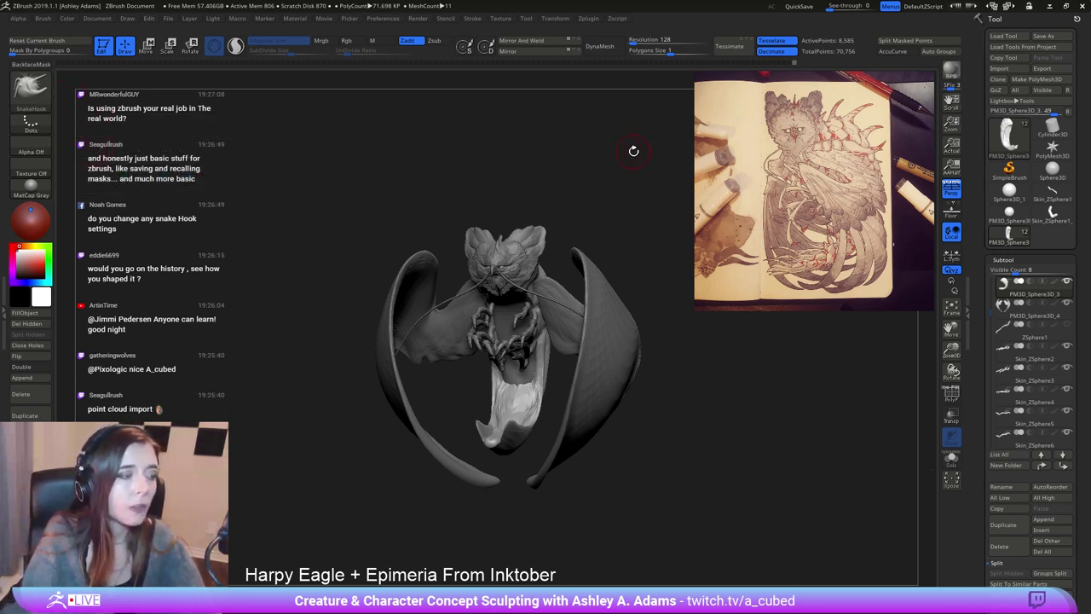
{"action": "left_click", "coordinate": [895, 53]}
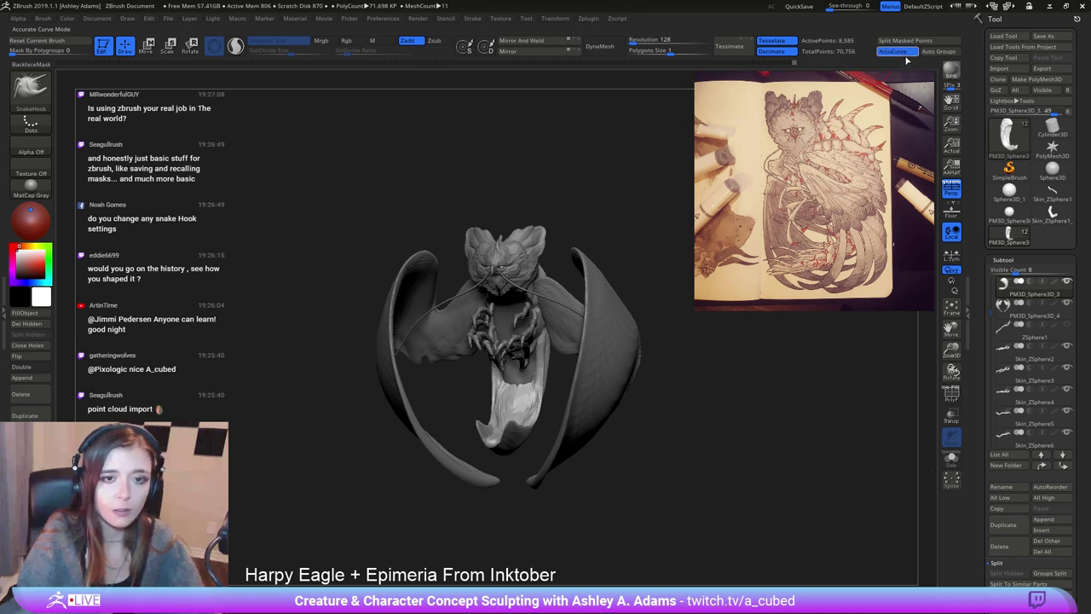
{"action": "left_click", "coordinate": [44, 18]}
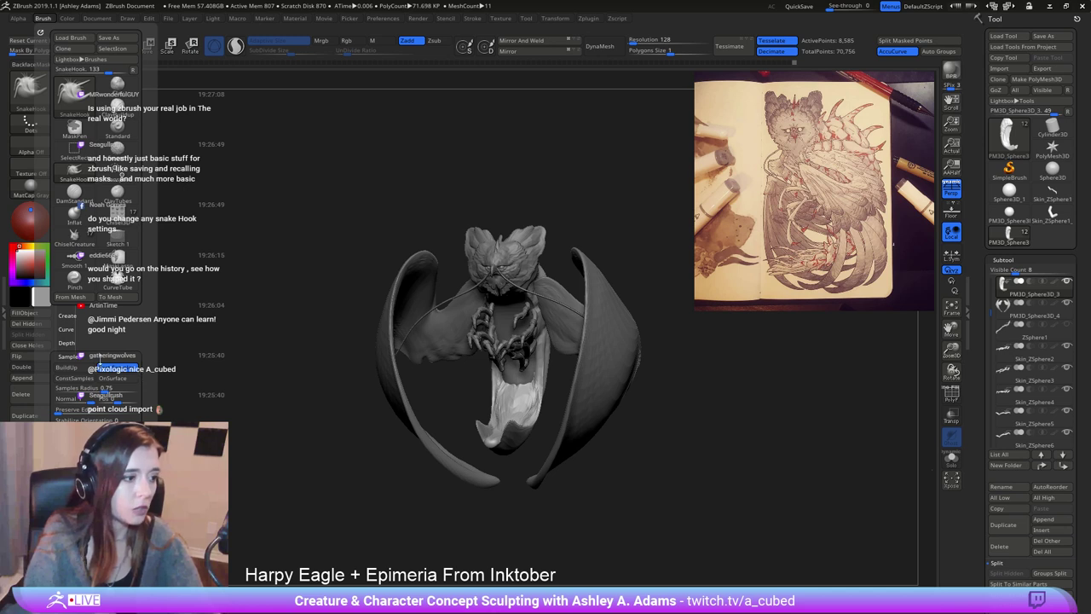
{"action": "left_click", "coordinate": [55, 329]}
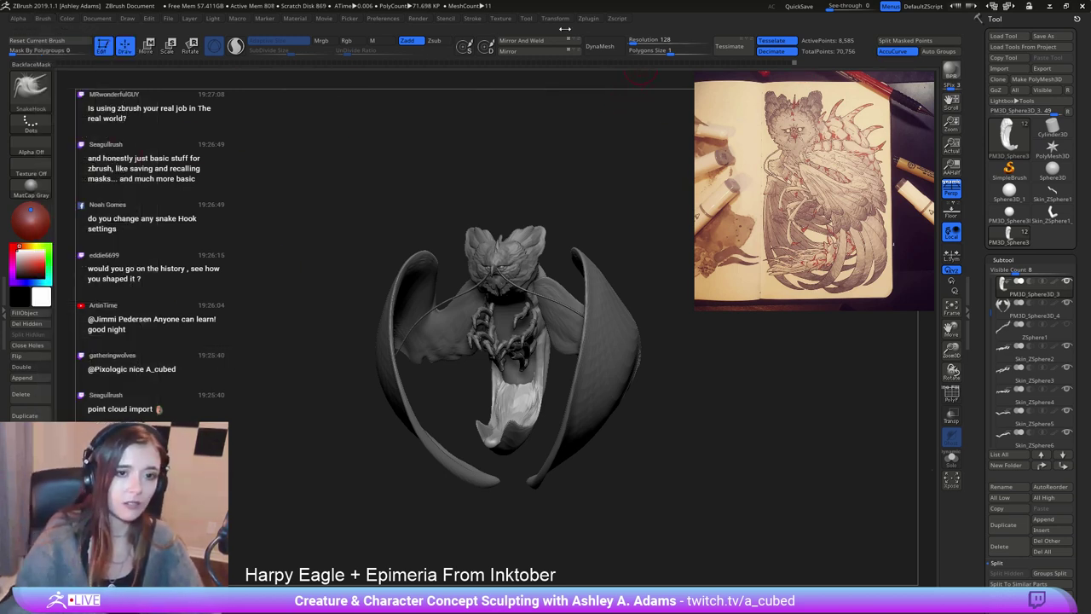
Switch to the textured practice sphere tool PM3D_Sphere3D_1 and frame it large enough to sculpt on.
{"action": "left_click_drag", "start_coordinate": [661, 320], "coordinate": [427, 357]}
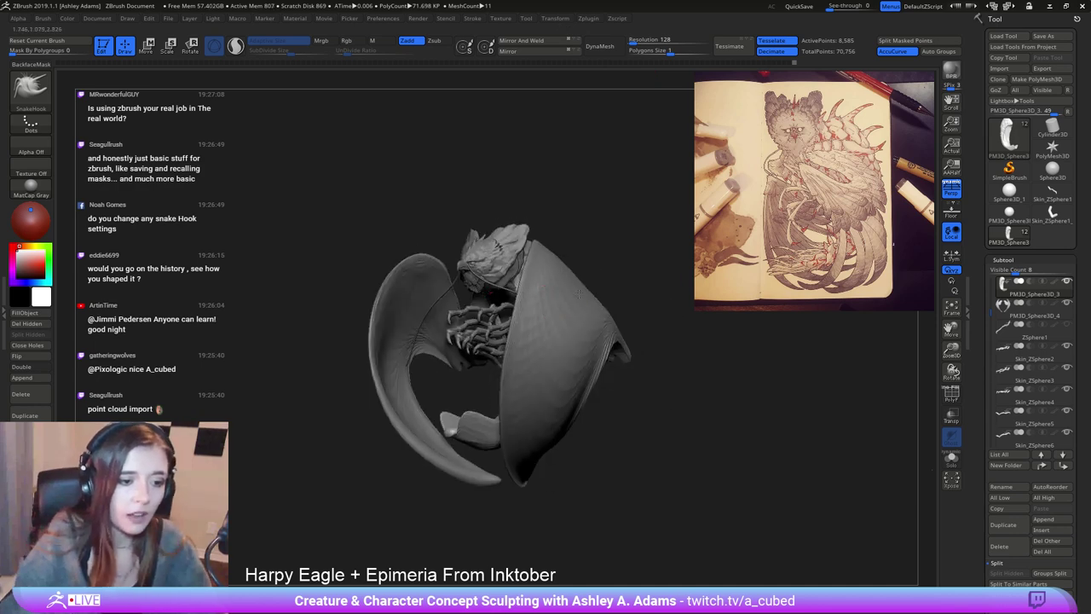
{"action": "right_click", "coordinate": [539, 353]}
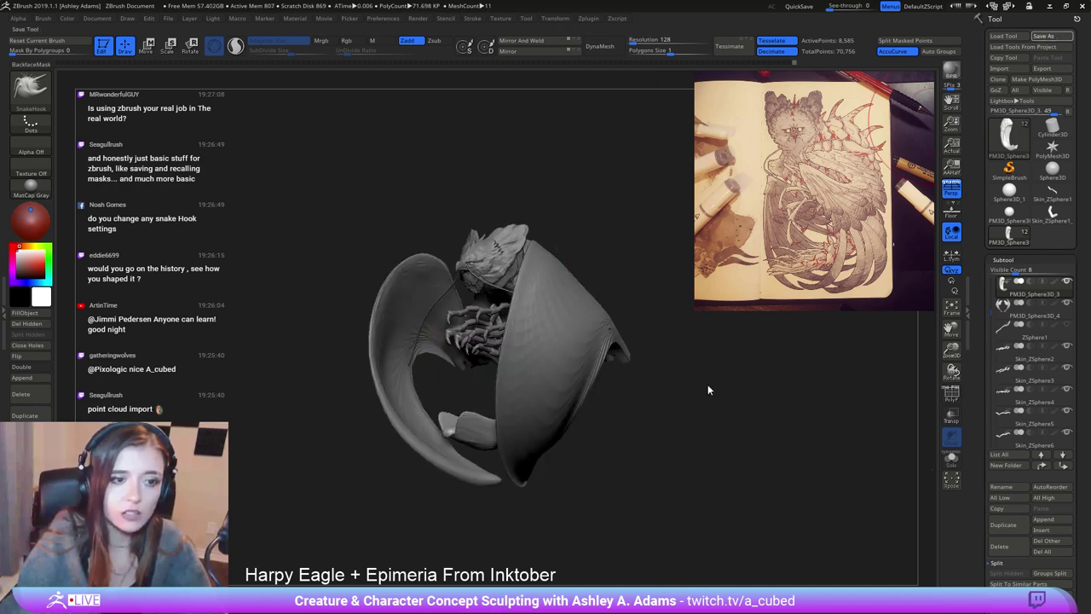
{"action": "right_click_drag", "start_coordinate": [578, 302], "coordinate": [597, 290]}
{"action": "right_click_drag", "start_coordinate": [548, 265], "coordinate": [564, 333], "text": "ctrl"}
{"action": "left_click_drag", "start_coordinate": [563, 335], "coordinate": [580, 311]}
{"action": "left_click", "coordinate": [1009, 213]}
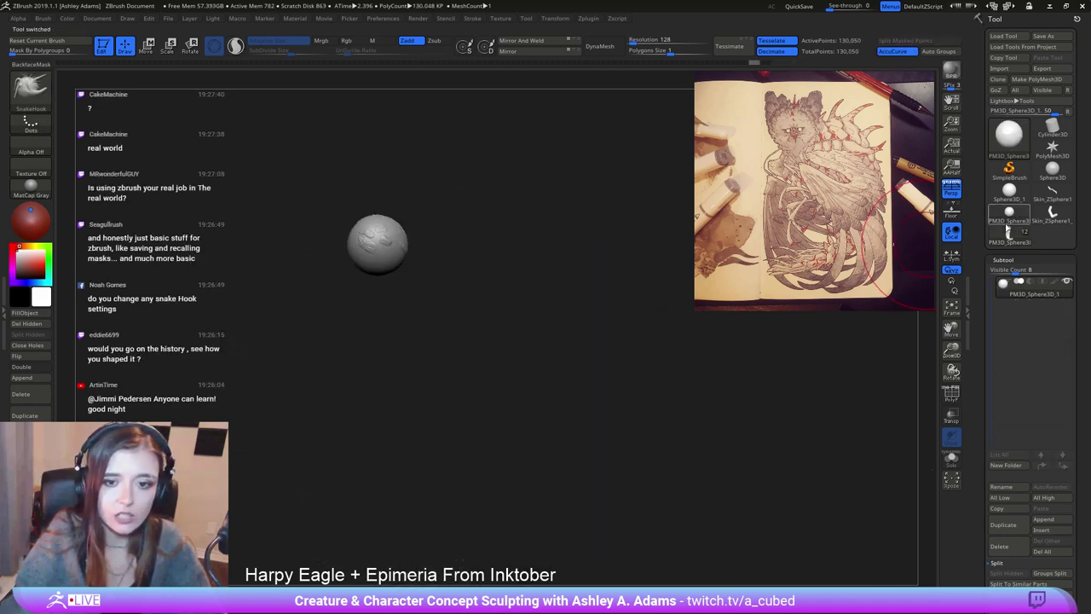
{"action": "right_click_drag", "start_coordinate": [370, 256], "coordinate": [480, 307], "text": "ctrl"}
{"action": "right_click", "coordinate": [444, 333]}
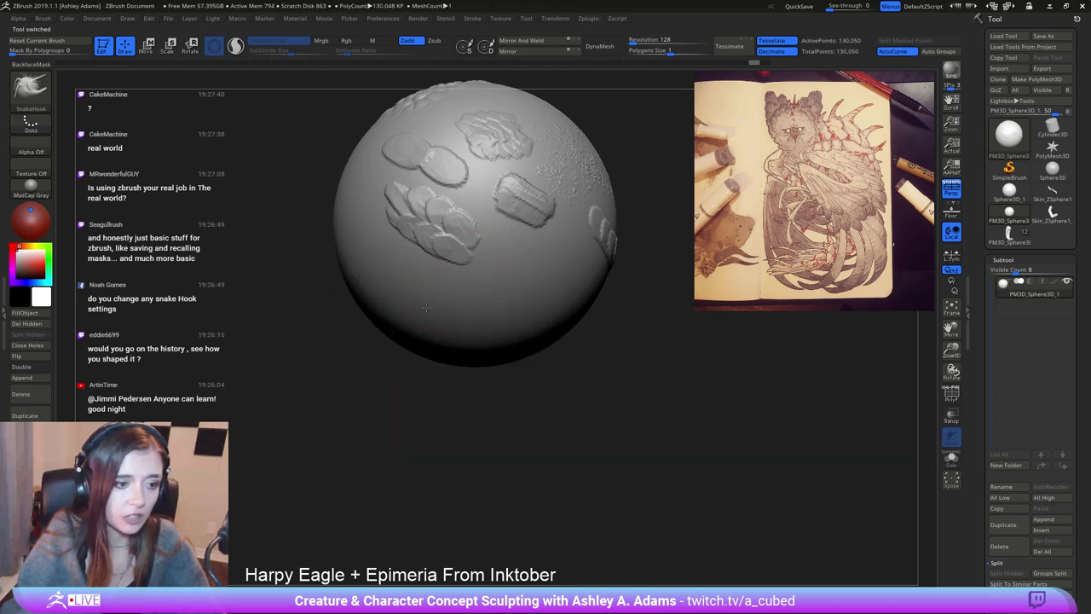
Pull three sharp test spikes out of the practice sphere's side with SnakeHook in AccuCurve mode.
{"action": "left_click_drag", "start_coordinate": [370, 284], "coordinate": [295, 329]}
{"action": "mouse_move", "coordinate": [321, 327]}
{"action": "right_mouse_down"}
{"action": "mouse_move", "coordinate": [438, 312]}
{"action": "mouse_move", "coordinate": [324, 322]}
{"action": "right_mouse_up"}
{"action": "mouse_move", "coordinate": [375, 259]}
{"action": "left_mouse_down"}
{"action": "mouse_move", "coordinate": [292, 237]}
{"action": "mouse_move", "coordinate": [335, 220]}
{"action": "mouse_move", "coordinate": [307, 162]}
{"action": "left_mouse_up"}
Turn off AccuCurve and pull a long, curved test tendril from the sphere's lower side, undoing the first attempt.
{"action": "left_click", "coordinate": [902, 51]}
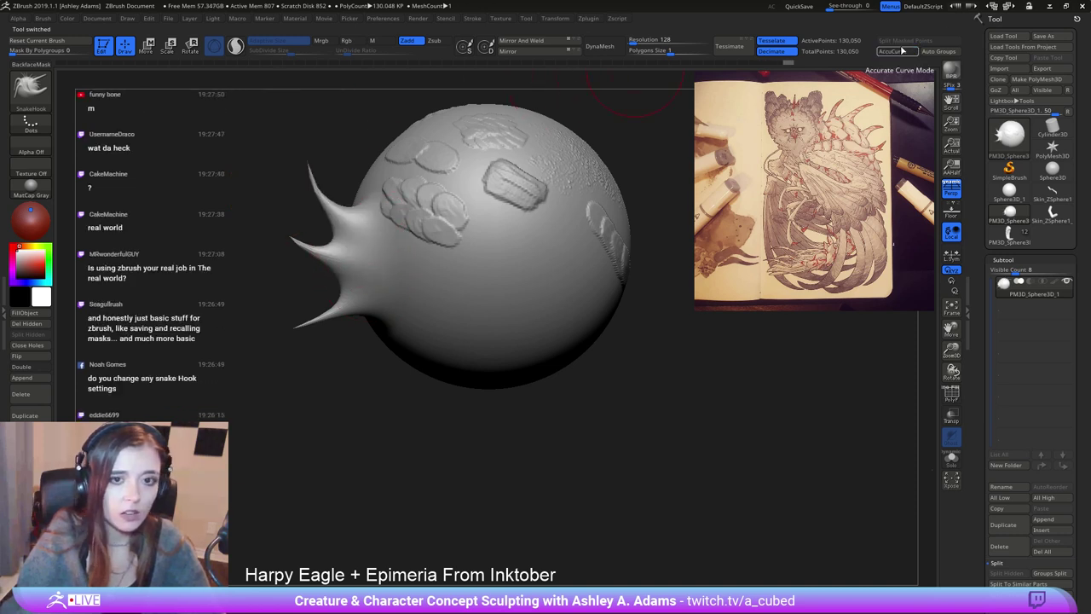
{"action": "mouse_move", "coordinate": [415, 346]}
{"action": "left_mouse_down"}
{"action": "mouse_move", "coordinate": [303, 367]}
{"action": "mouse_move", "coordinate": [234, 363]}
{"action": "mouse_move", "coordinate": [205, 222]}
{"action": "mouse_move", "coordinate": [60, 183]}
{"action": "left_mouse_up"}
{"action": "key", "text": "ctrl+z"}
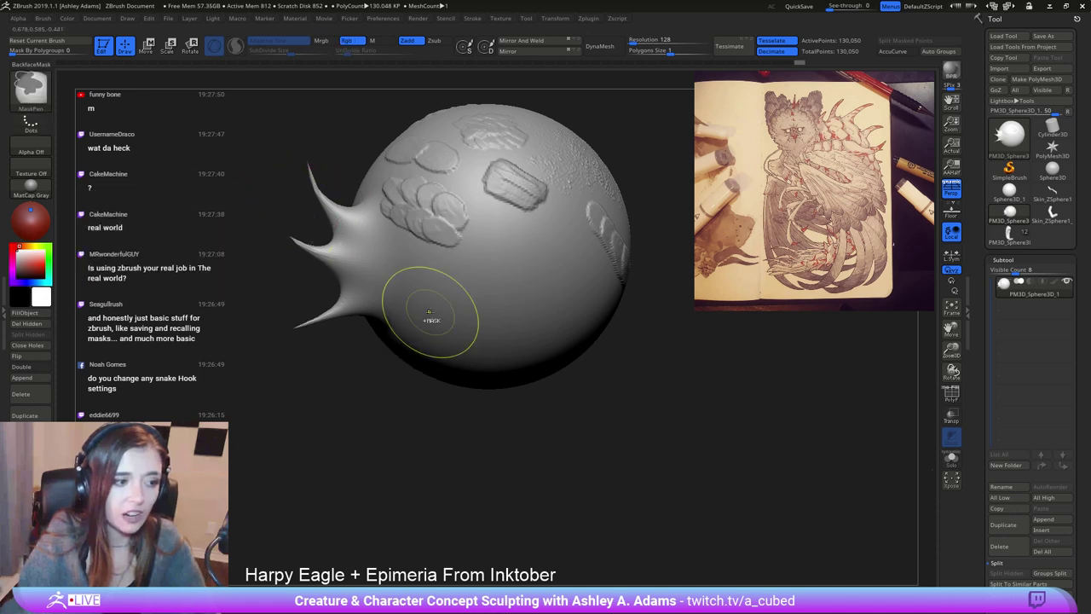
{"action": "mouse_move", "coordinate": [438, 316]}
{"action": "left_mouse_down"}
{"action": "mouse_move", "coordinate": [316, 317]}
{"action": "mouse_move", "coordinate": [98, 365]}
{"action": "left_mouse_up"}
{"action": "mouse_move", "coordinate": [466, 344]}
{"action": "right_mouse_down"}
{"action": "mouse_move", "coordinate": [456, 341]}
{"action": "mouse_move", "coordinate": [543, 250]}
{"action": "mouse_move", "coordinate": [490, 294]}
{"action": "right_mouse_up"}
{"action": "right_click_drag", "start_coordinate": [491, 294], "coordinate": [498, 268], "text": "ctrl"}
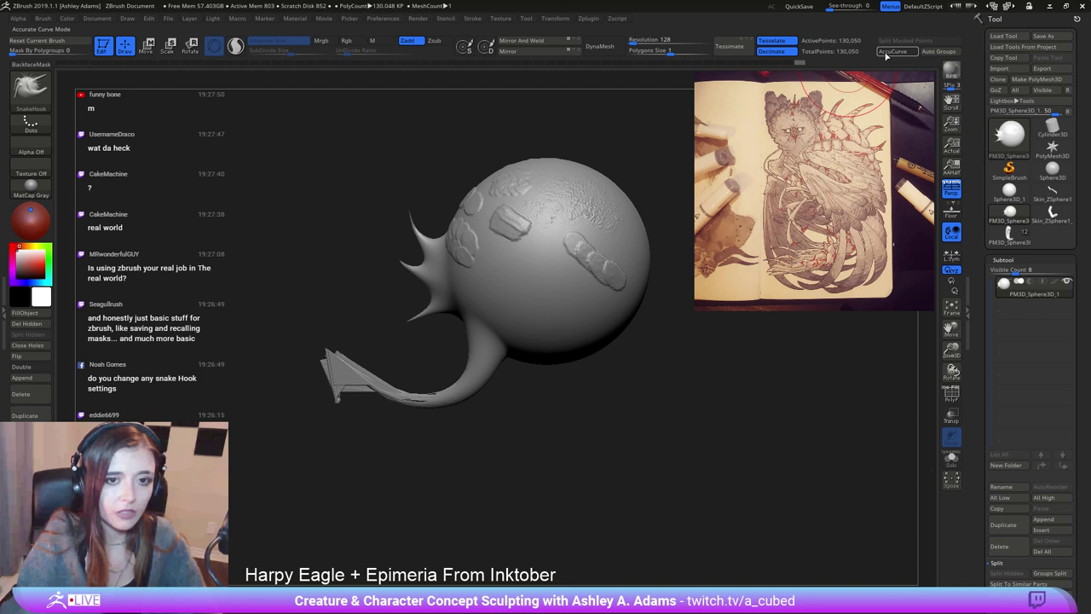
Turn AccuCurve back on and pull a pointed test spike from the top of the practice sphere.
{"action": "left_click", "coordinate": [892, 51]}
{"action": "left_click_drag", "start_coordinate": [490, 200], "coordinate": [523, 70]}
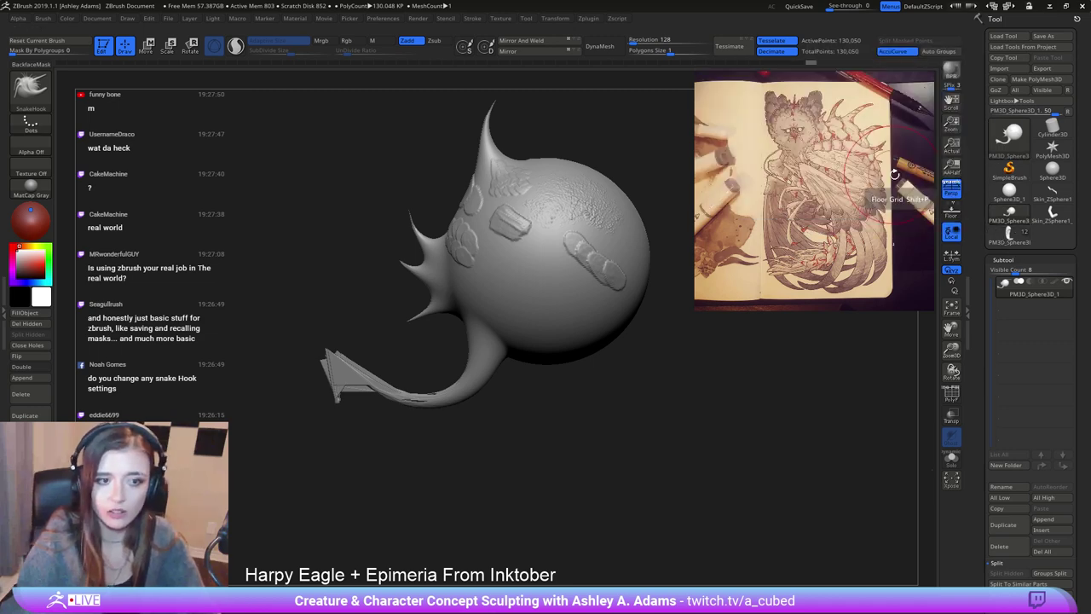
Return to the winged creature tool and make the wing subtool PM3D_Sphere3D_4 active.
{"action": "left_click", "coordinate": [1009, 232]}
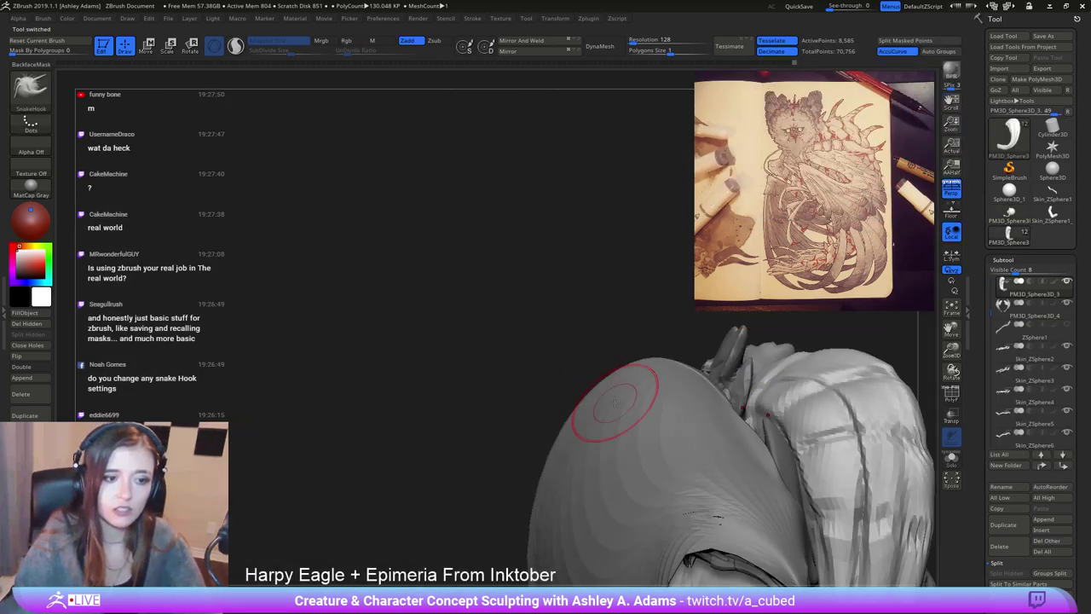
{"action": "right_click_drag", "start_coordinate": [615, 402], "coordinate": [547, 322]}
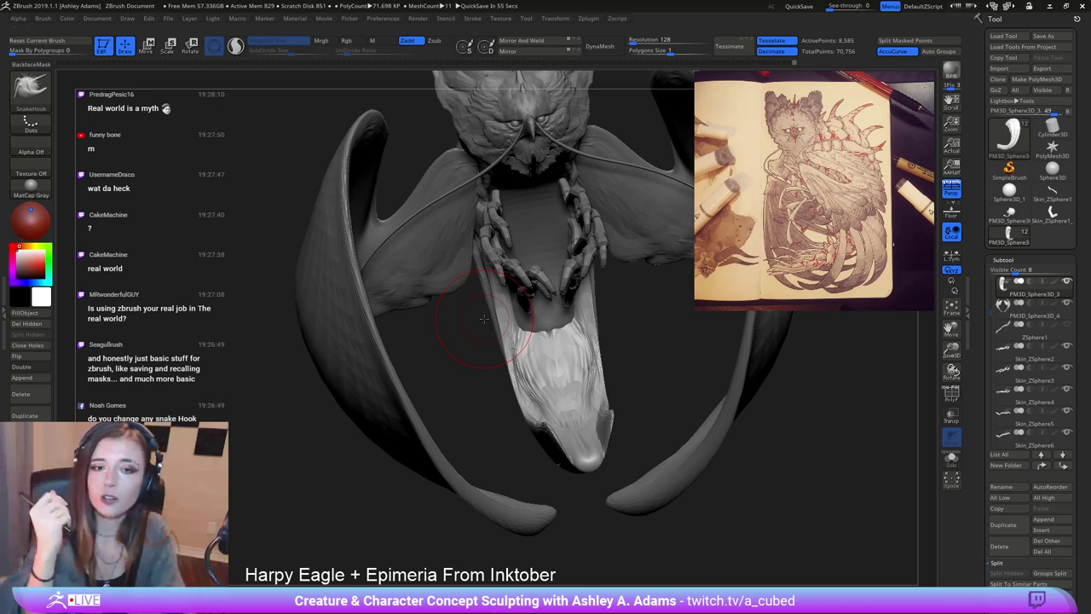
{"action": "mouse_move", "coordinate": [483, 319]}
{"action": "right_mouse_down"}
{"action": "mouse_move", "coordinate": [565, 316]}
{"action": "mouse_move", "coordinate": [559, 266]}
{"action": "mouse_move", "coordinate": [579, 221]}
{"action": "mouse_move", "coordinate": [576, 197]}
{"action": "right_mouse_up"}
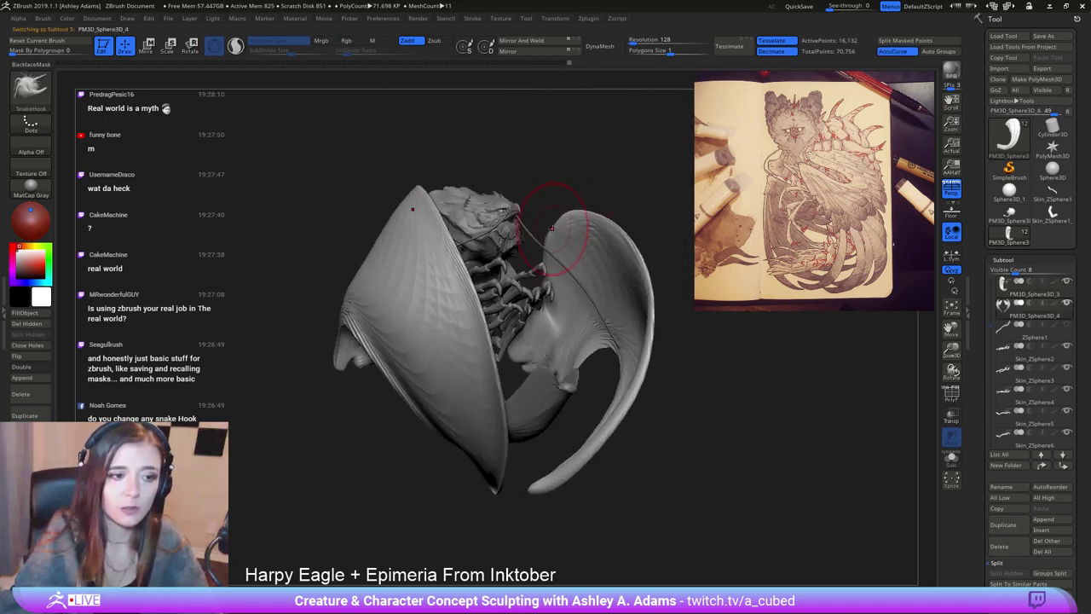
{"action": "right_click_drag", "start_coordinate": [564, 215], "coordinate": [565, 205]}
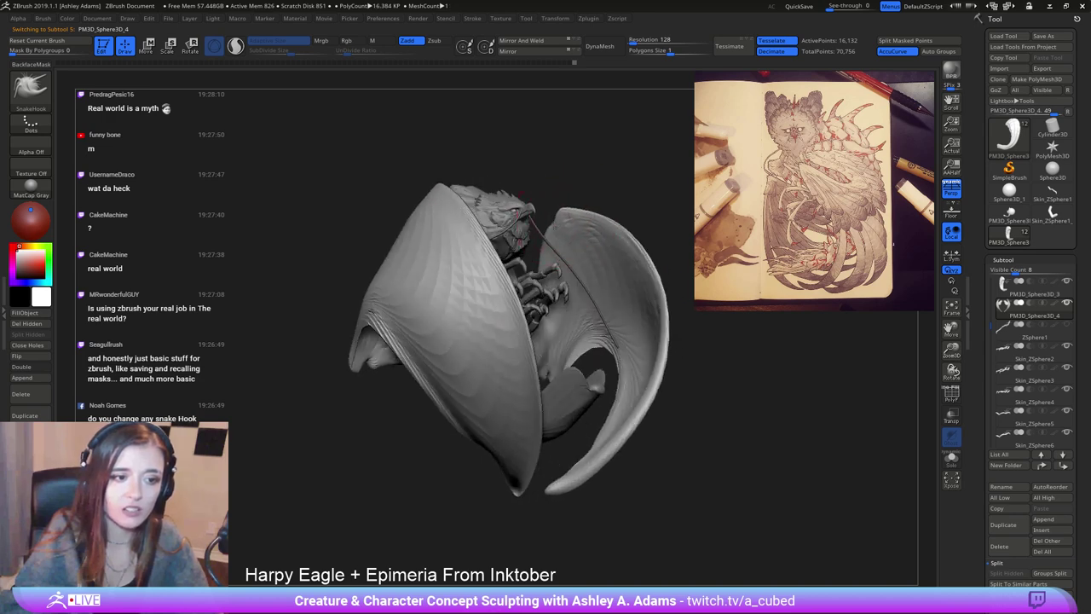
{"action": "mouse_move", "coordinate": [546, 222]}
{"action": "right_mouse_down"}
{"action": "mouse_move", "coordinate": [585, 232]}
{"action": "mouse_move", "coordinate": [568, 212]}
{"action": "mouse_move", "coordinate": [589, 227]}
{"action": "mouse_move", "coordinate": [565, 218]}
{"action": "right_mouse_up"}
{"action": "right_click", "coordinate": [578, 223]}
Switch to the ClayBuildup brush and build up the wing surface beside the inner flap.
{"action": "key", "text": "b"}
{"action": "key", "text": "c"}
{"action": "key", "text": "b"}
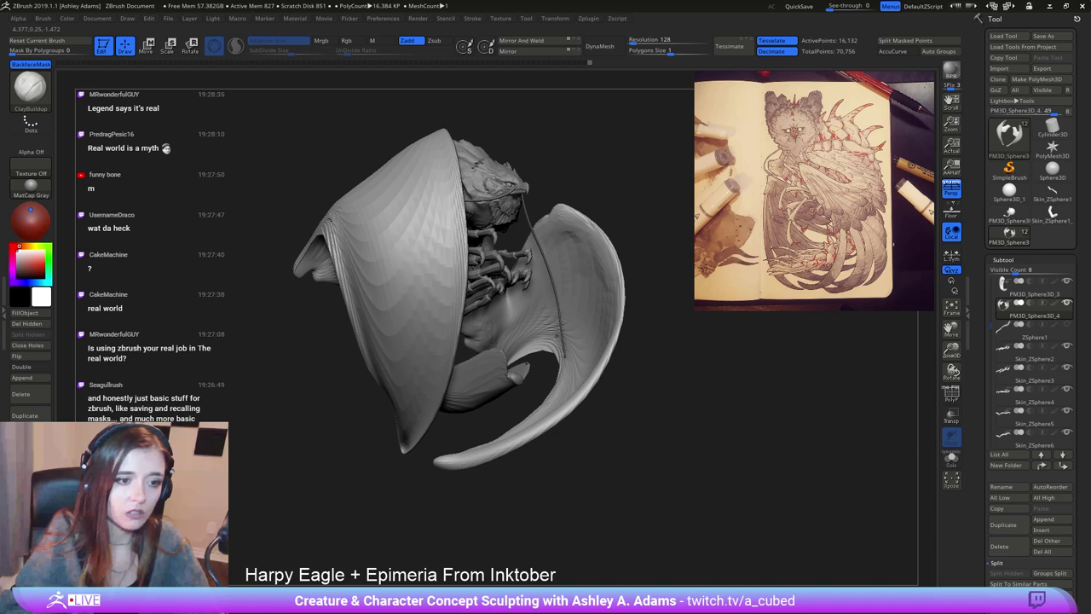
{"action": "mouse_move", "coordinate": [560, 238]}
{"action": "right_mouse_down"}
{"action": "mouse_move", "coordinate": [495, 256]}
{"action": "mouse_move", "coordinate": [554, 275]}
{"action": "right_mouse_up"}
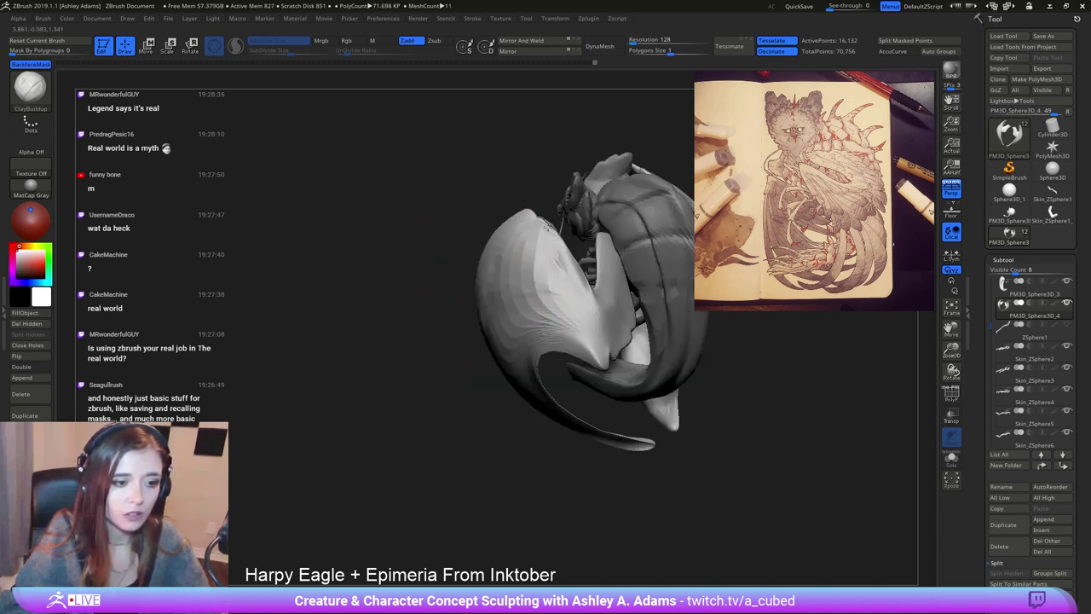
{"action": "left_click_drag", "start_coordinate": [581, 291], "coordinate": [592, 340]}
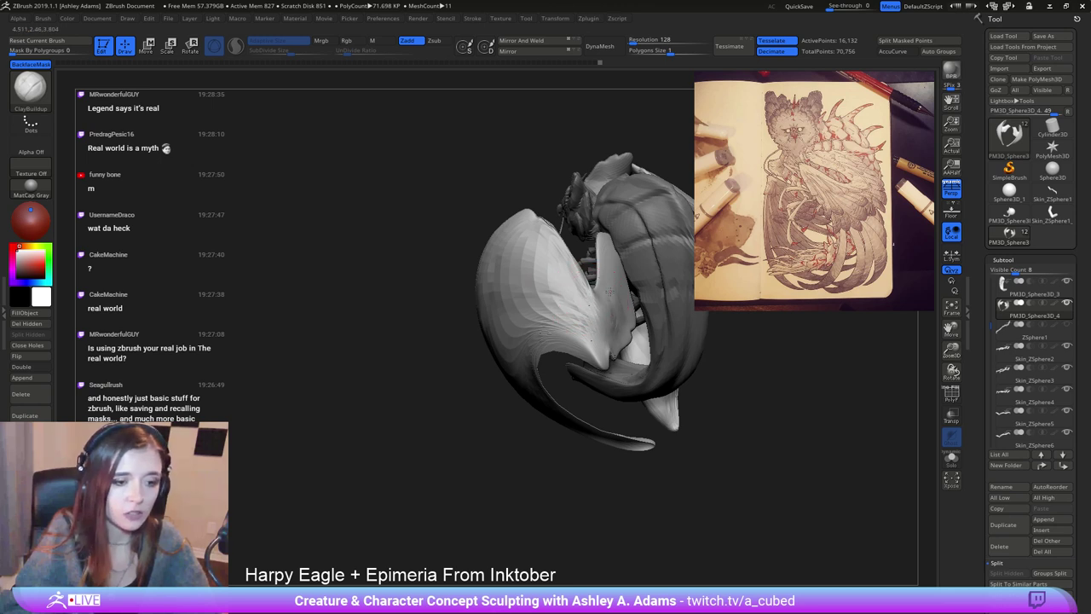
{"action": "right_click_drag", "start_coordinate": [609, 291], "coordinate": [587, 248]}
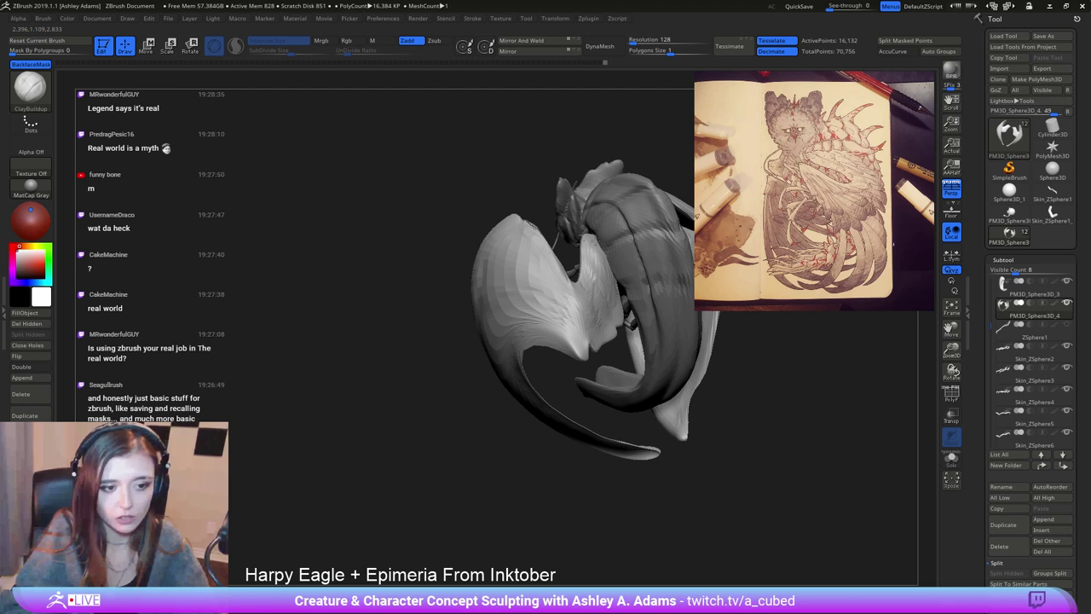
Build up the wing's broad outer surface with further ClayBuildup strokes.
{"action": "left_click_drag", "start_coordinate": [556, 275], "coordinate": [528, 286]}
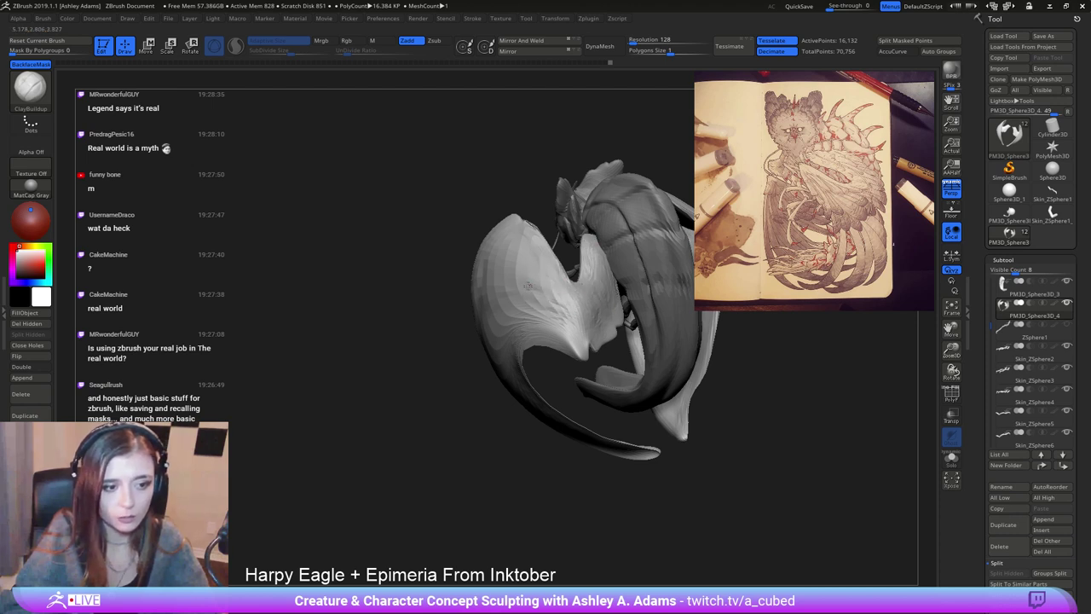
{"action": "right_click_drag", "start_coordinate": [508, 223], "coordinate": [500, 244]}
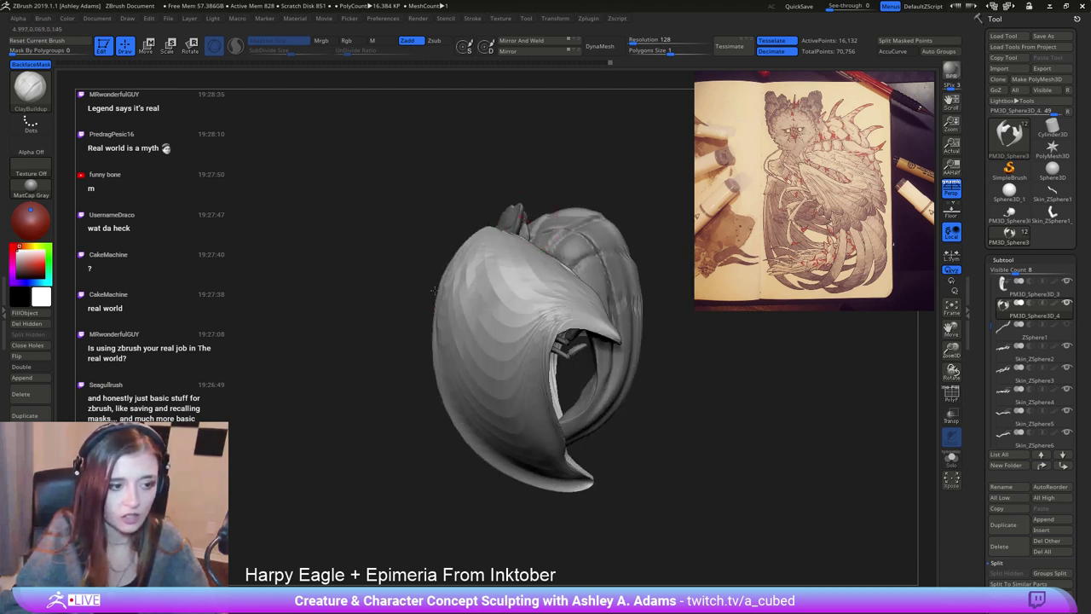
{"action": "right_click_drag", "start_coordinate": [451, 406], "coordinate": [460, 354]}
{"action": "left_click_drag", "start_coordinate": [479, 333], "coordinate": [479, 297]}
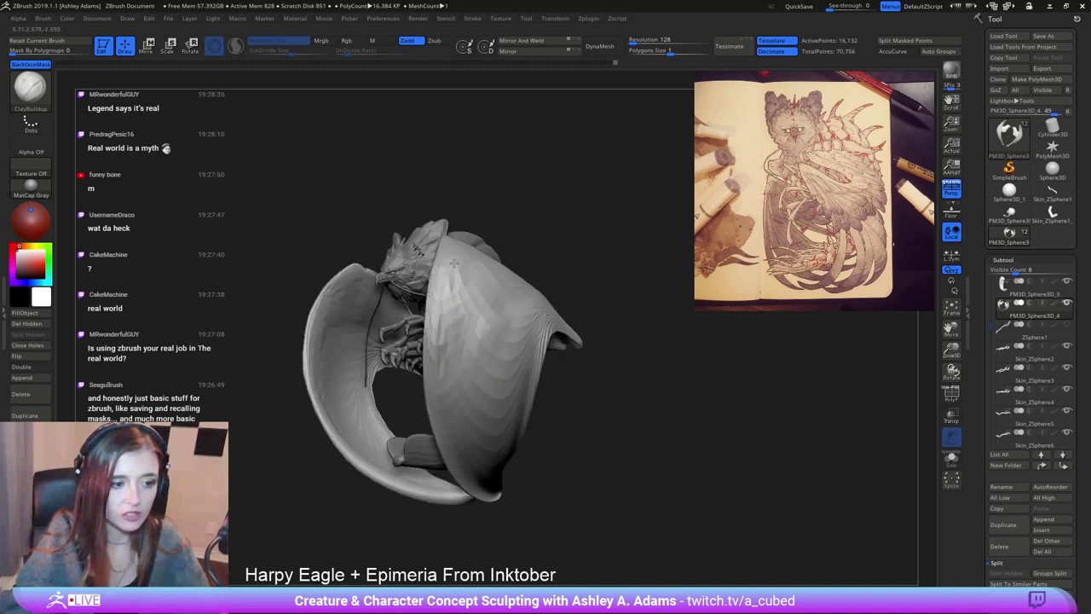
{"action": "mouse_move", "coordinate": [479, 294]}
{"action": "right_mouse_down"}
{"action": "mouse_move", "coordinate": [454, 290]}
{"action": "mouse_move", "coordinate": [485, 310]}
{"action": "right_mouse_up"}
{"action": "mouse_move", "coordinate": [566, 309]}
{"action": "right_mouse_down"}
{"action": "mouse_move", "coordinate": [603, 320]}
{"action": "mouse_move", "coordinate": [512, 259]}
{"action": "mouse_move", "coordinate": [529, 316]}
{"action": "right_mouse_up"}
Switch to the DamStandard brush and adjust its draw size for the wing.
{"action": "key", "text": "space"}
{"action": "key", "text": "b"}
{"action": "key", "text": "d"}
{"action": "key", "text": "s"}
{"action": "key", "text": "space"}
{"action": "left_click_drag", "start_coordinate": [551, 278], "coordinate": [558, 276]}
Paint a mask over part of the wing's outer surface and invert it.
{"action": "right_click_drag", "start_coordinate": [427, 311], "coordinate": [486, 321]}
{"action": "left_click_drag", "start_coordinate": [486, 321], "coordinate": [555, 286], "text": "ctrl"}
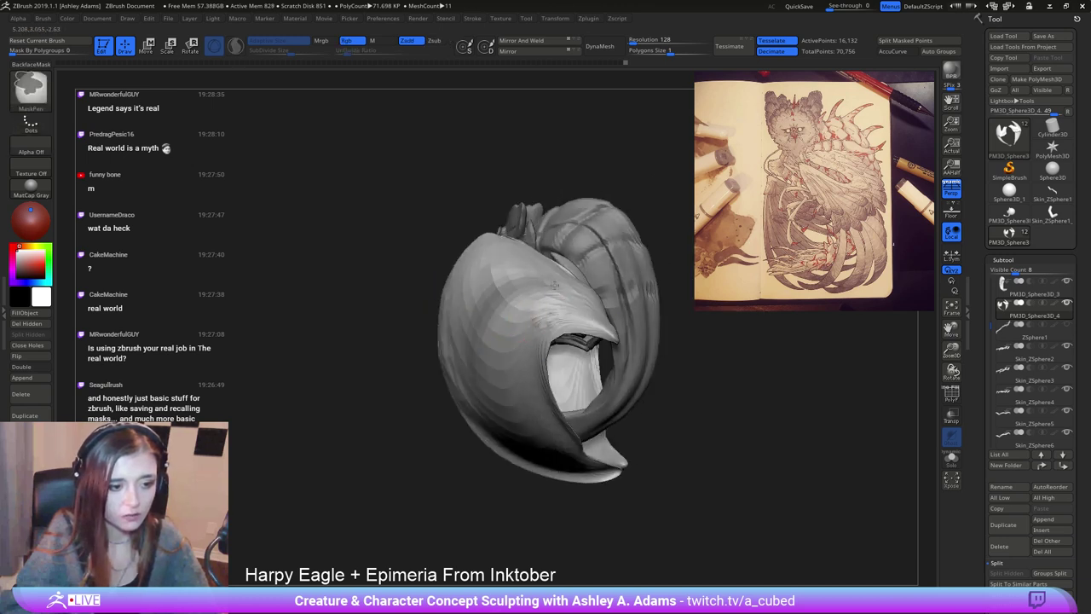
{"action": "right_click_drag", "start_coordinate": [554, 285], "coordinate": [519, 316]}
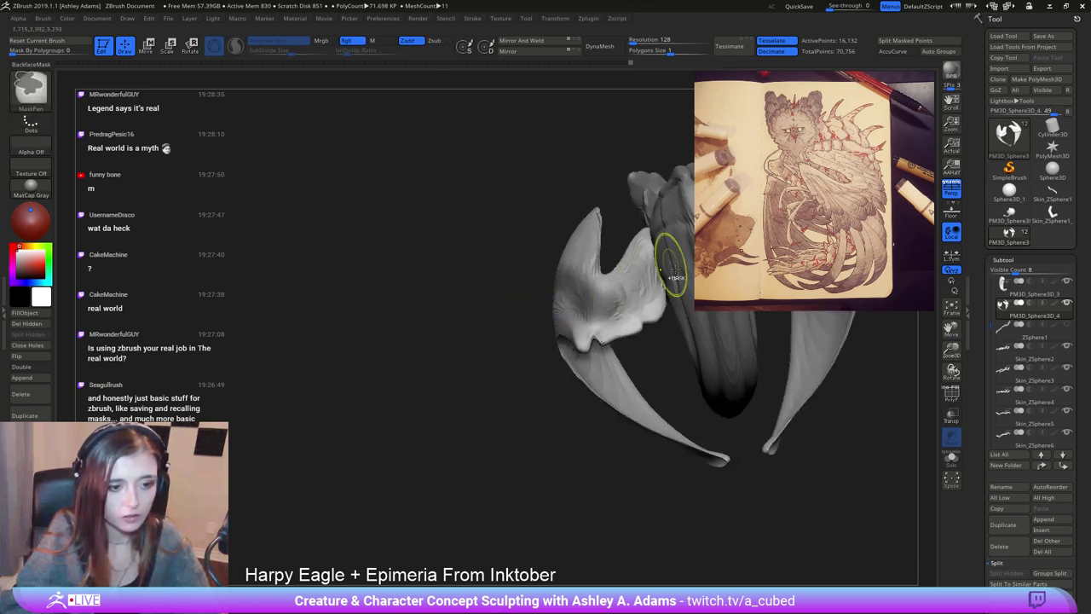
{"action": "left_click", "coordinate": [657, 375], "text": "ctrl"}
Pull the unmasked wing surface into an overlapping fold with a resized SnakeHook brush and clear the mask.
{"action": "key", "text": "space"}
{"action": "left_click_drag", "start_coordinate": [604, 308], "coordinate": [625, 305]}
{"action": "key", "text": "b"}
{"action": "key", "text": "s"}
{"action": "key", "text": "h"}
{"action": "mouse_move", "coordinate": [625, 289]}
{"action": "right_mouse_down"}
{"action": "mouse_move", "coordinate": [597, 308]}
{"action": "mouse_move", "coordinate": [642, 280]}
{"action": "right_mouse_up"}
{"action": "left_click_drag", "start_coordinate": [641, 280], "coordinate": [648, 266]}
{"action": "mouse_move", "coordinate": [665, 269]}
{"action": "right_mouse_down"}
{"action": "mouse_move", "coordinate": [641, 243]}
{"action": "mouse_move", "coordinate": [573, 279]}
{"action": "mouse_move", "coordinate": [438, 282]}
{"action": "mouse_move", "coordinate": [599, 304]}
{"action": "right_mouse_up"}
{"action": "left_click_drag", "start_coordinate": [702, 390], "coordinate": [736, 398], "text": "ctrl"}
{"action": "mouse_move", "coordinate": [735, 397]}
{"action": "right_mouse_down"}
{"action": "mouse_move", "coordinate": [471, 203]}
{"action": "mouse_move", "coordinate": [482, 256]}
{"action": "mouse_move", "coordinate": [461, 290]}
{"action": "mouse_move", "coordinate": [545, 299]}
{"action": "mouse_move", "coordinate": [606, 342]}
{"action": "mouse_move", "coordinate": [565, 398]}
{"action": "right_mouse_up"}
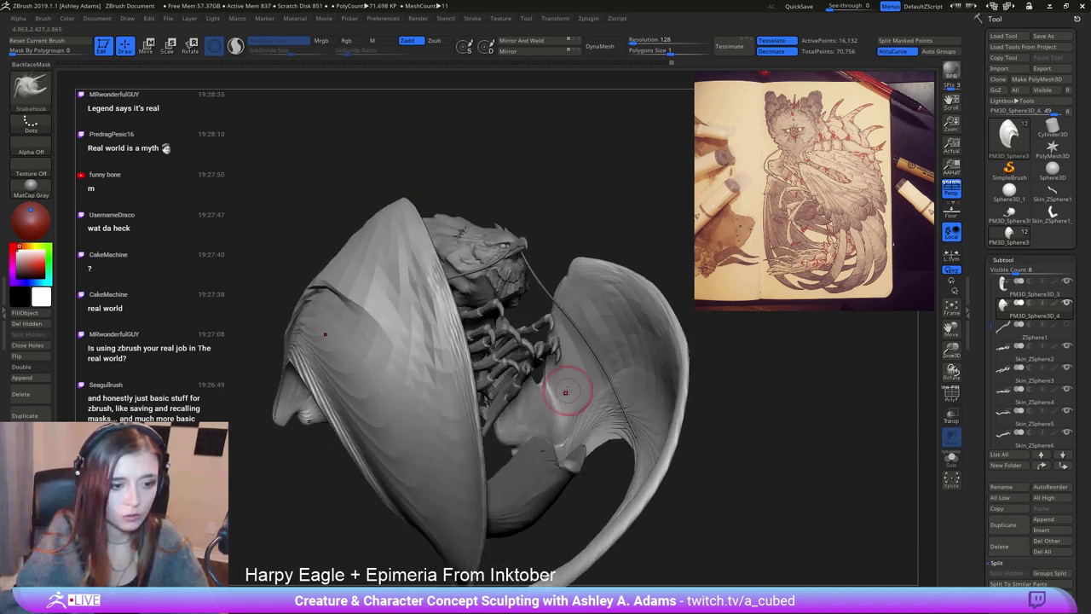
Mask the arm-like inner parts of both wings and invert the mask to protect the outer membranes.
{"action": "right_click_drag", "start_coordinate": [606, 360], "coordinate": [519, 389]}
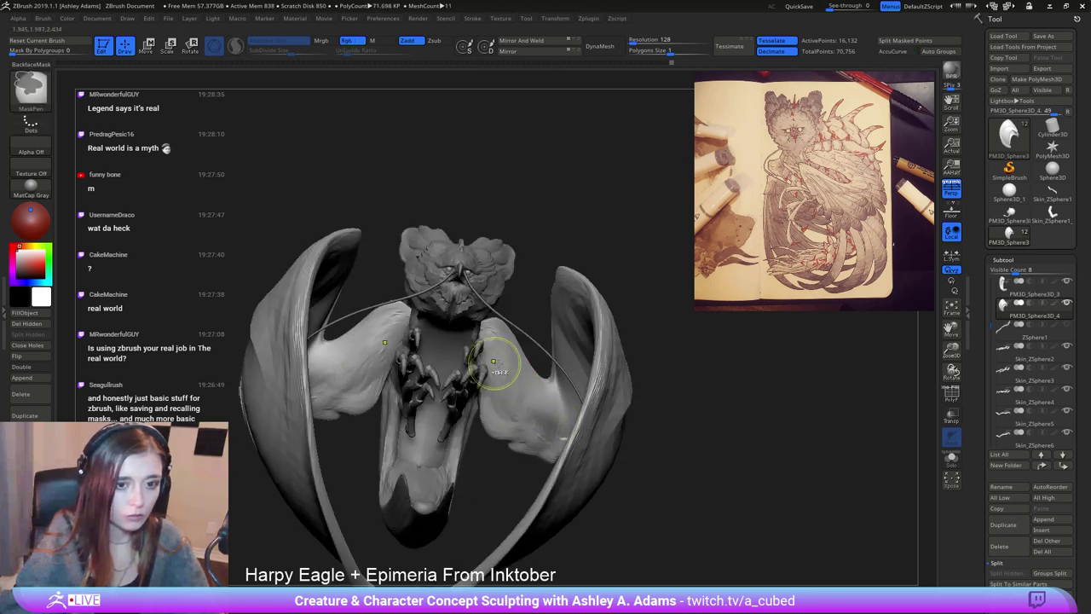
{"action": "mouse_move", "coordinate": [495, 352]}
{"action": "left_mouse_down", "text": "ctrl"}
{"action": "mouse_move", "coordinate": [549, 407]}
{"action": "mouse_move", "coordinate": [480, 327]}
{"action": "left_mouse_up", "text": "ctrl"}
{"action": "mouse_move", "coordinate": [480, 335]}
{"action": "right_mouse_down"}
{"action": "mouse_move", "coordinate": [444, 417]}
{"action": "mouse_move", "coordinate": [503, 388]}
{"action": "mouse_move", "coordinate": [522, 362]}
{"action": "mouse_move", "coordinate": [536, 380]}
{"action": "mouse_move", "coordinate": [550, 361]}
{"action": "right_mouse_up"}
{"action": "left_click", "coordinate": [691, 490], "text": "ctrl"}
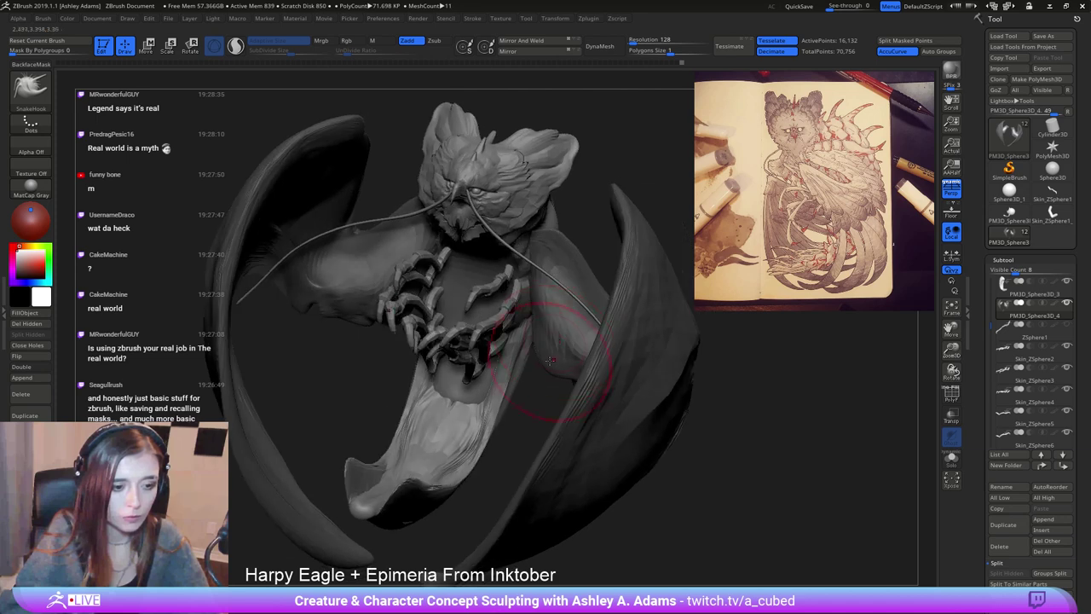
Reshape the unmasked inner wing limbs with SnakeHook and make the body subtool PM3D_Sphere3D_3 active.
{"action": "mouse_move", "coordinate": [525, 319]}
{"action": "right_mouse_down"}
{"action": "mouse_move", "coordinate": [560, 316]}
{"action": "mouse_move", "coordinate": [632, 398]}
{"action": "mouse_move", "coordinate": [574, 397]}
{"action": "mouse_move", "coordinate": [598, 408]}
{"action": "mouse_move", "coordinate": [569, 392]}
{"action": "mouse_move", "coordinate": [615, 411]}
{"action": "mouse_move", "coordinate": [592, 342]}
{"action": "mouse_move", "coordinate": [598, 305]}
{"action": "right_mouse_up"}
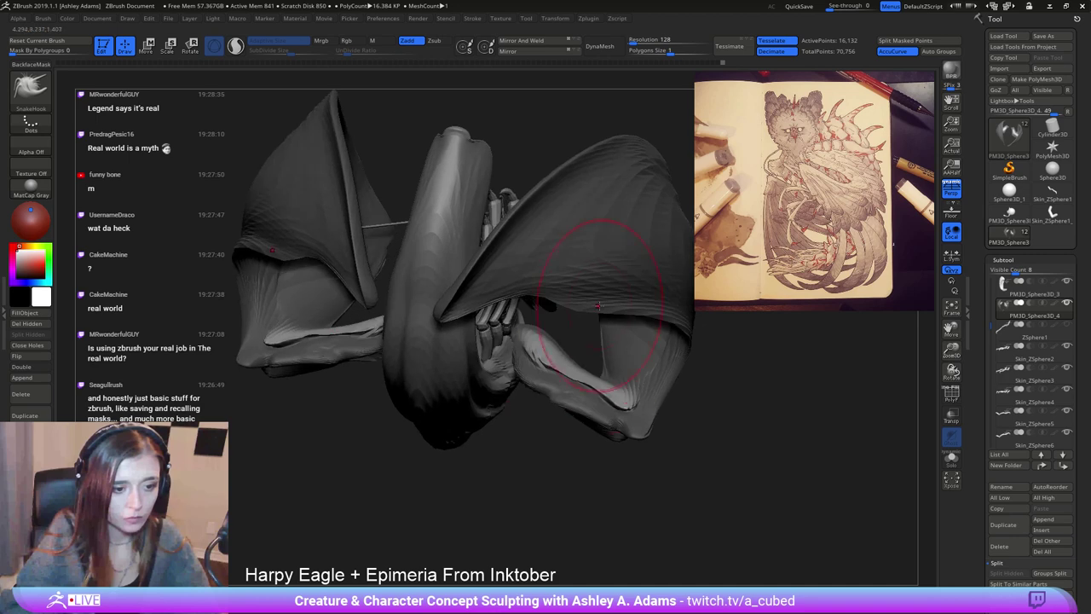
{"action": "mouse_move", "coordinate": [577, 379]}
{"action": "right_mouse_down"}
{"action": "mouse_move", "coordinate": [597, 482]}
{"action": "mouse_move", "coordinate": [732, 449]}
{"action": "mouse_move", "coordinate": [597, 349]}
{"action": "mouse_move", "coordinate": [551, 332]}
{"action": "mouse_move", "coordinate": [418, 331]}
{"action": "mouse_move", "coordinate": [529, 388]}
{"action": "right_mouse_up"}
{"action": "mouse_move", "coordinate": [609, 305]}
{"action": "right_mouse_down"}
{"action": "mouse_move", "coordinate": [589, 324]}
{"action": "mouse_move", "coordinate": [430, 312]}
{"action": "mouse_move", "coordinate": [478, 341]}
{"action": "mouse_move", "coordinate": [485, 392]}
{"action": "mouse_move", "coordinate": [521, 292]}
{"action": "mouse_move", "coordinate": [560, 333]}
{"action": "mouse_move", "coordinate": [522, 274]}
{"action": "right_mouse_up"}
{"action": "left_click", "coordinate": [445, 259], "text": "alt"}
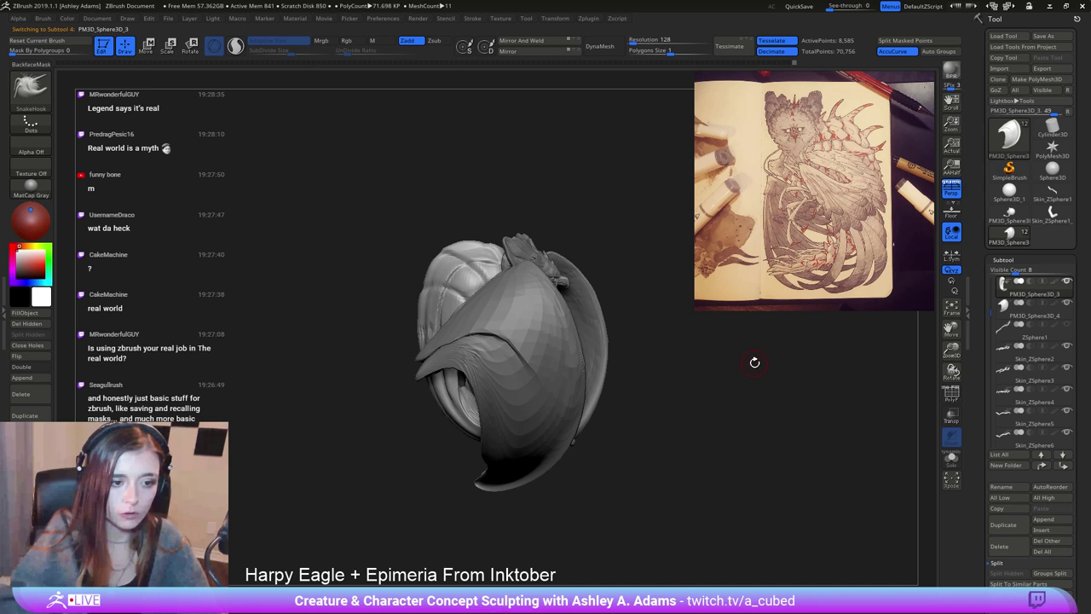
{"action": "mouse_move", "coordinate": [756, 363]}
{"action": "right_mouse_down"}
{"action": "mouse_move", "coordinate": [661, 337]}
{"action": "mouse_move", "coordinate": [721, 364]}
{"action": "right_mouse_up"}
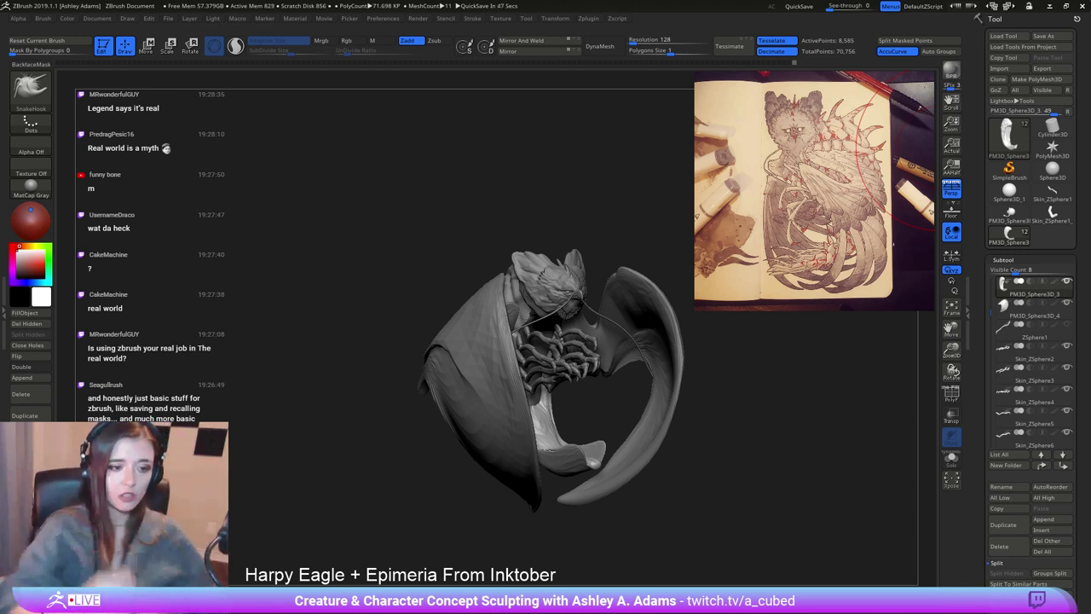
Make the creature's head the active subtool and look over the whole figure.
{"action": "mouse_move", "coordinate": [648, 264]}
{"action": "right_mouse_down"}
{"action": "mouse_move", "coordinate": [546, 277]}
{"action": "mouse_move", "coordinate": [554, 347]}
{"action": "right_mouse_up"}
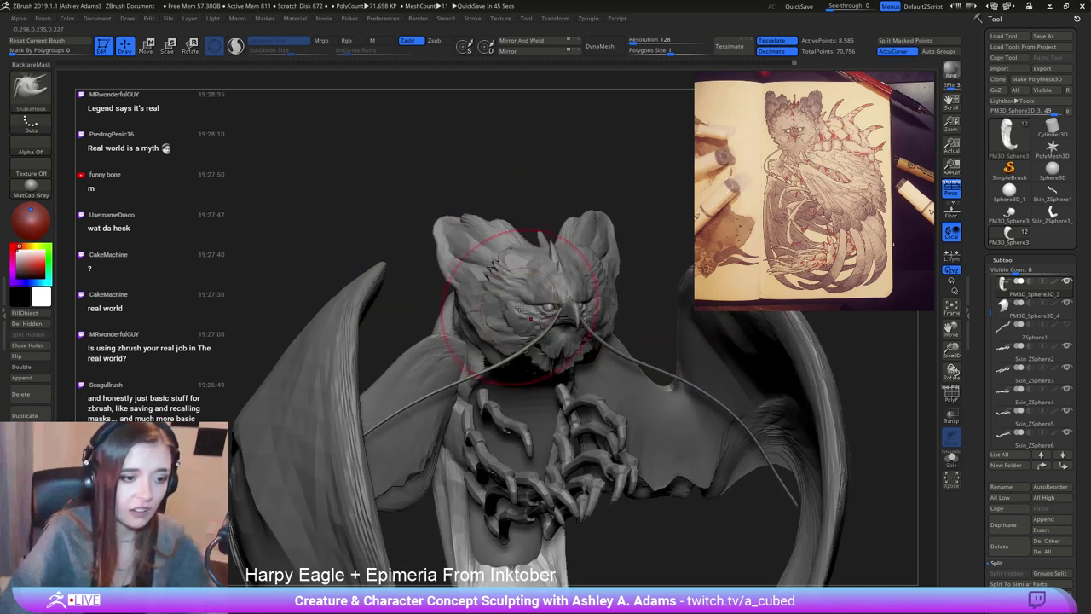
{"action": "right_click_drag", "start_coordinate": [519, 309], "coordinate": [539, 307]}
{"action": "left_click", "coordinate": [531, 309], "text": "alt"}
{"action": "right_click_drag", "start_coordinate": [645, 269], "coordinate": [626, 271]}
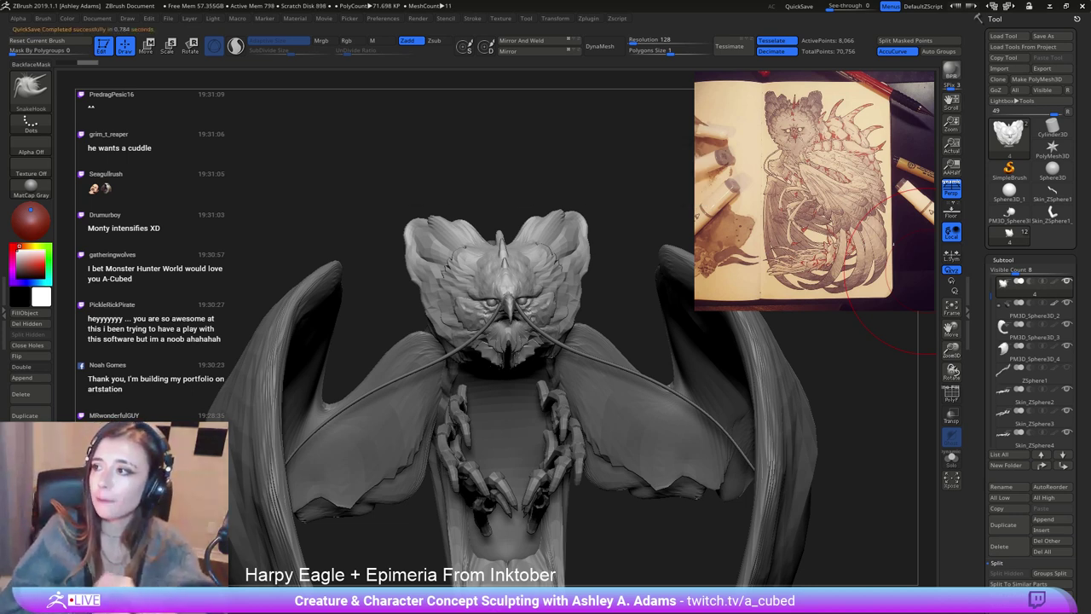
{"action": "mouse_move", "coordinate": [647, 375]}
{"action": "left_mouse_down"}
{"action": "mouse_move", "coordinate": [725, 393]}
{"action": "mouse_move", "coordinate": [784, 426]}
{"action": "mouse_move", "coordinate": [630, 393]}
{"action": "mouse_move", "coordinate": [515, 310]}
{"action": "mouse_move", "coordinate": [481, 350]}
{"action": "left_mouse_up"}
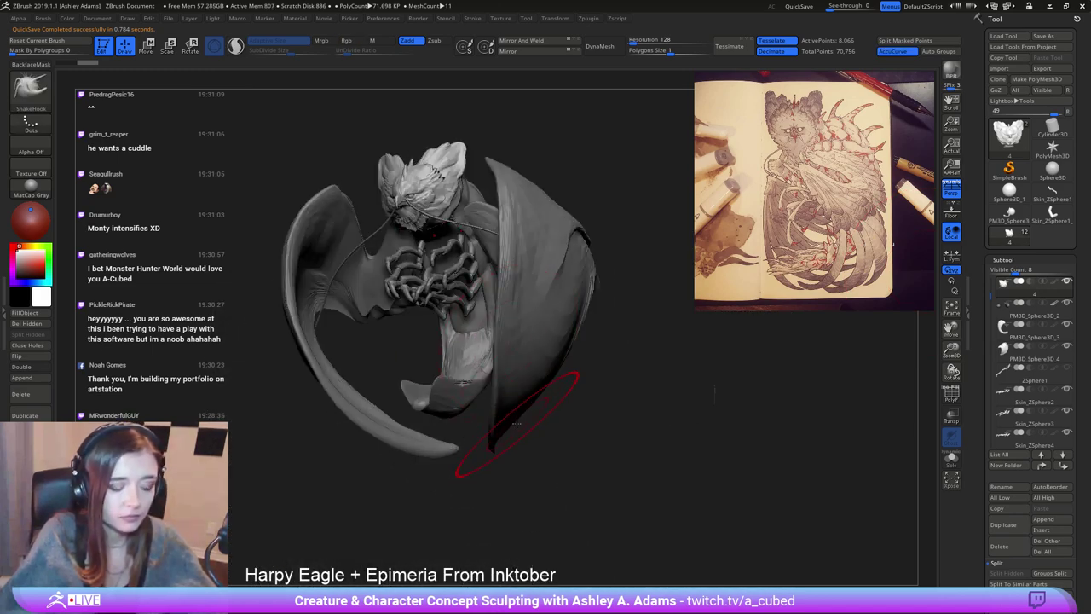
{"action": "key", "text": "b"}
{"action": "key", "text": "Escape"}
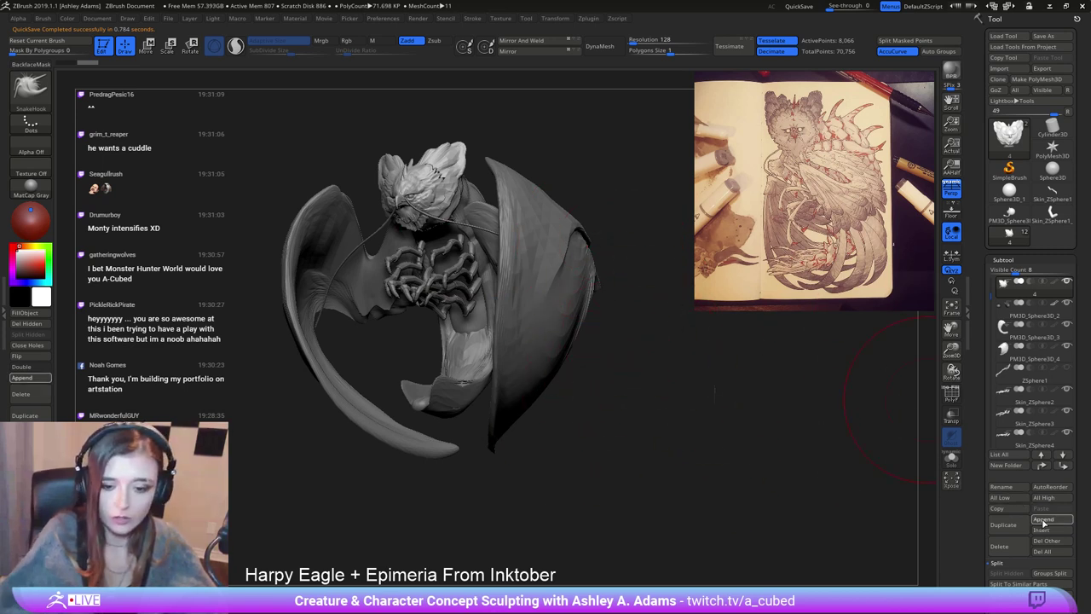
Append a sphere as a new subtool and move it down to the end of the body.
{"action": "left_click", "coordinate": [1042, 518]}
{"action": "left_click", "coordinate": [695, 397]}
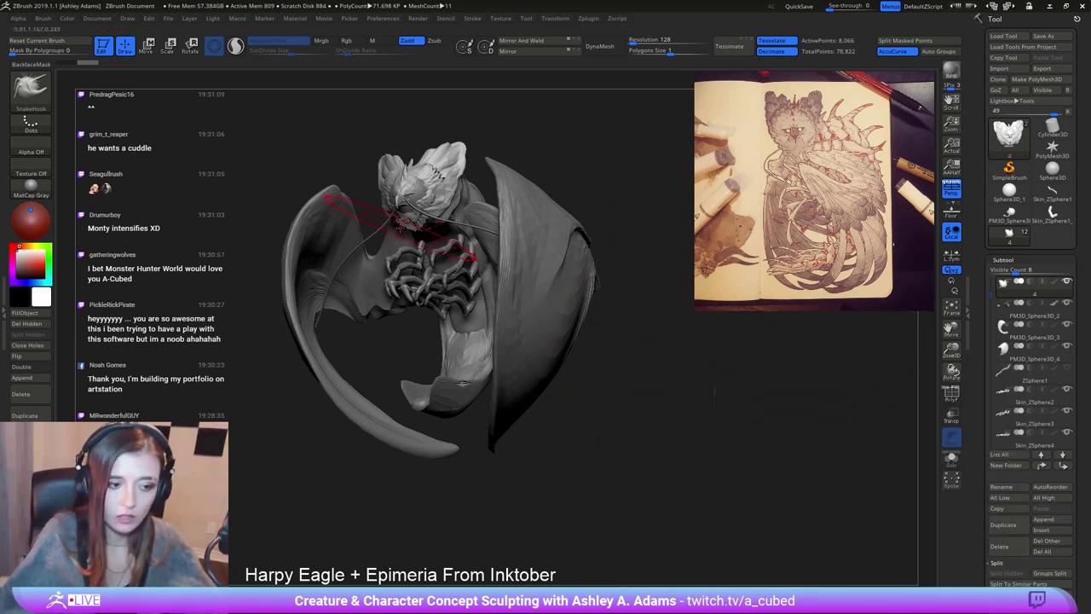
{"action": "key", "text": "w"}
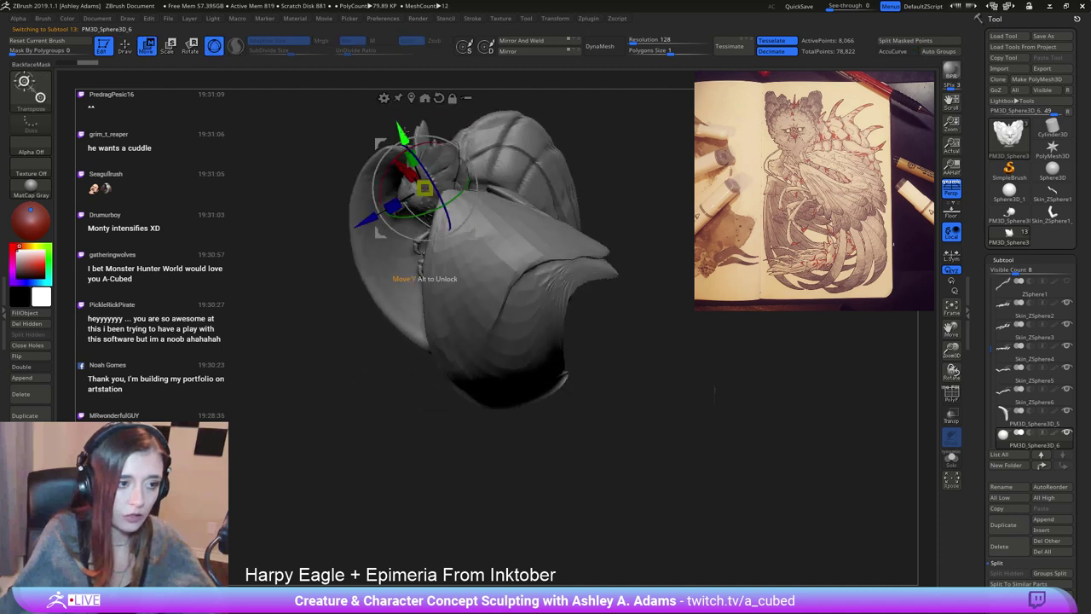
{"action": "left_click_drag", "start_coordinate": [406, 130], "coordinate": [473, 288]}
{"action": "left_click_drag", "start_coordinate": [434, 378], "coordinate": [391, 402]}
{"action": "left_click_drag", "start_coordinate": [388, 405], "coordinate": [482, 337]}
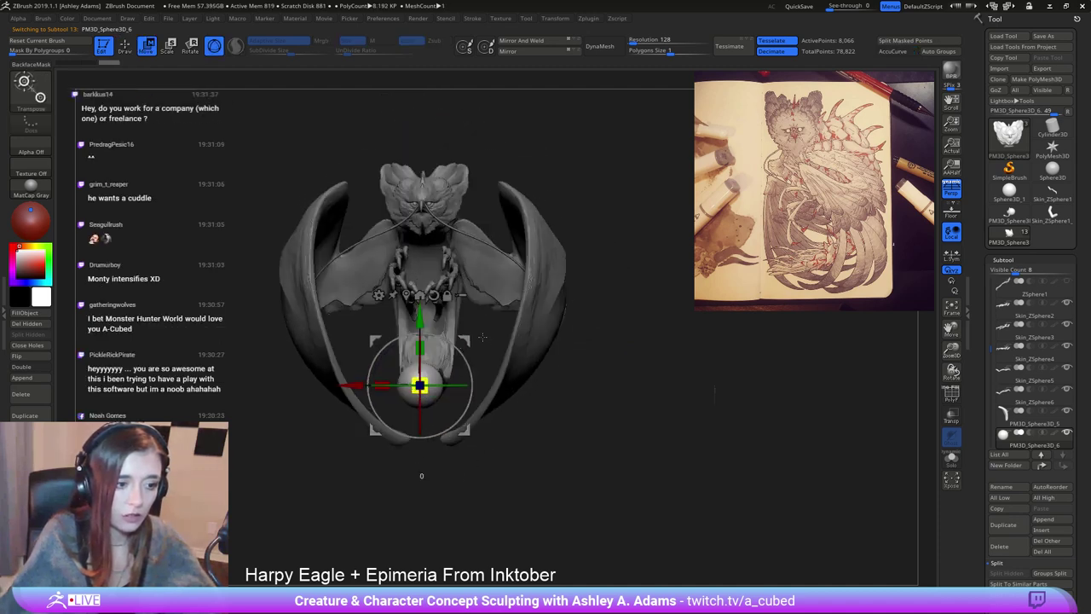
Flatten the appended sphere and fit it into the hollow at the body's lower end.
{"action": "left_click_drag", "start_coordinate": [419, 349], "coordinate": [422, 358]}
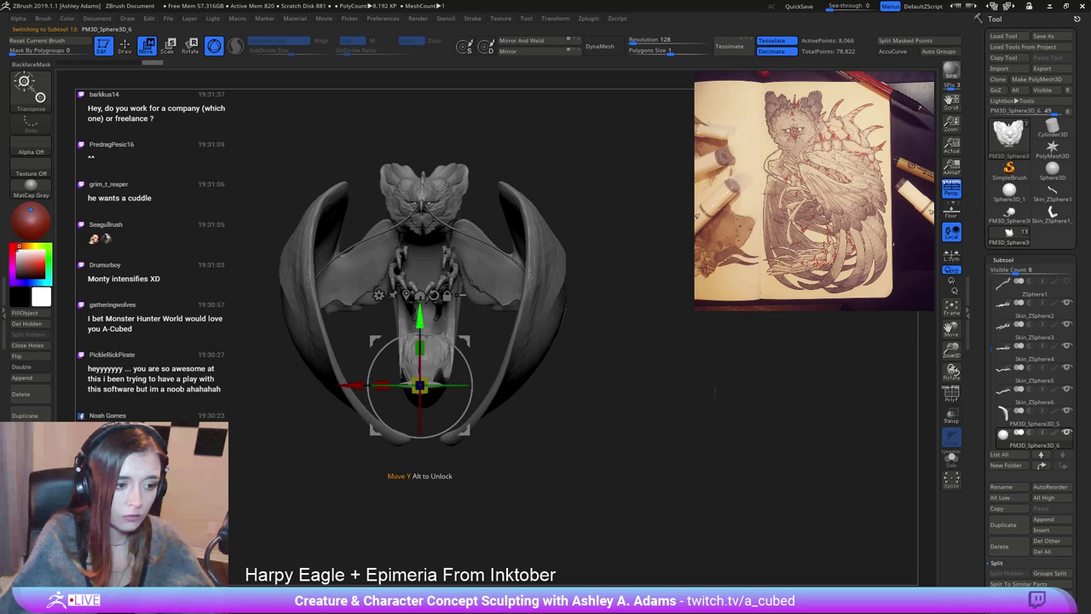
{"action": "left_click_drag", "start_coordinate": [421, 318], "coordinate": [420, 300]}
{"action": "right_click_drag", "start_coordinate": [424, 307], "coordinate": [457, 349]}
{"action": "right_click_drag", "start_coordinate": [456, 349], "coordinate": [431, 405], "text": "ctrl"}
{"action": "left_click_drag", "start_coordinate": [392, 423], "coordinate": [400, 419]}
{"action": "left_click_drag", "start_coordinate": [477, 427], "coordinate": [416, 387]}
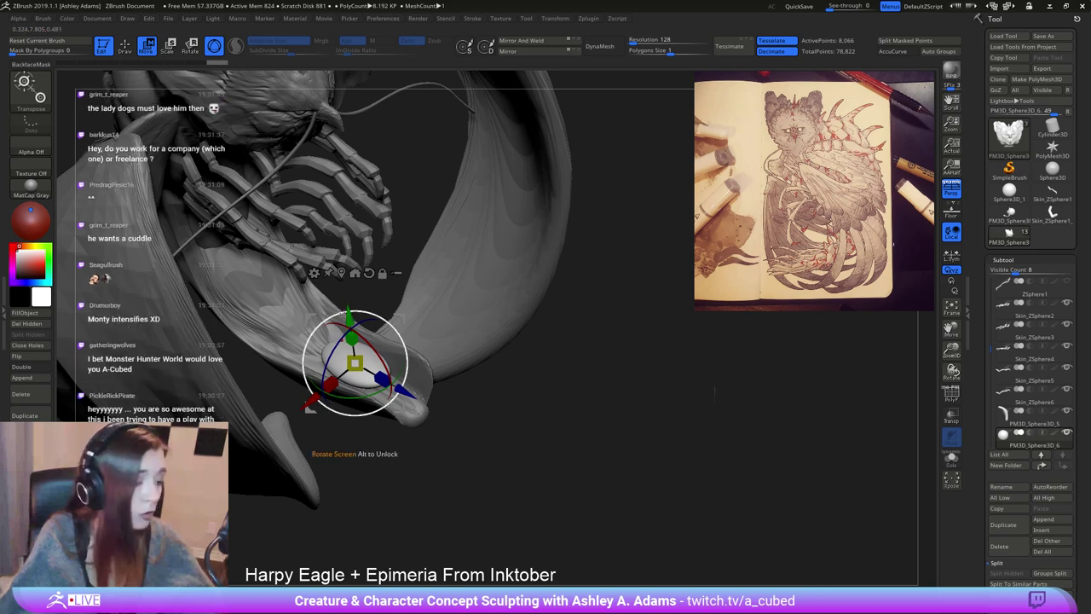
Pull the flattened sphere out of the body's lower end into a long, narrow tail with SnakeHook.
{"action": "key", "text": "q"}
{"action": "right_click_drag", "start_coordinate": [384, 337], "coordinate": [384, 385]}
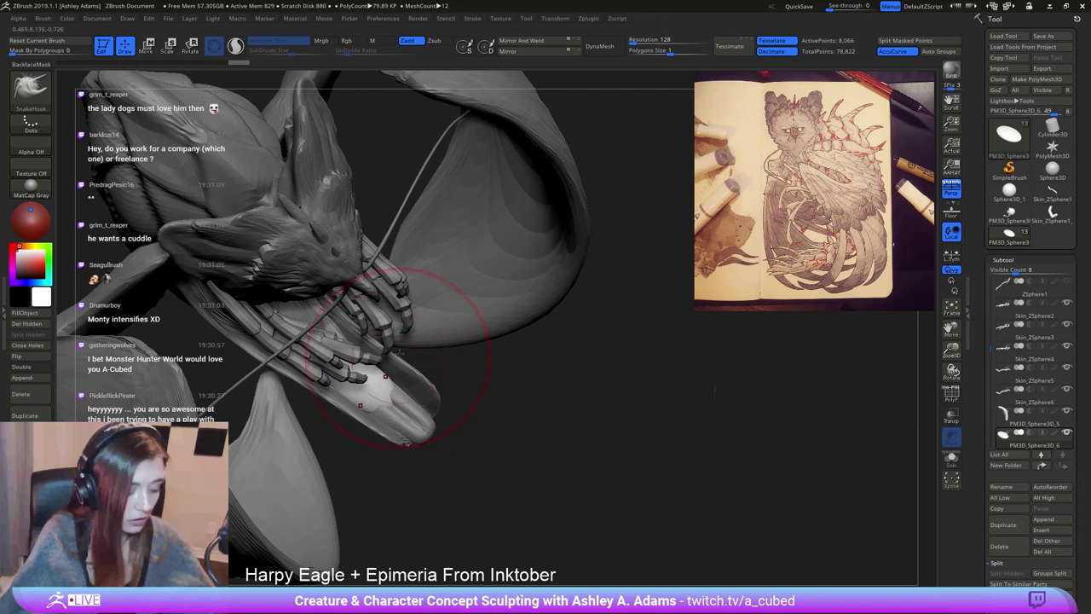
{"action": "left_click", "coordinate": [535, 41]}
{"action": "right_click_drag", "start_coordinate": [470, 452], "coordinate": [511, 396]}
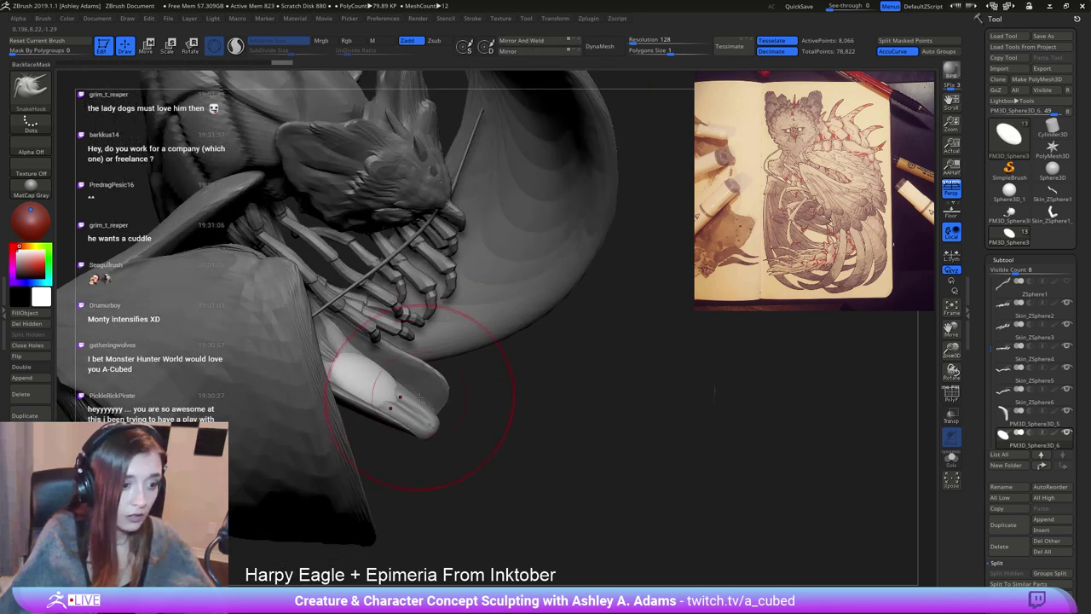
{"action": "left_click_drag", "start_coordinate": [408, 397], "coordinate": [490, 417]}
{"action": "mouse_move", "coordinate": [571, 444]}
{"action": "right_mouse_down"}
{"action": "mouse_move", "coordinate": [443, 419]}
{"action": "mouse_move", "coordinate": [394, 353]}
{"action": "mouse_move", "coordinate": [431, 388]}
{"action": "right_mouse_up"}
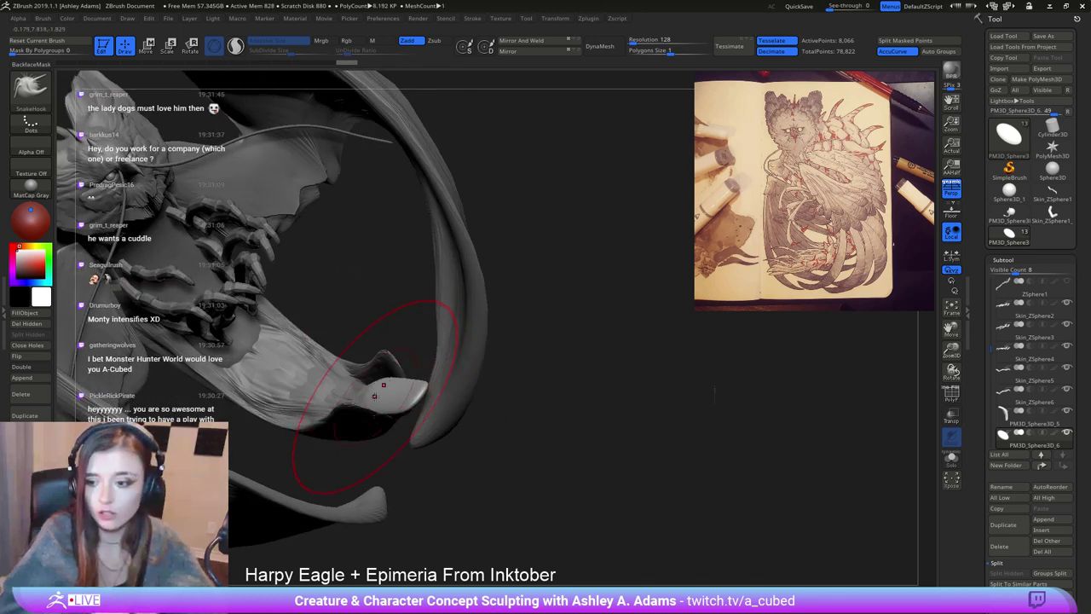
{"action": "mouse_move", "coordinate": [497, 376]}
{"action": "left_mouse_down"}
{"action": "mouse_move", "coordinate": [472, 345]}
{"action": "mouse_move", "coordinate": [563, 220]}
{"action": "left_mouse_up"}
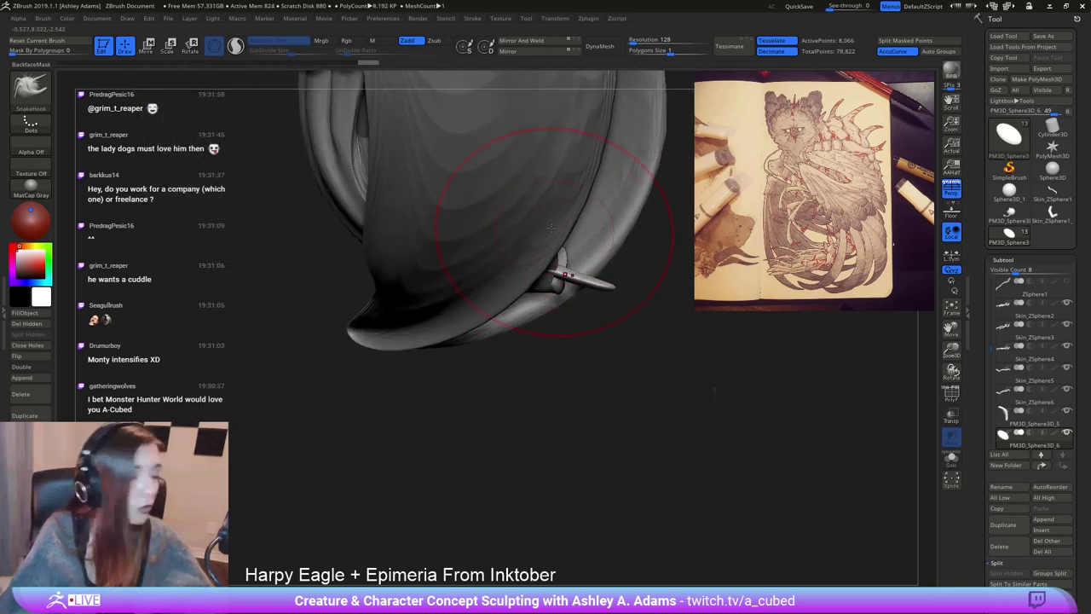
{"action": "mouse_move", "coordinate": [597, 239]}
{"action": "left_mouse_down"}
{"action": "mouse_move", "coordinate": [470, 350]}
{"action": "mouse_move", "coordinate": [524, 389]}
{"action": "mouse_move", "coordinate": [513, 322]}
{"action": "mouse_move", "coordinate": [532, 316]}
{"action": "mouse_move", "coordinate": [489, 346]}
{"action": "left_mouse_up"}
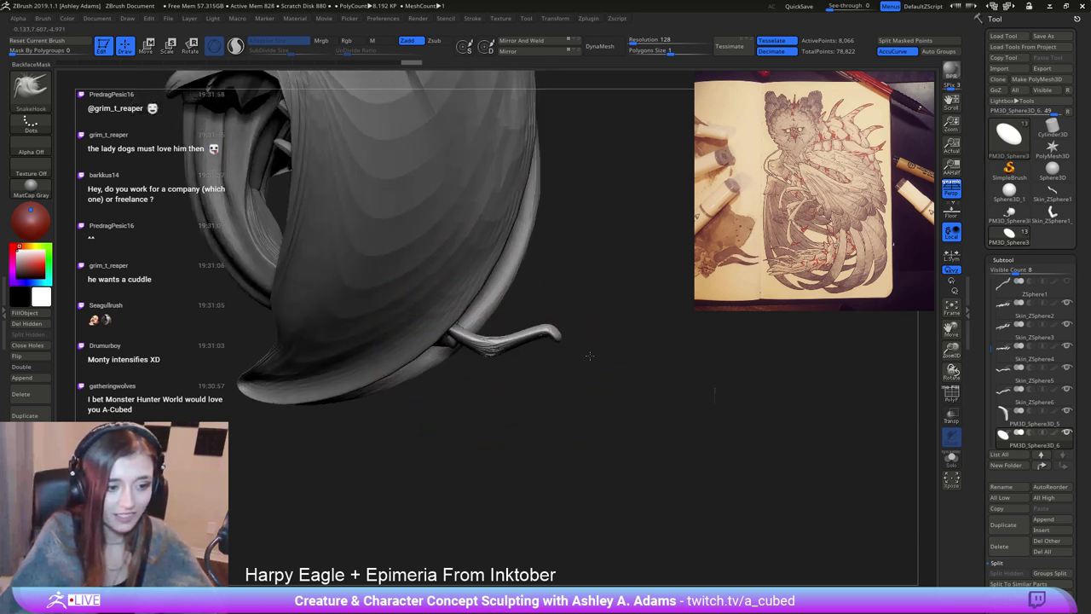
{"action": "left_click_drag", "start_coordinate": [590, 356], "coordinate": [609, 381]}
{"action": "mouse_move", "coordinate": [548, 361]}
{"action": "left_mouse_down"}
{"action": "mouse_move", "coordinate": [550, 344]}
{"action": "mouse_move", "coordinate": [531, 343]}
{"action": "mouse_move", "coordinate": [564, 351]}
{"action": "mouse_move", "coordinate": [490, 334]}
{"action": "mouse_move", "coordinate": [512, 364]}
{"action": "left_mouse_up"}
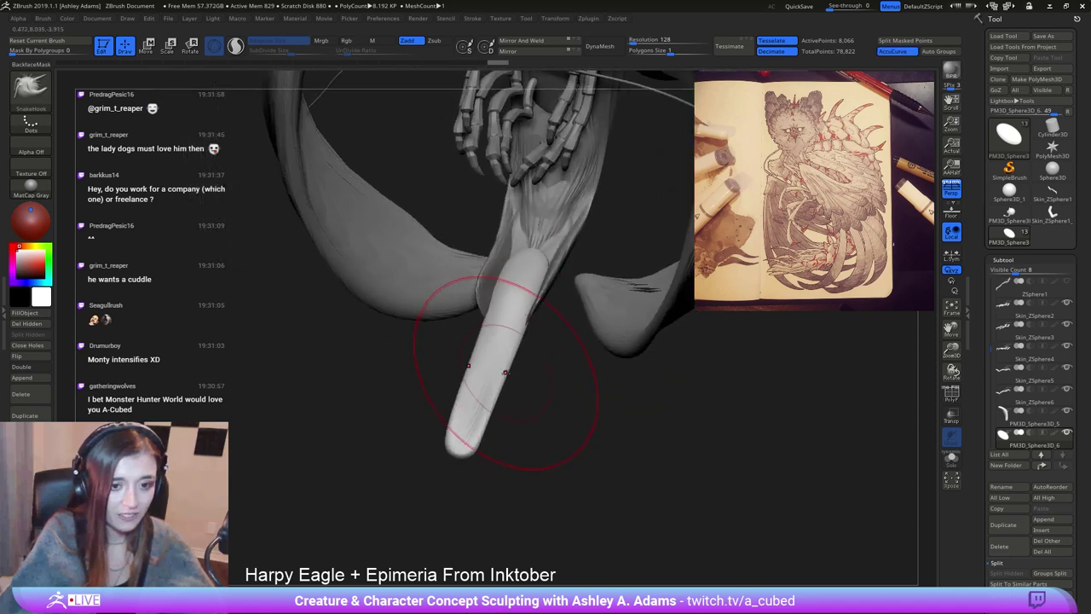
Resize the SnakeHook brush to about 129 and widen the tail toward its tip into a paddle shape.
{"action": "right_click_drag", "start_coordinate": [504, 373], "coordinate": [503, 385]}
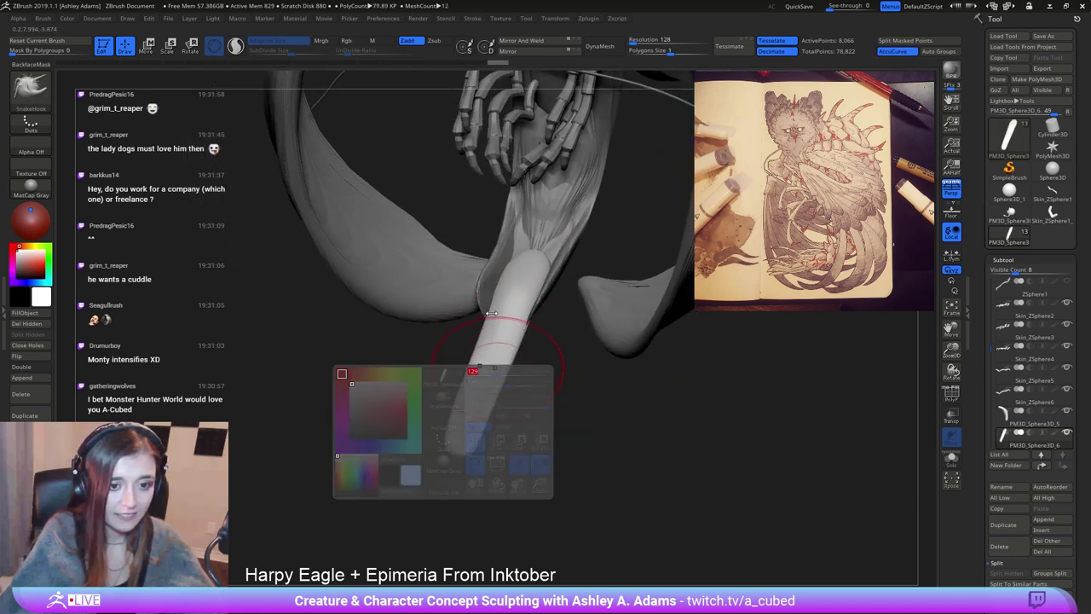
{"action": "left_click", "coordinate": [898, 56]}
{"action": "left_click_drag", "start_coordinate": [483, 413], "coordinate": [517, 422]}
{"action": "left_click_drag", "start_coordinate": [510, 375], "coordinate": [530, 373]}
{"action": "left_click_drag", "start_coordinate": [512, 351], "coordinate": [534, 351]}
{"action": "right_click_drag", "start_coordinate": [539, 358], "coordinate": [493, 348]}
{"action": "left_click_drag", "start_coordinate": [527, 329], "coordinate": [515, 360]}
{"action": "left_click_drag", "start_coordinate": [438, 400], "coordinate": [435, 392]}
{"action": "mouse_move", "coordinate": [456, 493]}
{"action": "right_mouse_down", "text": "ctrl"}
{"action": "mouse_move", "coordinate": [441, 388]}
{"action": "mouse_move", "coordinate": [470, 384]}
{"action": "right_mouse_up", "text": "ctrl"}
{"action": "left_click_drag", "start_coordinate": [467, 394], "coordinate": [460, 386]}
{"action": "left_click_drag", "start_coordinate": [478, 403], "coordinate": [470, 394]}
{"action": "right_click_drag", "start_coordinate": [447, 392], "coordinate": [494, 379]}
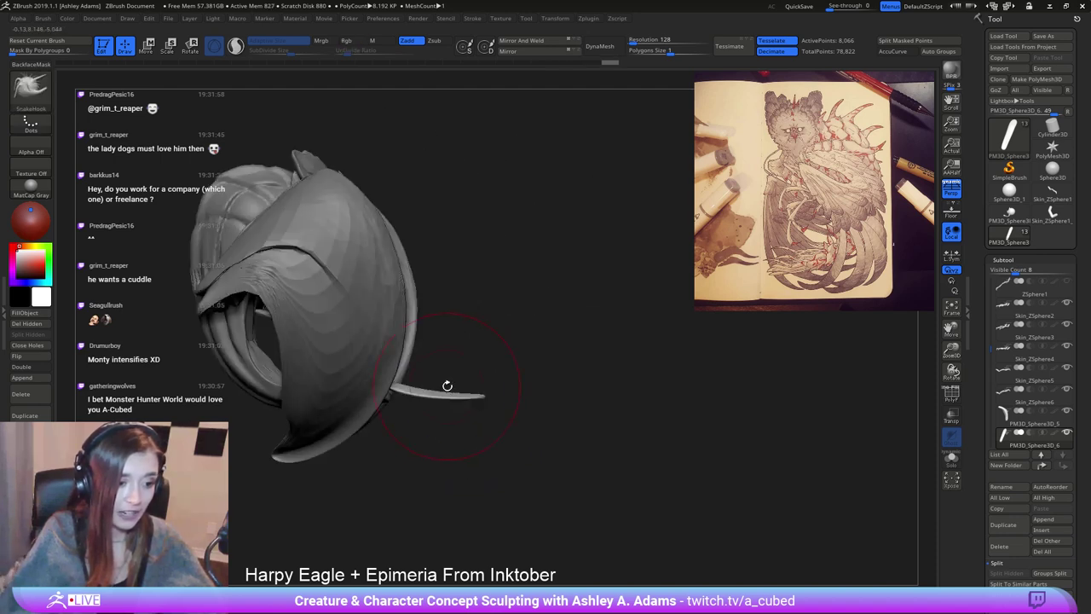
Adjust the SnakeHook draw size and bend the tail into a gentle arc seen from the side.
{"action": "key", "text": "space"}
{"action": "key", "text": "space"}
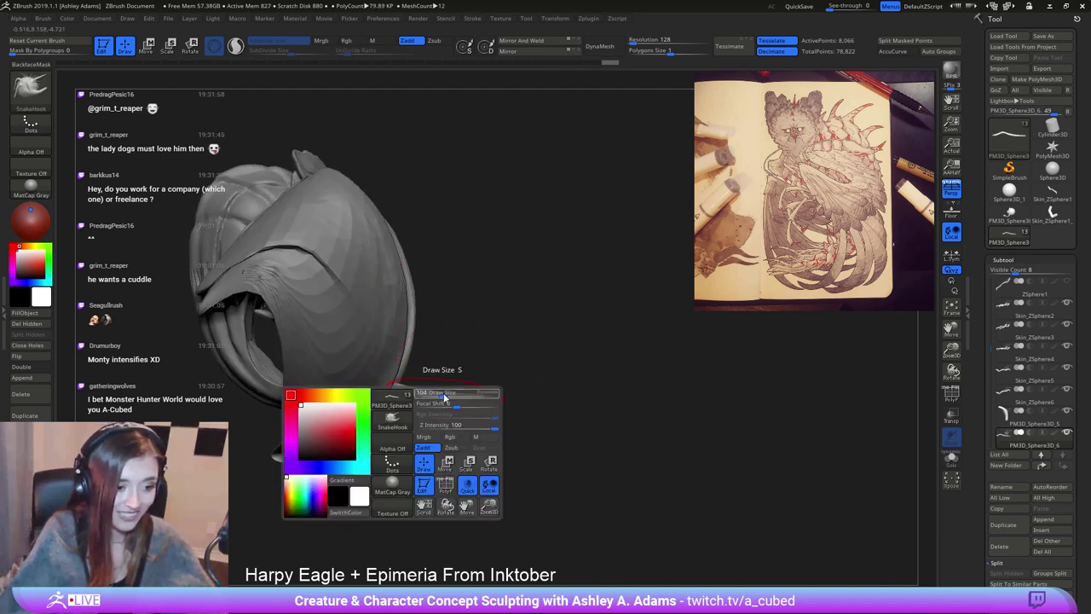
{"action": "left_click_drag", "start_coordinate": [434, 391], "coordinate": [499, 395]}
{"action": "mouse_move", "coordinate": [485, 385]}
{"action": "right_mouse_down"}
{"action": "mouse_move", "coordinate": [427, 377]}
{"action": "mouse_move", "coordinate": [399, 403]}
{"action": "mouse_move", "coordinate": [373, 362]}
{"action": "mouse_move", "coordinate": [429, 358]}
{"action": "mouse_move", "coordinate": [442, 375]}
{"action": "mouse_move", "coordinate": [432, 366]}
{"action": "right_mouse_up"}
{"action": "mouse_move", "coordinate": [431, 366]}
{"action": "left_mouse_down"}
{"action": "mouse_move", "coordinate": [445, 390]}
{"action": "mouse_move", "coordinate": [438, 428]}
{"action": "left_mouse_up"}
{"action": "mouse_move", "coordinate": [438, 426]}
{"action": "right_mouse_down"}
{"action": "mouse_move", "coordinate": [485, 402]}
{"action": "mouse_move", "coordinate": [473, 412]}
{"action": "right_mouse_up"}
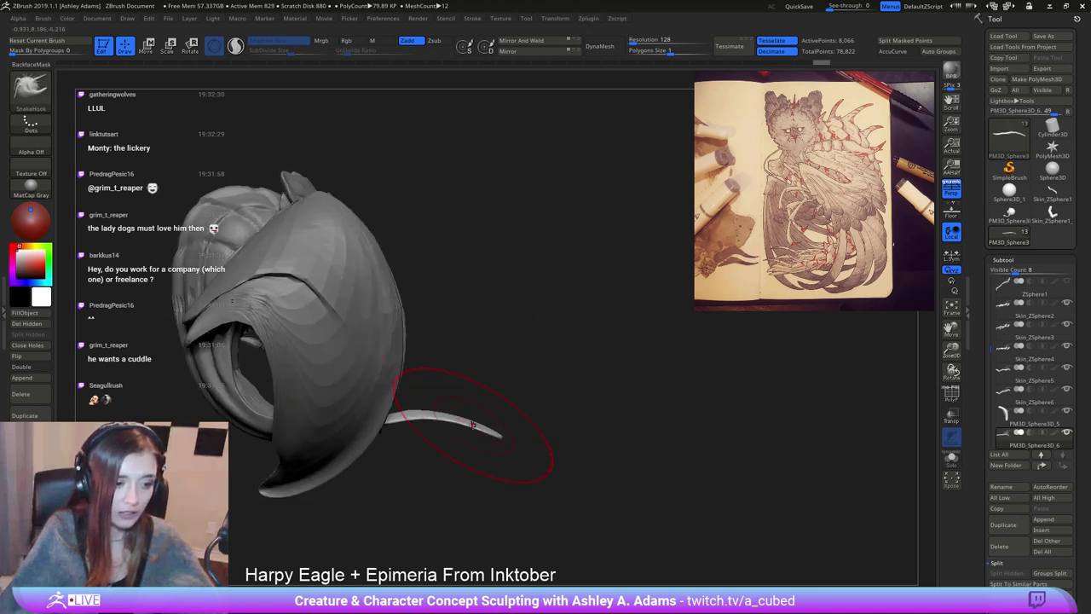
{"action": "left_click_drag", "start_coordinate": [473, 412], "coordinate": [459, 411]}
{"action": "right_click_drag", "start_coordinate": [465, 405], "coordinate": [376, 339]}
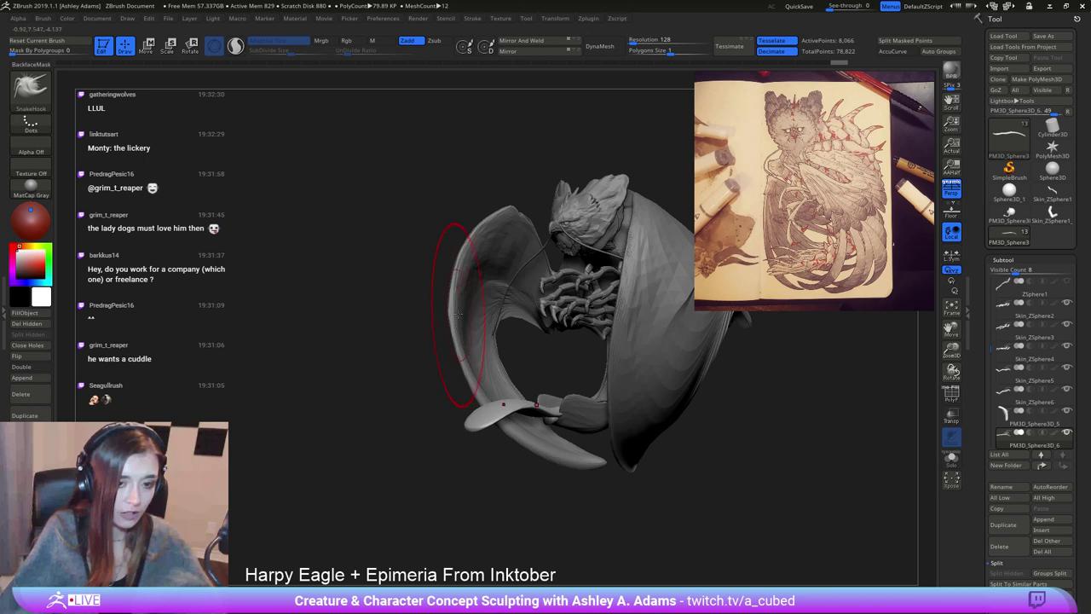
Pull the tail's end into separate pointed feather tips with a small SnakeHook brush and smooth the surface.
{"action": "right_click_drag", "start_coordinate": [558, 403], "coordinate": [441, 384]}
{"action": "right_click", "coordinate": [518, 392]}
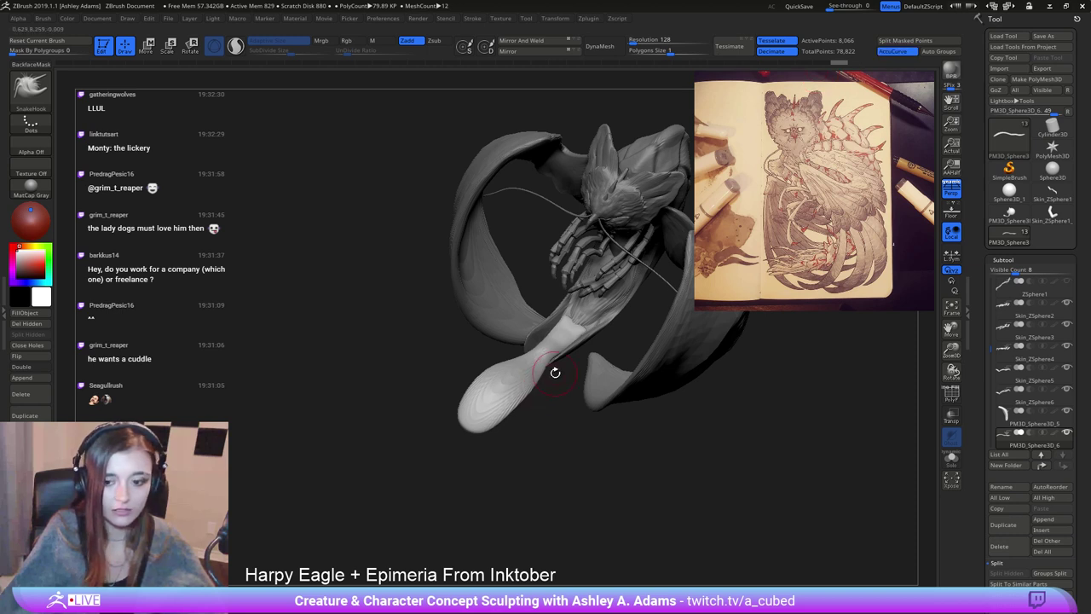
{"action": "right_click_drag", "start_coordinate": [555, 372], "coordinate": [526, 344]}
{"action": "right_click", "coordinate": [526, 345]}
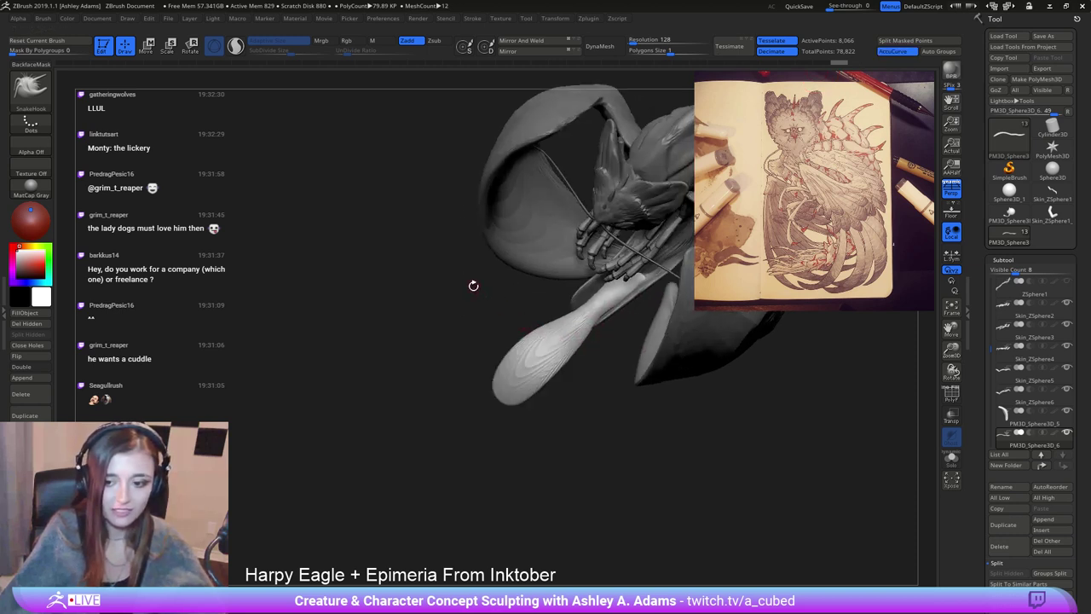
{"action": "right_click_drag", "start_coordinate": [473, 285], "coordinate": [461, 335]}
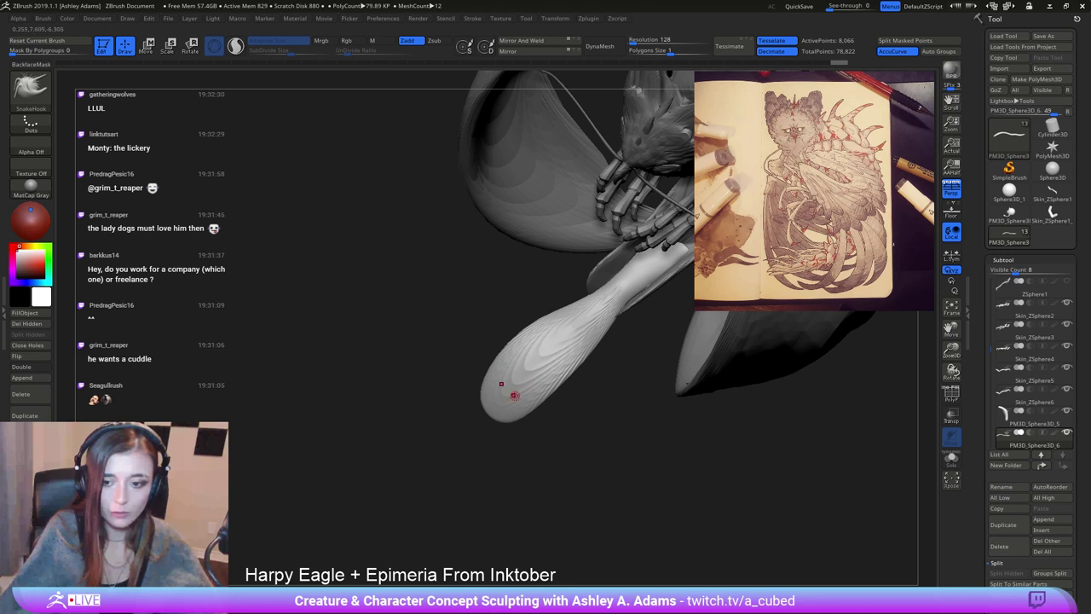
{"action": "mouse_move", "coordinate": [515, 395]}
{"action": "right_mouse_down"}
{"action": "mouse_move", "coordinate": [530, 404]}
{"action": "mouse_move", "coordinate": [507, 411]}
{"action": "right_mouse_up"}
{"action": "right_click", "coordinate": [517, 394]}
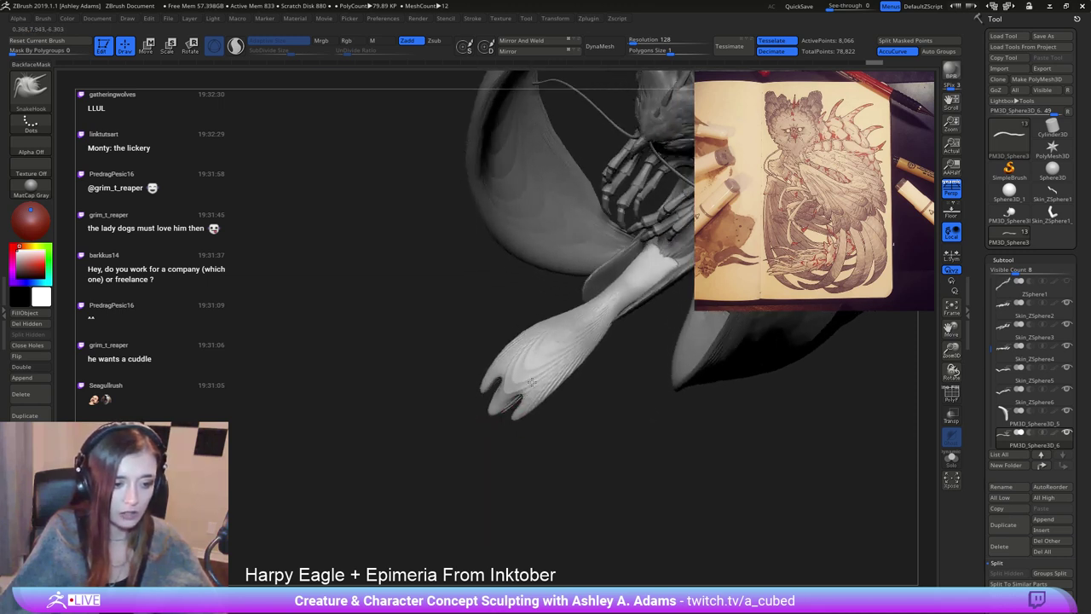
{"action": "mouse_move", "coordinate": [530, 375]}
{"action": "left_mouse_down", "text": "shift"}
{"action": "mouse_move", "coordinate": [517, 374]}
{"action": "mouse_move", "coordinate": [552, 361]}
{"action": "mouse_move", "coordinate": [520, 401]}
{"action": "mouse_move", "coordinate": [546, 375]}
{"action": "left_mouse_up", "text": "shift"}
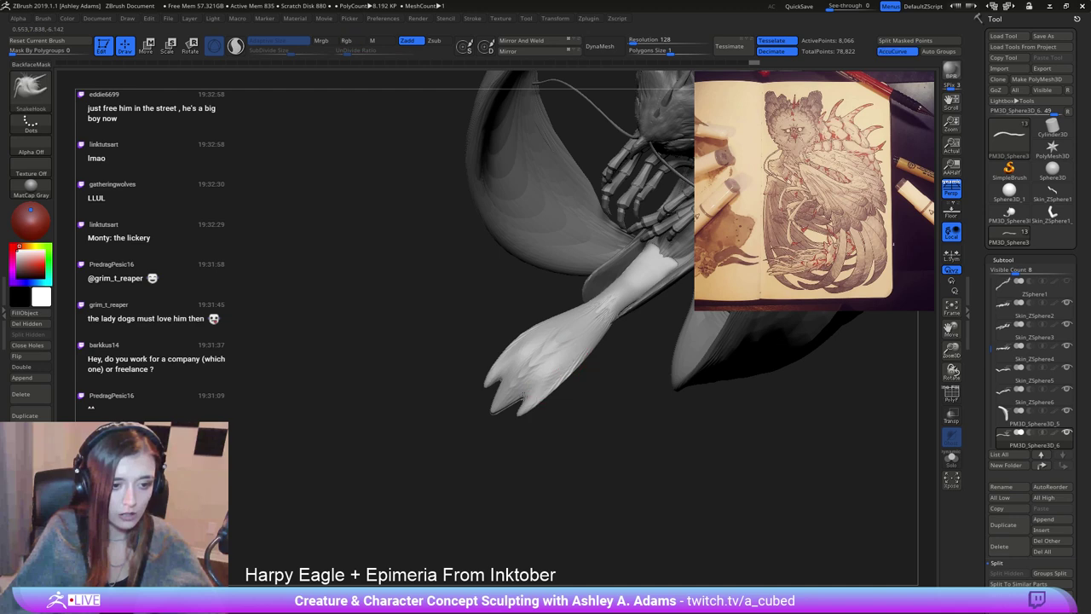
Carve feather grooves along the length of the tail with the DamStandard brush.
{"action": "right_click", "coordinate": [499, 441]}
{"action": "mouse_move", "coordinate": [546, 375]}
{"action": "right_mouse_down"}
{"action": "mouse_move", "coordinate": [500, 442]}
{"action": "mouse_move", "coordinate": [460, 401]}
{"action": "mouse_move", "coordinate": [490, 430]}
{"action": "mouse_move", "coordinate": [544, 441]}
{"action": "mouse_move", "coordinate": [503, 409]}
{"action": "mouse_move", "coordinate": [471, 439]}
{"action": "right_mouse_up"}
{"action": "key", "text": "b"}
{"action": "key", "text": "d"}
{"action": "key", "text": "s"}
{"action": "right_click", "coordinate": [486, 436]}
{"action": "right_click", "coordinate": [471, 439]}
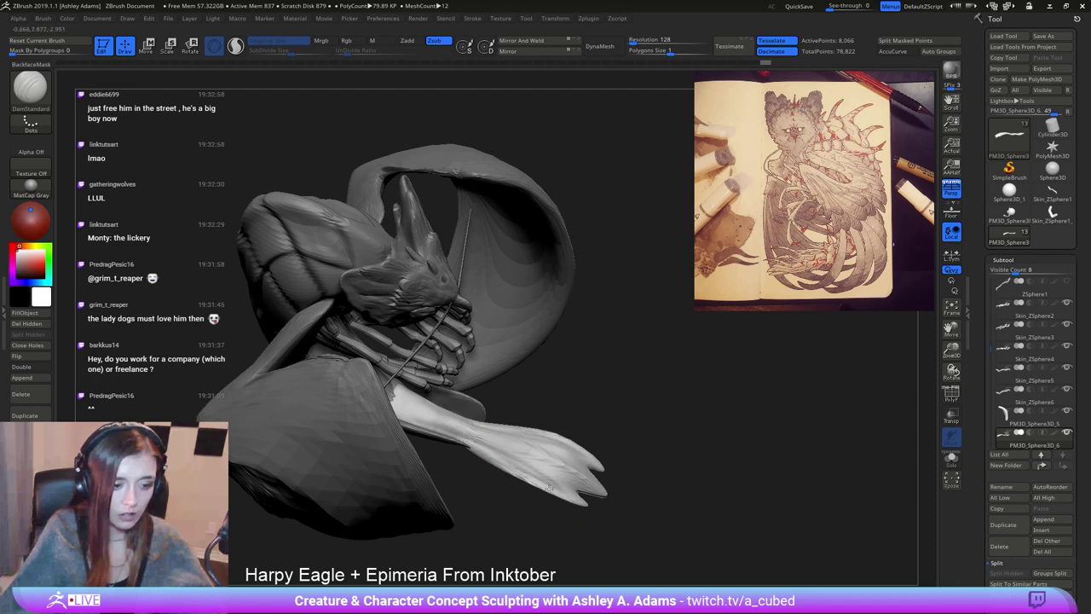
{"action": "left_click_drag", "start_coordinate": [548, 487], "coordinate": [475, 437]}
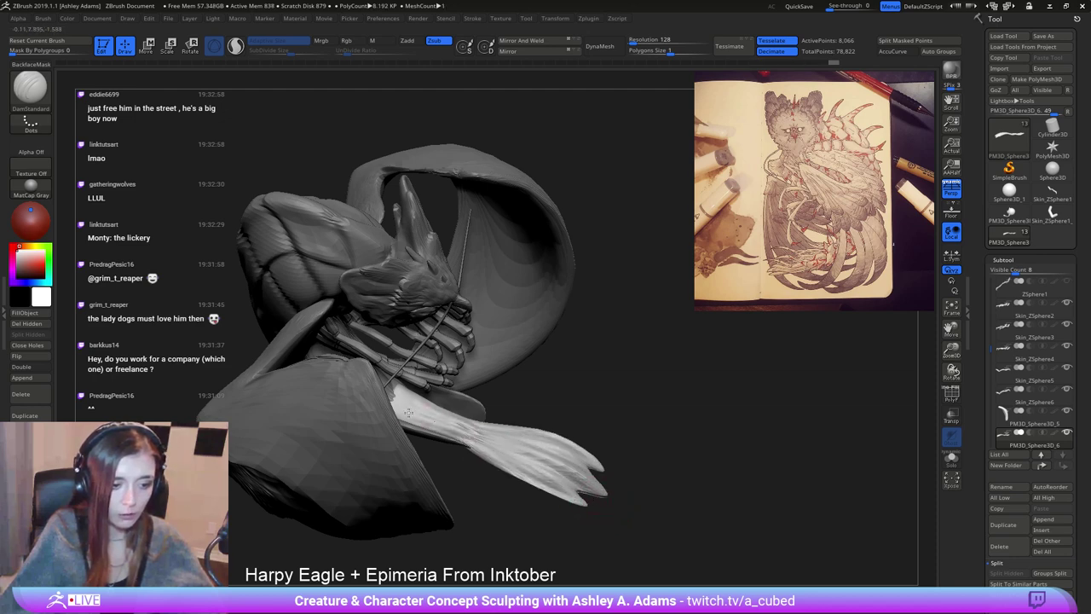
{"action": "mouse_move", "coordinate": [562, 473]}
{"action": "right_mouse_down"}
{"action": "mouse_move", "coordinate": [536, 437]}
{"action": "mouse_move", "coordinate": [475, 436]}
{"action": "mouse_move", "coordinate": [507, 442]}
{"action": "mouse_move", "coordinate": [424, 412]}
{"action": "mouse_move", "coordinate": [414, 395]}
{"action": "mouse_move", "coordinate": [423, 426]}
{"action": "right_mouse_up"}
{"action": "right_click", "coordinate": [474, 437]}
Return to SnakeHook and reshape the feathered tail's side profile, adjusting the brush size.
{"action": "key", "text": "ctrl"}
{"action": "key", "text": "ctrl"}
{"action": "key", "text": "ctrl"}
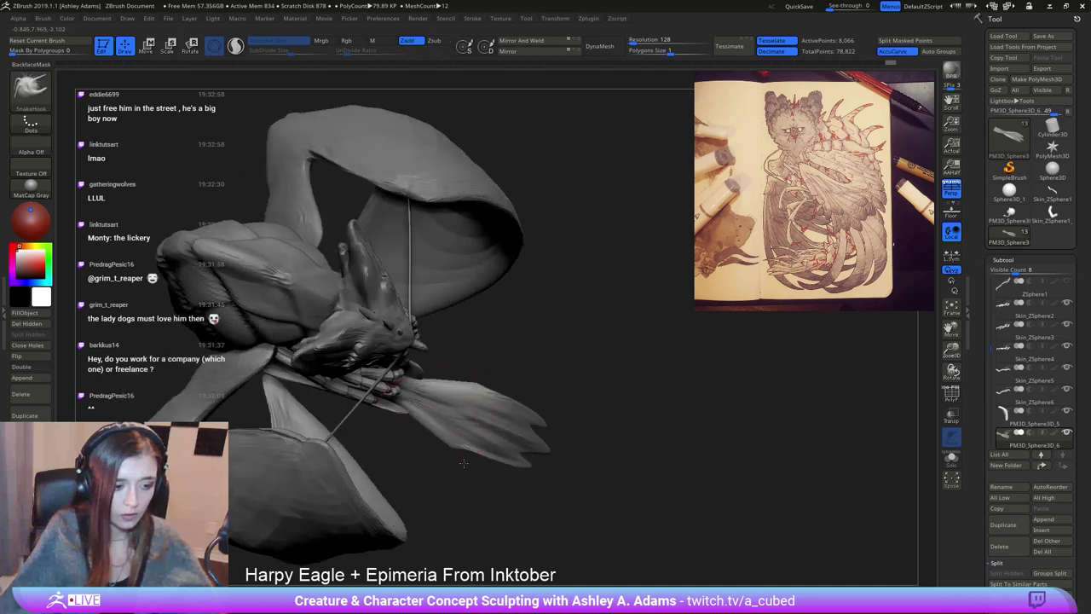
{"action": "right_click_drag", "start_coordinate": [512, 486], "coordinate": [485, 424]}
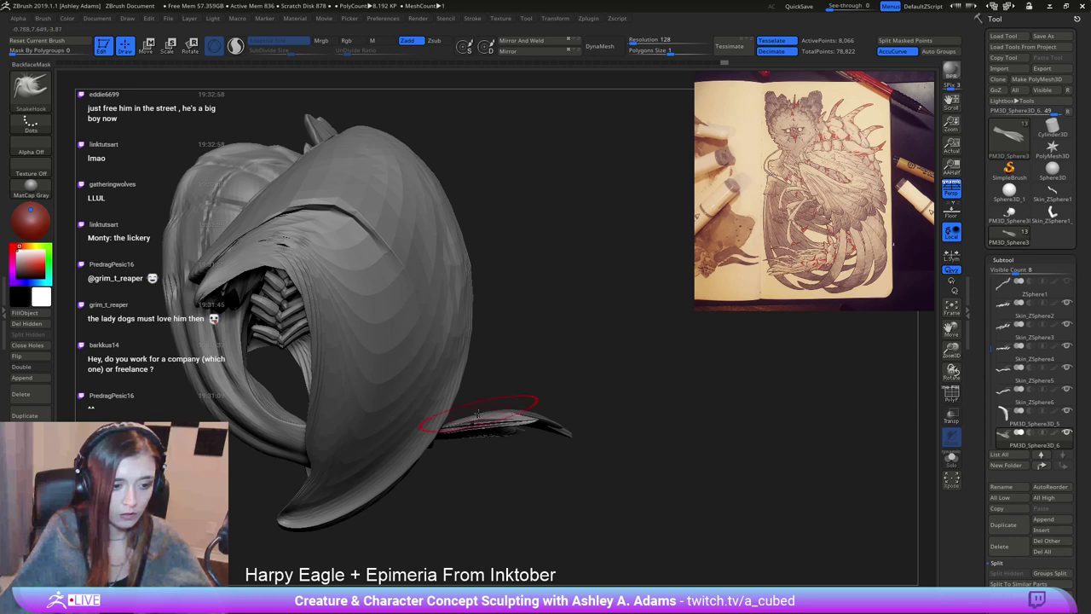
{"action": "mouse_move", "coordinate": [467, 415]}
{"action": "right_mouse_down"}
{"action": "mouse_move", "coordinate": [555, 503]}
{"action": "mouse_move", "coordinate": [578, 412]}
{"action": "right_mouse_up"}
{"action": "key", "text": "space"}
{"action": "left_click_drag", "start_coordinate": [578, 412], "coordinate": [571, 411]}
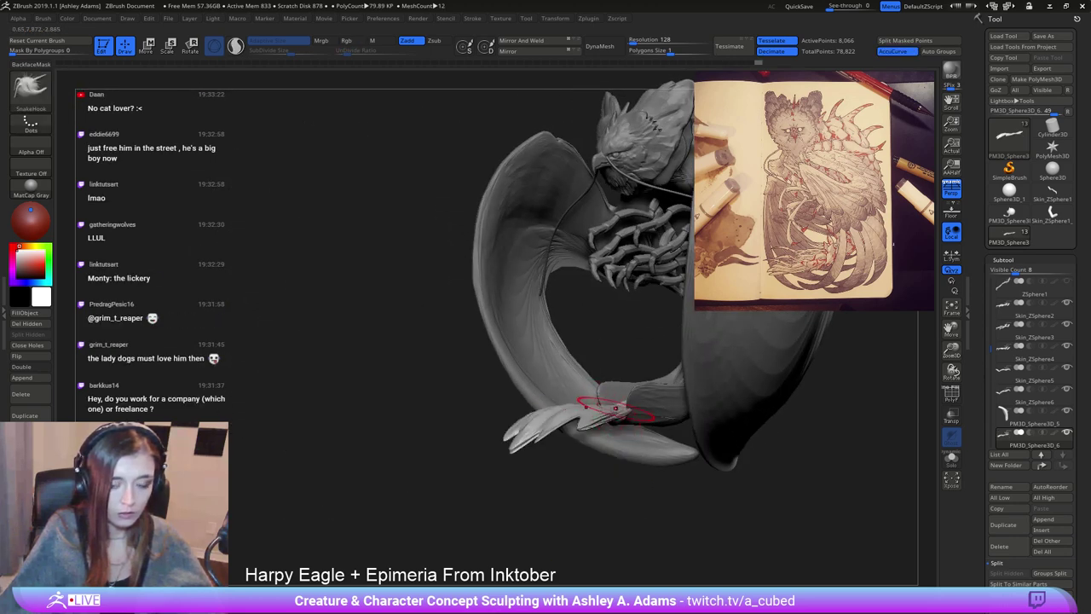
Blend the tail's base into the body's lower end and set the SnakeHook draw size to 129.
{"action": "mouse_move", "coordinate": [162, 196]}
{"action": "left_mouse_down"}
{"action": "mouse_move", "coordinate": [236, 207]}
{"action": "mouse_move", "coordinate": [306, 358]}
{"action": "left_mouse_up"}
{"action": "mouse_move", "coordinate": [567, 422]}
{"action": "right_mouse_down"}
{"action": "mouse_move", "coordinate": [588, 372]}
{"action": "mouse_move", "coordinate": [592, 404]}
{"action": "right_mouse_up"}
{"action": "key", "text": "space"}
{"action": "left_click_drag", "start_coordinate": [592, 407], "coordinate": [584, 407]}
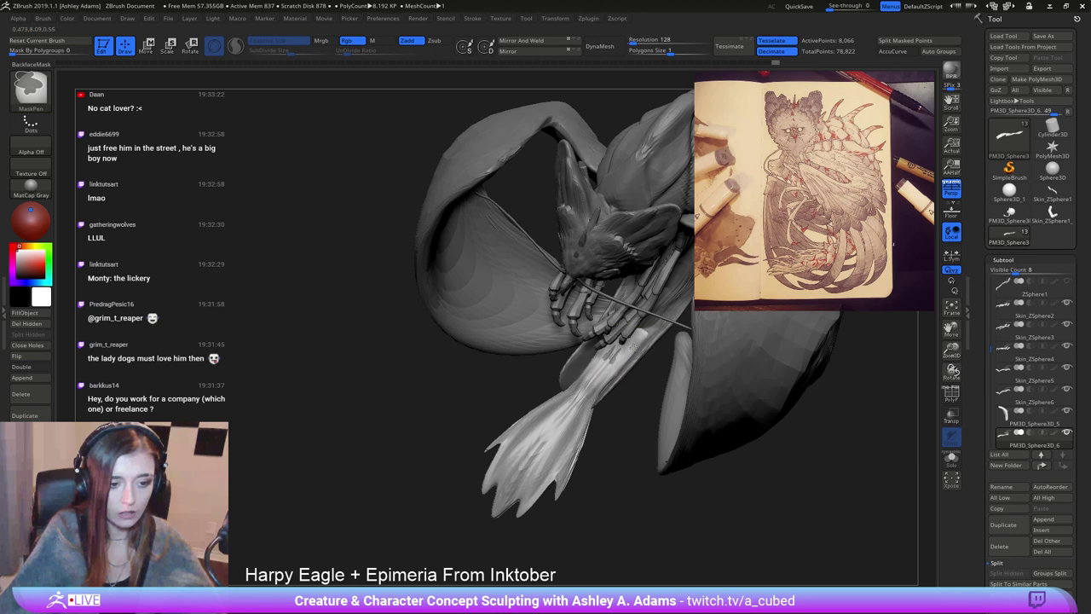
{"action": "left_click", "coordinate": [625, 472], "text": "ctrl"}
{"action": "right_click_drag", "start_coordinate": [562, 439], "coordinate": [584, 424]}
{"action": "key", "text": "space"}
{"action": "left_click_drag", "start_coordinate": [584, 424], "coordinate": [593, 424]}
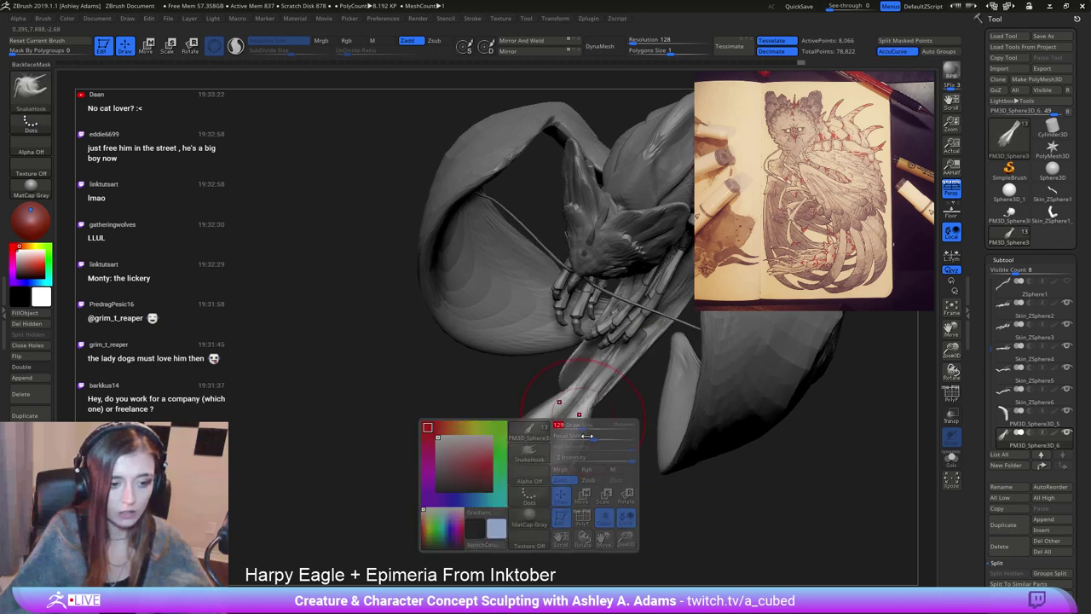
Refine the tail feathers' spread and their overlap with the body's lower lobes using SnakeHook.
{"action": "right_click_drag", "start_coordinate": [648, 477], "coordinate": [577, 431]}
{"action": "key", "text": "space"}
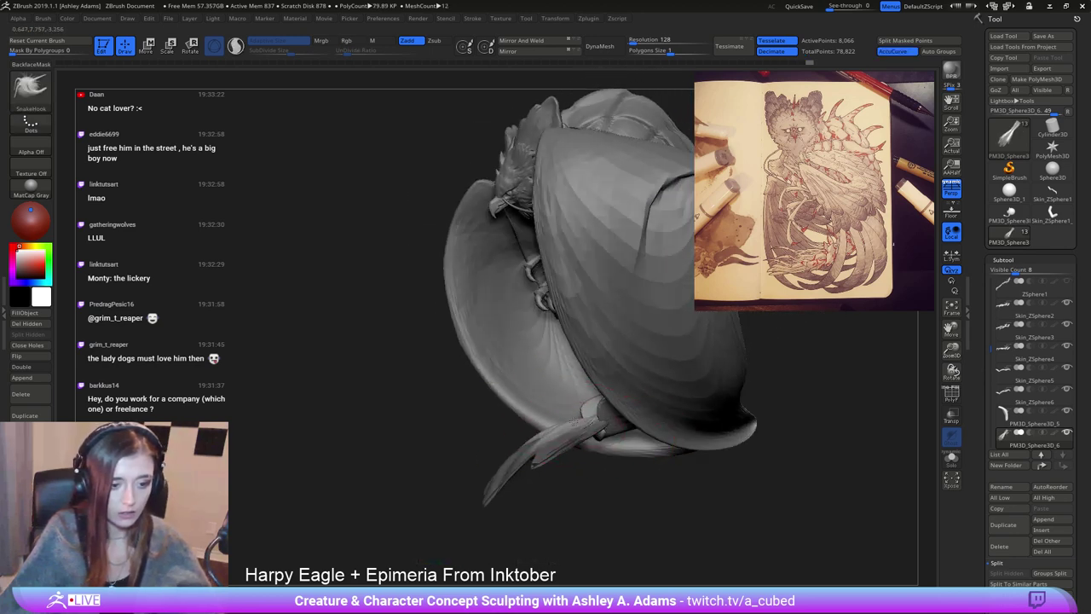
{"action": "mouse_move", "coordinate": [487, 445]}
{"action": "right_mouse_down"}
{"action": "mouse_move", "coordinate": [511, 426]}
{"action": "mouse_move", "coordinate": [500, 438]}
{"action": "right_mouse_up"}
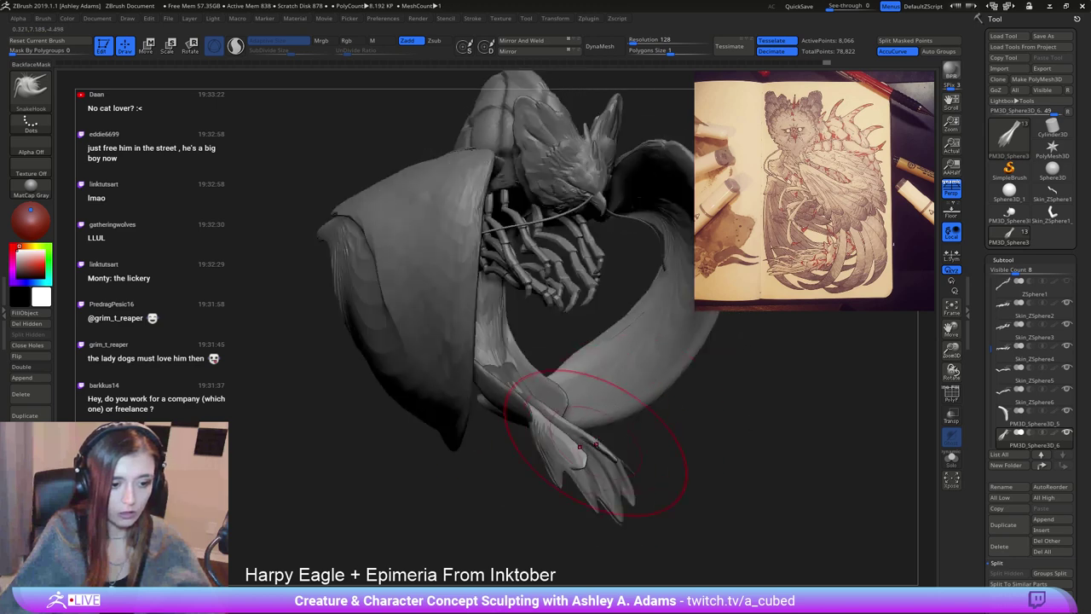
{"action": "mouse_move", "coordinate": [640, 460]}
{"action": "right_mouse_down"}
{"action": "mouse_move", "coordinate": [542, 437]}
{"action": "mouse_move", "coordinate": [620, 432]}
{"action": "mouse_move", "coordinate": [584, 434]}
{"action": "mouse_move", "coordinate": [644, 451]}
{"action": "mouse_move", "coordinate": [620, 497]}
{"action": "mouse_move", "coordinate": [610, 426]}
{"action": "right_mouse_up"}
{"action": "right_click", "coordinate": [523, 459]}
{"action": "right_click_drag", "start_coordinate": [503, 452], "coordinate": [554, 457]}
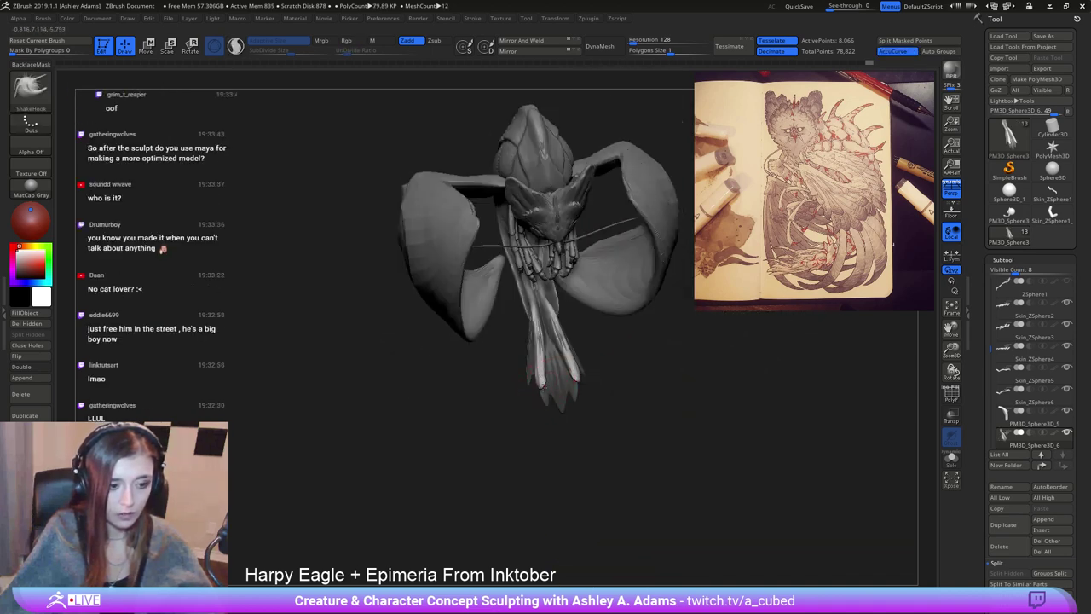
Reshape the tail feathers' outline and side profile with SnakeHook, adjusting the draw size between strokes.
{"action": "mouse_move", "coordinate": [541, 386]}
{"action": "left_mouse_down"}
{"action": "mouse_move", "coordinate": [539, 398]}
{"action": "mouse_move", "coordinate": [524, 304]}
{"action": "mouse_move", "coordinate": [531, 312]}
{"action": "left_mouse_up"}
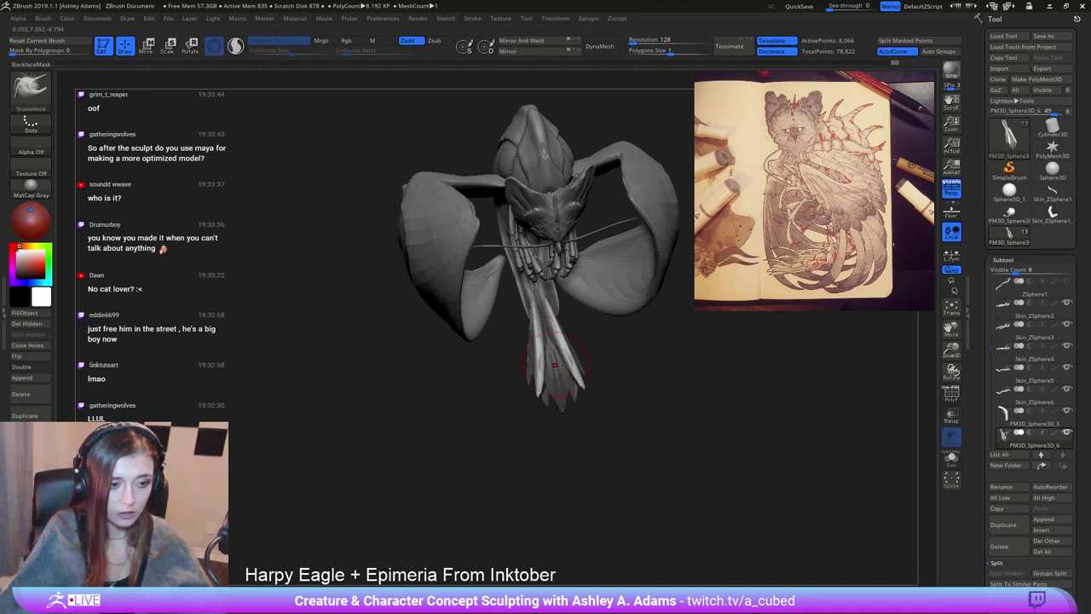
{"action": "right_click_drag", "start_coordinate": [611, 411], "coordinate": [619, 351]}
{"action": "right_click", "coordinate": [599, 355]}
{"action": "left_click_drag", "start_coordinate": [600, 358], "coordinate": [607, 359]}
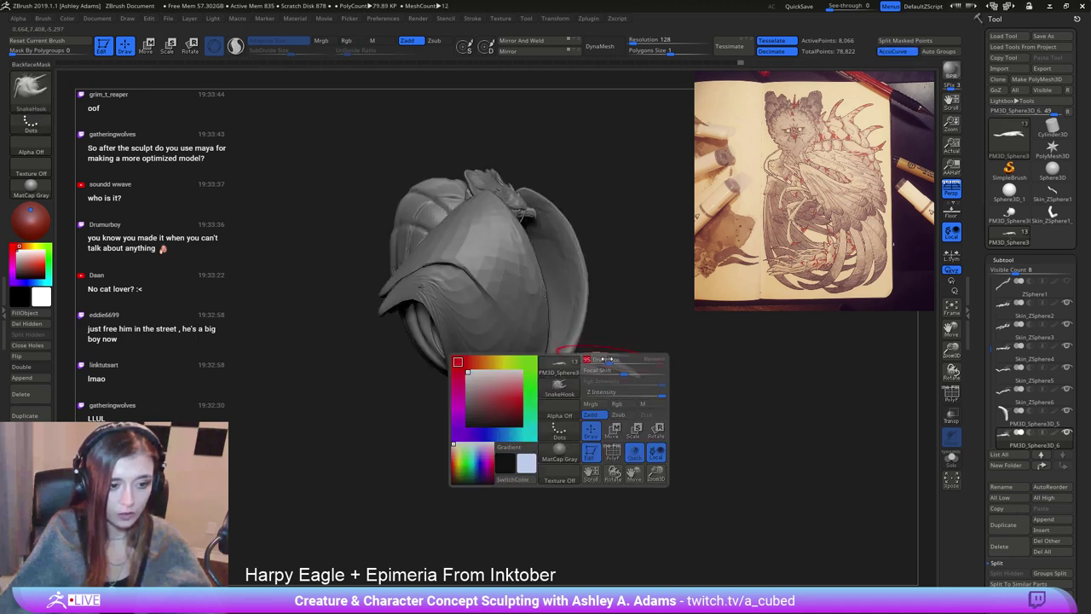
{"action": "mouse_move", "coordinate": [595, 375]}
{"action": "right_mouse_down", "text": "ctrl"}
{"action": "mouse_move", "coordinate": [585, 446]}
{"action": "mouse_move", "coordinate": [545, 409]}
{"action": "right_mouse_up", "text": "ctrl"}
{"action": "right_click", "coordinate": [539, 341]}
{"action": "left_click_drag", "start_coordinate": [541, 344], "coordinate": [523, 345]}
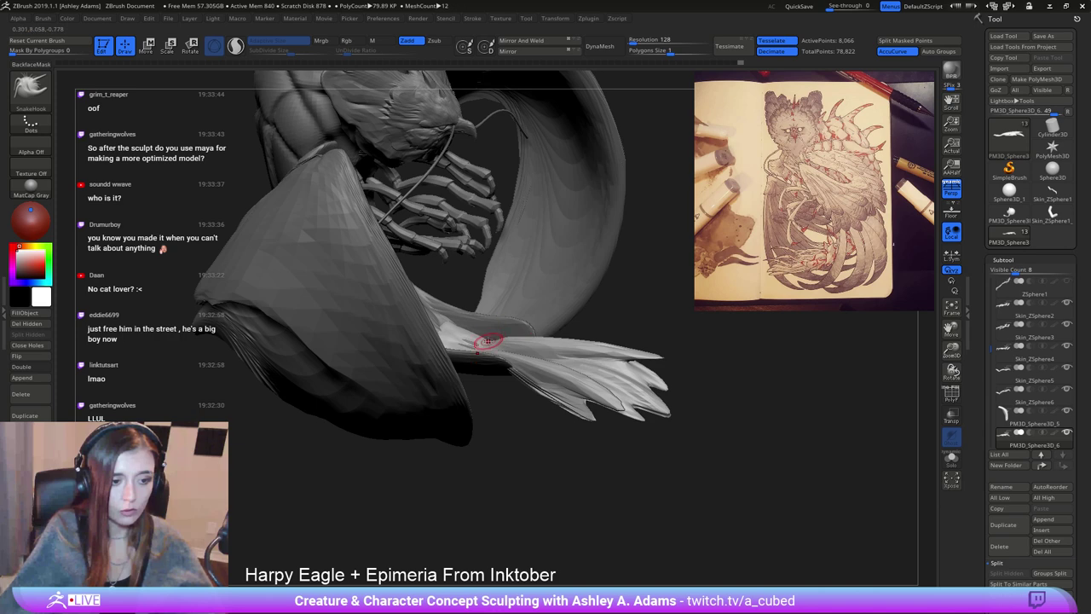
{"action": "right_click_drag", "start_coordinate": [485, 342], "coordinate": [454, 341]}
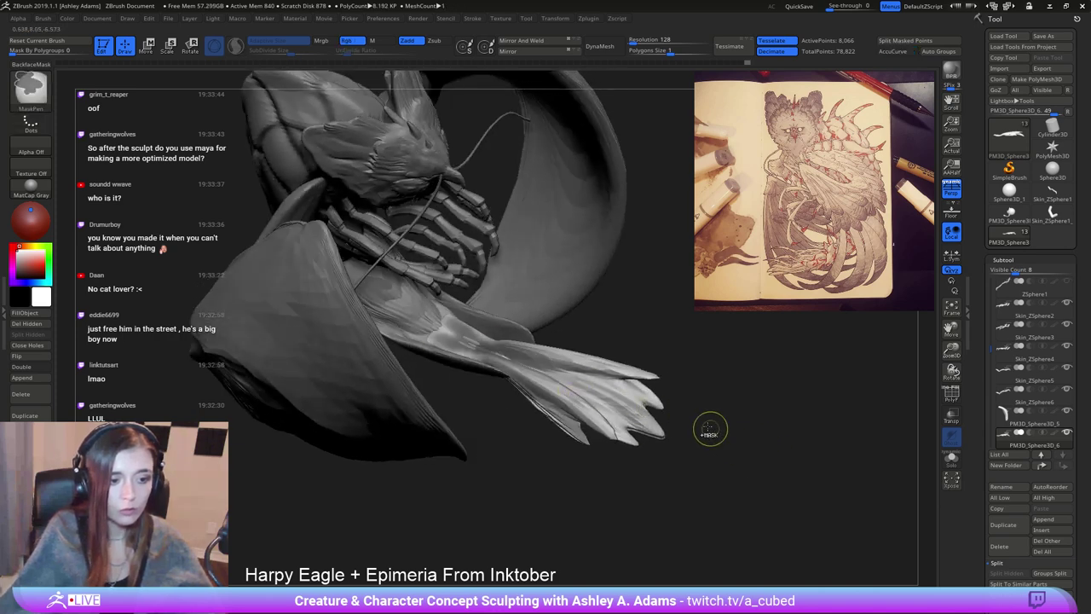
Mask the tail feathers, set the SnakeHook draw size to 201, and start reshaping the tail's unmasked base.
{"action": "left_click", "coordinate": [575, 394], "text": "ctrl"}
{"action": "left_click", "coordinate": [759, 443], "text": "ctrl"}
{"action": "right_click", "coordinate": [534, 358]}
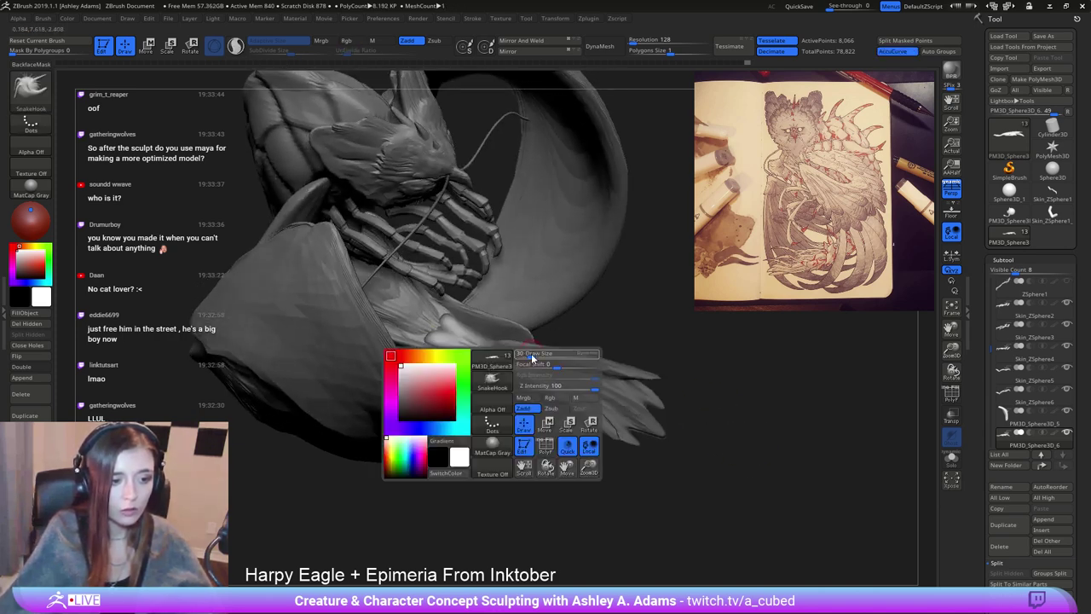
{"action": "mouse_move", "coordinate": [534, 358]}
{"action": "right_mouse_down"}
{"action": "mouse_move", "coordinate": [511, 295]}
{"action": "mouse_move", "coordinate": [543, 360]}
{"action": "right_mouse_up"}
{"action": "right_click", "coordinate": [469, 426]}
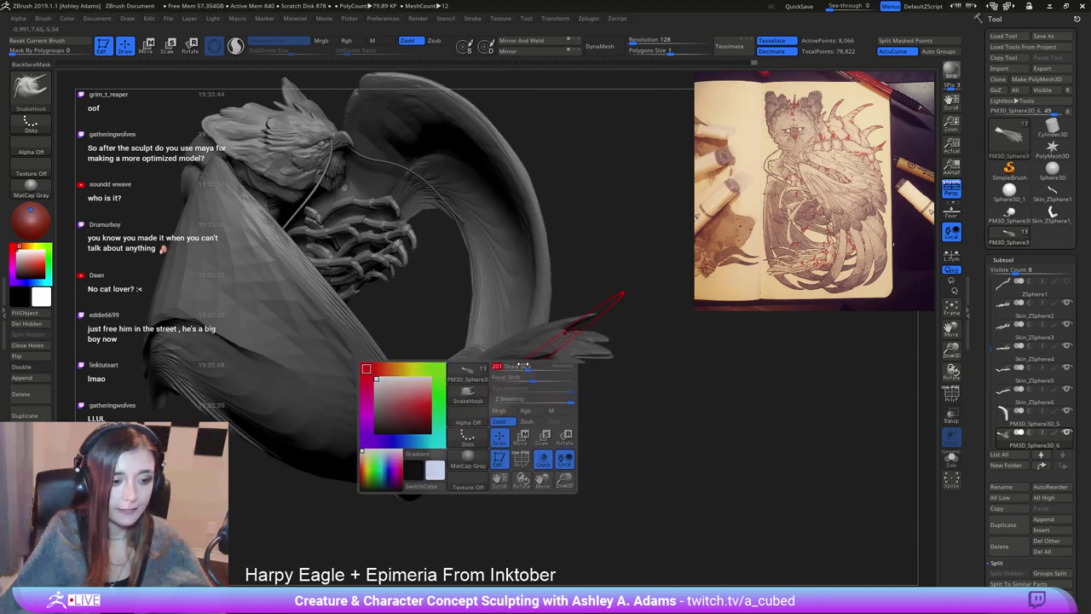
{"action": "mouse_move", "coordinate": [465, 394]}
{"action": "right_mouse_down"}
{"action": "mouse_move", "coordinate": [459, 375]}
{"action": "mouse_move", "coordinate": [398, 370]}
{"action": "mouse_move", "coordinate": [409, 262]}
{"action": "right_mouse_up"}
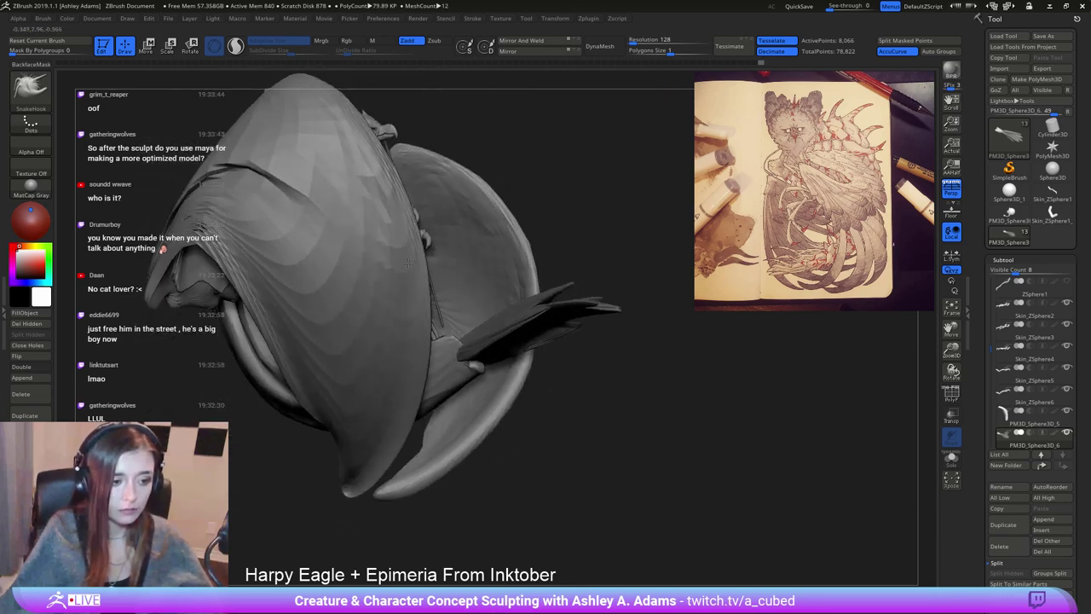
Turn on transparency, reposition the tail's base inside the body's lower end with SnakeHook, and clear the mask.
{"action": "left_click", "coordinate": [950, 418]}
{"action": "key", "text": "space"}
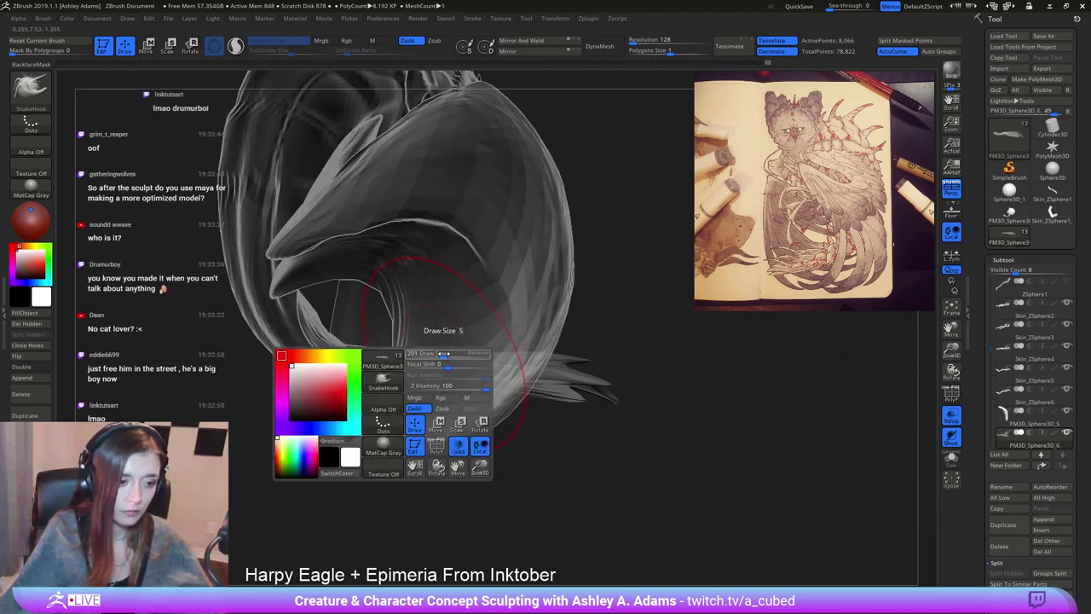
{"action": "right_click_drag", "start_coordinate": [536, 346], "coordinate": [540, 345]}
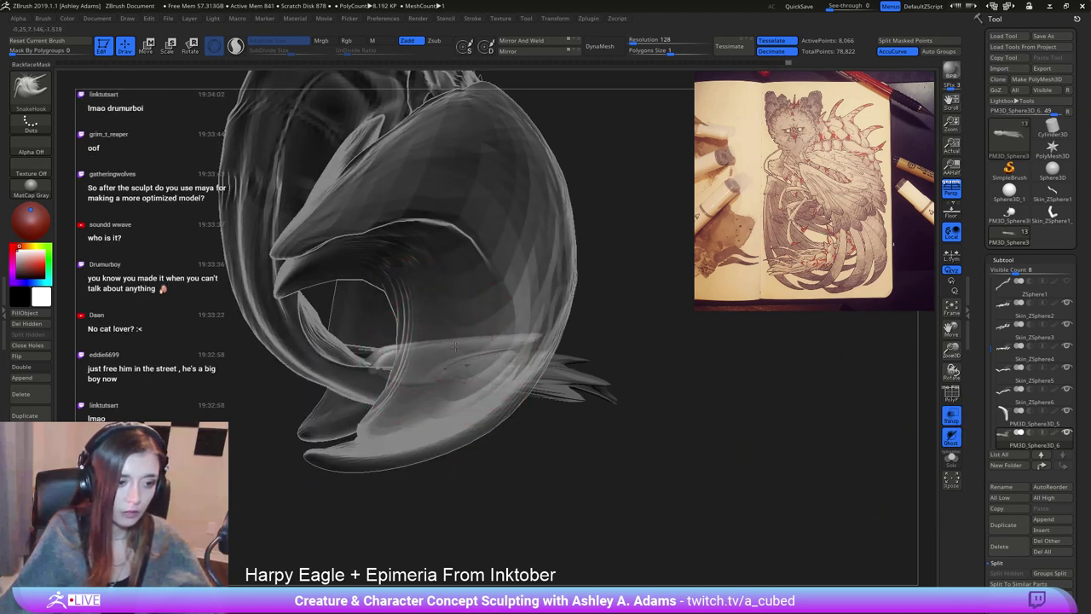
{"action": "left_click_drag", "start_coordinate": [458, 325], "coordinate": [458, 338]}
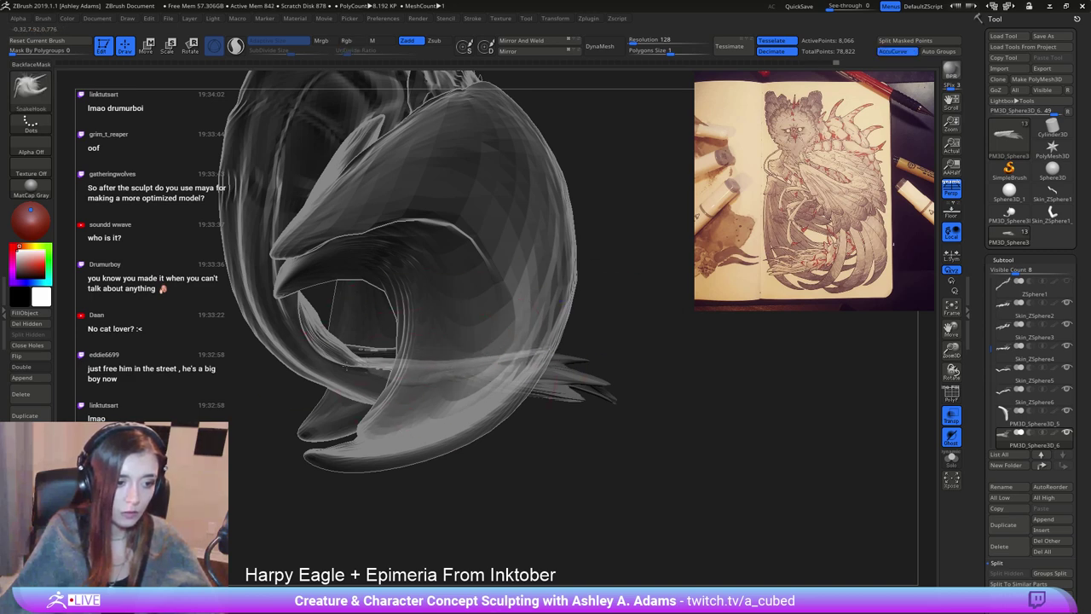
{"action": "right_click_drag", "start_coordinate": [346, 367], "coordinate": [440, 360]}
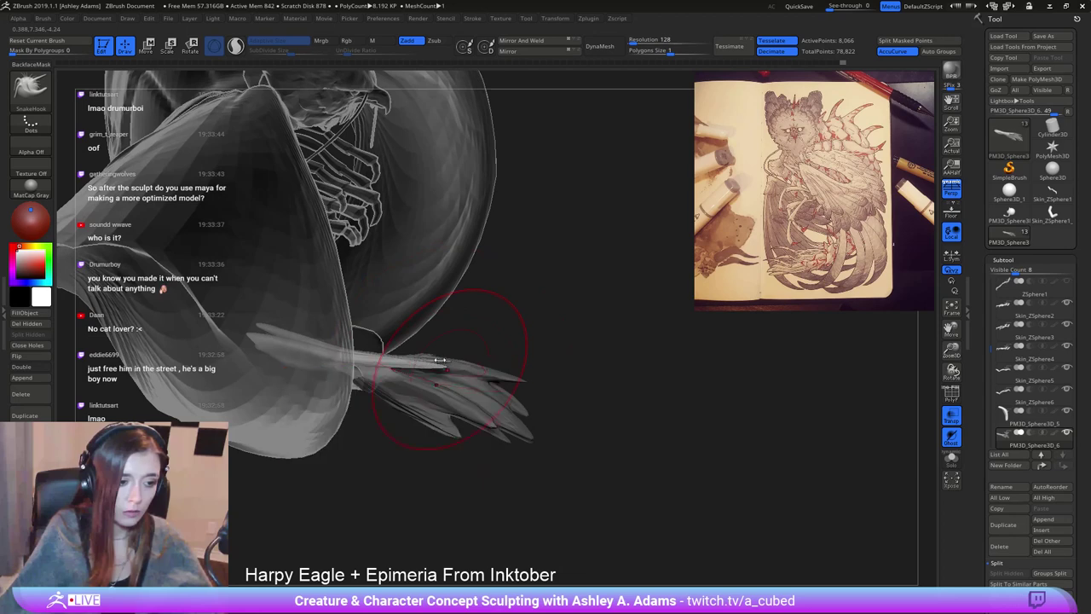
{"action": "mouse_move", "coordinate": [363, 364]}
{"action": "right_mouse_down"}
{"action": "mouse_move", "coordinate": [346, 365]}
{"action": "mouse_move", "coordinate": [383, 357]}
{"action": "right_mouse_up"}
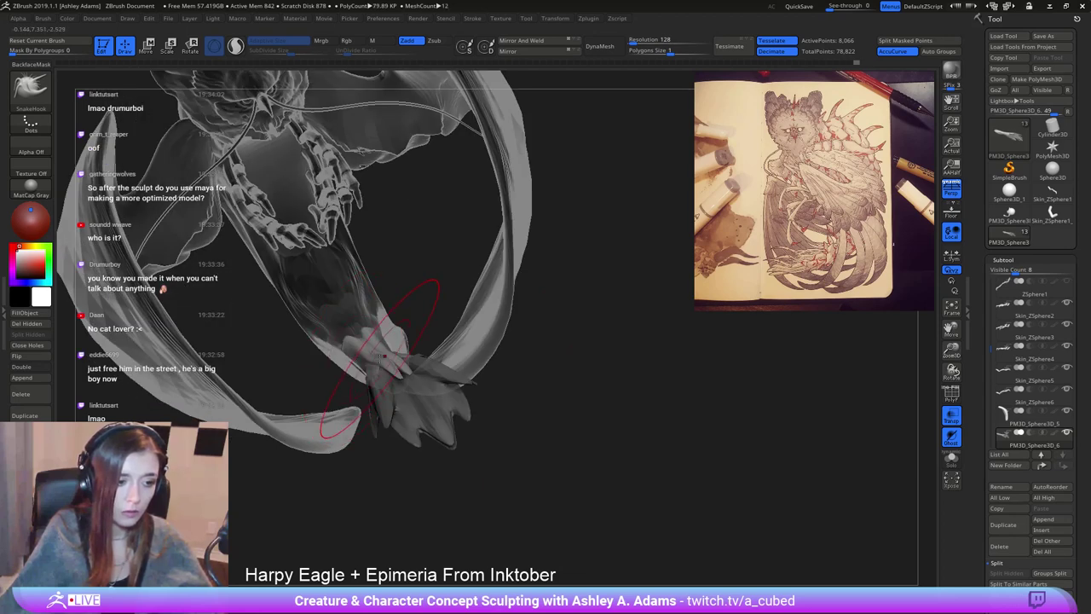
{"action": "right_click", "coordinate": [383, 366]}
{"action": "right_click_drag", "start_coordinate": [414, 322], "coordinate": [399, 413]}
{"action": "left_click_drag", "start_coordinate": [605, 431], "coordinate": [644, 411], "text": "ctrl"}
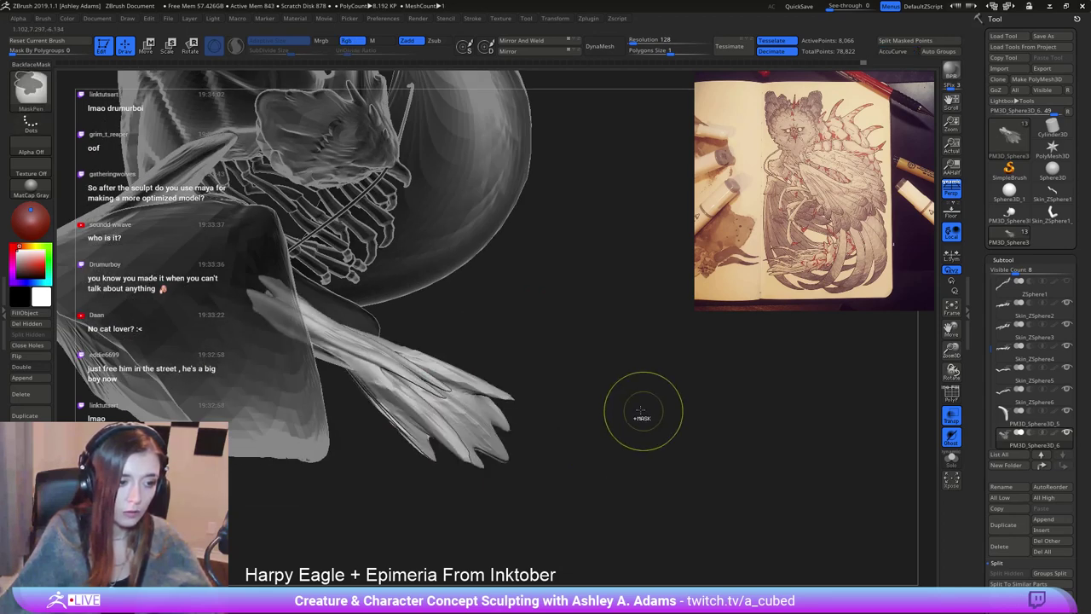
Turn off transparency and bend the tail feathers into a curved side profile with SnakeHook.
{"action": "right_click_drag", "start_coordinate": [427, 341], "coordinate": [529, 324]}
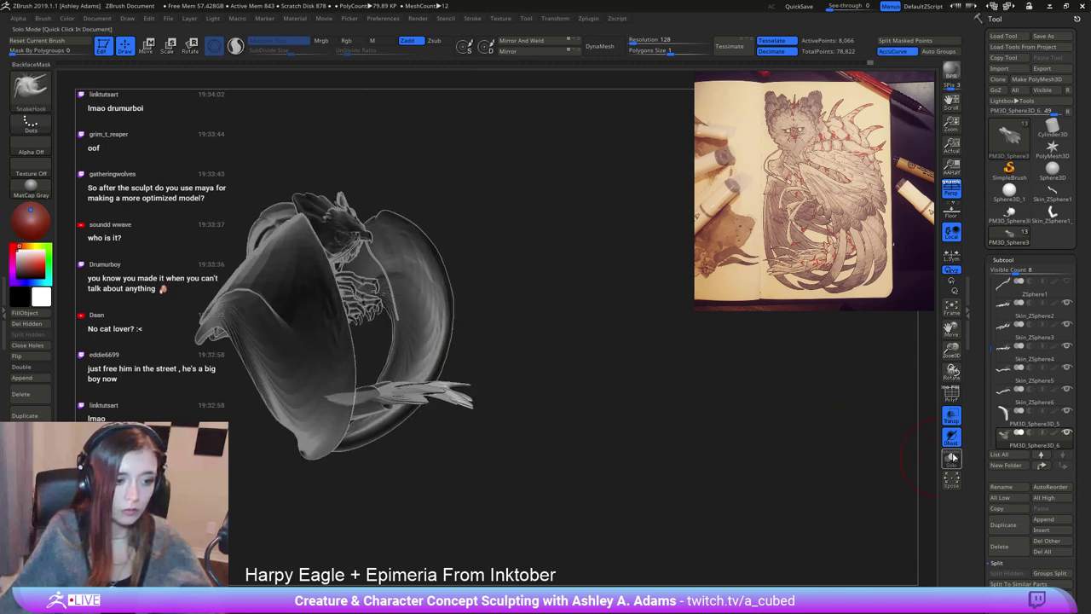
{"action": "left_click", "coordinate": [954, 416]}
{"action": "right_click_drag", "start_coordinate": [597, 359], "coordinate": [340, 343]}
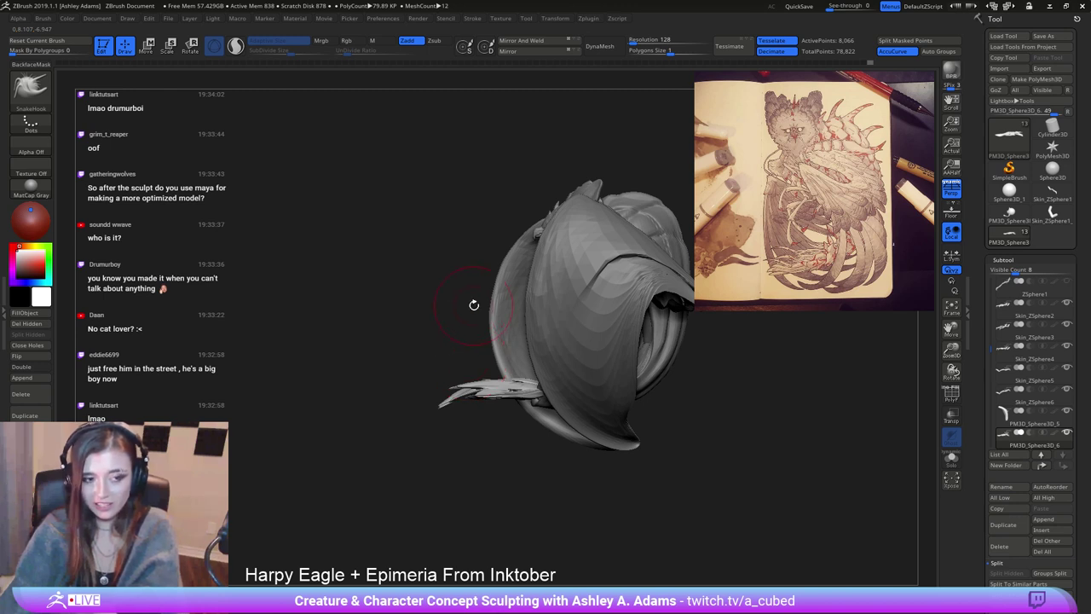
{"action": "right_click_drag", "start_coordinate": [427, 434], "coordinate": [463, 444]}
{"action": "mouse_move", "coordinate": [525, 384]}
{"action": "left_mouse_down"}
{"action": "mouse_move", "coordinate": [505, 375]}
{"action": "mouse_move", "coordinate": [508, 406]}
{"action": "mouse_move", "coordinate": [494, 413]}
{"action": "mouse_move", "coordinate": [457, 377]}
{"action": "left_mouse_up"}
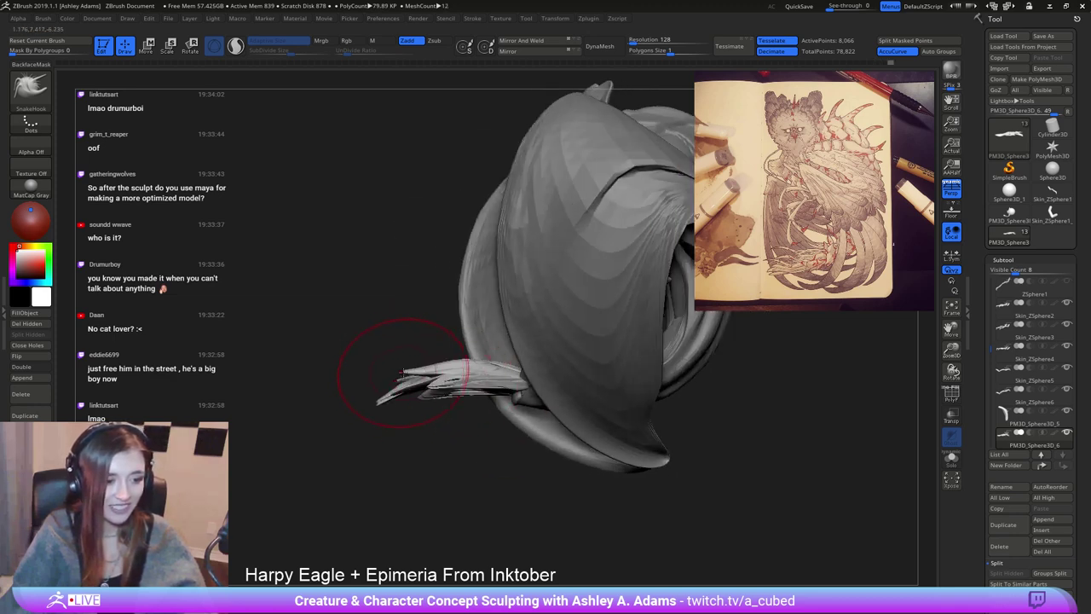
{"action": "right_click_drag", "start_coordinate": [402, 372], "coordinate": [408, 370]}
{"action": "mouse_move", "coordinate": [410, 371]}
{"action": "left_mouse_down"}
{"action": "mouse_move", "coordinate": [401, 376]}
{"action": "mouse_move", "coordinate": [436, 358]}
{"action": "mouse_move", "coordinate": [427, 344]}
{"action": "mouse_move", "coordinate": [437, 329]}
{"action": "left_mouse_up"}
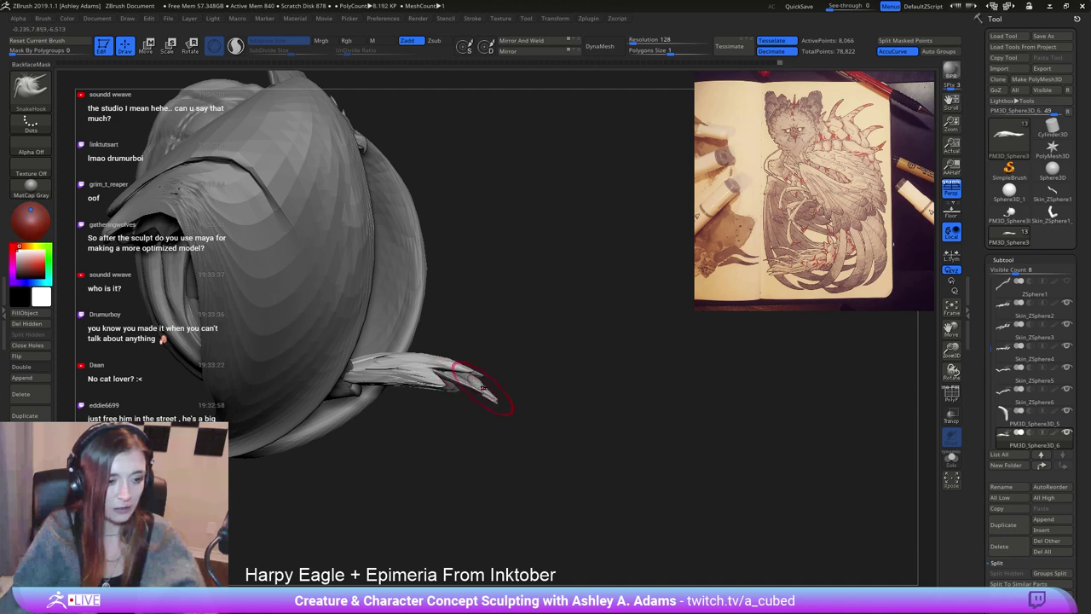
{"action": "left_click_drag", "start_coordinate": [491, 388], "coordinate": [503, 375]}
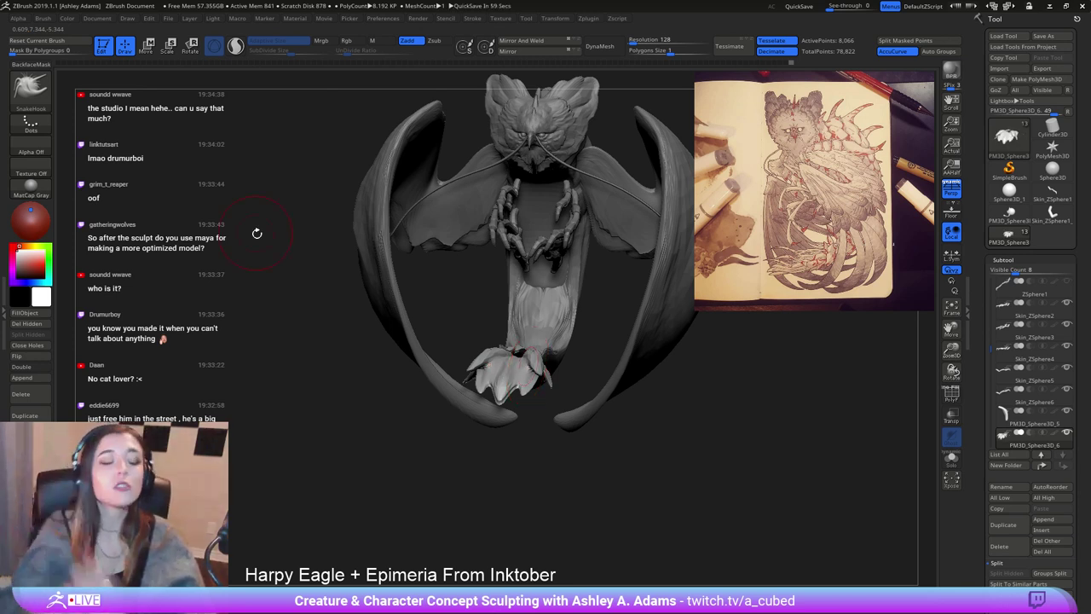
Select the front torso subtool PM3D_Sphere3D_5 and build up its throat area beneath the head with ClayBuildup.
{"action": "left_click_drag", "start_coordinate": [255, 233], "coordinate": [405, 288]}
{"action": "mouse_move", "coordinate": [572, 298]}
{"action": "left_mouse_down"}
{"action": "mouse_move", "coordinate": [575, 341]}
{"action": "mouse_move", "coordinate": [520, 338]}
{"action": "mouse_move", "coordinate": [481, 273]}
{"action": "mouse_move", "coordinate": [494, 237]}
{"action": "left_mouse_up"}
{"action": "left_click", "coordinate": [487, 355], "text": "alt"}
{"action": "key", "text": "b"}
{"action": "key", "text": "c"}
{"action": "key", "text": "b"}
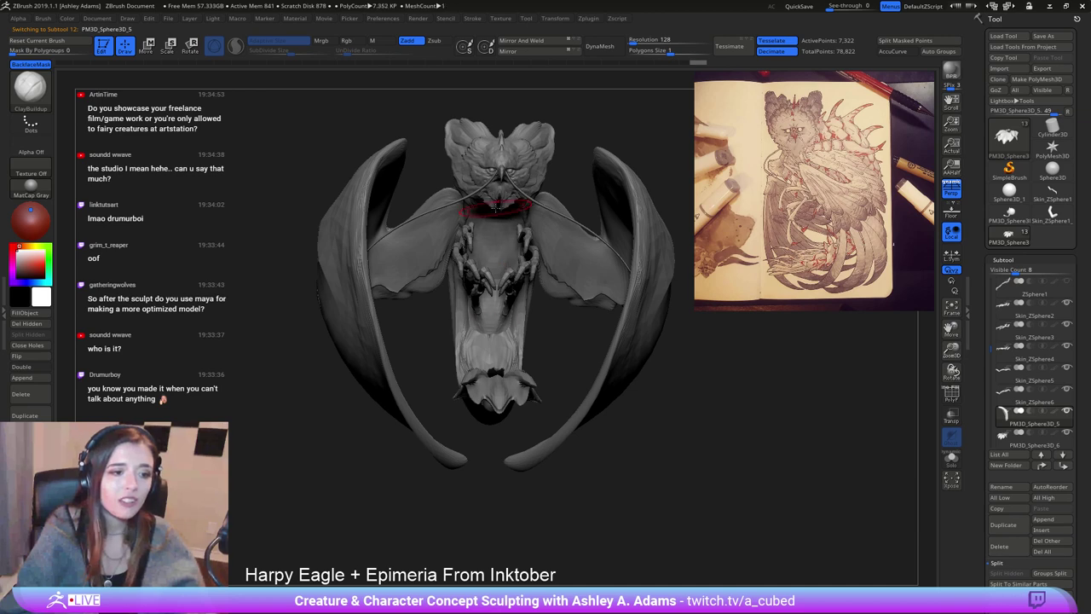
{"action": "left_click_drag", "start_coordinate": [496, 207], "coordinate": [485, 216]}
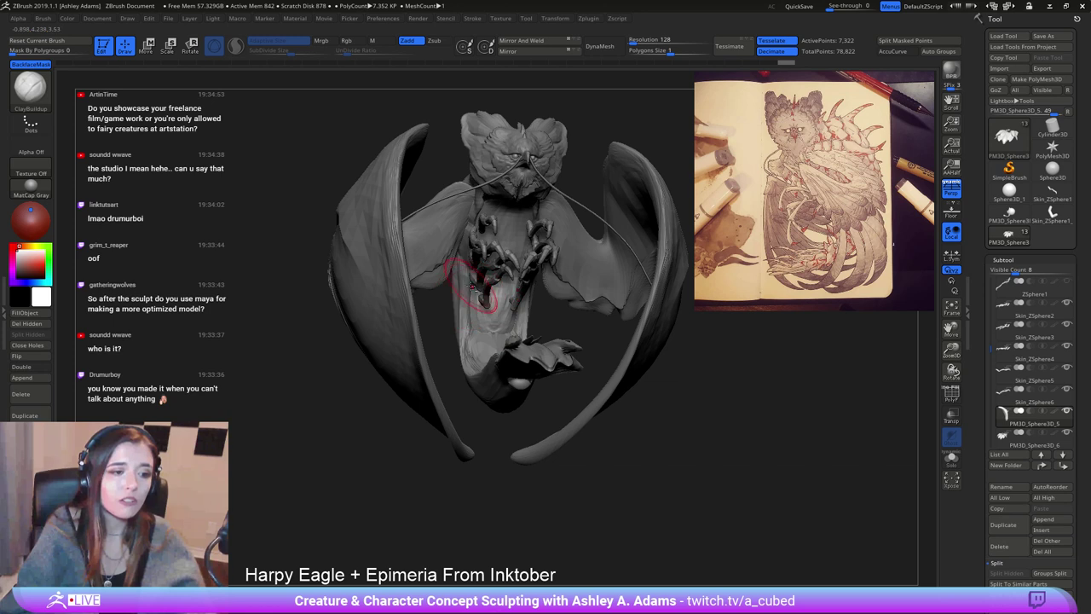
Switch to subtool PM3D_Sphere3D_3, then reshape the belly below the legs with SnakeHook and smooth it.
{"action": "left_click", "coordinate": [484, 345], "text": "alt"}
{"action": "key", "text": "space"}
{"action": "right_click_drag", "start_coordinate": [487, 324], "coordinate": [478, 317]}
{"action": "key", "text": "space"}
{"action": "key", "text": "b"}
{"action": "key", "text": "s"}
{"action": "key", "text": "h"}
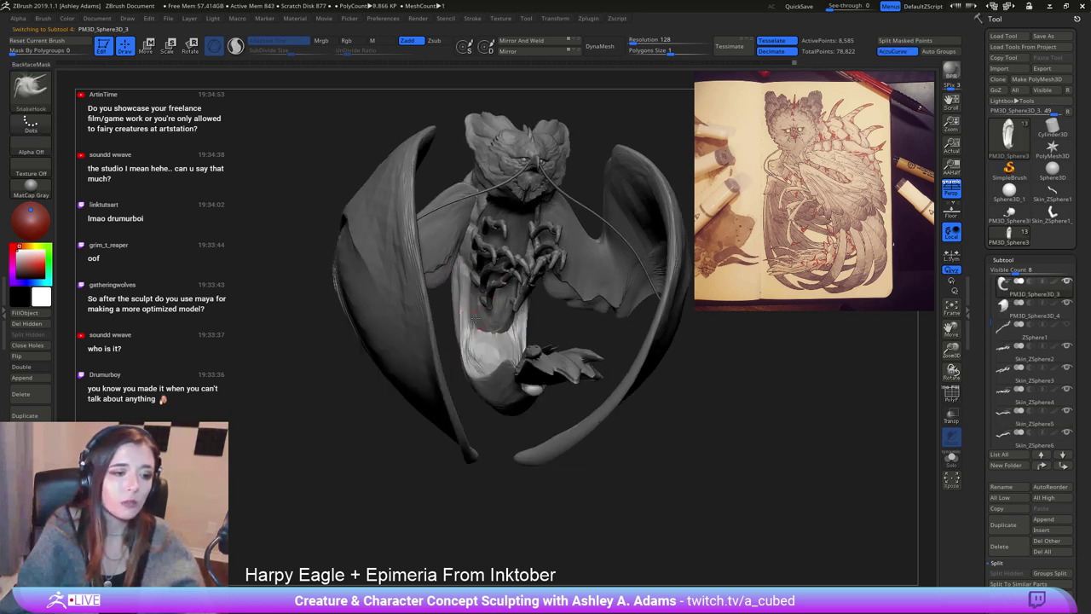
{"action": "mouse_move", "coordinate": [480, 310]}
{"action": "right_mouse_down"}
{"action": "mouse_move", "coordinate": [470, 328]}
{"action": "mouse_move", "coordinate": [512, 331]}
{"action": "mouse_move", "coordinate": [489, 332]}
{"action": "right_mouse_up"}
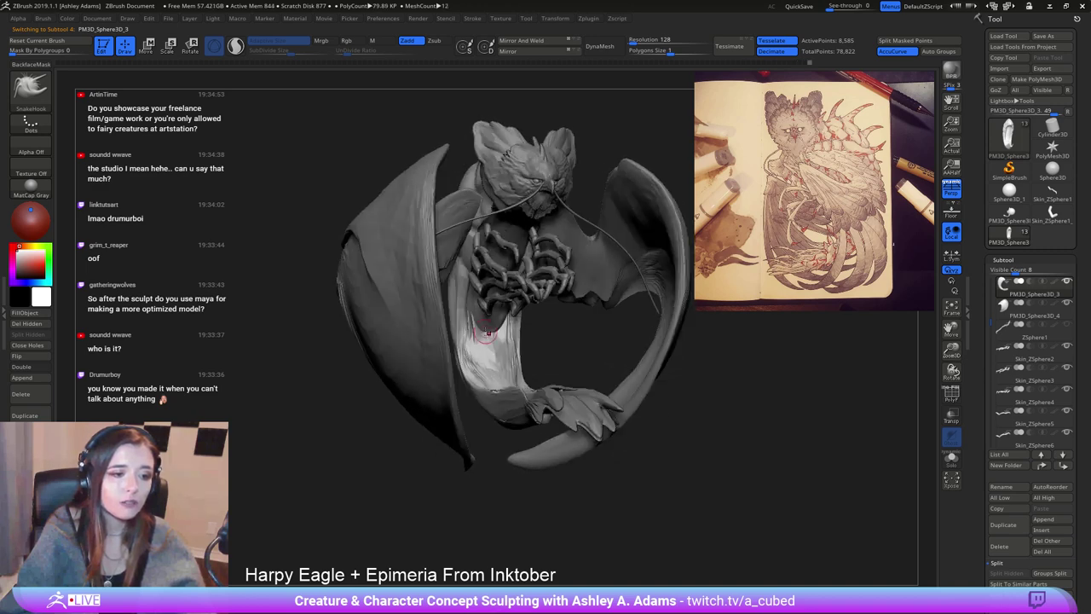
{"action": "mouse_move", "coordinate": [479, 344]}
{"action": "left_mouse_down", "text": "shift"}
{"action": "mouse_move", "coordinate": [478, 305]}
{"action": "mouse_move", "coordinate": [489, 352]}
{"action": "left_mouse_up", "text": "shift"}
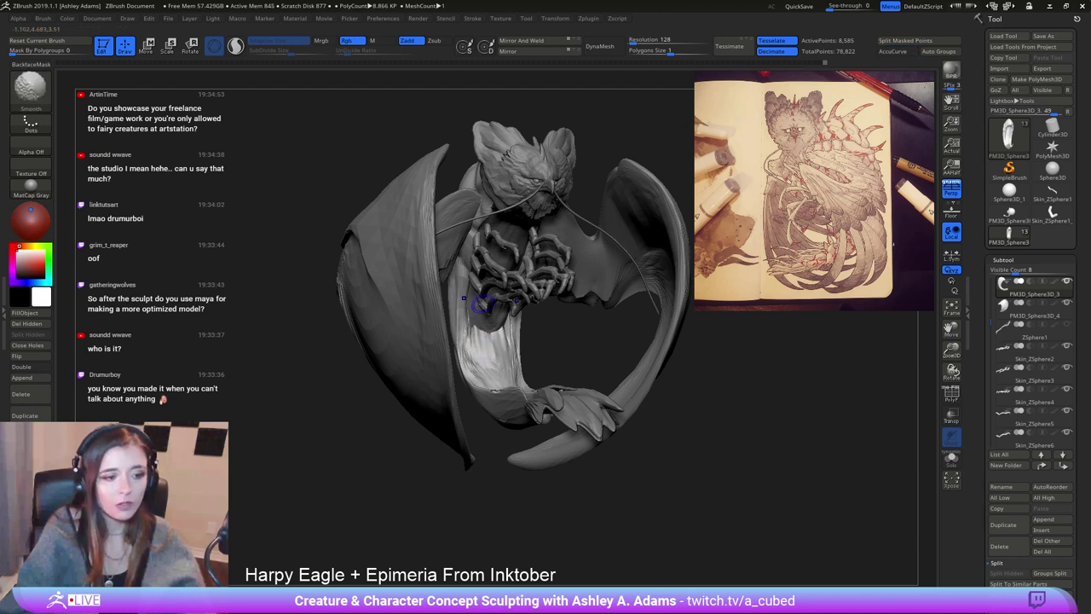
Return to subtool PM3D_Sphere3D_5 and carve grooves into its lower torso with the DamStandard brush.
{"action": "left_click", "coordinate": [475, 317], "text": "alt"}
{"action": "key", "text": "b"}
{"action": "key", "text": "d"}
{"action": "key", "text": "s"}
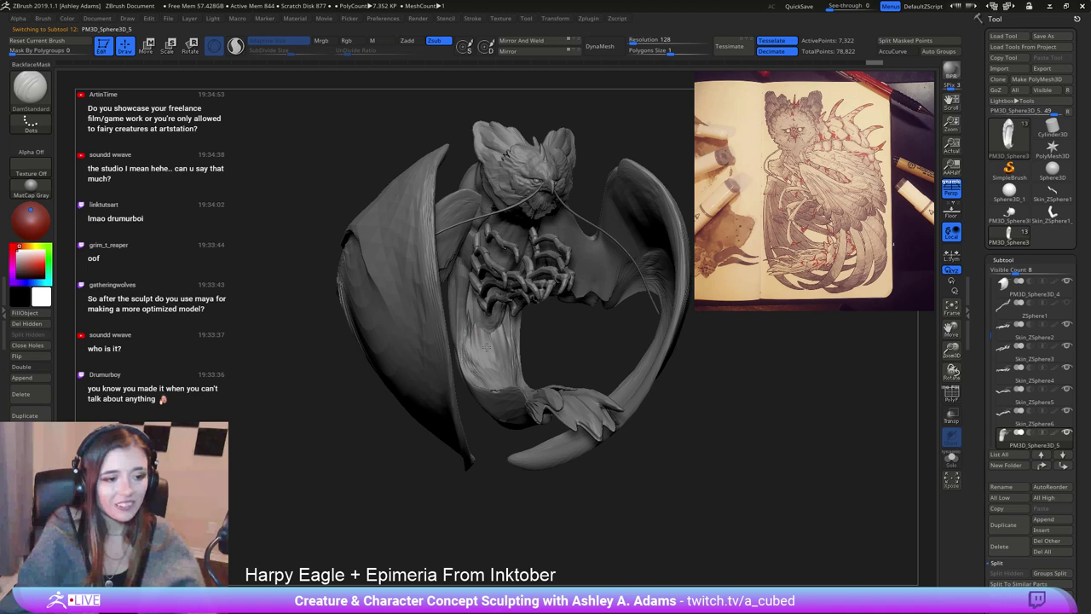
{"action": "mouse_move", "coordinate": [486, 347]}
{"action": "right_mouse_down"}
{"action": "mouse_move", "coordinate": [458, 268]}
{"action": "mouse_move", "coordinate": [518, 301]}
{"action": "right_mouse_up"}
{"action": "left_click_drag", "start_coordinate": [518, 300], "coordinate": [513, 313]}
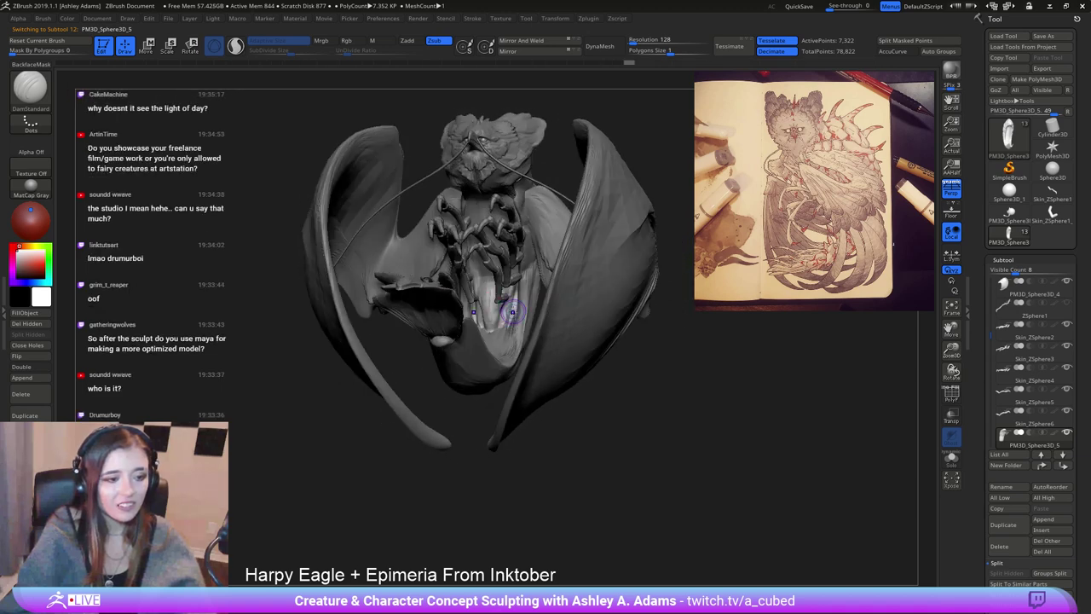
{"action": "key", "text": "shift"}
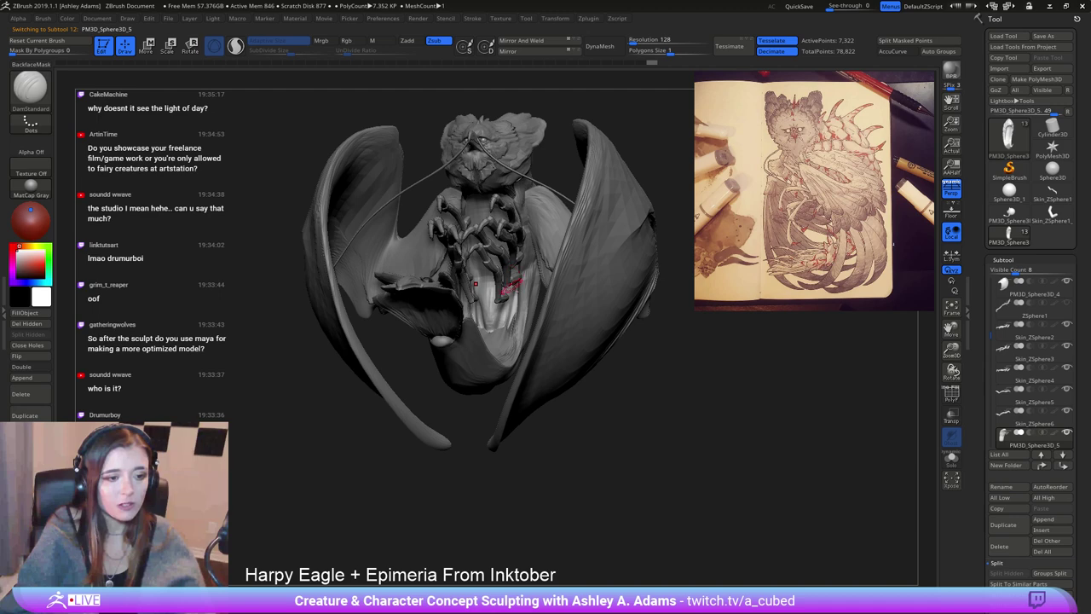
Pull the front torso's lower edges and sides into shape with SnakeHook, smoothing between strokes.
{"action": "key", "text": "b"}
{"action": "key", "text": "s"}
{"action": "key", "text": "h"}
{"action": "mouse_move", "coordinate": [509, 312]}
{"action": "right_mouse_down"}
{"action": "mouse_move", "coordinate": [507, 327]}
{"action": "mouse_move", "coordinate": [499, 290]}
{"action": "mouse_move", "coordinate": [465, 333]}
{"action": "mouse_move", "coordinate": [490, 294]}
{"action": "mouse_move", "coordinate": [468, 297]}
{"action": "right_mouse_up"}
{"action": "key", "text": "shift"}
{"action": "key", "text": "b"}
{"action": "key", "text": "s"}
{"action": "key", "text": "h"}
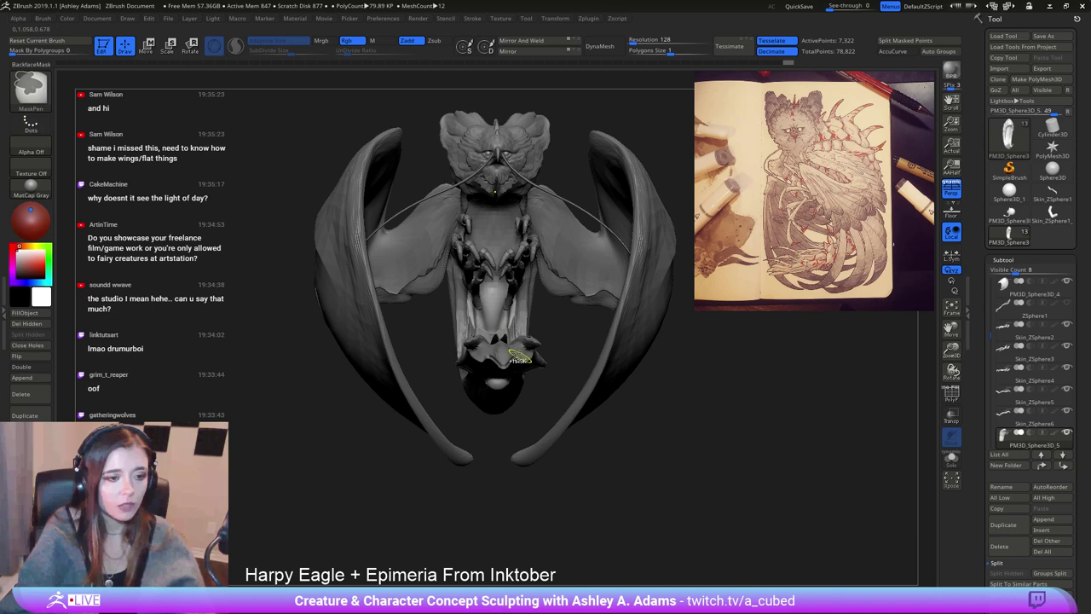
{"action": "right_click_drag", "start_coordinate": [516, 355], "coordinate": [501, 295], "text": "ctrl"}
{"action": "mouse_move", "coordinate": [501, 294]}
{"action": "right_mouse_down"}
{"action": "mouse_move", "coordinate": [460, 283]}
{"action": "mouse_move", "coordinate": [474, 249]}
{"action": "right_mouse_up"}
{"action": "right_click_drag", "start_coordinate": [474, 249], "coordinate": [495, 293], "text": "ctrl"}
{"action": "right_click", "coordinate": [495, 292]}
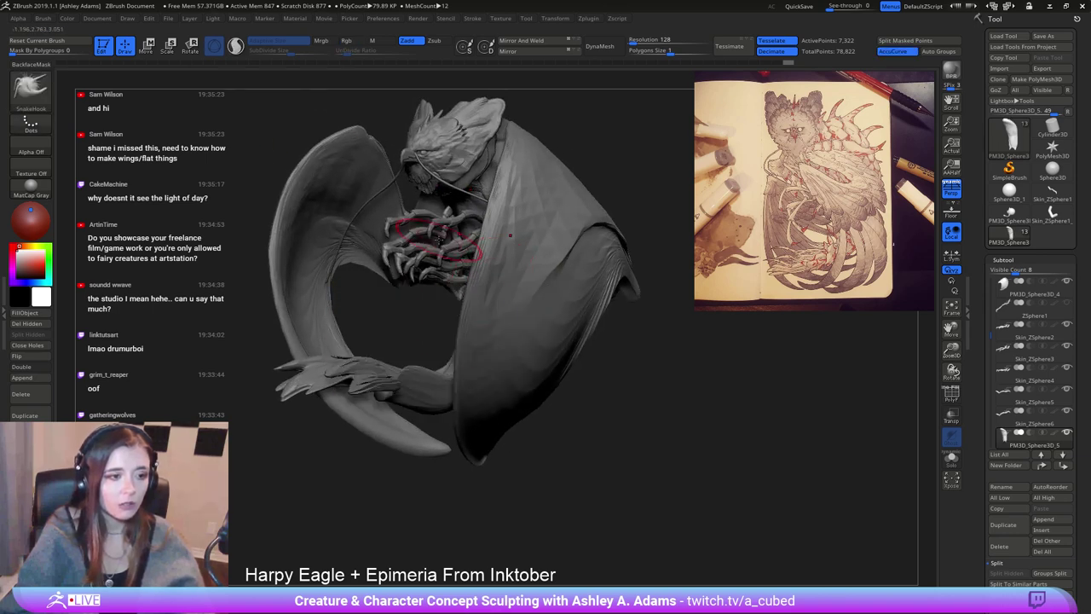
Select subtool PM3D_Sphere3D_3 and draw the body's lower end out over the tail's base with SnakeHook.
{"action": "left_click", "coordinate": [420, 375], "text": "alt"}
{"action": "mouse_move", "coordinate": [421, 375]}
{"action": "right_mouse_down"}
{"action": "mouse_move", "coordinate": [414, 389]}
{"action": "mouse_move", "coordinate": [404, 309]}
{"action": "right_mouse_up"}
{"action": "right_click", "coordinate": [371, 368]}
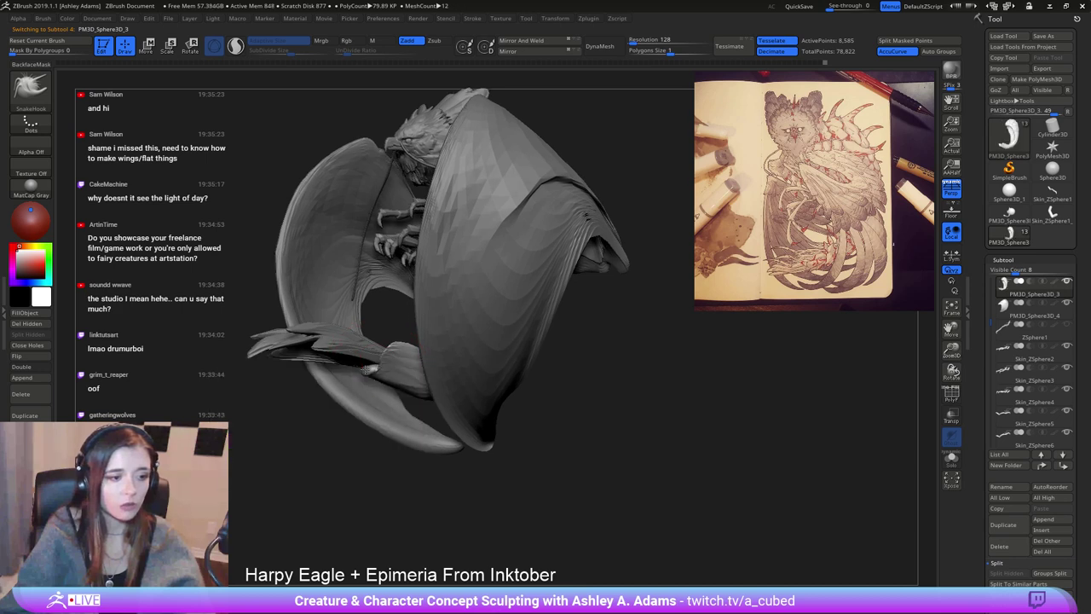
{"action": "right_click_drag", "start_coordinate": [365, 367], "coordinate": [380, 316]}
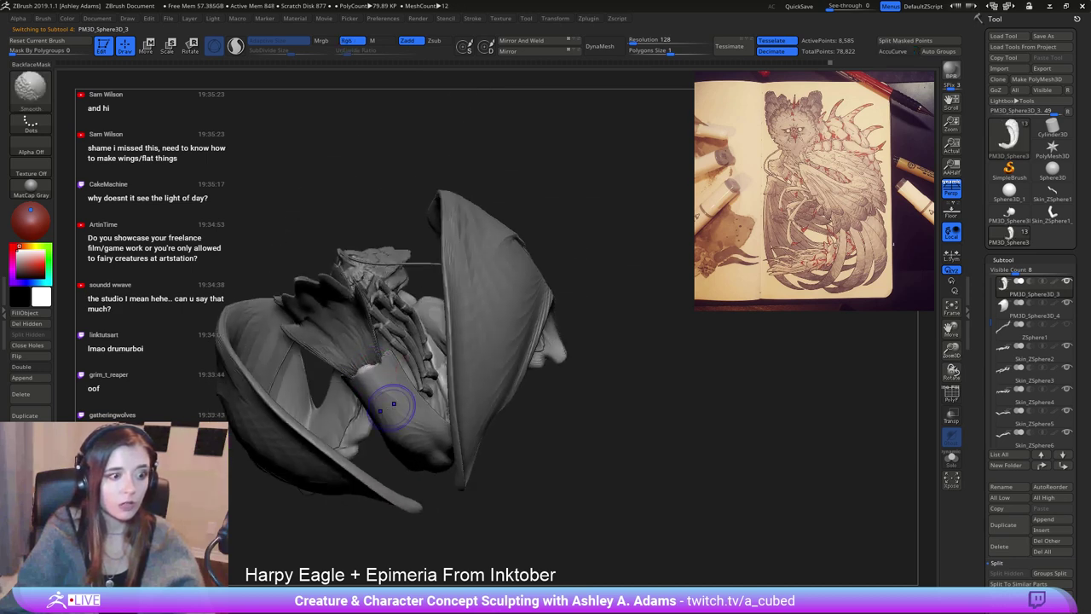
{"action": "mouse_move", "coordinate": [393, 407]}
{"action": "right_mouse_down"}
{"action": "mouse_move", "coordinate": [390, 361]}
{"action": "mouse_move", "coordinate": [362, 379]}
{"action": "mouse_move", "coordinate": [351, 370]}
{"action": "mouse_move", "coordinate": [348, 394]}
{"action": "mouse_move", "coordinate": [345, 373]}
{"action": "mouse_move", "coordinate": [366, 362]}
{"action": "mouse_move", "coordinate": [365, 345]}
{"action": "right_mouse_up"}
{"action": "key", "text": "space"}
{"action": "right_click", "coordinate": [353, 367]}
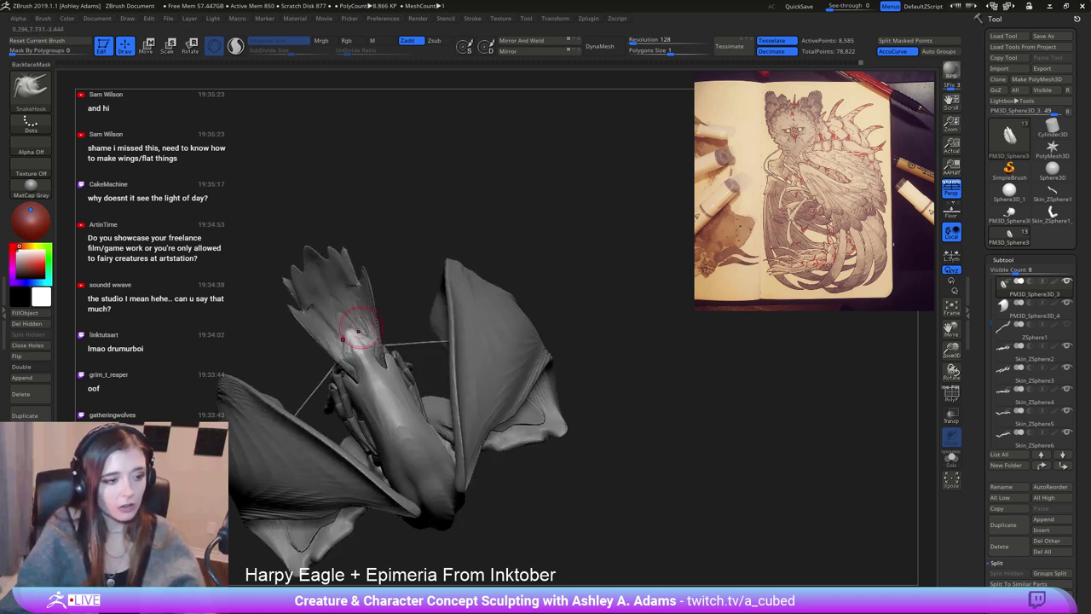
{"action": "mouse_move", "coordinate": [329, 299]}
{"action": "right_mouse_down"}
{"action": "mouse_move", "coordinate": [363, 329]}
{"action": "mouse_move", "coordinate": [331, 294]}
{"action": "right_mouse_up"}
{"action": "right_click", "coordinate": [365, 328]}
{"action": "right_click", "coordinate": [358, 324]}
Thicken the body's tip where it overlaps the tail feathers using the Inflat brush.
{"action": "key", "text": "b"}
{"action": "key", "text": "i"}
{"action": "key", "text": "n"}
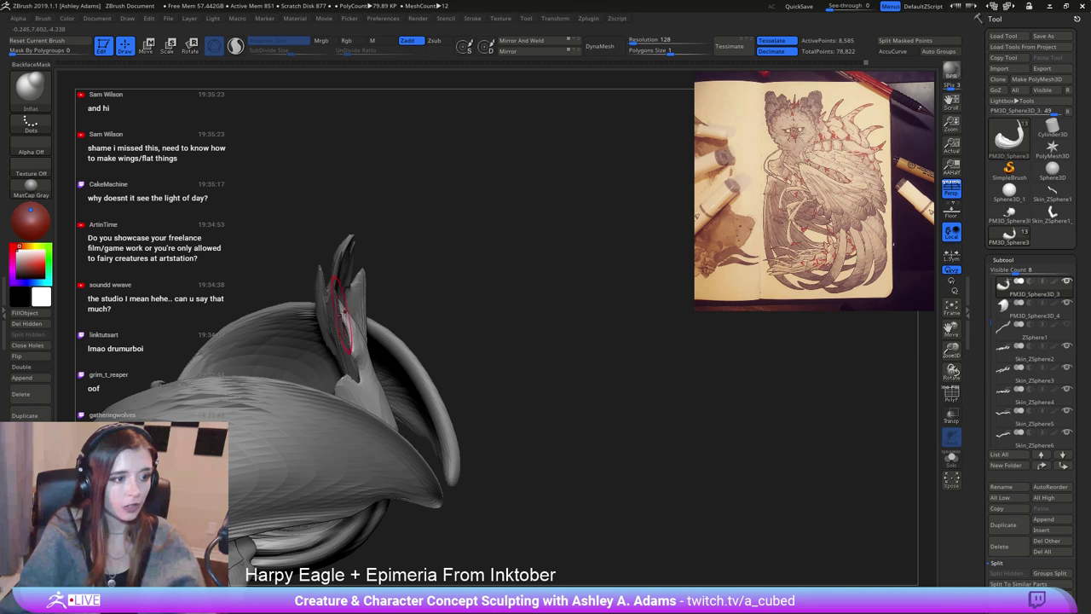
{"action": "key", "text": "space"}
{"action": "right_click_drag", "start_coordinate": [352, 341], "coordinate": [354, 326]}
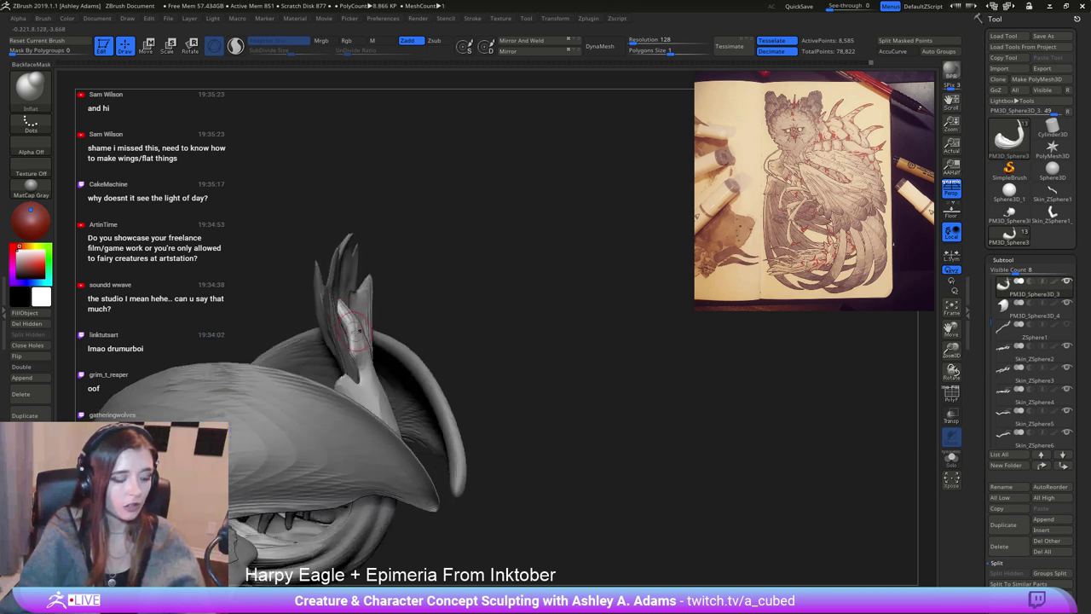
Switch back to SnakeHook and shape the body's thickened tip into pointed feather ends over the tail.
{"action": "key", "text": "b"}
{"action": "key", "text": "s"}
{"action": "key", "text": "h"}
{"action": "key", "text": "space"}
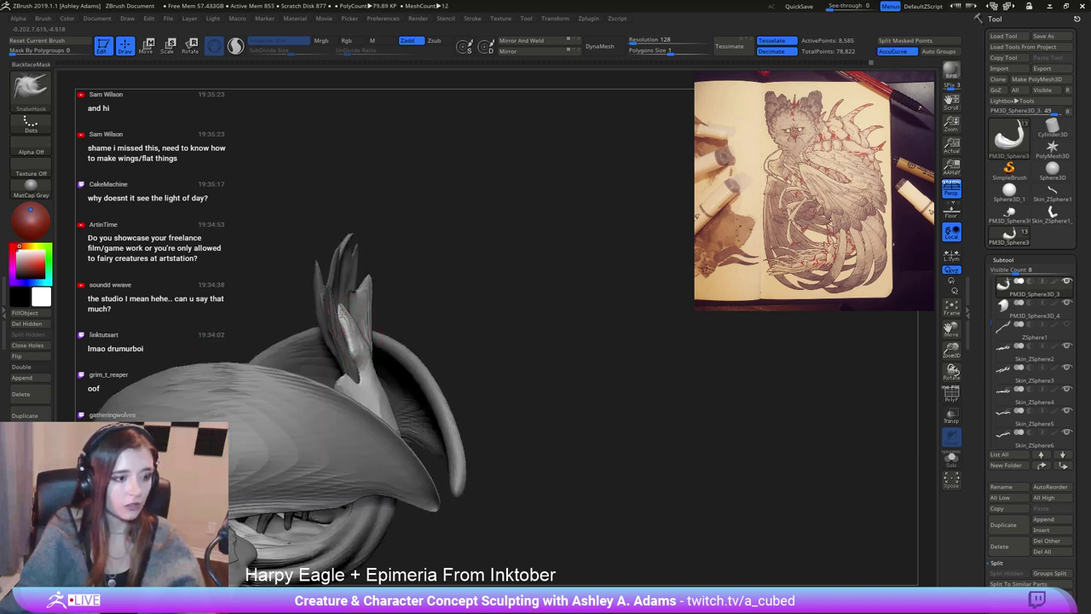
{"action": "mouse_move", "coordinate": [350, 314]}
{"action": "right_mouse_down"}
{"action": "mouse_move", "coordinate": [345, 294]}
{"action": "mouse_move", "coordinate": [328, 340]}
{"action": "mouse_move", "coordinate": [340, 331]}
{"action": "right_mouse_up"}
{"action": "key", "text": "space"}
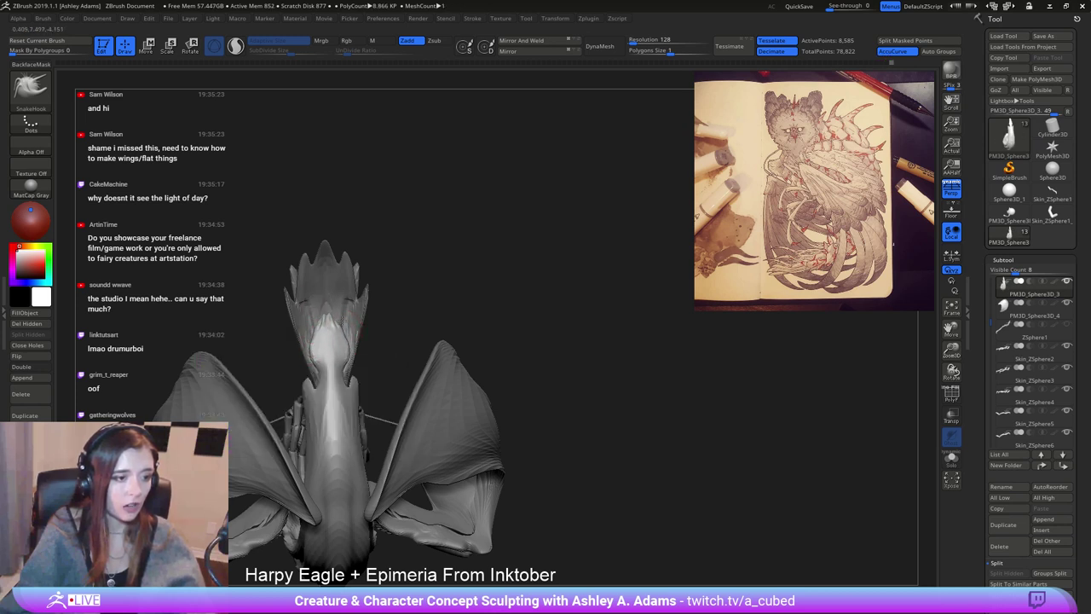
Smooth the body's feathered tip over the tail and adjust the lower torso's curve with SnakeHook.
{"action": "key", "text": "shift"}
{"action": "left_click_drag", "start_coordinate": [325, 353], "coordinate": [327, 345], "text": "shift"}
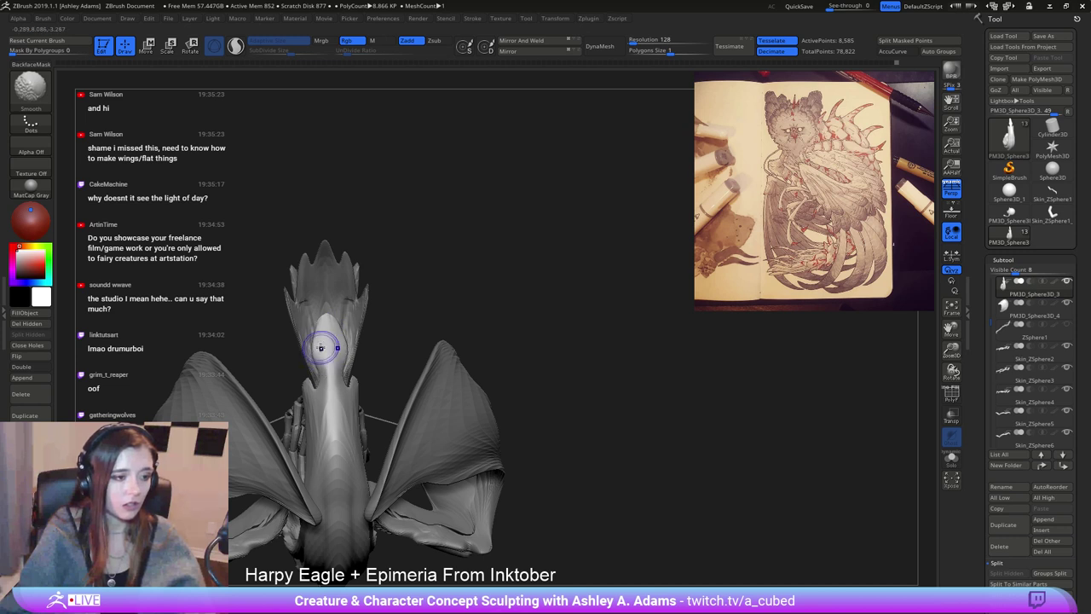
{"action": "mouse_move", "coordinate": [329, 343]}
{"action": "right_mouse_down", "text": "ctrl"}
{"action": "mouse_move", "coordinate": [376, 260]}
{"action": "mouse_move", "coordinate": [343, 367]}
{"action": "mouse_move", "coordinate": [352, 384]}
{"action": "mouse_move", "coordinate": [351, 367]}
{"action": "mouse_move", "coordinate": [392, 312]}
{"action": "mouse_move", "coordinate": [399, 367]}
{"action": "mouse_move", "coordinate": [390, 320]}
{"action": "right_mouse_up", "text": "ctrl"}
{"action": "key", "text": "space"}
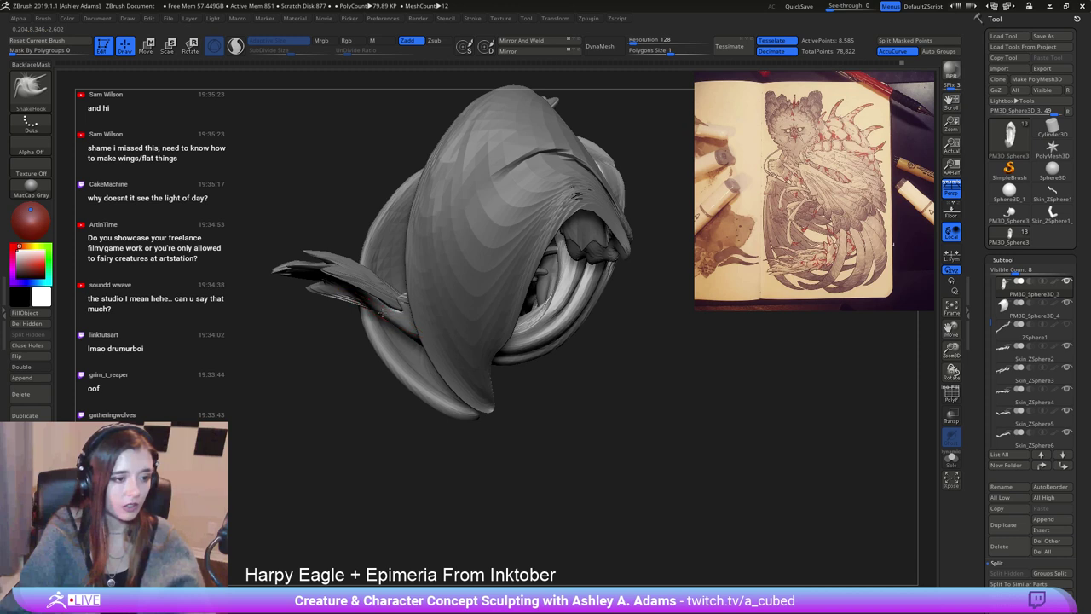
{"action": "right_click", "coordinate": [337, 345]}
{"action": "right_click_drag", "start_coordinate": [338, 345], "coordinate": [401, 282]}
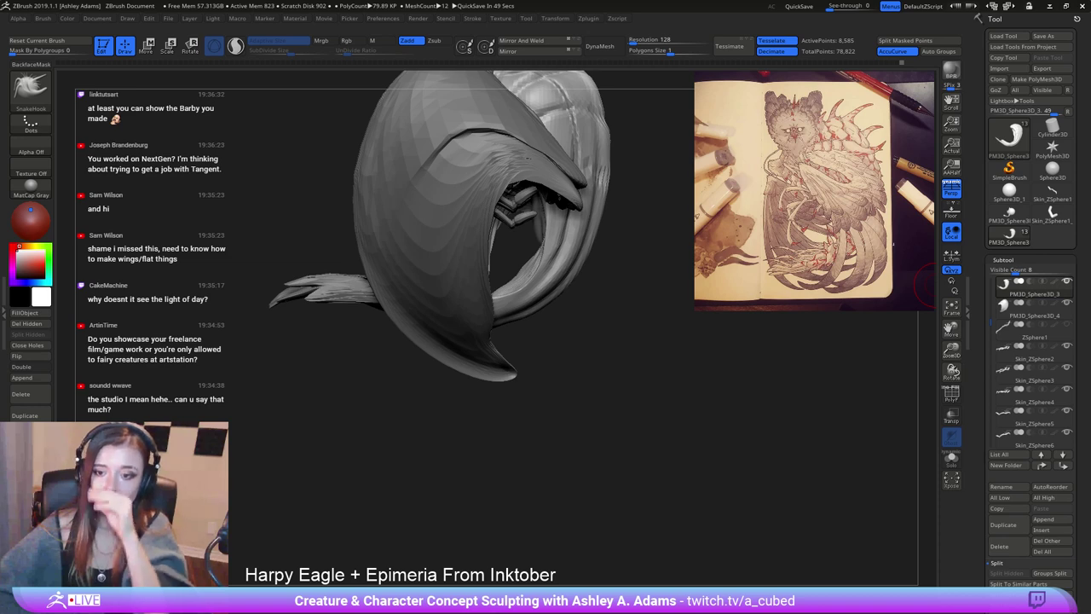
{"action": "mouse_move", "coordinate": [635, 384]}
{"action": "left_mouse_down"}
{"action": "mouse_move", "coordinate": [533, 366]}
{"action": "mouse_move", "coordinate": [593, 369]}
{"action": "left_mouse_up"}
{"action": "key", "text": "space"}
{"action": "key", "text": "space"}
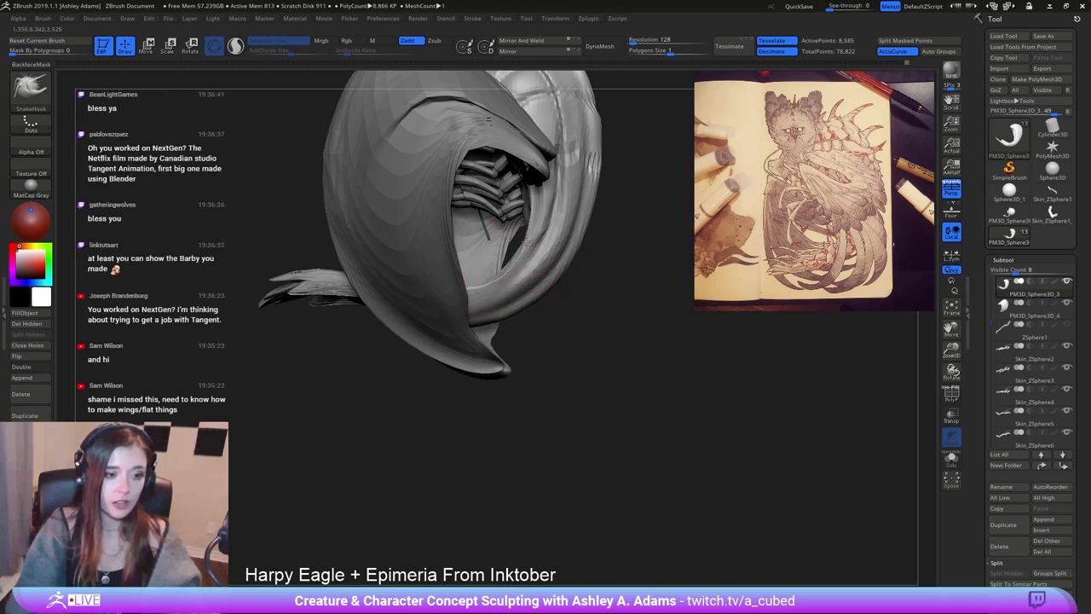
Pull the torso's lower section inward near the tail with SnakeHook and smooth the stroke.
{"action": "right_click_drag", "start_coordinate": [498, 278], "coordinate": [528, 279]}
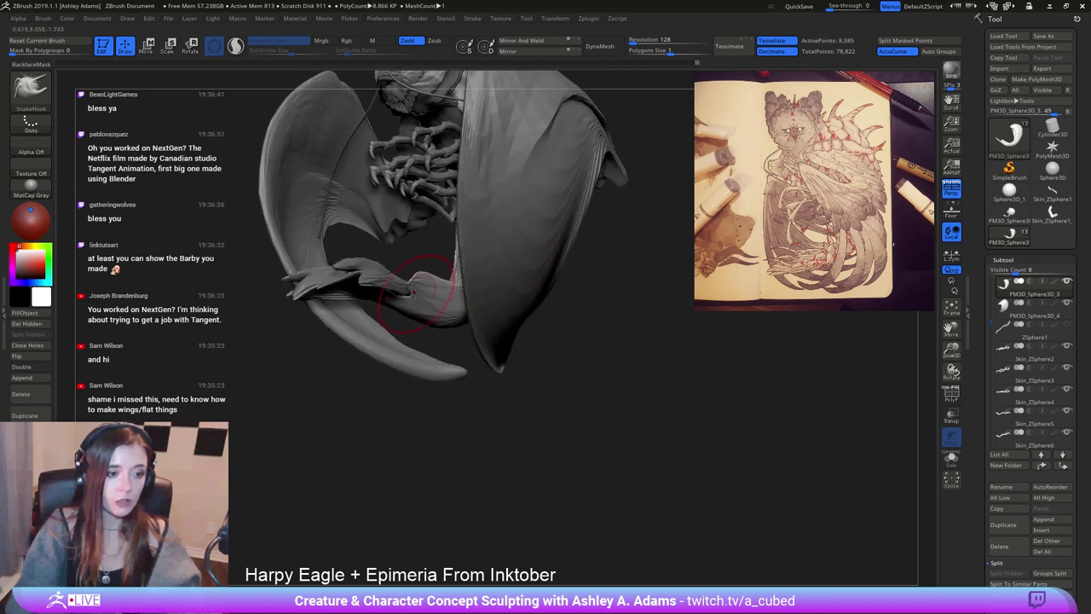
{"action": "left_click_drag", "start_coordinate": [414, 293], "coordinate": [378, 243]}
{"action": "right_click_drag", "start_coordinate": [382, 301], "coordinate": [326, 331]}
{"action": "right_click", "coordinate": [324, 337]}
{"action": "right_click_drag", "start_coordinate": [396, 249], "coordinate": [469, 331], "text": "alt"}
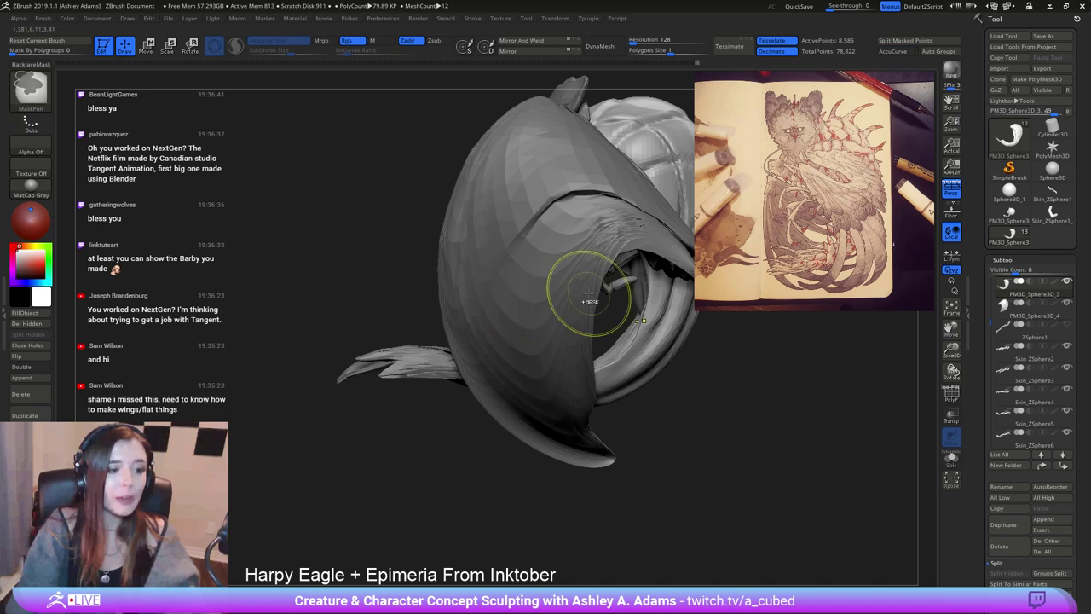
{"action": "left_click_drag", "start_coordinate": [612, 349], "coordinate": [607, 348], "text": "shift"}
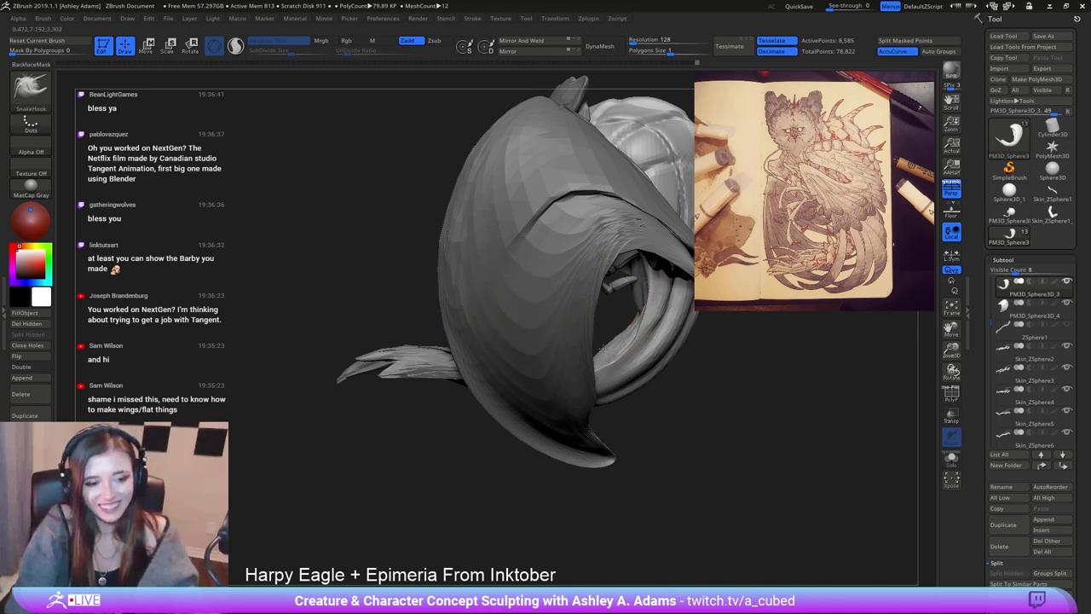
{"action": "right_click_drag", "start_coordinate": [616, 329], "coordinate": [468, 360]}
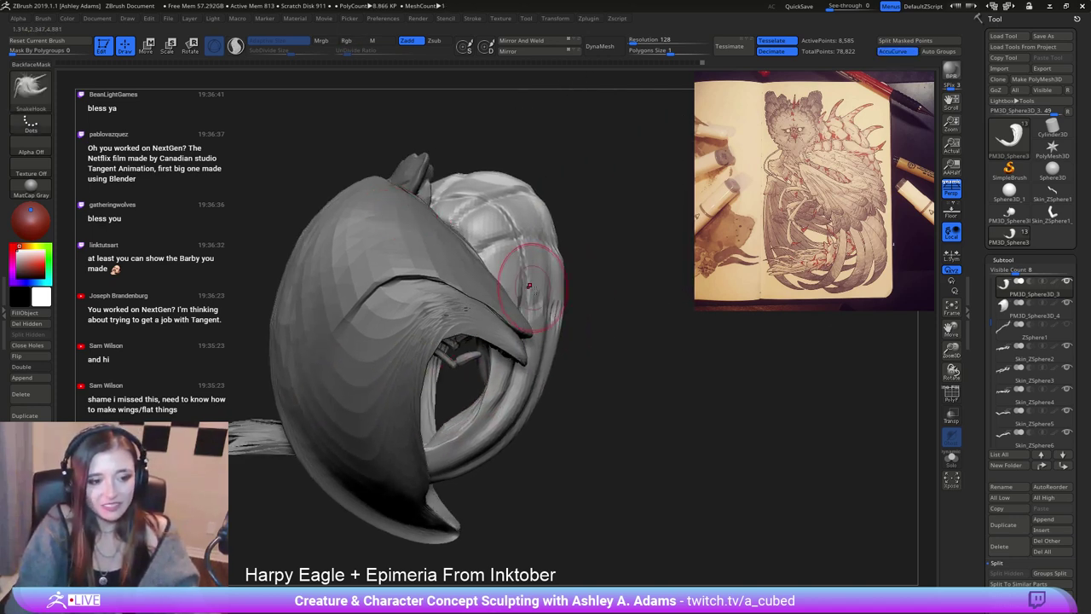
Reshape the front torso's side edges beside the legs and above the tail with SnakeHook.
{"action": "mouse_move", "coordinate": [527, 287]}
{"action": "right_mouse_down"}
{"action": "mouse_move", "coordinate": [640, 344]}
{"action": "mouse_move", "coordinate": [620, 265]}
{"action": "right_mouse_up"}
{"action": "left_click_drag", "start_coordinate": [620, 276], "coordinate": [571, 288]}
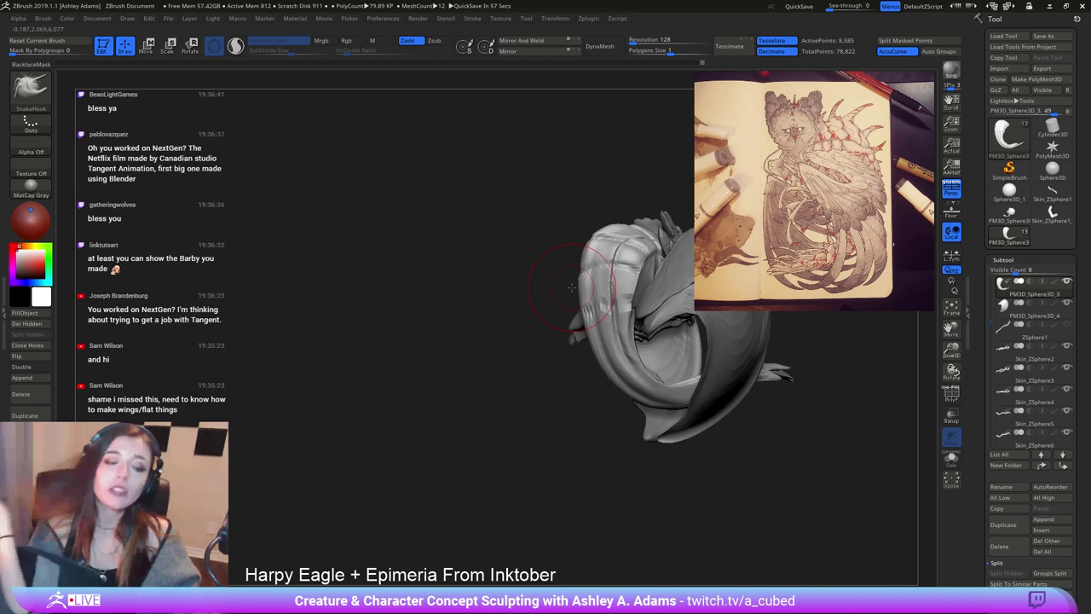
{"action": "mouse_move", "coordinate": [297, 235]}
{"action": "right_mouse_down"}
{"action": "mouse_move", "coordinate": [487, 215]}
{"action": "mouse_move", "coordinate": [575, 235]}
{"action": "right_mouse_up"}
{"action": "left_click_drag", "start_coordinate": [576, 234], "coordinate": [496, 251]}
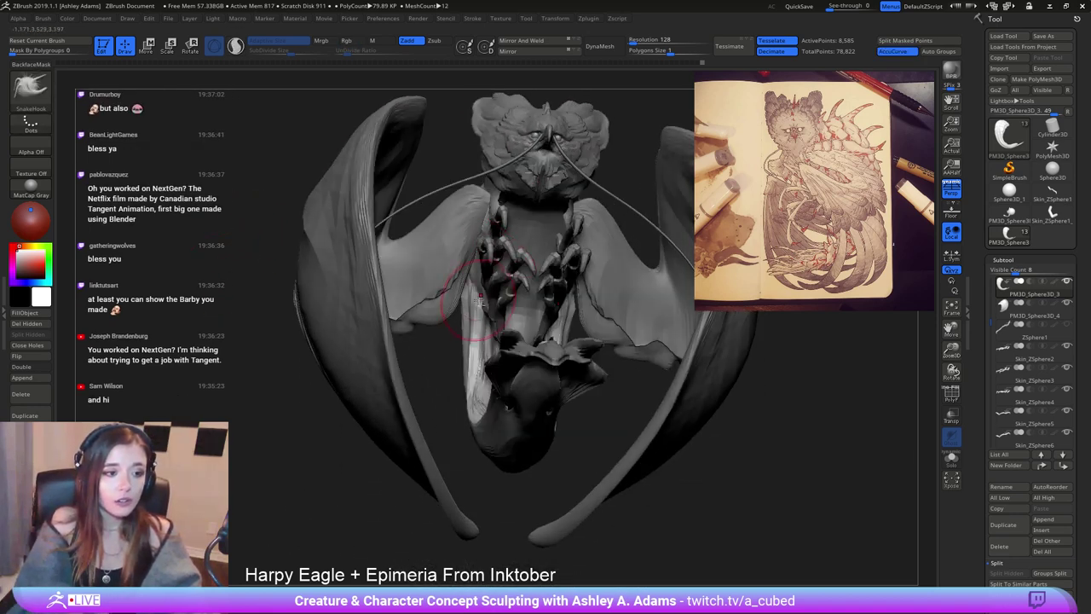
{"action": "right_click_drag", "start_coordinate": [480, 301], "coordinate": [493, 279]}
{"action": "key", "text": "space"}
{"action": "left_click_drag", "start_coordinate": [493, 278], "coordinate": [522, 279]}
{"action": "right_click_drag", "start_coordinate": [522, 280], "coordinate": [512, 290]}
{"action": "key", "text": "space"}
{"action": "left_click_drag", "start_coordinate": [492, 289], "coordinate": [481, 289]}
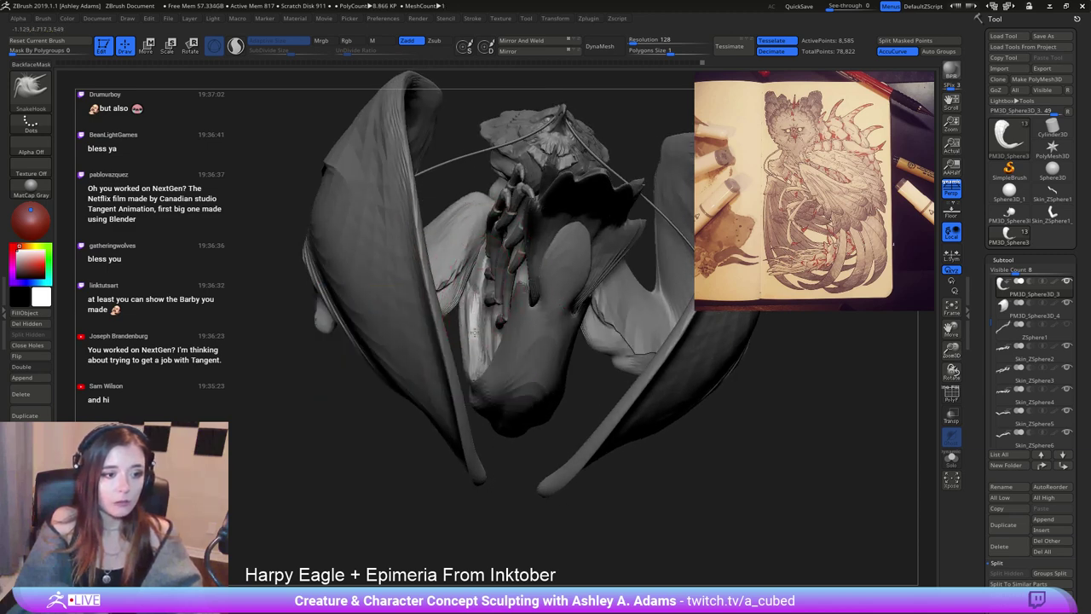
{"action": "mouse_move", "coordinate": [474, 332]}
{"action": "left_mouse_down"}
{"action": "mouse_move", "coordinate": [486, 260]}
{"action": "mouse_move", "coordinate": [527, 286]}
{"action": "mouse_move", "coordinate": [564, 239]}
{"action": "left_mouse_up"}
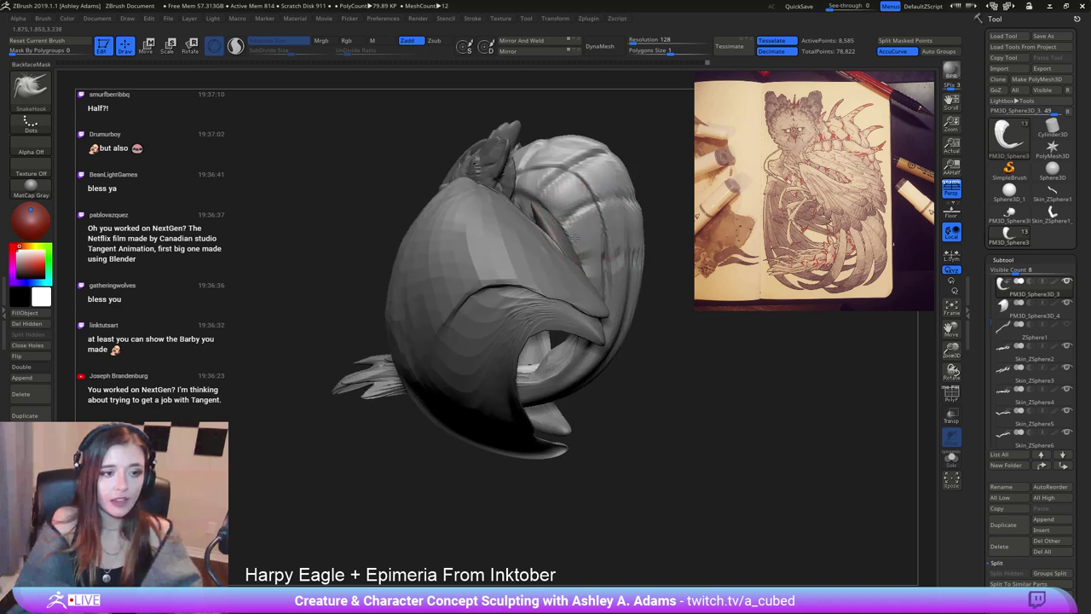
Pull the side edges of the creature's back into shape below the wing joints with SnakeHook.
{"action": "right_click_drag", "start_coordinate": [575, 237], "coordinate": [683, 239]}
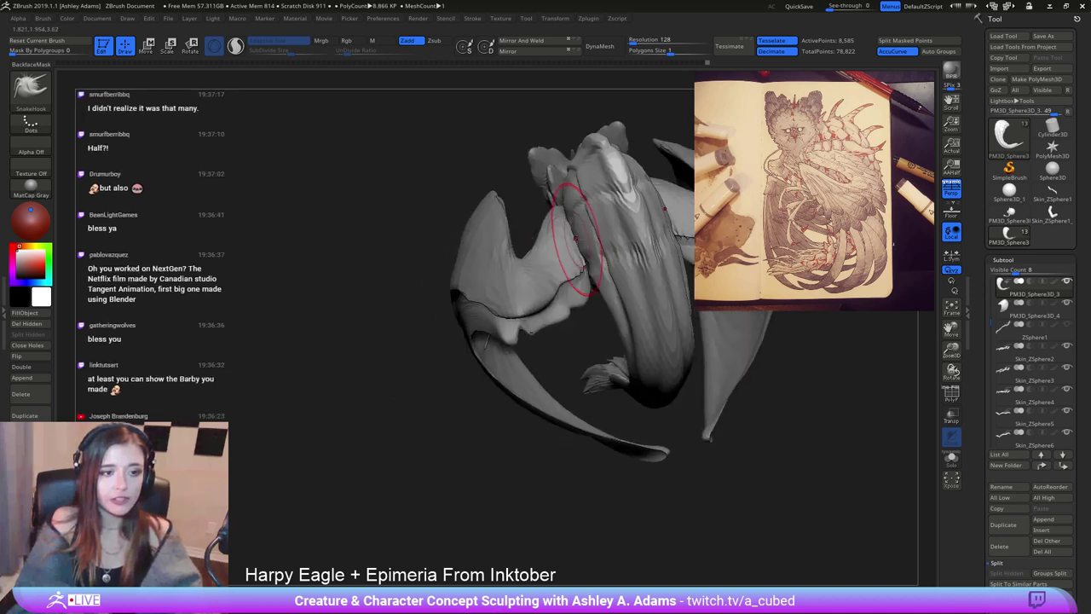
{"action": "key", "text": "space"}
{"action": "left_click_drag", "start_coordinate": [576, 238], "coordinate": [576, 243]}
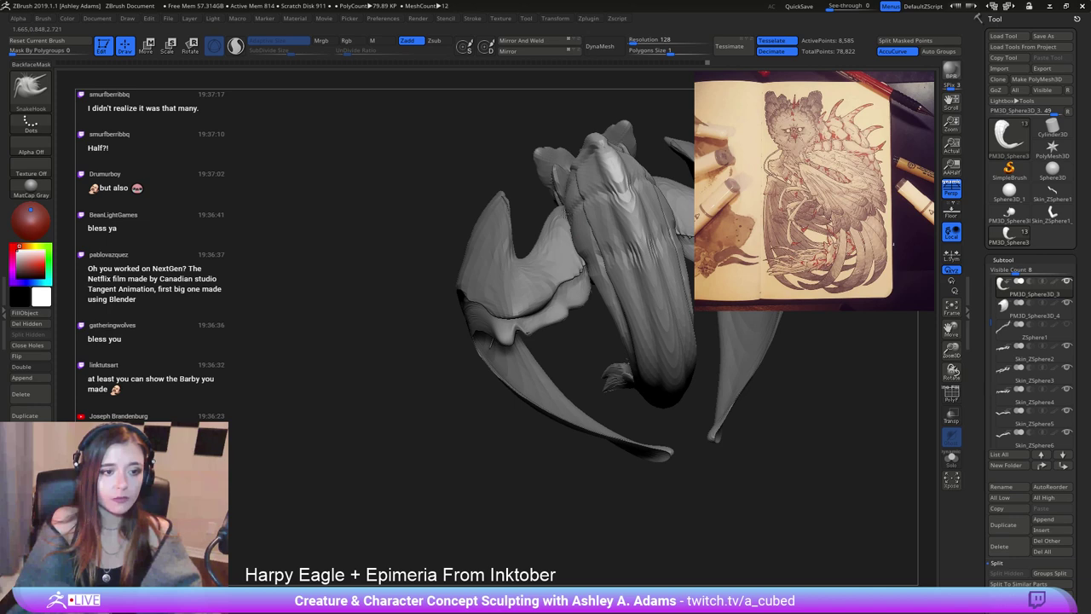
{"action": "mouse_move", "coordinate": [564, 218]}
{"action": "right_mouse_down"}
{"action": "mouse_move", "coordinate": [633, 226]}
{"action": "mouse_move", "coordinate": [559, 255]}
{"action": "right_mouse_up"}
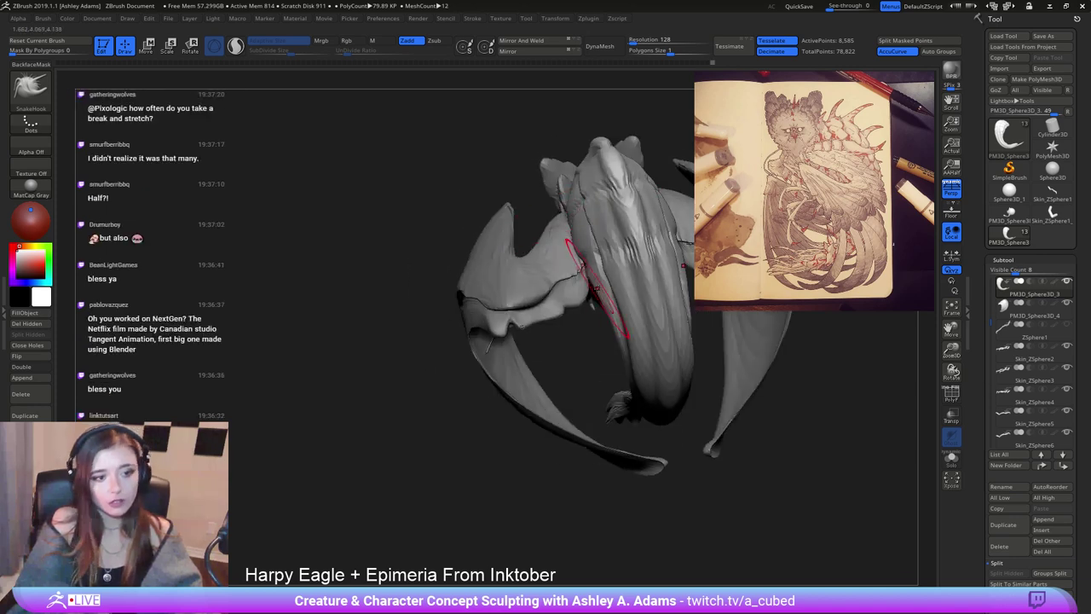
{"action": "left_click_drag", "start_coordinate": [597, 290], "coordinate": [605, 292]}
{"action": "right_click_drag", "start_coordinate": [609, 260], "coordinate": [615, 297]}
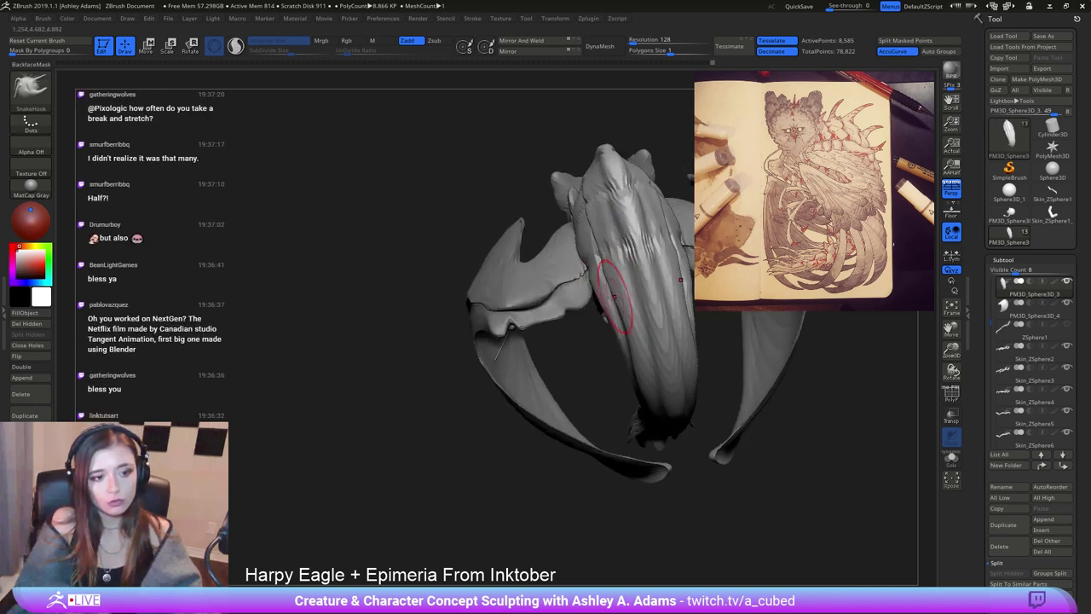
{"action": "mouse_move", "coordinate": [614, 297]}
{"action": "left_mouse_down"}
{"action": "mouse_move", "coordinate": [626, 309]}
{"action": "mouse_move", "coordinate": [614, 298]}
{"action": "left_mouse_up"}
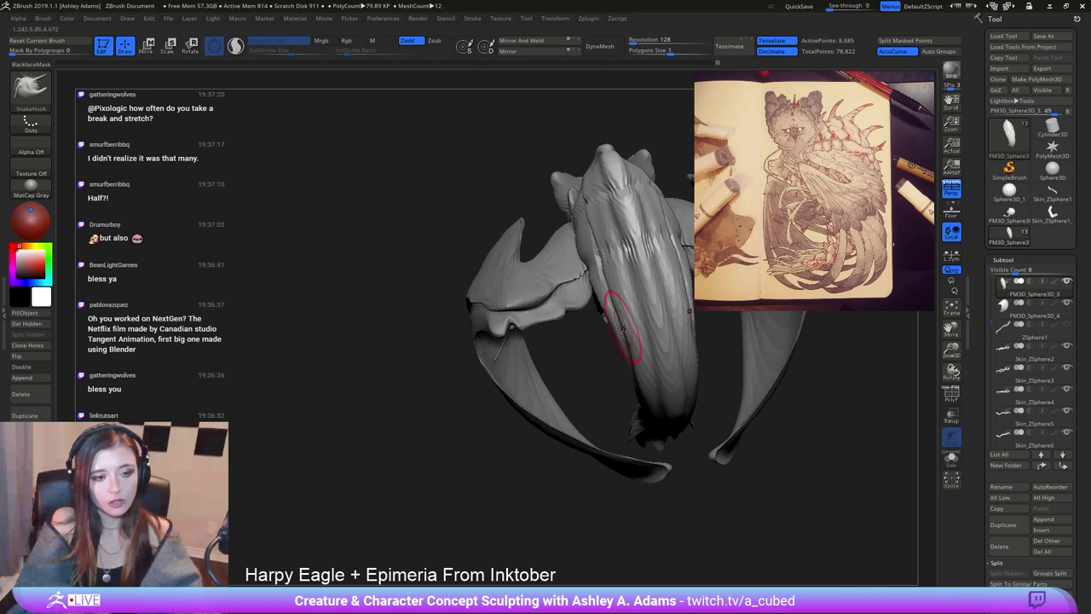
Select head subtool 4 and pull the ear tufts' outer and upper edges into shape with SnakeHook.
{"action": "mouse_move", "coordinate": [626, 324]}
{"action": "right_mouse_down"}
{"action": "mouse_move", "coordinate": [620, 239]}
{"action": "mouse_move", "coordinate": [546, 213]}
{"action": "right_mouse_up"}
{"action": "right_click_drag", "start_coordinate": [546, 213], "coordinate": [517, 257], "text": "ctrl"}
{"action": "left_click", "coordinate": [522, 256], "text": "alt"}
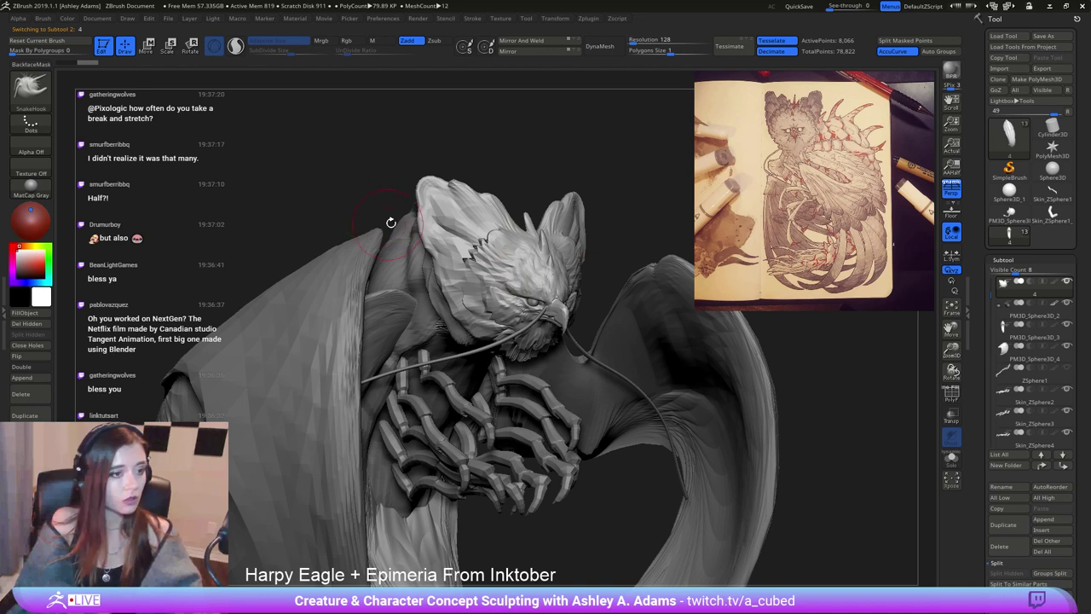
{"action": "right_click", "coordinate": [399, 263]}
{"action": "right_click_drag", "start_coordinate": [448, 220], "coordinate": [417, 218]}
{"action": "key", "text": "b"}
{"action": "key", "text": "d"}
{"action": "key", "text": "s"}
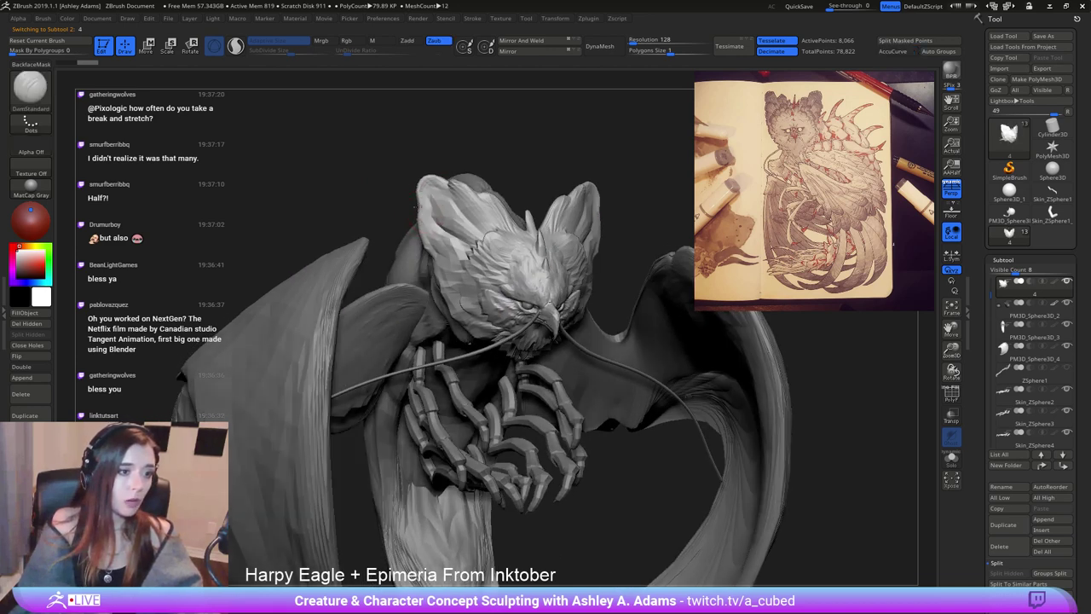
{"action": "key", "text": "b"}
{"action": "key", "text": "s"}
{"action": "key", "text": "h"}
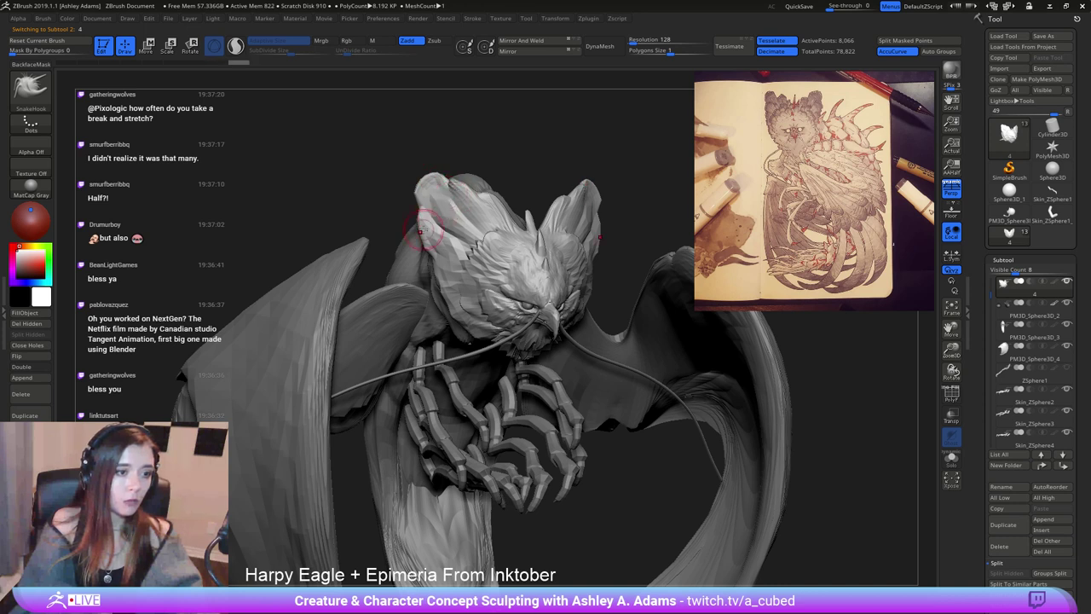
{"action": "left_click_drag", "start_coordinate": [421, 229], "coordinate": [416, 230]}
{"action": "left_click_drag", "start_coordinate": [494, 195], "coordinate": [481, 190]}
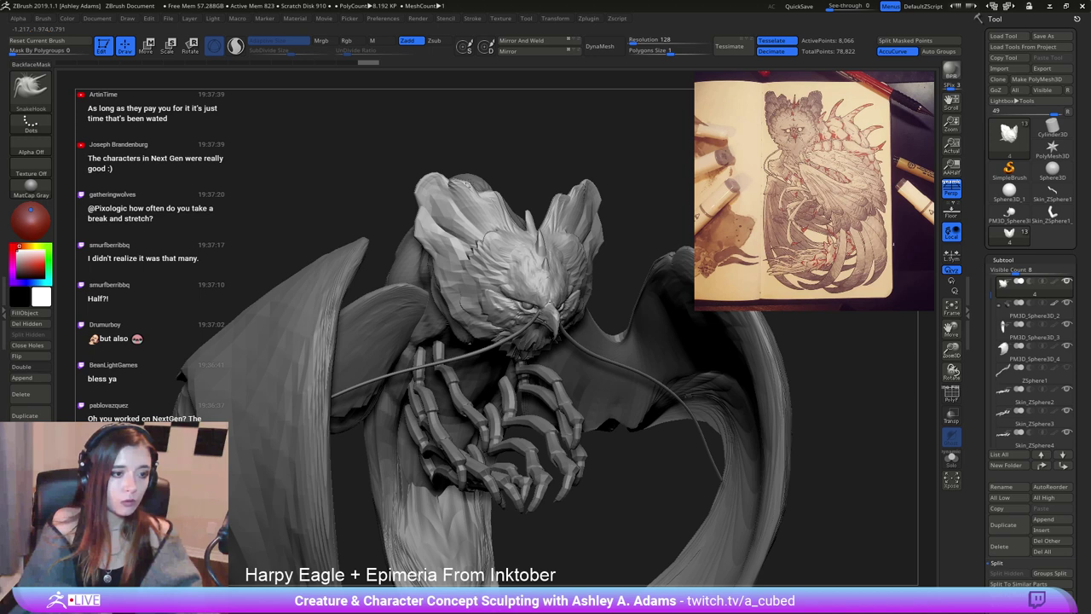
Pull the head's side feathers outward below the ear tuft with SnakeHook.
{"action": "right_click_drag", "start_coordinate": [491, 279], "coordinate": [434, 250]}
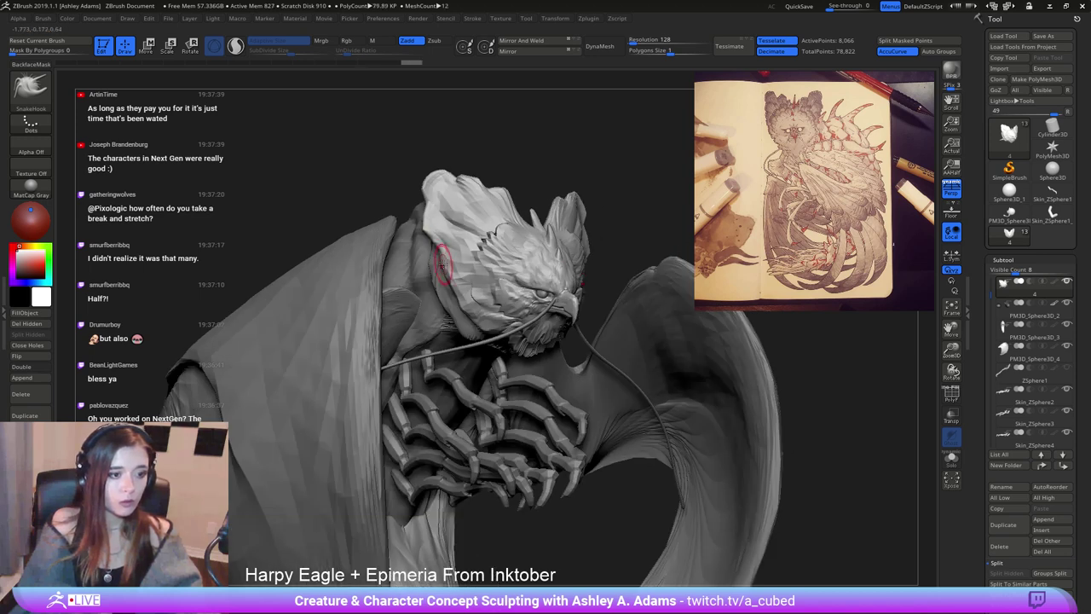
{"action": "left_click_drag", "start_coordinate": [451, 263], "coordinate": [438, 271]}
{"action": "mouse_move", "coordinate": [436, 271]}
{"action": "right_mouse_down"}
{"action": "mouse_move", "coordinate": [428, 275]}
{"action": "mouse_move", "coordinate": [460, 202]}
{"action": "right_mouse_up"}
{"action": "right_click_drag", "start_coordinate": [551, 239], "coordinate": [508, 167], "text": "alt"}
{"action": "key", "text": "space"}
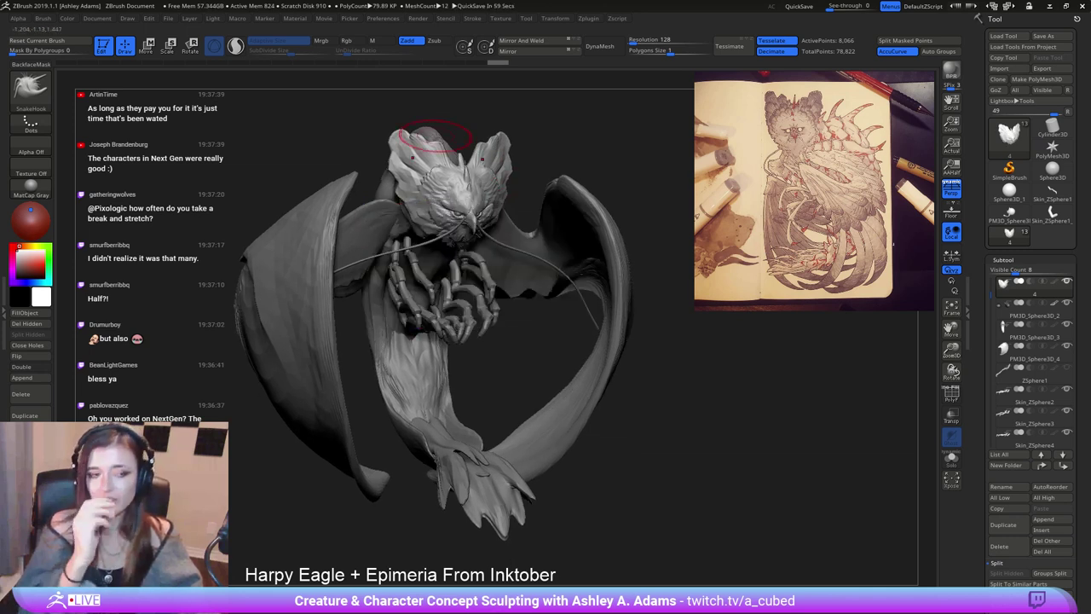
Build up feather volume on the front of the ear tufts with ClayBuildup.
{"action": "right_click_drag", "start_coordinate": [436, 136], "coordinate": [443, 128]}
{"action": "right_click_drag", "start_coordinate": [444, 127], "coordinate": [417, 213], "text": "ctrl"}
{"action": "right_click_drag", "start_coordinate": [418, 213], "coordinate": [465, 205]}
{"action": "mouse_move", "coordinate": [316, 190]}
{"action": "left_mouse_down"}
{"action": "mouse_move", "coordinate": [307, 194]}
{"action": "mouse_move", "coordinate": [332, 166]}
{"action": "left_mouse_up"}
{"action": "right_click_drag", "start_coordinate": [363, 191], "coordinate": [275, 224]}
{"action": "right_click", "coordinate": [275, 225]}
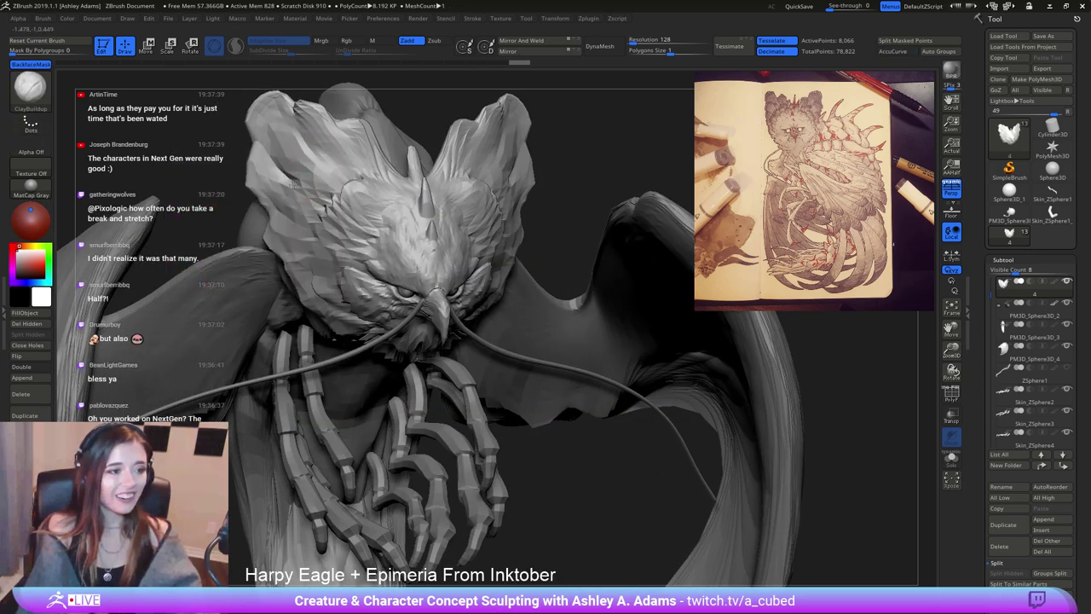
{"action": "left_click_drag", "start_coordinate": [300, 202], "coordinate": [341, 170]}
Carve grooves between the ear tuft feathers with DamStandard.
{"action": "key", "text": "b"}
{"action": "key", "text": "d"}
{"action": "key", "text": "s"}
{"action": "mouse_move", "coordinate": [326, 156]}
{"action": "right_mouse_down"}
{"action": "mouse_move", "coordinate": [384, 158]}
{"action": "mouse_move", "coordinate": [325, 152]}
{"action": "right_mouse_up"}
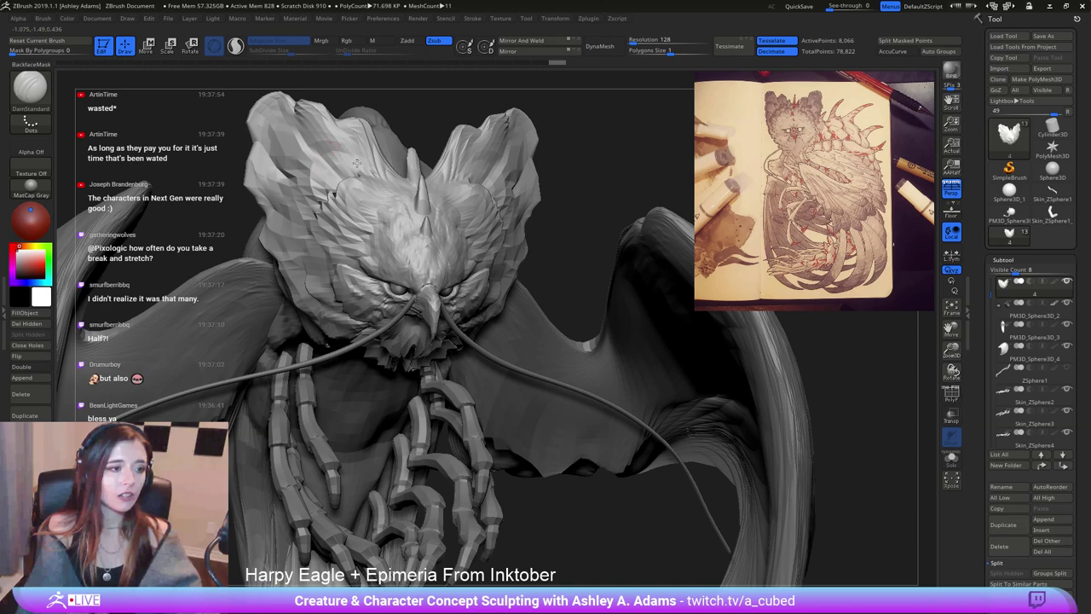
Layer more feather strokes across the ear tufts' inner area with ClayBuildup.
{"action": "key", "text": "b"}
{"action": "key", "text": "c"}
{"action": "key", "text": "b"}
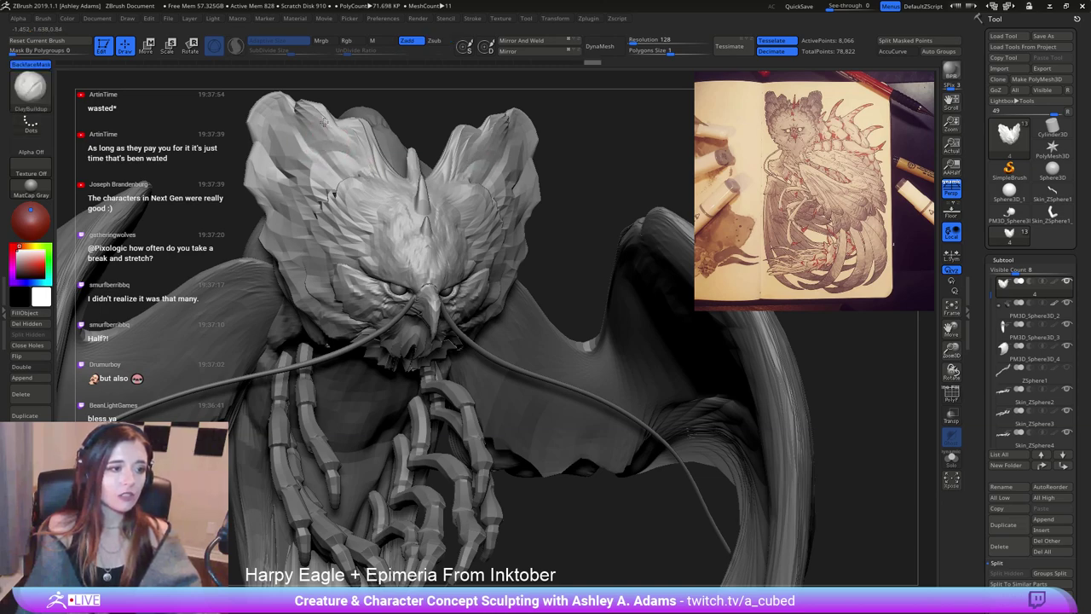
{"action": "left_click_drag", "start_coordinate": [331, 140], "coordinate": [356, 171]}
{"action": "right_click_drag", "start_coordinate": [356, 171], "coordinate": [388, 181]}
{"action": "mouse_move", "coordinate": [316, 153]}
{"action": "right_mouse_down"}
{"action": "mouse_move", "coordinate": [300, 150]}
{"action": "mouse_move", "coordinate": [354, 158]}
{"action": "mouse_move", "coordinate": [363, 140]}
{"action": "right_mouse_up"}
{"action": "right_click_drag", "start_coordinate": [363, 141], "coordinate": [345, 183]}
{"action": "right_click", "coordinate": [380, 170]}
{"action": "right_click", "coordinate": [339, 187]}
Switch to SnakeHook, mask small patches beside the forehead horn and invert the mask to isolate them.
{"action": "key", "text": "b"}
{"action": "key", "text": "s"}
{"action": "key", "text": "h"}
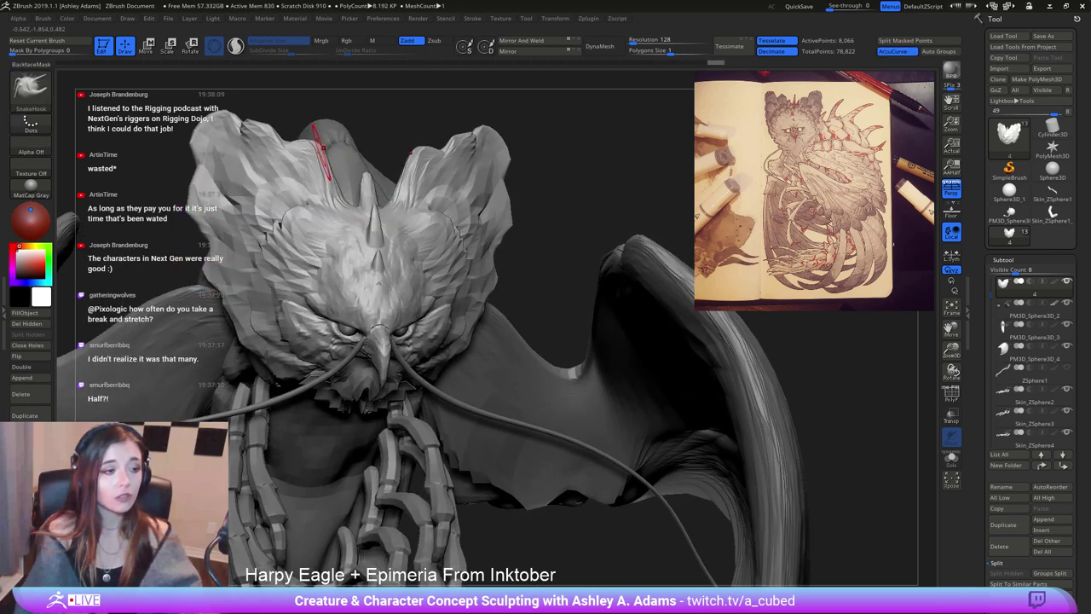
{"action": "right_click_drag", "start_coordinate": [317, 155], "coordinate": [330, 204], "text": "ctrl"}
{"action": "right_click", "coordinate": [327, 169]}
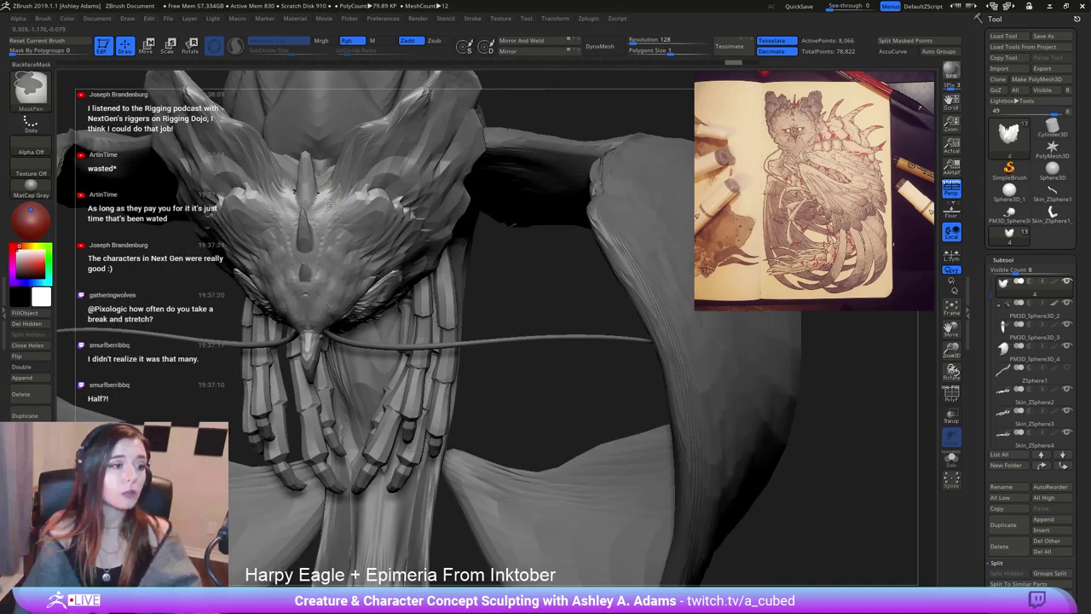
{"action": "left_click", "coordinate": [548, 106], "text": "ctrl"}
{"action": "right_click", "coordinate": [313, 248]}
{"action": "right_click_drag", "start_coordinate": [313, 248], "coordinate": [324, 197]}
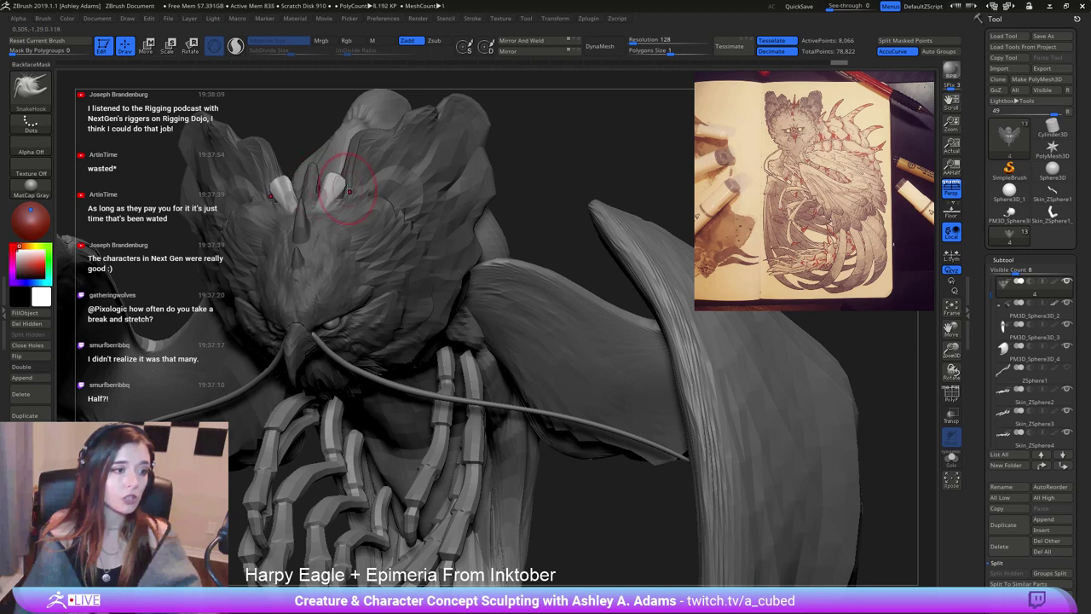
Draw the isolated patches out into crest feathers beside the horn, smooth them and clear the mask.
{"action": "mouse_move", "coordinate": [335, 199]}
{"action": "right_mouse_down"}
{"action": "mouse_move", "coordinate": [329, 180]}
{"action": "mouse_move", "coordinate": [270, 177]}
{"action": "mouse_move", "coordinate": [290, 183]}
{"action": "mouse_move", "coordinate": [273, 170]}
{"action": "mouse_move", "coordinate": [266, 183]}
{"action": "mouse_move", "coordinate": [294, 151]}
{"action": "right_mouse_up"}
{"action": "right_click", "coordinate": [270, 175]}
{"action": "left_click_drag", "start_coordinate": [341, 185], "coordinate": [346, 189], "text": "shift"}
{"action": "right_click_drag", "start_coordinate": [358, 246], "coordinate": [463, 174], "text": "ctrl"}
{"action": "left_click_drag", "start_coordinate": [521, 168], "coordinate": [521, 167], "text": "ctrl"}
{"action": "right_click_drag", "start_coordinate": [358, 144], "coordinate": [344, 182]}
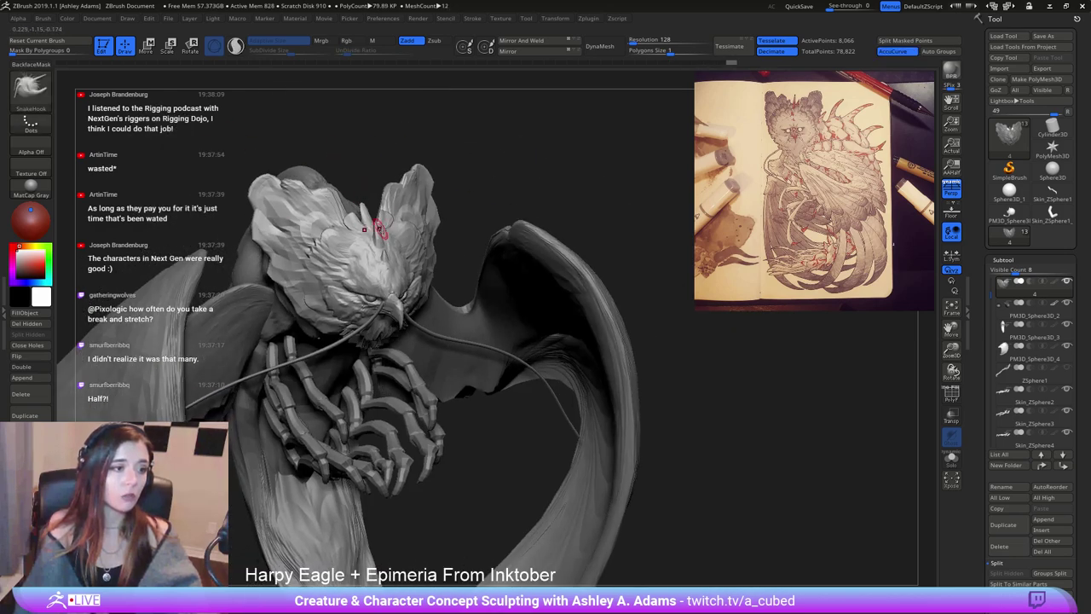
Mask another pair of patches beside the new crest feathers and invert the mask to isolate them.
{"action": "mouse_move", "coordinate": [377, 228]}
{"action": "right_mouse_down"}
{"action": "mouse_move", "coordinate": [329, 200]}
{"action": "mouse_move", "coordinate": [356, 252]}
{"action": "right_mouse_up"}
{"action": "left_click_drag", "start_coordinate": [370, 267], "coordinate": [368, 273], "text": "ctrl"}
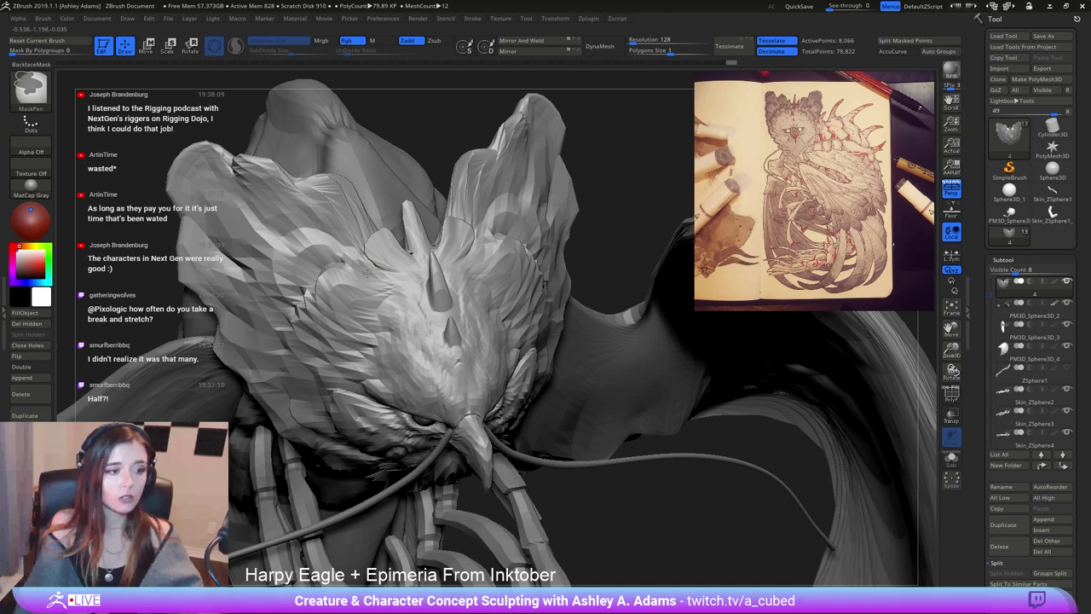
{"action": "left_click", "coordinate": [438, 128], "text": "ctrl"}
{"action": "right_click", "coordinate": [363, 240]}
{"action": "right_click_drag", "start_coordinate": [417, 317], "coordinate": [360, 264]}
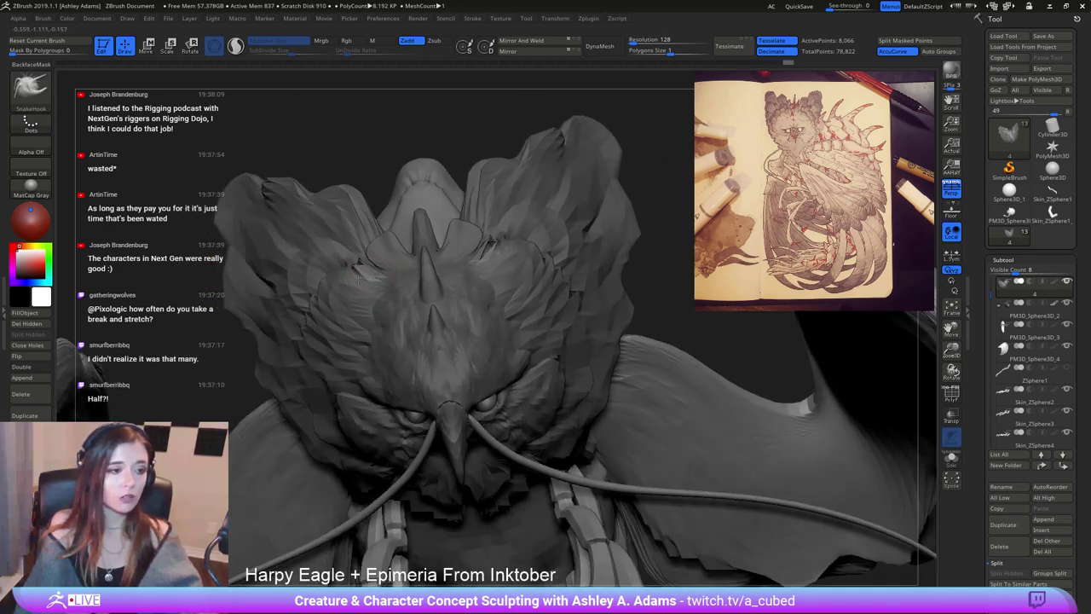
Undo the last mask changes, mask the small patches beside the forehead horn again and invert the mask.
{"action": "key", "text": "ctrl+z"}
{"action": "key", "text": "ctrl+z"}
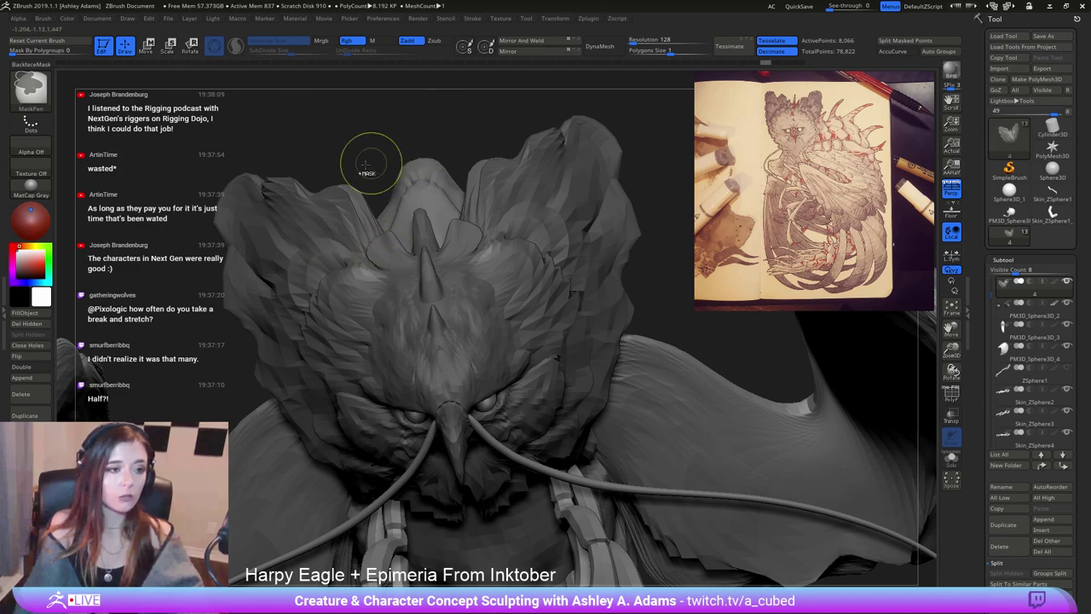
{"action": "left_click", "coordinate": [335, 162], "text": "ctrl"}
{"action": "right_click_drag", "start_coordinate": [382, 239], "coordinate": [463, 236], "text": "ctrl"}
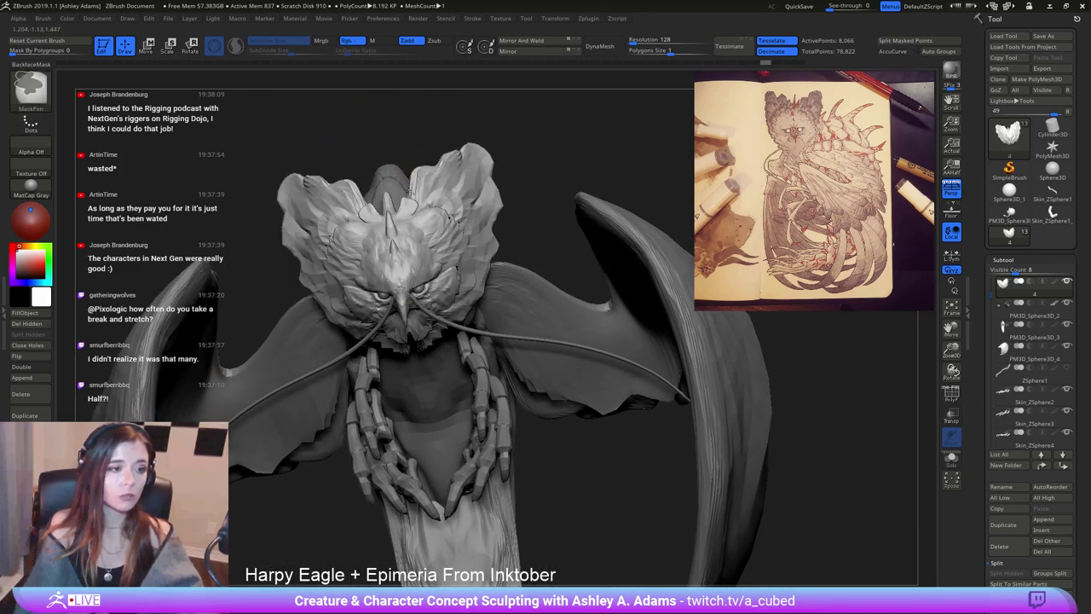
{"action": "right_click_drag", "start_coordinate": [409, 194], "coordinate": [358, 244]}
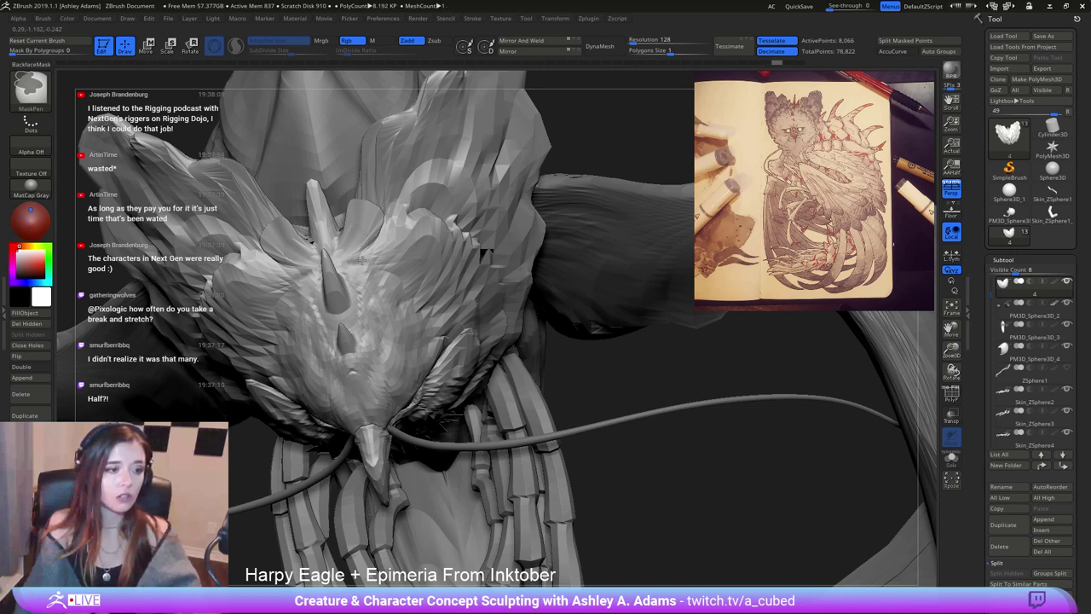
{"action": "left_click", "coordinate": [610, 348], "text": "ctrl"}
{"action": "right_click_drag", "start_coordinate": [611, 348], "coordinate": [563, 282]}
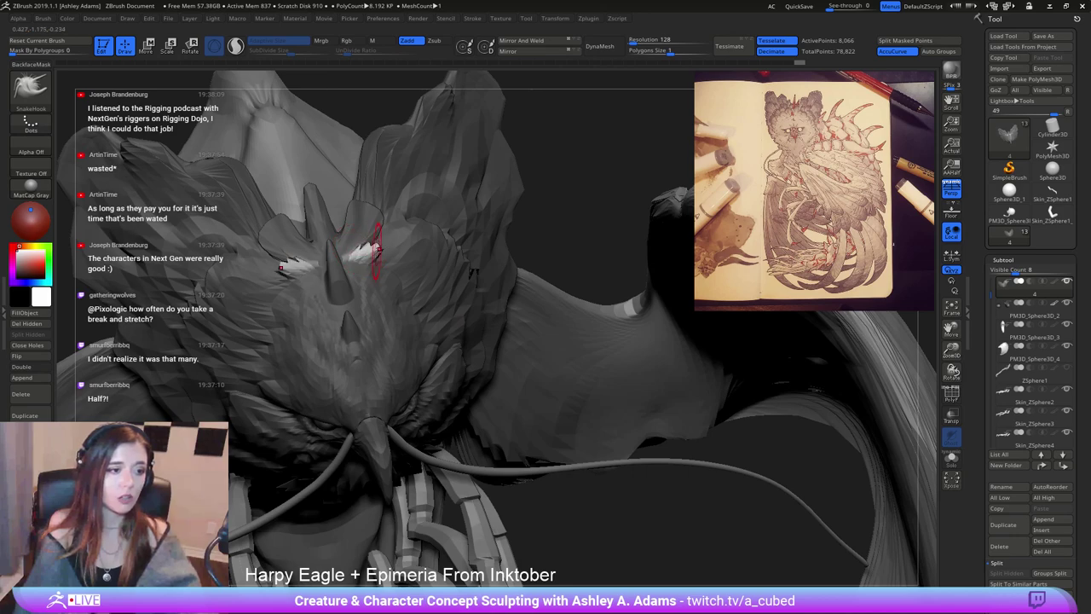
Pull the isolated patches out into short crest feathers with SnakeHook, smooth them and clear the mask.
{"action": "right_click_drag", "start_coordinate": [345, 258], "coordinate": [407, 260]}
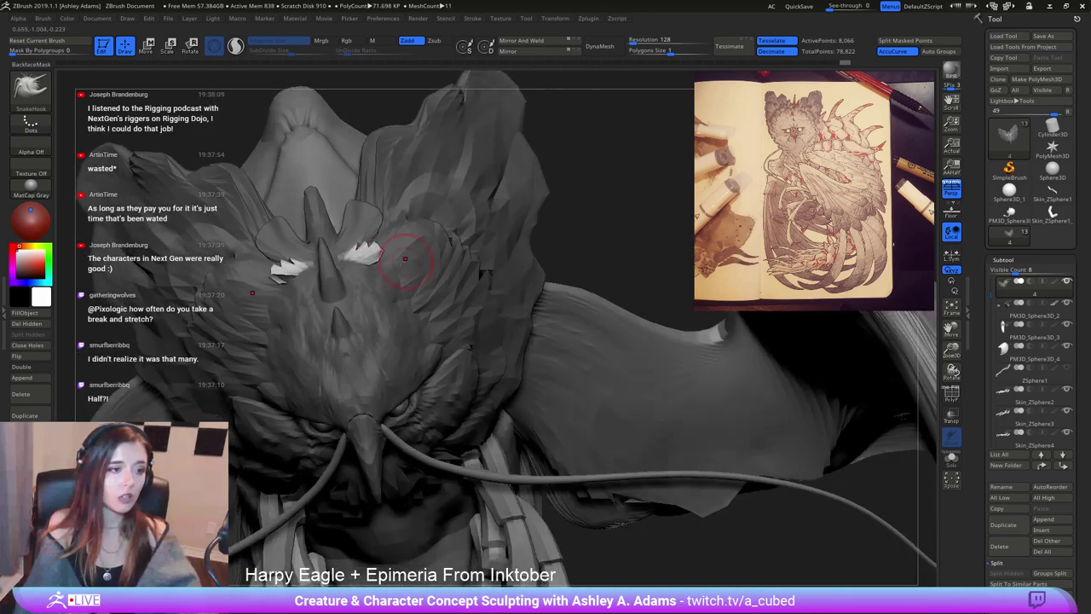
{"action": "left_click_drag", "start_coordinate": [384, 254], "coordinate": [363, 253], "text": "shift"}
{"action": "mouse_move", "coordinate": [363, 253]}
{"action": "right_mouse_down"}
{"action": "mouse_move", "coordinate": [389, 258]}
{"action": "mouse_move", "coordinate": [299, 263]}
{"action": "mouse_move", "coordinate": [287, 288]}
{"action": "mouse_move", "coordinate": [373, 243]}
{"action": "mouse_move", "coordinate": [296, 258]}
{"action": "right_mouse_up"}
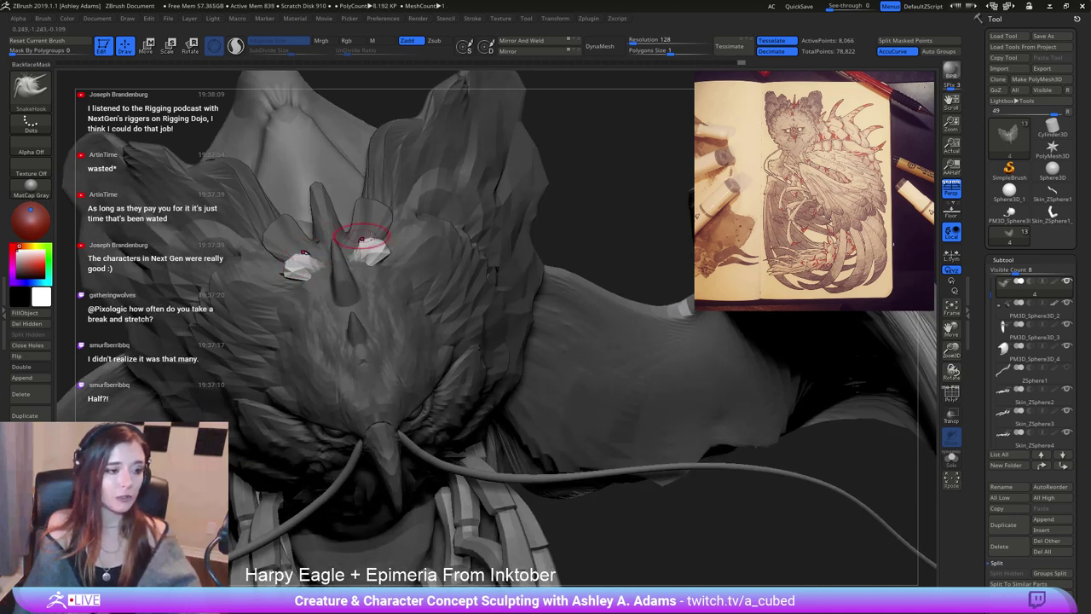
{"action": "mouse_move", "coordinate": [362, 239]}
{"action": "right_mouse_down"}
{"action": "mouse_move", "coordinate": [455, 185]}
{"action": "mouse_move", "coordinate": [377, 231]}
{"action": "mouse_move", "coordinate": [370, 263]}
{"action": "right_mouse_up"}
{"action": "key", "text": "space"}
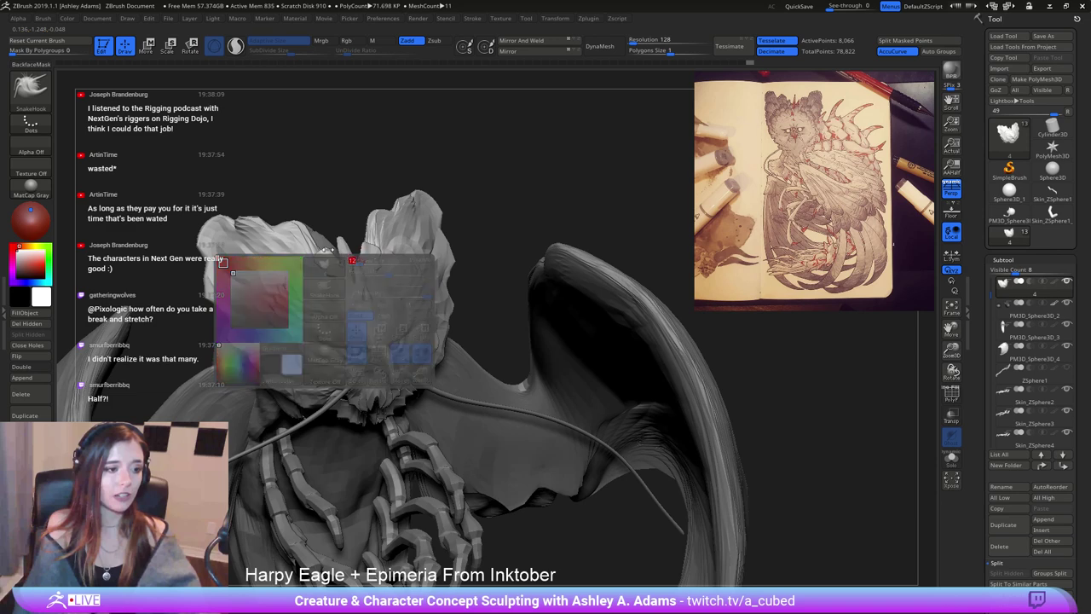
Reduce the SnakeHook brush size and refine the short crest feathers beside the horn from both sides.
{"action": "right_click_drag", "start_coordinate": [298, 231], "coordinate": [330, 301], "text": "ctrl"}
{"action": "right_click", "coordinate": [336, 307]}
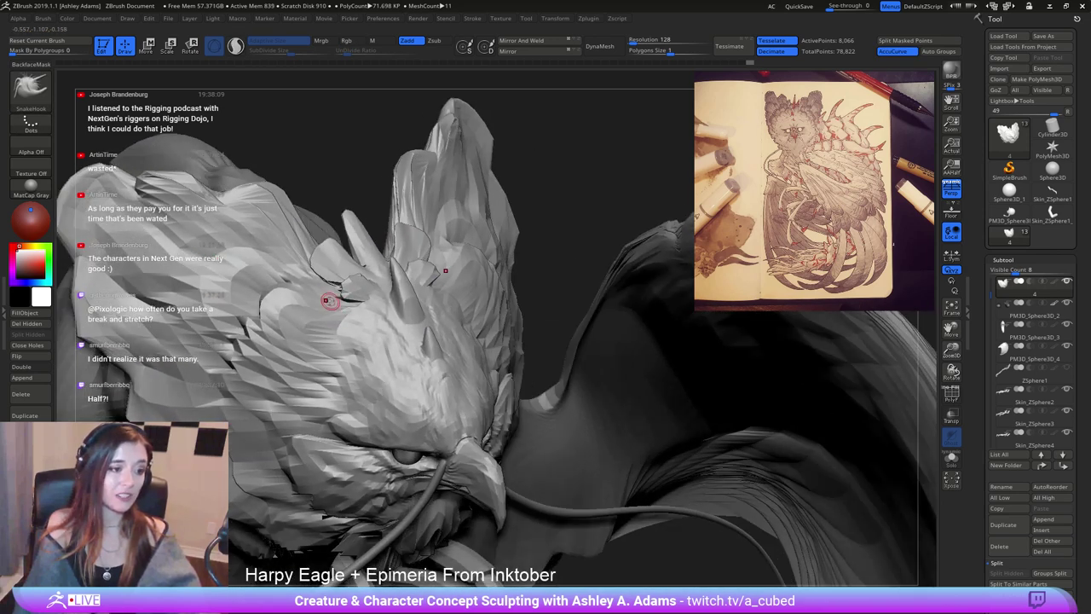
{"action": "key", "text": "ctrl"}
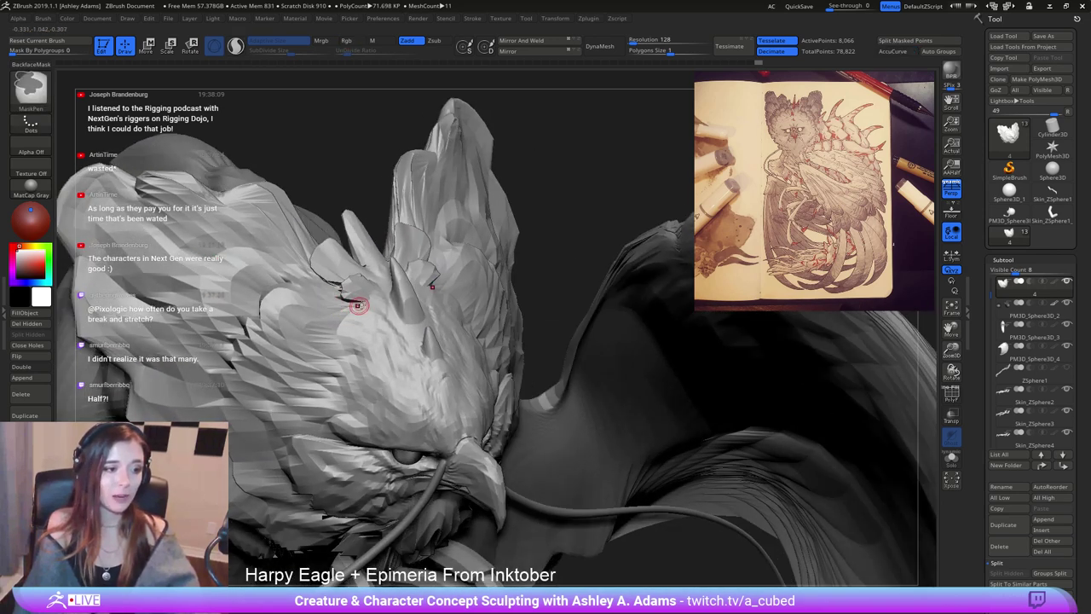
{"action": "right_click_drag", "start_coordinate": [290, 339], "coordinate": [331, 361]}
{"action": "right_click", "coordinate": [331, 361]}
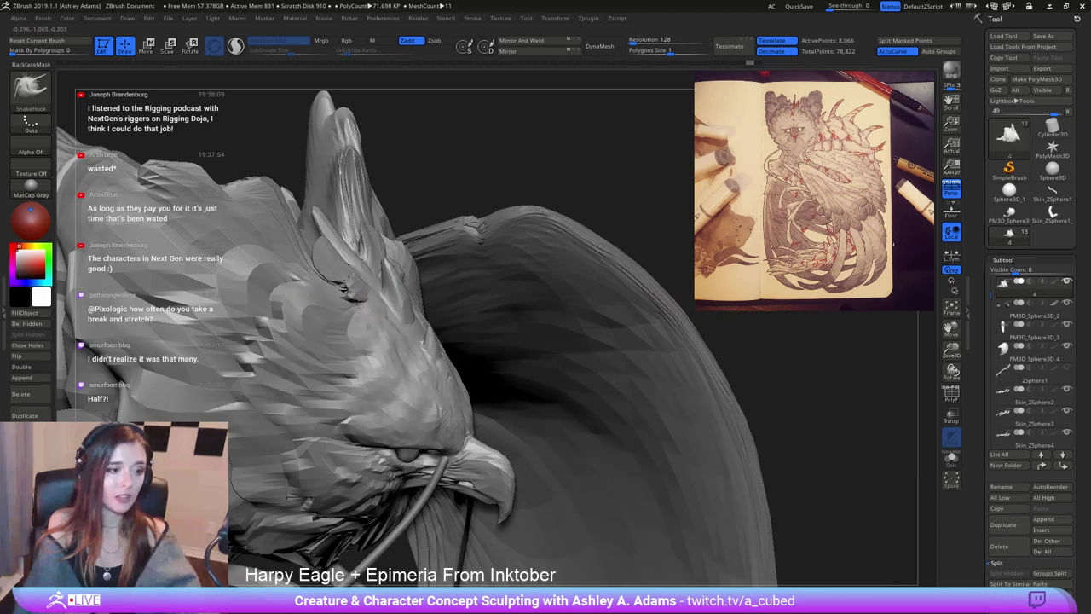
{"action": "mouse_move", "coordinate": [362, 304]}
{"action": "right_mouse_down"}
{"action": "mouse_move", "coordinate": [444, 279]}
{"action": "mouse_move", "coordinate": [454, 223]}
{"action": "mouse_move", "coordinate": [449, 231]}
{"action": "right_mouse_up"}
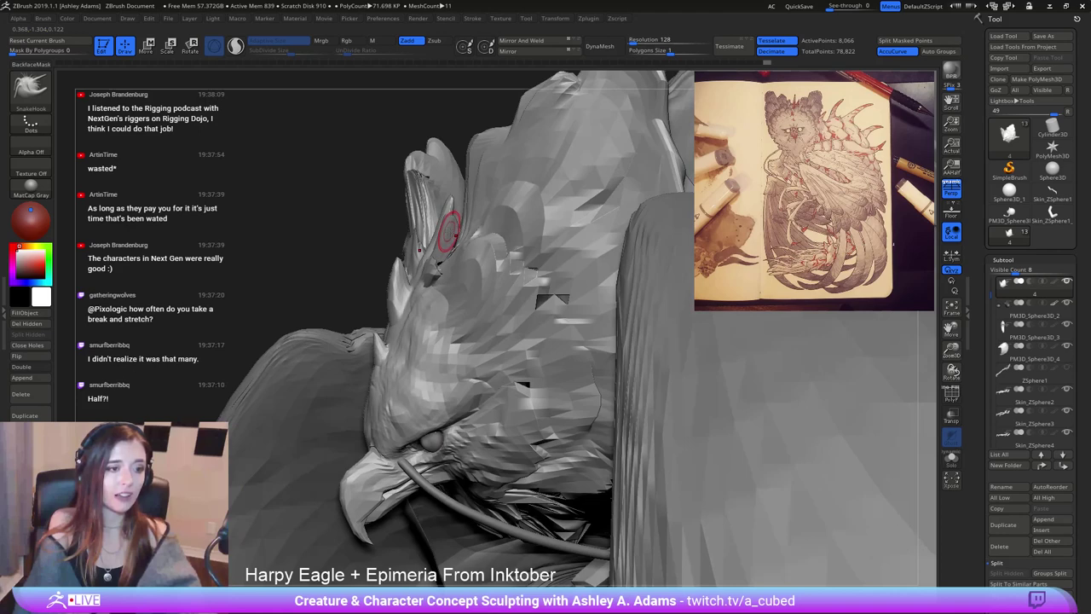
Switch to Inflat and thicken the thin crest feathers around the forehead horn.
{"action": "key", "text": "b"}
{"action": "key", "text": "i"}
{"action": "key", "text": "n"}
{"action": "right_click", "coordinate": [411, 293]}
{"action": "right_click_drag", "start_coordinate": [411, 293], "coordinate": [460, 230]}
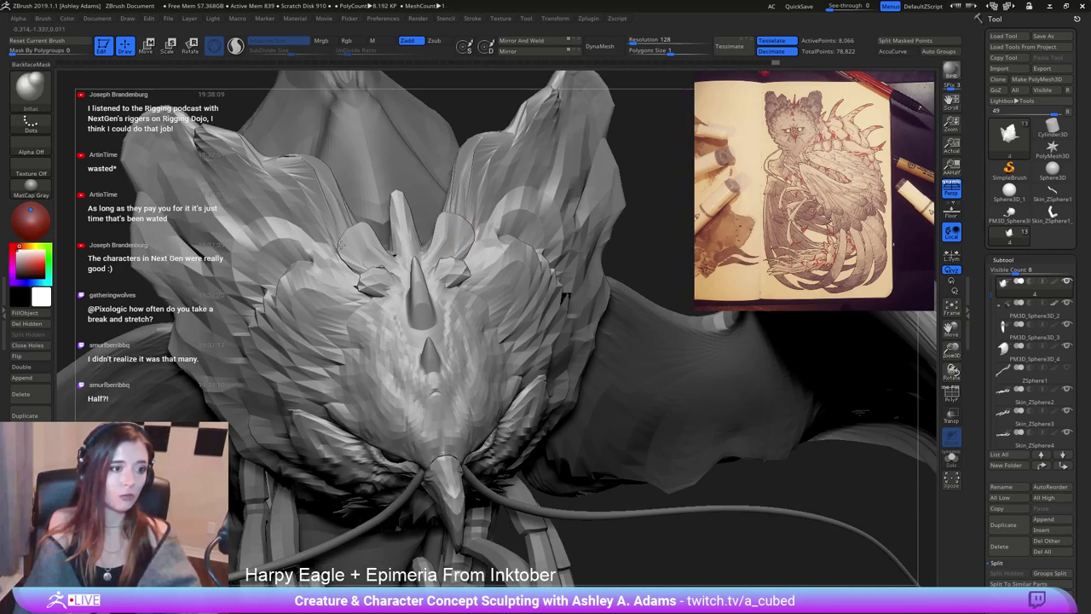
{"action": "right_click", "coordinate": [363, 236]}
{"action": "right_click_drag", "start_coordinate": [375, 239], "coordinate": [431, 216]}
{"action": "right_click", "coordinate": [430, 220]}
{"action": "right_click", "coordinate": [433, 219]}
Switch to SnakeHook and adjust the upper silhouette of the ear tufts.
{"action": "key", "text": "b"}
{"action": "key", "text": "s"}
{"action": "key", "text": "h"}
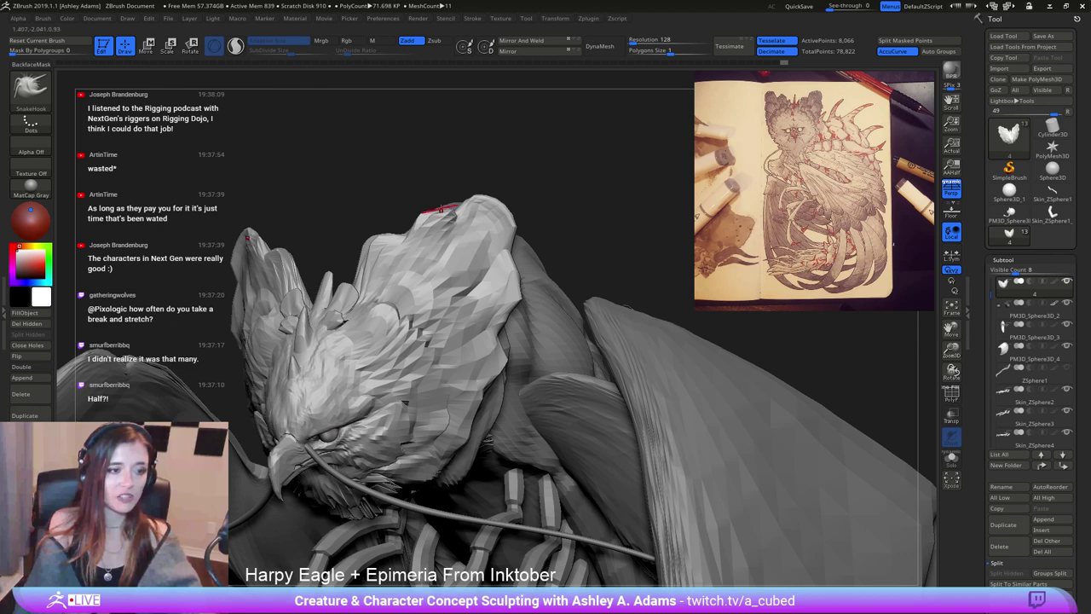
{"action": "right_click_drag", "start_coordinate": [451, 256], "coordinate": [414, 158]}
{"action": "right_click_drag", "start_coordinate": [315, 179], "coordinate": [294, 158]}
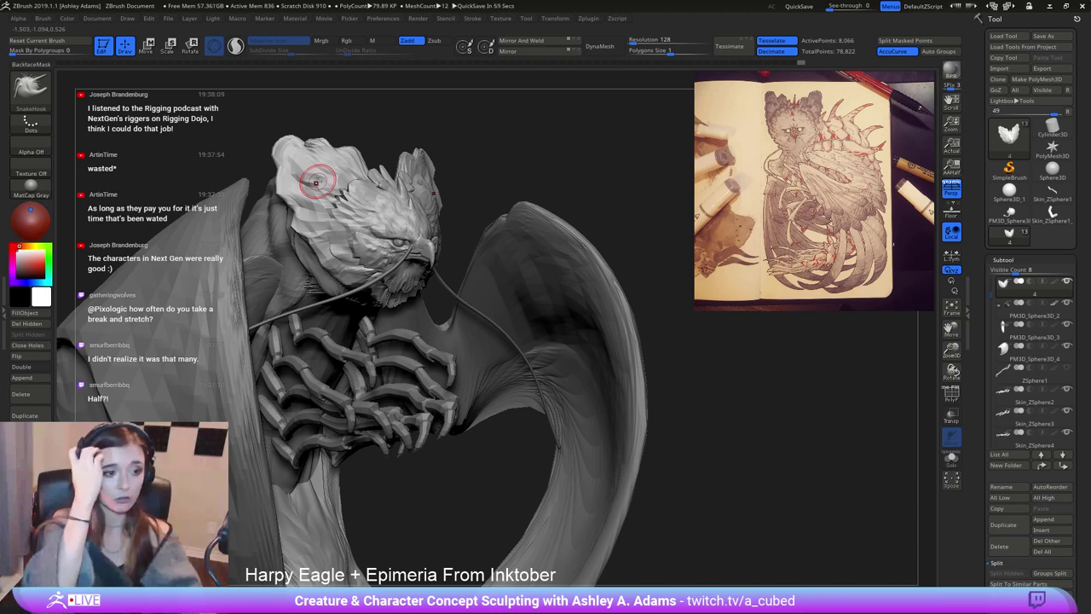
{"action": "mouse_move", "coordinate": [367, 205]}
{"action": "right_mouse_down"}
{"action": "mouse_move", "coordinate": [418, 226]}
{"action": "mouse_move", "coordinate": [411, 218]}
{"action": "right_mouse_up"}
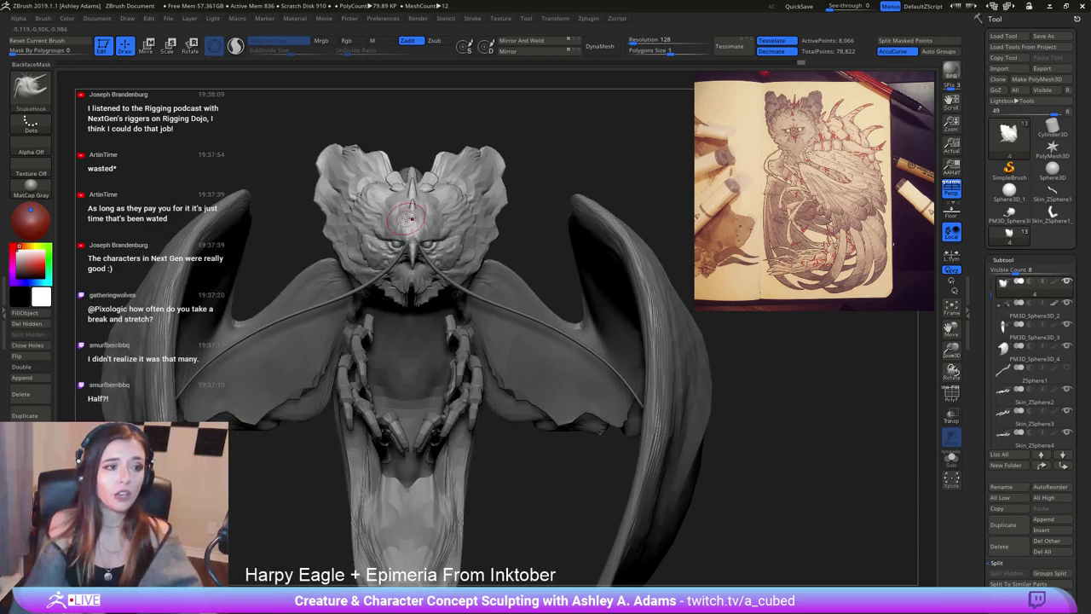
Smooth the short crest feathers beside the horn and add volume to them with Inflat.
{"action": "mouse_move", "coordinate": [441, 177]}
{"action": "right_mouse_down"}
{"action": "mouse_move", "coordinate": [427, 256]}
{"action": "mouse_move", "coordinate": [424, 247]}
{"action": "right_mouse_up"}
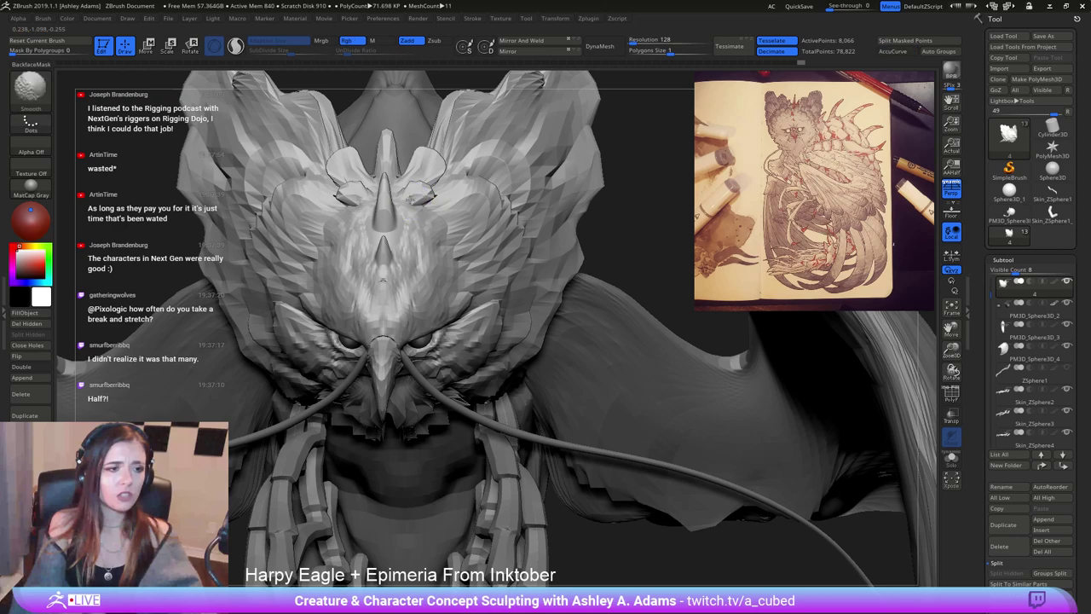
{"action": "mouse_move", "coordinate": [419, 200]}
{"action": "right_mouse_down"}
{"action": "mouse_move", "coordinate": [415, 208]}
{"action": "mouse_move", "coordinate": [425, 179]}
{"action": "mouse_move", "coordinate": [396, 184]}
{"action": "mouse_move", "coordinate": [432, 197]}
{"action": "right_mouse_up"}
{"action": "key", "text": "b"}
{"action": "key", "text": "i"}
{"action": "key", "text": "n"}
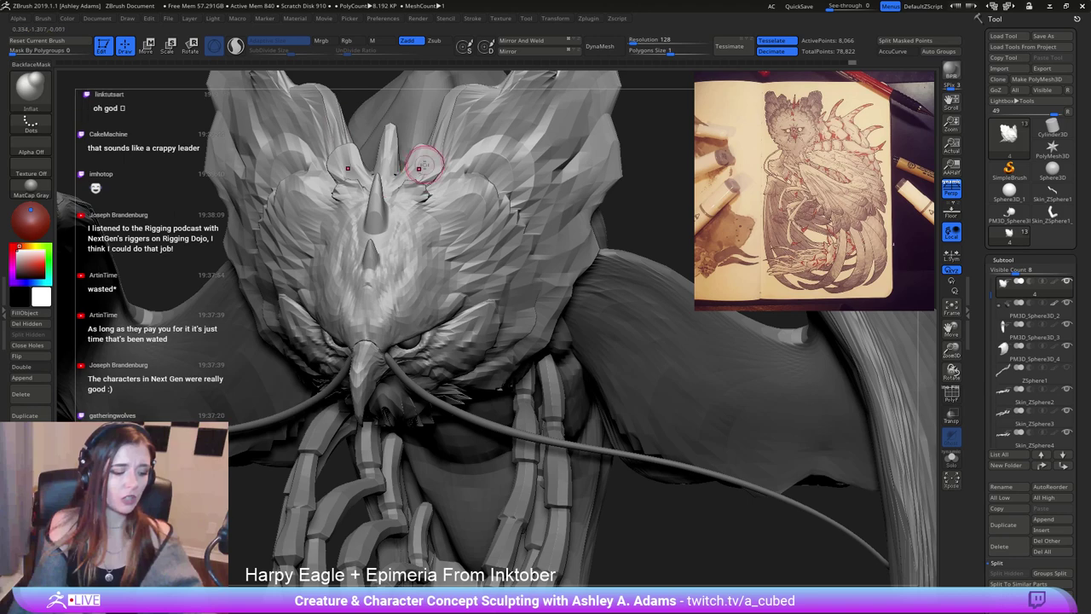
Flatten the surfaces of the crest feathers beside the horn with HPolish, using a smaller brush for the short ones.
{"action": "key", "text": "b"}
{"action": "key", "text": "h"}
{"action": "key", "text": "p"}
{"action": "left_click_drag", "start_coordinate": [422, 194], "coordinate": [426, 177]}
{"action": "right_click_drag", "start_coordinate": [273, 234], "coordinate": [304, 243]}
{"action": "right_click", "coordinate": [305, 243]}
{"action": "right_click_drag", "start_coordinate": [334, 162], "coordinate": [347, 187], "text": "ctrl"}
{"action": "right_click", "coordinate": [346, 187]}
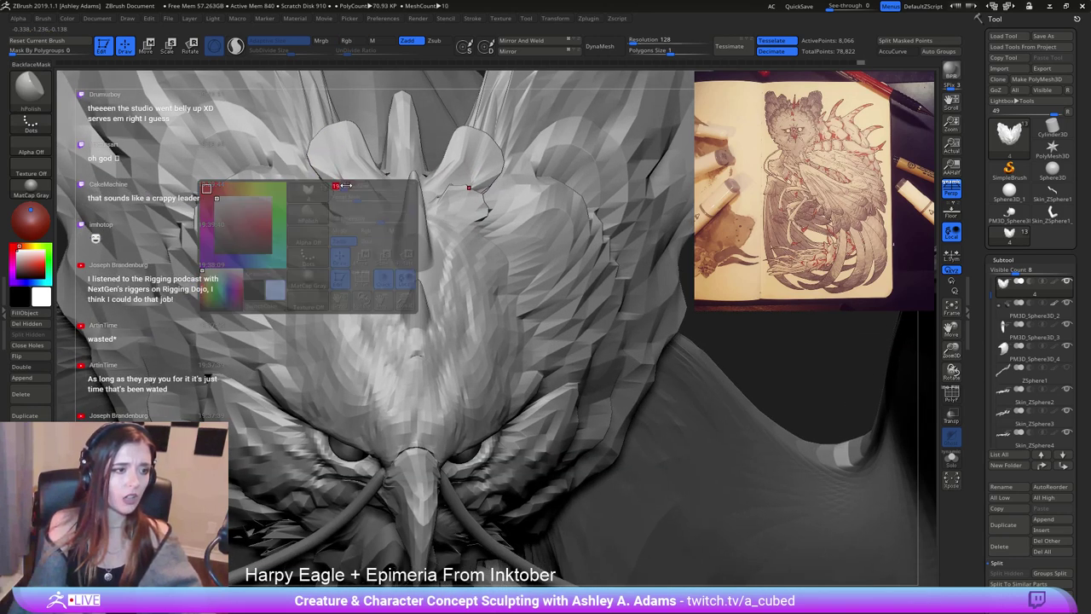
Reshape the outlines of the short crest feathers in front of the larger pair with SnakeHook.
{"action": "key", "text": "b"}
{"action": "key", "text": "s"}
{"action": "key", "text": "h"}
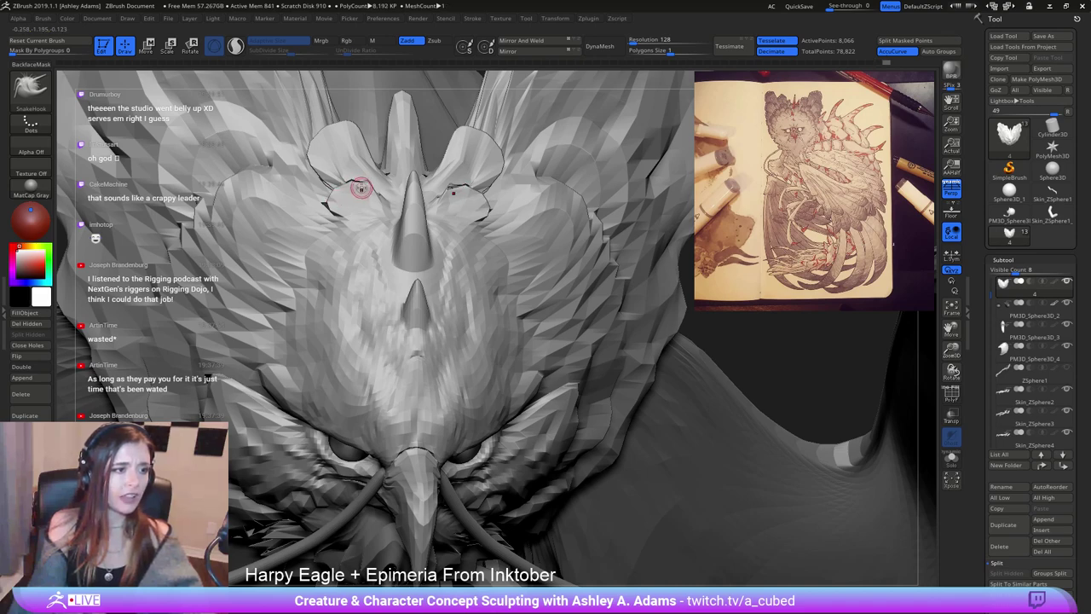
{"action": "mouse_move", "coordinate": [363, 181]}
{"action": "right_mouse_down"}
{"action": "mouse_move", "coordinate": [426, 231]}
{"action": "mouse_move", "coordinate": [405, 213]}
{"action": "mouse_move", "coordinate": [413, 269]}
{"action": "right_mouse_up"}
{"action": "right_click", "coordinate": [380, 186]}
{"action": "right_click_drag", "start_coordinate": [413, 268], "coordinate": [392, 294]}
{"action": "right_click", "coordinate": [393, 294]}
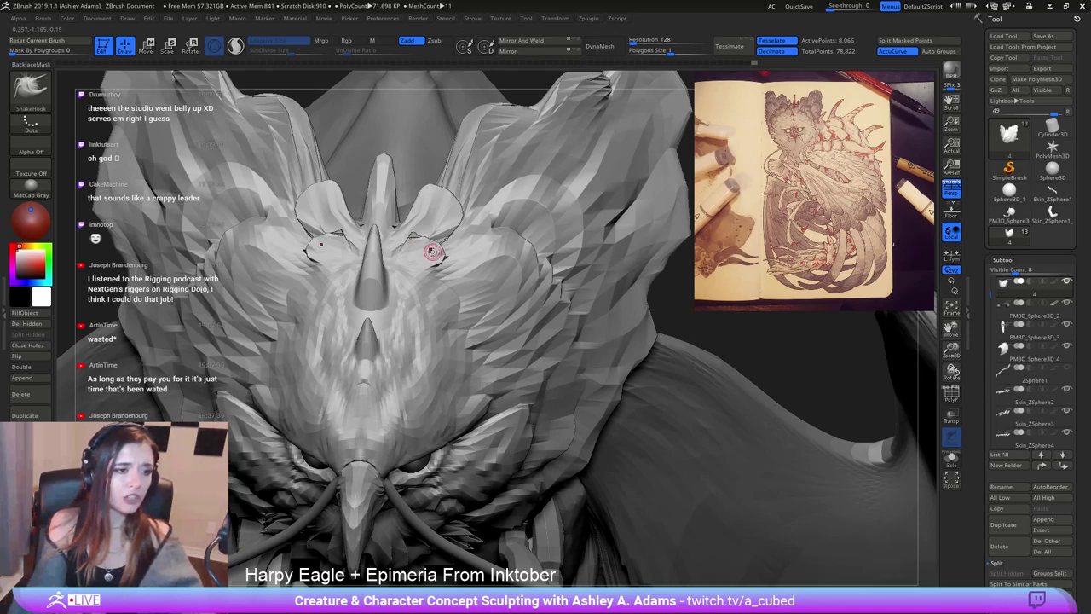
{"action": "mouse_move", "coordinate": [433, 252]}
{"action": "right_mouse_down", "text": "ctrl"}
{"action": "mouse_move", "coordinate": [383, 366]}
{"action": "mouse_move", "coordinate": [379, 341]}
{"action": "right_mouse_up", "text": "ctrl"}
{"action": "right_click", "coordinate": [390, 334]}
Build up the bases of the crest feathers around the horn with ClayBuildup and smooth the strokes.
{"action": "key", "text": "b"}
{"action": "key", "text": "c"}
{"action": "key", "text": "b"}
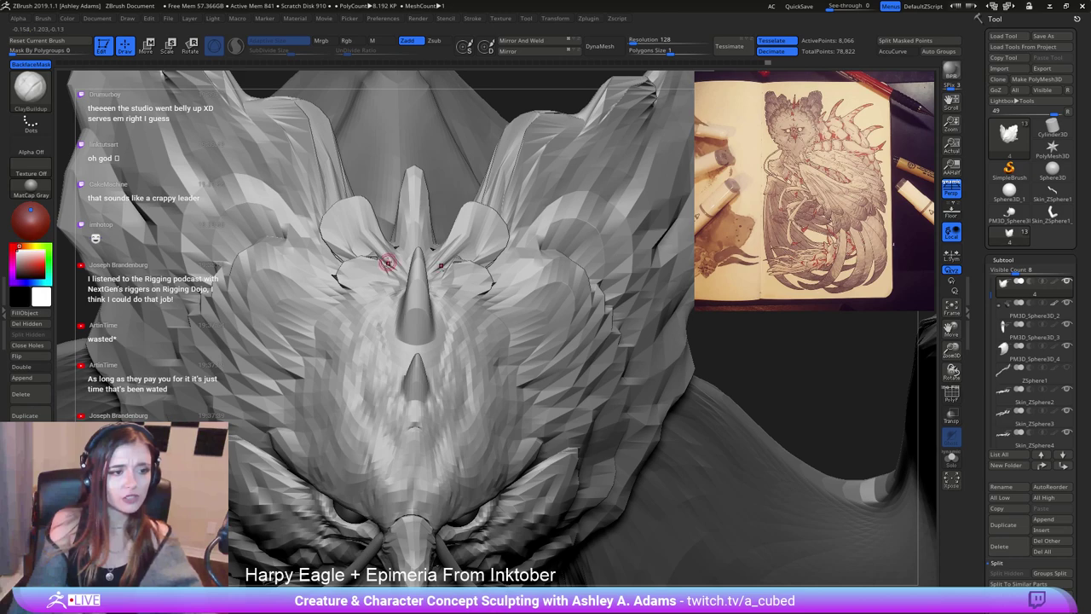
{"action": "mouse_move", "coordinate": [388, 262]}
{"action": "right_mouse_down"}
{"action": "mouse_move", "coordinate": [434, 295]}
{"action": "mouse_move", "coordinate": [364, 183]}
{"action": "mouse_move", "coordinate": [468, 317]}
{"action": "mouse_move", "coordinate": [452, 351]}
{"action": "right_mouse_up"}
{"action": "right_click", "coordinate": [452, 351]}
{"action": "right_click_drag", "start_coordinate": [275, 256], "coordinate": [299, 205]}
{"action": "mouse_move", "coordinate": [299, 205]}
{"action": "right_mouse_down", "text": "ctrl"}
{"action": "mouse_move", "coordinate": [283, 232]}
{"action": "mouse_move", "coordinate": [353, 273]}
{"action": "mouse_move", "coordinate": [378, 309]}
{"action": "mouse_move", "coordinate": [380, 228]}
{"action": "right_mouse_up", "text": "ctrl"}
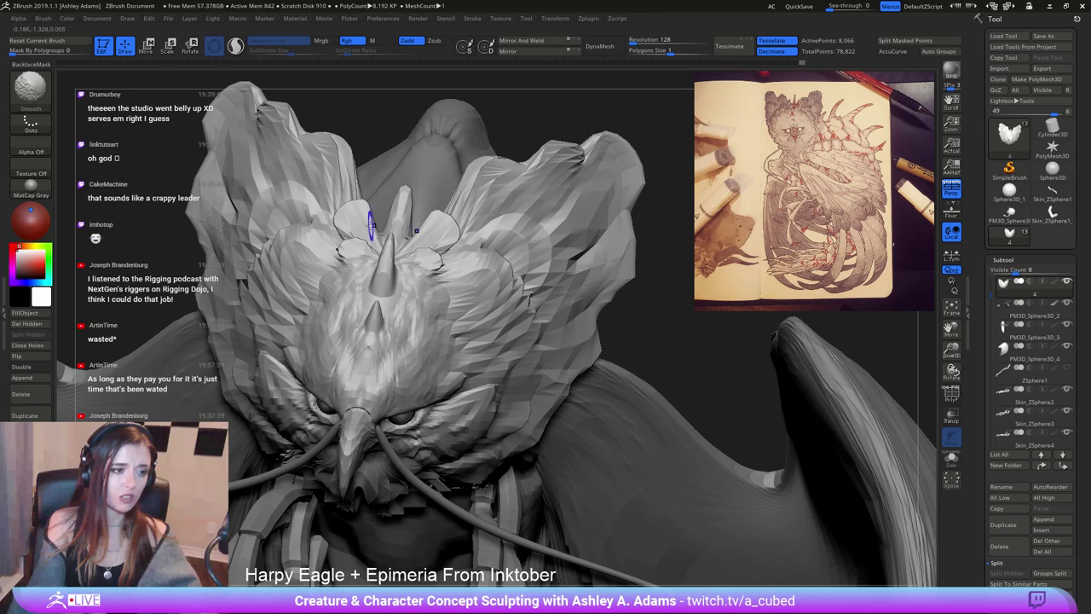
{"action": "mouse_move", "coordinate": [353, 195]}
{"action": "right_mouse_down"}
{"action": "mouse_move", "coordinate": [361, 176]}
{"action": "mouse_move", "coordinate": [370, 202]}
{"action": "right_mouse_up"}
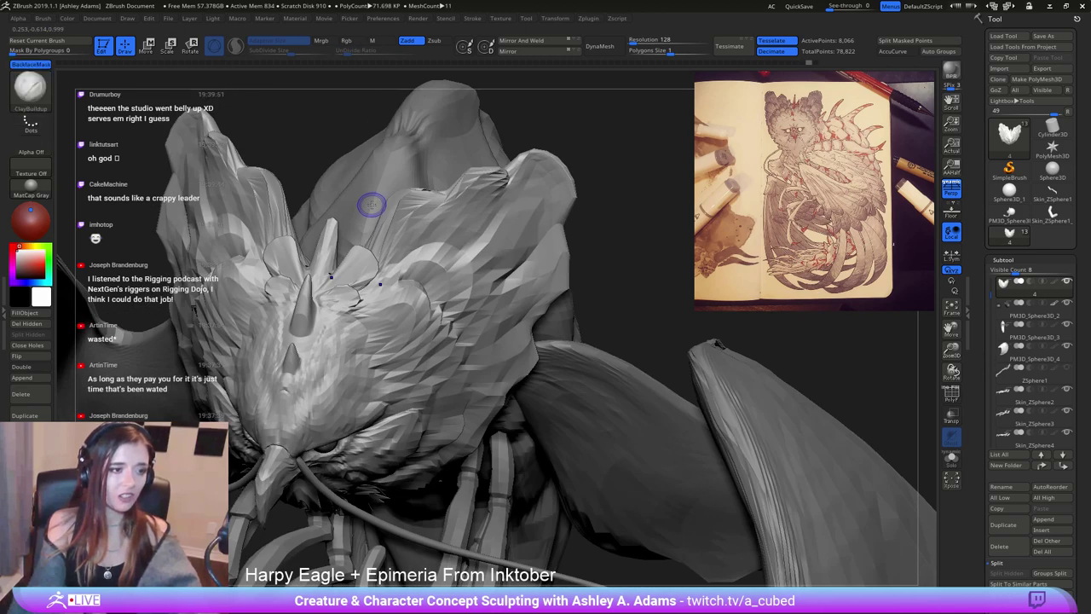
{"action": "right_click_drag", "start_coordinate": [291, 243], "coordinate": [247, 250]}
{"action": "right_click_drag", "start_coordinate": [324, 317], "coordinate": [300, 261], "text": "ctrl"}
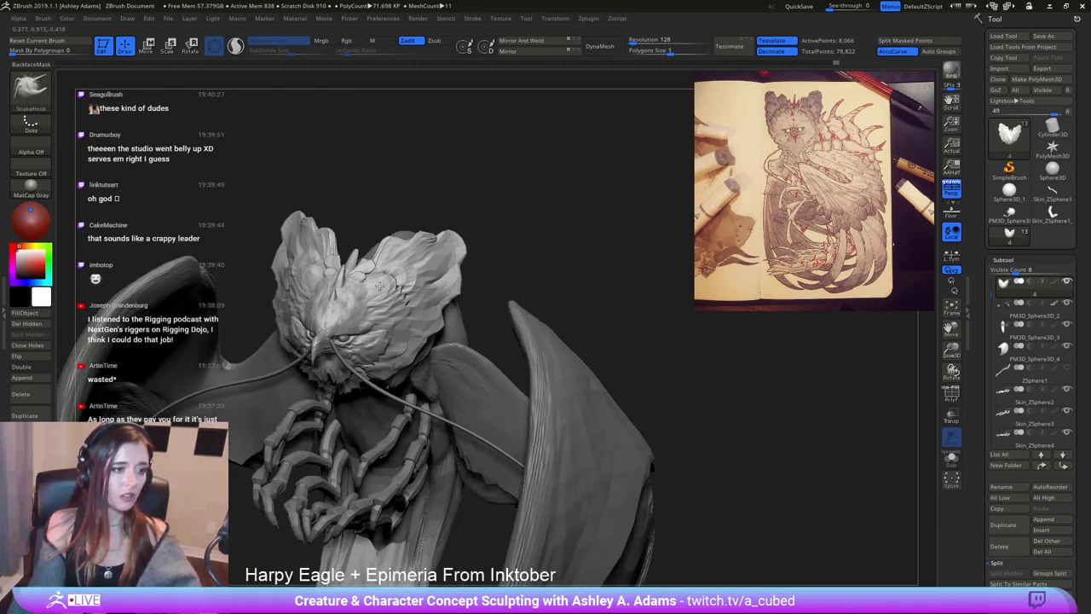
Draw the tips of the larger crest feathers upward with SnakeHook and smooth their edges.
{"action": "right_click_drag", "start_coordinate": [358, 183], "coordinate": [375, 215], "text": "ctrl"}
{"action": "right_click_drag", "start_coordinate": [376, 176], "coordinate": [341, 186]}
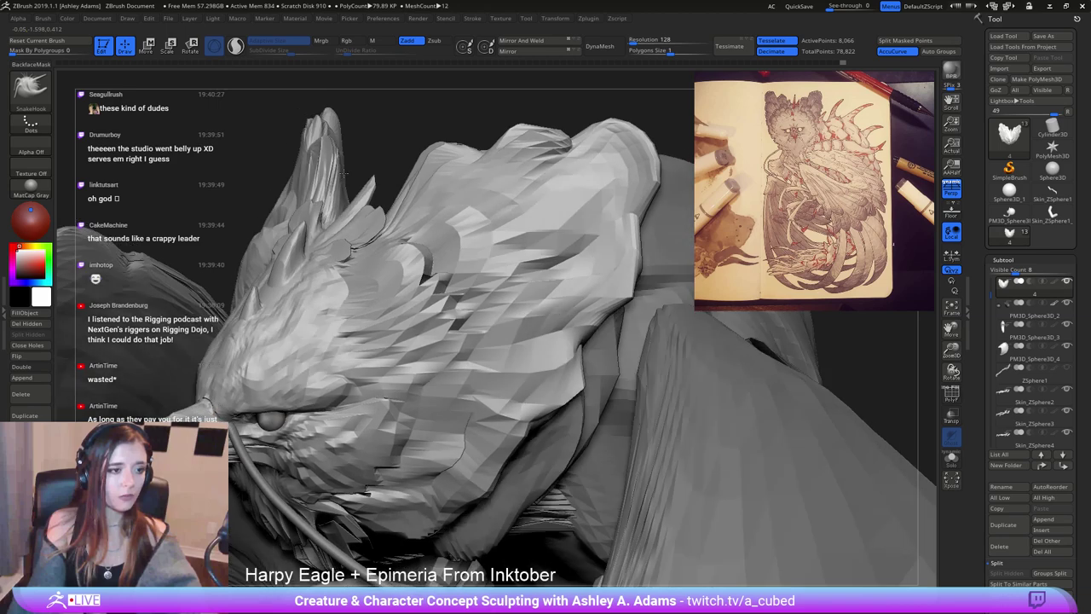
{"action": "left_click_drag", "start_coordinate": [365, 205], "coordinate": [372, 183]}
{"action": "right_click_drag", "start_coordinate": [392, 180], "coordinate": [366, 181]}
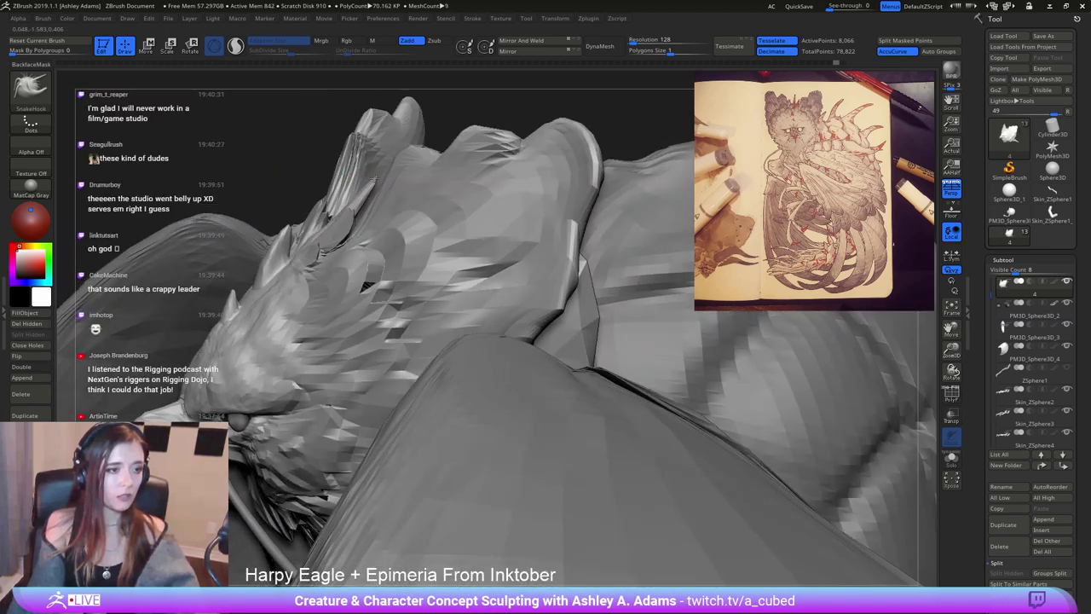
{"action": "right_click_drag", "start_coordinate": [305, 164], "coordinate": [385, 166]}
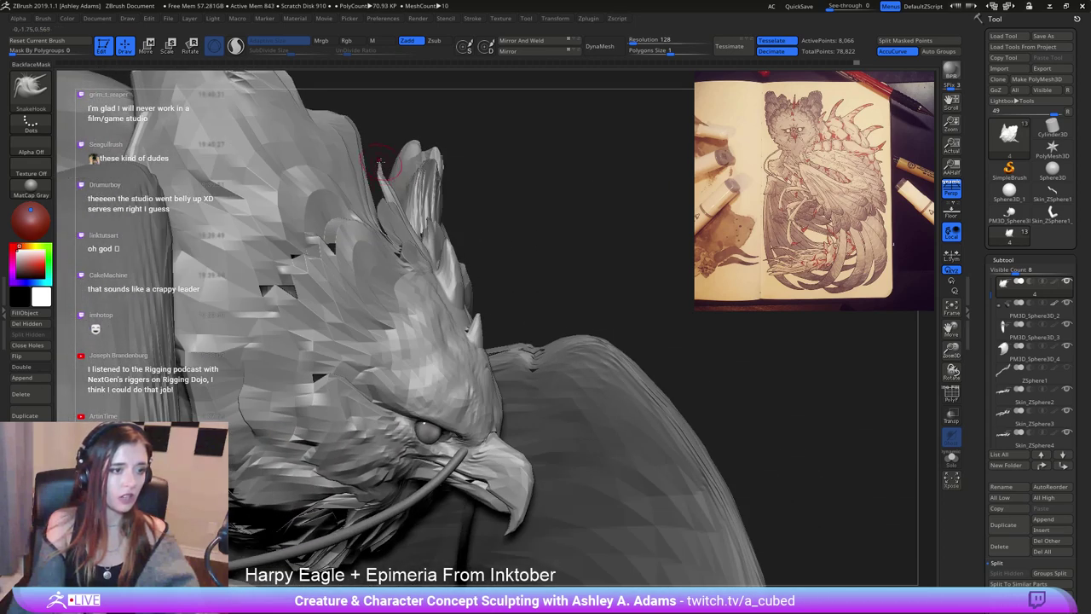
{"action": "left_click_drag", "start_coordinate": [391, 189], "coordinate": [397, 188], "text": "shift"}
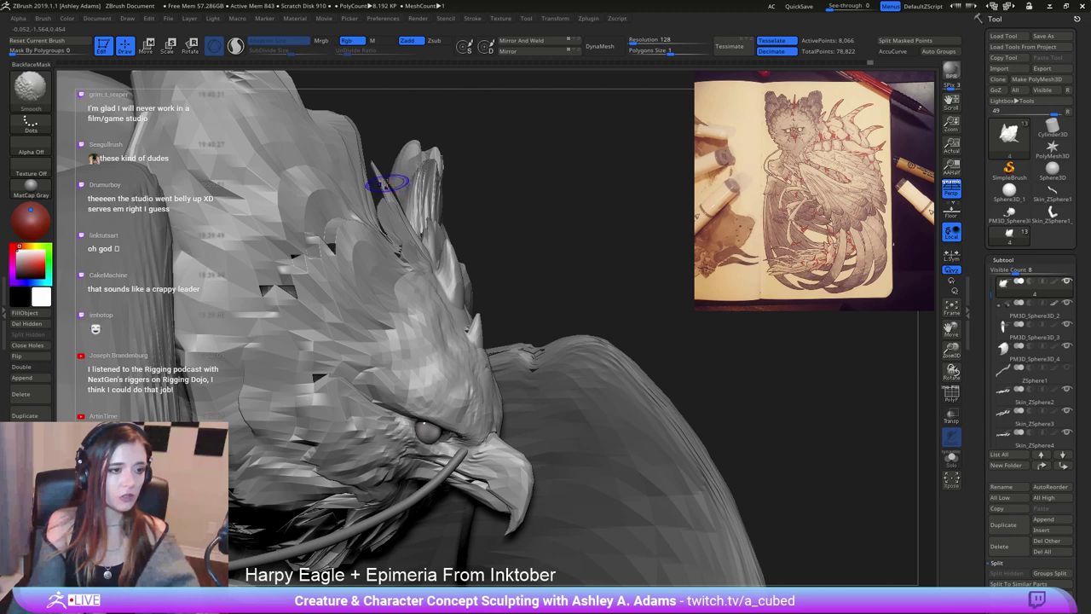
{"action": "mouse_move", "coordinate": [396, 188]}
{"action": "right_mouse_down", "text": "ctrl"}
{"action": "mouse_move", "coordinate": [452, 264]}
{"action": "mouse_move", "coordinate": [364, 271]}
{"action": "mouse_move", "coordinate": [312, 182]}
{"action": "right_mouse_up", "text": "ctrl"}
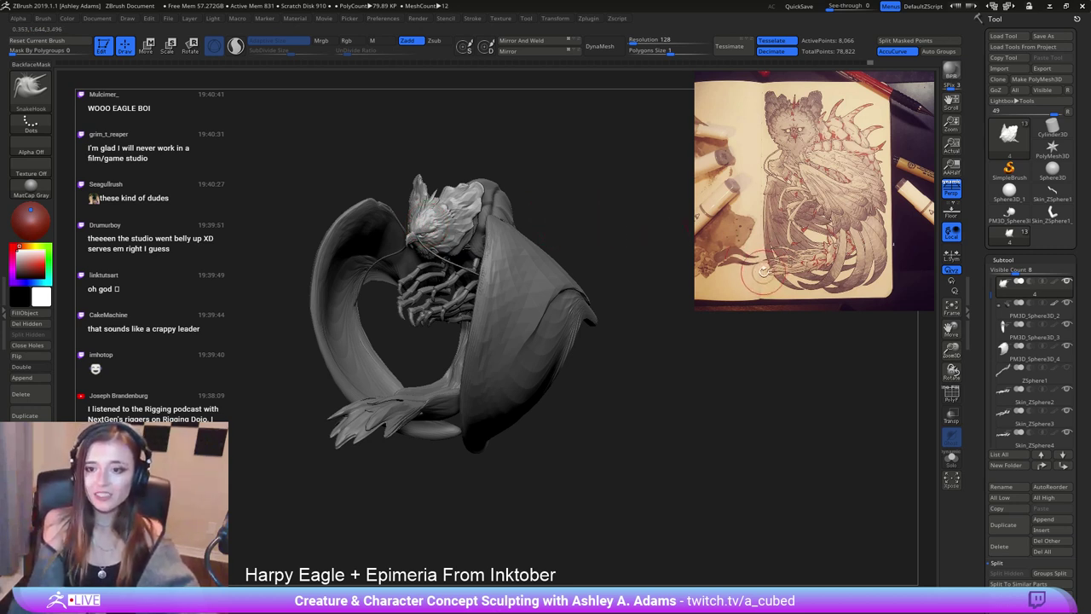
Enlarge the brush, select the PM3D_Sphere3D_4 wing subtool and switch to Inflat.
{"action": "right_click_drag", "start_coordinate": [448, 279], "coordinate": [226, 118]}
{"action": "right_click_drag", "start_coordinate": [373, 215], "coordinate": [427, 205]}
{"action": "mouse_move", "coordinate": [334, 184]}
{"action": "right_mouse_down"}
{"action": "mouse_move", "coordinate": [300, 256]}
{"action": "mouse_move", "coordinate": [316, 220]}
{"action": "right_mouse_up"}
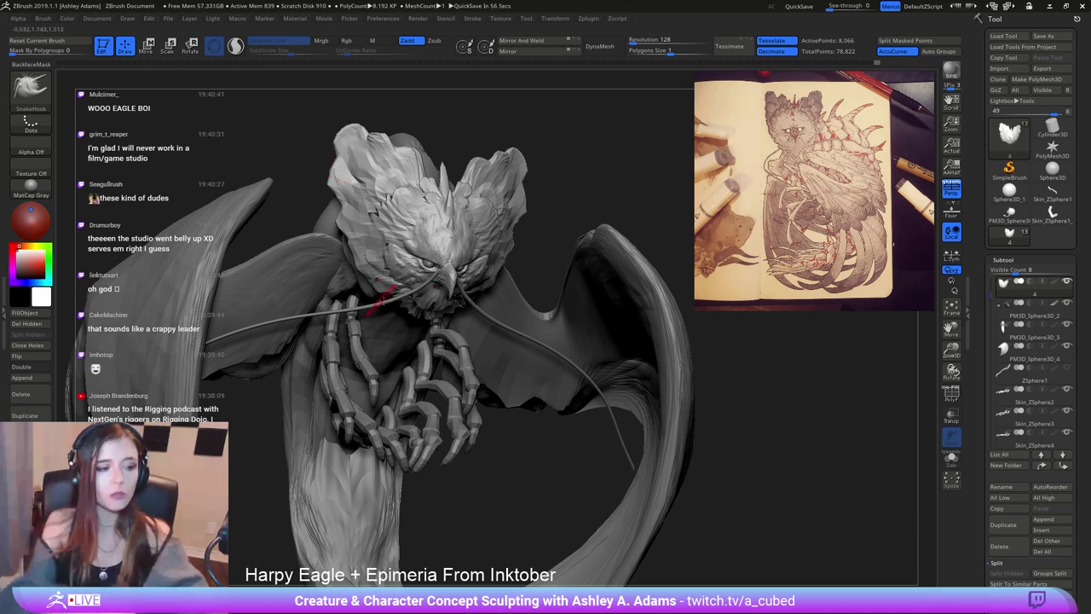
{"action": "right_click_drag", "start_coordinate": [390, 298], "coordinate": [477, 401]}
{"action": "mouse_move", "coordinate": [478, 400]}
{"action": "right_mouse_down", "text": "ctrl"}
{"action": "mouse_move", "coordinate": [478, 340]}
{"action": "mouse_move", "coordinate": [431, 358]}
{"action": "mouse_move", "coordinate": [444, 352]}
{"action": "right_mouse_up", "text": "ctrl"}
{"action": "key", "text": "space"}
{"action": "left_click_drag", "start_coordinate": [482, 299], "coordinate": [524, 302]}
{"action": "right_click_drag", "start_coordinate": [488, 300], "coordinate": [427, 367]}
{"action": "left_click", "coordinate": [540, 325], "text": "alt"}
{"action": "key", "text": "b"}
{"action": "key", "text": "i"}
{"action": "key", "text": "n"}
Thicken the upper edges of the wings with Inflat and smooth the added volume.
{"action": "right_click_drag", "start_coordinate": [475, 245], "coordinate": [465, 294]}
{"action": "left_click_drag", "start_coordinate": [479, 293], "coordinate": [509, 305]}
{"action": "right_click_drag", "start_coordinate": [508, 305], "coordinate": [400, 295]}
{"action": "left_click_drag", "start_coordinate": [516, 281], "coordinate": [488, 279]}
{"action": "right_click_drag", "start_coordinate": [507, 285], "coordinate": [597, 298]}
{"action": "left_click_drag", "start_coordinate": [507, 306], "coordinate": [489, 295], "text": "shift"}
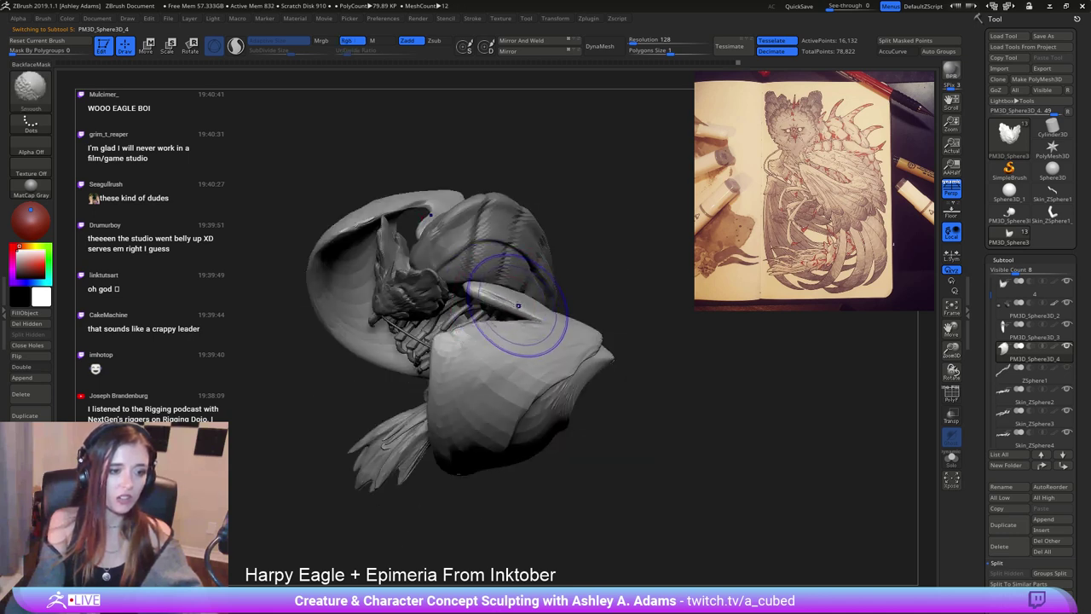
Adjust the brush size and thicken the front rims of the wings with Inflat.
{"action": "right_click_drag", "start_coordinate": [499, 329], "coordinate": [543, 277]}
{"action": "key", "text": "space"}
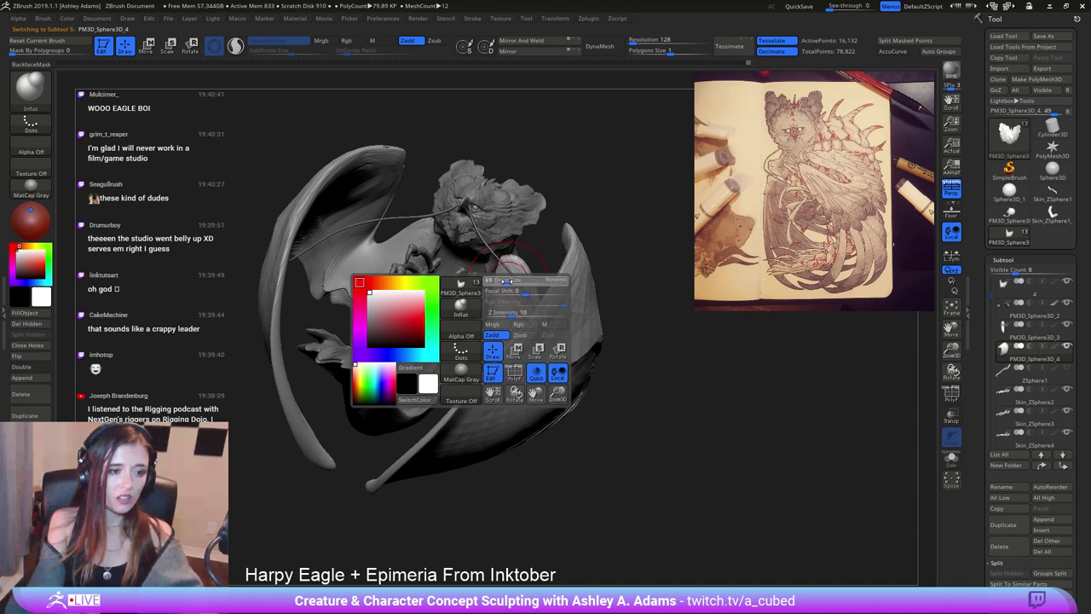
{"action": "mouse_move", "coordinate": [479, 290]}
{"action": "right_mouse_down"}
{"action": "mouse_move", "coordinate": [503, 284]}
{"action": "mouse_move", "coordinate": [521, 338]}
{"action": "mouse_move", "coordinate": [524, 286]}
{"action": "mouse_move", "coordinate": [478, 260]}
{"action": "mouse_move", "coordinate": [483, 283]}
{"action": "right_mouse_up"}
{"action": "mouse_move", "coordinate": [436, 254]}
{"action": "right_mouse_down"}
{"action": "mouse_move", "coordinate": [457, 256]}
{"action": "mouse_move", "coordinate": [392, 311]}
{"action": "mouse_move", "coordinate": [348, 372]}
{"action": "right_mouse_up"}
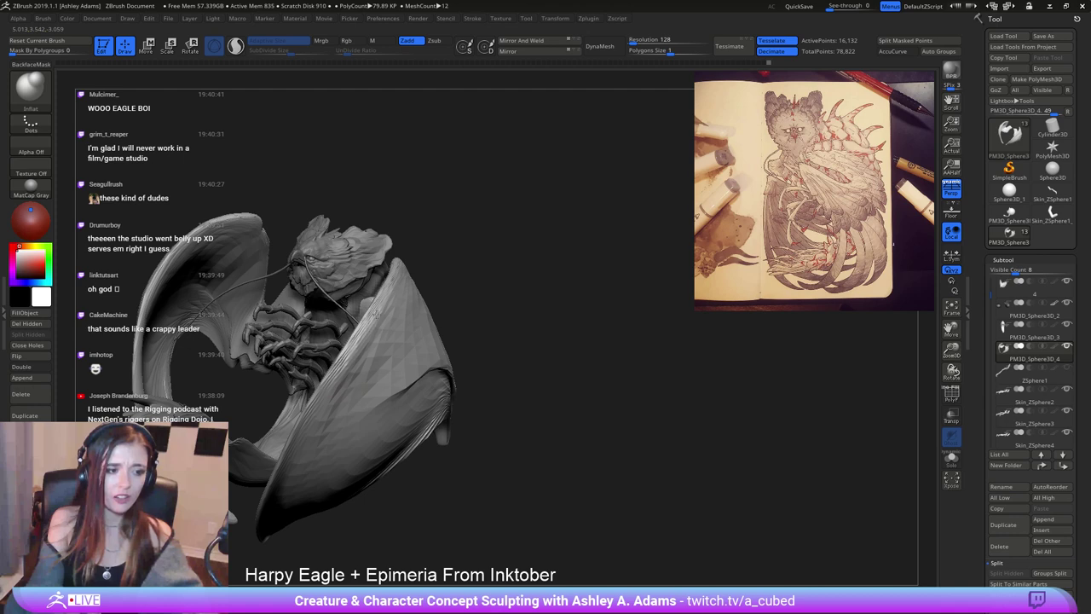
{"action": "mouse_move", "coordinate": [394, 266]}
{"action": "right_mouse_down"}
{"action": "mouse_move", "coordinate": [331, 269]}
{"action": "mouse_move", "coordinate": [342, 282]}
{"action": "right_mouse_up"}
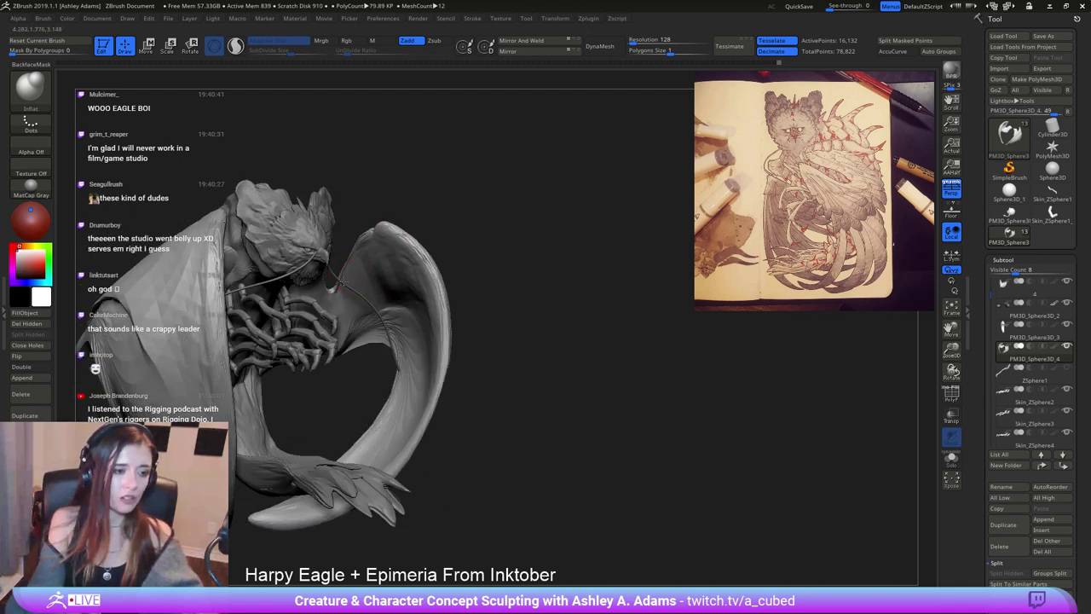
{"action": "right_click_drag", "start_coordinate": [360, 241], "coordinate": [341, 295]}
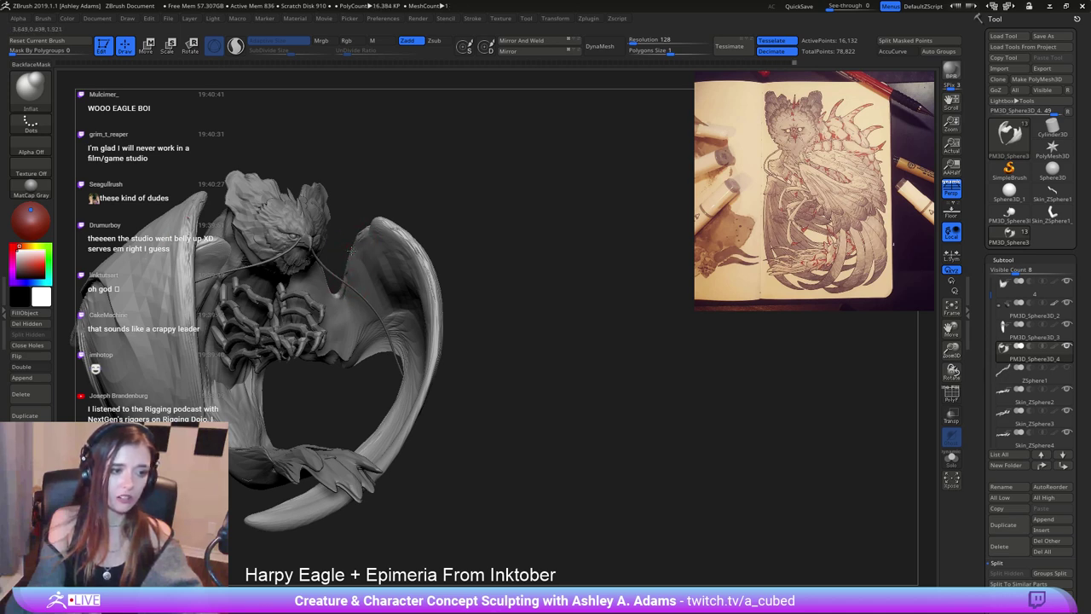
{"action": "mouse_move", "coordinate": [351, 251]}
{"action": "right_mouse_down"}
{"action": "mouse_move", "coordinate": [446, 231]}
{"action": "mouse_move", "coordinate": [421, 242]}
{"action": "right_mouse_up"}
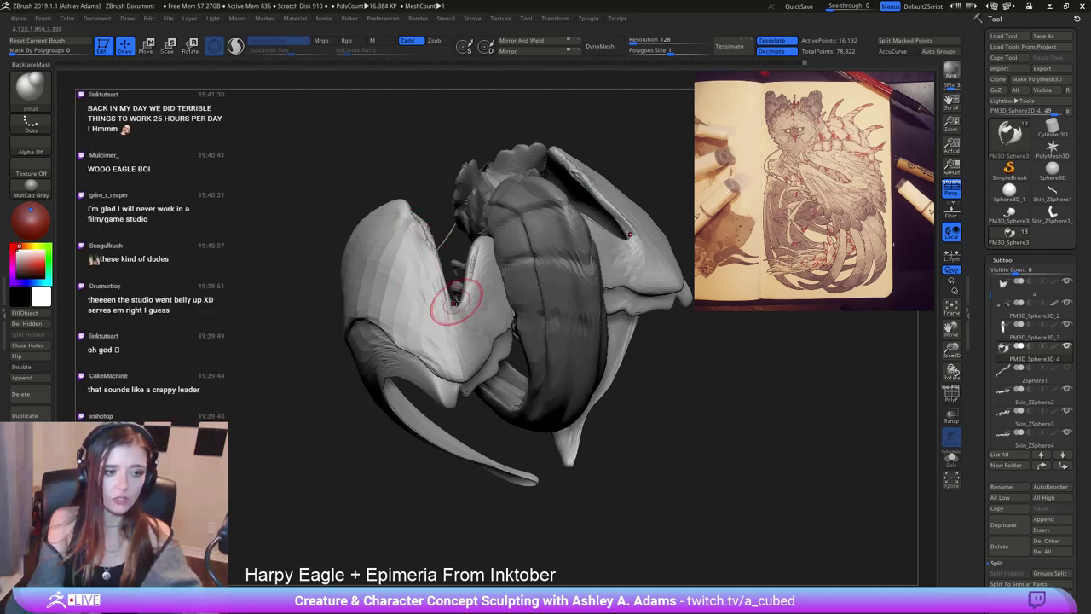
Inflate the upper tips and outer edges of the wings, working around both sides of the model.
{"action": "mouse_move", "coordinate": [469, 235]}
{"action": "right_mouse_down"}
{"action": "mouse_move", "coordinate": [349, 142]}
{"action": "mouse_move", "coordinate": [397, 236]}
{"action": "mouse_move", "coordinate": [426, 259]}
{"action": "mouse_move", "coordinate": [312, 292]}
{"action": "right_mouse_up"}
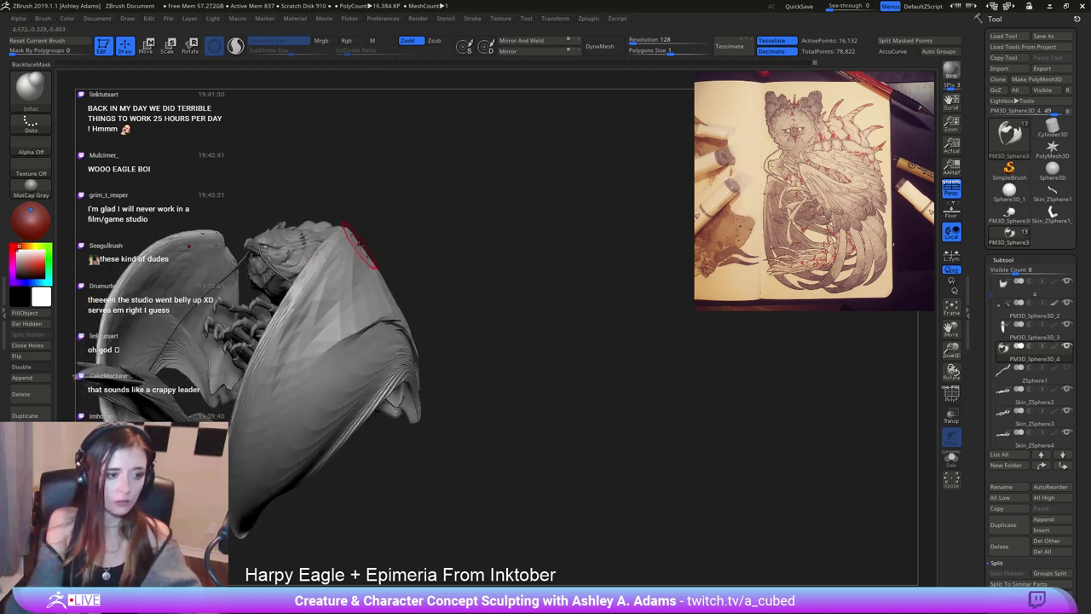
{"action": "mouse_move", "coordinate": [358, 243]}
{"action": "right_mouse_down"}
{"action": "mouse_move", "coordinate": [414, 278]}
{"action": "mouse_move", "coordinate": [358, 358]}
{"action": "mouse_move", "coordinate": [392, 254]}
{"action": "mouse_move", "coordinate": [343, 312]}
{"action": "mouse_move", "coordinate": [349, 281]}
{"action": "right_mouse_up"}
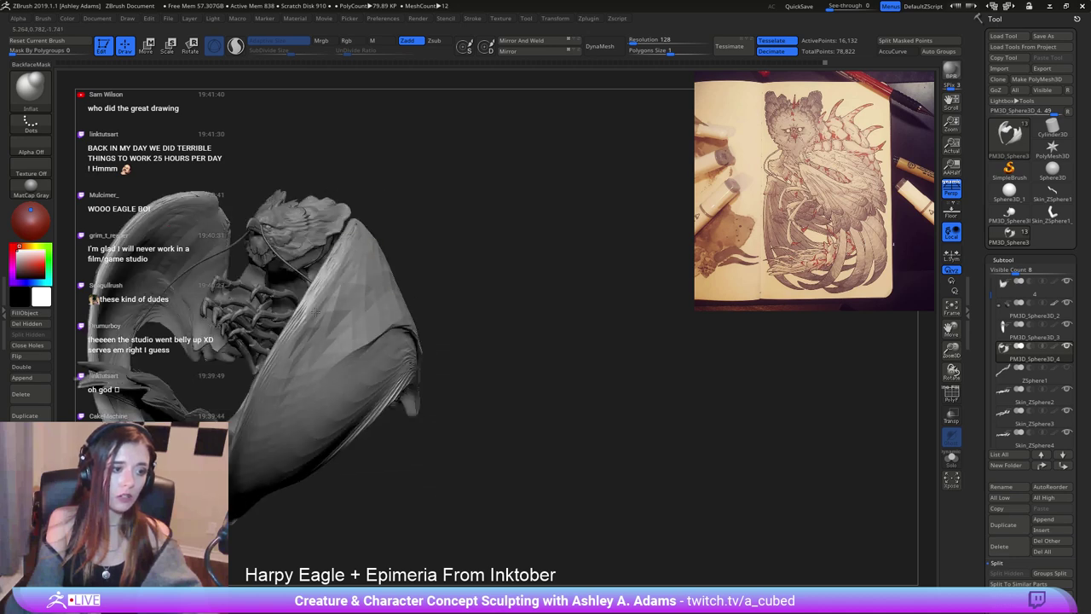
{"action": "mouse_move", "coordinate": [316, 313]}
{"action": "right_mouse_down"}
{"action": "mouse_move", "coordinate": [389, 330]}
{"action": "mouse_move", "coordinate": [426, 285]}
{"action": "mouse_move", "coordinate": [400, 308]}
{"action": "right_mouse_up"}
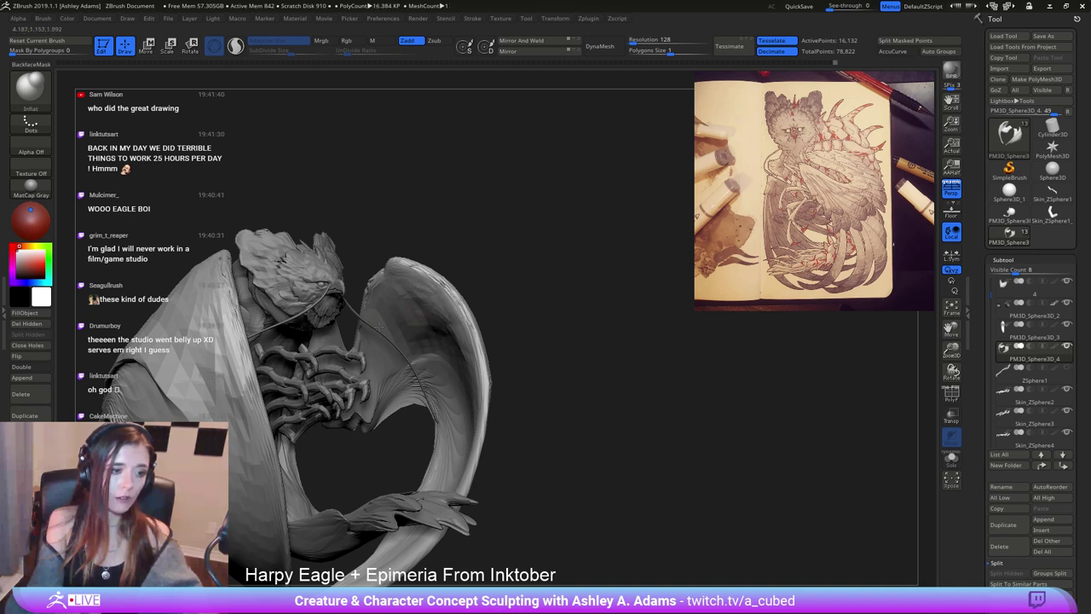
{"action": "right_click_drag", "start_coordinate": [380, 325], "coordinate": [365, 339]}
{"action": "mouse_move", "coordinate": [379, 291]}
{"action": "right_mouse_down"}
{"action": "mouse_move", "coordinate": [380, 319]}
{"action": "mouse_move", "coordinate": [421, 345]}
{"action": "right_mouse_up"}
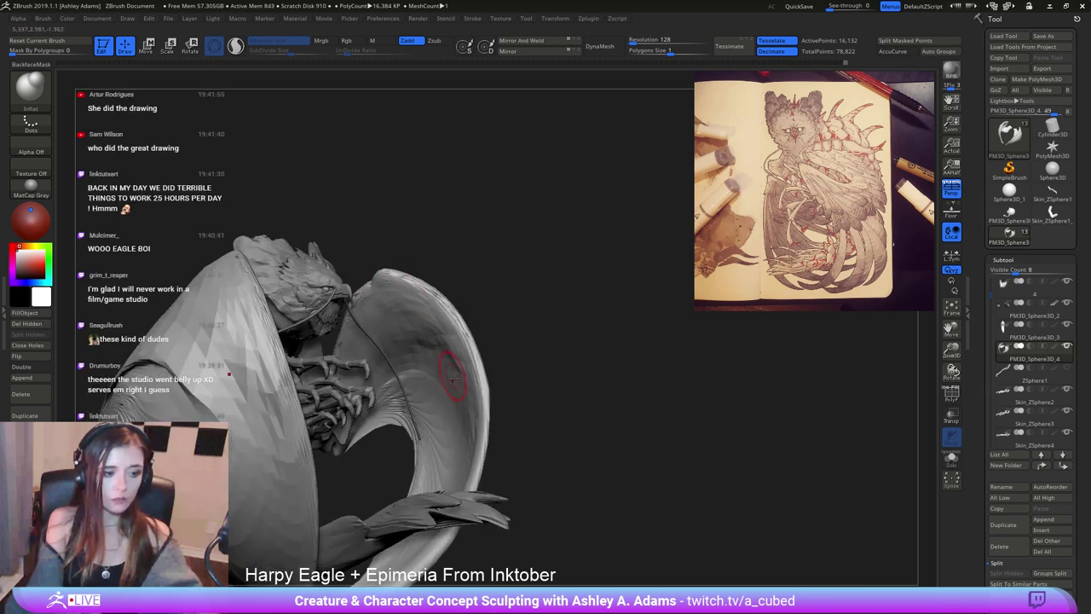
Add volume with Inflat along the inner wing surfaces and the notches where the wings join the shoulders.
{"action": "mouse_move", "coordinate": [474, 405]}
{"action": "right_mouse_down"}
{"action": "mouse_move", "coordinate": [456, 305]}
{"action": "mouse_move", "coordinate": [447, 334]}
{"action": "mouse_move", "coordinate": [430, 293]}
{"action": "mouse_move", "coordinate": [441, 287]}
{"action": "right_mouse_up"}
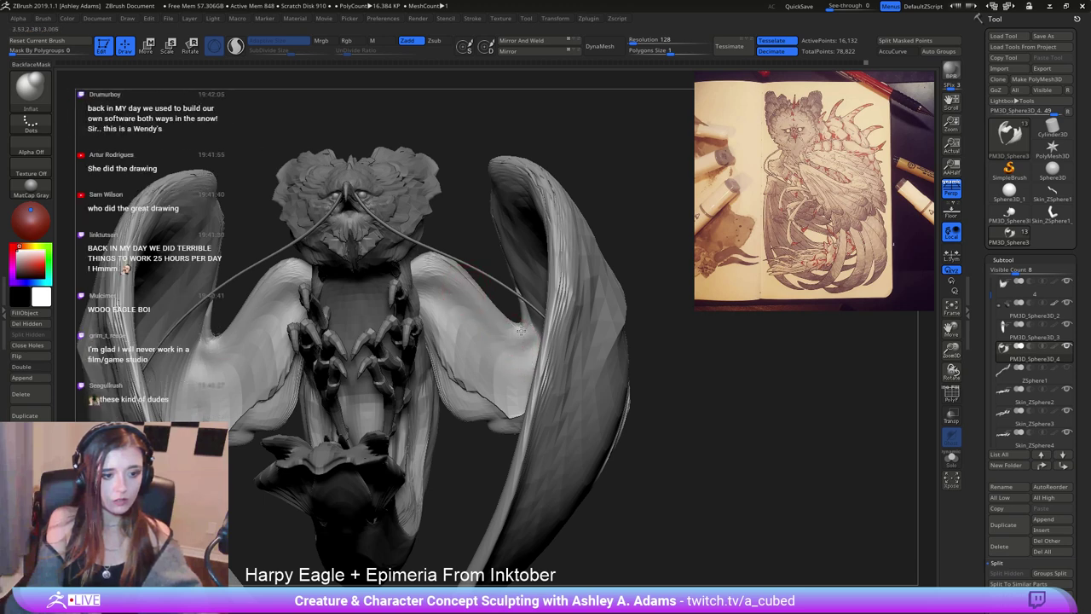
{"action": "mouse_move", "coordinate": [516, 337]}
{"action": "right_mouse_down"}
{"action": "mouse_move", "coordinate": [499, 349]}
{"action": "mouse_move", "coordinate": [510, 348]}
{"action": "right_mouse_up"}
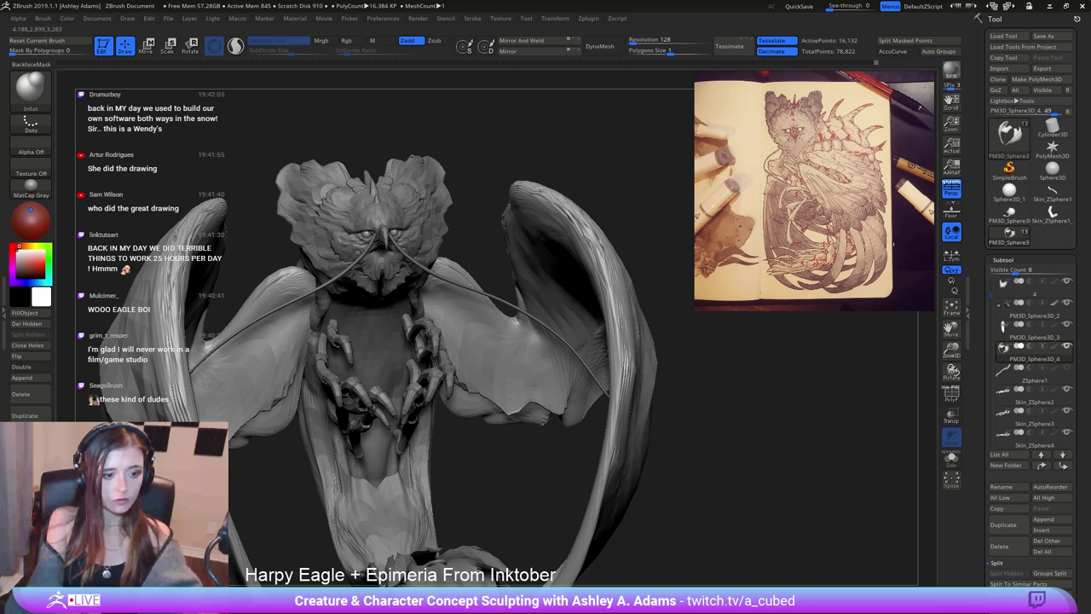
{"action": "mouse_move", "coordinate": [495, 388]}
{"action": "right_mouse_down"}
{"action": "mouse_move", "coordinate": [401, 305]}
{"action": "mouse_move", "coordinate": [434, 267]}
{"action": "mouse_move", "coordinate": [450, 296]}
{"action": "mouse_move", "coordinate": [422, 318]}
{"action": "right_mouse_up"}
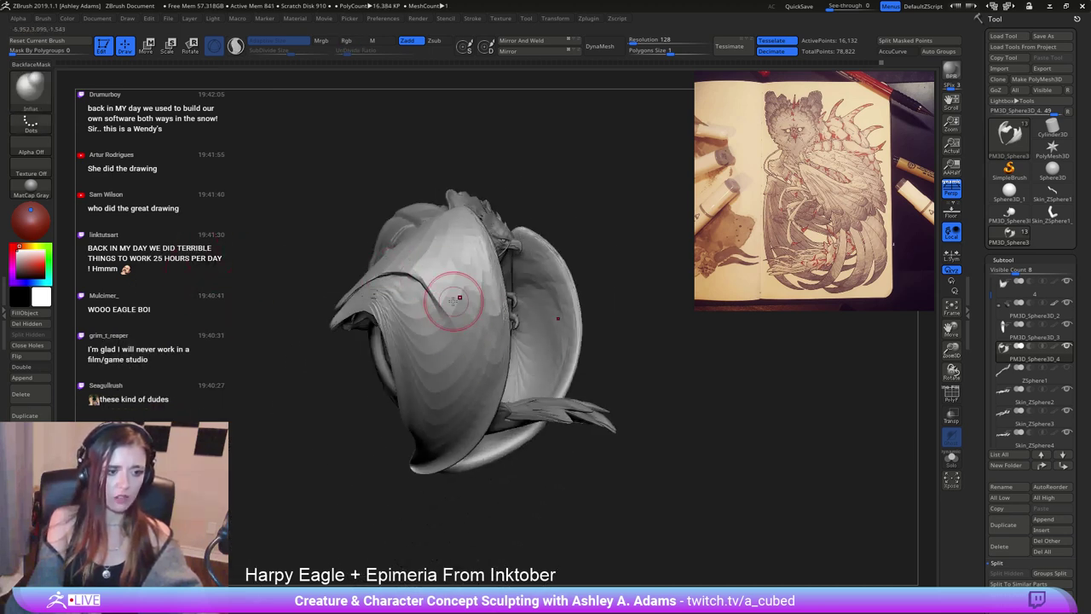
{"action": "mouse_move", "coordinate": [556, 313]}
{"action": "right_mouse_down"}
{"action": "mouse_move", "coordinate": [531, 220]}
{"action": "mouse_move", "coordinate": [525, 275]}
{"action": "mouse_move", "coordinate": [544, 294]}
{"action": "mouse_move", "coordinate": [536, 225]}
{"action": "right_mouse_up"}
Switch to SnakeHook with an enlarged brush and adjust the lower ends of the wings.
{"action": "key", "text": "space"}
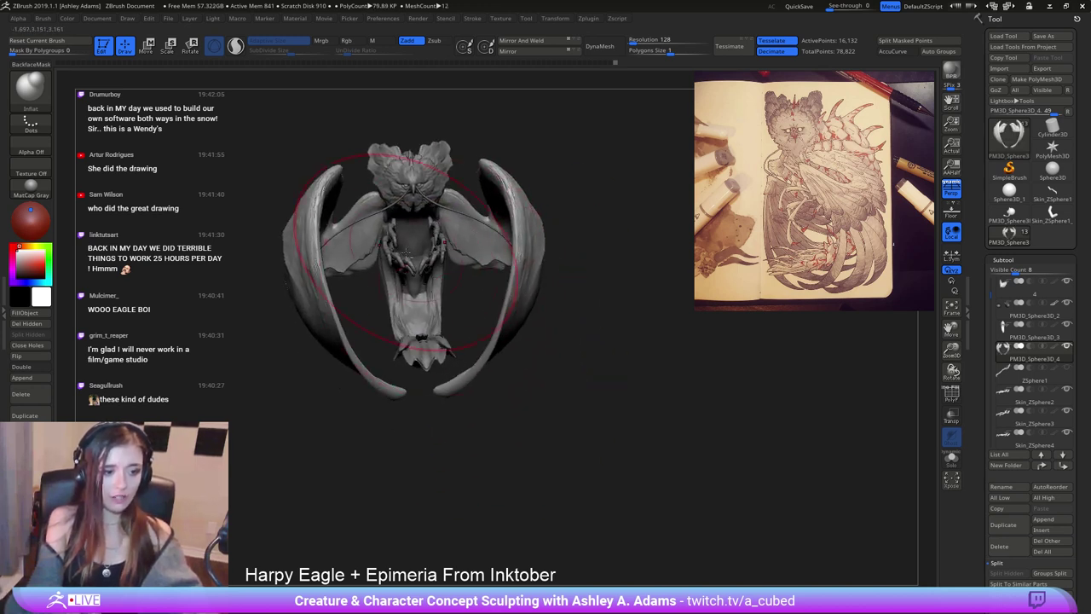
{"action": "key", "text": "b"}
{"action": "key", "text": "s"}
{"action": "key", "text": "h"}
{"action": "left_click_drag", "start_coordinate": [465, 395], "coordinate": [472, 386]}
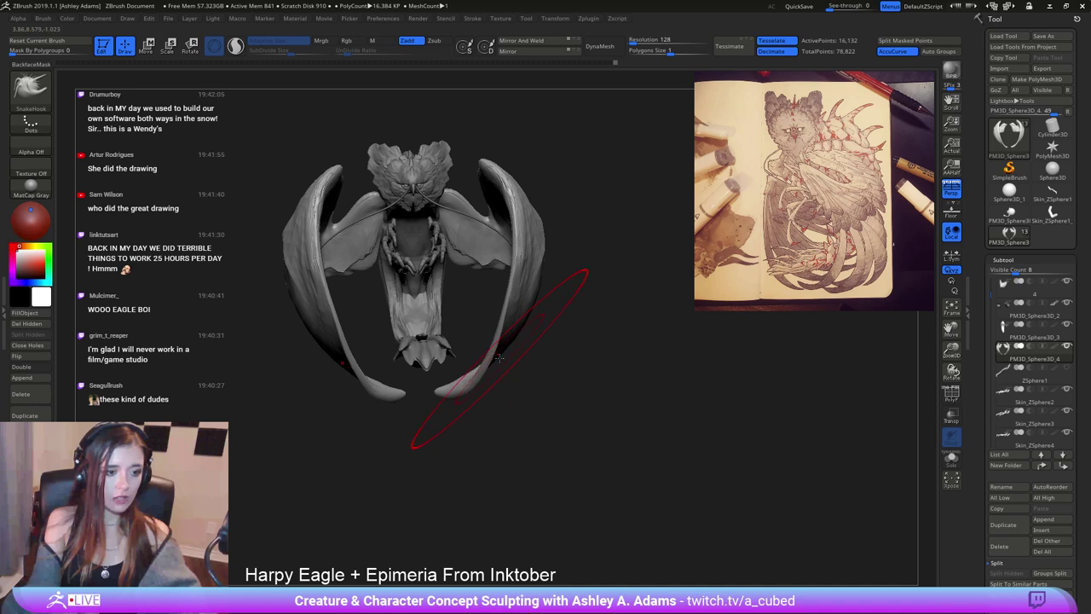
Pull the outer edges of the wings outward from the back view to widen their silhouette.
{"action": "mouse_move", "coordinate": [499, 358]}
{"action": "right_mouse_down"}
{"action": "mouse_move", "coordinate": [478, 341]}
{"action": "mouse_move", "coordinate": [460, 379]}
{"action": "right_mouse_up"}
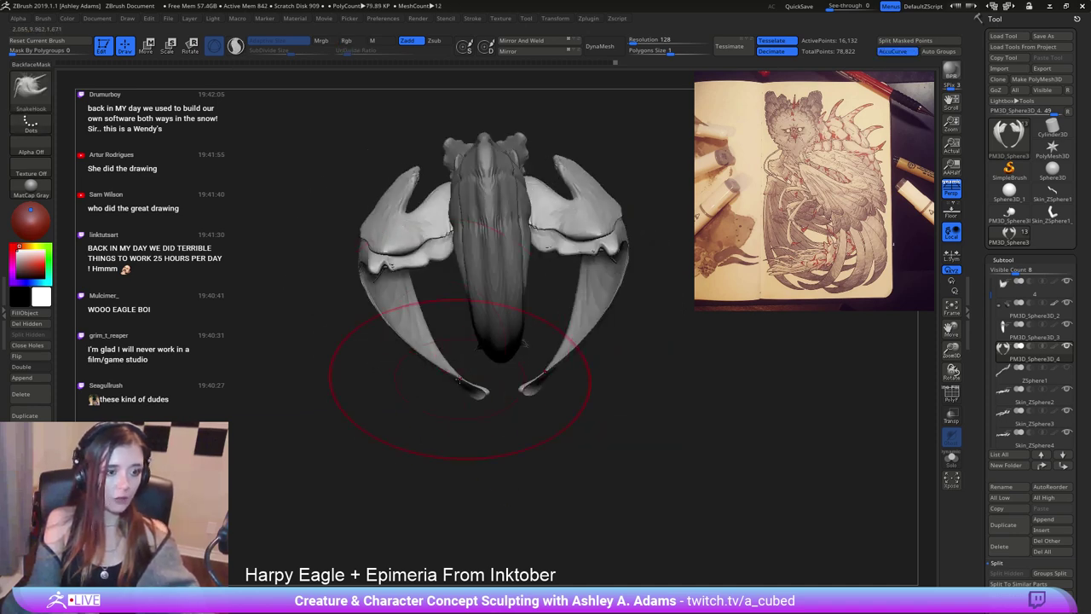
{"action": "left_click_drag", "start_coordinate": [459, 380], "coordinate": [421, 361]}
{"action": "mouse_move", "coordinate": [397, 320]}
{"action": "left_mouse_down"}
{"action": "mouse_move", "coordinate": [372, 329]}
{"action": "mouse_move", "coordinate": [348, 300]}
{"action": "left_mouse_up"}
{"action": "mouse_move", "coordinate": [389, 349]}
{"action": "left_mouse_down"}
{"action": "mouse_move", "coordinate": [393, 371]}
{"action": "mouse_move", "coordinate": [366, 345]}
{"action": "left_mouse_up"}
{"action": "left_click_drag", "start_coordinate": [356, 290], "coordinate": [342, 285]}
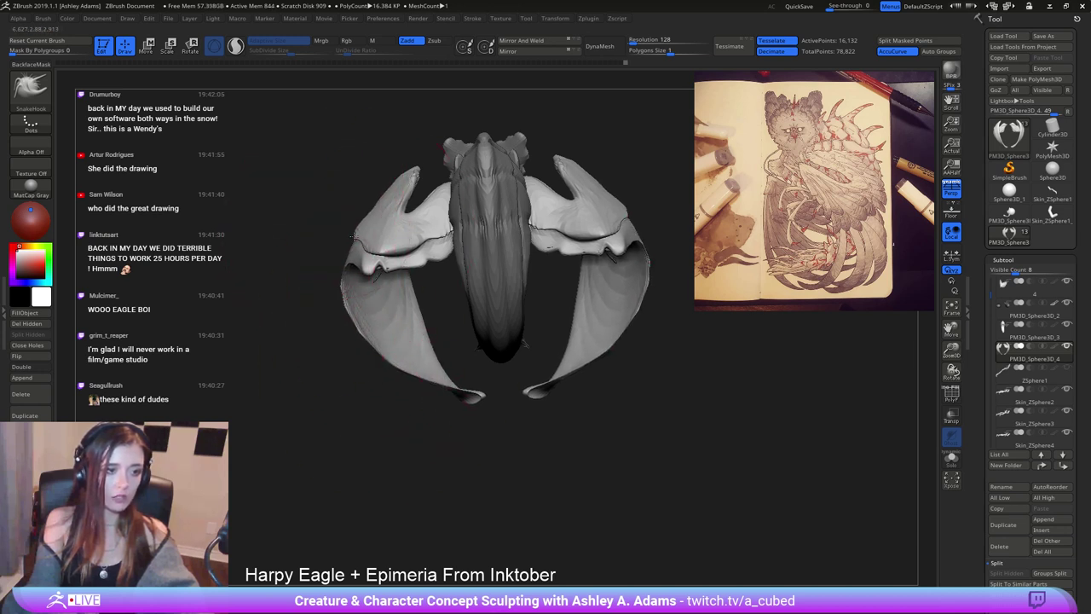
{"action": "left_click_drag", "start_coordinate": [354, 235], "coordinate": [365, 193]}
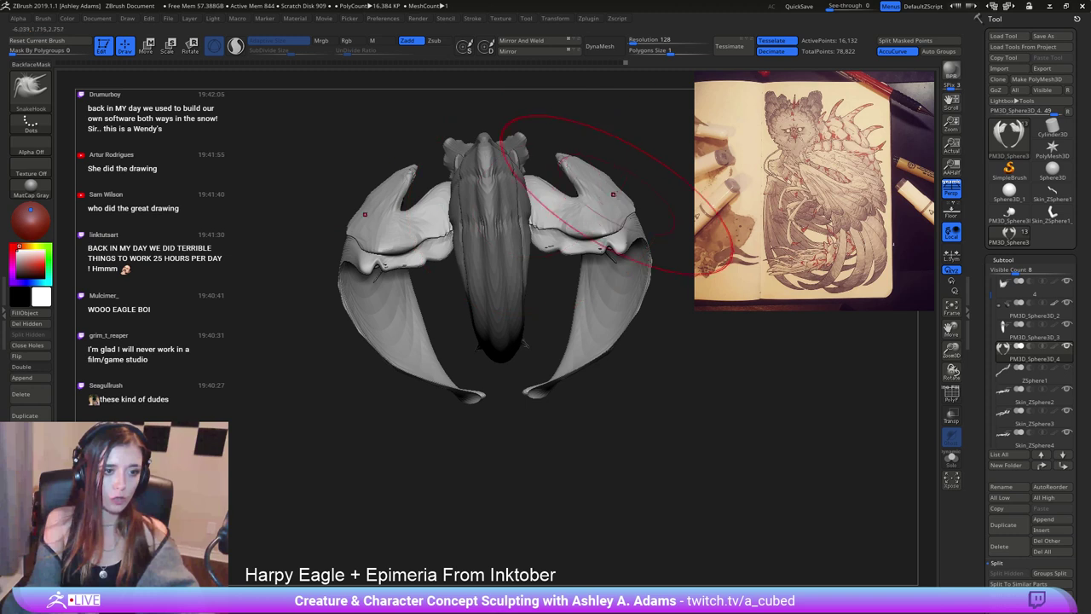
Turn off AccuCurve and push the inner edges of the lower wings outward with SnakeHook.
{"action": "left_click", "coordinate": [892, 51]}
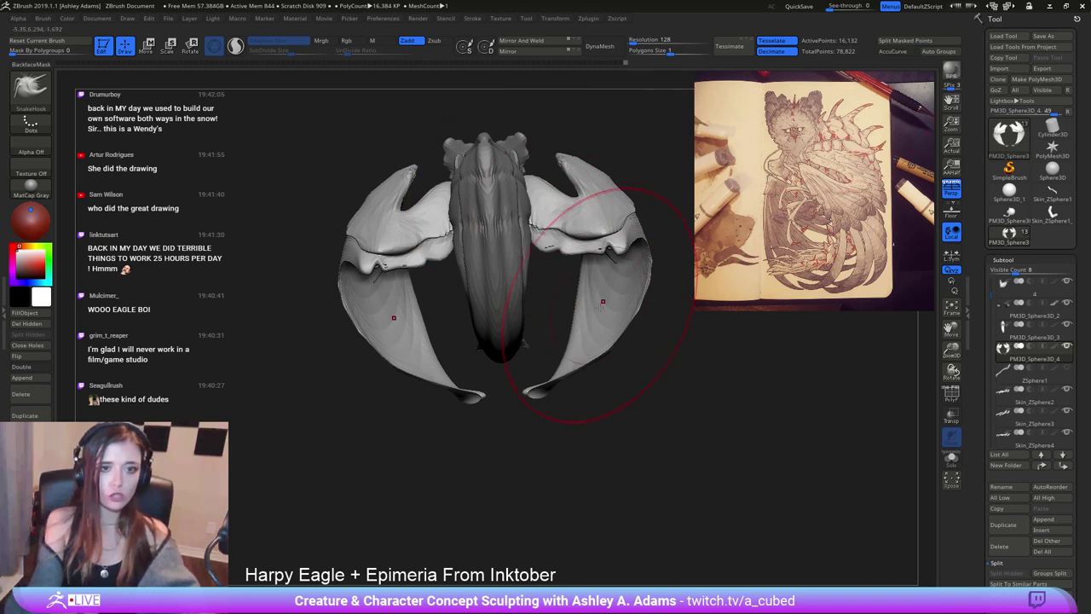
{"action": "left_click_drag", "start_coordinate": [562, 300], "coordinate": [400, 315], "text": "shift"}
{"action": "left_click_drag", "start_coordinate": [432, 361], "coordinate": [424, 374]}
{"action": "key", "text": "space"}
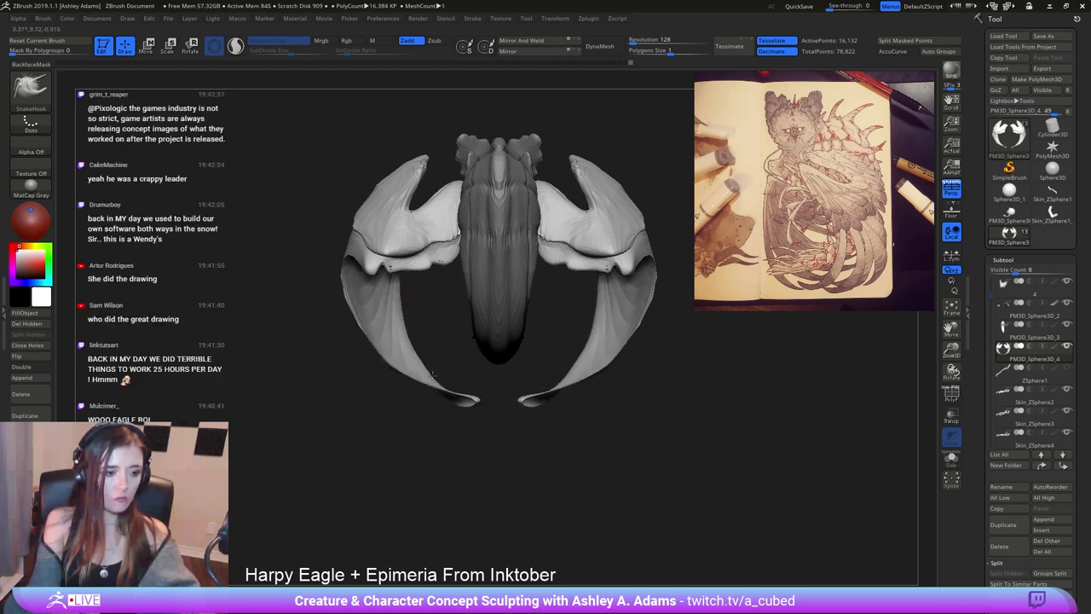
Resize the brush, adjust the wings' front edges and smooth the inner edges of the lower wings.
{"action": "right_click", "coordinate": [409, 312]}
{"action": "right_click_drag", "start_coordinate": [414, 307], "coordinate": [504, 299]}
{"action": "right_click", "coordinate": [393, 223]}
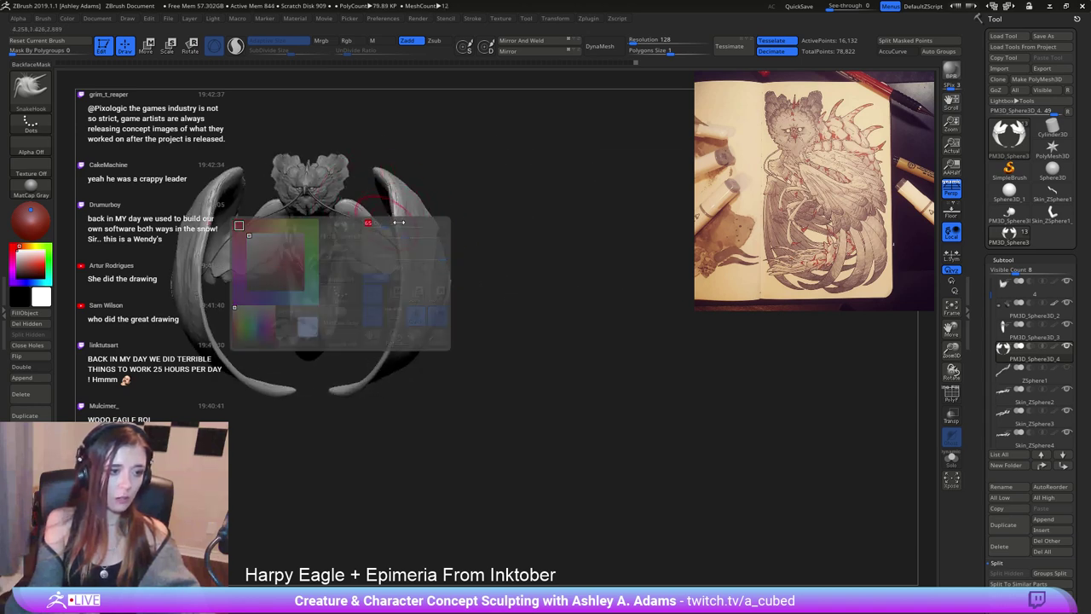
{"action": "right_click", "coordinate": [400, 218]}
{"action": "left_click_drag", "start_coordinate": [397, 217], "coordinate": [404, 221]}
{"action": "mouse_move", "coordinate": [401, 270]}
{"action": "left_mouse_down"}
{"action": "mouse_move", "coordinate": [434, 289]}
{"action": "mouse_move", "coordinate": [402, 304]}
{"action": "left_mouse_up"}
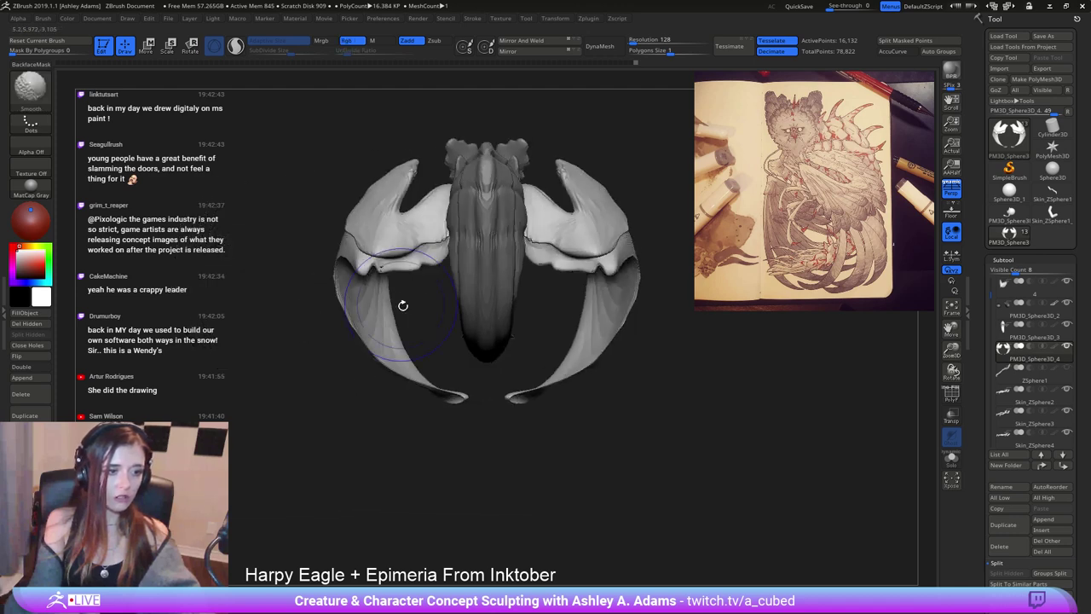
Pull the lower wings outward with SnakeHook into a wider, rounder arc.
{"action": "key", "text": "space"}
{"action": "left_click_drag", "start_coordinate": [404, 362], "coordinate": [400, 367]}
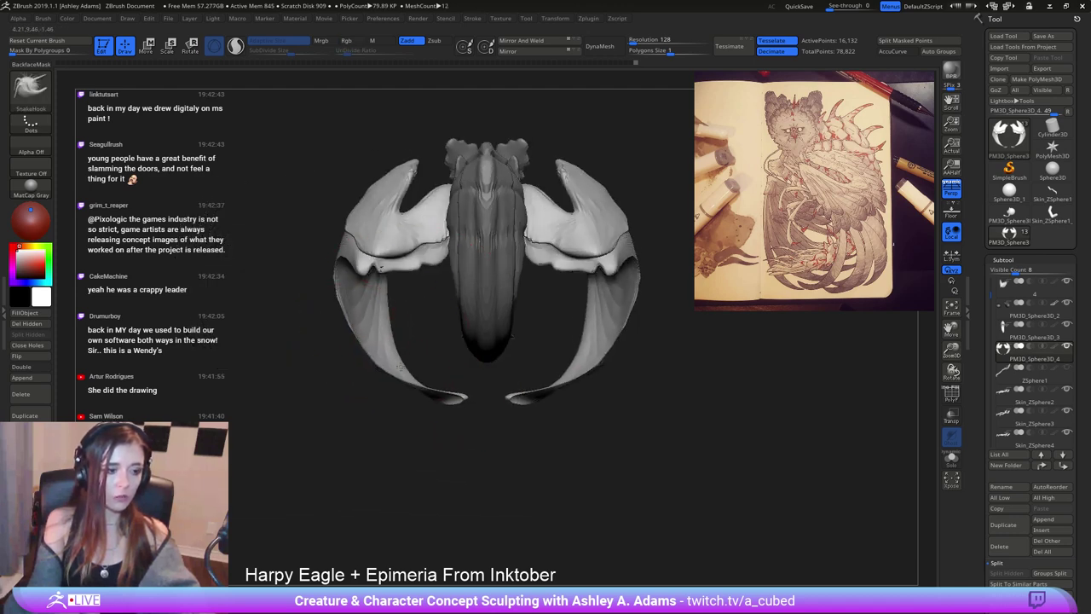
{"action": "left_click_drag", "start_coordinate": [384, 305], "coordinate": [375, 345]}
{"action": "left_click_drag", "start_coordinate": [339, 312], "coordinate": [337, 314]}
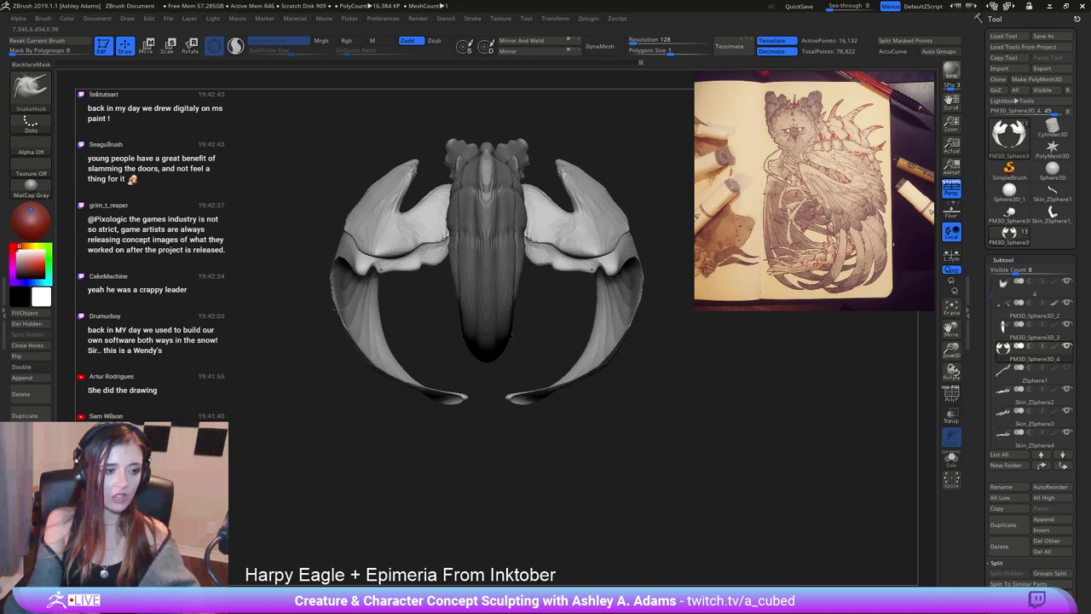
{"action": "left_click_drag", "start_coordinate": [342, 237], "coordinate": [334, 237]}
{"action": "left_click_drag", "start_coordinate": [331, 285], "coordinate": [325, 287]}
Refine the outlines of the upper outer wing edges and the lower wing tips with SnakeHook.
{"action": "key", "text": "space"}
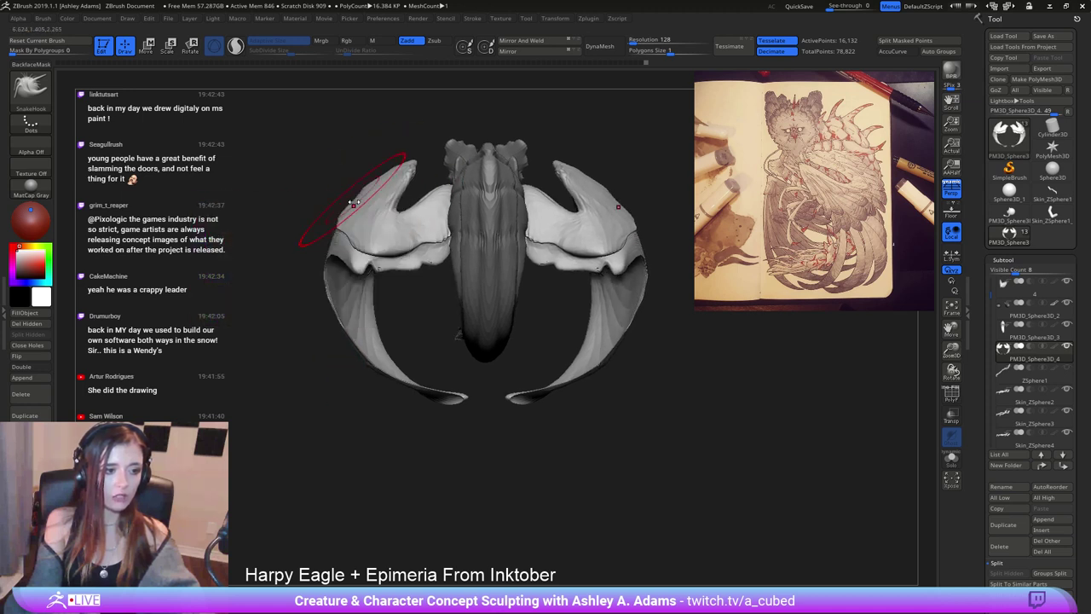
{"action": "left_click_drag", "start_coordinate": [352, 206], "coordinate": [347, 199]}
{"action": "left_click_drag", "start_coordinate": [440, 296], "coordinate": [428, 296]}
{"action": "left_click_drag", "start_coordinate": [441, 397], "coordinate": [436, 401]}
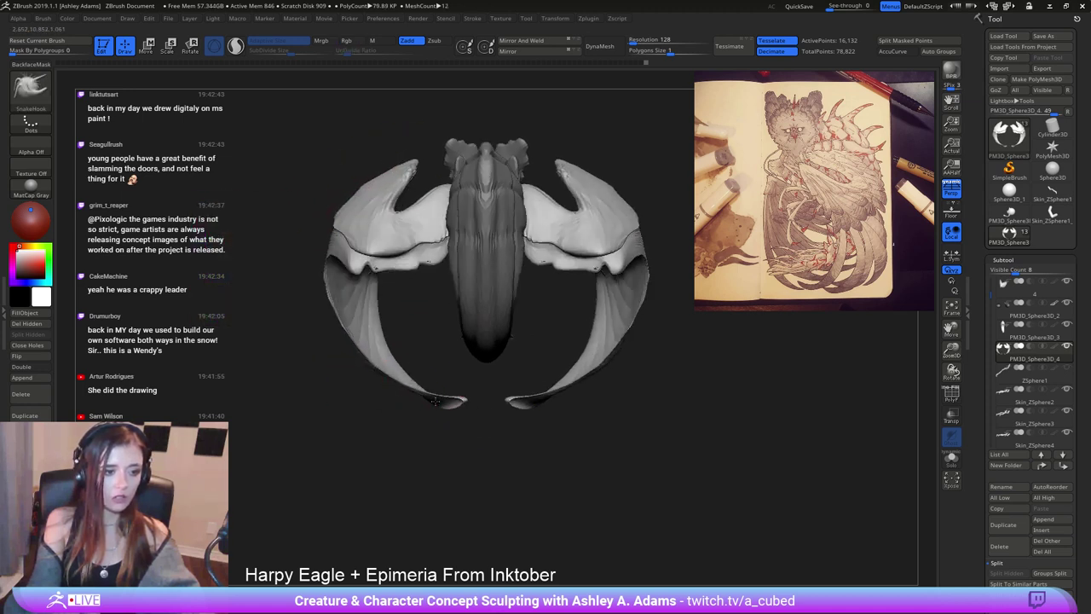
{"action": "left_click_drag", "start_coordinate": [418, 314], "coordinate": [310, 311]}
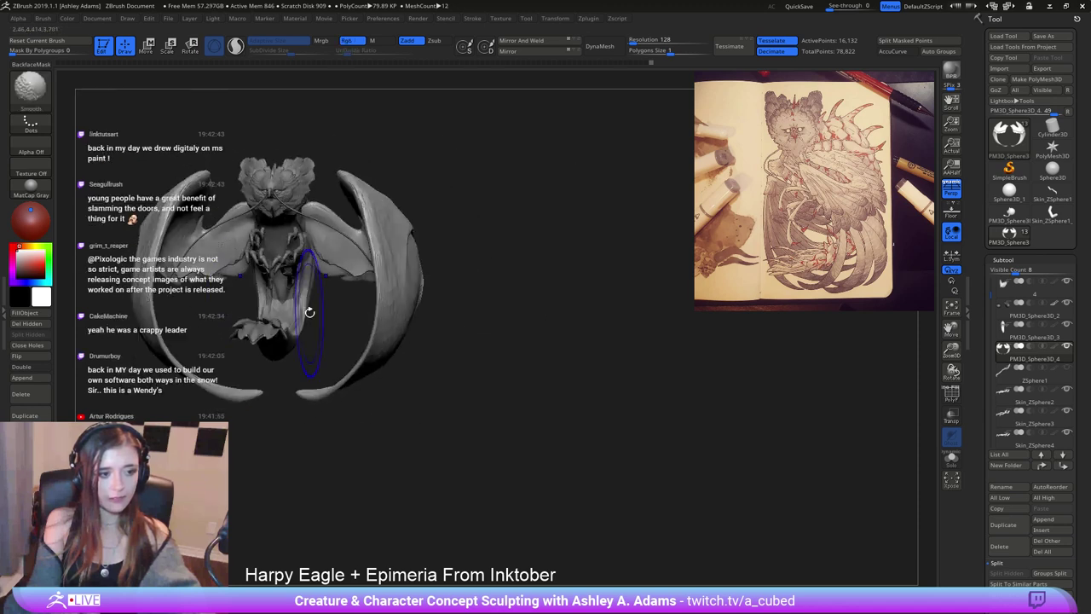
Change the brush size and round out the outer wing contours from the front view.
{"action": "key", "text": "space"}
{"action": "left_click", "coordinate": [149, 240]}
{"action": "left_click_drag", "start_coordinate": [196, 324], "coordinate": [365, 336]}
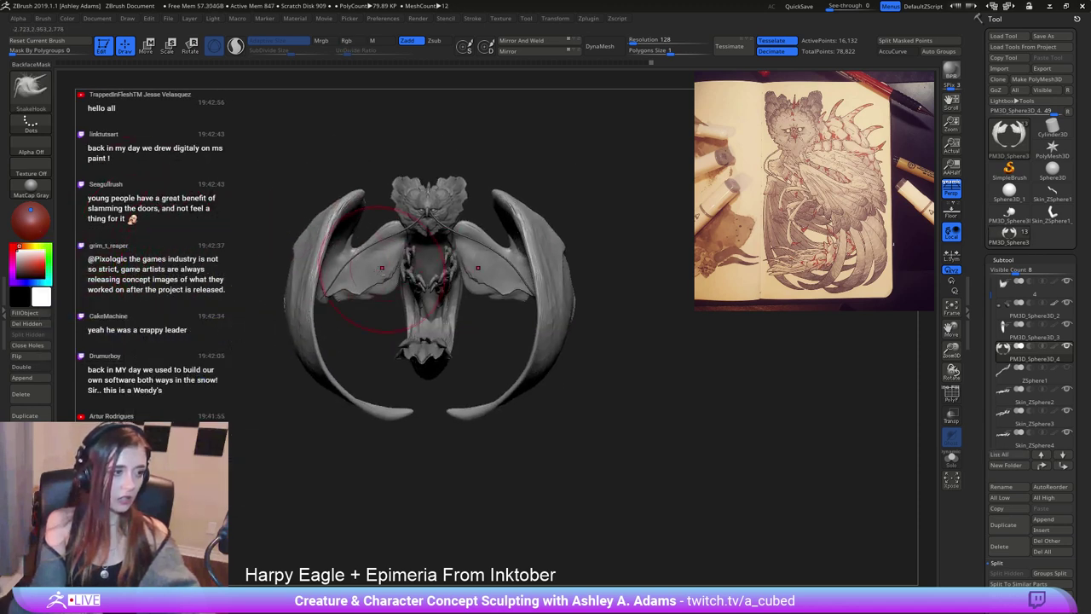
{"action": "key", "text": "space"}
{"action": "left_click", "coordinate": [297, 267]}
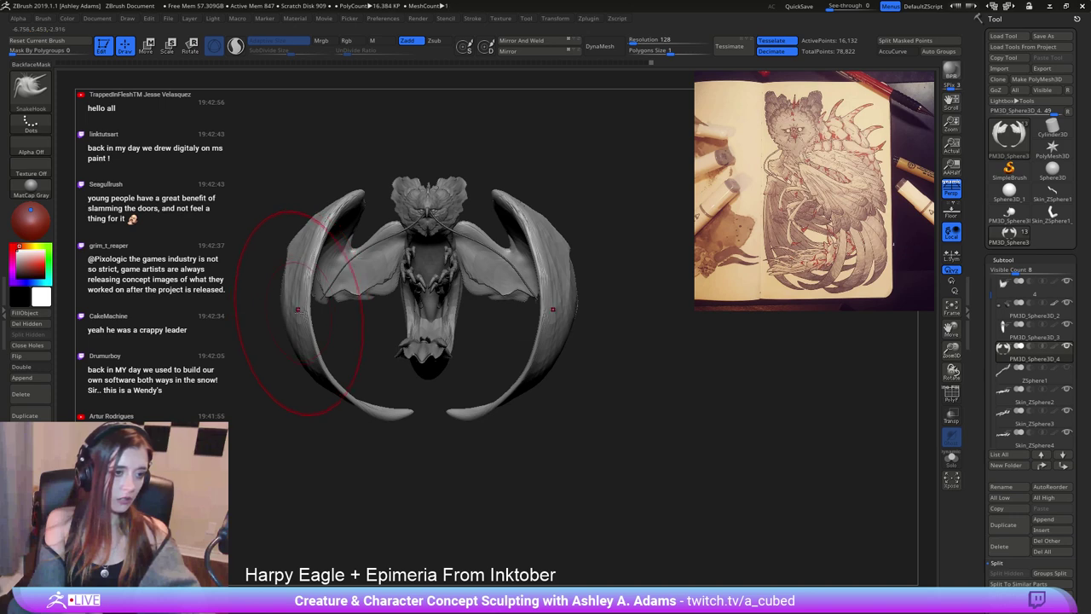
Pull the lower edges of the inner wing lobes downward with SnakeHook, resizing the brush between strokes.
{"action": "key", "text": "space"}
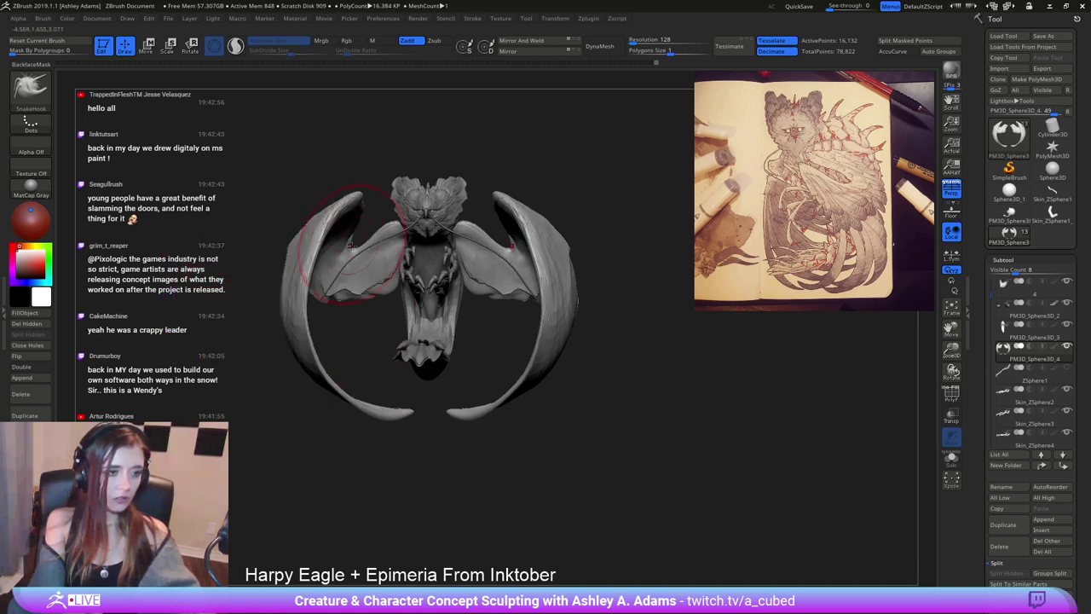
{"action": "mouse_move", "coordinate": [257, 351]}
{"action": "left_mouse_down"}
{"action": "mouse_move", "coordinate": [348, 294]}
{"action": "mouse_move", "coordinate": [341, 303]}
{"action": "mouse_move", "coordinate": [336, 295]}
{"action": "left_mouse_up"}
{"action": "left_click_drag", "start_coordinate": [324, 341], "coordinate": [349, 375]}
{"action": "key", "text": "space"}
{"action": "left_click", "coordinate": [387, 304]}
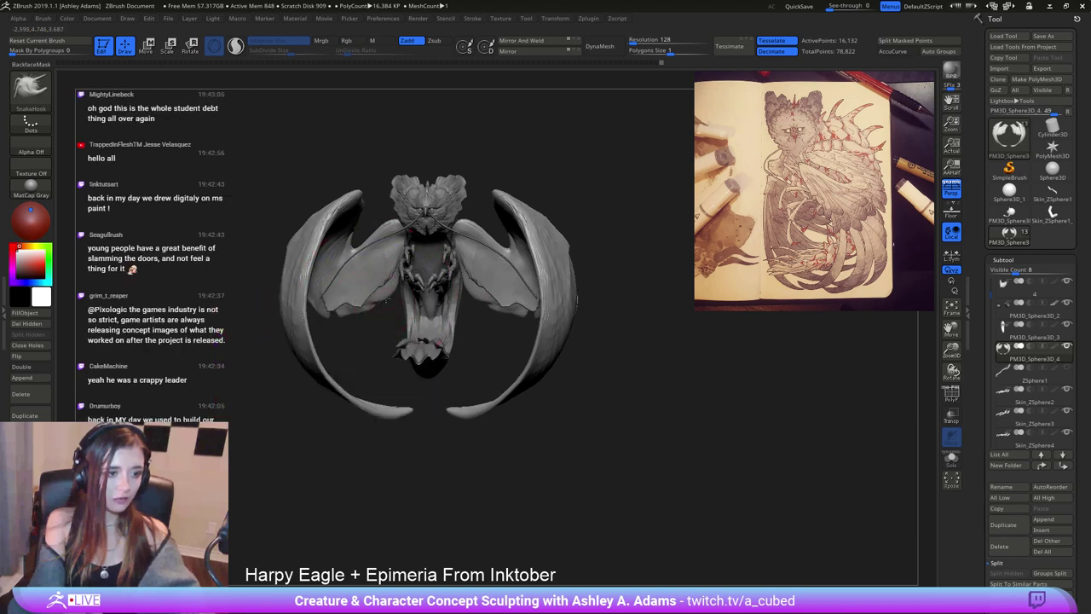
{"action": "mouse_move", "coordinate": [395, 222]}
{"action": "right_mouse_down"}
{"action": "mouse_move", "coordinate": [375, 296]}
{"action": "mouse_move", "coordinate": [329, 171]}
{"action": "mouse_move", "coordinate": [376, 196]}
{"action": "right_mouse_up"}
{"action": "key", "text": "space"}
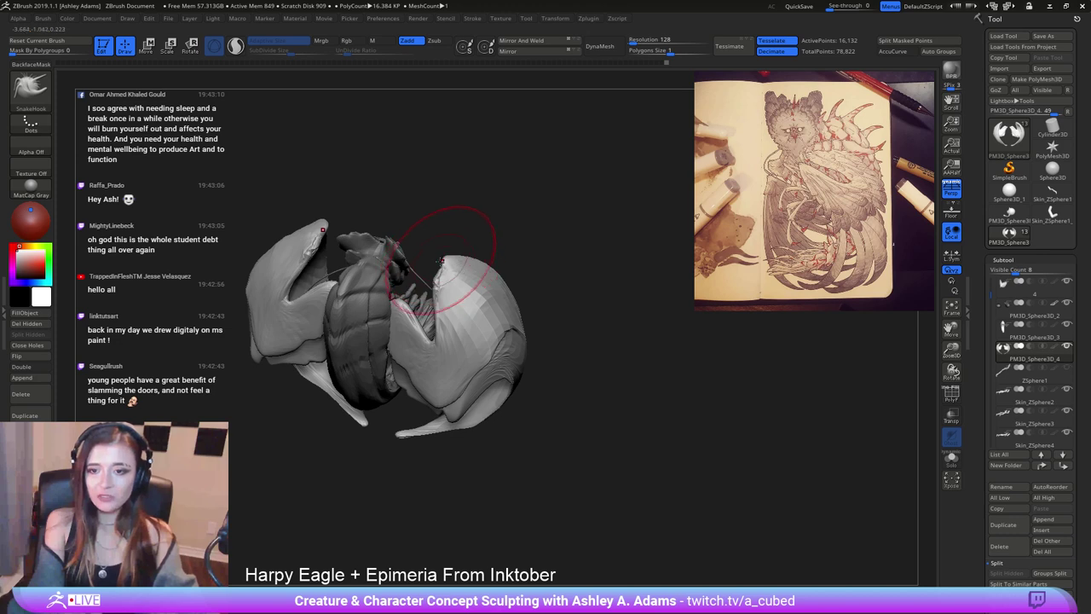
{"action": "mouse_move", "coordinate": [545, 243]}
{"action": "left_mouse_down"}
{"action": "mouse_move", "coordinate": [456, 265]}
{"action": "mouse_move", "coordinate": [529, 218]}
{"action": "mouse_move", "coordinate": [370, 303]}
{"action": "left_mouse_up"}
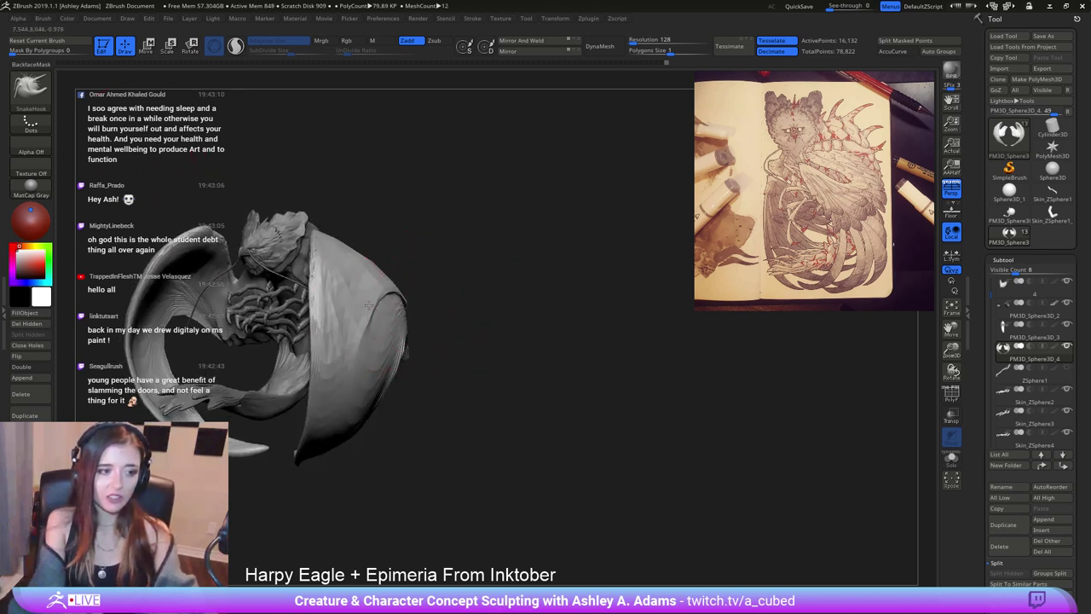
{"action": "mouse_move", "coordinate": [369, 303]}
{"action": "right_mouse_down"}
{"action": "mouse_move", "coordinate": [580, 316]}
{"action": "mouse_move", "coordinate": [602, 329]}
{"action": "mouse_move", "coordinate": [606, 299]}
{"action": "mouse_move", "coordinate": [458, 311]}
{"action": "right_mouse_up"}
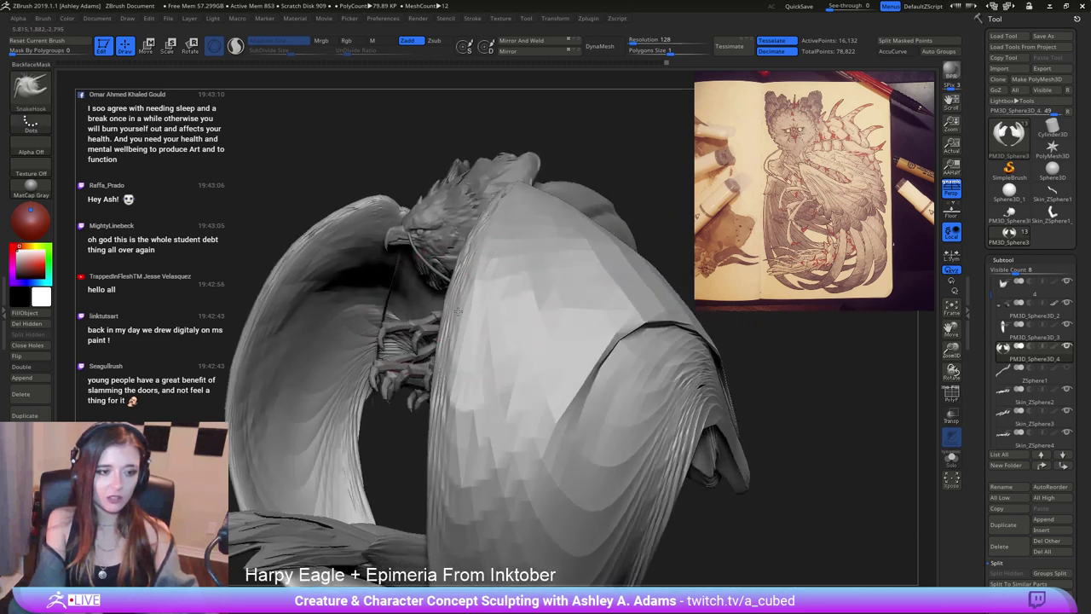
{"action": "left_click_drag", "start_coordinate": [458, 311], "coordinate": [463, 287]}
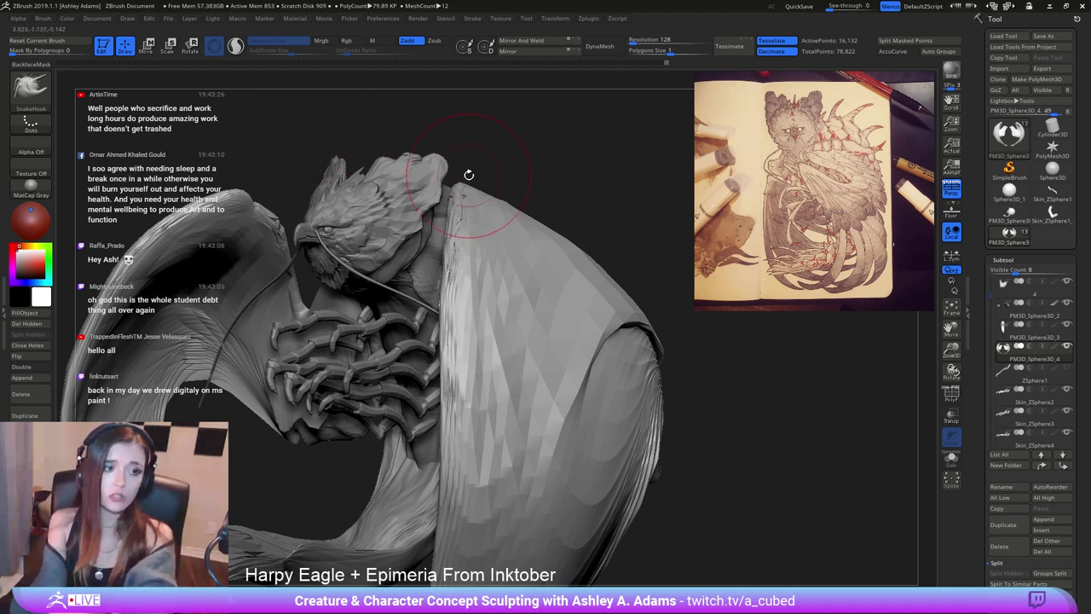
{"action": "mouse_move", "coordinate": [470, 176]}
{"action": "left_mouse_down"}
{"action": "mouse_move", "coordinate": [482, 170]}
{"action": "mouse_move", "coordinate": [450, 140]}
{"action": "left_mouse_up"}
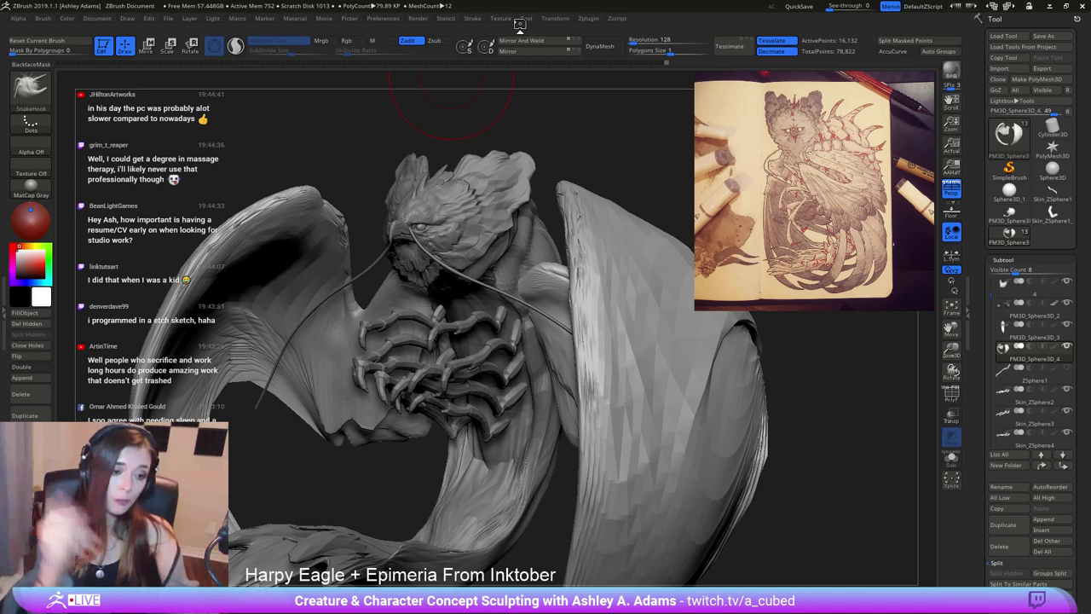
Resize the SnakeHook brush and deepen the notches between the inner and outer wing lobes.
{"action": "mouse_move", "coordinate": [572, 277]}
{"action": "right_mouse_down"}
{"action": "mouse_move", "coordinate": [511, 283]}
{"action": "mouse_move", "coordinate": [613, 290]}
{"action": "mouse_move", "coordinate": [491, 290]}
{"action": "mouse_move", "coordinate": [452, 256]}
{"action": "mouse_move", "coordinate": [443, 286]}
{"action": "mouse_move", "coordinate": [465, 275]}
{"action": "right_mouse_up"}
{"action": "left_click_drag", "start_coordinate": [440, 278], "coordinate": [430, 274]}
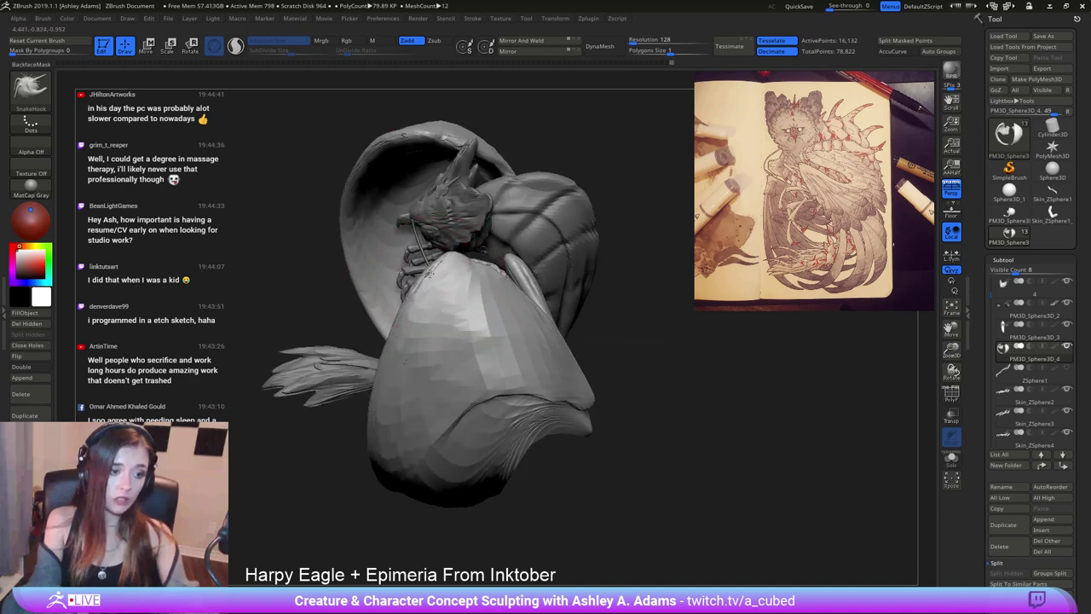
{"action": "mouse_move", "coordinate": [365, 341]}
{"action": "right_mouse_down"}
{"action": "mouse_move", "coordinate": [471, 349]}
{"action": "mouse_move", "coordinate": [534, 246]}
{"action": "right_mouse_up"}
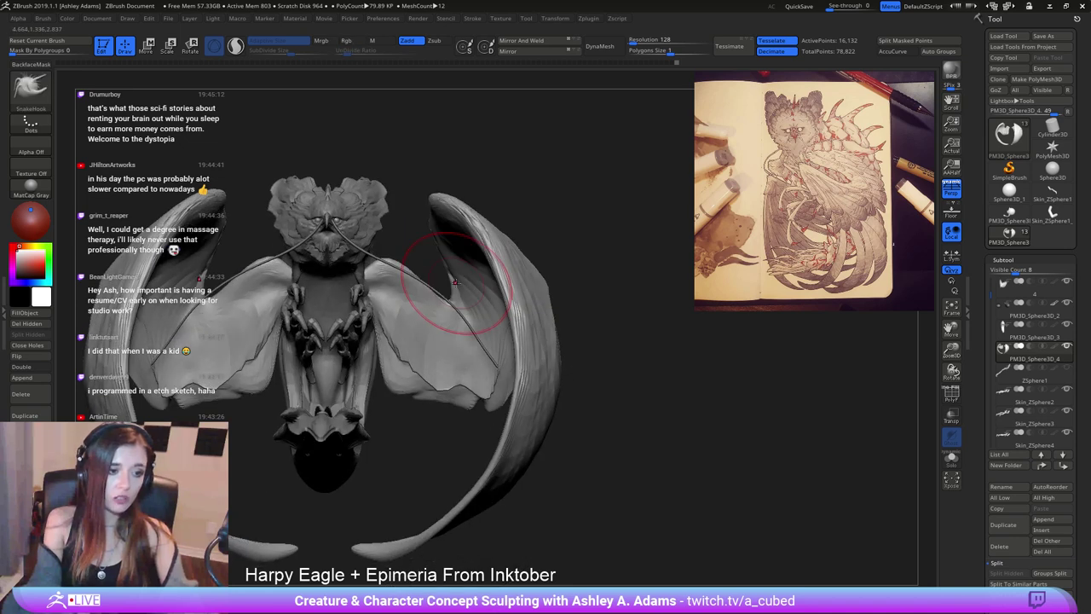
{"action": "key", "text": "space"}
{"action": "left_click_drag", "start_coordinate": [456, 287], "coordinate": [446, 288]}
{"action": "right_click_drag", "start_coordinate": [447, 274], "coordinate": [450, 292]}
{"action": "left_click_drag", "start_coordinate": [449, 295], "coordinate": [442, 316]}
{"action": "right_click_drag", "start_coordinate": [443, 312], "coordinate": [445, 321]}
{"action": "left_click_drag", "start_coordinate": [439, 319], "coordinate": [433, 318]}
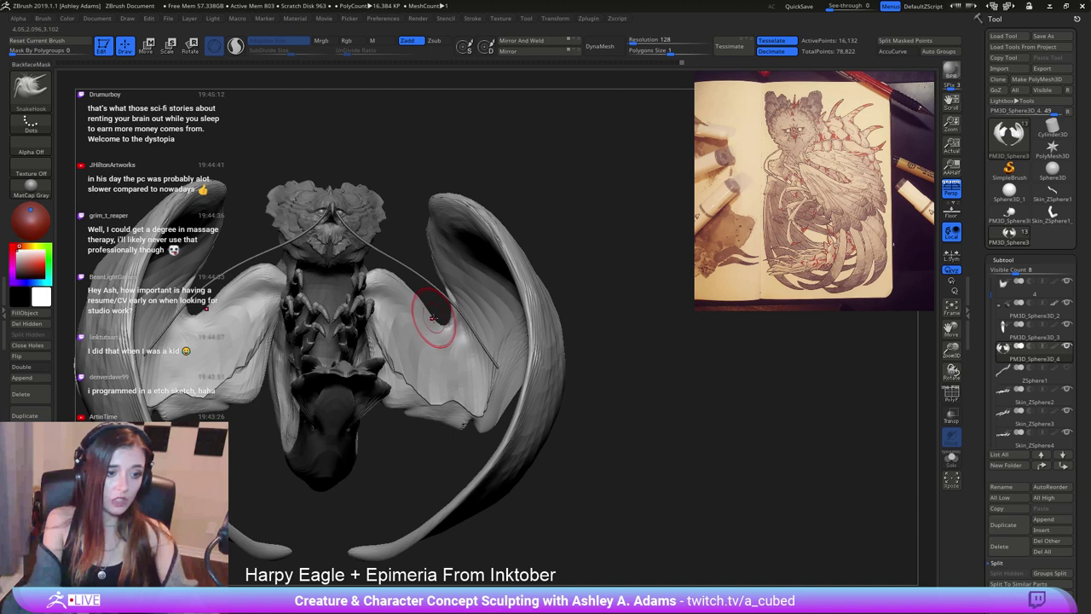
Change the brush size and smooth the ragged lower edges of the inner wing lobes.
{"action": "right_click_drag", "start_coordinate": [435, 316], "coordinate": [431, 295]}
{"action": "key", "text": "space"}
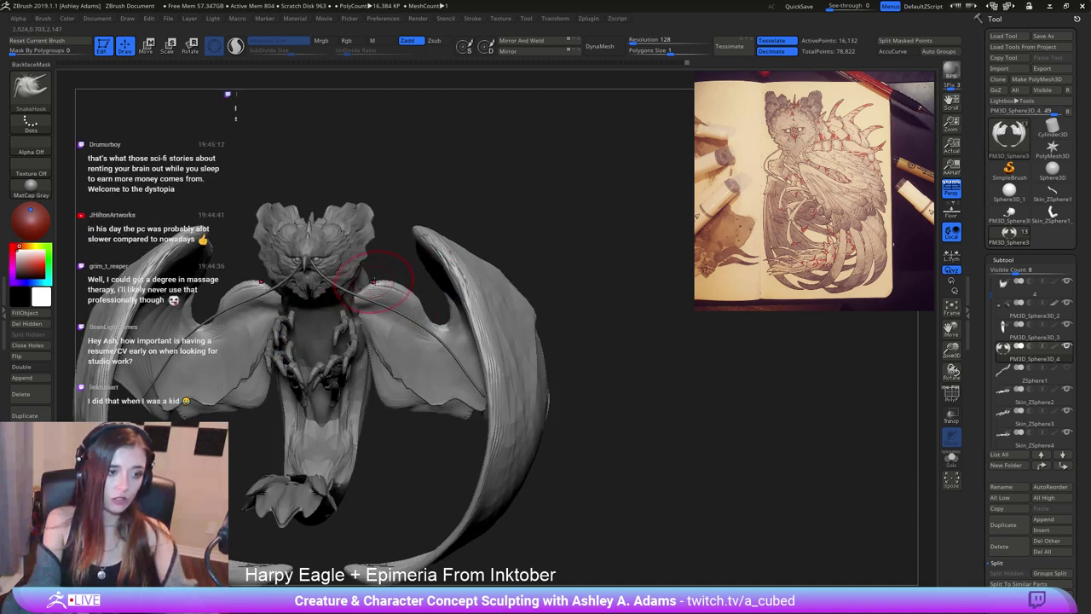
{"action": "mouse_move", "coordinate": [372, 291]}
{"action": "right_mouse_down"}
{"action": "mouse_move", "coordinate": [379, 279]}
{"action": "mouse_move", "coordinate": [388, 341]}
{"action": "mouse_move", "coordinate": [368, 350]}
{"action": "right_mouse_up"}
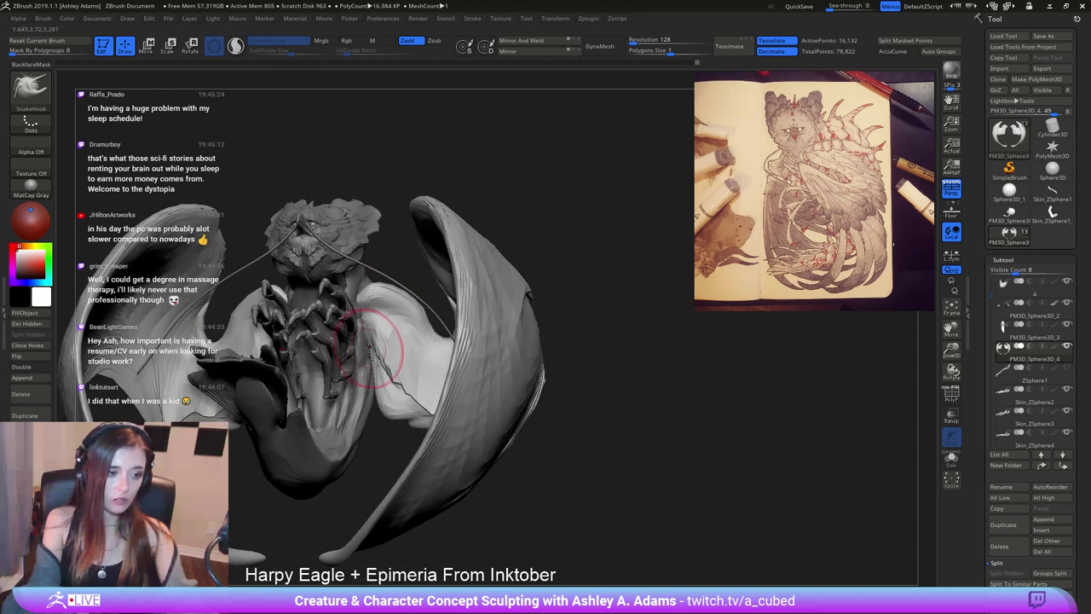
{"action": "mouse_move", "coordinate": [273, 345]}
{"action": "right_mouse_down"}
{"action": "mouse_move", "coordinate": [281, 372]}
{"action": "mouse_move", "coordinate": [271, 380]}
{"action": "right_mouse_up"}
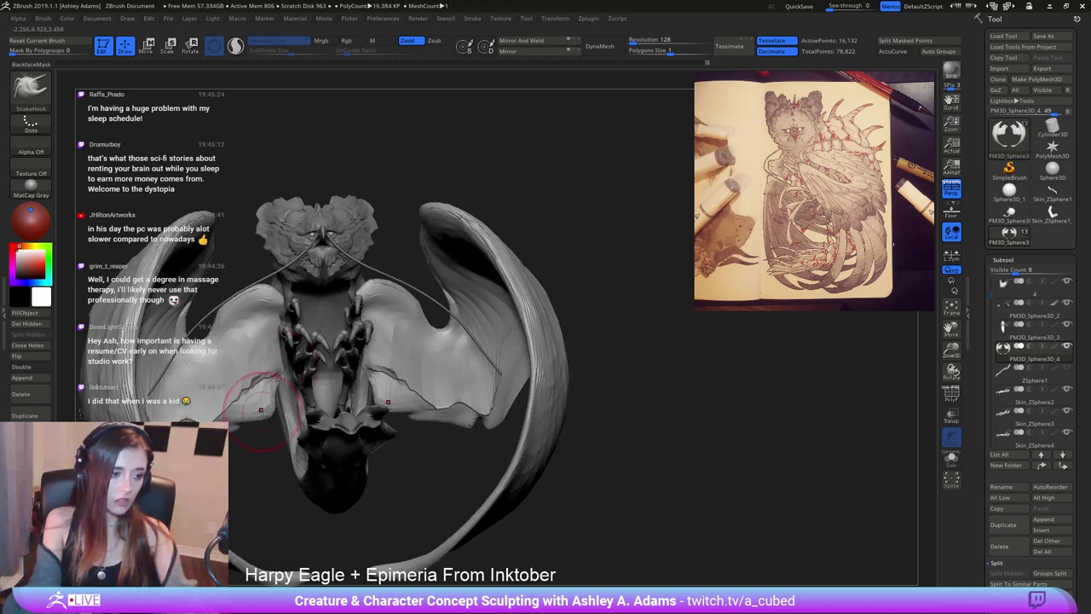
{"action": "mouse_move", "coordinate": [247, 388]}
{"action": "right_mouse_down"}
{"action": "mouse_move", "coordinate": [214, 392]}
{"action": "mouse_move", "coordinate": [196, 412]}
{"action": "mouse_move", "coordinate": [280, 378]}
{"action": "right_mouse_up"}
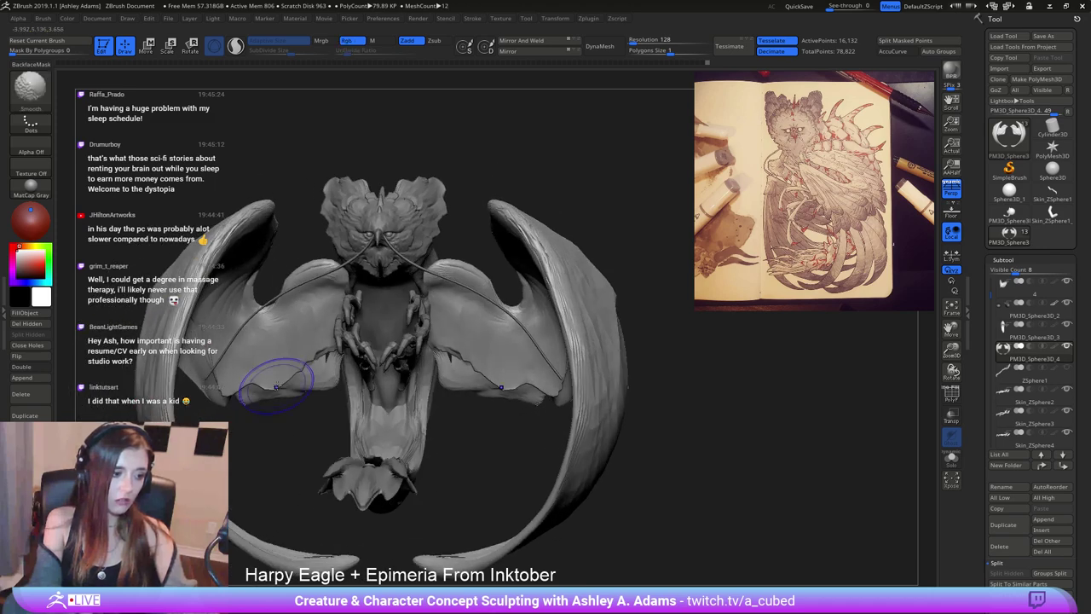
{"action": "right_click", "coordinate": [468, 418]}
{"action": "right_click_drag", "start_coordinate": [468, 418], "coordinate": [682, 411]}
{"action": "mouse_move", "coordinate": [417, 409]}
{"action": "right_mouse_down"}
{"action": "mouse_move", "coordinate": [540, 380]}
{"action": "mouse_move", "coordinate": [499, 406]}
{"action": "right_mouse_up"}
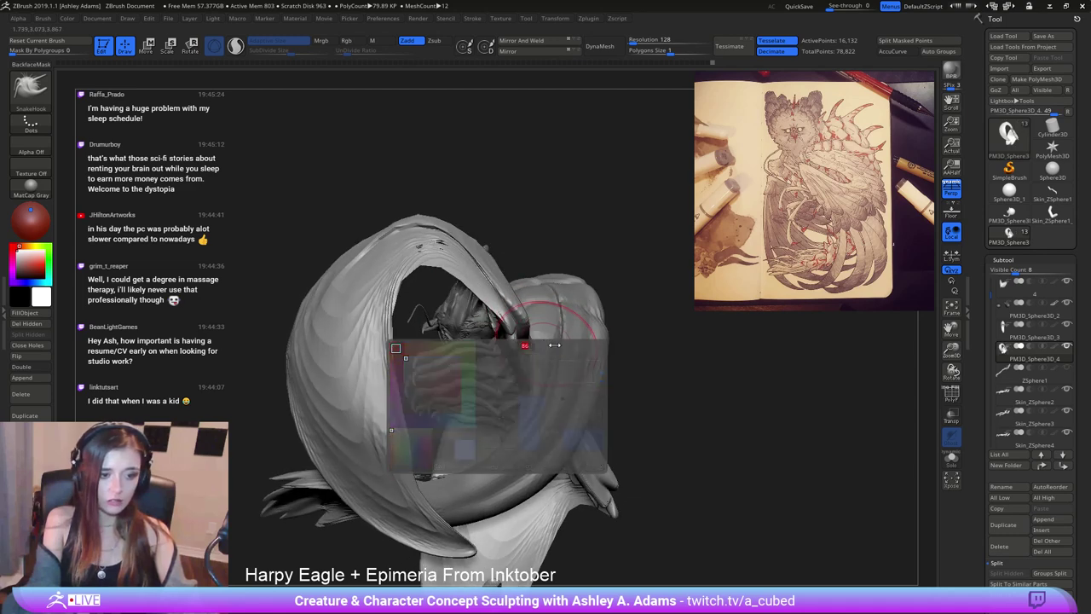
Resize the SnakeHook brush and refine the inner rims of the outer wings around the notches.
{"action": "mouse_move", "coordinate": [512, 363]}
{"action": "right_mouse_down"}
{"action": "mouse_move", "coordinate": [543, 350]}
{"action": "mouse_move", "coordinate": [463, 316]}
{"action": "mouse_move", "coordinate": [487, 309]}
{"action": "mouse_move", "coordinate": [487, 261]}
{"action": "mouse_move", "coordinate": [473, 340]}
{"action": "mouse_move", "coordinate": [469, 294]}
{"action": "mouse_move", "coordinate": [520, 308]}
{"action": "mouse_move", "coordinate": [505, 292]}
{"action": "mouse_move", "coordinate": [563, 286]}
{"action": "right_mouse_up"}
{"action": "right_click_drag", "start_coordinate": [562, 285], "coordinate": [570, 226], "text": "ctrl"}
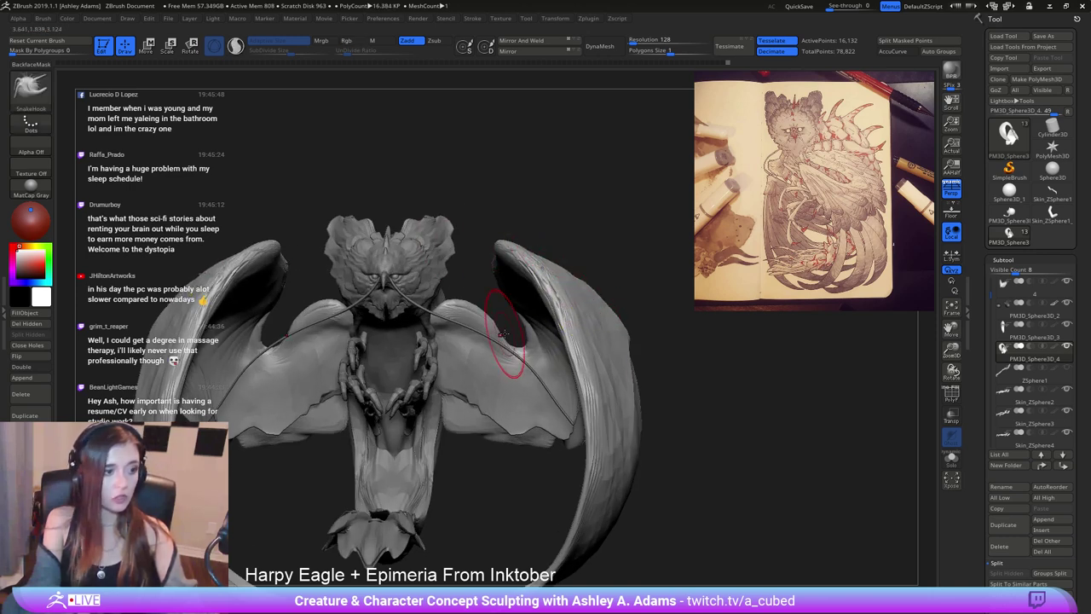
{"action": "right_click_drag", "start_coordinate": [511, 317], "coordinate": [580, 267]}
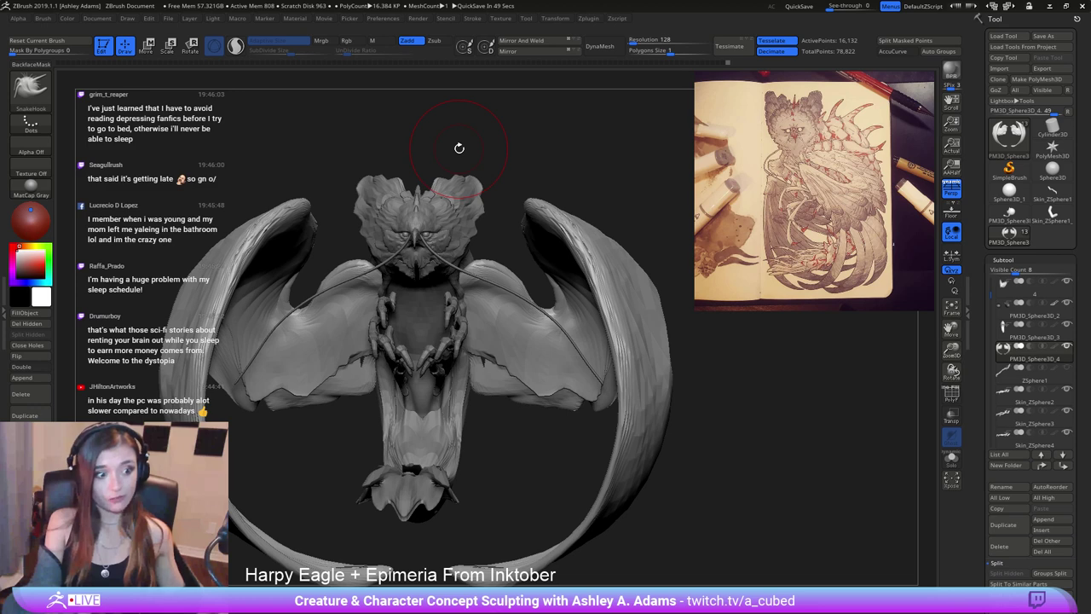
Pull the lower inner corners of the inner wing lobes toward the body with SnakeHook.
{"action": "mouse_move", "coordinate": [499, 341]}
{"action": "right_mouse_down"}
{"action": "mouse_move", "coordinate": [522, 322]}
{"action": "mouse_move", "coordinate": [500, 341]}
{"action": "right_mouse_up"}
{"action": "right_click", "coordinate": [470, 414]}
{"action": "right_click_drag", "start_coordinate": [477, 409], "coordinate": [489, 363]}
{"action": "mouse_move", "coordinate": [493, 364]}
{"action": "left_mouse_down"}
{"action": "mouse_move", "coordinate": [493, 378]}
{"action": "mouse_move", "coordinate": [469, 364]}
{"action": "left_mouse_up"}
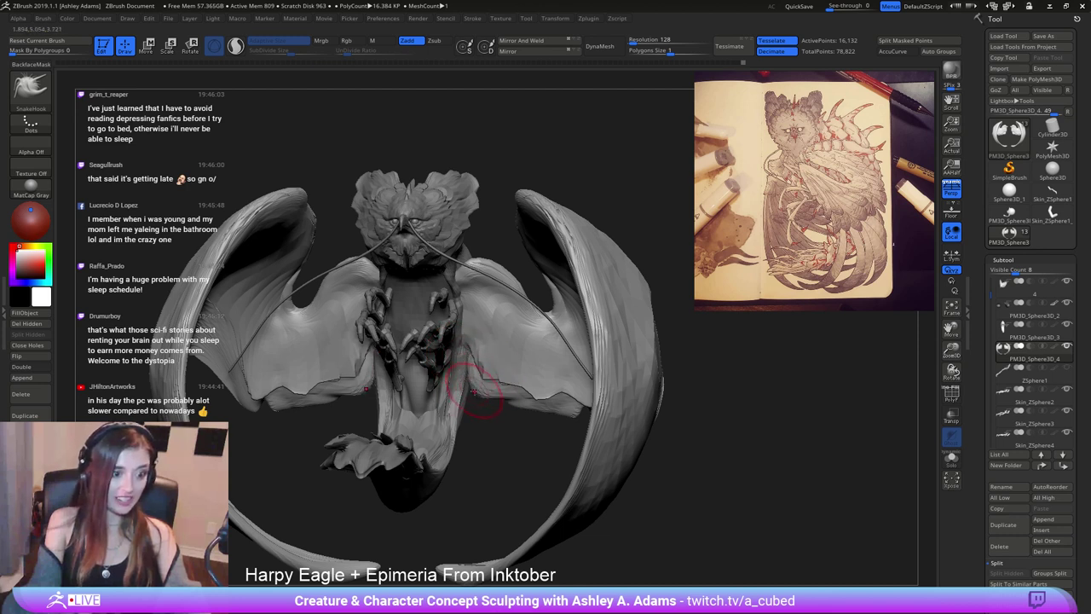
{"action": "right_click", "coordinate": [469, 396]}
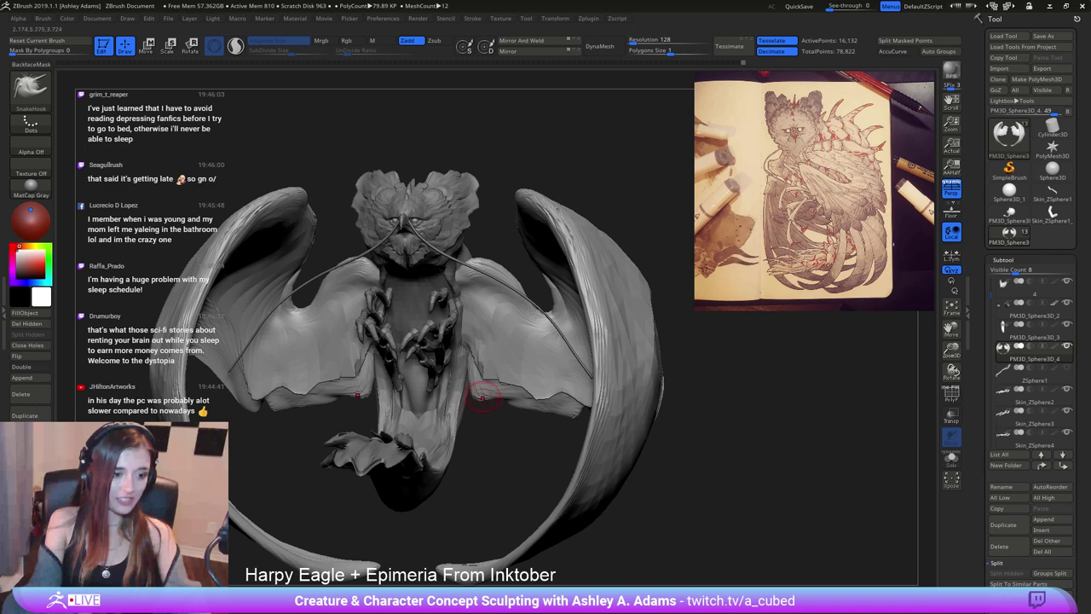
{"action": "right_click_drag", "start_coordinate": [475, 394], "coordinate": [536, 409]}
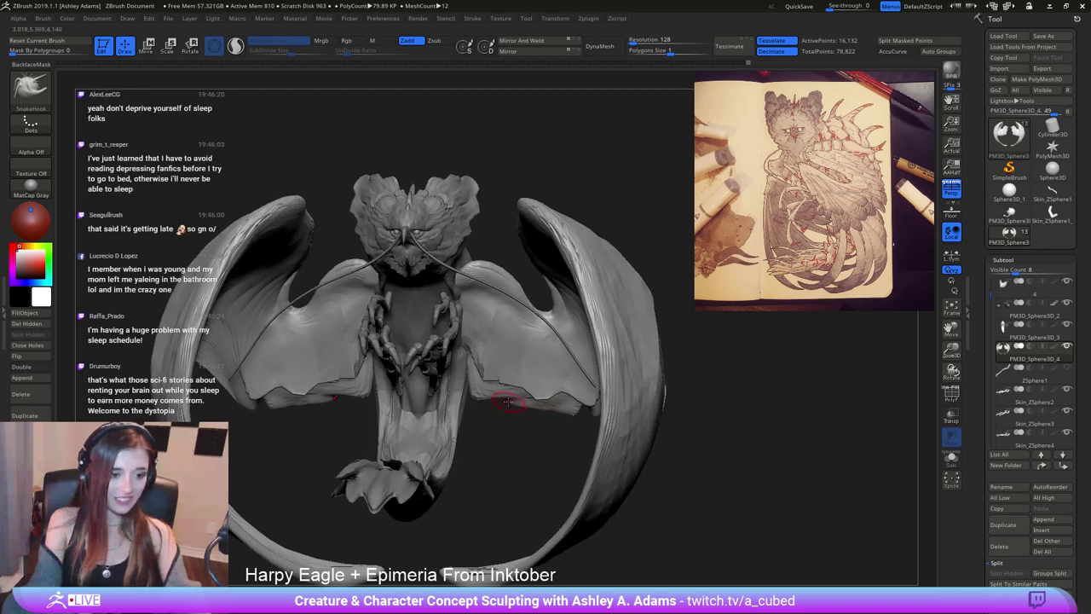
{"action": "left_click_drag", "start_coordinate": [502, 398], "coordinate": [494, 399]}
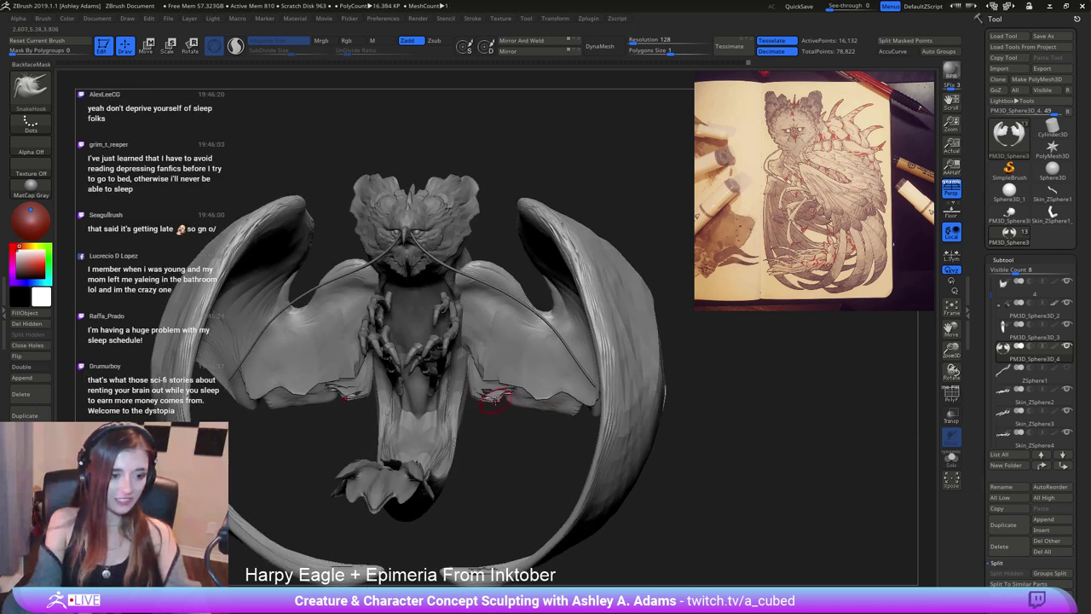
{"action": "mouse_move", "coordinate": [491, 400]}
{"action": "right_mouse_down"}
{"action": "mouse_move", "coordinate": [494, 378]}
{"action": "mouse_move", "coordinate": [514, 395]}
{"action": "mouse_move", "coordinate": [511, 371]}
{"action": "right_mouse_up"}
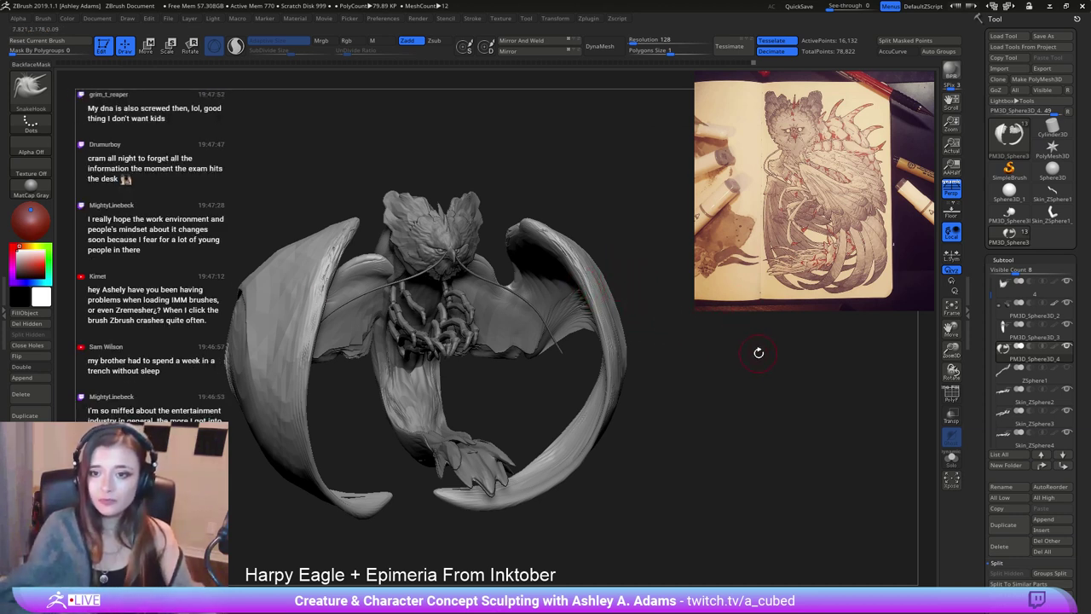
Make the body the active subtool and work over its back plates with ClayBuildup.
{"action": "mouse_move", "coordinate": [655, 366]}
{"action": "left_mouse_down", "text": "shift"}
{"action": "mouse_move", "coordinate": [639, 372]}
{"action": "mouse_move", "coordinate": [771, 390]}
{"action": "mouse_move", "coordinate": [599, 381]}
{"action": "left_mouse_up", "text": "shift"}
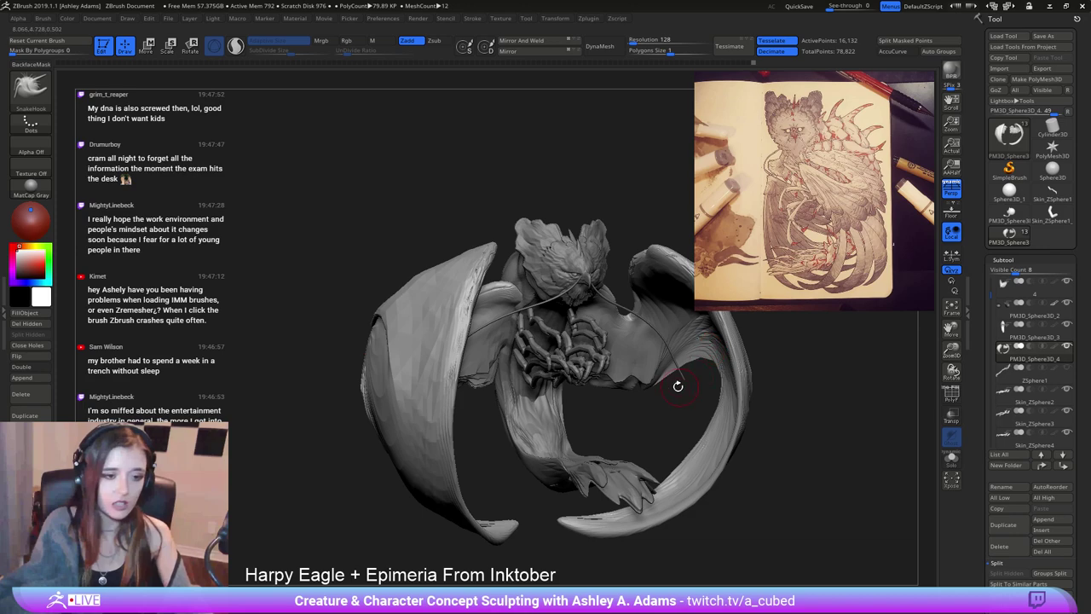
{"action": "left_click_drag", "start_coordinate": [678, 385], "coordinate": [576, 384], "text": "shift"}
{"action": "mouse_move", "coordinate": [575, 384]}
{"action": "right_mouse_down", "text": "ctrl"}
{"action": "mouse_move", "coordinate": [563, 395]}
{"action": "mouse_move", "coordinate": [487, 348]}
{"action": "right_mouse_up", "text": "ctrl"}
{"action": "left_click", "coordinate": [465, 413], "text": "alt"}
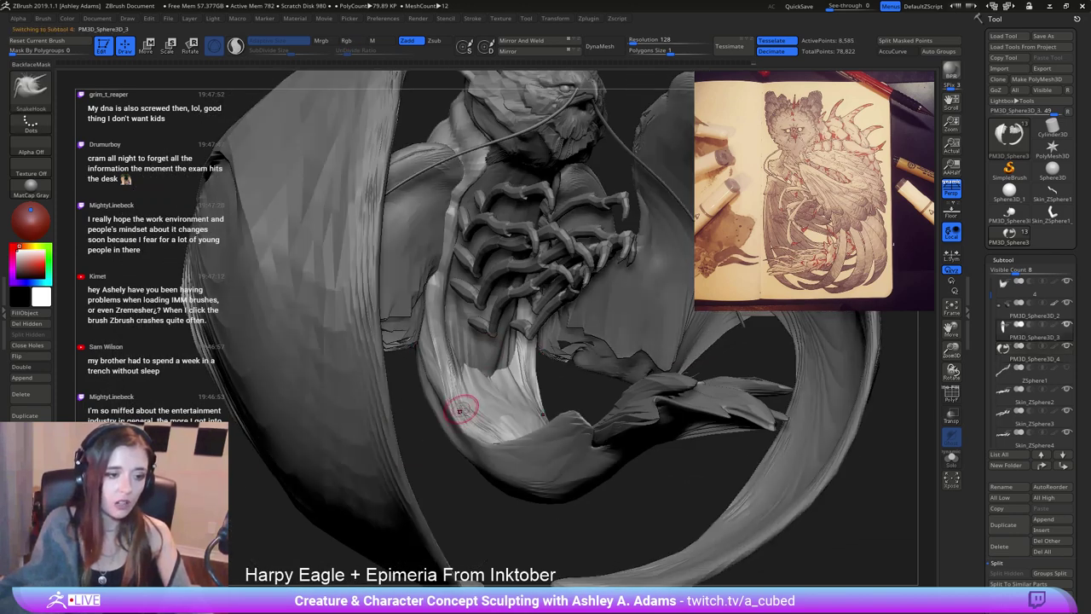
{"action": "right_click", "coordinate": [421, 462]}
{"action": "mouse_move", "coordinate": [420, 462]}
{"action": "right_mouse_down"}
{"action": "mouse_move", "coordinate": [495, 374]}
{"action": "mouse_move", "coordinate": [438, 390]}
{"action": "right_mouse_up"}
{"action": "key", "text": "b"}
{"action": "key", "text": "c"}
{"action": "key", "text": "b"}
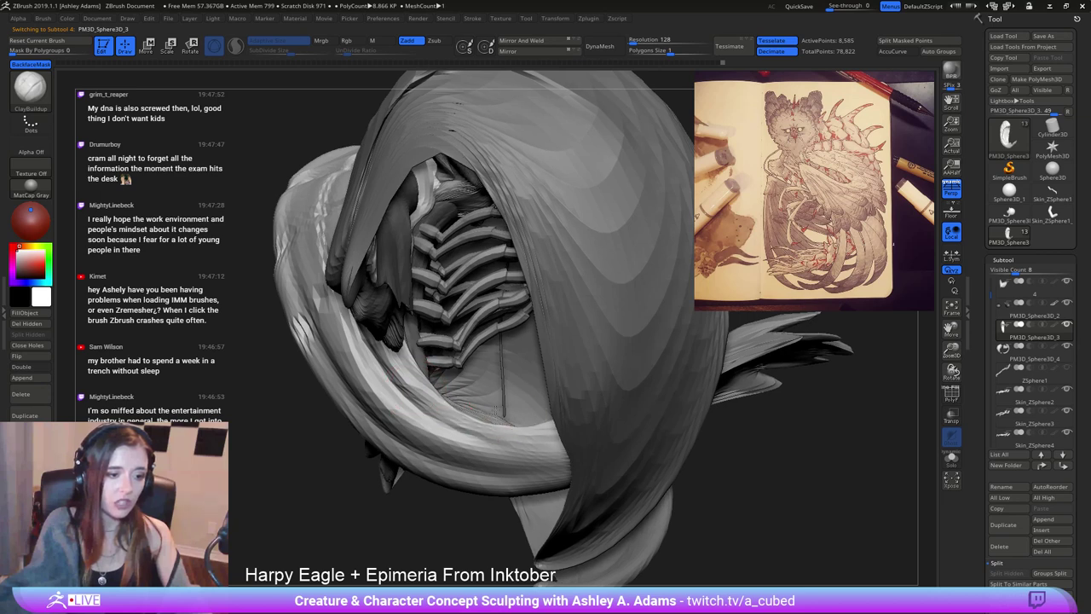
{"action": "right_click_drag", "start_coordinate": [523, 433], "coordinate": [601, 405]}
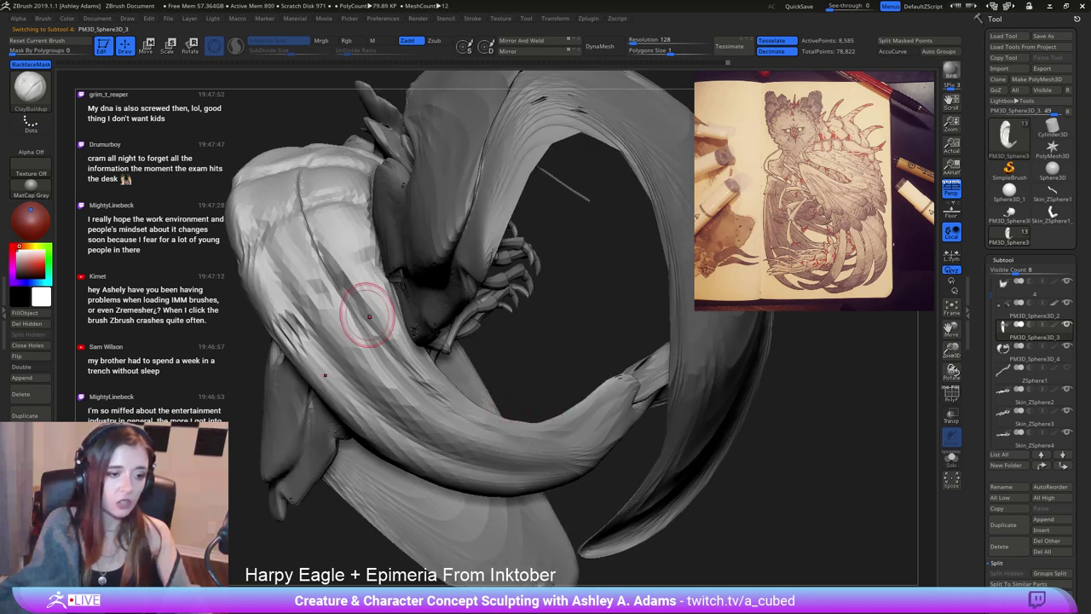
{"action": "mouse_move", "coordinate": [365, 312]}
{"action": "right_mouse_down"}
{"action": "mouse_move", "coordinate": [342, 301]}
{"action": "mouse_move", "coordinate": [358, 307]}
{"action": "right_mouse_up"}
Carve deeper grooves between the segmented plates on the creature's back with DamStandard.
{"action": "key", "text": "b"}
{"action": "key", "text": "d"}
{"action": "key", "text": "s"}
{"action": "mouse_move", "coordinate": [366, 344]}
{"action": "left_mouse_down"}
{"action": "mouse_move", "coordinate": [389, 375]}
{"action": "mouse_move", "coordinate": [374, 384]}
{"action": "left_mouse_up"}
{"action": "right_click_drag", "start_coordinate": [333, 390], "coordinate": [358, 298]}
{"action": "right_click", "coordinate": [416, 291]}
{"action": "right_click", "coordinate": [358, 299]}
{"action": "left_click_drag", "start_coordinate": [343, 310], "coordinate": [430, 299]}
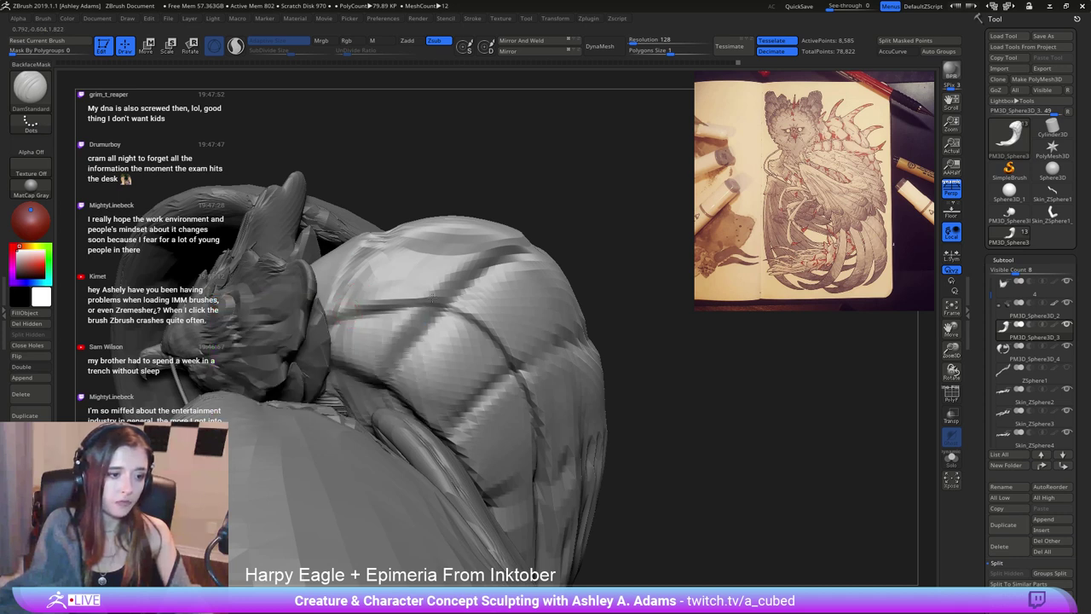
{"action": "mouse_move", "coordinate": [503, 244]}
{"action": "left_mouse_down"}
{"action": "mouse_move", "coordinate": [445, 295]}
{"action": "mouse_move", "coordinate": [450, 303]}
{"action": "left_mouse_up"}
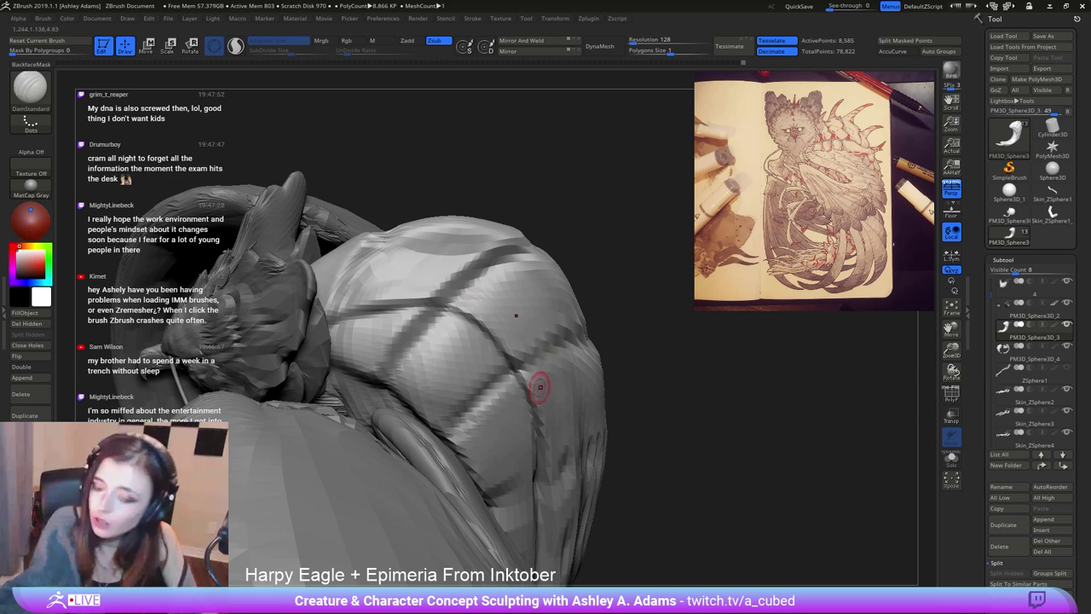
{"action": "mouse_move", "coordinate": [531, 390]}
{"action": "right_mouse_down"}
{"action": "mouse_move", "coordinate": [546, 324]}
{"action": "mouse_move", "coordinate": [645, 279]}
{"action": "right_mouse_up"}
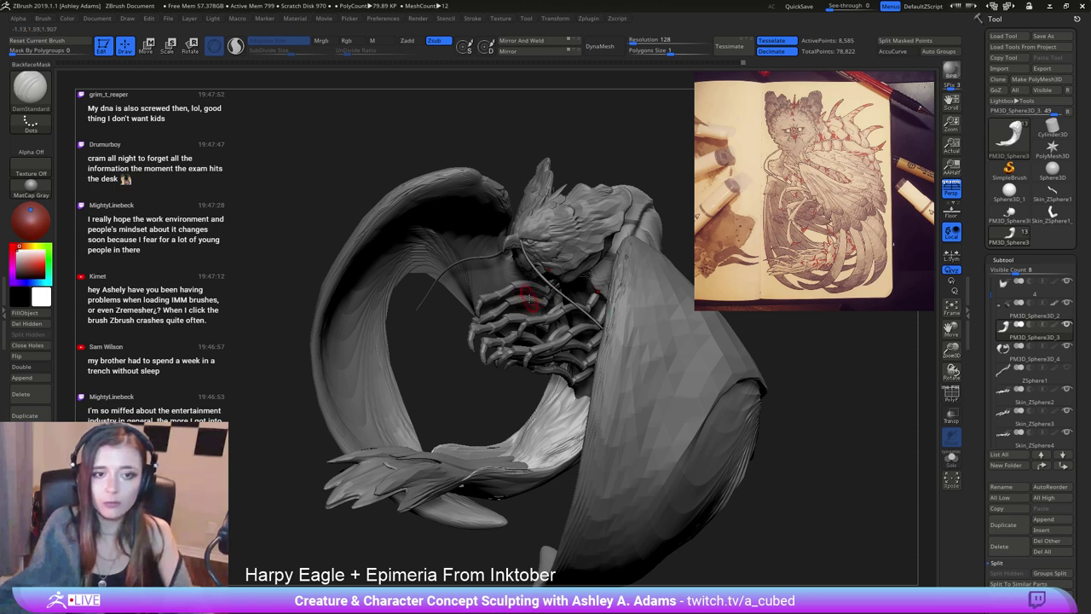
Make the wings the active subtool and adjust their upper and lower edges with SnakeHook.
{"action": "mouse_move", "coordinate": [543, 298]}
{"action": "right_mouse_down"}
{"action": "mouse_move", "coordinate": [616, 272]}
{"action": "mouse_move", "coordinate": [586, 295]}
{"action": "right_mouse_up"}
{"action": "left_click", "coordinate": [621, 263], "text": "alt"}
{"action": "key", "text": "space"}
{"action": "key", "text": "b"}
{"action": "key", "text": "s"}
{"action": "key", "text": "h"}
{"action": "left_click_drag", "start_coordinate": [621, 208], "coordinate": [613, 201]}
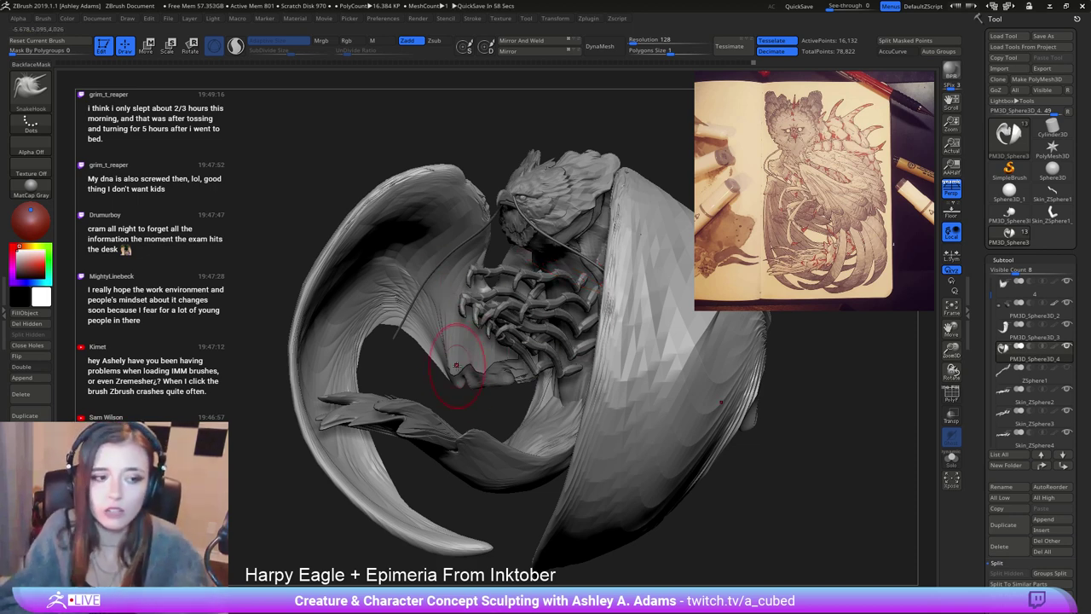
{"action": "left_click_drag", "start_coordinate": [443, 401], "coordinate": [489, 432]}
Make the leg pair Skin_ZSphere2 the active subtool and isolate it with Solo.
{"action": "left_click", "coordinate": [474, 342], "text": "alt"}
{"action": "right_click_drag", "start_coordinate": [400, 350], "coordinate": [461, 350]}
{"action": "right_click", "coordinate": [405, 401]}
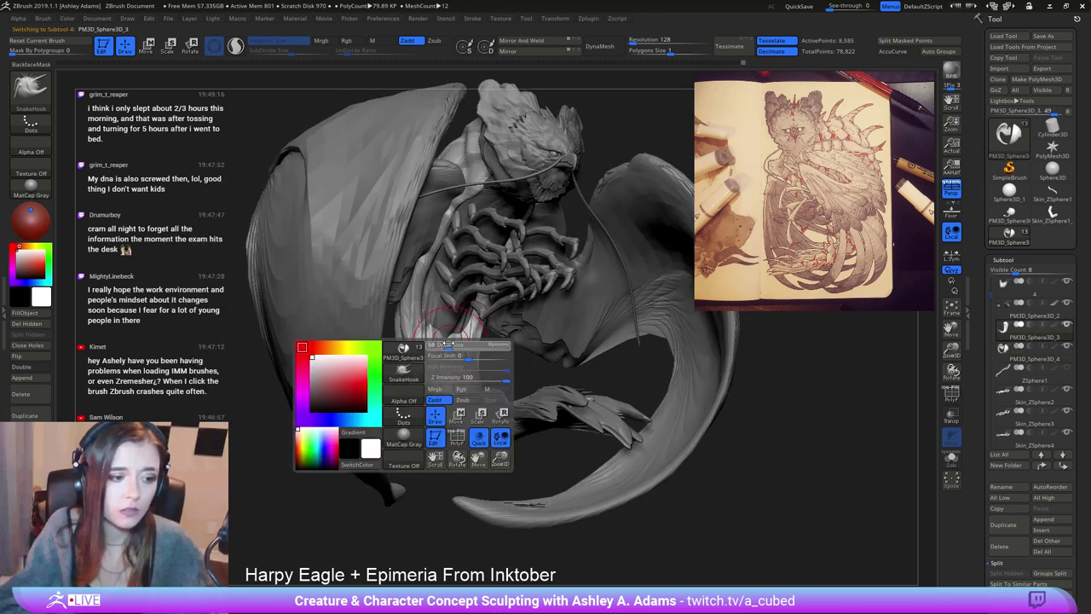
{"action": "right_click_drag", "start_coordinate": [404, 400], "coordinate": [538, 398]}
{"action": "left_click", "coordinate": [550, 312], "text": "alt"}
{"action": "right_click_drag", "start_coordinate": [549, 313], "coordinate": [479, 411]}
{"action": "left_click", "coordinate": [952, 460]}
{"action": "right_click", "coordinate": [589, 343]}
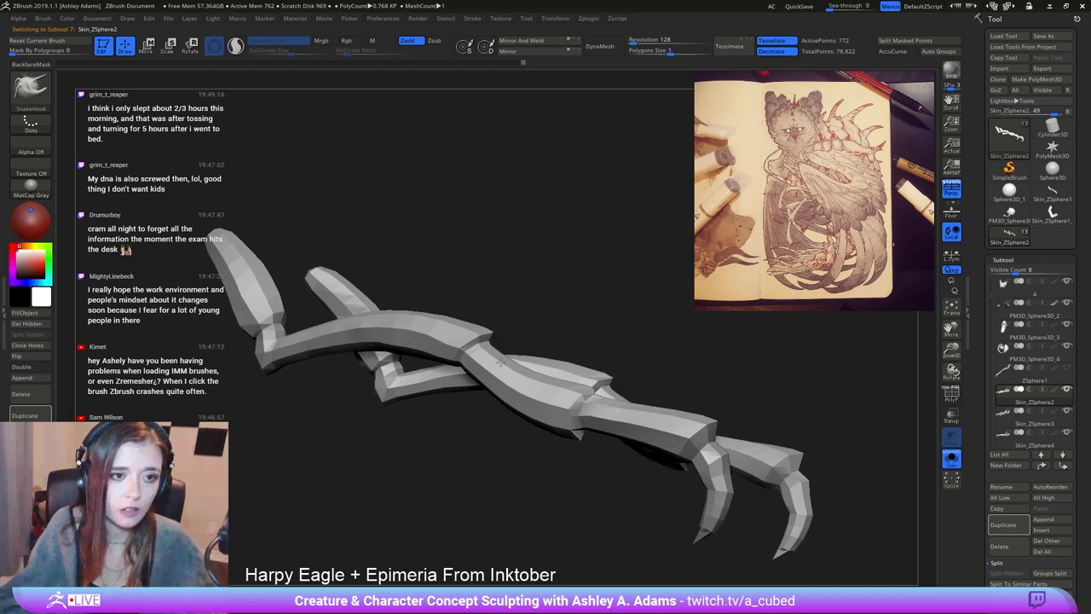
Subdivide the isolated leg pair three times to smooth its faceted surface.
{"action": "key", "text": "ctrl+d"}
{"action": "key", "text": "ctrl+d"}
{"action": "key", "text": "ctrl+d"}
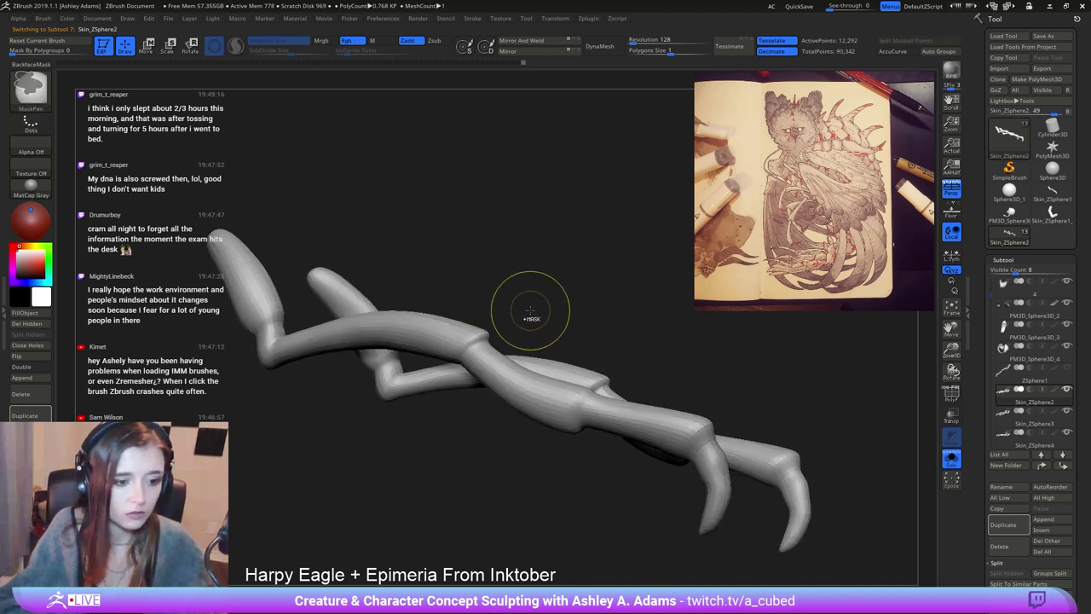
{"action": "left_click_drag", "start_coordinate": [526, 313], "coordinate": [412, 268]}
{"action": "right_click", "coordinate": [392, 275]}
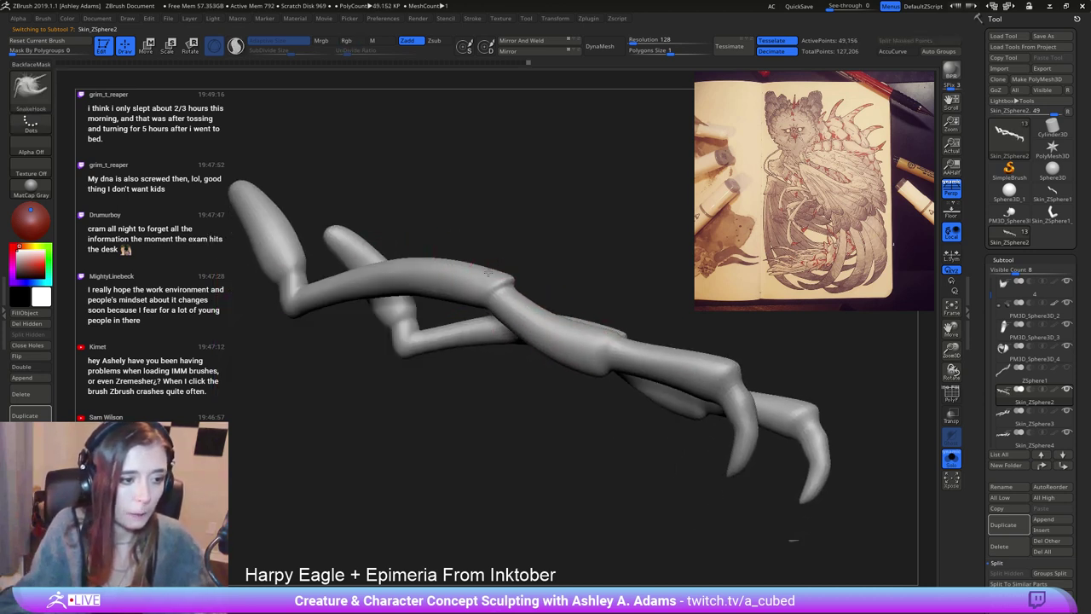
Carve a crease around the upper joint of the mirrored legs with DamStandard to separate the shell segments.
{"action": "key", "text": "b"}
{"action": "key", "text": "d"}
{"action": "key", "text": "s"}
{"action": "mouse_move", "coordinate": [489, 273]}
{"action": "right_mouse_down"}
{"action": "mouse_move", "coordinate": [478, 294]}
{"action": "mouse_move", "coordinate": [482, 341]}
{"action": "right_mouse_up"}
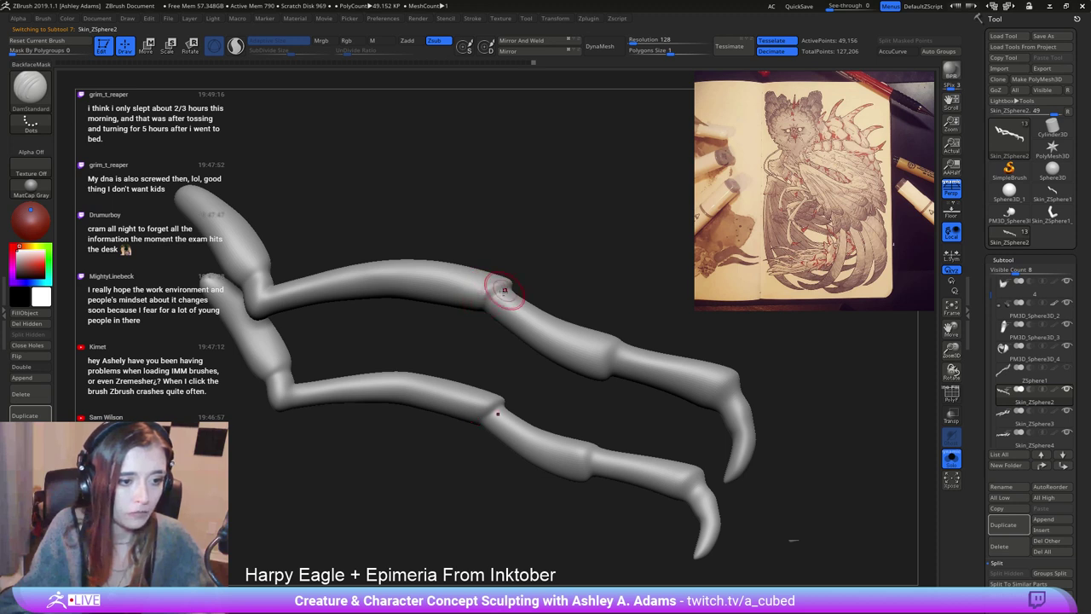
{"action": "mouse_move", "coordinate": [483, 294]}
{"action": "right_mouse_down"}
{"action": "mouse_move", "coordinate": [496, 287]}
{"action": "mouse_move", "coordinate": [517, 303]}
{"action": "mouse_move", "coordinate": [500, 265]}
{"action": "right_mouse_up"}
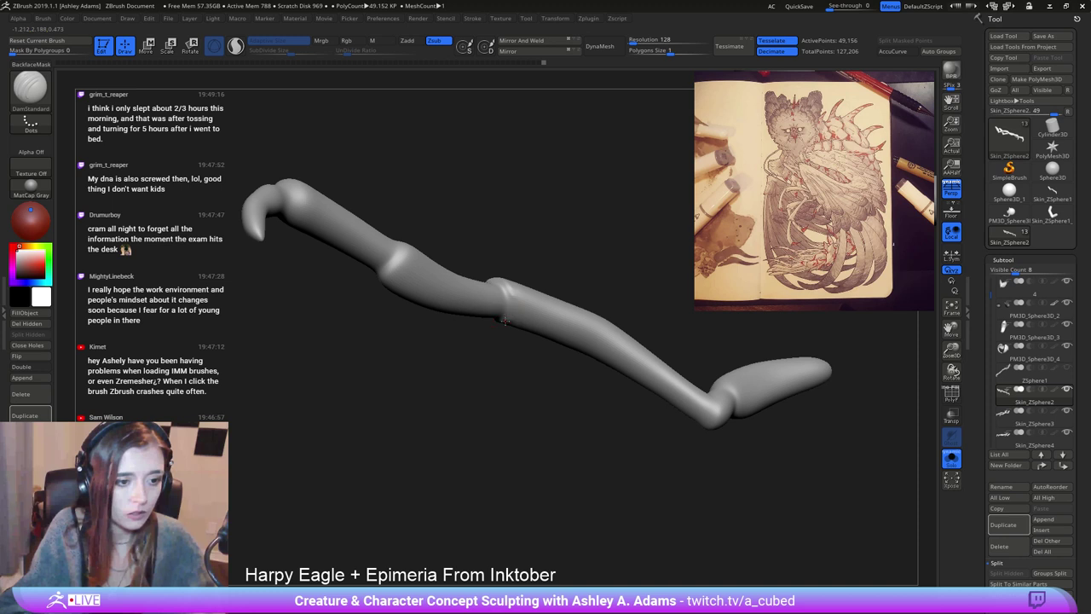
{"action": "mouse_move", "coordinate": [503, 319]}
{"action": "right_mouse_down"}
{"action": "mouse_move", "coordinate": [521, 237]}
{"action": "mouse_move", "coordinate": [487, 308]}
{"action": "mouse_move", "coordinate": [519, 293]}
{"action": "mouse_move", "coordinate": [496, 295]}
{"action": "mouse_move", "coordinate": [518, 258]}
{"action": "right_mouse_up"}
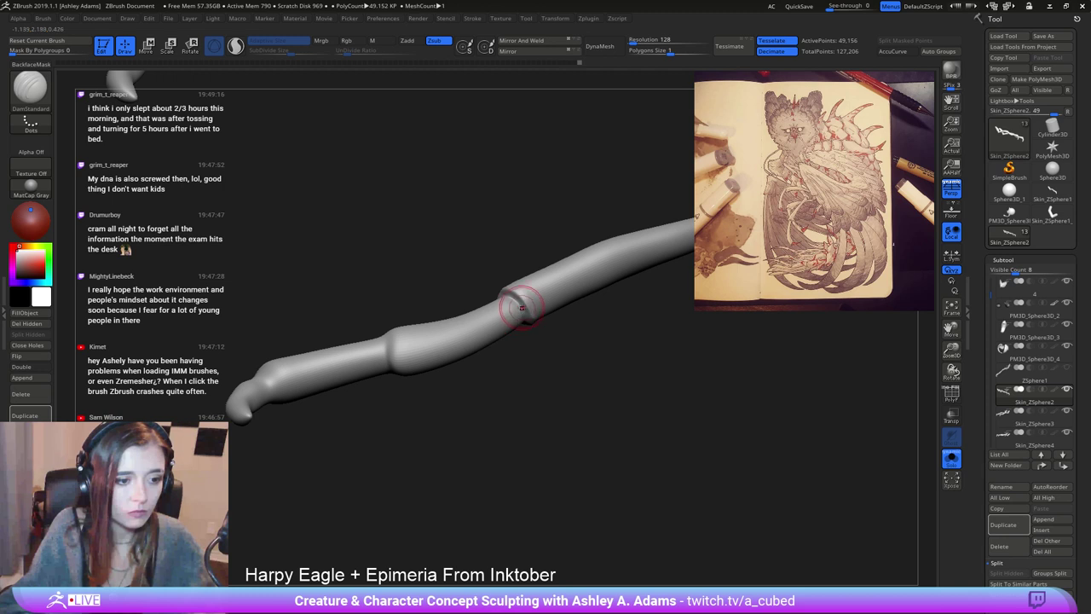
{"action": "mouse_move", "coordinate": [479, 290]}
{"action": "left_mouse_down"}
{"action": "mouse_move", "coordinate": [600, 300]}
{"action": "mouse_move", "coordinate": [536, 336]}
{"action": "mouse_move", "coordinate": [597, 314]}
{"action": "left_mouse_up"}
Carve creases around the next leg joint and the base of the claw with DamStandard.
{"action": "mouse_move", "coordinate": [597, 315]}
{"action": "right_mouse_down"}
{"action": "mouse_move", "coordinate": [621, 370]}
{"action": "mouse_move", "coordinate": [570, 345]}
{"action": "mouse_move", "coordinate": [623, 411]}
{"action": "mouse_move", "coordinate": [641, 401]}
{"action": "mouse_move", "coordinate": [659, 339]}
{"action": "mouse_move", "coordinate": [522, 342]}
{"action": "mouse_move", "coordinate": [504, 356]}
{"action": "right_mouse_up"}
{"action": "left_click_drag", "start_coordinate": [507, 350], "coordinate": [519, 367]}
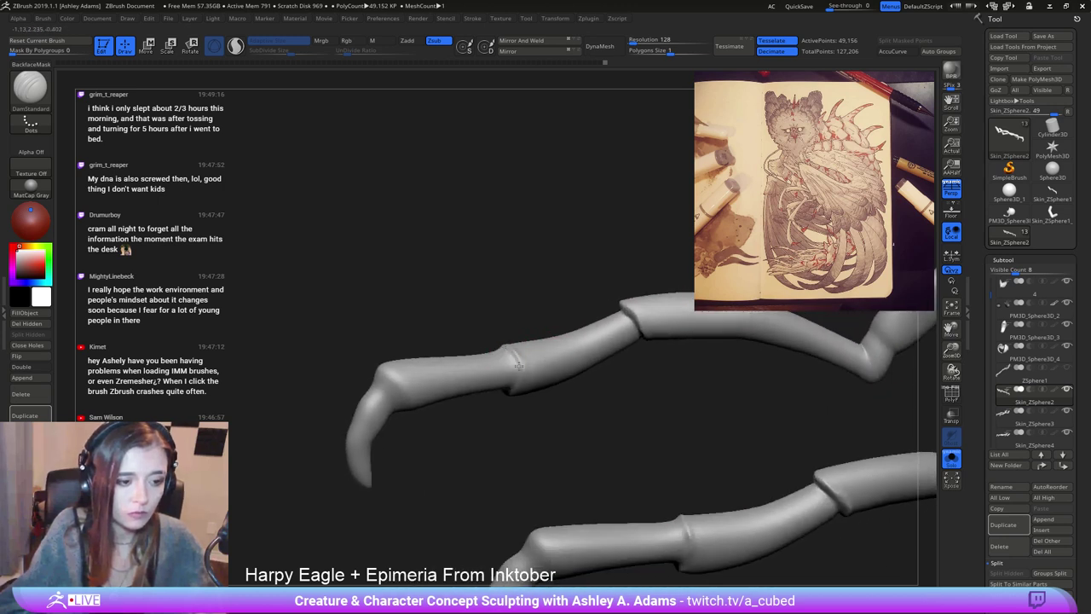
{"action": "right_click_drag", "start_coordinate": [502, 391], "coordinate": [572, 273]}
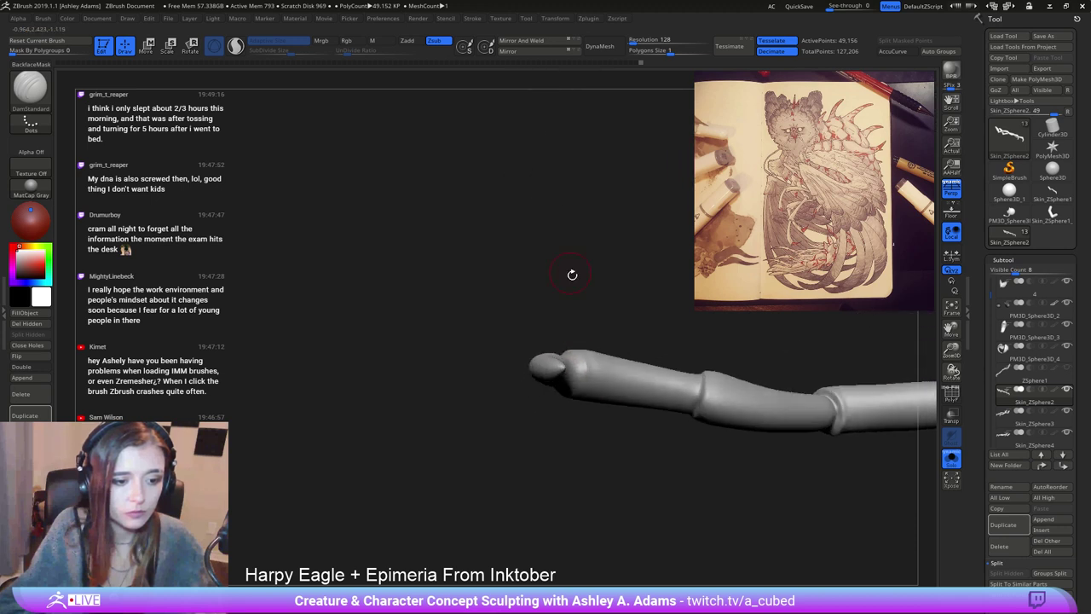
{"action": "mouse_move", "coordinate": [581, 365]}
{"action": "right_mouse_down"}
{"action": "mouse_move", "coordinate": [579, 382]}
{"action": "mouse_move", "coordinate": [548, 356]}
{"action": "right_mouse_up"}
{"action": "left_click_drag", "start_coordinate": [548, 349], "coordinate": [536, 360]}
{"action": "mouse_move", "coordinate": [536, 360]}
{"action": "right_mouse_down"}
{"action": "mouse_move", "coordinate": [555, 332]}
{"action": "mouse_move", "coordinate": [530, 362]}
{"action": "right_mouse_up"}
Build up volume at the base of the mirrored claws, where they meet the last leg segment, with ClayBuildup.
{"action": "key", "text": "b"}
{"action": "key", "text": "c"}
{"action": "key", "text": "b"}
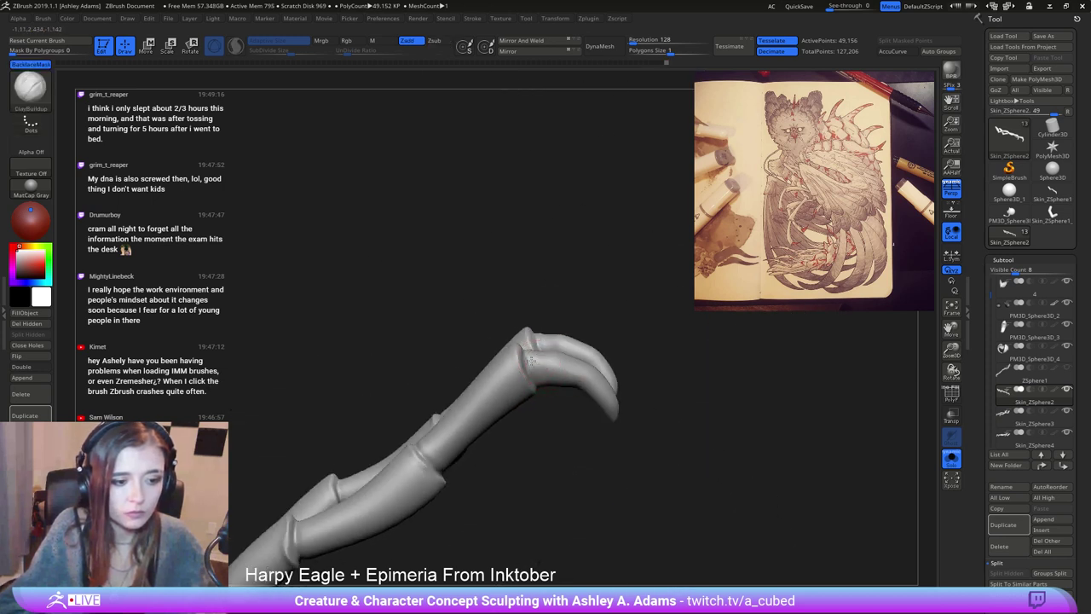
{"action": "right_click_drag", "start_coordinate": [521, 288], "coordinate": [585, 316]}
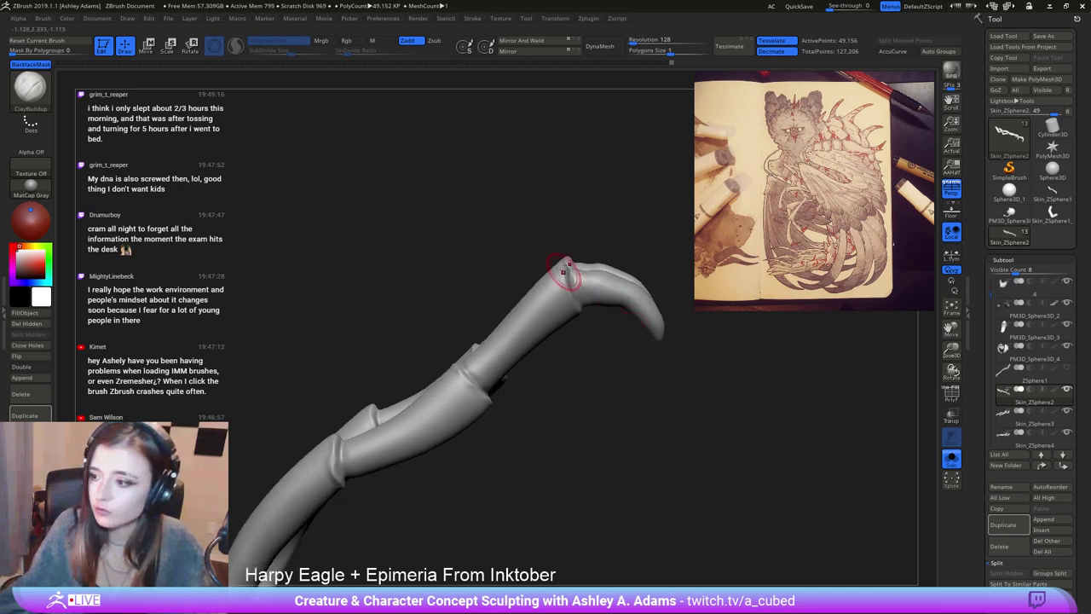
{"action": "right_click_drag", "start_coordinate": [628, 277], "coordinate": [519, 428]}
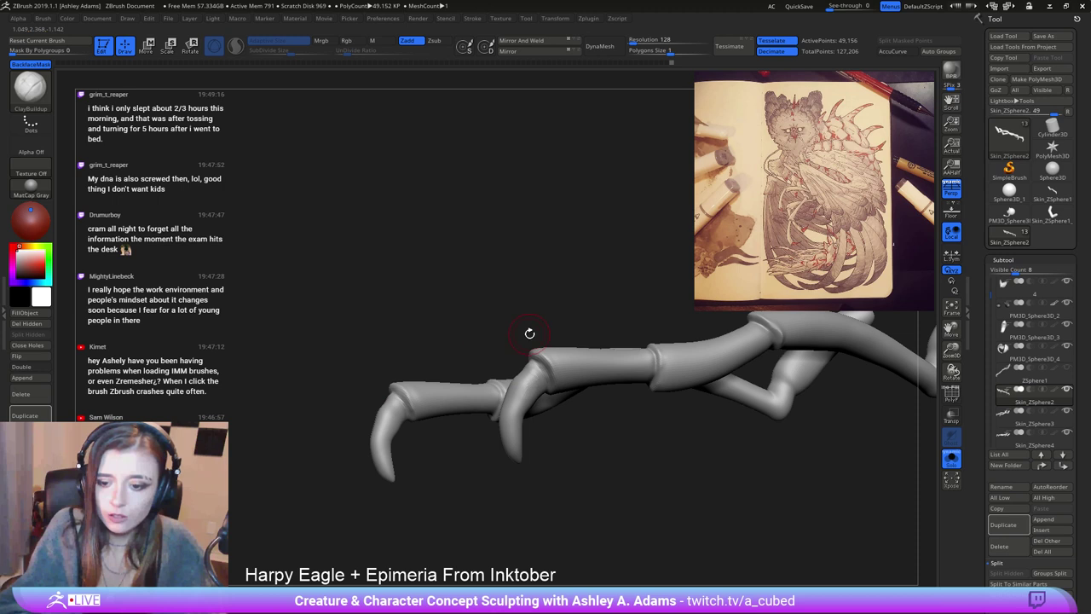
{"action": "mouse_move", "coordinate": [510, 363]}
{"action": "left_mouse_down"}
{"action": "mouse_move", "coordinate": [504, 383]}
{"action": "mouse_move", "coordinate": [565, 332]}
{"action": "mouse_move", "coordinate": [553, 375]}
{"action": "left_mouse_up"}
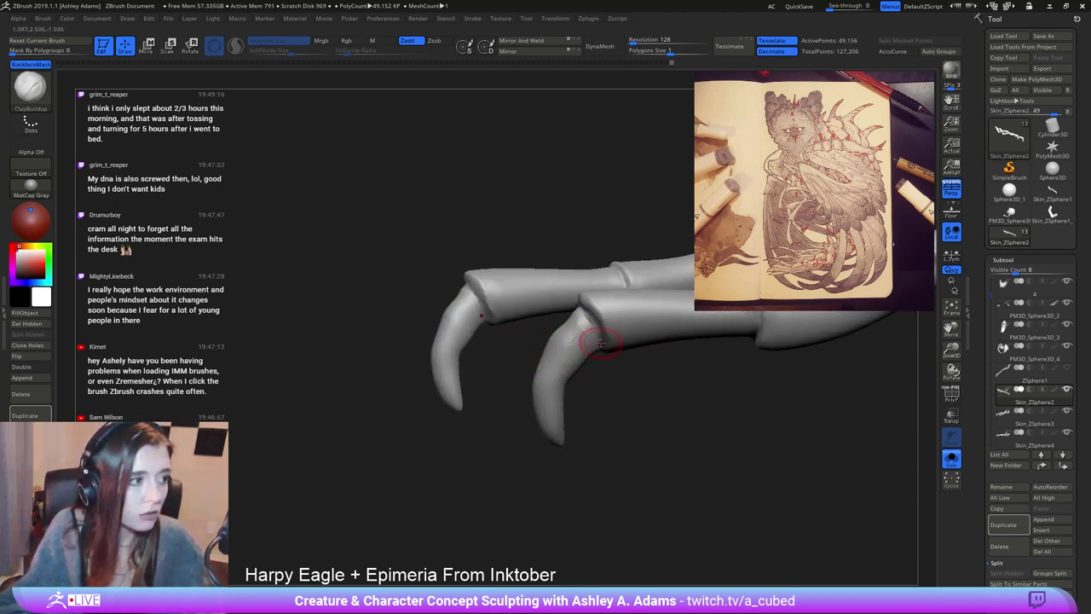
Carve a crease around the upper part of the claw with DamStandard to separate a short segment from the talon.
{"action": "key", "text": "b"}
{"action": "key", "text": "d"}
{"action": "key", "text": "s"}
{"action": "mouse_move", "coordinate": [601, 343]}
{"action": "right_mouse_down"}
{"action": "mouse_move", "coordinate": [612, 349]}
{"action": "mouse_move", "coordinate": [566, 378]}
{"action": "mouse_move", "coordinate": [592, 382]}
{"action": "right_mouse_up"}
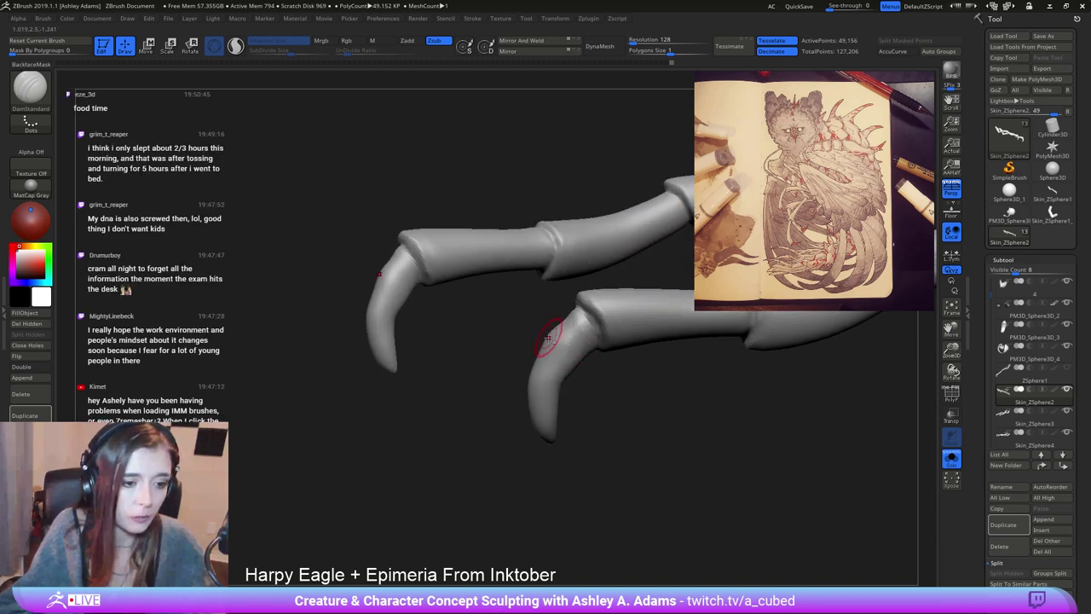
{"action": "mouse_move", "coordinate": [561, 344]}
{"action": "left_mouse_down"}
{"action": "mouse_move", "coordinate": [568, 323]}
{"action": "mouse_move", "coordinate": [540, 333]}
{"action": "mouse_move", "coordinate": [552, 318]}
{"action": "mouse_move", "coordinate": [514, 365]}
{"action": "left_mouse_up"}
{"action": "mouse_move", "coordinate": [542, 348]}
{"action": "right_mouse_down"}
{"action": "mouse_move", "coordinate": [503, 391]}
{"action": "mouse_move", "coordinate": [544, 341]}
{"action": "right_mouse_up"}
{"action": "mouse_move", "coordinate": [545, 331]}
{"action": "left_mouse_down"}
{"action": "mouse_move", "coordinate": [587, 315]}
{"action": "mouse_move", "coordinate": [592, 324]}
{"action": "mouse_move", "coordinate": [566, 326]}
{"action": "mouse_move", "coordinate": [593, 317]}
{"action": "mouse_move", "coordinate": [568, 287]}
{"action": "left_mouse_up"}
{"action": "left_click_drag", "start_coordinate": [625, 351], "coordinate": [682, 365]}
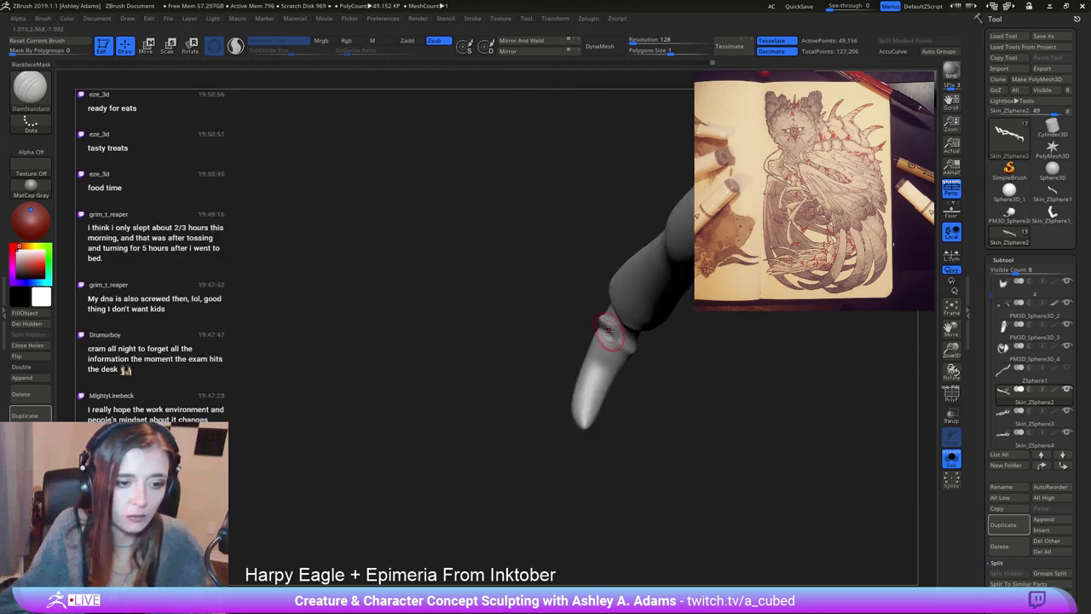
{"action": "mouse_move", "coordinate": [609, 335]}
{"action": "left_mouse_down"}
{"action": "mouse_move", "coordinate": [623, 339]}
{"action": "mouse_move", "coordinate": [609, 322]}
{"action": "left_mouse_up"}
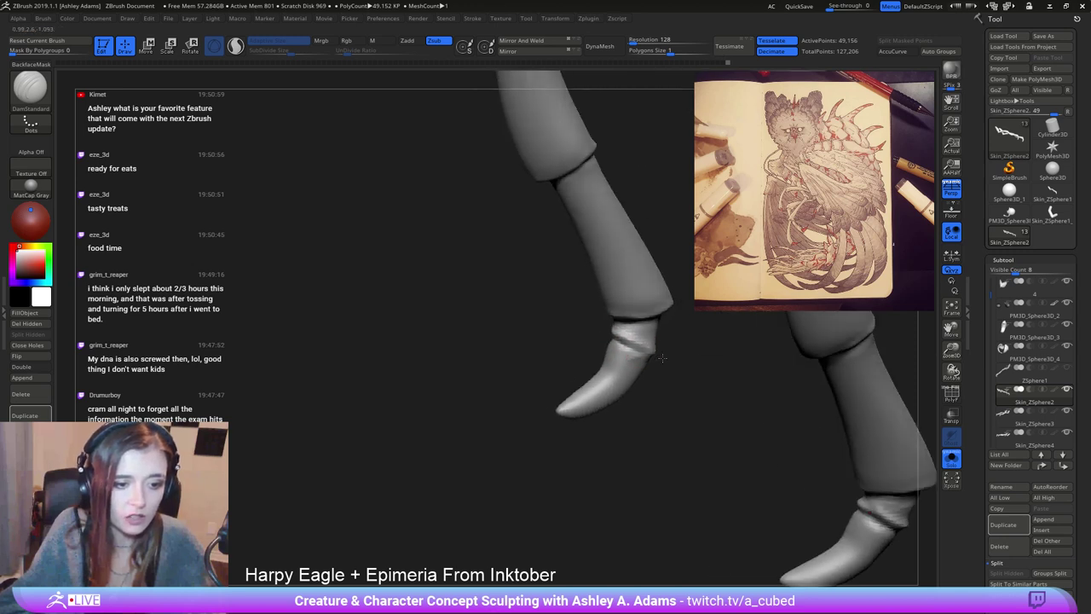
{"action": "left_click_drag", "start_coordinate": [662, 358], "coordinate": [639, 350]}
{"action": "right_click_drag", "start_coordinate": [659, 359], "coordinate": [621, 356]}
Build up the rim of the short segment above the talon with ClayBuildup.
{"action": "key", "text": "b"}
{"action": "key", "text": "c"}
{"action": "key", "text": "b"}
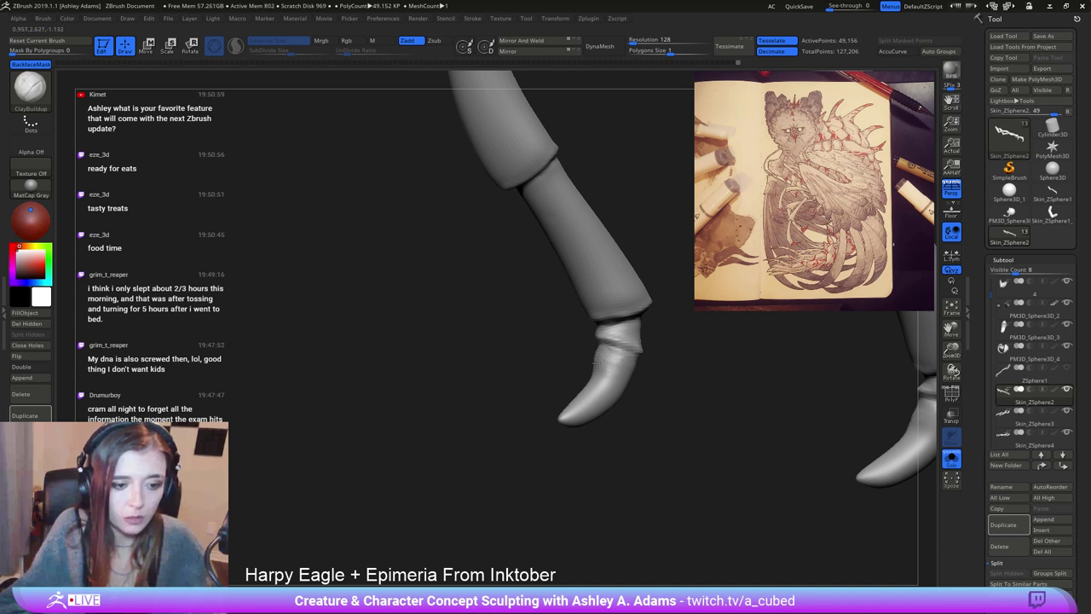
{"action": "left_click_drag", "start_coordinate": [638, 357], "coordinate": [575, 353]}
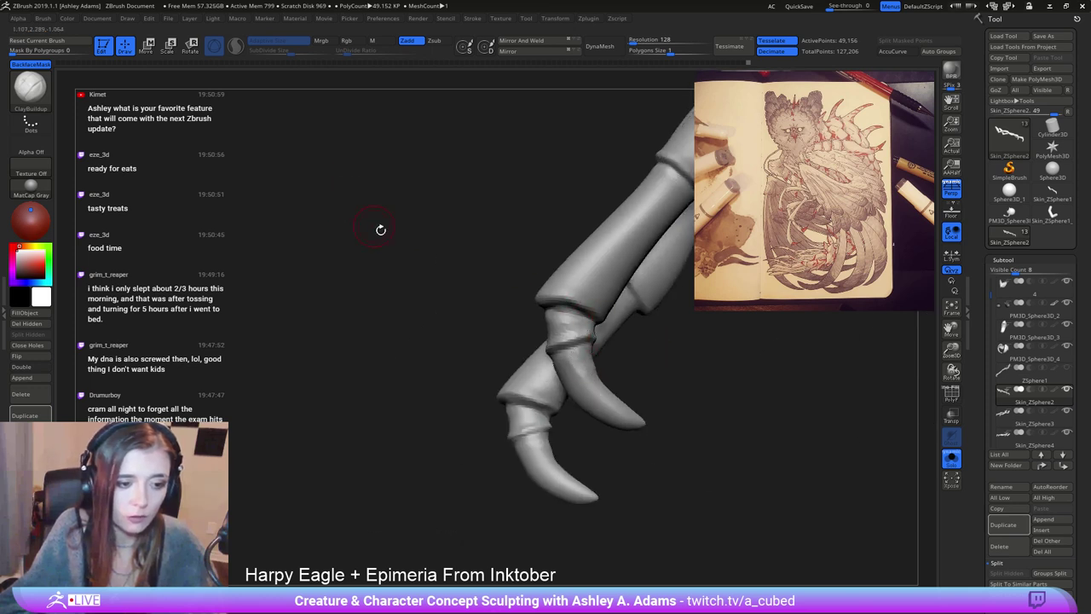
{"action": "left_click_drag", "start_coordinate": [381, 230], "coordinate": [651, 350]}
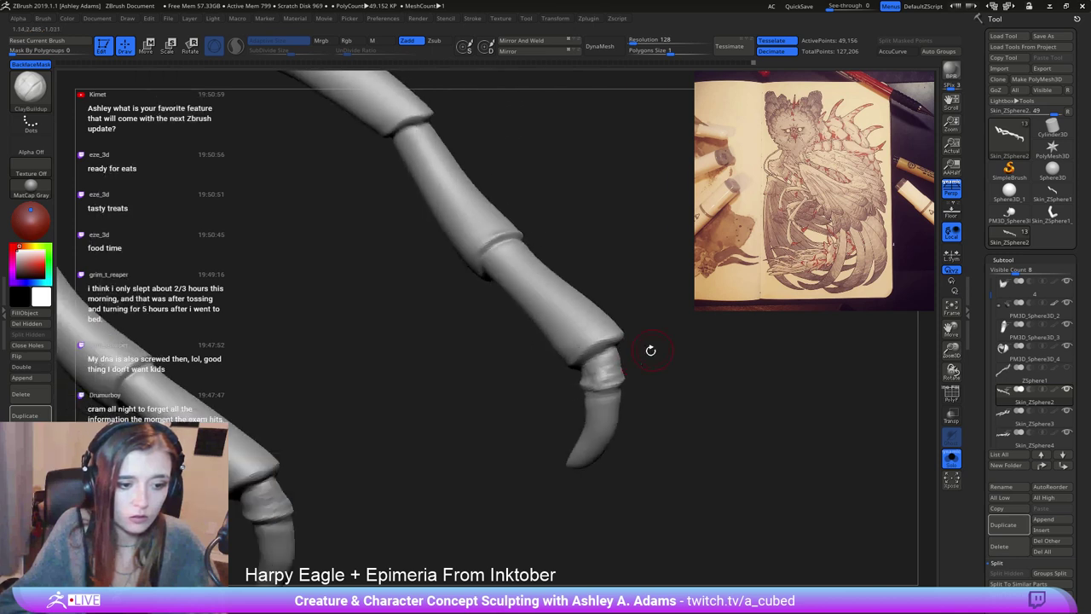
{"action": "left_click_drag", "start_coordinate": [587, 373], "coordinate": [539, 357]}
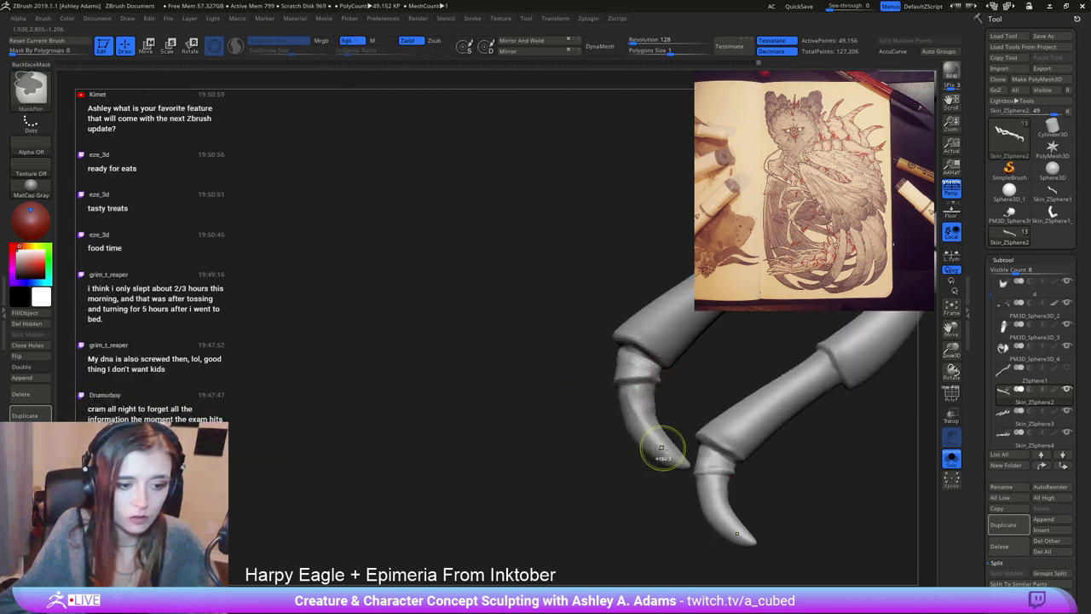
Adjust the brush size and pull the talon into a slimmer, more curved shape with SnakeHook.
{"action": "right_click_drag", "start_coordinate": [662, 448], "coordinate": [538, 299], "text": "ctrl"}
{"action": "right_click", "coordinate": [543, 398]}
{"action": "mouse_move", "coordinate": [542, 398]}
{"action": "right_mouse_down"}
{"action": "mouse_move", "coordinate": [580, 346]}
{"action": "mouse_move", "coordinate": [539, 384]}
{"action": "right_mouse_up"}
{"action": "key", "text": "2"}
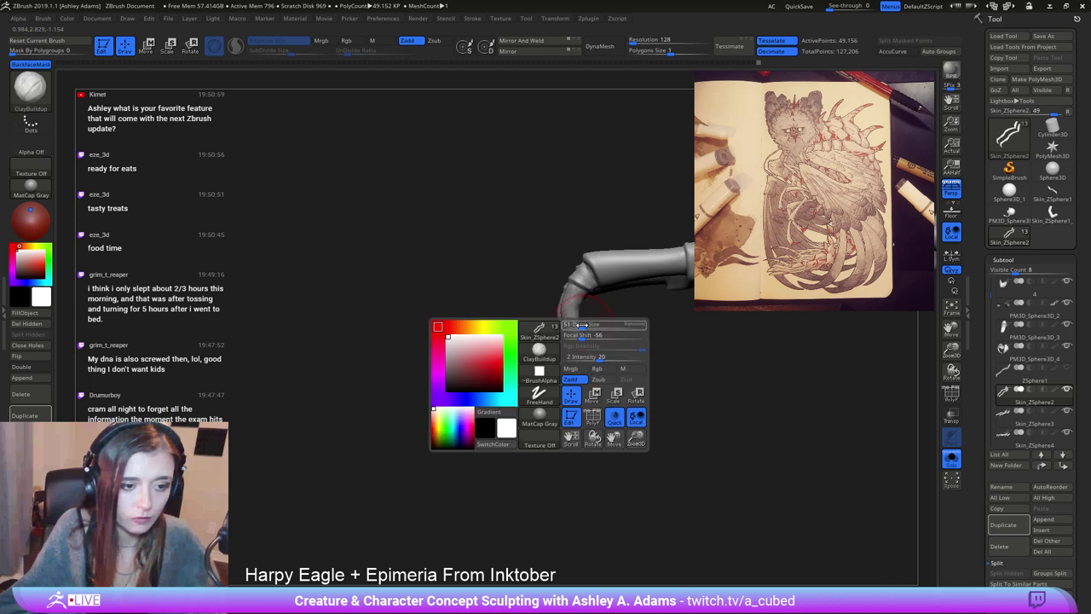
{"action": "mouse_move", "coordinate": [575, 326]}
{"action": "right_mouse_down"}
{"action": "mouse_move", "coordinate": [585, 312]}
{"action": "mouse_move", "coordinate": [567, 342]}
{"action": "right_mouse_up"}
{"action": "mouse_move", "coordinate": [549, 338]}
{"action": "left_mouse_down"}
{"action": "mouse_move", "coordinate": [560, 378]}
{"action": "mouse_move", "coordinate": [576, 336]}
{"action": "left_mouse_up"}
{"action": "key", "text": "space"}
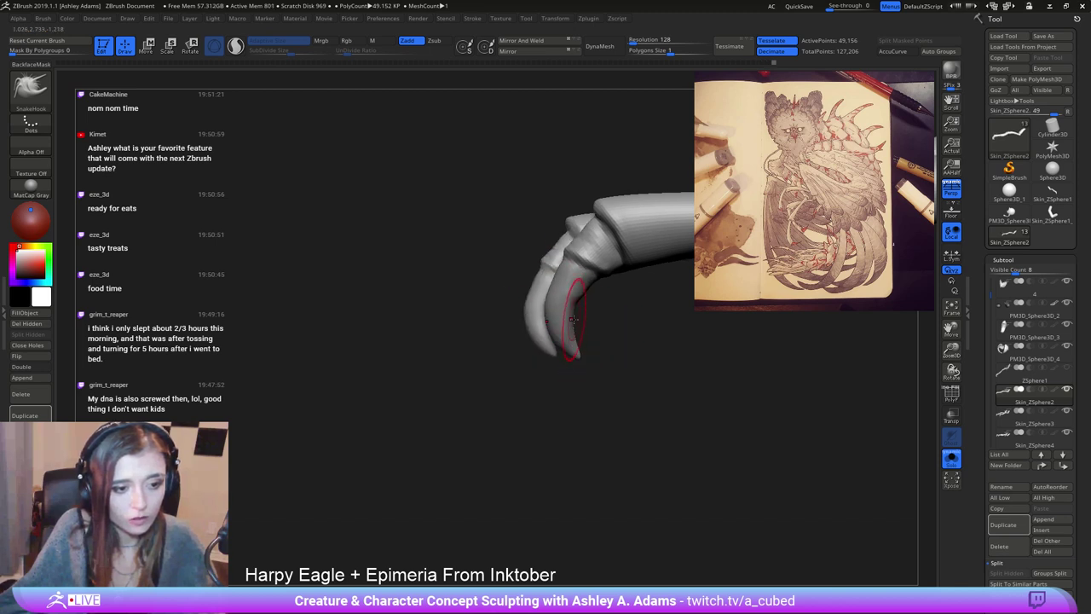
{"action": "key", "text": "shift"}
{"action": "mouse_move", "coordinate": [560, 332]}
{"action": "right_mouse_down"}
{"action": "mouse_move", "coordinate": [617, 300]}
{"action": "mouse_move", "coordinate": [535, 276]}
{"action": "right_mouse_up"}
{"action": "left_click_drag", "start_coordinate": [535, 276], "coordinate": [530, 270]}
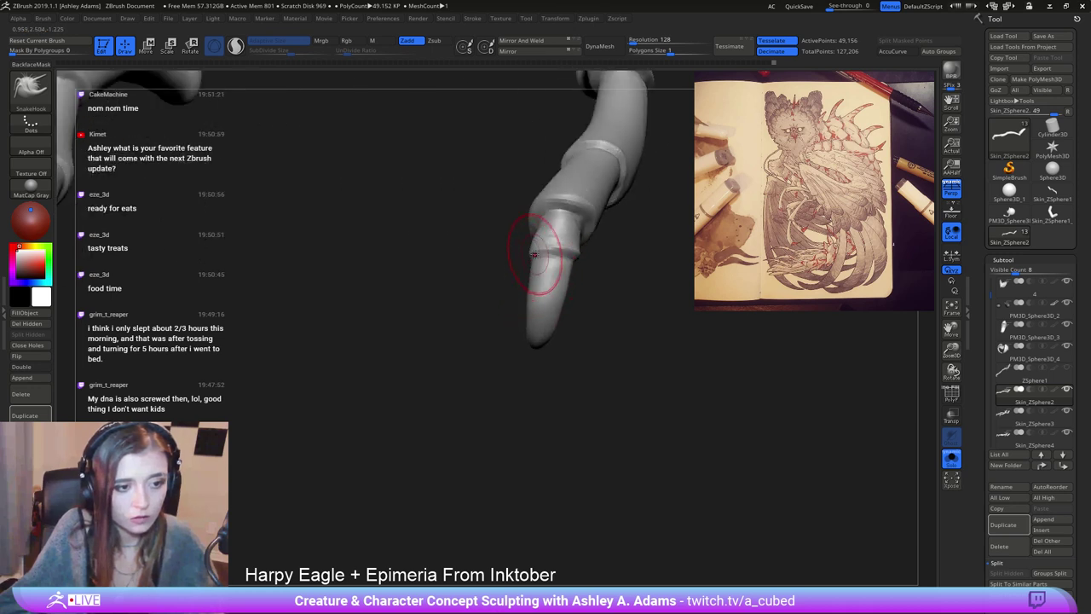
Refine the talon's tip and inner curve with SnakeHook and smooth its surface.
{"action": "right_click_drag", "start_coordinate": [534, 255], "coordinate": [539, 263]}
{"action": "left_click_drag", "start_coordinate": [539, 263], "coordinate": [541, 264]}
{"action": "mouse_move", "coordinate": [542, 265]}
{"action": "right_mouse_down"}
{"action": "mouse_move", "coordinate": [521, 271]}
{"action": "mouse_move", "coordinate": [514, 311]}
{"action": "right_mouse_up"}
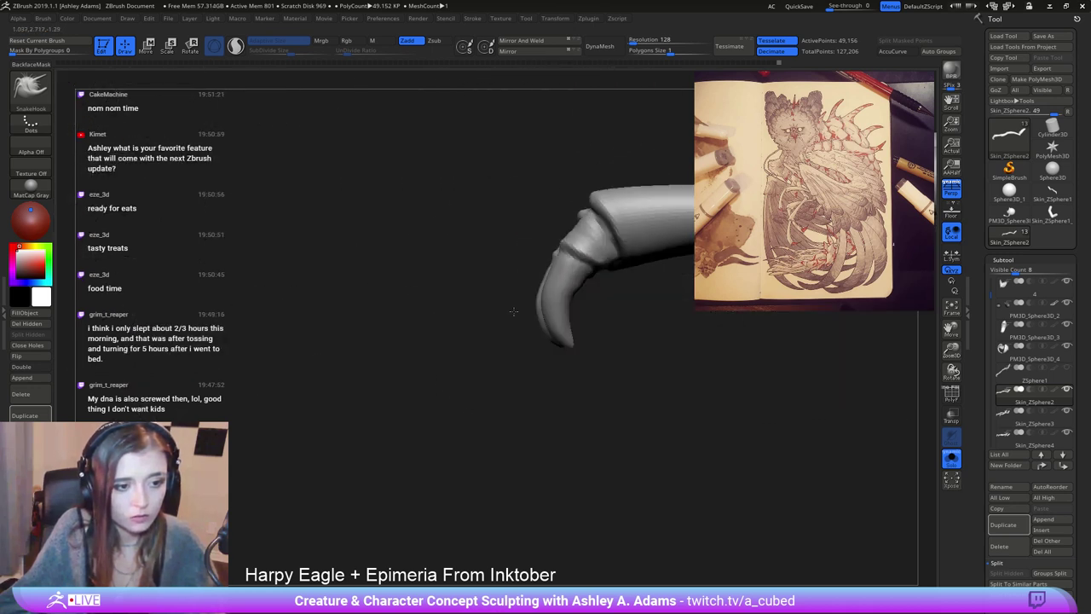
{"action": "key", "text": "shift"}
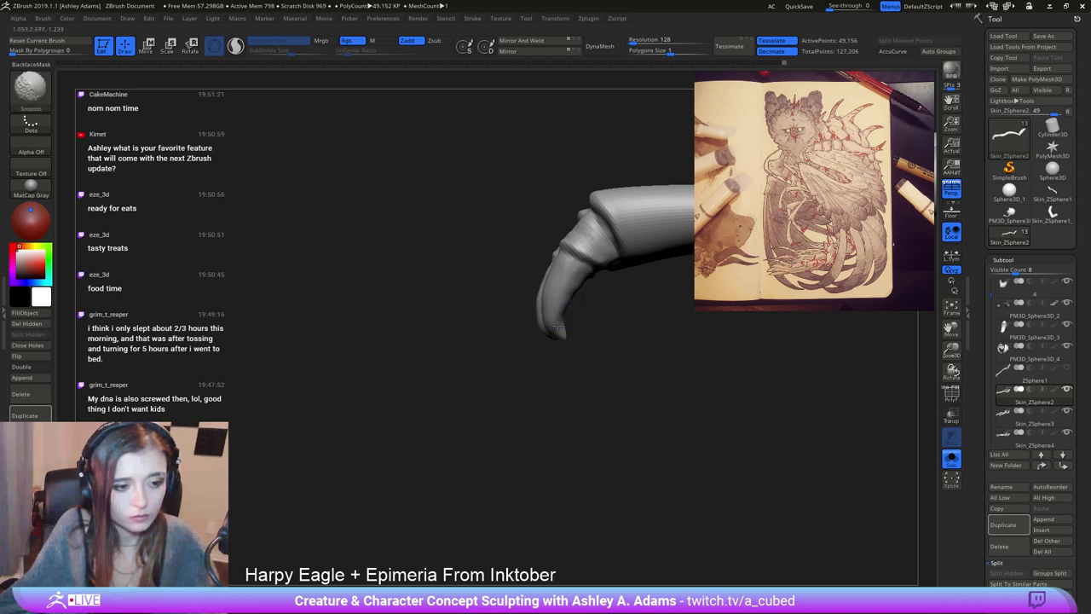
{"action": "left_click_drag", "start_coordinate": [612, 297], "coordinate": [431, 287]}
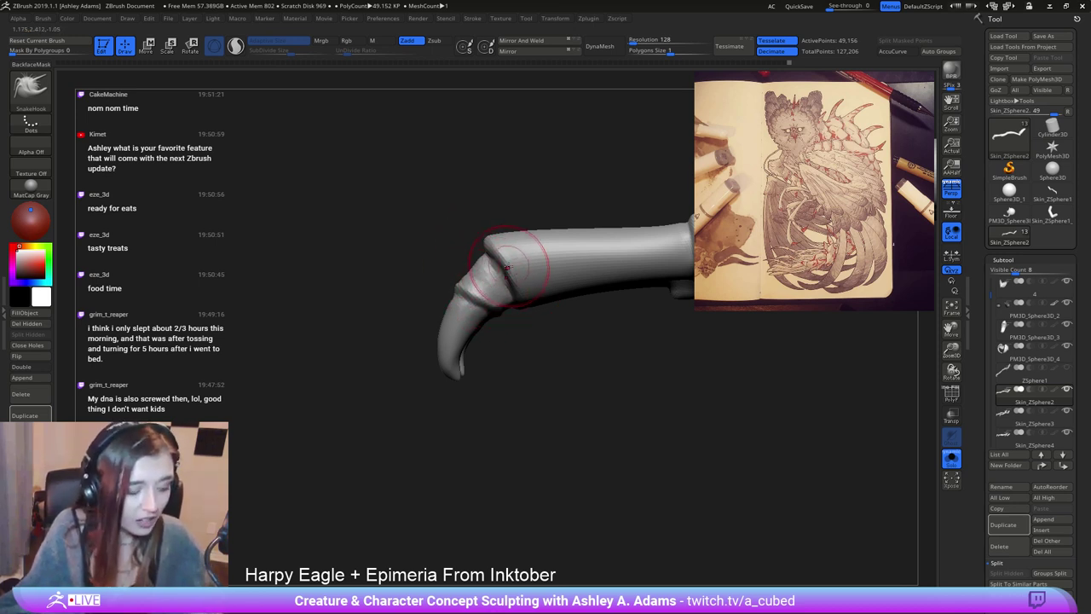
{"action": "left_click_drag", "start_coordinate": [467, 422], "coordinate": [471, 251]}
{"action": "key", "text": "space"}
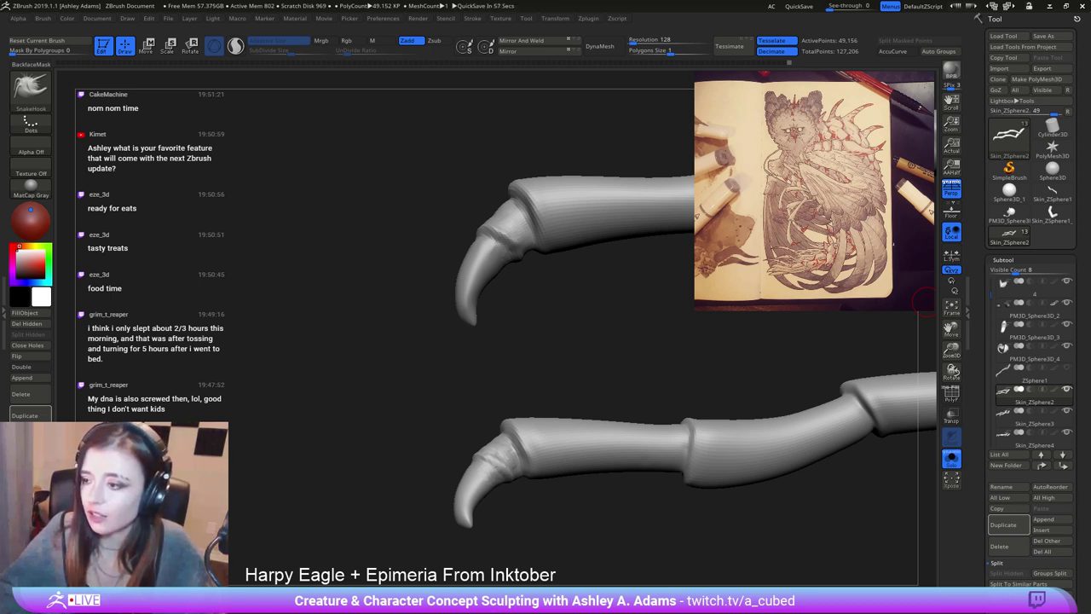
{"action": "left_click_drag", "start_coordinate": [471, 227], "coordinate": [483, 325]}
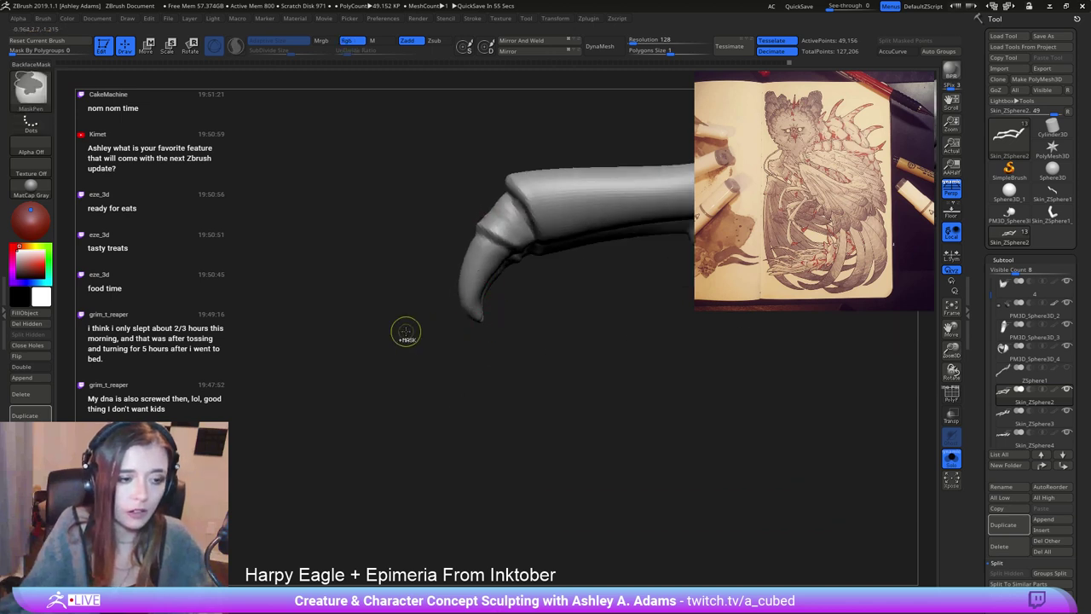
Switch the masking brush to MaskLasso and try masking the talon with it.
{"action": "left_click", "coordinate": [31, 92], "text": "ctrl"}
{"action": "left_click", "coordinate": [128, 112], "text": "ctrl"}
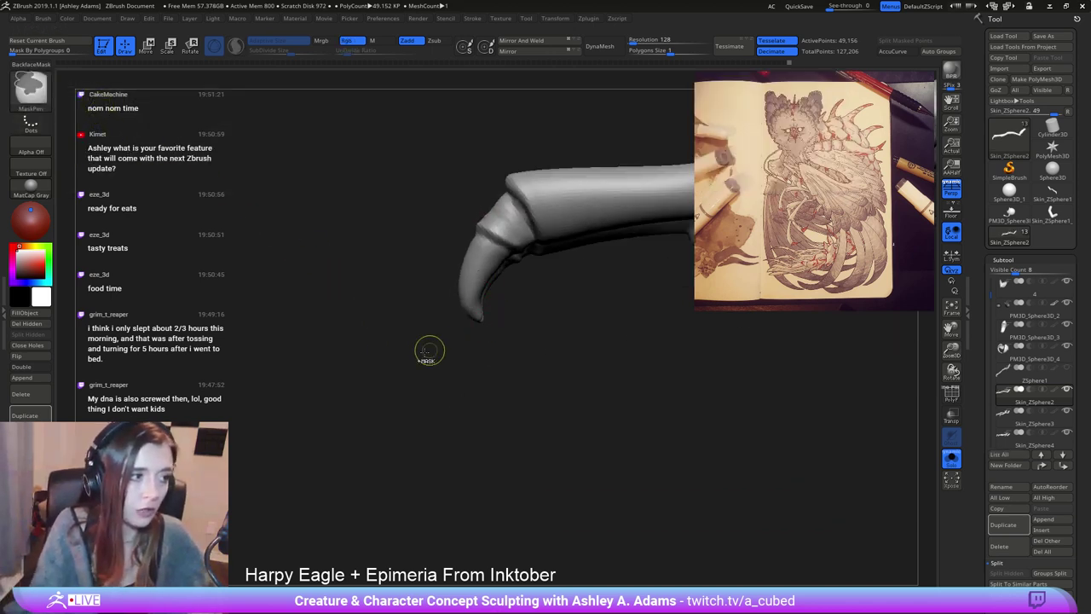
{"action": "left_click_drag", "start_coordinate": [396, 339], "coordinate": [545, 259], "text": "ctrl"}
{"action": "left_click_drag", "start_coordinate": [156, 117], "coordinate": [123, 112], "text": "ctrl"}
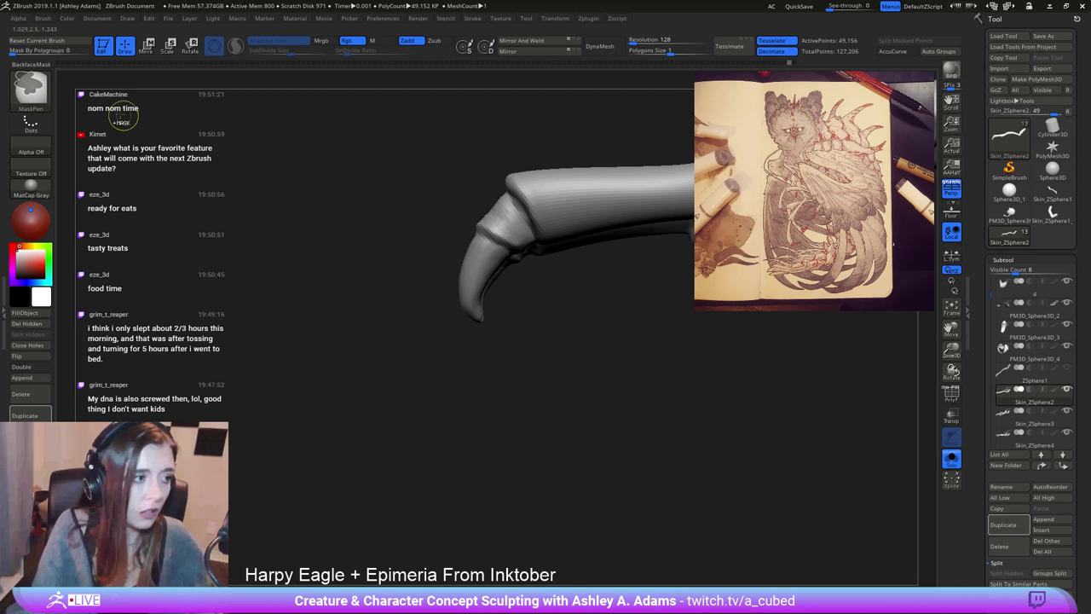
{"action": "left_click", "coordinate": [33, 91], "text": "ctrl"}
{"action": "left_click", "coordinate": [91, 101], "text": "ctrl"}
{"action": "mouse_move", "coordinate": [388, 296]}
{"action": "left_mouse_down", "text": "ctrl"}
{"action": "mouse_move", "coordinate": [564, 315]}
{"action": "mouse_move", "coordinate": [474, 227]}
{"action": "left_mouse_up", "text": "ctrl"}
{"action": "mouse_move", "coordinate": [512, 401]}
{"action": "left_mouse_down"}
{"action": "mouse_move", "coordinate": [623, 358]}
{"action": "mouse_move", "coordinate": [639, 379]}
{"action": "left_mouse_up"}
{"action": "left_click_drag", "start_coordinate": [665, 375], "coordinate": [708, 358], "text": "ctrl"}
Mask the talons with a lasso in a view without perspective, invert the mask to protect the legs, and restore perspective.
{"action": "left_click", "coordinate": [952, 192]}
{"action": "left_click_drag", "start_coordinate": [528, 245], "coordinate": [452, 245]}
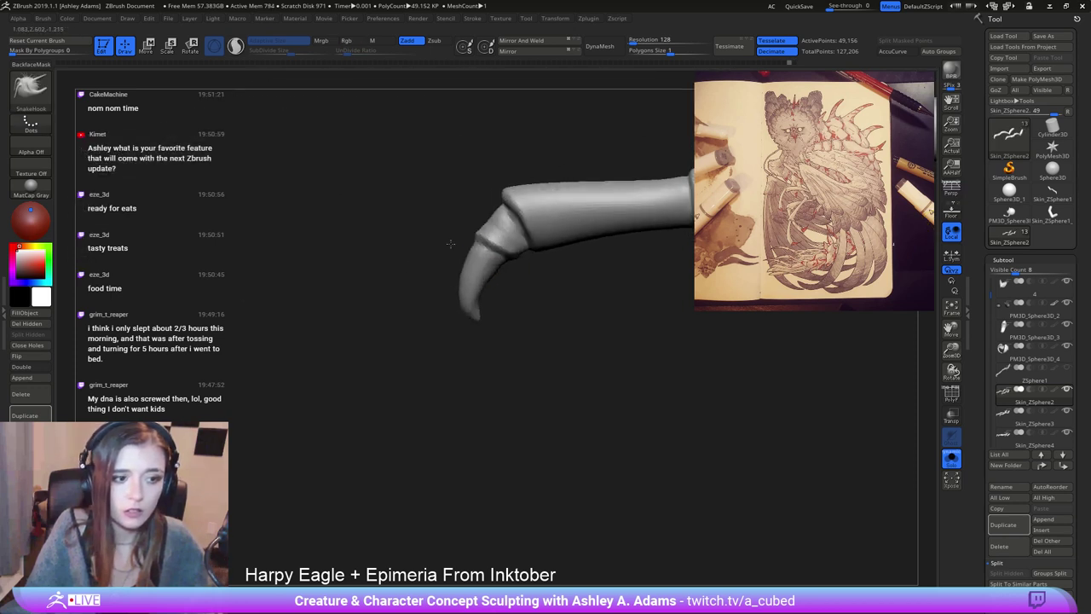
{"action": "mouse_move", "coordinate": [362, 291]}
{"action": "left_mouse_down", "text": "ctrl"}
{"action": "mouse_move", "coordinate": [426, 341]}
{"action": "mouse_move", "coordinate": [519, 268]}
{"action": "mouse_move", "coordinate": [470, 239]}
{"action": "left_mouse_up", "text": "ctrl"}
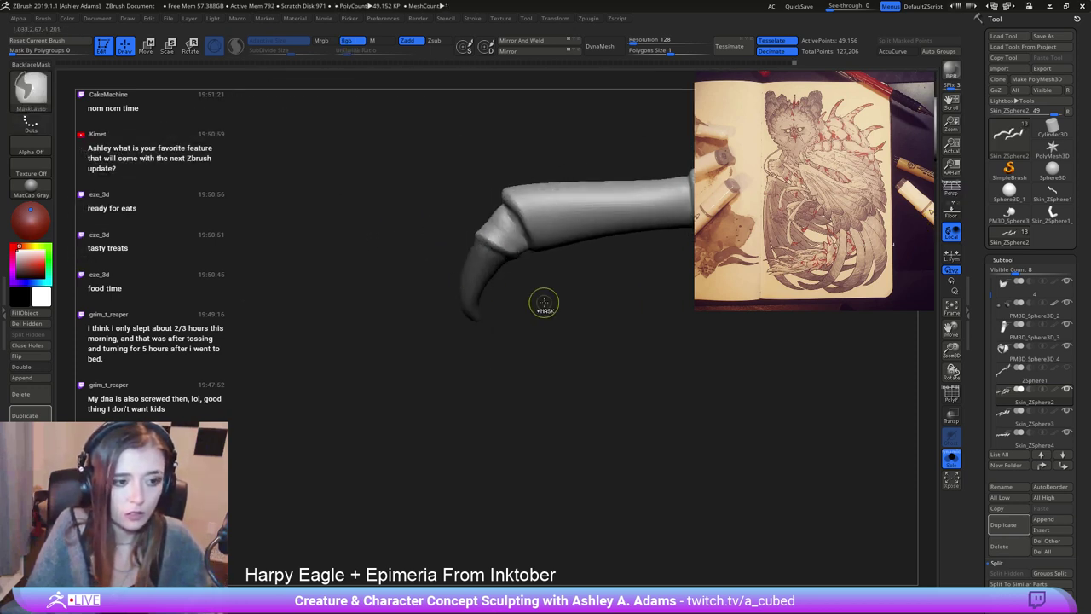
{"action": "left_click", "coordinate": [544, 304], "text": "ctrl"}
{"action": "left_click", "coordinate": [951, 187]}
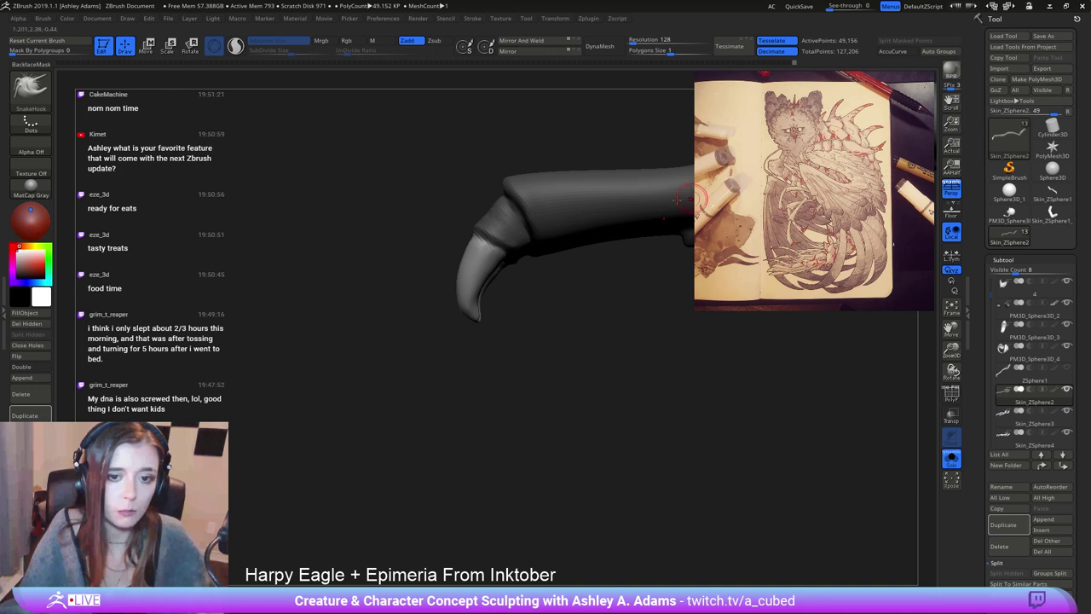
Bend and thin the unmasked talons with an enlarged SnakeHook brush, smoothing the pulled areas.
{"action": "key", "text": "space"}
{"action": "left_click_drag", "start_coordinate": [486, 231], "coordinate": [514, 234]}
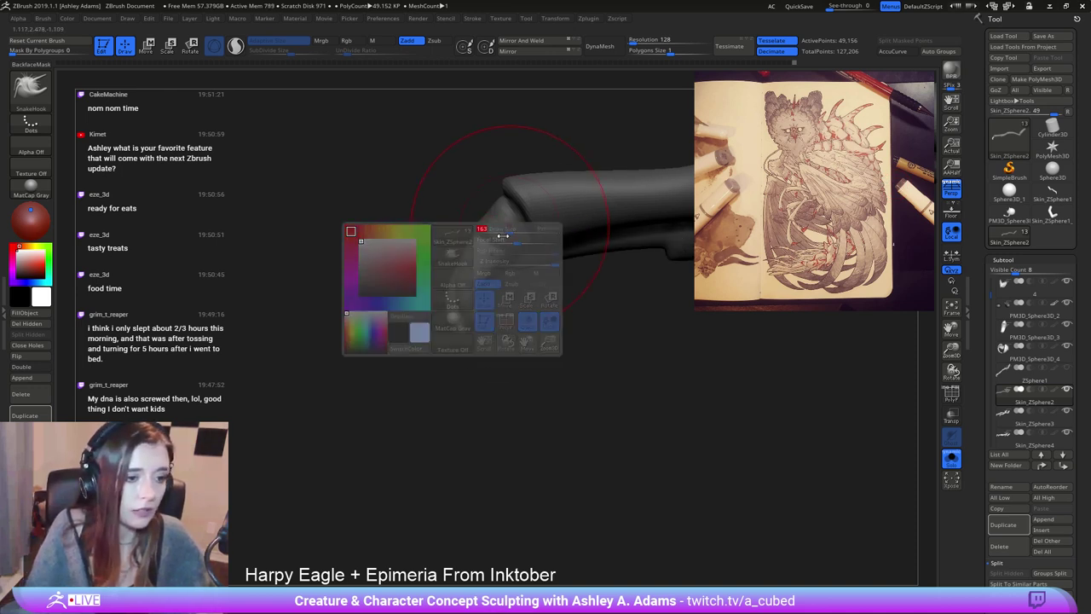
{"action": "mouse_move", "coordinate": [510, 236]}
{"action": "right_mouse_down"}
{"action": "mouse_move", "coordinate": [482, 248]}
{"action": "mouse_move", "coordinate": [489, 286]}
{"action": "mouse_move", "coordinate": [511, 256]}
{"action": "mouse_move", "coordinate": [481, 249]}
{"action": "right_mouse_up"}
{"action": "key", "text": "shift"}
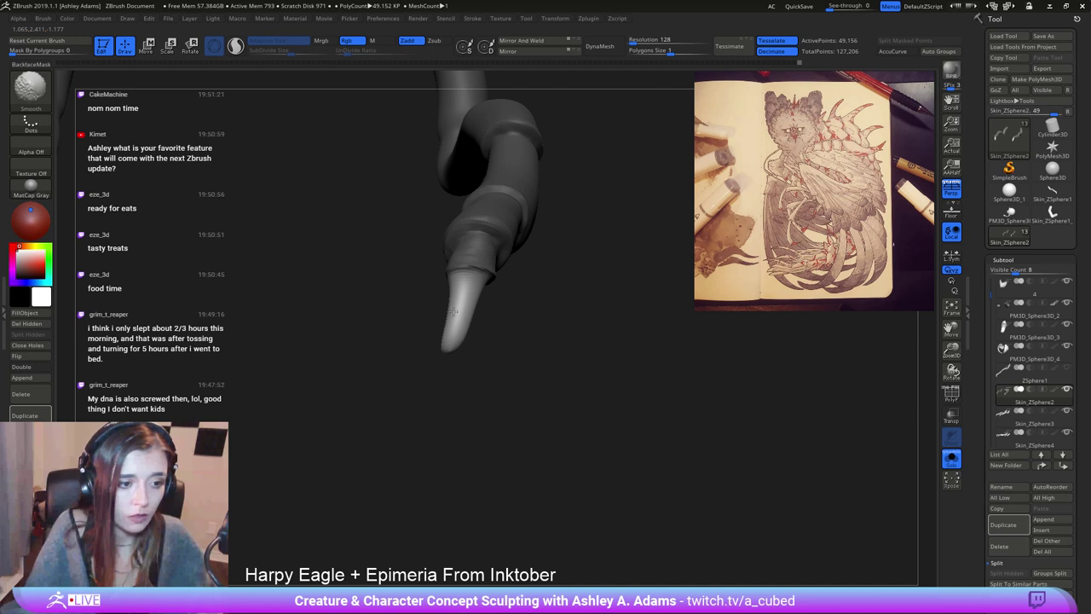
{"action": "mouse_move", "coordinate": [486, 249]}
{"action": "right_mouse_down"}
{"action": "mouse_move", "coordinate": [437, 241]}
{"action": "mouse_move", "coordinate": [430, 302]}
{"action": "right_mouse_up"}
{"action": "key", "text": "shift"}
{"action": "mouse_move", "coordinate": [417, 318]}
{"action": "left_mouse_down"}
{"action": "mouse_move", "coordinate": [403, 324]}
{"action": "mouse_move", "coordinate": [437, 336]}
{"action": "mouse_move", "coordinate": [457, 317]}
{"action": "left_mouse_up"}
{"action": "right_click_drag", "start_coordinate": [395, 343], "coordinate": [402, 367]}
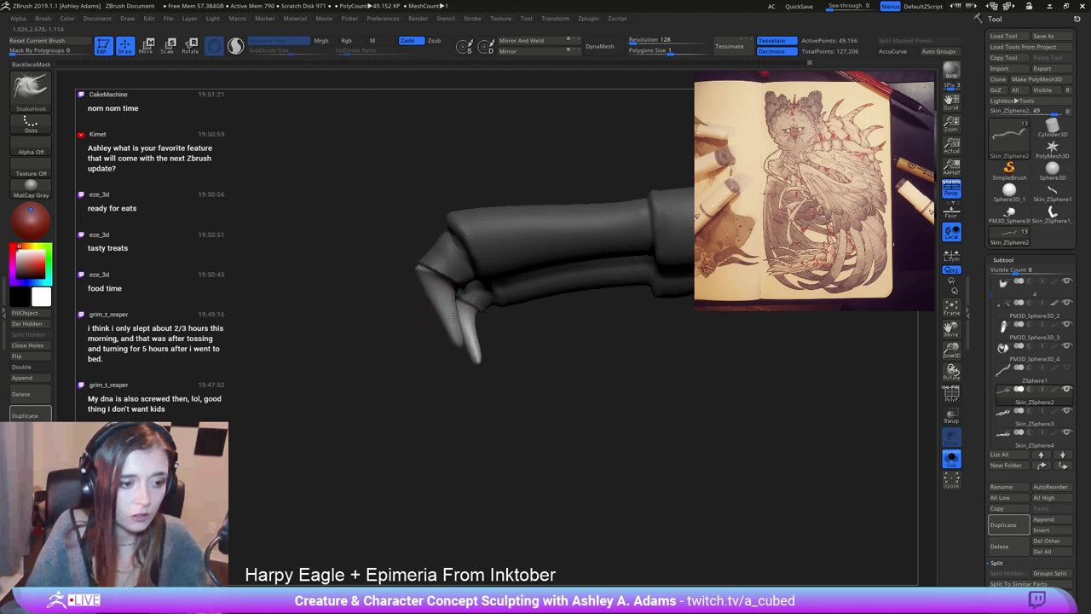
{"action": "left_click_drag", "start_coordinate": [464, 331], "coordinate": [449, 332]}
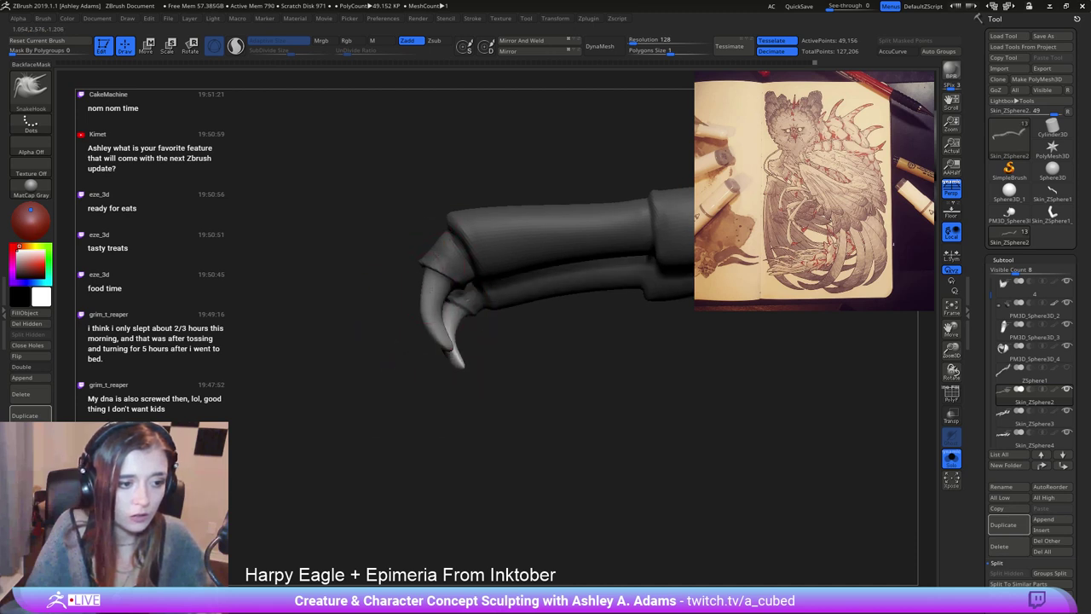
Even out the talons' curvature from the front and opposite side with SnakeHook and Smooth.
{"action": "right_click_drag", "start_coordinate": [439, 260], "coordinate": [378, 305]}
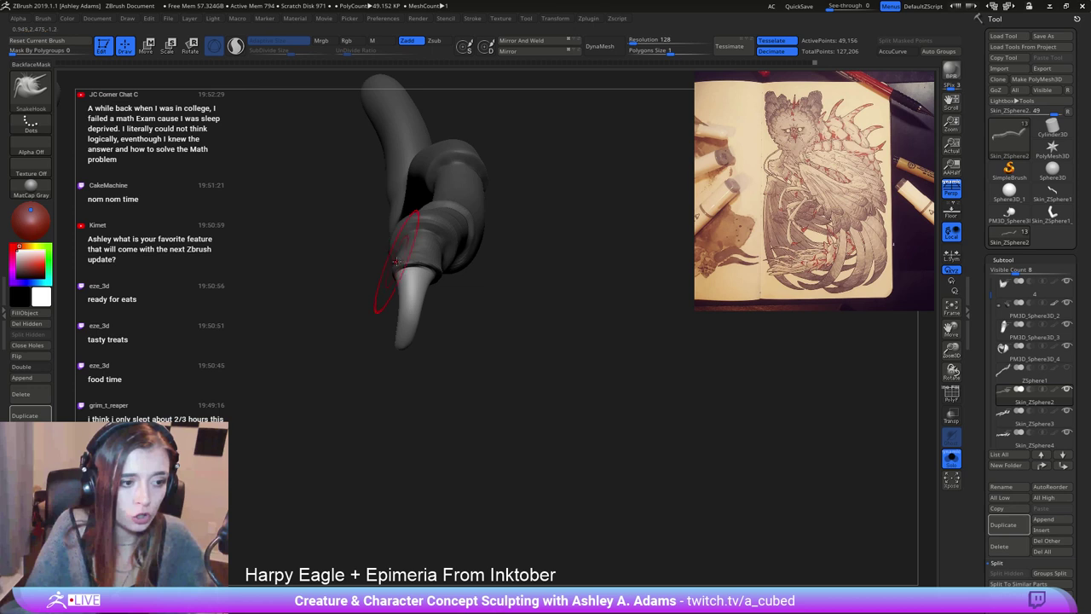
{"action": "left_click_drag", "start_coordinate": [401, 310], "coordinate": [415, 324]}
{"action": "key", "text": "shift"}
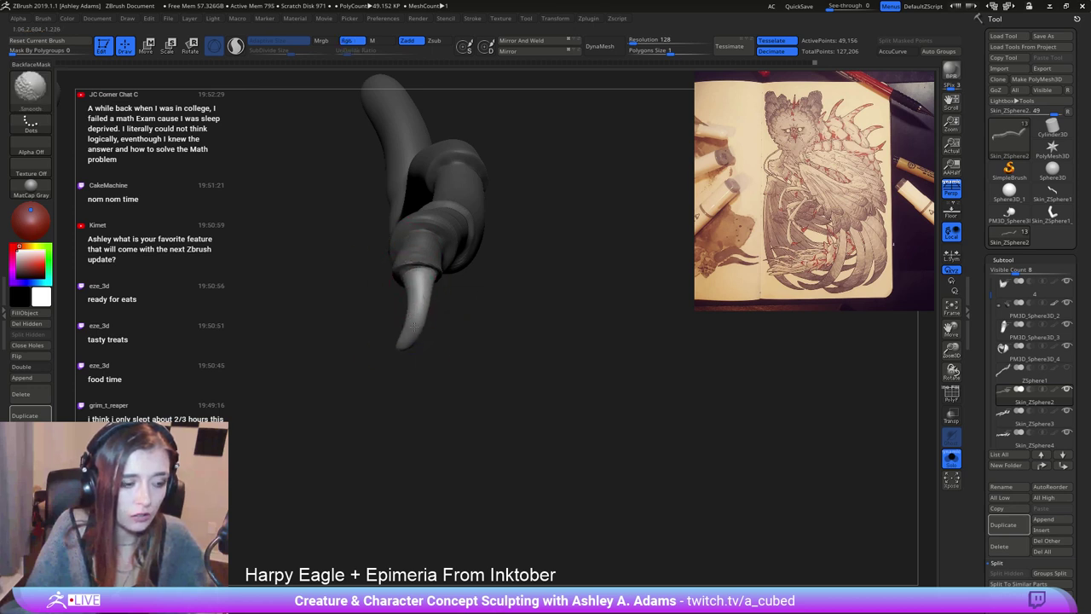
{"action": "right_click_drag", "start_coordinate": [412, 275], "coordinate": [406, 274]}
{"action": "right_click", "coordinate": [405, 277]}
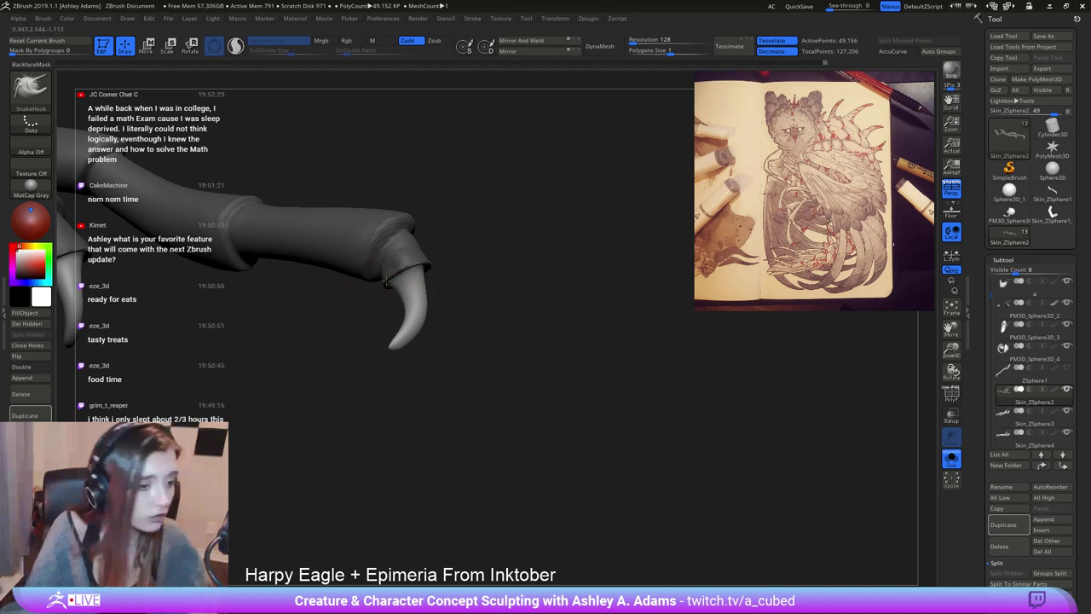
{"action": "right_click_drag", "start_coordinate": [384, 287], "coordinate": [390, 312]}
{"action": "key", "text": "space"}
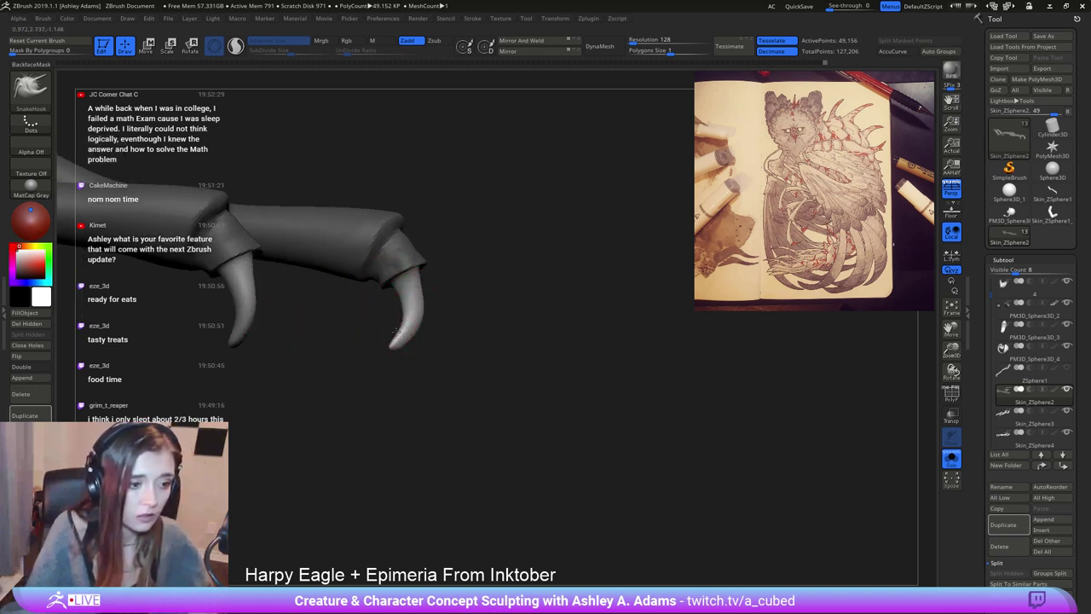
{"action": "key", "text": "shift"}
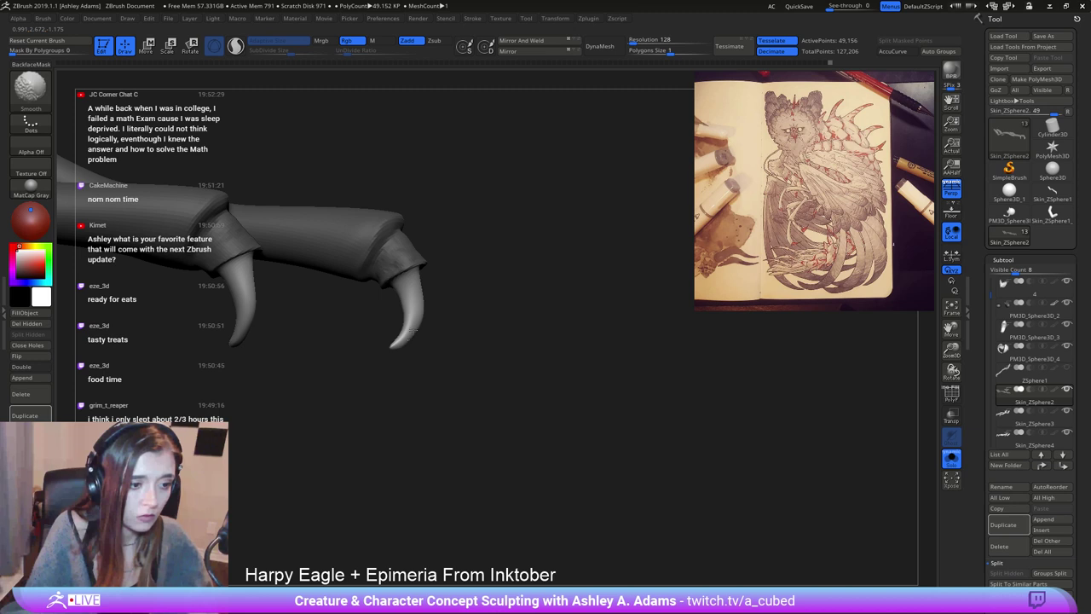
{"action": "mouse_move", "coordinate": [414, 330]}
{"action": "right_mouse_down"}
{"action": "mouse_move", "coordinate": [443, 286]}
{"action": "mouse_move", "coordinate": [432, 290]}
{"action": "right_mouse_up"}
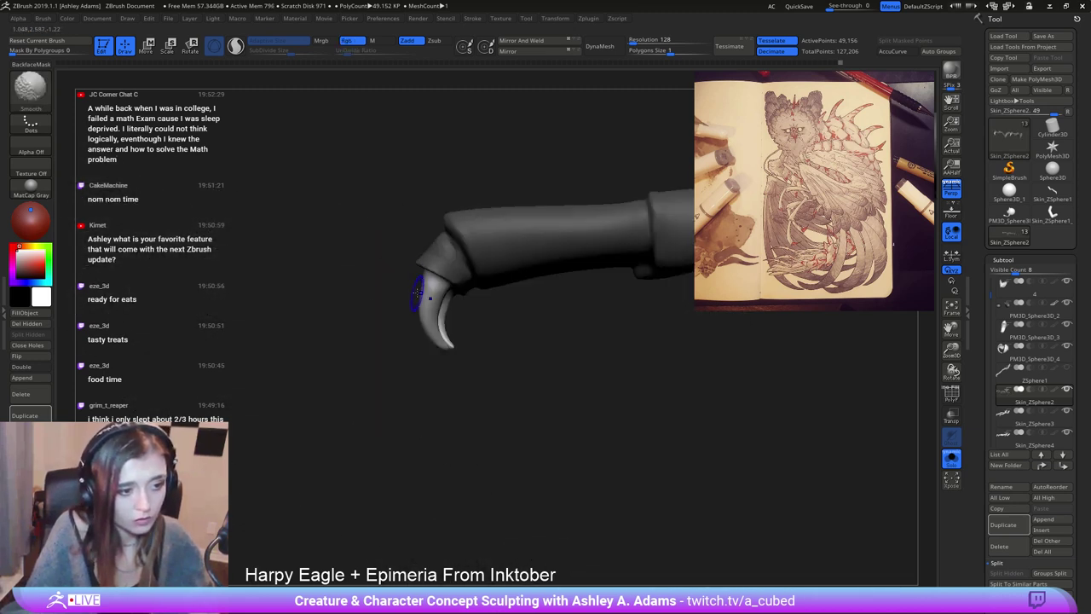
Carve a crease with DamStandard where the upper leg segment meets the joint below it.
{"action": "mouse_move", "coordinate": [512, 409]}
{"action": "right_mouse_down"}
{"action": "mouse_move", "coordinate": [531, 358]}
{"action": "mouse_move", "coordinate": [493, 269]}
{"action": "mouse_move", "coordinate": [456, 372]}
{"action": "mouse_move", "coordinate": [631, 345]}
{"action": "mouse_move", "coordinate": [435, 329]}
{"action": "mouse_move", "coordinate": [478, 308]}
{"action": "right_mouse_up"}
{"action": "right_click", "coordinate": [456, 372]}
{"action": "right_click", "coordinate": [501, 329]}
{"action": "right_click_drag", "start_coordinate": [540, 278], "coordinate": [495, 277]}
{"action": "right_click", "coordinate": [500, 274]}
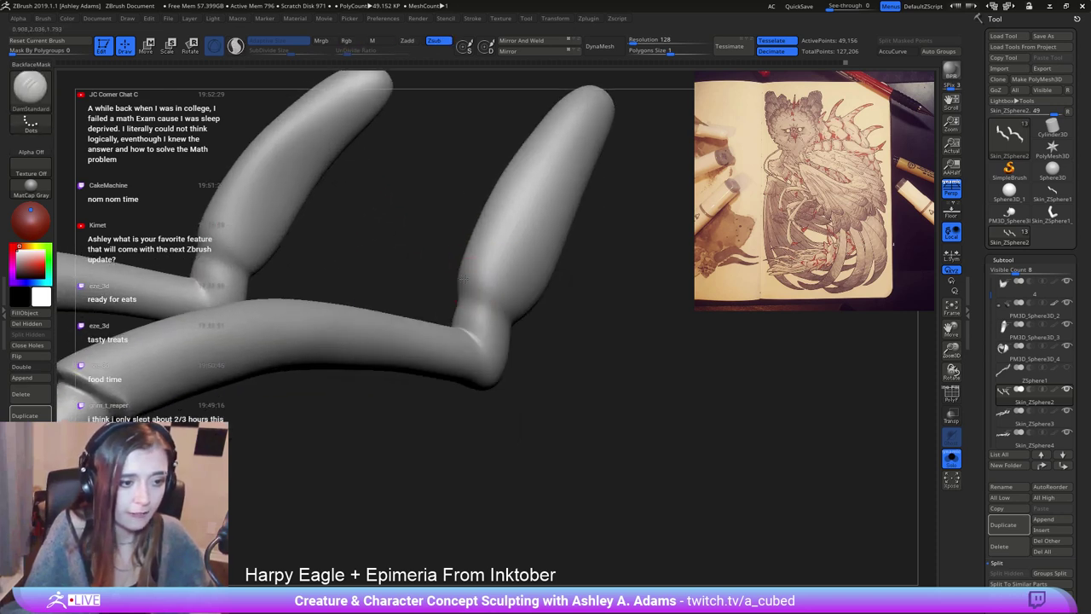
{"action": "left_click_drag", "start_coordinate": [464, 272], "coordinate": [517, 306]}
{"action": "right_click_drag", "start_coordinate": [534, 324], "coordinate": [545, 330]}
{"action": "left_click_drag", "start_coordinate": [546, 331], "coordinate": [511, 300]}
{"action": "right_click_drag", "start_coordinate": [529, 295], "coordinate": [453, 283]}
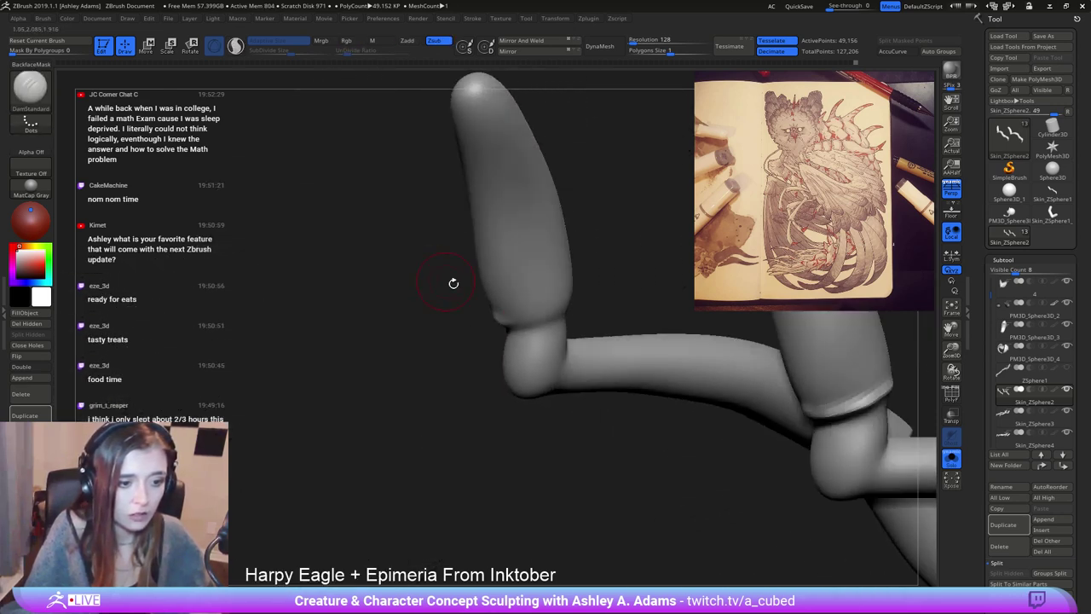
Continue the crease around the other side of the joint and cut along where it meets the lower segment.
{"action": "left_click_drag", "start_coordinate": [509, 321], "coordinate": [563, 302]}
{"action": "right_click_drag", "start_coordinate": [563, 305], "coordinate": [477, 322]}
{"action": "left_click_drag", "start_coordinate": [546, 316], "coordinate": [610, 281]}
{"action": "right_click_drag", "start_coordinate": [580, 294], "coordinate": [627, 302]}
{"action": "left_click_drag", "start_coordinate": [602, 318], "coordinate": [556, 380]}
{"action": "mouse_move", "coordinate": [550, 358]}
{"action": "right_mouse_down"}
{"action": "mouse_move", "coordinate": [594, 290]}
{"action": "mouse_move", "coordinate": [573, 298]}
{"action": "right_mouse_up"}
{"action": "left_click_drag", "start_coordinate": [573, 351], "coordinate": [541, 396]}
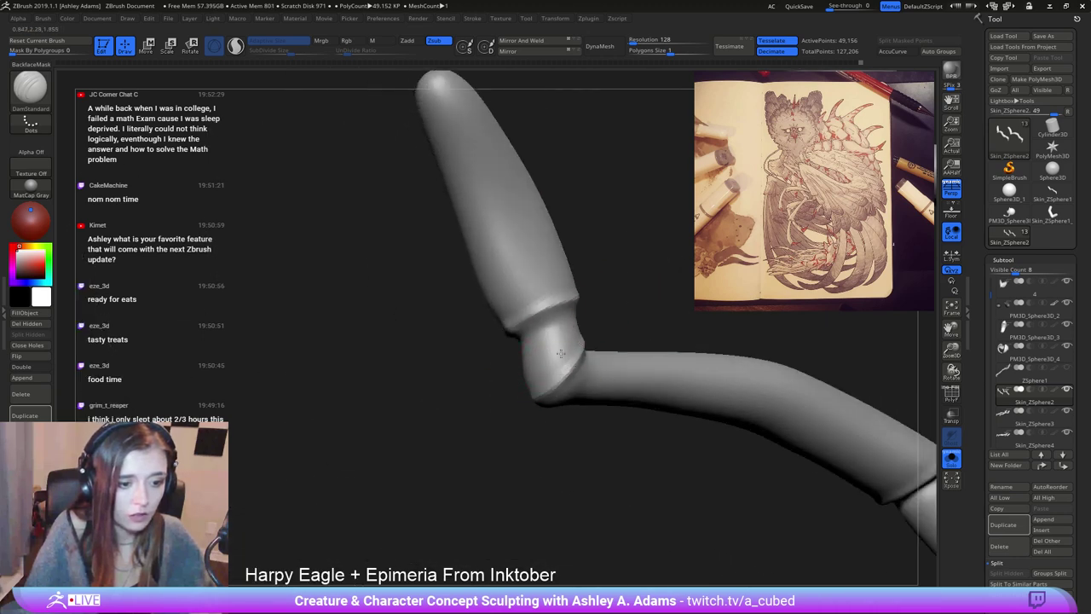
Carve the joint's lower edge into the long leg segment and deepen the crease beneath the upper segment.
{"action": "mouse_move", "coordinate": [546, 388]}
{"action": "right_mouse_down"}
{"action": "mouse_move", "coordinate": [475, 378]}
{"action": "mouse_move", "coordinate": [516, 366]}
{"action": "right_mouse_up"}
{"action": "left_click_drag", "start_coordinate": [486, 354], "coordinate": [559, 385]}
{"action": "mouse_move", "coordinate": [589, 388]}
{"action": "right_mouse_down"}
{"action": "mouse_move", "coordinate": [503, 375]}
{"action": "mouse_move", "coordinate": [431, 339]}
{"action": "right_mouse_up"}
{"action": "left_click_drag", "start_coordinate": [489, 365], "coordinate": [535, 396]}
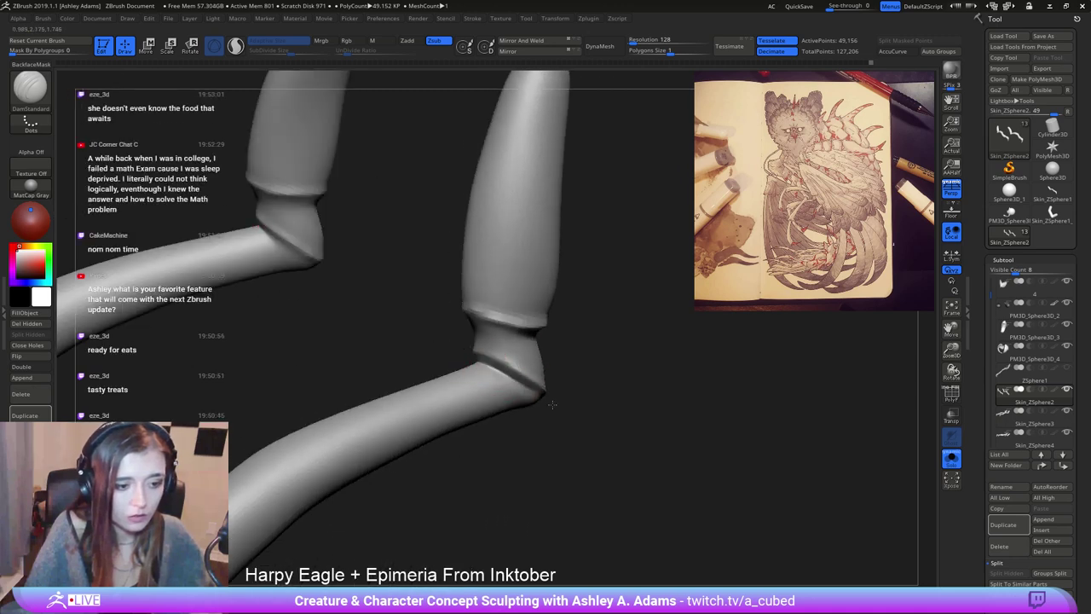
{"action": "mouse_move", "coordinate": [551, 404]}
{"action": "right_mouse_down"}
{"action": "mouse_move", "coordinate": [555, 389]}
{"action": "mouse_move", "coordinate": [531, 392]}
{"action": "mouse_move", "coordinate": [500, 325]}
{"action": "mouse_move", "coordinate": [558, 413]}
{"action": "mouse_move", "coordinate": [580, 400]}
{"action": "mouse_move", "coordinate": [519, 312]}
{"action": "mouse_move", "coordinate": [537, 305]}
{"action": "mouse_move", "coordinate": [506, 293]}
{"action": "mouse_move", "coordinate": [579, 314]}
{"action": "mouse_move", "coordinate": [507, 252]}
{"action": "right_mouse_up"}
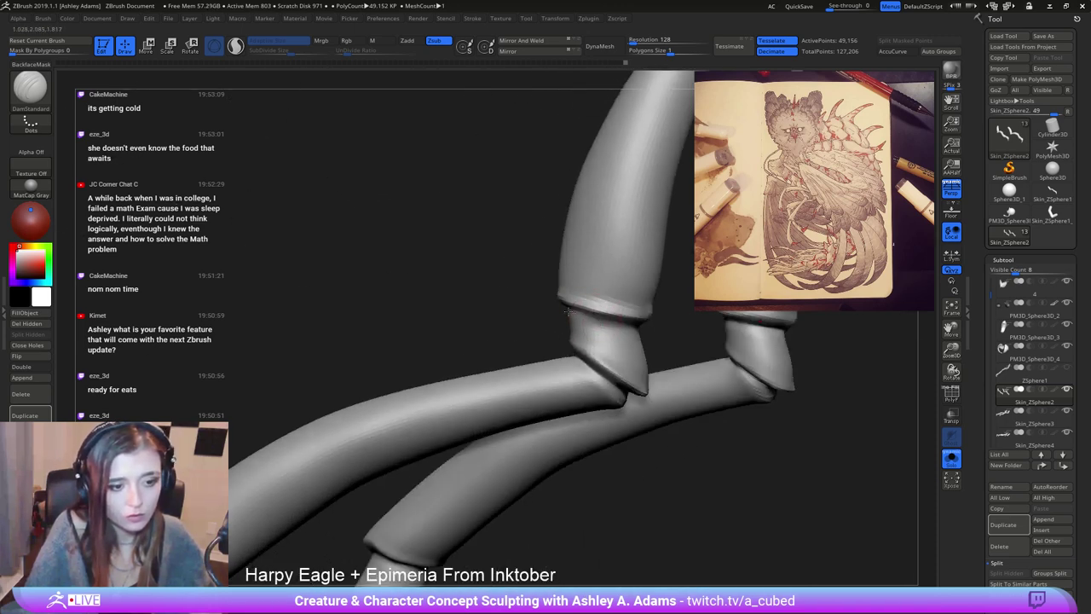
{"action": "left_click_drag", "start_coordinate": [569, 312], "coordinate": [638, 324]}
{"action": "right_click_drag", "start_coordinate": [637, 324], "coordinate": [629, 330]}
{"action": "left_click_drag", "start_coordinate": [607, 326], "coordinate": [653, 315]}
{"action": "mouse_move", "coordinate": [614, 321]}
{"action": "right_mouse_down", "text": "ctrl"}
{"action": "mouse_move", "coordinate": [467, 184]}
{"action": "mouse_move", "coordinate": [592, 310]}
{"action": "mouse_move", "coordinate": [517, 247]}
{"action": "right_mouse_up", "text": "ctrl"}
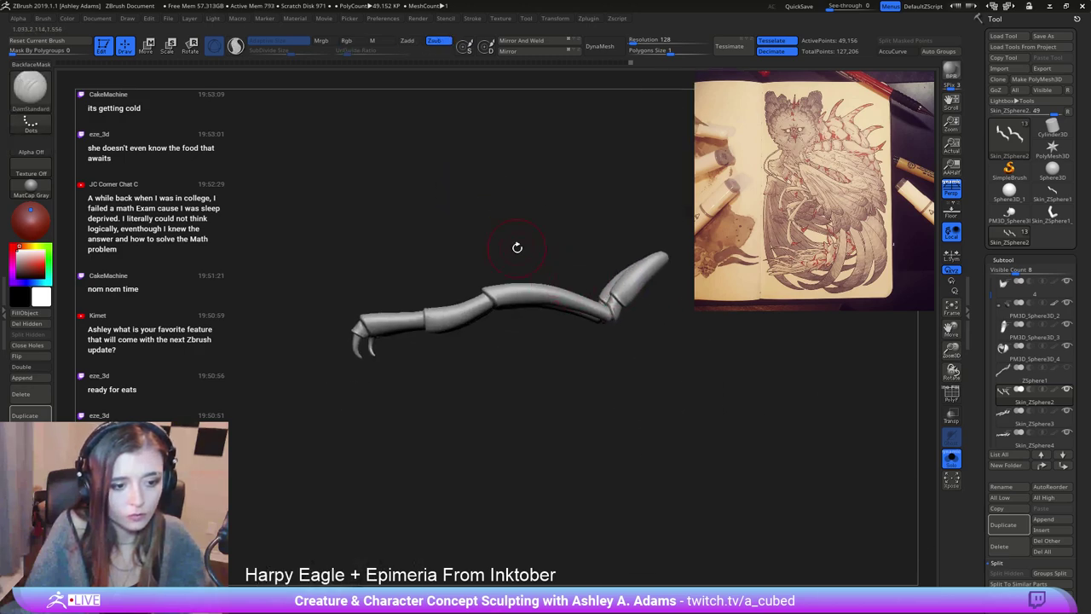
Turn off Solo to show the whole creature and save the tool as 4.
{"action": "left_click", "coordinate": [952, 458]}
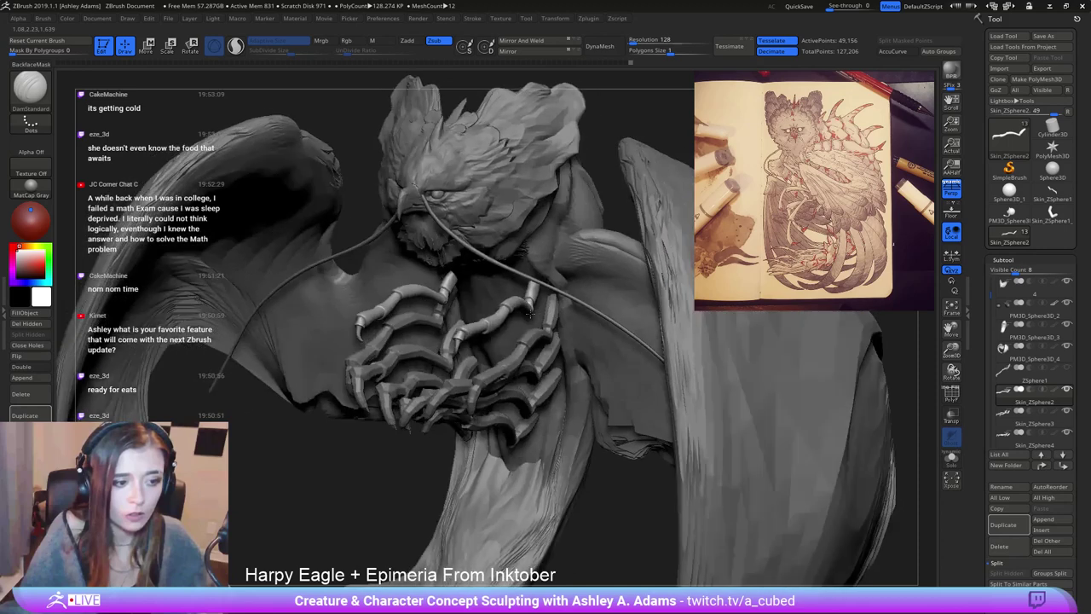
{"action": "mouse_move", "coordinate": [531, 314]}
{"action": "right_mouse_down"}
{"action": "mouse_move", "coordinate": [487, 335]}
{"action": "mouse_move", "coordinate": [533, 334]}
{"action": "right_mouse_up"}
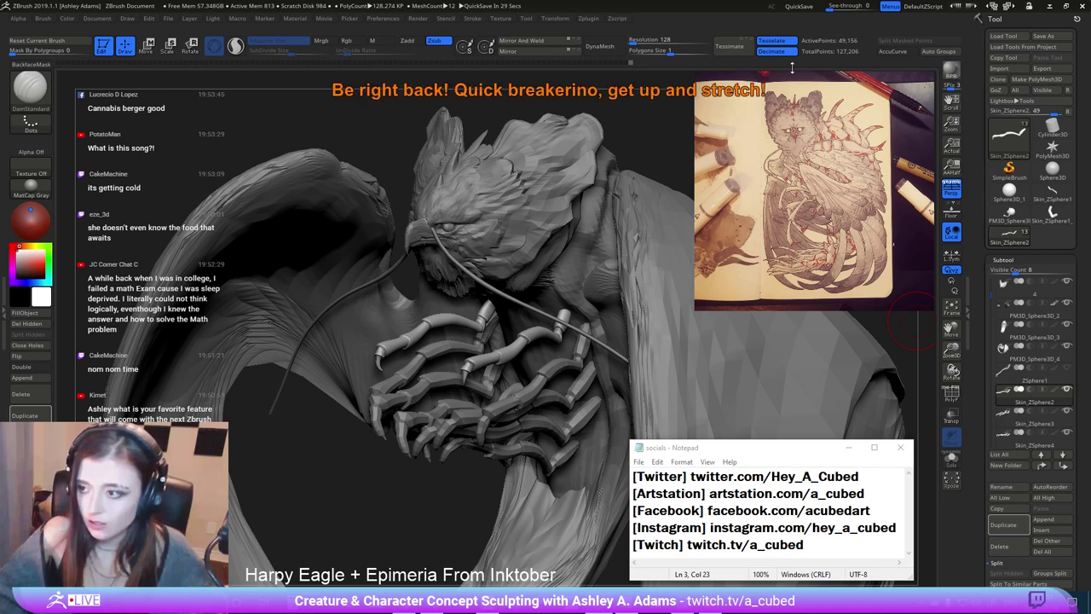
{"action": "left_click", "coordinate": [1063, 38]}
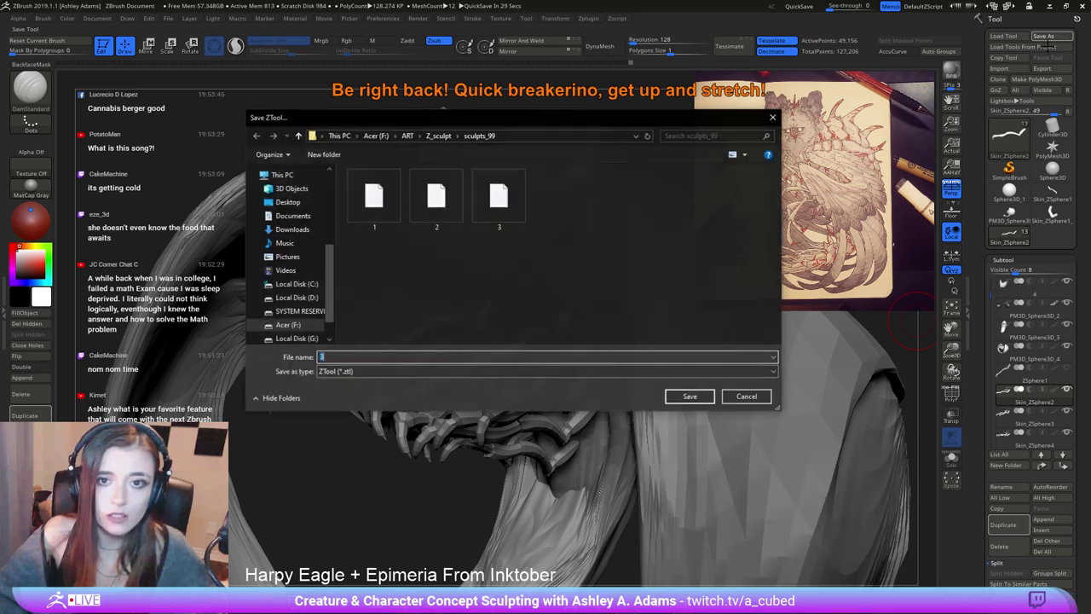
{"action": "type", "text": "4"}
{"action": "left_click", "coordinate": [671, 395]}
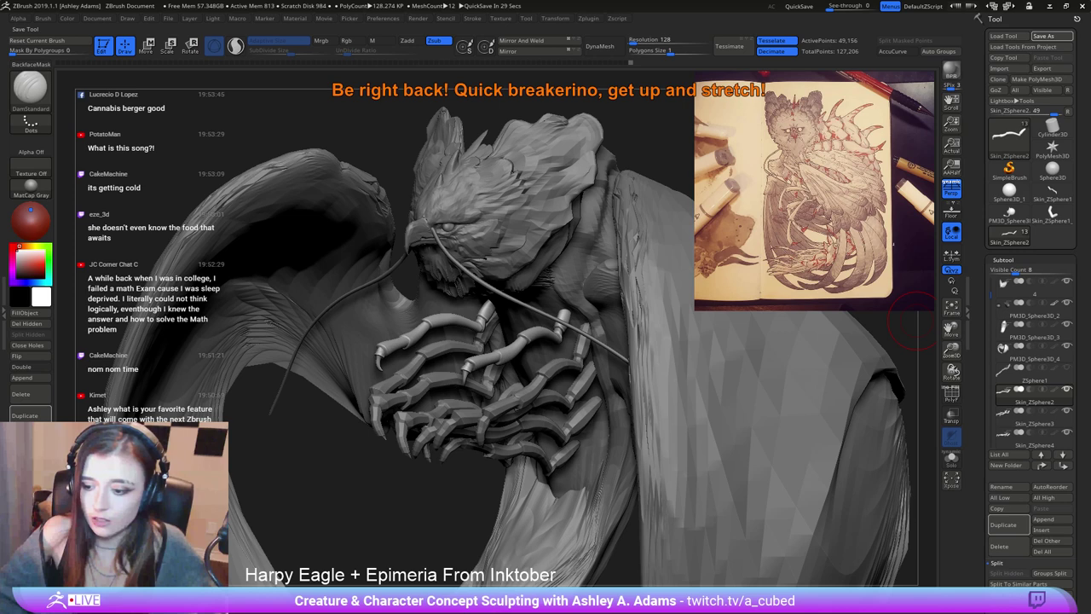
{"action": "key", "text": "alt+Tab"}
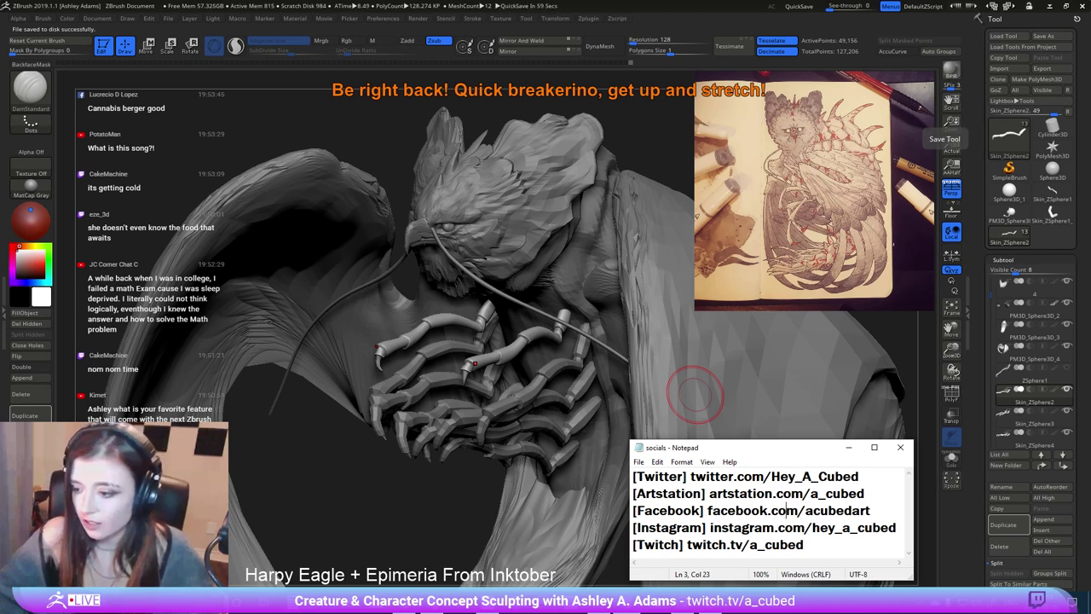
{"action": "key", "text": "alt+Tab"}
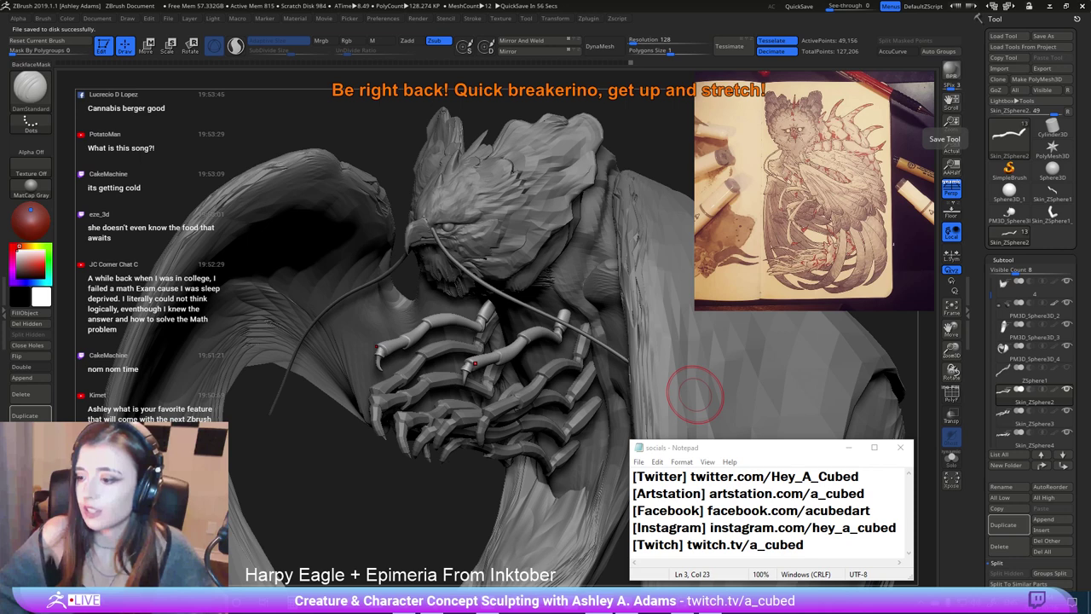
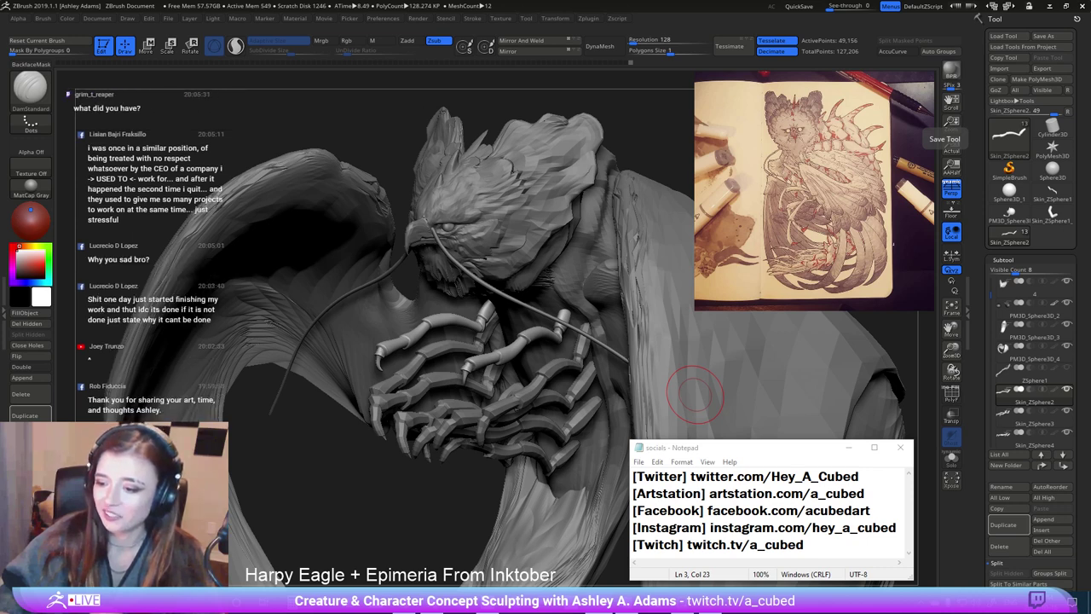
{"action": "key", "text": "alt+Tab"}
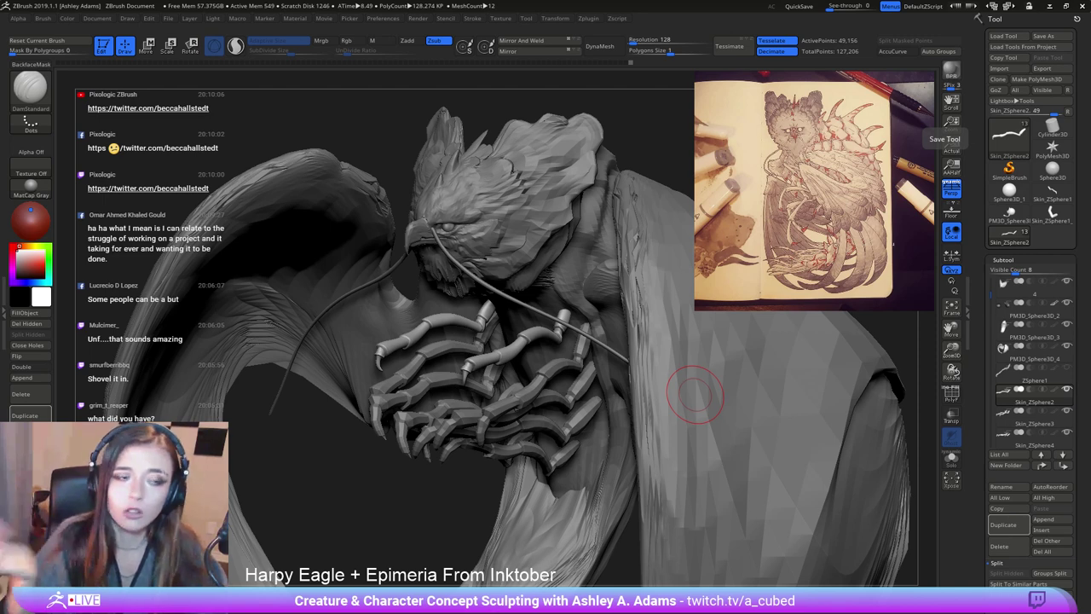
Select the wing subtool and adjust the inner wing edges beside the back with a resized SnakeHook brush.
{"action": "mouse_move", "coordinate": [586, 267]}
{"action": "right_mouse_down"}
{"action": "mouse_move", "coordinate": [545, 355]}
{"action": "mouse_move", "coordinate": [603, 370]}
{"action": "mouse_move", "coordinate": [528, 264]}
{"action": "mouse_move", "coordinate": [443, 261]}
{"action": "mouse_move", "coordinate": [521, 261]}
{"action": "mouse_move", "coordinate": [557, 280]}
{"action": "mouse_move", "coordinate": [560, 302]}
{"action": "right_mouse_up"}
{"action": "left_click", "coordinate": [528, 264], "text": "alt"}
{"action": "key", "text": "b"}
{"action": "key", "text": "s"}
{"action": "key", "text": "h"}
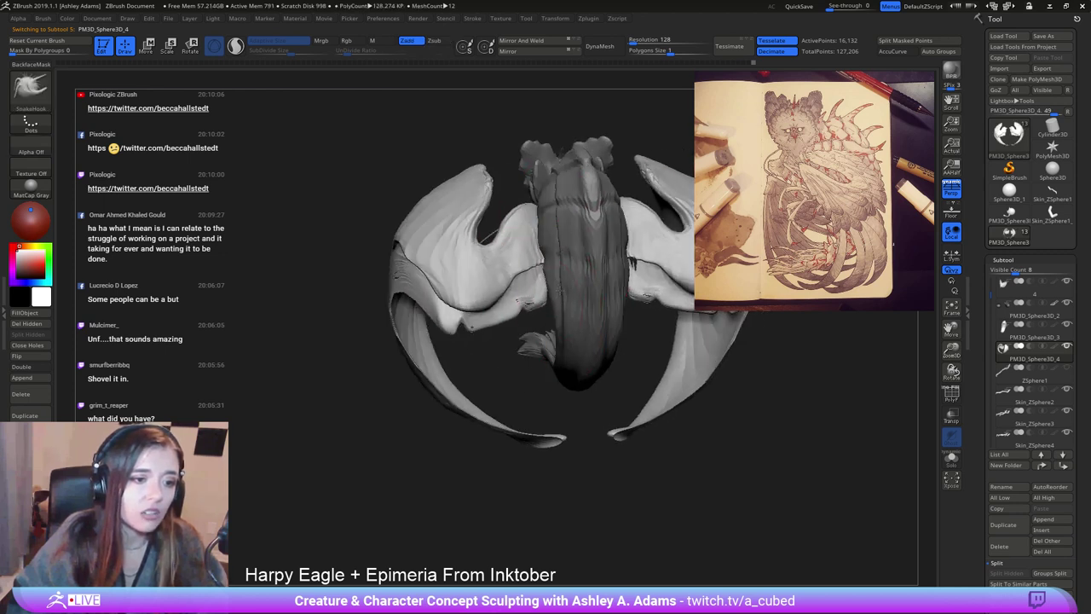
{"action": "key", "text": "space"}
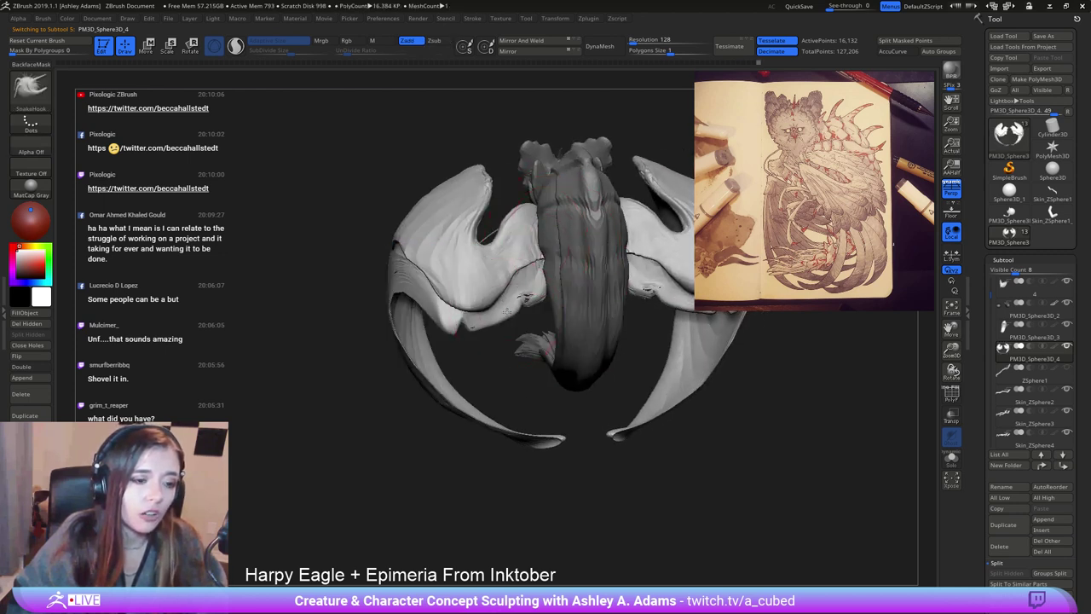
{"action": "mouse_move", "coordinate": [504, 292]}
{"action": "left_mouse_down"}
{"action": "mouse_move", "coordinate": [488, 313]}
{"action": "mouse_move", "coordinate": [497, 292]}
{"action": "left_mouse_up"}
{"action": "key", "text": "space"}
{"action": "right_click_drag", "start_coordinate": [497, 288], "coordinate": [511, 296]}
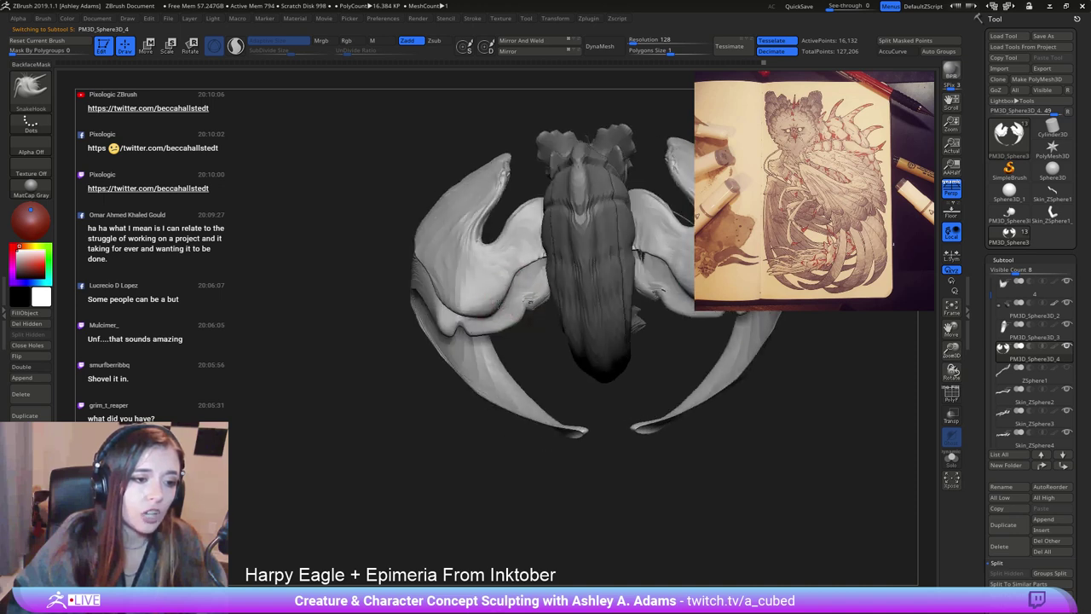
{"action": "left_click_drag", "start_coordinate": [508, 295], "coordinate": [518, 271]}
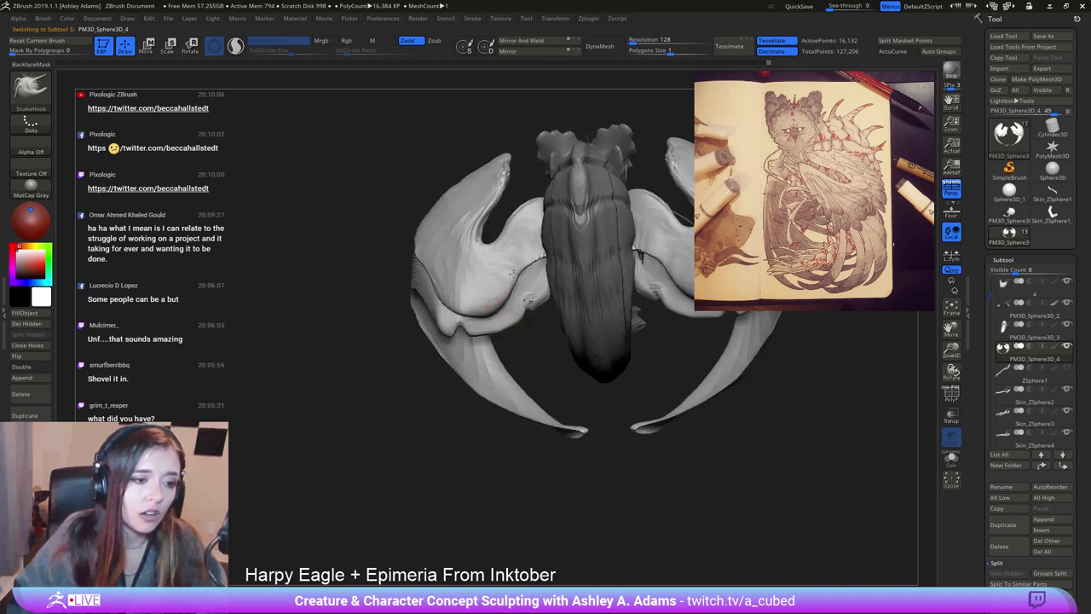
{"action": "mouse_move", "coordinate": [517, 290]}
{"action": "right_mouse_down"}
{"action": "mouse_move", "coordinate": [503, 300]}
{"action": "mouse_move", "coordinate": [520, 283]}
{"action": "mouse_move", "coordinate": [523, 213]}
{"action": "mouse_move", "coordinate": [522, 274]}
{"action": "right_mouse_up"}
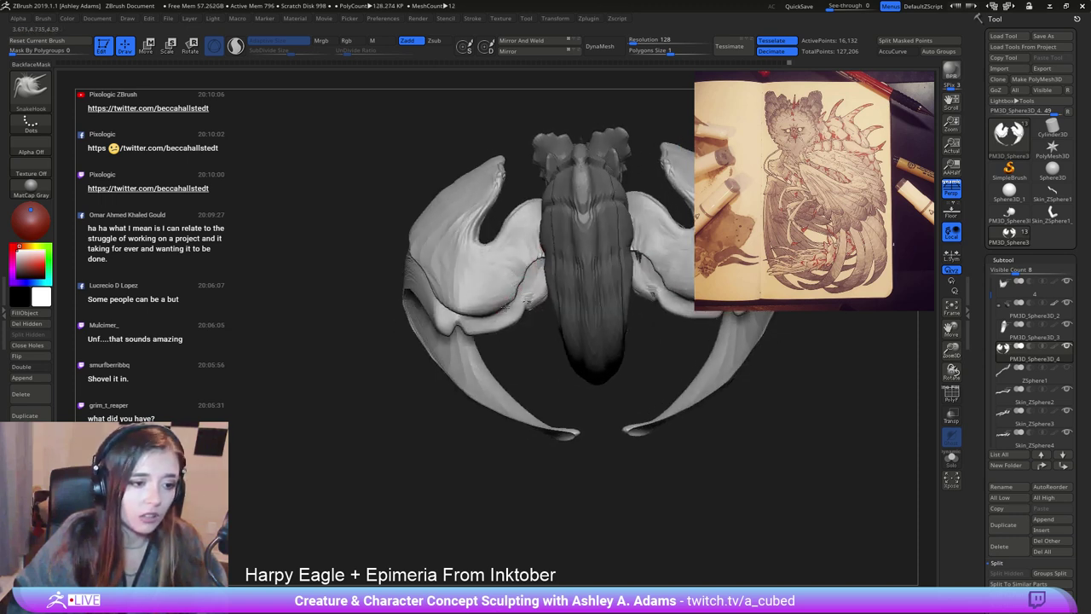
Select the body and tail subtool and resize the SnakeHook brush for it.
{"action": "mouse_move", "coordinate": [458, 304]}
{"action": "right_mouse_down"}
{"action": "mouse_move", "coordinate": [447, 294]}
{"action": "mouse_move", "coordinate": [415, 302]}
{"action": "right_mouse_up"}
{"action": "right_click_drag", "start_coordinate": [402, 265], "coordinate": [430, 293]}
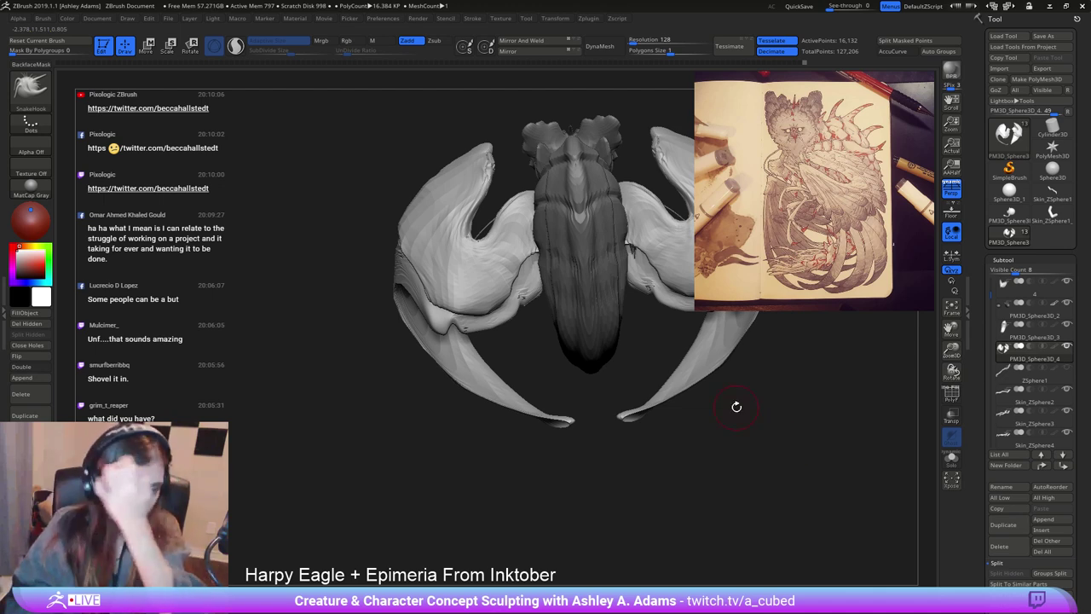
{"action": "right_click_drag", "start_coordinate": [400, 287], "coordinate": [537, 299]}
{"action": "right_click_drag", "start_coordinate": [397, 307], "coordinate": [503, 319]}
{"action": "left_click", "coordinate": [244, 365], "text": "alt"}
{"action": "right_click_drag", "start_coordinate": [243, 365], "coordinate": [573, 334]}
{"action": "right_click_drag", "start_coordinate": [367, 341], "coordinate": [441, 350]}
{"action": "key", "text": "space"}
{"action": "left_click_drag", "start_coordinate": [490, 294], "coordinate": [503, 294]}
{"action": "right_click_drag", "start_coordinate": [448, 294], "coordinate": [477, 296]}
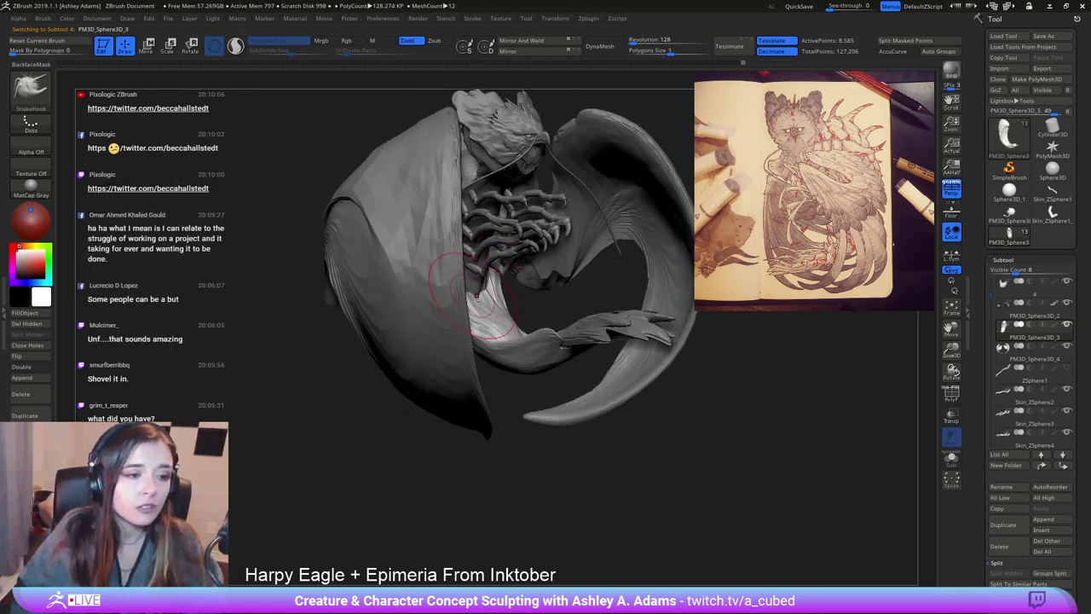
Select the belly subtool and reshape its edge behind the small legs with SnakeHook.
{"action": "left_click", "coordinate": [477, 305], "text": "alt"}
{"action": "key", "text": "space"}
{"action": "right_click_drag", "start_coordinate": [554, 298], "coordinate": [472, 310]}
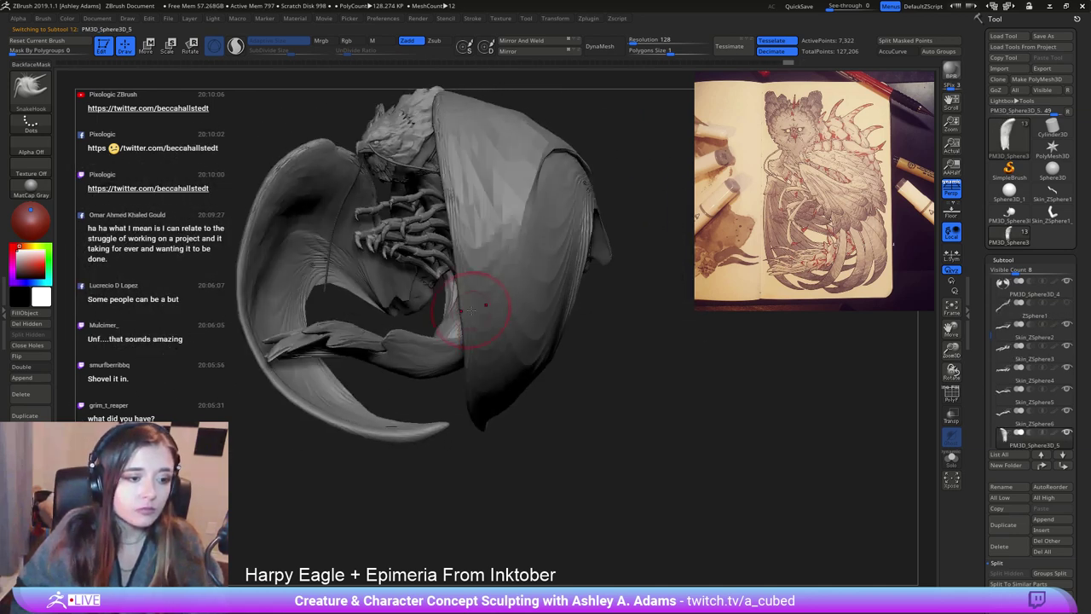
{"action": "left_click_drag", "start_coordinate": [471, 309], "coordinate": [468, 310]}
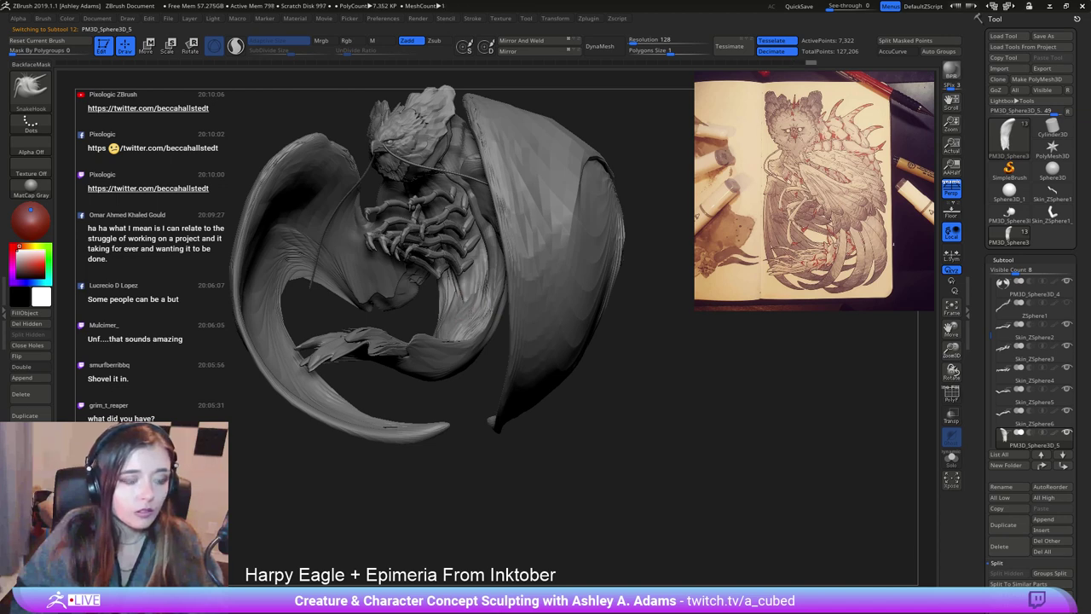
{"action": "mouse_move", "coordinate": [467, 313]}
{"action": "right_mouse_down"}
{"action": "mouse_move", "coordinate": [519, 266]}
{"action": "mouse_move", "coordinate": [465, 289]}
{"action": "mouse_move", "coordinate": [465, 277]}
{"action": "right_mouse_up"}
{"action": "right_click", "coordinate": [469, 288]}
{"action": "mouse_move", "coordinate": [464, 276]}
{"action": "left_mouse_down"}
{"action": "mouse_move", "coordinate": [441, 286]}
{"action": "mouse_move", "coordinate": [449, 254]}
{"action": "left_mouse_up"}
{"action": "mouse_move", "coordinate": [449, 254]}
{"action": "right_mouse_down"}
{"action": "mouse_move", "coordinate": [467, 240]}
{"action": "mouse_move", "coordinate": [460, 224]}
{"action": "right_mouse_up"}
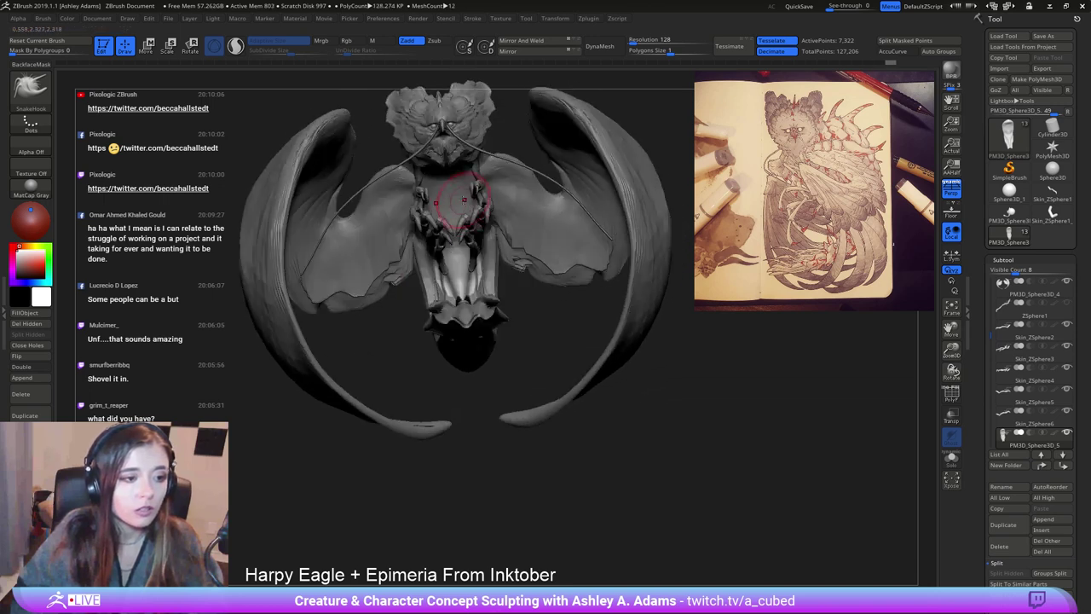
Build up the upper chest just below the head with the ClayBuildup brush.
{"action": "key", "text": "b"}
{"action": "key", "text": "c"}
{"action": "key", "text": "b"}
{"action": "mouse_move", "coordinate": [451, 208]}
{"action": "left_mouse_down"}
{"action": "mouse_move", "coordinate": [456, 224]}
{"action": "mouse_move", "coordinate": [448, 184]}
{"action": "left_mouse_up"}
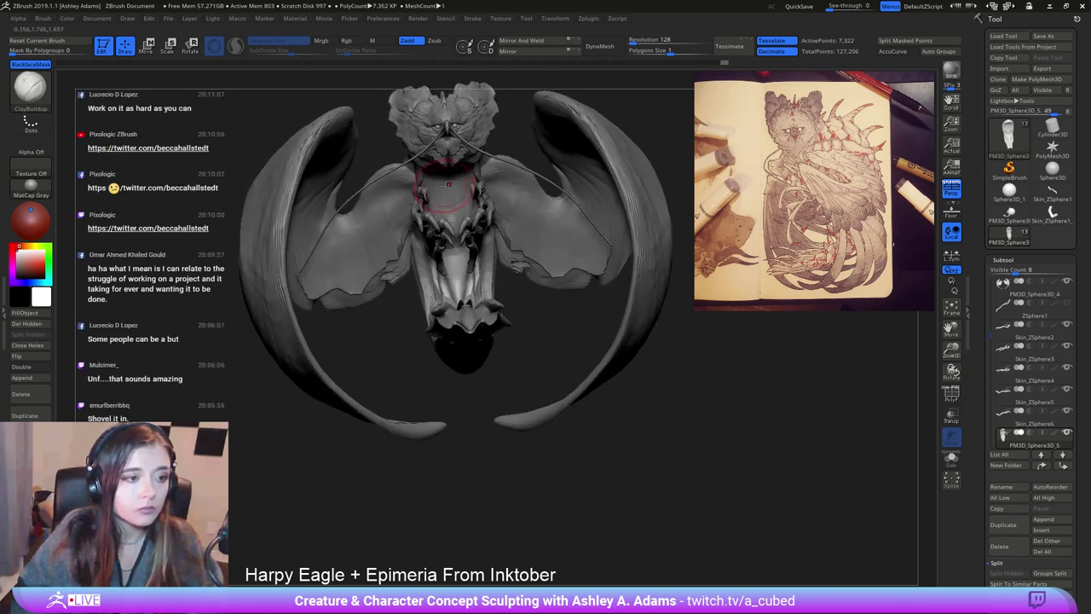
Carve the side of the chest with DamStandard and turn on BackfaceMask for the brush.
{"action": "right_click_drag", "start_coordinate": [447, 184], "coordinate": [418, 198]}
{"action": "key", "text": "b"}
{"action": "key", "text": "d"}
{"action": "key", "text": "s"}
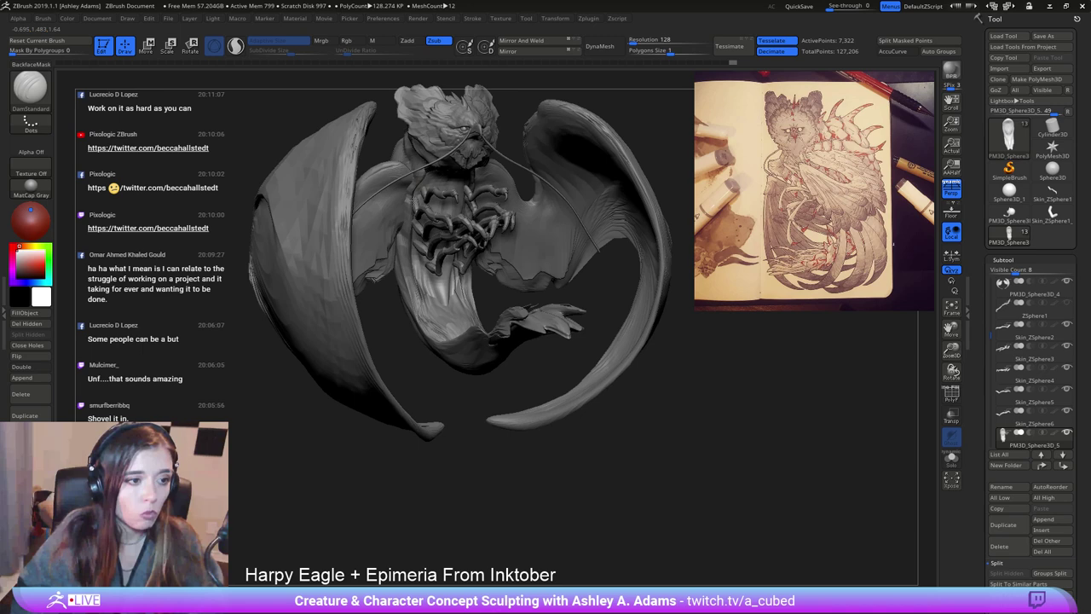
{"action": "mouse_move", "coordinate": [418, 197]}
{"action": "left_mouse_down"}
{"action": "mouse_move", "coordinate": [402, 203]}
{"action": "mouse_move", "coordinate": [410, 198]}
{"action": "left_mouse_up"}
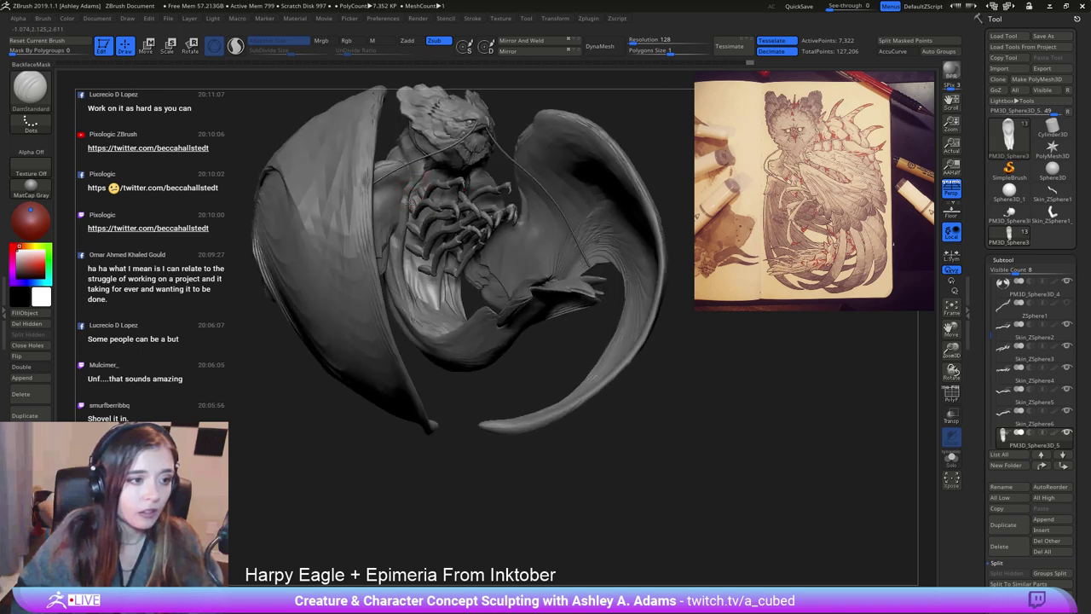
{"action": "left_click", "coordinate": [32, 64]}
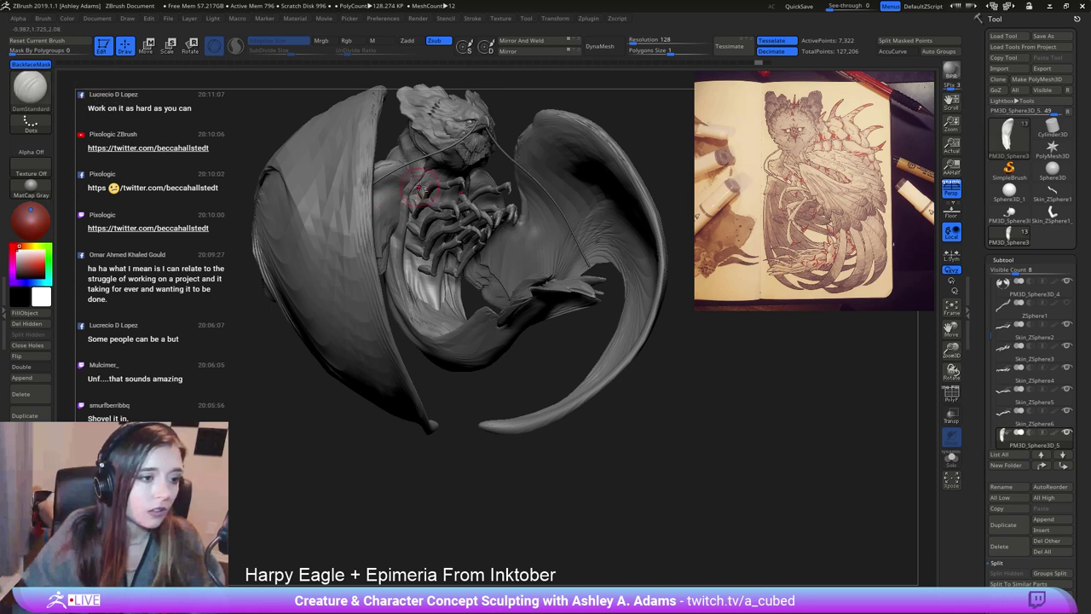
Reshape the chest and belly around the small legs with the SnakeHook brush.
{"action": "mouse_move", "coordinate": [430, 191]}
{"action": "right_mouse_down"}
{"action": "mouse_move", "coordinate": [451, 199]}
{"action": "mouse_move", "coordinate": [484, 178]}
{"action": "right_mouse_up"}
{"action": "key", "text": "b"}
{"action": "key", "text": "s"}
{"action": "key", "text": "h"}
{"action": "left_click_drag", "start_coordinate": [478, 195], "coordinate": [450, 254]}
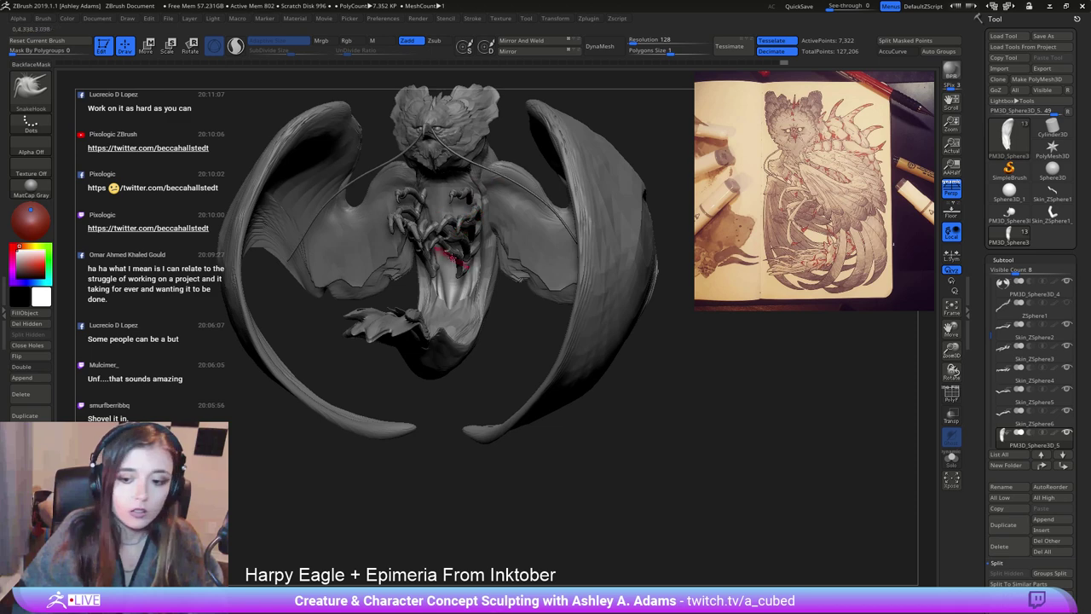
{"action": "right_click_drag", "start_coordinate": [425, 216], "coordinate": [458, 228]}
Switch to ClayBuildup and make the body and tail subtool active.
{"action": "mouse_move", "coordinate": [458, 228]}
{"action": "right_mouse_down", "text": "ctrl"}
{"action": "mouse_move", "coordinate": [457, 273]}
{"action": "mouse_move", "coordinate": [473, 294]}
{"action": "mouse_move", "coordinate": [554, 247]}
{"action": "mouse_move", "coordinate": [506, 336]}
{"action": "mouse_move", "coordinate": [519, 215]}
{"action": "right_mouse_up", "text": "ctrl"}
{"action": "key", "text": "b"}
{"action": "key", "text": "c"}
{"action": "key", "text": "b"}
{"action": "key", "text": "space"}
{"action": "left_click", "coordinate": [507, 336], "text": "alt"}
{"action": "left_click", "coordinate": [501, 408], "text": "alt"}
{"action": "mouse_move", "coordinate": [435, 366]}
{"action": "right_mouse_down"}
{"action": "mouse_move", "coordinate": [501, 408]}
{"action": "mouse_move", "coordinate": [563, 247]}
{"action": "right_mouse_up"}
{"action": "key", "text": "space"}
{"action": "mouse_move", "coordinate": [477, 256]}
{"action": "right_mouse_down"}
{"action": "mouse_move", "coordinate": [535, 240]}
{"action": "mouse_move", "coordinate": [588, 273]}
{"action": "mouse_move", "coordinate": [546, 288]}
{"action": "right_mouse_up"}
Pull the tail section below the legs into shape with a resized SnakeHook brush and smooth it.
{"action": "key", "text": "b"}
{"action": "key", "text": "s"}
{"action": "key", "text": "h"}
{"action": "key", "text": "space"}
{"action": "mouse_move", "coordinate": [510, 291]}
{"action": "left_mouse_down"}
{"action": "mouse_move", "coordinate": [474, 309]}
{"action": "mouse_move", "coordinate": [455, 295]}
{"action": "mouse_move", "coordinate": [495, 294]}
{"action": "left_mouse_up"}
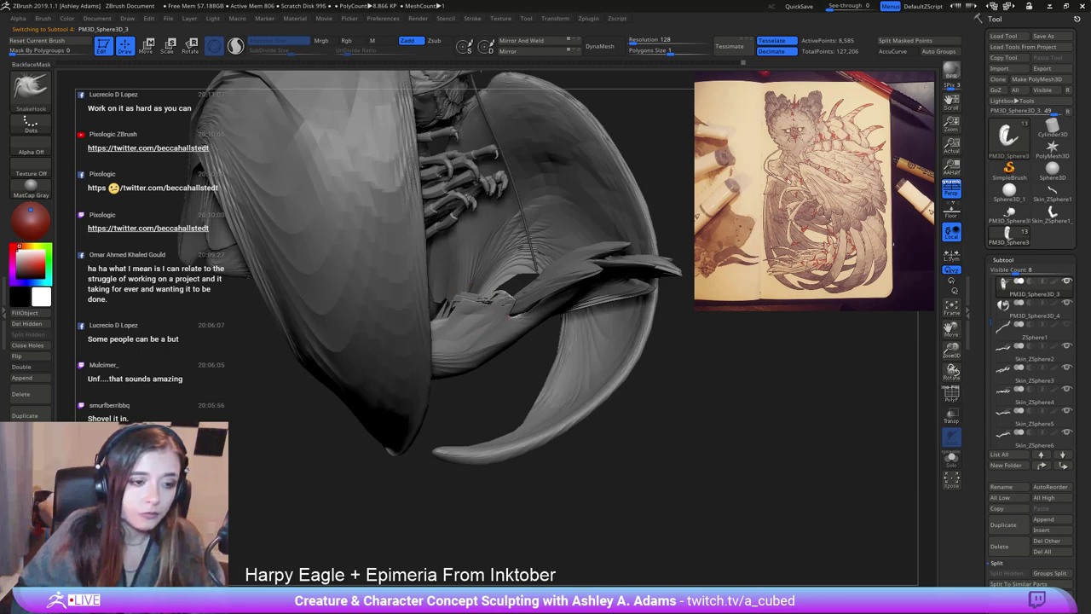
{"action": "right_click_drag", "start_coordinate": [503, 295], "coordinate": [443, 312]}
{"action": "left_click_drag", "start_coordinate": [463, 304], "coordinate": [439, 316], "text": "shift"}
{"action": "right_click_drag", "start_coordinate": [536, 309], "coordinate": [461, 213], "text": "ctrl"}
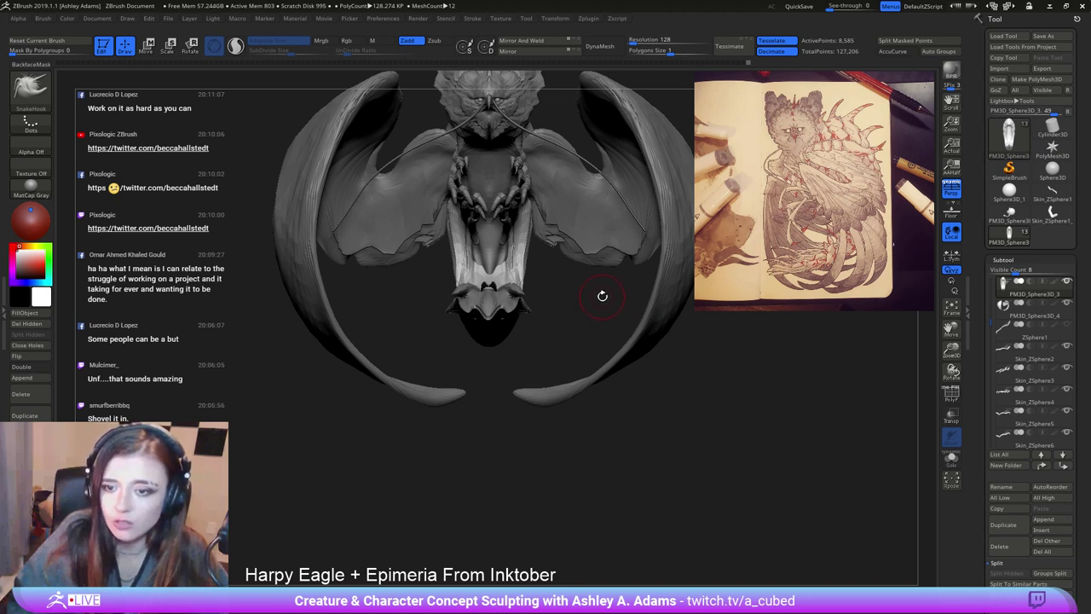
Resize the SnakeHook brush and adjust the curve of the body and tail below the wings.
{"action": "right_click_drag", "start_coordinate": [531, 281], "coordinate": [492, 280]}
{"action": "key", "text": "space"}
{"action": "left_click_drag", "start_coordinate": [493, 280], "coordinate": [505, 278]}
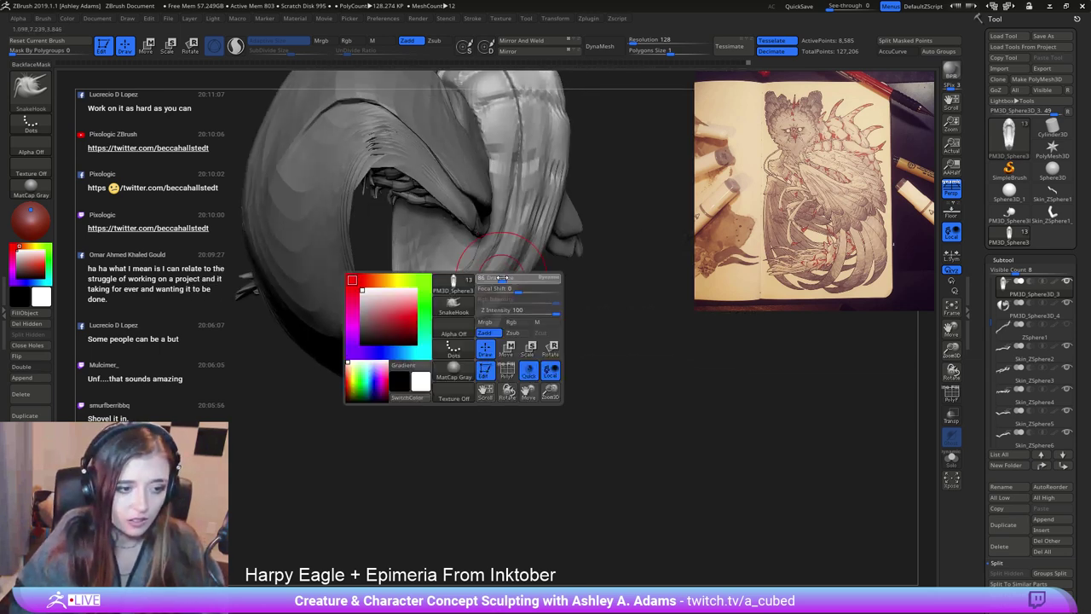
{"action": "mouse_move", "coordinate": [505, 279]}
{"action": "right_mouse_down"}
{"action": "mouse_move", "coordinate": [515, 274]}
{"action": "mouse_move", "coordinate": [506, 268]}
{"action": "right_mouse_up"}
{"action": "key", "text": "space"}
{"action": "left_click_drag", "start_coordinate": [500, 265], "coordinate": [493, 263]}
{"action": "mouse_move", "coordinate": [493, 267]}
{"action": "right_mouse_down"}
{"action": "mouse_move", "coordinate": [467, 257]}
{"action": "mouse_move", "coordinate": [452, 290]}
{"action": "mouse_move", "coordinate": [406, 294]}
{"action": "right_mouse_up"}
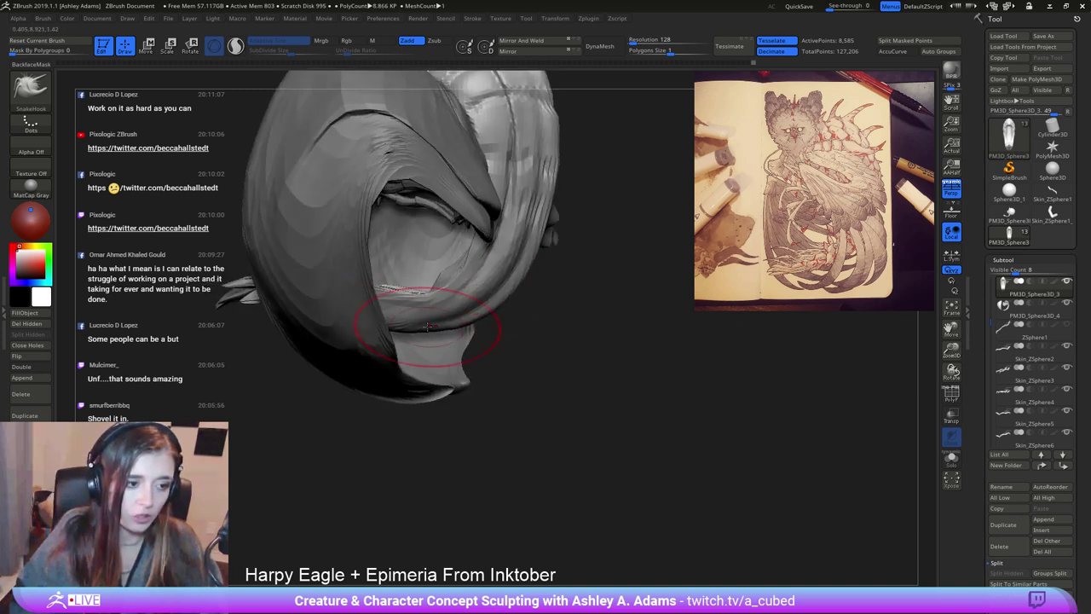
{"action": "mouse_move", "coordinate": [431, 330]}
{"action": "right_mouse_down"}
{"action": "mouse_move", "coordinate": [503, 289]}
{"action": "mouse_move", "coordinate": [548, 237]}
{"action": "right_mouse_up"}
{"action": "left_click_drag", "start_coordinate": [546, 183], "coordinate": [542, 209]}
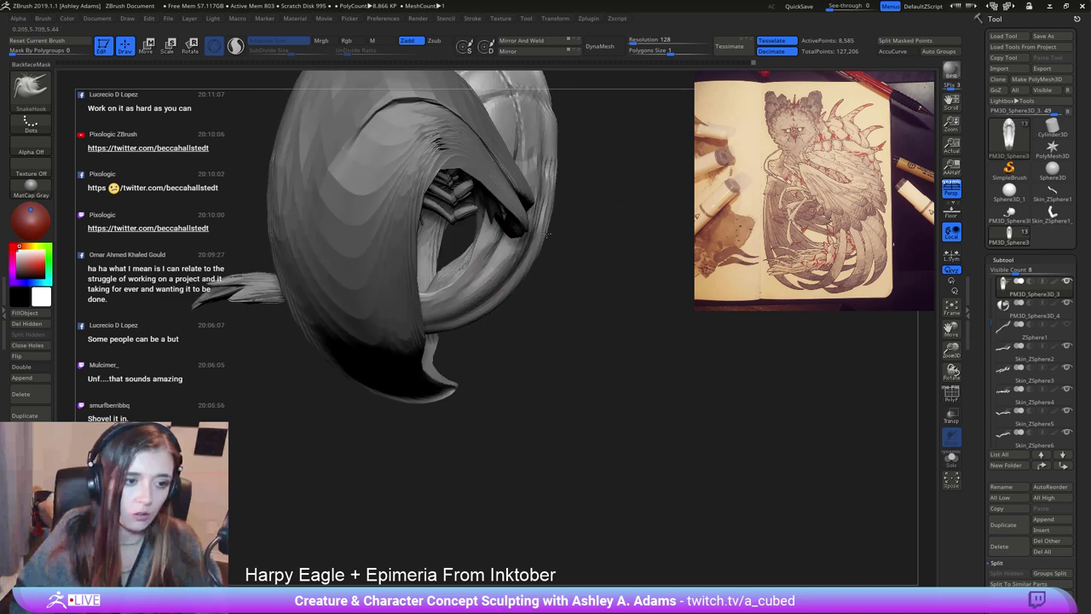
Pull the outer contour of the back outward to fill out its curve with the SnakeHook brush.
{"action": "mouse_move", "coordinate": [548, 212]}
{"action": "right_mouse_down", "text": "alt"}
{"action": "mouse_move", "coordinate": [534, 226]}
{"action": "mouse_move", "coordinate": [515, 414]}
{"action": "right_mouse_up", "text": "alt"}
{"action": "right_click", "coordinate": [469, 365]}
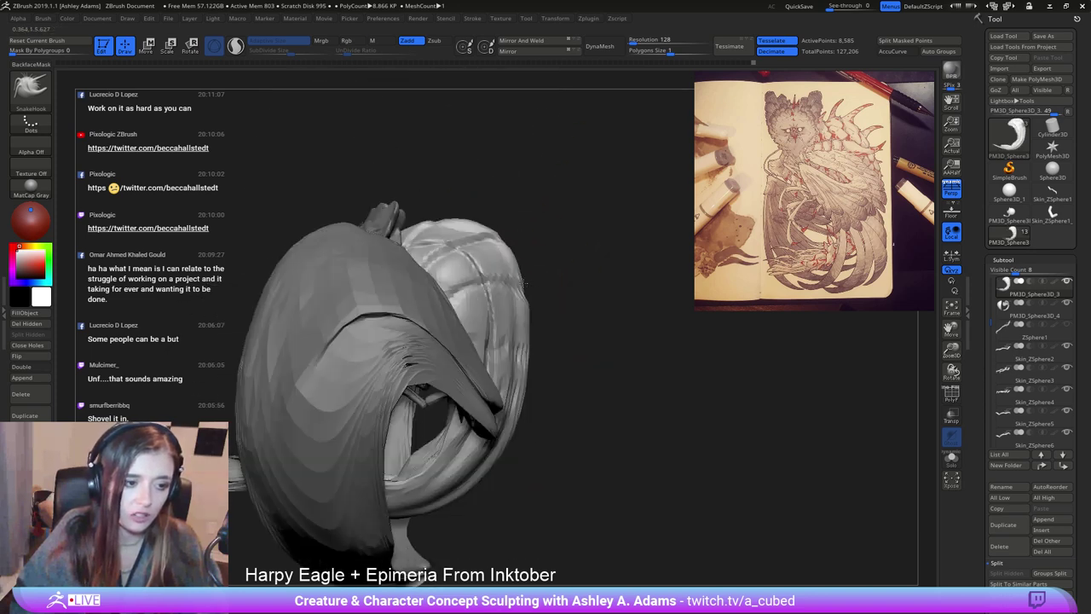
{"action": "mouse_move", "coordinate": [518, 278]}
{"action": "left_mouse_down"}
{"action": "mouse_move", "coordinate": [527, 275]}
{"action": "mouse_move", "coordinate": [523, 294]}
{"action": "left_mouse_up"}
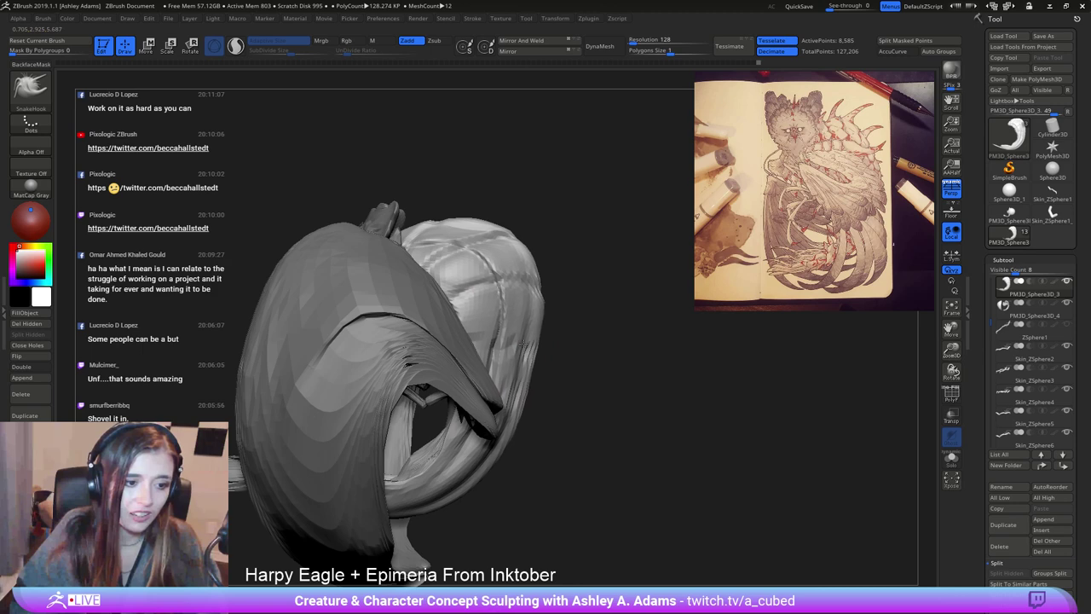
{"action": "left_click_drag", "start_coordinate": [514, 374], "coordinate": [524, 380]}
{"action": "mouse_move", "coordinate": [517, 349]}
{"action": "right_mouse_down"}
{"action": "mouse_move", "coordinate": [534, 311]}
{"action": "mouse_move", "coordinate": [468, 362]}
{"action": "mouse_move", "coordinate": [521, 304]}
{"action": "mouse_move", "coordinate": [464, 263]}
{"action": "mouse_move", "coordinate": [569, 330]}
{"action": "right_mouse_up"}
{"action": "right_click", "coordinate": [468, 368]}
Isolate the body and tail subtool and remesh it with DynaMesh at resolution 128.
{"action": "left_click", "coordinate": [506, 331]}
{"action": "left_click", "coordinate": [952, 460]}
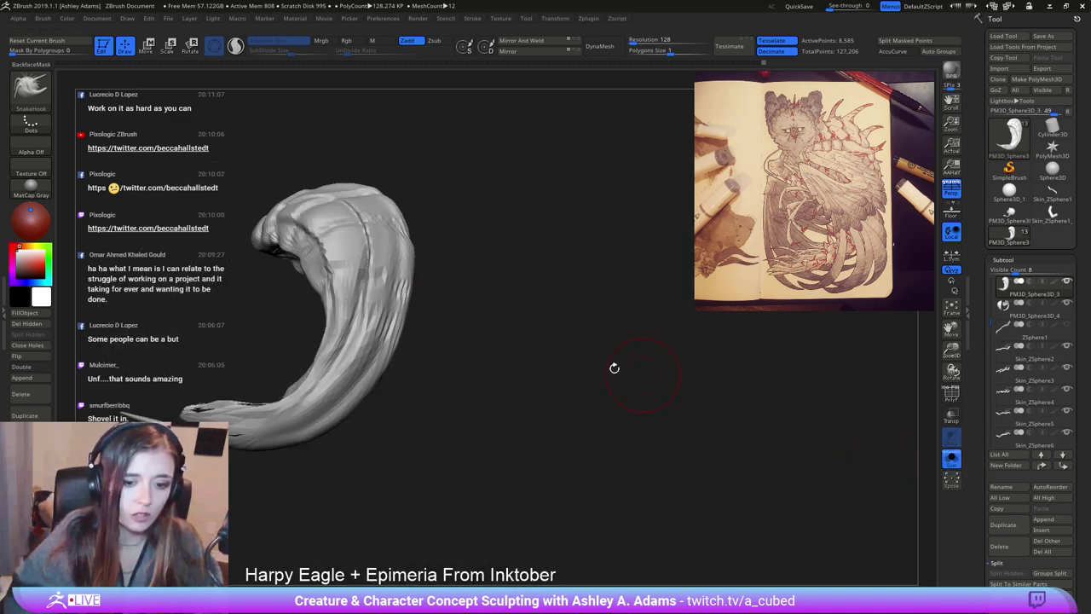
{"action": "right_click_drag", "start_coordinate": [614, 368], "coordinate": [595, 362]}
{"action": "right_click_drag", "start_coordinate": [331, 304], "coordinate": [574, 165]}
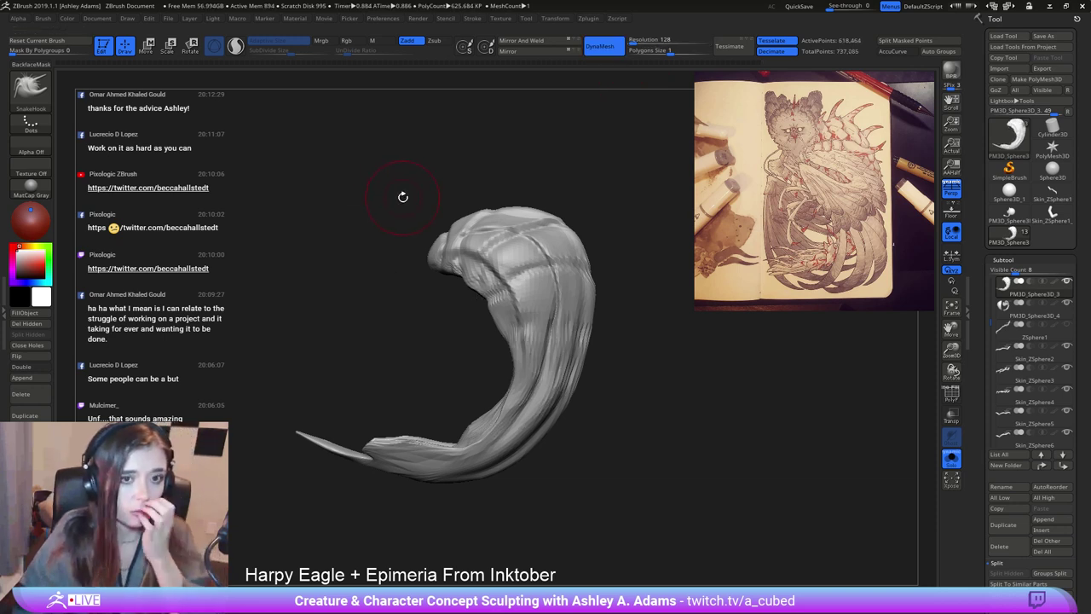
Switch to DamStandard, reduce the brush size and sharpen the plate grooves behind the rounded front tip of the body.
{"action": "left_click_drag", "start_coordinate": [503, 251], "coordinate": [474, 229], "text": "shift"}
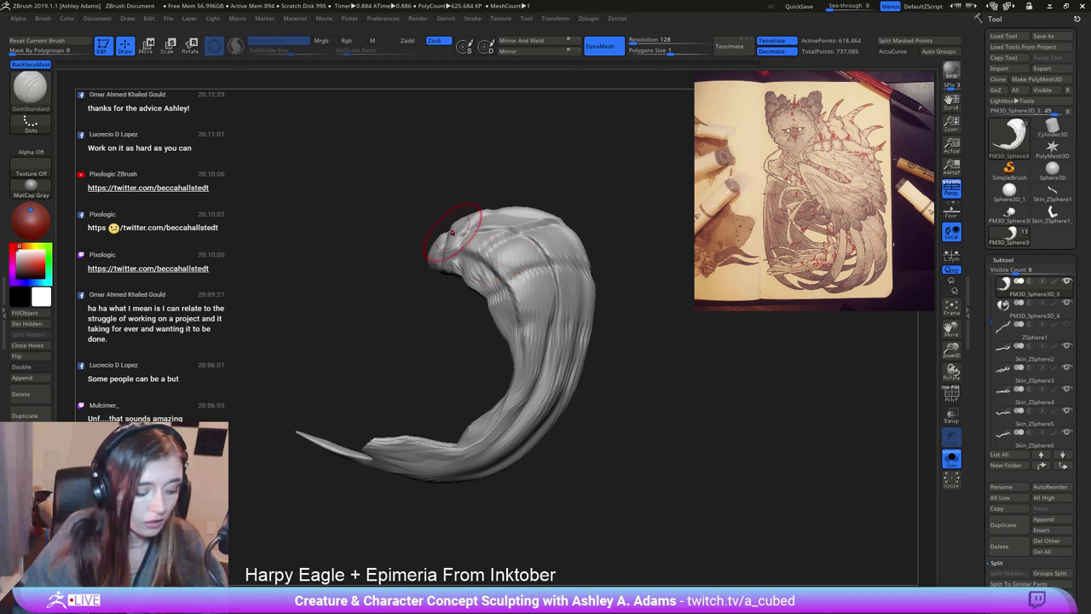
{"action": "key", "text": "b"}
{"action": "key", "text": "d"}
{"action": "key", "text": "s"}
{"action": "mouse_move", "coordinate": [409, 282]}
{"action": "left_mouse_down"}
{"action": "mouse_move", "coordinate": [375, 277]}
{"action": "mouse_move", "coordinate": [418, 297]}
{"action": "left_mouse_up"}
{"action": "key", "text": "space"}
{"action": "left_click_drag", "start_coordinate": [467, 235], "coordinate": [456, 235]}
{"action": "mouse_move", "coordinate": [410, 243]}
{"action": "left_mouse_down"}
{"action": "mouse_move", "coordinate": [494, 246]}
{"action": "mouse_move", "coordinate": [601, 212]}
{"action": "mouse_move", "coordinate": [535, 236]}
{"action": "left_mouse_up"}
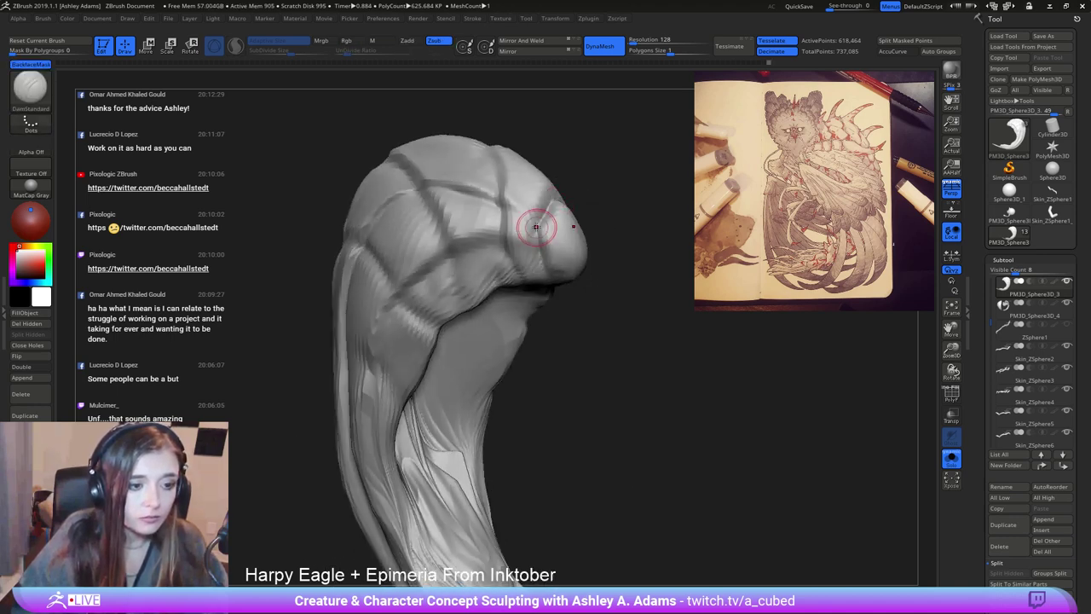
{"action": "mouse_move", "coordinate": [534, 236]}
{"action": "right_mouse_down"}
{"action": "mouse_move", "coordinate": [537, 280]}
{"action": "mouse_move", "coordinate": [555, 275]}
{"action": "right_mouse_up"}
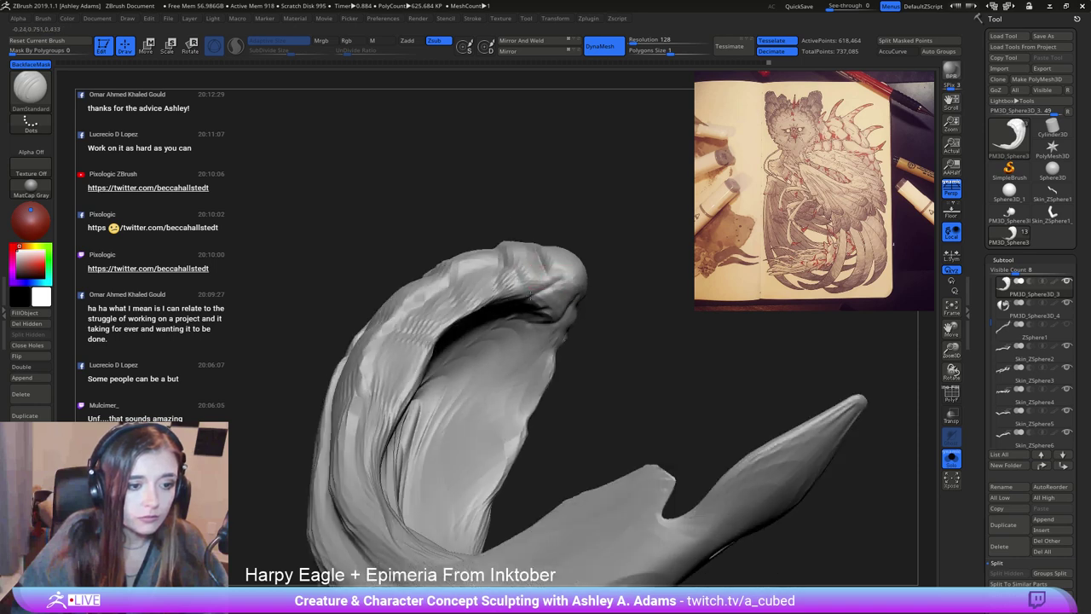
{"action": "right_click_drag", "start_coordinate": [478, 318], "coordinate": [451, 171]}
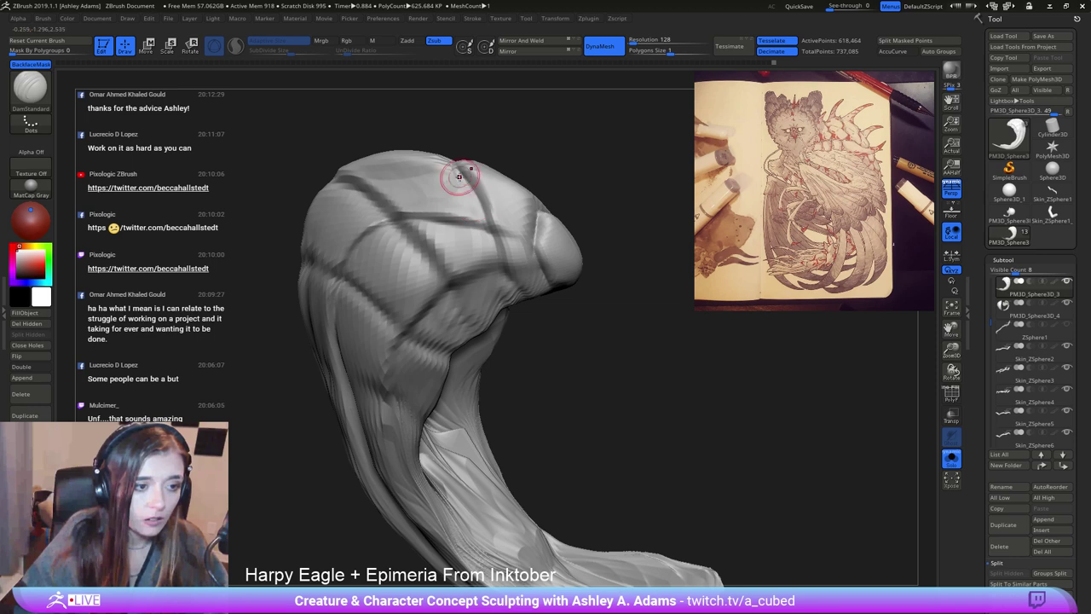
Deepen the grooves separating the upper back plates, from the centre of the back down to the front tip.
{"action": "right_click_drag", "start_coordinate": [494, 246], "coordinate": [499, 229]}
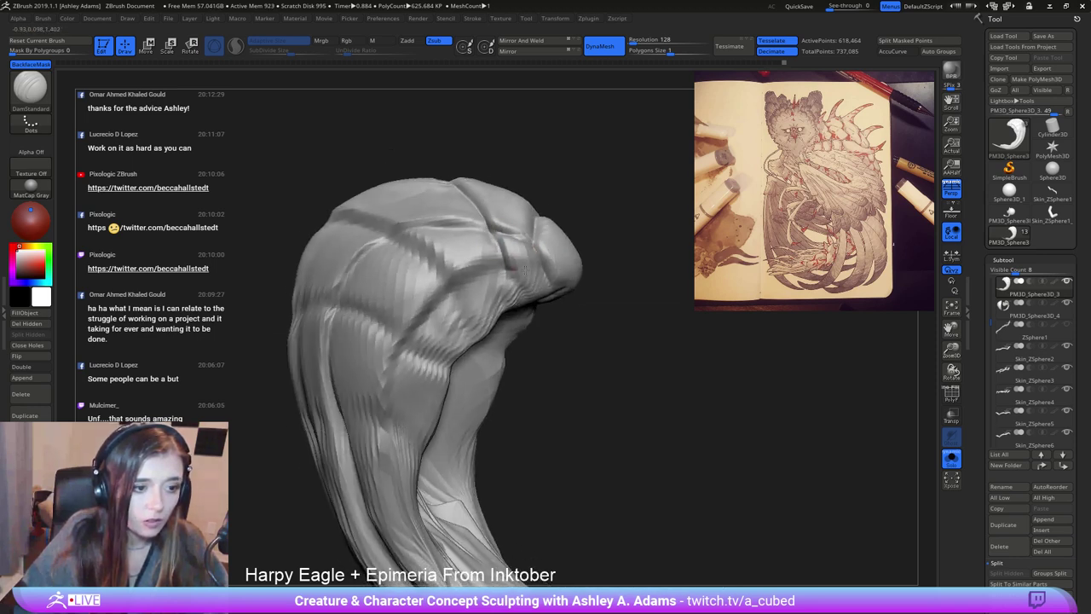
{"action": "right_click_drag", "start_coordinate": [521, 272], "coordinate": [585, 348]}
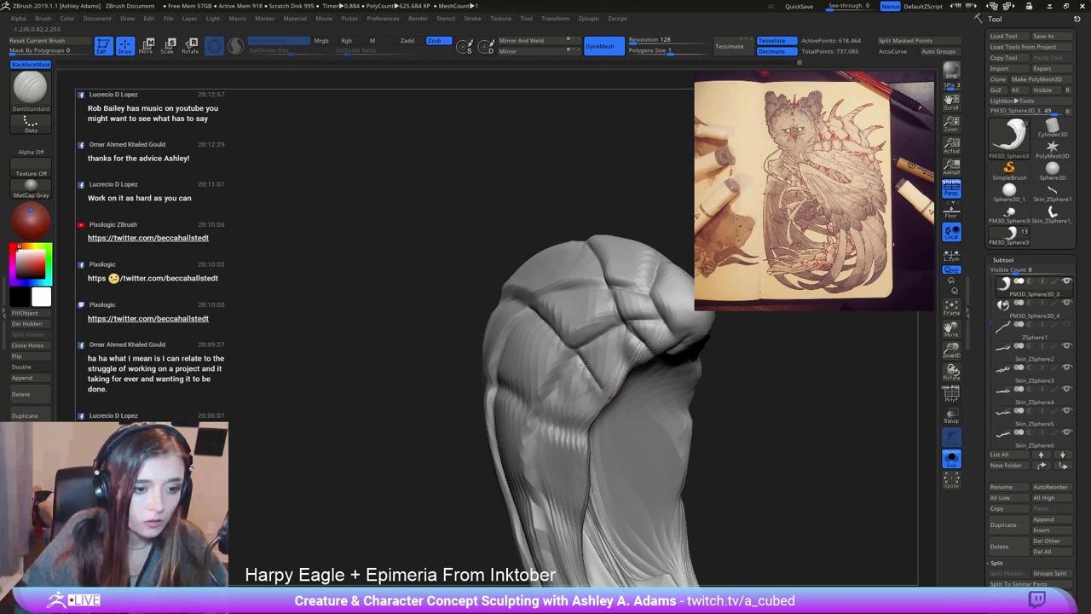
{"action": "right_click_drag", "start_coordinate": [573, 339], "coordinate": [572, 353]}
{"action": "mouse_move", "coordinate": [465, 248]}
{"action": "right_mouse_down"}
{"action": "mouse_move", "coordinate": [439, 254]}
{"action": "mouse_move", "coordinate": [504, 314]}
{"action": "mouse_move", "coordinate": [499, 302]}
{"action": "right_mouse_up"}
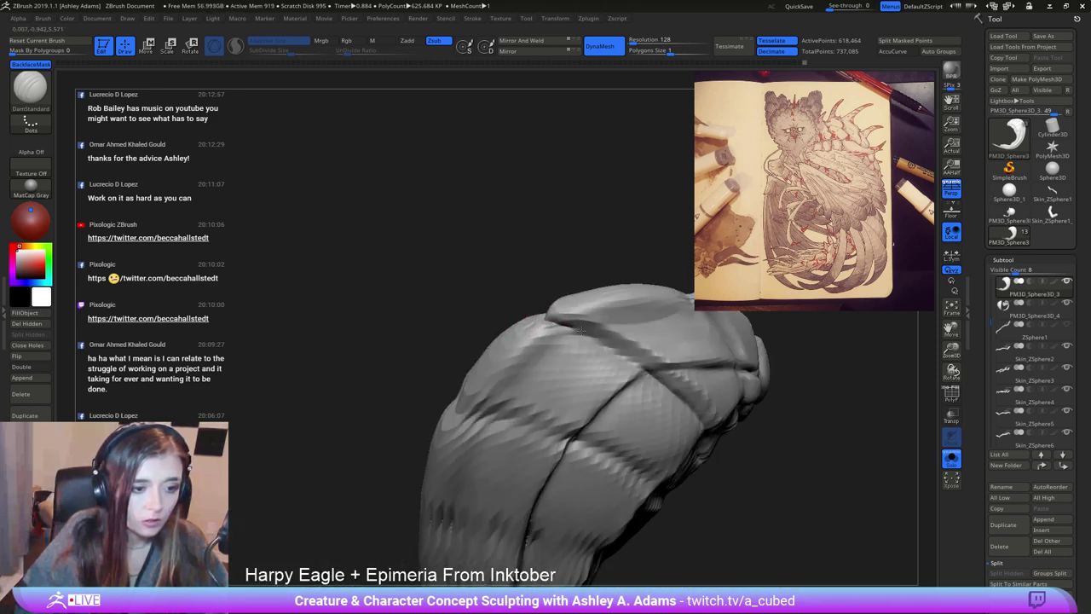
{"action": "left_click_drag", "start_coordinate": [558, 321], "coordinate": [643, 368]}
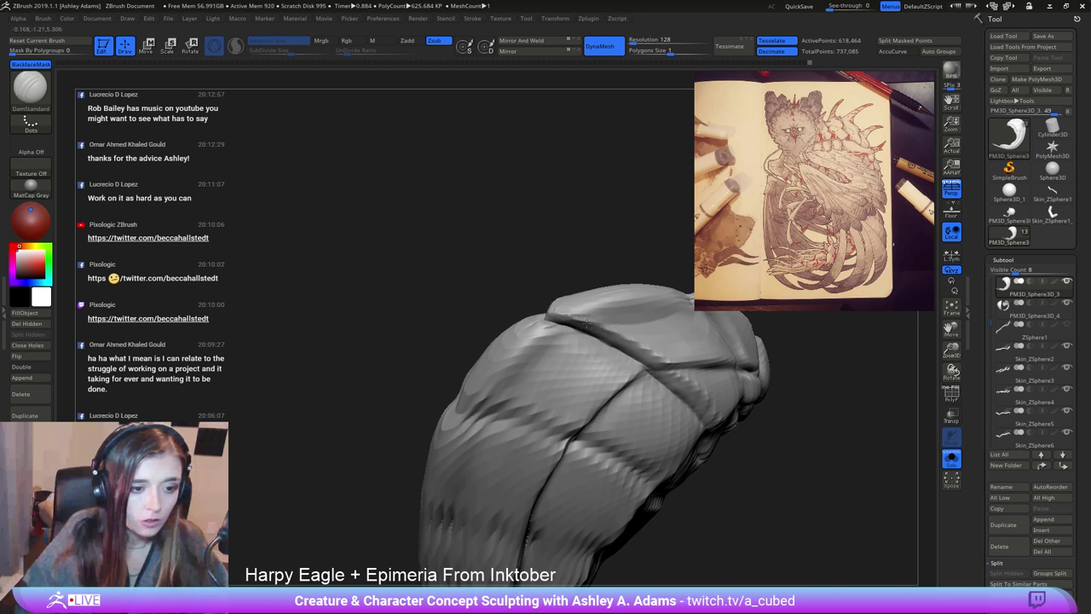
{"action": "mouse_move", "coordinate": [690, 349]}
{"action": "right_mouse_down"}
{"action": "mouse_move", "coordinate": [559, 299]}
{"action": "mouse_move", "coordinate": [564, 310]}
{"action": "right_mouse_up"}
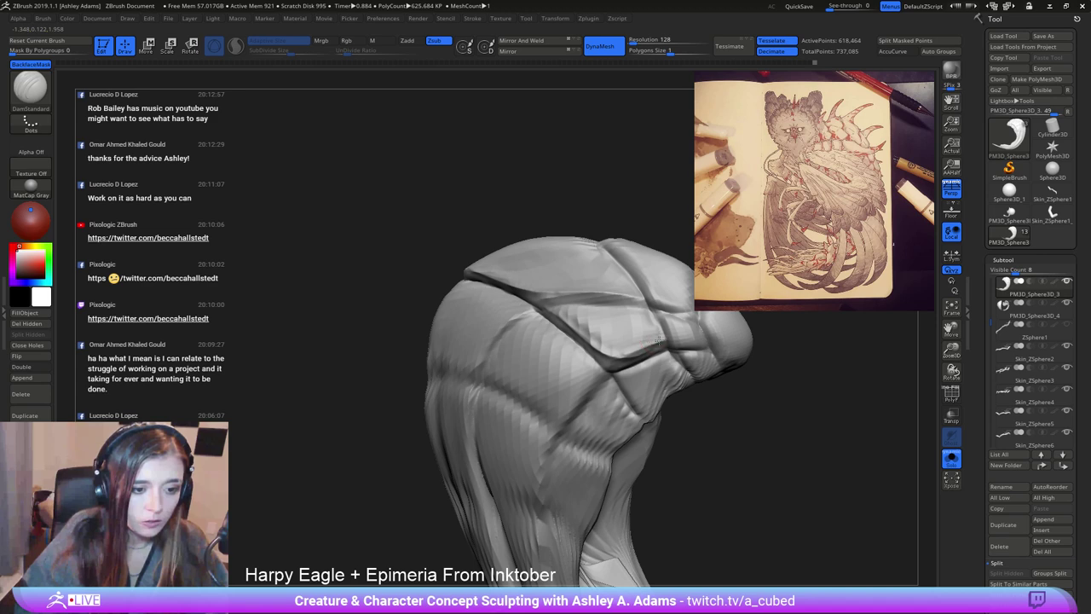
{"action": "mouse_move", "coordinate": [689, 338]}
{"action": "right_mouse_down"}
{"action": "mouse_move", "coordinate": [607, 232]}
{"action": "mouse_move", "coordinate": [632, 245]}
{"action": "right_mouse_up"}
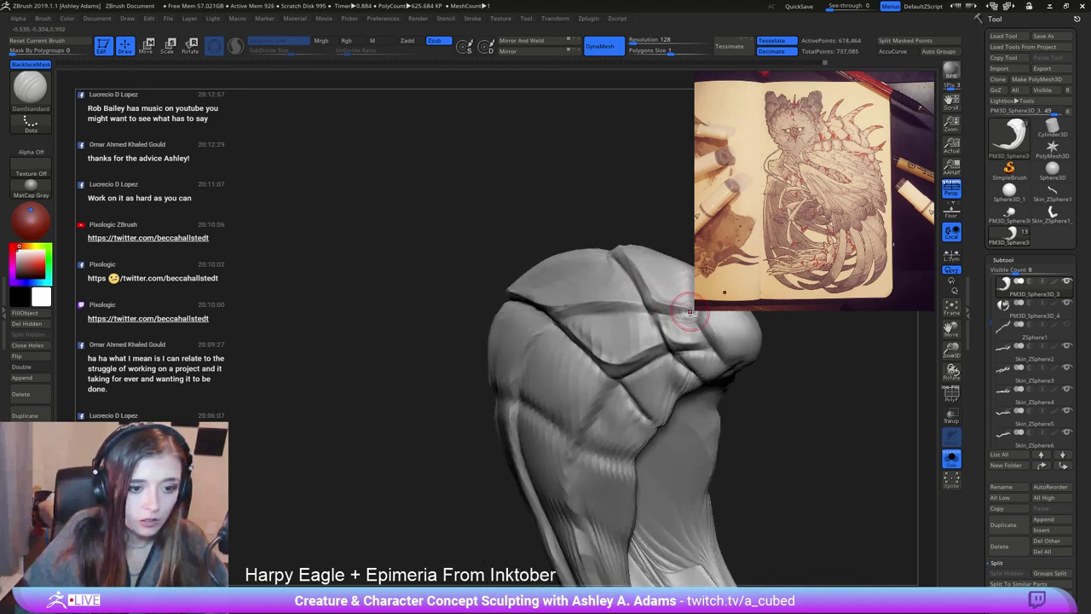
{"action": "right_click_drag", "start_coordinate": [682, 315], "coordinate": [366, 118]}
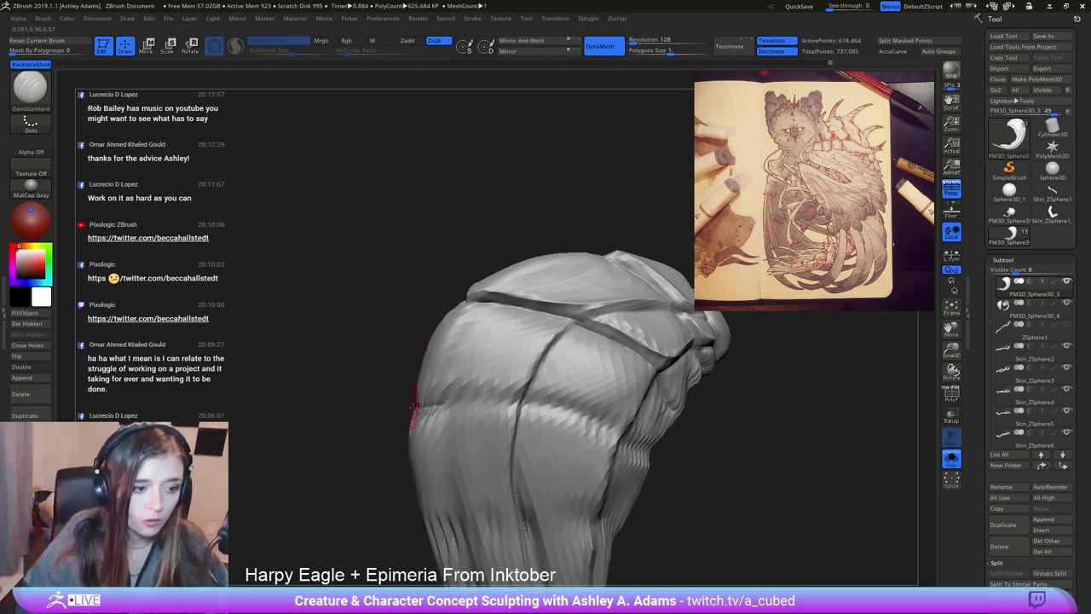
Carve the transverse groove along the lower edge of the back plates and sharpen the side grooves joining it.
{"action": "right_click_drag", "start_coordinate": [450, 375], "coordinate": [451, 388]}
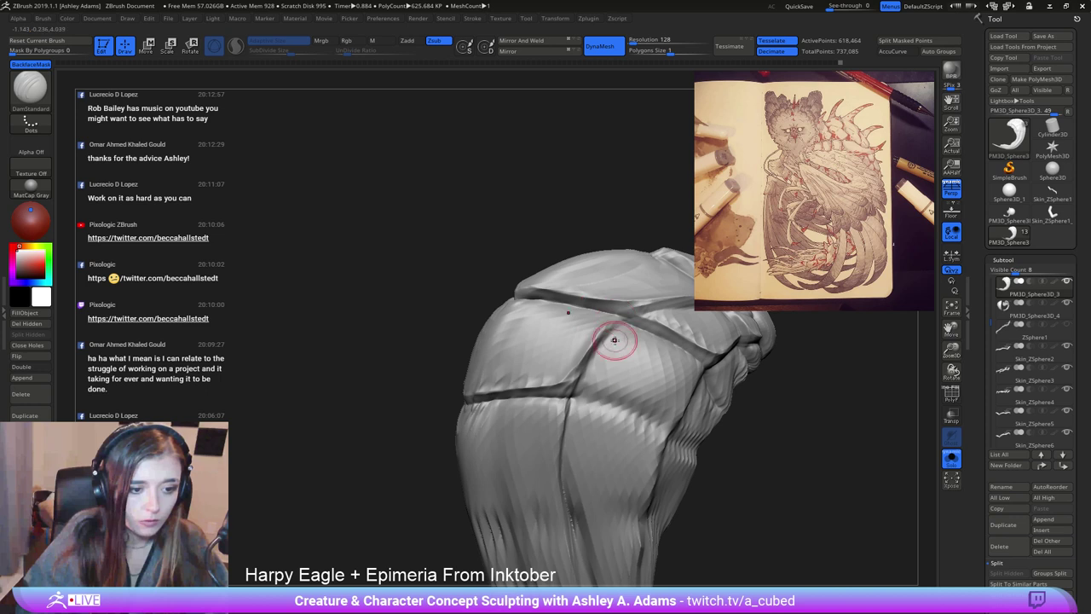
{"action": "right_click_drag", "start_coordinate": [615, 340], "coordinate": [522, 274]}
{"action": "left_click_drag", "start_coordinate": [517, 288], "coordinate": [553, 298]}
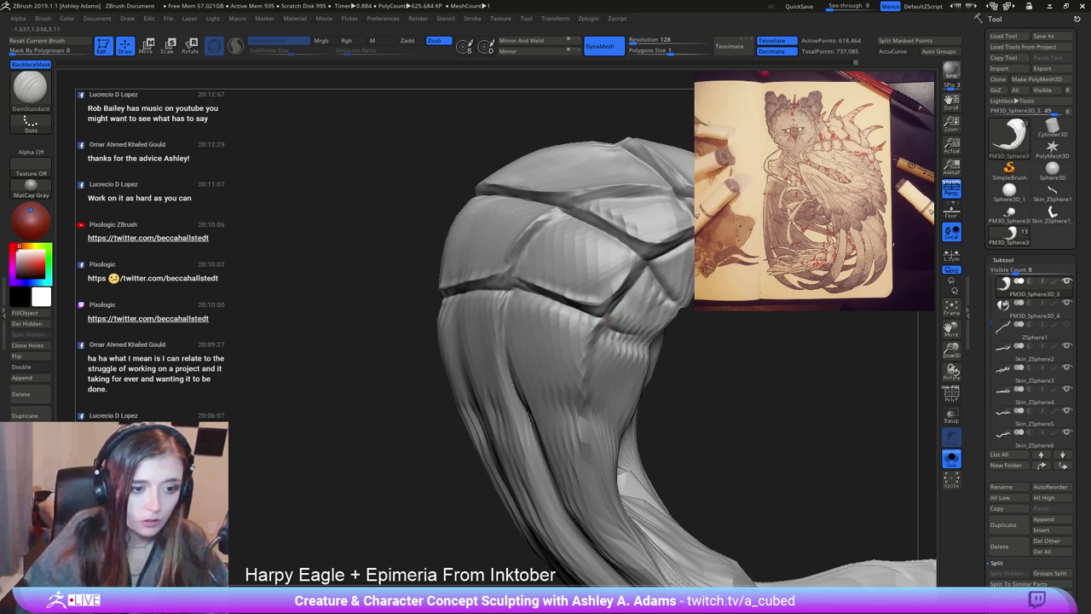
{"action": "right_click_drag", "start_coordinate": [630, 336], "coordinate": [611, 313]}
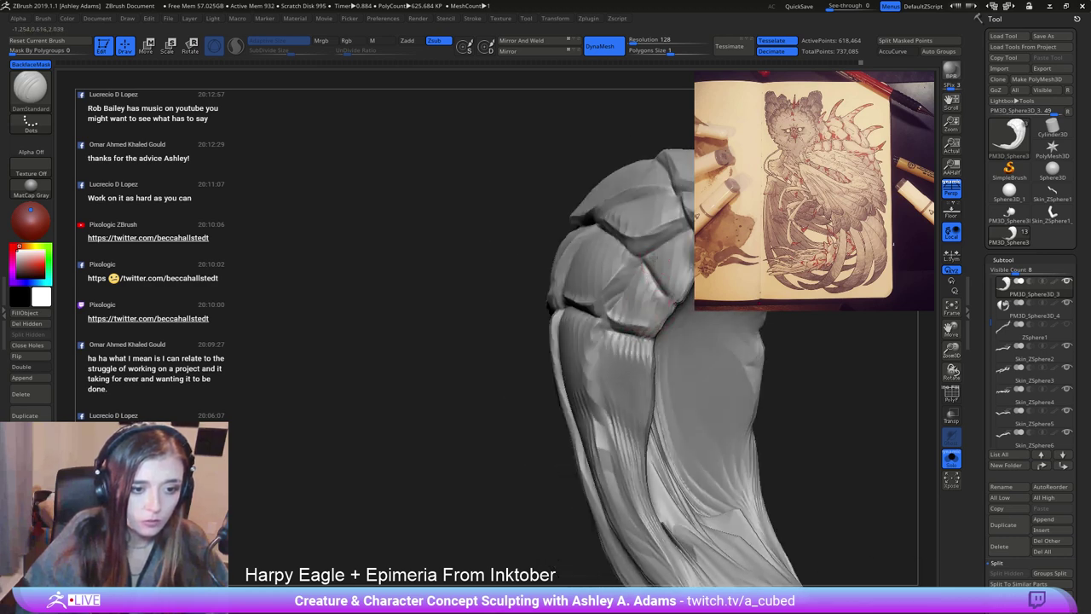
{"action": "mouse_move", "coordinate": [668, 265]}
{"action": "right_mouse_down"}
{"action": "mouse_move", "coordinate": [657, 277]}
{"action": "mouse_move", "coordinate": [526, 224]}
{"action": "mouse_move", "coordinate": [605, 284]}
{"action": "mouse_move", "coordinate": [518, 265]}
{"action": "right_mouse_up"}
{"action": "mouse_move", "coordinate": [467, 321]}
{"action": "left_mouse_down"}
{"action": "mouse_move", "coordinate": [524, 304]}
{"action": "mouse_move", "coordinate": [534, 312]}
{"action": "left_mouse_up"}
{"action": "left_click_drag", "start_coordinate": [484, 289], "coordinate": [471, 278]}
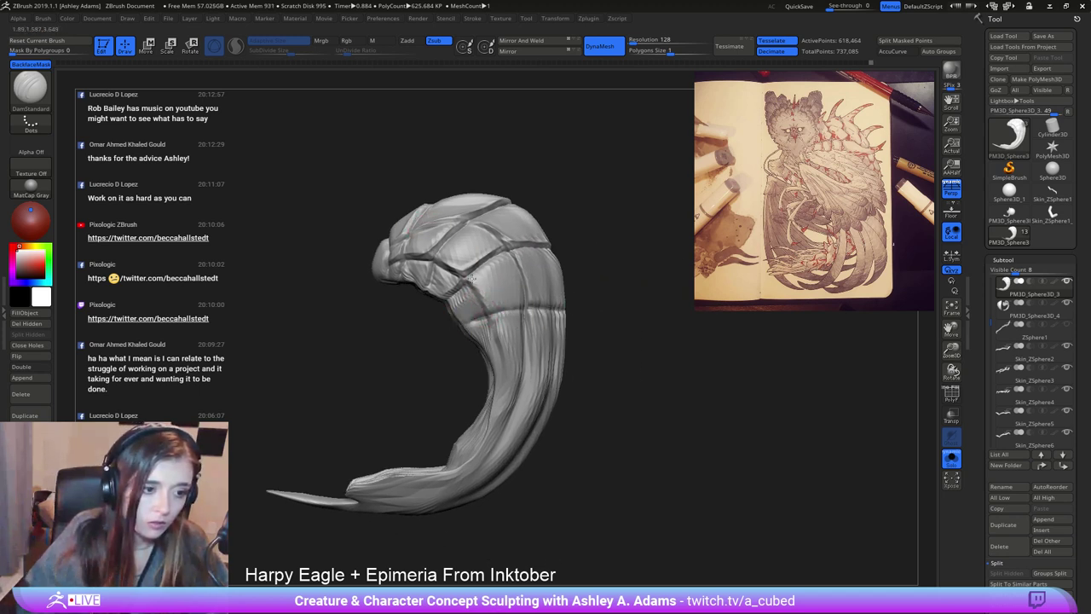
{"action": "mouse_move", "coordinate": [506, 300]}
{"action": "right_mouse_down"}
{"action": "mouse_move", "coordinate": [522, 287]}
{"action": "mouse_move", "coordinate": [472, 298]}
{"action": "right_mouse_up"}
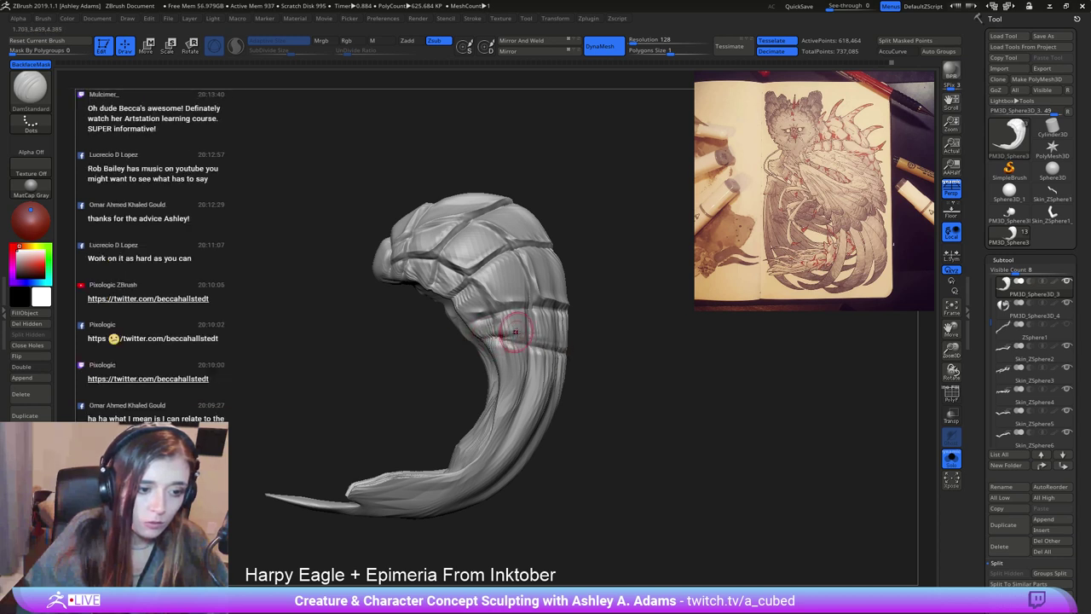
{"action": "right_click_drag", "start_coordinate": [520, 333], "coordinate": [536, 294]}
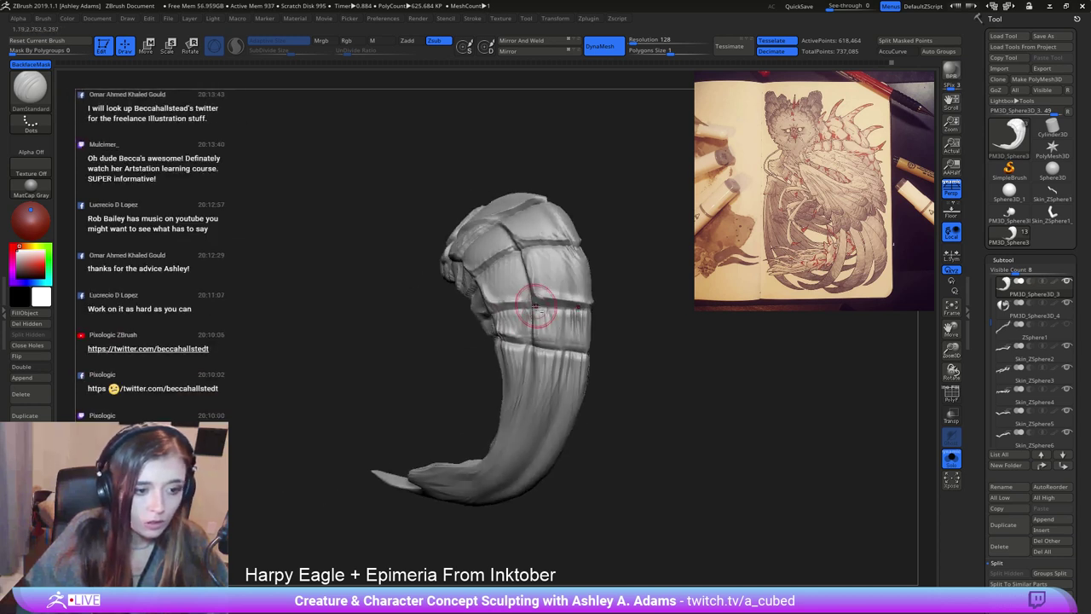
{"action": "left_click_drag", "start_coordinate": [582, 345], "coordinate": [552, 340]}
{"action": "mouse_move", "coordinate": [563, 336]}
{"action": "right_mouse_down"}
{"action": "mouse_move", "coordinate": [492, 310]}
{"action": "mouse_move", "coordinate": [525, 330]}
{"action": "mouse_move", "coordinate": [434, 333]}
{"action": "right_mouse_up"}
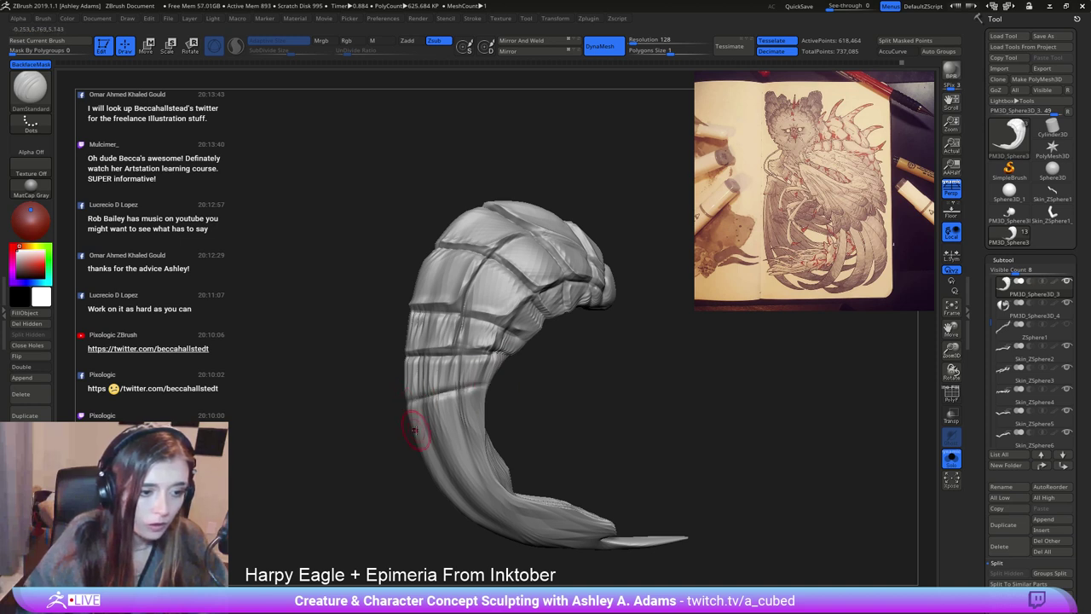
{"action": "mouse_move", "coordinate": [473, 362]}
{"action": "right_mouse_down"}
{"action": "mouse_move", "coordinate": [512, 325]}
{"action": "mouse_move", "coordinate": [554, 308]}
{"action": "mouse_move", "coordinate": [559, 317]}
{"action": "right_mouse_up"}
{"action": "key", "text": "ctrl+z"}
{"action": "key", "text": "ctrl+z"}
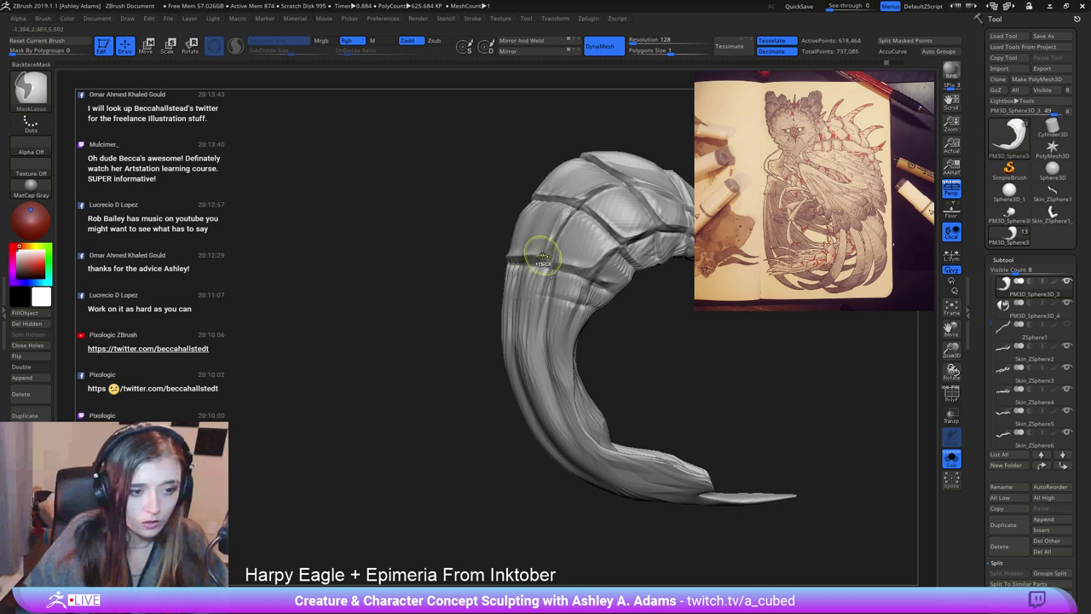
Carve transverse segment grooves across the upper tail below the back plates with DamStandard.
{"action": "right_click_drag", "start_coordinate": [515, 258], "coordinate": [545, 234]}
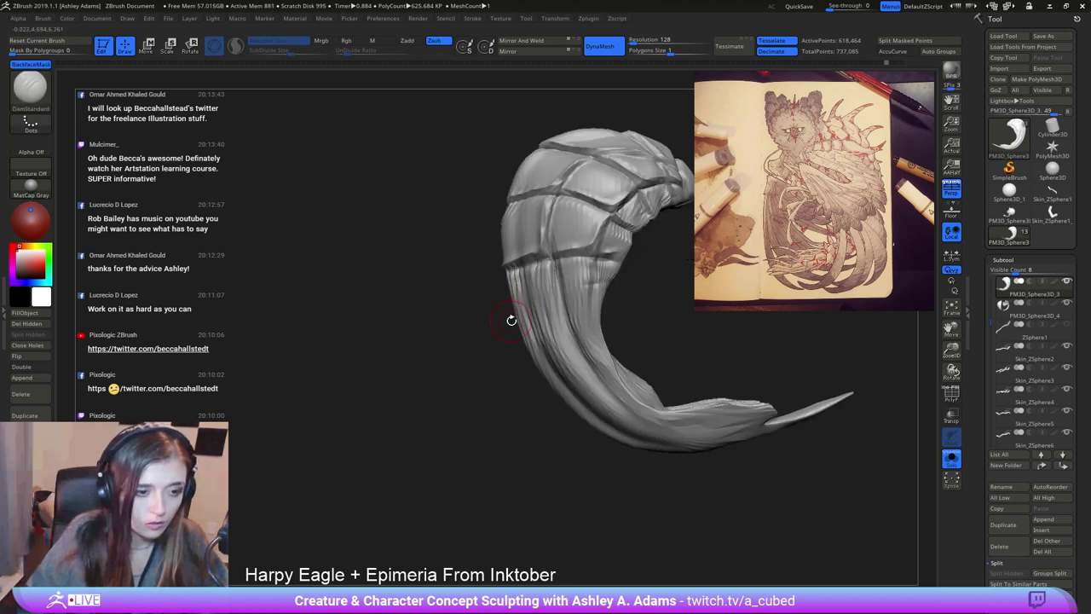
{"action": "key", "text": "shift"}
{"action": "right_click_drag", "start_coordinate": [602, 271], "coordinate": [515, 365], "text": "alt"}
{"action": "left_click_drag", "start_coordinate": [512, 389], "coordinate": [467, 408]}
{"action": "mouse_move", "coordinate": [421, 435]}
{"action": "right_mouse_down"}
{"action": "mouse_move", "coordinate": [511, 427]}
{"action": "mouse_move", "coordinate": [412, 429]}
{"action": "right_mouse_up"}
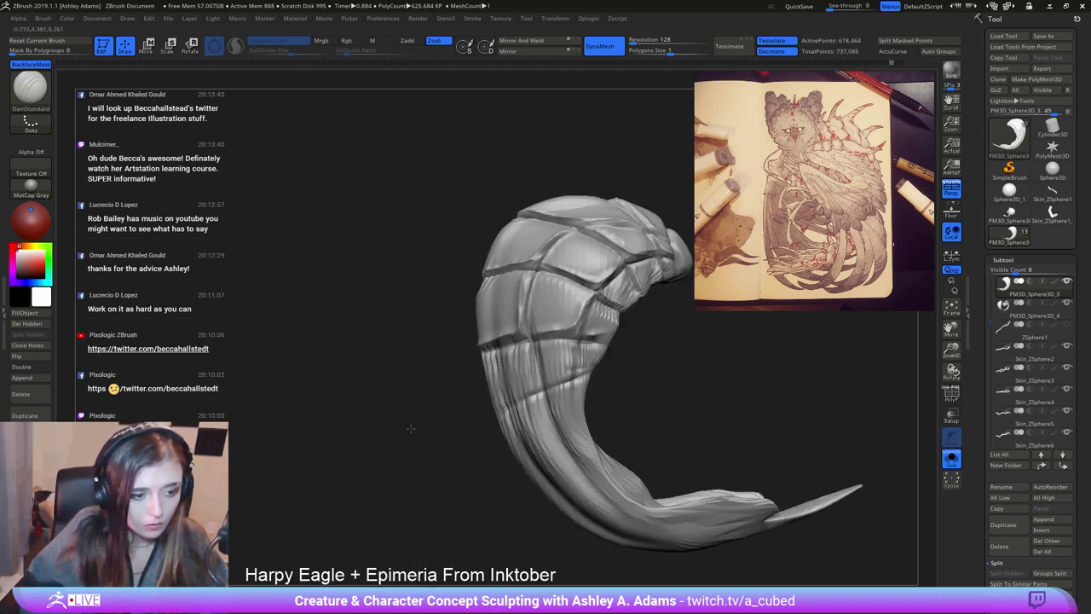
{"action": "left_click_drag", "start_coordinate": [588, 371], "coordinate": [563, 386]}
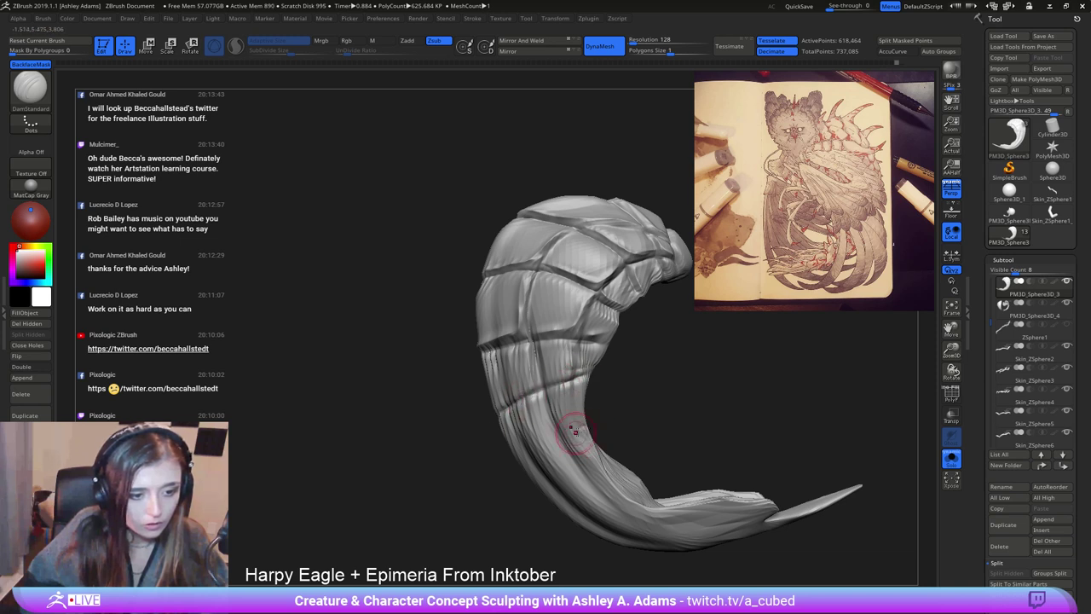
{"action": "right_click_drag", "start_coordinate": [522, 482], "coordinate": [508, 340]}
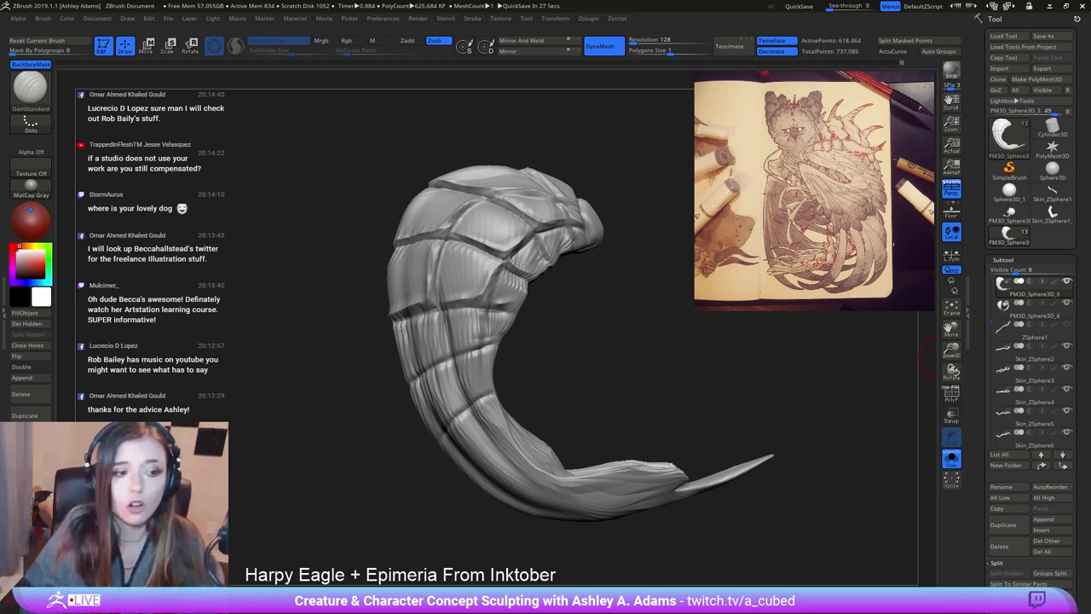
Switch to the SnakeHook brush at a large size and pull the outer edge of the upper back outward.
{"action": "left_click_drag", "start_coordinate": [931, 359], "coordinate": [925, 358]}
{"action": "right_click", "coordinate": [404, 327]}
{"action": "right_click_drag", "start_coordinate": [401, 341], "coordinate": [392, 353]}
{"action": "key", "text": "b"}
{"action": "key", "text": "s"}
{"action": "key", "text": "h"}
{"action": "left_click_drag", "start_coordinate": [401, 350], "coordinate": [399, 370]}
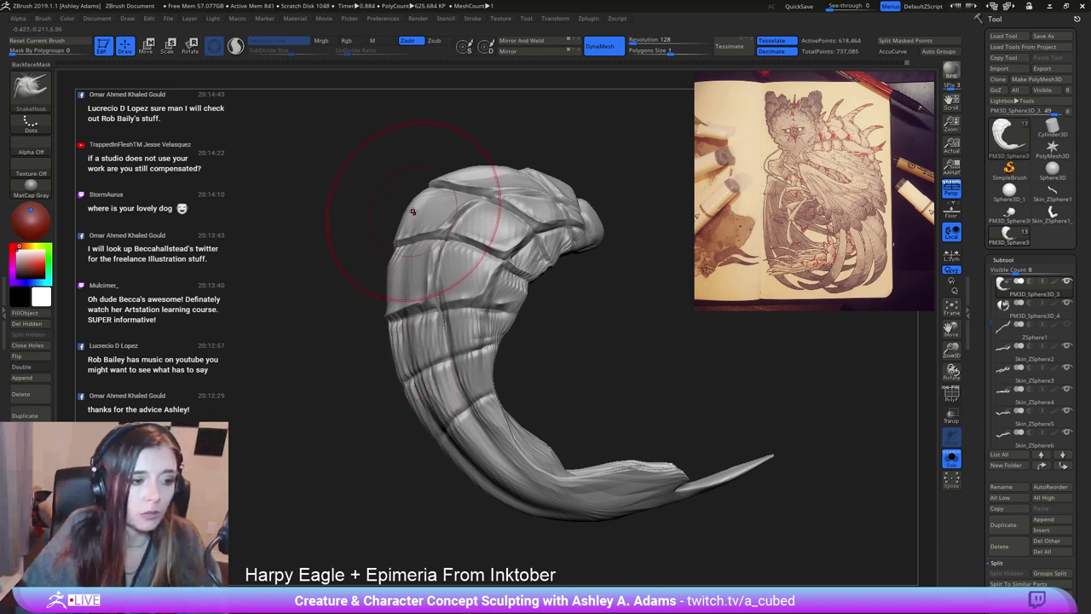
{"action": "left_click_drag", "start_coordinate": [413, 211], "coordinate": [402, 225]}
Reduce the SnakeHook brush size, smooth the outer back edge and bulge the individual upper back plates outward.
{"action": "key", "text": "space"}
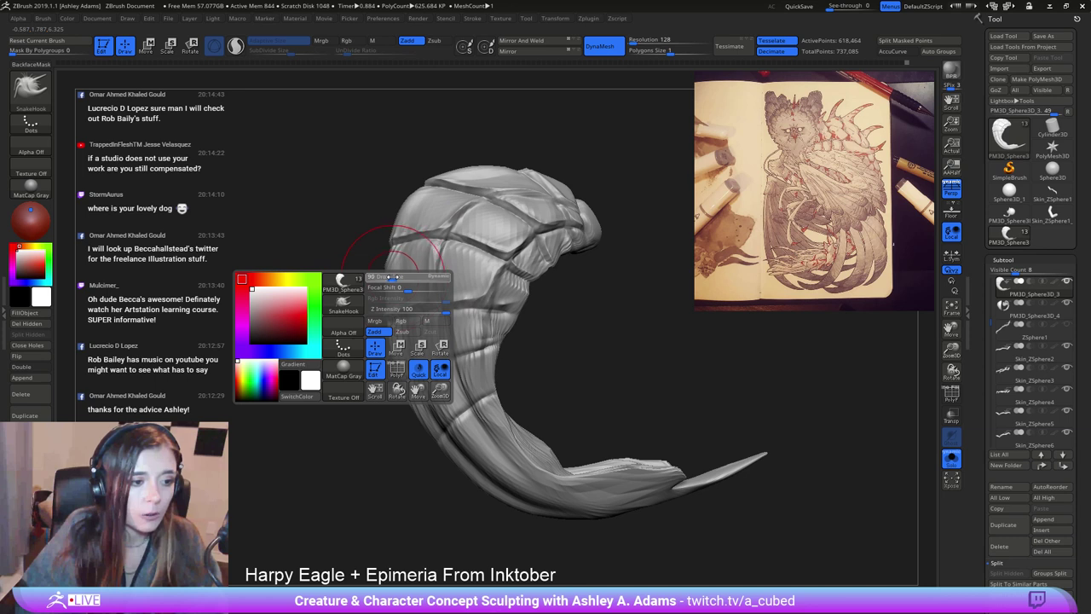
{"action": "left_click_drag", "start_coordinate": [385, 294], "coordinate": [382, 290]}
{"action": "right_click_drag", "start_coordinate": [401, 276], "coordinate": [390, 254], "text": "shift"}
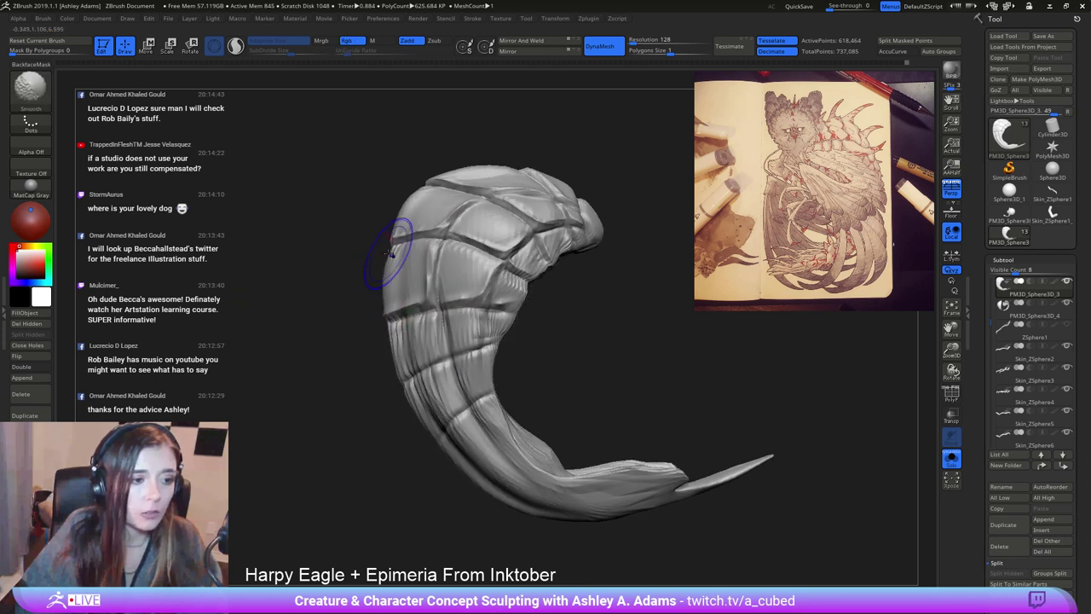
{"action": "left_click_drag", "start_coordinate": [398, 223], "coordinate": [395, 220]}
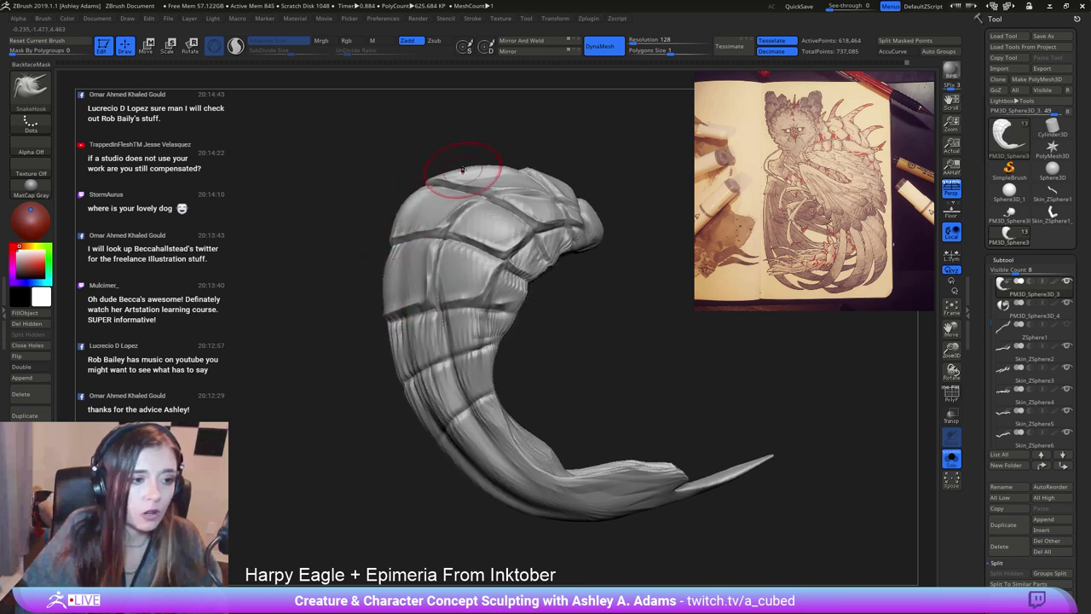
{"action": "left_click_drag", "start_coordinate": [464, 174], "coordinate": [492, 168]}
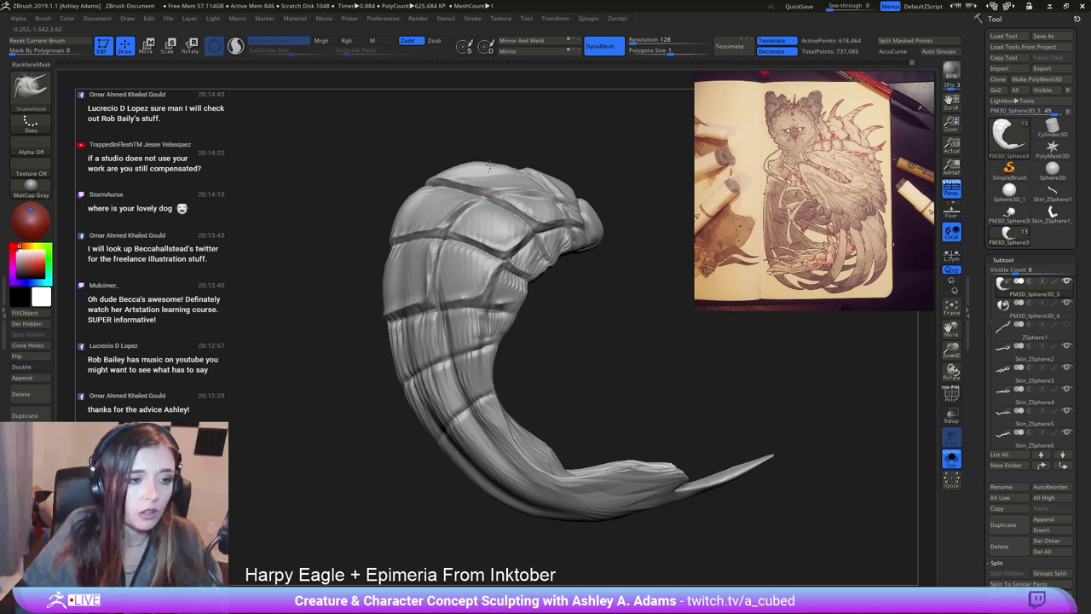
Pull the outer edge of the back and upper tail outward with SnakeHook to round the silhouette of the segments.
{"action": "mouse_move", "coordinate": [394, 351]}
{"action": "left_mouse_down"}
{"action": "mouse_move", "coordinate": [417, 337]}
{"action": "mouse_move", "coordinate": [382, 299]}
{"action": "left_mouse_up"}
{"action": "left_click_drag", "start_coordinate": [387, 260], "coordinate": [391, 231]}
{"action": "left_click_drag", "start_coordinate": [408, 407], "coordinate": [422, 430]}
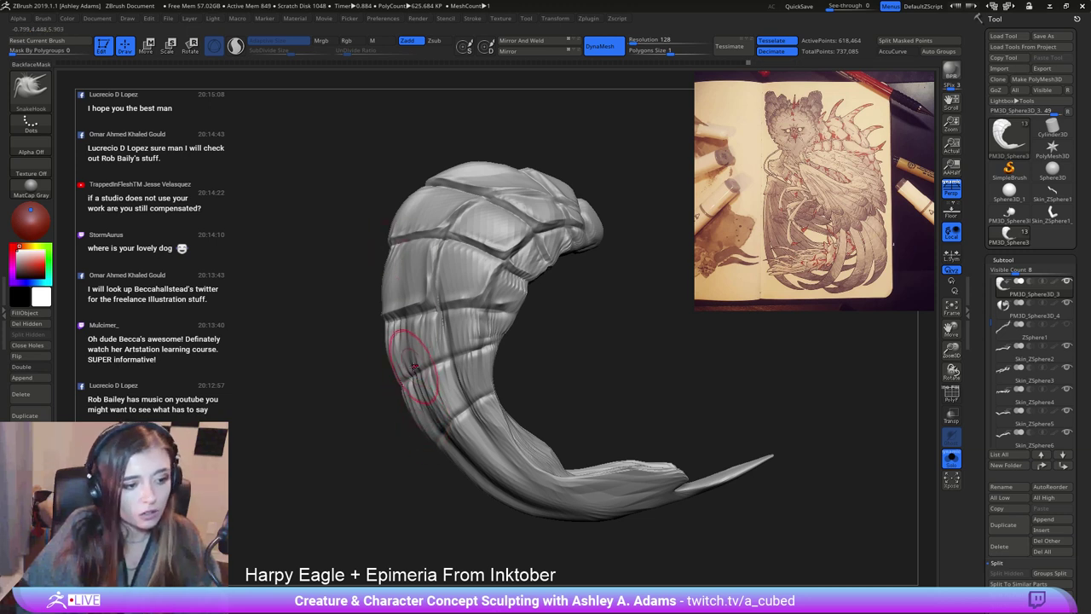
Switch to the DamStandard brush and deepen the transverse and side grooves between the mid-tail plates.
{"action": "key", "text": "b"}
{"action": "key", "text": "d"}
{"action": "key", "text": "s"}
{"action": "key", "text": "space"}
{"action": "left_click_drag", "start_coordinate": [388, 372], "coordinate": [455, 347]}
{"action": "right_click_drag", "start_coordinate": [439, 337], "coordinate": [399, 336]}
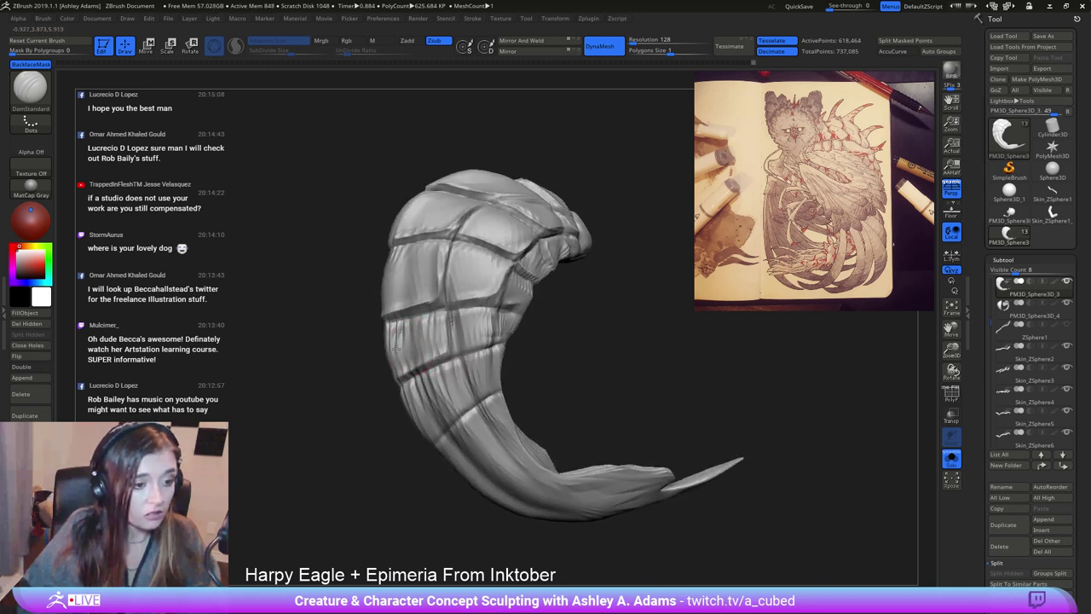
{"action": "mouse_move", "coordinate": [476, 314]}
{"action": "left_mouse_down"}
{"action": "mouse_move", "coordinate": [487, 341]}
{"action": "mouse_move", "coordinate": [505, 344]}
{"action": "left_mouse_up"}
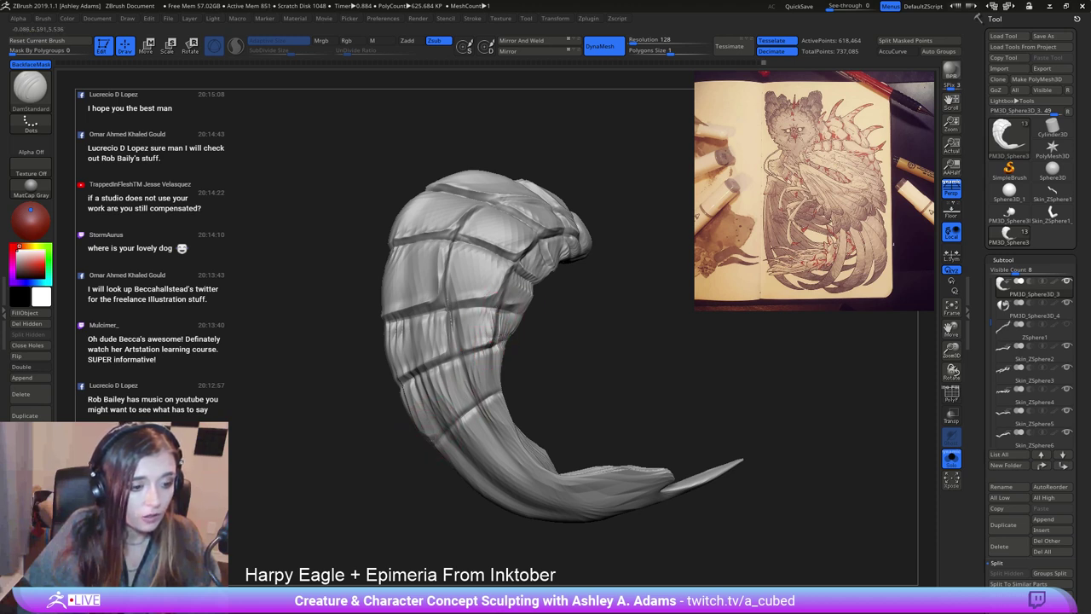
{"action": "mouse_move", "coordinate": [432, 443]}
{"action": "left_mouse_down"}
{"action": "mouse_move", "coordinate": [456, 417]}
{"action": "mouse_move", "coordinate": [464, 374]}
{"action": "mouse_move", "coordinate": [488, 382]}
{"action": "mouse_move", "coordinate": [491, 346]}
{"action": "mouse_move", "coordinate": [474, 354]}
{"action": "left_mouse_up"}
Carve additional transverse segment grooves across the lower tail, working from the opposite side of the body.
{"action": "mouse_move", "coordinate": [506, 399]}
{"action": "right_mouse_down", "text": "ctrl"}
{"action": "mouse_move", "coordinate": [491, 295]}
{"action": "mouse_move", "coordinate": [446, 319]}
{"action": "right_mouse_up", "text": "ctrl"}
{"action": "mouse_move", "coordinate": [520, 244]}
{"action": "right_mouse_down"}
{"action": "mouse_move", "coordinate": [540, 333]}
{"action": "mouse_move", "coordinate": [446, 285]}
{"action": "right_mouse_up"}
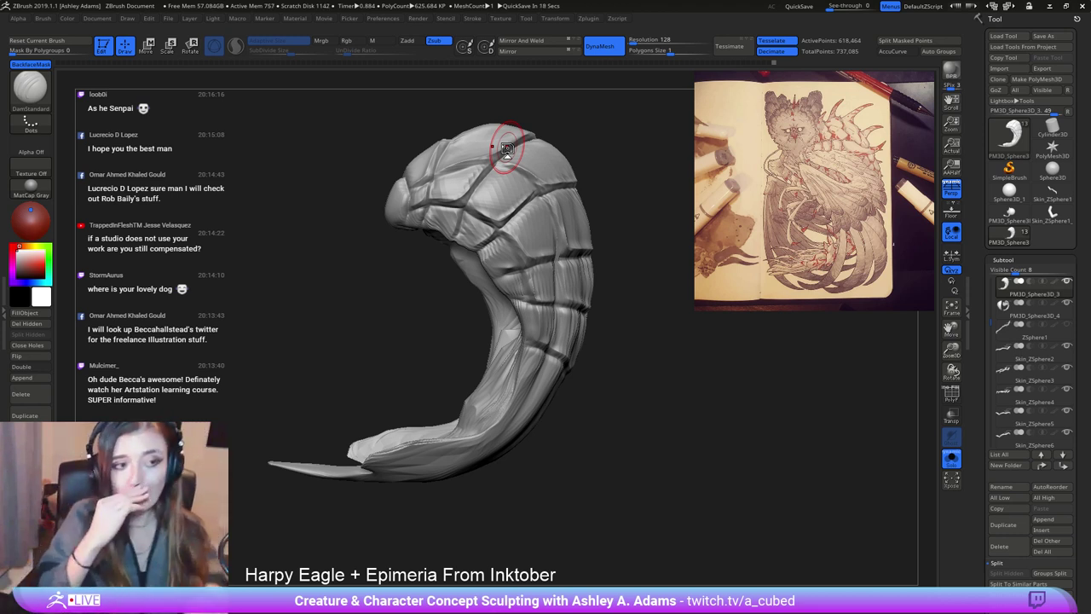
{"action": "mouse_move", "coordinate": [546, 362]}
{"action": "right_mouse_down"}
{"action": "mouse_move", "coordinate": [527, 371]}
{"action": "mouse_move", "coordinate": [512, 287]}
{"action": "right_mouse_up"}
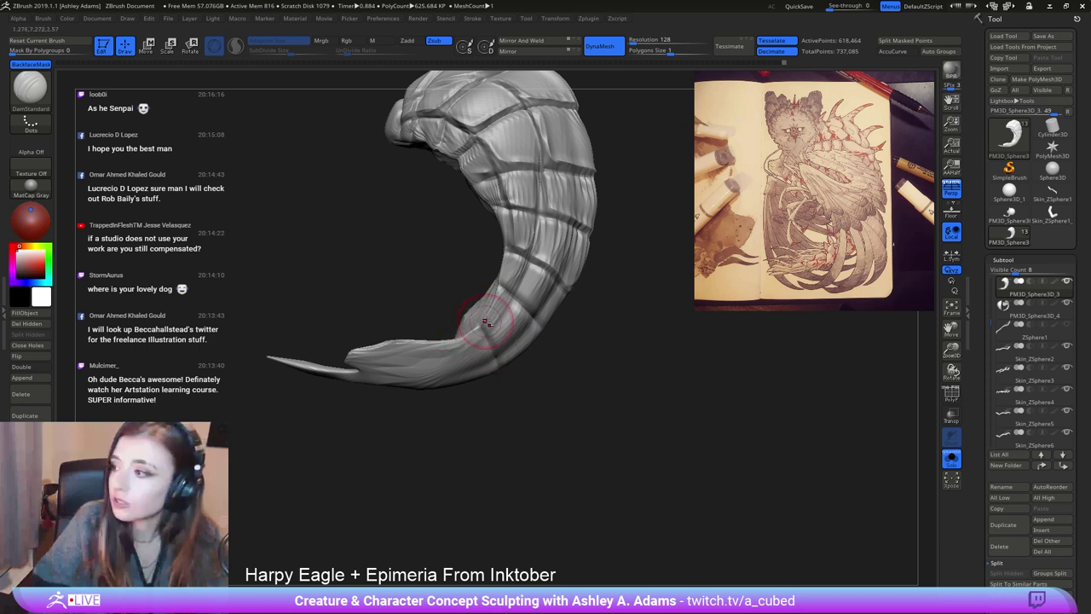
{"action": "left_click_drag", "start_coordinate": [472, 294], "coordinate": [541, 275], "text": "alt"}
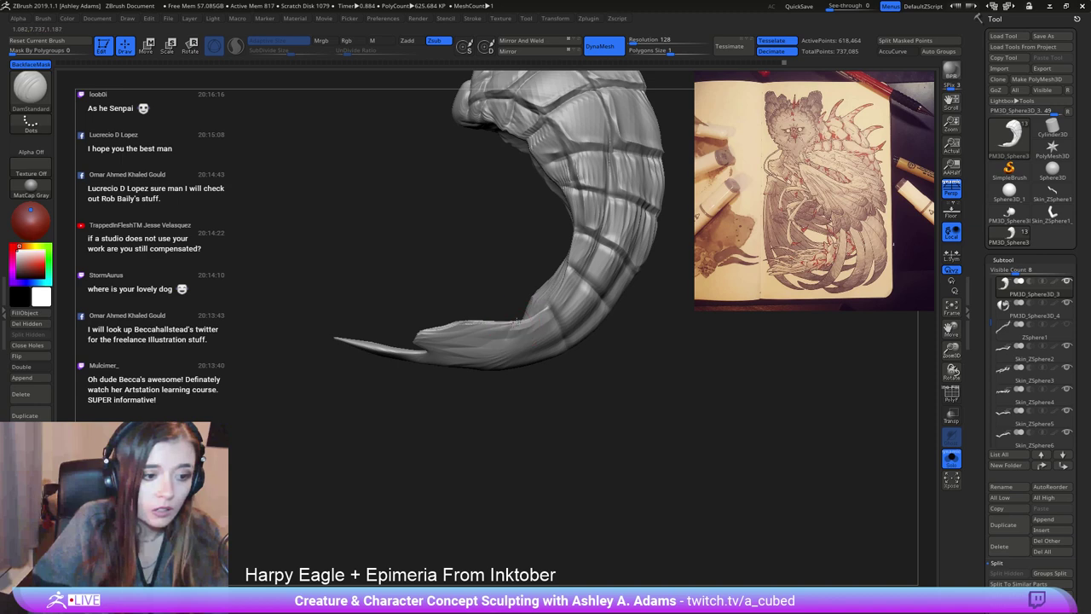
{"action": "mouse_move", "coordinate": [484, 296]}
{"action": "left_mouse_down"}
{"action": "mouse_move", "coordinate": [589, 336]}
{"action": "mouse_move", "coordinate": [596, 312]}
{"action": "mouse_move", "coordinate": [582, 313]}
{"action": "mouse_move", "coordinate": [601, 300]}
{"action": "left_mouse_up"}
{"action": "mouse_move", "coordinate": [501, 262]}
{"action": "left_mouse_down"}
{"action": "mouse_move", "coordinate": [452, 315]}
{"action": "mouse_move", "coordinate": [378, 312]}
{"action": "left_mouse_up"}
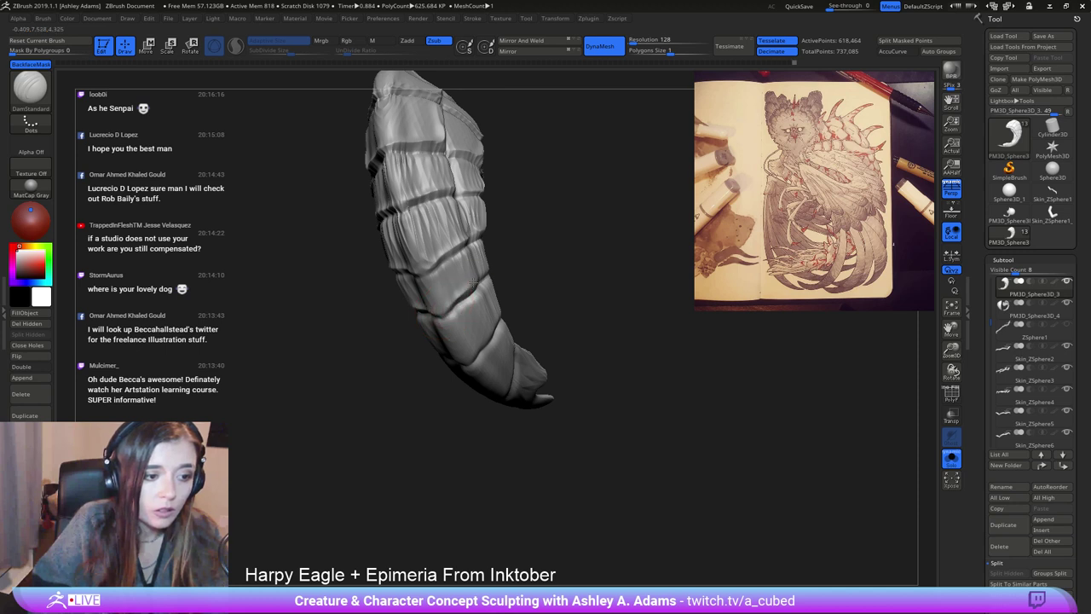
Extend the lower-tail grooves to the inner edge and carve another segment line toward the tail tip.
{"action": "left_click_drag", "start_coordinate": [467, 249], "coordinate": [492, 275]}
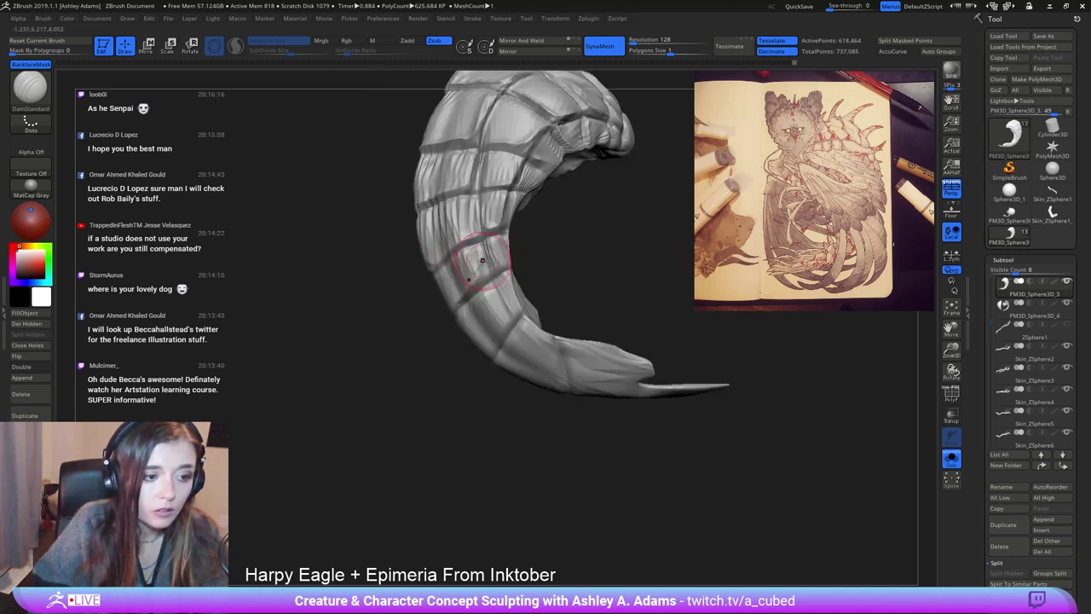
{"action": "mouse_move", "coordinate": [476, 264]}
{"action": "right_mouse_down"}
{"action": "mouse_move", "coordinate": [500, 257]}
{"action": "mouse_move", "coordinate": [474, 254]}
{"action": "right_mouse_up"}
{"action": "left_click_drag", "start_coordinate": [500, 266], "coordinate": [509, 268]}
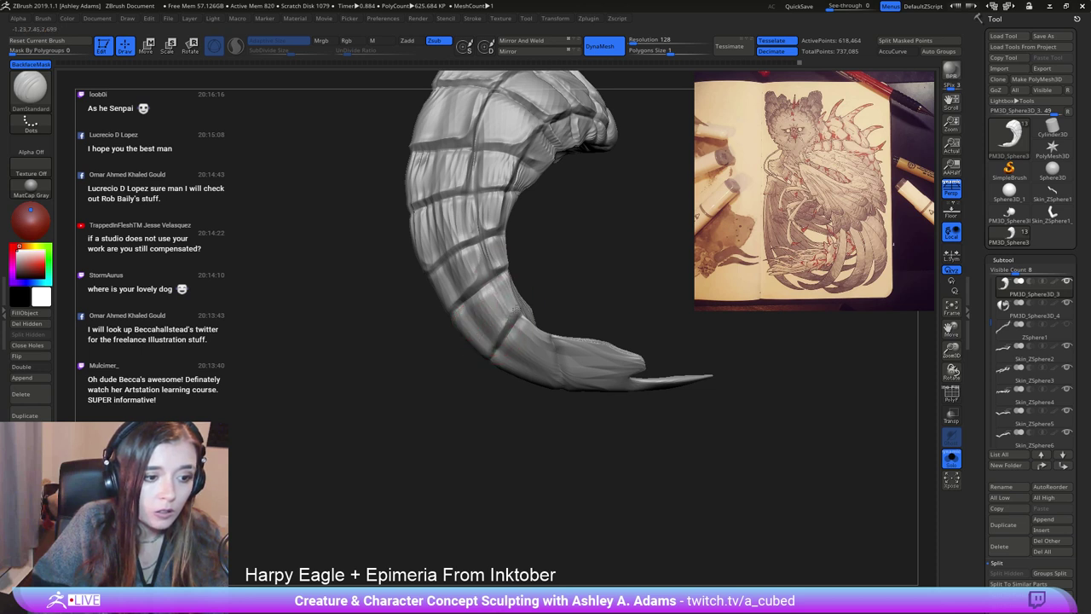
{"action": "left_click_drag", "start_coordinate": [512, 315], "coordinate": [521, 320]}
{"action": "right_click_drag", "start_coordinate": [521, 327], "coordinate": [516, 350]}
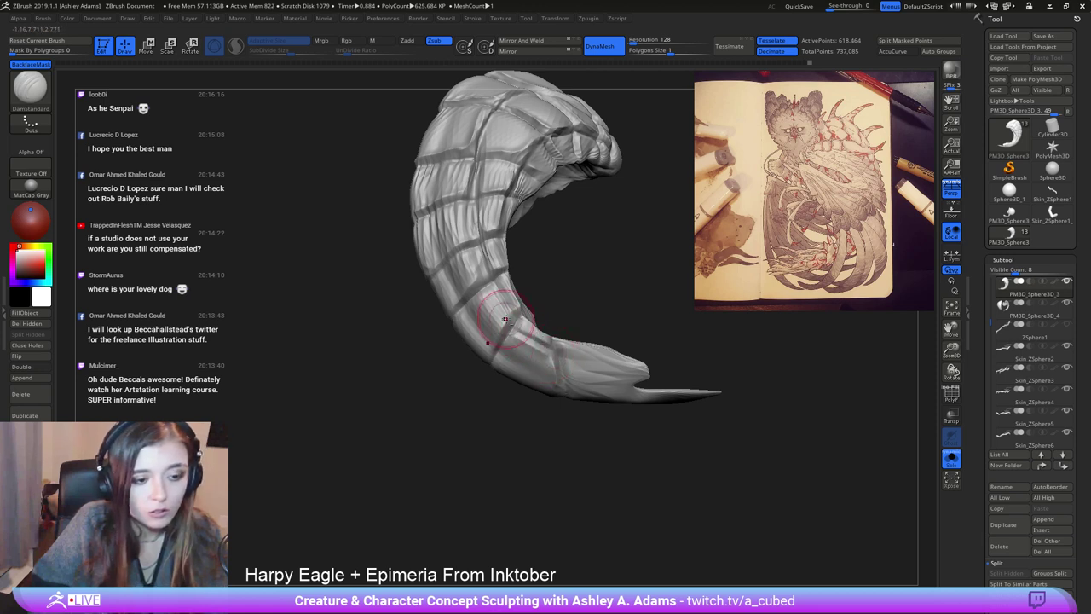
Refine the crease between the lower plates near the shell's thin end with the DamStandard brush.
{"action": "mouse_move", "coordinate": [602, 351]}
{"action": "left_mouse_down"}
{"action": "mouse_move", "coordinate": [607, 291]}
{"action": "mouse_move", "coordinate": [486, 339]}
{"action": "left_mouse_up"}
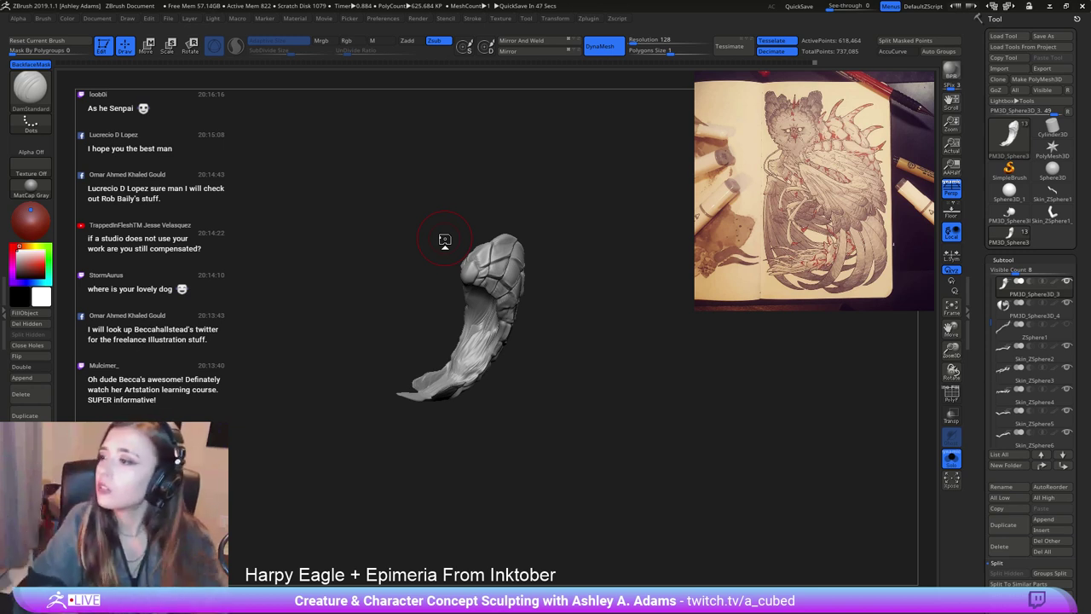
{"action": "left_click_drag", "start_coordinate": [534, 275], "coordinate": [554, 232]}
{"action": "right_click_drag", "start_coordinate": [573, 247], "coordinate": [513, 306]}
{"action": "right_click", "coordinate": [417, 377]}
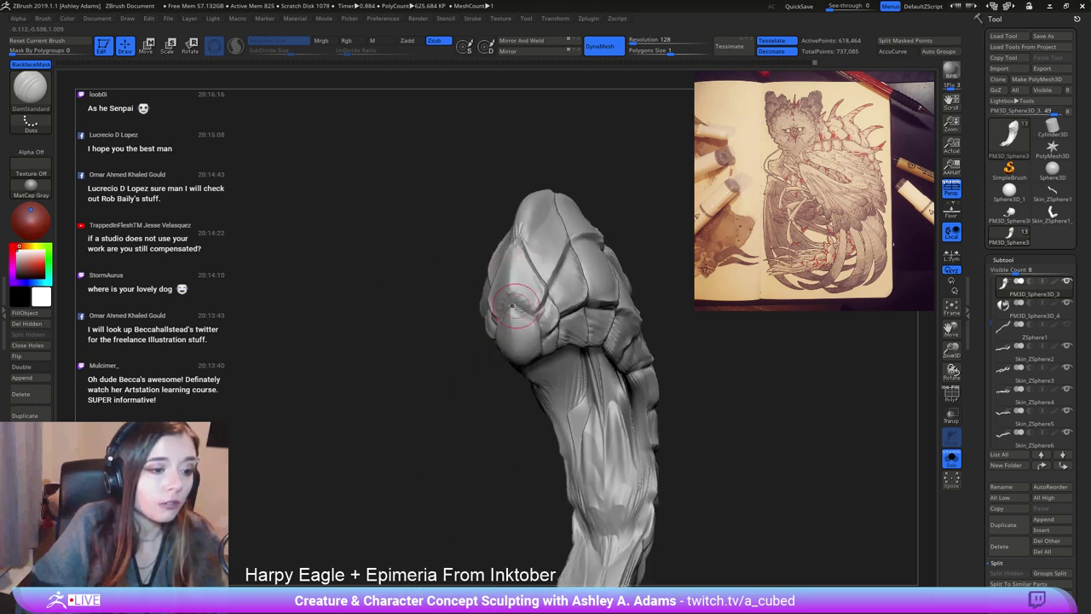
Show the whole creature to check the plated shell in context, and isolate the shell piece again.
{"action": "left_click", "coordinate": [953, 461]}
{"action": "right_click_drag", "start_coordinate": [570, 345], "coordinate": [604, 342]}
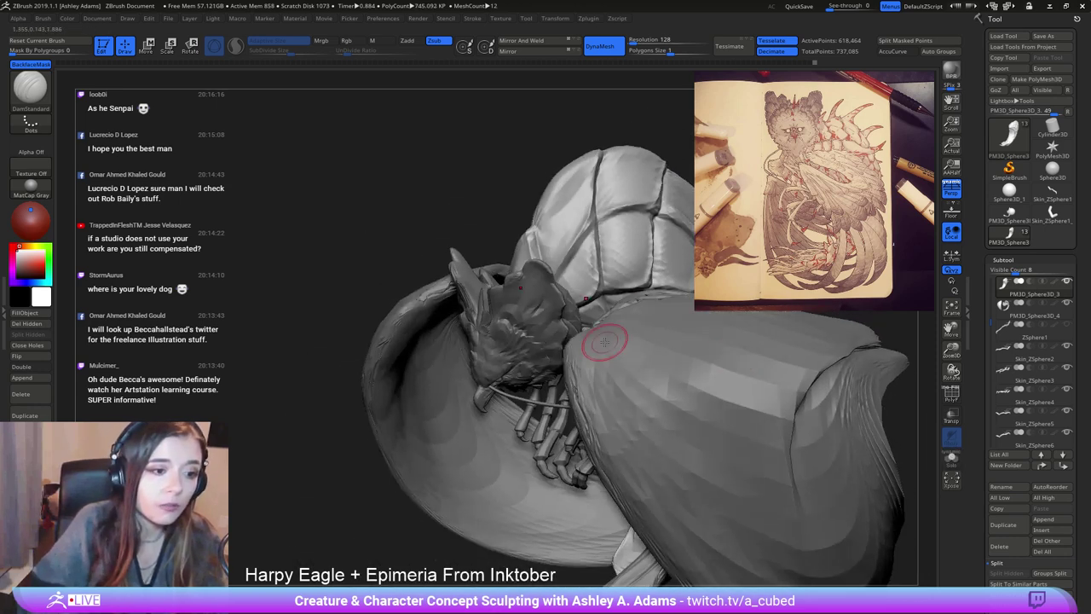
{"action": "left_click", "coordinate": [953, 461]}
{"action": "right_click_drag", "start_coordinate": [560, 276], "coordinate": [521, 278]}
{"action": "right_click", "coordinate": [501, 328]}
{"action": "right_click", "coordinate": [484, 333]}
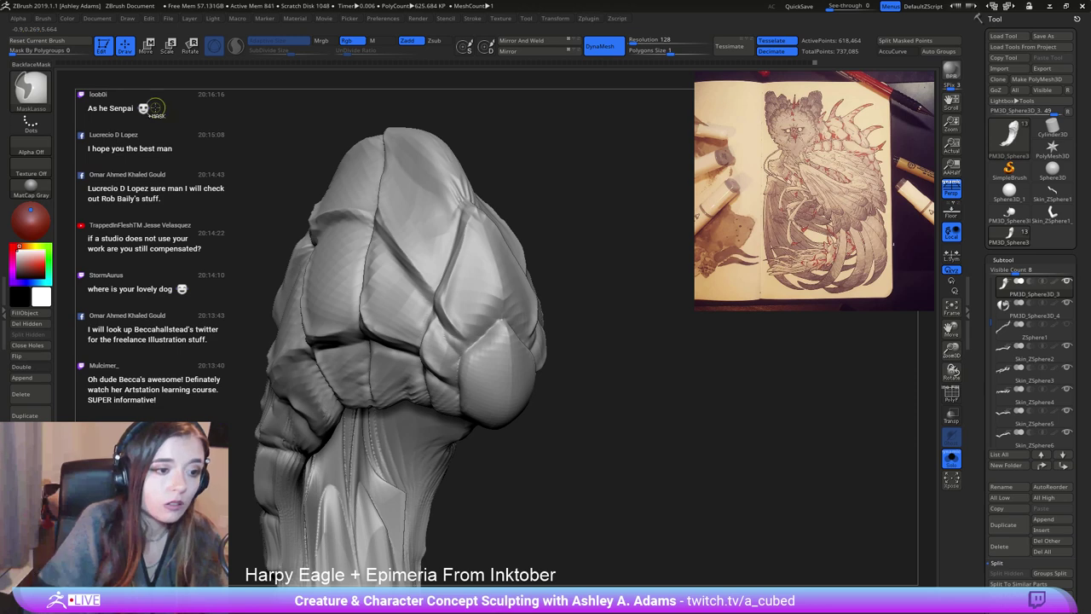
Paint a mask over a spike-shaped patch on the shell's front upper plate and invert the mask.
{"action": "key", "text": "ctrl+b"}
{"action": "key", "text": "p"}
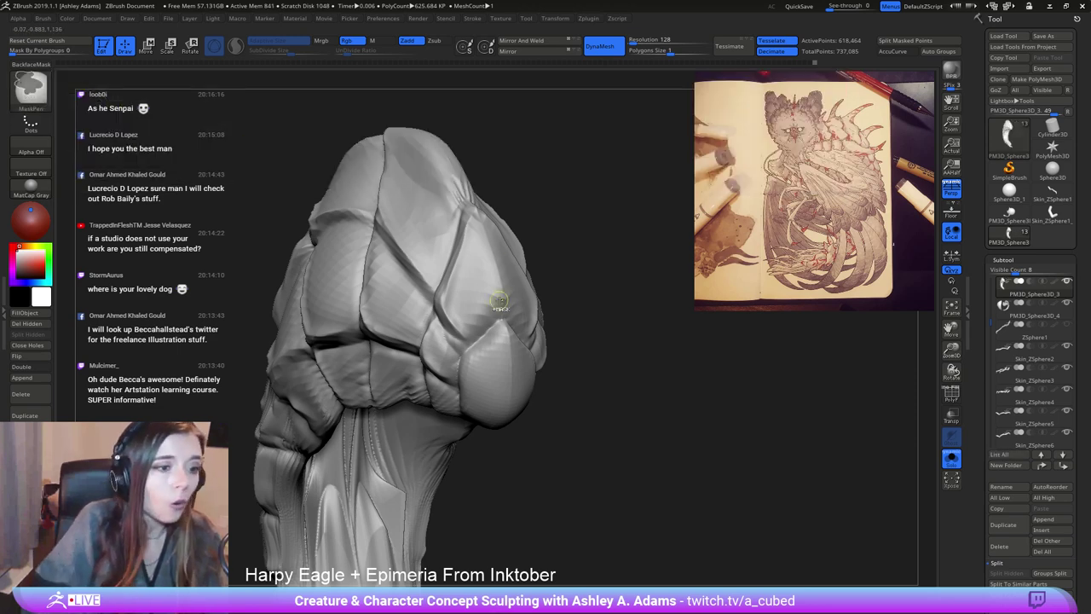
{"action": "left_click_drag", "start_coordinate": [496, 275], "coordinate": [499, 300], "text": "ctrl"}
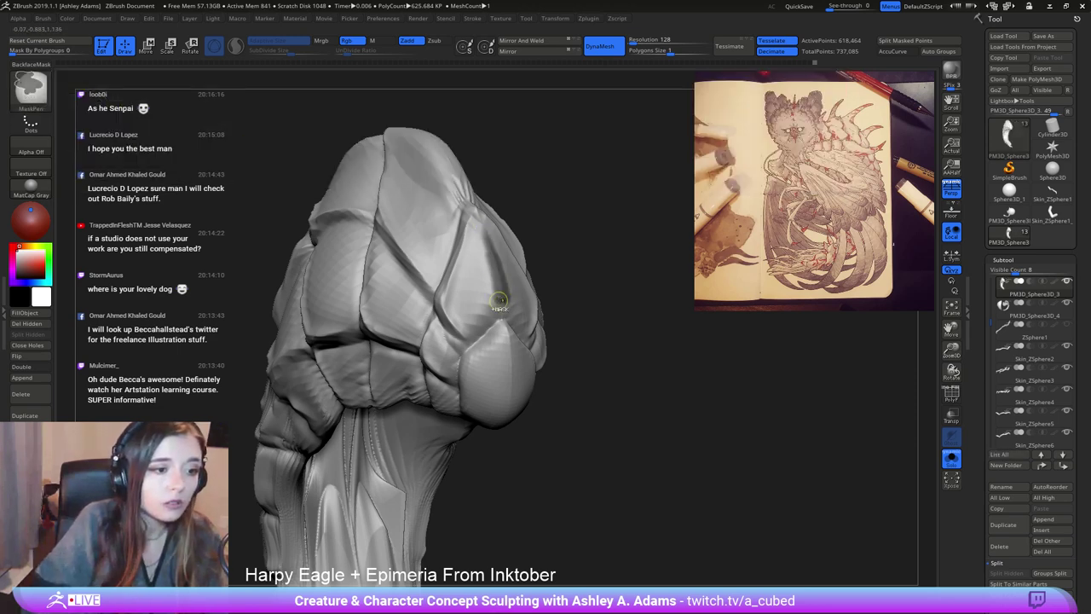
{"action": "right_click_drag", "start_coordinate": [554, 248], "coordinate": [487, 260]}
{"action": "right_click", "coordinate": [454, 318]}
{"action": "left_click_drag", "start_coordinate": [502, 258], "coordinate": [492, 241]}
{"action": "left_click", "coordinate": [431, 186], "text": "ctrl"}
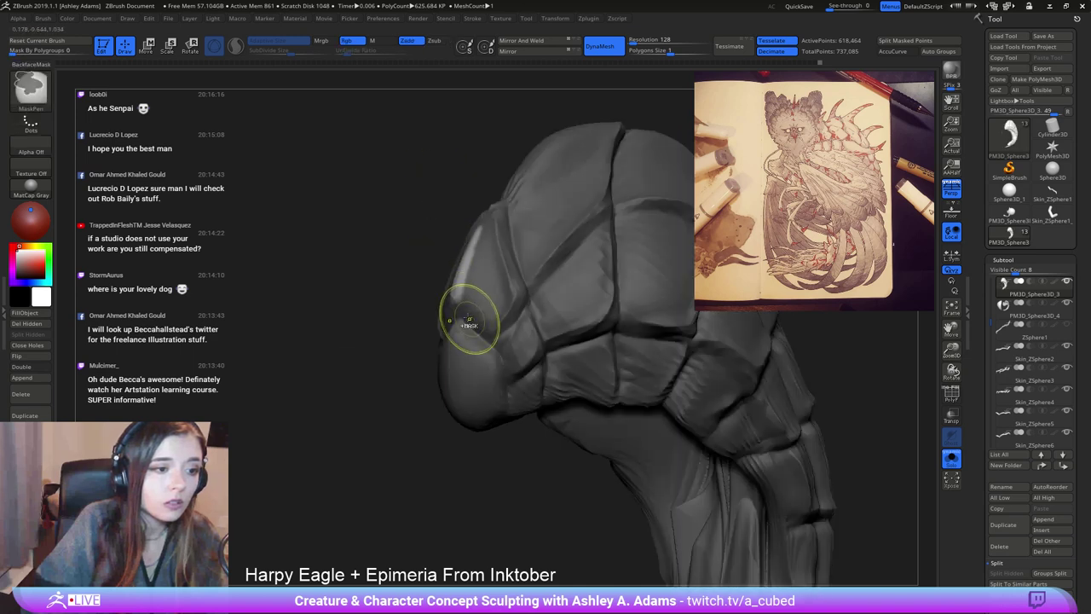
Pull the unmasked patch on the front plate upward into a pointed spike with the SnakeHook brush.
{"action": "right_click_drag", "start_coordinate": [463, 319], "coordinate": [453, 281], "text": "ctrl"}
{"action": "right_click_drag", "start_coordinate": [453, 281], "coordinate": [417, 307]}
{"action": "right_click", "coordinate": [409, 312]}
{"action": "left_click_drag", "start_coordinate": [457, 253], "coordinate": [503, 253]}
{"action": "key", "text": "b"}
{"action": "key", "text": "s"}
{"action": "key", "text": "h"}
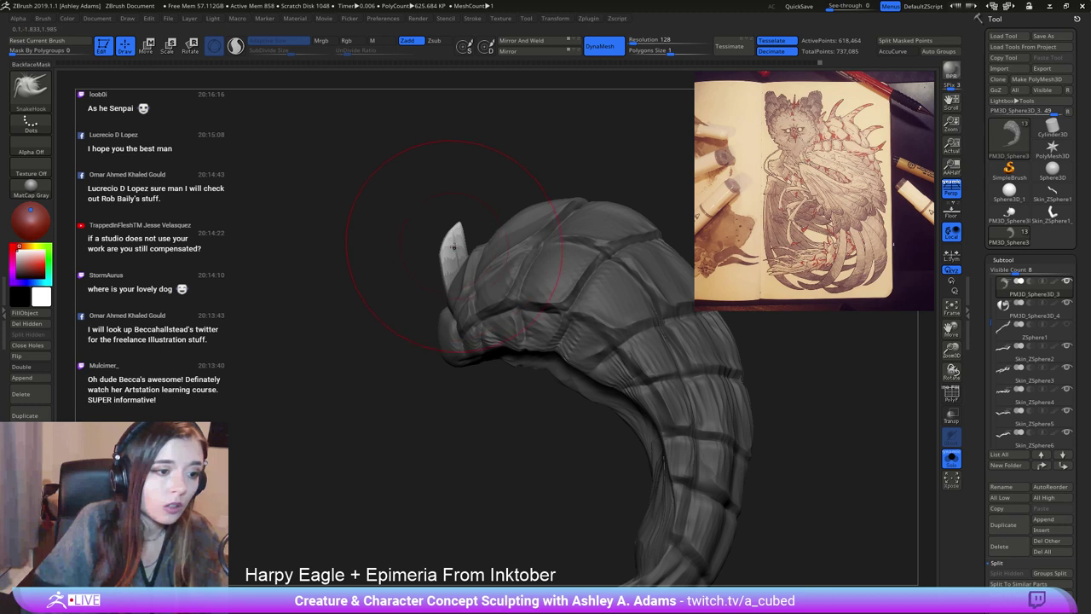
{"action": "right_click", "coordinate": [397, 305]}
{"action": "mouse_move", "coordinate": [444, 247]}
{"action": "left_mouse_down"}
{"action": "mouse_move", "coordinate": [427, 247]}
{"action": "mouse_move", "coordinate": [466, 245]}
{"action": "mouse_move", "coordinate": [431, 263]}
{"action": "mouse_move", "coordinate": [448, 223]}
{"action": "left_mouse_up"}
{"action": "right_click", "coordinate": [386, 322]}
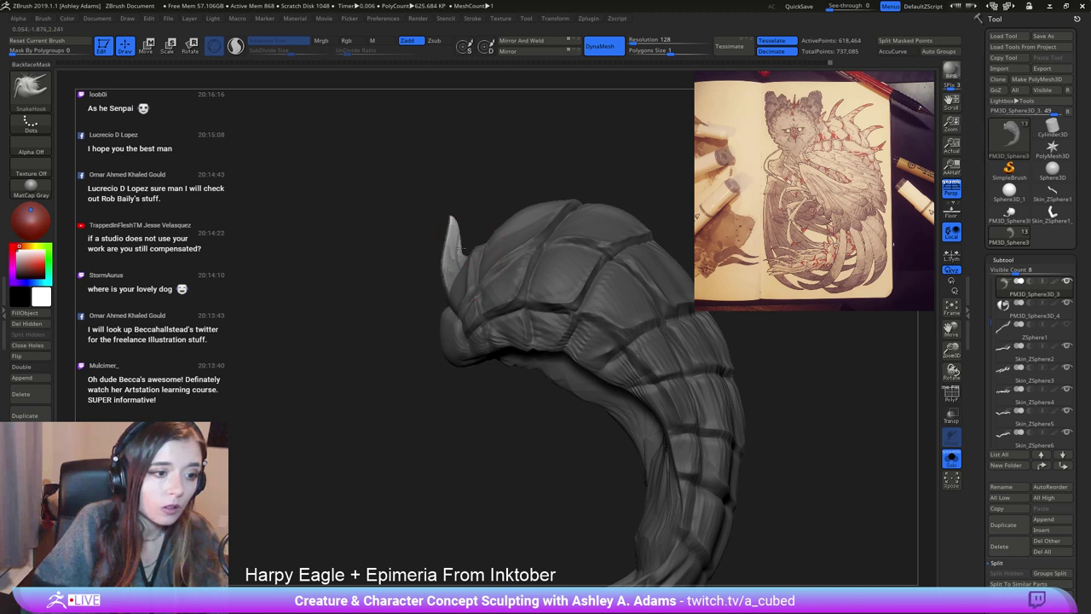
Smooth and reshape the front spike into a thinner, curved point, and clear the mask.
{"action": "right_click", "coordinate": [458, 254]}
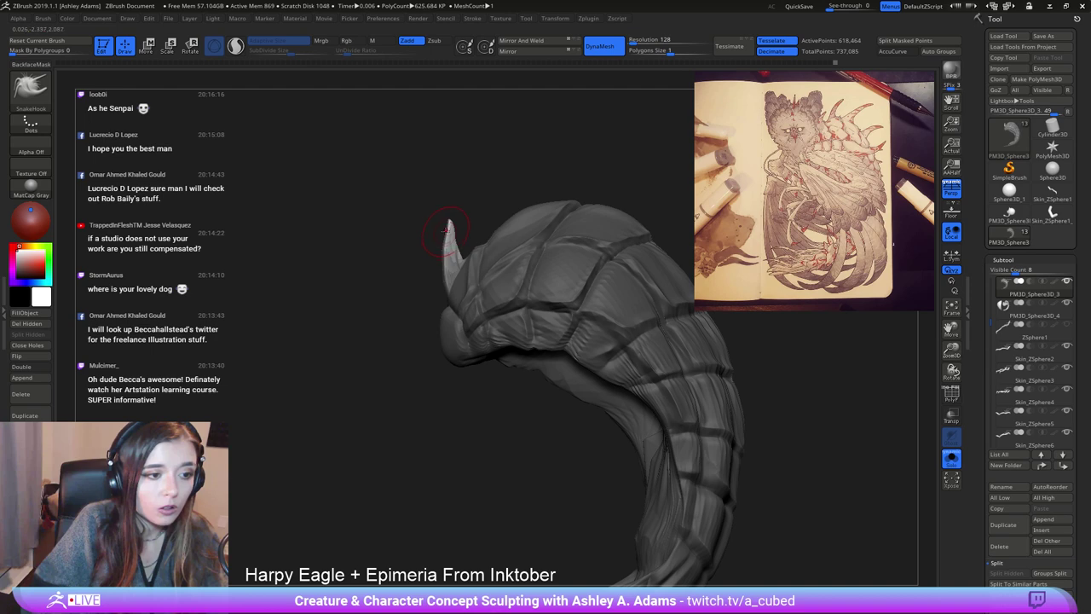
{"action": "key", "text": "shift"}
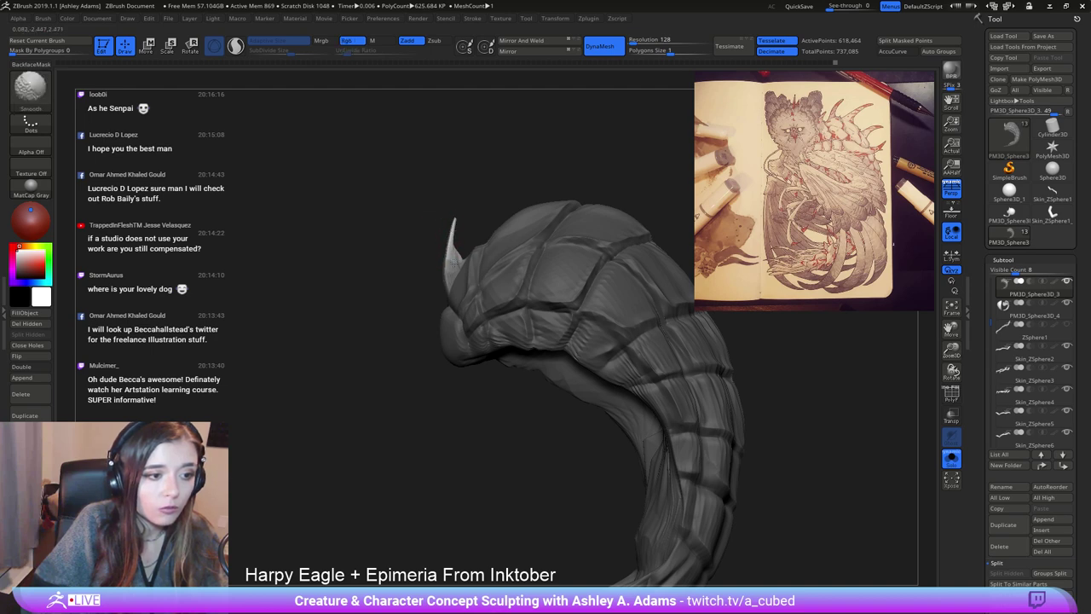
{"action": "mouse_move", "coordinate": [449, 234]}
{"action": "right_mouse_down"}
{"action": "mouse_move", "coordinate": [524, 222]}
{"action": "mouse_move", "coordinate": [409, 264]}
{"action": "mouse_move", "coordinate": [405, 251]}
{"action": "mouse_move", "coordinate": [497, 254]}
{"action": "mouse_move", "coordinate": [463, 266]}
{"action": "right_mouse_up"}
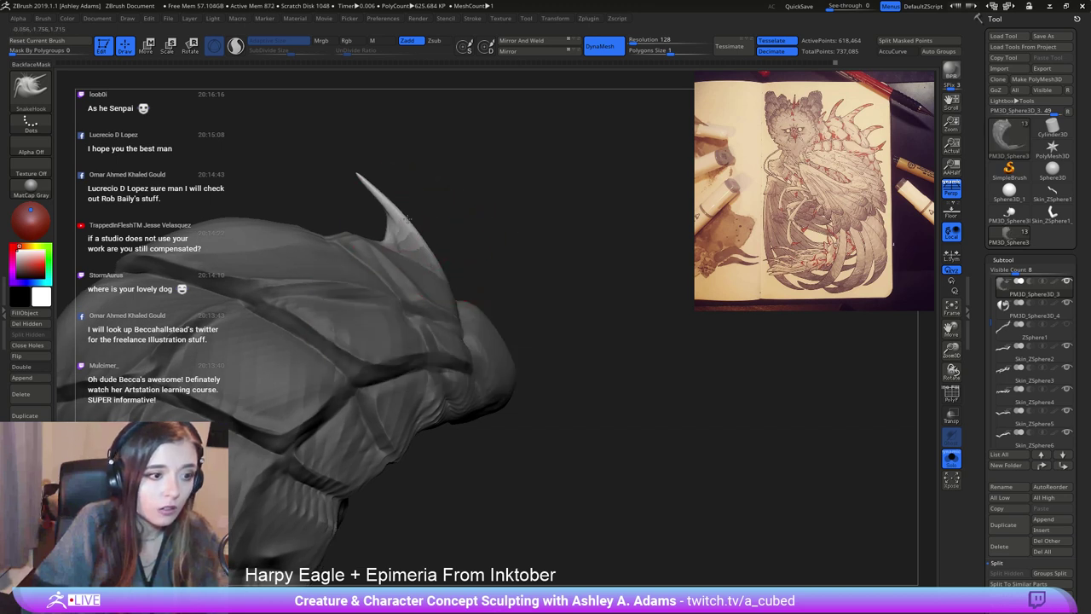
{"action": "left_click_drag", "start_coordinate": [412, 238], "coordinate": [428, 240]}
{"action": "mouse_move", "coordinate": [394, 206]}
{"action": "left_mouse_down"}
{"action": "mouse_move", "coordinate": [409, 221]}
{"action": "mouse_move", "coordinate": [404, 210]}
{"action": "left_mouse_up"}
{"action": "mouse_move", "coordinate": [406, 215]}
{"action": "right_mouse_down", "text": "ctrl"}
{"action": "mouse_move", "coordinate": [410, 188]}
{"action": "mouse_move", "coordinate": [341, 203]}
{"action": "mouse_move", "coordinate": [481, 256]}
{"action": "mouse_move", "coordinate": [497, 280]}
{"action": "right_mouse_up", "text": "ctrl"}
{"action": "right_click", "coordinate": [463, 315]}
{"action": "left_click_drag", "start_coordinate": [452, 229], "coordinate": [467, 247], "text": "ctrl"}
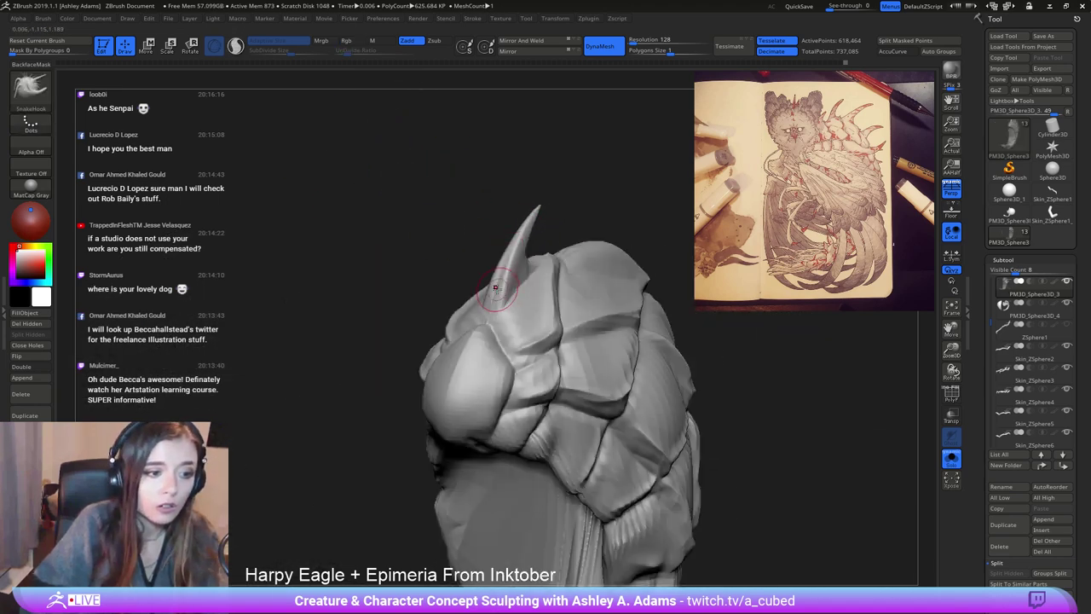
Build up the base of the front spike with ClayBuildup and smooth it into the surrounding plate.
{"action": "key", "text": "b"}
{"action": "key", "text": "c"}
{"action": "key", "text": "b"}
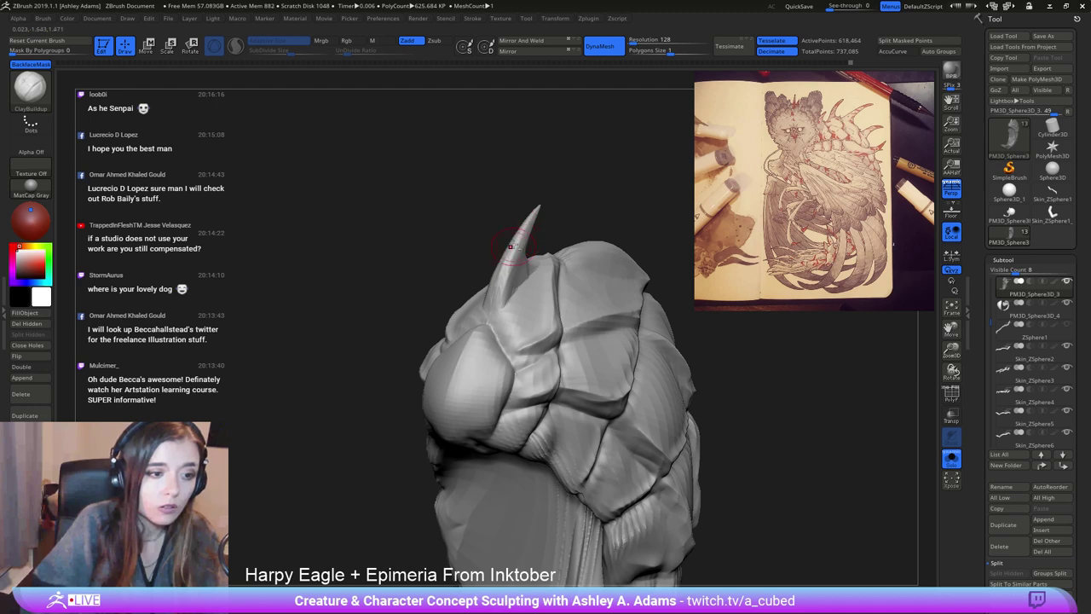
{"action": "left_click_drag", "start_coordinate": [504, 295], "coordinate": [517, 260]}
{"action": "right_click_drag", "start_coordinate": [516, 259], "coordinate": [549, 263]}
{"action": "mouse_move", "coordinate": [549, 263]}
{"action": "left_mouse_down", "text": "shift"}
{"action": "mouse_move", "coordinate": [509, 285]}
{"action": "mouse_move", "coordinate": [554, 249]}
{"action": "left_mouse_up", "text": "shift"}
{"action": "right_click_drag", "start_coordinate": [550, 249], "coordinate": [384, 276], "text": "alt"}
{"action": "right_click_drag", "start_coordinate": [385, 275], "coordinate": [418, 283]}
{"action": "mouse_move", "coordinate": [390, 305]}
{"action": "left_mouse_down", "text": "shift"}
{"action": "mouse_move", "coordinate": [373, 320]}
{"action": "mouse_move", "coordinate": [511, 275]}
{"action": "mouse_move", "coordinate": [555, 287]}
{"action": "mouse_move", "coordinate": [448, 272]}
{"action": "left_mouse_up", "text": "shift"}
Mask off the shell around a patch on the crest behind the front spike.
{"action": "key", "text": "ctrl"}
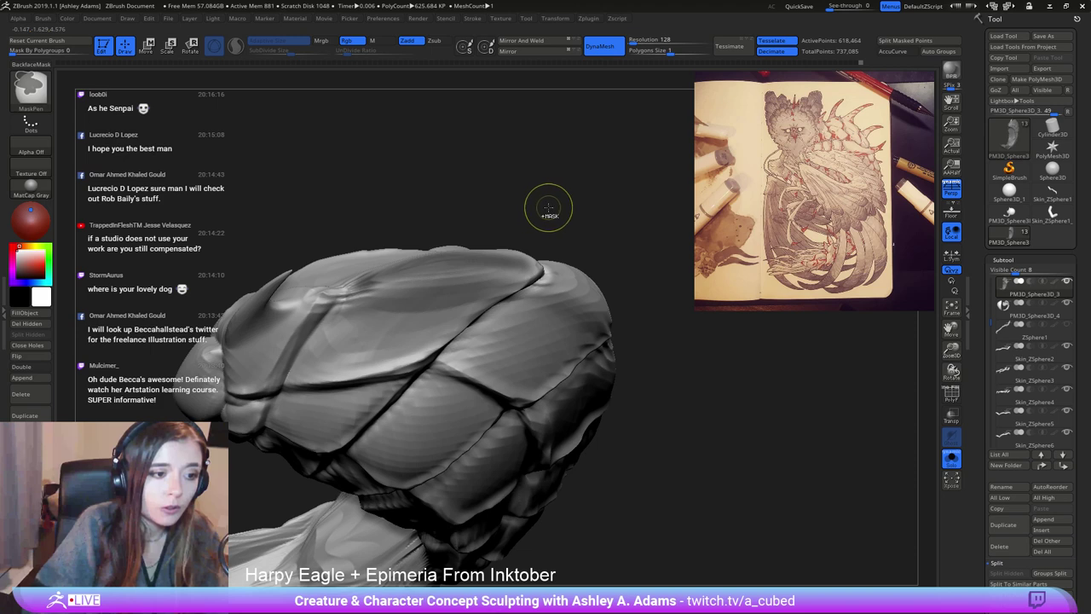
{"action": "mouse_move", "coordinate": [550, 208]}
{"action": "left_mouse_down"}
{"action": "mouse_move", "coordinate": [460, 234]}
{"action": "mouse_move", "coordinate": [476, 233]}
{"action": "mouse_move", "coordinate": [445, 271]}
{"action": "mouse_move", "coordinate": [433, 253]}
{"action": "mouse_move", "coordinate": [441, 243]}
{"action": "left_mouse_up"}
{"action": "key", "text": "space"}
{"action": "key", "text": "space"}
Pull the unmasked crest patch into a second, backward-leaning spike with SnakeHook.
{"action": "key", "text": "b"}
{"action": "key", "text": "s"}
{"action": "key", "text": "h"}
{"action": "key", "text": "space"}
{"action": "mouse_move", "coordinate": [493, 274]}
{"action": "left_mouse_down"}
{"action": "mouse_move", "coordinate": [483, 273]}
{"action": "mouse_move", "coordinate": [503, 278]}
{"action": "left_mouse_up"}
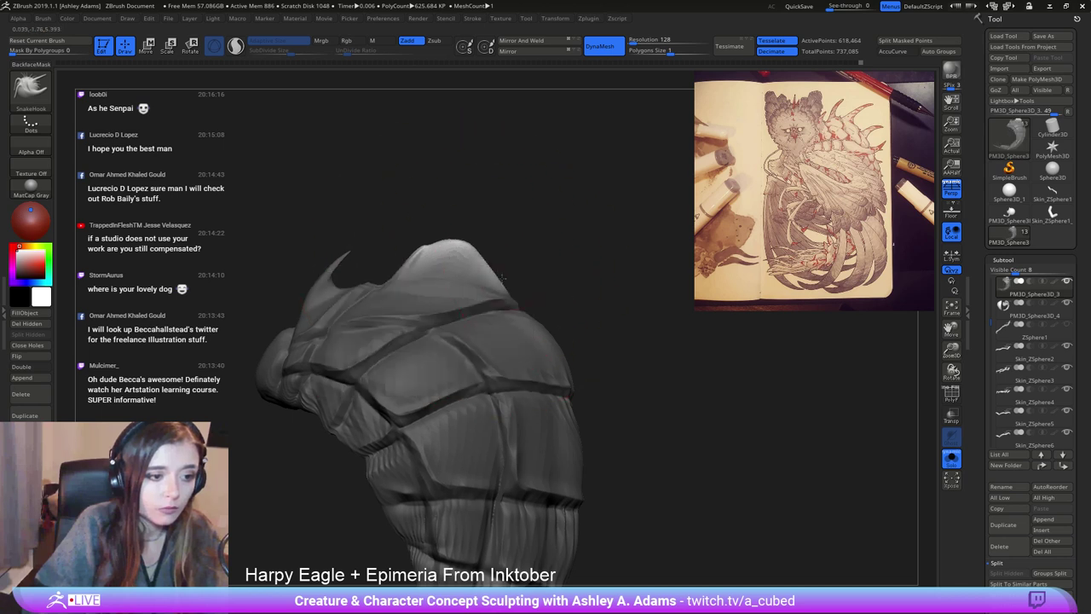
{"action": "mouse_move", "coordinate": [420, 245]}
{"action": "left_mouse_down"}
{"action": "mouse_move", "coordinate": [469, 227]}
{"action": "mouse_move", "coordinate": [508, 228]}
{"action": "mouse_move", "coordinate": [451, 245]}
{"action": "mouse_move", "coordinate": [490, 269]}
{"action": "mouse_move", "coordinate": [462, 271]}
{"action": "left_mouse_up"}
{"action": "key", "text": "space"}
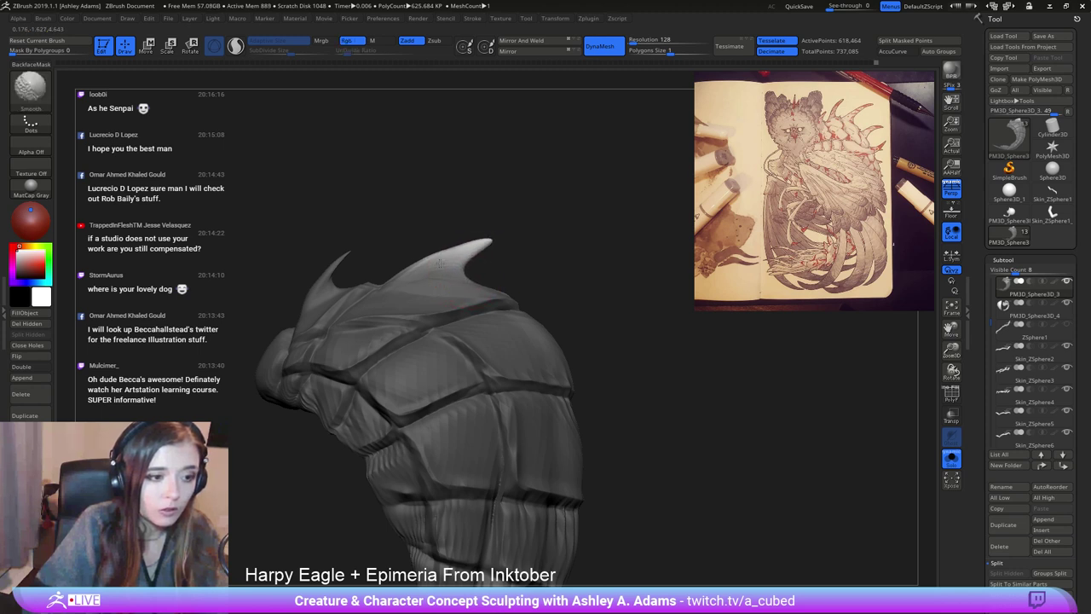
Smooth the second spike and stretch it into a longer, slimmer tip.
{"action": "left_click_drag", "start_coordinate": [420, 265], "coordinate": [461, 247], "text": "shift"}
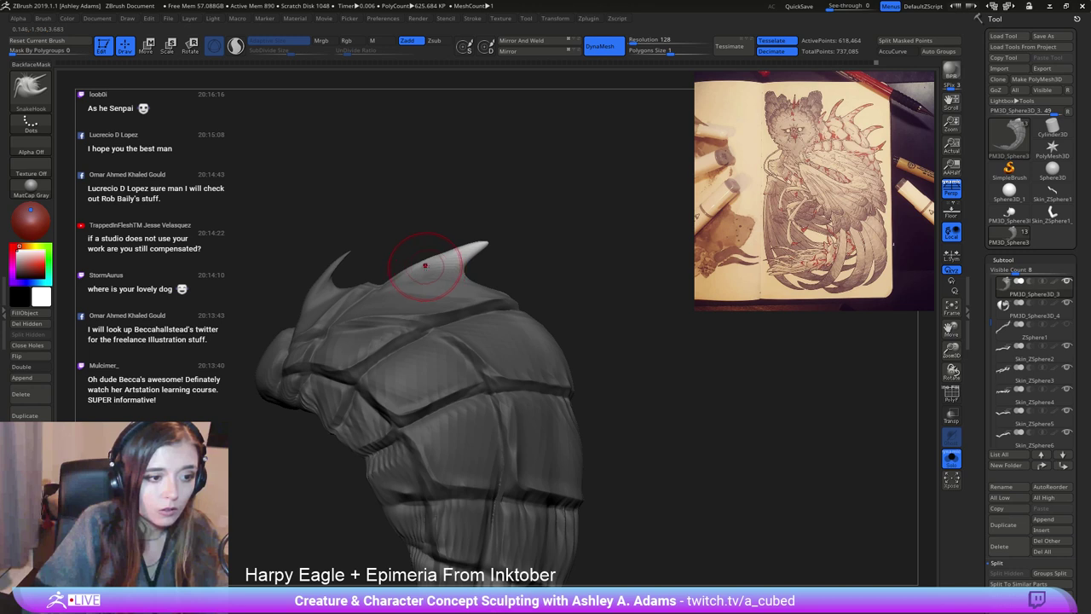
{"action": "right_click", "coordinate": [429, 264]}
{"action": "mouse_move", "coordinate": [428, 264]}
{"action": "right_mouse_down"}
{"action": "mouse_move", "coordinate": [424, 278]}
{"action": "mouse_move", "coordinate": [426, 262]}
{"action": "right_mouse_up"}
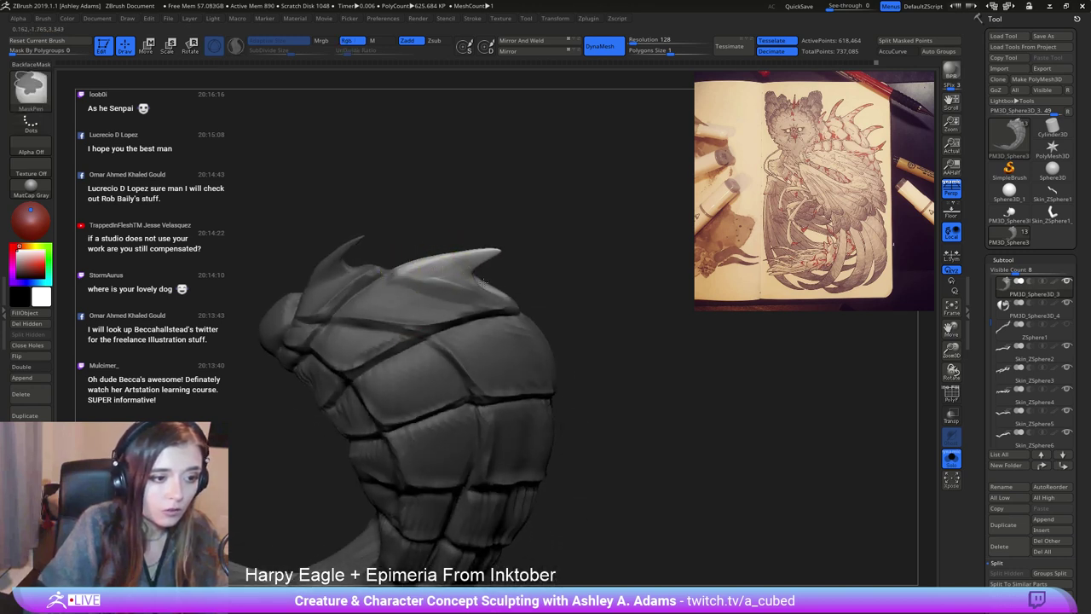
{"action": "mouse_move", "coordinate": [478, 279]}
{"action": "right_mouse_down"}
{"action": "mouse_move", "coordinate": [487, 280]}
{"action": "mouse_move", "coordinate": [448, 271]}
{"action": "right_mouse_up"}
{"action": "right_click", "coordinate": [448, 272]}
{"action": "left_click_drag", "start_coordinate": [439, 262], "coordinate": [446, 261]}
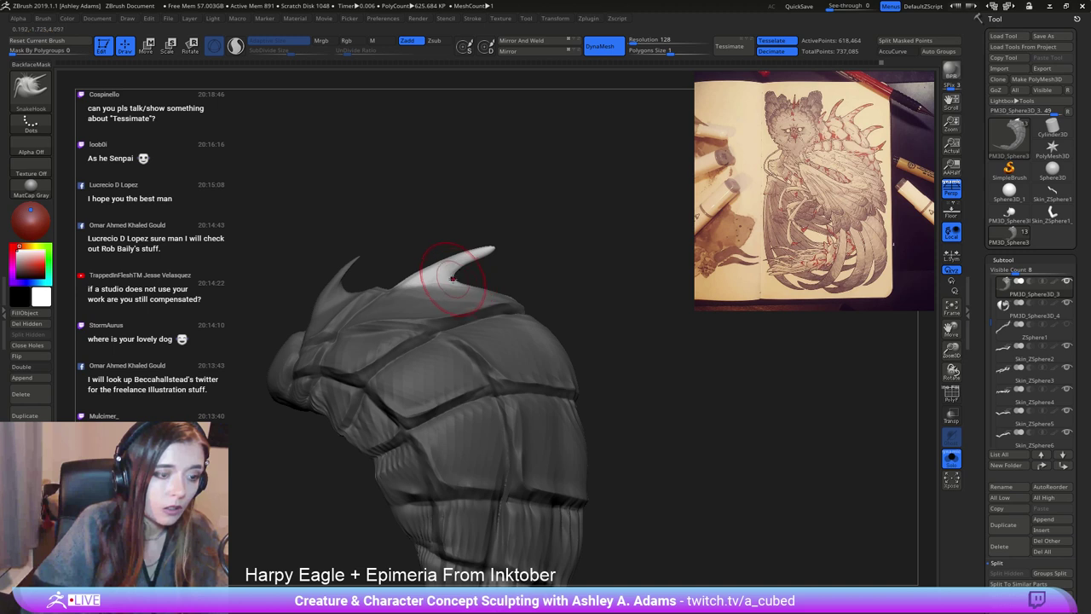
{"action": "key", "text": "shift"}
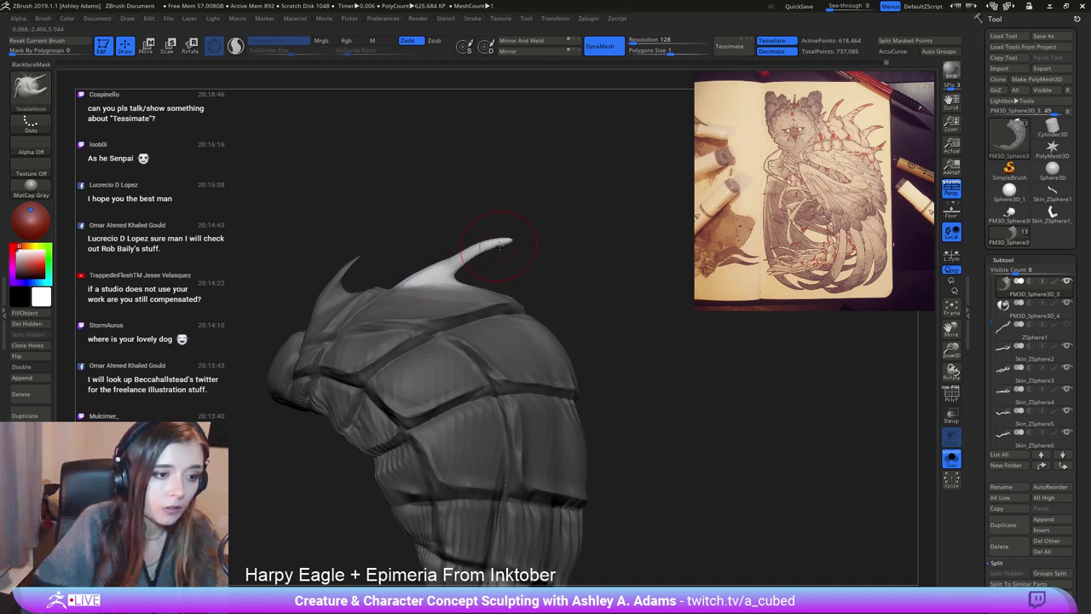
{"action": "key", "text": "shift"}
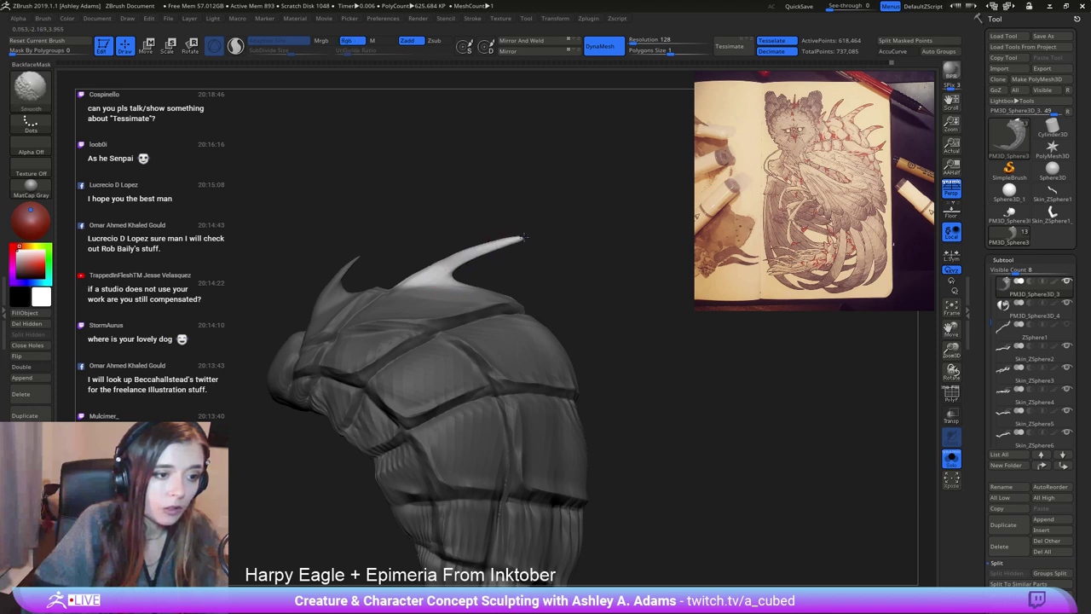
Try to bend the second spike from the opposite side with SnakeHook, and undo the change.
{"action": "left_click_drag", "start_coordinate": [436, 260], "coordinate": [285, 266]}
{"action": "key", "text": "space"}
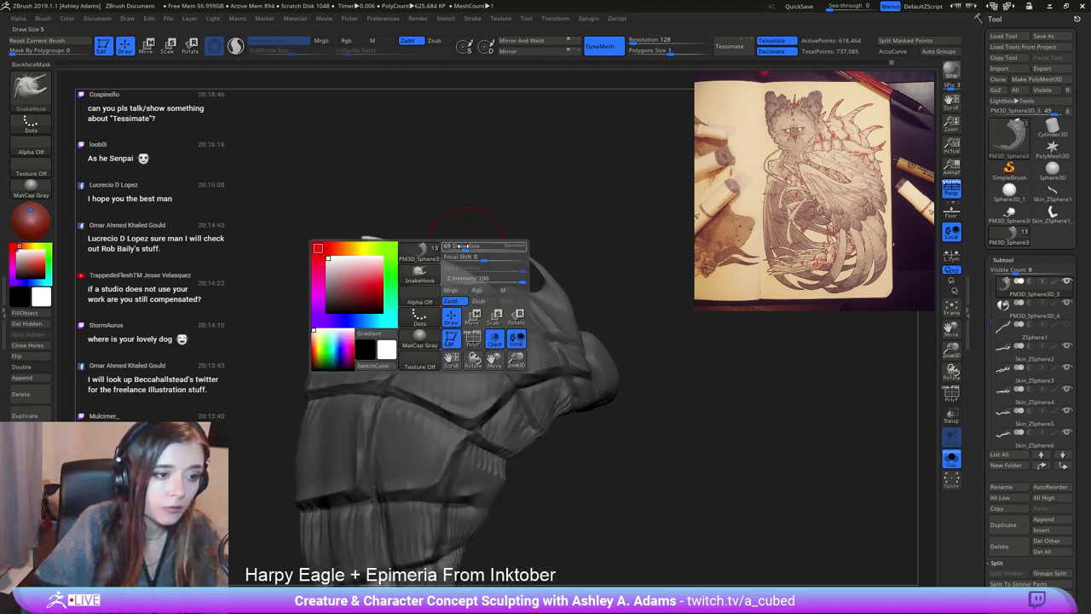
{"action": "mouse_move", "coordinate": [473, 244]}
{"action": "left_mouse_down"}
{"action": "mouse_move", "coordinate": [460, 234]}
{"action": "mouse_move", "coordinate": [405, 246]}
{"action": "left_mouse_up"}
{"action": "key", "text": "space"}
{"action": "key", "text": "space"}
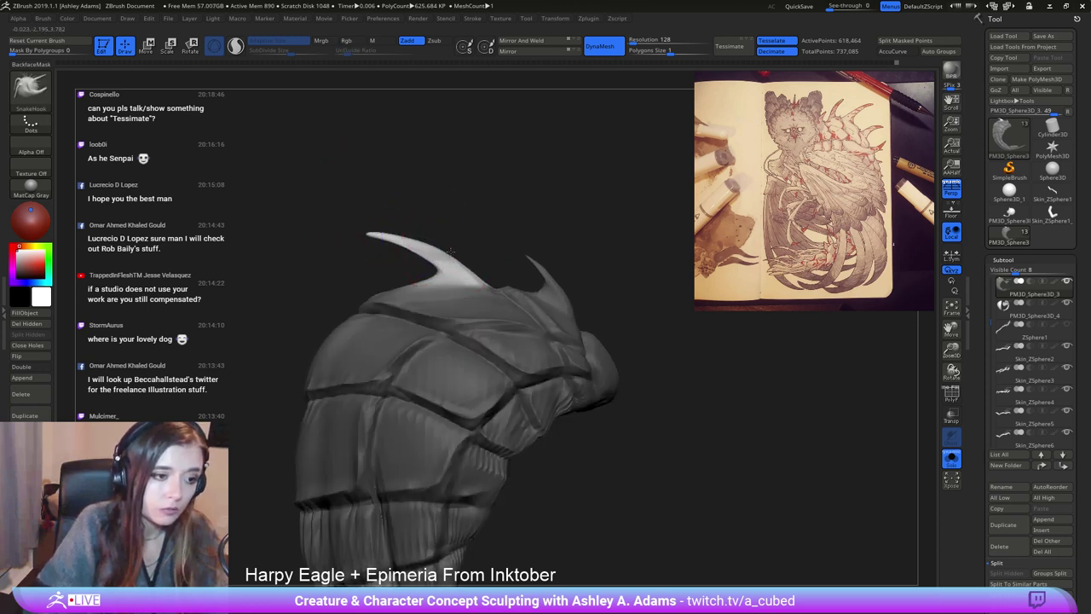
{"action": "key", "text": "ctrl+z"}
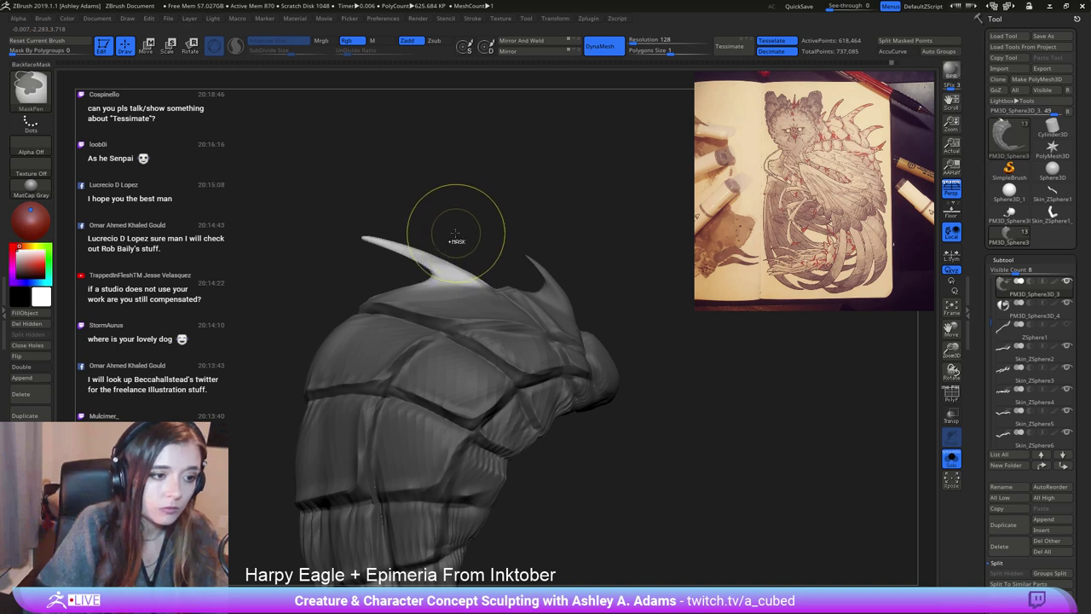
Bend the second spike into a smoother curve with a SnakeHook brush of size 129.
{"action": "mouse_move", "coordinate": [460, 205]}
{"action": "left_mouse_down", "text": "ctrl+alt"}
{"action": "mouse_move", "coordinate": [401, 268]}
{"action": "mouse_move", "coordinate": [391, 265]}
{"action": "mouse_move", "coordinate": [465, 252]}
{"action": "left_mouse_up", "text": "ctrl+alt"}
{"action": "key", "text": "space"}
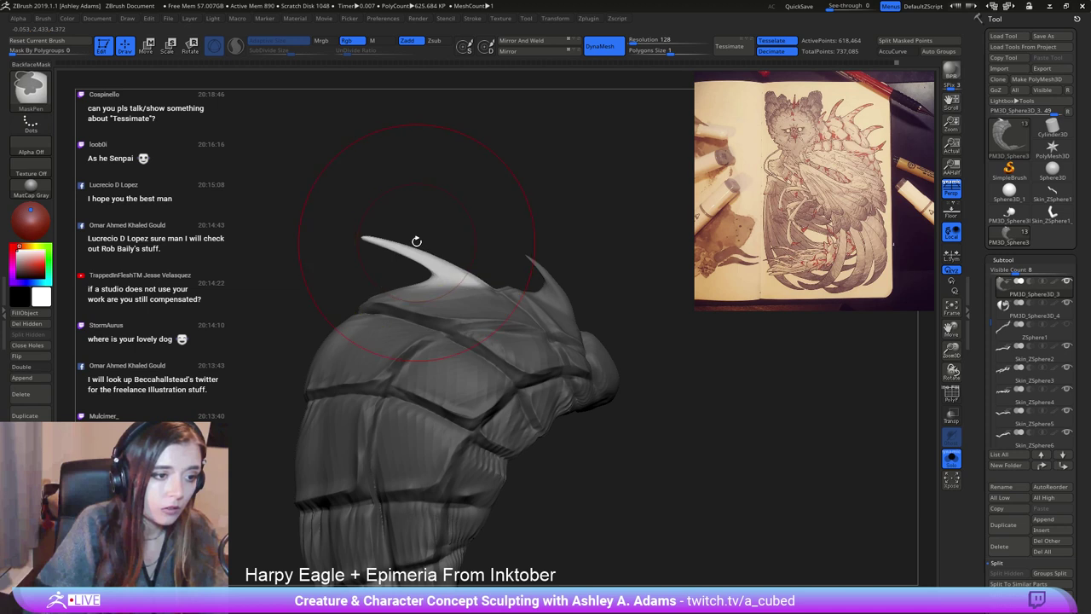
{"action": "key", "text": "space"}
{"action": "key", "text": "space"}
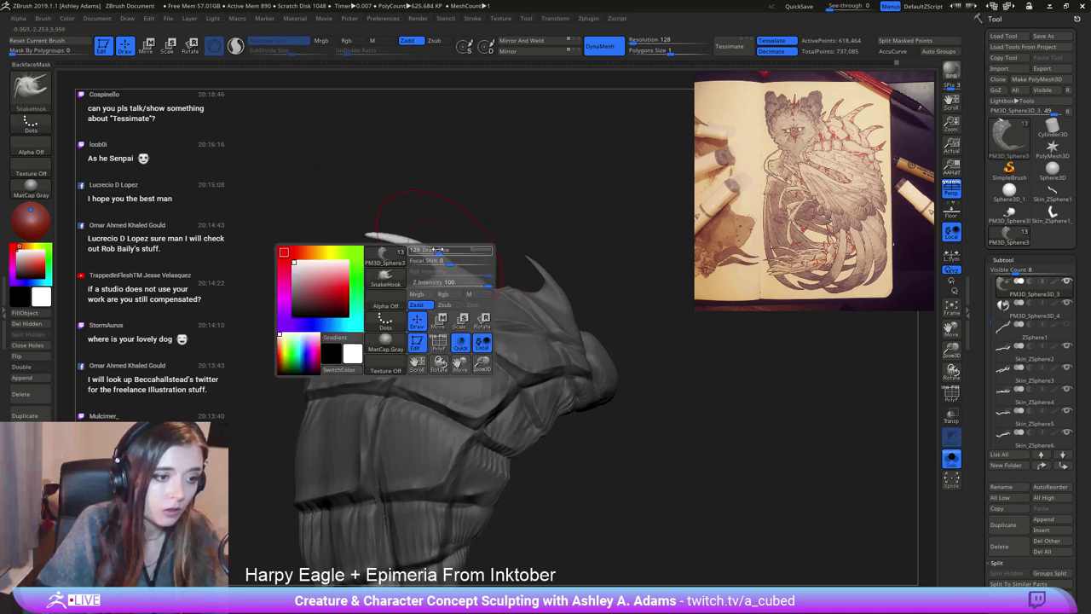
{"action": "key", "text": "shift"}
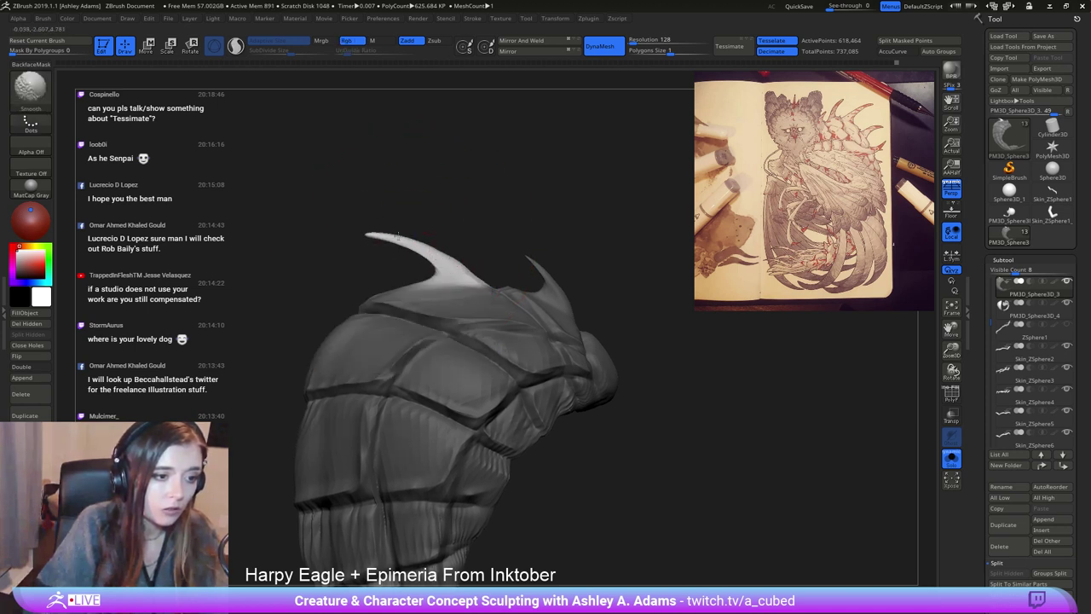
Clear the mask and adjust the second spike's shape and lean from several angles.
{"action": "right_click_drag", "start_coordinate": [480, 288], "coordinate": [410, 185], "text": "ctrl"}
{"action": "right_click_drag", "start_coordinate": [411, 185], "coordinate": [341, 216]}
{"action": "left_click_drag", "start_coordinate": [553, 260], "coordinate": [554, 259], "text": "ctrl"}
{"action": "mouse_move", "coordinate": [457, 264]}
{"action": "right_mouse_down"}
{"action": "mouse_move", "coordinate": [566, 281]}
{"action": "mouse_move", "coordinate": [483, 287]}
{"action": "right_mouse_up"}
{"action": "key", "text": "space"}
{"action": "left_click_drag", "start_coordinate": [472, 288], "coordinate": [469, 288]}
{"action": "mouse_move", "coordinate": [469, 289]}
{"action": "right_mouse_down"}
{"action": "mouse_move", "coordinate": [429, 285]}
{"action": "mouse_move", "coordinate": [460, 295]}
{"action": "mouse_move", "coordinate": [352, 251]}
{"action": "right_mouse_up"}
{"action": "key", "text": "shift"}
Build up the second spike's base with ClayBuildup and smooth its transition into the plate.
{"action": "key", "text": "b"}
{"action": "key", "text": "c"}
{"action": "key", "text": "b"}
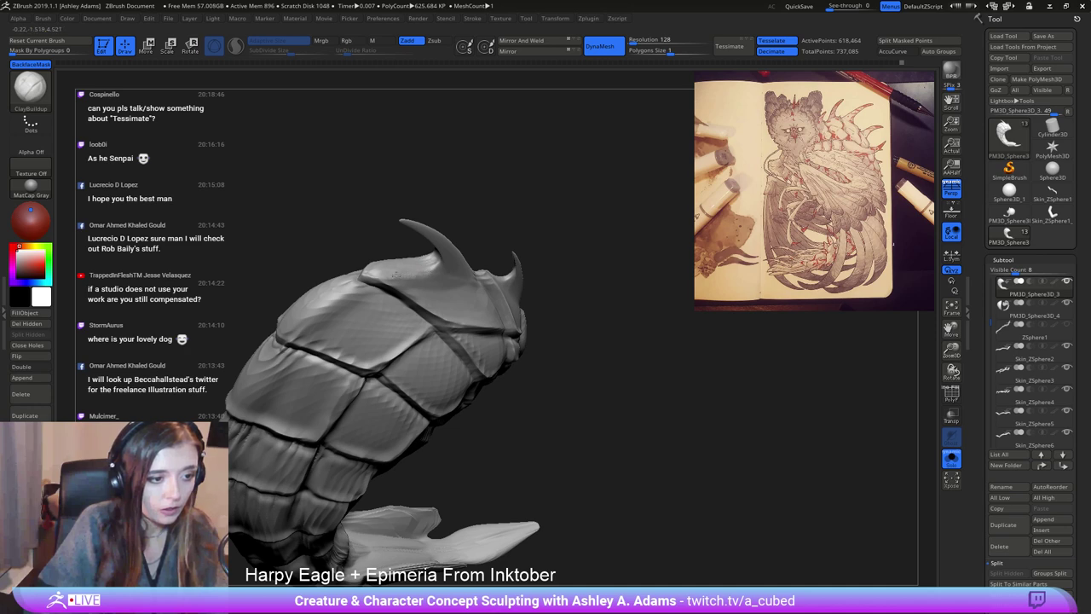
{"action": "right_click_drag", "start_coordinate": [436, 266], "coordinate": [396, 249]}
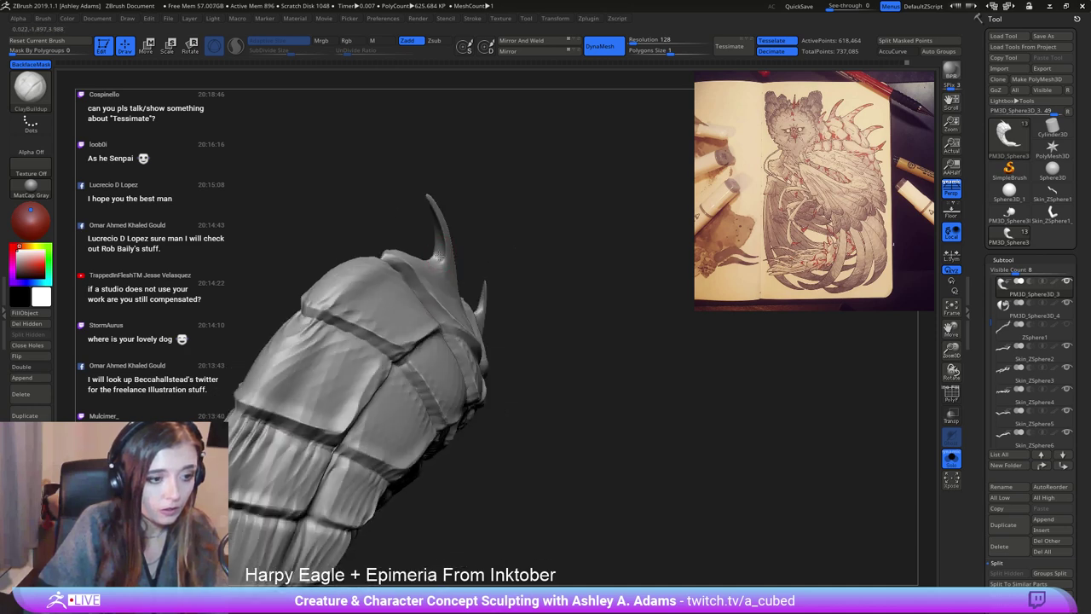
{"action": "right_click_drag", "start_coordinate": [431, 209], "coordinate": [433, 215]}
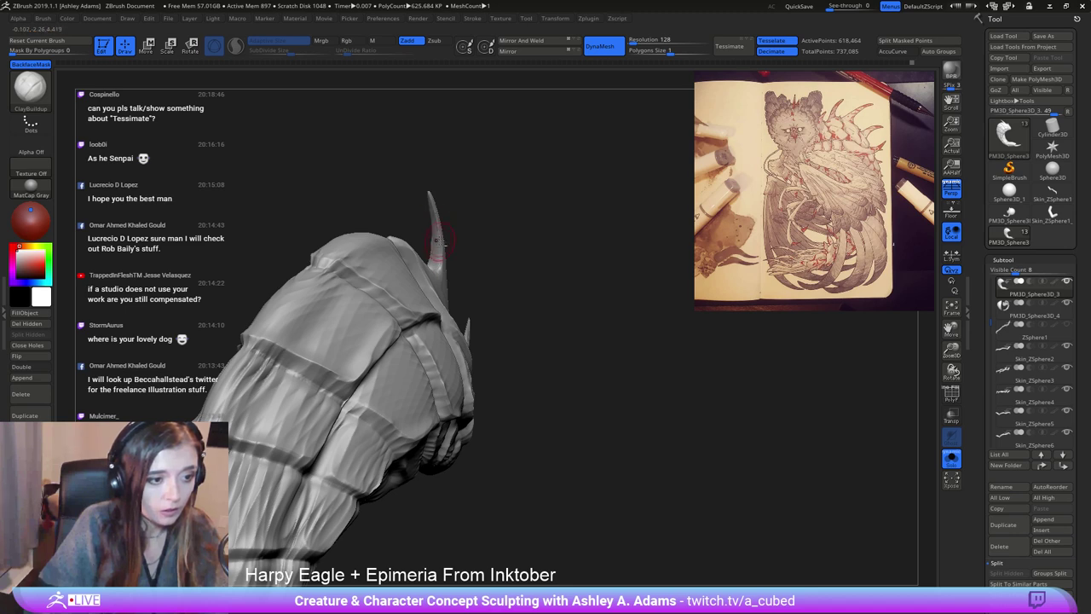
{"action": "right_click_drag", "start_coordinate": [436, 252], "coordinate": [433, 245]}
{"action": "left_click_drag", "start_coordinate": [416, 210], "coordinate": [427, 264], "text": "shift"}
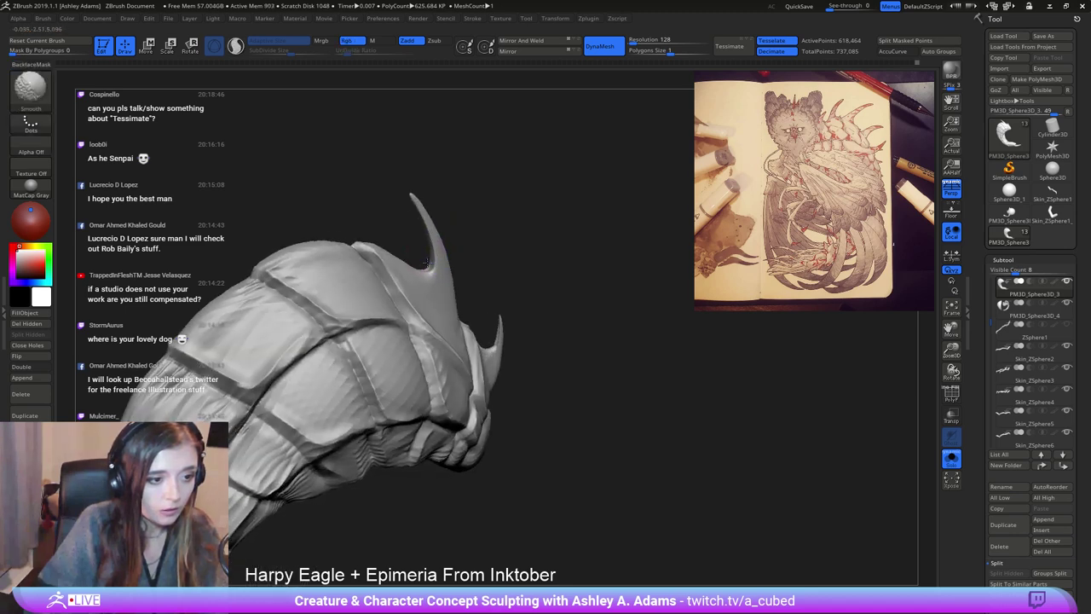
{"action": "mouse_move", "coordinate": [400, 256]}
{"action": "right_mouse_down"}
{"action": "mouse_move", "coordinate": [436, 255]}
{"action": "mouse_move", "coordinate": [407, 245]}
{"action": "right_mouse_up"}
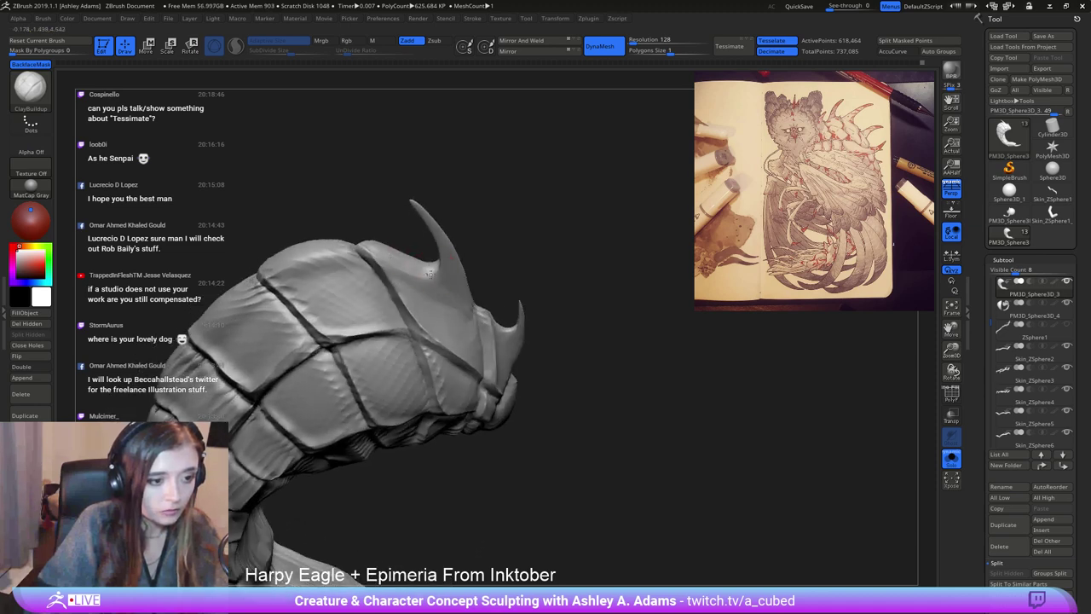
{"action": "left_click_drag", "start_coordinate": [392, 260], "coordinate": [422, 277]}
Pull a third spike out of the next plate down the back ridge with the SnakeHook brush.
{"action": "mouse_move", "coordinate": [422, 277]}
{"action": "right_mouse_down", "text": "ctrl"}
{"action": "mouse_move", "coordinate": [415, 232]}
{"action": "mouse_move", "coordinate": [505, 263]}
{"action": "mouse_move", "coordinate": [402, 227]}
{"action": "right_mouse_up", "text": "ctrl"}
{"action": "mouse_move", "coordinate": [492, 233]}
{"action": "right_mouse_down", "text": "ctrl"}
{"action": "mouse_move", "coordinate": [503, 277]}
{"action": "mouse_move", "coordinate": [516, 252]}
{"action": "right_mouse_up", "text": "ctrl"}
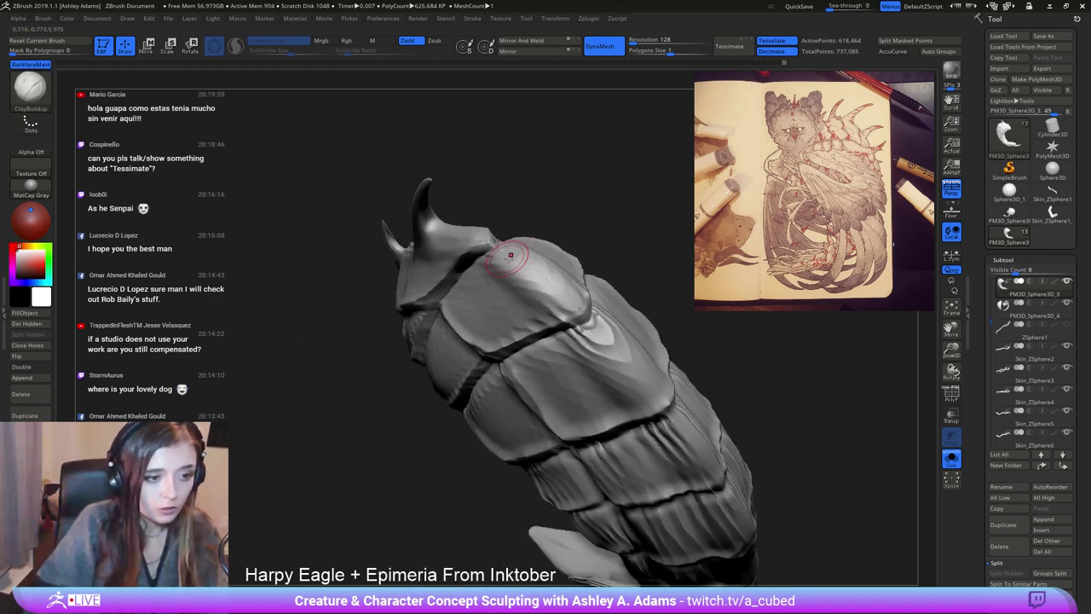
{"action": "key", "text": "ctrl"}
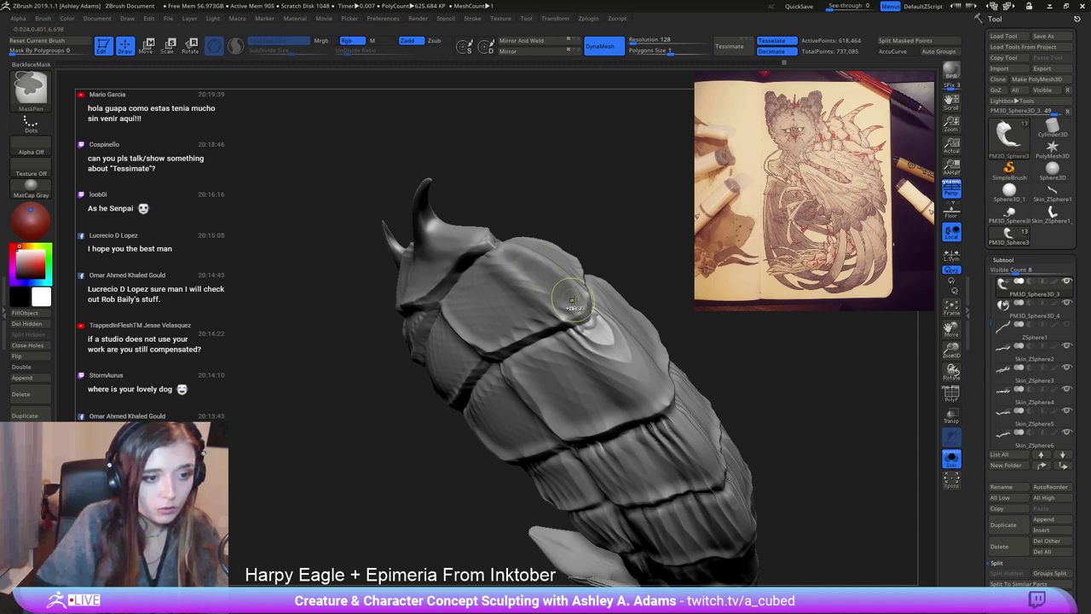
{"action": "left_click", "coordinate": [606, 214], "text": "ctrl"}
{"action": "right_click_drag", "start_coordinate": [606, 214], "coordinate": [552, 253]}
{"action": "right_click", "coordinate": [511, 311]}
{"action": "mouse_move", "coordinate": [510, 326]}
{"action": "right_mouse_down"}
{"action": "mouse_move", "coordinate": [495, 277]}
{"action": "mouse_move", "coordinate": [383, 184]}
{"action": "right_mouse_up"}
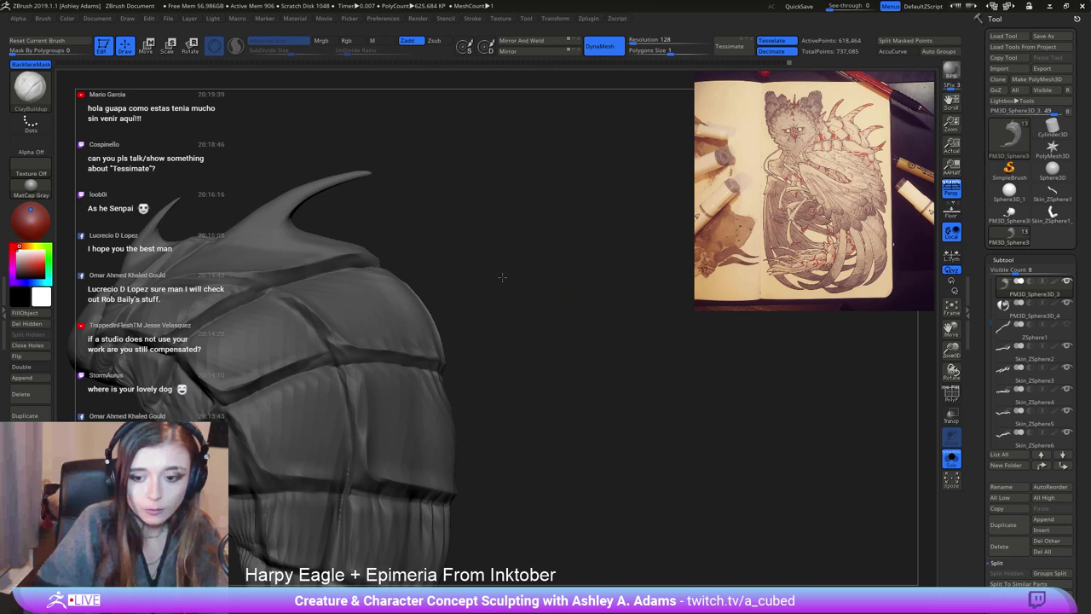
{"action": "key", "text": "b"}
{"action": "key", "text": "s"}
{"action": "key", "text": "h"}
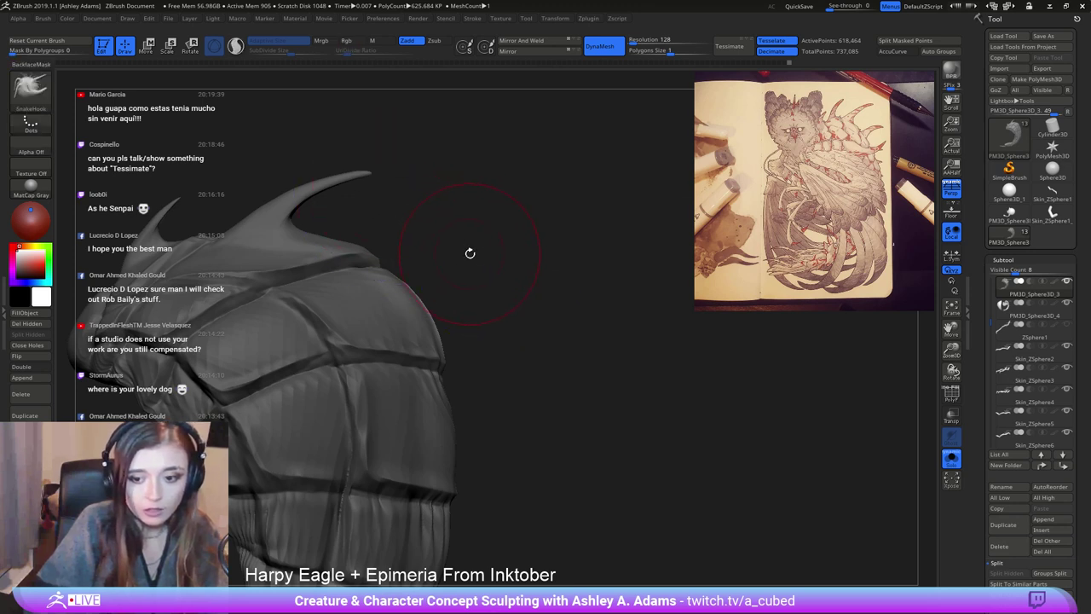
{"action": "right_click", "coordinate": [419, 311]}
{"action": "right_click", "coordinate": [429, 304]}
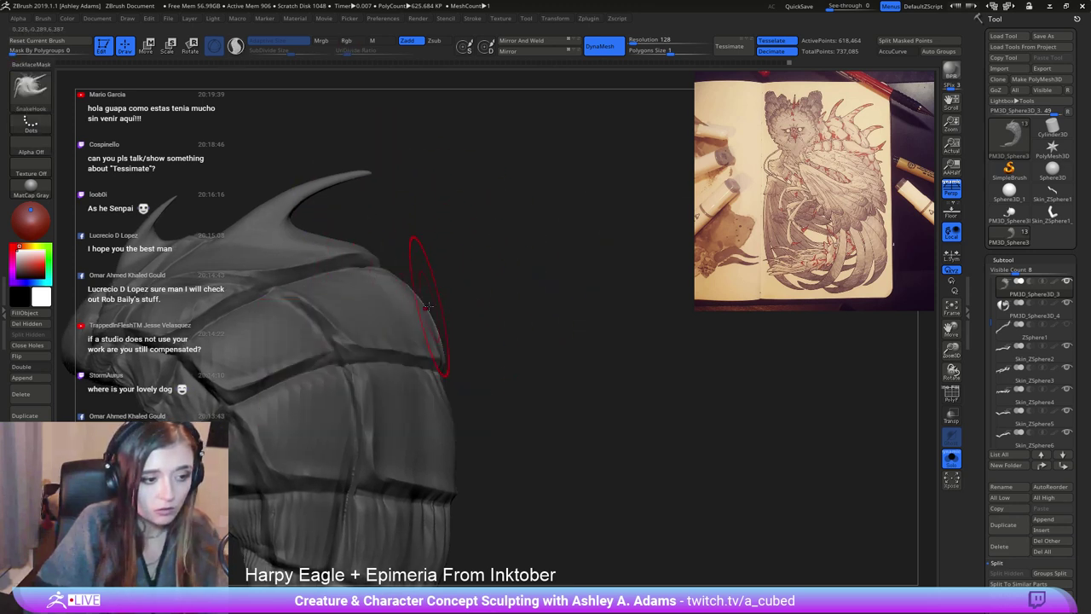
{"action": "left_click_drag", "start_coordinate": [427, 303], "coordinate": [432, 298]}
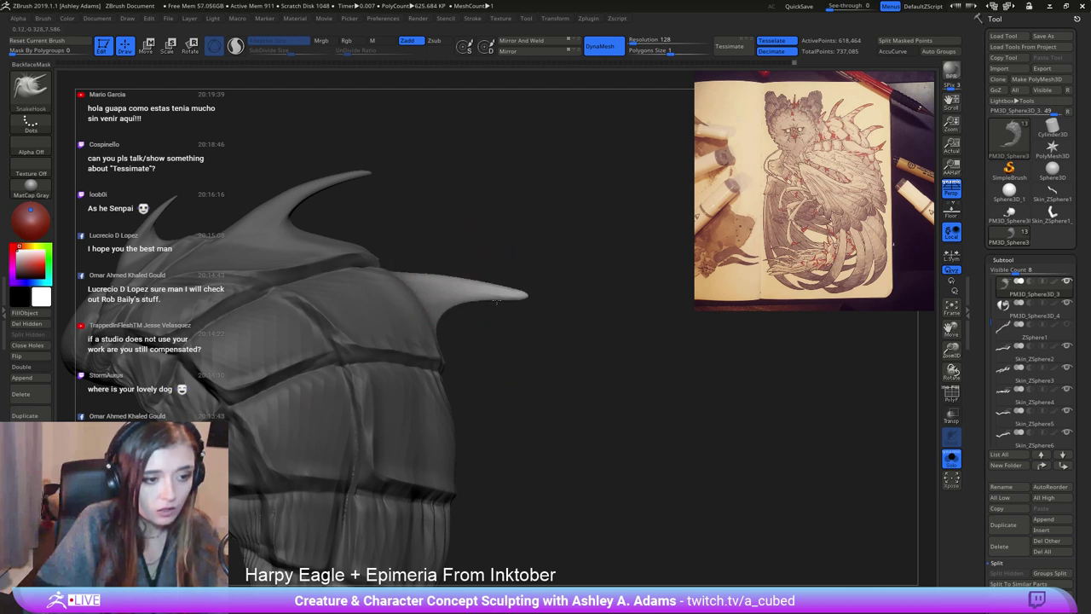
Extend the third spike into a curved, tapered point with SnakeHook and smooth its surface.
{"action": "right_click", "coordinate": [517, 284]}
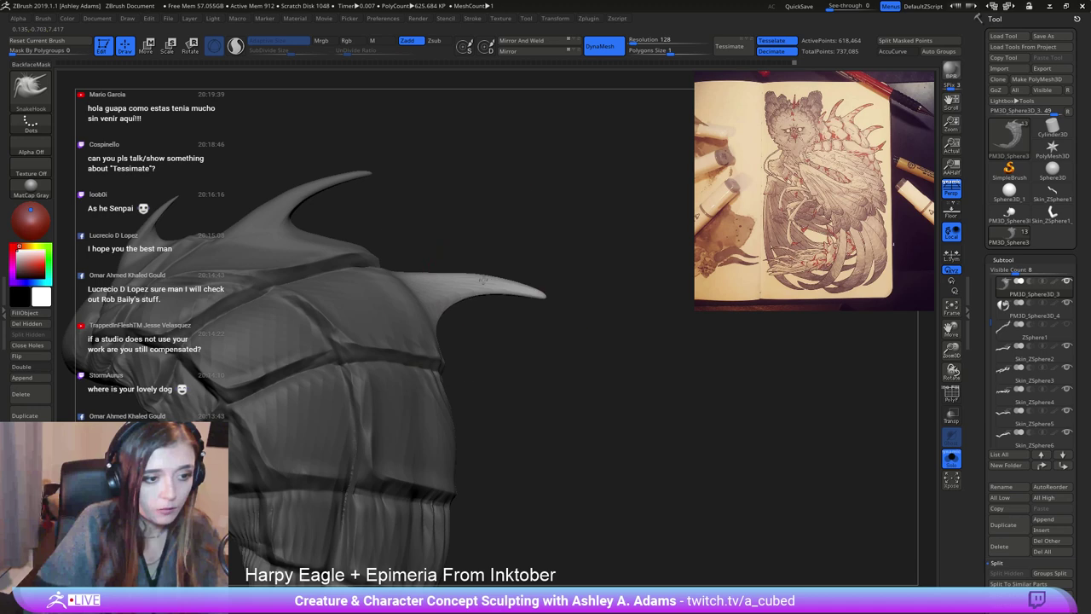
{"action": "mouse_move", "coordinate": [484, 279]}
{"action": "right_mouse_down"}
{"action": "mouse_move", "coordinate": [381, 250]}
{"action": "mouse_move", "coordinate": [524, 256]}
{"action": "right_mouse_up"}
{"action": "right_click", "coordinate": [473, 278]}
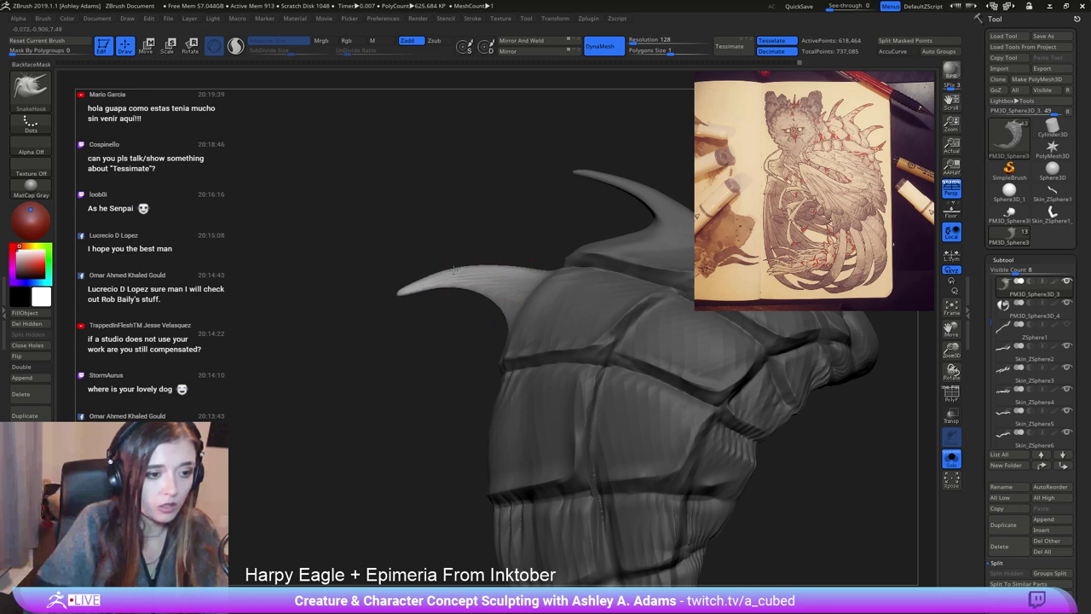
{"action": "key", "text": "shift"}
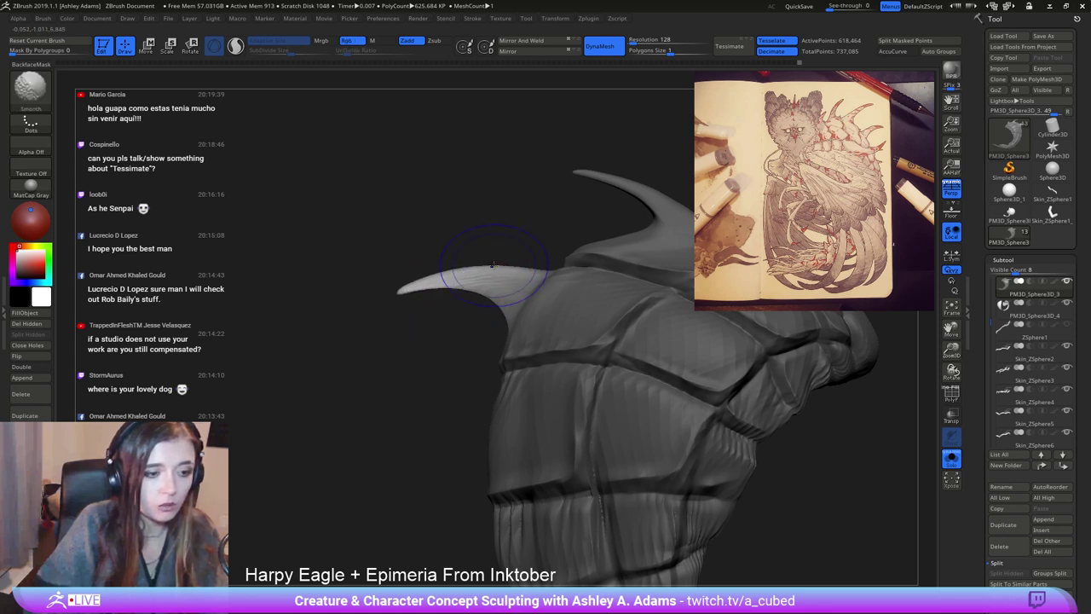
{"action": "mouse_move", "coordinate": [493, 264]}
{"action": "right_mouse_down", "text": "ctrl"}
{"action": "mouse_move", "coordinate": [483, 244]}
{"action": "mouse_move", "coordinate": [469, 261]}
{"action": "mouse_move", "coordinate": [476, 315]}
{"action": "mouse_move", "coordinate": [512, 346]}
{"action": "right_mouse_up", "text": "ctrl"}
{"action": "key", "text": "space"}
{"action": "left_click_drag", "start_coordinate": [530, 258], "coordinate": [516, 258]}
{"action": "mouse_move", "coordinate": [516, 257]}
{"action": "right_mouse_down"}
{"action": "mouse_move", "coordinate": [531, 297]}
{"action": "mouse_move", "coordinate": [518, 285]}
{"action": "mouse_move", "coordinate": [573, 224]}
{"action": "mouse_move", "coordinate": [367, 224]}
{"action": "right_mouse_up"}
{"action": "key", "text": "space"}
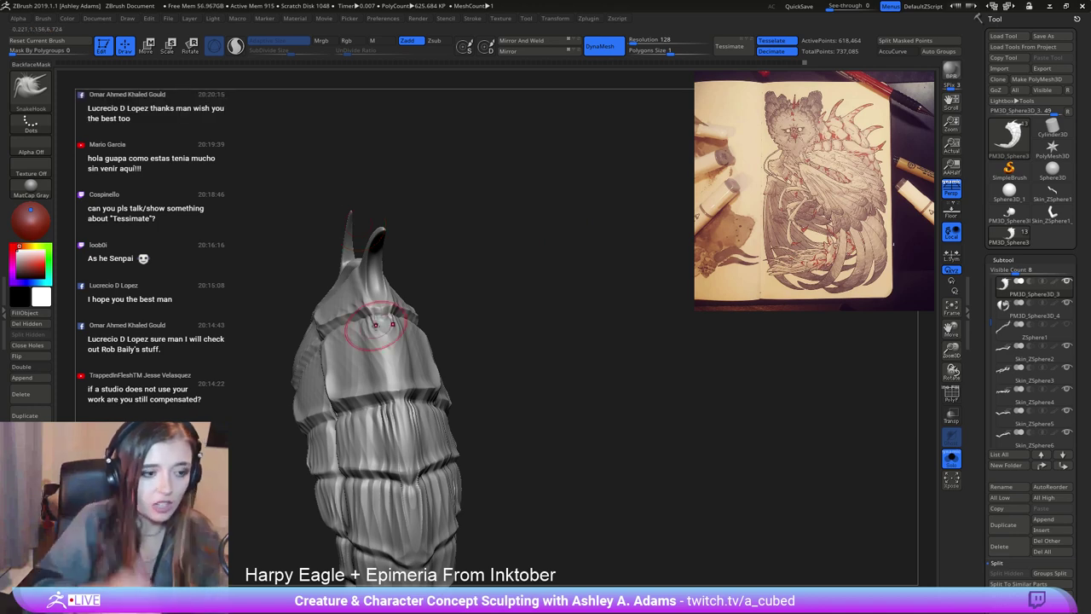
{"action": "mouse_move", "coordinate": [375, 324]}
{"action": "right_mouse_down"}
{"action": "mouse_move", "coordinate": [367, 294]}
{"action": "mouse_move", "coordinate": [375, 306]}
{"action": "right_mouse_up"}
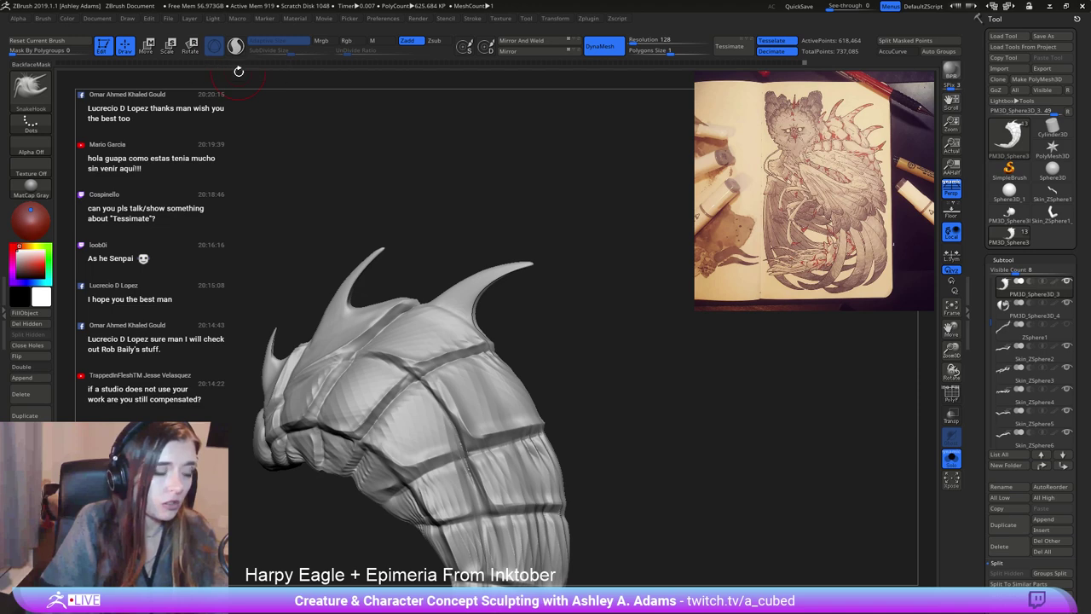
{"action": "mouse_move", "coordinate": [386, 265]}
{"action": "right_mouse_down", "text": "alt"}
{"action": "mouse_move", "coordinate": [393, 208]}
{"action": "mouse_move", "coordinate": [516, 293]}
{"action": "mouse_move", "coordinate": [458, 256]}
{"action": "right_mouse_up", "text": "alt"}
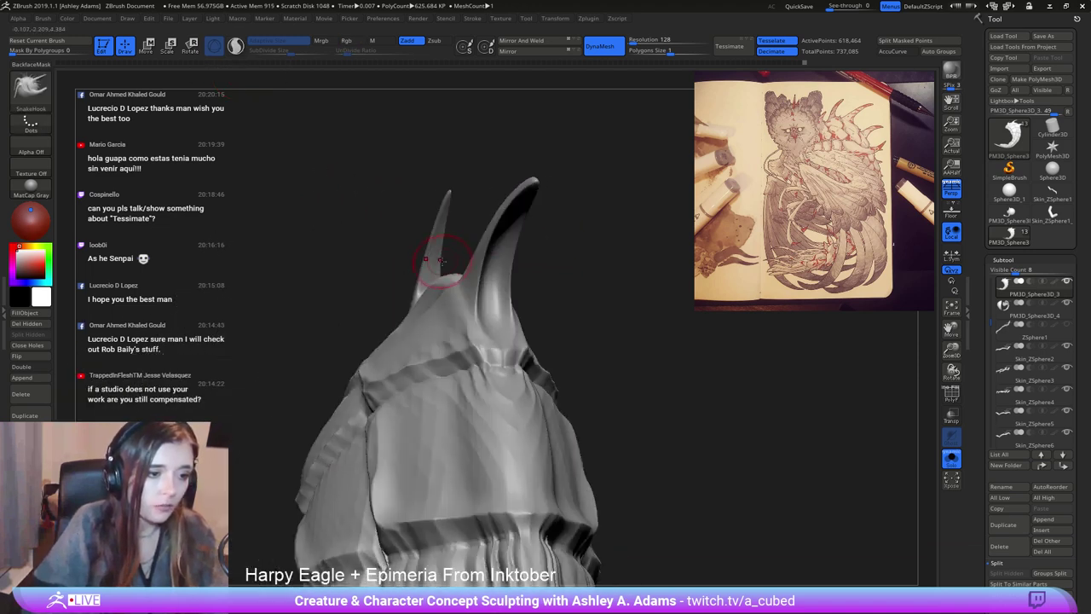
Build up the hollow inner side of the third spike with ClayBuildup strokes from its base upward.
{"action": "key", "text": "b"}
{"action": "key", "text": "c"}
{"action": "key", "text": "b"}
{"action": "right_click_drag", "start_coordinate": [505, 326], "coordinate": [496, 268]}
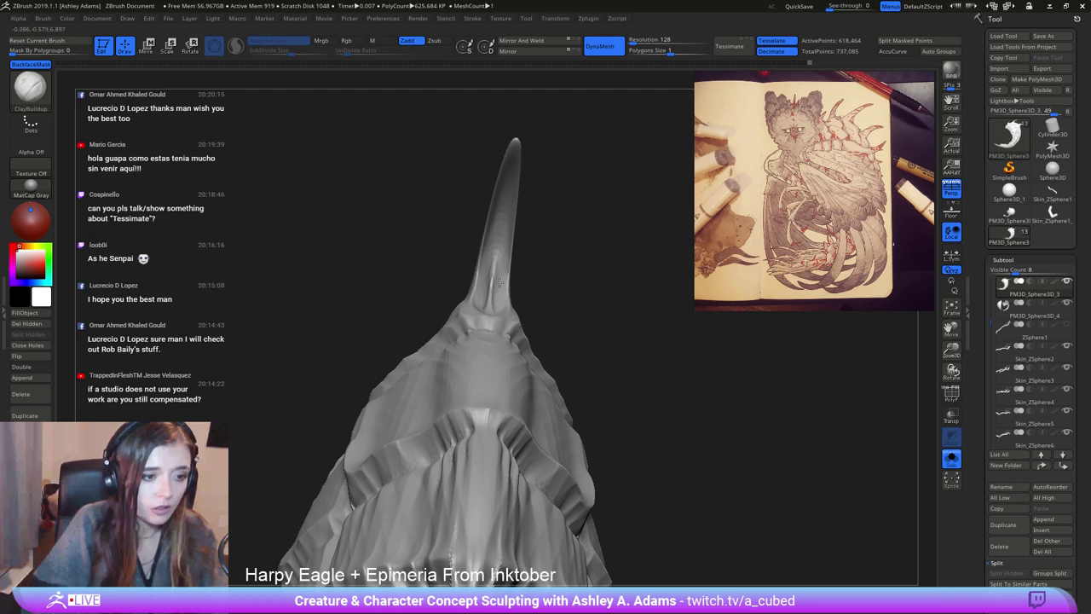
{"action": "mouse_move", "coordinate": [488, 277]}
{"action": "left_mouse_down"}
{"action": "mouse_move", "coordinate": [494, 226]}
{"action": "mouse_move", "coordinate": [499, 239]}
{"action": "left_mouse_up"}
{"action": "left_click_drag", "start_coordinate": [488, 288], "coordinate": [504, 204]}
{"action": "right_click_drag", "start_coordinate": [503, 248], "coordinate": [559, 277]}
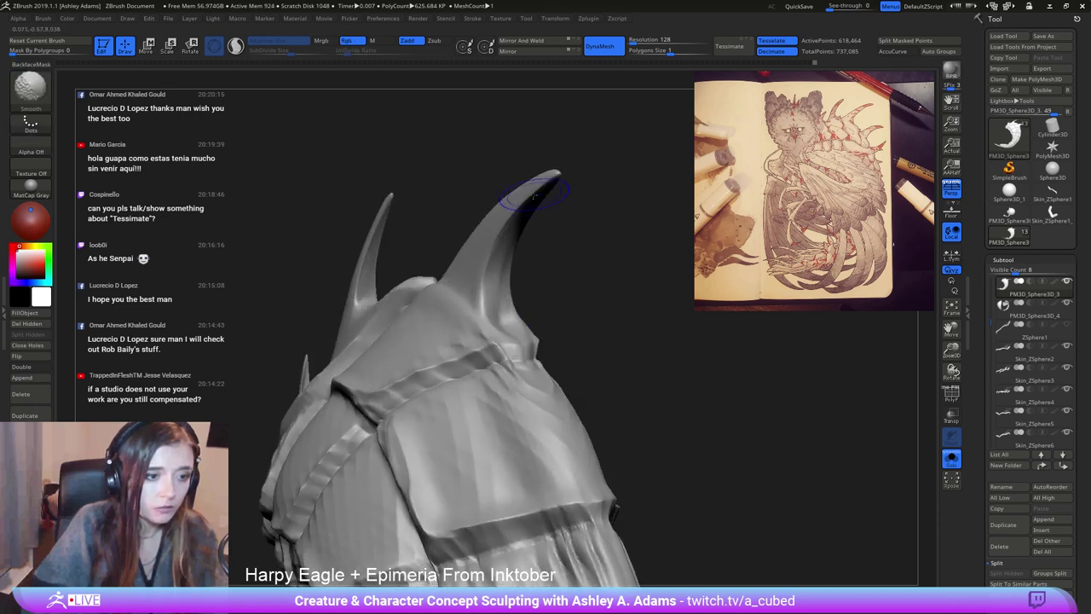
Smooth the third spike from its tip down to where it meets the plate.
{"action": "right_click_drag", "start_coordinate": [535, 196], "coordinate": [539, 204]}
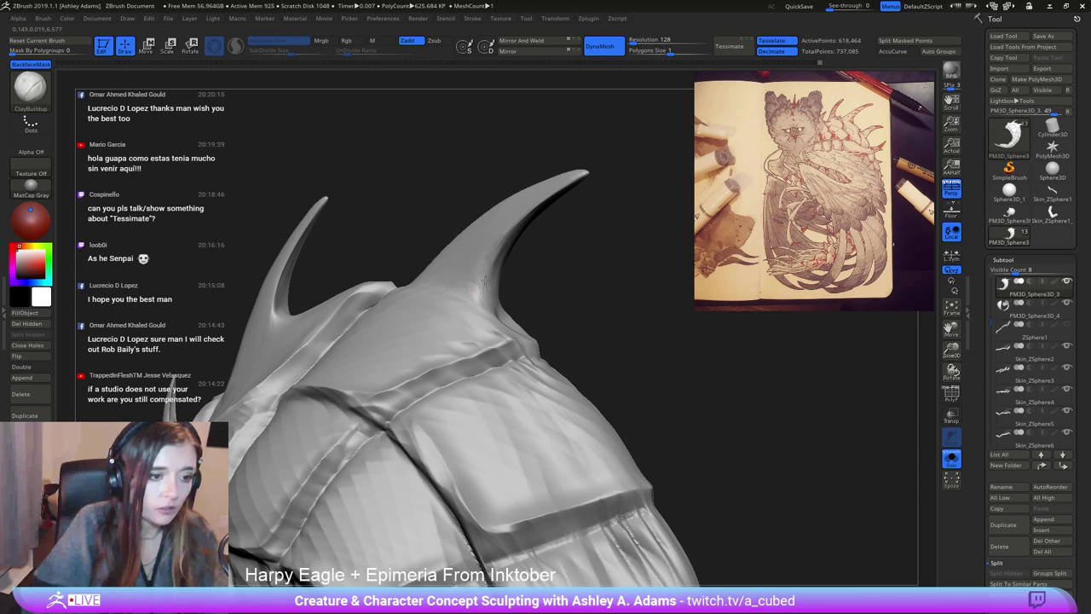
{"action": "left_click_drag", "start_coordinate": [572, 183], "coordinate": [499, 235], "text": "shift"}
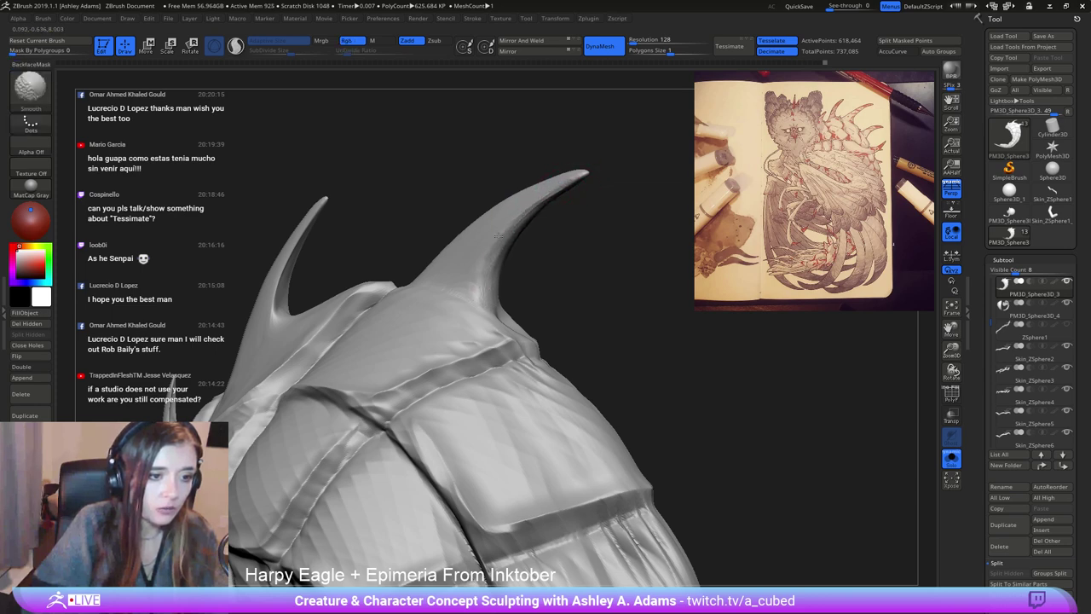
{"action": "right_click_drag", "start_coordinate": [495, 294], "coordinate": [461, 308]}
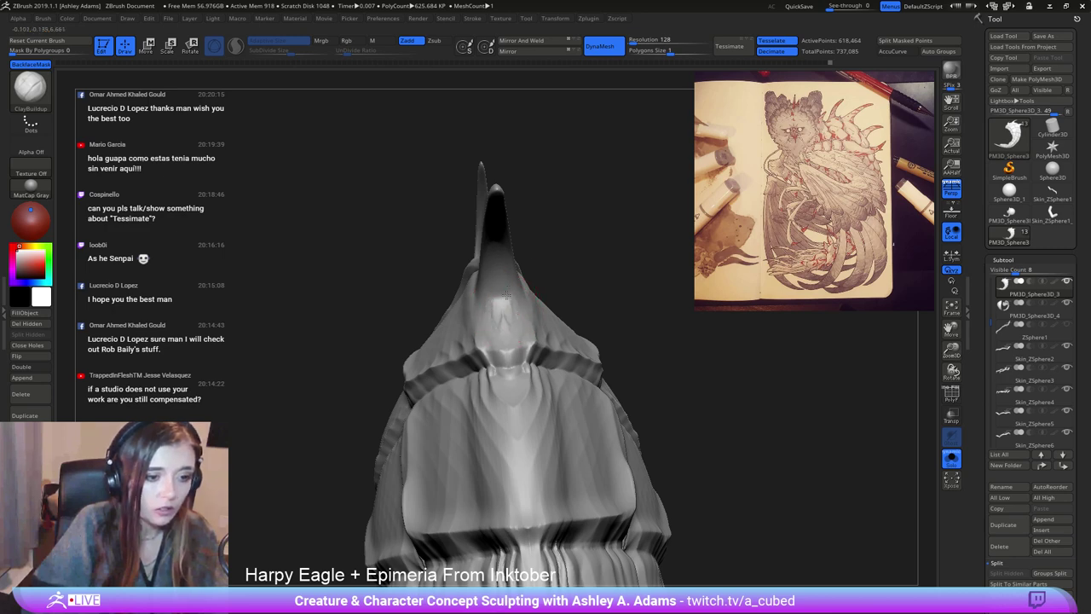
{"action": "right_click_drag", "start_coordinate": [507, 295], "coordinate": [443, 298]}
{"action": "mouse_move", "coordinate": [507, 278]}
{"action": "right_mouse_down"}
{"action": "mouse_move", "coordinate": [397, 246]}
{"action": "mouse_move", "coordinate": [571, 319]}
{"action": "mouse_move", "coordinate": [516, 270]}
{"action": "mouse_move", "coordinate": [507, 253]}
{"action": "mouse_move", "coordinate": [535, 256]}
{"action": "mouse_move", "coordinate": [443, 105]}
{"action": "right_mouse_up"}
{"action": "right_click", "coordinate": [504, 256]}
Pull a broad fourth spike out of the plate below the third with an enlarged SnakeHook brush.
{"action": "key", "text": "b"}
{"action": "key", "text": "s"}
{"action": "key", "text": "h"}
{"action": "right_click", "coordinate": [522, 240]}
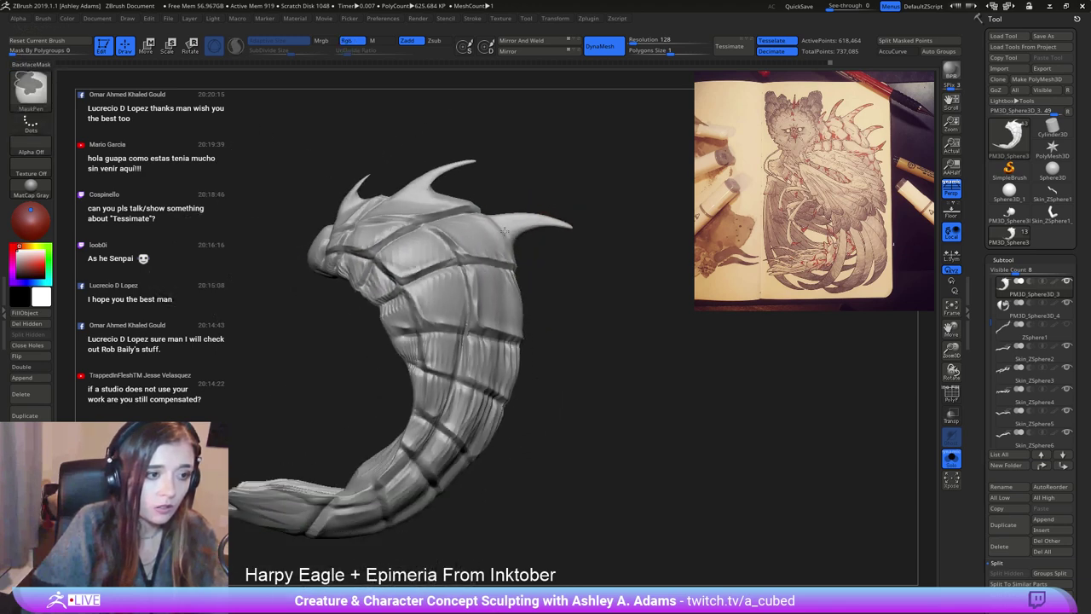
{"action": "mouse_move", "coordinate": [517, 225]}
{"action": "right_mouse_down"}
{"action": "mouse_move", "coordinate": [444, 243]}
{"action": "mouse_move", "coordinate": [538, 269]}
{"action": "mouse_move", "coordinate": [489, 278]}
{"action": "right_mouse_up"}
{"action": "right_click", "coordinate": [524, 284]}
{"action": "left_click_drag", "start_coordinate": [527, 282], "coordinate": [519, 282]}
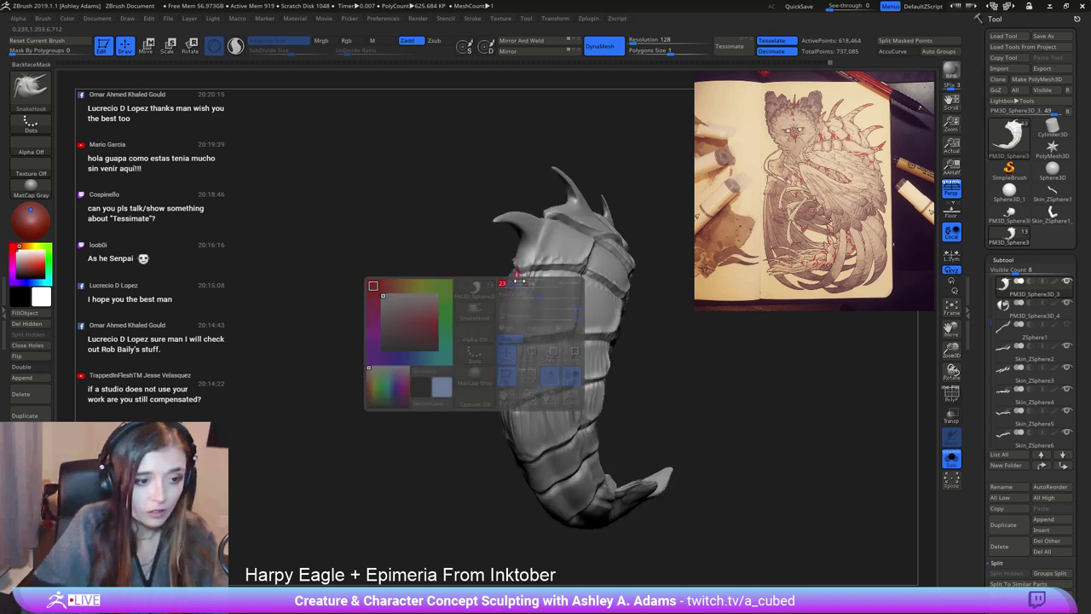
{"action": "key", "text": "ctrl"}
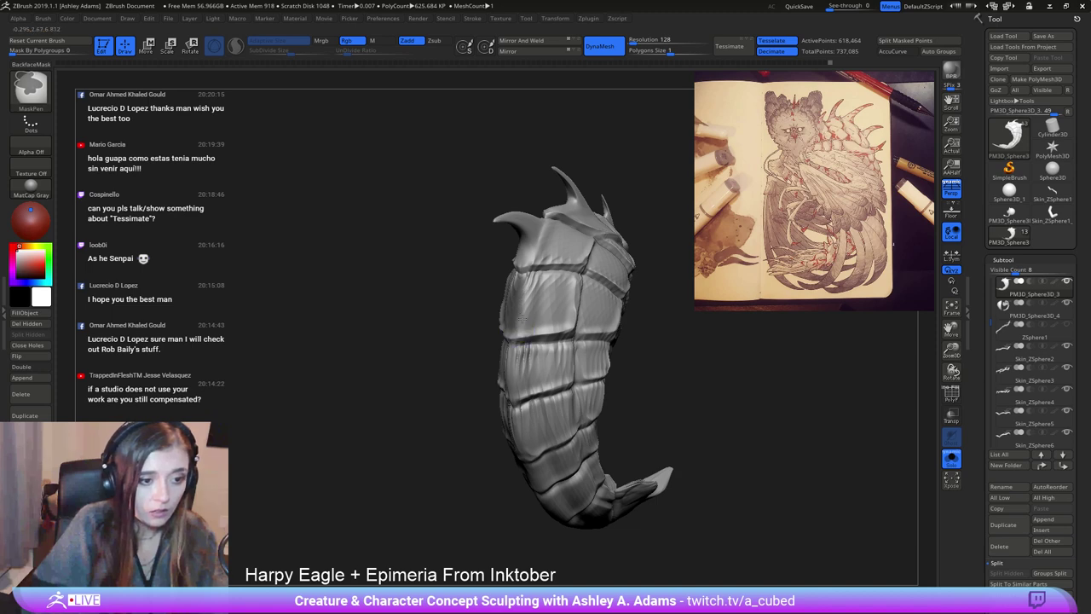
{"action": "right_click_drag", "start_coordinate": [527, 284], "coordinate": [563, 307]}
{"action": "left_click", "coordinate": [563, 309], "text": "ctrl"}
{"action": "right_click", "coordinate": [563, 308]}
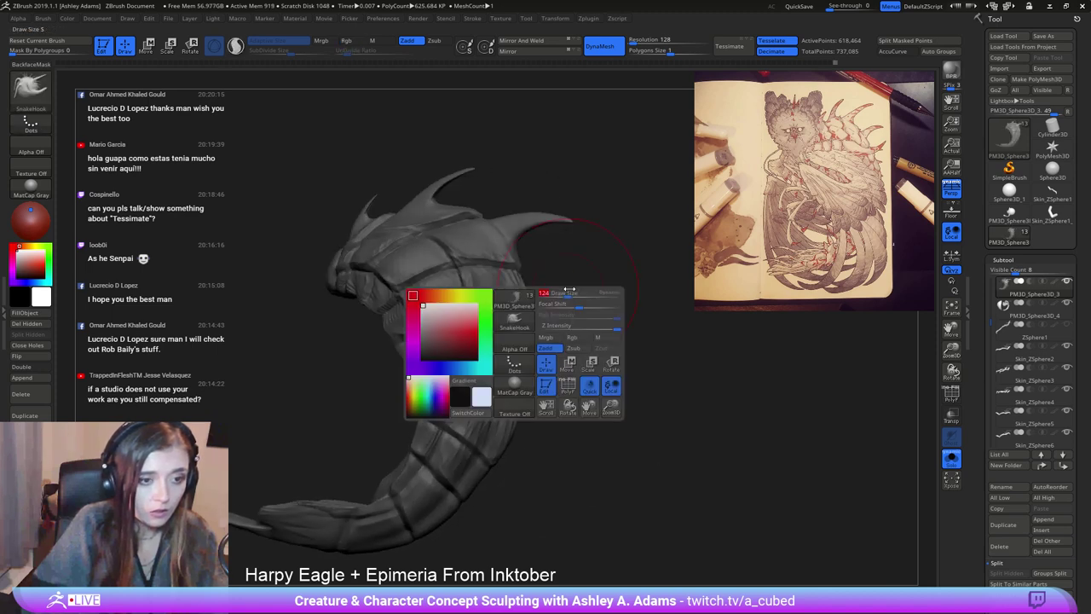
{"action": "left_click_drag", "start_coordinate": [570, 289], "coordinate": [584, 289]}
{"action": "right_click_drag", "start_coordinate": [558, 288], "coordinate": [545, 285]}
{"action": "key", "text": "space"}
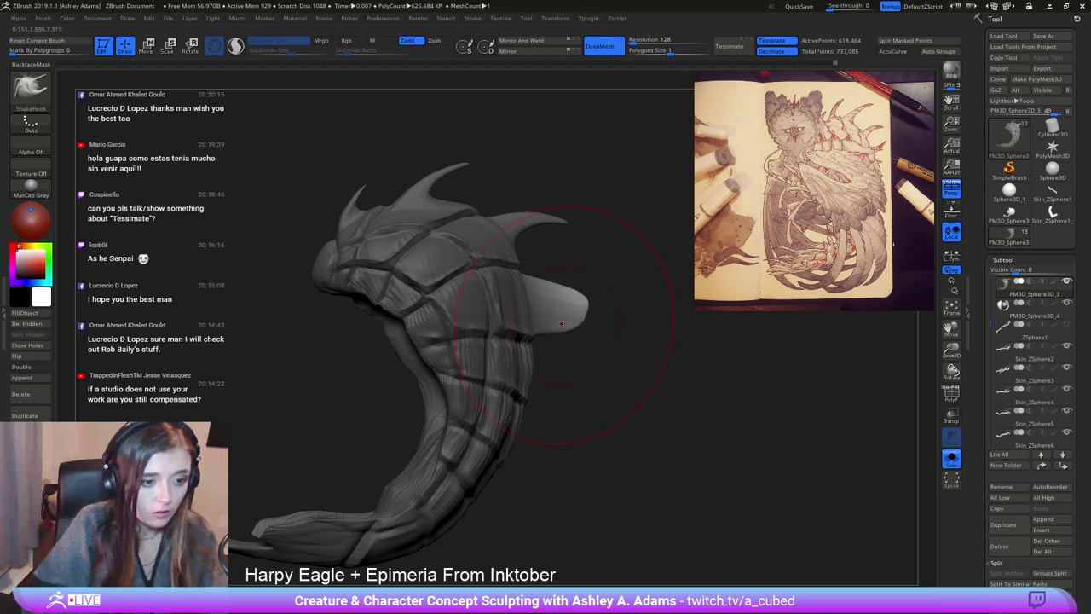
Bend the fourth spike downward and draw it into a sharp, tapered tip with SnakeHook.
{"action": "left_click_drag", "start_coordinate": [555, 278], "coordinate": [581, 310]}
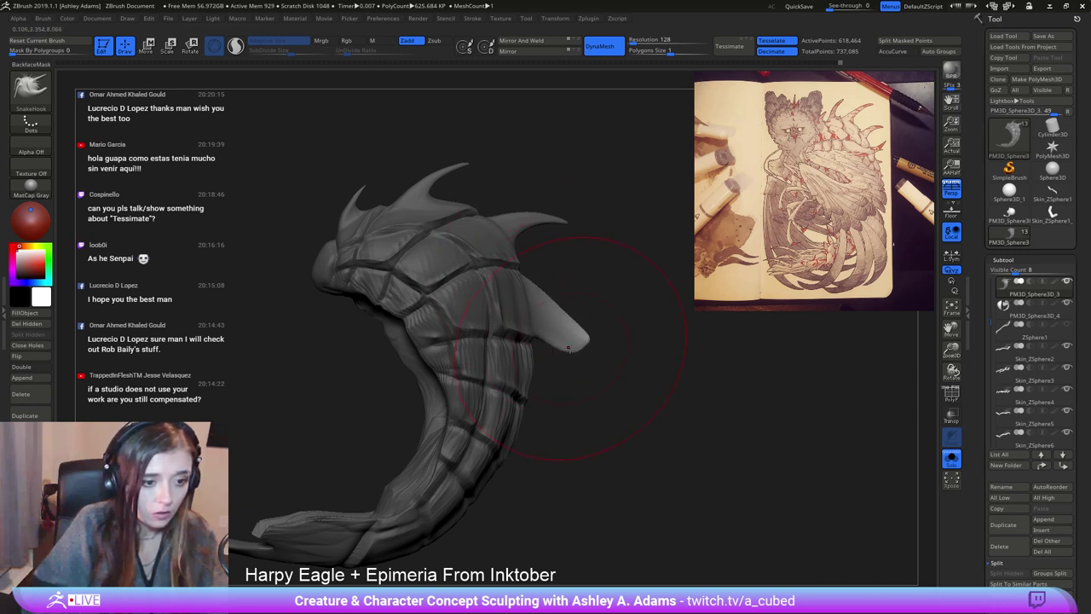
{"action": "right_click_drag", "start_coordinate": [570, 350], "coordinate": [566, 350]}
{"action": "key", "text": "space"}
{"action": "mouse_move", "coordinate": [570, 343]}
{"action": "left_mouse_down"}
{"action": "mouse_move", "coordinate": [551, 335]}
{"action": "mouse_move", "coordinate": [545, 283]}
{"action": "mouse_move", "coordinate": [565, 318]}
{"action": "mouse_move", "coordinate": [554, 303]}
{"action": "left_mouse_up"}
{"action": "right_click_drag", "start_coordinate": [561, 317], "coordinate": [379, 314]}
{"action": "key", "text": "space"}
{"action": "left_click_drag", "start_coordinate": [524, 297], "coordinate": [501, 339]}
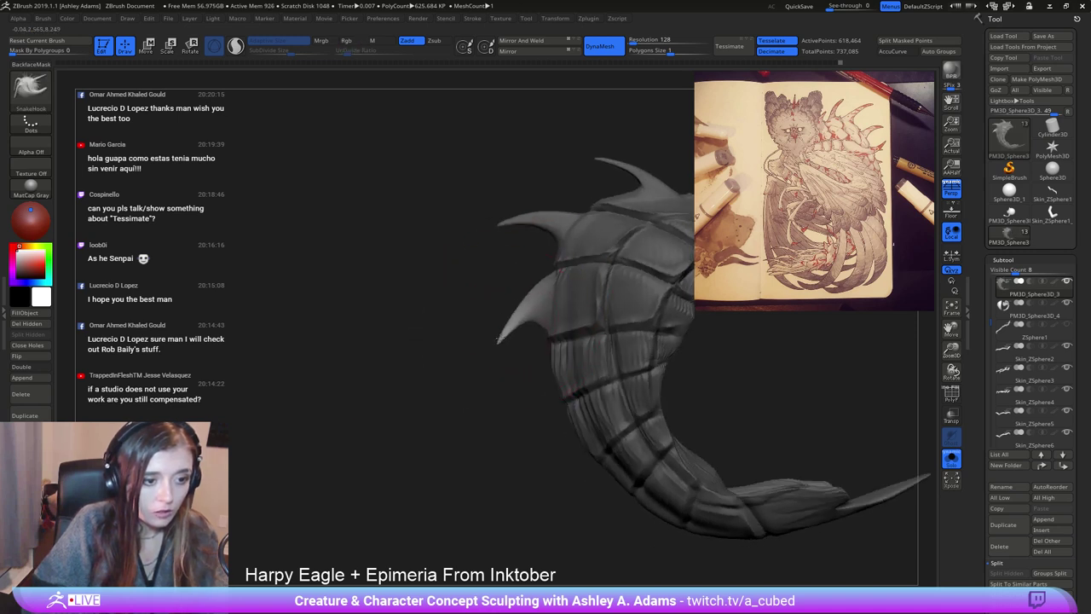
Refine the fourth spike's downward curve from both sides with SnakeHook and smooth it.
{"action": "key", "text": "space"}
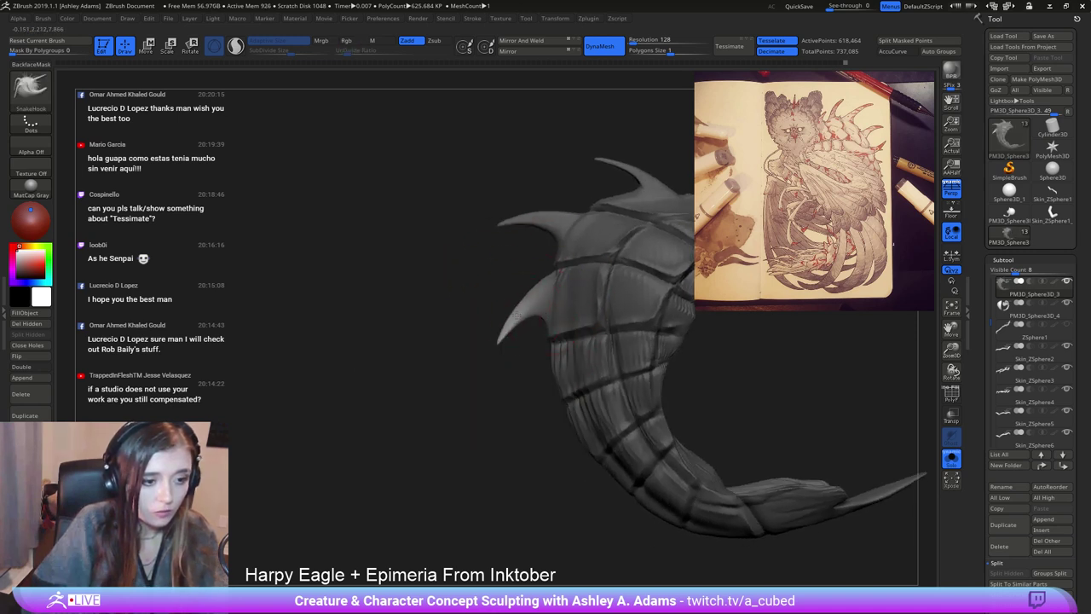
{"action": "key", "text": "space"}
{"action": "left_click_drag", "start_coordinate": [517, 313], "coordinate": [509, 314]}
{"action": "mouse_move", "coordinate": [517, 299]}
{"action": "right_mouse_down", "text": "ctrl"}
{"action": "mouse_move", "coordinate": [540, 238]}
{"action": "mouse_move", "coordinate": [637, 266]}
{"action": "mouse_move", "coordinate": [634, 285]}
{"action": "mouse_move", "coordinate": [549, 334]}
{"action": "right_mouse_up", "text": "ctrl"}
{"action": "key", "text": "space"}
{"action": "right_click_drag", "start_coordinate": [544, 374], "coordinate": [513, 293], "text": "alt"}
{"action": "mouse_move", "coordinate": [528, 327]}
{"action": "left_mouse_down"}
{"action": "mouse_move", "coordinate": [537, 343]}
{"action": "mouse_move", "coordinate": [528, 322]}
{"action": "left_mouse_up"}
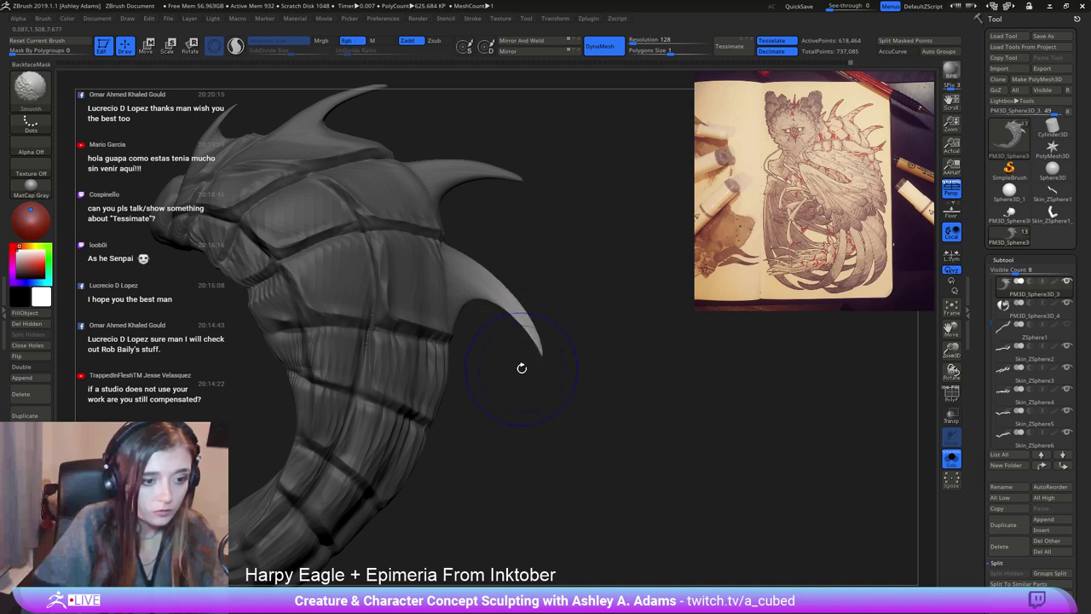
{"action": "right_click_drag", "start_coordinate": [512, 291], "coordinate": [528, 175]}
Thicken the fourth spike with ClayBuildup and smooth it along its length to the base.
{"action": "mouse_move", "coordinate": [579, 356]}
{"action": "right_mouse_down"}
{"action": "mouse_move", "coordinate": [487, 375]}
{"action": "mouse_move", "coordinate": [498, 342]}
{"action": "mouse_move", "coordinate": [452, 401]}
{"action": "right_mouse_up"}
{"action": "key", "text": "space"}
{"action": "key", "text": "space"}
{"action": "left_click", "coordinate": [464, 388]}
{"action": "mouse_move", "coordinate": [482, 358]}
{"action": "left_mouse_down"}
{"action": "mouse_move", "coordinate": [584, 336]}
{"action": "mouse_move", "coordinate": [478, 351]}
{"action": "mouse_move", "coordinate": [464, 340]}
{"action": "left_mouse_up"}
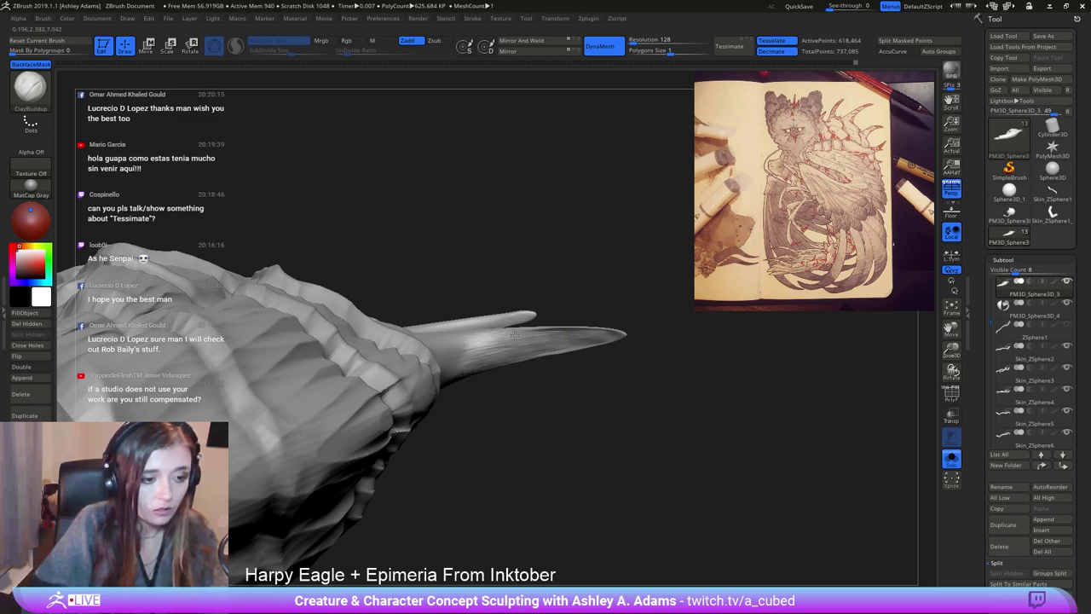
{"action": "mouse_move", "coordinate": [520, 298]}
{"action": "left_mouse_down"}
{"action": "mouse_move", "coordinate": [489, 375]}
{"action": "mouse_move", "coordinate": [508, 381]}
{"action": "left_mouse_up"}
{"action": "left_click_drag", "start_coordinate": [435, 401], "coordinate": [483, 296]}
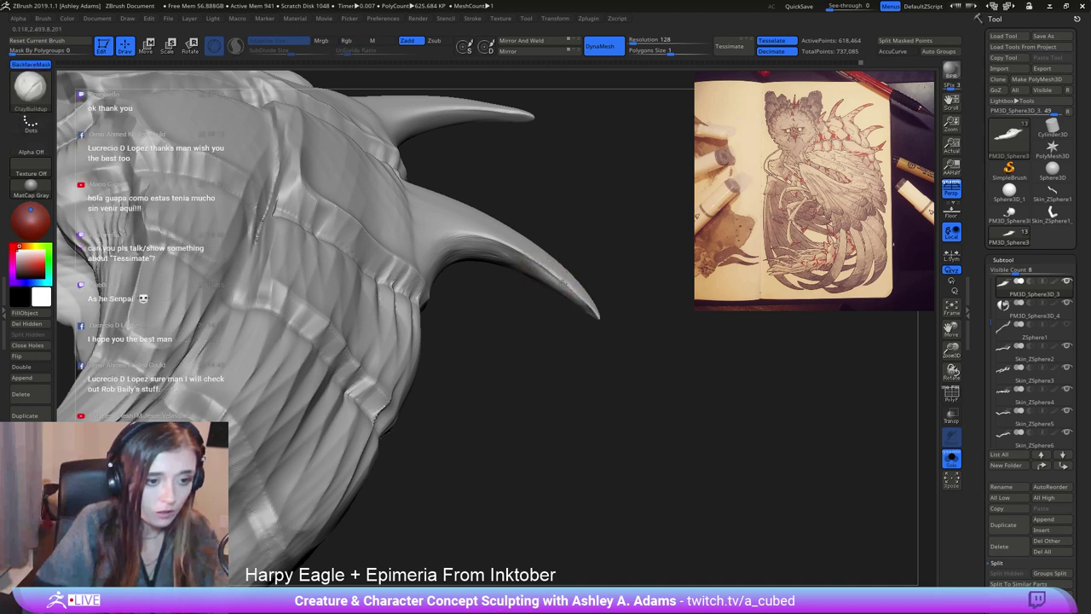
{"action": "key", "text": "shift"}
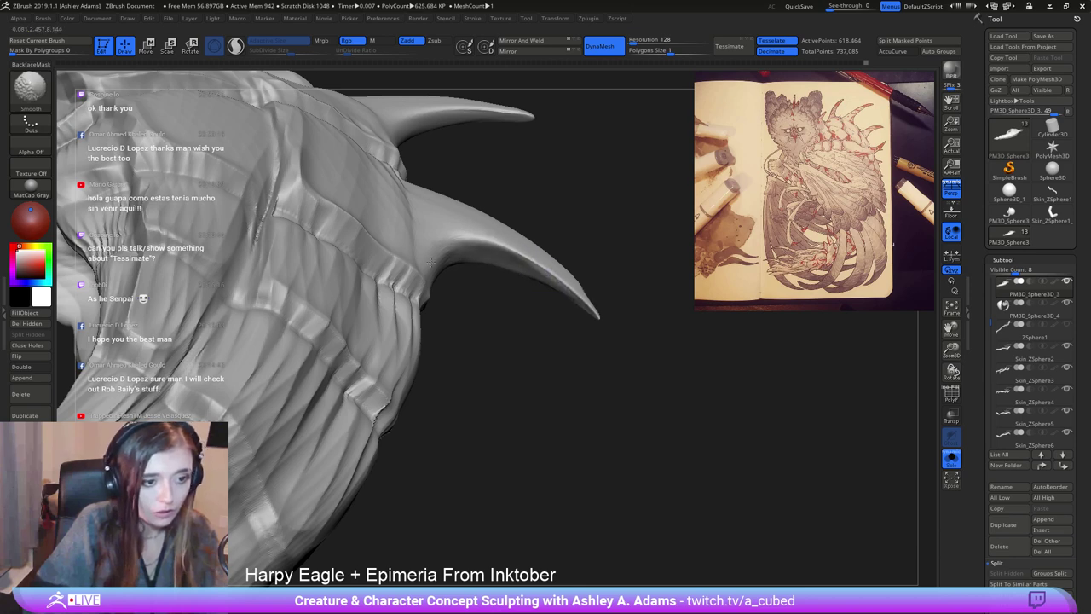
{"action": "mouse_move", "coordinate": [431, 262]}
{"action": "right_mouse_down"}
{"action": "mouse_move", "coordinate": [486, 290]}
{"action": "mouse_move", "coordinate": [531, 267]}
{"action": "right_mouse_up"}
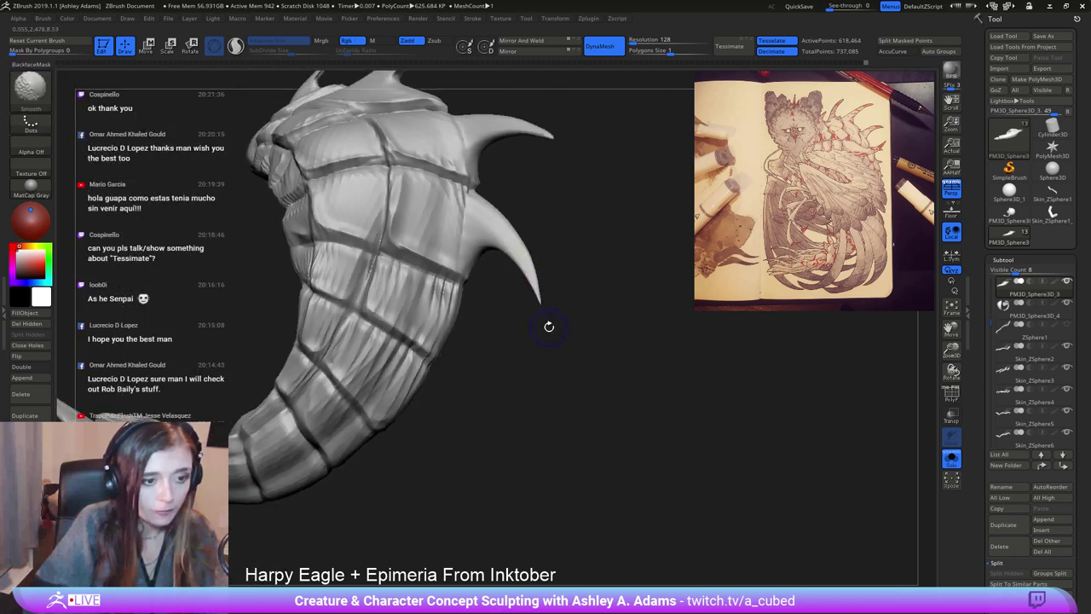
{"action": "mouse_move", "coordinate": [549, 327]}
{"action": "right_mouse_down"}
{"action": "mouse_move", "coordinate": [503, 268]}
{"action": "mouse_move", "coordinate": [553, 251]}
{"action": "right_mouse_up"}
Reshape the fourth spike's upper edge and tip with the SnakeHook brush.
{"action": "key", "text": "space"}
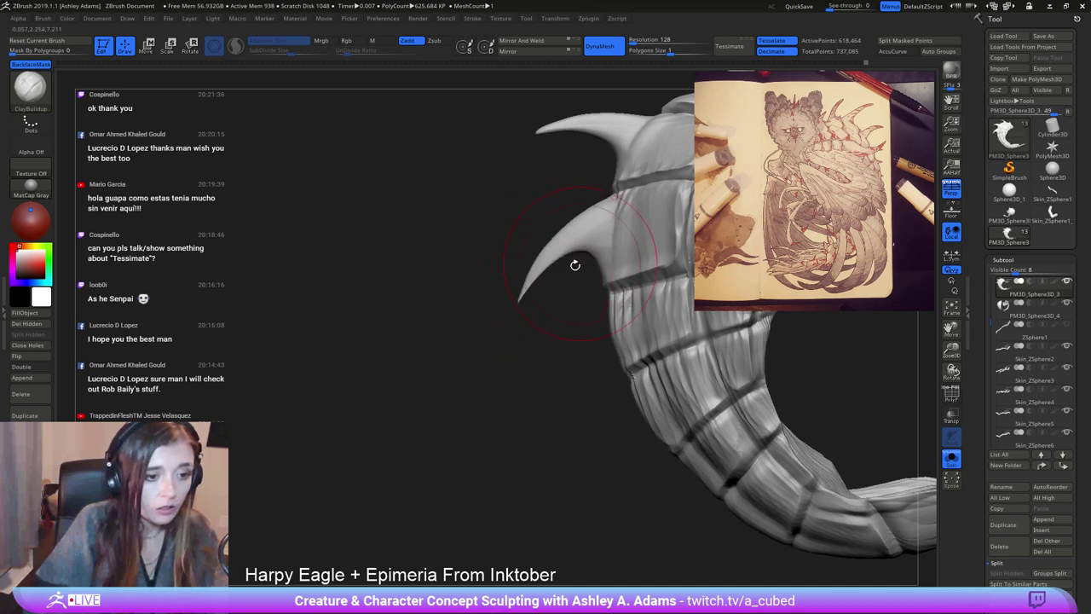
{"action": "key", "text": "b"}
{"action": "key", "text": "s"}
{"action": "key", "text": "h"}
{"action": "mouse_move", "coordinate": [559, 246]}
{"action": "left_mouse_down"}
{"action": "mouse_move", "coordinate": [577, 224]}
{"action": "mouse_move", "coordinate": [566, 219]}
{"action": "left_mouse_up"}
{"action": "left_click_drag", "start_coordinate": [535, 273], "coordinate": [520, 285]}
Lengthen the third spike and curve its tip slightly downward with a smaller SnakeHook brush.
{"action": "right_click_drag", "start_coordinate": [587, 212], "coordinate": [449, 331], "text": "alt"}
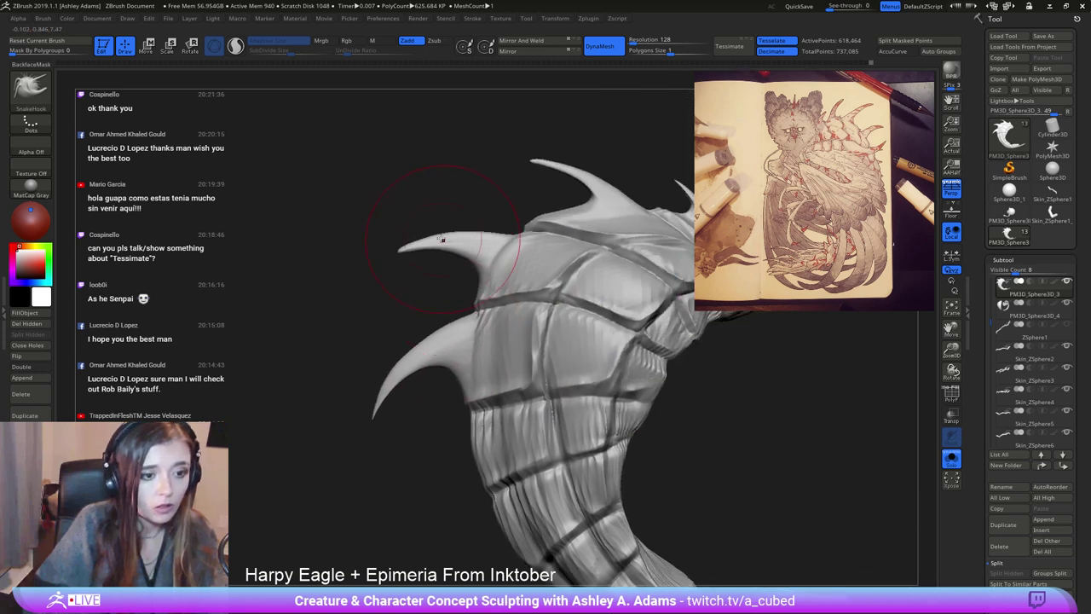
{"action": "mouse_move", "coordinate": [392, 252]}
{"action": "left_mouse_down"}
{"action": "mouse_move", "coordinate": [378, 257]}
{"action": "mouse_move", "coordinate": [414, 245]}
{"action": "mouse_move", "coordinate": [503, 246]}
{"action": "left_mouse_up"}
{"action": "right_click_drag", "start_coordinate": [498, 248], "coordinate": [505, 248]}
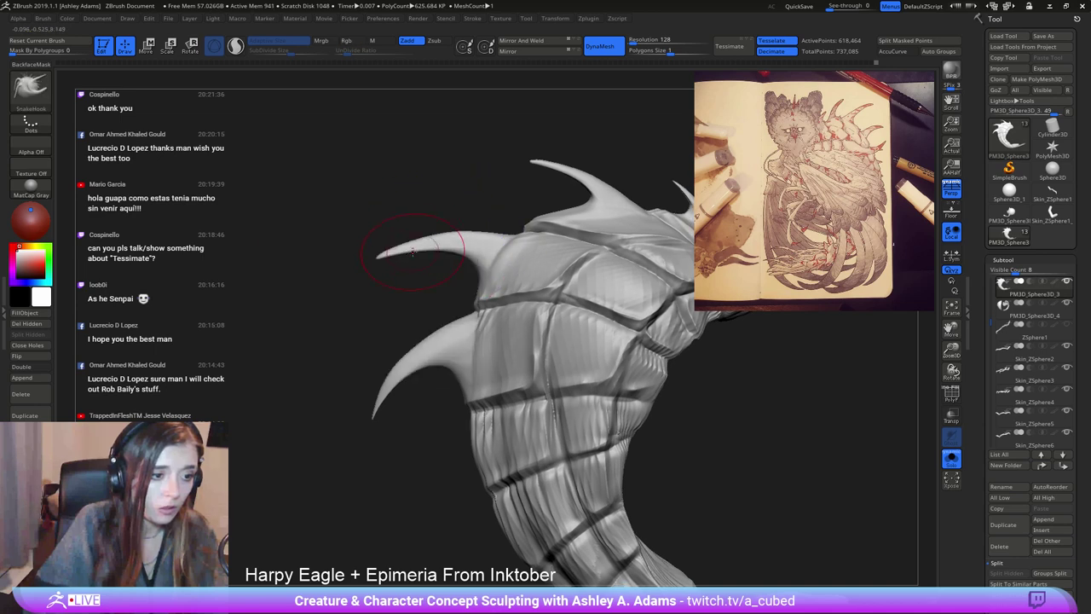
{"action": "left_click_drag", "start_coordinate": [407, 253], "coordinate": [408, 250]}
{"action": "mouse_move", "coordinate": [432, 243]}
{"action": "right_mouse_down", "text": "ctrl"}
{"action": "mouse_move", "coordinate": [438, 195]}
{"action": "mouse_move", "coordinate": [504, 242]}
{"action": "mouse_move", "coordinate": [480, 243]}
{"action": "mouse_move", "coordinate": [496, 253]}
{"action": "mouse_move", "coordinate": [510, 236]}
{"action": "right_mouse_up", "text": "ctrl"}
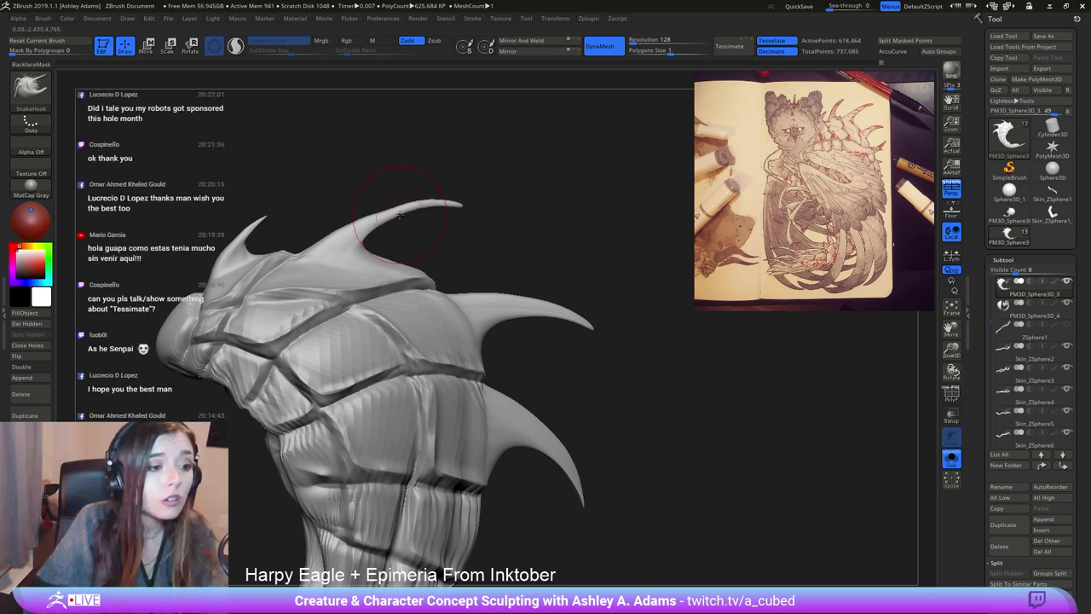
Adjust the curve of the second spike near its middle with SnakeHook.
{"action": "key", "text": "shift"}
{"action": "mouse_move", "coordinate": [496, 343]}
{"action": "right_mouse_down", "text": "ctrl"}
{"action": "mouse_move", "coordinate": [458, 211]}
{"action": "mouse_move", "coordinate": [468, 305]}
{"action": "right_mouse_up", "text": "ctrl"}
{"action": "left_click_drag", "start_coordinate": [402, 212], "coordinate": [404, 206]}
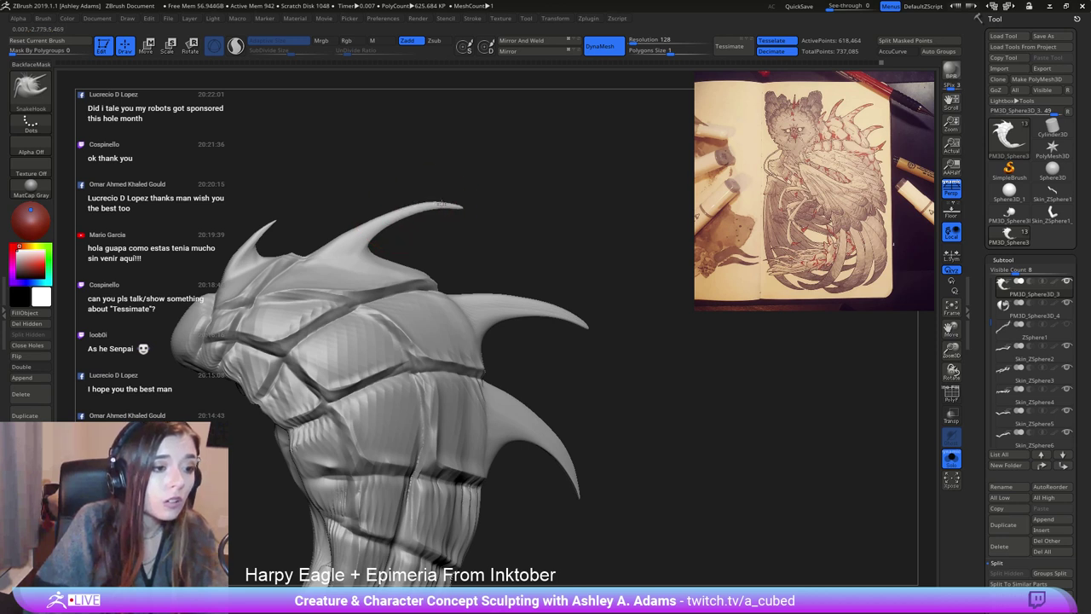
Refine the curve of the second spike with SnakeHook and smooth the spike's lower middle section.
{"action": "key", "text": "shift"}
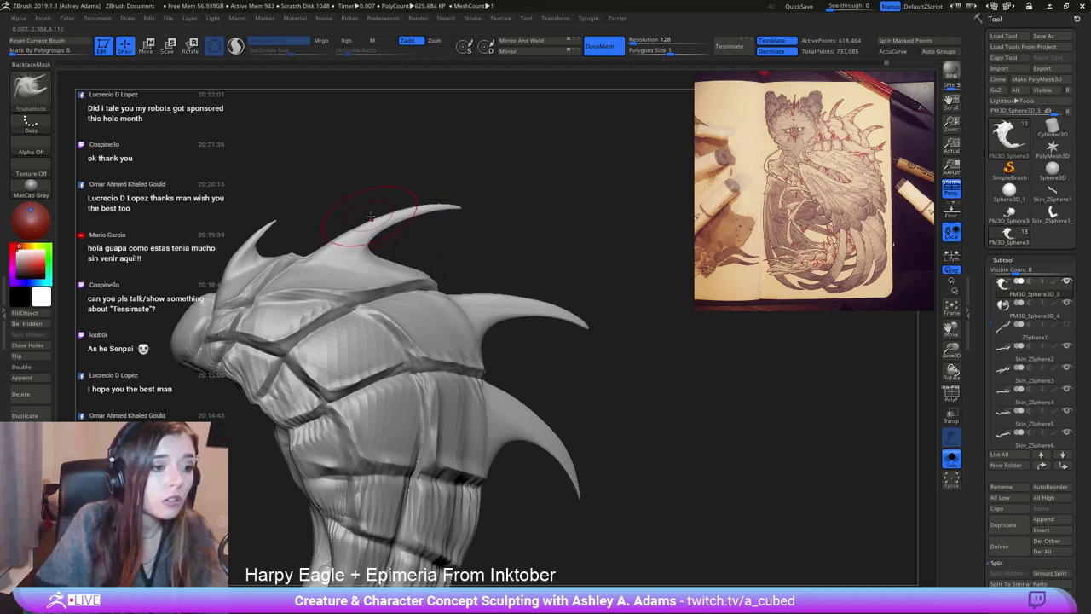
{"action": "left_click_drag", "start_coordinate": [366, 225], "coordinate": [364, 216]}
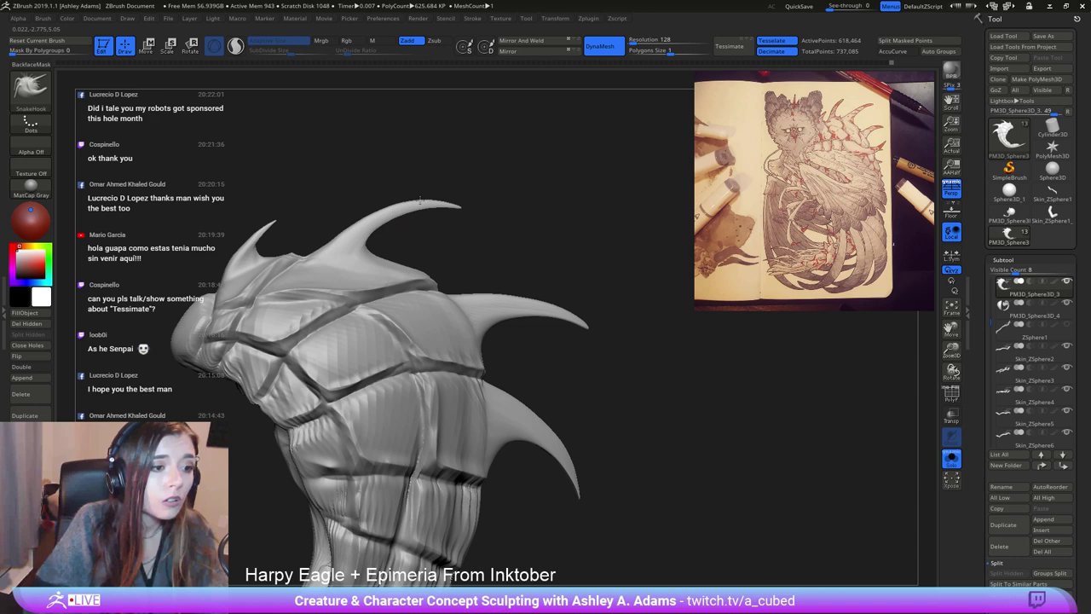
{"action": "key", "text": "shift"}
{"action": "left_click_drag", "start_coordinate": [362, 222], "coordinate": [353, 229], "text": "shift"}
{"action": "mouse_move", "coordinate": [452, 204]}
{"action": "right_mouse_down", "text": "ctrl"}
{"action": "mouse_move", "coordinate": [472, 114]}
{"action": "mouse_move", "coordinate": [489, 185]}
{"action": "right_mouse_up", "text": "ctrl"}
{"action": "right_click_drag", "start_coordinate": [424, 246], "coordinate": [495, 240]}
{"action": "left_click_drag", "start_coordinate": [495, 242], "coordinate": [274, 104]}
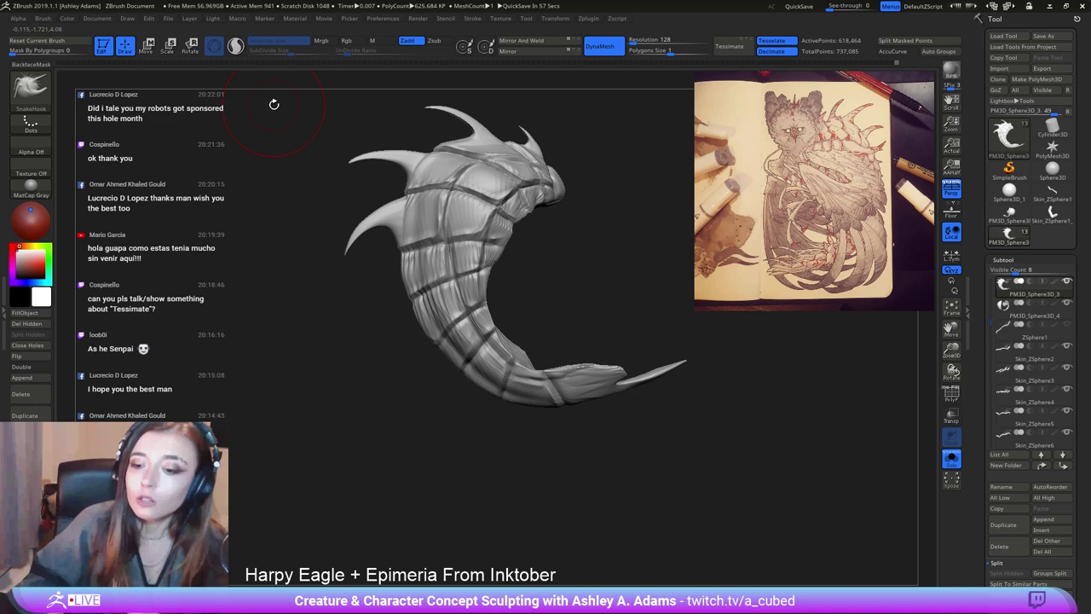
Mask a small patch on the outer edge of the plate below the fourth spike, and invert the mask.
{"action": "right_click_drag", "start_coordinate": [458, 258], "coordinate": [562, 243]}
{"action": "mouse_move", "coordinate": [442, 287]}
{"action": "right_mouse_down"}
{"action": "mouse_move", "coordinate": [464, 278]}
{"action": "mouse_move", "coordinate": [455, 332]}
{"action": "mouse_move", "coordinate": [548, 338]}
{"action": "right_mouse_up"}
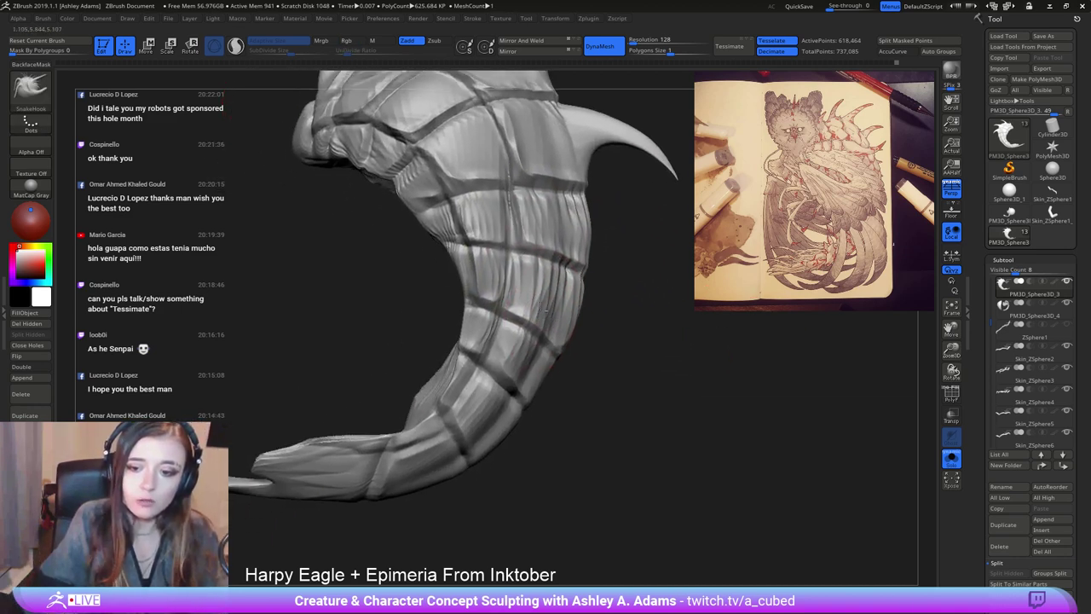
{"action": "key", "text": "space"}
{"action": "left_click_drag", "start_coordinate": [517, 258], "coordinate": [505, 258]}
{"action": "mouse_move", "coordinate": [623, 200]}
{"action": "right_mouse_down"}
{"action": "mouse_move", "coordinate": [524, 263]}
{"action": "mouse_move", "coordinate": [444, 266]}
{"action": "right_mouse_up"}
{"action": "key", "text": "space"}
{"action": "left_click_drag", "start_coordinate": [510, 263], "coordinate": [501, 264]}
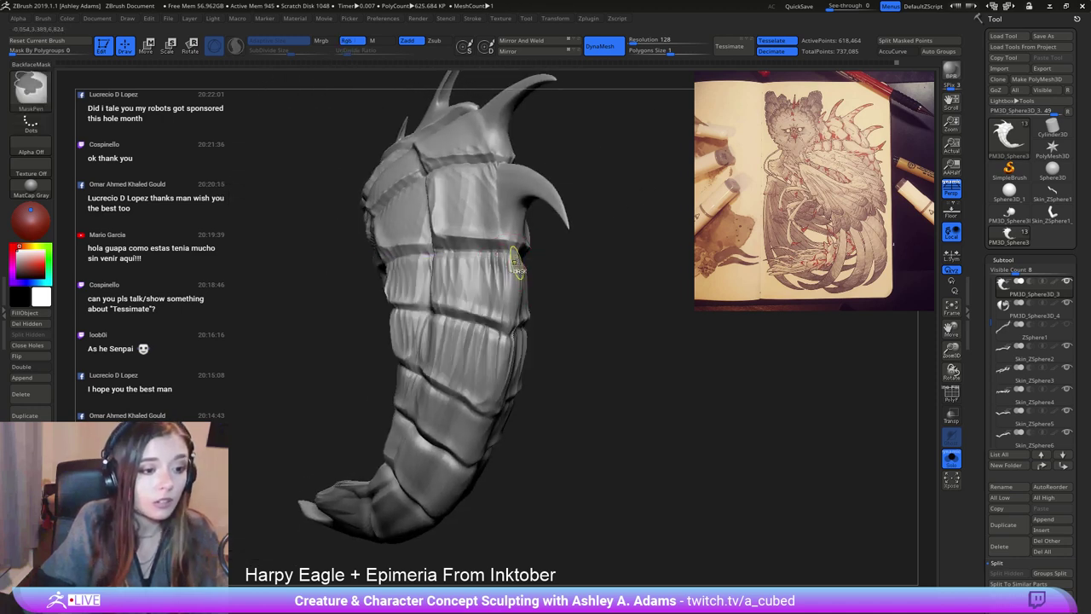
{"action": "right_click_drag", "start_coordinate": [514, 313], "coordinate": [445, 285]}
{"action": "left_click", "coordinate": [415, 305], "text": "ctrl"}
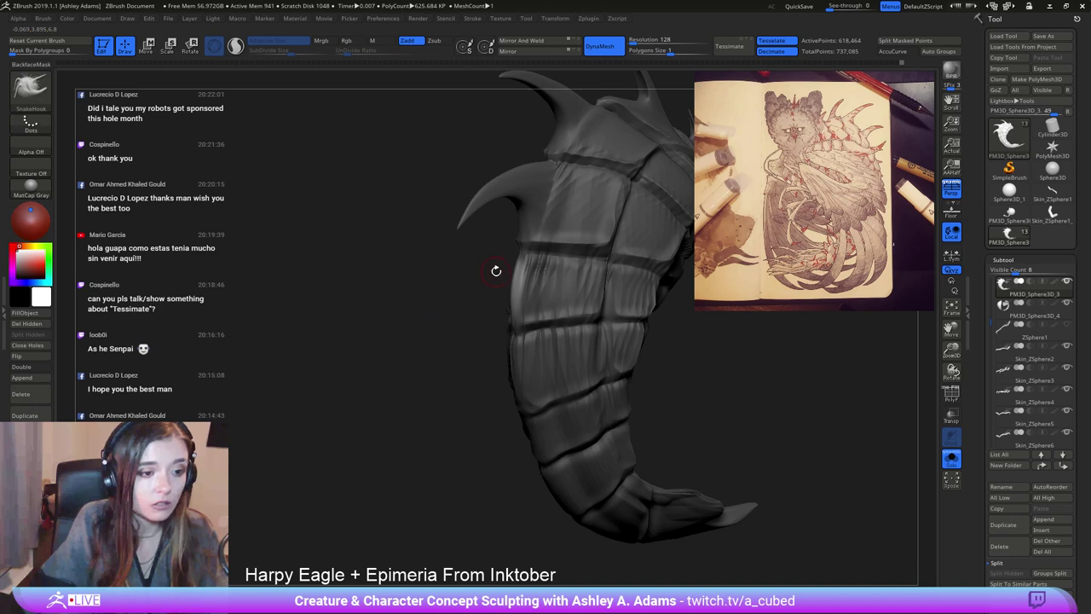
Pull a fifth spike out of the unmasked patch with SnakeHook, curving it downward, and smooth it.
{"action": "key", "text": "space"}
{"action": "mouse_move", "coordinate": [514, 271]}
{"action": "right_mouse_down"}
{"action": "mouse_move", "coordinate": [490, 256]}
{"action": "mouse_move", "coordinate": [530, 281]}
{"action": "mouse_move", "coordinate": [512, 269]}
{"action": "right_mouse_up"}
{"action": "key", "text": "space"}
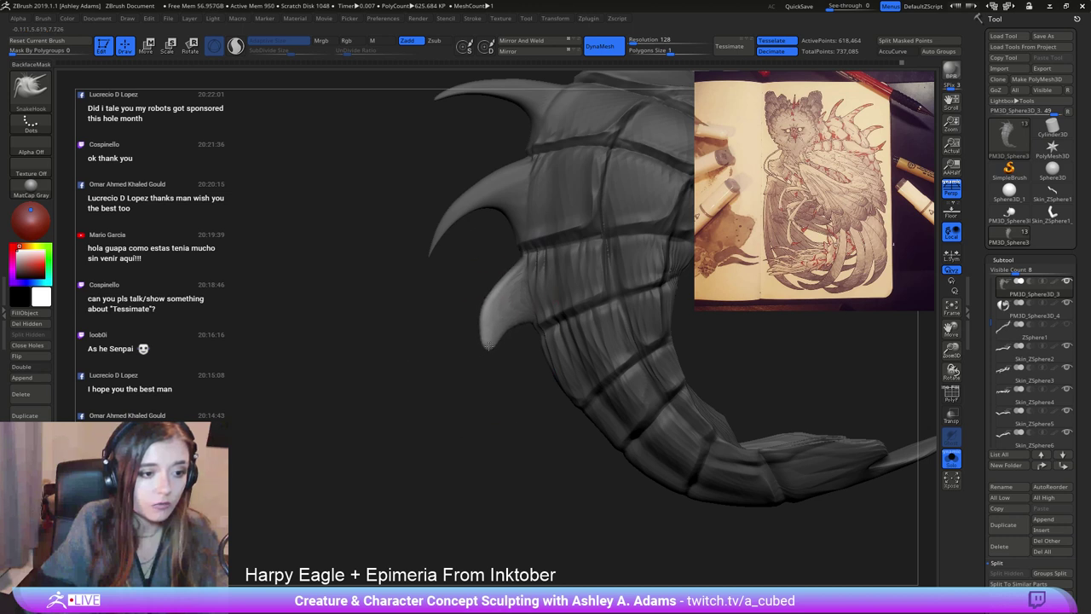
{"action": "left_click_drag", "start_coordinate": [489, 346], "coordinate": [481, 360]}
{"action": "key", "text": "space"}
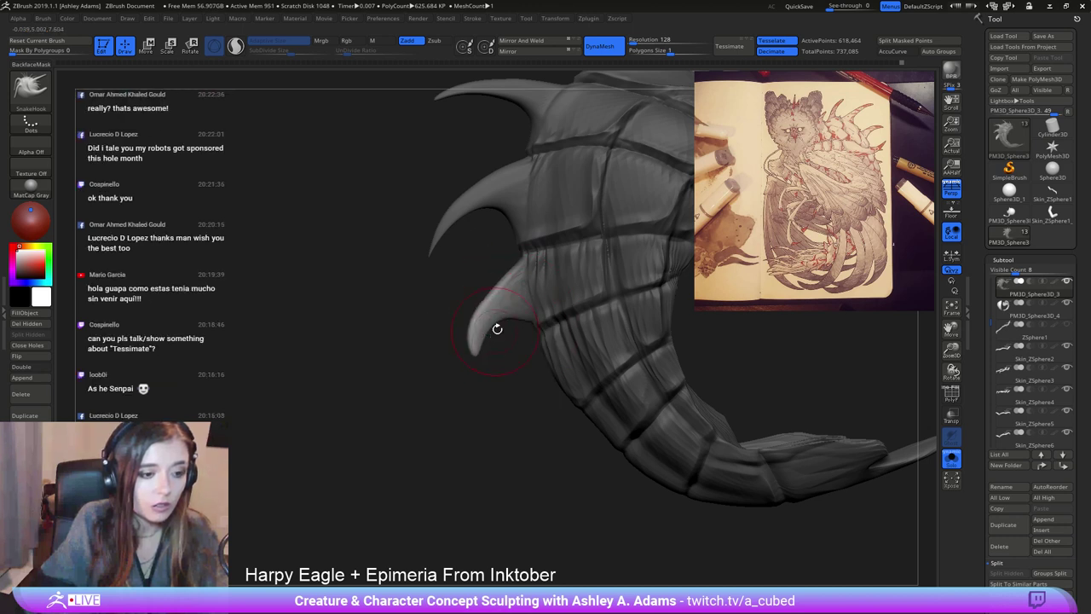
{"action": "key", "text": "shift"}
{"action": "key", "text": "space"}
{"action": "left_click_drag", "start_coordinate": [504, 324], "coordinate": [508, 313]}
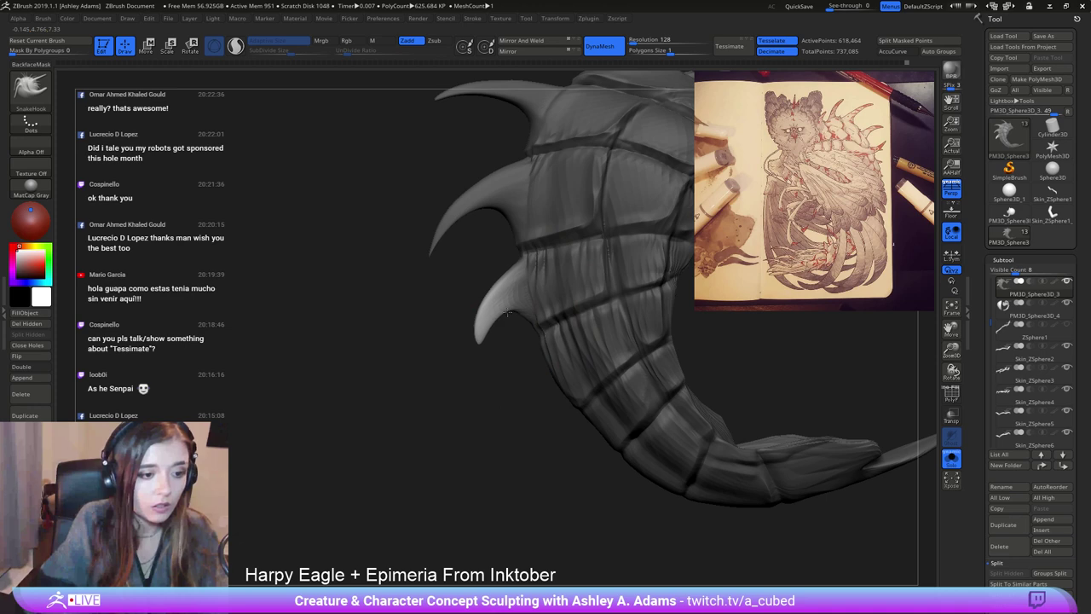
{"action": "key", "text": "shift"}
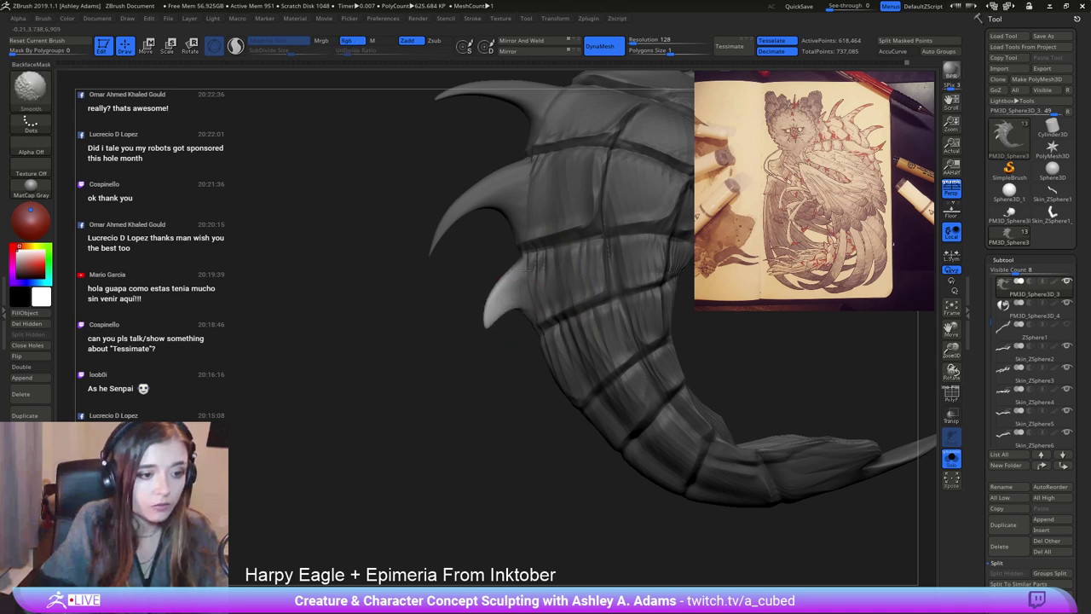
Extend the fifth spike's tip downward with SnakeHook and smooth its outer edge.
{"action": "mouse_move", "coordinate": [444, 277]}
{"action": "left_mouse_down"}
{"action": "mouse_move", "coordinate": [620, 251]}
{"action": "mouse_move", "coordinate": [616, 277]}
{"action": "left_mouse_up"}
{"action": "key", "text": "space"}
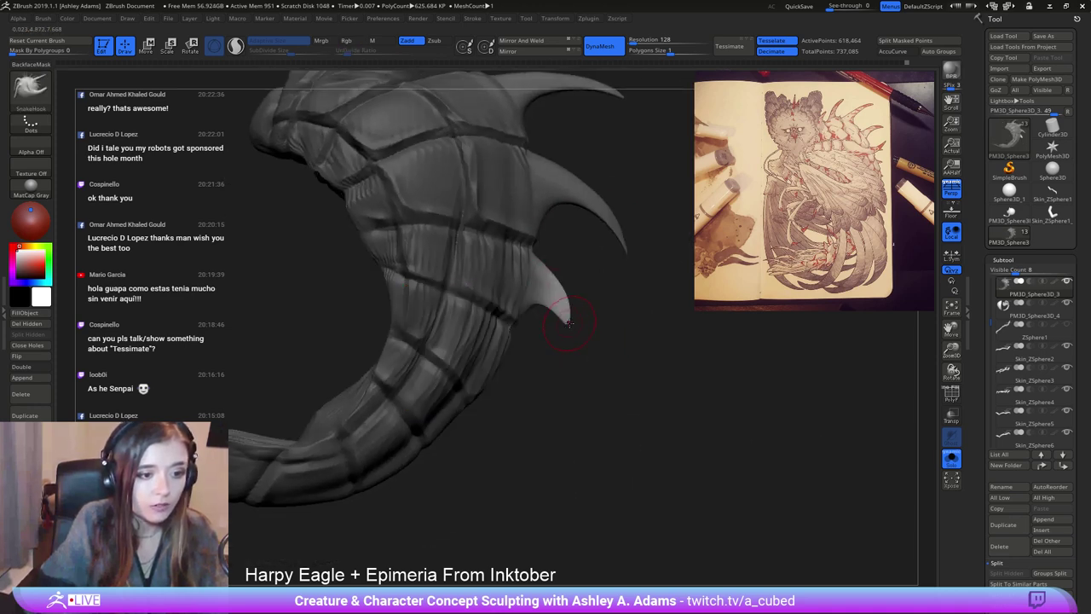
{"action": "left_click_drag", "start_coordinate": [565, 329], "coordinate": [554, 280]}
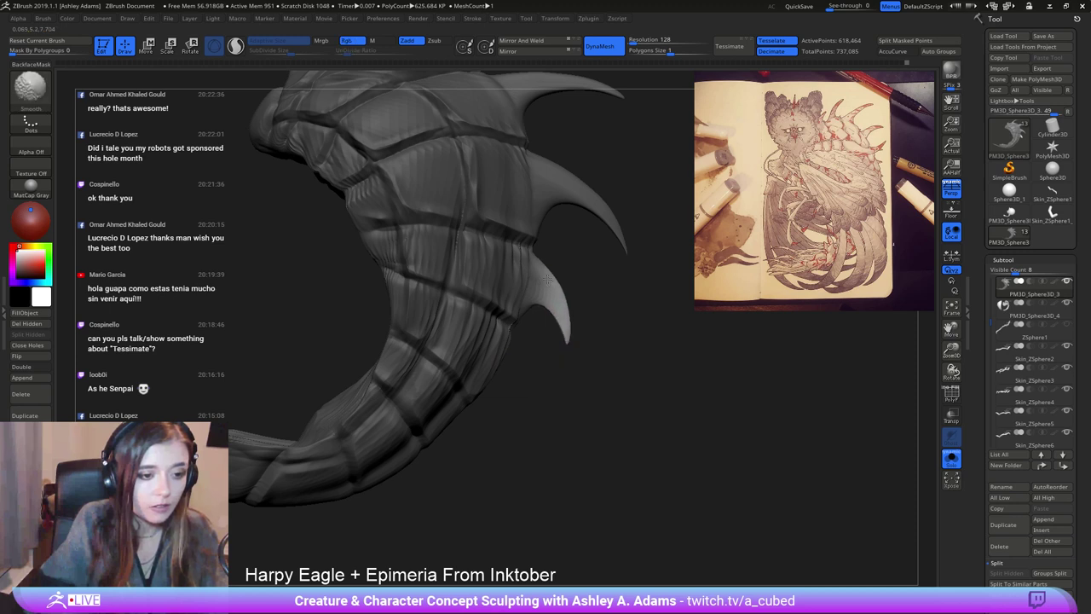
{"action": "left_click_drag", "start_coordinate": [565, 340], "coordinate": [556, 298], "text": "shift"}
Clear the mask from the shell and turn off Solo to show all subtools.
{"action": "right_click_drag", "start_coordinate": [530, 254], "coordinate": [472, 207], "text": "ctrl"}
{"action": "left_click_drag", "start_coordinate": [495, 376], "coordinate": [517, 394], "text": "ctrl"}
{"action": "left_click_drag", "start_coordinate": [576, 331], "coordinate": [505, 308]}
{"action": "left_click", "coordinate": [952, 458]}
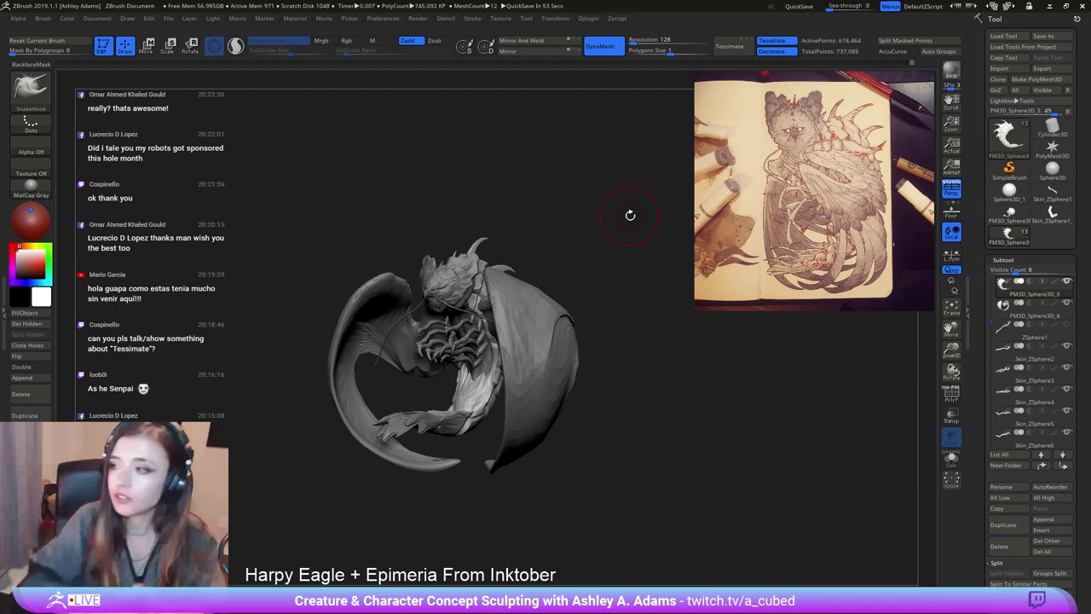
Paint a mask along the edges of the upper shell plates, following the grooves between them.
{"action": "mouse_move", "coordinate": [356, 309]}
{"action": "right_mouse_down"}
{"action": "mouse_move", "coordinate": [401, 242]}
{"action": "mouse_move", "coordinate": [414, 280]}
{"action": "mouse_move", "coordinate": [577, 231]}
{"action": "mouse_move", "coordinate": [577, 212]}
{"action": "mouse_move", "coordinate": [569, 254]}
{"action": "mouse_move", "coordinate": [463, 261]}
{"action": "mouse_move", "coordinate": [464, 250]}
{"action": "mouse_move", "coordinate": [475, 254]}
{"action": "right_mouse_up"}
{"action": "key", "text": "space"}
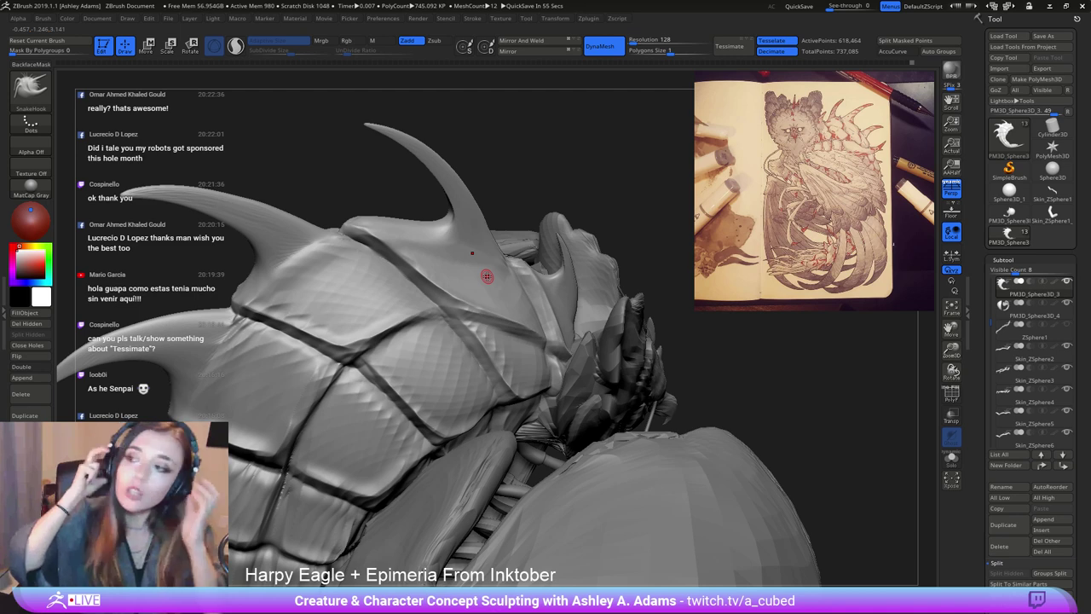
{"action": "mouse_move", "coordinate": [471, 233]}
{"action": "right_mouse_down"}
{"action": "mouse_move", "coordinate": [432, 253]}
{"action": "mouse_move", "coordinate": [503, 272]}
{"action": "right_mouse_up"}
{"action": "key", "text": "space"}
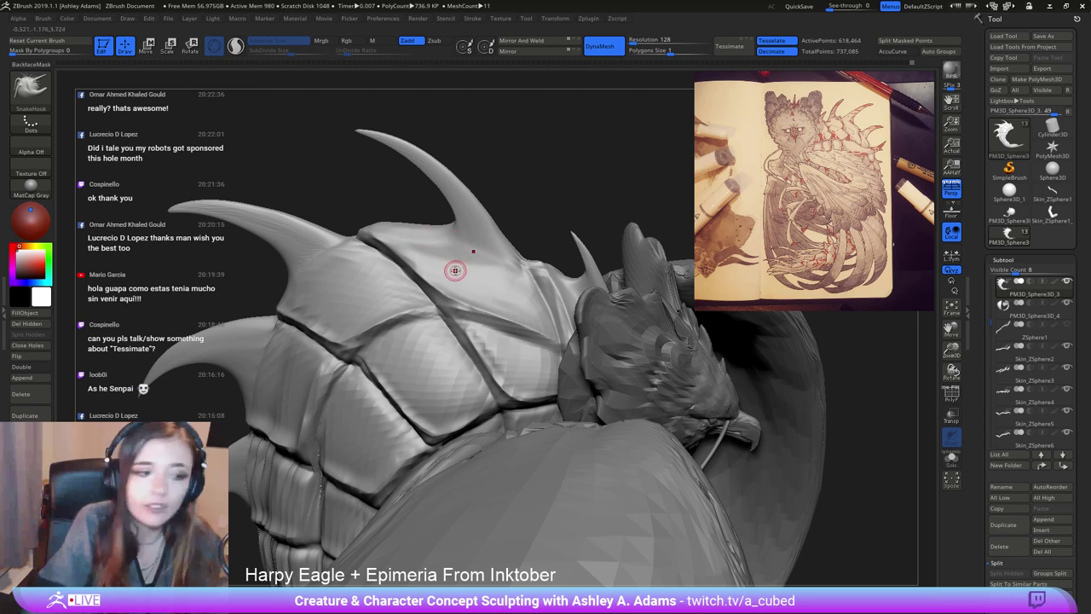
{"action": "key", "text": "ctrl"}
{"action": "right_click_drag", "start_coordinate": [429, 248], "coordinate": [461, 253]}
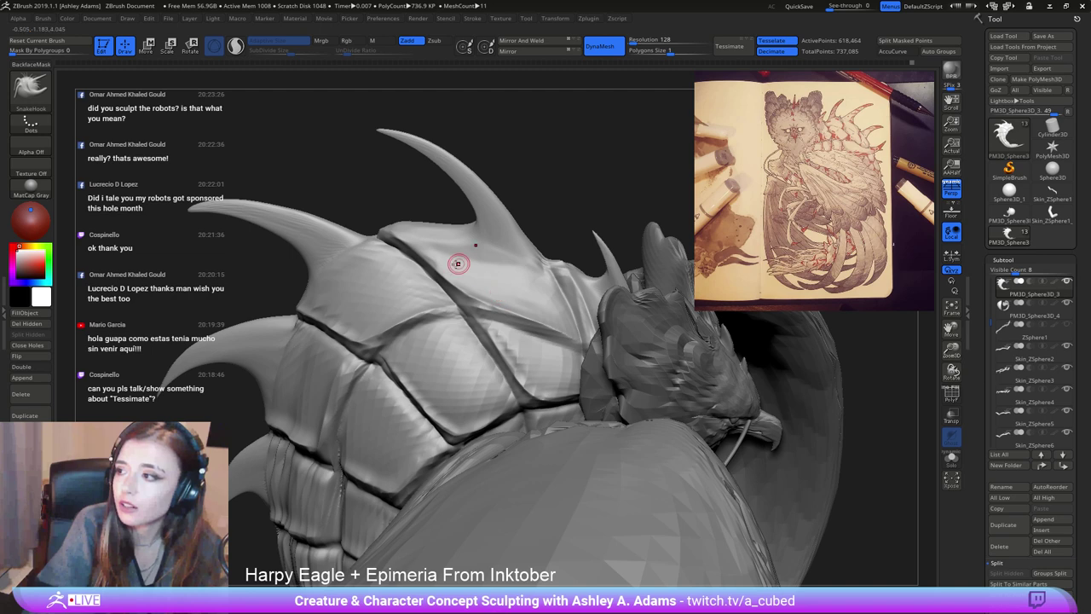
{"action": "key", "text": "ctrl"}
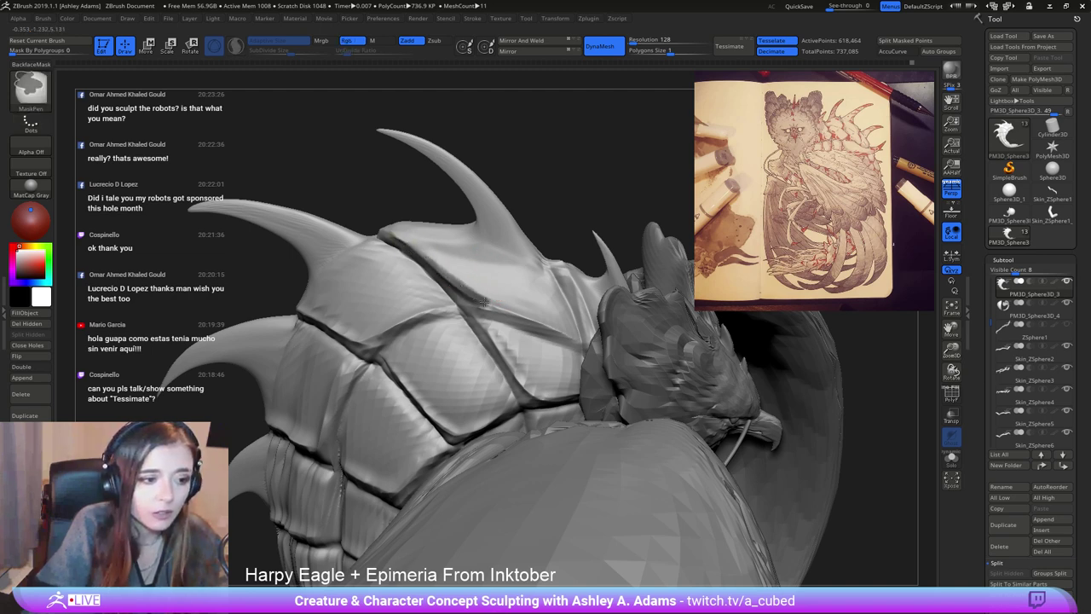
{"action": "right_click_drag", "start_coordinate": [541, 329], "coordinate": [341, 298]}
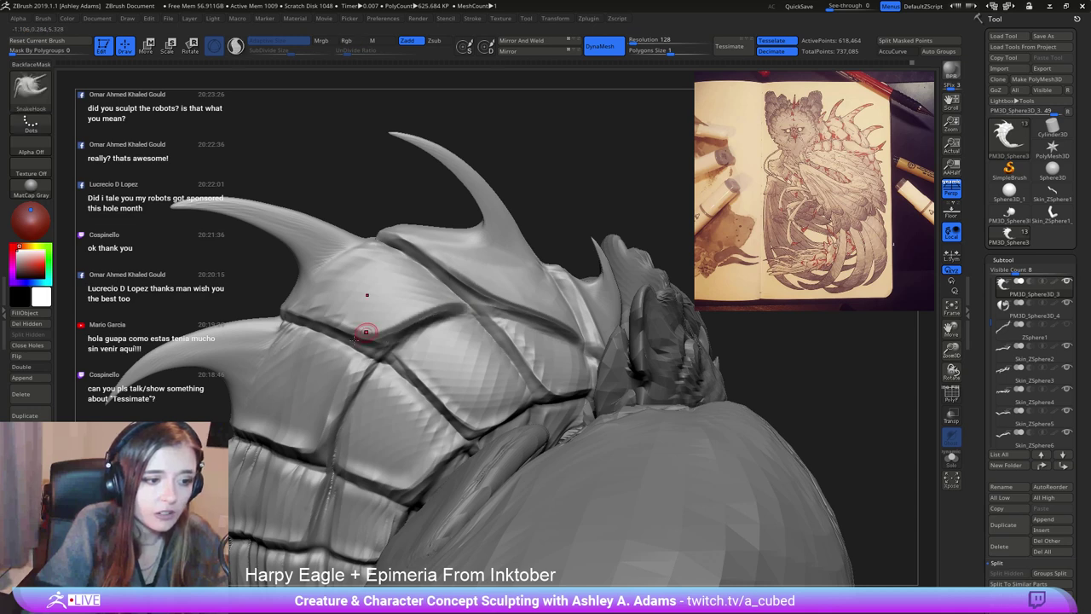
{"action": "left_click_drag", "start_coordinate": [318, 440], "coordinate": [358, 356], "text": "ctrl"}
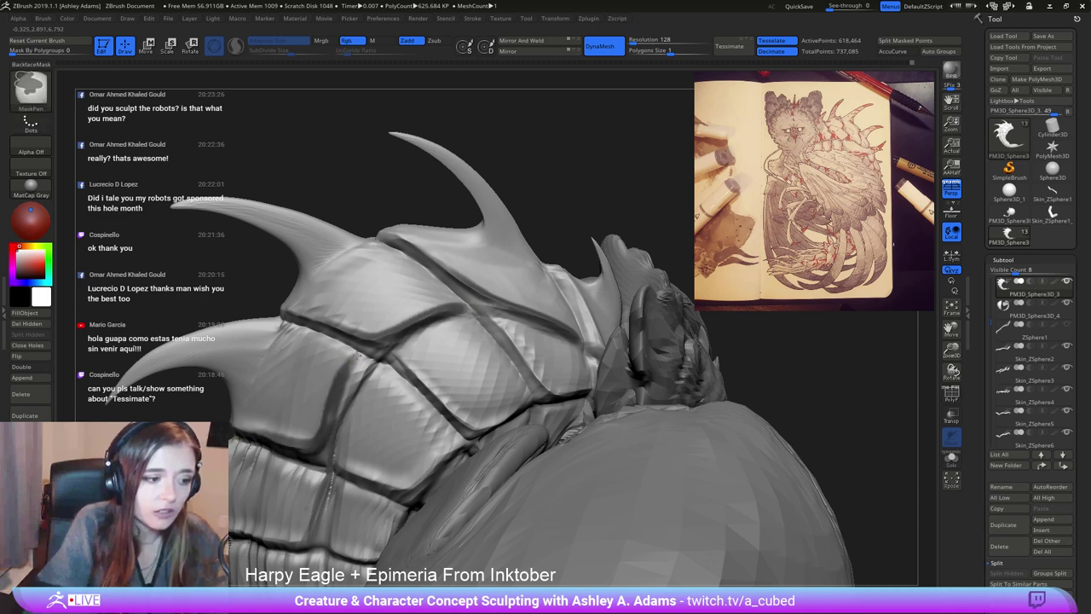
{"action": "mouse_move", "coordinate": [361, 351]}
{"action": "right_mouse_down"}
{"action": "mouse_move", "coordinate": [388, 345]}
{"action": "mouse_move", "coordinate": [384, 371]}
{"action": "mouse_move", "coordinate": [362, 385]}
{"action": "right_mouse_up"}
{"action": "mouse_move", "coordinate": [329, 381]}
{"action": "left_mouse_down"}
{"action": "mouse_move", "coordinate": [399, 383]}
{"action": "mouse_move", "coordinate": [442, 320]}
{"action": "left_mouse_up"}
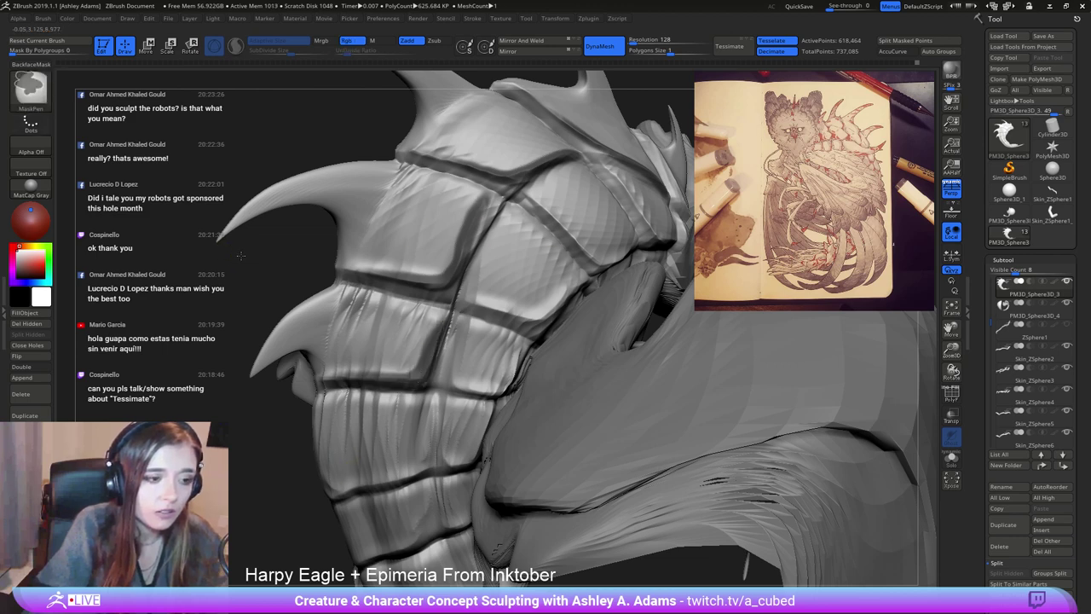
Invert the mask and pull the unmasked plate edges outward with SnakeHook so that they overlap the plates below.
{"action": "left_click", "coordinate": [232, 230], "text": "ctrl"}
{"action": "right_click_drag", "start_coordinate": [233, 230], "coordinate": [352, 219], "text": "ctrl"}
{"action": "right_click", "coordinate": [351, 219]}
{"action": "mouse_move", "coordinate": [434, 202]}
{"action": "right_mouse_down"}
{"action": "mouse_move", "coordinate": [409, 213]}
{"action": "mouse_move", "coordinate": [398, 283]}
{"action": "right_mouse_up"}
{"action": "right_click", "coordinate": [398, 284]}
{"action": "left_click_drag", "start_coordinate": [401, 292], "coordinate": [394, 277]}
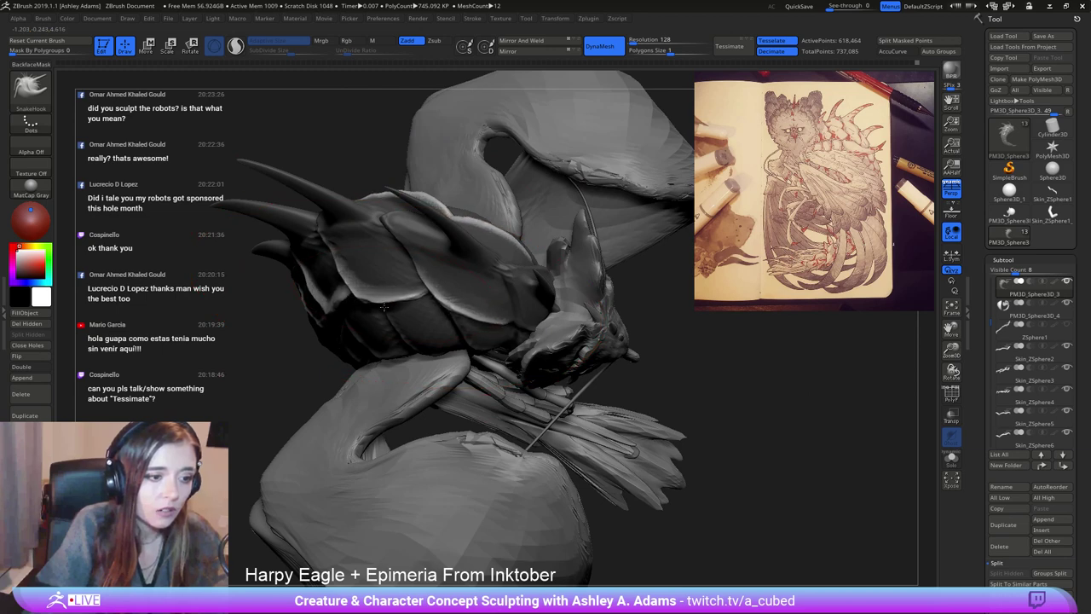
{"action": "mouse_move", "coordinate": [394, 277]}
{"action": "right_mouse_down"}
{"action": "mouse_move", "coordinate": [375, 260]}
{"action": "mouse_move", "coordinate": [304, 342]}
{"action": "mouse_move", "coordinate": [426, 293]}
{"action": "mouse_move", "coordinate": [385, 348]}
{"action": "mouse_move", "coordinate": [285, 308]}
{"action": "mouse_move", "coordinate": [577, 282]}
{"action": "mouse_move", "coordinate": [392, 294]}
{"action": "mouse_move", "coordinate": [409, 281]}
{"action": "mouse_move", "coordinate": [364, 268]}
{"action": "mouse_move", "coordinate": [175, 98]}
{"action": "right_mouse_up"}
{"action": "right_click", "coordinate": [375, 298]}
{"action": "mouse_move", "coordinate": [427, 281]}
{"action": "right_mouse_down"}
{"action": "mouse_move", "coordinate": [386, 316]}
{"action": "mouse_move", "coordinate": [422, 281]}
{"action": "right_mouse_up"}
{"action": "right_click", "coordinate": [386, 316]}
{"action": "right_click_drag", "start_coordinate": [422, 267], "coordinate": [433, 271]}
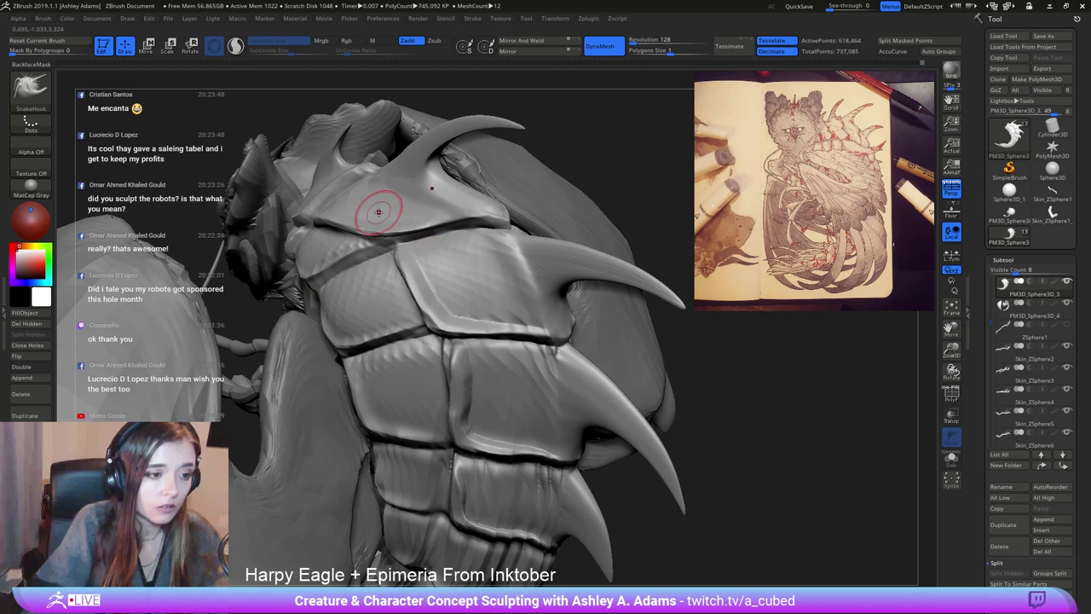
Smooth the surfaces of the raised plates at the bases of the spikes.
{"action": "left_click_drag", "start_coordinate": [436, 266], "coordinate": [446, 282], "text": "shift"}
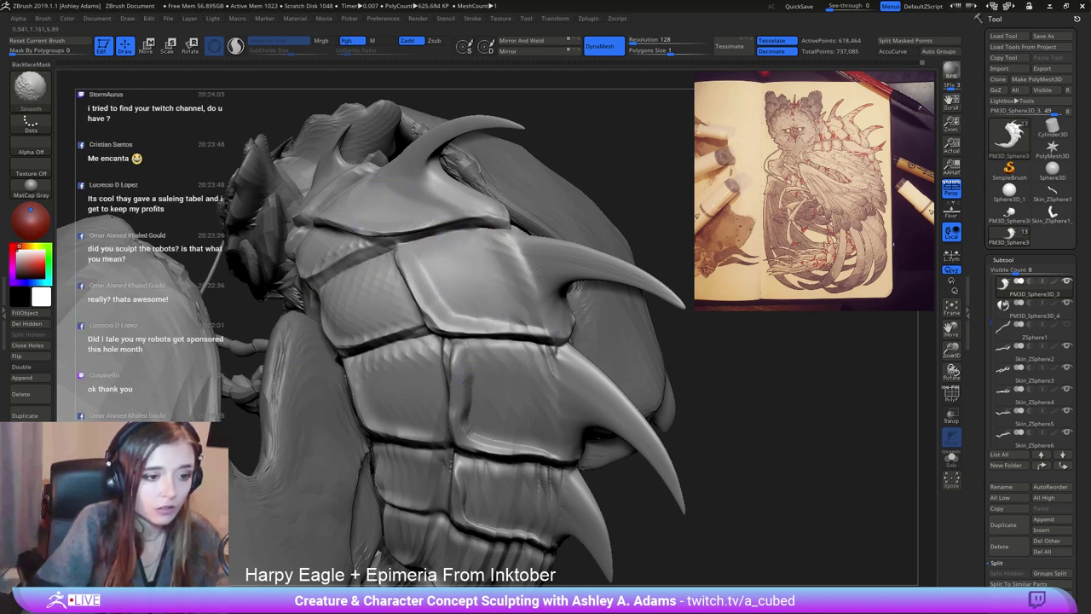
{"action": "right_click_drag", "start_coordinate": [510, 398], "coordinate": [480, 207]}
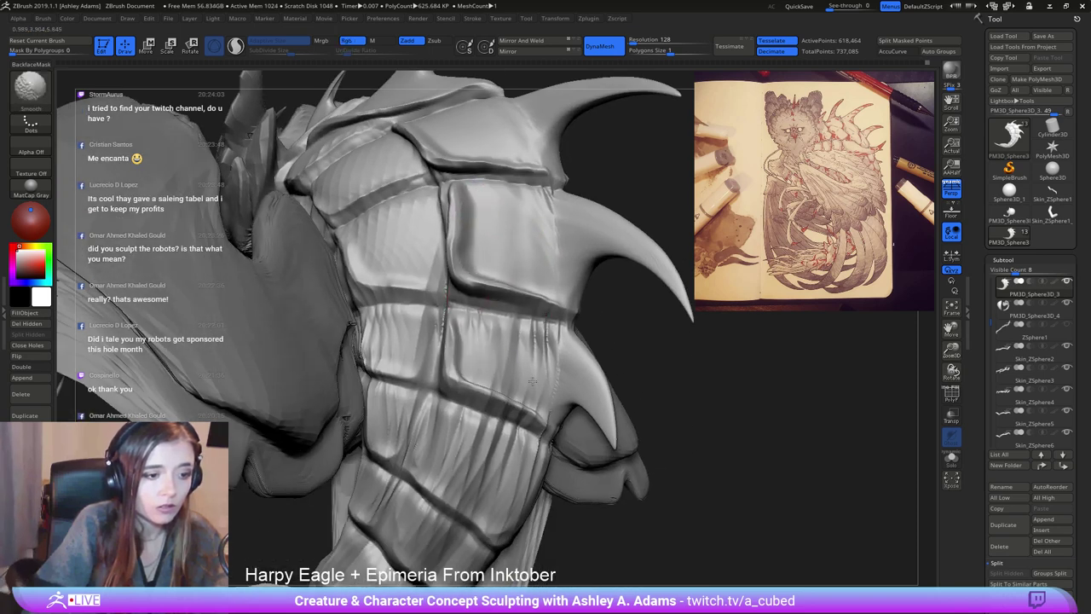
{"action": "key", "text": "f"}
{"action": "right_click_drag", "start_coordinate": [546, 341], "coordinate": [468, 248]}
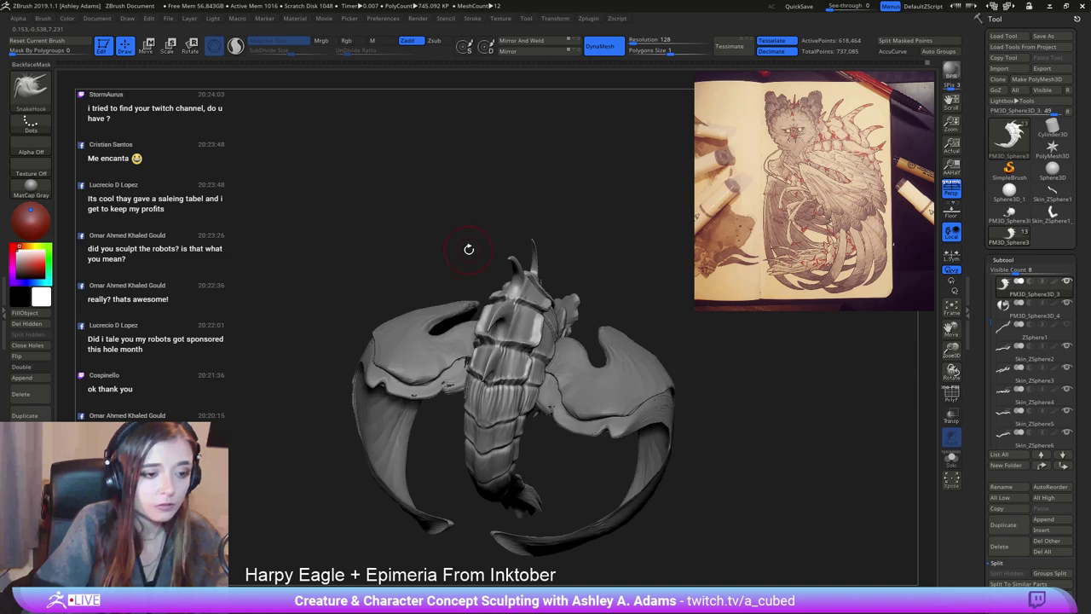
Select the eagle's head subtool, mask its uppermost horn and split the masked points into a separate subtool.
{"action": "mouse_move", "coordinate": [517, 354]}
{"action": "right_mouse_down"}
{"action": "mouse_move", "coordinate": [490, 305]}
{"action": "mouse_move", "coordinate": [421, 261]}
{"action": "mouse_move", "coordinate": [478, 223]}
{"action": "mouse_move", "coordinate": [480, 298]}
{"action": "mouse_move", "coordinate": [516, 328]}
{"action": "mouse_move", "coordinate": [514, 354]}
{"action": "mouse_move", "coordinate": [439, 298]}
{"action": "mouse_move", "coordinate": [484, 306]}
{"action": "right_mouse_up"}
{"action": "left_click", "coordinate": [509, 361], "text": "alt"}
{"action": "key", "text": "space"}
{"action": "key", "text": "space"}
{"action": "left_click_drag", "start_coordinate": [484, 306], "coordinate": [477, 307]}
{"action": "mouse_move", "coordinate": [475, 310]}
{"action": "right_mouse_down"}
{"action": "mouse_move", "coordinate": [472, 266]}
{"action": "mouse_move", "coordinate": [454, 294]}
{"action": "mouse_move", "coordinate": [474, 282]}
{"action": "right_mouse_up"}
{"action": "key", "text": "ctrl"}
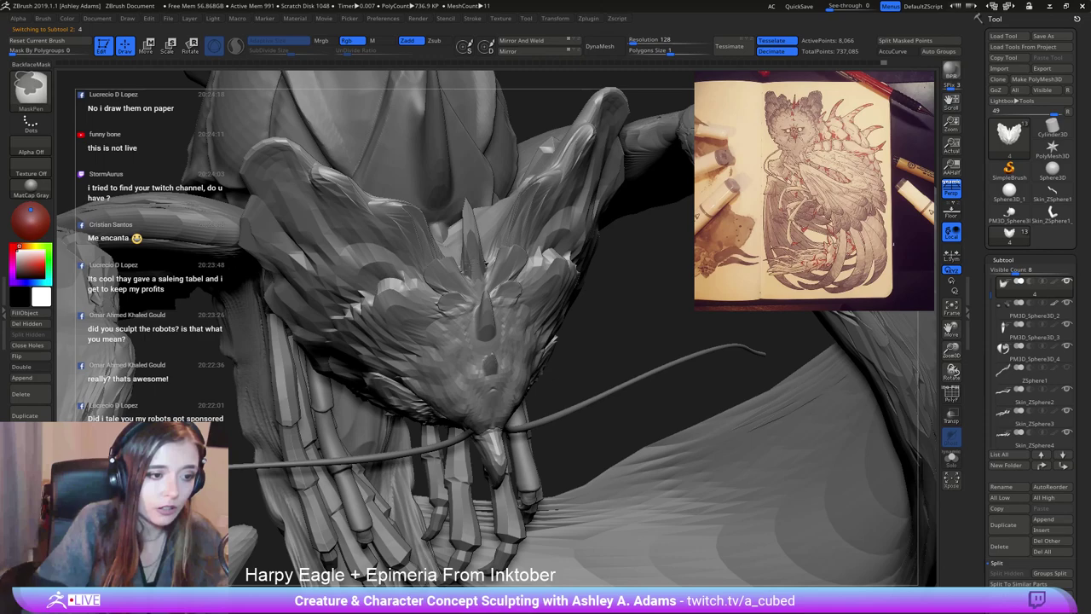
{"action": "left_click_drag", "start_coordinate": [474, 249], "coordinate": [467, 207], "text": "ctrl"}
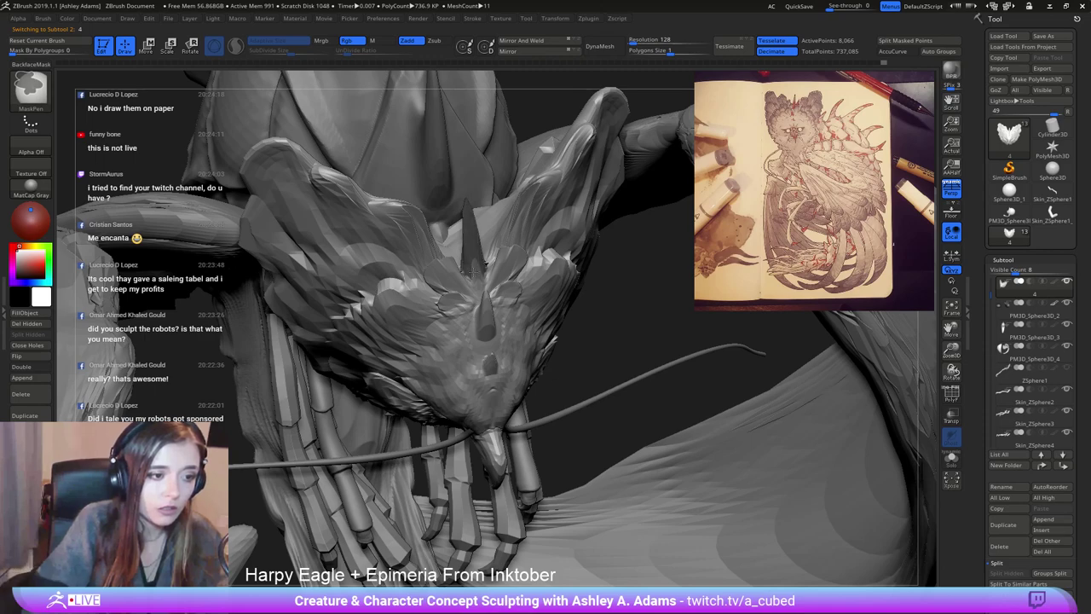
{"action": "mouse_move", "coordinate": [482, 265]}
{"action": "right_mouse_down"}
{"action": "mouse_move", "coordinate": [485, 275]}
{"action": "mouse_move", "coordinate": [465, 232]}
{"action": "mouse_move", "coordinate": [494, 248]}
{"action": "mouse_move", "coordinate": [526, 215]}
{"action": "right_mouse_up"}
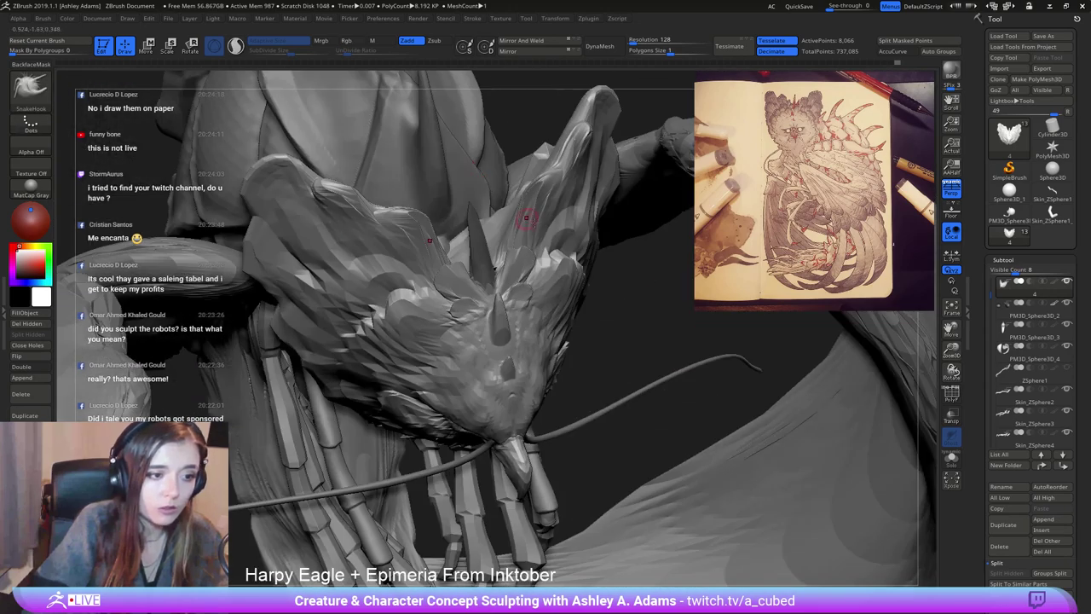
{"action": "left_click_drag", "start_coordinate": [981, 575], "coordinate": [981, 500]}
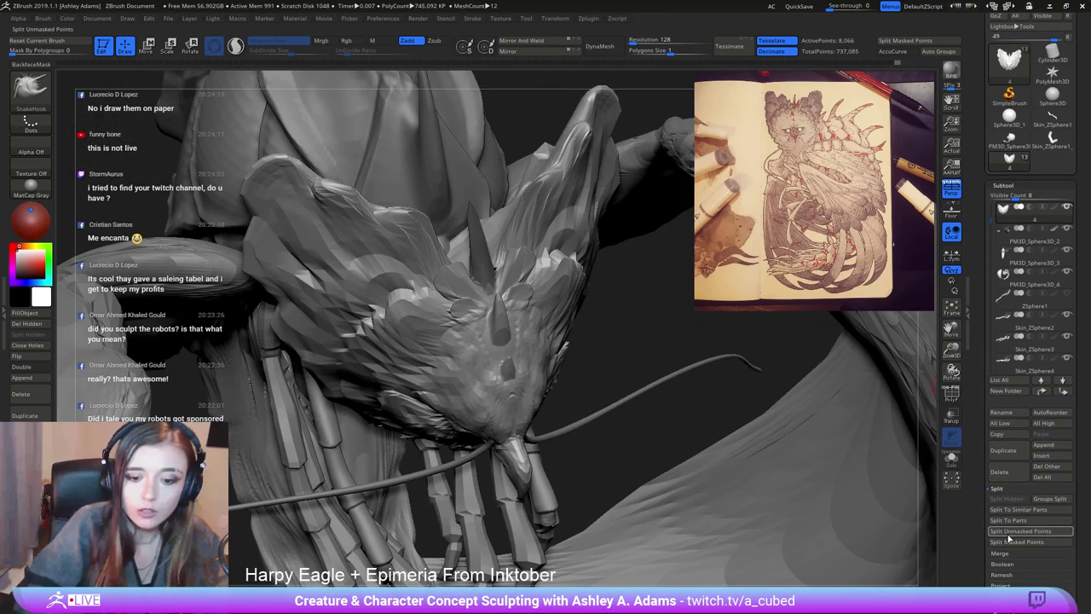
{"action": "left_click", "coordinate": [1012, 541]}
Mask the middle horn on the eagle's forehead and split the masked points into a separate subtool.
{"action": "right_click_drag", "start_coordinate": [502, 327], "coordinate": [499, 317]}
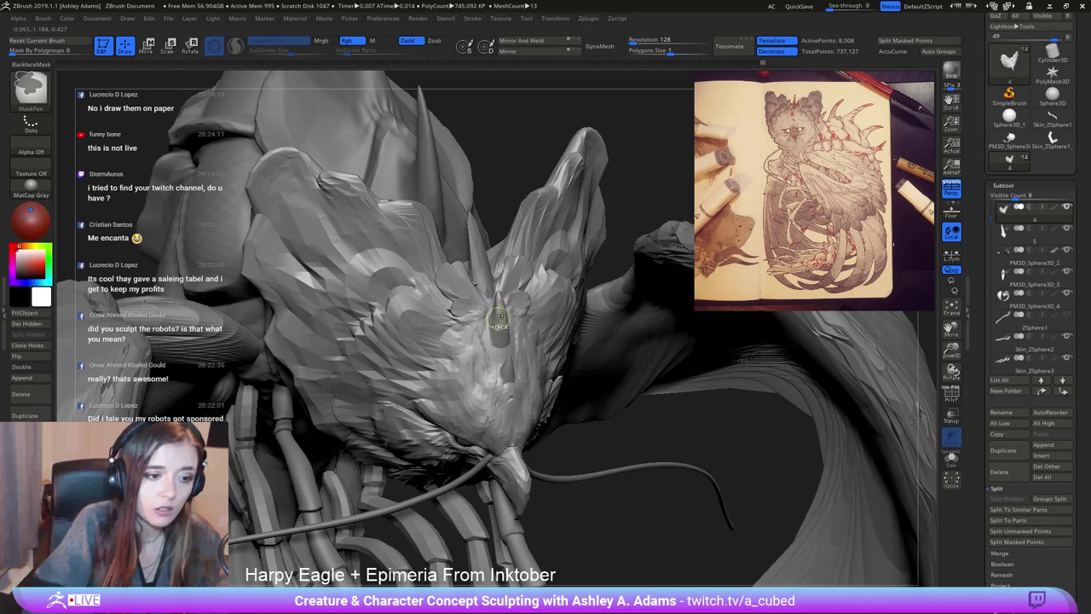
{"action": "left_click_drag", "start_coordinate": [500, 317], "coordinate": [502, 335], "text": "ctrl"}
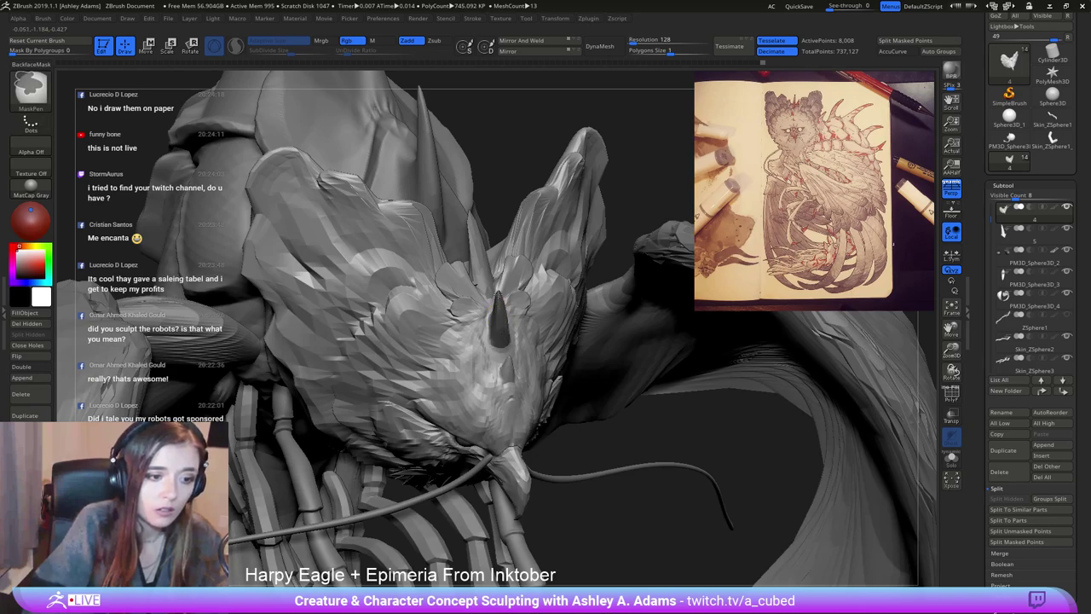
{"action": "mouse_move", "coordinate": [500, 287]}
{"action": "right_mouse_down"}
{"action": "mouse_move", "coordinate": [503, 302]}
{"action": "mouse_move", "coordinate": [452, 320]}
{"action": "mouse_move", "coordinate": [503, 341]}
{"action": "right_mouse_up"}
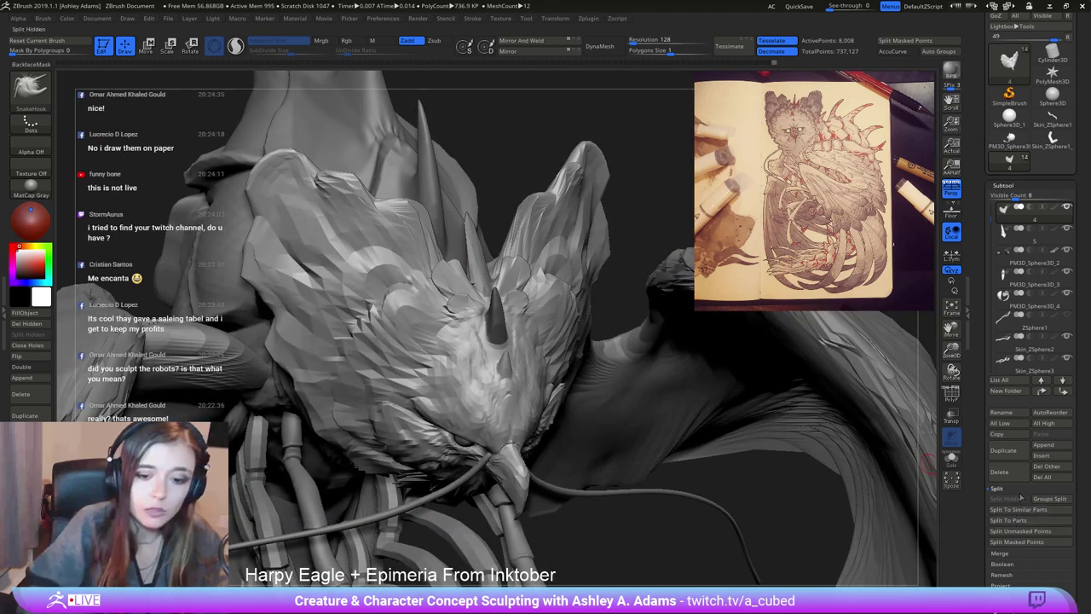
{"action": "left_click", "coordinate": [1017, 541]}
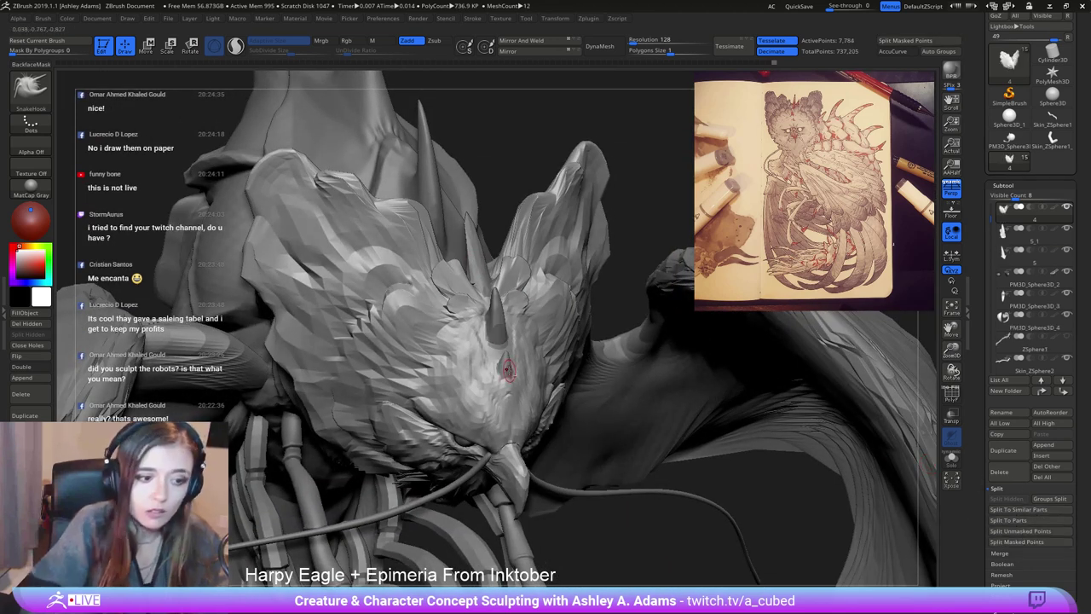
Mask the smallest, lowest horn on the forehead and split it off into its own subtool.
{"action": "left_click_drag", "start_coordinate": [503, 358], "coordinate": [505, 366], "text": "ctrl"}
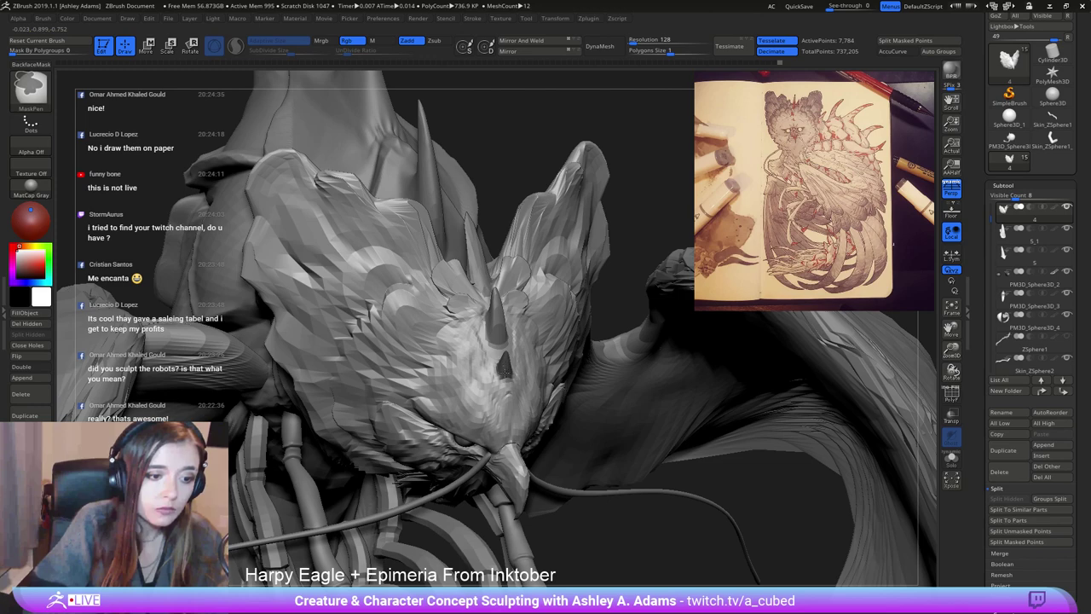
{"action": "mouse_move", "coordinate": [506, 363]}
{"action": "right_mouse_down"}
{"action": "mouse_move", "coordinate": [562, 372]}
{"action": "mouse_move", "coordinate": [510, 359]}
{"action": "mouse_move", "coordinate": [451, 309]}
{"action": "mouse_move", "coordinate": [517, 380]}
{"action": "right_mouse_up"}
{"action": "key", "text": "ctrl"}
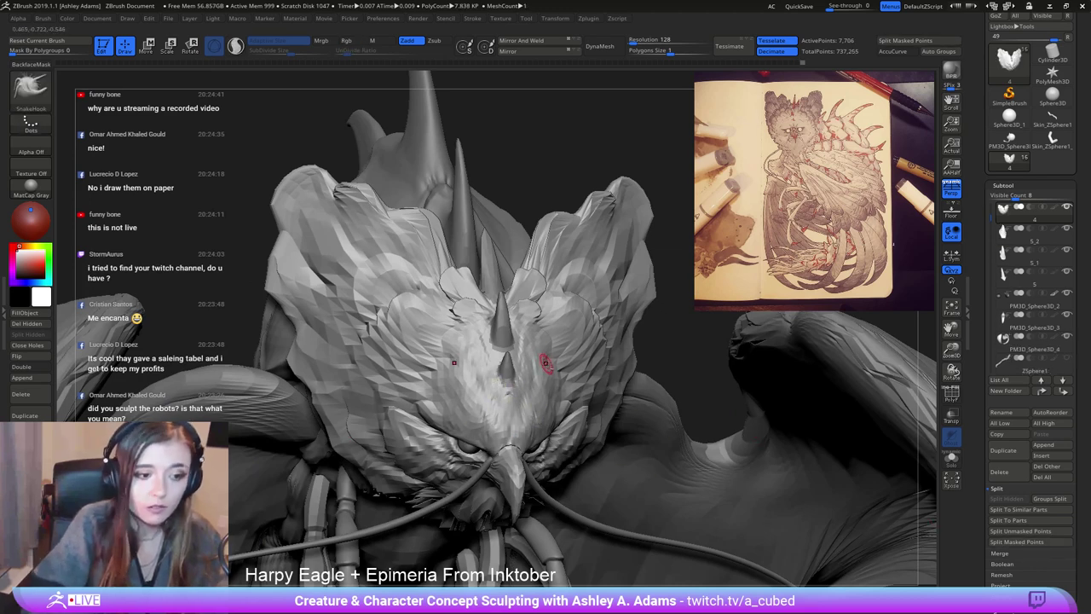
DynaMesh the three separated forehead horns one after another at resolution 128.
{"action": "right_click_drag", "start_coordinate": [545, 364], "coordinate": [504, 359]}
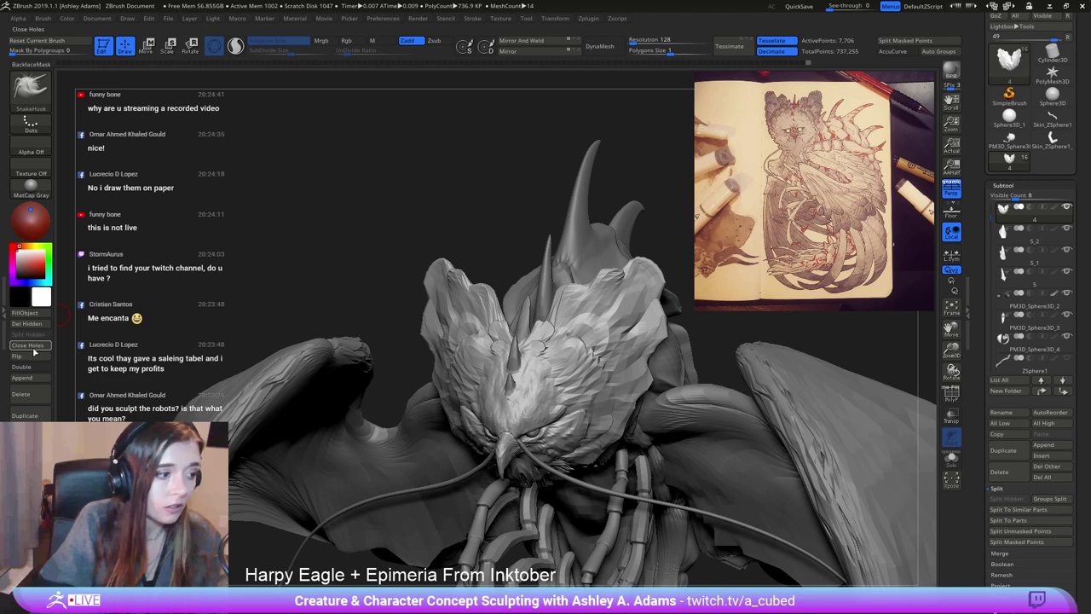
{"action": "left_click", "coordinate": [515, 356], "text": "alt"}
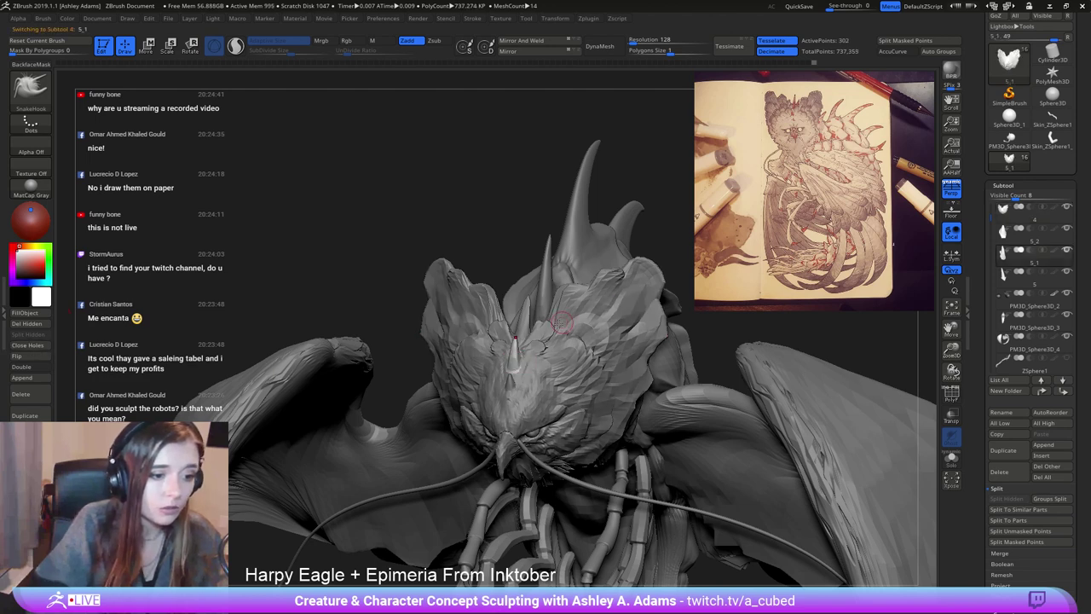
{"action": "right_click_drag", "start_coordinate": [560, 322], "coordinate": [580, 259], "text": "ctrl"}
{"action": "left_click", "coordinate": [604, 50]}
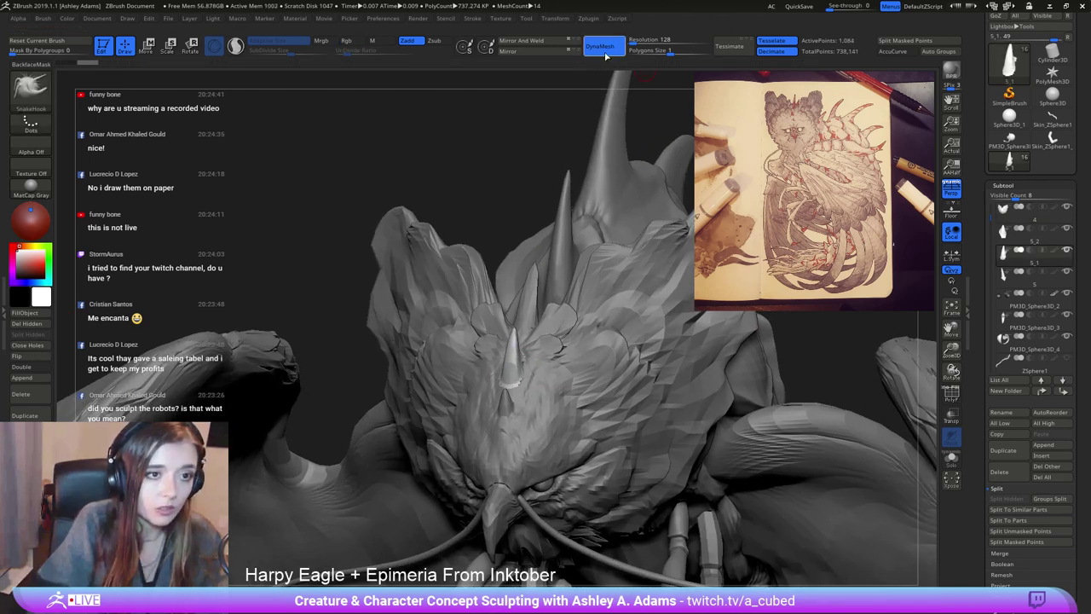
{"action": "left_click", "coordinate": [510, 404], "text": "alt"}
{"action": "left_click", "coordinate": [595, 51]}
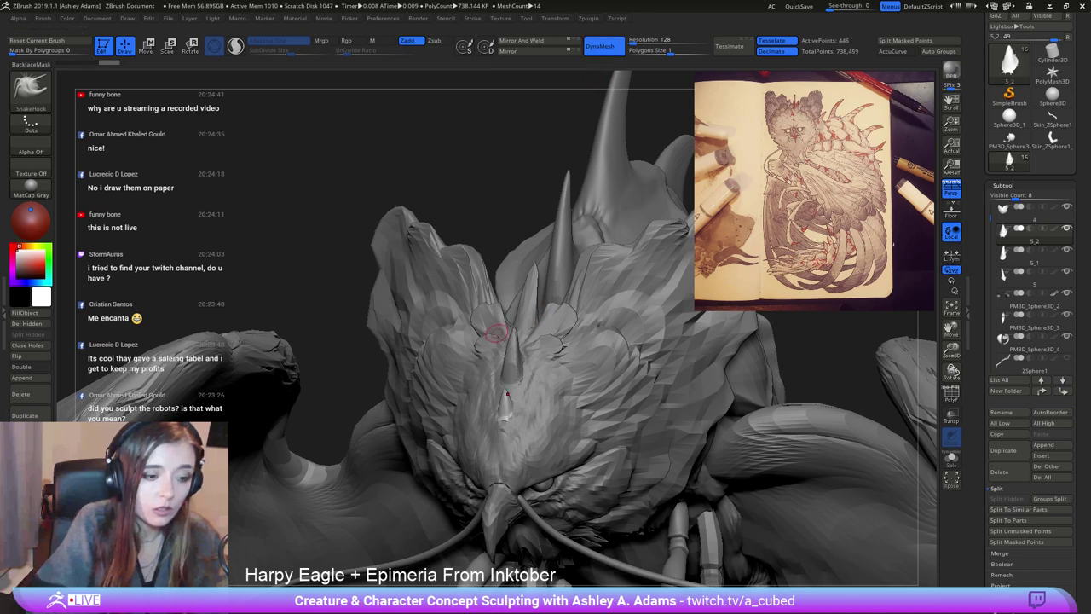
{"action": "left_click", "coordinate": [530, 319], "text": "alt"}
{"action": "left_click", "coordinate": [602, 49]}
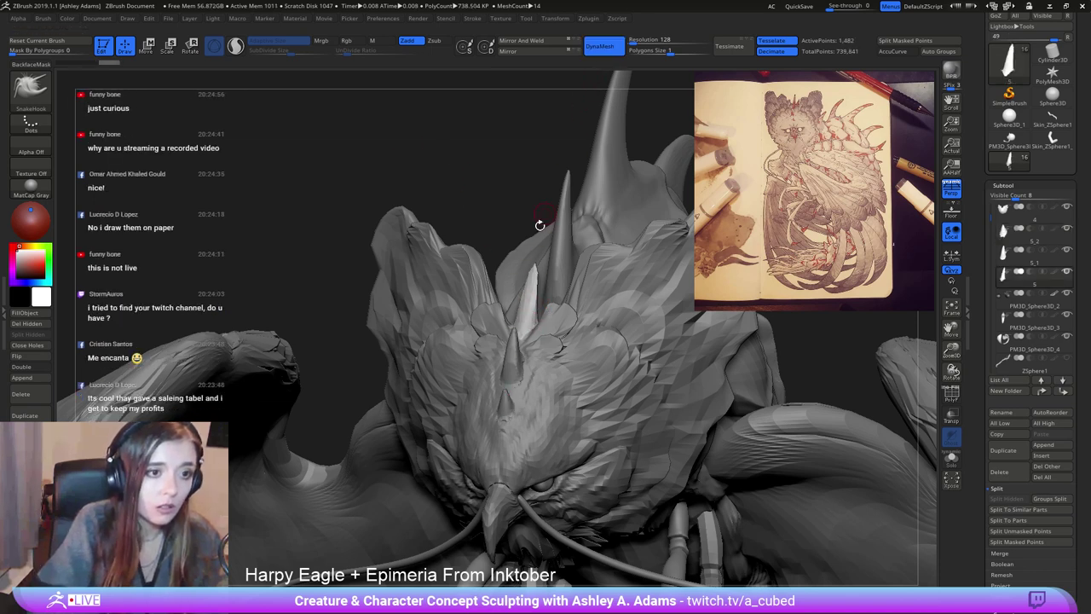
Pull the forehead horns into sharper, curved points with the SnakeHook brush, ending on the uppermost horn.
{"action": "left_click", "coordinate": [511, 404], "text": "alt"}
{"action": "right_click_drag", "start_coordinate": [608, 464], "coordinate": [515, 440]}
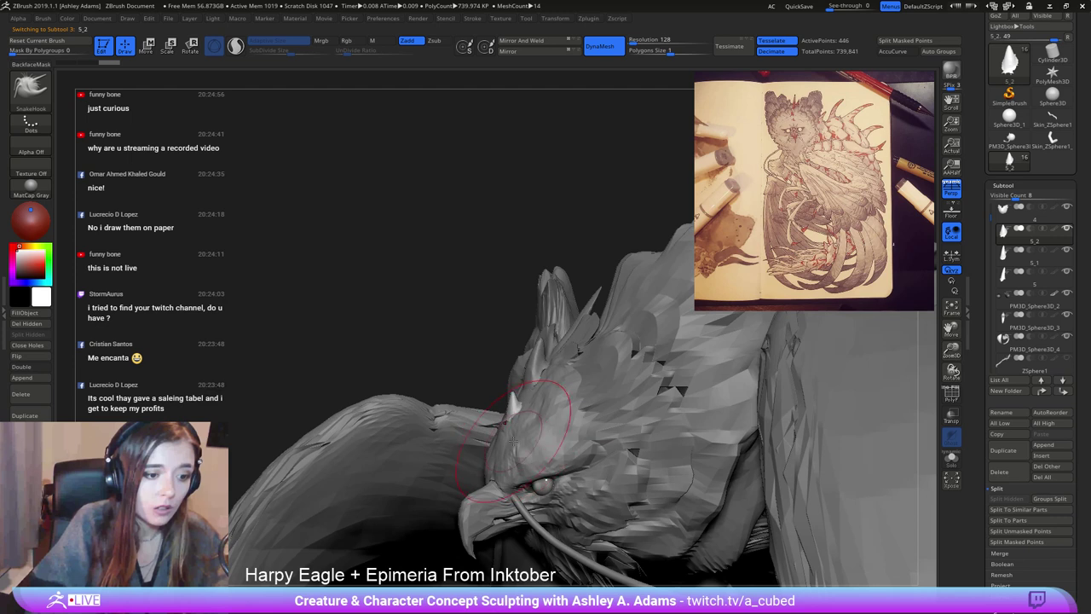
{"action": "left_click", "coordinate": [531, 375], "text": "alt"}
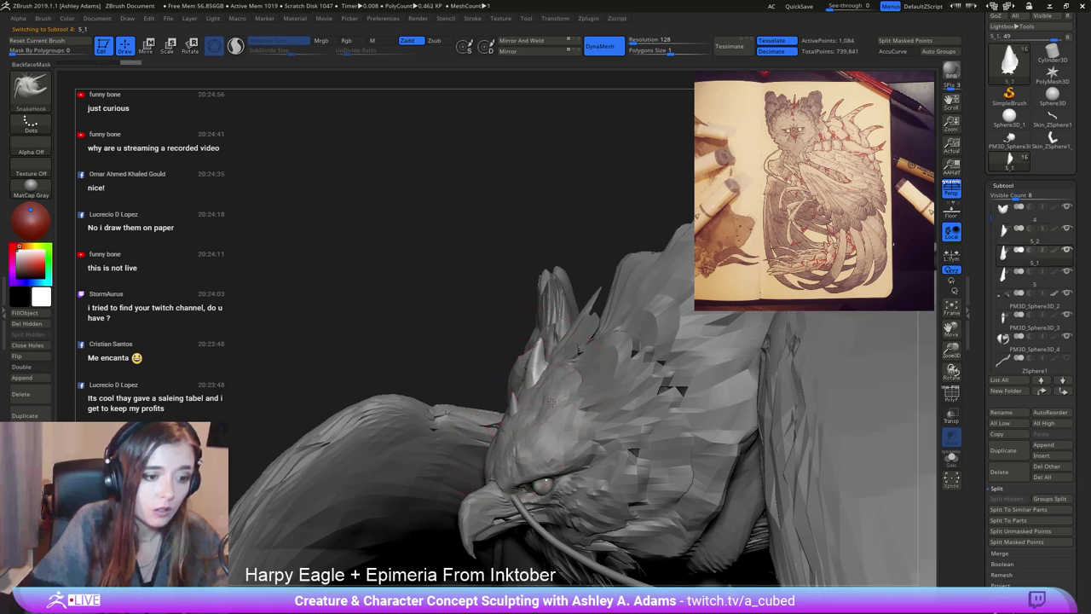
{"action": "left_click", "coordinate": [578, 330], "text": "alt"}
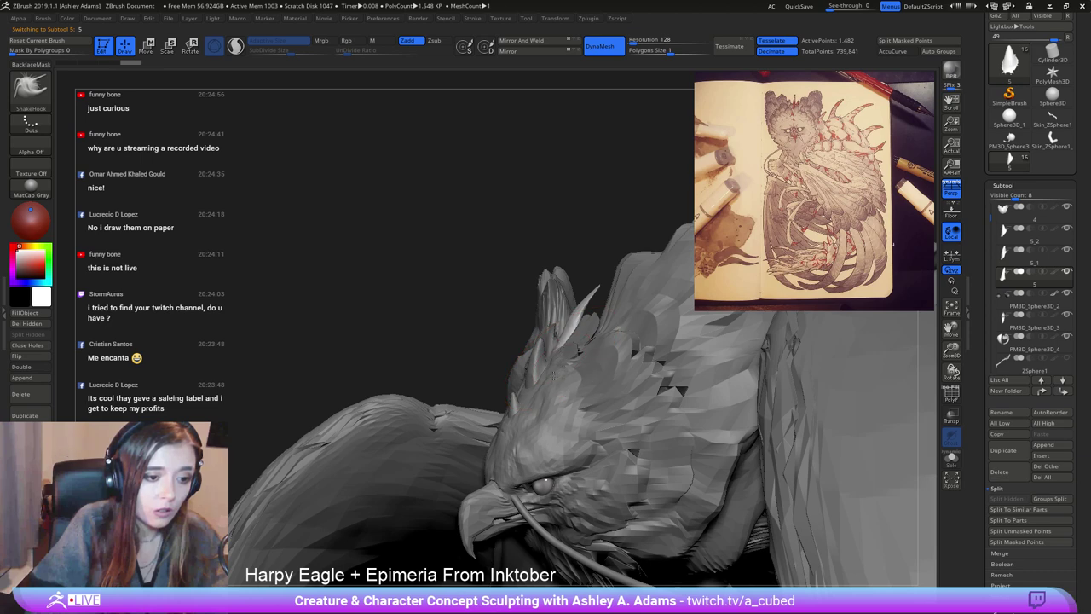
{"action": "right_click_drag", "start_coordinate": [554, 376], "coordinate": [793, 375]}
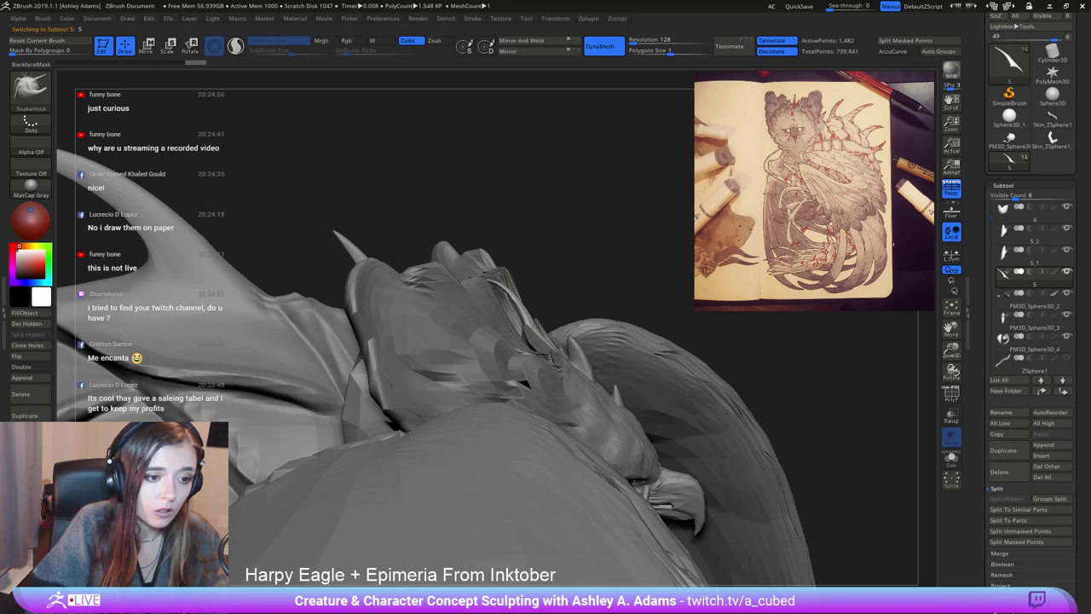
{"action": "mouse_move", "coordinate": [522, 307]}
{"action": "right_mouse_down"}
{"action": "mouse_move", "coordinate": [570, 317]}
{"action": "mouse_move", "coordinate": [550, 323]}
{"action": "right_mouse_up"}
{"action": "left_click_drag", "start_coordinate": [548, 304], "coordinate": [559, 314]}
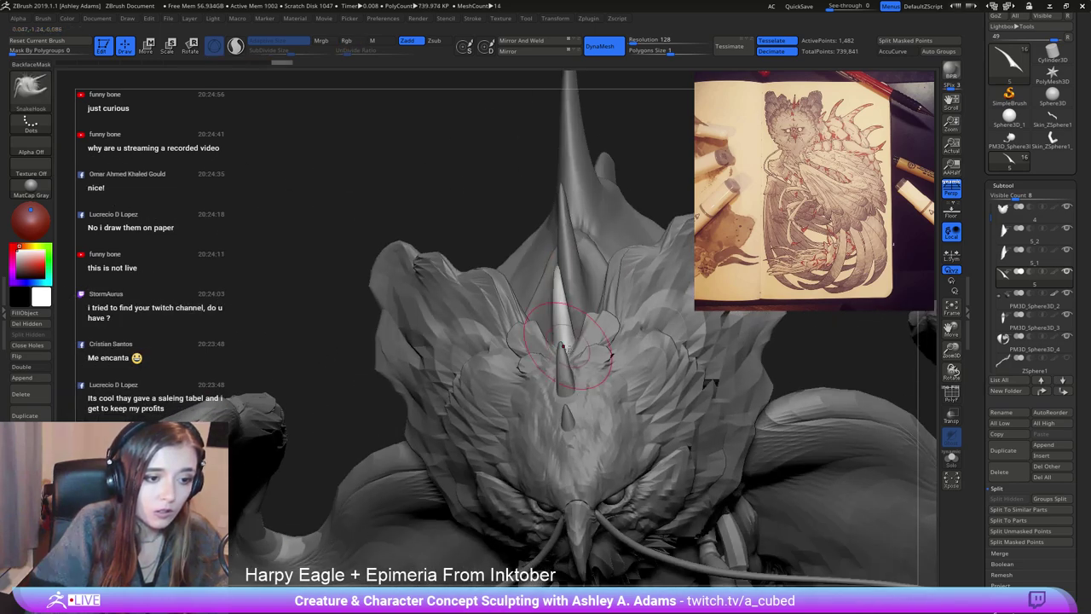
Select the middle forehead horn, reshape it with SnakeHook and smooth its surface.
{"action": "left_click", "coordinate": [563, 373], "text": "alt"}
{"action": "right_click_drag", "start_coordinate": [547, 368], "coordinate": [570, 345]}
{"action": "left_click", "coordinate": [556, 338], "text": "alt"}
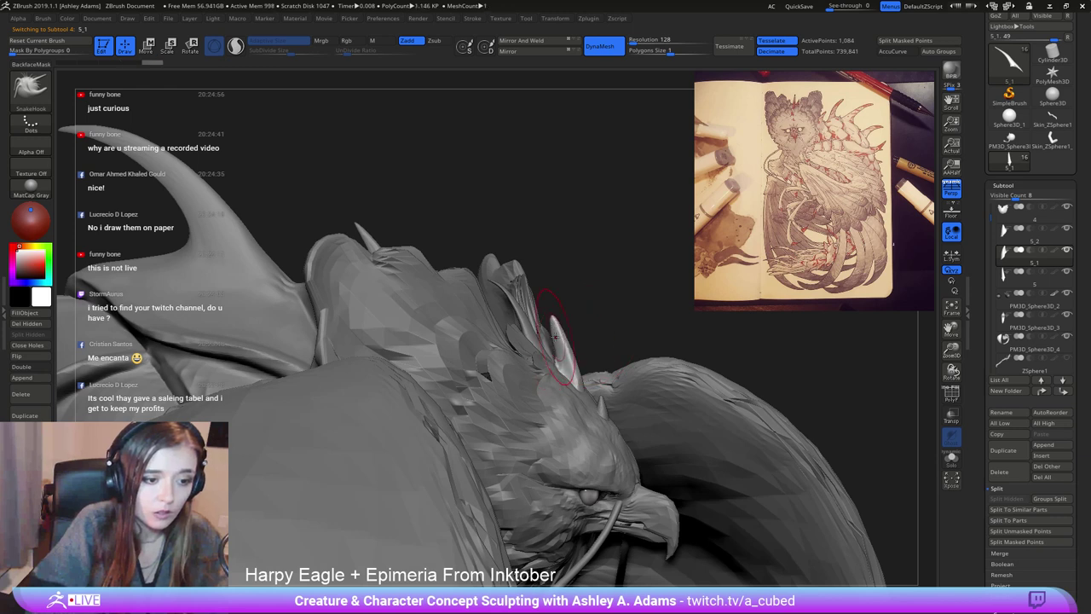
{"action": "key", "text": "shift"}
{"action": "left_click_drag", "start_coordinate": [573, 375], "coordinate": [583, 380], "text": "shift"}
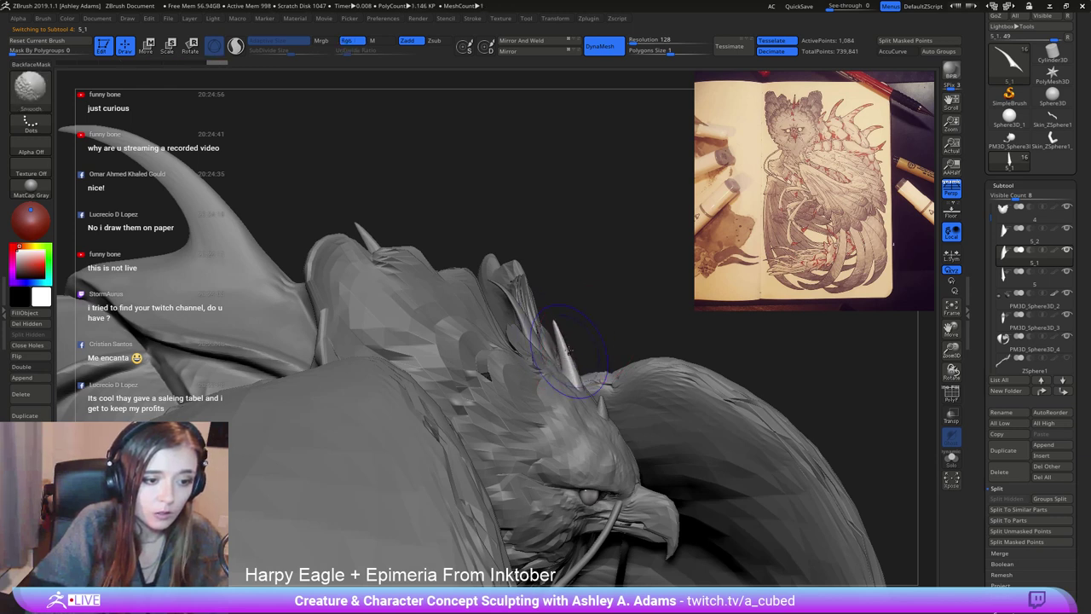
Select the smallest, lowest forehead horn and pull it into a longer, upright point with SnakeHook.
{"action": "left_click", "coordinate": [601, 407], "text": "alt"}
{"action": "right_click_drag", "start_coordinate": [602, 407], "coordinate": [594, 327]}
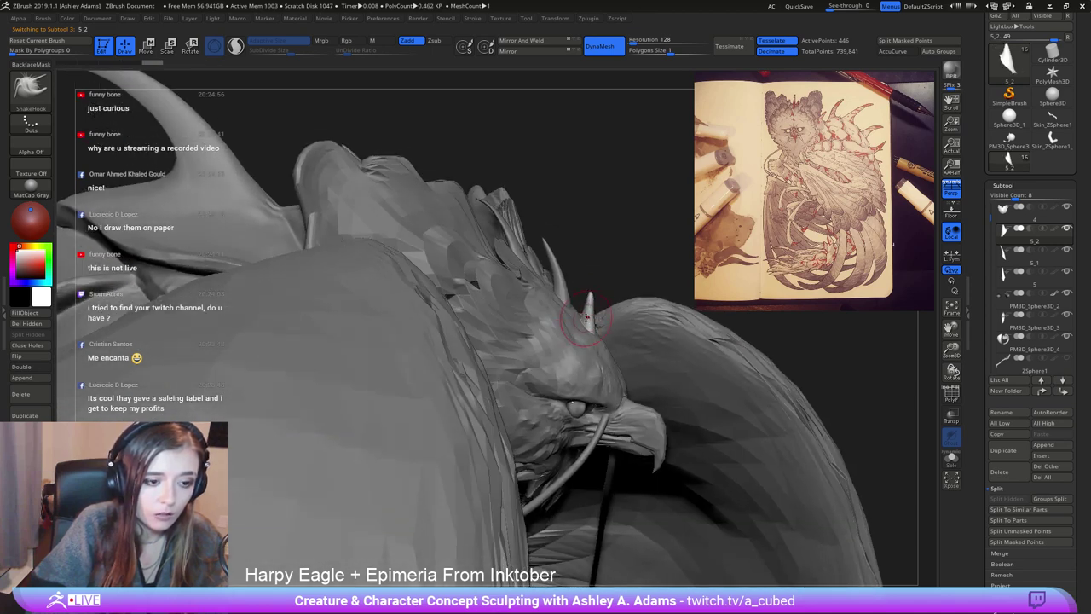
{"action": "mouse_move", "coordinate": [589, 316]}
{"action": "left_mouse_down"}
{"action": "mouse_move", "coordinate": [592, 305]}
{"action": "mouse_move", "coordinate": [589, 321]}
{"action": "left_mouse_up"}
{"action": "mouse_move", "coordinate": [587, 327]}
{"action": "right_mouse_down"}
{"action": "mouse_move", "coordinate": [486, 334]}
{"action": "mouse_move", "coordinate": [487, 281]}
{"action": "mouse_move", "coordinate": [503, 295]}
{"action": "mouse_move", "coordinate": [469, 308]}
{"action": "mouse_move", "coordinate": [456, 298]}
{"action": "right_mouse_up"}
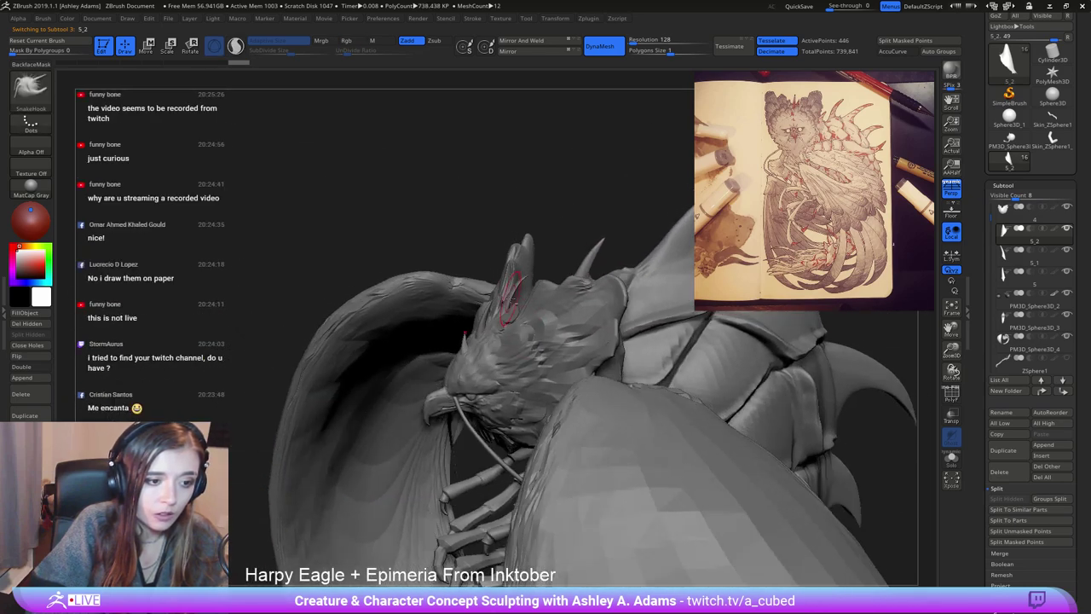
Select the uppermost forehead horn and thicken it with the Inflate brush.
{"action": "left_click", "coordinate": [514, 296], "text": "alt"}
{"action": "key", "text": "space"}
{"action": "mouse_move", "coordinate": [510, 294]}
{"action": "left_mouse_down"}
{"action": "mouse_move", "coordinate": [522, 294]}
{"action": "mouse_move", "coordinate": [516, 285]}
{"action": "left_mouse_up"}
{"action": "key", "text": "b"}
{"action": "key", "text": "i"}
{"action": "key", "text": "n"}
{"action": "mouse_move", "coordinate": [461, 296]}
{"action": "right_mouse_down"}
{"action": "mouse_move", "coordinate": [503, 300]}
{"action": "mouse_move", "coordinate": [527, 322]}
{"action": "mouse_move", "coordinate": [523, 287]}
{"action": "right_mouse_up"}
Reshape the sides and base of the uppermost horn with the SnakeHook brush so it seats into the forehead feathers.
{"action": "key", "text": "b"}
{"action": "key", "text": "s"}
{"action": "key", "text": "h"}
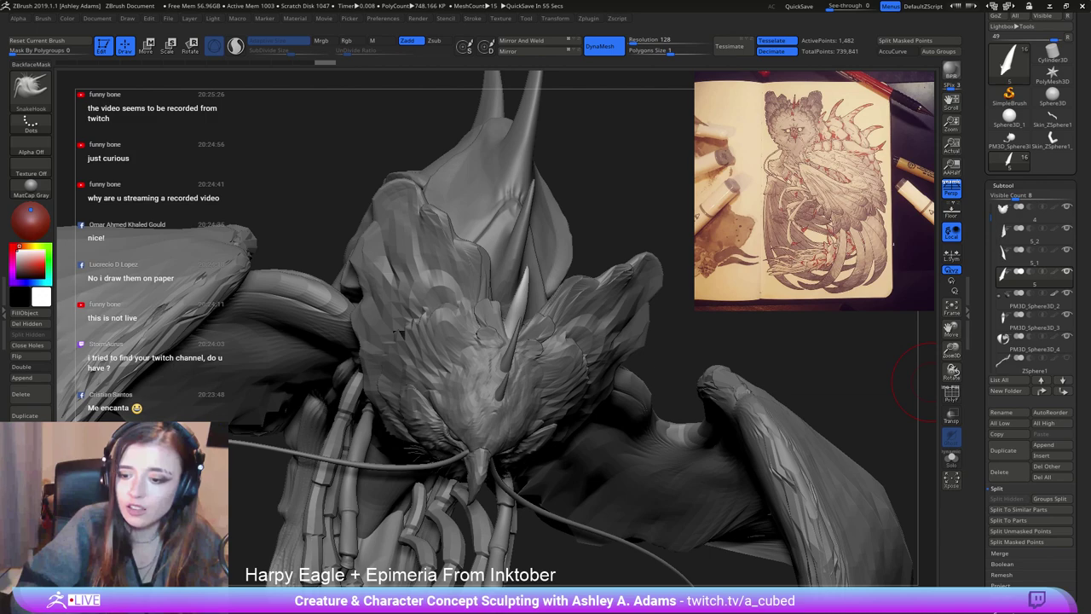
{"action": "right_click_drag", "start_coordinate": [932, 382], "coordinate": [801, 375]}
{"action": "mouse_move", "coordinate": [546, 282]}
{"action": "right_mouse_down", "text": "ctrl"}
{"action": "mouse_move", "coordinate": [499, 304]}
{"action": "mouse_move", "coordinate": [497, 333]}
{"action": "right_mouse_up", "text": "ctrl"}
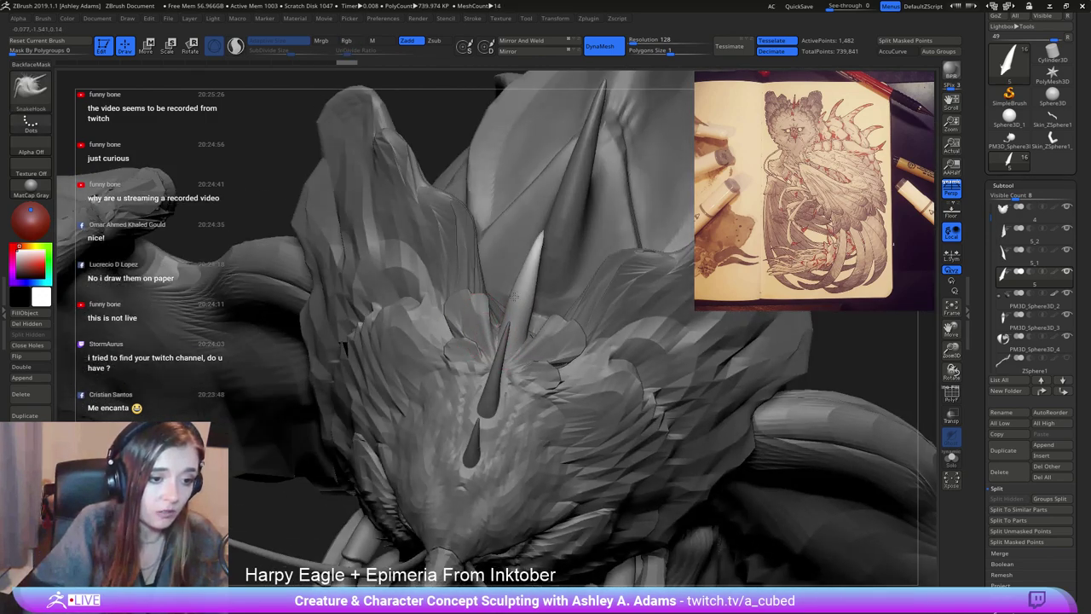
{"action": "left_click_drag", "start_coordinate": [514, 296], "coordinate": [520, 291]}
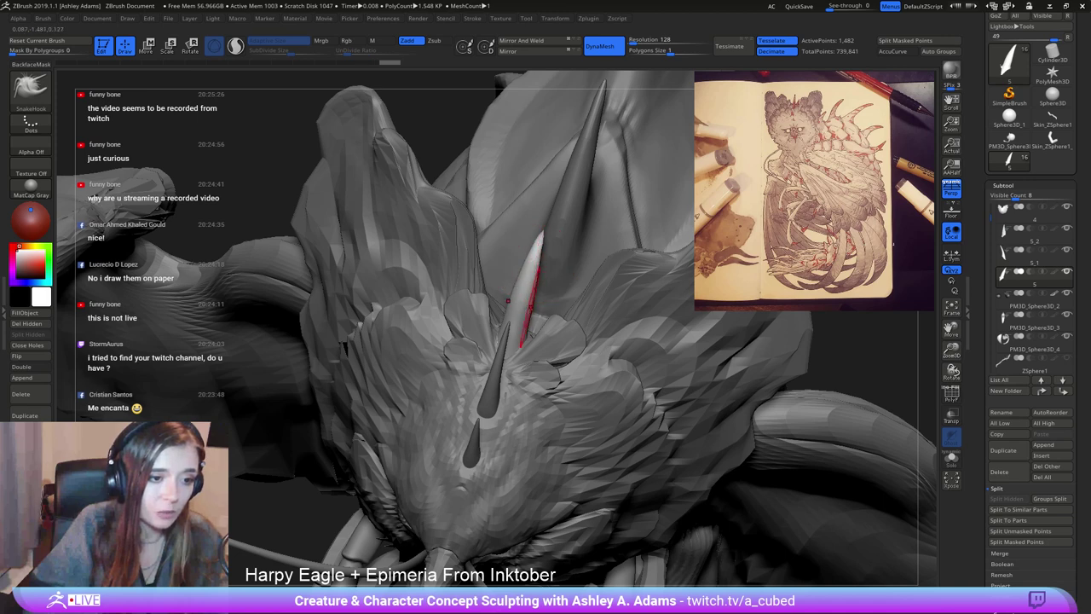
{"action": "mouse_move", "coordinate": [531, 307]}
{"action": "right_mouse_down"}
{"action": "mouse_move", "coordinate": [509, 318]}
{"action": "mouse_move", "coordinate": [512, 337]}
{"action": "right_mouse_up"}
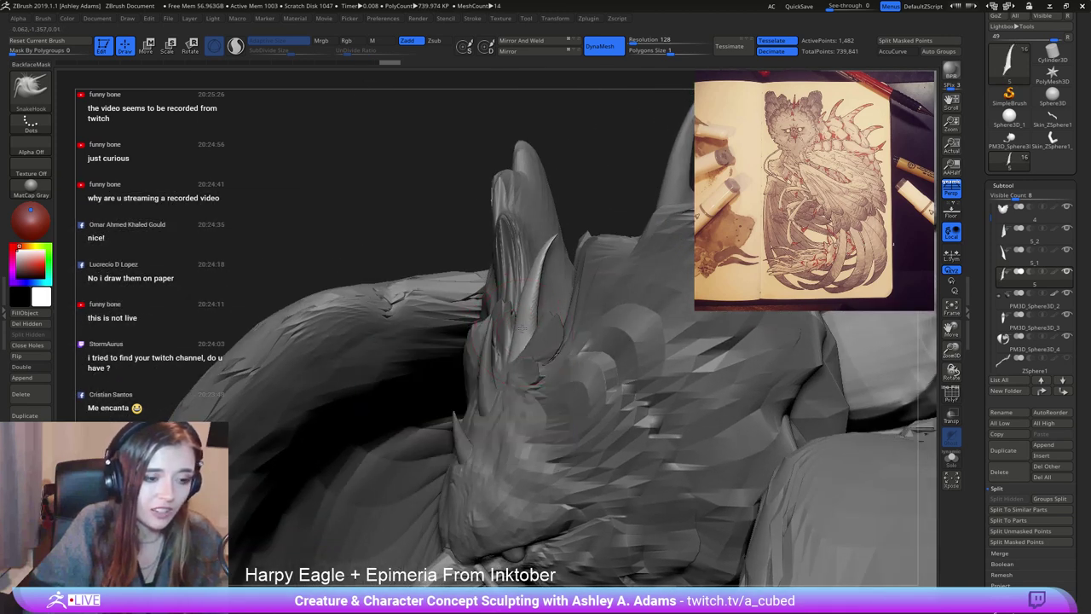
{"action": "left_click_drag", "start_coordinate": [516, 354], "coordinate": [511, 388]}
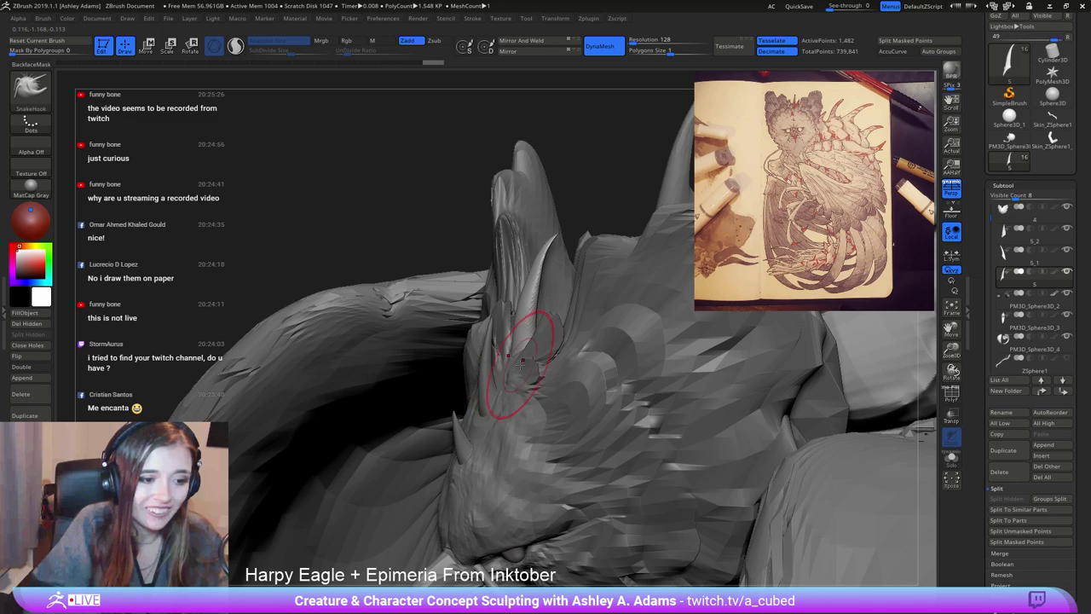
Smooth the uppermost horn and add volume along its length with the Inflate brush.
{"action": "right_click_drag", "start_coordinate": [524, 367], "coordinate": [619, 312]}
{"action": "mouse_move", "coordinate": [505, 290]}
{"action": "left_mouse_down", "text": "shift"}
{"action": "mouse_move", "coordinate": [492, 271]}
{"action": "mouse_move", "coordinate": [515, 298]}
{"action": "left_mouse_up", "text": "shift"}
{"action": "key", "text": "b"}
{"action": "key", "text": "i"}
{"action": "key", "text": "n"}
{"action": "right_click_drag", "start_coordinate": [515, 299], "coordinate": [455, 341]}
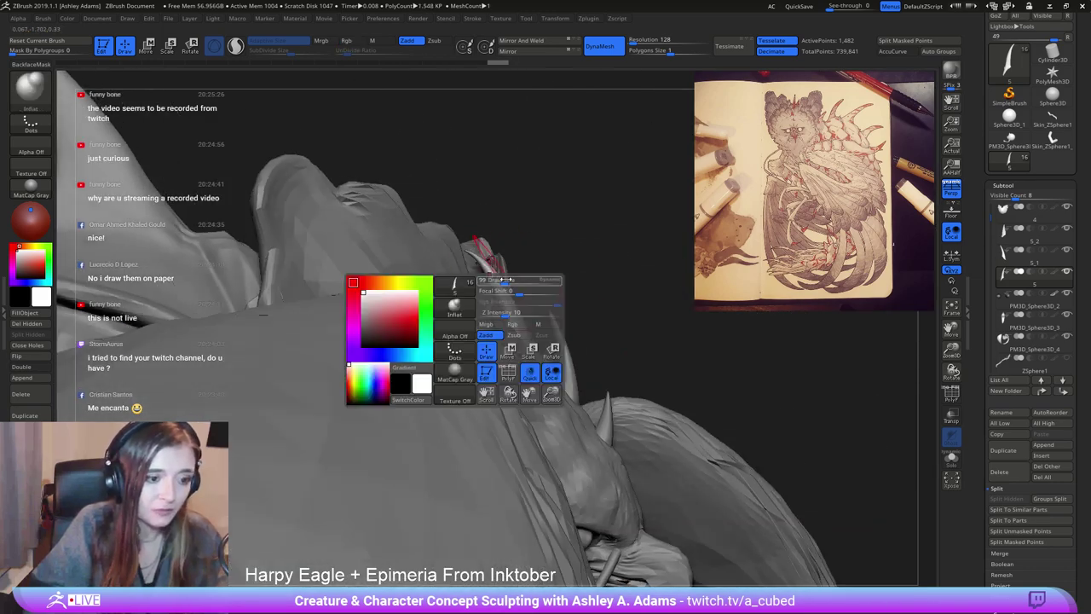
{"action": "left_click_drag", "start_coordinate": [487, 268], "coordinate": [494, 281], "text": "shift"}
{"action": "left_click_drag", "start_coordinate": [502, 294], "coordinate": [522, 339]}
{"action": "mouse_move", "coordinate": [523, 340]}
{"action": "right_mouse_down"}
{"action": "mouse_move", "coordinate": [341, 281]}
{"action": "mouse_move", "coordinate": [392, 258]}
{"action": "mouse_move", "coordinate": [505, 342]}
{"action": "mouse_move", "coordinate": [478, 311]}
{"action": "right_mouse_up"}
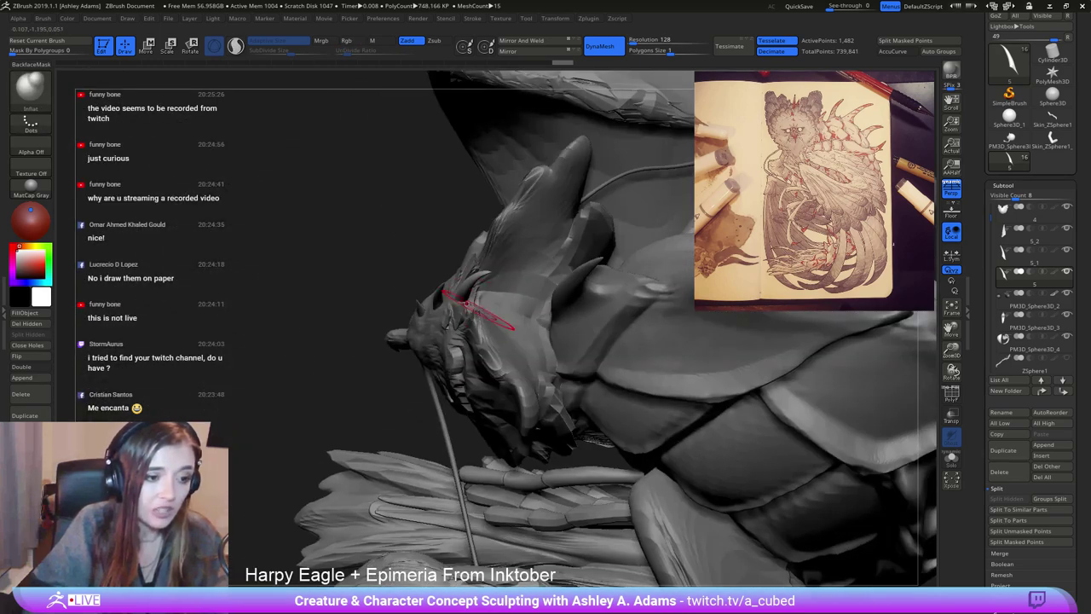
Pull the uppermost horn's tip backward with SnakeHook and smooth the bend.
{"action": "key", "text": "b"}
{"action": "key", "text": "s"}
{"action": "key", "text": "h"}
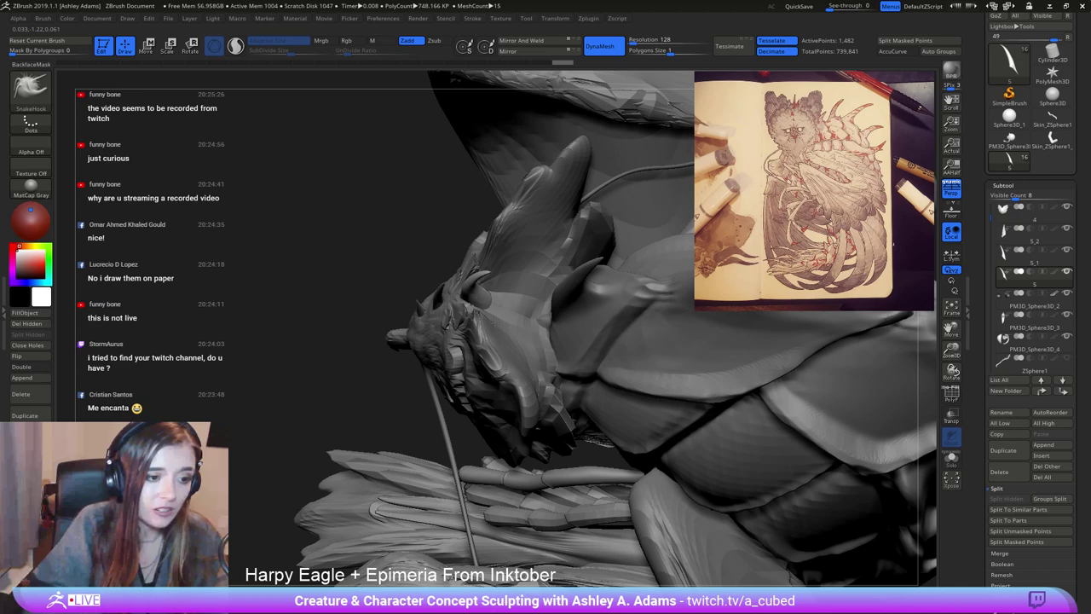
{"action": "left_click_drag", "start_coordinate": [481, 285], "coordinate": [494, 273]}
{"action": "right_click_drag", "start_coordinate": [482, 303], "coordinate": [532, 294]}
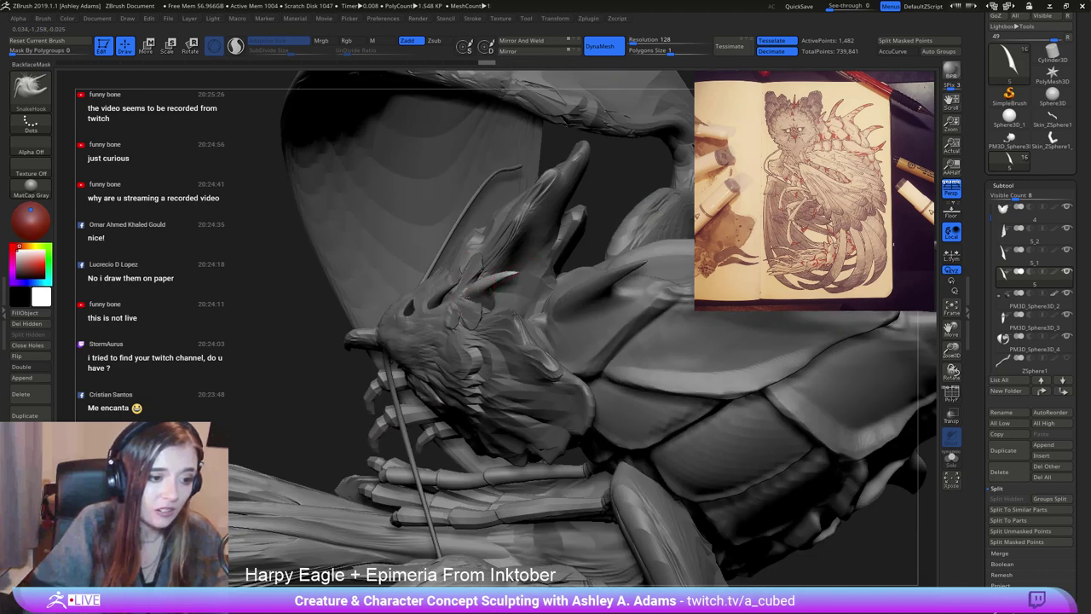
{"action": "mouse_move", "coordinate": [466, 296]}
{"action": "right_mouse_down"}
{"action": "mouse_move", "coordinate": [511, 255]}
{"action": "mouse_move", "coordinate": [501, 270]}
{"action": "right_mouse_up"}
{"action": "mouse_move", "coordinate": [501, 269]}
{"action": "left_mouse_down", "text": "shift"}
{"action": "mouse_move", "coordinate": [493, 279]}
{"action": "mouse_move", "coordinate": [495, 266]}
{"action": "left_mouse_up", "text": "shift"}
Draw out the uppermost horn's tip into a long, backward-curving point with SnakeHook, refining it from several angles.
{"action": "mouse_move", "coordinate": [503, 234]}
{"action": "right_mouse_down"}
{"action": "mouse_move", "coordinate": [523, 214]}
{"action": "mouse_move", "coordinate": [550, 247]}
{"action": "mouse_move", "coordinate": [617, 234]}
{"action": "right_mouse_up"}
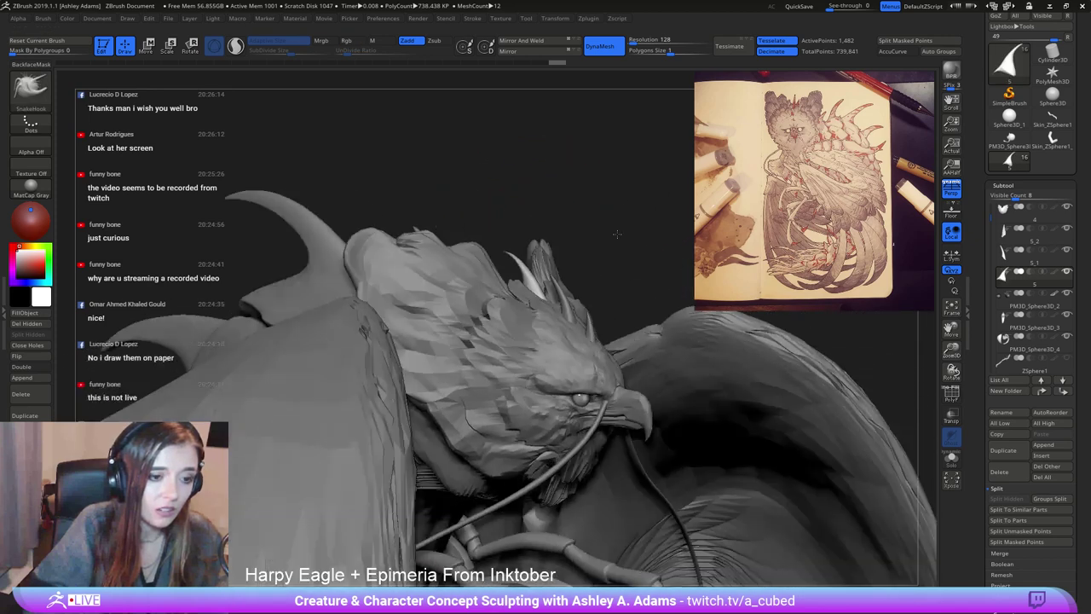
{"action": "left_click_drag", "start_coordinate": [618, 233], "coordinate": [602, 237]}
{"action": "left_click_drag", "start_coordinate": [522, 250], "coordinate": [445, 185]}
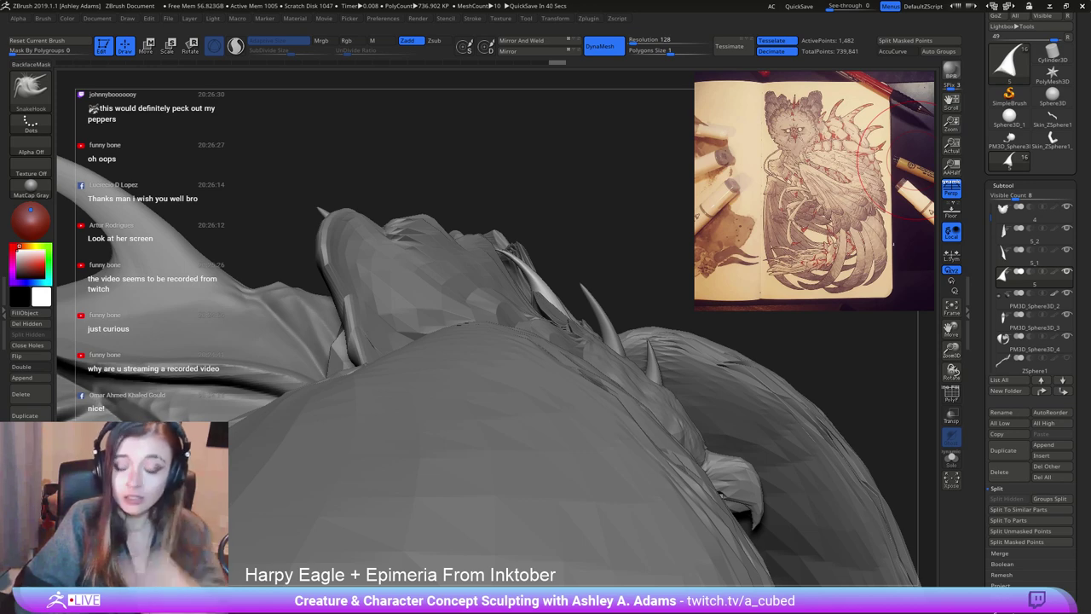
{"action": "left_click_drag", "start_coordinate": [916, 160], "coordinate": [907, 255]}
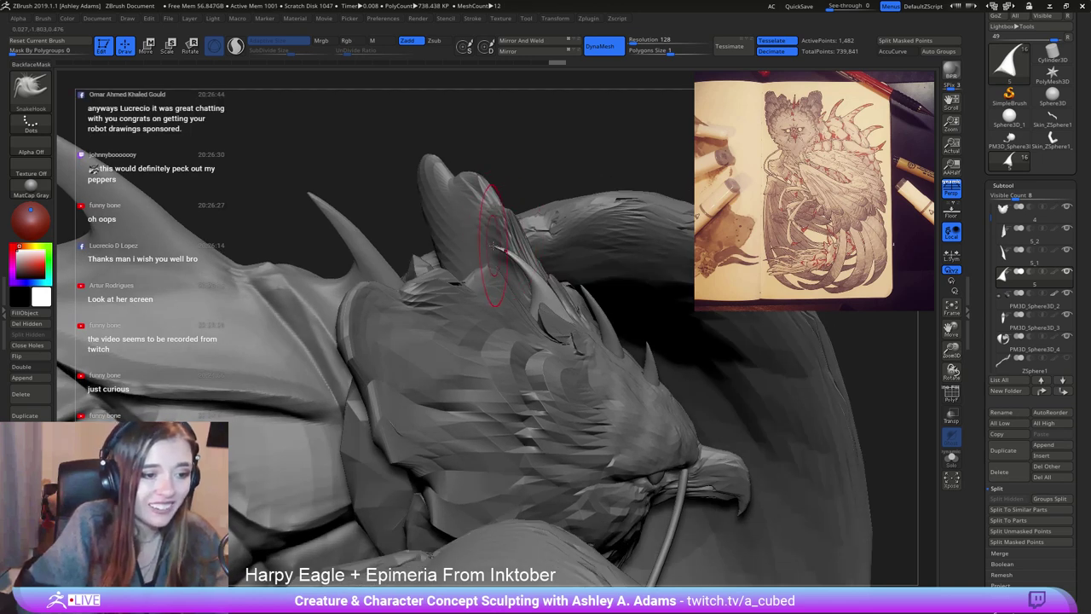
{"action": "right_click_drag", "start_coordinate": [478, 237], "coordinate": [494, 249]}
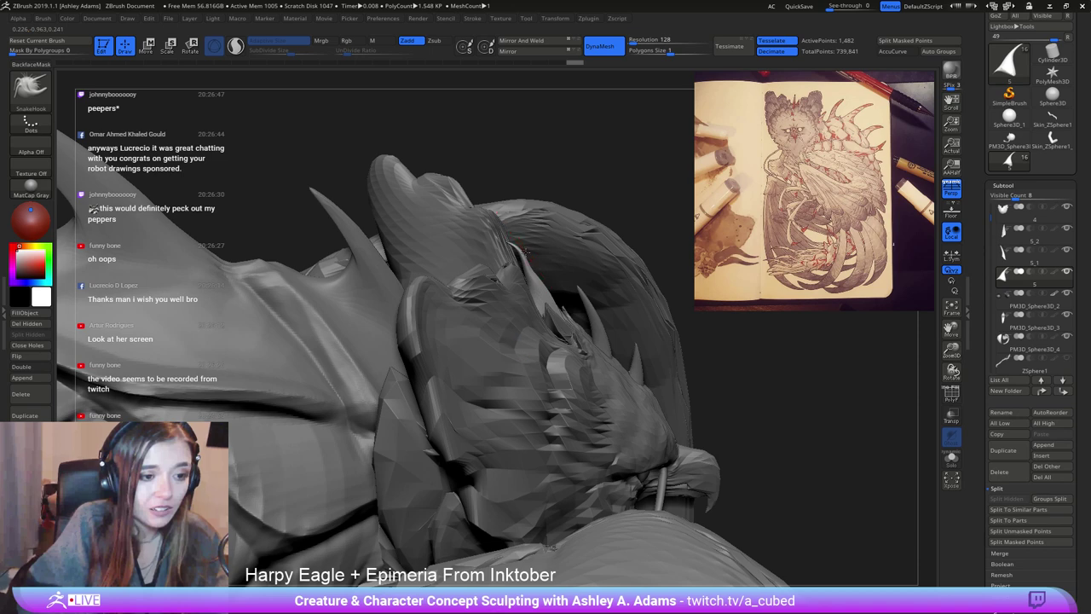
{"action": "left_click_drag", "start_coordinate": [505, 244], "coordinate": [520, 251]}
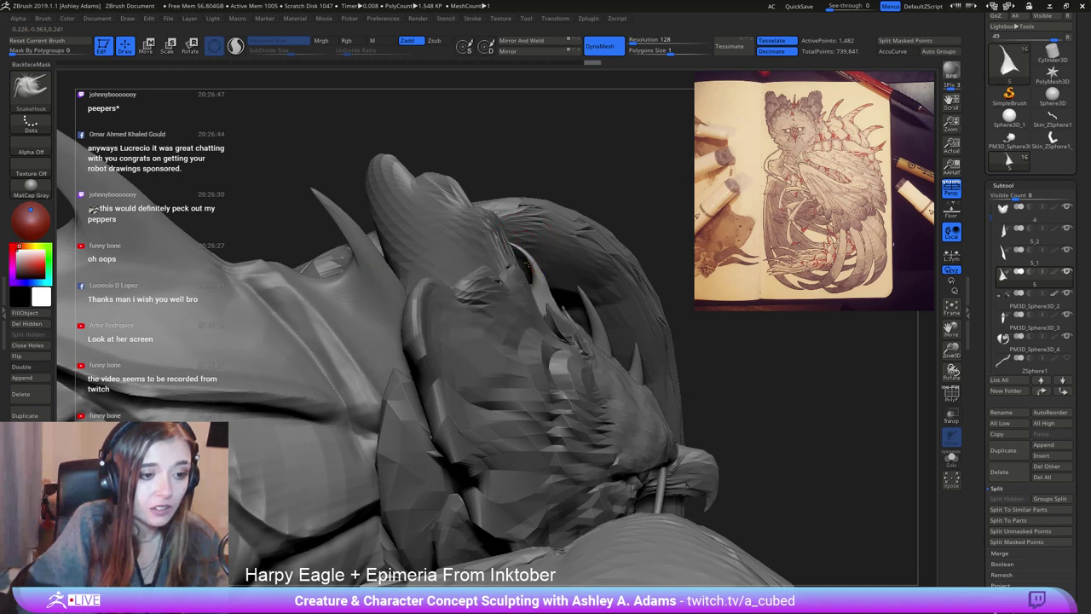
{"action": "left_click_drag", "start_coordinate": [528, 266], "coordinate": [513, 244]}
Inflate the thin shaft of the uppermost horn and smooth it down toward the base.
{"action": "right_click_drag", "start_coordinate": [514, 242], "coordinate": [481, 245]}
{"action": "key", "text": "b"}
{"action": "key", "text": "i"}
{"action": "key", "text": "n"}
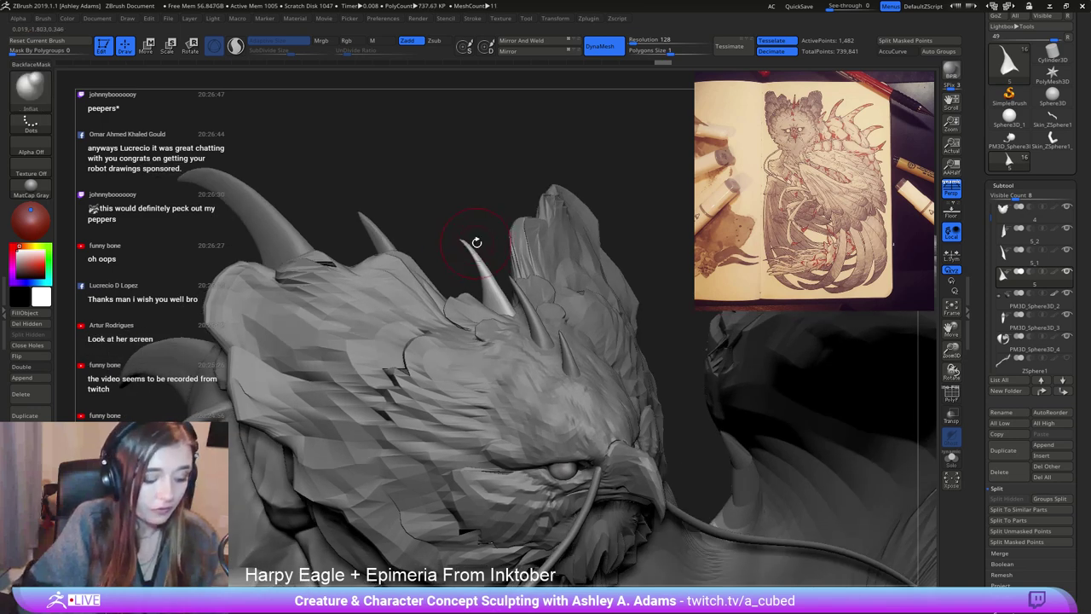
{"action": "left_click_drag", "start_coordinate": [482, 265], "coordinate": [496, 292]}
{"action": "right_click_drag", "start_coordinate": [424, 309], "coordinate": [440, 315]}
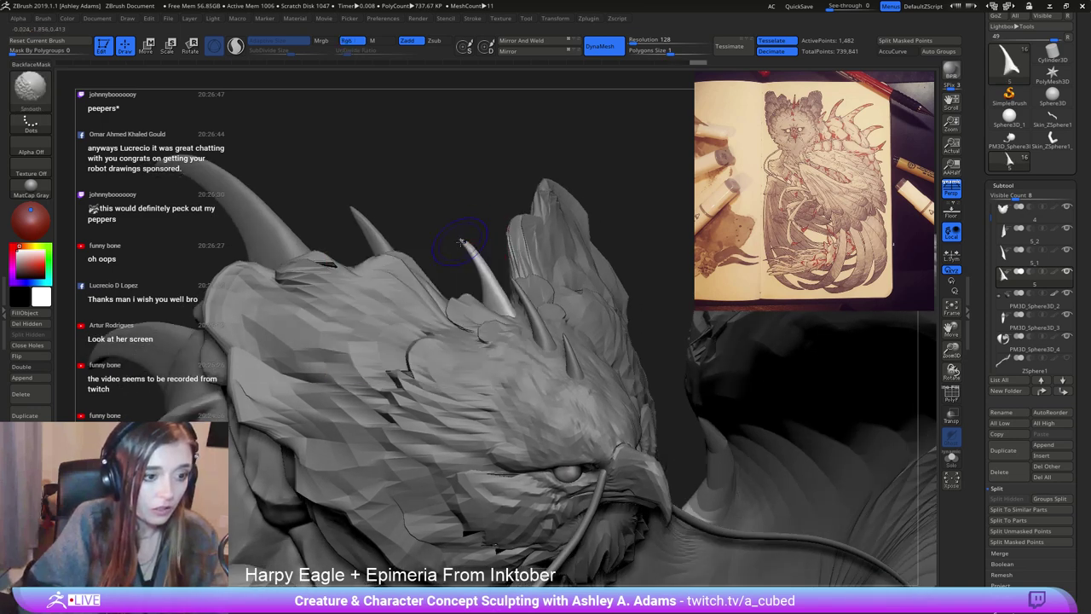
{"action": "left_click_drag", "start_coordinate": [499, 294], "coordinate": [505, 317], "text": "shift"}
Isolate the uppermost horn in Solo mode, then refine its flared base and shaft with the SnakeHook brush and smoothing.
{"action": "mouse_move", "coordinate": [508, 351]}
{"action": "right_mouse_down", "text": "ctrl"}
{"action": "mouse_move", "coordinate": [475, 245]}
{"action": "mouse_move", "coordinate": [524, 258]}
{"action": "mouse_move", "coordinate": [517, 271]}
{"action": "right_mouse_up", "text": "ctrl"}
{"action": "key", "text": "space"}
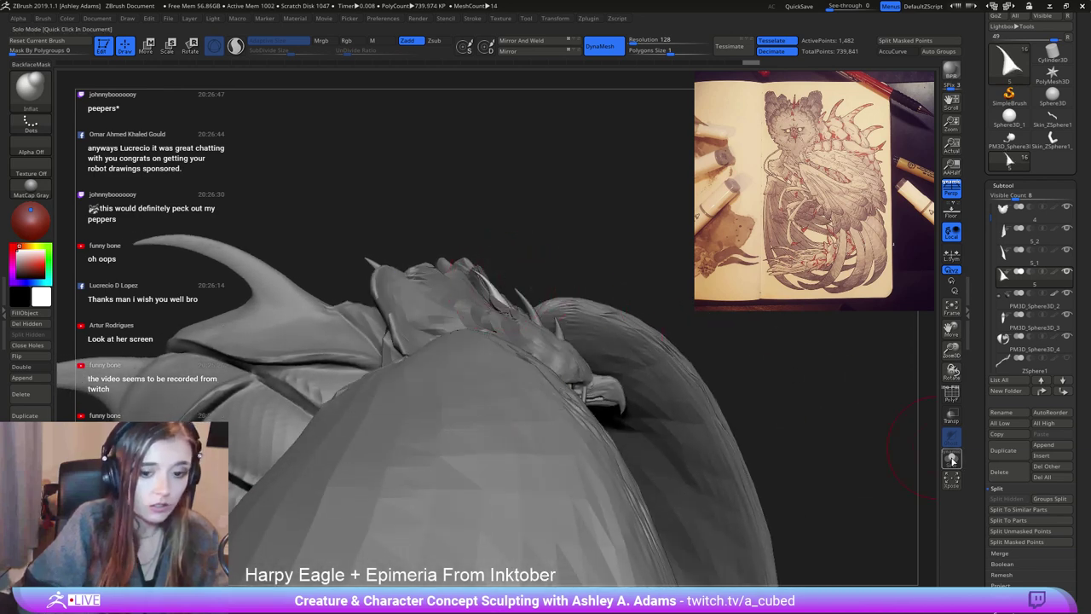
{"action": "left_click", "coordinate": [952, 460]}
{"action": "key", "text": "space"}
{"action": "key", "text": "b"}
{"action": "key", "text": "s"}
{"action": "key", "text": "h"}
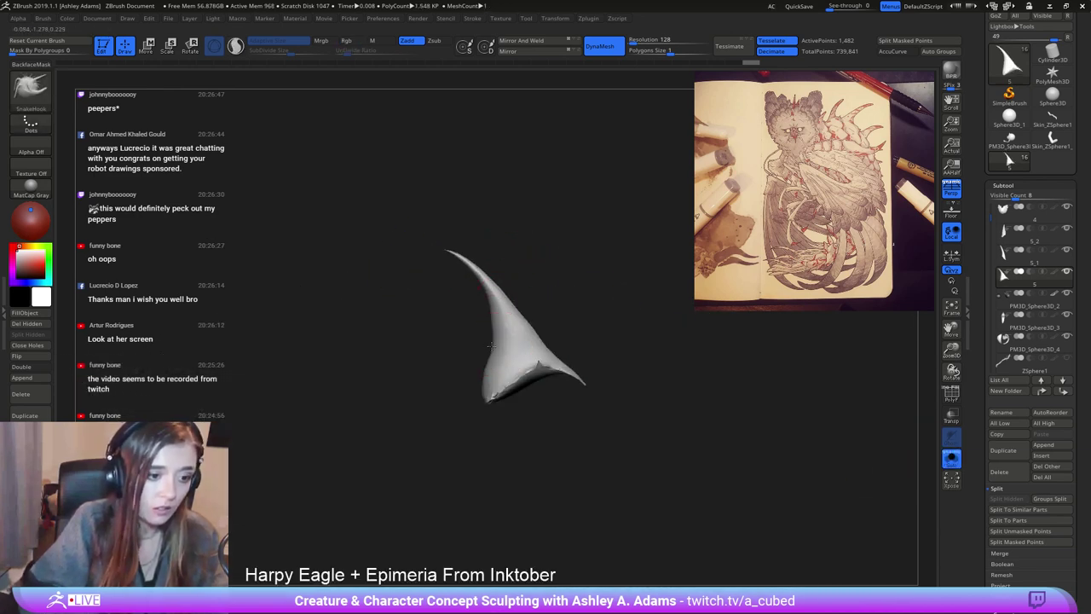
{"action": "left_click_drag", "start_coordinate": [488, 368], "coordinate": [489, 362], "text": "shift"}
{"action": "right_click_drag", "start_coordinate": [484, 368], "coordinate": [490, 368]}
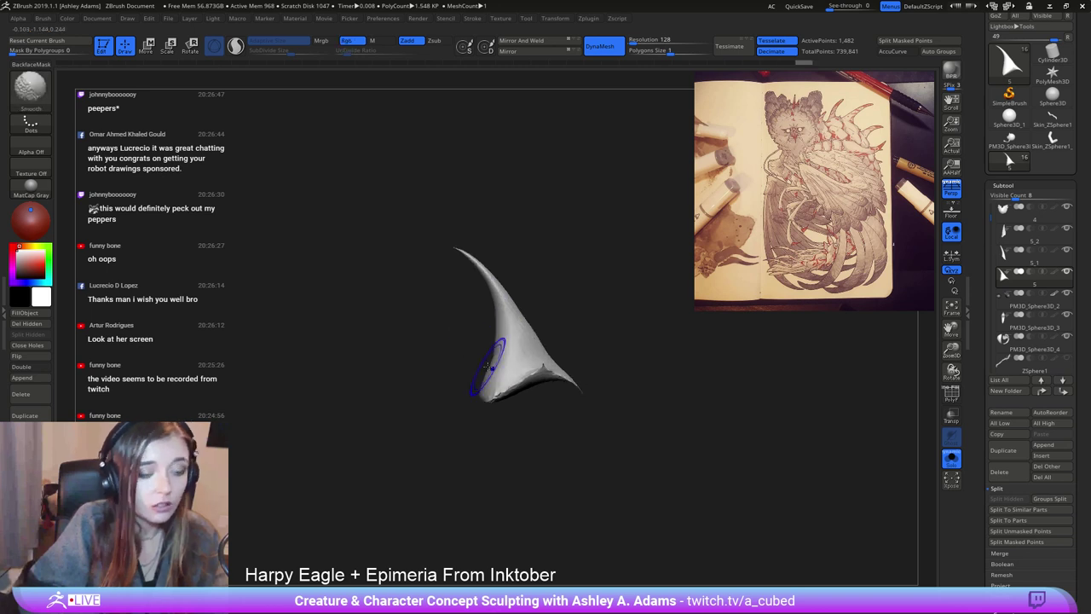
{"action": "left_click_drag", "start_coordinate": [492, 307], "coordinate": [496, 328], "text": "shift"}
{"action": "key", "text": "space"}
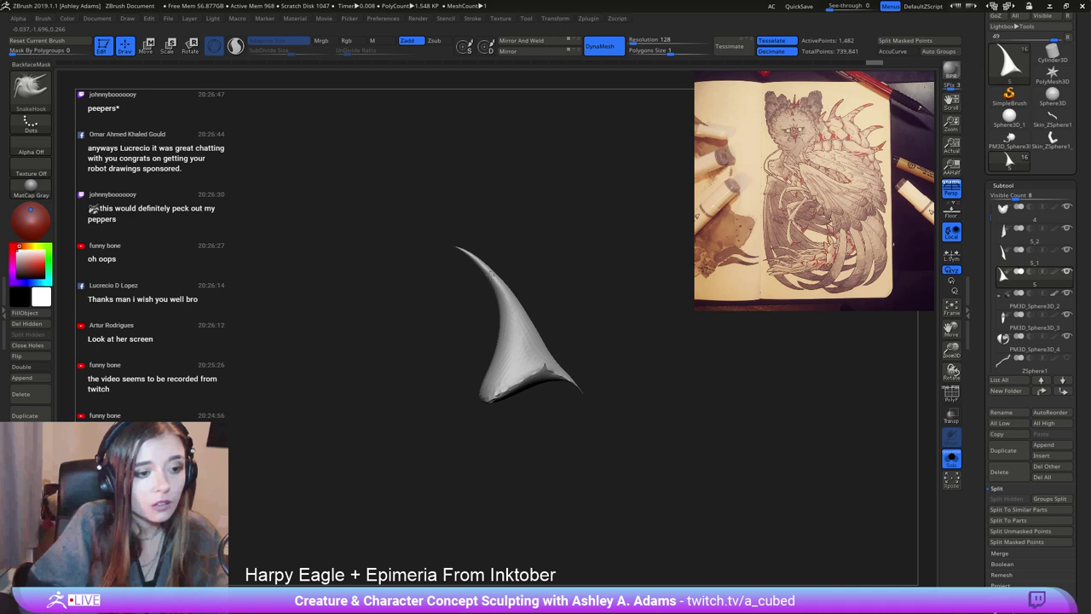
{"action": "key", "text": "shift"}
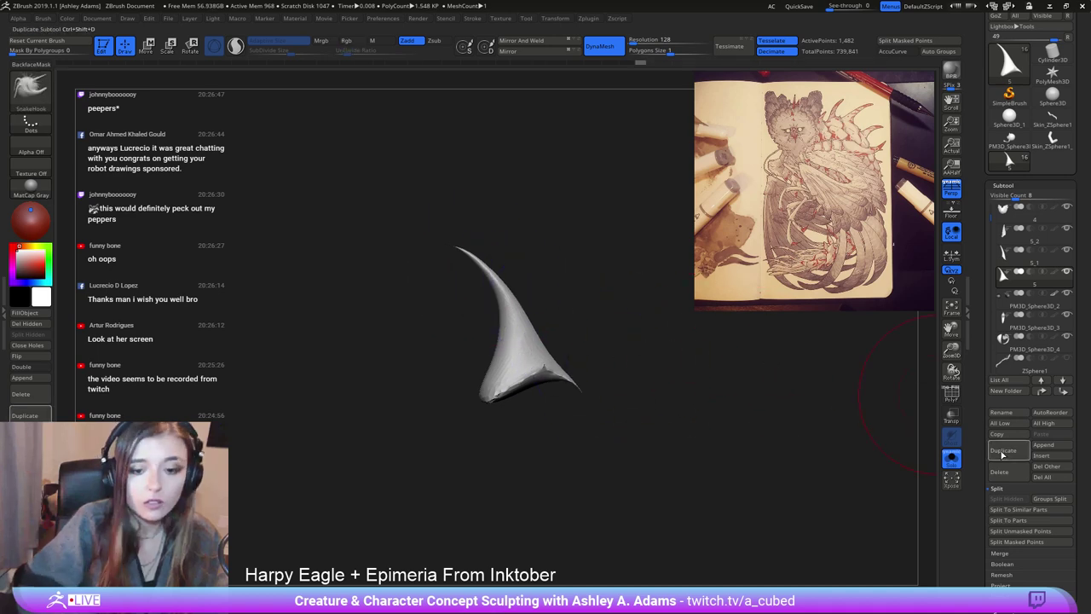
Show the whole model again, try repositioning the duplicated horn on the forehead, and delete the duplicate.
{"action": "left_click", "coordinate": [952, 458]}
{"action": "mouse_move", "coordinate": [695, 516]}
{"action": "right_mouse_down", "text": "ctrl"}
{"action": "mouse_move", "coordinate": [524, 365]}
{"action": "mouse_move", "coordinate": [546, 443]}
{"action": "mouse_move", "coordinate": [587, 341]}
{"action": "mouse_move", "coordinate": [597, 412]}
{"action": "mouse_move", "coordinate": [559, 394]}
{"action": "mouse_move", "coordinate": [589, 365]}
{"action": "right_mouse_up", "text": "ctrl"}
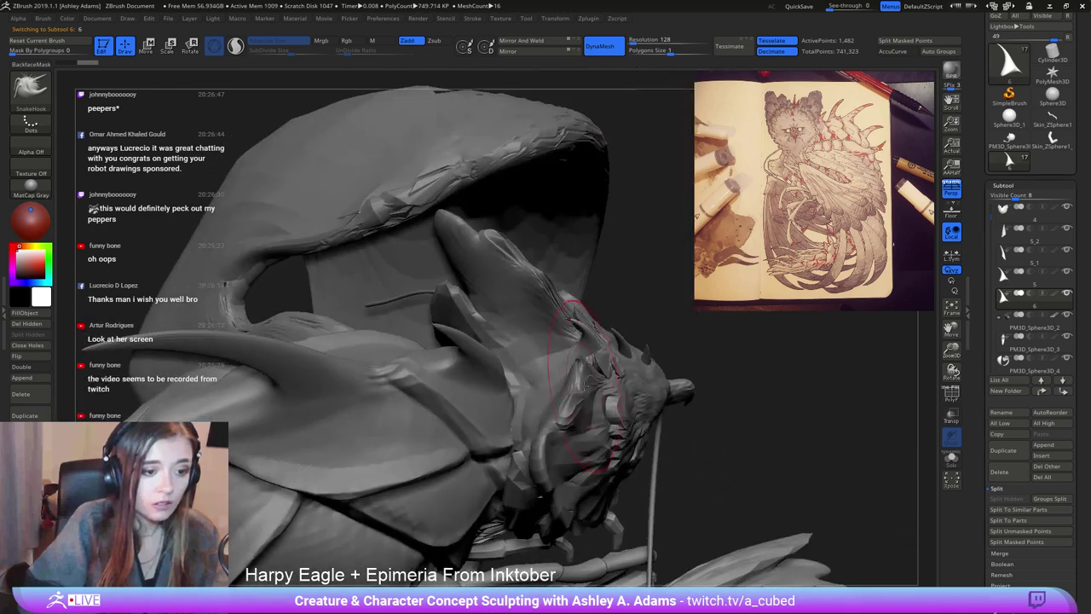
{"action": "key", "text": "w"}
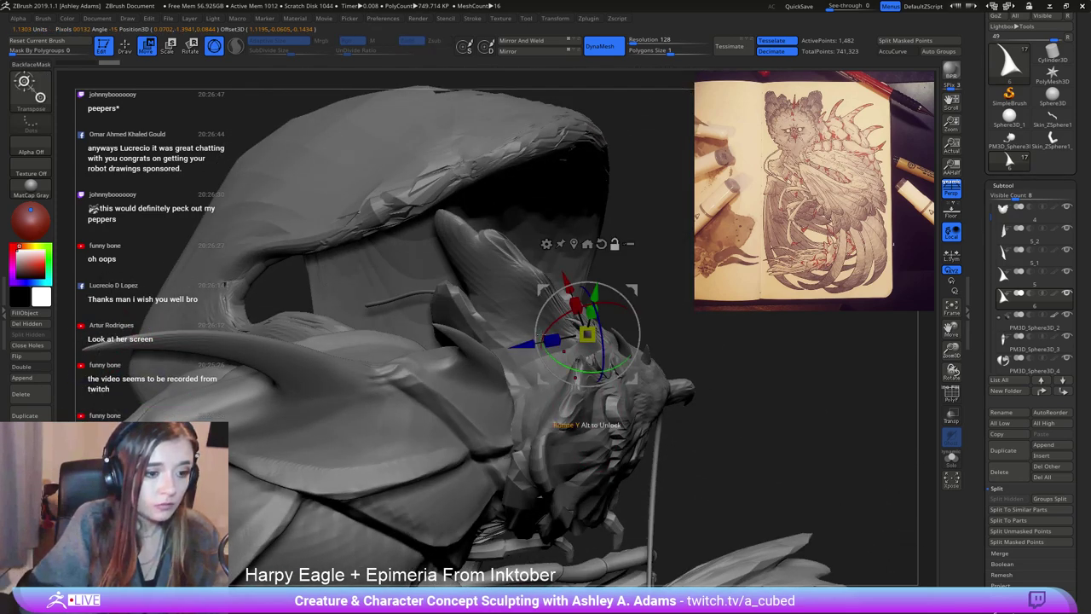
{"action": "left_click_drag", "start_coordinate": [526, 354], "coordinate": [470, 367]}
{"action": "right_click_drag", "start_coordinate": [524, 344], "coordinate": [508, 293]}
{"action": "left_click", "coordinate": [1001, 472]}
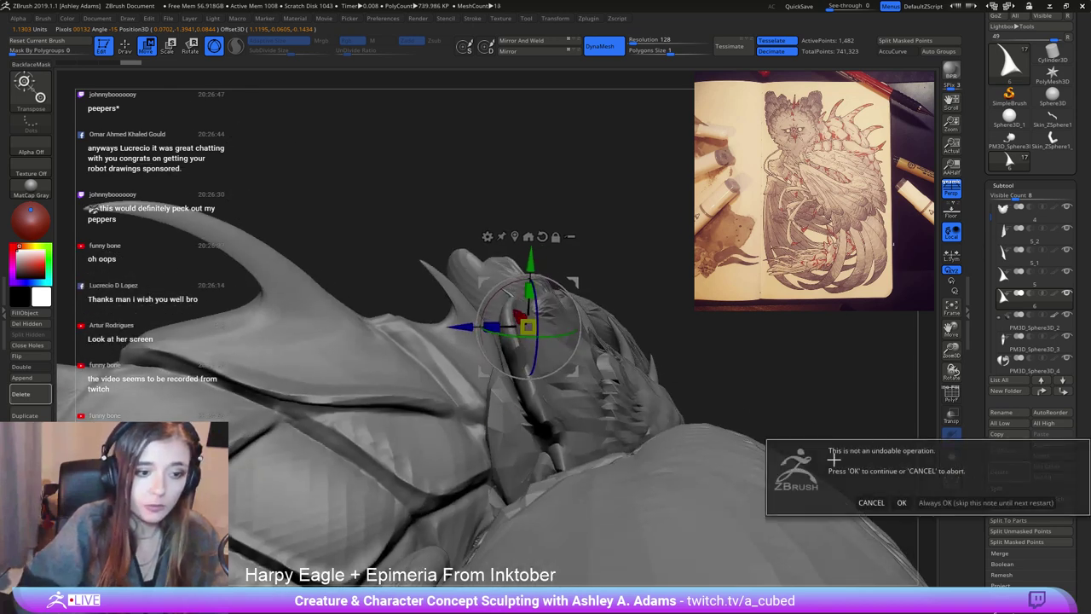
{"action": "left_click", "coordinate": [907, 502]}
Select the head subtool, switch to the DamStandard brush, and examine the horned head from the side, above and front.
{"action": "key", "text": "q"}
{"action": "mouse_move", "coordinate": [565, 286]}
{"action": "right_mouse_down"}
{"action": "mouse_move", "coordinate": [585, 388]}
{"action": "mouse_move", "coordinate": [558, 397]}
{"action": "mouse_move", "coordinate": [568, 384]}
{"action": "right_mouse_up"}
{"action": "left_click", "coordinate": [581, 385], "text": "alt"}
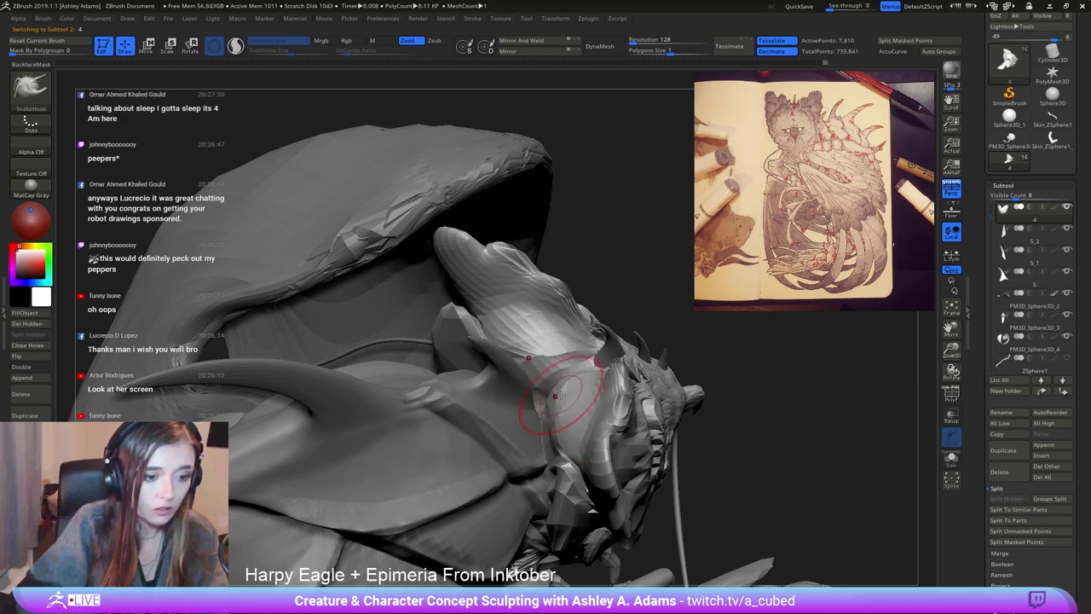
{"action": "mouse_move", "coordinate": [564, 451]}
{"action": "left_mouse_down"}
{"action": "mouse_move", "coordinate": [616, 365]}
{"action": "mouse_move", "coordinate": [516, 399]}
{"action": "mouse_move", "coordinate": [619, 354]}
{"action": "left_mouse_up"}
{"action": "mouse_move", "coordinate": [580, 342]}
{"action": "right_mouse_down"}
{"action": "mouse_move", "coordinate": [604, 329]}
{"action": "mouse_move", "coordinate": [626, 366]}
{"action": "mouse_move", "coordinate": [607, 394]}
{"action": "right_mouse_up"}
{"action": "right_click", "coordinate": [607, 394]}
{"action": "key", "text": "b"}
{"action": "key", "text": "d"}
{"action": "key", "text": "s"}
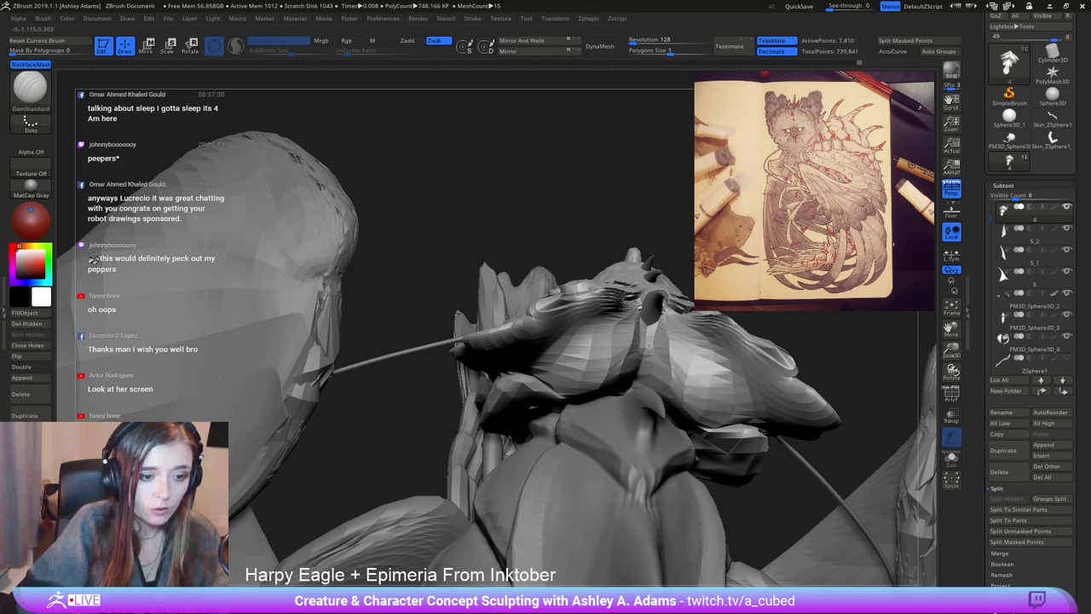
{"action": "mouse_move", "coordinate": [644, 298]}
{"action": "left_mouse_down"}
{"action": "mouse_move", "coordinate": [697, 373]}
{"action": "mouse_move", "coordinate": [616, 329]}
{"action": "mouse_move", "coordinate": [499, 307]}
{"action": "left_mouse_up"}
{"action": "left_click_drag", "start_coordinate": [530, 366], "coordinate": [570, 294]}
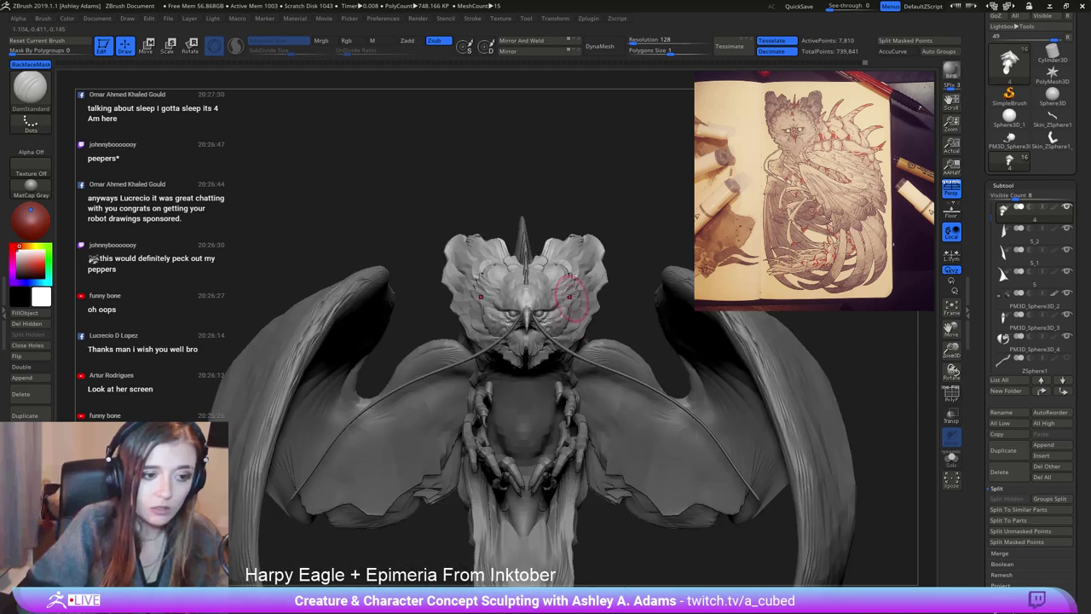
{"action": "mouse_move", "coordinate": [585, 341]}
{"action": "left_mouse_down"}
{"action": "mouse_move", "coordinate": [510, 350]}
{"action": "mouse_move", "coordinate": [540, 312]}
{"action": "mouse_move", "coordinate": [522, 388]}
{"action": "left_mouse_up"}
Select the segmented body subtool and inspect it alone in Solo mode before restoring the full model.
{"action": "left_click", "coordinate": [490, 467], "text": "alt"}
{"action": "mouse_move", "coordinate": [401, 535]}
{"action": "left_mouse_down", "text": "alt"}
{"action": "mouse_move", "coordinate": [424, 375]}
{"action": "mouse_move", "coordinate": [539, 315]}
{"action": "mouse_move", "coordinate": [613, 298]}
{"action": "mouse_move", "coordinate": [540, 315]}
{"action": "mouse_move", "coordinate": [548, 285]}
{"action": "left_mouse_up", "text": "alt"}
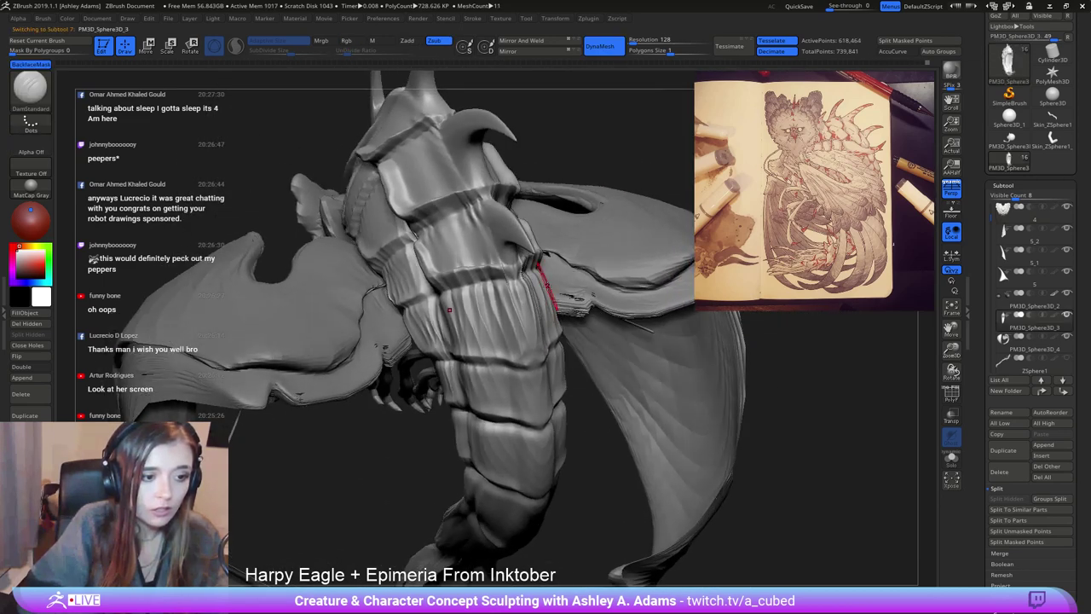
{"action": "left_click", "coordinate": [949, 465]}
{"action": "left_click_drag", "start_coordinate": [680, 443], "coordinate": [682, 375], "text": "alt"}
{"action": "left_click_drag", "start_coordinate": [682, 375], "coordinate": [904, 438]}
{"action": "left_click", "coordinate": [955, 465]}
Try rotating the wing subtool around the body about its Y axis with the gizmo.
{"action": "left_click_drag", "start_coordinate": [767, 358], "coordinate": [665, 372], "text": "alt"}
{"action": "left_click", "coordinate": [644, 378], "text": "alt"}
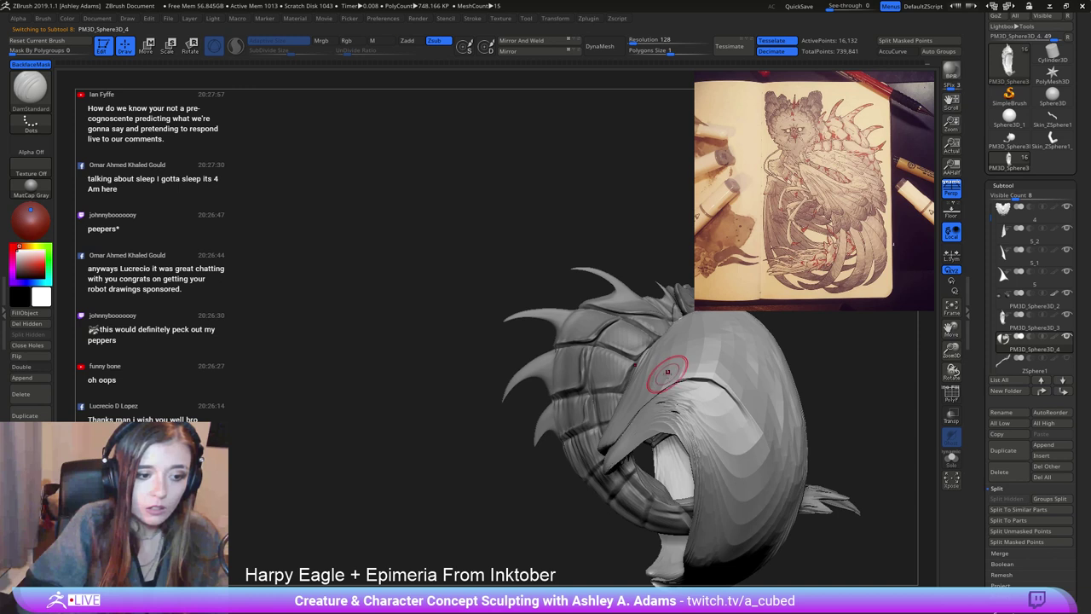
{"action": "key", "text": "w"}
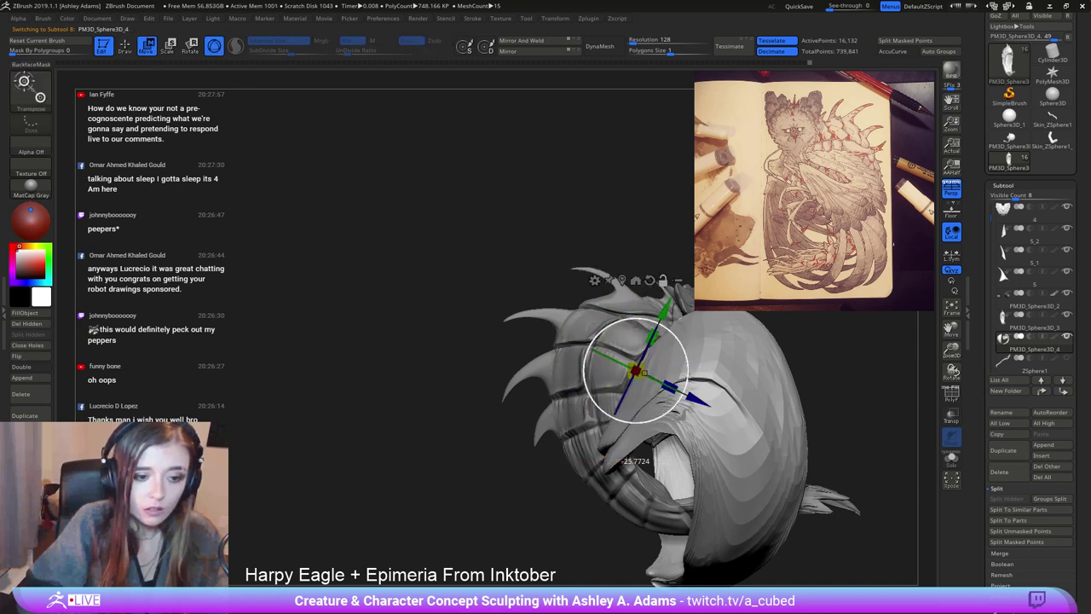
{"action": "left_click_drag", "start_coordinate": [652, 386], "coordinate": [677, 393]}
{"action": "left_click_drag", "start_coordinate": [554, 230], "coordinate": [332, 235]}
{"action": "left_click_drag", "start_coordinate": [636, 288], "coordinate": [609, 403]}
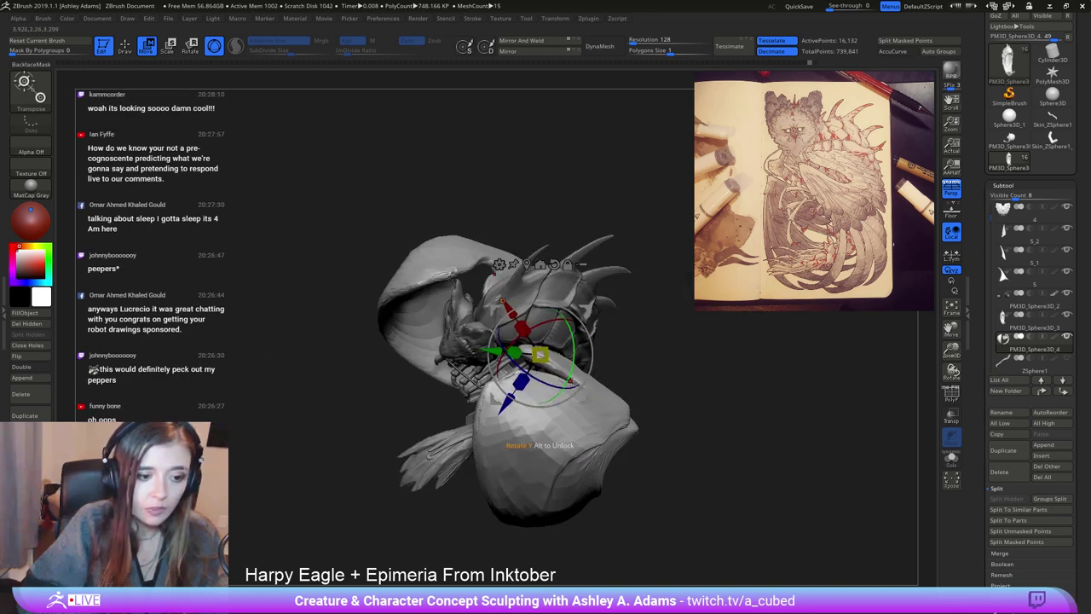
{"action": "left_click_drag", "start_coordinate": [576, 367], "coordinate": [497, 437]}
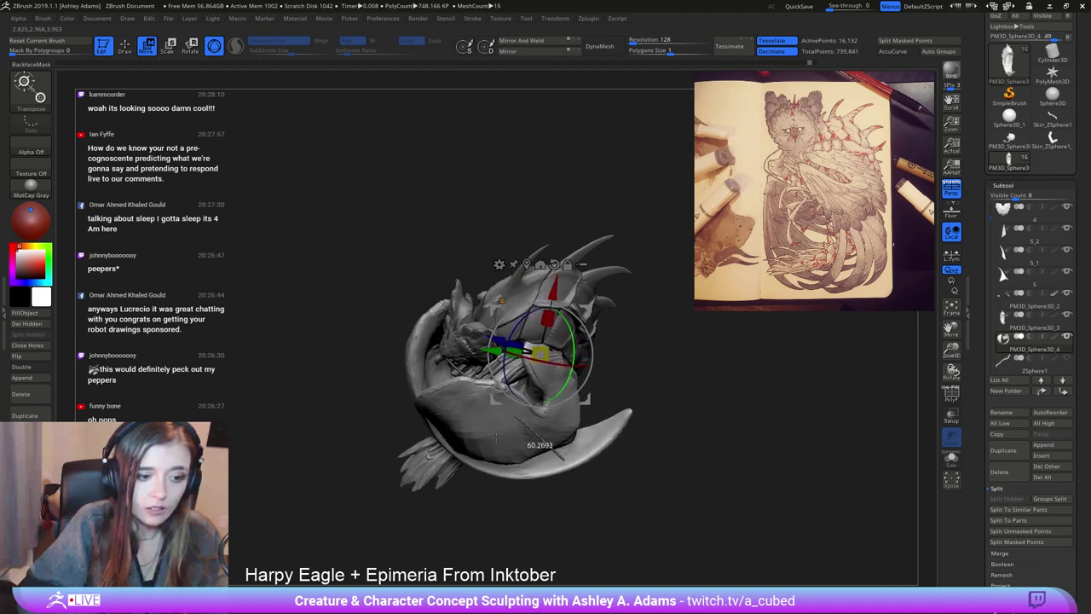
Readjust the wings' angle with the gizmo, checking the fit against the body from several sides.
{"action": "right_click_drag", "start_coordinate": [590, 375], "coordinate": [536, 303]}
{"action": "mouse_move", "coordinate": [671, 315]}
{"action": "left_mouse_down"}
{"action": "mouse_move", "coordinate": [721, 367]}
{"action": "mouse_move", "coordinate": [556, 368]}
{"action": "left_mouse_up"}
{"action": "key", "text": "q"}
{"action": "mouse_move", "coordinate": [557, 370]}
{"action": "right_mouse_down"}
{"action": "mouse_move", "coordinate": [565, 341]}
{"action": "mouse_move", "coordinate": [452, 378]}
{"action": "mouse_move", "coordinate": [546, 368]}
{"action": "right_mouse_up"}
{"action": "key", "text": "w"}
{"action": "left_click_drag", "start_coordinate": [547, 347], "coordinate": [556, 349]}
{"action": "right_click_drag", "start_coordinate": [546, 362], "coordinate": [587, 367]}
{"action": "left_click_drag", "start_coordinate": [585, 364], "coordinate": [694, 386]}
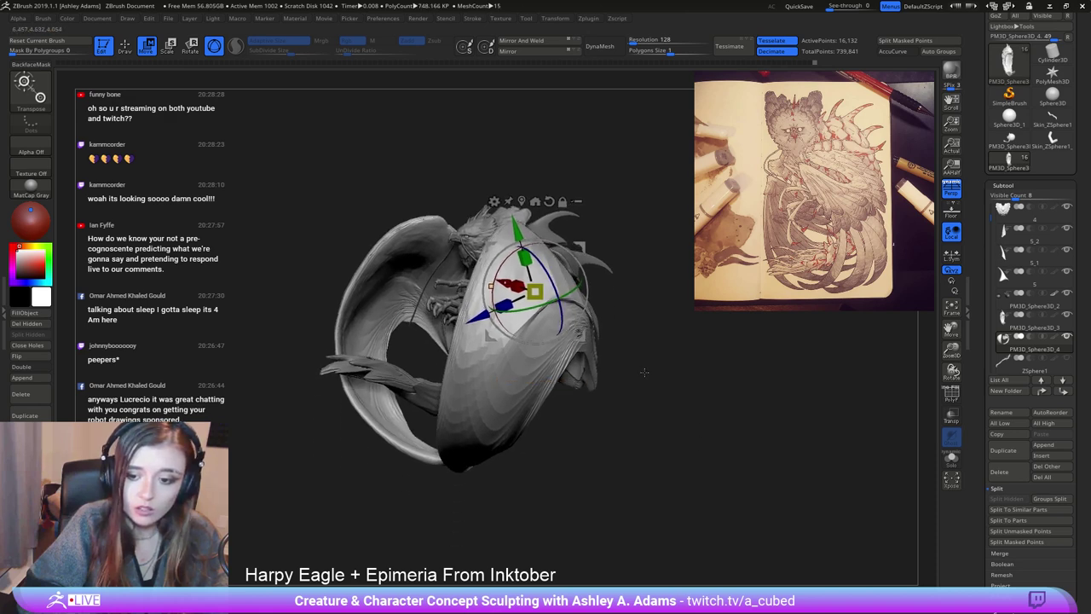
Try different tilts for both wings in the front view by rotating them with the gizmo.
{"action": "right_click_drag", "start_coordinate": [638, 392], "coordinate": [619, 410]}
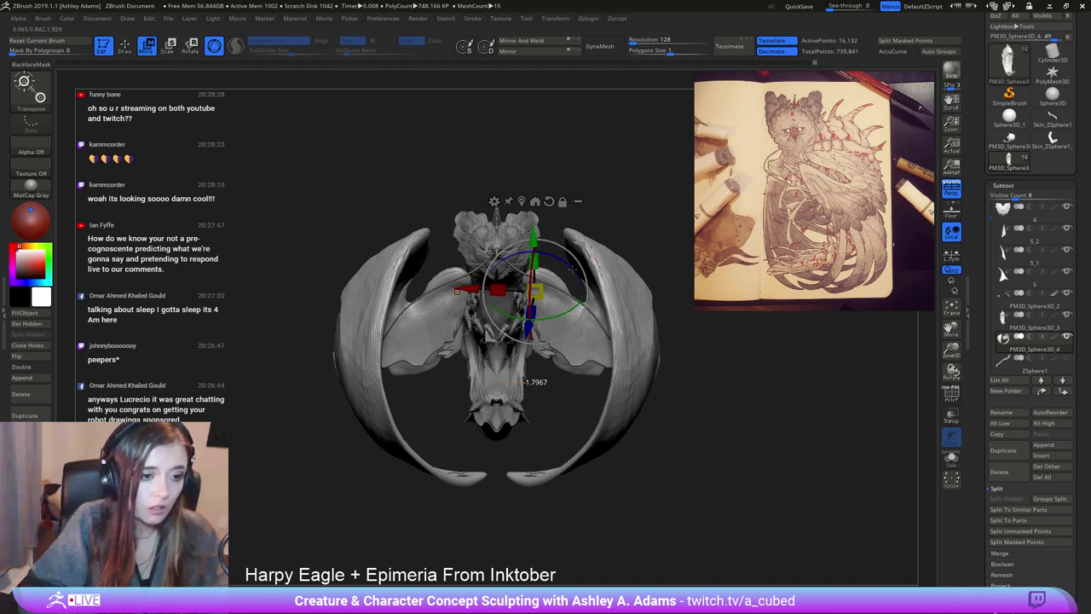
{"action": "left_click_drag", "start_coordinate": [572, 269], "coordinate": [561, 267]}
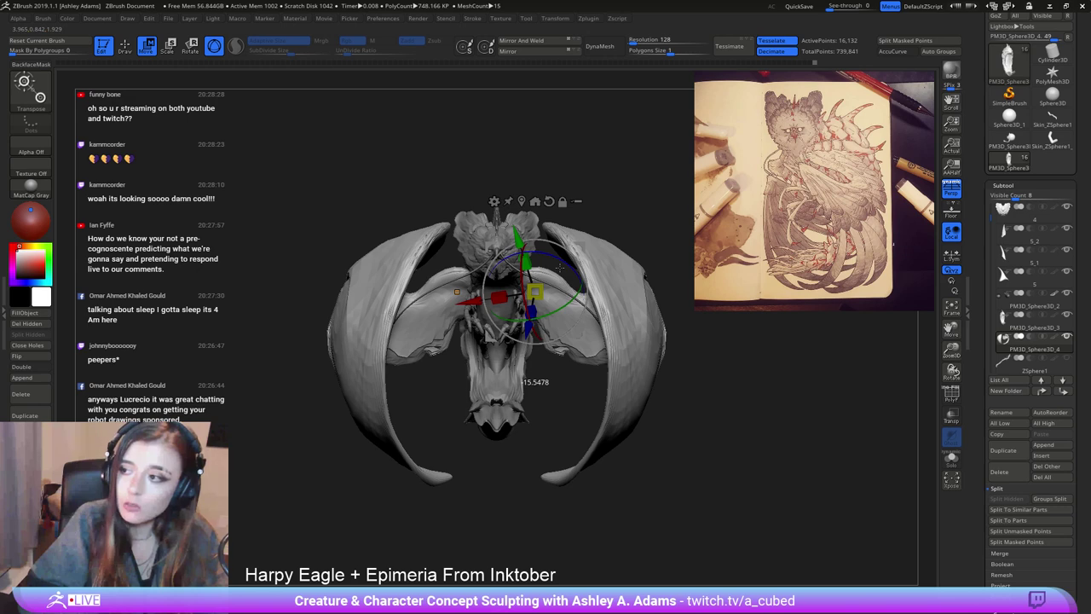
{"action": "left_click_drag", "start_coordinate": [560, 269], "coordinate": [573, 285]}
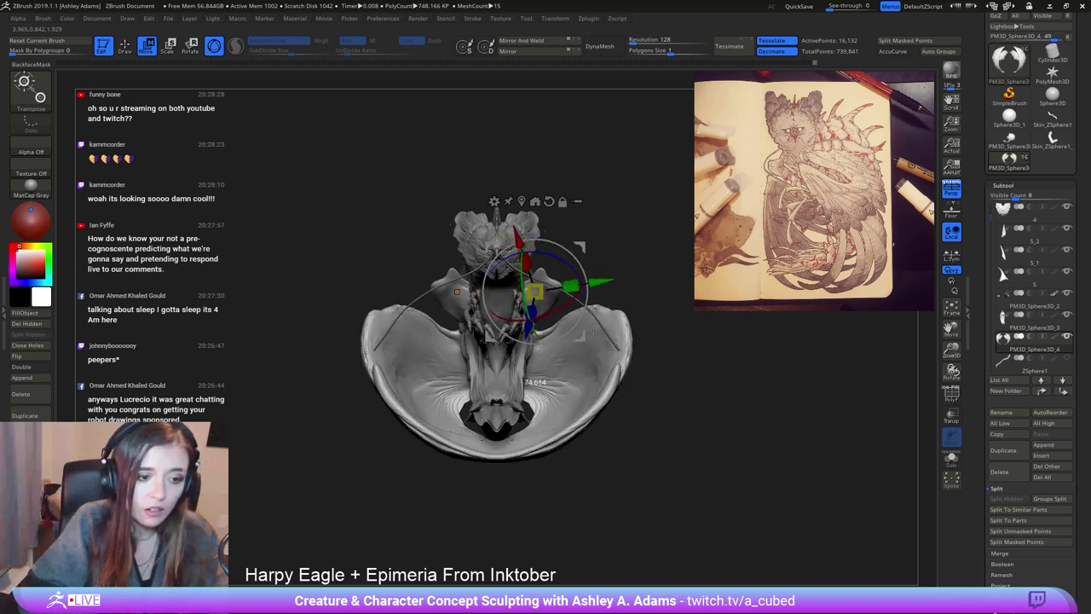
{"action": "left_click_drag", "start_coordinate": [555, 308], "coordinate": [515, 290]}
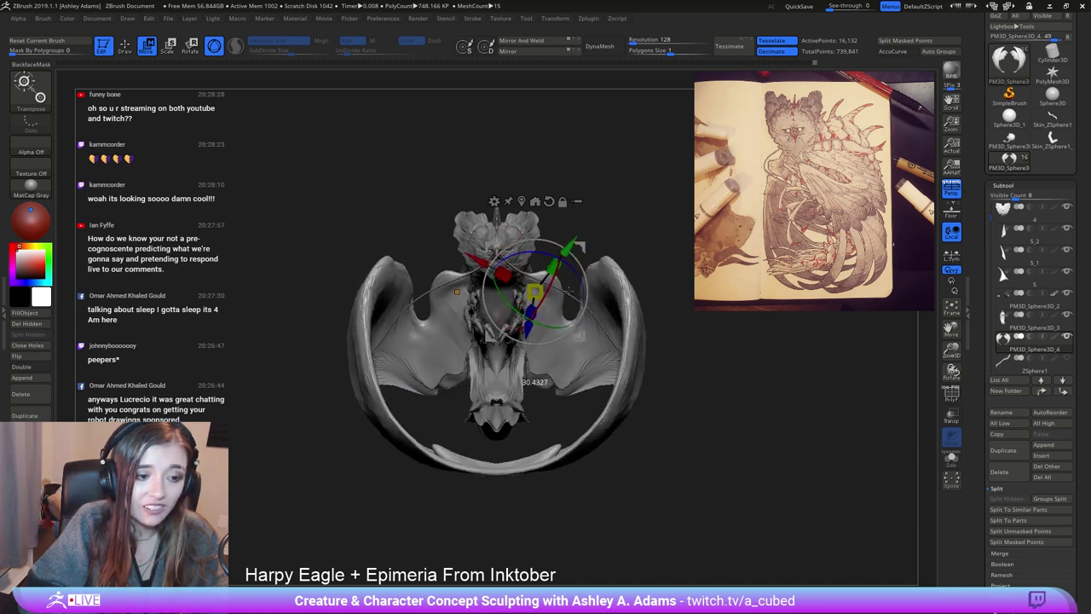
{"action": "left_click_drag", "start_coordinate": [563, 285], "coordinate": [555, 268]}
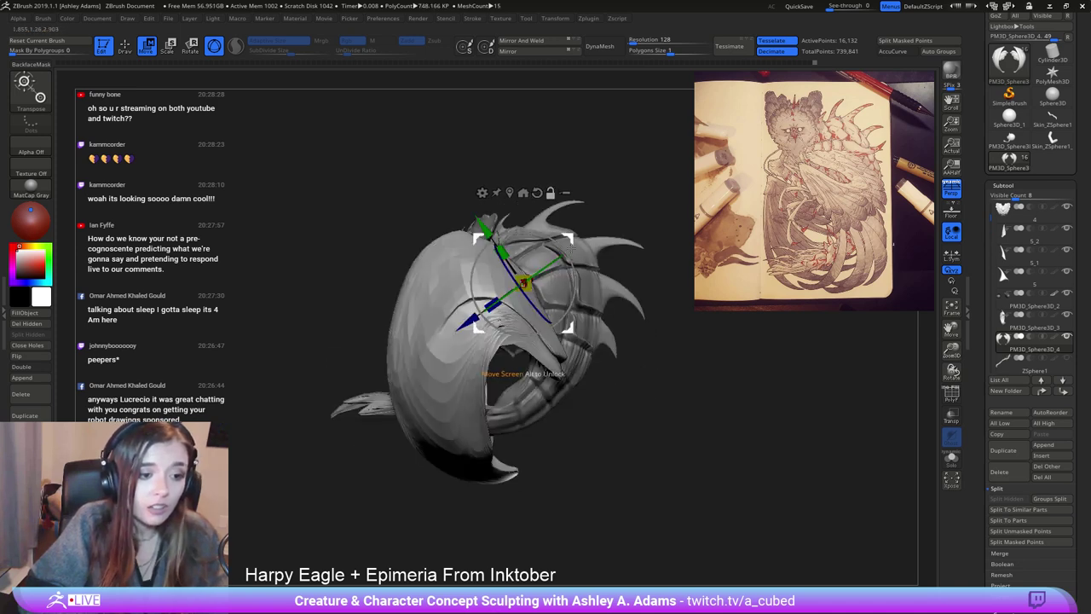
{"action": "left_click_drag", "start_coordinate": [570, 248], "coordinate": [503, 286]}
{"action": "left_click_drag", "start_coordinate": [354, 395], "coordinate": [388, 331]}
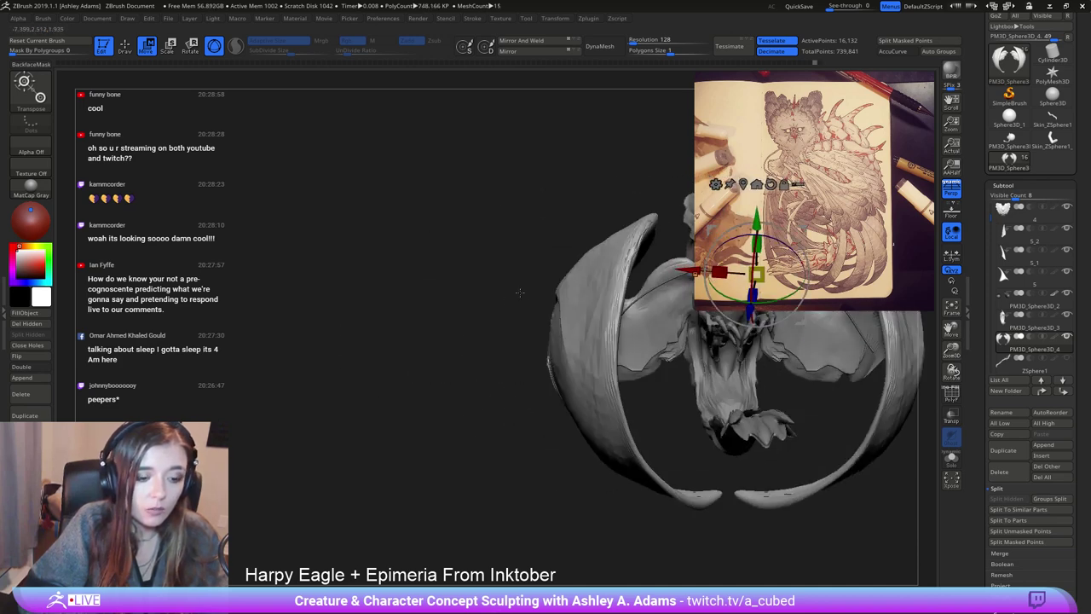
Check the wings' placement around the body from the front, side and back.
{"action": "left_click_drag", "start_coordinate": [529, 294], "coordinate": [311, 337], "text": "alt"}
{"action": "left_click_drag", "start_coordinate": [538, 302], "coordinate": [556, 377]}
{"action": "left_click_drag", "start_coordinate": [582, 269], "coordinate": [645, 454]}
{"action": "right_click_drag", "start_coordinate": [646, 453], "coordinate": [619, 448]}
{"action": "mouse_move", "coordinate": [619, 448]}
{"action": "left_mouse_down"}
{"action": "mouse_move", "coordinate": [736, 433]}
{"action": "mouse_move", "coordinate": [631, 387]}
{"action": "mouse_move", "coordinate": [556, 322]}
{"action": "mouse_move", "coordinate": [486, 324]}
{"action": "left_mouse_up"}
Switch to the SnakeHook brush and pull the wing's inner folded edge into shape in the side view.
{"action": "key", "text": "q"}
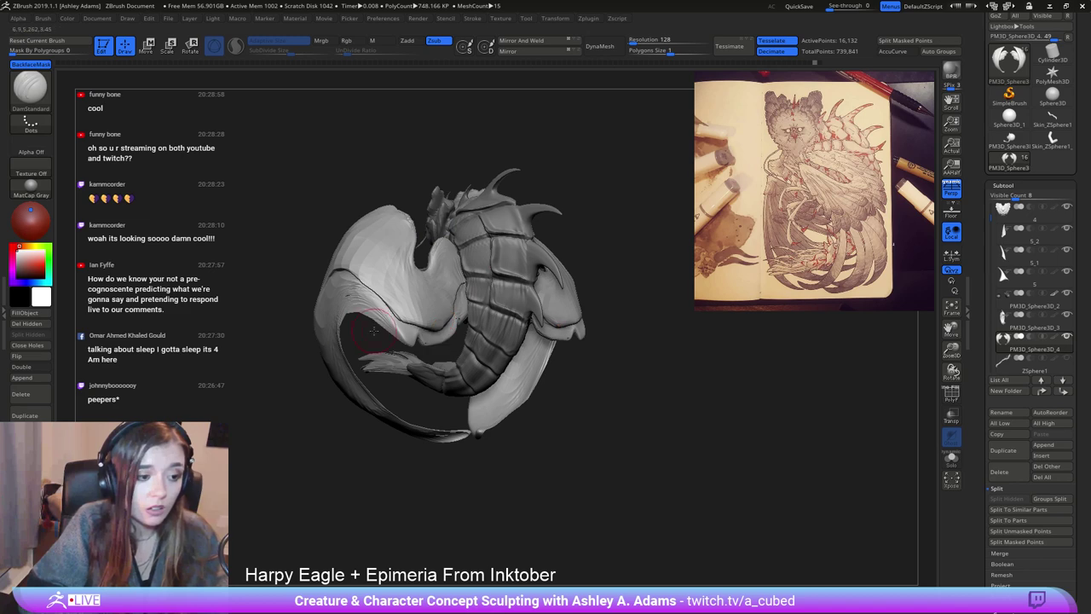
{"action": "right_click_drag", "start_coordinate": [383, 322], "coordinate": [314, 313]}
{"action": "right_click", "coordinate": [374, 320]}
{"action": "key", "text": "b"}
{"action": "key", "text": "s"}
{"action": "key", "text": "h"}
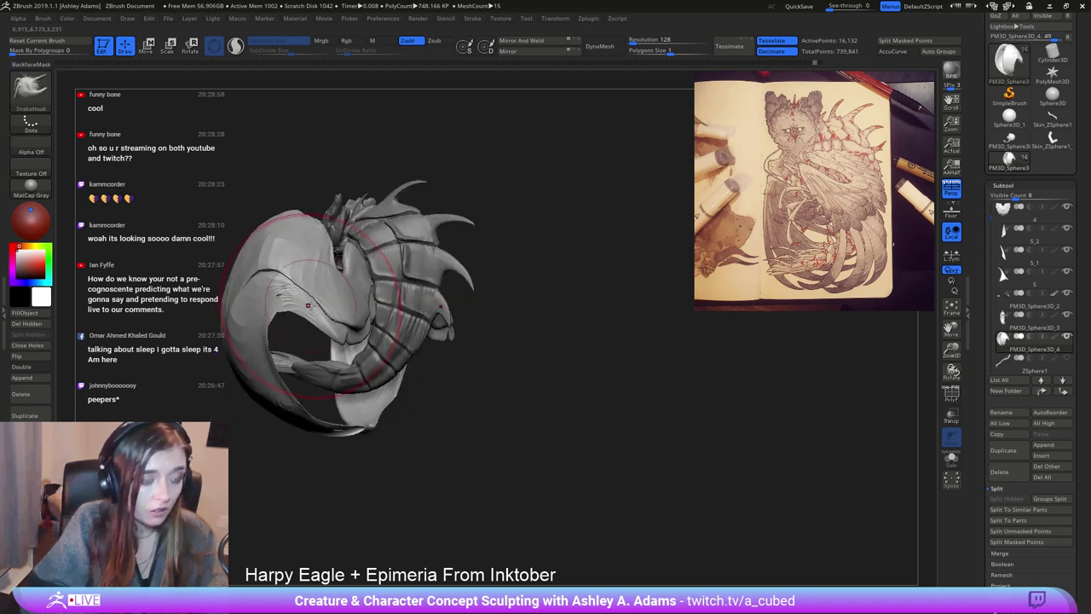
{"action": "left_click_drag", "start_coordinate": [311, 306], "coordinate": [322, 348]}
{"action": "right_click_drag", "start_coordinate": [317, 328], "coordinate": [351, 324]}
{"action": "mouse_move", "coordinate": [317, 294]}
{"action": "left_mouse_down"}
{"action": "mouse_move", "coordinate": [330, 317]}
{"action": "mouse_move", "coordinate": [347, 304]}
{"action": "left_mouse_up"}
Reshape the wings' folds and outer shoulder surface with SnakeHook, pulling the shoulders outward.
{"action": "mouse_move", "coordinate": [346, 304]}
{"action": "right_mouse_down"}
{"action": "mouse_move", "coordinate": [378, 297]}
{"action": "mouse_move", "coordinate": [298, 320]}
{"action": "mouse_move", "coordinate": [275, 355]}
{"action": "right_mouse_up"}
{"action": "right_click", "coordinate": [274, 355]}
{"action": "left_click_drag", "start_coordinate": [326, 295], "coordinate": [266, 329]}
{"action": "right_click_drag", "start_coordinate": [281, 329], "coordinate": [255, 299]}
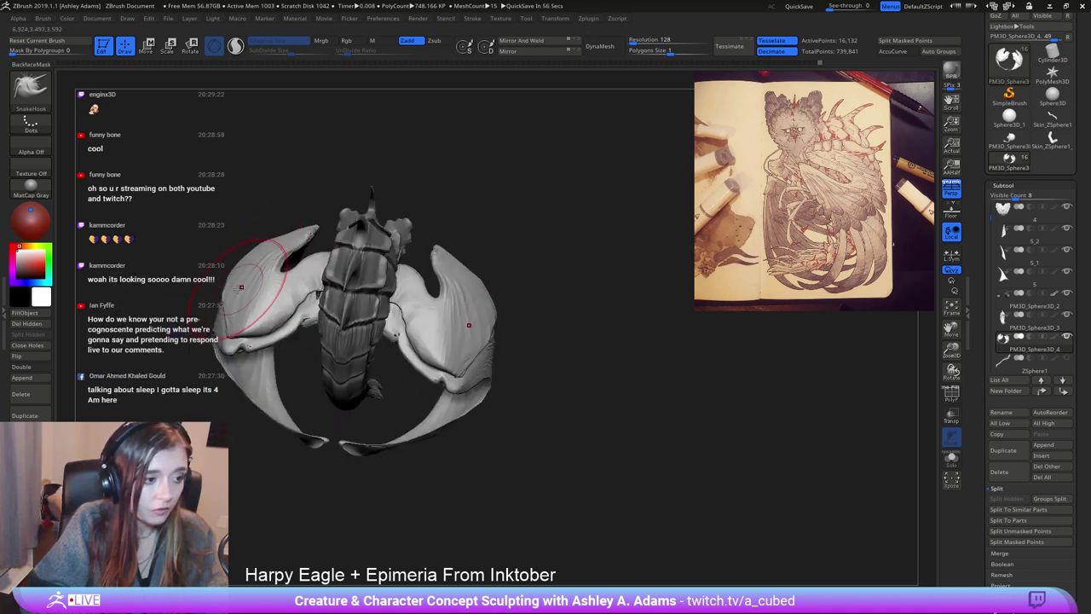
{"action": "left_click_drag", "start_coordinate": [252, 287], "coordinate": [228, 285]}
{"action": "mouse_move", "coordinate": [270, 256]}
{"action": "right_mouse_down"}
{"action": "mouse_move", "coordinate": [362, 260]}
{"action": "mouse_move", "coordinate": [351, 253]}
{"action": "right_mouse_up"}
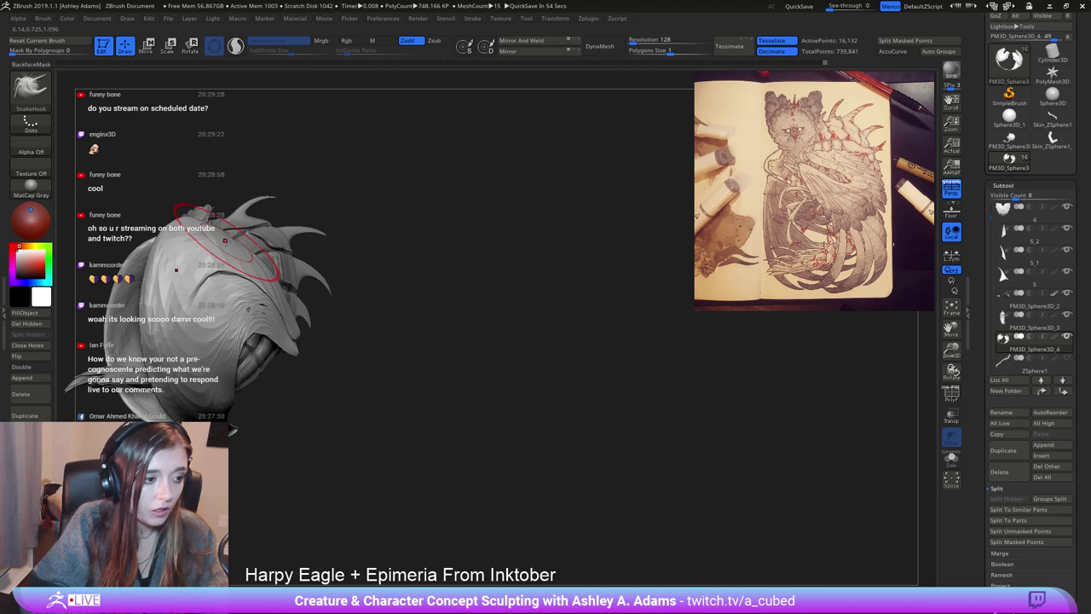
{"action": "left_click_drag", "start_coordinate": [225, 240], "coordinate": [490, 324]}
Vary the SnakeHook brush size and reshape the lower corners of the wings' inner flaps beside the tail.
{"action": "key", "text": "space"}
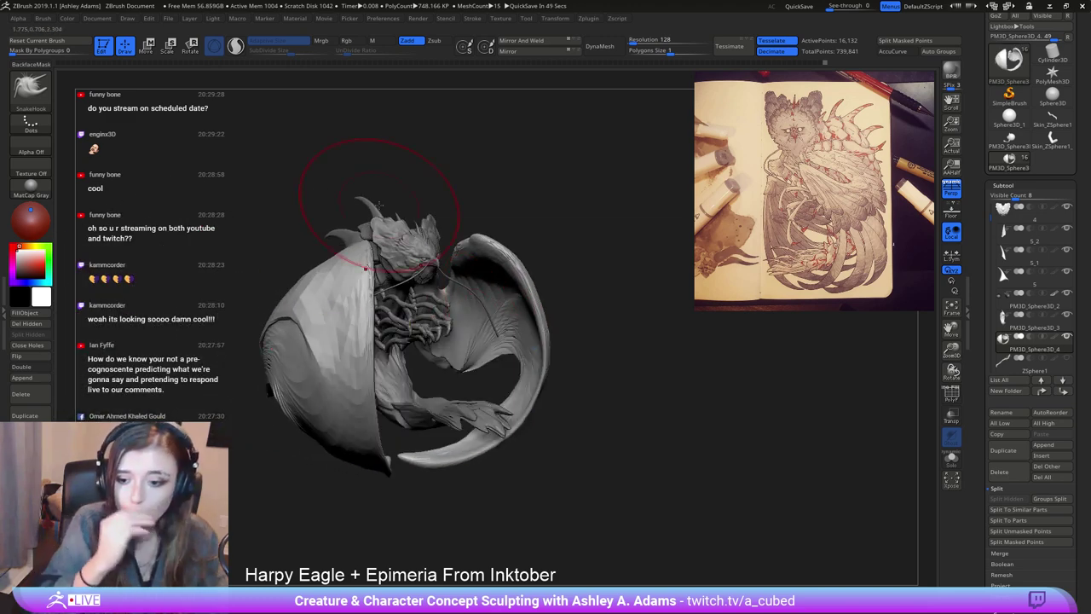
{"action": "mouse_move", "coordinate": [529, 341]}
{"action": "left_mouse_down"}
{"action": "mouse_move", "coordinate": [565, 353]}
{"action": "mouse_move", "coordinate": [478, 351]}
{"action": "mouse_move", "coordinate": [503, 333]}
{"action": "mouse_move", "coordinate": [462, 328]}
{"action": "left_mouse_up"}
{"action": "key", "text": "space"}
{"action": "left_click_drag", "start_coordinate": [520, 332], "coordinate": [439, 323]}
{"action": "key", "text": "space"}
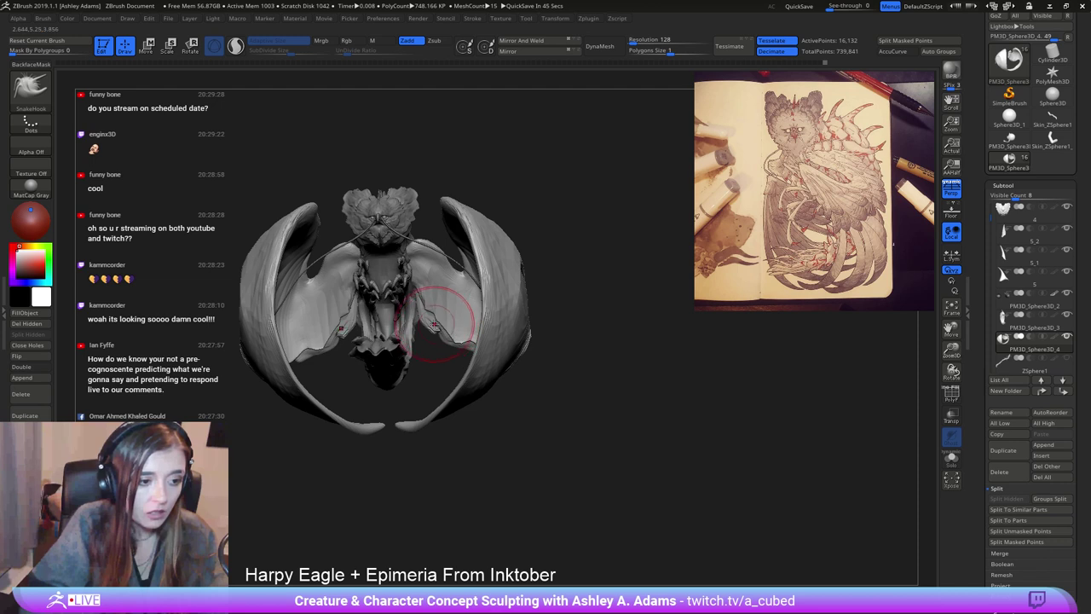
{"action": "key", "text": "space"}
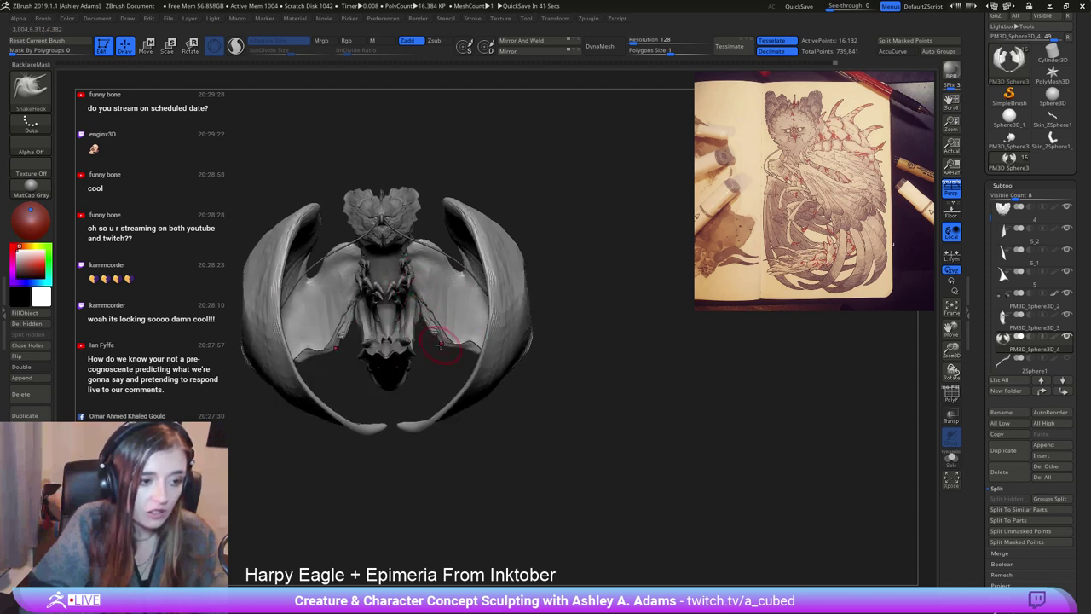
{"action": "right_click_drag", "start_coordinate": [465, 345], "coordinate": [489, 368]}
{"action": "key", "text": "space"}
{"action": "mouse_move", "coordinate": [487, 327]}
{"action": "right_mouse_down"}
{"action": "mouse_move", "coordinate": [571, 388]}
{"action": "mouse_move", "coordinate": [555, 351]}
{"action": "mouse_move", "coordinate": [446, 285]}
{"action": "mouse_move", "coordinate": [564, 290]}
{"action": "right_mouse_up"}
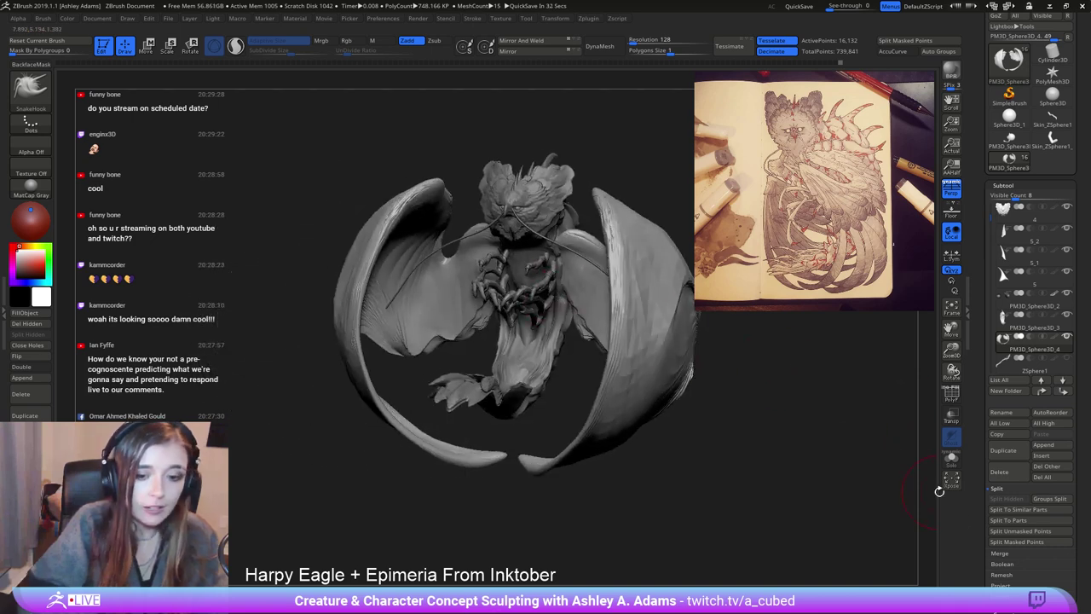
Hide the wing subtool and select the segmented body subtool to work on its side plates.
{"action": "mouse_move", "coordinate": [982, 518]}
{"action": "left_mouse_down"}
{"action": "mouse_move", "coordinate": [980, 420]}
{"action": "mouse_move", "coordinate": [986, 511]}
{"action": "left_mouse_up"}
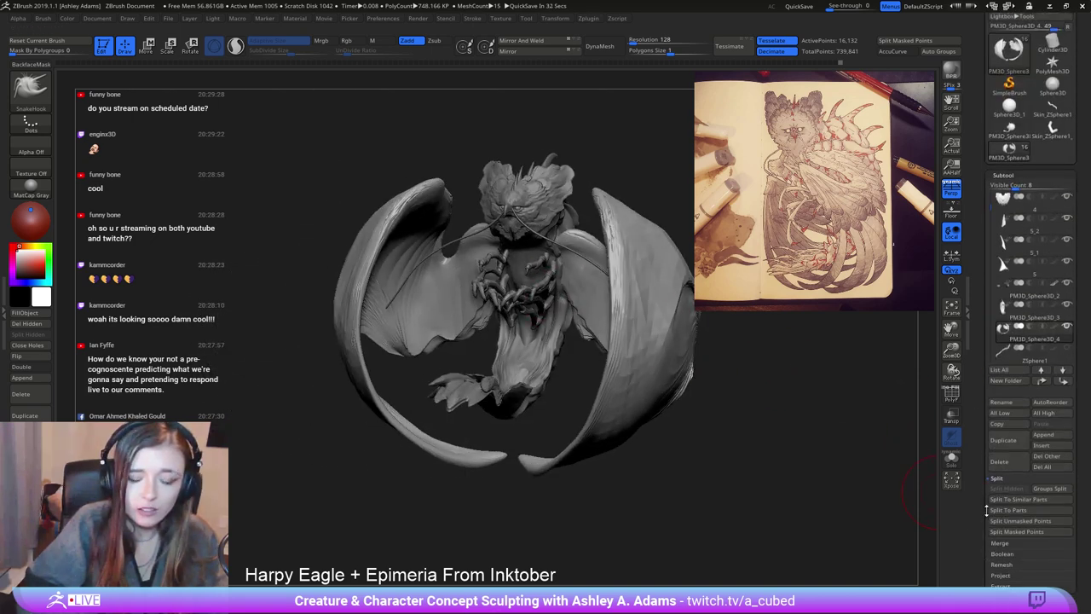
{"action": "left_click", "coordinate": [1068, 326]}
{"action": "left_click", "coordinate": [542, 317], "text": "alt"}
{"action": "right_click_drag", "start_coordinate": [578, 314], "coordinate": [499, 305]}
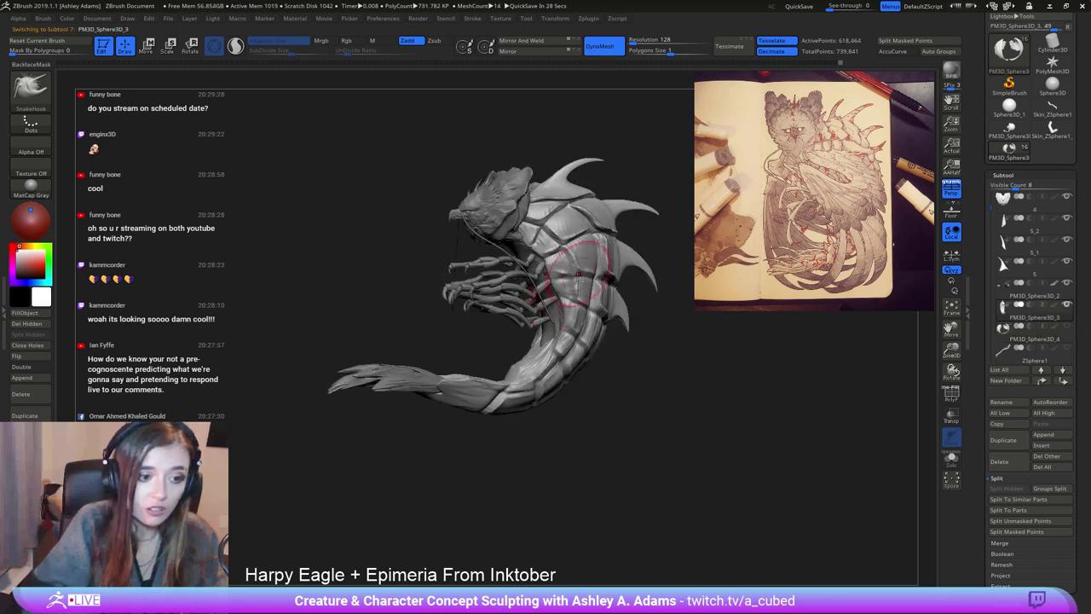
{"action": "right_click_drag", "start_coordinate": [579, 276], "coordinate": [483, 331]}
{"action": "right_click", "coordinate": [511, 294]}
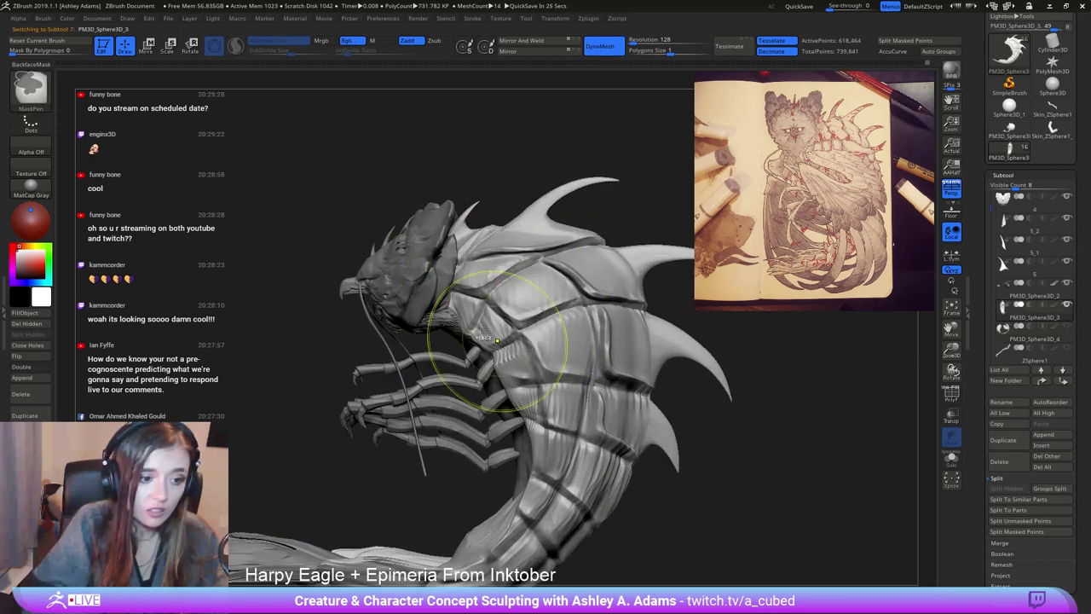
{"action": "left_click_drag", "start_coordinate": [492, 356], "coordinate": [503, 342]}
Examine the segmented side plates near the neck from both sides, adjusting the SnakeHook brush size between views.
{"action": "mouse_move", "coordinate": [491, 323]}
{"action": "right_mouse_down"}
{"action": "mouse_move", "coordinate": [501, 298]}
{"action": "mouse_move", "coordinate": [425, 319]}
{"action": "mouse_move", "coordinate": [487, 297]}
{"action": "mouse_move", "coordinate": [510, 309]}
{"action": "mouse_move", "coordinate": [488, 342]}
{"action": "mouse_move", "coordinate": [471, 337]}
{"action": "mouse_move", "coordinate": [480, 309]}
{"action": "right_mouse_up"}
{"action": "right_click", "coordinate": [482, 323]}
{"action": "right_click", "coordinate": [497, 324]}
{"action": "right_click", "coordinate": [480, 308]}
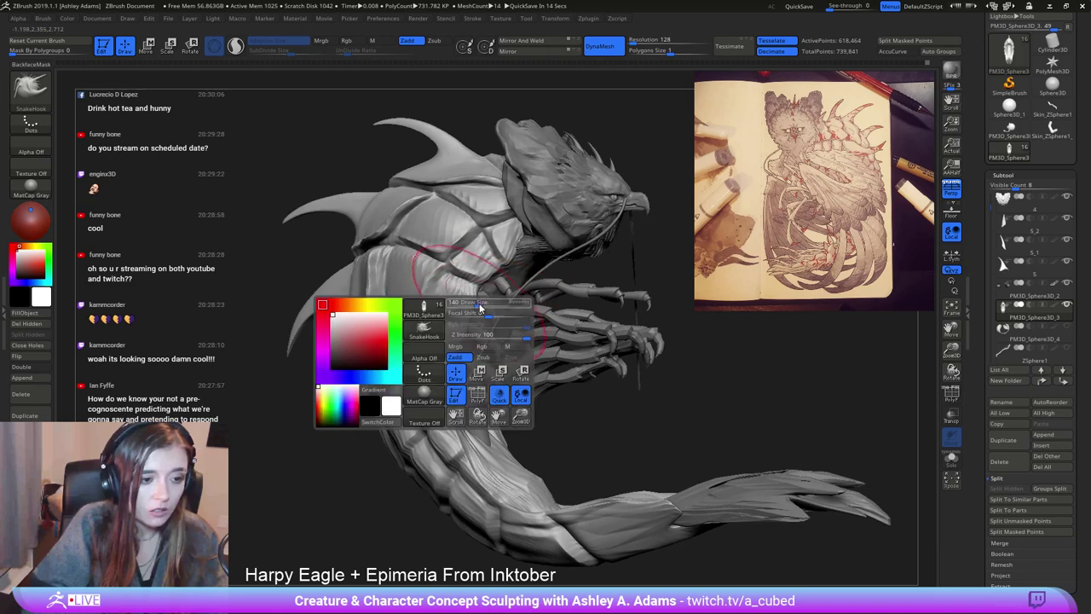
{"action": "right_click_drag", "start_coordinate": [546, 247], "coordinate": [476, 287]}
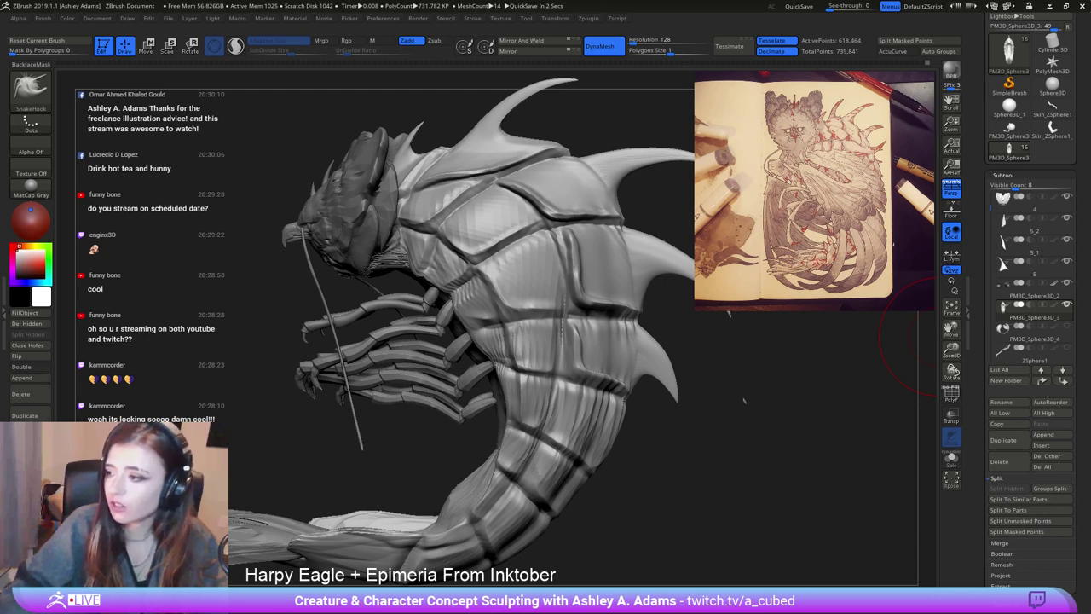
{"action": "right_click_drag", "start_coordinate": [427, 230], "coordinate": [485, 222]}
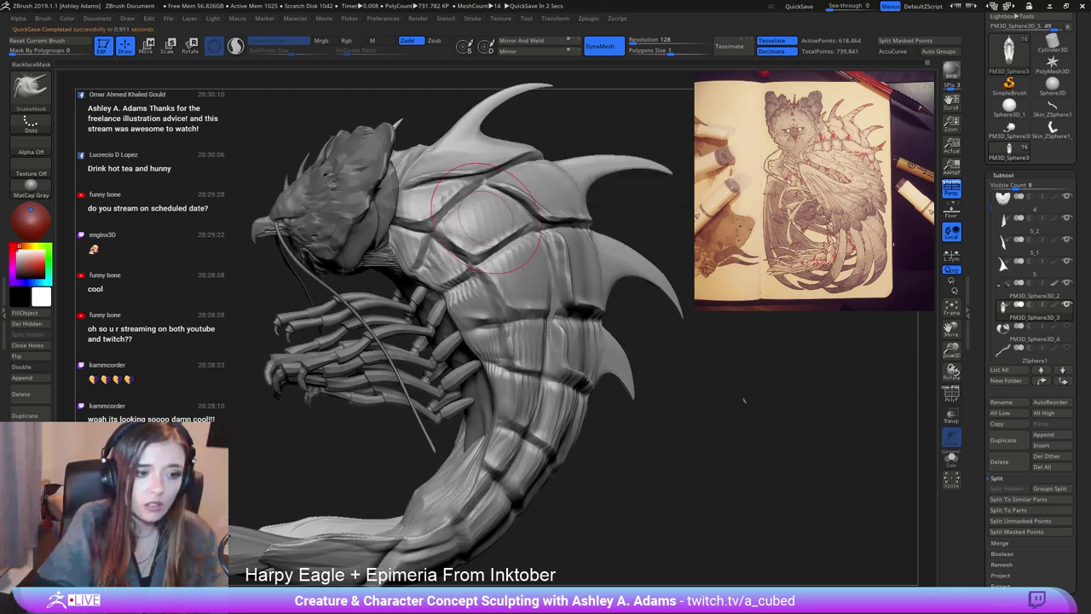
{"action": "mouse_move", "coordinate": [474, 271]}
{"action": "right_mouse_down", "text": "ctrl"}
{"action": "mouse_move", "coordinate": [494, 263]}
{"action": "mouse_move", "coordinate": [463, 263]}
{"action": "right_mouse_up", "text": "ctrl"}
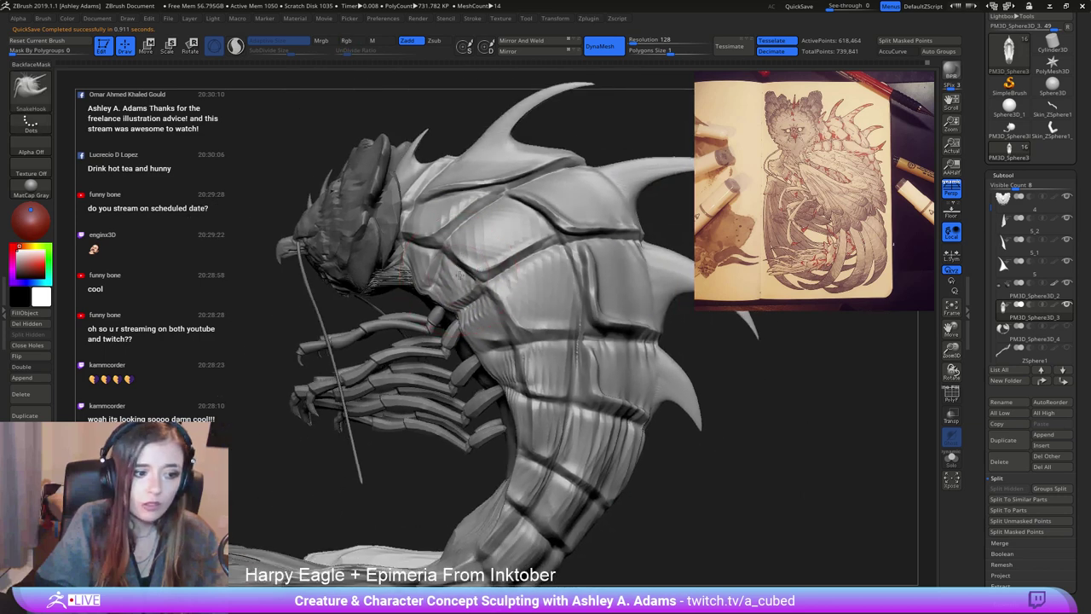
{"action": "right_click", "coordinate": [465, 276]}
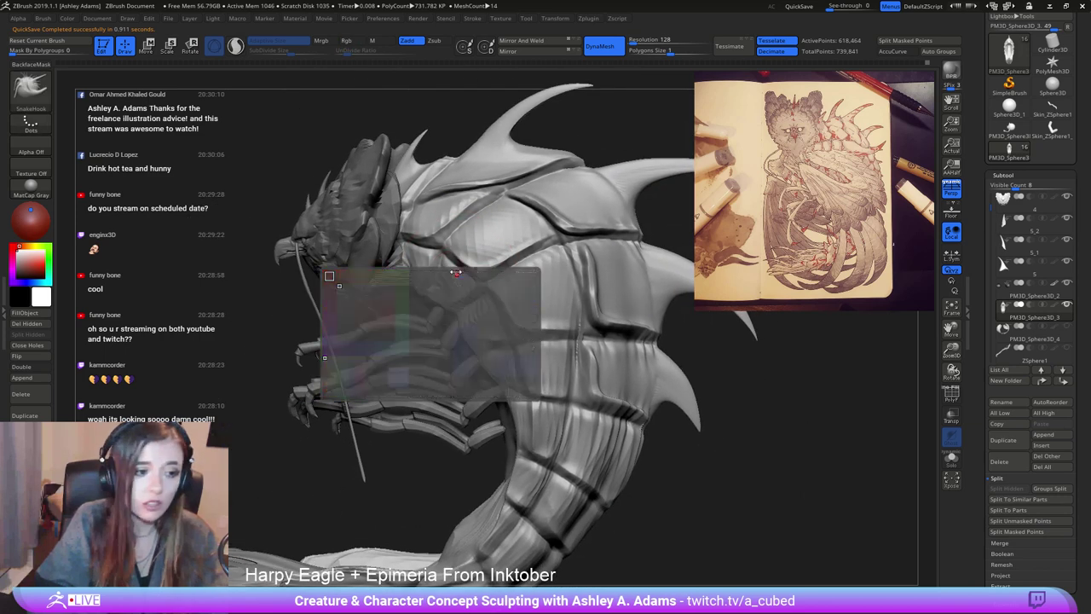
{"action": "mouse_move", "coordinate": [452, 269]}
{"action": "right_mouse_down"}
{"action": "mouse_move", "coordinate": [474, 274]}
{"action": "mouse_move", "coordinate": [465, 262]}
{"action": "right_mouse_up"}
{"action": "right_click", "coordinate": [473, 275]}
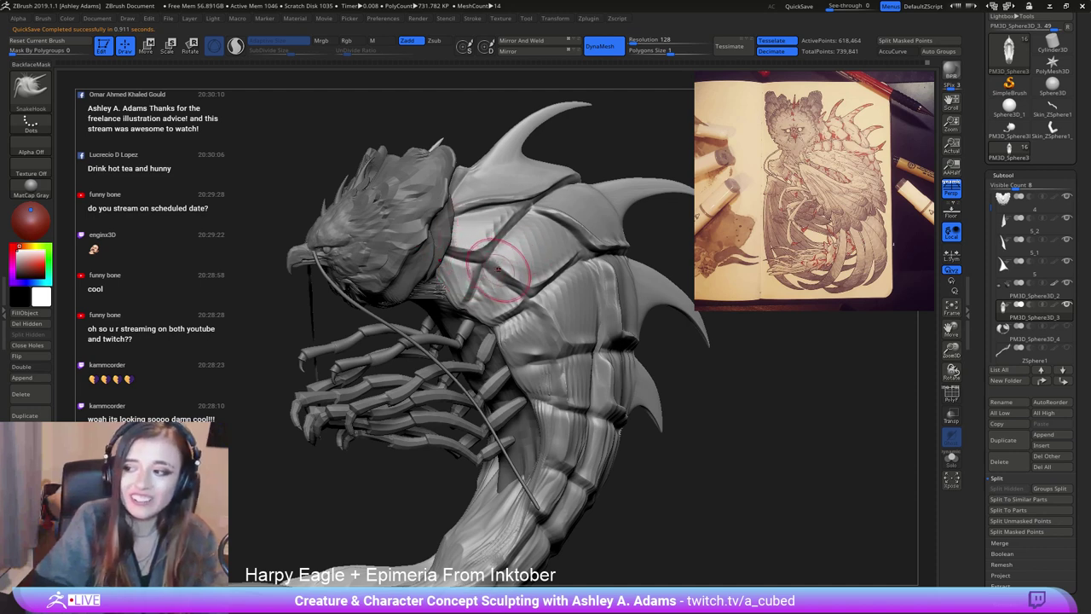
{"action": "mouse_move", "coordinate": [537, 254]}
{"action": "right_mouse_down"}
{"action": "mouse_move", "coordinate": [595, 245]}
{"action": "mouse_move", "coordinate": [568, 293]}
{"action": "mouse_move", "coordinate": [555, 255]}
{"action": "mouse_move", "coordinate": [515, 331]}
{"action": "mouse_move", "coordinate": [503, 263]}
{"action": "right_mouse_up"}
{"action": "right_click", "coordinate": [555, 255]}
{"action": "right_click", "coordinate": [515, 330]}
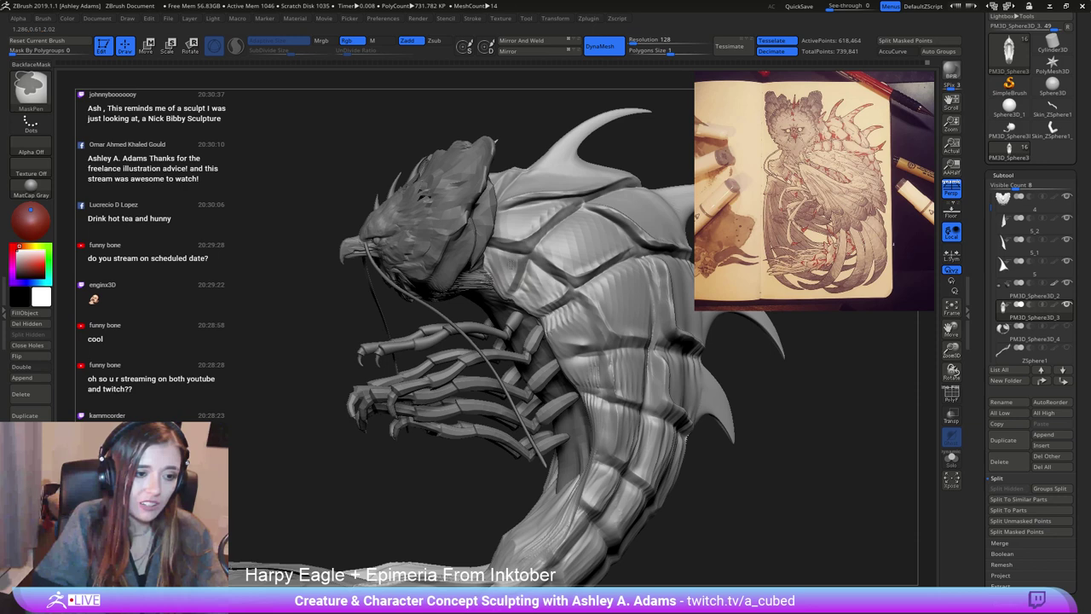
Mask everything except the frontmost side plate below the head and pull that plate downward with SnakeHook.
{"action": "left_click_drag", "start_coordinate": [492, 261], "coordinate": [501, 292], "text": "ctrl"}
{"action": "left_click", "coordinate": [296, 374], "text": "ctrl"}
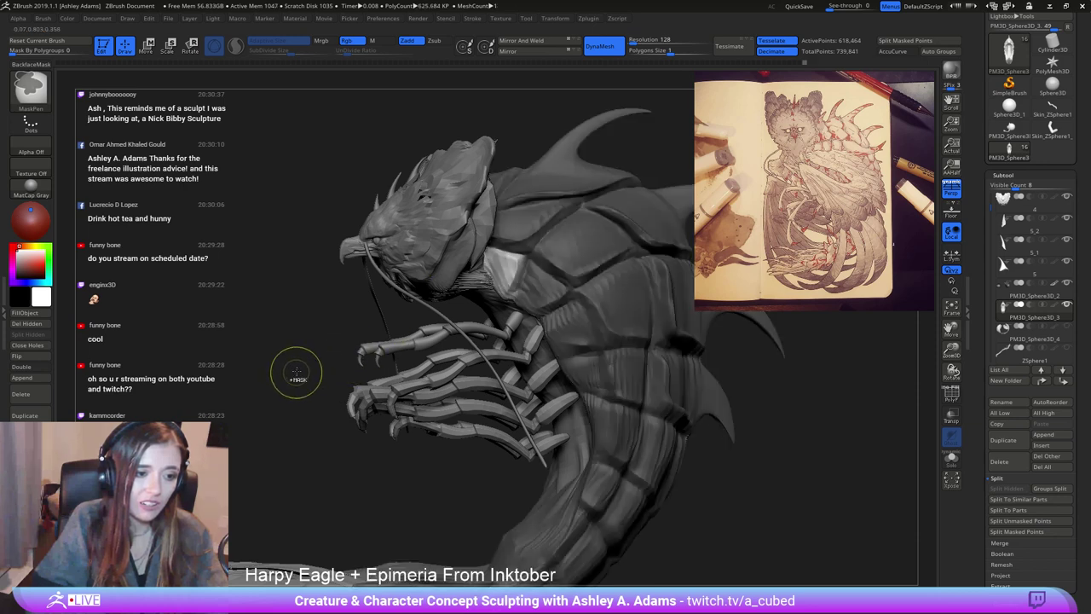
{"action": "right_click", "coordinate": [483, 323]}
{"action": "right_click_drag", "start_coordinate": [516, 300], "coordinate": [488, 292]}
{"action": "left_click_drag", "start_coordinate": [505, 281], "coordinate": [488, 298]}
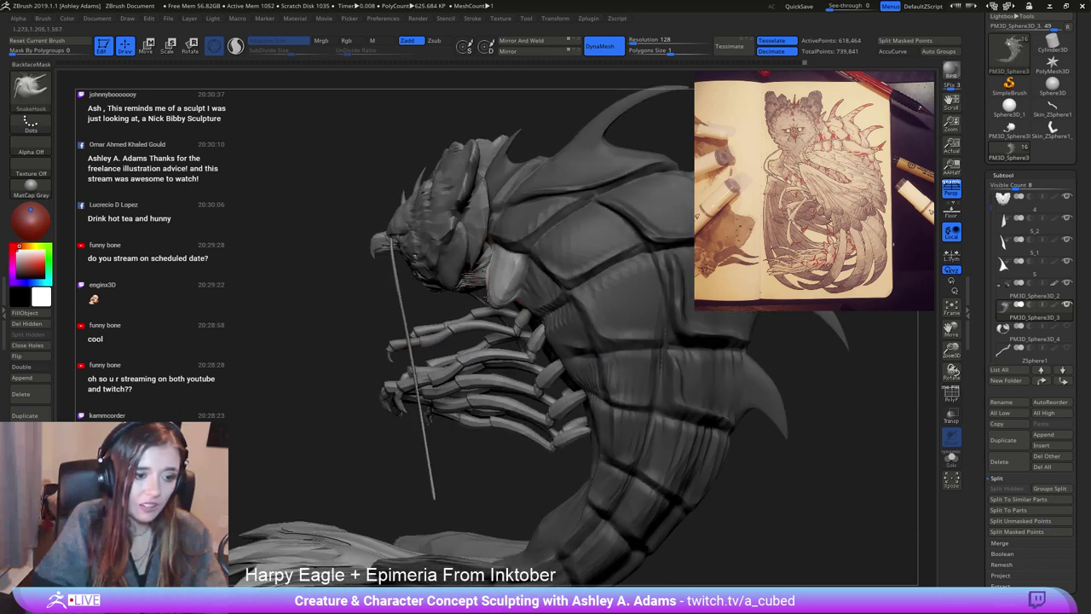
Shape the isolated front plate into a longer rounded flap over the neck, using the hPolish and SnakeHook brushes.
{"action": "key", "text": "b"}
{"action": "key", "text": "h"}
{"action": "key", "text": "p"}
{"action": "mouse_move", "coordinate": [468, 291]}
{"action": "right_mouse_down"}
{"action": "mouse_move", "coordinate": [530, 263]}
{"action": "mouse_move", "coordinate": [501, 250]}
{"action": "mouse_move", "coordinate": [513, 267]}
{"action": "right_mouse_up"}
{"action": "key", "text": "b"}
{"action": "key", "text": "s"}
{"action": "key", "text": "h"}
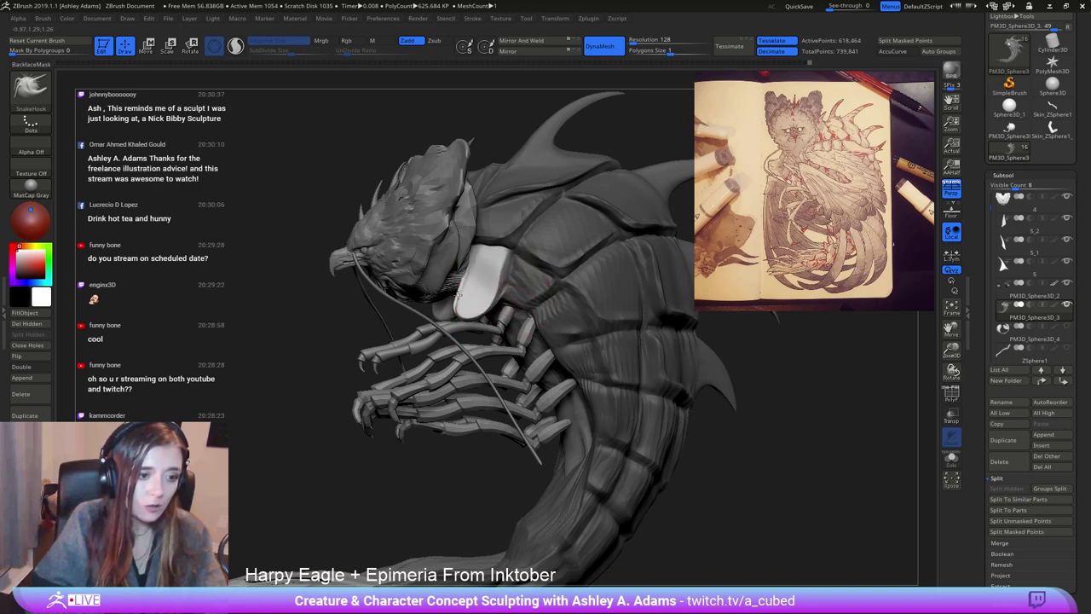
{"action": "mouse_move", "coordinate": [458, 295]}
{"action": "right_mouse_down"}
{"action": "mouse_move", "coordinate": [503, 273]}
{"action": "mouse_move", "coordinate": [530, 293]}
{"action": "right_mouse_up"}
{"action": "right_click", "coordinate": [455, 349]}
{"action": "left_click_drag", "start_coordinate": [455, 320], "coordinate": [462, 306]}
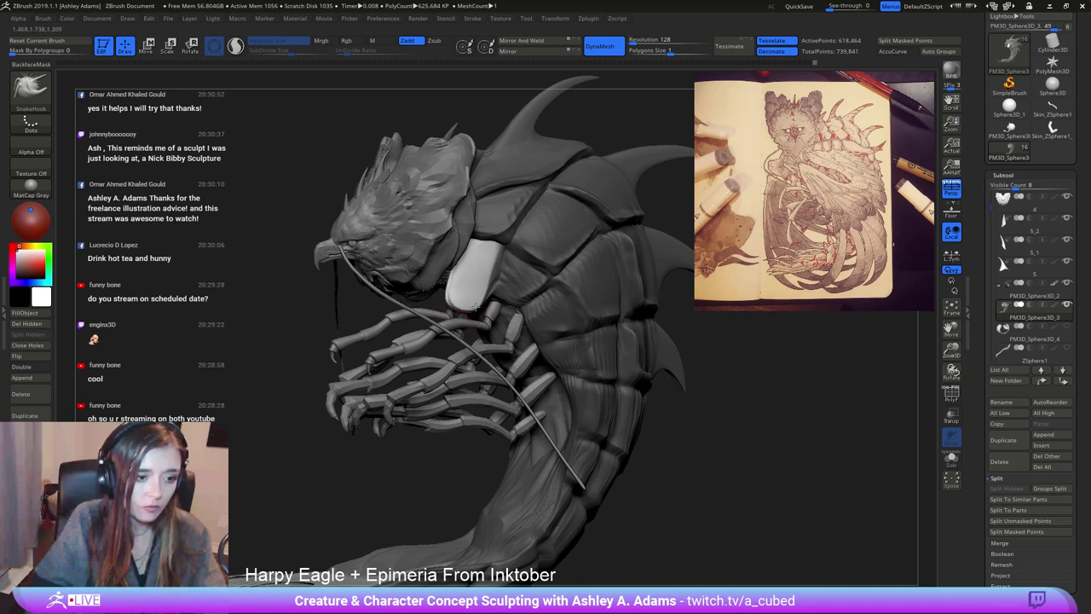
Isolate the second side plate behind the front flap with an inverted mask and pull its lower edge down with SnakeHook.
{"action": "mouse_move", "coordinate": [455, 295]}
{"action": "right_mouse_down"}
{"action": "mouse_move", "coordinate": [496, 272]}
{"action": "mouse_move", "coordinate": [485, 285]}
{"action": "mouse_move", "coordinate": [580, 257]}
{"action": "right_mouse_up"}
{"action": "right_click", "coordinate": [580, 258]}
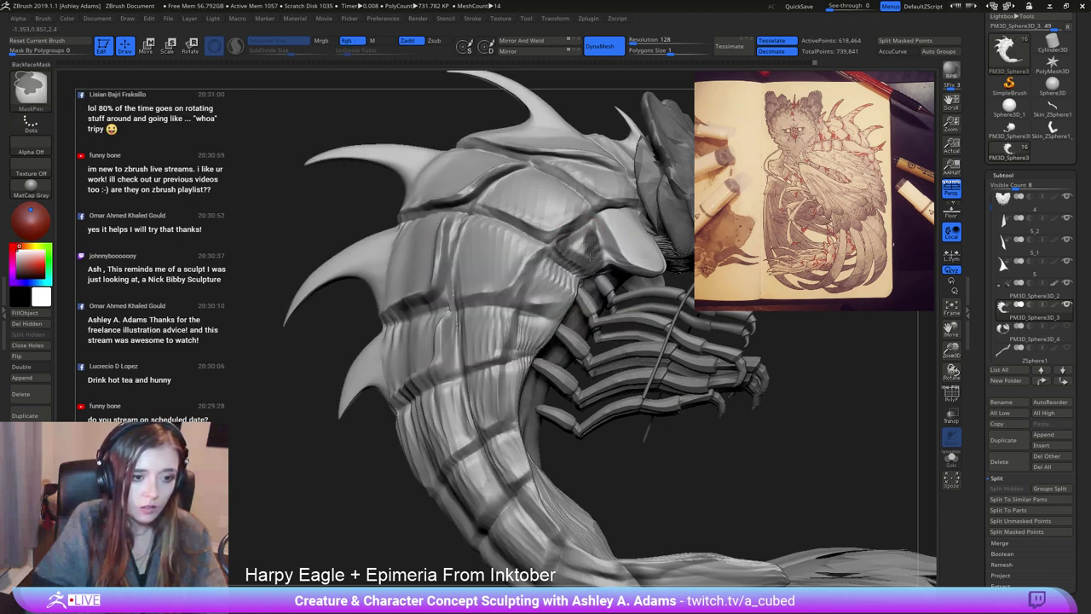
{"action": "left_click", "coordinate": [724, 428], "text": "ctrl"}
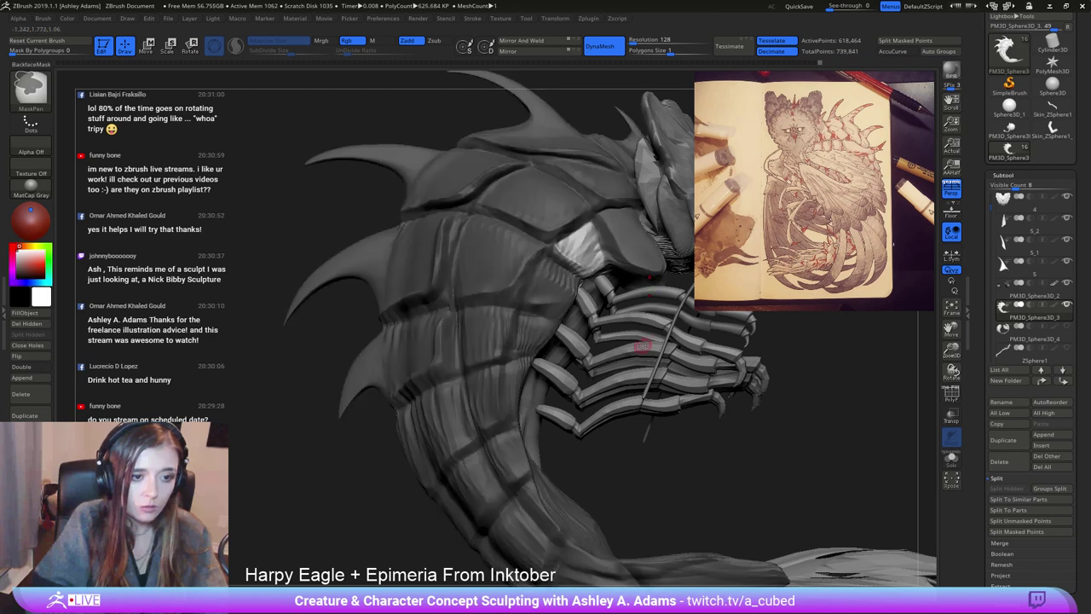
{"action": "right_click", "coordinate": [602, 350]}
{"action": "right_click_drag", "start_coordinate": [602, 349], "coordinate": [602, 264]}
{"action": "key", "text": "b"}
{"action": "key", "text": "s"}
{"action": "key", "text": "h"}
{"action": "left_click_drag", "start_coordinate": [597, 258], "coordinate": [619, 302]}
{"action": "mouse_move", "coordinate": [648, 263]}
{"action": "right_mouse_down"}
{"action": "mouse_move", "coordinate": [607, 247]}
{"action": "mouse_move", "coordinate": [569, 271]}
{"action": "right_mouse_up"}
{"action": "left_click_drag", "start_coordinate": [610, 298], "coordinate": [604, 308]}
Refine the second plate's flap shape with SnakeHook and clear the mask from the body.
{"action": "mouse_move", "coordinate": [566, 281]}
{"action": "right_mouse_down"}
{"action": "mouse_move", "coordinate": [588, 273]}
{"action": "mouse_move", "coordinate": [566, 264]}
{"action": "right_mouse_up"}
{"action": "key", "text": "b"}
{"action": "key", "text": "h"}
{"action": "key", "text": "p"}
{"action": "right_click", "coordinate": [566, 266]}
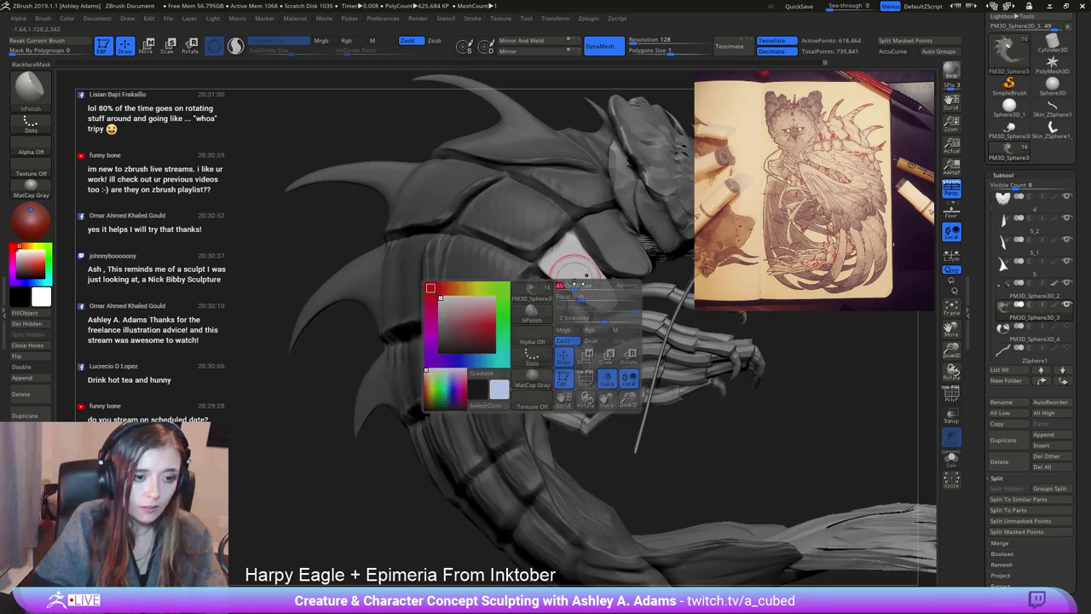
{"action": "key", "text": "b"}
{"action": "key", "text": "s"}
{"action": "key", "text": "h"}
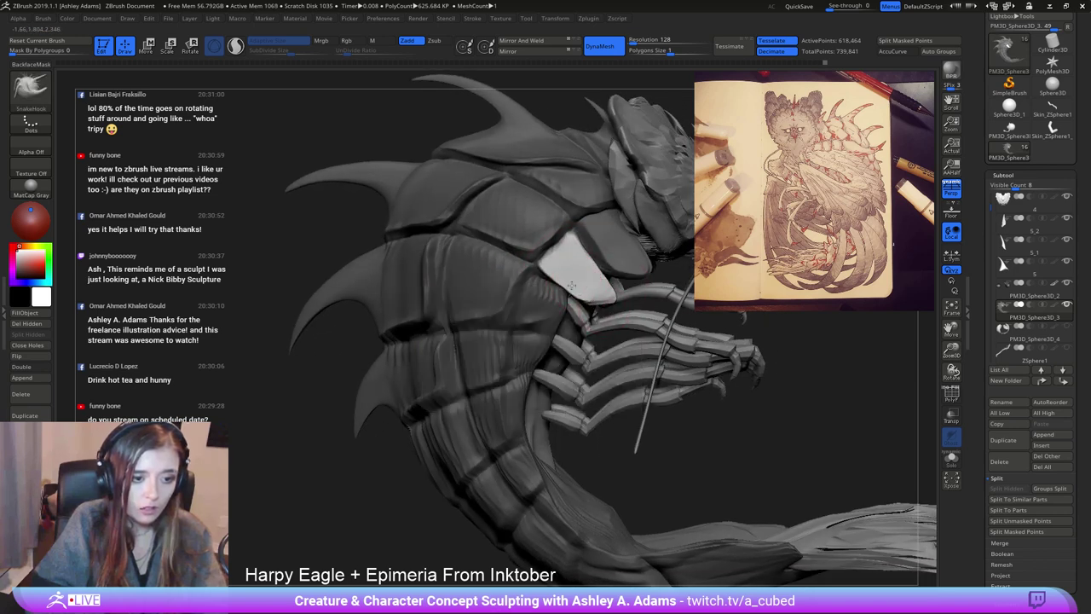
{"action": "right_click_drag", "start_coordinate": [550, 272], "coordinate": [535, 260]}
{"action": "right_click_drag", "start_coordinate": [566, 302], "coordinate": [542, 248], "text": "ctrl"}
{"action": "left_click_drag", "start_coordinate": [470, 341], "coordinate": [486, 359], "text": "ctrl"}
Polish and smooth the ridged upper side plates above the two flaps with hPolish and Smooth.
{"action": "right_click_drag", "start_coordinate": [486, 359], "coordinate": [426, 129]}
{"action": "right_click_drag", "start_coordinate": [594, 212], "coordinate": [583, 299], "text": "ctrl"}
{"action": "mouse_move", "coordinate": [583, 298]}
{"action": "right_mouse_down"}
{"action": "mouse_move", "coordinate": [529, 272]}
{"action": "mouse_move", "coordinate": [513, 278]}
{"action": "right_mouse_up"}
{"action": "key", "text": "b"}
{"action": "key", "text": "h"}
{"action": "key", "text": "p"}
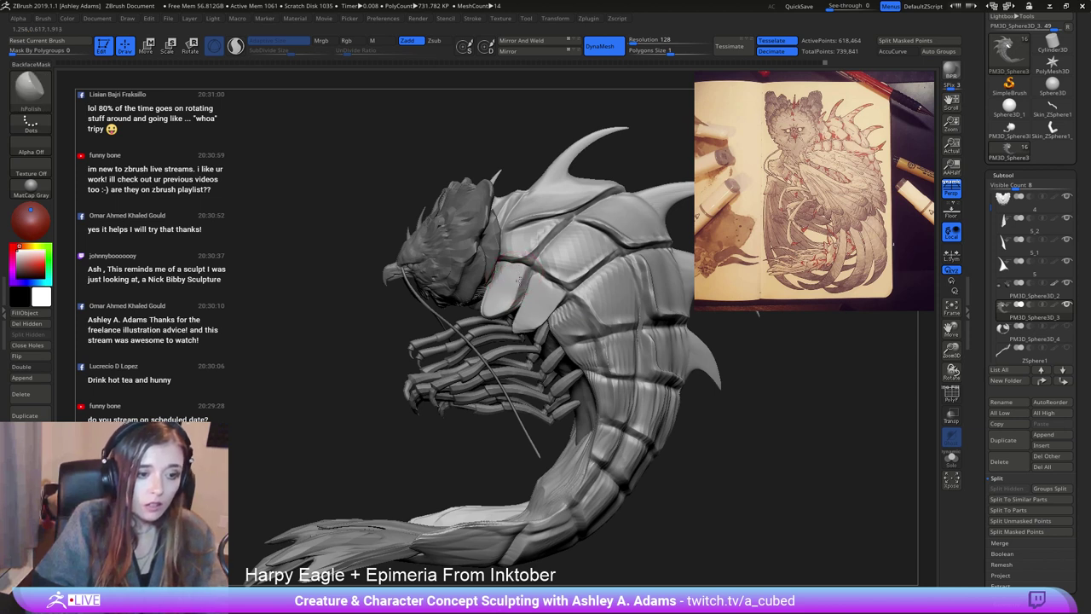
{"action": "mouse_move", "coordinate": [593, 242]}
{"action": "left_mouse_down"}
{"action": "mouse_move", "coordinate": [581, 230]}
{"action": "mouse_move", "coordinate": [506, 247]}
{"action": "mouse_move", "coordinate": [580, 230]}
{"action": "left_mouse_up"}
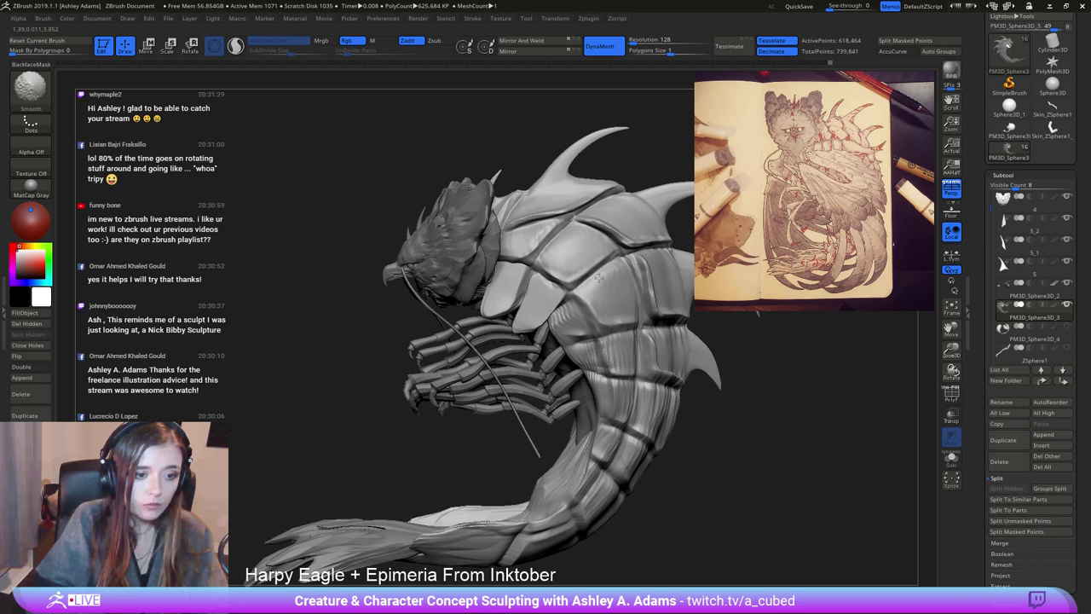
{"action": "mouse_move", "coordinate": [612, 332]}
{"action": "right_mouse_down", "text": "ctrl"}
{"action": "mouse_move", "coordinate": [614, 275]}
{"action": "mouse_move", "coordinate": [566, 296]}
{"action": "mouse_move", "coordinate": [452, 310]}
{"action": "right_mouse_up", "text": "ctrl"}
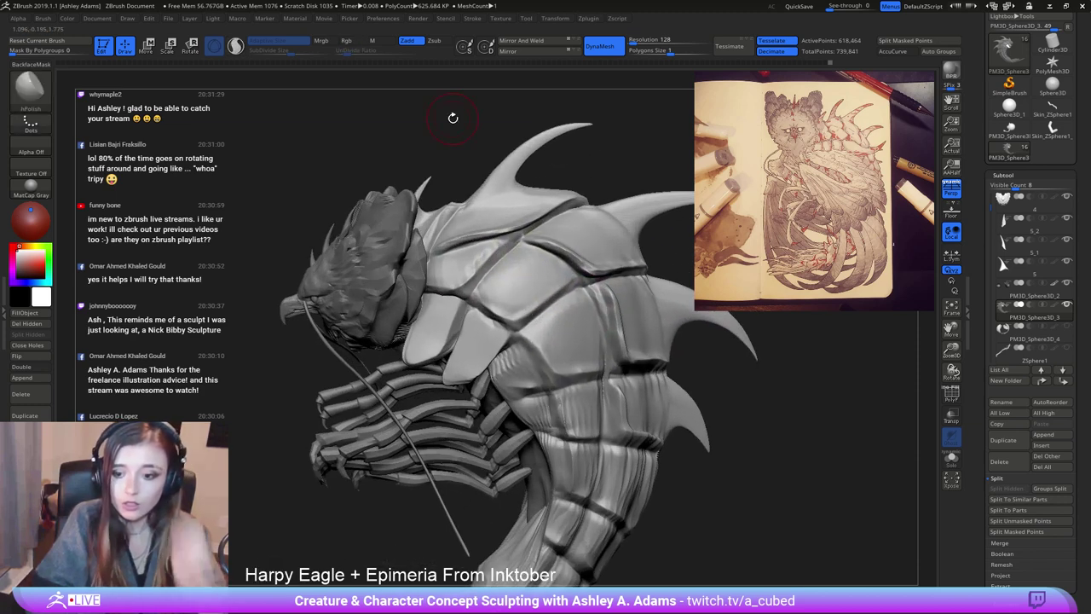
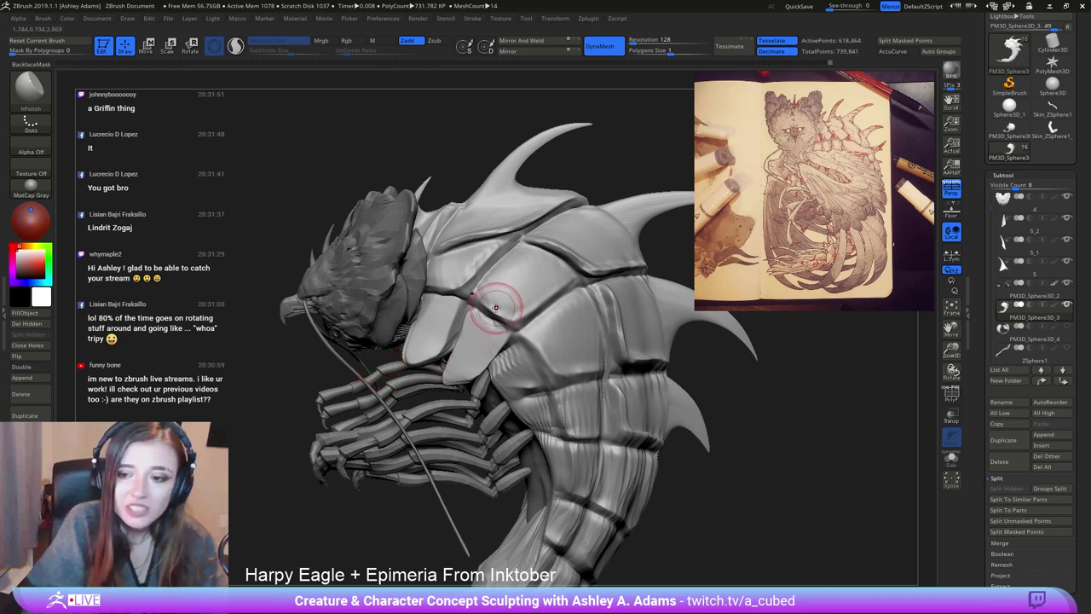
Vary the hPolish brush size and flatten the surfaces of the two neck flaps.
{"action": "right_click_drag", "start_coordinate": [409, 335], "coordinate": [378, 322]}
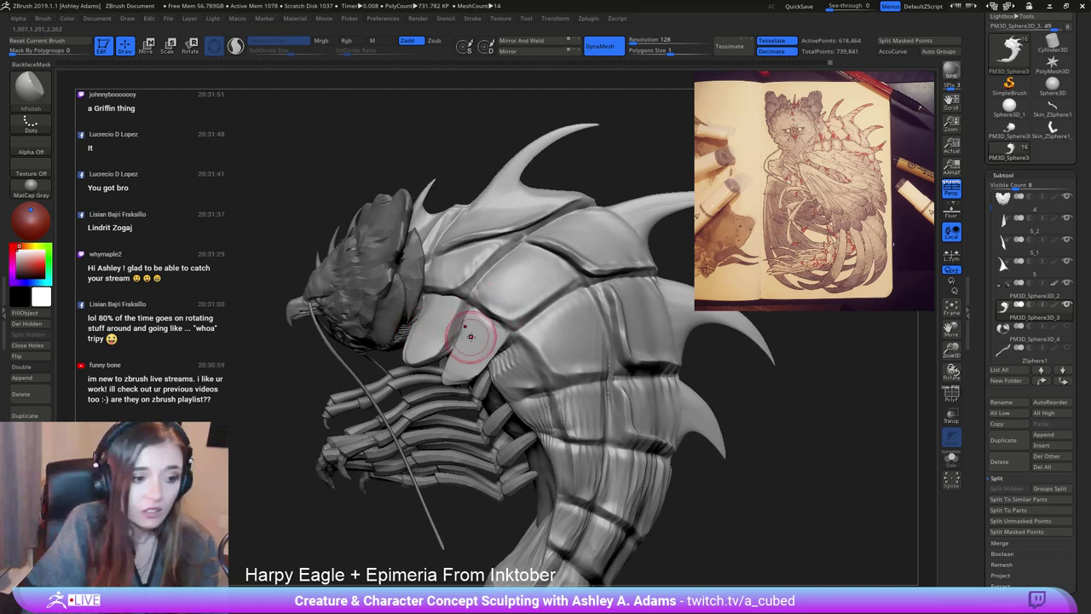
{"action": "right_click_drag", "start_coordinate": [470, 336], "coordinate": [417, 384]}
{"action": "key", "text": "space"}
{"action": "left_click_drag", "start_coordinate": [464, 324], "coordinate": [474, 324]}
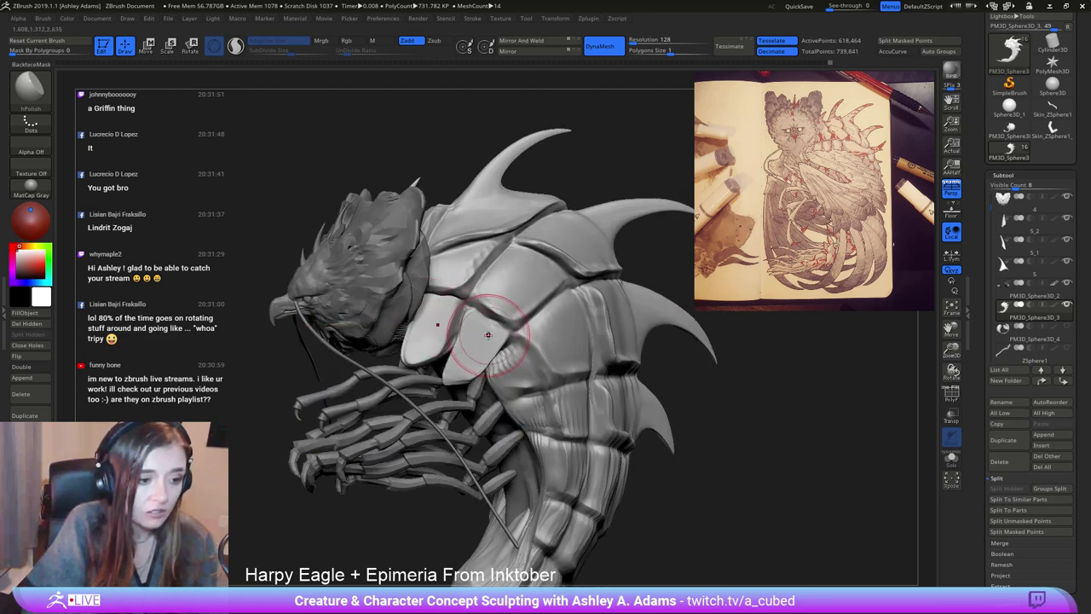
{"action": "right_click_drag", "start_coordinate": [490, 333], "coordinate": [440, 390]}
{"action": "key", "text": "space"}
{"action": "left_click_drag", "start_coordinate": [487, 334], "coordinate": [475, 332]}
Mask the rear flap, invert the mask to isolate it, and adjust its upper edge with SnakeHook.
{"action": "key", "text": "ctrl"}
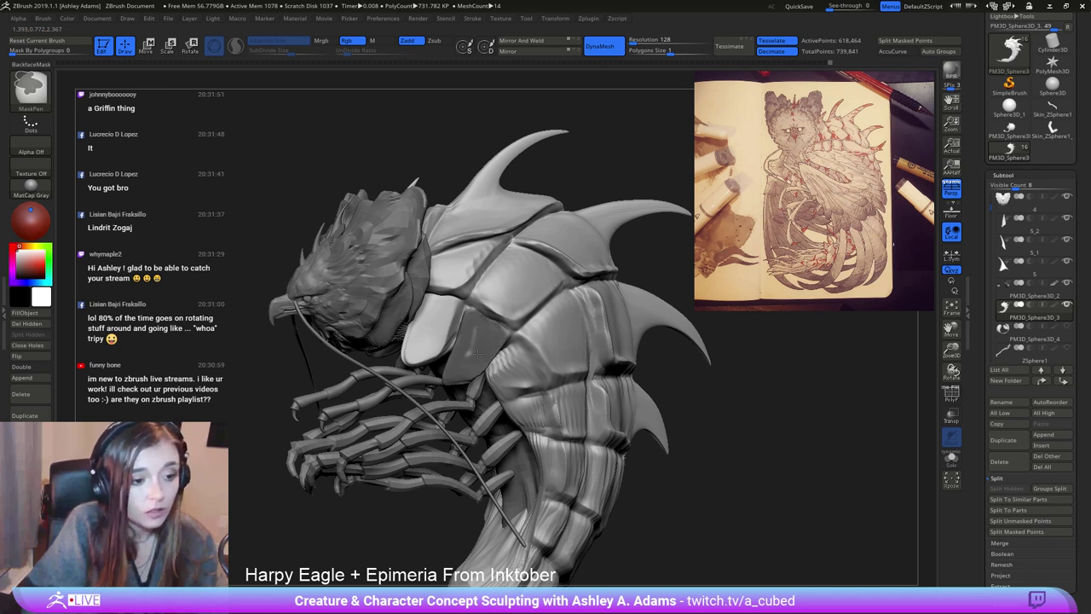
{"action": "left_click", "coordinate": [706, 406], "text": "ctrl"}
{"action": "left_click_drag", "start_coordinate": [706, 406], "coordinate": [718, 407]}
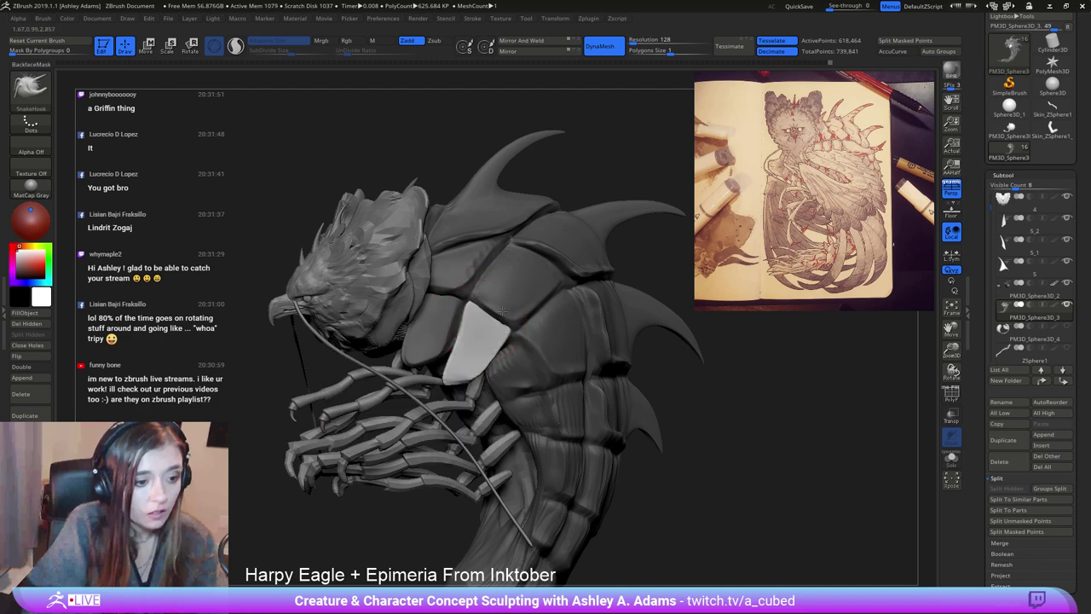
{"action": "left_click_drag", "start_coordinate": [484, 305], "coordinate": [475, 292]}
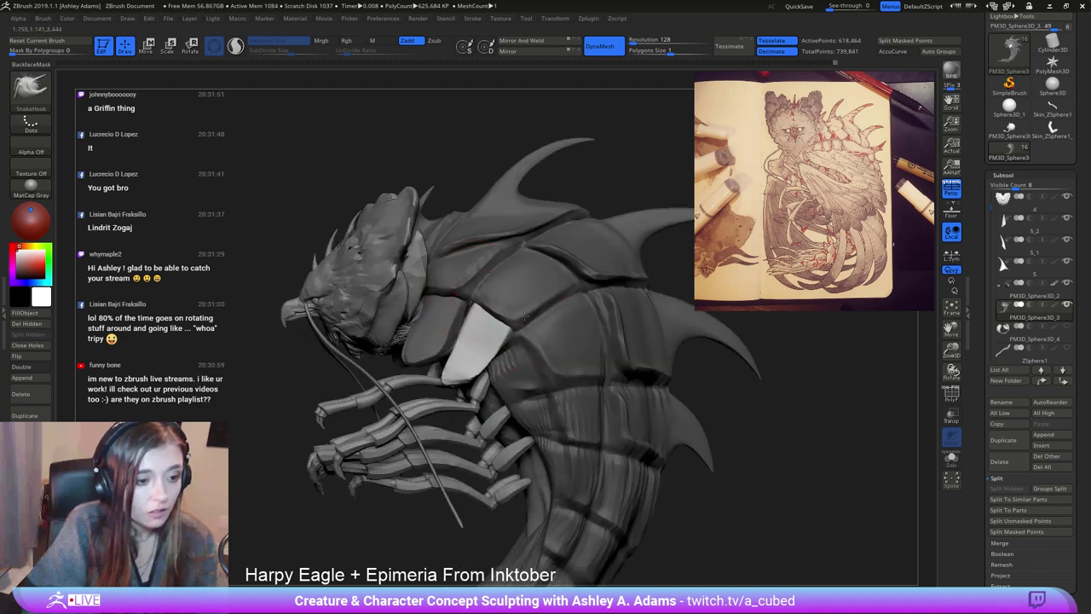
{"action": "right_click_drag", "start_coordinate": [476, 341], "coordinate": [554, 367]}
Invert the mask to protect the rear flap and reshape the front flap's edge beside it with a resized SnakeHook brush.
{"action": "left_click", "coordinate": [780, 447], "text": "ctrl"}
{"action": "left_click_drag", "start_coordinate": [478, 310], "coordinate": [469, 307]}
{"action": "right_click_drag", "start_coordinate": [468, 307], "coordinate": [460, 319]}
{"action": "key", "text": "space"}
{"action": "left_click_drag", "start_coordinate": [460, 319], "coordinate": [439, 326]}
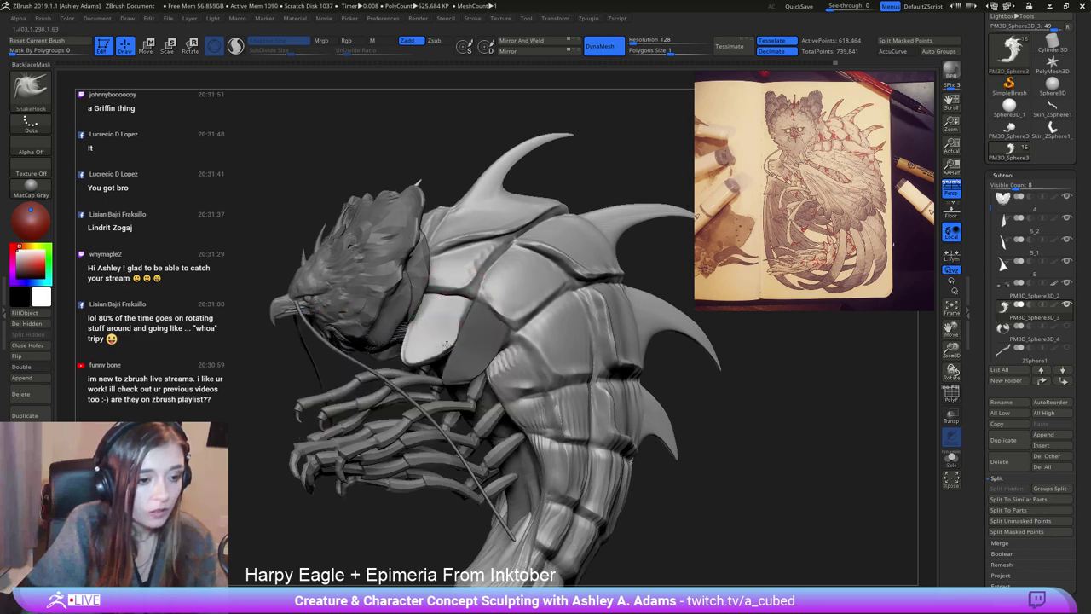
{"action": "right_click_drag", "start_coordinate": [466, 302], "coordinate": [293, 374]}
{"action": "right_click", "coordinate": [426, 393]}
Invert the mask to isolate the rear flap and pull its lower end forward with SnakeHook.
{"action": "left_click", "coordinate": [263, 364], "text": "ctrl"}
{"action": "right_click_drag", "start_coordinate": [417, 395], "coordinate": [424, 399]}
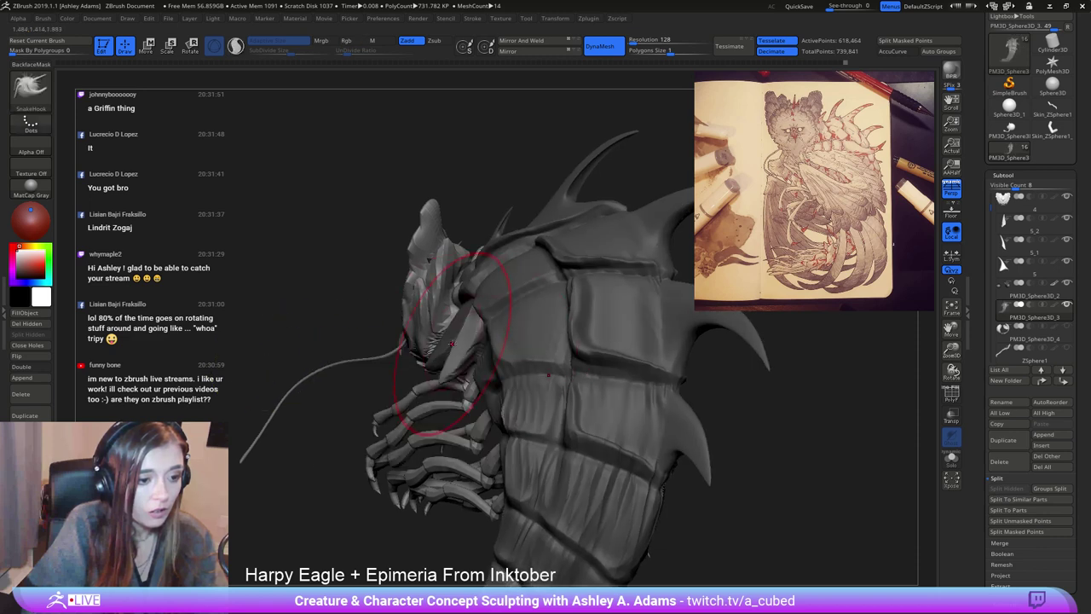
{"action": "mouse_move", "coordinate": [471, 342]}
{"action": "right_mouse_down"}
{"action": "mouse_move", "coordinate": [582, 329]}
{"action": "mouse_move", "coordinate": [545, 309]}
{"action": "right_mouse_up"}
{"action": "left_click_drag", "start_coordinate": [431, 297], "coordinate": [445, 328]}
{"action": "right_click_drag", "start_coordinate": [434, 328], "coordinate": [465, 317]}
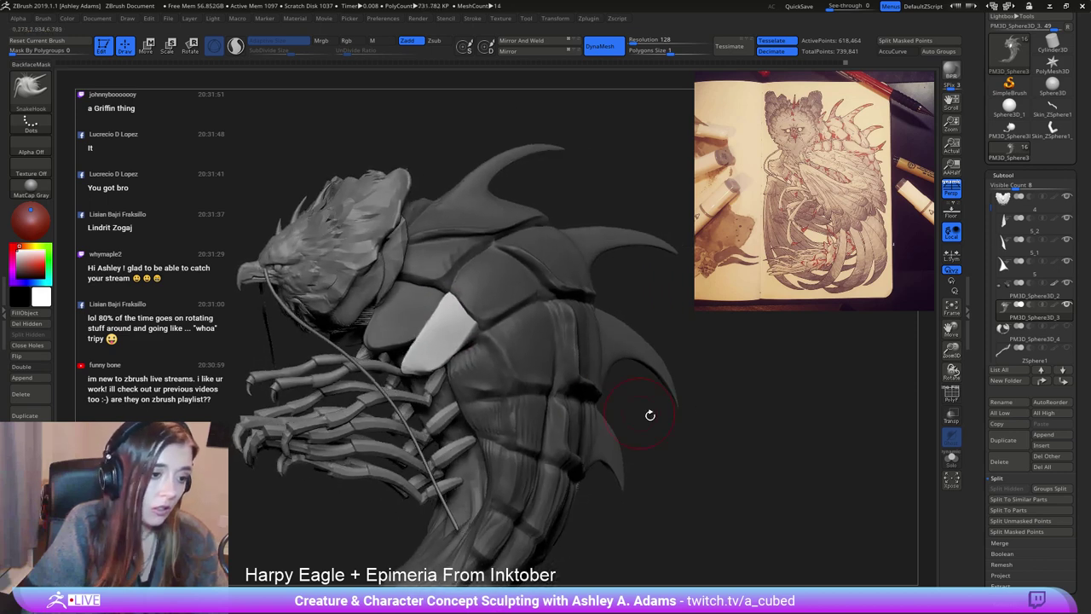
Invert the mask to expose the front flap and taper its lower end with SnakeHook at varied brush sizes.
{"action": "left_click_drag", "start_coordinate": [714, 380], "coordinate": [779, 445], "text": "ctrl"}
{"action": "key", "text": "space"}
{"action": "left_click_drag", "start_coordinate": [406, 323], "coordinate": [417, 322]}
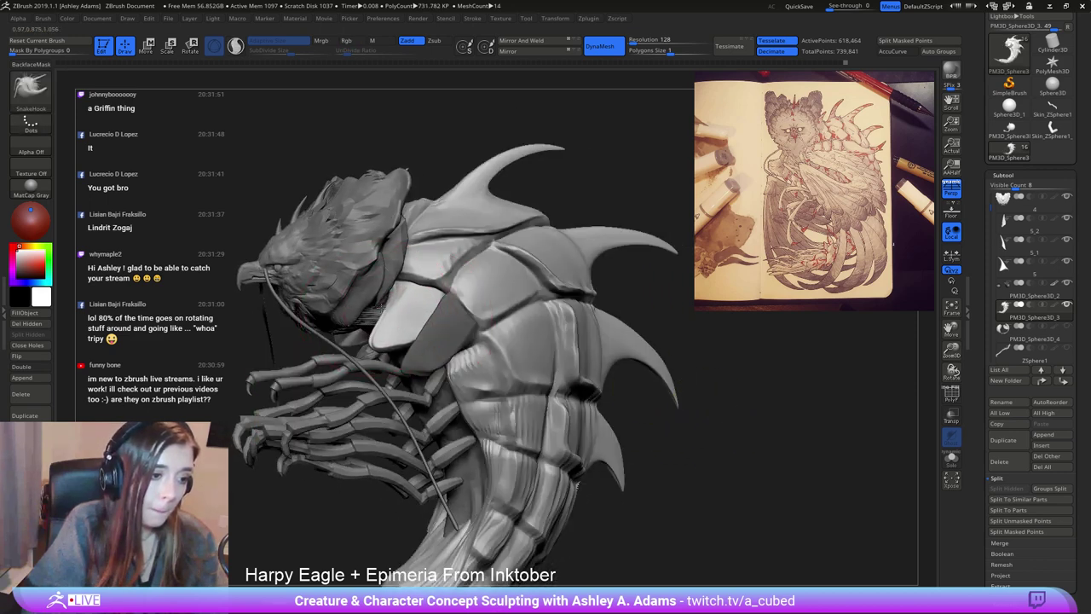
{"action": "key", "text": "space"}
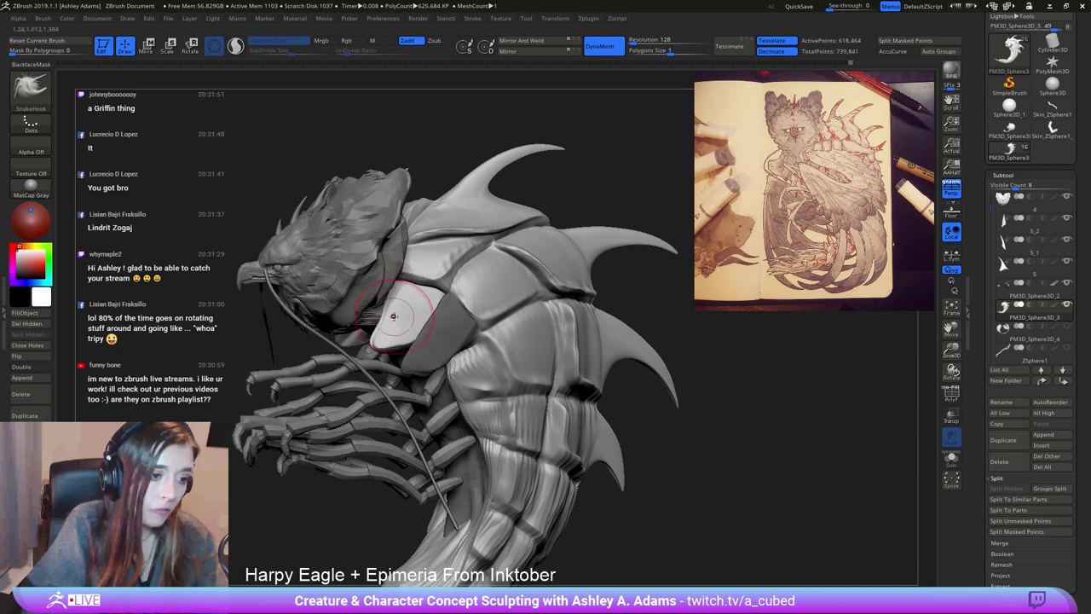
{"action": "right_click_drag", "start_coordinate": [393, 316], "coordinate": [383, 321]}
{"action": "key", "text": "space"}
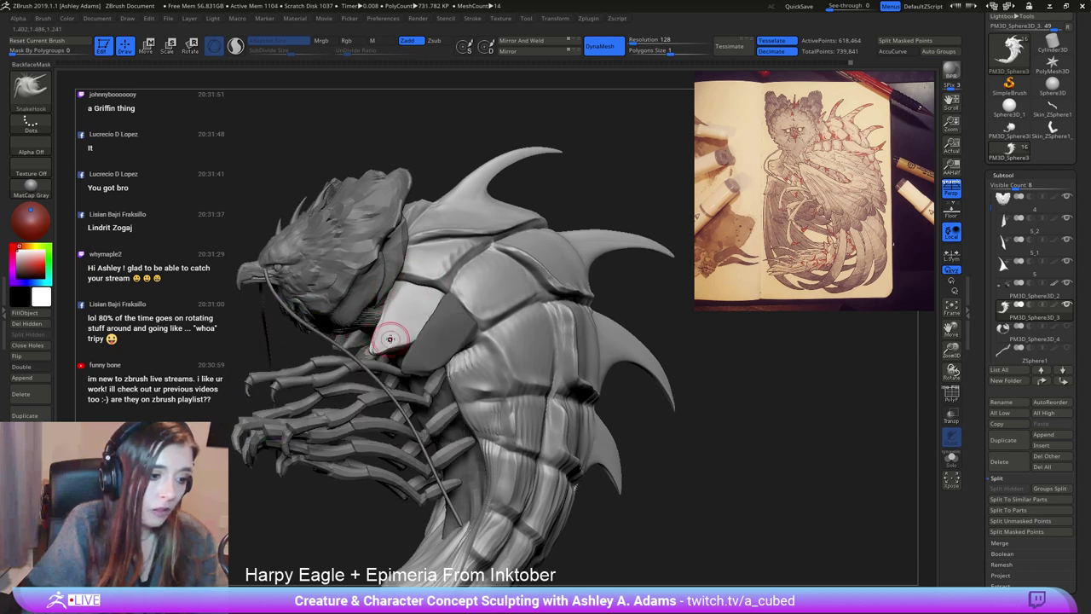
{"action": "key", "text": "shift"}
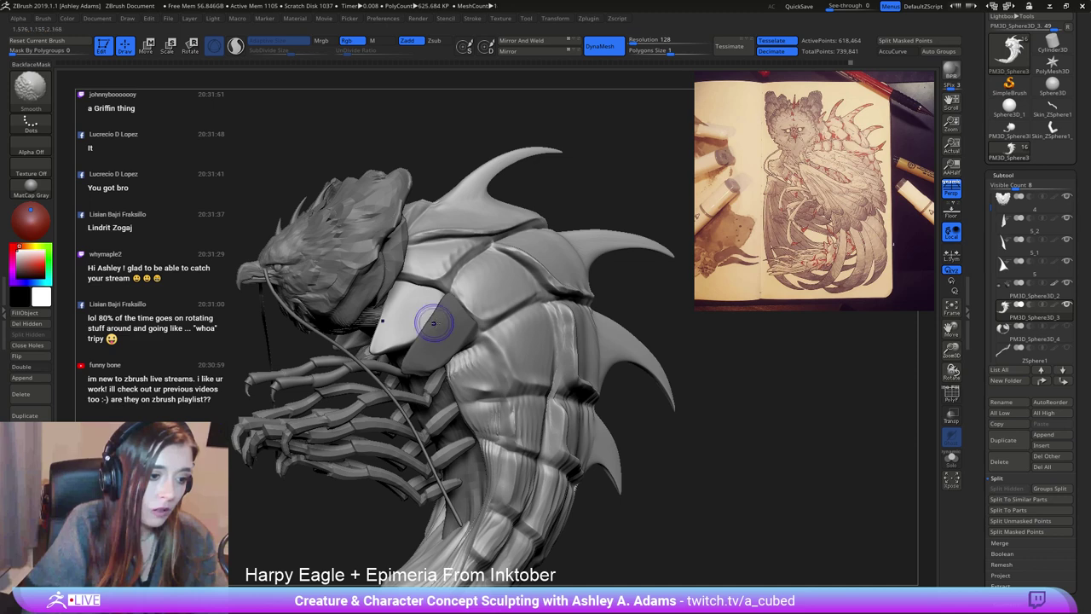
{"action": "key", "text": "space"}
Pull the front flap's tip and rear edge into a slimmer, more pointed shape, checking it from the opposite side.
{"action": "right_click_drag", "start_coordinate": [438, 333], "coordinate": [491, 325], "text": "alt"}
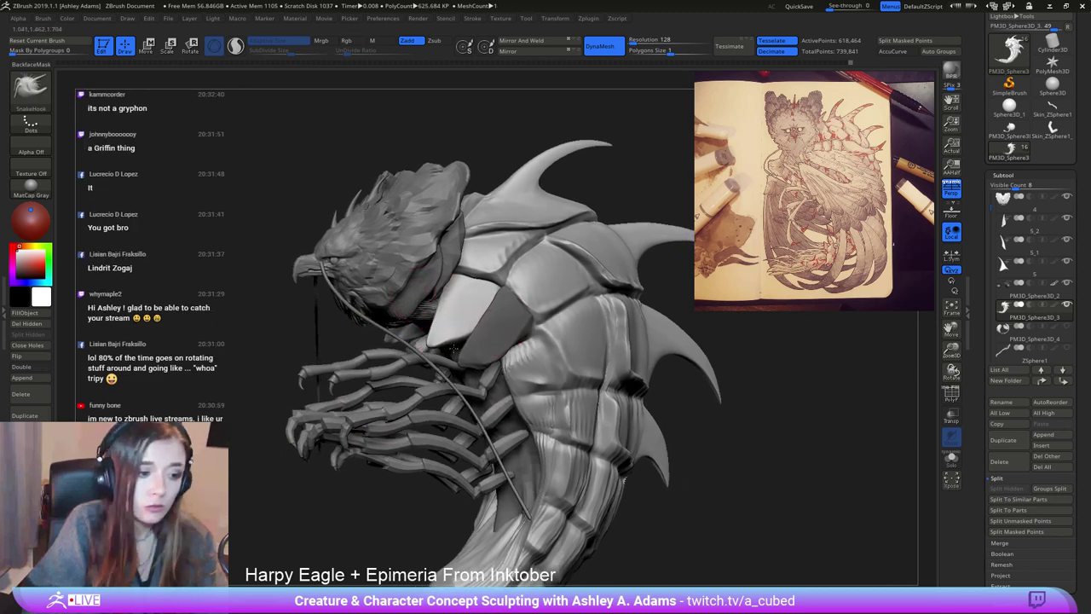
{"action": "left_click_drag", "start_coordinate": [454, 348], "coordinate": [482, 342]}
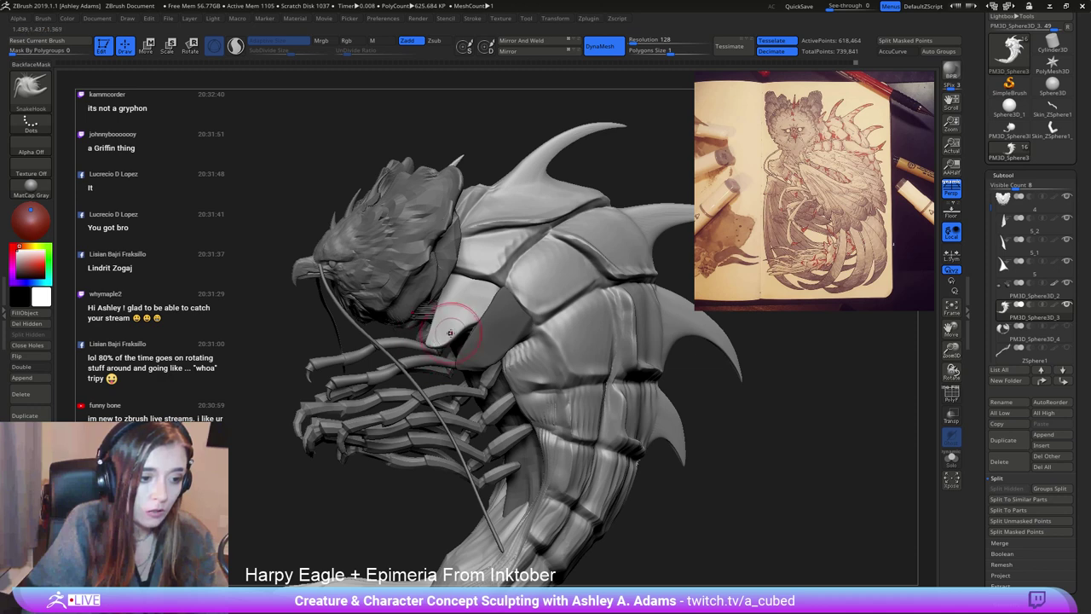
{"action": "left_click_drag", "start_coordinate": [449, 332], "coordinate": [471, 316]}
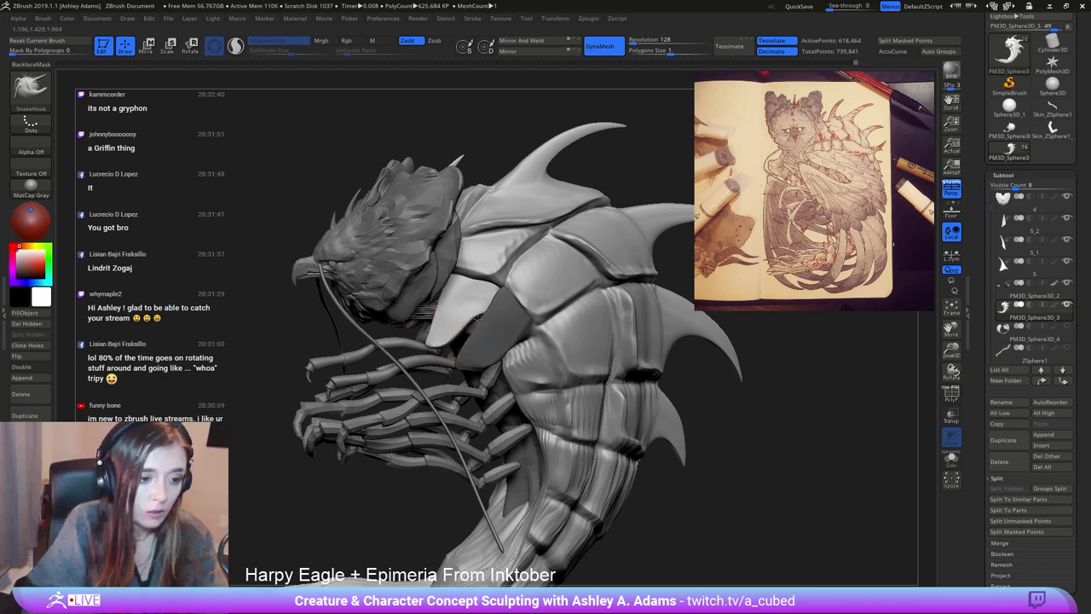
{"action": "right_click_drag", "start_coordinate": [458, 298], "coordinate": [339, 298]}
{"action": "mouse_move", "coordinate": [339, 297]}
{"action": "left_mouse_down"}
{"action": "mouse_move", "coordinate": [349, 290]}
{"action": "mouse_move", "coordinate": [345, 256]}
{"action": "left_mouse_up"}
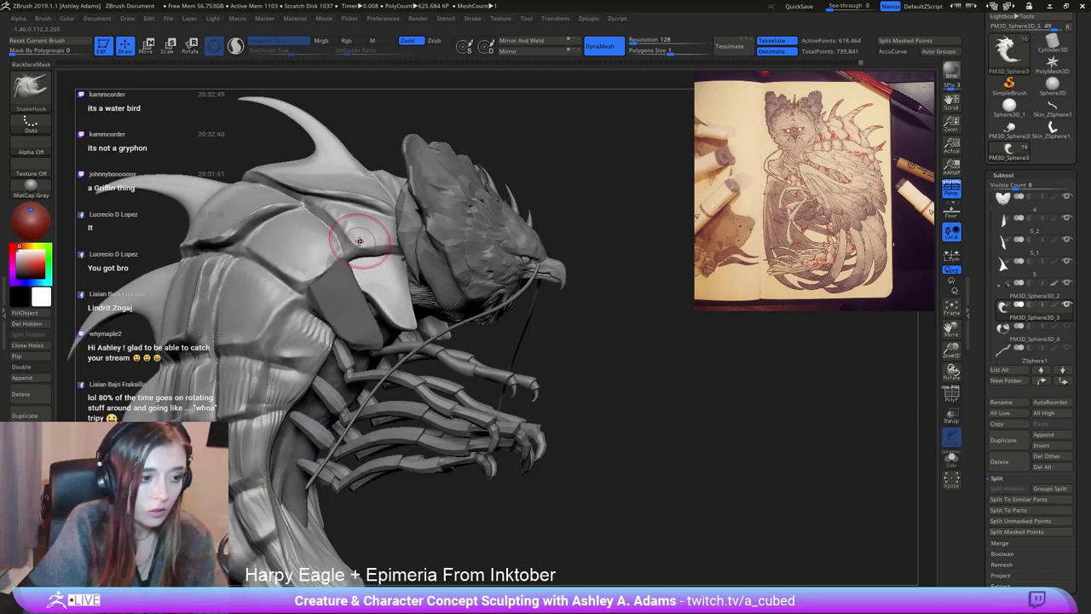
Nudge the large side neck plate behind the flaps with SnakeHook and flatten its surface with hPolish.
{"action": "mouse_move", "coordinate": [324, 239]}
{"action": "right_mouse_down", "text": "alt"}
{"action": "mouse_move", "coordinate": [367, 295]}
{"action": "mouse_move", "coordinate": [388, 298]}
{"action": "mouse_move", "coordinate": [401, 281]}
{"action": "mouse_move", "coordinate": [418, 294]}
{"action": "right_mouse_up", "text": "alt"}
{"action": "left_click_drag", "start_coordinate": [417, 296], "coordinate": [414, 294]}
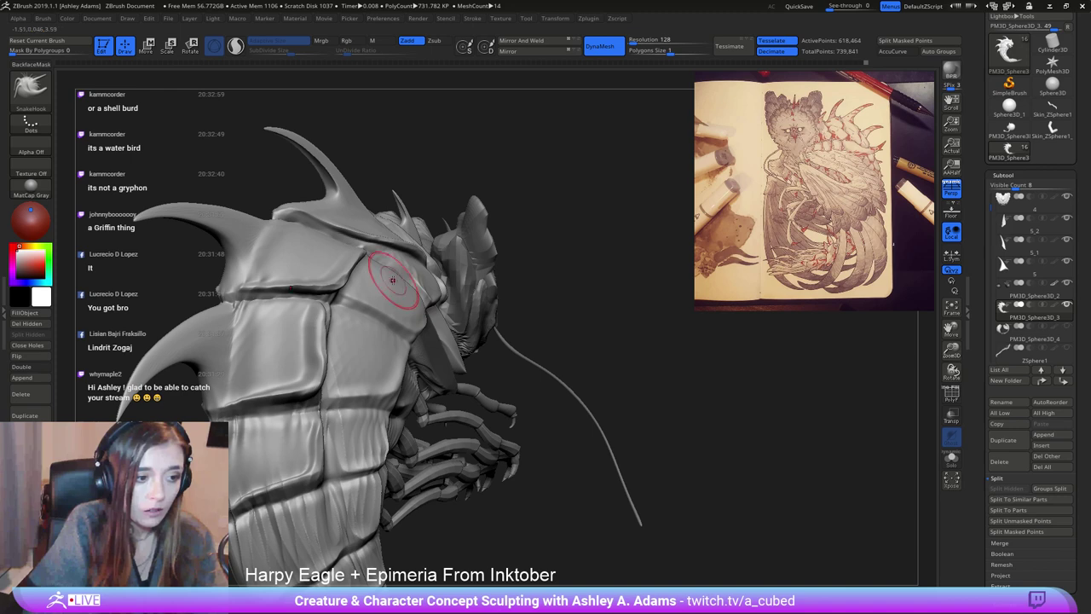
{"action": "right_click_drag", "start_coordinate": [396, 276], "coordinate": [418, 269]}
{"action": "key", "text": "b"}
{"action": "key", "text": "h"}
{"action": "key", "text": "p"}
{"action": "mouse_move", "coordinate": [435, 256]}
{"action": "left_mouse_down"}
{"action": "mouse_move", "coordinate": [449, 277]}
{"action": "mouse_move", "coordinate": [404, 291]}
{"action": "left_mouse_up"}
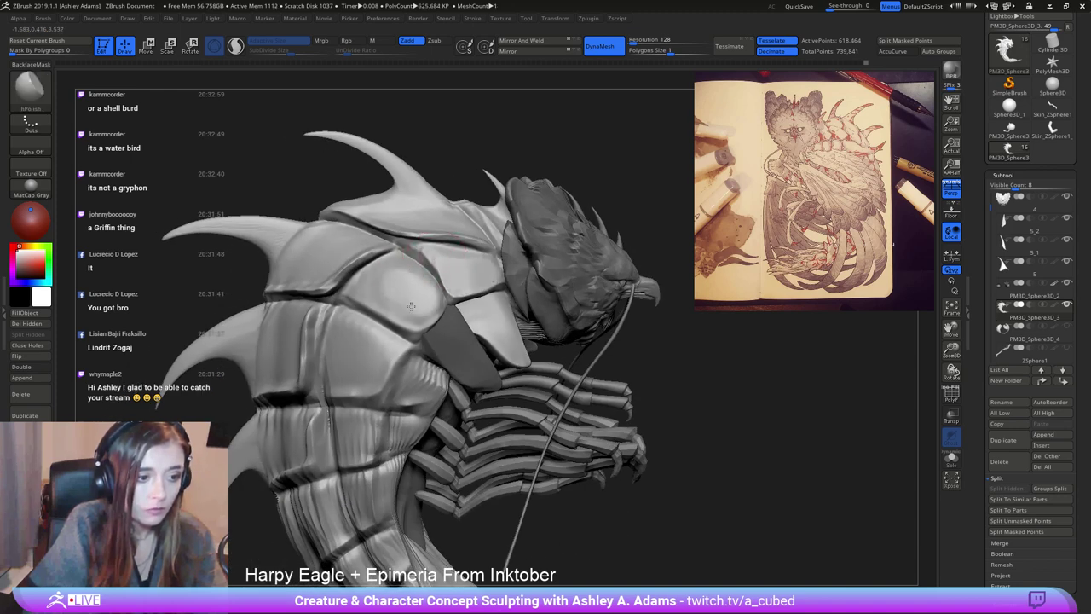
Reshape the side neck plate's lower edge above the rear flap with a resized SnakeHook brush.
{"action": "right_click_drag", "start_coordinate": [339, 295], "coordinate": [435, 324]}
{"action": "key", "text": "b"}
{"action": "key", "text": "s"}
{"action": "key", "text": "h"}
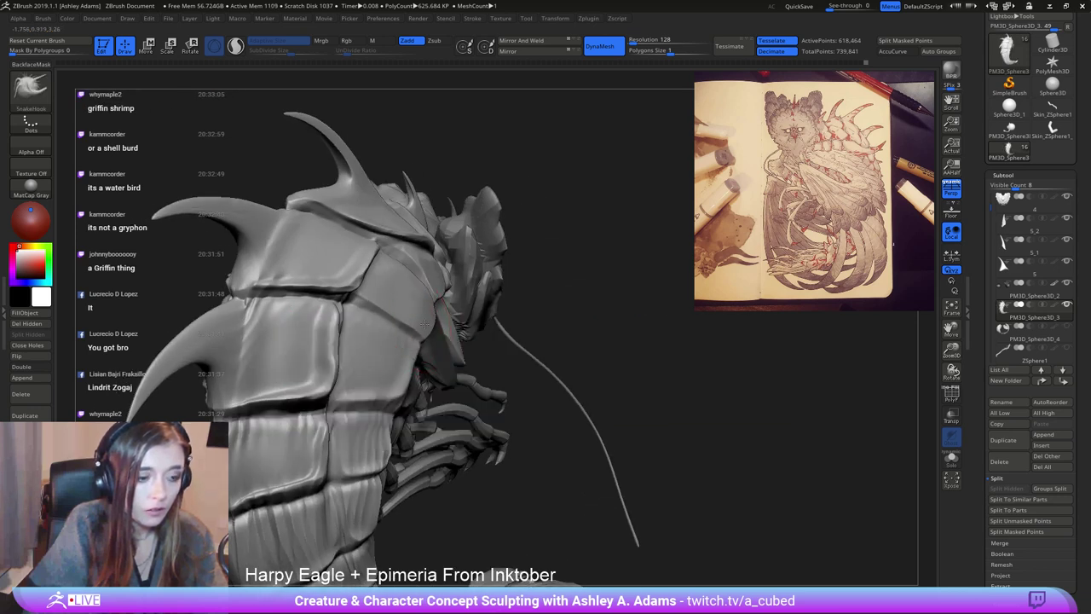
{"action": "right_click_drag", "start_coordinate": [554, 311], "coordinate": [468, 329]}
{"action": "key", "text": "space"}
{"action": "left_click_drag", "start_coordinate": [468, 329], "coordinate": [441, 329]}
{"action": "right_click_drag", "start_coordinate": [442, 329], "coordinate": [452, 333]}
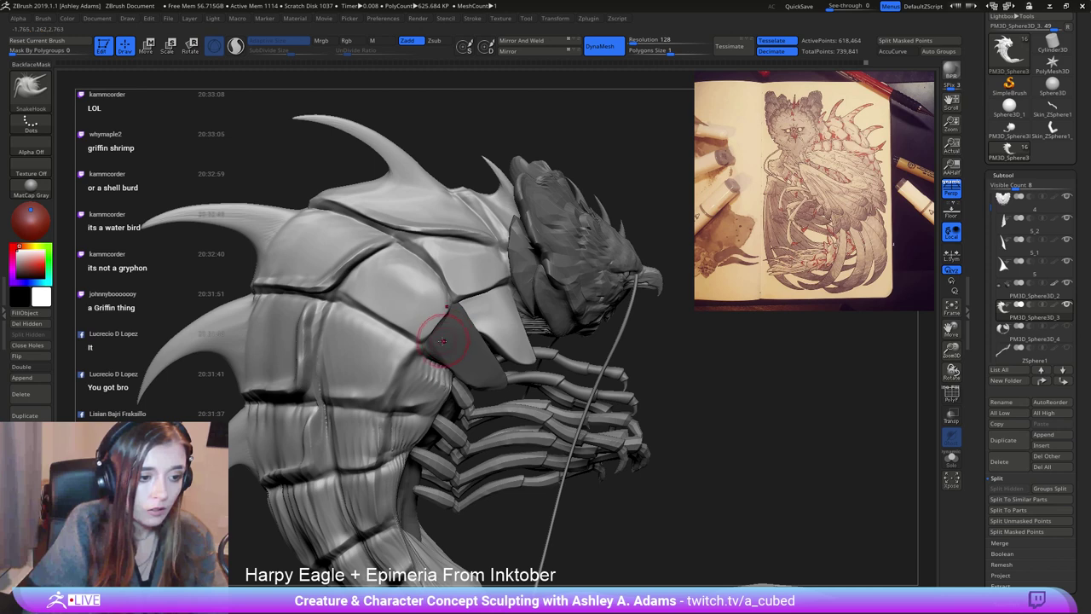
{"action": "right_click_drag", "start_coordinate": [438, 293], "coordinate": [431, 249]}
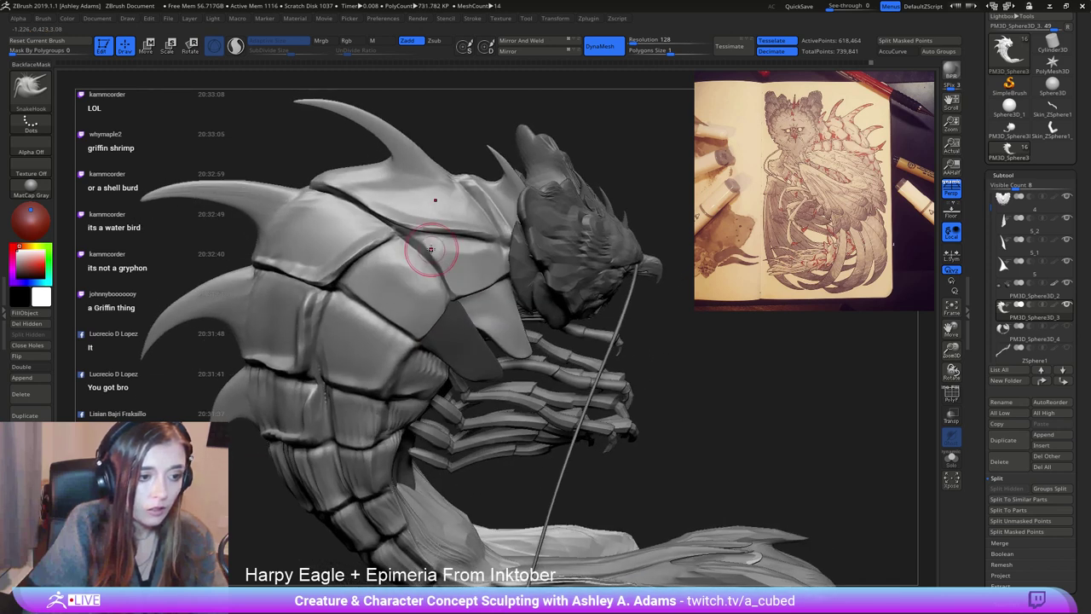
Polish the plate above the front flap with hPolish and adjust its seams from the opposite side with SnakeHook.
{"action": "key", "text": "b"}
{"action": "key", "text": "h"}
{"action": "key", "text": "p"}
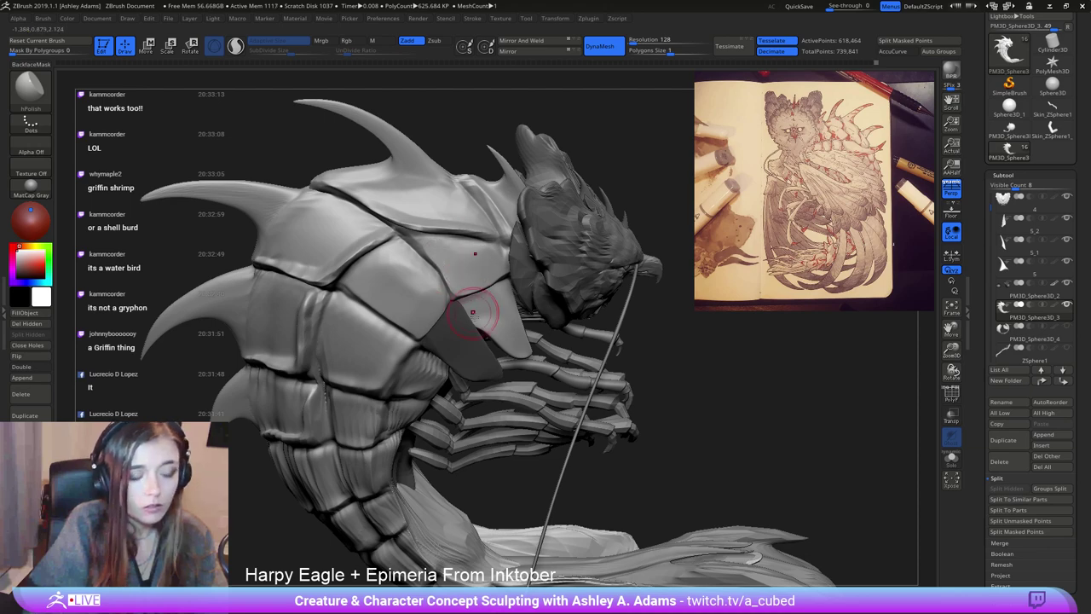
{"action": "mouse_move", "coordinate": [474, 312]}
{"action": "right_mouse_down", "text": "ctrl"}
{"action": "mouse_move", "coordinate": [471, 243]}
{"action": "mouse_move", "coordinate": [360, 219]}
{"action": "right_mouse_up", "text": "ctrl"}
{"action": "mouse_move", "coordinate": [477, 224]}
{"action": "right_mouse_down", "text": "ctrl"}
{"action": "mouse_move", "coordinate": [482, 273]}
{"action": "mouse_move", "coordinate": [418, 268]}
{"action": "mouse_move", "coordinate": [263, 163]}
{"action": "right_mouse_up", "text": "ctrl"}
{"action": "key", "text": "b"}
{"action": "key", "text": "s"}
{"action": "key", "text": "h"}
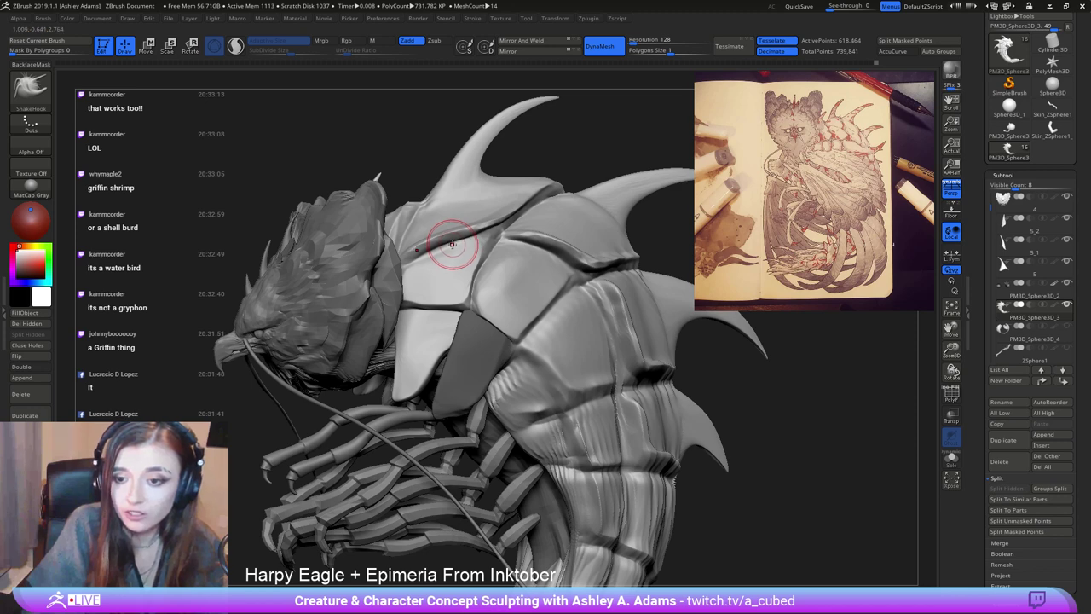
Build up the plate at the base of the front neck spine with ClayBuildup and smooth the strokes.
{"action": "mouse_move", "coordinate": [443, 240]}
{"action": "right_mouse_down"}
{"action": "mouse_move", "coordinate": [451, 235]}
{"action": "mouse_move", "coordinate": [460, 248]}
{"action": "mouse_move", "coordinate": [434, 227]}
{"action": "mouse_move", "coordinate": [472, 224]}
{"action": "right_mouse_up"}
{"action": "key", "text": "b"}
{"action": "key", "text": "c"}
{"action": "key", "text": "b"}
{"action": "mouse_move", "coordinate": [461, 218]}
{"action": "left_mouse_down"}
{"action": "mouse_move", "coordinate": [491, 184]}
{"action": "mouse_move", "coordinate": [436, 223]}
{"action": "mouse_move", "coordinate": [453, 225]}
{"action": "mouse_move", "coordinate": [428, 250]}
{"action": "left_mouse_up"}
{"action": "left_click_drag", "start_coordinate": [480, 198], "coordinate": [504, 182], "text": "shift"}
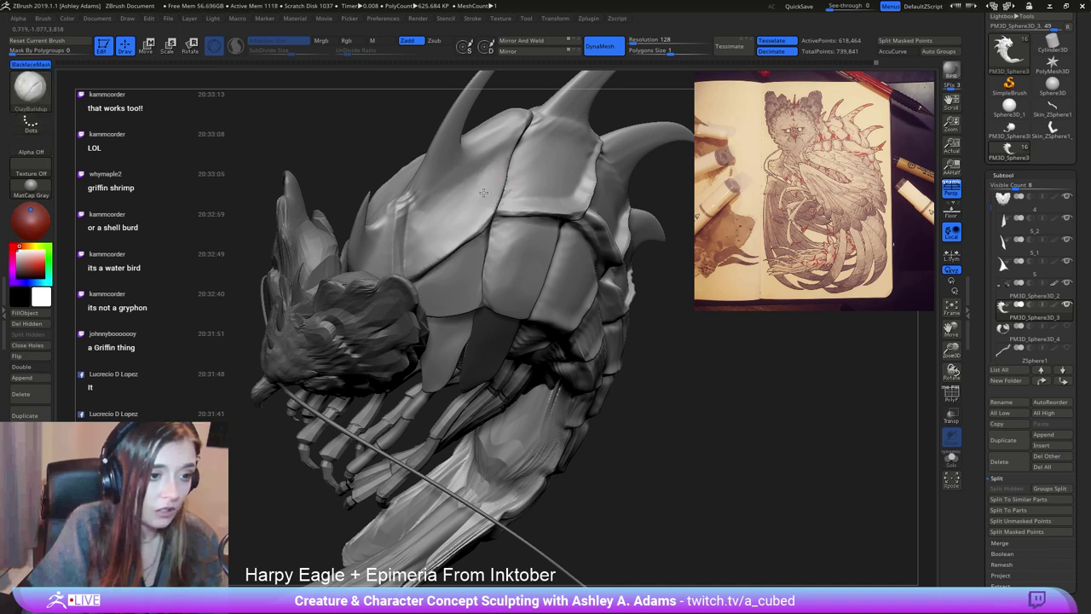
Fill out the second spine's plate with ClayBuildup, smooth it, and refine the seam between the side neck plates with DamStandard.
{"action": "right_click_drag", "start_coordinate": [538, 178], "coordinate": [478, 164]}
{"action": "left_click_drag", "start_coordinate": [534, 194], "coordinate": [569, 197]}
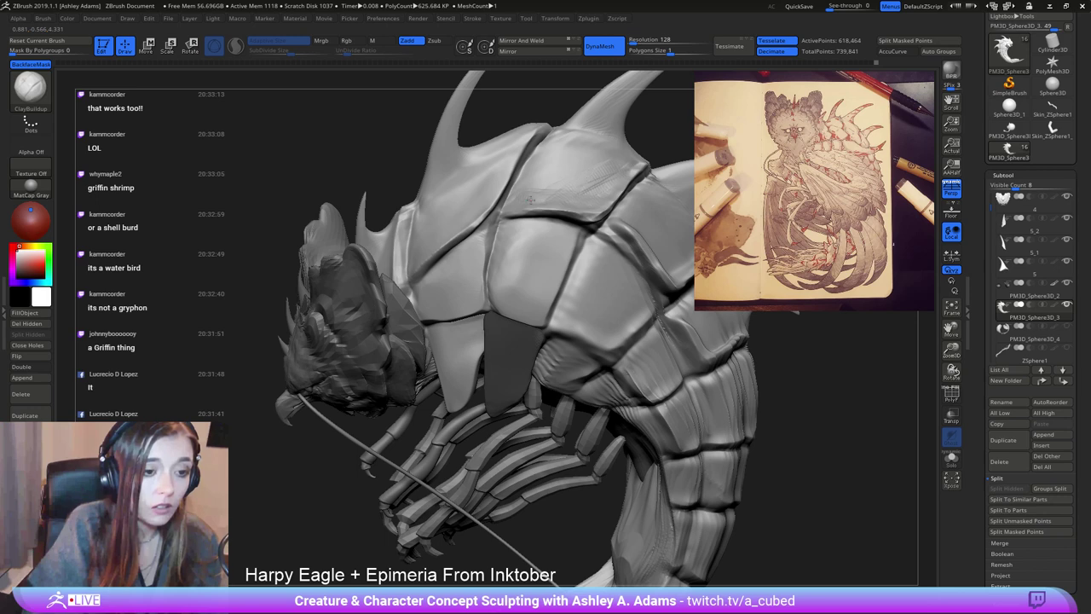
{"action": "key", "text": "shift"}
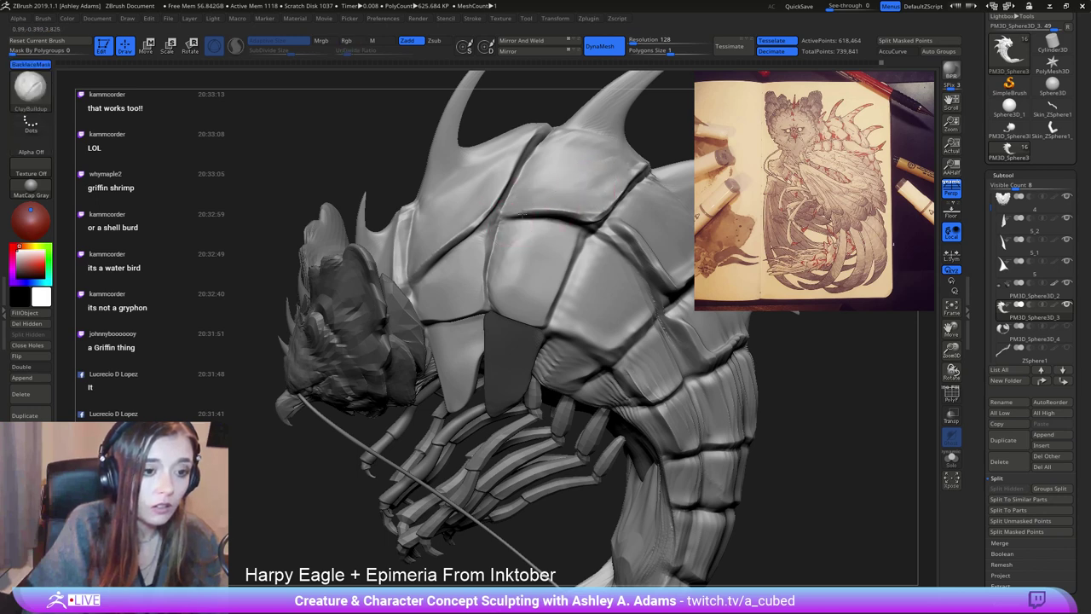
{"action": "mouse_move", "coordinate": [620, 175]}
{"action": "right_mouse_down"}
{"action": "mouse_move", "coordinate": [521, 217]}
{"action": "mouse_move", "coordinate": [486, 198]}
{"action": "mouse_move", "coordinate": [427, 197]}
{"action": "right_mouse_up"}
{"action": "key", "text": "space"}
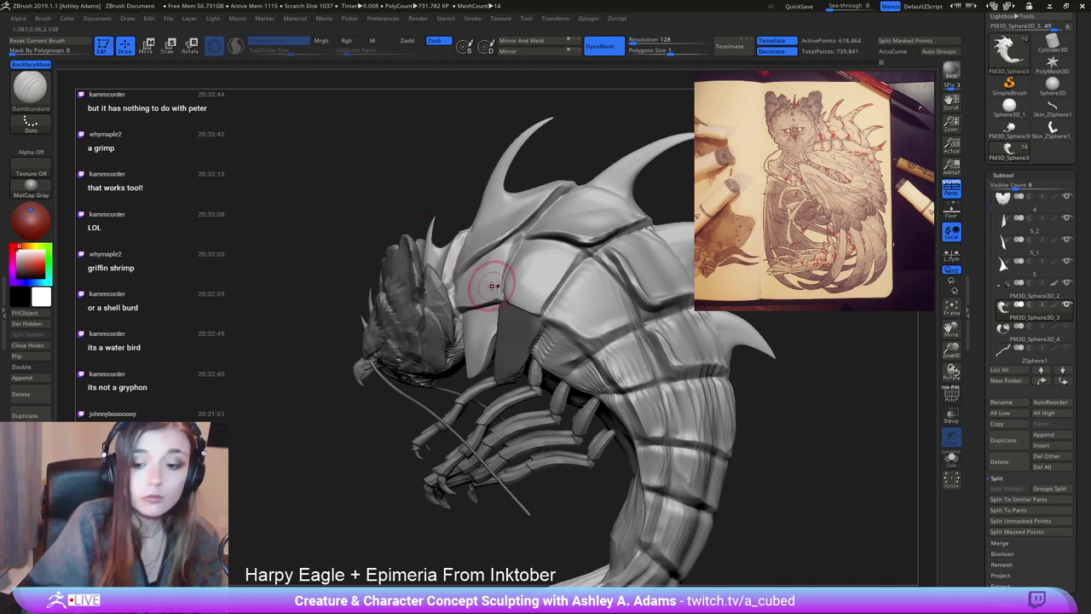
{"action": "mouse_move", "coordinate": [487, 284]}
{"action": "right_mouse_down"}
{"action": "mouse_move", "coordinate": [500, 297]}
{"action": "mouse_move", "coordinate": [428, 255]}
{"action": "mouse_move", "coordinate": [461, 271]}
{"action": "mouse_move", "coordinate": [450, 263]}
{"action": "right_mouse_up"}
{"action": "key", "text": "b"}
{"action": "key", "text": "c"}
{"action": "key", "text": "b"}
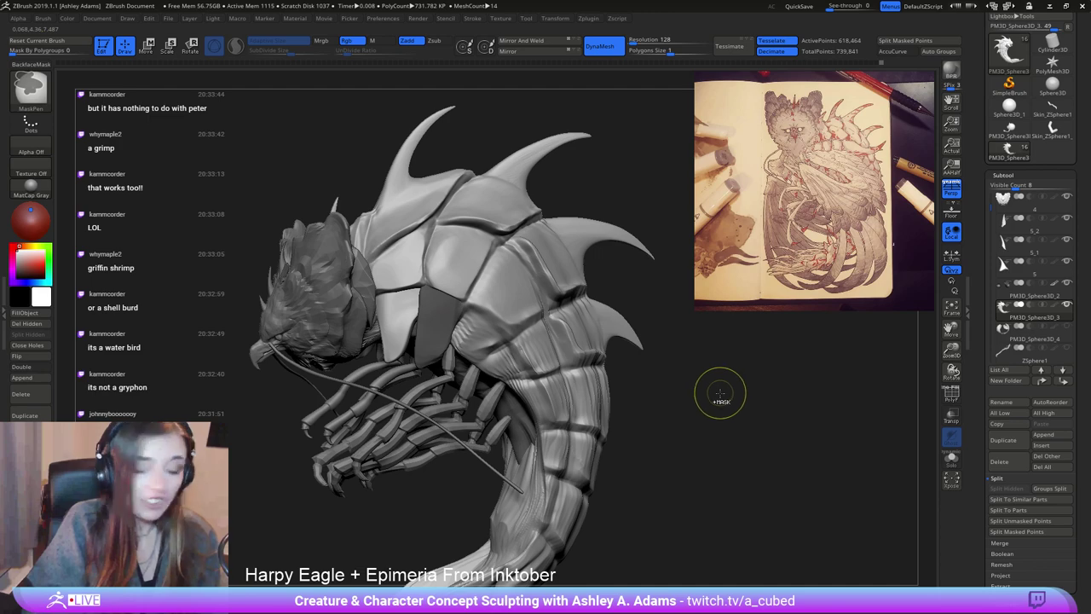
Invert the mask to expose the rear flap and pull its lower rear edge into a narrower curve with SnakeHook.
{"action": "left_click", "coordinate": [721, 393], "text": "ctrl"}
{"action": "mouse_move", "coordinate": [452, 354]}
{"action": "right_mouse_down", "text": "ctrl"}
{"action": "mouse_move", "coordinate": [450, 419]}
{"action": "mouse_move", "coordinate": [389, 307]}
{"action": "mouse_move", "coordinate": [400, 333]}
{"action": "mouse_move", "coordinate": [381, 357]}
{"action": "mouse_move", "coordinate": [434, 329]}
{"action": "mouse_move", "coordinate": [354, 328]}
{"action": "mouse_move", "coordinate": [319, 360]}
{"action": "right_mouse_up", "text": "ctrl"}
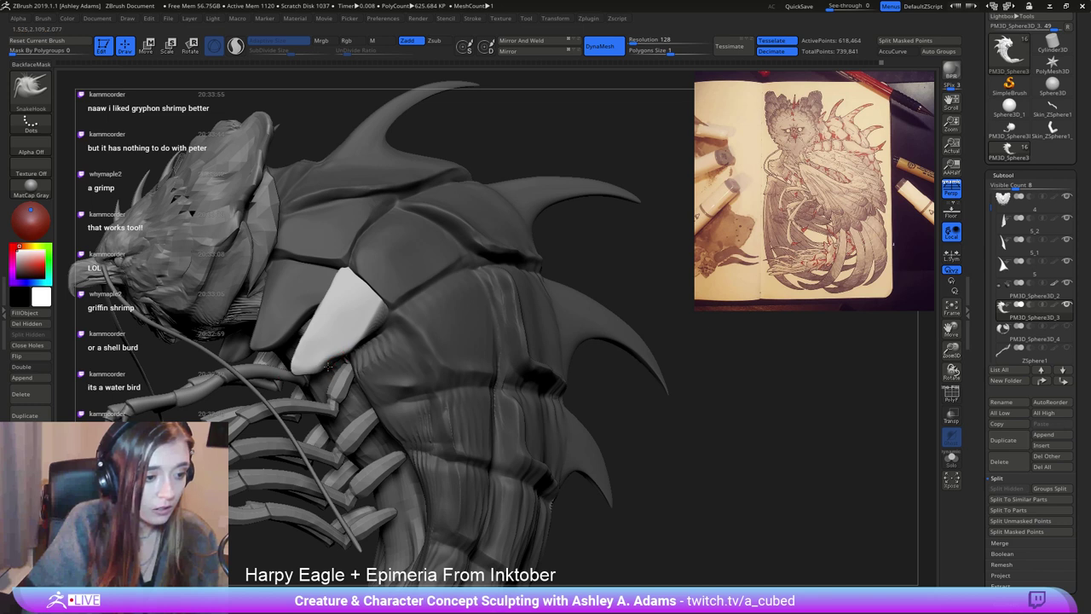
{"action": "left_click_drag", "start_coordinate": [328, 367], "coordinate": [326, 364]}
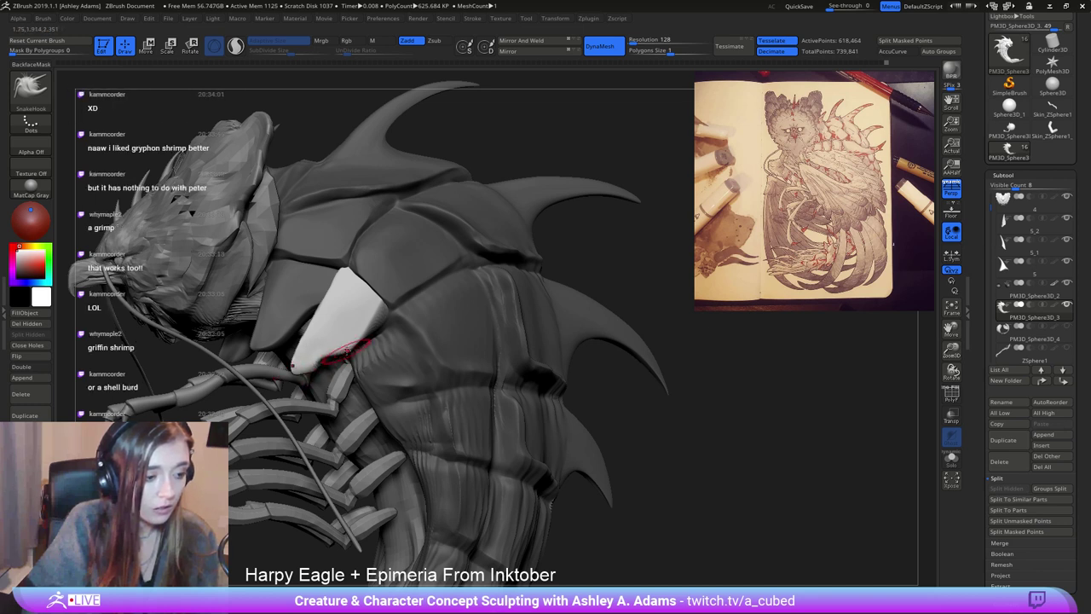
{"action": "right_click_drag", "start_coordinate": [347, 352], "coordinate": [341, 353]}
{"action": "left_click_drag", "start_coordinate": [341, 355], "coordinate": [352, 322]}
{"action": "key", "text": "shift"}
{"action": "mouse_move", "coordinate": [351, 321]}
{"action": "right_mouse_down"}
{"action": "mouse_move", "coordinate": [351, 344]}
{"action": "mouse_move", "coordinate": [349, 326]}
{"action": "right_mouse_up"}
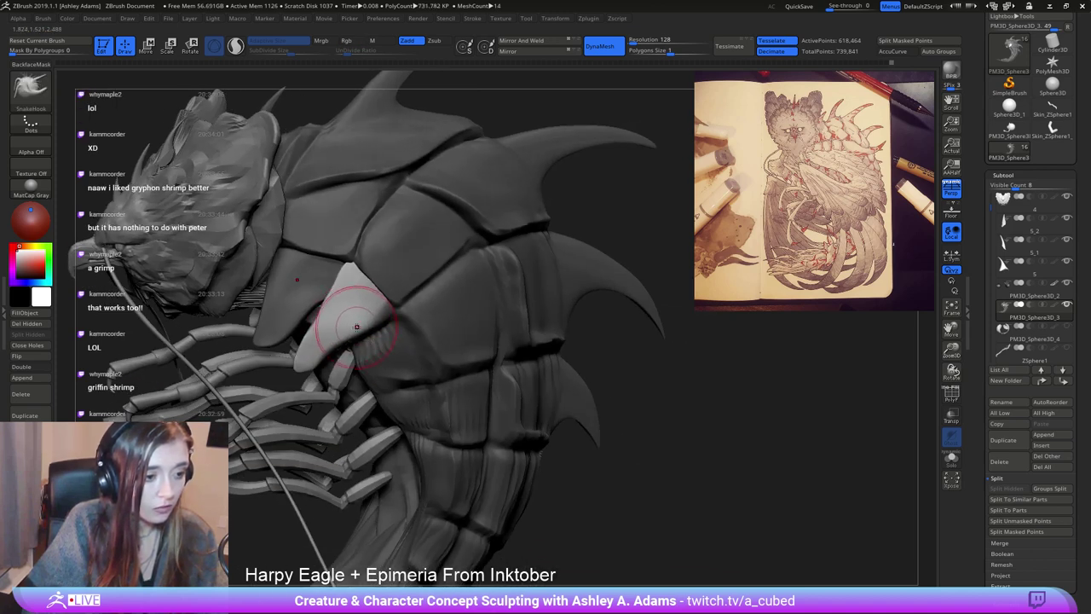
Flatten the rear flap's surface with hPolish and smooth it from the tip up to the middle.
{"action": "key", "text": "b"}
{"action": "key", "text": "h"}
{"action": "key", "text": "p"}
{"action": "left_click_drag", "start_coordinate": [358, 300], "coordinate": [347, 316]}
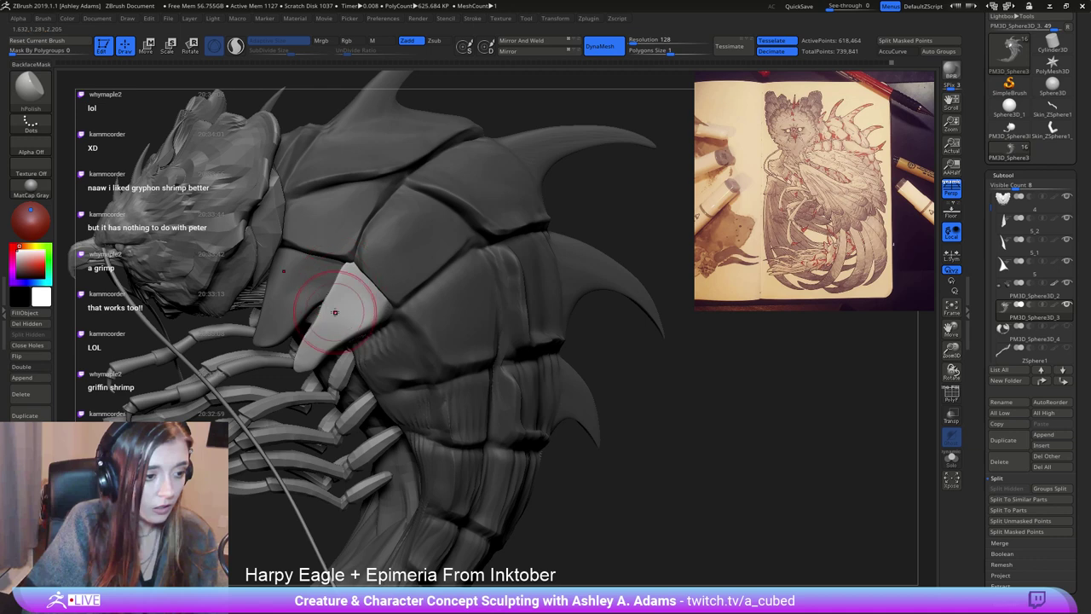
{"action": "right_click_drag", "start_coordinate": [335, 312], "coordinate": [329, 322]}
{"action": "key", "text": "b"}
{"action": "key", "text": "s"}
{"action": "key", "text": "h"}
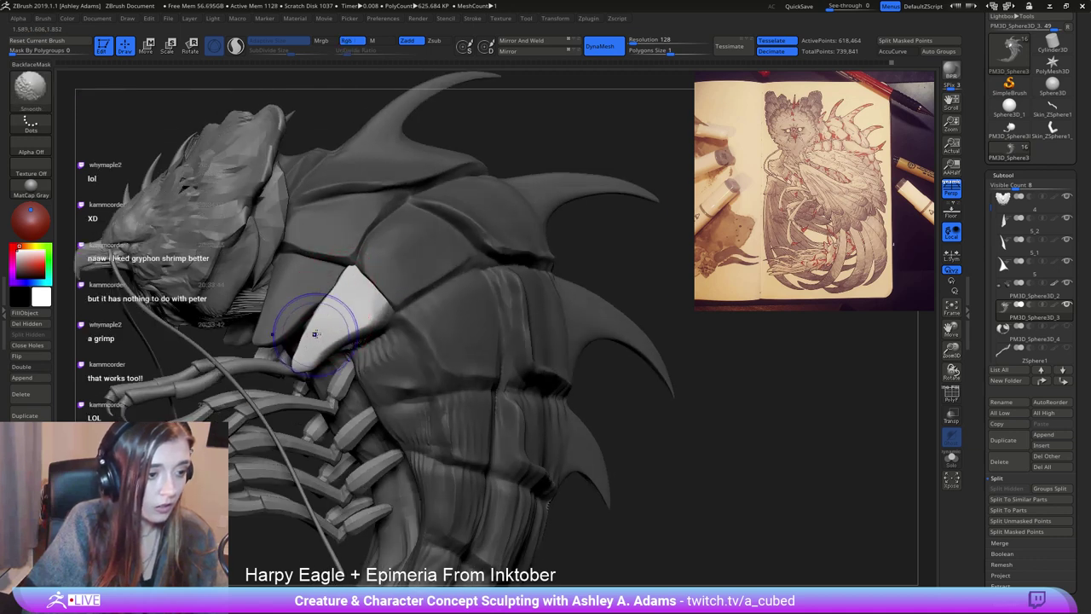
{"action": "left_click_drag", "start_coordinate": [314, 334], "coordinate": [347, 292], "text": "shift"}
Clear the mask from the body and show the wings subtool PM3D_Sphere3D_4.
{"action": "right_click_drag", "start_coordinate": [338, 258], "coordinate": [575, 375], "text": "ctrl"}
{"action": "left_click_drag", "start_coordinate": [576, 375], "coordinate": [592, 389], "text": "ctrl"}
{"action": "right_click_drag", "start_coordinate": [591, 388], "coordinate": [563, 370]}
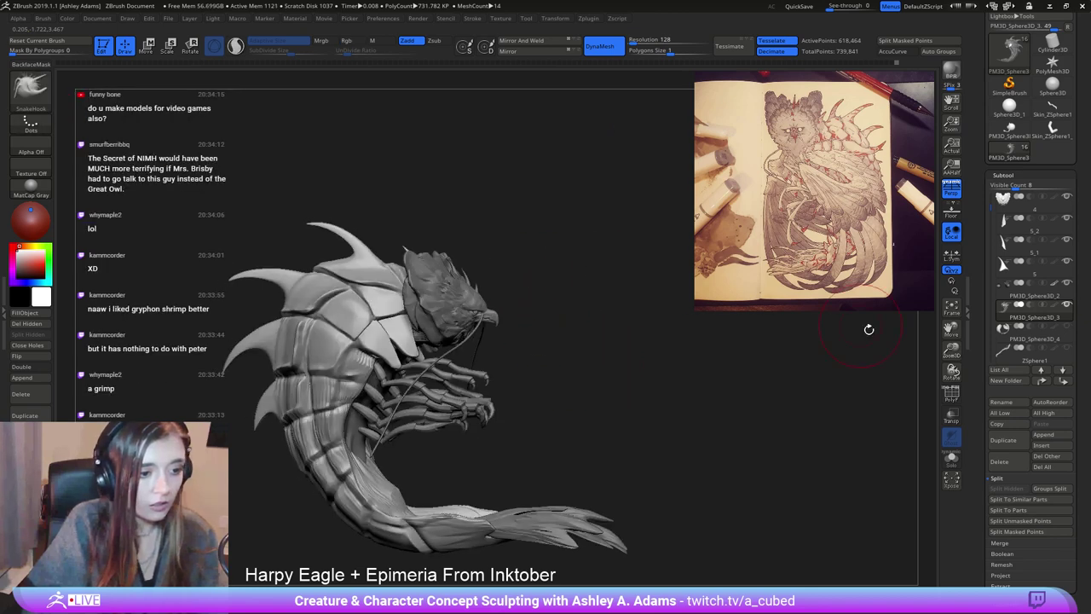
{"action": "left_click", "coordinate": [1067, 329]}
Check from the front and below how the neck plates meet the wings, and reselect the body subtool PM3D_Sphere3D_3.
{"action": "mouse_move", "coordinate": [520, 256]}
{"action": "right_mouse_down"}
{"action": "mouse_move", "coordinate": [475, 240]}
{"action": "mouse_move", "coordinate": [469, 225]}
{"action": "mouse_move", "coordinate": [414, 255]}
{"action": "mouse_move", "coordinate": [369, 343]}
{"action": "mouse_move", "coordinate": [337, 314]}
{"action": "mouse_move", "coordinate": [440, 308]}
{"action": "right_mouse_up"}
{"action": "right_click", "coordinate": [349, 348]}
{"action": "left_click", "coordinate": [366, 342], "text": "alt"}
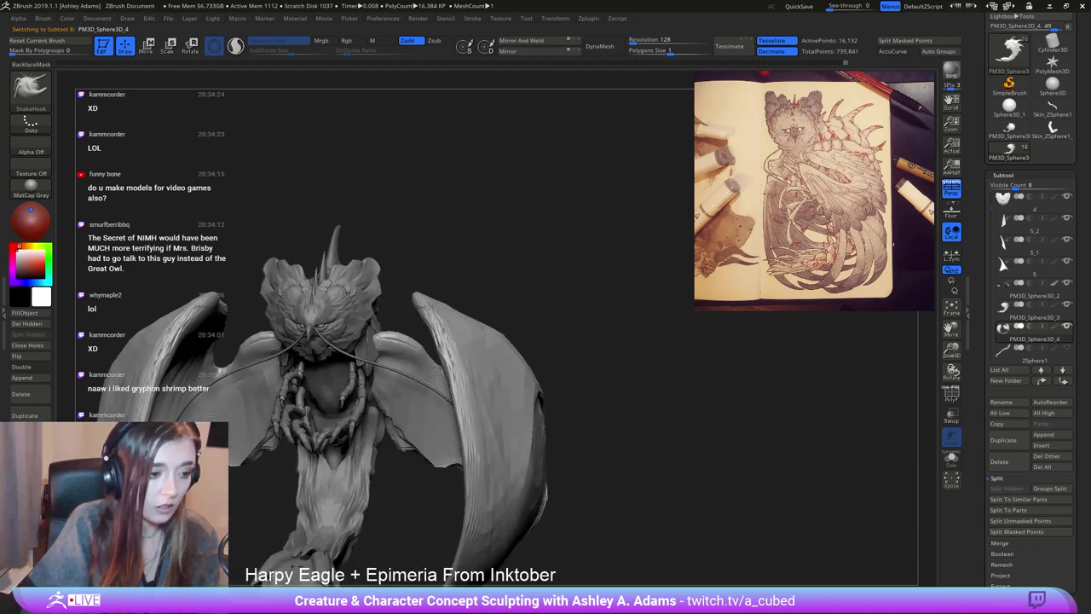
{"action": "left_click", "coordinate": [377, 350], "text": "alt"}
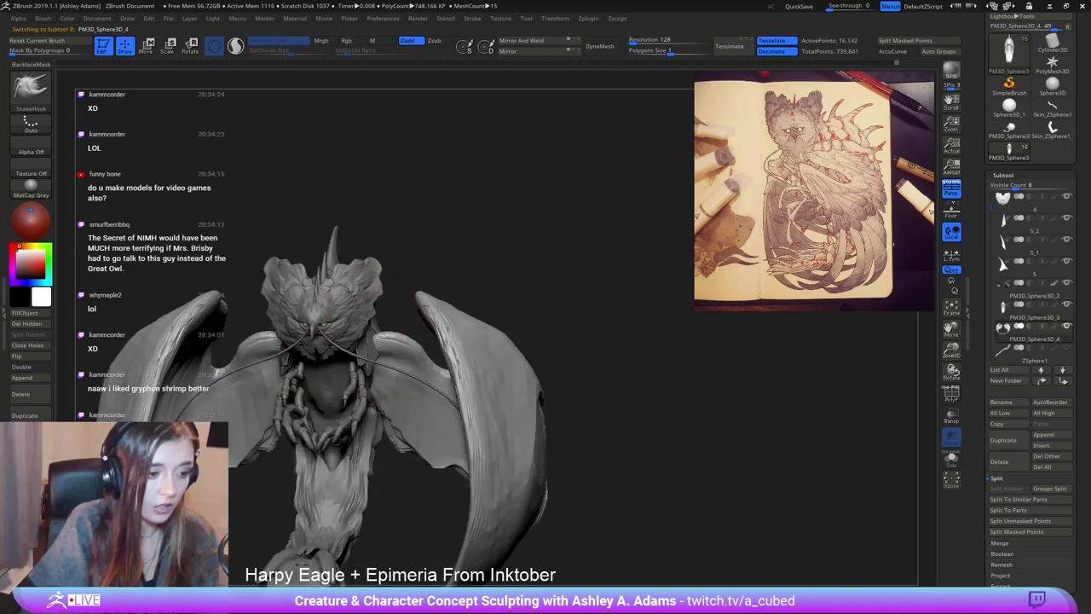
{"action": "key", "text": "space"}
{"action": "left_click", "coordinate": [378, 335], "text": "alt"}
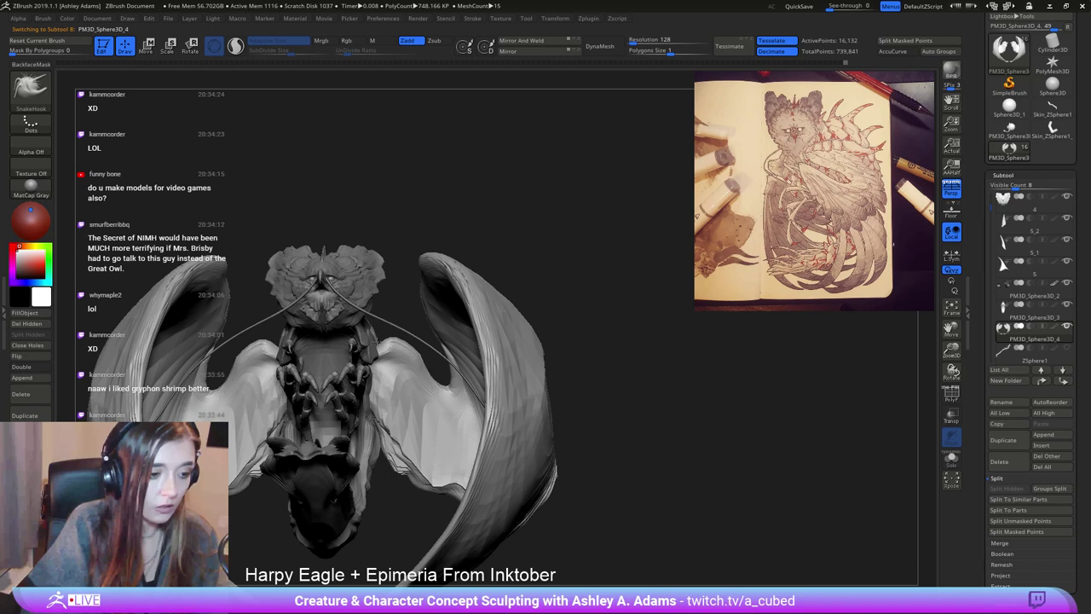
{"action": "mouse_move", "coordinate": [376, 344]}
{"action": "right_mouse_down"}
{"action": "mouse_move", "coordinate": [346, 348]}
{"action": "mouse_move", "coordinate": [342, 367]}
{"action": "mouse_move", "coordinate": [366, 325]}
{"action": "mouse_move", "coordinate": [389, 342]}
{"action": "mouse_move", "coordinate": [368, 338]}
{"action": "mouse_move", "coordinate": [431, 332]}
{"action": "mouse_move", "coordinate": [393, 279]}
{"action": "right_mouse_up"}
{"action": "left_click", "coordinate": [381, 342], "text": "alt"}
{"action": "right_click", "coordinate": [381, 342]}
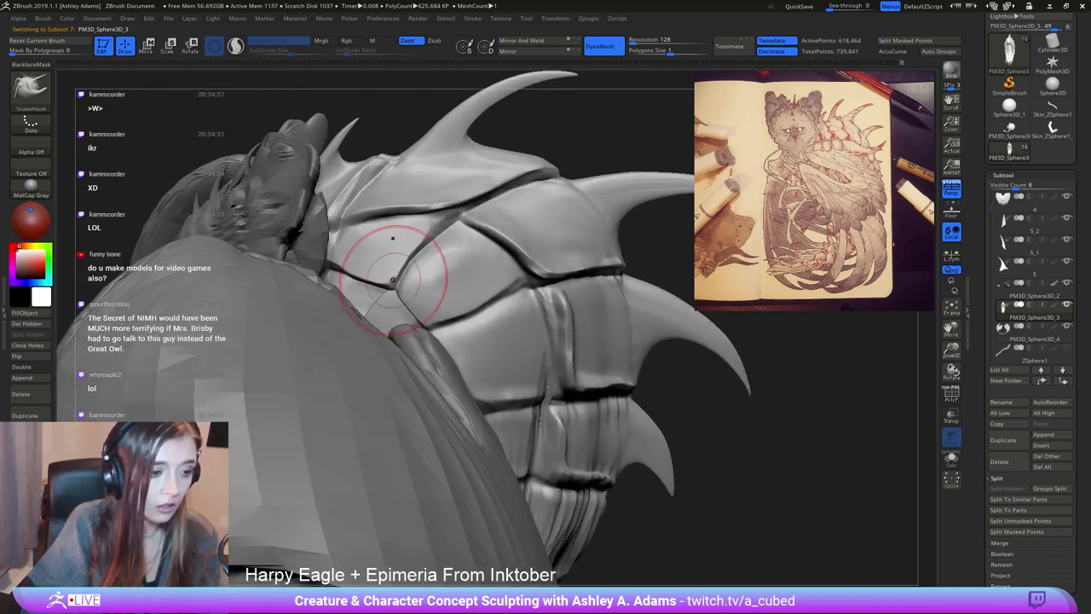
Round the lower corners of the two front side neck plates above the wing with a resized SnakeHook brush.
{"action": "left_click_drag", "start_coordinate": [448, 250], "coordinate": [441, 241]}
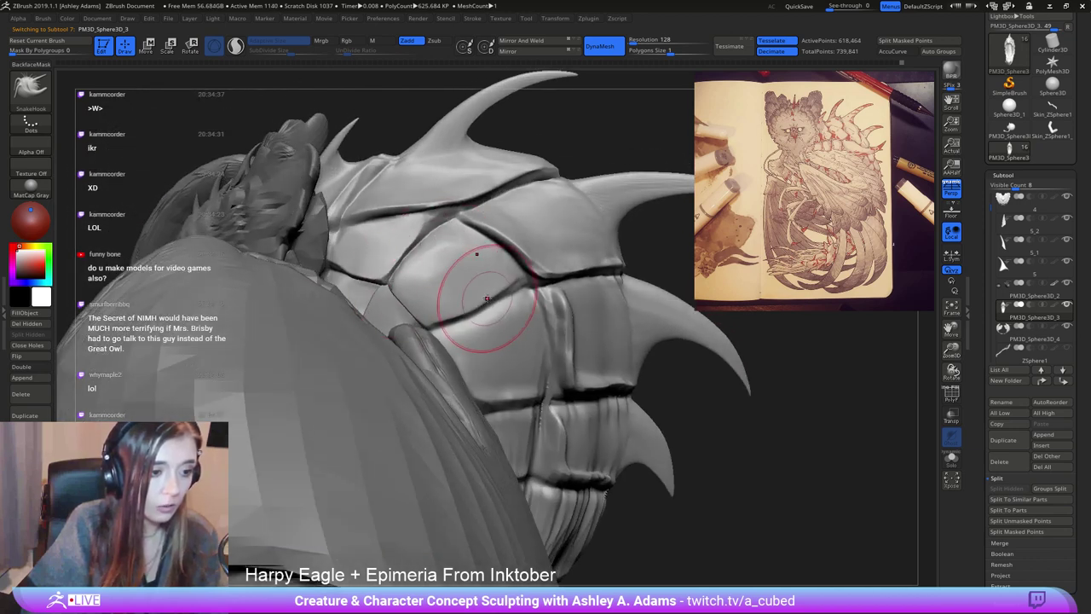
{"action": "mouse_move", "coordinate": [510, 258]}
{"action": "right_mouse_down", "text": "alt"}
{"action": "mouse_move", "coordinate": [427, 284]}
{"action": "mouse_move", "coordinate": [365, 267]}
{"action": "mouse_move", "coordinate": [357, 237]}
{"action": "right_mouse_up", "text": "alt"}
{"action": "mouse_move", "coordinate": [431, 273]}
{"action": "right_mouse_down"}
{"action": "mouse_move", "coordinate": [415, 288]}
{"action": "mouse_move", "coordinate": [418, 331]}
{"action": "right_mouse_up"}
{"action": "key", "text": "space"}
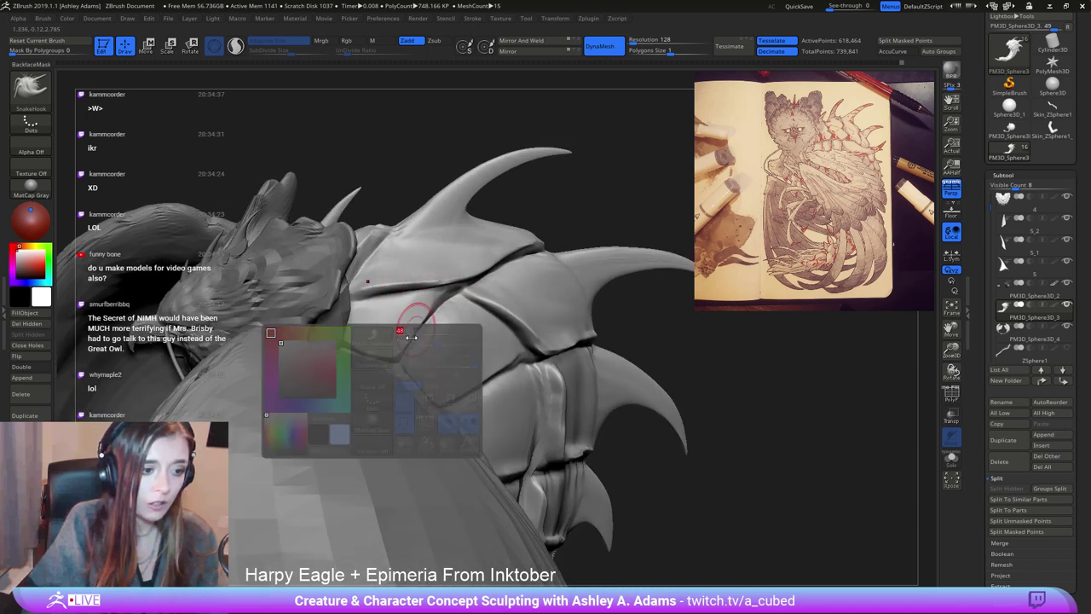
{"action": "key", "text": "space"}
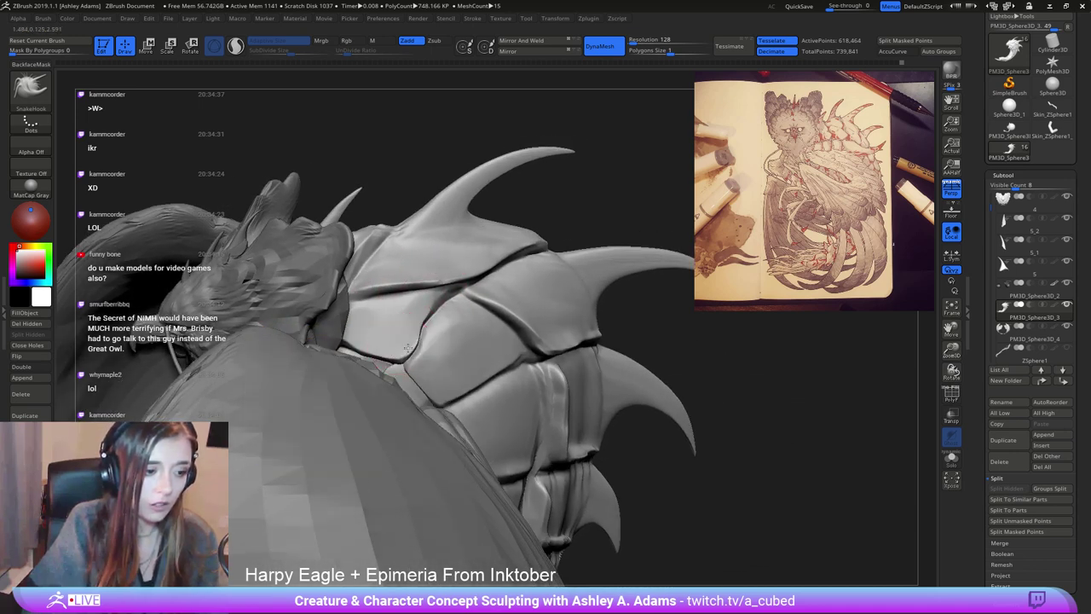
{"action": "right_click_drag", "start_coordinate": [459, 390], "coordinate": [447, 391]}
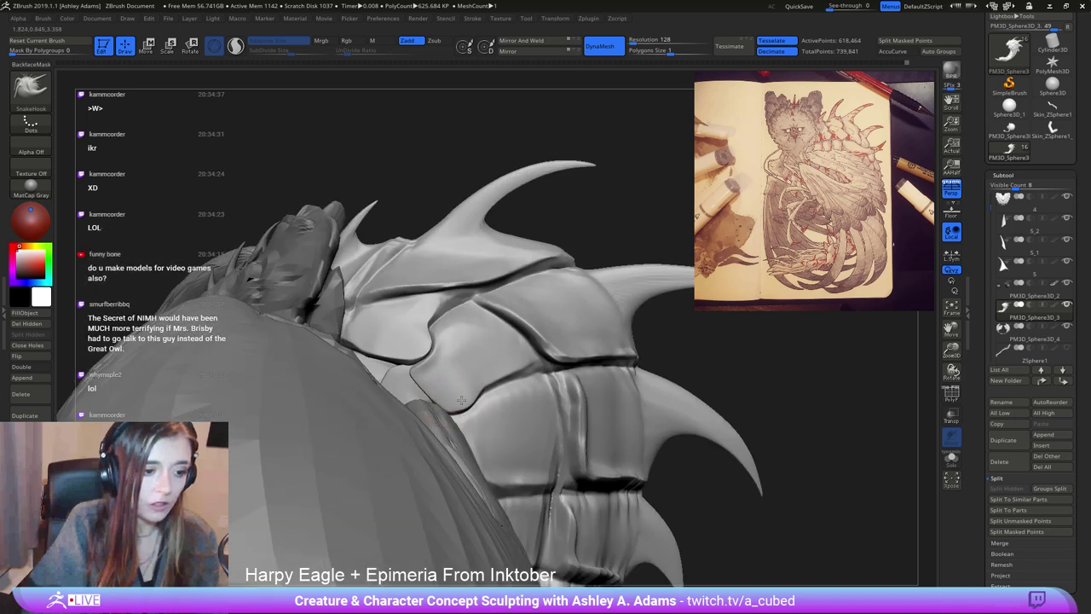
Pull the lower edges of the side plates down the back into curved, overlapping shapes with SnakeHook.
{"action": "left_click_drag", "start_coordinate": [462, 400], "coordinate": [461, 398]}
{"action": "right_click_drag", "start_coordinate": [523, 428], "coordinate": [477, 351]}
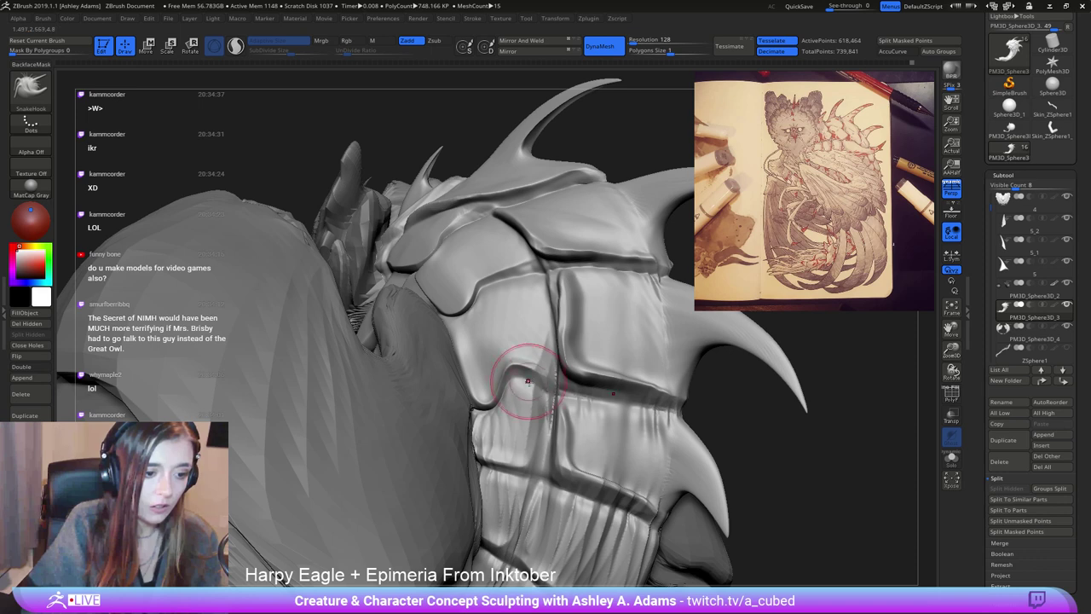
{"action": "right_click_drag", "start_coordinate": [539, 408], "coordinate": [492, 322]}
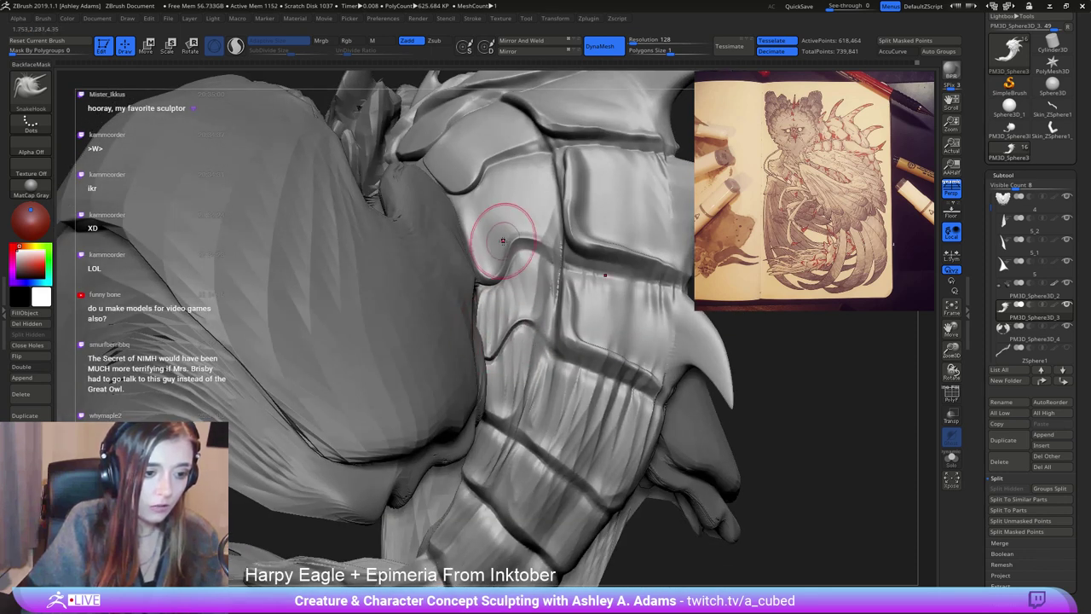
{"action": "mouse_move", "coordinate": [503, 241]}
{"action": "right_mouse_down"}
{"action": "mouse_move", "coordinate": [535, 256]}
{"action": "mouse_move", "coordinate": [552, 249]}
{"action": "right_mouse_up"}
{"action": "mouse_move", "coordinate": [558, 183]}
{"action": "right_mouse_down"}
{"action": "mouse_move", "coordinate": [538, 288]}
{"action": "mouse_move", "coordinate": [499, 244]}
{"action": "mouse_move", "coordinate": [521, 356]}
{"action": "mouse_move", "coordinate": [501, 334]}
{"action": "mouse_move", "coordinate": [504, 307]}
{"action": "mouse_move", "coordinate": [493, 319]}
{"action": "mouse_move", "coordinate": [520, 349]}
{"action": "mouse_move", "coordinate": [473, 314]}
{"action": "mouse_move", "coordinate": [472, 256]}
{"action": "mouse_move", "coordinate": [415, 304]}
{"action": "mouse_move", "coordinate": [522, 283]}
{"action": "right_mouse_up"}
{"action": "key", "text": "f"}
{"action": "mouse_move", "coordinate": [522, 283]}
{"action": "right_mouse_down", "text": "ctrl"}
{"action": "mouse_move", "coordinate": [527, 299]}
{"action": "mouse_move", "coordinate": [532, 277]}
{"action": "mouse_move", "coordinate": [586, 284]}
{"action": "mouse_move", "coordinate": [565, 290]}
{"action": "mouse_move", "coordinate": [559, 276]}
{"action": "right_mouse_up", "text": "ctrl"}
Rework the side edge of the third spine's back plate with alternating ClayBuildup and hPolish strokes.
{"action": "key", "text": "b"}
{"action": "key", "text": "h"}
{"action": "key", "text": "p"}
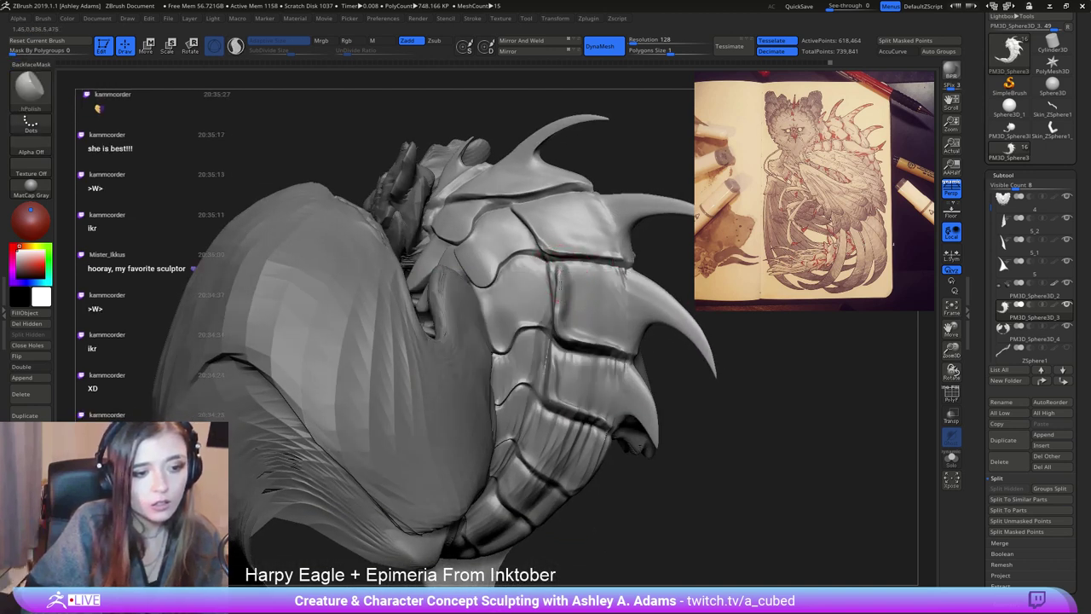
{"action": "key", "text": "b"}
{"action": "key", "text": "c"}
{"action": "key", "text": "b"}
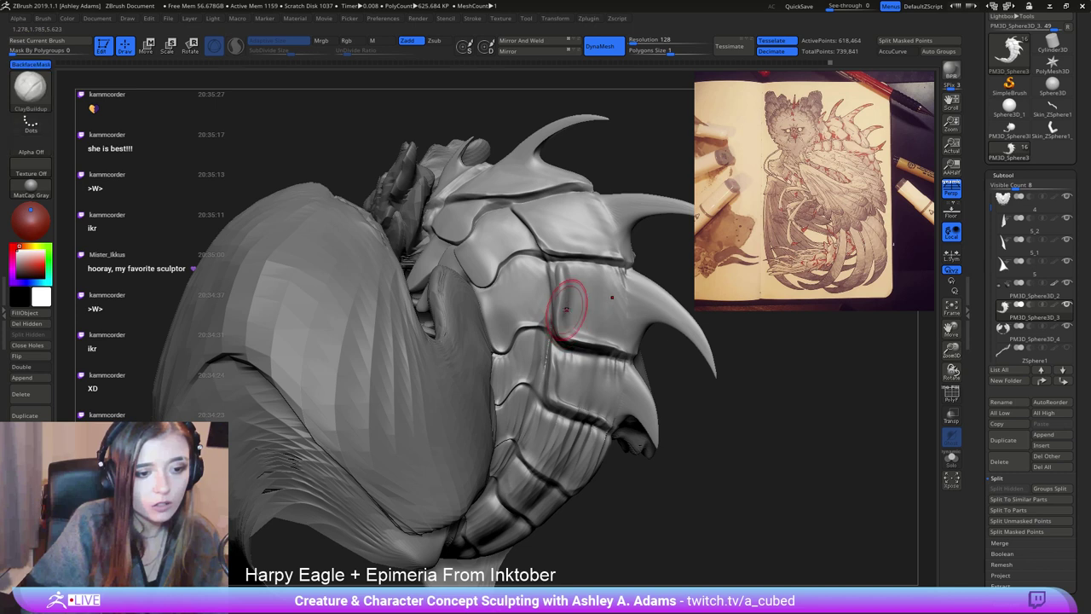
{"action": "key", "text": "b"}
{"action": "key", "text": "h"}
{"action": "key", "text": "p"}
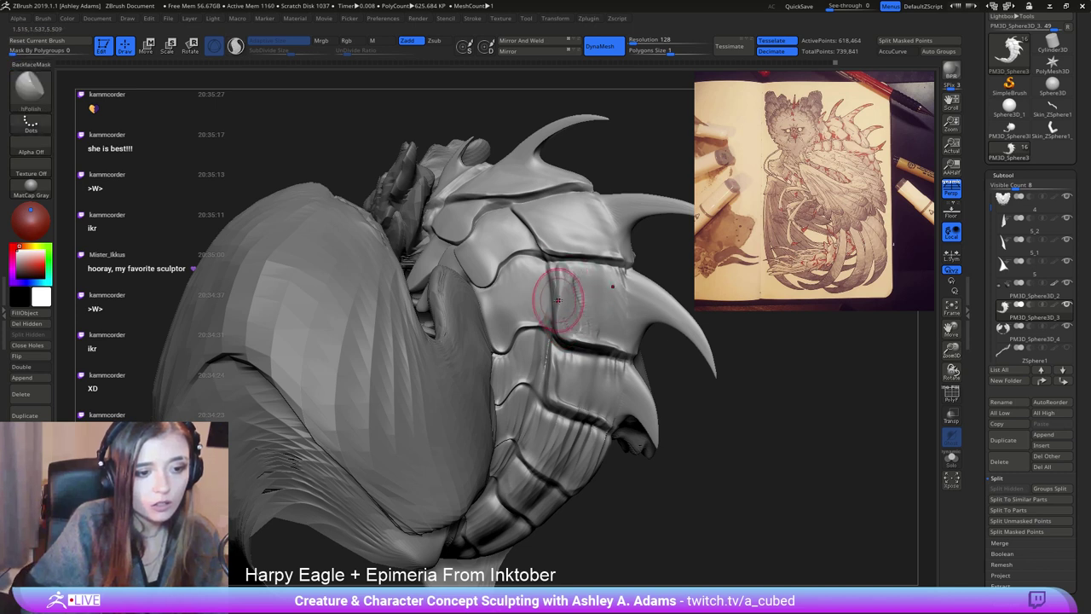
Thicken the third spine plate's side and lower borders with ClayBuildup, and polish it and the plate above with hPolish.
{"action": "key", "text": "b"}
{"action": "key", "text": "c"}
{"action": "key", "text": "b"}
{"action": "mouse_move", "coordinate": [577, 333]}
{"action": "left_mouse_down"}
{"action": "mouse_move", "coordinate": [609, 316]}
{"action": "mouse_move", "coordinate": [597, 326]}
{"action": "mouse_move", "coordinate": [566, 269]}
{"action": "left_mouse_up"}
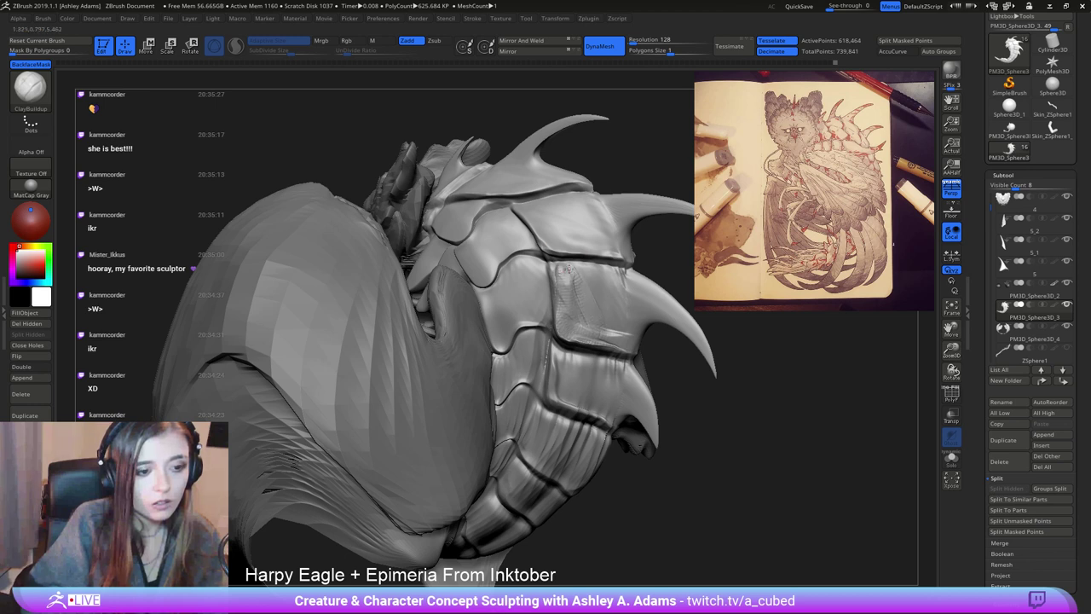
{"action": "key", "text": "b"}
{"action": "key", "text": "h"}
{"action": "key", "text": "p"}
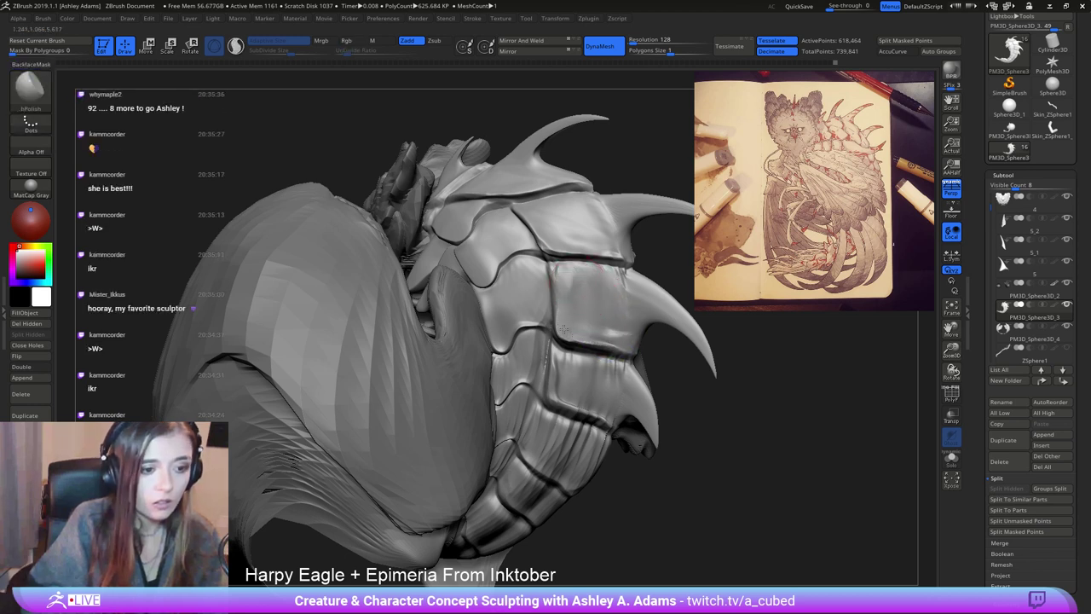
{"action": "mouse_move", "coordinate": [549, 236]}
{"action": "left_mouse_down"}
{"action": "mouse_move", "coordinate": [595, 231]}
{"action": "mouse_move", "coordinate": [592, 208]}
{"action": "mouse_move", "coordinate": [599, 225]}
{"action": "left_mouse_up"}
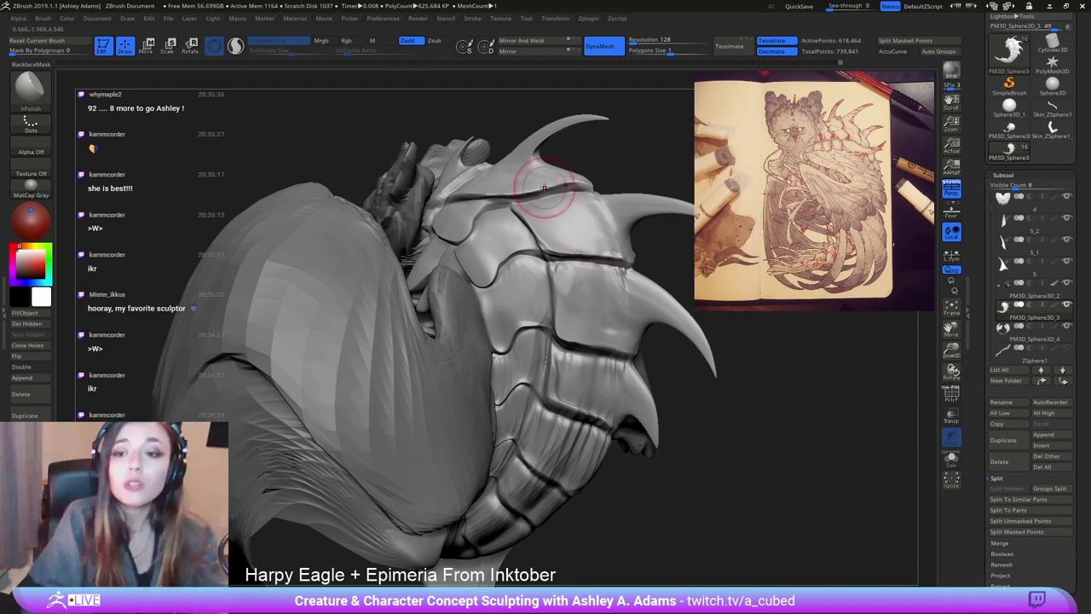
{"action": "right_click_drag", "start_coordinate": [549, 221], "coordinate": [549, 275]}
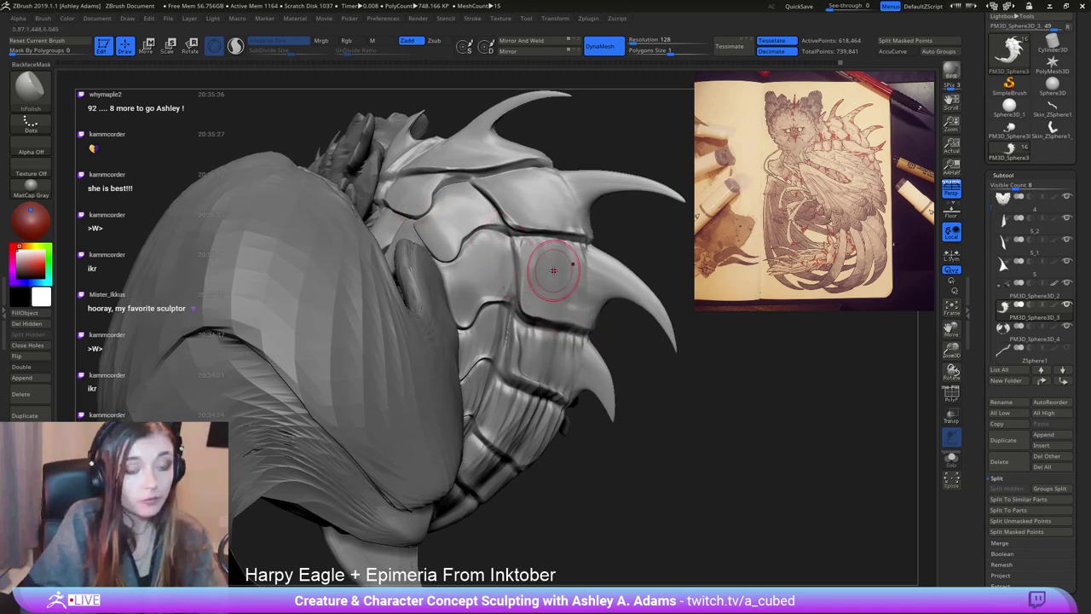
Adjust the lower border of the second spine's plate where it meets the side plates with SnakeHook.
{"action": "key", "text": "b"}
{"action": "key", "text": "s"}
{"action": "key", "text": "h"}
{"action": "right_click_drag", "start_coordinate": [497, 207], "coordinate": [522, 224]}
{"action": "right_click", "coordinate": [501, 205]}
{"action": "right_click", "coordinate": [522, 225]}
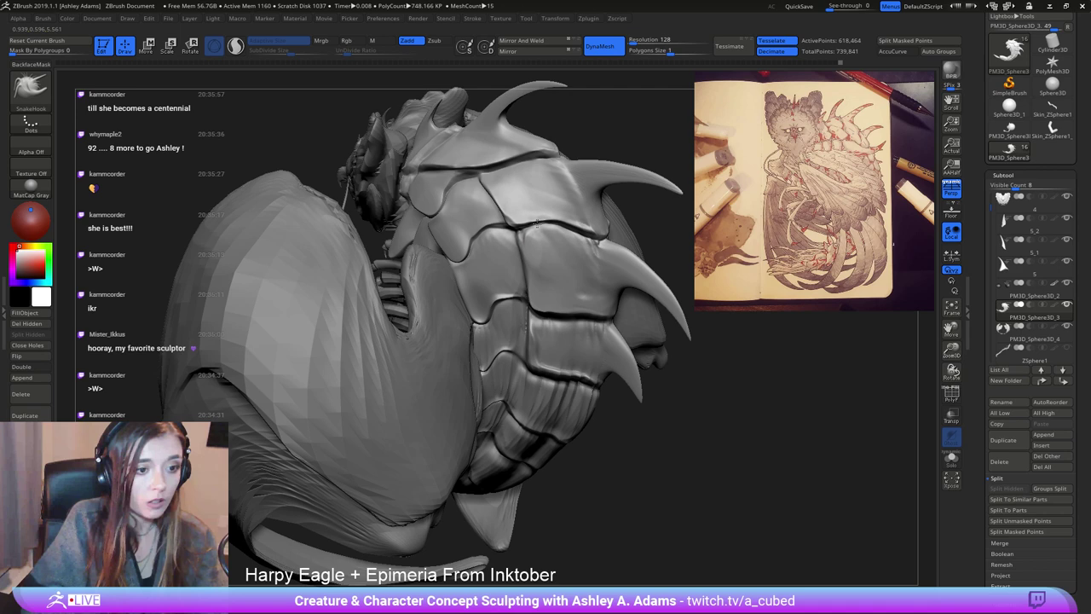
{"action": "left_click_drag", "start_coordinate": [536, 222], "coordinate": [527, 223]}
{"action": "mouse_move", "coordinate": [512, 244]}
{"action": "right_mouse_down", "text": "ctrl"}
{"action": "mouse_move", "coordinate": [519, 224]}
{"action": "mouse_move", "coordinate": [520, 236]}
{"action": "right_mouse_up", "text": "ctrl"}
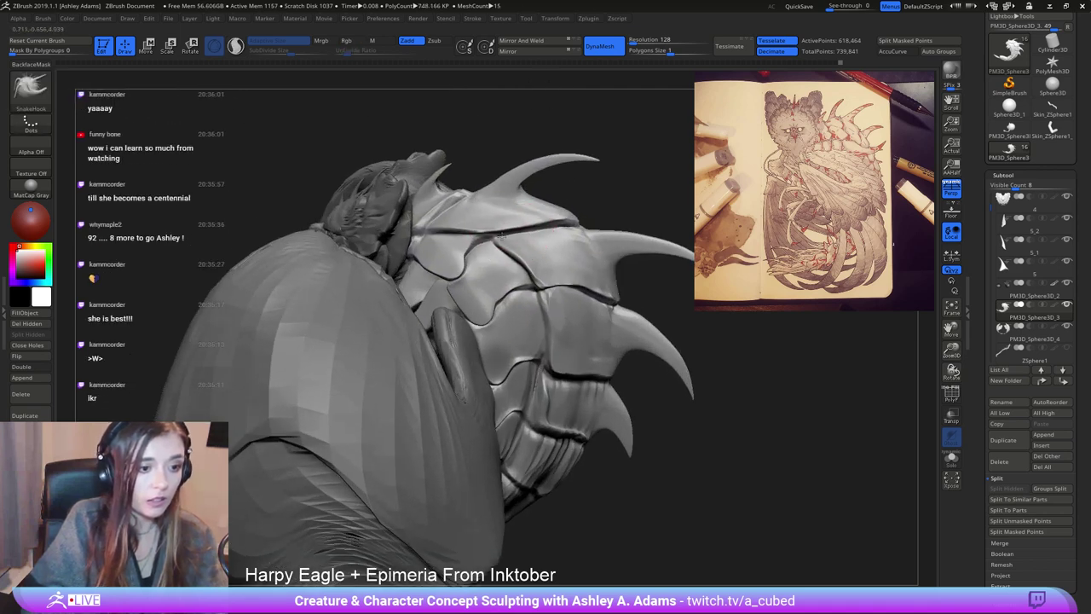
Pull the lower border and rear corner of the first spine's plate over the plate below with SnakeHook, and smooth the surface behind the corner.
{"action": "left_click_drag", "start_coordinate": [493, 236], "coordinate": [494, 228]}
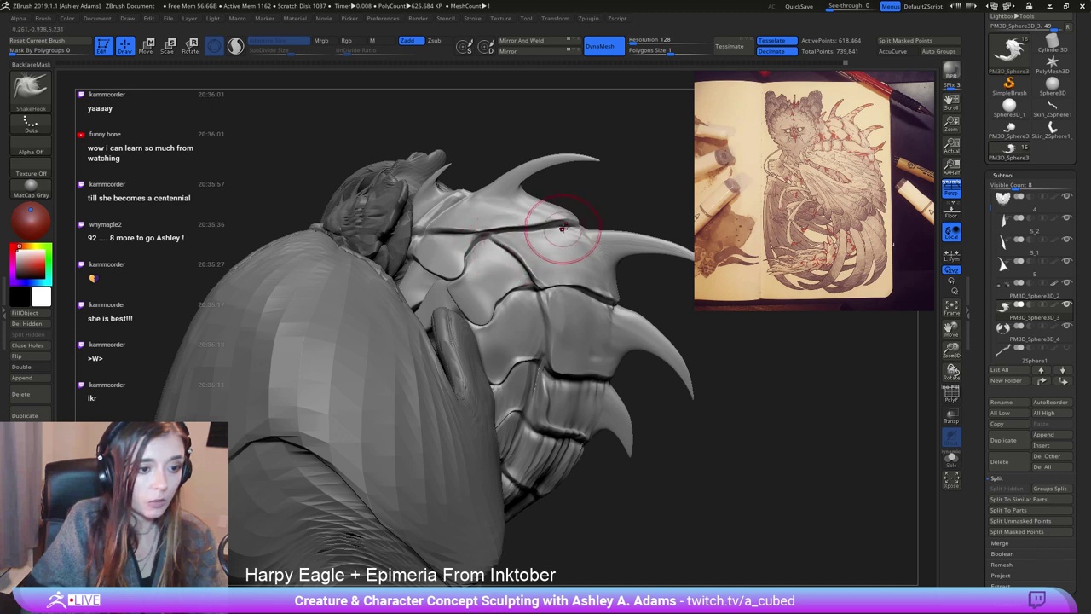
{"action": "left_click_drag", "start_coordinate": [575, 233], "coordinate": [574, 237]}
{"action": "key", "text": "space"}
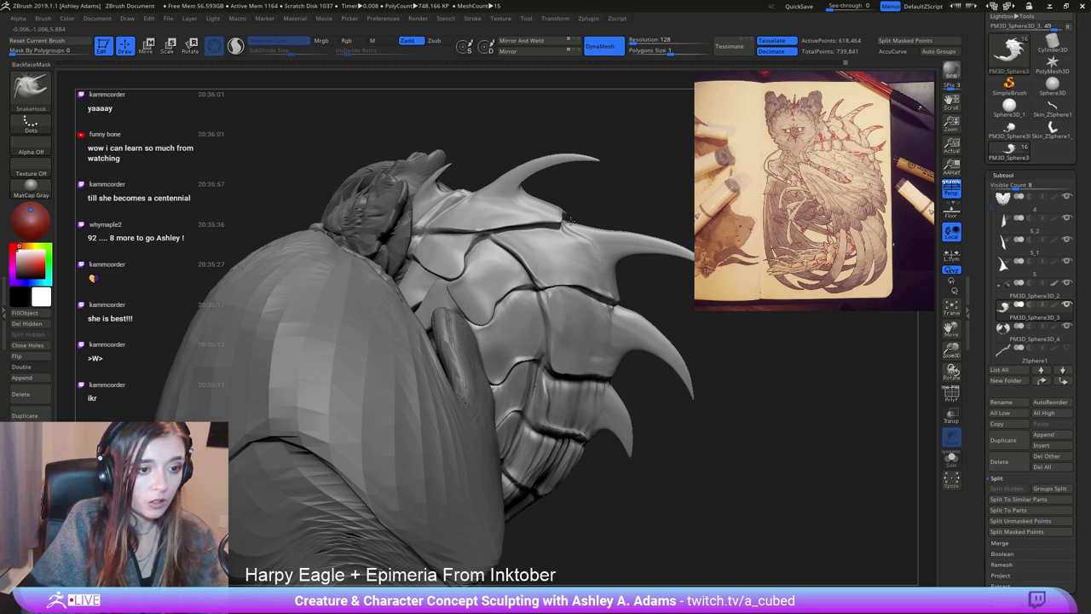
{"action": "right_click_drag", "start_coordinate": [577, 246], "coordinate": [499, 186], "text": "alt"}
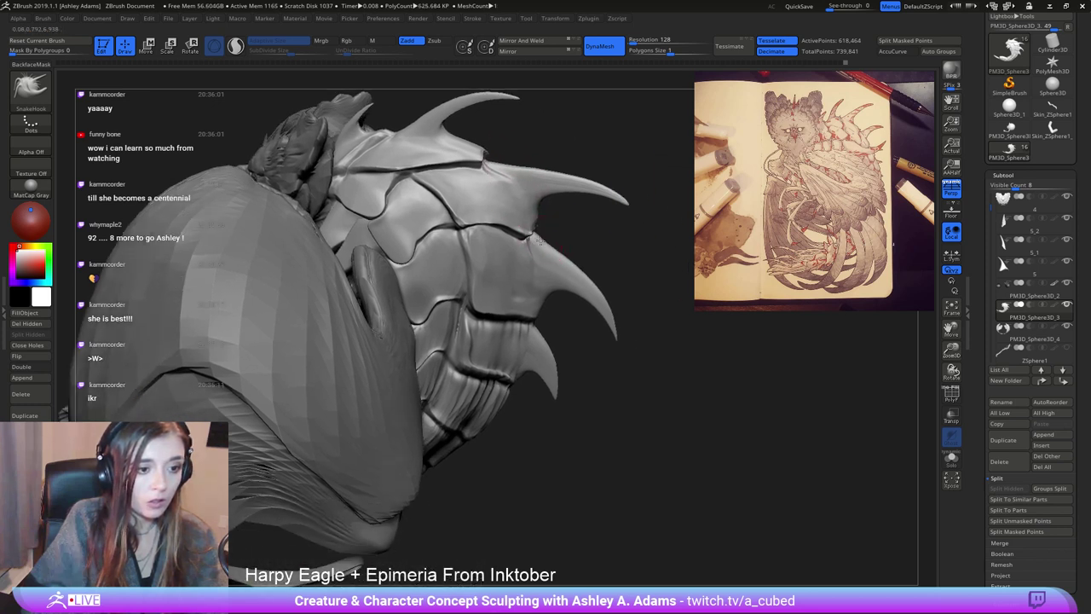
{"action": "key", "text": "shift"}
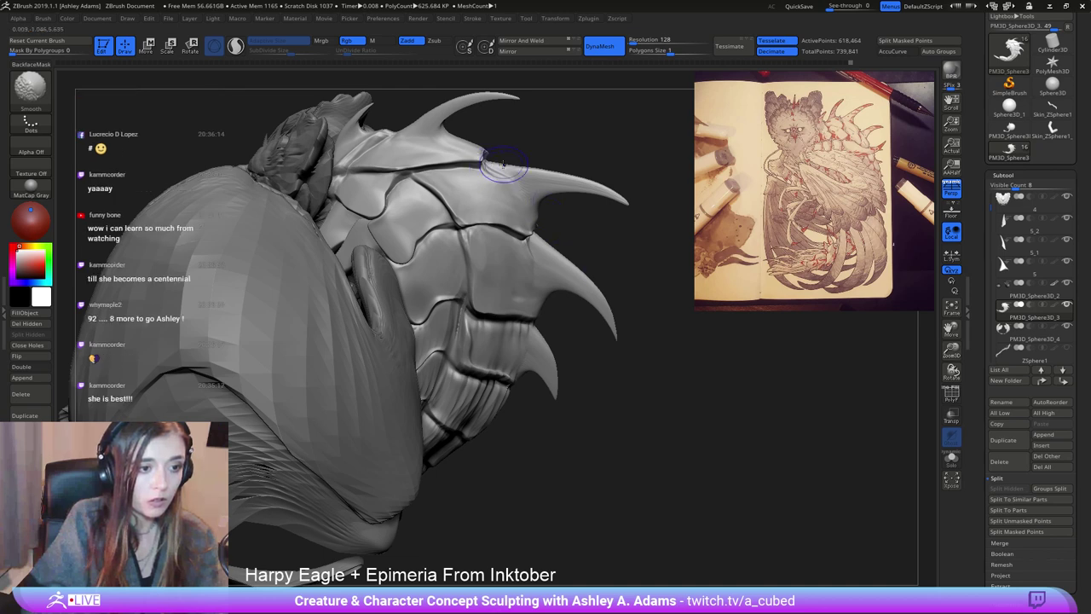
{"action": "left_click_drag", "start_coordinate": [503, 164], "coordinate": [510, 178], "text": "shift"}
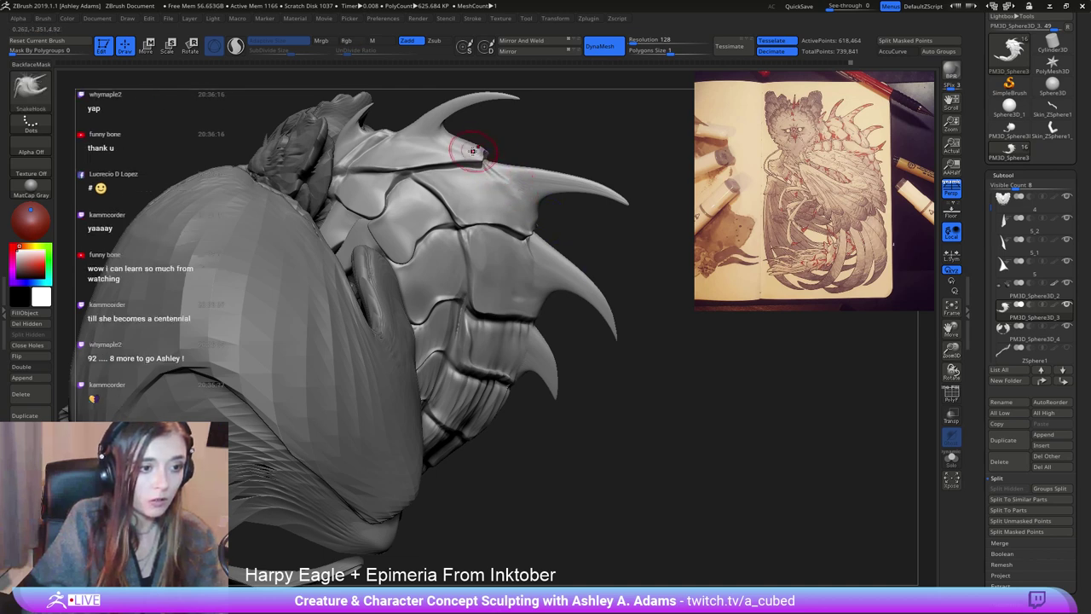
Shape the rear lower corner of the third spine's plate with a resized SnakeHook brush, and smooth the area beneath it.
{"action": "right_click_drag", "start_coordinate": [473, 151], "coordinate": [486, 244]}
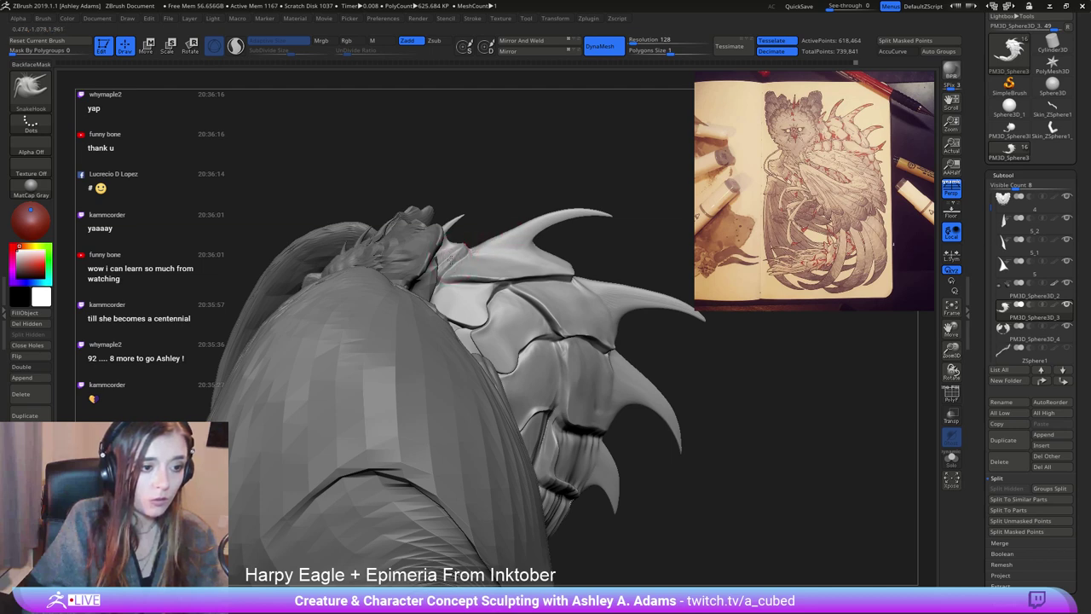
{"action": "mouse_move", "coordinate": [486, 271]}
{"action": "right_mouse_down"}
{"action": "mouse_move", "coordinate": [509, 295]}
{"action": "mouse_move", "coordinate": [500, 260]}
{"action": "mouse_move", "coordinate": [529, 253]}
{"action": "mouse_move", "coordinate": [541, 314]}
{"action": "right_mouse_up"}
{"action": "right_click", "coordinate": [540, 314]}
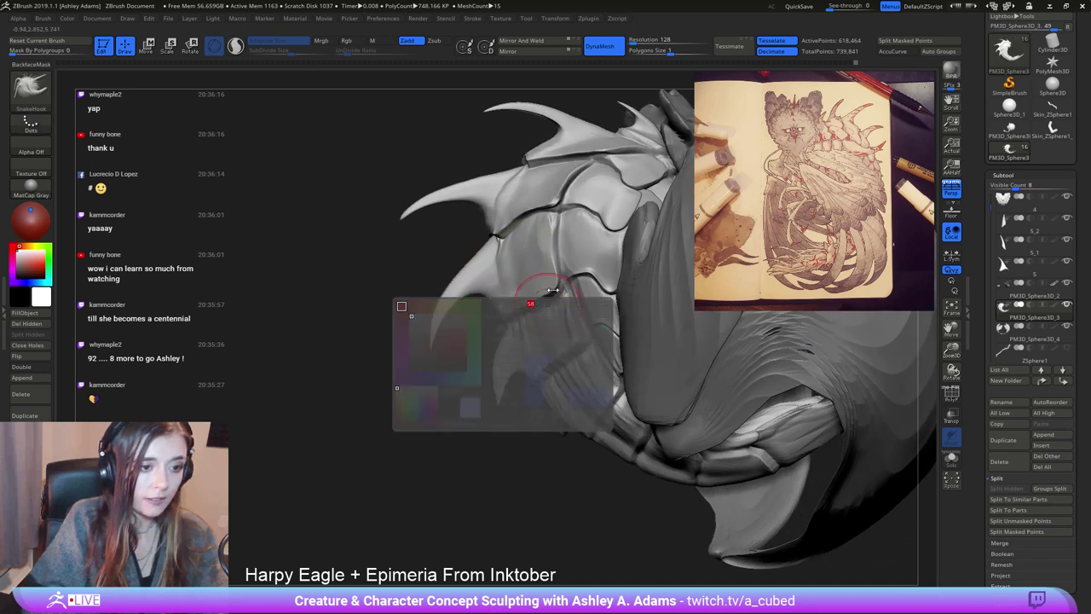
{"action": "left_click_drag", "start_coordinate": [564, 302], "coordinate": [542, 303]}
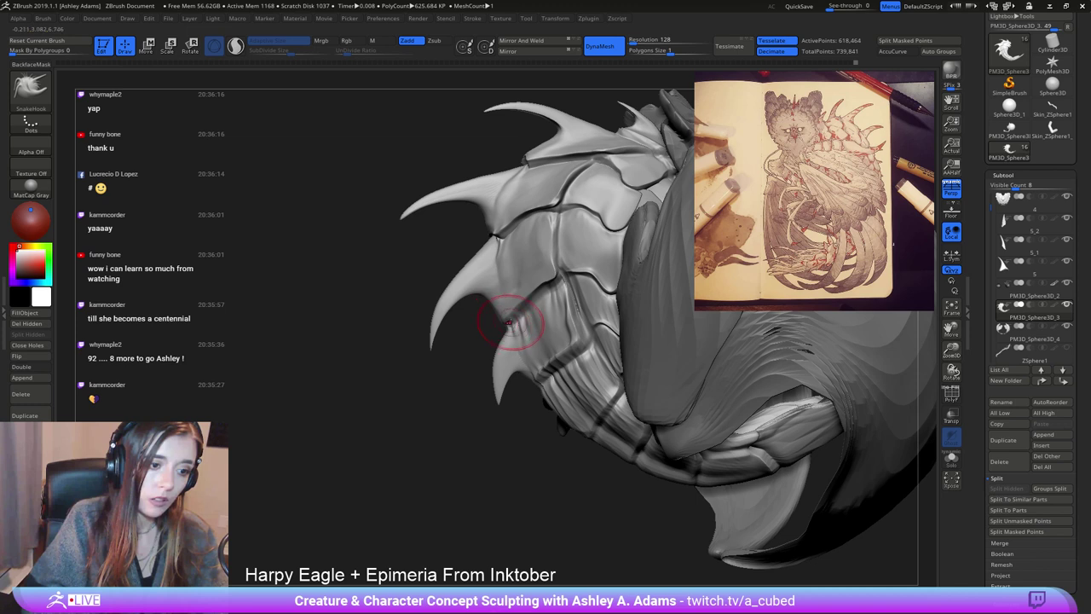
{"action": "right_click_drag", "start_coordinate": [518, 333], "coordinate": [507, 331]}
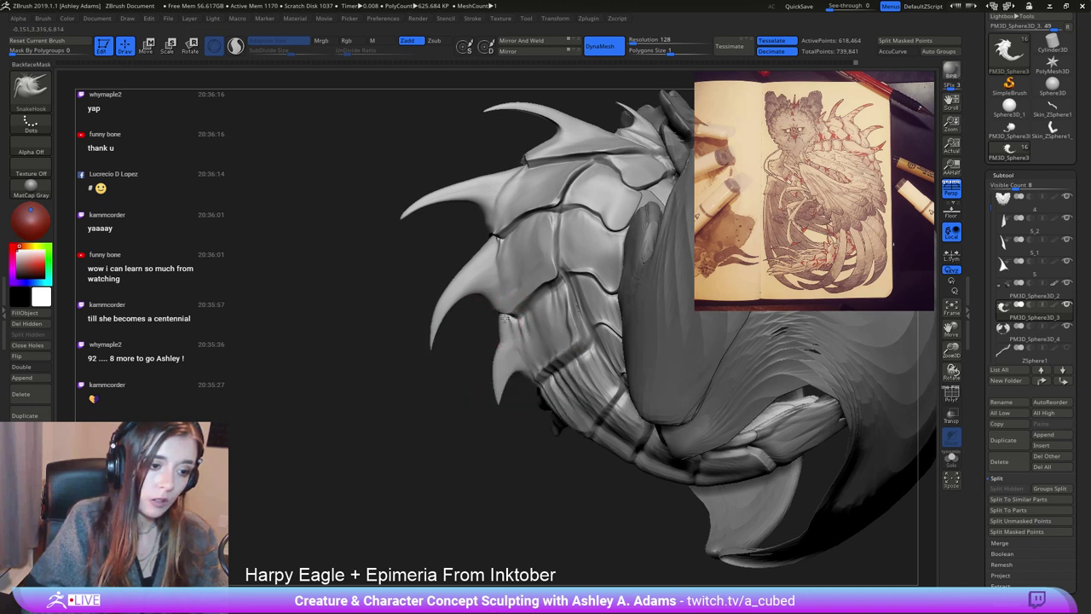
{"action": "key", "text": "shift"}
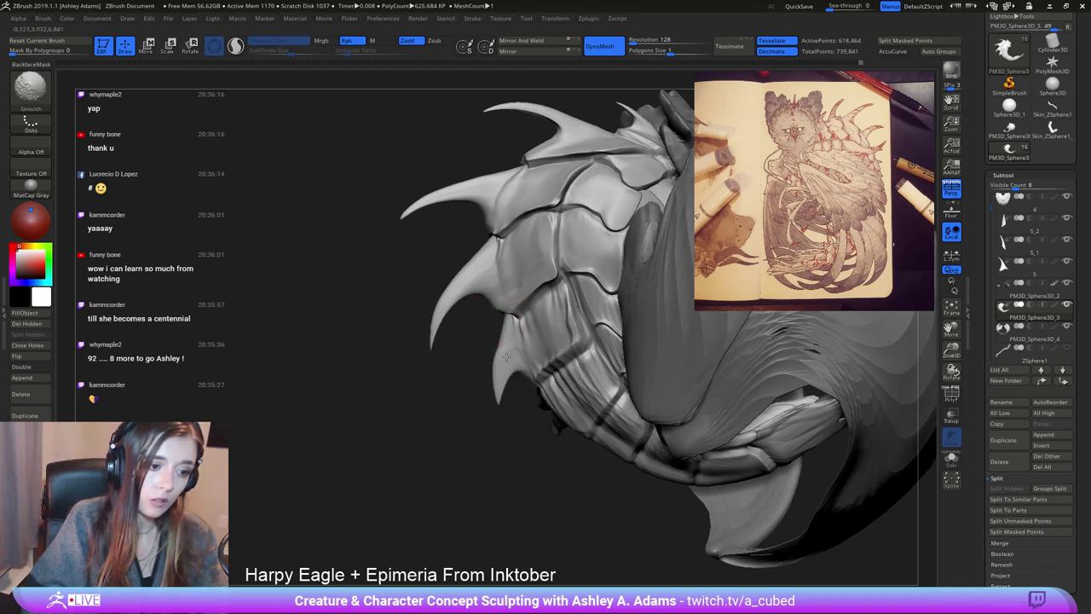
{"action": "mouse_move", "coordinate": [512, 307]}
{"action": "right_mouse_down"}
{"action": "mouse_move", "coordinate": [527, 305]}
{"action": "mouse_move", "coordinate": [517, 236]}
{"action": "mouse_move", "coordinate": [536, 250]}
{"action": "mouse_move", "coordinate": [519, 309]}
{"action": "mouse_move", "coordinate": [540, 302]}
{"action": "mouse_move", "coordinate": [542, 318]}
{"action": "mouse_move", "coordinate": [528, 214]}
{"action": "mouse_move", "coordinate": [480, 228]}
{"action": "mouse_move", "coordinate": [481, 355]}
{"action": "right_mouse_up"}
{"action": "mouse_move", "coordinate": [421, 279]}
{"action": "right_mouse_down", "text": "alt"}
{"action": "mouse_move", "coordinate": [550, 280]}
{"action": "mouse_move", "coordinate": [544, 294]}
{"action": "mouse_move", "coordinate": [552, 272]}
{"action": "right_mouse_up", "text": "alt"}
{"action": "mouse_move", "coordinate": [552, 271]}
{"action": "right_mouse_down", "text": "ctrl"}
{"action": "mouse_move", "coordinate": [567, 300]}
{"action": "mouse_move", "coordinate": [546, 368]}
{"action": "mouse_move", "coordinate": [547, 305]}
{"action": "mouse_move", "coordinate": [518, 280]}
{"action": "right_mouse_up", "text": "ctrl"}
{"action": "right_click", "coordinate": [526, 350]}
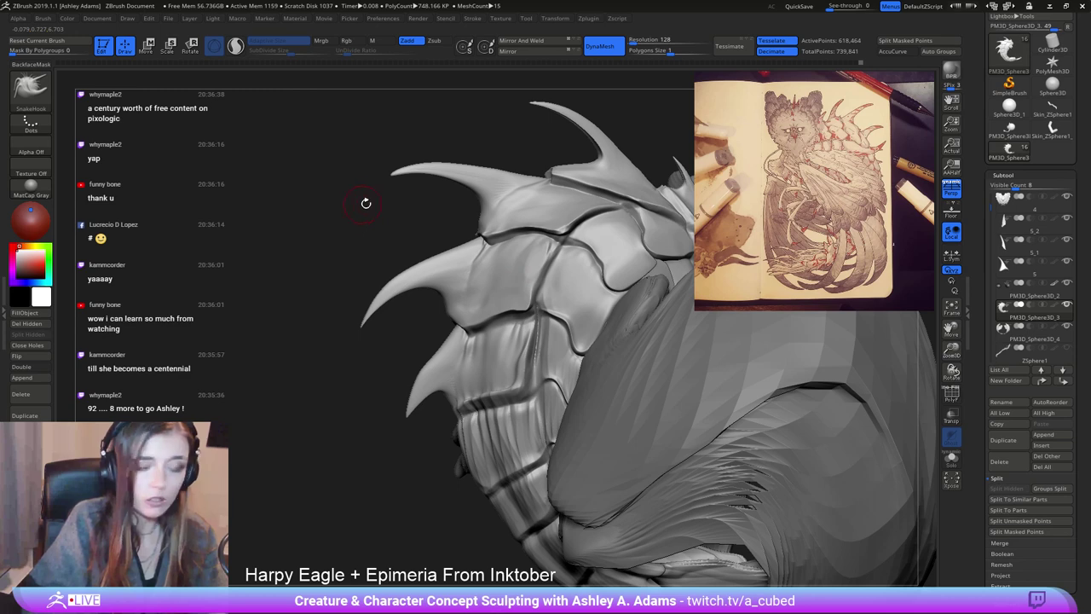
Examine the whole sculpt from the front and back, comparing the wings with the segmented body, and reselect the body subtool.
{"action": "key", "text": "ctrl"}
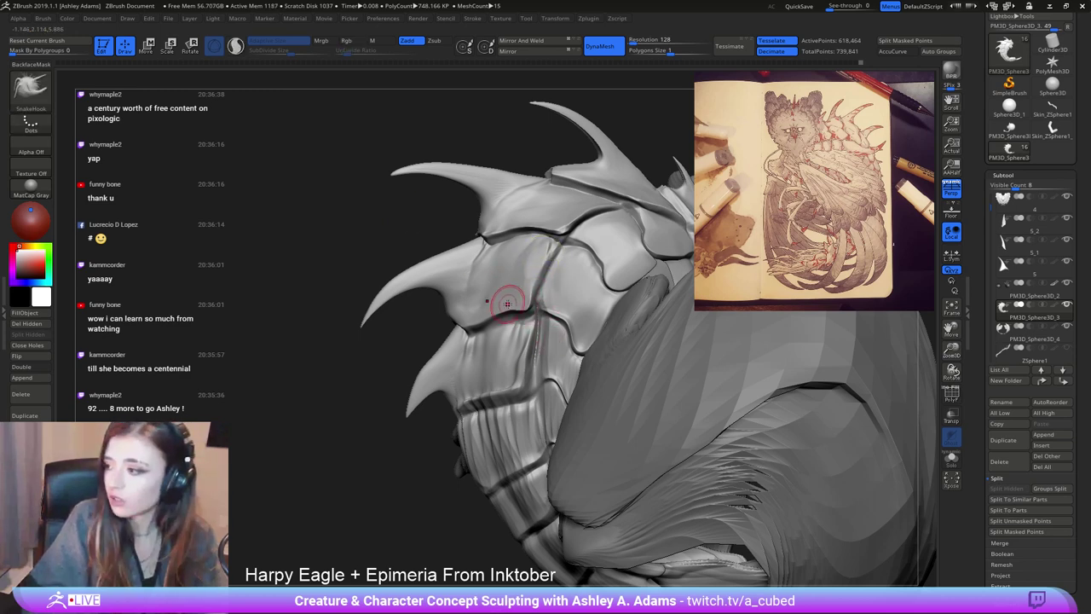
{"action": "mouse_move", "coordinate": [513, 331]}
{"action": "right_mouse_down"}
{"action": "mouse_move", "coordinate": [581, 317]}
{"action": "mouse_move", "coordinate": [517, 324]}
{"action": "mouse_move", "coordinate": [551, 345]}
{"action": "mouse_move", "coordinate": [597, 342]}
{"action": "mouse_move", "coordinate": [521, 348]}
{"action": "mouse_move", "coordinate": [562, 346]}
{"action": "mouse_move", "coordinate": [518, 360]}
{"action": "mouse_move", "coordinate": [578, 341]}
{"action": "mouse_move", "coordinate": [532, 356]}
{"action": "mouse_move", "coordinate": [501, 348]}
{"action": "mouse_move", "coordinate": [577, 316]}
{"action": "mouse_move", "coordinate": [621, 277]}
{"action": "right_mouse_up"}
{"action": "right_click", "coordinate": [543, 346]}
{"action": "left_click", "coordinate": [586, 303], "text": "alt"}
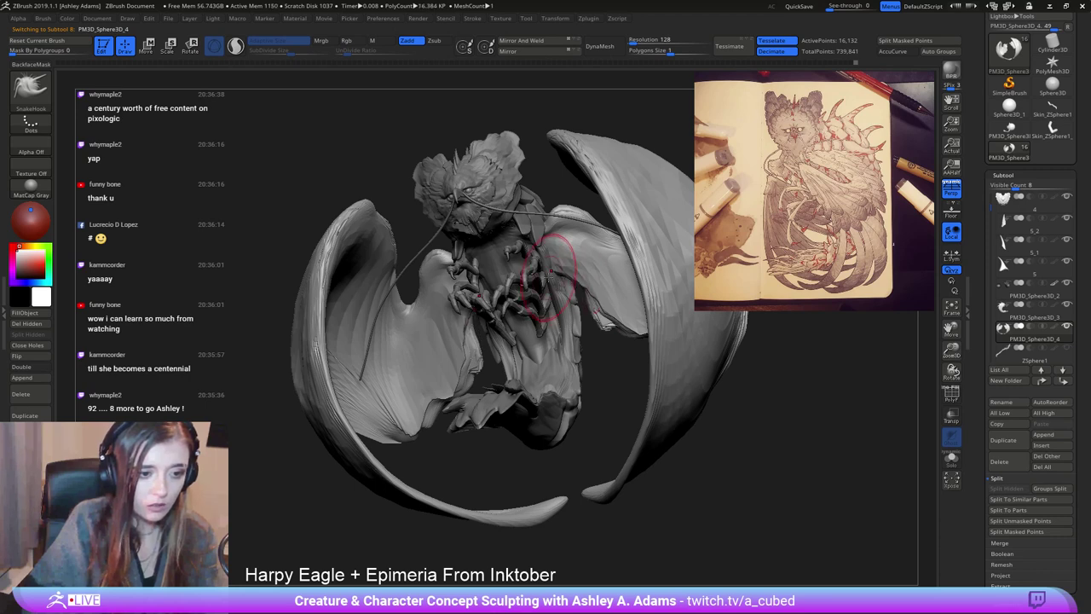
{"action": "mouse_move", "coordinate": [554, 274]}
{"action": "right_mouse_down"}
{"action": "mouse_move", "coordinate": [635, 274]}
{"action": "mouse_move", "coordinate": [589, 286]}
{"action": "mouse_move", "coordinate": [605, 245]}
{"action": "mouse_move", "coordinate": [567, 264]}
{"action": "mouse_move", "coordinate": [585, 280]}
{"action": "mouse_move", "coordinate": [565, 268]}
{"action": "mouse_move", "coordinate": [516, 296]}
{"action": "right_mouse_up"}
{"action": "right_click", "coordinate": [565, 268]}
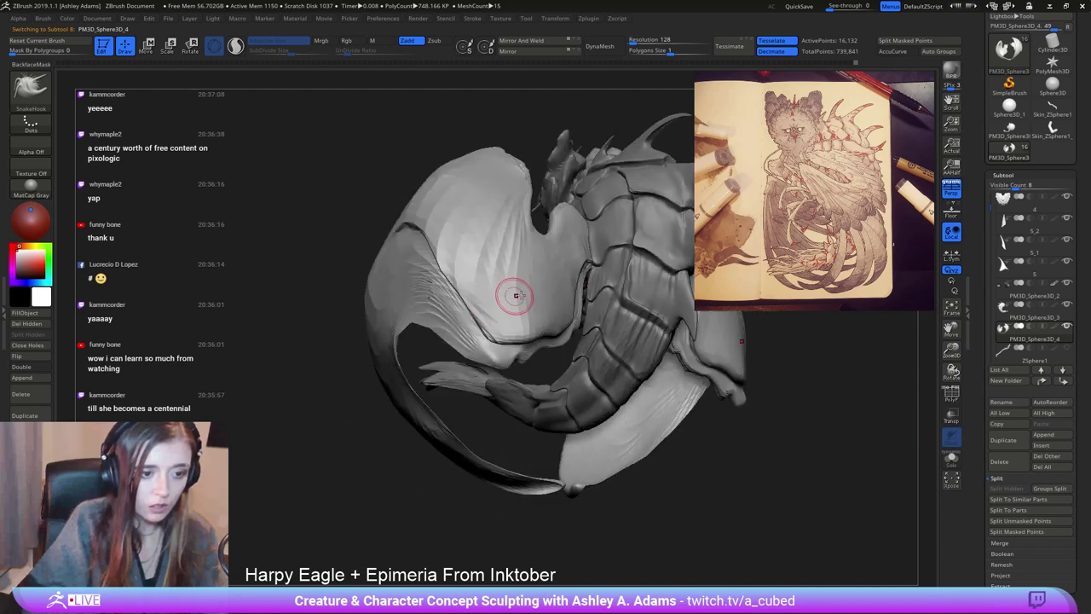
{"action": "left_click", "coordinate": [600, 288], "text": "alt"}
{"action": "right_click", "coordinate": [590, 294]}
{"action": "mouse_move", "coordinate": [600, 293]}
{"action": "right_mouse_down"}
{"action": "mouse_move", "coordinate": [590, 294]}
{"action": "mouse_move", "coordinate": [633, 258]}
{"action": "right_mouse_up"}
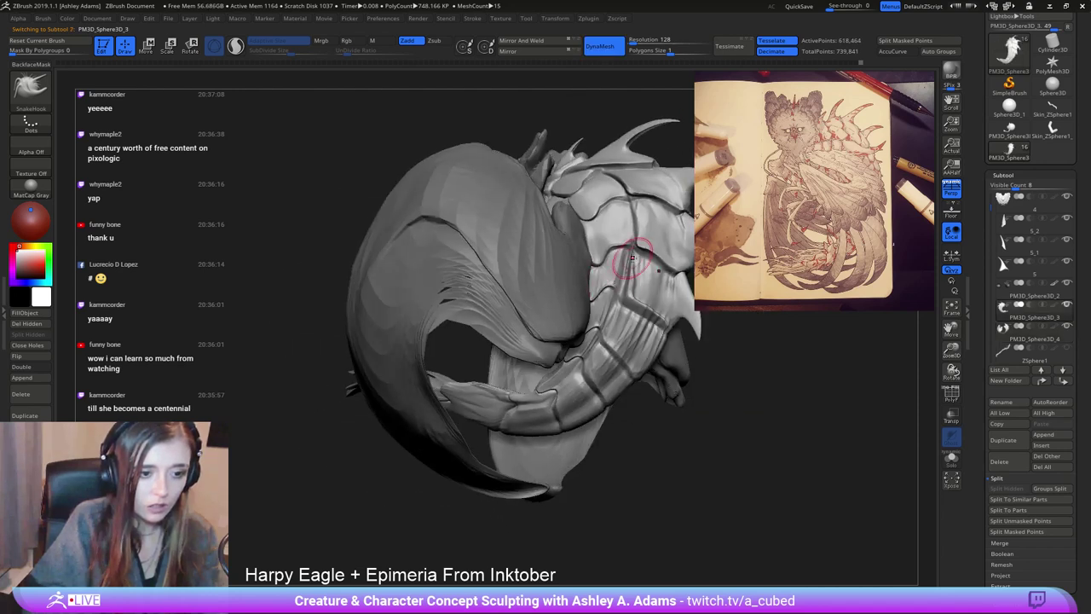
Fill the grooves on the fourth spine's plate with ClayBuildup and smooth its surface.
{"action": "key", "text": "b"}
{"action": "key", "text": "c"}
{"action": "key", "text": "b"}
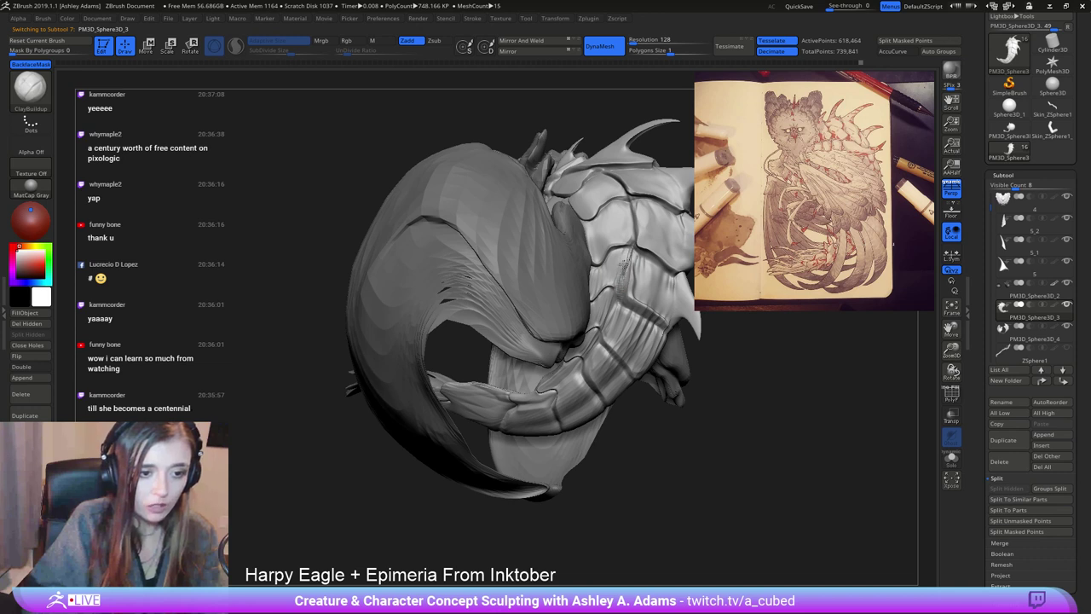
{"action": "key", "text": "shift"}
{"action": "left_click_drag", "start_coordinate": [628, 269], "coordinate": [630, 253]}
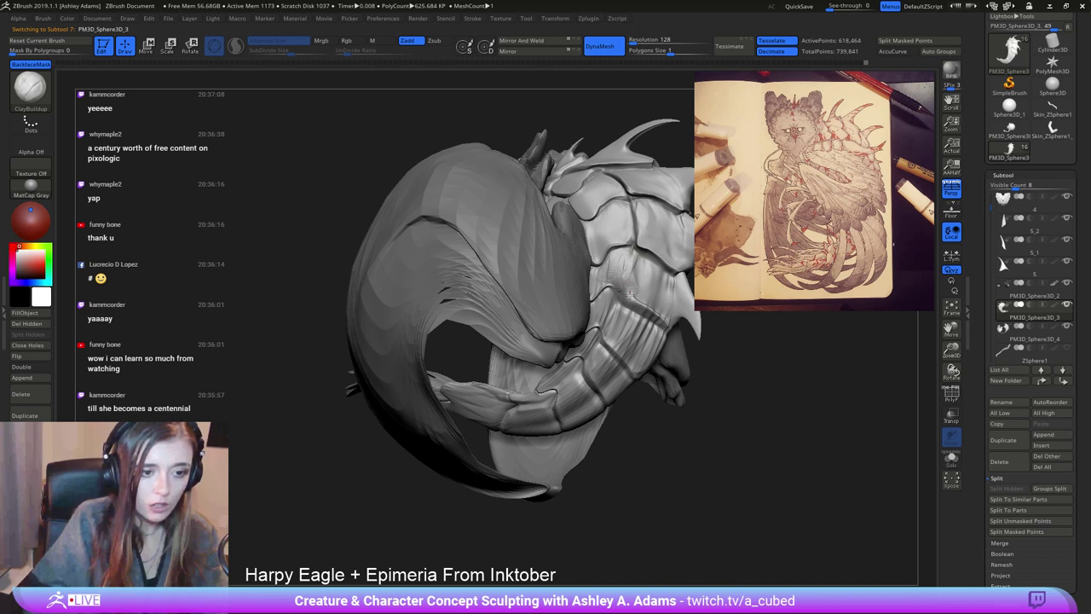
{"action": "key", "text": "b"}
{"action": "key", "text": "d"}
{"action": "key", "text": "s"}
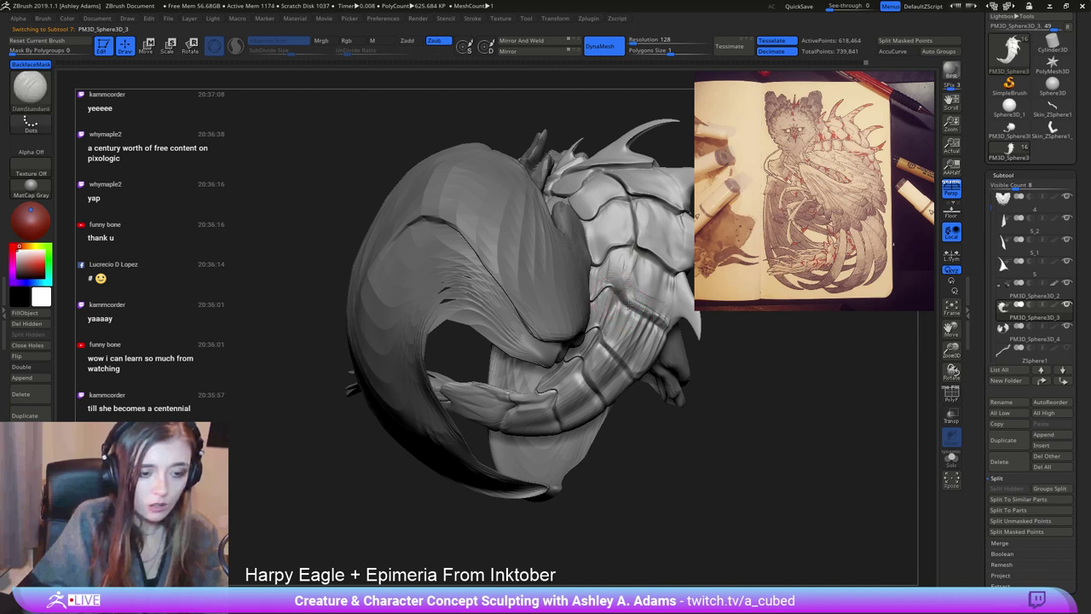
{"action": "key", "text": "b"}
{"action": "key", "text": "c"}
{"action": "key", "text": "b"}
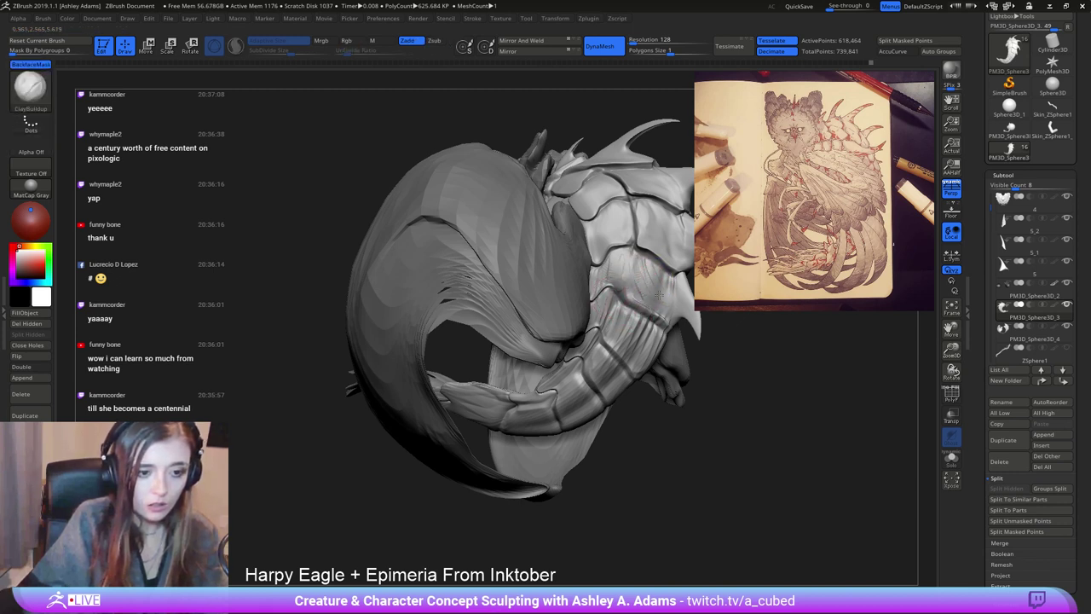
{"action": "right_click_drag", "start_coordinate": [655, 264], "coordinate": [567, 289], "text": "alt"}
{"action": "left_click_drag", "start_coordinate": [545, 290], "coordinate": [561, 309], "text": "shift"}
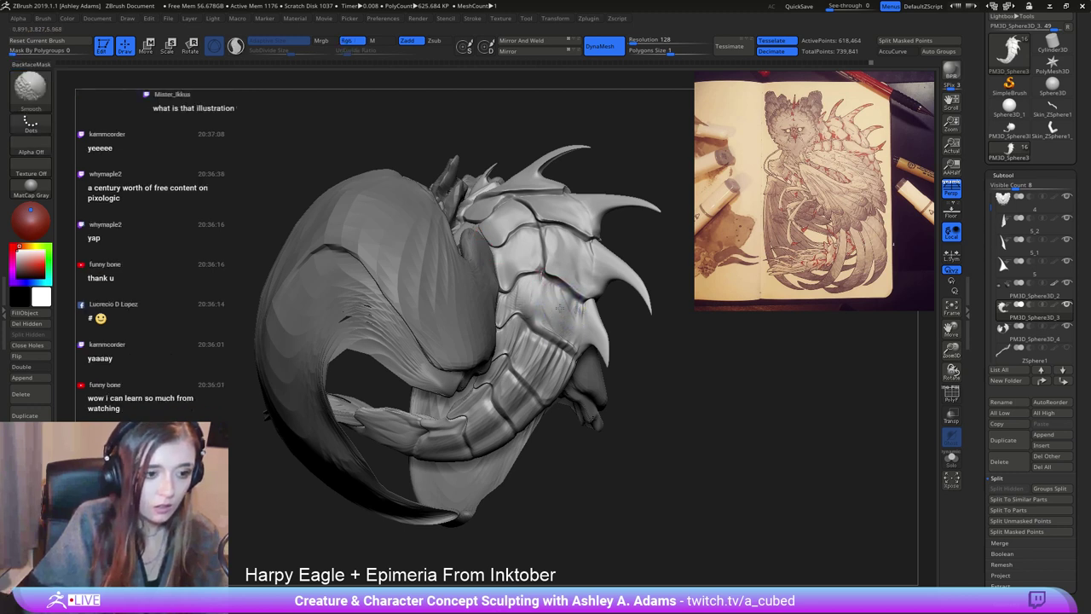
Isolate the segmented body and paint a mask over the fourth spine's plate up to its borders.
{"action": "right_click_drag", "start_coordinate": [537, 306], "coordinate": [526, 305]}
{"action": "key", "text": "space"}
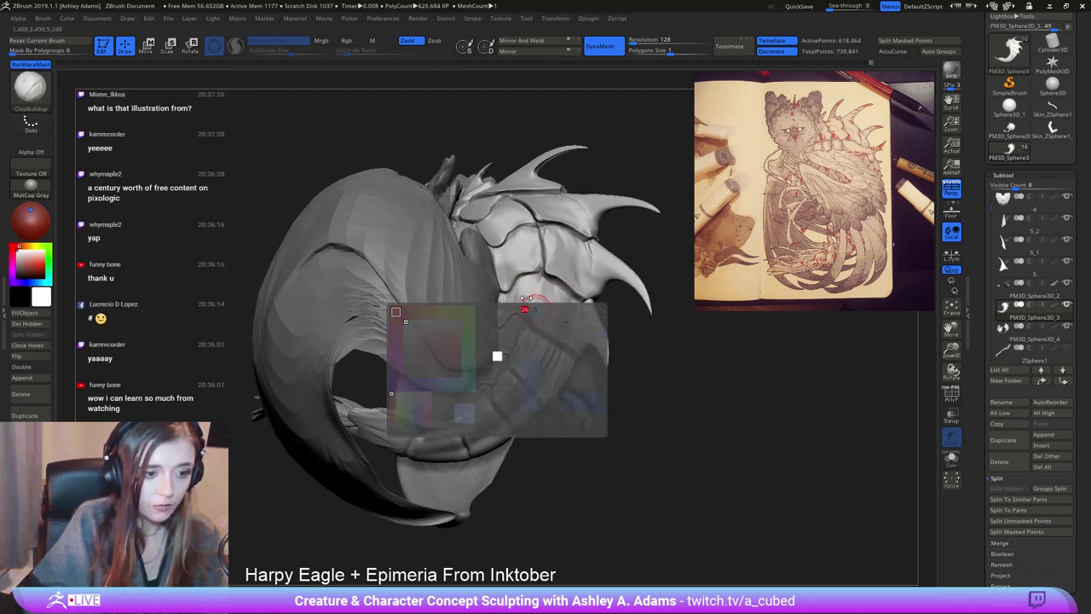
{"action": "mouse_move", "coordinate": [544, 278]}
{"action": "left_mouse_down", "text": "ctrl"}
{"action": "mouse_move", "coordinate": [535, 300]}
{"action": "mouse_move", "coordinate": [528, 292]}
{"action": "left_mouse_up", "text": "ctrl"}
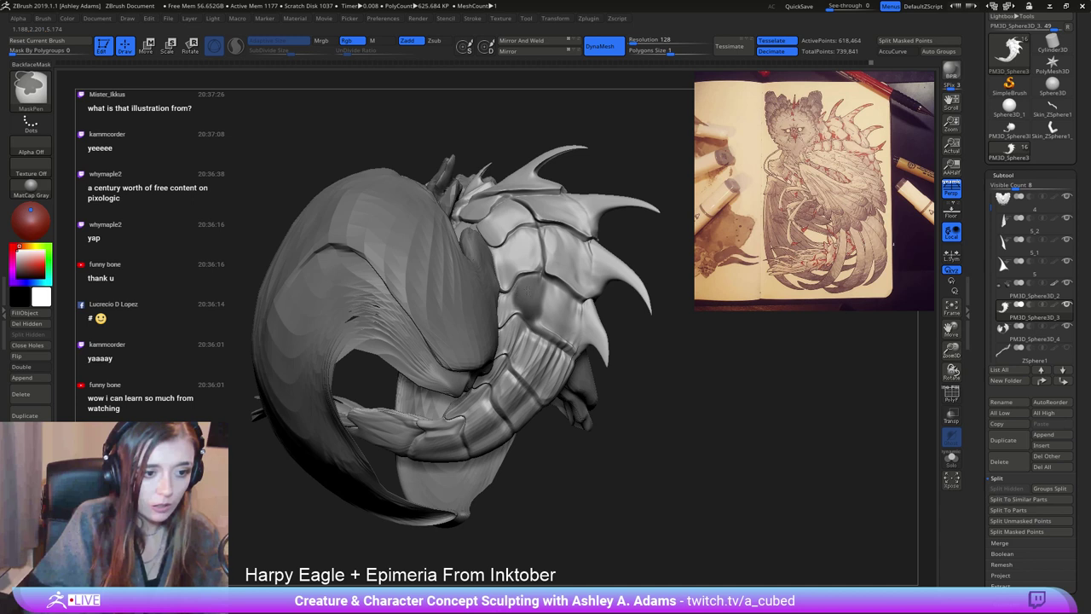
{"action": "left_click", "coordinate": [952, 458]}
{"action": "right_click_drag", "start_coordinate": [518, 277], "coordinate": [510, 277]}
{"action": "key", "text": "space"}
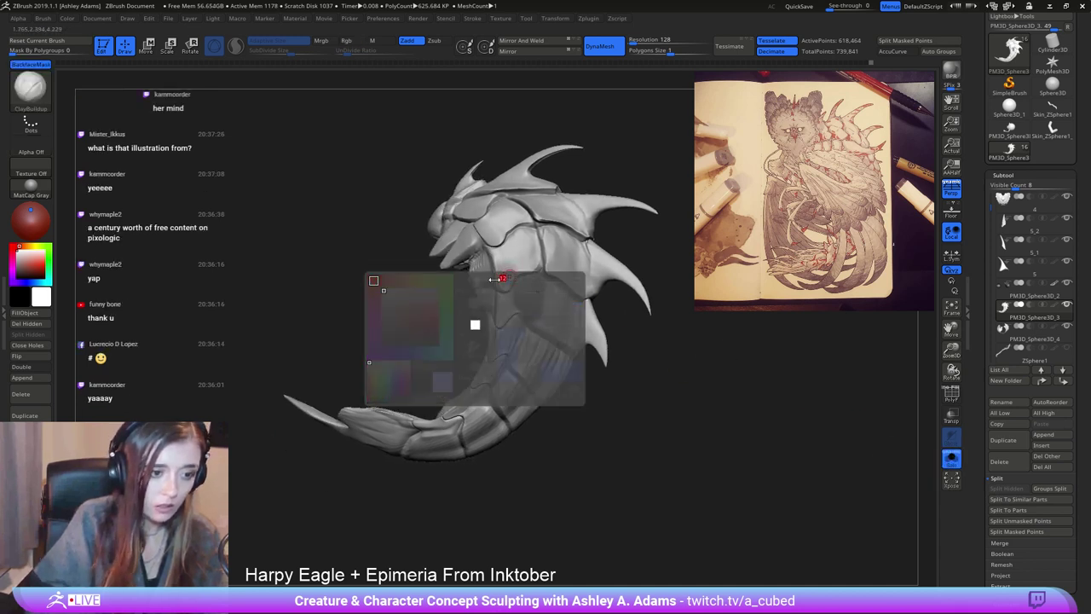
{"action": "left_click_drag", "start_coordinate": [506, 304], "coordinate": [502, 318], "text": "ctrl"}
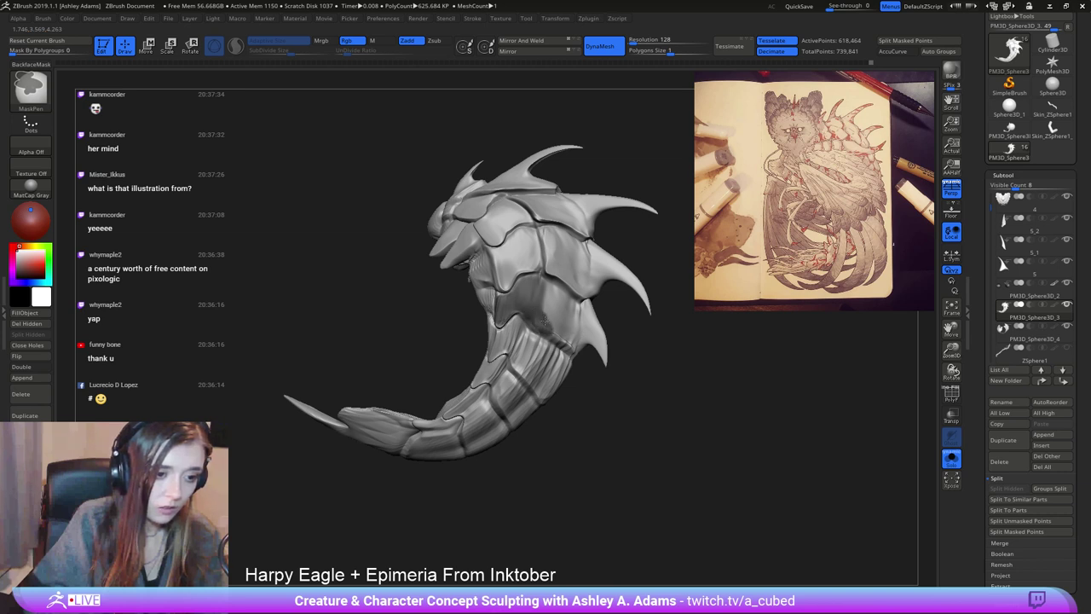
{"action": "mouse_move", "coordinate": [544, 319]}
{"action": "left_mouse_down", "text": "ctrl"}
{"action": "mouse_move", "coordinate": [563, 290]}
{"action": "mouse_move", "coordinate": [548, 284]}
{"action": "left_mouse_up", "text": "ctrl"}
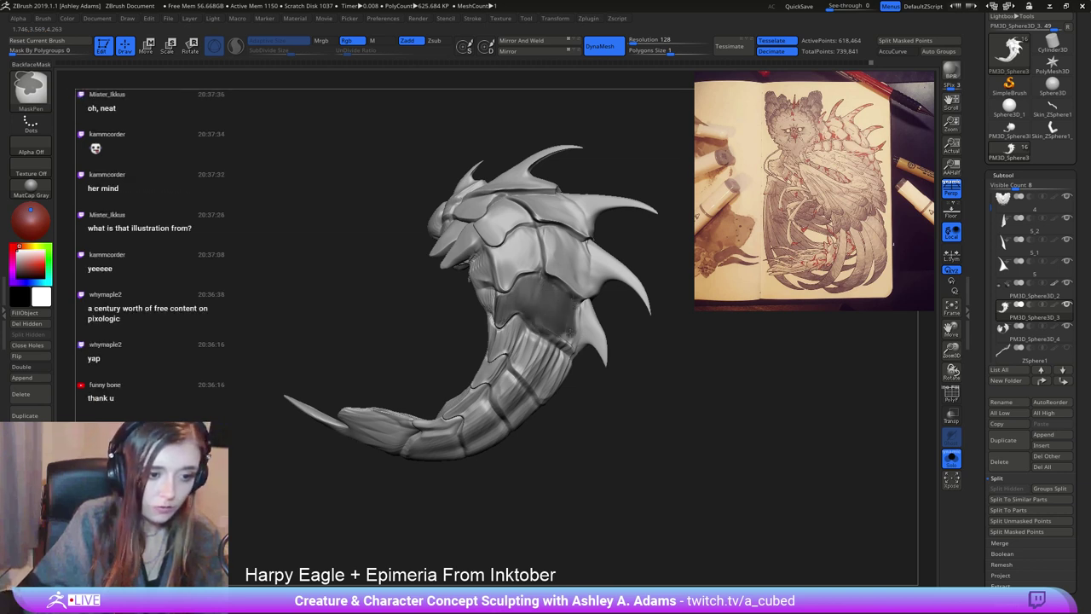
{"action": "key", "text": "space"}
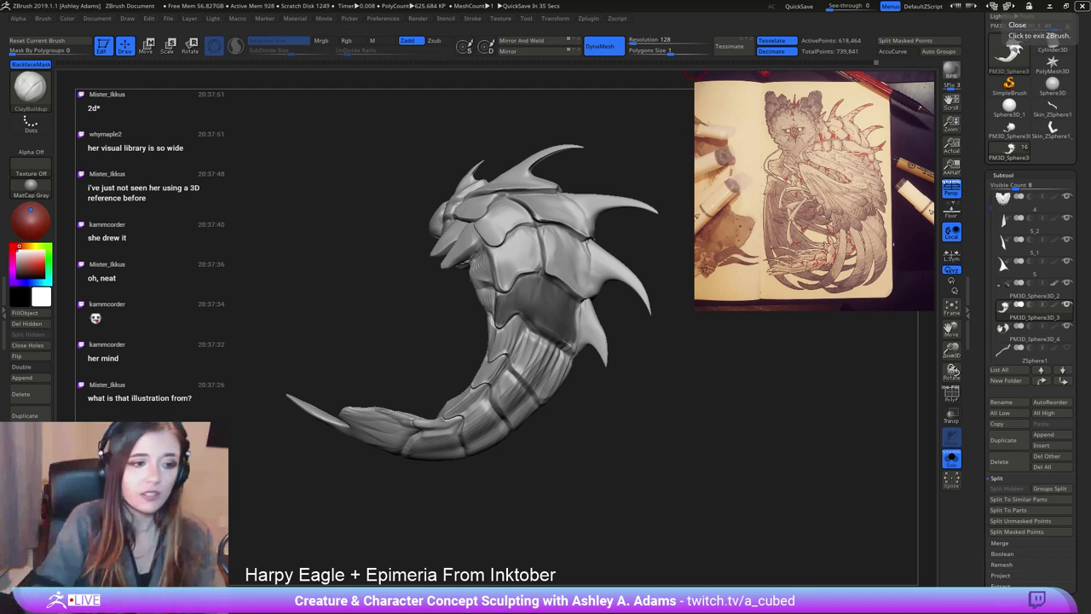
Invert the mask so that only the fourth spine's plate can be sculpted.
{"action": "mouse_move", "coordinate": [565, 307]}
{"action": "right_mouse_down"}
{"action": "mouse_move", "coordinate": [597, 305]}
{"action": "mouse_move", "coordinate": [573, 307]}
{"action": "mouse_move", "coordinate": [545, 364]}
{"action": "right_mouse_up"}
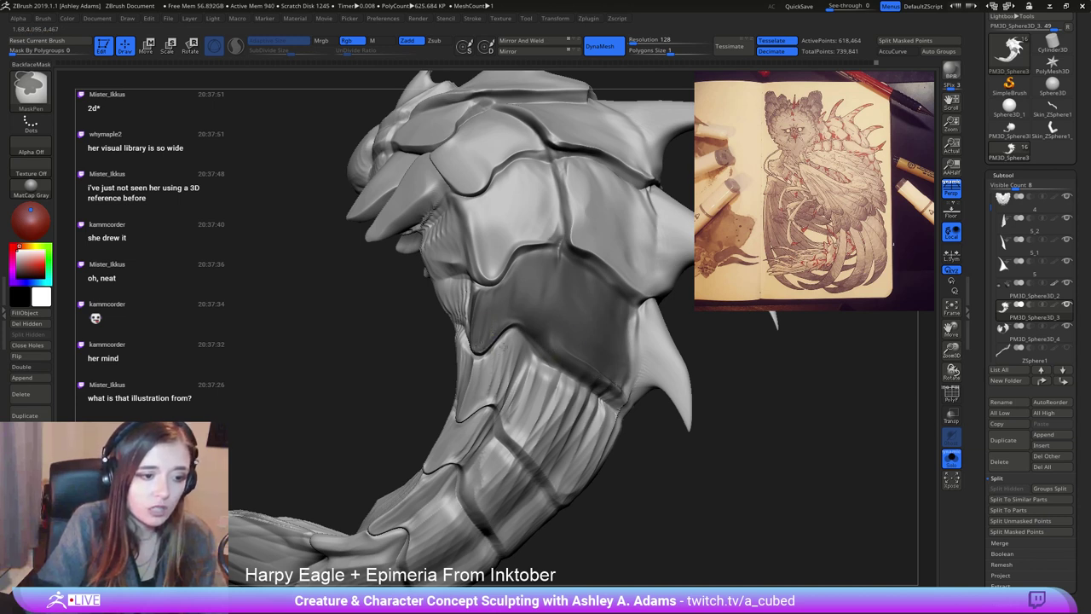
{"action": "right_click_drag", "start_coordinate": [517, 405], "coordinate": [669, 394], "text": "ctrl"}
{"action": "left_click", "coordinate": [655, 375], "text": "ctrl"}
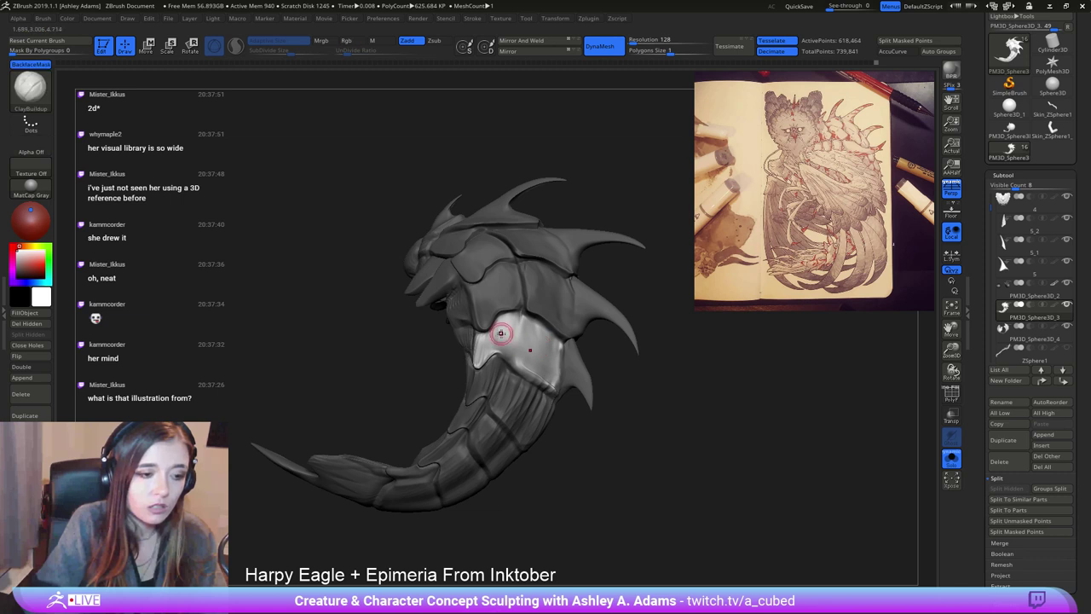
Pull the side edge of the unmasked fourth plate toward the creature's front with an enlarged SnakeHook brush.
{"action": "key", "text": "space"}
{"action": "left_click_drag", "start_coordinate": [505, 329], "coordinate": [518, 329]}
{"action": "right_click_drag", "start_coordinate": [413, 286], "coordinate": [452, 235], "text": "alt"}
{"action": "mouse_move", "coordinate": [554, 283]}
{"action": "right_mouse_down"}
{"action": "mouse_move", "coordinate": [597, 285]}
{"action": "mouse_move", "coordinate": [542, 285]}
{"action": "right_mouse_up"}
{"action": "key", "text": "b"}
{"action": "key", "text": "s"}
{"action": "key", "text": "h"}
{"action": "key", "text": "space"}
{"action": "left_click_drag", "start_coordinate": [542, 291], "coordinate": [522, 291]}
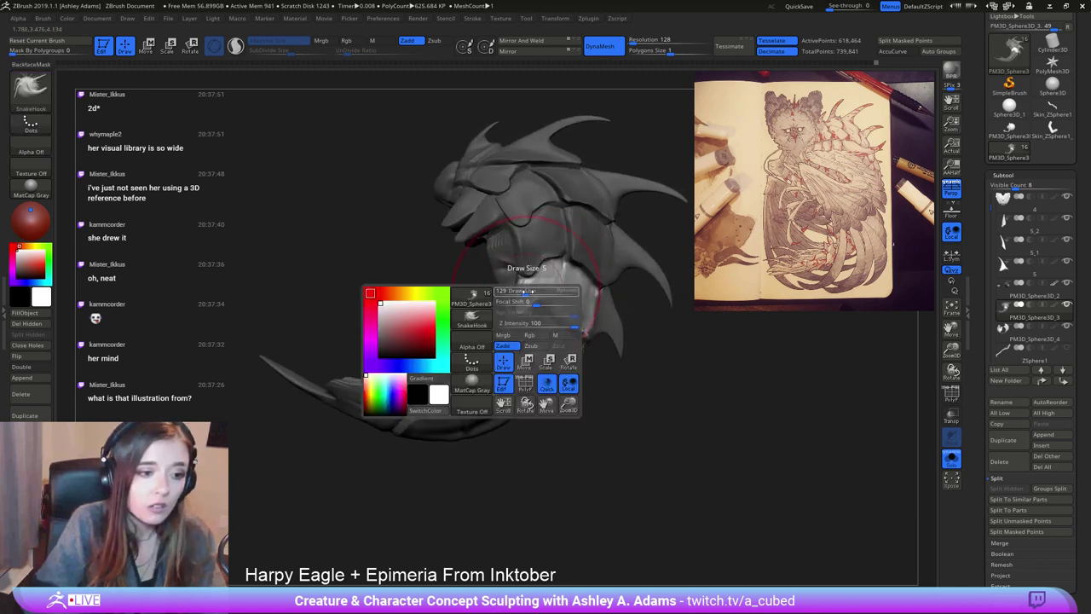
{"action": "mouse_move", "coordinate": [522, 291]}
{"action": "right_mouse_down"}
{"action": "mouse_move", "coordinate": [537, 289]}
{"action": "mouse_move", "coordinate": [523, 292]}
{"action": "right_mouse_up"}
{"action": "key", "text": "space"}
{"action": "left_click_drag", "start_coordinate": [518, 293], "coordinate": [515, 293]}
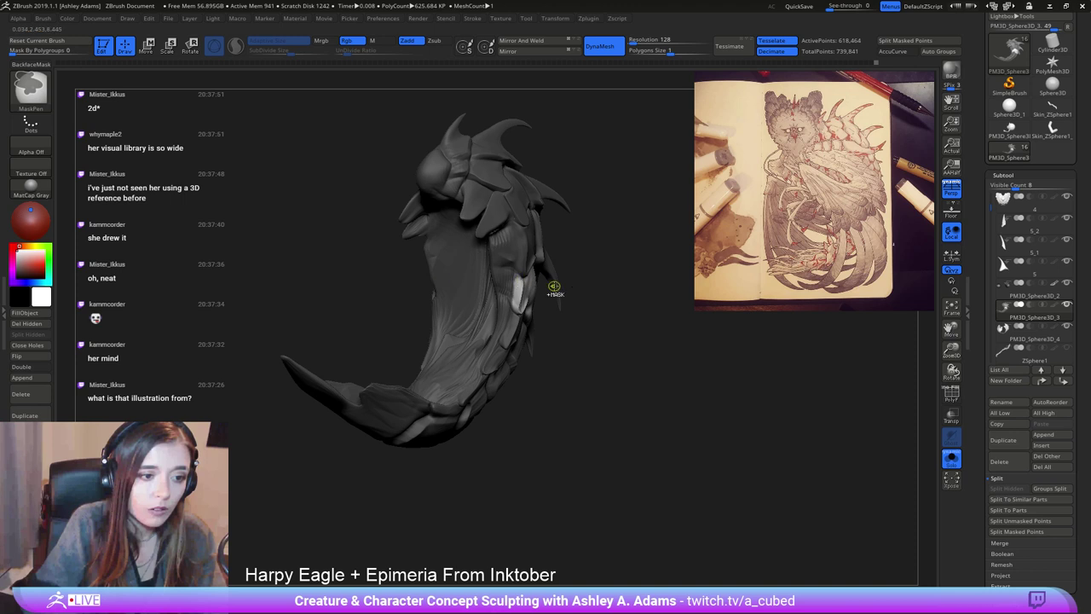
{"action": "left_click_drag", "start_coordinate": [554, 287], "coordinate": [520, 288]}
{"action": "key", "text": "space"}
{"action": "key", "text": "space"}
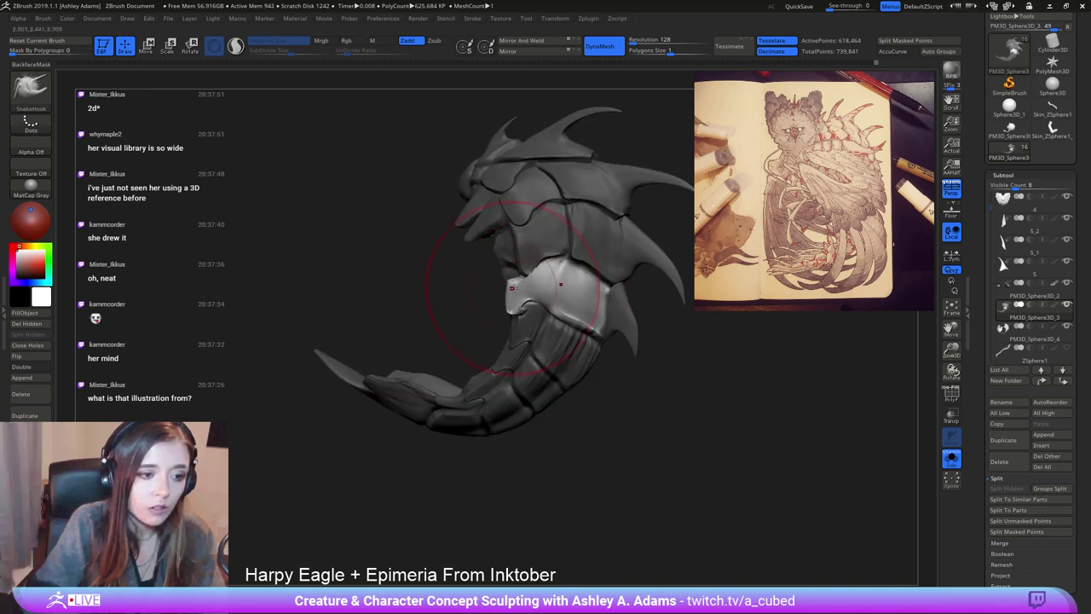
Pull the fourth plate's side flap forward and stretch its lower corner down into a point with the SnakeHook brush.
{"action": "right_click_drag", "start_coordinate": [529, 286], "coordinate": [519, 285]}
{"action": "key", "text": "space"}
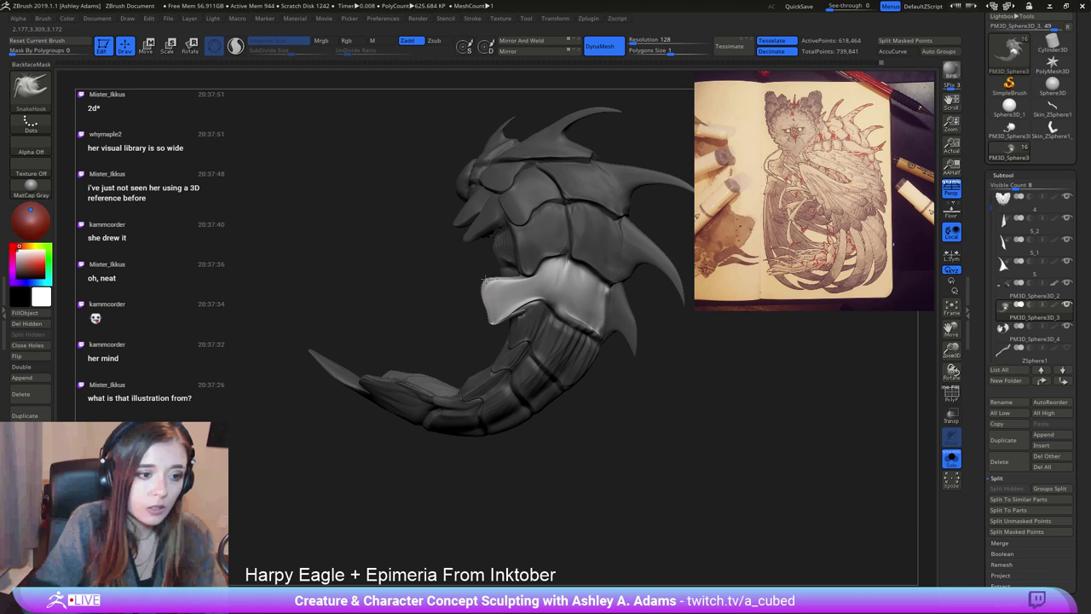
{"action": "right_click_drag", "start_coordinate": [486, 282], "coordinate": [493, 283]}
{"action": "left_click_drag", "start_coordinate": [492, 305], "coordinate": [484, 326]}
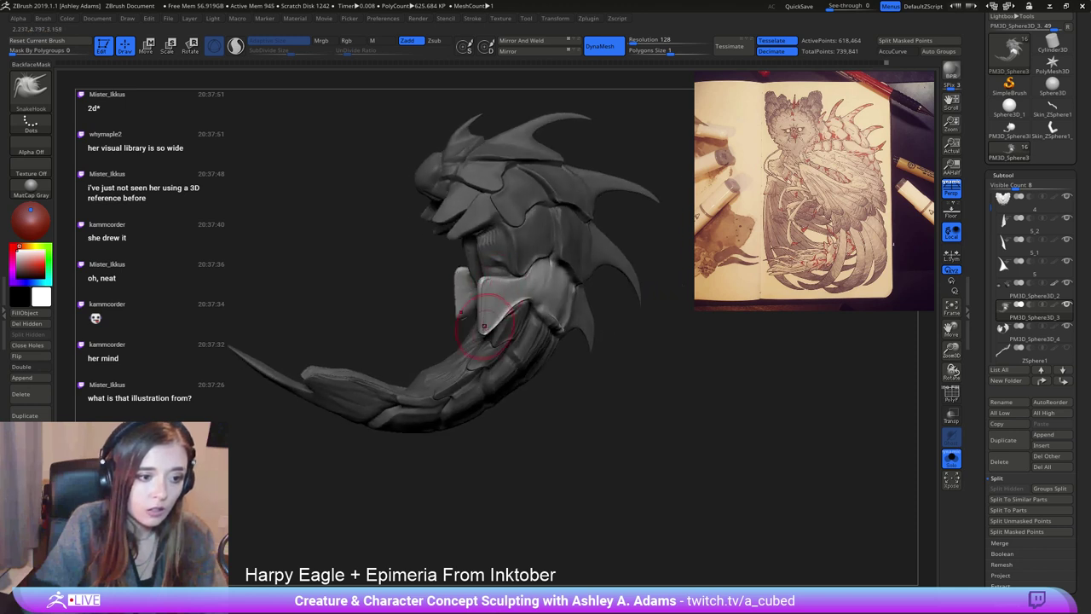
{"action": "right_click_drag", "start_coordinate": [484, 326], "coordinate": [580, 317]}
{"action": "right_click_drag", "start_coordinate": [446, 299], "coordinate": [539, 315]}
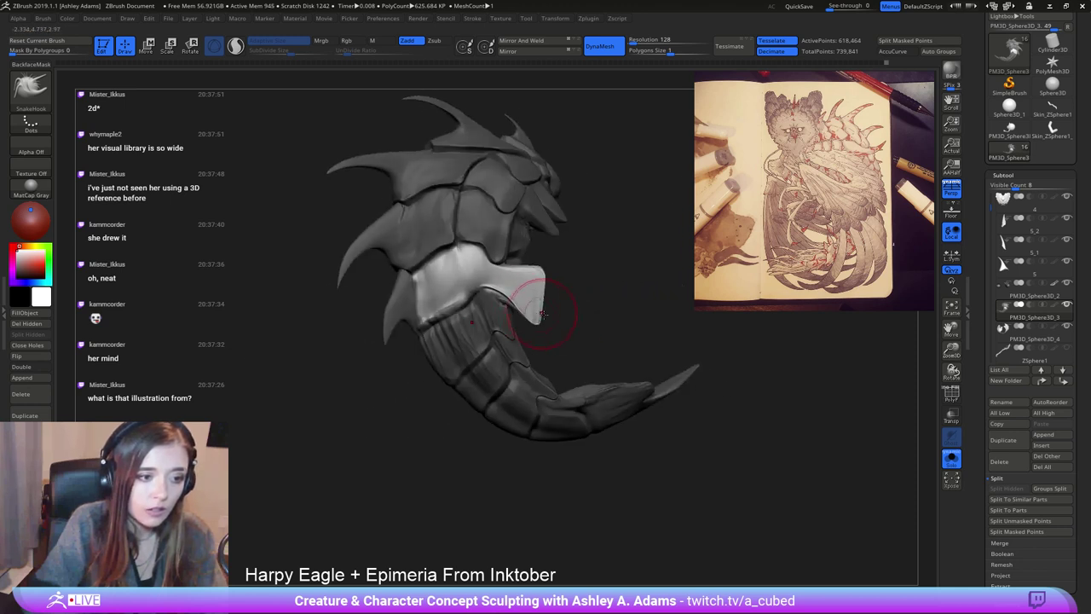
{"action": "left_click_drag", "start_coordinate": [534, 316], "coordinate": [450, 298]}
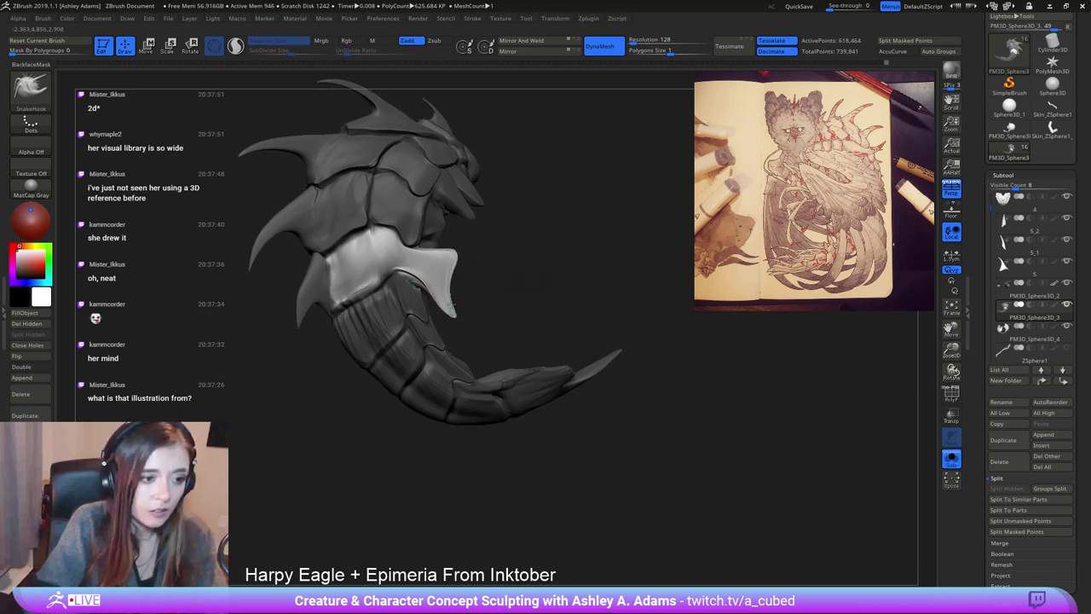
Adjust the upper border of the fourth plate beside the flap with small SnakeHook strokes.
{"action": "right_click", "coordinate": [415, 259]}
{"action": "mouse_move", "coordinate": [396, 264]}
{"action": "right_mouse_down"}
{"action": "mouse_move", "coordinate": [420, 274]}
{"action": "mouse_move", "coordinate": [377, 256]}
{"action": "right_mouse_up"}
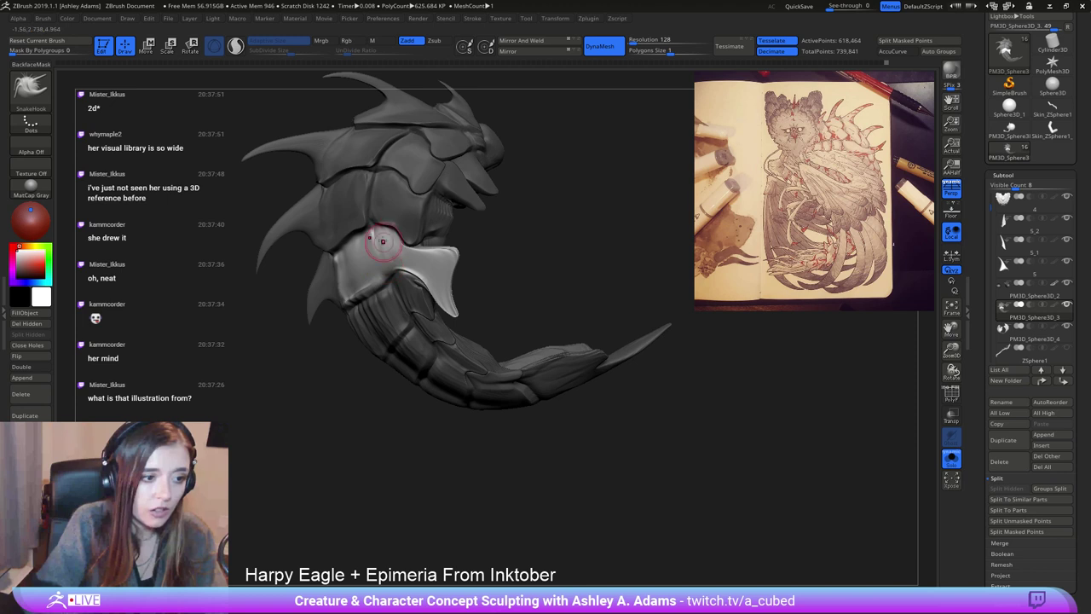
{"action": "left_click_drag", "start_coordinate": [382, 243], "coordinate": [375, 237]}
{"action": "mouse_move", "coordinate": [333, 251]}
{"action": "right_mouse_down"}
{"action": "mouse_move", "coordinate": [375, 238]}
{"action": "mouse_move", "coordinate": [427, 272]}
{"action": "mouse_move", "coordinate": [411, 265]}
{"action": "right_mouse_up"}
Define the ridge between the fourth plate's centre and flap with DamStandard and ClayBuildup strokes, softened by smoothing and hPolish.
{"action": "key", "text": "b"}
{"action": "key", "text": "d"}
{"action": "key", "text": "s"}
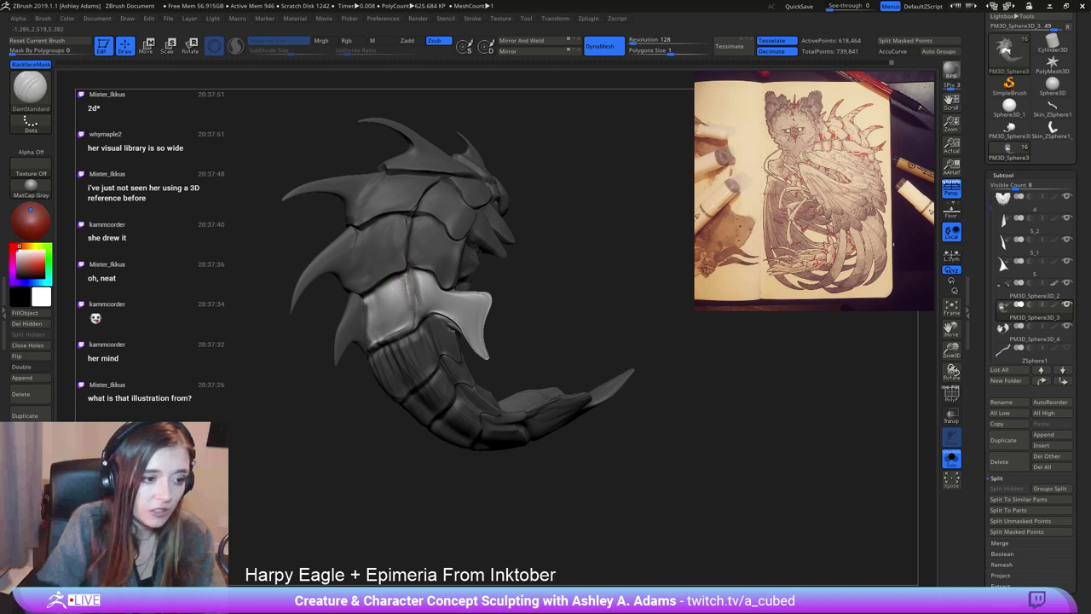
{"action": "right_click_drag", "start_coordinate": [405, 306], "coordinate": [394, 305]}
{"action": "key", "text": "b"}
{"action": "key", "text": "c"}
{"action": "key", "text": "b"}
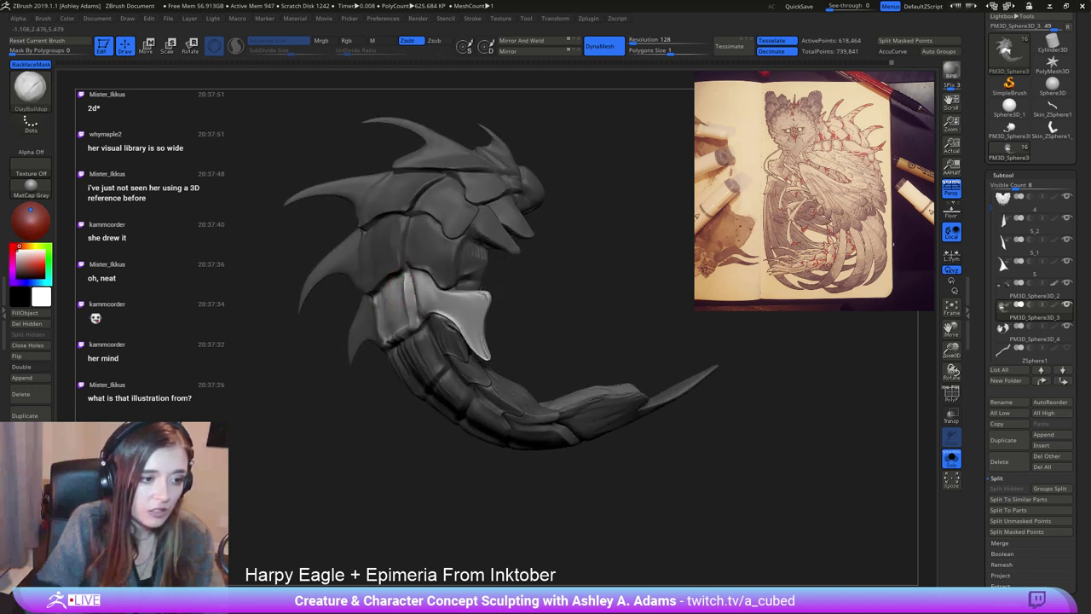
{"action": "key", "text": "shift"}
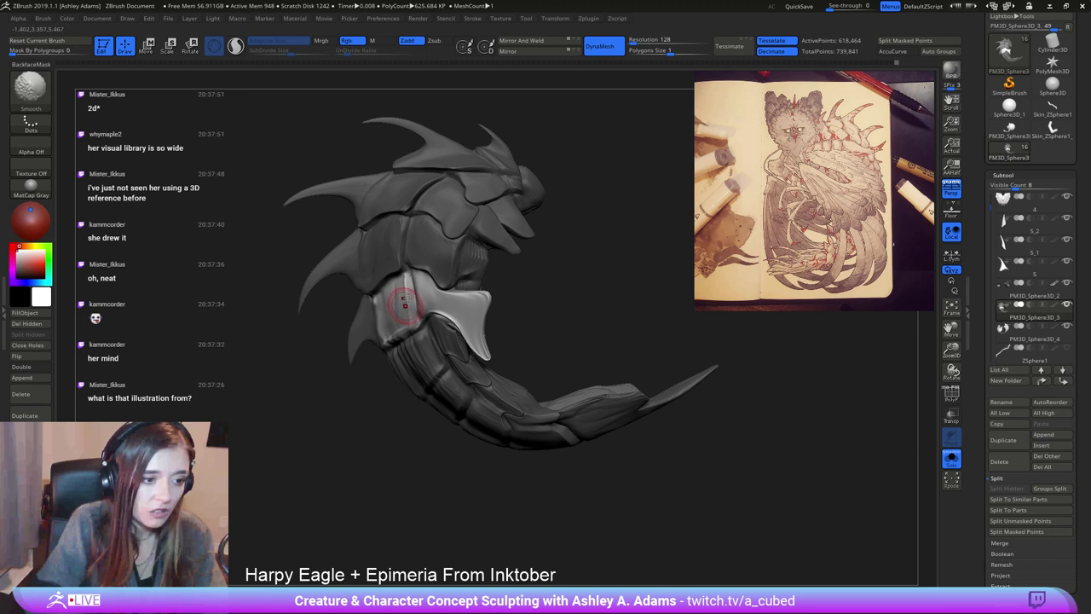
{"action": "right_click_drag", "start_coordinate": [405, 303], "coordinate": [418, 298]}
{"action": "key", "text": "b"}
{"action": "key", "text": "h"}
{"action": "key", "text": "p"}
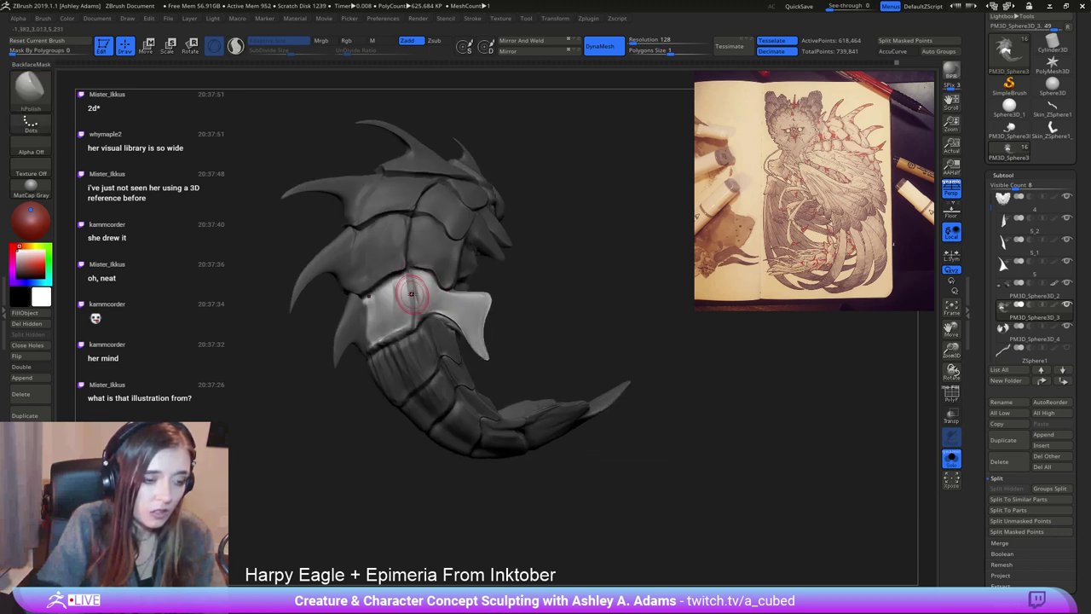
Mask the central section of the fourth plate so that only its side flap can be sculpted.
{"action": "key", "text": "ctrl"}
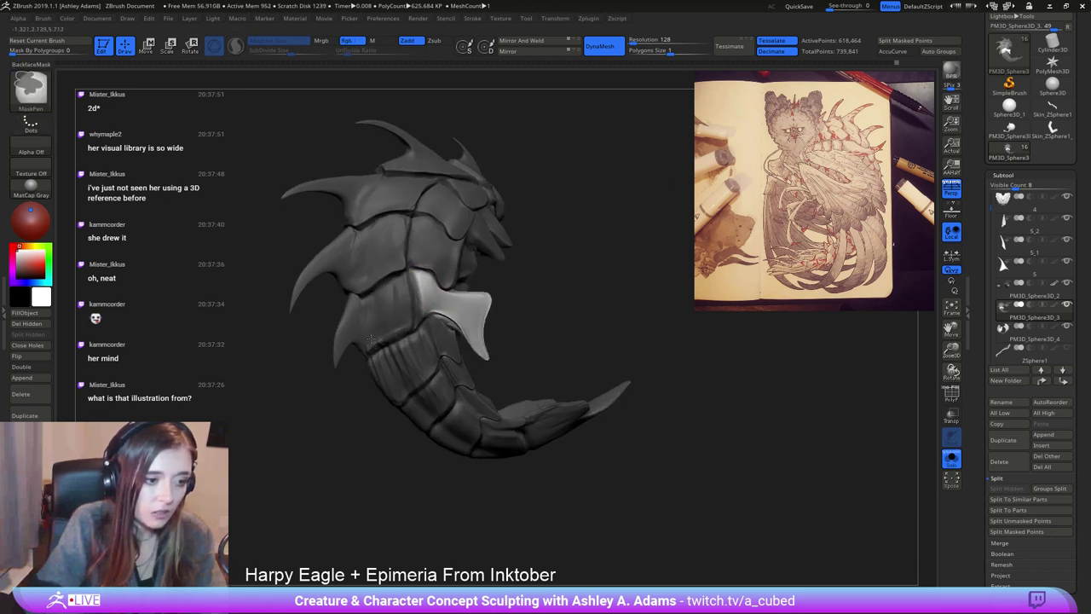
{"action": "key", "text": "space"}
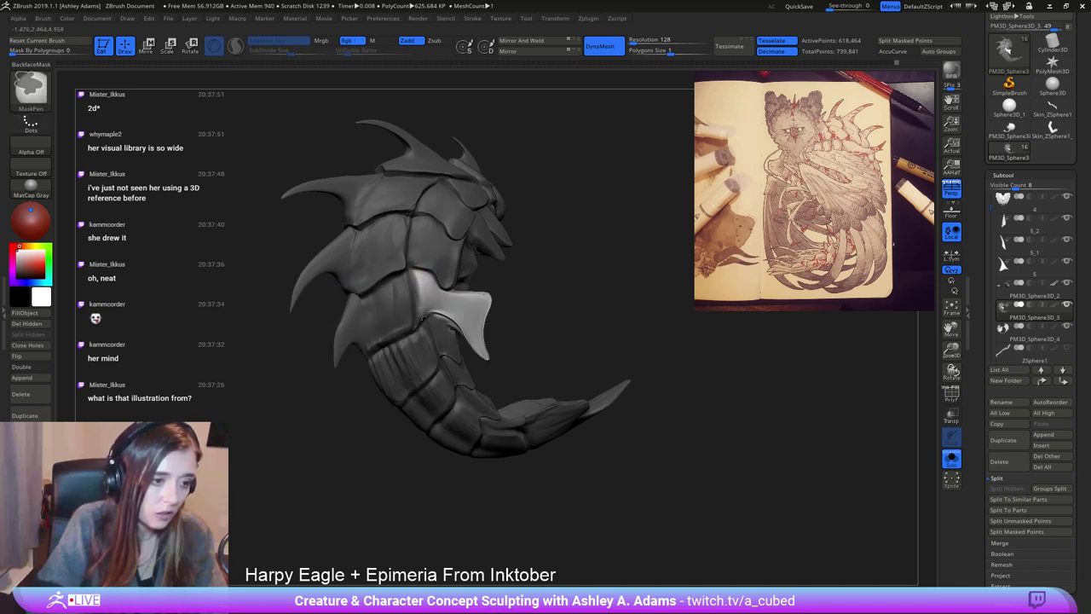
{"action": "key", "text": "space"}
{"action": "key", "text": "b"}
{"action": "key", "text": "s"}
{"action": "key", "text": "h"}
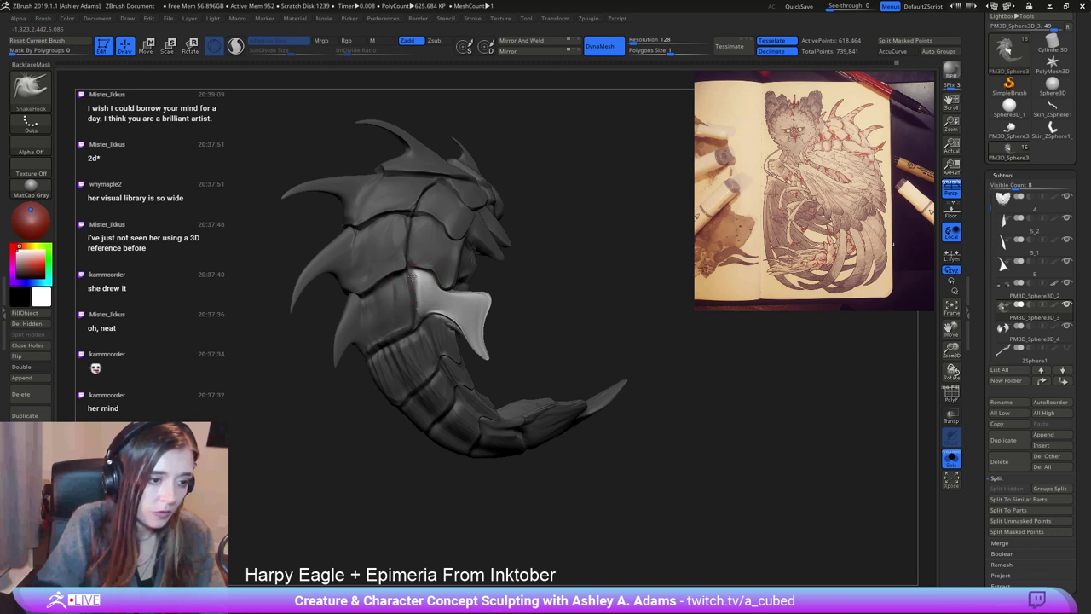
Flatten the unmasked side flap with the hPolish brush and smooth its surface out to the edge.
{"action": "key", "text": "b"}
{"action": "key", "text": "h"}
{"action": "key", "text": "p"}
{"action": "mouse_move", "coordinate": [419, 312]}
{"action": "left_mouse_down", "text": "shift"}
{"action": "mouse_move", "coordinate": [418, 291]}
{"action": "mouse_move", "coordinate": [434, 304]}
{"action": "left_mouse_up", "text": "shift"}
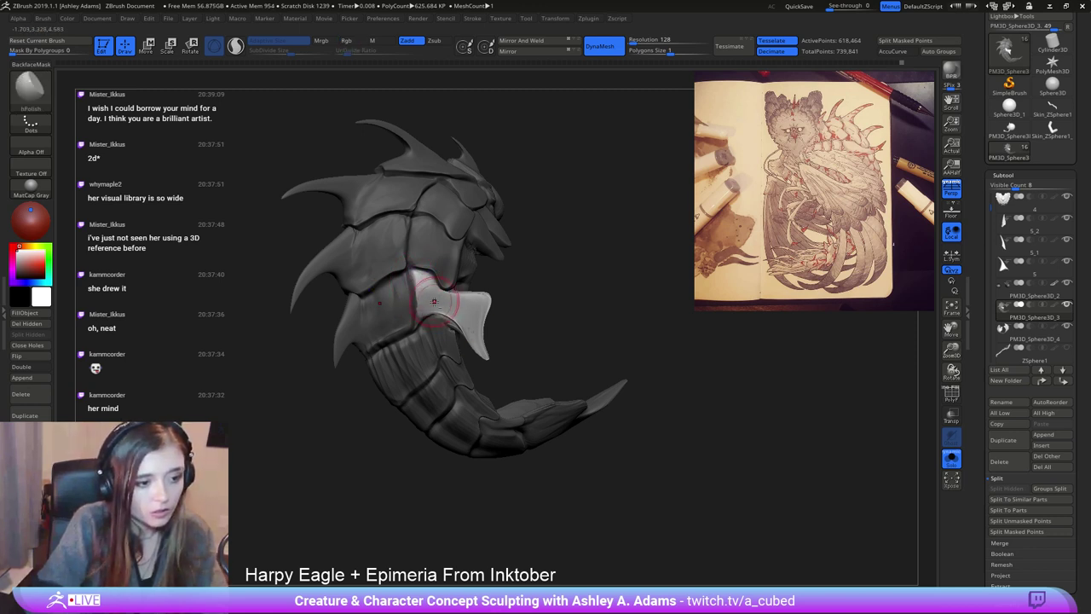
{"action": "key", "text": "shift"}
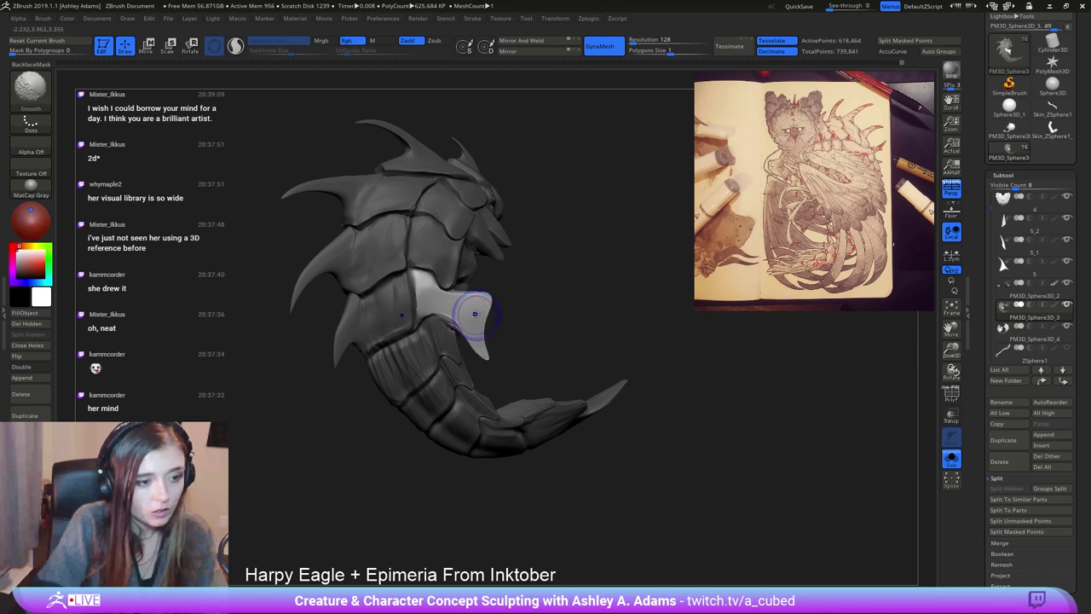
{"action": "mouse_move", "coordinate": [429, 263]}
{"action": "right_mouse_down"}
{"action": "mouse_move", "coordinate": [358, 295]}
{"action": "mouse_move", "coordinate": [359, 273]}
{"action": "mouse_move", "coordinate": [439, 311]}
{"action": "right_mouse_up"}
{"action": "key", "text": "space"}
{"action": "left_click_drag", "start_coordinate": [533, 322], "coordinate": [547, 323]}
{"action": "right_click_drag", "start_coordinate": [547, 322], "coordinate": [441, 277]}
Reshape the flap's upper inner corner beside the plate centre with a reduced SnakeHook brush.
{"action": "key", "text": "b"}
{"action": "key", "text": "s"}
{"action": "key", "text": "h"}
{"action": "key", "text": "space"}
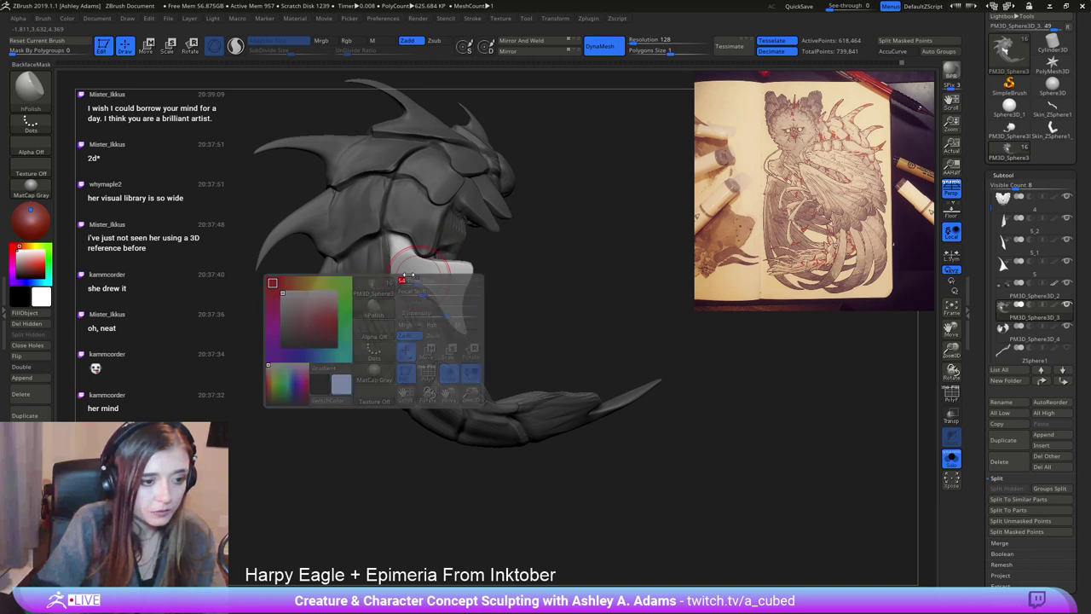
{"action": "left_click_drag", "start_coordinate": [411, 271], "coordinate": [404, 271]}
{"action": "mouse_move", "coordinate": [444, 282]}
{"action": "right_mouse_down"}
{"action": "mouse_move", "coordinate": [415, 275]}
{"action": "mouse_move", "coordinate": [404, 286]}
{"action": "right_mouse_up"}
{"action": "key", "text": "space"}
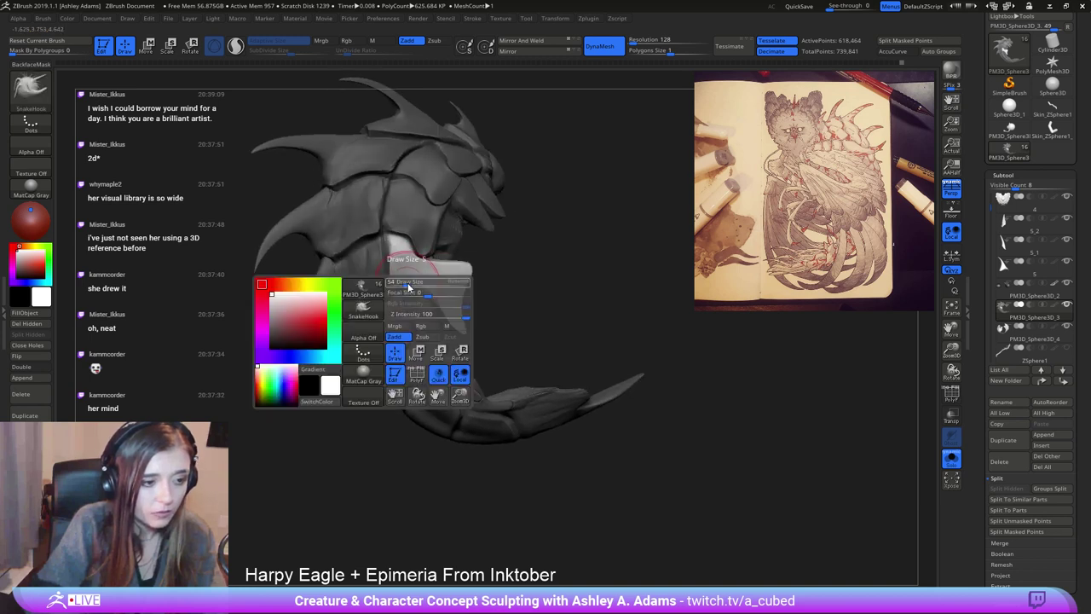
{"action": "mouse_move", "coordinate": [409, 287]}
{"action": "left_mouse_down"}
{"action": "mouse_move", "coordinate": [393, 286]}
{"action": "mouse_move", "coordinate": [390, 248]}
{"action": "left_mouse_up"}
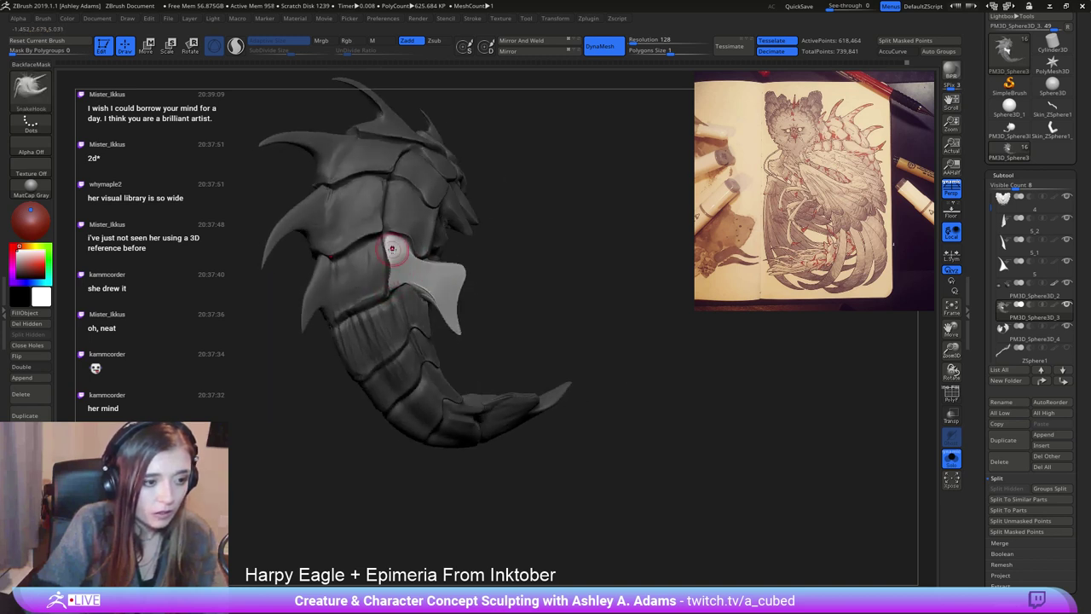
Polish the flap's upper inner corner flat with the hPolish brush.
{"action": "key", "text": "b"}
{"action": "key", "text": "h"}
{"action": "key", "text": "p"}
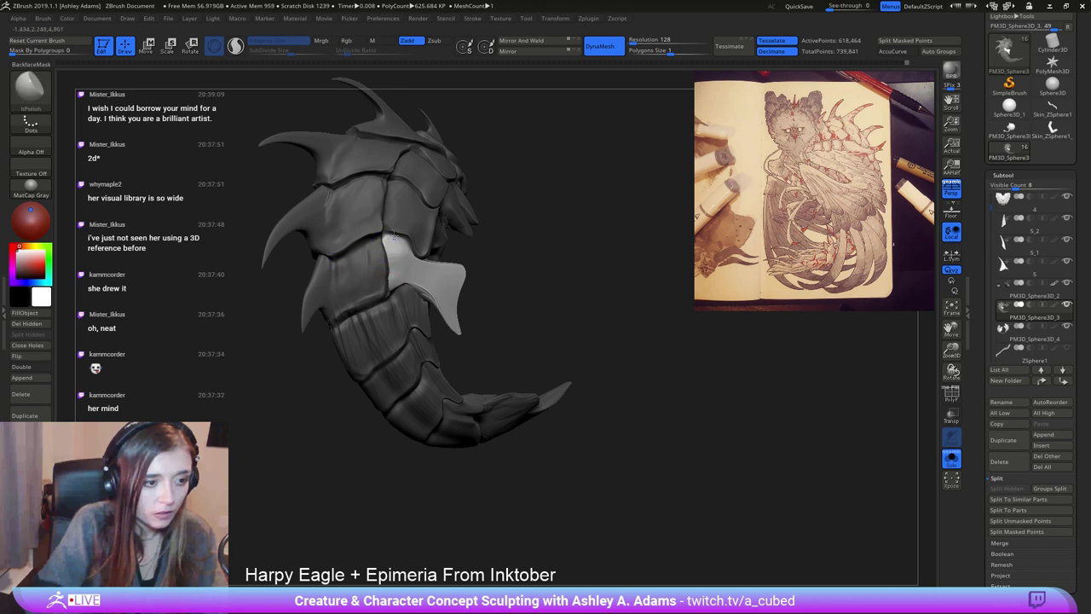
{"action": "key", "text": "space"}
{"action": "right_click_drag", "start_coordinate": [399, 246], "coordinate": [391, 237]}
Pull the flap's inner edge up toward the plate above with an enlarged SnakeHook brush.
{"action": "key", "text": "b"}
{"action": "key", "text": "s"}
{"action": "key", "text": "h"}
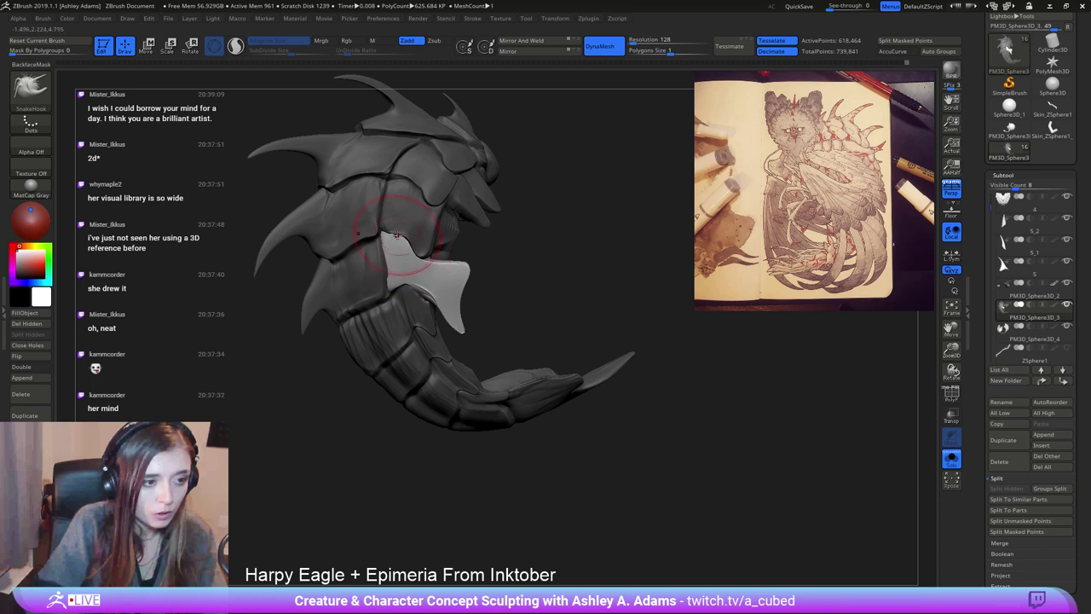
{"action": "left_click_drag", "start_coordinate": [396, 235], "coordinate": [303, 124]}
{"action": "left_click_drag", "start_coordinate": [435, 279], "coordinate": [385, 217]}
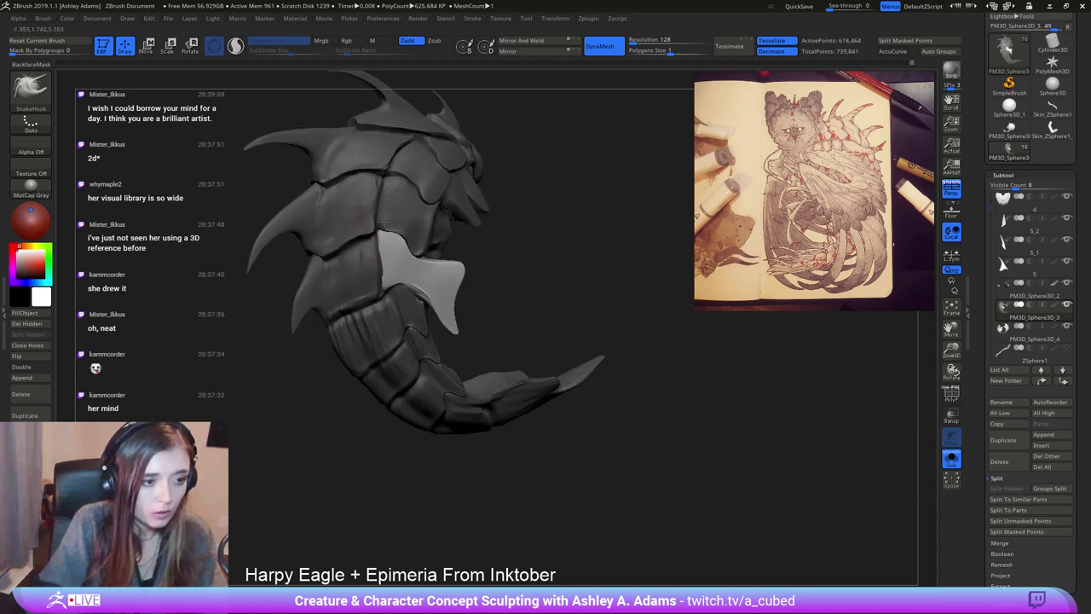
{"action": "mouse_move", "coordinate": [384, 222]}
{"action": "right_mouse_down"}
{"action": "mouse_move", "coordinate": [320, 228]}
{"action": "mouse_move", "coordinate": [426, 280]}
{"action": "mouse_move", "coordinate": [367, 272]}
{"action": "mouse_move", "coordinate": [444, 286]}
{"action": "right_mouse_up"}
Draw the flap's outer upper corner forward and tighten its front edge with a resized SnakeHook brush.
{"action": "key", "text": "space"}
{"action": "left_click", "coordinate": [415, 284]}
{"action": "key", "text": "space"}
{"action": "left_click", "coordinate": [417, 286]}
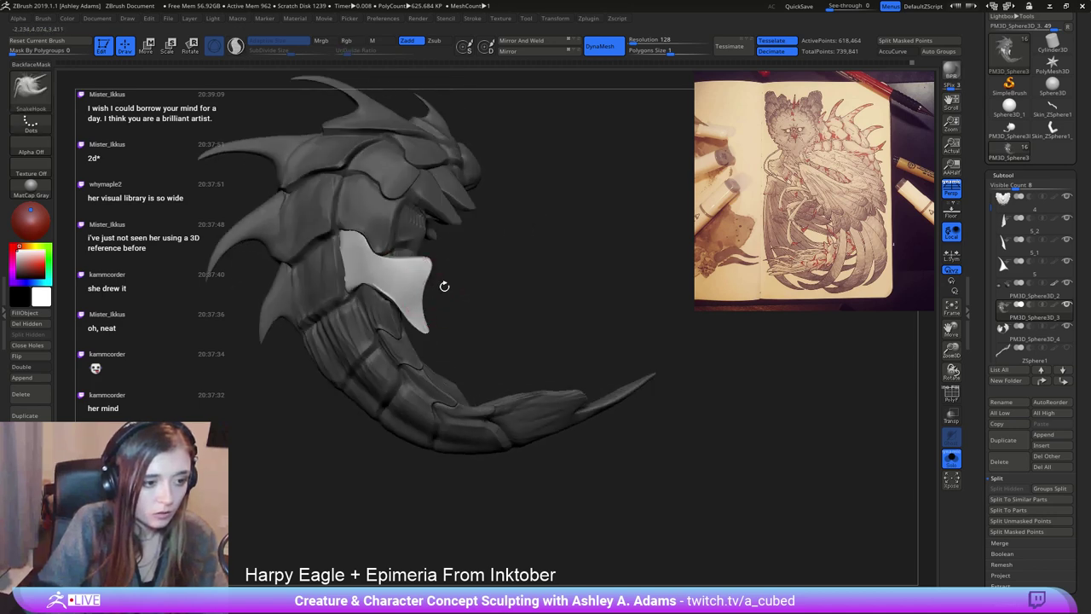
{"action": "mouse_move", "coordinate": [444, 286]}
{"action": "left_mouse_down"}
{"action": "mouse_move", "coordinate": [399, 297]}
{"action": "mouse_move", "coordinate": [473, 281]}
{"action": "left_mouse_up"}
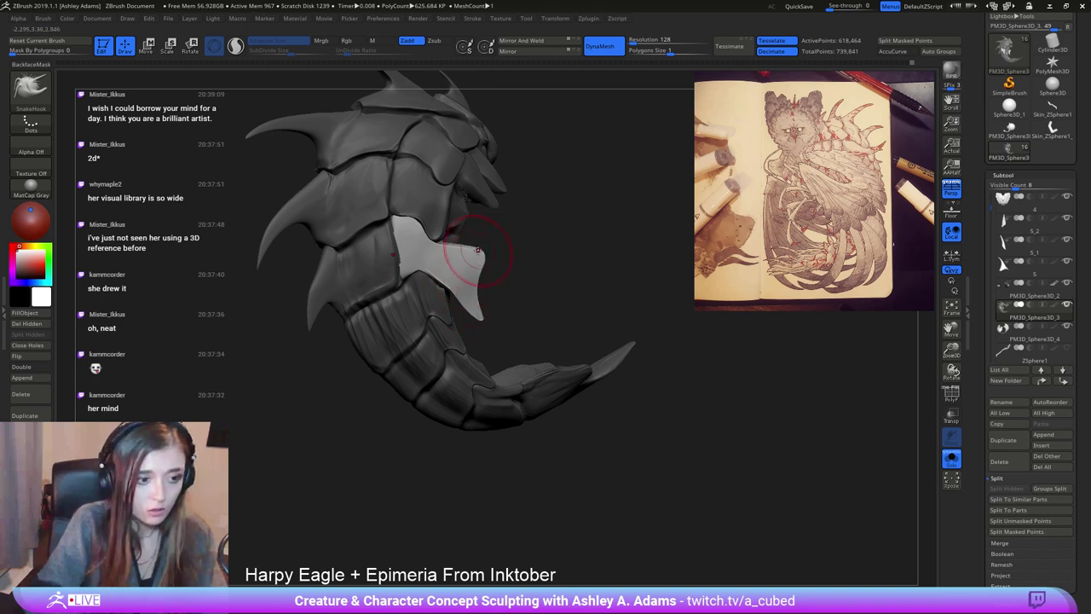
{"action": "mouse_move", "coordinate": [475, 248]}
{"action": "left_mouse_down"}
{"action": "mouse_move", "coordinate": [383, 265]}
{"action": "mouse_move", "coordinate": [500, 244]}
{"action": "left_mouse_up"}
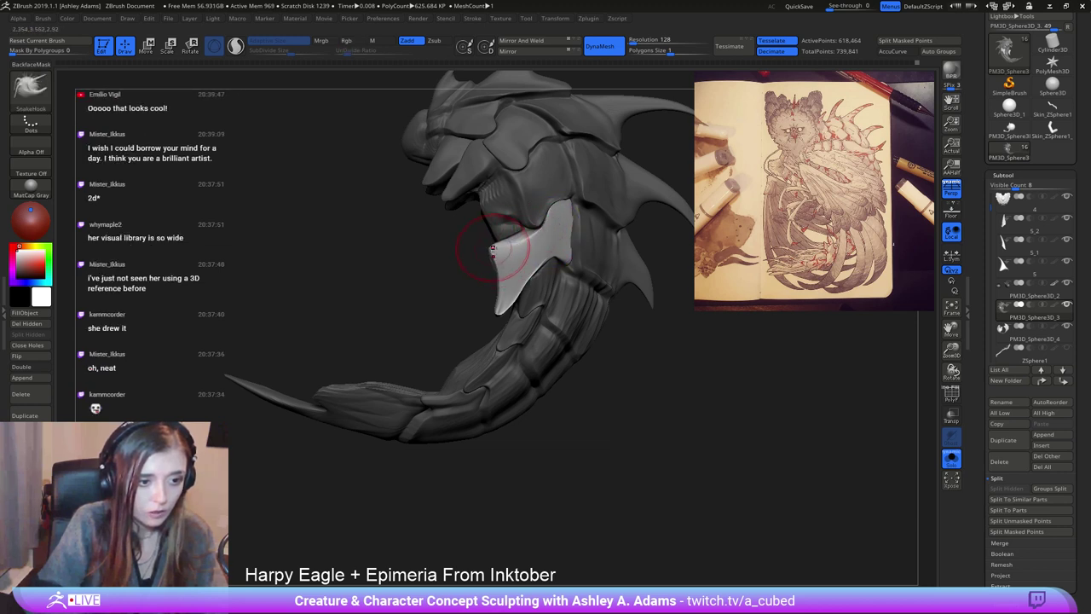
{"action": "mouse_move", "coordinate": [508, 296]}
{"action": "left_mouse_down"}
{"action": "mouse_move", "coordinate": [500, 306]}
{"action": "mouse_move", "coordinate": [500, 284]}
{"action": "left_mouse_up"}
{"action": "right_click_drag", "start_coordinate": [541, 272], "coordinate": [441, 310], "text": "alt"}
{"action": "left_click_drag", "start_coordinate": [440, 312], "coordinate": [486, 294]}
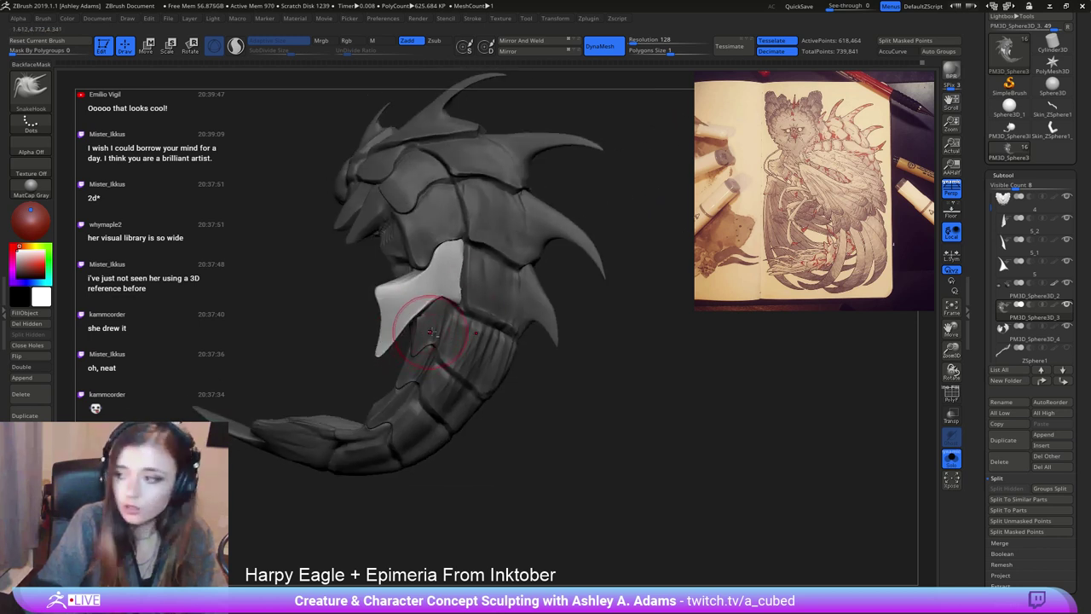
Examine the side flap's curve and thickness from the side, the front and underneath.
{"action": "mouse_move", "coordinate": [401, 328]}
{"action": "left_mouse_down"}
{"action": "mouse_move", "coordinate": [452, 309]}
{"action": "mouse_move", "coordinate": [510, 314]}
{"action": "left_mouse_up"}
{"action": "key", "text": "space"}
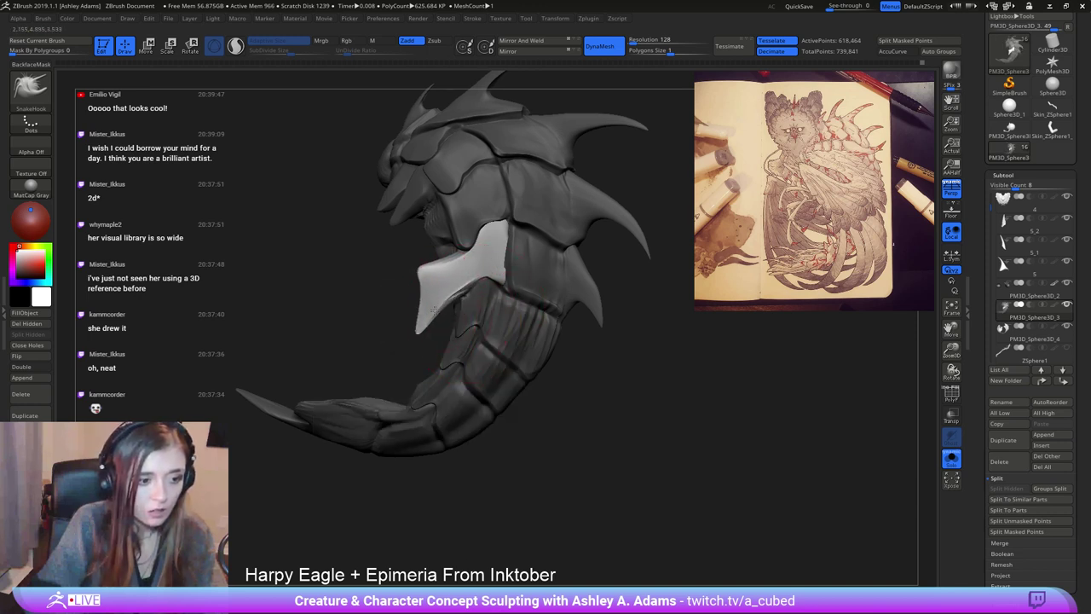
{"action": "key", "text": "space"}
{"action": "mouse_move", "coordinate": [417, 290]}
{"action": "left_mouse_down"}
{"action": "mouse_move", "coordinate": [580, 277]}
{"action": "mouse_move", "coordinate": [446, 300]}
{"action": "left_mouse_up"}
{"action": "key", "text": "space"}
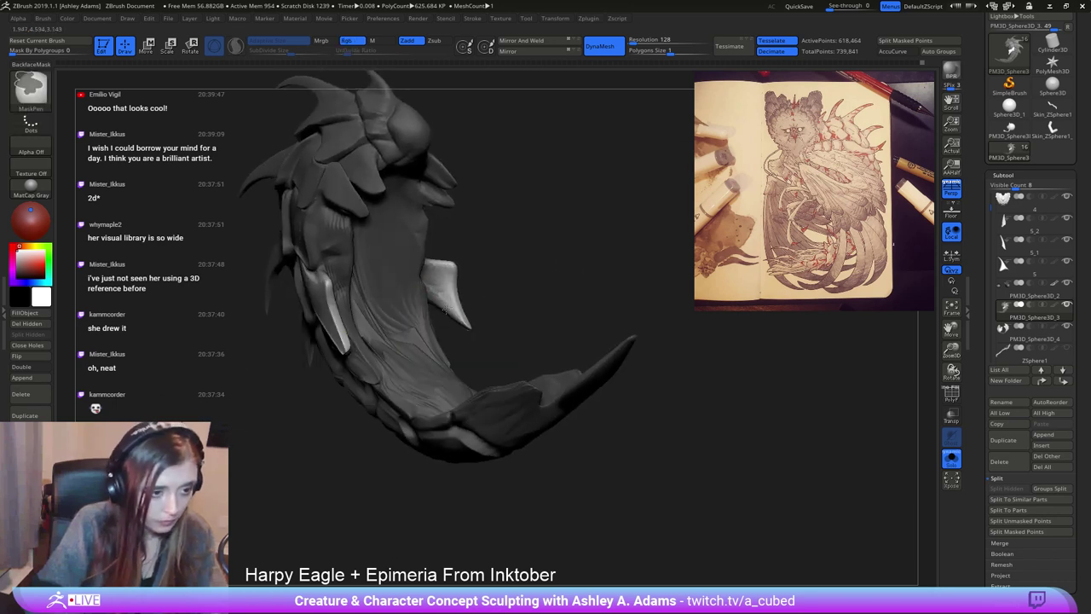
{"action": "left_click_drag", "start_coordinate": [449, 295], "coordinate": [470, 300]}
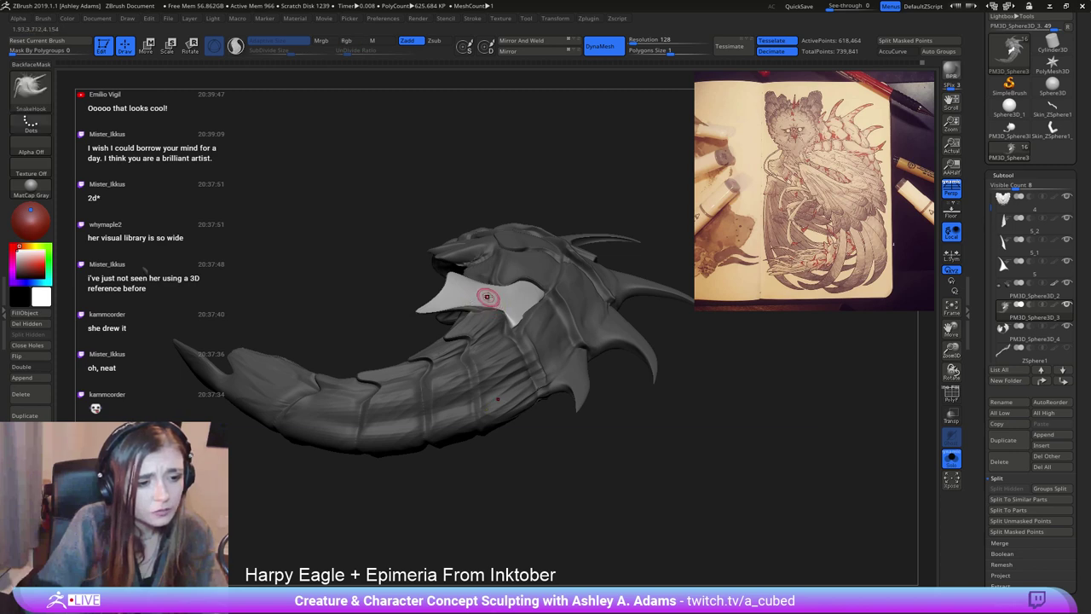
{"action": "right_click_drag", "start_coordinate": [487, 298], "coordinate": [483, 318], "text": "ctrl"}
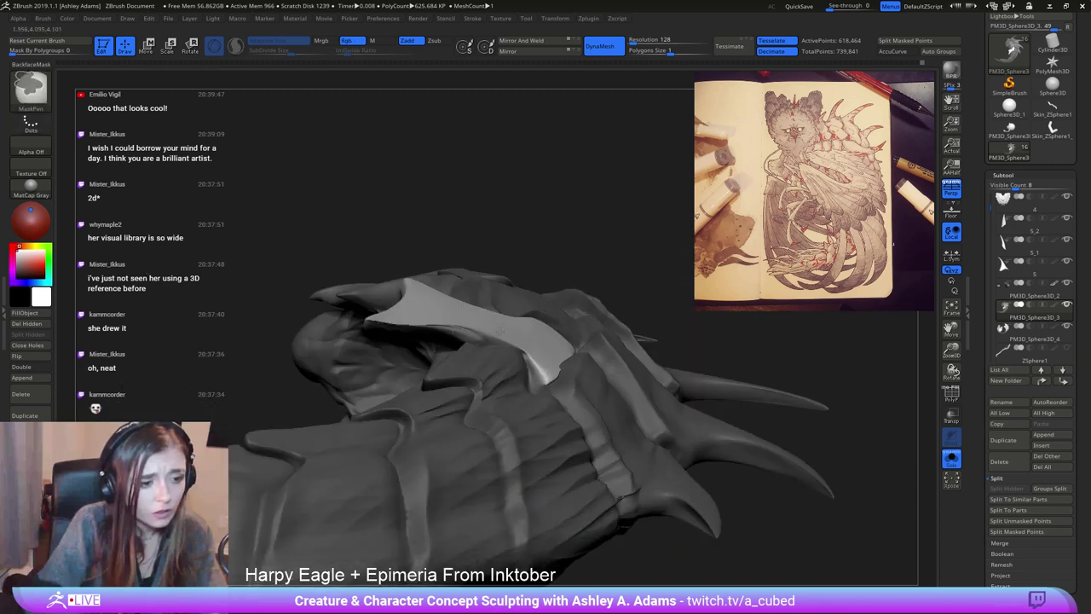
{"action": "left_click_drag", "start_coordinate": [482, 335], "coordinate": [463, 304]}
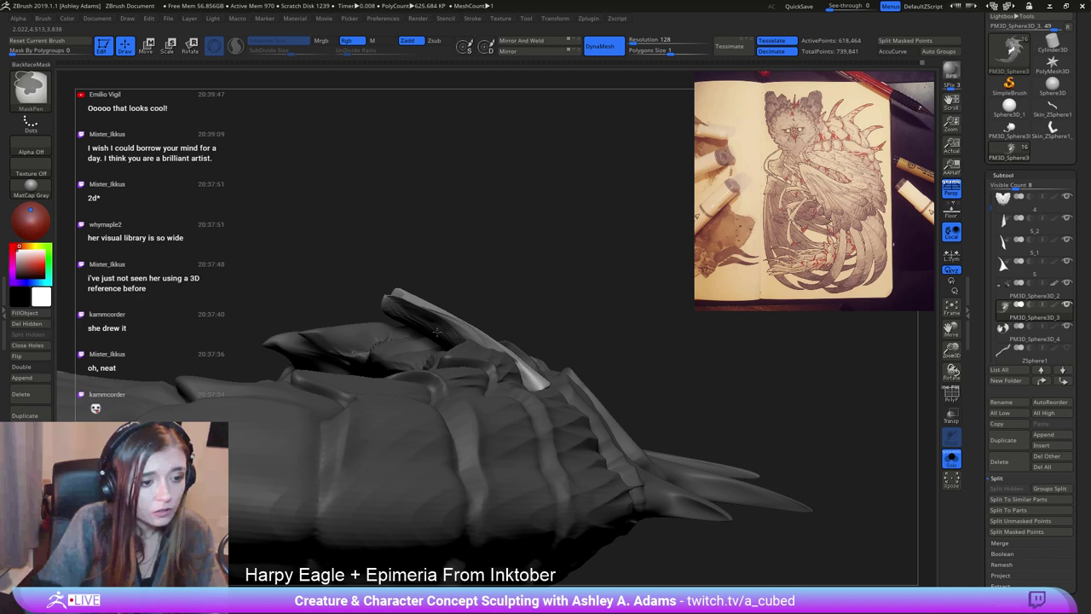
{"action": "right_click_drag", "start_coordinate": [429, 324], "coordinate": [468, 304]}
Reshape the side flap into a longer, downward-sweeping form with a large SnakeHook brush.
{"action": "key", "text": "space"}
{"action": "left_click_drag", "start_coordinate": [468, 304], "coordinate": [487, 304]}
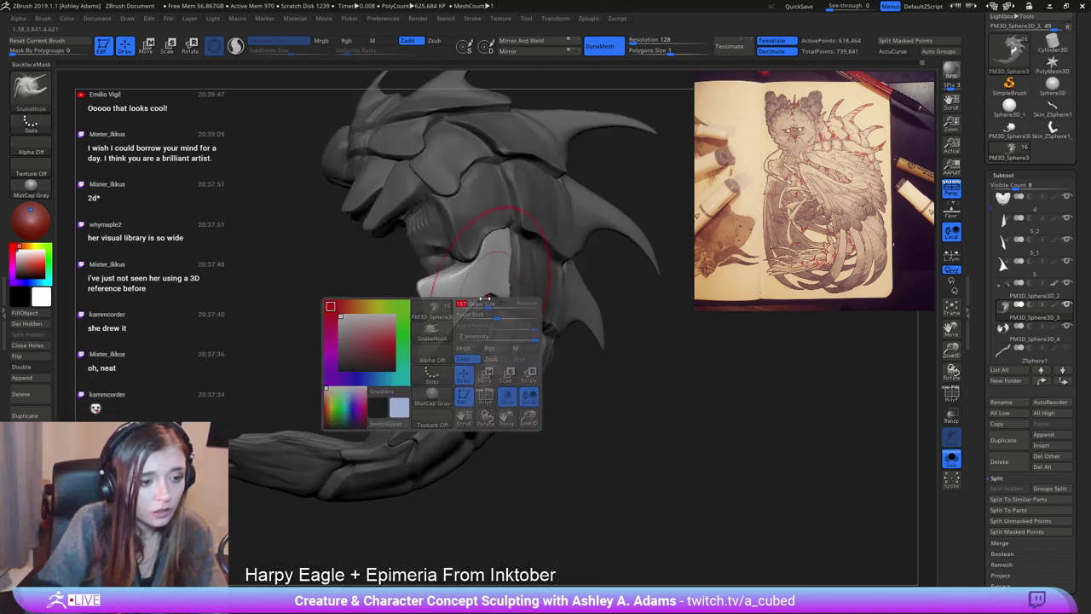
{"action": "right_click_drag", "start_coordinate": [477, 312], "coordinate": [377, 397]}
{"action": "key", "text": "space"}
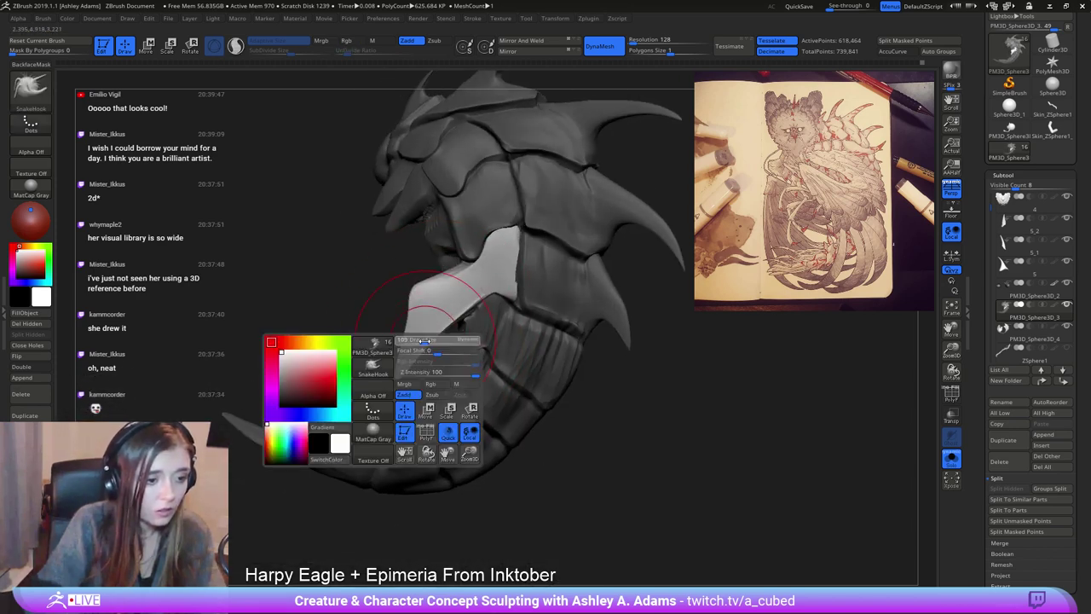
{"action": "mouse_move", "coordinate": [450, 334]}
{"action": "left_mouse_down"}
{"action": "mouse_move", "coordinate": [422, 337]}
{"action": "mouse_move", "coordinate": [458, 336]}
{"action": "mouse_move", "coordinate": [454, 310]}
{"action": "left_mouse_up"}
{"action": "right_click_drag", "start_coordinate": [454, 310], "coordinate": [537, 323]}
{"action": "mouse_move", "coordinate": [536, 321]}
{"action": "left_mouse_down"}
{"action": "mouse_move", "coordinate": [453, 341]}
{"action": "mouse_move", "coordinate": [469, 311]}
{"action": "mouse_move", "coordinate": [454, 303]}
{"action": "mouse_move", "coordinate": [471, 278]}
{"action": "left_mouse_up"}
Replace the mask with an inverted one that frees only a narrow strip between the fourth plate's centre and side flap.
{"action": "key", "text": "space"}
{"action": "left_click_drag", "start_coordinate": [589, 370], "coordinate": [604, 386], "text": "ctrl"}
{"action": "right_click_drag", "start_coordinate": [535, 270], "coordinate": [506, 272]}
{"action": "key", "text": "space"}
{"action": "left_click_drag", "start_coordinate": [505, 283], "coordinate": [513, 283]}
{"action": "mouse_move", "coordinate": [465, 247]}
{"action": "right_mouse_down"}
{"action": "mouse_move", "coordinate": [480, 243]}
{"action": "mouse_move", "coordinate": [496, 264]}
{"action": "mouse_move", "coordinate": [484, 275]}
{"action": "right_mouse_up"}
{"action": "key", "text": "space"}
{"action": "key", "text": "space"}
{"action": "left_click_drag", "start_coordinate": [484, 274], "coordinate": [476, 275]}
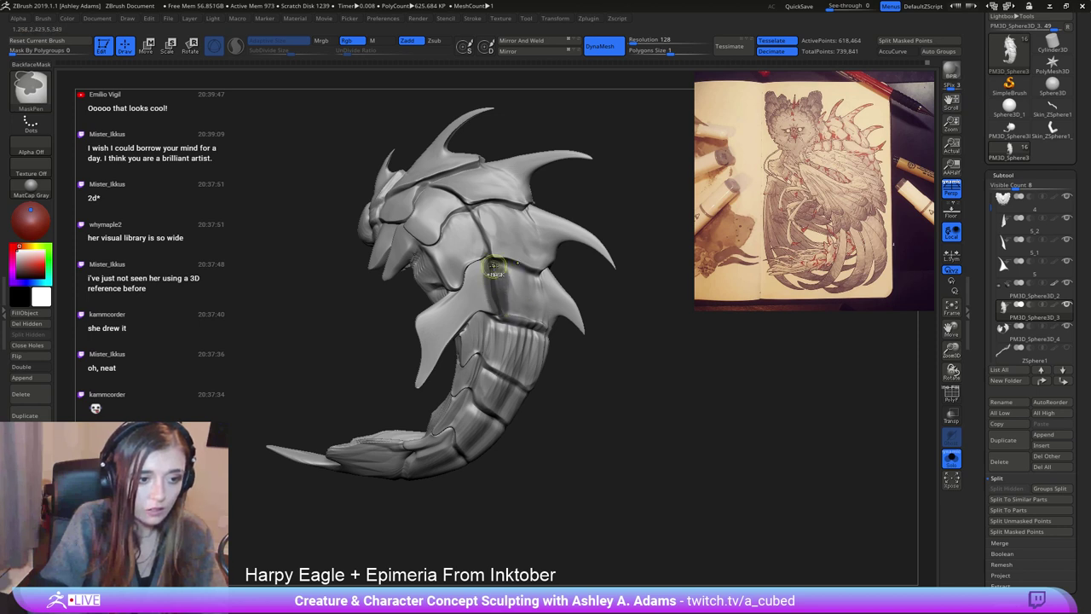
{"action": "left_click", "coordinate": [650, 415], "text": "ctrl"}
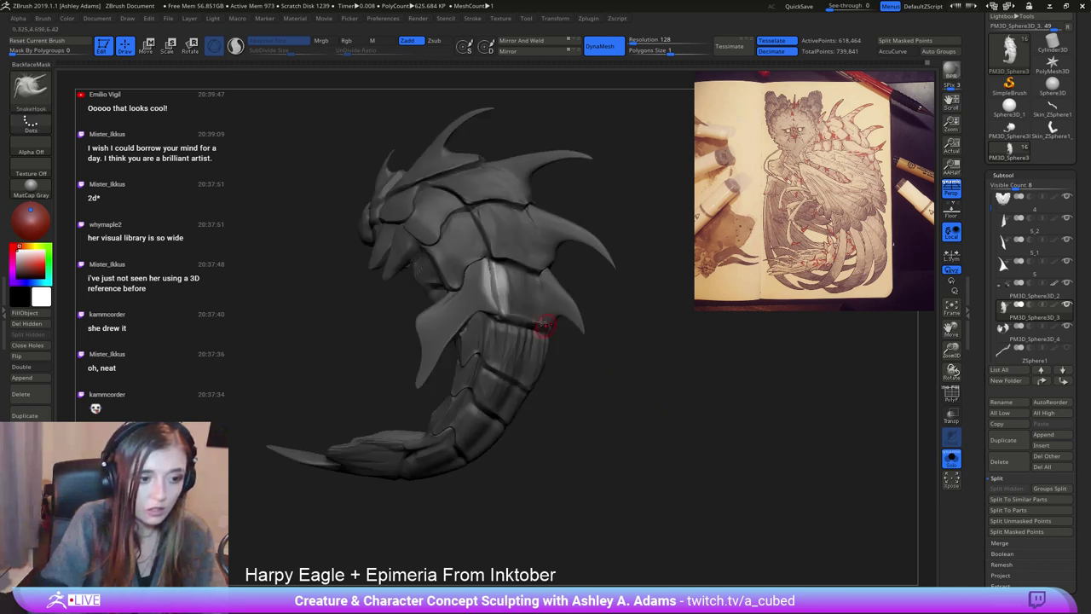
Pull the unmasked strips on both sides outward and down into long curved flaps with SnakeHook, and smooth them.
{"action": "key", "text": "space"}
{"action": "left_click_drag", "start_coordinate": [542, 310], "coordinate": [551, 310]}
{"action": "right_click_drag", "start_coordinate": [546, 305], "coordinate": [460, 294]}
{"action": "left_click_drag", "start_coordinate": [459, 294], "coordinate": [505, 280]}
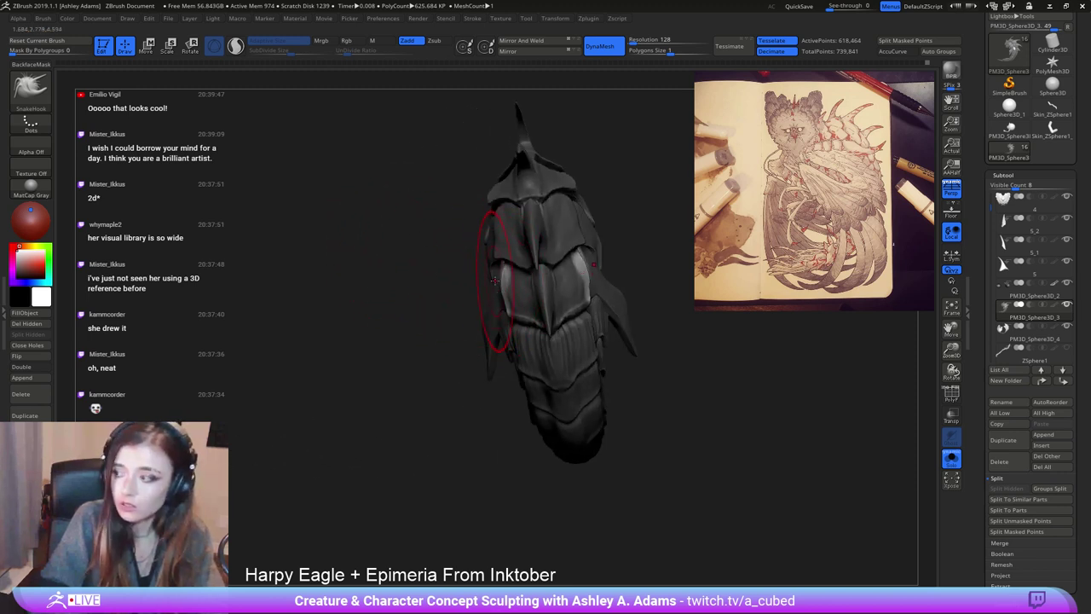
{"action": "left_click_drag", "start_coordinate": [498, 289], "coordinate": [481, 292]}
{"action": "mouse_move", "coordinate": [491, 316]}
{"action": "left_mouse_down"}
{"action": "mouse_move", "coordinate": [464, 332]}
{"action": "mouse_move", "coordinate": [456, 388]}
{"action": "left_mouse_up"}
{"action": "mouse_move", "coordinate": [482, 335]}
{"action": "left_mouse_down"}
{"action": "mouse_move", "coordinate": [450, 308]}
{"action": "mouse_move", "coordinate": [472, 307]}
{"action": "mouse_move", "coordinate": [488, 287]}
{"action": "mouse_move", "coordinate": [448, 348]}
{"action": "left_mouse_up"}
{"action": "mouse_move", "coordinate": [474, 314]}
{"action": "left_mouse_down", "text": "shift"}
{"action": "mouse_move", "coordinate": [467, 326]}
{"action": "mouse_move", "coordinate": [484, 321]}
{"action": "left_mouse_up", "text": "shift"}
{"action": "right_click_drag", "start_coordinate": [479, 326], "coordinate": [489, 310]}
{"action": "left_click_drag", "start_coordinate": [479, 315], "coordinate": [504, 280], "text": "ctrl+alt"}
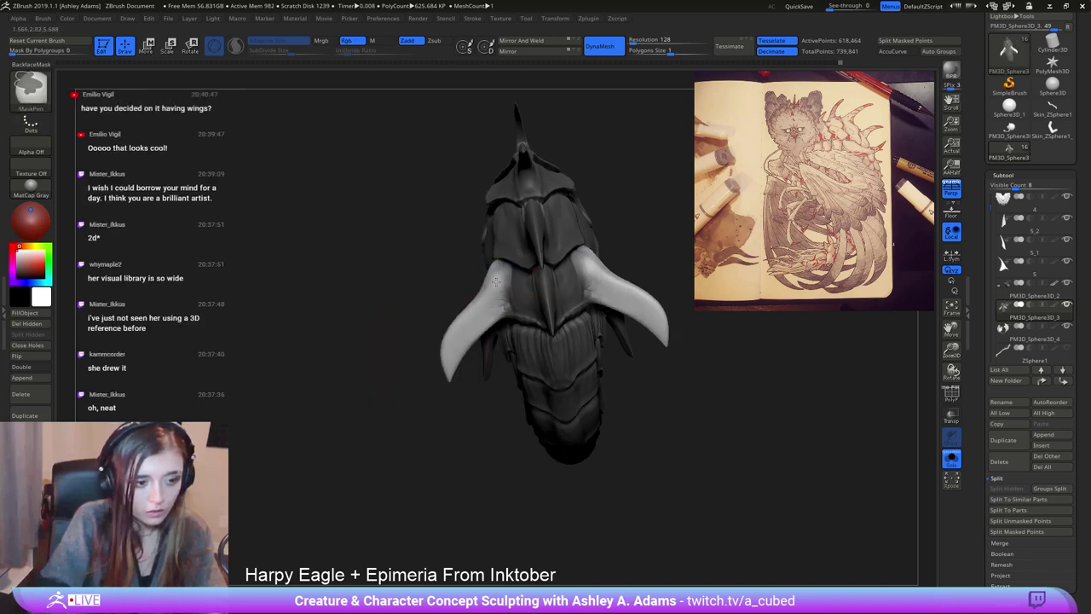
Pull the long side flaps farther outward from above into a stronger curve with SnakeHook, and smooth their bend.
{"action": "mouse_move", "coordinate": [494, 300]}
{"action": "right_mouse_down"}
{"action": "mouse_move", "coordinate": [588, 281]}
{"action": "mouse_move", "coordinate": [527, 297]}
{"action": "mouse_move", "coordinate": [518, 313]}
{"action": "right_mouse_up"}
{"action": "right_click", "coordinate": [509, 335]}
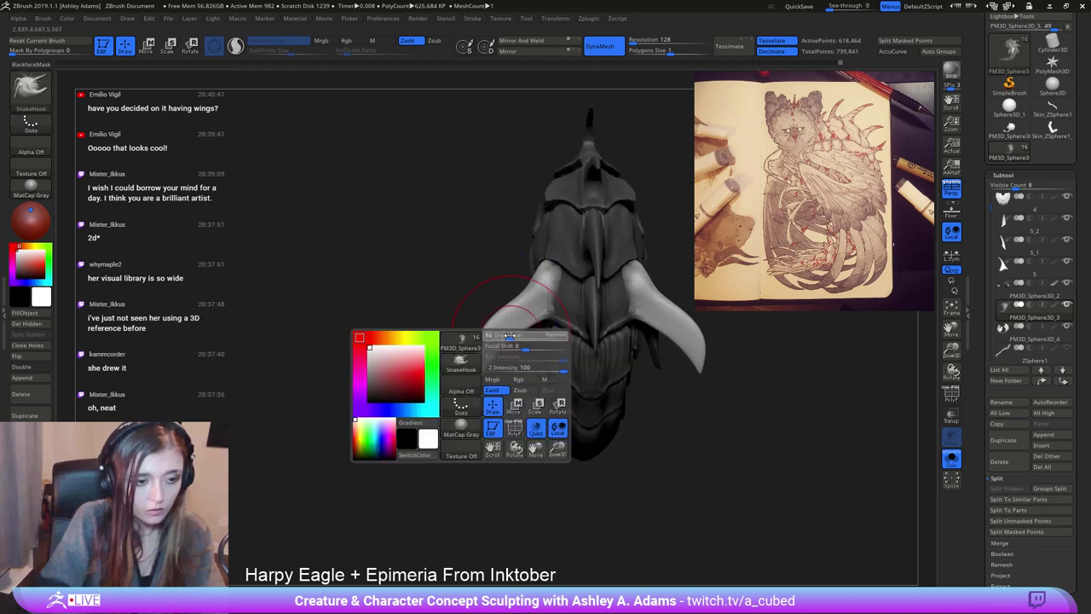
{"action": "mouse_move", "coordinate": [509, 335]}
{"action": "left_mouse_down"}
{"action": "mouse_move", "coordinate": [537, 310]}
{"action": "mouse_move", "coordinate": [503, 324]}
{"action": "mouse_move", "coordinate": [521, 334]}
{"action": "left_mouse_up"}
{"action": "right_click", "coordinate": [510, 335]}
{"action": "mouse_move", "coordinate": [516, 331]}
{"action": "left_mouse_down", "text": "shift"}
{"action": "mouse_move", "coordinate": [506, 343]}
{"action": "mouse_move", "coordinate": [522, 302]}
{"action": "mouse_move", "coordinate": [501, 334]}
{"action": "mouse_move", "coordinate": [493, 323]}
{"action": "mouse_move", "coordinate": [487, 361]}
{"action": "mouse_move", "coordinate": [489, 310]}
{"action": "mouse_move", "coordinate": [524, 285]}
{"action": "left_mouse_up", "text": "shift"}
{"action": "right_click", "coordinate": [510, 334]}
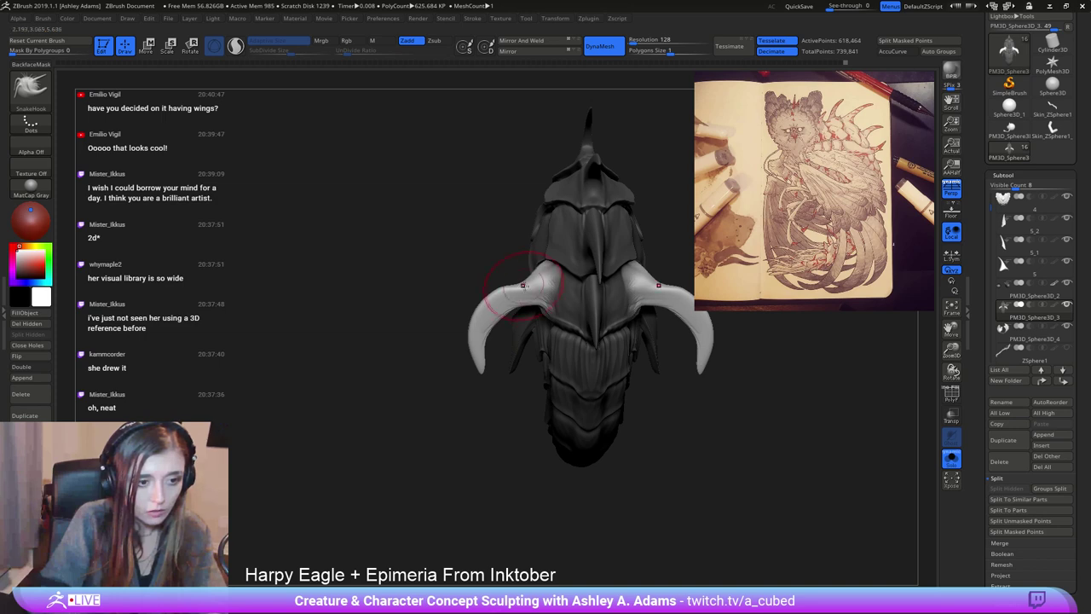
Reshape the side flap in profile with an enlarged SnakeHook brush so it bends back toward the body.
{"action": "right_click_drag", "start_coordinate": [531, 311], "coordinate": [631, 305]}
{"action": "right_click", "coordinate": [556, 341]}
{"action": "left_click_drag", "start_coordinate": [556, 341], "coordinate": [580, 341]}
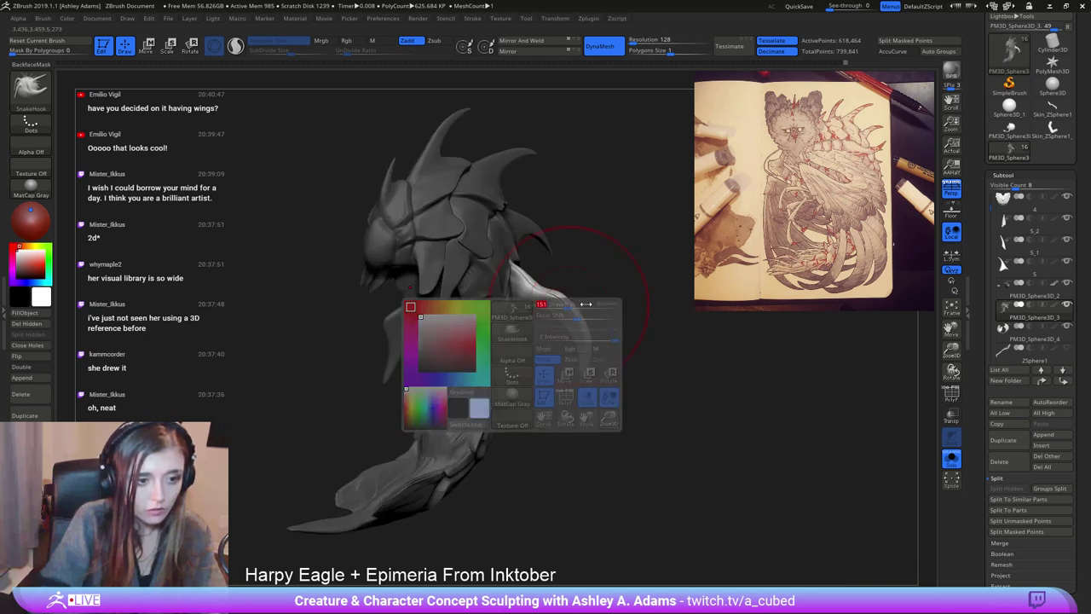
{"action": "right_click_drag", "start_coordinate": [627, 354], "coordinate": [593, 363]}
{"action": "right_click", "coordinate": [590, 372]}
{"action": "left_click_drag", "start_coordinate": [586, 376], "coordinate": [607, 365]}
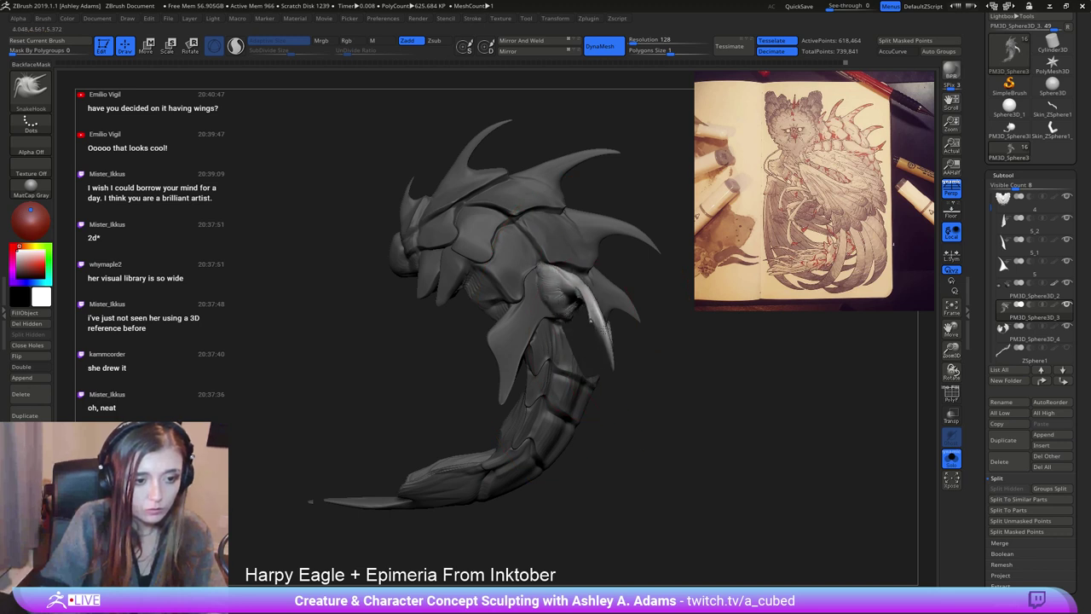
{"action": "key", "text": "space"}
{"action": "mouse_move", "coordinate": [609, 317]}
{"action": "left_mouse_down"}
{"action": "mouse_move", "coordinate": [607, 334]}
{"action": "mouse_move", "coordinate": [597, 313]}
{"action": "mouse_move", "coordinate": [574, 307]}
{"action": "left_mouse_up"}
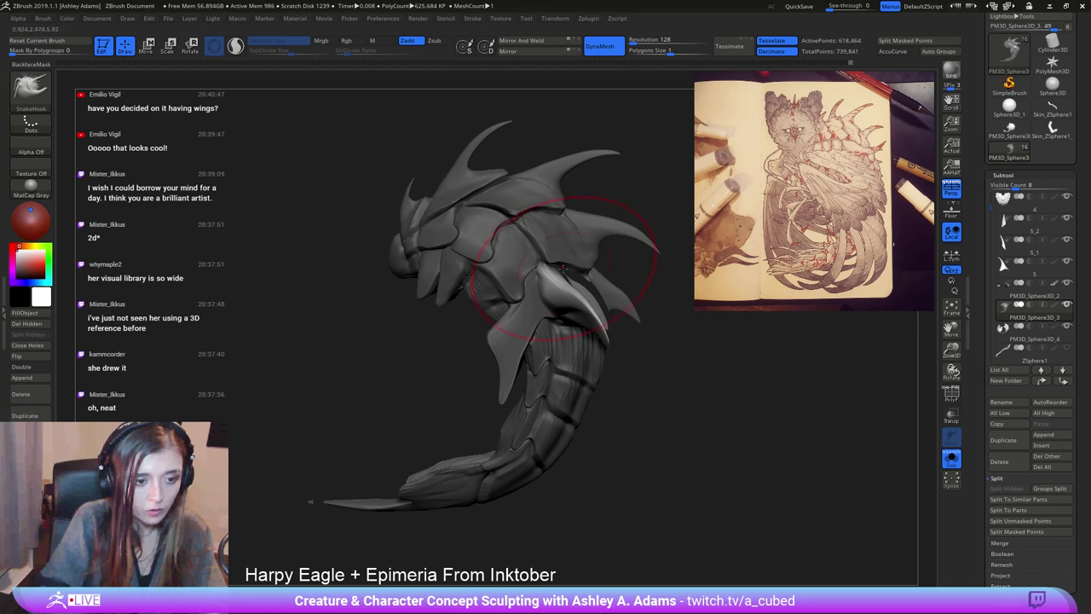
Lift the side flap's curve with SnakeHook so it sweeps up and back away from the tail.
{"action": "mouse_move", "coordinate": [665, 358]}
{"action": "left_mouse_down"}
{"action": "mouse_move", "coordinate": [488, 354]}
{"action": "mouse_move", "coordinate": [461, 380]}
{"action": "left_mouse_up"}
{"action": "key", "text": "space"}
{"action": "key", "text": "space"}
{"action": "mouse_move", "coordinate": [516, 338]}
{"action": "left_mouse_down"}
{"action": "mouse_move", "coordinate": [508, 318]}
{"action": "mouse_move", "coordinate": [491, 324]}
{"action": "mouse_move", "coordinate": [490, 305]}
{"action": "mouse_move", "coordinate": [516, 305]}
{"action": "mouse_move", "coordinate": [534, 271]}
{"action": "mouse_move", "coordinate": [513, 305]}
{"action": "left_mouse_up"}
{"action": "key", "text": "space"}
{"action": "key", "text": "space"}
{"action": "mouse_move", "coordinate": [405, 367]}
{"action": "left_mouse_down"}
{"action": "mouse_move", "coordinate": [554, 329]}
{"action": "mouse_move", "coordinate": [682, 317]}
{"action": "left_mouse_up"}
{"action": "left_click_drag", "start_coordinate": [343, 90], "coordinate": [511, 188]}
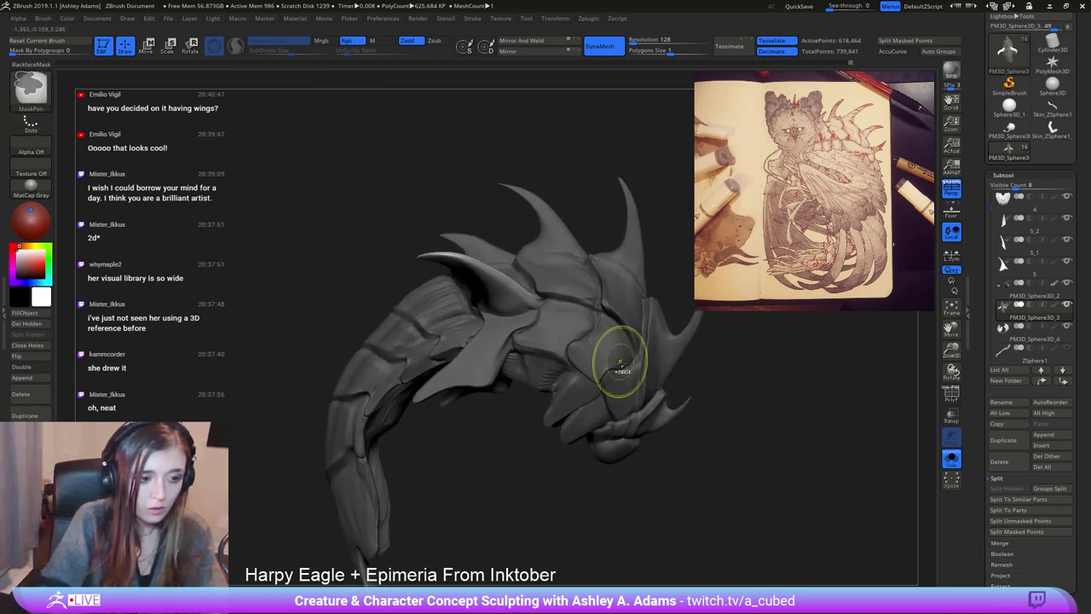
Clear the mask from the back plates and switch to the ClayBuildup brush.
{"action": "mouse_move", "coordinate": [620, 361]}
{"action": "right_mouse_down", "text": "ctrl"}
{"action": "mouse_move", "coordinate": [540, 246]}
{"action": "mouse_move", "coordinate": [601, 341]}
{"action": "mouse_move", "coordinate": [448, 254]}
{"action": "mouse_move", "coordinate": [477, 260]}
{"action": "right_mouse_up", "text": "ctrl"}
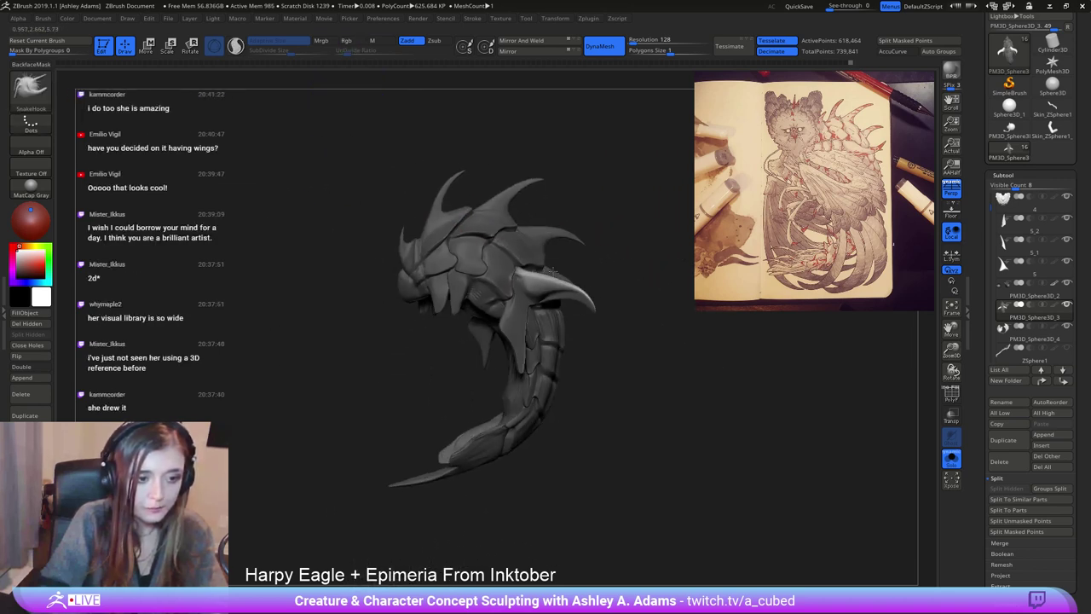
{"action": "mouse_move", "coordinate": [597, 333]}
{"action": "right_mouse_down"}
{"action": "mouse_move", "coordinate": [528, 324]}
{"action": "mouse_move", "coordinate": [662, 440]}
{"action": "mouse_move", "coordinate": [763, 401]}
{"action": "right_mouse_up"}
{"action": "key", "text": "b"}
{"action": "key", "text": "c"}
{"action": "key", "text": "b"}
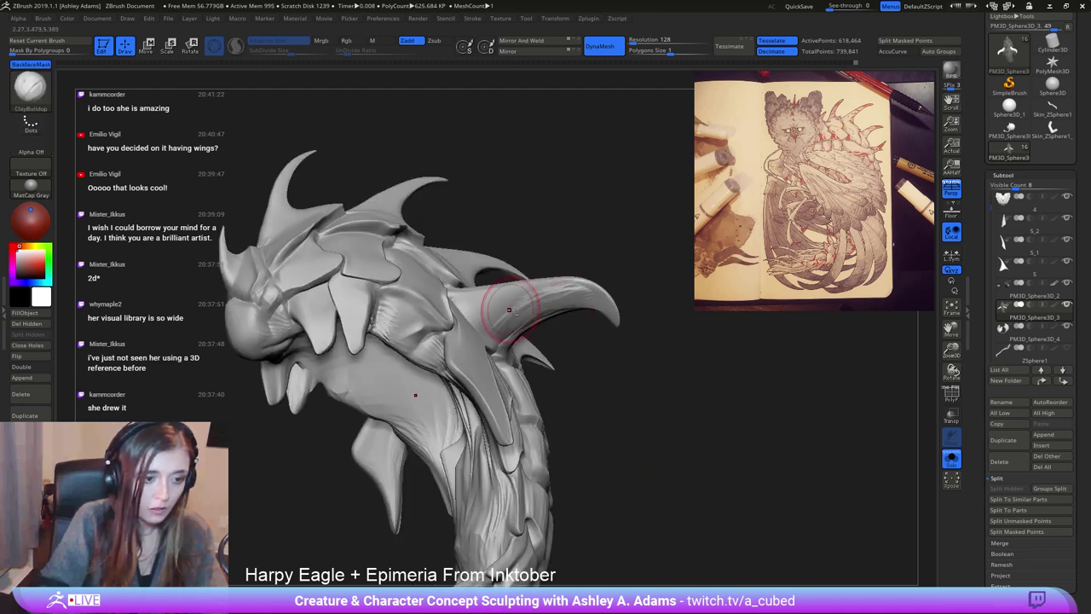
Draw the side flaps' tips out into cleaner points with SnakeHook and smooth the flap surfaces.
{"action": "key", "text": "shift"}
{"action": "mouse_move", "coordinate": [592, 311]}
{"action": "left_mouse_down"}
{"action": "mouse_move", "coordinate": [568, 319]}
{"action": "mouse_move", "coordinate": [611, 325]}
{"action": "left_mouse_up"}
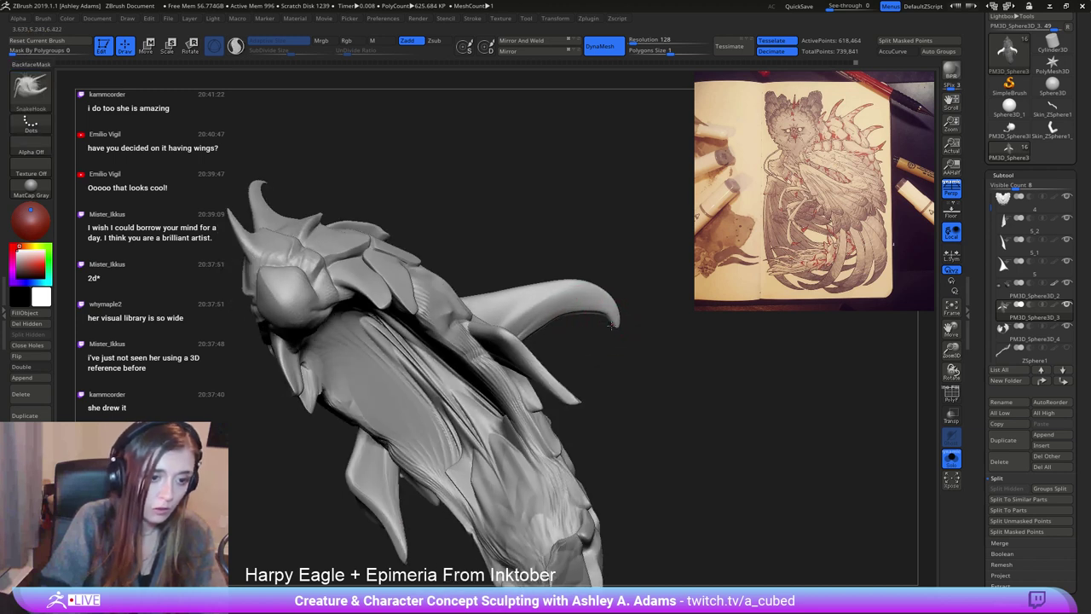
{"action": "key", "text": "shift"}
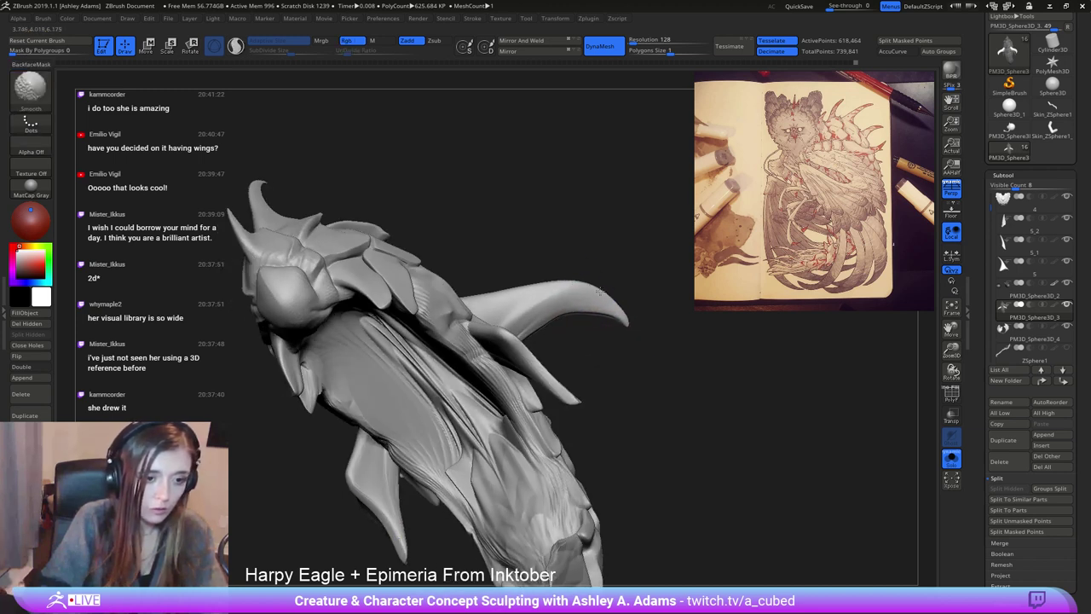
{"action": "left_click_drag", "start_coordinate": [560, 285], "coordinate": [575, 293], "text": "shift"}
{"action": "right_click_drag", "start_coordinate": [574, 293], "coordinate": [602, 307]}
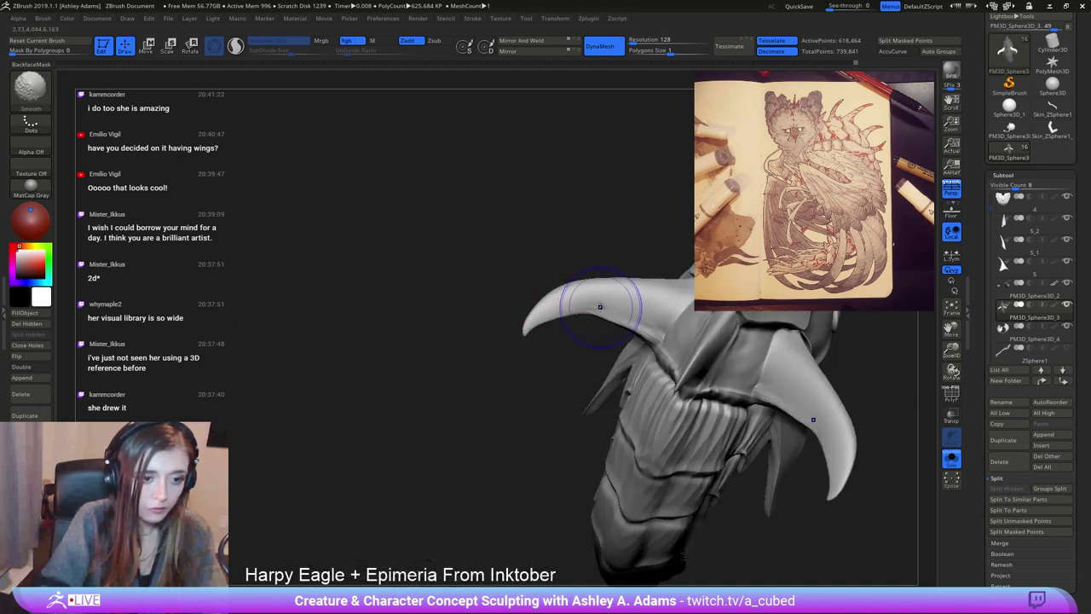
{"action": "left_click_drag", "start_coordinate": [602, 307], "coordinate": [636, 315], "text": "shift"}
{"action": "mouse_move", "coordinate": [642, 324]}
{"action": "right_mouse_down"}
{"action": "mouse_move", "coordinate": [682, 299]}
{"action": "mouse_move", "coordinate": [646, 297]}
{"action": "right_mouse_up"}
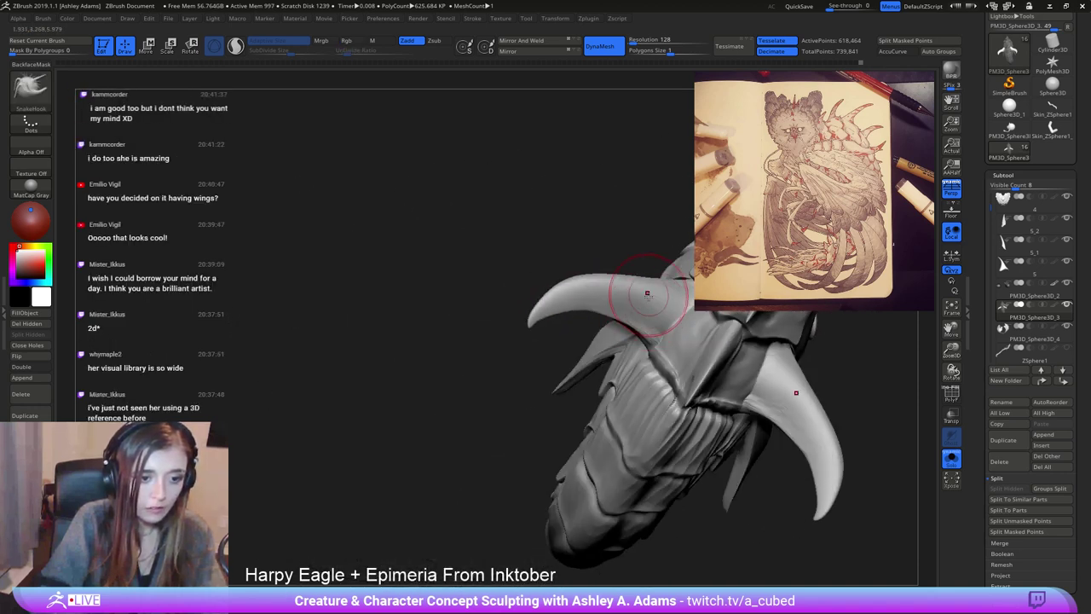
Adjust the seam where the side flap joins the plate in front with SnakeHook, and smooth the flap's base.
{"action": "right_click_drag", "start_coordinate": [653, 378], "coordinate": [646, 328], "text": "ctrl"}
{"action": "mouse_move", "coordinate": [646, 328]}
{"action": "right_mouse_down"}
{"action": "mouse_move", "coordinate": [585, 297]}
{"action": "mouse_move", "coordinate": [623, 285]}
{"action": "mouse_move", "coordinate": [589, 264]}
{"action": "right_mouse_up"}
{"action": "right_click_drag", "start_coordinate": [588, 265], "coordinate": [579, 294], "text": "ctrl"}
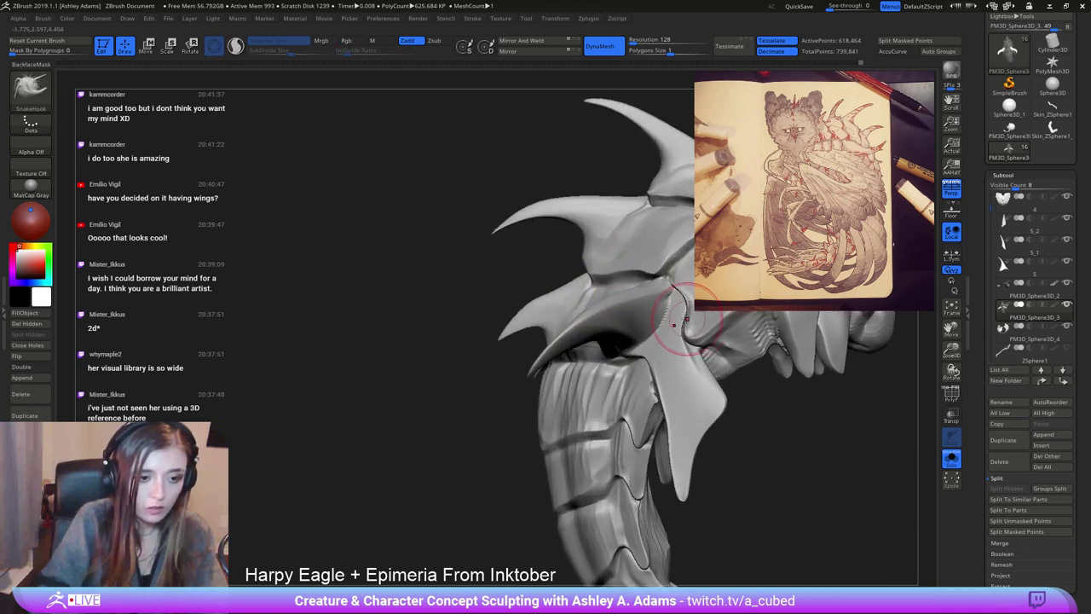
{"action": "right_click_drag", "start_coordinate": [677, 324], "coordinate": [685, 264]}
{"action": "key", "text": "space"}
{"action": "left_click_drag", "start_coordinate": [682, 320], "coordinate": [673, 319]}
{"action": "key", "text": "shift"}
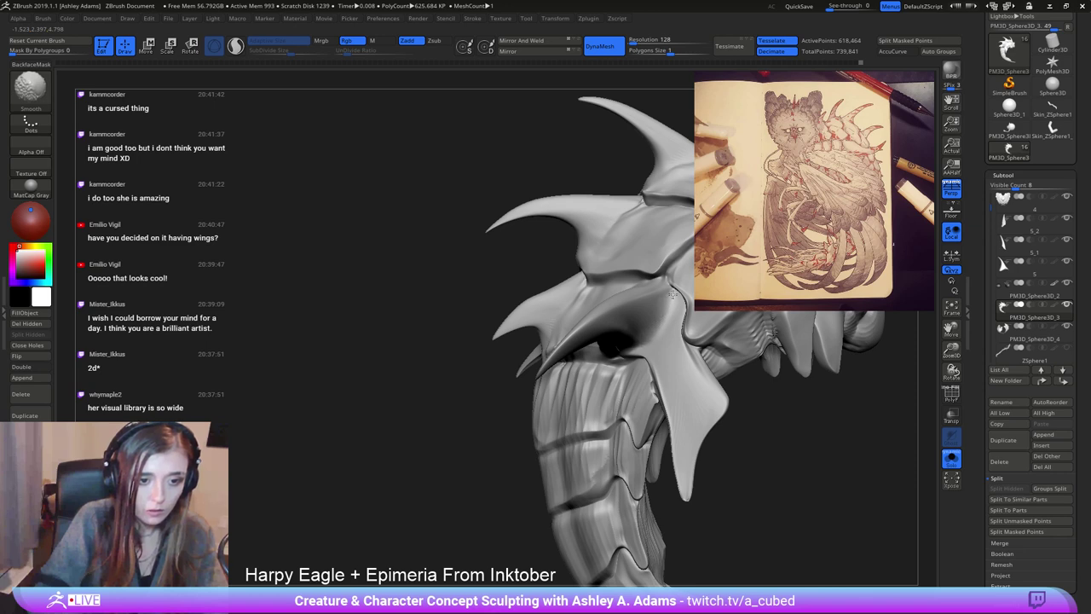
{"action": "right_click_drag", "start_coordinate": [627, 309], "coordinate": [677, 316]}
{"action": "left_click_drag", "start_coordinate": [642, 290], "coordinate": [629, 293], "text": "shift"}
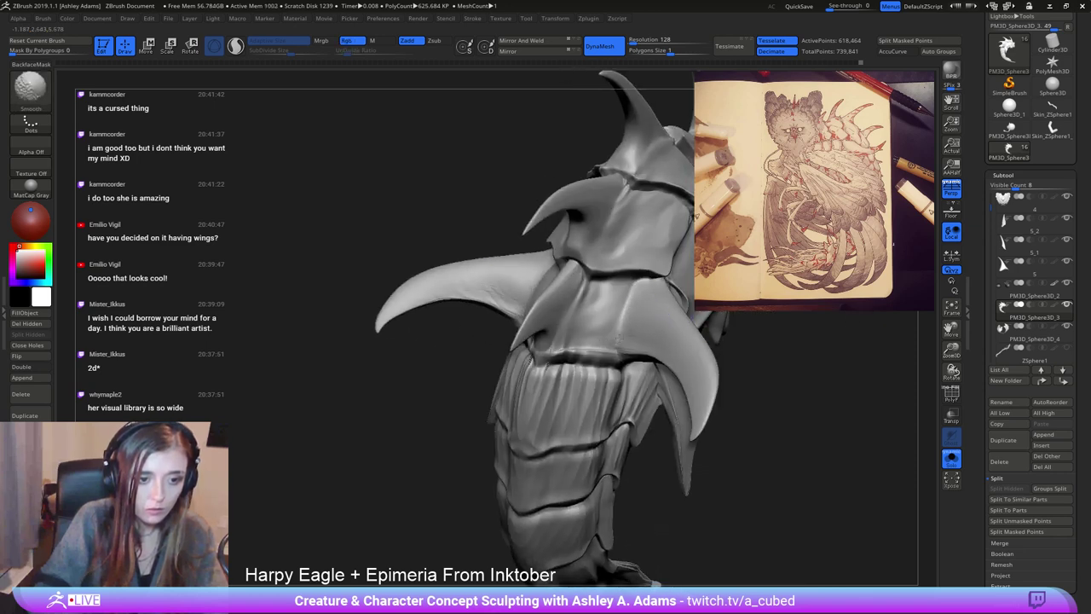
Turn off Solo to show all subtools and examine the plated back together with the wings, head and legs.
{"action": "mouse_move", "coordinate": [596, 343]}
{"action": "right_mouse_down", "text": "ctrl"}
{"action": "mouse_move", "coordinate": [577, 307]}
{"action": "mouse_move", "coordinate": [674, 331]}
{"action": "mouse_move", "coordinate": [609, 367]}
{"action": "right_mouse_up", "text": "ctrl"}
{"action": "right_click_drag", "start_coordinate": [537, 379], "coordinate": [575, 329], "text": "alt"}
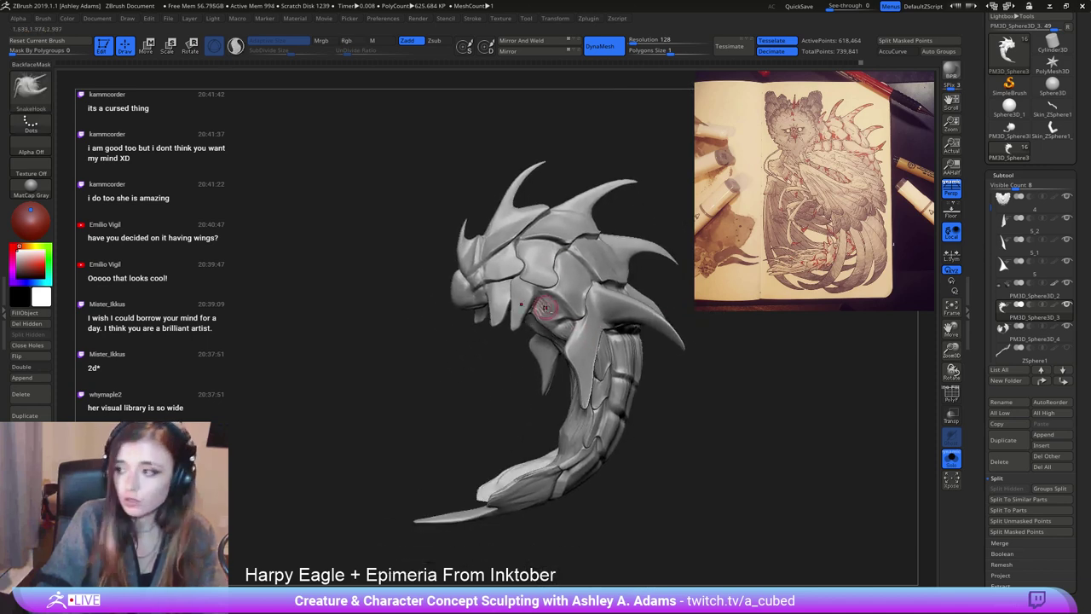
{"action": "mouse_move", "coordinate": [568, 283]}
{"action": "right_mouse_down"}
{"action": "mouse_move", "coordinate": [561, 316]}
{"action": "mouse_move", "coordinate": [599, 344]}
{"action": "right_mouse_up"}
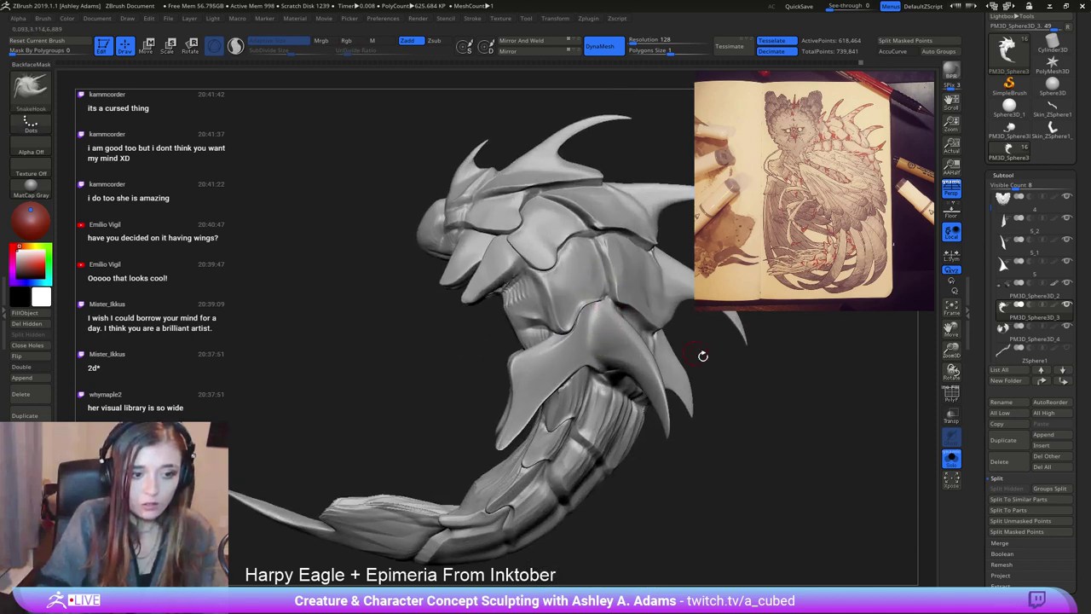
{"action": "left_click", "coordinate": [950, 462]}
{"action": "right_click_drag", "start_coordinate": [667, 409], "coordinate": [637, 331], "text": "ctrl"}
{"action": "mouse_move", "coordinate": [638, 331]}
{"action": "right_mouse_down"}
{"action": "mouse_move", "coordinate": [653, 336]}
{"action": "mouse_move", "coordinate": [585, 310]}
{"action": "mouse_move", "coordinate": [620, 318]}
{"action": "right_mouse_up"}
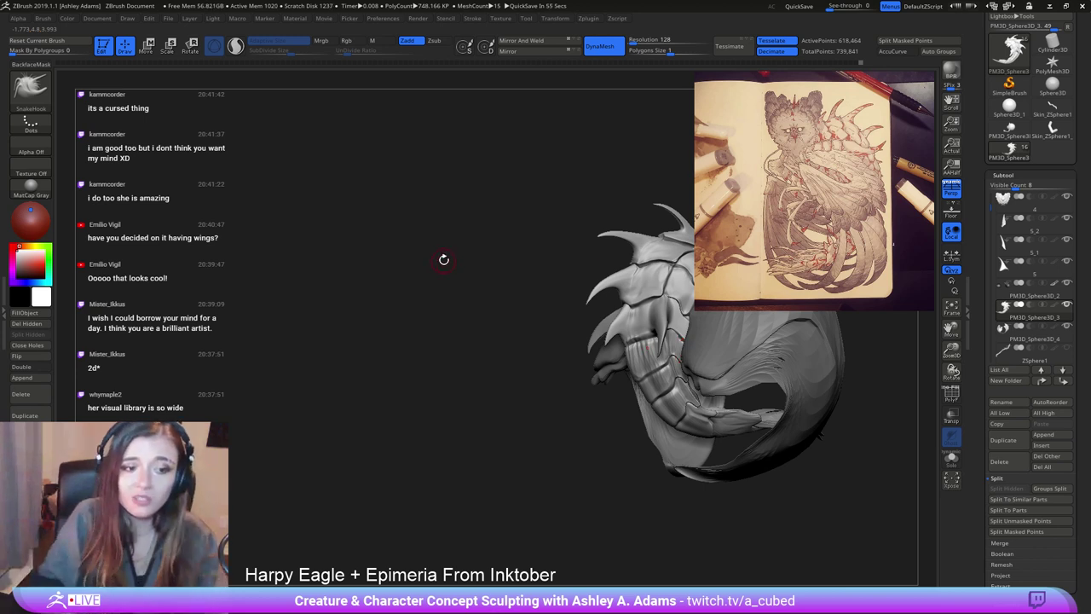
{"action": "mouse_move", "coordinate": [443, 258]}
{"action": "left_mouse_down"}
{"action": "mouse_move", "coordinate": [438, 271]}
{"action": "mouse_move", "coordinate": [586, 372]}
{"action": "mouse_move", "coordinate": [579, 322]}
{"action": "left_mouse_up"}
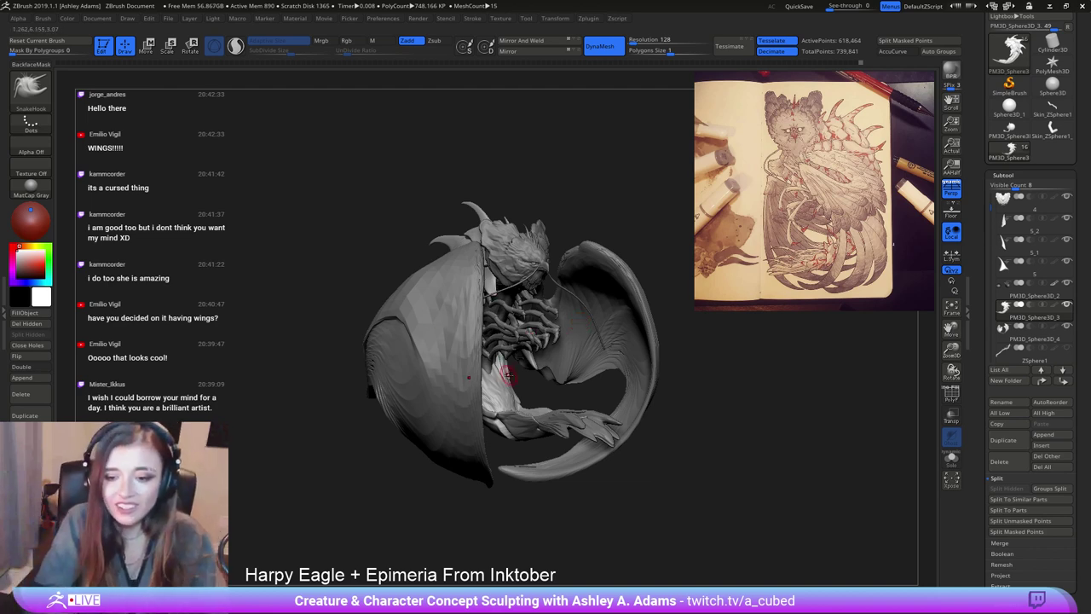
{"action": "mouse_move", "coordinate": [509, 372]}
{"action": "right_mouse_down"}
{"action": "mouse_move", "coordinate": [464, 375]}
{"action": "mouse_move", "coordinate": [511, 308]}
{"action": "mouse_move", "coordinate": [677, 324]}
{"action": "mouse_move", "coordinate": [511, 312]}
{"action": "right_mouse_up"}
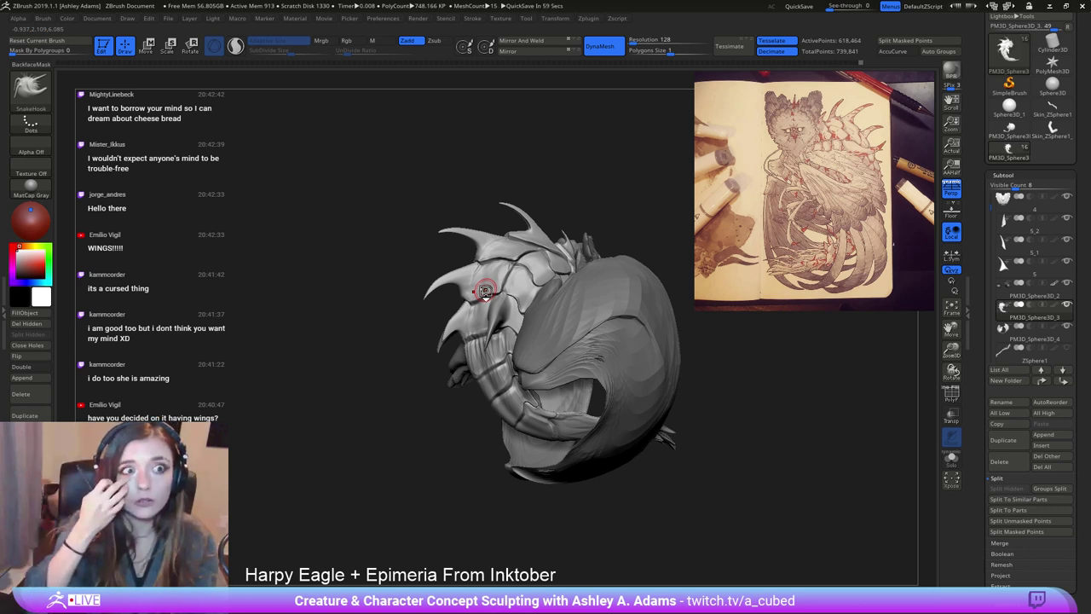
Flatten the ribbed surface of the first tail segment below the side flaps with a small hPolish brush.
{"action": "right_click_drag", "start_coordinate": [450, 239], "coordinate": [576, 266]}
{"action": "key", "text": "space"}
{"action": "left_click_drag", "start_coordinate": [575, 267], "coordinate": [582, 267]}
{"action": "mouse_move", "coordinate": [656, 299]}
{"action": "right_mouse_down"}
{"action": "mouse_move", "coordinate": [610, 277]}
{"action": "mouse_move", "coordinate": [580, 280]}
{"action": "right_mouse_up"}
{"action": "key", "text": "space"}
{"action": "left_click_drag", "start_coordinate": [584, 284], "coordinate": [575, 283]}
{"action": "key", "text": "b"}
{"action": "key", "text": "h"}
{"action": "key", "text": "p"}
{"action": "mouse_move", "coordinate": [570, 263]}
{"action": "right_mouse_down", "text": "ctrl"}
{"action": "mouse_move", "coordinate": [589, 298]}
{"action": "mouse_move", "coordinate": [607, 295]}
{"action": "right_mouse_up", "text": "ctrl"}
{"action": "key", "text": "space"}
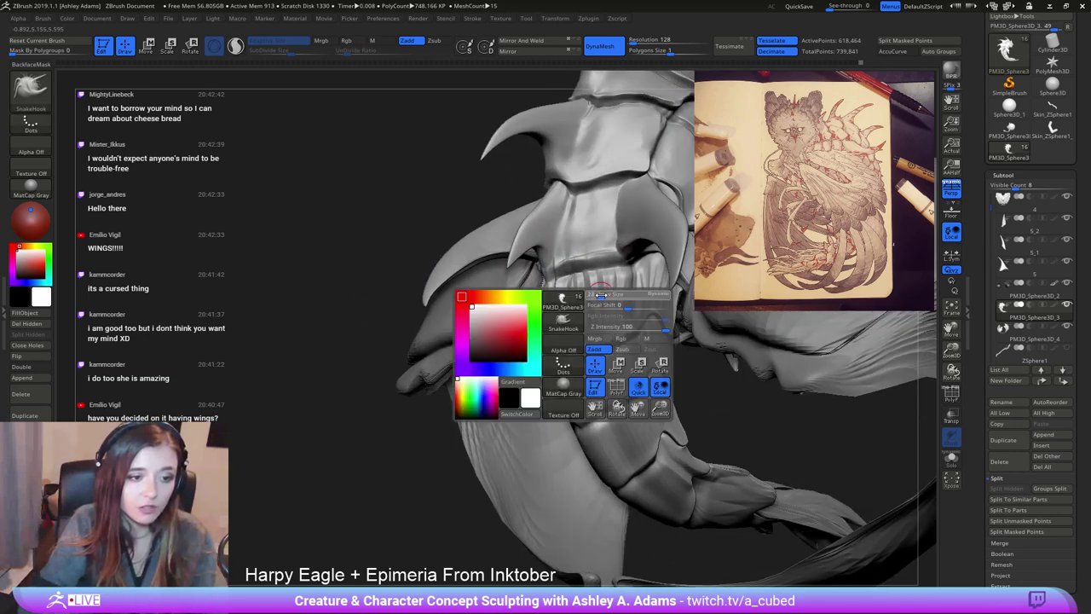
{"action": "left_click_drag", "start_coordinate": [607, 295], "coordinate": [590, 294]}
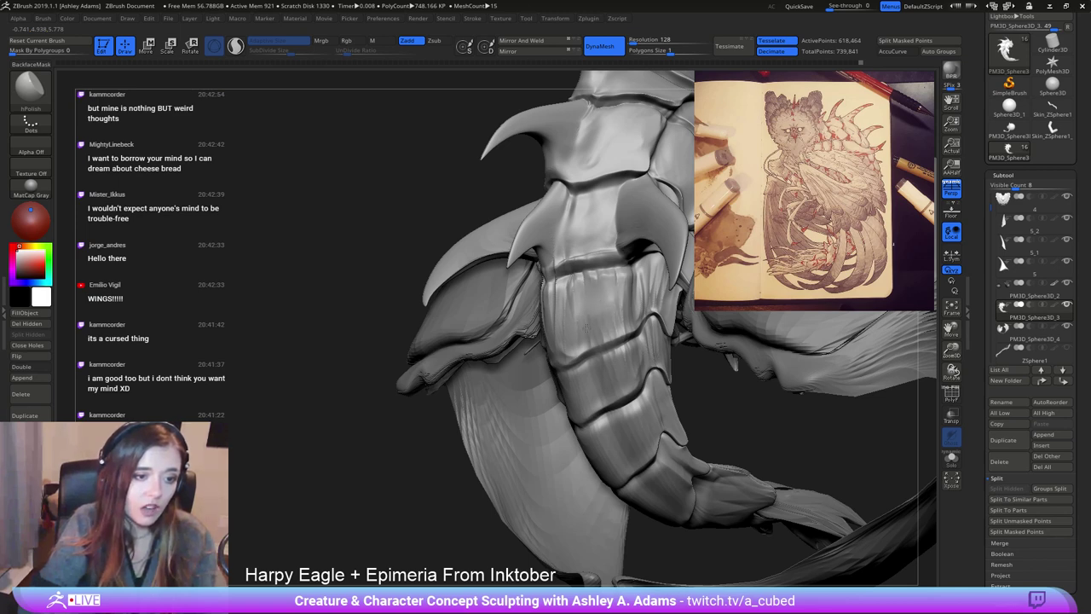
{"action": "right_click_drag", "start_coordinate": [614, 322], "coordinate": [605, 290]}
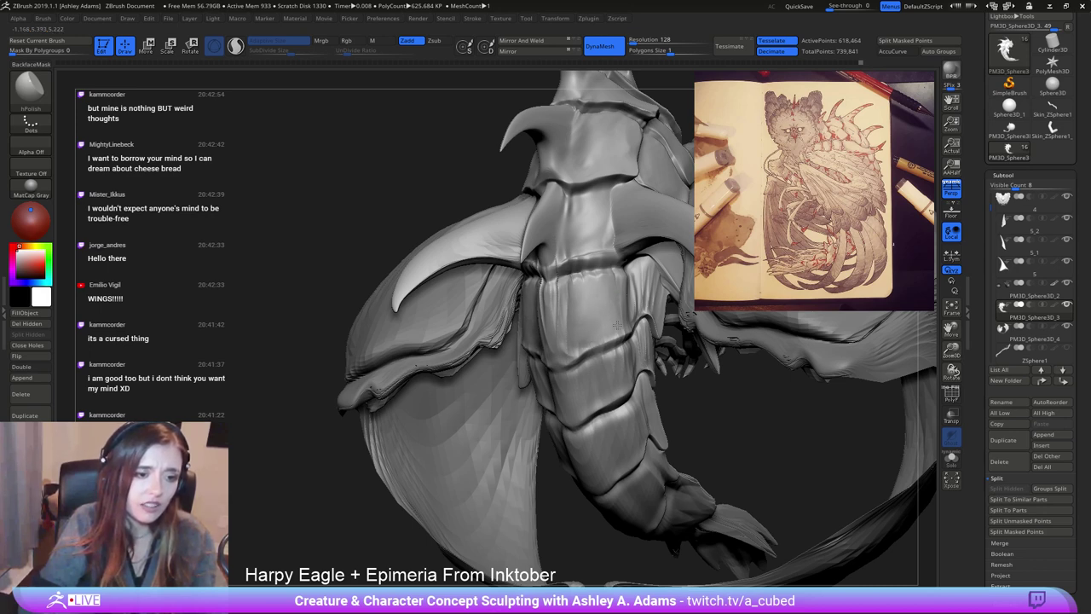
{"action": "right_click_drag", "start_coordinate": [616, 324], "coordinate": [548, 293]}
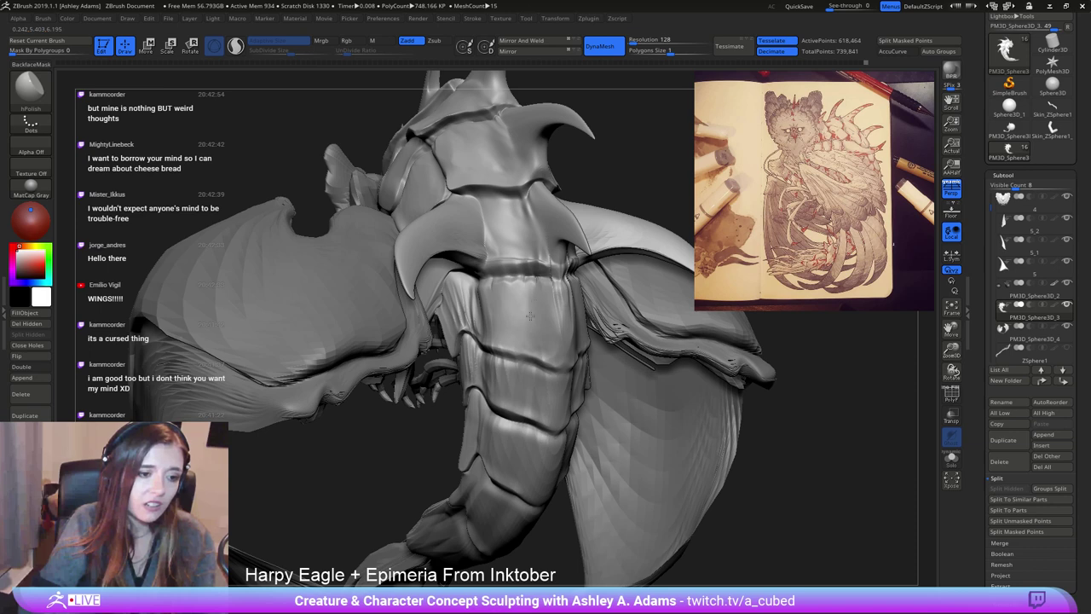
{"action": "right_click_drag", "start_coordinate": [520, 287], "coordinate": [523, 304]}
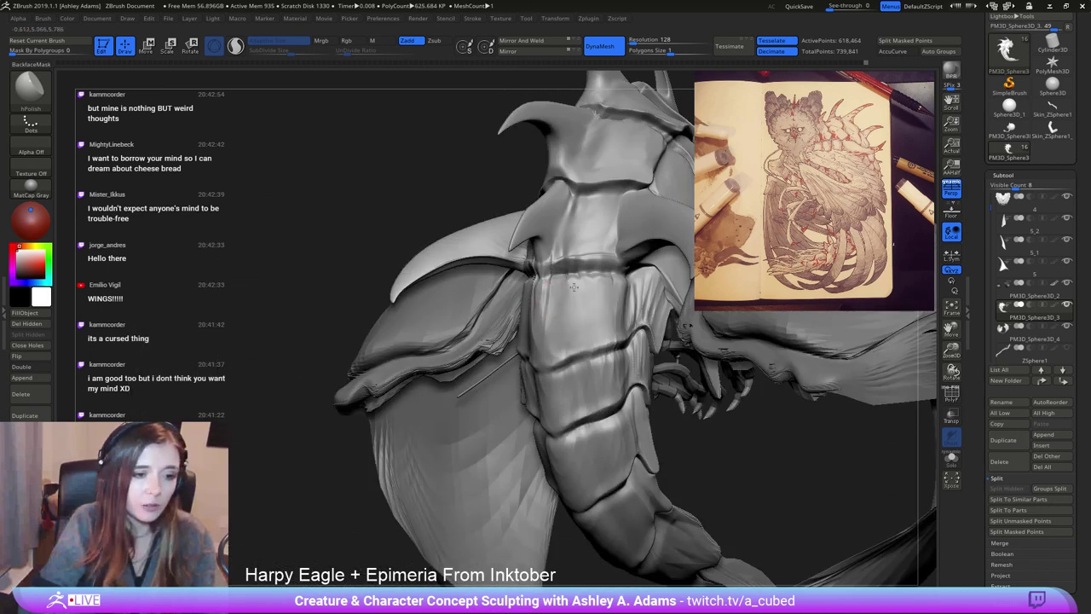
Smooth the first tail segment's upper edge and side lobe, and polish the surface of the second segment.
{"action": "right_click_drag", "start_coordinate": [612, 328], "coordinate": [585, 316]}
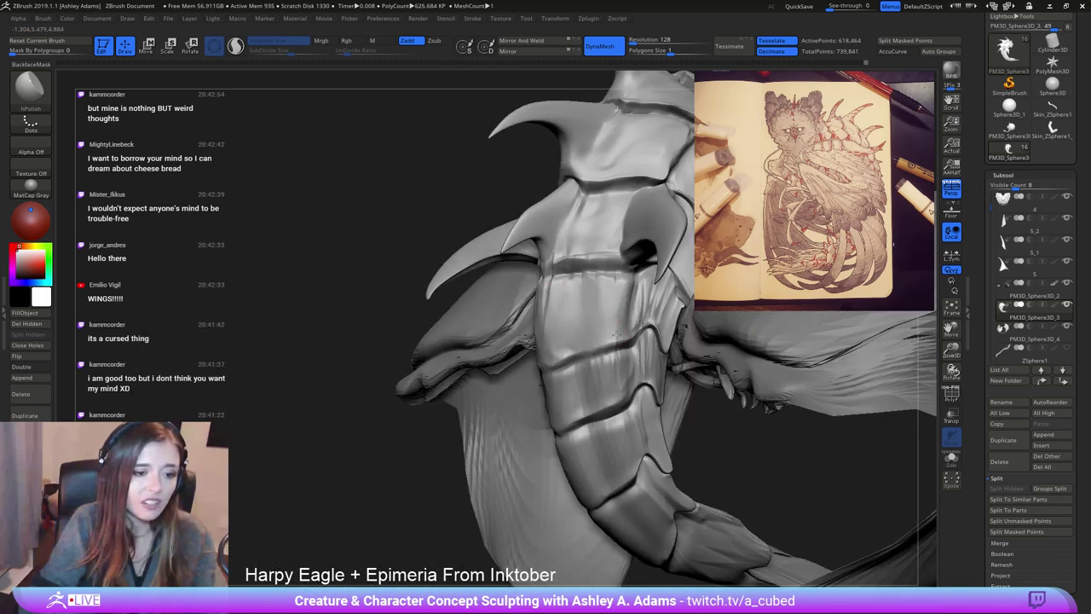
{"action": "key", "text": "shift"}
{"action": "left_click_drag", "start_coordinate": [578, 276], "coordinate": [617, 280], "text": "shift"}
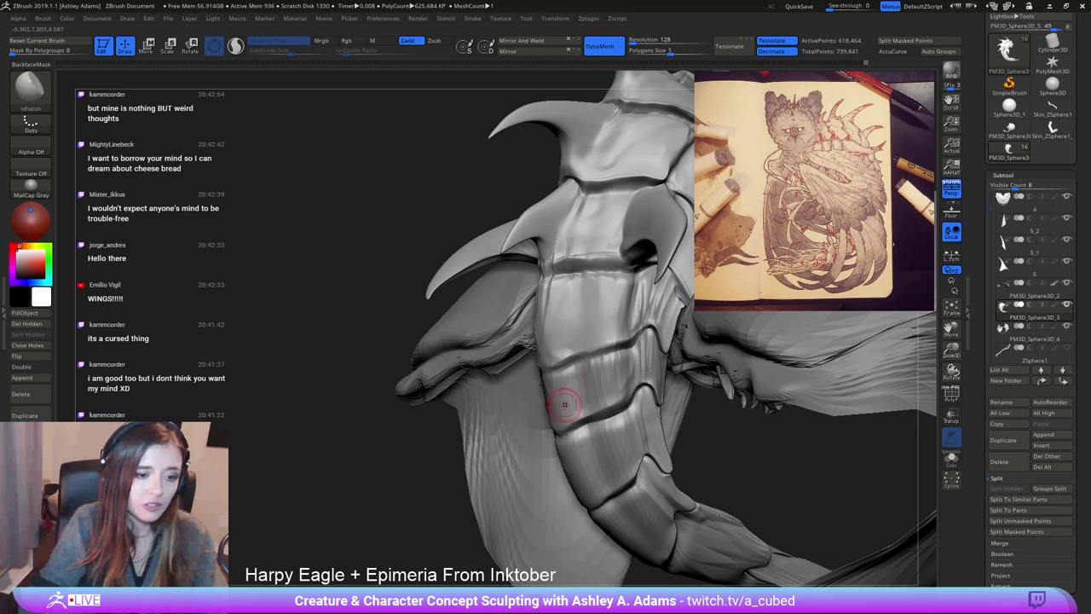
{"action": "left_click_drag", "start_coordinate": [572, 380], "coordinate": [560, 390]}
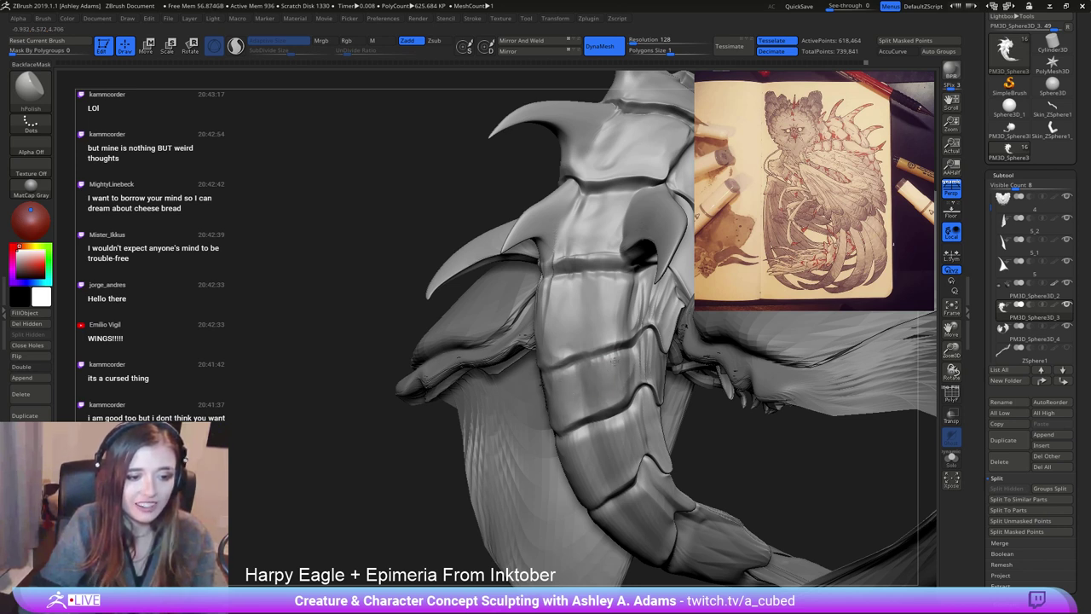
{"action": "right_click_drag", "start_coordinate": [661, 302], "coordinate": [666, 260]}
{"action": "left_click_drag", "start_coordinate": [657, 308], "coordinate": [656, 308], "text": "shift"}
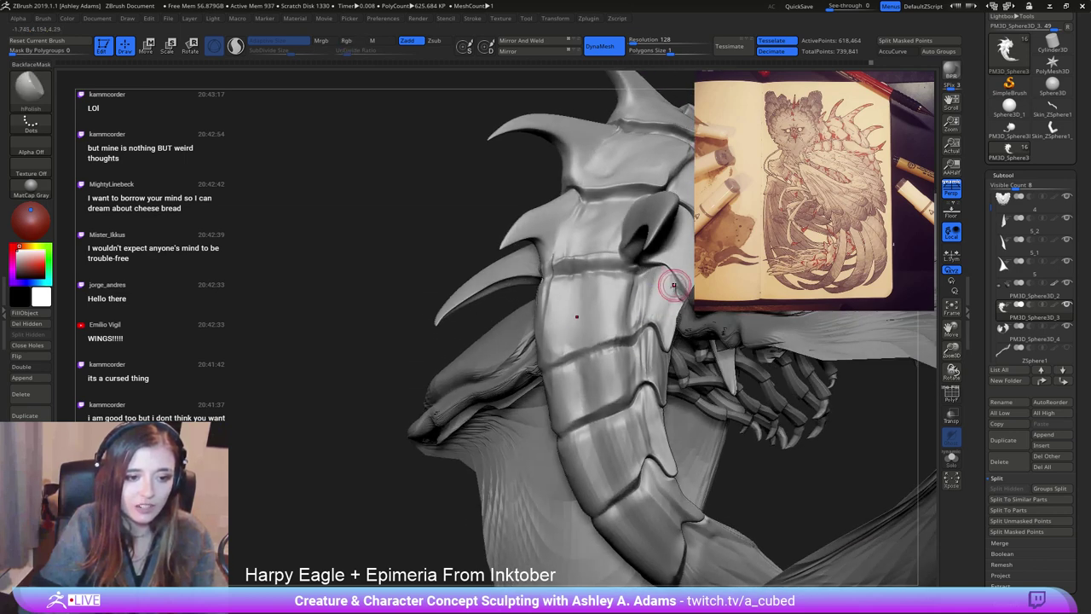
Polish the third and fourth tail segments into smooth plates with hPolish, working from both sides.
{"action": "right_click_drag", "start_coordinate": [650, 367], "coordinate": [592, 324]}
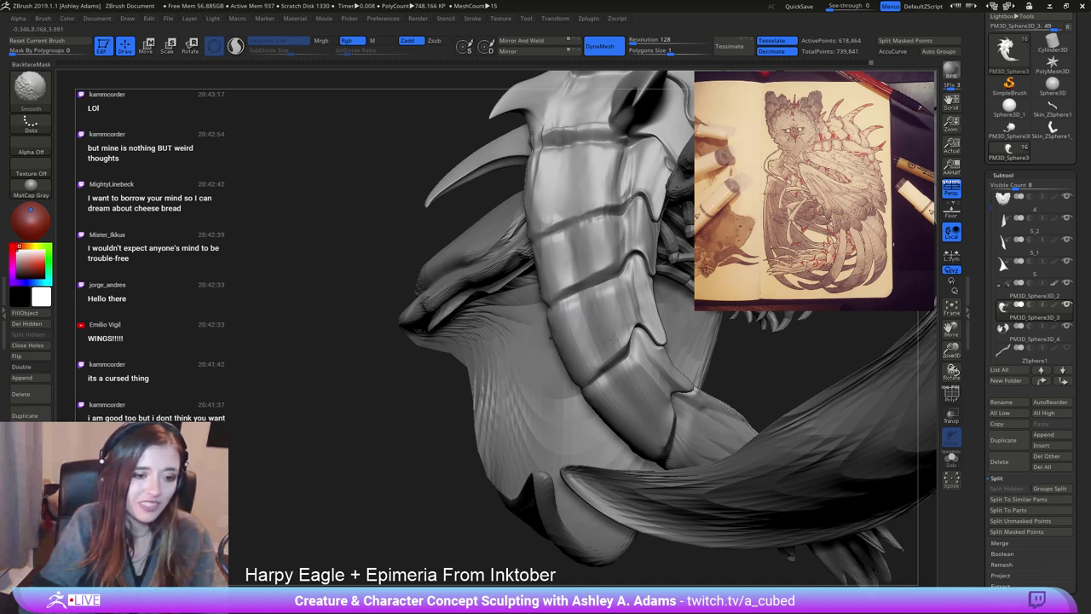
{"action": "right_click_drag", "start_coordinate": [628, 309], "coordinate": [566, 333]}
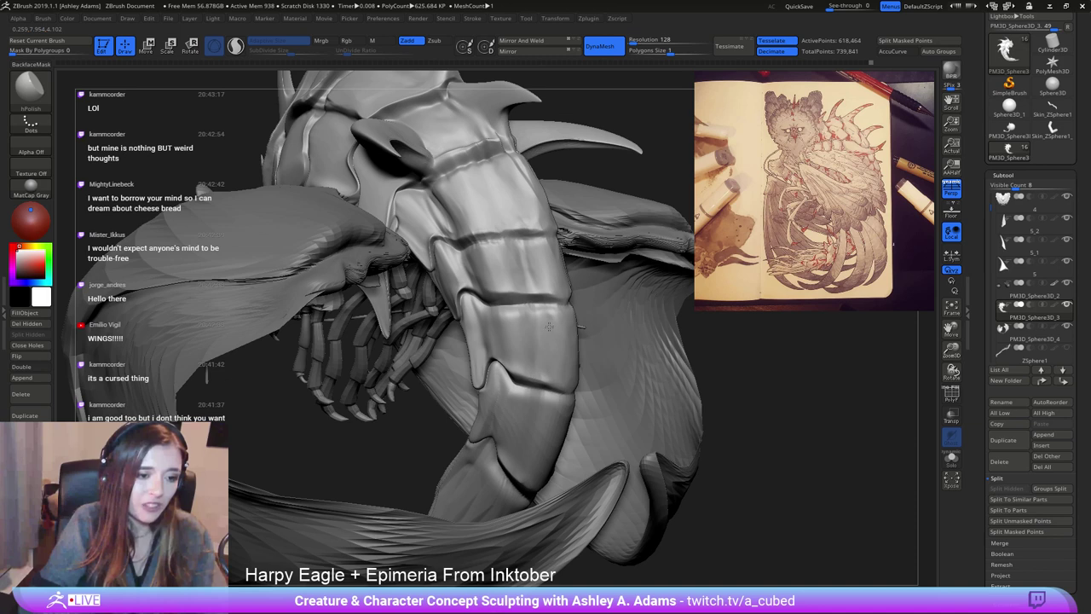
{"action": "right_click_drag", "start_coordinate": [556, 312], "coordinate": [569, 267]}
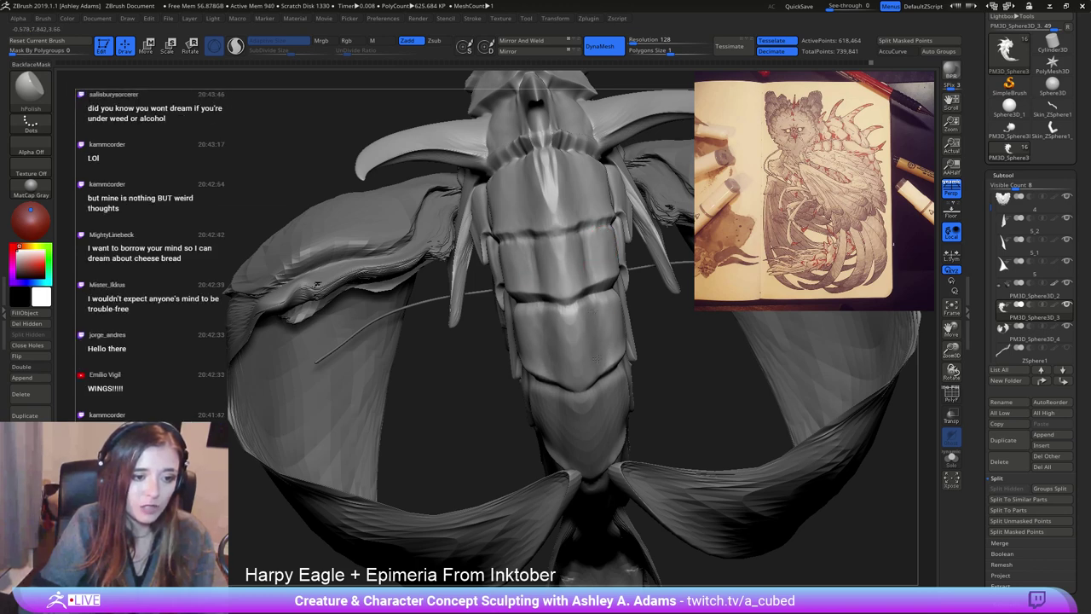
Polish and smooth the lowest tail segments and the seam between them where the tail curls under.
{"action": "right_click_drag", "start_coordinate": [589, 349], "coordinate": [547, 359]}
{"action": "key", "text": "shift"}
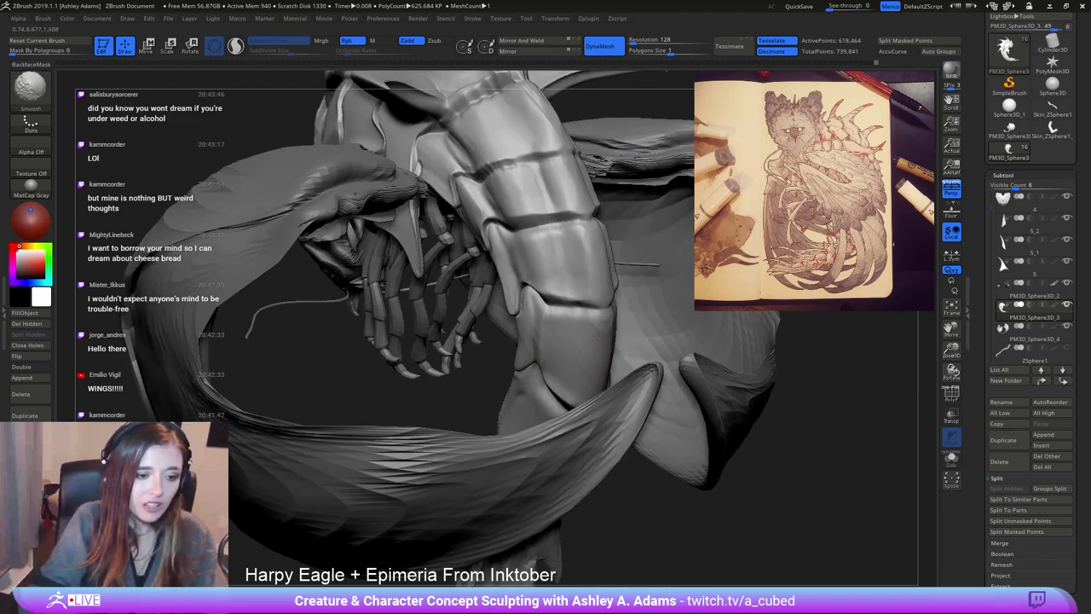
{"action": "mouse_move", "coordinate": [571, 323]}
{"action": "right_mouse_down"}
{"action": "mouse_move", "coordinate": [633, 392]}
{"action": "mouse_move", "coordinate": [648, 353]}
{"action": "right_mouse_up"}
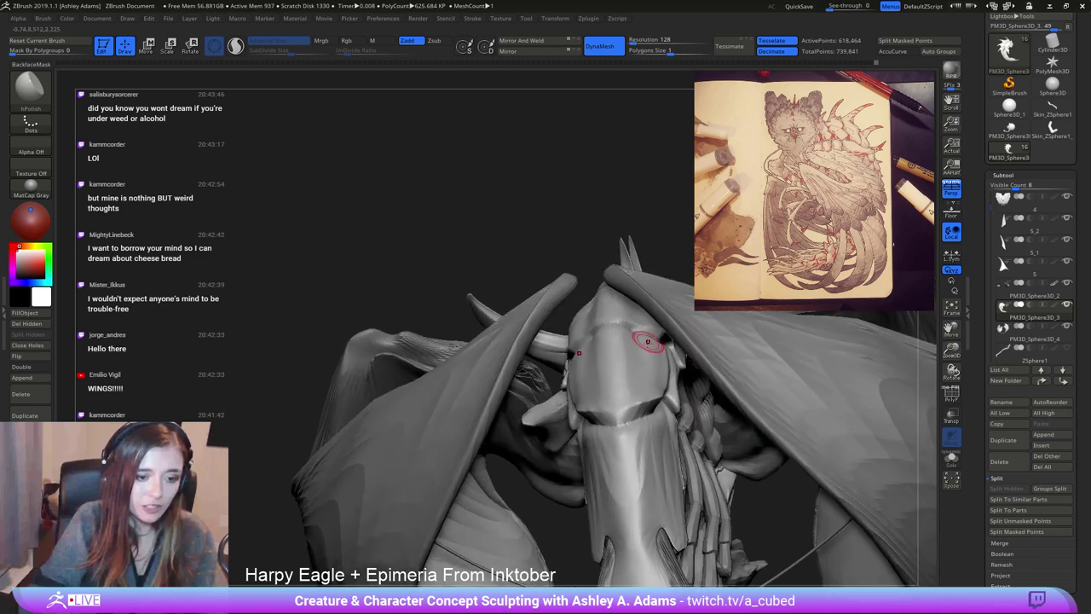
{"action": "key", "text": "shift"}
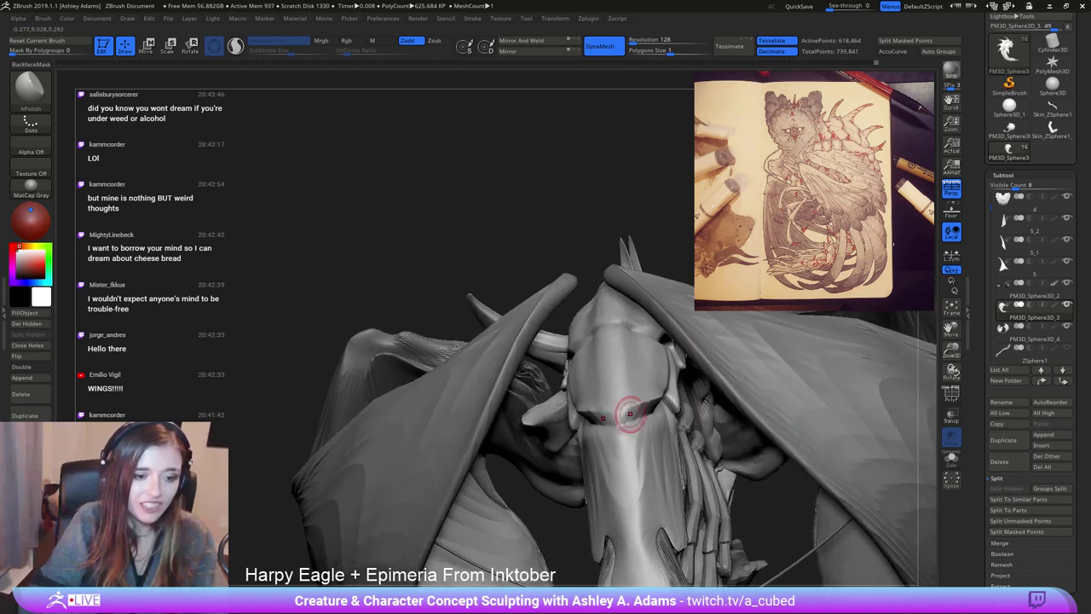
Check the polished tail from behind and even out the remaining rough areas on the upper segments with hPolish.
{"action": "mouse_move", "coordinate": [627, 475]}
{"action": "right_mouse_down", "text": "ctrl"}
{"action": "mouse_move", "coordinate": [558, 341]}
{"action": "mouse_move", "coordinate": [393, 197]}
{"action": "right_mouse_up", "text": "ctrl"}
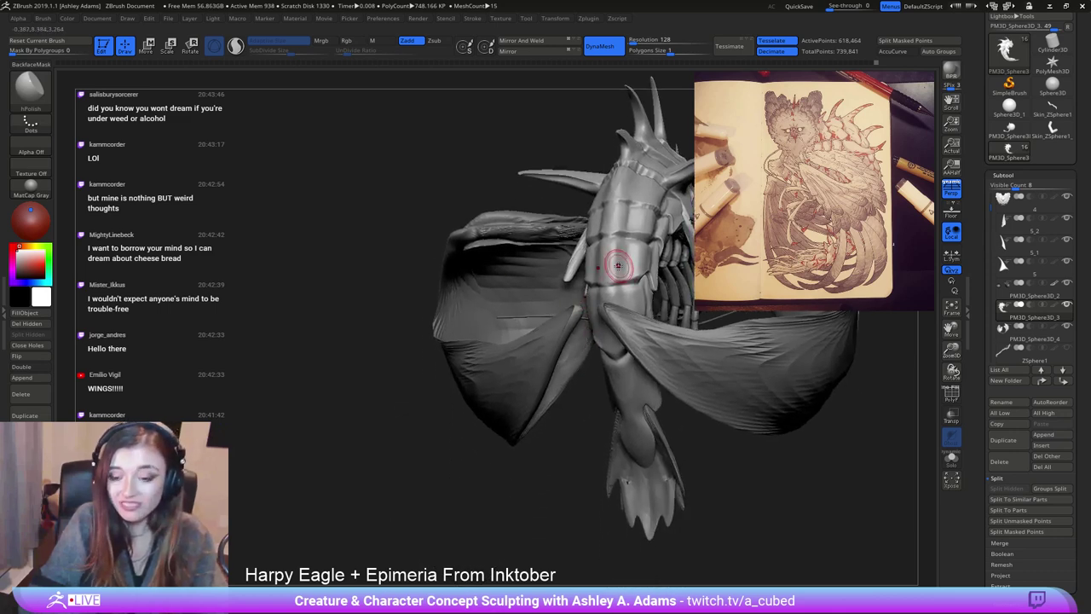
{"action": "right_click_drag", "start_coordinate": [616, 294], "coordinate": [712, 344]}
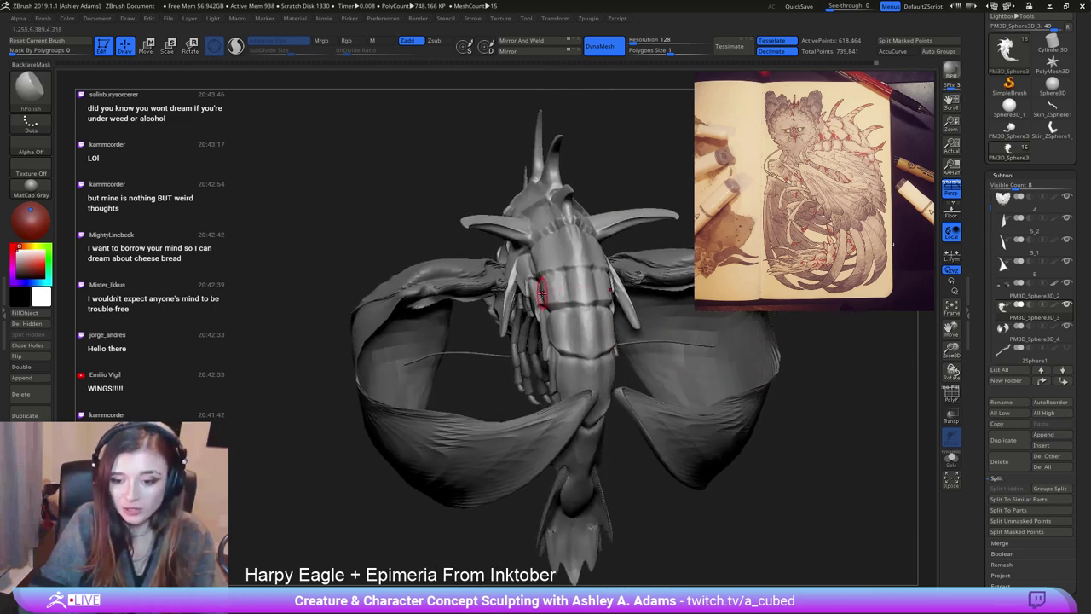
{"action": "mouse_move", "coordinate": [560, 289]}
{"action": "right_mouse_down"}
{"action": "mouse_move", "coordinate": [636, 305]}
{"action": "mouse_move", "coordinate": [544, 318]}
{"action": "right_mouse_up"}
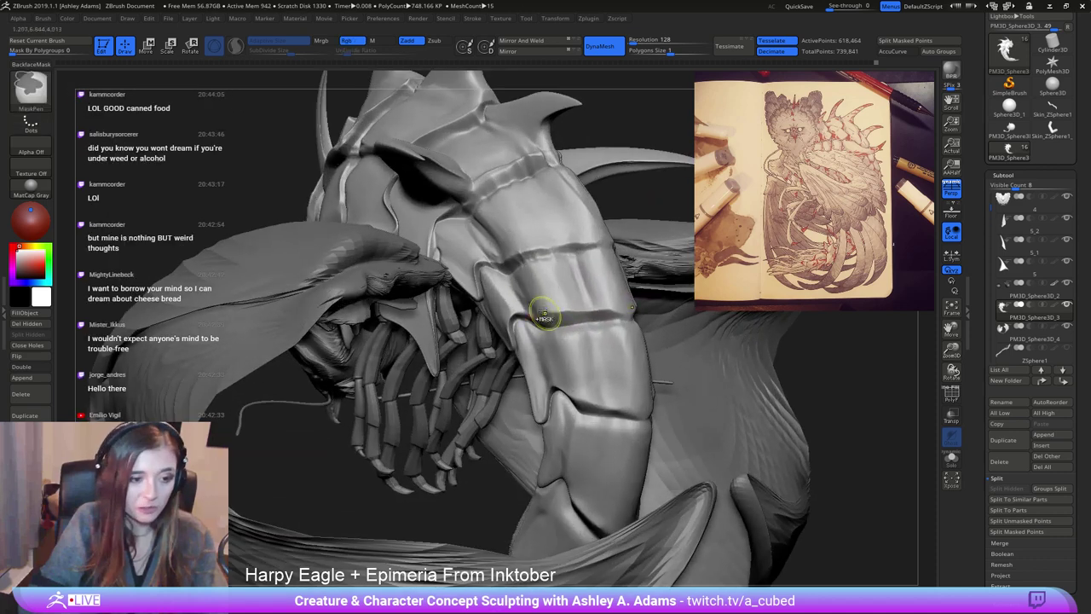
{"action": "right_click_drag", "start_coordinate": [536, 246], "coordinate": [511, 244]}
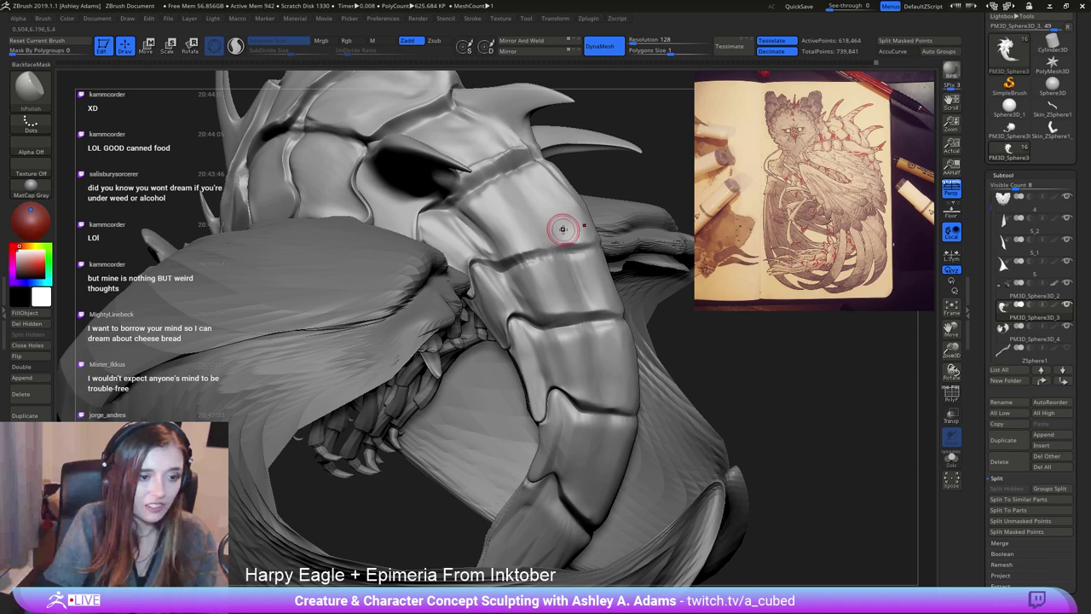
{"action": "mouse_move", "coordinate": [560, 226]}
{"action": "right_mouse_down"}
{"action": "mouse_move", "coordinate": [560, 214]}
{"action": "mouse_move", "coordinate": [580, 222]}
{"action": "right_mouse_up"}
Switch to the DamStandard brush for working on the polished tail segments.
{"action": "key", "text": "b"}
{"action": "key", "text": "d"}
{"action": "key", "text": "s"}
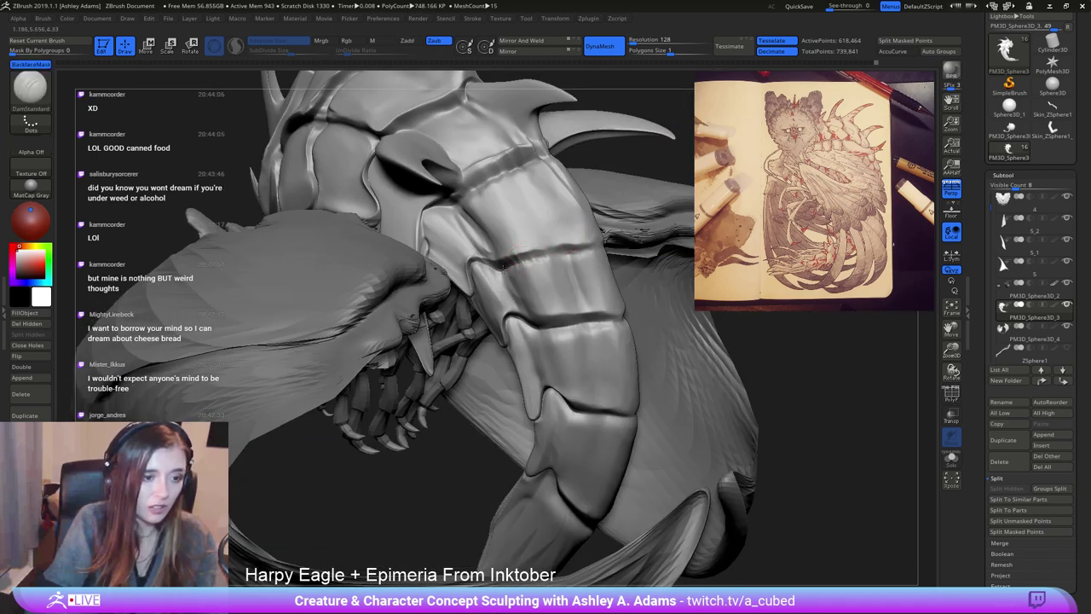
Deepen the grooves across the back between the upper tail plates with the DamStandard brush.
{"action": "left_click_drag", "start_coordinate": [505, 267], "coordinate": [549, 256]}
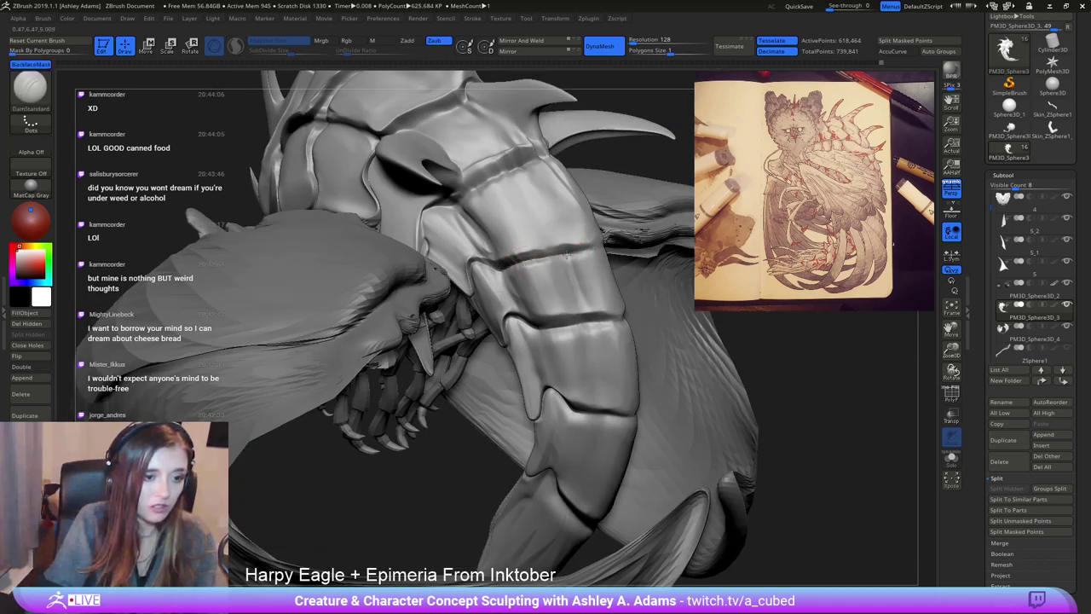
{"action": "mouse_move", "coordinate": [595, 247]}
{"action": "right_mouse_down"}
{"action": "mouse_move", "coordinate": [631, 228]}
{"action": "mouse_move", "coordinate": [520, 276]}
{"action": "mouse_move", "coordinate": [591, 267]}
{"action": "mouse_move", "coordinate": [553, 248]}
{"action": "mouse_move", "coordinate": [540, 264]}
{"action": "mouse_move", "coordinate": [546, 278]}
{"action": "mouse_move", "coordinate": [490, 285]}
{"action": "right_mouse_up"}
{"action": "key", "text": "shift"}
{"action": "left_click_drag", "start_coordinate": [496, 273], "coordinate": [573, 276]}
{"action": "right_click_drag", "start_coordinate": [518, 299], "coordinate": [519, 261]}
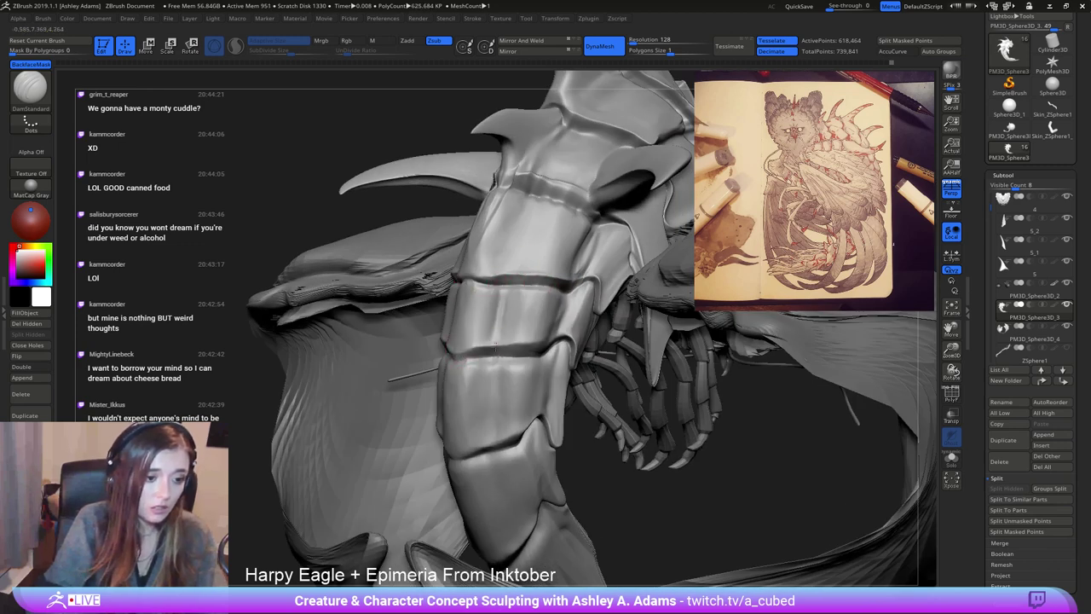
Smooth the tail plates and carve the groove between the two lower plates with DamStandard.
{"action": "right_click_drag", "start_coordinate": [541, 342], "coordinate": [519, 324]}
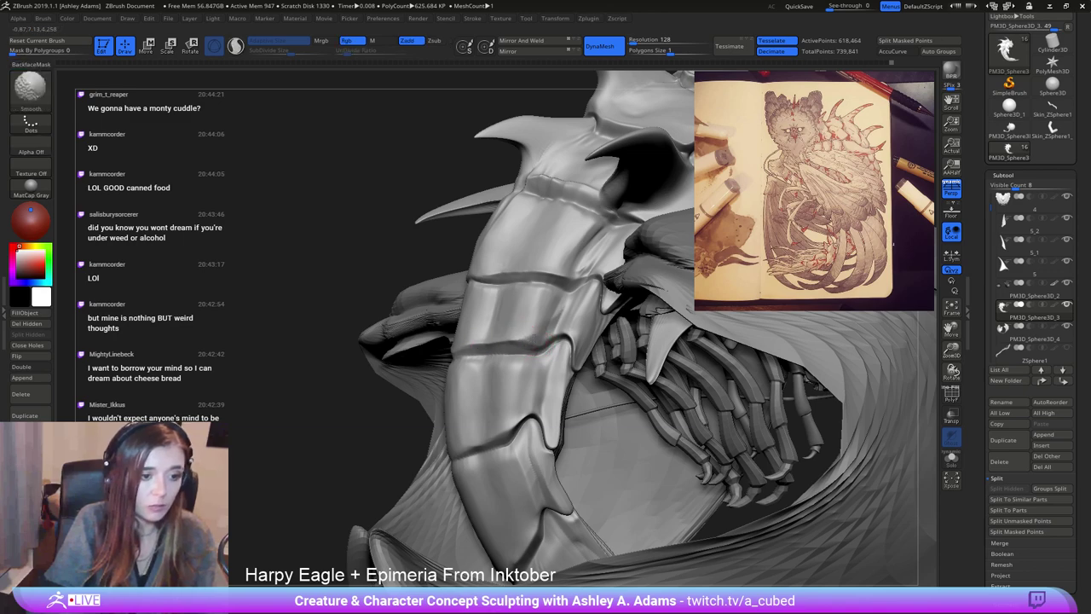
{"action": "mouse_move", "coordinate": [531, 270]}
{"action": "right_mouse_down"}
{"action": "mouse_move", "coordinate": [500, 361]}
{"action": "mouse_move", "coordinate": [453, 419]}
{"action": "right_mouse_up"}
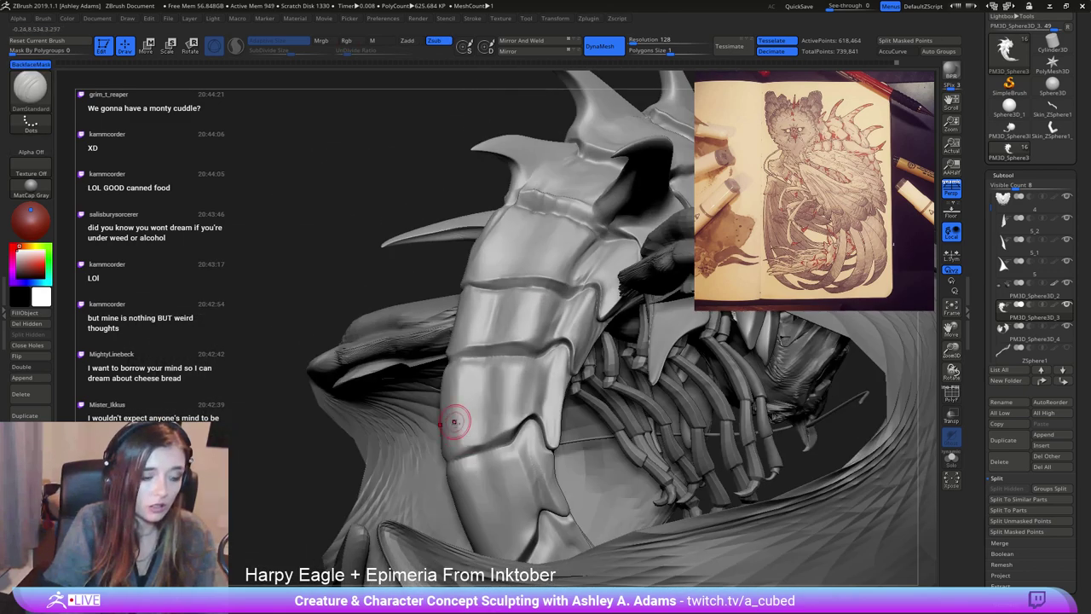
{"action": "left_click_drag", "start_coordinate": [448, 458], "coordinate": [507, 428]}
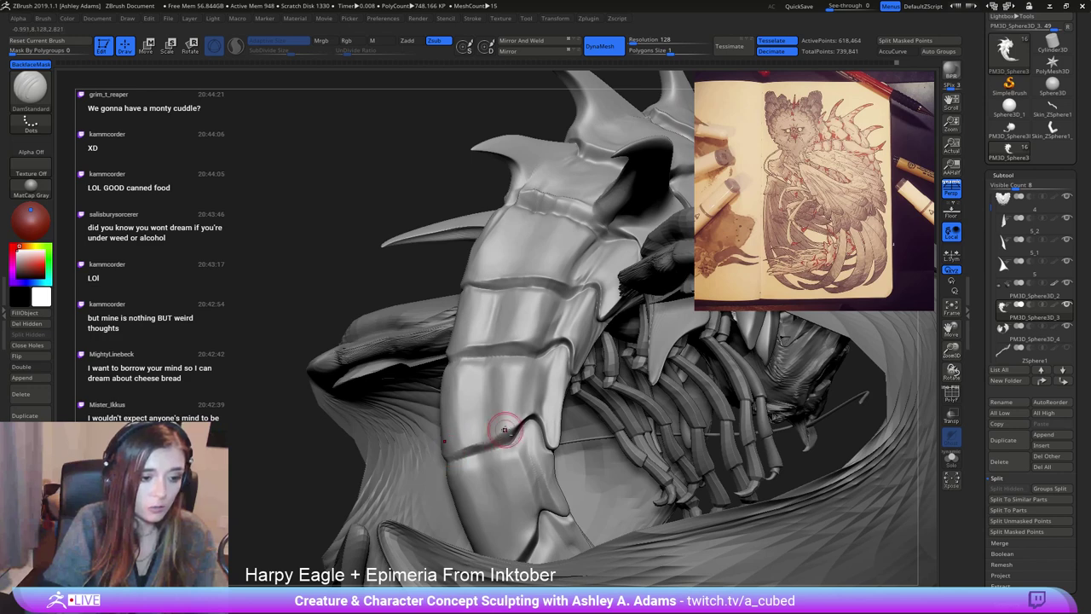
{"action": "mouse_move", "coordinate": [518, 375]}
{"action": "right_mouse_down"}
{"action": "mouse_move", "coordinate": [526, 253]}
{"action": "mouse_move", "coordinate": [499, 290]}
{"action": "right_mouse_up"}
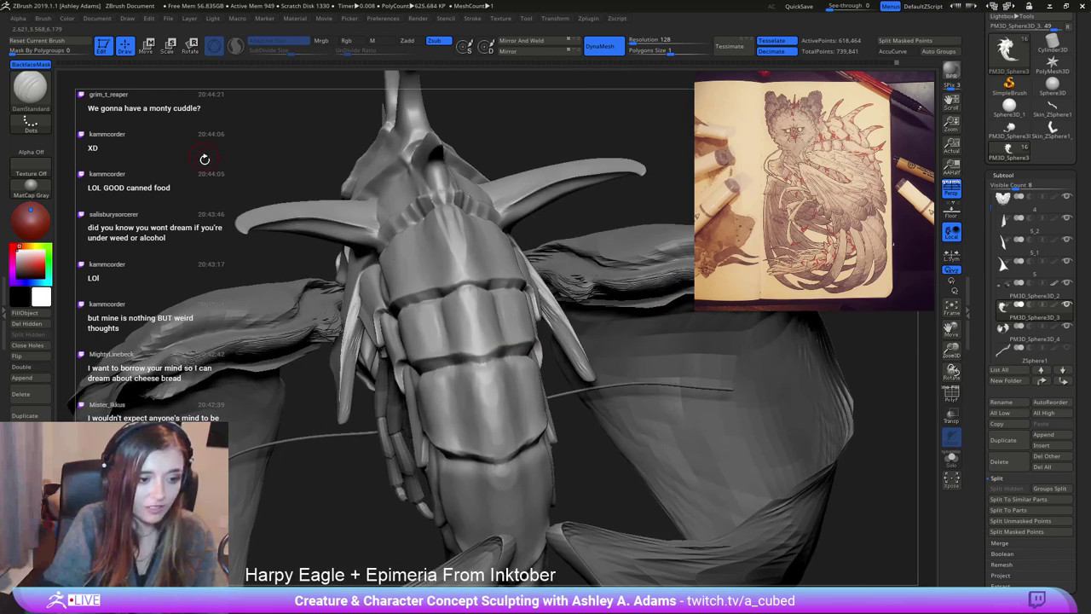
{"action": "right_click_drag", "start_coordinate": [474, 359], "coordinate": [444, 347]}
Build up the edge where the first tail plate meets the body with ClayBuildup, smoothing the added clay.
{"action": "mouse_move", "coordinate": [323, 211]}
{"action": "right_mouse_down"}
{"action": "mouse_move", "coordinate": [375, 224]}
{"action": "mouse_move", "coordinate": [341, 280]}
{"action": "right_mouse_up"}
{"action": "key", "text": "b"}
{"action": "key", "text": "c"}
{"action": "key", "text": "b"}
{"action": "mouse_move", "coordinate": [353, 271]}
{"action": "left_mouse_down"}
{"action": "mouse_move", "coordinate": [369, 259]}
{"action": "mouse_move", "coordinate": [347, 278]}
{"action": "left_mouse_up"}
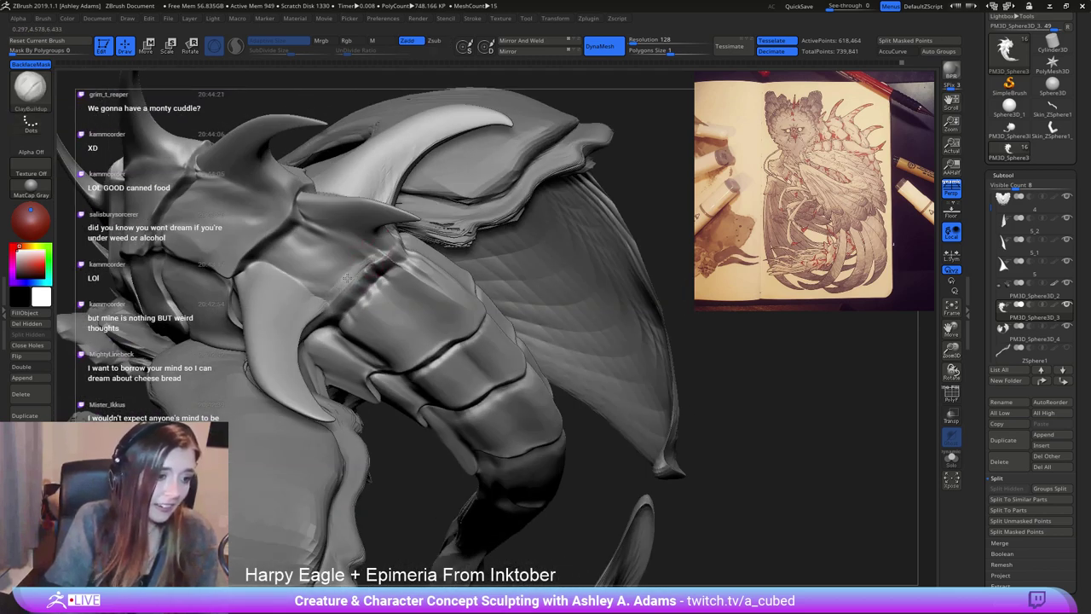
{"action": "right_click_drag", "start_coordinate": [366, 244], "coordinate": [378, 261]}
{"action": "left_click_drag", "start_coordinate": [379, 261], "coordinate": [333, 284]}
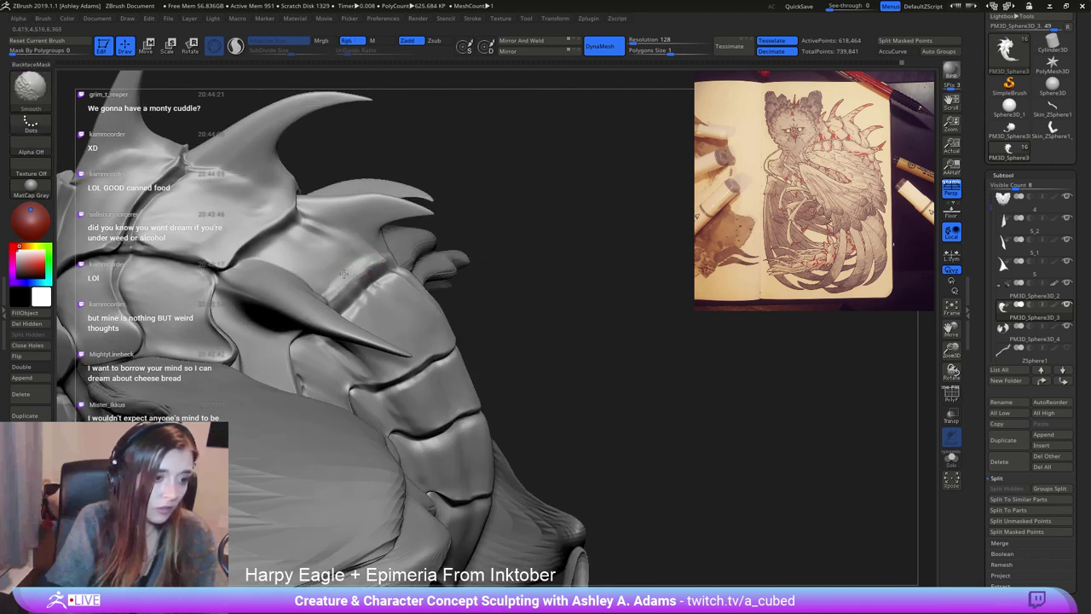
{"action": "right_click_drag", "start_coordinate": [344, 273], "coordinate": [388, 290]}
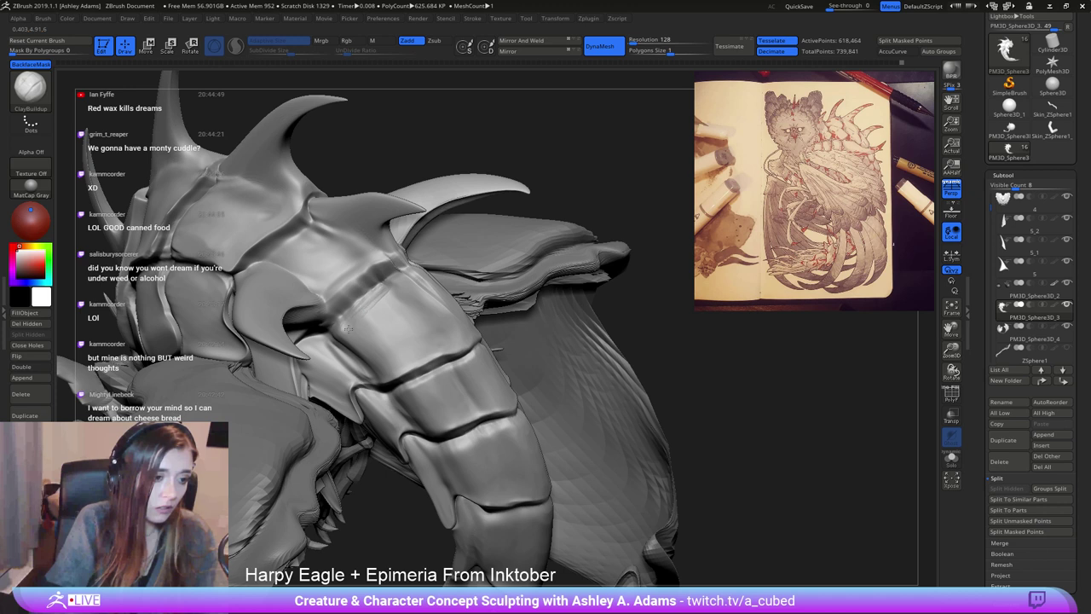
{"action": "mouse_move", "coordinate": [355, 311]}
{"action": "left_mouse_down"}
{"action": "mouse_move", "coordinate": [379, 307]}
{"action": "mouse_move", "coordinate": [380, 317]}
{"action": "mouse_move", "coordinate": [355, 319]}
{"action": "mouse_move", "coordinate": [382, 293]}
{"action": "mouse_move", "coordinate": [378, 280]}
{"action": "mouse_move", "coordinate": [327, 318]}
{"action": "left_mouse_up"}
Recut the seam in front of the first tail plate with DamStandard and smooth the surface beside it.
{"action": "key", "text": "b"}
{"action": "key", "text": "d"}
{"action": "key", "text": "s"}
{"action": "key", "text": "shift"}
{"action": "left_click_drag", "start_coordinate": [377, 285], "coordinate": [358, 315], "text": "shift"}
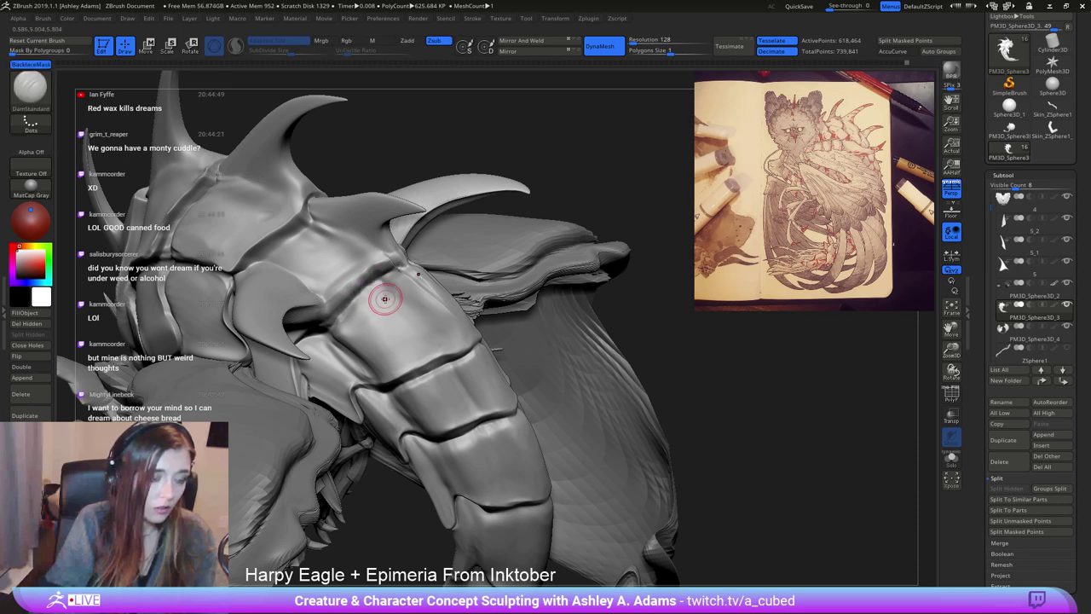
{"action": "right_click_drag", "start_coordinate": [383, 298], "coordinate": [405, 265]}
{"action": "left_click_drag", "start_coordinate": [404, 264], "coordinate": [411, 258]}
{"action": "right_click_drag", "start_coordinate": [432, 255], "coordinate": [395, 285]}
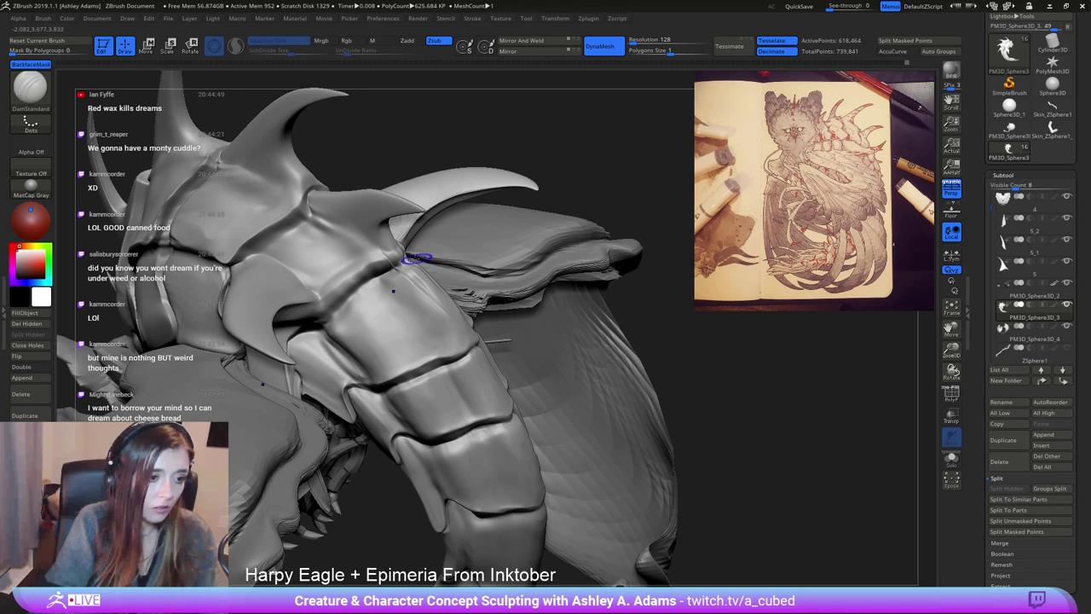
{"action": "key", "text": "shift"}
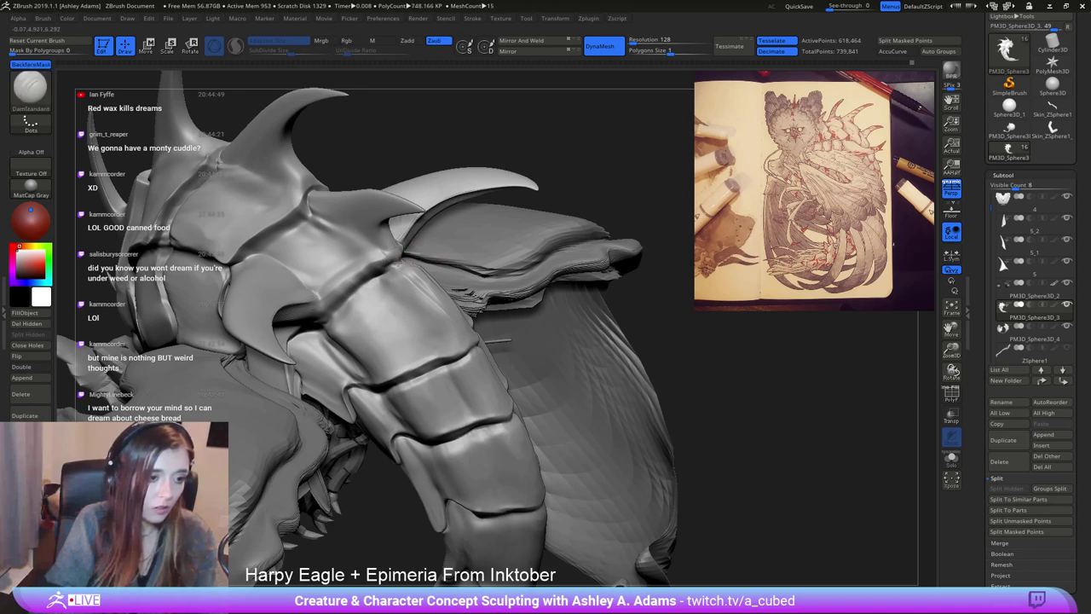
{"action": "right_click_drag", "start_coordinate": [401, 265], "coordinate": [341, 248]}
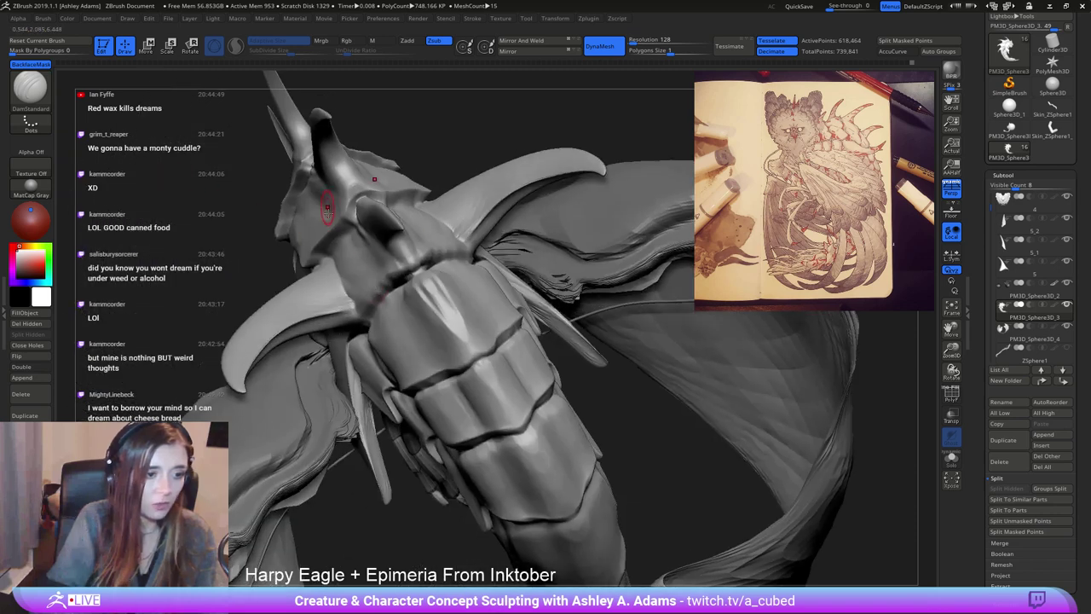
Mask around the ridge spot on the first tail plate and pull a spike out of it with SnakeHook.
{"action": "mouse_move", "coordinate": [423, 285]}
{"action": "left_mouse_down", "text": "ctrl"}
{"action": "mouse_move", "coordinate": [465, 345]}
{"action": "mouse_move", "coordinate": [425, 286]}
{"action": "left_mouse_up", "text": "ctrl"}
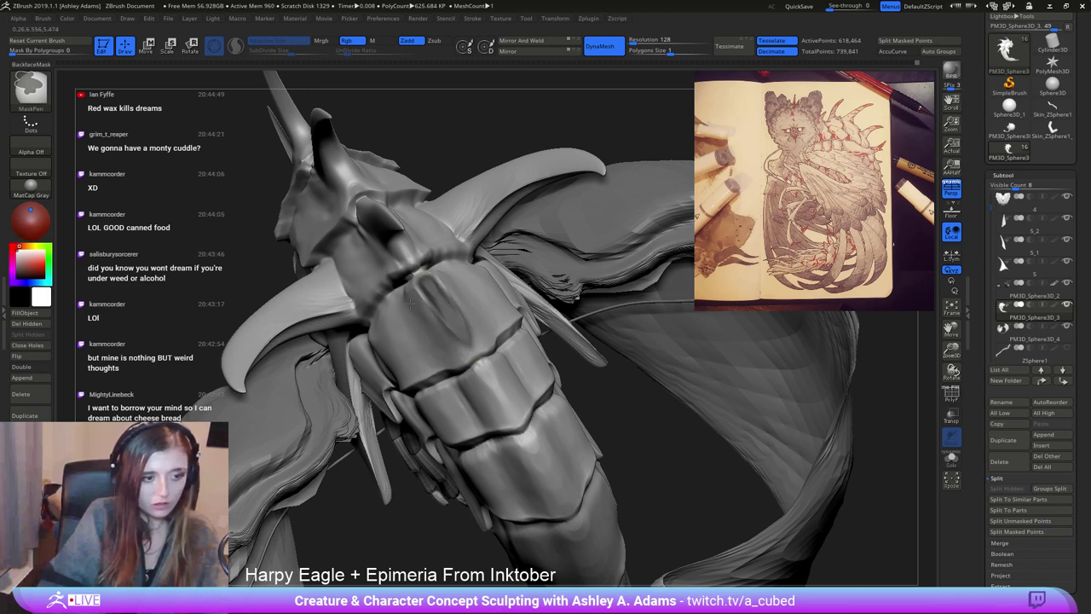
{"action": "mouse_move", "coordinate": [409, 303]}
{"action": "right_mouse_down"}
{"action": "mouse_move", "coordinate": [439, 377]}
{"action": "mouse_move", "coordinate": [474, 236]}
{"action": "mouse_move", "coordinate": [481, 255]}
{"action": "mouse_move", "coordinate": [435, 279]}
{"action": "mouse_move", "coordinate": [436, 259]}
{"action": "right_mouse_up"}
{"action": "key", "text": "space"}
{"action": "key", "text": "b"}
{"action": "key", "text": "s"}
{"action": "key", "text": "h"}
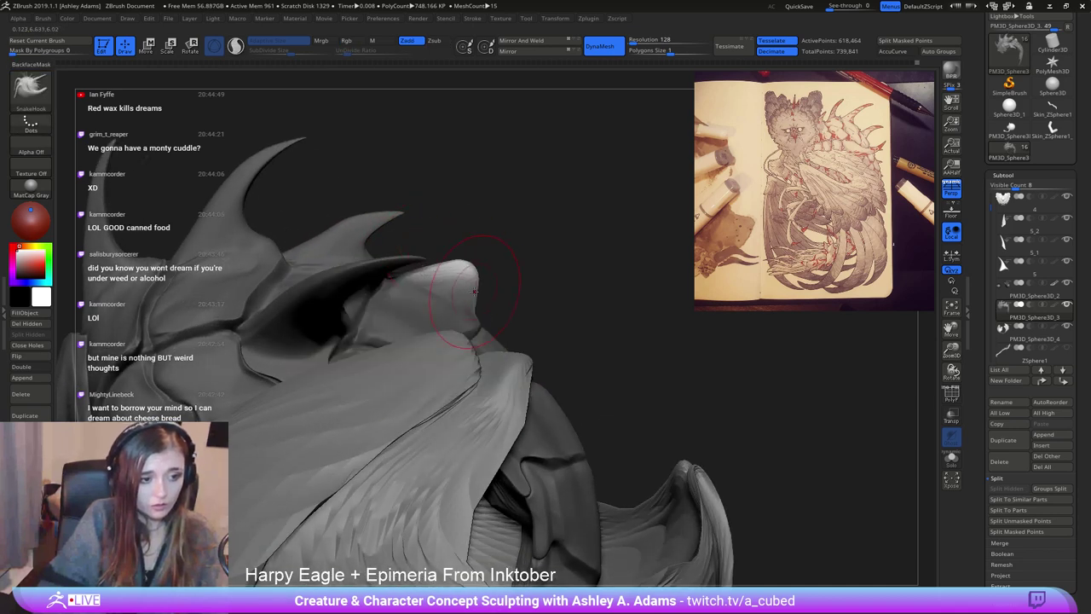
{"action": "left_click_drag", "start_coordinate": [469, 255], "coordinate": [475, 261]}
{"action": "right_click_drag", "start_coordinate": [475, 279], "coordinate": [456, 281]}
{"action": "key", "text": "space"}
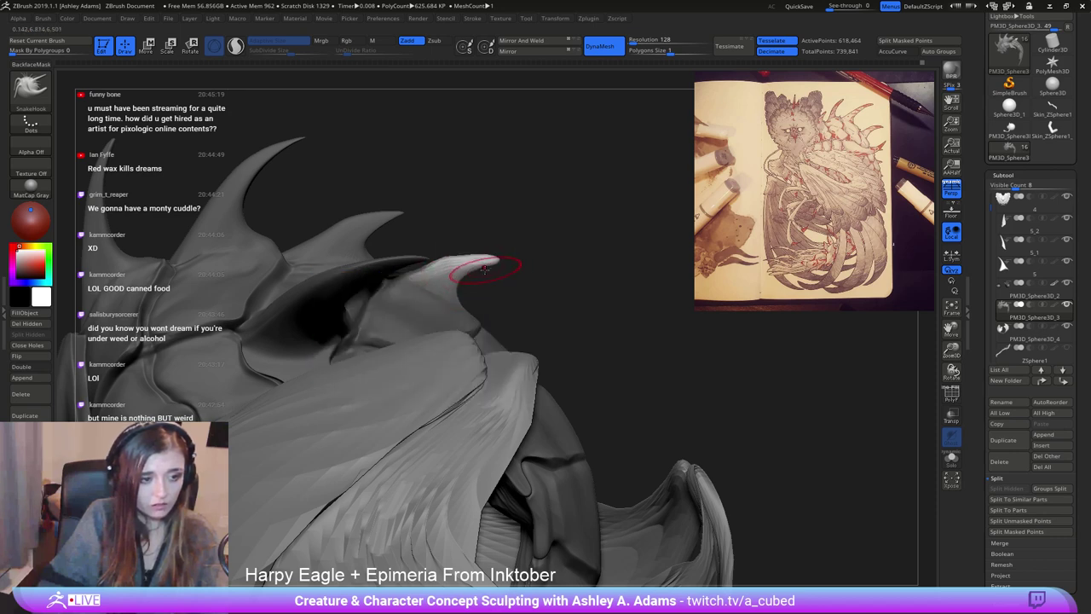
Smooth the new spike, clear the mask, and blend the spike's base into the first tail plate.
{"action": "key", "text": "shift"}
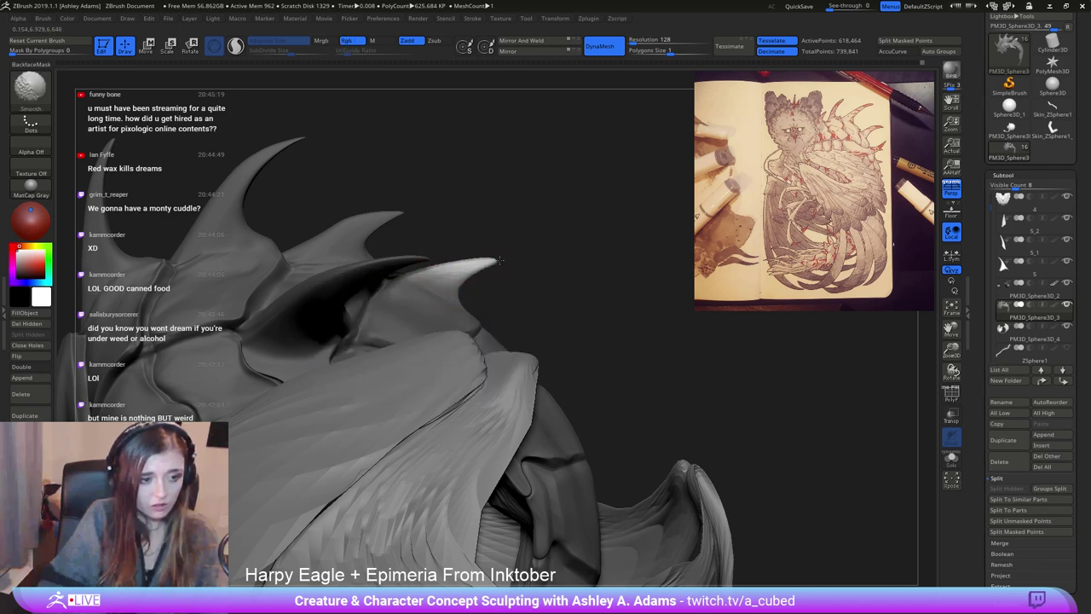
{"action": "right_click_drag", "start_coordinate": [499, 260], "coordinate": [358, 287]}
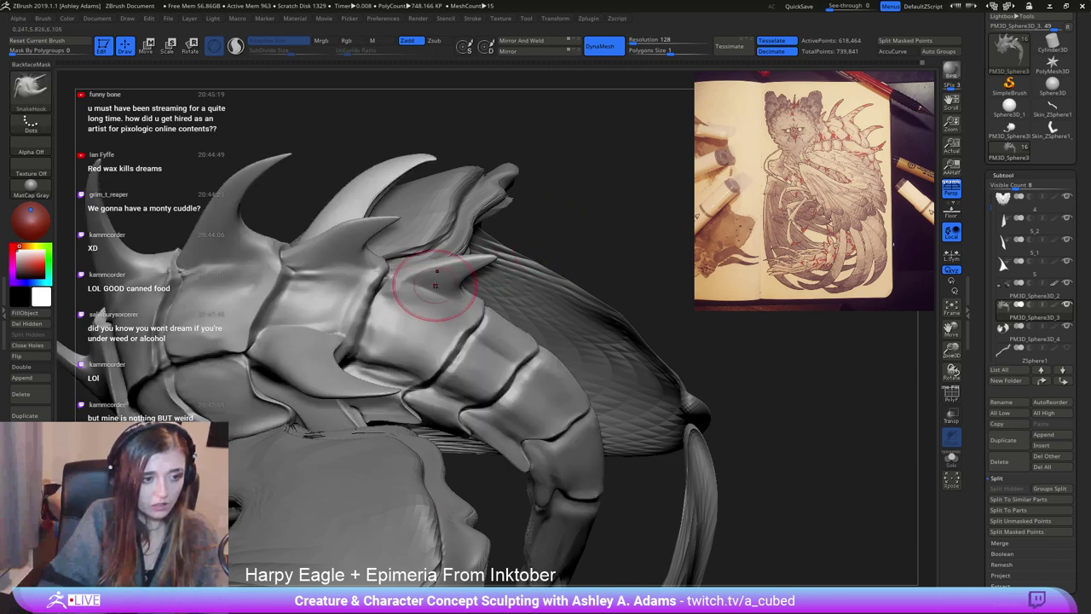
{"action": "right_click_drag", "start_coordinate": [435, 285], "coordinate": [397, 273]}
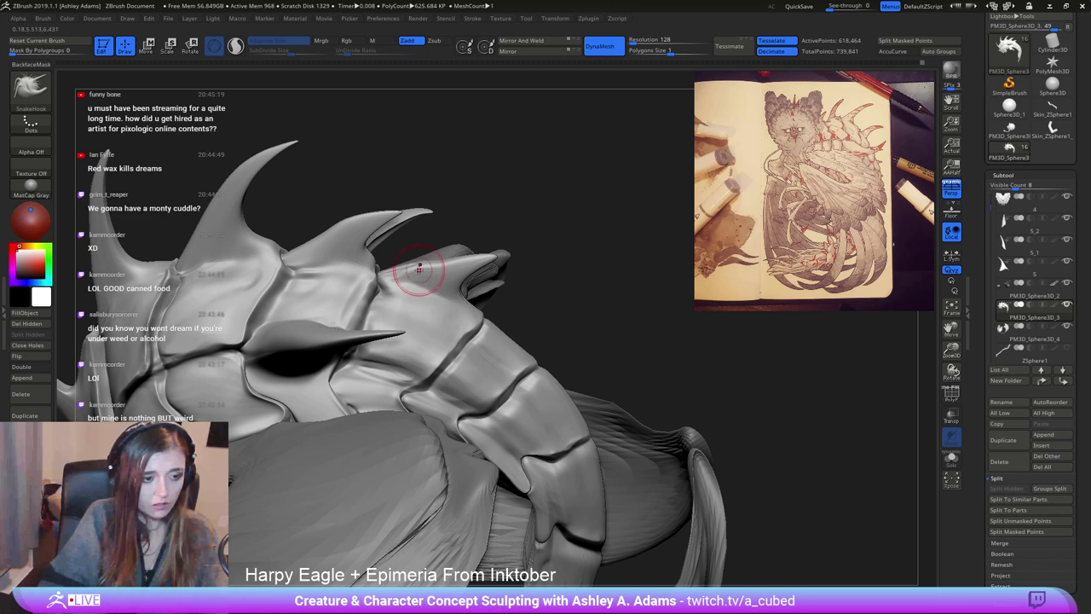
{"action": "right_click_drag", "start_coordinate": [442, 262], "coordinate": [460, 264]}
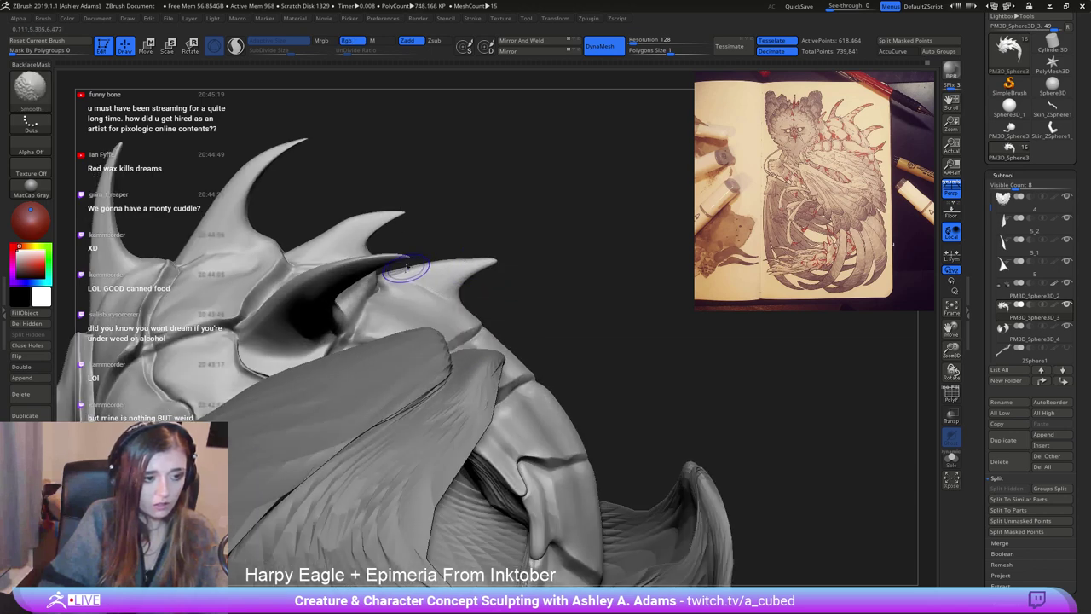
{"action": "left_click_drag", "start_coordinate": [405, 268], "coordinate": [432, 265], "text": "shift"}
{"action": "right_click_drag", "start_coordinate": [458, 267], "coordinate": [461, 265]}
{"action": "left_click_drag", "start_coordinate": [418, 272], "coordinate": [420, 268]}
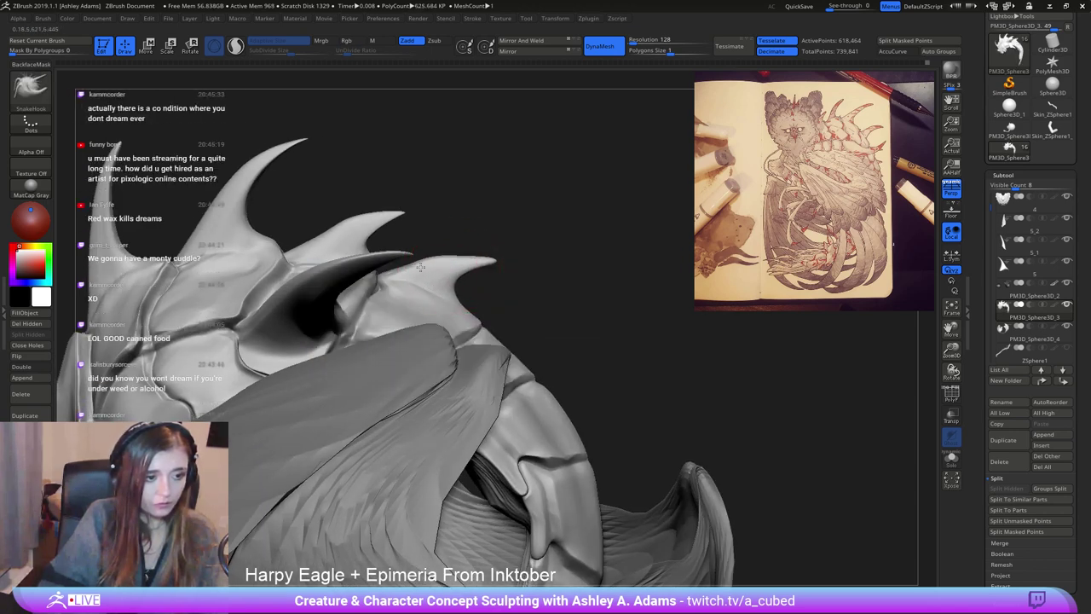
Adjust the plate edge at the seam in front of the new spike with SnakeHook.
{"action": "right_click", "coordinate": [411, 320]}
{"action": "right_click_drag", "start_coordinate": [411, 320], "coordinate": [336, 347]}
{"action": "right_click", "coordinate": [371, 334]}
{"action": "right_click", "coordinate": [351, 340]}
{"action": "right_click", "coordinate": [337, 347]}
{"action": "left_click_drag", "start_coordinate": [372, 284], "coordinate": [387, 282]}
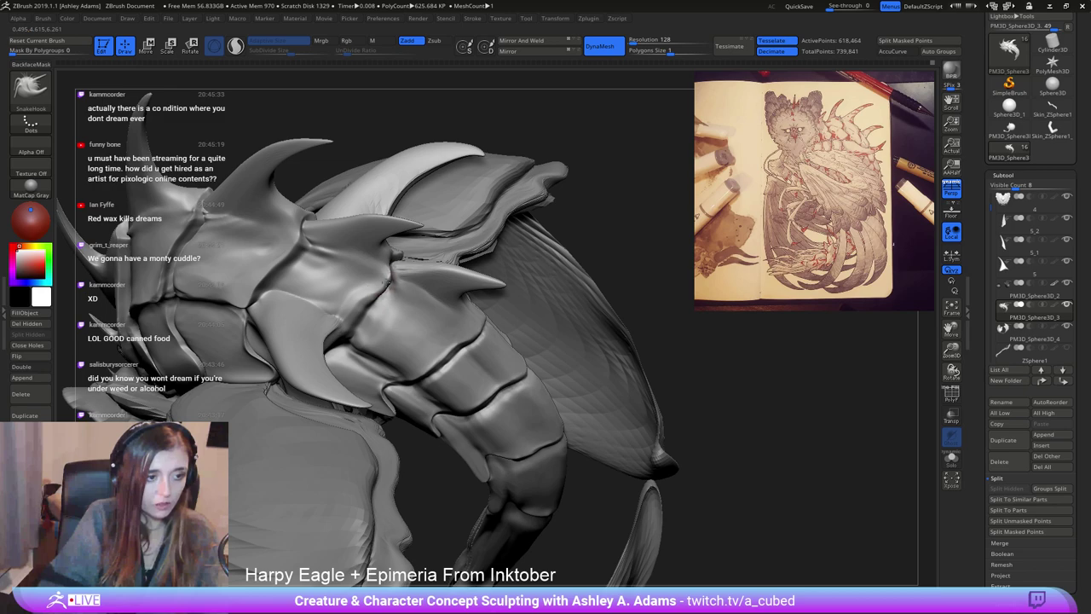
{"action": "right_click_drag", "start_coordinate": [381, 293], "coordinate": [368, 137]}
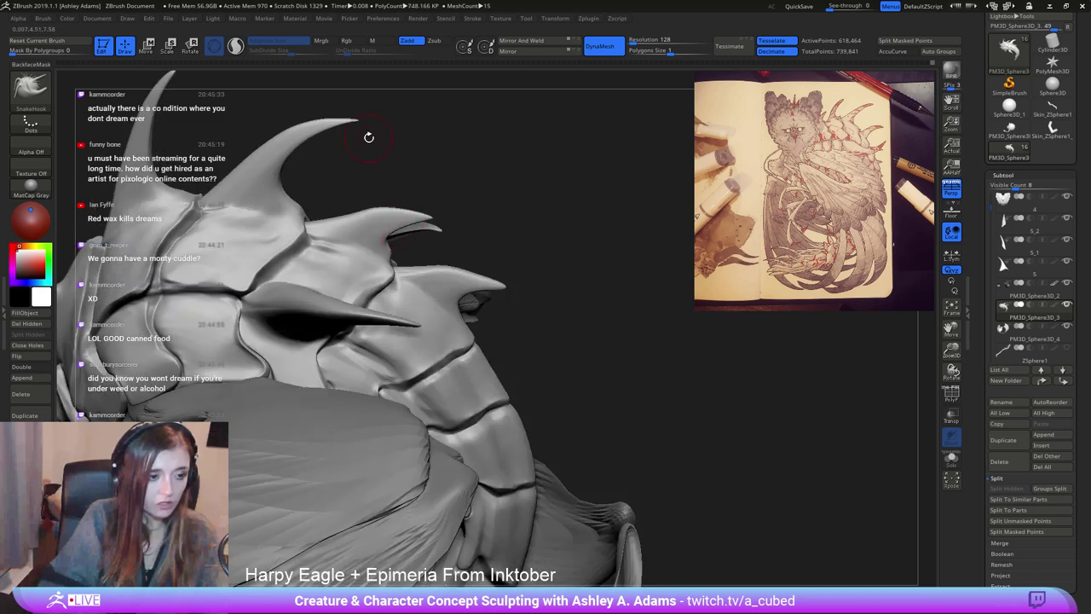
Add volume to the first tail plate's spike with ClayBuildup.
{"action": "mouse_move", "coordinate": [414, 298]}
{"action": "right_mouse_down"}
{"action": "mouse_move", "coordinate": [509, 253]}
{"action": "mouse_move", "coordinate": [483, 285]}
{"action": "mouse_move", "coordinate": [479, 259]}
{"action": "right_mouse_up"}
{"action": "key", "text": "b"}
{"action": "key", "text": "c"}
{"action": "key", "text": "b"}
{"action": "right_click_drag", "start_coordinate": [464, 300], "coordinate": [463, 286]}
{"action": "key", "text": "space"}
{"action": "left_click_drag", "start_coordinate": [463, 287], "coordinate": [474, 298]}
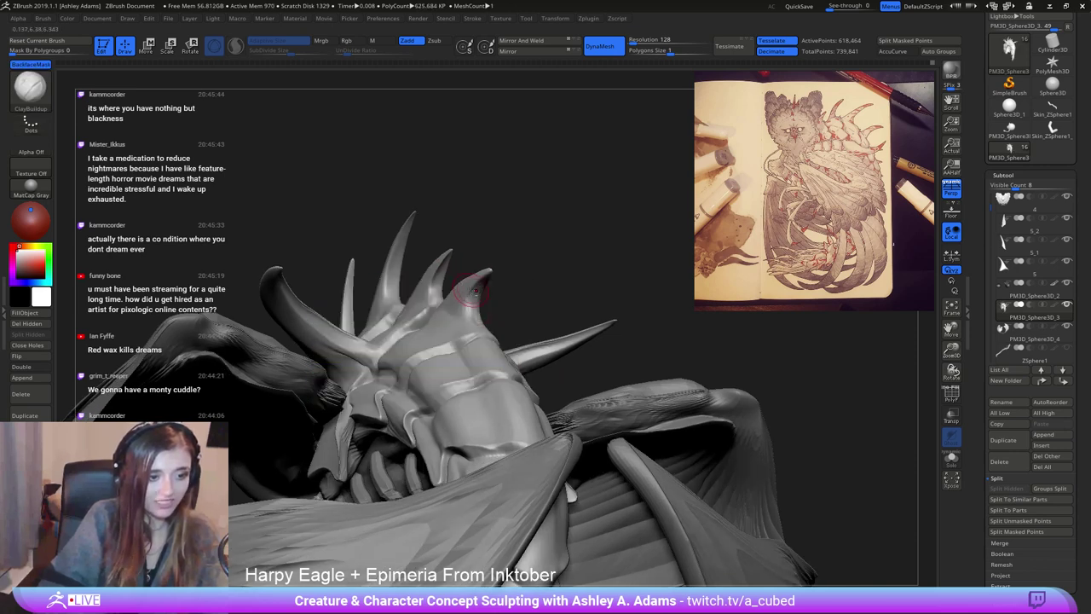
{"action": "mouse_move", "coordinate": [477, 316]}
{"action": "right_mouse_down"}
{"action": "mouse_move", "coordinate": [485, 284]}
{"action": "mouse_move", "coordinate": [490, 297]}
{"action": "mouse_move", "coordinate": [503, 278]}
{"action": "mouse_move", "coordinate": [515, 309]}
{"action": "mouse_move", "coordinate": [505, 316]}
{"action": "mouse_move", "coordinate": [523, 307]}
{"action": "mouse_move", "coordinate": [515, 358]}
{"action": "mouse_move", "coordinate": [458, 226]}
{"action": "right_mouse_up"}
{"action": "right_click", "coordinate": [506, 275]}
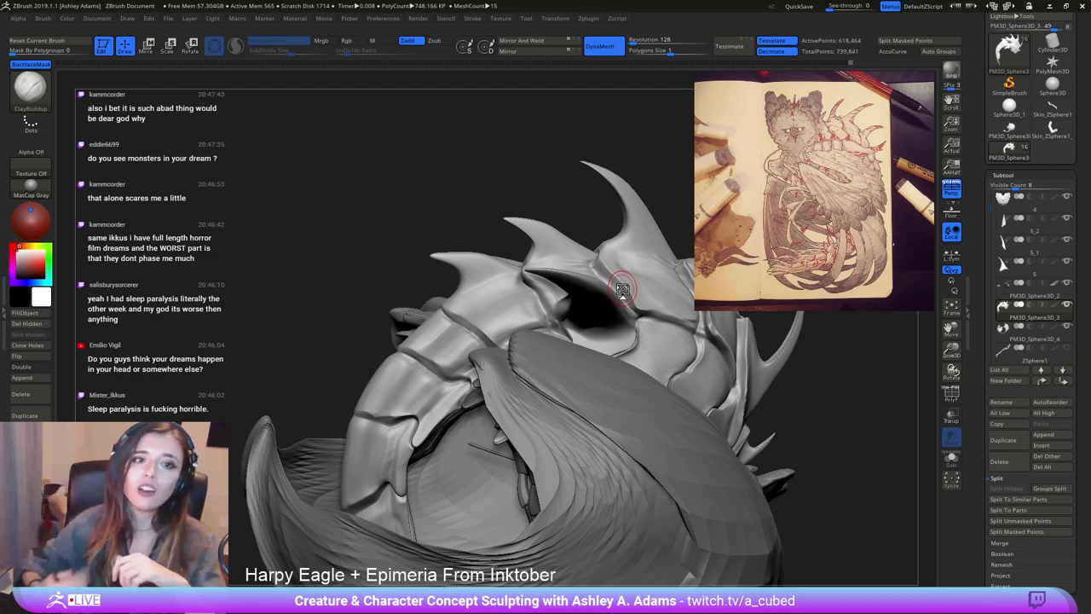
Smooth the first plate's spike and build up more clay around its base.
{"action": "mouse_move", "coordinate": [440, 274]}
{"action": "right_mouse_down"}
{"action": "mouse_move", "coordinate": [454, 249]}
{"action": "mouse_move", "coordinate": [443, 277]}
{"action": "mouse_move", "coordinate": [477, 298]}
{"action": "right_mouse_up"}
{"action": "mouse_move", "coordinate": [477, 298]}
{"action": "right_mouse_down", "text": "ctrl"}
{"action": "mouse_move", "coordinate": [483, 318]}
{"action": "mouse_move", "coordinate": [426, 264]}
{"action": "right_mouse_up", "text": "ctrl"}
{"action": "left_click_drag", "start_coordinate": [383, 225], "coordinate": [452, 248], "text": "shift"}
{"action": "mouse_move", "coordinate": [452, 247]}
{"action": "right_mouse_down"}
{"action": "mouse_move", "coordinate": [440, 263]}
{"action": "mouse_move", "coordinate": [430, 217]}
{"action": "right_mouse_up"}
{"action": "right_click_drag", "start_coordinate": [431, 217], "coordinate": [424, 195]}
{"action": "key", "text": "space"}
{"action": "left_click_drag", "start_coordinate": [418, 195], "coordinate": [433, 195]}
{"action": "right_click_drag", "start_coordinate": [433, 195], "coordinate": [445, 230]}
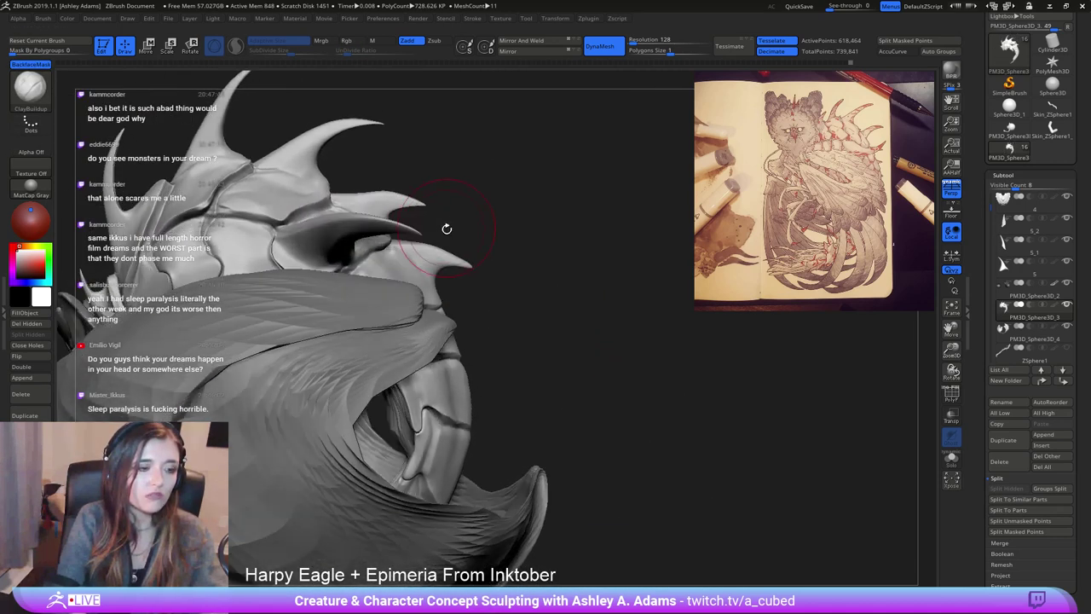
Reshape the curve and sides of the first plate's spike with SnakeHook.
{"action": "key", "text": "b"}
{"action": "key", "text": "s"}
{"action": "key", "text": "h"}
{"action": "left_click_drag", "start_coordinate": [448, 250], "coordinate": [442, 256]}
{"action": "right_click_drag", "start_coordinate": [463, 224], "coordinate": [261, 114]}
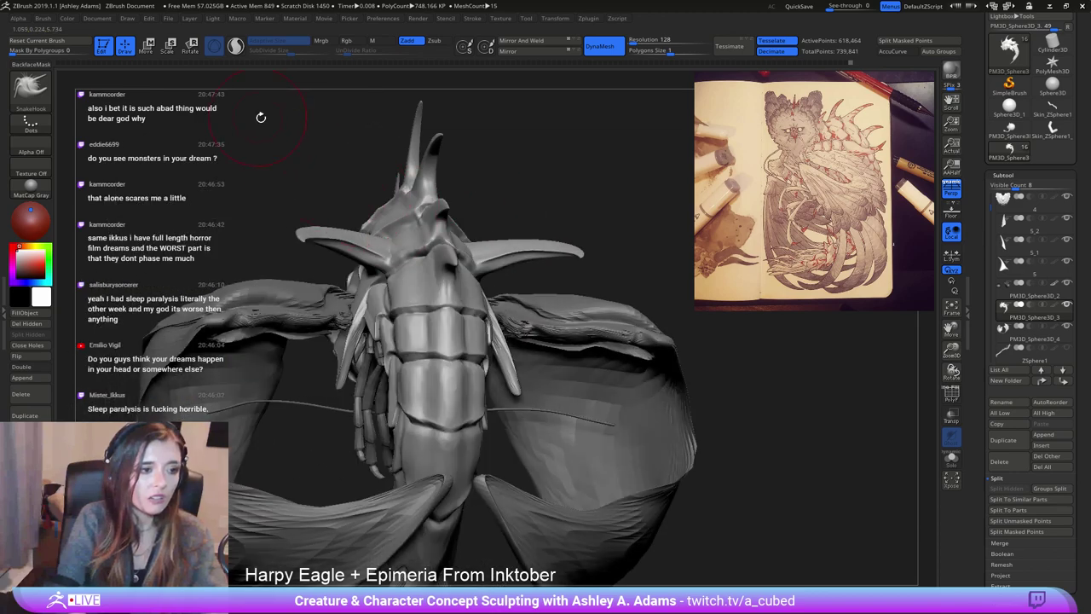
{"action": "mouse_move", "coordinate": [403, 254]}
{"action": "right_mouse_down"}
{"action": "mouse_move", "coordinate": [445, 312]}
{"action": "mouse_move", "coordinate": [475, 266]}
{"action": "mouse_move", "coordinate": [495, 271]}
{"action": "right_mouse_up"}
{"action": "key", "text": "space"}
{"action": "key", "text": "space"}
{"action": "left_click_drag", "start_coordinate": [494, 273], "coordinate": [483, 273]}
Mask everything except the ridge of the second tail plate and pull a spike from it with SnakeHook.
{"action": "mouse_move", "coordinate": [452, 239]}
{"action": "right_mouse_down"}
{"action": "mouse_move", "coordinate": [480, 272]}
{"action": "mouse_move", "coordinate": [510, 263]}
{"action": "mouse_move", "coordinate": [613, 298]}
{"action": "right_mouse_up"}
{"action": "key", "text": "ctrl"}
{"action": "left_click", "coordinate": [613, 299], "text": "ctrl"}
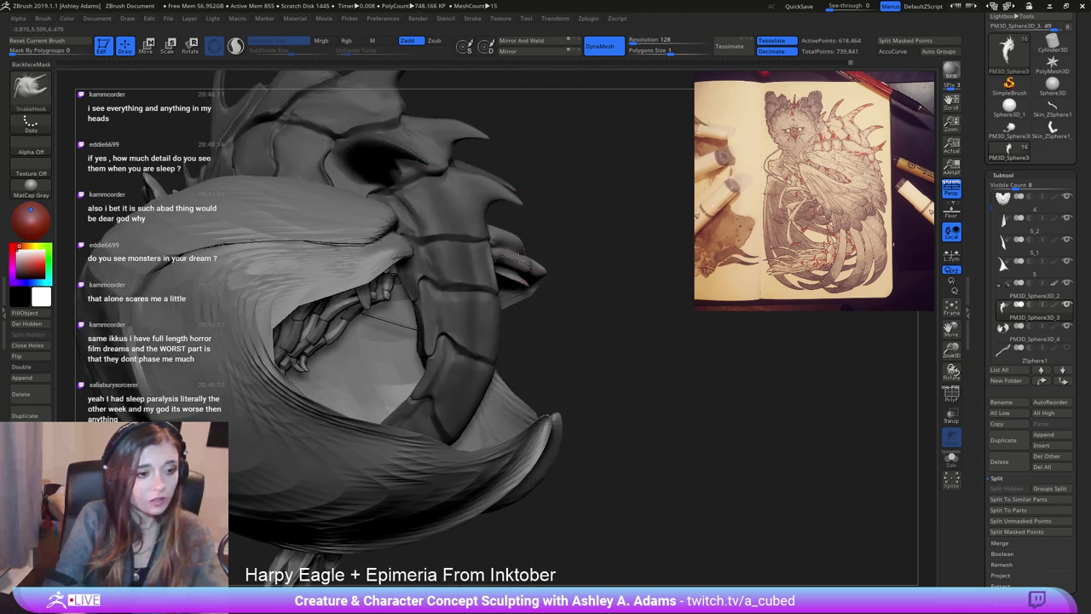
{"action": "left_click_drag", "start_coordinate": [486, 254], "coordinate": [537, 266]}
{"action": "right_click_drag", "start_coordinate": [546, 271], "coordinate": [532, 275]}
{"action": "right_click_drag", "start_coordinate": [596, 236], "coordinate": [586, 239]}
{"action": "left_click_drag", "start_coordinate": [588, 236], "coordinate": [612, 245]}
Extend the tip of the second plate's spike with SnakeHook and clear the mask.
{"action": "right_click", "coordinate": [559, 287]}
{"action": "right_click_drag", "start_coordinate": [559, 288], "coordinate": [605, 282]}
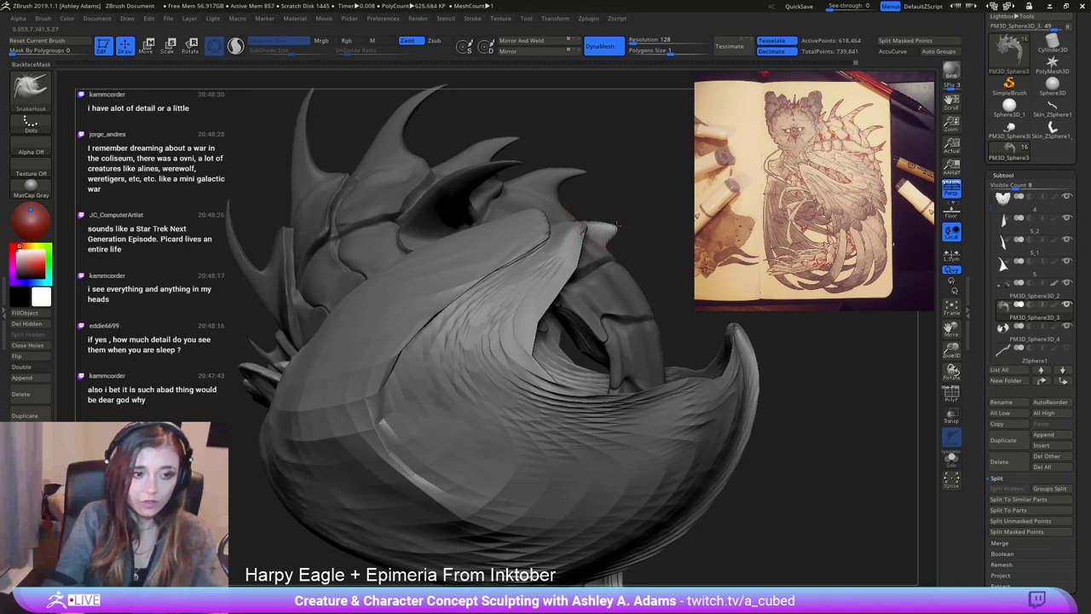
{"action": "right_click_drag", "start_coordinate": [615, 236], "coordinate": [612, 238]}
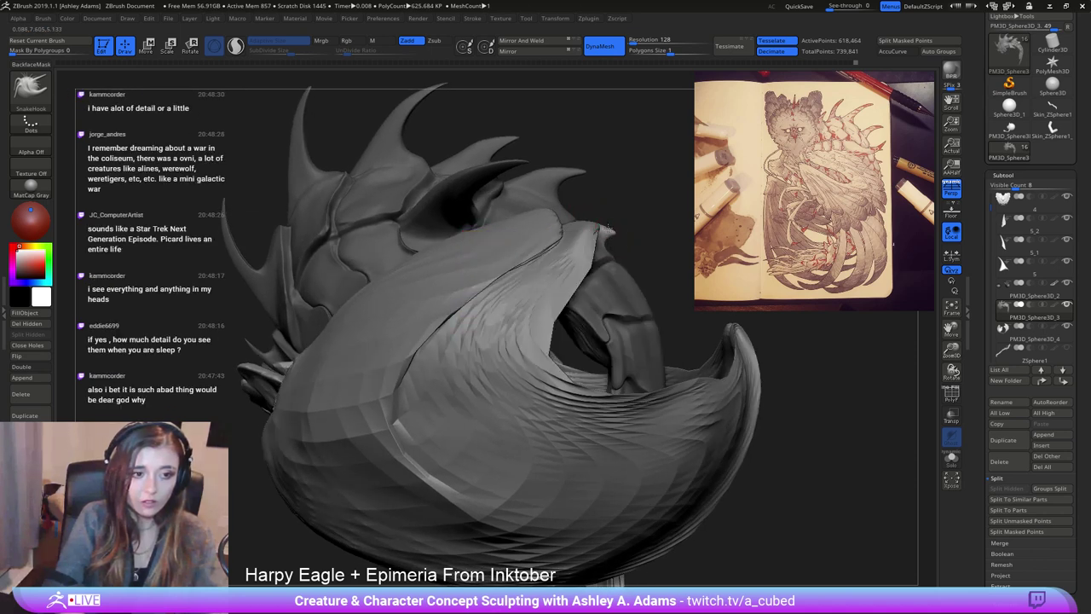
{"action": "left_click_drag", "start_coordinate": [610, 228], "coordinate": [626, 228]}
{"action": "right_click", "coordinate": [573, 287]}
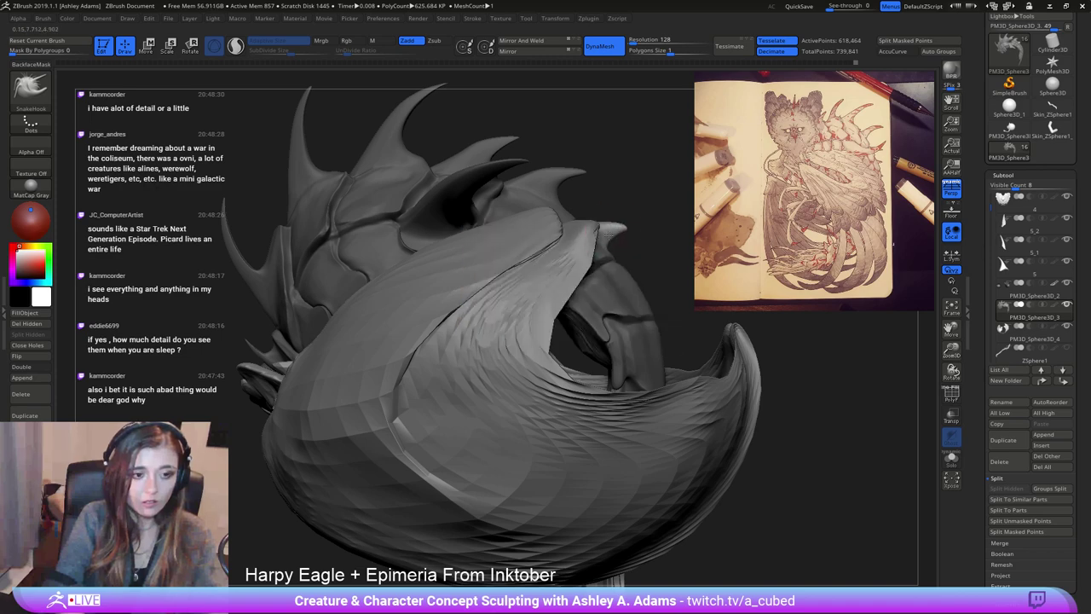
{"action": "mouse_move", "coordinate": [611, 227]}
{"action": "right_mouse_down"}
{"action": "mouse_move", "coordinate": [481, 252]}
{"action": "mouse_move", "coordinate": [483, 174]}
{"action": "right_mouse_up"}
{"action": "right_click_drag", "start_coordinate": [483, 174], "coordinate": [590, 282]}
{"action": "right_click", "coordinate": [492, 271]}
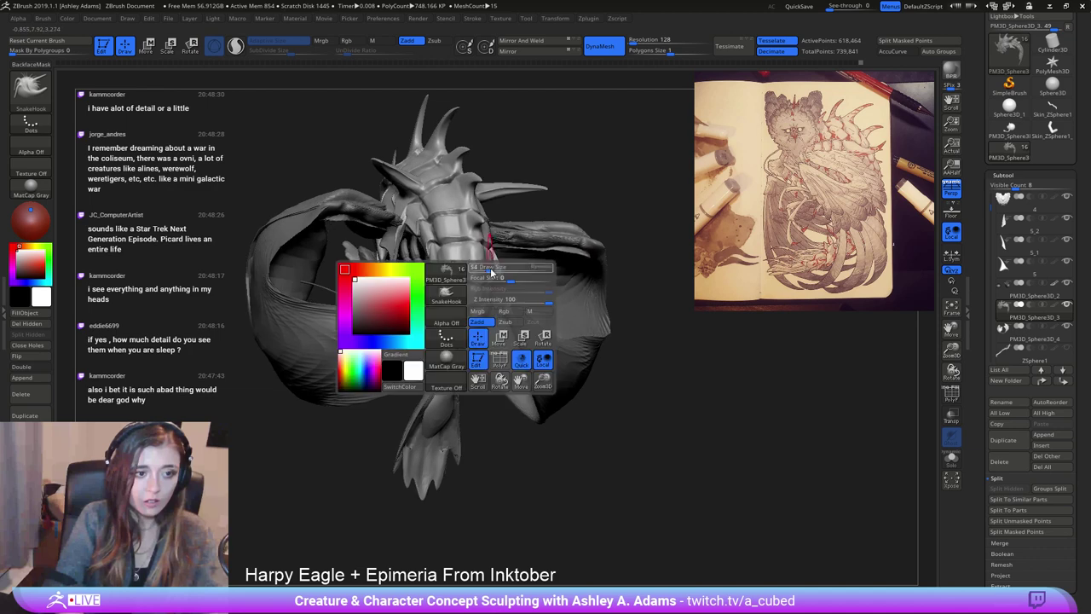
{"action": "right_click_drag", "start_coordinate": [492, 271], "coordinate": [477, 359], "text": "ctrl"}
{"action": "right_click_drag", "start_coordinate": [477, 360], "coordinate": [421, 351]}
{"action": "right_click", "coordinate": [421, 351]}
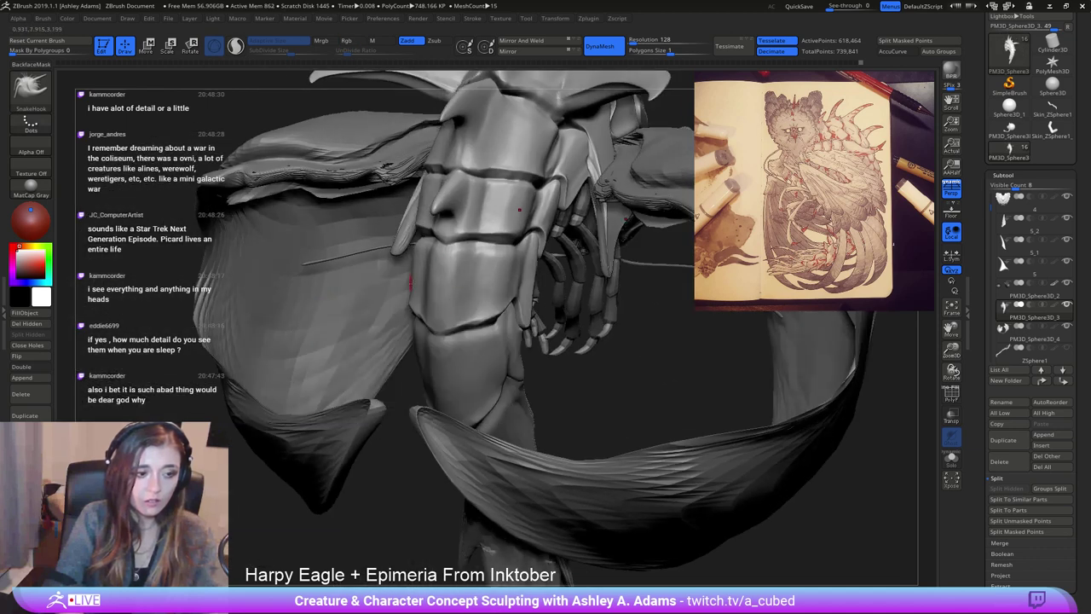
Mask everything except the ridge of the third tail plate, then pull out a spike with SnakeHook and smooth it.
{"action": "right_click_drag", "start_coordinate": [456, 282], "coordinate": [459, 273]}
{"action": "key", "text": "ctrl"}
{"action": "left_click_drag", "start_coordinate": [440, 278], "coordinate": [436, 322], "text": "ctrl"}
{"action": "left_click", "coordinate": [552, 365], "text": "ctrl"}
{"action": "mouse_move", "coordinate": [466, 295]}
{"action": "right_mouse_down"}
{"action": "mouse_move", "coordinate": [455, 295]}
{"action": "mouse_move", "coordinate": [521, 290]}
{"action": "right_mouse_up"}
{"action": "mouse_move", "coordinate": [472, 287]}
{"action": "left_mouse_down"}
{"action": "mouse_move", "coordinate": [502, 288]}
{"action": "mouse_move", "coordinate": [502, 320]}
{"action": "left_mouse_up"}
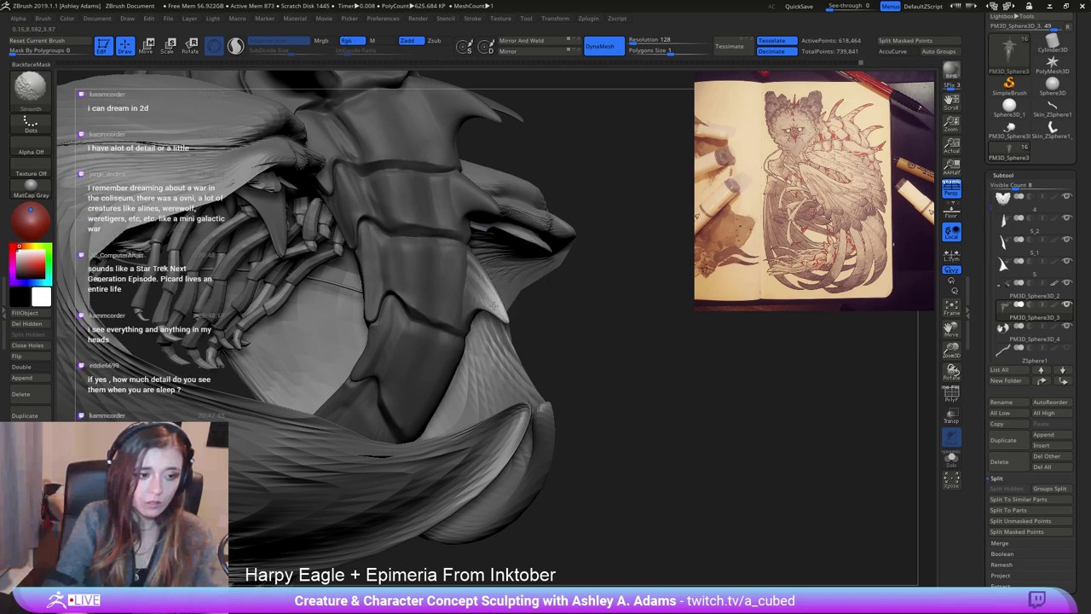
{"action": "mouse_move", "coordinate": [493, 294]}
{"action": "right_mouse_down"}
{"action": "mouse_move", "coordinate": [379, 263]}
{"action": "mouse_move", "coordinate": [444, 230]}
{"action": "right_mouse_up"}
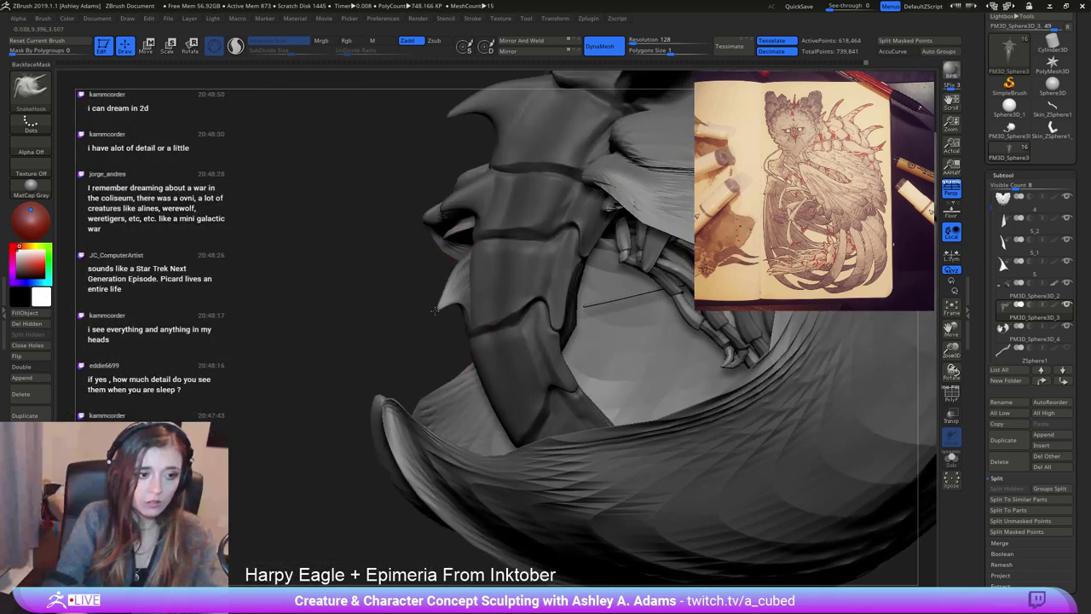
Adjust the shape of the third tail plate's spike with SnakeHook.
{"action": "mouse_move", "coordinate": [435, 312]}
{"action": "right_mouse_down"}
{"action": "mouse_move", "coordinate": [457, 297]}
{"action": "mouse_move", "coordinate": [450, 291]}
{"action": "right_mouse_up"}
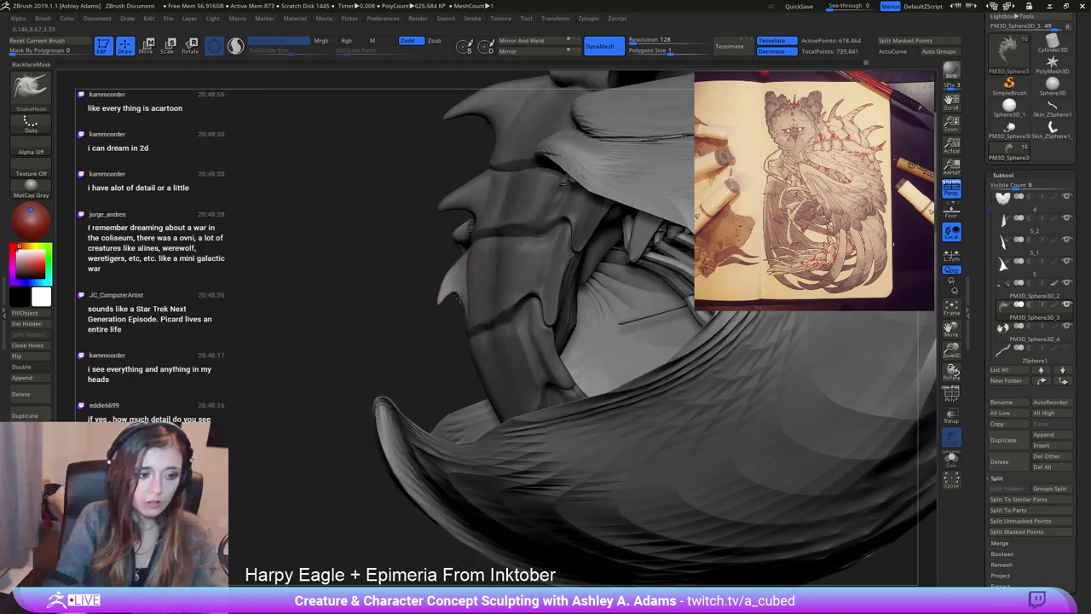
{"action": "left_click_drag", "start_coordinate": [455, 278], "coordinate": [443, 290]}
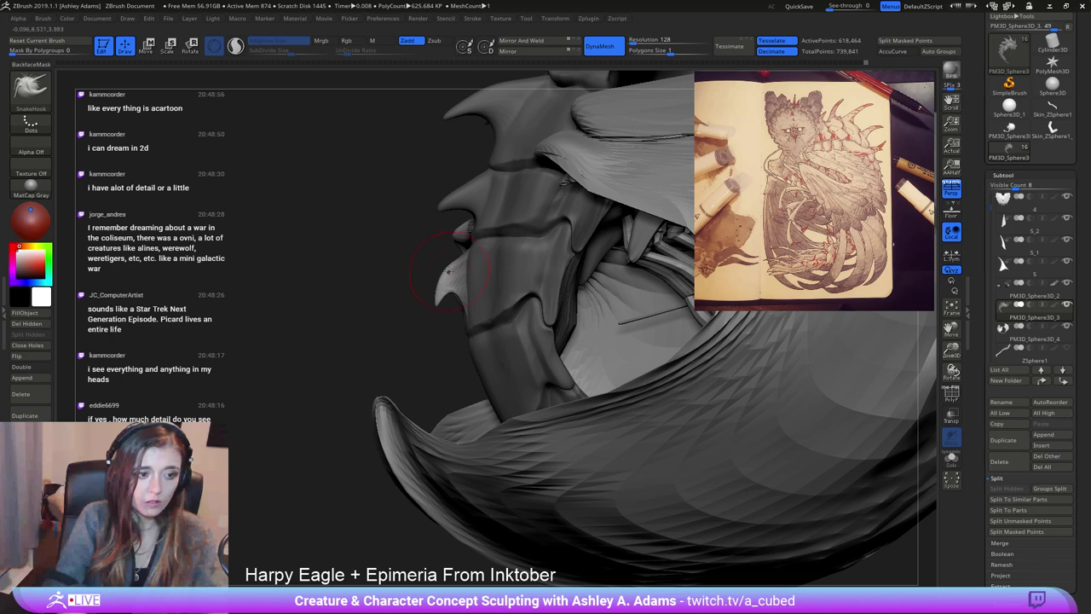
{"action": "mouse_move", "coordinate": [439, 307]}
{"action": "right_mouse_down", "text": "ctrl"}
{"action": "mouse_move", "coordinate": [476, 156]}
{"action": "mouse_move", "coordinate": [537, 246]}
{"action": "mouse_move", "coordinate": [519, 255]}
{"action": "mouse_move", "coordinate": [503, 367]}
{"action": "mouse_move", "coordinate": [531, 149]}
{"action": "right_mouse_up", "text": "ctrl"}
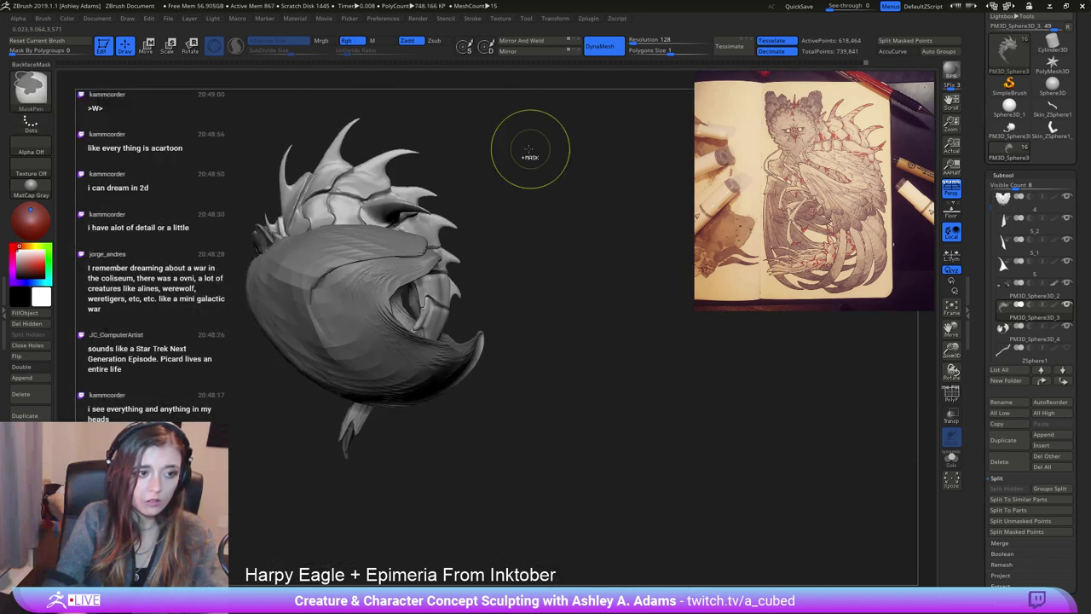
Refine the curves of the second and third tail plate spikes from the side with a resized SnakeHook brush.
{"action": "right_click_drag", "start_coordinate": [462, 250], "coordinate": [471, 409], "text": "ctrl"}
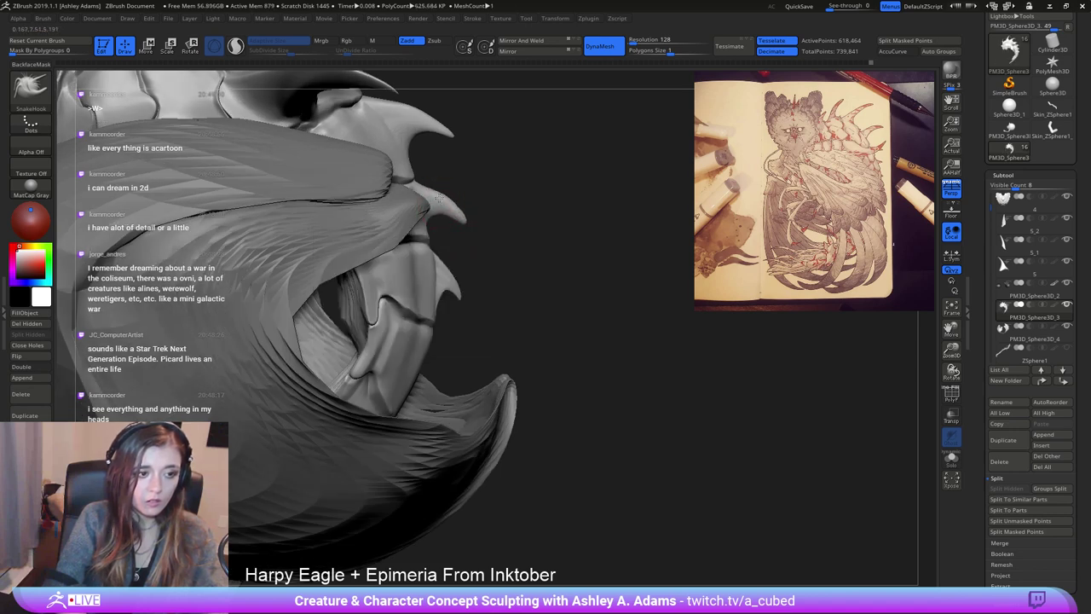
{"action": "key", "text": "space"}
{"action": "left_click_drag", "start_coordinate": [437, 204], "coordinate": [451, 218]}
{"action": "key", "text": "space"}
{"action": "left_click_drag", "start_coordinate": [457, 282], "coordinate": [444, 271]}
{"action": "left_click_drag", "start_coordinate": [545, 273], "coordinate": [426, 294]}
{"action": "key", "text": "space"}
{"action": "right_click_drag", "start_coordinate": [435, 255], "coordinate": [609, 299]}
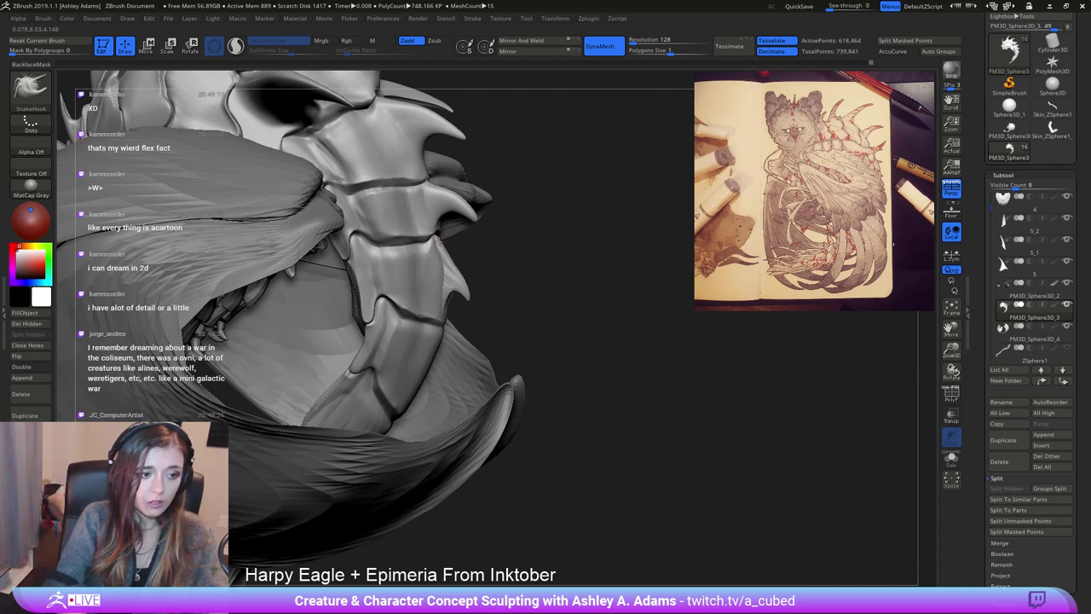
Nudge the edge of the seam just below the large side spike with a smaller SnakeHook brush.
{"action": "right_click_drag", "start_coordinate": [425, 237], "coordinate": [429, 246]}
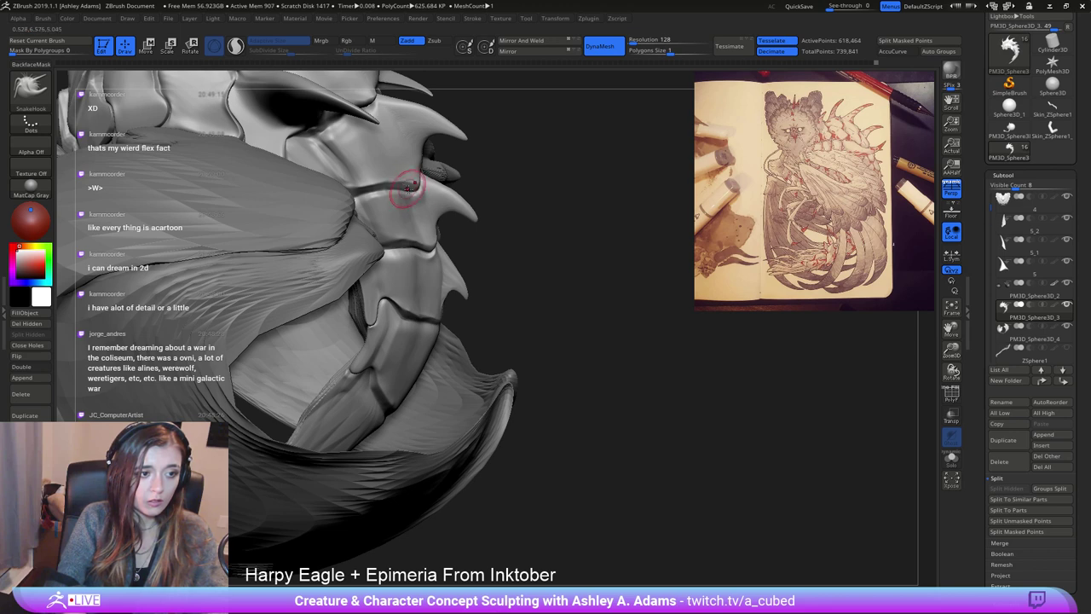
{"action": "mouse_move", "coordinate": [405, 188]}
{"action": "right_mouse_down"}
{"action": "mouse_move", "coordinate": [368, 259]}
{"action": "mouse_move", "coordinate": [433, 150]}
{"action": "right_mouse_up"}
{"action": "mouse_move", "coordinate": [434, 150]}
{"action": "right_mouse_down"}
{"action": "mouse_move", "coordinate": [417, 217]}
{"action": "mouse_move", "coordinate": [457, 244]}
{"action": "mouse_move", "coordinate": [426, 220]}
{"action": "mouse_move", "coordinate": [384, 277]}
{"action": "right_mouse_up"}
{"action": "right_click", "coordinate": [379, 279]}
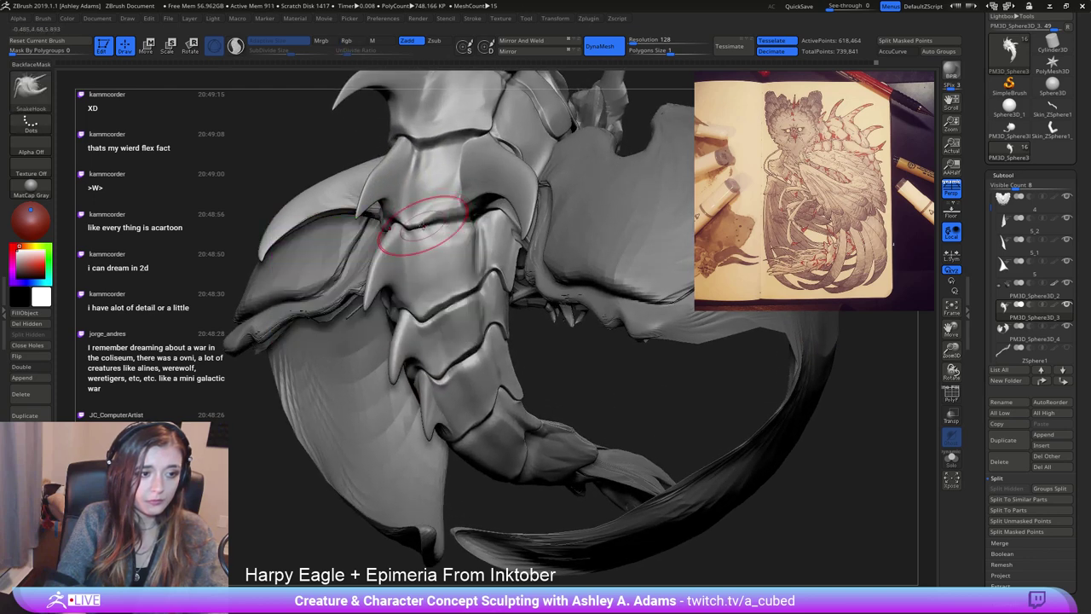
{"action": "mouse_move", "coordinate": [428, 226]}
{"action": "right_mouse_down"}
{"action": "mouse_move", "coordinate": [399, 223]}
{"action": "mouse_move", "coordinate": [438, 219]}
{"action": "right_mouse_up"}
{"action": "right_click", "coordinate": [418, 225]}
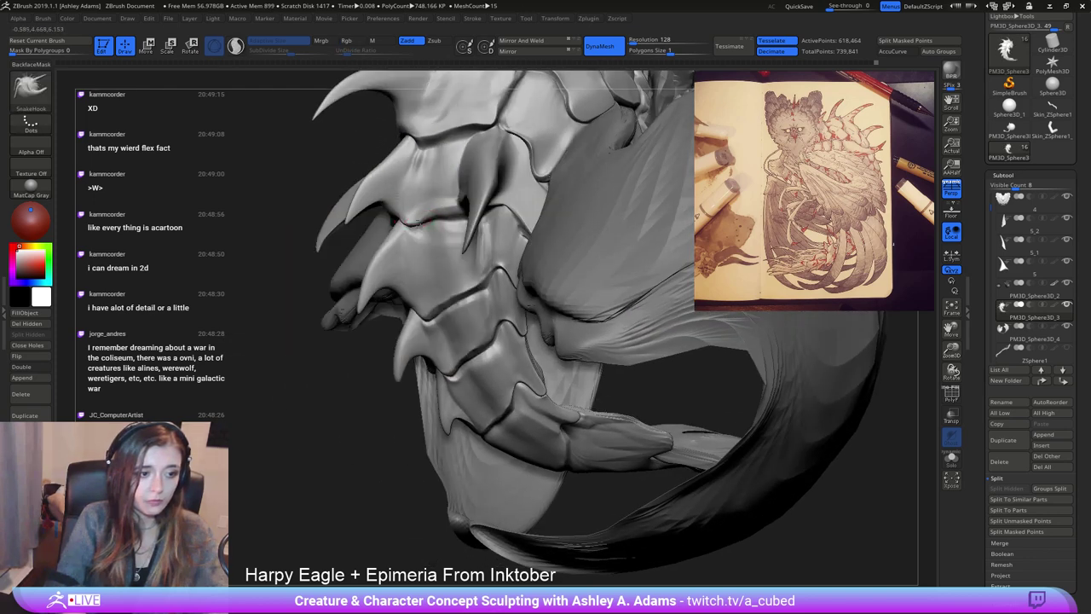
{"action": "key", "text": "space"}
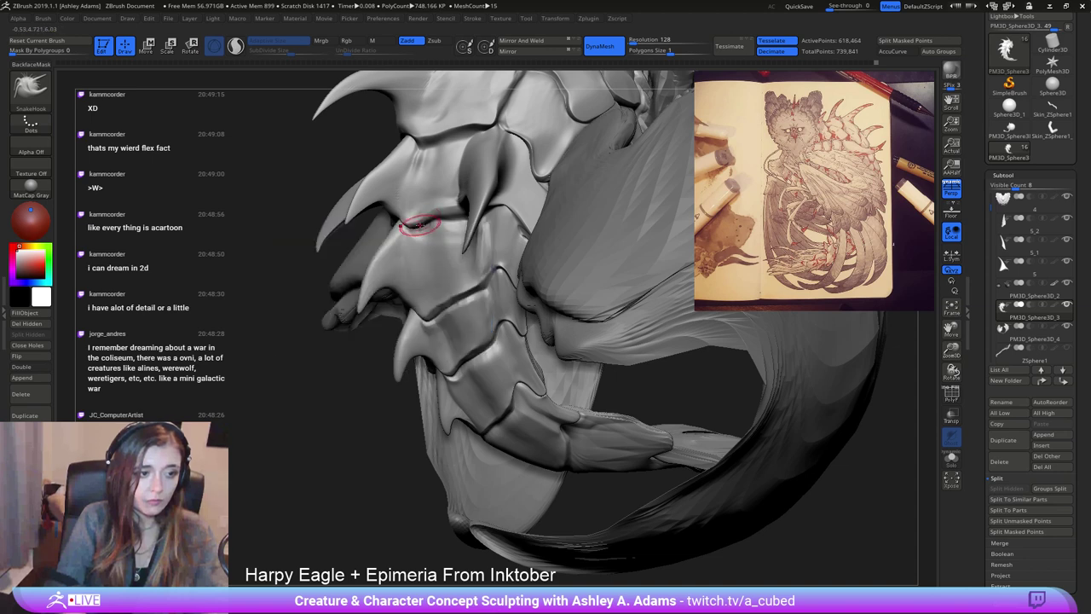
{"action": "left_click_drag", "start_coordinate": [440, 210], "coordinate": [447, 216]}
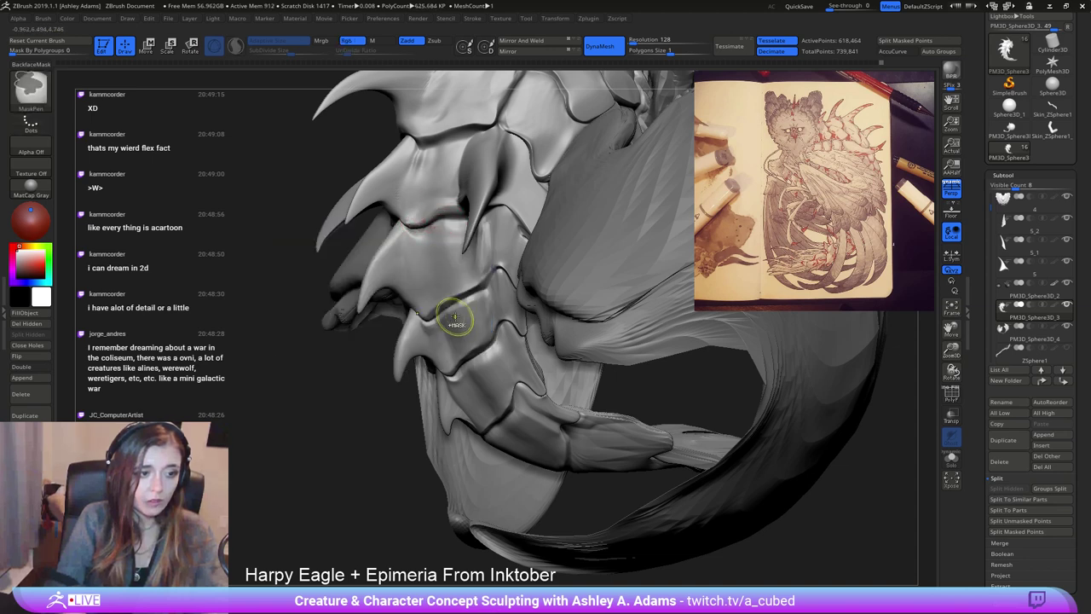
Adjust the overlapping edges of the next plates down the tail with SnakeHook.
{"action": "mouse_move", "coordinate": [455, 319]}
{"action": "right_mouse_down", "text": "ctrl"}
{"action": "mouse_move", "coordinate": [428, 277]}
{"action": "mouse_move", "coordinate": [454, 285]}
{"action": "mouse_move", "coordinate": [478, 271]}
{"action": "mouse_move", "coordinate": [469, 311]}
{"action": "right_mouse_up", "text": "ctrl"}
{"action": "right_click", "coordinate": [454, 285]}
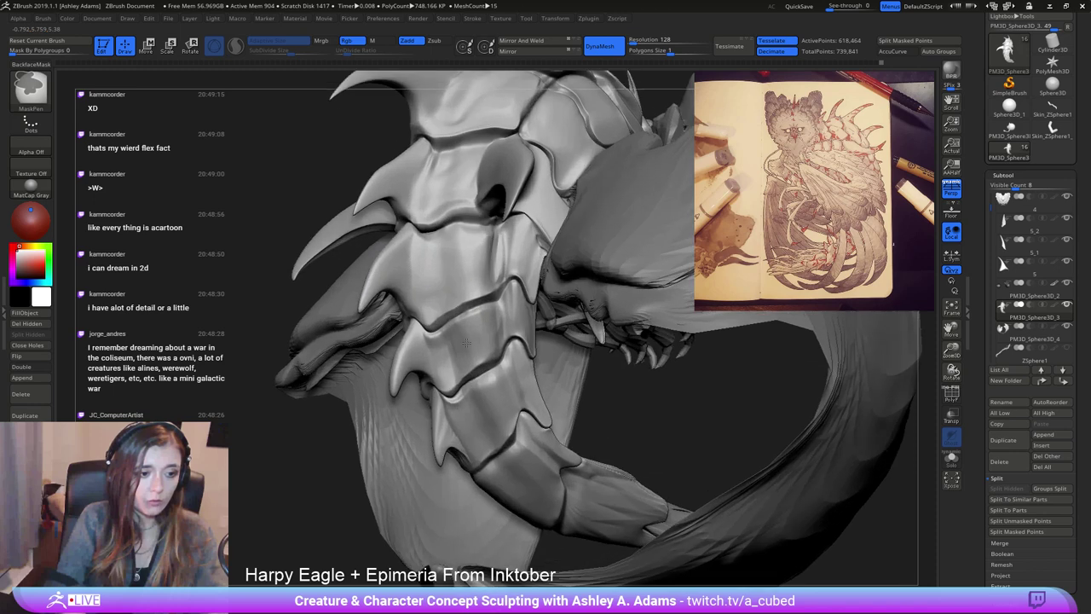
{"action": "right_click", "coordinate": [468, 310]}
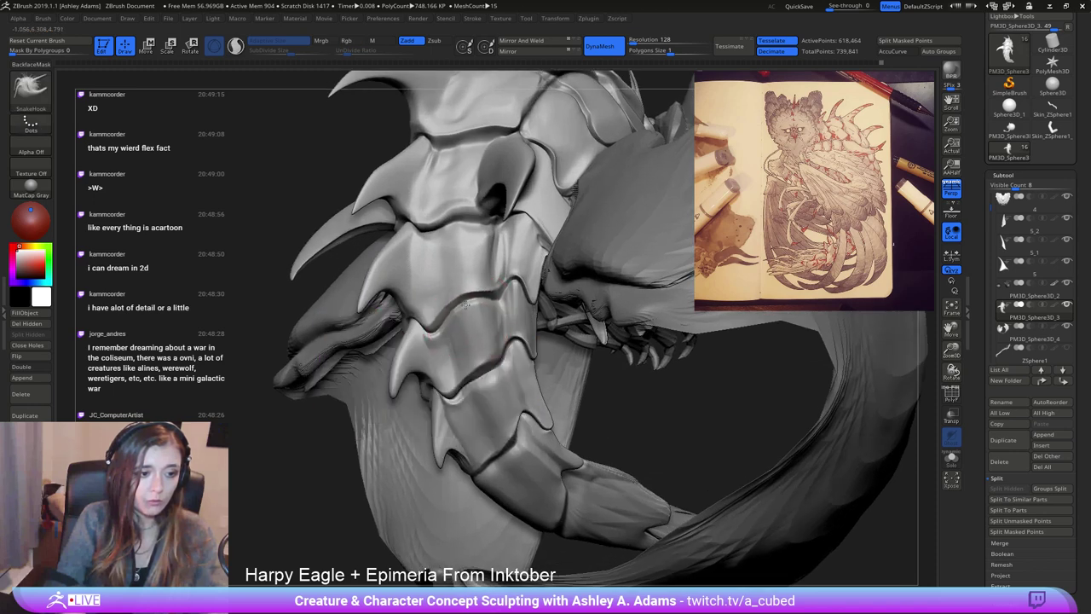
{"action": "key", "text": "space"}
{"action": "right_click_drag", "start_coordinate": [465, 303], "coordinate": [490, 354]}
{"action": "key", "text": "space"}
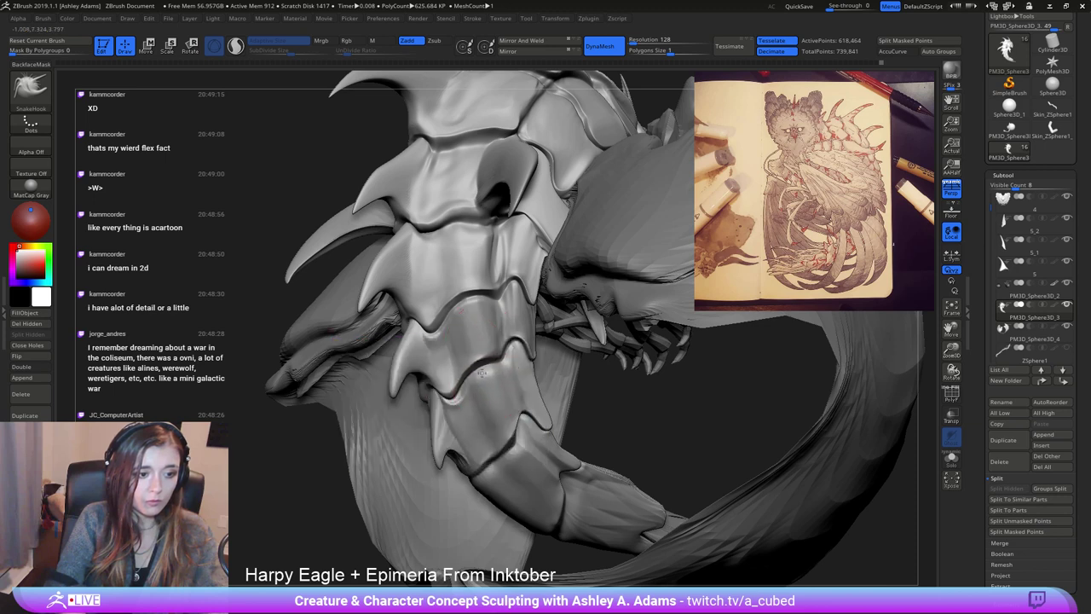
{"action": "right_click_drag", "start_coordinate": [505, 461], "coordinate": [478, 336], "text": "ctrl"}
{"action": "mouse_move", "coordinate": [478, 337]}
{"action": "right_mouse_down"}
{"action": "mouse_move", "coordinate": [510, 324]}
{"action": "mouse_move", "coordinate": [561, 383]}
{"action": "mouse_move", "coordinate": [529, 366]}
{"action": "mouse_move", "coordinate": [537, 330]}
{"action": "mouse_move", "coordinate": [497, 275]}
{"action": "right_mouse_up"}
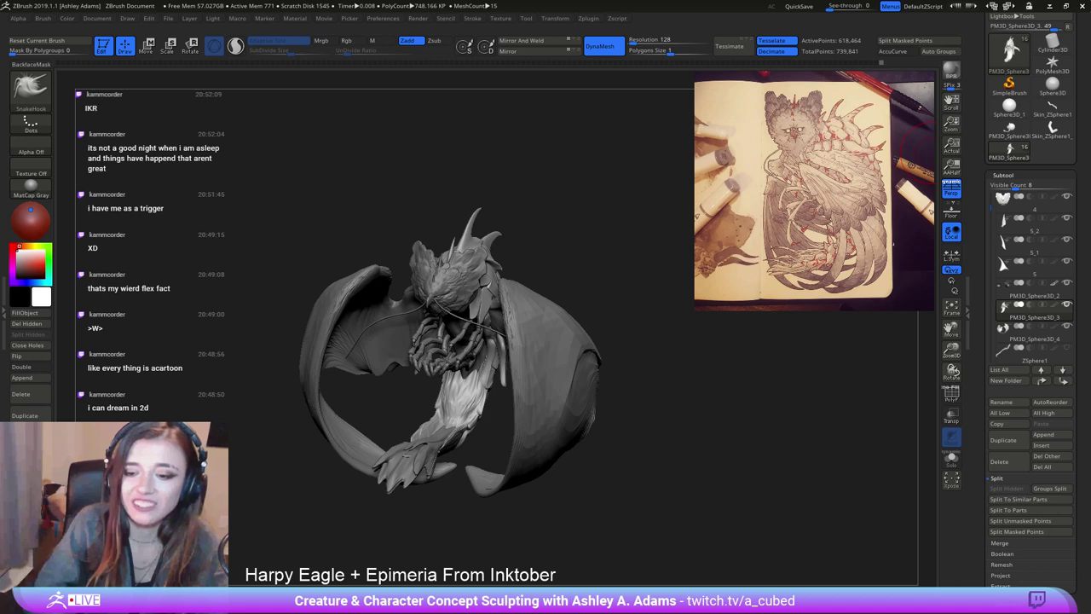
{"action": "left_click_drag", "start_coordinate": [639, 323], "coordinate": [686, 303]}
{"action": "left_click_drag", "start_coordinate": [552, 361], "coordinate": [620, 342], "text": "alt"}
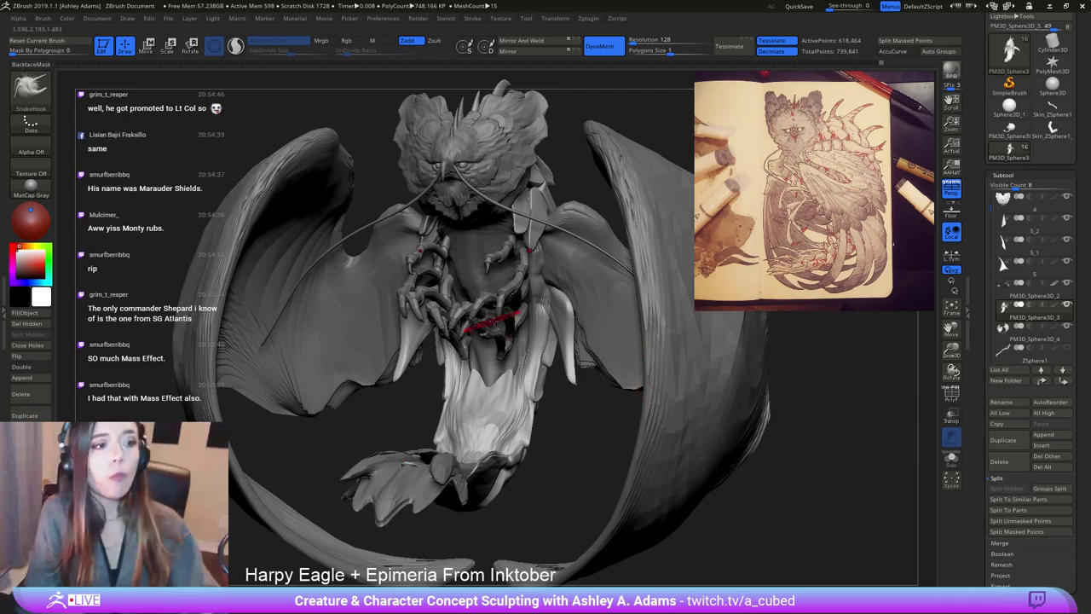
{"action": "right_click_drag", "start_coordinate": [507, 314], "coordinate": [409, 316]}
{"action": "mouse_move", "coordinate": [553, 330]}
{"action": "right_mouse_down"}
{"action": "mouse_move", "coordinate": [444, 335]}
{"action": "mouse_move", "coordinate": [723, 312]}
{"action": "mouse_move", "coordinate": [454, 316]}
{"action": "right_mouse_up"}
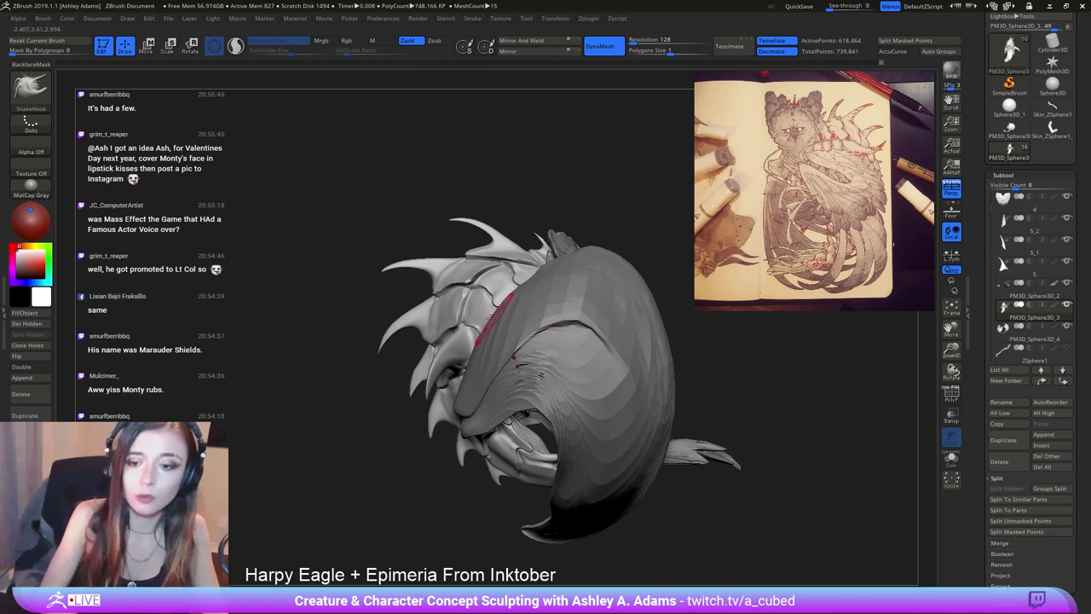
Carve the seam where the upper back plates meet with DamStandard.
{"action": "mouse_move", "coordinate": [433, 356]}
{"action": "right_mouse_down"}
{"action": "mouse_move", "coordinate": [454, 342]}
{"action": "mouse_move", "coordinate": [534, 338]}
{"action": "mouse_move", "coordinate": [443, 346]}
{"action": "mouse_move", "coordinate": [474, 342]}
{"action": "mouse_move", "coordinate": [450, 334]}
{"action": "right_mouse_up"}
{"action": "right_click", "coordinate": [439, 332]}
{"action": "key", "text": "b"}
{"action": "key", "text": "d"}
{"action": "key", "text": "s"}
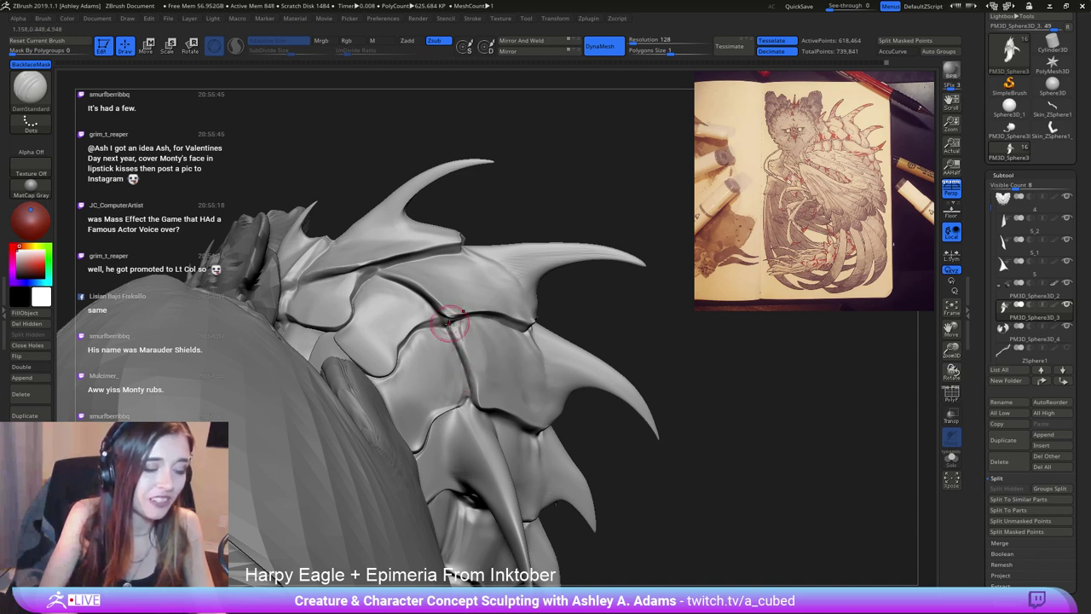
{"action": "right_click_drag", "start_coordinate": [427, 301], "coordinate": [463, 333]}
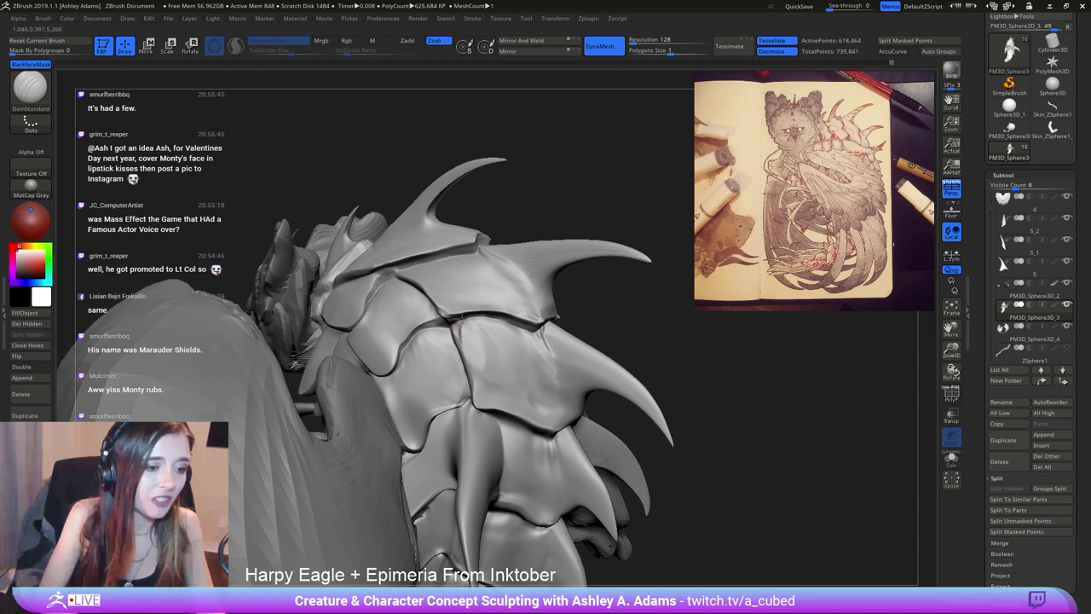
{"action": "left_click_drag", "start_coordinate": [449, 322], "coordinate": [479, 315]}
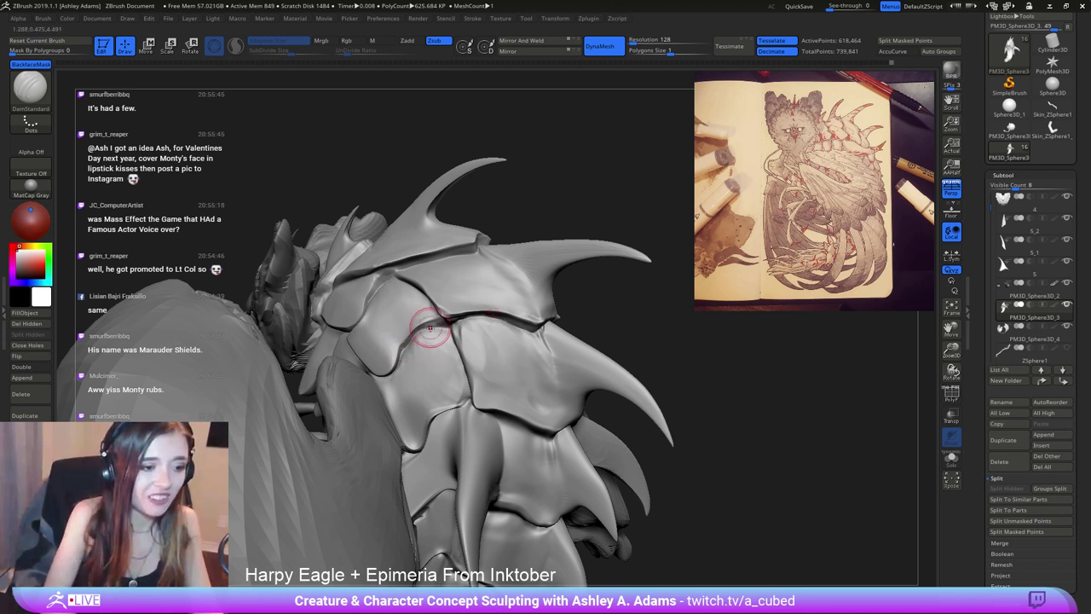
Deepen the seams between the mid-back plates below the dorsal spikes with DamStandard.
{"action": "mouse_move", "coordinate": [464, 420]}
{"action": "right_mouse_down"}
{"action": "mouse_move", "coordinate": [462, 384]}
{"action": "mouse_move", "coordinate": [520, 425]}
{"action": "mouse_move", "coordinate": [426, 367]}
{"action": "right_mouse_up"}
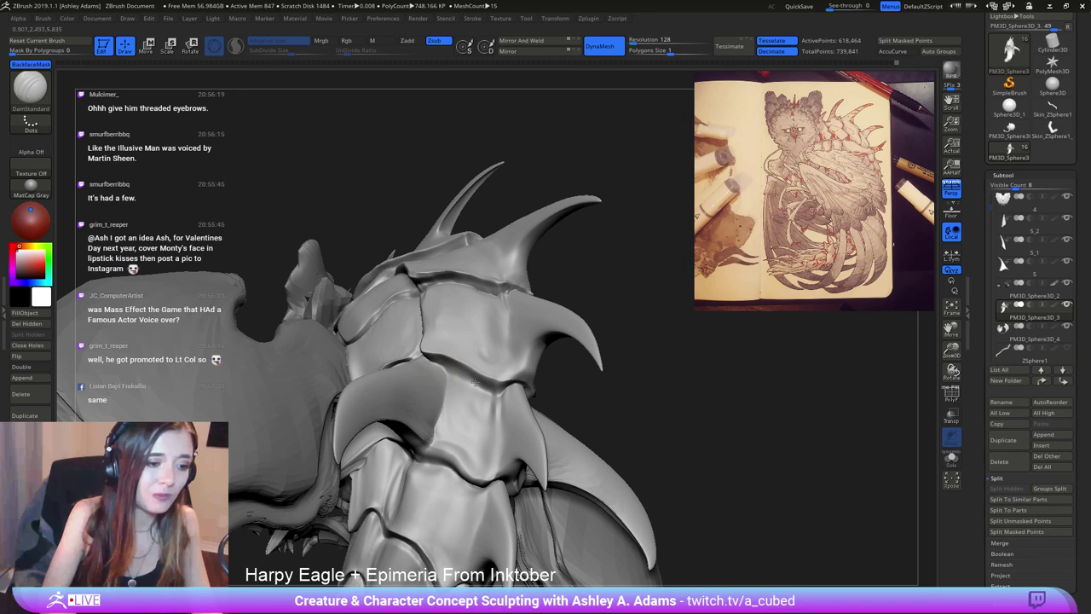
{"action": "left_click_drag", "start_coordinate": [446, 364], "coordinate": [499, 392]}
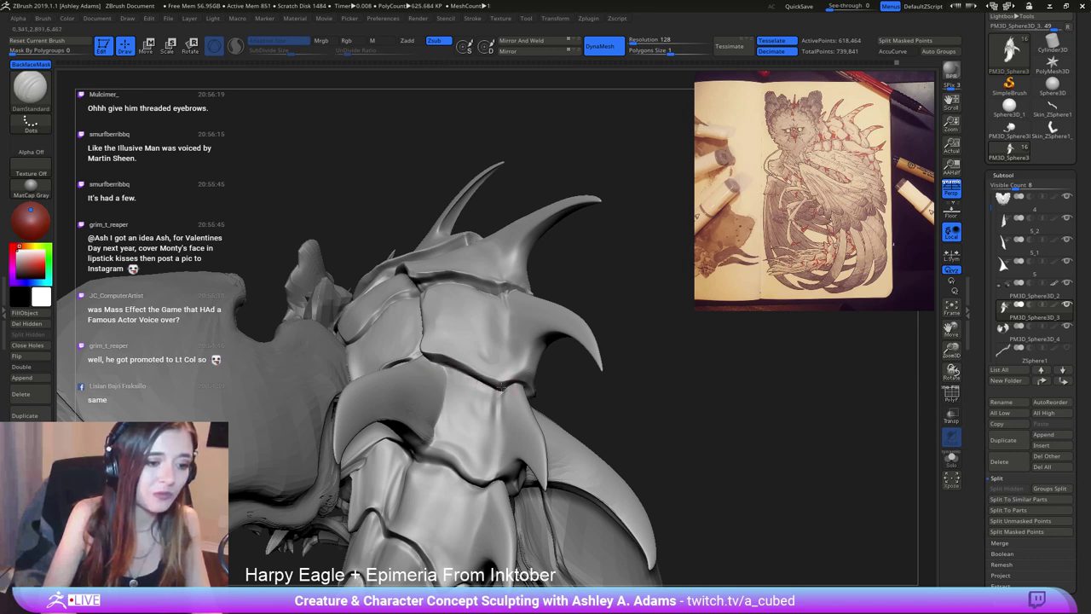
{"action": "right_click_drag", "start_coordinate": [504, 401], "coordinate": [434, 378]}
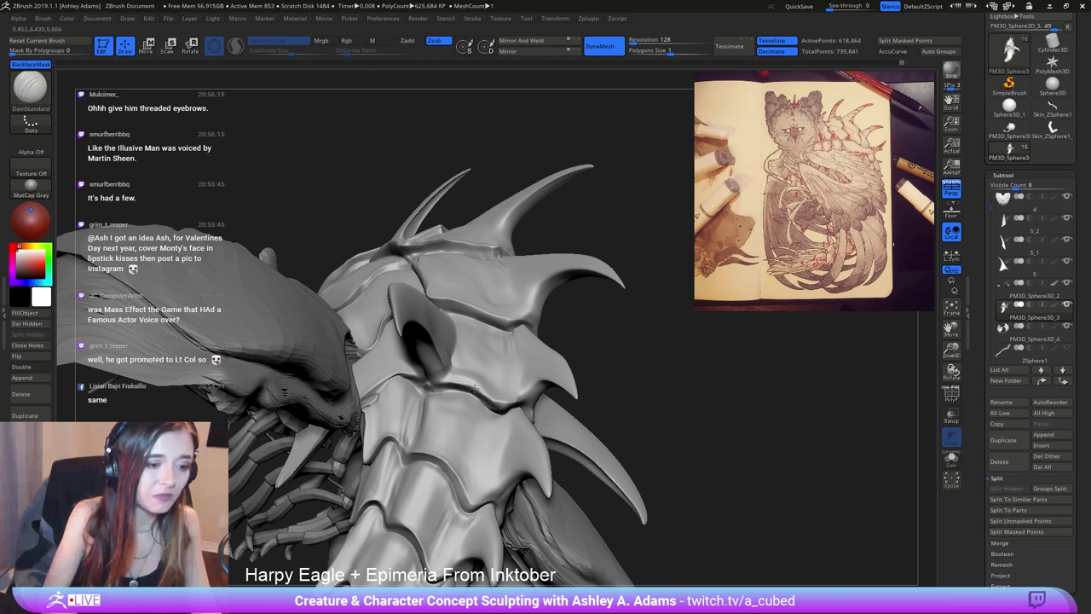
{"action": "mouse_move", "coordinate": [510, 402]}
{"action": "right_mouse_down"}
{"action": "mouse_move", "coordinate": [515, 416]}
{"action": "mouse_move", "coordinate": [409, 324]}
{"action": "right_mouse_up"}
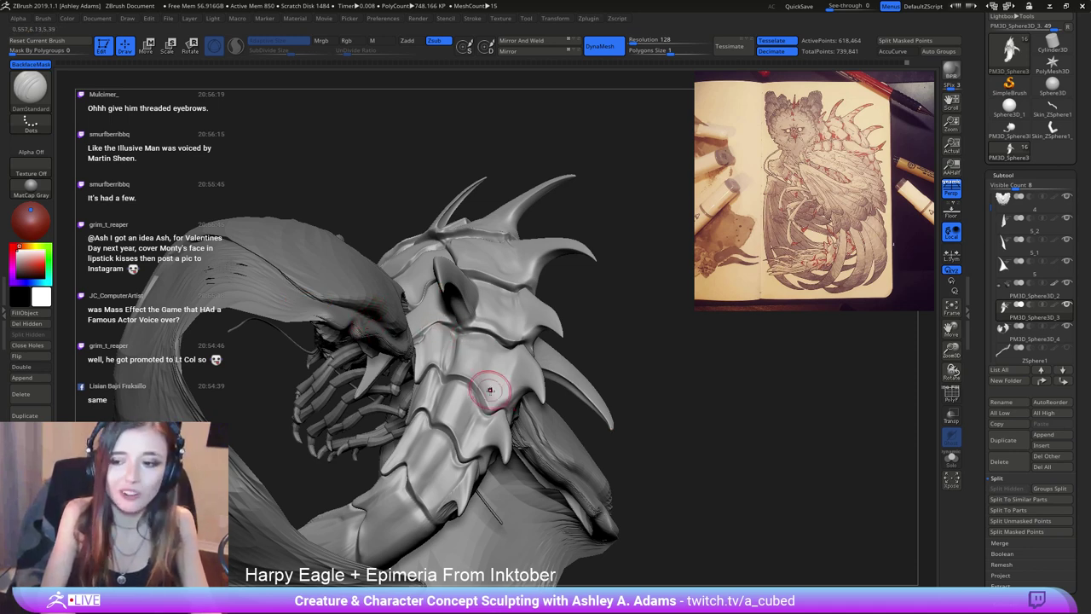
Build up the base of the last tail spike with ClayBuildup and smooth it into the plate.
{"action": "right_click_drag", "start_coordinate": [424, 403], "coordinate": [452, 364]}
{"action": "mouse_move", "coordinate": [459, 288]}
{"action": "right_mouse_down"}
{"action": "mouse_move", "coordinate": [488, 341]}
{"action": "mouse_move", "coordinate": [495, 280]}
{"action": "right_mouse_up"}
{"action": "key", "text": "shift"}
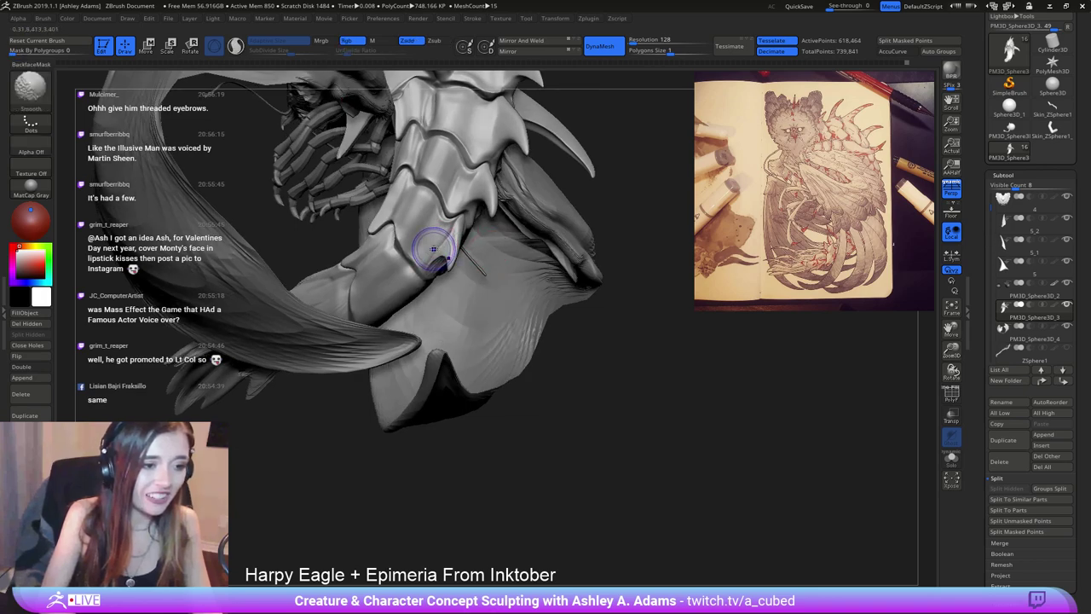
{"action": "mouse_move", "coordinate": [427, 249]}
{"action": "right_mouse_down"}
{"action": "mouse_move", "coordinate": [458, 247]}
{"action": "mouse_move", "coordinate": [457, 269]}
{"action": "mouse_move", "coordinate": [478, 256]}
{"action": "right_mouse_up"}
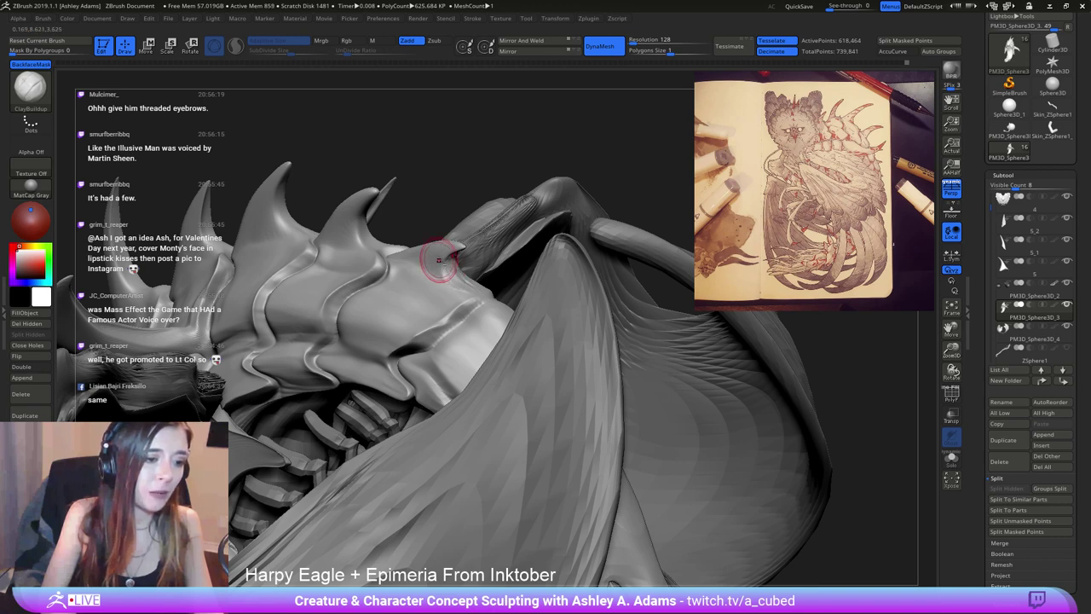
{"action": "key", "text": "shift"}
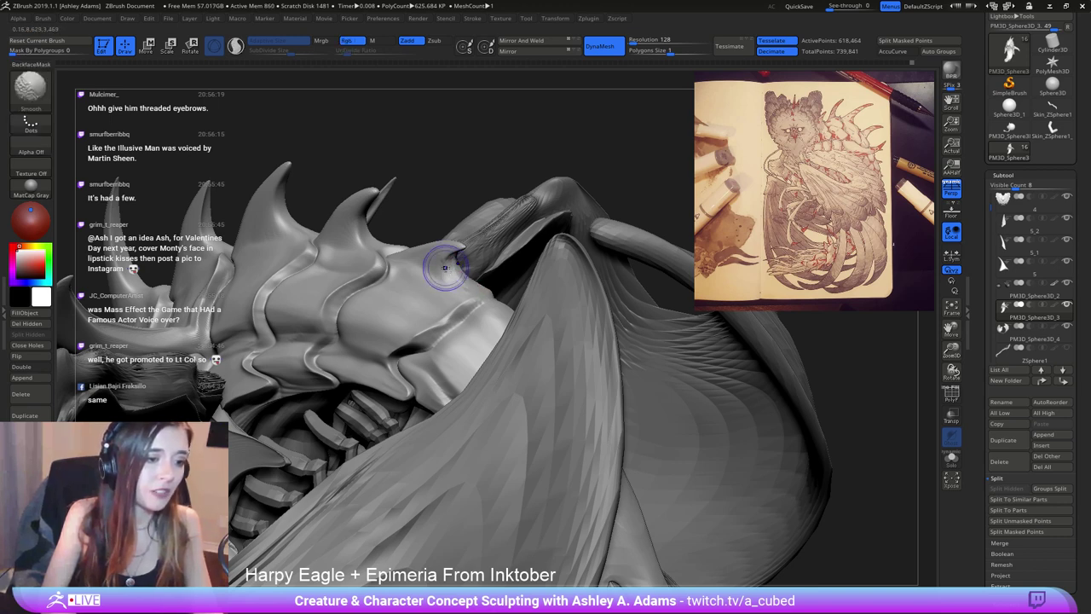
{"action": "right_click_drag", "start_coordinate": [444, 267], "coordinate": [443, 256]}
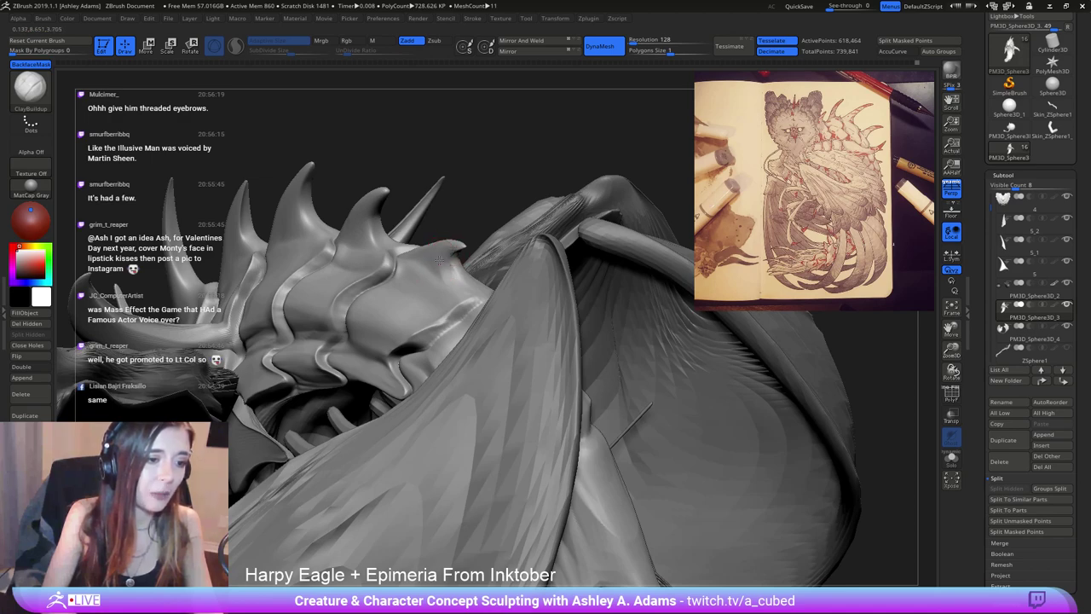
{"action": "mouse_move", "coordinate": [439, 260]}
{"action": "right_mouse_down"}
{"action": "mouse_move", "coordinate": [463, 309]}
{"action": "mouse_move", "coordinate": [532, 344]}
{"action": "mouse_move", "coordinate": [532, 310]}
{"action": "mouse_move", "coordinate": [487, 290]}
{"action": "mouse_move", "coordinate": [476, 244]}
{"action": "mouse_move", "coordinate": [456, 288]}
{"action": "mouse_move", "coordinate": [473, 284]}
{"action": "mouse_move", "coordinate": [445, 290]}
{"action": "mouse_move", "coordinate": [436, 255]}
{"action": "right_mouse_up"}
Make the wings subtool PM3D_Sphere3D_4 the active one.
{"action": "left_click", "coordinate": [445, 290], "text": "alt"}
{"action": "mouse_move", "coordinate": [436, 256]}
{"action": "right_mouse_down"}
{"action": "mouse_move", "coordinate": [427, 289]}
{"action": "mouse_move", "coordinate": [375, 316]}
{"action": "right_mouse_up"}
{"action": "left_click", "coordinate": [467, 353], "text": "alt"}
{"action": "mouse_move", "coordinate": [480, 378]}
{"action": "right_mouse_down", "text": "ctrl"}
{"action": "mouse_move", "coordinate": [476, 341]}
{"action": "mouse_move", "coordinate": [470, 394]}
{"action": "mouse_move", "coordinate": [359, 267]}
{"action": "right_mouse_up", "text": "ctrl"}
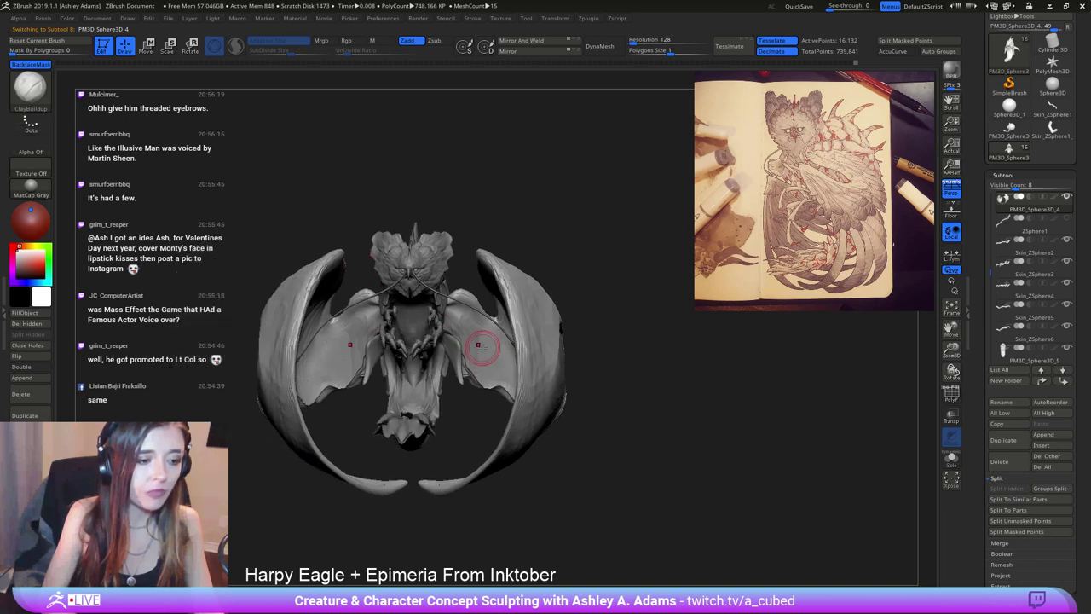
Examine the wings' silhouette from the front, sides and back of the creature.
{"action": "mouse_move", "coordinate": [483, 348]}
{"action": "right_mouse_down"}
{"action": "mouse_move", "coordinate": [409, 338]}
{"action": "mouse_move", "coordinate": [394, 358]}
{"action": "mouse_move", "coordinate": [410, 379]}
{"action": "right_mouse_up"}
{"action": "left_click_drag", "start_coordinate": [475, 356], "coordinate": [465, 341], "text": "shift"}
{"action": "right_click_drag", "start_coordinate": [464, 341], "coordinate": [503, 328]}
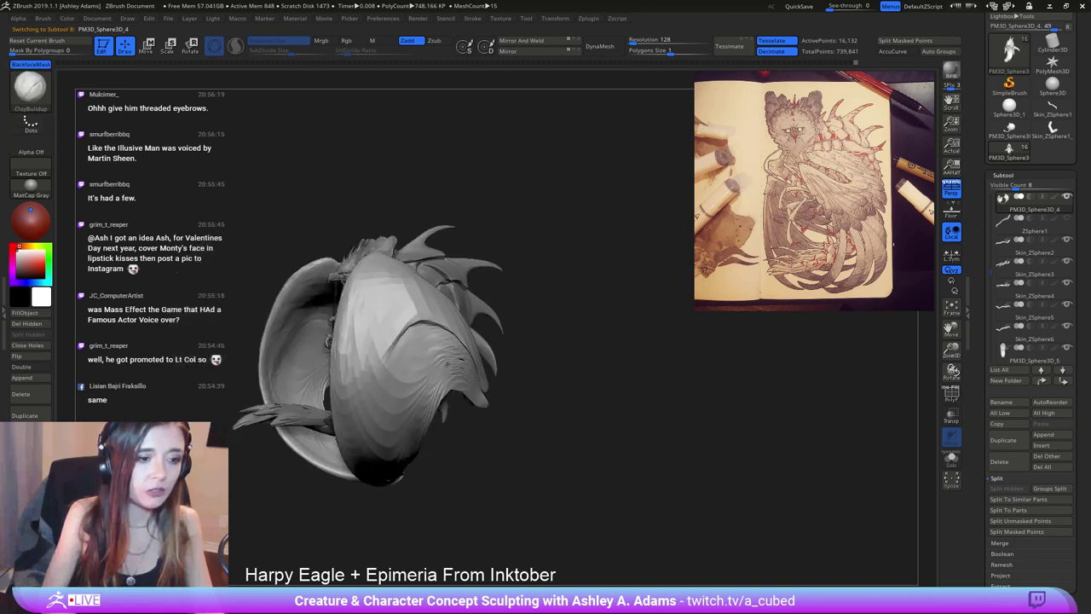
{"action": "mouse_move", "coordinate": [473, 385]}
{"action": "right_mouse_down"}
{"action": "mouse_move", "coordinate": [418, 341]}
{"action": "mouse_move", "coordinate": [450, 334]}
{"action": "mouse_move", "coordinate": [469, 351]}
{"action": "right_mouse_up"}
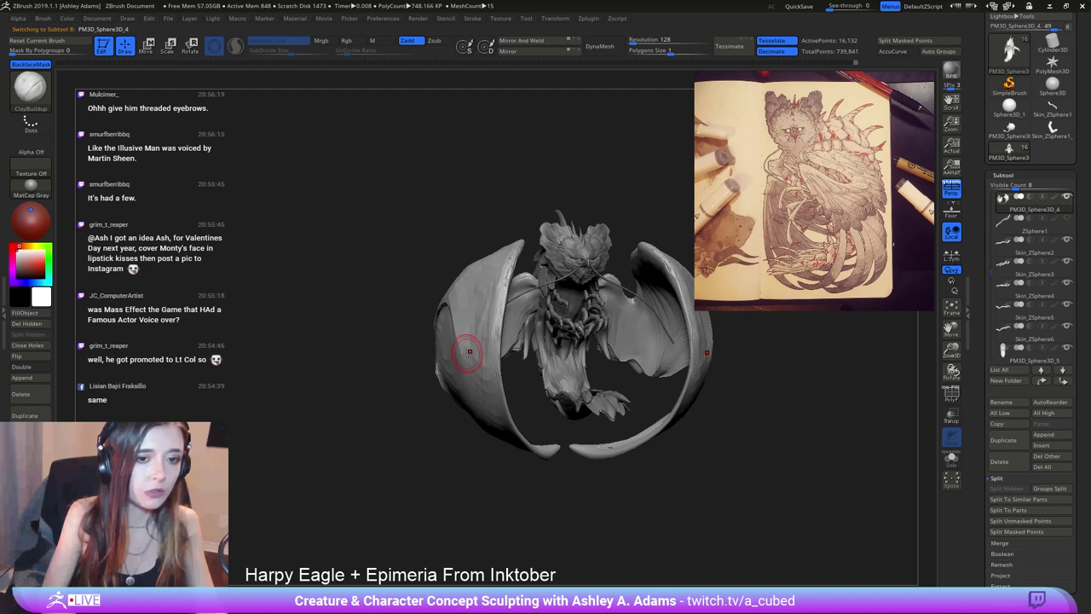
{"action": "mouse_move", "coordinate": [536, 305]}
{"action": "right_mouse_down"}
{"action": "mouse_move", "coordinate": [506, 316]}
{"action": "mouse_move", "coordinate": [541, 317]}
{"action": "right_mouse_up"}
{"action": "right_click", "coordinate": [541, 317]}
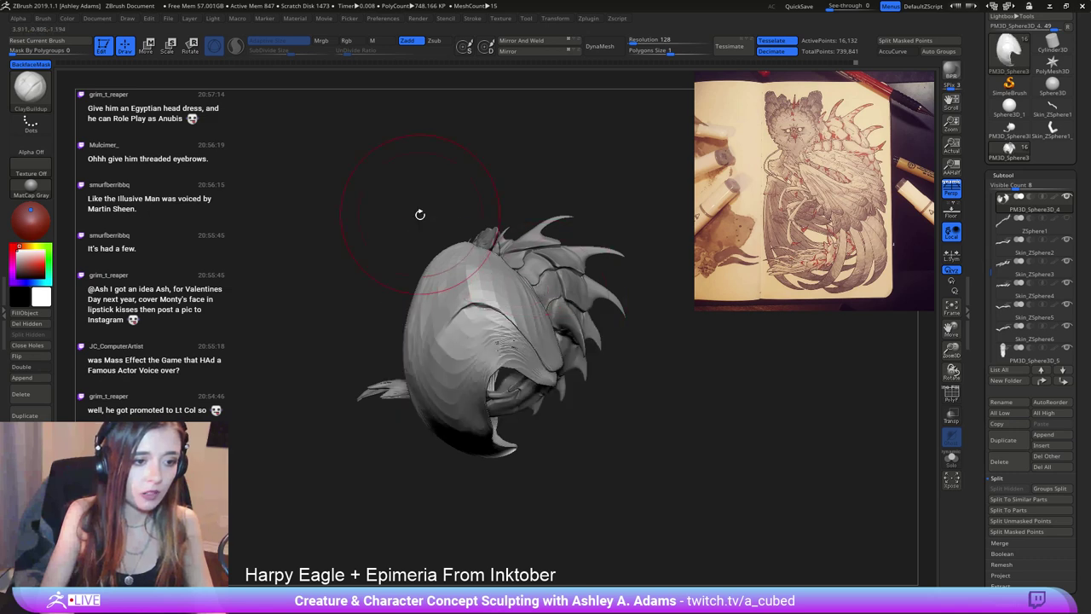
{"action": "right_click_drag", "start_coordinate": [477, 282], "coordinate": [519, 331], "text": "ctrl"}
{"action": "right_click", "coordinate": [522, 330]}
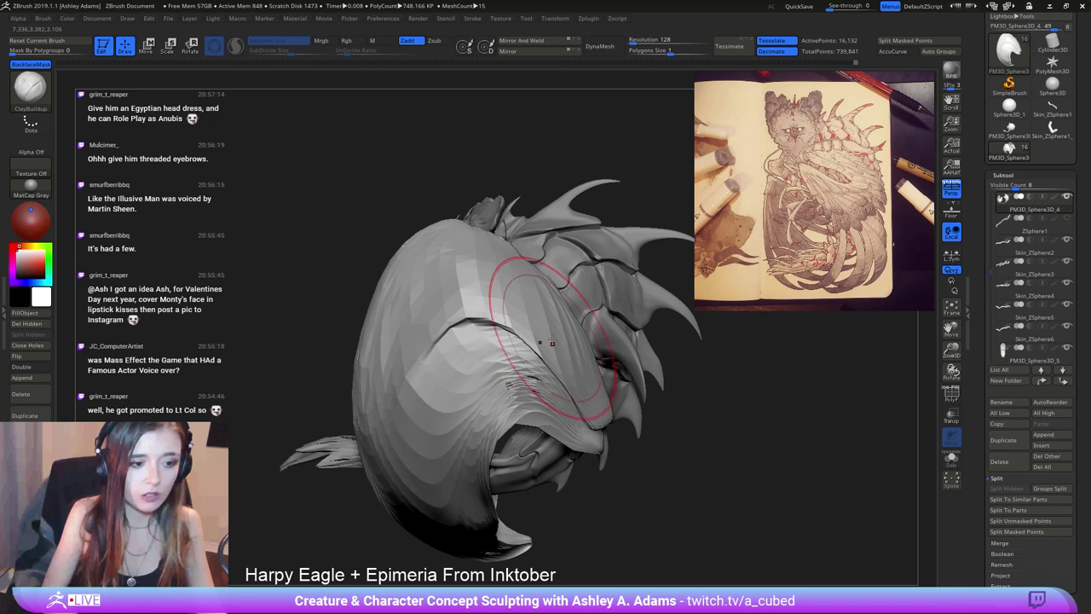
{"action": "right_click_drag", "start_coordinate": [503, 394], "coordinate": [509, 399]}
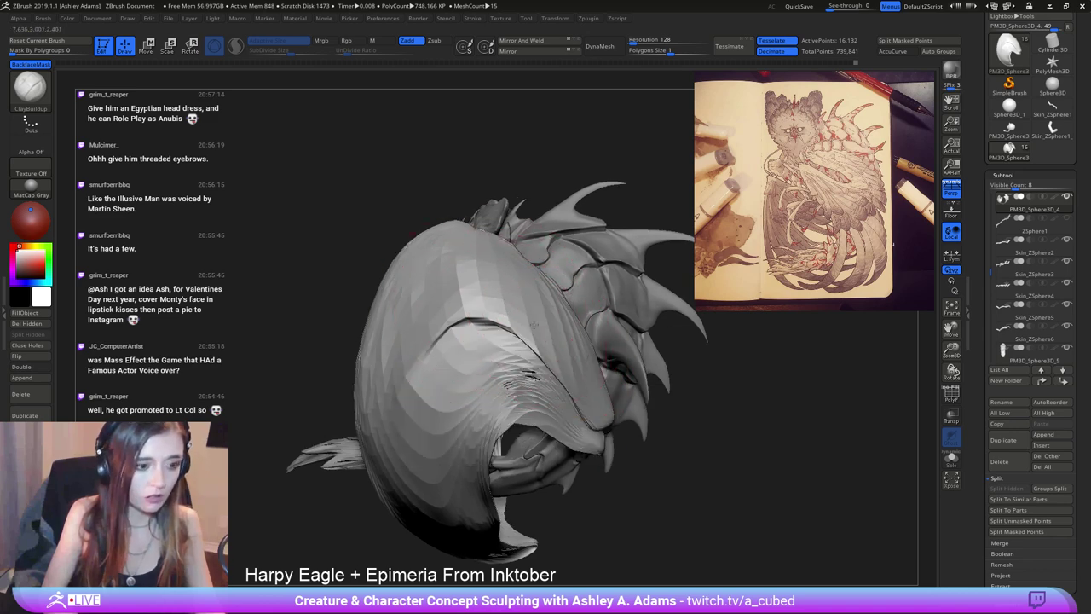
Reshape the wings with a large SnakeHook brush, lowering their tops to expose the head and shifting the lower tips backward.
{"action": "right_click", "coordinate": [535, 324]}
{"action": "key", "text": "b"}
{"action": "key", "text": "s"}
{"action": "key", "text": "h"}
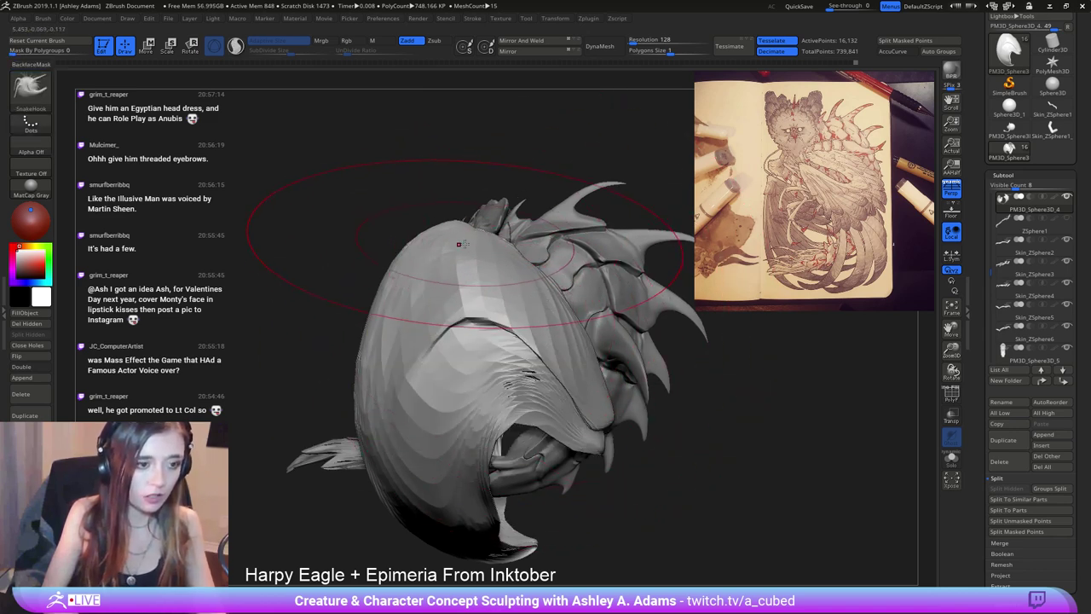
{"action": "left_click_drag", "start_coordinate": [459, 243], "coordinate": [413, 317]}
{"action": "left_click_drag", "start_coordinate": [484, 544], "coordinate": [536, 551]}
{"action": "left_click_drag", "start_coordinate": [473, 428], "coordinate": [539, 311]}
{"action": "right_click_drag", "start_coordinate": [482, 344], "coordinate": [491, 346]}
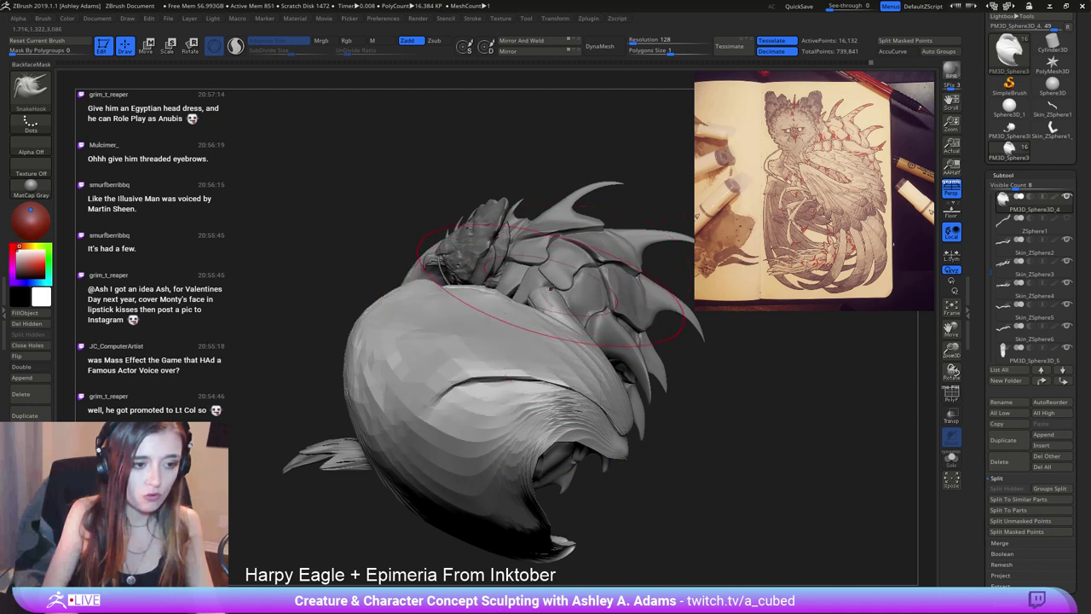
Switch the masking brush to MaskLasso and try masking part of the wing.
{"action": "right_click_drag", "start_coordinate": [551, 288], "coordinate": [488, 342]}
{"action": "right_click", "coordinate": [494, 387]}
{"action": "right_click_drag", "start_coordinate": [494, 387], "coordinate": [579, 318], "text": "shift"}
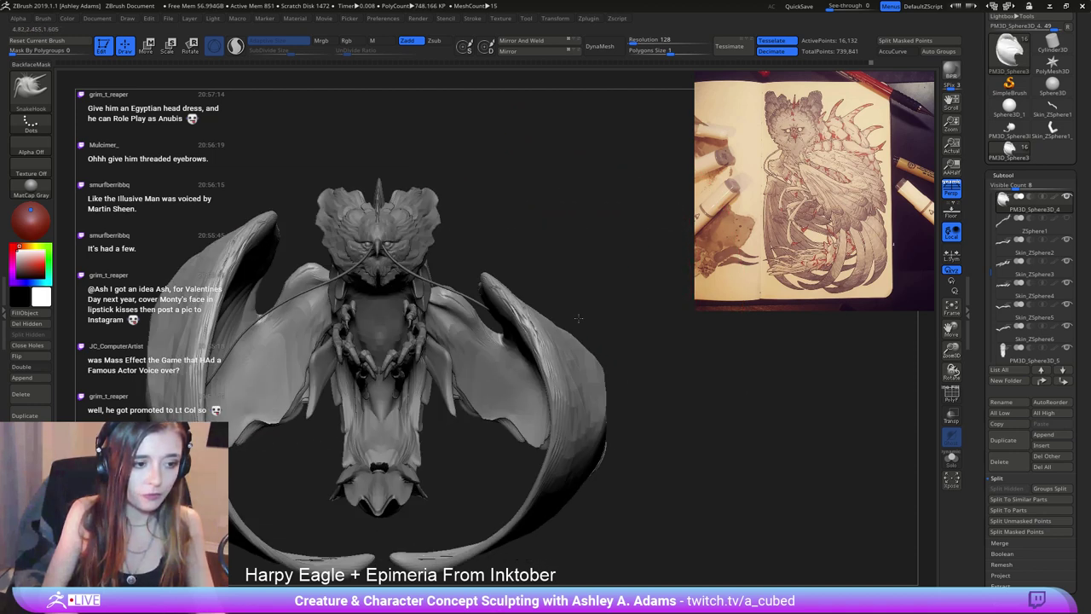
{"action": "left_click_drag", "start_coordinate": [578, 318], "coordinate": [536, 321]}
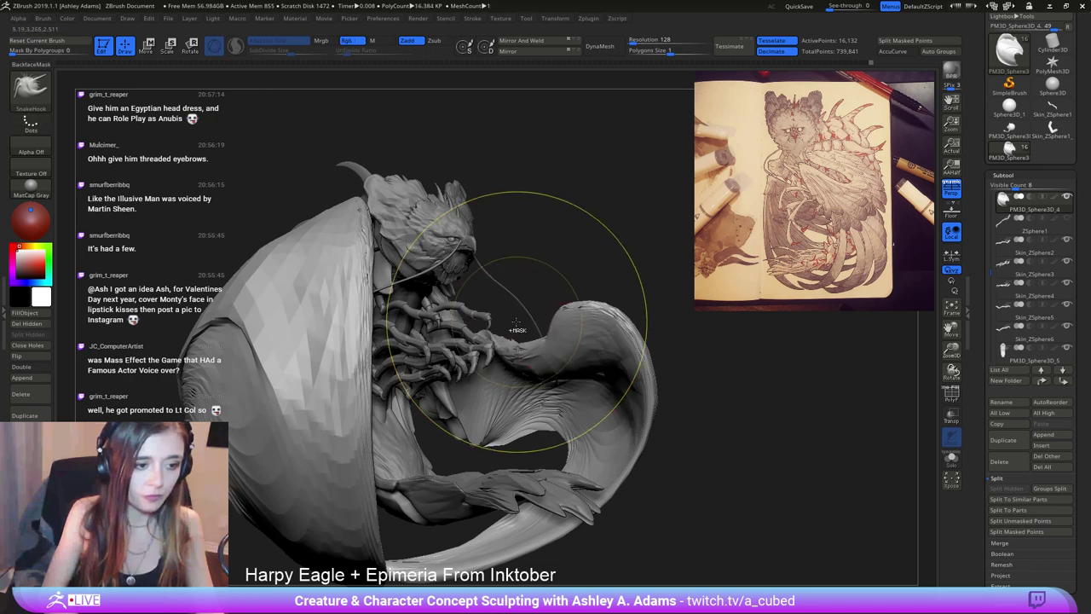
{"action": "left_click_drag", "start_coordinate": [511, 219], "coordinate": [536, 276]}
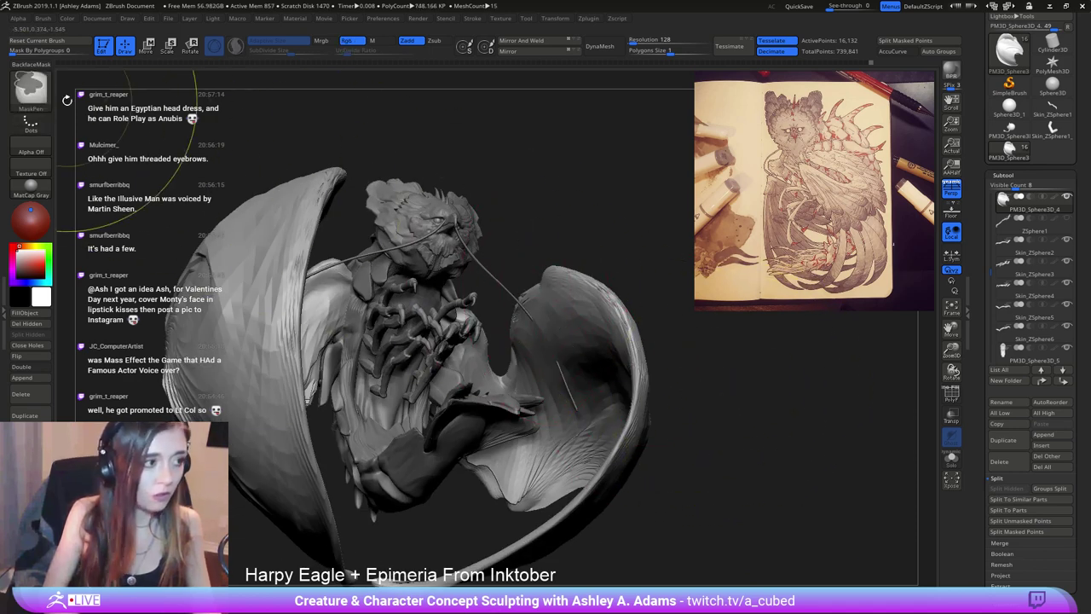
{"action": "left_click", "coordinate": [31, 92], "text": "ctrl"}
{"action": "mouse_move", "coordinate": [773, 464]}
{"action": "left_mouse_down", "text": "ctrl"}
{"action": "mouse_move", "coordinate": [511, 213]}
{"action": "mouse_move", "coordinate": [497, 313]}
{"action": "left_mouse_up", "text": "ctrl"}
{"action": "mouse_move", "coordinate": [497, 375]}
{"action": "left_mouse_down", "text": "ctrl"}
{"action": "mouse_move", "coordinate": [497, 495]}
{"action": "mouse_move", "coordinate": [382, 556]}
{"action": "mouse_move", "coordinate": [845, 448]}
{"action": "left_mouse_up", "text": "ctrl"}
Lower the wing's top edge and pull its front edge backward with a large SnakeHook brush, exposing the small front legs.
{"action": "mouse_move", "coordinate": [641, 259]}
{"action": "left_mouse_down"}
{"action": "mouse_move", "coordinate": [597, 353]}
{"action": "mouse_move", "coordinate": [523, 377]}
{"action": "mouse_move", "coordinate": [579, 289]}
{"action": "left_mouse_up"}
{"action": "key", "text": "space"}
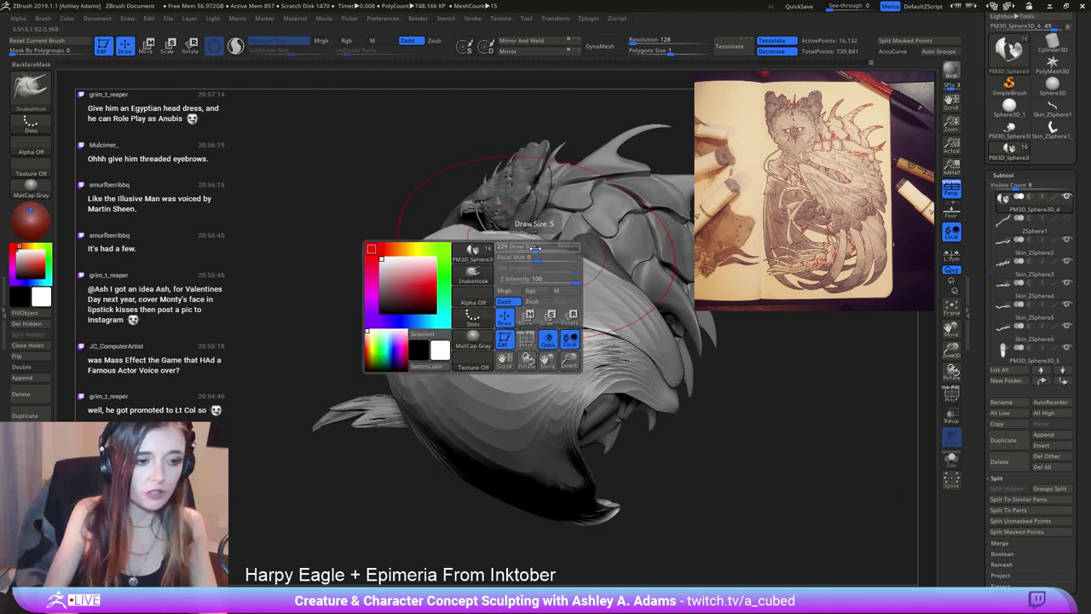
{"action": "left_click_drag", "start_coordinate": [535, 247], "coordinate": [516, 291]}
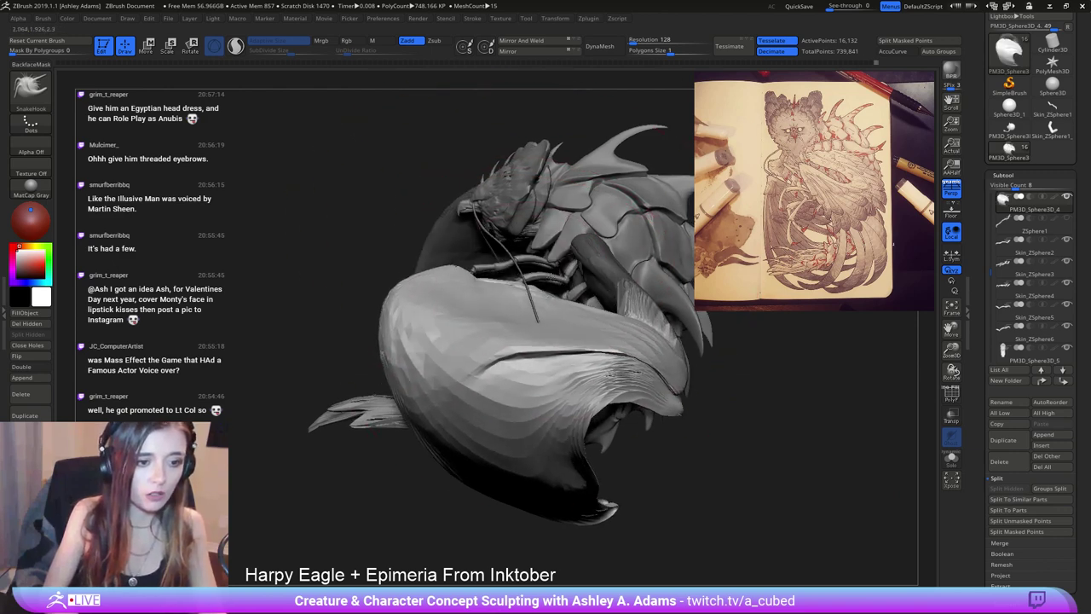
{"action": "key", "text": "ctrl+z"}
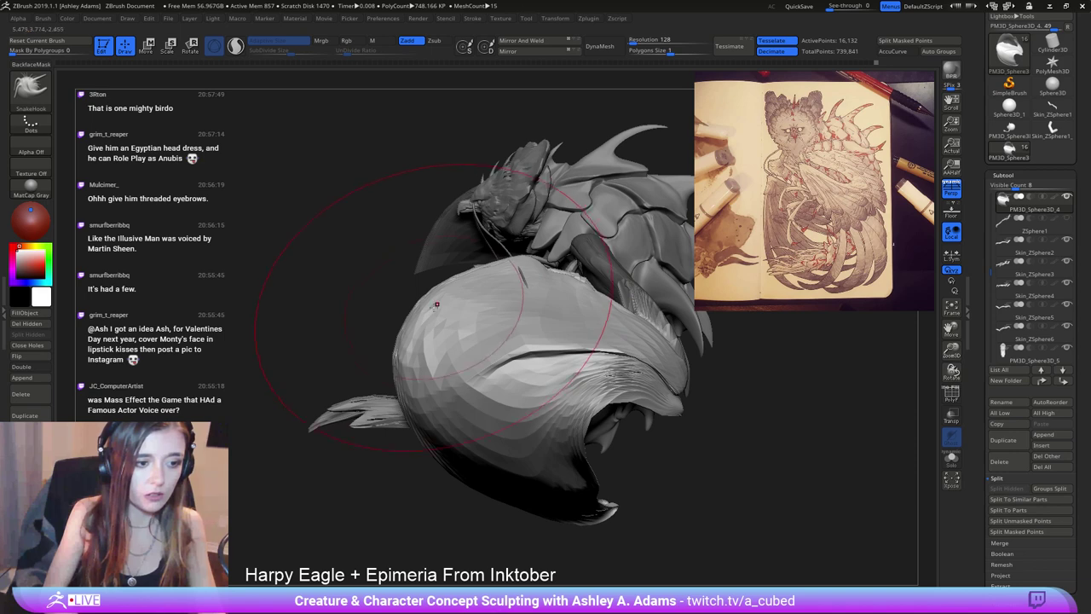
{"action": "key", "text": "space"}
{"action": "left_click_drag", "start_coordinate": [366, 374], "coordinate": [513, 364]}
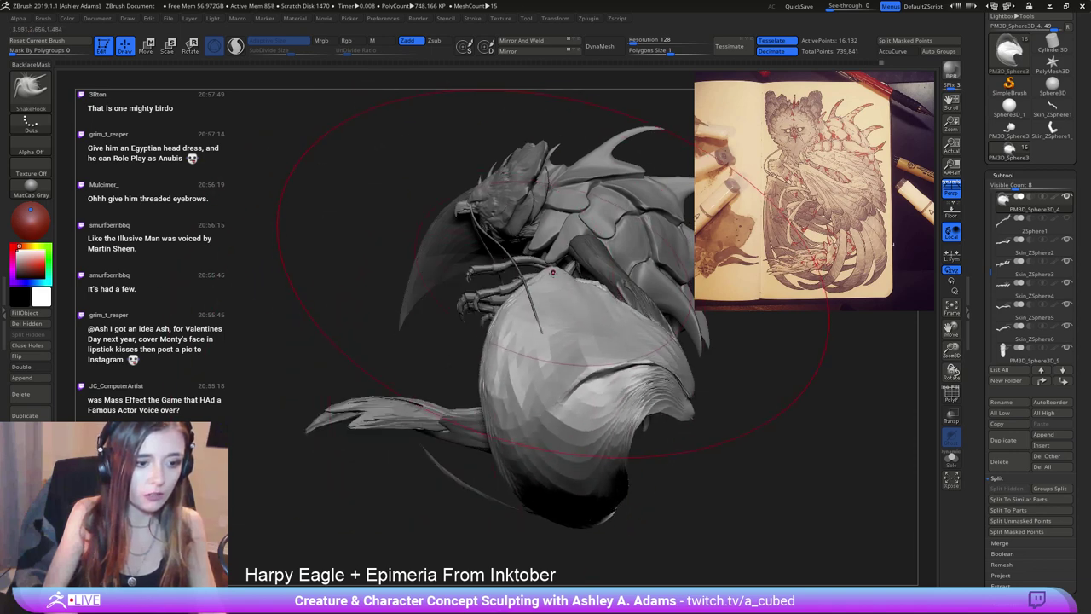
Raise the wing's upper front edge toward the neck and pull its rear edge inward with SnakeHook.
{"action": "left_click_drag", "start_coordinate": [553, 272], "coordinate": [517, 232]}
{"action": "mouse_move", "coordinate": [408, 334]}
{"action": "left_mouse_down"}
{"action": "mouse_move", "coordinate": [349, 311]}
{"action": "mouse_move", "coordinate": [411, 348]}
{"action": "mouse_move", "coordinate": [468, 328]}
{"action": "mouse_move", "coordinate": [483, 288]}
{"action": "mouse_move", "coordinate": [487, 357]}
{"action": "mouse_move", "coordinate": [444, 296]}
{"action": "left_mouse_up"}
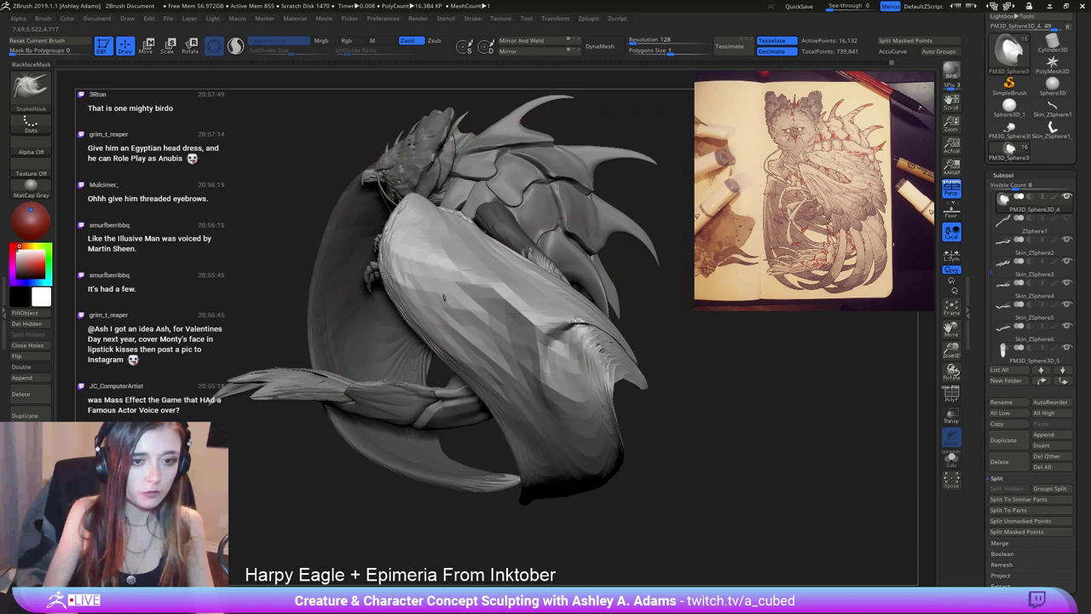
{"action": "mouse_move", "coordinate": [566, 287]}
{"action": "left_mouse_down"}
{"action": "mouse_move", "coordinate": [538, 293]}
{"action": "mouse_move", "coordinate": [493, 339]}
{"action": "left_mouse_up"}
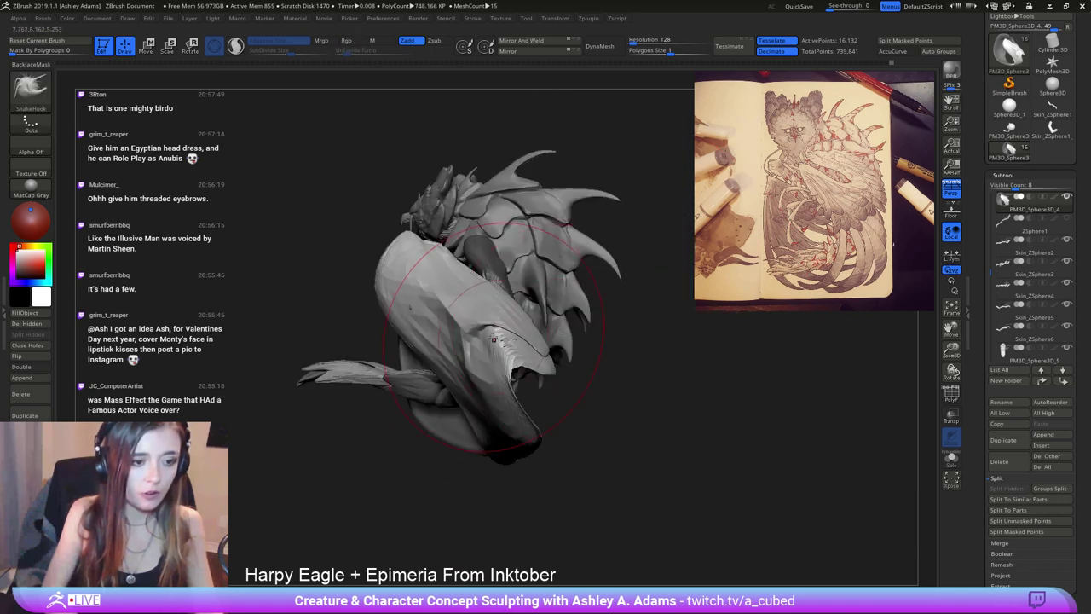
{"action": "mouse_move", "coordinate": [396, 339]}
{"action": "left_mouse_down"}
{"action": "mouse_move", "coordinate": [439, 287]}
{"action": "mouse_move", "coordinate": [540, 427]}
{"action": "mouse_move", "coordinate": [405, 322]}
{"action": "left_mouse_up"}
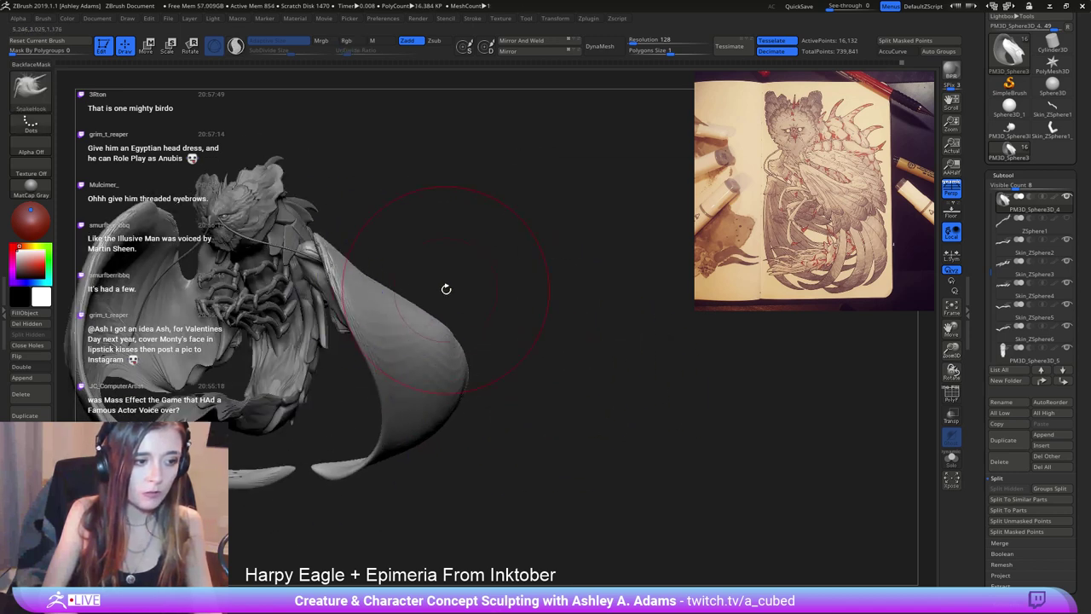
Reshape the wing's outer and lower edges and smooth its upper rear edge beside the tail plates.
{"action": "left_click_drag", "start_coordinate": [446, 289], "coordinate": [520, 349]}
{"action": "left_click_drag", "start_coordinate": [409, 341], "coordinate": [580, 375], "text": "alt"}
{"action": "right_click", "coordinate": [514, 385]}
{"action": "left_click_drag", "start_coordinate": [547, 305], "coordinate": [559, 319], "text": "shift"}
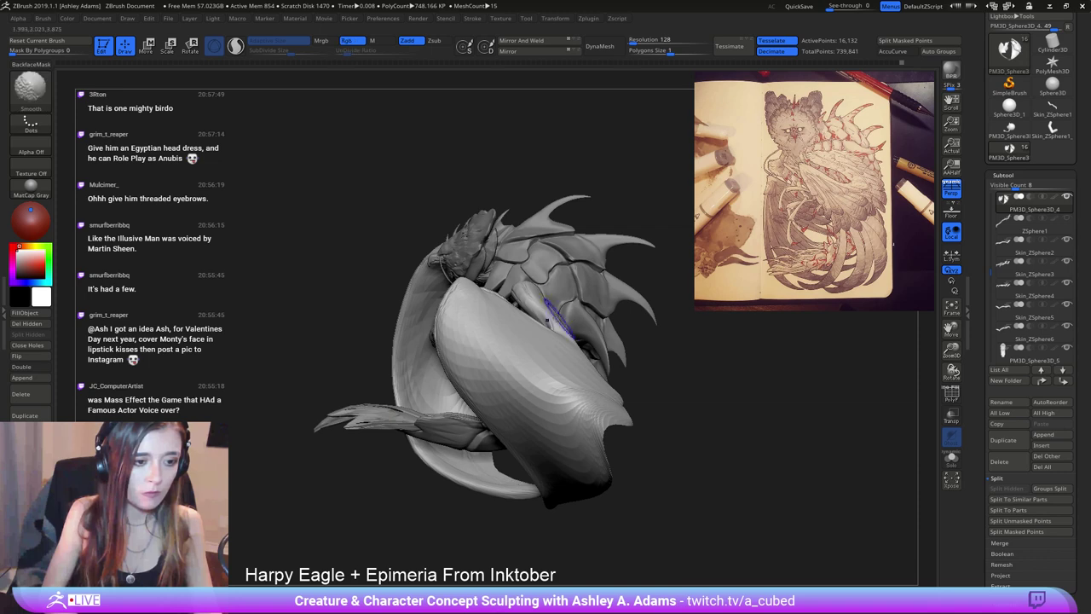
Pull a deep notch down into the wing's top edge with SnakeHook, separating the front fold from the shoulder fold.
{"action": "right_click", "coordinate": [564, 296]}
{"action": "right_click_drag", "start_coordinate": [565, 296], "coordinate": [556, 333], "text": "ctrl"}
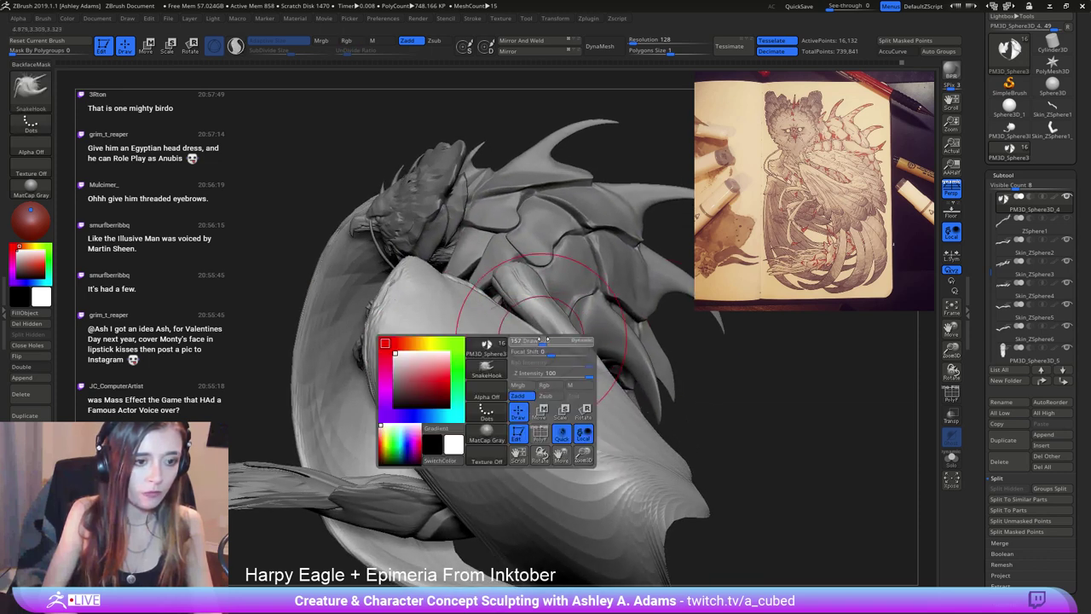
{"action": "mouse_move", "coordinate": [550, 357]}
{"action": "left_mouse_down"}
{"action": "mouse_move", "coordinate": [510, 435]}
{"action": "mouse_move", "coordinate": [490, 447]}
{"action": "left_mouse_up"}
{"action": "right_click_drag", "start_coordinate": [456, 419], "coordinate": [438, 425]}
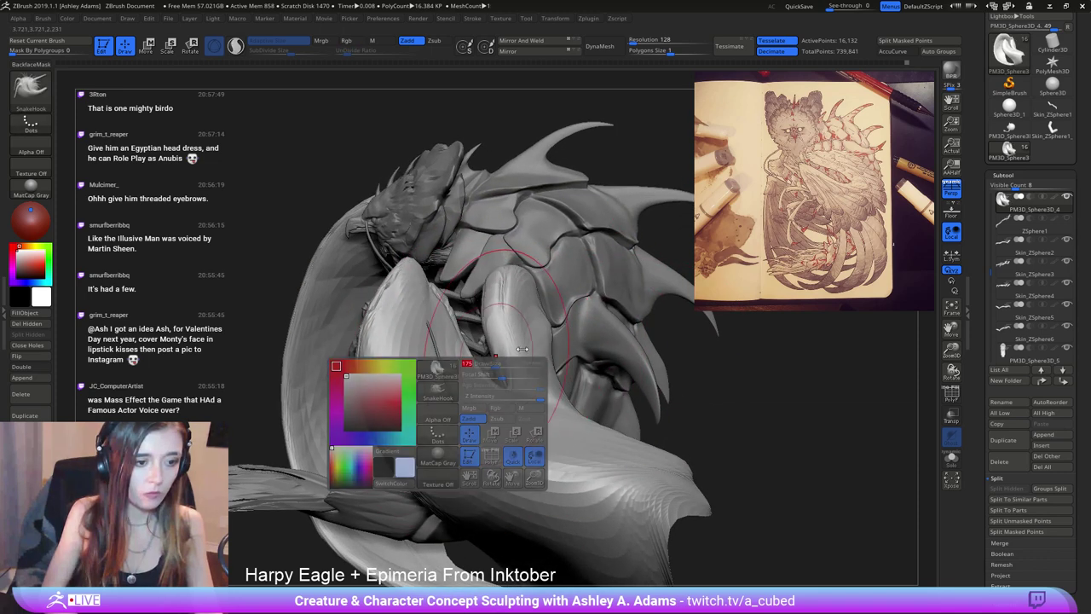
{"action": "mouse_move", "coordinate": [599, 370]}
{"action": "right_mouse_down"}
{"action": "mouse_move", "coordinate": [585, 428]}
{"action": "mouse_move", "coordinate": [576, 367]}
{"action": "mouse_move", "coordinate": [547, 314]}
{"action": "right_mouse_up"}
{"action": "right_click", "coordinate": [463, 426]}
{"action": "left_click_drag", "start_coordinate": [547, 321], "coordinate": [497, 360]}
{"action": "right_click_drag", "start_coordinate": [494, 359], "coordinate": [430, 415]}
{"action": "right_click_drag", "start_coordinate": [499, 255], "coordinate": [456, 375]}
Refine the shoulder fold's rear edge against the armored plates with a smaller SnakeHook brush.
{"action": "right_click", "coordinate": [348, 372]}
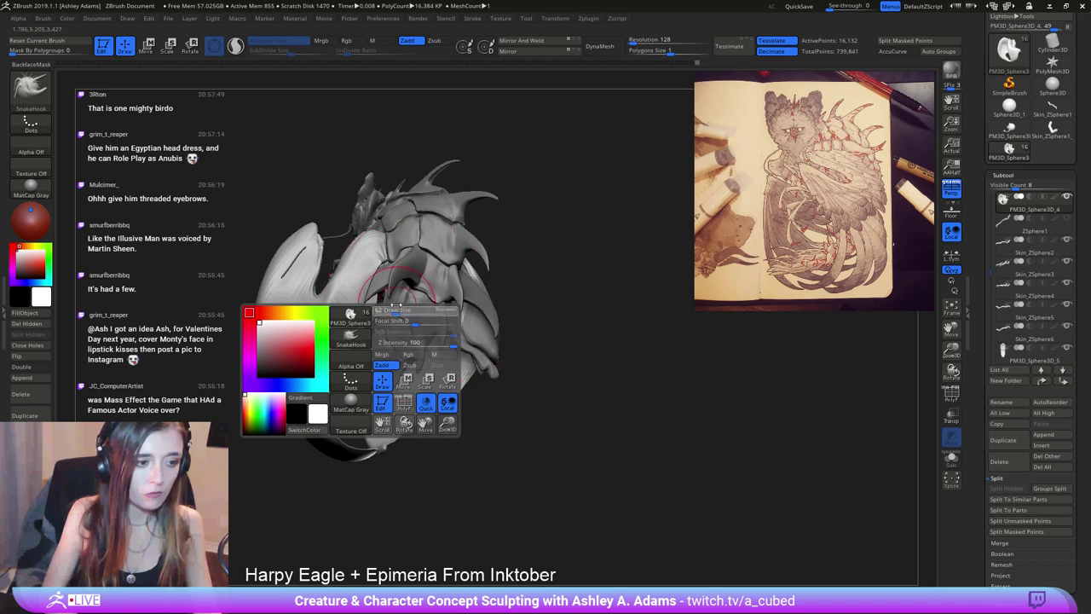
{"action": "mouse_move", "coordinate": [351, 367]}
{"action": "right_mouse_down"}
{"action": "mouse_move", "coordinate": [408, 297]}
{"action": "mouse_move", "coordinate": [375, 341]}
{"action": "mouse_move", "coordinate": [384, 350]}
{"action": "mouse_move", "coordinate": [357, 357]}
{"action": "right_mouse_up"}
{"action": "right_click", "coordinate": [384, 350]}
{"action": "right_click", "coordinate": [356, 356]}
{"action": "left_click", "coordinate": [417, 296]}
{"action": "left_click_drag", "start_coordinate": [418, 295], "coordinate": [399, 303]}
{"action": "right_click_drag", "start_coordinate": [277, 293], "coordinate": [248, 358]}
{"action": "right_click", "coordinate": [247, 359]}
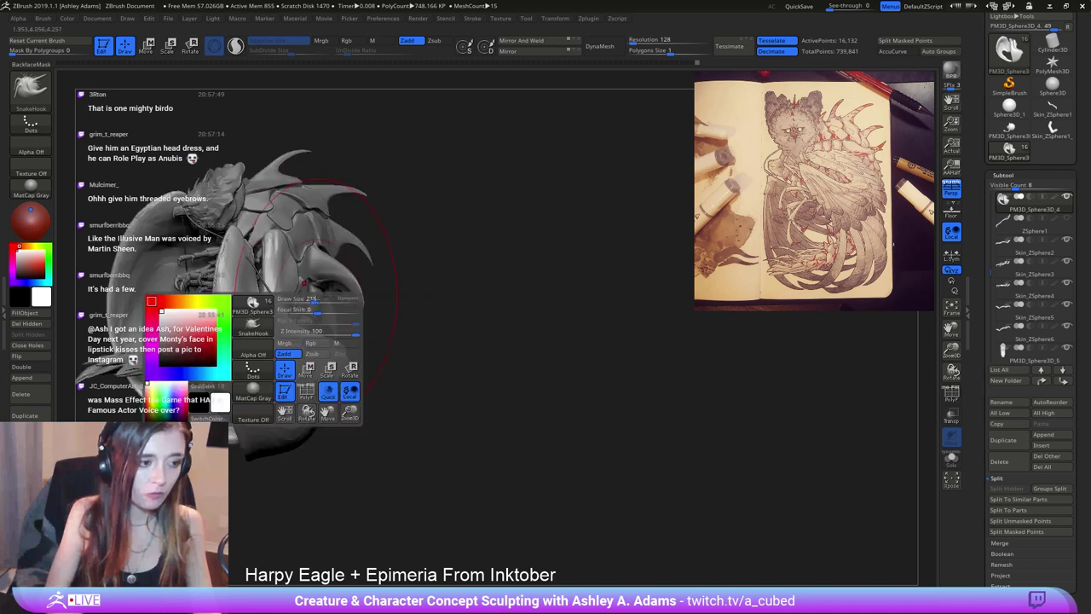
Enlarge the SnakeHook brush and reshape the wing's rear fold beside the tail, using MaskLasso to mask part of it.
{"action": "left_click", "coordinate": [305, 300]}
{"action": "mouse_move", "coordinate": [305, 299]}
{"action": "right_mouse_down"}
{"action": "mouse_move", "coordinate": [382, 293]}
{"action": "mouse_move", "coordinate": [401, 350]}
{"action": "right_mouse_up"}
{"action": "right_click_drag", "start_coordinate": [400, 349], "coordinate": [370, 362]}
{"action": "left_click_drag", "start_coordinate": [256, 324], "coordinate": [338, 358]}
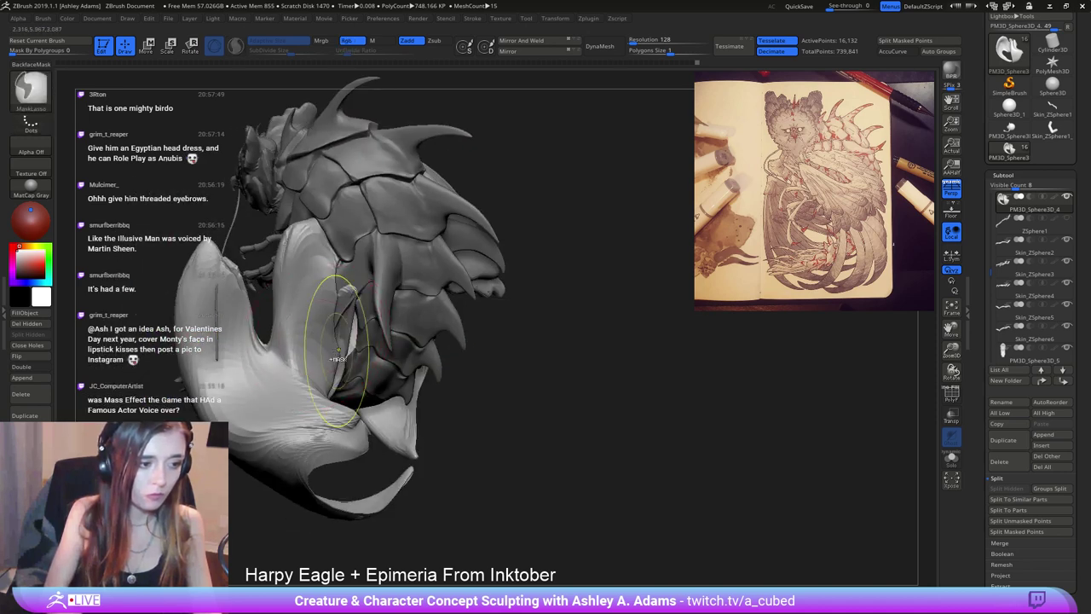
{"action": "left_click_drag", "start_coordinate": [294, 328], "coordinate": [307, 379], "text": "ctrl"}
{"action": "mouse_move", "coordinate": [356, 186]}
{"action": "left_mouse_down", "text": "ctrl"}
{"action": "mouse_move", "coordinate": [282, 196]}
{"action": "mouse_move", "coordinate": [258, 303]}
{"action": "mouse_move", "coordinate": [278, 358]}
{"action": "mouse_move", "coordinate": [348, 394]}
{"action": "left_mouse_up", "text": "ctrl"}
{"action": "right_click_drag", "start_coordinate": [348, 394], "coordinate": [363, 341], "text": "ctrl"}
{"action": "mouse_move", "coordinate": [363, 341]}
{"action": "right_mouse_down"}
{"action": "mouse_move", "coordinate": [460, 418]}
{"action": "mouse_move", "coordinate": [545, 423]}
{"action": "right_mouse_up"}
{"action": "mouse_move", "coordinate": [628, 433]}
{"action": "left_mouse_down", "text": "ctrl"}
{"action": "mouse_move", "coordinate": [513, 186]}
{"action": "mouse_move", "coordinate": [433, 266]}
{"action": "mouse_move", "coordinate": [522, 503]}
{"action": "mouse_move", "coordinate": [588, 478]}
{"action": "left_mouse_up", "text": "ctrl"}
Pull the wing's inner rear surface outward from behind the creature and reshape its crumpled edge.
{"action": "mouse_move", "coordinate": [580, 401]}
{"action": "right_mouse_down"}
{"action": "mouse_move", "coordinate": [418, 312]}
{"action": "mouse_move", "coordinate": [341, 328]}
{"action": "right_mouse_up"}
{"action": "right_click_drag", "start_coordinate": [438, 286], "coordinate": [597, 358]}
{"action": "right_click", "coordinate": [445, 390]}
{"action": "mouse_move", "coordinate": [445, 389]}
{"action": "right_mouse_down", "text": "ctrl"}
{"action": "mouse_move", "coordinate": [513, 370]}
{"action": "mouse_move", "coordinate": [464, 269]}
{"action": "right_mouse_up", "text": "ctrl"}
{"action": "left_click_drag", "start_coordinate": [479, 256], "coordinate": [493, 266]}
{"action": "right_click_drag", "start_coordinate": [486, 288], "coordinate": [519, 392]}
{"action": "left_click_drag", "start_coordinate": [546, 392], "coordinate": [559, 409], "text": "ctrl"}
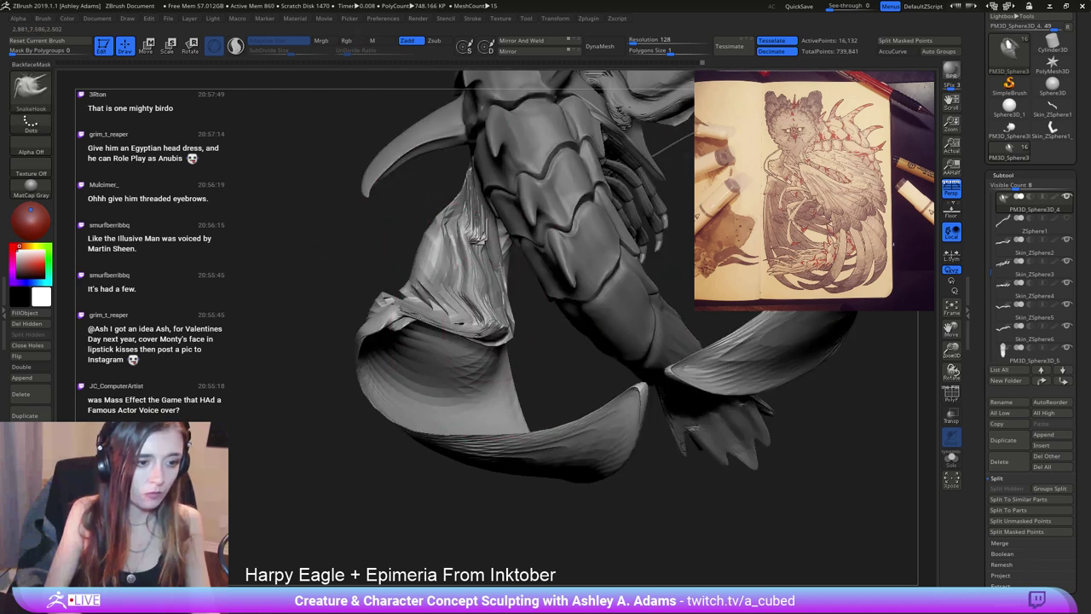
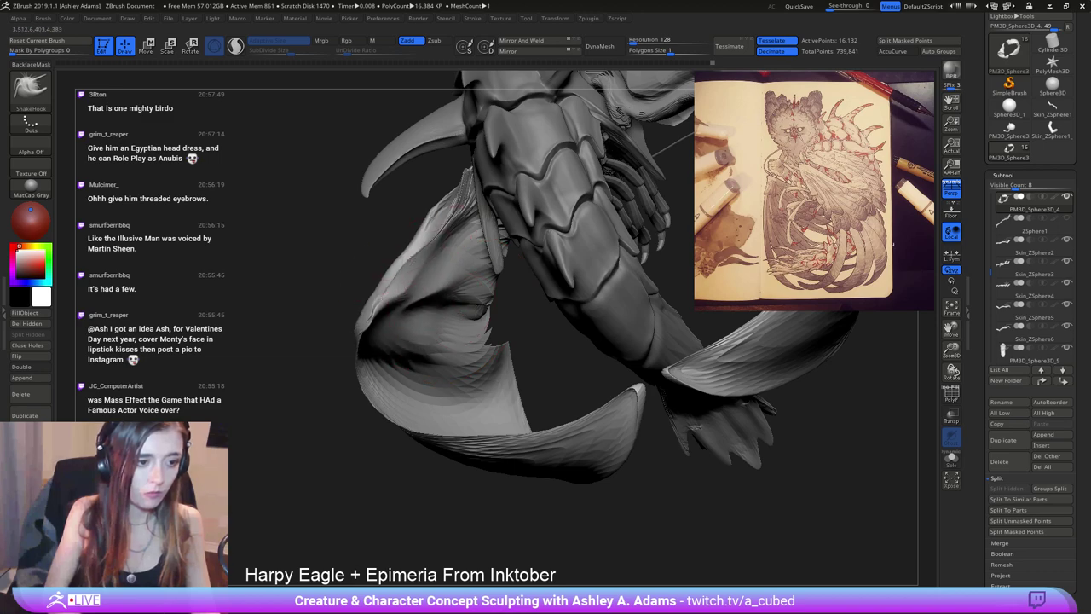
Smooth the wing's rear edge where the shoulder fold meets the tail plates.
{"action": "mouse_move", "coordinate": [450, 255]}
{"action": "right_mouse_down"}
{"action": "mouse_move", "coordinate": [501, 261]}
{"action": "mouse_move", "coordinate": [554, 213]}
{"action": "right_mouse_up"}
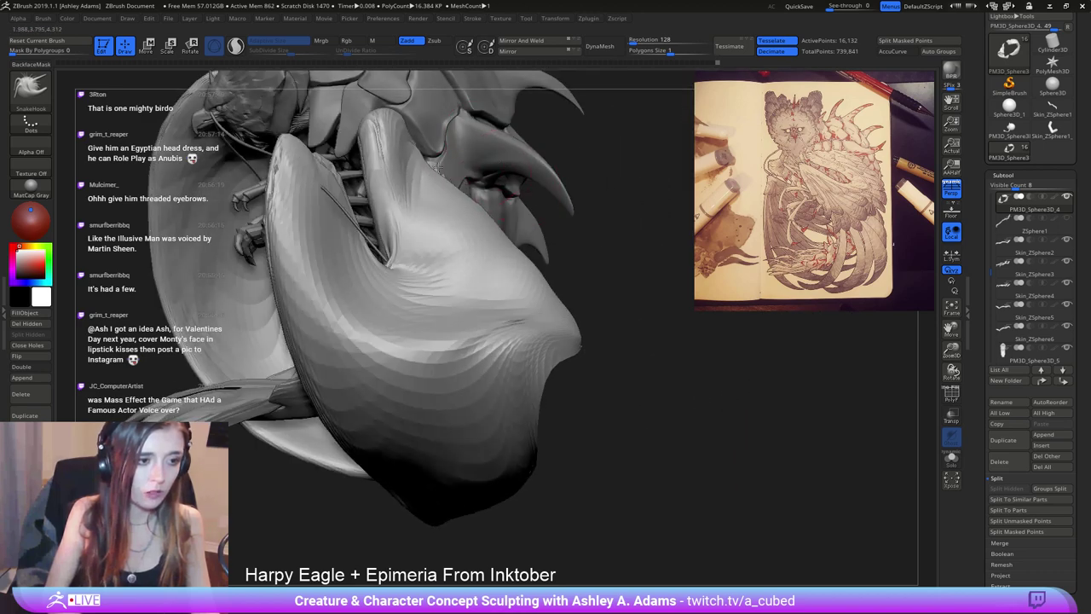
{"action": "right_click_drag", "start_coordinate": [438, 168], "coordinate": [434, 147]}
{"action": "left_click_drag", "start_coordinate": [477, 216], "coordinate": [488, 235]}
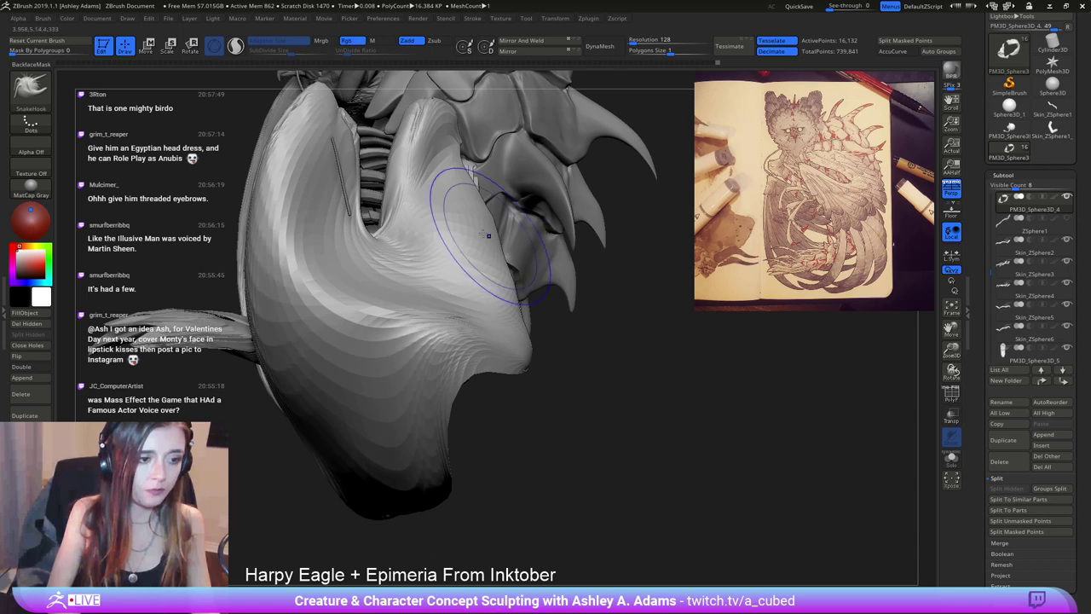
Enlarge the SnakeHook brush and pull the wing's rear edge outward and down into a rounded corner.
{"action": "right_click_drag", "start_coordinate": [501, 292], "coordinate": [496, 295]}
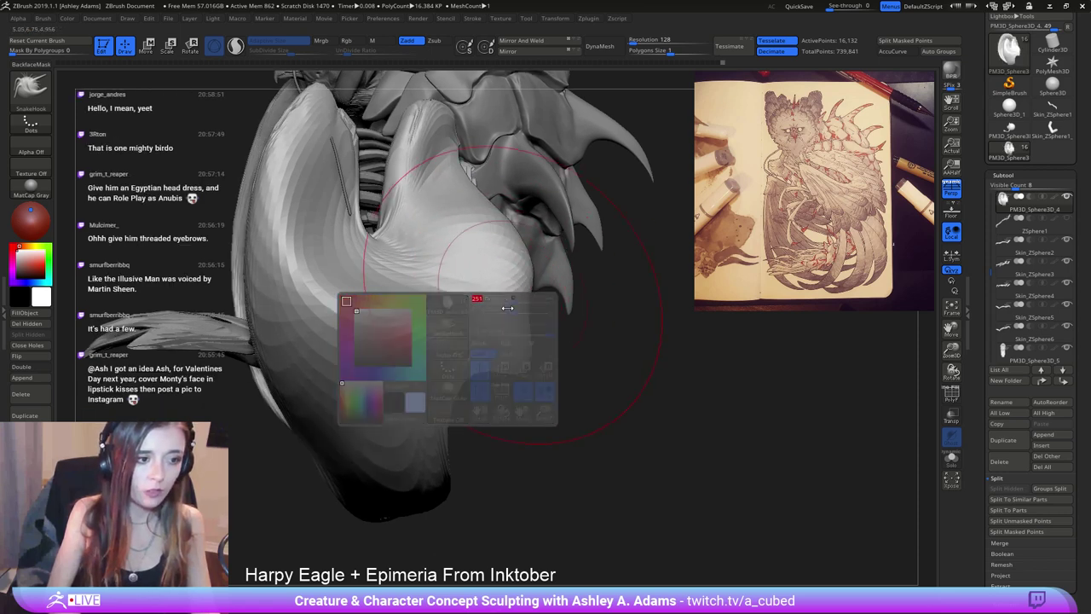
{"action": "left_click_drag", "start_coordinate": [517, 317], "coordinate": [553, 322]}
{"action": "right_click_drag", "start_coordinate": [499, 327], "coordinate": [465, 331]}
{"action": "left_click_drag", "start_coordinate": [465, 332], "coordinate": [480, 353]}
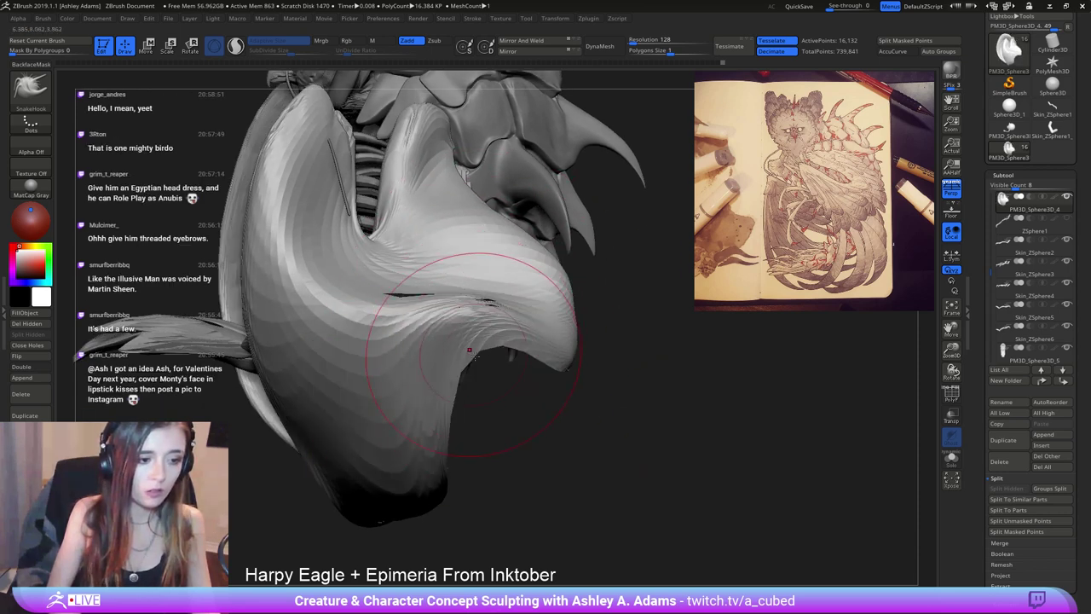
{"action": "mouse_move", "coordinate": [480, 353]}
{"action": "right_mouse_down"}
{"action": "mouse_move", "coordinate": [417, 279]}
{"action": "mouse_move", "coordinate": [427, 248]}
{"action": "mouse_move", "coordinate": [468, 233]}
{"action": "right_mouse_up"}
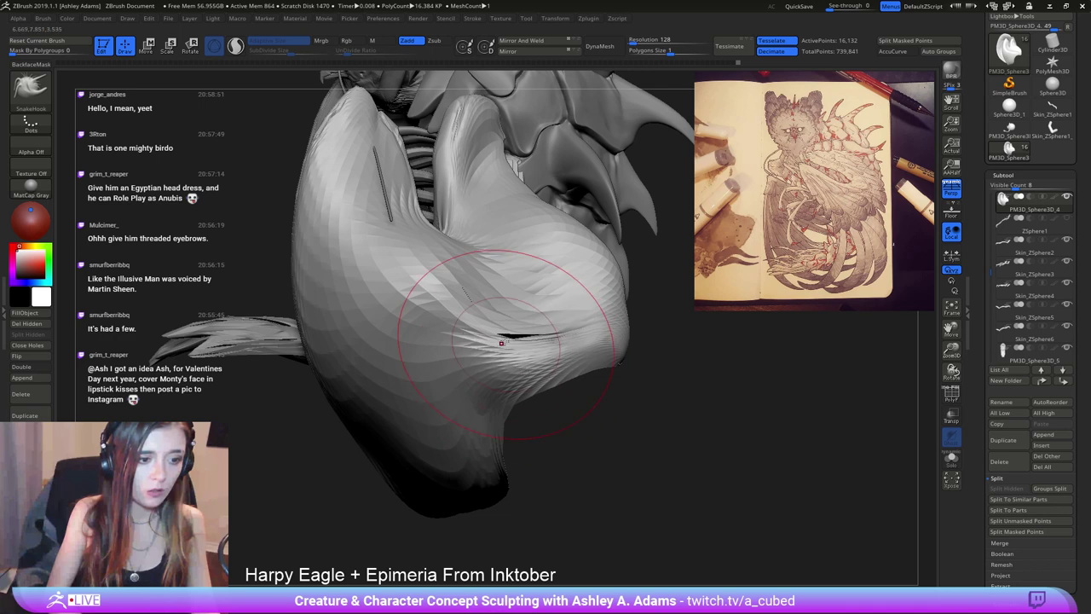
Close the hollow under the wing's rear corner and smooth the wing's outer surface.
{"action": "right_click_drag", "start_coordinate": [501, 342], "coordinate": [535, 348]}
{"action": "left_click_drag", "start_coordinate": [496, 314], "coordinate": [430, 264], "text": "shift"}
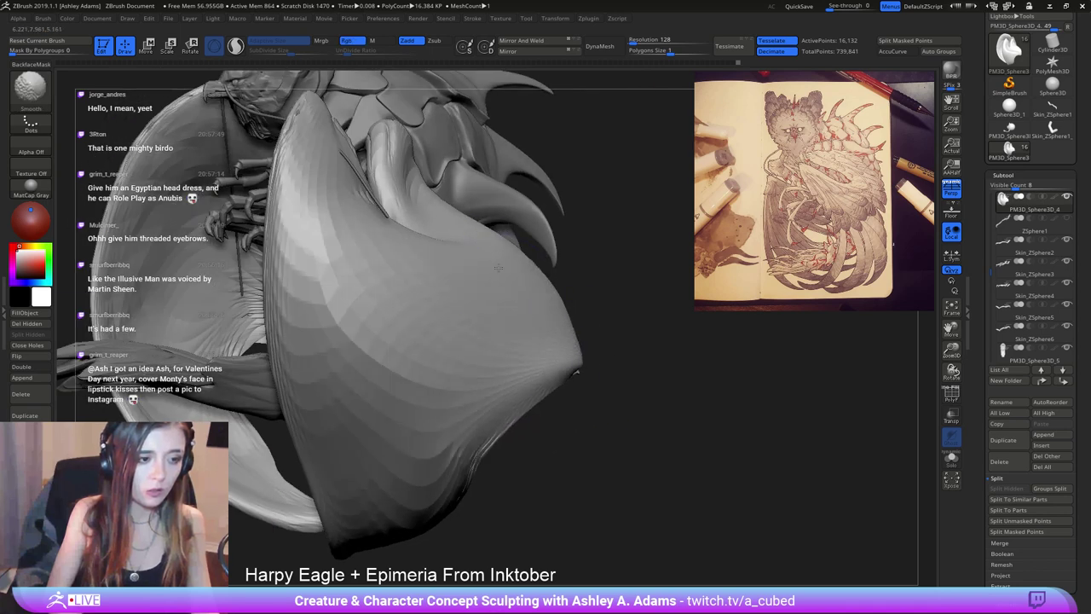
{"action": "mouse_move", "coordinate": [521, 372]}
{"action": "right_mouse_down", "text": "ctrl"}
{"action": "mouse_move", "coordinate": [495, 285]}
{"action": "mouse_move", "coordinate": [446, 275]}
{"action": "mouse_move", "coordinate": [469, 206]}
{"action": "right_mouse_up", "text": "ctrl"}
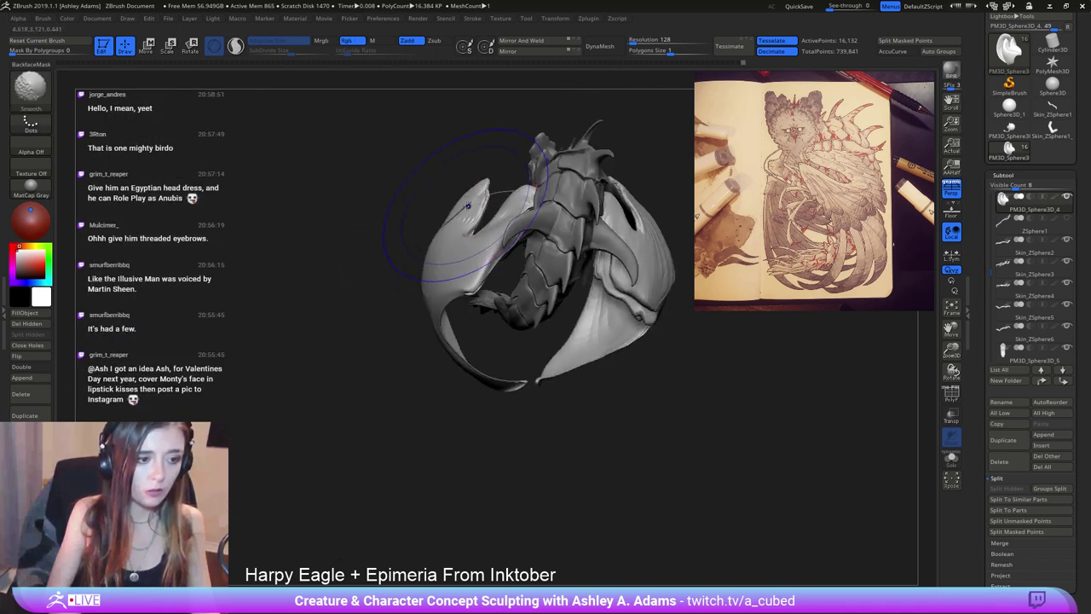
Narrow the gap between the wing's front fold and shoulder fold with a resized SnakeHook brush.
{"action": "key", "text": "space"}
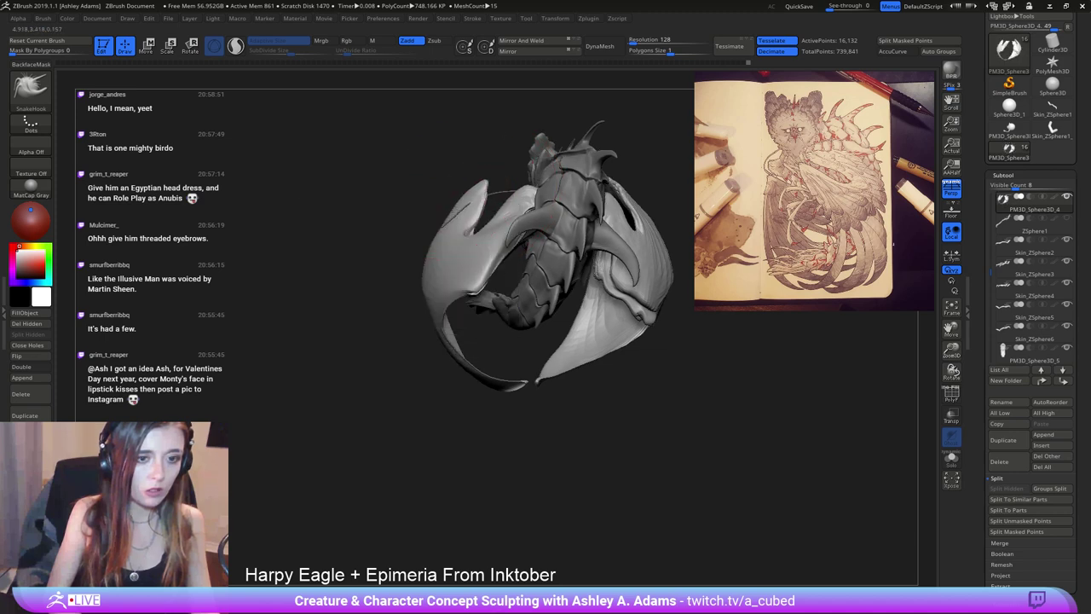
{"action": "mouse_move", "coordinate": [425, 254]}
{"action": "right_mouse_down"}
{"action": "mouse_move", "coordinate": [513, 239]}
{"action": "mouse_move", "coordinate": [486, 184]}
{"action": "mouse_move", "coordinate": [484, 238]}
{"action": "mouse_move", "coordinate": [514, 279]}
{"action": "mouse_move", "coordinate": [491, 290]}
{"action": "right_mouse_up"}
{"action": "key", "text": "space"}
{"action": "left_click_drag", "start_coordinate": [471, 292], "coordinate": [488, 291]}
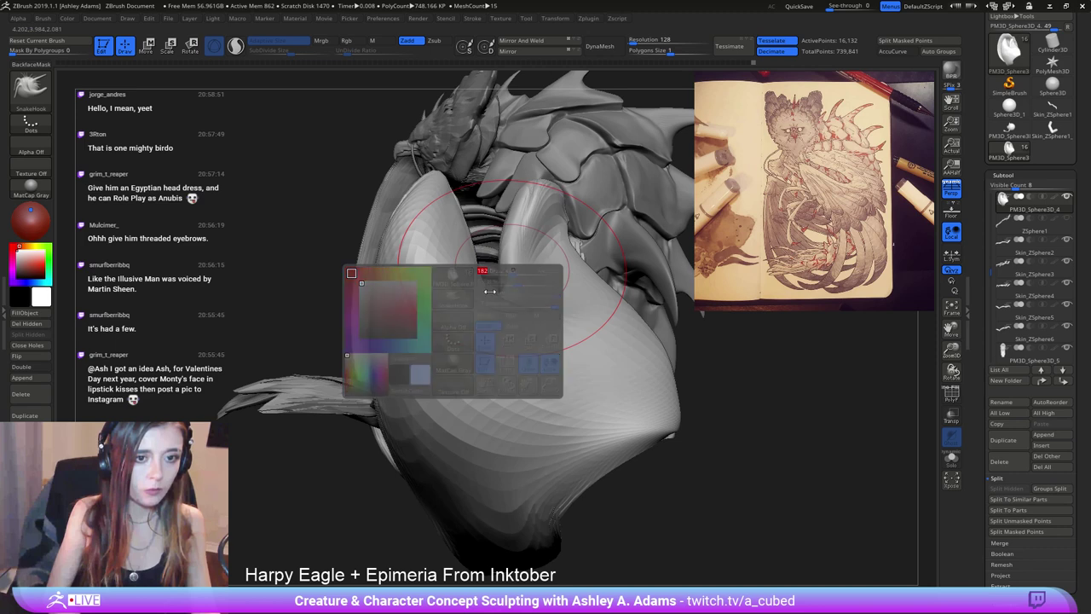
{"action": "mouse_move", "coordinate": [490, 294]}
{"action": "right_mouse_down", "text": "ctrl"}
{"action": "mouse_move", "coordinate": [486, 252]}
{"action": "mouse_move", "coordinate": [491, 260]}
{"action": "right_mouse_up", "text": "ctrl"}
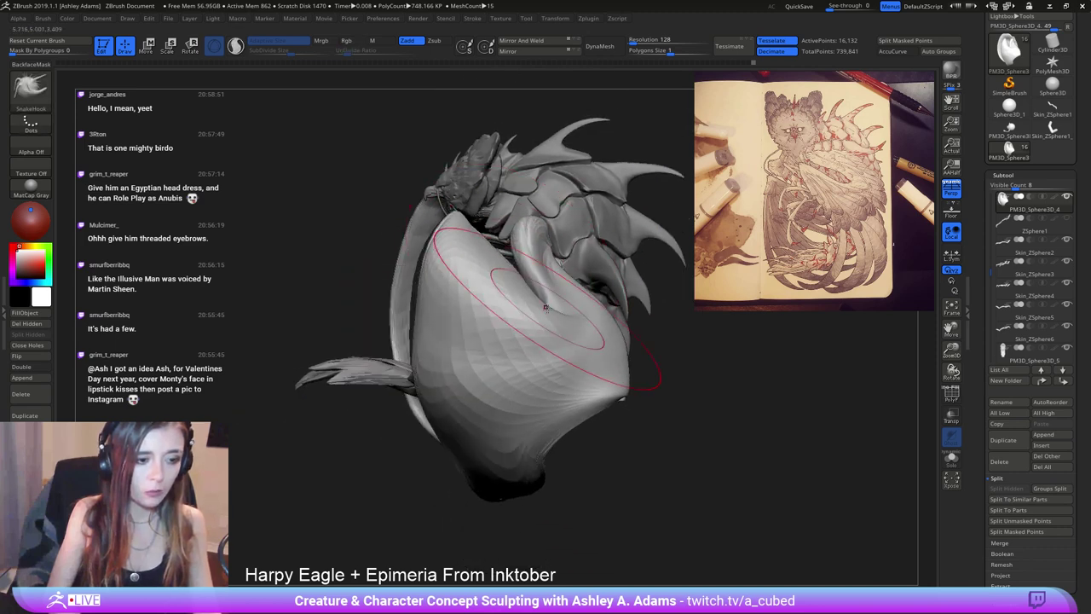
{"action": "key", "text": "space"}
{"action": "mouse_move", "coordinate": [546, 307]}
{"action": "right_mouse_down"}
{"action": "mouse_move", "coordinate": [601, 290]}
{"action": "mouse_move", "coordinate": [565, 317]}
{"action": "mouse_move", "coordinate": [582, 298]}
{"action": "mouse_move", "coordinate": [536, 241]}
{"action": "mouse_move", "coordinate": [560, 300]}
{"action": "right_mouse_up"}
{"action": "key", "text": "space"}
{"action": "mouse_move", "coordinate": [560, 300]}
{"action": "left_mouse_down"}
{"action": "mouse_move", "coordinate": [572, 312]}
{"action": "mouse_move", "coordinate": [561, 315]}
{"action": "left_mouse_up"}
Round out the wing's lower rear edge and curve its lower tip toward the front with SnakeHook.
{"action": "mouse_move", "coordinate": [581, 411]}
{"action": "right_mouse_down"}
{"action": "mouse_move", "coordinate": [554, 417]}
{"action": "mouse_move", "coordinate": [482, 382]}
{"action": "right_mouse_up"}
{"action": "left_click_drag", "start_coordinate": [458, 383], "coordinate": [420, 447]}
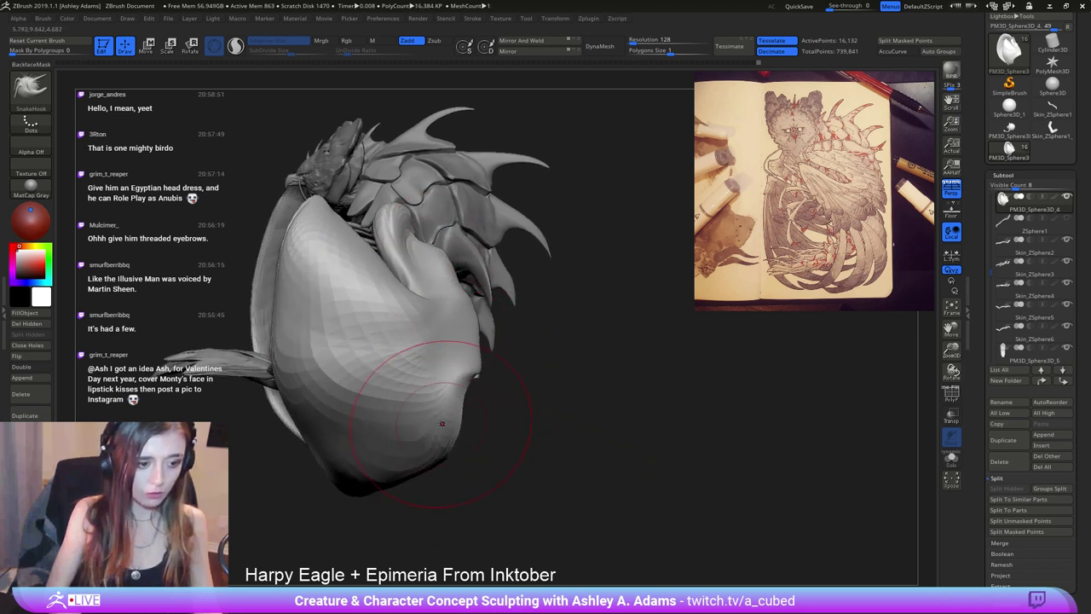
{"action": "mouse_move", "coordinate": [442, 424]}
{"action": "right_mouse_down"}
{"action": "mouse_move", "coordinate": [495, 345]}
{"action": "mouse_move", "coordinate": [503, 375]}
{"action": "right_mouse_up"}
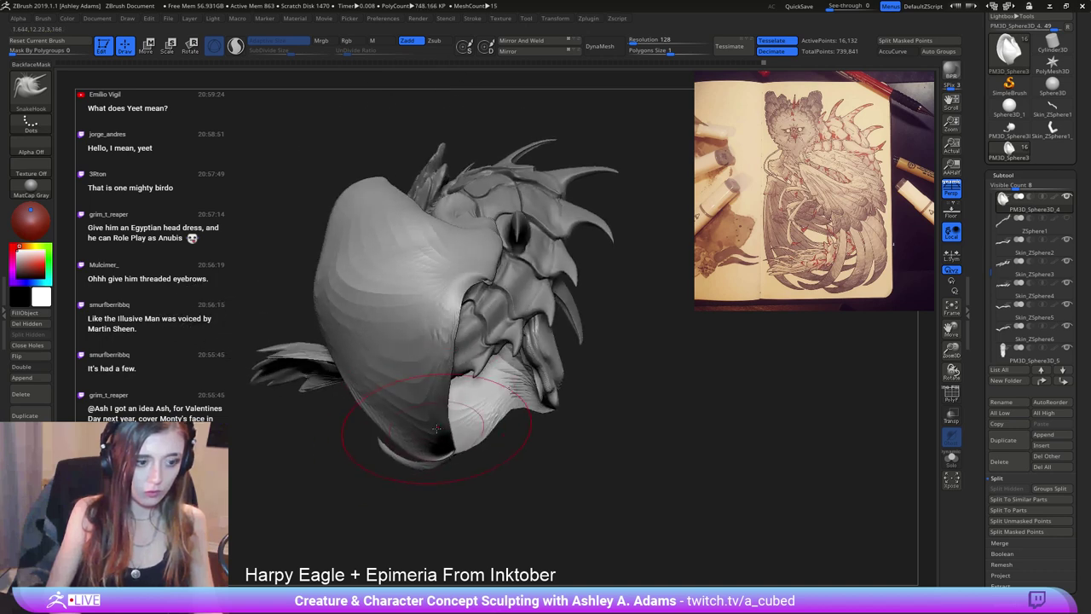
{"action": "mouse_move", "coordinate": [436, 429]}
{"action": "right_mouse_down"}
{"action": "mouse_move", "coordinate": [390, 256]}
{"action": "mouse_move", "coordinate": [402, 341]}
{"action": "mouse_move", "coordinate": [418, 321]}
{"action": "mouse_move", "coordinate": [385, 351]}
{"action": "right_mouse_up"}
{"action": "mouse_move", "coordinate": [388, 353]}
{"action": "left_mouse_down"}
{"action": "mouse_move", "coordinate": [464, 365]}
{"action": "mouse_move", "coordinate": [496, 352]}
{"action": "left_mouse_up"}
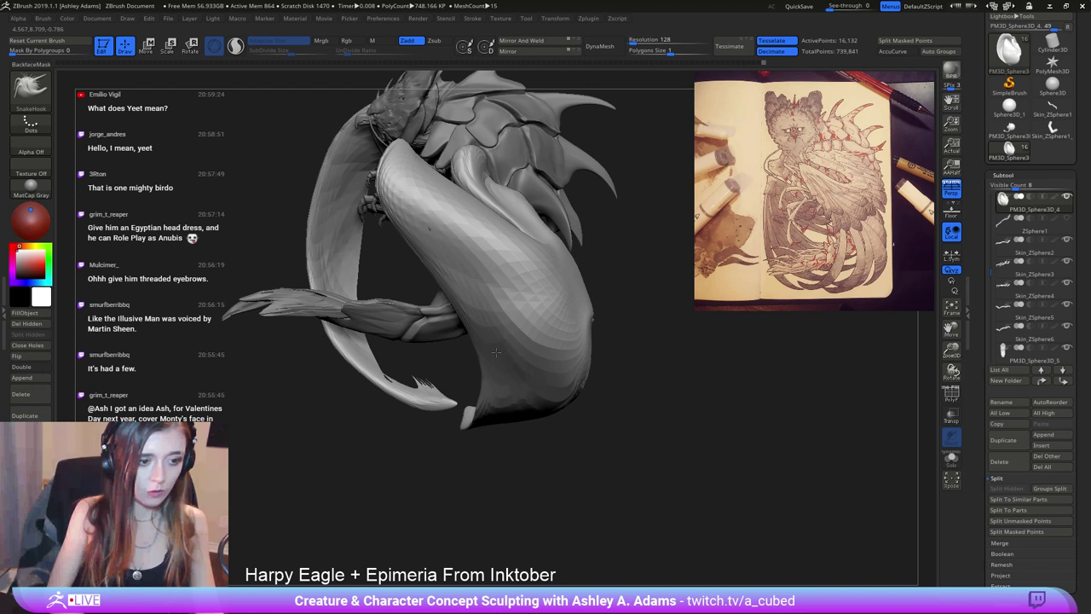
Lower the top of the wing's front fold to uncover the small front legs, and smooth it.
{"action": "right_click_drag", "start_coordinate": [431, 223], "coordinate": [431, 225]}
{"action": "key", "text": "space"}
{"action": "left_click_drag", "start_coordinate": [431, 225], "coordinate": [422, 225]}
{"action": "left_click_drag", "start_coordinate": [392, 152], "coordinate": [422, 177]}
{"action": "right_click_drag", "start_coordinate": [427, 186], "coordinate": [431, 202]}
{"action": "key", "text": "space"}
{"action": "left_click_drag", "start_coordinate": [416, 192], "coordinate": [429, 228], "text": "shift"}
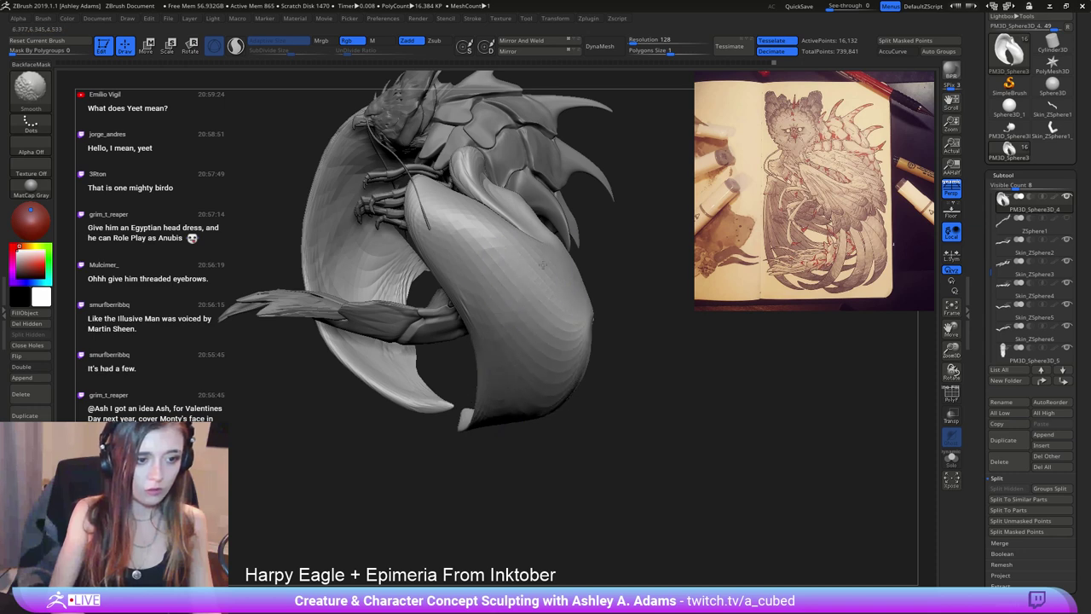
Widen the top of the wing's shoulder fold toward the neck with a smaller SnakeHook brush.
{"action": "mouse_move", "coordinate": [542, 264]}
{"action": "right_mouse_down", "text": "alt"}
{"action": "mouse_move", "coordinate": [537, 367]}
{"action": "mouse_move", "coordinate": [588, 372]}
{"action": "mouse_move", "coordinate": [514, 305]}
{"action": "mouse_move", "coordinate": [527, 232]}
{"action": "mouse_move", "coordinate": [491, 240]}
{"action": "right_mouse_up", "text": "alt"}
{"action": "right_click", "coordinate": [490, 316]}
{"action": "right_click_drag", "start_coordinate": [515, 154], "coordinate": [521, 222], "text": "ctrl"}
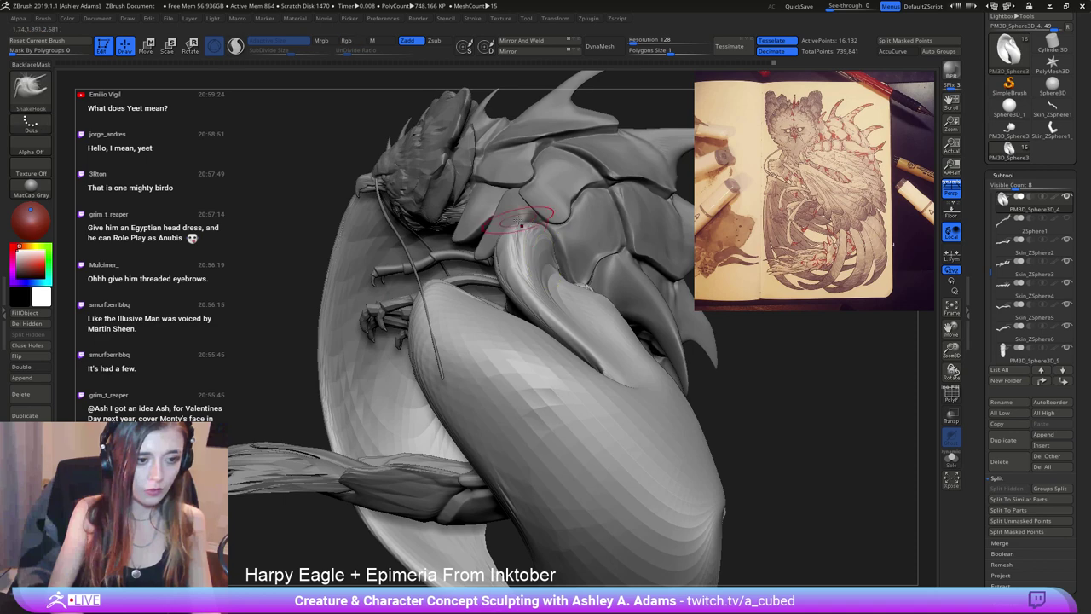
{"action": "left_click_drag", "start_coordinate": [505, 227], "coordinate": [501, 227]}
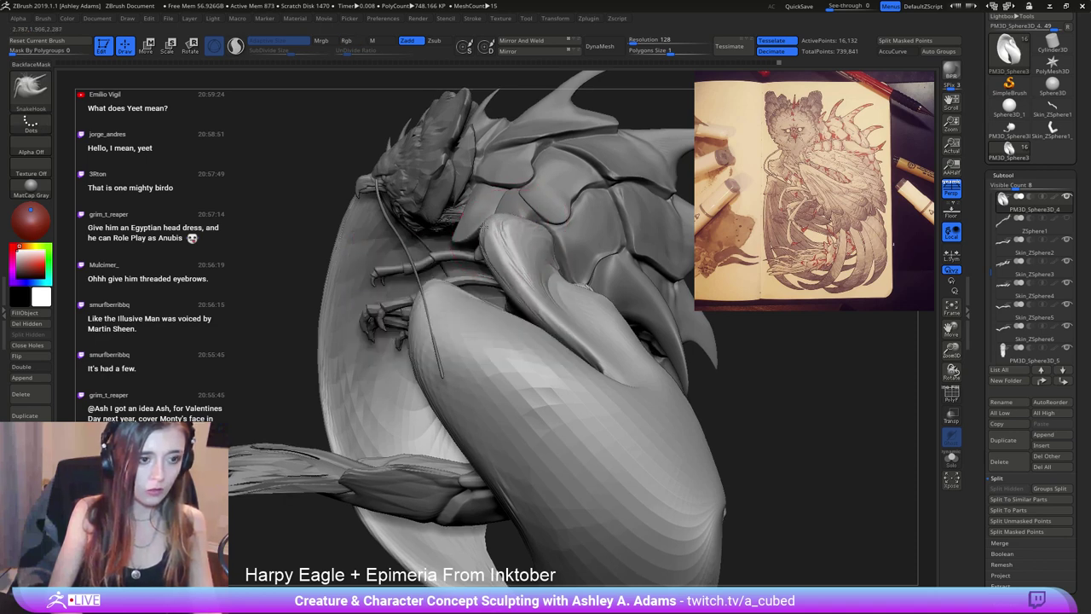
{"action": "right_click_drag", "start_coordinate": [515, 217], "coordinate": [544, 222]}
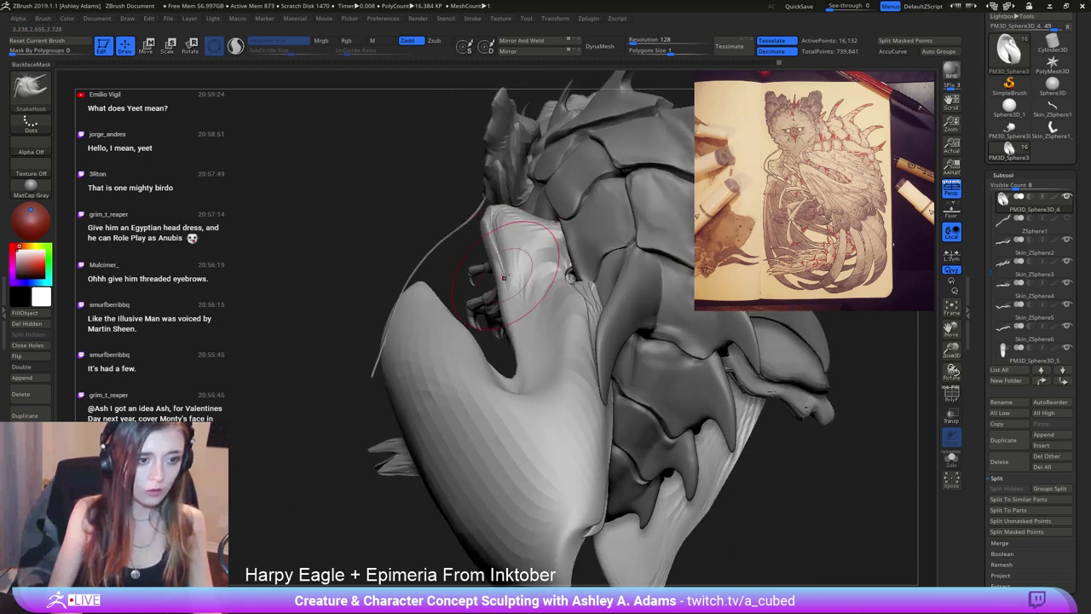
Round out the top of the wing's shoulder fold and smooth where it meets the front fold at the base of the gap.
{"action": "right_click_drag", "start_coordinate": [504, 277], "coordinate": [509, 278]}
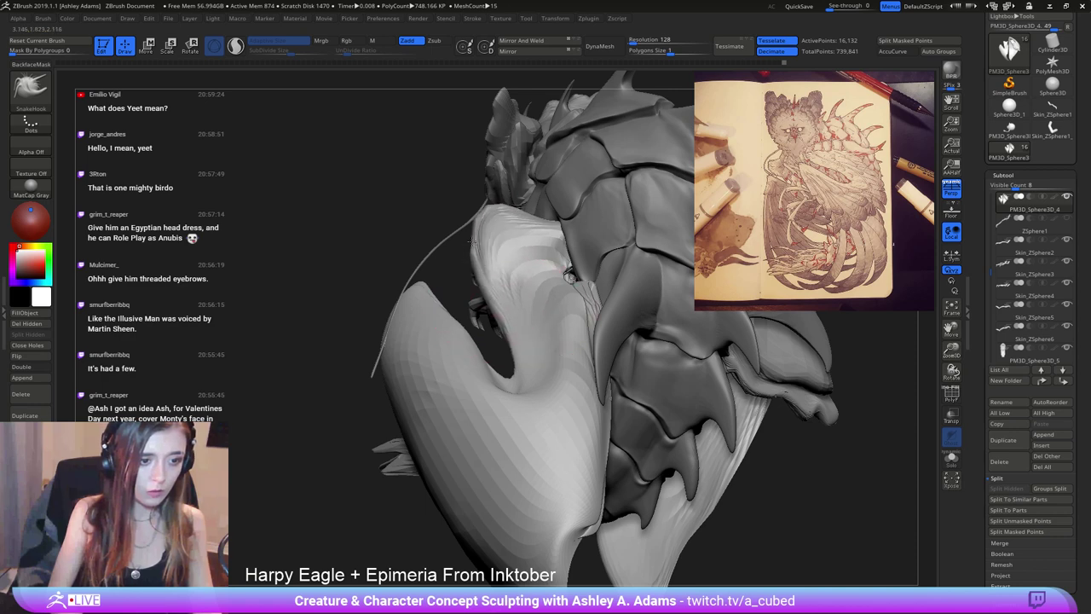
{"action": "right_click_drag", "start_coordinate": [475, 236], "coordinate": [532, 257]}
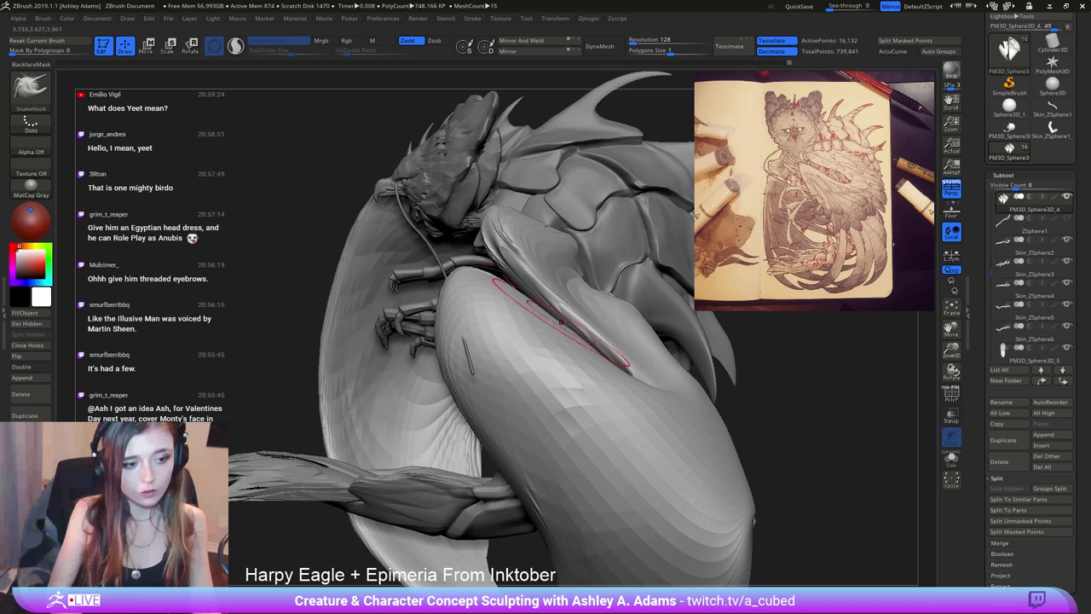
{"action": "right_click_drag", "start_coordinate": [562, 322], "coordinate": [572, 330]}
{"action": "right_click_drag", "start_coordinate": [648, 360], "coordinate": [629, 363]}
{"action": "left_click_drag", "start_coordinate": [652, 329], "coordinate": [674, 360], "text": "shift"}
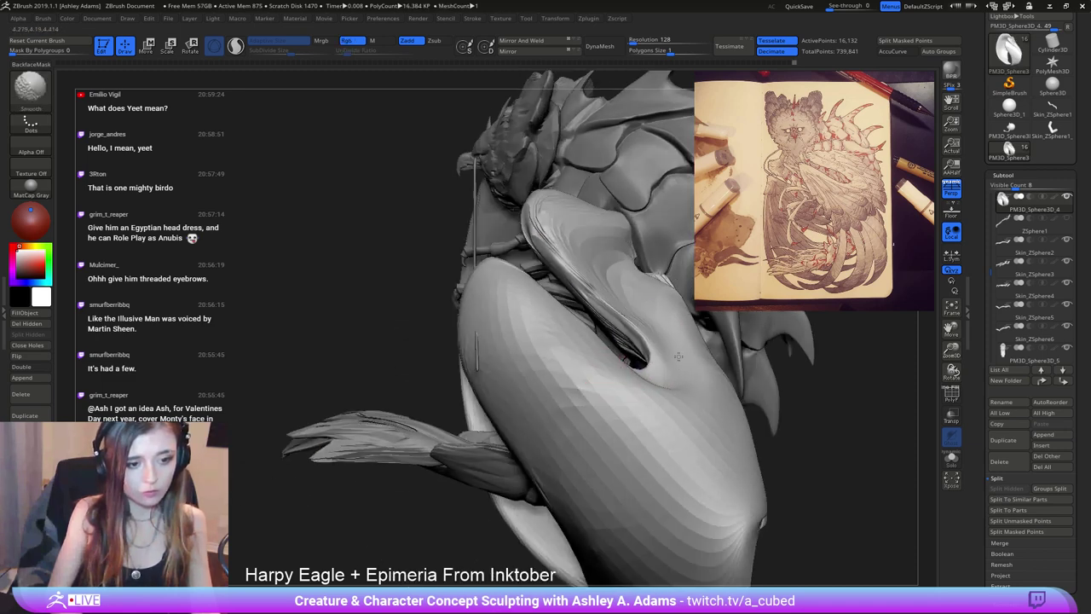
{"action": "mouse_move", "coordinate": [680, 365]}
{"action": "right_mouse_down", "text": "alt"}
{"action": "mouse_move", "coordinate": [542, 306]}
{"action": "mouse_move", "coordinate": [552, 379]}
{"action": "mouse_move", "coordinate": [495, 351]}
{"action": "right_mouse_up", "text": "alt"}
{"action": "key", "text": "space"}
{"action": "left_click_drag", "start_coordinate": [494, 353], "coordinate": [505, 354]}
{"action": "mouse_move", "coordinate": [578, 337]}
{"action": "right_mouse_down"}
{"action": "mouse_move", "coordinate": [443, 339]}
{"action": "mouse_move", "coordinate": [482, 342]}
{"action": "mouse_move", "coordinate": [512, 295]}
{"action": "right_mouse_up"}
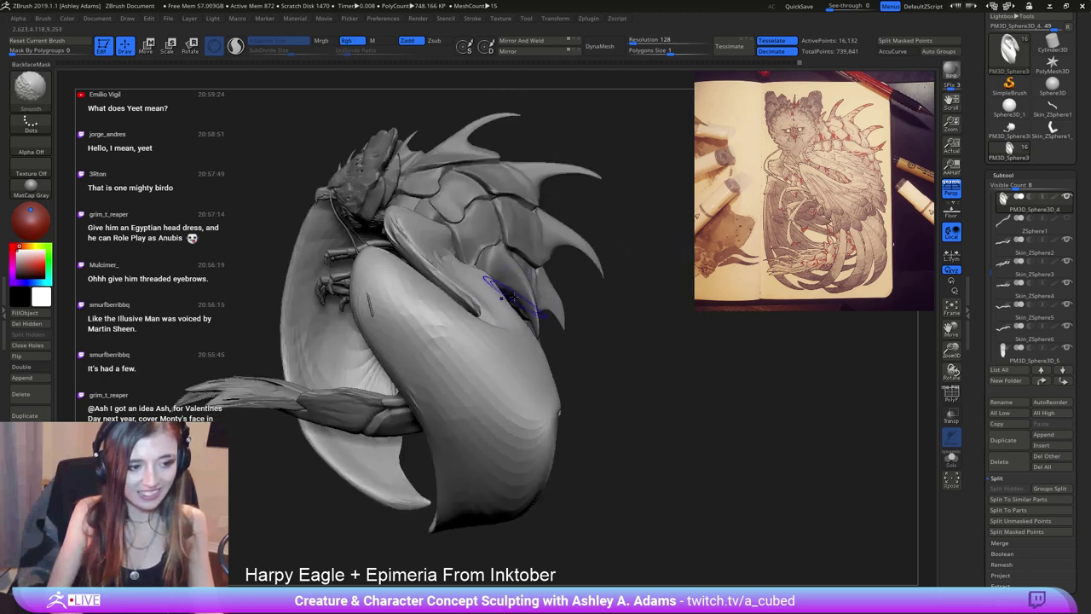
Select the armored body subtool and resize the SnakeHook brush for reshaping it.
{"action": "left_click", "coordinate": [524, 288], "text": "alt"}
{"action": "key", "text": "space"}
{"action": "left_click_drag", "start_coordinate": [496, 324], "coordinate": [516, 325]}
{"action": "right_click_drag", "start_coordinate": [503, 325], "coordinate": [483, 380], "text": "alt"}
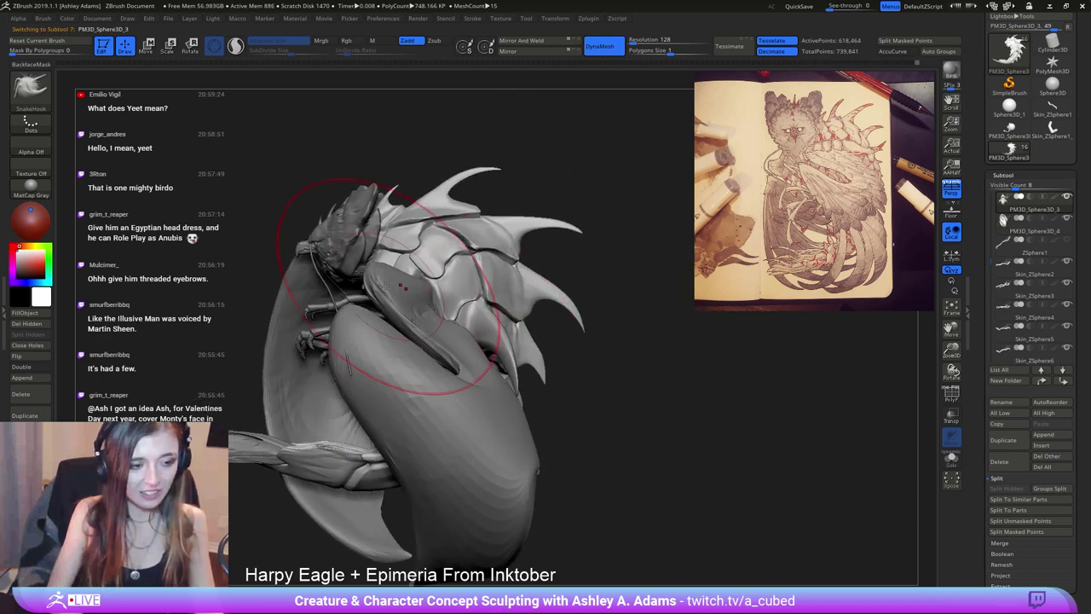
{"action": "right_click_drag", "start_coordinate": [402, 285], "coordinate": [520, 273]}
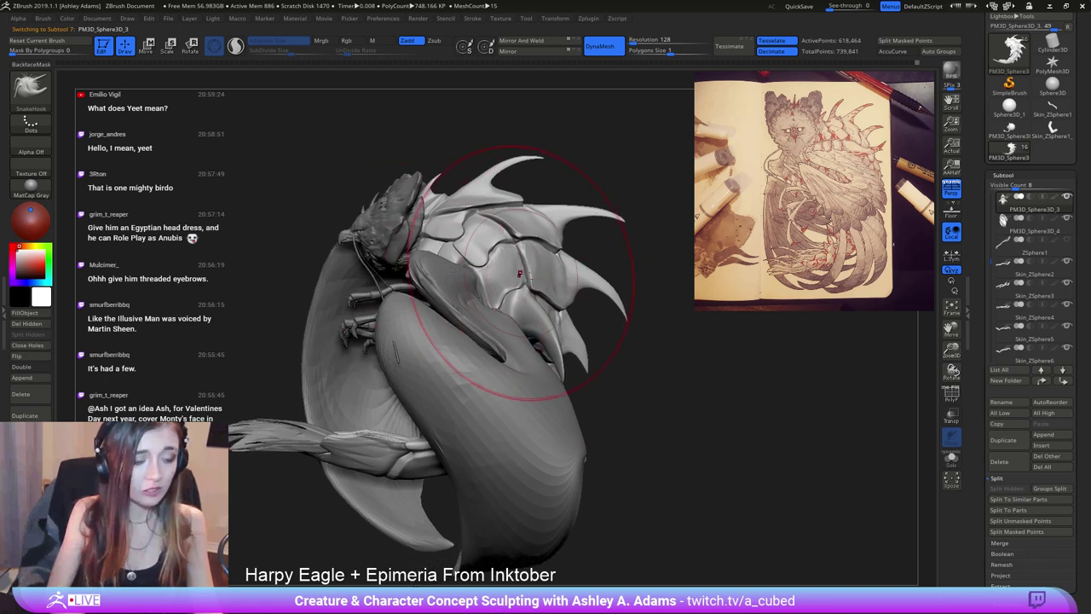
{"action": "mouse_move", "coordinate": [453, 290]}
{"action": "right_mouse_down", "text": "alt"}
{"action": "mouse_move", "coordinate": [620, 255]}
{"action": "mouse_move", "coordinate": [538, 239]}
{"action": "right_mouse_up", "text": "alt"}
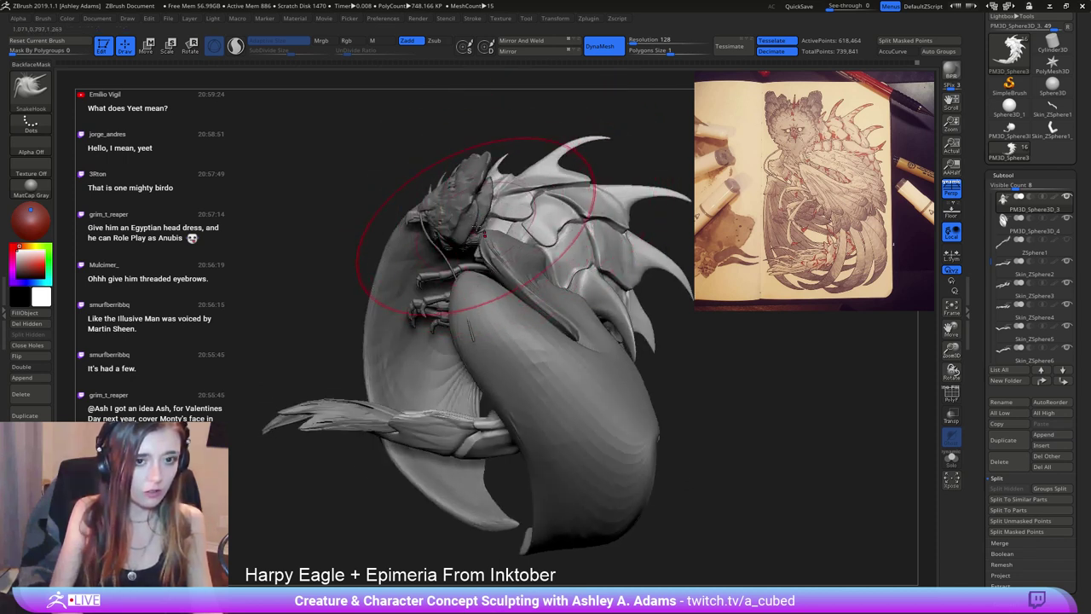
{"action": "key", "text": "space"}
{"action": "left_click_drag", "start_coordinate": [519, 191], "coordinate": [486, 192]}
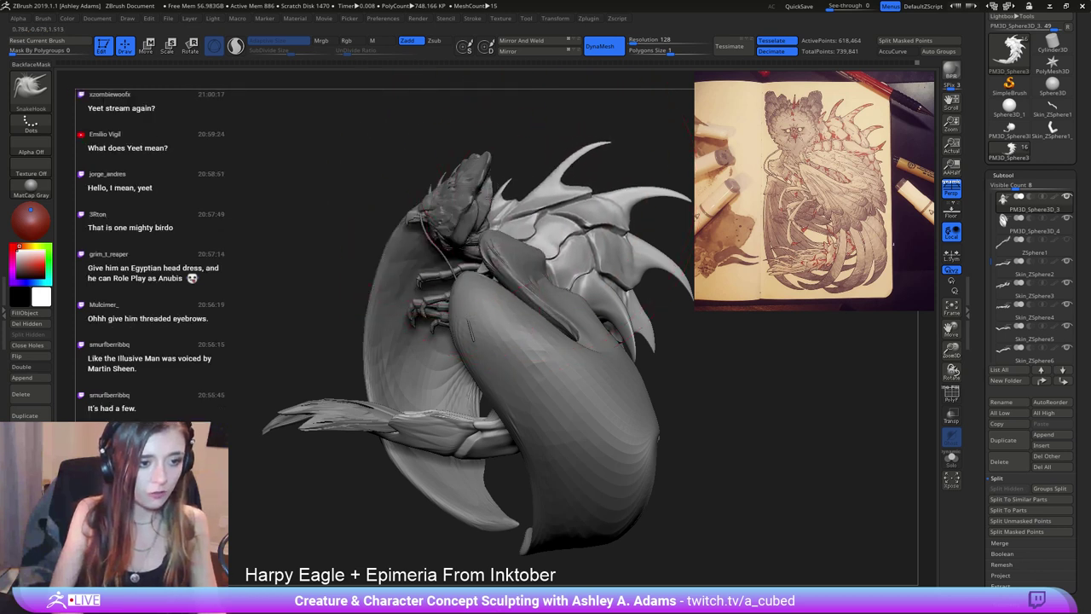
{"action": "key", "text": "ctrl+z"}
Nudge the body's back plates beside the wing's shoulder fold with resized SnakeHook brushes, and smooth them.
{"action": "key", "text": "space"}
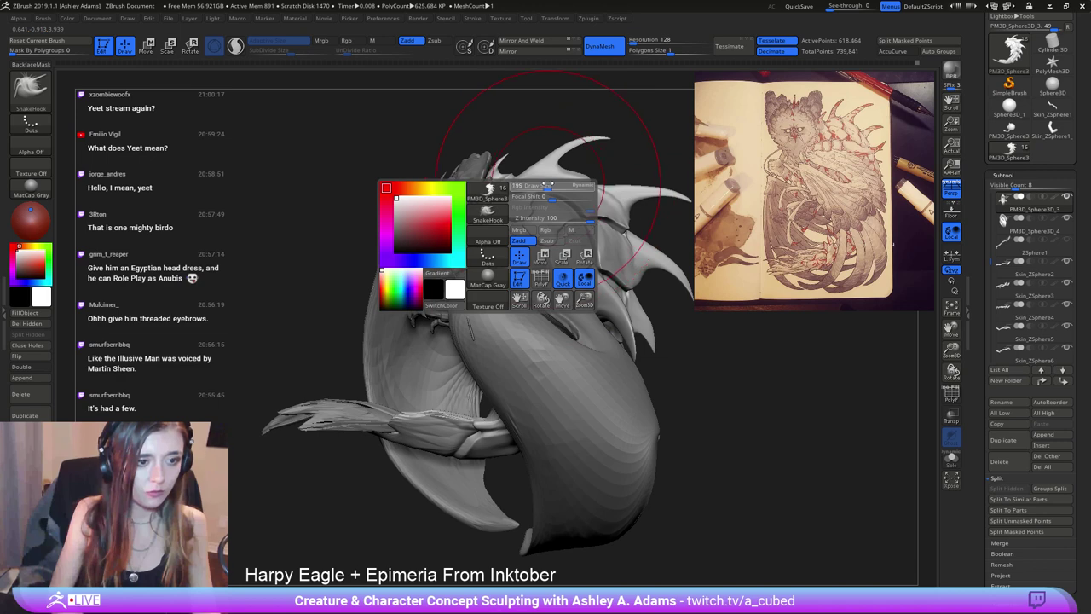
{"action": "left_click_drag", "start_coordinate": [550, 202], "coordinate": [530, 202]}
{"action": "key", "text": "space"}
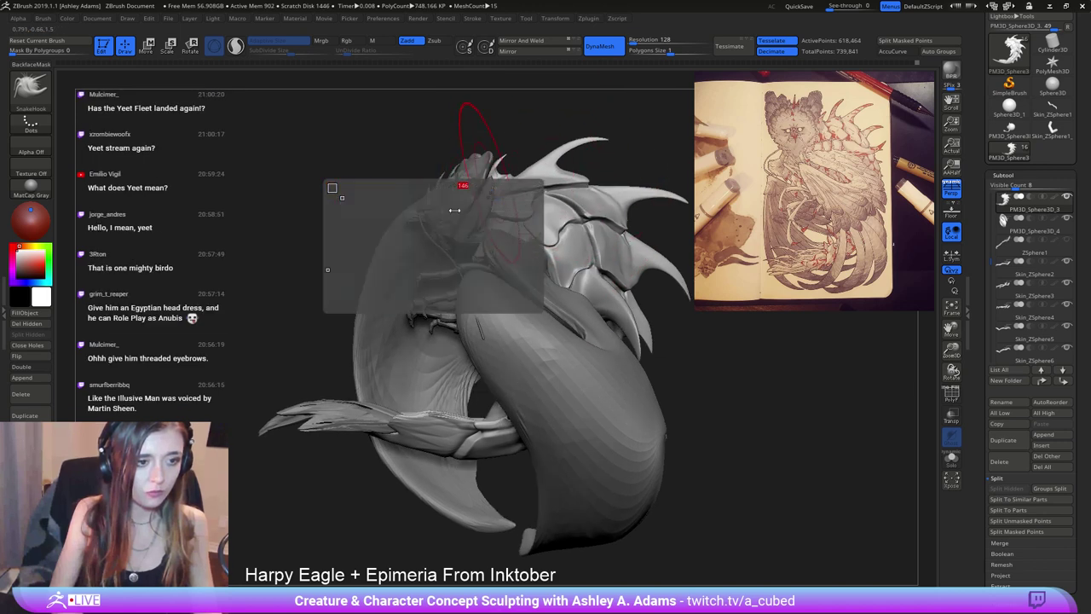
{"action": "mouse_move", "coordinate": [475, 129]}
{"action": "left_mouse_down"}
{"action": "mouse_move", "coordinate": [661, 138]}
{"action": "mouse_move", "coordinate": [475, 130]}
{"action": "left_mouse_up"}
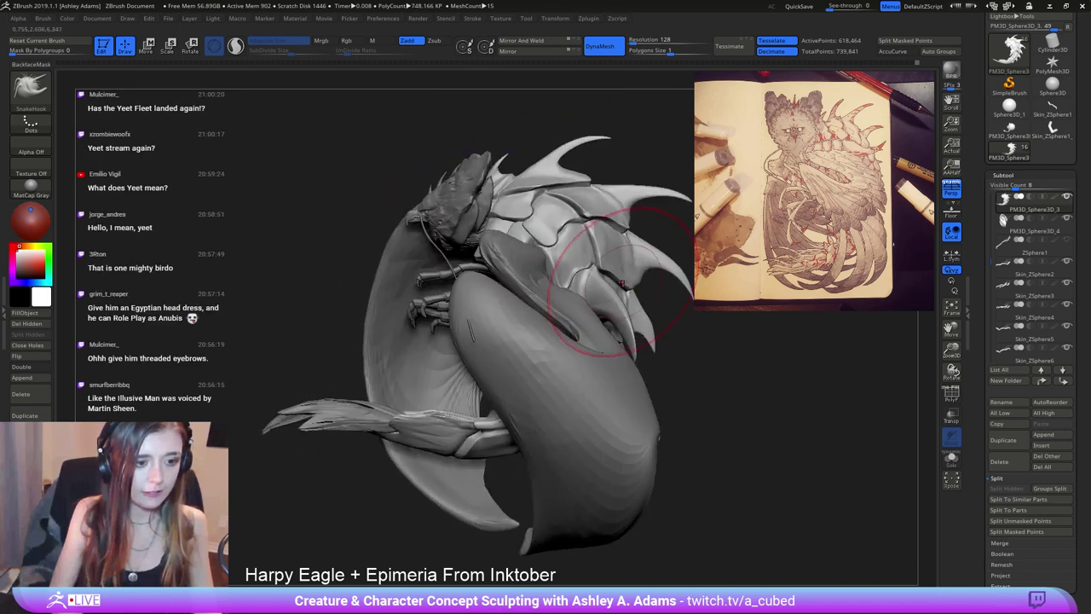
{"action": "key", "text": "space"}
{"action": "key", "text": "space"}
{"action": "right_click_drag", "start_coordinate": [566, 267], "coordinate": [534, 230]}
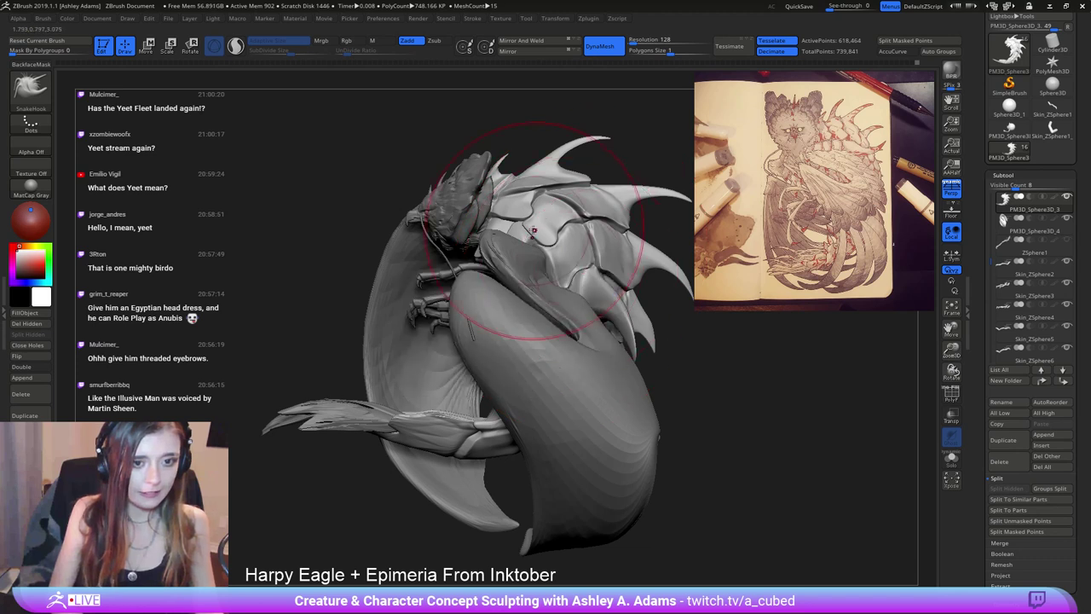
{"action": "right_click_drag", "start_coordinate": [517, 336], "coordinate": [528, 337]}
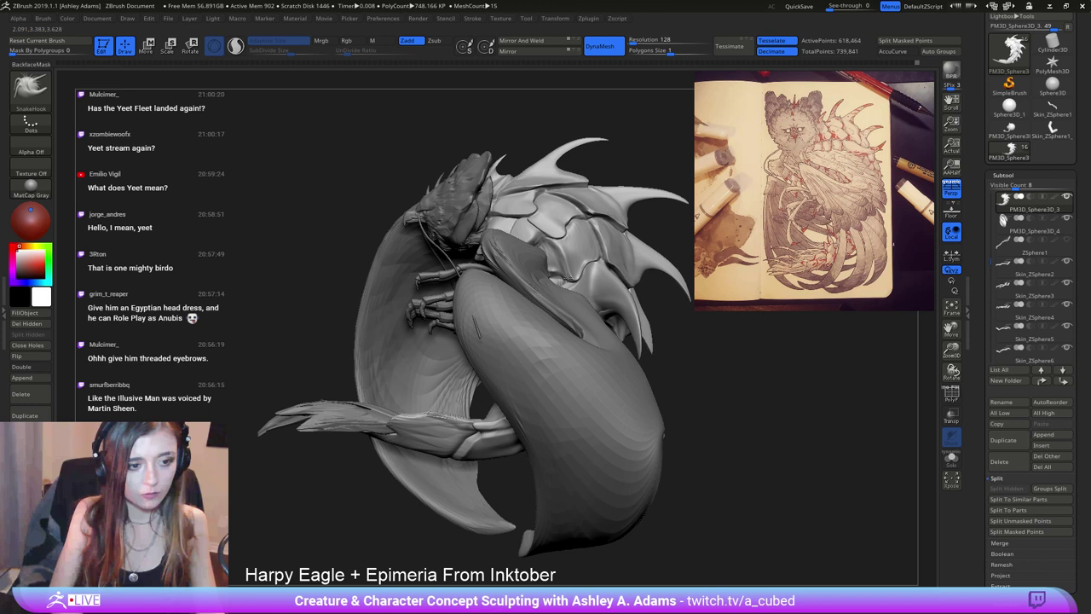
{"action": "right_click_drag", "start_coordinate": [564, 277], "coordinate": [574, 265]}
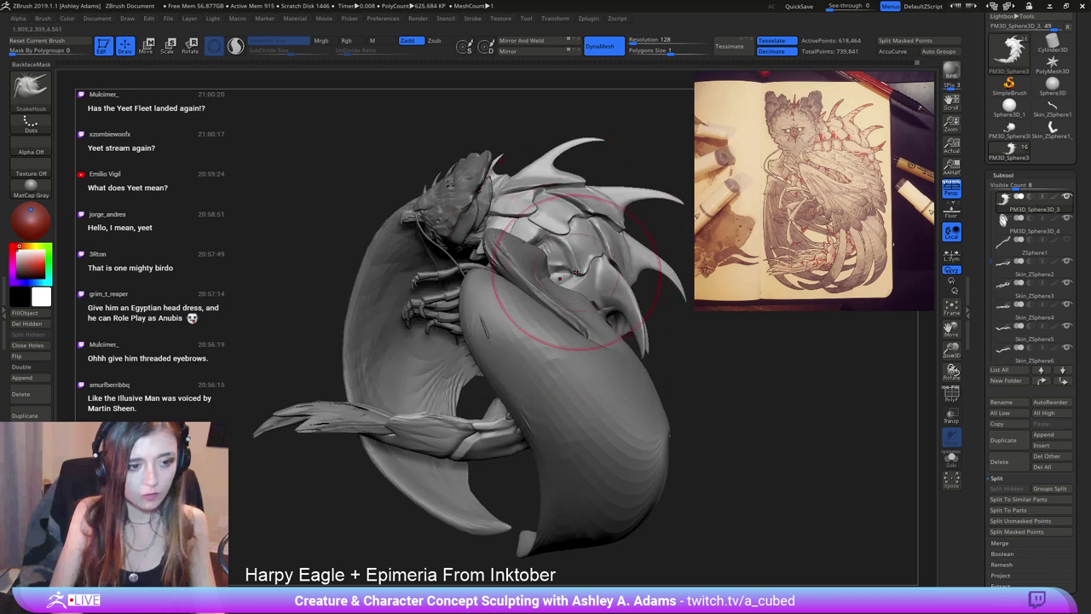
{"action": "right_click_drag", "start_coordinate": [575, 277], "coordinate": [561, 249]}
{"action": "key", "text": "space"}
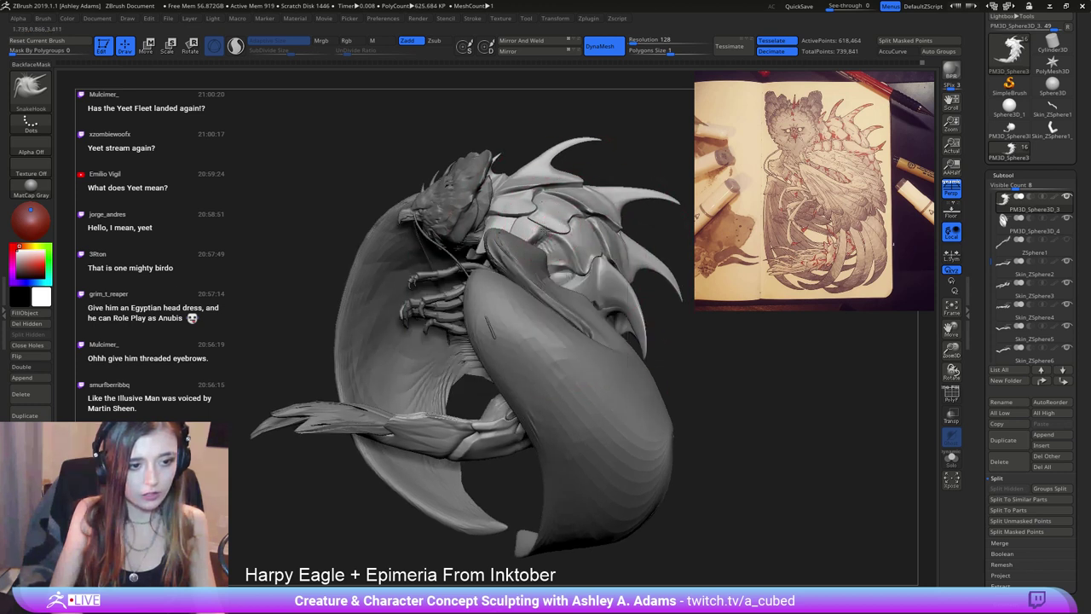
{"action": "right_click_drag", "start_coordinate": [510, 217], "coordinate": [548, 243]}
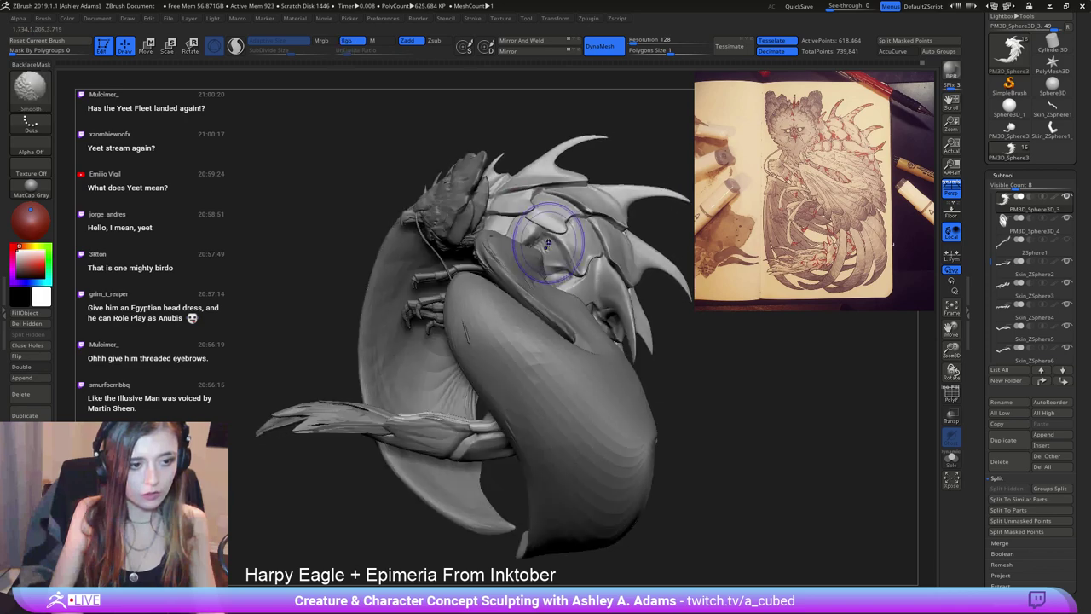
Select the wing and broaden the top of its shoulder fold over the armor plates with SnakeHook and smoothing.
{"action": "left_click", "coordinate": [541, 257], "text": "alt"}
{"action": "key", "text": "space"}
{"action": "mouse_move", "coordinate": [522, 316]}
{"action": "right_mouse_down"}
{"action": "mouse_move", "coordinate": [599, 313]}
{"action": "mouse_move", "coordinate": [532, 312]}
{"action": "right_mouse_up"}
{"action": "mouse_move", "coordinate": [519, 255]}
{"action": "right_mouse_down"}
{"action": "mouse_move", "coordinate": [492, 253]}
{"action": "mouse_move", "coordinate": [558, 259]}
{"action": "right_mouse_up"}
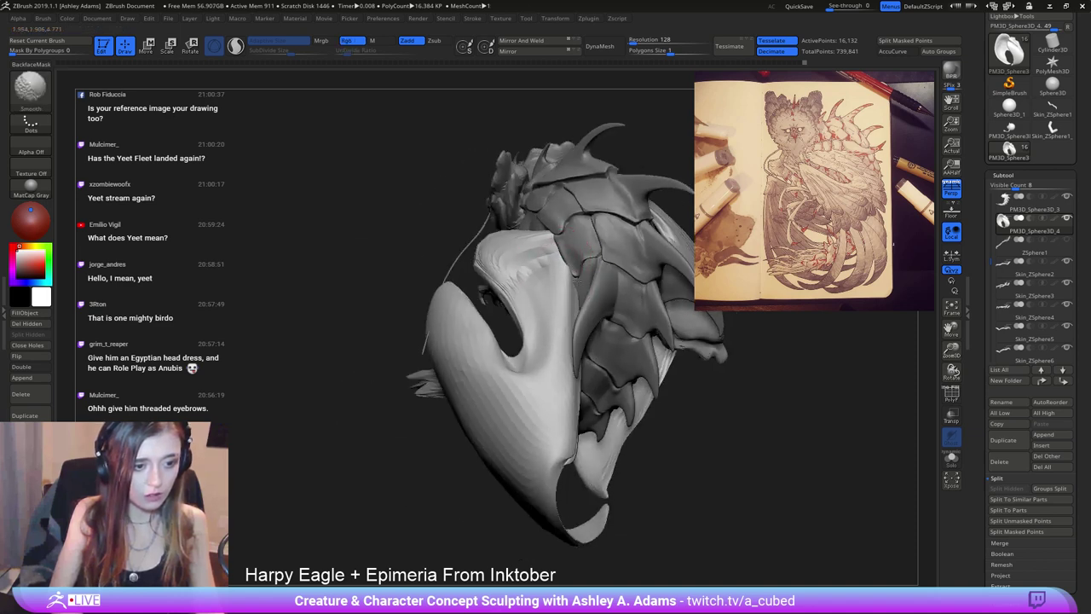
{"action": "mouse_move", "coordinate": [578, 280]}
{"action": "right_mouse_down"}
{"action": "mouse_move", "coordinate": [504, 264]}
{"action": "mouse_move", "coordinate": [526, 309]}
{"action": "mouse_move", "coordinate": [527, 354]}
{"action": "mouse_move", "coordinate": [519, 303]}
{"action": "mouse_move", "coordinate": [559, 332]}
{"action": "mouse_move", "coordinate": [573, 327]}
{"action": "right_mouse_up"}
{"action": "key", "text": "shift"}
{"action": "right_click", "coordinate": [500, 266]}
{"action": "key", "text": "b"}
{"action": "key", "text": "s"}
{"action": "key", "text": "h"}
Select the armored body and stretch its lower side plate into a spine behind the wing with a larger SnakeHook brush.
{"action": "left_click", "coordinate": [503, 316], "text": "alt"}
{"action": "right_click", "coordinate": [505, 317]}
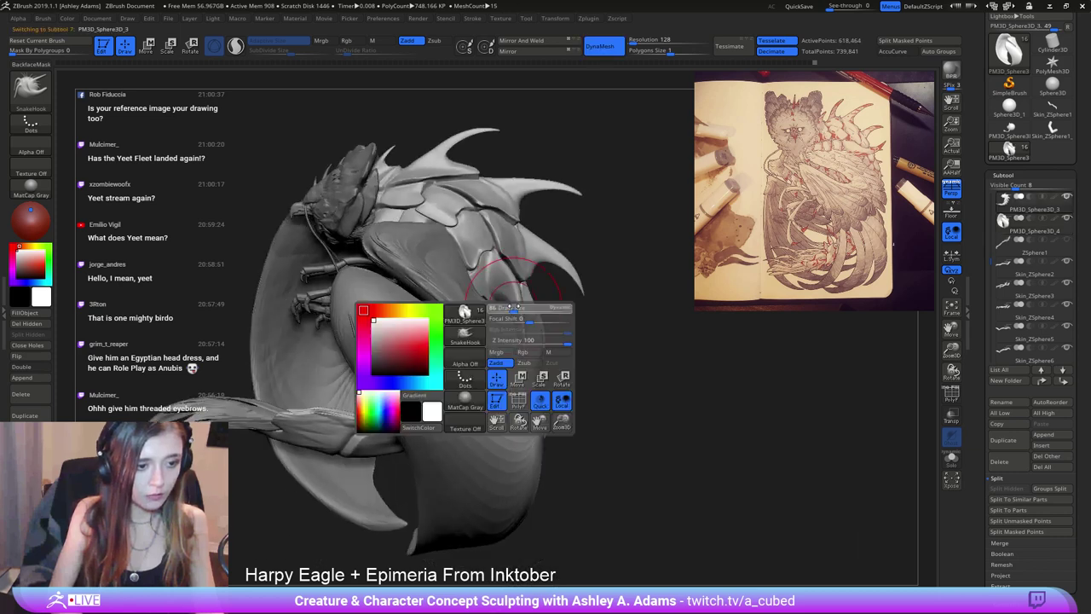
{"action": "left_click_drag", "start_coordinate": [507, 318], "coordinate": [522, 319]}
{"action": "mouse_move", "coordinate": [538, 333]}
{"action": "right_mouse_down"}
{"action": "mouse_move", "coordinate": [550, 330]}
{"action": "mouse_move", "coordinate": [515, 341]}
{"action": "mouse_move", "coordinate": [527, 331]}
{"action": "right_mouse_up"}
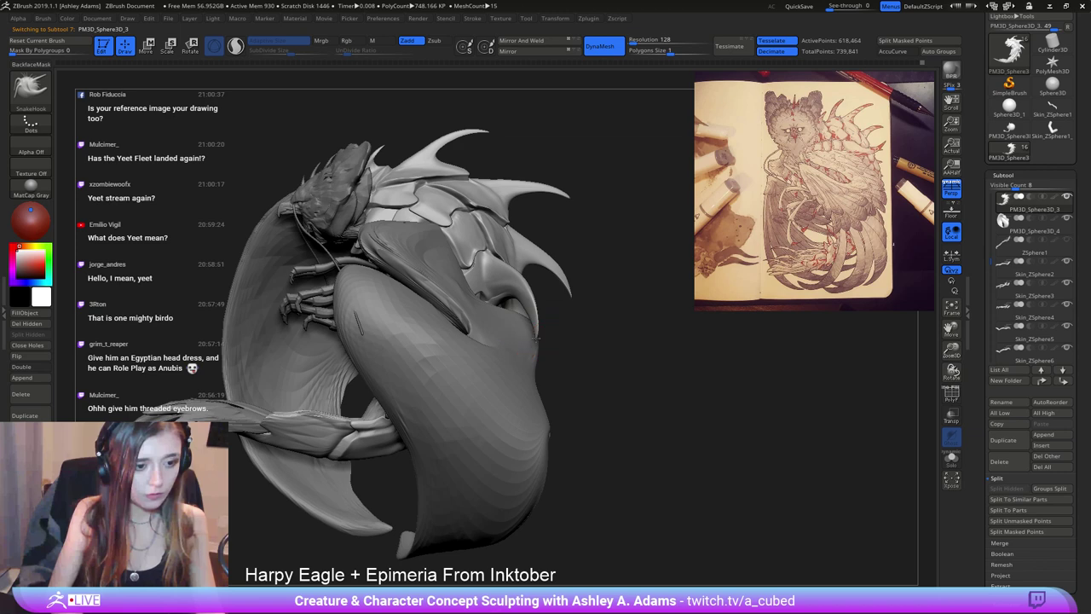
{"action": "key", "text": "shift"}
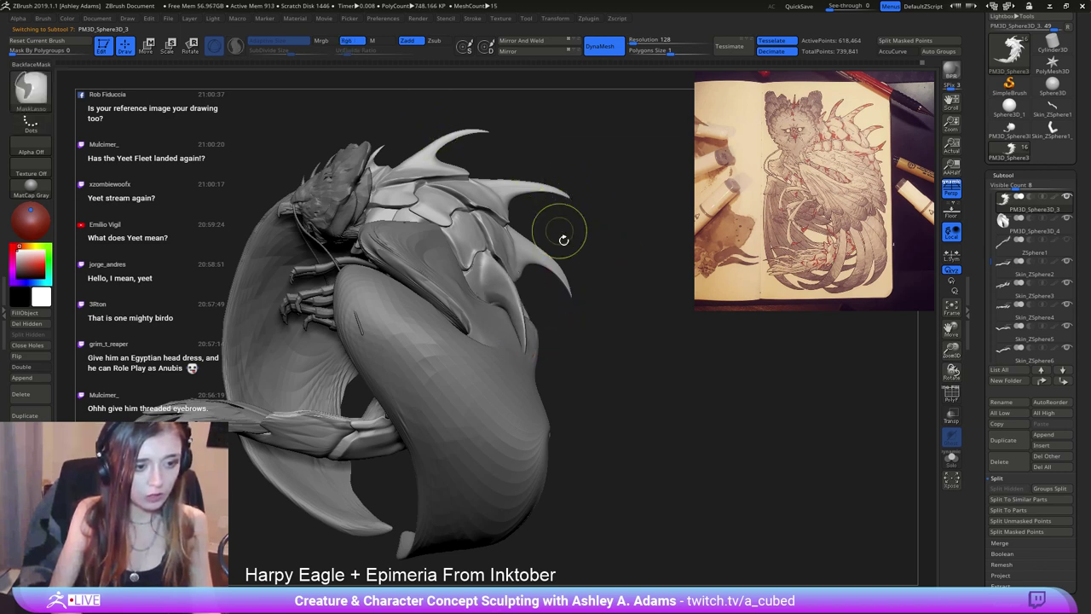
{"action": "mouse_move", "coordinate": [560, 236]}
{"action": "right_mouse_down"}
{"action": "mouse_move", "coordinate": [519, 312]}
{"action": "mouse_move", "coordinate": [543, 305]}
{"action": "right_mouse_up"}
{"action": "right_click", "coordinate": [543, 305]}
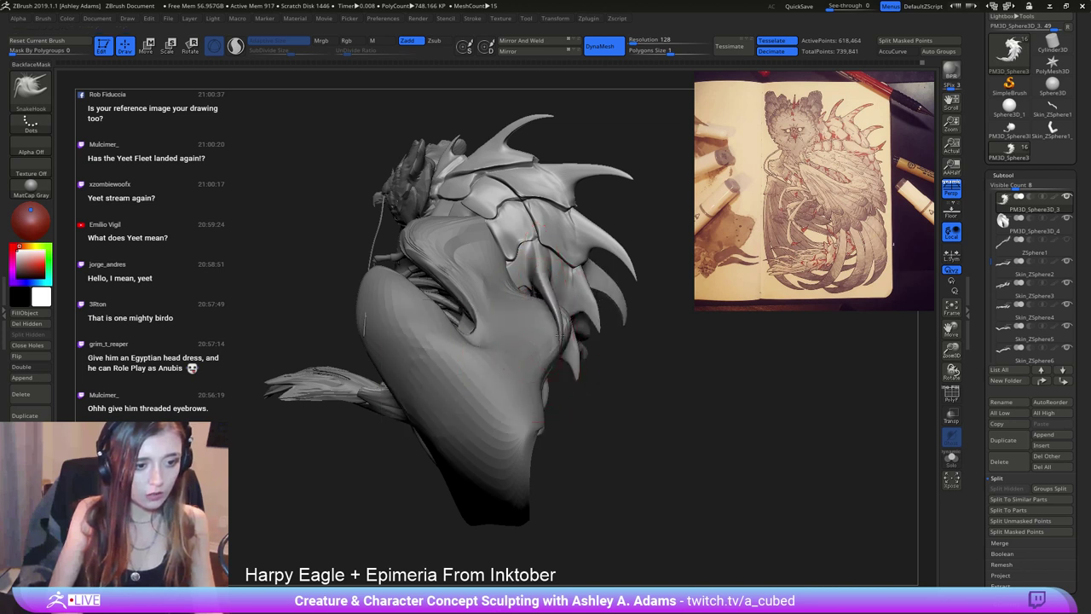
Pull the body's lower side spines outward clear of the wing's shoulder fold and smooth them.
{"action": "right_click_drag", "start_coordinate": [536, 287], "coordinate": [550, 274]}
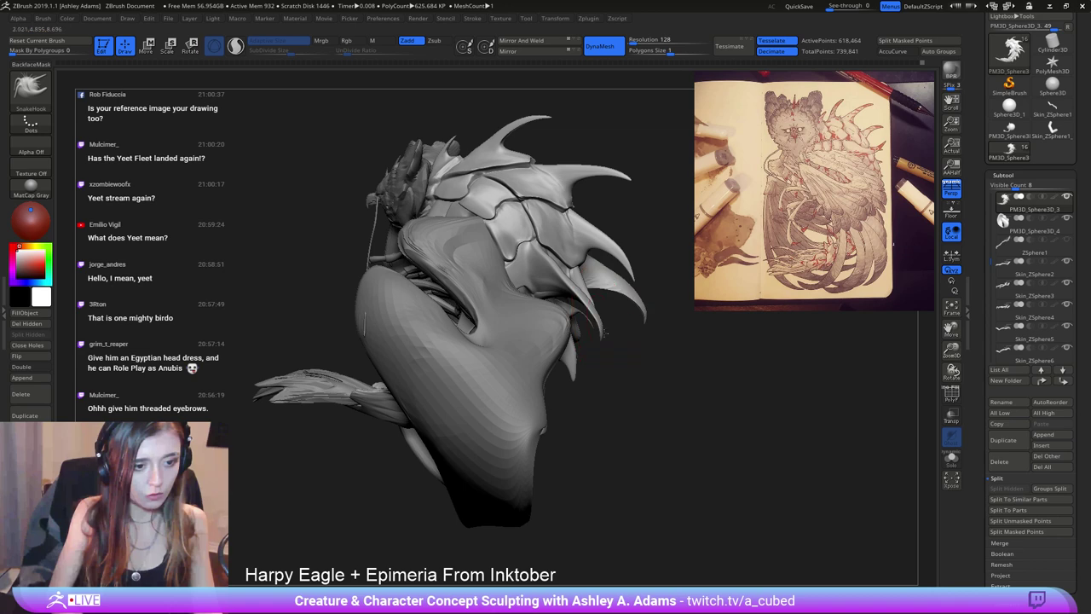
{"action": "key", "text": "shift"}
{"action": "mouse_move", "coordinate": [546, 259]}
{"action": "right_mouse_down"}
{"action": "mouse_move", "coordinate": [565, 272]}
{"action": "mouse_move", "coordinate": [551, 290]}
{"action": "right_mouse_up"}
{"action": "right_click", "coordinate": [563, 295]}
{"action": "right_click", "coordinate": [565, 295]}
{"action": "right_click", "coordinate": [572, 299]}
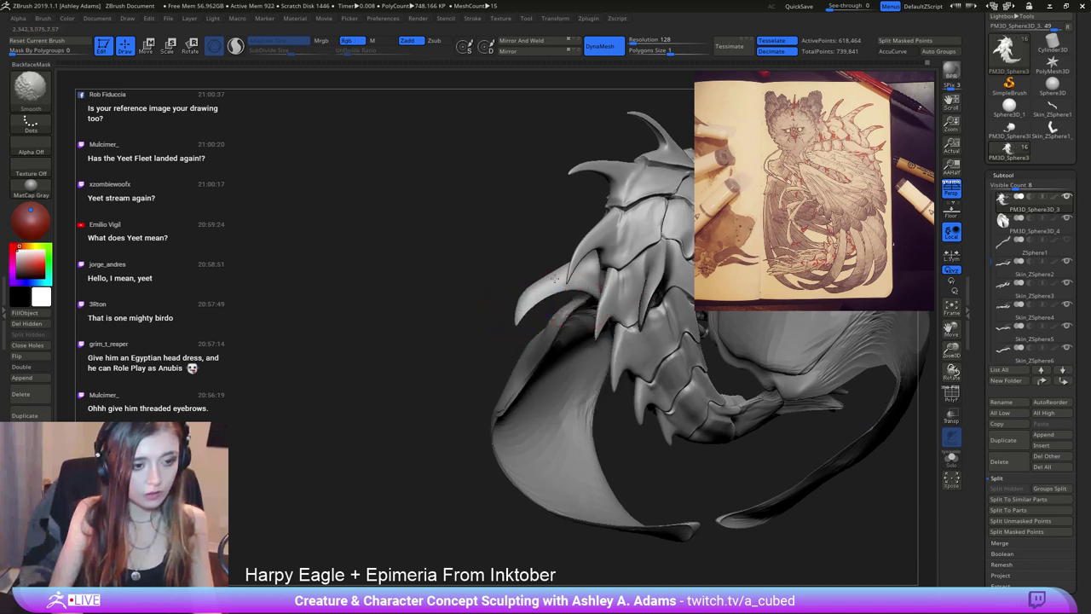
Thicken the long side spine behind the wing with the Inflat brush and smooth it.
{"action": "mouse_move", "coordinate": [555, 279]}
{"action": "right_mouse_down"}
{"action": "mouse_move", "coordinate": [701, 315]}
{"action": "mouse_move", "coordinate": [618, 265]}
{"action": "right_mouse_up"}
{"action": "key", "text": "b"}
{"action": "key", "text": "i"}
{"action": "key", "text": "n"}
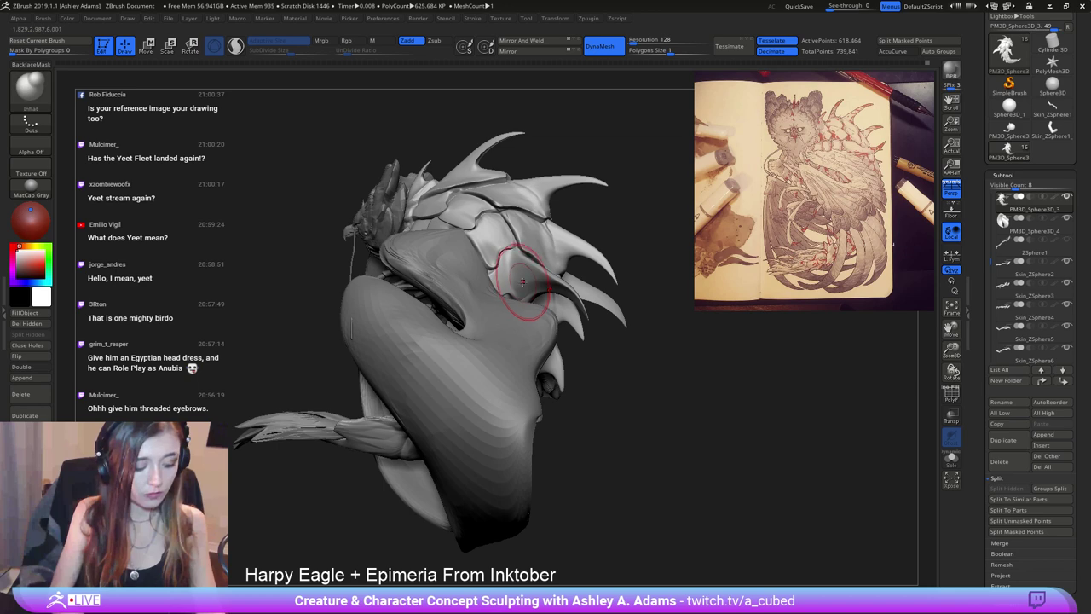
{"action": "right_click_drag", "start_coordinate": [523, 282], "coordinate": [558, 288]}
{"action": "right_click", "coordinate": [542, 294]}
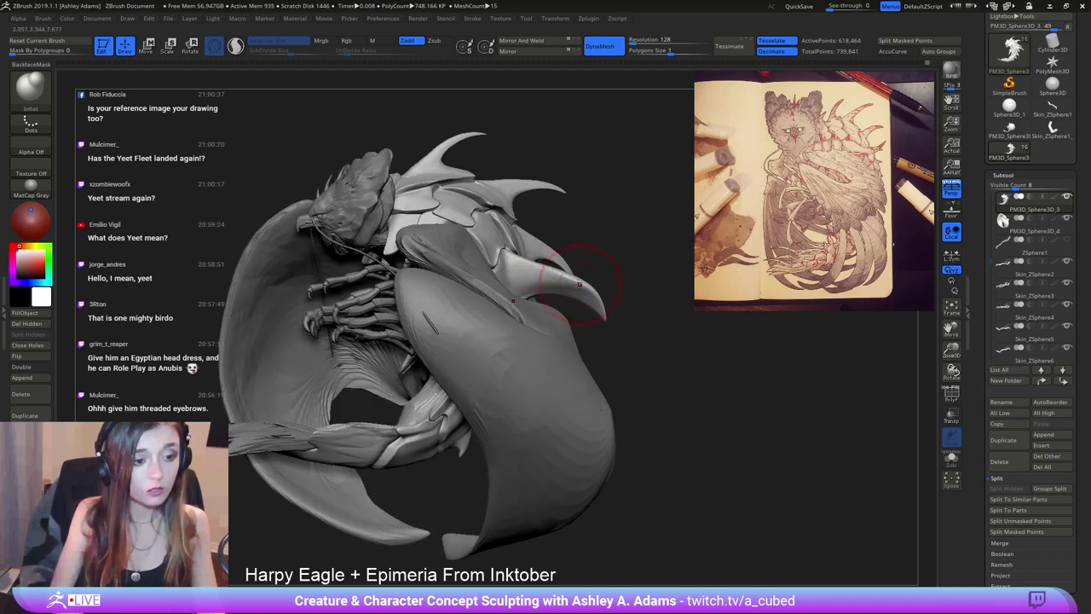
{"action": "key", "text": "shift"}
{"action": "mouse_move", "coordinate": [582, 284]}
{"action": "right_mouse_down"}
{"action": "mouse_move", "coordinate": [616, 277]}
{"action": "mouse_move", "coordinate": [580, 247]}
{"action": "right_mouse_up"}
Isolate the armored body in Solo mode and refine the shape of the long side spines with SnakeHook.
{"action": "left_click", "coordinate": [952, 458]}
{"action": "right_click_drag", "start_coordinate": [665, 331], "coordinate": [588, 290]}
{"action": "key", "text": "b"}
{"action": "key", "text": "s"}
{"action": "key", "text": "h"}
{"action": "left_click_drag", "start_coordinate": [580, 290], "coordinate": [583, 303]}
{"action": "right_click_drag", "start_coordinate": [577, 304], "coordinate": [589, 324]}
{"action": "left_click_drag", "start_coordinate": [581, 278], "coordinate": [589, 289]}
{"action": "mouse_move", "coordinate": [691, 333]}
{"action": "right_mouse_down"}
{"action": "mouse_move", "coordinate": [602, 297]}
{"action": "mouse_move", "coordinate": [614, 294]}
{"action": "right_mouse_up"}
Mask the whole body except the pair of long side spines using the MaskPen brush.
{"action": "key", "text": "ctrl"}
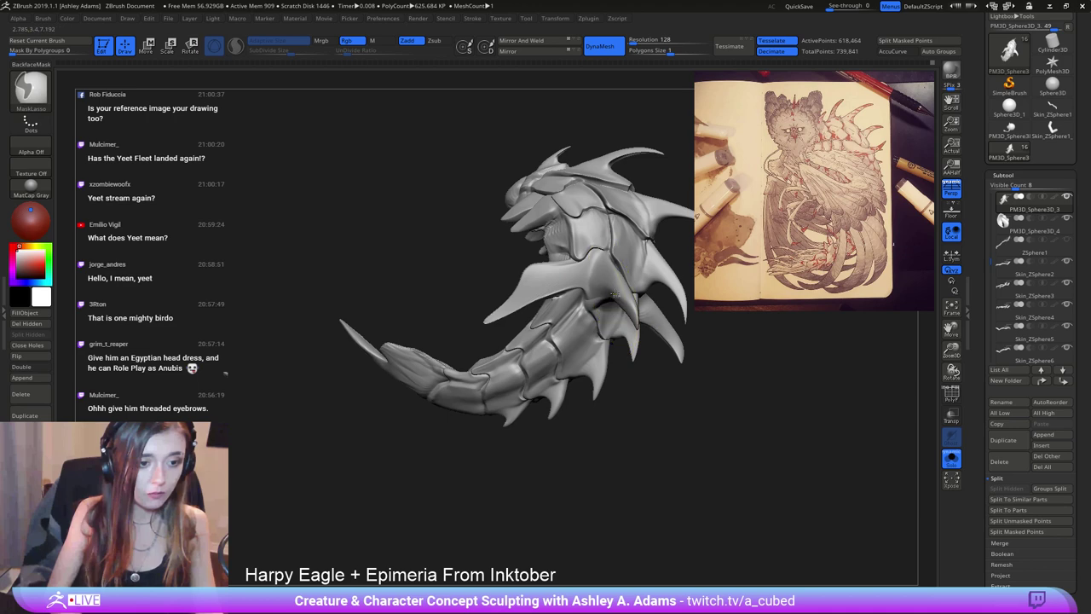
{"action": "left_click", "coordinate": [30, 90], "text": "ctrl"}
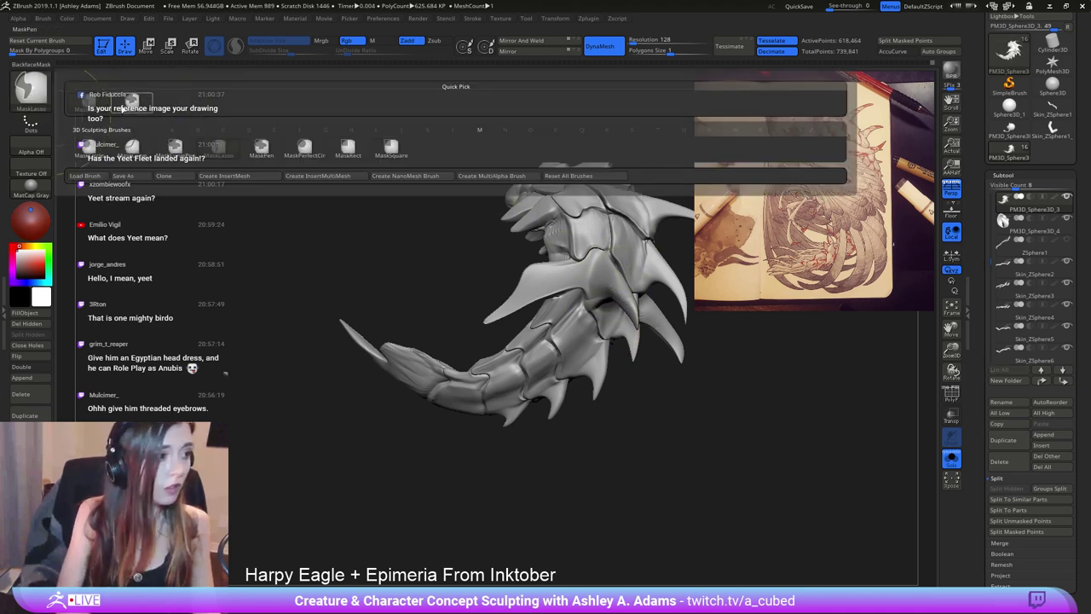
{"action": "left_click", "coordinate": [322, 146], "text": "ctrl"}
{"action": "mouse_move", "coordinate": [523, 248]}
{"action": "right_mouse_down"}
{"action": "mouse_move", "coordinate": [609, 268]}
{"action": "mouse_move", "coordinate": [610, 289]}
{"action": "right_mouse_up"}
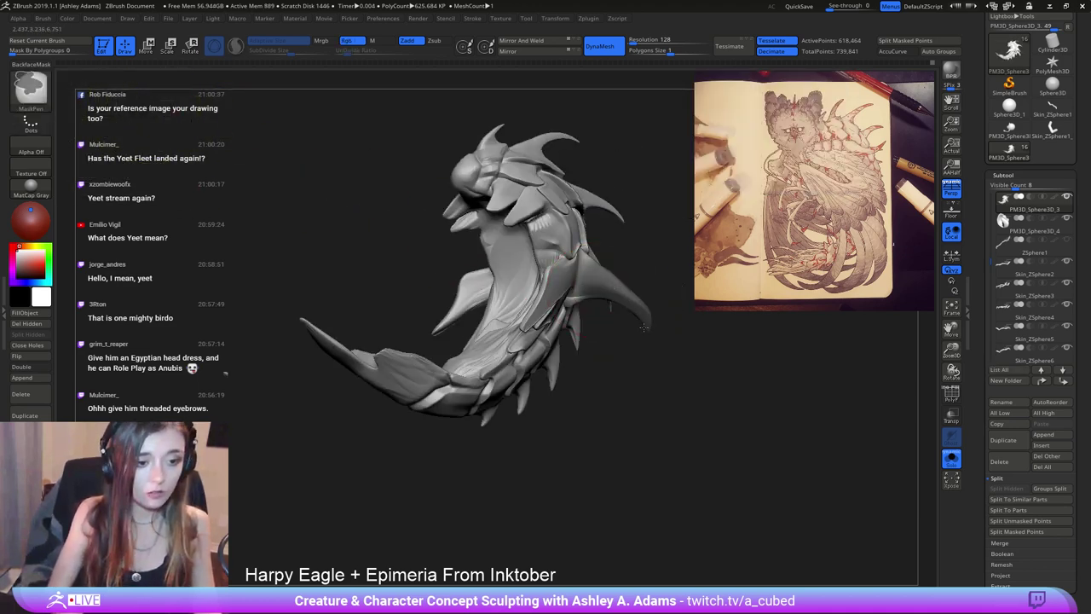
{"action": "mouse_move", "coordinate": [644, 326]}
{"action": "right_mouse_down"}
{"action": "mouse_move", "coordinate": [673, 328]}
{"action": "mouse_move", "coordinate": [648, 366]}
{"action": "mouse_move", "coordinate": [583, 368]}
{"action": "mouse_move", "coordinate": [592, 328]}
{"action": "mouse_move", "coordinate": [619, 324]}
{"action": "mouse_move", "coordinate": [588, 354]}
{"action": "right_mouse_up"}
Hook the tips of the unmasked side spines with a resized SnakeHook brush and smooth them.
{"action": "key", "text": "space"}
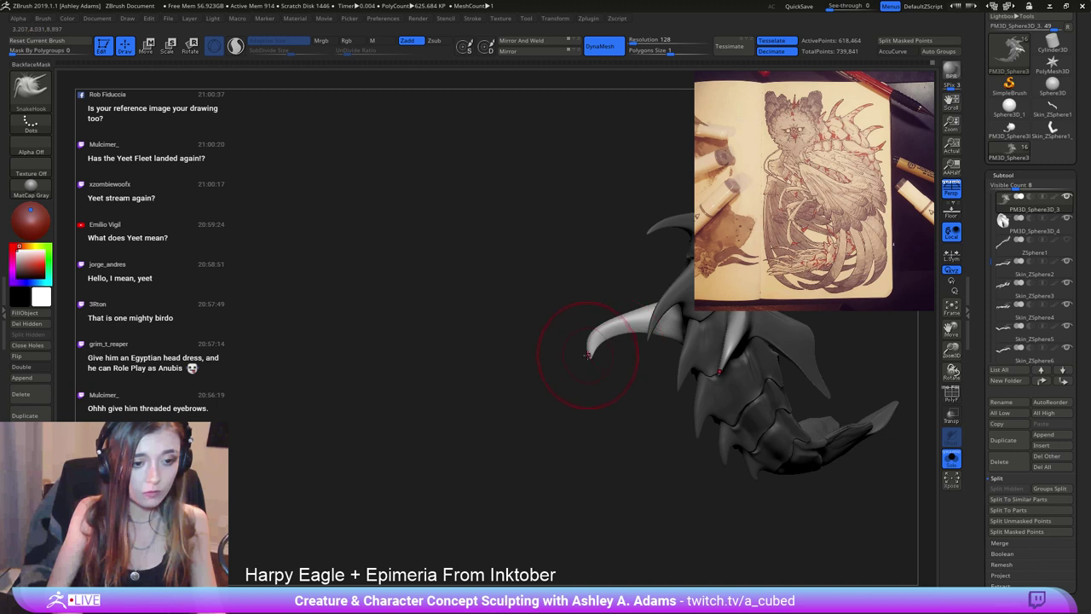
{"action": "key", "text": "shift"}
{"action": "left_click_drag", "start_coordinate": [621, 334], "coordinate": [603, 339], "text": "shift"}
{"action": "right_click_drag", "start_coordinate": [604, 339], "coordinate": [746, 333]}
Place the transform gizmo at the base of the unmasked side spines and rotate them to a new angle.
{"action": "key", "text": "w"}
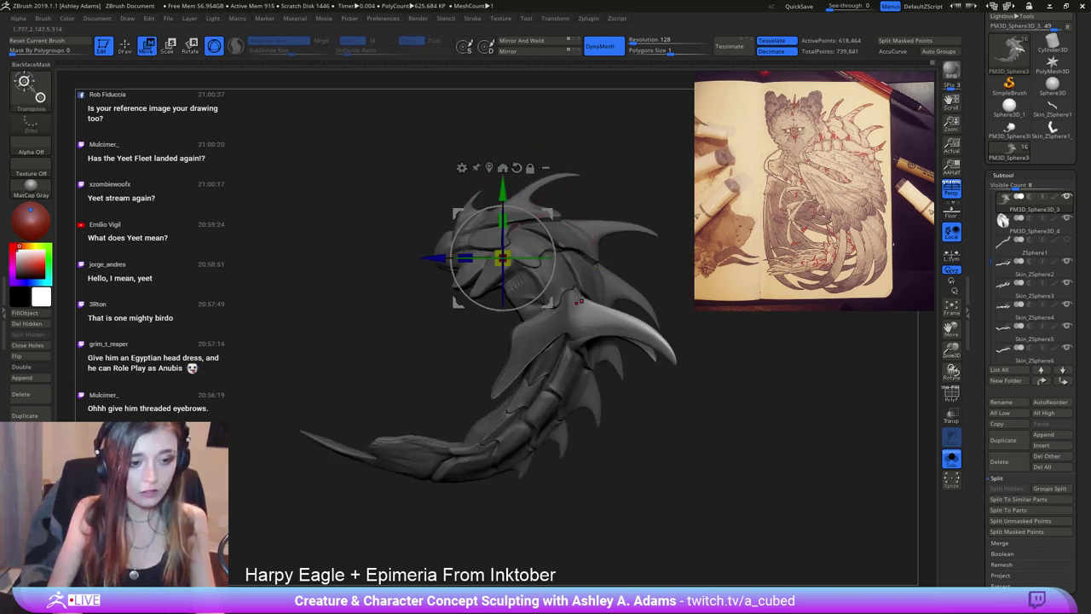
{"action": "left_click_drag", "start_coordinate": [548, 211], "coordinate": [634, 285], "text": "alt"}
{"action": "right_click_drag", "start_coordinate": [634, 285], "coordinate": [692, 301]}
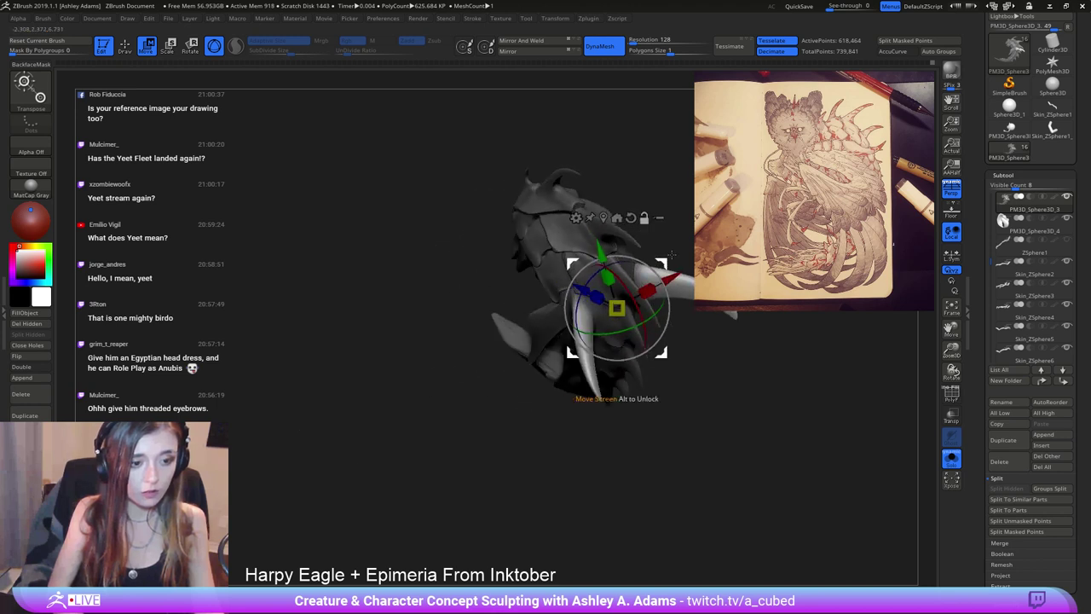
{"action": "left_click_drag", "start_coordinate": [661, 260], "coordinate": [626, 269], "text": "alt"}
{"action": "mouse_move", "coordinate": [626, 268]}
{"action": "right_mouse_down"}
{"action": "mouse_move", "coordinate": [598, 232]}
{"action": "mouse_move", "coordinate": [621, 286]}
{"action": "right_mouse_up"}
{"action": "left_click_drag", "start_coordinate": [612, 370], "coordinate": [603, 375], "text": "alt"}
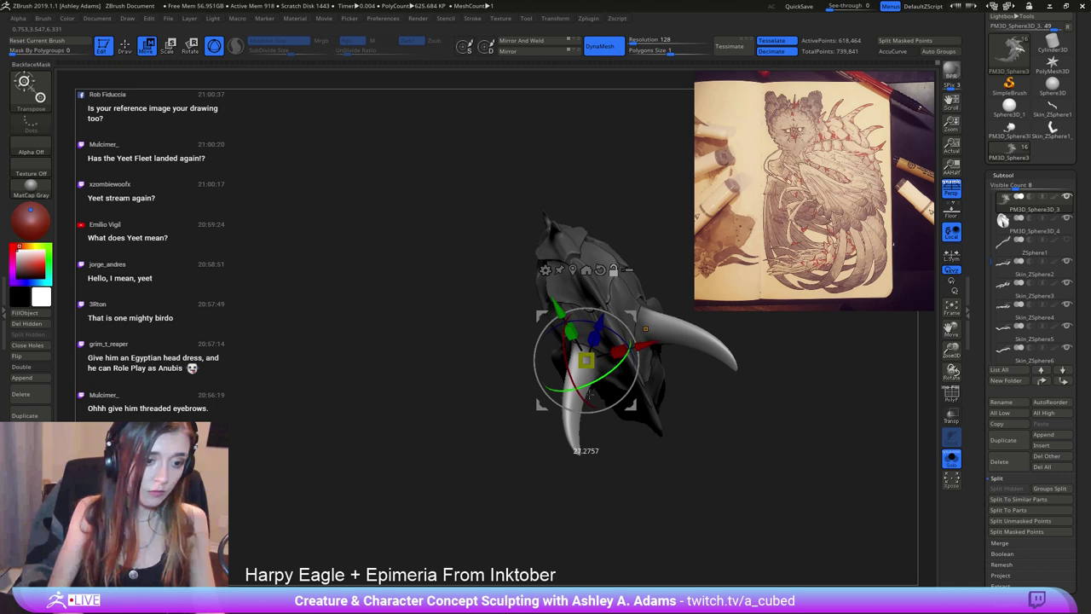
{"action": "right_click_drag", "start_coordinate": [603, 375], "coordinate": [638, 380]}
{"action": "mouse_move", "coordinate": [615, 383]}
{"action": "left_mouse_down"}
{"action": "mouse_move", "coordinate": [636, 369]}
{"action": "mouse_move", "coordinate": [599, 383]}
{"action": "left_mouse_up"}
Bend the unmasked side spines into smooth inward-curving arcs with resized SnakeHook brushes.
{"action": "key", "text": "q"}
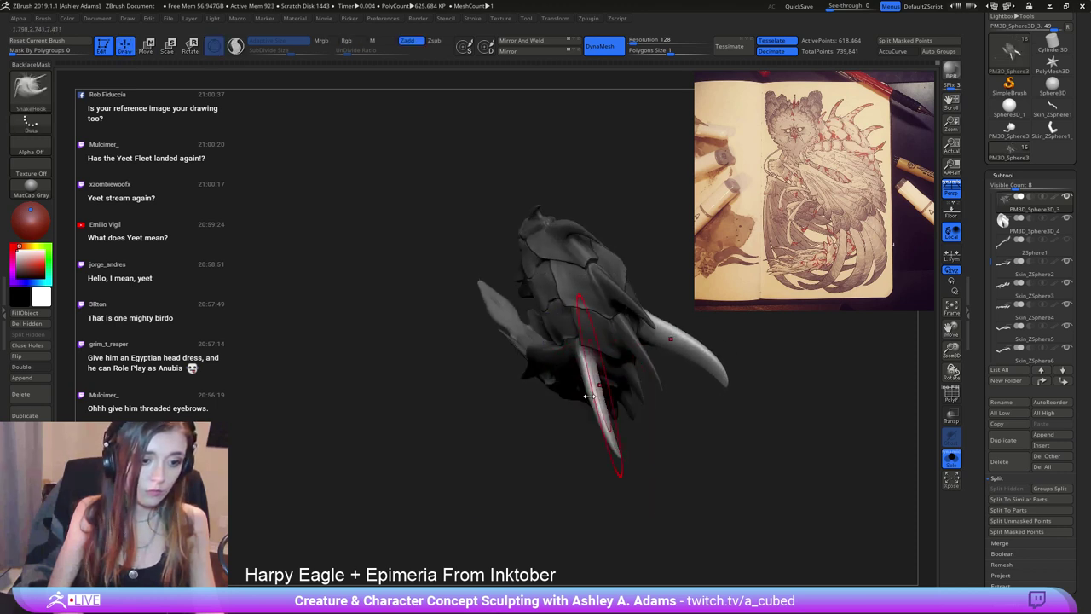
{"action": "left_click_drag", "start_coordinate": [593, 398], "coordinate": [575, 391]}
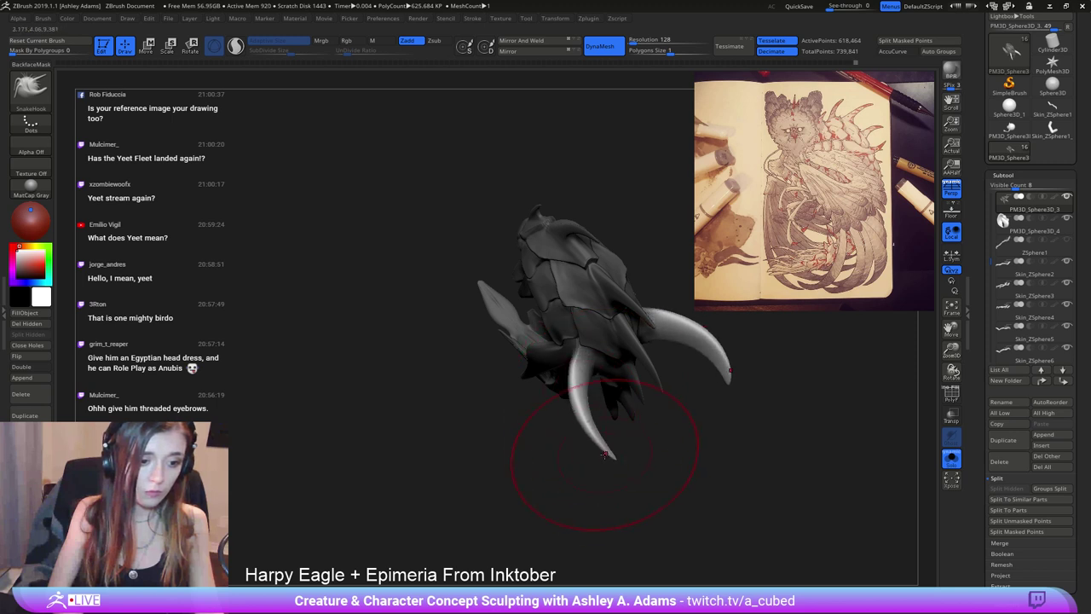
{"action": "mouse_move", "coordinate": [603, 439]}
{"action": "left_mouse_down"}
{"action": "mouse_move", "coordinate": [615, 440]}
{"action": "mouse_move", "coordinate": [577, 397]}
{"action": "left_mouse_up"}
{"action": "key", "text": "space"}
{"action": "right_click_drag", "start_coordinate": [610, 441], "coordinate": [629, 375]}
{"action": "key", "text": "space"}
{"action": "left_click_drag", "start_coordinate": [629, 381], "coordinate": [616, 382]}
{"action": "right_click_drag", "start_coordinate": [627, 383], "coordinate": [640, 392]}
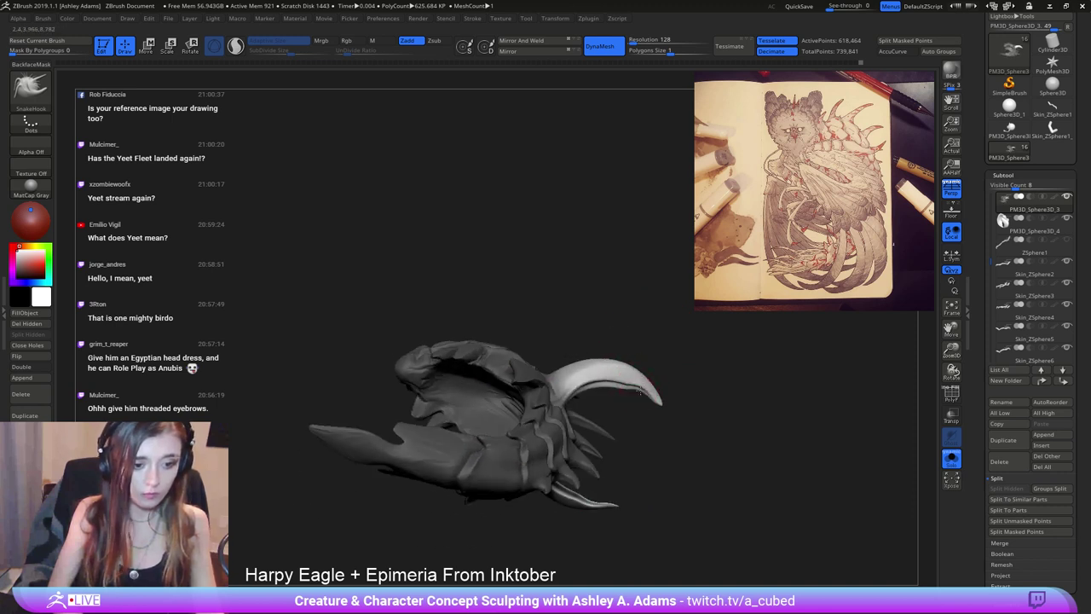
Smooth the unmasked pair of long side spines along their curved edges and toward their tips.
{"action": "left_click_drag", "start_coordinate": [602, 380], "coordinate": [634, 387], "text": "shift"}
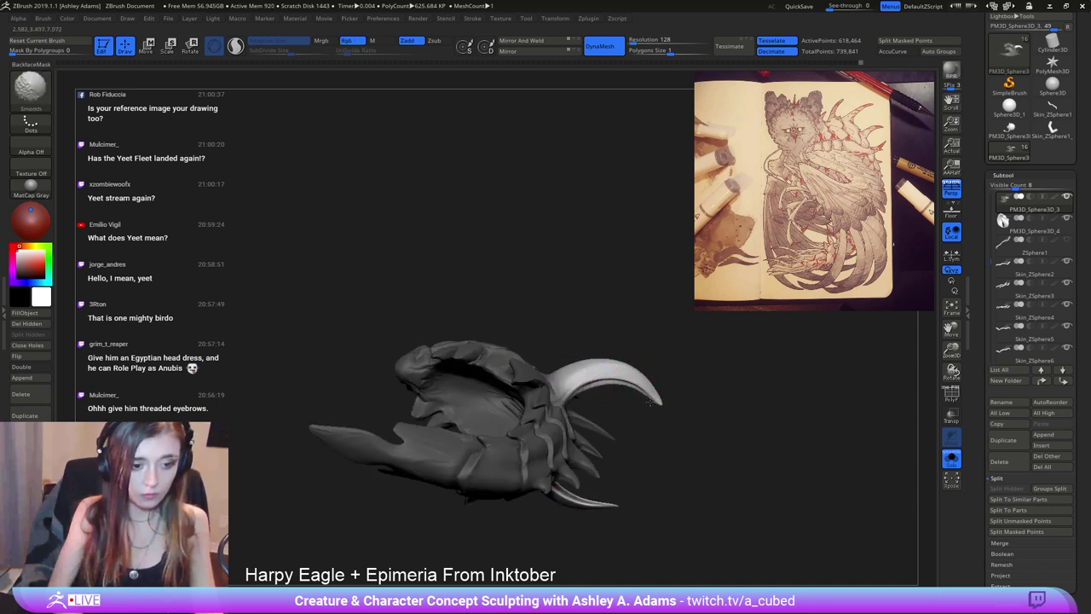
{"action": "right_click_drag", "start_coordinate": [629, 391], "coordinate": [644, 395]}
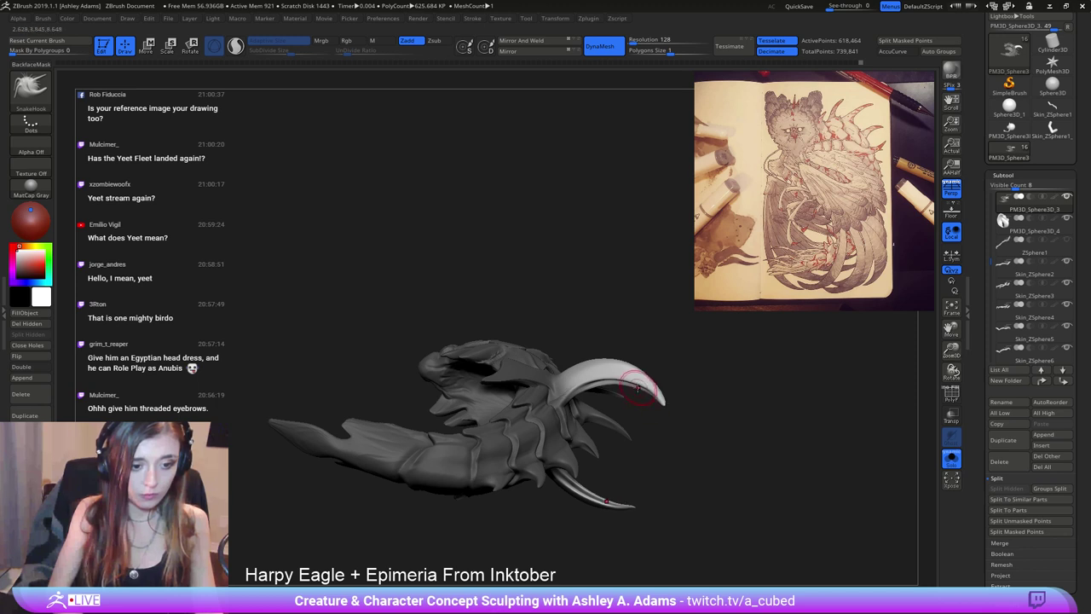
{"action": "key", "text": "shift"}
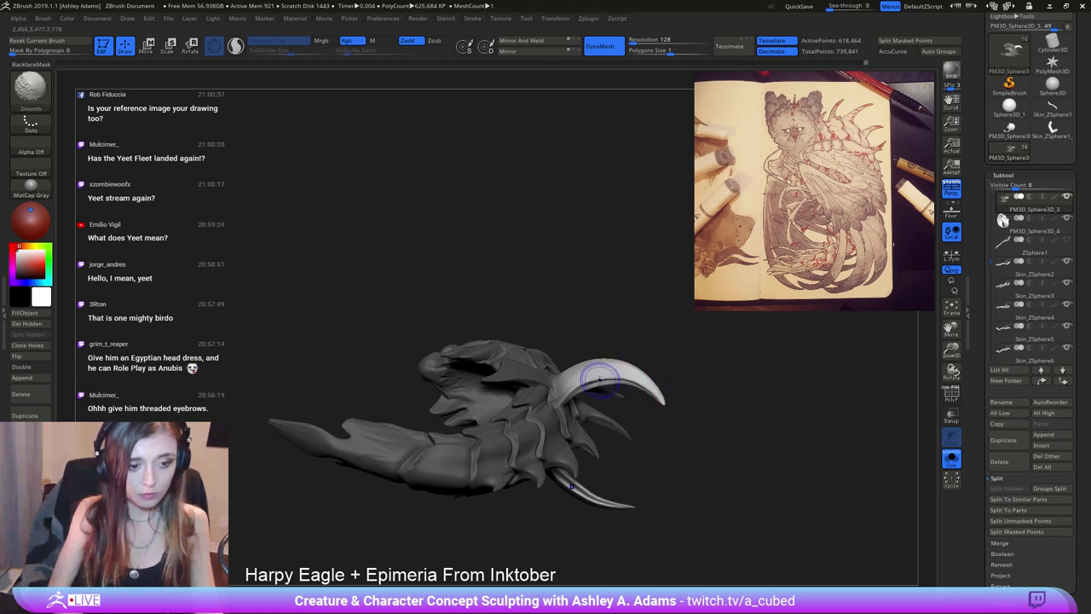
{"action": "right_click_drag", "start_coordinate": [599, 375], "coordinate": [650, 282]}
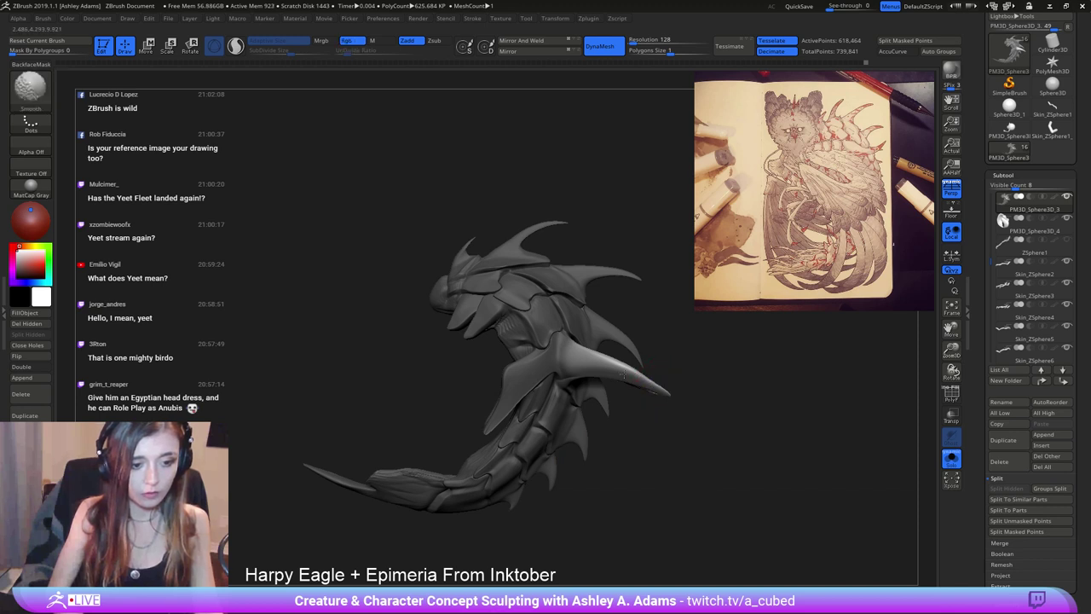
{"action": "left_click_drag", "start_coordinate": [624, 376], "coordinate": [650, 377], "text": "shift"}
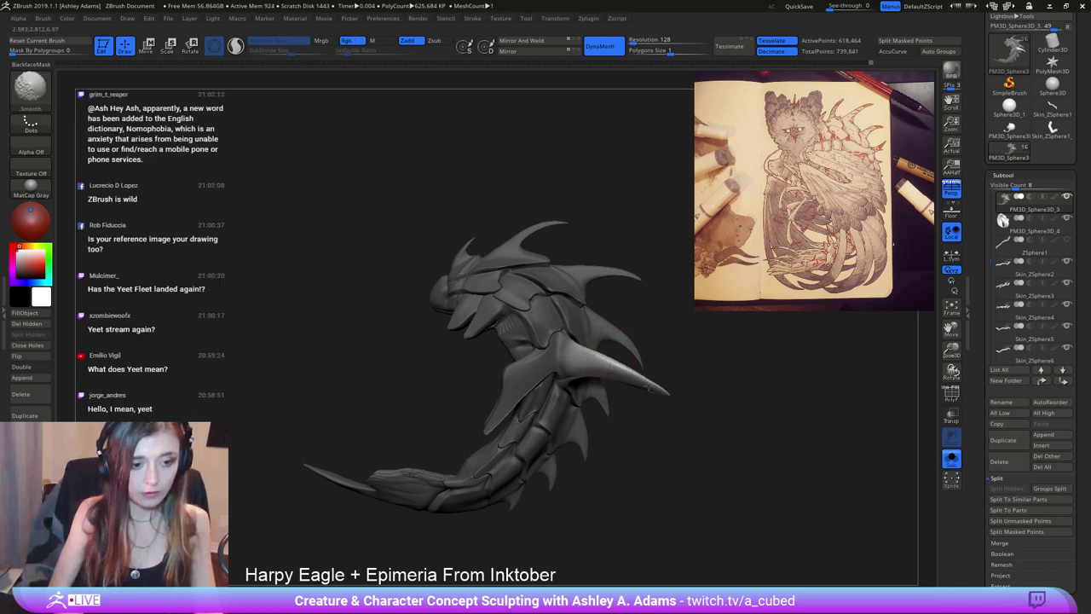
{"action": "key", "text": "shift"}
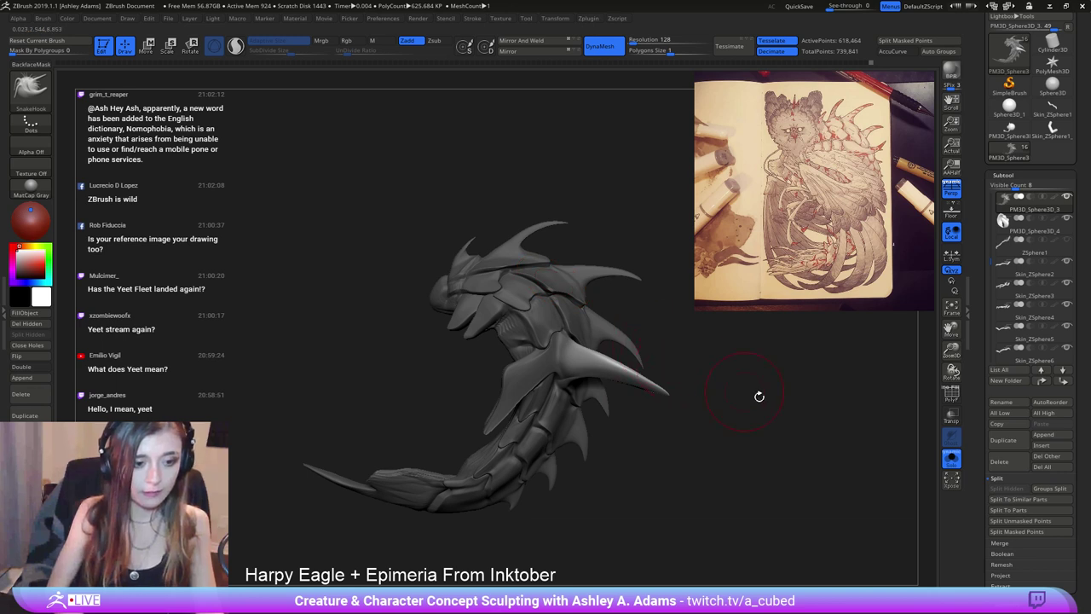
Scale the unmasked side spines down slightly and uniformly with the transform gizmo.
{"action": "right_click_drag", "start_coordinate": [760, 396], "coordinate": [792, 434]}
{"action": "key", "text": "space"}
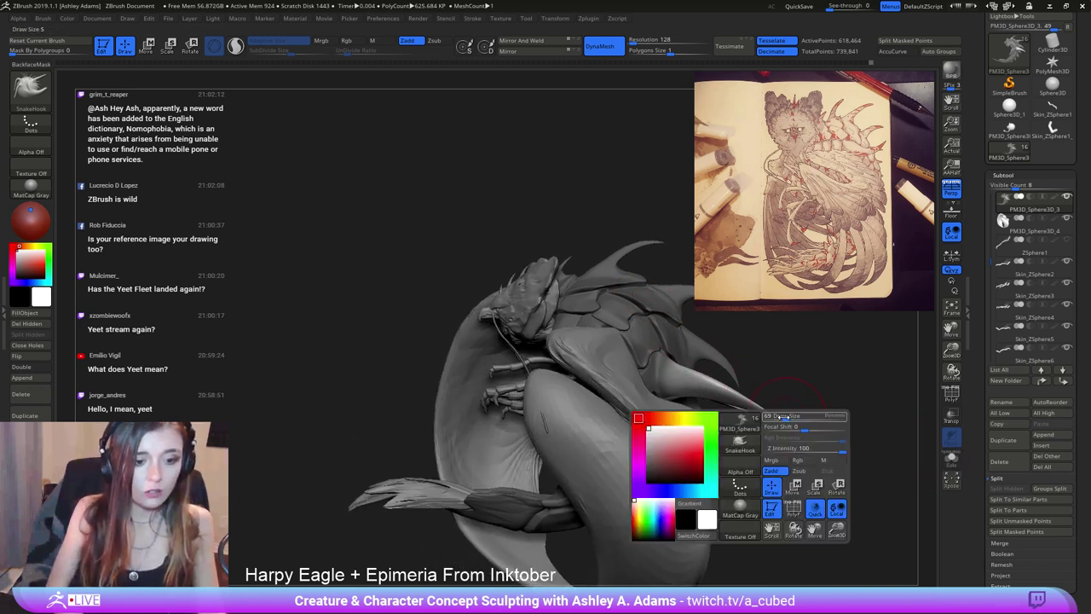
{"action": "key", "text": "w"}
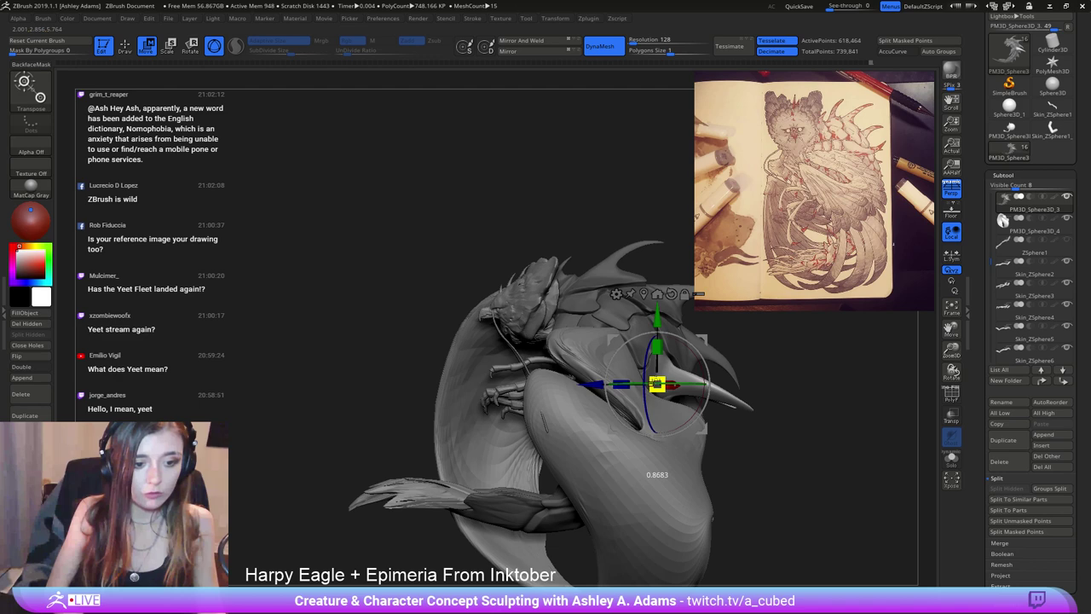
{"action": "left_click_drag", "start_coordinate": [656, 384], "coordinate": [653, 389]}
{"action": "key", "text": "q"}
Select the wing subtool and reshape the outer bend of the folded wing with a resized SnakeHook brush.
{"action": "mouse_move", "coordinate": [748, 349]}
{"action": "right_mouse_down"}
{"action": "mouse_move", "coordinate": [687, 366]}
{"action": "mouse_move", "coordinate": [735, 452]}
{"action": "mouse_move", "coordinate": [723, 418]}
{"action": "mouse_move", "coordinate": [750, 413]}
{"action": "mouse_move", "coordinate": [685, 429]}
{"action": "mouse_move", "coordinate": [631, 376]}
{"action": "mouse_move", "coordinate": [626, 405]}
{"action": "right_mouse_up"}
{"action": "key", "text": "ctrl"}
{"action": "left_click", "coordinate": [618, 361], "text": "alt"}
{"action": "key", "text": "space"}
{"action": "left_click_drag", "start_coordinate": [639, 375], "coordinate": [620, 375]}
{"action": "mouse_move", "coordinate": [619, 375]}
{"action": "right_mouse_down"}
{"action": "mouse_move", "coordinate": [620, 339]}
{"action": "mouse_move", "coordinate": [618, 349]}
{"action": "right_mouse_up"}
{"action": "key", "text": "space"}
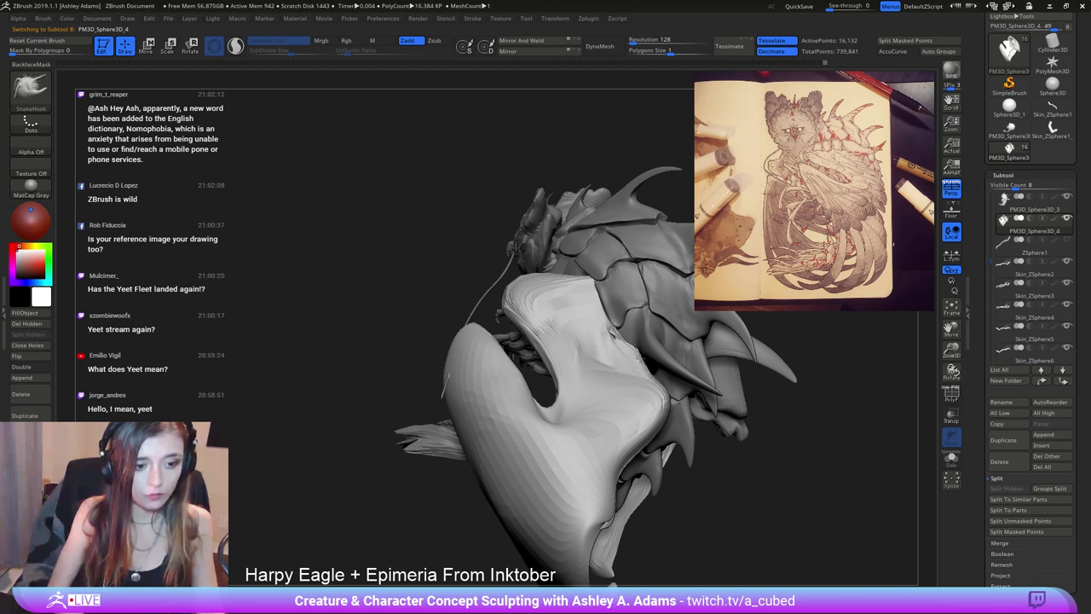
{"action": "key", "text": "space"}
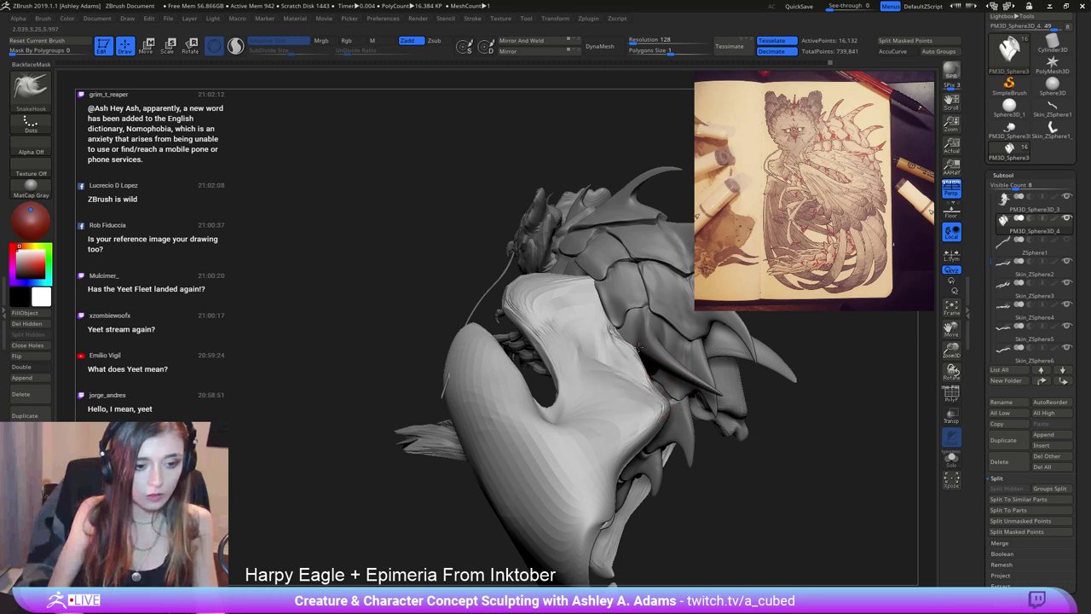
{"action": "right_click_drag", "start_coordinate": [639, 346], "coordinate": [629, 342]}
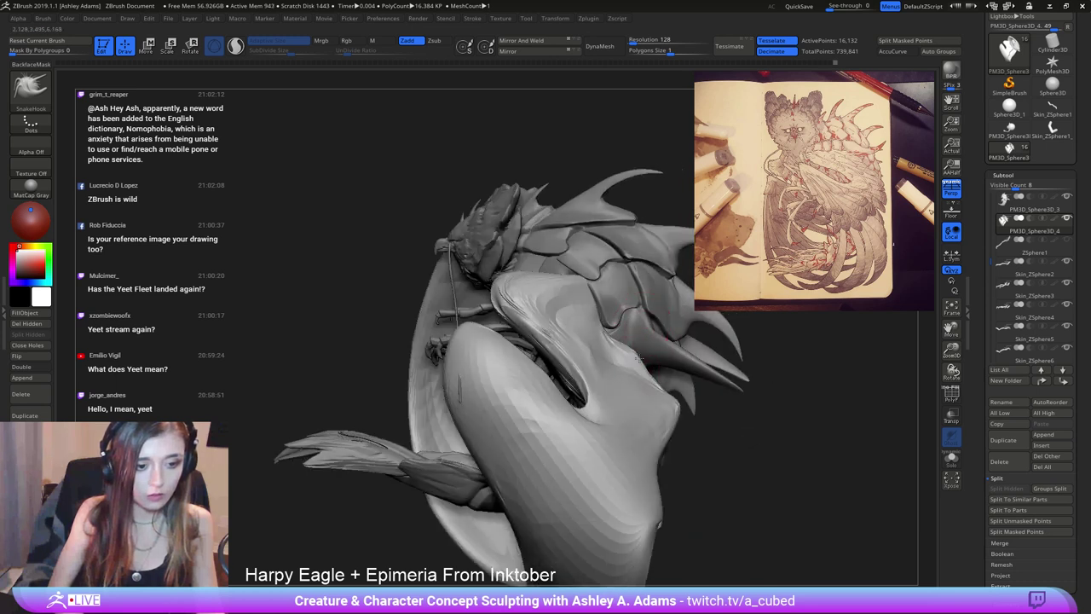
{"action": "right_click_drag", "start_coordinate": [664, 390], "coordinate": [619, 363]}
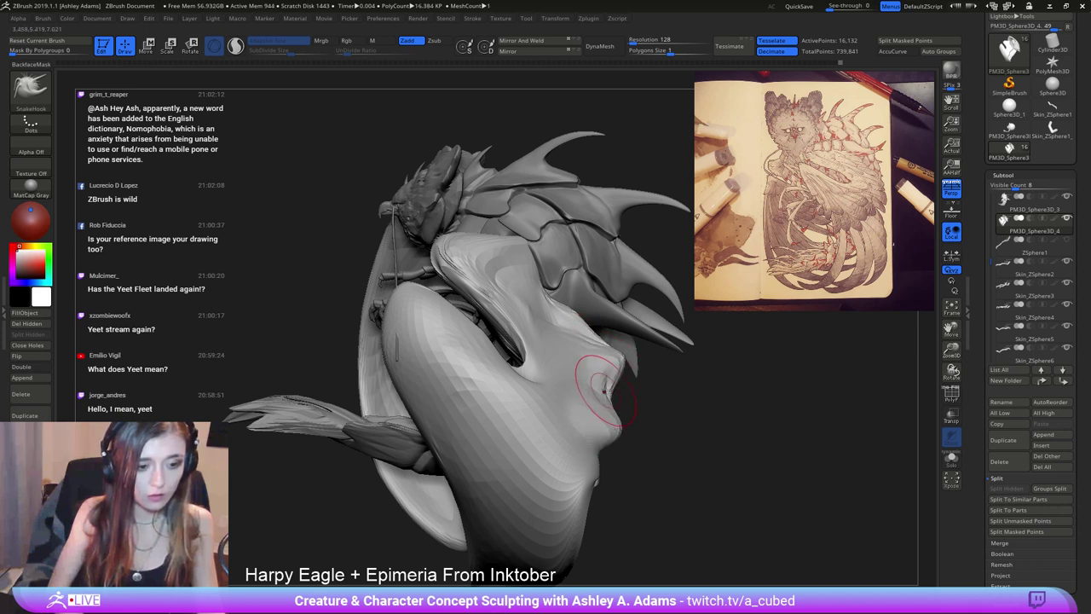
{"action": "mouse_move", "coordinate": [572, 377]}
{"action": "right_mouse_down"}
{"action": "mouse_move", "coordinate": [495, 358]}
{"action": "mouse_move", "coordinate": [427, 316]}
{"action": "right_mouse_up"}
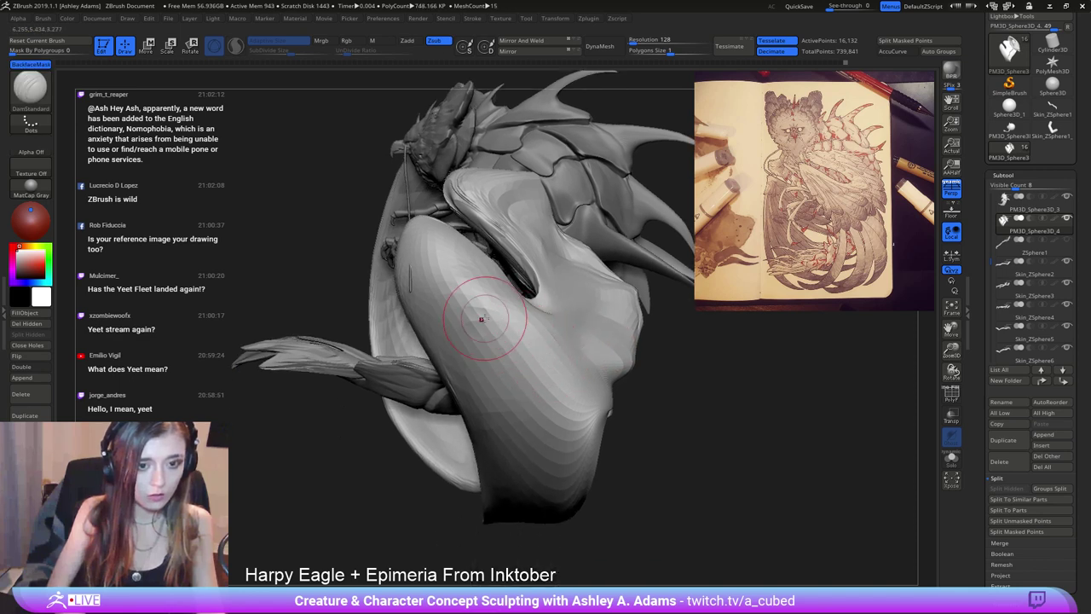
Mask the folded wing with the MaskPen brush, leaving only its large middle fold unmasked.
{"action": "mouse_move", "coordinate": [412, 248]}
{"action": "left_mouse_down", "text": "ctrl"}
{"action": "mouse_move", "coordinate": [512, 376]}
{"action": "mouse_move", "coordinate": [614, 328]}
{"action": "mouse_move", "coordinate": [512, 273]}
{"action": "mouse_move", "coordinate": [457, 330]}
{"action": "left_mouse_up", "text": "ctrl"}
{"action": "left_click", "coordinate": [741, 410], "text": "ctrl"}
{"action": "right_click_drag", "start_coordinate": [579, 373], "coordinate": [562, 362]}
{"action": "left_click_drag", "start_coordinate": [624, 484], "coordinate": [408, 354], "text": "ctrl"}
{"action": "right_click_drag", "start_coordinate": [543, 361], "coordinate": [631, 362]}
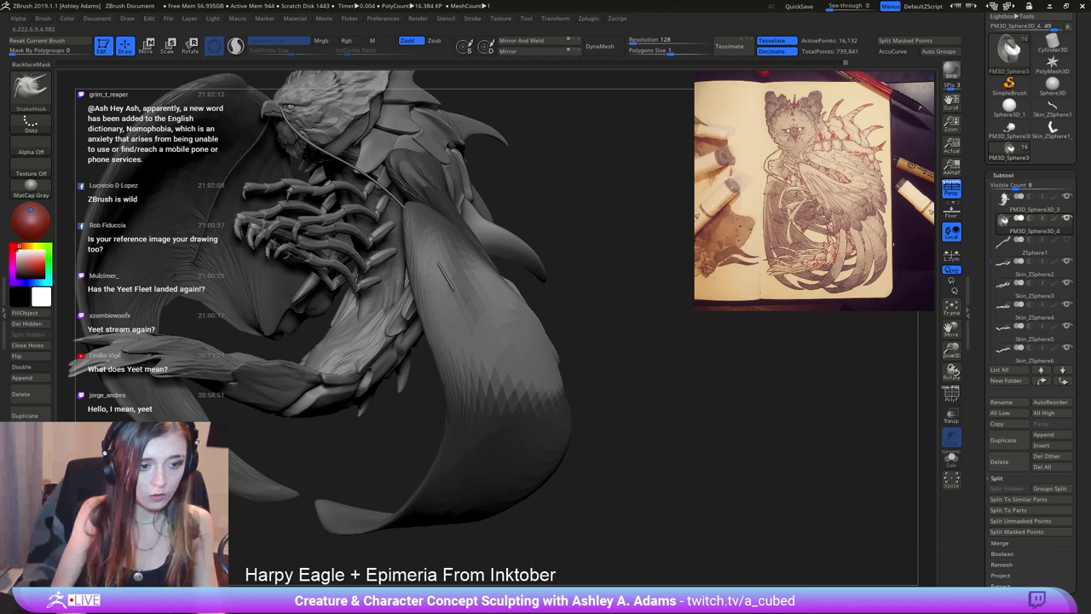
Pull the unmasked middle fold out over the lower wing and work on its surface with the hPolish brush.
{"action": "left_click_drag", "start_coordinate": [536, 337], "coordinate": [519, 372]}
{"action": "mouse_move", "coordinate": [522, 373]}
{"action": "right_mouse_down"}
{"action": "mouse_move", "coordinate": [545, 358]}
{"action": "mouse_move", "coordinate": [511, 341]}
{"action": "mouse_move", "coordinate": [576, 332]}
{"action": "mouse_move", "coordinate": [607, 349]}
{"action": "right_mouse_up"}
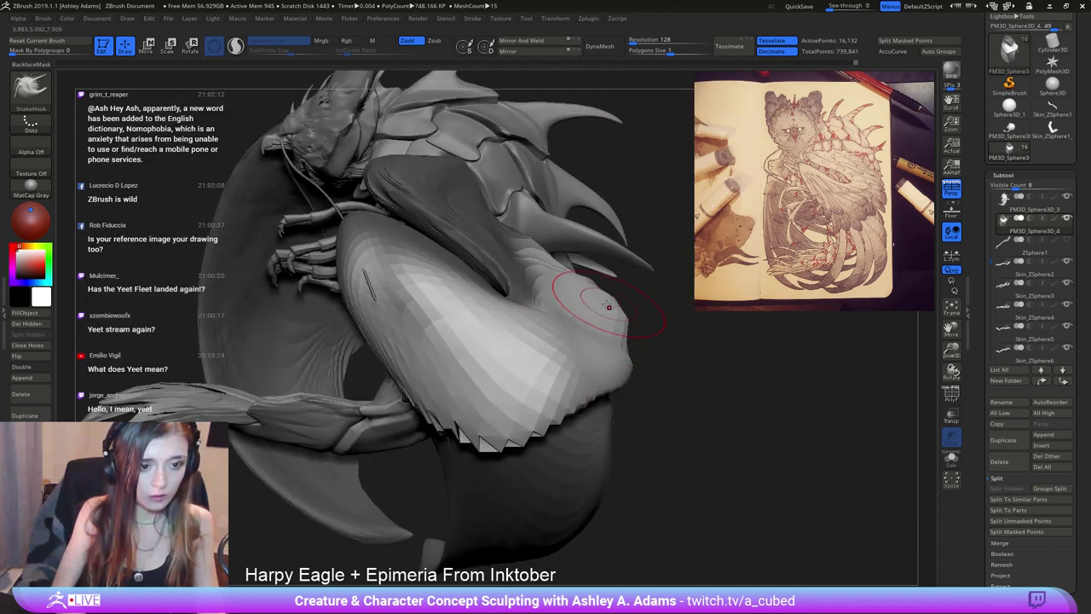
{"action": "right_click_drag", "start_coordinate": [576, 287], "coordinate": [543, 313]}
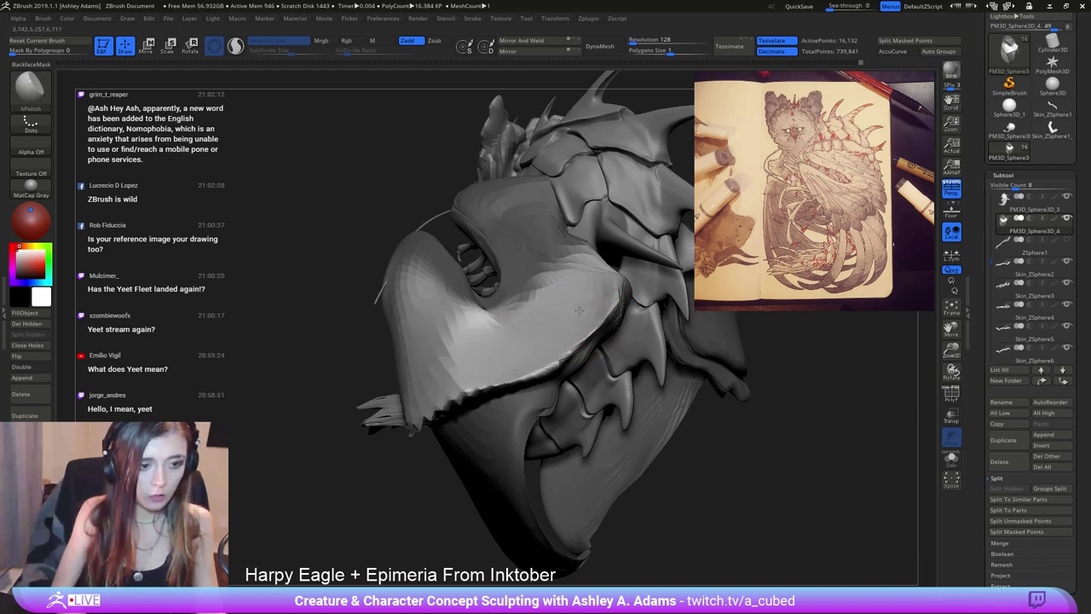
{"action": "mouse_move", "coordinate": [588, 255]}
{"action": "right_mouse_down"}
{"action": "mouse_move", "coordinate": [607, 291]}
{"action": "mouse_move", "coordinate": [493, 285]}
{"action": "right_mouse_up"}
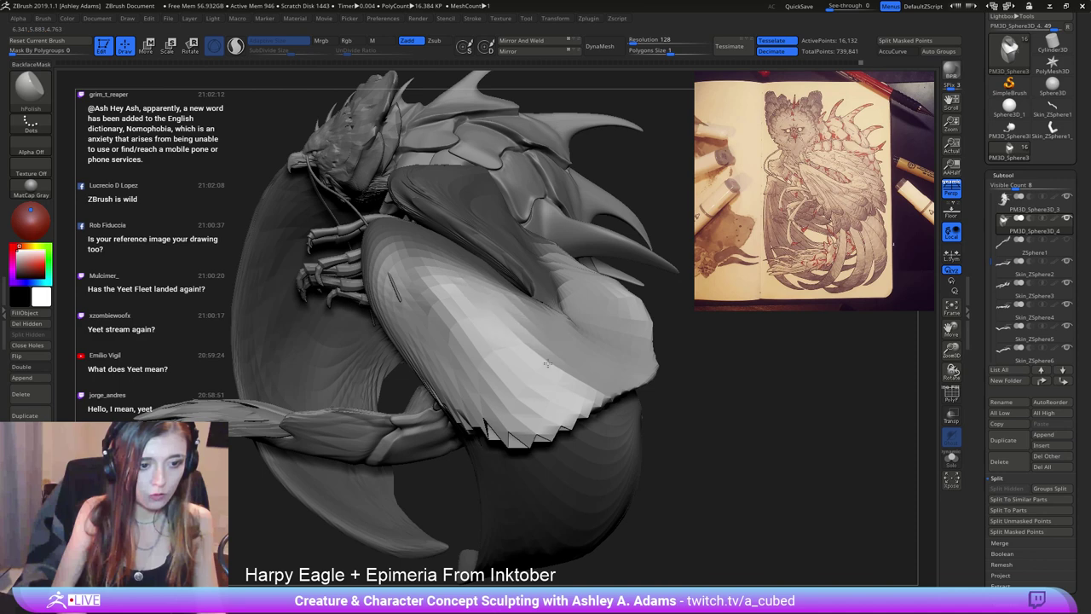
{"action": "mouse_move", "coordinate": [485, 400]}
{"action": "right_mouse_down"}
{"action": "mouse_move", "coordinate": [563, 388]}
{"action": "mouse_move", "coordinate": [517, 384]}
{"action": "right_mouse_up"}
{"action": "right_click", "coordinate": [518, 384]}
Refine the overlapping edge of the middle wing fold with the SnakeHook brush and smooth out its jaggedness.
{"action": "key", "text": "b"}
{"action": "key", "text": "s"}
{"action": "key", "text": "h"}
{"action": "mouse_move", "coordinate": [583, 293]}
{"action": "right_mouse_down"}
{"action": "mouse_move", "coordinate": [580, 424]}
{"action": "mouse_move", "coordinate": [503, 395]}
{"action": "mouse_move", "coordinate": [699, 384]}
{"action": "mouse_move", "coordinate": [620, 344]}
{"action": "mouse_move", "coordinate": [567, 401]}
{"action": "right_mouse_up"}
{"action": "mouse_move", "coordinate": [463, 263]}
{"action": "right_mouse_down"}
{"action": "mouse_move", "coordinate": [570, 367]}
{"action": "mouse_move", "coordinate": [530, 416]}
{"action": "right_mouse_up"}
{"action": "mouse_move", "coordinate": [554, 343]}
{"action": "left_mouse_down", "text": "shift"}
{"action": "mouse_move", "coordinate": [578, 339]}
{"action": "mouse_move", "coordinate": [541, 335]}
{"action": "left_mouse_up", "text": "shift"}
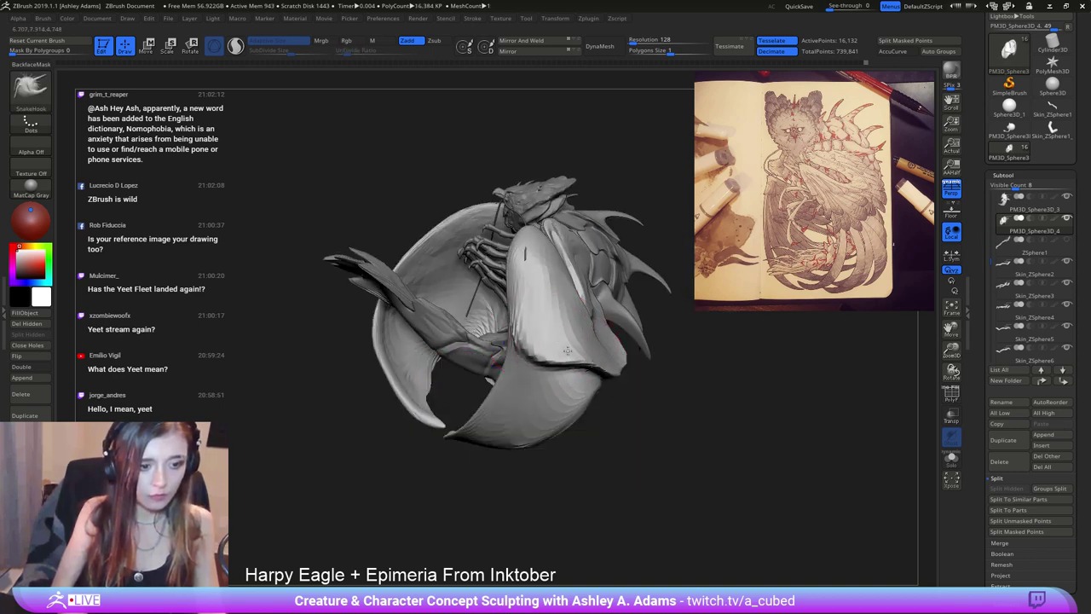
Mask along the lower part of the wing with a resized MaskPen brush and invert the mask.
{"action": "mouse_move", "coordinate": [583, 322]}
{"action": "right_mouse_down"}
{"action": "mouse_move", "coordinate": [545, 345]}
{"action": "mouse_move", "coordinate": [559, 418]}
{"action": "mouse_move", "coordinate": [733, 320]}
{"action": "mouse_move", "coordinate": [469, 345]}
{"action": "right_mouse_up"}
{"action": "key", "text": "space"}
{"action": "left_click_drag", "start_coordinate": [391, 296], "coordinate": [446, 391], "text": "ctrl"}
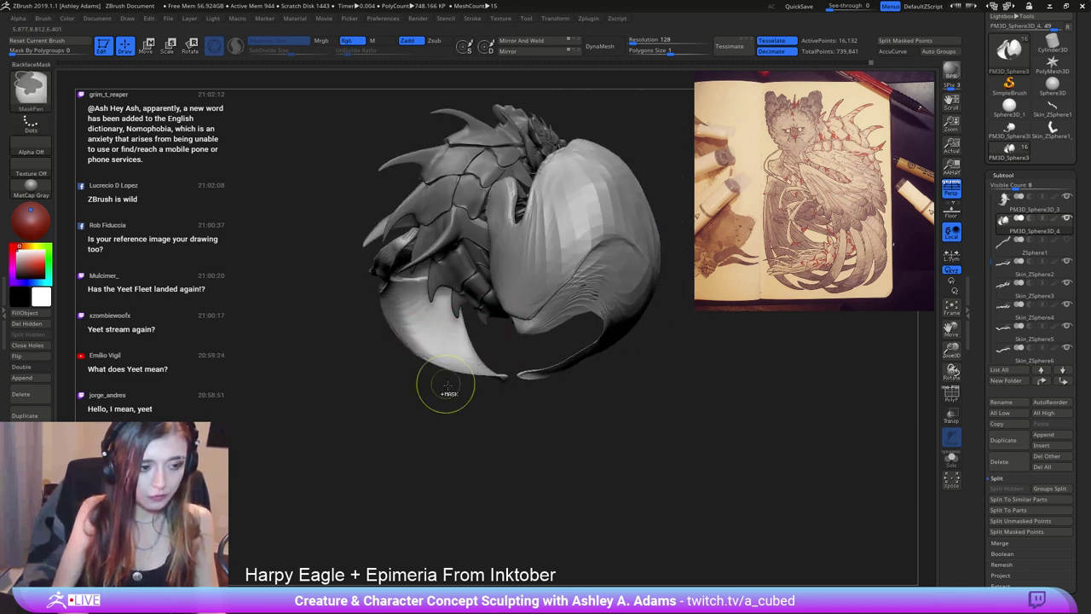
{"action": "left_click", "coordinate": [463, 428], "text": "ctrl"}
Try to pull the lower wing's outer edge out with a resized SnakeHook brush and smooth it.
{"action": "key", "text": "space"}
{"action": "right_click_drag", "start_coordinate": [422, 319], "coordinate": [392, 339]}
{"action": "mouse_move", "coordinate": [402, 341]}
{"action": "left_mouse_down"}
{"action": "mouse_move", "coordinate": [409, 368]}
{"action": "mouse_move", "coordinate": [438, 381]}
{"action": "mouse_move", "coordinate": [394, 383]}
{"action": "left_mouse_up"}
{"action": "right_click_drag", "start_coordinate": [393, 383], "coordinate": [487, 378]}
{"action": "left_click_drag", "start_coordinate": [495, 368], "coordinate": [446, 394], "text": "shift"}
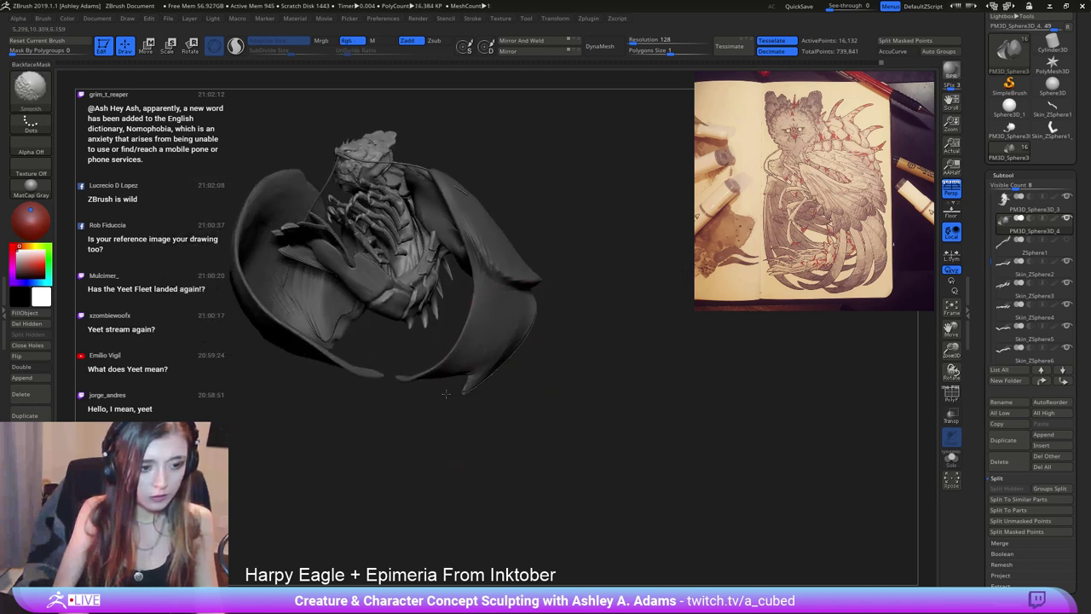
{"action": "right_click_drag", "start_coordinate": [486, 342], "coordinate": [536, 394]}
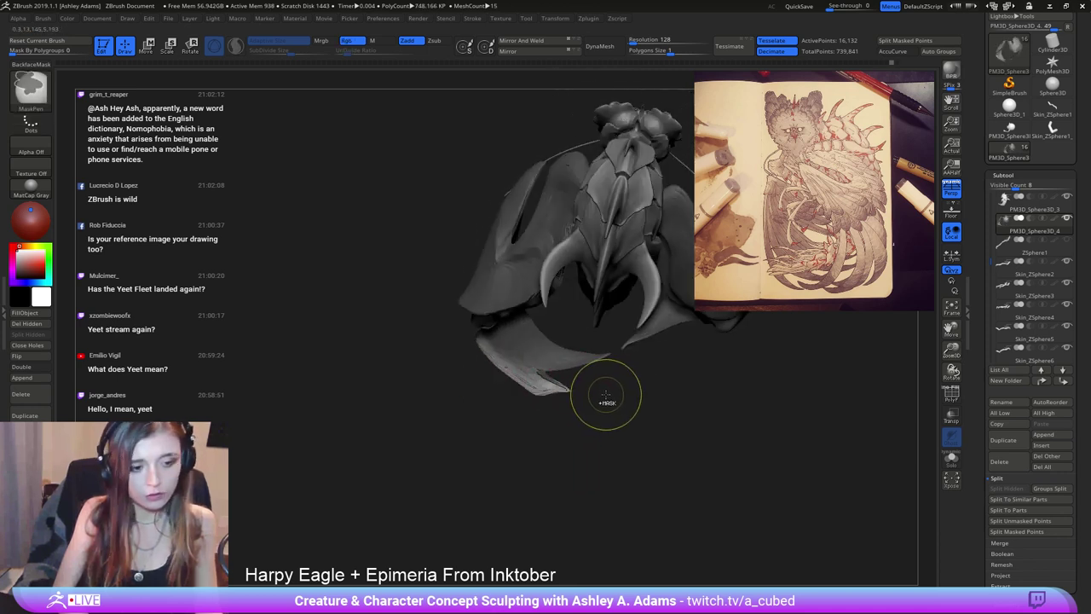
{"action": "key", "text": "ctrl+z"}
{"action": "right_click_drag", "start_coordinate": [608, 395], "coordinate": [355, 132]}
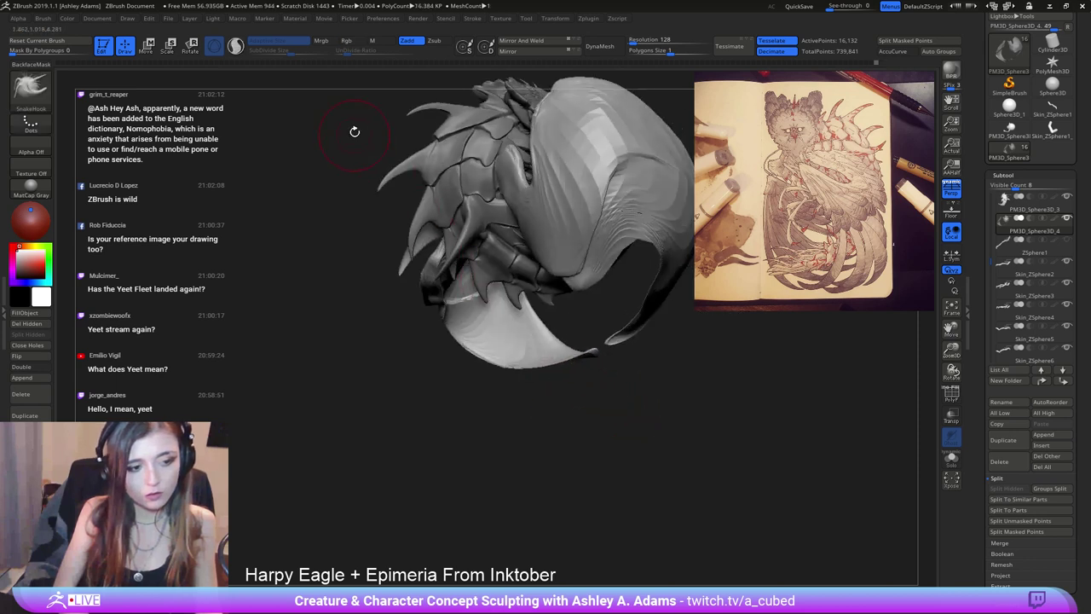
Enable Sculptris Pro, set SubDivide Size to 1.61314, and try test pulls on the lower wing with SnakeHook.
{"action": "key", "text": "backslash"}
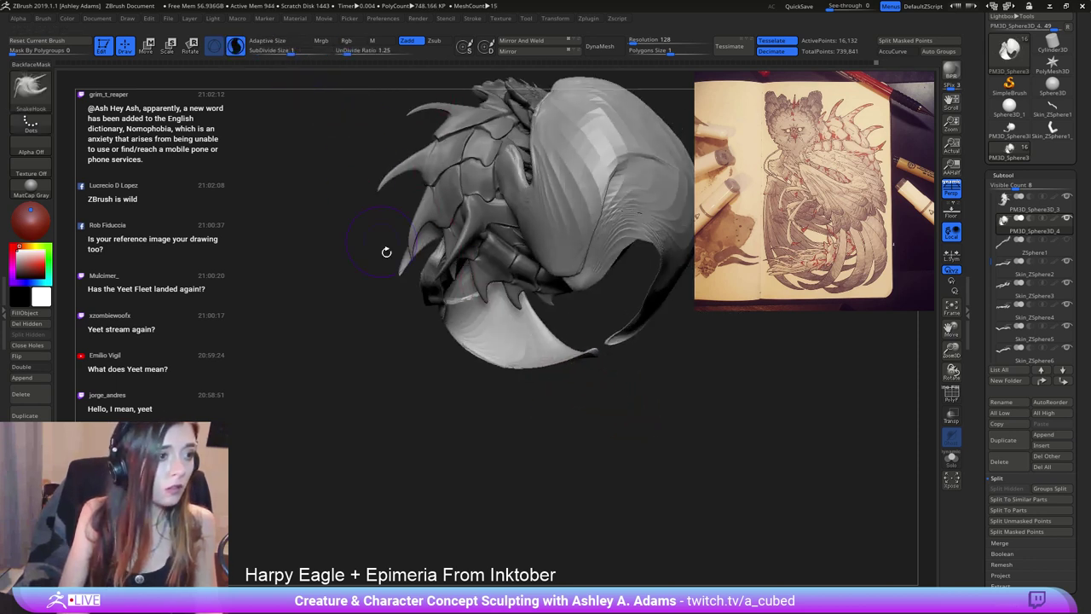
{"action": "left_click_drag", "start_coordinate": [525, 387], "coordinate": [546, 404]}
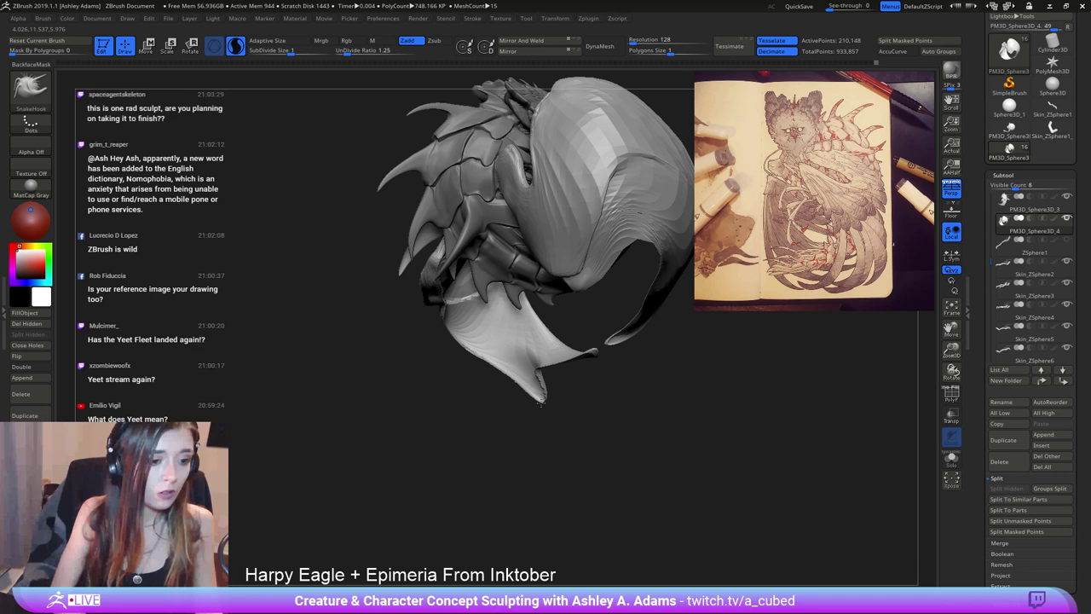
{"action": "key", "text": "ctrl+z"}
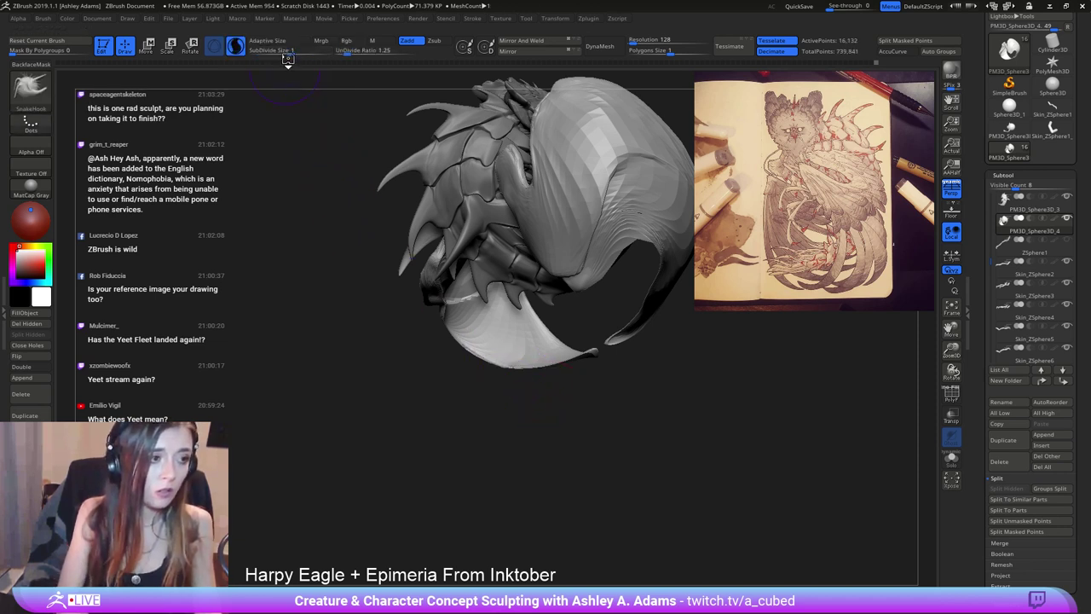
{"action": "left_click_drag", "start_coordinate": [287, 54], "coordinate": [288, 52]}
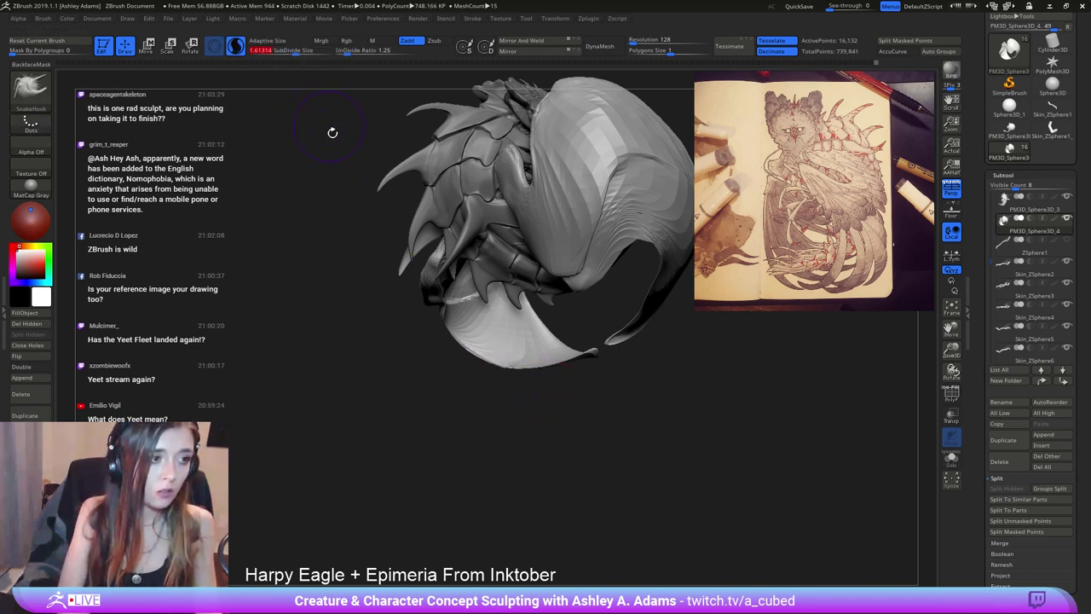
{"action": "left_click_drag", "start_coordinate": [494, 358], "coordinate": [511, 387]}
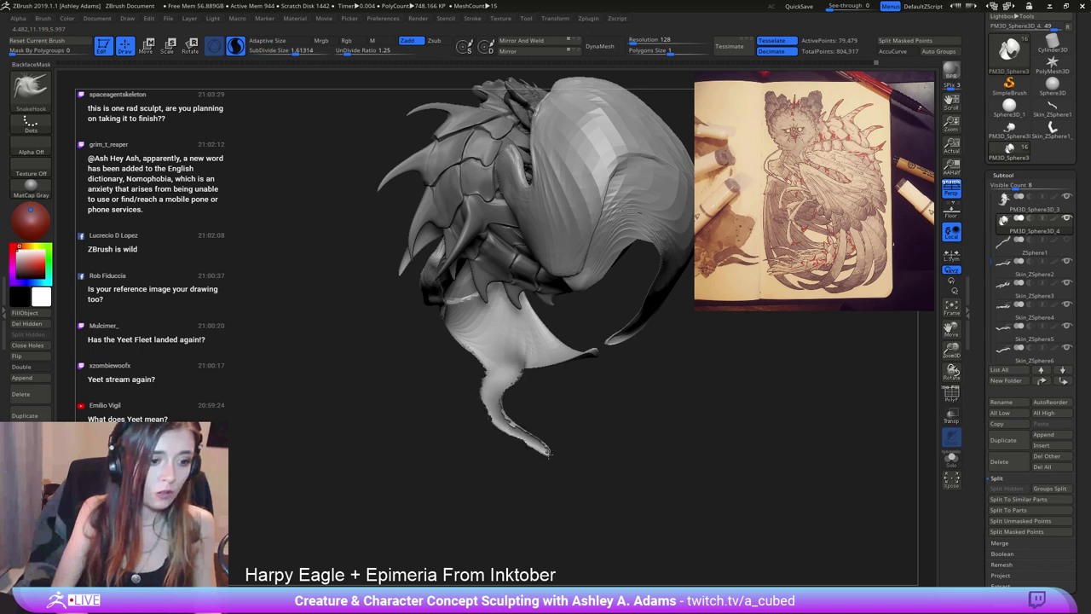
{"action": "key", "text": "ctrl+z"}
{"action": "key", "text": "ctrl+z"}
Extend the lower wing's edge with several long SnakeHook pulls using adaptive subdivision.
{"action": "right_click_drag", "start_coordinate": [538, 412], "coordinate": [435, 337]}
{"action": "key", "text": "ctrl"}
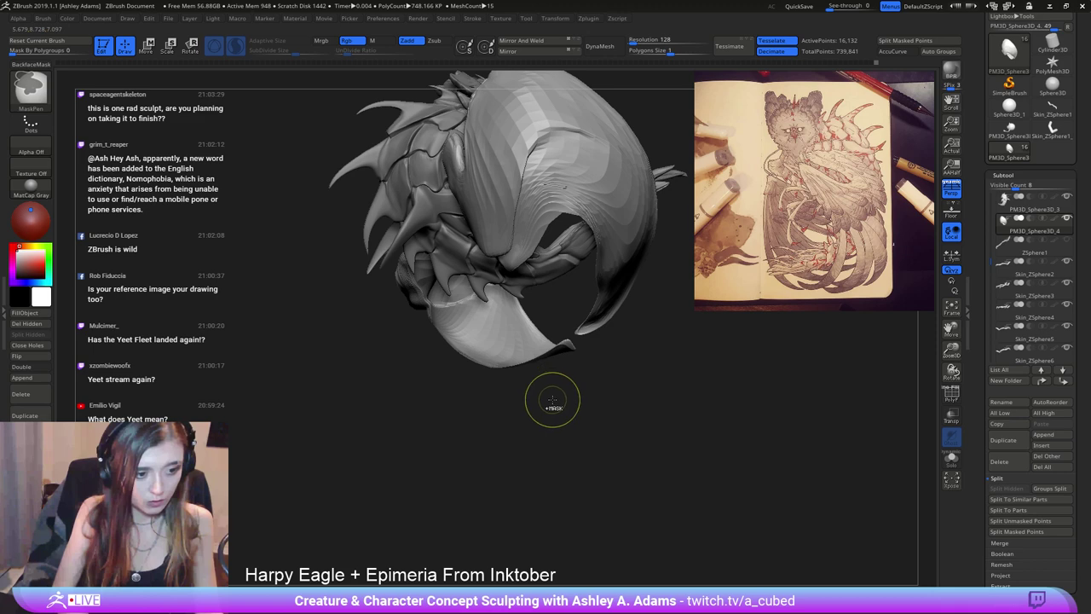
{"action": "left_click", "coordinate": [553, 401], "text": "ctrl"}
{"action": "mouse_move", "coordinate": [448, 415]}
{"action": "right_mouse_down"}
{"action": "mouse_move", "coordinate": [489, 331]}
{"action": "mouse_move", "coordinate": [523, 447]}
{"action": "right_mouse_up"}
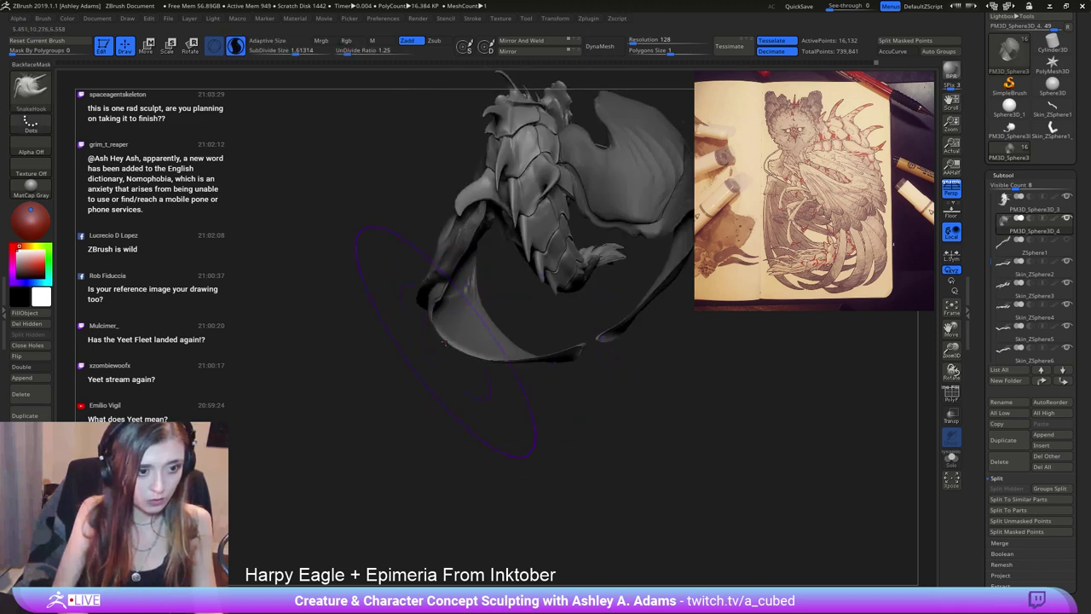
{"action": "left_click_drag", "start_coordinate": [482, 333], "coordinate": [528, 388]}
{"action": "mouse_move", "coordinate": [546, 392]}
{"action": "right_mouse_down"}
{"action": "mouse_move", "coordinate": [598, 237]}
{"action": "mouse_move", "coordinate": [546, 333]}
{"action": "right_mouse_up"}
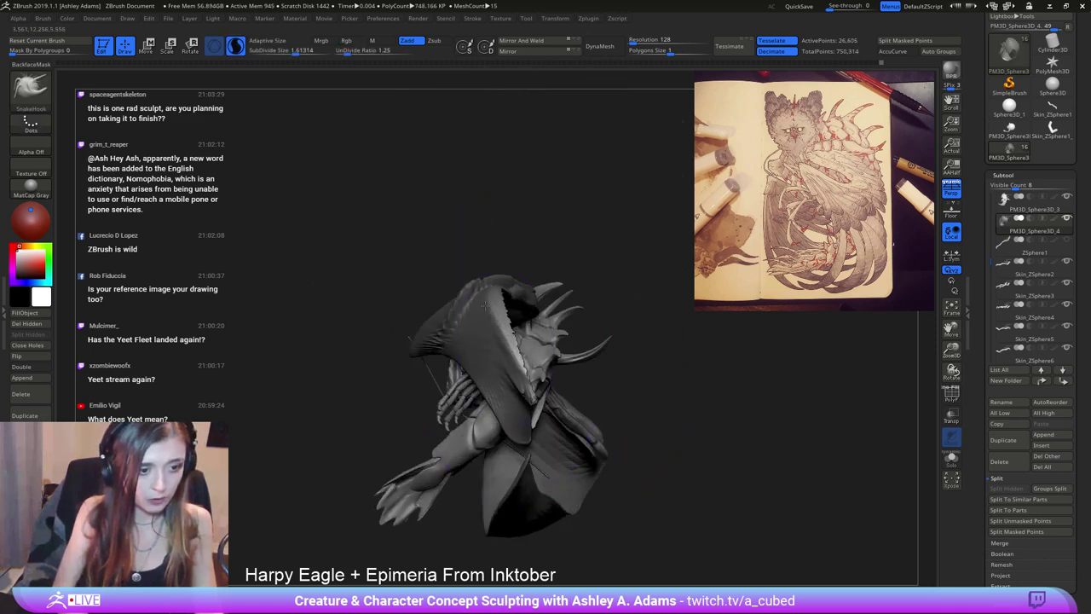
{"action": "left_click_drag", "start_coordinate": [516, 300], "coordinate": [550, 409]}
{"action": "left_click_drag", "start_coordinate": [518, 300], "coordinate": [540, 403]}
{"action": "mouse_move", "coordinate": [541, 402]}
{"action": "right_mouse_down"}
{"action": "mouse_move", "coordinate": [417, 414]}
{"action": "mouse_move", "coordinate": [476, 320]}
{"action": "mouse_move", "coordinate": [385, 375]}
{"action": "mouse_move", "coordinate": [463, 386]}
{"action": "right_mouse_up"}
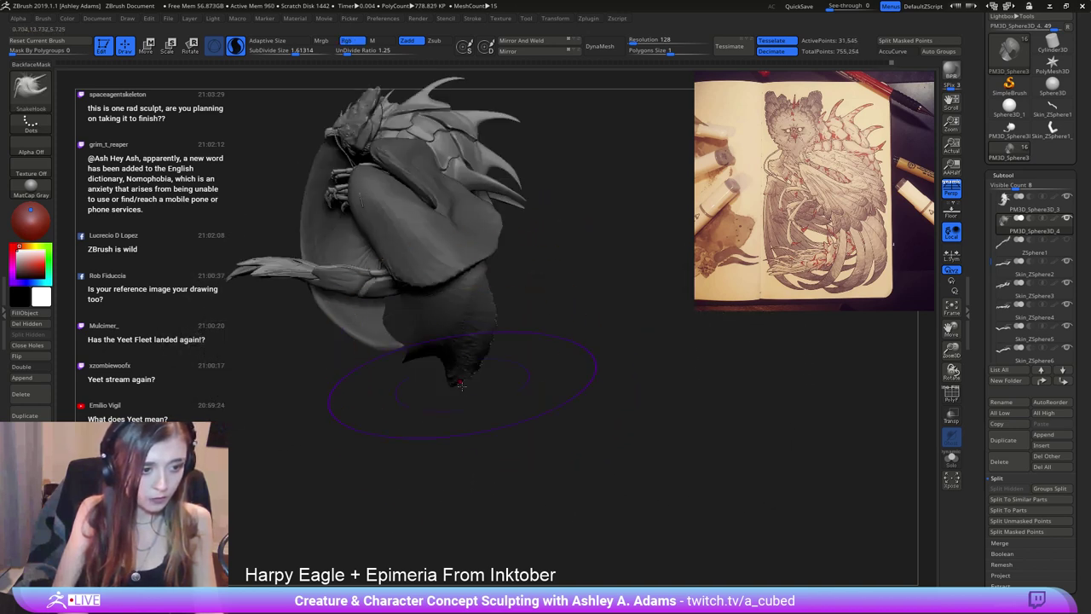
Pull the tip and inner edge of the lower wing inward with a large SnakeHook brush and smooth them.
{"action": "left_click_drag", "start_coordinate": [461, 387], "coordinate": [451, 341]}
{"action": "right_click_drag", "start_coordinate": [450, 341], "coordinate": [348, 378]}
{"action": "mouse_move", "coordinate": [326, 370]}
{"action": "left_mouse_down"}
{"action": "mouse_move", "coordinate": [339, 295]}
{"action": "mouse_move", "coordinate": [252, 315]}
{"action": "mouse_move", "coordinate": [293, 310]}
{"action": "mouse_move", "coordinate": [283, 324]}
{"action": "left_mouse_up"}
{"action": "mouse_move", "coordinate": [229, 333]}
{"action": "right_mouse_down"}
{"action": "mouse_move", "coordinate": [281, 322]}
{"action": "mouse_move", "coordinate": [277, 336]}
{"action": "right_mouse_up"}
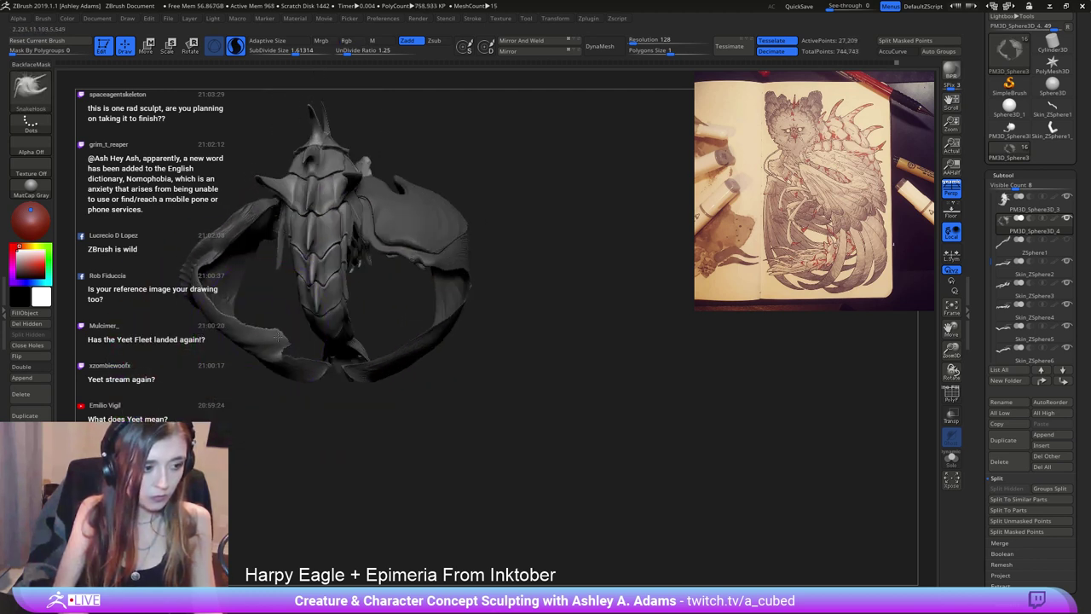
{"action": "left_click_drag", "start_coordinate": [312, 319], "coordinate": [252, 334], "text": "shift"}
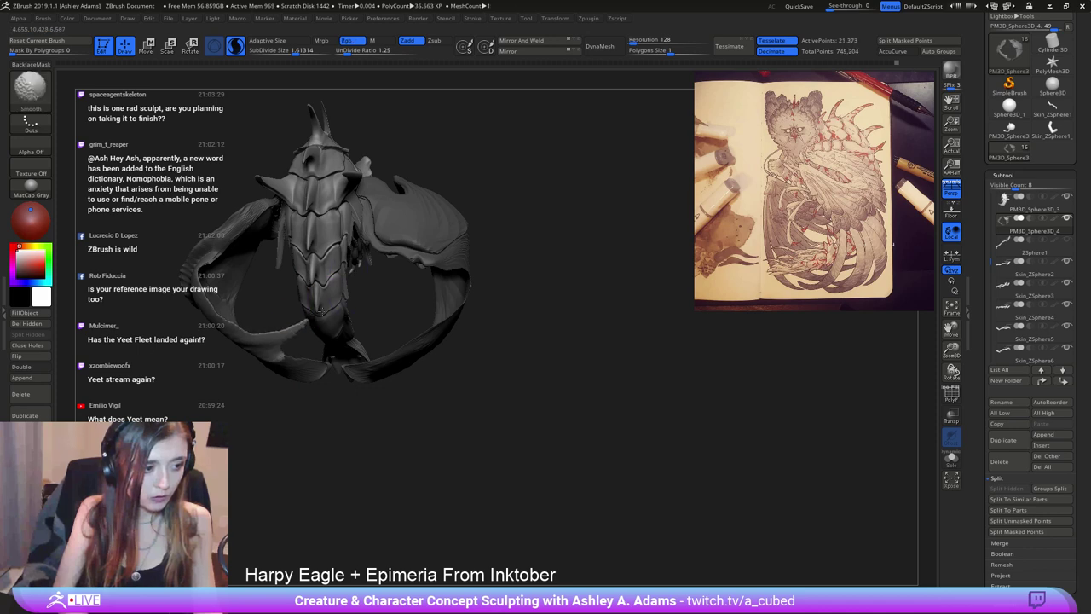
Undo the last wing change and pull the lower wing's inner point further inward with a resized SnakeHook brush.
{"action": "mouse_move", "coordinate": [323, 312]}
{"action": "right_mouse_down"}
{"action": "mouse_move", "coordinate": [426, 395]}
{"action": "mouse_move", "coordinate": [405, 429]}
{"action": "right_mouse_up"}
{"action": "key", "text": "space"}
{"action": "key", "text": "ctrl+z"}
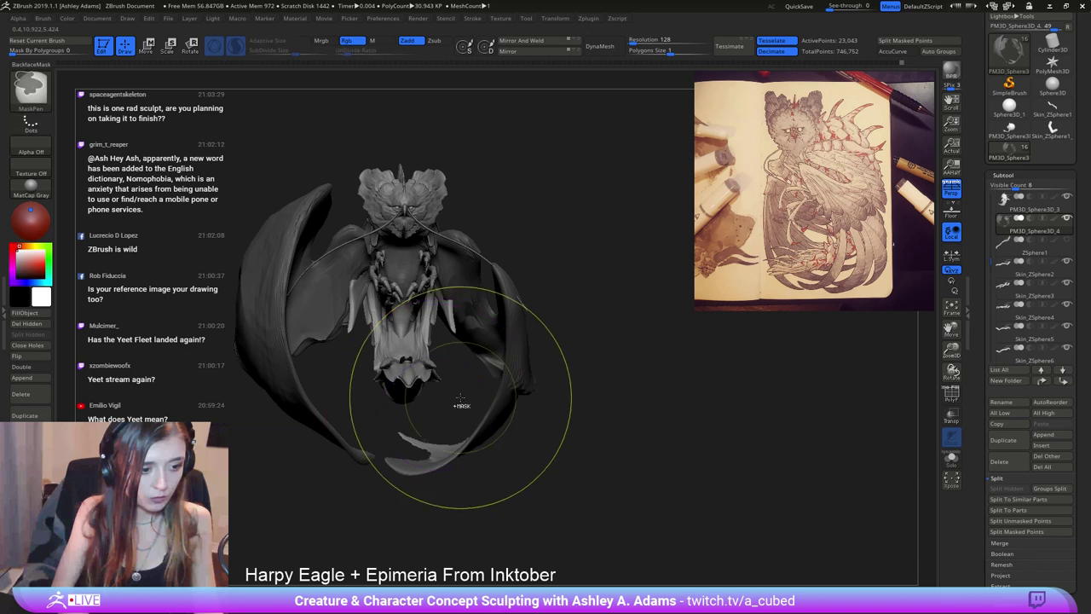
{"action": "key", "text": "space"}
{"action": "left_click_drag", "start_coordinate": [454, 399], "coordinate": [440, 400]}
{"action": "mouse_move", "coordinate": [429, 446]}
{"action": "left_mouse_down"}
{"action": "mouse_move", "coordinate": [402, 428]}
{"action": "mouse_move", "coordinate": [458, 409]}
{"action": "mouse_move", "coordinate": [464, 345]}
{"action": "mouse_move", "coordinate": [427, 414]}
{"action": "mouse_move", "coordinate": [380, 316]}
{"action": "left_mouse_up"}
{"action": "key", "text": "space"}
{"action": "left_click_drag", "start_coordinate": [386, 371], "coordinate": [392, 304]}
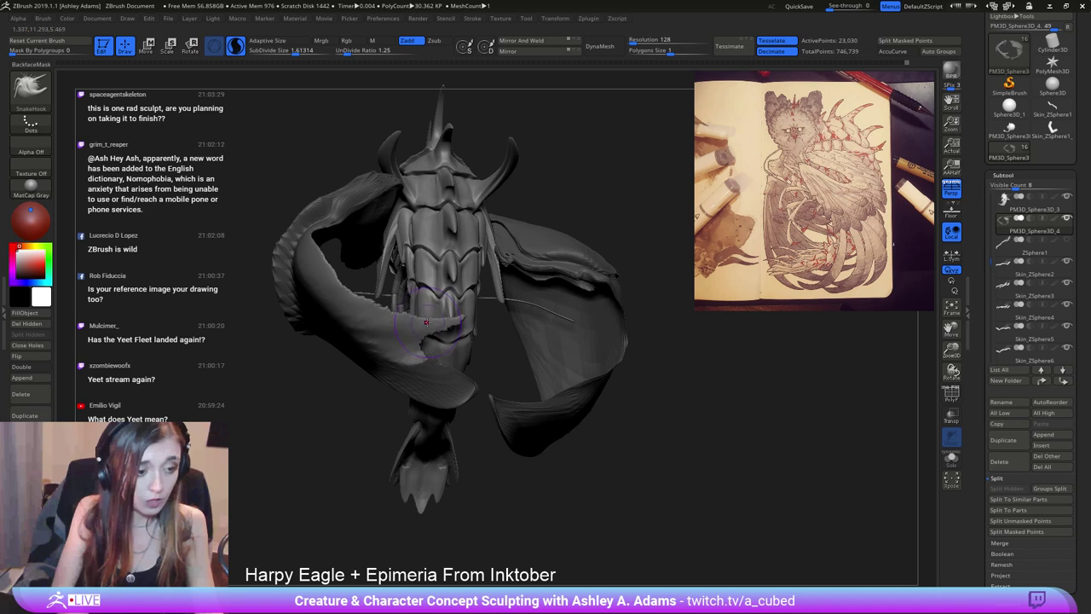
Thicken the lower wing's thin inner edge with the Inflate brush and smooth the surface around it.
{"action": "right_click_drag", "start_coordinate": [413, 355], "coordinate": [418, 316]}
{"action": "mouse_move", "coordinate": [418, 335]}
{"action": "left_mouse_down"}
{"action": "mouse_move", "coordinate": [397, 349]}
{"action": "mouse_move", "coordinate": [406, 347]}
{"action": "mouse_move", "coordinate": [386, 339]}
{"action": "mouse_move", "coordinate": [448, 341]}
{"action": "left_mouse_up"}
{"action": "left_click_drag", "start_coordinate": [325, 280], "coordinate": [325, 207], "text": "alt"}
{"action": "key", "text": "b"}
{"action": "key", "text": "i"}
{"action": "key", "text": "n"}
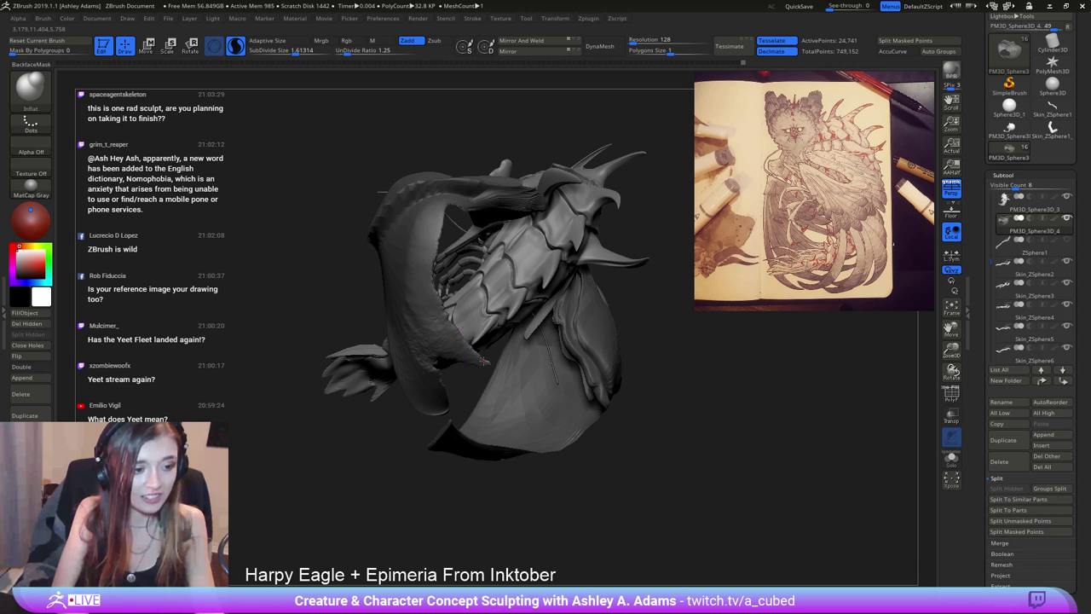
{"action": "left_click_drag", "start_coordinate": [378, 260], "coordinate": [428, 295]}
{"action": "key", "text": "space"}
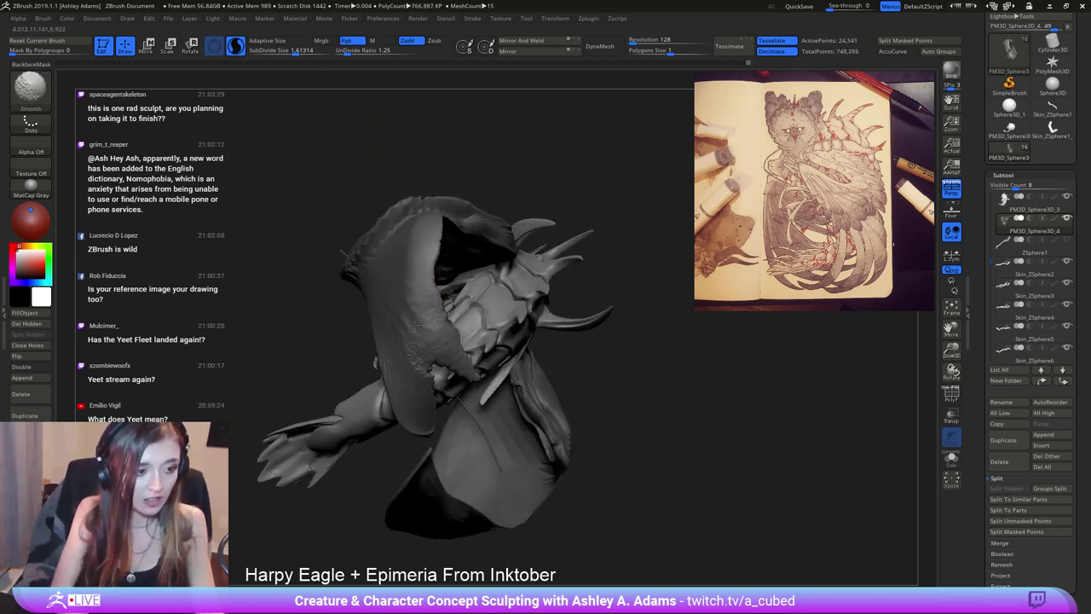
{"action": "left_click_drag", "start_coordinate": [430, 248], "coordinate": [467, 368], "text": "shift"}
Reshape the lower wing's rim with a resized SnakeHook brush, then smooth it and flatten it with hPolish.
{"action": "mouse_move", "coordinate": [333, 305]}
{"action": "left_mouse_down"}
{"action": "mouse_move", "coordinate": [398, 314]}
{"action": "mouse_move", "coordinate": [411, 375]}
{"action": "left_mouse_up"}
{"action": "key", "text": "space"}
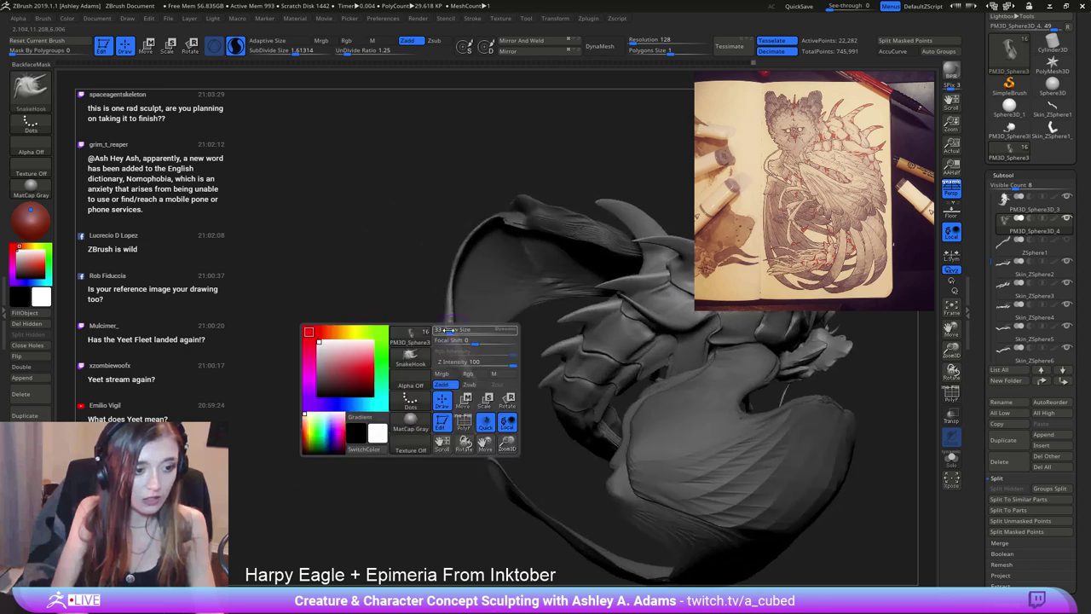
{"action": "left_click_drag", "start_coordinate": [465, 344], "coordinate": [456, 345]}
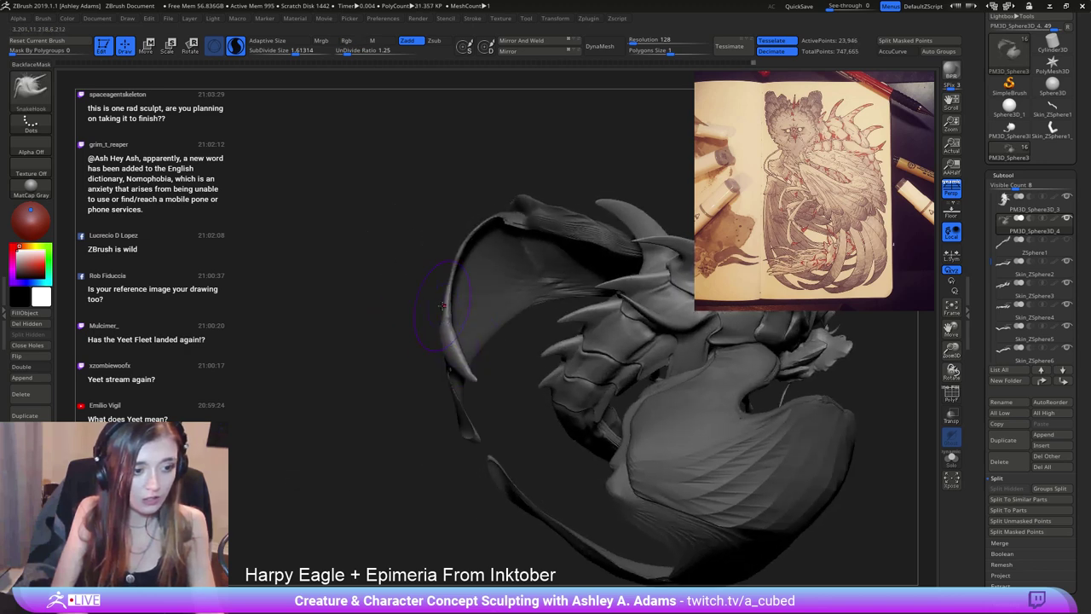
{"action": "mouse_move", "coordinate": [443, 305]}
{"action": "left_mouse_down", "text": "shift"}
{"action": "mouse_move", "coordinate": [442, 339]}
{"action": "mouse_move", "coordinate": [431, 304]}
{"action": "left_mouse_up", "text": "shift"}
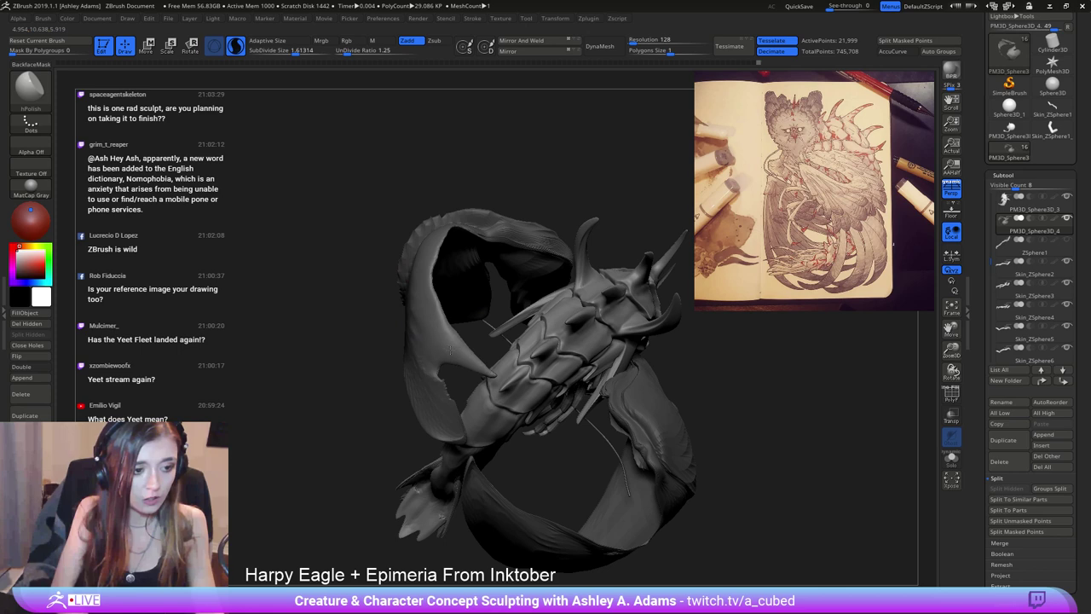
{"action": "left_click_drag", "start_coordinate": [424, 256], "coordinate": [501, 361]}
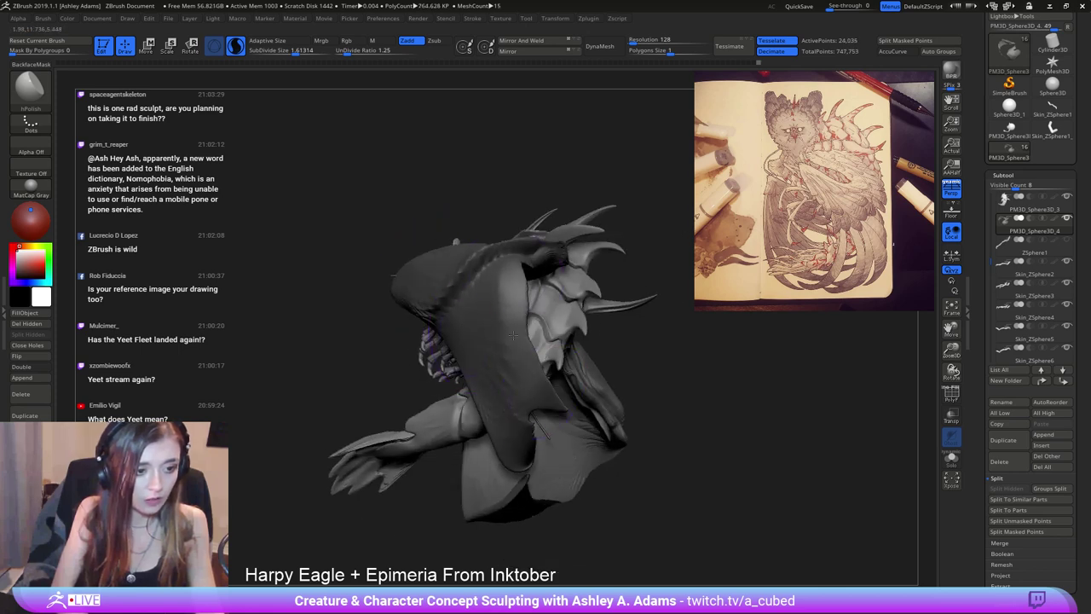
Pull a separate feather strand out of the lower wing's edge with resized SnakeHook strokes.
{"action": "key", "text": "b"}
{"action": "key", "text": "s"}
{"action": "key", "text": "h"}
{"action": "left_click_drag", "start_coordinate": [527, 324], "coordinate": [545, 348]}
{"action": "right_click_drag", "start_coordinate": [547, 375], "coordinate": [525, 363]}
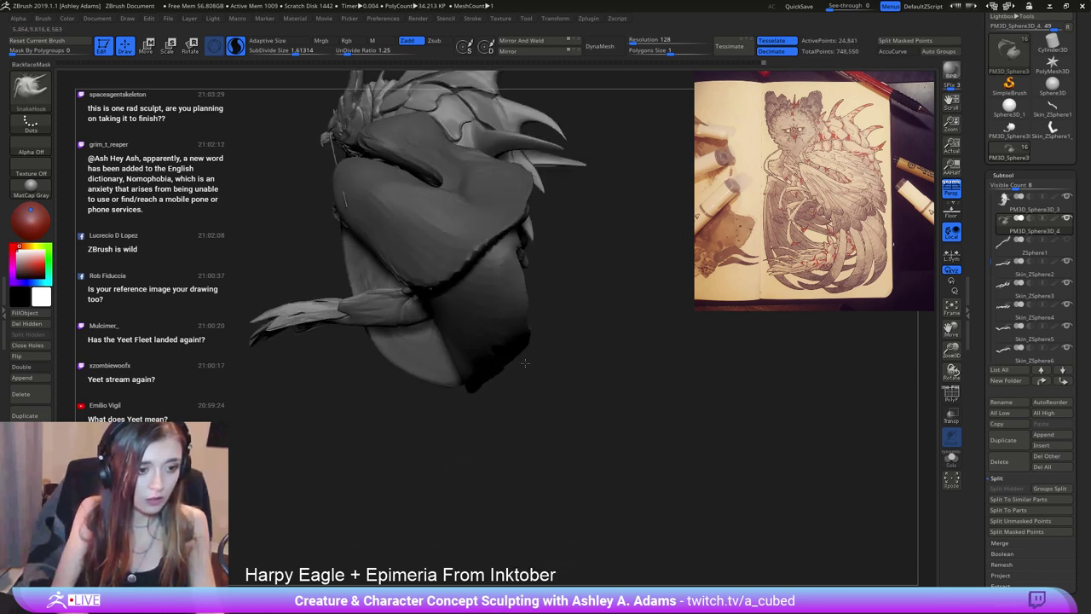
{"action": "mouse_move", "coordinate": [526, 363]}
{"action": "left_mouse_down"}
{"action": "mouse_move", "coordinate": [528, 392]}
{"action": "mouse_move", "coordinate": [485, 330]}
{"action": "left_mouse_up"}
{"action": "key", "text": "space"}
{"action": "key", "text": "space"}
{"action": "right_click_drag", "start_coordinate": [450, 353], "coordinate": [470, 373]}
{"action": "left_click_drag", "start_coordinate": [470, 375], "coordinate": [467, 365]}
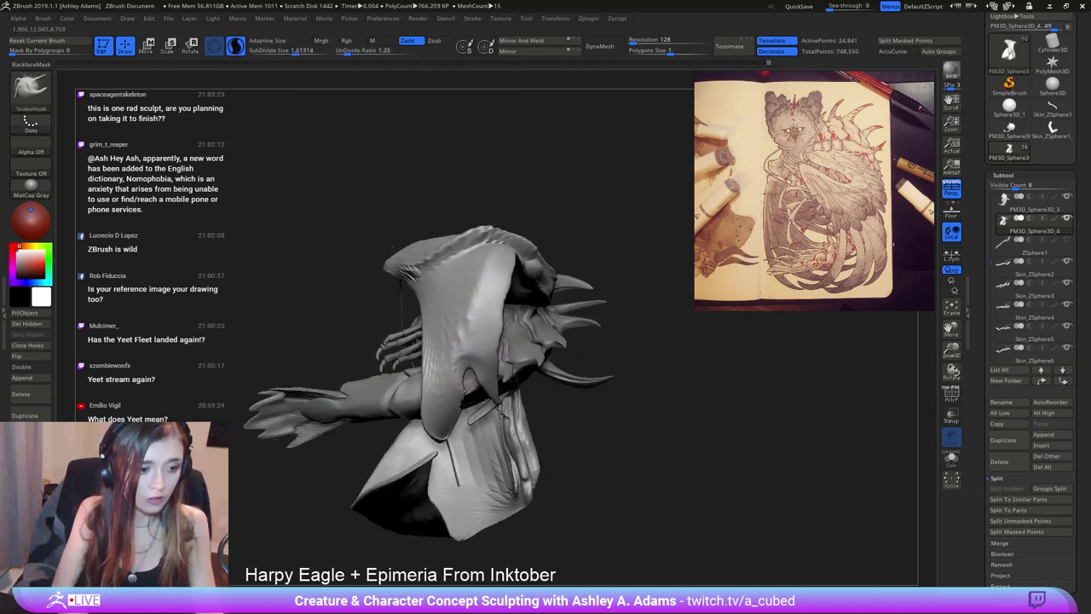
{"action": "mouse_move", "coordinate": [482, 294]}
{"action": "left_mouse_down"}
{"action": "mouse_move", "coordinate": [385, 347]}
{"action": "mouse_move", "coordinate": [426, 364]}
{"action": "left_mouse_up"}
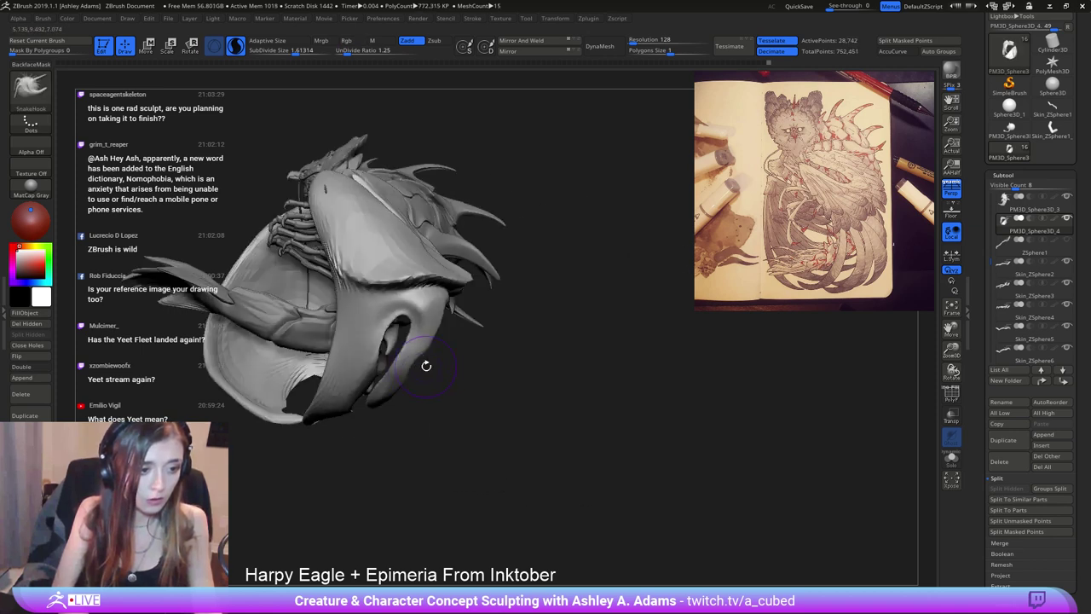
Refine the narrow gap between the two lower feather strands with a resized brush and smooth its borders.
{"action": "right_click_drag", "start_coordinate": [426, 365], "coordinate": [443, 370]}
{"action": "key", "text": "space"}
{"action": "left_click_drag", "start_coordinate": [456, 283], "coordinate": [462, 319], "text": "shift"}
{"action": "right_click_drag", "start_coordinate": [461, 319], "coordinate": [448, 290]}
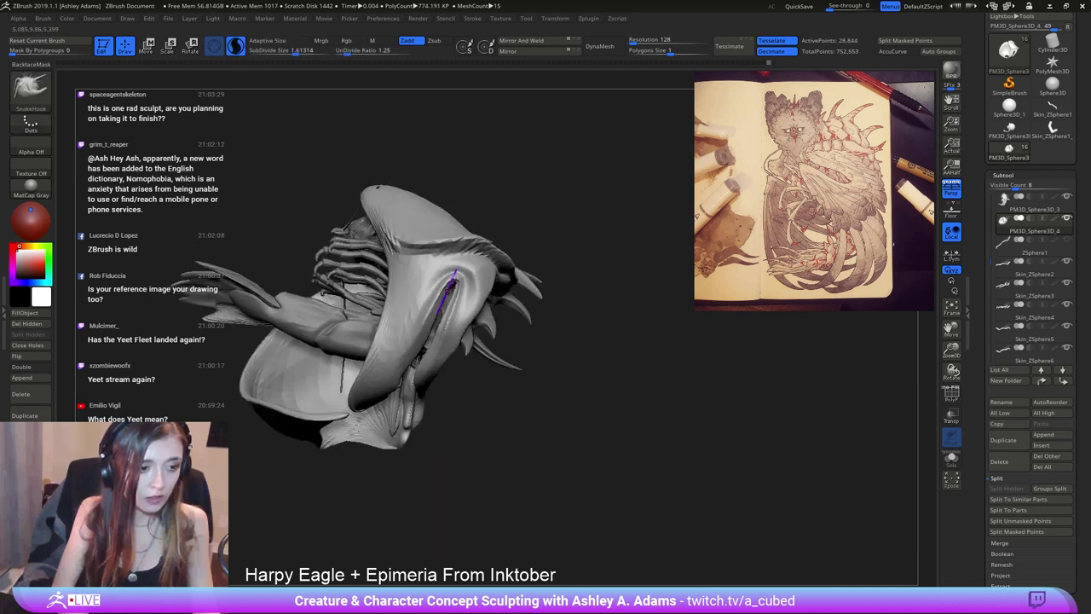
{"action": "key", "text": "shift"}
{"action": "left_click_drag", "start_coordinate": [464, 281], "coordinate": [435, 367], "text": "shift"}
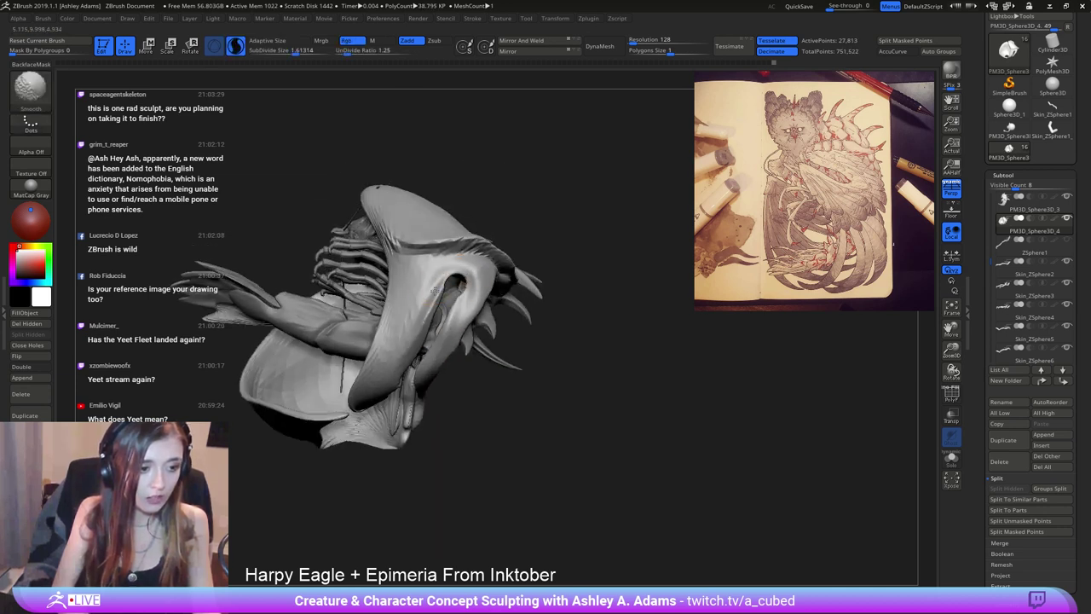
{"action": "mouse_move", "coordinate": [436, 290]}
{"action": "left_mouse_down", "text": "shift"}
{"action": "mouse_move", "coordinate": [411, 382]}
{"action": "mouse_move", "coordinate": [411, 293]}
{"action": "left_mouse_up", "text": "shift"}
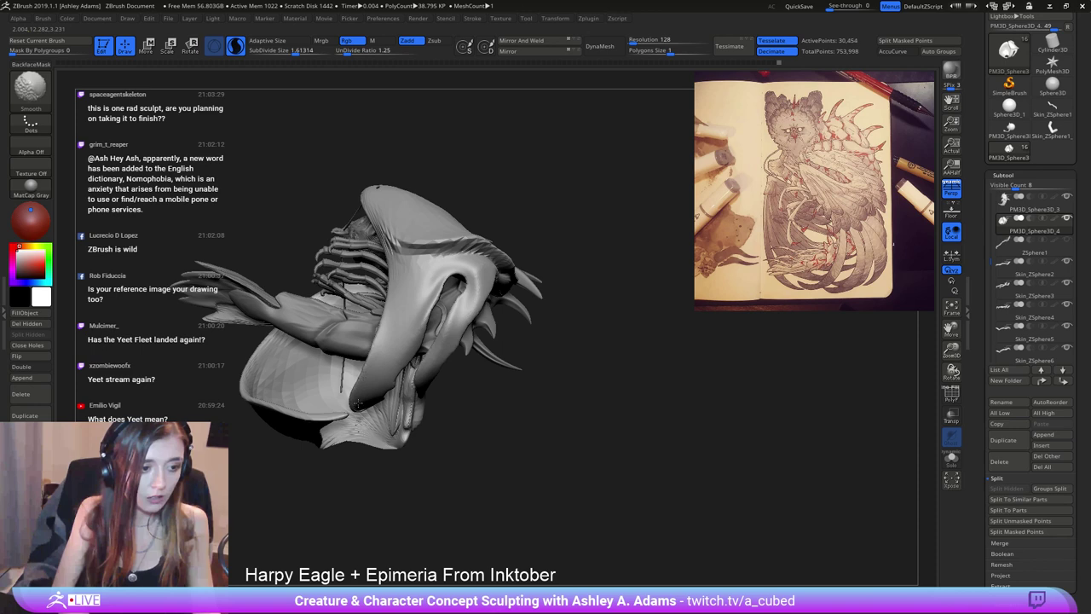
{"action": "right_click_drag", "start_coordinate": [357, 402], "coordinate": [405, 271]}
{"action": "right_click_drag", "start_coordinate": [413, 352], "coordinate": [452, 282]}
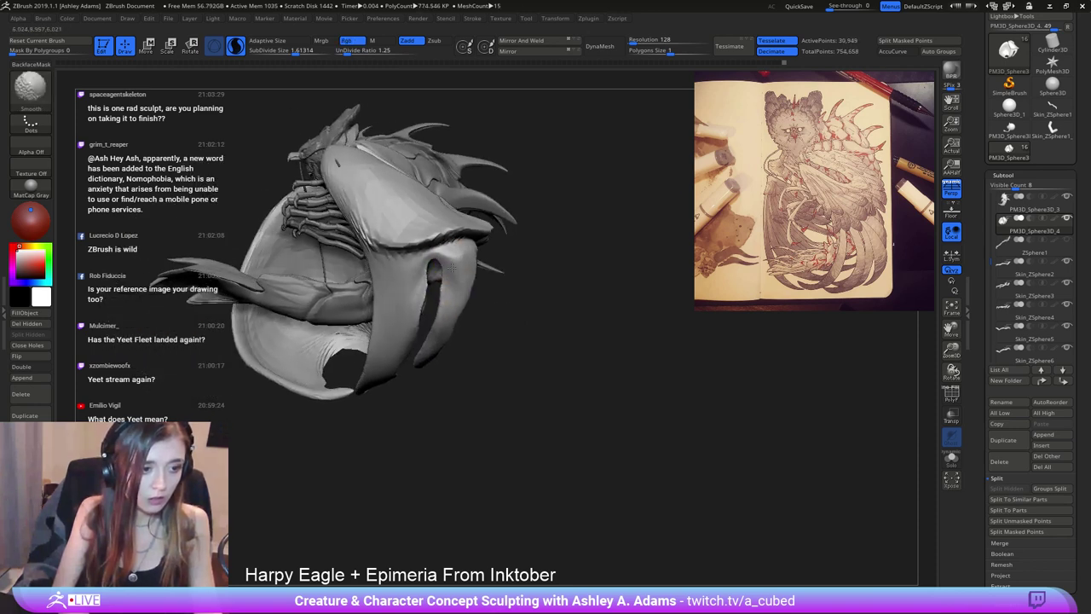
{"action": "mouse_move", "coordinate": [461, 266]}
{"action": "left_mouse_down", "text": "shift"}
{"action": "mouse_move", "coordinate": [458, 248]}
{"action": "mouse_move", "coordinate": [463, 258]}
{"action": "left_mouse_up", "text": "shift"}
Flatten the lower feather strands with hPolish and turn off Sculptris Pro.
{"action": "key", "text": "b"}
{"action": "key", "text": "h"}
{"action": "key", "text": "p"}
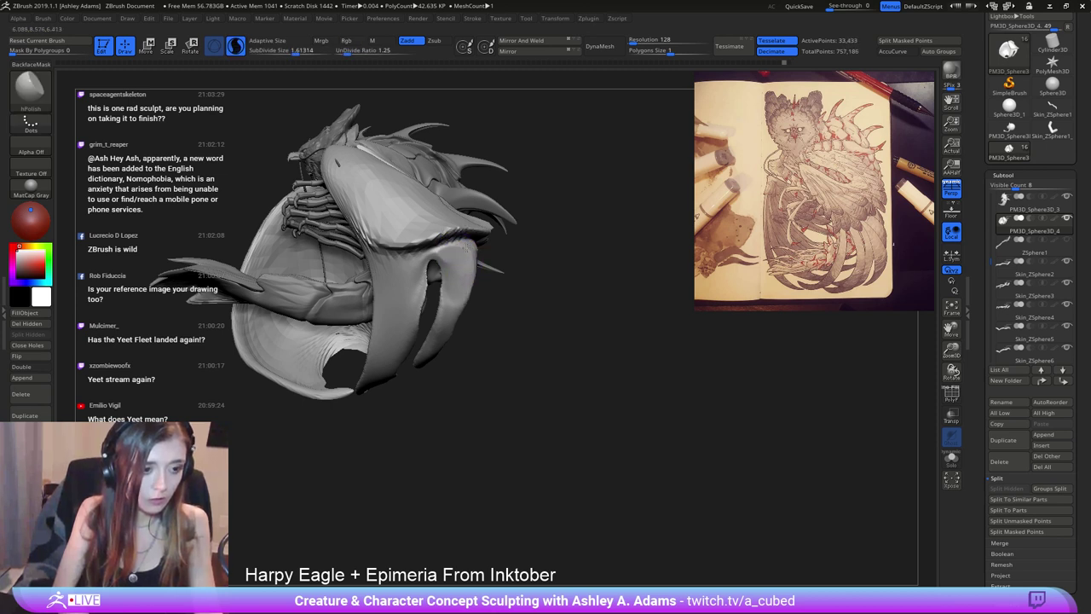
{"action": "mouse_move", "coordinate": [405, 329]}
{"action": "right_mouse_down"}
{"action": "mouse_move", "coordinate": [439, 298]}
{"action": "mouse_move", "coordinate": [453, 348]}
{"action": "right_mouse_up"}
{"action": "key", "text": "backslash"}
Curve and taper the separated lower feather strands with a resized SnakeHook brush.
{"action": "key", "text": "b"}
{"action": "key", "text": "s"}
{"action": "key", "text": "h"}
{"action": "key", "text": "space"}
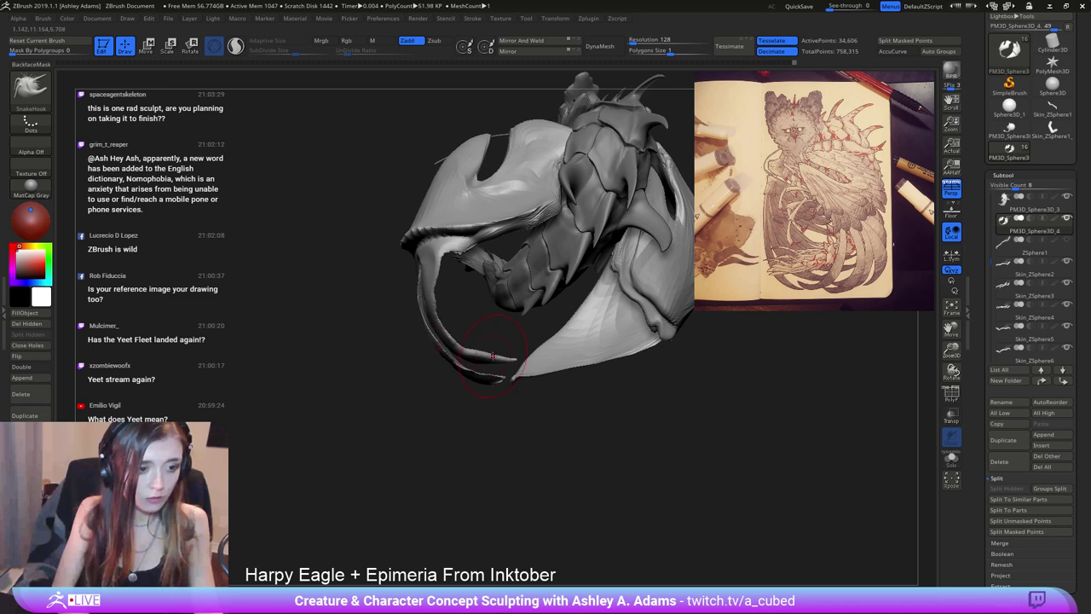
{"action": "left_click_drag", "start_coordinate": [492, 356], "coordinate": [494, 349]}
{"action": "mouse_move", "coordinate": [494, 350]}
{"action": "right_mouse_down"}
{"action": "mouse_move", "coordinate": [480, 294]}
{"action": "mouse_move", "coordinate": [500, 367]}
{"action": "mouse_move", "coordinate": [450, 284]}
{"action": "mouse_move", "coordinate": [523, 312]}
{"action": "mouse_move", "coordinate": [546, 375]}
{"action": "right_mouse_up"}
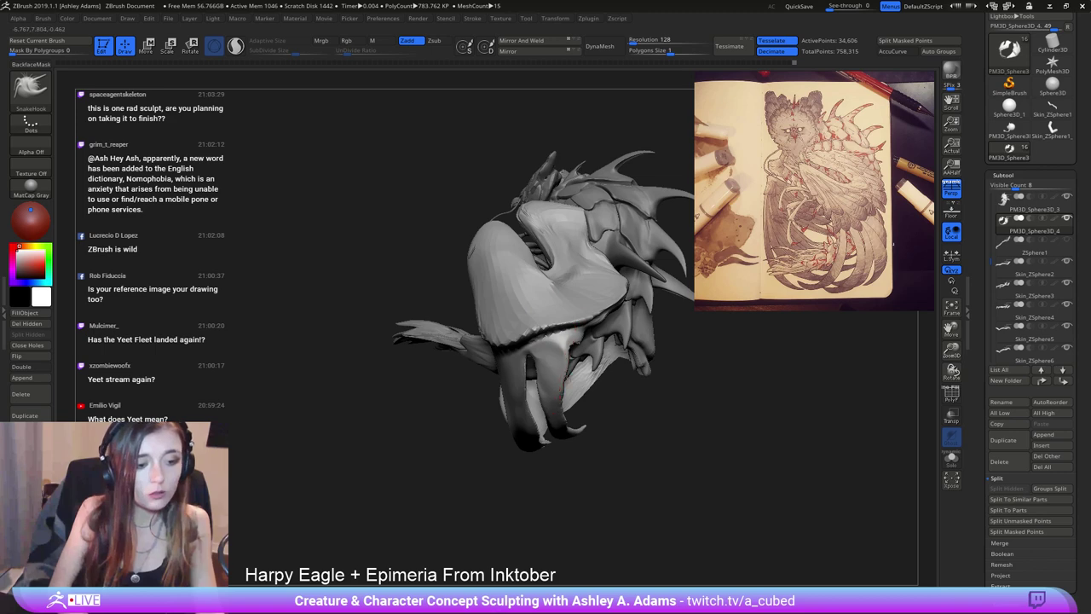
{"action": "mouse_move", "coordinate": [524, 426]}
{"action": "right_mouse_down"}
{"action": "mouse_move", "coordinate": [519, 437]}
{"action": "mouse_move", "coordinate": [526, 410]}
{"action": "right_mouse_up"}
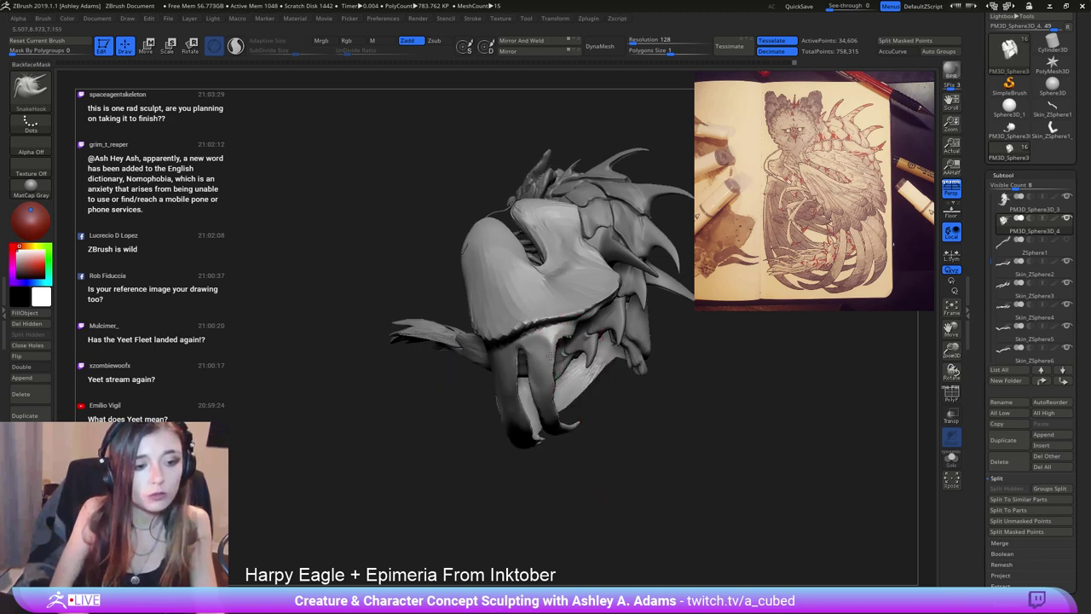
{"action": "right_click_drag", "start_coordinate": [549, 356], "coordinate": [542, 376]}
{"action": "mouse_move", "coordinate": [529, 452]}
{"action": "right_mouse_down"}
{"action": "mouse_move", "coordinate": [537, 405]}
{"action": "mouse_move", "coordinate": [523, 405]}
{"action": "right_mouse_up"}
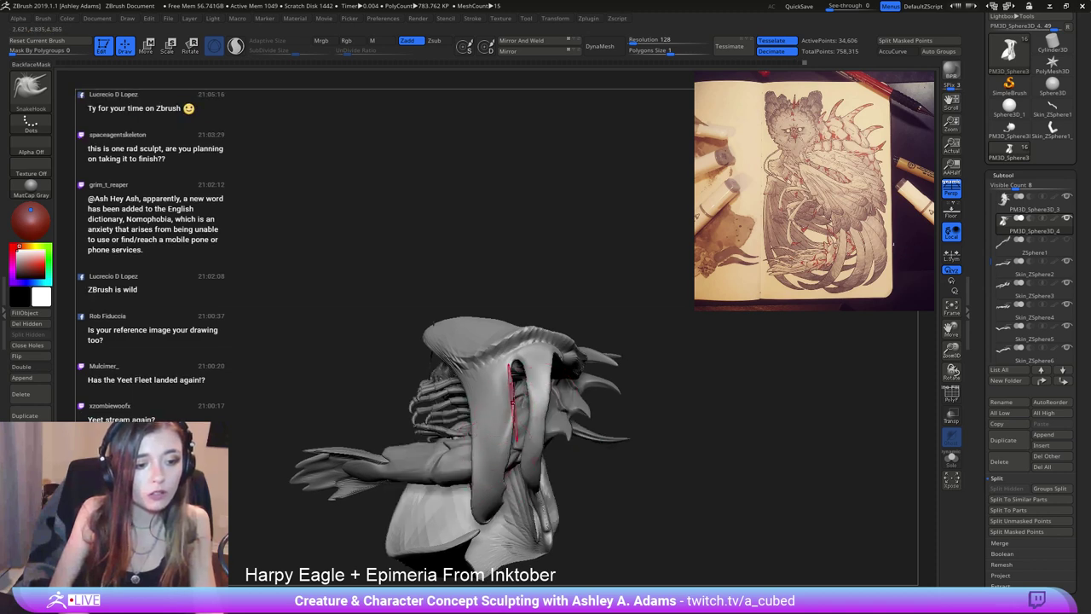
Carve along the lower feather strands with DamStandard and flatten their surfaces with hPolish.
{"action": "right_click", "coordinate": [512, 403]}
{"action": "key", "text": "b"}
{"action": "key", "text": "d"}
{"action": "key", "text": "s"}
{"action": "right_click_drag", "start_coordinate": [488, 424], "coordinate": [489, 462]}
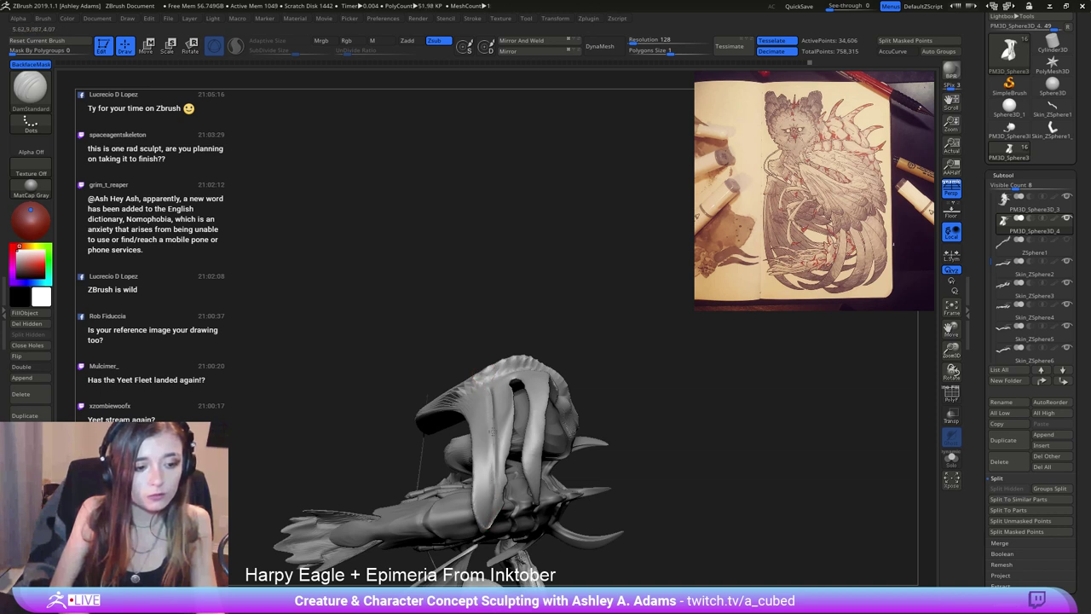
{"action": "right_click_drag", "start_coordinate": [490, 395], "coordinate": [501, 392]}
{"action": "key", "text": "b"}
{"action": "key", "text": "h"}
{"action": "key", "text": "p"}
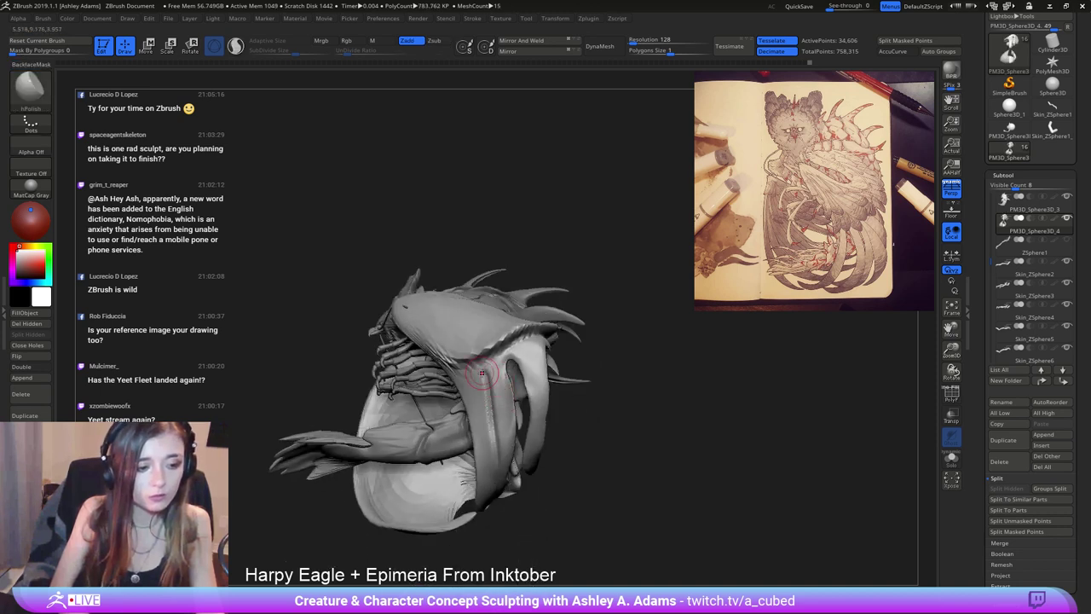
{"action": "mouse_move", "coordinate": [484, 511]}
{"action": "right_mouse_down"}
{"action": "mouse_move", "coordinate": [528, 402]}
{"action": "mouse_move", "coordinate": [524, 377]}
{"action": "mouse_move", "coordinate": [490, 451]}
{"action": "right_mouse_up"}
Draw the lower feather strands into long, inward-curving tips with SnakeHook.
{"action": "key", "text": "b"}
{"action": "key", "text": "s"}
{"action": "key", "text": "h"}
{"action": "left_click_drag", "start_coordinate": [530, 391], "coordinate": [526, 389]}
{"action": "right_click_drag", "start_coordinate": [526, 388], "coordinate": [511, 362]}
{"action": "key", "text": "ctrl"}
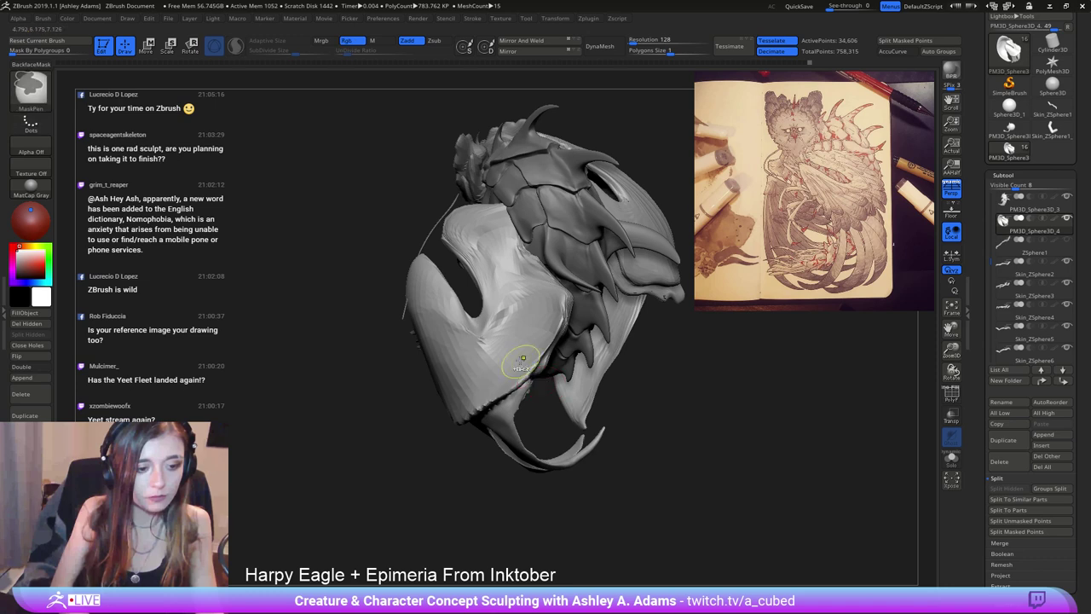
{"action": "mouse_move", "coordinate": [558, 400]}
{"action": "right_mouse_down"}
{"action": "mouse_move", "coordinate": [383, 447]}
{"action": "mouse_move", "coordinate": [402, 362]}
{"action": "right_mouse_up"}
{"action": "left_click_drag", "start_coordinate": [352, 404], "coordinate": [363, 461]}
{"action": "mouse_move", "coordinate": [469, 452]}
{"action": "right_mouse_down"}
{"action": "mouse_move", "coordinate": [365, 441]}
{"action": "mouse_move", "coordinate": [350, 361]}
{"action": "right_mouse_up"}
{"action": "mouse_move", "coordinate": [348, 380]}
{"action": "left_mouse_down"}
{"action": "mouse_move", "coordinate": [462, 372]}
{"action": "mouse_move", "coordinate": [356, 382]}
{"action": "mouse_move", "coordinate": [444, 366]}
{"action": "left_mouse_up"}
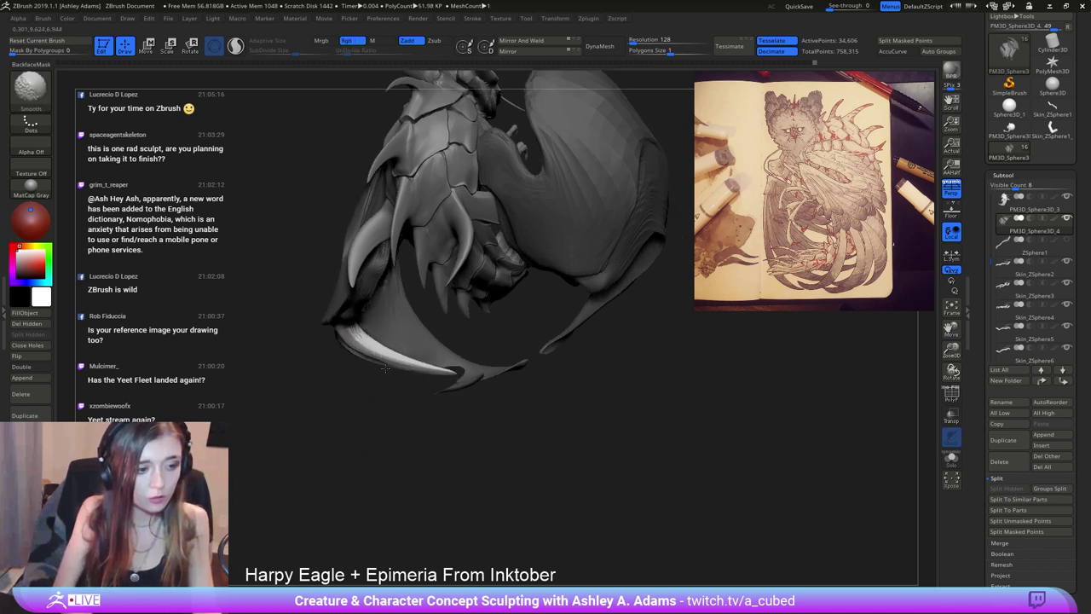
Smooth the long feather strands and adjust the spacing and sweep of their curved tips.
{"action": "right_click_drag", "start_coordinate": [374, 416], "coordinate": [349, 414]}
{"action": "right_click", "coordinate": [335, 423]}
{"action": "mouse_move", "coordinate": [392, 357]}
{"action": "left_mouse_down"}
{"action": "mouse_move", "coordinate": [376, 370]}
{"action": "mouse_move", "coordinate": [348, 355]}
{"action": "left_mouse_up"}
{"action": "mouse_move", "coordinate": [347, 356]}
{"action": "right_mouse_down"}
{"action": "mouse_move", "coordinate": [468, 381]}
{"action": "mouse_move", "coordinate": [500, 269]}
{"action": "mouse_move", "coordinate": [486, 452]}
{"action": "right_mouse_up"}
{"action": "mouse_move", "coordinate": [453, 411]}
{"action": "left_mouse_down"}
{"action": "mouse_move", "coordinate": [453, 424]}
{"action": "mouse_move", "coordinate": [409, 428]}
{"action": "left_mouse_up"}
{"action": "right_click_drag", "start_coordinate": [435, 409], "coordinate": [425, 426]}
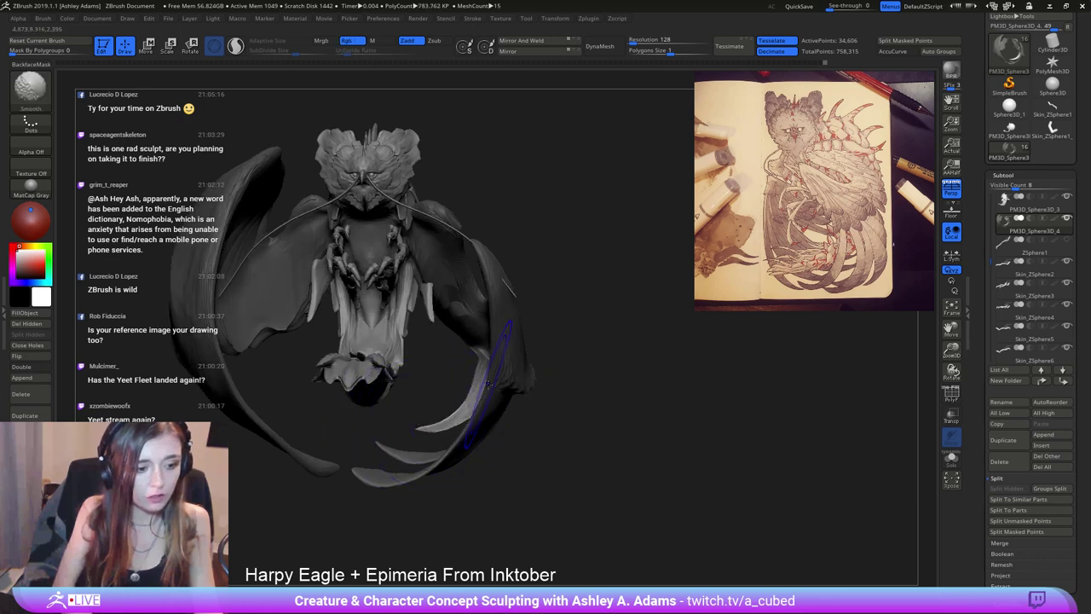
Mask the upper wing layer's inner front edge with a resized brush and invert the mask.
{"action": "mouse_move", "coordinate": [540, 324]}
{"action": "right_mouse_down"}
{"action": "mouse_move", "coordinate": [555, 359]}
{"action": "mouse_move", "coordinate": [546, 355]}
{"action": "right_mouse_up"}
{"action": "key", "text": "space"}
{"action": "left_click_drag", "start_coordinate": [416, 302], "coordinate": [405, 293]}
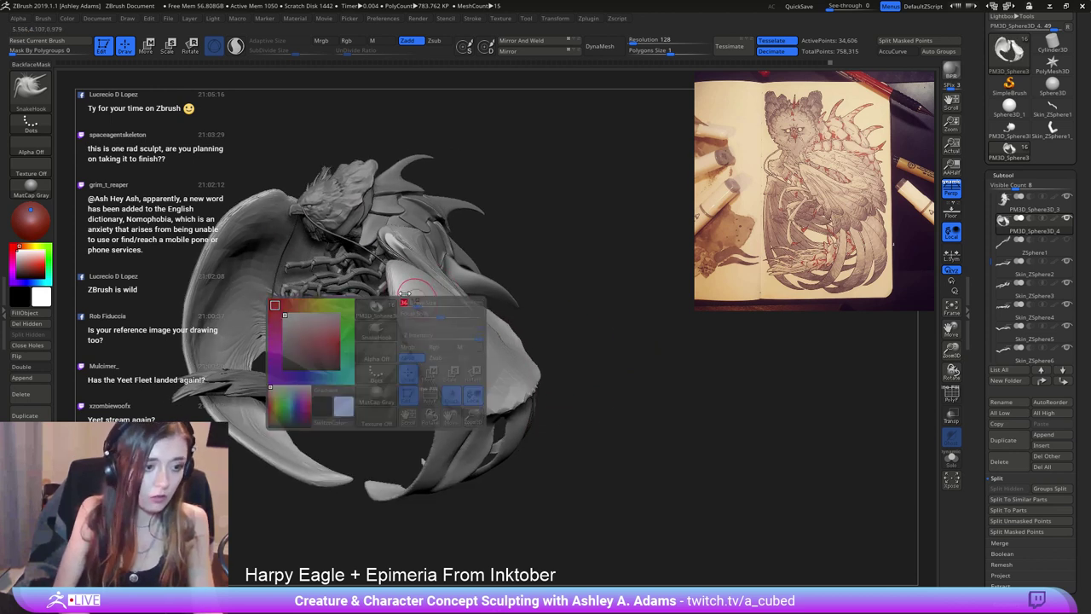
{"action": "key", "text": "ctrl"}
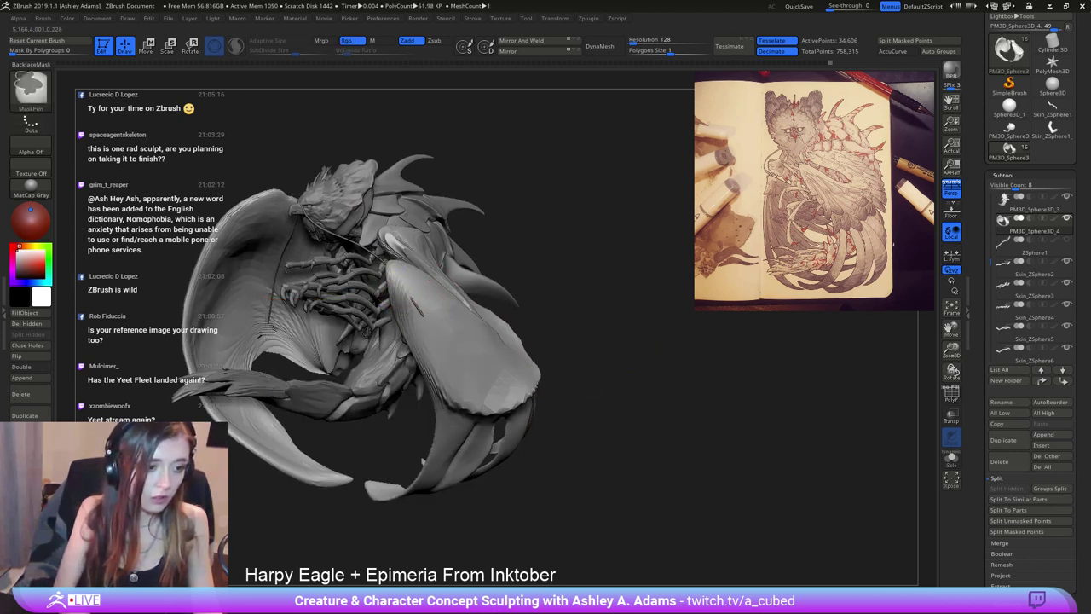
{"action": "key", "text": "space"}
{"action": "left_click_drag", "start_coordinate": [445, 353], "coordinate": [463, 350]}
{"action": "left_click", "coordinate": [616, 365], "text": "ctrl"}
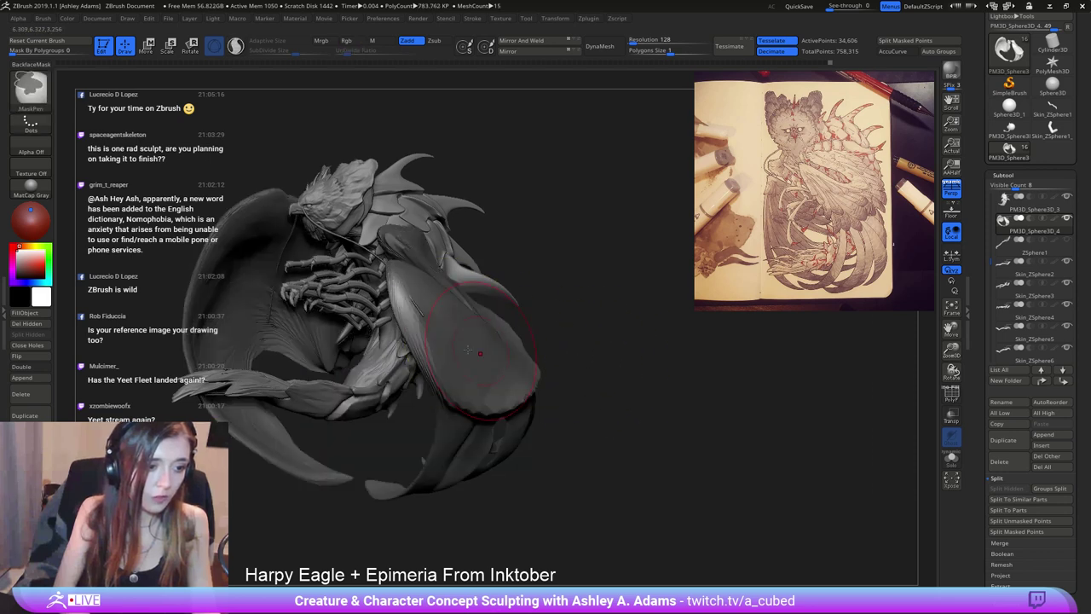
Pull the unmasked inner edge of the upper wing layer forward, smooth it, and clear the mask.
{"action": "mouse_move", "coordinate": [460, 335]}
{"action": "right_mouse_down"}
{"action": "mouse_move", "coordinate": [429, 365]}
{"action": "mouse_move", "coordinate": [430, 402]}
{"action": "mouse_move", "coordinate": [452, 397]}
{"action": "right_mouse_up"}
{"action": "right_click_drag", "start_coordinate": [424, 358], "coordinate": [401, 355]}
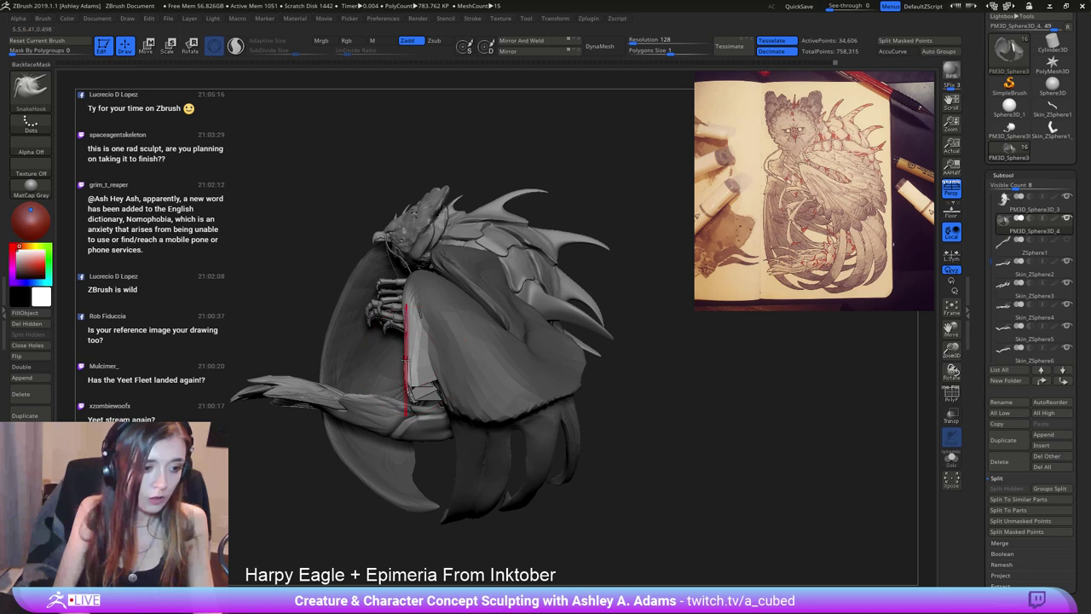
{"action": "key", "text": "shift"}
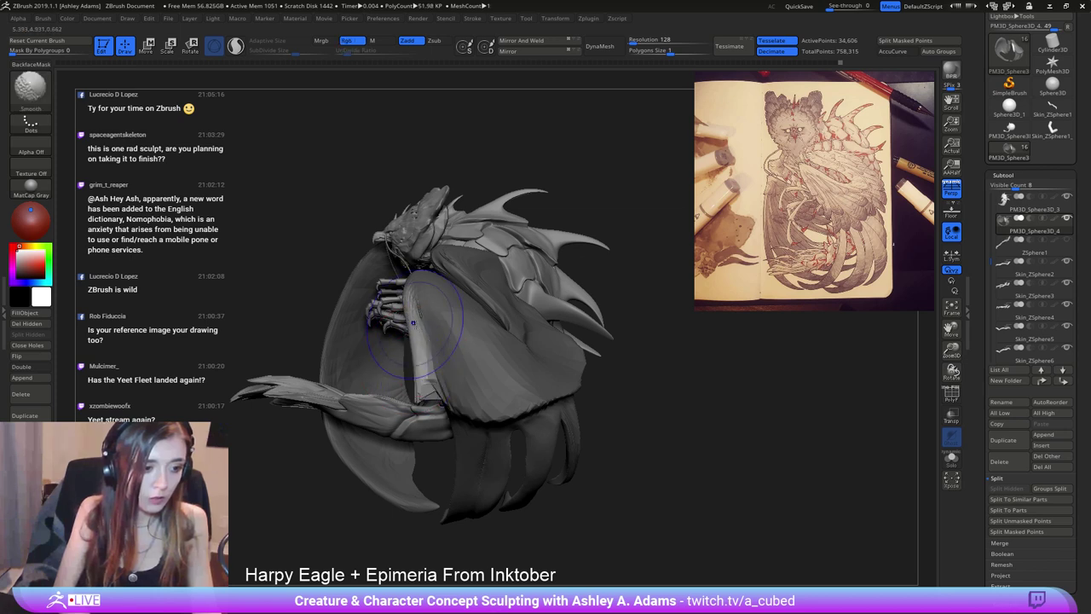
{"action": "right_click_drag", "start_coordinate": [414, 321], "coordinate": [412, 345]}
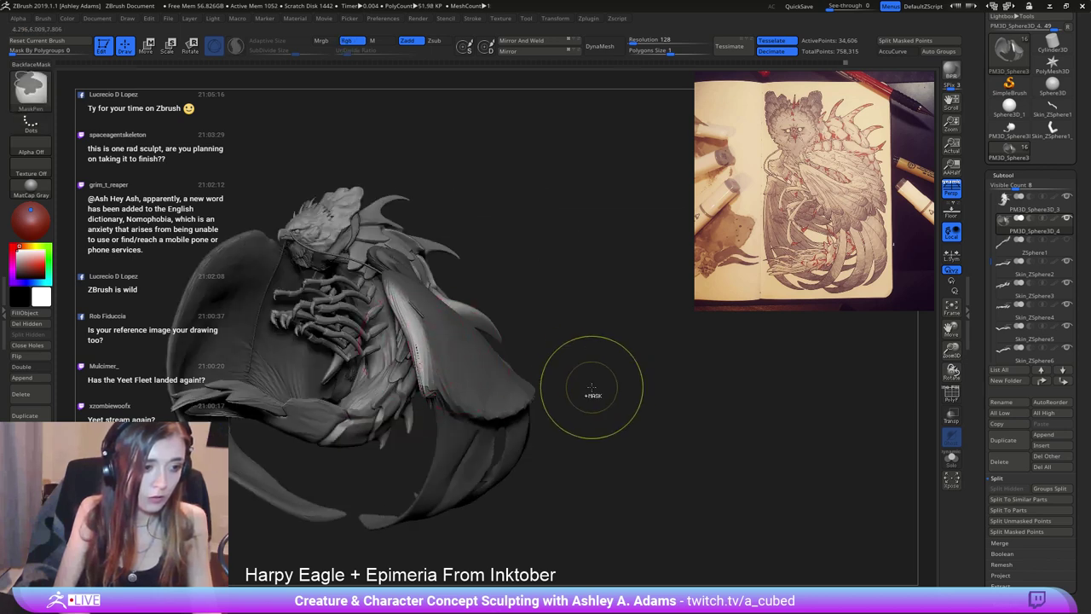
{"action": "left_click_drag", "start_coordinate": [592, 390], "coordinate": [616, 415], "text": "ctrl"}
{"action": "right_click_drag", "start_coordinate": [384, 377], "coordinate": [387, 384]}
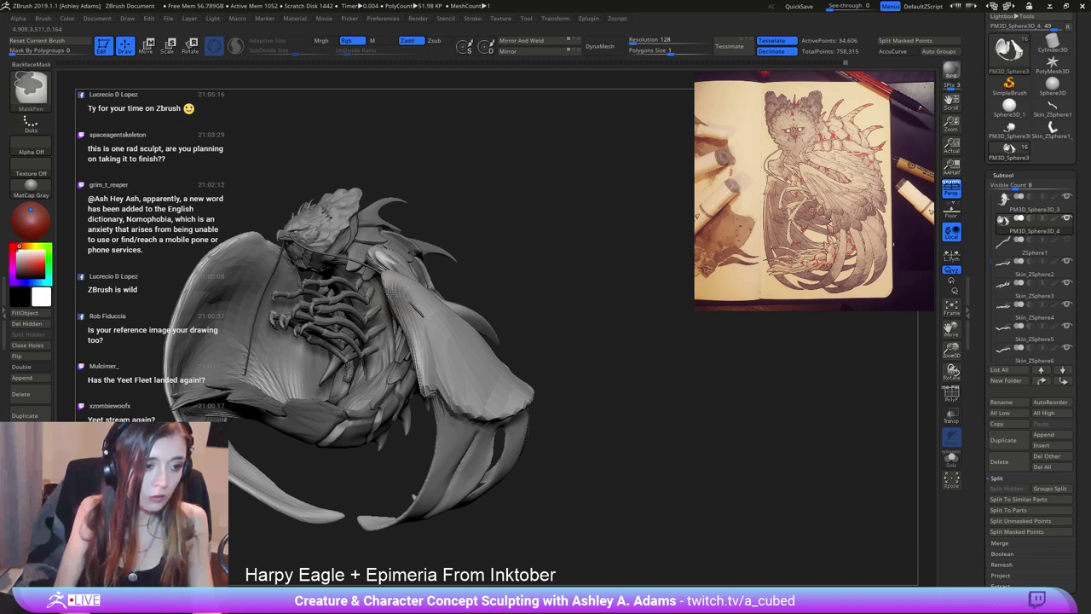
{"action": "left_click", "coordinate": [584, 348], "text": "ctrl"}
Pull notches and pointed feather tips into the upper wing layer's lower edge with SnakeHook.
{"action": "right_click", "coordinate": [413, 375]}
{"action": "mouse_move", "coordinate": [446, 317]}
{"action": "right_mouse_down"}
{"action": "mouse_move", "coordinate": [397, 340]}
{"action": "mouse_move", "coordinate": [461, 307]}
{"action": "mouse_move", "coordinate": [451, 333]}
{"action": "mouse_move", "coordinate": [402, 317]}
{"action": "mouse_move", "coordinate": [577, 373]}
{"action": "mouse_move", "coordinate": [556, 393]}
{"action": "right_mouse_up"}
{"action": "left_click", "coordinate": [533, 376], "text": "ctrl"}
{"action": "mouse_move", "coordinate": [511, 360]}
{"action": "right_mouse_down"}
{"action": "mouse_move", "coordinate": [531, 450]}
{"action": "mouse_move", "coordinate": [563, 420]}
{"action": "right_mouse_up"}
{"action": "left_click_drag", "start_coordinate": [556, 412], "coordinate": [539, 394]}
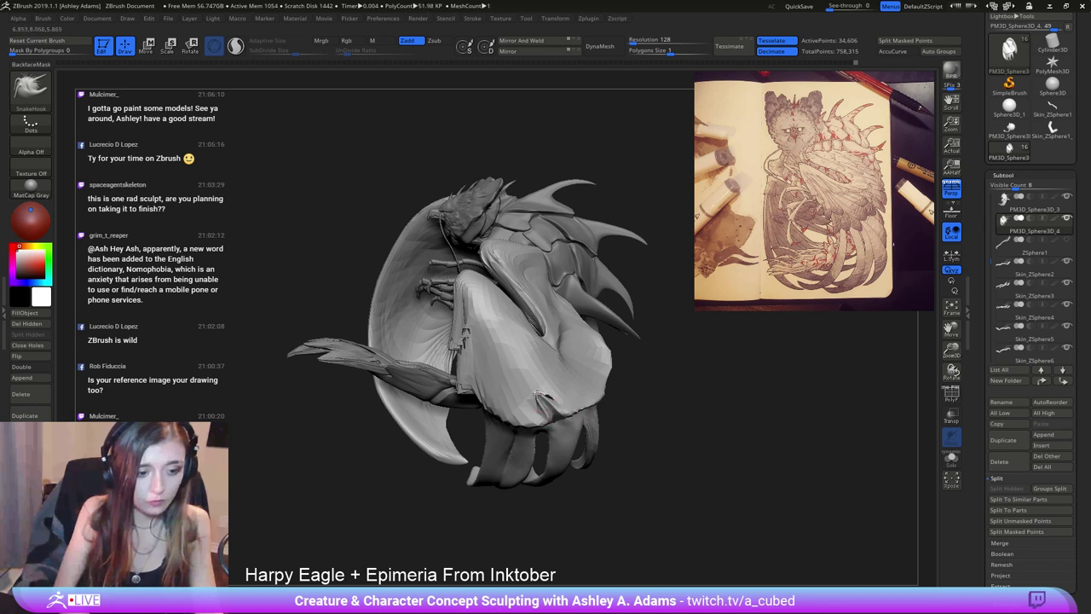
{"action": "key", "text": "shift"}
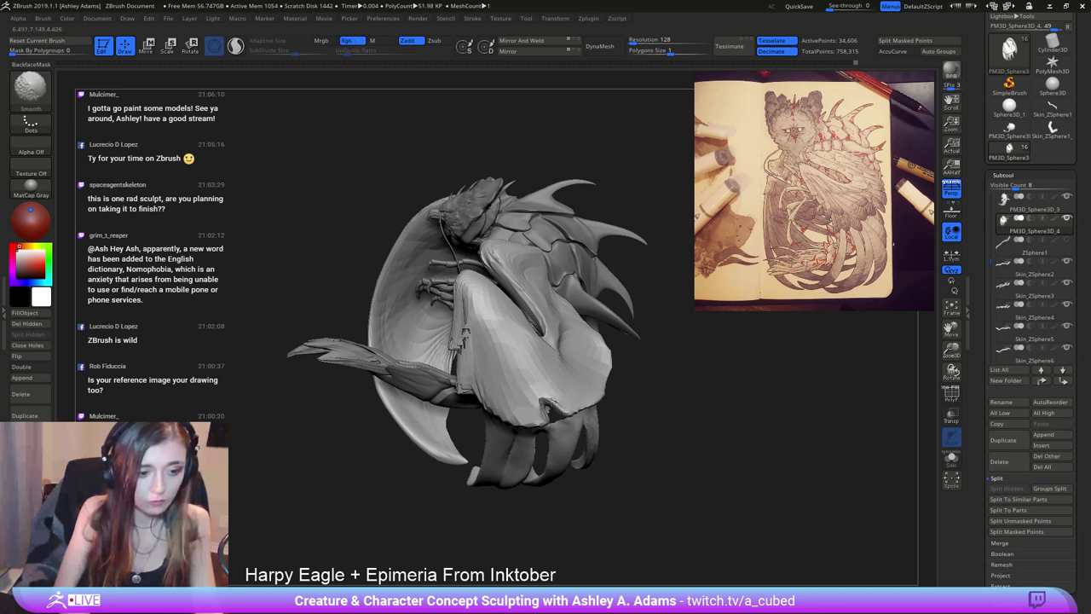
{"action": "right_click_drag", "start_coordinate": [542, 403], "coordinate": [515, 424]}
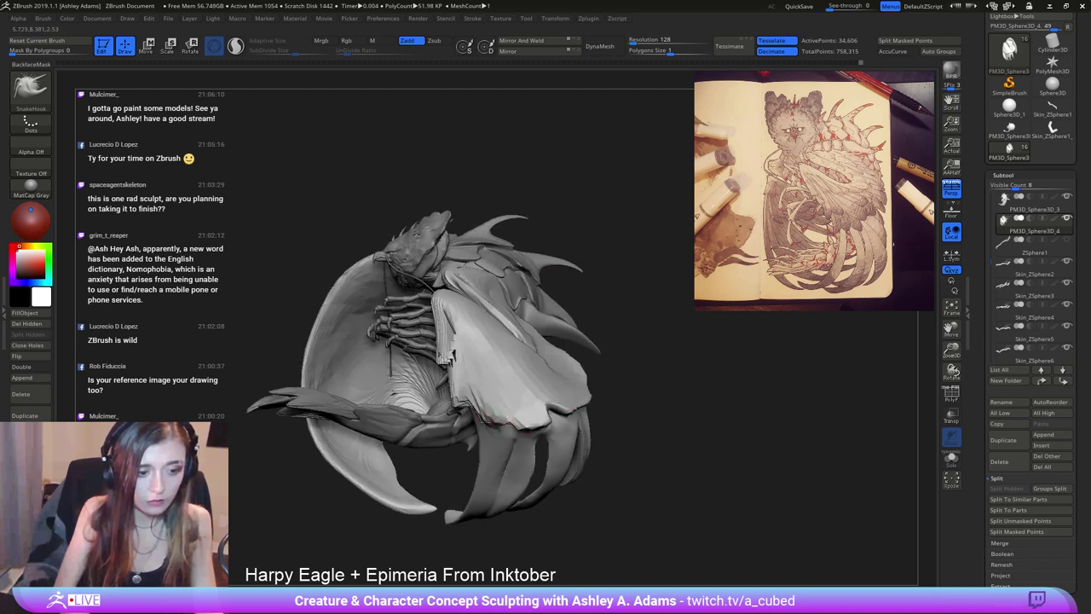
{"action": "mouse_move", "coordinate": [534, 422]}
{"action": "right_mouse_down"}
{"action": "mouse_move", "coordinate": [535, 388]}
{"action": "mouse_move", "coordinate": [533, 457]}
{"action": "right_mouse_up"}
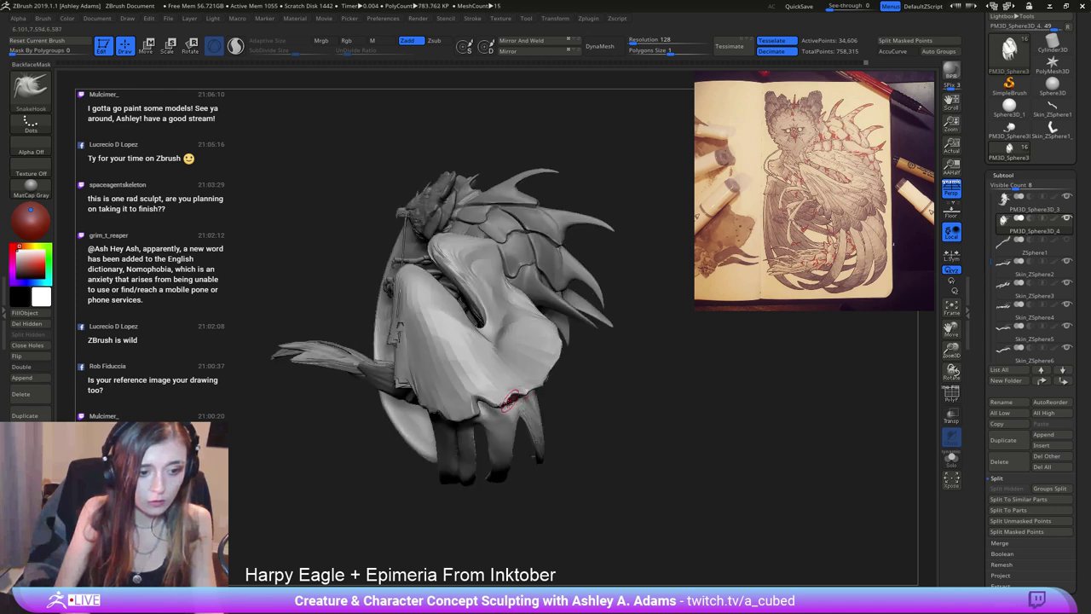
{"action": "mouse_move", "coordinate": [518, 394]}
{"action": "right_mouse_down"}
{"action": "mouse_move", "coordinate": [514, 409]}
{"action": "mouse_move", "coordinate": [516, 378]}
{"action": "right_mouse_up"}
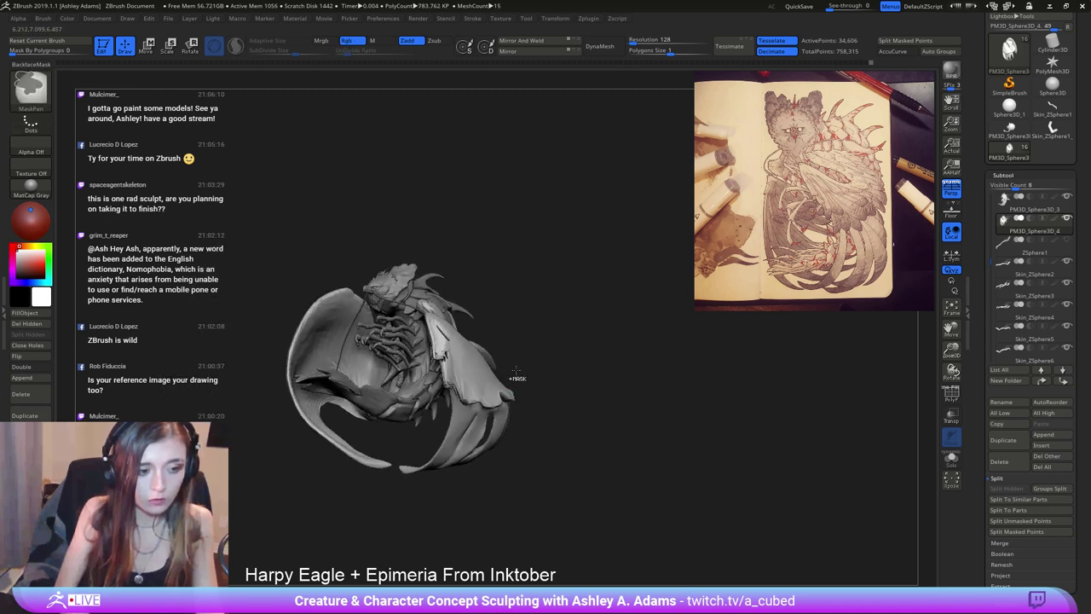
Build up the folded wing's upper arm with a resized ClayBuildup brush.
{"action": "right_click", "coordinate": [473, 437]}
{"action": "mouse_move", "coordinate": [474, 437]}
{"action": "right_mouse_down"}
{"action": "mouse_move", "coordinate": [486, 389]}
{"action": "mouse_move", "coordinate": [536, 375]}
{"action": "mouse_move", "coordinate": [528, 443]}
{"action": "right_mouse_up"}
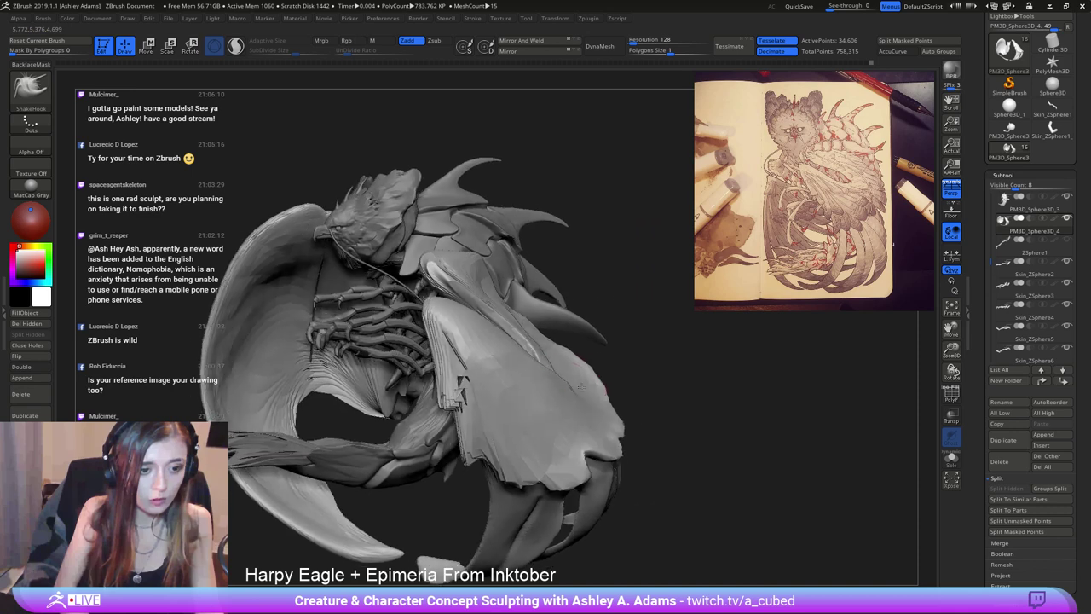
{"action": "mouse_move", "coordinate": [511, 341]}
{"action": "right_mouse_down"}
{"action": "mouse_move", "coordinate": [429, 244]}
{"action": "mouse_move", "coordinate": [497, 355]}
{"action": "right_mouse_up"}
{"action": "right_click", "coordinate": [475, 418]}
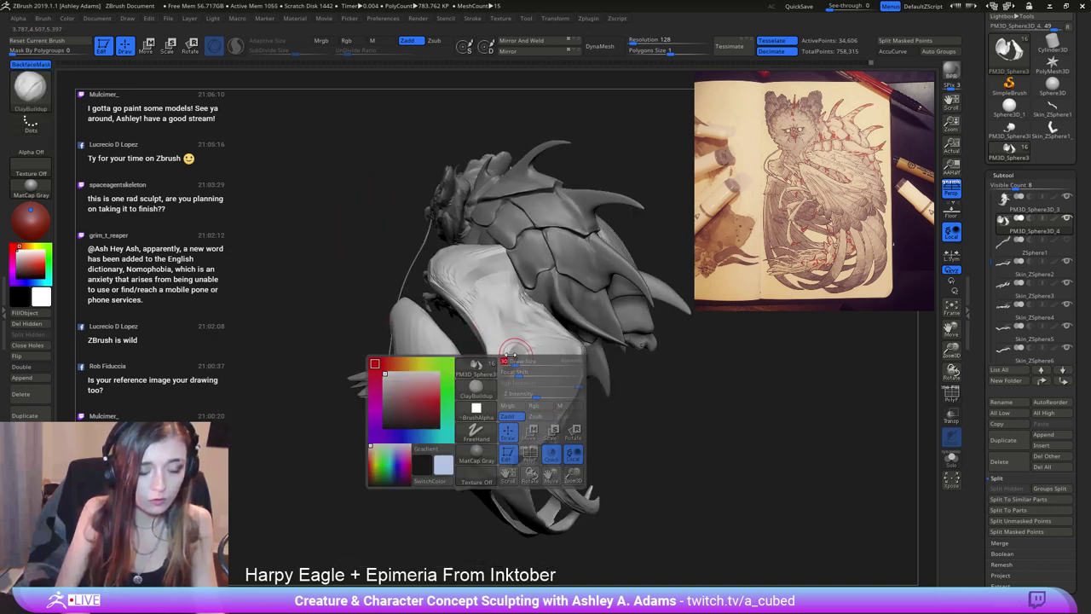
{"action": "mouse_move", "coordinate": [526, 364]}
{"action": "left_mouse_down"}
{"action": "mouse_move", "coordinate": [503, 377]}
{"action": "mouse_move", "coordinate": [525, 342]}
{"action": "left_mouse_up"}
{"action": "right_click_drag", "start_coordinate": [522, 341], "coordinate": [511, 335]}
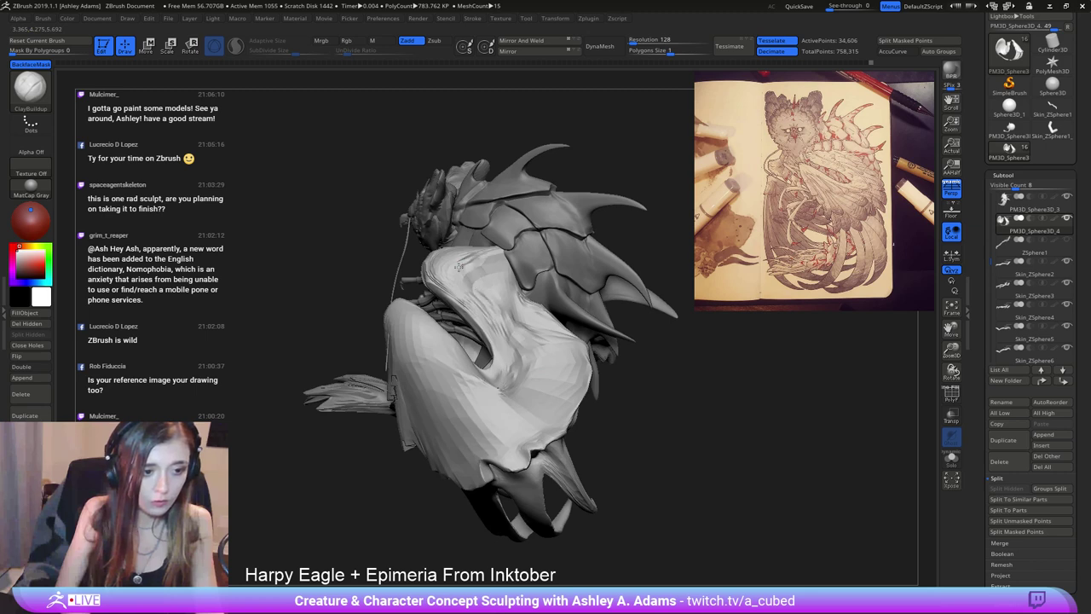
Reshape the upper wing layer's inner edge below the shoulder with a resized SnakeHook brush.
{"action": "mouse_move", "coordinate": [452, 274]}
{"action": "right_mouse_down"}
{"action": "mouse_move", "coordinate": [521, 294]}
{"action": "mouse_move", "coordinate": [435, 315]}
{"action": "right_mouse_up"}
{"action": "right_click", "coordinate": [429, 318]}
{"action": "key", "text": "b"}
{"action": "key", "text": "s"}
{"action": "key", "text": "h"}
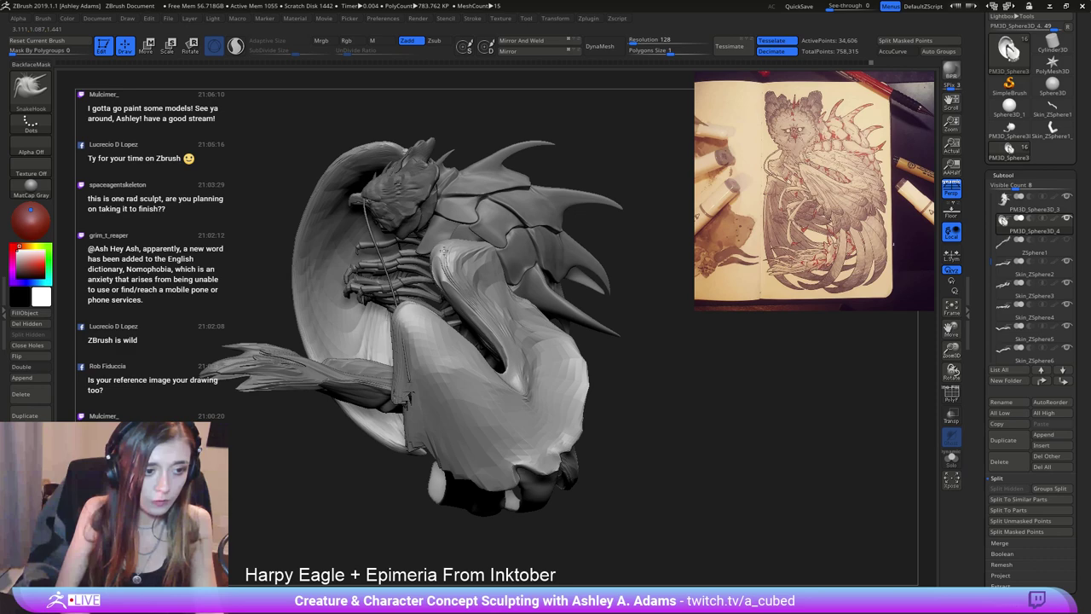
{"action": "mouse_move", "coordinate": [443, 251]}
{"action": "right_mouse_down"}
{"action": "mouse_move", "coordinate": [474, 300]}
{"action": "mouse_move", "coordinate": [548, 255]}
{"action": "mouse_move", "coordinate": [543, 273]}
{"action": "mouse_move", "coordinate": [494, 258]}
{"action": "right_mouse_up"}
{"action": "right_click", "coordinate": [536, 274]}
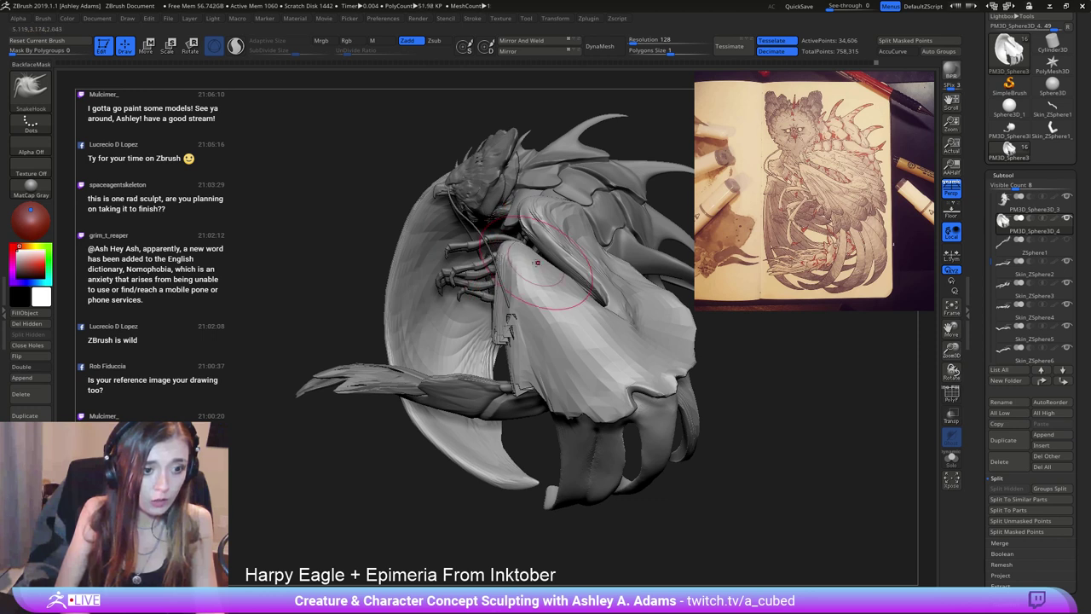
{"action": "right_click_drag", "start_coordinate": [584, 306], "coordinate": [559, 294]}
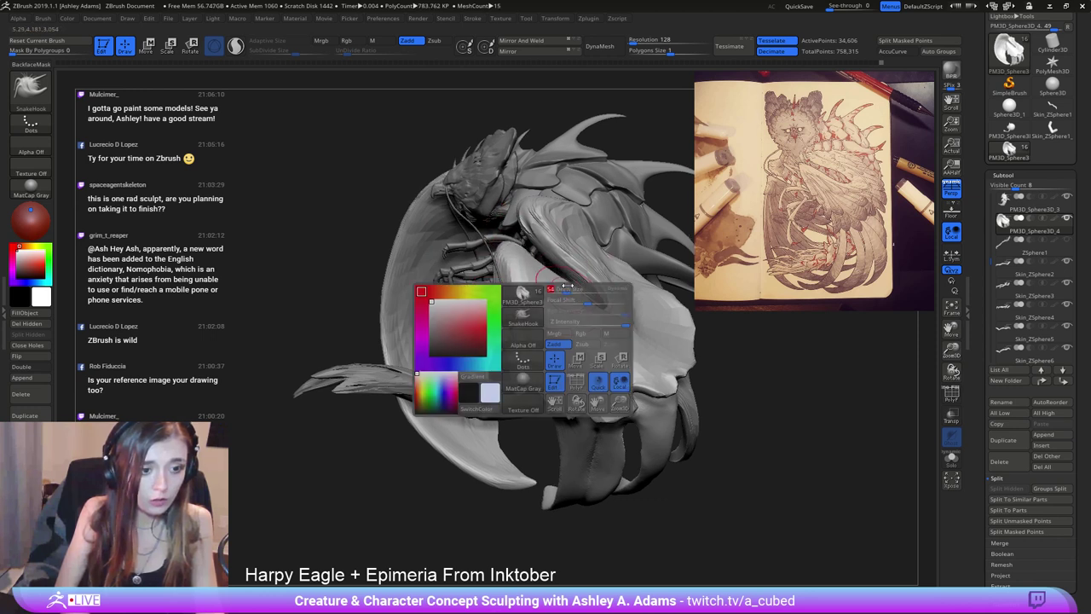
{"action": "mouse_move", "coordinate": [600, 307]}
{"action": "left_mouse_down"}
{"action": "mouse_move", "coordinate": [580, 299]}
{"action": "mouse_move", "coordinate": [613, 324]}
{"action": "left_mouse_up"}
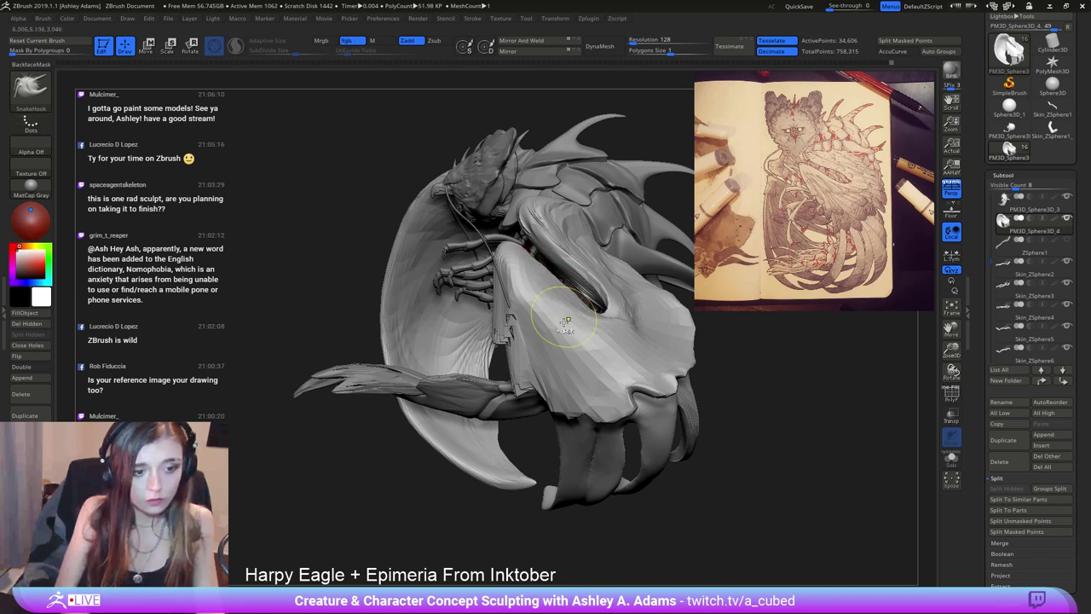
Adjust the folded wing's overall shape with a larger SnakeHook brush and sweep the front long feather's tip forward.
{"action": "right_click_drag", "start_coordinate": [565, 330], "coordinate": [569, 369], "text": "ctrl"}
{"action": "key", "text": "space"}
{"action": "left_click_drag", "start_coordinate": [571, 376], "coordinate": [581, 389]}
{"action": "right_click_drag", "start_coordinate": [581, 390], "coordinate": [499, 327], "text": "alt"}
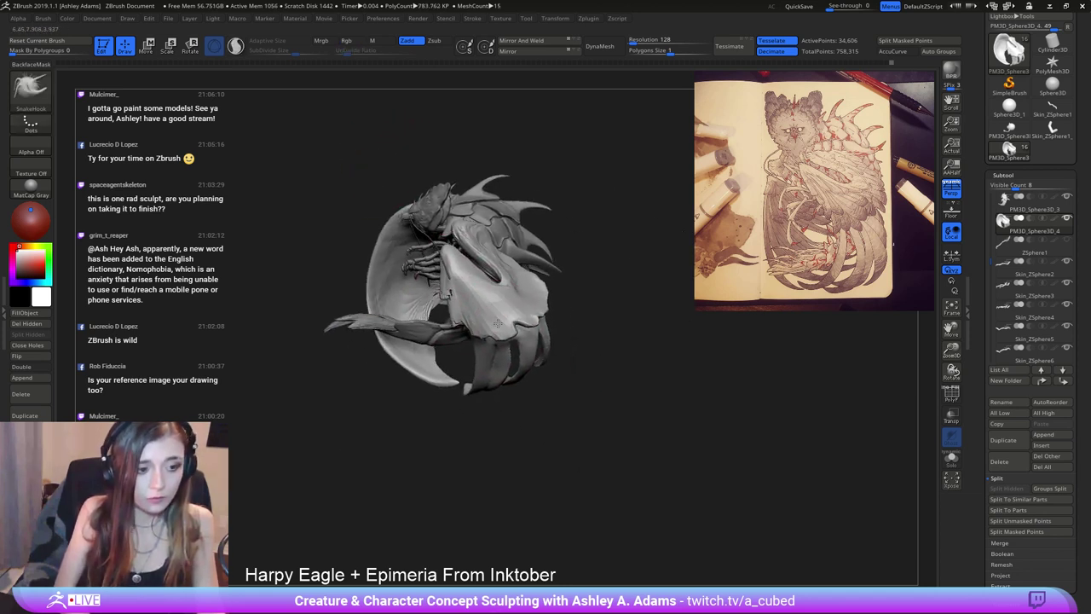
{"action": "key", "text": "space"}
{"action": "mouse_move", "coordinate": [454, 320]}
{"action": "left_mouse_down"}
{"action": "mouse_move", "coordinate": [485, 271]}
{"action": "mouse_move", "coordinate": [494, 281]}
{"action": "left_mouse_up"}
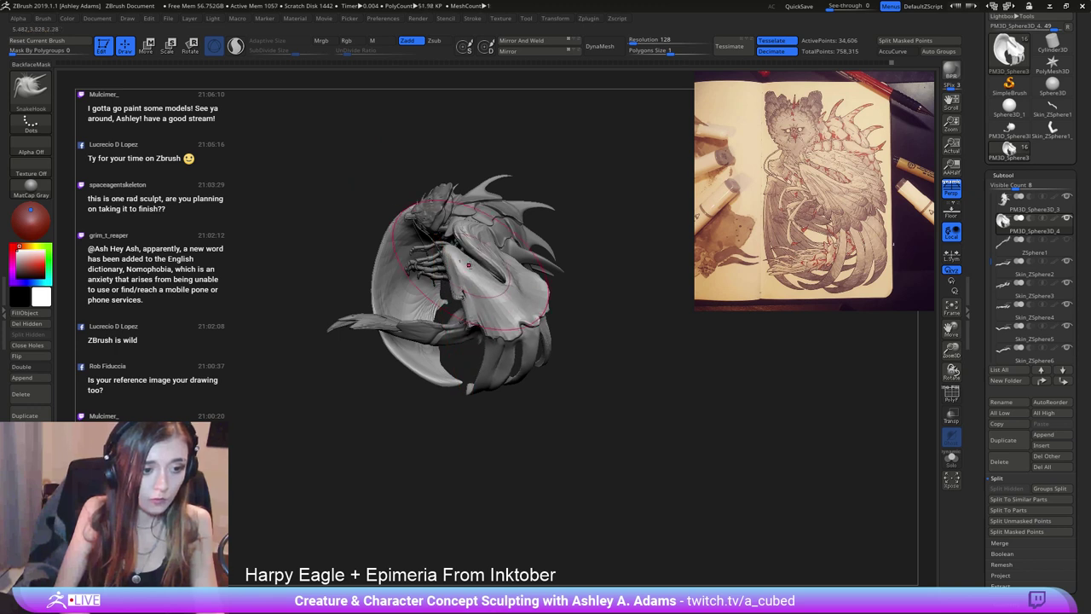
{"action": "key", "text": "ctrl+z"}
{"action": "left_click_drag", "start_coordinate": [471, 387], "coordinate": [444, 385]}
{"action": "right_click_drag", "start_coordinate": [438, 431], "coordinate": [430, 433]}
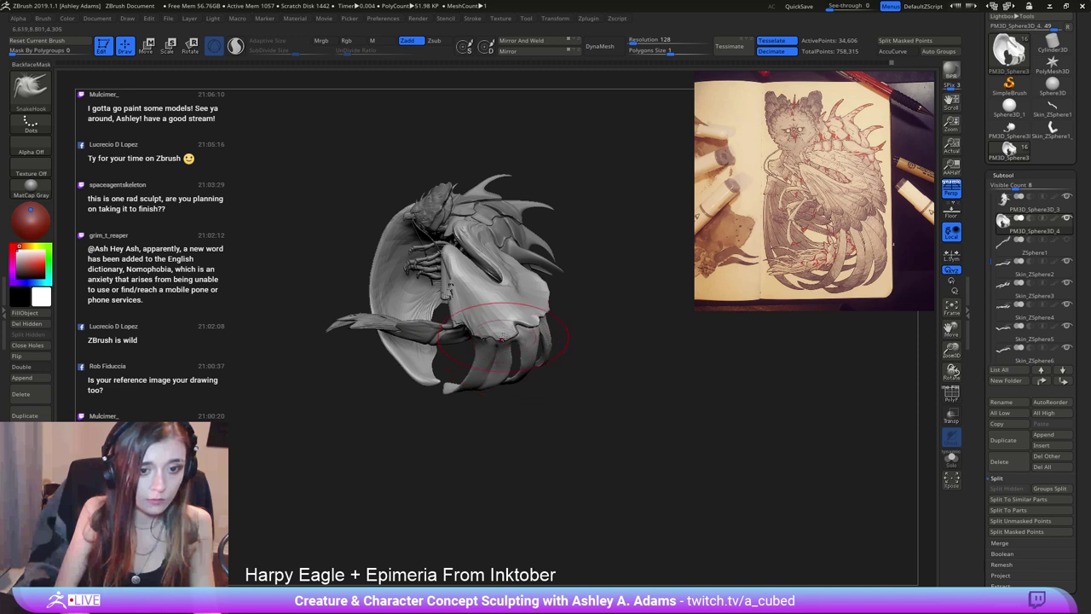
Reposition the long feathers under the folded wing and smooth their curves.
{"action": "key", "text": "space"}
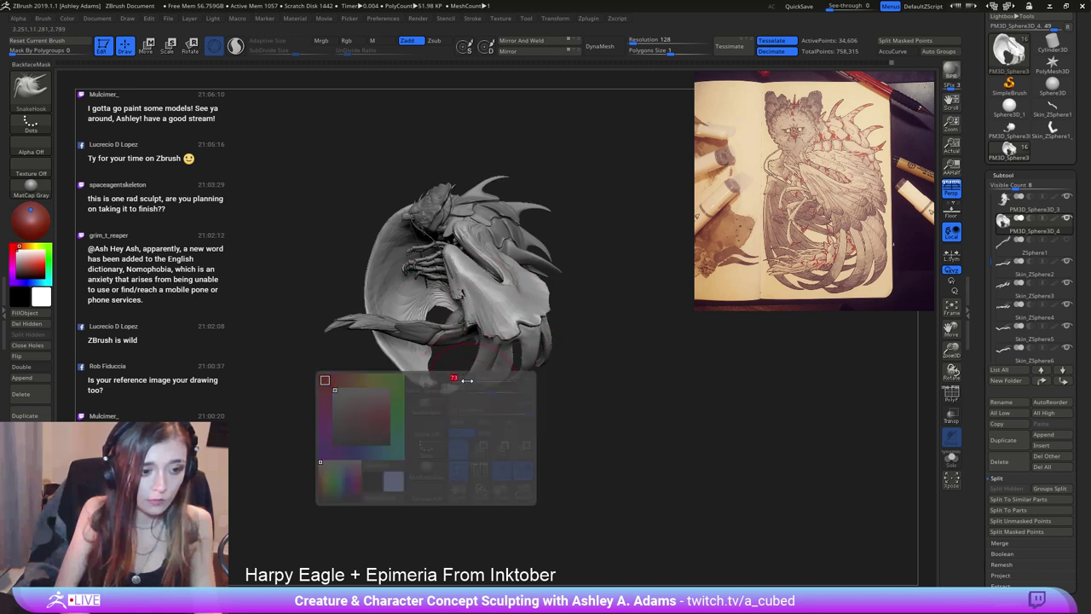
{"action": "right_click_drag", "start_coordinate": [512, 359], "coordinate": [546, 355]}
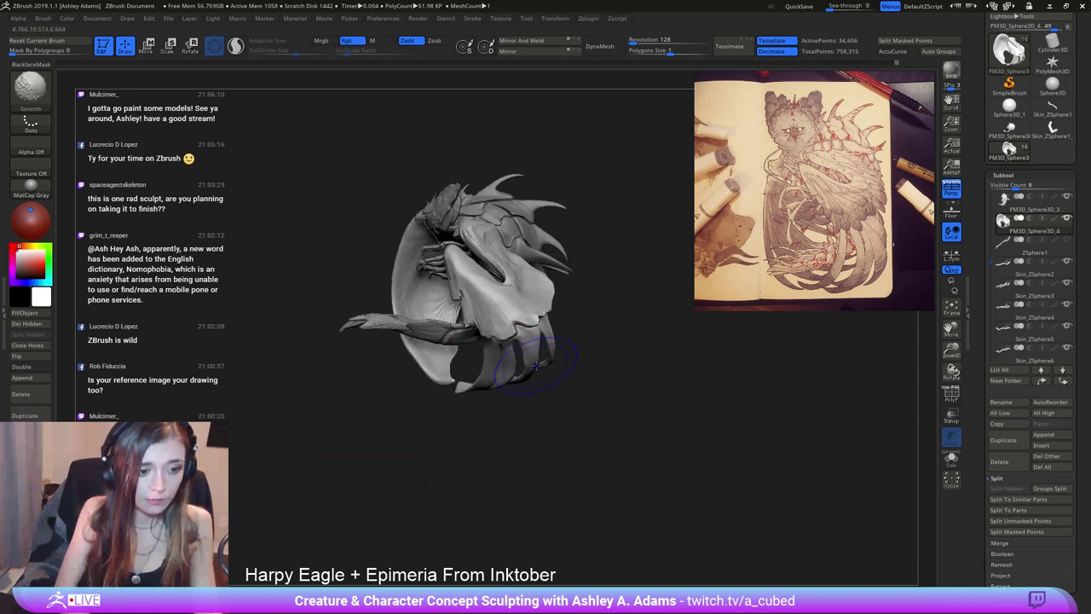
{"action": "left_click_drag", "start_coordinate": [522, 352], "coordinate": [533, 352]}
{"action": "key", "text": "space"}
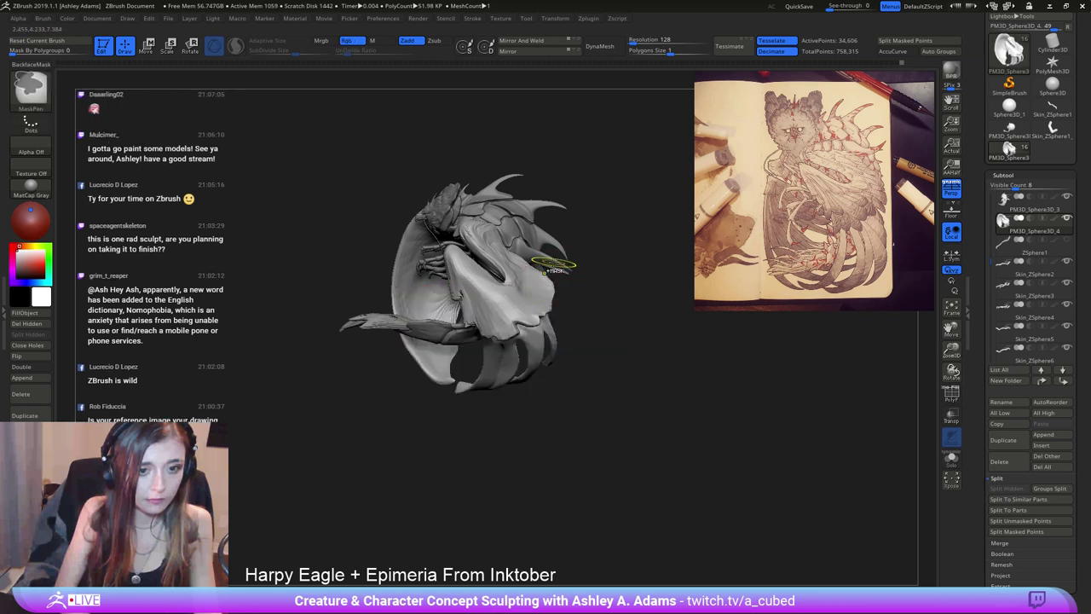
Pull a small pointed feather notch into the upper wing layer's outer edge with SnakeHook.
{"action": "right_click_drag", "start_coordinate": [548, 263], "coordinate": [548, 312], "text": "ctrl"}
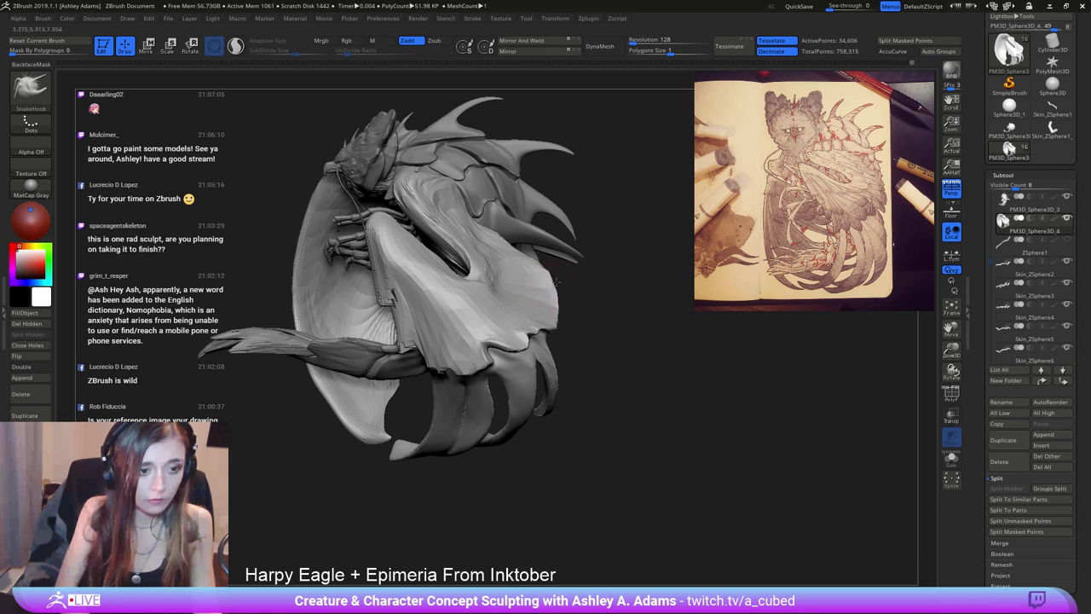
{"action": "key", "text": "space"}
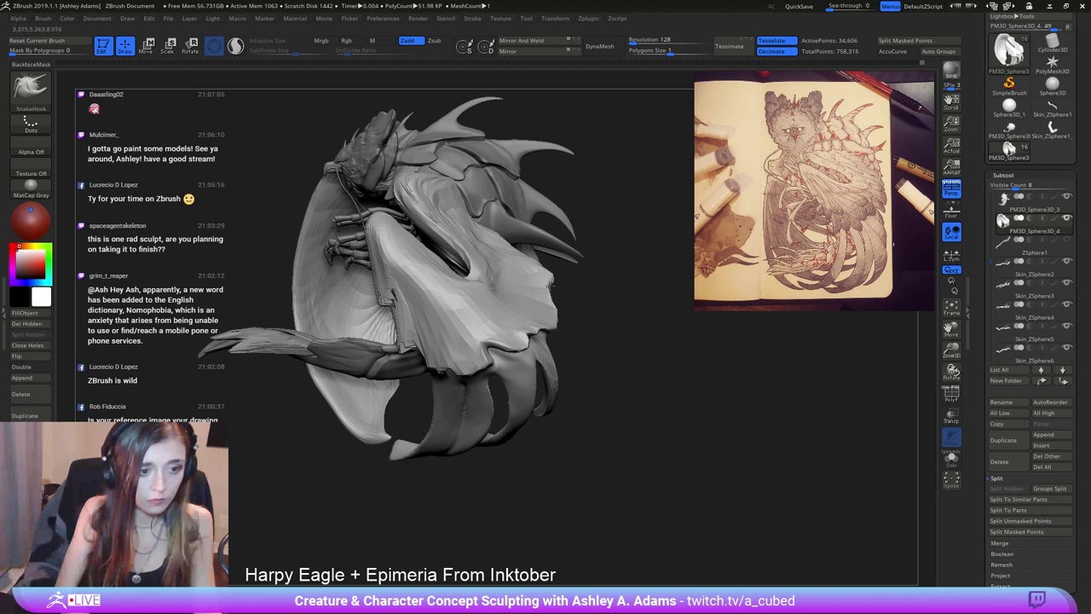
{"action": "mouse_move", "coordinate": [581, 317]}
{"action": "left_mouse_down", "text": "alt"}
{"action": "mouse_move", "coordinate": [577, 264]}
{"action": "mouse_move", "coordinate": [452, 275]}
{"action": "left_mouse_up", "text": "alt"}
{"action": "left_click_drag", "start_coordinate": [443, 294], "coordinate": [367, 308]}
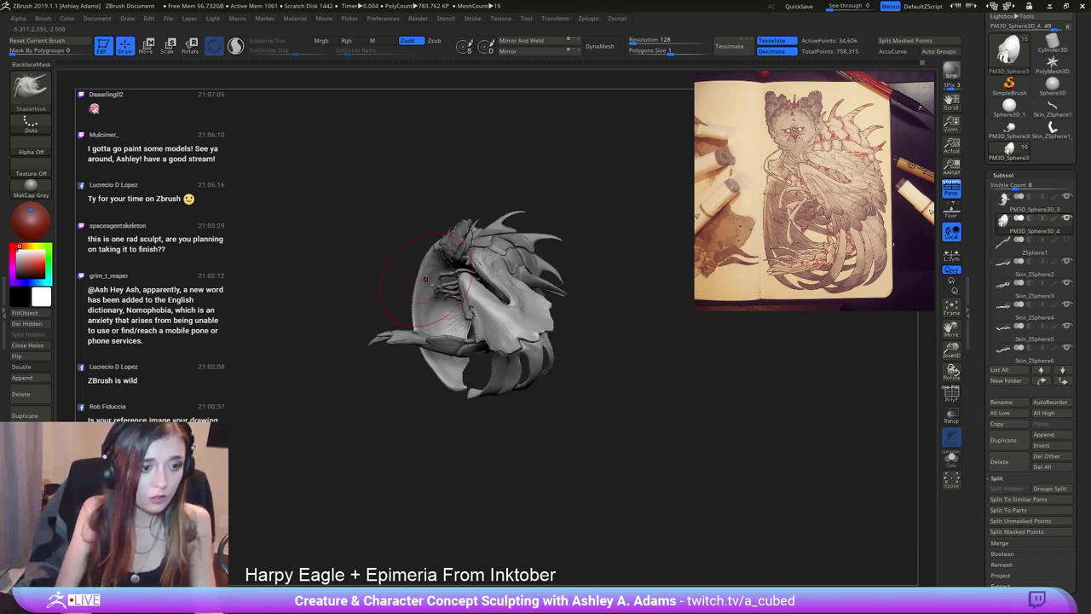
Pull the opposite wing's upper edge outward and reshape its curl with a large SnakeHook brush.
{"action": "right_click", "coordinate": [378, 332]}
{"action": "right_click_drag", "start_coordinate": [378, 332], "coordinate": [375, 376], "text": "ctrl"}
{"action": "mouse_move", "coordinate": [281, 273]}
{"action": "left_mouse_down"}
{"action": "mouse_move", "coordinate": [443, 256]}
{"action": "mouse_move", "coordinate": [427, 252]}
{"action": "left_mouse_up"}
{"action": "left_click_drag", "start_coordinate": [362, 271], "coordinate": [343, 256]}
{"action": "mouse_move", "coordinate": [434, 243]}
{"action": "left_mouse_down"}
{"action": "mouse_move", "coordinate": [275, 246]}
{"action": "mouse_move", "coordinate": [271, 256]}
{"action": "left_mouse_up"}
{"action": "right_click_drag", "start_coordinate": [353, 293], "coordinate": [457, 271], "text": "alt"}
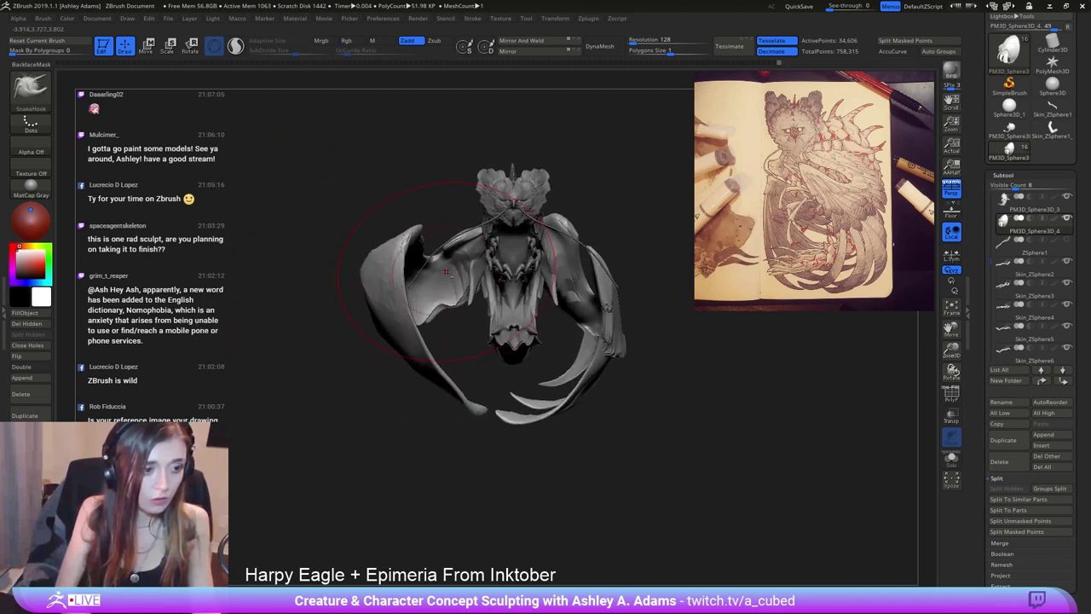
{"action": "right_click", "coordinate": [392, 335]}
Split the wings subtool into separate parts and make the opposite wing the active subtool.
{"action": "mouse_move", "coordinate": [537, 298]}
{"action": "right_mouse_down"}
{"action": "mouse_move", "coordinate": [363, 294]}
{"action": "mouse_move", "coordinate": [537, 302]}
{"action": "right_mouse_up"}
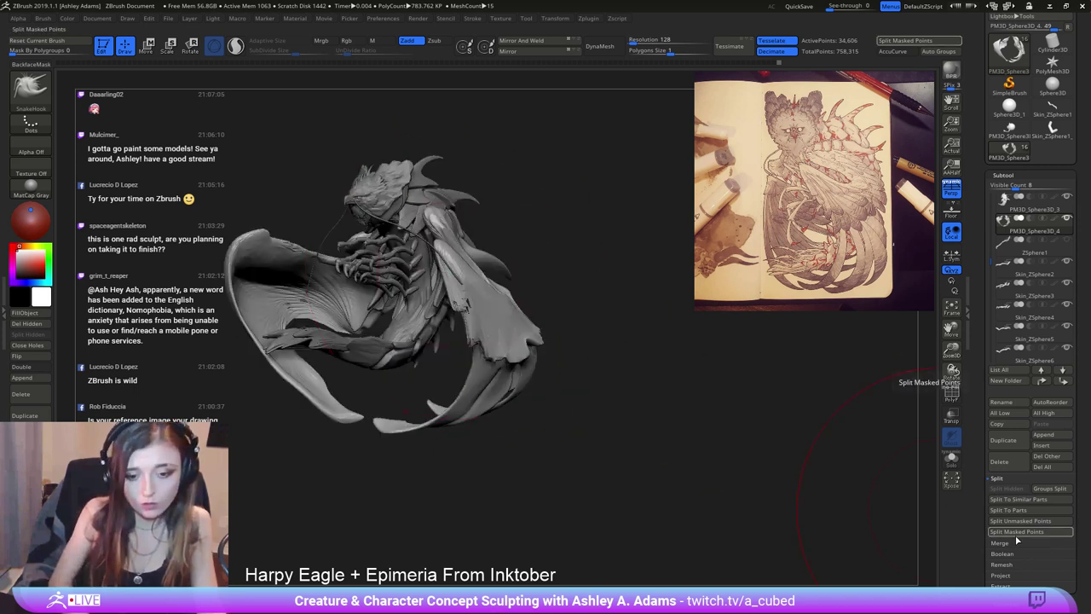
{"action": "left_click", "coordinate": [1020, 511]}
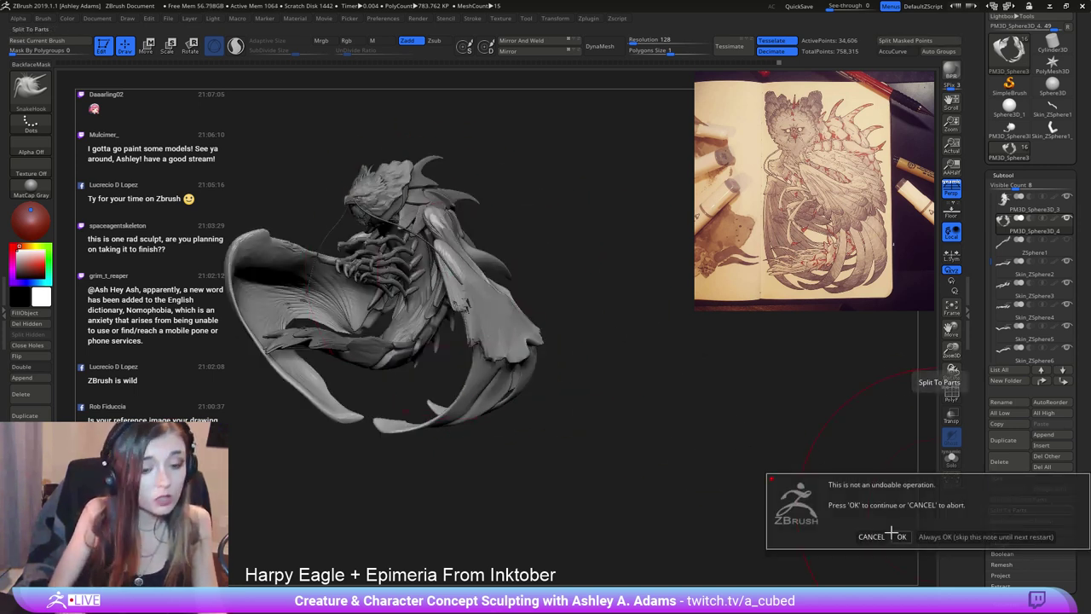
{"action": "left_click", "coordinate": [897, 536]}
{"action": "mouse_move", "coordinate": [602, 415]}
{"action": "left_mouse_down"}
{"action": "mouse_move", "coordinate": [639, 324]}
{"action": "mouse_move", "coordinate": [449, 312]}
{"action": "left_mouse_up"}
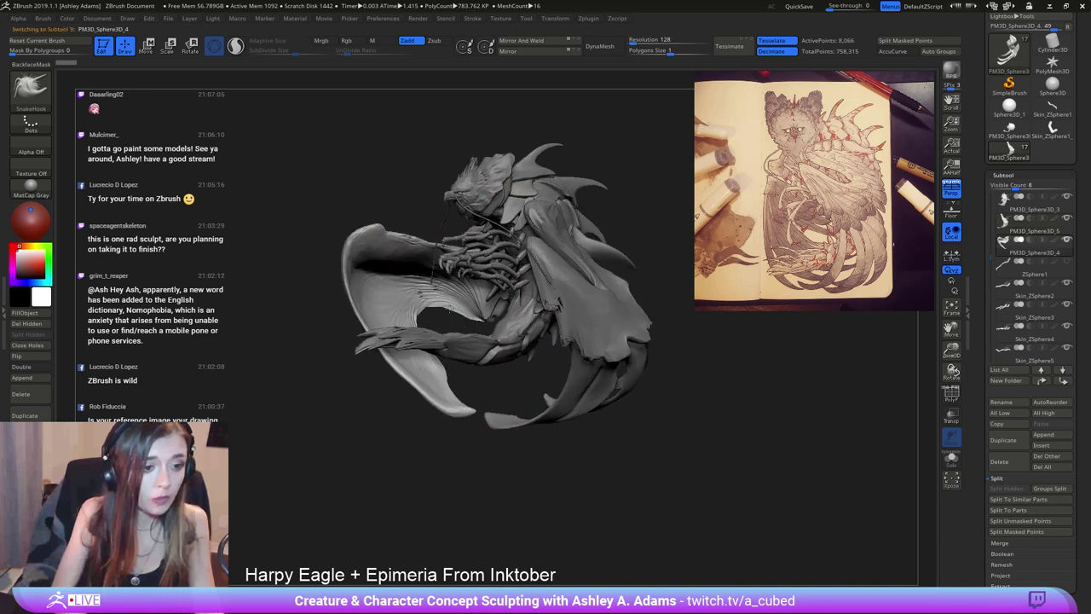
Fold the opposite wing's upper edge down and tuck its sheet inward with an enlarged SnakeHook brush.
{"action": "key", "text": "space"}
{"action": "mouse_move", "coordinate": [450, 310]}
{"action": "right_mouse_down"}
{"action": "mouse_move", "coordinate": [452, 299]}
{"action": "mouse_move", "coordinate": [470, 388]}
{"action": "right_mouse_up"}
{"action": "key", "text": "space"}
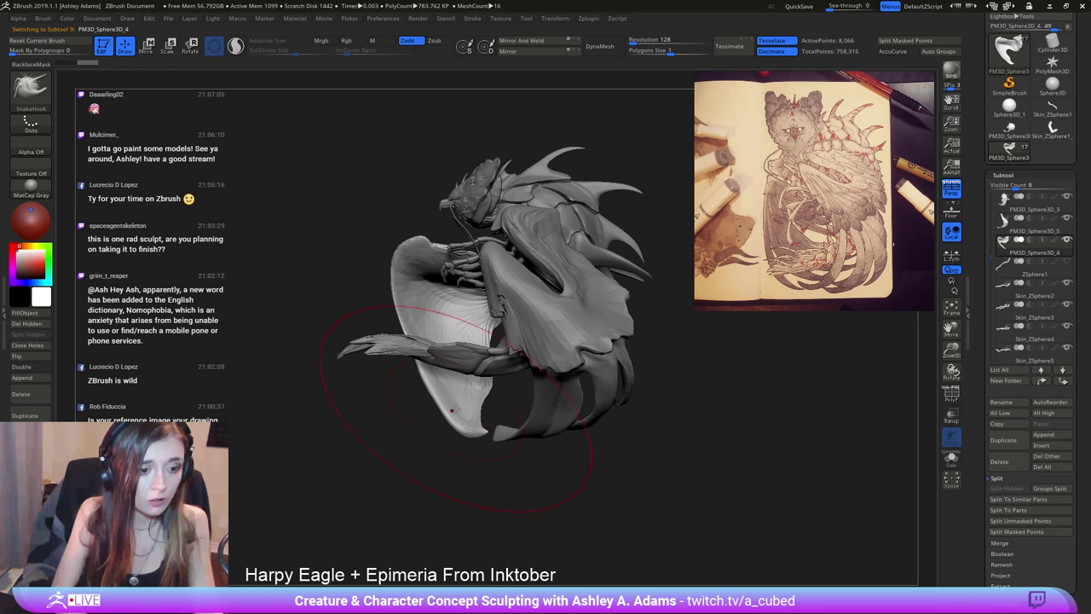
{"action": "left_click_drag", "start_coordinate": [453, 410], "coordinate": [435, 416]}
{"action": "key", "text": "ctrl+z"}
{"action": "left_click_drag", "start_coordinate": [436, 312], "coordinate": [415, 332]}
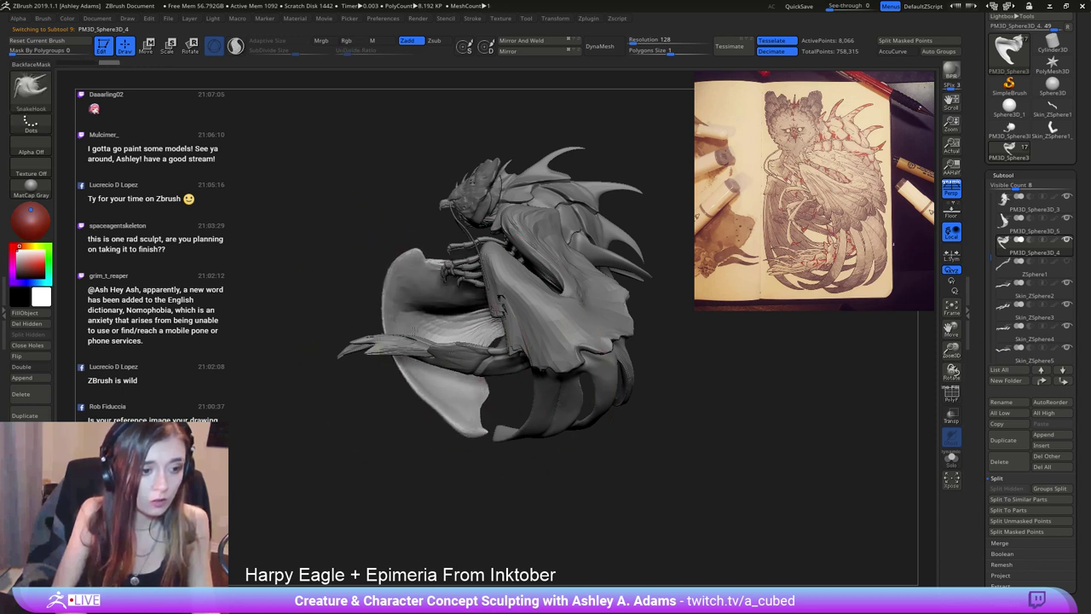
{"action": "key", "text": "space"}
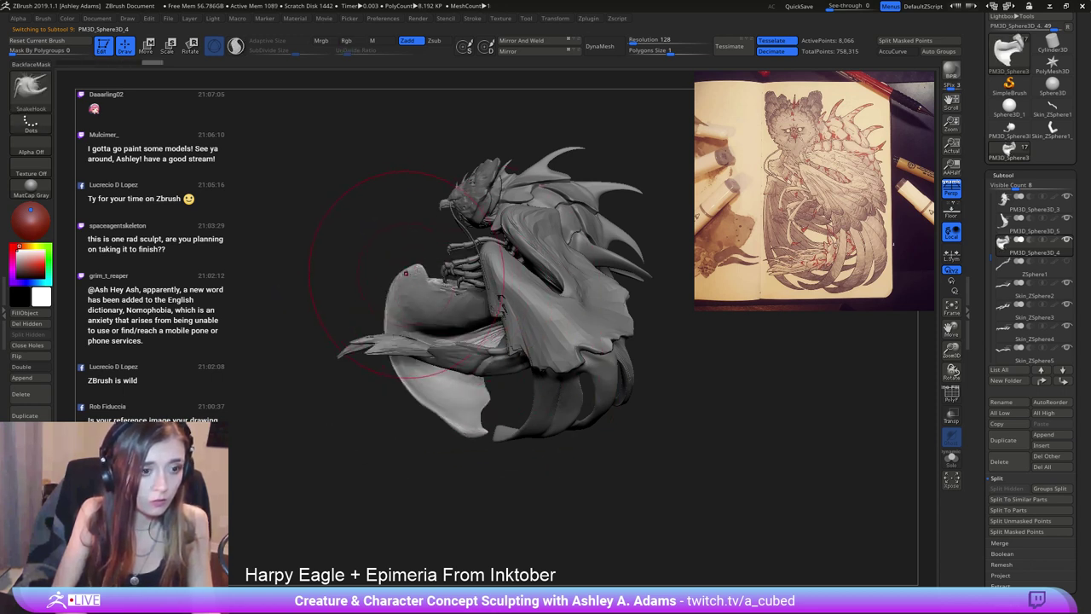
{"action": "left_click_drag", "start_coordinate": [373, 479], "coordinate": [408, 481]}
Reduce the brush size and curve the opposite wing's lower tip inward beneath the tail.
{"action": "key", "text": "space"}
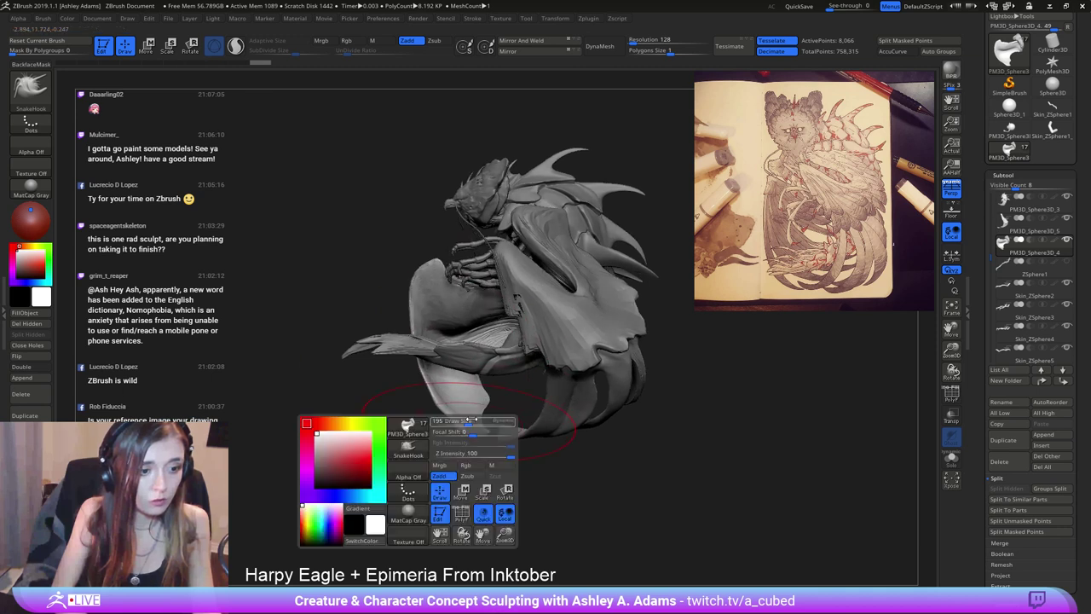
{"action": "left_click_drag", "start_coordinate": [482, 425], "coordinate": [474, 420]}
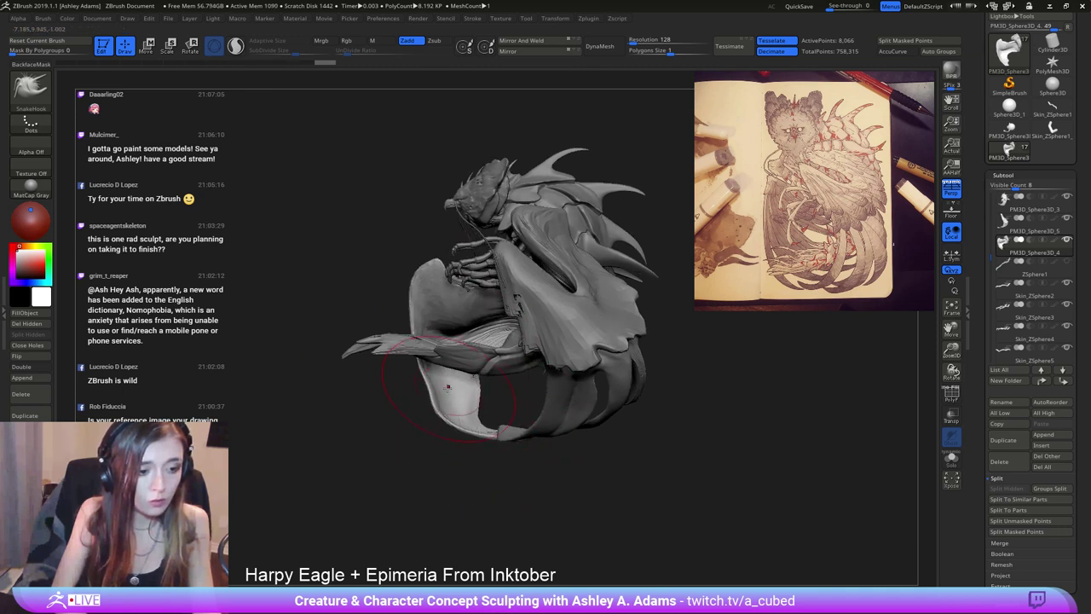
{"action": "left_click_drag", "start_coordinate": [426, 460], "coordinate": [388, 445]}
{"action": "right_click_drag", "start_coordinate": [367, 381], "coordinate": [383, 383]}
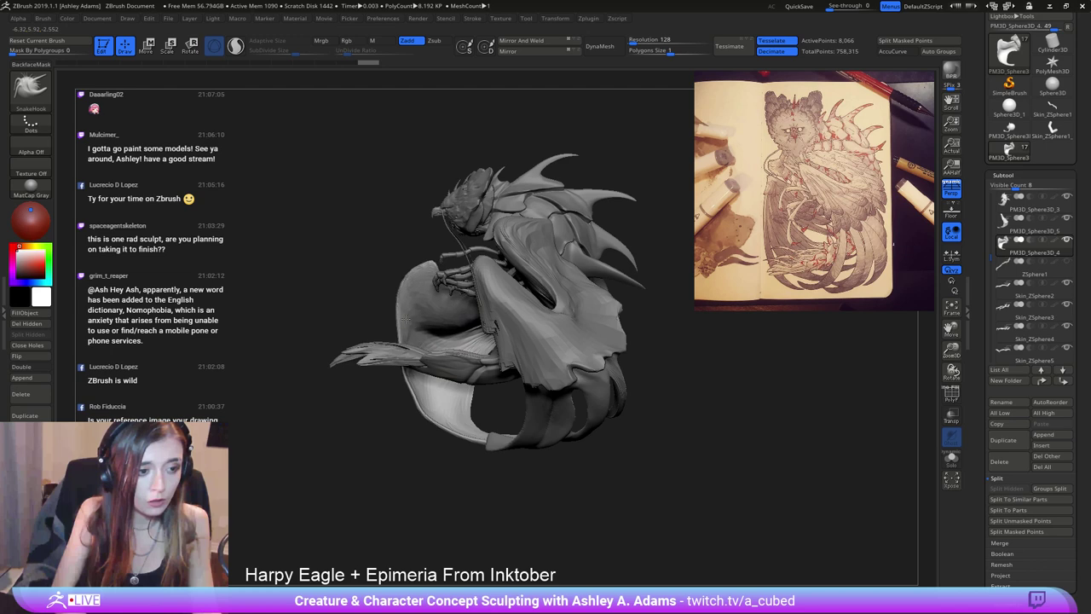
{"action": "left_click_drag", "start_coordinate": [413, 272], "coordinate": [411, 271]}
Reshape the opposite wing's shoulder and fold from its outer side with SnakeHook.
{"action": "right_click_drag", "start_coordinate": [411, 281], "coordinate": [571, 287]}
{"action": "right_click_drag", "start_coordinate": [347, 311], "coordinate": [368, 306]}
{"action": "left_click_drag", "start_coordinate": [459, 268], "coordinate": [474, 266]}
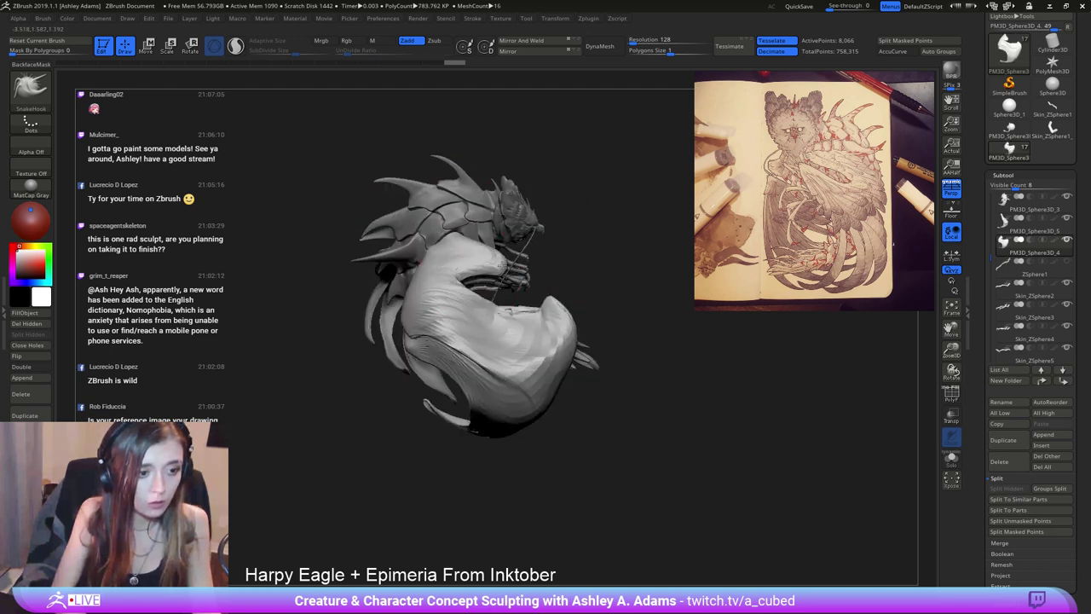
{"action": "right_click_drag", "start_coordinate": [456, 268], "coordinate": [474, 287]}
{"action": "mouse_move", "coordinate": [474, 285]}
{"action": "left_mouse_down"}
{"action": "mouse_move", "coordinate": [464, 276]}
{"action": "mouse_move", "coordinate": [482, 310]}
{"action": "left_mouse_up"}
{"action": "right_click_drag", "start_coordinate": [482, 310], "coordinate": [539, 302]}
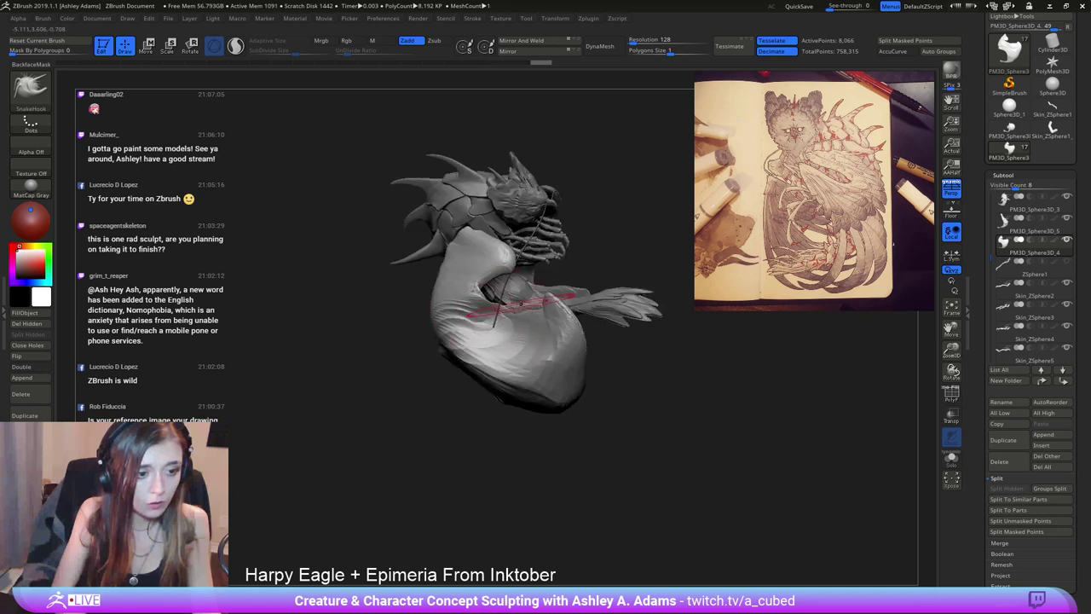
{"action": "left_click_drag", "start_coordinate": [553, 302], "coordinate": [538, 294]}
{"action": "mouse_move", "coordinate": [511, 298]}
{"action": "right_mouse_down"}
{"action": "mouse_move", "coordinate": [494, 303]}
{"action": "mouse_move", "coordinate": [507, 294]}
{"action": "right_mouse_up"}
{"action": "left_click_drag", "start_coordinate": [503, 323], "coordinate": [526, 329]}
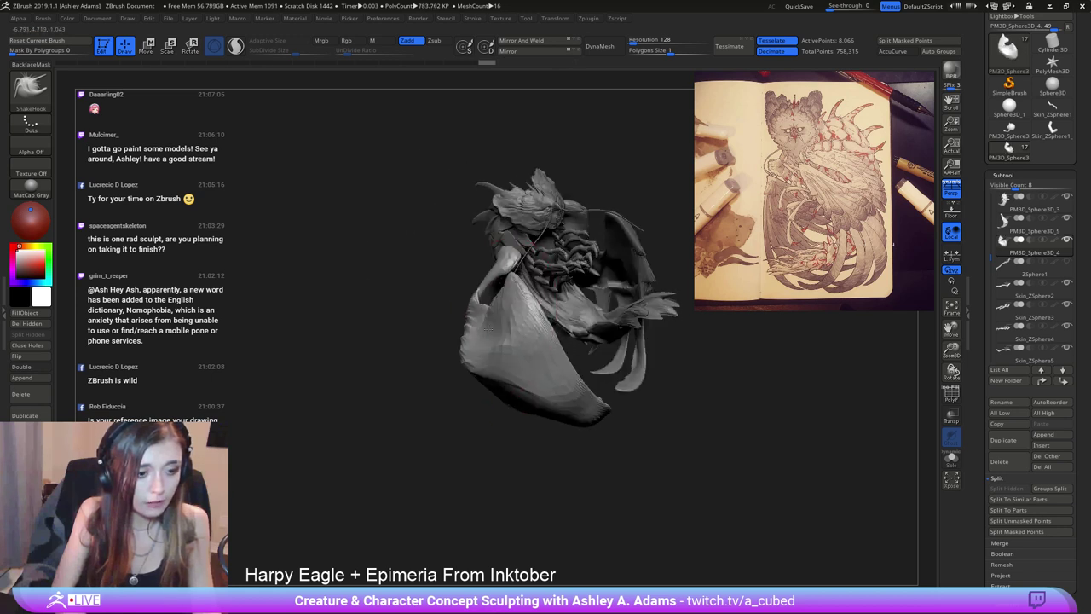
Smooth the opposite wing's outer surface and adjust its back contour near the body.
{"action": "right_click_drag", "start_coordinate": [512, 320], "coordinate": [537, 323]}
{"action": "left_click_drag", "start_coordinate": [490, 311], "coordinate": [503, 333], "text": "shift"}
{"action": "mouse_move", "coordinate": [503, 332]}
{"action": "right_mouse_down"}
{"action": "mouse_move", "coordinate": [527, 310]}
{"action": "mouse_move", "coordinate": [477, 288]}
{"action": "mouse_move", "coordinate": [394, 281]}
{"action": "right_mouse_up"}
{"action": "right_click", "coordinate": [393, 338]}
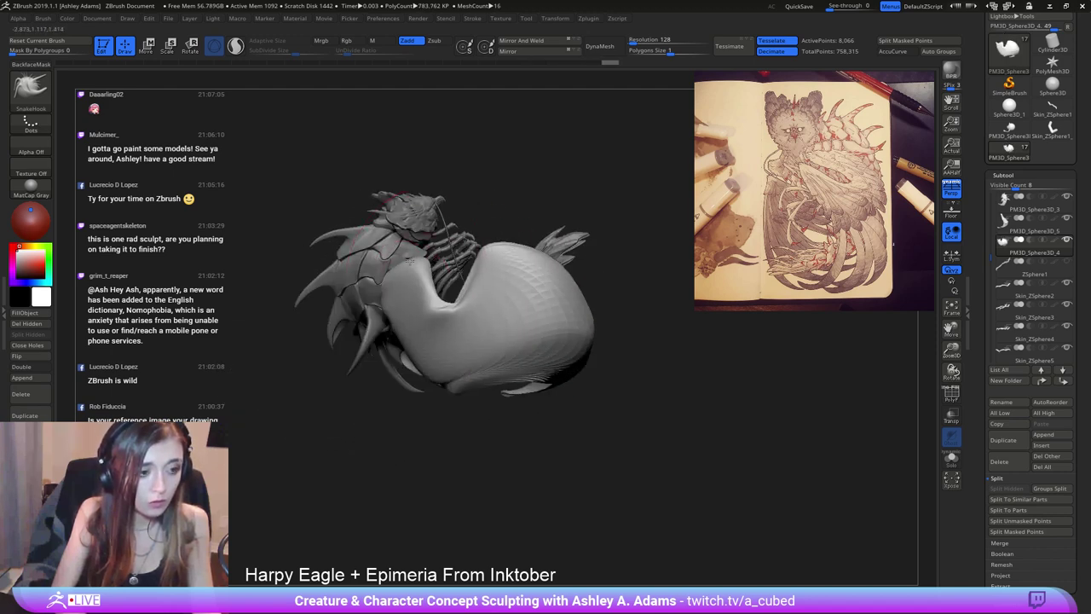
{"action": "right_click_drag", "start_coordinate": [398, 324], "coordinate": [396, 249]}
{"action": "right_click_drag", "start_coordinate": [388, 330], "coordinate": [406, 293]}
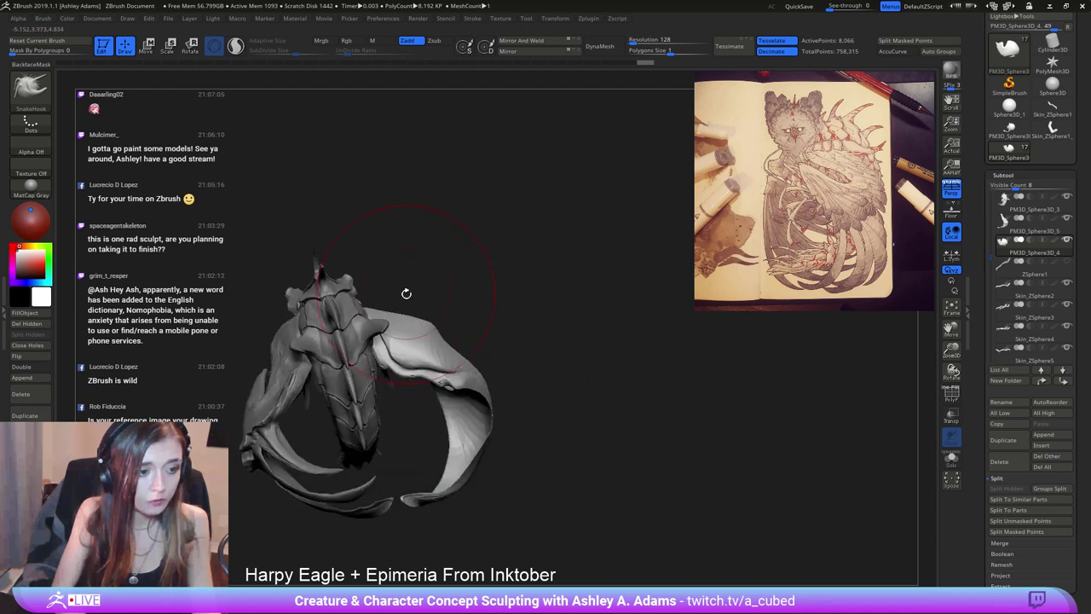
{"action": "left_click_drag", "start_coordinate": [388, 369], "coordinate": [383, 375]}
Flatten the opposite wing's outer surface near the shoulder with the hPolish brush.
{"action": "right_click", "coordinate": [354, 388]}
{"action": "mouse_move", "coordinate": [354, 388]}
{"action": "right_mouse_down"}
{"action": "mouse_move", "coordinate": [393, 316]}
{"action": "mouse_move", "coordinate": [443, 323]}
{"action": "mouse_move", "coordinate": [458, 303]}
{"action": "right_mouse_up"}
{"action": "key", "text": "b"}
{"action": "key", "text": "h"}
{"action": "key", "text": "p"}
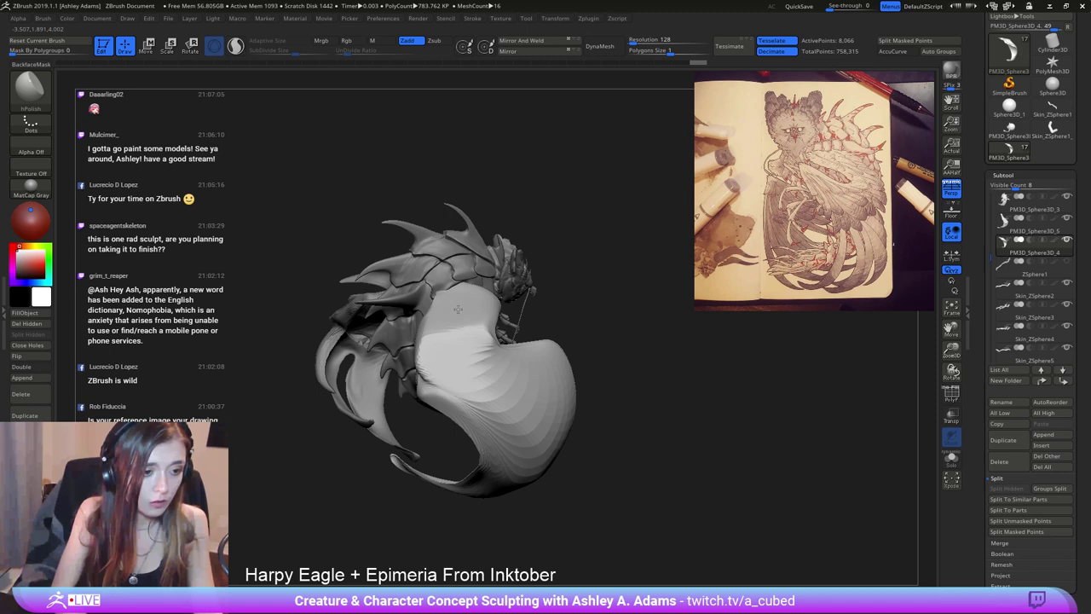
{"action": "mouse_move", "coordinate": [546, 389]}
{"action": "right_mouse_down"}
{"action": "mouse_move", "coordinate": [463, 364]}
{"action": "mouse_move", "coordinate": [507, 280]}
{"action": "mouse_move", "coordinate": [321, 195]}
{"action": "right_mouse_up"}
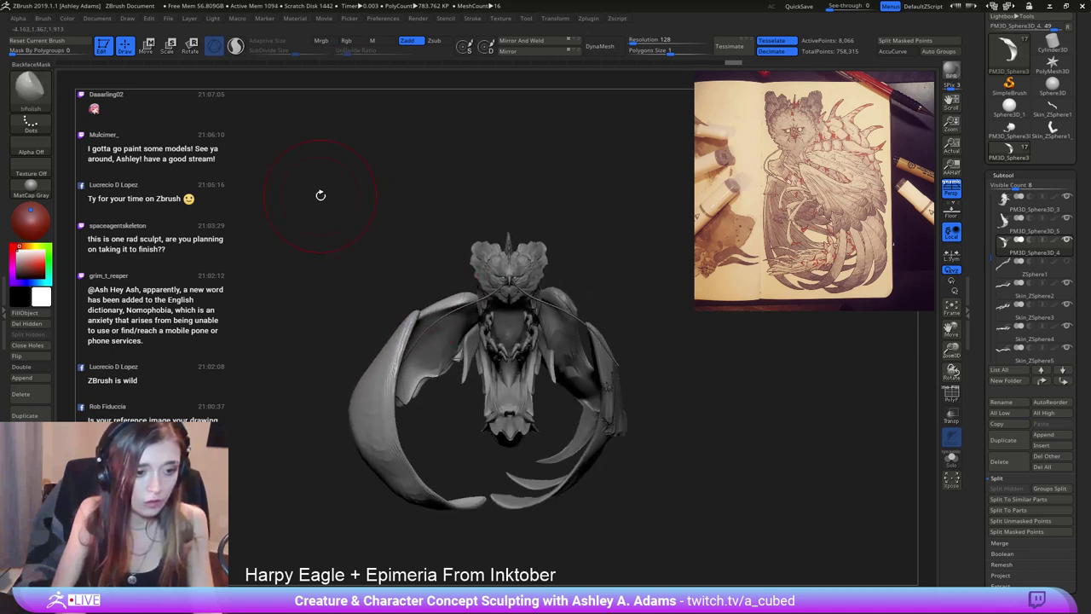
Pull the opposite wing's upper arm and front edge into a cleaner fold with SnakeHook.
{"action": "key", "text": "b"}
{"action": "key", "text": "s"}
{"action": "key", "text": "h"}
{"action": "right_click_drag", "start_coordinate": [403, 383], "coordinate": [409, 381]}
{"action": "mouse_move", "coordinate": [461, 309]}
{"action": "left_mouse_down"}
{"action": "mouse_move", "coordinate": [464, 296]}
{"action": "mouse_move", "coordinate": [416, 290]}
{"action": "left_mouse_up"}
{"action": "right_click_drag", "start_coordinate": [416, 290], "coordinate": [345, 283]}
{"action": "left_click_drag", "start_coordinate": [420, 324], "coordinate": [413, 319]}
{"action": "mouse_move", "coordinate": [413, 319]}
{"action": "right_mouse_down"}
{"action": "mouse_move", "coordinate": [362, 312]}
{"action": "mouse_move", "coordinate": [316, 350]}
{"action": "right_mouse_up"}
{"action": "mouse_move", "coordinate": [427, 376]}
{"action": "right_mouse_down"}
{"action": "mouse_move", "coordinate": [322, 361]}
{"action": "mouse_move", "coordinate": [299, 375]}
{"action": "right_mouse_up"}
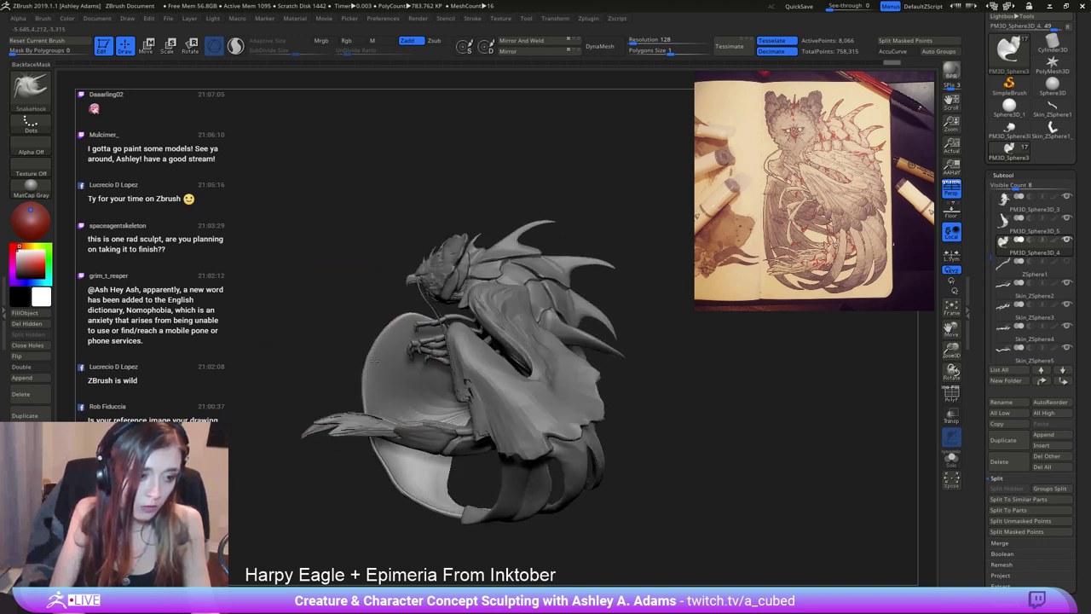
{"action": "mouse_move", "coordinate": [334, 409]}
{"action": "right_mouse_down"}
{"action": "mouse_move", "coordinate": [439, 350]}
{"action": "mouse_move", "coordinate": [360, 282]}
{"action": "right_mouse_up"}
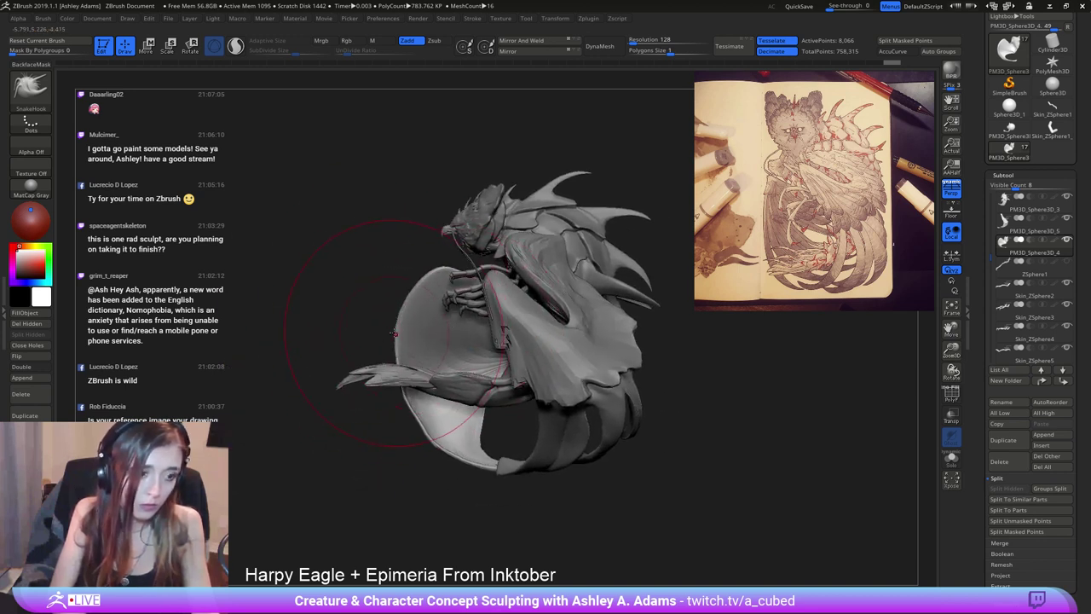
Pull the opposite wing's front and lower edges inward toward the body in side view with SnakeHook.
{"action": "left_click_drag", "start_coordinate": [405, 333], "coordinate": [423, 329]}
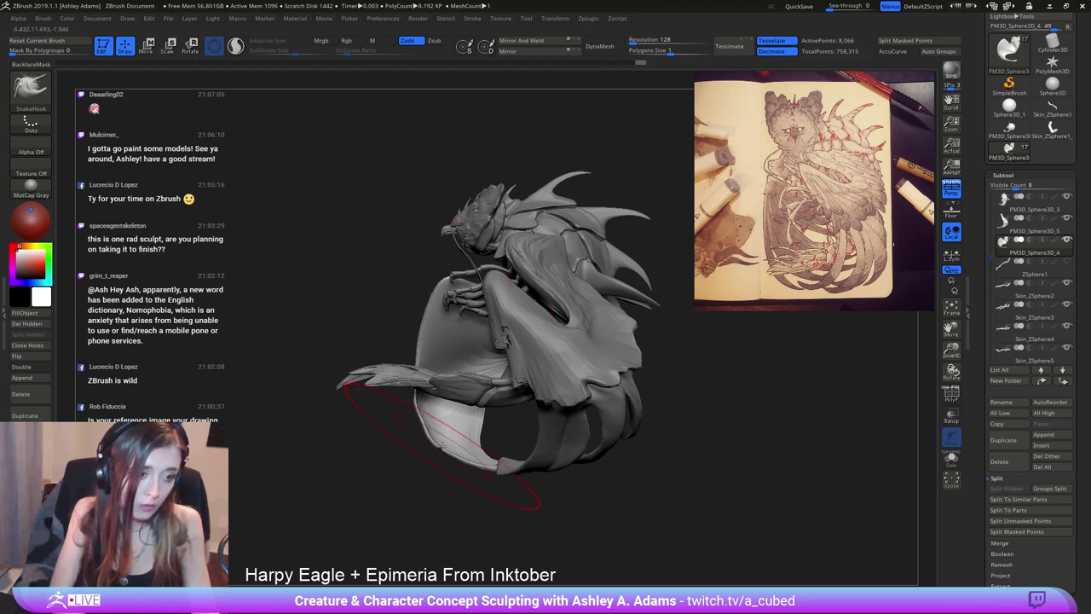
{"action": "left_click_drag", "start_coordinate": [443, 444], "coordinate": [467, 436]}
{"action": "right_click_drag", "start_coordinate": [427, 461], "coordinate": [420, 461]}
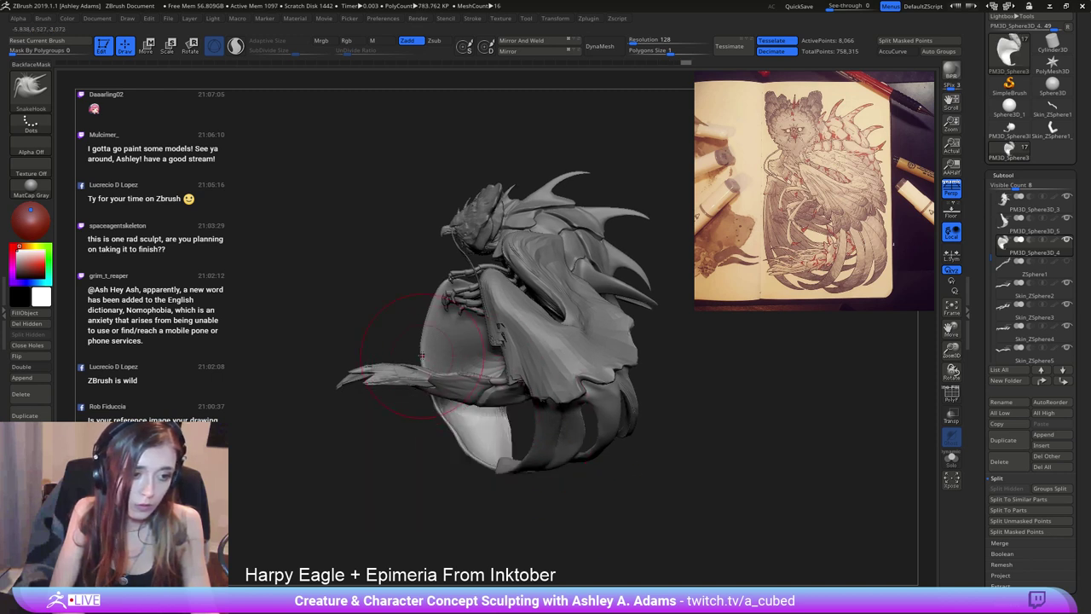
{"action": "left_click_drag", "start_coordinate": [418, 349], "coordinate": [429, 348]}
{"action": "mouse_move", "coordinate": [429, 349]}
{"action": "right_mouse_down"}
{"action": "mouse_move", "coordinate": [418, 282]}
{"action": "mouse_move", "coordinate": [429, 168]}
{"action": "mouse_move", "coordinate": [402, 298]}
{"action": "mouse_move", "coordinate": [437, 345]}
{"action": "mouse_move", "coordinate": [498, 354]}
{"action": "right_mouse_up"}
Smooth the outer surface of the opposite wing along its curved front edge.
{"action": "mouse_move", "coordinate": [486, 367]}
{"action": "left_mouse_down"}
{"action": "mouse_move", "coordinate": [375, 367]}
{"action": "mouse_move", "coordinate": [349, 394]}
{"action": "mouse_move", "coordinate": [381, 448]}
{"action": "left_mouse_up"}
{"action": "right_click_drag", "start_coordinate": [322, 381], "coordinate": [379, 375]}
{"action": "left_click_drag", "start_coordinate": [334, 365], "coordinate": [329, 394], "text": "shift"}
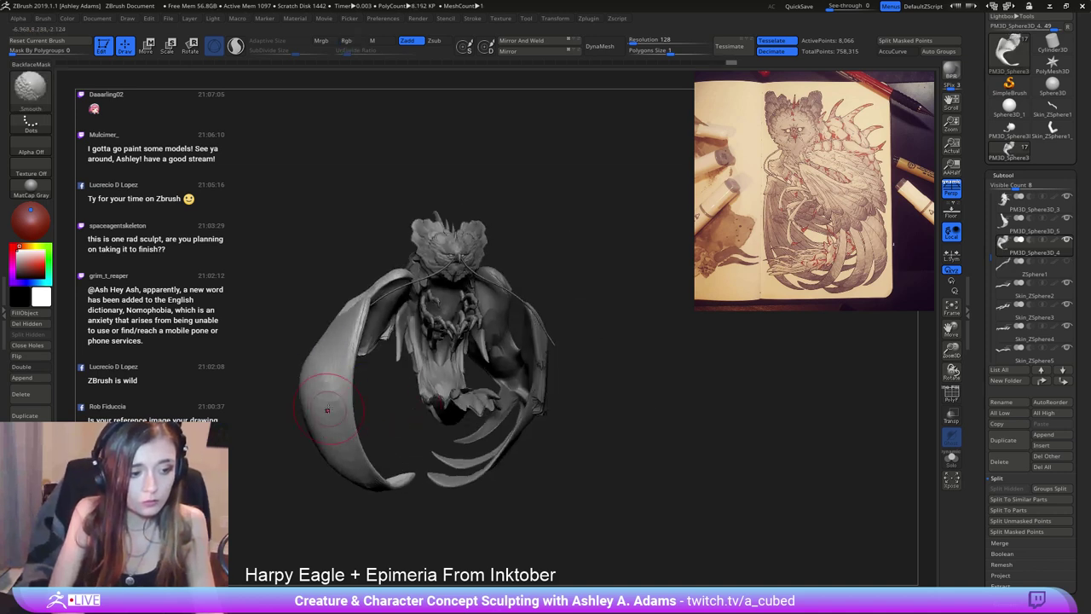
{"action": "right_click_drag", "start_coordinate": [329, 394], "coordinate": [388, 375]}
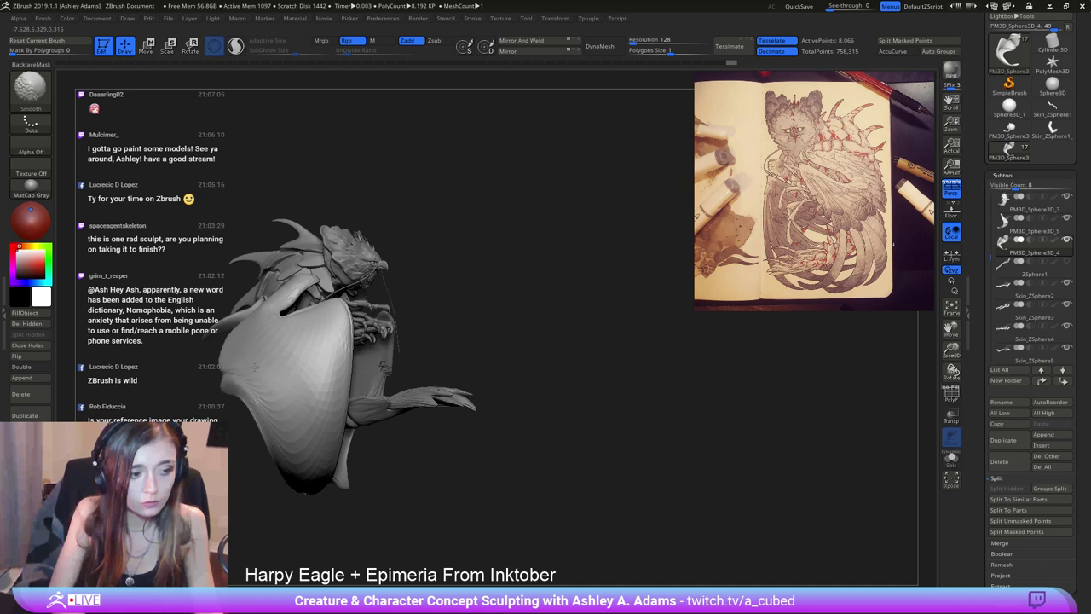
Refine the opposite wing's shoulder and the upper edge of its fold with a smaller SnakeHook brush.
{"action": "key", "text": "b"}
{"action": "key", "text": "s"}
{"action": "key", "text": "h"}
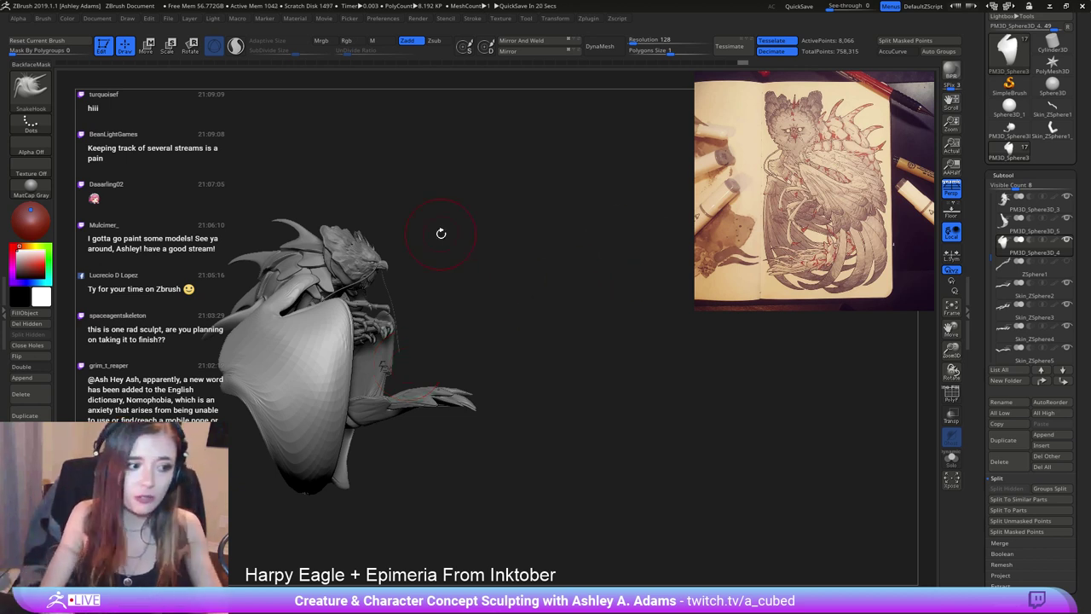
{"action": "mouse_move", "coordinate": [199, 318]}
{"action": "right_mouse_down"}
{"action": "mouse_move", "coordinate": [452, 353]}
{"action": "mouse_move", "coordinate": [441, 328]}
{"action": "right_mouse_up"}
{"action": "right_click_drag", "start_coordinate": [528, 309], "coordinate": [503, 320]}
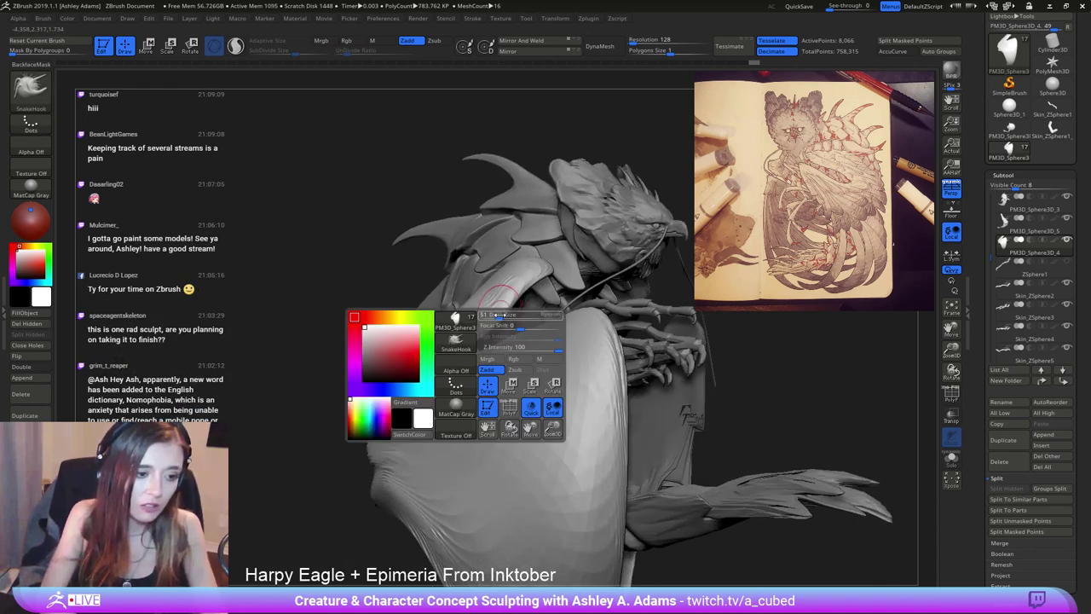
{"action": "mouse_move", "coordinate": [501, 318]}
{"action": "left_mouse_down"}
{"action": "mouse_move", "coordinate": [492, 310]}
{"action": "mouse_move", "coordinate": [478, 324]}
{"action": "mouse_move", "coordinate": [505, 293]}
{"action": "left_mouse_up"}
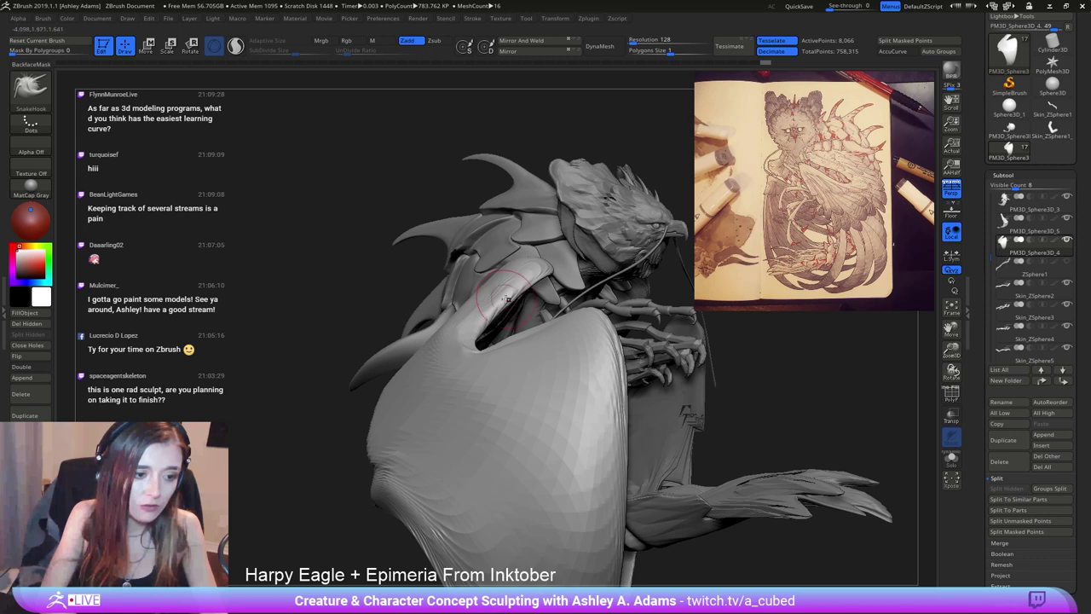
{"action": "mouse_move", "coordinate": [517, 300]}
{"action": "right_mouse_down"}
{"action": "mouse_move", "coordinate": [491, 311]}
{"action": "mouse_move", "coordinate": [467, 296]}
{"action": "mouse_move", "coordinate": [454, 259]}
{"action": "mouse_move", "coordinate": [431, 247]}
{"action": "right_mouse_up"}
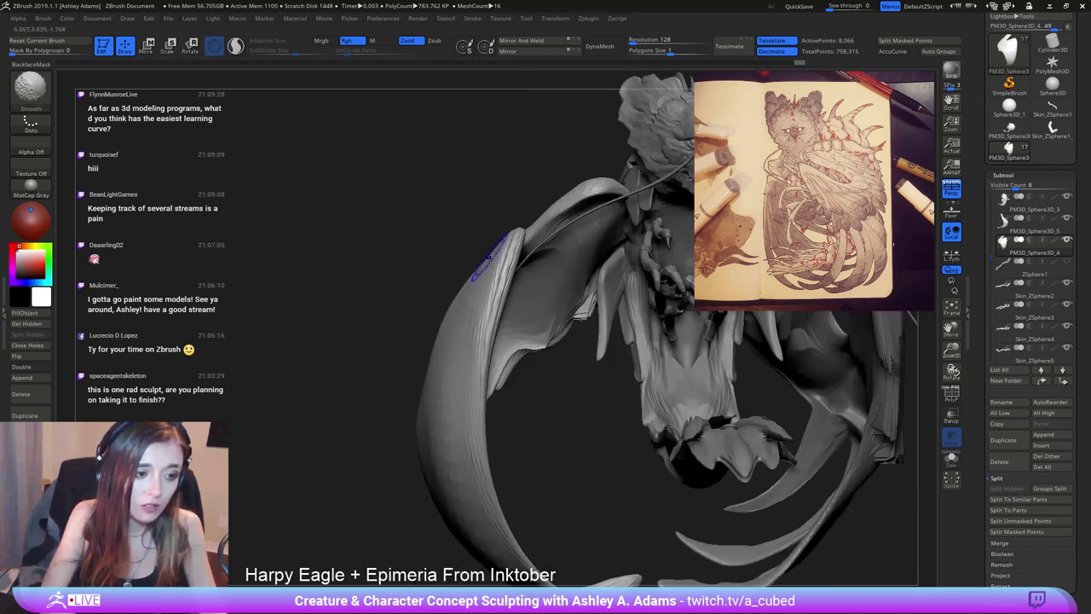
Reshape the opposite wing's overall curve from the front with a larger SnakeHook brush.
{"action": "right_click_drag", "start_coordinate": [559, 299], "coordinate": [478, 299], "text": "ctrl"}
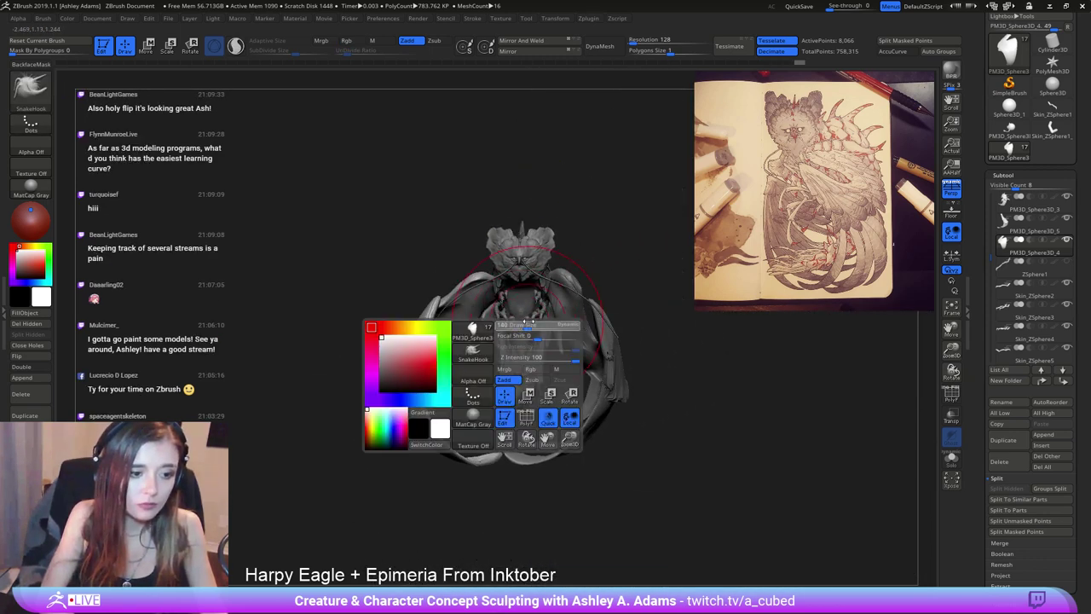
{"action": "mouse_move", "coordinate": [483, 296]}
{"action": "left_mouse_down"}
{"action": "mouse_move", "coordinate": [605, 243]}
{"action": "mouse_move", "coordinate": [465, 322]}
{"action": "left_mouse_up"}
{"action": "key", "text": "space"}
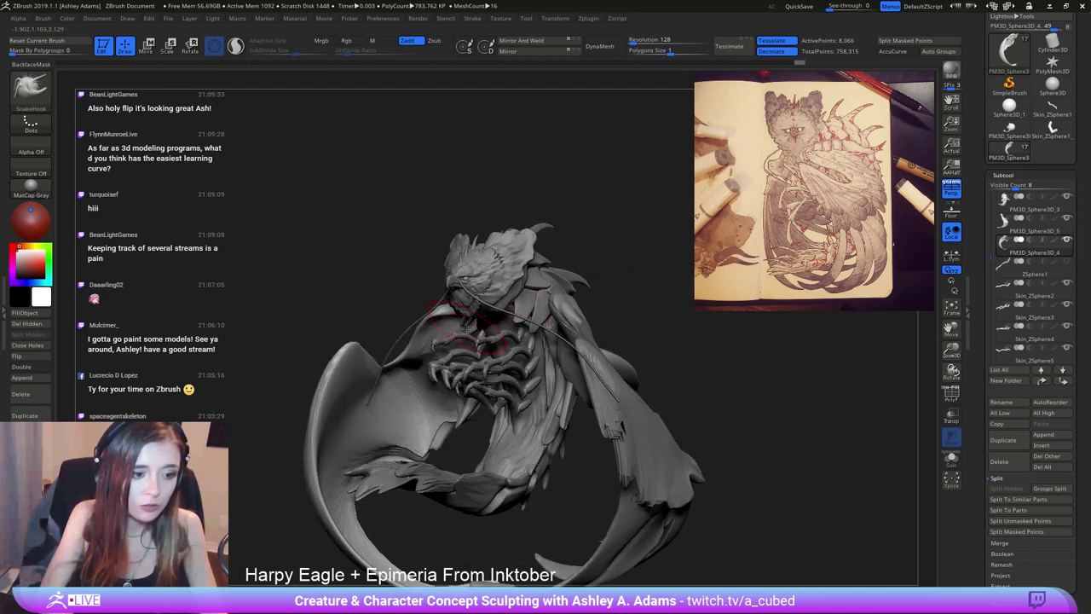
{"action": "left_click_drag", "start_coordinate": [503, 428], "coordinate": [386, 351]}
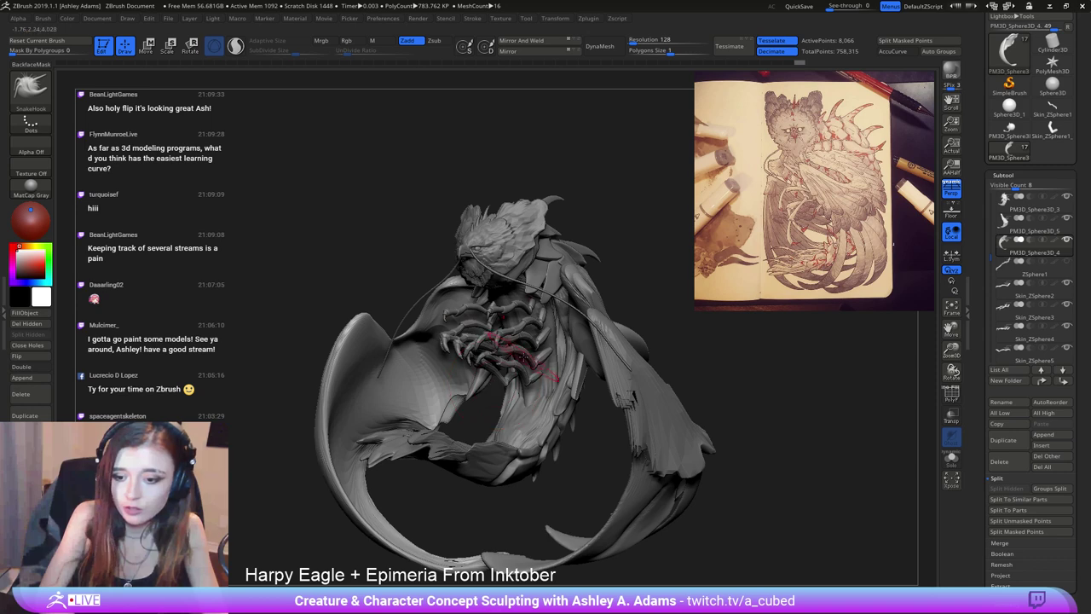
{"action": "right_click_drag", "start_coordinate": [523, 358], "coordinate": [561, 360], "text": "ctrl"}
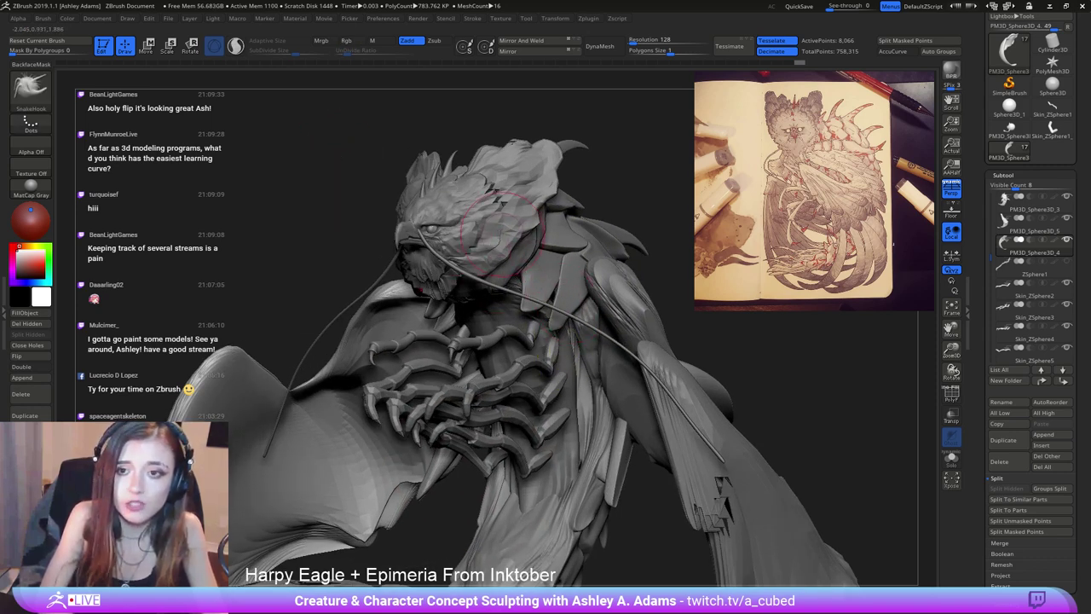
{"action": "mouse_move", "coordinate": [502, 232]}
{"action": "right_mouse_down"}
{"action": "mouse_move", "coordinate": [588, 252]}
{"action": "mouse_move", "coordinate": [588, 341]}
{"action": "mouse_move", "coordinate": [531, 347]}
{"action": "right_mouse_up"}
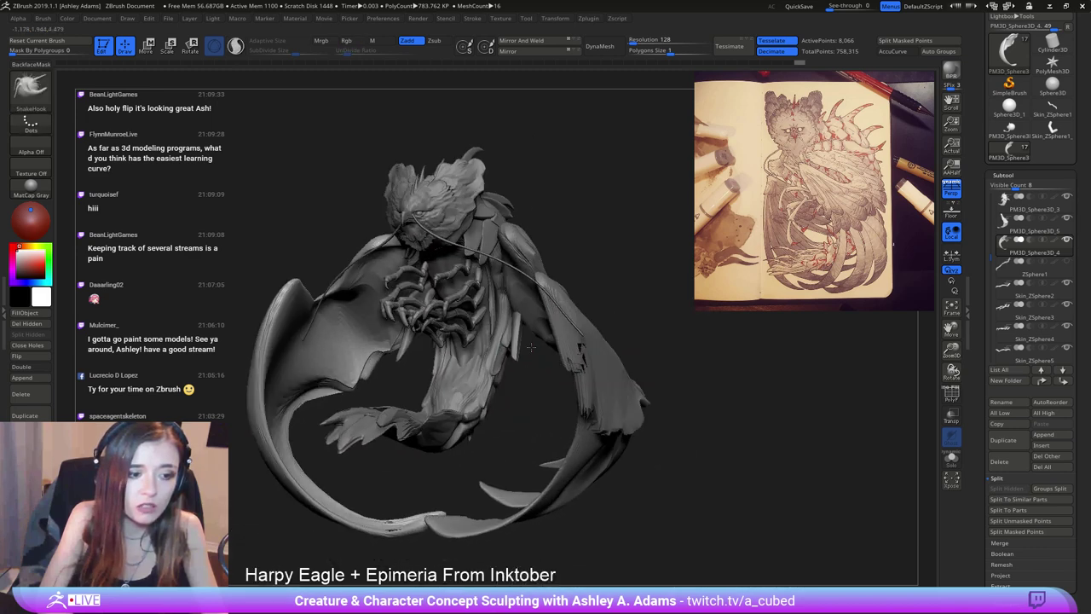
{"action": "left_click_drag", "start_coordinate": [531, 347], "coordinate": [642, 249]}
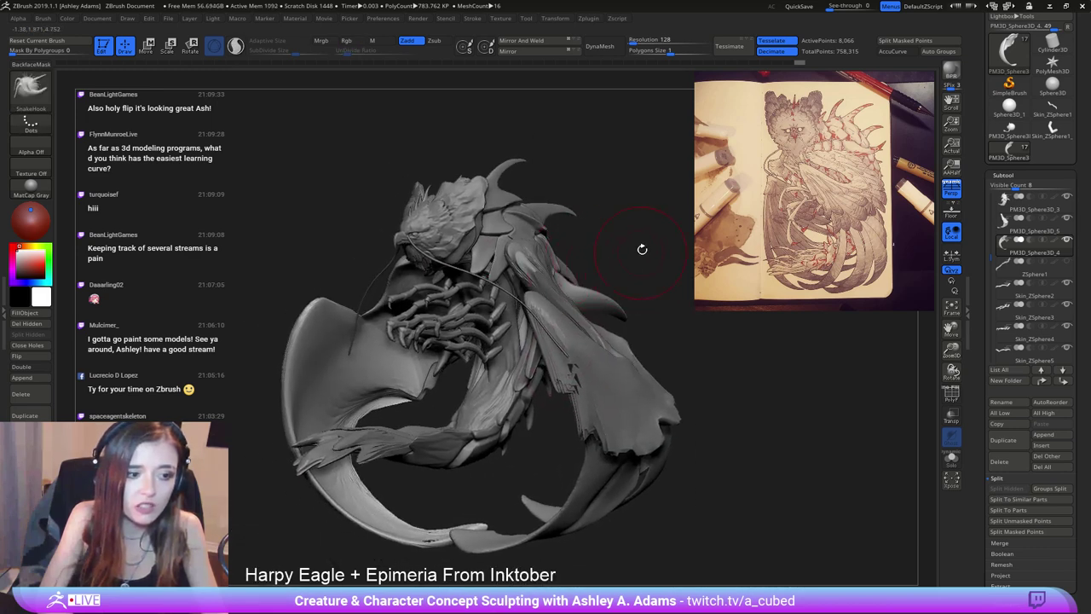
Adjust the opposite wing's lower sweep and inner edge behind the tail with SnakeHook.
{"action": "right_click_drag", "start_coordinate": [469, 364], "coordinate": [479, 322], "text": "alt"}
{"action": "key", "text": "space"}
{"action": "mouse_move", "coordinate": [514, 340]}
{"action": "left_mouse_down"}
{"action": "mouse_move", "coordinate": [503, 340]}
{"action": "mouse_move", "coordinate": [516, 338]}
{"action": "left_mouse_up"}
{"action": "mouse_move", "coordinate": [546, 349]}
{"action": "right_mouse_down"}
{"action": "mouse_move", "coordinate": [531, 339]}
{"action": "mouse_move", "coordinate": [454, 381]}
{"action": "right_mouse_up"}
{"action": "key", "text": "space"}
{"action": "left_click_drag", "start_coordinate": [456, 380], "coordinate": [466, 378]}
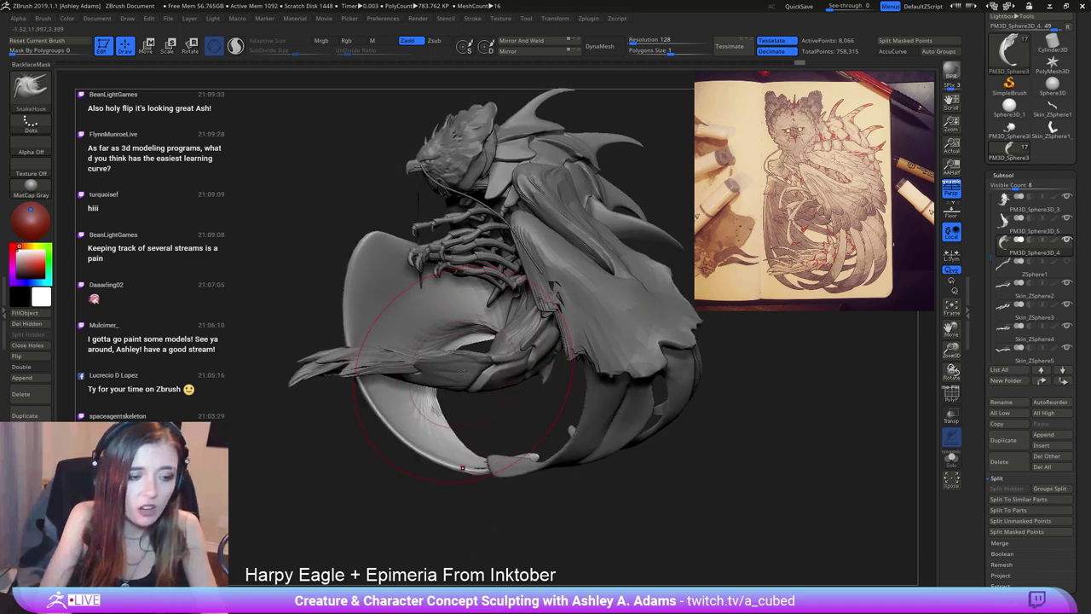
{"action": "mouse_move", "coordinate": [493, 365]}
{"action": "right_mouse_down"}
{"action": "mouse_move", "coordinate": [458, 355]}
{"action": "mouse_move", "coordinate": [425, 364]}
{"action": "right_mouse_up"}
Make the armored body subtool PM3D_Sphere3D_3 active and pull its lower end down with SnakeHook.
{"action": "left_click", "coordinate": [401, 361], "text": "alt"}
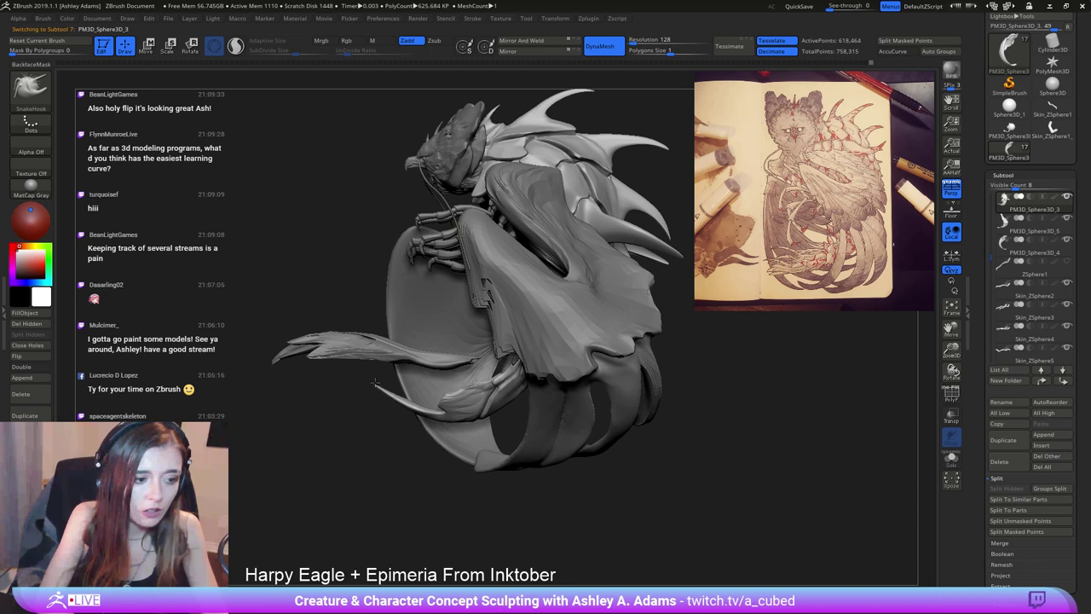
{"action": "left_click_drag", "start_coordinate": [385, 377], "coordinate": [510, 350]}
{"action": "key", "text": "space"}
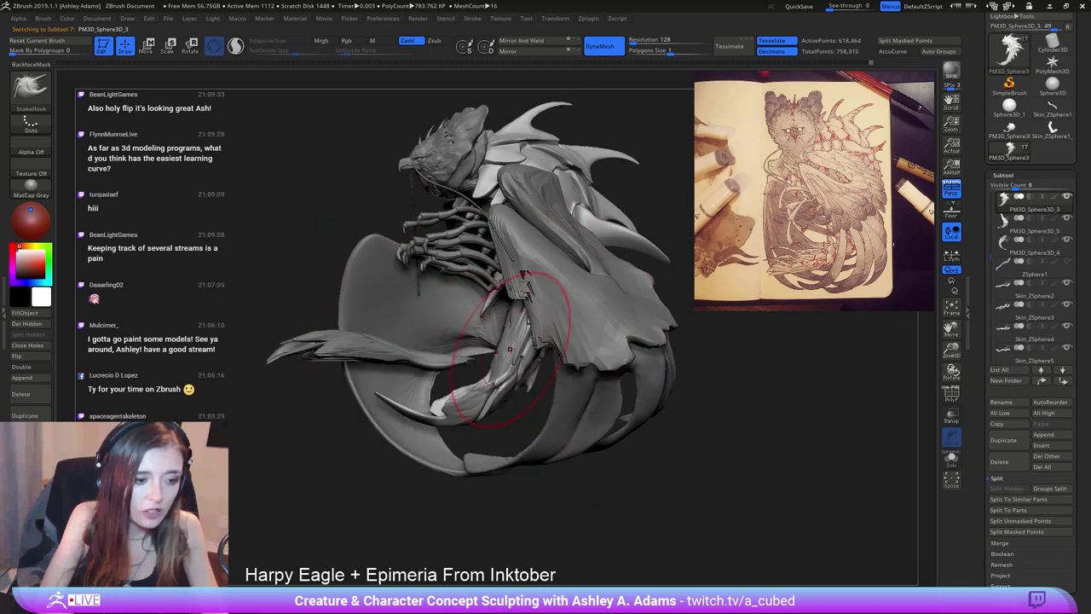
{"action": "right_click_drag", "start_coordinate": [510, 347], "coordinate": [607, 343]}
{"action": "right_click_drag", "start_coordinate": [618, 382], "coordinate": [599, 389]}
Pull the body's lower back plates and spines outward behind the opposite wing with SnakeHook.
{"action": "right_click", "coordinate": [447, 351]}
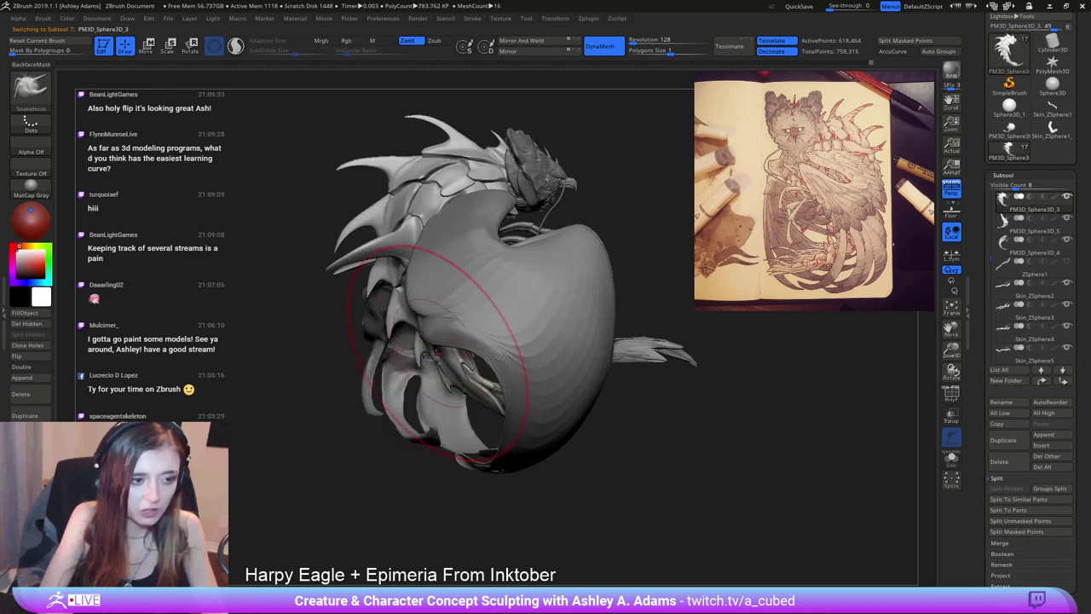
{"action": "left_click_drag", "start_coordinate": [436, 353], "coordinate": [417, 353]}
{"action": "right_click", "coordinate": [416, 349]}
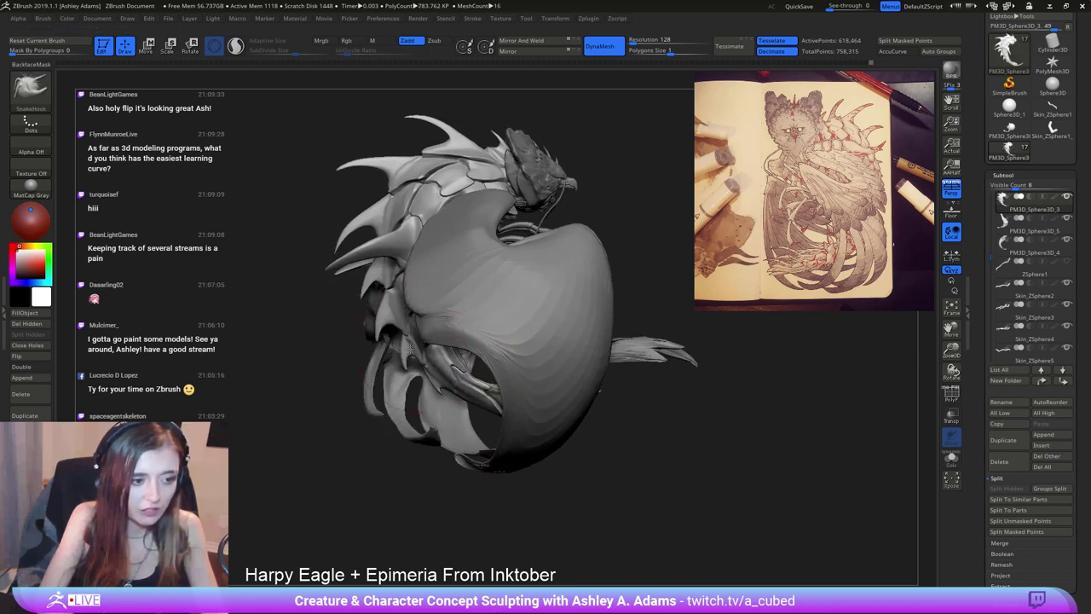
{"action": "right_click_drag", "start_coordinate": [367, 283], "coordinate": [378, 282]}
{"action": "left_click", "coordinate": [379, 264], "text": "alt"}
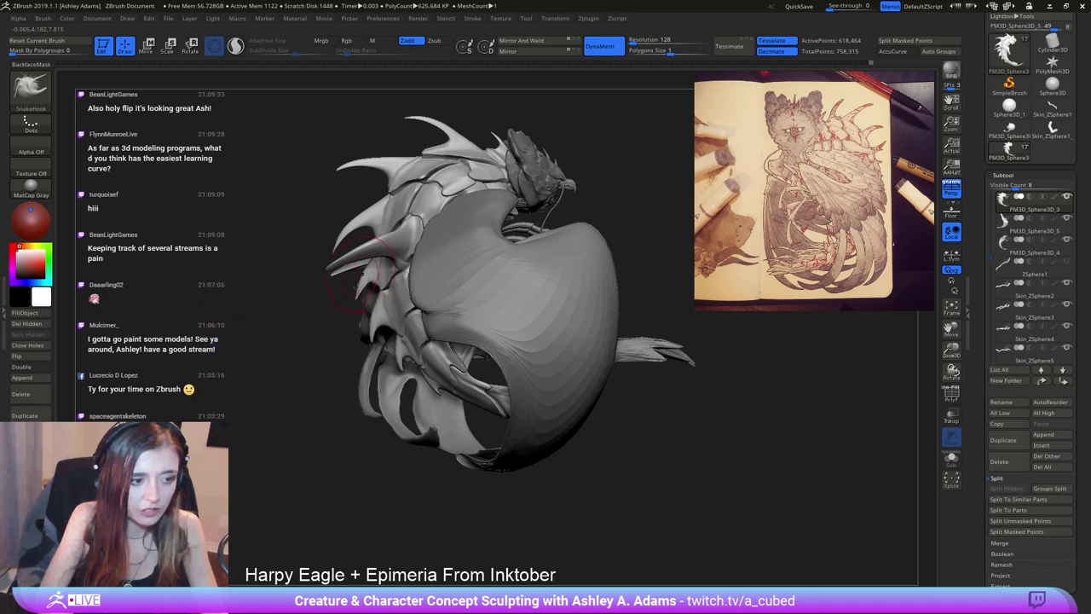
{"action": "right_click", "coordinate": [365, 281]}
Make the feathered tail fan subtool PM3D_Sphere3D_6 active and move it straight down to meet the body's lower end.
{"action": "right_click_drag", "start_coordinate": [597, 294], "coordinate": [418, 343]}
{"action": "left_click", "coordinate": [349, 364], "text": "alt"}
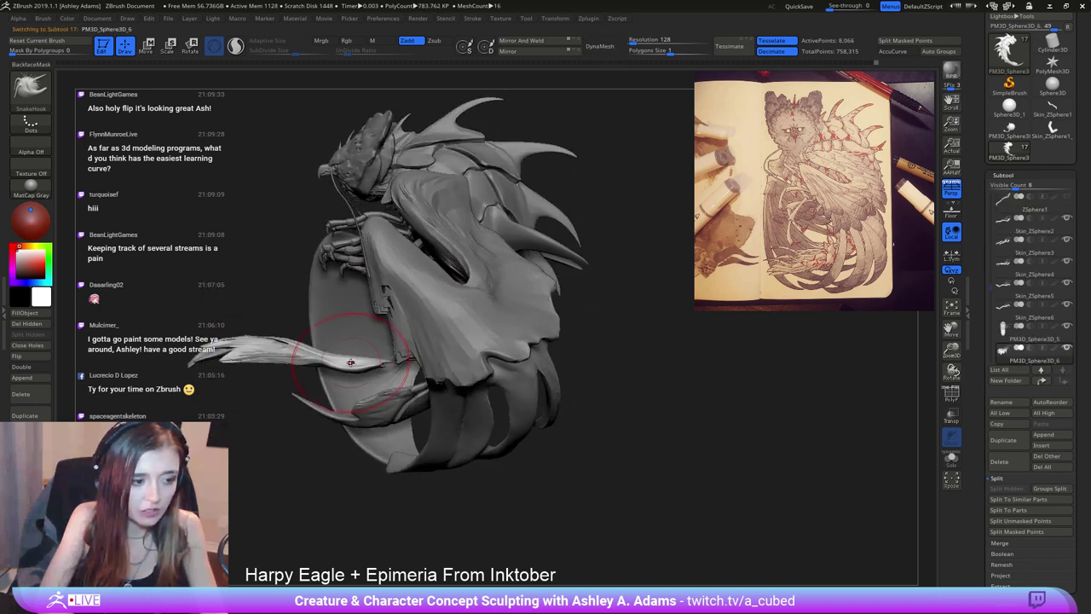
{"action": "right_click", "coordinate": [339, 383]}
{"action": "left_click", "coordinate": [289, 396], "text": "alt"}
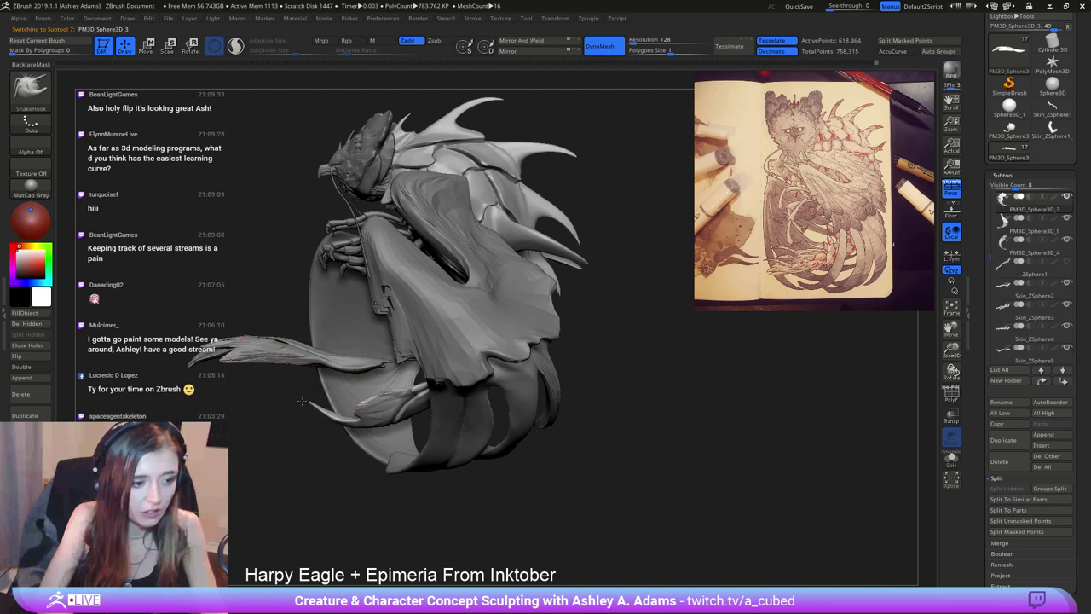
{"action": "left_click", "coordinate": [331, 361], "text": "alt"}
{"action": "right_click", "coordinate": [330, 362]}
{"action": "right_click", "coordinate": [304, 349]}
{"action": "key", "text": "w"}
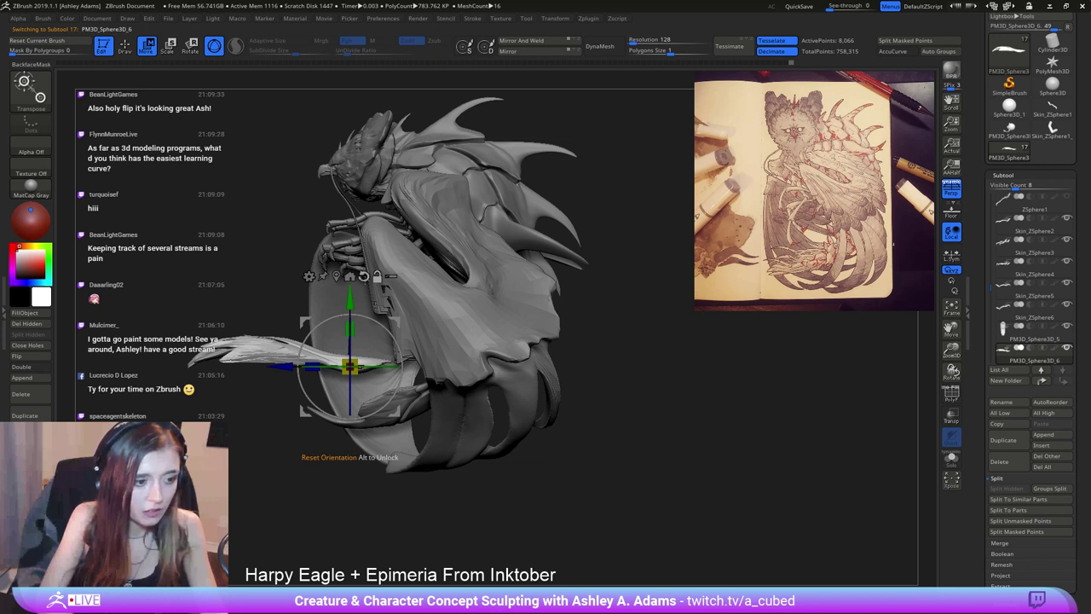
{"action": "right_click_drag", "start_coordinate": [362, 288], "coordinate": [416, 288], "text": "alt"}
{"action": "left_click_drag", "start_coordinate": [406, 301], "coordinate": [418, 352]}
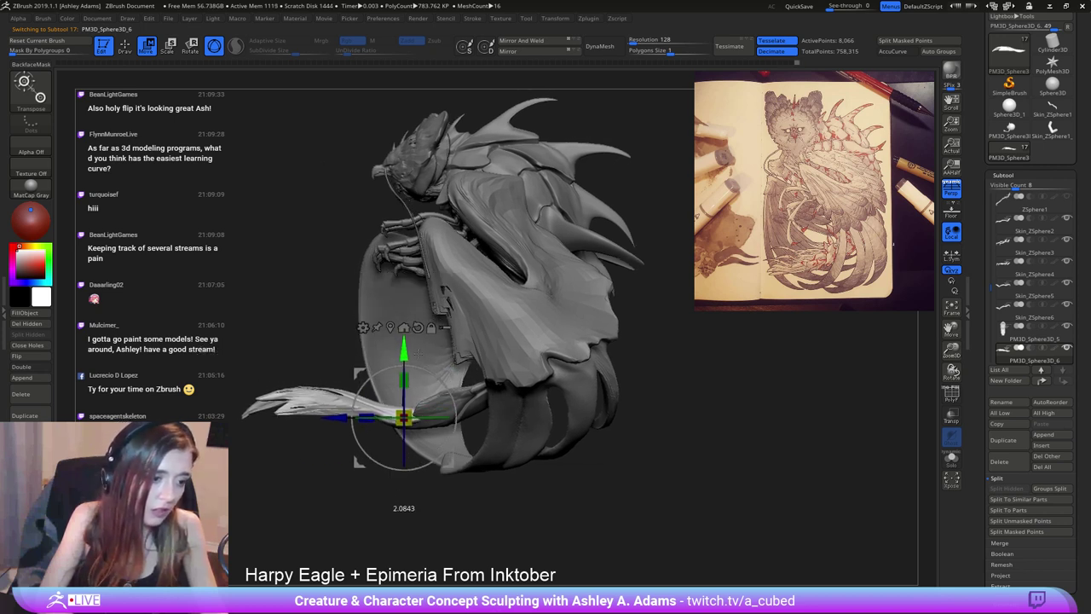
Bend the tail fan's base downward into the body's lower end with SnakeHook.
{"action": "key", "text": "q"}
{"action": "key", "text": "space"}
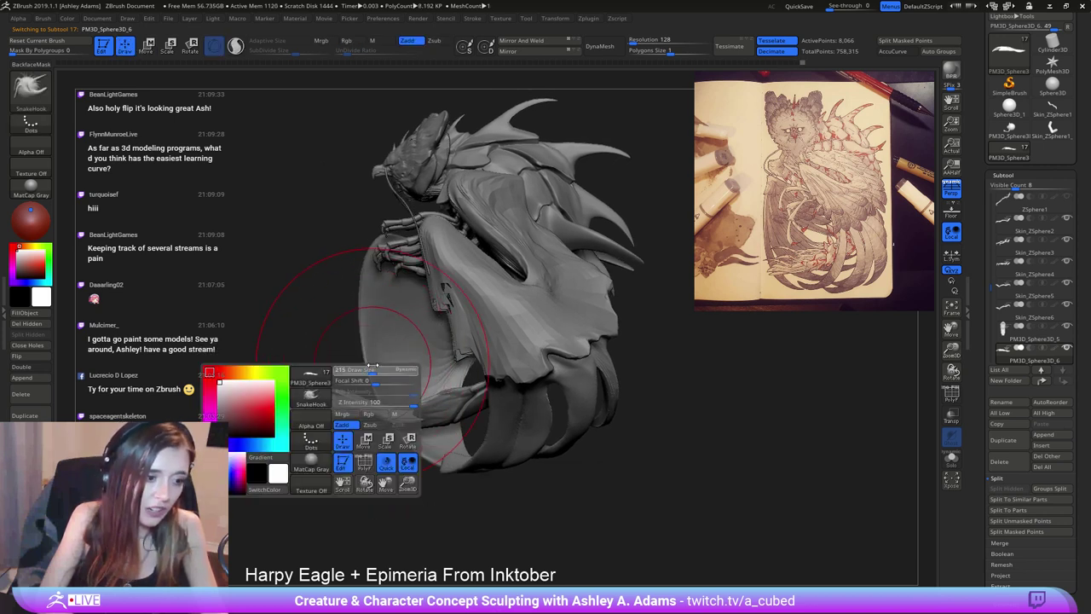
{"action": "right_click_drag", "start_coordinate": [331, 433], "coordinate": [316, 439]}
{"action": "key", "text": "space"}
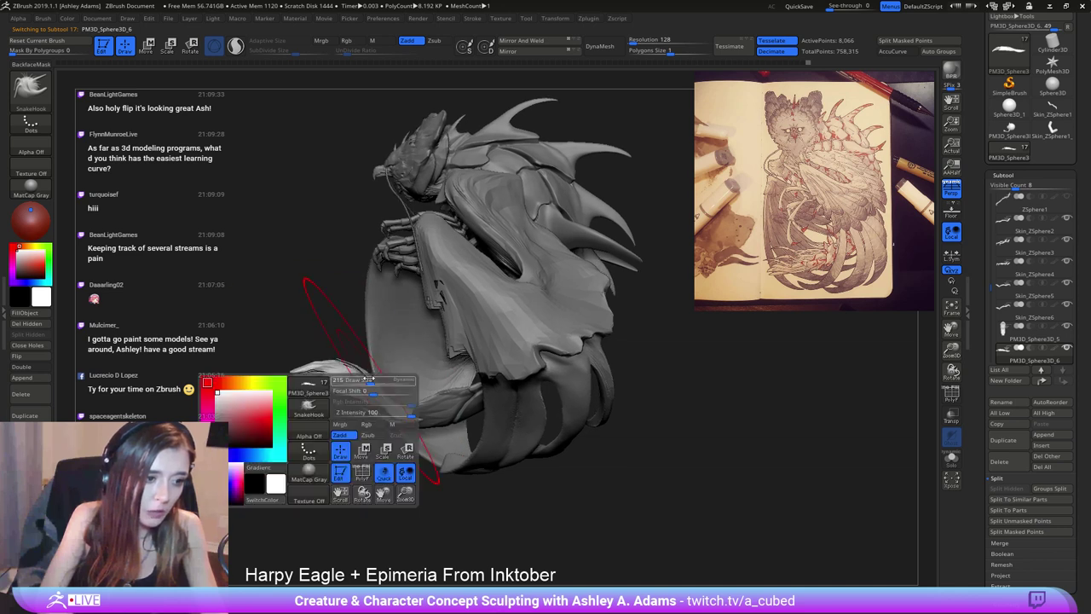
{"action": "left_click", "coordinate": [374, 403]}
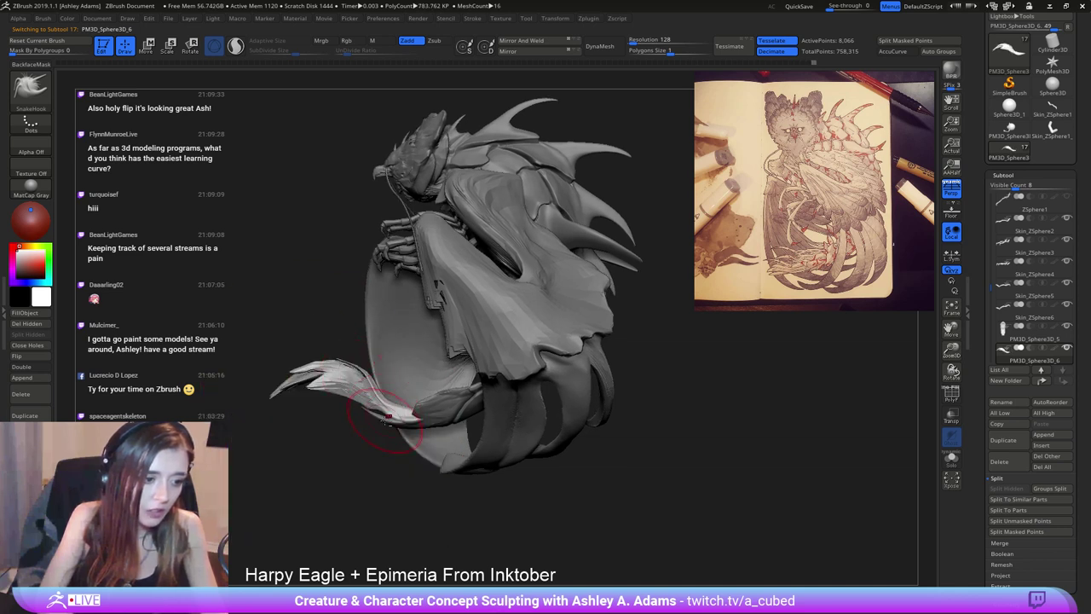
Adjust the joint between the body's lower end and the tail fan's base with SnakeHook.
{"action": "left_click", "coordinate": [421, 411], "text": "alt"}
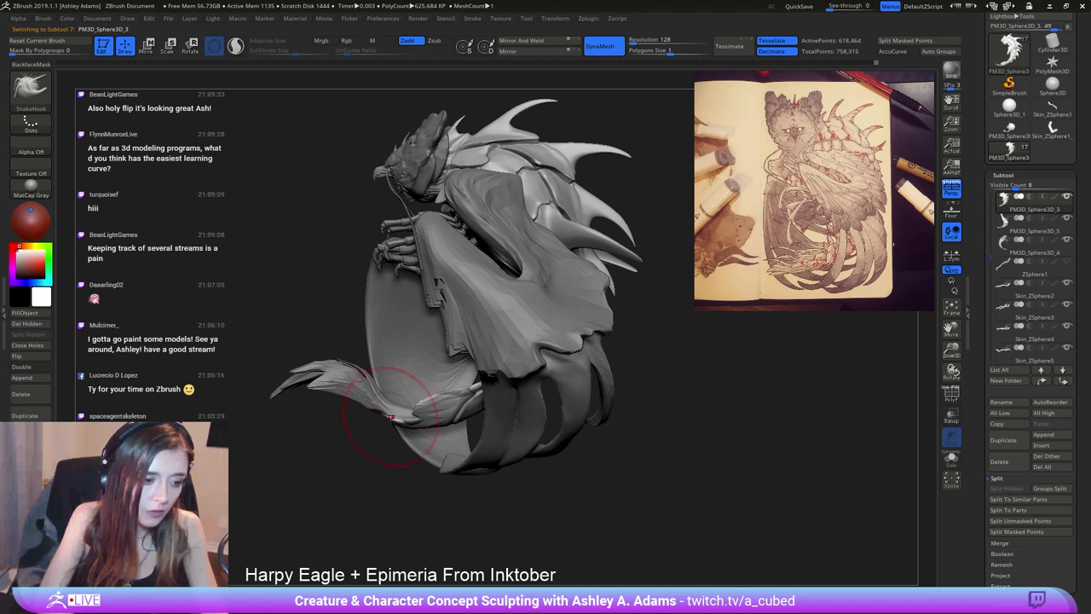
{"action": "mouse_move", "coordinate": [389, 409]}
{"action": "right_mouse_down"}
{"action": "mouse_move", "coordinate": [418, 433]}
{"action": "mouse_move", "coordinate": [404, 381]}
{"action": "right_mouse_up"}
{"action": "left_click", "coordinate": [416, 432], "text": "alt"}
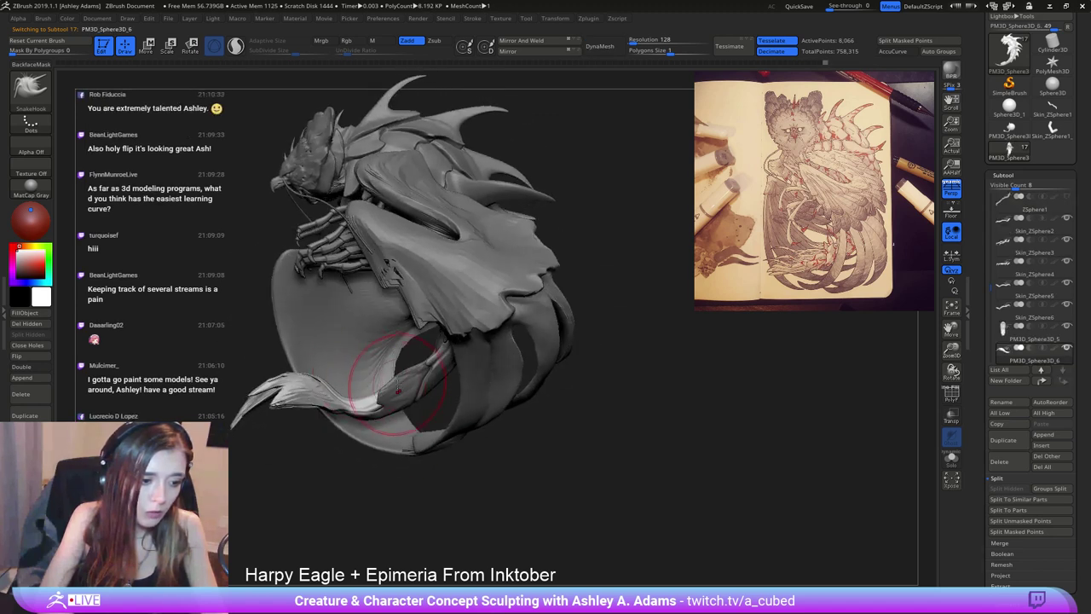
{"action": "key", "text": "space"}
{"action": "left_click_drag", "start_coordinate": [390, 402], "coordinate": [365, 399]}
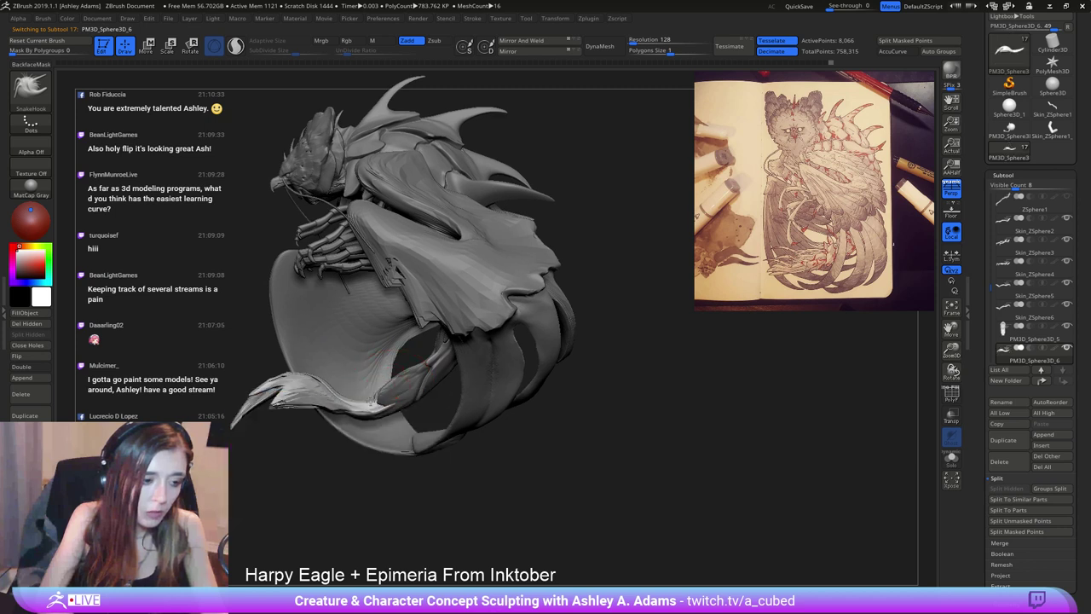
{"action": "mouse_move", "coordinate": [382, 413]}
{"action": "right_mouse_down"}
{"action": "mouse_move", "coordinate": [399, 407]}
{"action": "mouse_move", "coordinate": [367, 405]}
{"action": "right_mouse_up"}
Refine the curve of the tail fan's feathers and base with a resized SnakeHook brush.
{"action": "right_click_drag", "start_coordinate": [344, 385], "coordinate": [353, 389]}
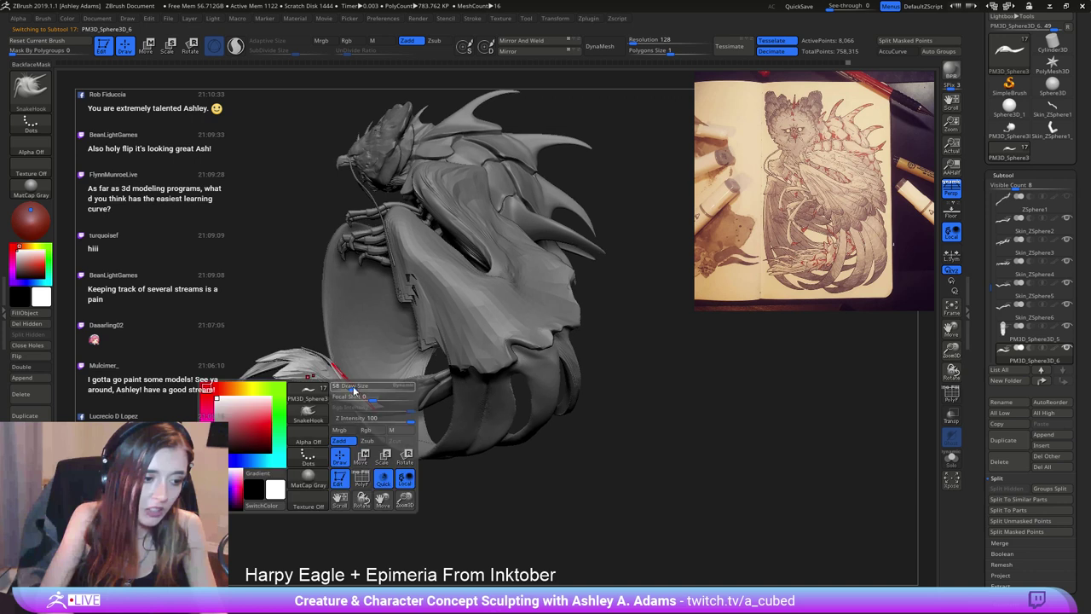
{"action": "mouse_move", "coordinate": [351, 381]}
{"action": "left_mouse_down"}
{"action": "mouse_move", "coordinate": [288, 358]}
{"action": "mouse_move", "coordinate": [244, 380]}
{"action": "left_mouse_up"}
{"action": "right_click", "coordinate": [276, 401]}
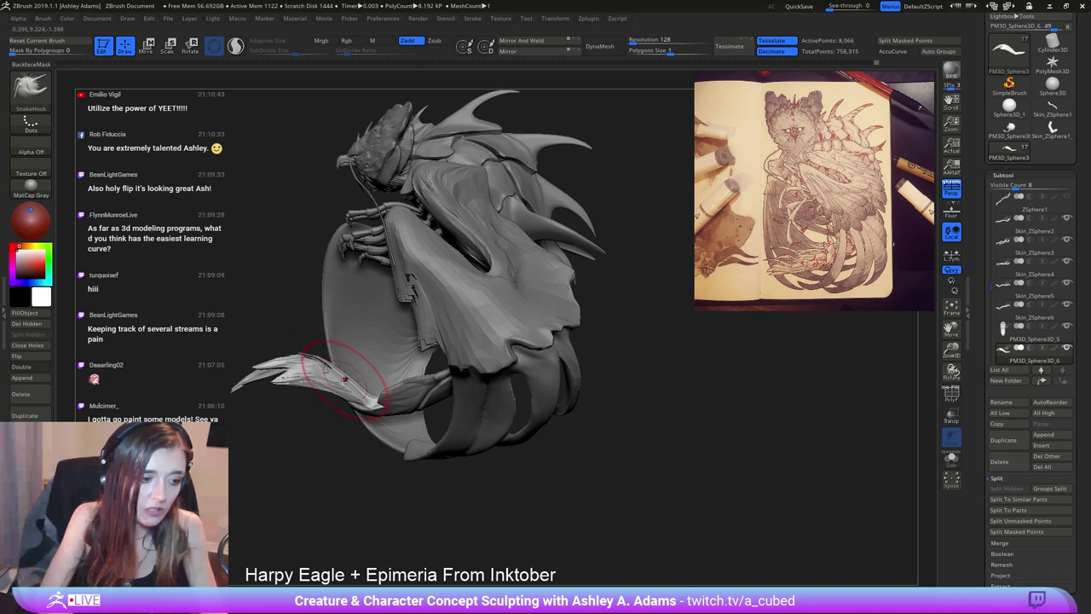
{"action": "key", "text": "space"}
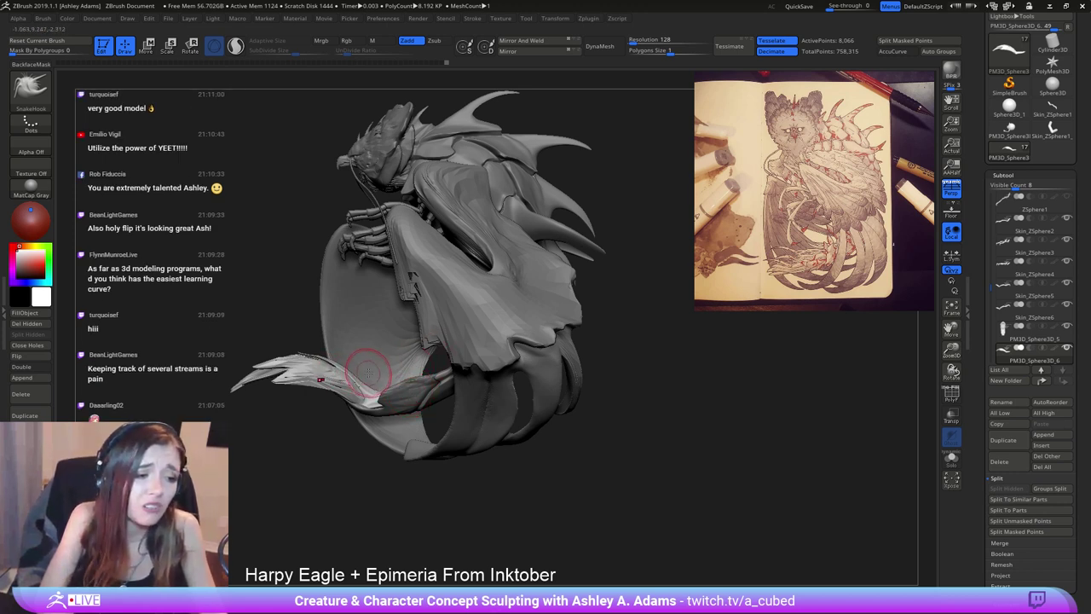
{"action": "key", "text": "space"}
{"action": "left_click_drag", "start_coordinate": [366, 373], "coordinate": [377, 374]}
{"action": "right_click_drag", "start_coordinate": [371, 372], "coordinate": [401, 377], "text": "alt"}
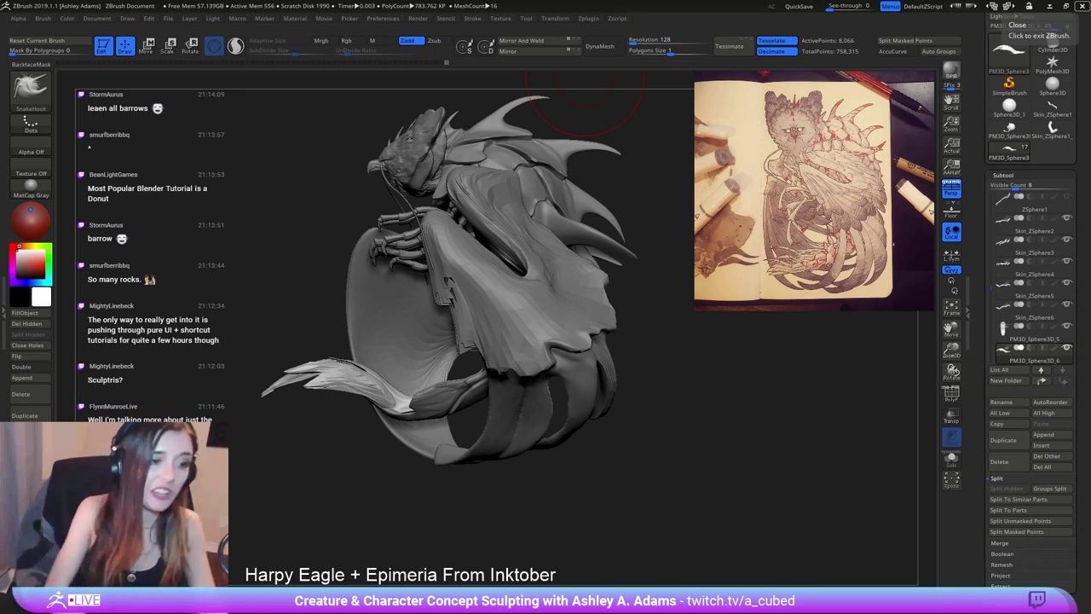
{"action": "left_click_drag", "start_coordinate": [585, 101], "coordinate": [430, 285]}
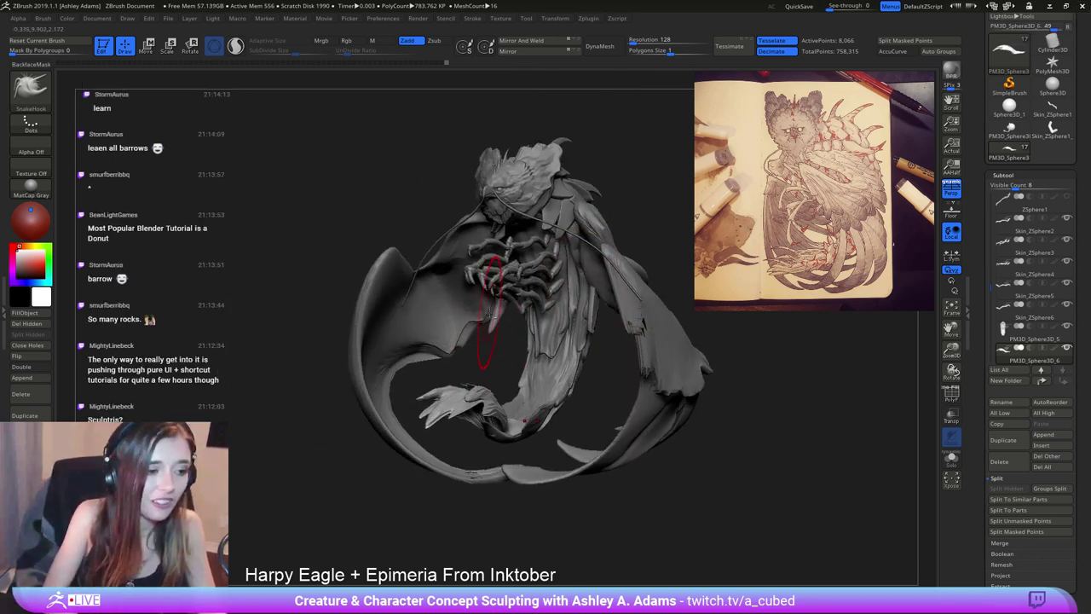
Make the opposite wing subtool PM3D_Sphere3D_4 active and reshape the notch in its upper edge with SnakeHook.
{"action": "left_click", "coordinate": [433, 288], "text": "alt"}
{"action": "right_click_drag", "start_coordinate": [433, 288], "coordinate": [416, 262]}
{"action": "key", "text": "b"}
{"action": "key", "text": "i"}
{"action": "key", "text": "n"}
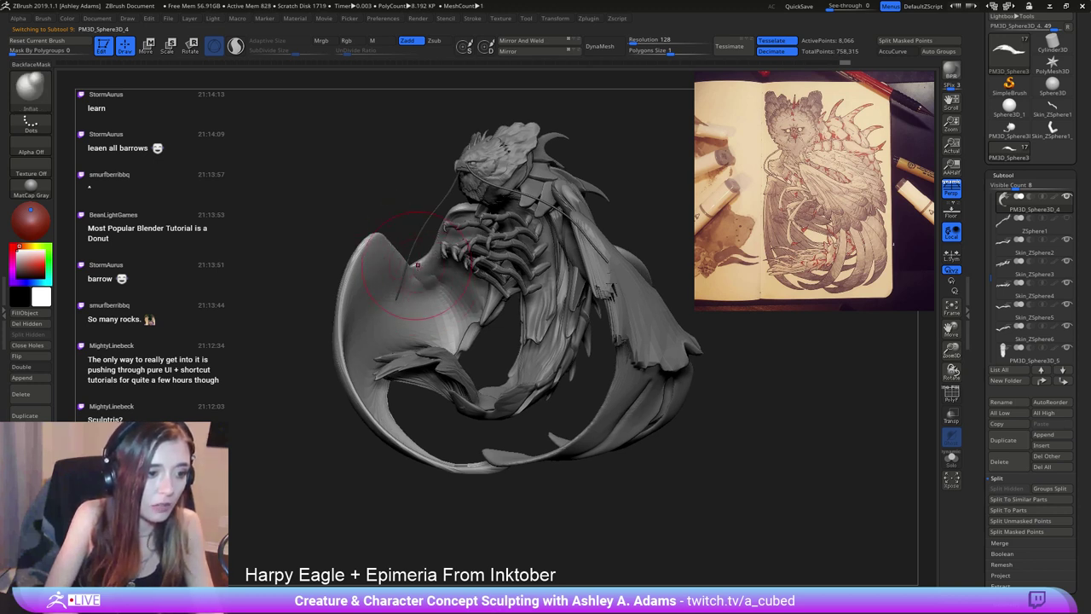
{"action": "right_click_drag", "start_coordinate": [417, 265], "coordinate": [422, 265]}
{"action": "key", "text": "b"}
{"action": "key", "text": "s"}
{"action": "key", "text": "h"}
{"action": "left_click_drag", "start_coordinate": [422, 264], "coordinate": [429, 276]}
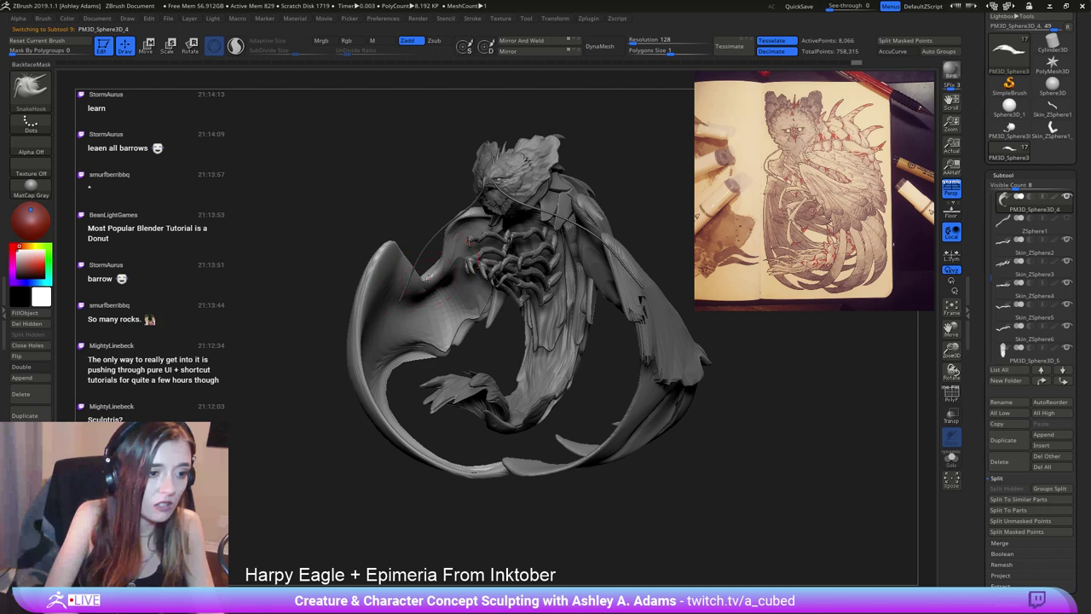
{"action": "mouse_move", "coordinate": [426, 271]}
{"action": "right_mouse_down"}
{"action": "mouse_move", "coordinate": [381, 263]}
{"action": "mouse_move", "coordinate": [367, 223]}
{"action": "right_mouse_up"}
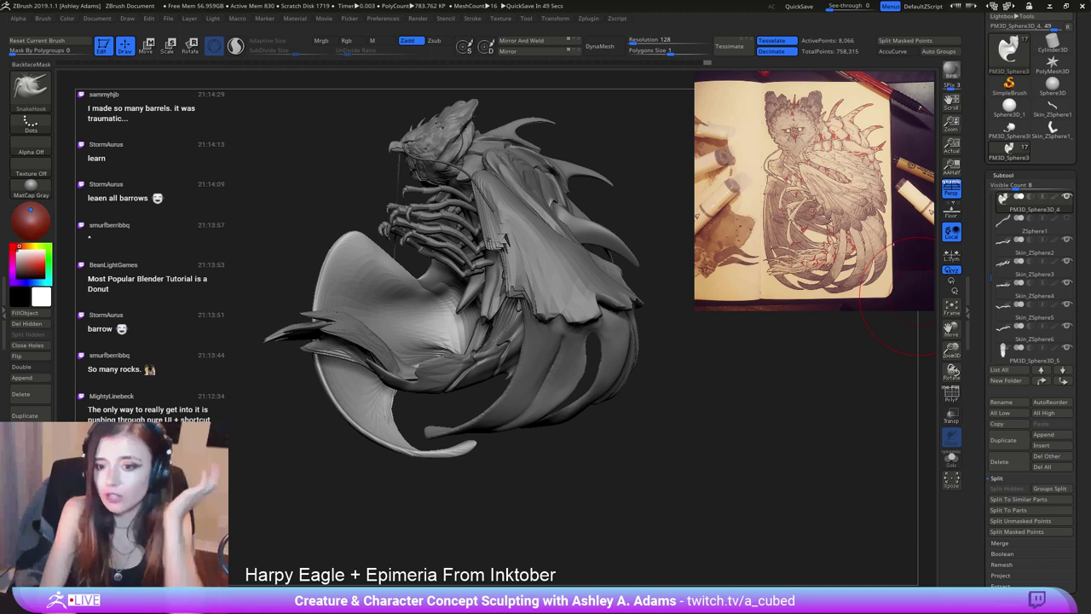
Build up the inner surface of the opposite wing near the notch with ClayBuildup.
{"action": "mouse_move", "coordinate": [409, 294]}
{"action": "right_mouse_down"}
{"action": "mouse_move", "coordinate": [503, 294]}
{"action": "mouse_move", "coordinate": [418, 294]}
{"action": "mouse_move", "coordinate": [454, 292]}
{"action": "right_mouse_up"}
{"action": "key", "text": "b"}
{"action": "key", "text": "c"}
{"action": "key", "text": "b"}
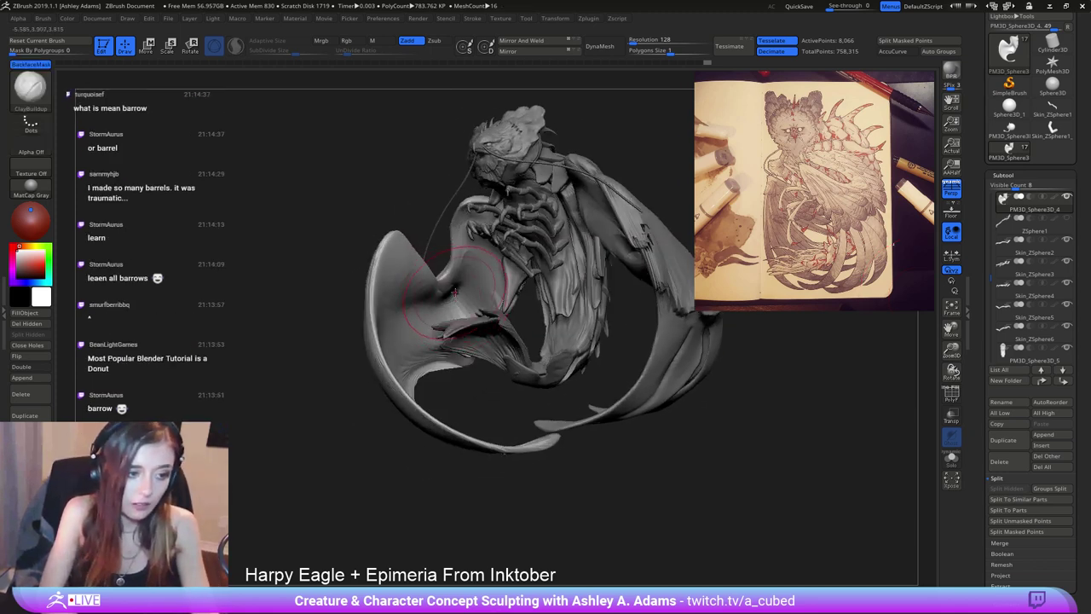
{"action": "mouse_move", "coordinate": [454, 293]}
{"action": "left_mouse_down"}
{"action": "mouse_move", "coordinate": [439, 307]}
{"action": "mouse_move", "coordinate": [460, 308]}
{"action": "left_mouse_up"}
Pull the outer rear edge of the opposite wing inward with a resized SnakeHook brush.
{"action": "mouse_move", "coordinate": [461, 308]}
{"action": "right_mouse_down"}
{"action": "mouse_move", "coordinate": [479, 344]}
{"action": "mouse_move", "coordinate": [546, 332]}
{"action": "mouse_move", "coordinate": [469, 303]}
{"action": "right_mouse_up"}
{"action": "key", "text": "b"}
{"action": "key", "text": "s"}
{"action": "key", "text": "h"}
{"action": "key", "text": "space"}
{"action": "left_click", "coordinate": [463, 300]}
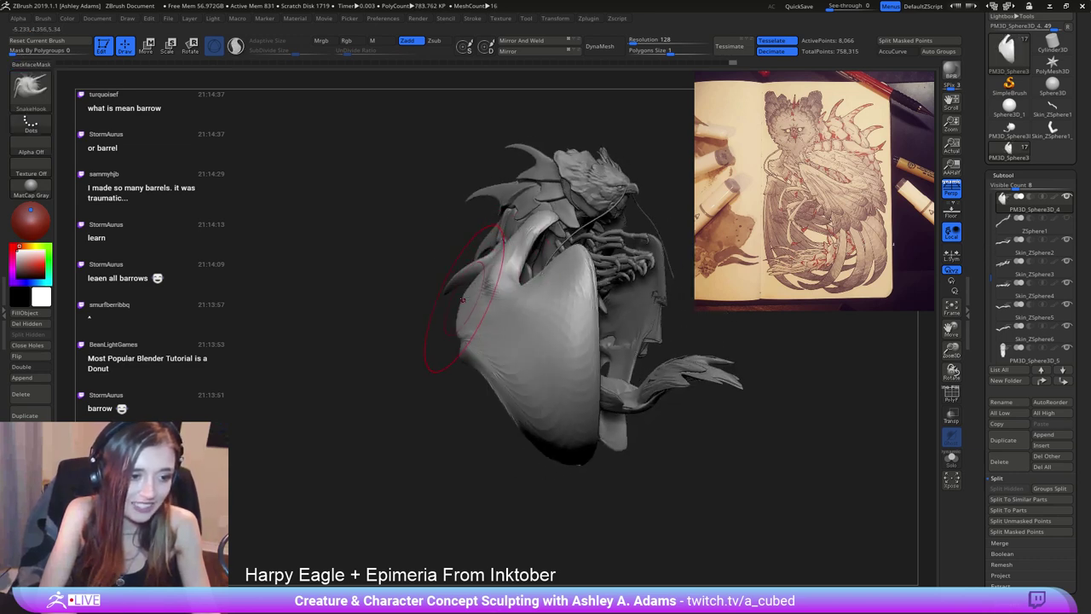
{"action": "left_click_drag", "start_coordinate": [463, 300], "coordinate": [489, 285]}
{"action": "mouse_move", "coordinate": [489, 284]}
{"action": "right_mouse_down"}
{"action": "mouse_move", "coordinate": [437, 345]}
{"action": "mouse_move", "coordinate": [520, 265]}
{"action": "mouse_move", "coordinate": [564, 254]}
{"action": "mouse_move", "coordinate": [588, 266]}
{"action": "mouse_move", "coordinate": [536, 277]}
{"action": "right_mouse_up"}
{"action": "key", "text": "space"}
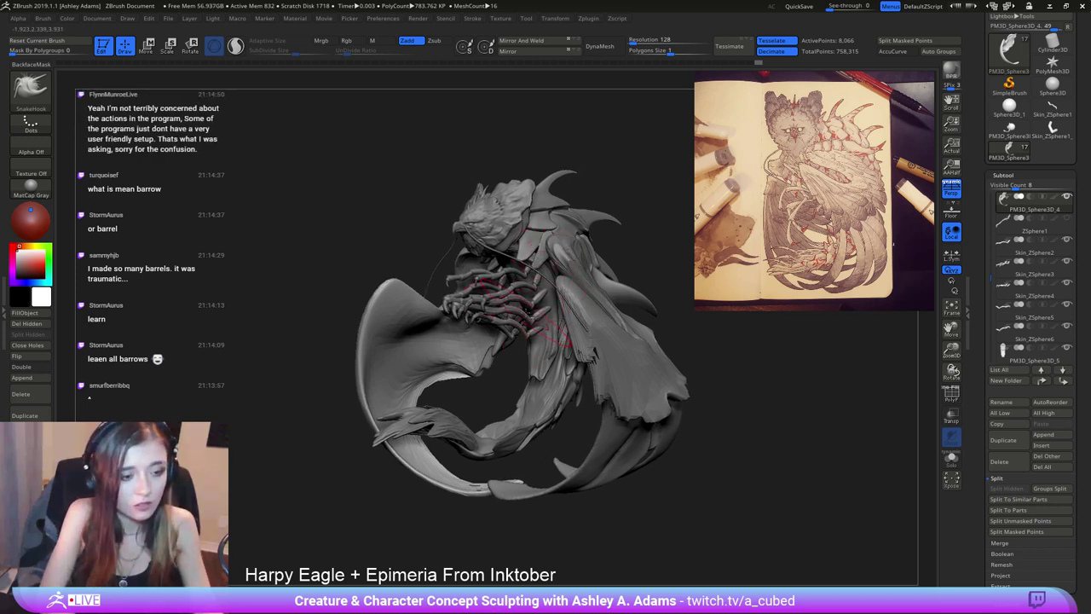
Enable Transpose All Selected Subtools and select the segmented leg subtools in front of the chest.
{"action": "left_click", "coordinate": [530, 315], "text": "alt"}
{"action": "key", "text": "space"}
{"action": "left_click_drag", "start_coordinate": [524, 333], "coordinate": [533, 334]}
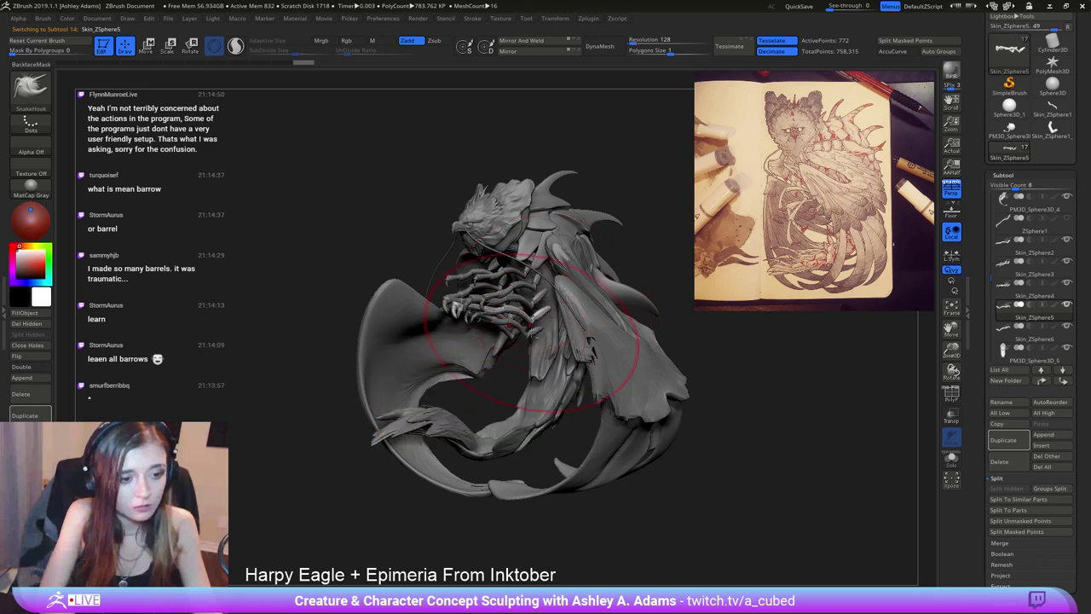
{"action": "left_click", "coordinate": [532, 335], "text": "alt"}
{"action": "right_click_drag", "start_coordinate": [531, 342], "coordinate": [593, 326]}
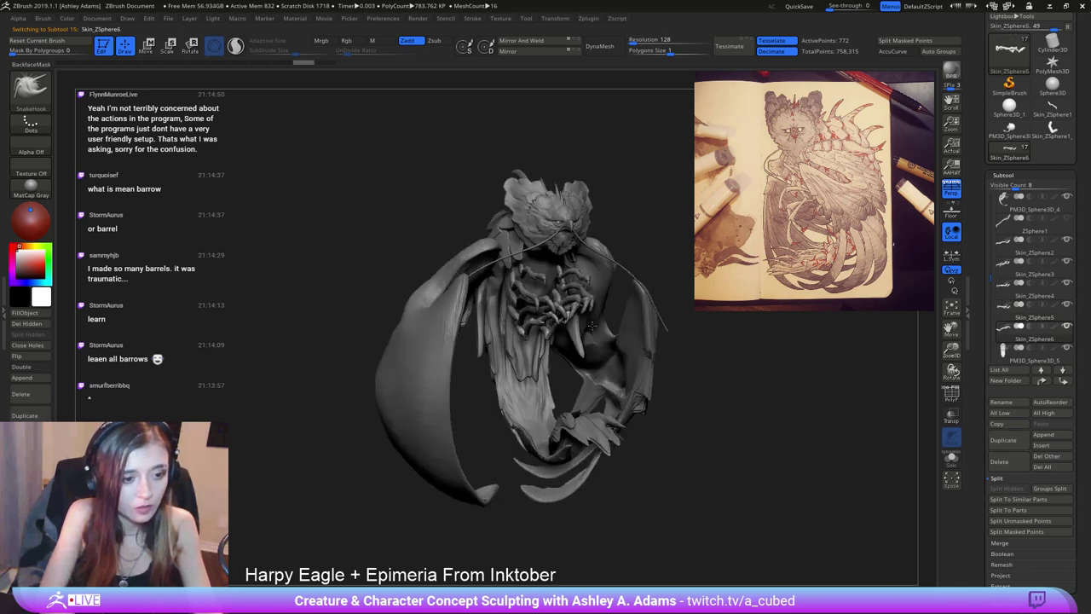
{"action": "left_click_drag", "start_coordinate": [592, 325], "coordinate": [597, 326]}
{"action": "key", "text": "w"}
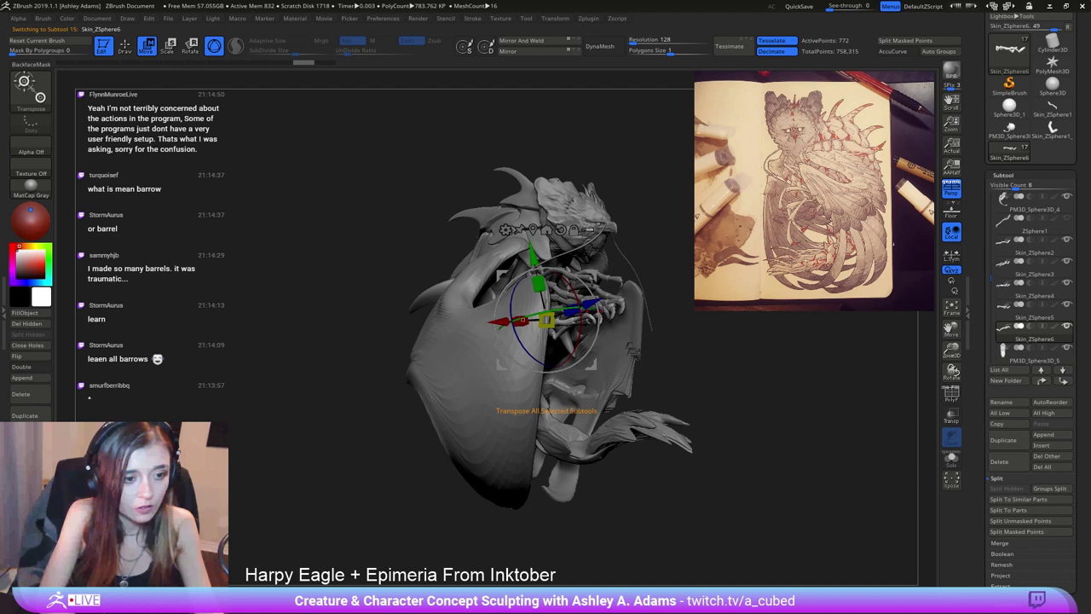
{"action": "left_click", "coordinate": [589, 229]}
{"action": "right_click_drag", "start_coordinate": [597, 282], "coordinate": [696, 353], "text": "ctrl"}
{"action": "left_click", "coordinate": [696, 353], "text": "ctrl+shift"}
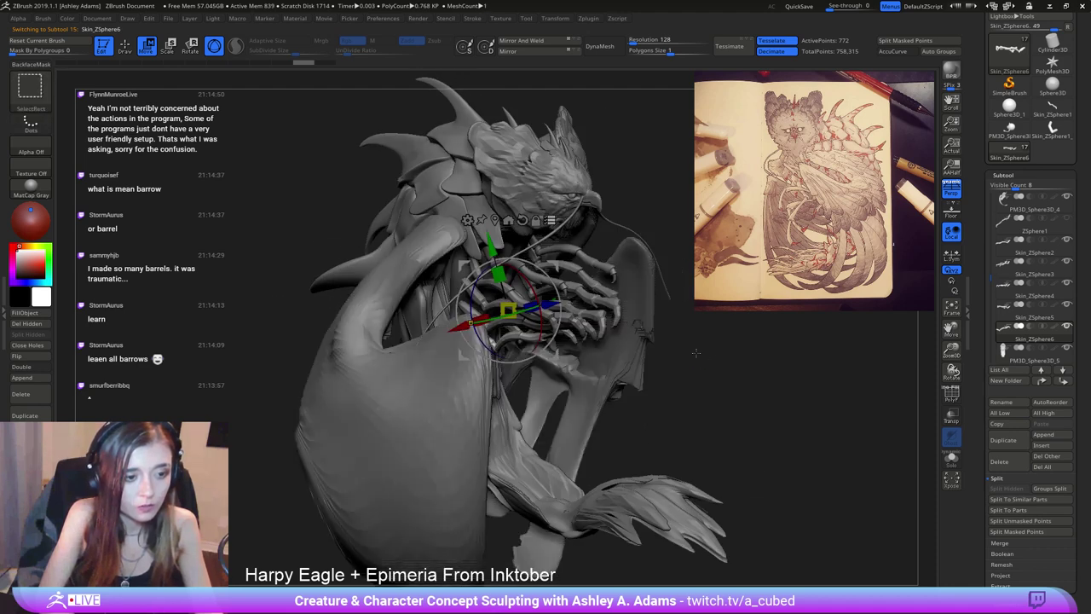
{"action": "left_click", "coordinate": [562, 285], "text": "ctrl+shift"}
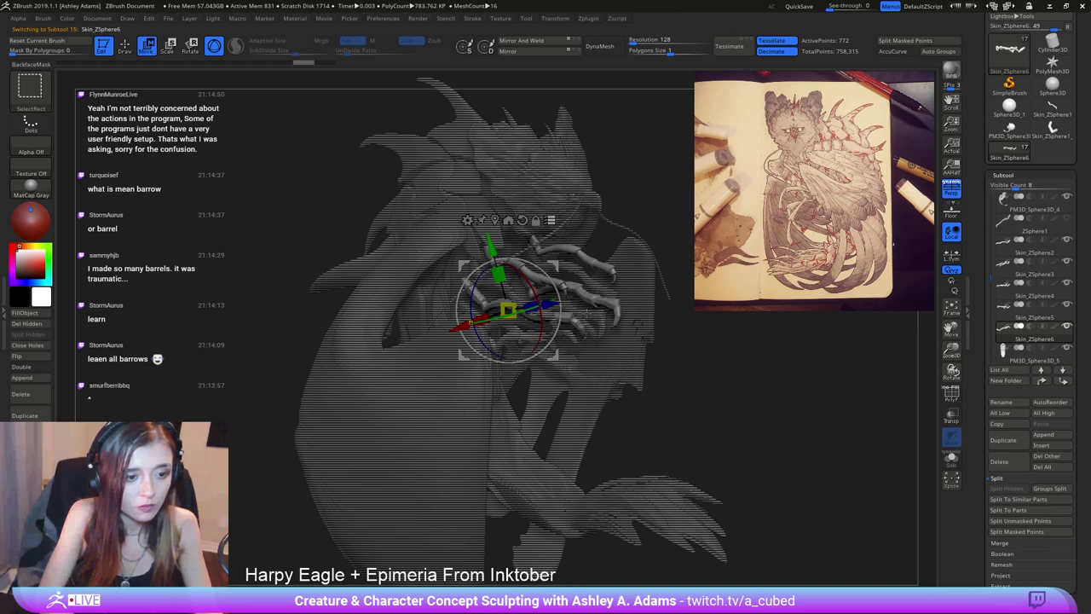
{"action": "left_click", "coordinate": [587, 314], "text": "ctrl+shift"}
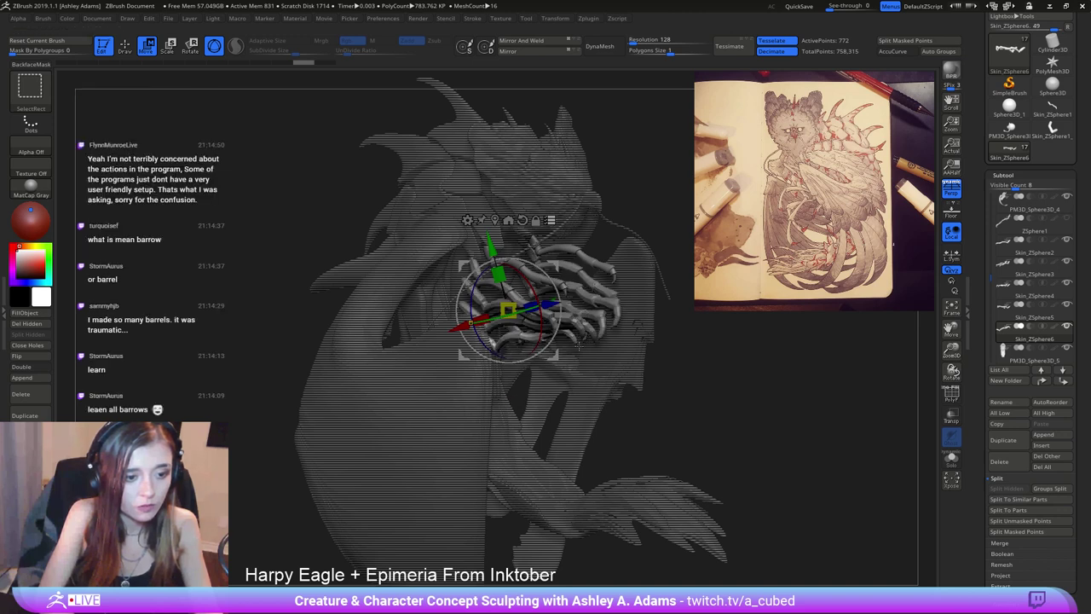
Scale the selected legs up by about 1.19 and reposition them lower in front of the chest.
{"action": "right_click_drag", "start_coordinate": [669, 340], "coordinate": [554, 343]}
{"action": "right_click_drag", "start_coordinate": [715, 305], "coordinate": [542, 367], "text": "alt"}
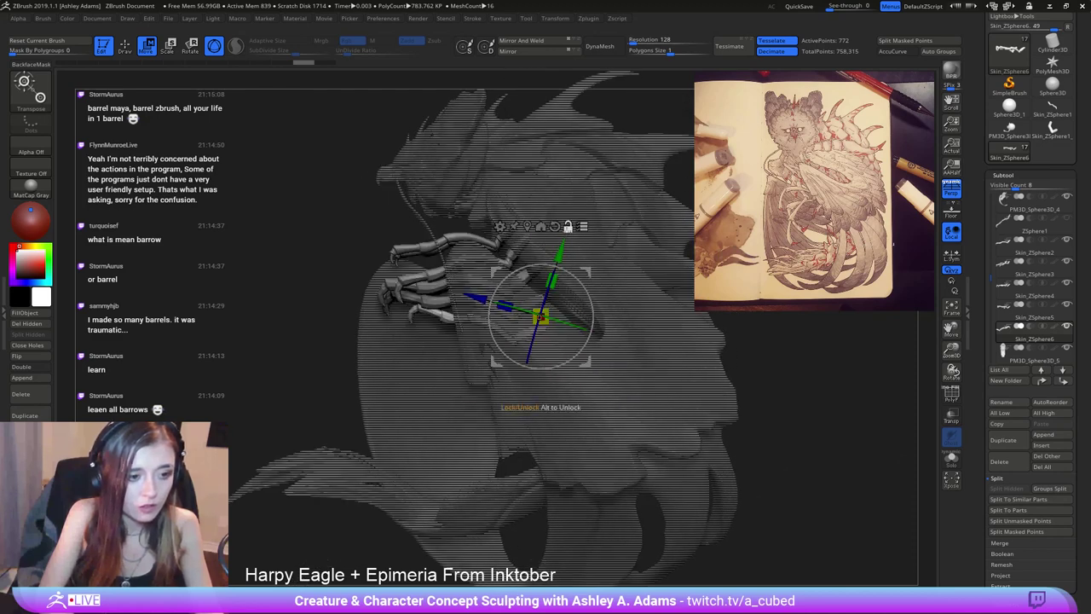
{"action": "left_click_drag", "start_coordinate": [541, 317], "coordinate": [559, 307]}
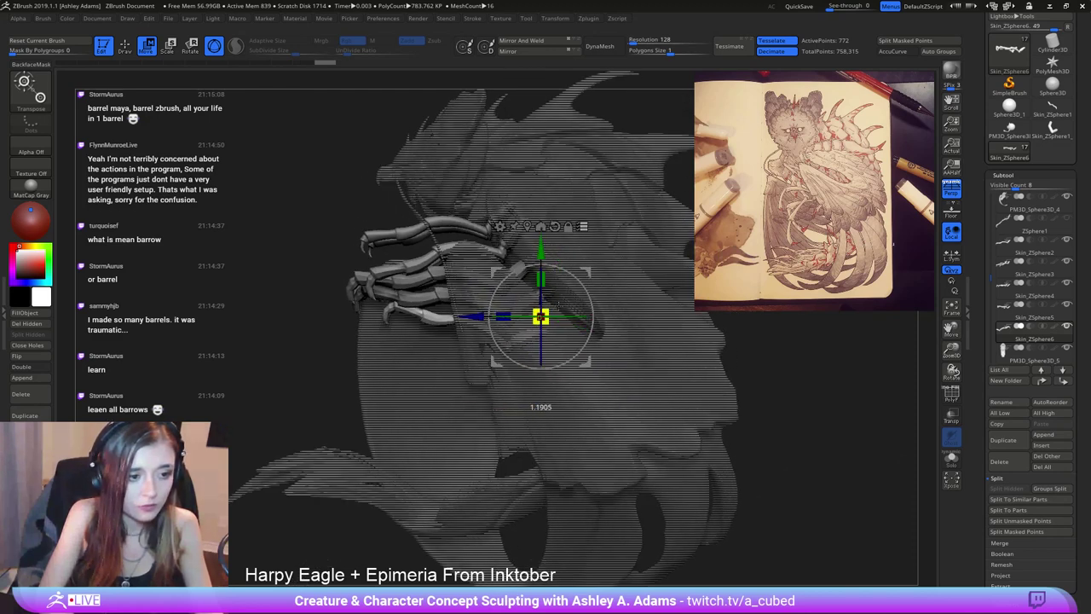
{"action": "left_click_drag", "start_coordinate": [544, 253], "coordinate": [546, 292]}
{"action": "left_click_drag", "start_coordinate": [494, 328], "coordinate": [516, 314]}
{"action": "right_click_drag", "start_coordinate": [516, 314], "coordinate": [638, 300]}
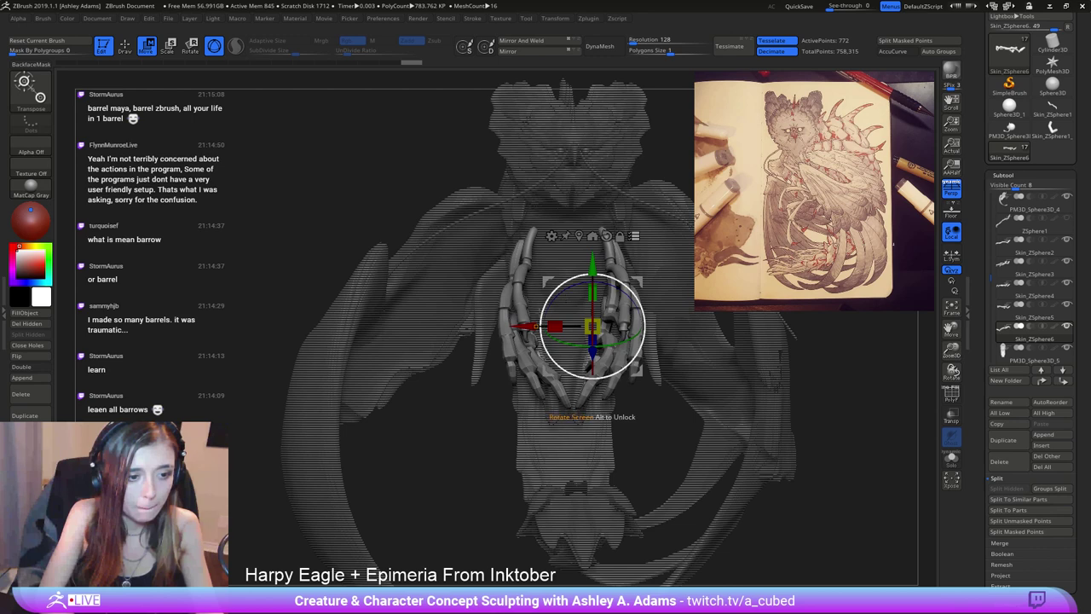
{"action": "left_click_drag", "start_coordinate": [524, 326], "coordinate": [527, 327]}
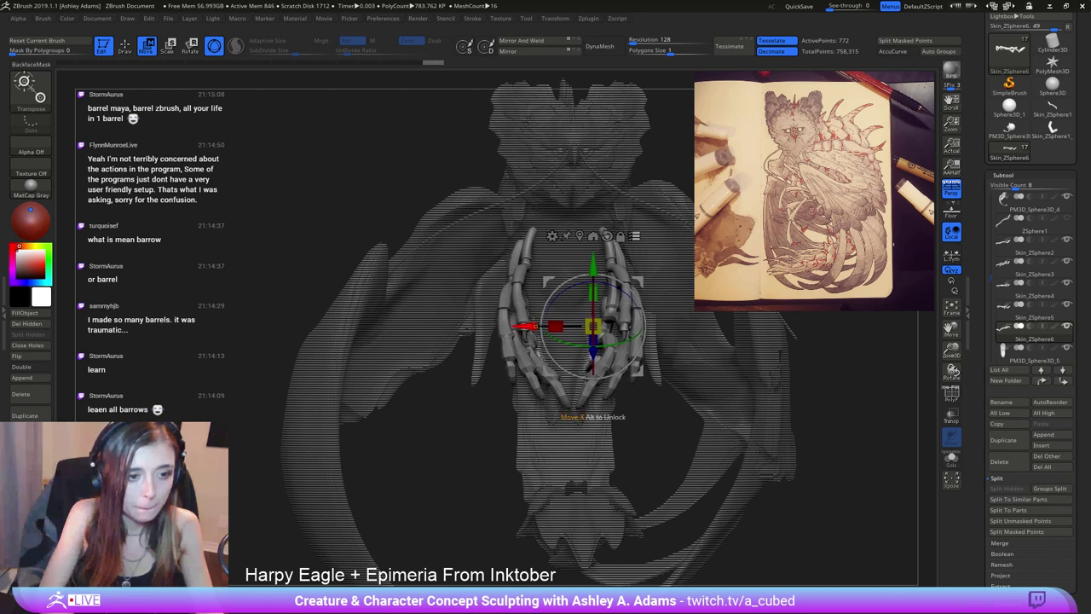
Fine-tune the placement of the enlarged legs below the head with the transform gizmo, and return to sculpting mode.
{"action": "right_click_drag", "start_coordinate": [667, 275], "coordinate": [613, 312], "text": "alt"}
{"action": "key", "text": "q"}
{"action": "mouse_move", "coordinate": [499, 290]}
{"action": "right_mouse_down"}
{"action": "mouse_move", "coordinate": [565, 276]}
{"action": "mouse_move", "coordinate": [556, 265]}
{"action": "mouse_move", "coordinate": [589, 285]}
{"action": "right_mouse_up"}
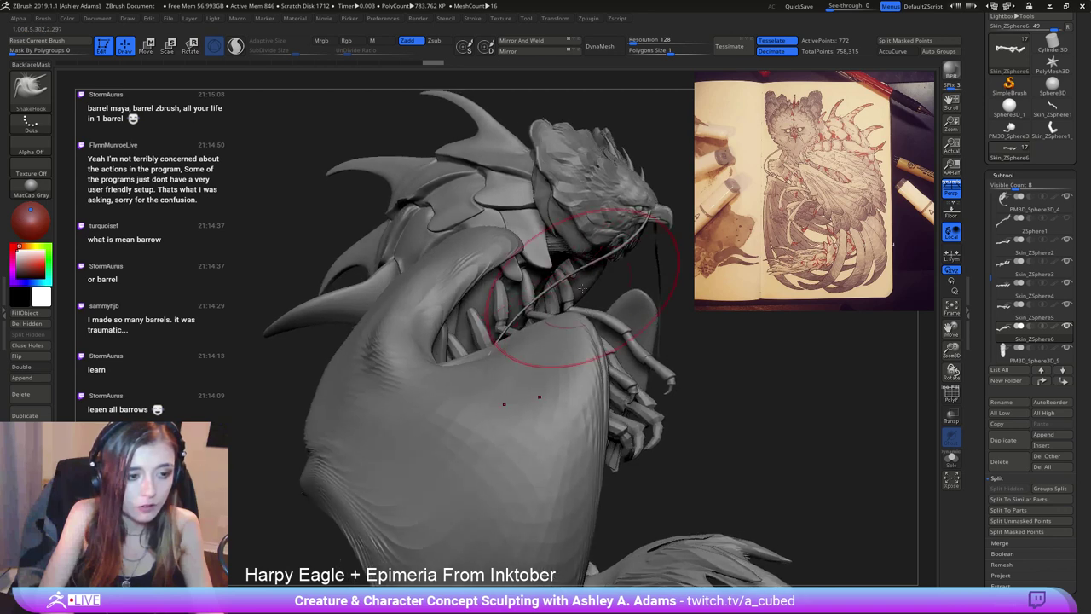
{"action": "key", "text": "w"}
{"action": "left_click_drag", "start_coordinate": [524, 382], "coordinate": [500, 367]}
{"action": "right_click_drag", "start_coordinate": [576, 375], "coordinate": [401, 380]}
{"action": "left_click_drag", "start_coordinate": [688, 356], "coordinate": [678, 364]}
{"action": "right_click_drag", "start_coordinate": [648, 443], "coordinate": [607, 403], "text": "ctrl"}
{"action": "mouse_move", "coordinate": [607, 403]}
{"action": "right_mouse_down", "text": "alt"}
{"action": "mouse_move", "coordinate": [556, 383]}
{"action": "mouse_move", "coordinate": [598, 364]}
{"action": "right_mouse_up", "text": "alt"}
{"action": "key", "text": "q"}
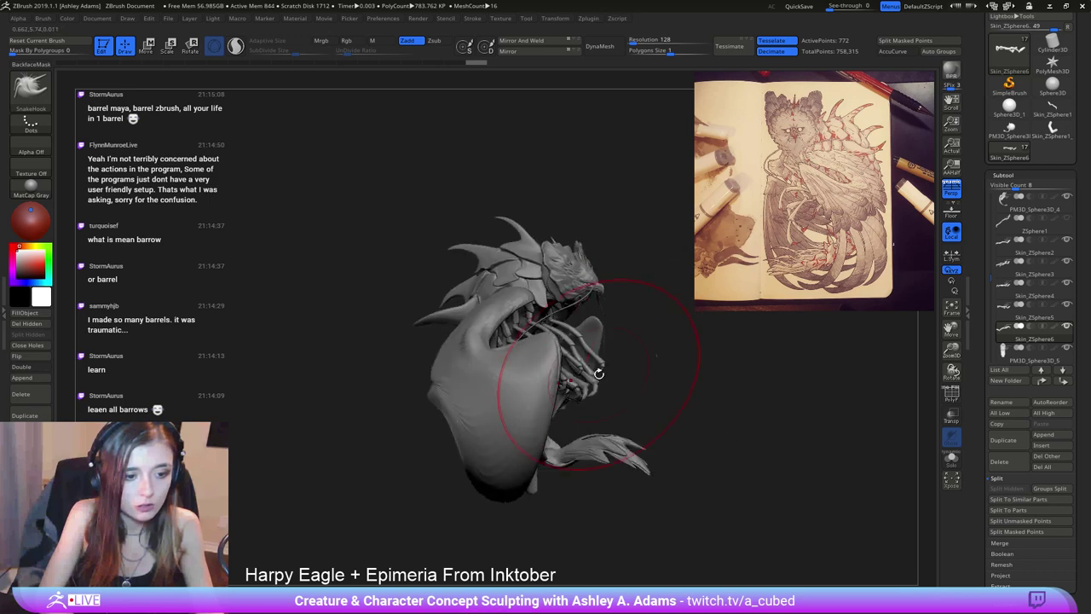
Make the body subtool PM3D_Sphere3D_5 active and adjust its shape behind the legs with SnakeHook.
{"action": "right_click_drag", "start_coordinate": [577, 268], "coordinate": [542, 413]}
{"action": "left_click", "coordinate": [568, 359], "text": "alt"}
{"action": "right_click", "coordinate": [511, 375]}
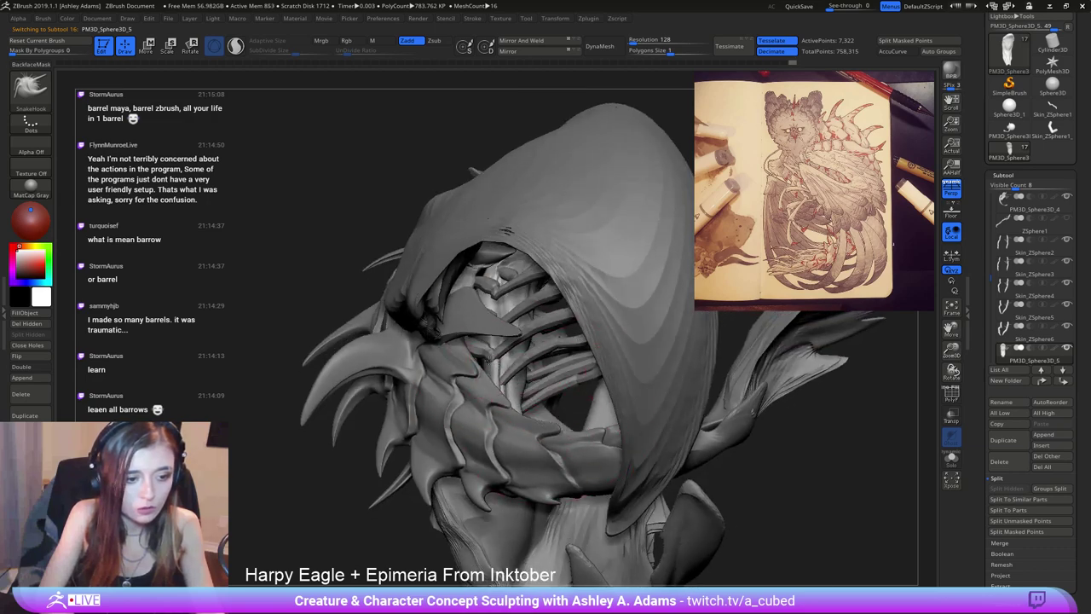
{"action": "mouse_move", "coordinate": [532, 298]}
{"action": "right_mouse_down"}
{"action": "mouse_move", "coordinate": [484, 274]}
{"action": "mouse_move", "coordinate": [483, 345]}
{"action": "mouse_move", "coordinate": [429, 377]}
{"action": "right_mouse_up"}
{"action": "right_click_drag", "start_coordinate": [376, 400], "coordinate": [512, 400]}
Make the tail fan subtool PM3D_Sphere3D_6 active and pull its base up over the body's lower end with SnakeHook.
{"action": "left_click", "coordinate": [451, 436], "text": "alt"}
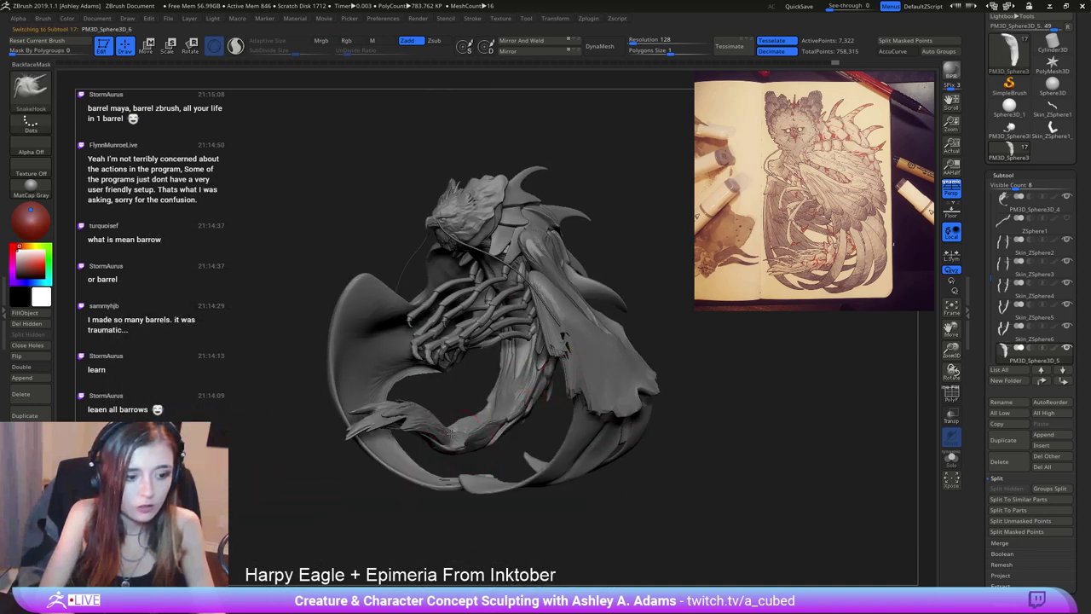
{"action": "right_click_drag", "start_coordinate": [464, 433], "coordinate": [438, 415]}
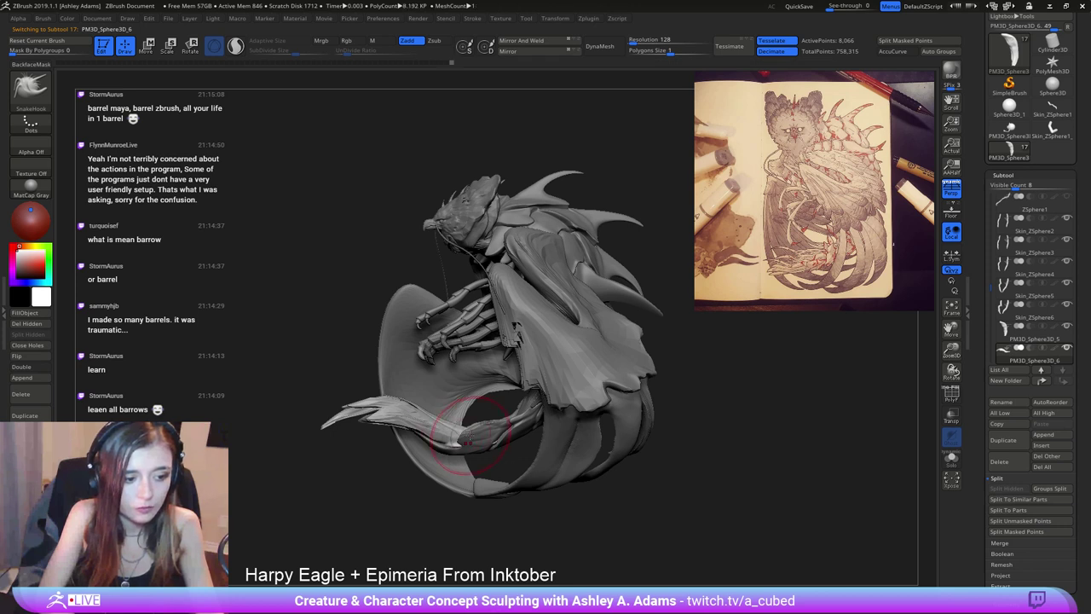
{"action": "key", "text": "space"}
{"action": "left_click_drag", "start_coordinate": [467, 447], "coordinate": [443, 450]}
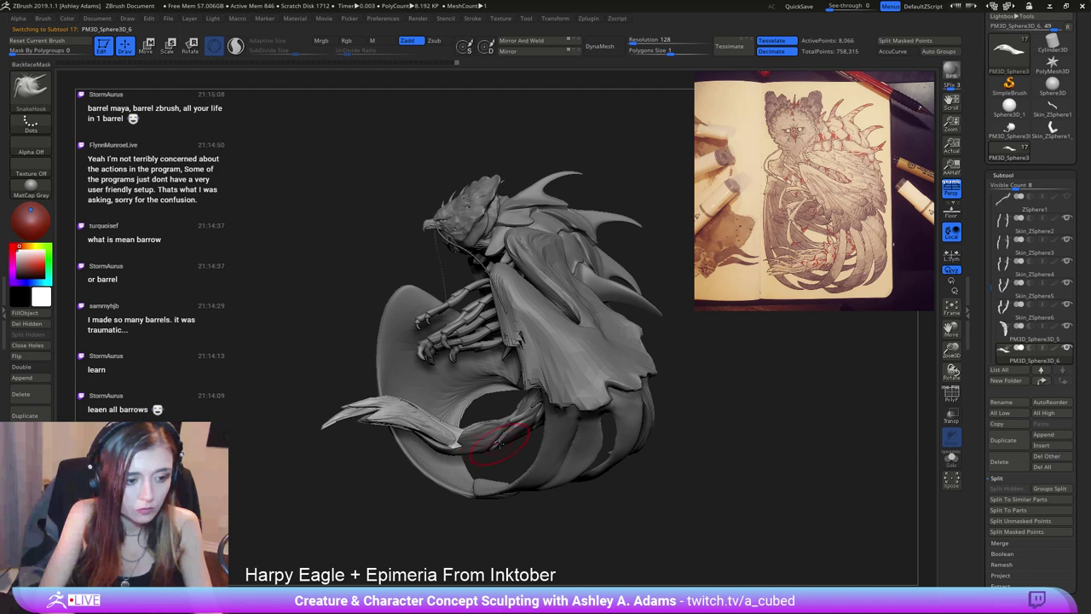
{"action": "right_click_drag", "start_coordinate": [498, 441], "coordinate": [528, 488]}
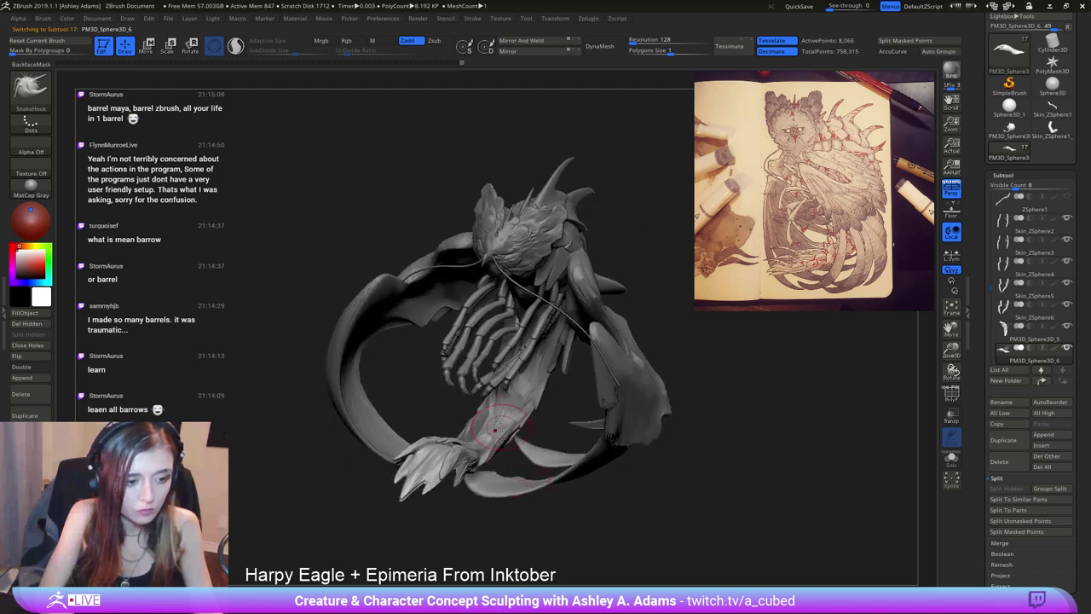
Refine the tail fan's base from several sides so it wraps the body's lower end, using SnakeHook.
{"action": "key", "text": "b"}
{"action": "key", "text": "i"}
{"action": "key", "text": "n"}
{"action": "key", "text": "b"}
{"action": "key", "text": "s"}
{"action": "key", "text": "h"}
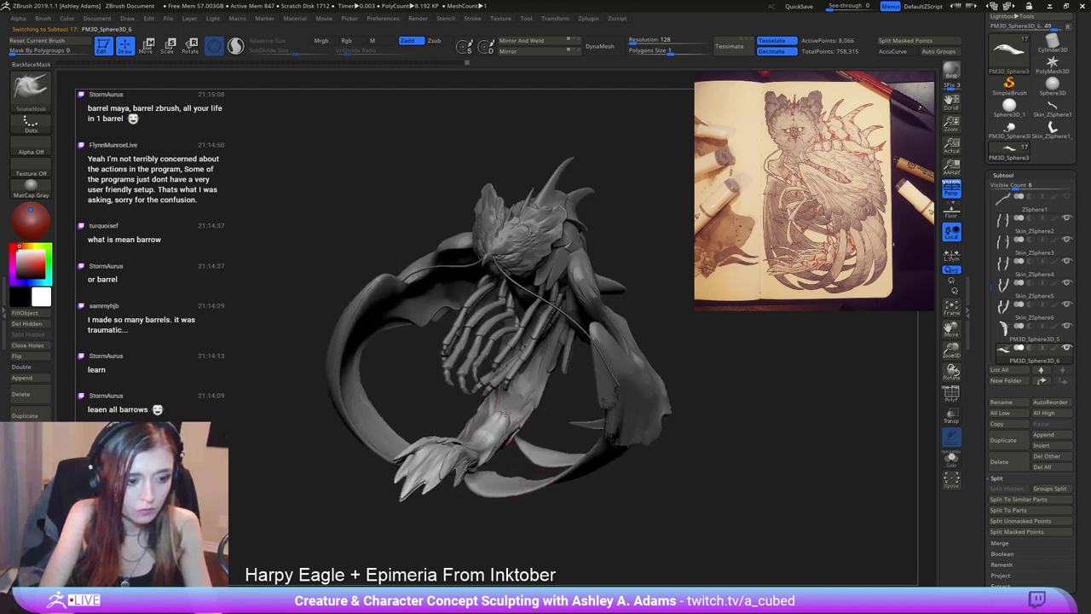
{"action": "right_click_drag", "start_coordinate": [511, 394], "coordinate": [514, 415]}
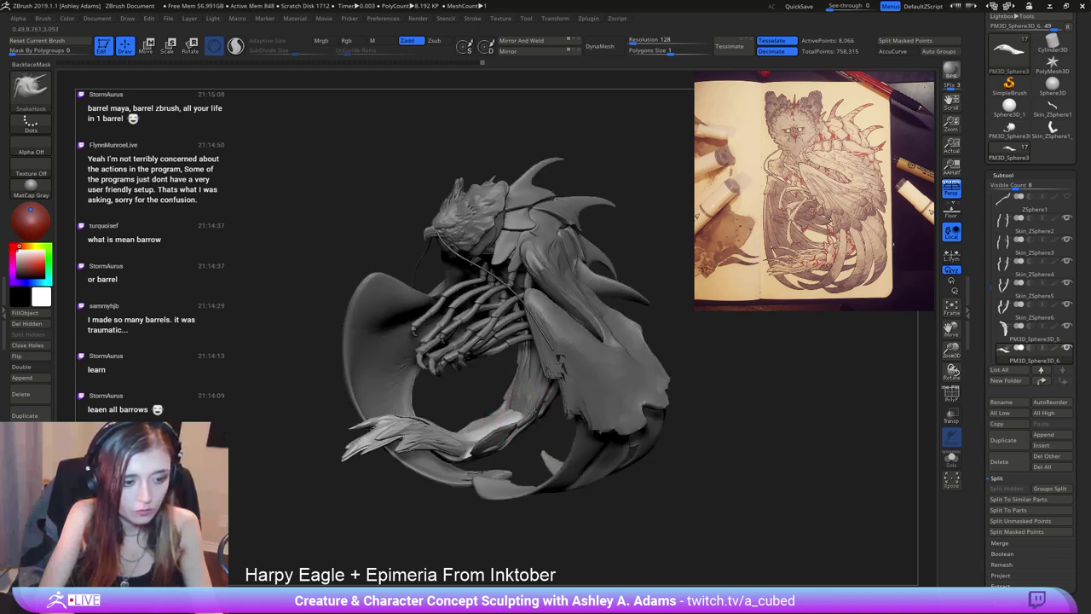
{"action": "right_click_drag", "start_coordinate": [518, 417], "coordinate": [631, 408]}
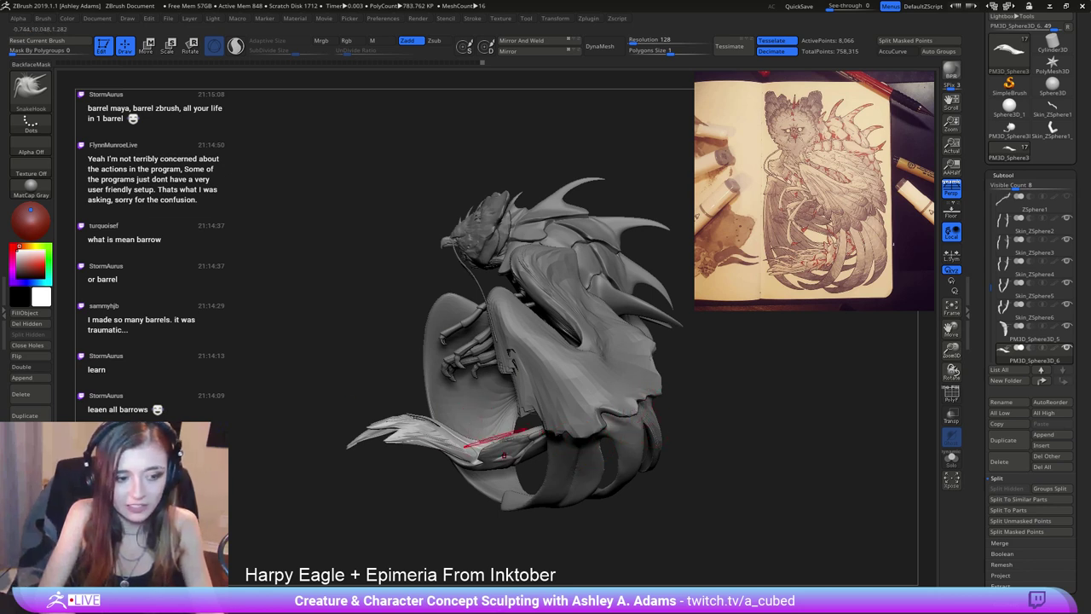
{"action": "mouse_move", "coordinate": [499, 440]}
{"action": "right_mouse_down"}
{"action": "mouse_move", "coordinate": [558, 399]}
{"action": "mouse_move", "coordinate": [548, 419]}
{"action": "mouse_move", "coordinate": [626, 431]}
{"action": "right_mouse_up"}
{"action": "right_click_drag", "start_coordinate": [531, 435], "coordinate": [534, 447]}
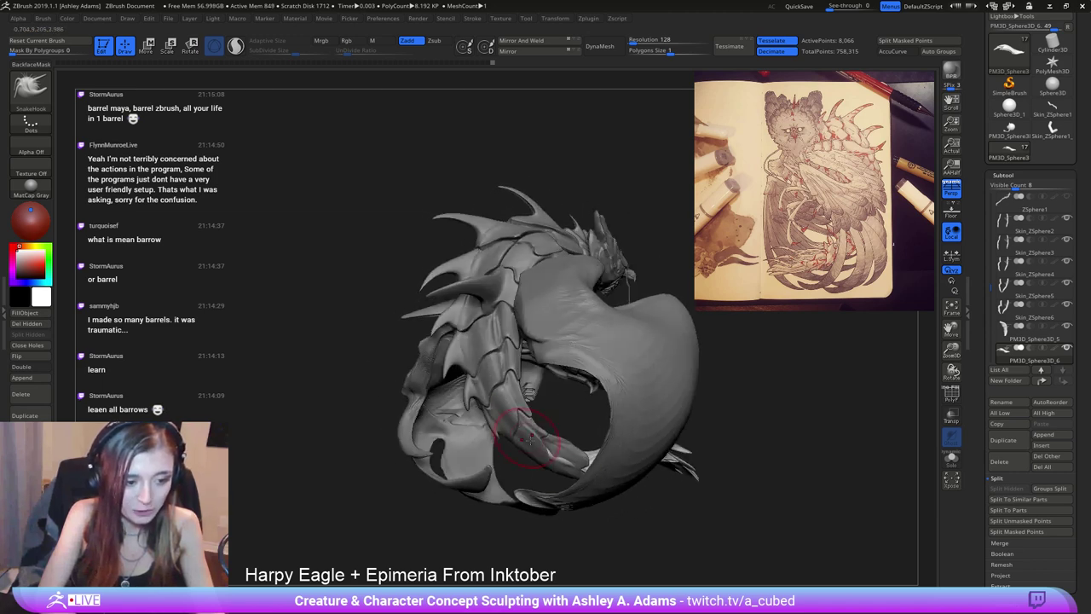
Build up the joint between the tail fan's base and the body with ClayBuildup.
{"action": "key", "text": "b"}
{"action": "key", "text": "c"}
{"action": "key", "text": "b"}
{"action": "left_click_drag", "start_coordinate": [549, 455], "coordinate": [552, 458]}
{"action": "mouse_move", "coordinate": [552, 448]}
{"action": "right_mouse_down"}
{"action": "mouse_move", "coordinate": [469, 442]}
{"action": "mouse_move", "coordinate": [491, 443]}
{"action": "right_mouse_up"}
{"action": "right_click_drag", "start_coordinate": [443, 392], "coordinate": [561, 418]}
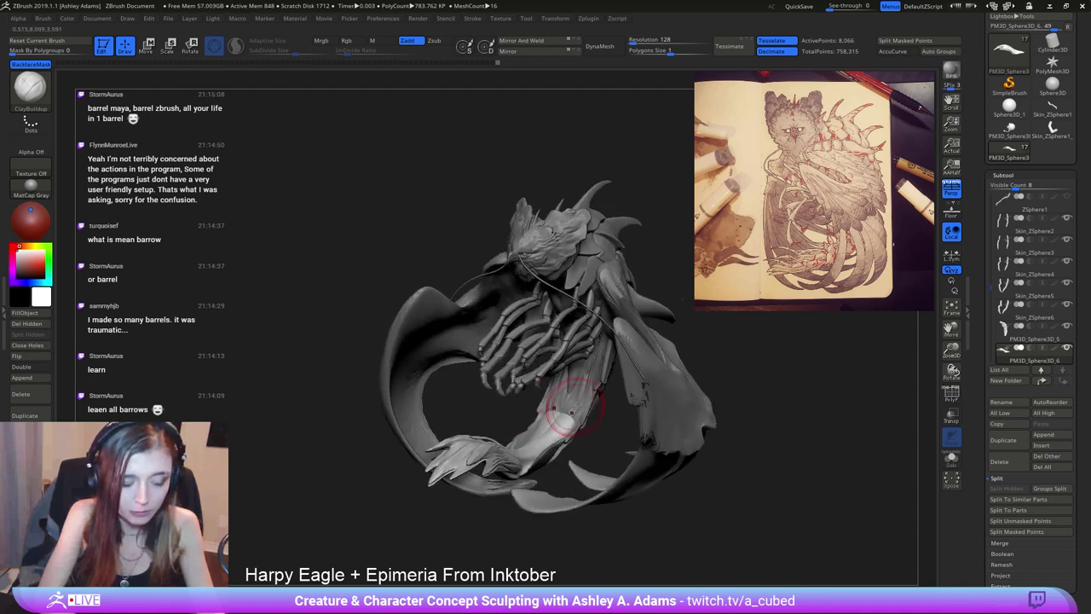
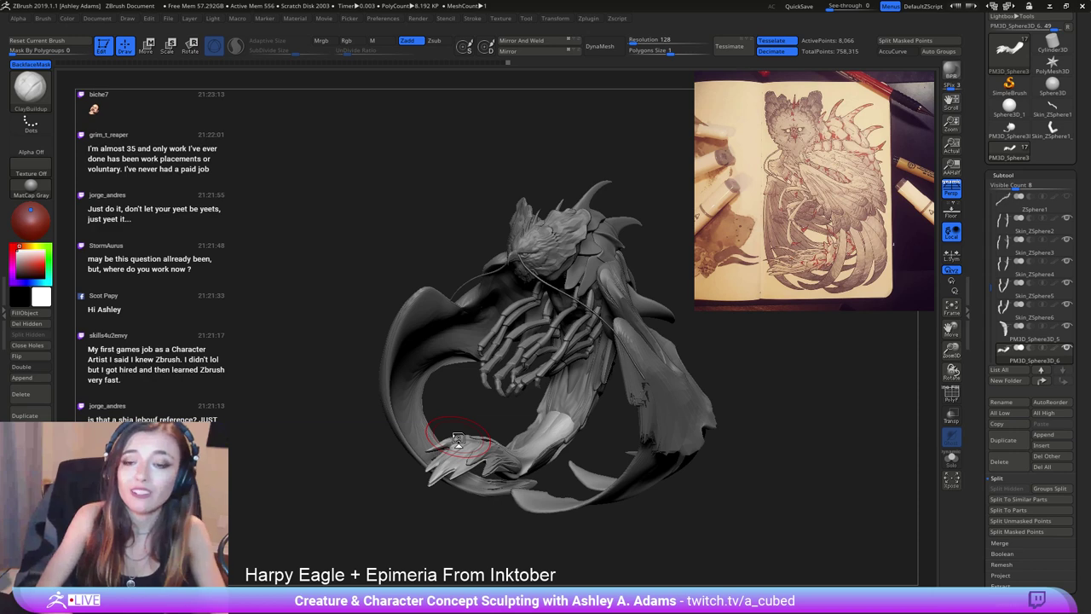
{"action": "mouse_move", "coordinate": [590, 281]}
{"action": "right_mouse_down"}
{"action": "mouse_move", "coordinate": [598, 292]}
{"action": "mouse_move", "coordinate": [562, 287]}
{"action": "mouse_move", "coordinate": [602, 324]}
{"action": "mouse_move", "coordinate": [624, 318]}
{"action": "mouse_move", "coordinate": [515, 348]}
{"action": "right_mouse_up"}
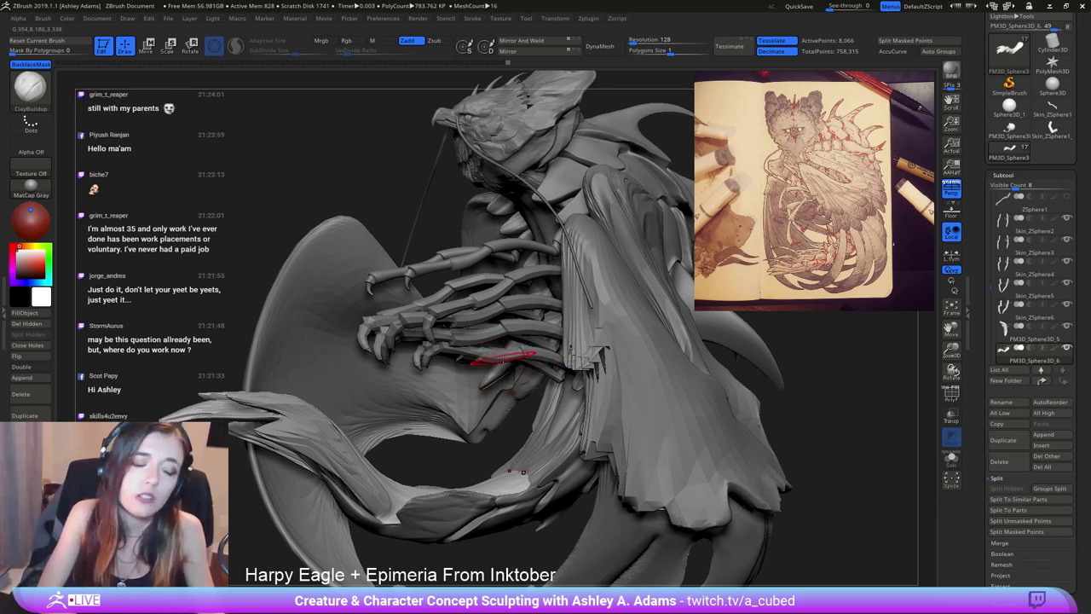
{"action": "left_click_drag", "start_coordinate": [508, 354], "coordinate": [533, 373]}
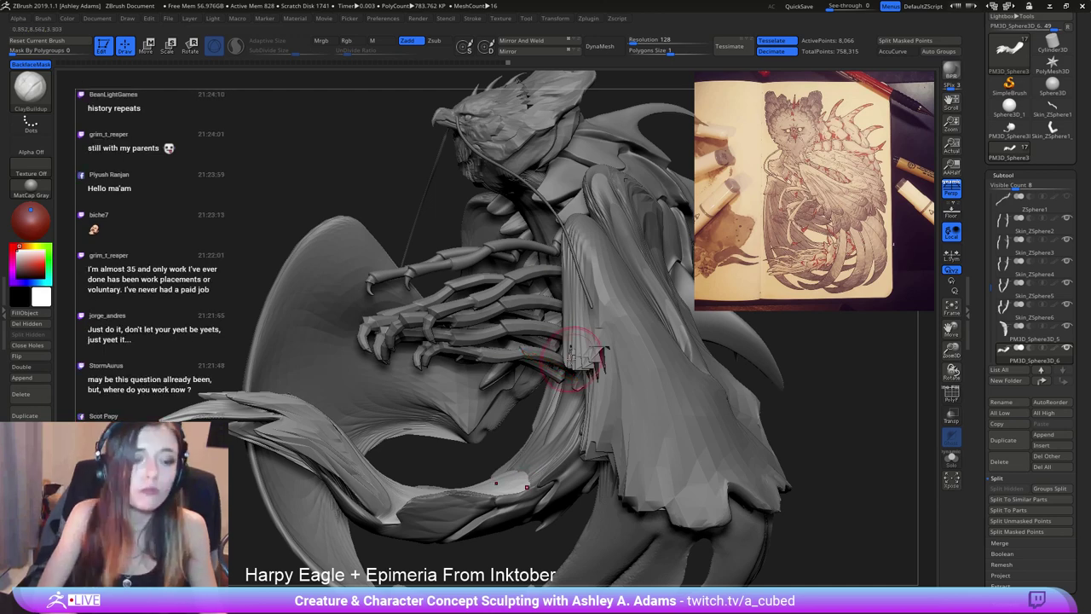
Make the head subtool 4 active and reshape the feathers at the side of the head with SnakeHook.
{"action": "mouse_move", "coordinate": [573, 358]}
{"action": "right_mouse_down"}
{"action": "mouse_move", "coordinate": [513, 344]}
{"action": "mouse_move", "coordinate": [578, 264]}
{"action": "mouse_move", "coordinate": [537, 207]}
{"action": "mouse_move", "coordinate": [574, 243]}
{"action": "right_mouse_up"}
{"action": "left_click", "coordinate": [548, 241], "text": "alt"}
{"action": "right_click", "coordinate": [548, 241]}
{"action": "left_click", "coordinate": [518, 256], "text": "alt"}
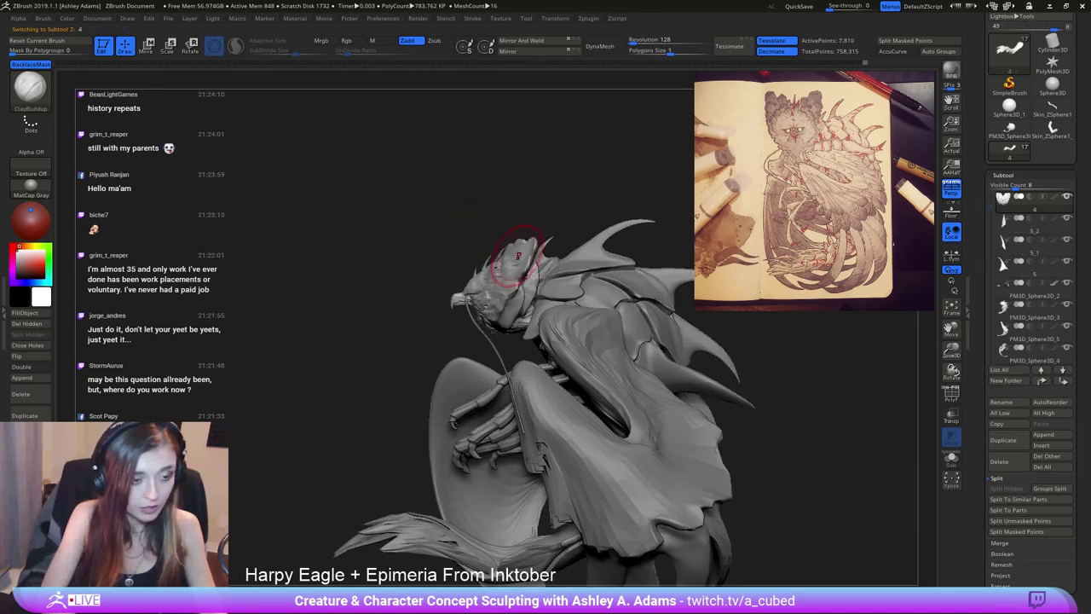
{"action": "left_click", "coordinate": [518, 256], "text": "alt"}
{"action": "right_click", "coordinate": [522, 253]}
{"action": "key", "text": "b"}
{"action": "key", "text": "s"}
{"action": "key", "text": "h"}
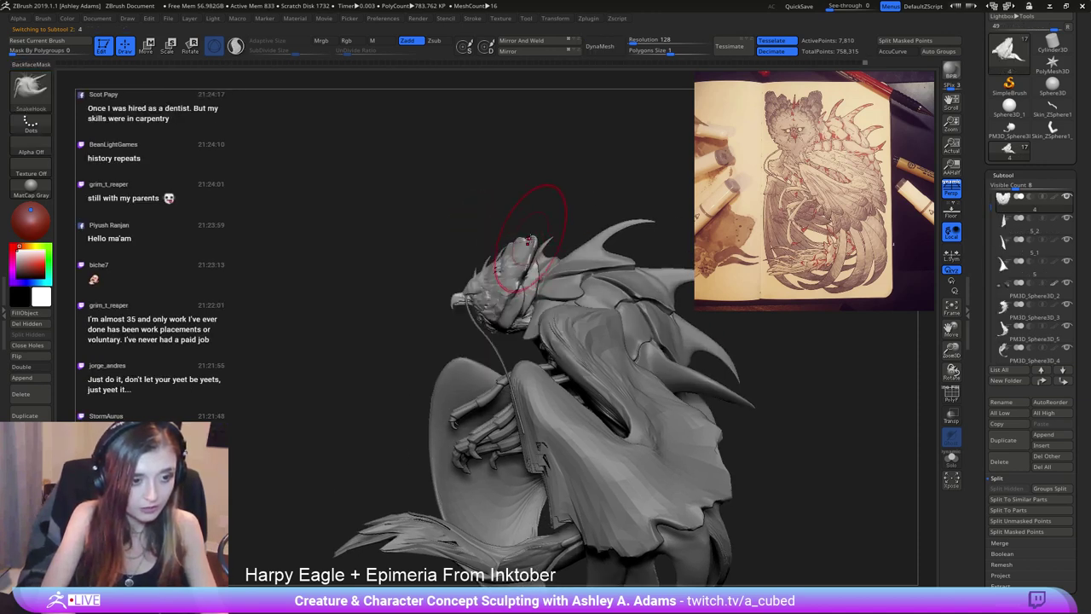
{"action": "mouse_move", "coordinate": [526, 273]}
{"action": "right_mouse_down"}
{"action": "mouse_move", "coordinate": [546, 307]}
{"action": "mouse_move", "coordinate": [573, 240]}
{"action": "right_mouse_up"}
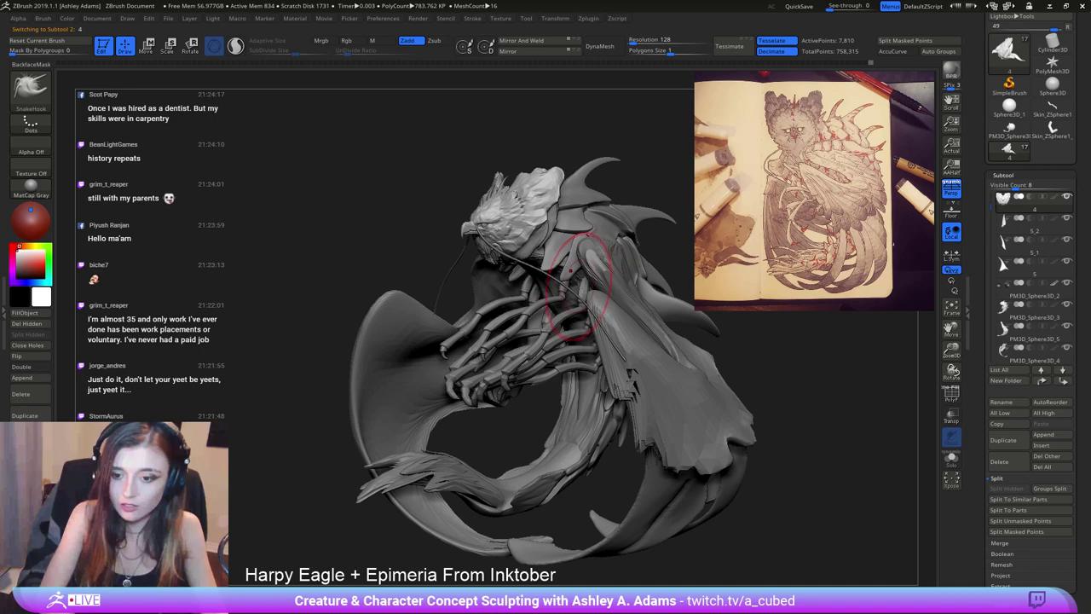
{"action": "mouse_move", "coordinate": [561, 291]}
{"action": "right_mouse_down"}
{"action": "mouse_move", "coordinate": [655, 271]}
{"action": "mouse_move", "coordinate": [588, 224]}
{"action": "mouse_move", "coordinate": [522, 226]}
{"action": "right_mouse_up"}
{"action": "left_click_drag", "start_coordinate": [522, 223], "coordinate": [503, 226]}
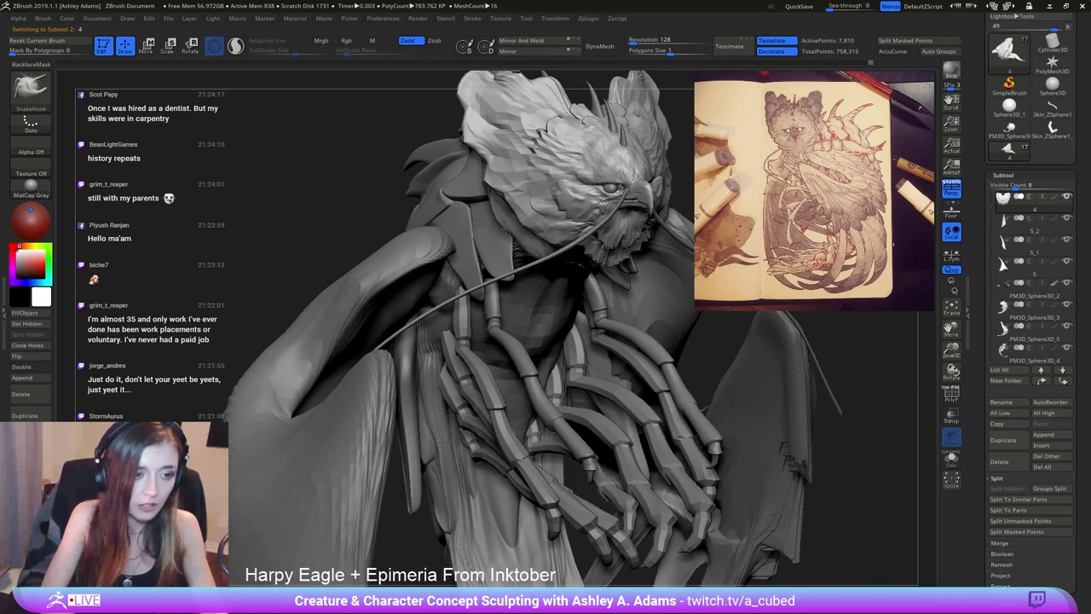
Reshape the feathers along the side of the head from the front and side with SnakeHook.
{"action": "right_click_drag", "start_coordinate": [495, 205], "coordinate": [538, 244]}
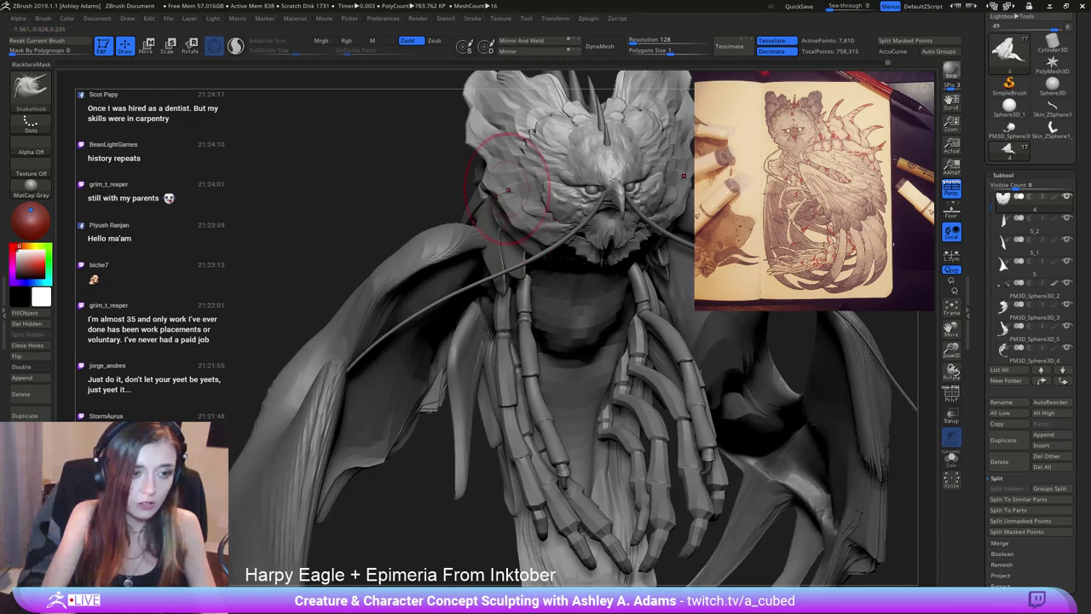
{"action": "mouse_move", "coordinate": [503, 182]}
{"action": "right_mouse_down", "text": "ctrl"}
{"action": "mouse_move", "coordinate": [597, 203]}
{"action": "mouse_move", "coordinate": [550, 174]}
{"action": "right_mouse_up", "text": "ctrl"}
{"action": "left_click_drag", "start_coordinate": [651, 162], "coordinate": [653, 179]}
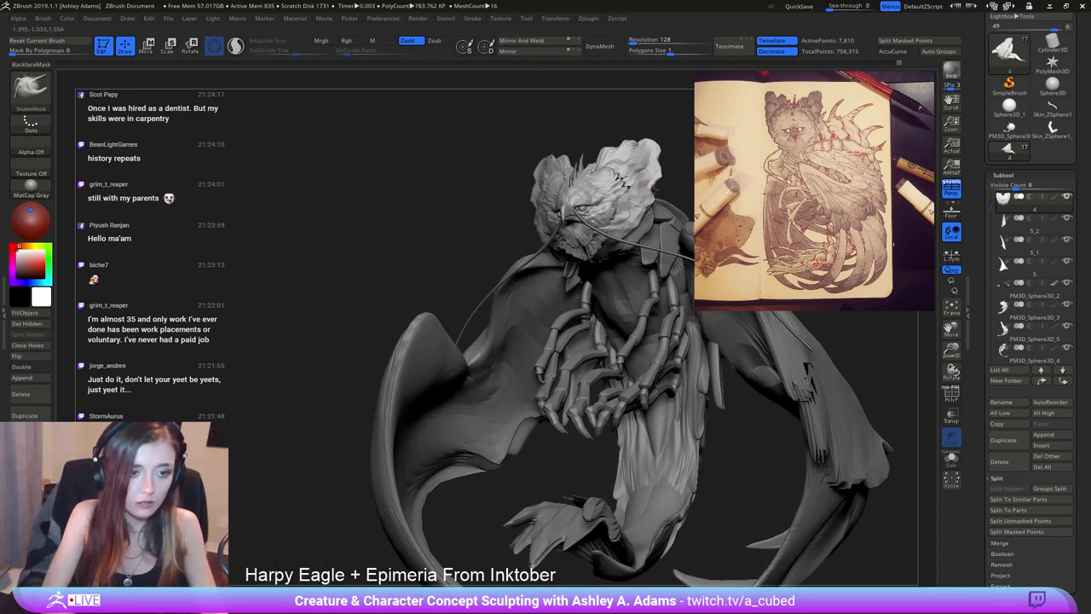
{"action": "mouse_move", "coordinate": [653, 188]}
{"action": "right_mouse_down"}
{"action": "mouse_move", "coordinate": [568, 181]}
{"action": "mouse_move", "coordinate": [567, 192]}
{"action": "right_mouse_up"}
{"action": "key", "text": "space"}
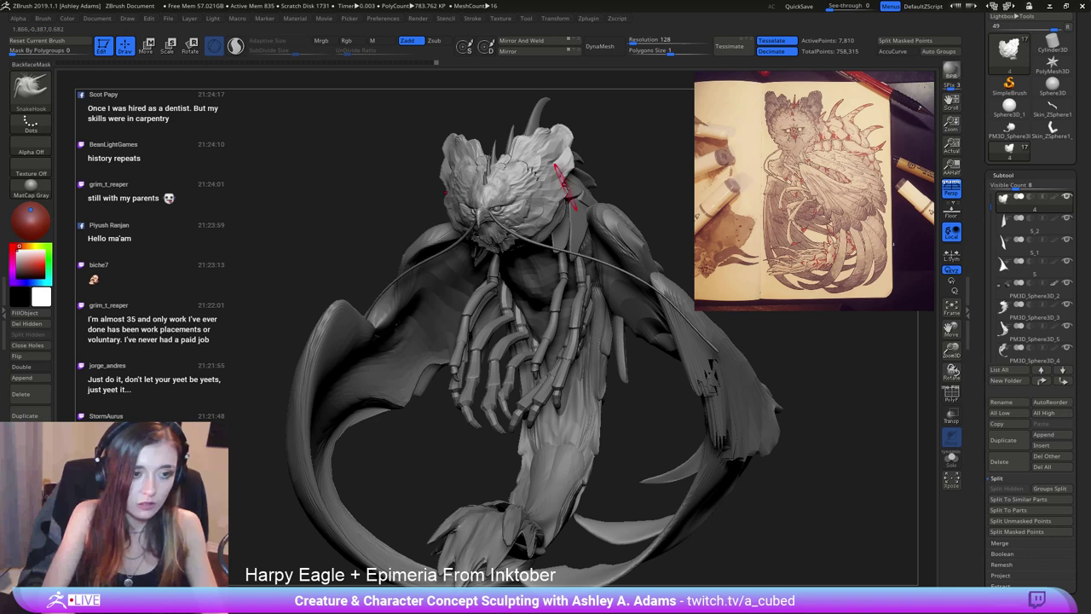
{"action": "mouse_move", "coordinate": [562, 188]}
{"action": "left_mouse_down"}
{"action": "mouse_move", "coordinate": [554, 191]}
{"action": "mouse_move", "coordinate": [566, 200]}
{"action": "left_mouse_up"}
{"action": "key", "text": "space"}
{"action": "right_click_drag", "start_coordinate": [566, 182], "coordinate": [521, 246], "text": "alt"}
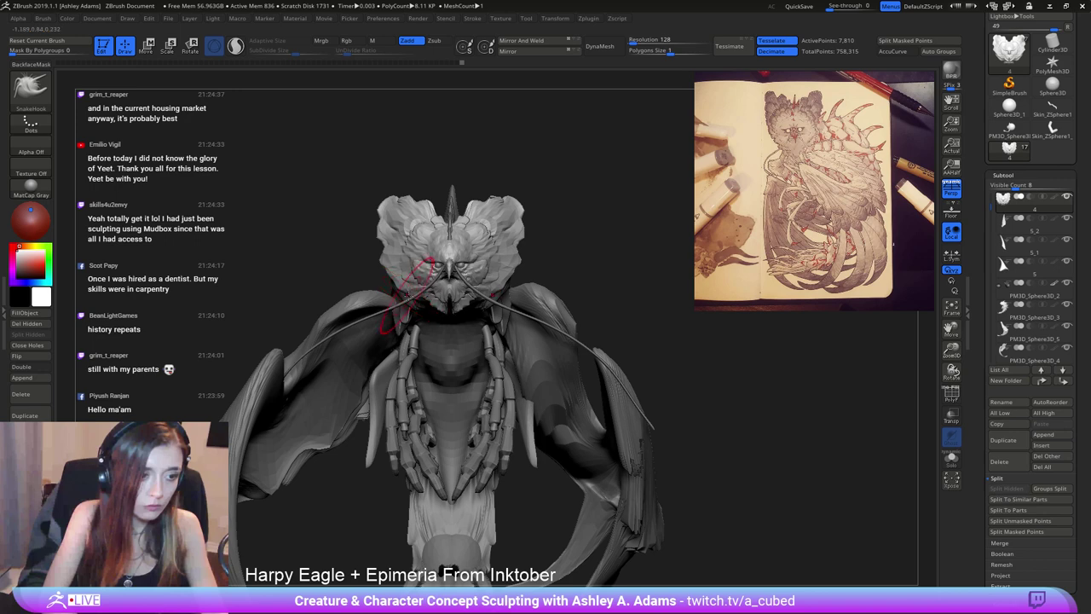
Refine the lower cheek feathers and the head's rear edge with SnakeHook.
{"action": "key", "text": "space"}
{"action": "left_click_drag", "start_coordinate": [424, 301], "coordinate": [420, 307]}
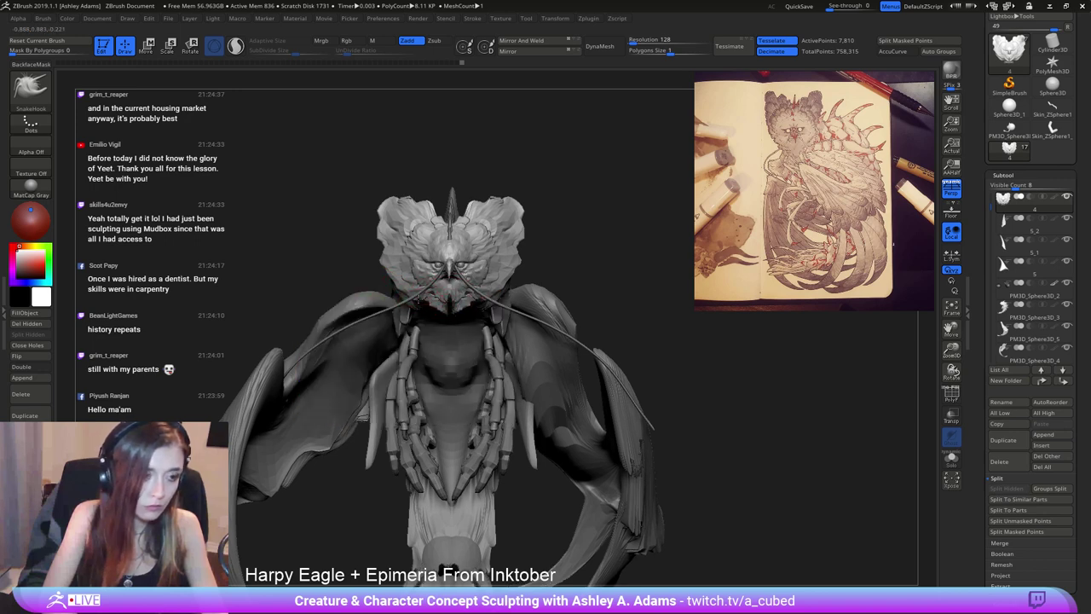
{"action": "mouse_move", "coordinate": [597, 393]}
{"action": "left_mouse_down"}
{"action": "mouse_move", "coordinate": [640, 423]}
{"action": "mouse_move", "coordinate": [614, 383]}
{"action": "left_mouse_up"}
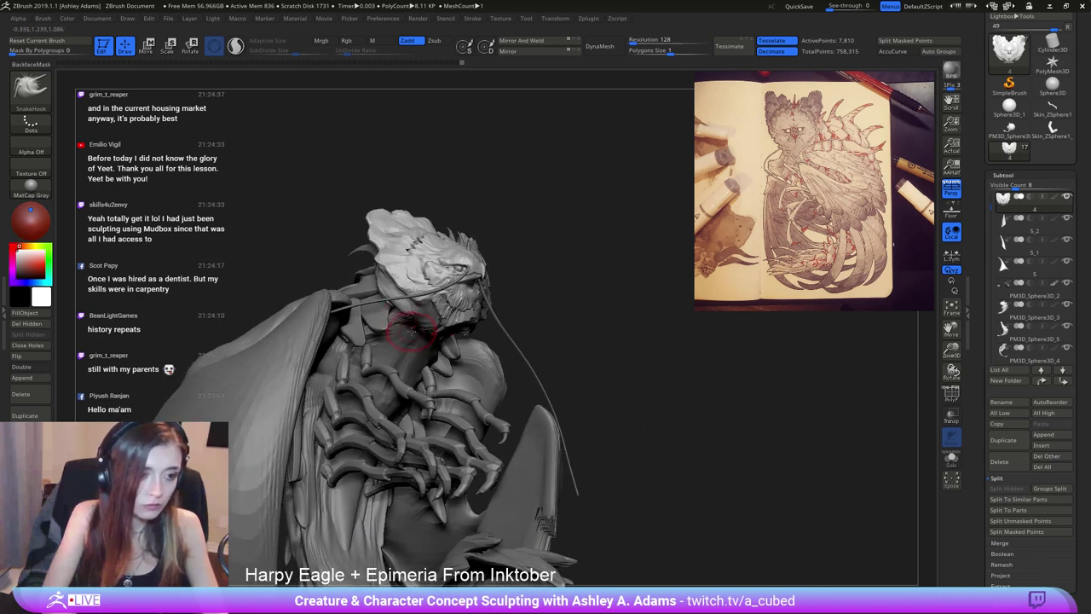
{"action": "mouse_move", "coordinate": [416, 337]}
{"action": "right_mouse_down"}
{"action": "mouse_move", "coordinate": [438, 343]}
{"action": "mouse_move", "coordinate": [438, 312]}
{"action": "mouse_move", "coordinate": [487, 341]}
{"action": "mouse_move", "coordinate": [470, 287]}
{"action": "mouse_move", "coordinate": [557, 332]}
{"action": "mouse_move", "coordinate": [438, 221]}
{"action": "right_mouse_up"}
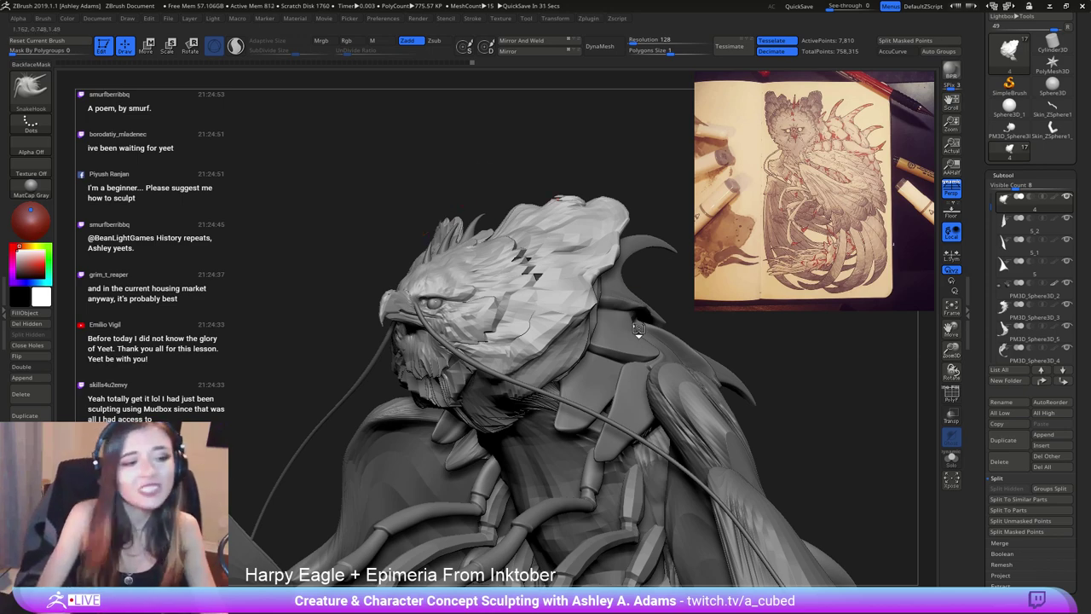
{"action": "left_click_drag", "start_coordinate": [640, 331], "coordinate": [714, 365]}
{"action": "left_click_drag", "start_coordinate": [616, 377], "coordinate": [557, 285]}
{"action": "right_click_drag", "start_coordinate": [556, 286], "coordinate": [454, 191]}
{"action": "mouse_move", "coordinate": [490, 305]}
{"action": "right_mouse_down"}
{"action": "mouse_move", "coordinate": [541, 324]}
{"action": "mouse_move", "coordinate": [520, 229]}
{"action": "mouse_move", "coordinate": [465, 215]}
{"action": "mouse_move", "coordinate": [546, 209]}
{"action": "mouse_move", "coordinate": [524, 230]}
{"action": "mouse_move", "coordinate": [508, 285]}
{"action": "mouse_move", "coordinate": [372, 335]}
{"action": "mouse_move", "coordinate": [418, 264]}
{"action": "mouse_move", "coordinate": [511, 271]}
{"action": "mouse_move", "coordinate": [573, 256]}
{"action": "right_mouse_up"}
Make the leg subtool Skin_ZSphere2 active and pull the legs' upper ends up toward the neck with SnakeHook.
{"action": "left_click", "coordinate": [436, 215], "text": "alt"}
{"action": "right_click", "coordinate": [507, 214]}
{"action": "right_click", "coordinate": [507, 293]}
{"action": "right_click", "coordinate": [363, 326]}
{"action": "right_click", "coordinate": [422, 275]}
{"action": "right_click", "coordinate": [408, 202]}
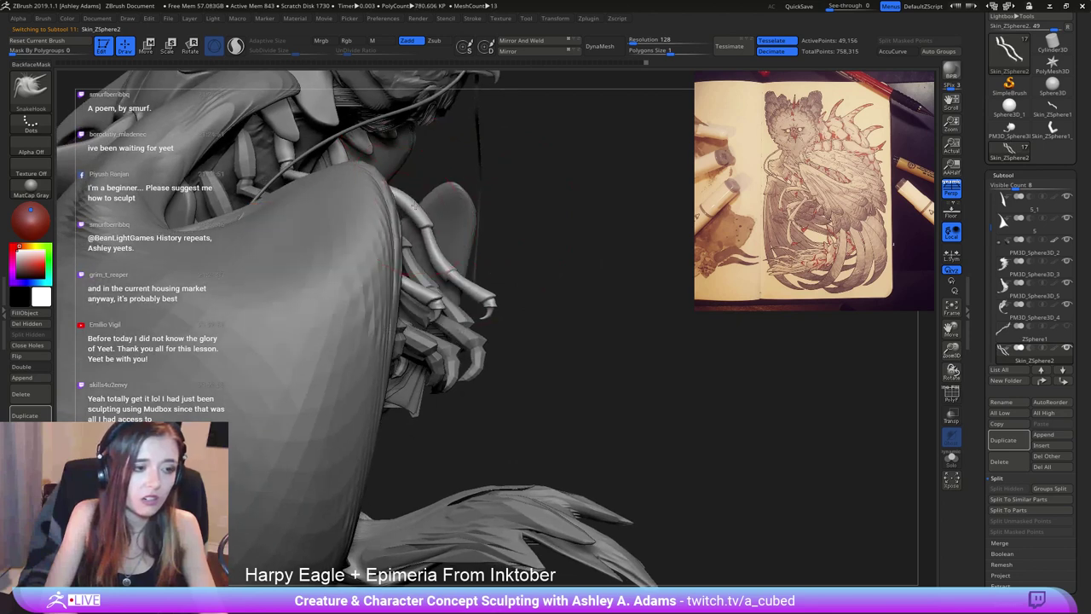
{"action": "right_click_drag", "start_coordinate": [520, 204], "coordinate": [400, 226]}
{"action": "right_click_drag", "start_coordinate": [375, 288], "coordinate": [355, 295]}
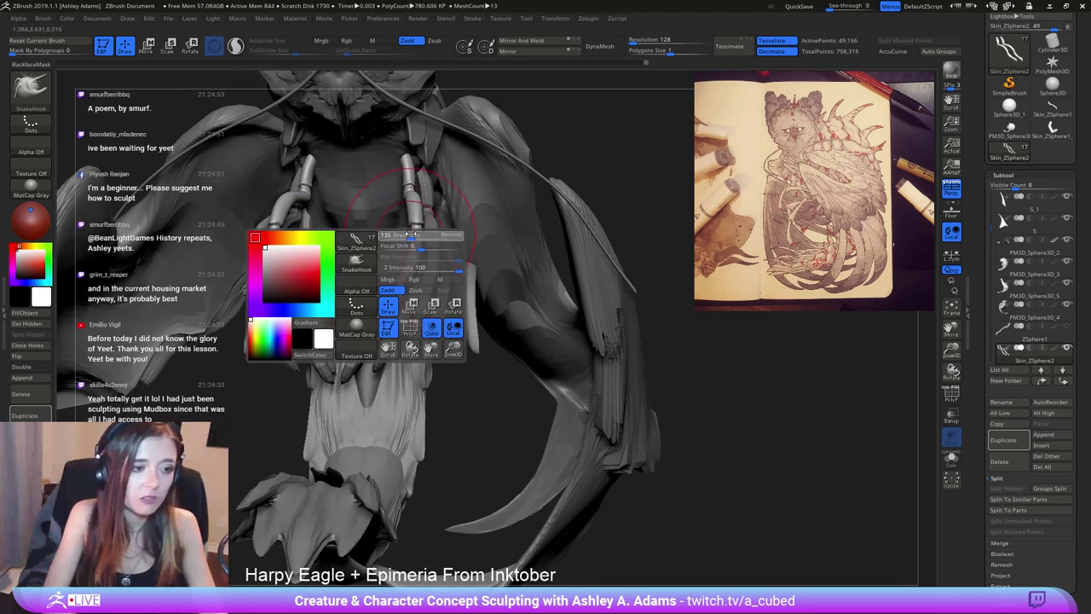
{"action": "left_click_drag", "start_coordinate": [415, 213], "coordinate": [420, 262]}
{"action": "right_click_drag", "start_coordinate": [379, 326], "coordinate": [364, 329]}
{"action": "mouse_move", "coordinate": [413, 267]}
{"action": "right_mouse_down"}
{"action": "mouse_move", "coordinate": [431, 274]}
{"action": "mouse_move", "coordinate": [382, 281]}
{"action": "right_mouse_up"}
{"action": "left_click_drag", "start_coordinate": [427, 206], "coordinate": [434, 217]}
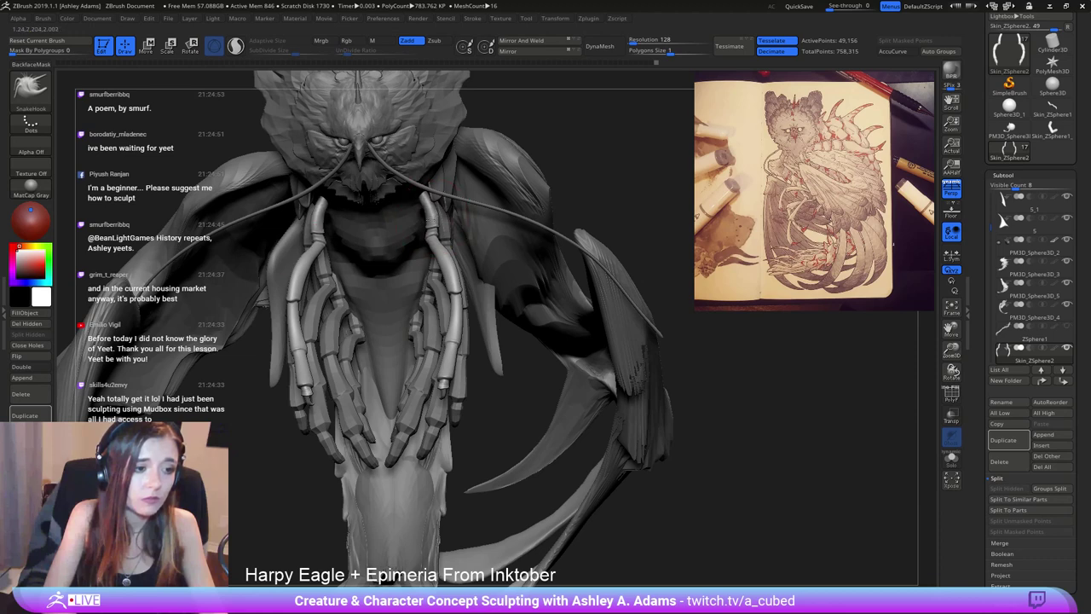
Make the head subtool 4 active again and save the file to disk.
{"action": "mouse_move", "coordinate": [533, 314]}
{"action": "right_mouse_down"}
{"action": "mouse_move", "coordinate": [380, 234]}
{"action": "mouse_move", "coordinate": [382, 156]}
{"action": "right_mouse_up"}
{"action": "left_click", "coordinate": [381, 256], "text": "alt"}
{"action": "mouse_move", "coordinate": [365, 236]}
{"action": "right_mouse_down"}
{"action": "mouse_move", "coordinate": [458, 236]}
{"action": "mouse_move", "coordinate": [362, 248]}
{"action": "right_mouse_up"}
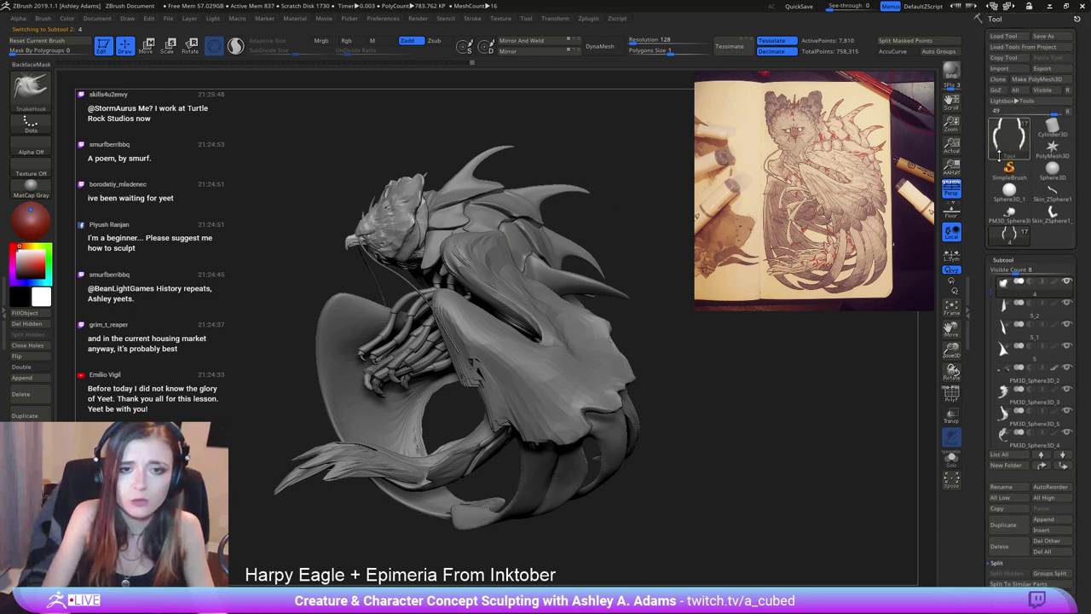
{"action": "scroll", "coordinate": [1015, 68], "scroll_direction": "up", "scroll_amount": 3}
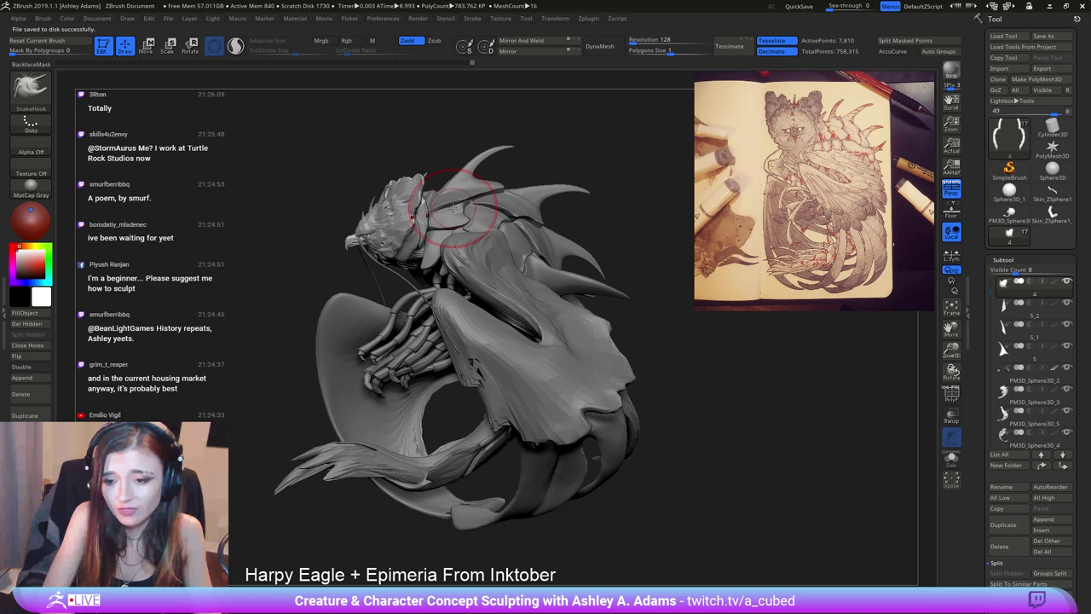
Isolate the head subtool with Solo and mask the beak using MaskPen.
{"action": "right_click_drag", "start_coordinate": [475, 250], "coordinate": [553, 369]}
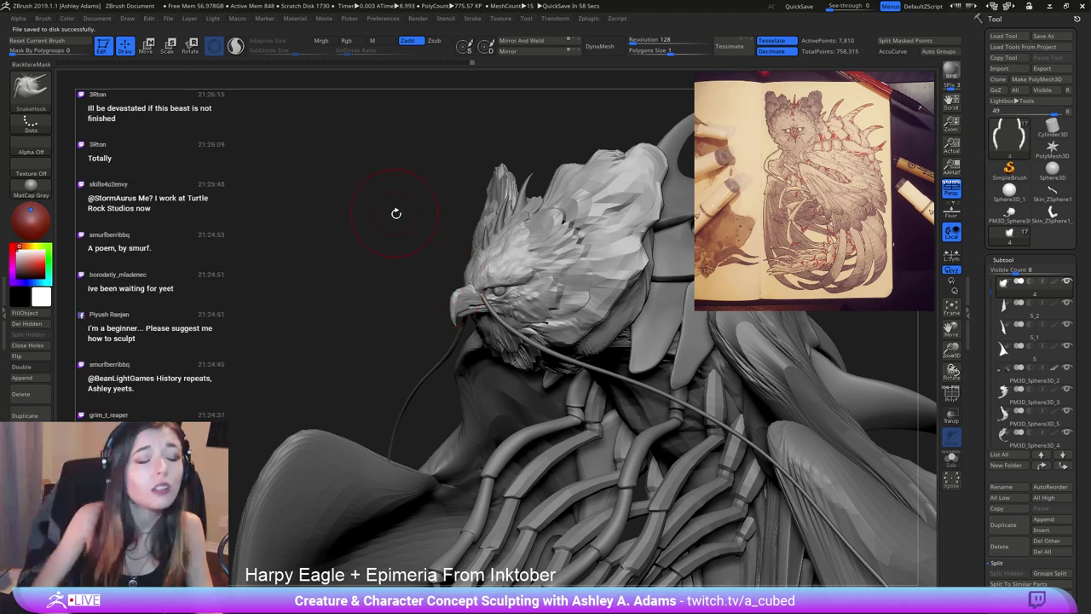
{"action": "mouse_move", "coordinate": [473, 286]}
{"action": "right_mouse_down", "text": "ctrl"}
{"action": "mouse_move", "coordinate": [484, 312]}
{"action": "mouse_move", "coordinate": [451, 308]}
{"action": "right_mouse_up", "text": "ctrl"}
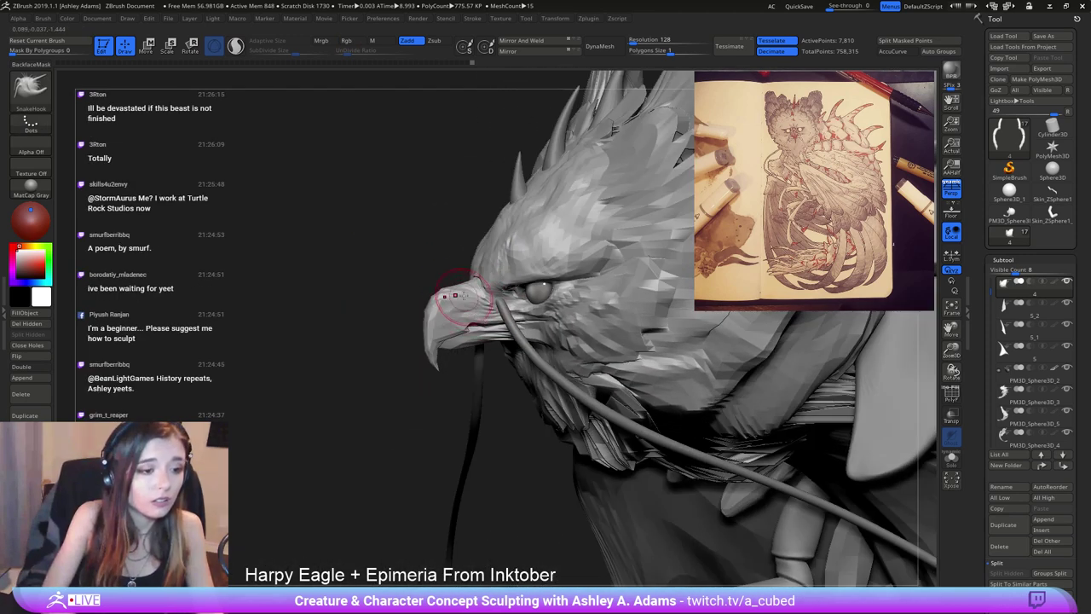
{"action": "left_click", "coordinate": [952, 460]}
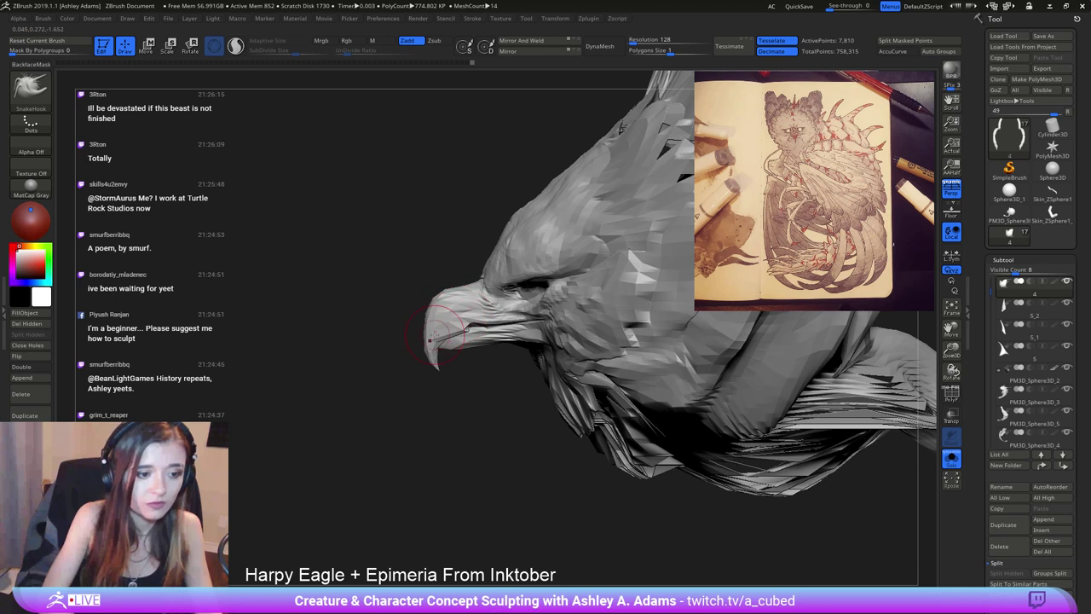
{"action": "mouse_move", "coordinate": [443, 309]}
{"action": "left_mouse_down", "text": "ctrl"}
{"action": "mouse_move", "coordinate": [494, 313]}
{"action": "mouse_move", "coordinate": [480, 301]}
{"action": "mouse_move", "coordinate": [516, 324]}
{"action": "left_mouse_up", "text": "ctrl"}
{"action": "key", "text": "space"}
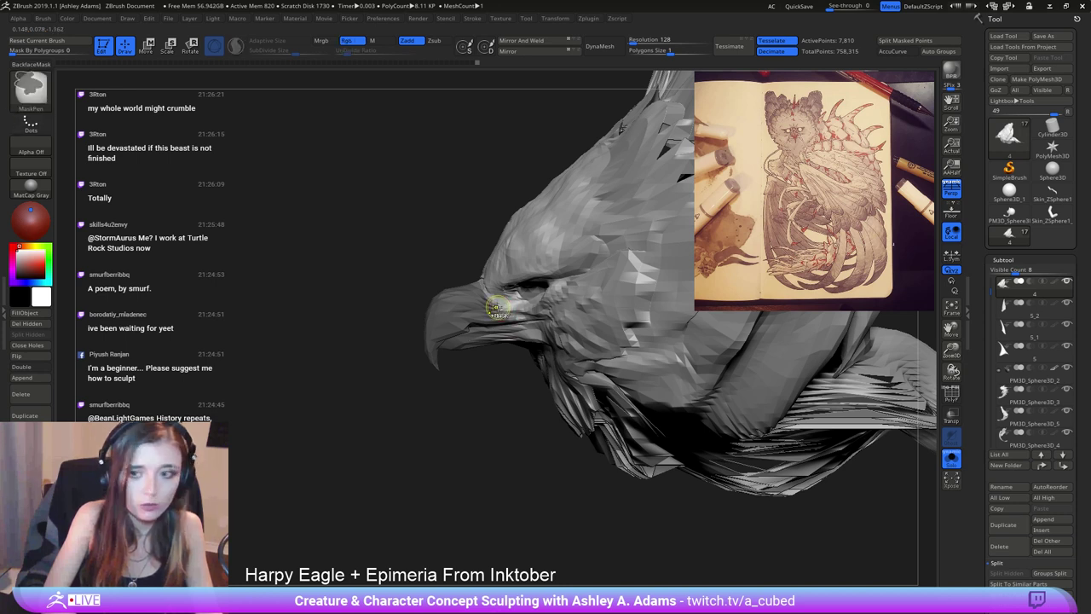
{"action": "right_click_drag", "start_coordinate": [502, 307], "coordinate": [505, 341], "text": "ctrl"}
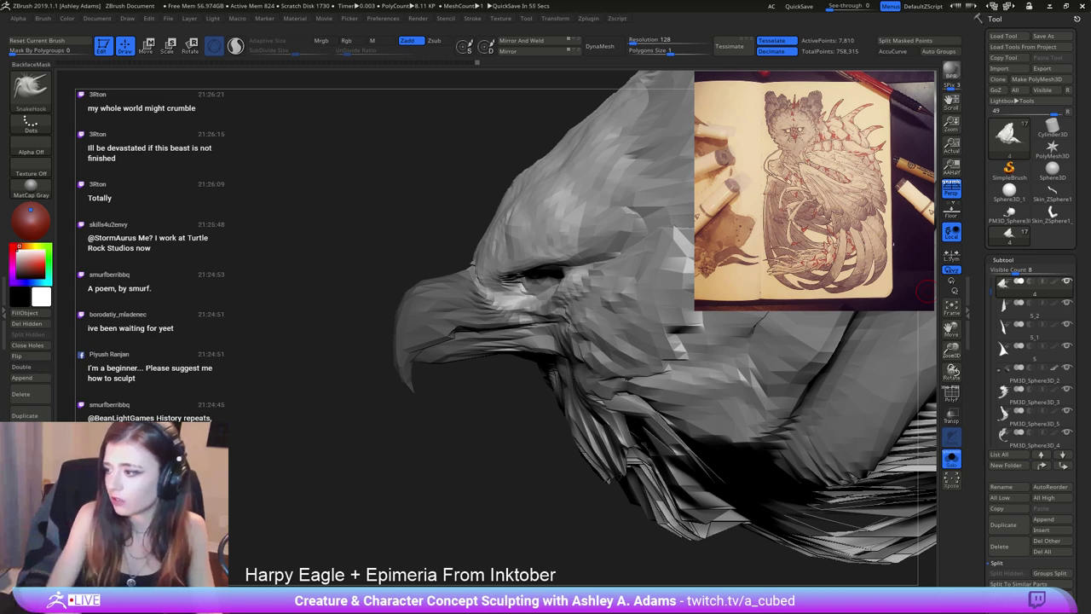
Refine the beak mask around the corner of the mouth and below the eye.
{"action": "mouse_move", "coordinate": [469, 311]}
{"action": "right_mouse_down"}
{"action": "mouse_move", "coordinate": [509, 317]}
{"action": "mouse_move", "coordinate": [528, 347]}
{"action": "right_mouse_up"}
{"action": "key", "text": "ctrl"}
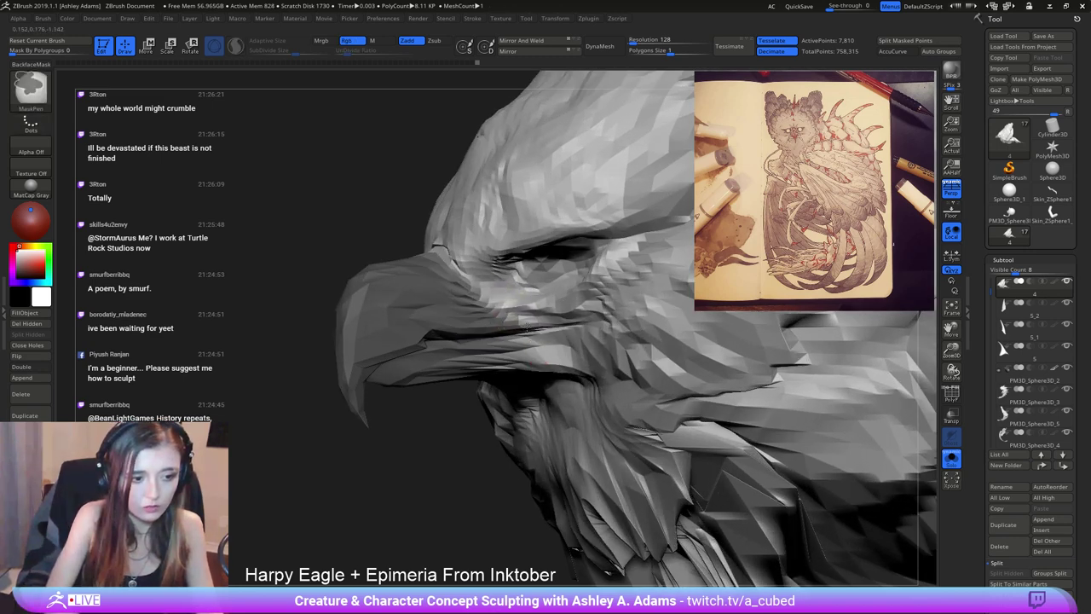
{"action": "left_click_drag", "start_coordinate": [567, 327], "coordinate": [582, 327], "text": "ctrl"}
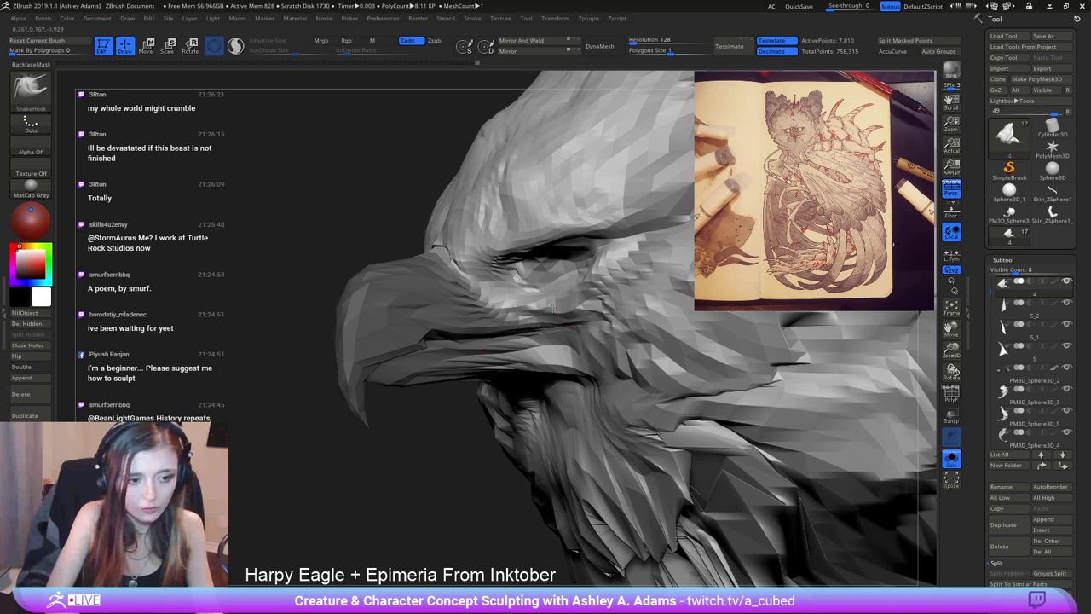
{"action": "right_click_drag", "start_coordinate": [520, 327], "coordinate": [588, 327]}
{"action": "left_click_drag", "start_coordinate": [568, 325], "coordinate": [504, 315], "text": "ctrl"}
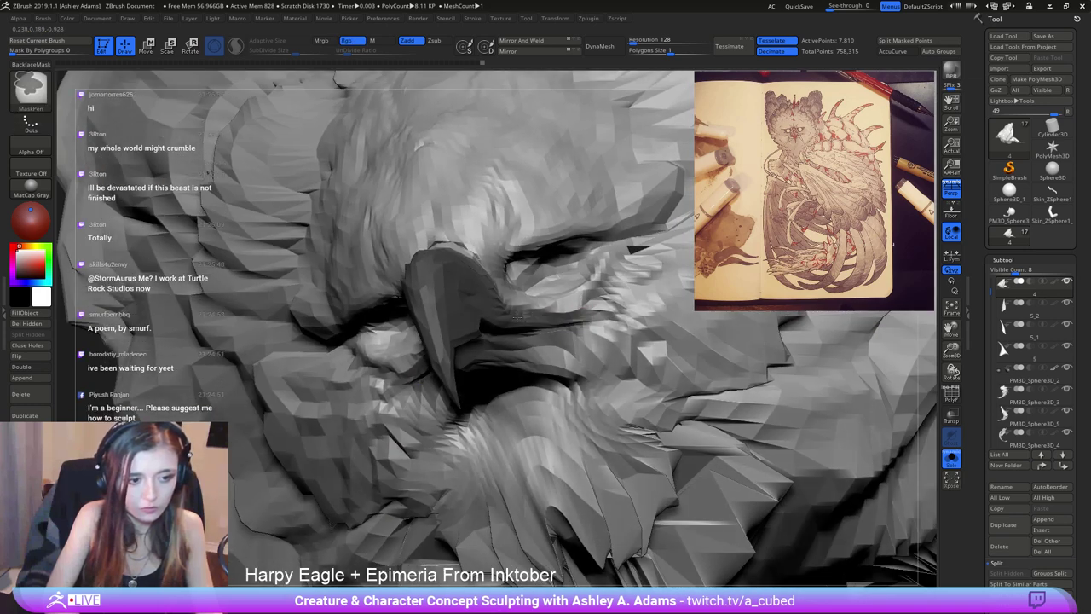
{"action": "right_click_drag", "start_coordinate": [607, 327], "coordinate": [526, 324]}
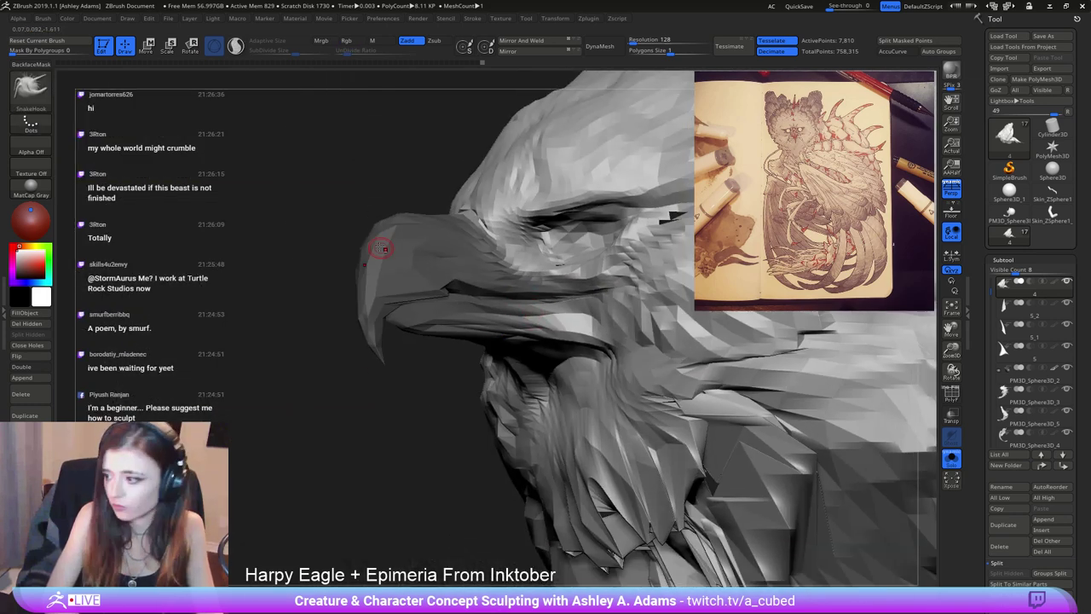
{"action": "left_click", "coordinate": [507, 336], "text": "ctrl"}
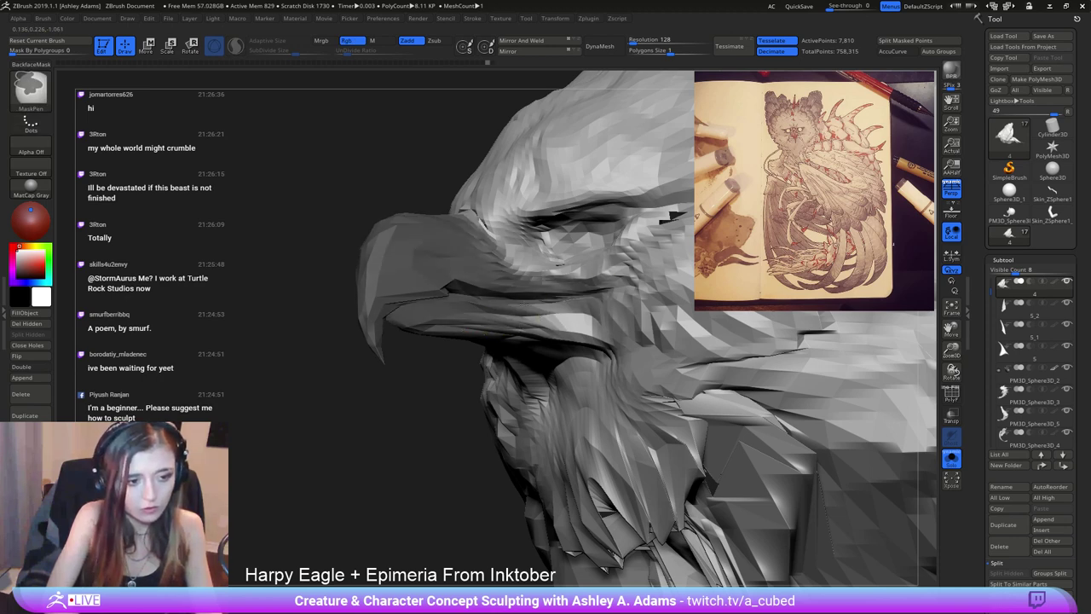
Clean up the mask's edge where the beak meets the brow on the opposite side of the head.
{"action": "right_click_drag", "start_coordinate": [412, 239], "coordinate": [529, 331]}
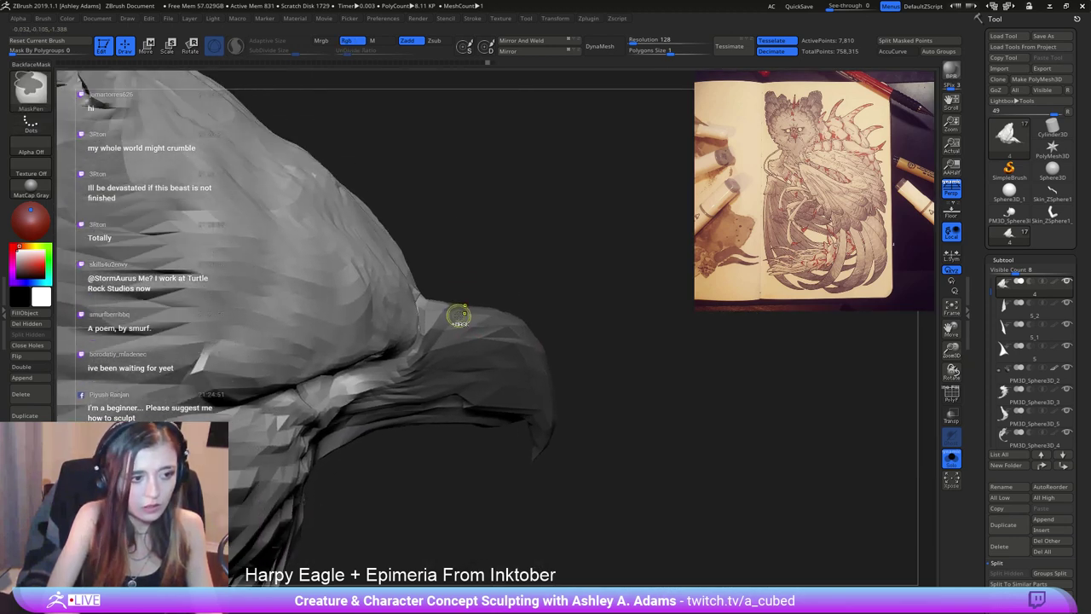
{"action": "right_click_drag", "start_coordinate": [429, 300], "coordinate": [388, 309]}
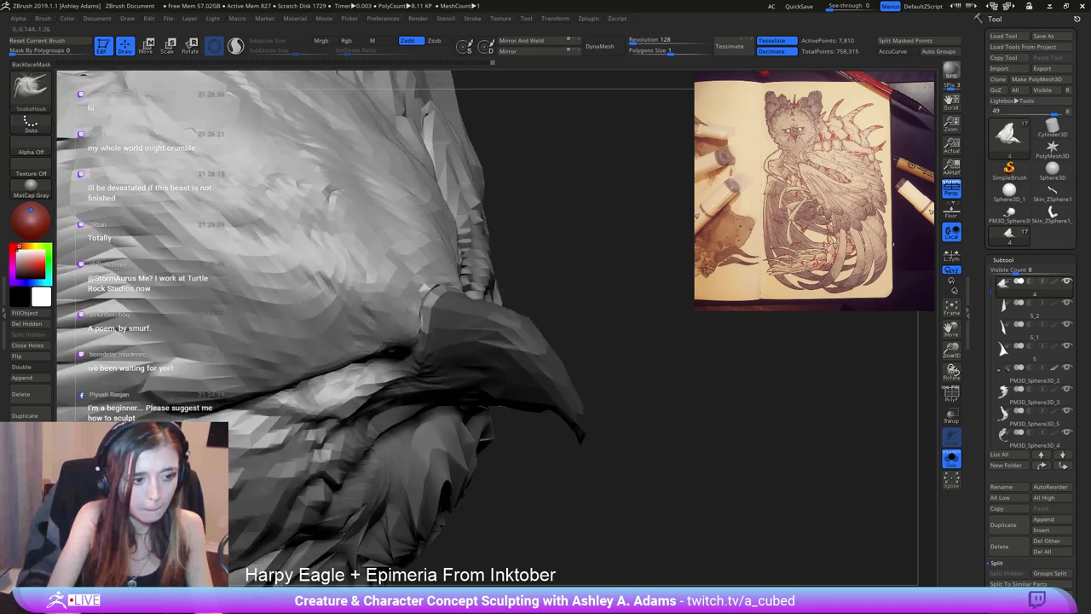
{"action": "mouse_move", "coordinate": [458, 312]}
{"action": "left_mouse_down", "text": "ctrl"}
{"action": "mouse_move", "coordinate": [447, 300]}
{"action": "mouse_move", "coordinate": [424, 336]}
{"action": "left_mouse_up", "text": "ctrl"}
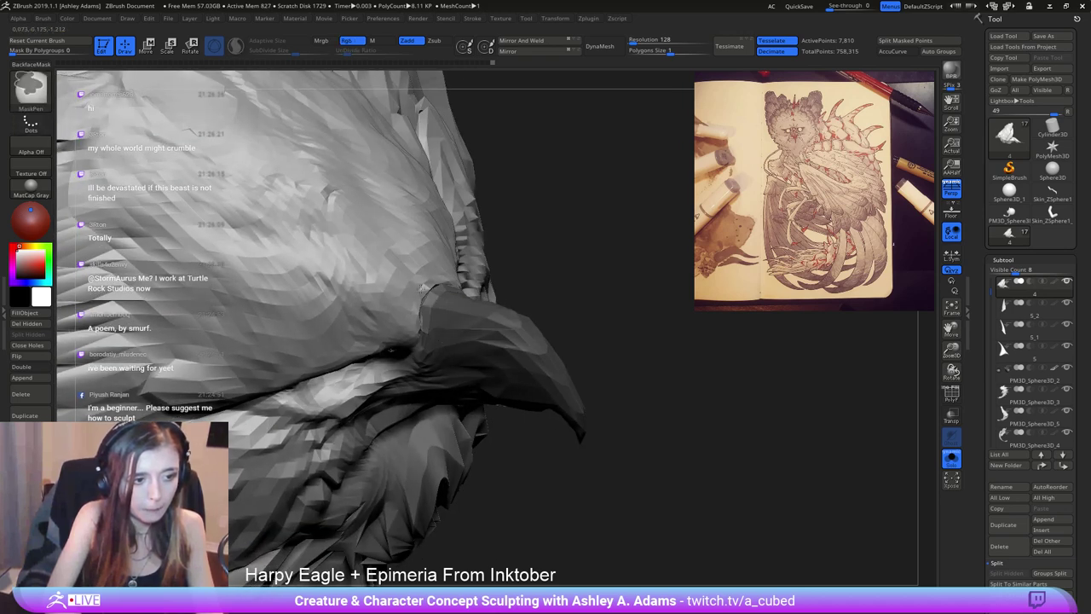
{"action": "mouse_move", "coordinate": [422, 288]}
{"action": "right_mouse_down"}
{"action": "mouse_move", "coordinate": [422, 298]}
{"action": "mouse_move", "coordinate": [429, 244]}
{"action": "right_mouse_up"}
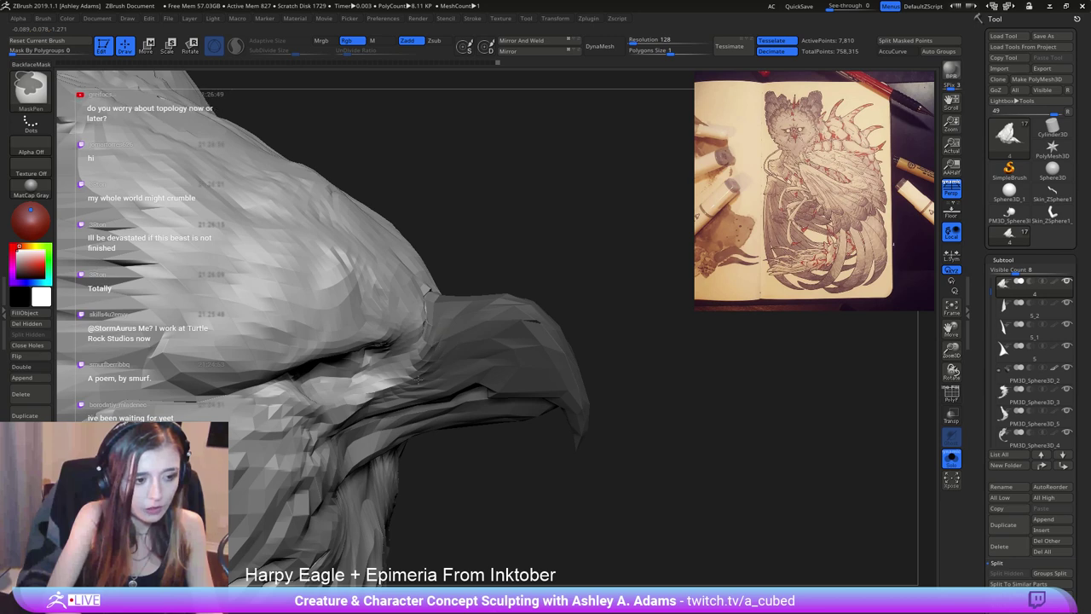
Split the masked beak off the head into its own subtool with Split Masked Points and show all subtools again.
{"action": "key", "text": "b"}
{"action": "key", "text": "s"}
{"action": "key", "text": "h"}
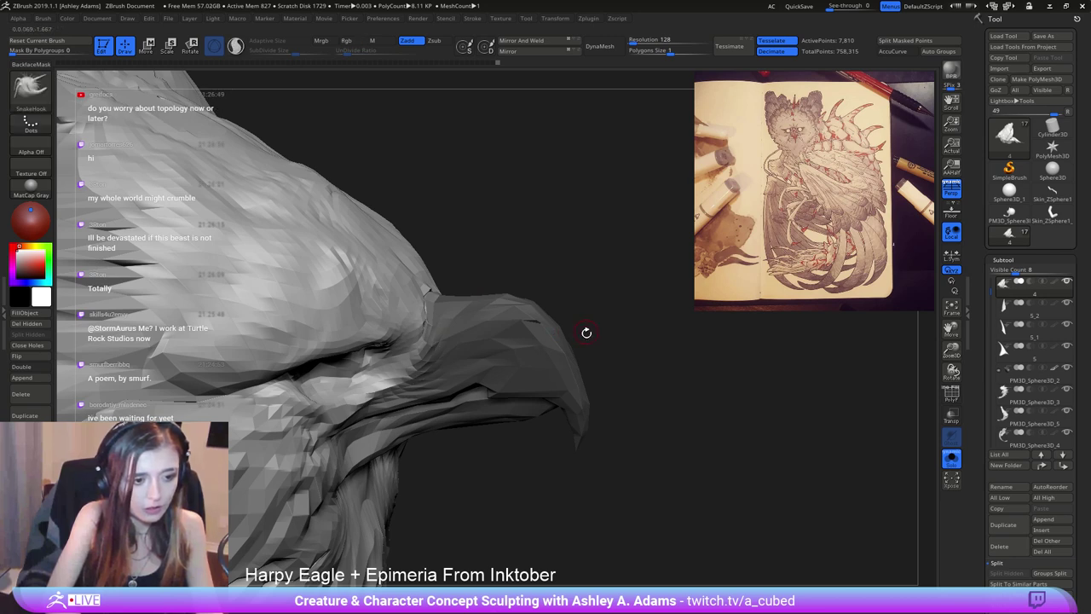
{"action": "scroll", "coordinate": [1015, 554], "scroll_direction": "down", "scroll_amount": 2}
{"action": "left_click", "coordinate": [1019, 581]}
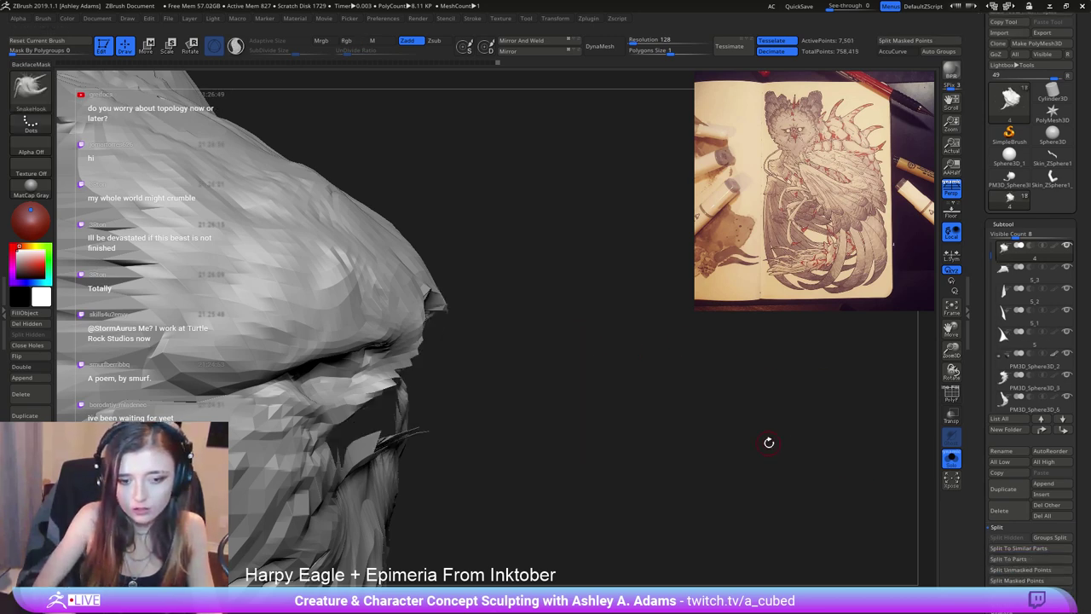
{"action": "right_click_drag", "start_coordinate": [768, 440], "coordinate": [568, 370]}
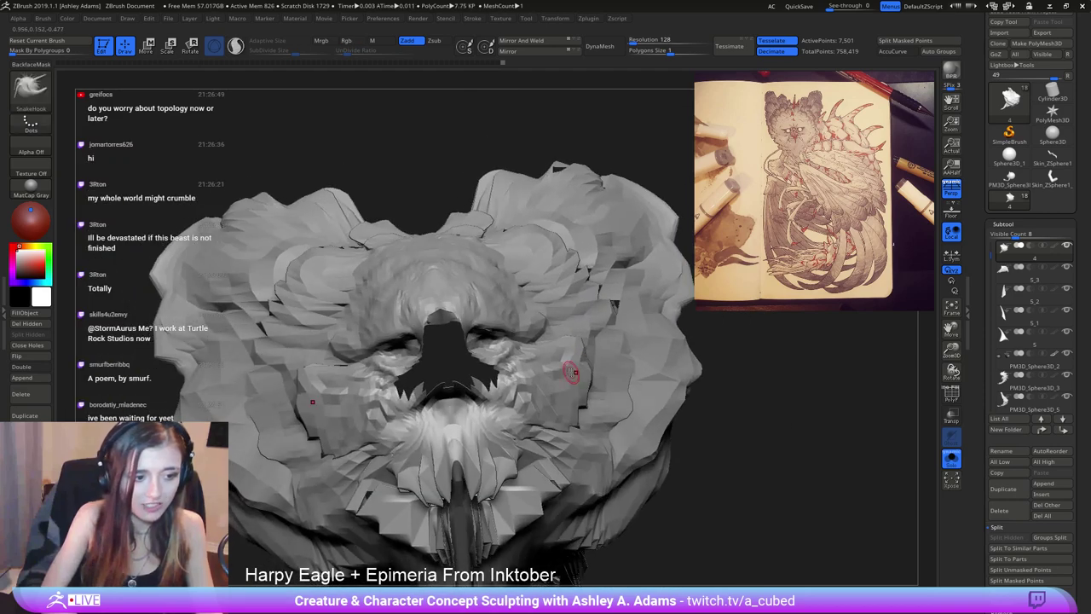
{"action": "right_click_drag", "start_coordinate": [921, 446], "coordinate": [893, 436]}
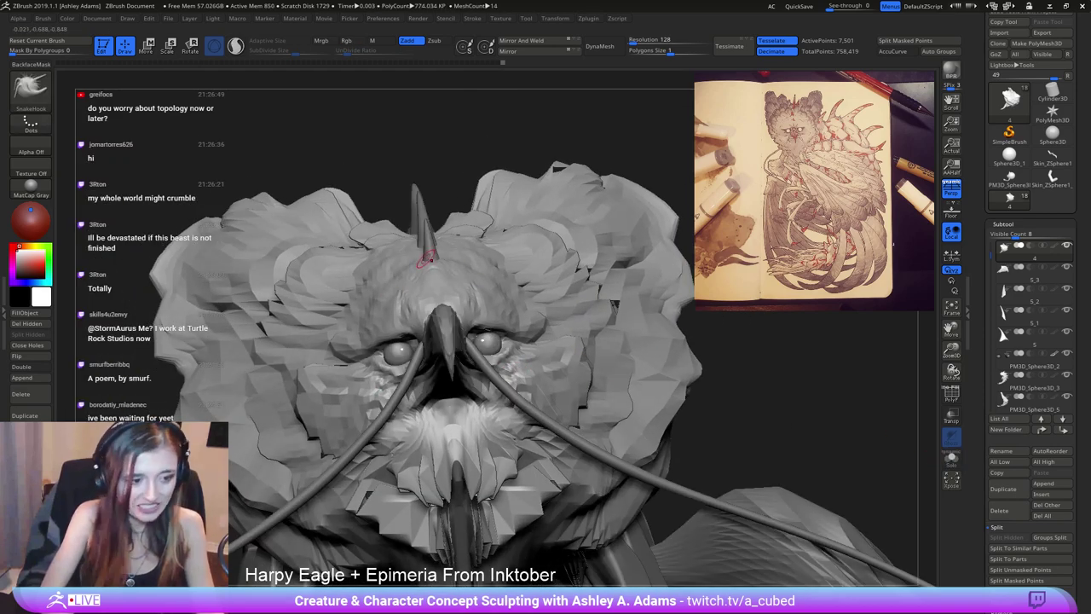
Adjust the head mesh beside the corner of the beak with the SnakeHook brush.
{"action": "right_click_drag", "start_coordinate": [431, 259], "coordinate": [534, 322]}
{"action": "left_click", "coordinate": [434, 329], "text": "alt"}
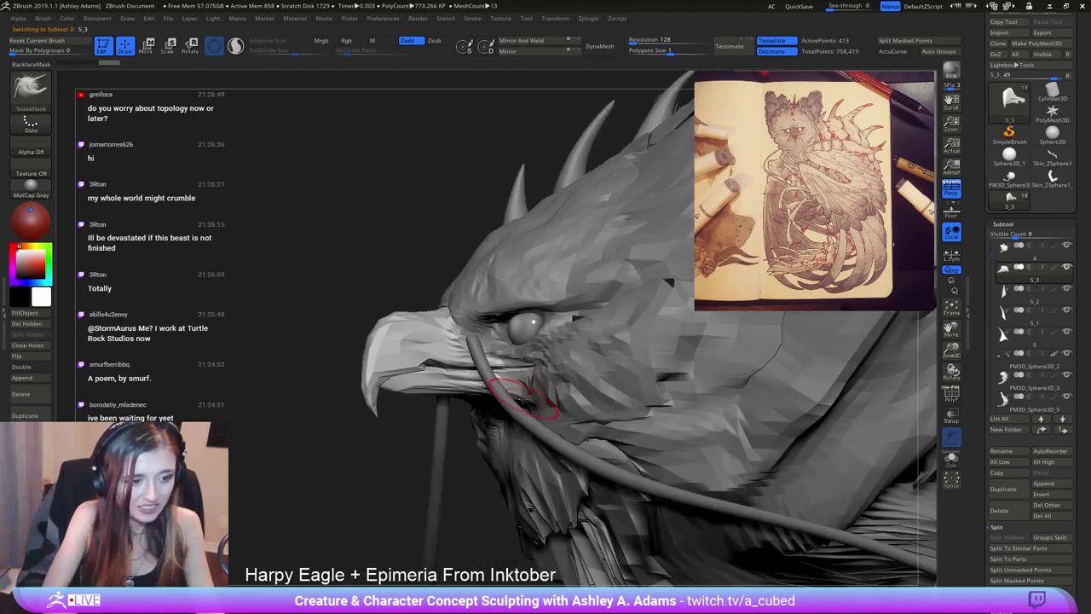
{"action": "right_click_drag", "start_coordinate": [529, 406], "coordinate": [471, 387]}
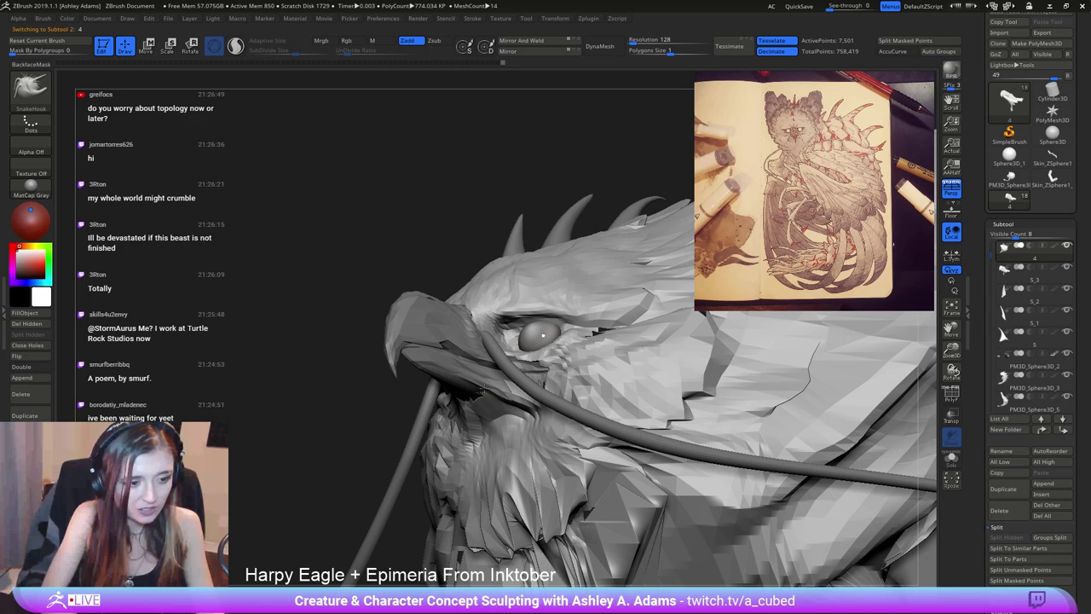
{"action": "left_click_drag", "start_coordinate": [500, 380], "coordinate": [488, 384]}
Select the beak subtool and isolate it in Solo mode.
{"action": "mouse_move", "coordinate": [482, 382]}
{"action": "right_mouse_down"}
{"action": "mouse_move", "coordinate": [511, 334]}
{"action": "mouse_move", "coordinate": [421, 310]}
{"action": "mouse_move", "coordinate": [426, 251]}
{"action": "right_mouse_up"}
{"action": "left_click", "coordinate": [426, 307], "text": "alt"}
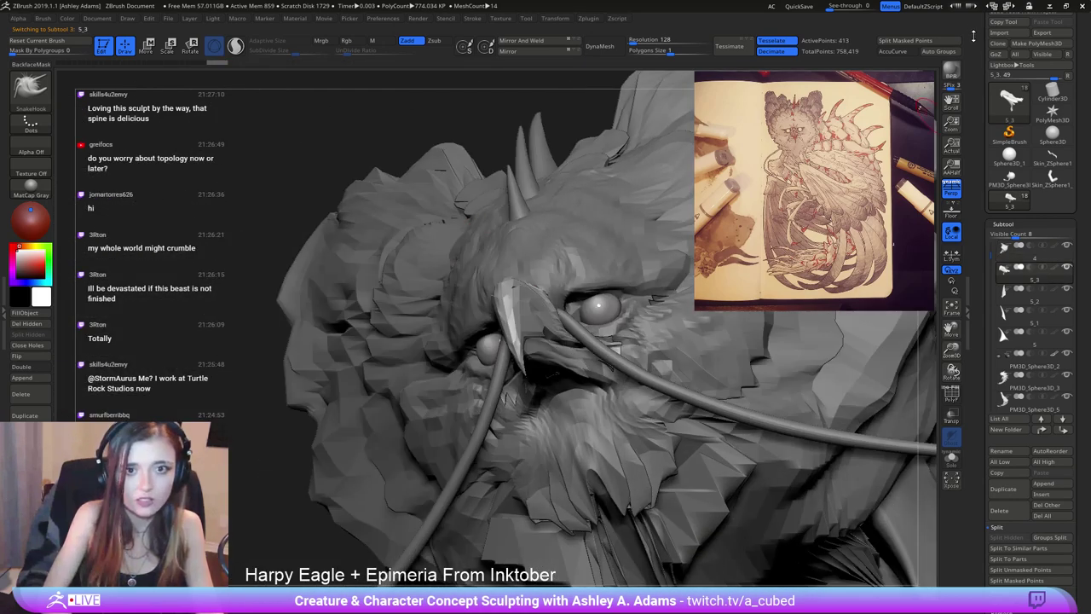
{"action": "left_click_drag", "start_coordinate": [974, 36], "coordinate": [973, 101]}
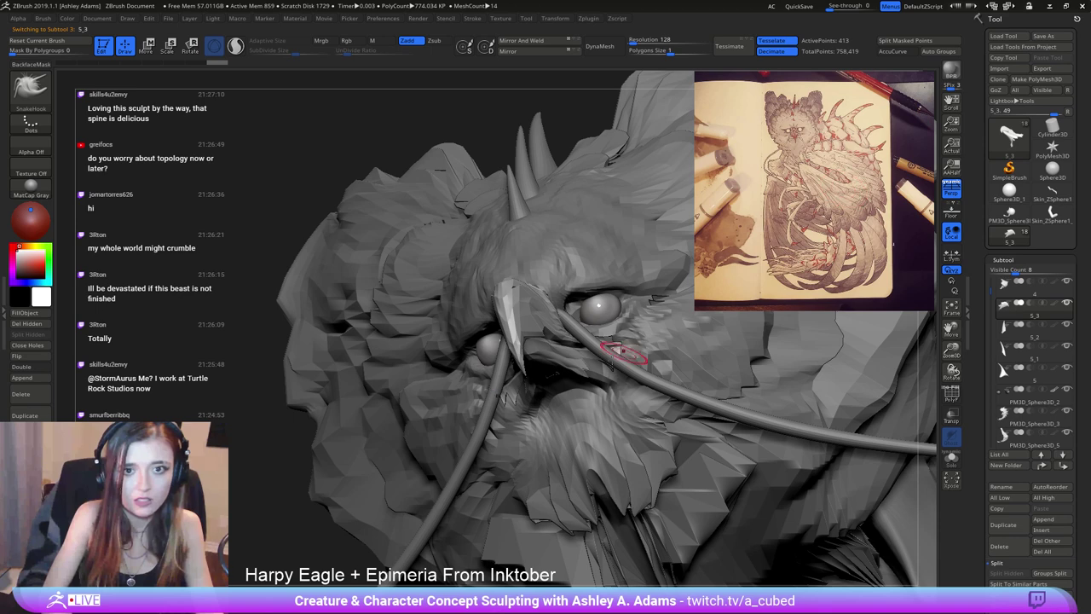
{"action": "right_click_drag", "start_coordinate": [626, 354], "coordinate": [523, 390]}
{"action": "left_click", "coordinate": [952, 461]}
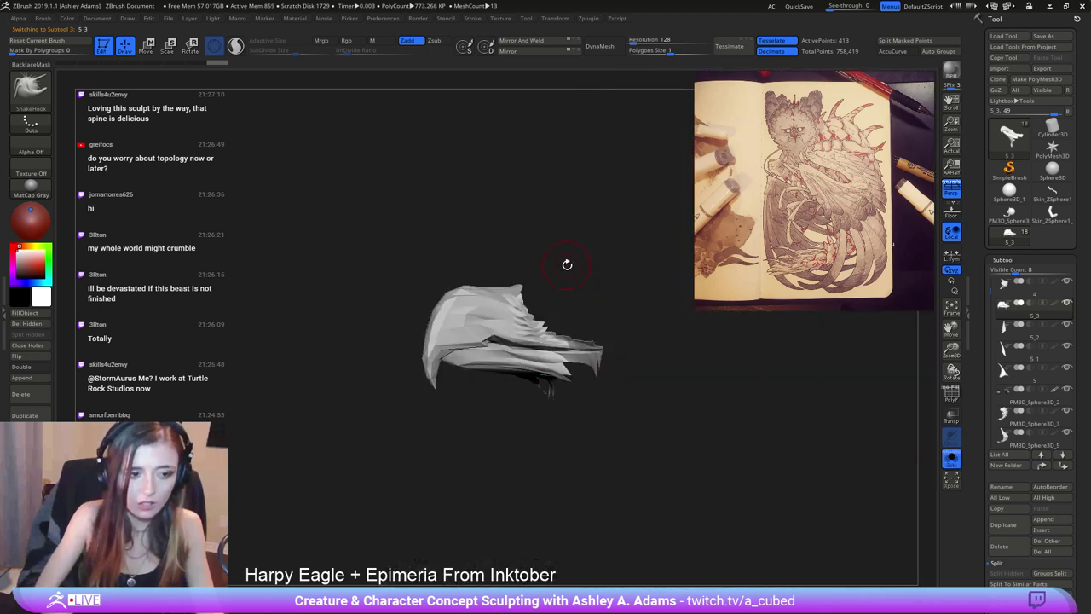
Try to mask the lower beak on the low-resolution mesh with MaskPen.
{"action": "left_click_drag", "start_coordinate": [566, 264], "coordinate": [536, 275]}
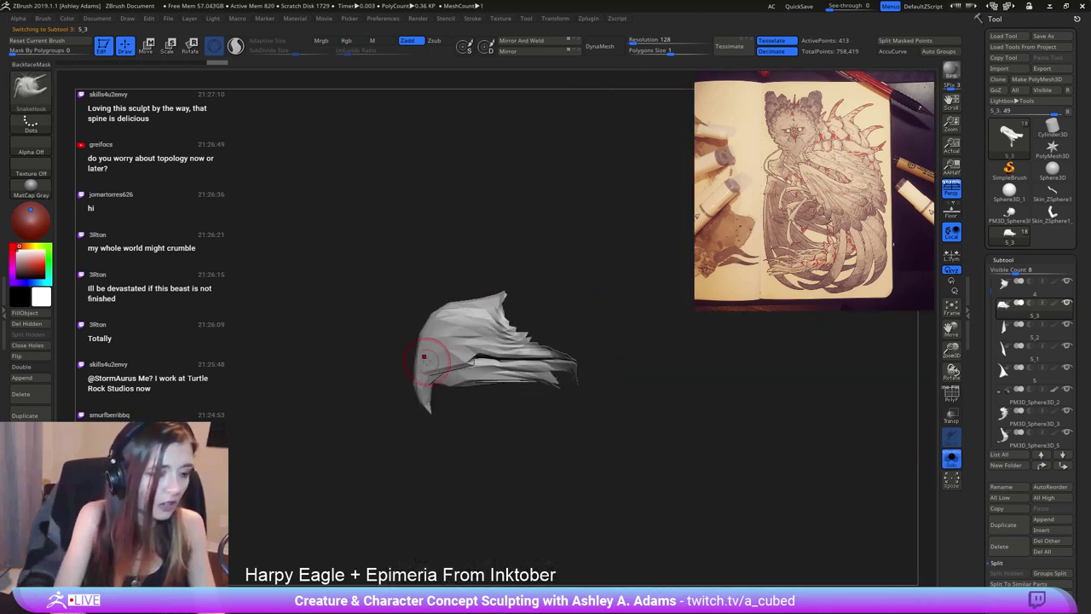
{"action": "right_click_drag", "start_coordinate": [436, 354], "coordinate": [429, 304]}
{"action": "left_click_drag", "start_coordinate": [553, 385], "coordinate": [451, 380], "text": "ctrl"}
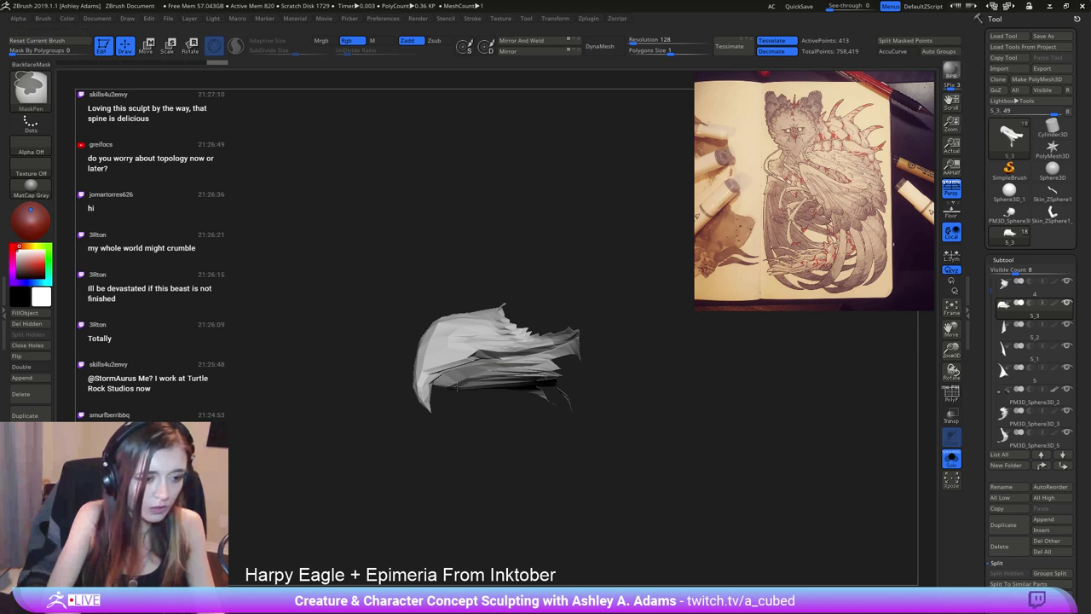
{"action": "right_click_drag", "start_coordinate": [434, 429], "coordinate": [426, 430]}
{"action": "mouse_move", "coordinate": [433, 376]}
{"action": "left_mouse_down", "text": "ctrl"}
{"action": "mouse_move", "coordinate": [545, 380]}
{"action": "mouse_move", "coordinate": [566, 351]}
{"action": "mouse_move", "coordinate": [576, 356]}
{"action": "left_mouse_up", "text": "ctrl"}
{"action": "mouse_move", "coordinate": [470, 351]}
{"action": "right_mouse_down"}
{"action": "mouse_move", "coordinate": [429, 312]}
{"action": "mouse_move", "coordinate": [411, 409]}
{"action": "right_mouse_up"}
{"action": "left_click_drag", "start_coordinate": [390, 417], "coordinate": [416, 409], "text": "ctrl+alt"}
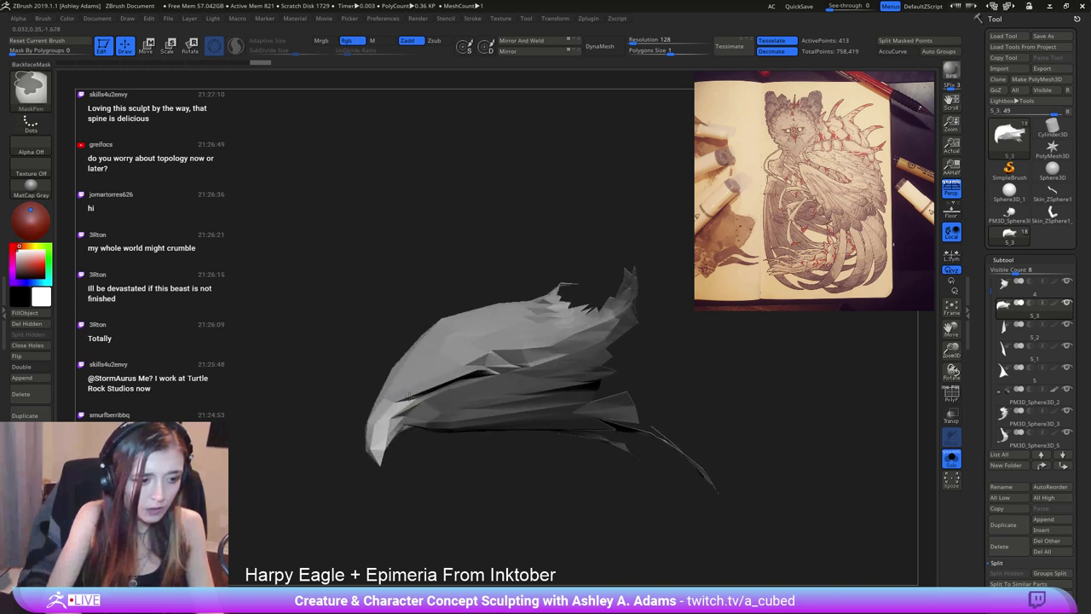
{"action": "right_click_drag", "start_coordinate": [434, 373], "coordinate": [438, 395]}
{"action": "left_click_drag", "start_coordinate": [438, 395], "coordinate": [416, 431], "text": "ctrl"}
{"action": "left_click", "coordinate": [617, 454], "text": "ctrl"}
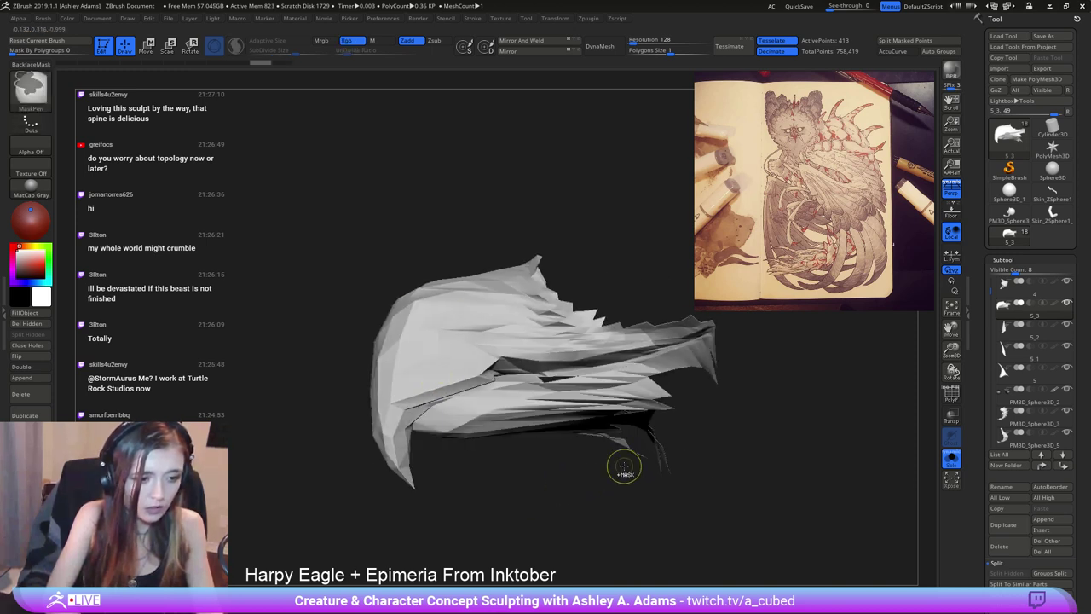
Switch back to SnakeHook and DynaMesh the isolated beak at resolution 560.
{"action": "key", "text": "b"}
{"action": "key", "text": "s"}
{"action": "key", "text": "h"}
{"action": "left_click", "coordinate": [601, 47]}
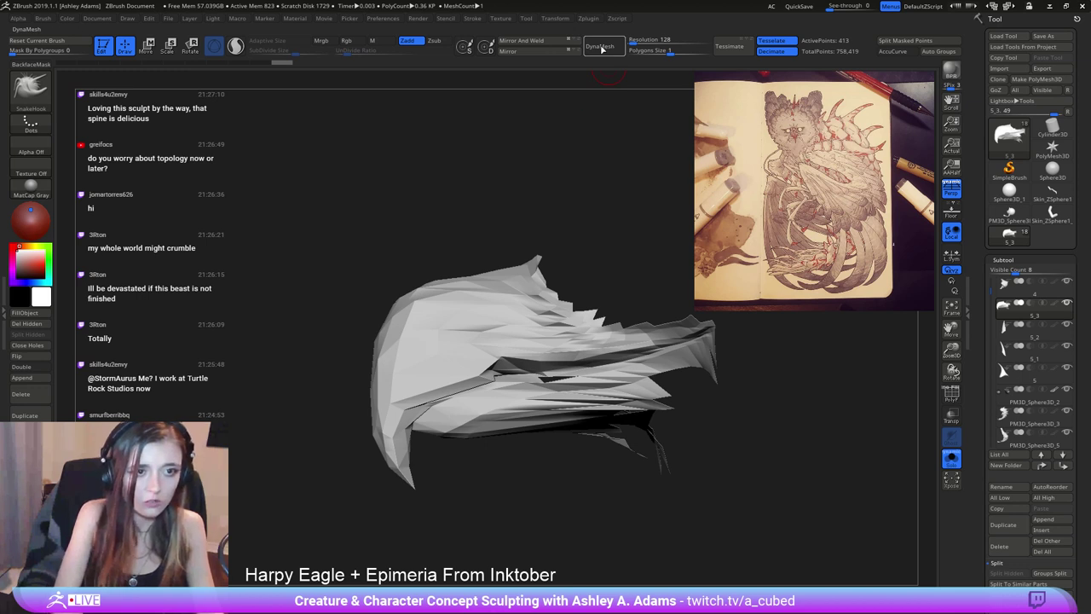
{"action": "key", "text": "ctrl+z"}
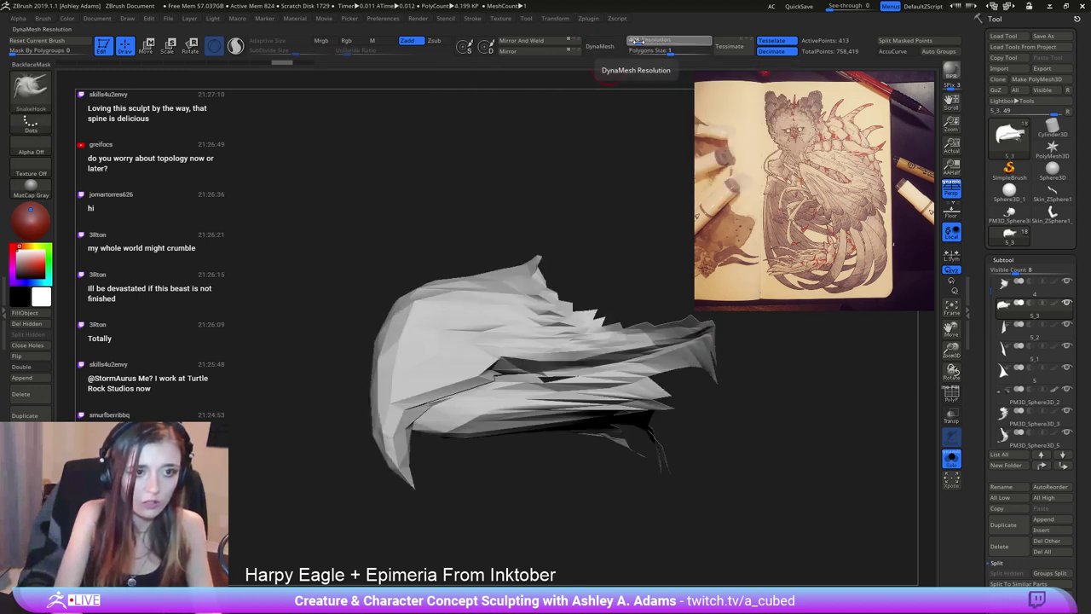
{"action": "left_click_drag", "start_coordinate": [636, 40], "coordinate": [641, 40]}
{"action": "left_click", "coordinate": [602, 47]}
Mask the side of the lower beak below the mouth line with MaskPen.
{"action": "mouse_move", "coordinate": [476, 317]}
{"action": "right_mouse_down", "text": "alt"}
{"action": "mouse_move", "coordinate": [475, 248]}
{"action": "mouse_move", "coordinate": [397, 256]}
{"action": "right_mouse_up", "text": "alt"}
{"action": "right_click_drag", "start_coordinate": [424, 343], "coordinate": [431, 308]}
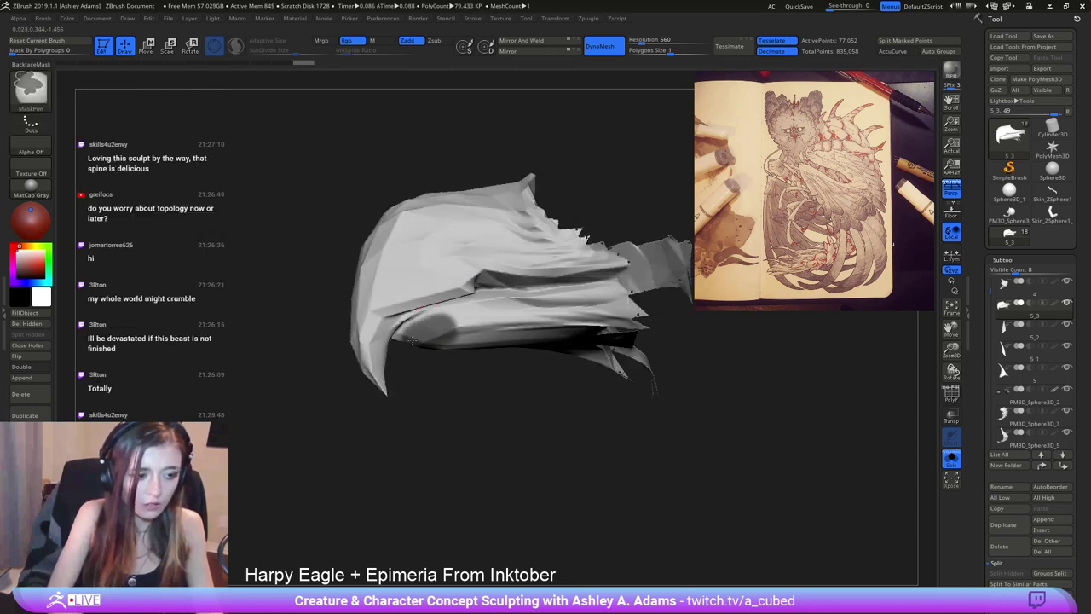
{"action": "mouse_move", "coordinate": [482, 308]}
{"action": "left_mouse_down", "text": "ctrl"}
{"action": "mouse_move", "coordinate": [495, 324]}
{"action": "mouse_move", "coordinate": [573, 335]}
{"action": "mouse_move", "coordinate": [493, 306]}
{"action": "mouse_move", "coordinate": [618, 290]}
{"action": "mouse_move", "coordinate": [640, 337]}
{"action": "mouse_move", "coordinate": [607, 348]}
{"action": "left_mouse_up", "text": "ctrl"}
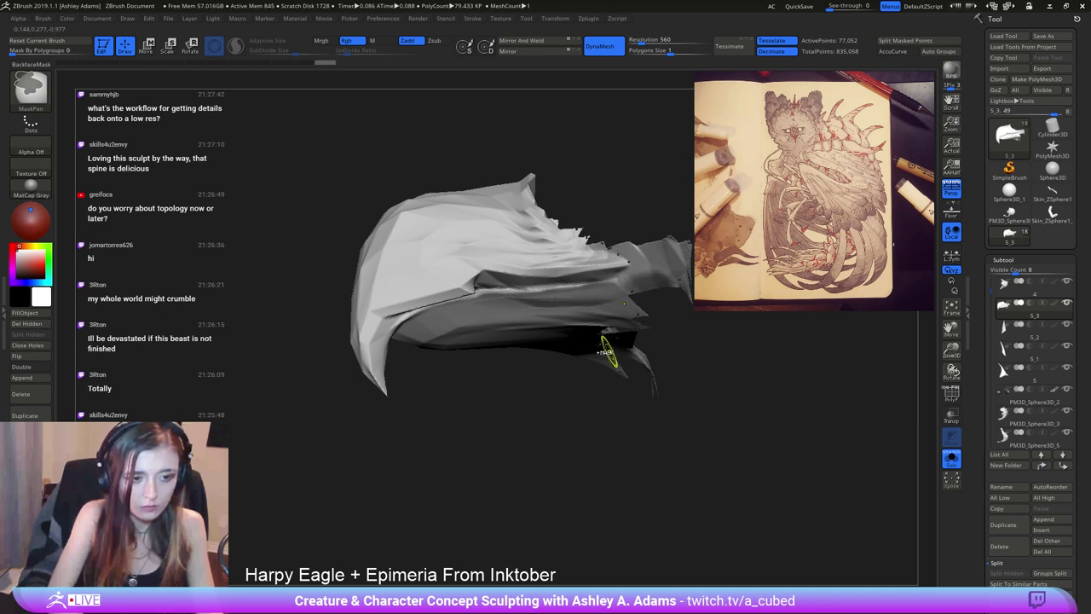
{"action": "mouse_move", "coordinate": [609, 357]}
{"action": "right_mouse_down"}
{"action": "mouse_move", "coordinate": [657, 298]}
{"action": "mouse_move", "coordinate": [526, 312]}
{"action": "right_mouse_up"}
{"action": "mouse_move", "coordinate": [488, 298]}
{"action": "left_mouse_down", "text": "ctrl"}
{"action": "mouse_move", "coordinate": [521, 305]}
{"action": "mouse_move", "coordinate": [566, 288]}
{"action": "mouse_move", "coordinate": [490, 285]}
{"action": "left_mouse_up", "text": "ctrl"}
Extend the mask along the mouth line, the rear and the front tip to cover the whole lower beak.
{"action": "right_click_drag", "start_coordinate": [486, 288], "coordinate": [413, 303]}
{"action": "right_click_drag", "start_coordinate": [413, 303], "coordinate": [568, 349], "text": "alt"}
{"action": "mouse_move", "coordinate": [567, 350]}
{"action": "left_mouse_down"}
{"action": "mouse_move", "coordinate": [555, 316]}
{"action": "mouse_move", "coordinate": [585, 312]}
{"action": "mouse_move", "coordinate": [607, 335]}
{"action": "left_mouse_up"}
{"action": "right_click_drag", "start_coordinate": [606, 336], "coordinate": [539, 335]}
{"action": "left_click_drag", "start_coordinate": [534, 336], "coordinate": [602, 352], "text": "ctrl"}
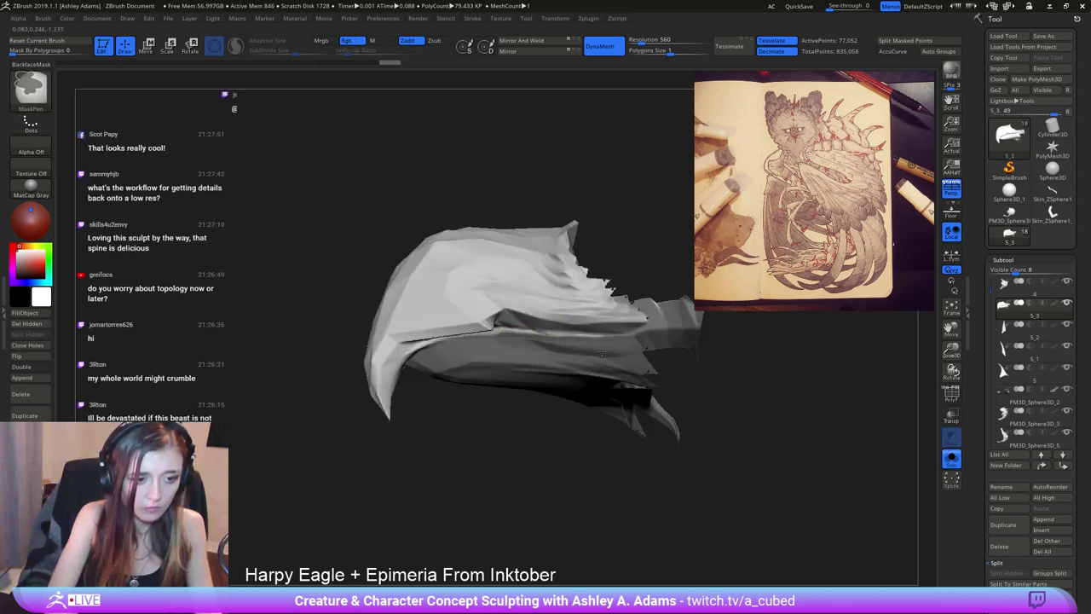
{"action": "mouse_move", "coordinate": [507, 352]}
{"action": "right_mouse_down"}
{"action": "mouse_move", "coordinate": [500, 317]}
{"action": "mouse_move", "coordinate": [489, 352]}
{"action": "right_mouse_up"}
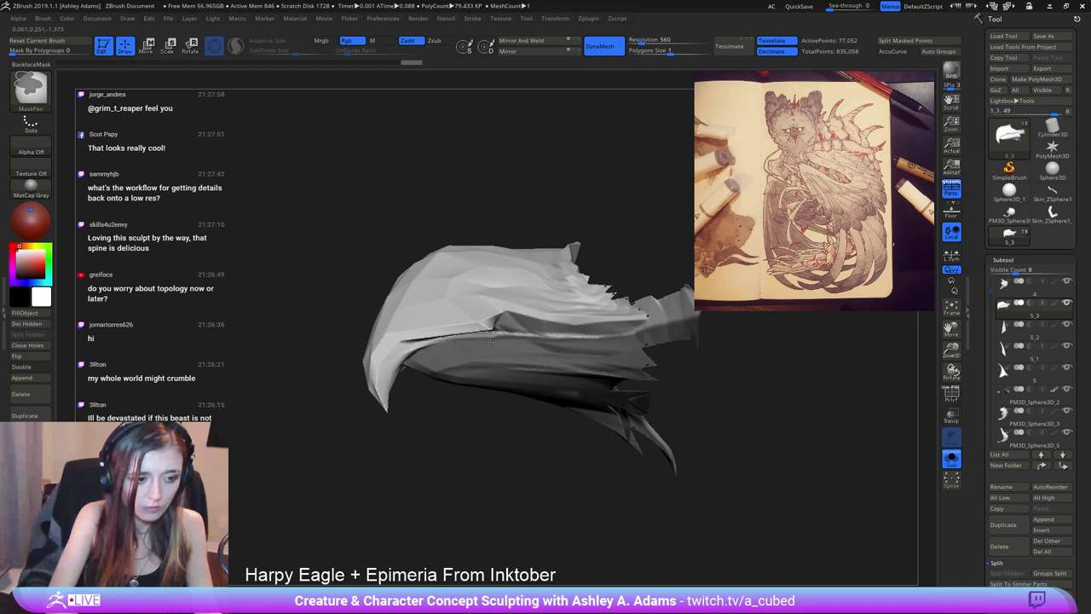
{"action": "left_click_drag", "start_coordinate": [503, 342], "coordinate": [418, 348], "text": "ctrl"}
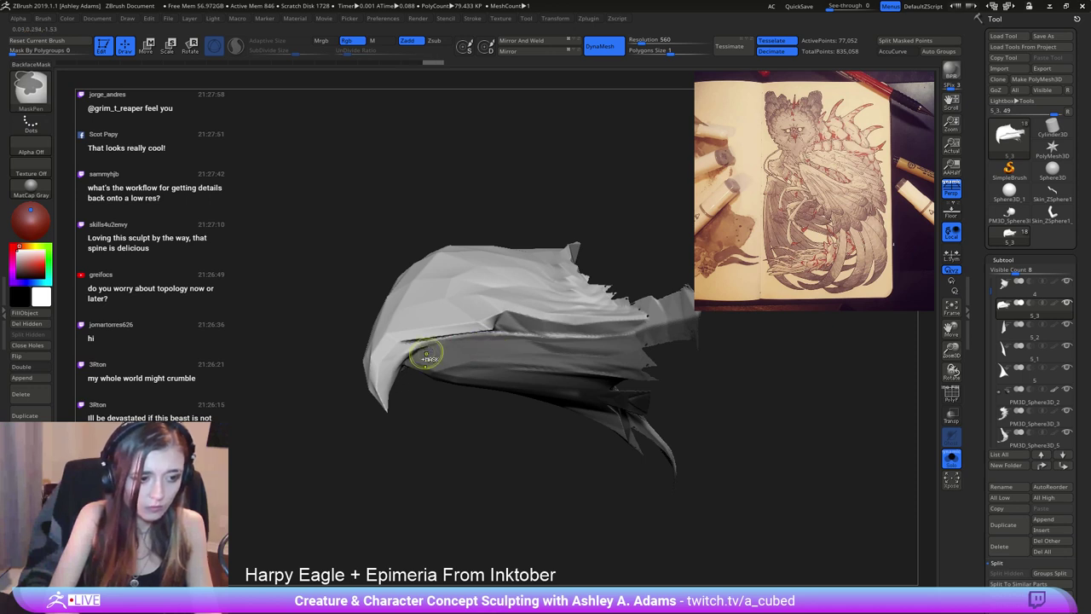
{"action": "right_click_drag", "start_coordinate": [423, 354], "coordinate": [409, 353]}
{"action": "left_click_drag", "start_coordinate": [409, 353], "coordinate": [384, 373], "text": "ctrl"}
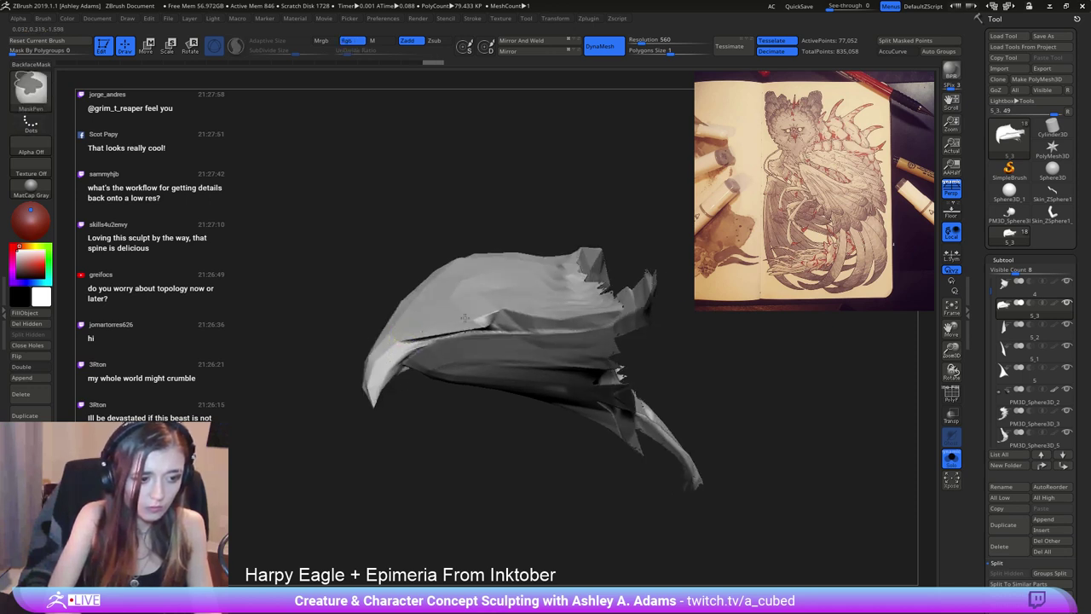
{"action": "mouse_move", "coordinate": [430, 344]}
{"action": "left_mouse_down"}
{"action": "mouse_move", "coordinate": [432, 364]}
{"action": "mouse_move", "coordinate": [540, 384]}
{"action": "left_mouse_up"}
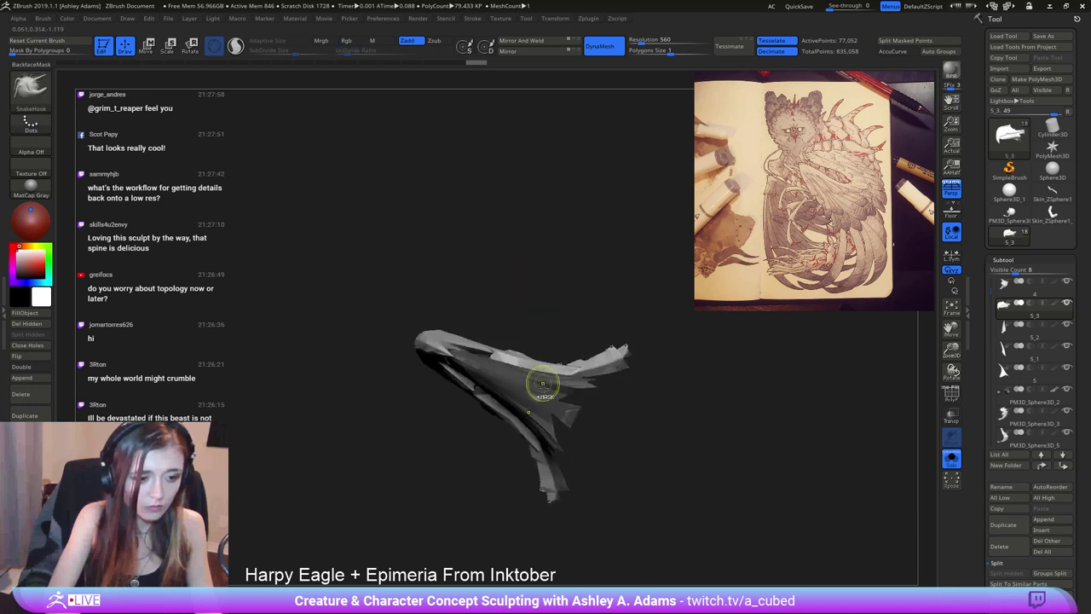
{"action": "left_click_drag", "start_coordinate": [509, 330], "coordinate": [356, 254]}
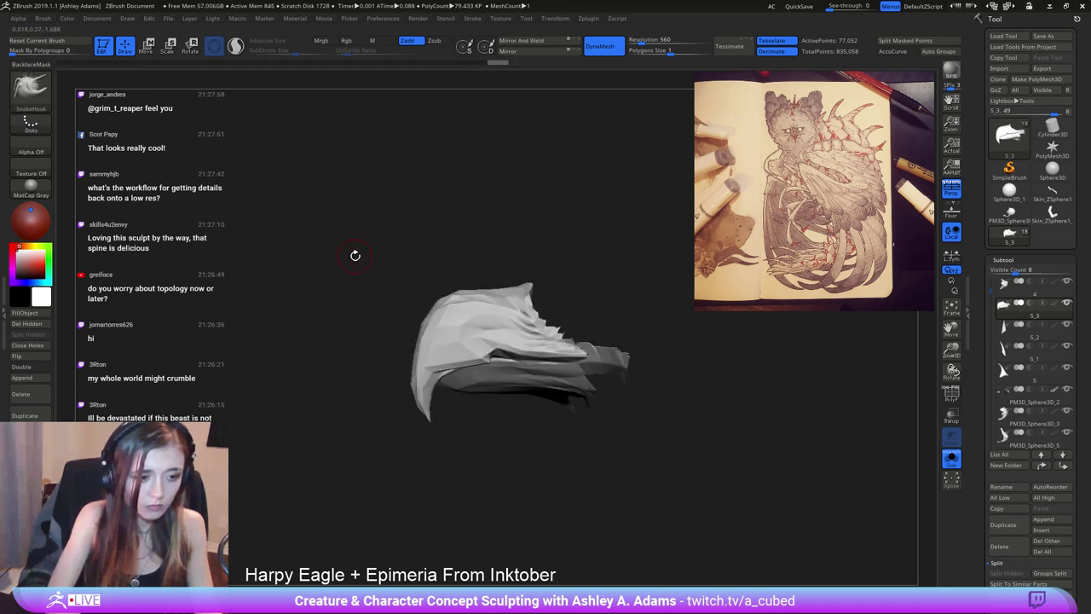
Split the masked lower beak off into its own subtool.
{"action": "left_click_drag", "start_coordinate": [992, 585], "coordinate": [1002, 555]}
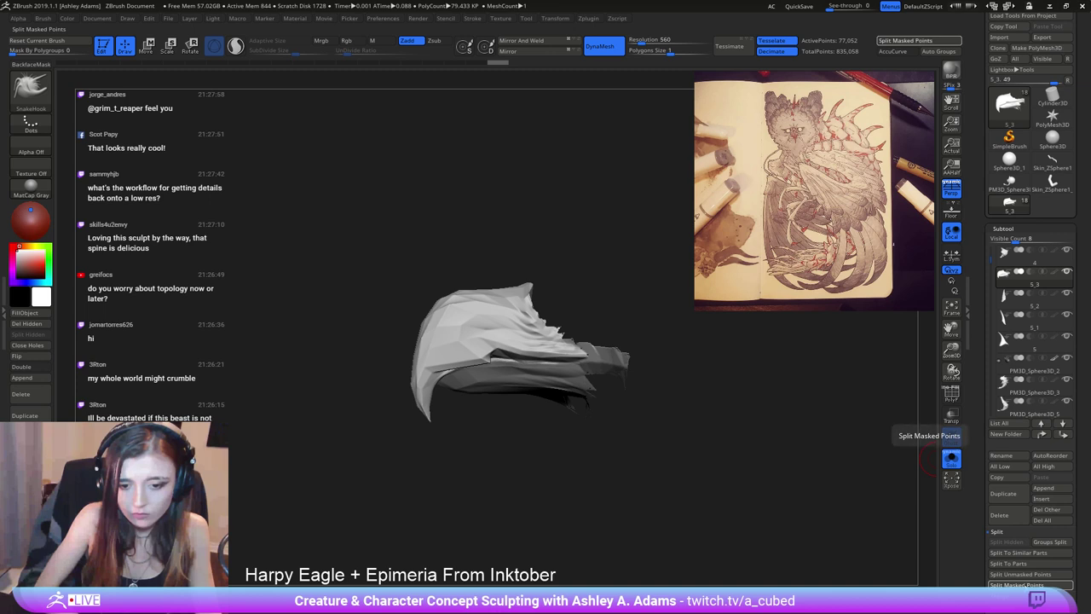
{"action": "left_click", "coordinate": [1016, 586]}
{"action": "mouse_move", "coordinate": [589, 324]}
{"action": "left_mouse_down"}
{"action": "mouse_move", "coordinate": [597, 310]}
{"action": "mouse_move", "coordinate": [520, 279]}
{"action": "mouse_move", "coordinate": [576, 217]}
{"action": "mouse_move", "coordinate": [636, 373]}
{"action": "left_mouse_up"}
{"action": "key", "text": "ctrl"}
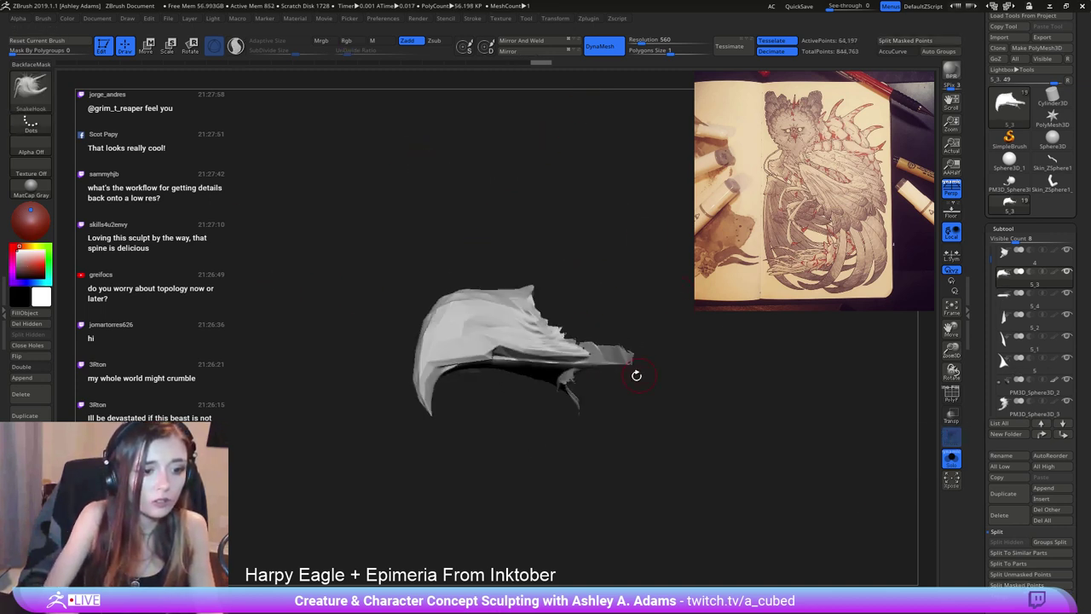
Show the whole model again, then re-DynaMesh the lower beak subtool and smooth it along its length.
{"action": "left_click", "coordinate": [952, 459]}
{"action": "left_click", "coordinate": [489, 374], "text": "alt"}
{"action": "left_click_drag", "start_coordinate": [443, 278], "coordinate": [363, 206], "text": "ctrl"}
{"action": "mouse_move", "coordinate": [453, 367]}
{"action": "left_mouse_down", "text": "shift"}
{"action": "mouse_move", "coordinate": [487, 353]}
{"action": "mouse_move", "coordinate": [597, 365]}
{"action": "left_mouse_up", "text": "shift"}
{"action": "right_click_drag", "start_coordinate": [609, 367], "coordinate": [639, 362]}
Select the upper beak and refine its edge along the mouth line with SnakeHook.
{"action": "left_click", "coordinate": [616, 355], "text": "alt"}
{"action": "left_click", "coordinate": [675, 331], "text": "alt"}
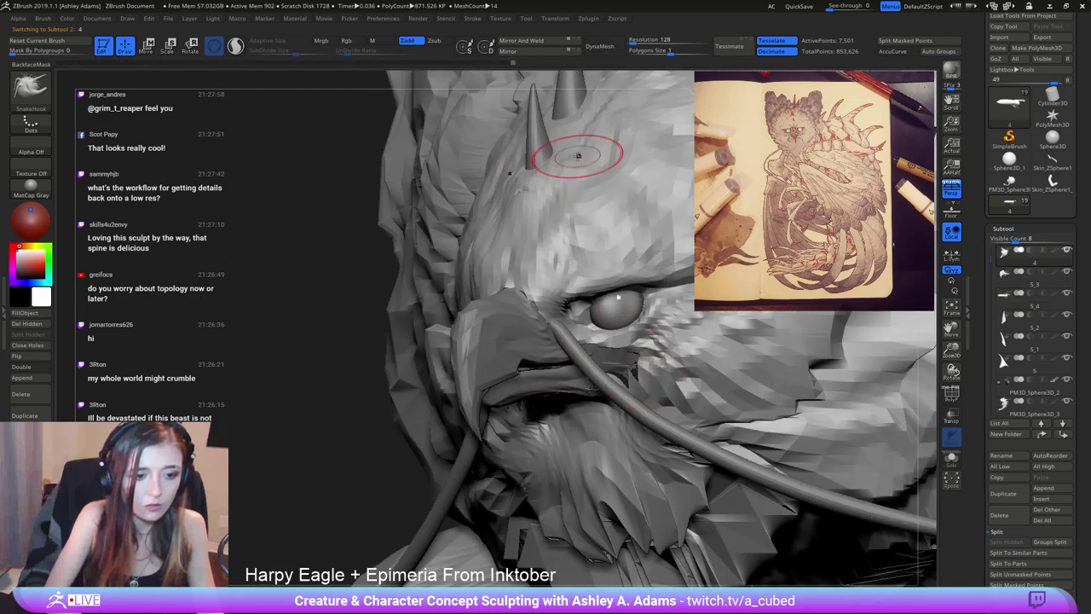
{"action": "mouse_move", "coordinate": [609, 429]}
{"action": "right_mouse_down", "text": "ctrl"}
{"action": "mouse_move", "coordinate": [560, 359]}
{"action": "mouse_move", "coordinate": [588, 351]}
{"action": "mouse_move", "coordinate": [581, 339]}
{"action": "mouse_move", "coordinate": [536, 353]}
{"action": "mouse_move", "coordinate": [555, 329]}
{"action": "mouse_move", "coordinate": [555, 346]}
{"action": "right_mouse_up", "text": "ctrl"}
{"action": "left_click", "coordinate": [574, 348], "text": "alt"}
{"action": "key", "text": "space"}
{"action": "left_click_drag", "start_coordinate": [548, 351], "coordinate": [537, 347]}
{"action": "right_click_drag", "start_coordinate": [546, 348], "coordinate": [561, 351]}
{"action": "left_click_drag", "start_coordinate": [583, 351], "coordinate": [574, 348]}
{"action": "right_click_drag", "start_coordinate": [573, 350], "coordinate": [563, 350]}
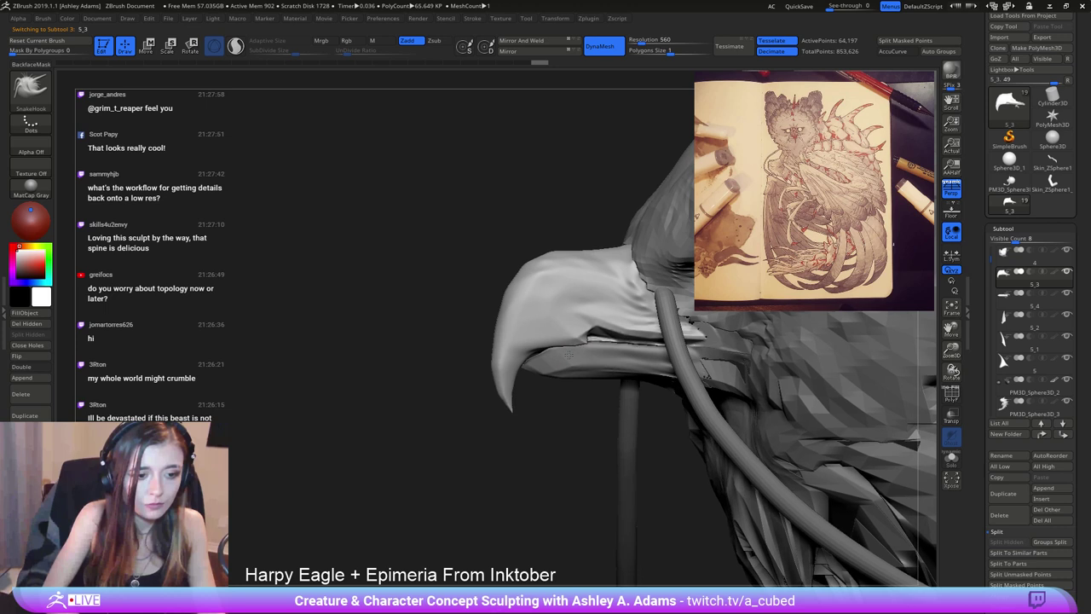
Smooth the faceted surface of the upper beak from its bridge down to the mouth edge.
{"action": "key", "text": "space"}
{"action": "left_click_drag", "start_coordinate": [548, 351], "coordinate": [556, 352]}
{"action": "mouse_move", "coordinate": [570, 351]}
{"action": "right_mouse_down"}
{"action": "mouse_move", "coordinate": [552, 349]}
{"action": "mouse_move", "coordinate": [469, 265]}
{"action": "right_mouse_up"}
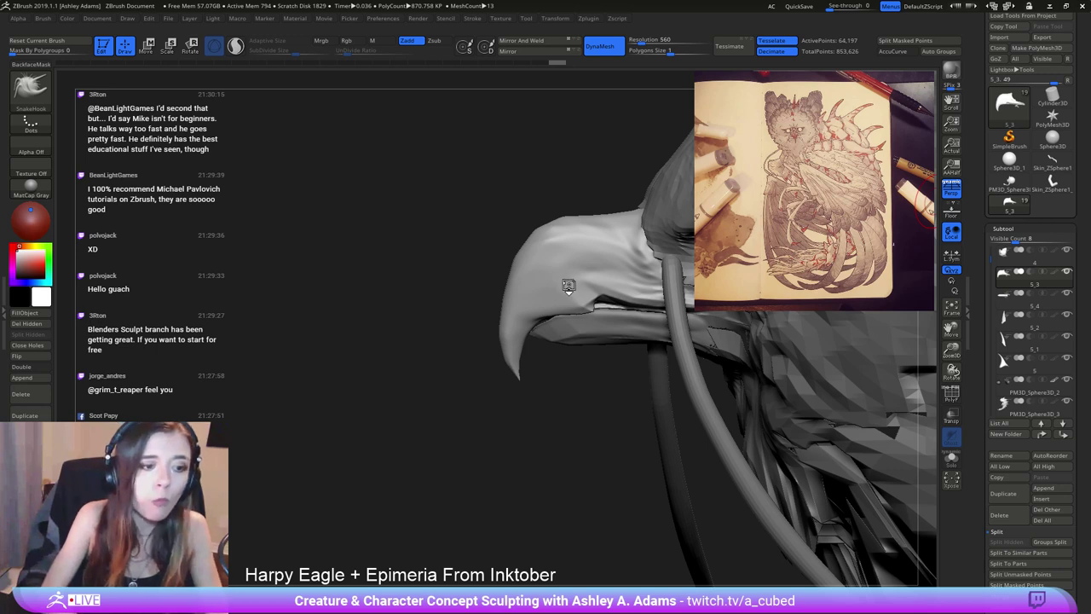
{"action": "right_click_drag", "start_coordinate": [568, 287], "coordinate": [525, 313]}
{"action": "right_click", "coordinate": [485, 353]}
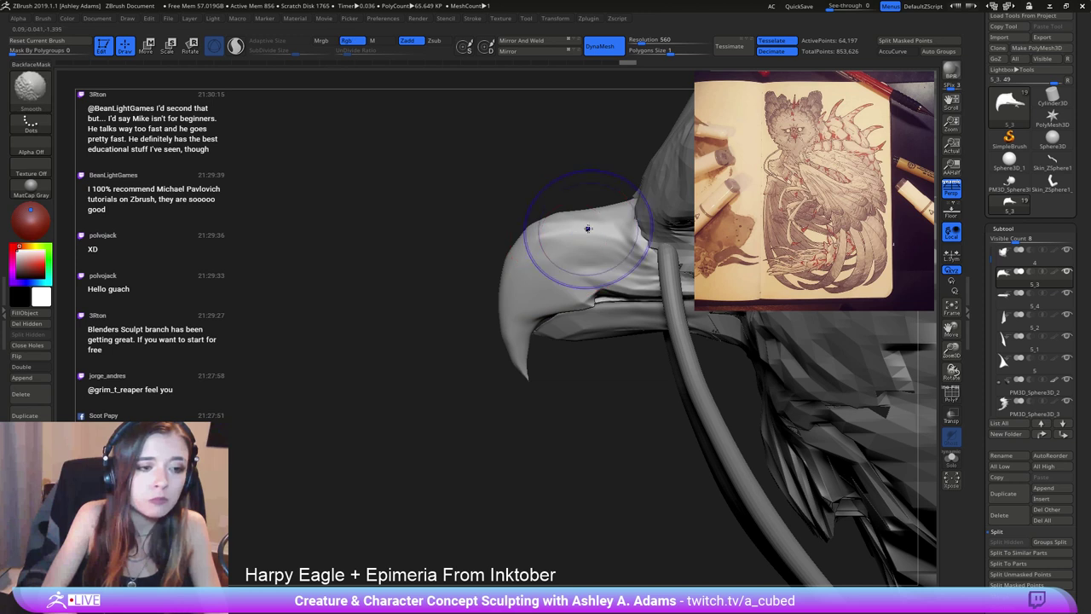
{"action": "mouse_move", "coordinate": [587, 229]}
{"action": "left_mouse_down", "text": "shift"}
{"action": "mouse_move", "coordinate": [548, 227]}
{"action": "mouse_move", "coordinate": [563, 223]}
{"action": "mouse_move", "coordinate": [519, 248]}
{"action": "mouse_move", "coordinate": [578, 242]}
{"action": "mouse_move", "coordinate": [589, 220]}
{"action": "mouse_move", "coordinate": [638, 256]}
{"action": "mouse_move", "coordinate": [531, 294]}
{"action": "mouse_move", "coordinate": [588, 310]}
{"action": "mouse_move", "coordinate": [552, 304]}
{"action": "mouse_move", "coordinate": [600, 291]}
{"action": "left_mouse_up", "text": "shift"}
{"action": "key", "text": "space"}
{"action": "left_click", "coordinate": [545, 312]}
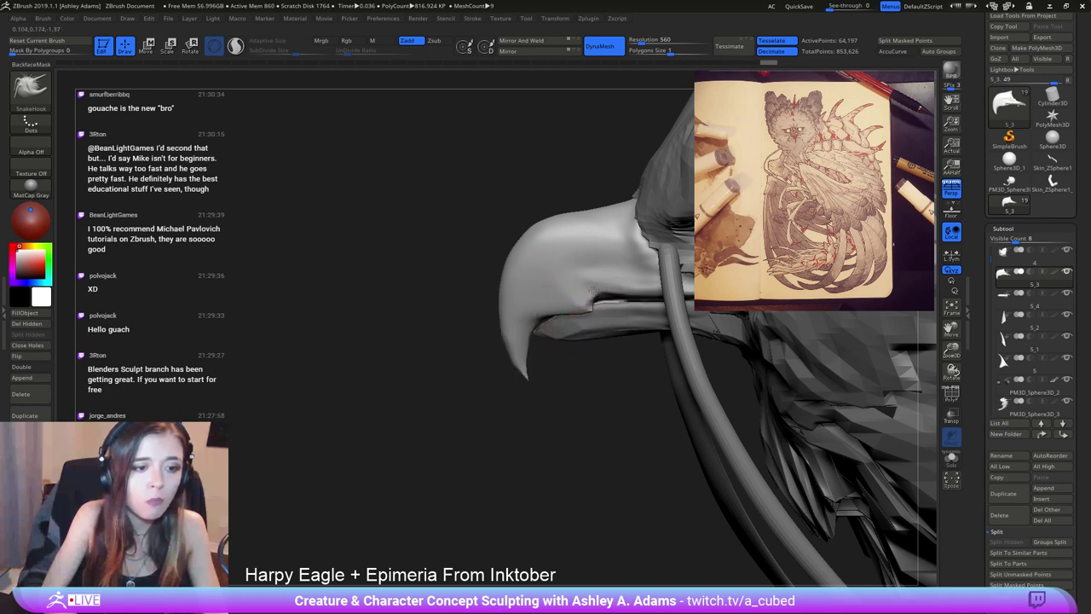
{"action": "mouse_move", "coordinate": [478, 290]}
{"action": "right_mouse_down", "text": "ctrl"}
{"action": "mouse_move", "coordinate": [477, 256]}
{"action": "mouse_move", "coordinate": [596, 279]}
{"action": "right_mouse_up", "text": "ctrl"}
{"action": "right_click_drag", "start_coordinate": [559, 259], "coordinate": [614, 269]}
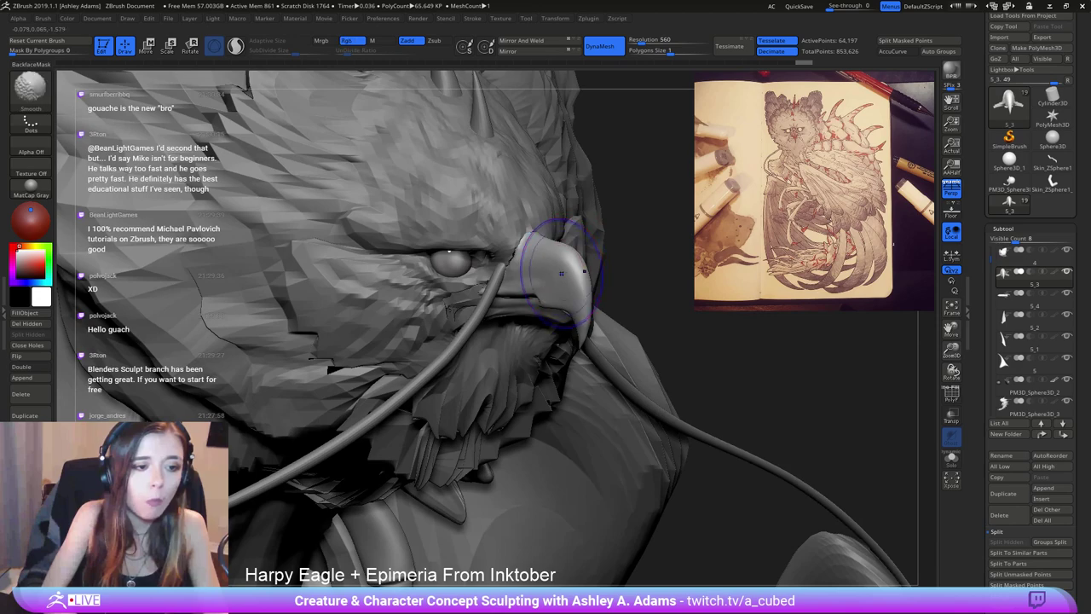
Adjust the head mesh where it meets the base of the beak with SnakeHook, then reselect the upper beak.
{"action": "left_click", "coordinate": [492, 250], "text": "alt"}
{"action": "right_click_drag", "start_coordinate": [492, 251], "coordinate": [559, 259]}
{"action": "key", "text": "space"}
{"action": "left_click_drag", "start_coordinate": [530, 258], "coordinate": [511, 266]}
{"action": "mouse_move", "coordinate": [610, 290]}
{"action": "right_mouse_down"}
{"action": "mouse_move", "coordinate": [555, 316]}
{"action": "mouse_move", "coordinate": [546, 277]}
{"action": "right_mouse_up"}
{"action": "mouse_move", "coordinate": [546, 277]}
{"action": "right_mouse_down"}
{"action": "mouse_move", "coordinate": [525, 268]}
{"action": "mouse_move", "coordinate": [533, 324]}
{"action": "mouse_move", "coordinate": [503, 328]}
{"action": "right_mouse_up"}
{"action": "left_click", "coordinate": [503, 328], "text": "alt"}
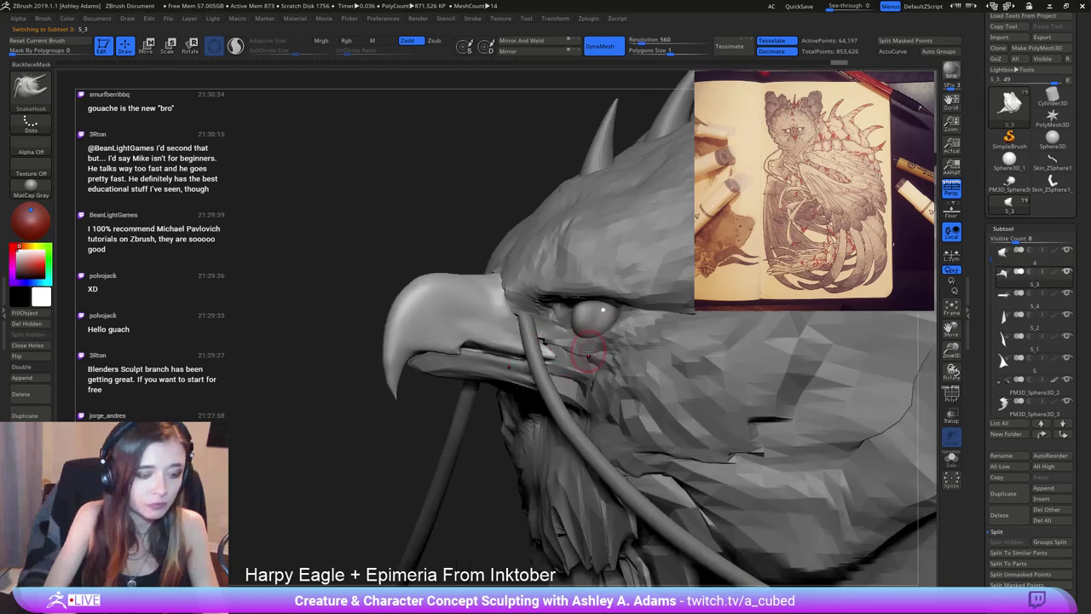
Thicken the rear corner of the upper beak below the eye with the Inflat brush.
{"action": "right_click_drag", "start_coordinate": [587, 352], "coordinate": [586, 371]}
{"action": "key", "text": "b"}
{"action": "key", "text": "c"}
{"action": "key", "text": "b"}
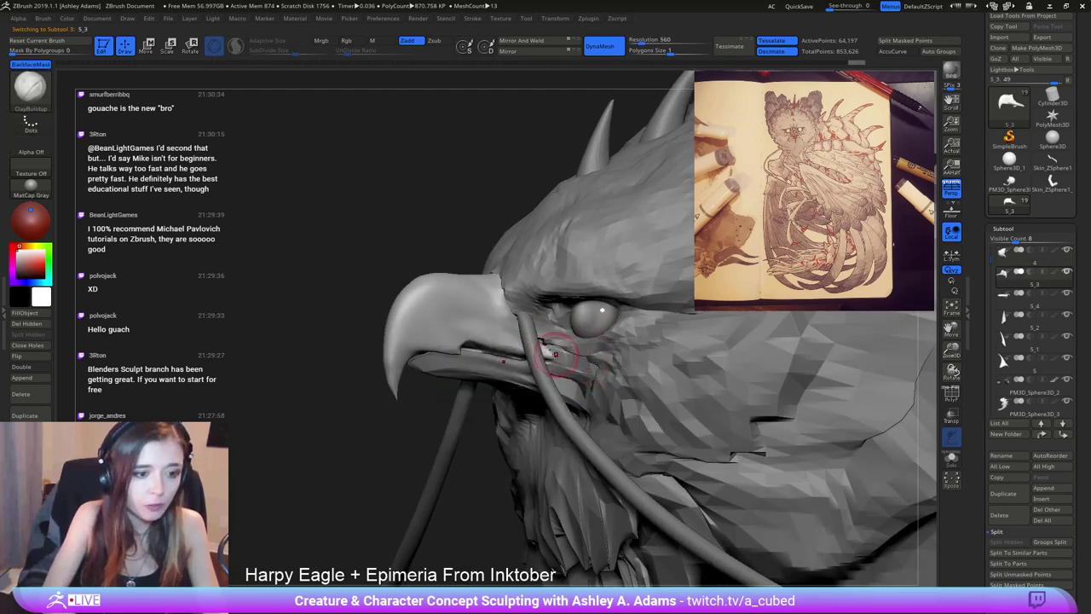
{"action": "key", "text": "b"}
{"action": "key", "text": "i"}
{"action": "key", "text": "n"}
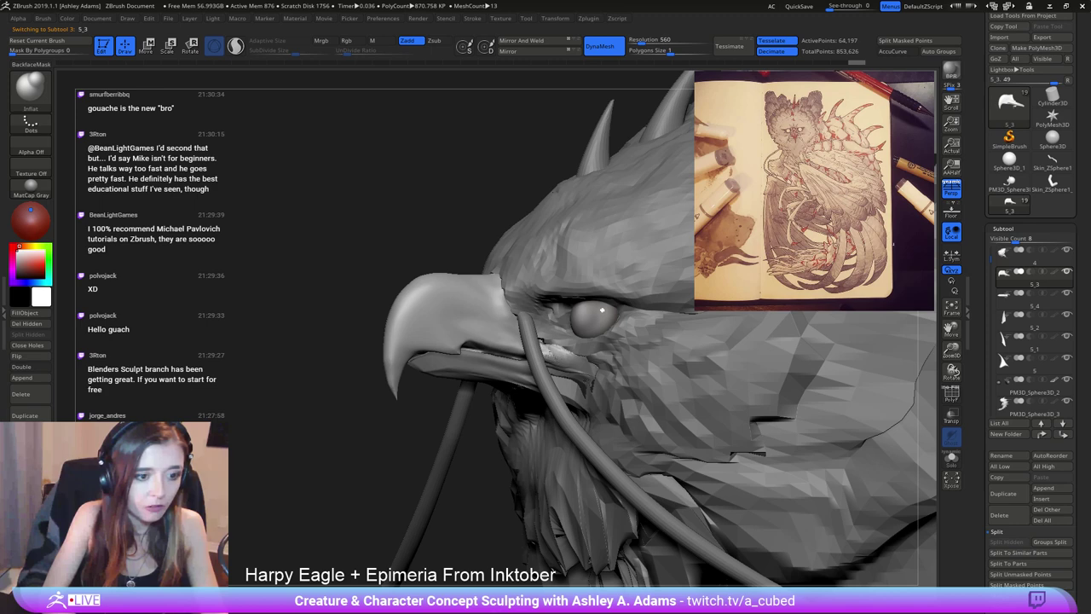
{"action": "left_click_drag", "start_coordinate": [595, 368], "coordinate": [532, 341]}
Smooth the inflated rear corner of the beak and re-DynaMesh the upper beak.
{"action": "right_click_drag", "start_coordinate": [532, 342], "coordinate": [572, 349]}
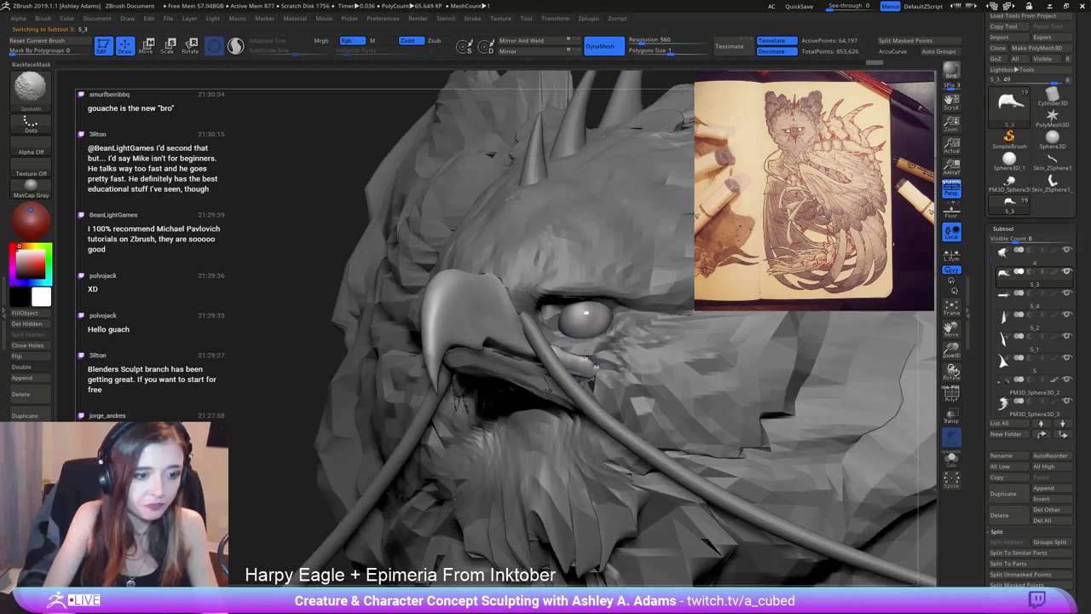
{"action": "left_click_drag", "start_coordinate": [585, 353], "coordinate": [590, 361], "text": "shift"}
{"action": "right_click_drag", "start_coordinate": [590, 362], "coordinate": [555, 348]}
{"action": "right_click", "coordinate": [555, 347]}
{"action": "mouse_move", "coordinate": [558, 351]}
{"action": "left_mouse_down", "text": "shift"}
{"action": "mouse_move", "coordinate": [583, 363]}
{"action": "mouse_move", "coordinate": [555, 356]}
{"action": "left_mouse_up", "text": "shift"}
{"action": "key", "text": "space"}
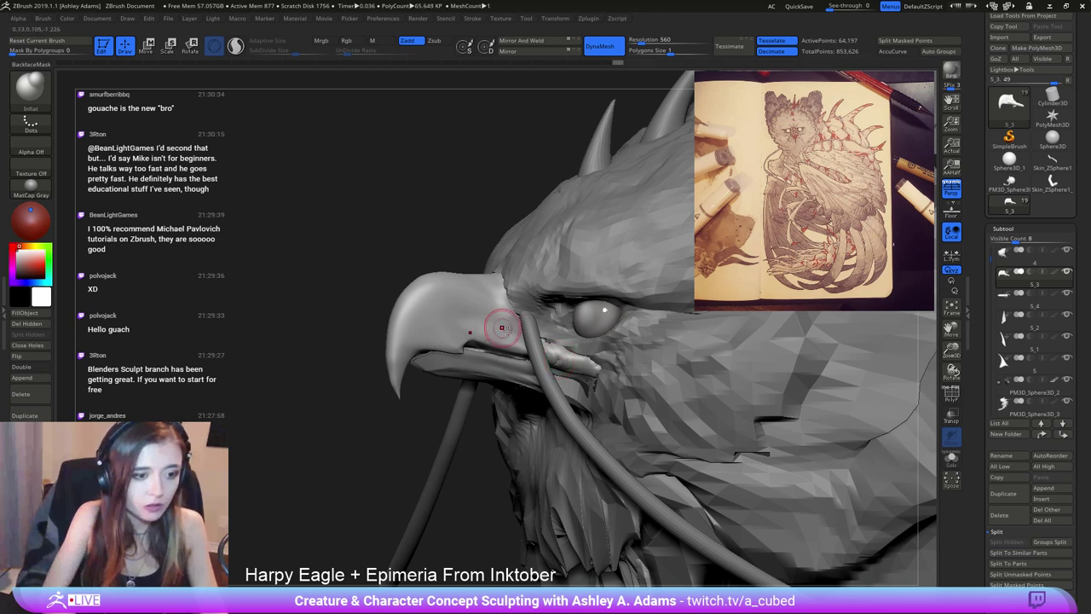
{"action": "left_click_drag", "start_coordinate": [399, 240], "coordinate": [448, 204], "text": "ctrl"}
{"action": "left_click_drag", "start_coordinate": [562, 355], "coordinate": [585, 359], "text": "shift"}
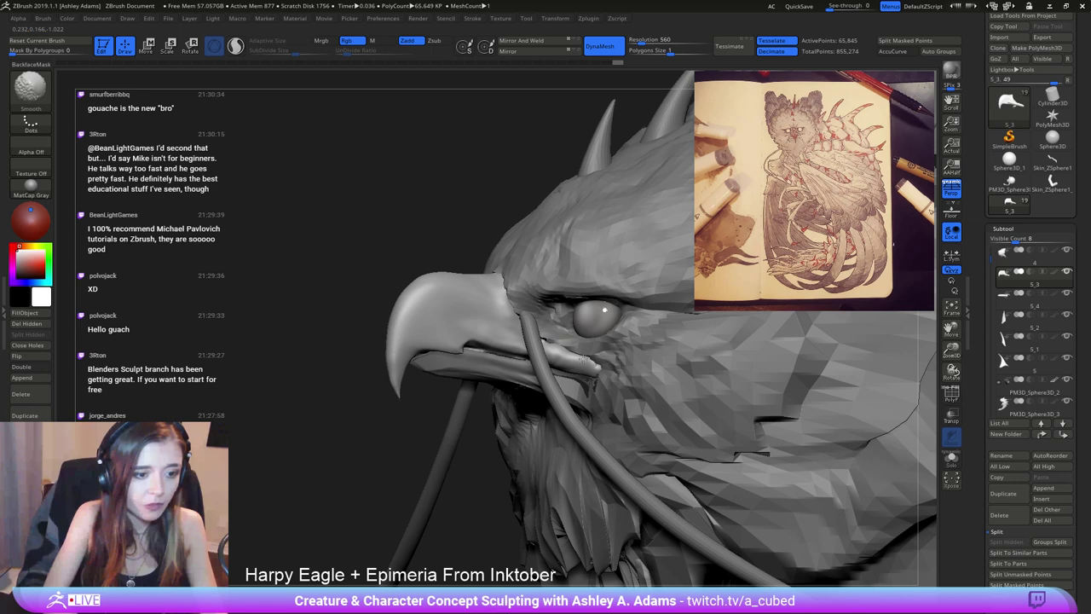
Build up the rear corner of the upper beak with ClayBuildup along the mouth line and smooth the stroke.
{"action": "key", "text": "b"}
{"action": "key", "text": "c"}
{"action": "key", "text": "b"}
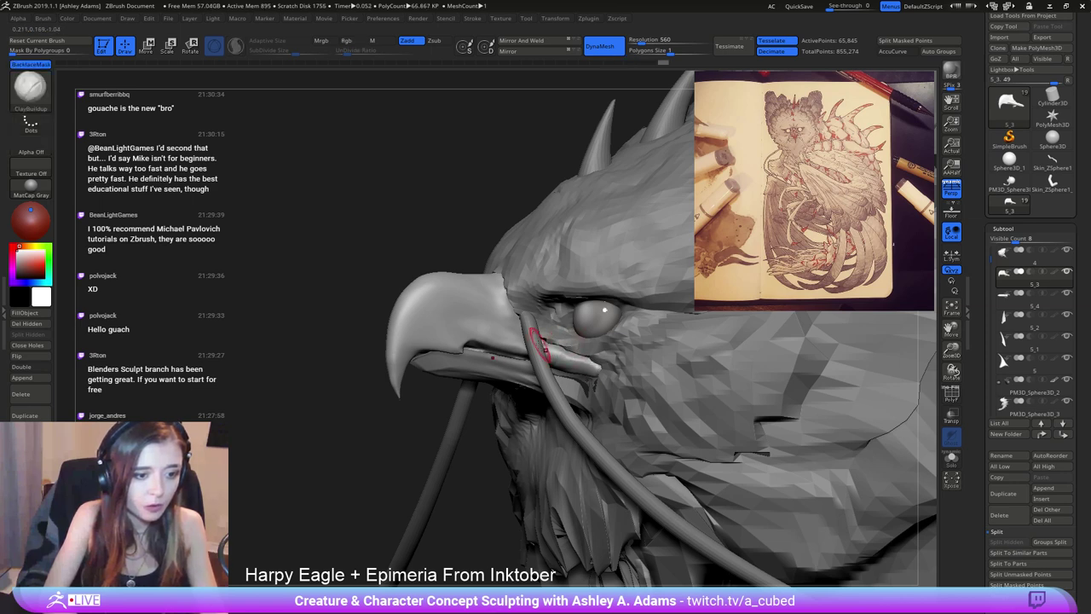
{"action": "left_click_drag", "start_coordinate": [546, 343], "coordinate": [607, 367]}
{"action": "left_click_drag", "start_coordinate": [607, 367], "coordinate": [565, 362], "text": "shift"}
{"action": "right_click_drag", "start_coordinate": [565, 361], "coordinate": [556, 380]}
{"action": "right_click_drag", "start_coordinate": [582, 331], "coordinate": [569, 366]}
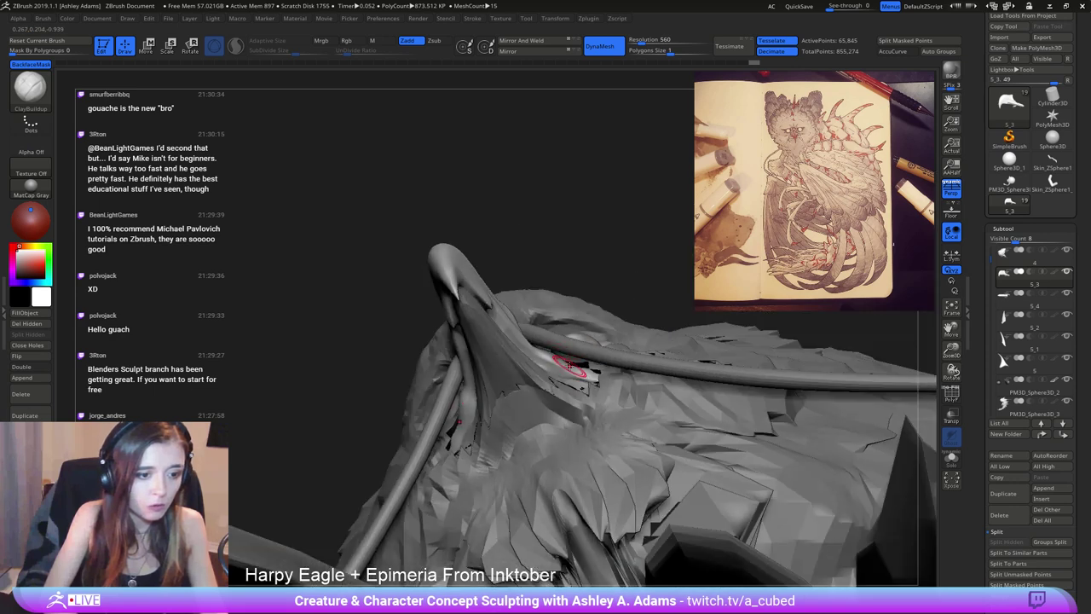
Build up the rear corner of the upper beak with a short ClayBuildup stroke beside the antenna.
{"action": "key", "text": "b"}
{"action": "key", "text": "s"}
{"action": "key", "text": "h"}
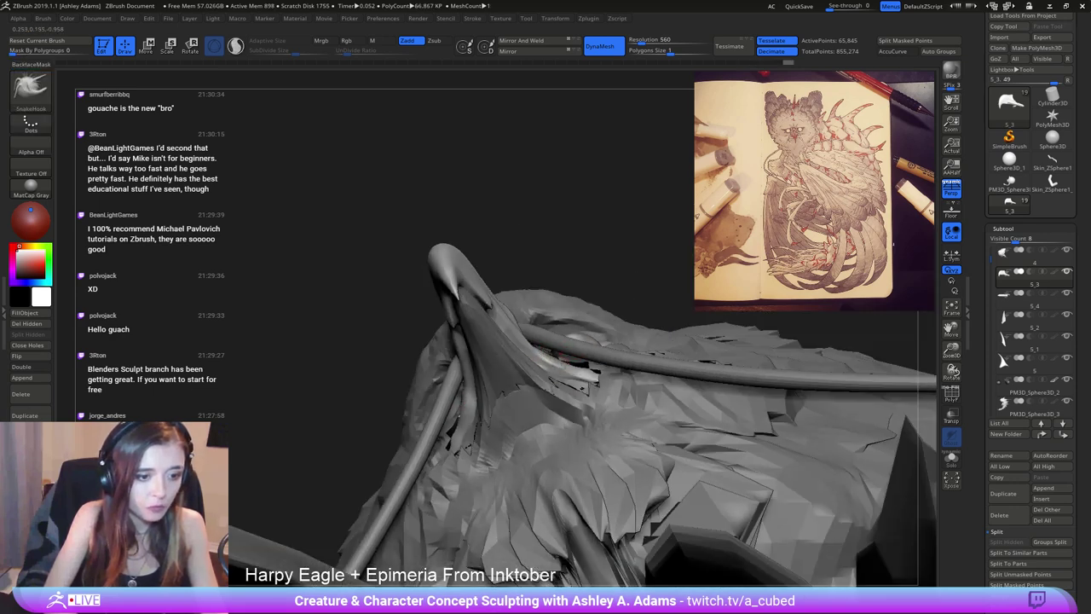
{"action": "key", "text": "b"}
{"action": "key", "text": "c"}
{"action": "key", "text": "b"}
{"action": "left_click_drag", "start_coordinate": [549, 358], "coordinate": [543, 351]}
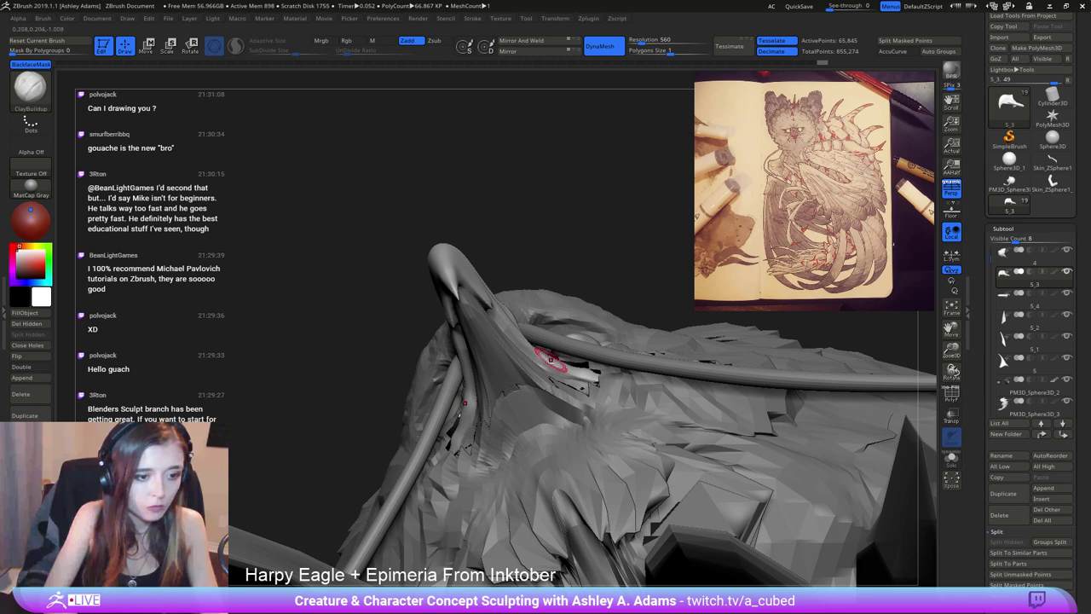
Select the lower beak and switch to the Inflat brush.
{"action": "left_click", "coordinate": [559, 422], "text": "alt"}
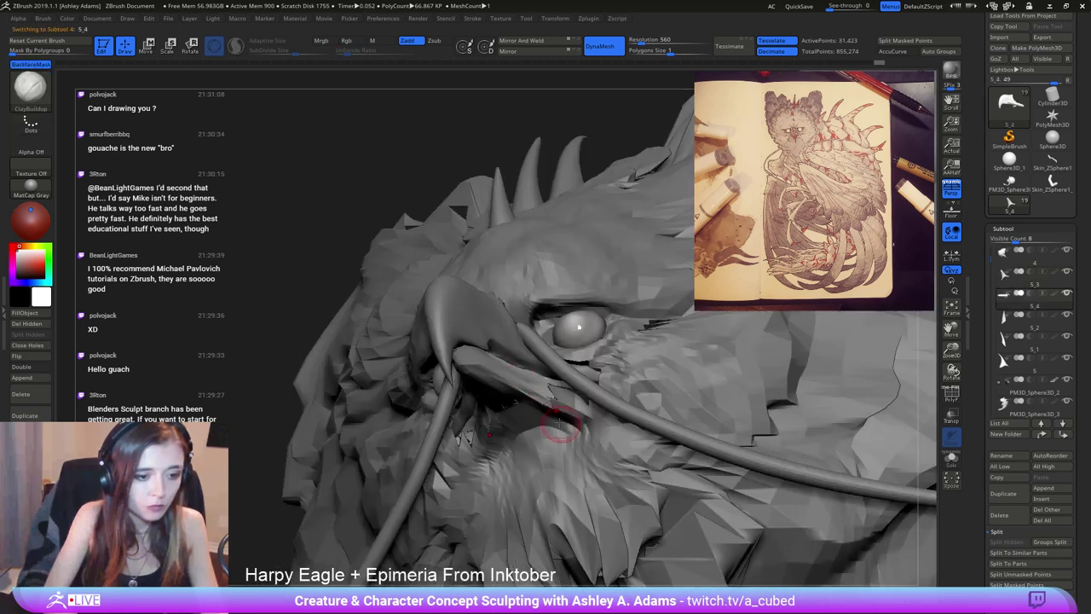
{"action": "mouse_move", "coordinate": [560, 424]}
{"action": "right_mouse_down"}
{"action": "mouse_move", "coordinate": [510, 429]}
{"action": "mouse_move", "coordinate": [559, 389]}
{"action": "right_mouse_up"}
{"action": "key", "text": "b"}
{"action": "key", "text": "i"}
{"action": "key", "text": "n"}
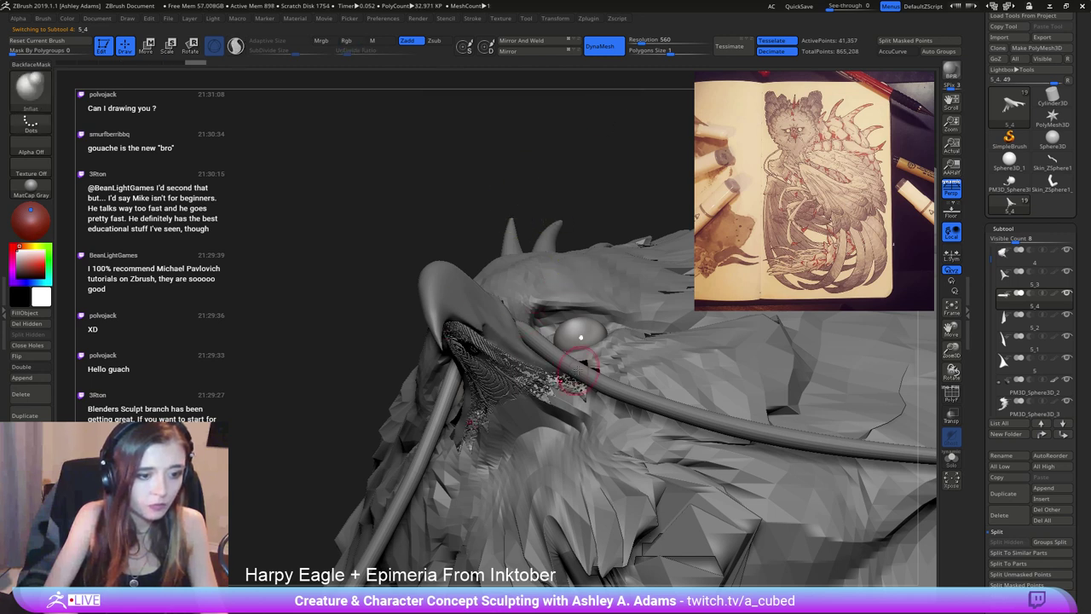
{"action": "left_click", "coordinate": [976, 499]}
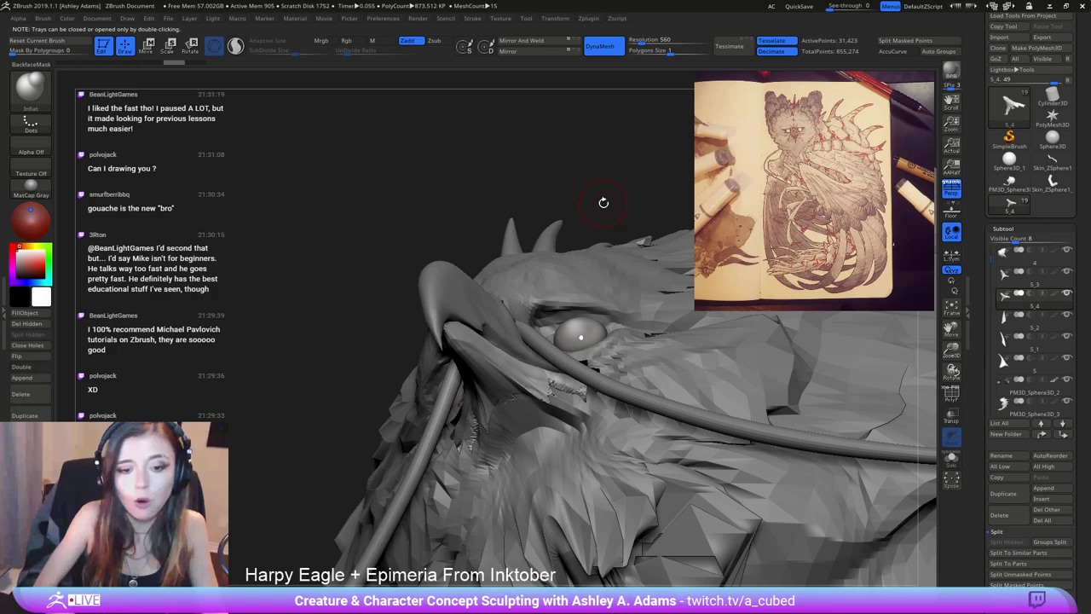
Try to re-DynaMesh the lower beak at resolution 560 and inspect the mesh, undoing the remesh.
{"action": "left_click_drag", "start_coordinate": [508, 184], "coordinate": [792, 89], "text": "ctrl"}
{"action": "right_click_drag", "start_coordinate": [591, 399], "coordinate": [471, 461]}
{"action": "right_click_drag", "start_coordinate": [445, 304], "coordinate": [426, 278]}
{"action": "right_click_drag", "start_coordinate": [556, 265], "coordinate": [517, 324]}
{"action": "left_click_drag", "start_coordinate": [683, 256], "coordinate": [515, 288]}
{"action": "right_click_drag", "start_coordinate": [515, 288], "coordinate": [514, 322]}
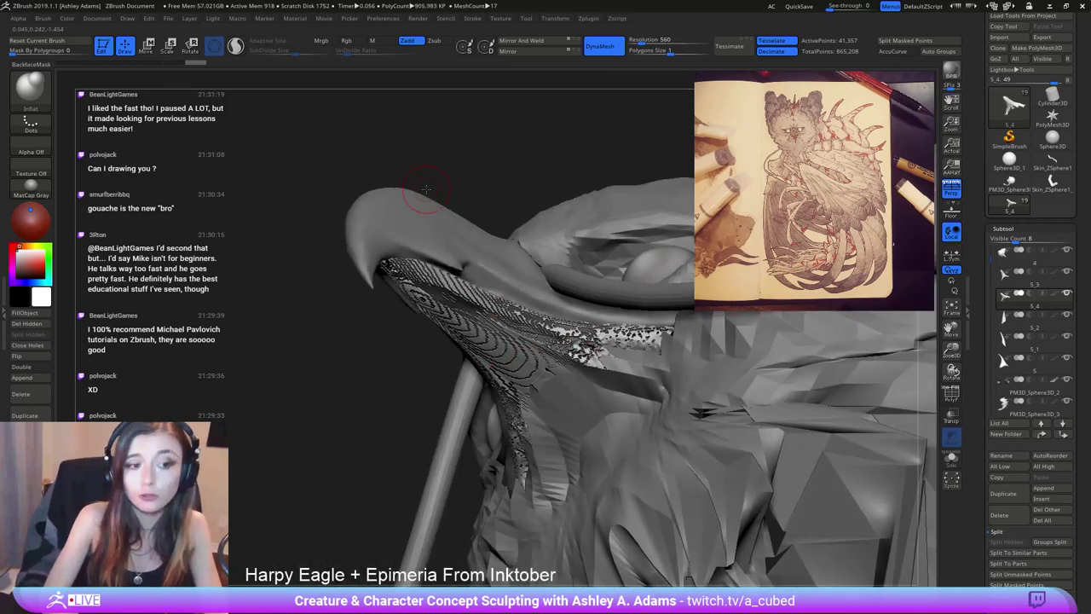
{"action": "right_click_drag", "start_coordinate": [518, 267], "coordinate": [434, 366]}
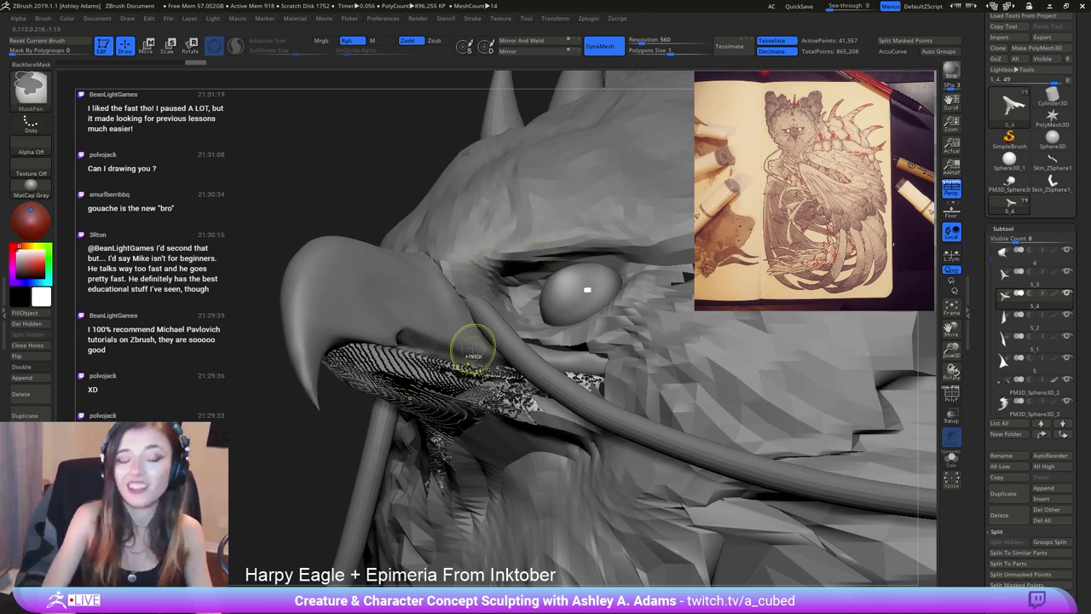
{"action": "right_click_drag", "start_coordinate": [487, 345], "coordinate": [481, 358]}
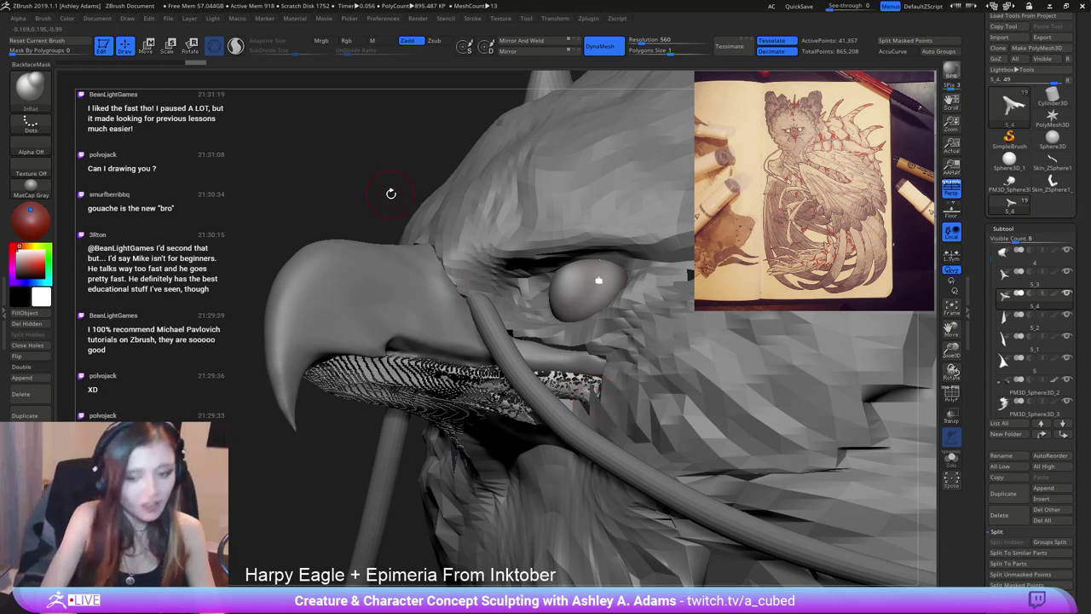
{"action": "key", "text": "ctrl+z"}
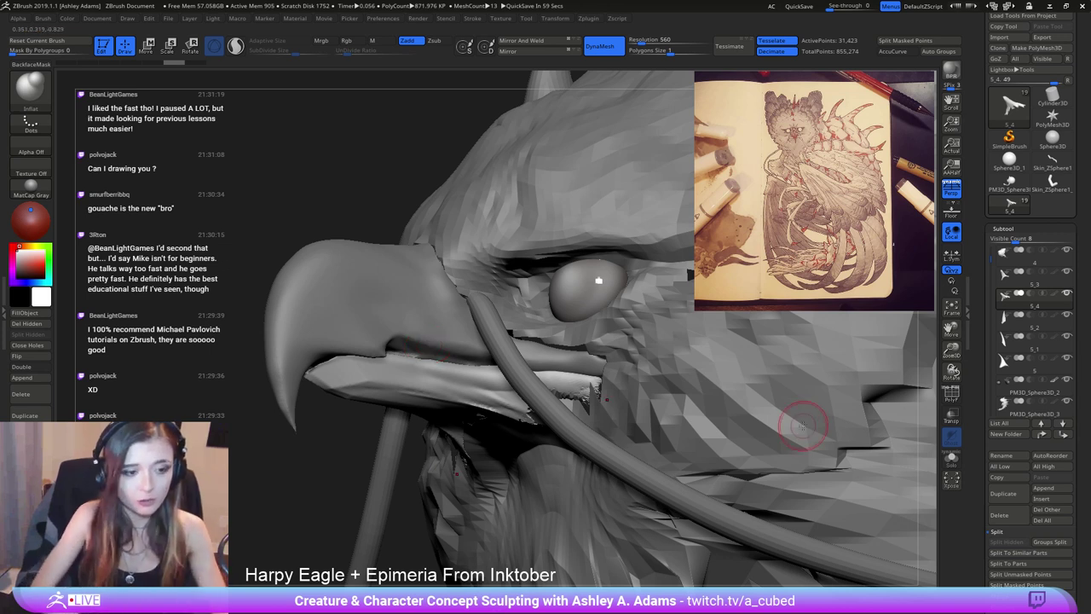
Check the lower beak's mesh integrity and repair it with Fix Mesh.
{"action": "scroll", "coordinate": [1012, 444], "scroll_direction": "down", "scroll_amount": 5}
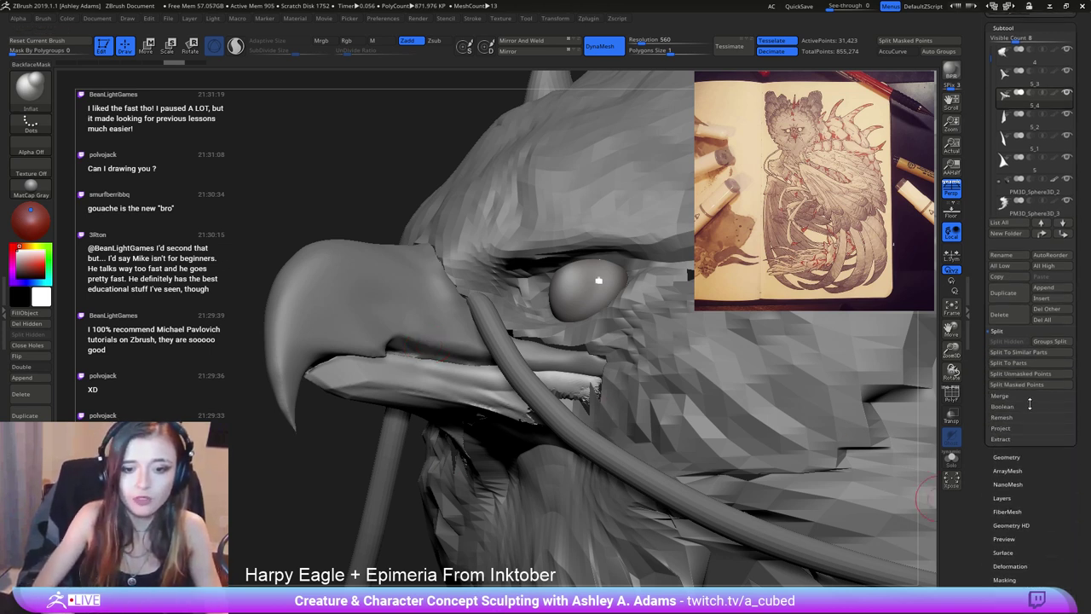
{"action": "left_click", "coordinate": [1008, 457]}
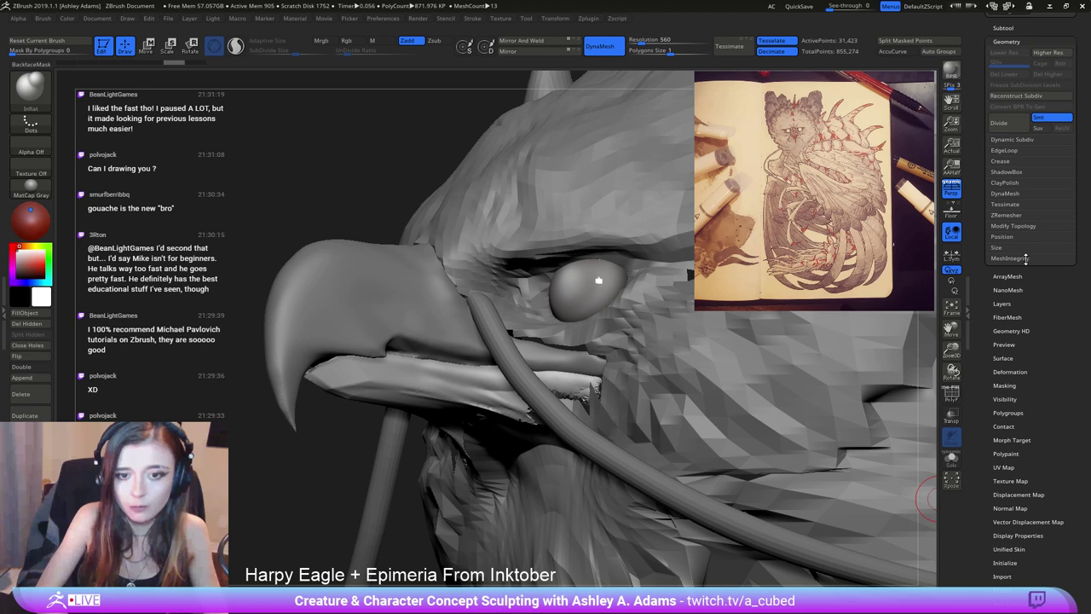
{"action": "left_click", "coordinate": [1010, 258]}
{"action": "left_click", "coordinate": [1011, 268]}
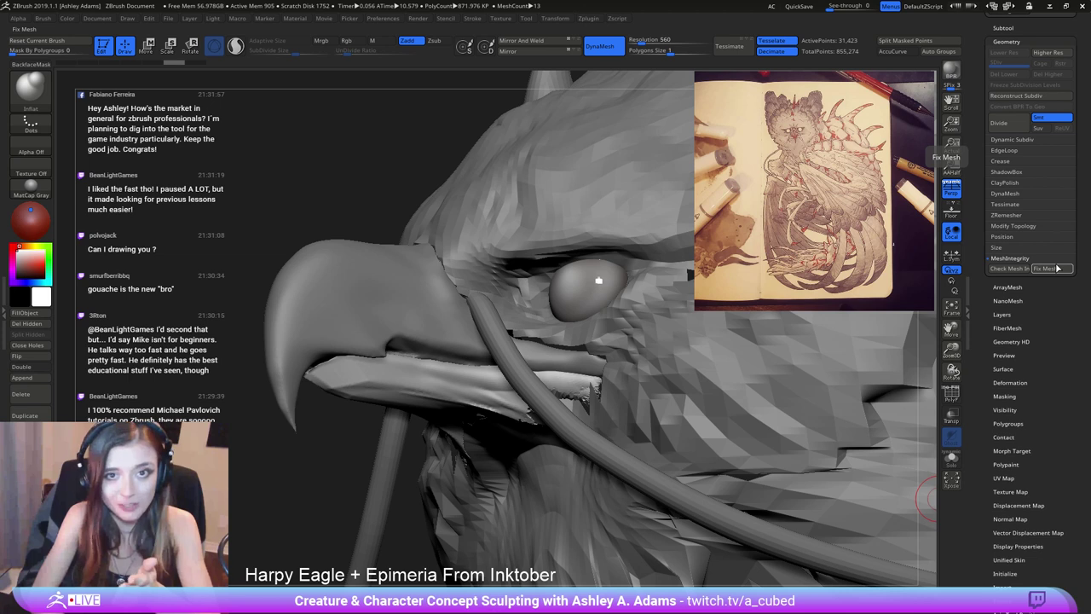
{"action": "left_click", "coordinate": [1059, 268]}
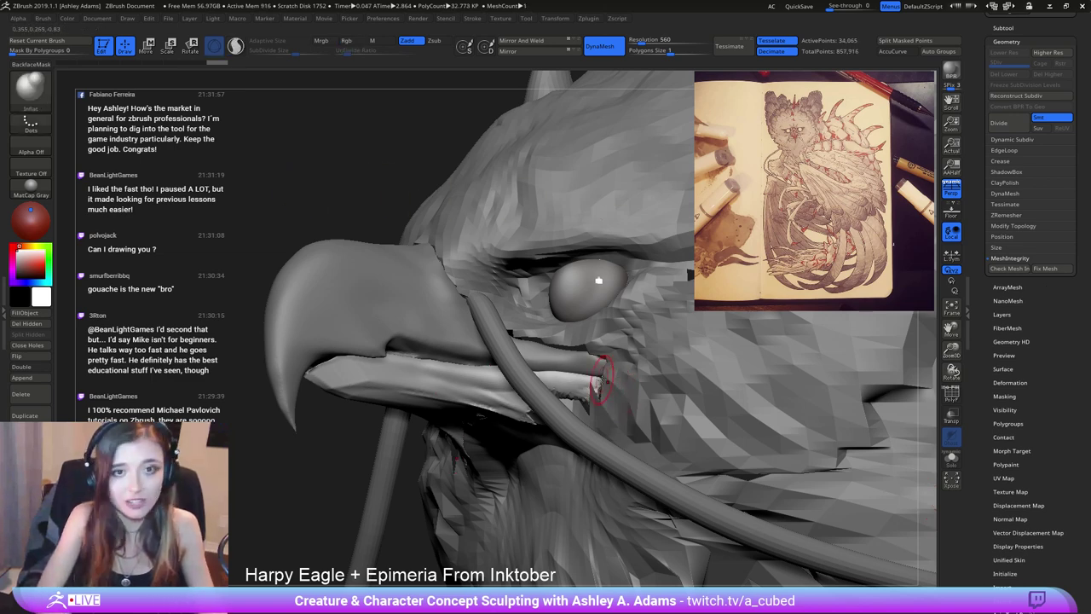
Smooth the side of the lower beak along the mouth line and at its rear end.
{"action": "right_click_drag", "start_coordinate": [602, 379], "coordinate": [526, 308]}
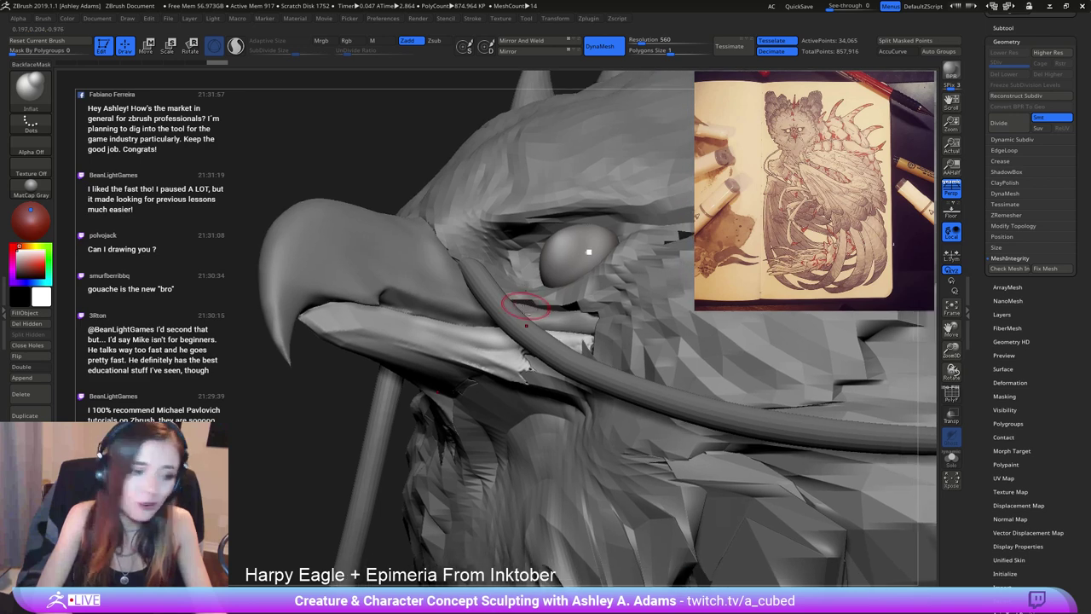
{"action": "left_click_drag", "start_coordinate": [438, 324], "coordinate": [486, 338], "text": "shift"}
{"action": "left_click_drag", "start_coordinate": [591, 348], "coordinate": [577, 343], "text": "shift"}
{"action": "mouse_move", "coordinate": [563, 317]}
{"action": "right_mouse_down"}
{"action": "mouse_move", "coordinate": [536, 338]}
{"action": "mouse_move", "coordinate": [555, 316]}
{"action": "mouse_move", "coordinate": [522, 313]}
{"action": "mouse_move", "coordinate": [618, 344]}
{"action": "right_mouse_up"}
{"action": "right_click", "coordinate": [522, 314]}
Select the head and pull its mesh around the rear corner of the beak with SnakeHook.
{"action": "left_click", "coordinate": [543, 310], "text": "alt"}
{"action": "key", "text": "b"}
{"action": "key", "text": "s"}
{"action": "key", "text": "h"}
{"action": "left_click", "coordinate": [564, 336], "text": "alt"}
{"action": "right_click", "coordinate": [552, 391]}
{"action": "left_click", "coordinate": [612, 335], "text": "alt"}
{"action": "left_click_drag", "start_coordinate": [618, 343], "coordinate": [609, 336]}
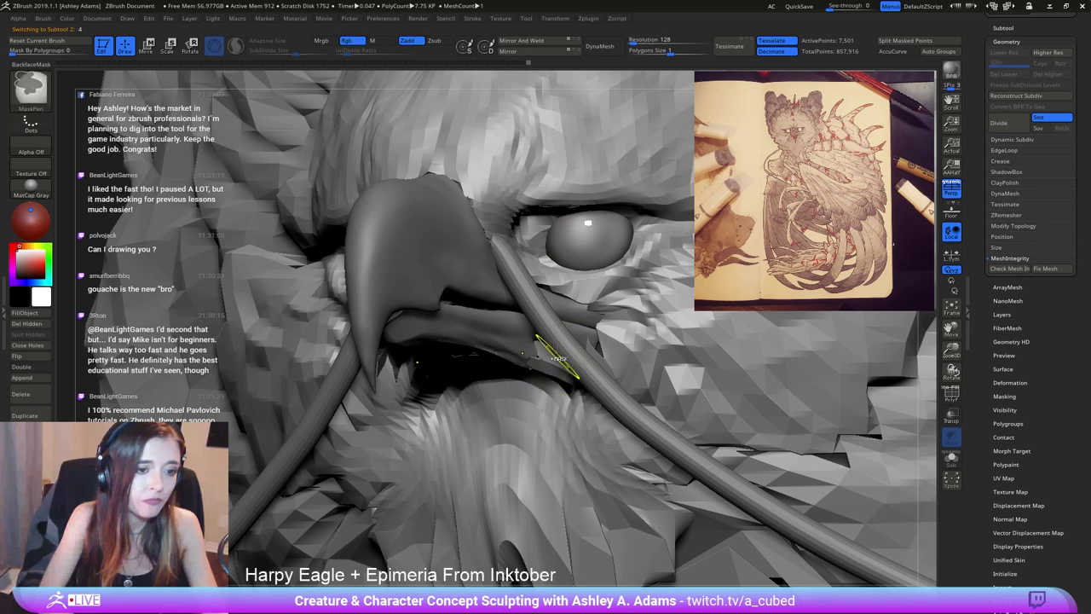
Set the head's DynaMesh resolution to 616, remesh the head and check it from both sides.
{"action": "right_click_drag", "start_coordinate": [559, 358], "coordinate": [503, 286], "text": "ctrl"}
{"action": "right_click_drag", "start_coordinate": [503, 285], "coordinate": [495, 221]}
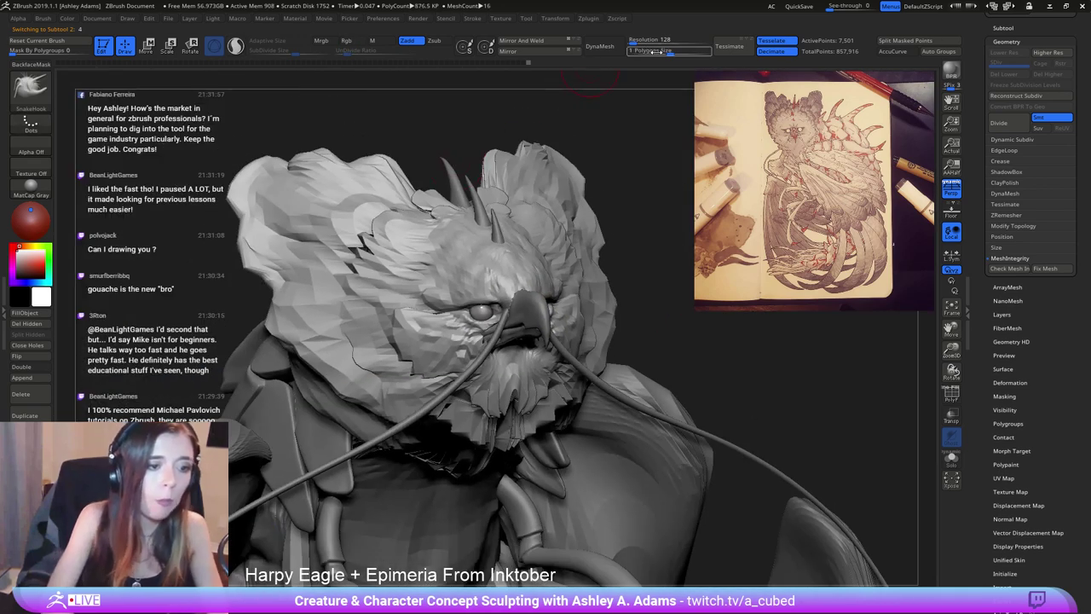
{"action": "left_click_drag", "start_coordinate": [634, 43], "coordinate": [638, 43]}
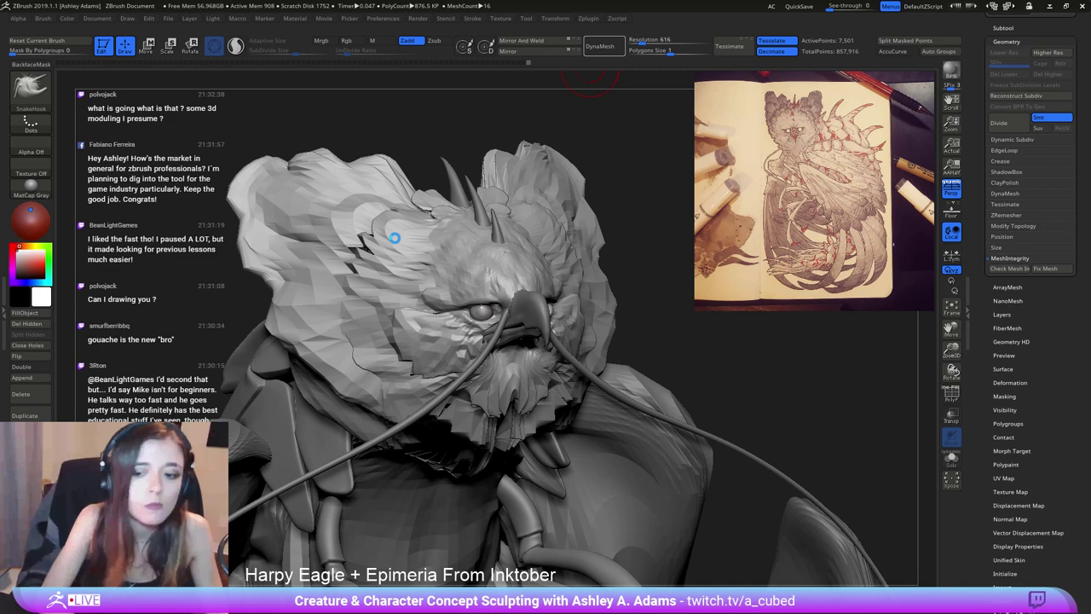
{"action": "left_click_drag", "start_coordinate": [638, 312], "coordinate": [486, 290]}
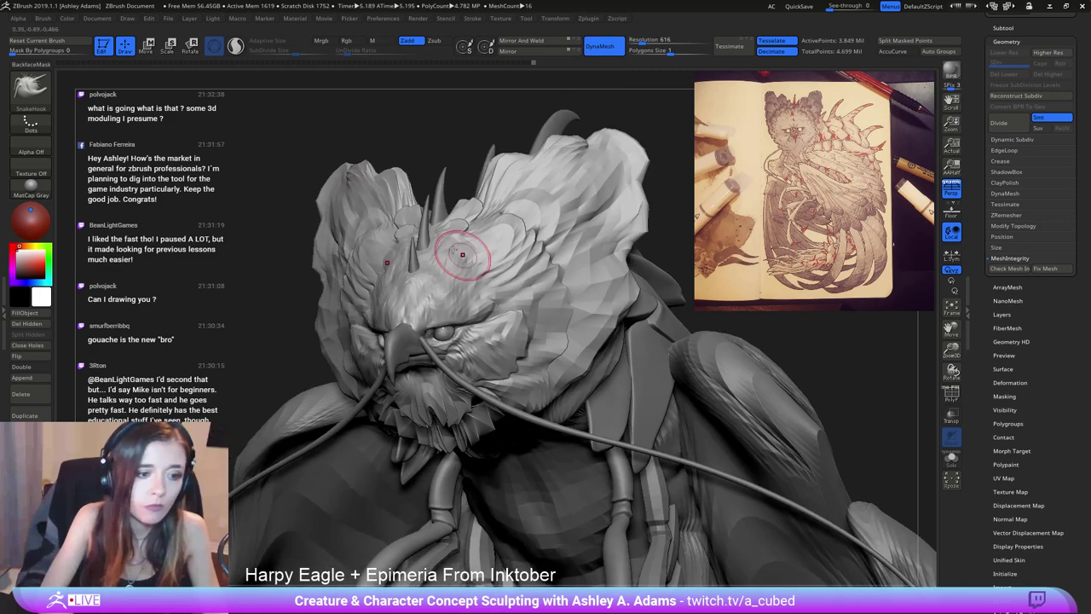
{"action": "left_click_drag", "start_coordinate": [335, 212], "coordinate": [443, 230]}
Focus on the beak, switch to ClayBuildup and select the upper beak.
{"action": "mouse_move", "coordinate": [534, 322]}
{"action": "right_mouse_down", "text": "ctrl"}
{"action": "mouse_move", "coordinate": [558, 342]}
{"action": "mouse_move", "coordinate": [507, 317]}
{"action": "mouse_move", "coordinate": [514, 343]}
{"action": "right_mouse_up", "text": "ctrl"}
{"action": "right_click_drag", "start_coordinate": [584, 338], "coordinate": [523, 309], "text": "alt"}
{"action": "left_click_drag", "start_coordinate": [524, 310], "coordinate": [499, 309]}
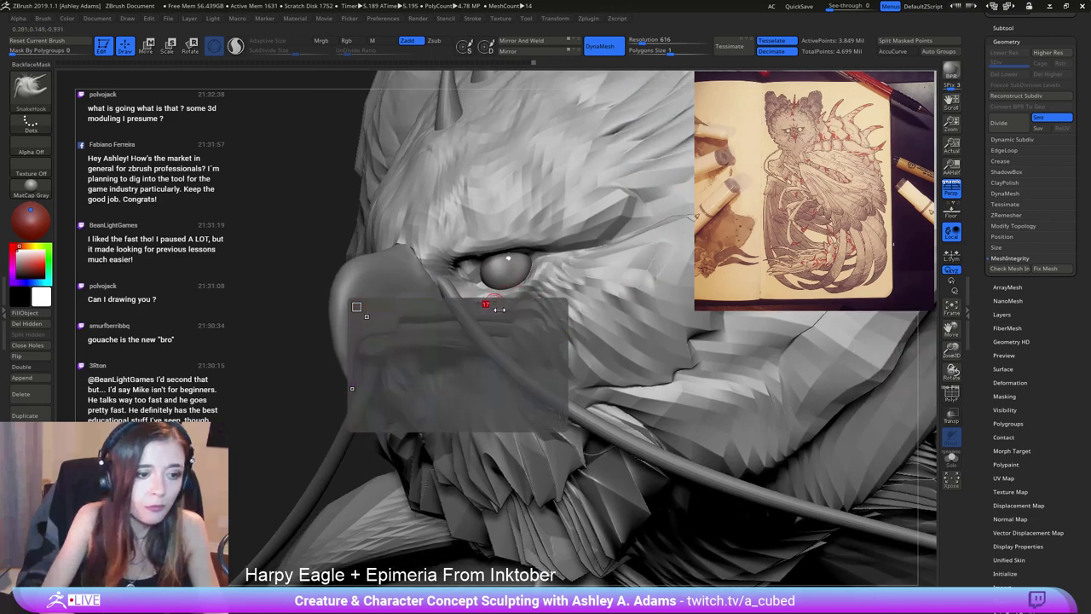
{"action": "right_click_drag", "start_coordinate": [499, 309], "coordinate": [480, 297]}
{"action": "left_click_drag", "start_coordinate": [480, 298], "coordinate": [484, 336]}
{"action": "mouse_move", "coordinate": [484, 336]}
{"action": "right_mouse_down"}
{"action": "mouse_move", "coordinate": [525, 340]}
{"action": "mouse_move", "coordinate": [508, 314]}
{"action": "mouse_move", "coordinate": [494, 316]}
{"action": "right_mouse_up"}
{"action": "key", "text": "b"}
{"action": "key", "text": "c"}
{"action": "key", "text": "b"}
{"action": "left_click", "coordinate": [504, 324], "text": "alt"}
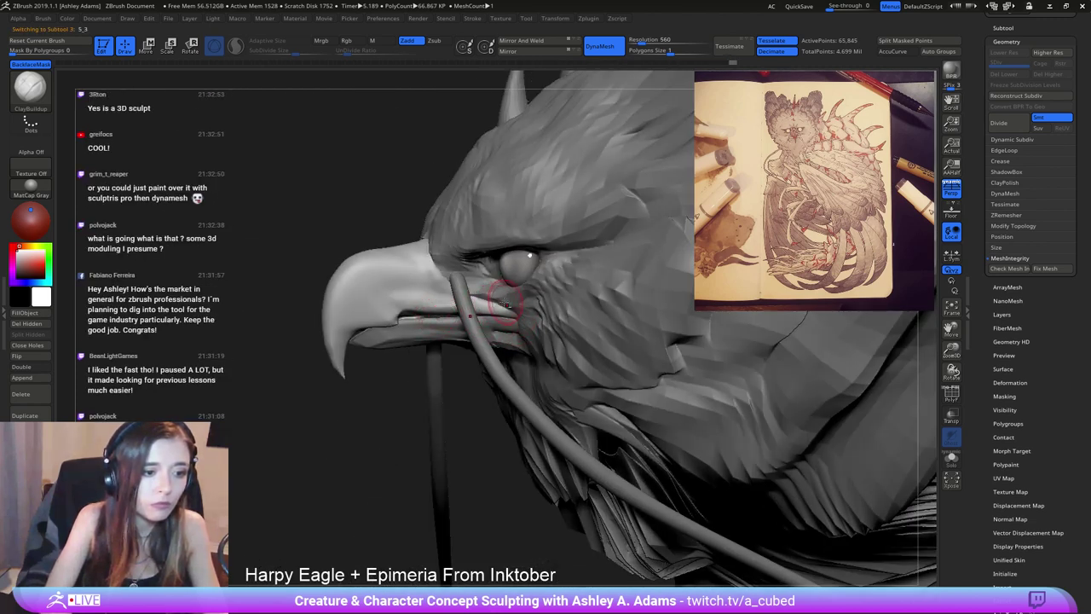
Examine the upper beak from the side and front, and switch to the DamStandard brush.
{"action": "mouse_move", "coordinate": [483, 276]}
{"action": "right_mouse_down", "text": "alt"}
{"action": "mouse_move", "coordinate": [515, 281]}
{"action": "mouse_move", "coordinate": [417, 275]}
{"action": "right_mouse_up", "text": "alt"}
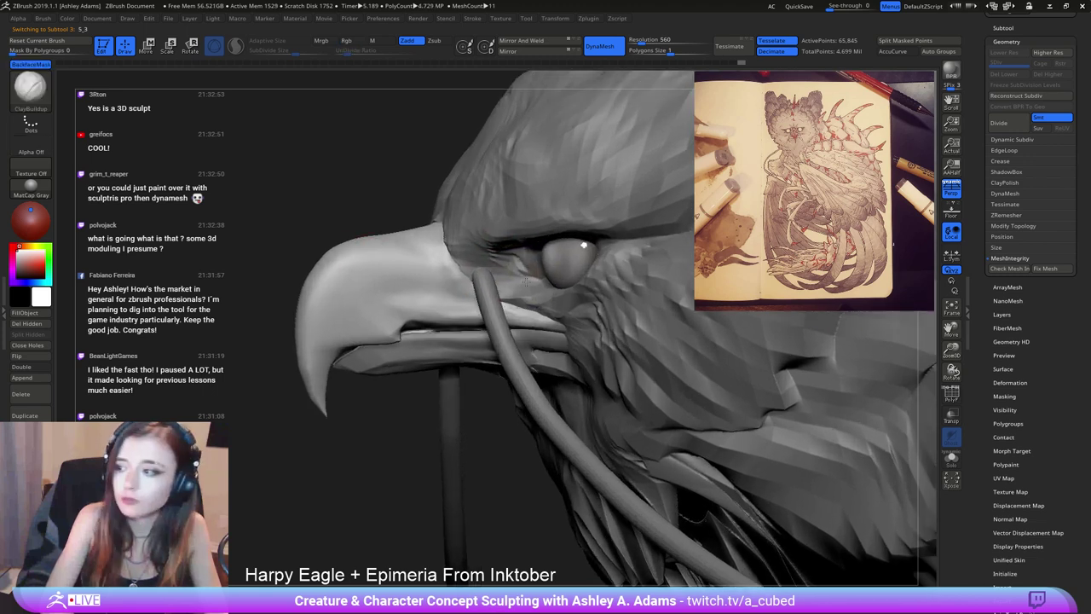
{"action": "right_click_drag", "start_coordinate": [501, 278], "coordinate": [526, 257], "text": "alt"}
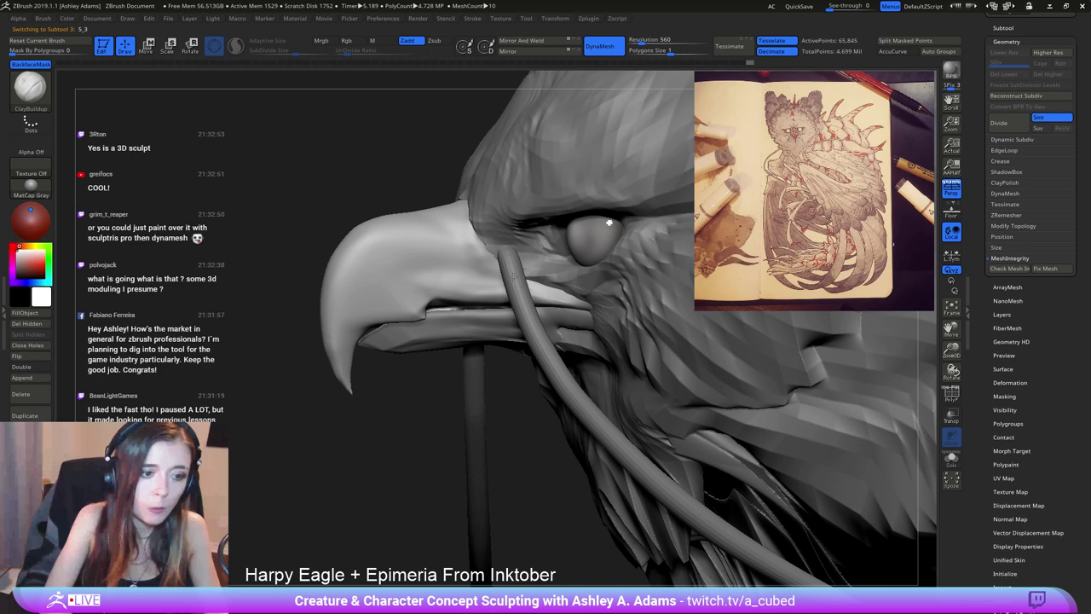
{"action": "right_click_drag", "start_coordinate": [489, 252], "coordinate": [588, 268]}
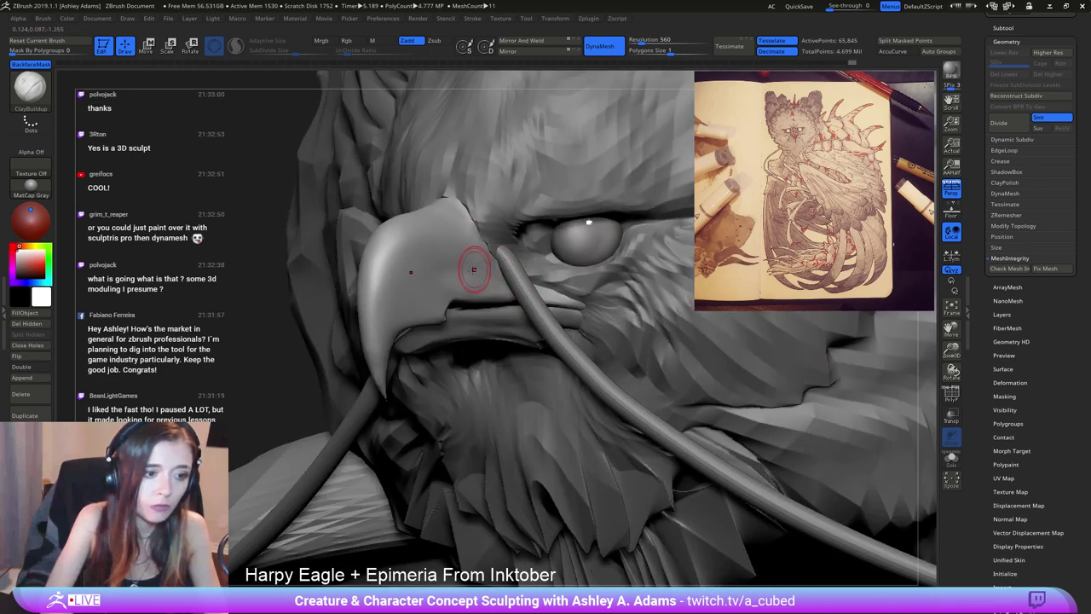
{"action": "mouse_move", "coordinate": [474, 270]}
{"action": "right_mouse_down"}
{"action": "mouse_move", "coordinate": [438, 287]}
{"action": "mouse_move", "coordinate": [332, 261]}
{"action": "right_mouse_up"}
{"action": "key", "text": "b"}
{"action": "key", "text": "d"}
{"action": "key", "text": "s"}
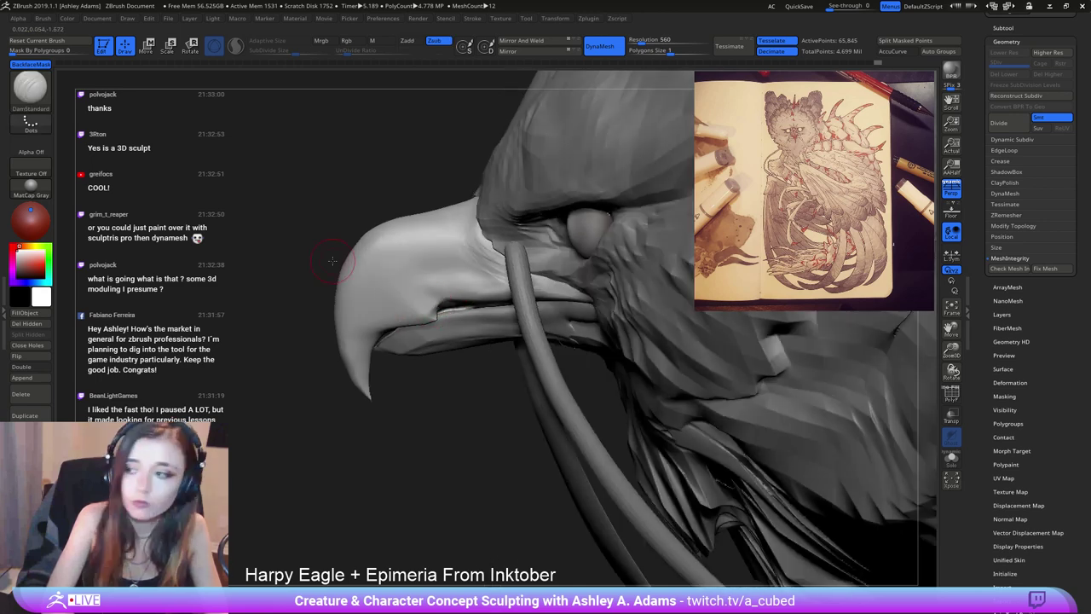
Hide the antenna subtool that crosses the beak and select the head.
{"action": "left_click", "coordinate": [521, 294], "text": "alt"}
{"action": "left_click_drag", "start_coordinate": [981, 72], "coordinate": [987, 270]}
{"action": "left_click", "coordinate": [1004, 227]}
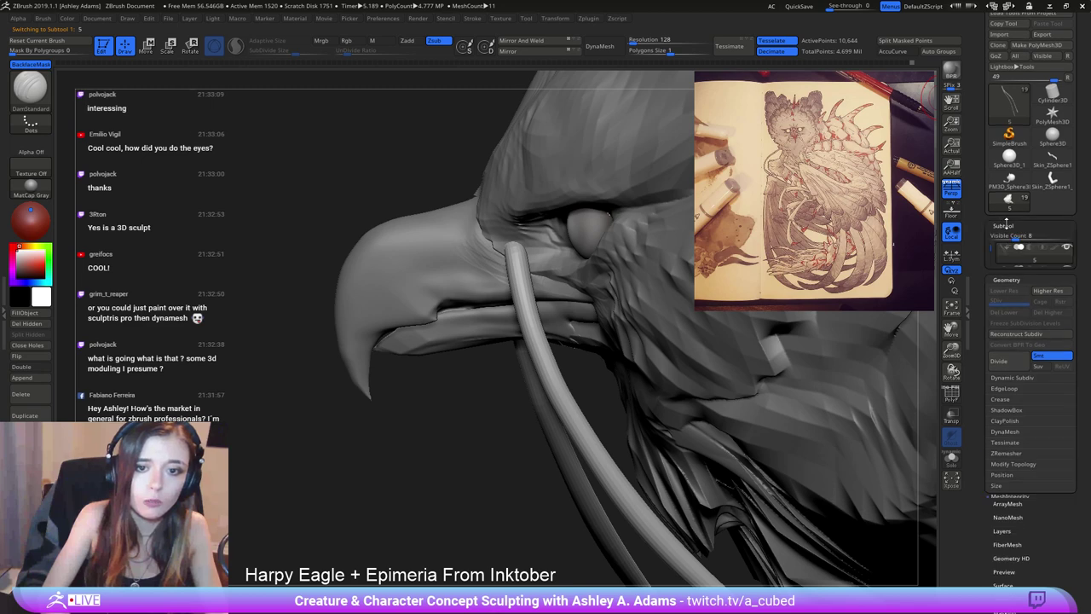
{"action": "left_click", "coordinate": [431, 249], "text": "alt"}
{"action": "right_click_drag", "start_coordinate": [426, 255], "coordinate": [497, 244]}
{"action": "left_click", "coordinate": [495, 248], "text": "alt"}
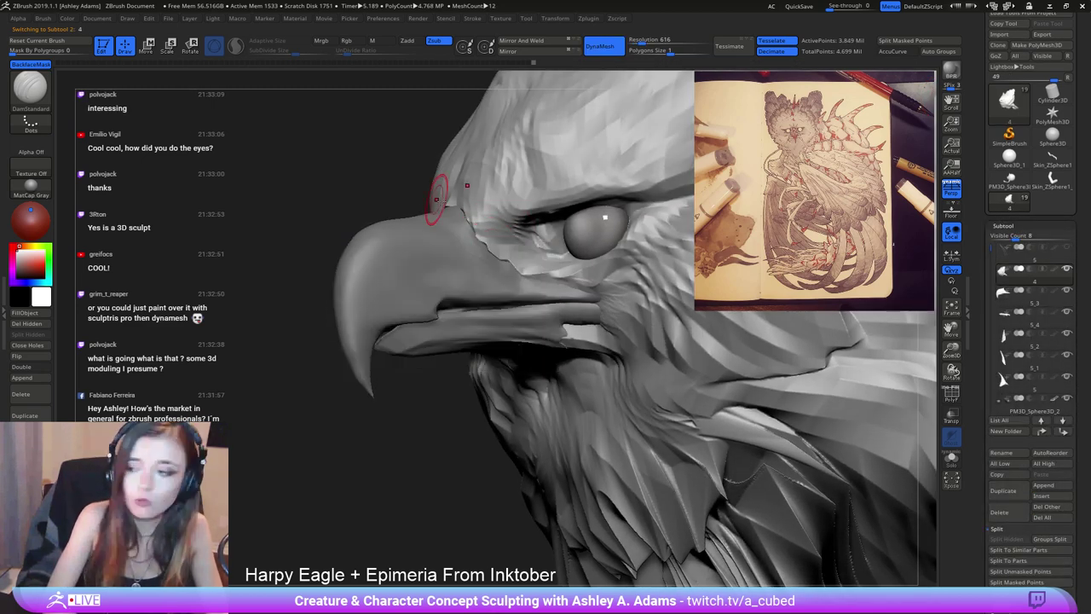
Build up the head mesh between the base of the beak and the eye with ClayBuildup strokes.
{"action": "key", "text": "b"}
{"action": "key", "text": "c"}
{"action": "key", "text": "b"}
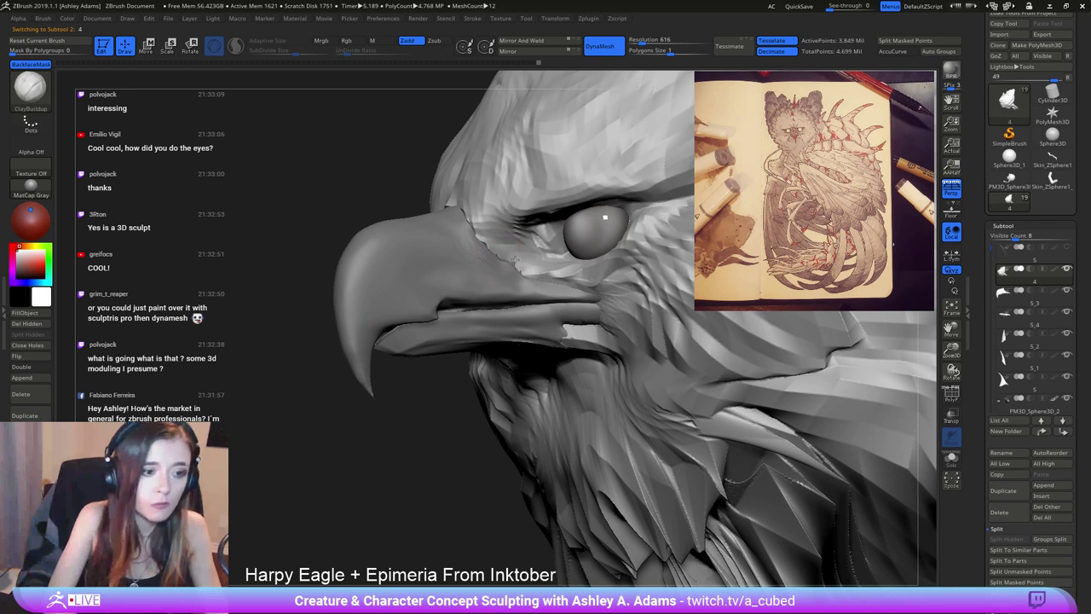
{"action": "mouse_move", "coordinate": [516, 260]}
{"action": "left_mouse_down"}
{"action": "mouse_move", "coordinate": [541, 263]}
{"action": "mouse_move", "coordinate": [491, 250]}
{"action": "mouse_move", "coordinate": [482, 234]}
{"action": "left_mouse_up"}
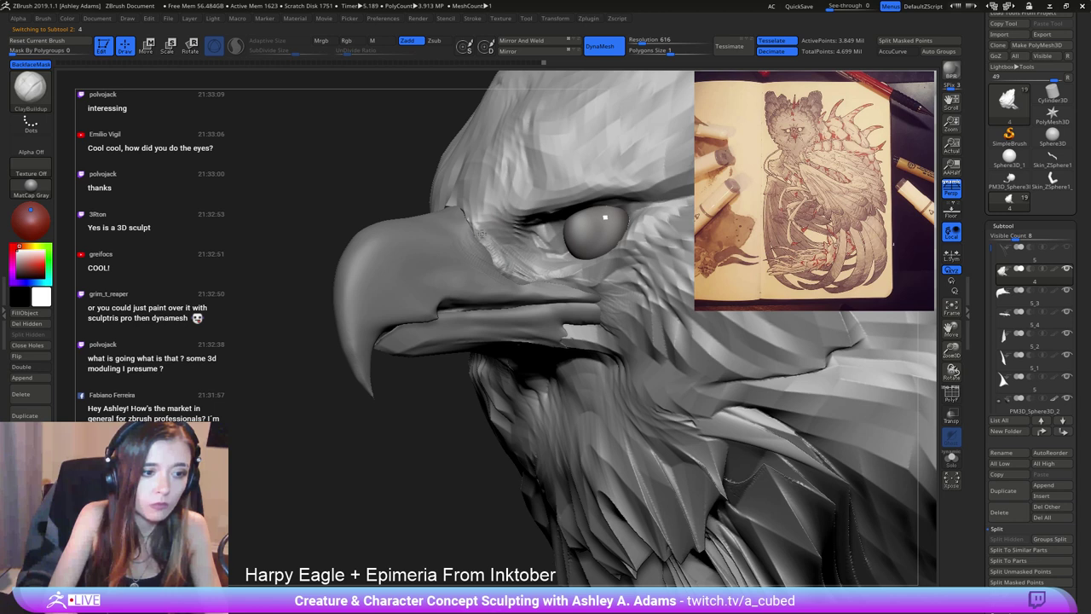
{"action": "mouse_move", "coordinate": [526, 272]}
{"action": "left_mouse_down"}
{"action": "mouse_move", "coordinate": [541, 266]}
{"action": "mouse_move", "coordinate": [514, 261]}
{"action": "left_mouse_up"}
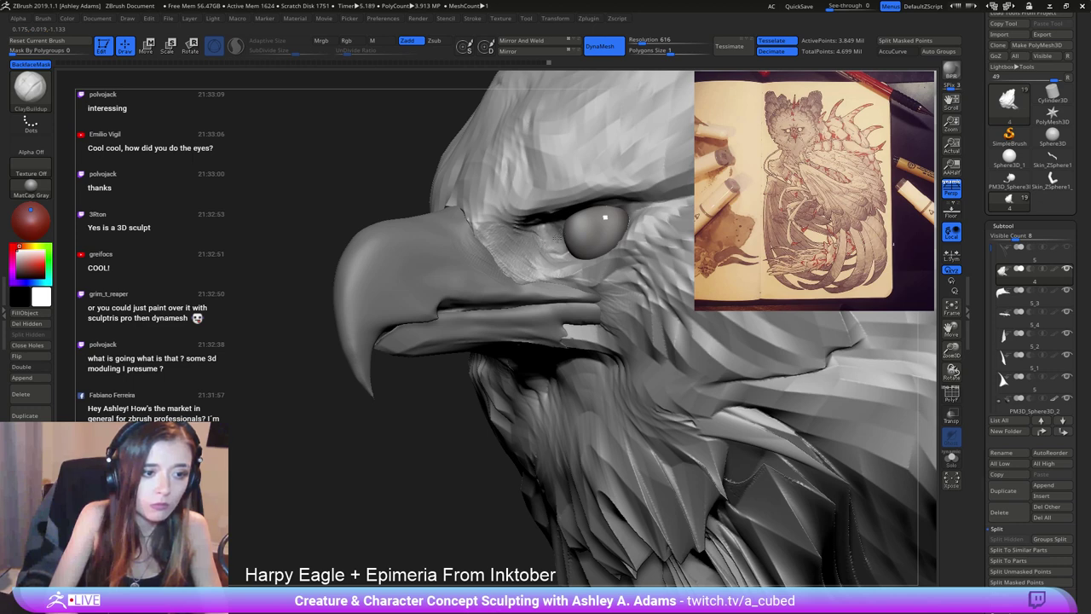
{"action": "right_click_drag", "start_coordinate": [486, 213], "coordinate": [573, 235]}
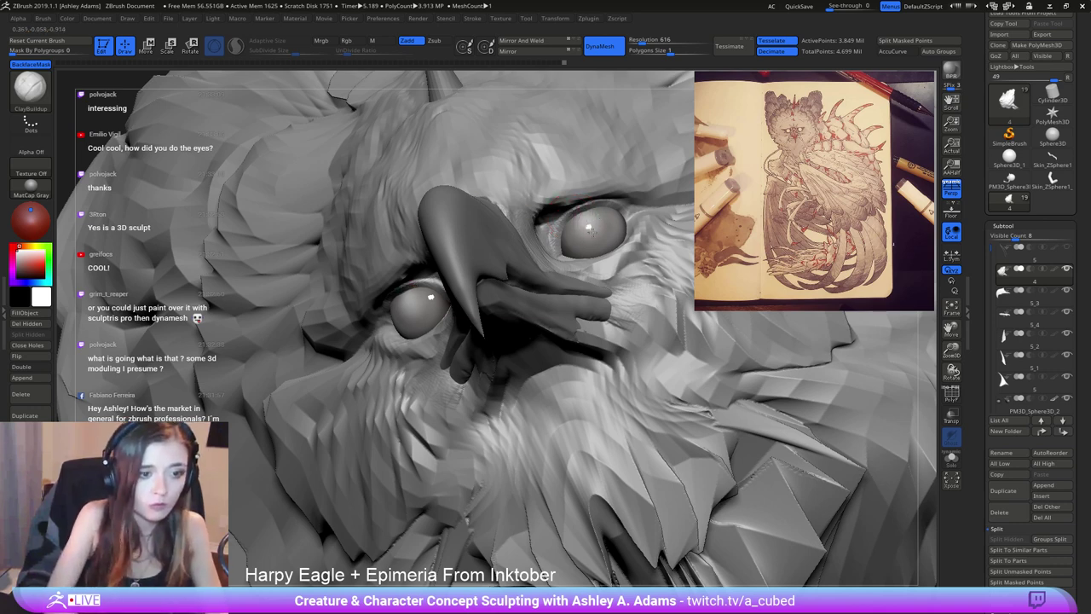
{"action": "right_click_drag", "start_coordinate": [625, 228], "coordinate": [584, 253]}
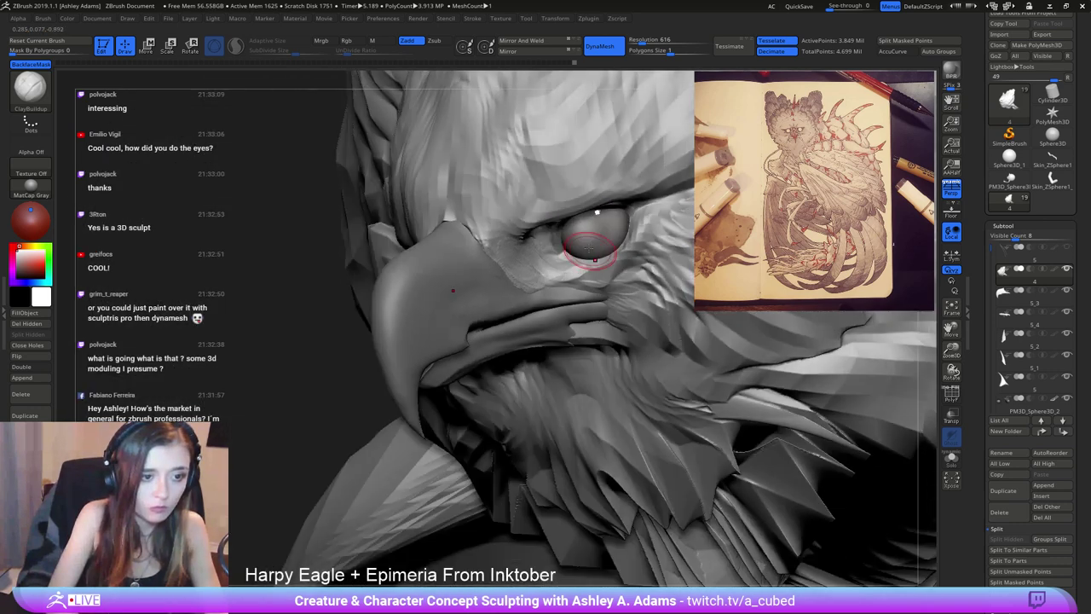
Carve a crease at the inner corner of the eye with the DamStandard brush.
{"action": "key", "text": "b"}
{"action": "key", "text": "d"}
{"action": "key", "text": "s"}
{"action": "mouse_move", "coordinate": [563, 251]}
{"action": "left_mouse_down"}
{"action": "mouse_move", "coordinate": [576, 238]}
{"action": "mouse_move", "coordinate": [549, 262]}
{"action": "mouse_move", "coordinate": [554, 248]}
{"action": "left_mouse_up"}
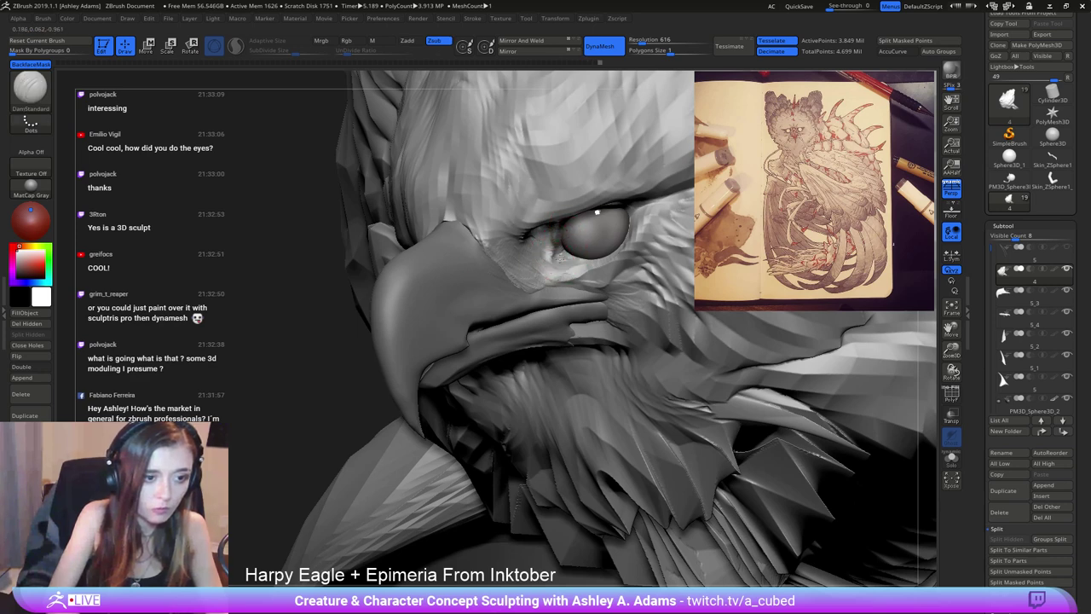
{"action": "right_click_drag", "start_coordinate": [559, 256], "coordinate": [565, 252]}
Build up the skin around the inner eye corner with ClayBuildup and smooth the area beside the beak.
{"action": "key", "text": "b"}
{"action": "key", "text": "c"}
{"action": "key", "text": "b"}
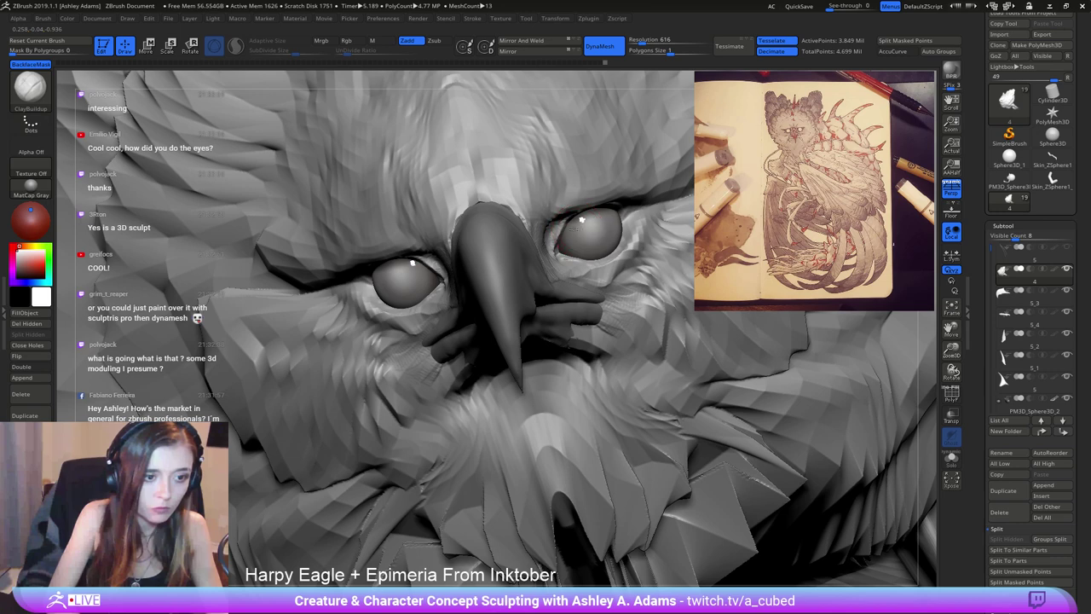
{"action": "left_click_drag", "start_coordinate": [561, 232], "coordinate": [560, 240]}
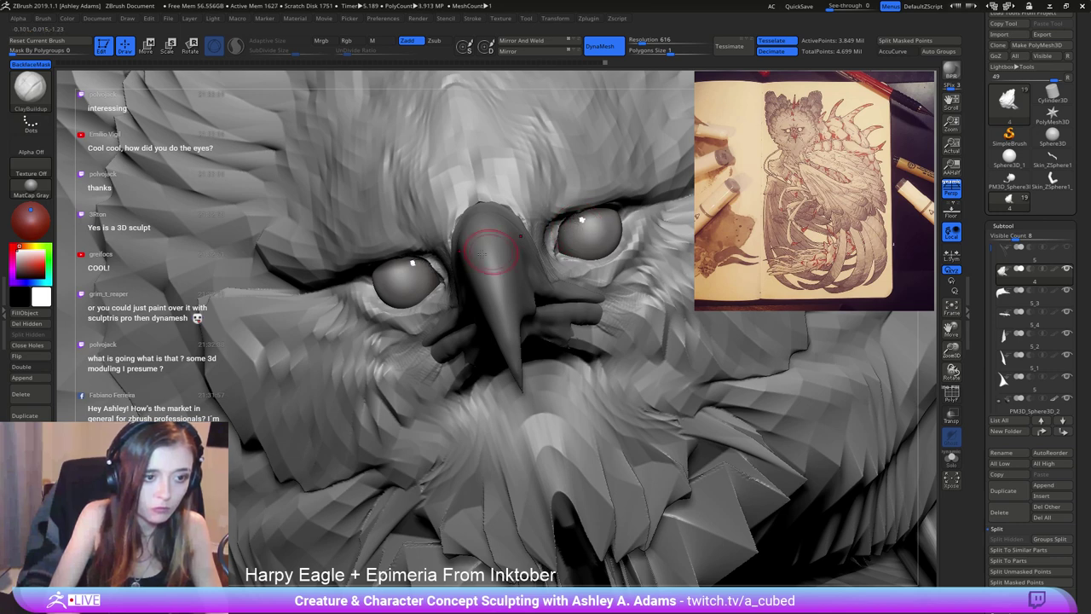
{"action": "right_click_drag", "start_coordinate": [481, 254], "coordinate": [491, 228]}
{"action": "left_click_drag", "start_coordinate": [437, 288], "coordinate": [423, 276], "text": "shift"}
{"action": "mouse_move", "coordinate": [392, 295]}
{"action": "right_mouse_down"}
{"action": "mouse_move", "coordinate": [422, 252]}
{"action": "mouse_move", "coordinate": [487, 237]}
{"action": "right_mouse_up"}
{"action": "left_click_drag", "start_coordinate": [460, 223], "coordinate": [463, 233]}
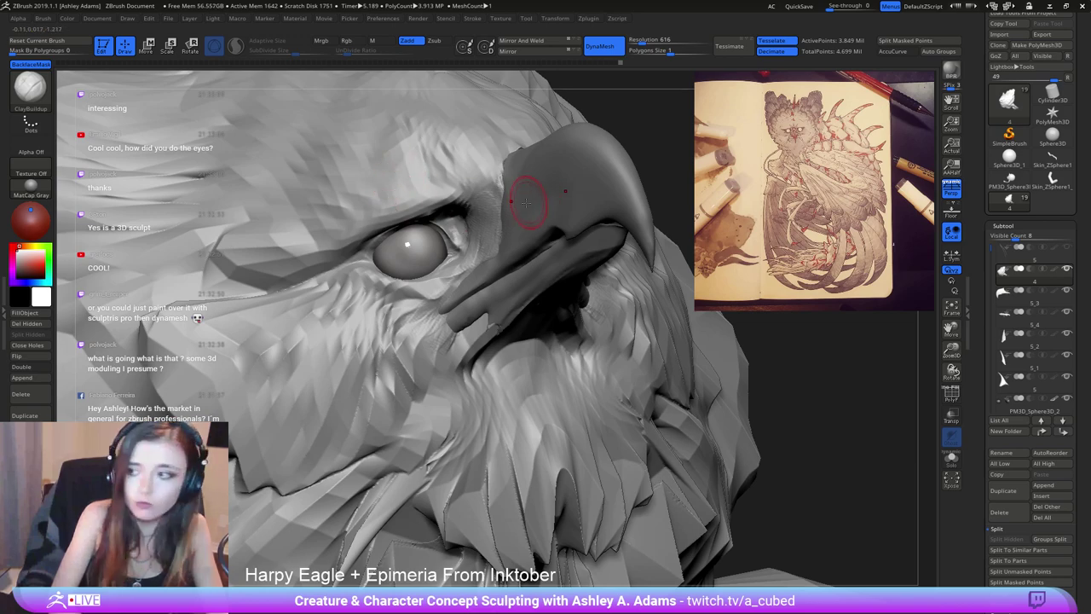
Build up the skin between the beak and the eye with ClayBuildup and smooth the area under the inner brow.
{"action": "right_click_drag", "start_coordinate": [531, 195], "coordinate": [416, 223]}
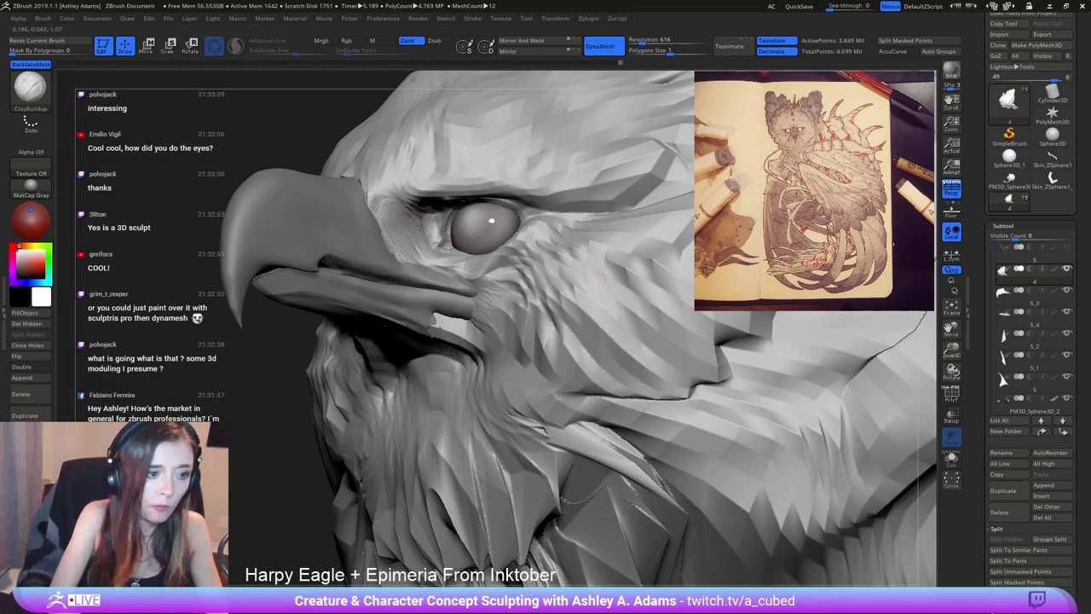
{"action": "left_click_drag", "start_coordinate": [428, 234], "coordinate": [442, 202]}
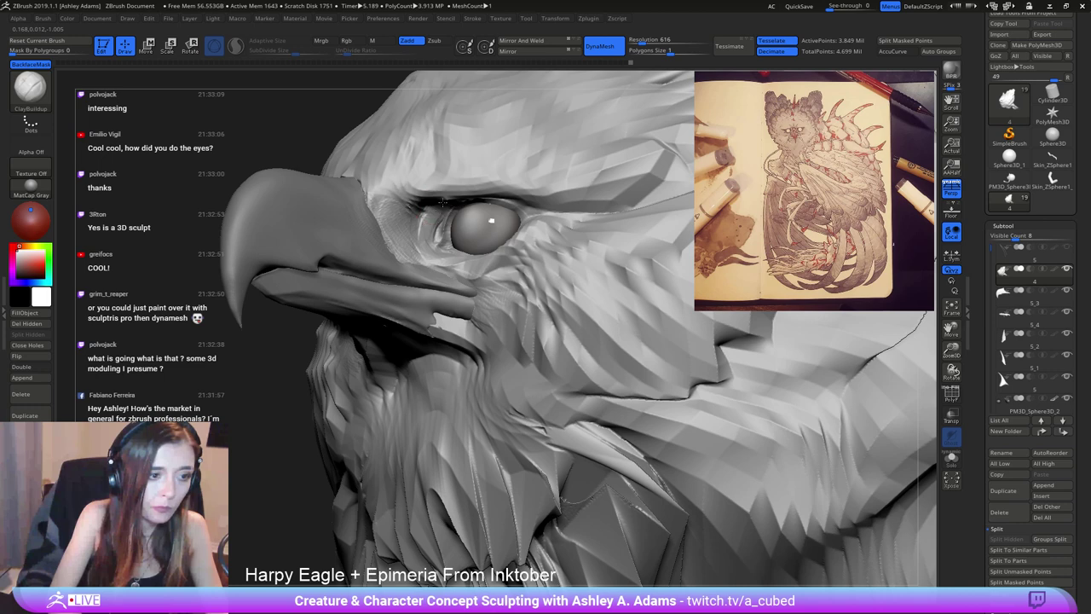
{"action": "right_click_drag", "start_coordinate": [450, 187], "coordinate": [431, 214]}
{"action": "key", "text": "shift"}
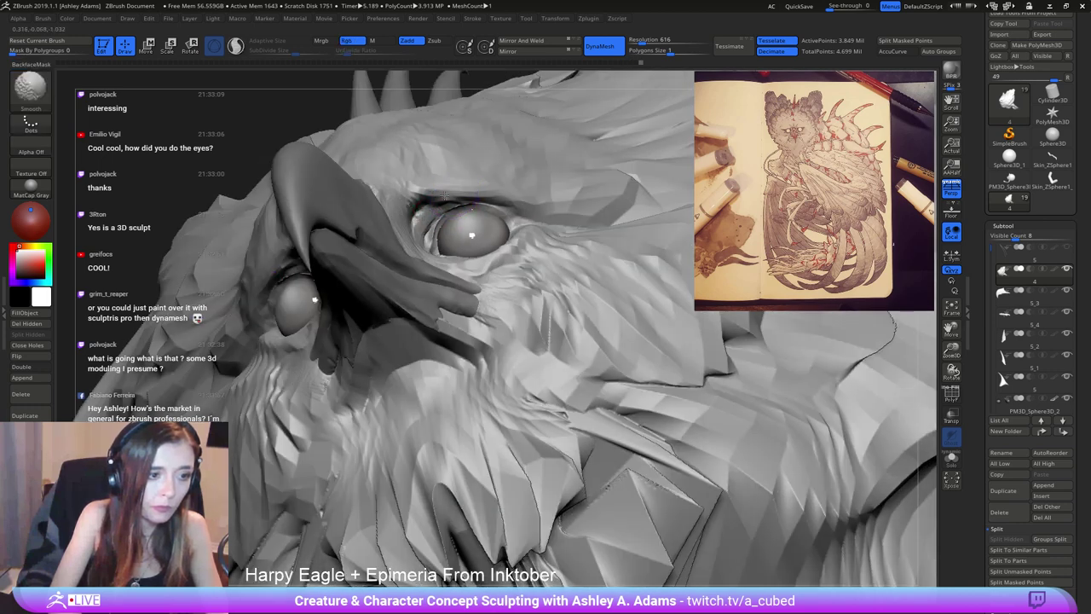
{"action": "mouse_move", "coordinate": [430, 202]}
{"action": "left_mouse_down", "text": "shift"}
{"action": "mouse_move", "coordinate": [445, 201]}
{"action": "mouse_move", "coordinate": [438, 186]}
{"action": "left_mouse_up", "text": "shift"}
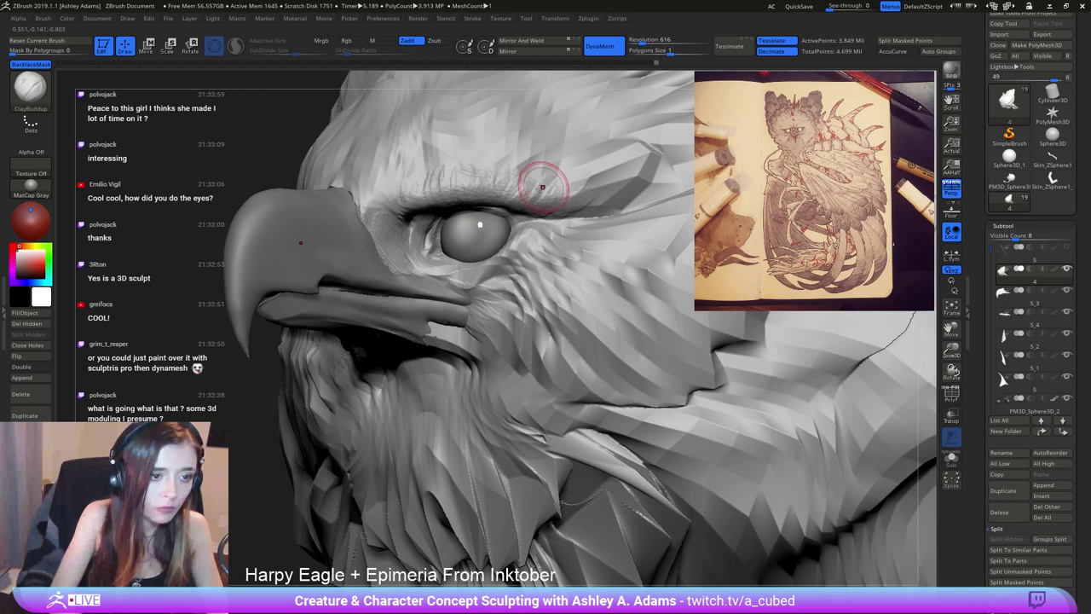
Carve creases between the inner end of the brow and the base of the beak with the DamStandard brush.
{"action": "key", "text": "b"}
{"action": "key", "text": "d"}
{"action": "key", "text": "s"}
{"action": "mouse_move", "coordinate": [401, 144]}
{"action": "left_mouse_down"}
{"action": "mouse_move", "coordinate": [383, 203]}
{"action": "mouse_move", "coordinate": [362, 184]}
{"action": "mouse_move", "coordinate": [407, 233]}
{"action": "left_mouse_up"}
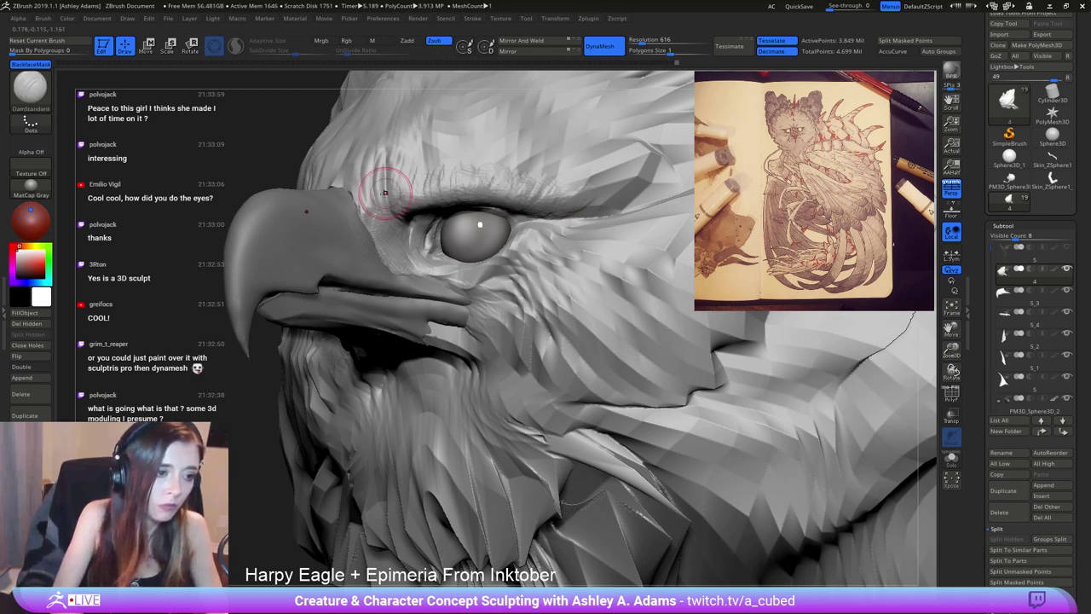
{"action": "left_click_drag", "start_coordinate": [384, 190], "coordinate": [405, 215]}
{"action": "mouse_move", "coordinate": [409, 174]}
{"action": "right_mouse_down"}
{"action": "mouse_move", "coordinate": [419, 179]}
{"action": "mouse_move", "coordinate": [236, 100]}
{"action": "mouse_move", "coordinate": [375, 115]}
{"action": "mouse_move", "coordinate": [402, 153]}
{"action": "right_mouse_up"}
{"action": "right_click_drag", "start_coordinate": [427, 312], "coordinate": [438, 319]}
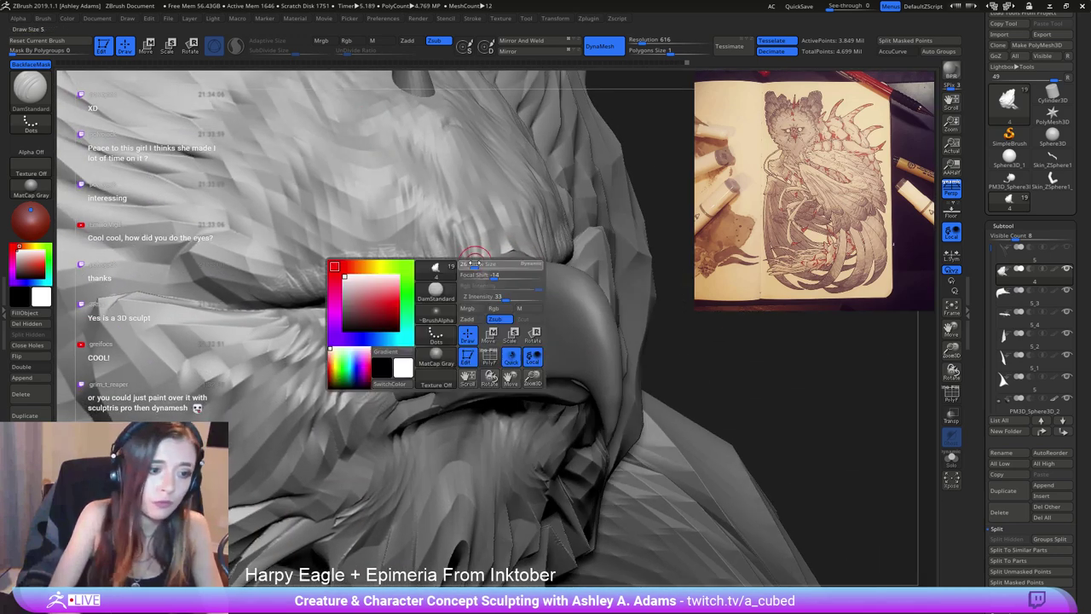
Build up the inner end of the brow and the skin beside the beak with ClayBuildup strokes.
{"action": "key", "text": "b"}
{"action": "key", "text": "c"}
{"action": "key", "text": "b"}
{"action": "left_click_drag", "start_coordinate": [466, 277], "coordinate": [468, 237]}
{"action": "right_click_drag", "start_coordinate": [440, 293], "coordinate": [467, 301]}
{"action": "left_click_drag", "start_coordinate": [466, 302], "coordinate": [452, 309]}
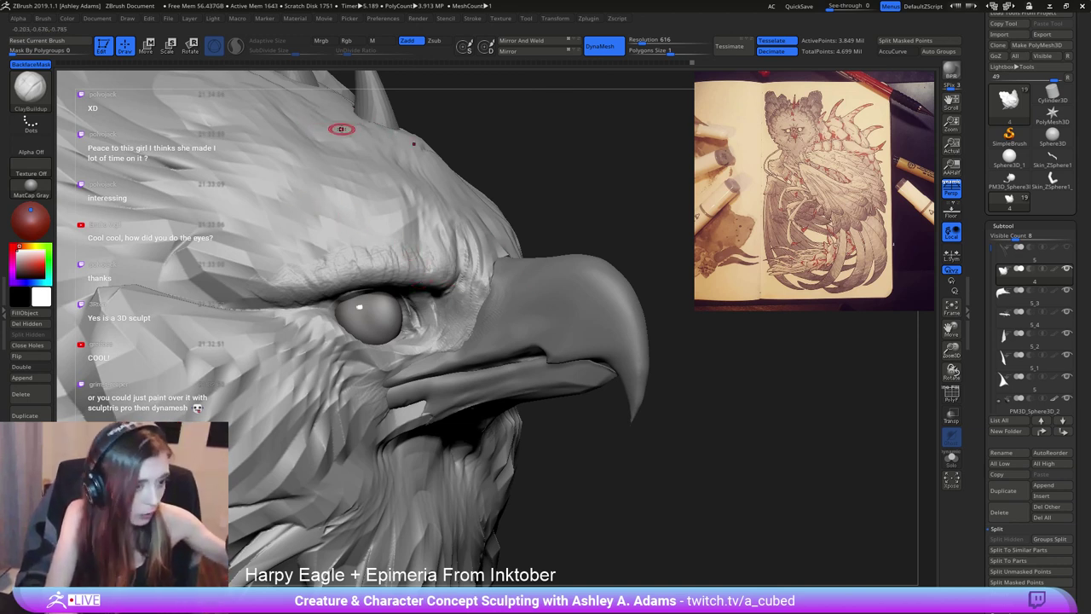
{"action": "right_click_drag", "start_coordinate": [451, 336], "coordinate": [442, 349]}
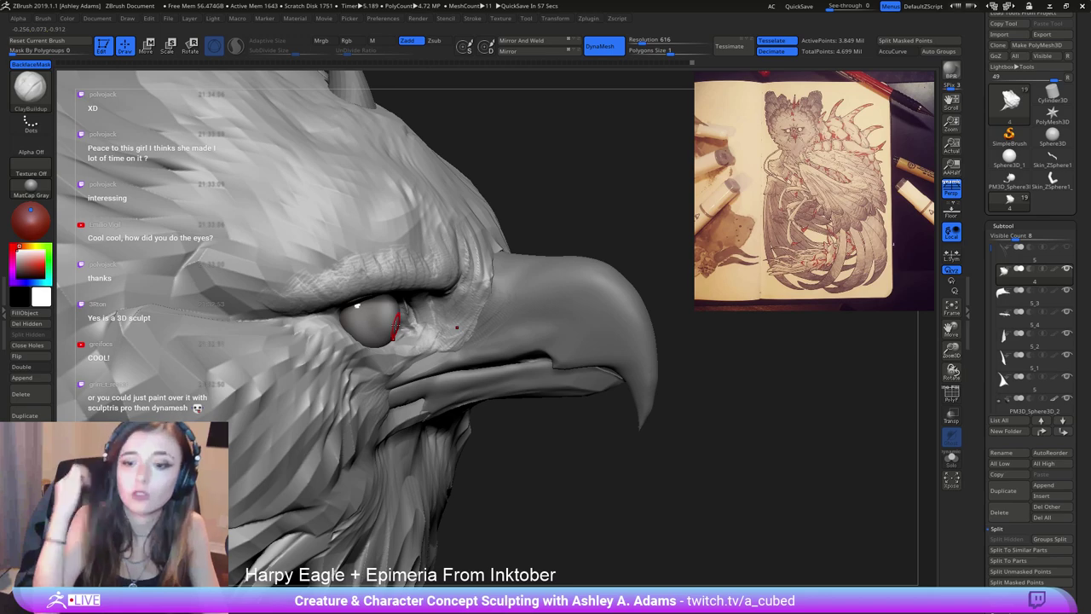
{"action": "right_click_drag", "start_coordinate": [424, 275], "coordinate": [277, 269]}
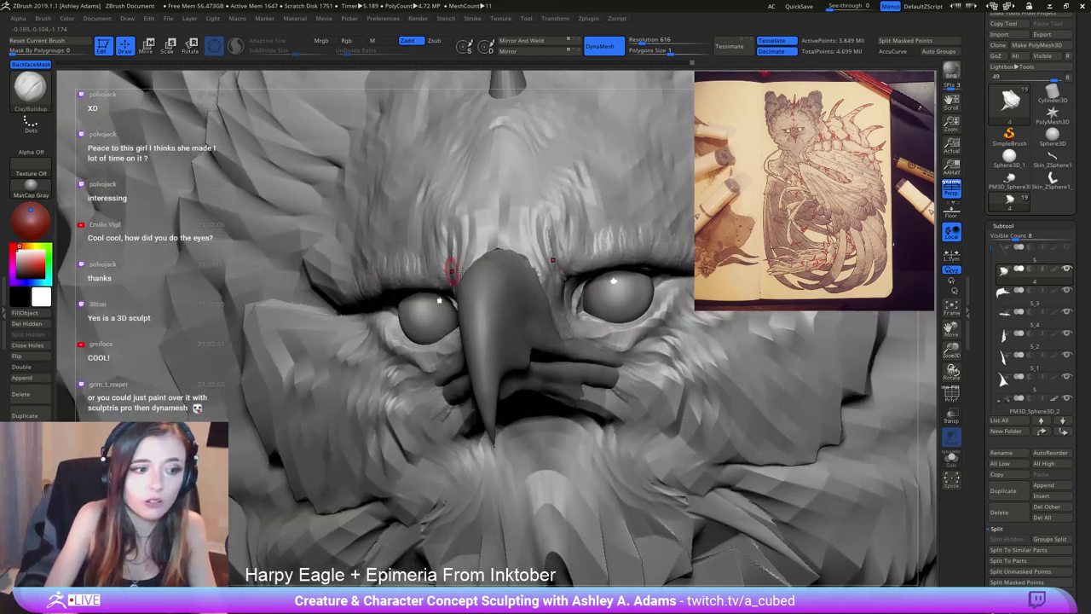
Rework the edge of the forehead where it meets the top of the beak.
{"action": "right_click_drag", "start_coordinate": [559, 295], "coordinate": [510, 255]}
{"action": "right_click", "coordinate": [515, 250]}
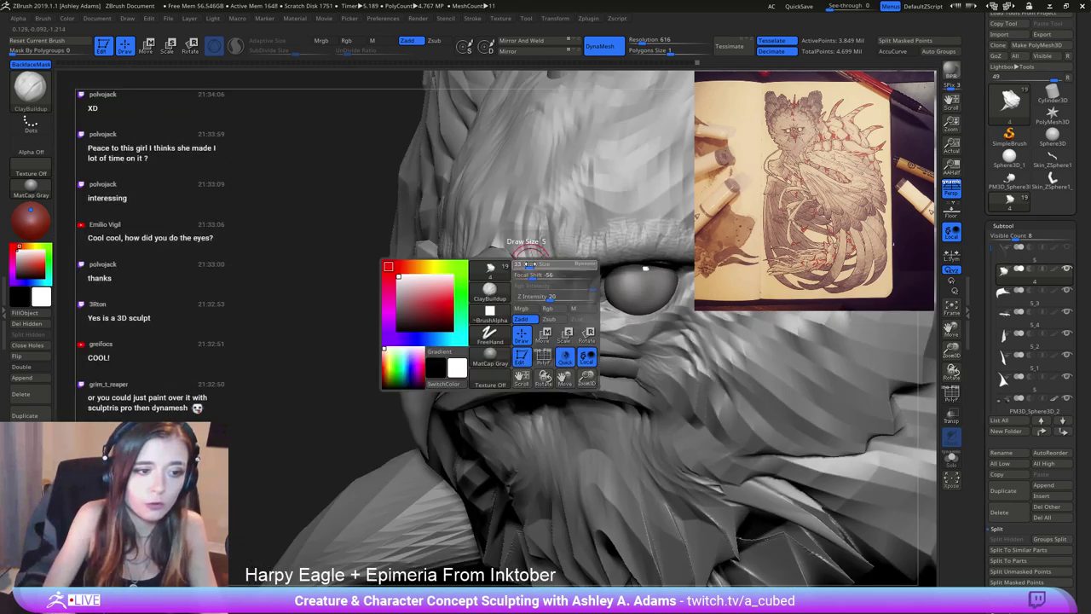
{"action": "key", "text": "b"}
{"action": "key", "text": "s"}
{"action": "key", "text": "h"}
{"action": "left_click_drag", "start_coordinate": [508, 256], "coordinate": [499, 249]}
{"action": "right_click_drag", "start_coordinate": [503, 247], "coordinate": [509, 256]}
Add ClayBuildup strokes across the forehead above the beak and between the brows.
{"action": "key", "text": "b"}
{"action": "key", "text": "c"}
{"action": "key", "text": "b"}
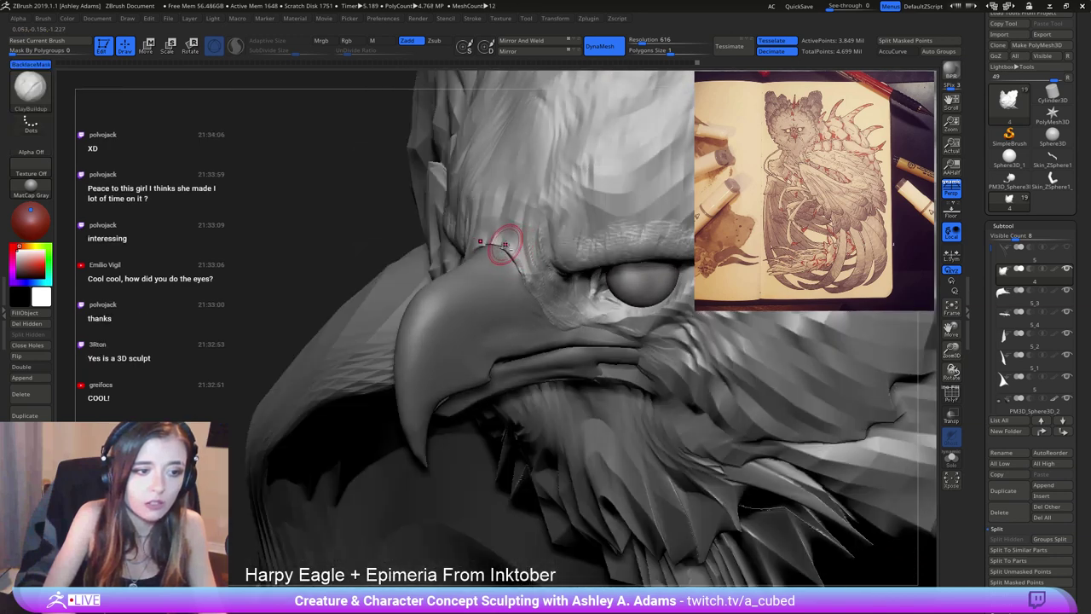
{"action": "mouse_move", "coordinate": [514, 253]}
{"action": "left_mouse_down"}
{"action": "mouse_move", "coordinate": [495, 245]}
{"action": "mouse_move", "coordinate": [512, 280]}
{"action": "left_mouse_up"}
{"action": "right_click_drag", "start_coordinate": [510, 238], "coordinate": [531, 219]}
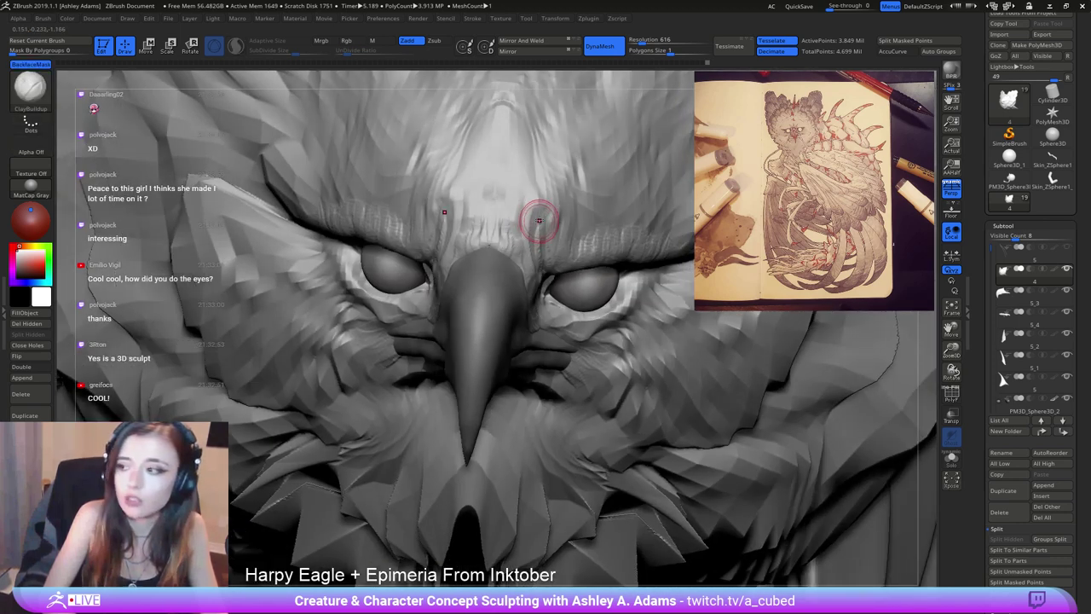
{"action": "mouse_move", "coordinate": [479, 209]}
{"action": "left_mouse_down"}
{"action": "mouse_move", "coordinate": [464, 249]}
{"action": "mouse_move", "coordinate": [458, 194]}
{"action": "mouse_move", "coordinate": [447, 249]}
{"action": "mouse_move", "coordinate": [464, 237]}
{"action": "mouse_move", "coordinate": [474, 190]}
{"action": "mouse_move", "coordinate": [495, 228]}
{"action": "mouse_move", "coordinate": [522, 213]}
{"action": "mouse_move", "coordinate": [557, 219]}
{"action": "left_mouse_up"}
{"action": "right_click_drag", "start_coordinate": [557, 219], "coordinate": [530, 224]}
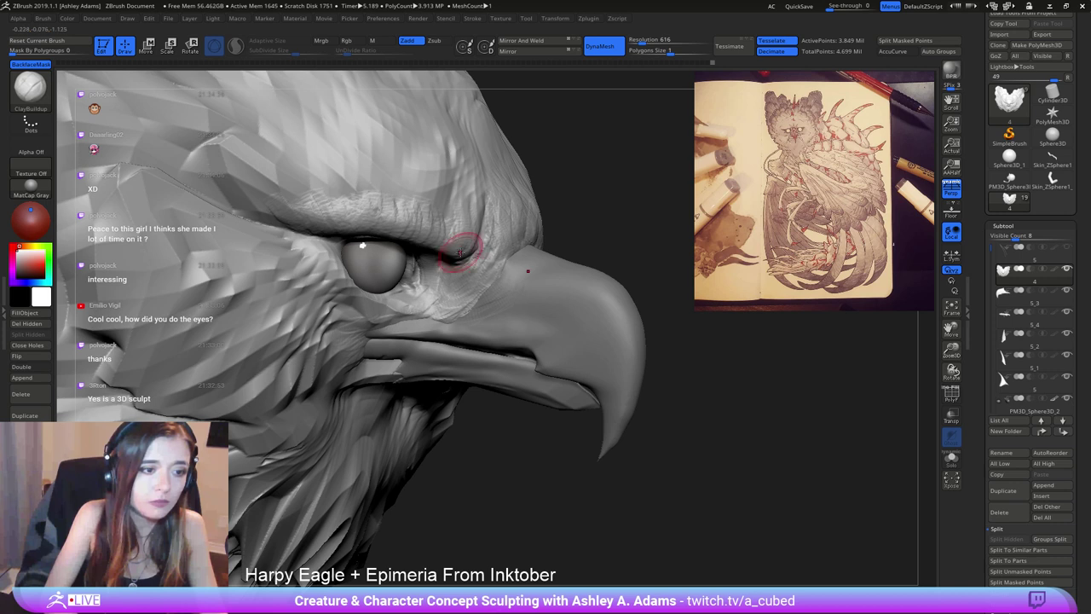
Build up the lower eyelid and the skin between the eye and the mouth line with ClayBuildup.
{"action": "right_click_drag", "start_coordinate": [453, 312], "coordinate": [501, 310], "text": "alt"}
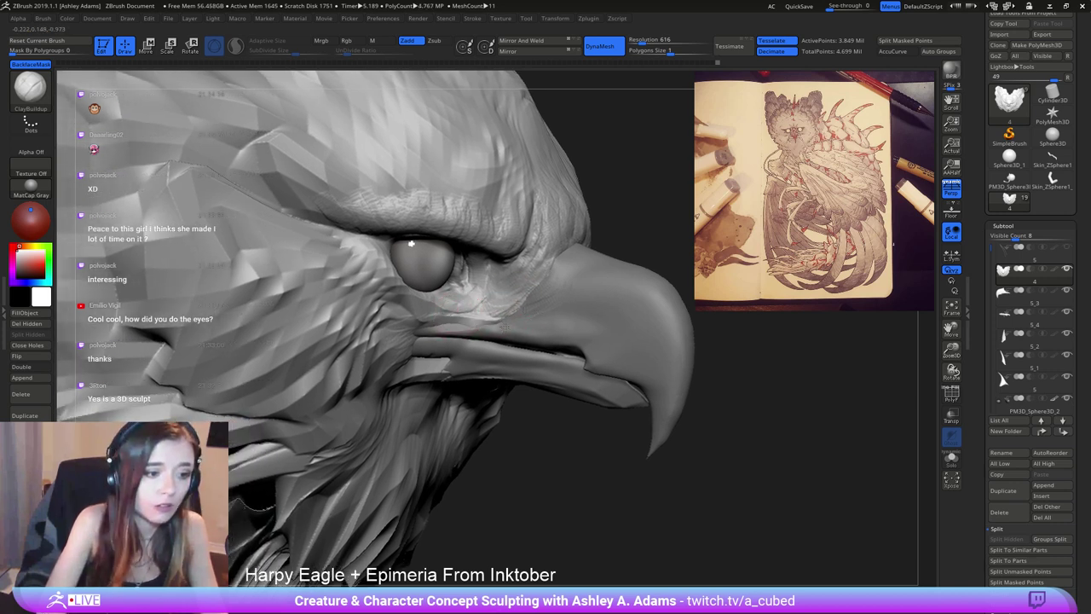
{"action": "left_click_drag", "start_coordinate": [479, 320], "coordinate": [453, 317]}
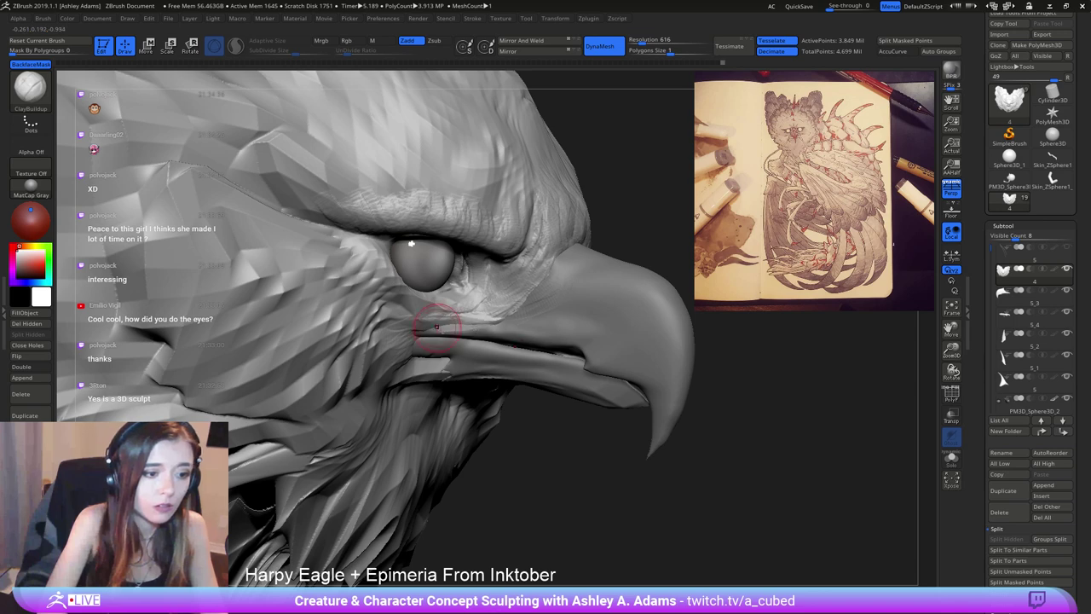
{"action": "left_click_drag", "start_coordinate": [473, 301], "coordinate": [423, 304]}
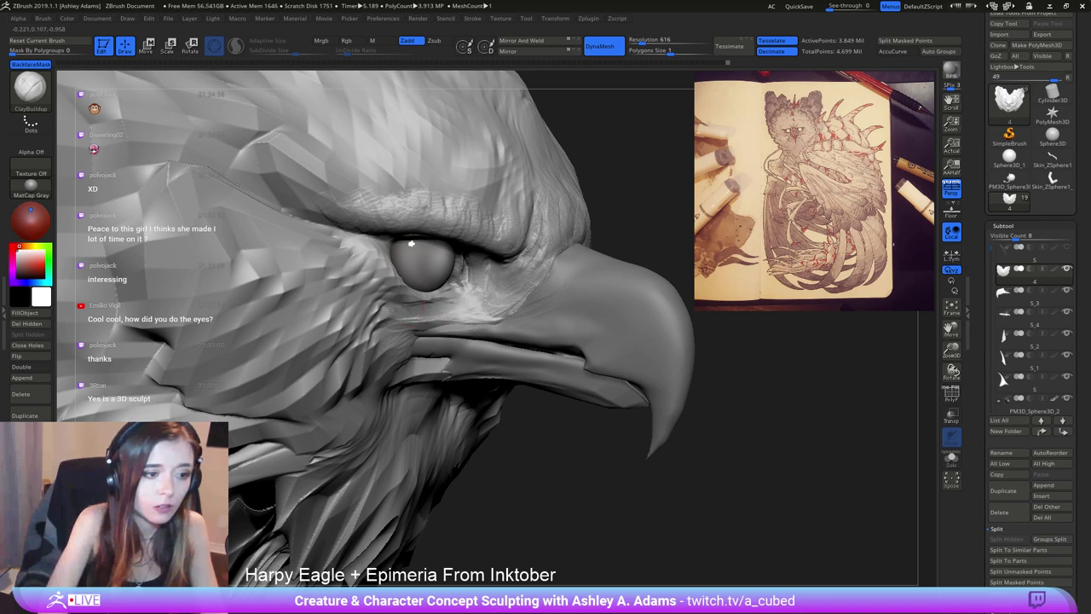
{"action": "right_click_drag", "start_coordinate": [389, 303], "coordinate": [256, 298]}
{"action": "mouse_move", "coordinate": [406, 300]}
{"action": "left_mouse_down"}
{"action": "mouse_move", "coordinate": [433, 302]}
{"action": "mouse_move", "coordinate": [404, 303]}
{"action": "mouse_move", "coordinate": [390, 290]}
{"action": "left_mouse_up"}
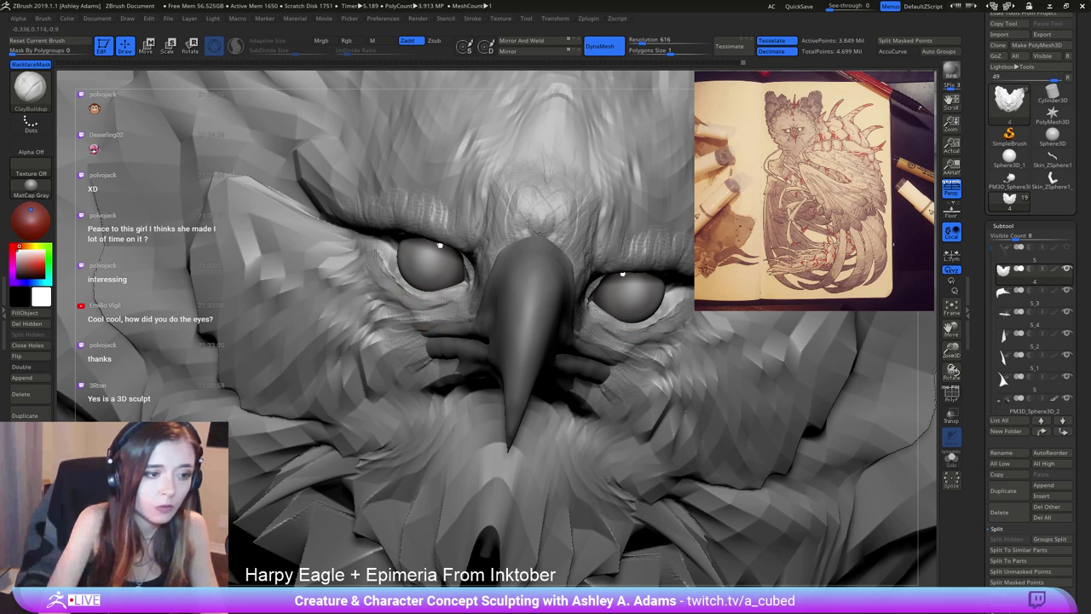
{"action": "right_click_drag", "start_coordinate": [329, 261], "coordinate": [366, 234]}
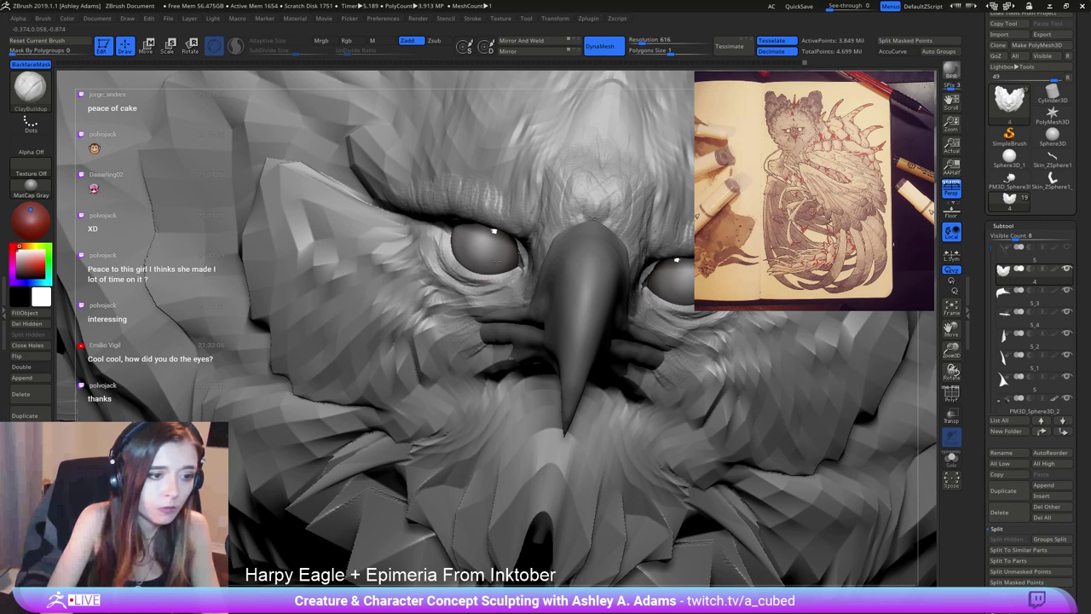
Smooth the skin around the outer corner of the eye.
{"action": "key", "text": "shift"}
{"action": "right_click_drag", "start_coordinate": [437, 249], "coordinate": [491, 247]}
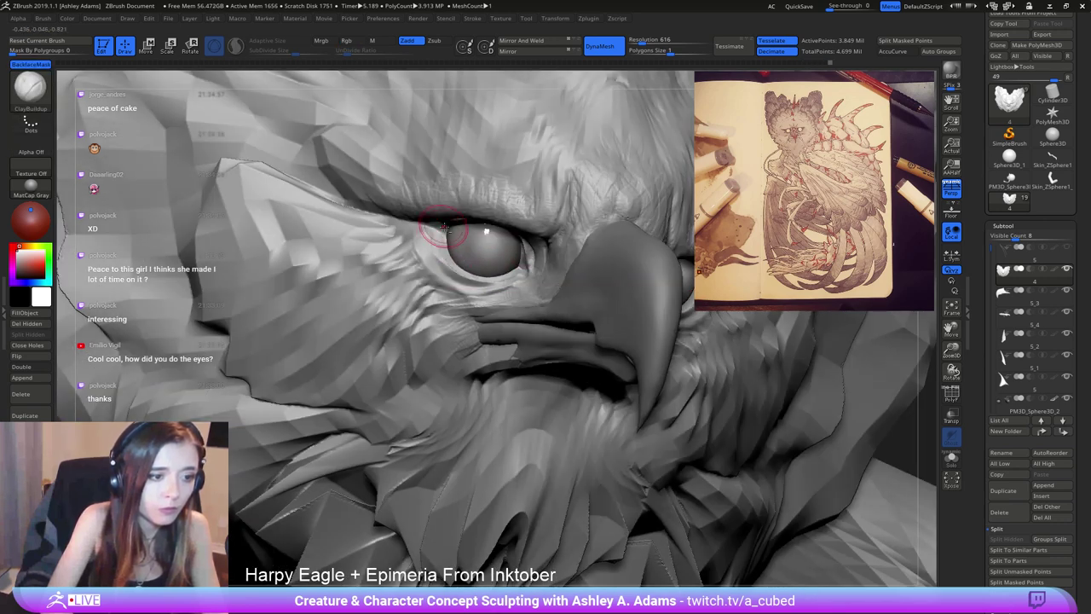
{"action": "left_click_drag", "start_coordinate": [435, 239], "coordinate": [450, 247], "text": "shift"}
{"action": "right_click_drag", "start_coordinate": [419, 243], "coordinate": [433, 241]}
{"action": "key", "text": "space"}
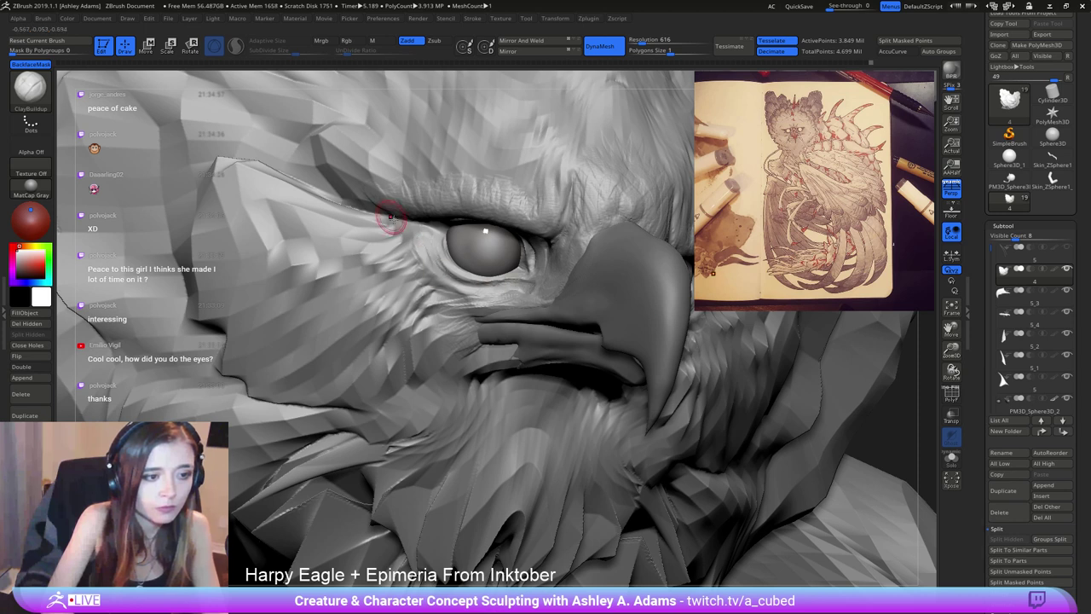
Carve a crease at the outer corner of the eye with the DamStandard brush.
{"action": "right_click_drag", "start_coordinate": [391, 217], "coordinate": [423, 241], "text": "alt"}
{"action": "key", "text": "b"}
{"action": "key", "text": "d"}
{"action": "key", "text": "s"}
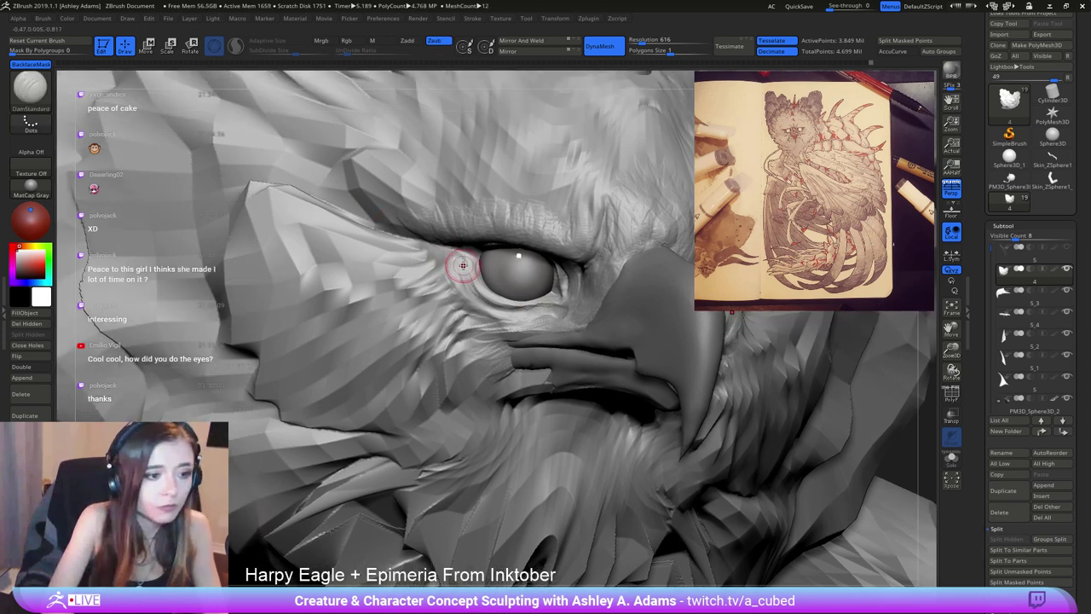
{"action": "left_click_drag", "start_coordinate": [440, 255], "coordinate": [437, 247]}
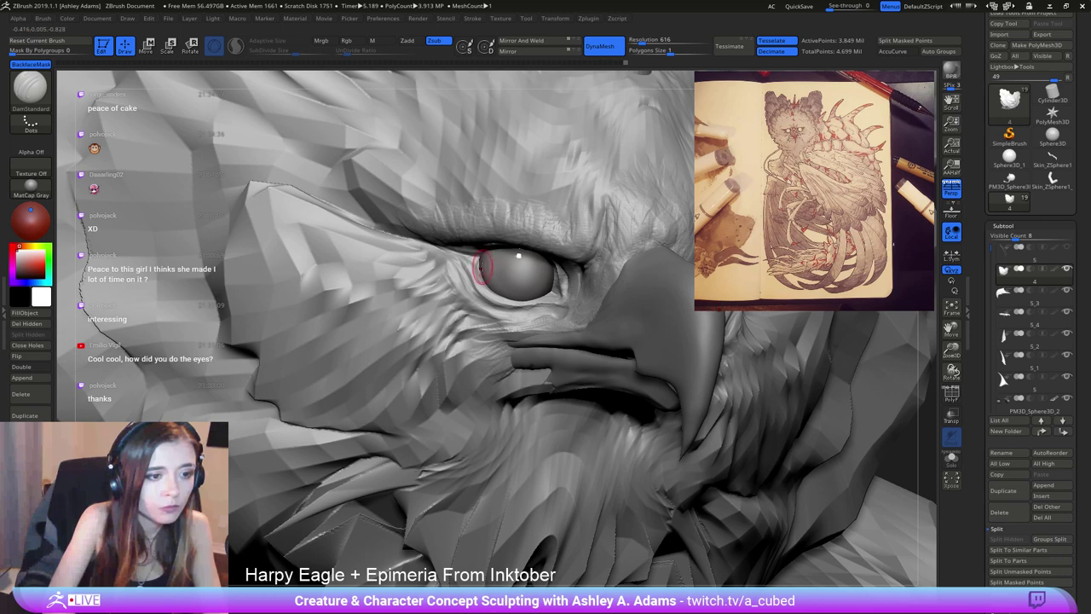
Sculpt fine wrinkles behind and beneath the eye with ClayBuildup strokes.
{"action": "key", "text": "b"}
{"action": "key", "text": "c"}
{"action": "key", "text": "b"}
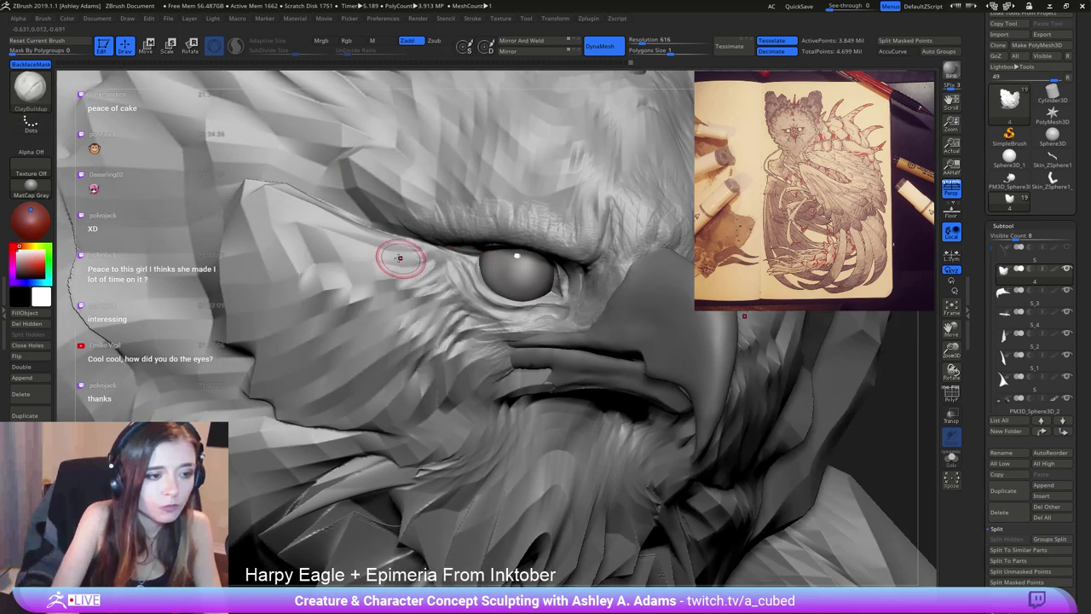
{"action": "mouse_move", "coordinate": [404, 251]}
{"action": "left_mouse_down"}
{"action": "mouse_move", "coordinate": [442, 272]}
{"action": "mouse_move", "coordinate": [478, 324]}
{"action": "left_mouse_up"}
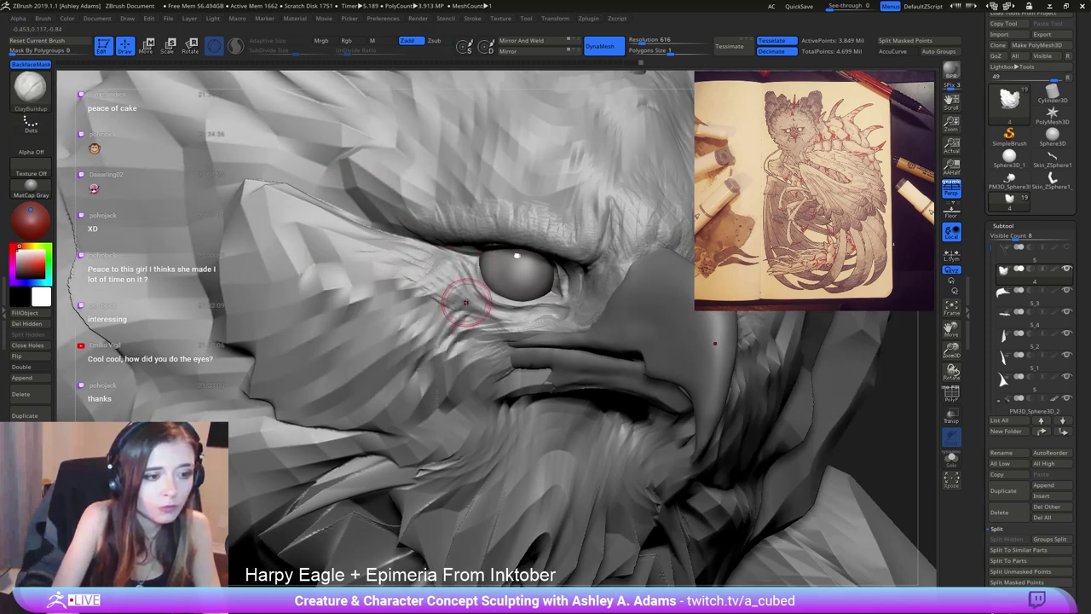
{"action": "right_click_drag", "start_coordinate": [439, 300], "coordinate": [468, 302], "text": "alt"}
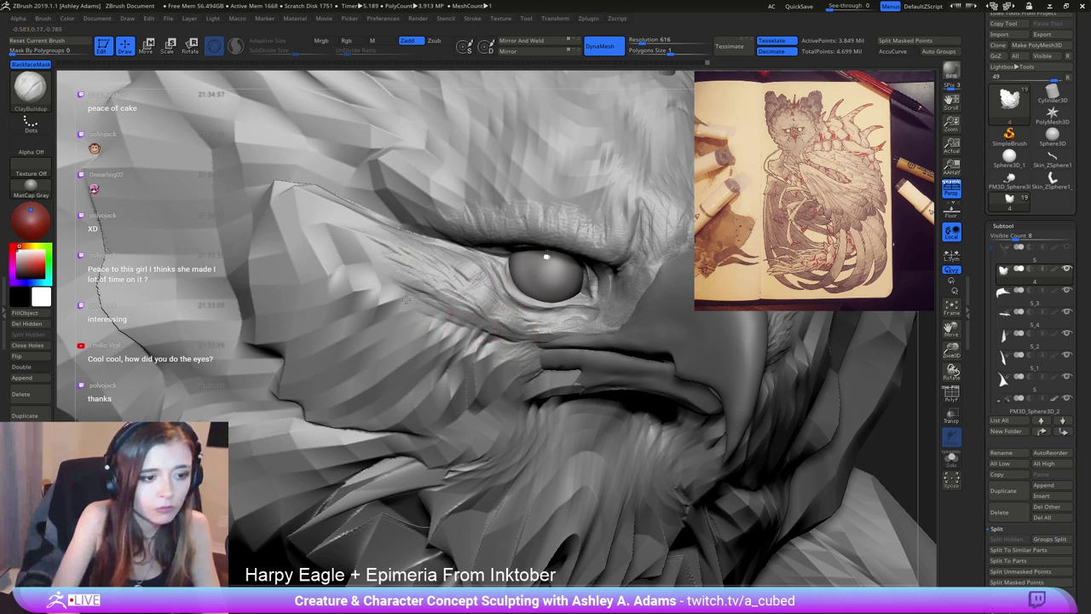
{"action": "right_click_drag", "start_coordinate": [552, 269], "coordinate": [574, 322]}
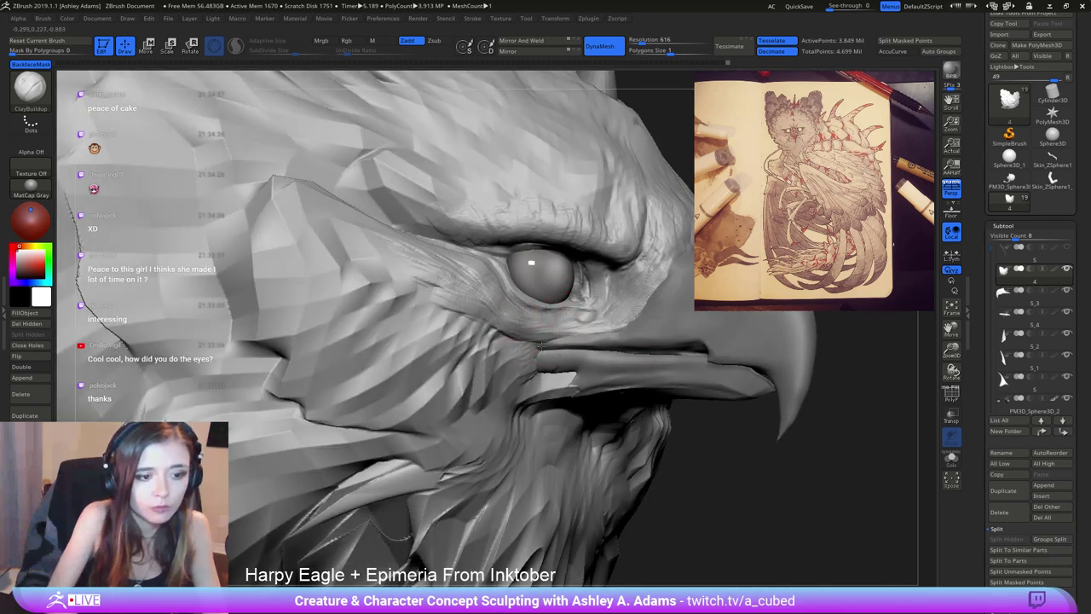
{"action": "right_click_drag", "start_coordinate": [574, 341], "coordinate": [407, 268]}
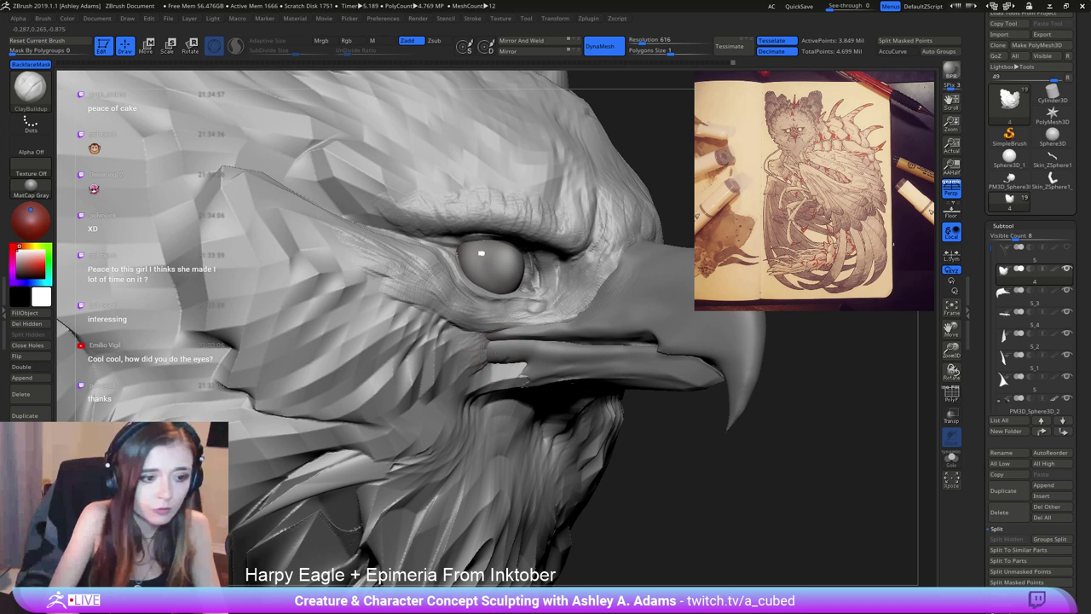
Build up wrinkled skin at the corner of the mouth over the rear end of the beak with ClayBuildup.
{"action": "mouse_move", "coordinate": [490, 348]}
{"action": "left_mouse_down"}
{"action": "mouse_move", "coordinate": [525, 359]}
{"action": "mouse_move", "coordinate": [474, 369]}
{"action": "mouse_move", "coordinate": [467, 383]}
{"action": "mouse_move", "coordinate": [527, 382]}
{"action": "mouse_move", "coordinate": [513, 353]}
{"action": "mouse_move", "coordinate": [467, 350]}
{"action": "mouse_move", "coordinate": [459, 336]}
{"action": "left_mouse_up"}
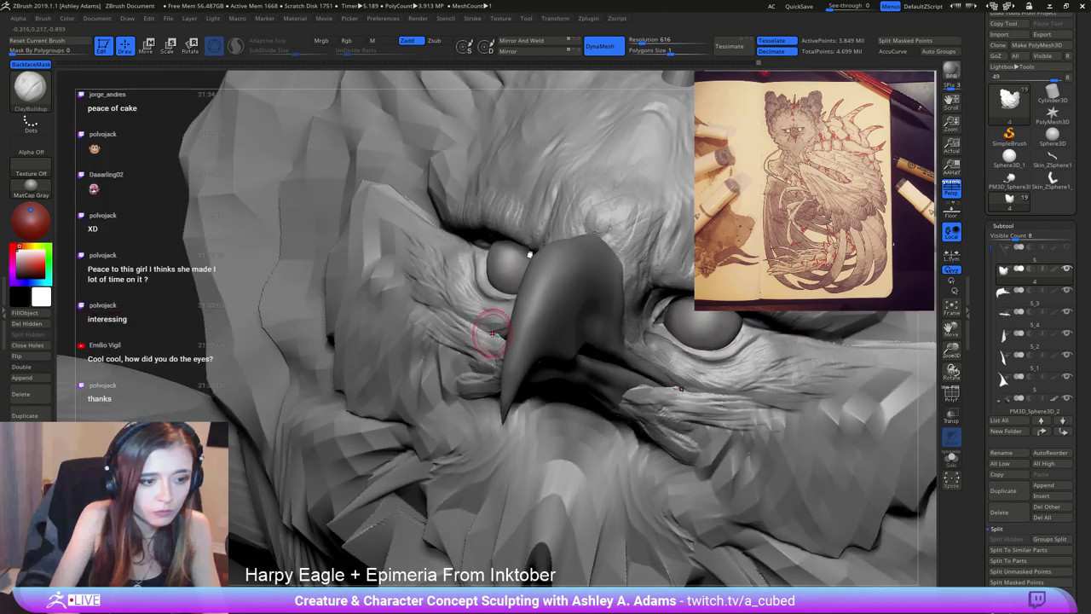
{"action": "right_click_drag", "start_coordinate": [436, 326], "coordinate": [480, 345]}
{"action": "right_click_drag", "start_coordinate": [422, 307], "coordinate": [658, 389]}
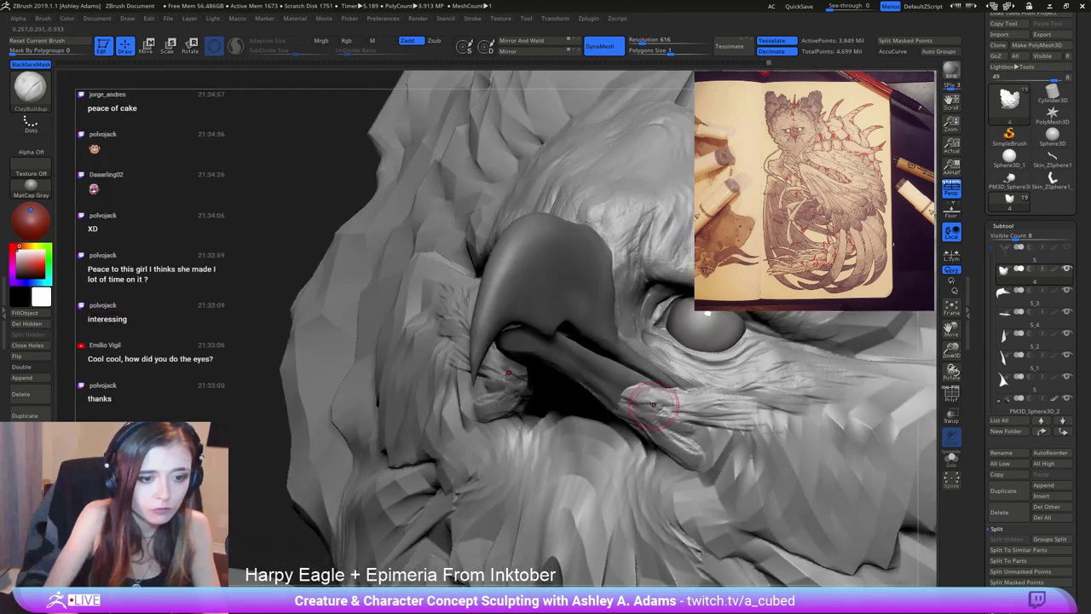
Extend the ClayBuildup strokes along the underside of the mouth corner below the lower beak.
{"action": "right_click_drag", "start_coordinate": [661, 438], "coordinate": [616, 353], "text": "ctrl"}
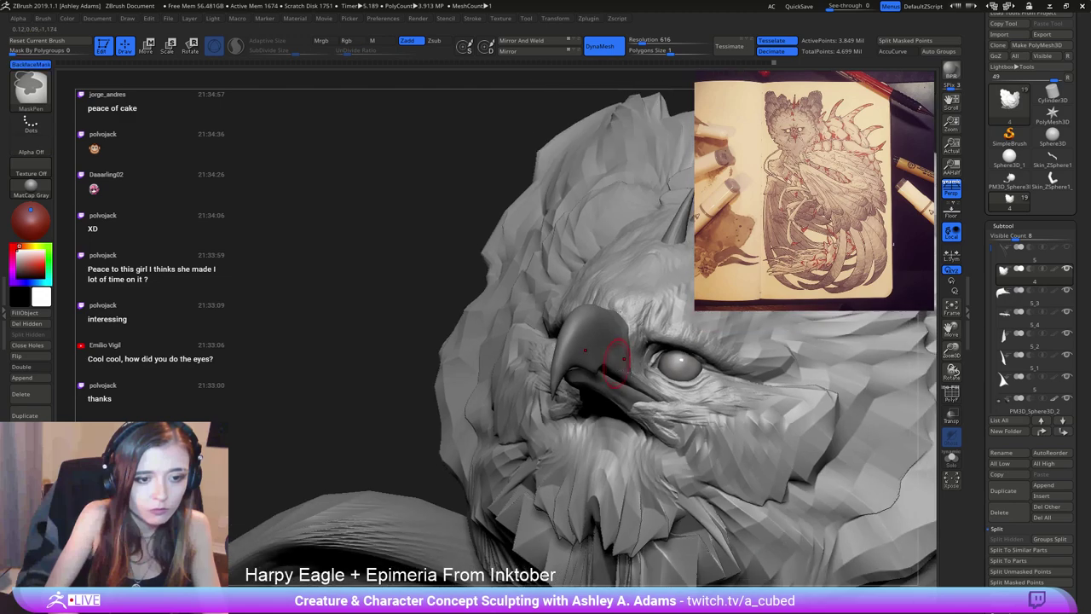
{"action": "right_click_drag", "start_coordinate": [494, 358], "coordinate": [453, 311]}
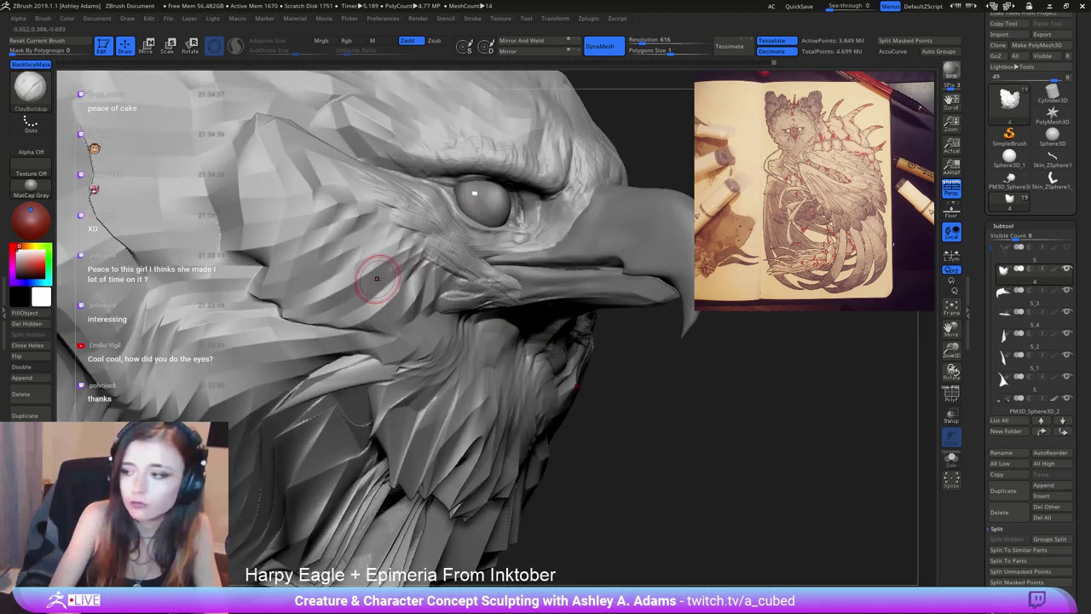
{"action": "right_click_drag", "start_coordinate": [377, 275], "coordinate": [404, 258]}
{"action": "left_click_drag", "start_coordinate": [453, 323], "coordinate": [510, 313]}
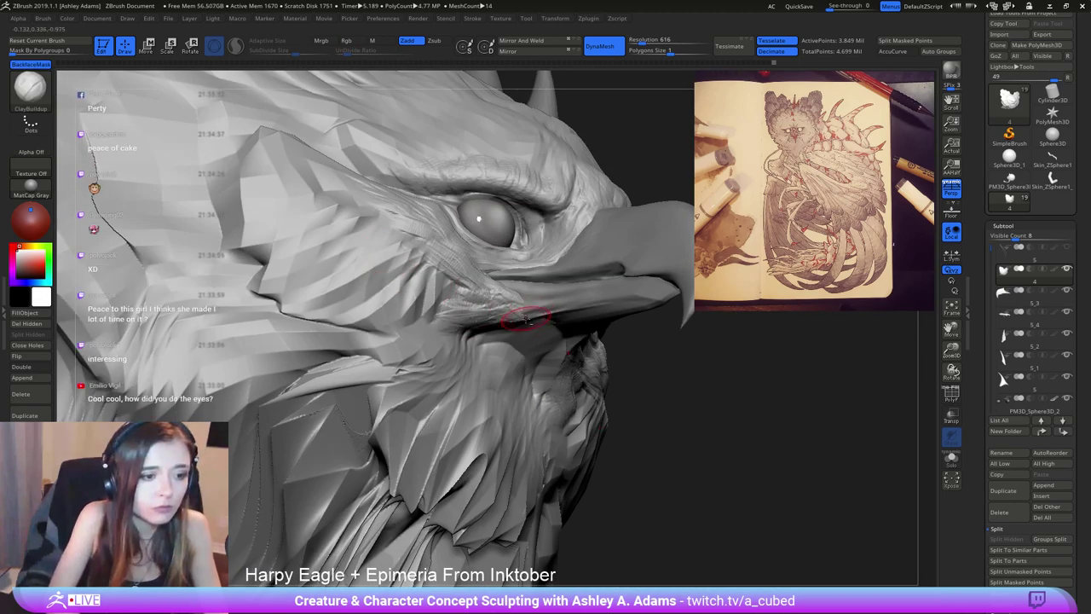
{"action": "right_click_drag", "start_coordinate": [486, 288], "coordinate": [510, 307]}
Select the lower beak subtool S_4 and smooth its lower edge.
{"action": "left_click", "coordinate": [531, 311], "text": "alt"}
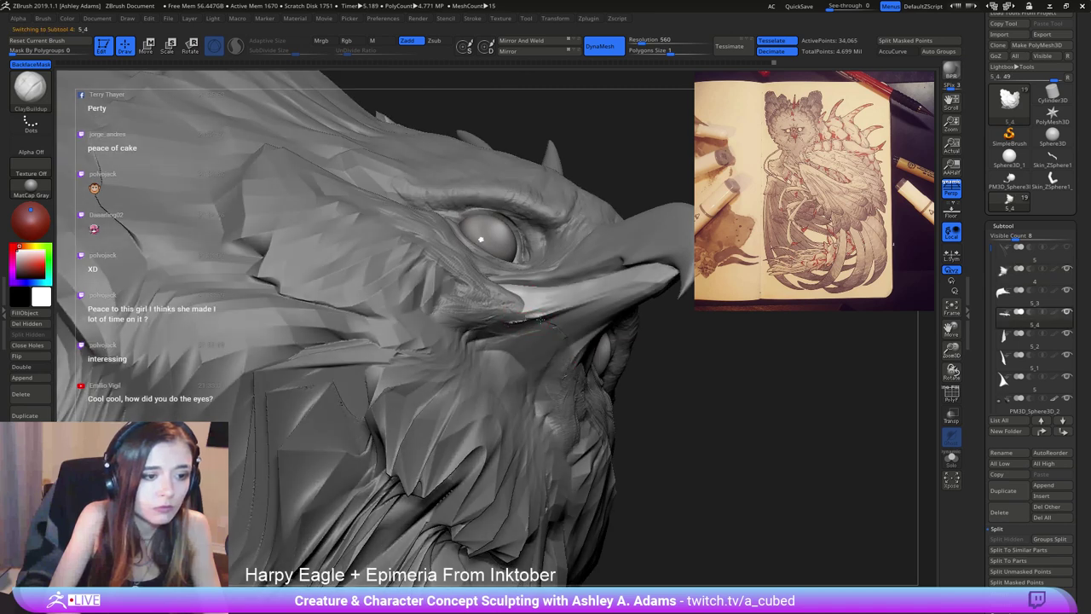
{"action": "key", "text": "shift"}
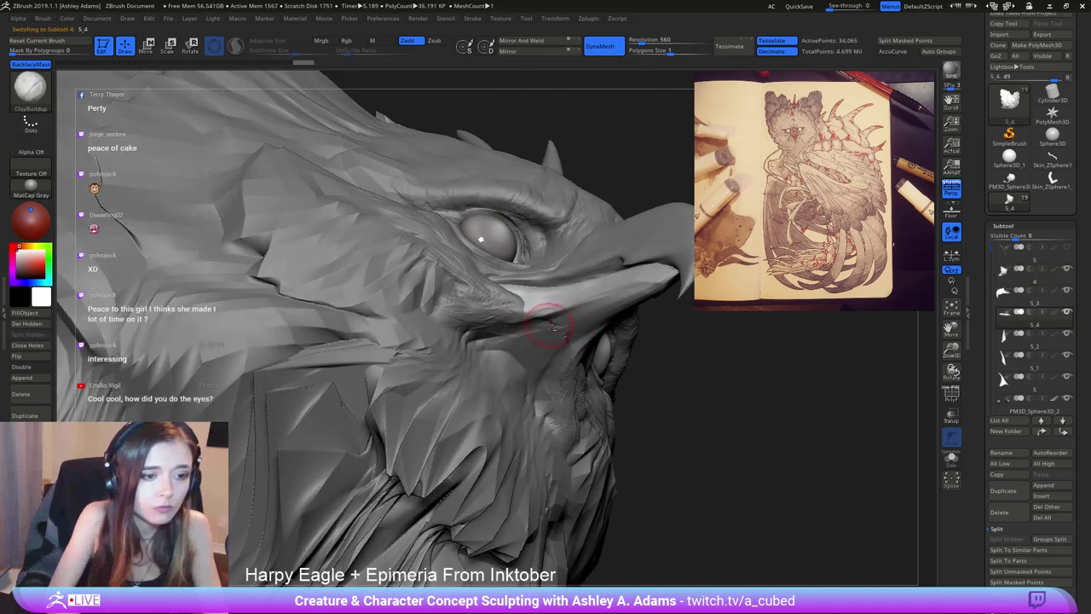
{"action": "left_click_drag", "start_coordinate": [624, 295], "coordinate": [598, 311], "text": "shift"}
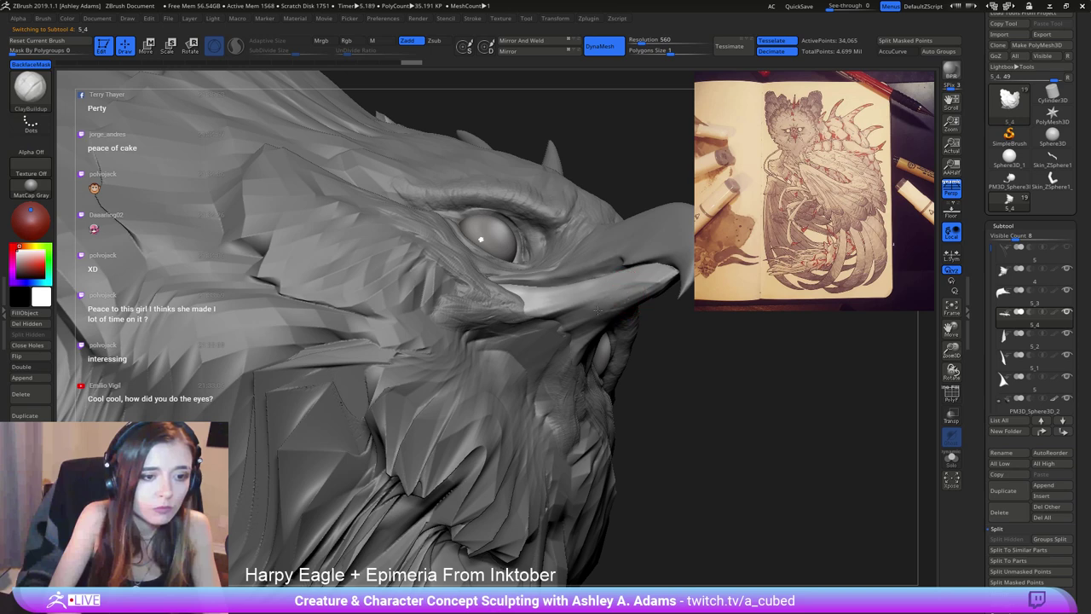
Pull the upper edge and front of the lower beak up against the upper beak with SnakeHook.
{"action": "left_click_drag", "start_coordinate": [671, 271], "coordinate": [566, 304]}
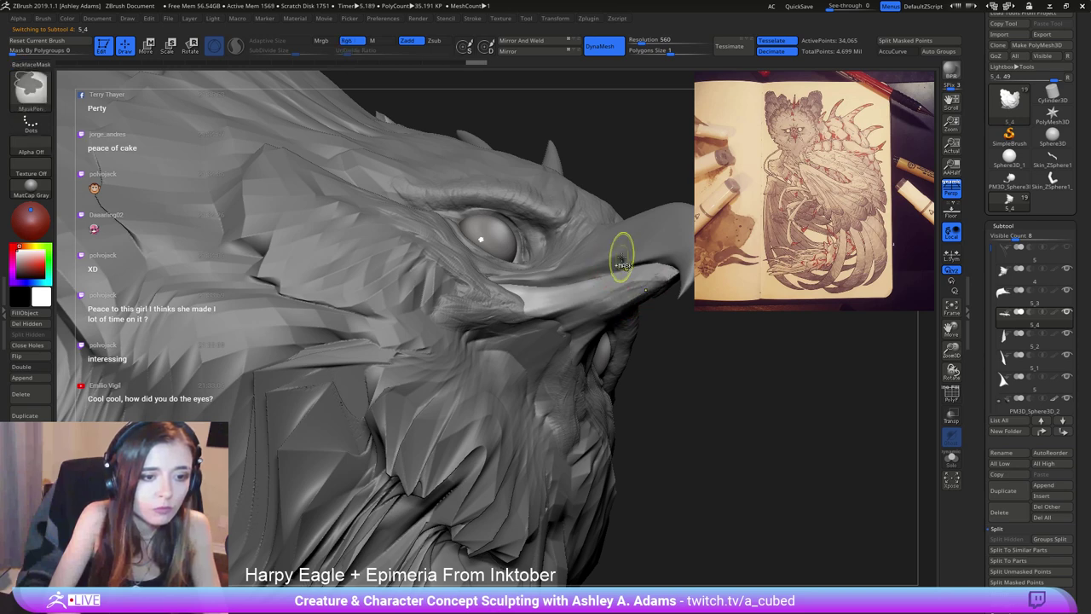
{"action": "mouse_move", "coordinate": [622, 259]}
{"action": "left_mouse_down", "text": "shift"}
{"action": "mouse_move", "coordinate": [680, 292]}
{"action": "mouse_move", "coordinate": [671, 247]}
{"action": "mouse_move", "coordinate": [479, 282]}
{"action": "left_mouse_up", "text": "shift"}
{"action": "right_click", "coordinate": [493, 319]}
{"action": "right_click_drag", "start_coordinate": [486, 302], "coordinate": [588, 317], "text": "alt"}
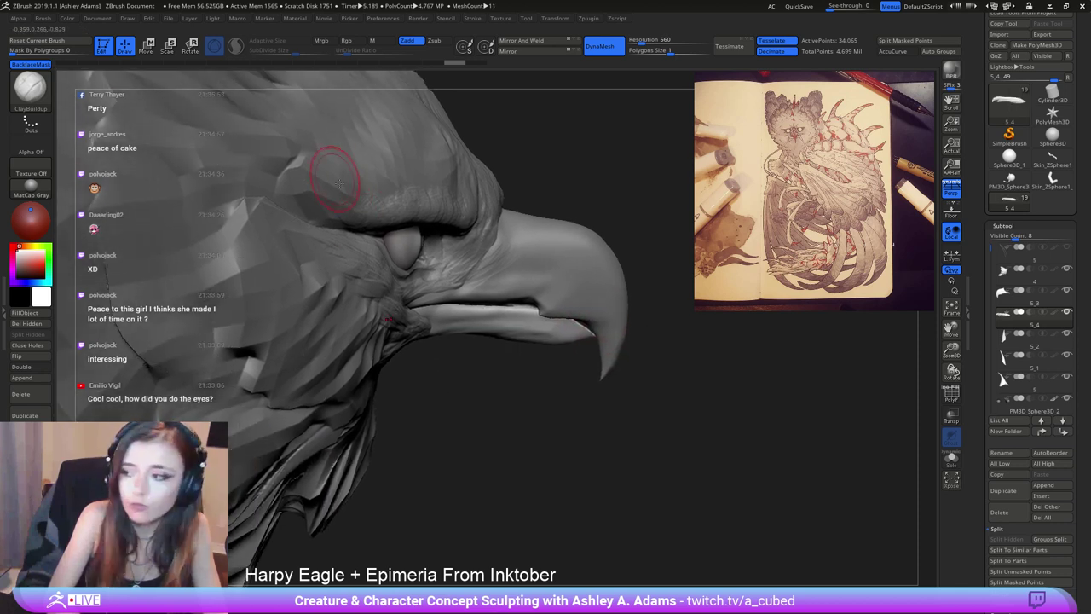
{"action": "key", "text": "b"}
{"action": "key", "text": "s"}
{"action": "key", "text": "h"}
{"action": "left_click_drag", "start_coordinate": [532, 338], "coordinate": [536, 331]}
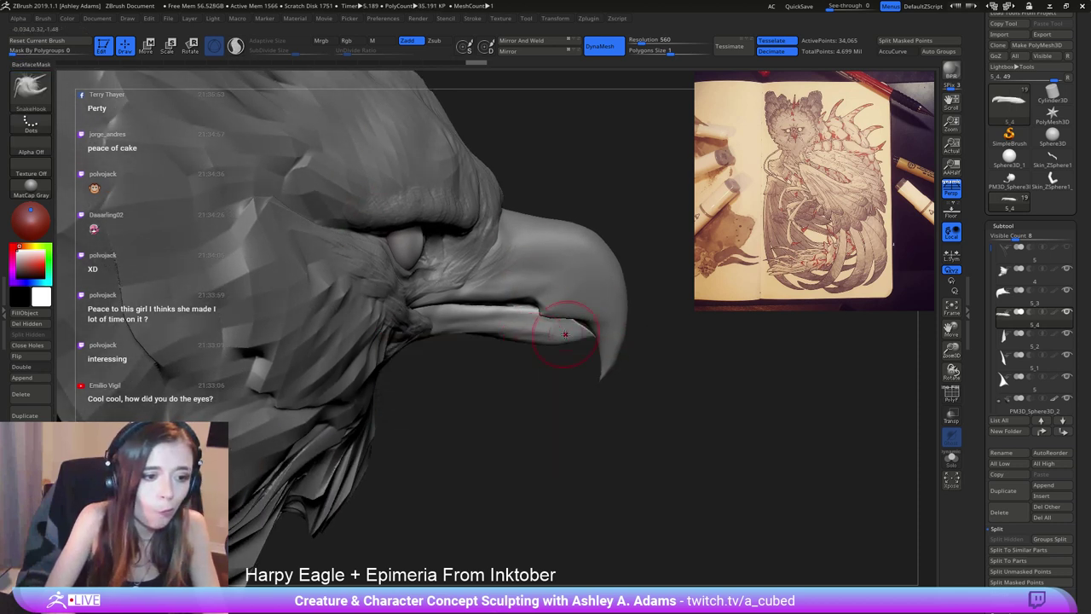
{"action": "left_click_drag", "start_coordinate": [603, 331], "coordinate": [585, 320]}
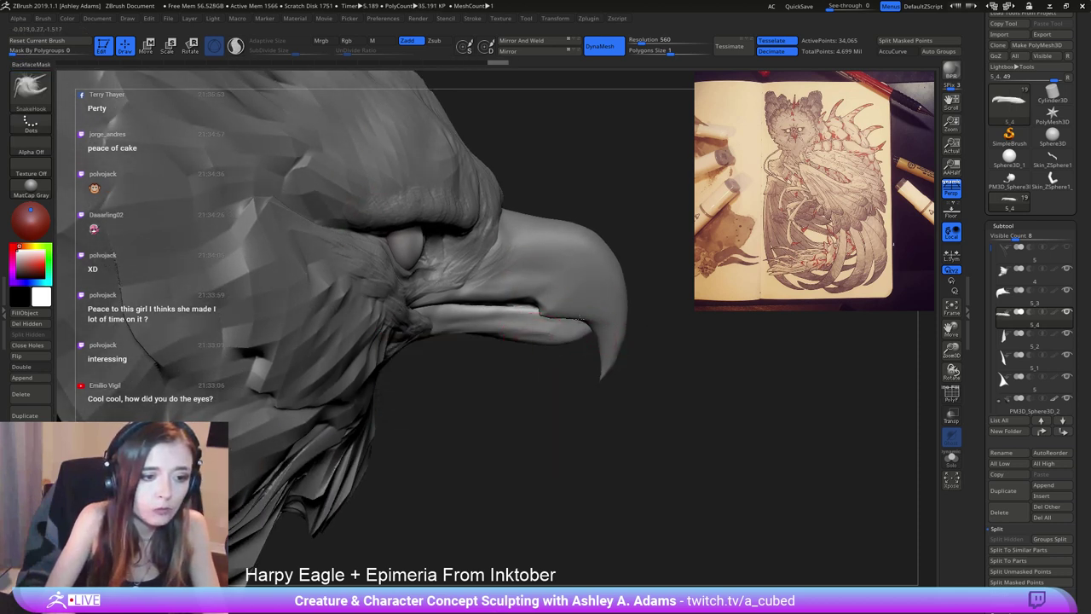
{"action": "right_click", "coordinate": [517, 299]}
{"action": "right_click_drag", "start_coordinate": [535, 296], "coordinate": [517, 294]}
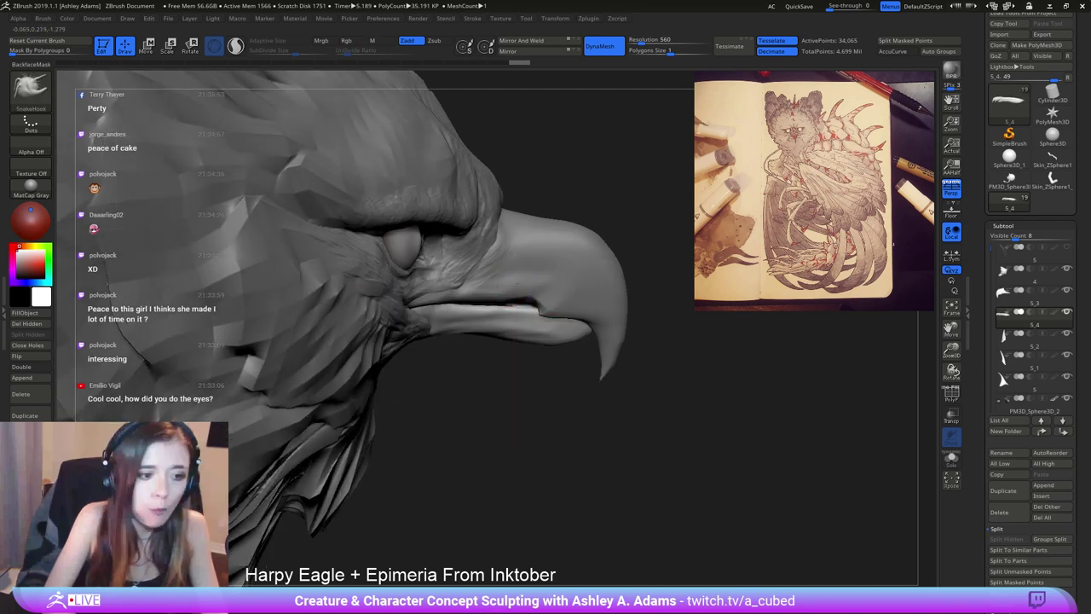
Select the upper beak subtool S_3 and refine its cutting edge along the mouth line with SnakeHook and DamStandard.
{"action": "left_click", "coordinate": [516, 317], "text": "alt"}
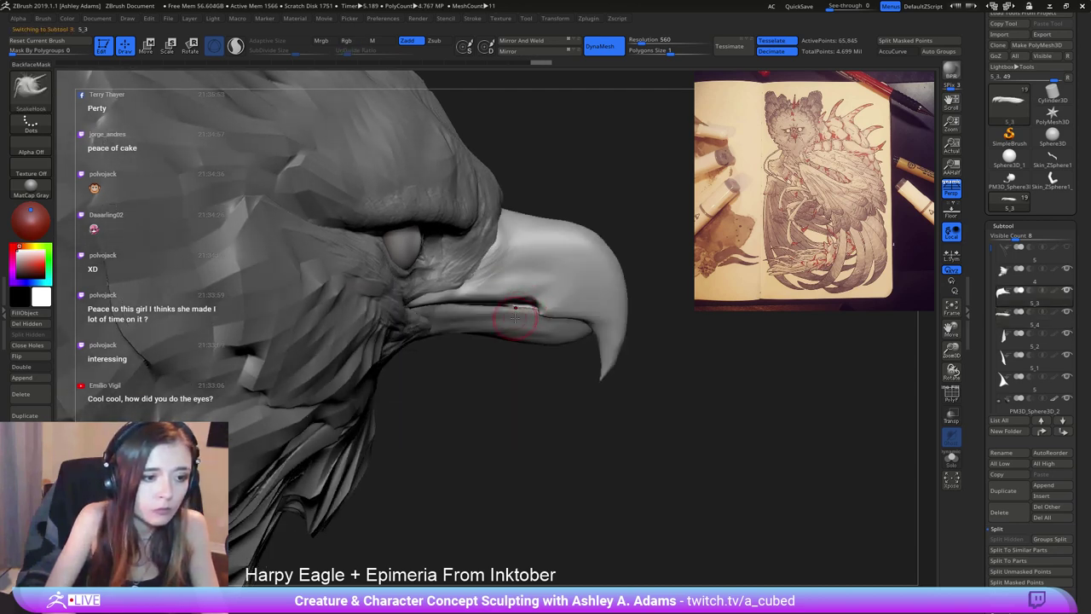
{"action": "key", "text": "shift"}
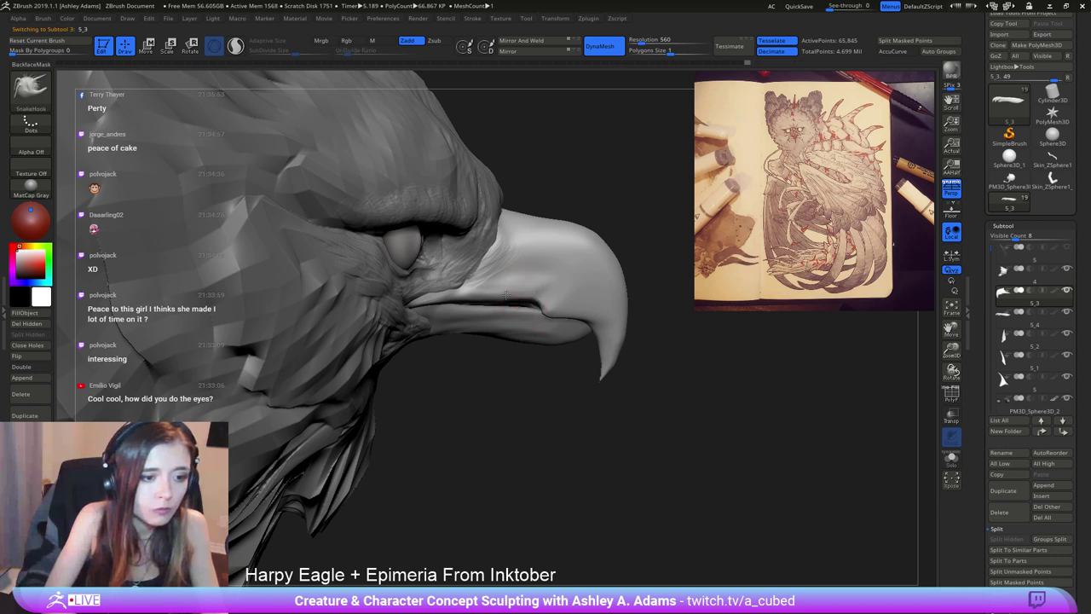
{"action": "right_click_drag", "start_coordinate": [515, 287], "coordinate": [550, 299], "text": "alt"}
{"action": "key", "text": "b"}
{"action": "key", "text": "d"}
{"action": "key", "text": "s"}
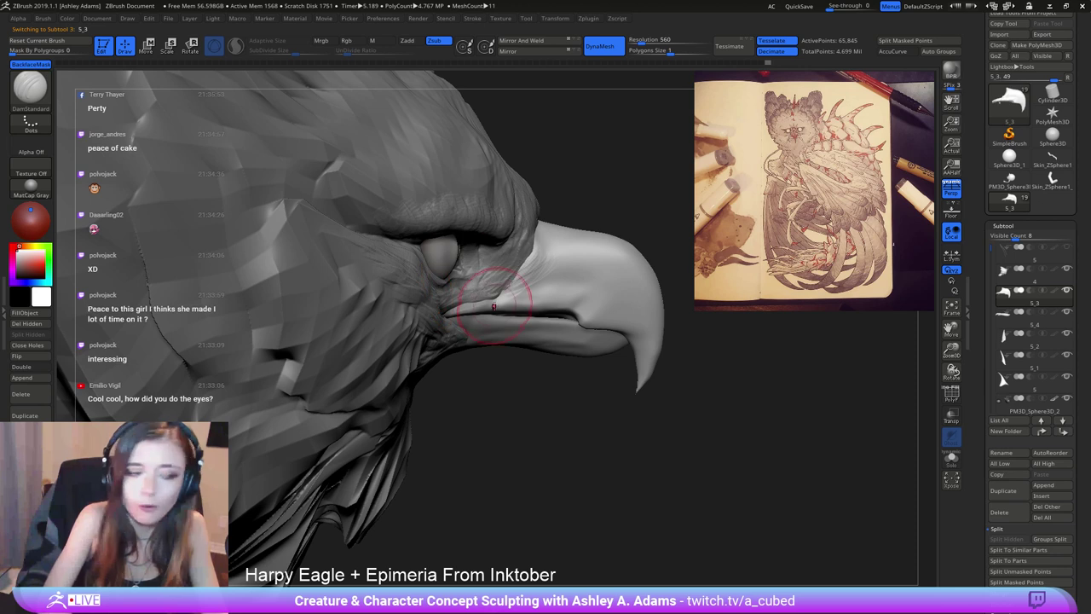
{"action": "right_click_drag", "start_coordinate": [475, 314], "coordinate": [470, 309]}
Polish the side of the upper beak with hPolish and smooth the area near its base.
{"action": "key", "text": "b"}
{"action": "key", "text": "h"}
{"action": "key", "text": "p"}
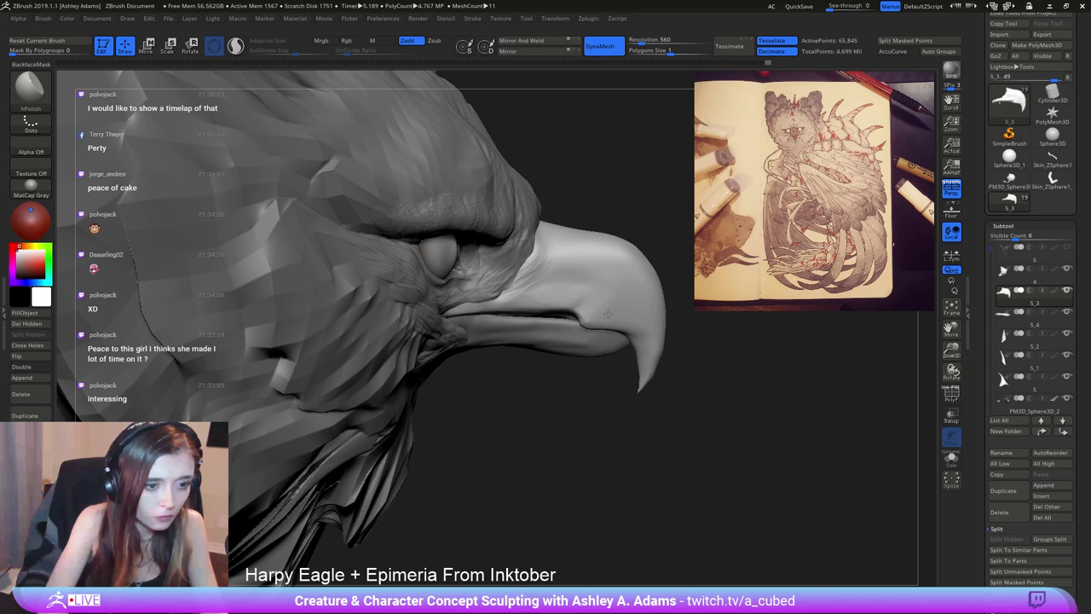
{"action": "right_click_drag", "start_coordinate": [558, 258], "coordinate": [525, 263]}
{"action": "left_click_drag", "start_coordinate": [548, 274], "coordinate": [554, 256], "text": "shift"}
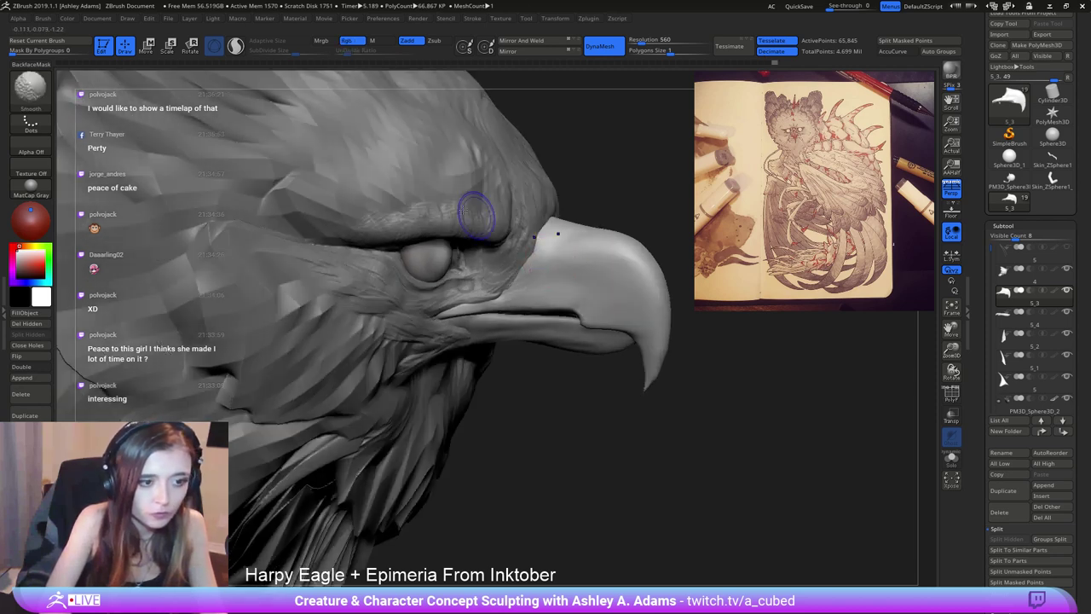
Carve a small slanted nostril into the upper beak near its base with DamStandard.
{"action": "key", "text": "b"}
{"action": "key", "text": "d"}
{"action": "key", "text": "s"}
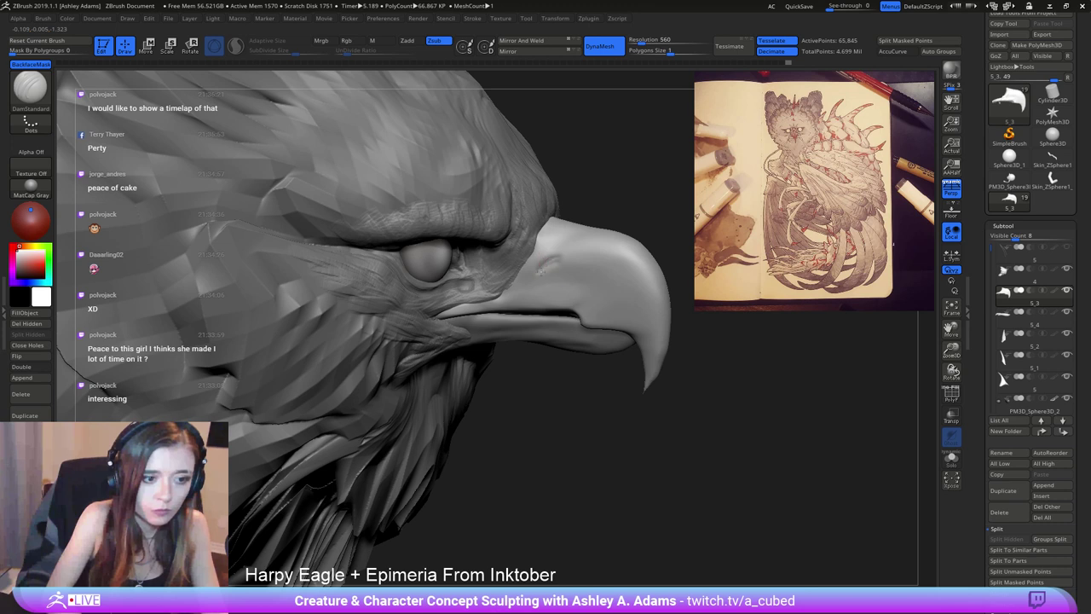
{"action": "left_click_drag", "start_coordinate": [545, 270], "coordinate": [566, 266]}
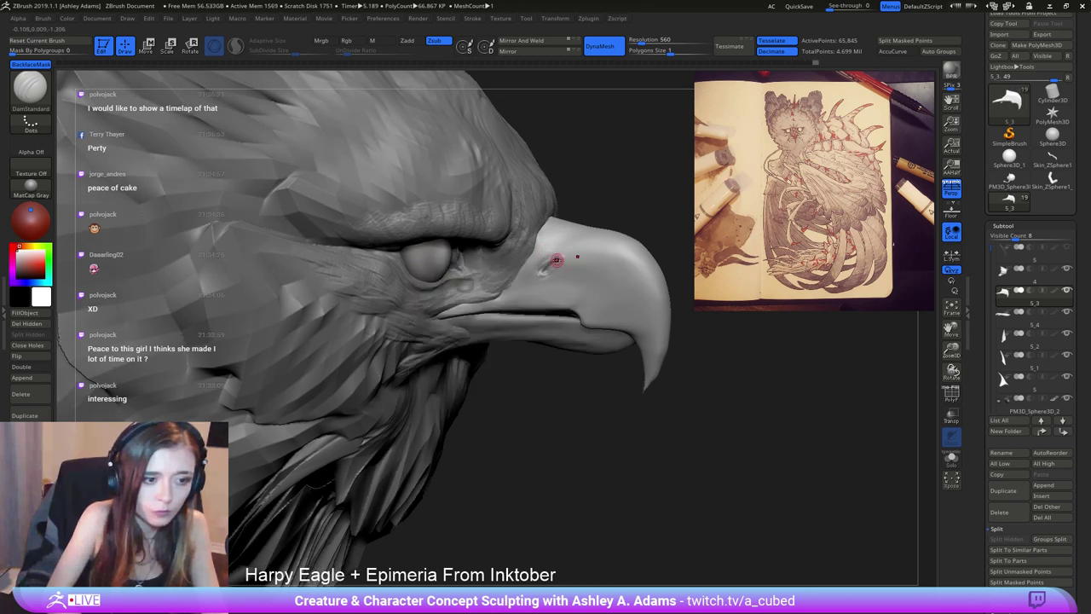
{"action": "right_click_drag", "start_coordinate": [562, 255], "coordinate": [591, 300], "text": "ctrl"}
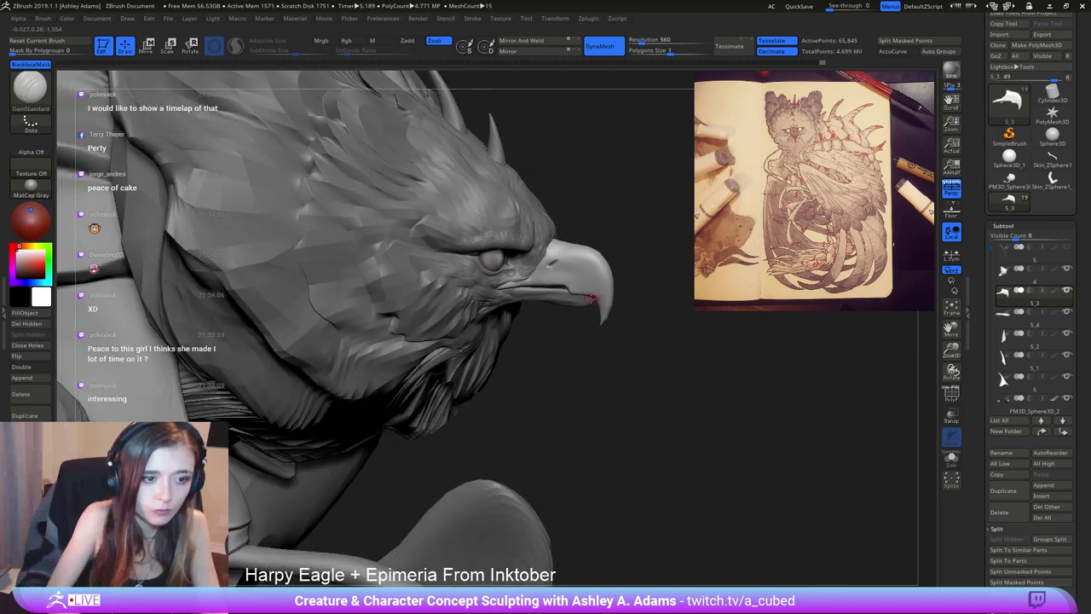
Select the head subtool 4 and reshape the forehead above the brows with SnakeHook.
{"action": "right_click_drag", "start_coordinate": [725, 294], "coordinate": [599, 291]}
{"action": "right_click", "coordinate": [564, 346]}
{"action": "right_click_drag", "start_coordinate": [692, 258], "coordinate": [580, 298], "text": "alt"}
{"action": "left_click", "coordinate": [467, 259], "text": "alt"}
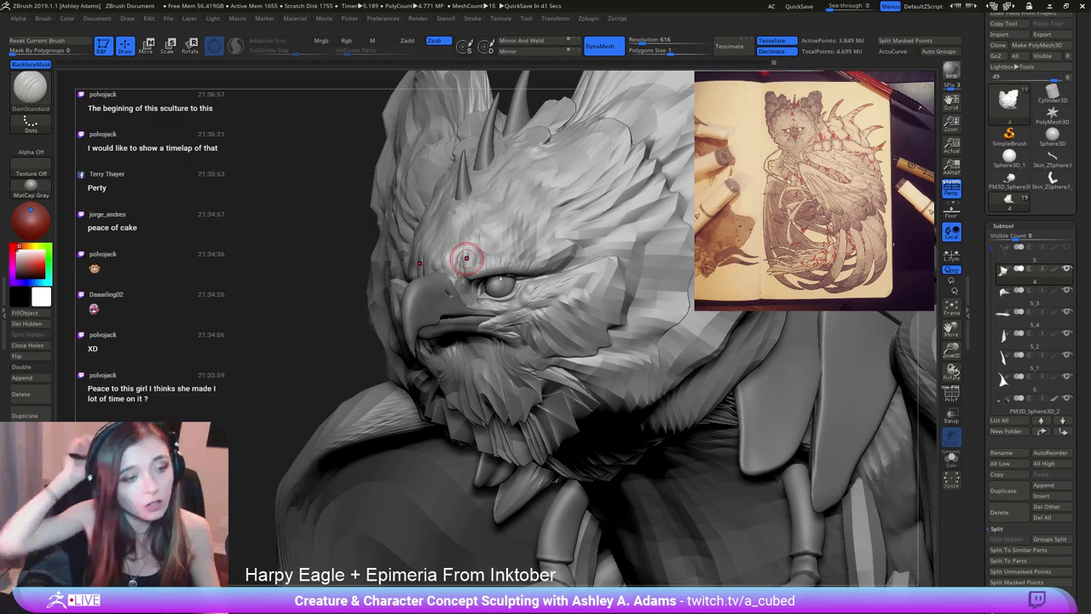
{"action": "left_click_drag", "start_coordinate": [288, 246], "coordinate": [398, 257], "text": "shift"}
{"action": "mouse_move", "coordinate": [397, 256]}
{"action": "right_mouse_down"}
{"action": "mouse_move", "coordinate": [421, 238]}
{"action": "mouse_move", "coordinate": [455, 251]}
{"action": "mouse_move", "coordinate": [433, 260]}
{"action": "right_mouse_up"}
{"action": "key", "text": "space"}
{"action": "left_click_drag", "start_coordinate": [441, 261], "coordinate": [445, 251]}
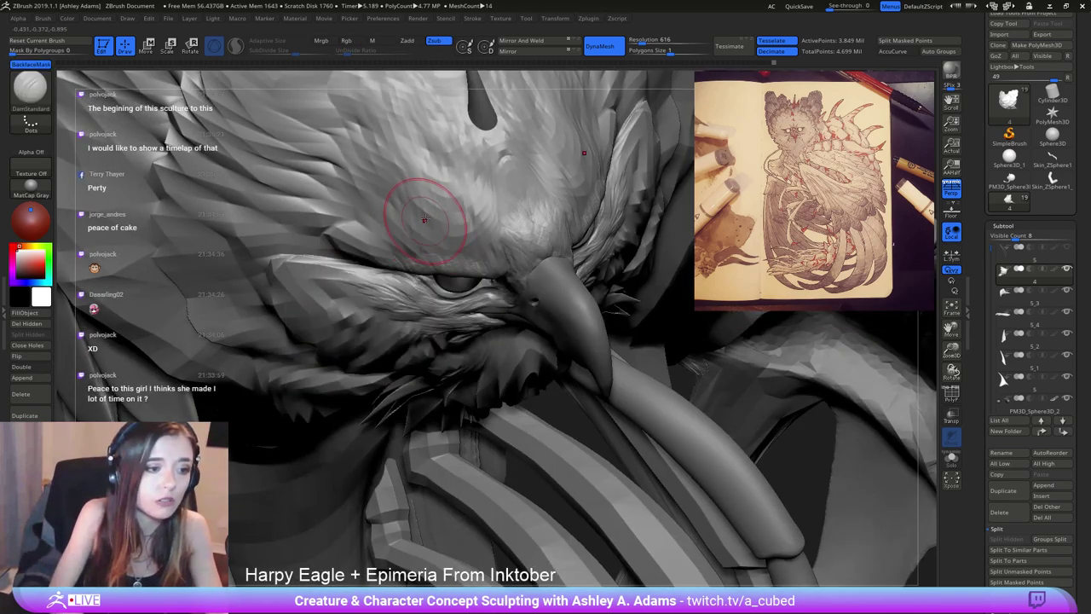
{"action": "right_click_drag", "start_coordinate": [424, 227], "coordinate": [424, 214]}
{"action": "key", "text": "space"}
{"action": "left_click_drag", "start_coordinate": [423, 213], "coordinate": [432, 211]}
{"action": "right_click_drag", "start_coordinate": [432, 212], "coordinate": [416, 214]}
{"action": "key", "text": "b"}
{"action": "key", "text": "s"}
{"action": "key", "text": "h"}
{"action": "mouse_move", "coordinate": [408, 230]}
{"action": "left_mouse_down"}
{"action": "mouse_move", "coordinate": [401, 213]}
{"action": "mouse_move", "coordinate": [408, 221]}
{"action": "left_mouse_up"}
{"action": "right_click_drag", "start_coordinate": [409, 224], "coordinate": [416, 203]}
{"action": "mouse_move", "coordinate": [348, 224]}
{"action": "left_mouse_down"}
{"action": "mouse_move", "coordinate": [427, 171]}
{"action": "mouse_move", "coordinate": [497, 226]}
{"action": "left_mouse_up"}
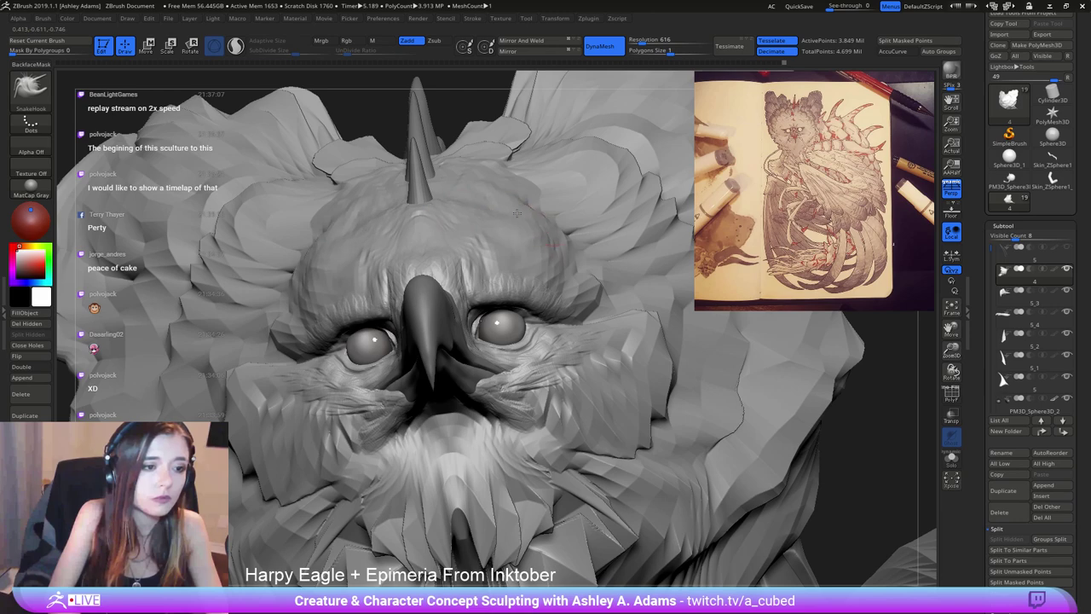
Build up the forehead surface above the brow with ClayBuildup strokes.
{"action": "key", "text": "b"}
{"action": "key", "text": "c"}
{"action": "key", "text": "b"}
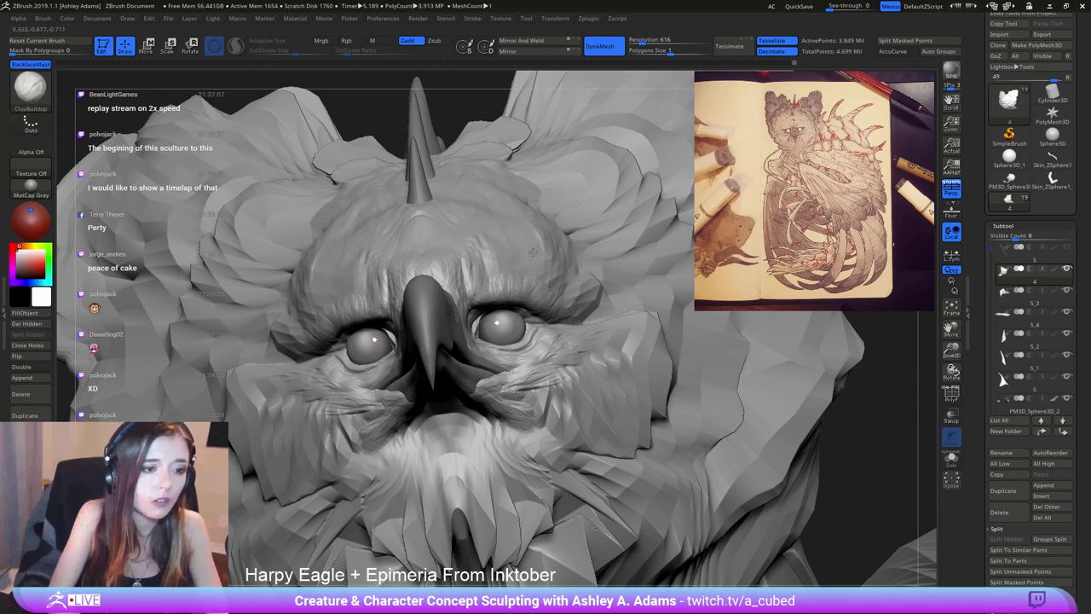
{"action": "mouse_move", "coordinate": [499, 212]}
{"action": "right_mouse_down"}
{"action": "mouse_move", "coordinate": [383, 256]}
{"action": "mouse_move", "coordinate": [431, 285]}
{"action": "mouse_move", "coordinate": [417, 188]}
{"action": "mouse_move", "coordinate": [422, 209]}
{"action": "mouse_move", "coordinate": [368, 226]}
{"action": "right_mouse_up"}
{"action": "key", "text": "b"}
{"action": "key", "text": "s"}
{"action": "key", "text": "h"}
{"action": "right_click", "coordinate": [388, 297]}
{"action": "key", "text": "b"}
{"action": "key", "text": "c"}
{"action": "key", "text": "b"}
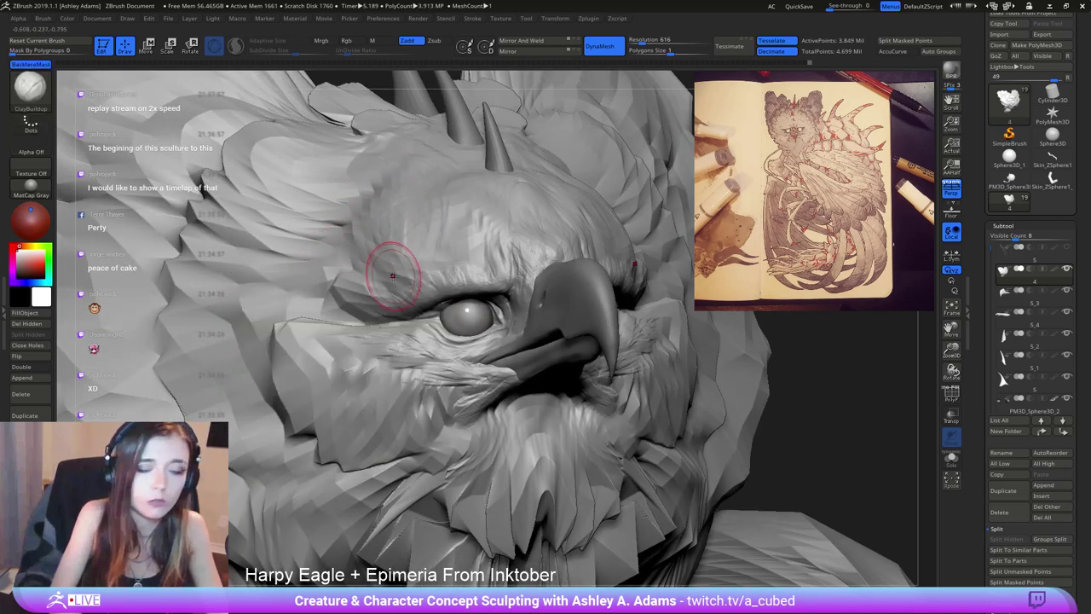
{"action": "mouse_move", "coordinate": [392, 271]}
{"action": "right_mouse_down"}
{"action": "mouse_move", "coordinate": [446, 260]}
{"action": "mouse_move", "coordinate": [453, 287]}
{"action": "right_mouse_up"}
{"action": "right_click_drag", "start_coordinate": [333, 237], "coordinate": [471, 269]}
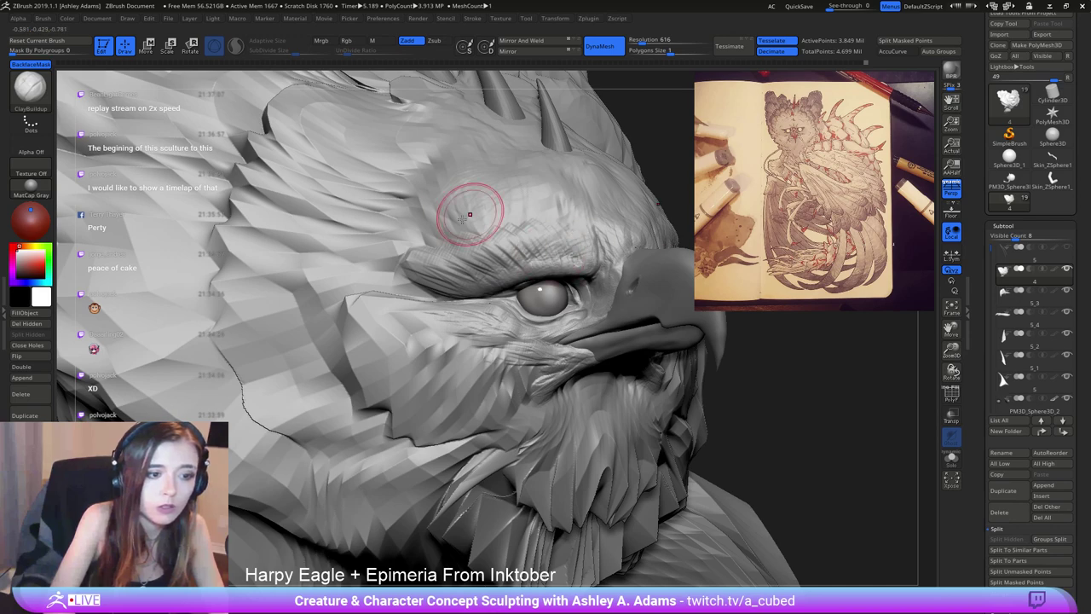
{"action": "mouse_move", "coordinate": [469, 215]}
{"action": "right_mouse_down"}
{"action": "mouse_move", "coordinate": [560, 159]}
{"action": "mouse_move", "coordinate": [463, 236]}
{"action": "mouse_move", "coordinate": [378, 176]}
{"action": "right_mouse_up"}
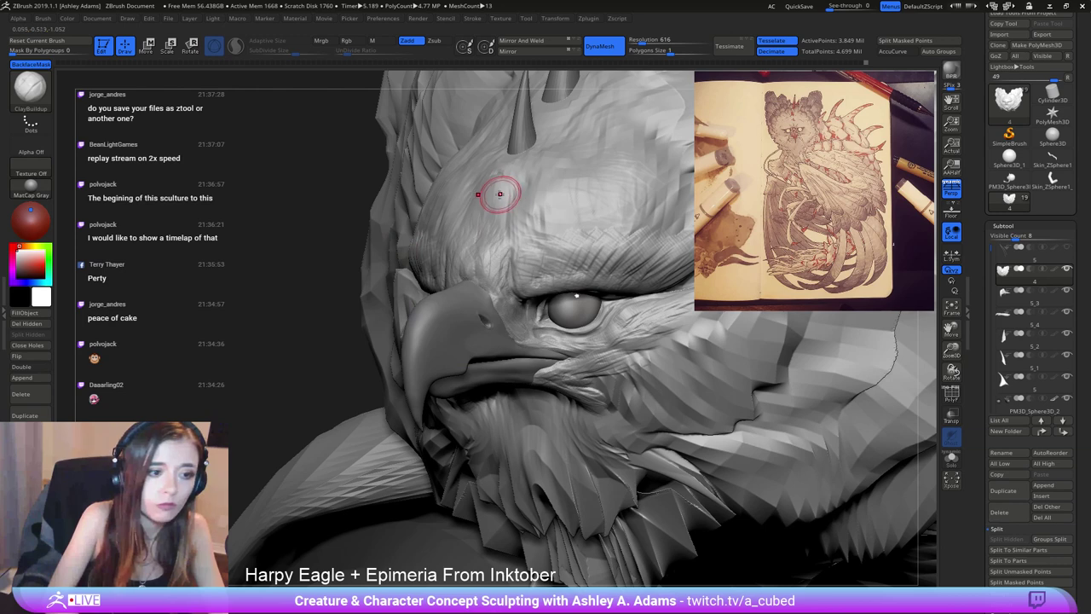
Mask the centre of the forehead above the beak and invert the mask to isolate that patch.
{"action": "key", "text": "ctrl"}
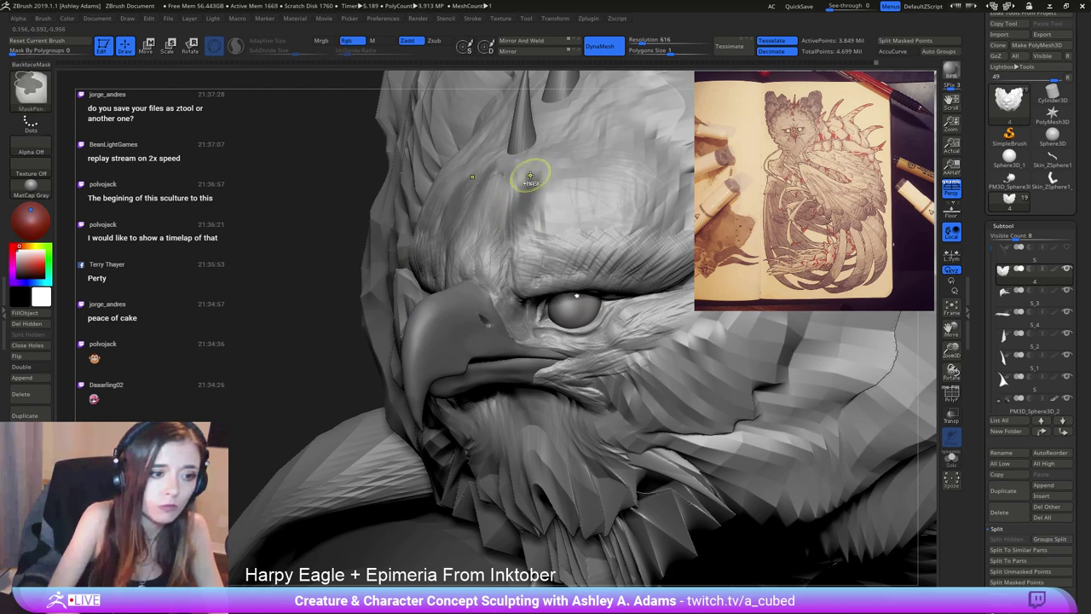
{"action": "left_click", "coordinate": [246, 253], "text": "ctrl"}
{"action": "right_click_drag", "start_coordinate": [245, 253], "coordinate": [192, 257]}
Pull the unmasked forehead patch up and outward into a raised feather tuft with SnakeHook.
{"action": "key", "text": "b"}
{"action": "key", "text": "s"}
{"action": "key", "text": "h"}
{"action": "key", "text": "space"}
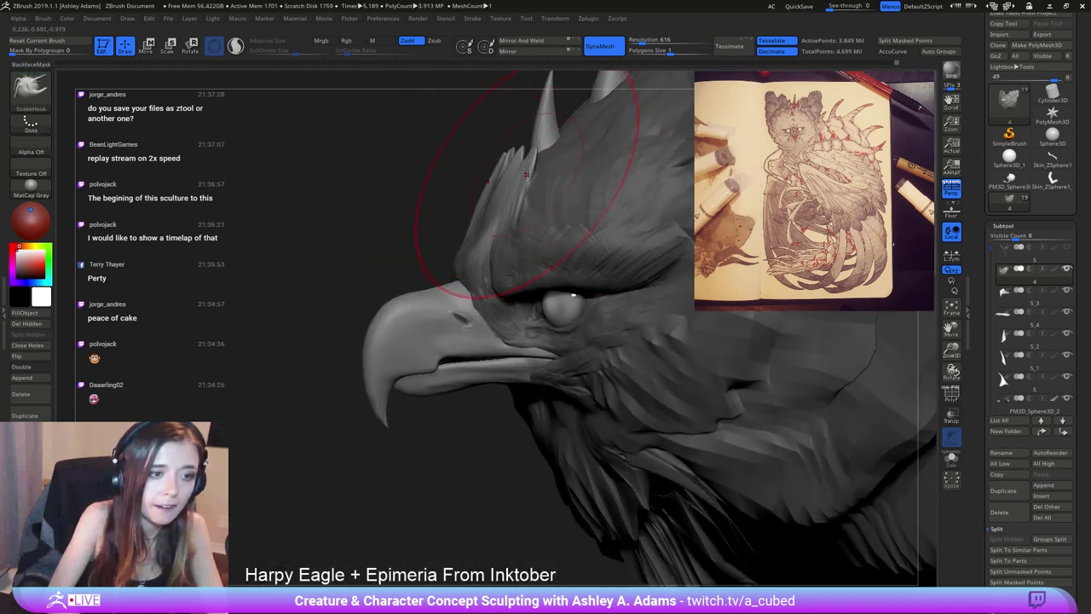
{"action": "right_click_drag", "start_coordinate": [526, 174], "coordinate": [401, 148]}
{"action": "left_click_drag", "start_coordinate": [527, 160], "coordinate": [525, 150]}
{"action": "right_click_drag", "start_coordinate": [546, 174], "coordinate": [412, 191]}
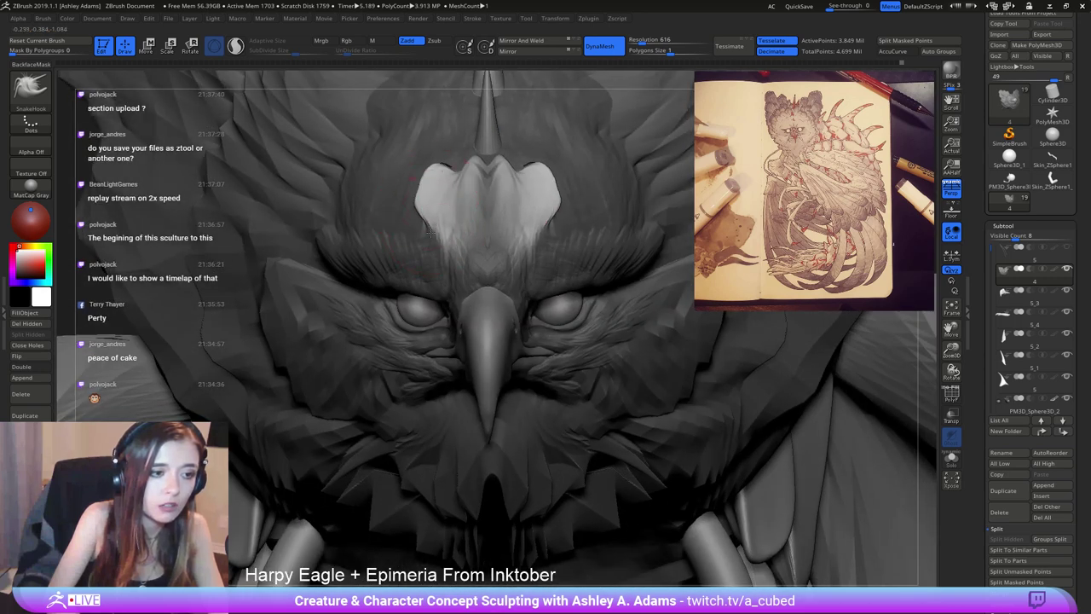
Smooth the raised forehead tuft's outer sides and invert the mask so that it covers the tuft.
{"action": "key", "text": "shift"}
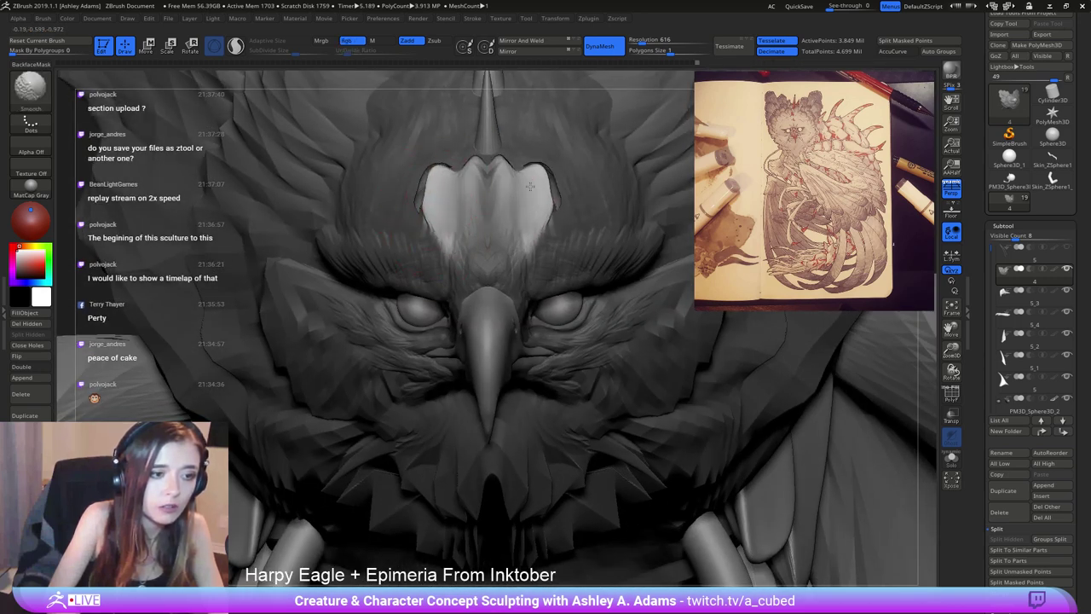
{"action": "left_click_drag", "start_coordinate": [530, 187], "coordinate": [547, 184], "text": "shift"}
{"action": "right_click_drag", "start_coordinate": [364, 288], "coordinate": [554, 272], "text": "ctrl"}
{"action": "left_click_drag", "start_coordinate": [215, 309], "coordinate": [235, 328], "text": "ctrl"}
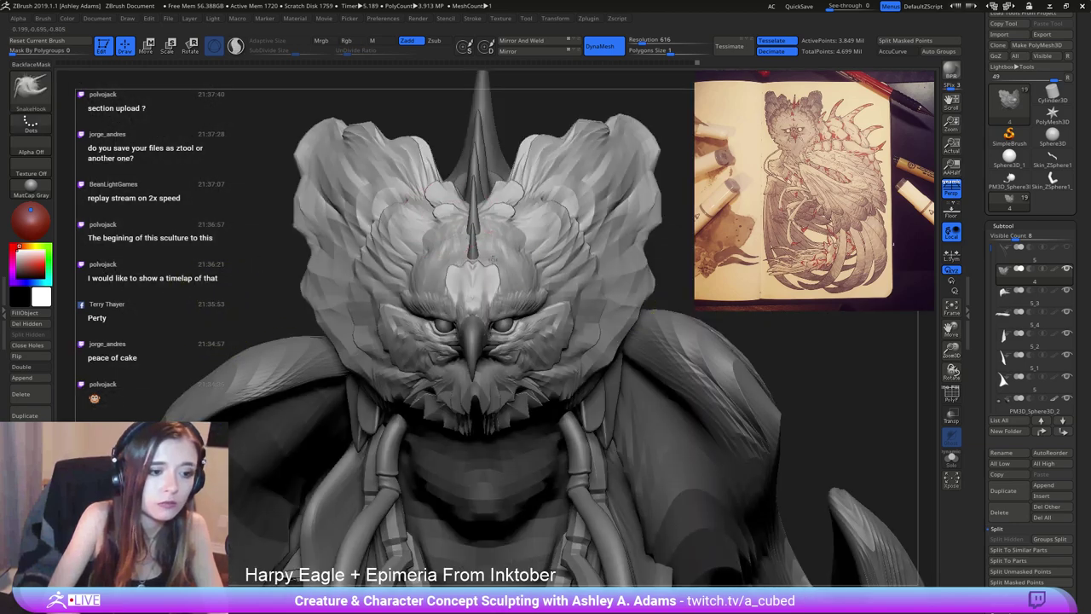
{"action": "left_click", "coordinate": [256, 256], "text": "ctrl"}
{"action": "mouse_move", "coordinate": [358, 260]}
{"action": "right_mouse_down"}
{"action": "mouse_move", "coordinate": [531, 263]}
{"action": "mouse_move", "coordinate": [491, 277]}
{"action": "right_mouse_up"}
{"action": "left_click", "coordinate": [531, 263], "text": "ctrl"}
{"action": "left_click", "coordinate": [531, 263], "text": "ctrl"}
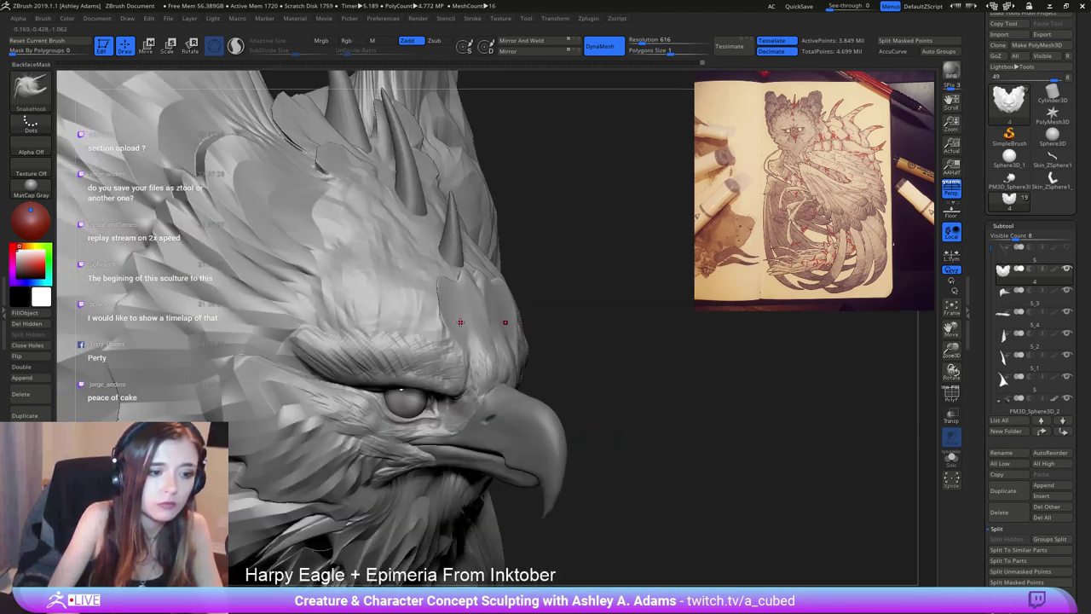
Build up the forehead around the masked tuft with ClayBuildup and clear the mask.
{"action": "right_click_drag", "start_coordinate": [460, 322], "coordinate": [455, 322]}
{"action": "right_click", "coordinate": [456, 322]}
{"action": "key", "text": "b"}
{"action": "key", "text": "c"}
{"action": "key", "text": "b"}
{"action": "right_click", "coordinate": [433, 304]}
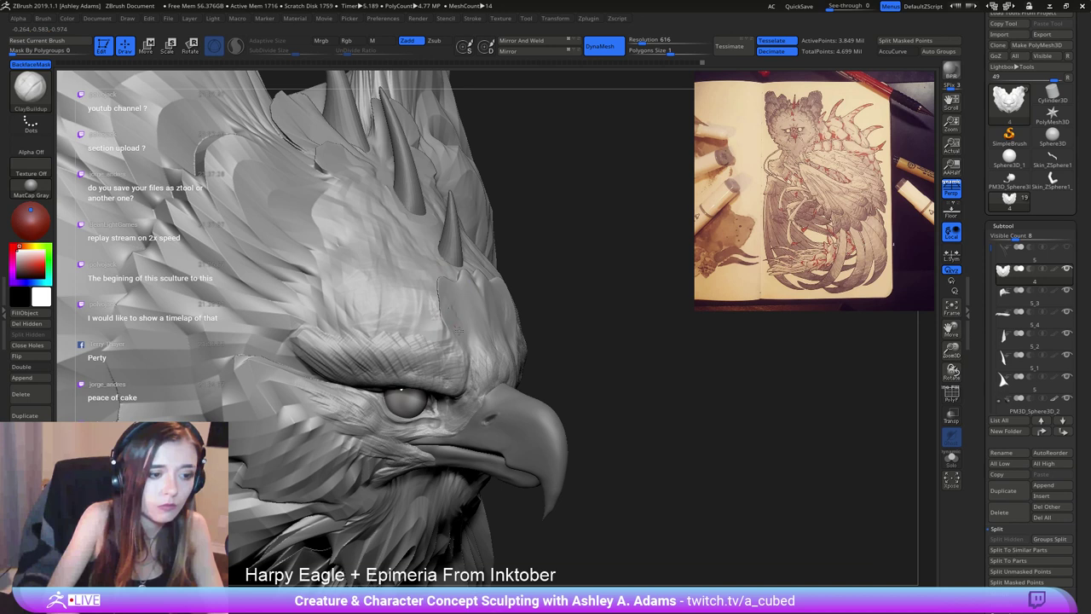
{"action": "key", "text": "shift"}
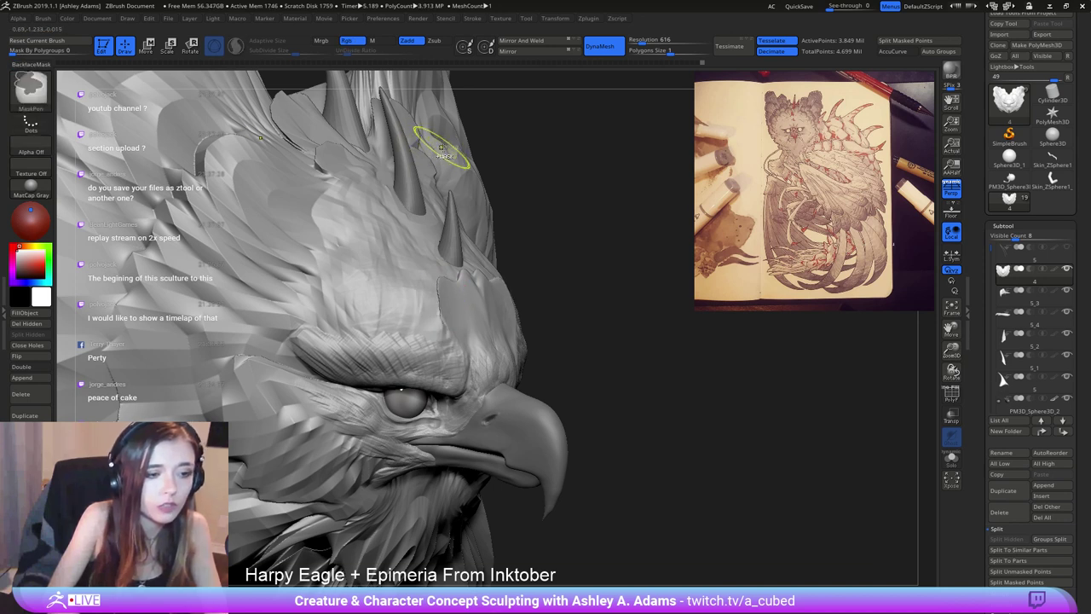
{"action": "key", "text": "ctrl+i"}
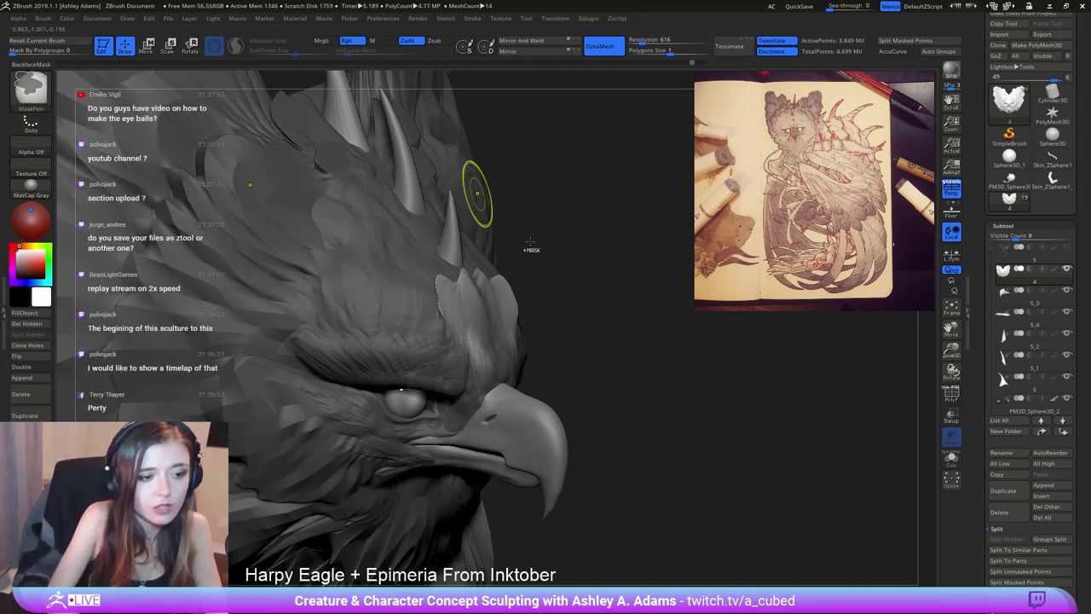
{"action": "left_click", "coordinate": [528, 247], "text": "ctrl"}
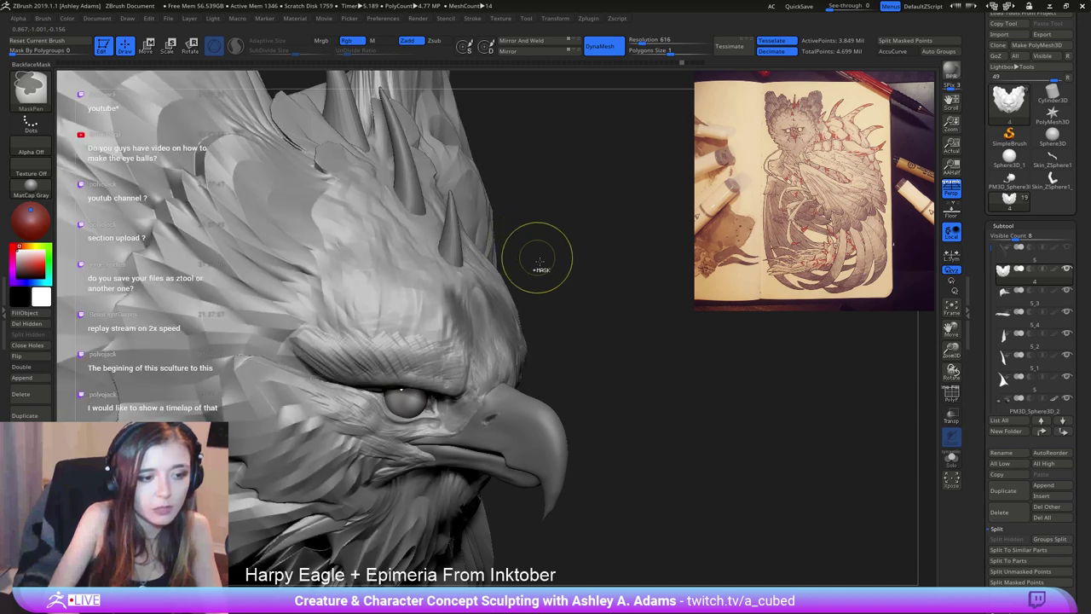
Pull ragged feather strands out of the forehead above the beak using SnakeHook with Alpha 58, undoing an unwanted stroke.
{"action": "key", "text": "b"}
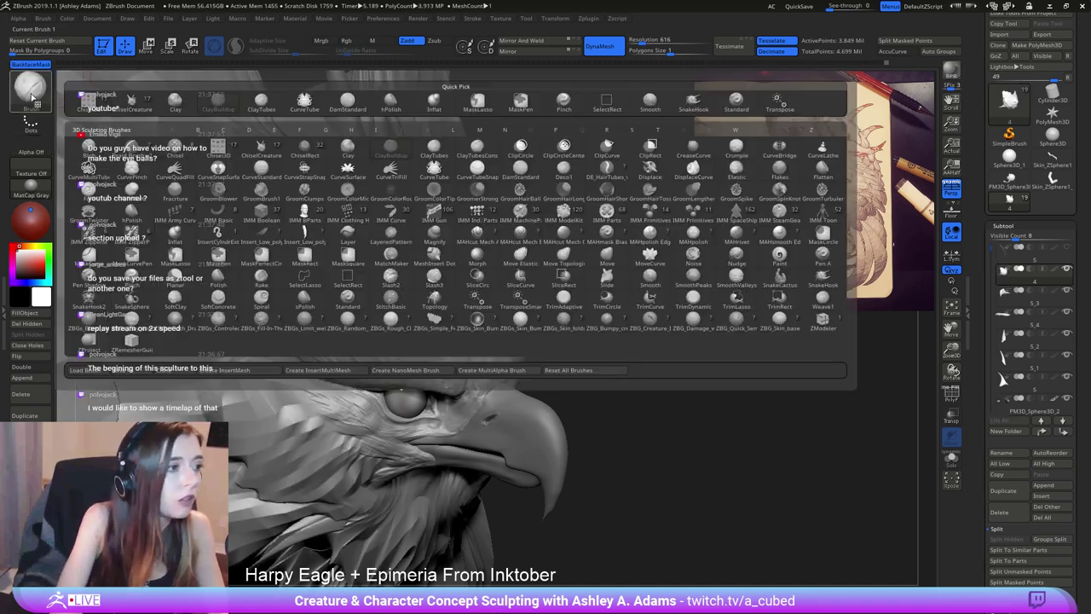
{"action": "key", "text": "s"}
{"action": "key", "text": "h"}
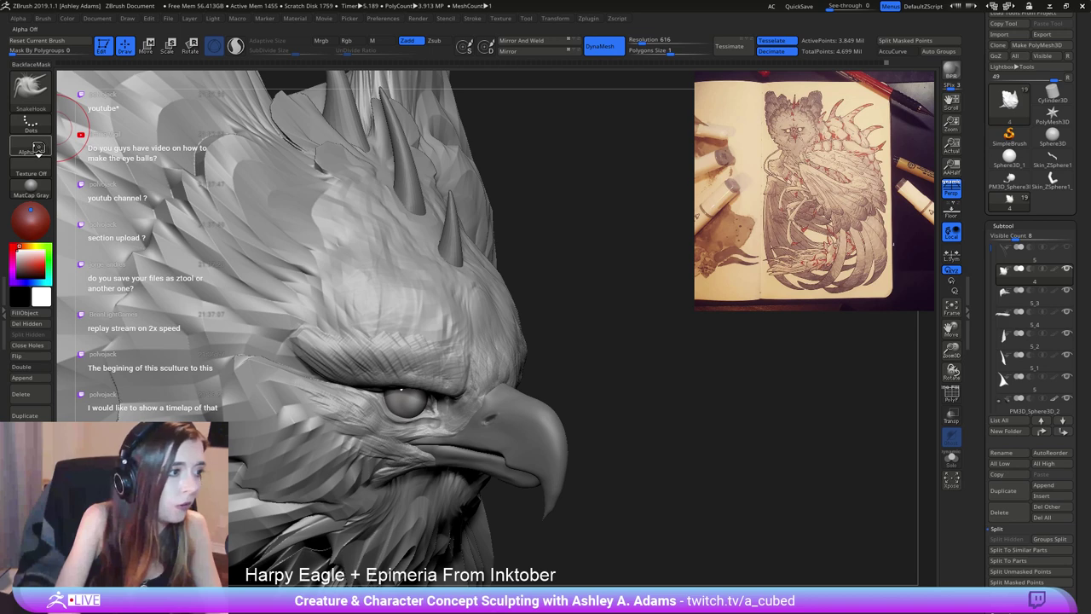
{"action": "left_click", "coordinate": [31, 138]}
{"action": "left_click", "coordinate": [295, 172]}
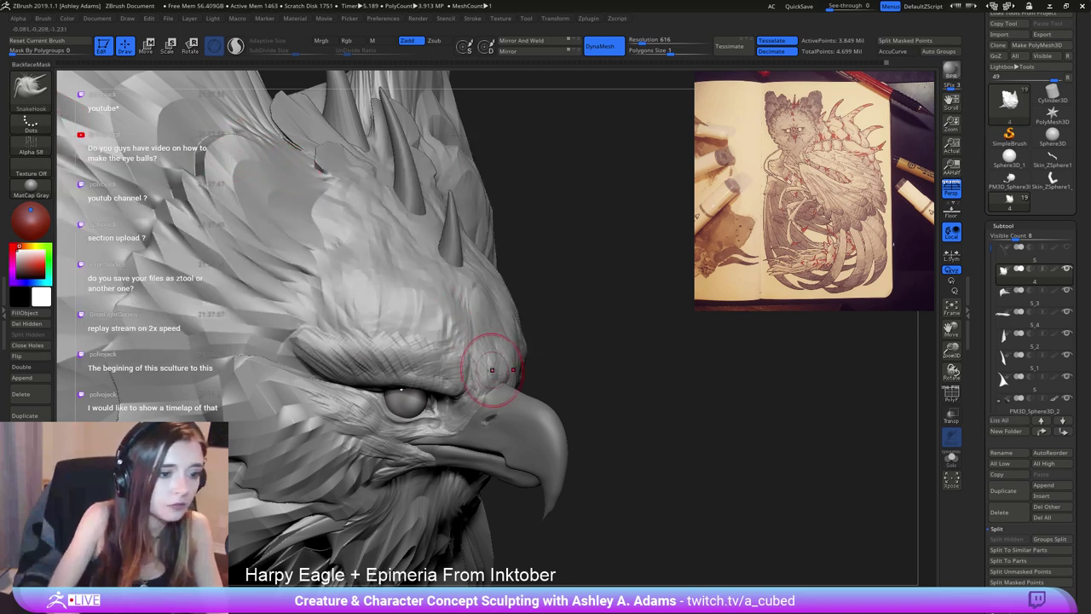
{"action": "left_click_drag", "start_coordinate": [500, 352], "coordinate": [486, 309]}
{"action": "right_click_drag", "start_coordinate": [477, 277], "coordinate": [411, 276]}
{"action": "mouse_move", "coordinate": [502, 358]}
{"action": "left_mouse_down"}
{"action": "mouse_move", "coordinate": [499, 327]}
{"action": "mouse_move", "coordinate": [513, 326]}
{"action": "left_mouse_up"}
{"action": "right_click_drag", "start_coordinate": [503, 338], "coordinate": [452, 336]}
{"action": "key", "text": "ctrl+z"}
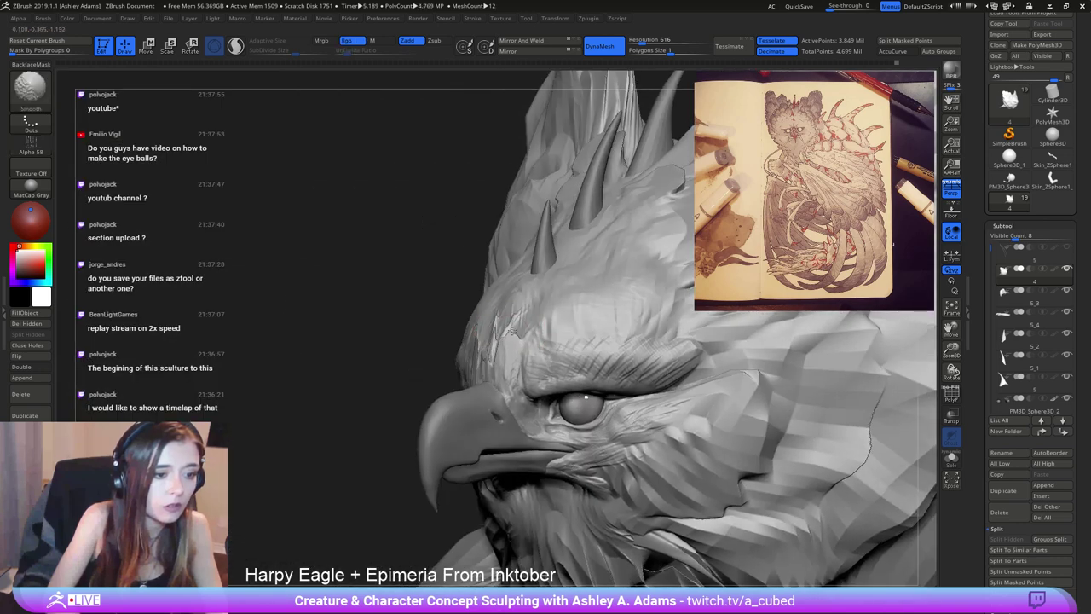
{"action": "mouse_move", "coordinate": [510, 325]}
{"action": "left_mouse_down"}
{"action": "mouse_move", "coordinate": [523, 302]}
{"action": "mouse_move", "coordinate": [553, 297]}
{"action": "mouse_move", "coordinate": [587, 312]}
{"action": "mouse_move", "coordinate": [560, 317]}
{"action": "mouse_move", "coordinate": [544, 287]}
{"action": "mouse_move", "coordinate": [543, 308]}
{"action": "left_mouse_up"}
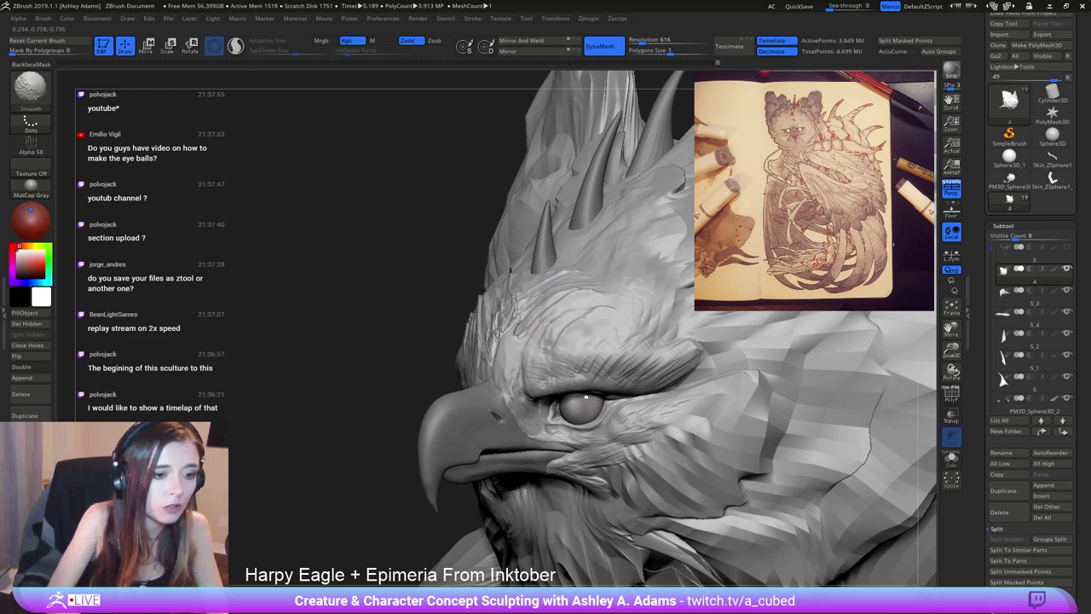
Pull ragged feather tips out of the cheek and jaw below the eye with SnakeHook.
{"action": "right_click_drag", "start_coordinate": [550, 263], "coordinate": [587, 246]}
{"action": "mouse_move", "coordinate": [573, 331]}
{"action": "right_mouse_down", "text": "alt"}
{"action": "mouse_move", "coordinate": [541, 275]}
{"action": "mouse_move", "coordinate": [588, 226]}
{"action": "right_mouse_up", "text": "alt"}
{"action": "key", "text": "shift"}
{"action": "right_click_drag", "start_coordinate": [716, 273], "coordinate": [603, 333]}
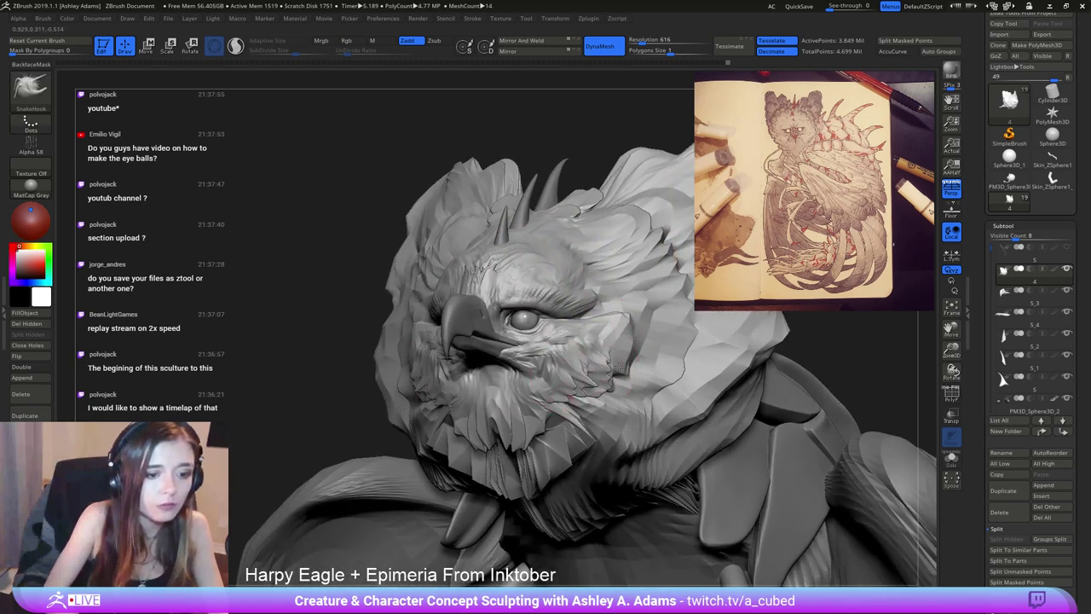
{"action": "mouse_move", "coordinate": [619, 366]}
{"action": "left_mouse_down"}
{"action": "mouse_move", "coordinate": [639, 335]}
{"action": "mouse_move", "coordinate": [638, 307]}
{"action": "mouse_move", "coordinate": [624, 299]}
{"action": "left_mouse_up"}
Pull layered, jagged feathers across the chin beneath the beak and the lower cheeks with SnakeHook.
{"action": "right_click_drag", "start_coordinate": [443, 296], "coordinate": [537, 254]}
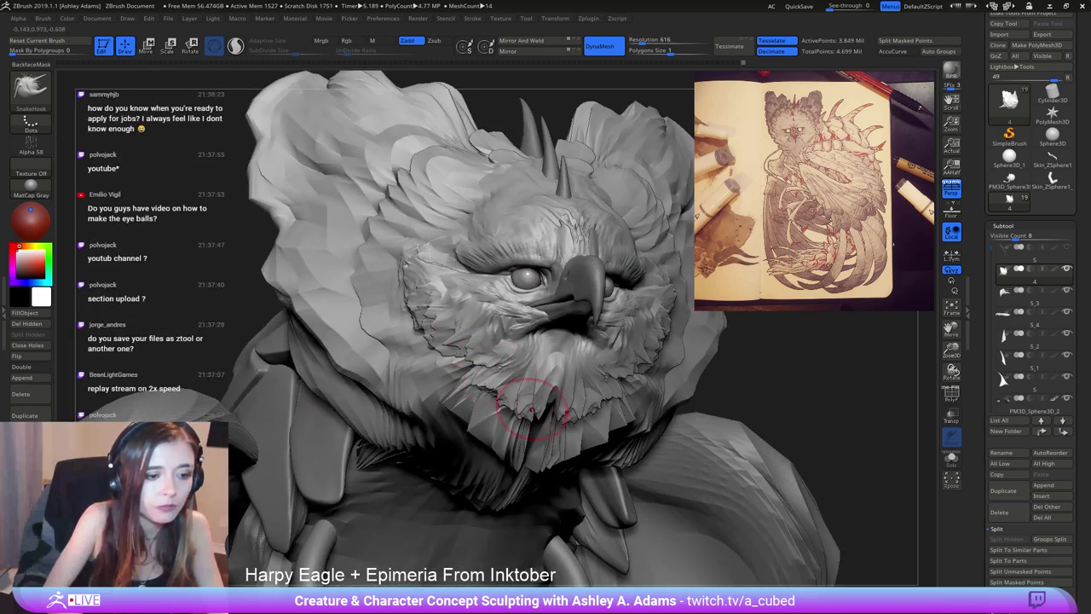
{"action": "mouse_move", "coordinate": [544, 363]}
{"action": "right_mouse_down"}
{"action": "mouse_move", "coordinate": [527, 364]}
{"action": "mouse_move", "coordinate": [563, 396]}
{"action": "mouse_move", "coordinate": [577, 351]}
{"action": "right_mouse_up"}
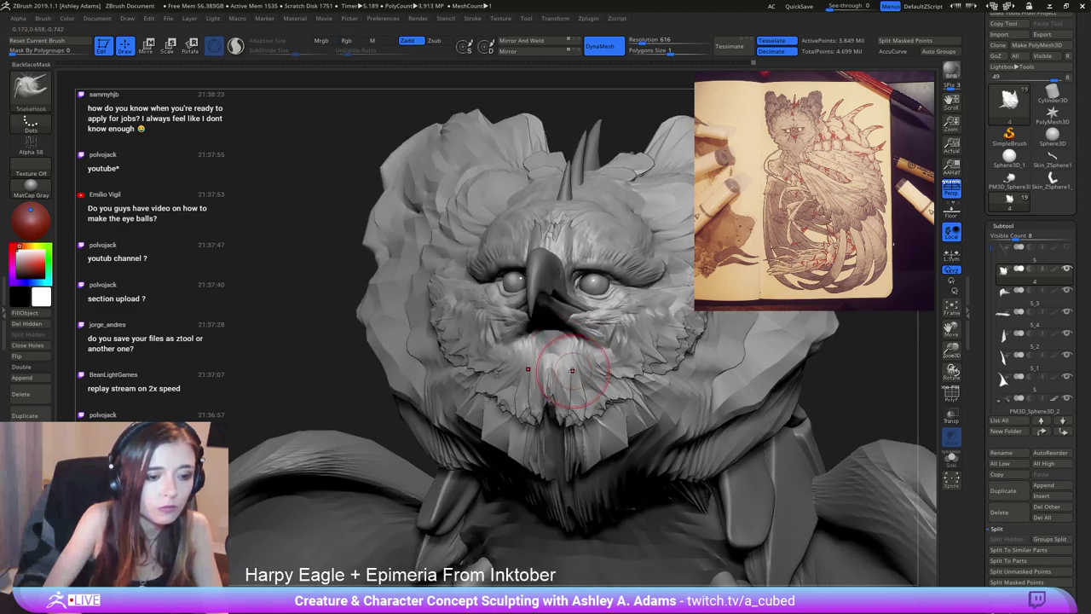
{"action": "right_click_drag", "start_coordinate": [565, 354], "coordinate": [525, 364]}
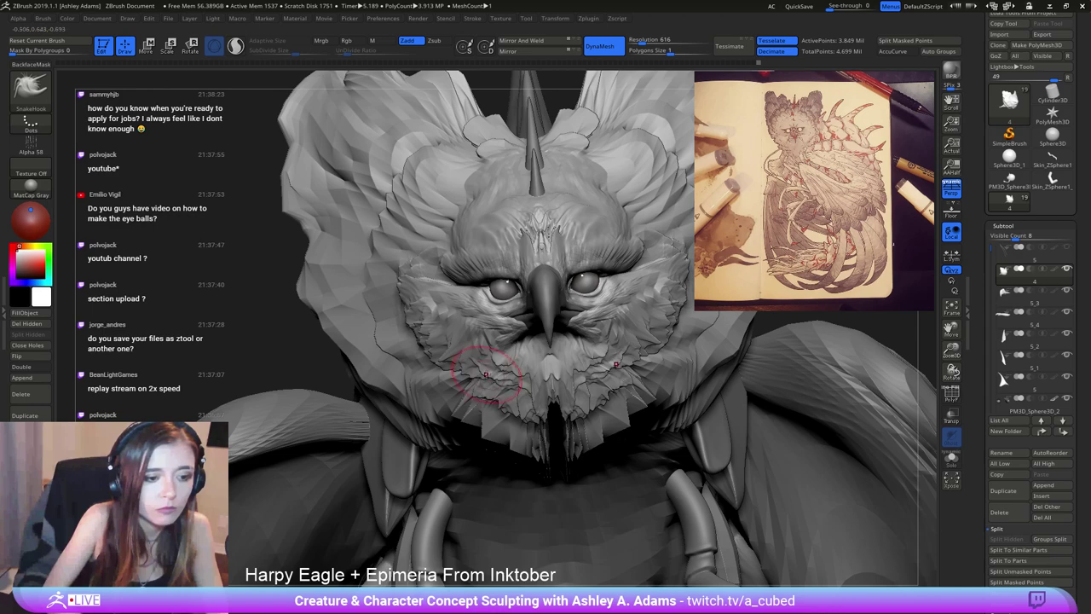
{"action": "right_click_drag", "start_coordinate": [486, 375], "coordinate": [460, 354]}
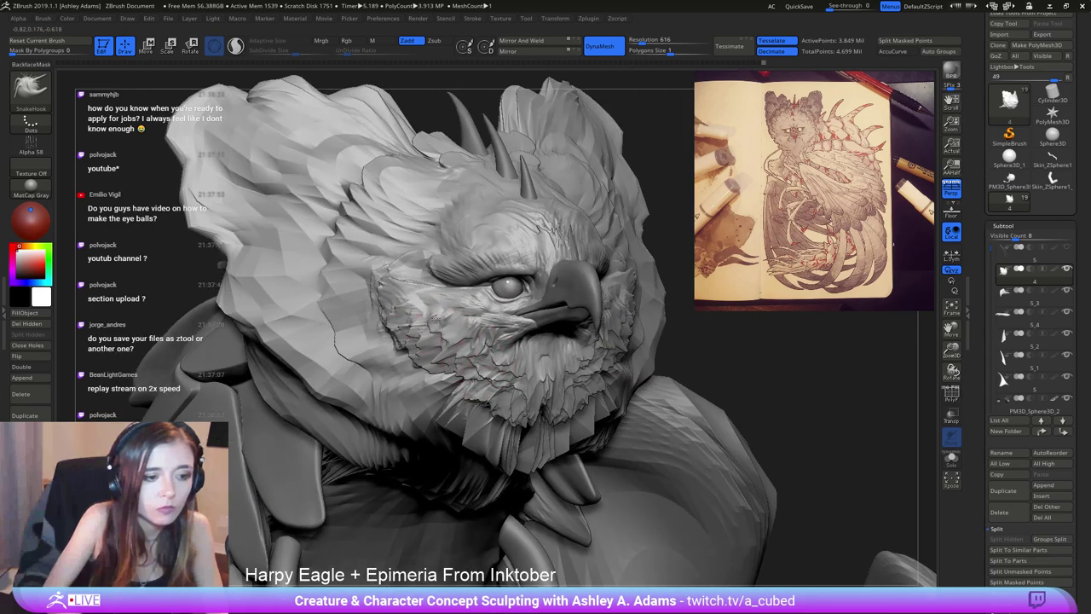
{"action": "right_click_drag", "start_coordinate": [407, 298], "coordinate": [512, 331]}
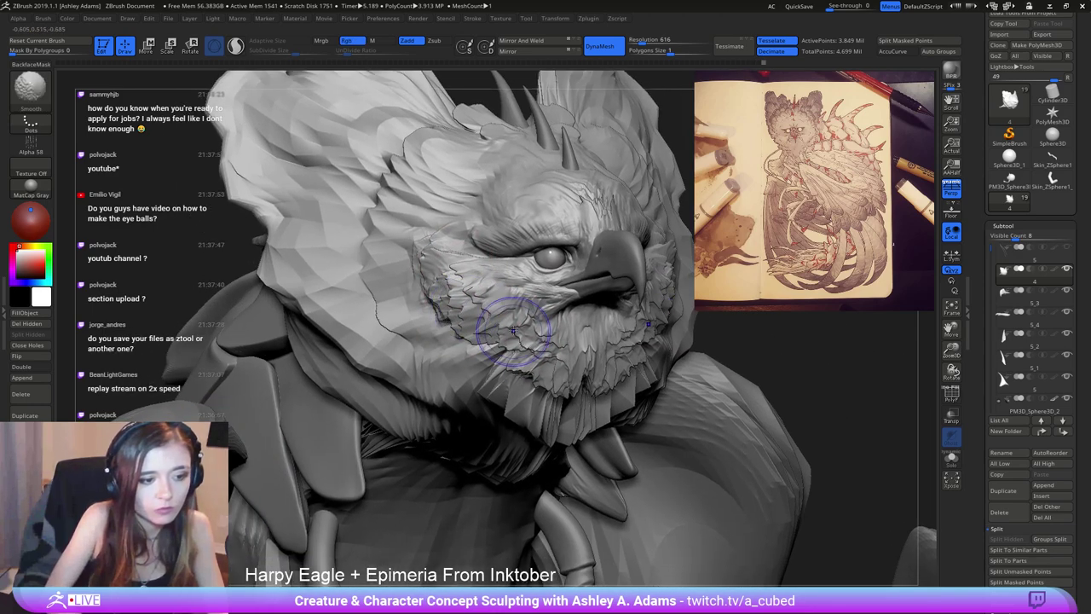
Extend the ragged SnakeHook feathers over the outer cheeks and up the sides of the head to the ear tufts.
{"action": "mouse_move", "coordinate": [500, 280]}
{"action": "right_mouse_down"}
{"action": "mouse_move", "coordinate": [463, 316]}
{"action": "mouse_move", "coordinate": [419, 280]}
{"action": "right_mouse_up"}
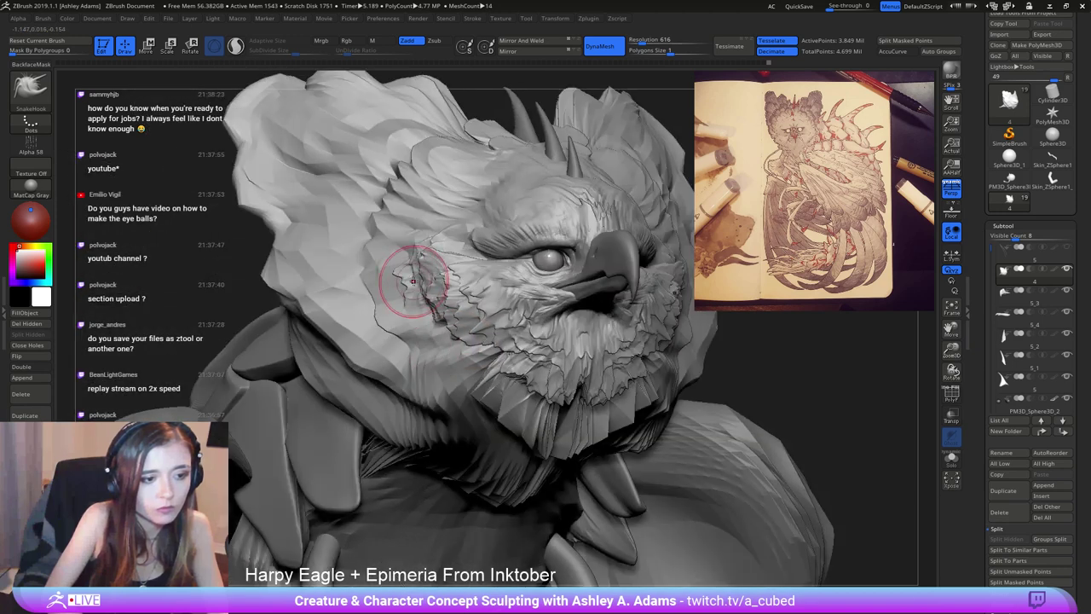
{"action": "mouse_move", "coordinate": [415, 289]}
{"action": "left_mouse_down"}
{"action": "mouse_move", "coordinate": [401, 306]}
{"action": "mouse_move", "coordinate": [435, 375]}
{"action": "mouse_move", "coordinate": [366, 263]}
{"action": "mouse_move", "coordinate": [370, 224]}
{"action": "mouse_move", "coordinate": [422, 213]}
{"action": "mouse_move", "coordinate": [436, 239]}
{"action": "left_mouse_up"}
{"action": "right_click_drag", "start_coordinate": [511, 240], "coordinate": [635, 303], "text": "ctrl"}
{"action": "mouse_move", "coordinate": [597, 265]}
{"action": "right_mouse_down", "text": "ctrl"}
{"action": "mouse_move", "coordinate": [541, 220]}
{"action": "mouse_move", "coordinate": [539, 271]}
{"action": "right_mouse_up", "text": "ctrl"}
{"action": "left_click_drag", "start_coordinate": [514, 267], "coordinate": [525, 273]}
{"action": "right_click_drag", "start_coordinate": [524, 272], "coordinate": [523, 256]}
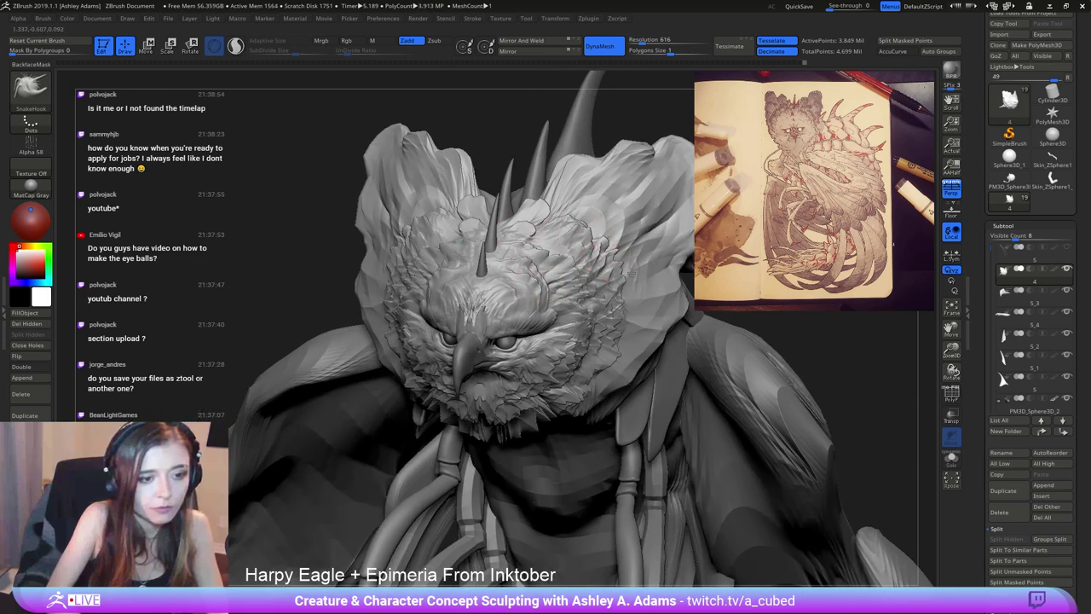
{"action": "mouse_move", "coordinate": [618, 275]}
{"action": "right_mouse_down"}
{"action": "mouse_move", "coordinate": [576, 270]}
{"action": "mouse_move", "coordinate": [542, 238]}
{"action": "right_mouse_up"}
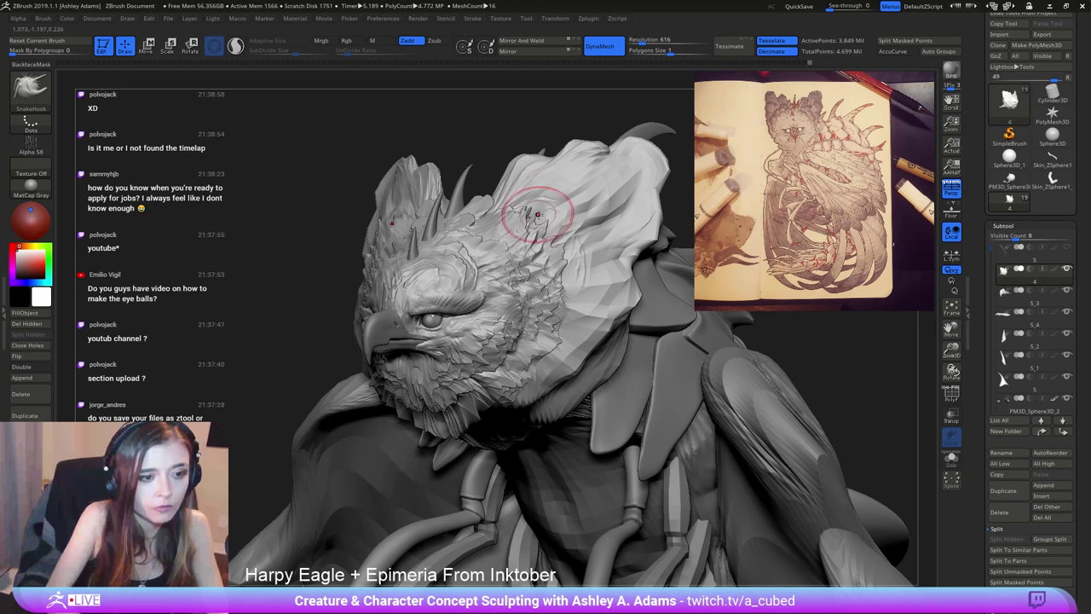
{"action": "left_click_drag", "start_coordinate": [539, 219], "coordinate": [573, 200]}
Pull pointed feathers outward along the rear edge of the face and the base of the ear tuft with SnakeHook.
{"action": "key", "text": "b"}
{"action": "key", "text": "s"}
{"action": "key", "text": "h"}
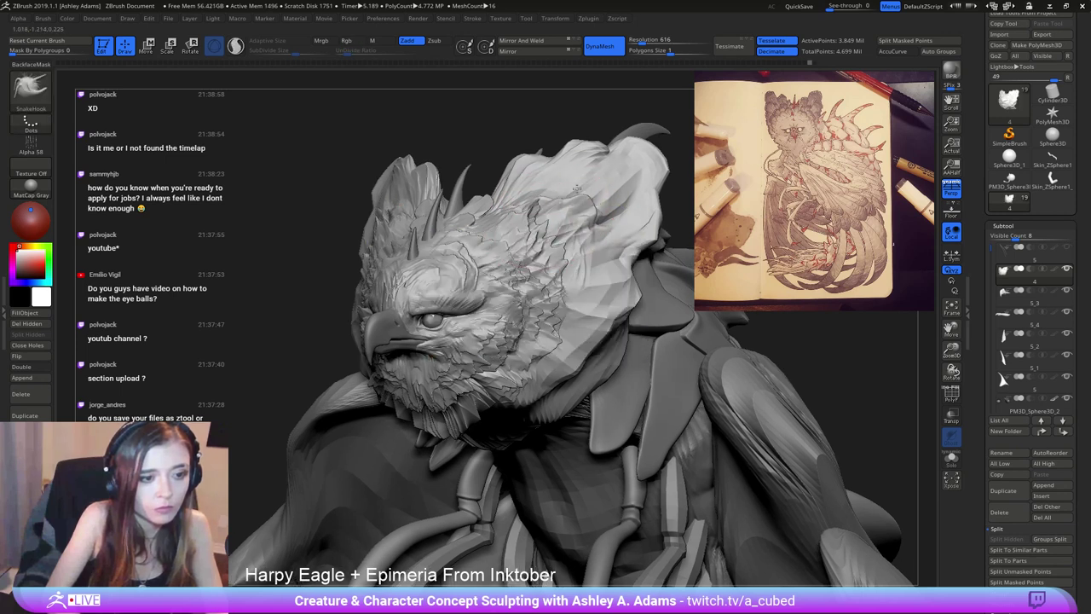
{"action": "left_click_drag", "start_coordinate": [573, 283], "coordinate": [629, 274]}
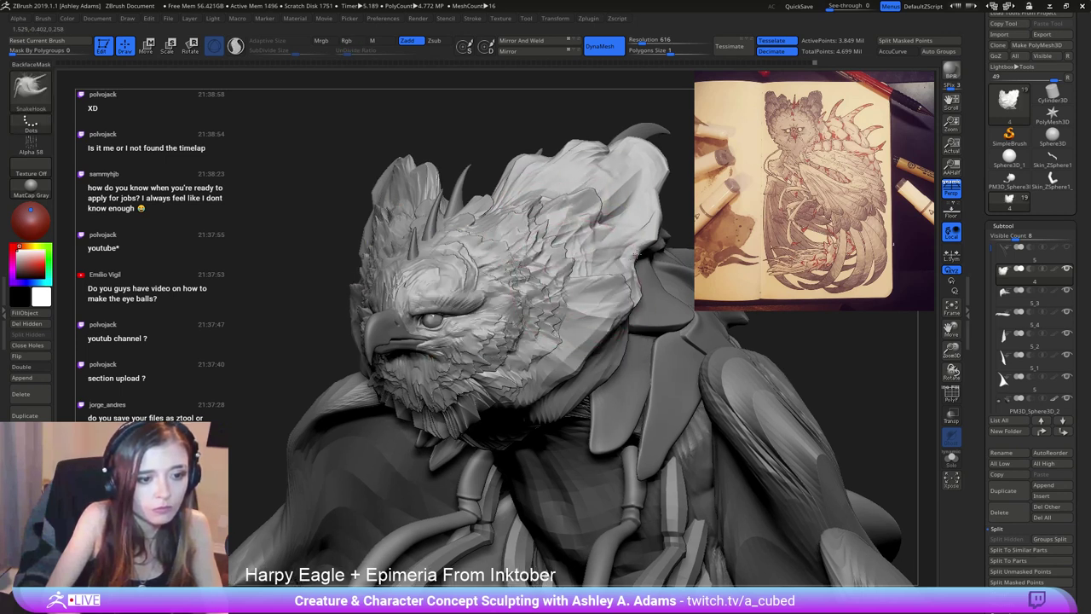
{"action": "left_click_drag", "start_coordinate": [566, 334], "coordinate": [607, 319]}
Adjust the SnakeHook brush and pull more feather tips out of the ear tufts and the side of the head.
{"action": "mouse_move", "coordinate": [586, 213]}
{"action": "right_mouse_down"}
{"action": "mouse_move", "coordinate": [565, 375]}
{"action": "mouse_move", "coordinate": [592, 315]}
{"action": "mouse_move", "coordinate": [627, 326]}
{"action": "right_mouse_up"}
{"action": "key", "text": "space"}
{"action": "left_click_drag", "start_coordinate": [389, 271], "coordinate": [409, 271]}
{"action": "right_click_drag", "start_coordinate": [355, 205], "coordinate": [416, 245], "text": "alt"}
{"action": "mouse_move", "coordinate": [415, 245]}
{"action": "left_mouse_down"}
{"action": "mouse_move", "coordinate": [404, 221]}
{"action": "mouse_move", "coordinate": [386, 222]}
{"action": "left_mouse_up"}
{"action": "left_click_drag", "start_coordinate": [517, 262], "coordinate": [505, 241]}
{"action": "mouse_move", "coordinate": [450, 297]}
{"action": "right_mouse_down"}
{"action": "mouse_move", "coordinate": [451, 219]}
{"action": "mouse_move", "coordinate": [561, 298]}
{"action": "right_mouse_up"}
{"action": "right_click_drag", "start_coordinate": [577, 249], "coordinate": [501, 365], "text": "ctrl"}
{"action": "right_click", "coordinate": [501, 365]}
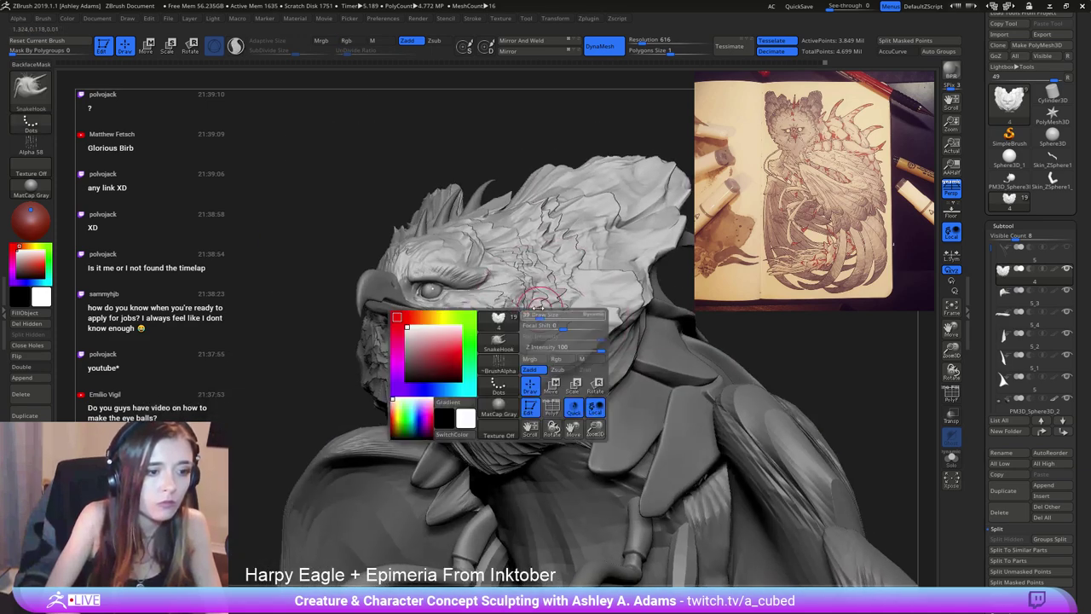
Examine the beak, brows and surrounding face feathers up close from the front and the side.
{"action": "key", "text": "b"}
{"action": "key", "text": "c"}
{"action": "key", "text": "b"}
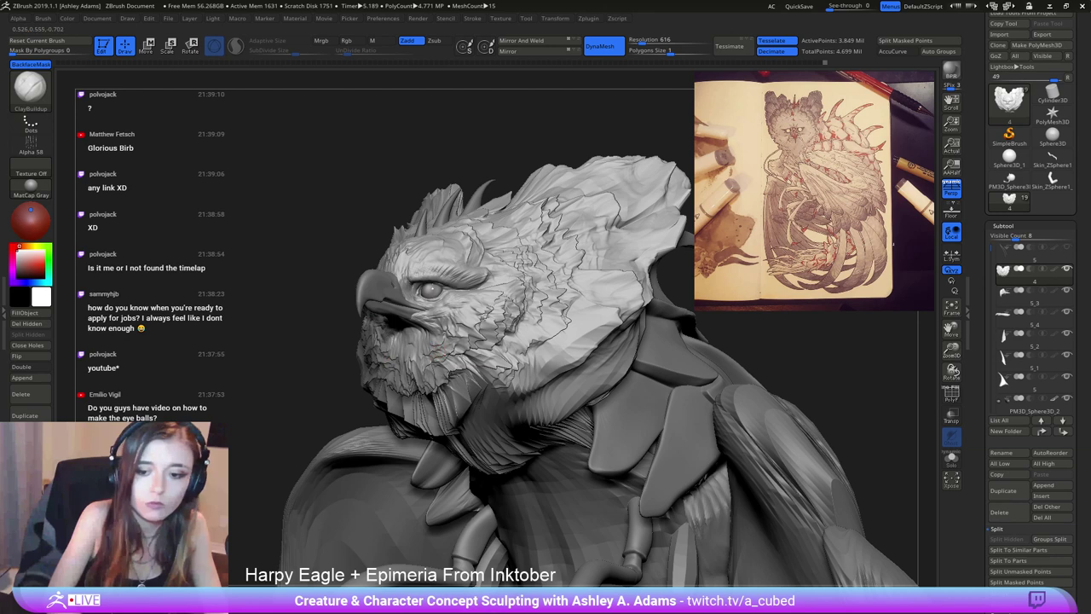
{"action": "right_click_drag", "start_coordinate": [485, 318], "coordinate": [488, 345], "text": "ctrl"}
{"action": "mouse_move", "coordinate": [488, 346]}
{"action": "right_mouse_down"}
{"action": "mouse_move", "coordinate": [500, 285]}
{"action": "mouse_move", "coordinate": [477, 235]}
{"action": "mouse_move", "coordinate": [434, 202]}
{"action": "right_mouse_up"}
{"action": "right_click", "coordinate": [500, 285]}
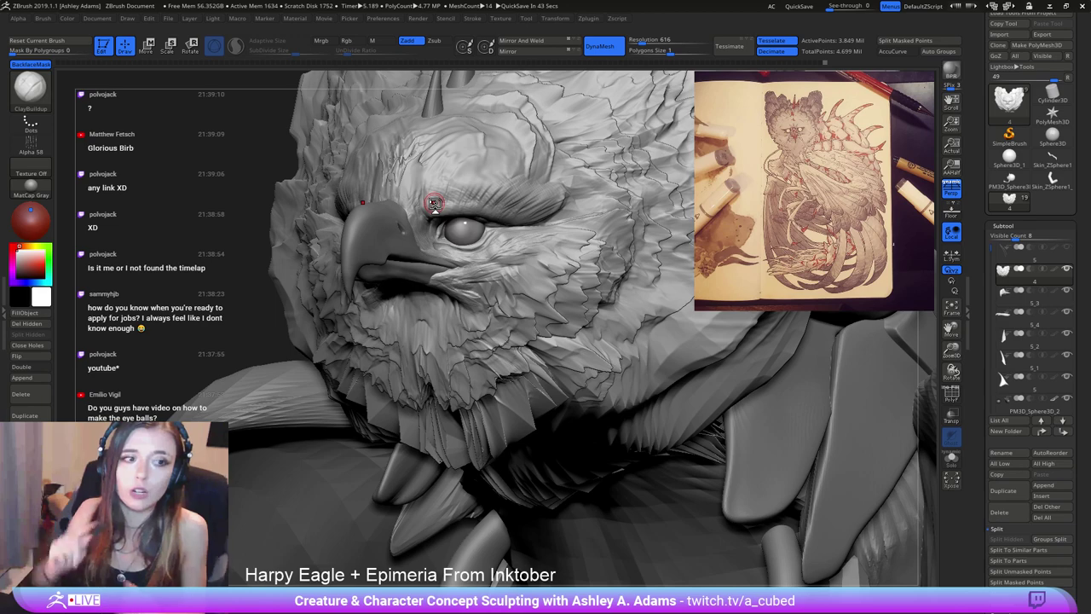
{"action": "mouse_move", "coordinate": [458, 197]}
{"action": "right_mouse_down"}
{"action": "mouse_move", "coordinate": [601, 209]}
{"action": "mouse_move", "coordinate": [478, 228]}
{"action": "mouse_move", "coordinate": [445, 117]}
{"action": "mouse_move", "coordinate": [509, 210]}
{"action": "mouse_move", "coordinate": [529, 214]}
{"action": "right_mouse_up"}
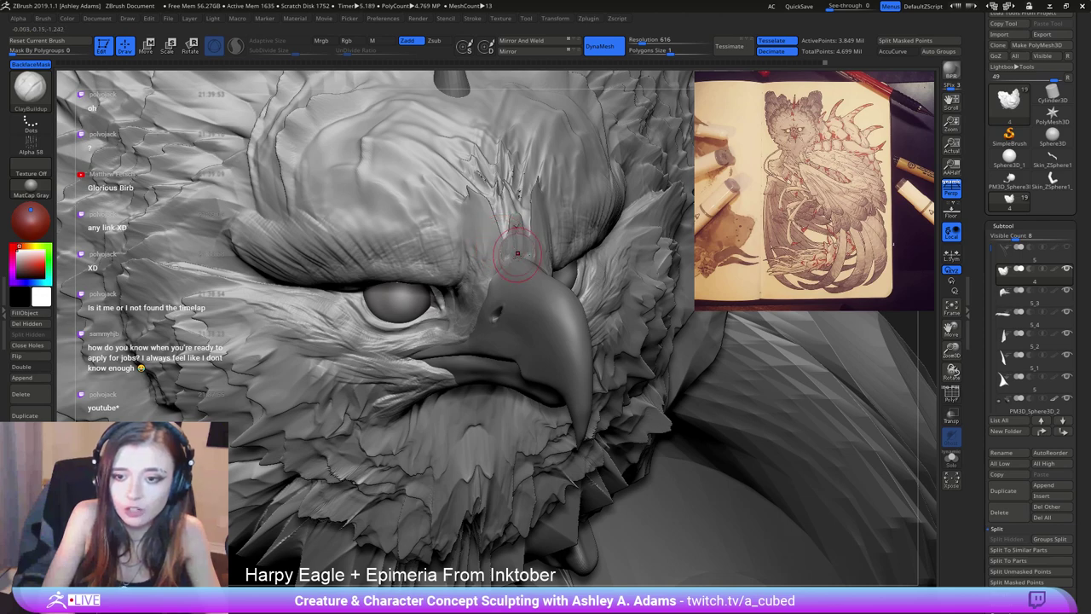
{"action": "right_click_drag", "start_coordinate": [517, 251], "coordinate": [597, 247]}
{"action": "right_click_drag", "start_coordinate": [307, 262], "coordinate": [455, 299]}
Carve long feather grooves into the outer end of the brow with DamStandard.
{"action": "key", "text": "b"}
{"action": "key", "text": "d"}
{"action": "key", "text": "s"}
{"action": "mouse_move", "coordinate": [295, 320]}
{"action": "right_mouse_down"}
{"action": "mouse_move", "coordinate": [324, 324]}
{"action": "mouse_move", "coordinate": [303, 332]}
{"action": "right_mouse_up"}
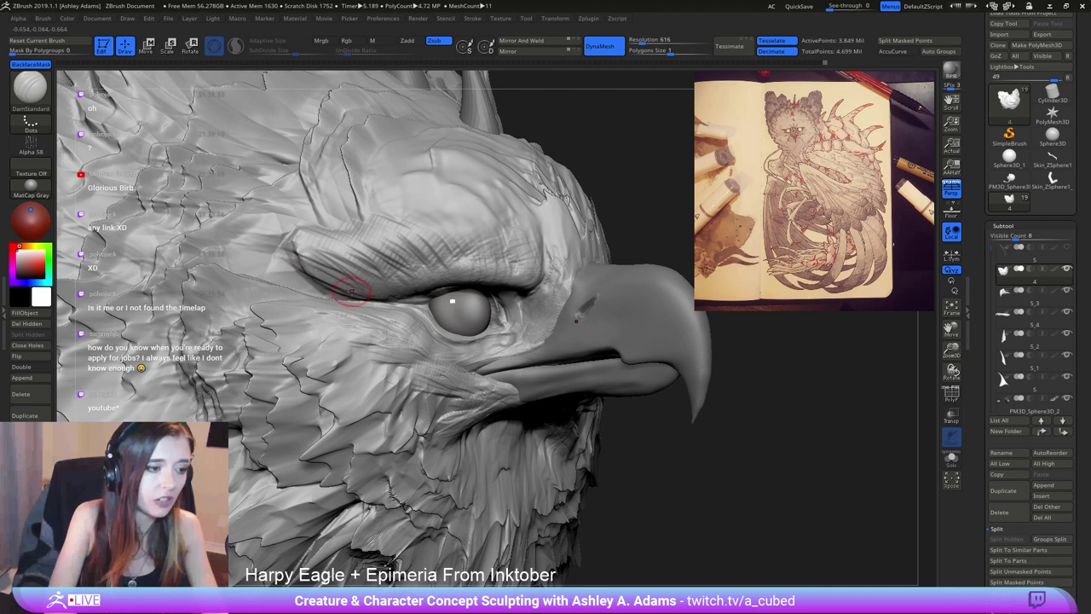
{"action": "left_click_drag", "start_coordinate": [295, 256], "coordinate": [355, 283]}
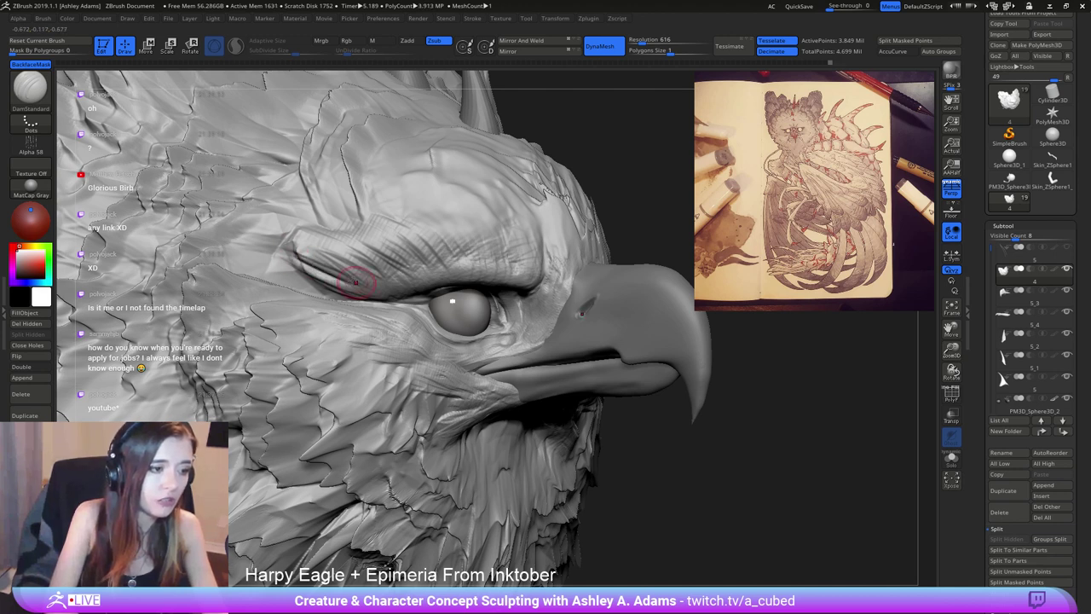
{"action": "left_click_drag", "start_coordinate": [295, 249], "coordinate": [358, 280]}
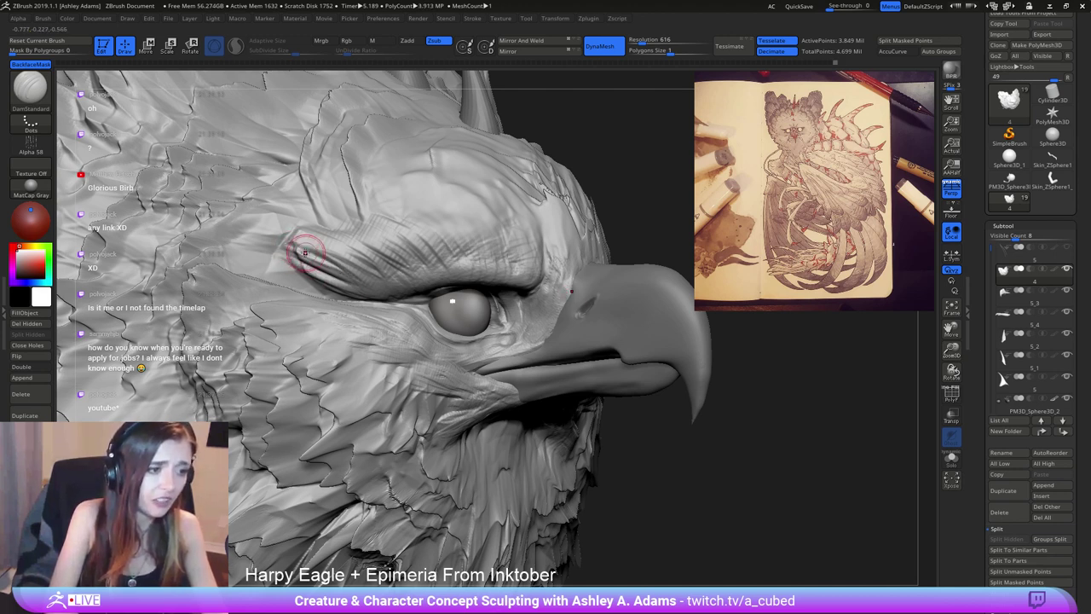
{"action": "left_click_drag", "start_coordinate": [296, 229], "coordinate": [310, 231]}
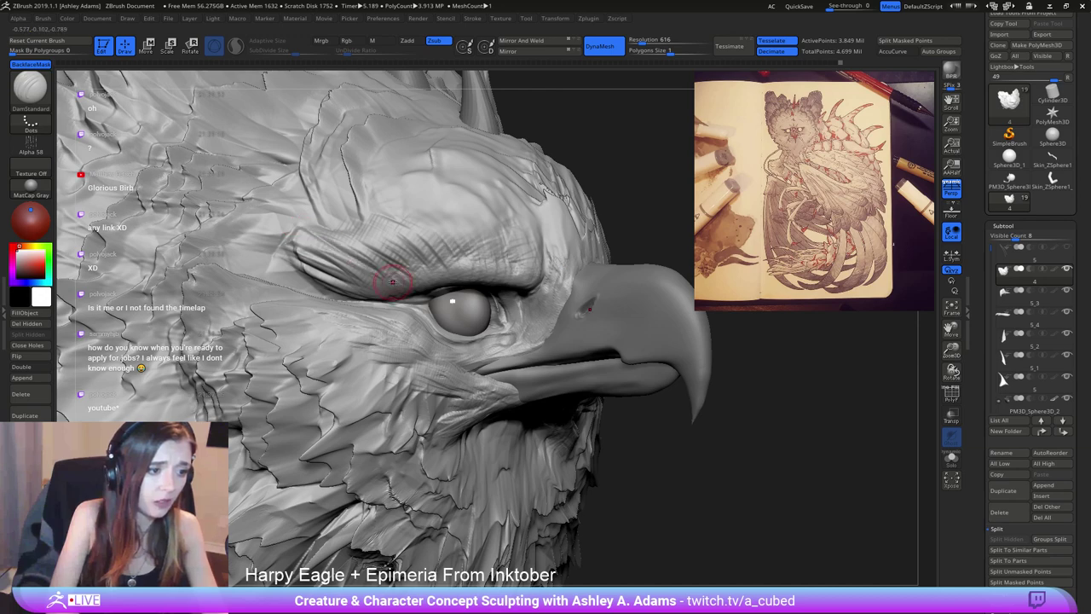
{"action": "right_click_drag", "start_coordinate": [284, 221], "coordinate": [410, 236]}
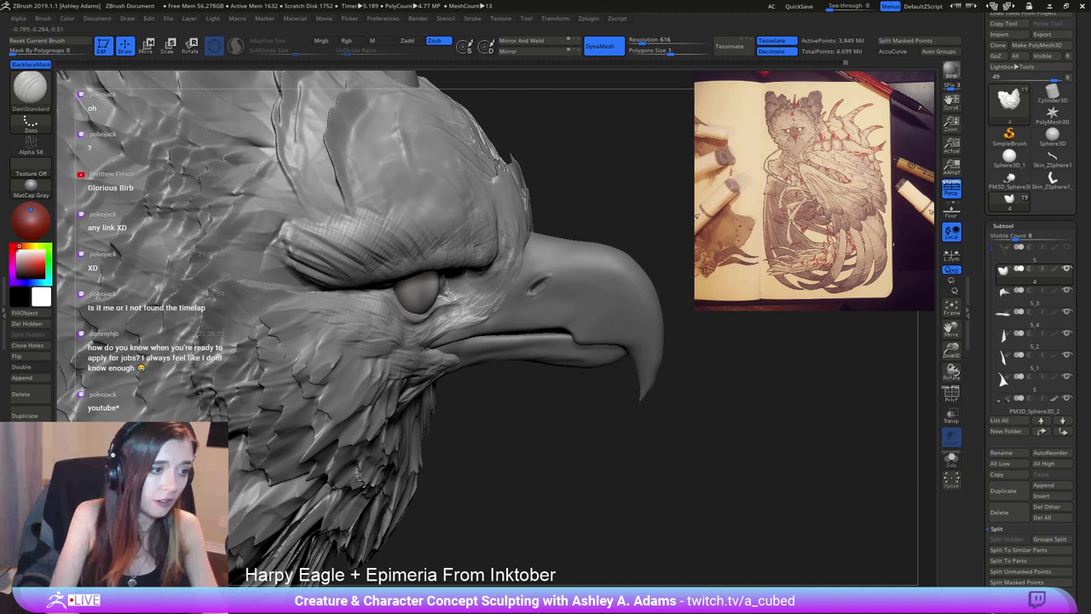
Build up feather strands along the outer brow and the area beside the eye with ClayBuildup.
{"action": "right_click_drag", "start_coordinate": [359, 476], "coordinate": [288, 418]}
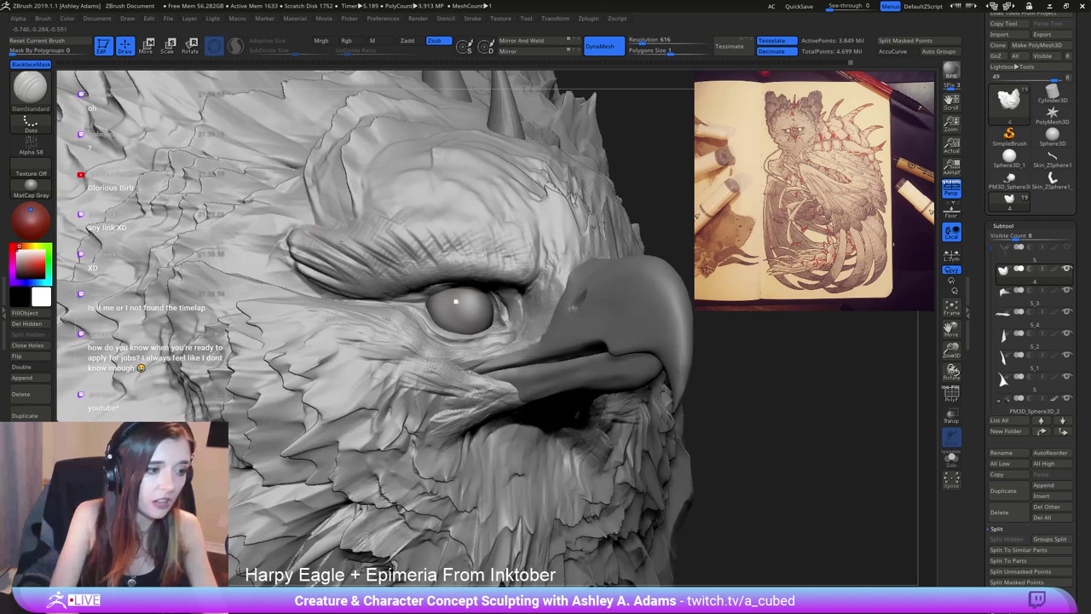
{"action": "key", "text": "b"}
{"action": "key", "text": "c"}
{"action": "key", "text": "b"}
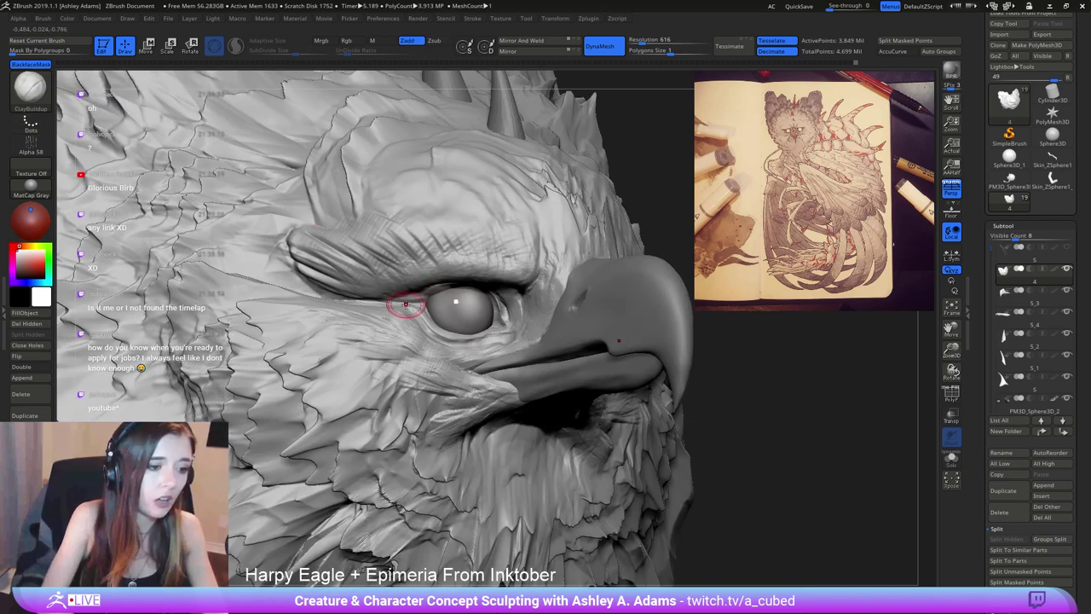
{"action": "right_click_drag", "start_coordinate": [409, 321], "coordinate": [372, 327]}
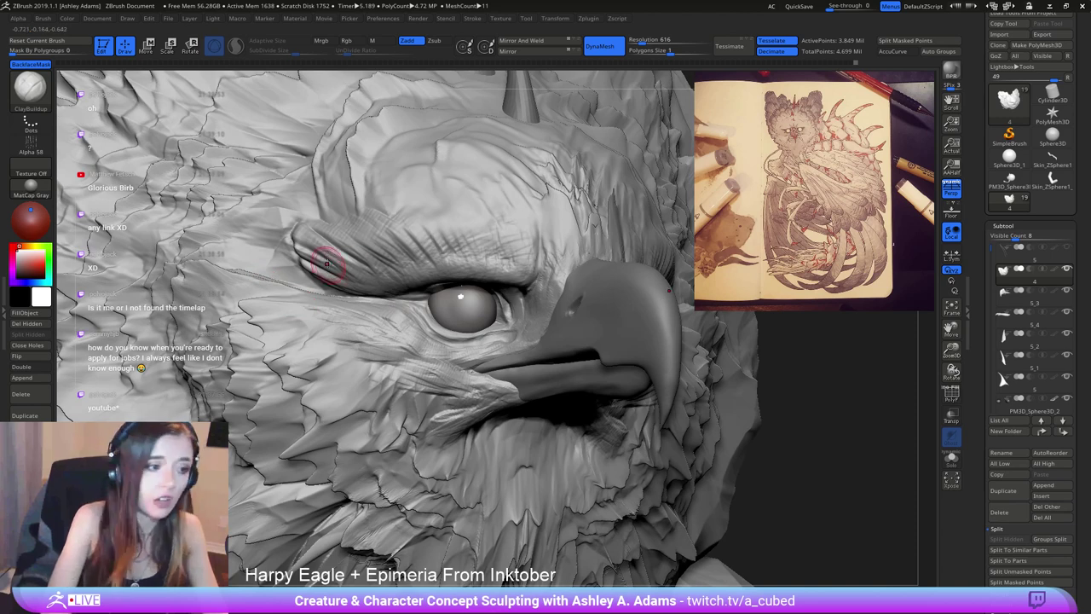
{"action": "right_click_drag", "start_coordinate": [331, 263], "coordinate": [322, 252]}
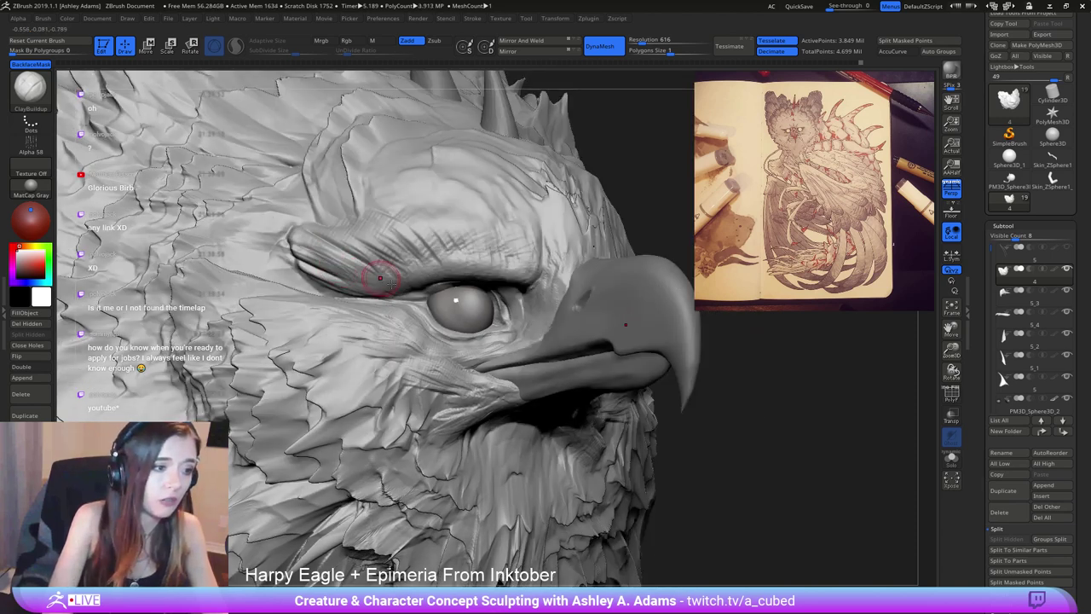
{"action": "left_click_drag", "start_coordinate": [340, 246], "coordinate": [387, 262]}
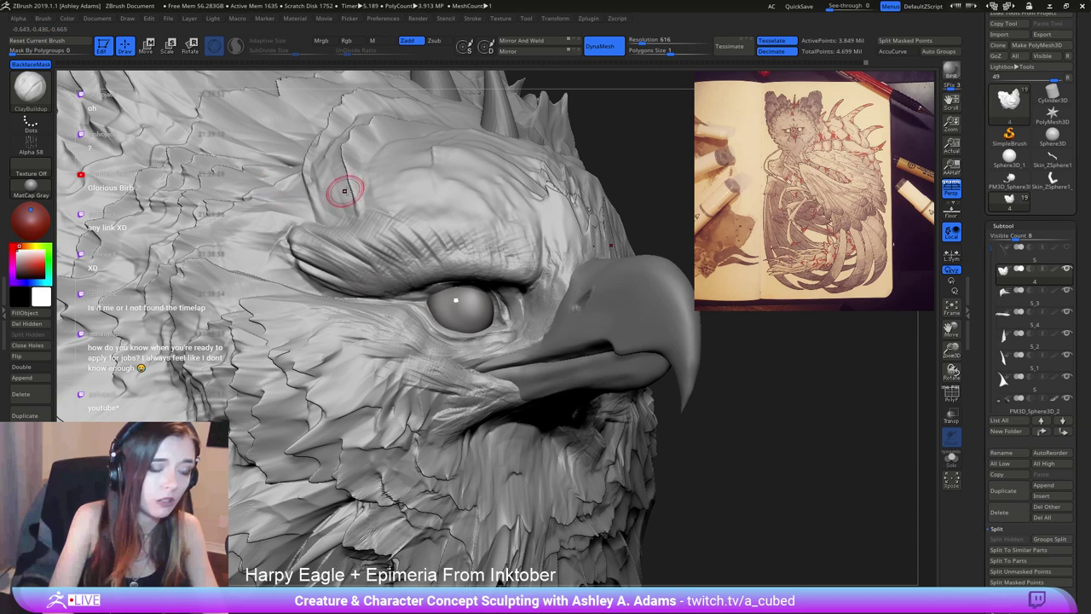
Carve eyelid folds above the eye and at its inner corner with DamStandard.
{"action": "right_click_drag", "start_coordinate": [415, 247], "coordinate": [366, 296]}
{"action": "key", "text": "b"}
{"action": "key", "text": "d"}
{"action": "key", "text": "s"}
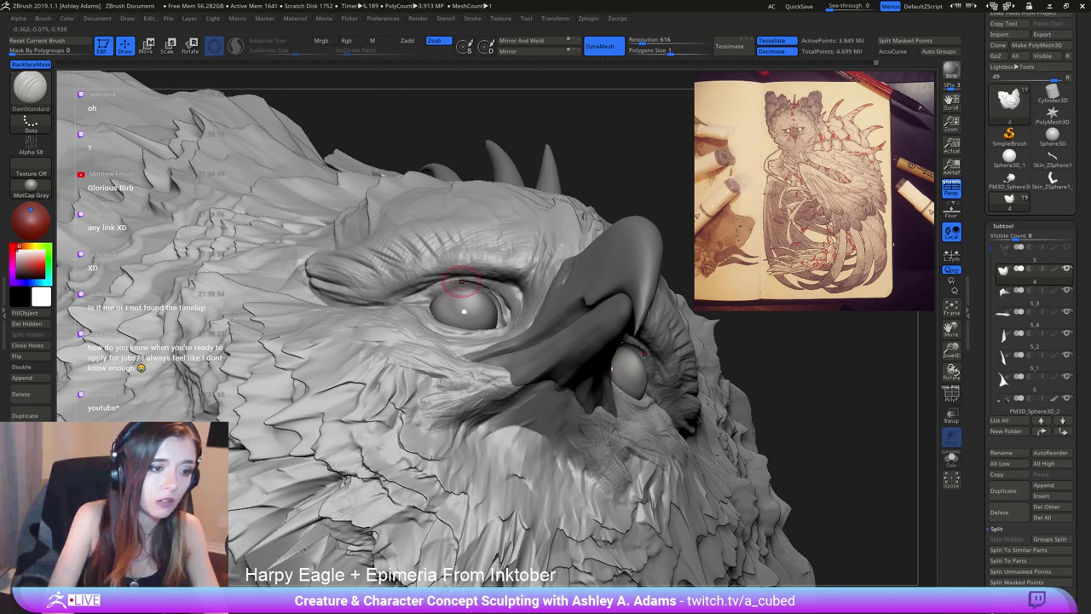
{"action": "mouse_move", "coordinate": [464, 311]}
{"action": "right_mouse_down"}
{"action": "mouse_move", "coordinate": [443, 307]}
{"action": "mouse_move", "coordinate": [456, 313]}
{"action": "right_mouse_up"}
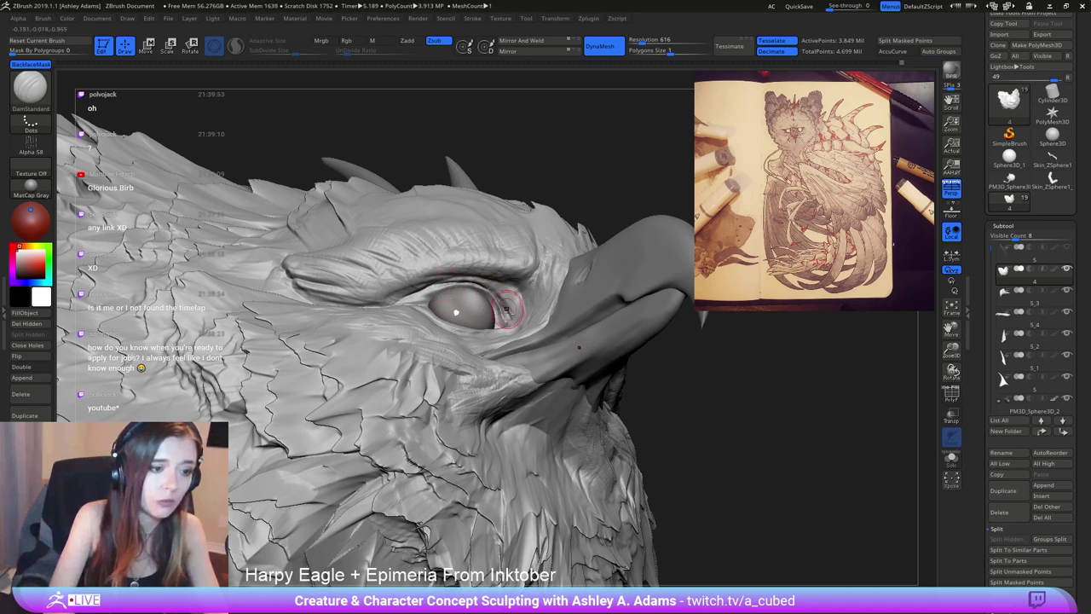
Add volume to the brow above the eye with ClayBuildup.
{"action": "right_click_drag", "start_coordinate": [472, 282], "coordinate": [395, 239]}
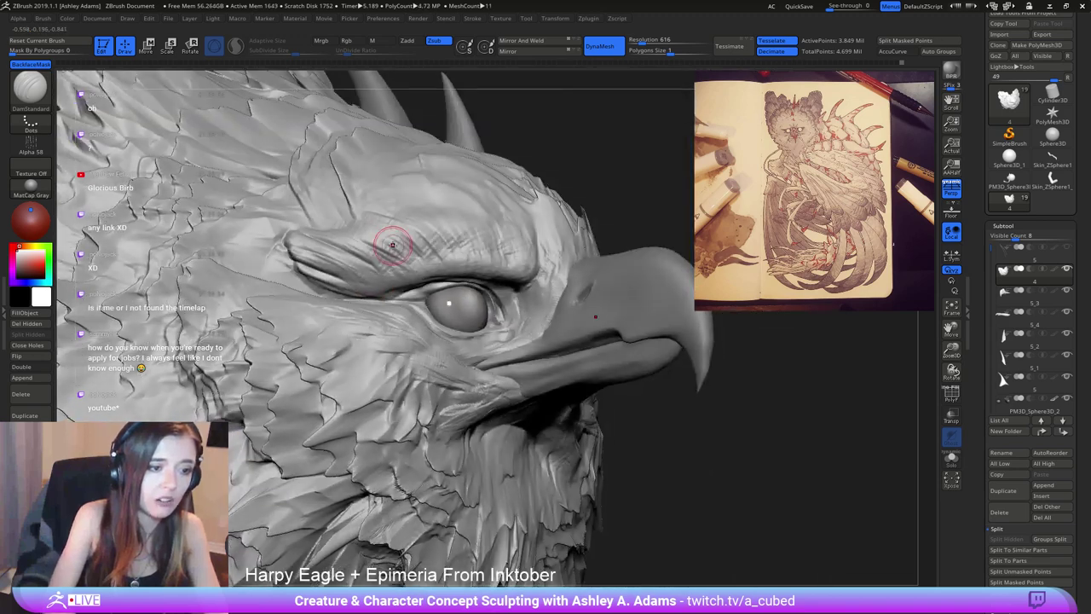
{"action": "key", "text": "b"}
{"action": "key", "text": "c"}
{"action": "key", "text": "b"}
Try a DamStandard crease beneath the brow over the upper eyelid and undo the stroke.
{"action": "right_click_drag", "start_coordinate": [449, 304], "coordinate": [410, 290]}
{"action": "key", "text": "b"}
{"action": "key", "text": "d"}
{"action": "key", "text": "s"}
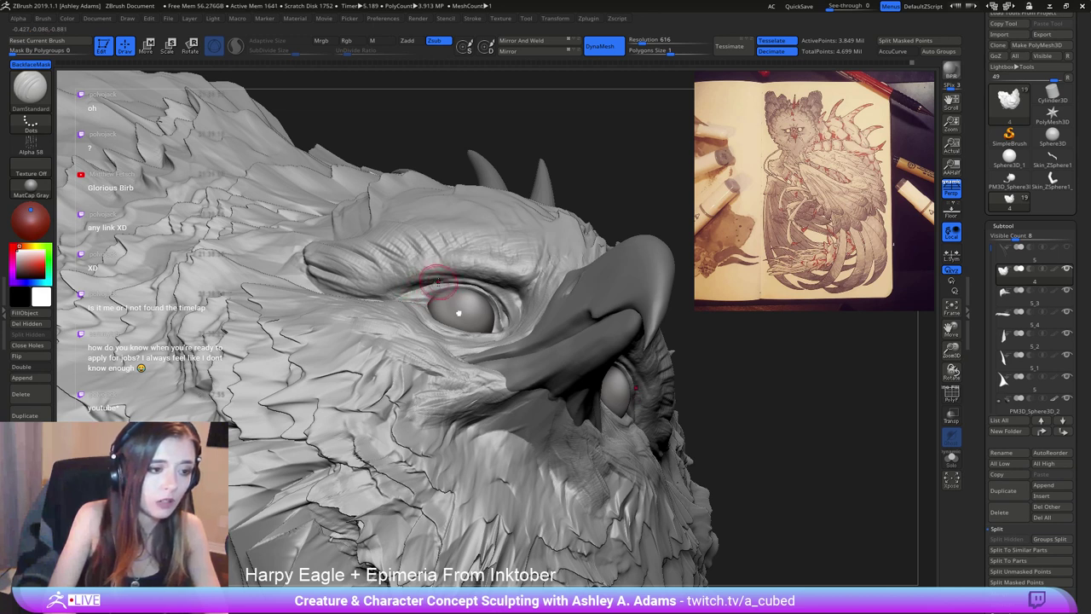
{"action": "key", "text": "ctrl+z"}
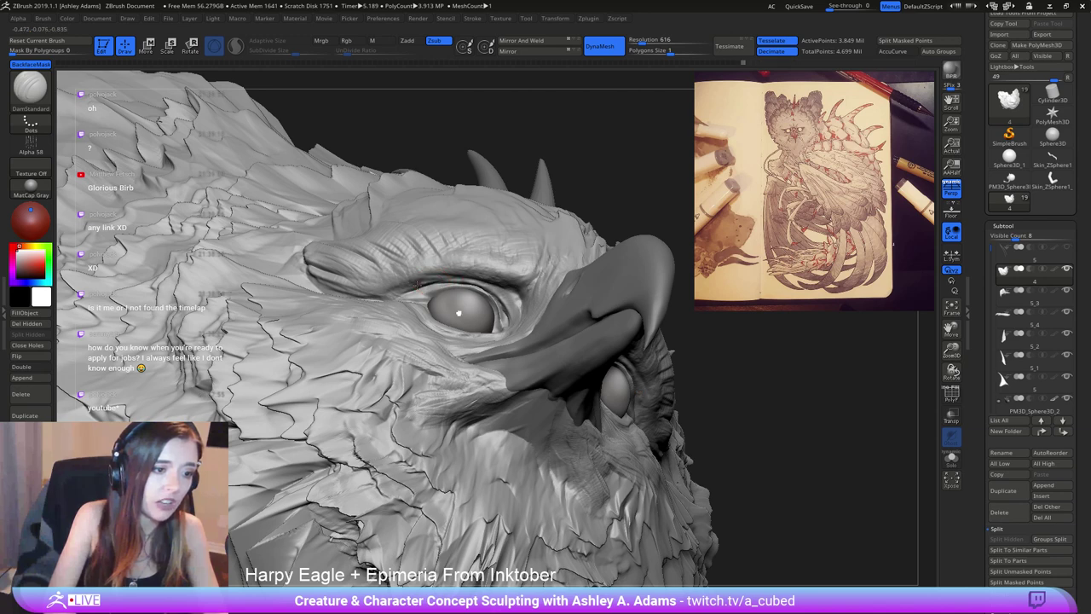
Smooth the upper eyelid and deepen the folds around the eye's inner corner and beneath the outer brow with DamStandard.
{"action": "right_click_drag", "start_coordinate": [441, 260], "coordinate": [345, 153]}
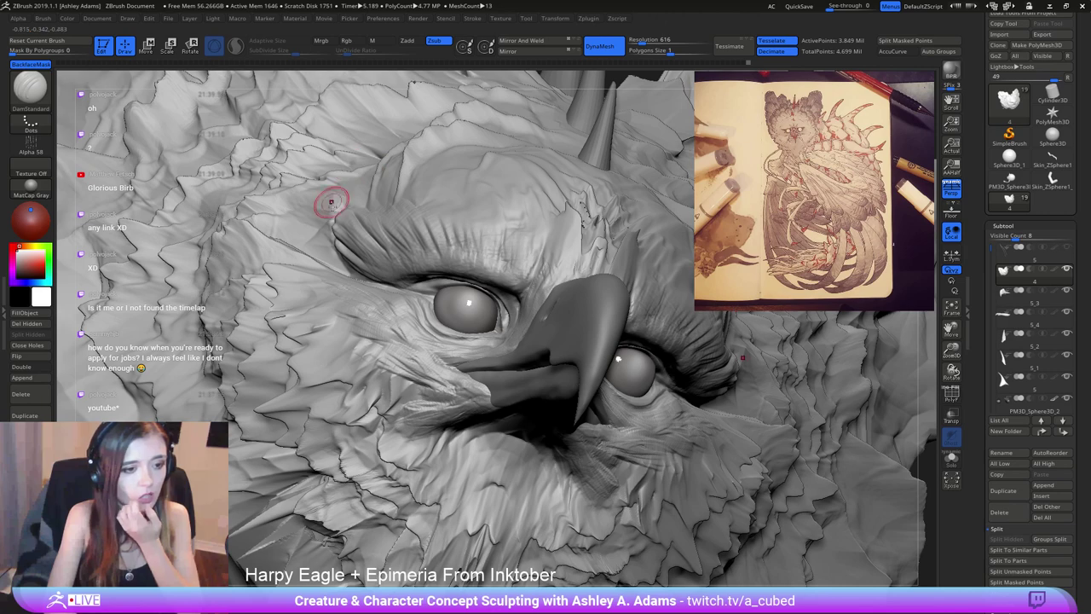
{"action": "mouse_move", "coordinate": [333, 199]}
{"action": "right_mouse_down"}
{"action": "mouse_move", "coordinate": [466, 270]}
{"action": "mouse_move", "coordinate": [475, 284]}
{"action": "right_mouse_up"}
{"action": "mouse_move", "coordinate": [475, 286]}
{"action": "left_mouse_down", "text": "shift"}
{"action": "mouse_move", "coordinate": [519, 317]}
{"action": "mouse_move", "coordinate": [509, 321]}
{"action": "left_mouse_up", "text": "shift"}
{"action": "mouse_move", "coordinate": [452, 296]}
{"action": "left_mouse_down"}
{"action": "mouse_move", "coordinate": [477, 287]}
{"action": "mouse_move", "coordinate": [499, 314]}
{"action": "left_mouse_up"}
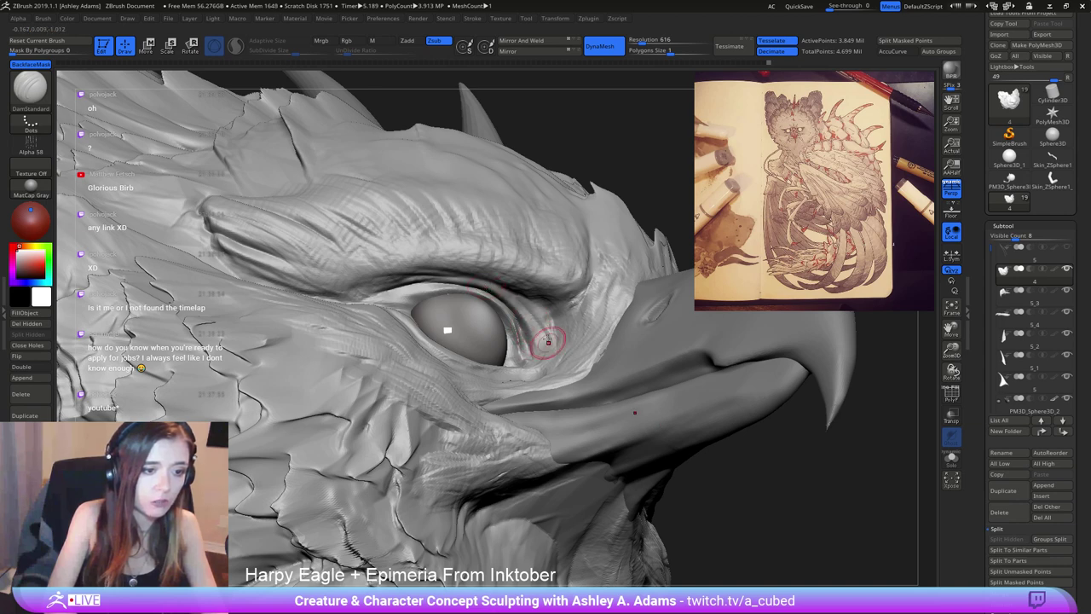
{"action": "right_click_drag", "start_coordinate": [546, 334], "coordinate": [460, 312]}
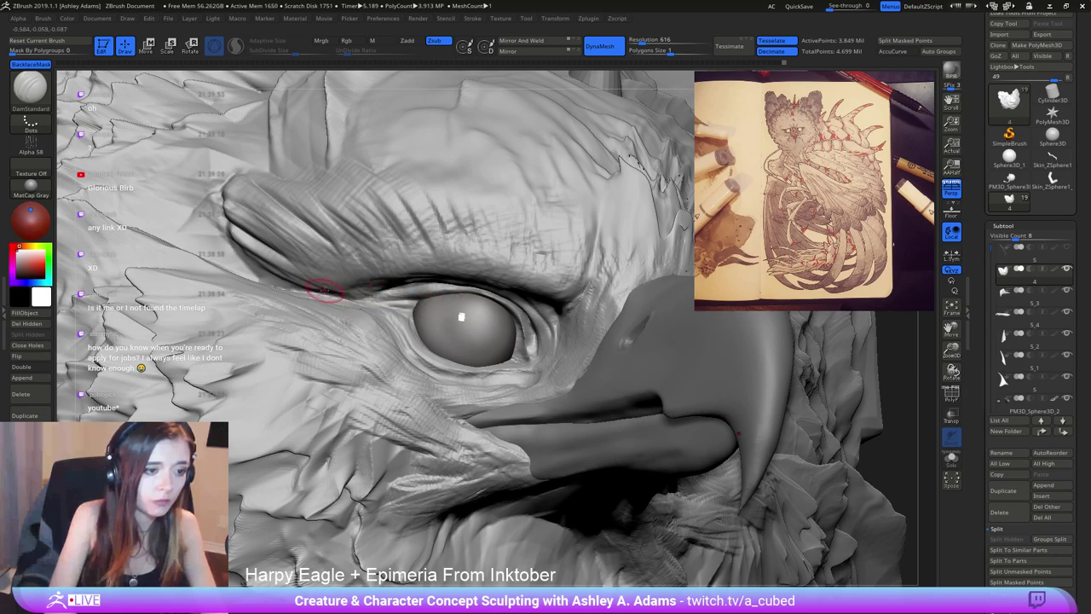
Switch to SnakeHook with its alpha turned off and adjust the eyelid rim around the eye.
{"action": "right_click_drag", "start_coordinate": [320, 292], "coordinate": [389, 251], "text": "ctrl"}
{"action": "right_click_drag", "start_coordinate": [512, 256], "coordinate": [436, 261]}
{"action": "right_click_drag", "start_coordinate": [588, 315], "coordinate": [432, 250]}
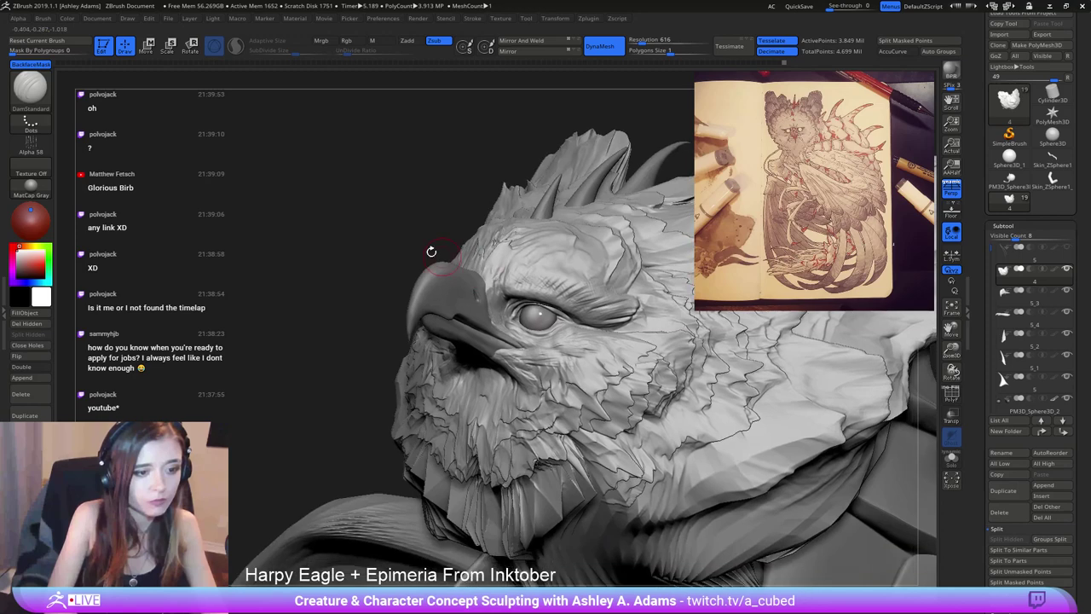
{"action": "mouse_move", "coordinate": [504, 273]}
{"action": "right_mouse_down", "text": "ctrl"}
{"action": "mouse_move", "coordinate": [554, 280]}
{"action": "mouse_move", "coordinate": [548, 331]}
{"action": "right_mouse_up", "text": "ctrl"}
{"action": "right_click", "coordinate": [550, 302]}
{"action": "key", "text": "3"}
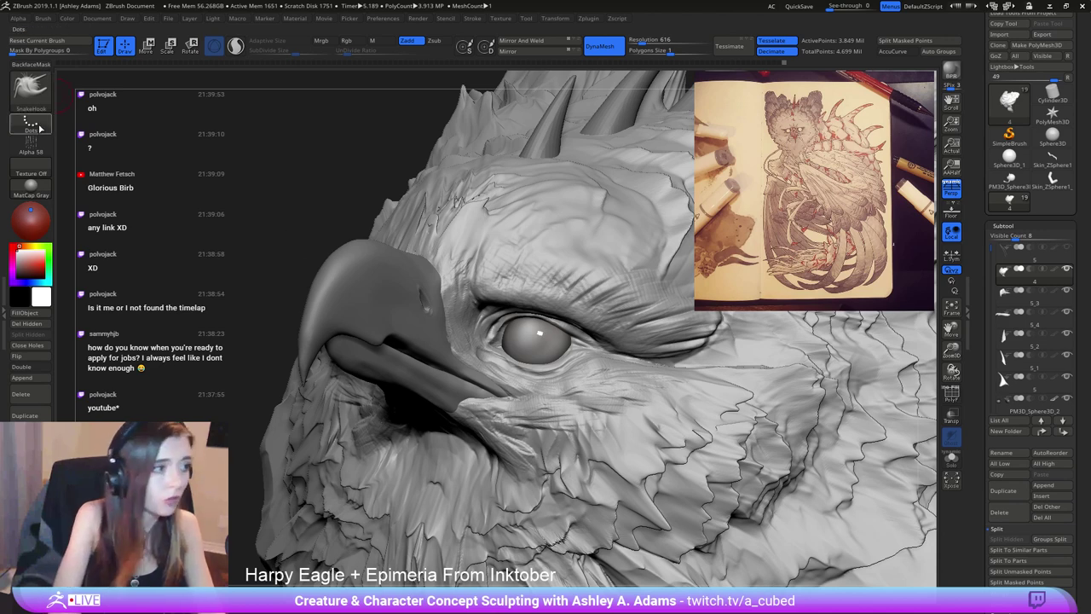
{"action": "left_click", "coordinate": [40, 152]}
{"action": "left_click", "coordinate": [90, 169]}
{"action": "right_click_drag", "start_coordinate": [550, 341], "coordinate": [539, 340]}
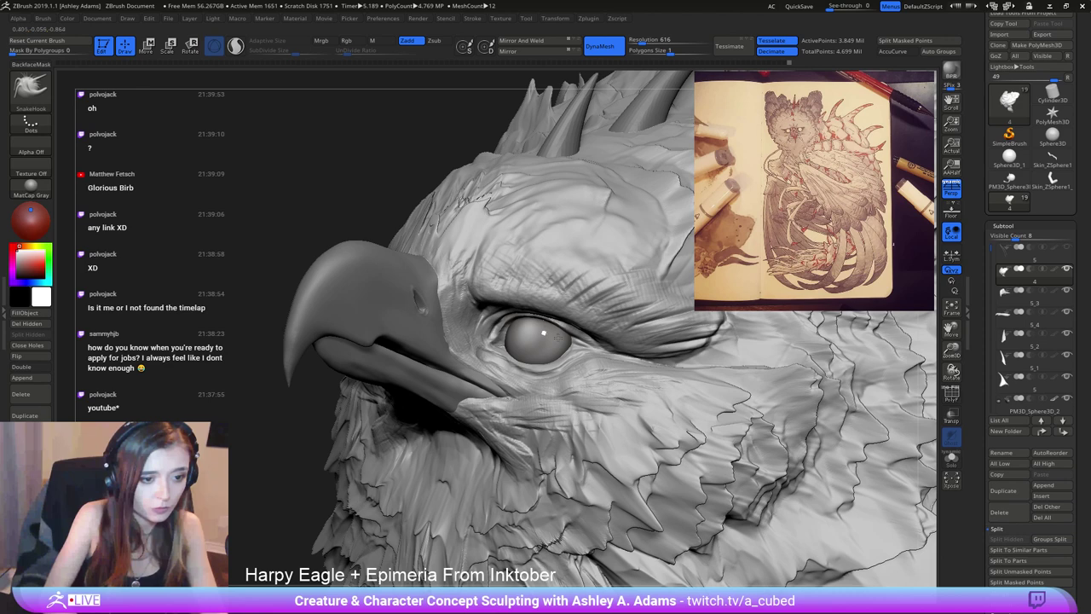
Reshape the eyelid's outer edge with SnakeHook so it sits closely around the eyeball.
{"action": "right_click_drag", "start_coordinate": [543, 333], "coordinate": [567, 342]}
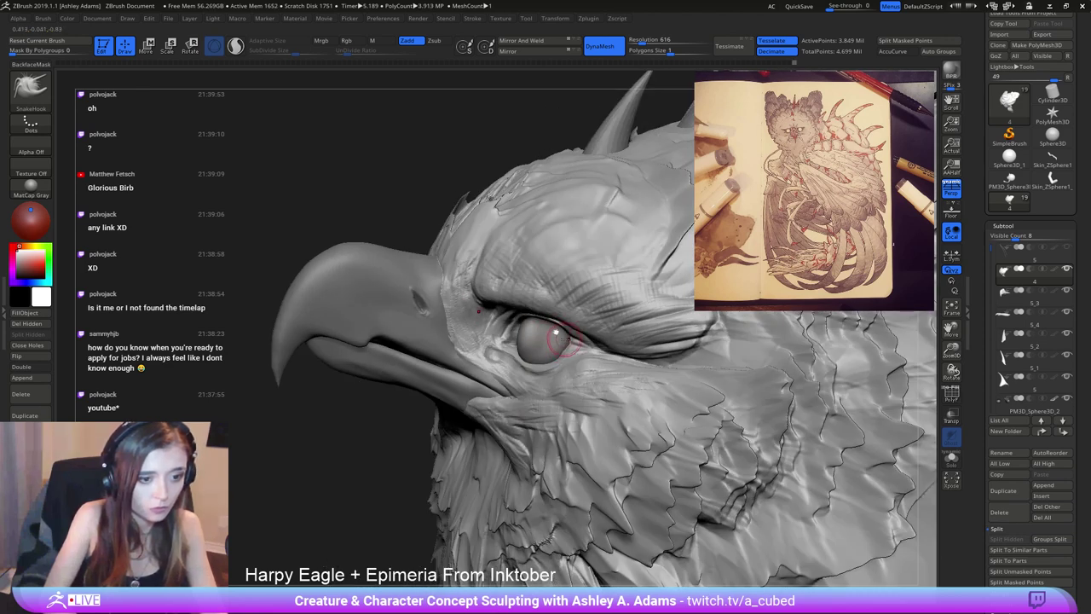
{"action": "right_click_drag", "start_coordinate": [564, 339], "coordinate": [555, 342]}
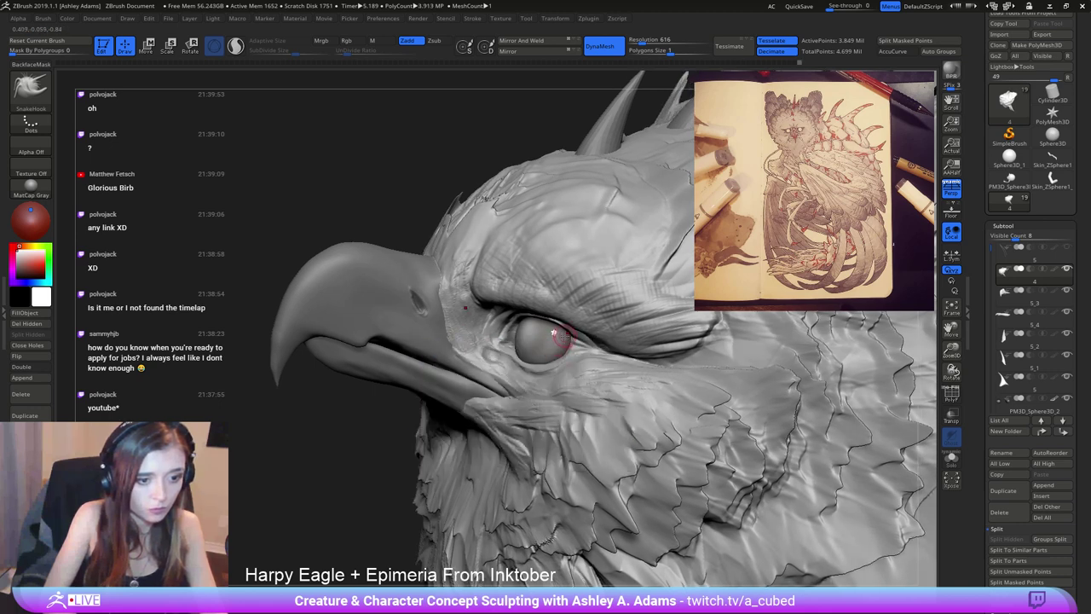
{"action": "right_click_drag", "start_coordinate": [553, 332], "coordinate": [556, 335]}
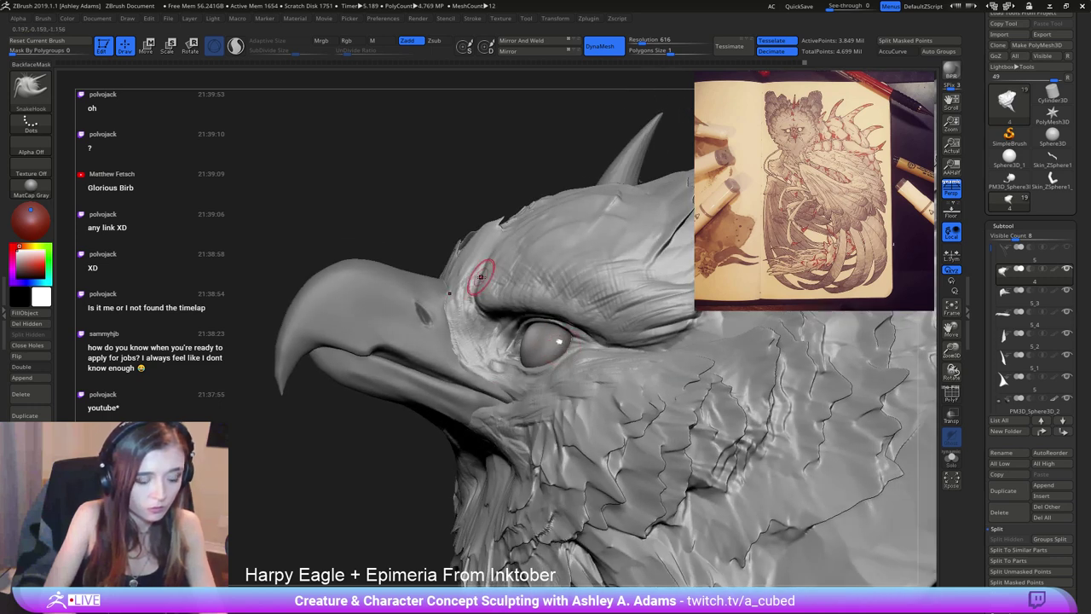
{"action": "right_click_drag", "start_coordinate": [537, 296], "coordinate": [554, 387]}
{"action": "right_click", "coordinate": [556, 372]}
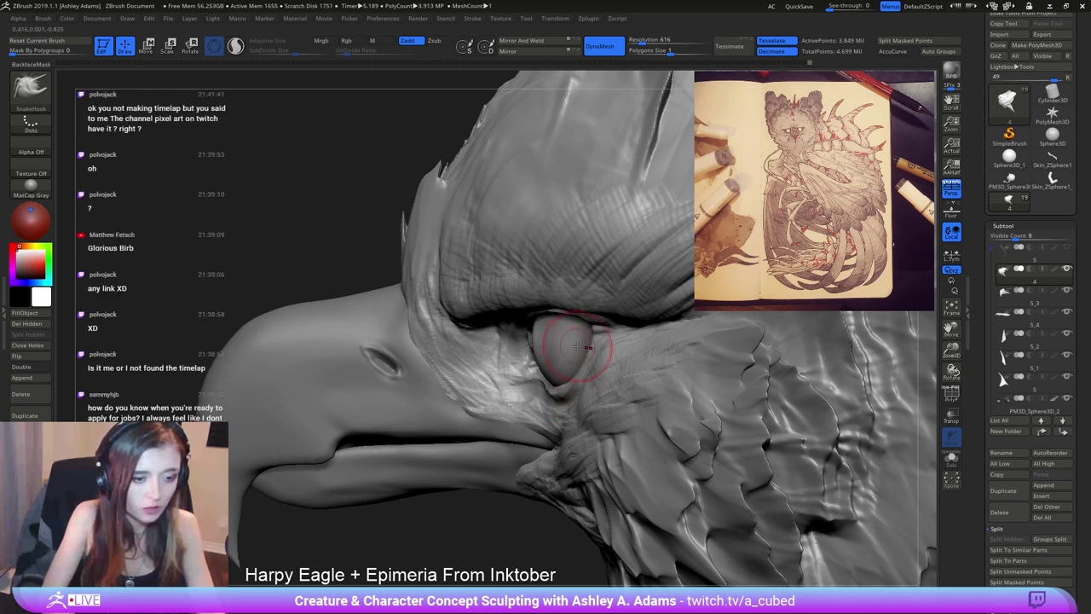
Pull the upper eyelid's outer edge over the eyeball with SnakeHook, working from the side and front.
{"action": "mouse_move", "coordinate": [590, 345]}
{"action": "right_mouse_down"}
{"action": "mouse_move", "coordinate": [586, 326]}
{"action": "mouse_move", "coordinate": [568, 324]}
{"action": "right_mouse_up"}
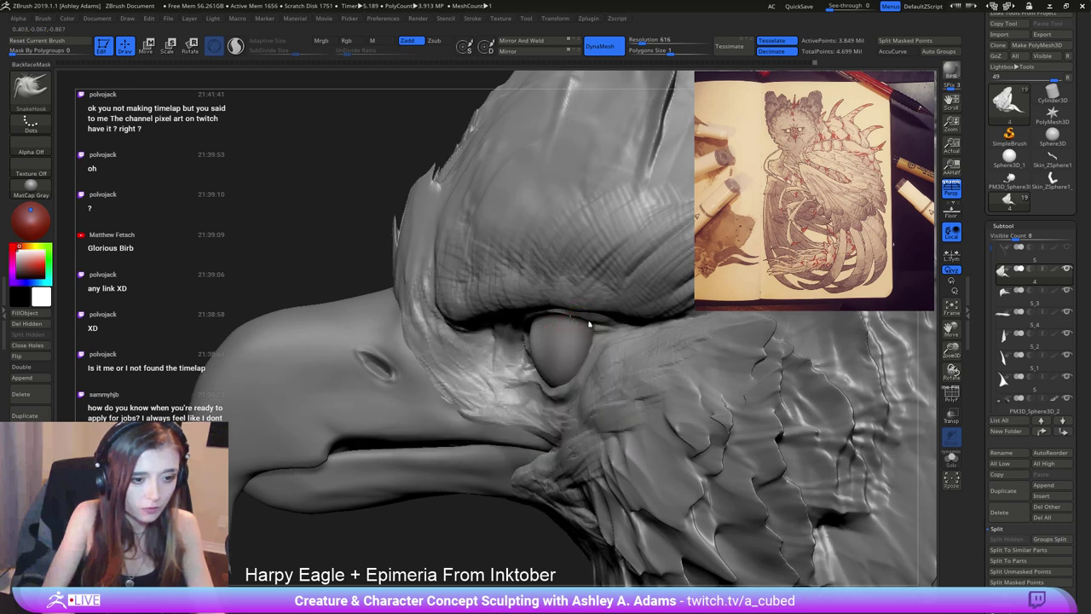
{"action": "key", "text": "shift"}
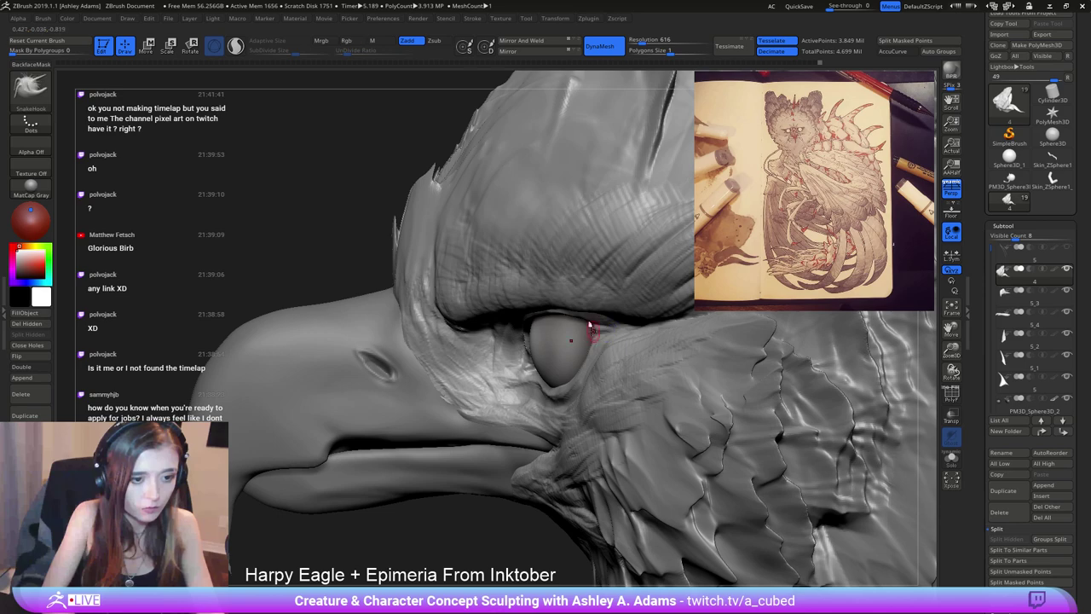
{"action": "mouse_move", "coordinate": [589, 325]}
{"action": "right_mouse_down"}
{"action": "mouse_move", "coordinate": [591, 334]}
{"action": "mouse_move", "coordinate": [597, 316]}
{"action": "right_mouse_up"}
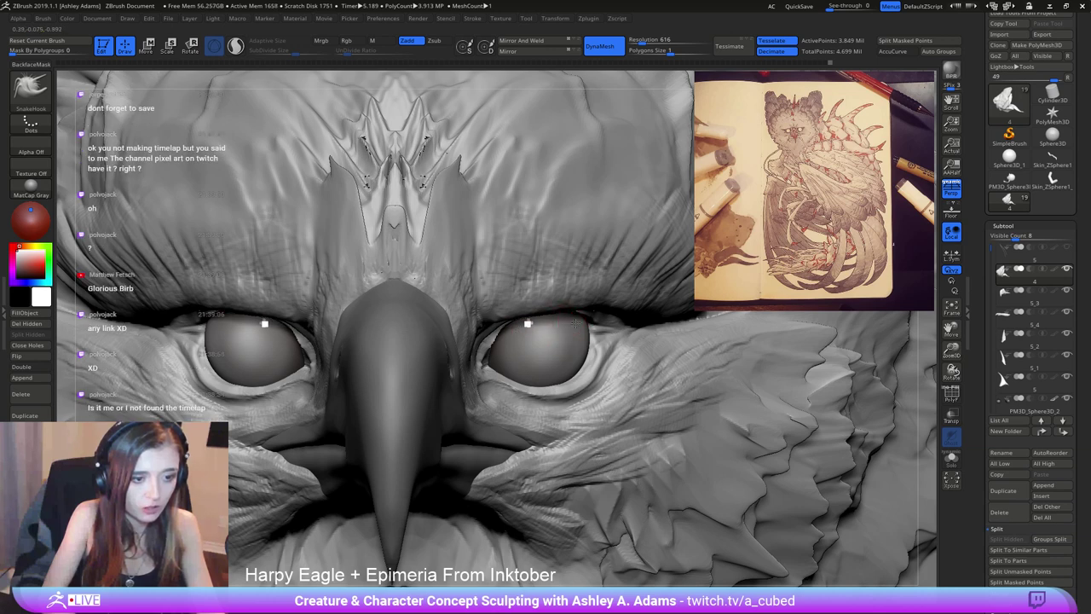
{"action": "right_click_drag", "start_coordinate": [576, 324], "coordinate": [551, 299]}
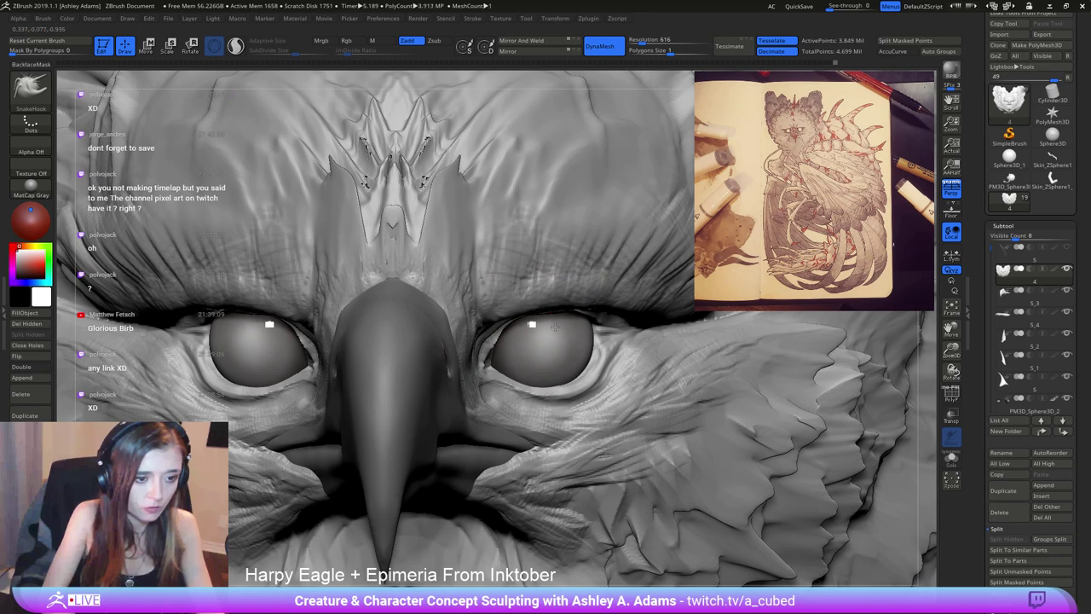
{"action": "key", "text": "space"}
{"action": "key", "text": "space"}
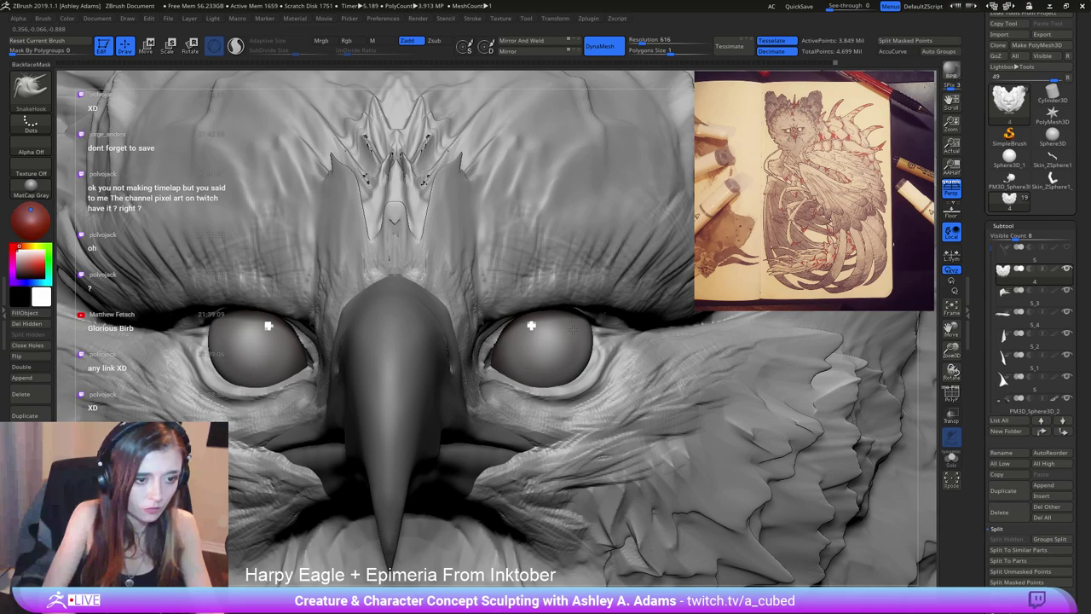
Adjust the lower eyelid and its inner corner on the opposite eye with SnakeHook.
{"action": "mouse_move", "coordinate": [573, 329]}
{"action": "right_mouse_down"}
{"action": "mouse_move", "coordinate": [550, 331]}
{"action": "mouse_move", "coordinate": [542, 375]}
{"action": "mouse_move", "coordinate": [579, 327]}
{"action": "mouse_move", "coordinate": [580, 290]}
{"action": "mouse_move", "coordinate": [558, 264]}
{"action": "mouse_move", "coordinate": [567, 277]}
{"action": "mouse_move", "coordinate": [554, 230]}
{"action": "right_mouse_up"}
{"action": "right_click_drag", "start_coordinate": [487, 241], "coordinate": [513, 244]}
{"action": "right_click_drag", "start_coordinate": [513, 244], "coordinate": [507, 272], "text": "ctrl"}
{"action": "key", "text": "space"}
{"action": "left_click", "coordinate": [503, 266]}
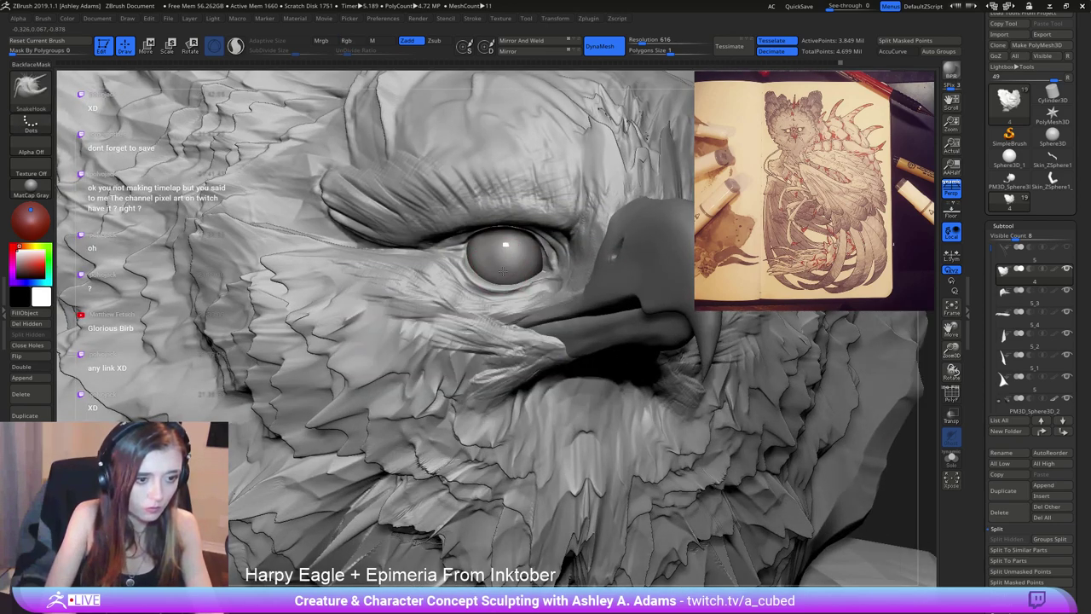
{"action": "key", "text": "space"}
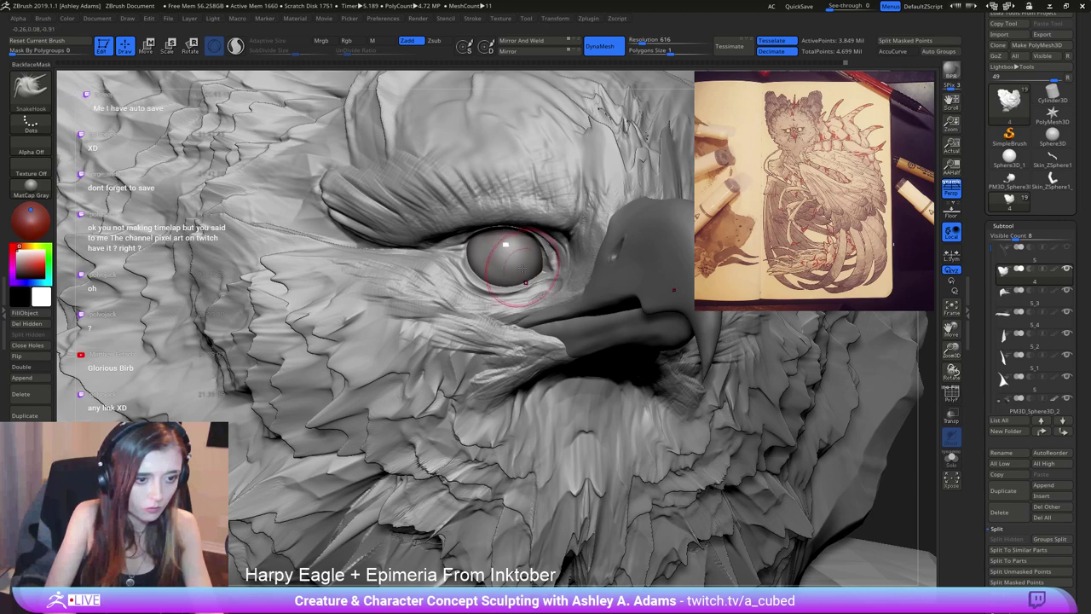
{"action": "right_click_drag", "start_coordinate": [523, 265], "coordinate": [485, 269]}
{"action": "key", "text": "space"}
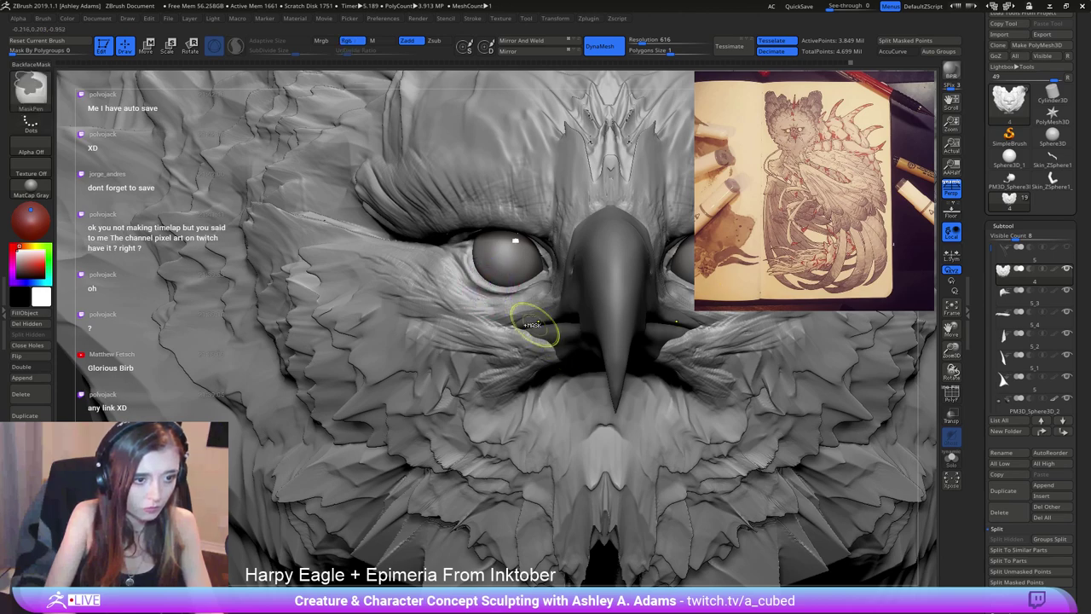
Nudge the inner eye corners beside the beak with SnakeHook.
{"action": "right_click_drag", "start_coordinate": [536, 329], "coordinate": [501, 332], "text": "ctrl"}
{"action": "right_click", "coordinate": [512, 358]}
{"action": "right_click_drag", "start_coordinate": [496, 295], "coordinate": [492, 294]}
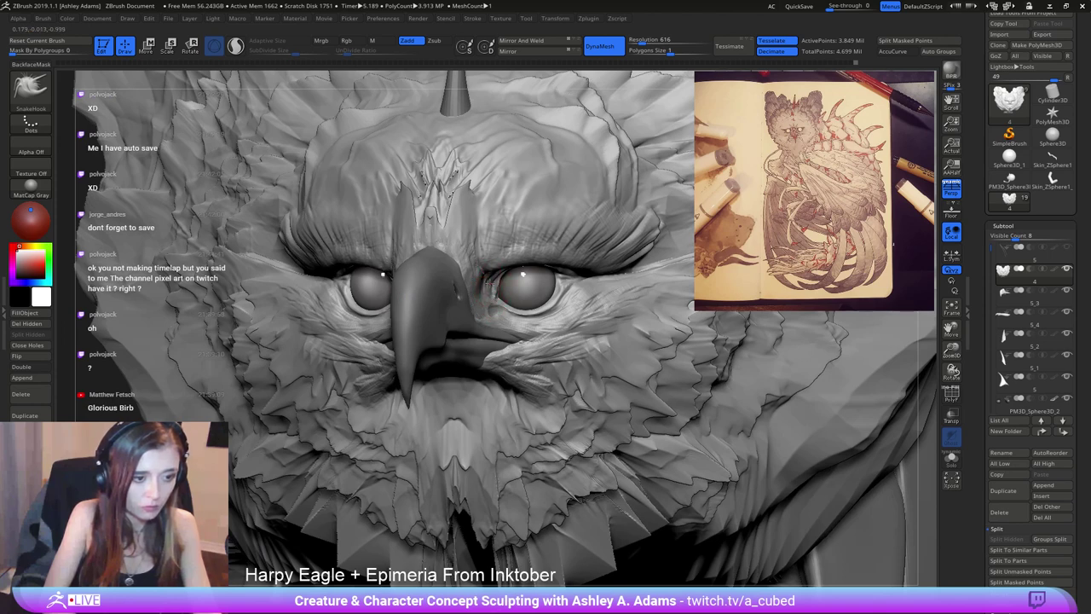
{"action": "right_click_drag", "start_coordinate": [520, 286], "coordinate": [539, 305], "text": "shift"}
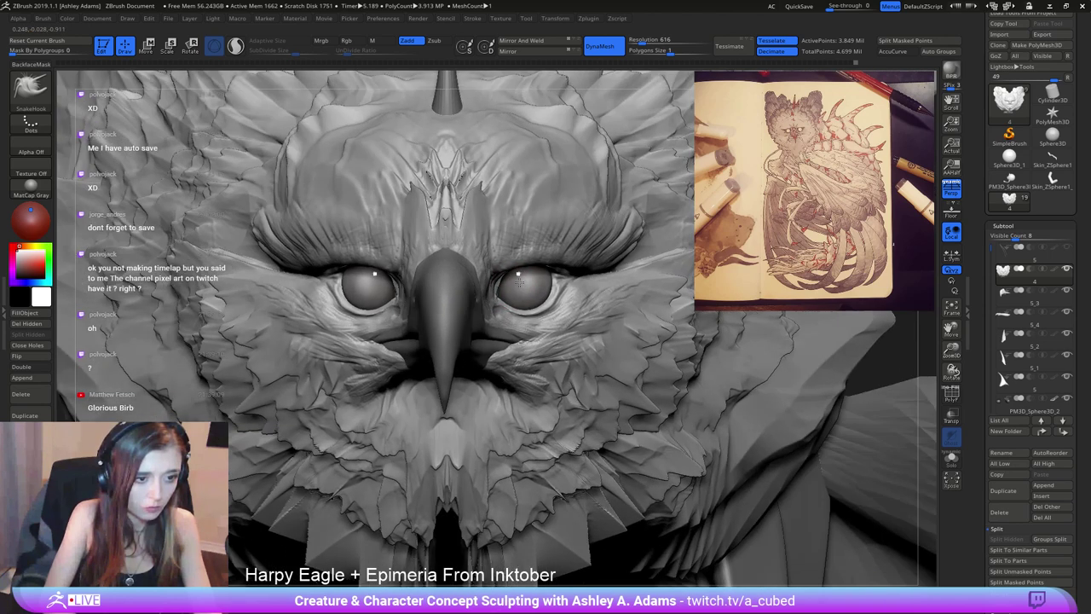
{"action": "right_click", "coordinate": [475, 344]}
{"action": "right_click_drag", "start_coordinate": [444, 227], "coordinate": [394, 295], "text": "ctrl"}
{"action": "right_click", "coordinate": [394, 297]}
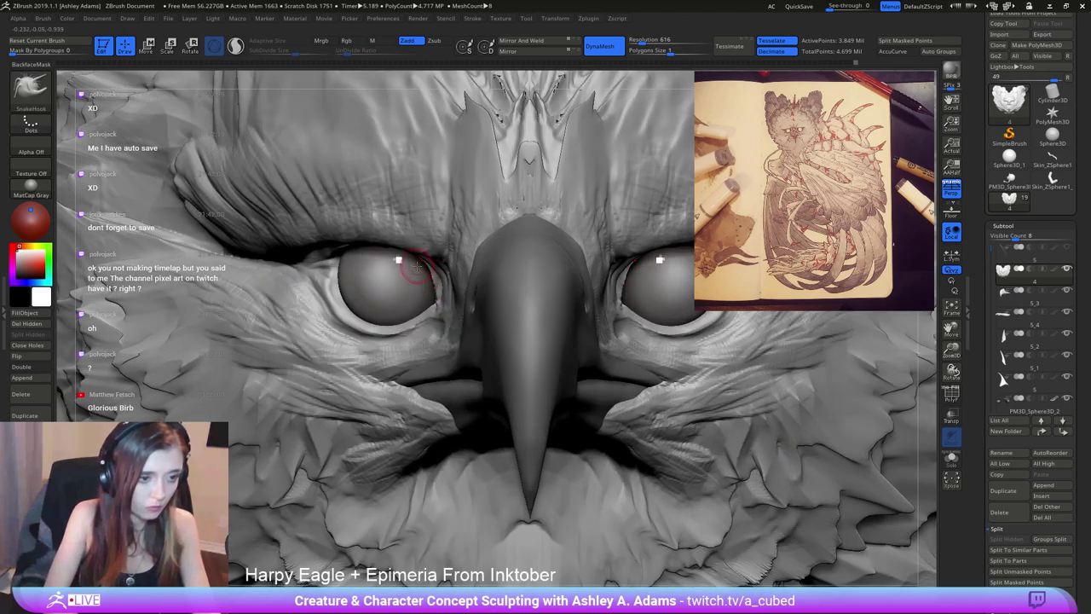
Smooth the skin between the eye's inner corner and the brow.
{"action": "right_click_drag", "start_coordinate": [458, 389], "coordinate": [629, 282], "text": "ctrl"}
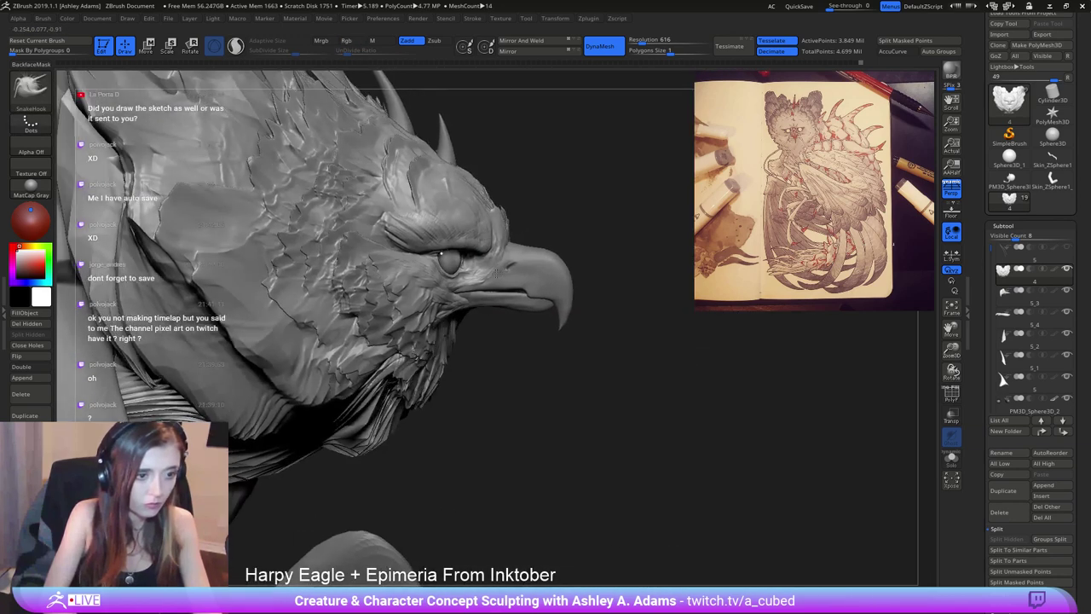
{"action": "right_click_drag", "start_coordinate": [461, 218], "coordinate": [450, 353], "text": "ctrl"}
{"action": "right_click", "coordinate": [450, 354]}
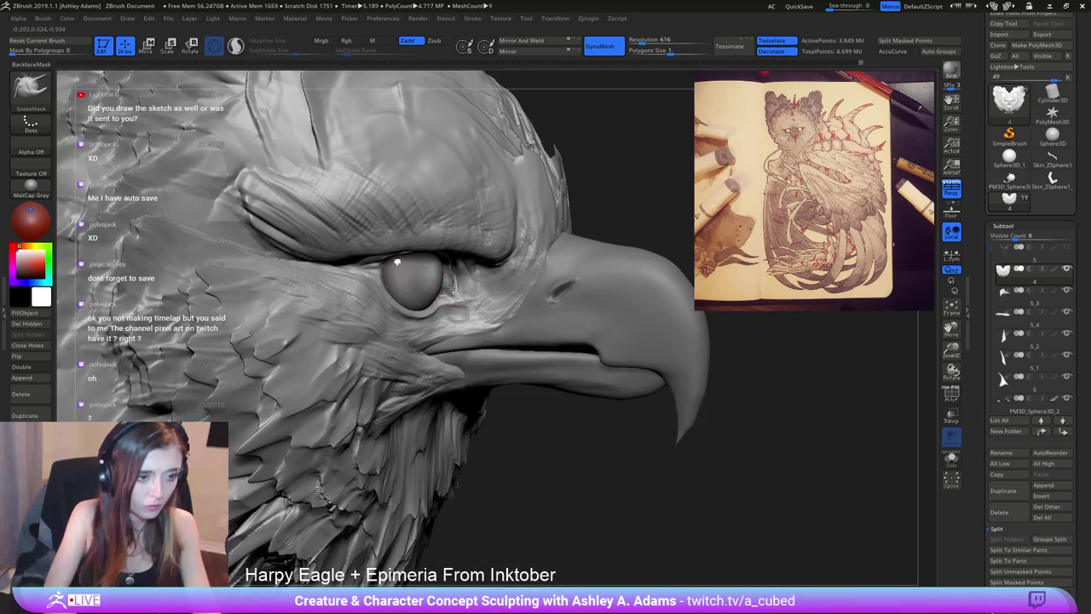
{"action": "key", "text": "shift"}
{"action": "left_click_drag", "start_coordinate": [453, 267], "coordinate": [455, 273], "text": "shift"}
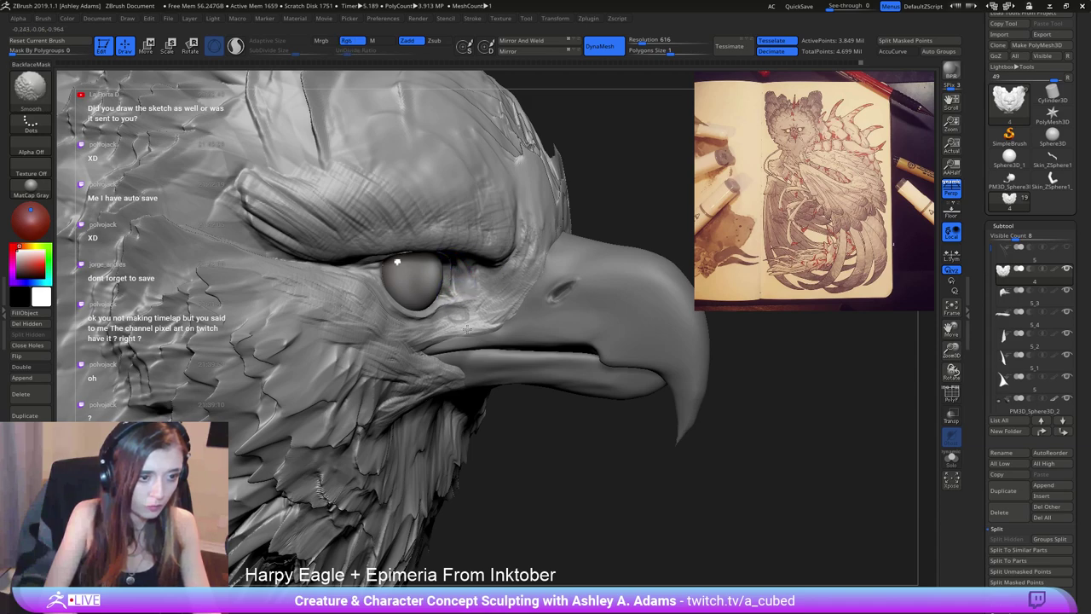
{"action": "right_click_drag", "start_coordinate": [467, 329], "coordinate": [422, 350], "text": "ctrl"}
{"action": "right_click", "coordinate": [422, 350]}
{"action": "right_click_drag", "start_coordinate": [487, 268], "coordinate": [448, 277]}
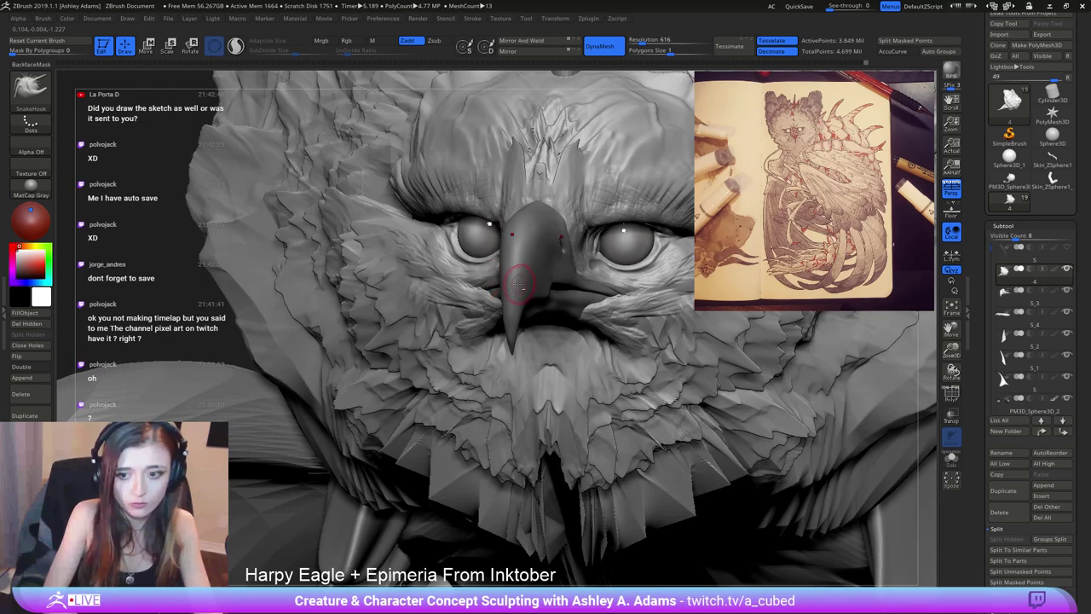
{"action": "right_click_drag", "start_coordinate": [517, 284], "coordinate": [507, 307]}
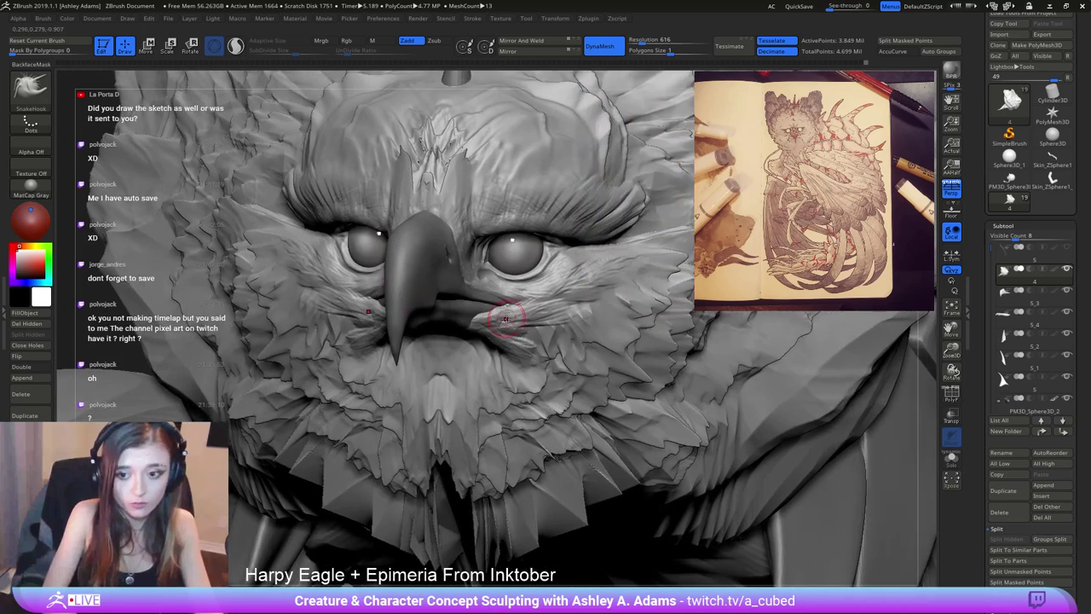
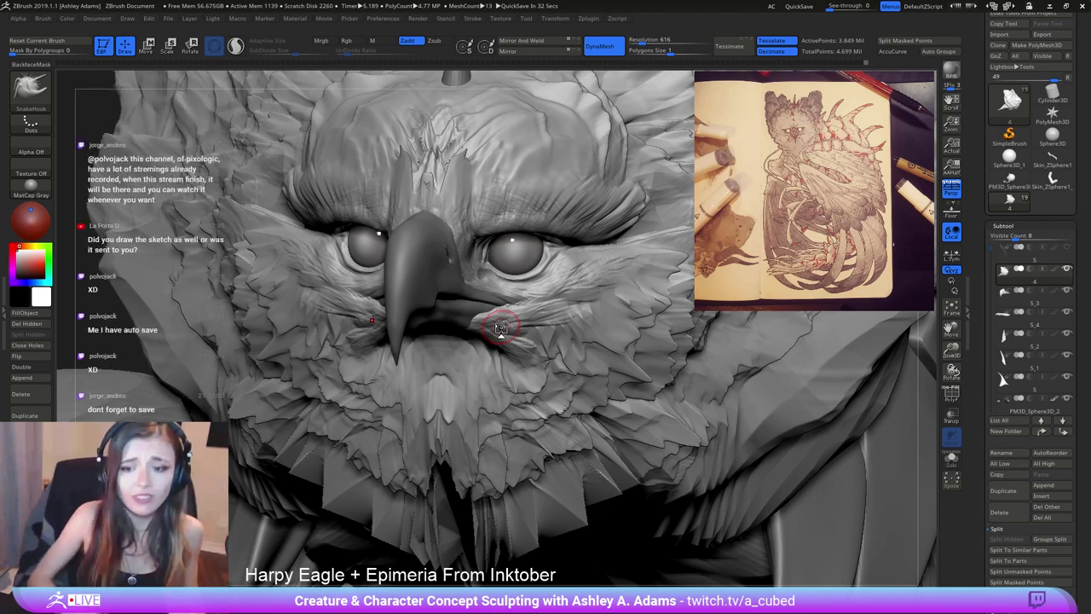
Select the lower beak, add volume with ClayBuildup and smooth its surface.
{"action": "right_click_drag", "start_coordinate": [505, 275], "coordinate": [554, 265]}
{"action": "mouse_move", "coordinate": [415, 230]}
{"action": "right_mouse_down"}
{"action": "mouse_move", "coordinate": [485, 248]}
{"action": "mouse_move", "coordinate": [433, 270]}
{"action": "mouse_move", "coordinate": [479, 223]}
{"action": "mouse_move", "coordinate": [394, 234]}
{"action": "mouse_move", "coordinate": [364, 189]}
{"action": "right_mouse_up"}
{"action": "left_click", "coordinate": [489, 257], "text": "alt"}
{"action": "left_click", "coordinate": [546, 290], "text": "alt"}
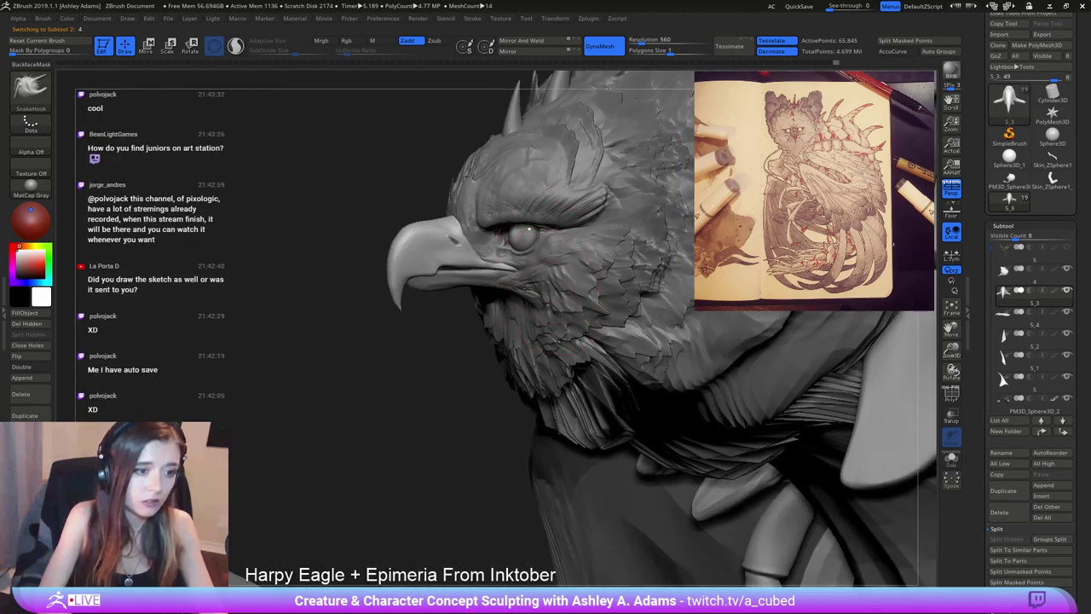
{"action": "mouse_move", "coordinate": [512, 281]}
{"action": "right_mouse_down"}
{"action": "mouse_move", "coordinate": [443, 257]}
{"action": "mouse_move", "coordinate": [436, 300]}
{"action": "mouse_move", "coordinate": [401, 317]}
{"action": "right_mouse_up"}
{"action": "left_click", "coordinate": [394, 328], "text": "alt"}
{"action": "key", "text": "b"}
{"action": "key", "text": "c"}
{"action": "key", "text": "b"}
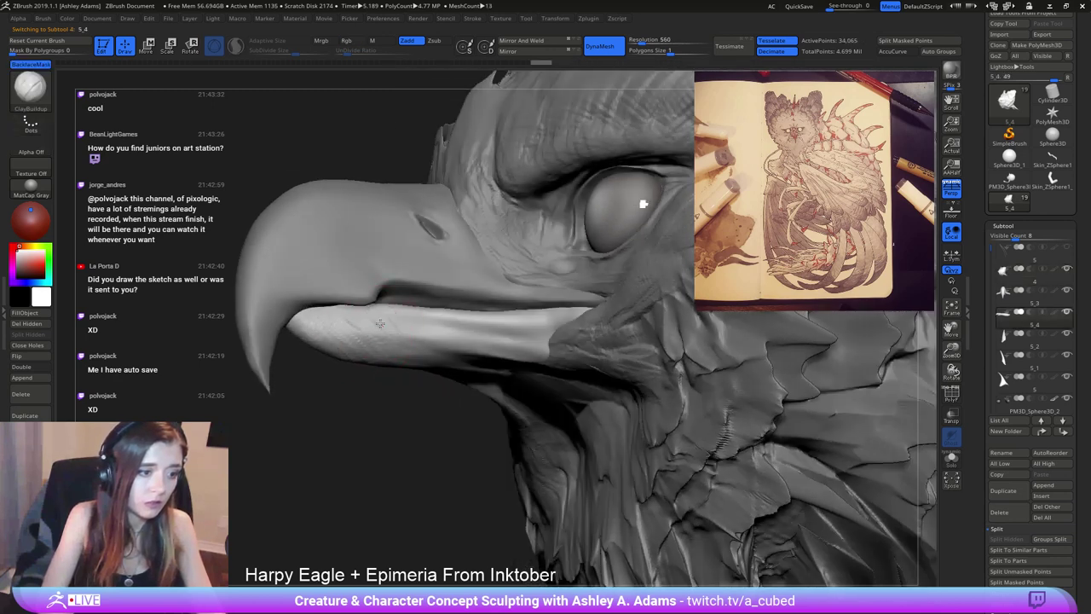
{"action": "left_click_drag", "start_coordinate": [419, 334], "coordinate": [339, 341], "text": "shift"}
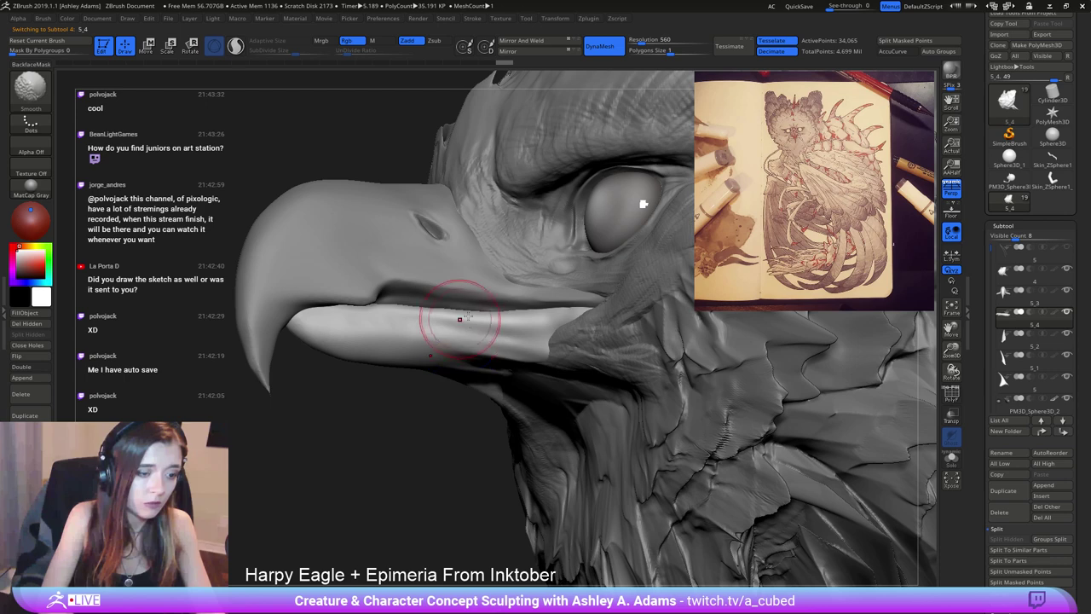
{"action": "mouse_move", "coordinate": [463, 316]}
{"action": "right_mouse_down"}
{"action": "mouse_move", "coordinate": [389, 316]}
{"action": "mouse_move", "coordinate": [381, 331]}
{"action": "right_mouse_up"}
{"action": "mouse_move", "coordinate": [380, 331]}
{"action": "left_mouse_down", "text": "shift"}
{"action": "mouse_move", "coordinate": [378, 351]}
{"action": "mouse_move", "coordinate": [383, 339]}
{"action": "mouse_move", "coordinate": [337, 333]}
{"action": "mouse_move", "coordinate": [319, 396]}
{"action": "left_mouse_up", "text": "shift"}
Select the upper beak and smooth its hooked tip.
{"action": "left_click", "coordinate": [330, 341], "text": "alt"}
{"action": "right_click", "coordinate": [332, 340]}
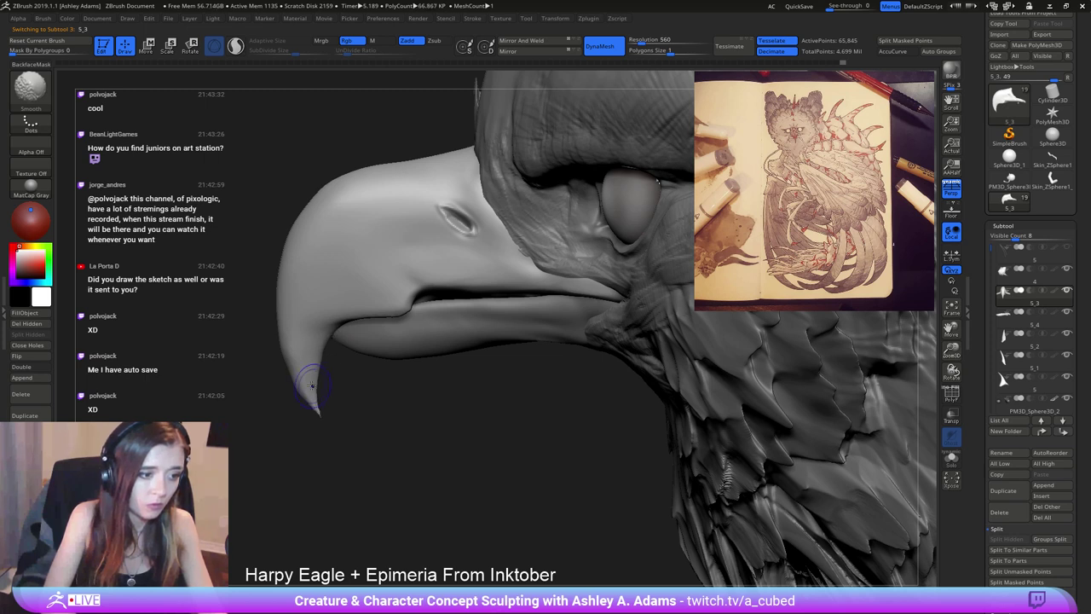
{"action": "right_click", "coordinate": [297, 366]}
{"action": "right_click_drag", "start_coordinate": [297, 365], "coordinate": [290, 365]}
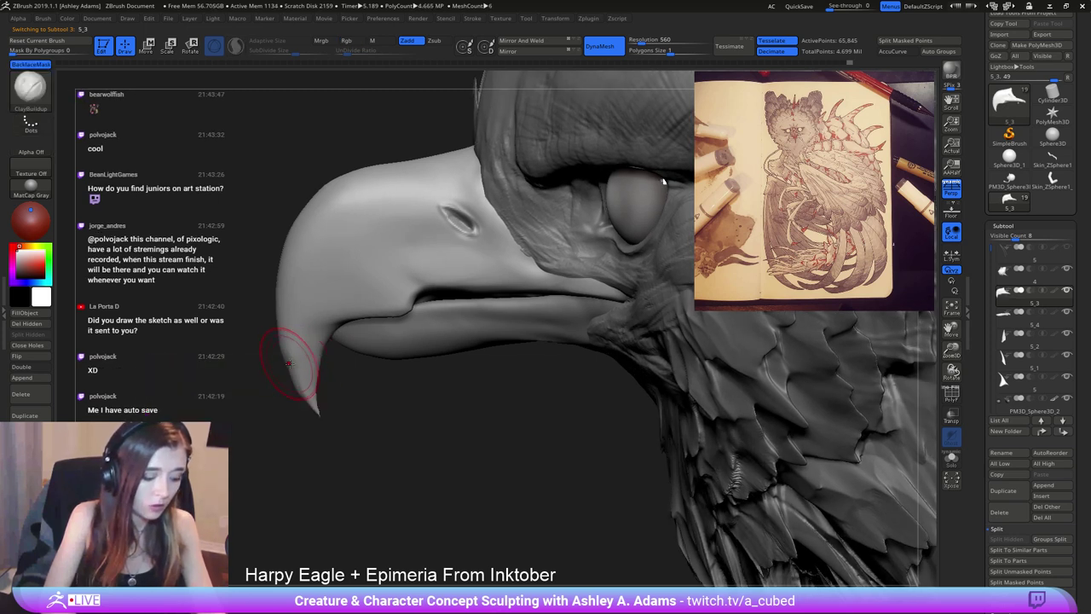
Thicken the hooked tip of the upper beak with the Inflat brush.
{"action": "key", "text": "b"}
{"action": "key", "text": "i"}
{"action": "key", "text": "n"}
{"action": "left_click_drag", "start_coordinate": [282, 355], "coordinate": [313, 410]}
{"action": "right_click_drag", "start_coordinate": [368, 273], "coordinate": [256, 213], "text": "ctrl"}
{"action": "right_click", "coordinate": [514, 259]}
{"action": "right_click_drag", "start_coordinate": [373, 494], "coordinate": [503, 239], "text": "ctrl"}
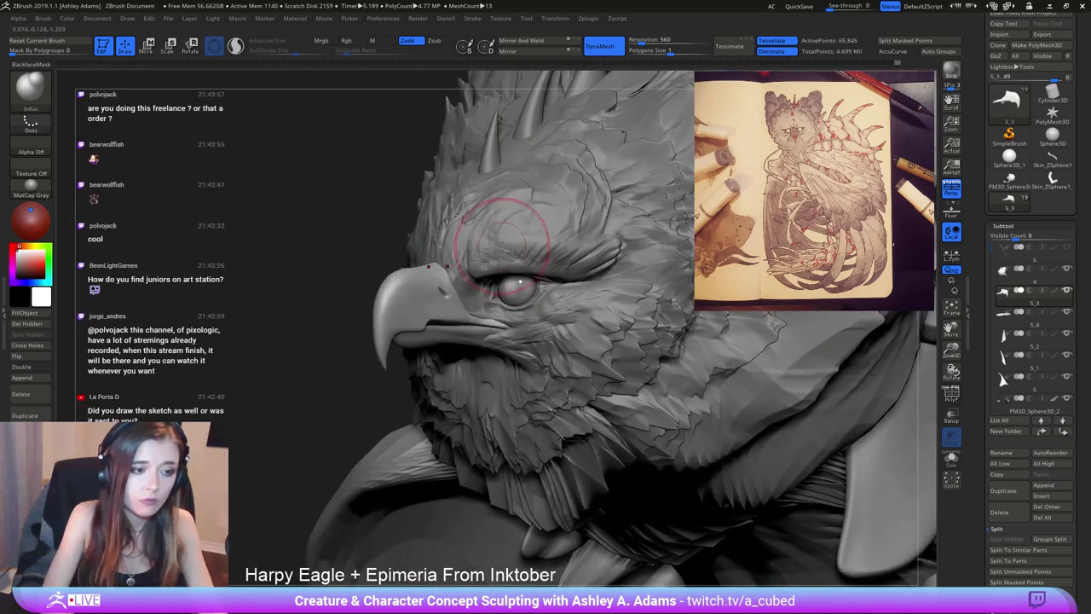
Reselect the feathered head and refine the area around the eye with SnakeHook.
{"action": "left_click", "coordinate": [513, 234], "text": "alt"}
{"action": "right_click_drag", "start_coordinate": [596, 321], "coordinate": [521, 298], "text": "alt"}
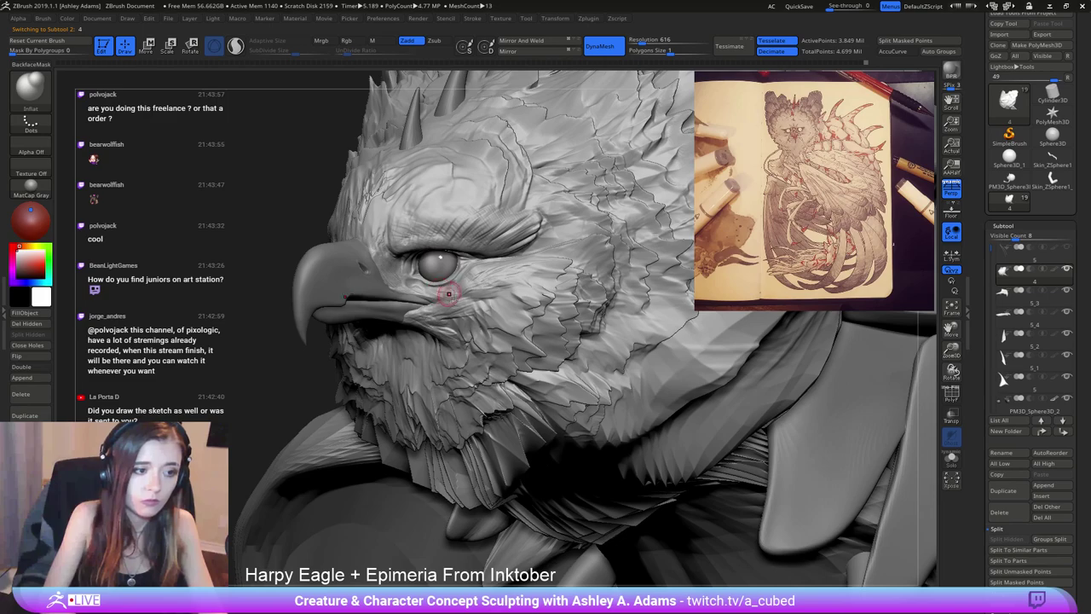
{"action": "mouse_move", "coordinate": [449, 293]}
{"action": "right_mouse_down"}
{"action": "mouse_move", "coordinate": [478, 300]}
{"action": "mouse_move", "coordinate": [392, 327]}
{"action": "mouse_move", "coordinate": [365, 316]}
{"action": "right_mouse_up"}
{"action": "key", "text": "space"}
{"action": "key", "text": "shift"}
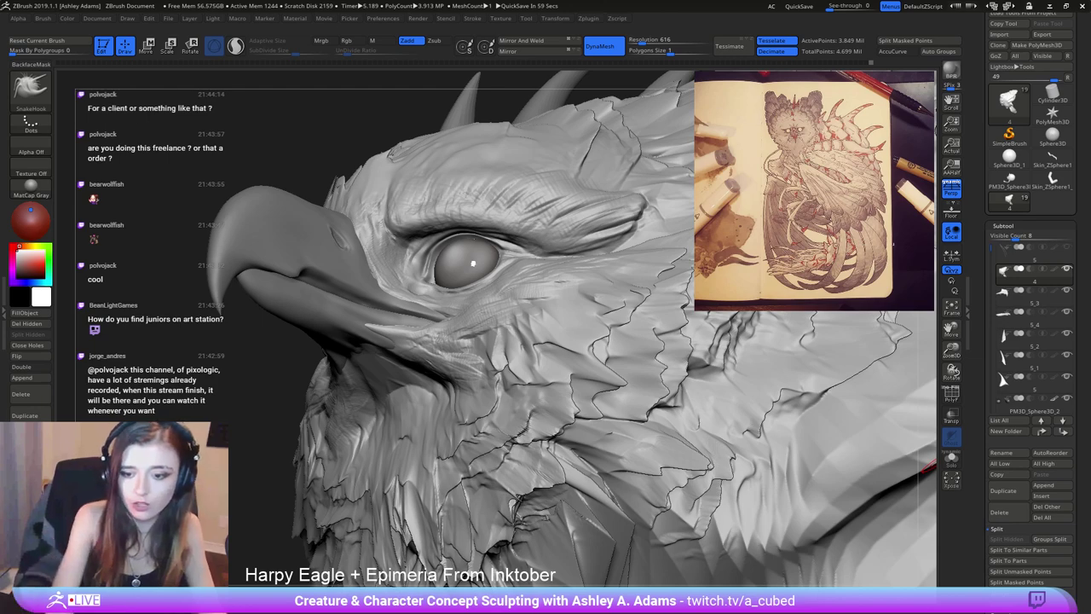
{"action": "mouse_move", "coordinate": [460, 328]}
{"action": "right_mouse_down"}
{"action": "mouse_move", "coordinate": [345, 313]}
{"action": "mouse_move", "coordinate": [433, 322]}
{"action": "right_mouse_up"}
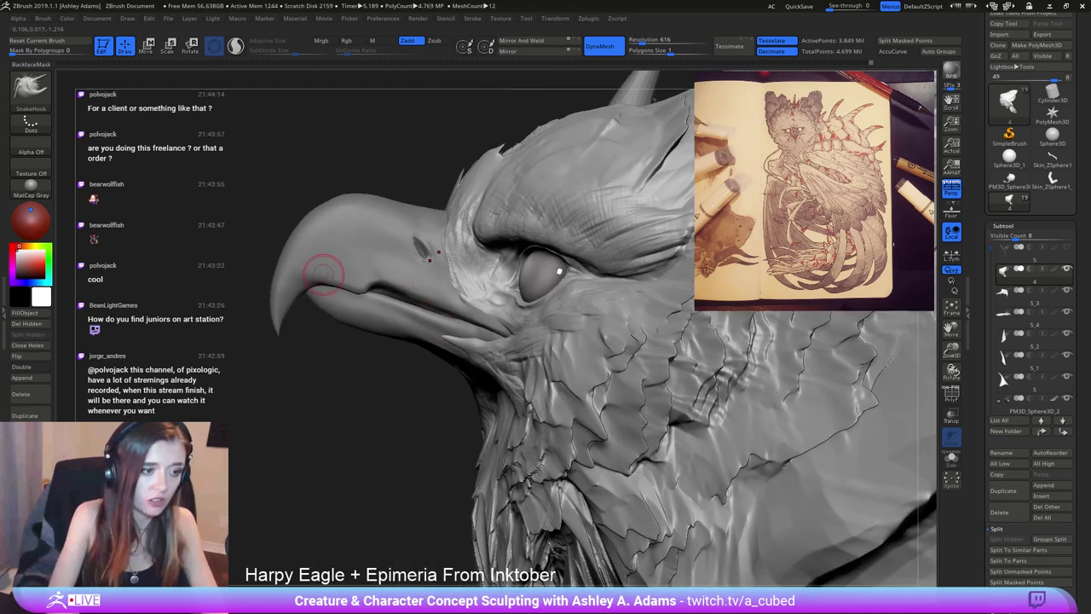
Select the upper beak and carve creases along its lower edge toward the mouth corner with DamStandard.
{"action": "left_click", "coordinate": [421, 297], "text": "alt"}
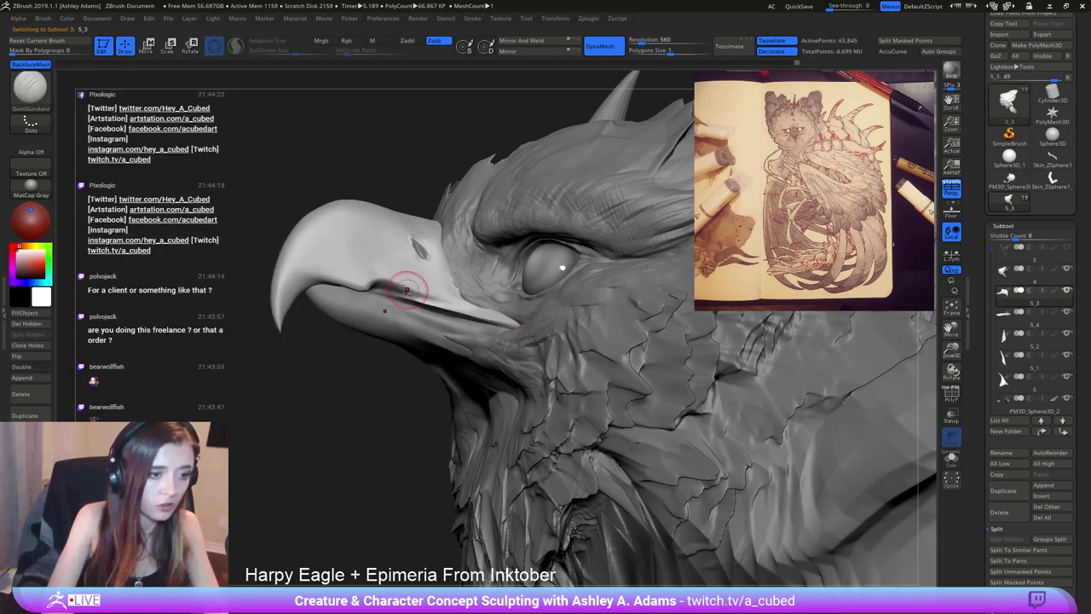
{"action": "left_click_drag", "start_coordinate": [379, 282], "coordinate": [473, 305]}
{"action": "left_click_drag", "start_coordinate": [407, 294], "coordinate": [504, 317]}
Flatten the side of the upper beak along its lower edge with hPolish and smooth the surface.
{"action": "key", "text": "b"}
{"action": "key", "text": "h"}
{"action": "key", "text": "p"}
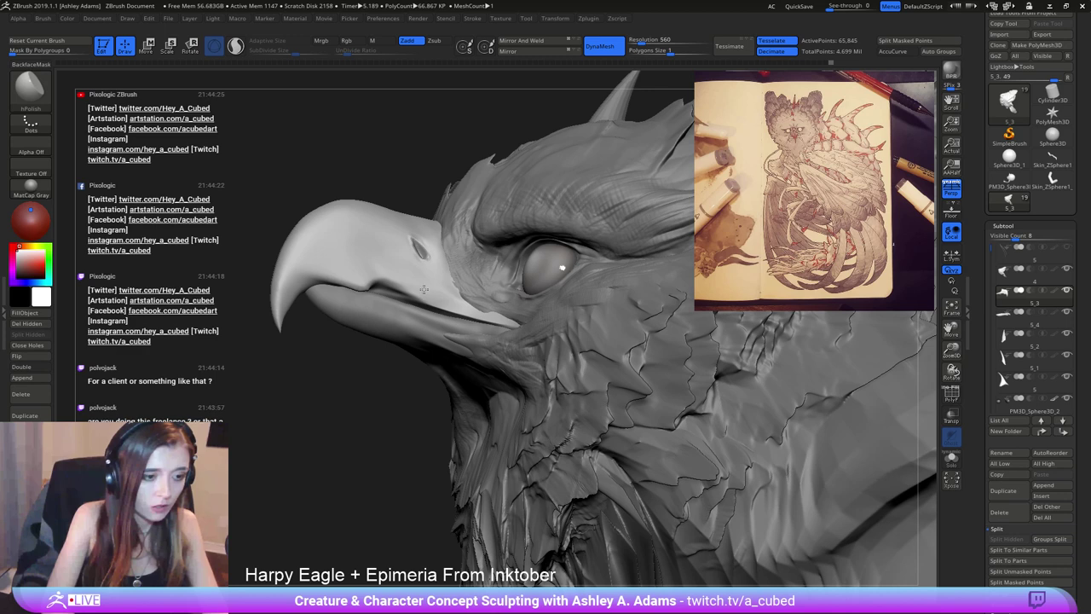
{"action": "right_click_drag", "start_coordinate": [439, 281], "coordinate": [450, 304]}
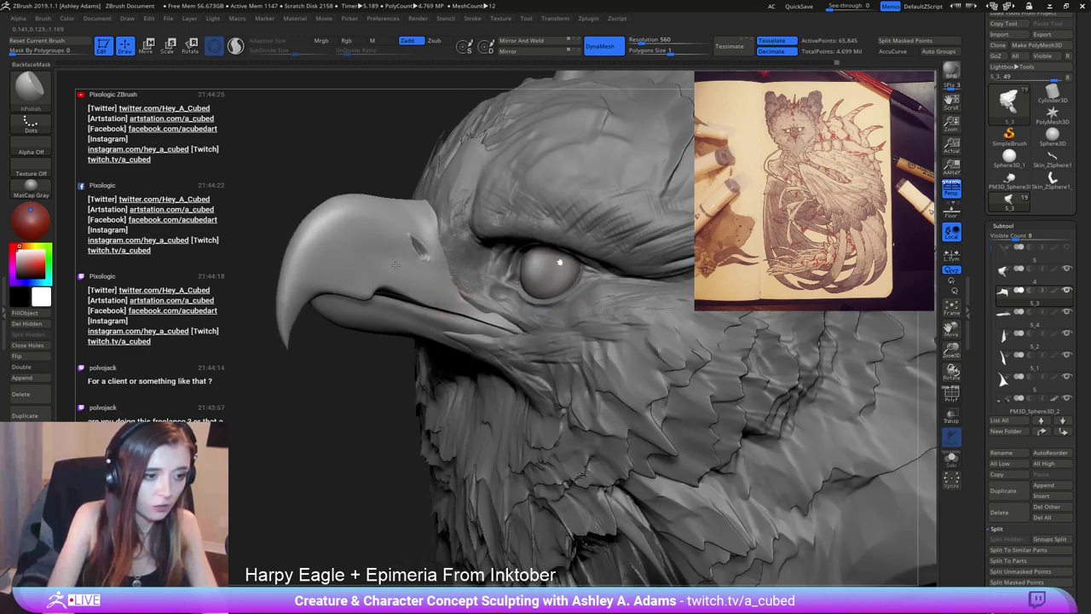
{"action": "left_click_drag", "start_coordinate": [423, 292], "coordinate": [394, 290]}
{"action": "right_click_drag", "start_coordinate": [406, 295], "coordinate": [451, 312]}
{"action": "left_click_drag", "start_coordinate": [451, 312], "coordinate": [438, 309], "text": "shift"}
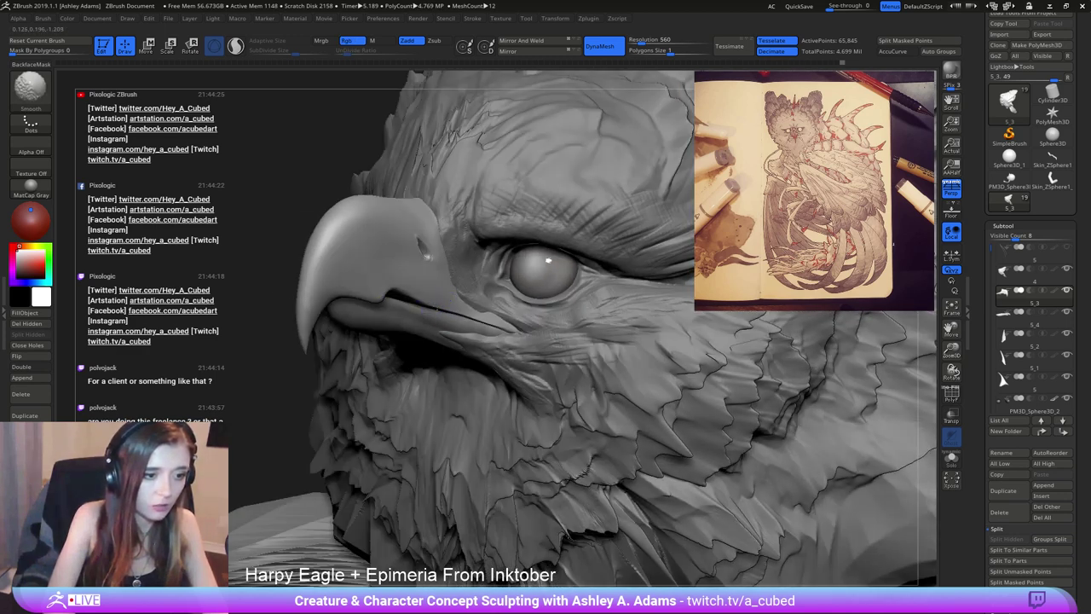
Select the lower beak and adjust its upper edge along the mouth line with SnakeHook.
{"action": "mouse_move", "coordinate": [492, 327]}
{"action": "right_mouse_down"}
{"action": "mouse_move", "coordinate": [477, 307]}
{"action": "mouse_move", "coordinate": [487, 295]}
{"action": "right_mouse_up"}
{"action": "left_click", "coordinate": [477, 322], "text": "alt"}
{"action": "key", "text": "b"}
{"action": "key", "text": "d"}
{"action": "key", "text": "s"}
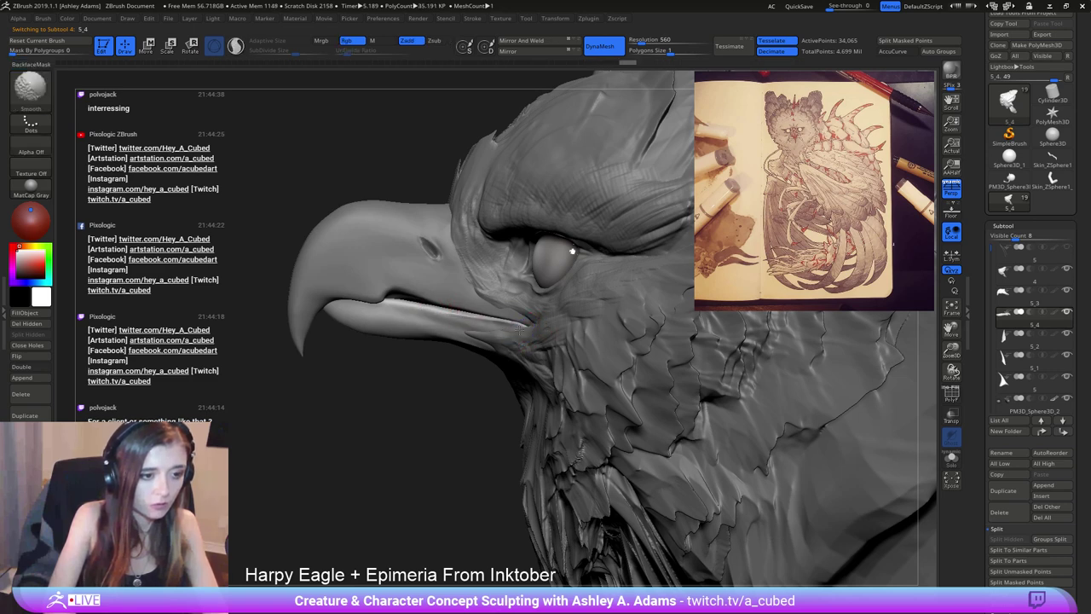
{"action": "key", "text": "b"}
{"action": "key", "text": "s"}
{"action": "key", "text": "h"}
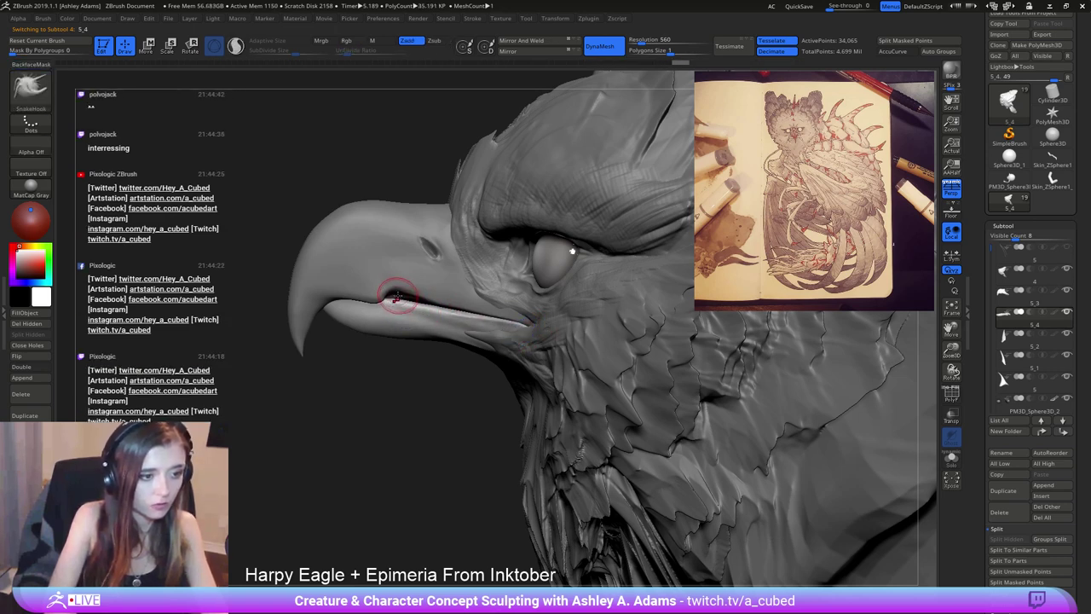
{"action": "mouse_move", "coordinate": [401, 256]}
{"action": "right_mouse_down"}
{"action": "mouse_move", "coordinate": [412, 294]}
{"action": "mouse_move", "coordinate": [419, 265]}
{"action": "mouse_move", "coordinate": [343, 317]}
{"action": "right_mouse_up"}
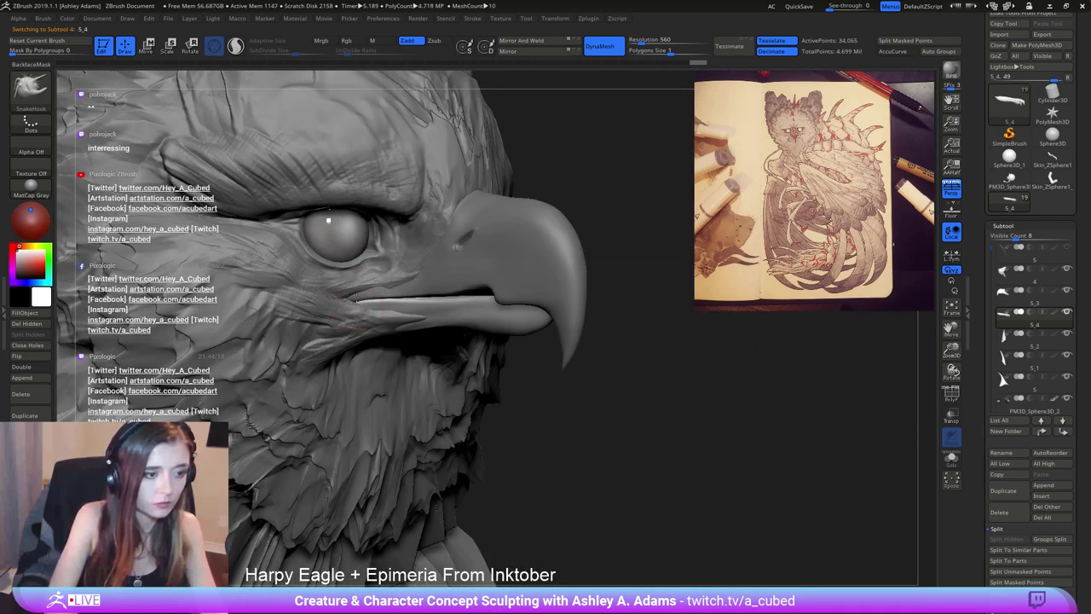
Select the feathered head and build up the skin folds around the mouth corner with ClayBuildup.
{"action": "left_click", "coordinate": [344, 317], "text": "alt"}
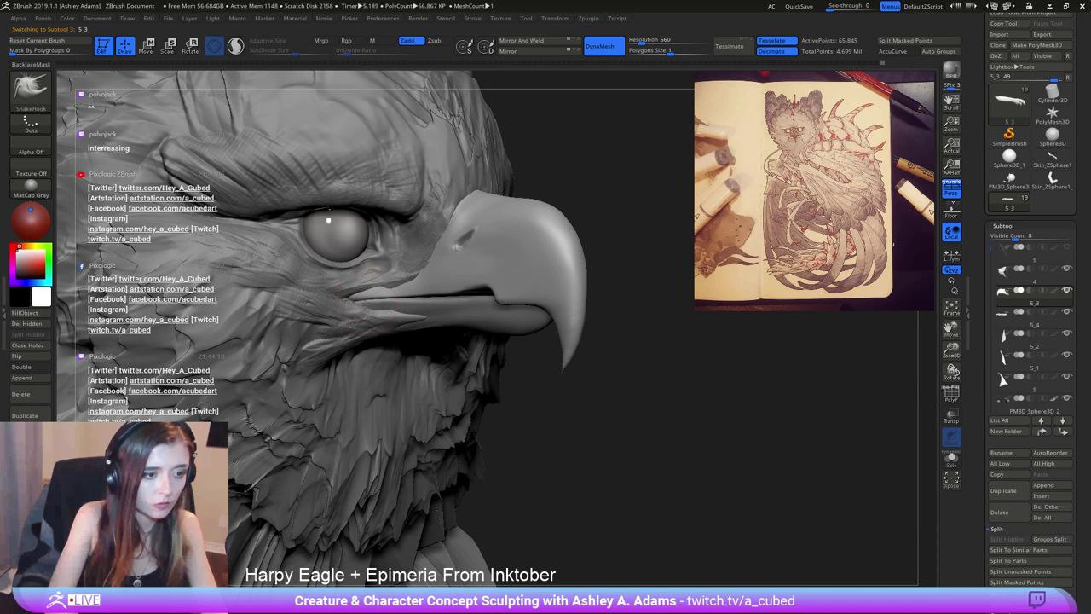
{"action": "left_click", "coordinate": [346, 310], "text": "alt"}
{"action": "left_click", "coordinate": [348, 306], "text": "alt"}
{"action": "key", "text": "b"}
{"action": "key", "text": "c"}
{"action": "key", "text": "b"}
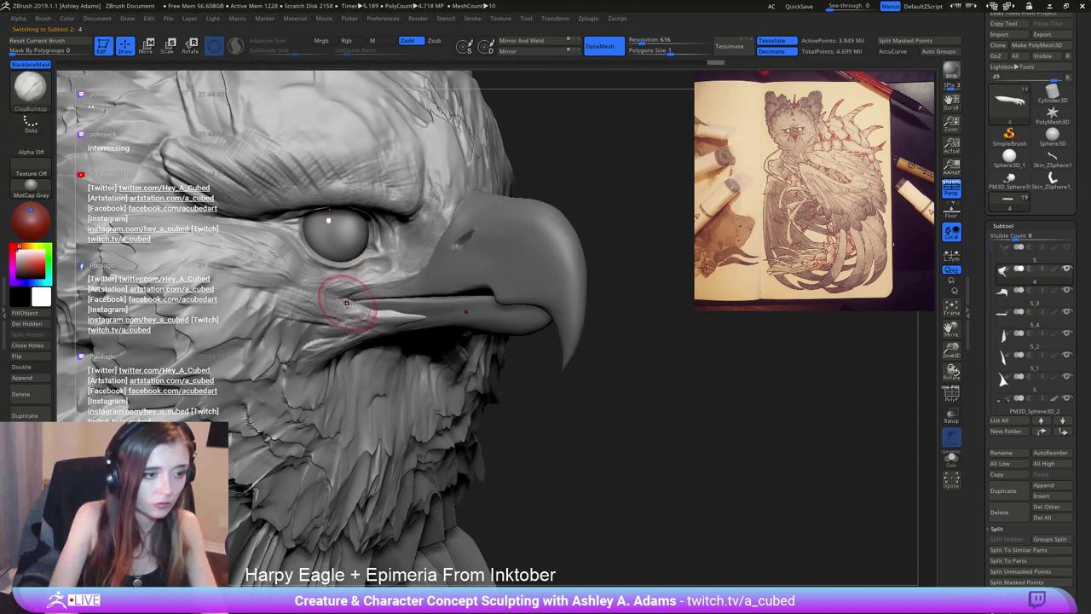
{"action": "left_click_drag", "start_coordinate": [348, 299], "coordinate": [367, 305]}
{"action": "key", "text": "space"}
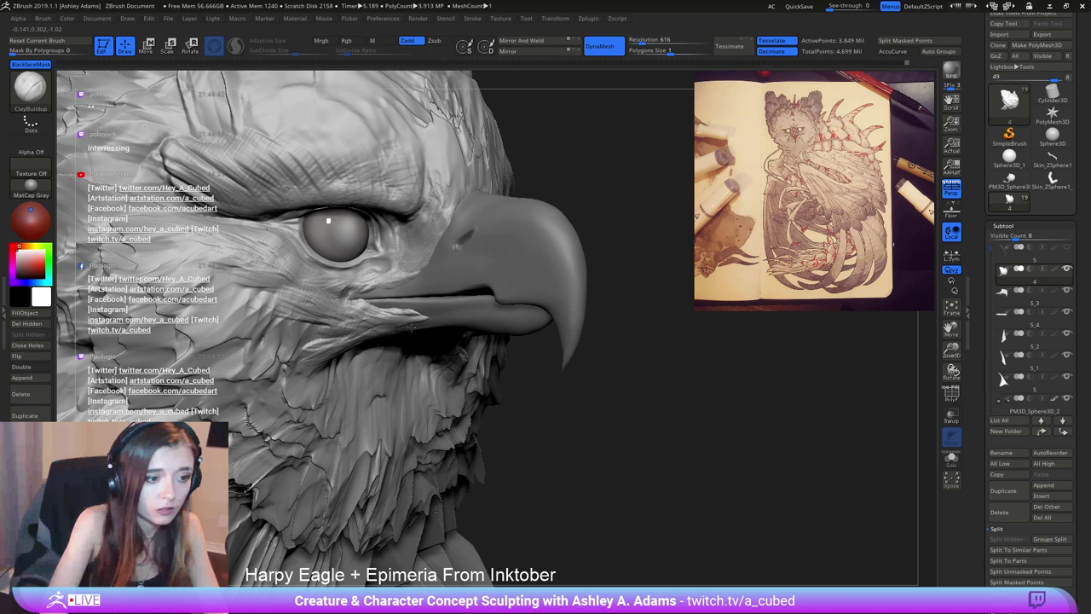
{"action": "mouse_move", "coordinate": [397, 284]}
{"action": "right_mouse_down"}
{"action": "mouse_move", "coordinate": [407, 326]}
{"action": "mouse_move", "coordinate": [355, 290]}
{"action": "right_mouse_up"}
{"action": "left_click_drag", "start_coordinate": [392, 315], "coordinate": [424, 327]}
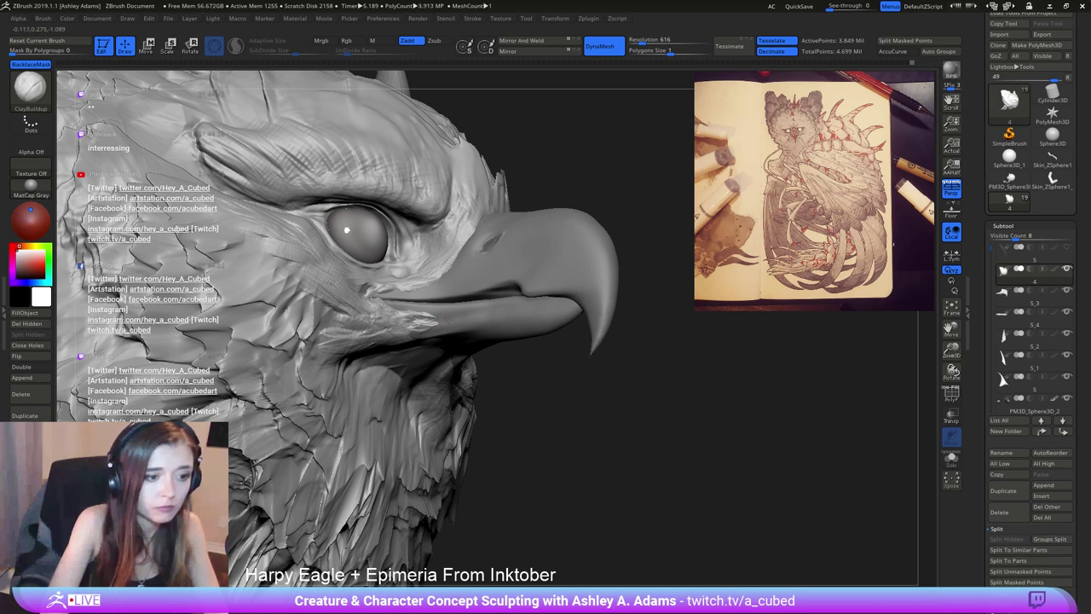
{"action": "right_click_drag", "start_coordinate": [421, 322], "coordinate": [394, 326]}
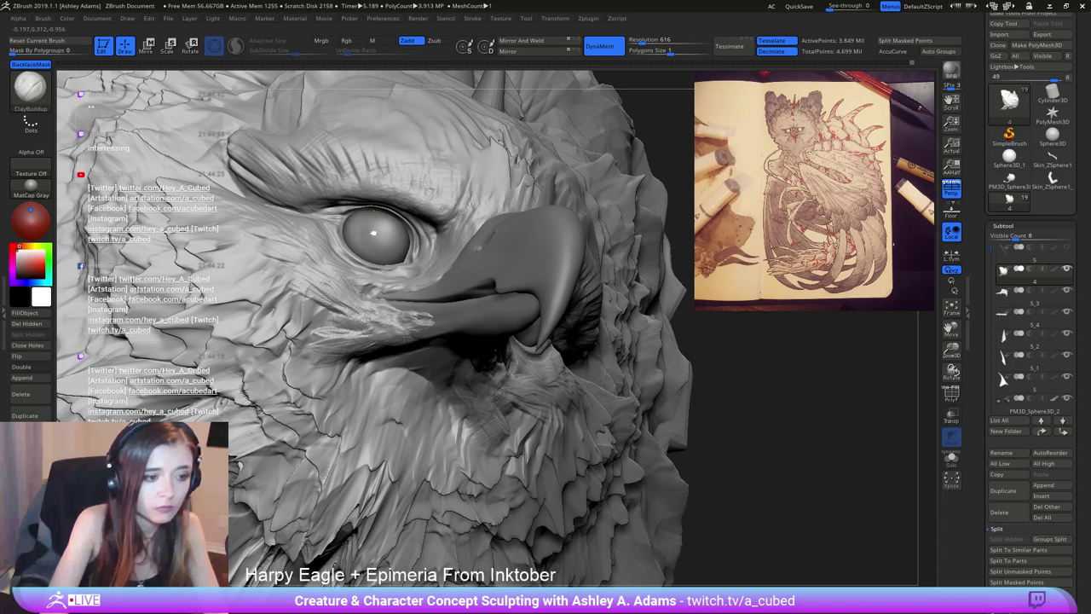
Select the lower beak and reshape its underside and front tip with SnakeHook.
{"action": "right_click_drag", "start_coordinate": [406, 340], "coordinate": [335, 239], "text": "ctrl"}
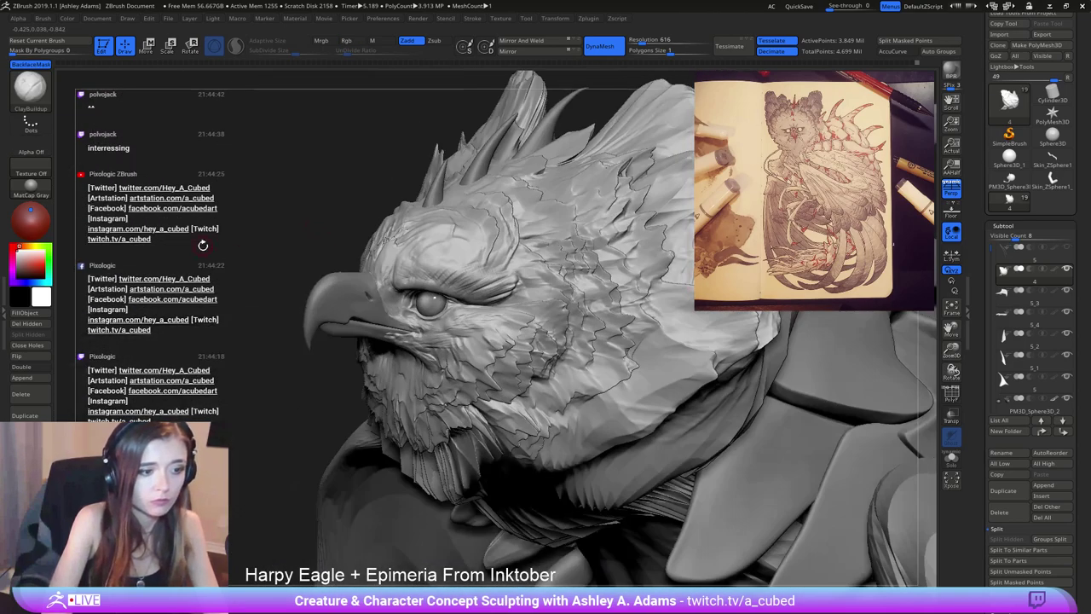
{"action": "mouse_move", "coordinate": [386, 290]}
{"action": "right_mouse_down", "text": "alt"}
{"action": "mouse_move", "coordinate": [499, 298]}
{"action": "mouse_move", "coordinate": [481, 291]}
{"action": "mouse_move", "coordinate": [435, 317]}
{"action": "right_mouse_up", "text": "alt"}
{"action": "right_click", "coordinate": [411, 366]}
{"action": "right_click_drag", "start_coordinate": [411, 367], "coordinate": [380, 355]}
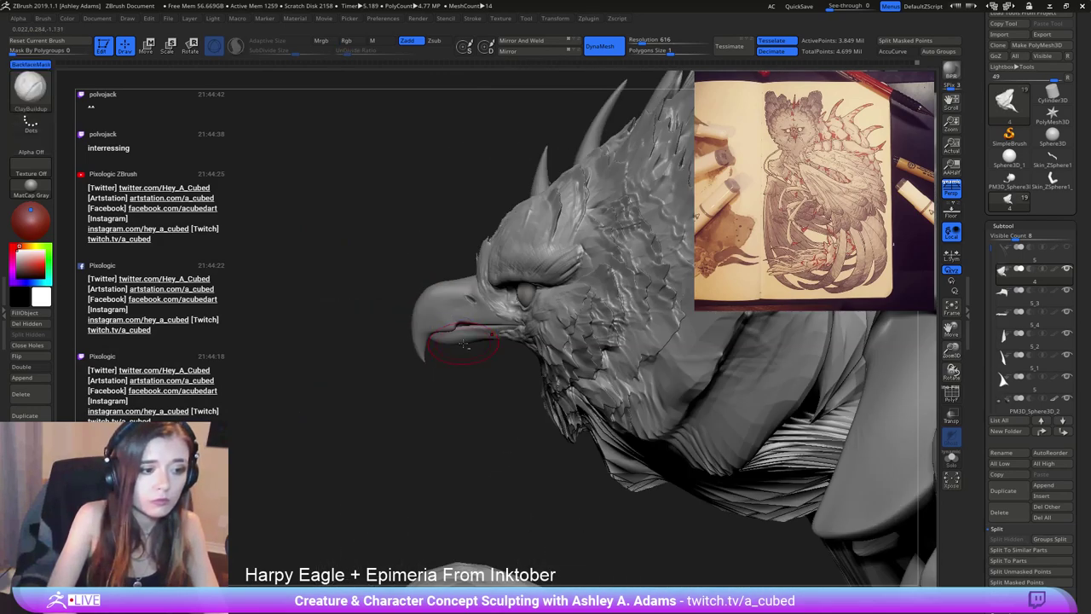
{"action": "left_click", "coordinate": [463, 344], "text": "alt"}
{"action": "right_click_drag", "start_coordinate": [463, 346], "coordinate": [483, 431], "text": "ctrl"}
{"action": "key", "text": "b"}
{"action": "key", "text": "s"}
{"action": "key", "text": "h"}
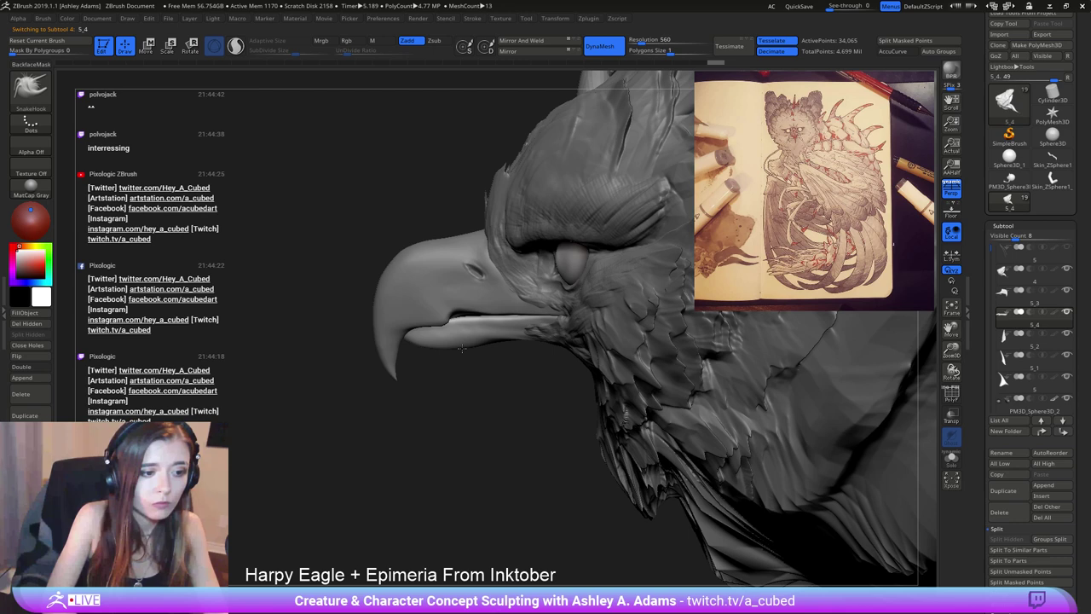
{"action": "left_click_drag", "start_coordinate": [462, 349], "coordinate": [497, 345]}
{"action": "right_click_drag", "start_coordinate": [498, 345], "coordinate": [481, 344]}
{"action": "left_click_drag", "start_coordinate": [476, 345], "coordinate": [494, 342]}
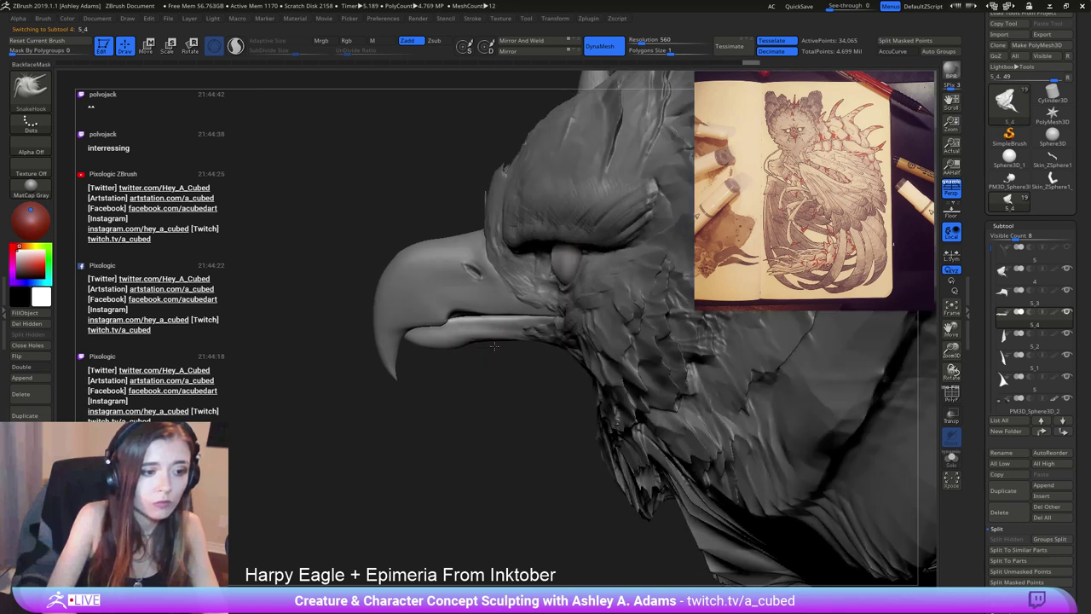
{"action": "key", "text": "ctrl+shift+z"}
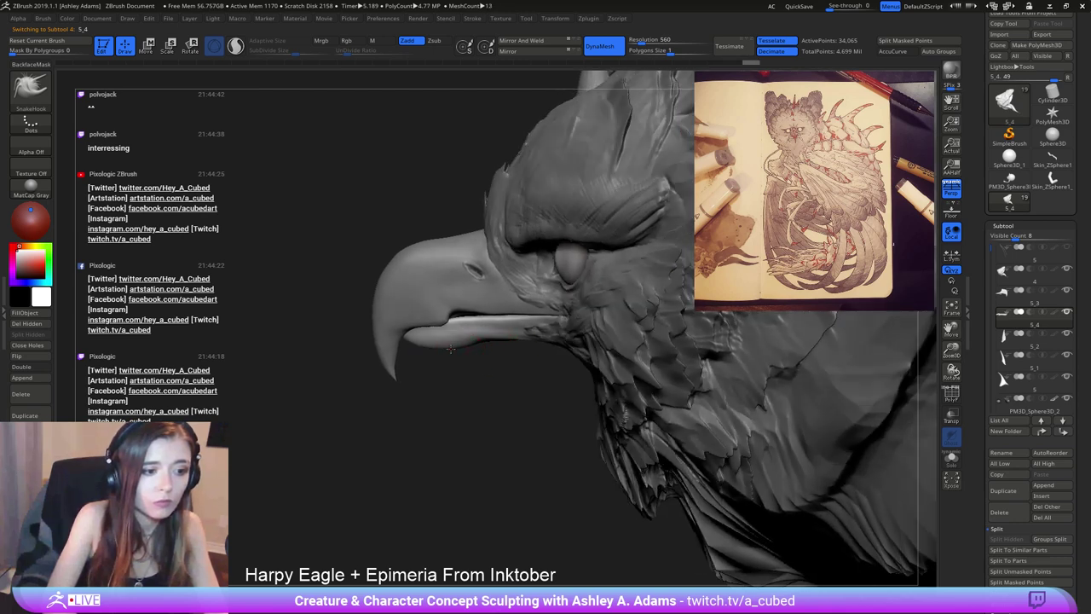
{"action": "left_click_drag", "start_coordinate": [435, 335], "coordinate": [397, 323]}
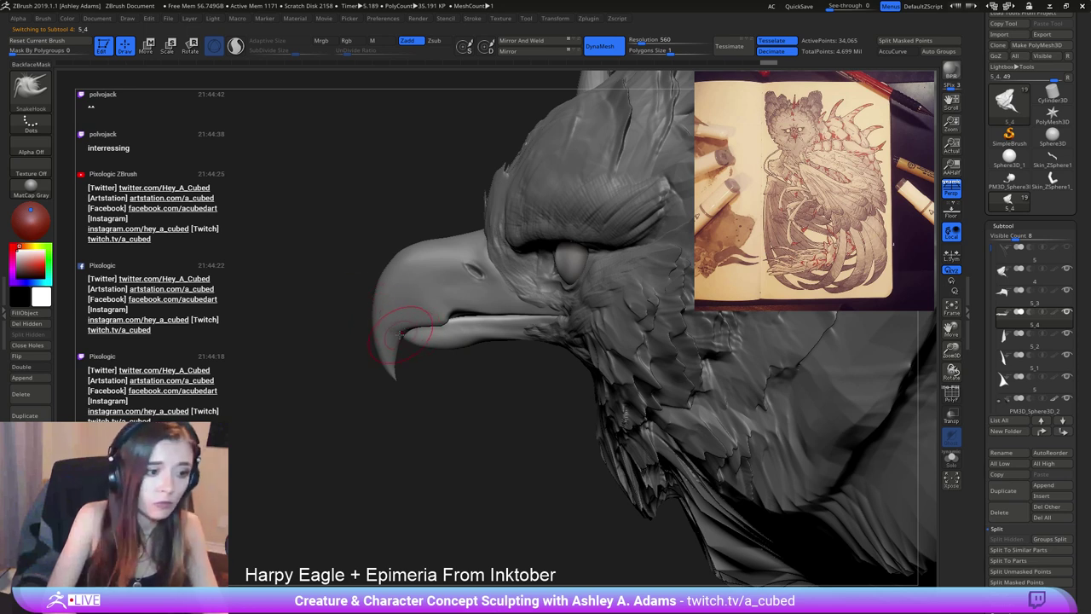
Select the upper beak and adjust the notch on its lower edge with a resized SnakeHook brush.
{"action": "left_click", "coordinate": [409, 314], "text": "alt"}
{"action": "right_click_drag", "start_coordinate": [408, 314], "coordinate": [472, 291], "text": "alt"}
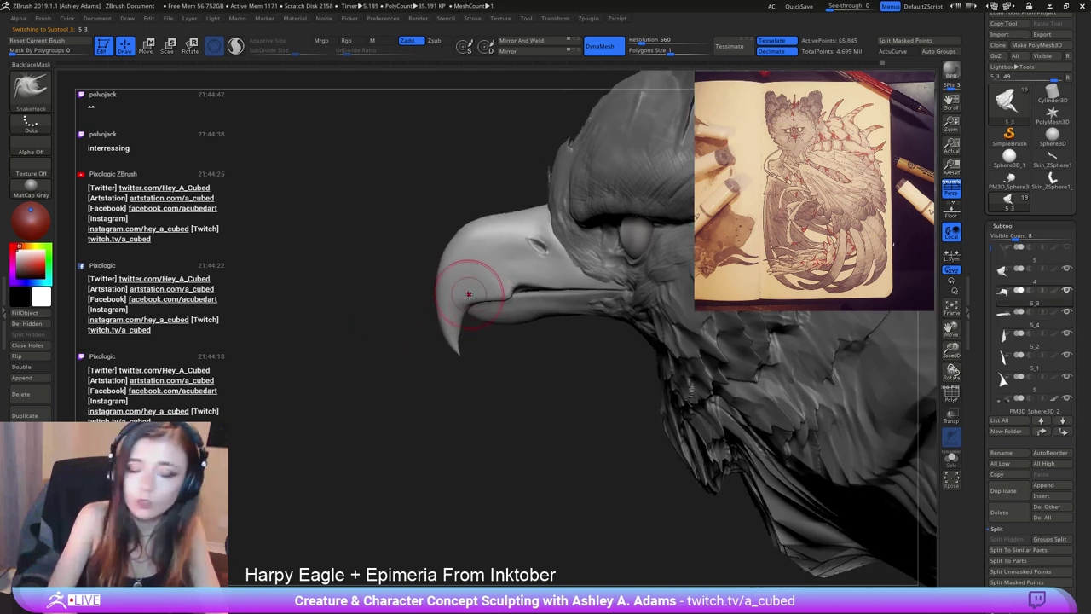
{"action": "key", "text": "space"}
{"action": "left_click_drag", "start_coordinate": [472, 294], "coordinate": [469, 294]}
{"action": "key", "text": "space"}
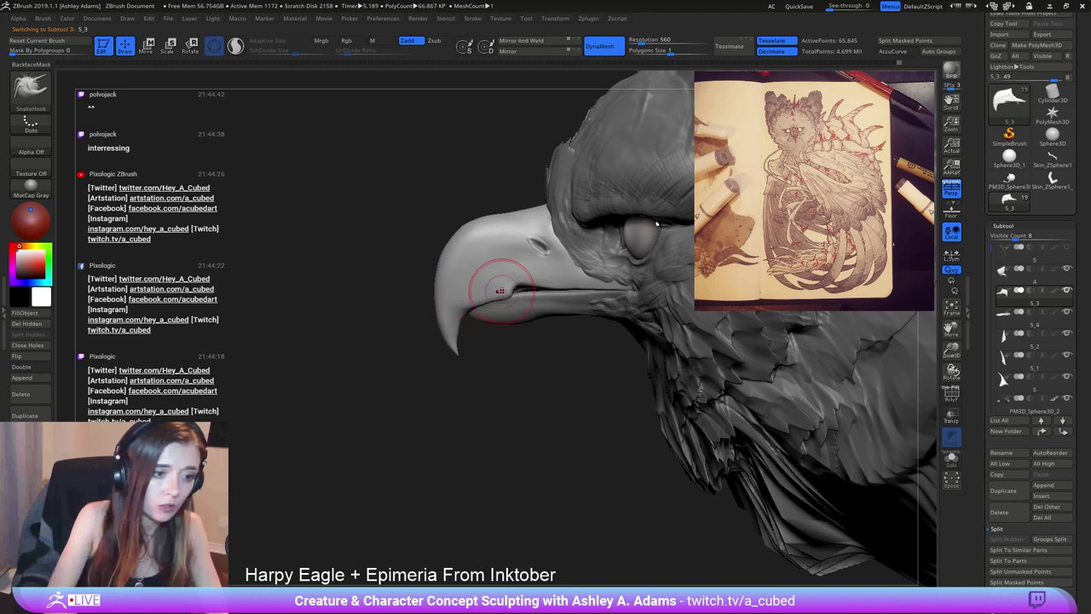
{"action": "key", "text": "space"}
{"action": "right_click_drag", "start_coordinate": [512, 259], "coordinate": [519, 278], "text": "ctrl"}
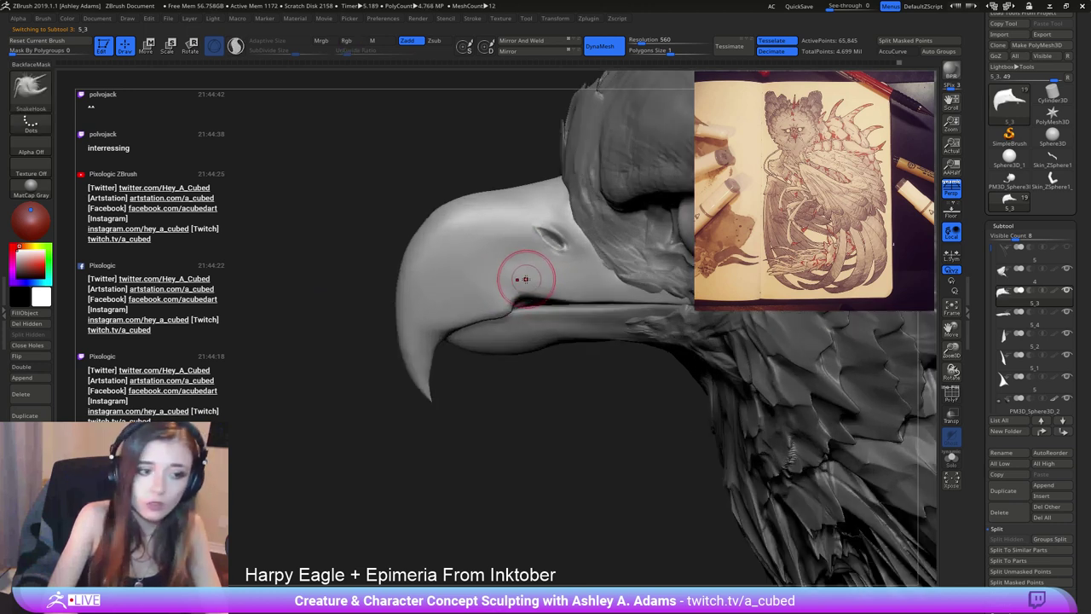
{"action": "key", "text": "shift"}
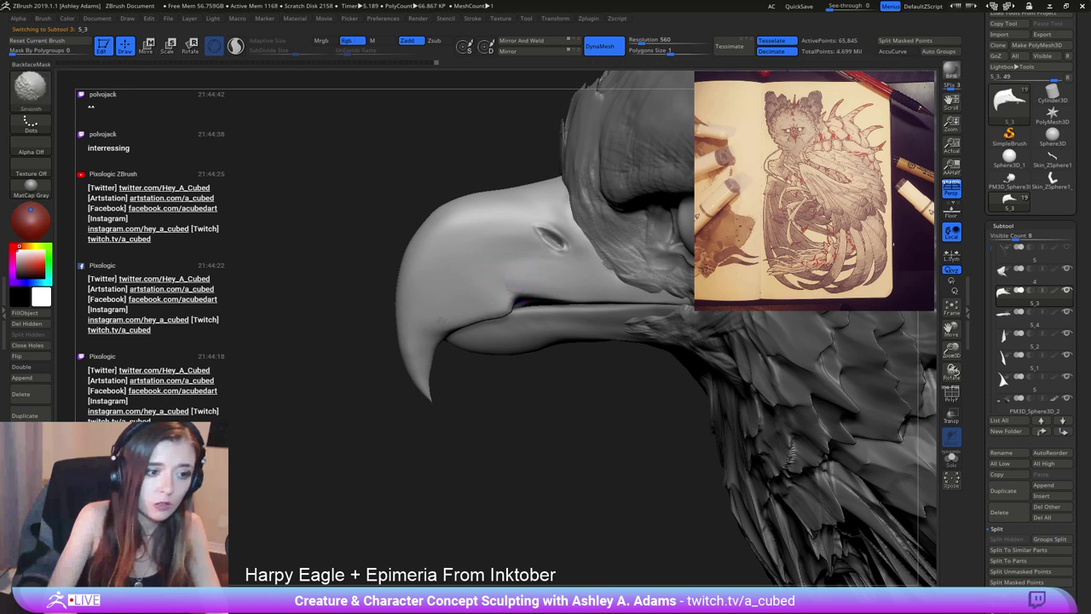
Reshape the inner curve of the upper beak's hook, where it meets the lower beak, with SnakeHook.
{"action": "right_click_drag", "start_coordinate": [445, 344], "coordinate": [438, 348]}
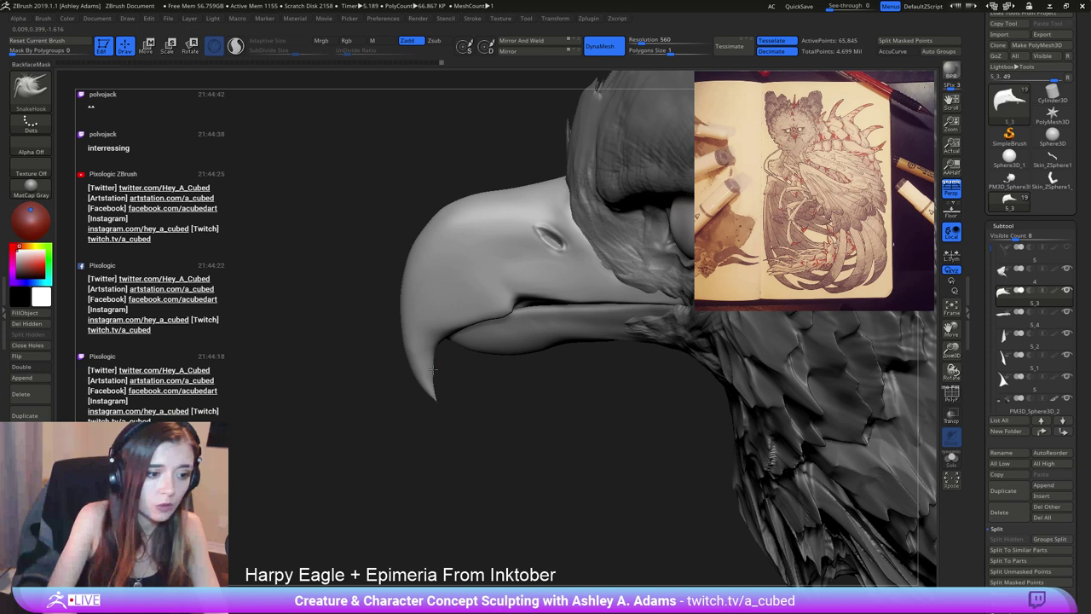
{"action": "left_click_drag", "start_coordinate": [433, 370], "coordinate": [433, 365]}
{"action": "right_click_drag", "start_coordinate": [433, 365], "coordinate": [434, 353]}
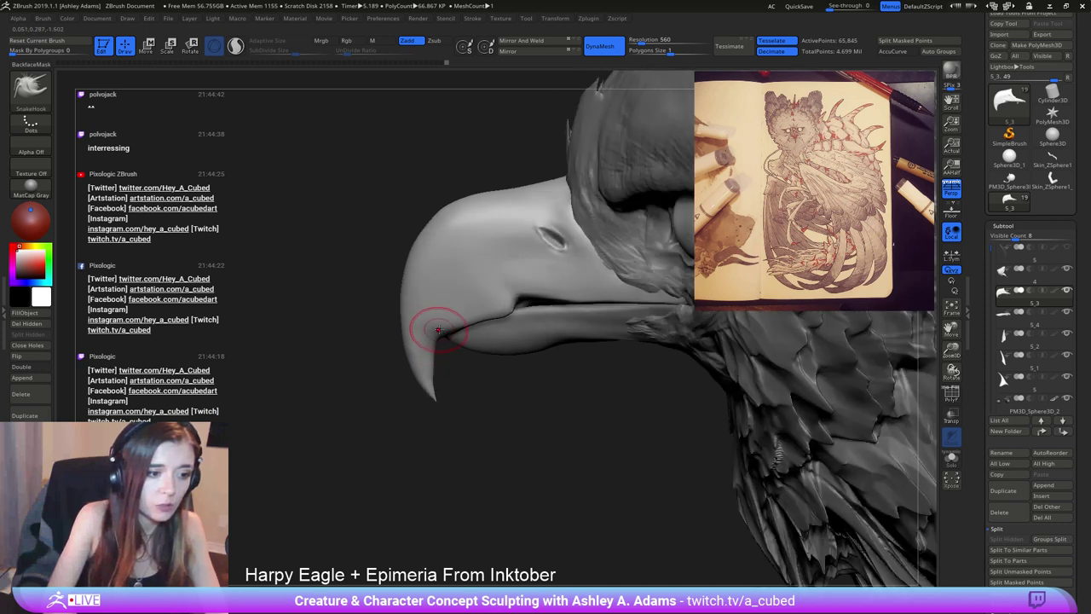
{"action": "left_click_drag", "start_coordinate": [460, 327], "coordinate": [452, 343]}
{"action": "left_click_drag", "start_coordinate": [462, 319], "coordinate": [455, 336]}
{"action": "right_click", "coordinate": [458, 316]}
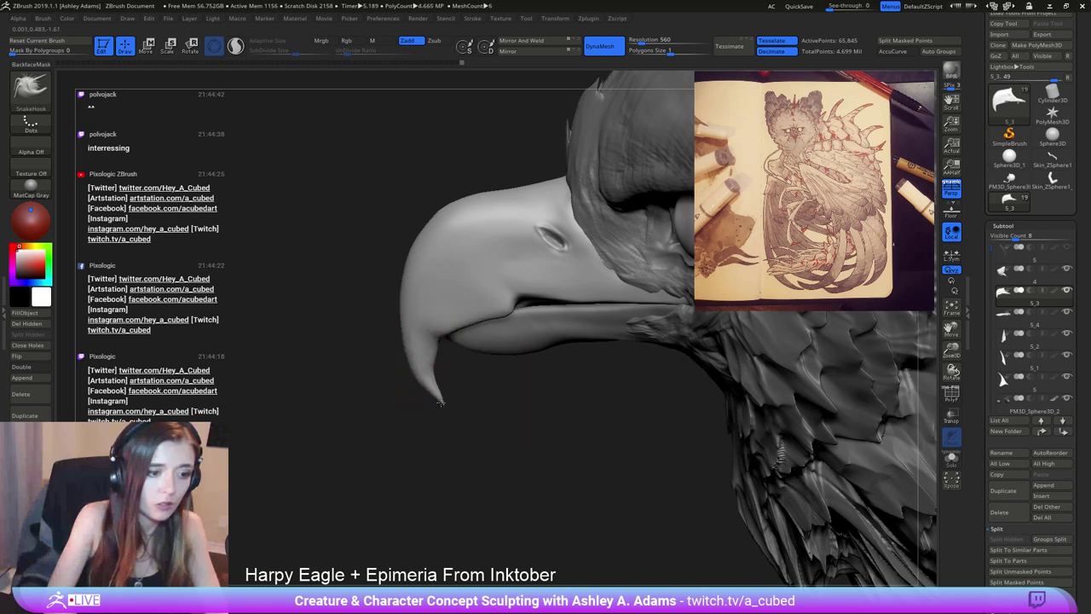
Refine the upper beak's pointed tip and the outer profile of its hook with SnakeHook.
{"action": "left_click_drag", "start_coordinate": [432, 379], "coordinate": [439, 382]}
{"action": "right_click_drag", "start_coordinate": [384, 443], "coordinate": [389, 444]}
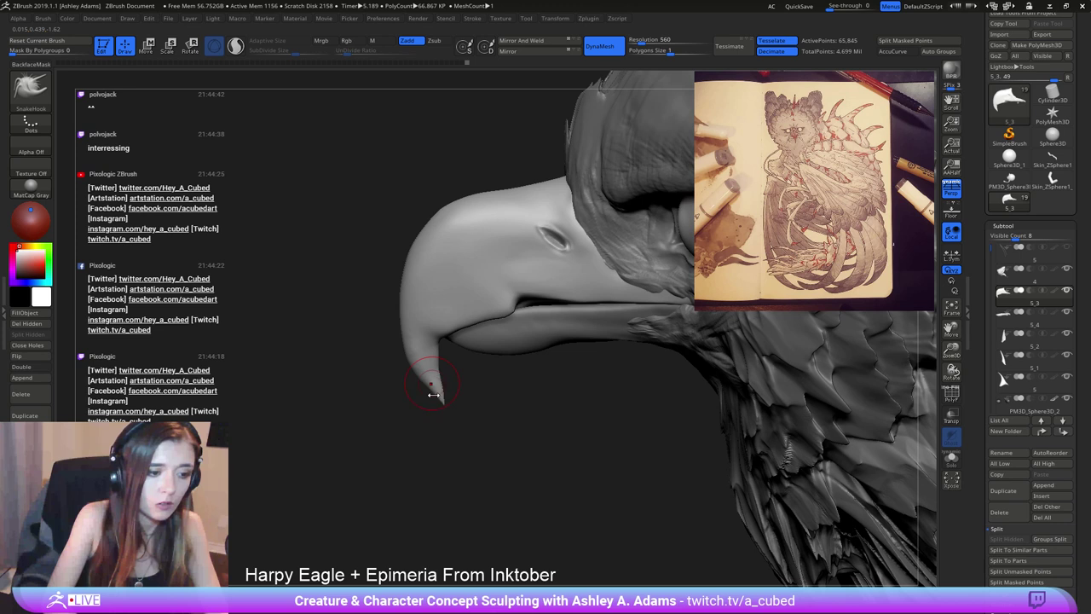
{"action": "left_click_drag", "start_coordinate": [433, 389], "coordinate": [429, 395]}
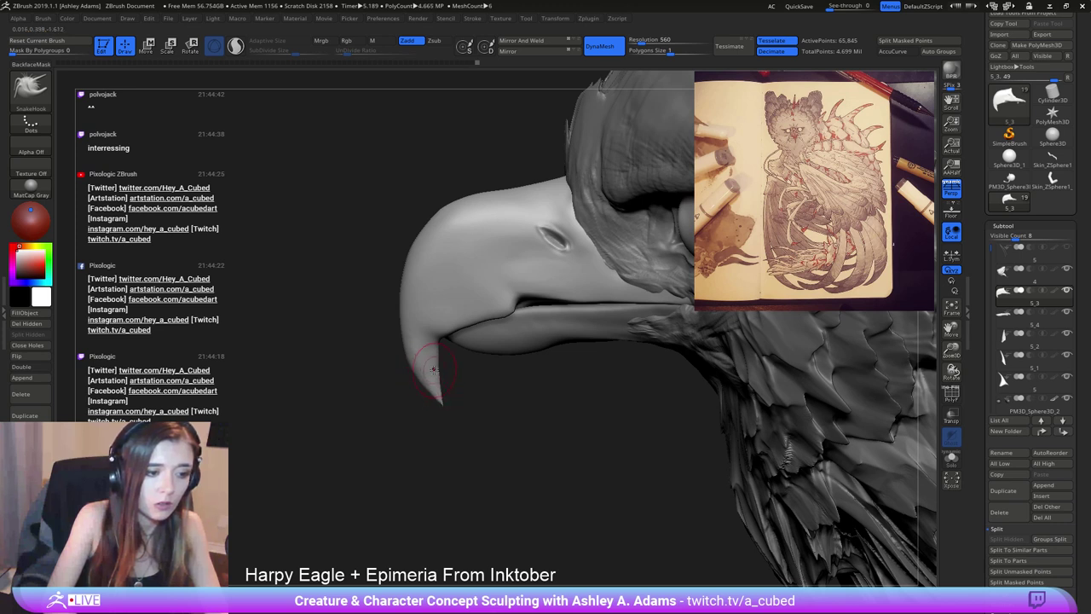
{"action": "left_click_drag", "start_coordinate": [440, 382], "coordinate": [438, 388]}
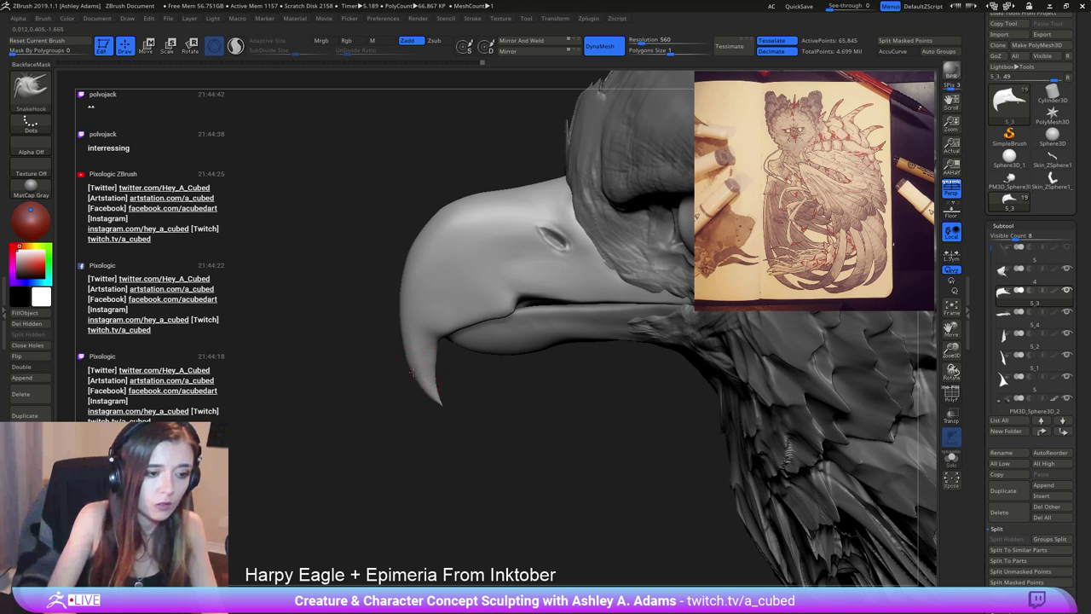
{"action": "left_click_drag", "start_coordinate": [416, 311], "coordinate": [410, 315]}
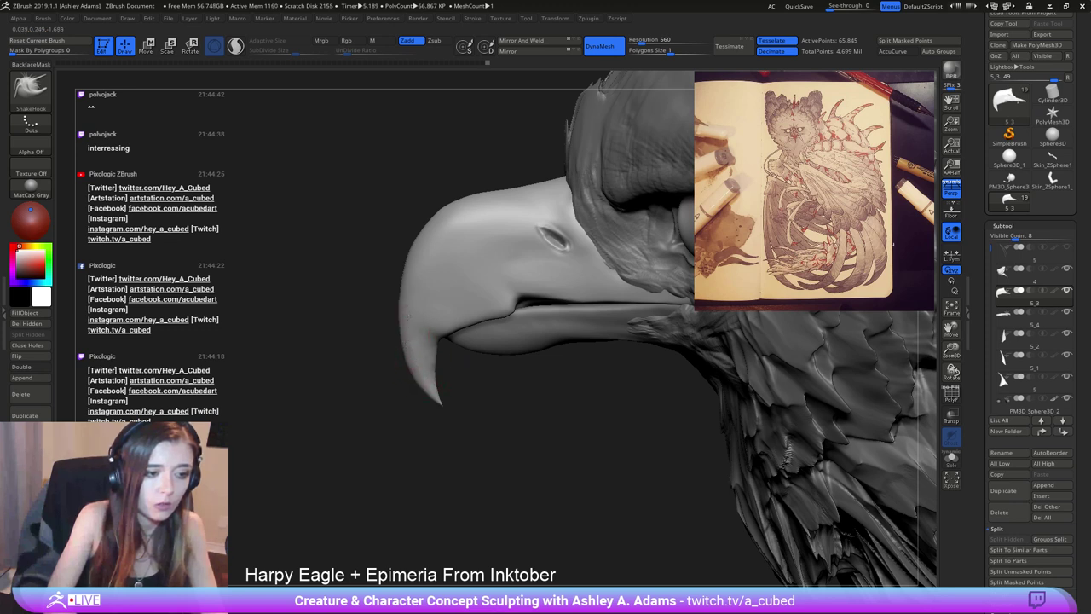
{"action": "key", "text": "shift"}
{"action": "left_click_drag", "start_coordinate": [439, 351], "coordinate": [435, 352]}
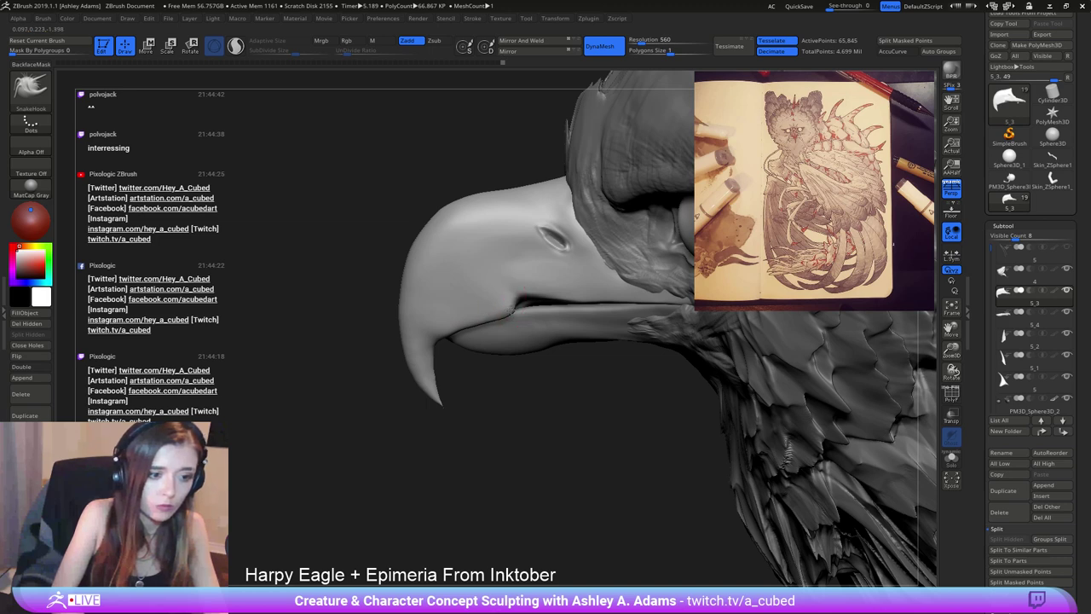
{"action": "key", "text": "space"}
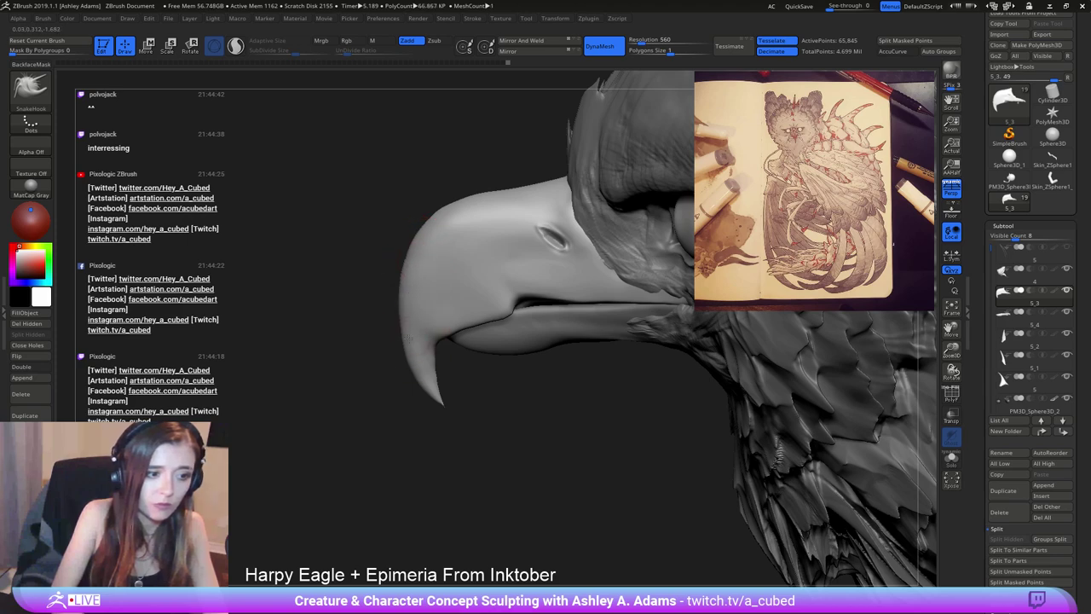
{"action": "left_click_drag", "start_coordinate": [417, 381], "coordinate": [421, 381]}
Refine the upper beak's top ridge and outer hook curve with SnakeHook, varying the brush size and undoing the unwanted stroke.
{"action": "mouse_move", "coordinate": [415, 333]}
{"action": "right_mouse_down", "text": "ctrl"}
{"action": "mouse_move", "coordinate": [390, 178]}
{"action": "mouse_move", "coordinate": [532, 285]}
{"action": "mouse_move", "coordinate": [488, 297]}
{"action": "mouse_move", "coordinate": [231, 139]}
{"action": "right_mouse_up", "text": "ctrl"}
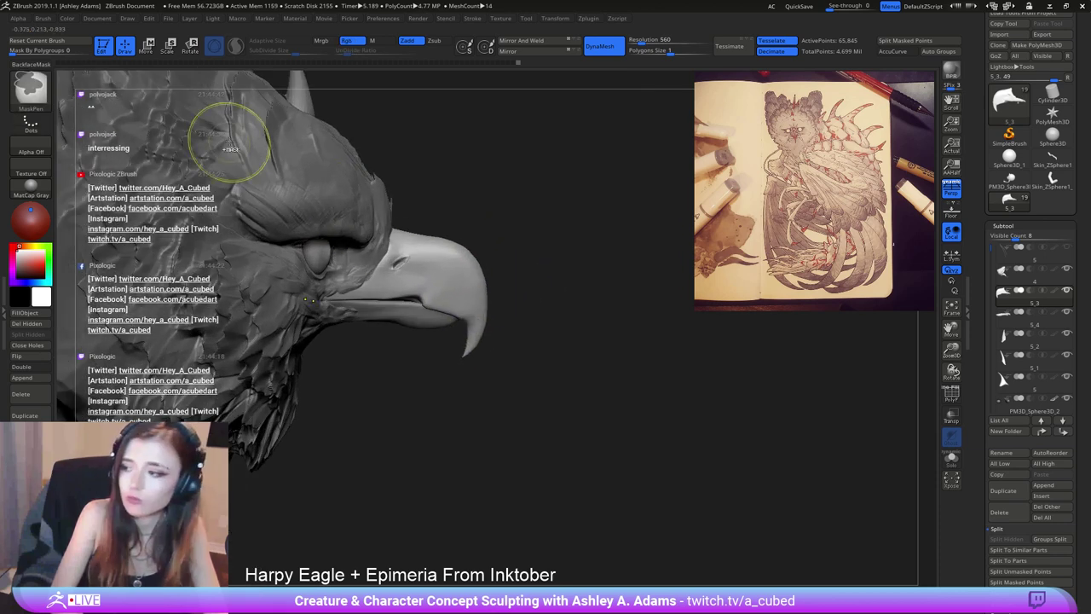
{"action": "key", "text": "space"}
{"action": "left_click_drag", "start_coordinate": [456, 301], "coordinate": [446, 301]}
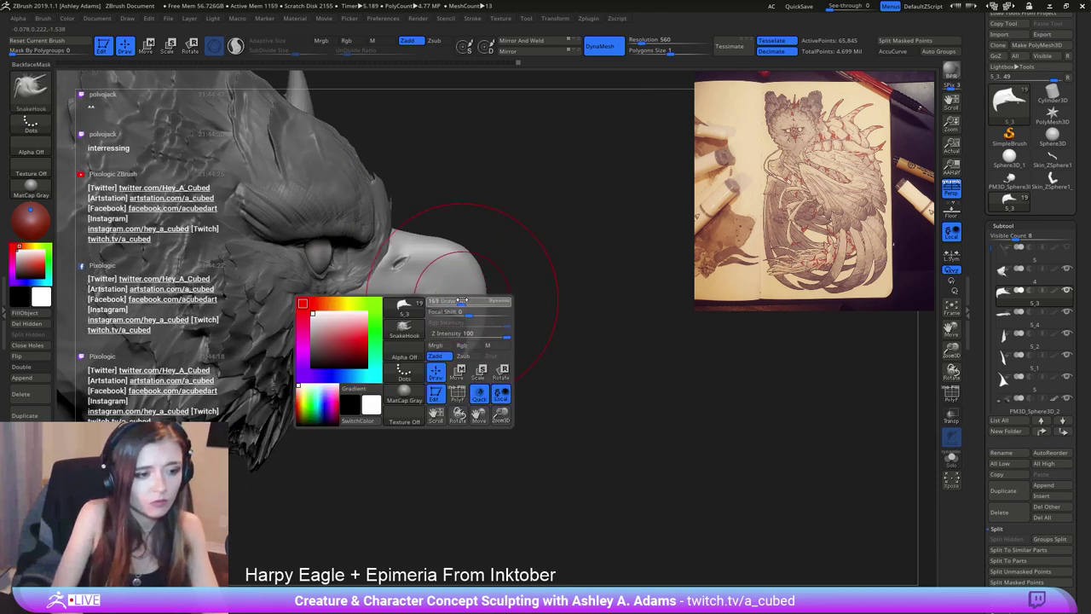
{"action": "left_click_drag", "start_coordinate": [473, 343], "coordinate": [465, 348]}
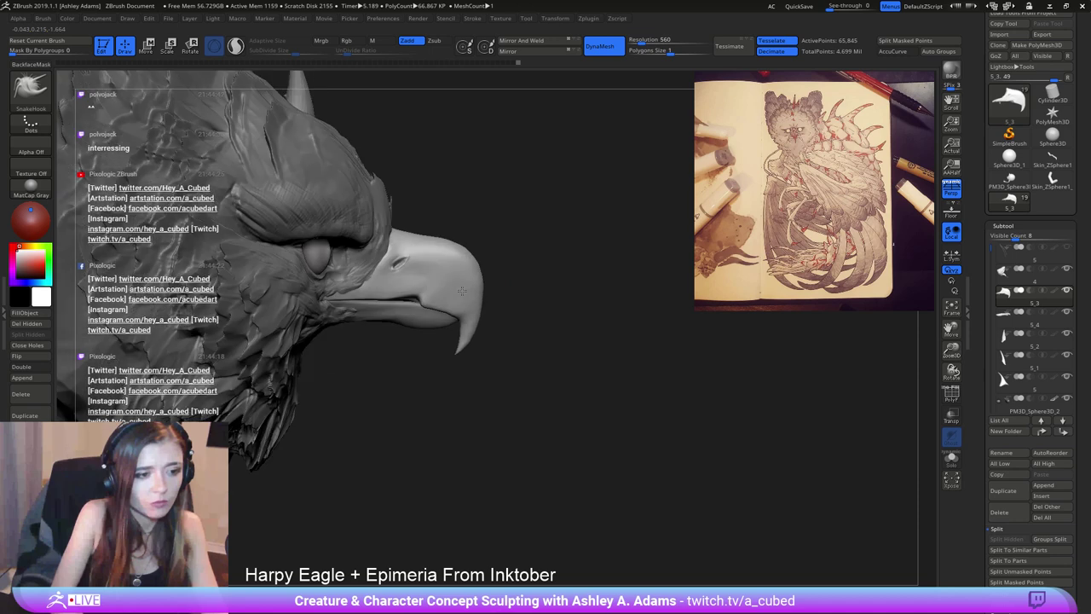
{"action": "key", "text": "ctrl+z"}
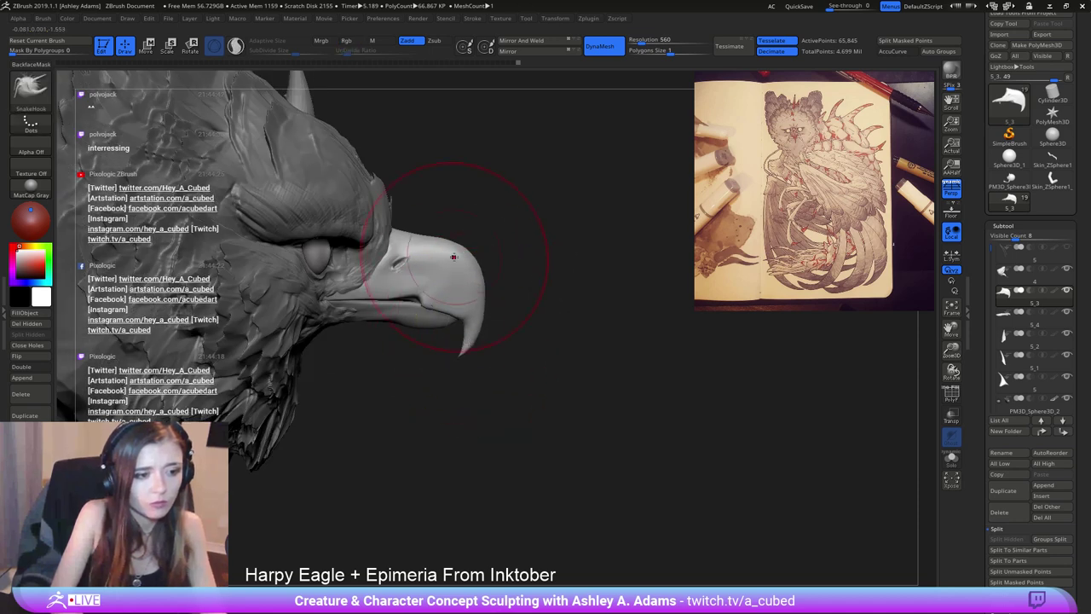
{"action": "key", "text": "space"}
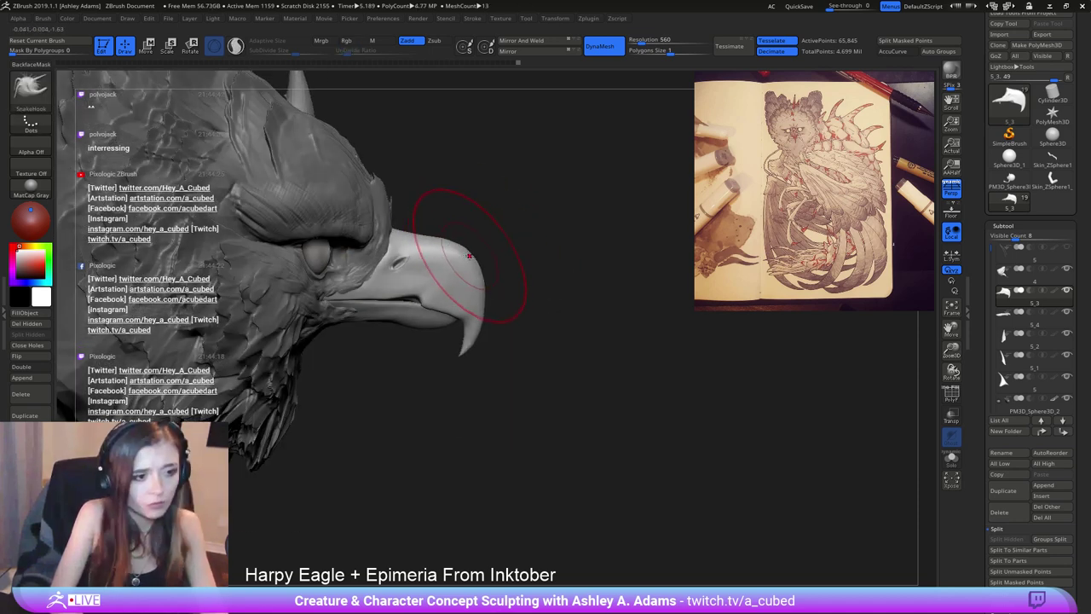
{"action": "key", "text": "space"}
{"action": "left_click_drag", "start_coordinate": [483, 278], "coordinate": [485, 285]}
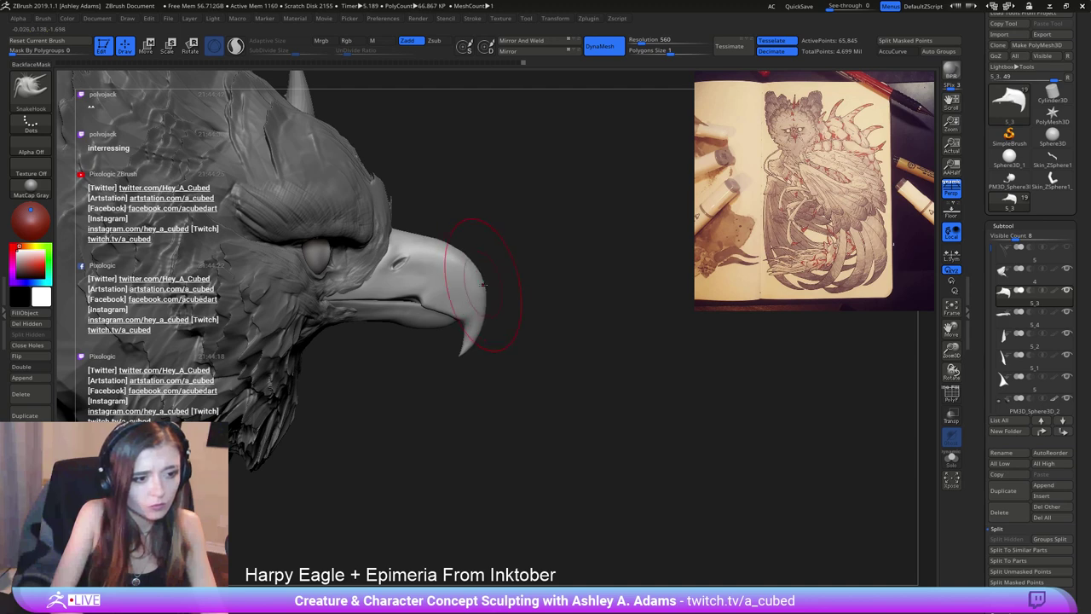
{"action": "key", "text": "space"}
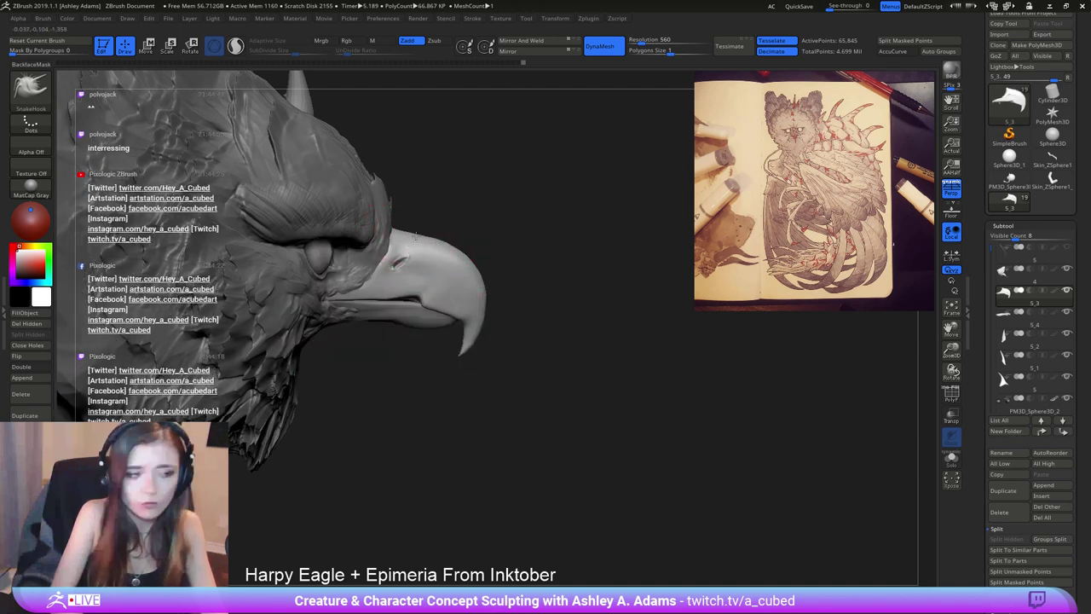
{"action": "key", "text": "space"}
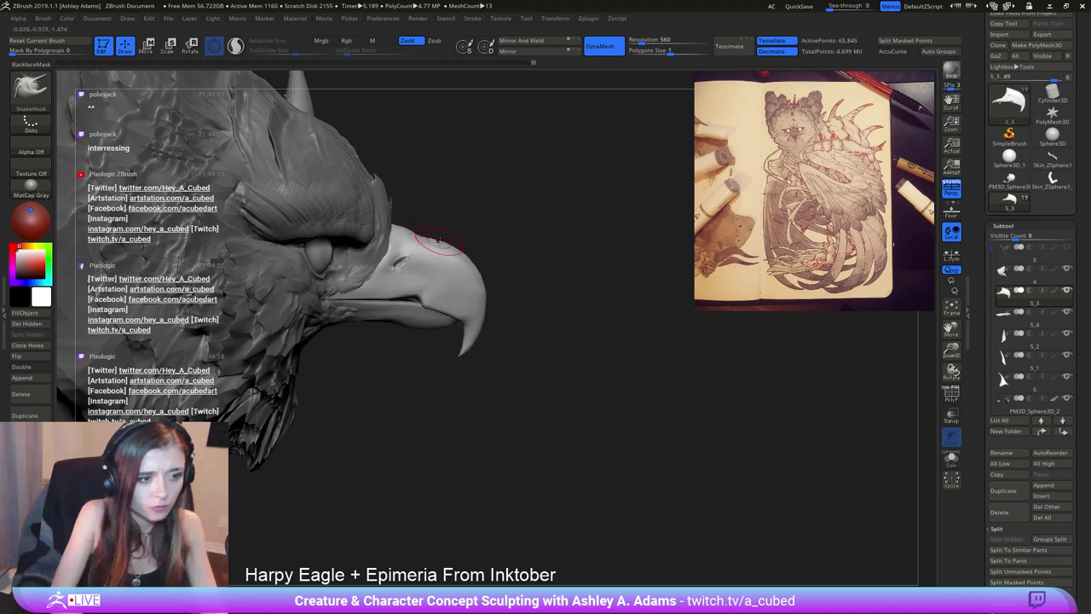
Carve creases around the nostril and deepen its opening on the upper beak with DamStandard.
{"action": "mouse_move", "coordinate": [454, 254]}
{"action": "right_mouse_down"}
{"action": "mouse_move", "coordinate": [350, 235]}
{"action": "mouse_move", "coordinate": [336, 211]}
{"action": "right_mouse_up"}
{"action": "key", "text": "b"}
{"action": "key", "text": "d"}
{"action": "key", "text": "s"}
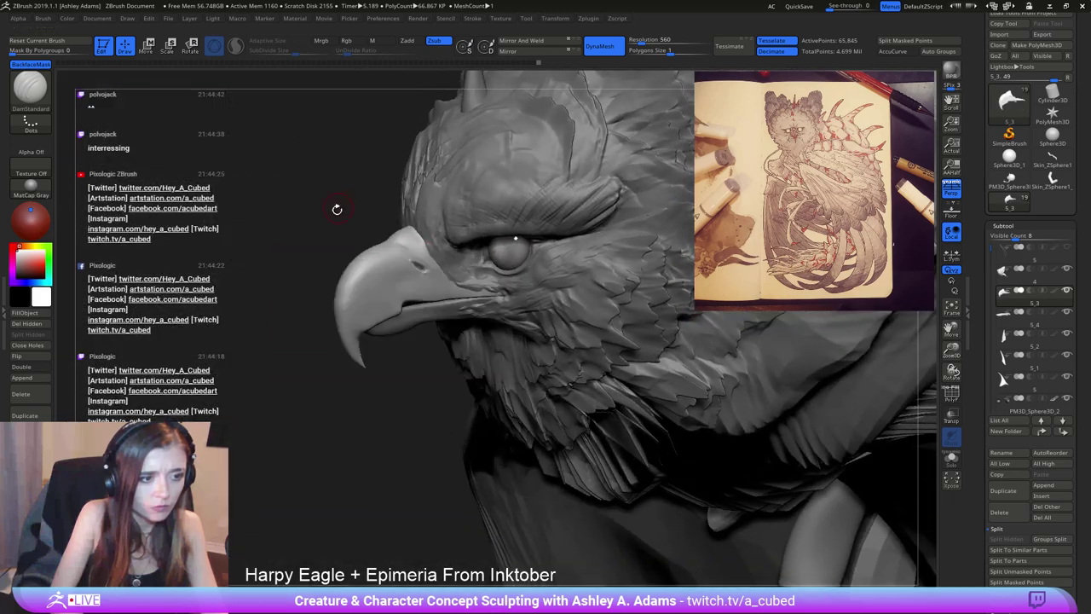
{"action": "mouse_move", "coordinate": [407, 231]}
{"action": "right_mouse_down", "text": "ctrl"}
{"action": "mouse_move", "coordinate": [422, 235]}
{"action": "mouse_move", "coordinate": [392, 256]}
{"action": "mouse_move", "coordinate": [457, 297]}
{"action": "right_mouse_up", "text": "ctrl"}
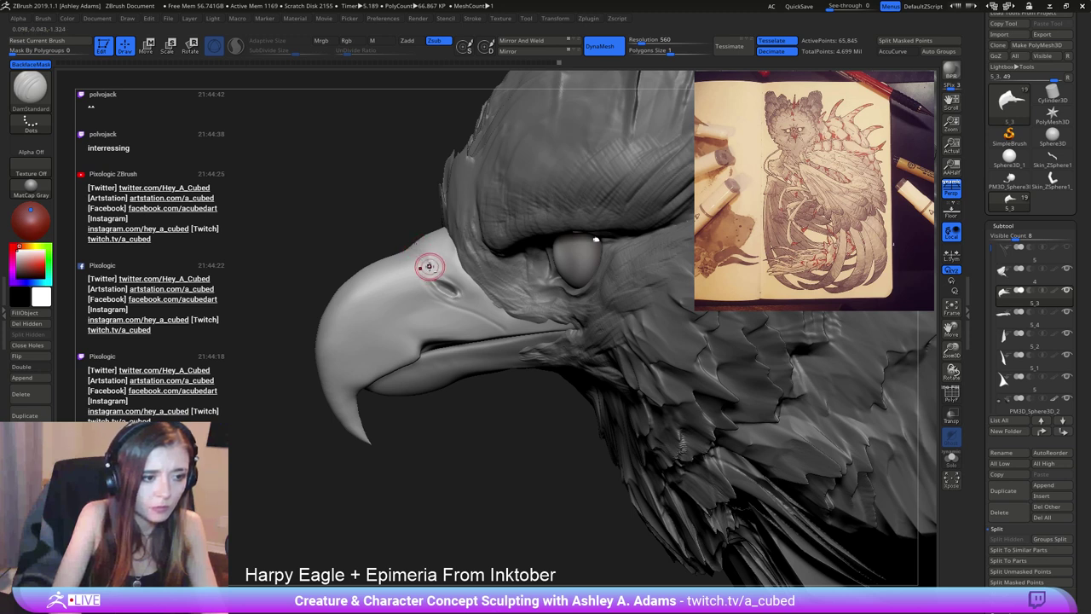
{"action": "left_click_drag", "start_coordinate": [434, 294], "coordinate": [492, 323]}
{"action": "mouse_move", "coordinate": [437, 295]}
{"action": "left_mouse_down"}
{"action": "mouse_move", "coordinate": [504, 328]}
{"action": "mouse_move", "coordinate": [427, 296]}
{"action": "mouse_move", "coordinate": [417, 272]}
{"action": "left_mouse_up"}
{"action": "left_click_drag", "start_coordinate": [248, 175], "coordinate": [242, 173]}
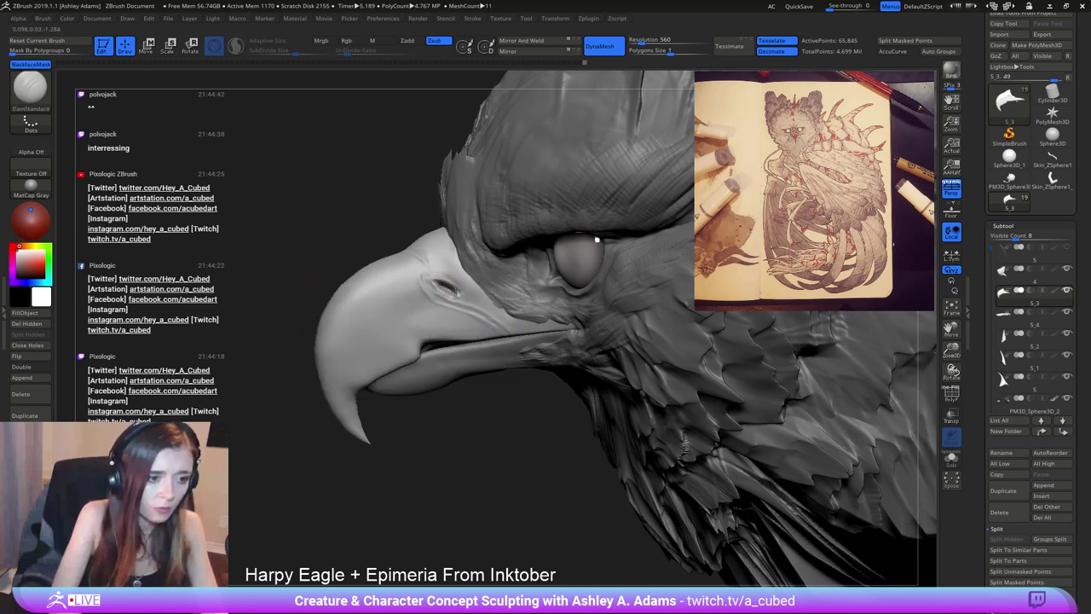
{"action": "left_click_drag", "start_coordinate": [446, 287], "coordinate": [435, 282]}
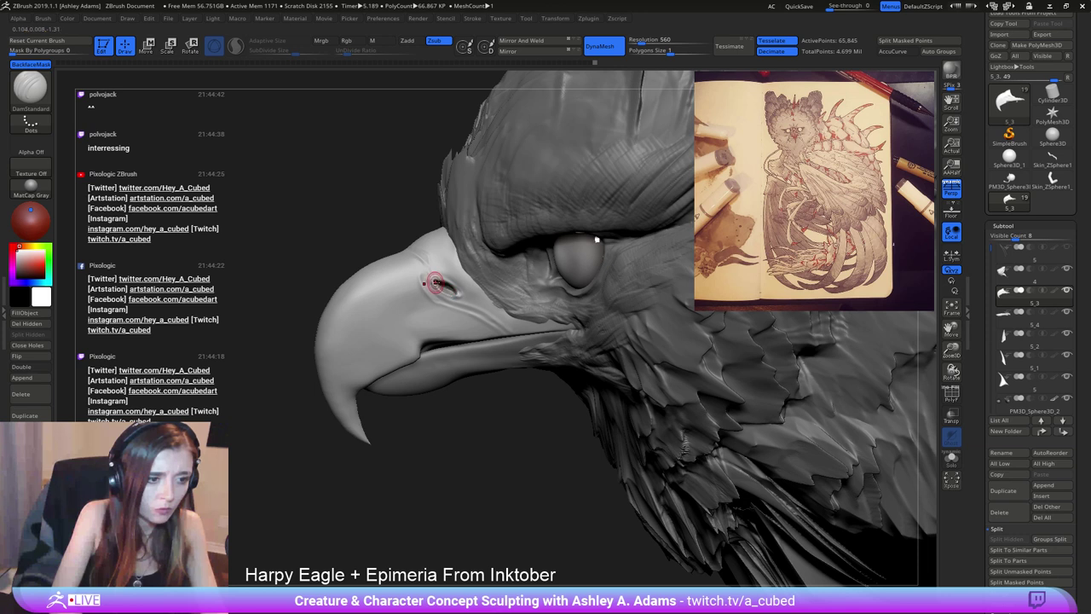
Flatten and sharpen the raised forms around the nostril and the beak's base with hPolish and DamStandard.
{"action": "key", "text": "b"}
{"action": "key", "text": "h"}
{"action": "key", "text": "p"}
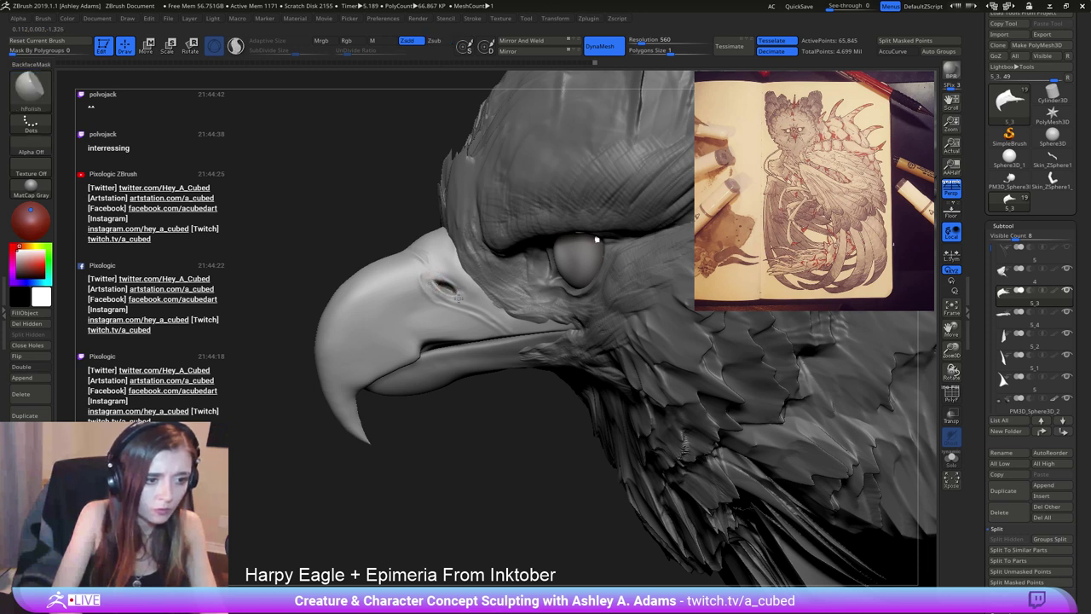
{"action": "left_click_drag", "start_coordinate": [386, 189], "coordinate": [356, 163]}
{"action": "mouse_move", "coordinate": [382, 222]}
{"action": "left_mouse_down"}
{"action": "mouse_move", "coordinate": [450, 232]}
{"action": "mouse_move", "coordinate": [427, 247]}
{"action": "left_mouse_up"}
{"action": "key", "text": "b"}
{"action": "key", "text": "d"}
{"action": "key", "text": "s"}
{"action": "key", "text": "b"}
{"action": "key", "text": "h"}
{"action": "key", "text": "p"}
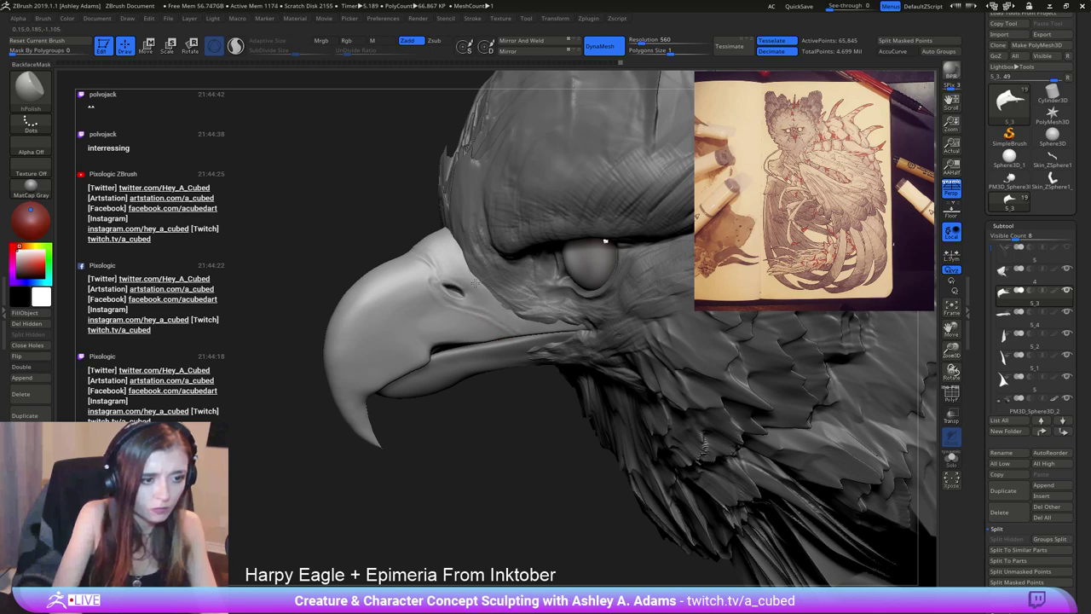
Define the upper beak's lower edge and notch along the mouth line with DamStandard and smooth the surface above it.
{"action": "mouse_move", "coordinate": [487, 309]}
{"action": "right_mouse_down", "text": "ctrl"}
{"action": "mouse_move", "coordinate": [433, 241]}
{"action": "mouse_move", "coordinate": [470, 241]}
{"action": "mouse_move", "coordinate": [412, 209]}
{"action": "mouse_move", "coordinate": [428, 281]}
{"action": "right_mouse_up", "text": "ctrl"}
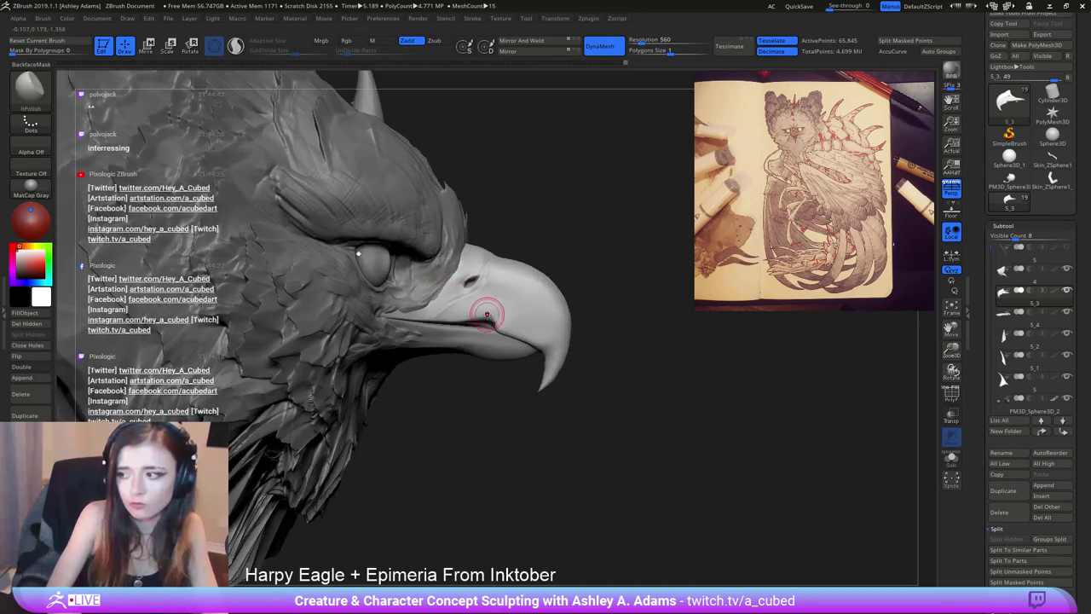
{"action": "key", "text": "b"}
{"action": "key", "text": "d"}
{"action": "key", "text": "s"}
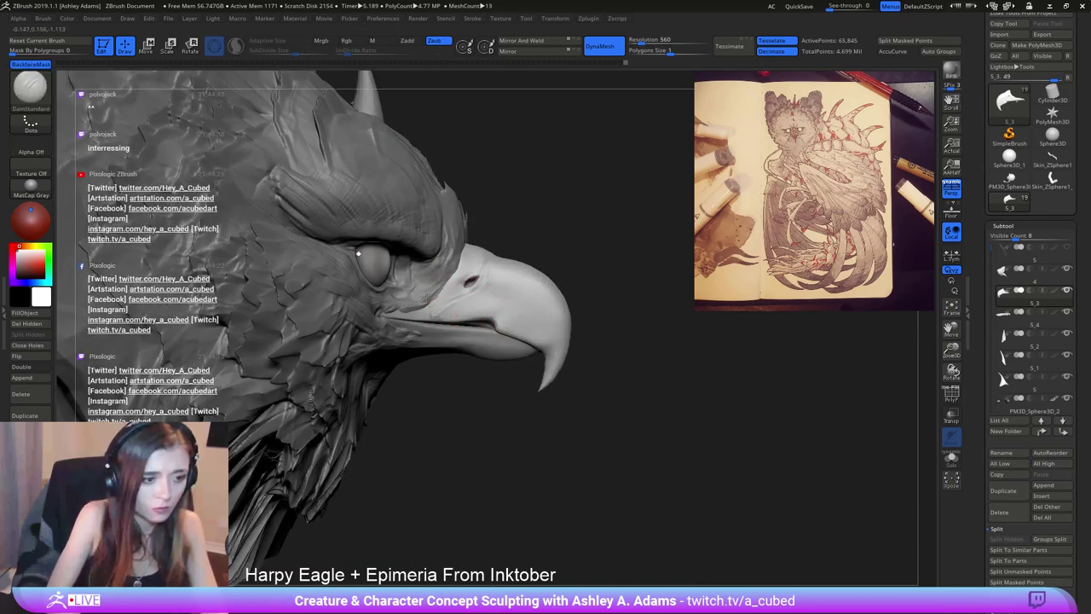
{"action": "key", "text": "space"}
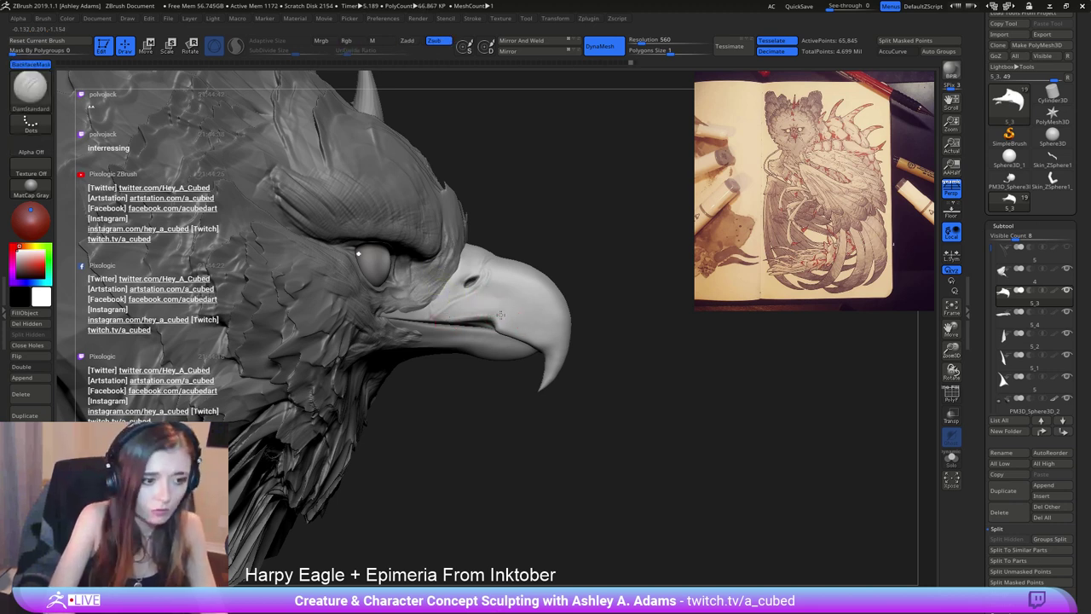
{"action": "key", "text": "shift"}
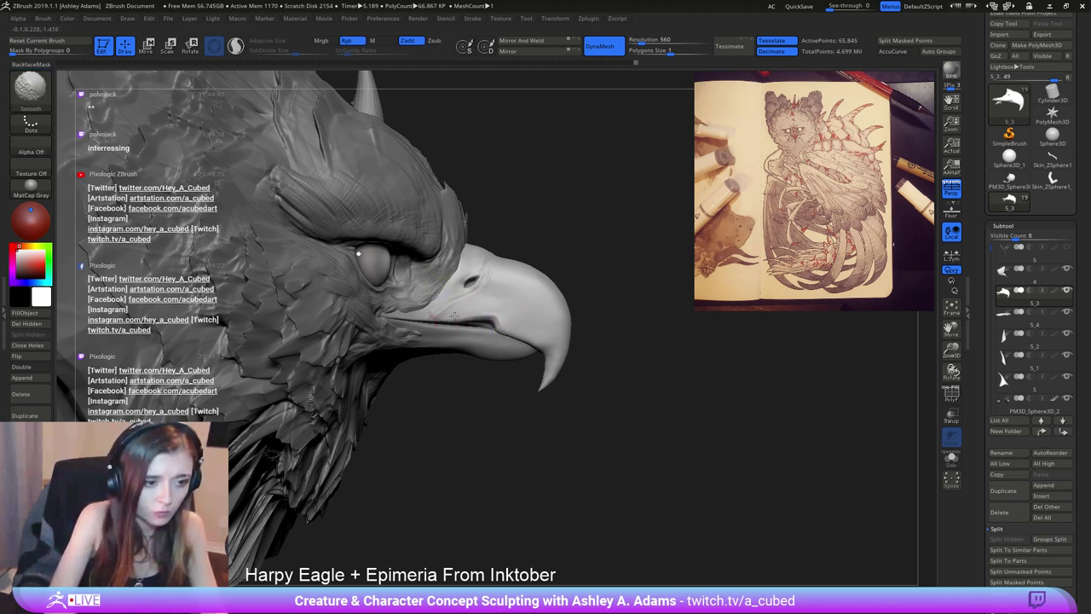
{"action": "left_click_drag", "start_coordinate": [454, 316], "coordinate": [492, 319], "text": "shift"}
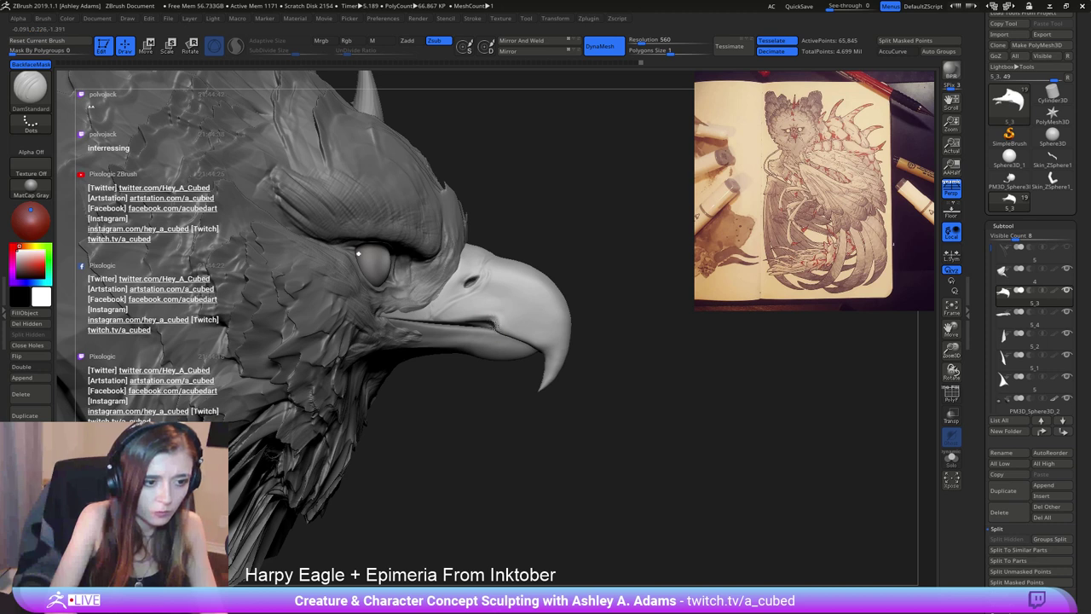
{"action": "key", "text": "shift"}
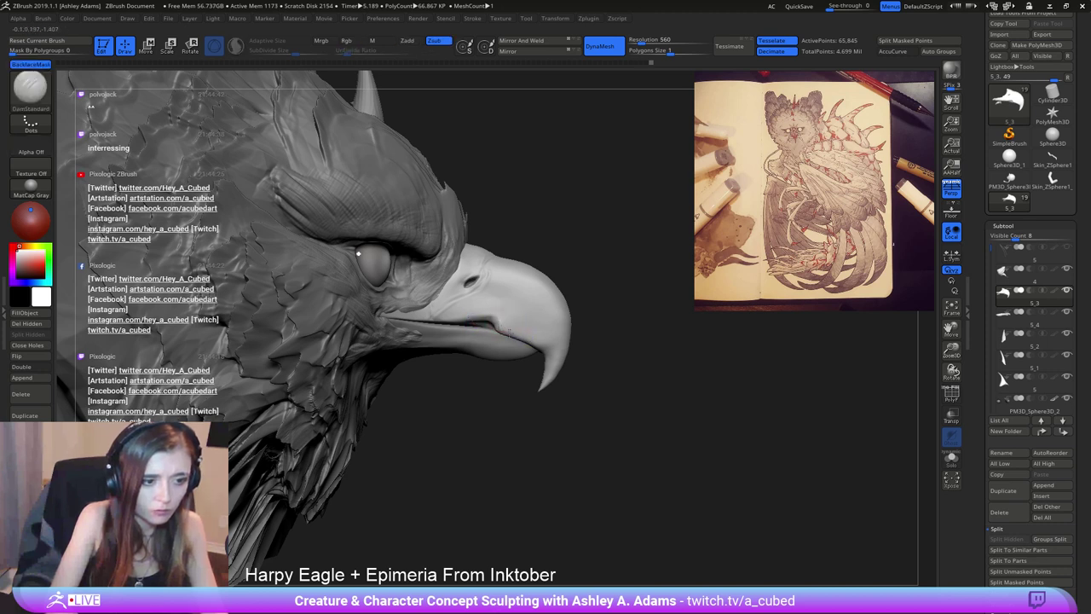
{"action": "key", "text": "shift"}
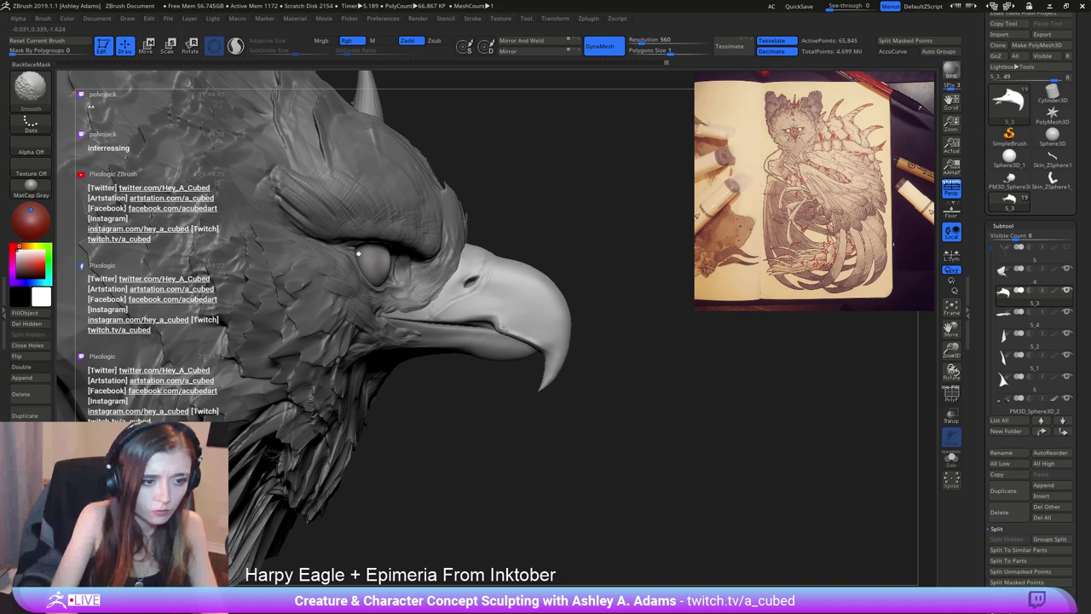
Adjust the upper beak's outer curve from the side with SnakeHook and smooth the ridge.
{"action": "right_click", "coordinate": [554, 259]}
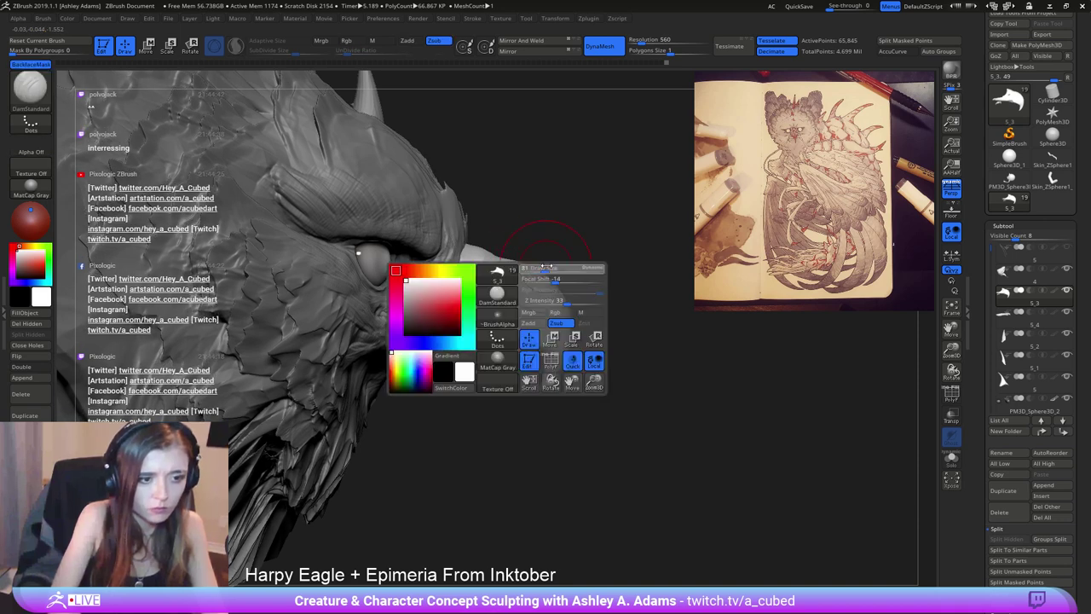
{"action": "mouse_move", "coordinate": [563, 248]}
{"action": "right_mouse_down"}
{"action": "mouse_move", "coordinate": [566, 261]}
{"action": "mouse_move", "coordinate": [518, 243]}
{"action": "right_mouse_up"}
{"action": "key", "text": "b"}
{"action": "key", "text": "s"}
{"action": "key", "text": "h"}
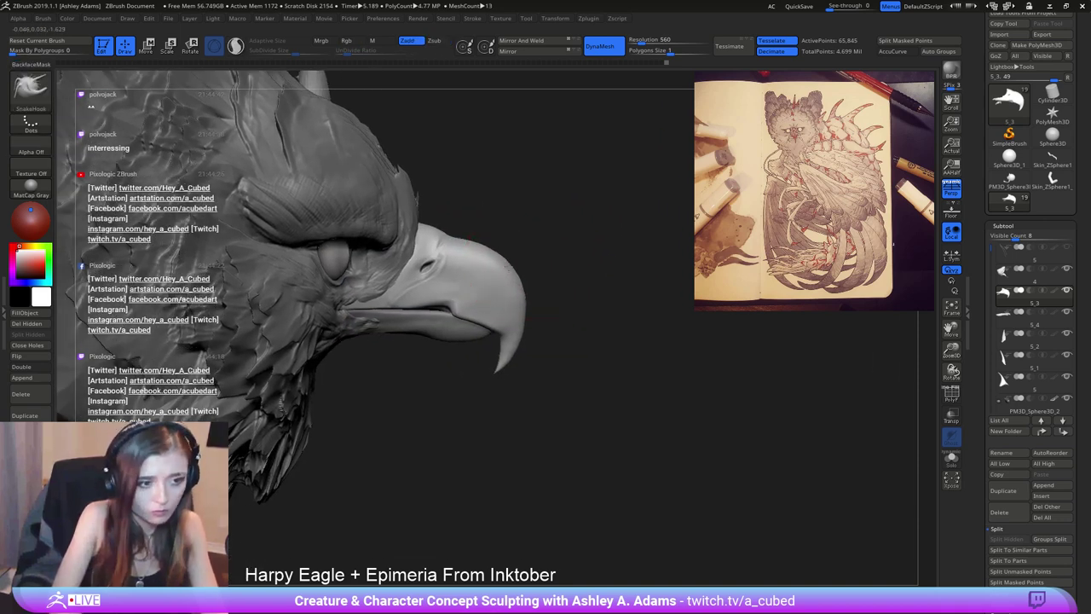
{"action": "left_click_drag", "start_coordinate": [500, 254], "coordinate": [502, 278], "text": "shift"}
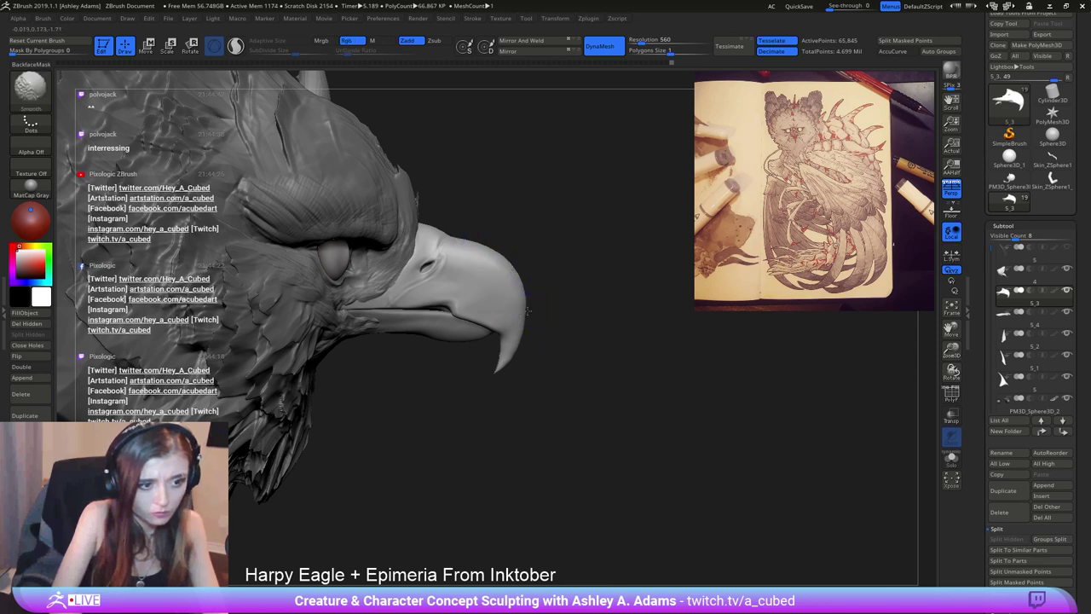
Mask the inner edge of the upper beak's hook and invert the mask to leave only that area editable.
{"action": "mouse_move", "coordinate": [534, 317]}
{"action": "right_mouse_down", "text": "alt"}
{"action": "mouse_move", "coordinate": [520, 271]}
{"action": "mouse_move", "coordinate": [492, 278]}
{"action": "right_mouse_up", "text": "alt"}
{"action": "key", "text": "space"}
{"action": "left_click_drag", "start_coordinate": [492, 277], "coordinate": [483, 275]}
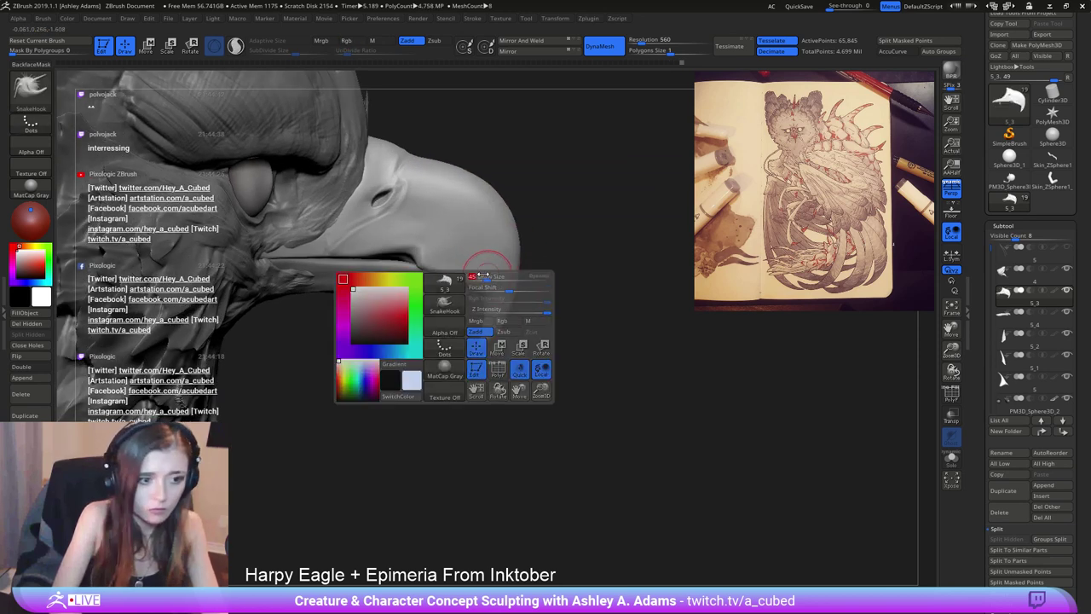
{"action": "key", "text": "space"}
{"action": "key", "text": "ctrl"}
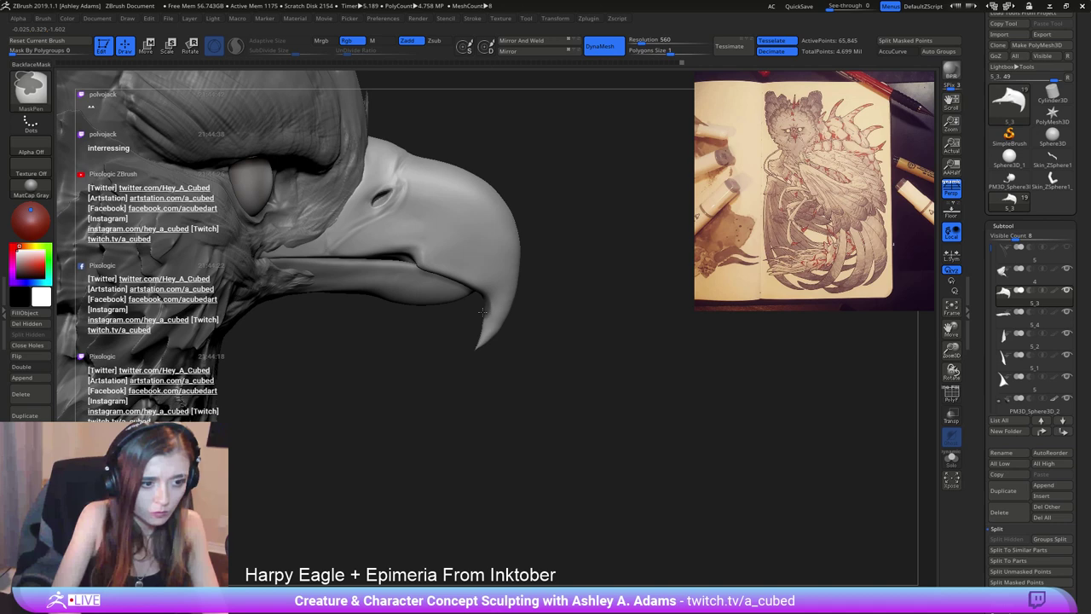
{"action": "left_click", "coordinate": [538, 348], "text": "ctrl"}
{"action": "key", "text": "space"}
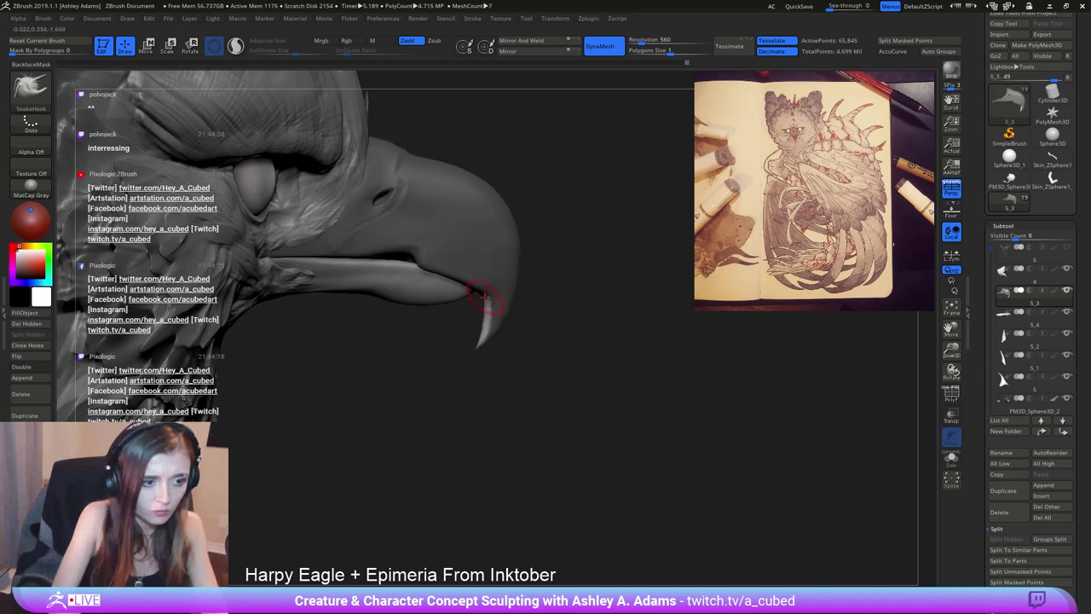
Reshape and smooth the unmasked inner edge of the hook with SnakeHook, and clear the mask.
{"action": "key", "text": "space"}
{"action": "left_click_drag", "start_coordinate": [471, 294], "coordinate": [480, 295]}
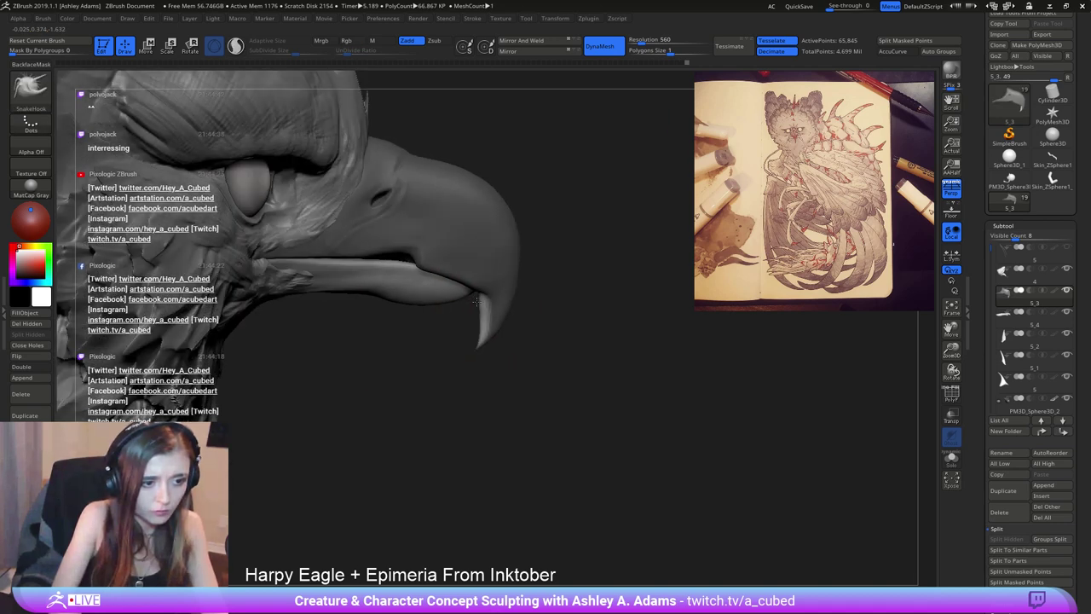
{"action": "key", "text": "space"}
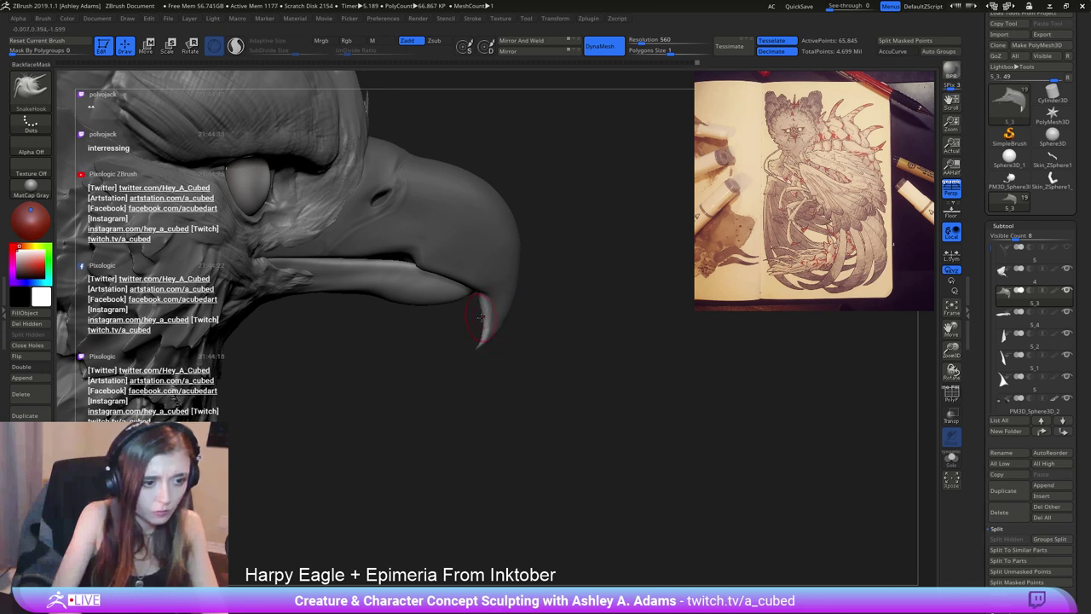
{"action": "key", "text": "shift"}
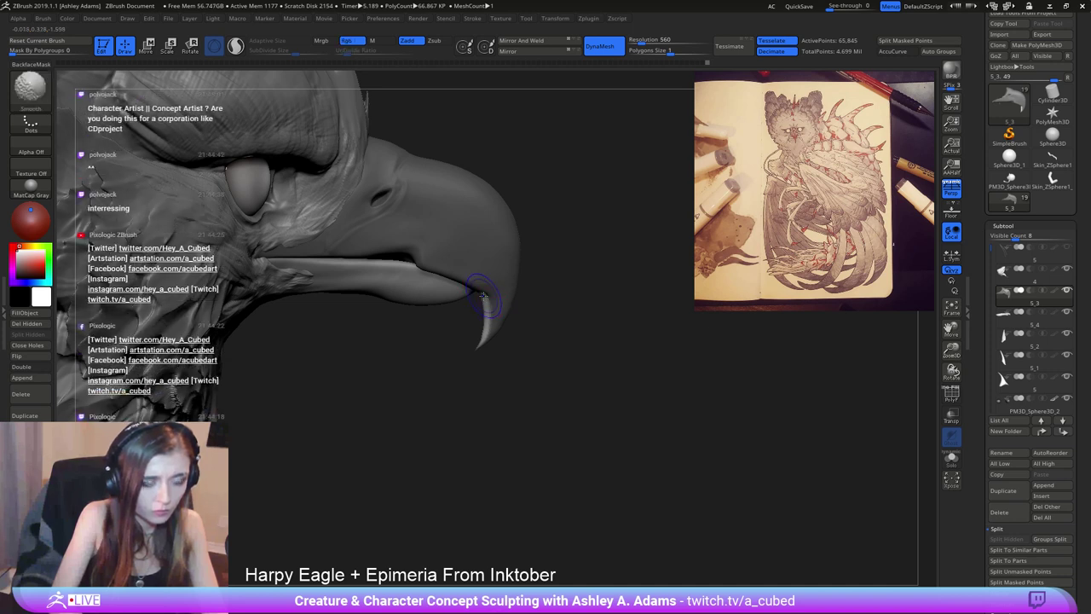
{"action": "left_click_drag", "start_coordinate": [487, 302], "coordinate": [484, 320], "text": "shift"}
{"action": "left_click_drag", "start_coordinate": [539, 358], "coordinate": [551, 374], "text": "ctrl"}
Refine the inner edge of the upper beak's hook with SnakeHook at varying draw sizes and smooth the surface.
{"action": "key", "text": "space"}
{"action": "key", "text": "space"}
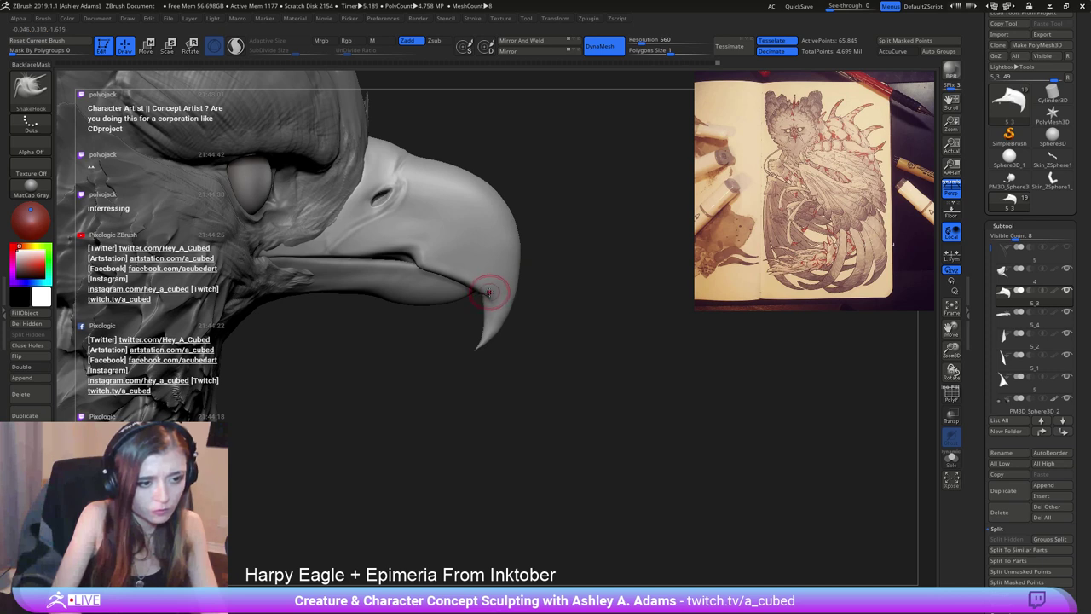
{"action": "key", "text": "space"}
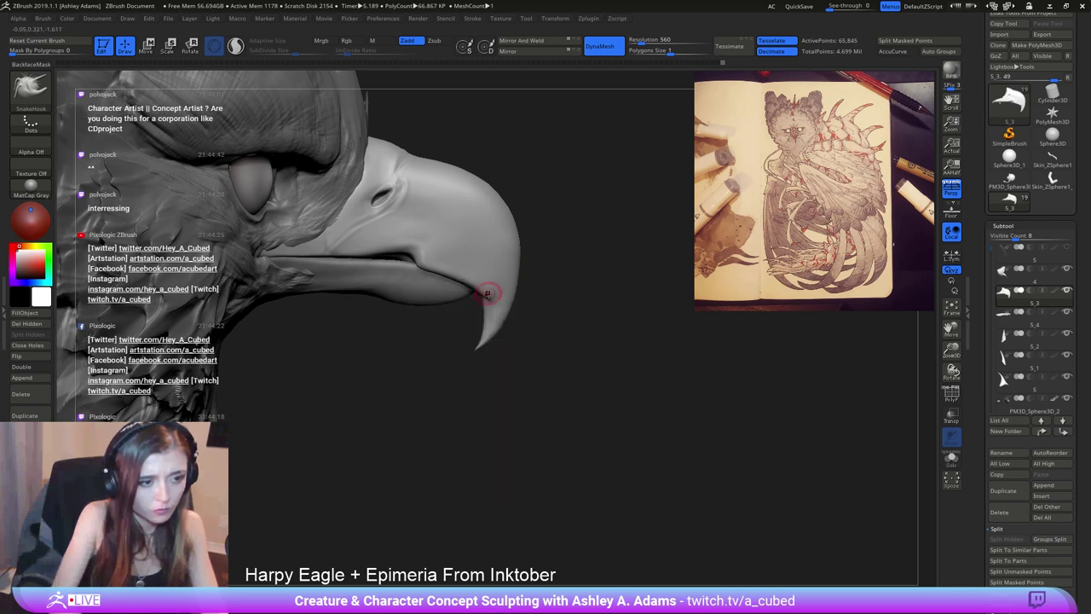
{"action": "key", "text": "space"}
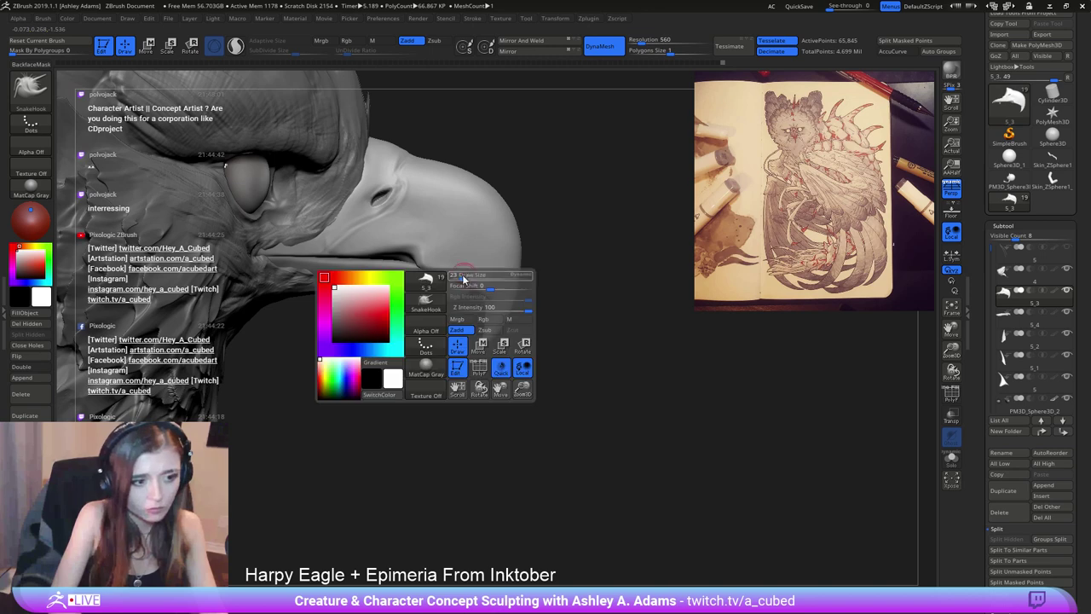
{"action": "key", "text": "space"}
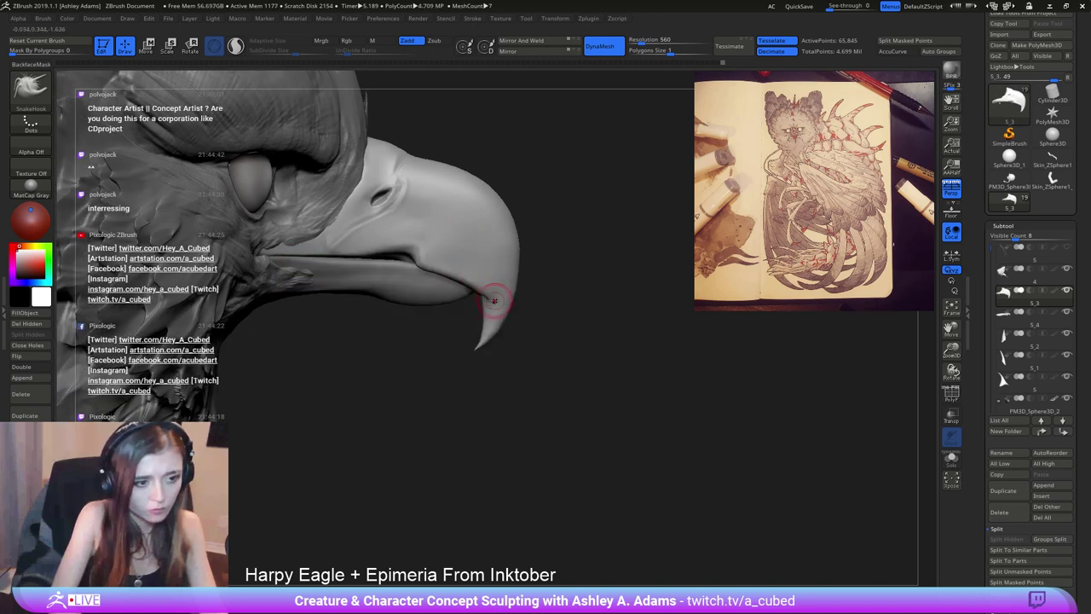
{"action": "key", "text": "shift"}
{"action": "key", "text": "space"}
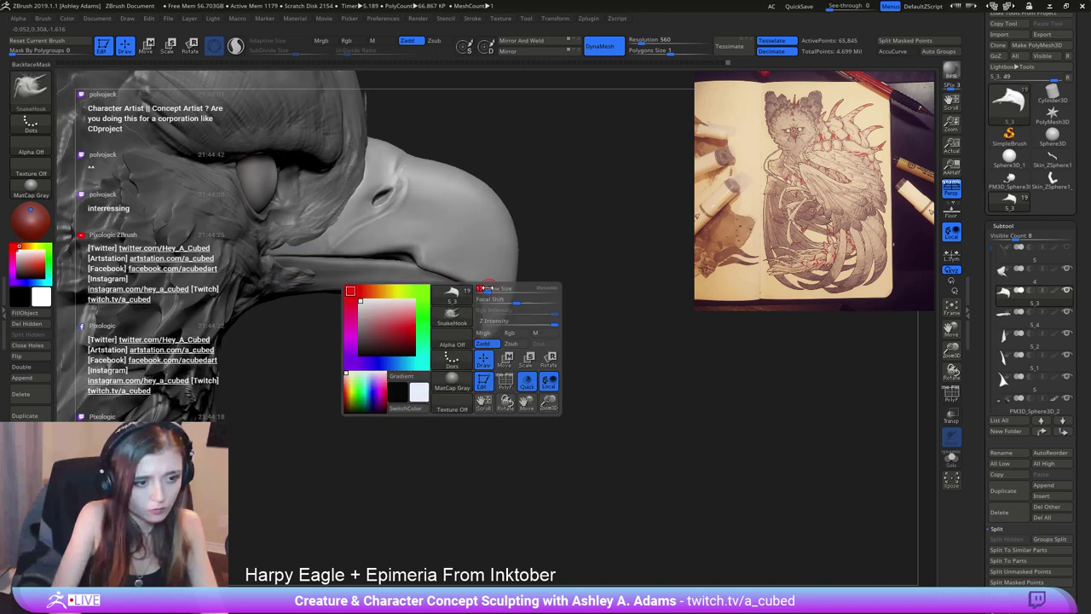
{"action": "key", "text": "shift"}
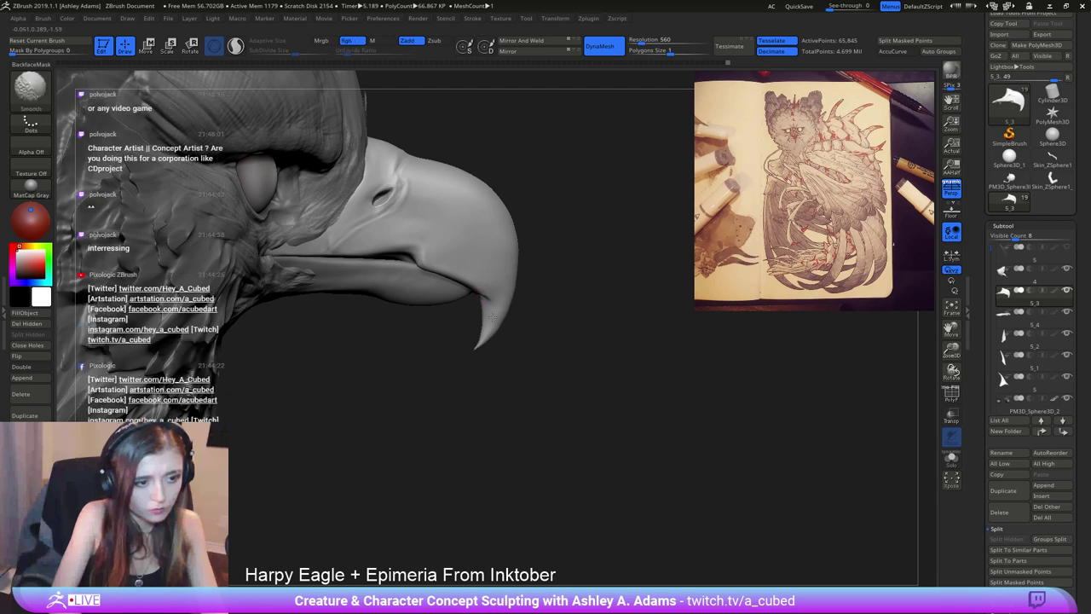
Select the head subtool and build up the chin feathers beneath the beak with ClayBuildup.
{"action": "mouse_move", "coordinate": [500, 303]}
{"action": "right_mouse_down", "text": "ctrl"}
{"action": "mouse_move", "coordinate": [520, 244]}
{"action": "mouse_move", "coordinate": [455, 127]}
{"action": "mouse_move", "coordinate": [626, 162]}
{"action": "mouse_move", "coordinate": [523, 198]}
{"action": "mouse_move", "coordinate": [243, 145]}
{"action": "right_mouse_up", "text": "ctrl"}
{"action": "key", "text": "space"}
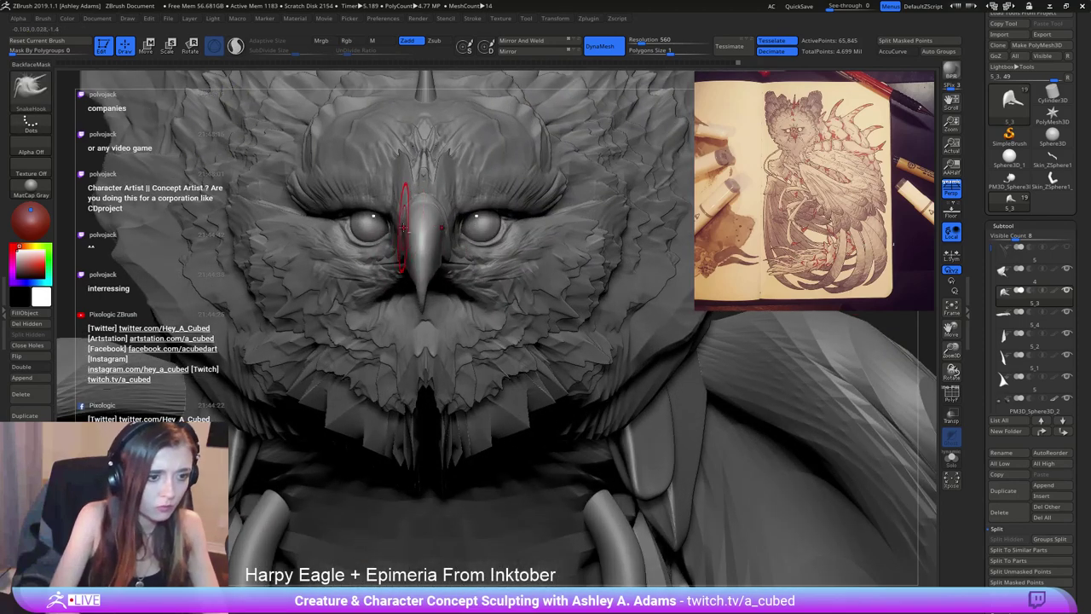
{"action": "right_click_drag", "start_coordinate": [402, 224], "coordinate": [532, 274]}
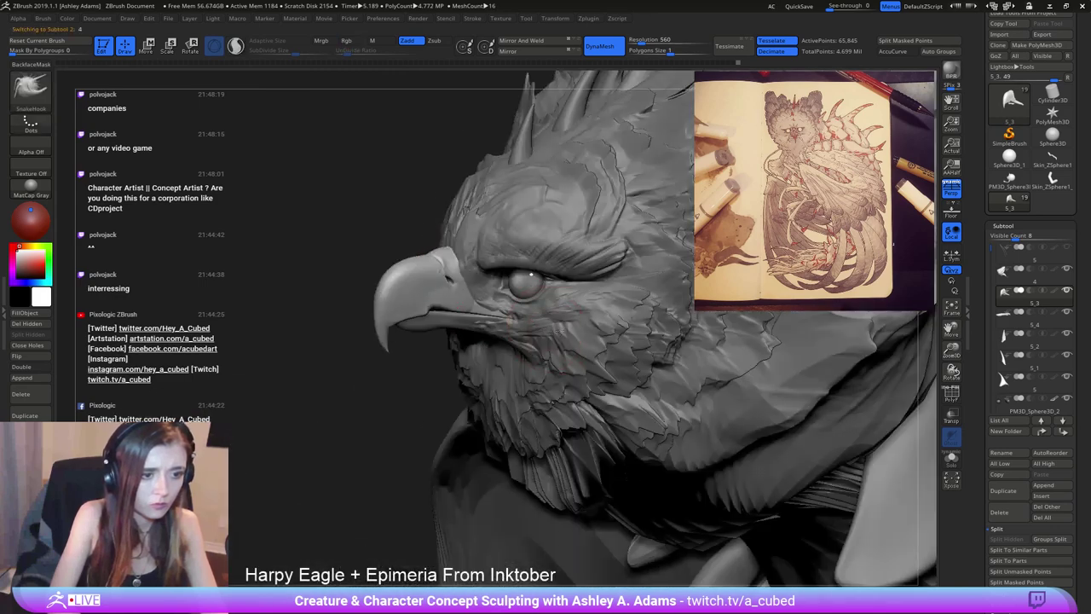
{"action": "left_click", "coordinate": [512, 317], "text": "alt"}
{"action": "mouse_move", "coordinate": [512, 318]}
{"action": "right_mouse_down"}
{"action": "mouse_move", "coordinate": [524, 378]}
{"action": "mouse_move", "coordinate": [504, 294]}
{"action": "mouse_move", "coordinate": [477, 345]}
{"action": "right_mouse_up"}
{"action": "key", "text": "b"}
{"action": "key", "text": "c"}
{"action": "key", "text": "b"}
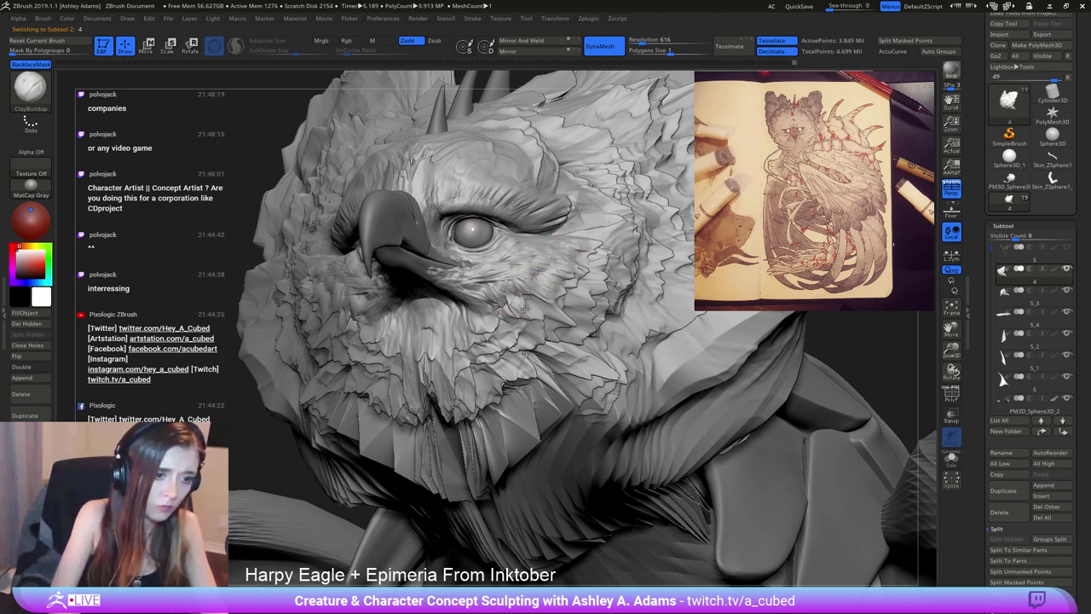
{"action": "right_click_drag", "start_coordinate": [456, 280], "coordinate": [444, 282]}
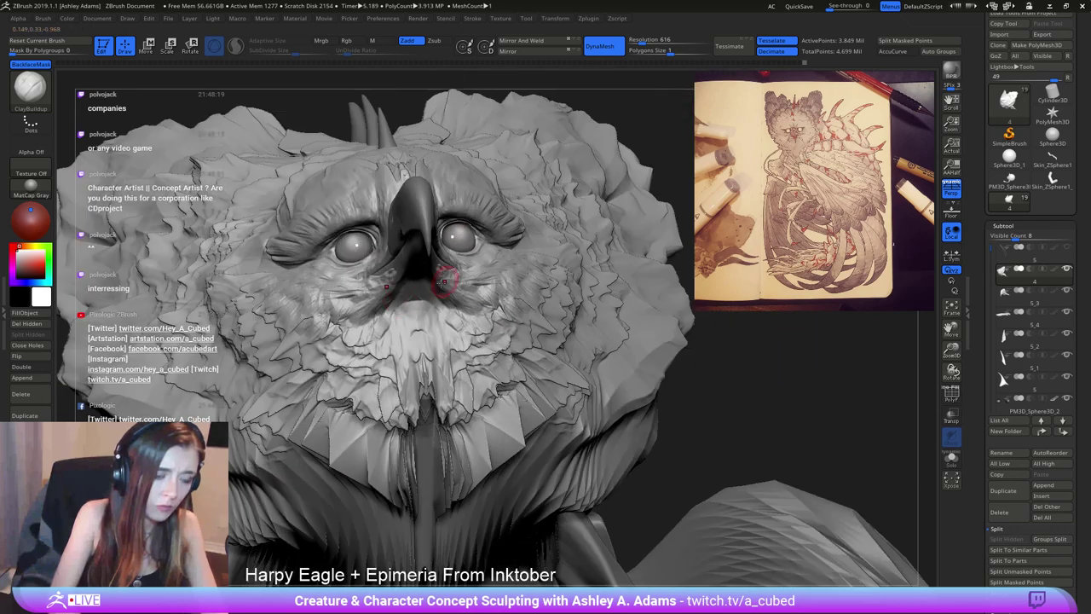
{"action": "left_click_drag", "start_coordinate": [430, 296], "coordinate": [455, 305]}
{"action": "right_click_drag", "start_coordinate": [455, 305], "coordinate": [447, 273]}
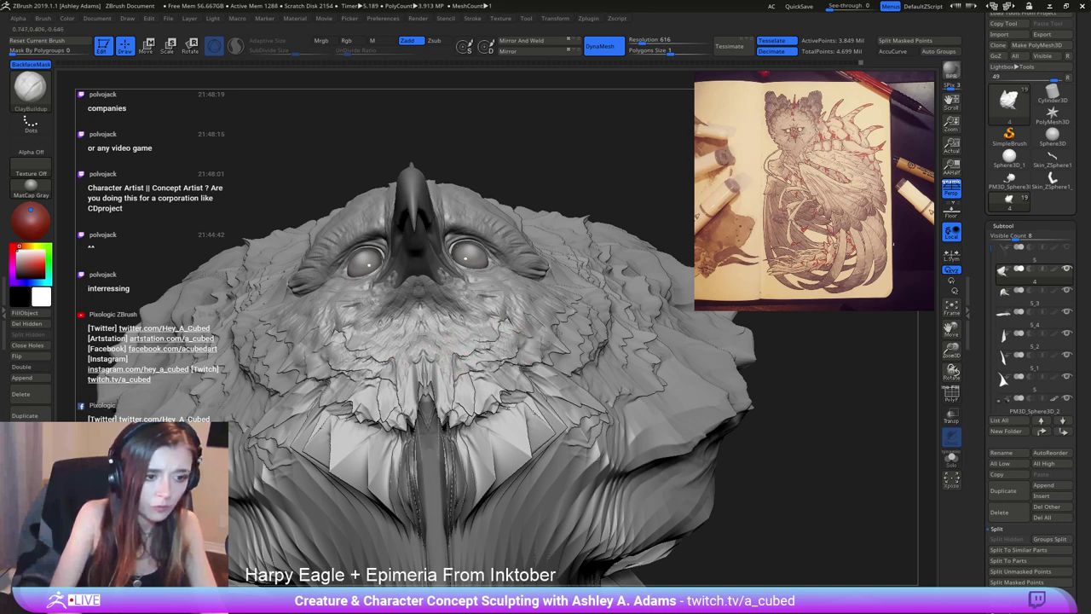
Build up feather strokes along the cheek, behind the eye and on the brow with ClayBuildup.
{"action": "right_click_drag", "start_coordinate": [460, 365], "coordinate": [465, 256], "text": "ctrl"}
{"action": "right_click_drag", "start_coordinate": [465, 213], "coordinate": [470, 285]}
{"action": "right_click_drag", "start_coordinate": [494, 250], "coordinate": [470, 236]}
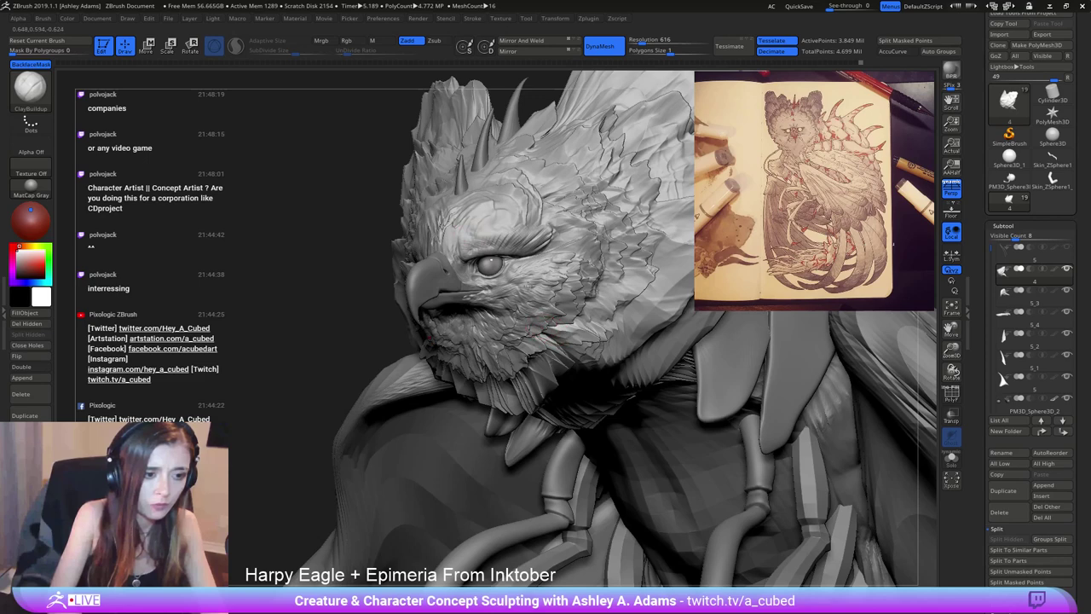
{"action": "right_click_drag", "start_coordinate": [529, 286], "coordinate": [465, 303], "text": "ctrl"}
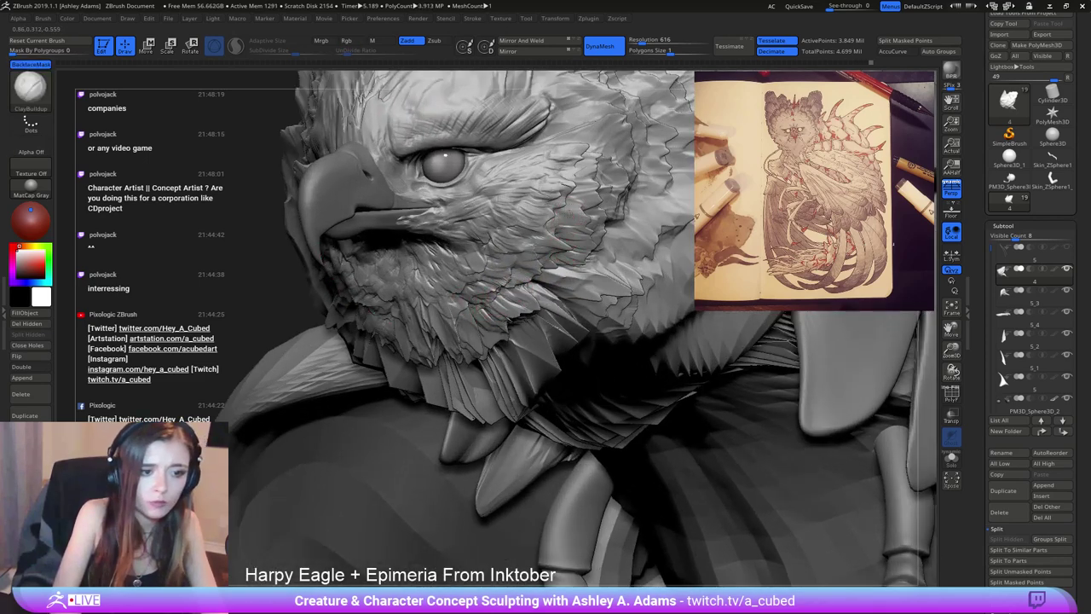
{"action": "right_click_drag", "start_coordinate": [591, 139], "coordinate": [519, 269], "text": "alt"}
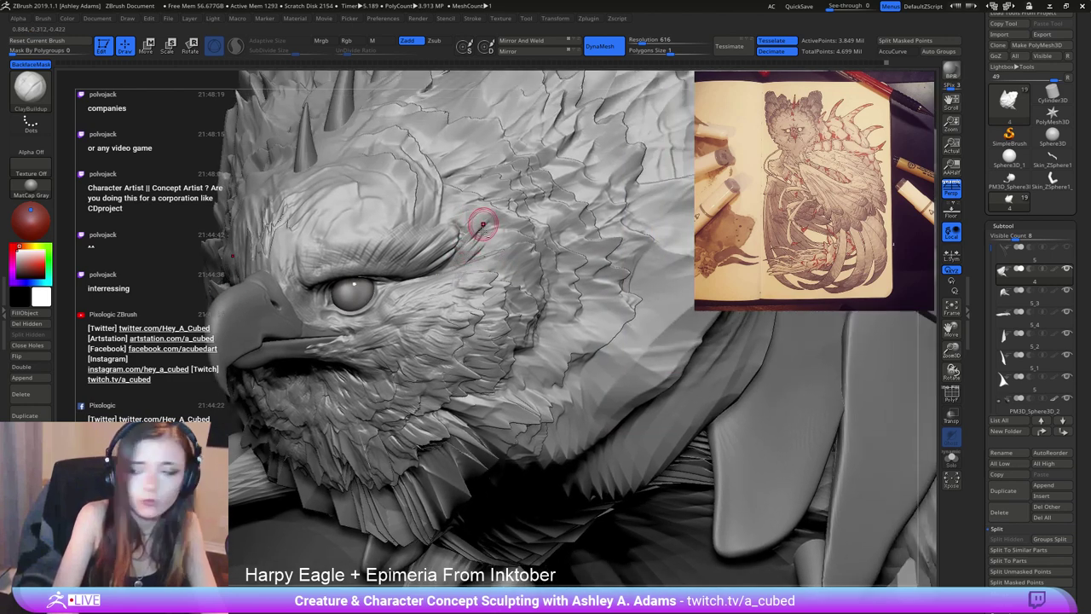
{"action": "right_click_drag", "start_coordinate": [478, 219], "coordinate": [383, 152]}
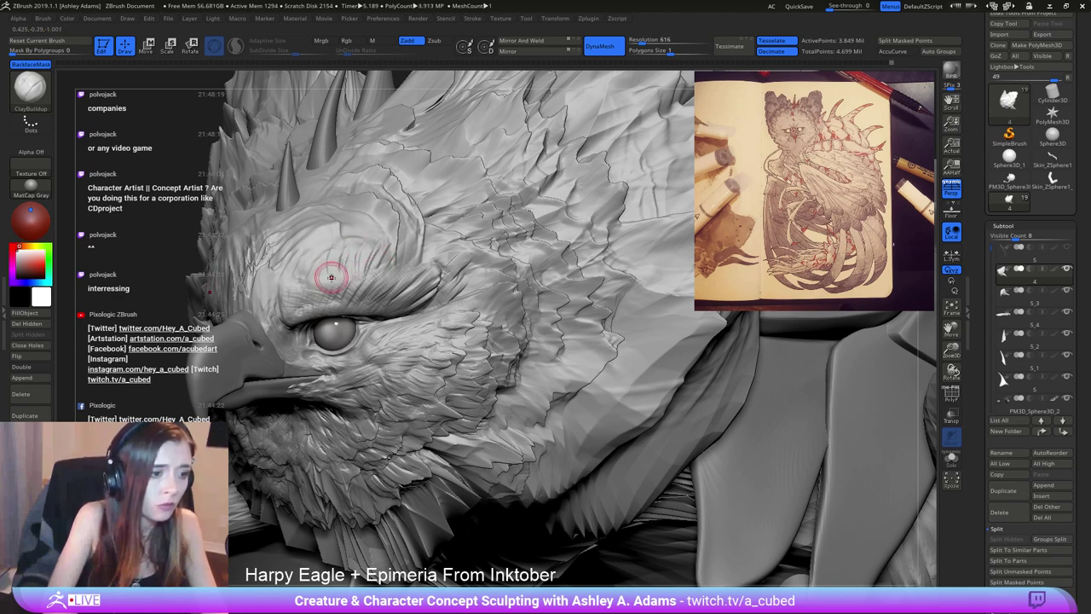
{"action": "left_click_drag", "start_coordinate": [343, 276], "coordinate": [408, 266]}
Layer ClayBuildup strokes over the side feathers of the face behind the eye and down the cheek.
{"action": "mouse_move", "coordinate": [426, 251]}
{"action": "right_mouse_down", "text": "ctrl"}
{"action": "mouse_move", "coordinate": [350, 291]}
{"action": "mouse_move", "coordinate": [419, 299]}
{"action": "mouse_move", "coordinate": [443, 287]}
{"action": "mouse_move", "coordinate": [413, 328]}
{"action": "mouse_move", "coordinate": [387, 318]}
{"action": "right_mouse_up", "text": "ctrl"}
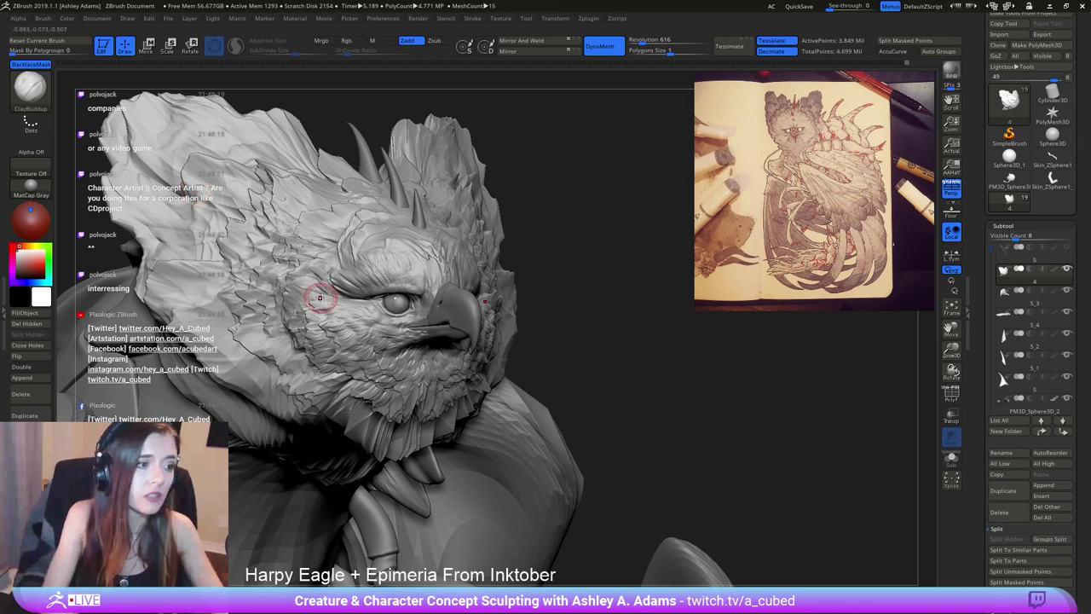
{"action": "mouse_move", "coordinate": [321, 299]}
{"action": "right_mouse_down"}
{"action": "mouse_move", "coordinate": [365, 268]}
{"action": "mouse_move", "coordinate": [315, 306]}
{"action": "right_mouse_up"}
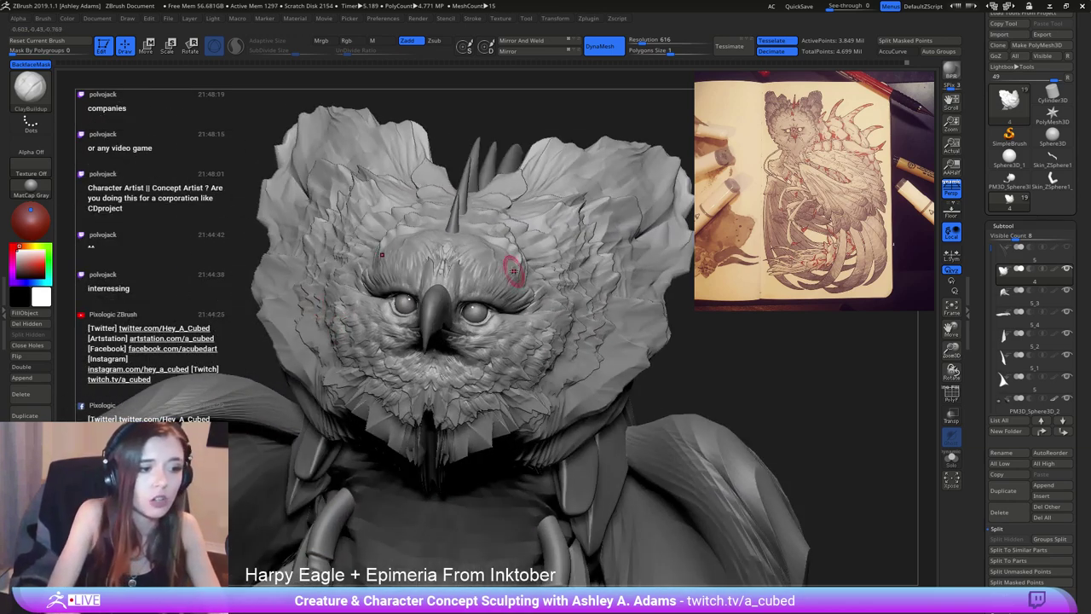
{"action": "right_click_drag", "start_coordinate": [505, 266], "coordinate": [547, 274]}
{"action": "mouse_move", "coordinate": [348, 247]}
{"action": "right_mouse_down", "text": "ctrl"}
{"action": "mouse_move", "coordinate": [348, 278]}
{"action": "mouse_move", "coordinate": [360, 236]}
{"action": "mouse_move", "coordinate": [374, 242]}
{"action": "mouse_move", "coordinate": [363, 236]}
{"action": "right_mouse_up", "text": "ctrl"}
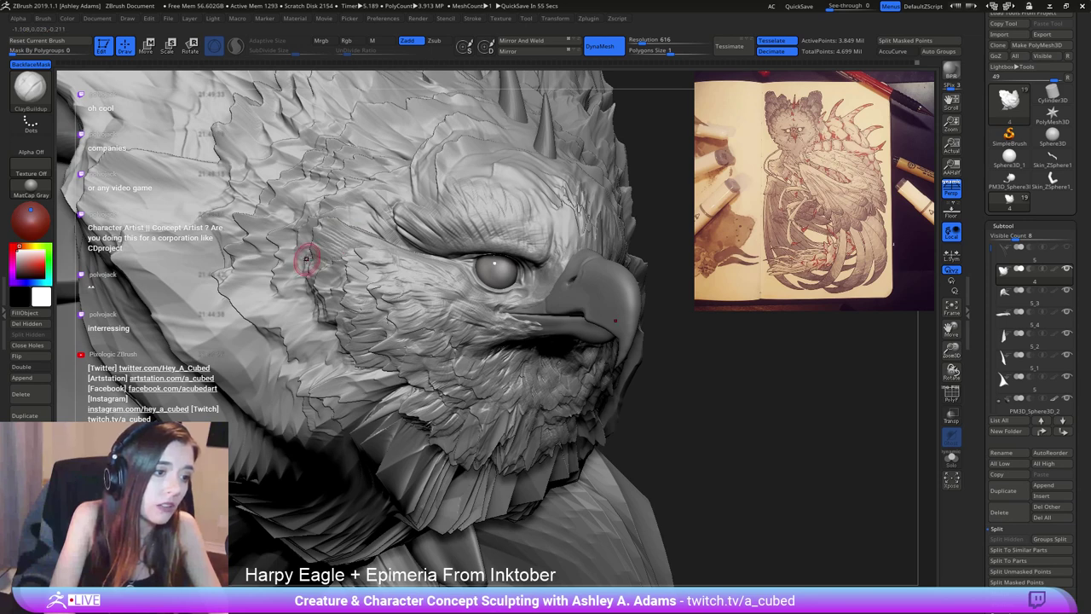
{"action": "right_click_drag", "start_coordinate": [304, 228], "coordinate": [335, 267]}
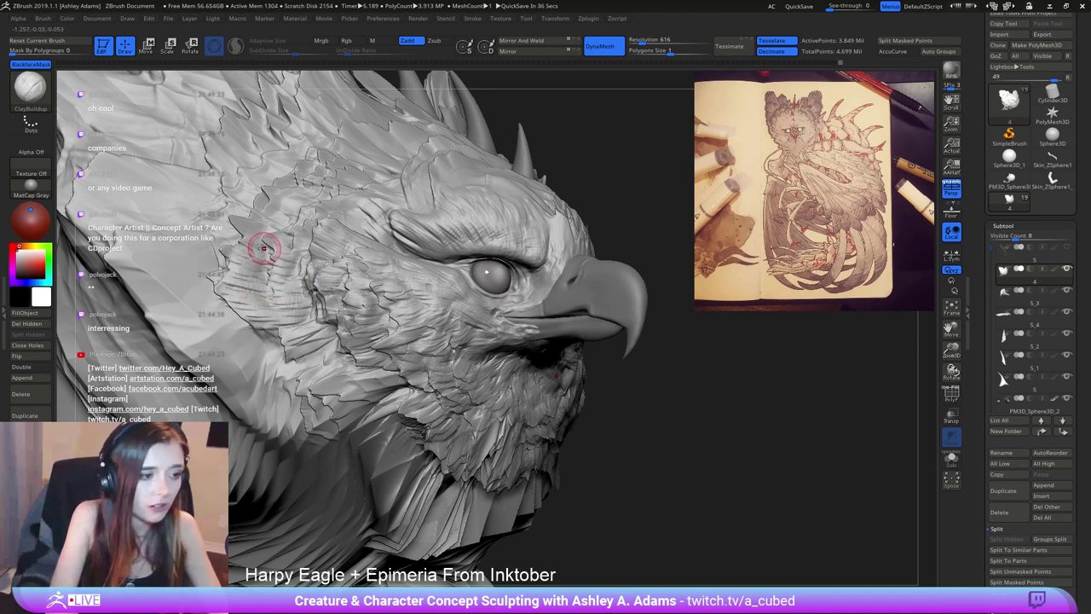
{"action": "right_click_drag", "start_coordinate": [242, 237], "coordinate": [279, 261]}
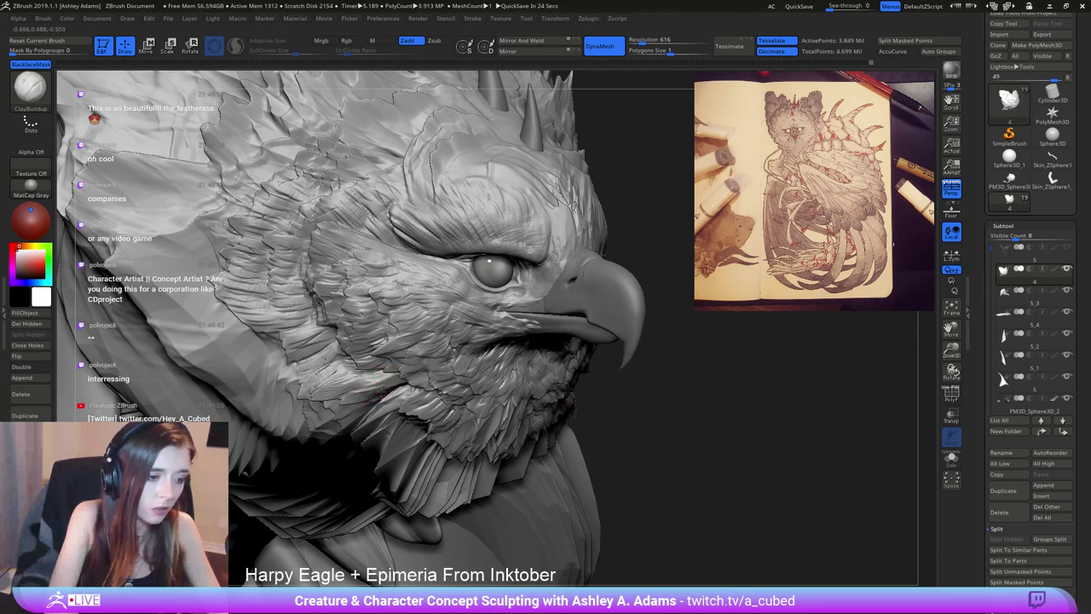
Check the head within the full figure, and add ClayBuildup feather strokes along the upper rim of the brow.
{"action": "right_click_drag", "start_coordinate": [355, 419], "coordinate": [248, 202], "text": "ctrl"}
{"action": "left_click_drag", "start_coordinate": [534, 266], "coordinate": [485, 287]}
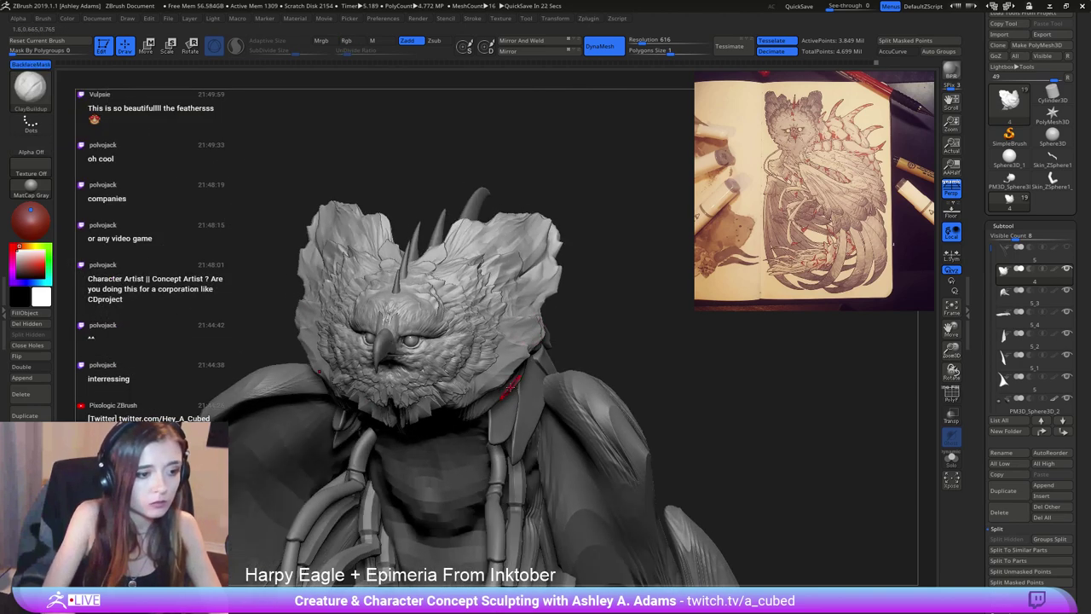
{"action": "left_click_drag", "start_coordinate": [509, 385], "coordinate": [543, 329]}
{"action": "left_click_drag", "start_coordinate": [636, 348], "coordinate": [558, 341]}
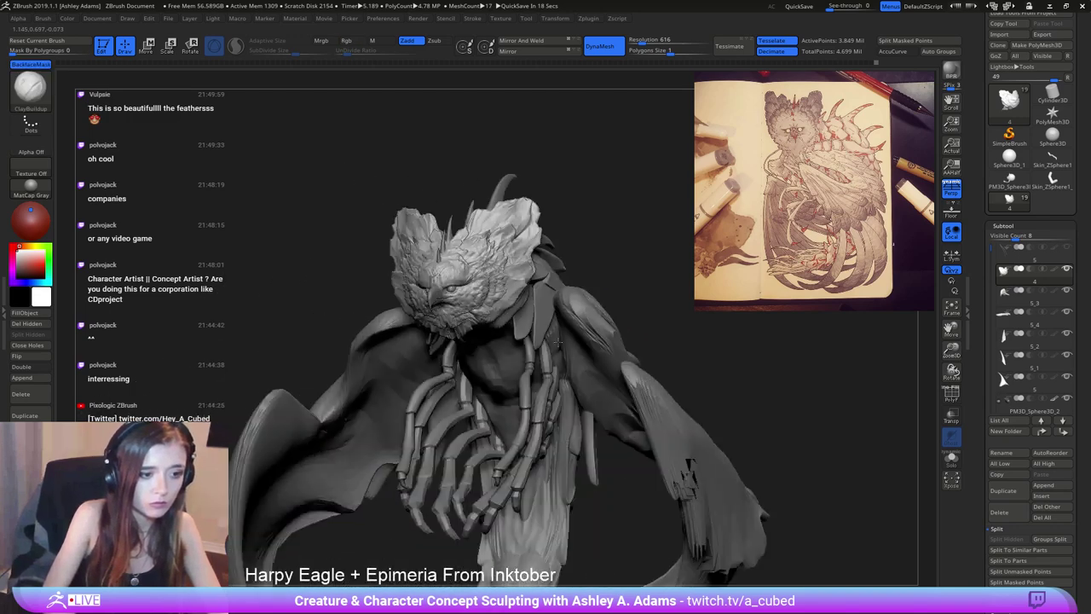
{"action": "right_click_drag", "start_coordinate": [559, 342], "coordinate": [511, 337]}
{"action": "right_click_drag", "start_coordinate": [536, 268], "coordinate": [562, 414], "text": "ctrl"}
{"action": "right_click_drag", "start_coordinate": [219, 225], "coordinate": [492, 264], "text": "alt"}
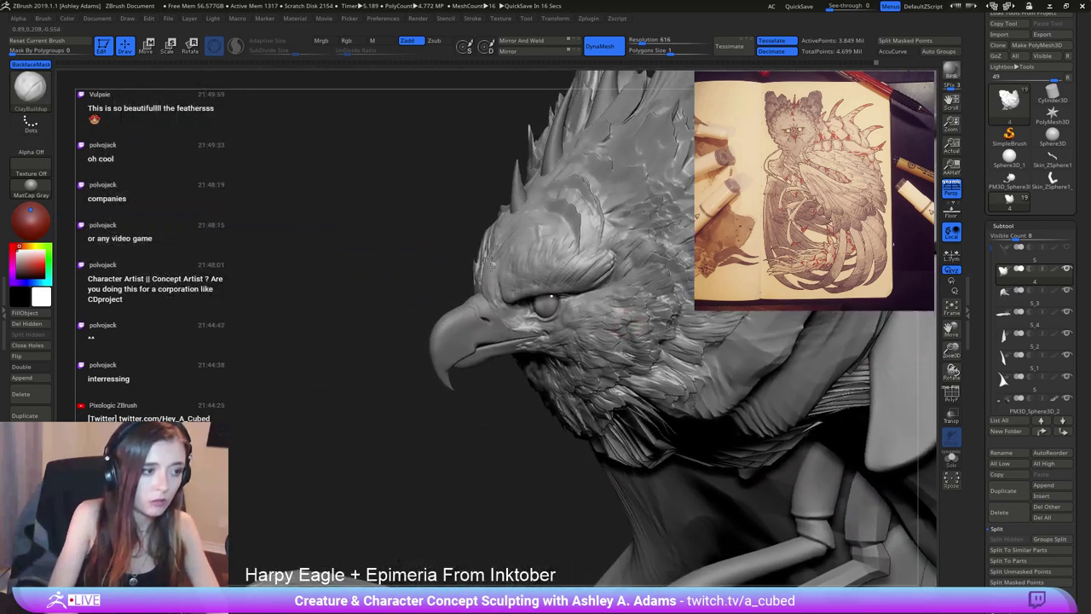
{"action": "left_click_drag", "start_coordinate": [486, 264], "coordinate": [346, 225]}
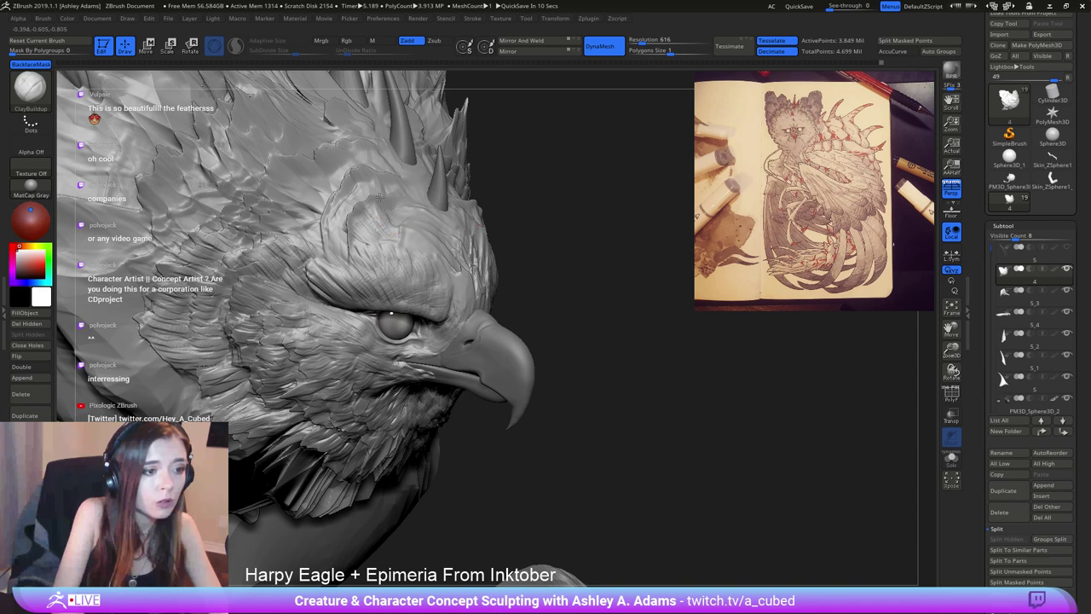
{"action": "mouse_move", "coordinate": [360, 246]}
{"action": "left_mouse_down"}
{"action": "mouse_move", "coordinate": [329, 207]}
{"action": "mouse_move", "coordinate": [345, 182]}
{"action": "left_mouse_up"}
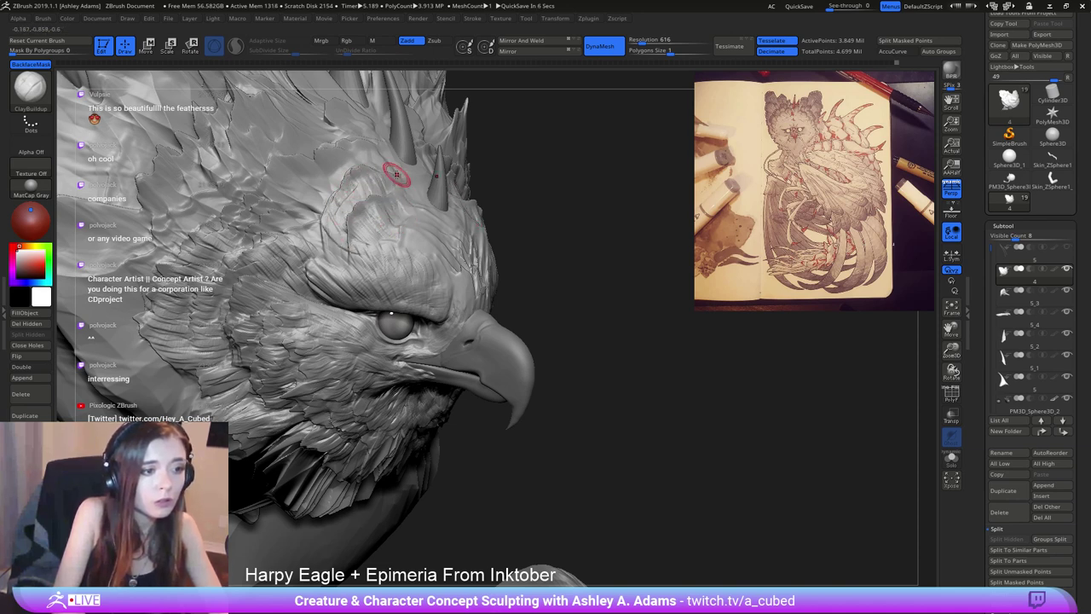
{"action": "mouse_move", "coordinate": [498, 141]}
{"action": "left_mouse_down"}
{"action": "mouse_move", "coordinate": [474, 175]}
{"action": "mouse_move", "coordinate": [390, 227]}
{"action": "left_mouse_up"}
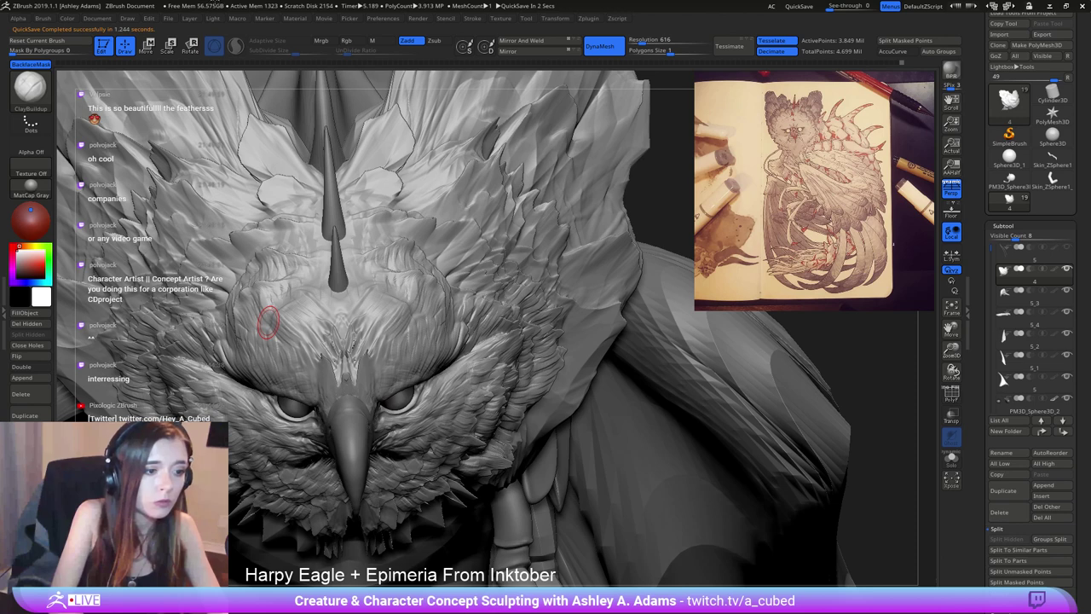
Build up feather strokes across the forehead, around the base of the front horns and over the brows.
{"action": "key", "text": "ctrl"}
{"action": "right_click_drag", "start_coordinate": [349, 254], "coordinate": [402, 285]}
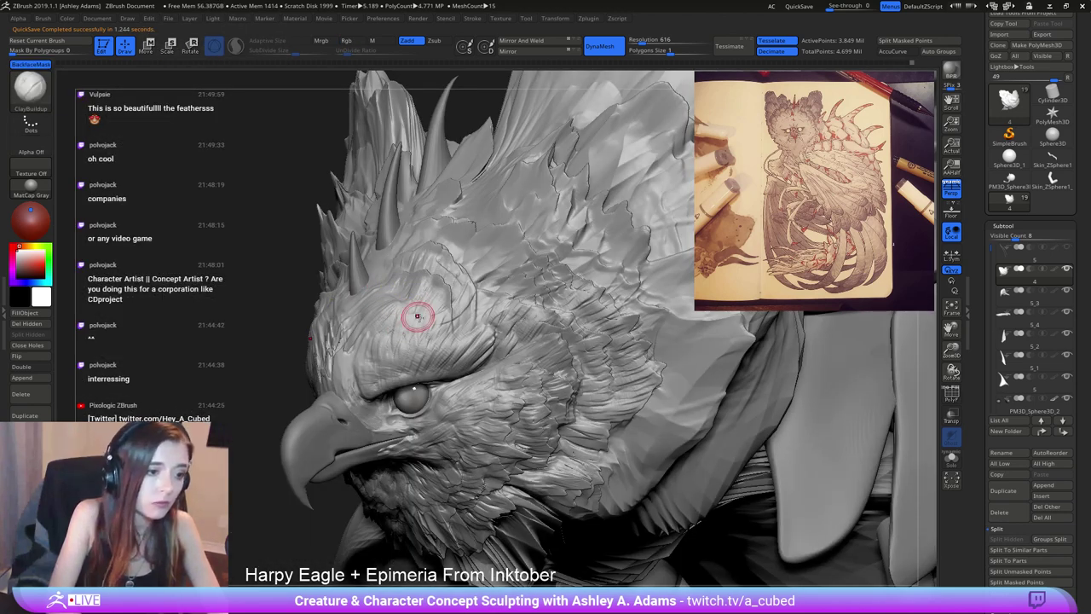
{"action": "right_click_drag", "start_coordinate": [427, 273], "coordinate": [409, 287]}
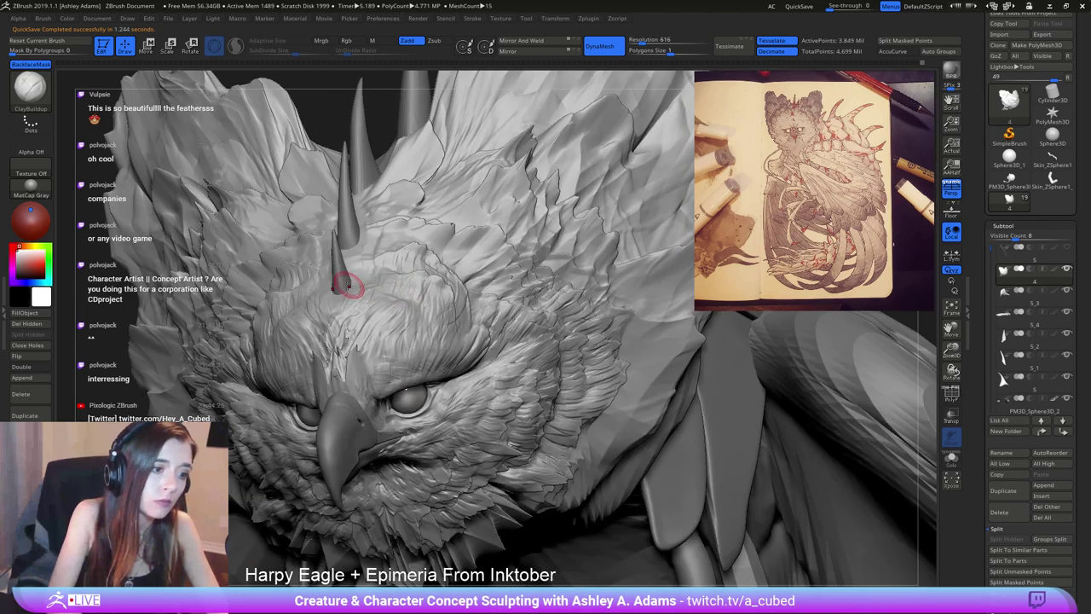
{"action": "right_click_drag", "start_coordinate": [336, 308], "coordinate": [305, 305]}
{"action": "right_click_drag", "start_coordinate": [246, 347], "coordinate": [201, 351]}
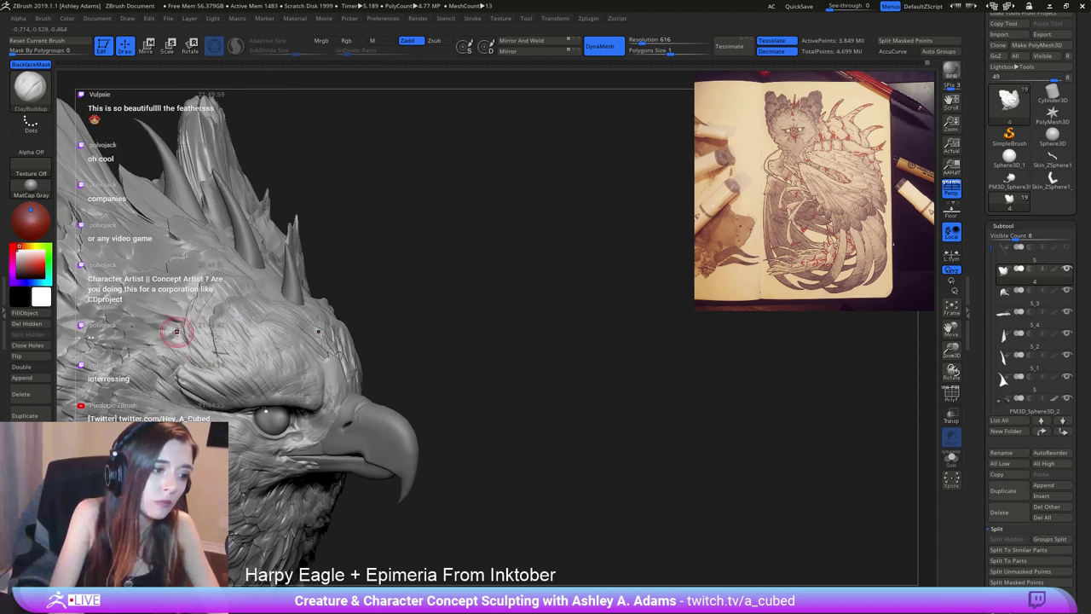
{"action": "mouse_move", "coordinate": [162, 322]}
{"action": "right_mouse_down"}
{"action": "mouse_move", "coordinate": [226, 399]}
{"action": "mouse_move", "coordinate": [445, 353]}
{"action": "mouse_move", "coordinate": [467, 452]}
{"action": "right_mouse_up"}
Refine the feathers between the base of the beak and the front of the eye with a resized ClayBuildup brush.
{"action": "left_click", "coordinate": [382, 360], "text": "alt"}
{"action": "right_click_drag", "start_coordinate": [336, 363], "coordinate": [351, 376]}
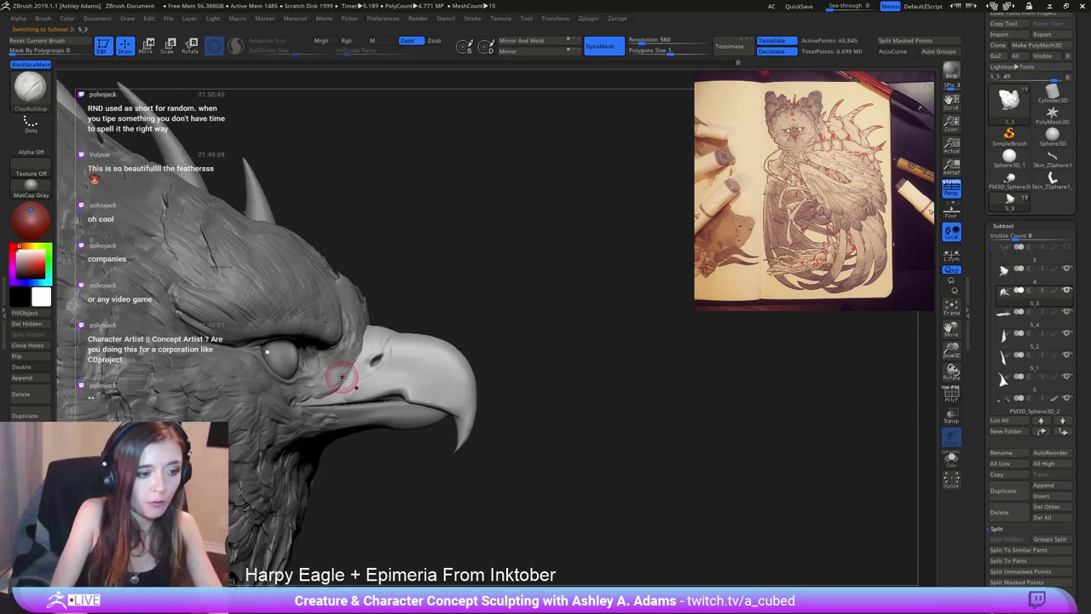
{"action": "key", "text": "space"}
{"action": "left_click_drag", "start_coordinate": [355, 378], "coordinate": [370, 377]}
{"action": "right_click_drag", "start_coordinate": [353, 362], "coordinate": [355, 399], "text": "ctrl"}
{"action": "key", "text": "space"}
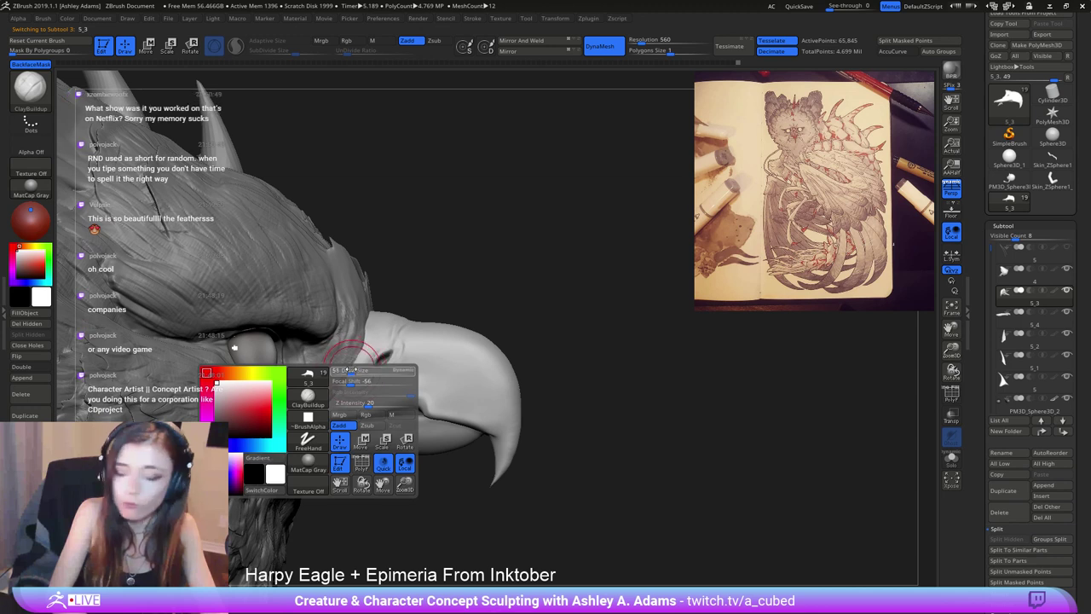
{"action": "left_click", "coordinate": [328, 391], "text": "alt"}
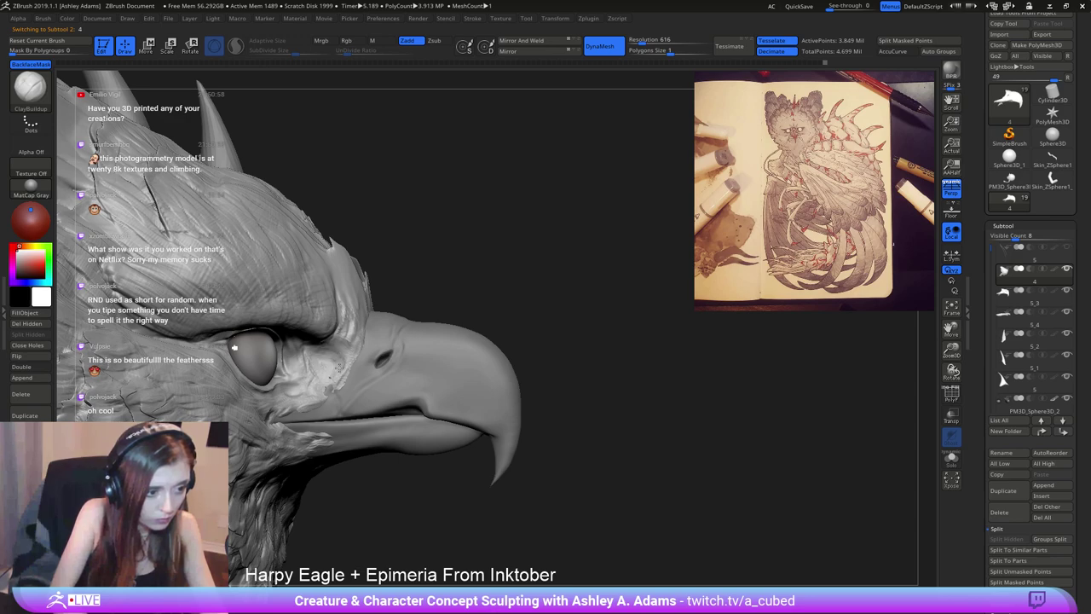
{"action": "mouse_move", "coordinate": [322, 342]}
{"action": "right_mouse_down"}
{"action": "mouse_move", "coordinate": [230, 365]}
{"action": "mouse_move", "coordinate": [323, 379]}
{"action": "right_mouse_up"}
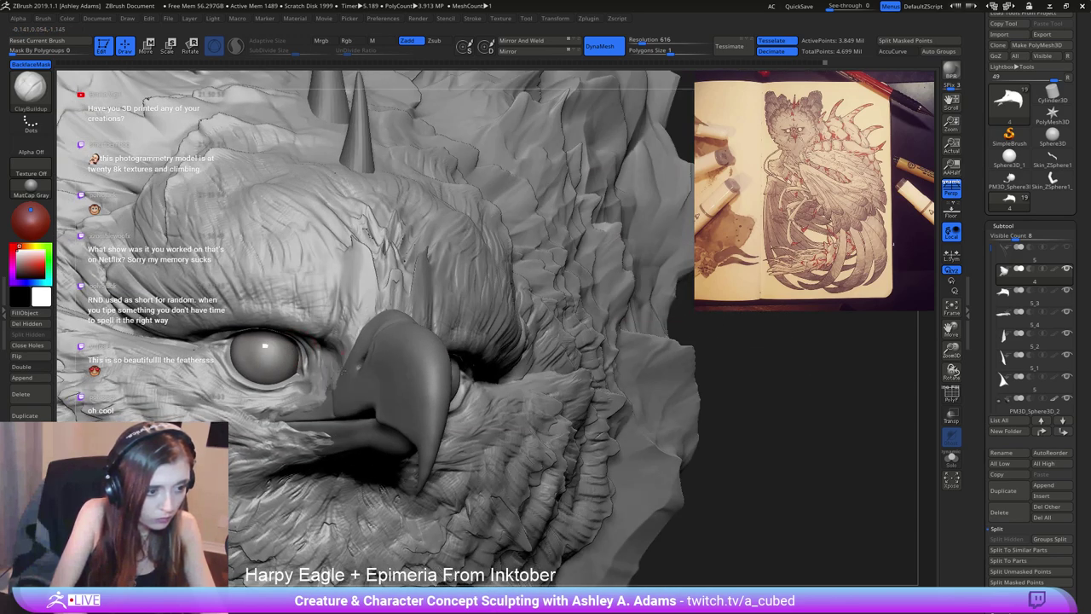
{"action": "right_click_drag", "start_coordinate": [265, 345], "coordinate": [230, 345]}
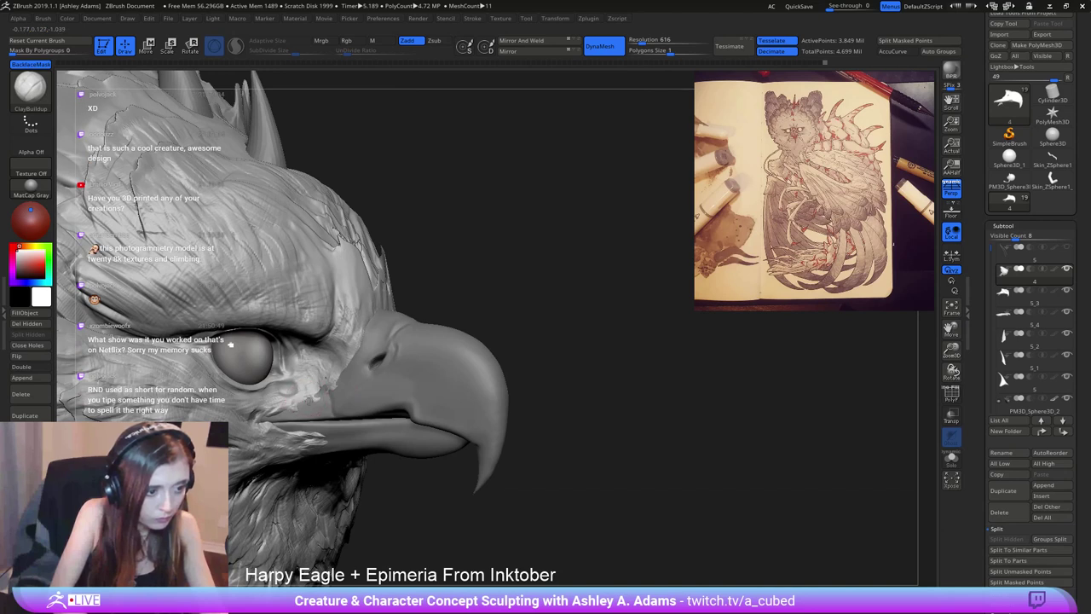
{"action": "mouse_move", "coordinate": [303, 407]}
{"action": "left_mouse_down"}
{"action": "mouse_move", "coordinate": [309, 400]}
{"action": "mouse_move", "coordinate": [309, 411]}
{"action": "mouse_move", "coordinate": [290, 404]}
{"action": "left_mouse_up"}
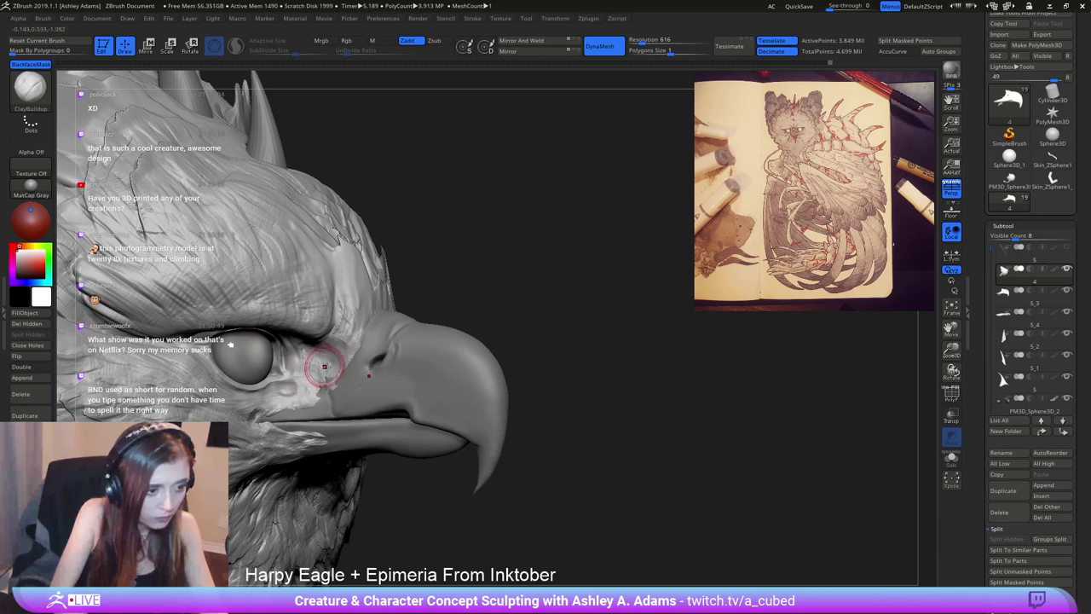
{"action": "mouse_move", "coordinate": [317, 366]}
{"action": "right_mouse_down"}
{"action": "mouse_move", "coordinate": [346, 320]}
{"action": "mouse_move", "coordinate": [319, 358]}
{"action": "right_mouse_up"}
Add ClayBuildup feather strokes on the crown above the brows and beside the central row of horns.
{"action": "mouse_move", "coordinate": [438, 413]}
{"action": "right_mouse_down", "text": "ctrl"}
{"action": "mouse_move", "coordinate": [461, 386]}
{"action": "mouse_move", "coordinate": [440, 371]}
{"action": "mouse_move", "coordinate": [434, 304]}
{"action": "mouse_move", "coordinate": [383, 367]}
{"action": "right_mouse_up", "text": "ctrl"}
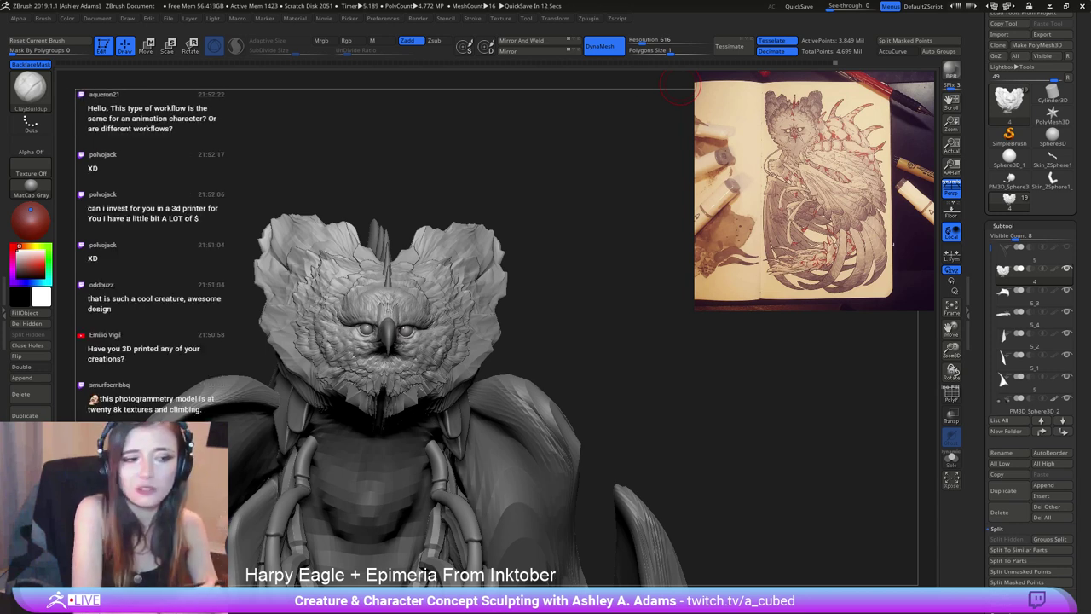
{"action": "right_click_drag", "start_coordinate": [338, 294], "coordinate": [426, 266]}
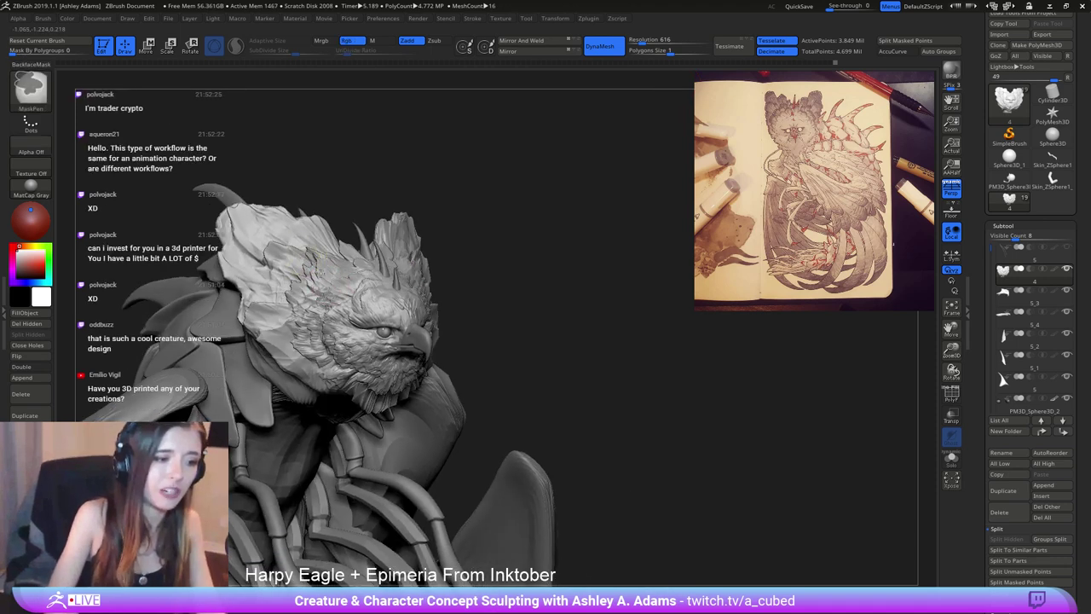
{"action": "right_click_drag", "start_coordinate": [310, 267], "coordinate": [299, 304], "text": "ctrl"}
{"action": "right_click_drag", "start_coordinate": [412, 384], "coordinate": [411, 283], "text": "alt"}
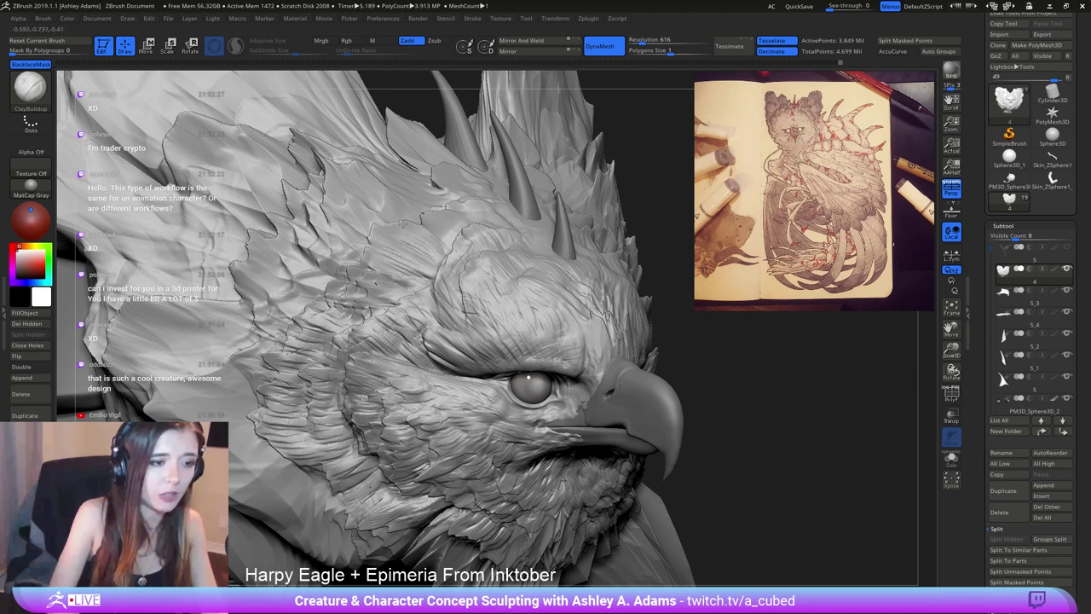
{"action": "right_click_drag", "start_coordinate": [441, 252], "coordinate": [438, 237]}
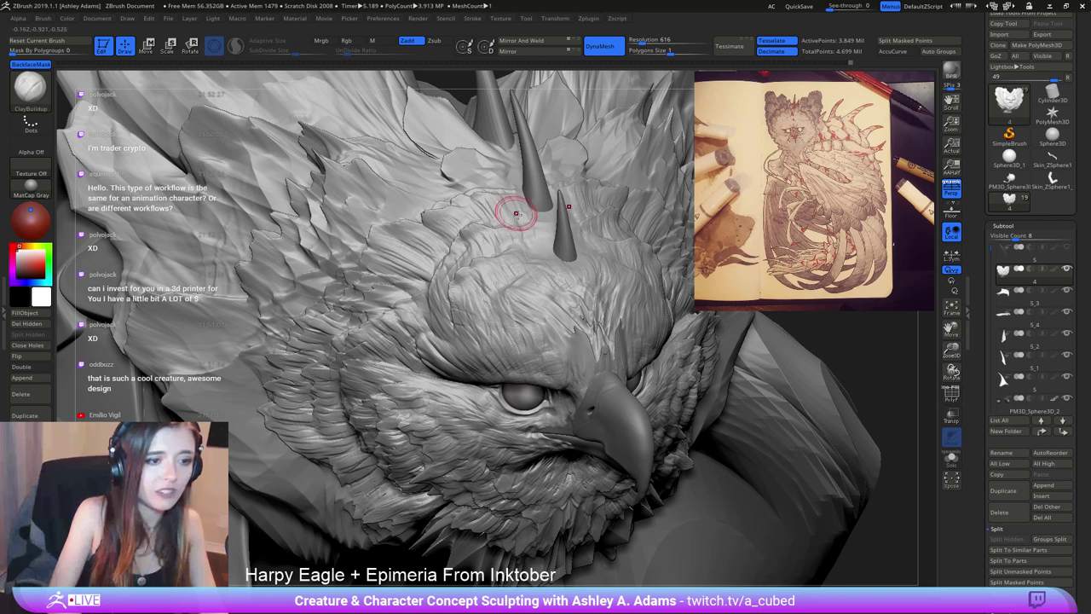
{"action": "mouse_move", "coordinate": [419, 271]}
{"action": "right_mouse_down"}
{"action": "mouse_move", "coordinate": [420, 247]}
{"action": "mouse_move", "coordinate": [446, 294]}
{"action": "right_mouse_up"}
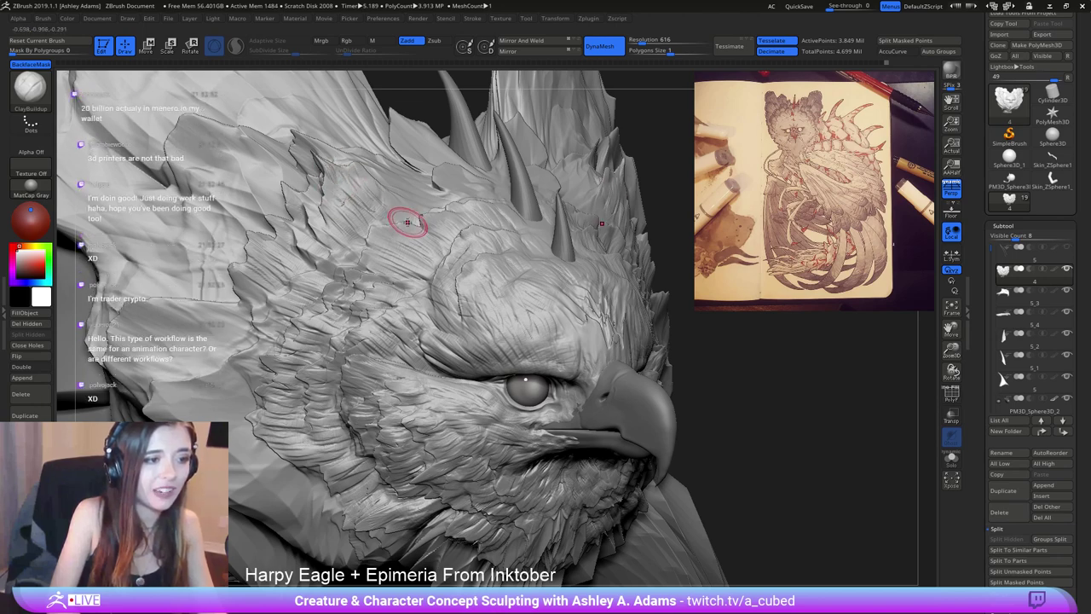
{"action": "right_click_drag", "start_coordinate": [373, 206], "coordinate": [290, 223]}
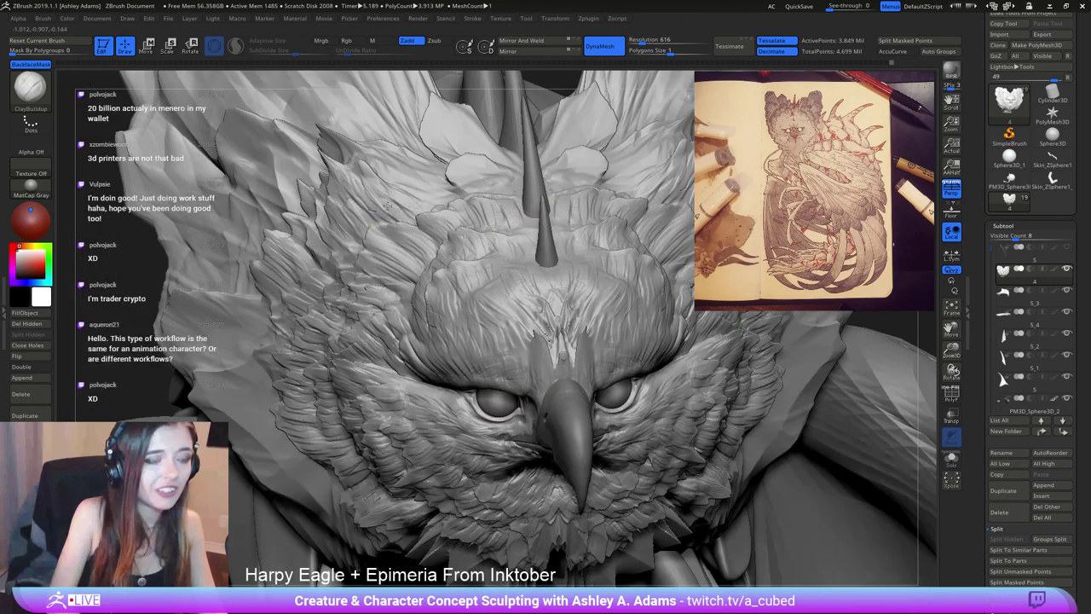
{"action": "mouse_move", "coordinate": [484, 185]}
{"action": "left_mouse_down"}
{"action": "mouse_move", "coordinate": [470, 178]}
{"action": "mouse_move", "coordinate": [460, 195]}
{"action": "mouse_move", "coordinate": [513, 174]}
{"action": "left_mouse_up"}
Examine the head's silhouette within the full figure from the front and both sides, with the SnakeHook brush selected.
{"action": "right_click_drag", "start_coordinate": [417, 261], "coordinate": [324, 82], "text": "ctrl"}
{"action": "left_click_drag", "start_coordinate": [324, 81], "coordinate": [358, 103]}
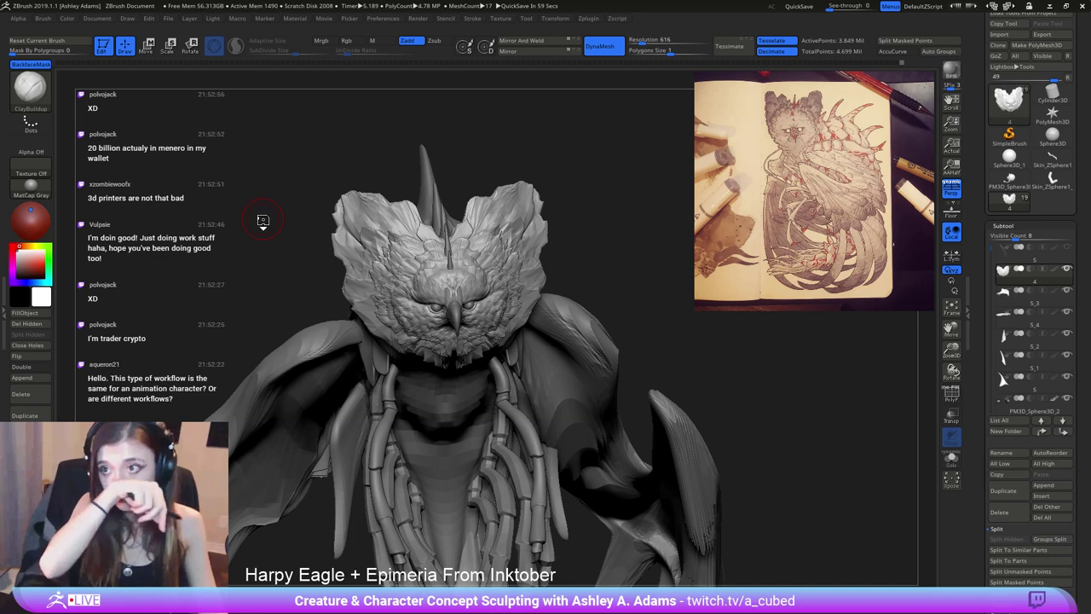
{"action": "left_click_drag", "start_coordinate": [263, 220], "coordinate": [400, 194]}
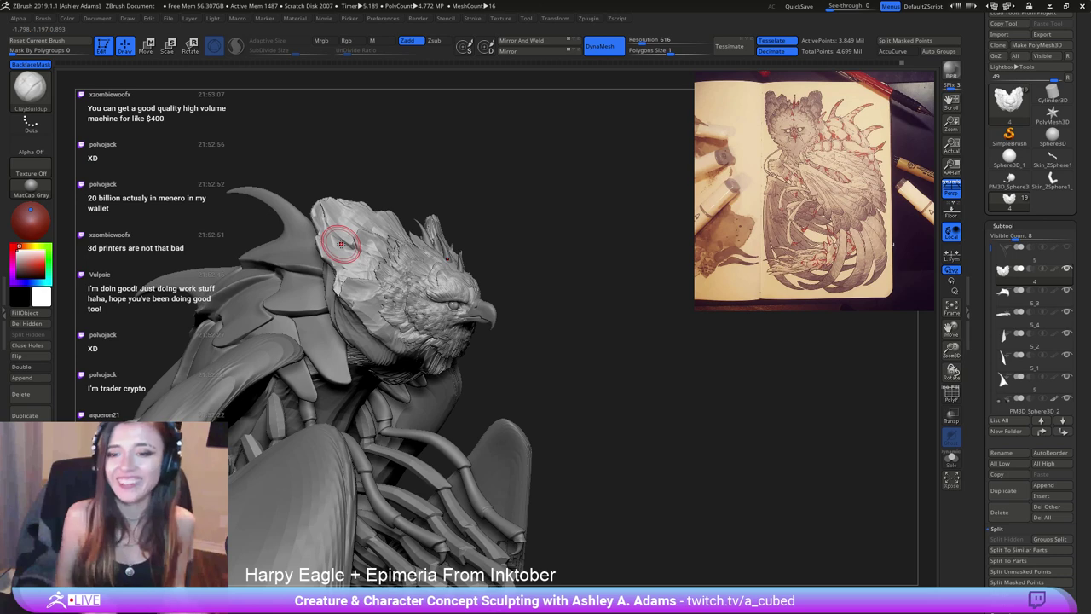
{"action": "mouse_move", "coordinate": [408, 318]}
{"action": "right_mouse_down"}
{"action": "mouse_move", "coordinate": [451, 341]}
{"action": "mouse_move", "coordinate": [377, 309]}
{"action": "mouse_move", "coordinate": [364, 343]}
{"action": "mouse_move", "coordinate": [389, 277]}
{"action": "mouse_move", "coordinate": [372, 283]}
{"action": "mouse_move", "coordinate": [410, 247]}
{"action": "right_mouse_up"}
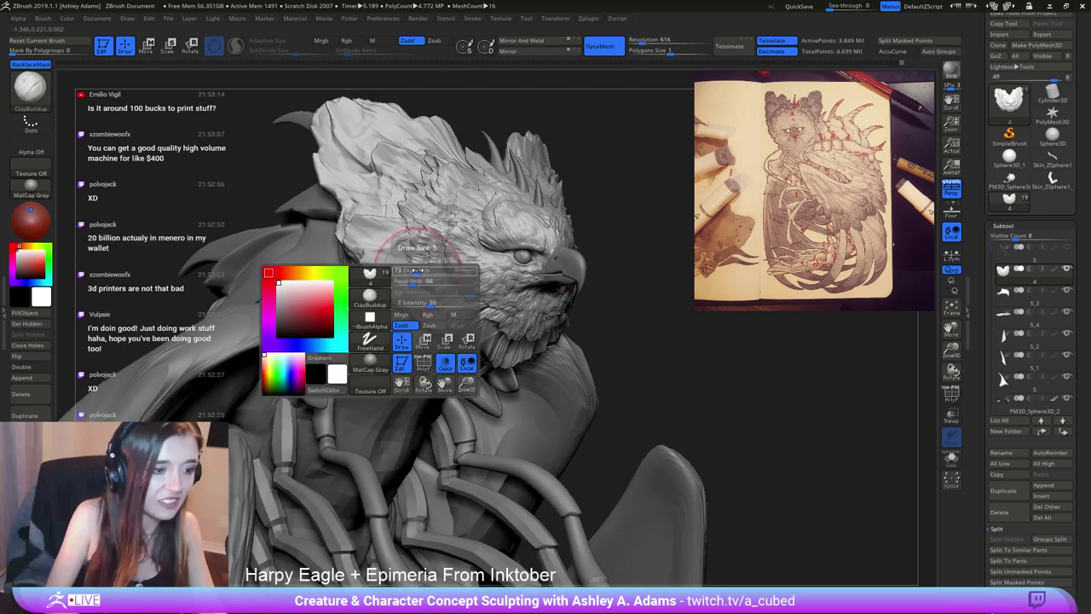
{"action": "key", "text": "b"}
{"action": "key", "text": "s"}
{"action": "key", "text": "h"}
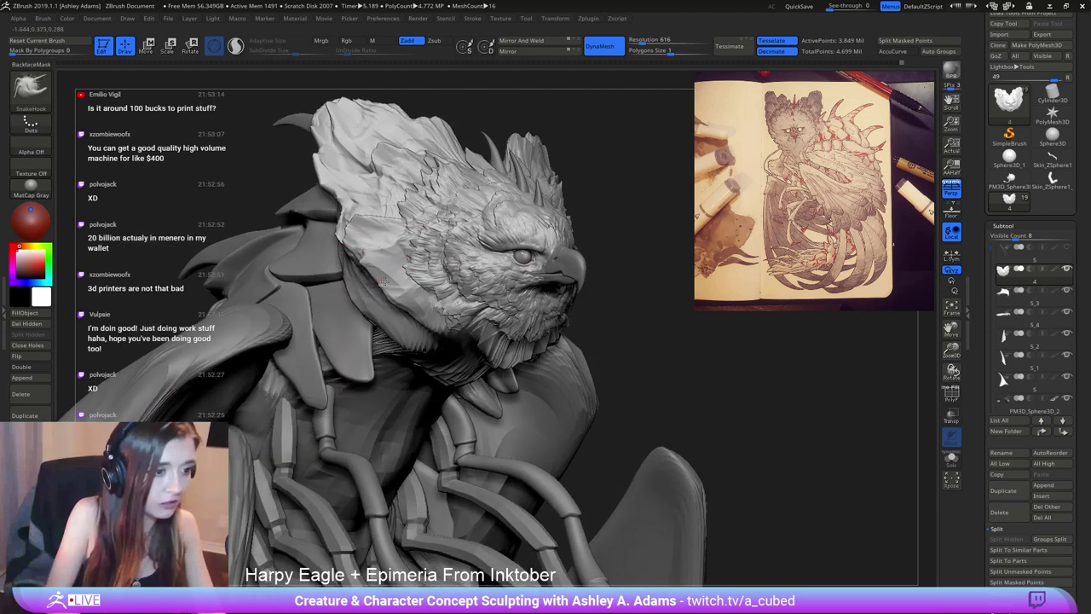
{"action": "right_click", "coordinate": [380, 281]}
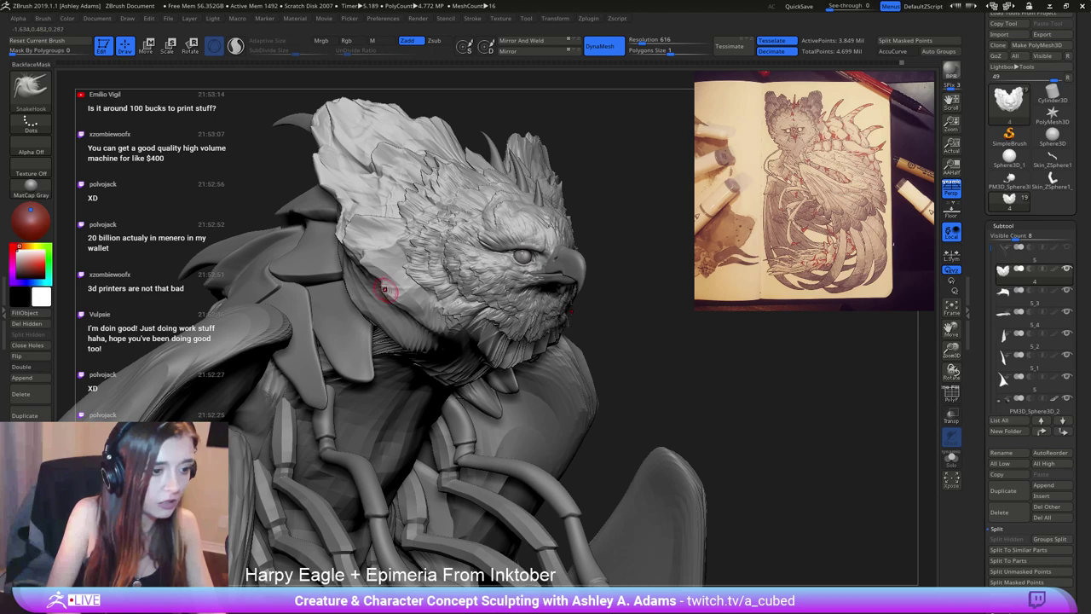
{"action": "right_click_drag", "start_coordinate": [436, 263], "coordinate": [358, 266]}
{"action": "mouse_move", "coordinate": [546, 316]}
{"action": "right_mouse_down", "text": "ctrl"}
{"action": "mouse_move", "coordinate": [555, 247]}
{"action": "mouse_move", "coordinate": [477, 245]}
{"action": "right_mouse_up", "text": "ctrl"}
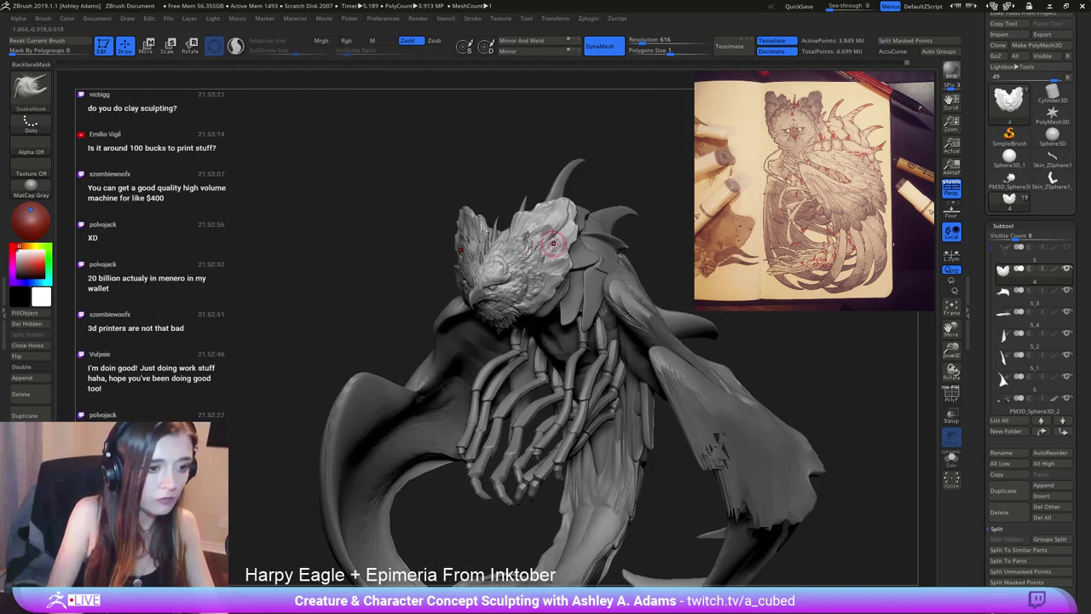
Show the hidden pair of long antenna strands, make them the active subtool and subdivide their mesh.
{"action": "left_click", "coordinate": [1023, 252]}
{"action": "left_click", "coordinate": [1067, 246]}
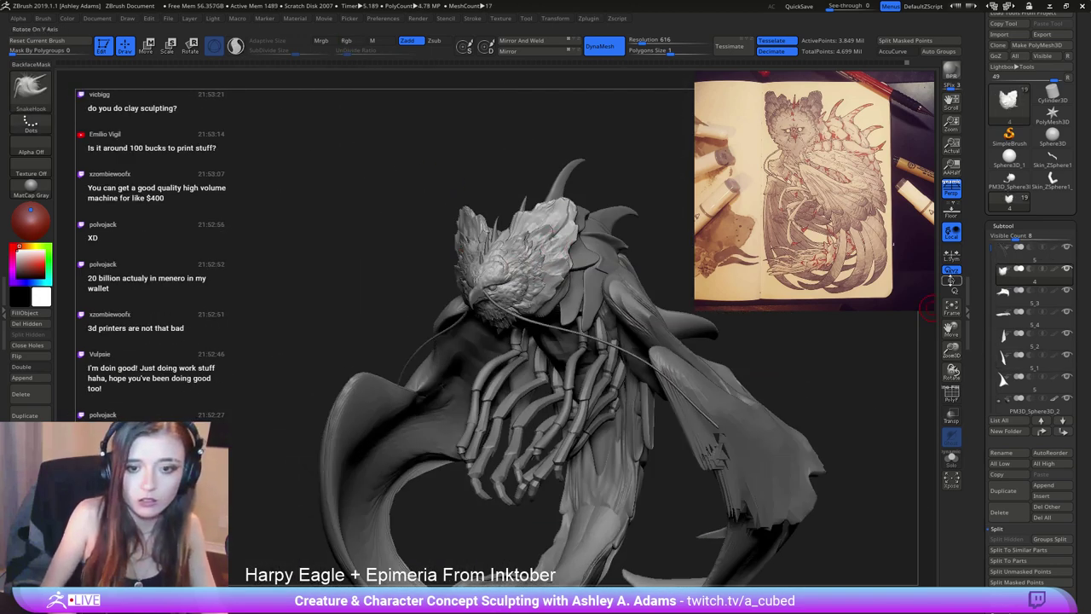
{"action": "mouse_move", "coordinate": [509, 258]}
{"action": "right_mouse_down", "text": "ctrl"}
{"action": "mouse_move", "coordinate": [504, 361]}
{"action": "mouse_move", "coordinate": [493, 267]}
{"action": "right_mouse_up", "text": "ctrl"}
{"action": "left_click", "coordinate": [497, 387], "text": "alt"}
{"action": "right_click", "coordinate": [502, 348]}
{"action": "key", "text": "ctrl+d"}
Pull the antenna's root toward the base of the beak with SnakeHook and build it up with ClayBuildup.
{"action": "right_click_drag", "start_coordinate": [465, 230], "coordinate": [439, 348], "text": "ctrl"}
{"action": "right_click", "coordinate": [439, 348]}
{"action": "left_click_drag", "start_coordinate": [488, 287], "coordinate": [476, 283]}
{"action": "mouse_move", "coordinate": [477, 283]}
{"action": "right_mouse_down"}
{"action": "mouse_move", "coordinate": [463, 265]}
{"action": "mouse_move", "coordinate": [473, 275]}
{"action": "right_mouse_up"}
{"action": "key", "text": "b"}
{"action": "key", "text": "c"}
{"action": "key", "text": "b"}
{"action": "left_click_drag", "start_coordinate": [466, 267], "coordinate": [468, 287]}
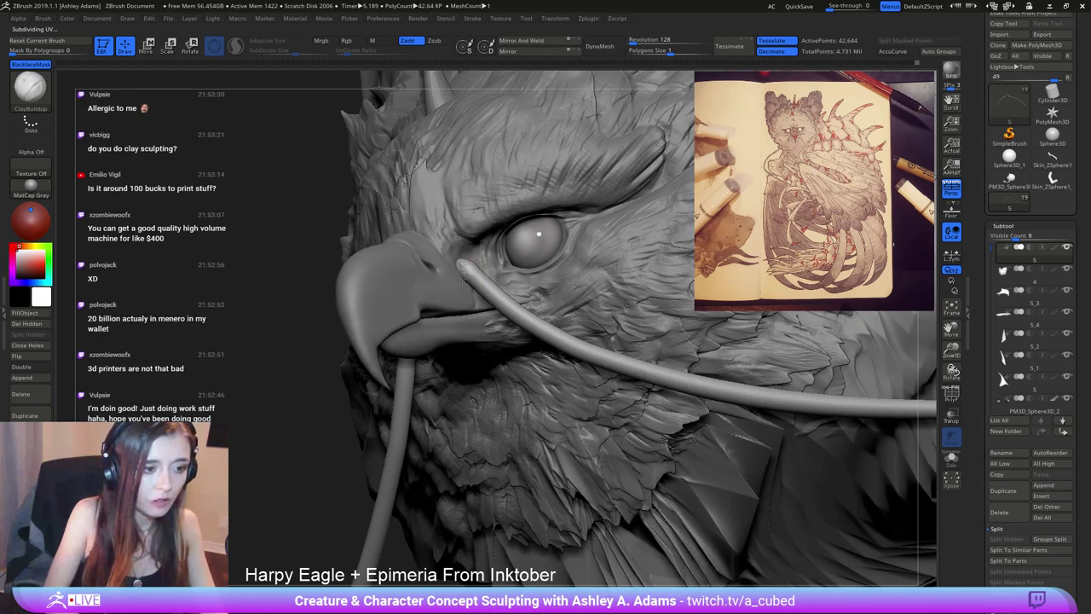
Reselect the antenna strands with SnakeHook active, and smooth their upper ends beside the beak.
{"action": "right_click_drag", "start_coordinate": [471, 271], "coordinate": [461, 266]}
{"action": "key", "text": "b"}
{"action": "key", "text": "d"}
{"action": "key", "text": "s"}
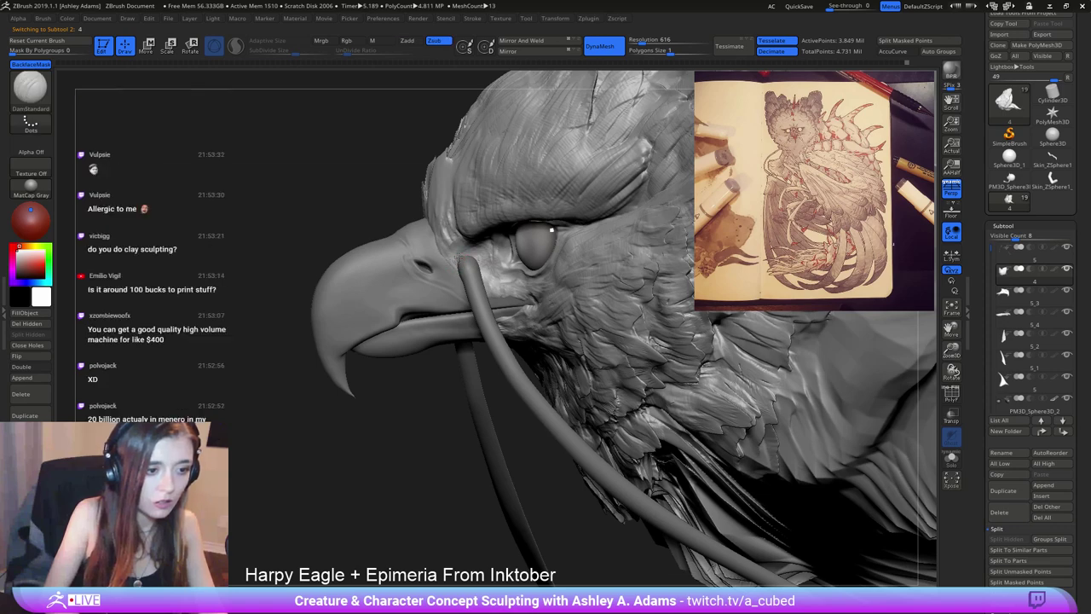
{"action": "mouse_move", "coordinate": [461, 266]}
{"action": "right_mouse_down"}
{"action": "mouse_move", "coordinate": [480, 260]}
{"action": "mouse_move", "coordinate": [475, 285]}
{"action": "mouse_move", "coordinate": [467, 277]}
{"action": "right_mouse_up"}
{"action": "left_click", "coordinate": [480, 271], "text": "alt"}
{"action": "key", "text": "b"}
{"action": "key", "text": "s"}
{"action": "key", "text": "h"}
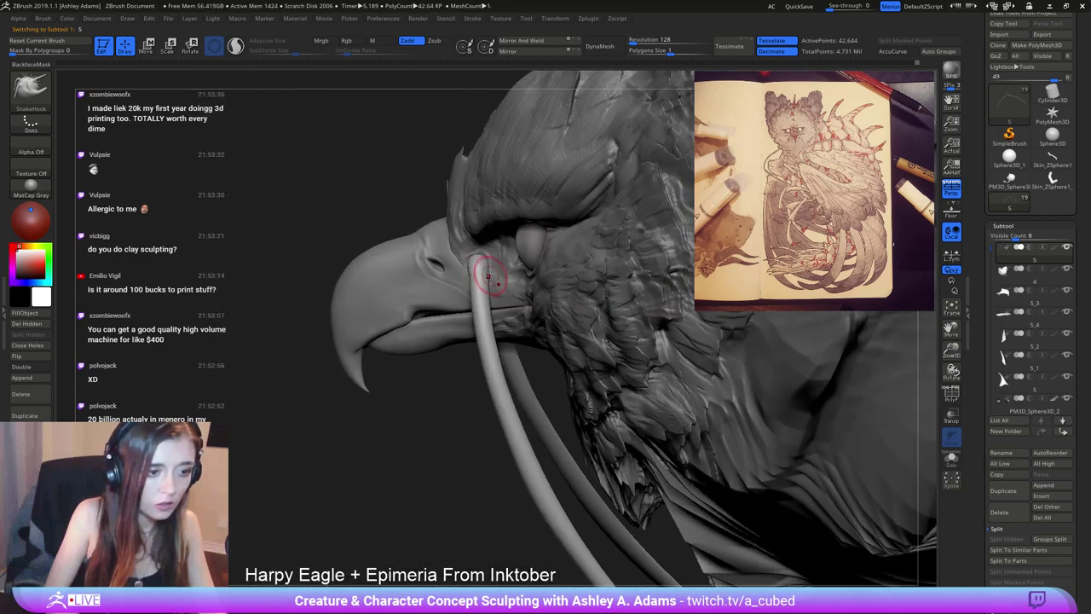
{"action": "key", "text": "shift"}
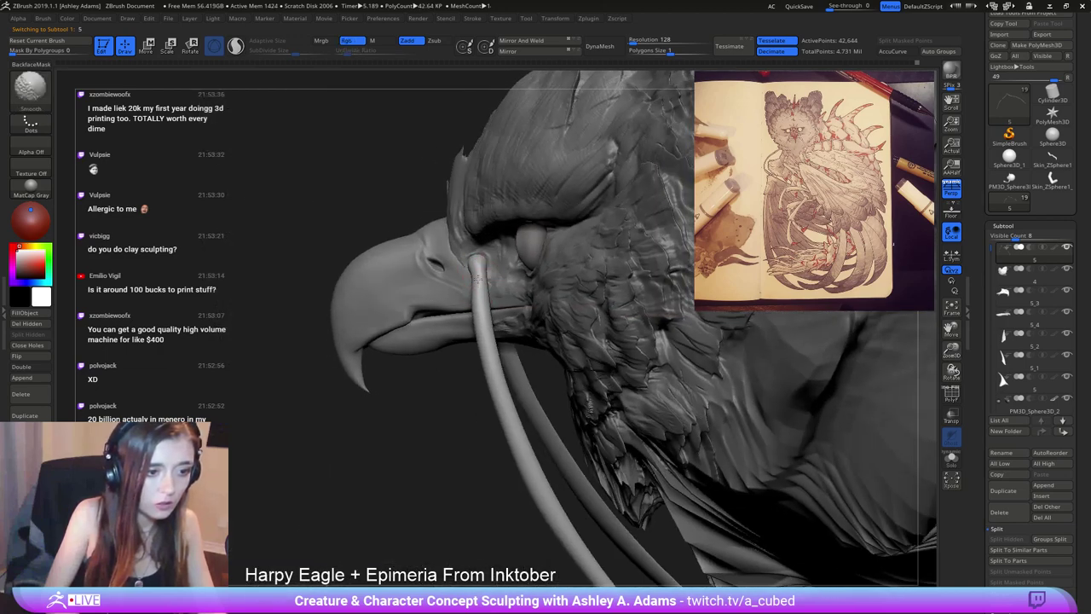
{"action": "mouse_move", "coordinate": [478, 271]}
{"action": "right_mouse_down", "text": "ctrl"}
{"action": "mouse_move", "coordinate": [492, 227]}
{"action": "mouse_move", "coordinate": [519, 287]}
{"action": "mouse_move", "coordinate": [509, 275]}
{"action": "mouse_move", "coordinate": [539, 282]}
{"action": "right_mouse_up", "text": "ctrl"}
{"action": "right_click", "coordinate": [545, 273]}
{"action": "mouse_move", "coordinate": [507, 259]}
{"action": "left_mouse_down", "text": "shift"}
{"action": "mouse_move", "coordinate": [499, 247]}
{"action": "mouse_move", "coordinate": [519, 272]}
{"action": "left_mouse_up", "text": "shift"}
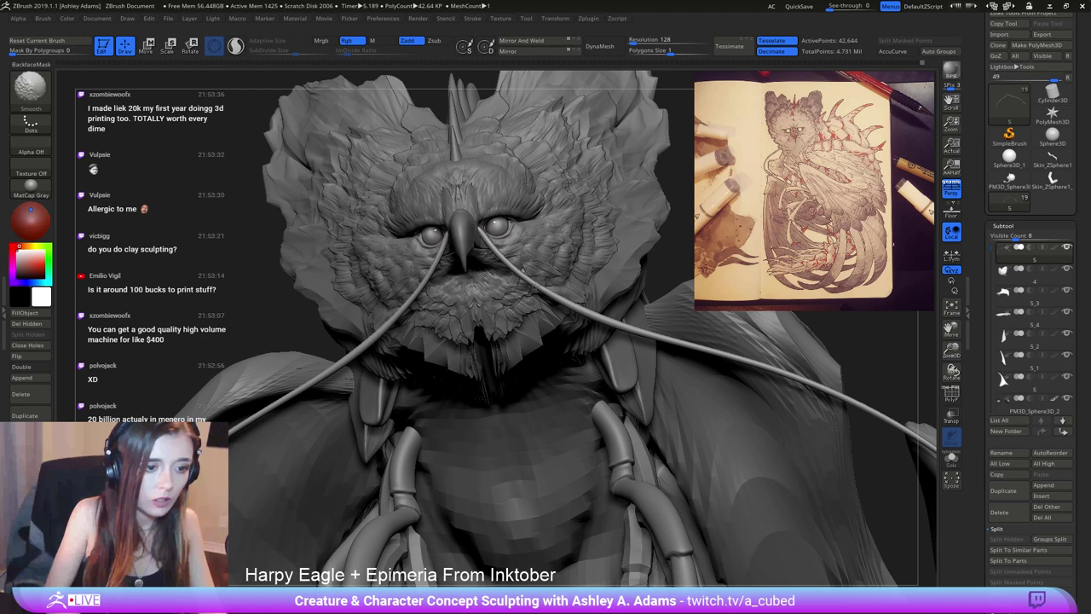
Bend the antenna strands below the beak into a new curve with a resized SnakeHook brush.
{"action": "right_click_drag", "start_coordinate": [551, 283], "coordinate": [512, 265], "text": "ctrl"}
{"action": "right_click_drag", "start_coordinate": [512, 265], "coordinate": [341, 239], "text": "alt"}
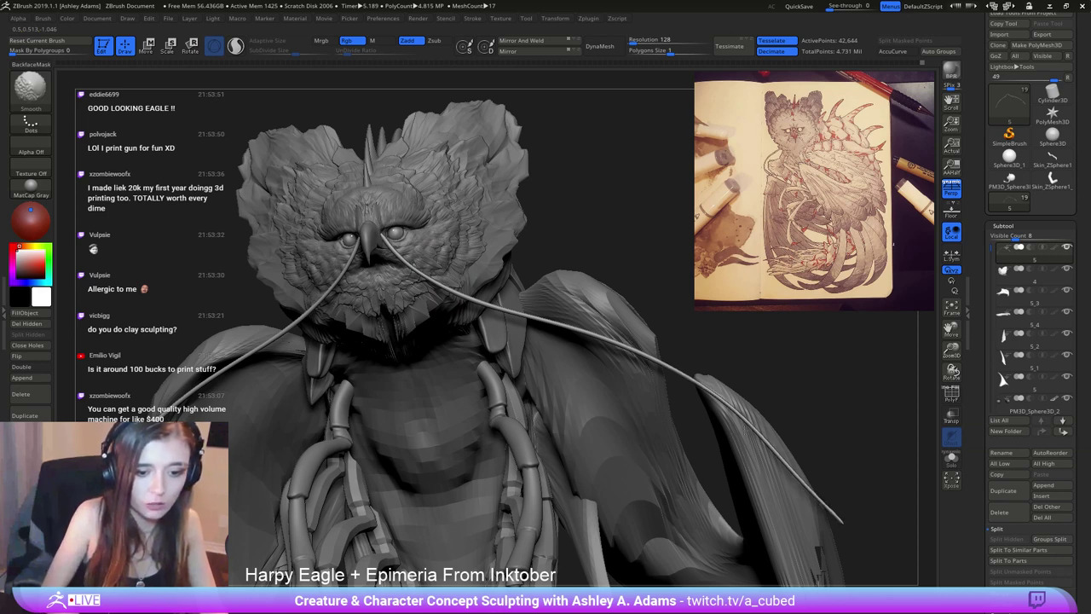
{"action": "right_click_drag", "start_coordinate": [390, 254], "coordinate": [460, 260]}
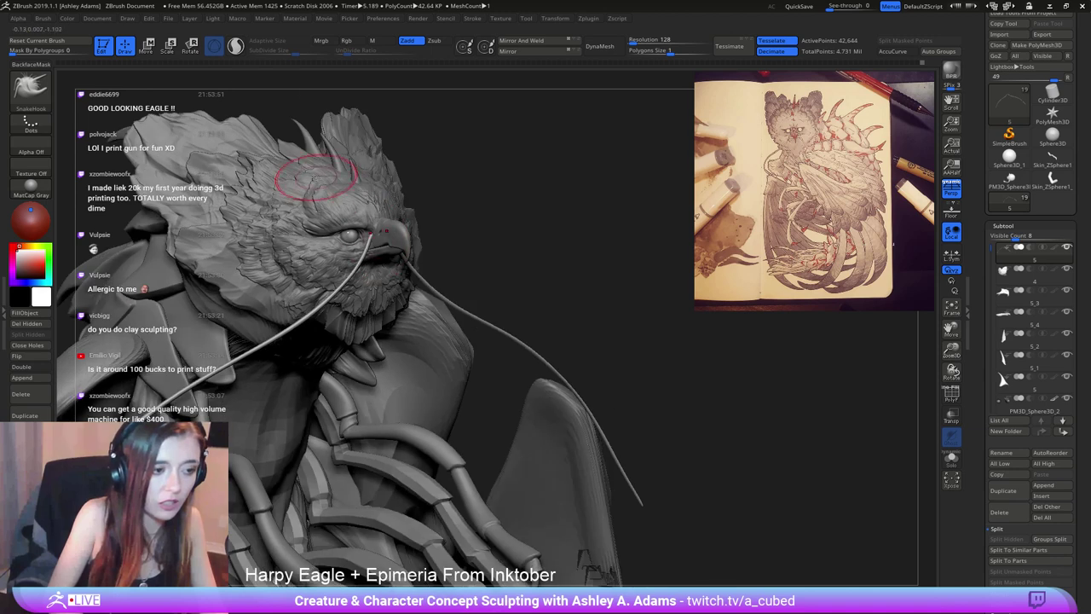
{"action": "mouse_move", "coordinate": [328, 266]}
{"action": "right_mouse_down"}
{"action": "mouse_move", "coordinate": [384, 290]}
{"action": "mouse_move", "coordinate": [363, 303]}
{"action": "mouse_move", "coordinate": [375, 282]}
{"action": "right_mouse_up"}
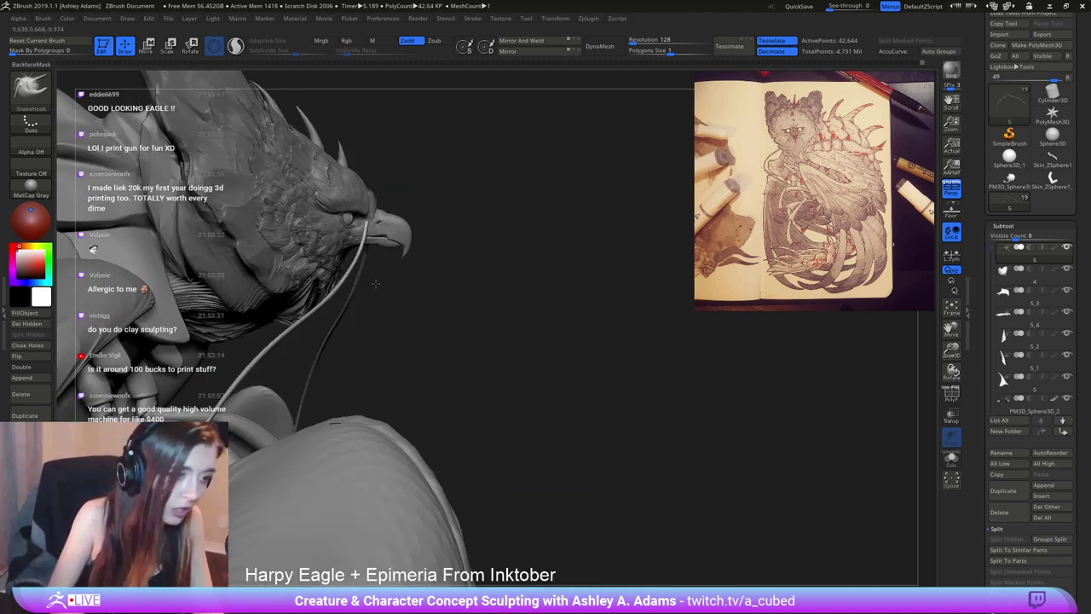
{"action": "key", "text": "space"}
{"action": "mouse_move", "coordinate": [375, 288]}
{"action": "left_mouse_down"}
{"action": "mouse_move", "coordinate": [386, 287]}
{"action": "mouse_move", "coordinate": [354, 283]}
{"action": "left_mouse_up"}
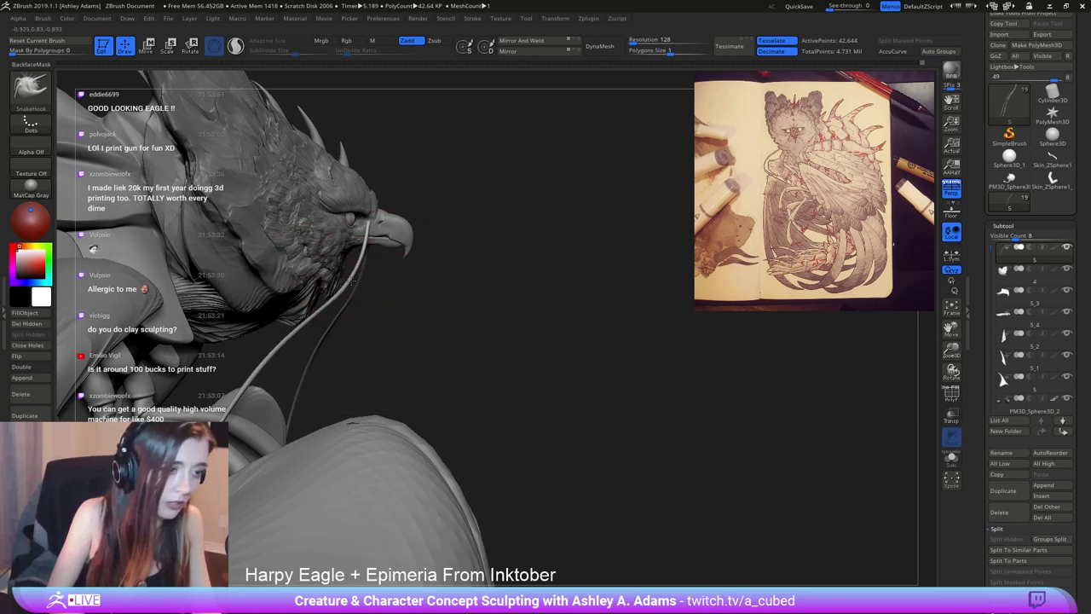
Resize the SnakeHook brush and adjust how the antenna roots sit between the nostrils and the eyes.
{"action": "mouse_move", "coordinate": [304, 321]}
{"action": "right_mouse_down"}
{"action": "mouse_move", "coordinate": [351, 261]}
{"action": "mouse_move", "coordinate": [453, 265]}
{"action": "mouse_move", "coordinate": [461, 256]}
{"action": "right_mouse_up"}
{"action": "mouse_move", "coordinate": [427, 202]}
{"action": "right_mouse_down", "text": "ctrl"}
{"action": "mouse_move", "coordinate": [400, 160]}
{"action": "mouse_move", "coordinate": [367, 140]}
{"action": "right_mouse_up", "text": "ctrl"}
{"action": "key", "text": "space"}
{"action": "left_click_drag", "start_coordinate": [443, 220], "coordinate": [435, 219]}
{"action": "right_click_drag", "start_coordinate": [460, 256], "coordinate": [444, 229], "text": "ctrl"}
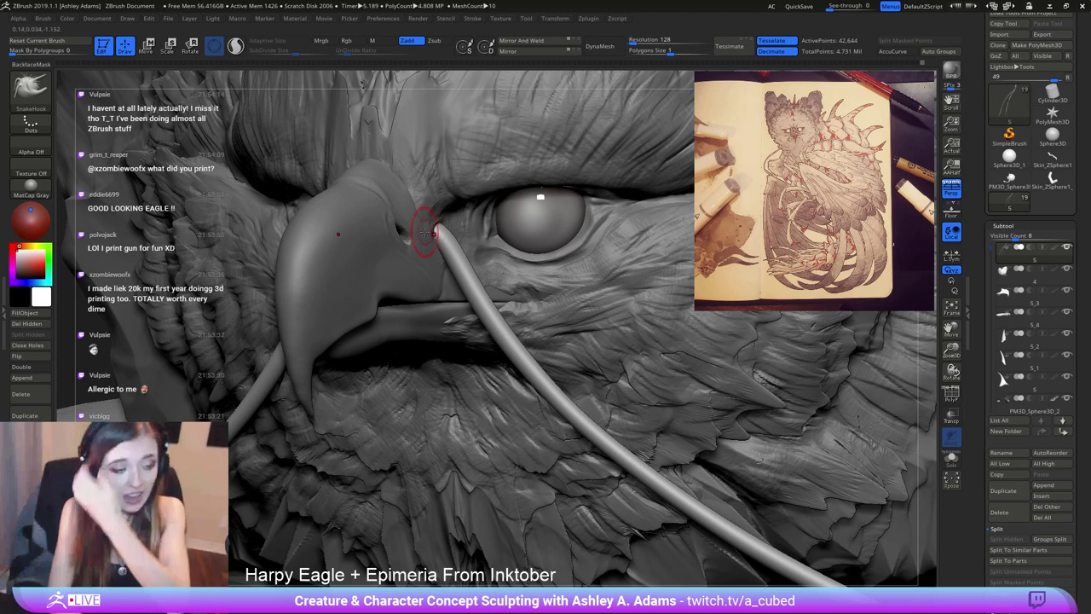
{"action": "right_click_drag", "start_coordinate": [423, 229], "coordinate": [445, 214]}
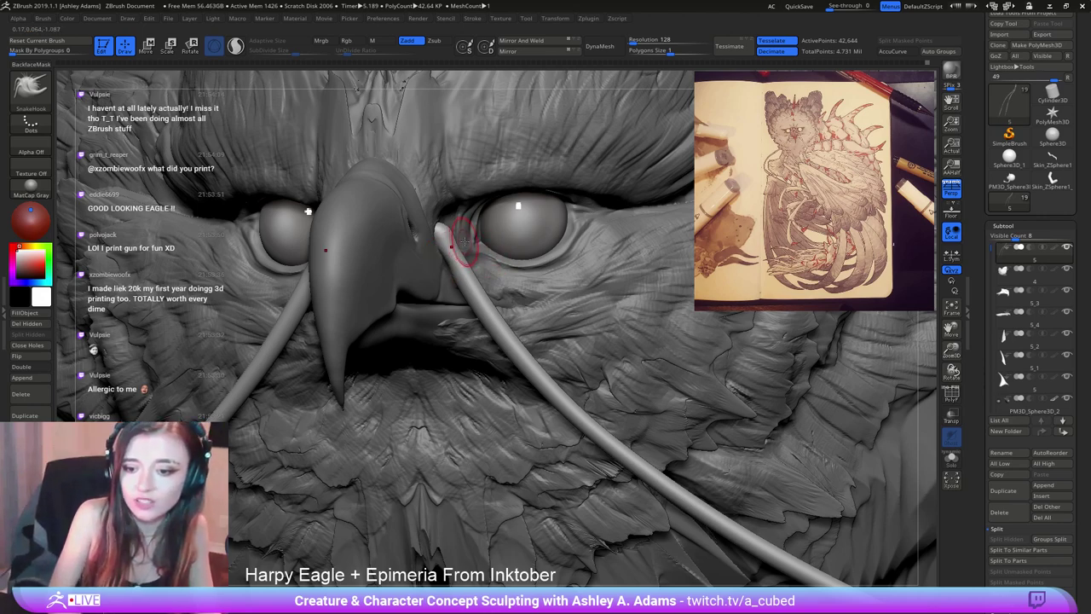
{"action": "right_click_drag", "start_coordinate": [464, 241], "coordinate": [333, 246]}
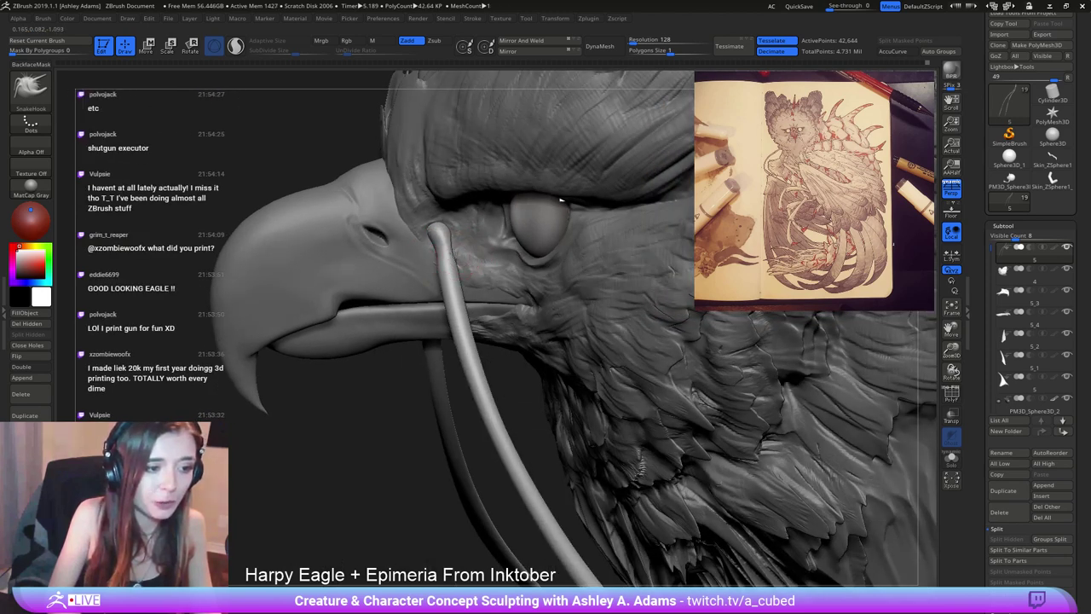
Smooth the antenna roots and the strands running down over the cheeks.
{"action": "key", "text": "shift"}
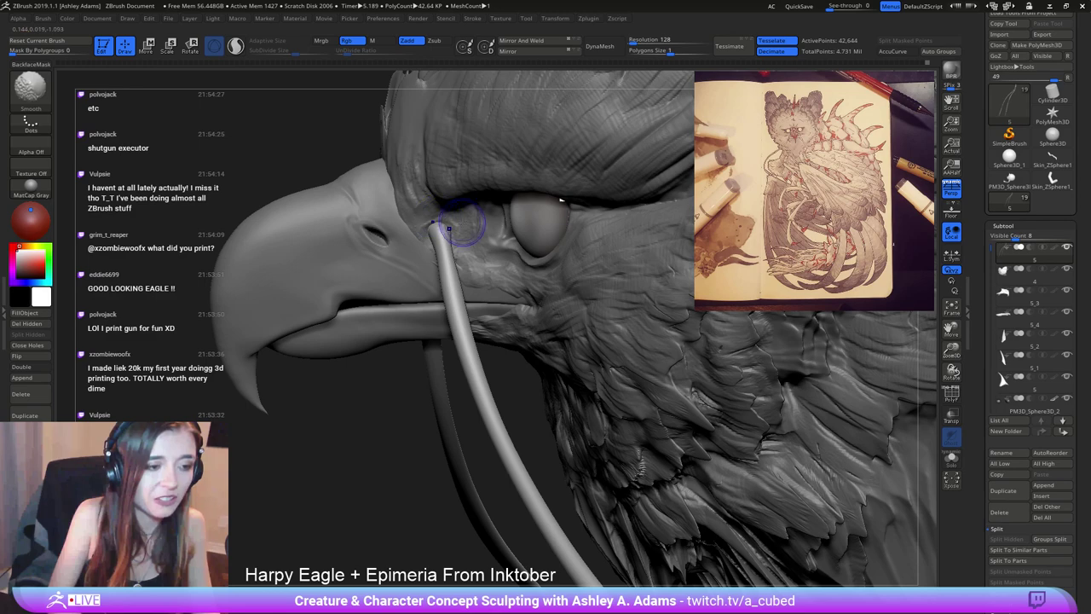
{"action": "left_click_drag", "start_coordinate": [341, 426], "coordinate": [507, 427]}
{"action": "key", "text": "shift"}
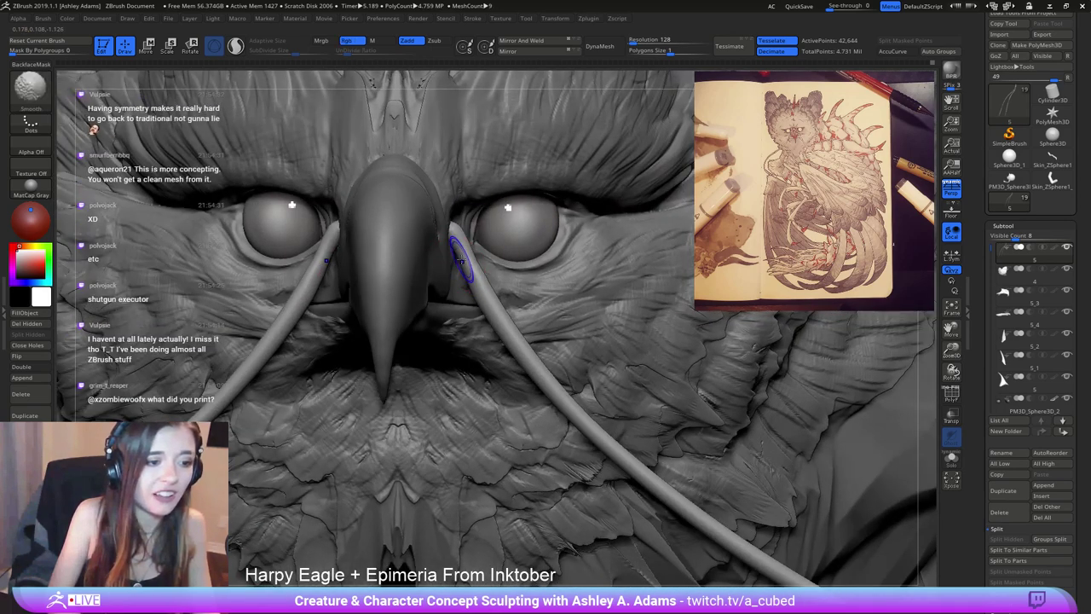
{"action": "mouse_move", "coordinate": [493, 309]}
{"action": "left_mouse_down", "text": "shift"}
{"action": "mouse_move", "coordinate": [484, 305]}
{"action": "mouse_move", "coordinate": [524, 362]}
{"action": "mouse_move", "coordinate": [518, 354]}
{"action": "mouse_move", "coordinate": [591, 421]}
{"action": "left_mouse_up", "text": "shift"}
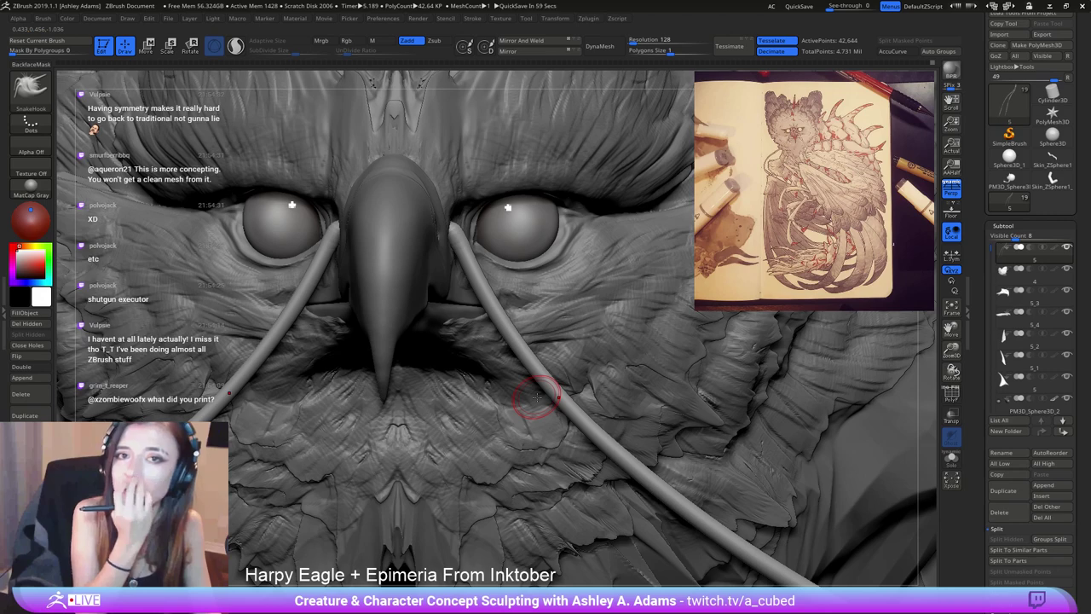
Nudge the antenna roots beside the nostrils with a resized SnakeHook brush, and smooth the strands over the cheeks with an enlarged brush.
{"action": "right_click_drag", "start_coordinate": [391, 172], "coordinate": [264, 183]}
{"action": "right_click_drag", "start_coordinate": [455, 224], "coordinate": [426, 222]}
{"action": "key", "text": "space"}
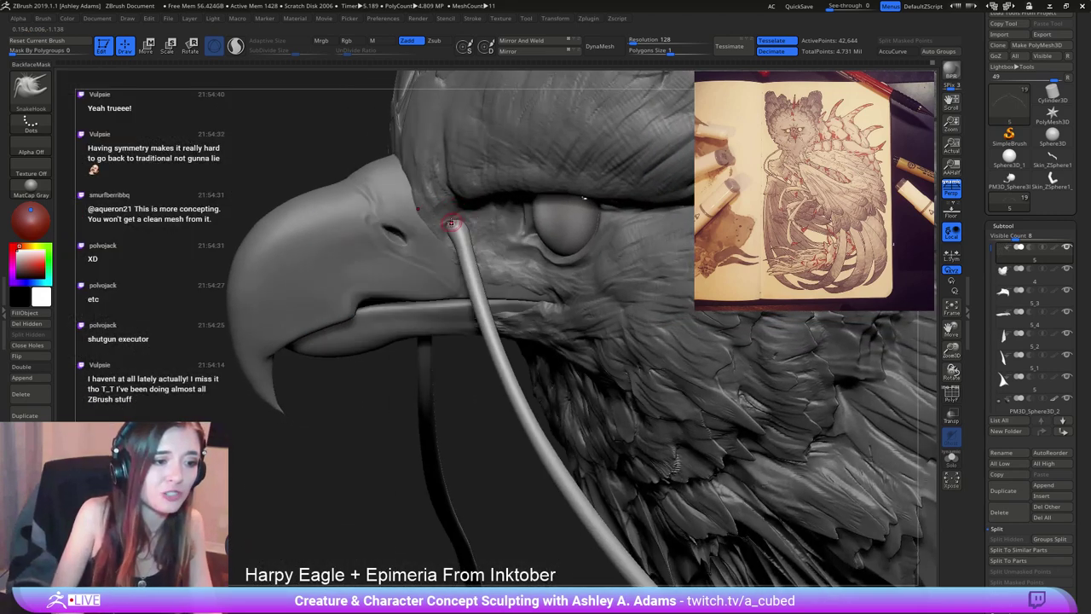
{"action": "left_click_drag", "start_coordinate": [459, 225], "coordinate": [455, 224]}
{"action": "key", "text": "space"}
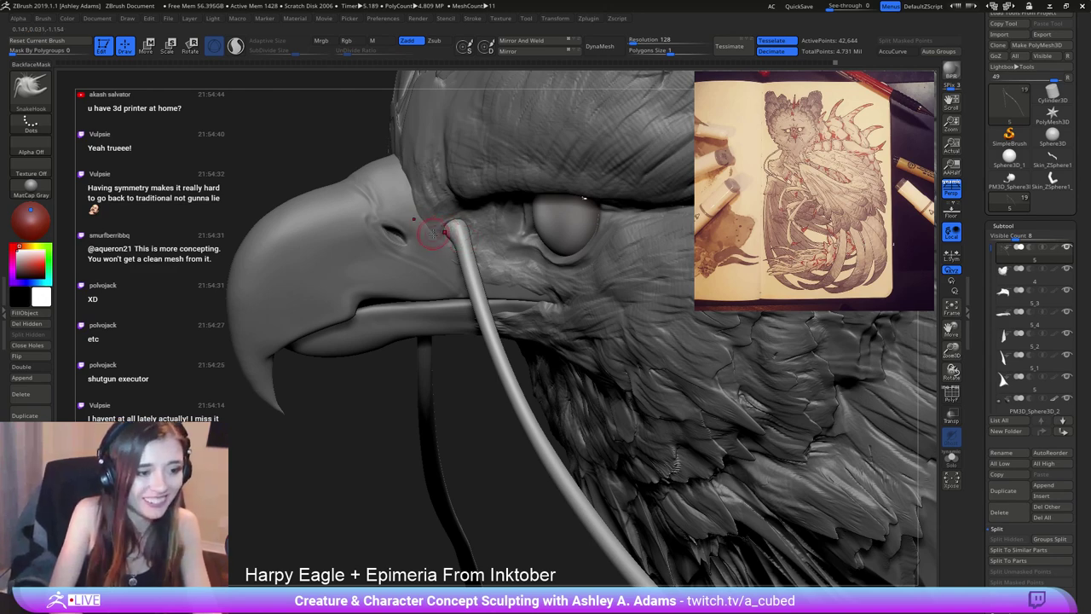
{"action": "right_click_drag", "start_coordinate": [429, 234], "coordinate": [519, 245], "text": "ctrl"}
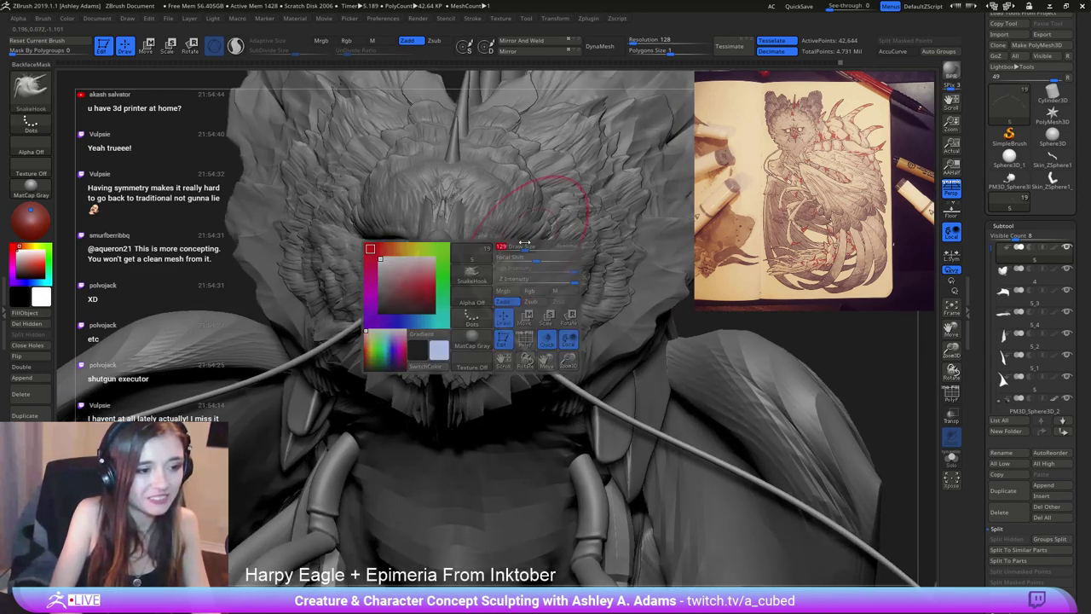
{"action": "left_click_drag", "start_coordinate": [505, 326], "coordinate": [526, 345], "text": "shift"}
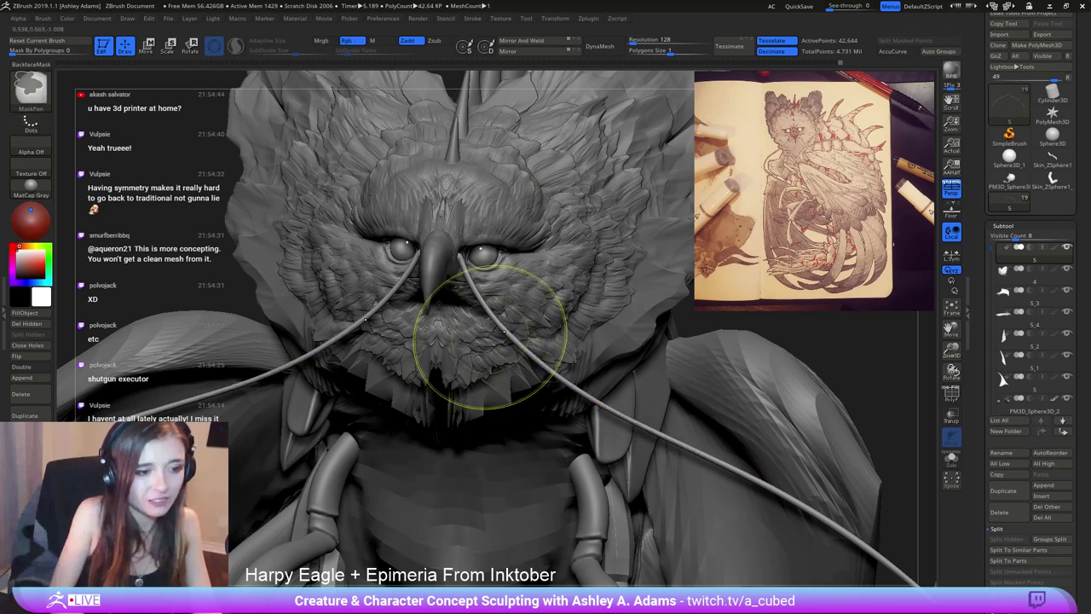
Examine the whole creature from the front, three-quarter and side views, checking how the antennae sweep from the beak over the shoulders and wings.
{"action": "right_click_drag", "start_coordinate": [490, 336], "coordinate": [537, 145], "text": "ctrl"}
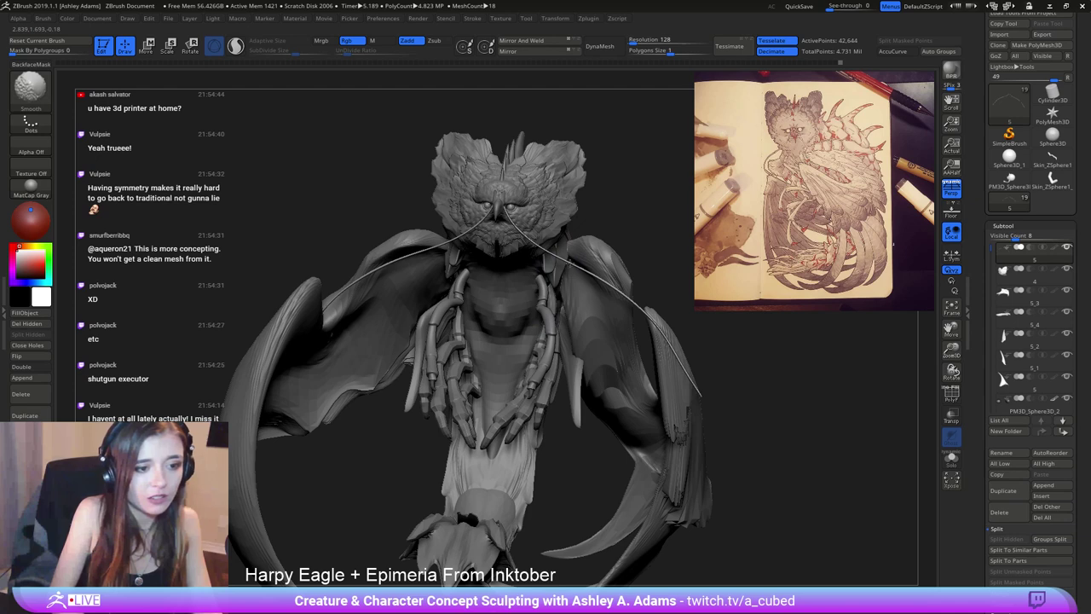
{"action": "mouse_move", "coordinate": [665, 335]}
{"action": "right_mouse_down"}
{"action": "mouse_move", "coordinate": [657, 328]}
{"action": "mouse_move", "coordinate": [733, 375]}
{"action": "mouse_move", "coordinate": [579, 259]}
{"action": "mouse_move", "coordinate": [574, 267]}
{"action": "right_mouse_up"}
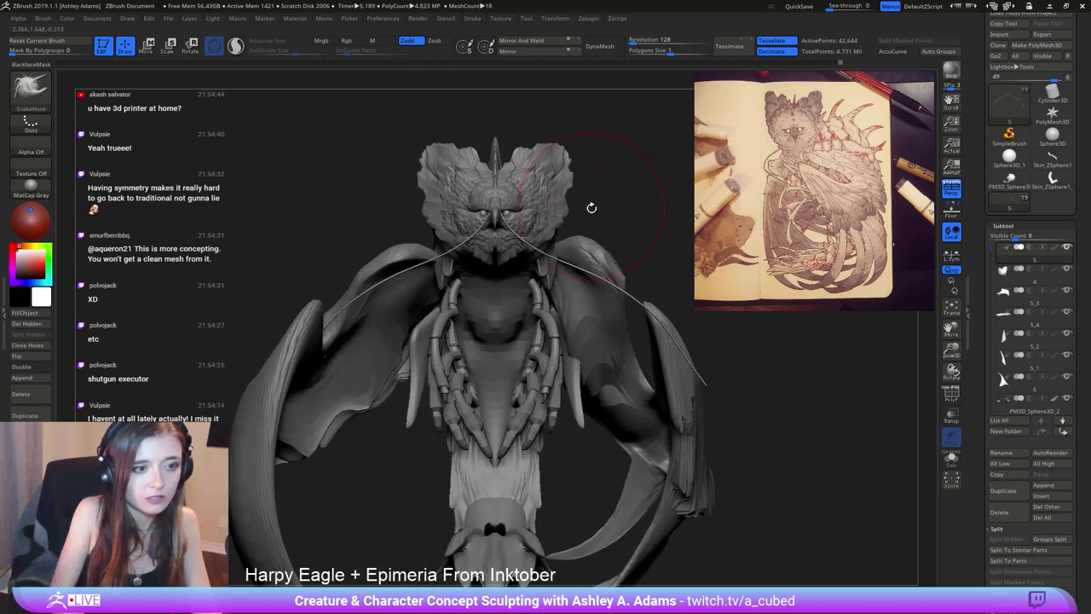
{"action": "mouse_move", "coordinate": [589, 213]}
{"action": "left_mouse_down", "text": "alt"}
{"action": "mouse_move", "coordinate": [597, 246]}
{"action": "mouse_move", "coordinate": [728, 162]}
{"action": "mouse_move", "coordinate": [701, 192]}
{"action": "mouse_move", "coordinate": [583, 236]}
{"action": "left_mouse_up", "text": "alt"}
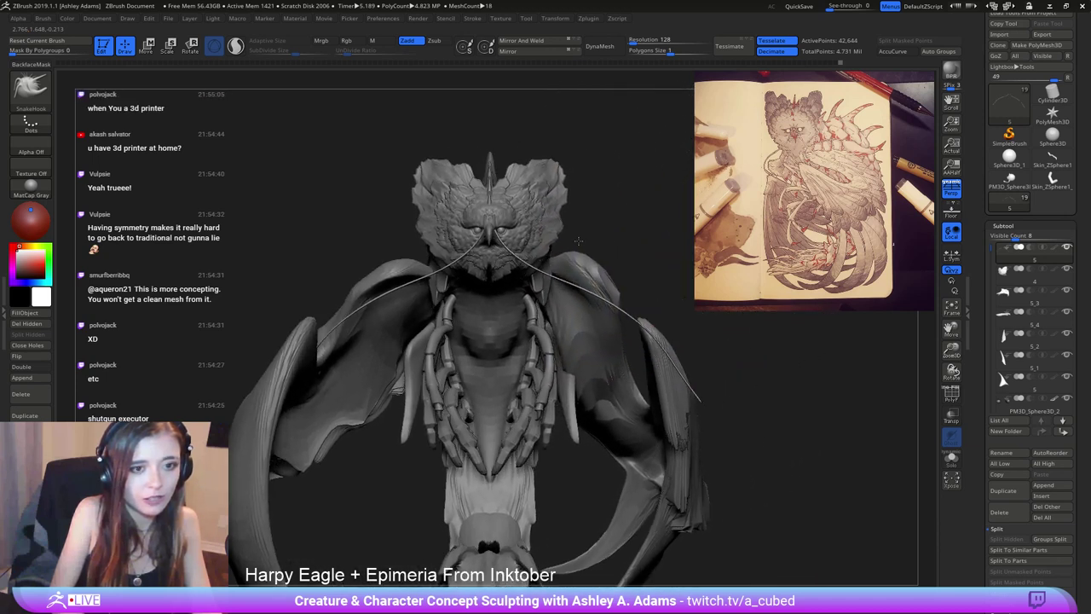
{"action": "left_click_drag", "start_coordinate": [546, 119], "coordinate": [506, 95]}
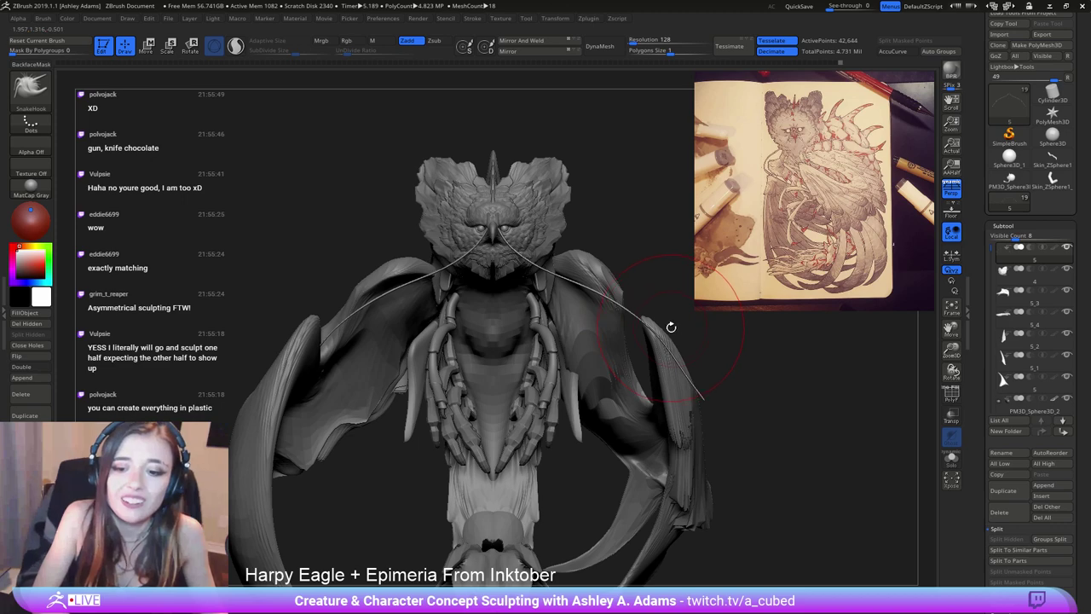
{"action": "mouse_move", "coordinate": [573, 333]}
{"action": "right_mouse_down"}
{"action": "mouse_move", "coordinate": [495, 331]}
{"action": "mouse_move", "coordinate": [560, 334]}
{"action": "mouse_move", "coordinate": [490, 362]}
{"action": "mouse_move", "coordinate": [631, 460]}
{"action": "mouse_move", "coordinate": [633, 391]}
{"action": "mouse_move", "coordinate": [600, 360]}
{"action": "mouse_move", "coordinate": [640, 408]}
{"action": "right_mouse_up"}
{"action": "right_click_drag", "start_coordinate": [552, 434], "coordinate": [609, 392], "text": "shift"}
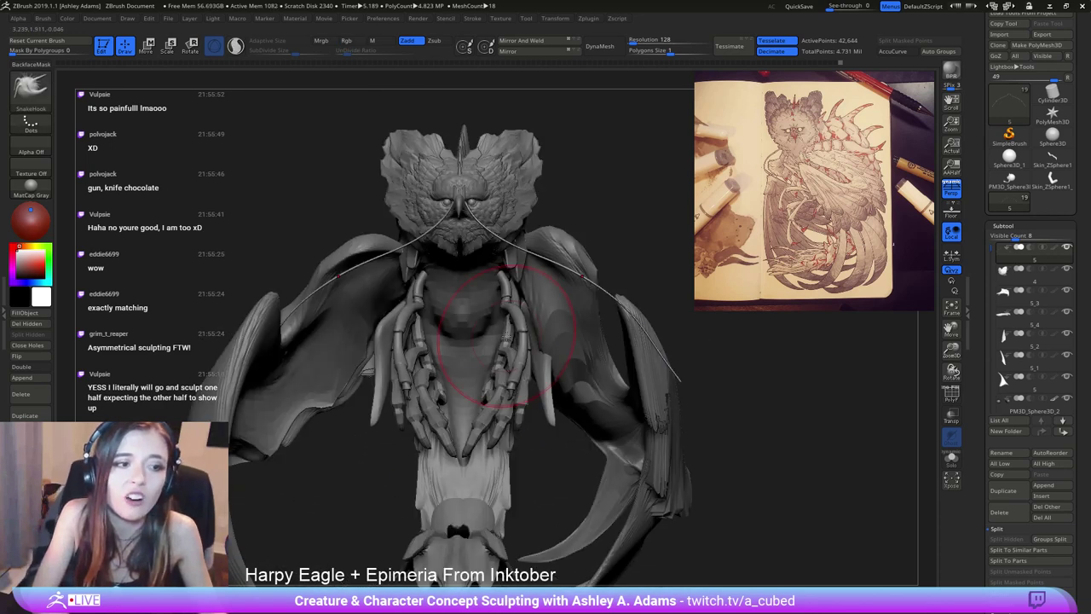
{"action": "right_click_drag", "start_coordinate": [609, 339], "coordinate": [641, 342], "text": "alt"}
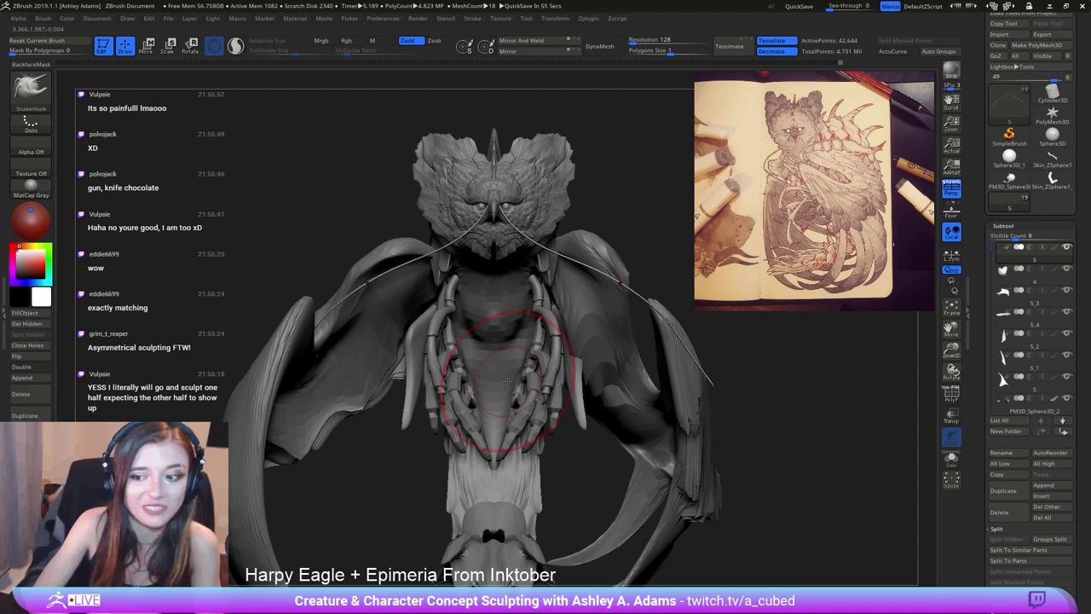
{"action": "mouse_move", "coordinate": [732, 479]}
{"action": "left_mouse_down"}
{"action": "mouse_move", "coordinate": [801, 471]}
{"action": "mouse_move", "coordinate": [743, 475]}
{"action": "left_mouse_up"}
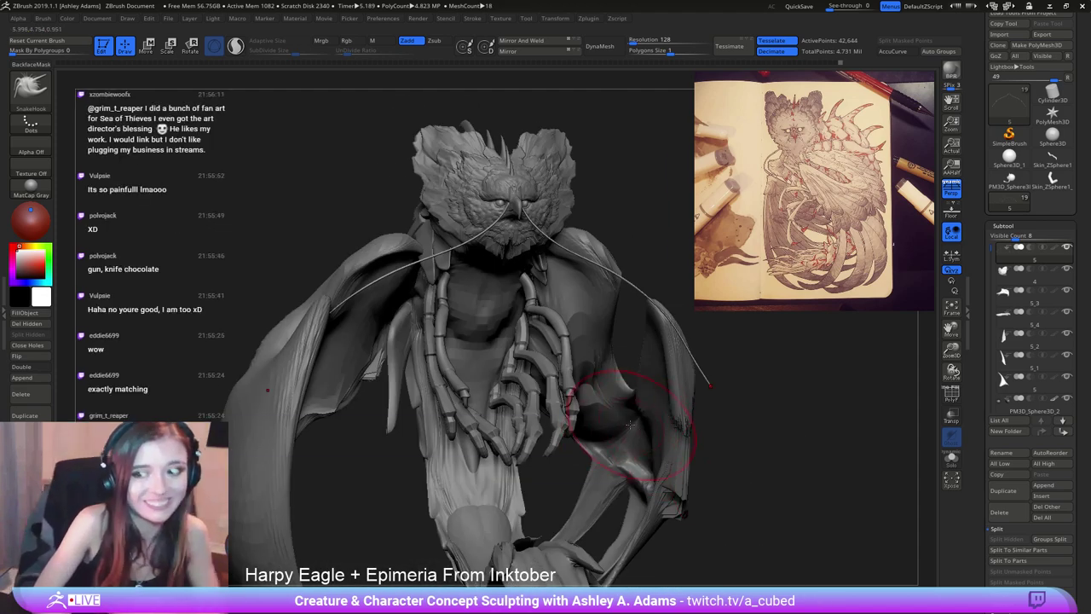
{"action": "mouse_move", "coordinate": [629, 424]}
{"action": "right_mouse_down"}
{"action": "mouse_move", "coordinate": [557, 443]}
{"action": "mouse_move", "coordinate": [524, 506]}
{"action": "right_mouse_up"}
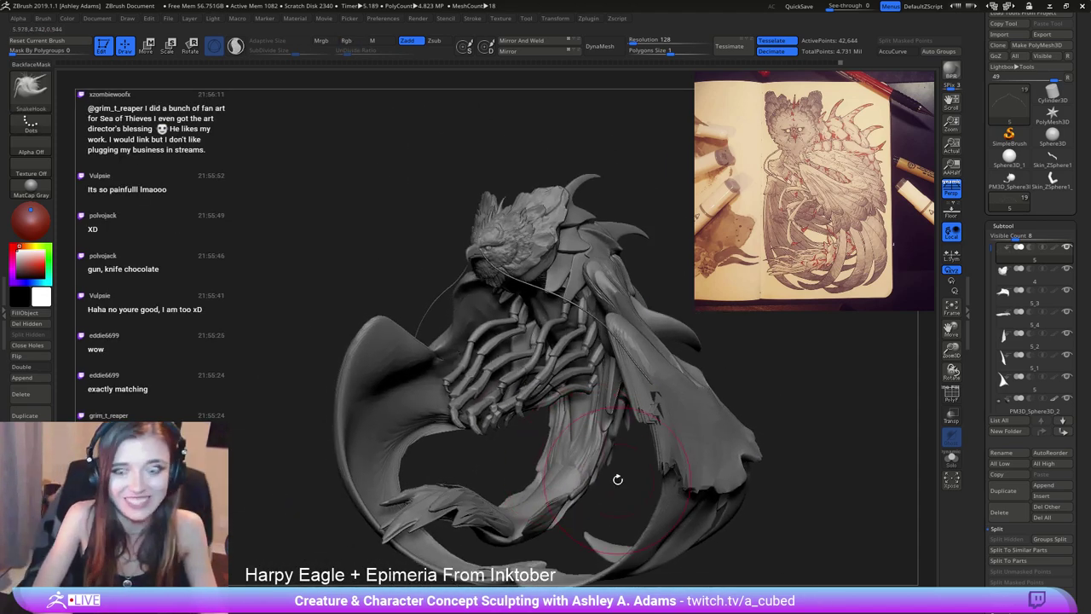
{"action": "mouse_move", "coordinate": [617, 479]}
{"action": "right_mouse_down"}
{"action": "mouse_move", "coordinate": [646, 481]}
{"action": "mouse_move", "coordinate": [615, 556]}
{"action": "mouse_move", "coordinate": [612, 514]}
{"action": "right_mouse_up"}
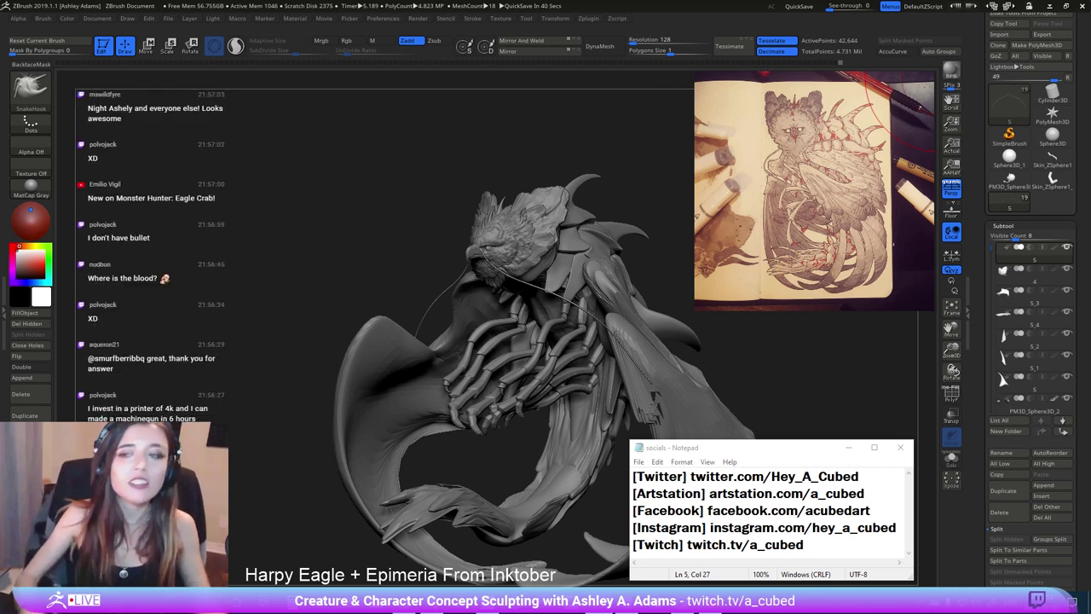
{"action": "left_click_drag", "start_coordinate": [417, 247], "coordinate": [543, 276]}
{"action": "right_click_drag", "start_coordinate": [566, 280], "coordinate": [530, 228], "text": "alt"}
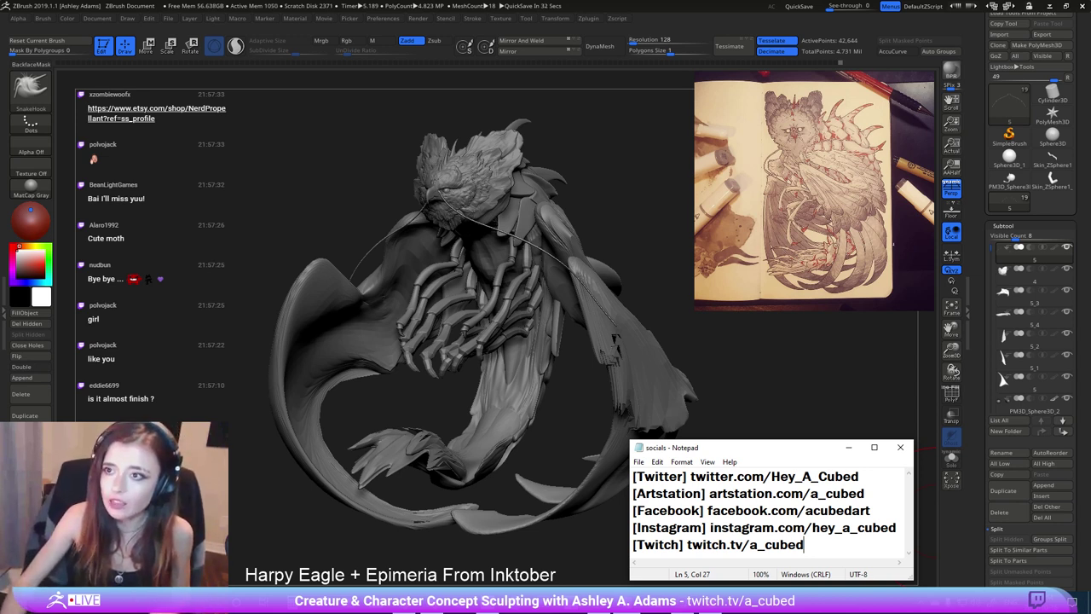
{"action": "key", "text": "alt+Tab"}
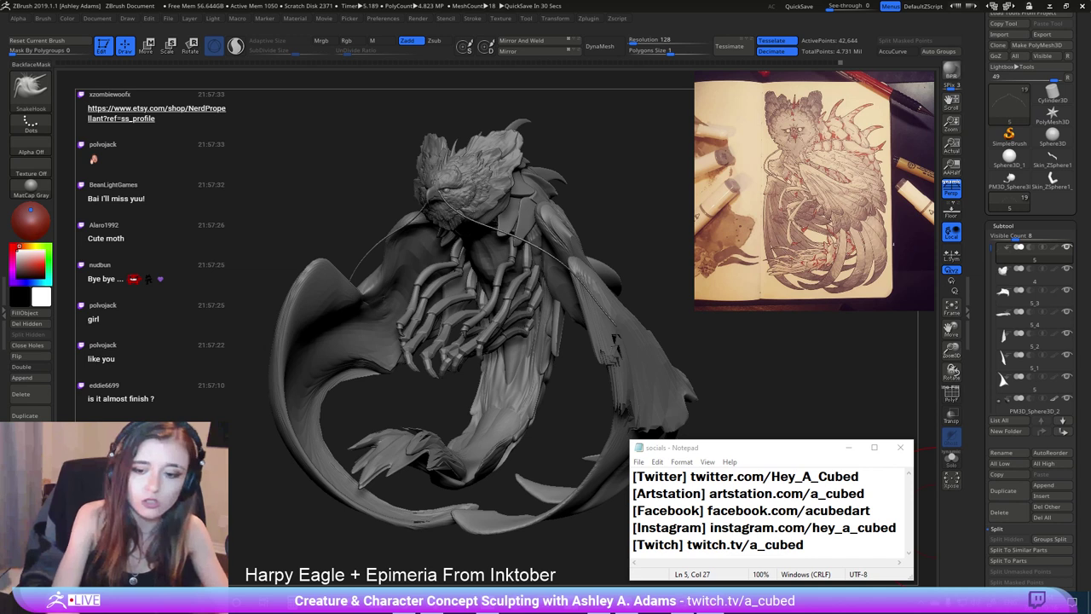